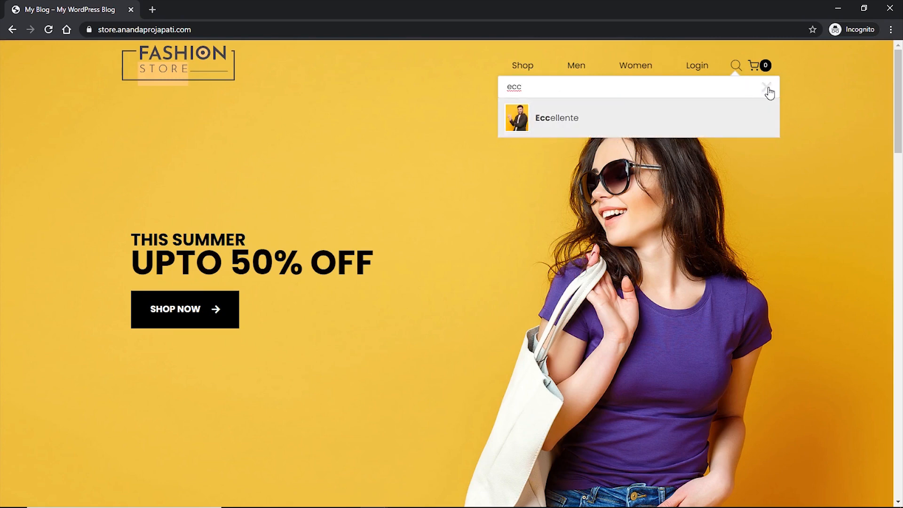
# - Close the product search and preview Qualitees in Quick View, trying colours including red and size M
pyautogui.click(767, 88)
pyautogui.scroll(-8, 800, 194)
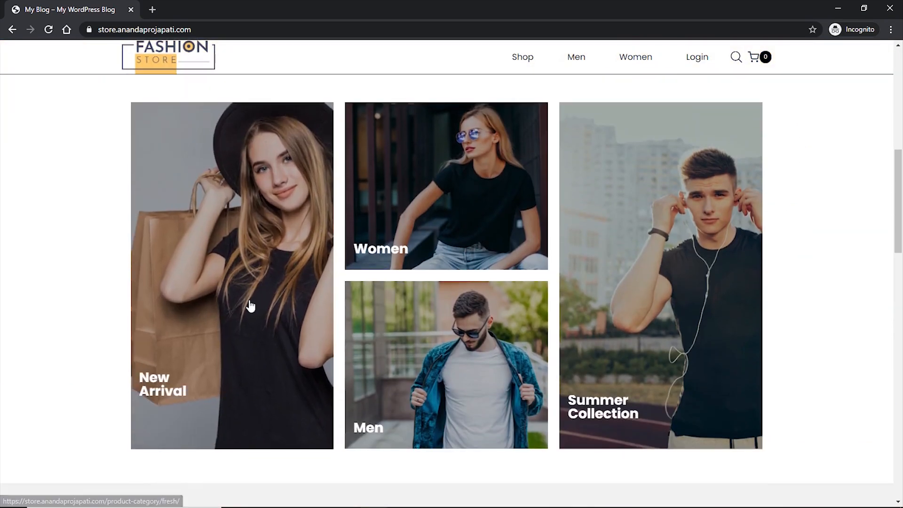
pyautogui.scroll(-8, 812, 260)
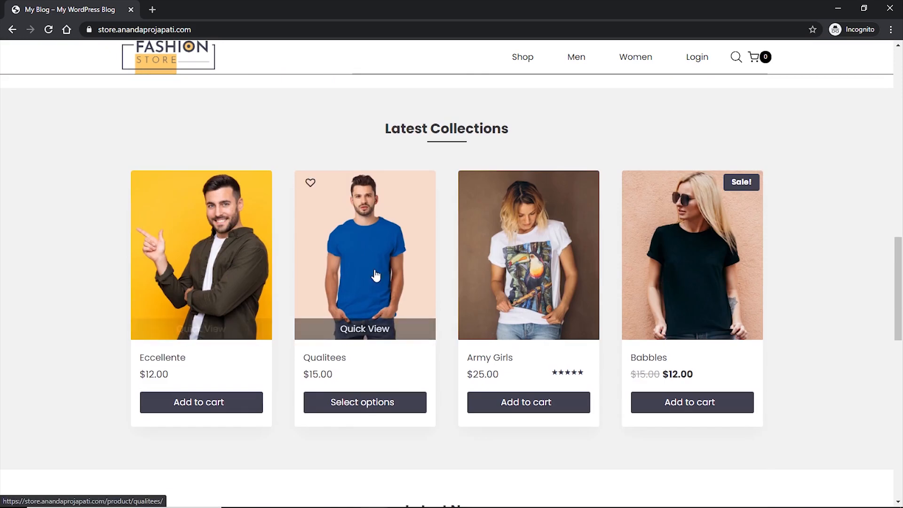
pyautogui.click(360, 329)
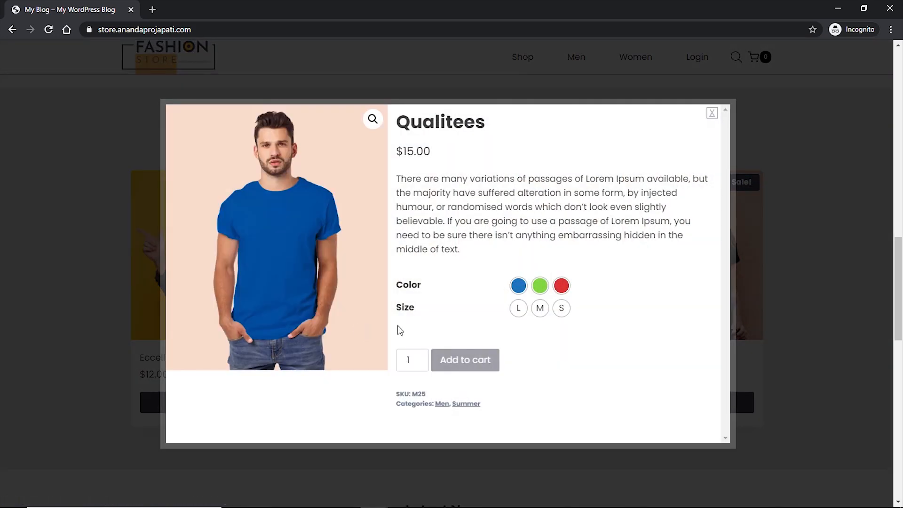
pyautogui.click(540, 285)
pyautogui.click(540, 309)
pyautogui.click(562, 287)
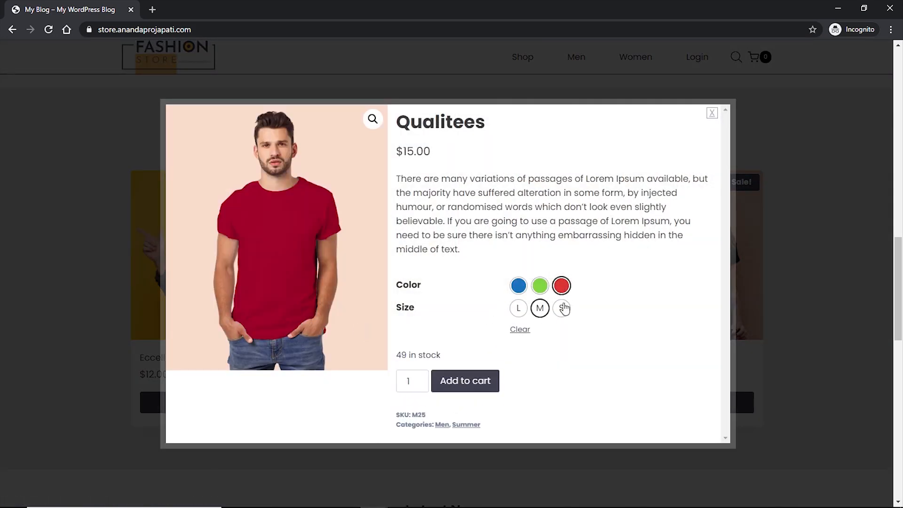
pyautogui.click(519, 285)
pyautogui.click(712, 113)
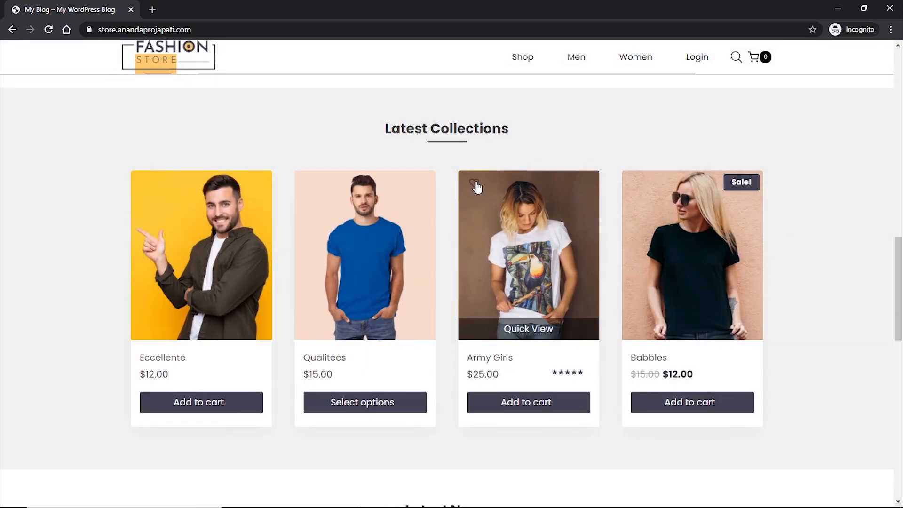
# - Add Army Girls to the wishlist and Babbles to the cart
pyautogui.click(474, 183)
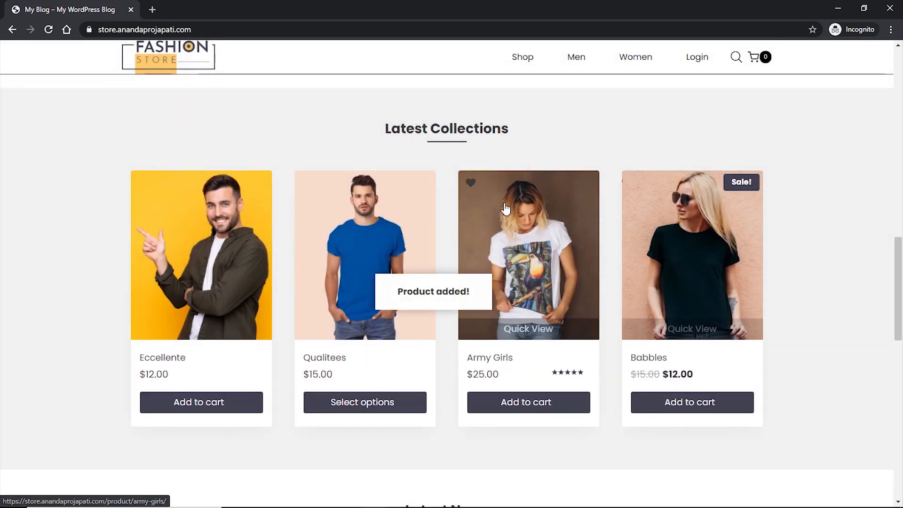
pyautogui.click(694, 403)
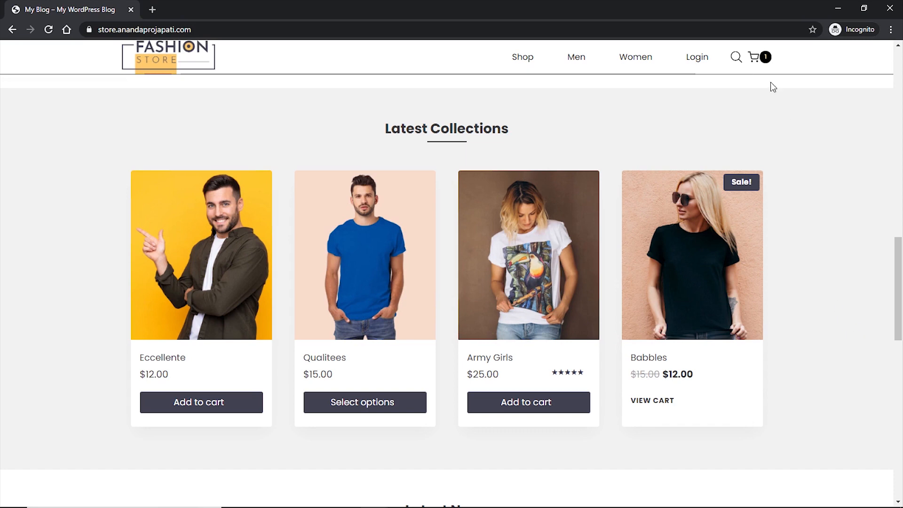
pyautogui.scroll(-7, 828, 249)
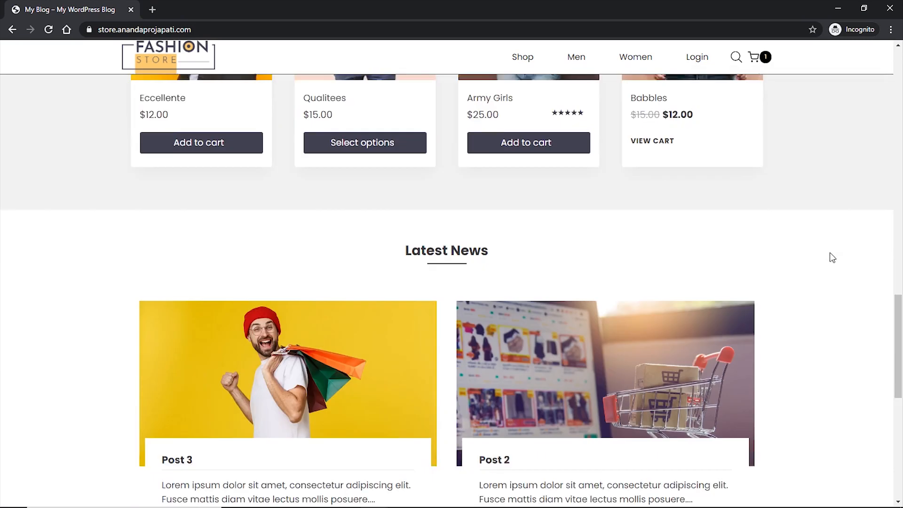
pyautogui.scroll(-5, 471, 361)
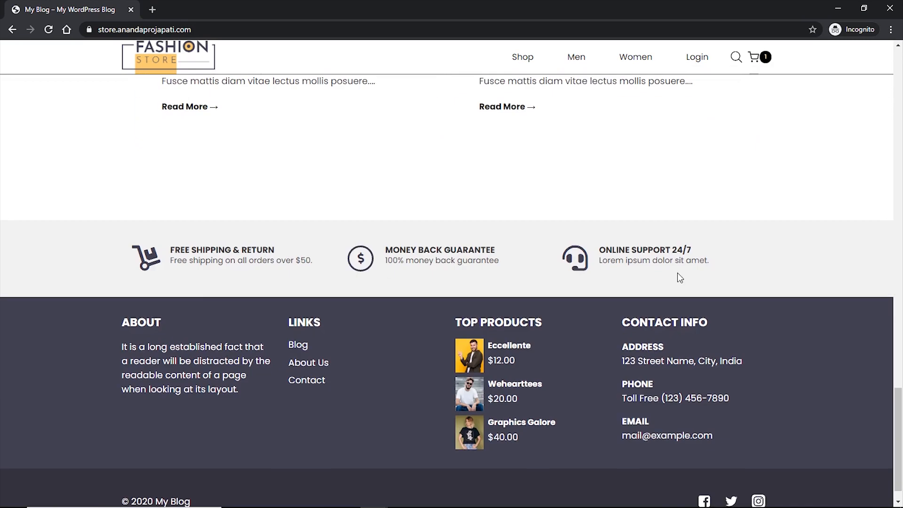
pyautogui.scroll(-1, 678, 275)
# - Go to the Shop page and scroll through its products
pyautogui.click(523, 58)
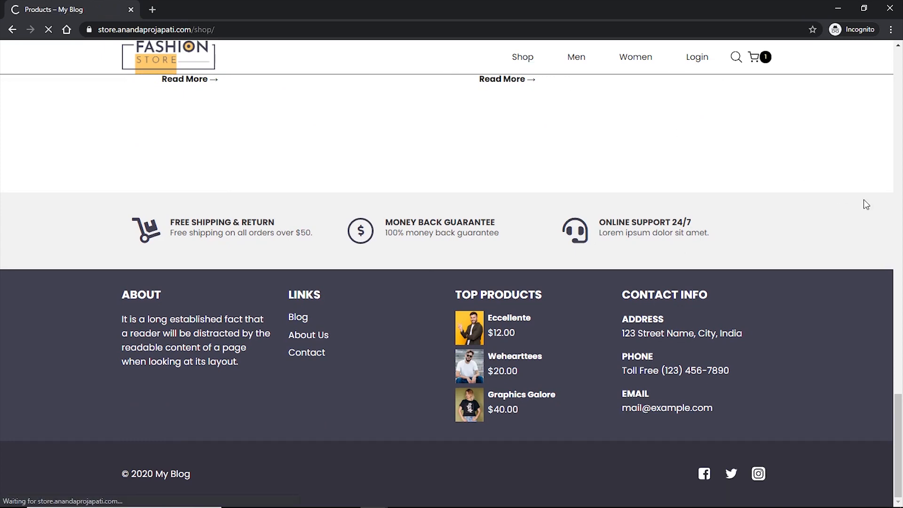
pyautogui.scroll(-1, 842, 202)
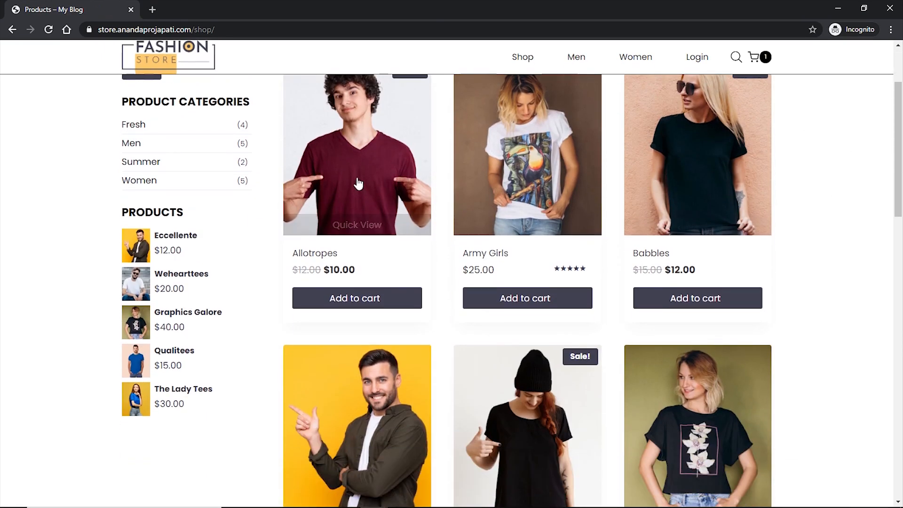
pyautogui.scroll(2, 891, 249)
pyautogui.scroll(-1, 827, 264)
pyautogui.scroll(-15, 832, 251)
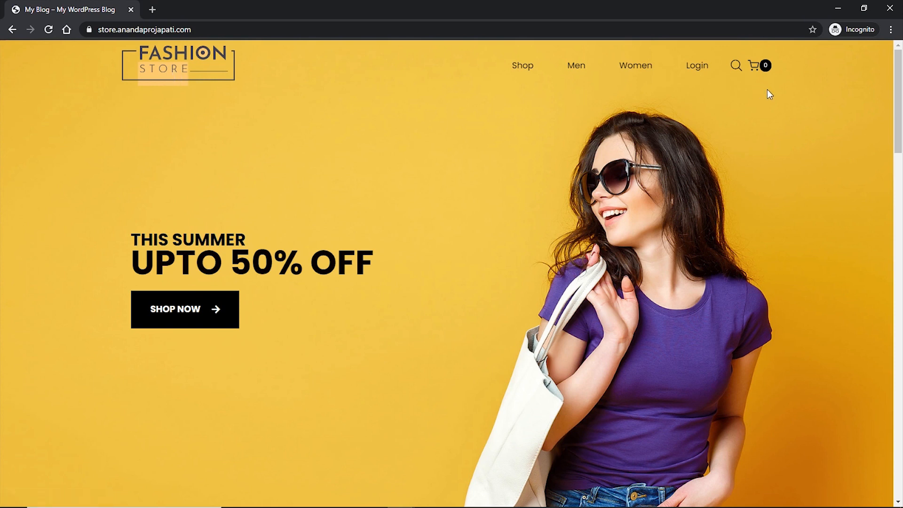
pyautogui.moveTo(761, 69)
pyautogui.click(736, 67)
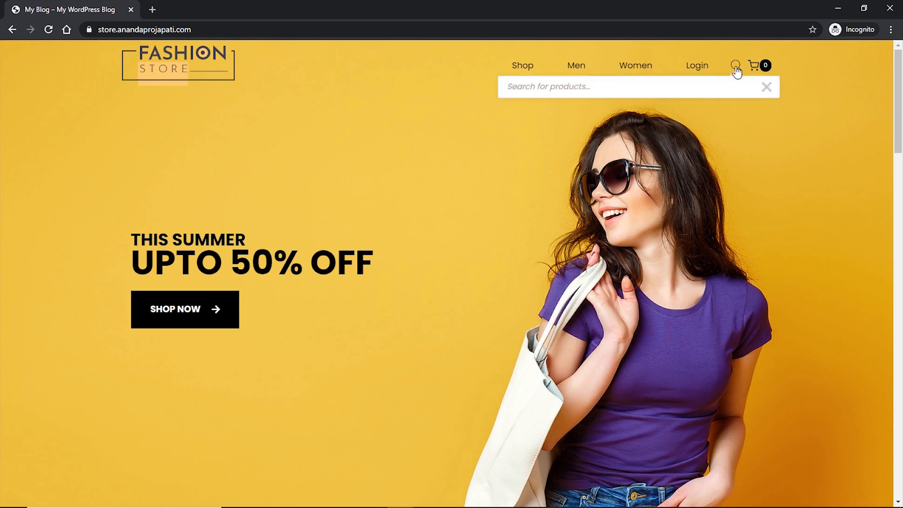
pyautogui.write('ell')
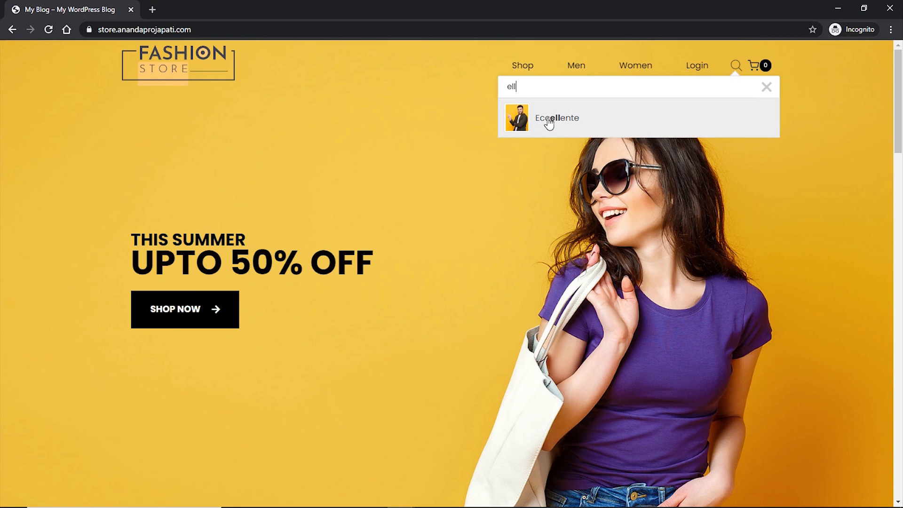
pyautogui.click(769, 92)
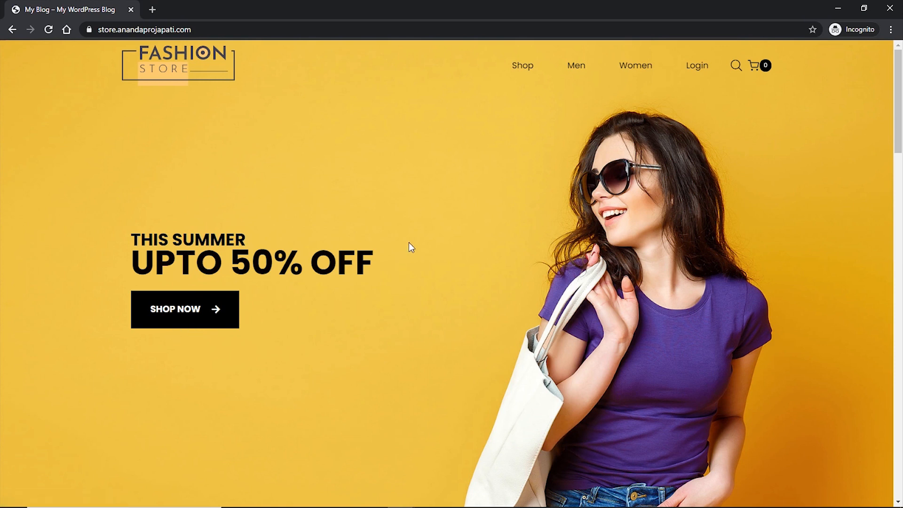
# - Scroll past the hero and category tiles to Latest Collections: Eccellente, Qualitees, Army Girls, Babbles
pyautogui.scroll(-3, 424, 225)
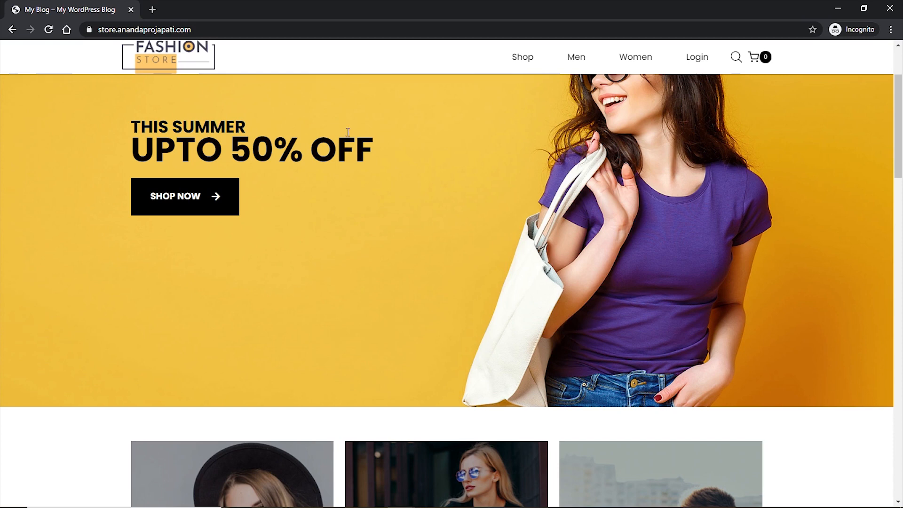
pyautogui.scroll(-1, 388, 147)
pyautogui.scroll(-8, 389, 148)
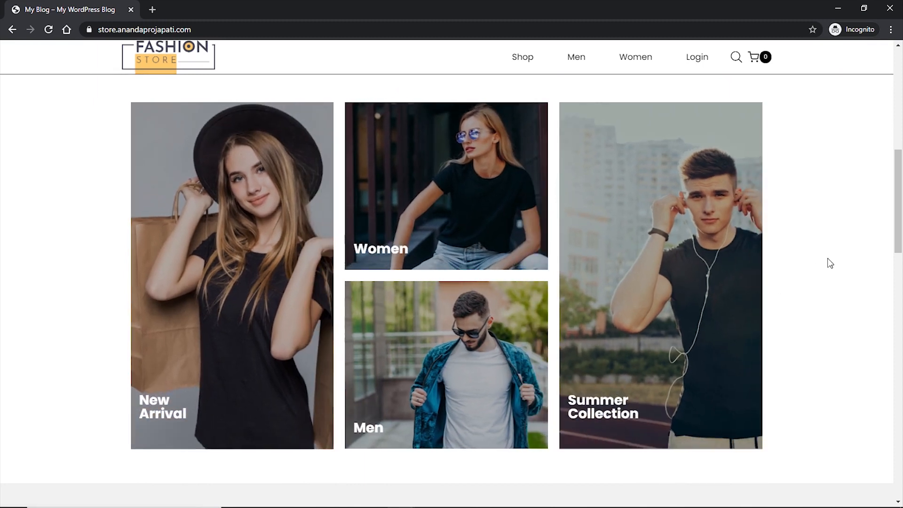
pyautogui.scroll(-8, 824, 256)
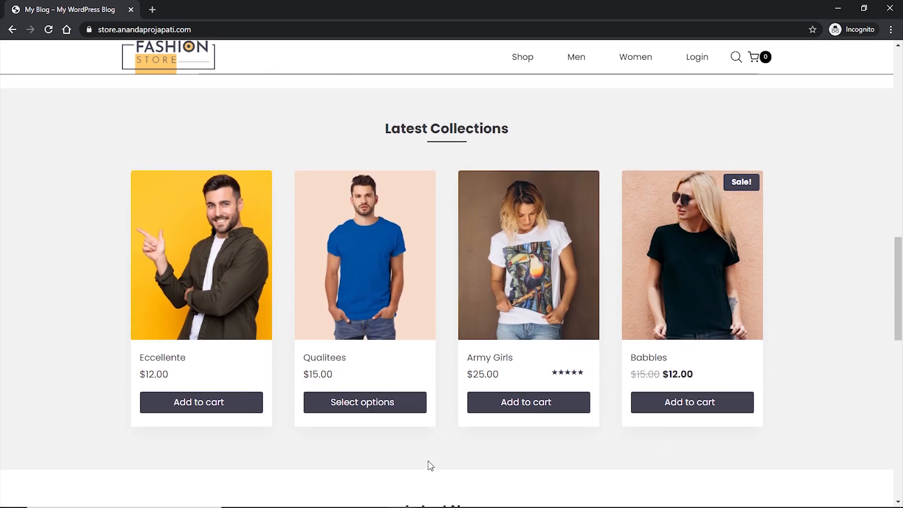
pyautogui.moveTo(374, 278)
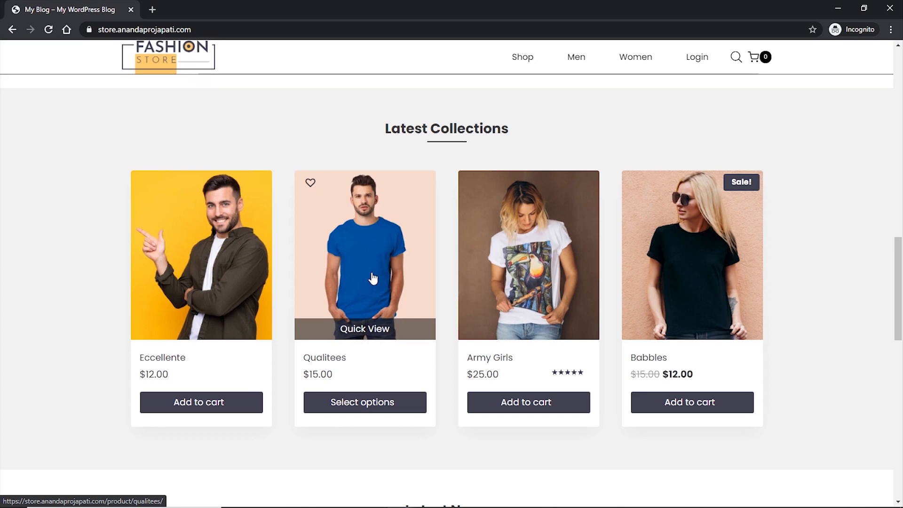
# - Wishlist Qualitees and preview it in Quick View with red colour and size M
pyautogui.click(310, 185)
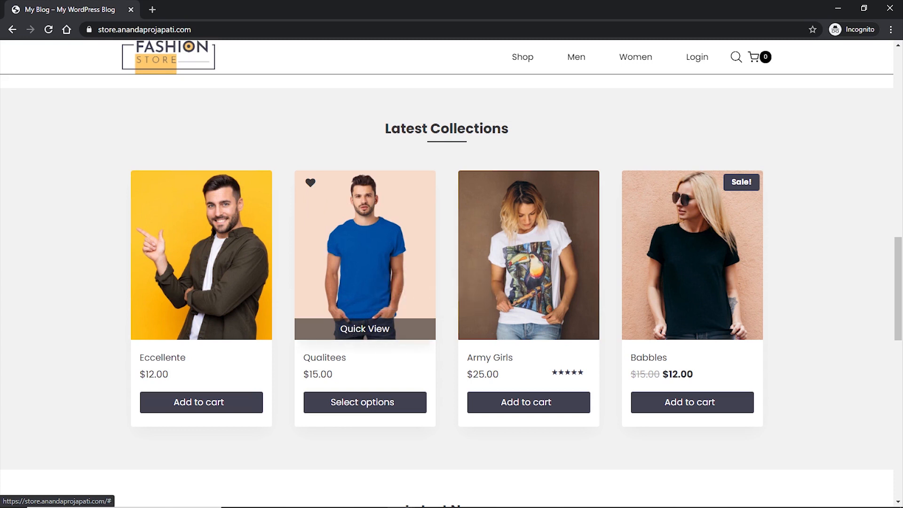
pyautogui.click(356, 324)
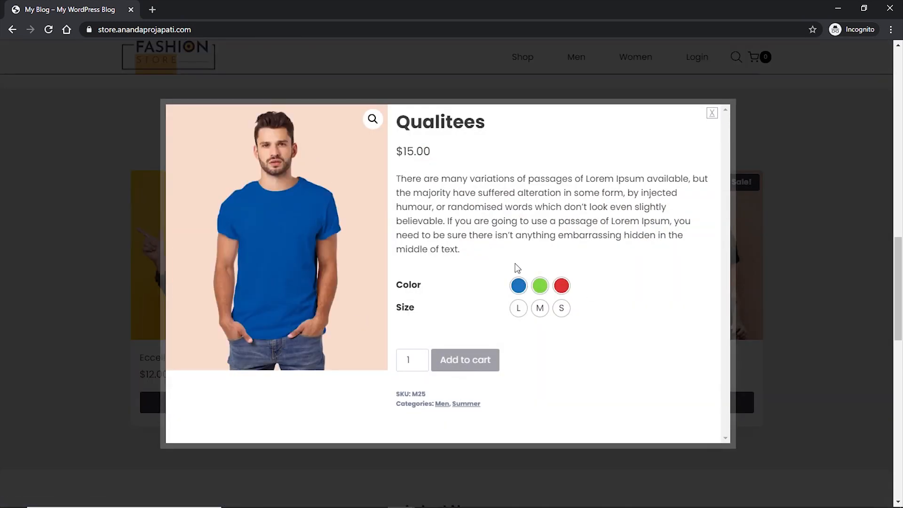
pyautogui.click(562, 285)
pyautogui.click(540, 309)
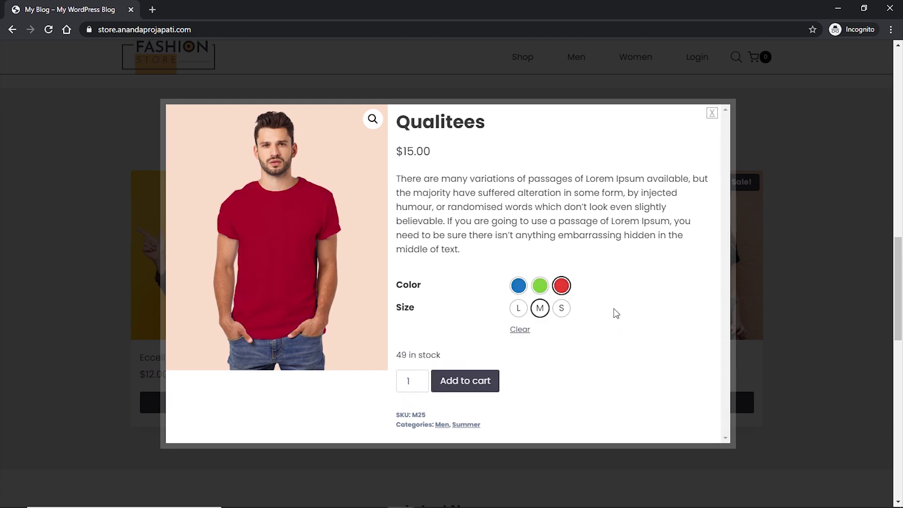
# - Add Army Girls to the cart so it shows 1 item at $25.00
pyautogui.click(712, 113)
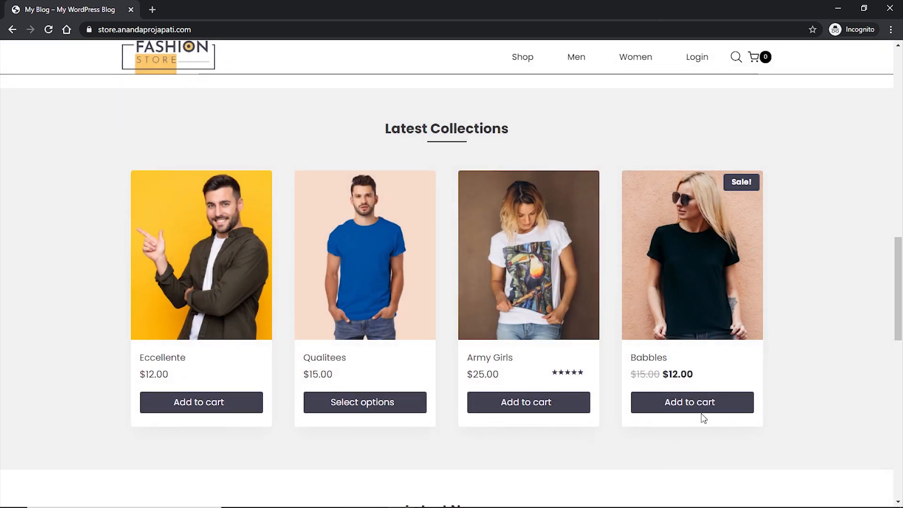
pyautogui.click(526, 410)
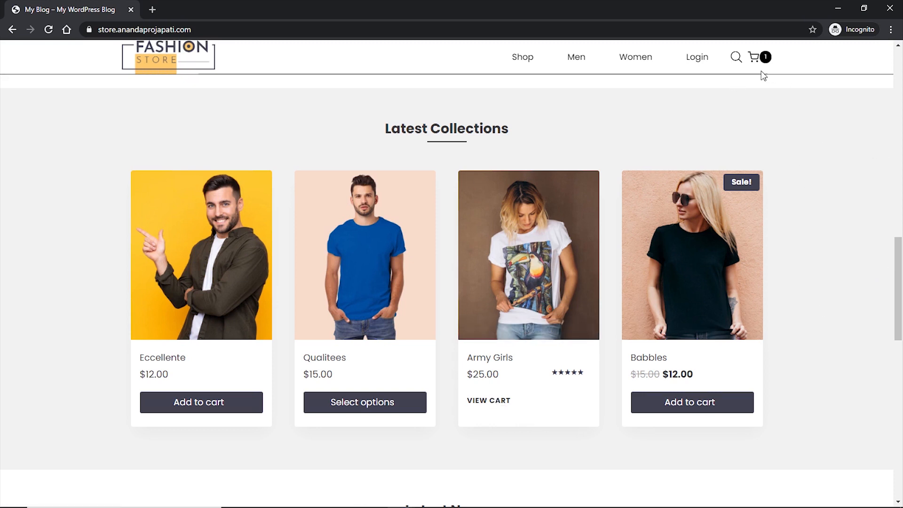
pyautogui.moveTo(759, 65)
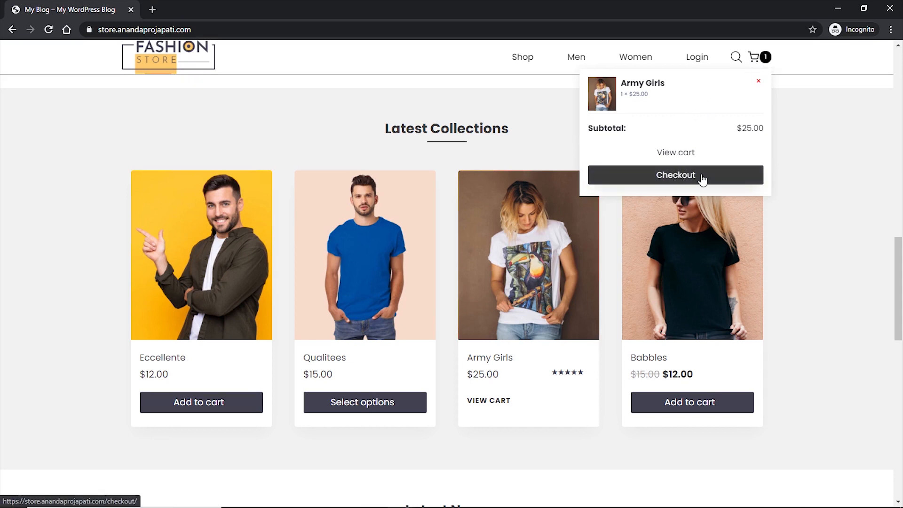
pyautogui.scroll(-8, 819, 239)
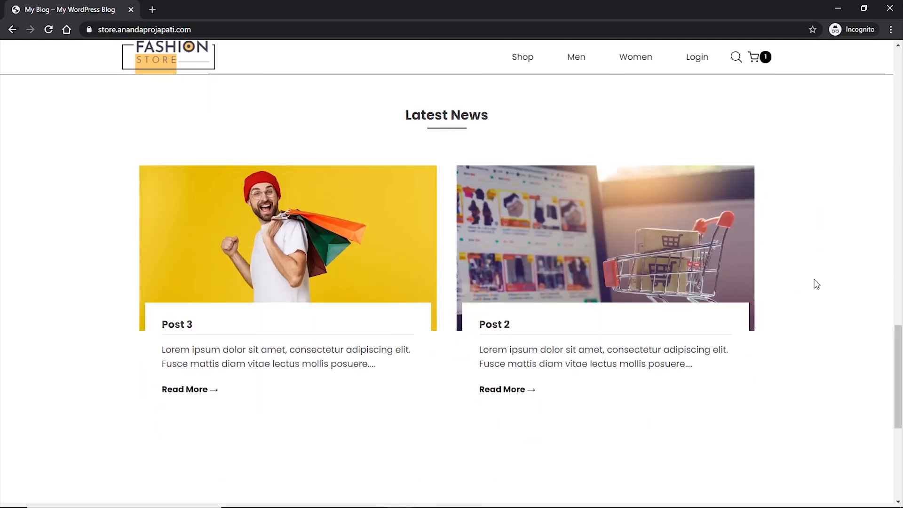
pyautogui.scroll(-6, 814, 280)
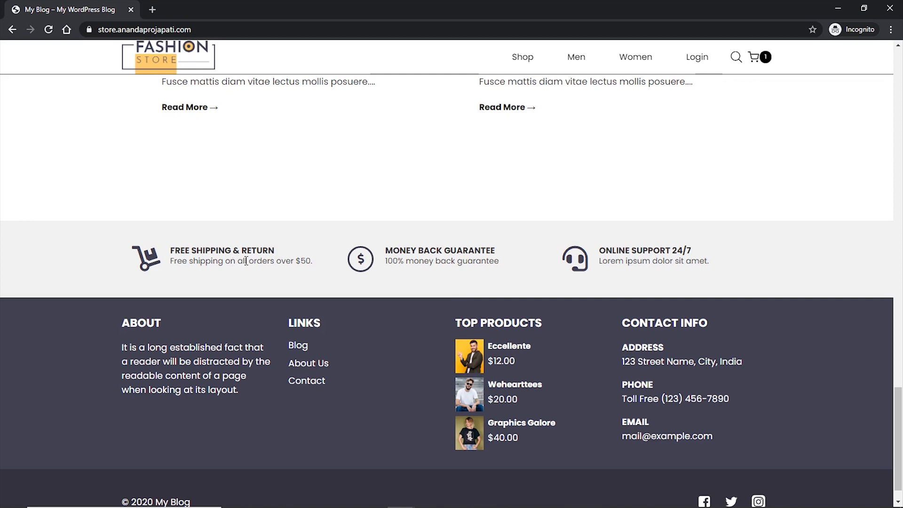
pyautogui.scroll(-1, 231, 278)
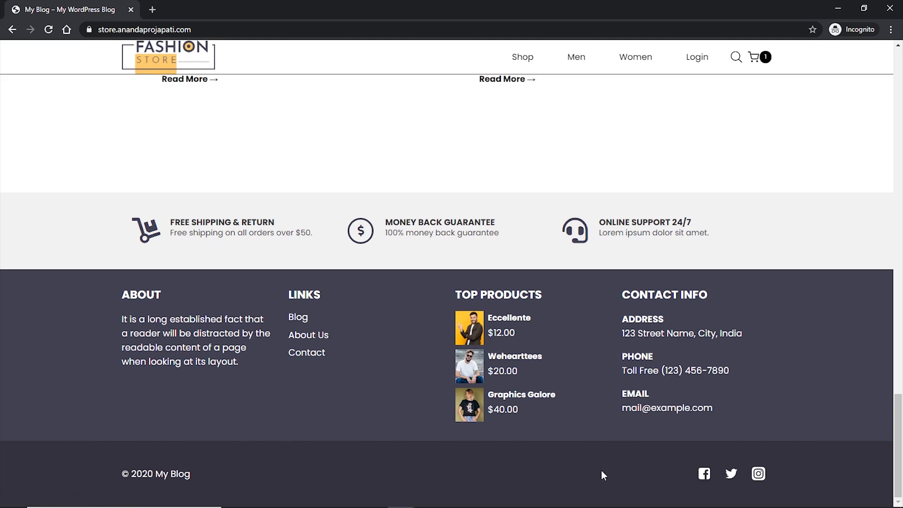
pyautogui.scroll(10, 602, 470)
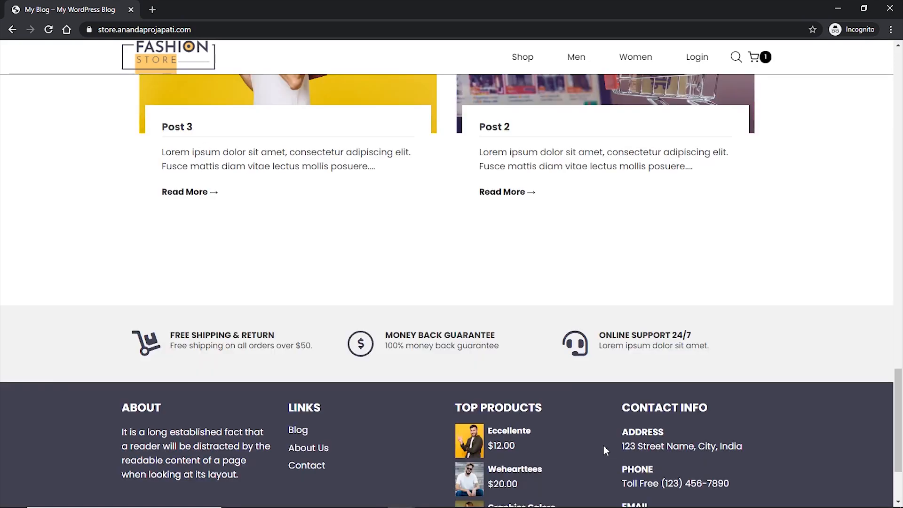
pyautogui.scroll(10, 605, 443)
pyautogui.scroll(3, 605, 439)
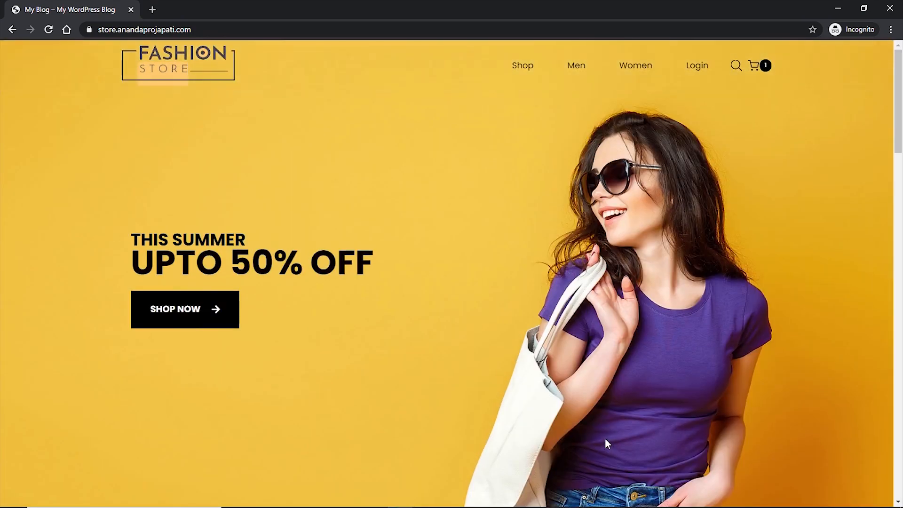
# - Filter the Shop page to $10–$30, listing Allotropes, Army Girls and Babbles
pyautogui.click(525, 67)
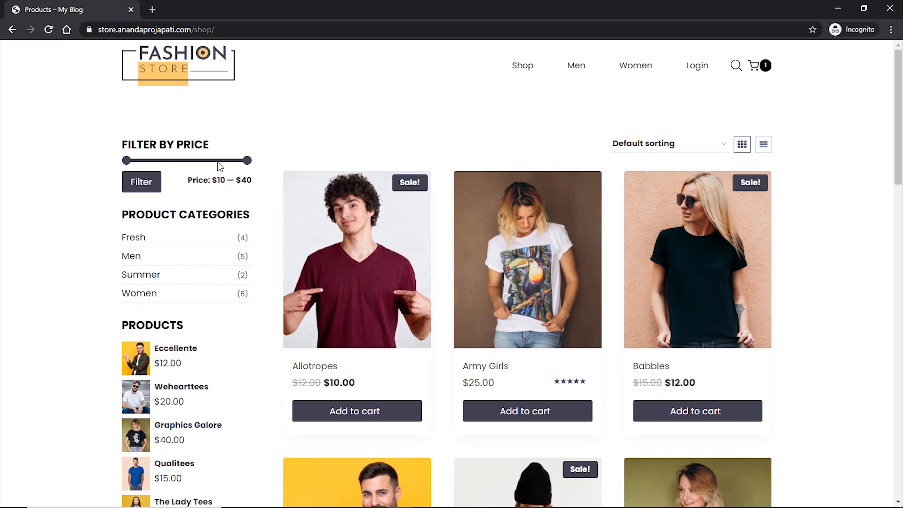
pyautogui.moveTo(247, 160); pyautogui.dragTo(207, 161)
pyautogui.click(145, 189)
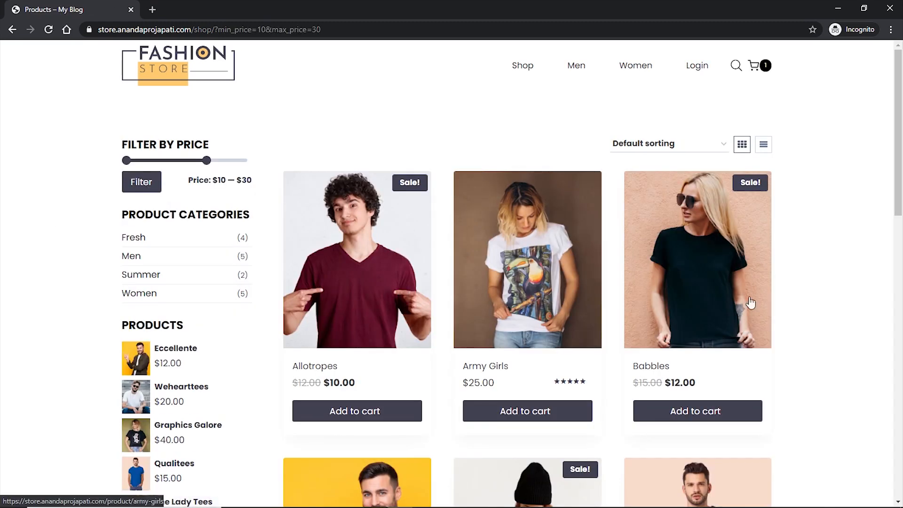
pyautogui.moveTo(734, 298)
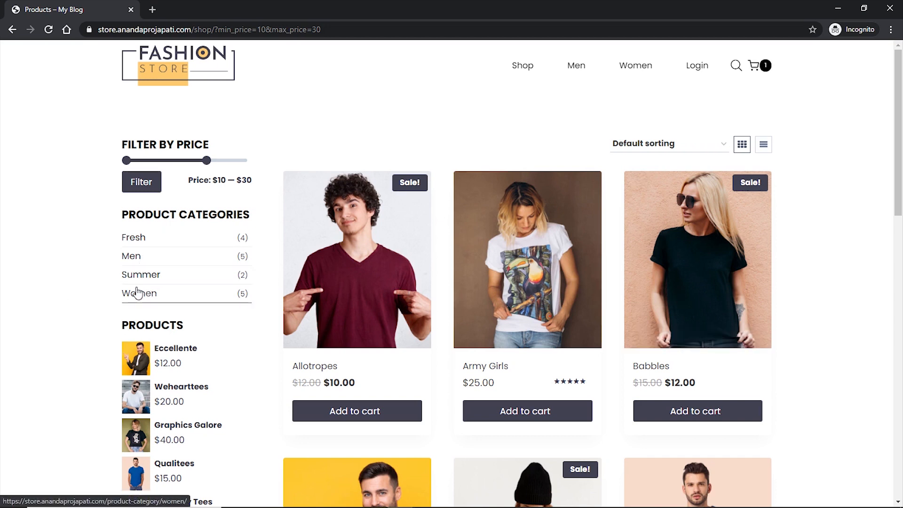
pyautogui.scroll(-3, 71, 301)
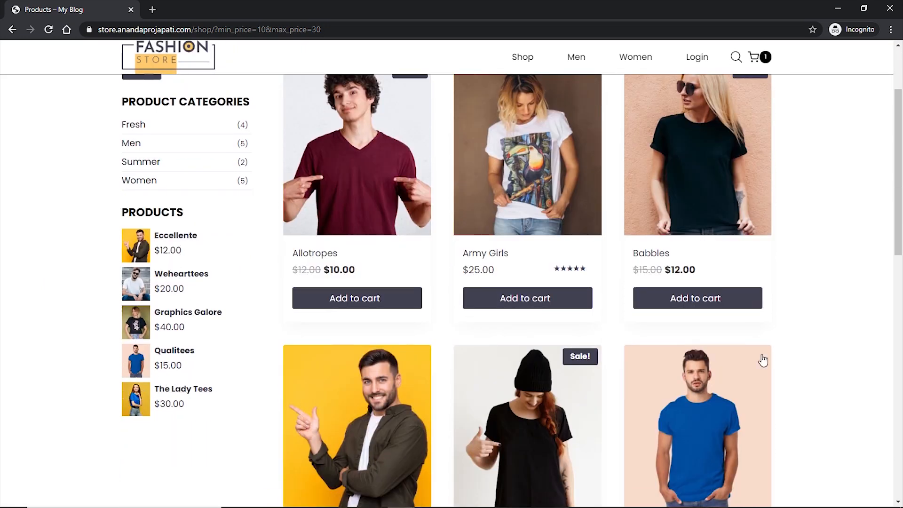
pyautogui.scroll(3, 762, 359)
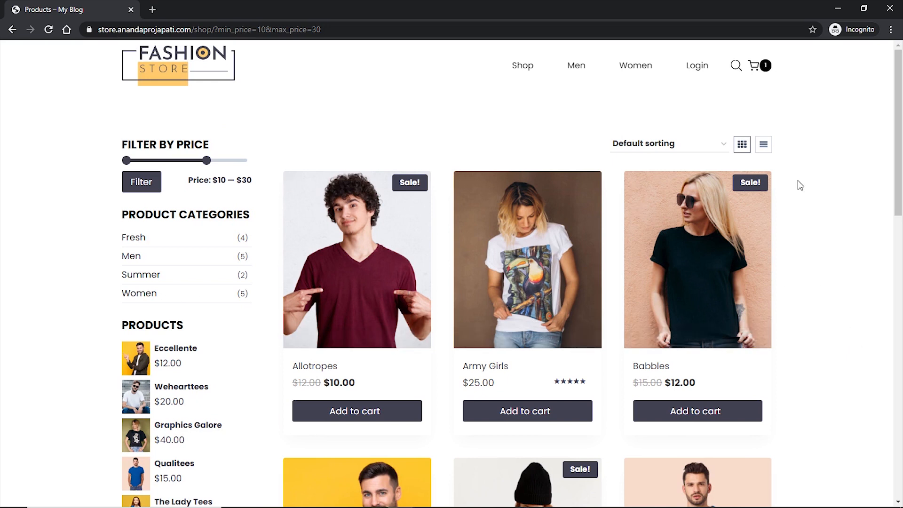
pyautogui.click(765, 146)
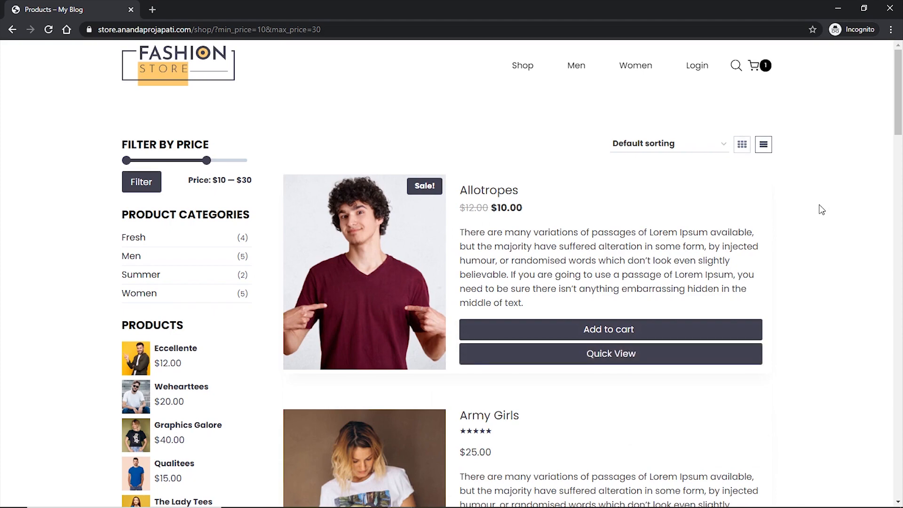
pyautogui.scroll(-20, 819, 210)
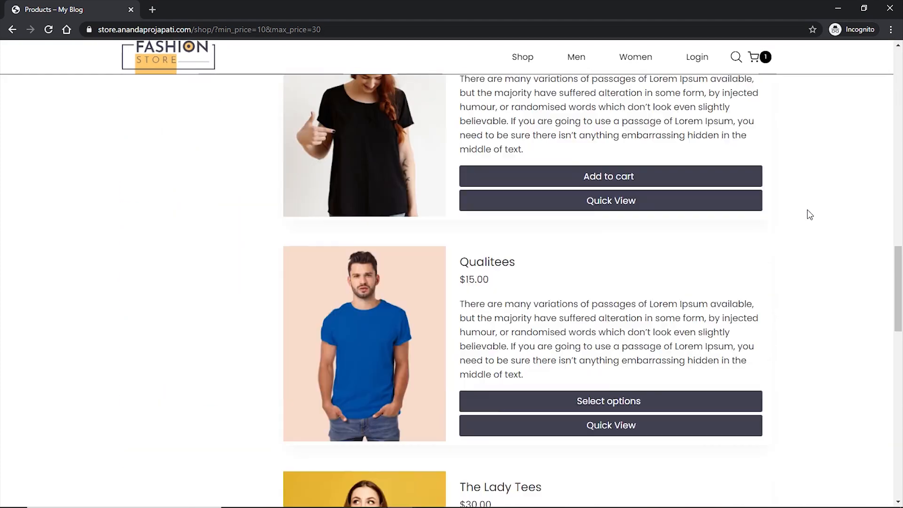
pyautogui.scroll(20, 810, 214)
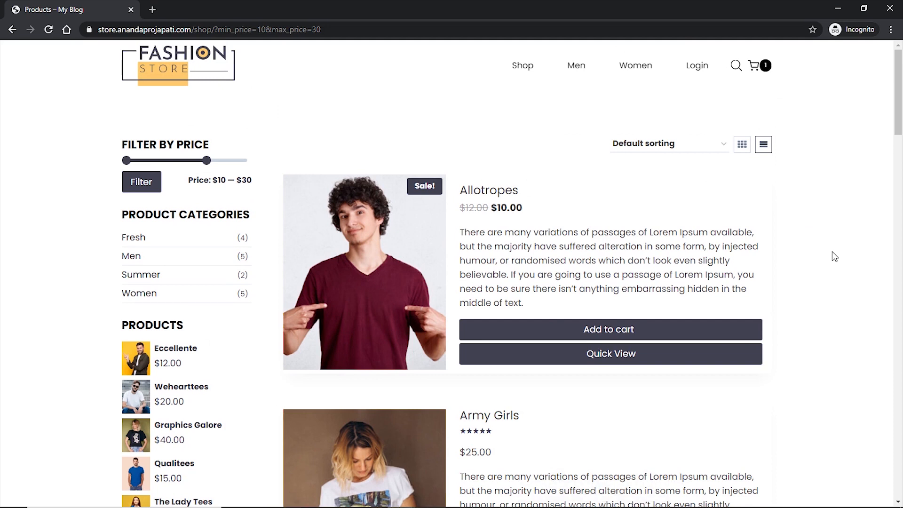
pyautogui.click(743, 145)
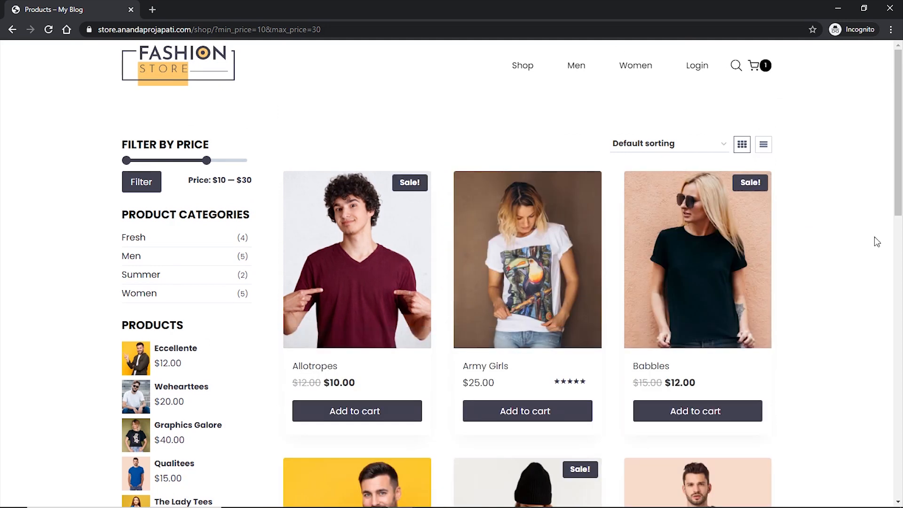
pyautogui.click(689, 147)
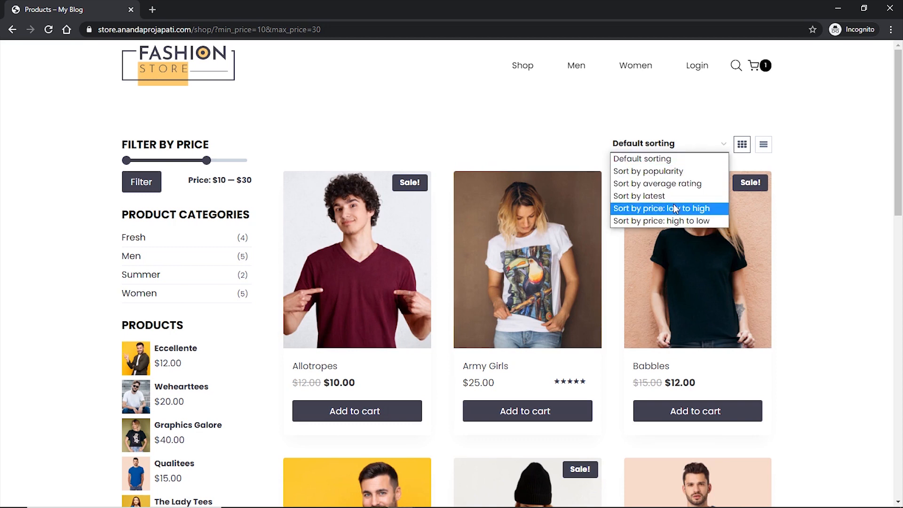
pyautogui.click(819, 210)
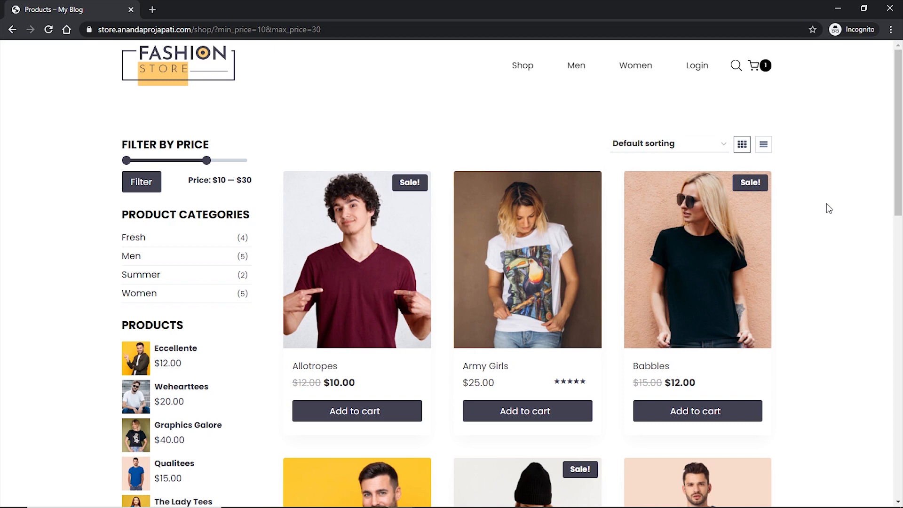
pyautogui.moveTo(755, 65)
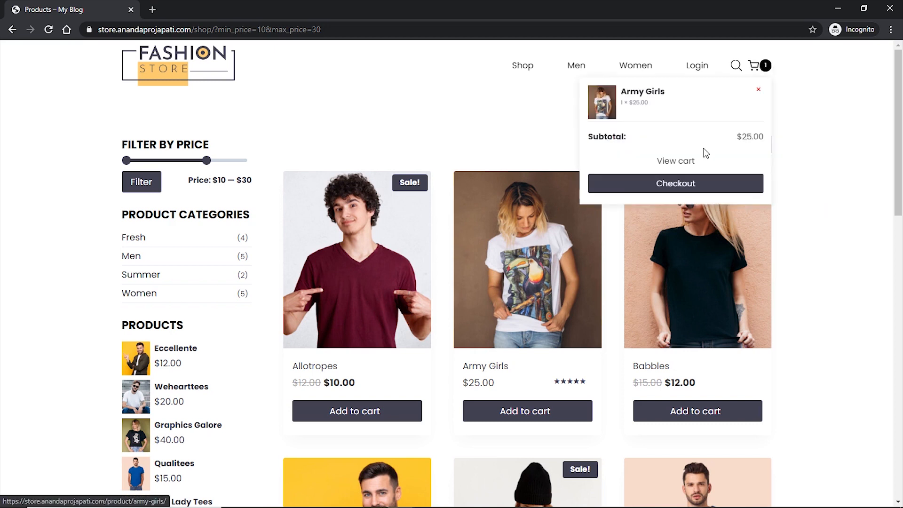
# - Open the full cart and calculate shipping for postcode 7000
pyautogui.click(691, 164)
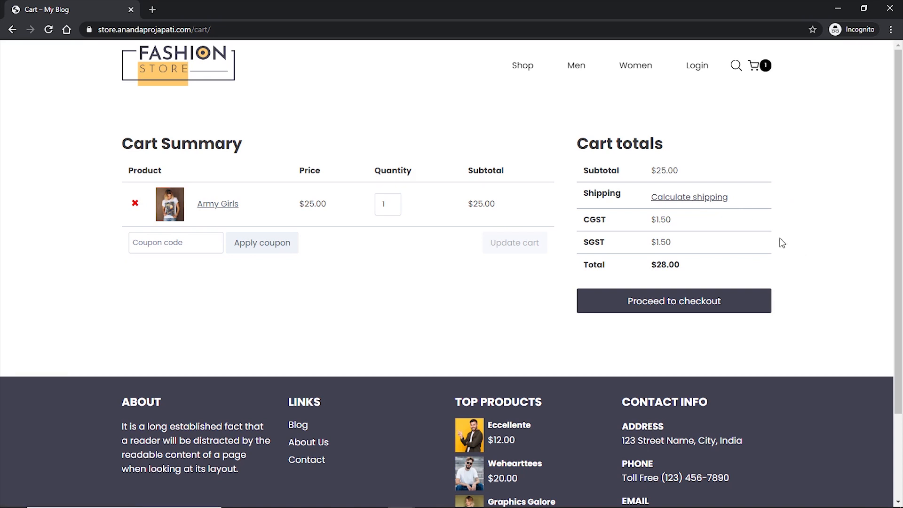
pyautogui.click(708, 205)
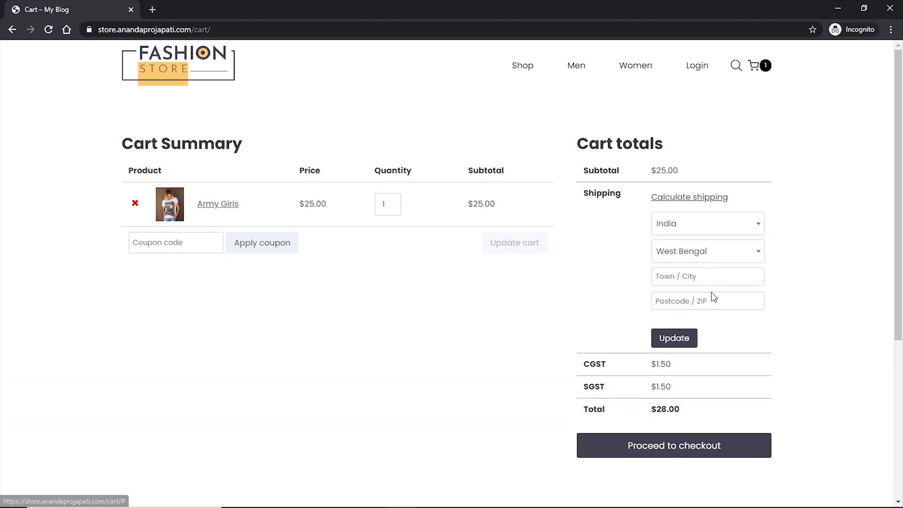
pyautogui.click(707, 302)
pyautogui.write('700067')
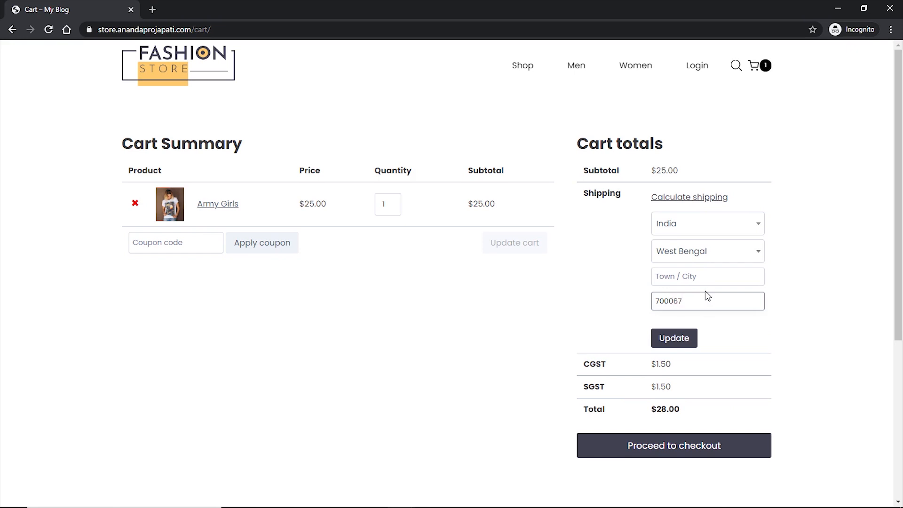
pyautogui.click(675, 341)
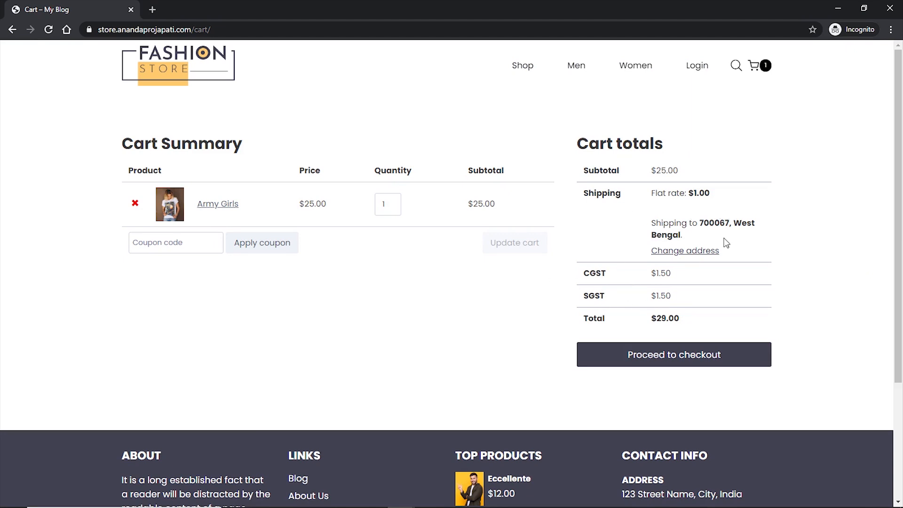
# - Change the shipping address to United States, Alaska, 99501, giving a $30.75 total
pyautogui.click(709, 252)
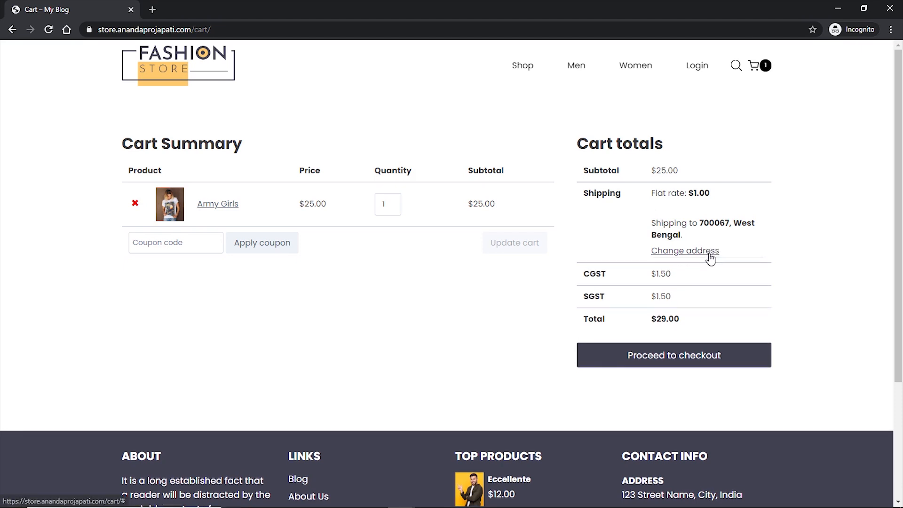
pyautogui.click(711, 274)
pyautogui.click(694, 375)
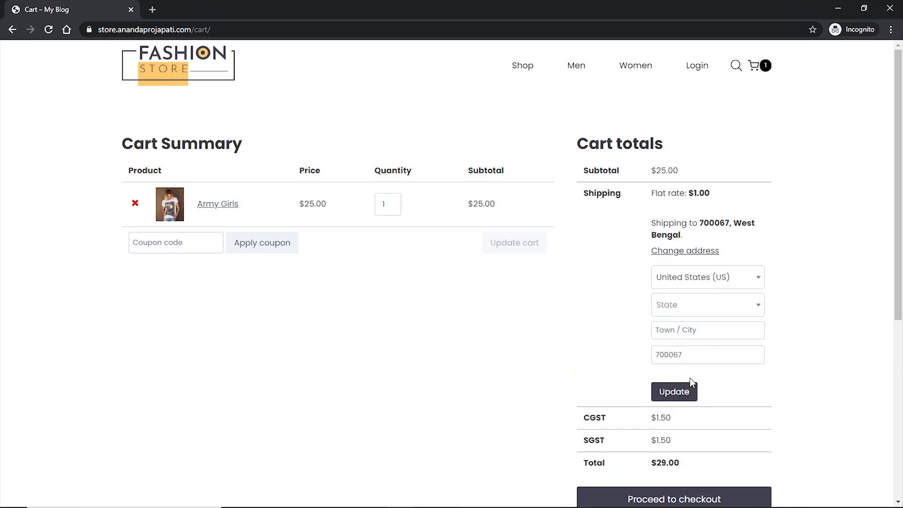
pyautogui.click(707, 305)
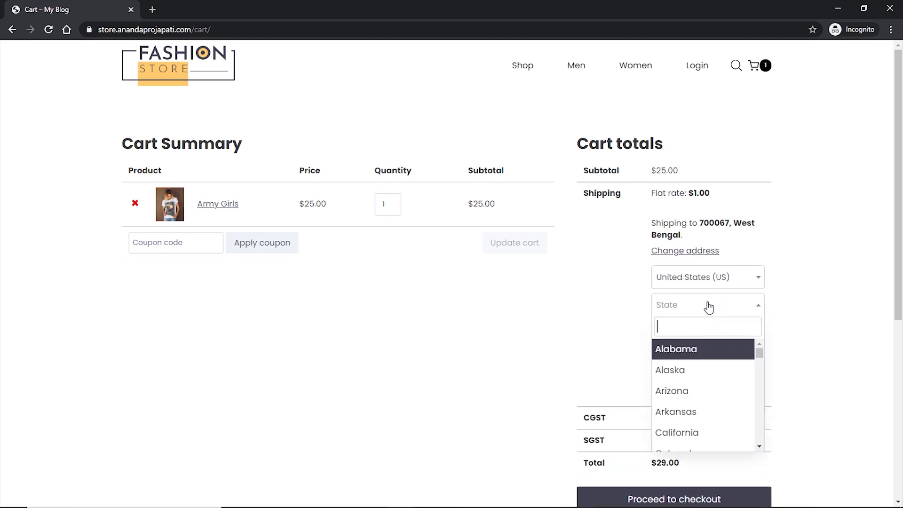
pyautogui.click(686, 371)
pyautogui.doubleClick(695, 357)
pyautogui.write('99501')
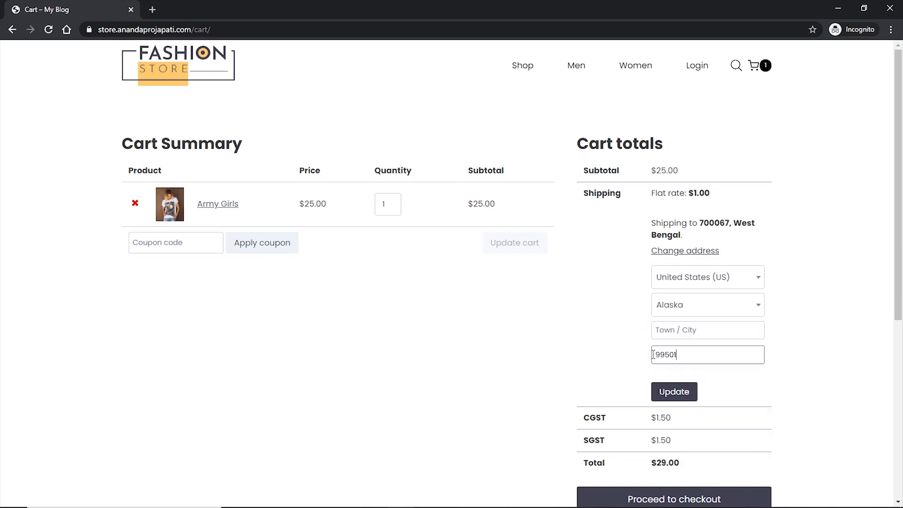
pyautogui.click(684, 392)
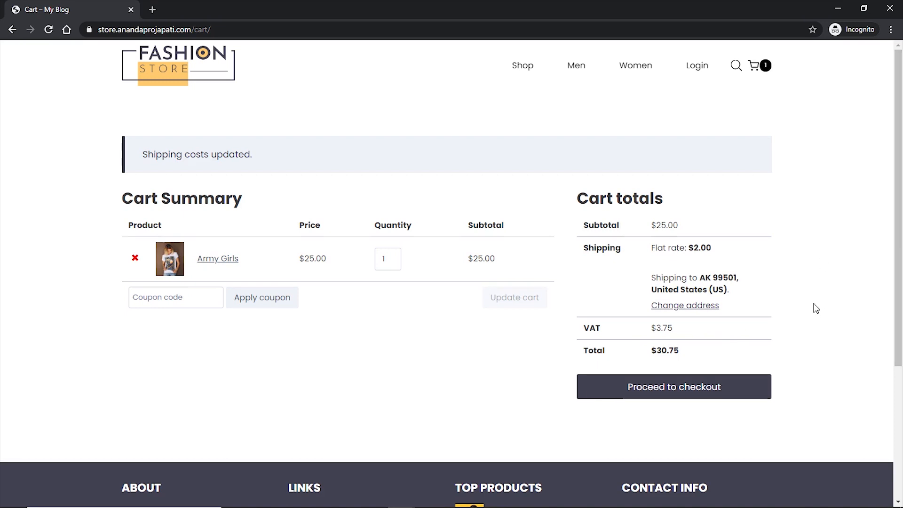
# - Proceed to checkout and choose Credit/Debit Card payment instead of PayPal
pyautogui.click(671, 394)
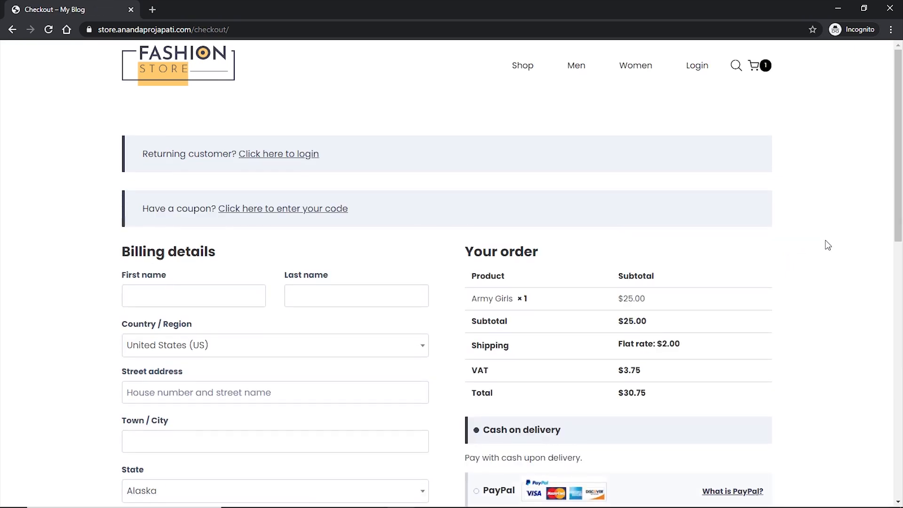
pyautogui.scroll(-5, 828, 245)
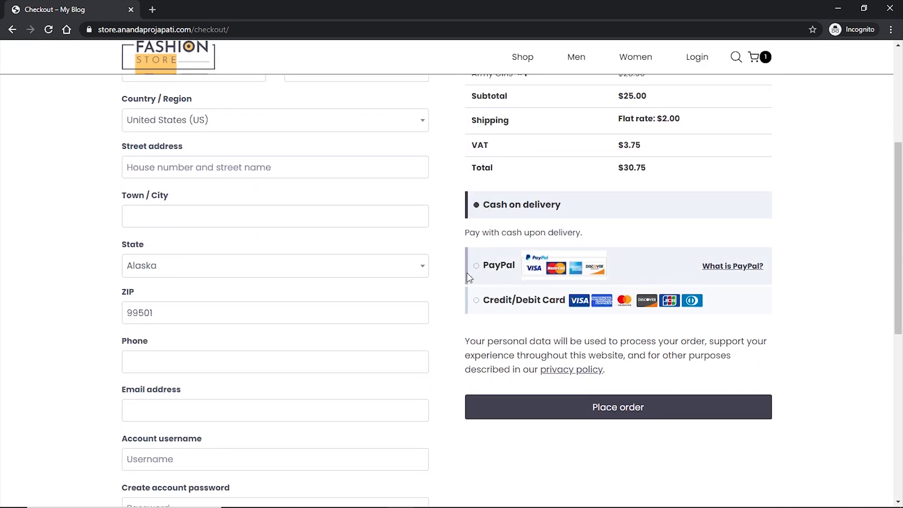
pyautogui.click(485, 266)
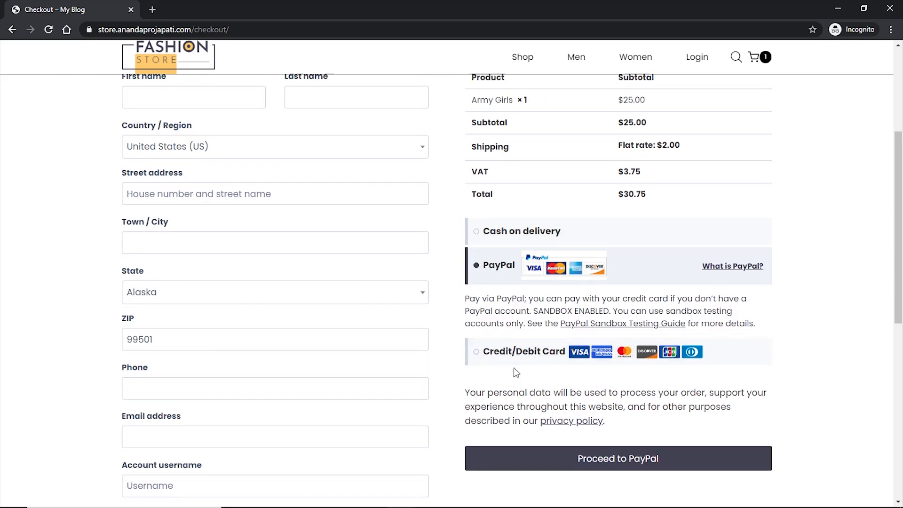
pyautogui.click(491, 352)
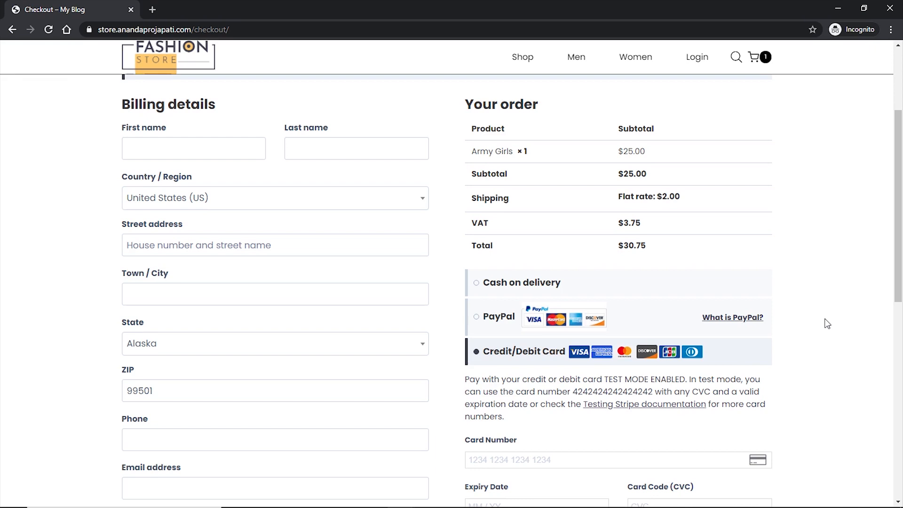
pyautogui.scroll(3, 835, 325)
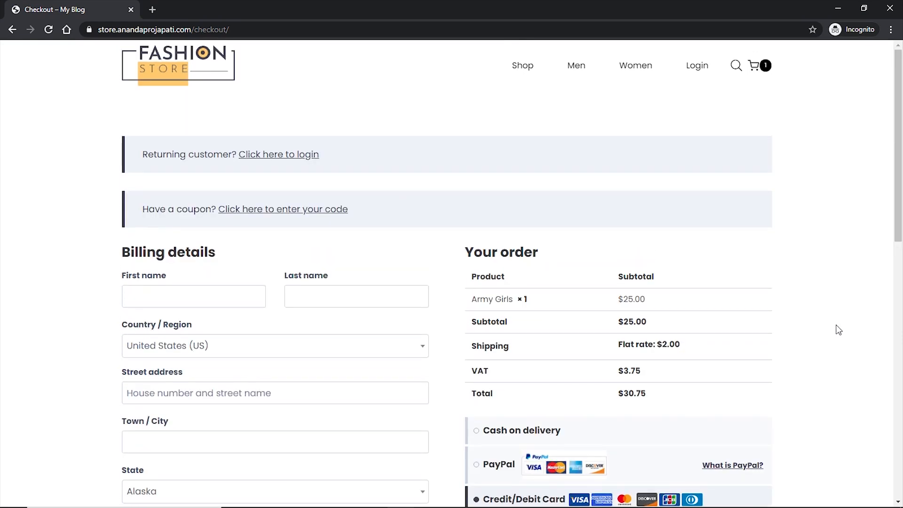
# - Show and hide the returning-customer login form, then look over the checkout page
pyautogui.click(285, 158)
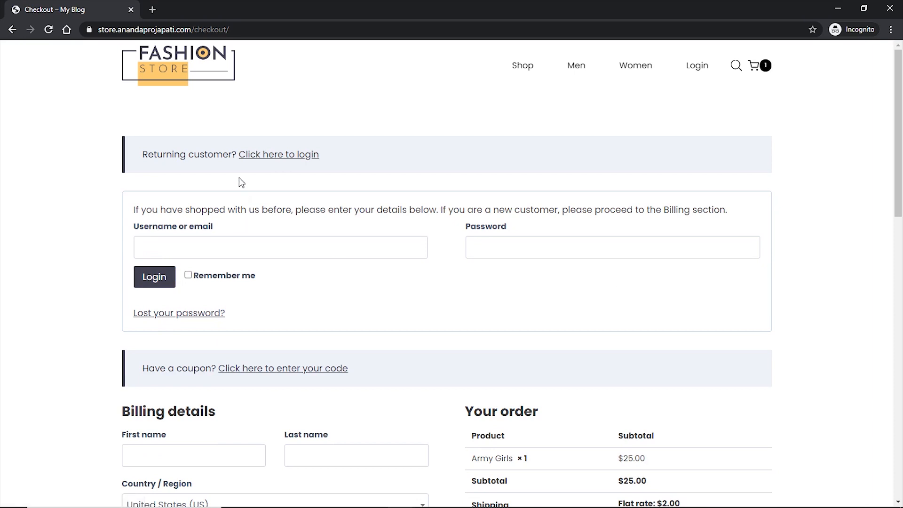
pyautogui.click(283, 156)
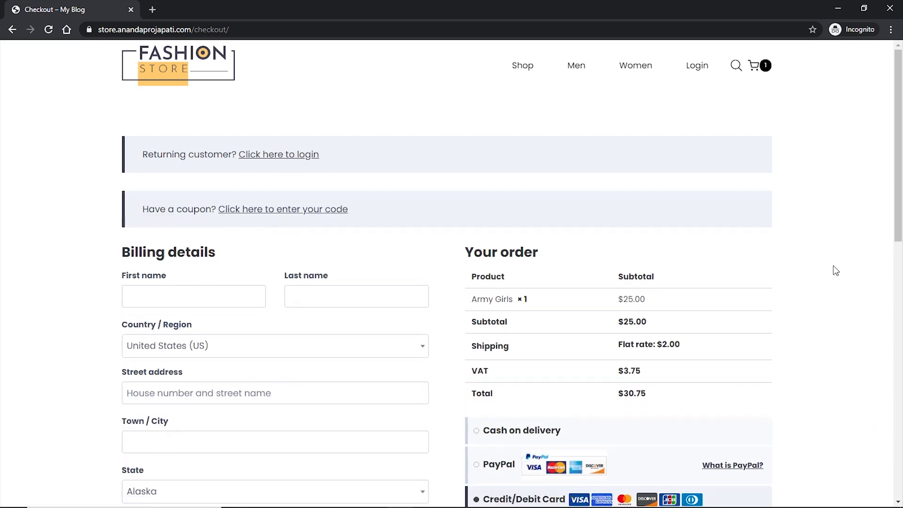
pyautogui.scroll(-4, 836, 270)
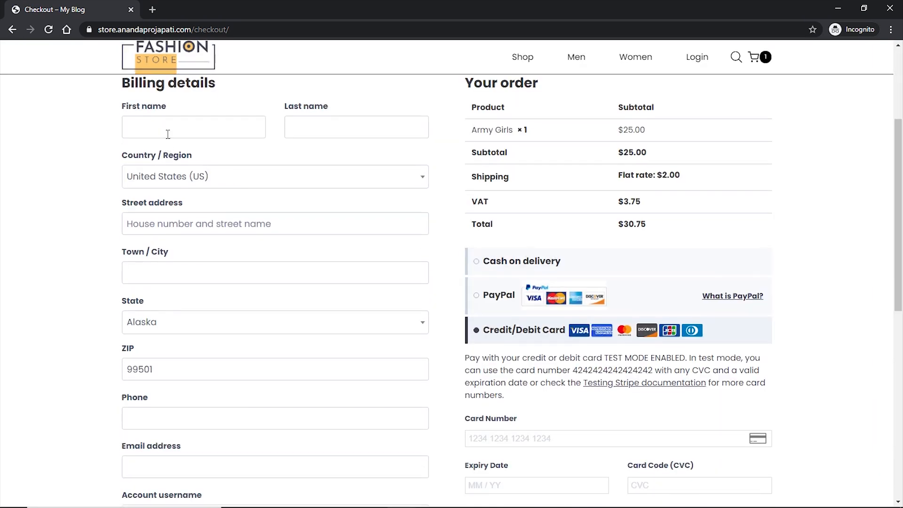
pyautogui.scroll(-4, 352, 210)
pyautogui.scroll(-3, 335, 214)
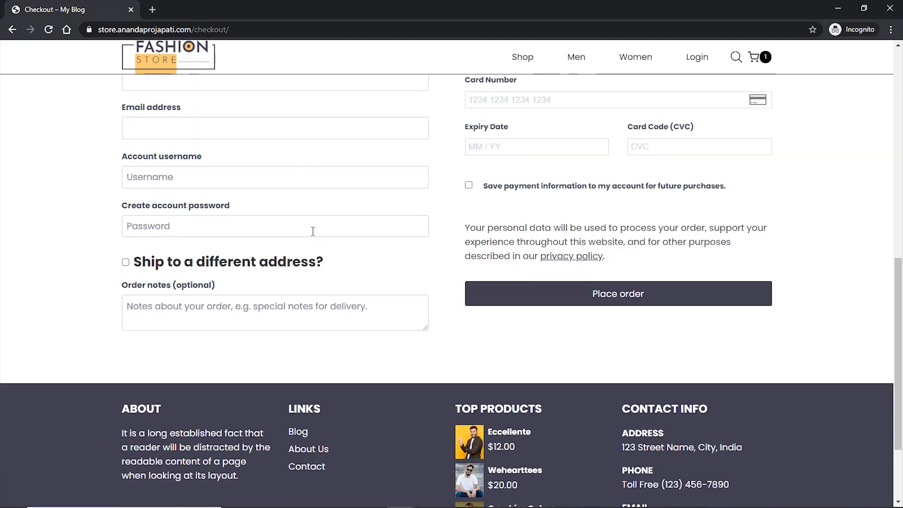
pyautogui.scroll(1, 212, 171)
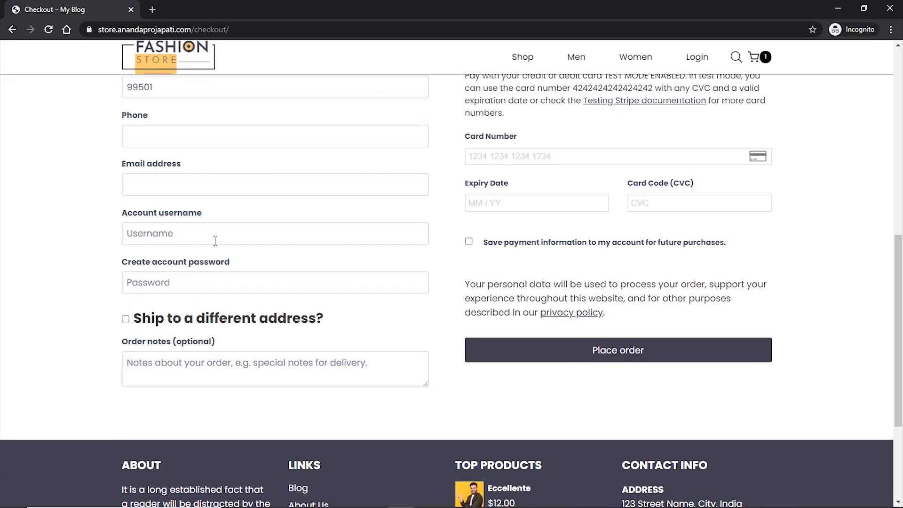
pyautogui.scroll(9, 886, 307)
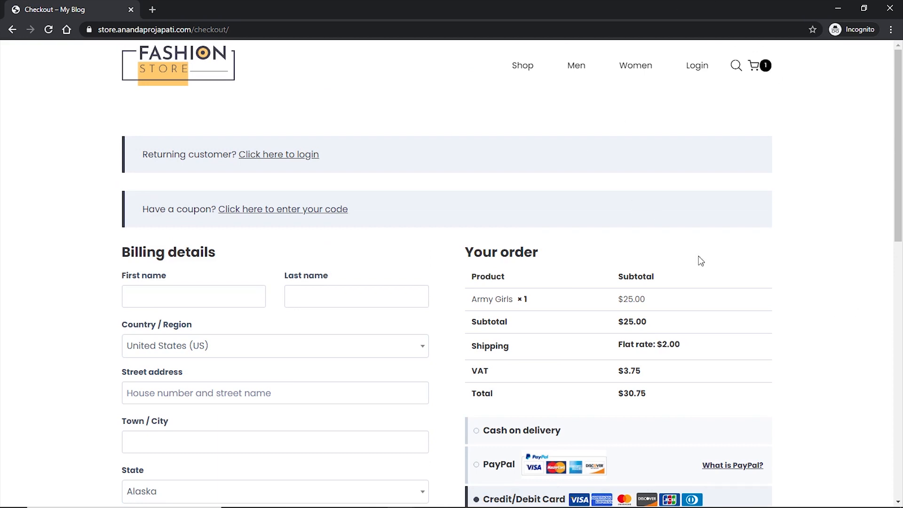
# - Apply coupon 10off for $2.50 off and a $27.88 total, then go to Login
pyautogui.click(294, 213)
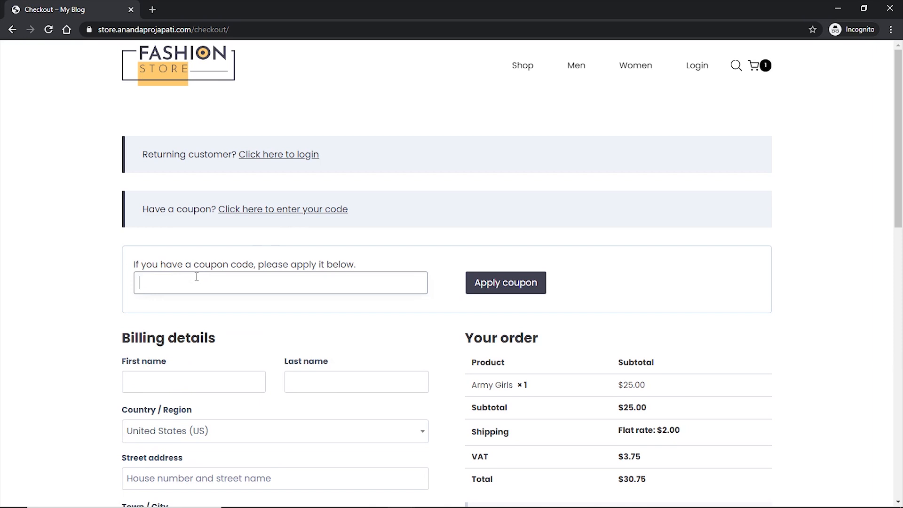
pyautogui.write('10off')
pyautogui.click(523, 283)
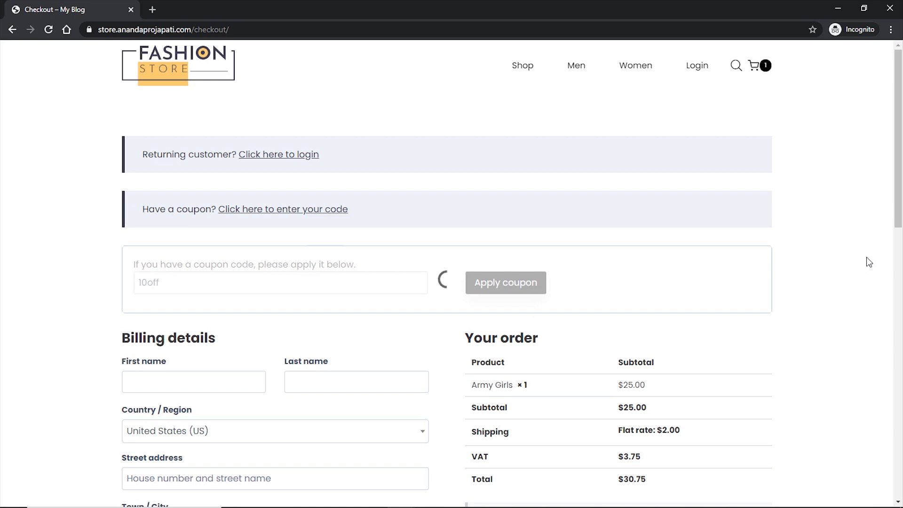
pyautogui.scroll(-1, 852, 254)
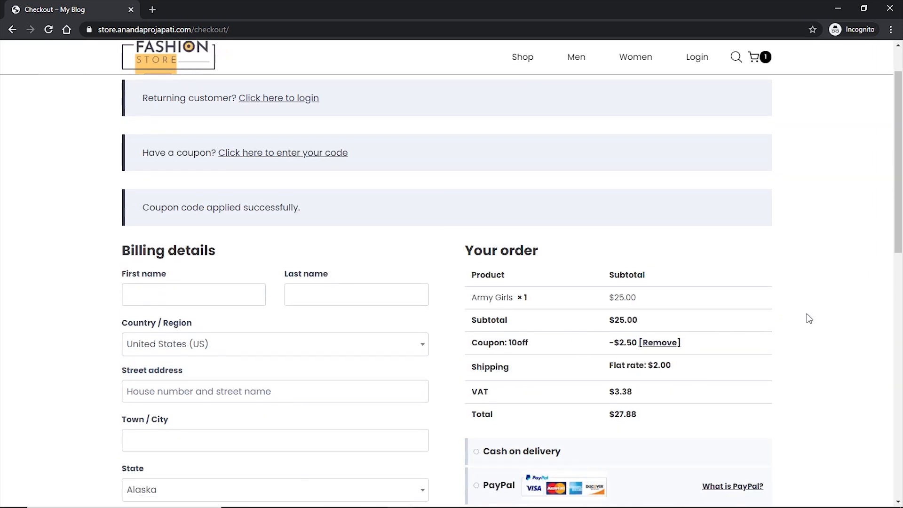
pyautogui.scroll(1, 816, 323)
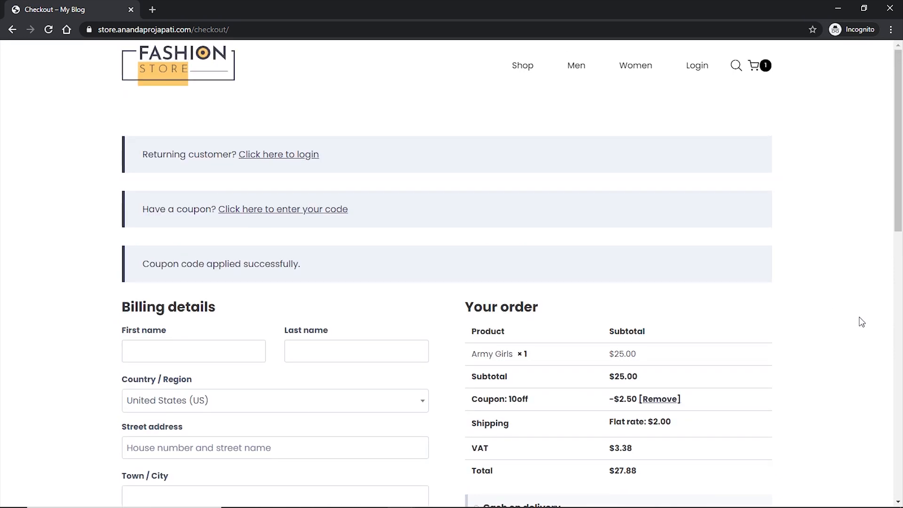
pyautogui.click(697, 68)
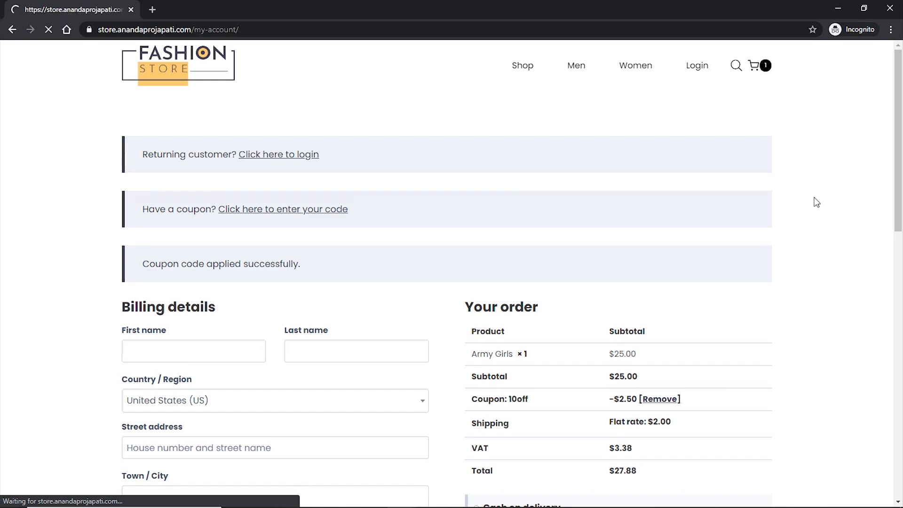
# - Log in with the customer's username and password to reach the My account page
pyautogui.click(205, 209)
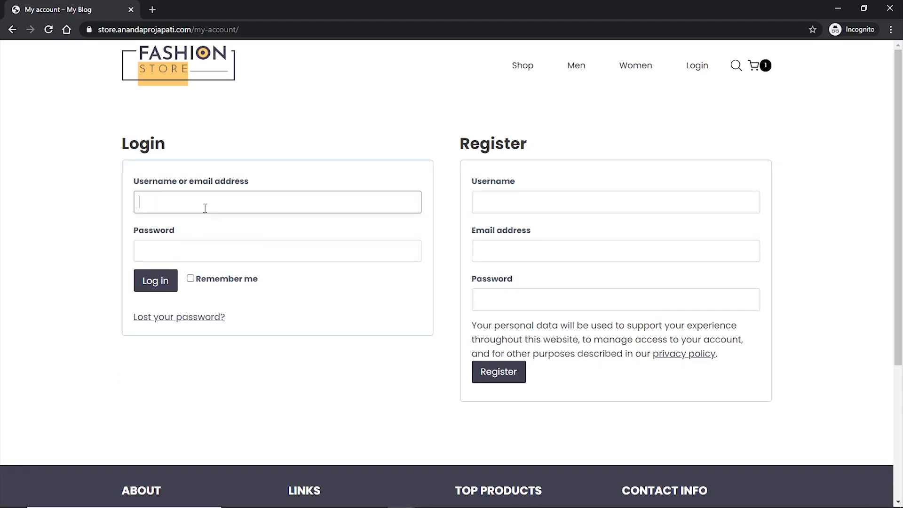
pyautogui.write('ananda')
pyautogui.click(190, 249)
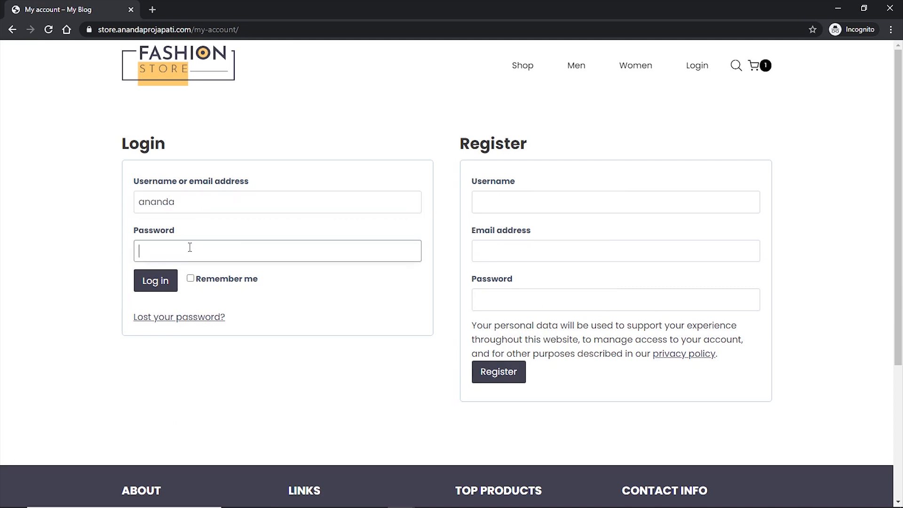
pyautogui.hotkey('ctrl', 'v')
pyautogui.click(156, 285)
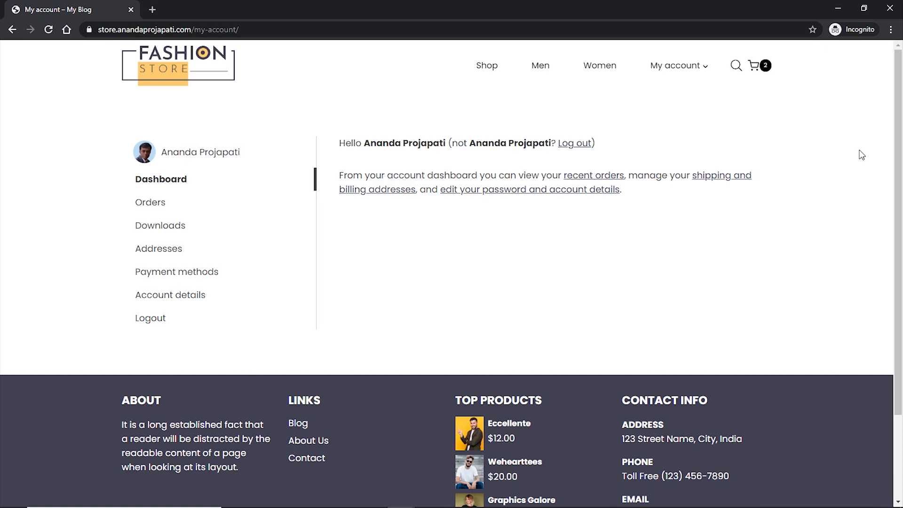
# - Open the past order's invoice PDF in a new tab from Orders, review it, then close it
pyautogui.moveTo(680, 70)
pyautogui.click(151, 206)
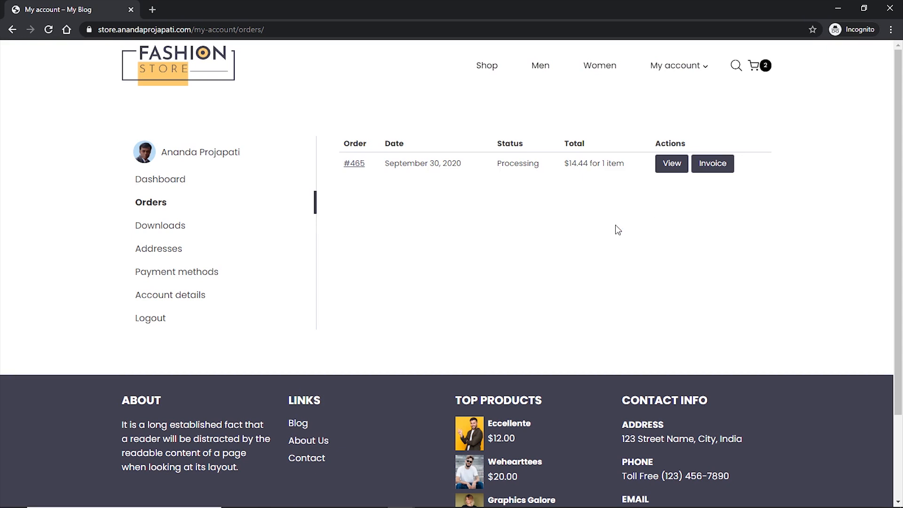
pyautogui.middleClick(714, 169)
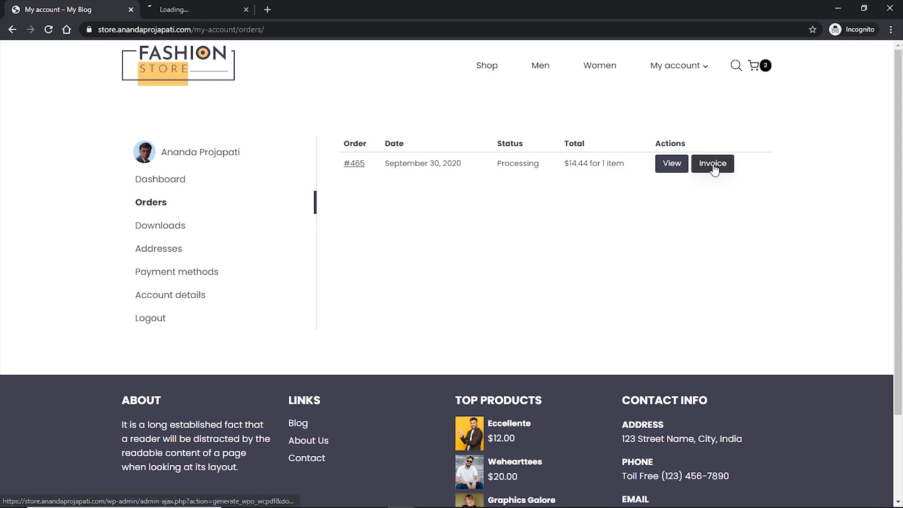
pyautogui.click(189, 9)
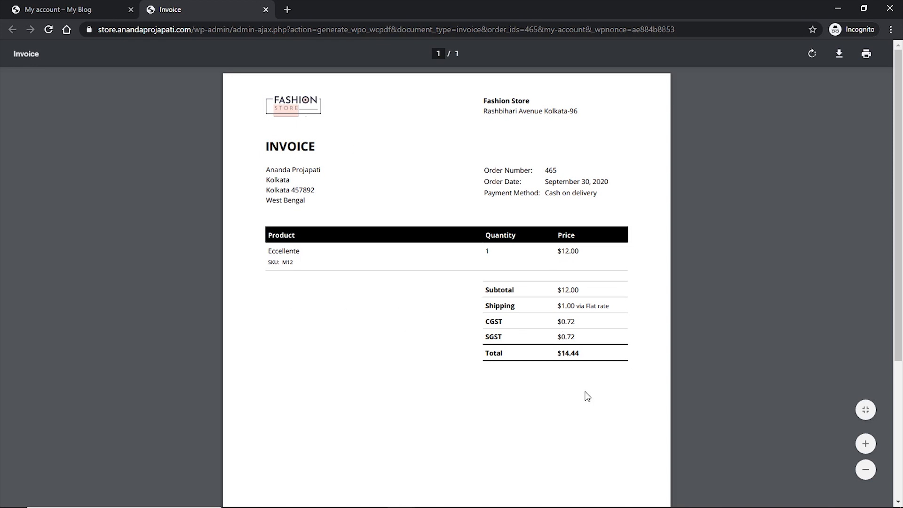
pyautogui.scroll(-4, 586, 372)
pyautogui.scroll(4, 579, 369)
pyautogui.click(266, 10)
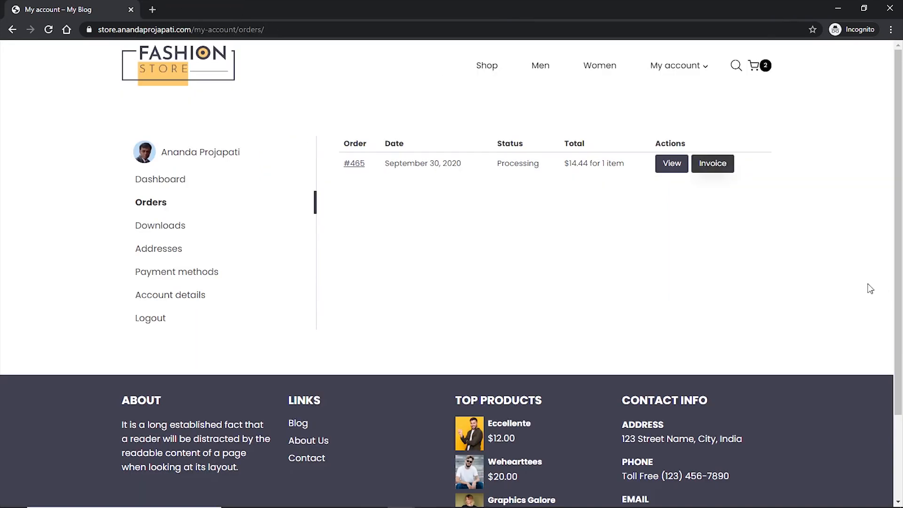
# - View the account's Downloads, Addresses and Payment methods pages
pyautogui.click(161, 230)
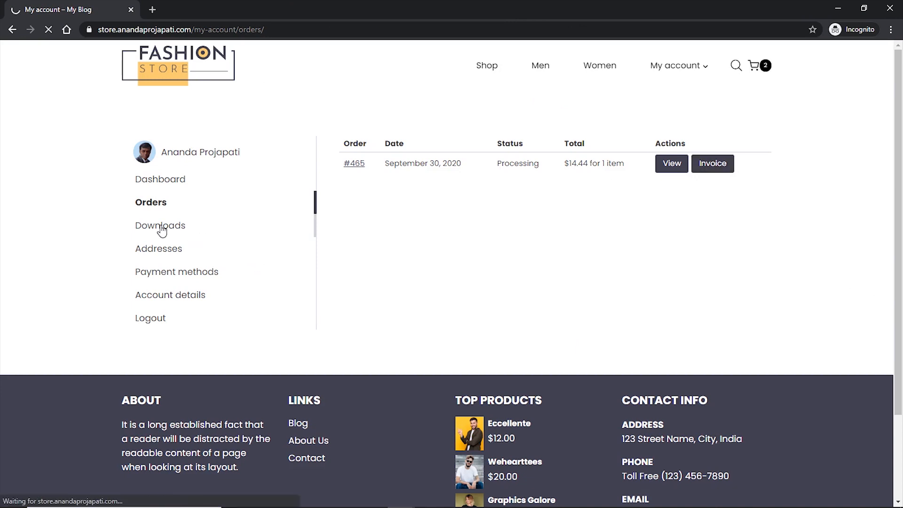
pyautogui.click(167, 253)
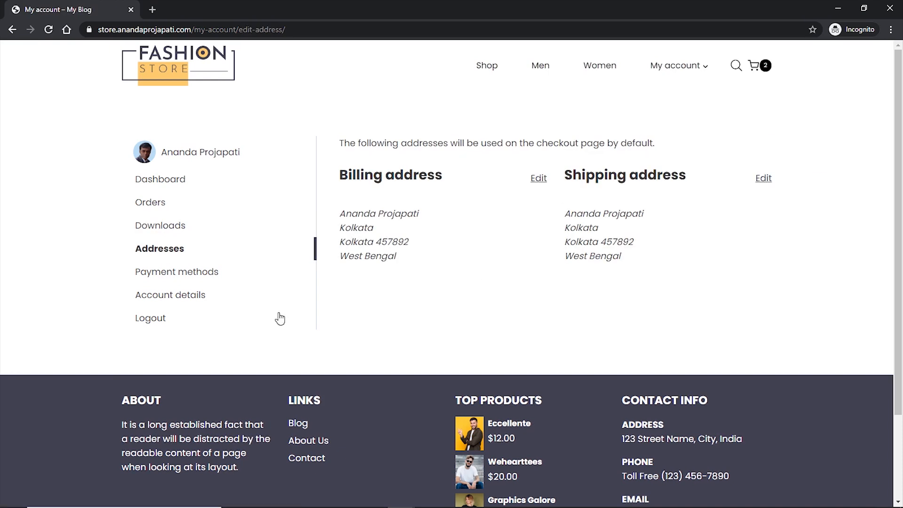
pyautogui.click(178, 277)
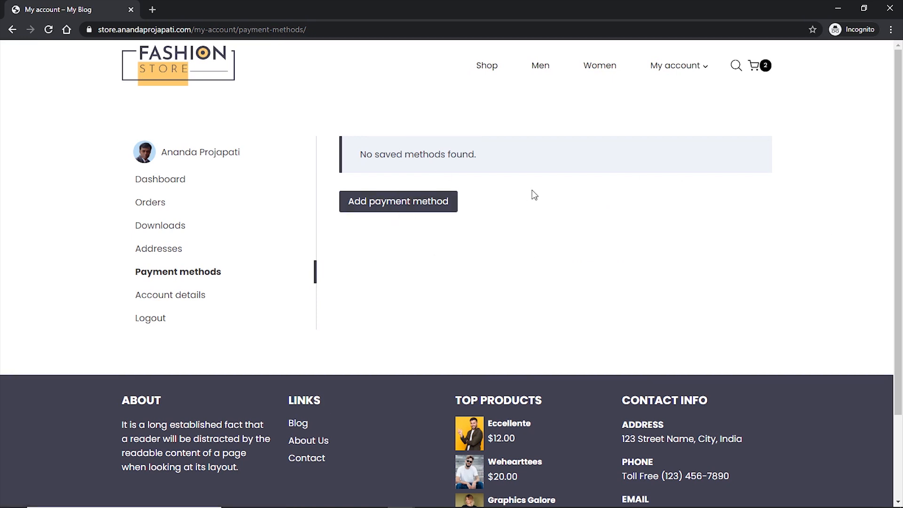
# - Check the Account details form, then return to Orders and select the order number
pyautogui.click(198, 296)
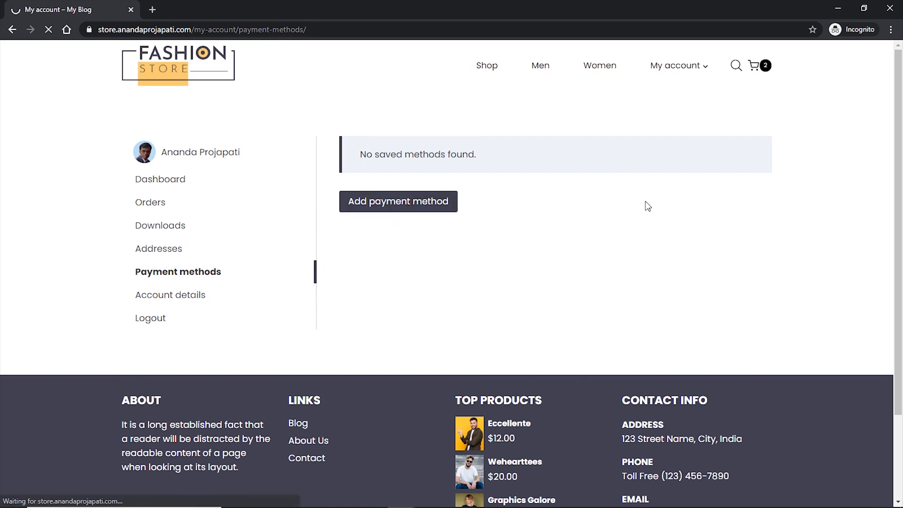
pyautogui.scroll(-6, 782, 232)
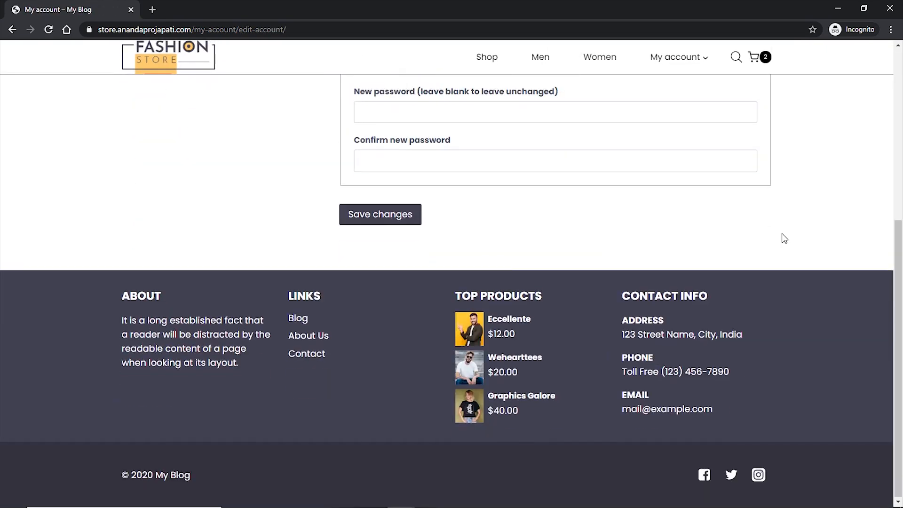
pyautogui.scroll(6, 779, 225)
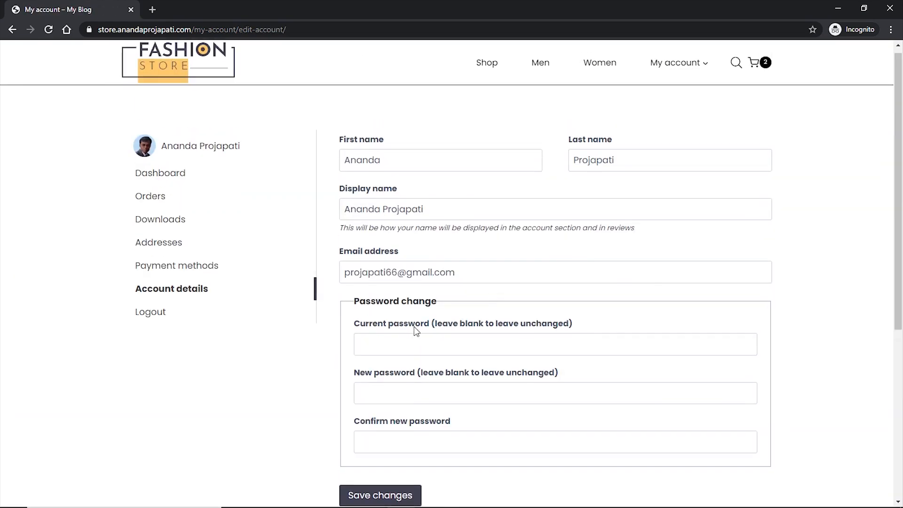
pyautogui.scroll(1, 552, 278)
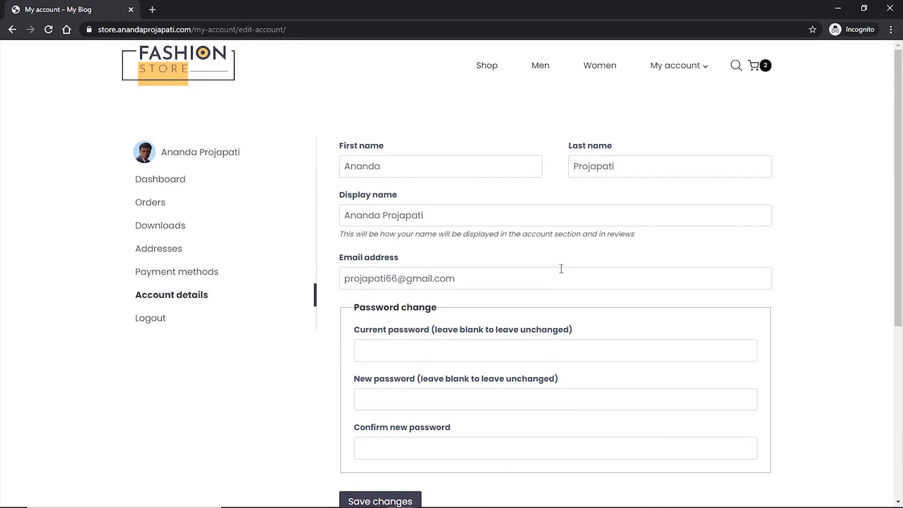
pyautogui.moveTo(708, 70)
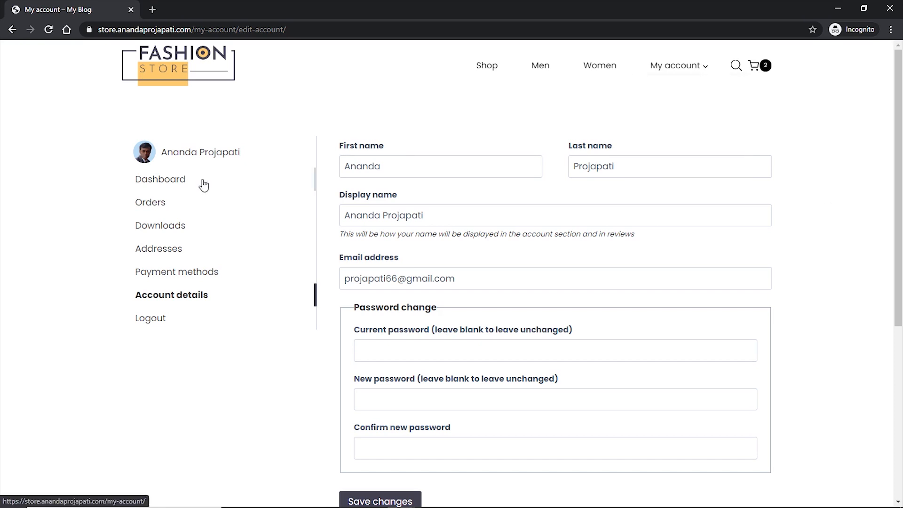
pyautogui.click(160, 207)
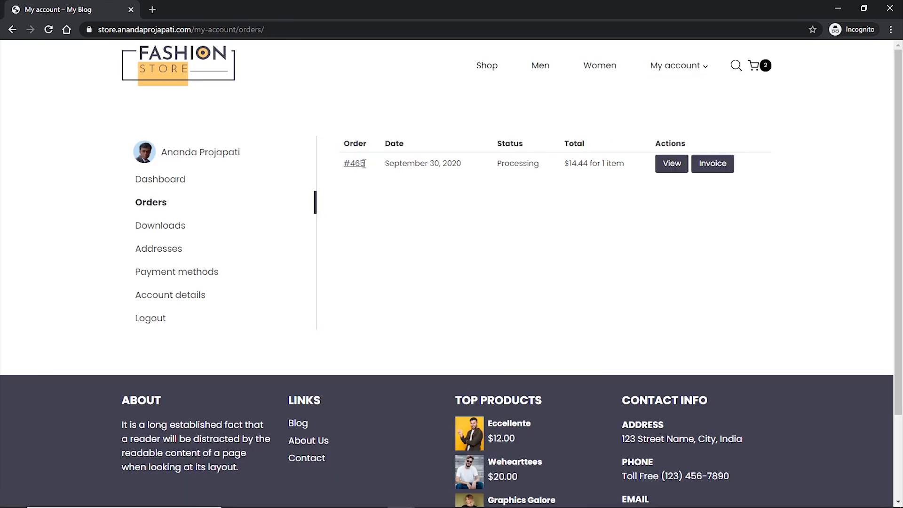
pyautogui.moveTo(365, 164); pyautogui.dragTo(351, 165)
# - On the Order Tracking page, track order 465 using its billing email
pyautogui.moveTo(677, 65)
pyautogui.click(671, 122)
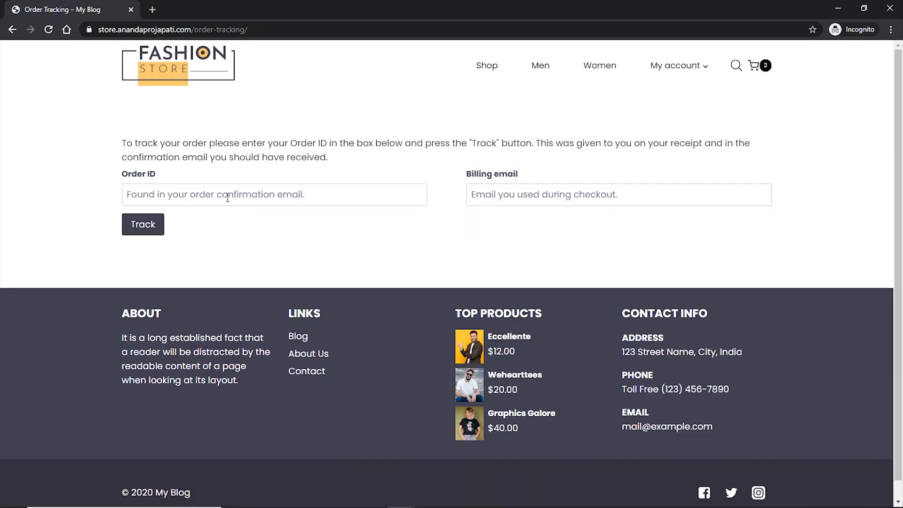
pyautogui.click(228, 195)
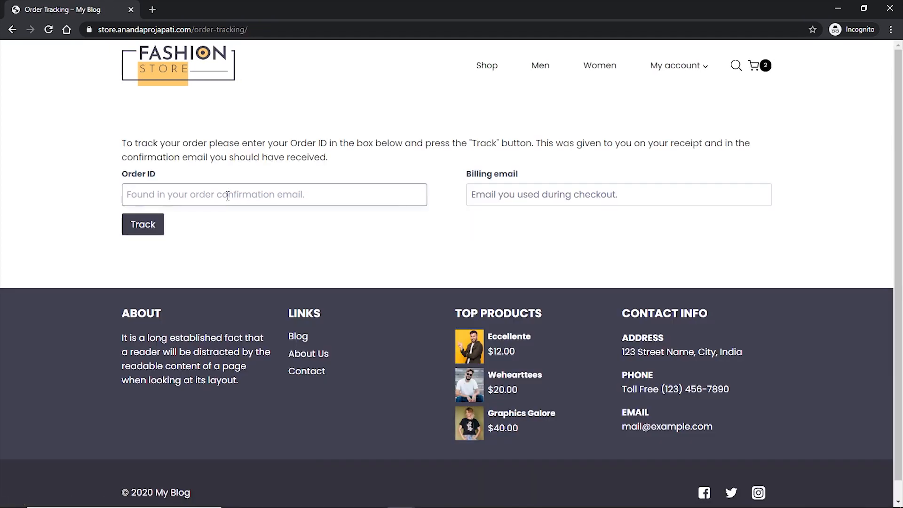
pyautogui.write('465')
pyautogui.click(575, 196)
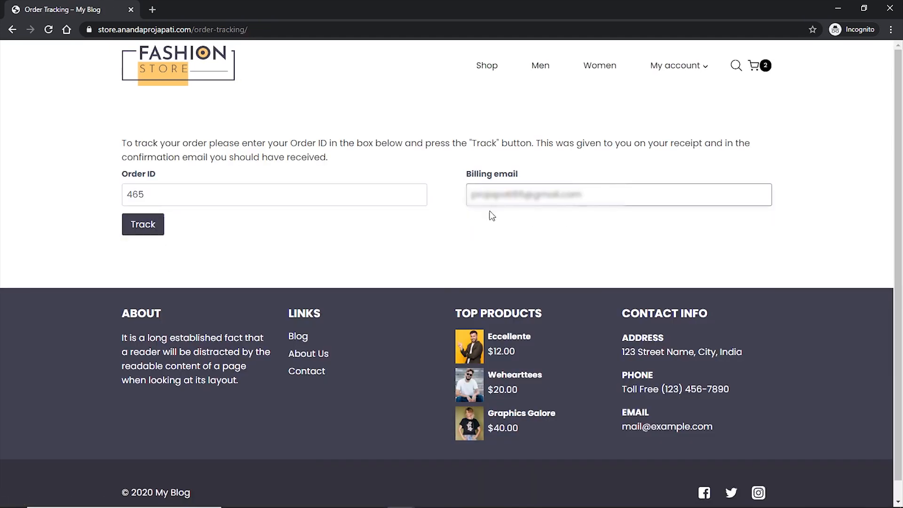
pyautogui.click(144, 229)
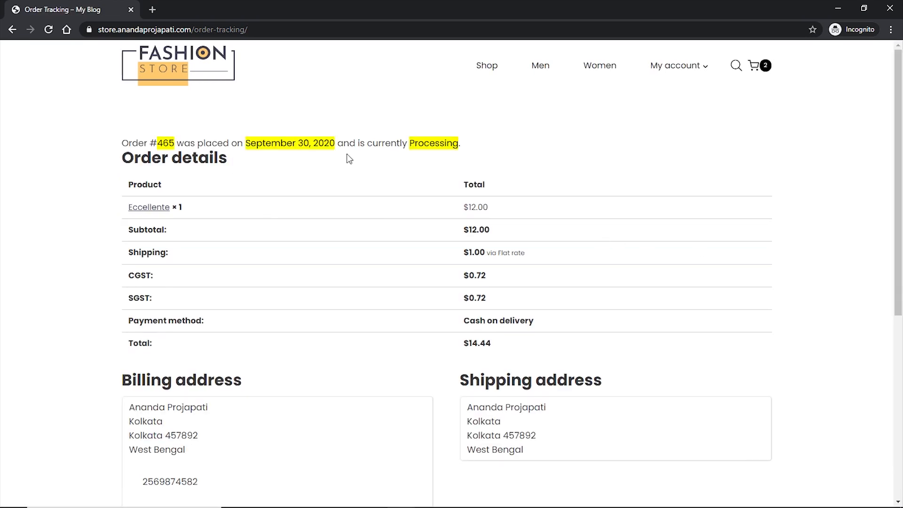
# - Review the order details, highlighting the September 30, 2020 date and Processing status
pyautogui.scroll(-2, 732, 272)
pyautogui.scroll(2, 727, 272)
pyautogui.moveTo(249, 141); pyautogui.dragTo(355, 165)
pyautogui.click(355, 165)
pyautogui.doubleClick(435, 142)
pyautogui.click(561, 157)
pyautogui.scroll(-6, 654, 256)
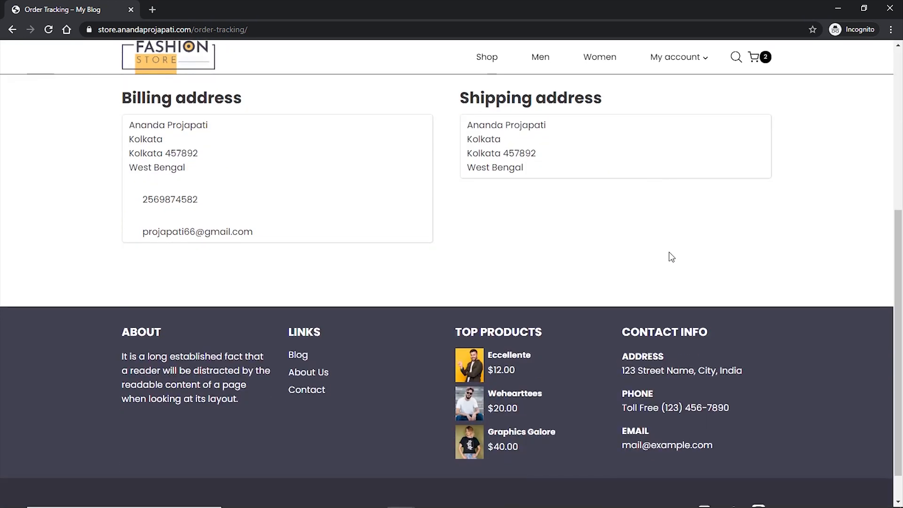
pyautogui.scroll(6, 621, 255)
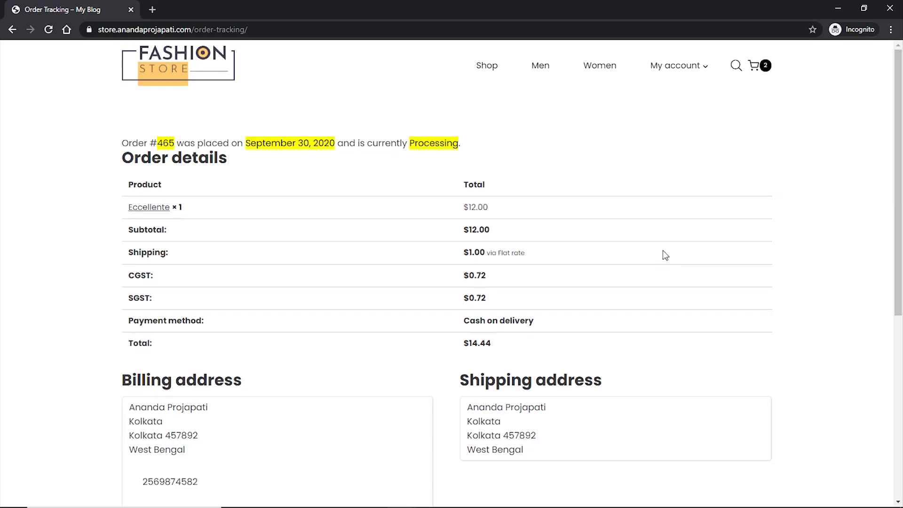
# - Open the wishlist, then add Army Girls to it from the shop listing
pyautogui.moveTo(696, 65)
pyautogui.click(664, 141)
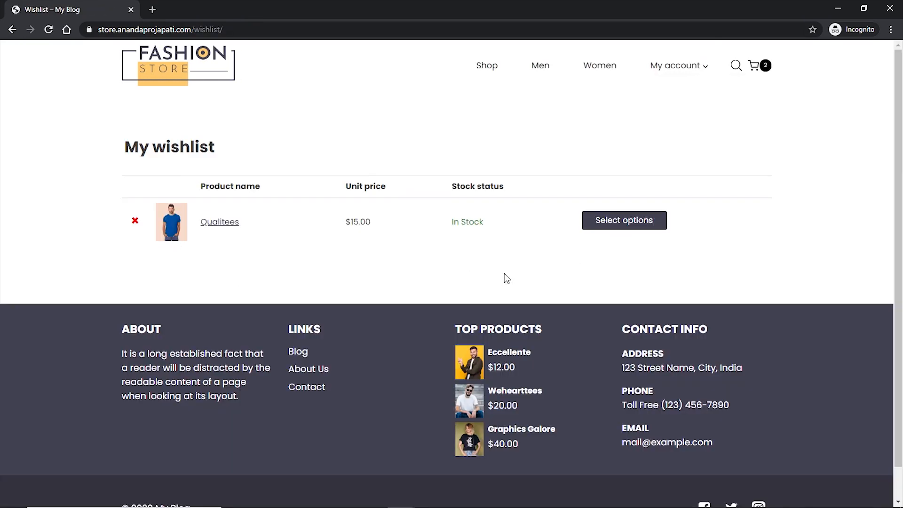
pyautogui.click(487, 68)
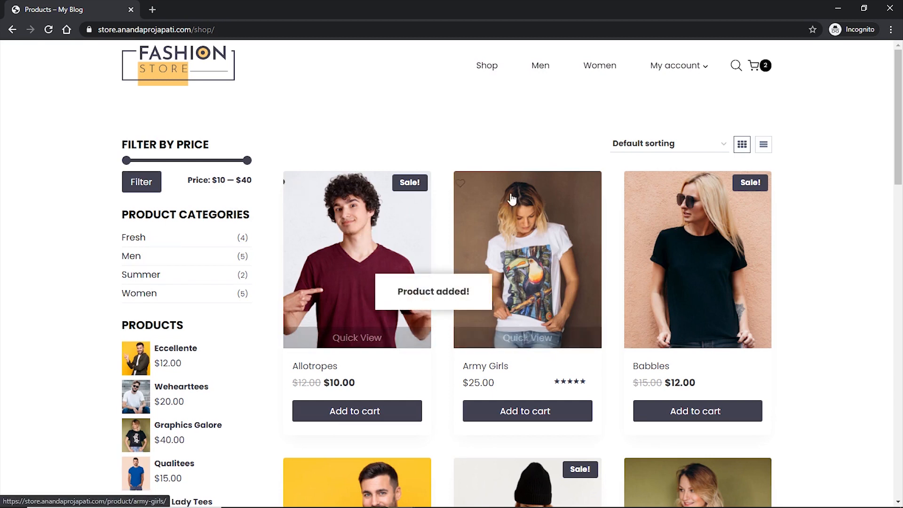
pyautogui.click(470, 183)
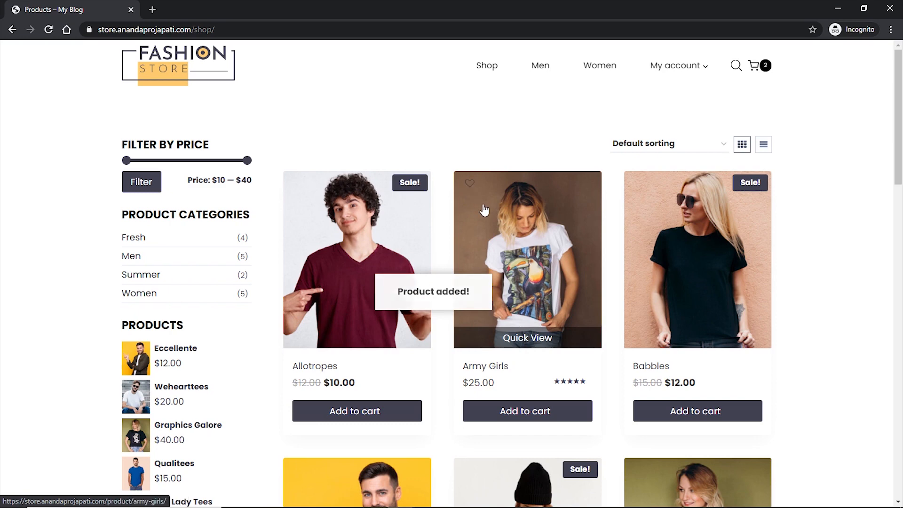
# - Check the updated wishlist and open the Qualitees product page from it
pyautogui.moveTo(680, 66)
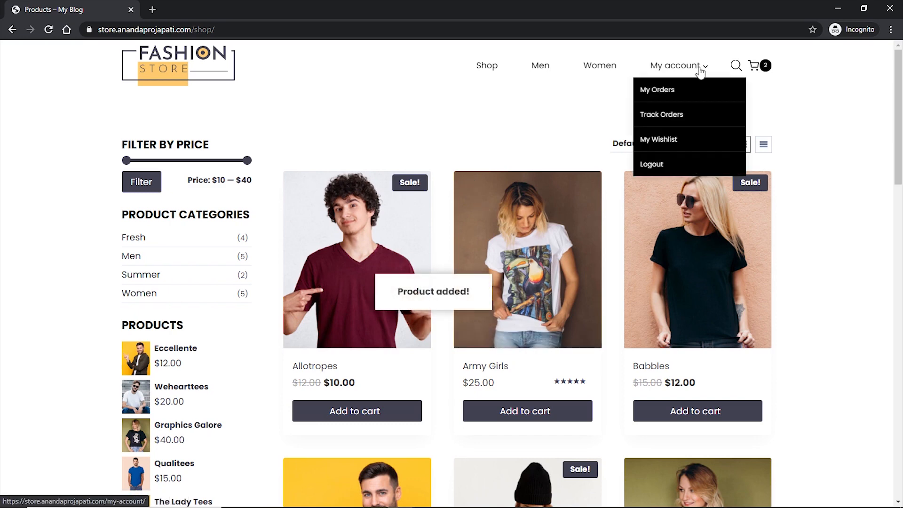
pyautogui.click(661, 144)
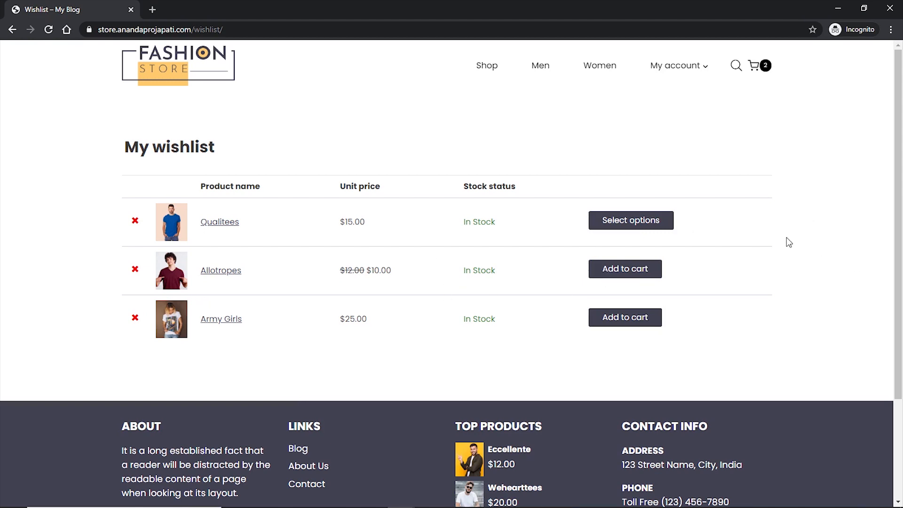
pyautogui.click(219, 227)
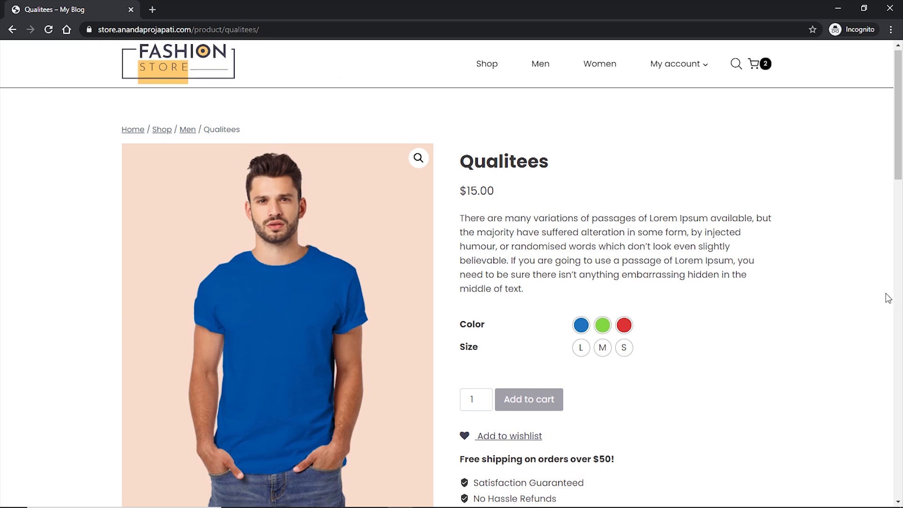
# - Set the Qualitees shirt to blue, size L, and confirm 49 in stock
pyautogui.scroll(-2, 887, 296)
pyautogui.scroll(1, 781, 254)
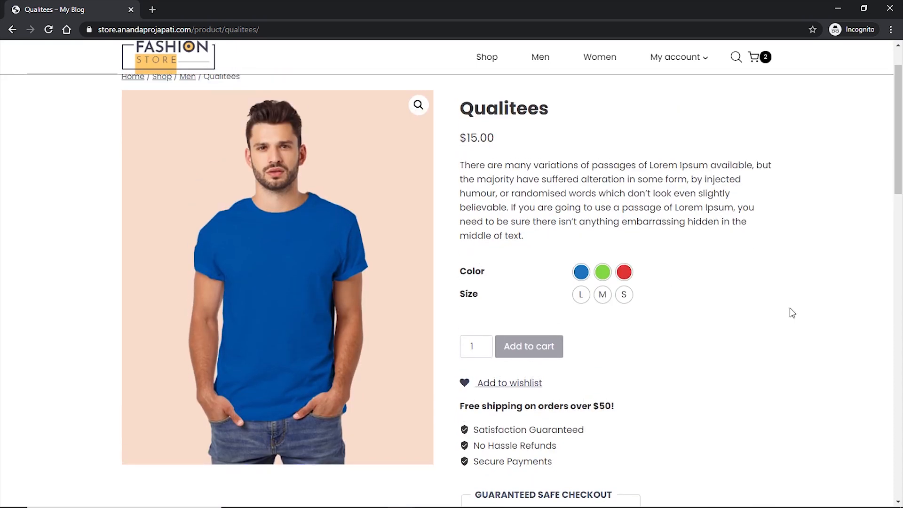
pyautogui.click(604, 275)
pyautogui.click(582, 295)
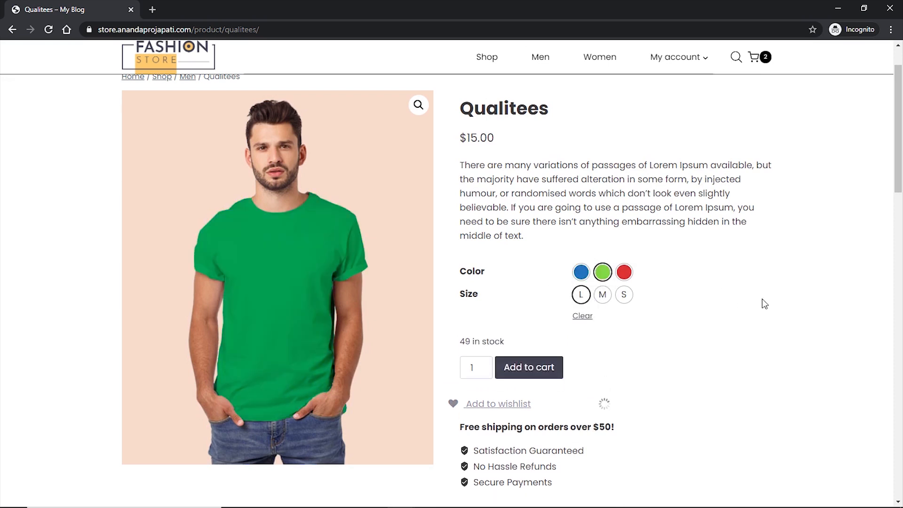
pyautogui.click(625, 275)
pyautogui.click(582, 273)
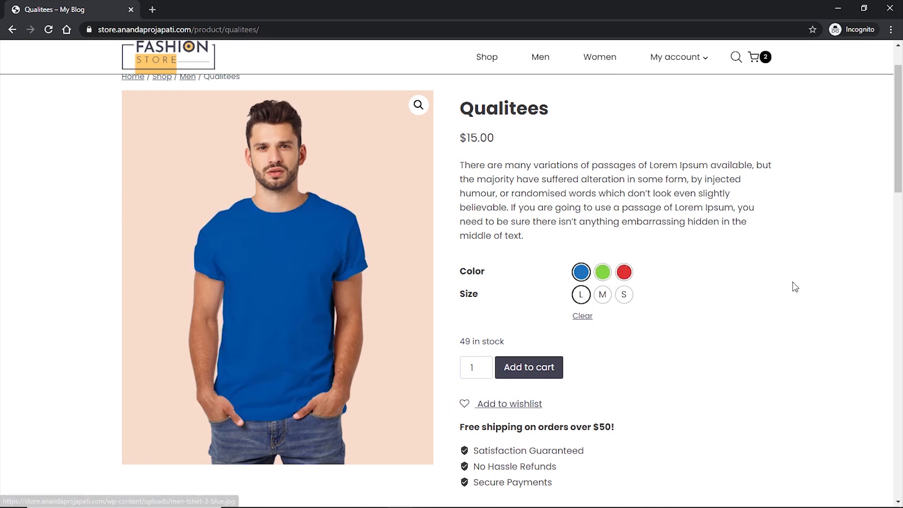
pyautogui.scroll(-1, 795, 279)
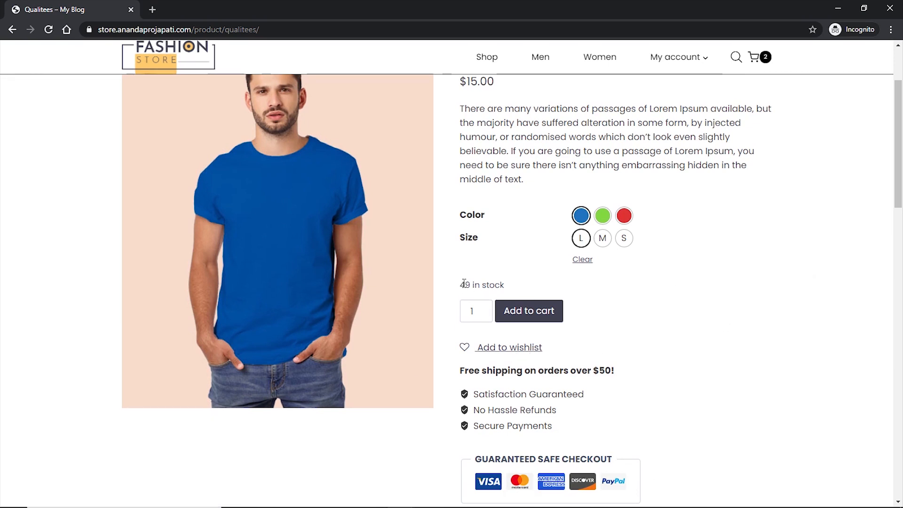
pyautogui.moveTo(459, 287); pyautogui.dragTo(530, 288)
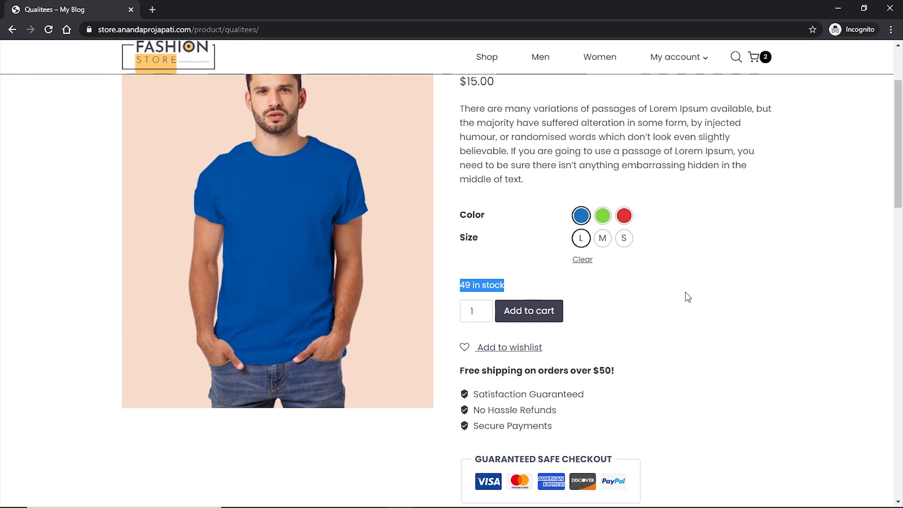
pyautogui.click(517, 285)
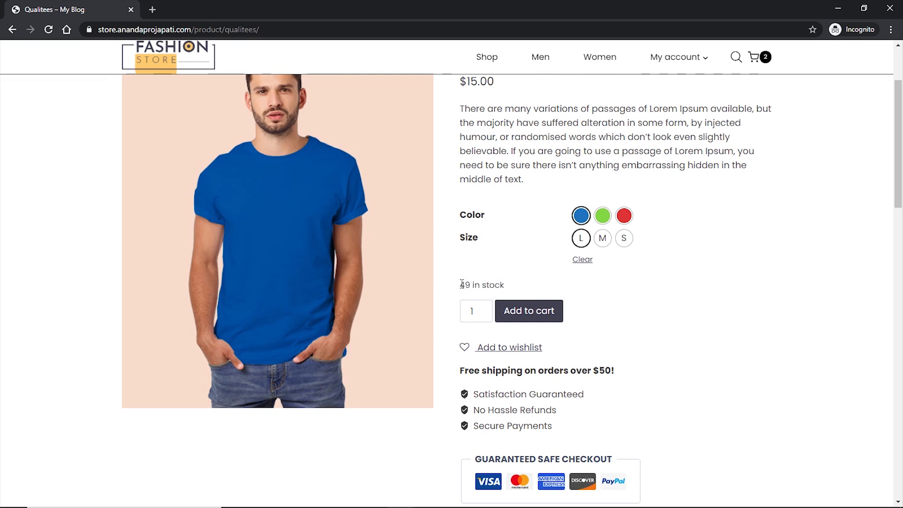
# - Show the Qualitees Additional information and Reviews (0) tabs
pyautogui.scroll(-2, 708, 311)
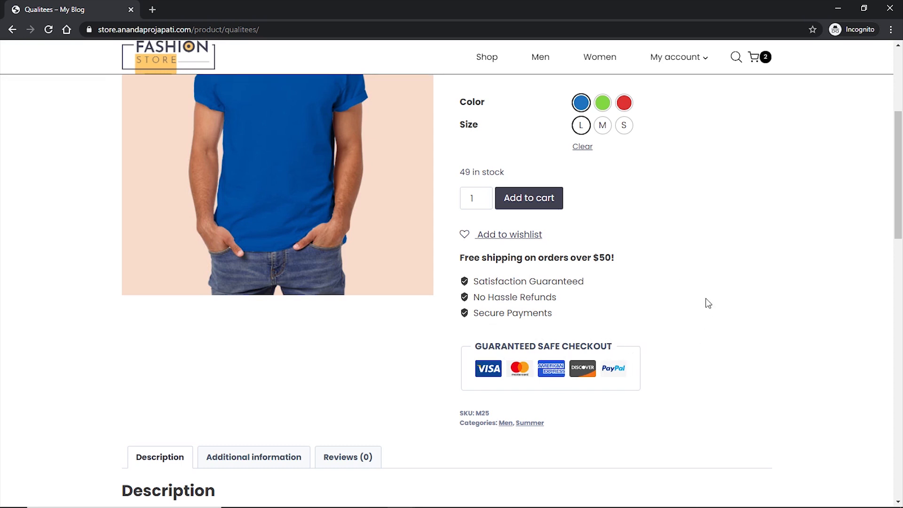
pyautogui.scroll(-3, 706, 304)
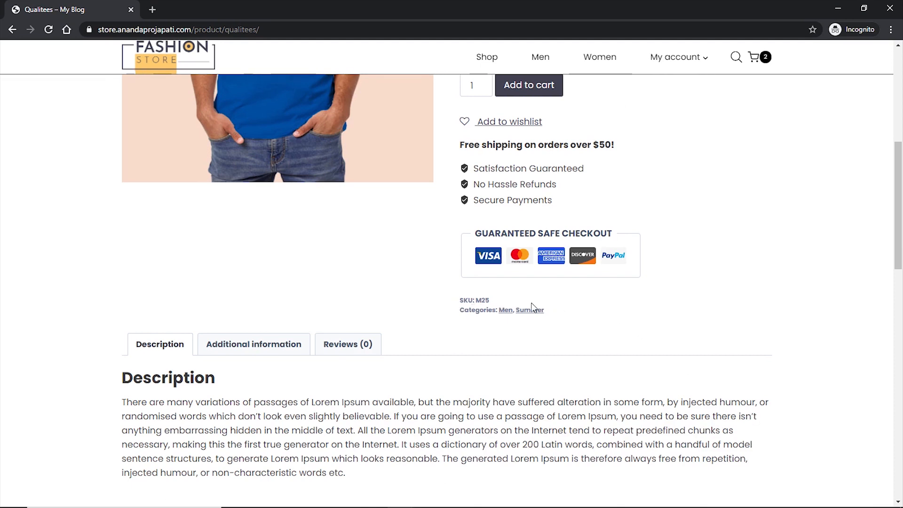
pyautogui.scroll(-3, 677, 296)
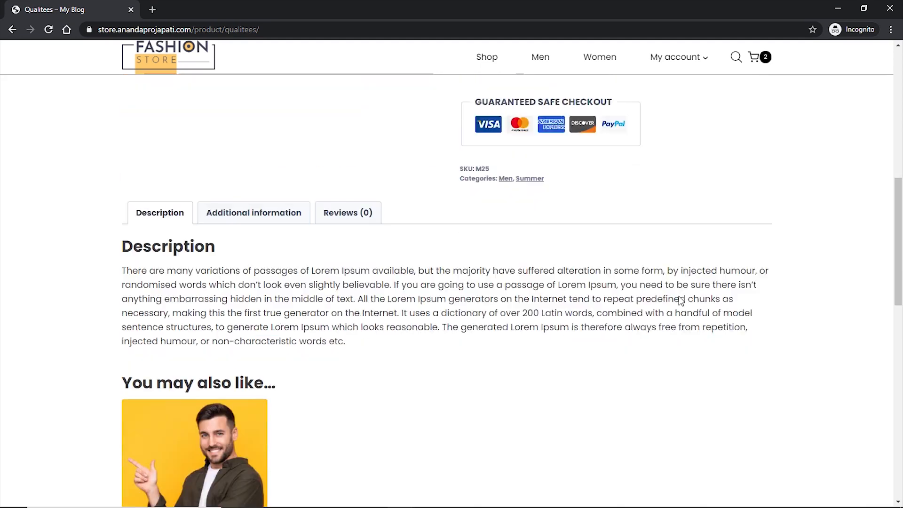
pyautogui.scroll(-1, 679, 297)
pyautogui.scroll(2, 324, 301)
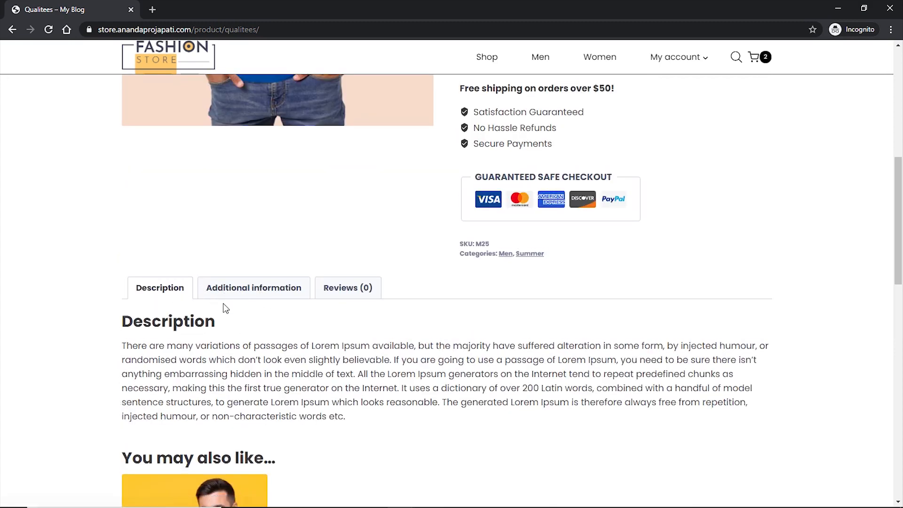
pyautogui.click(240, 296)
pyautogui.click(349, 325)
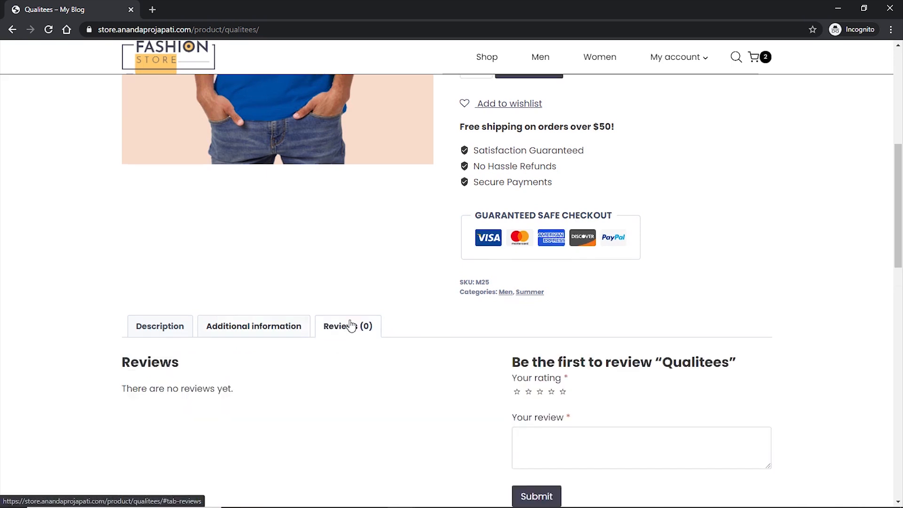
# - Browse the related products, then add the blue size L shirt to the cart
pyautogui.scroll(-3, 820, 290)
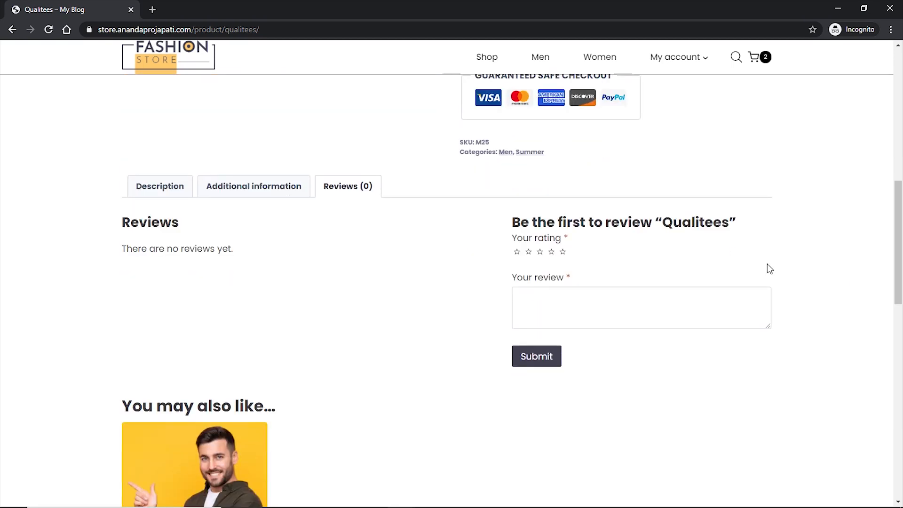
pyautogui.scroll(-5, 828, 264)
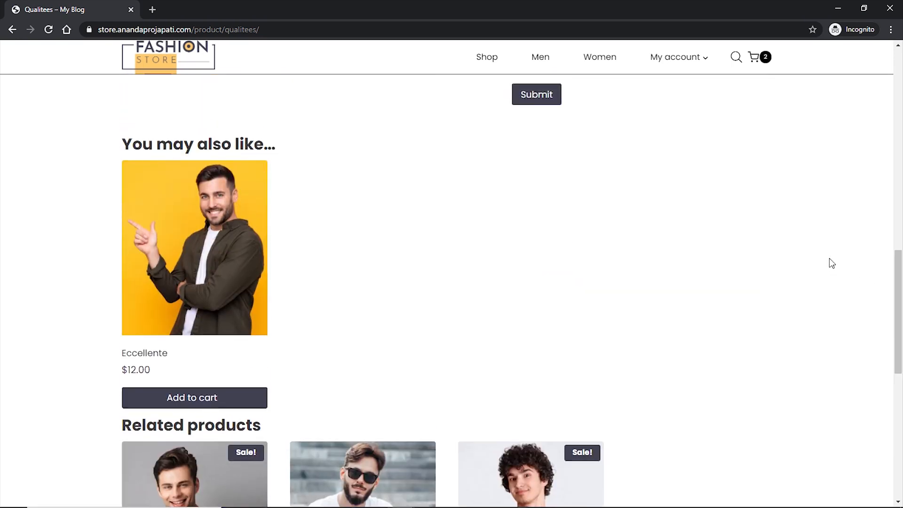
pyautogui.scroll(1, 831, 263)
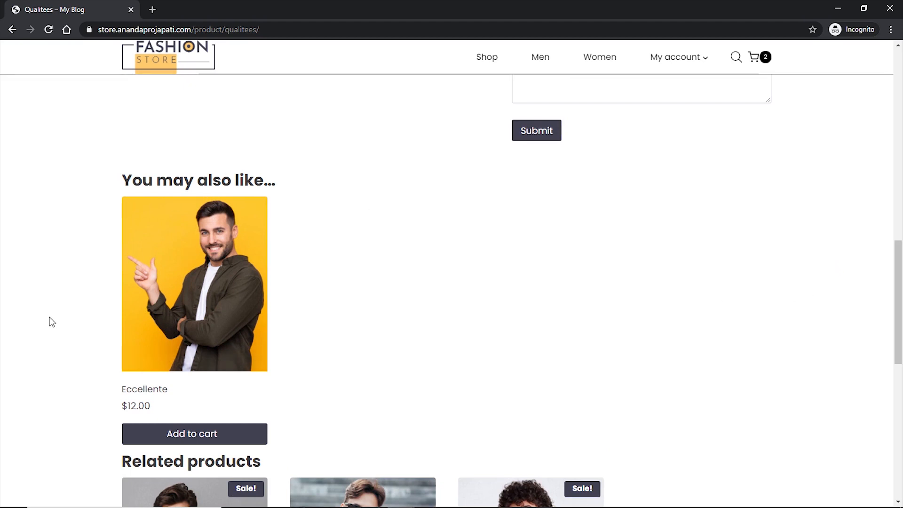
pyautogui.scroll(15, 423, 330)
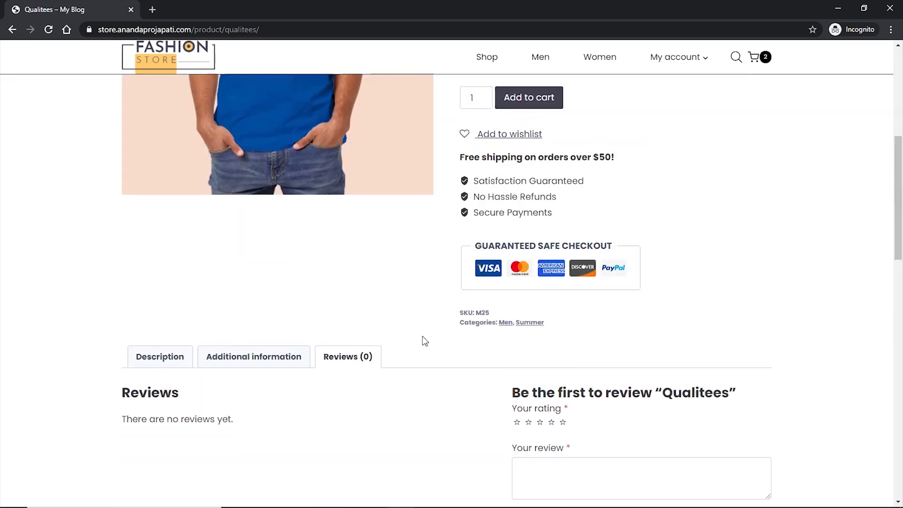
pyautogui.scroll(-15, 327, 263)
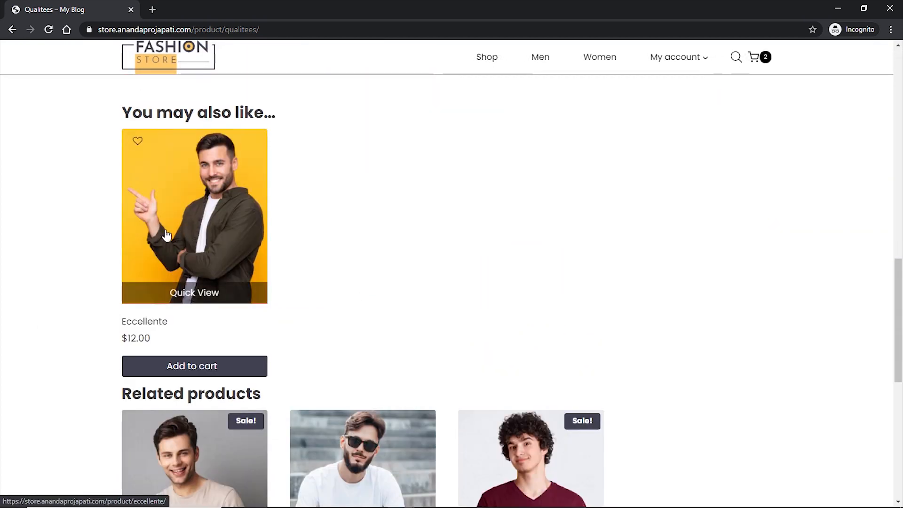
pyautogui.scroll(-4, 755, 302)
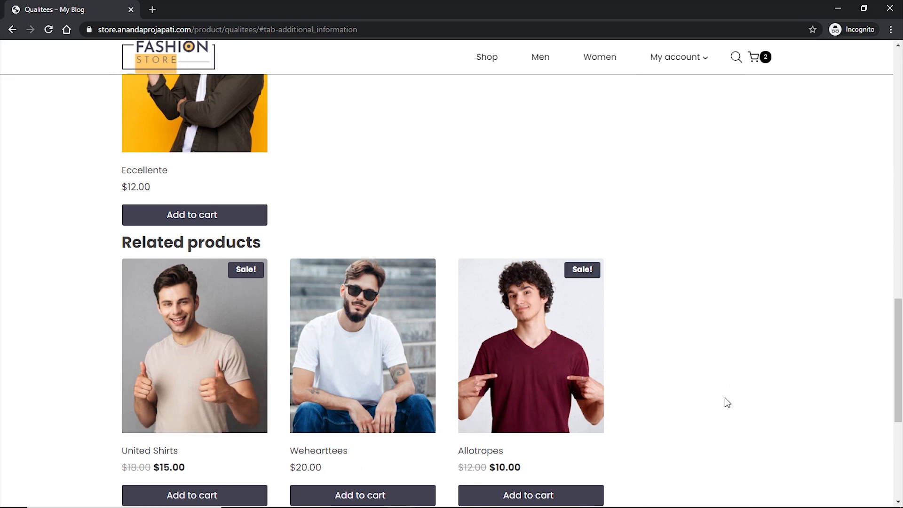
pyautogui.scroll(-1, 729, 398)
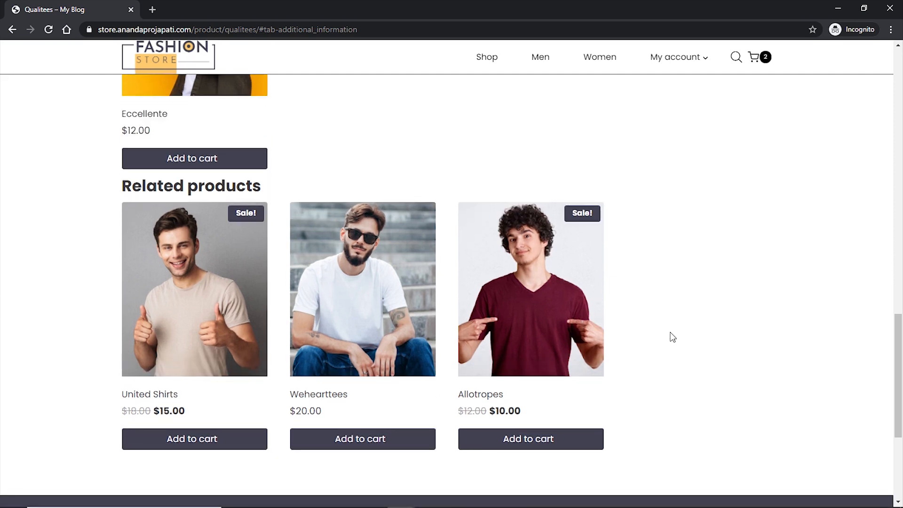
pyautogui.scroll(15, 735, 311)
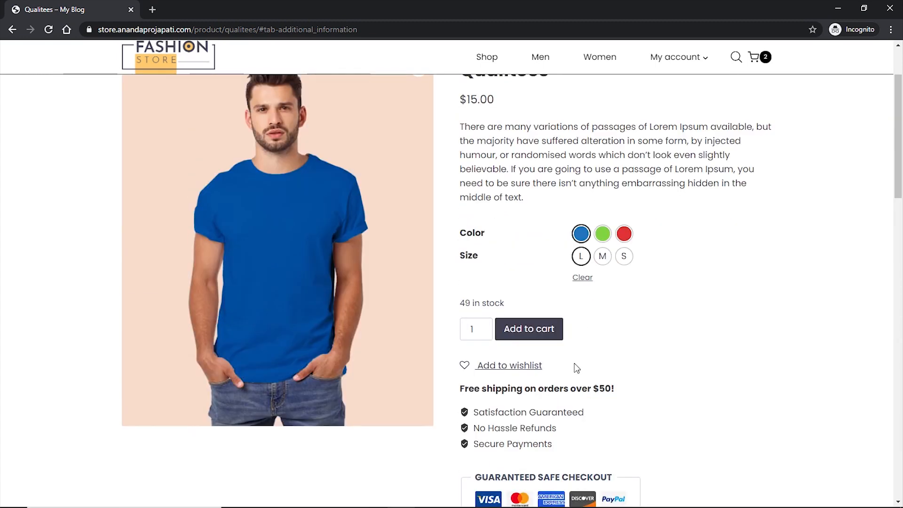
pyautogui.click(520, 337)
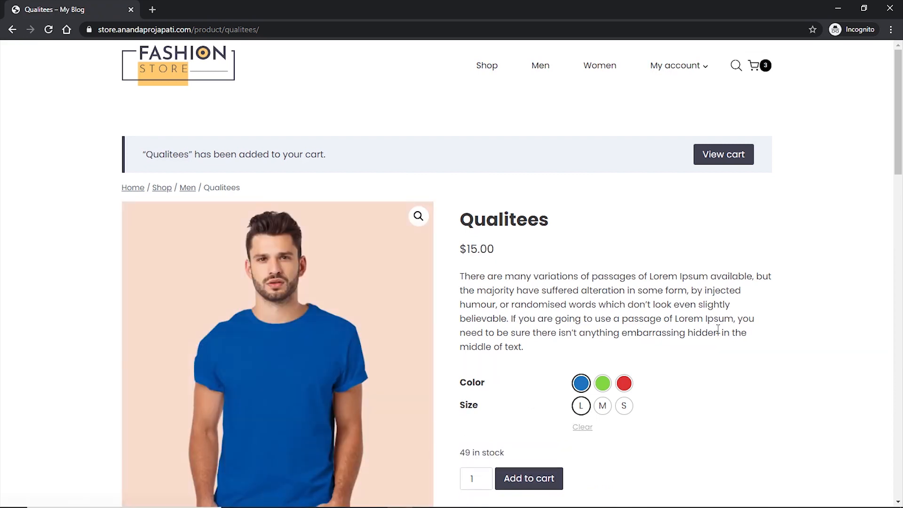
# - Review the three-item cart totalling $50.40, then go to the Blog page from the footer
pyautogui.click(717, 156)
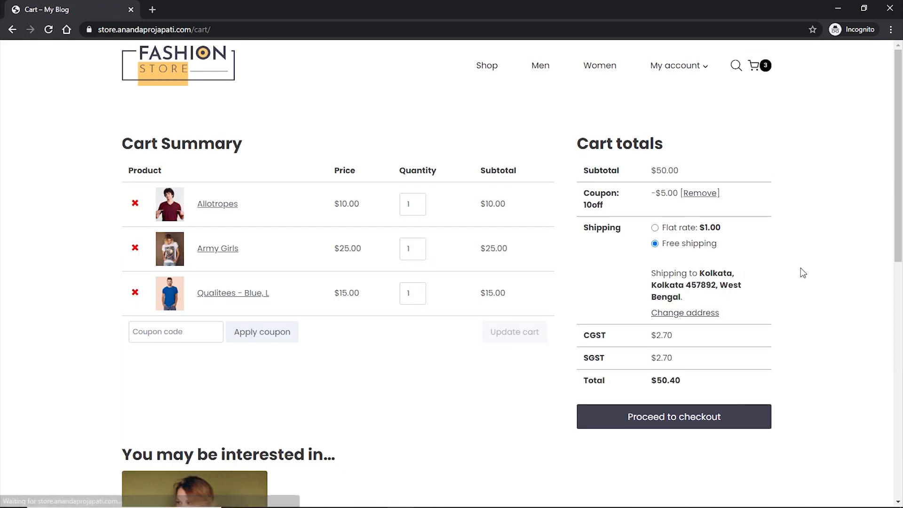
pyautogui.scroll(-5, 800, 268)
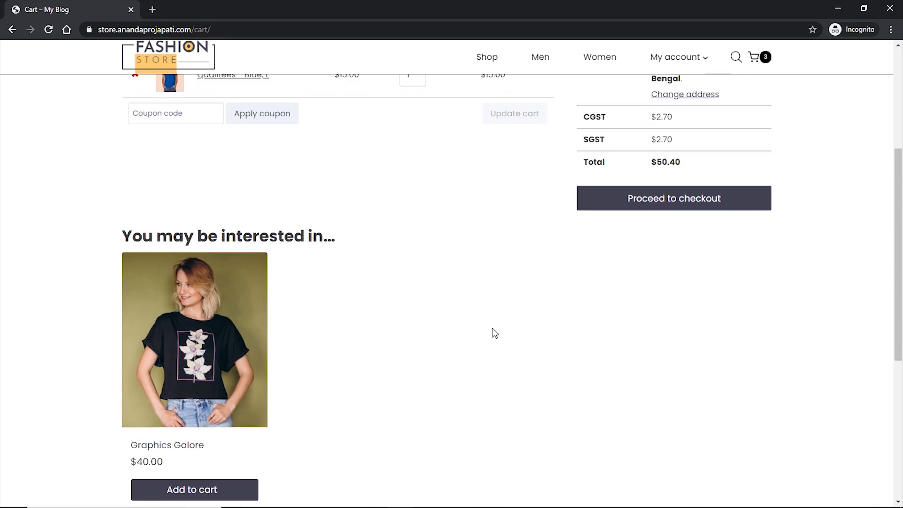
pyautogui.scroll(5, 492, 334)
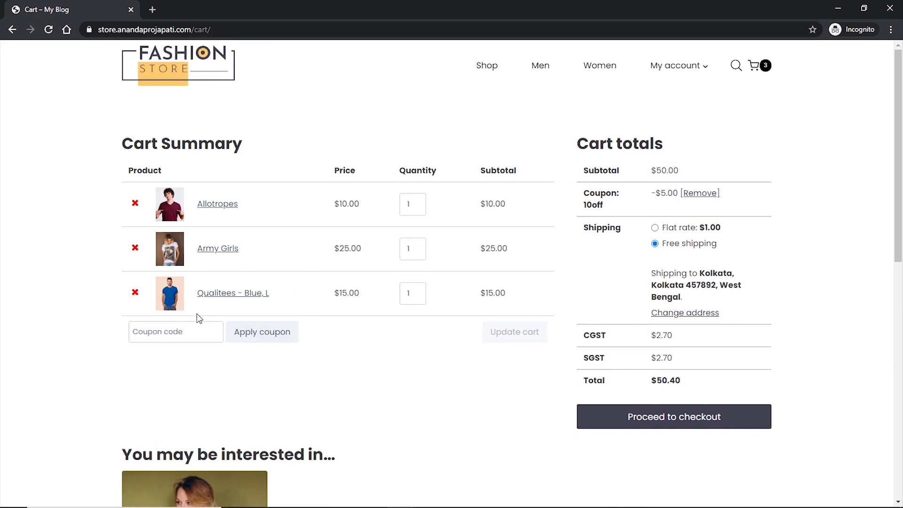
pyautogui.scroll(-5, 465, 381)
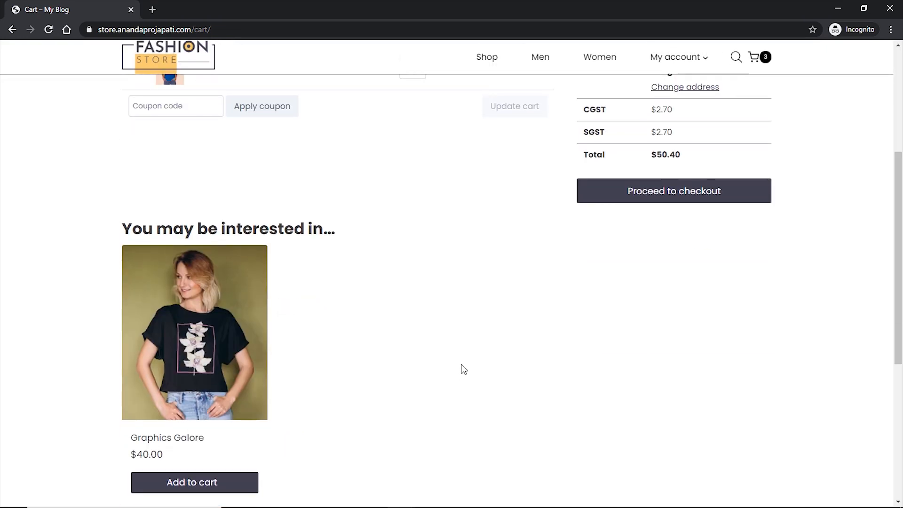
pyautogui.scroll(-1, 464, 370)
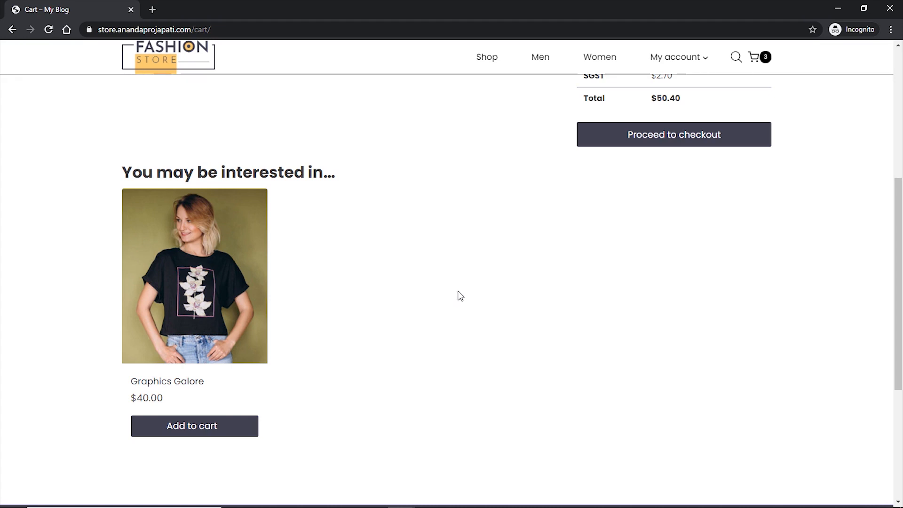
pyautogui.scroll(-1, 461, 295)
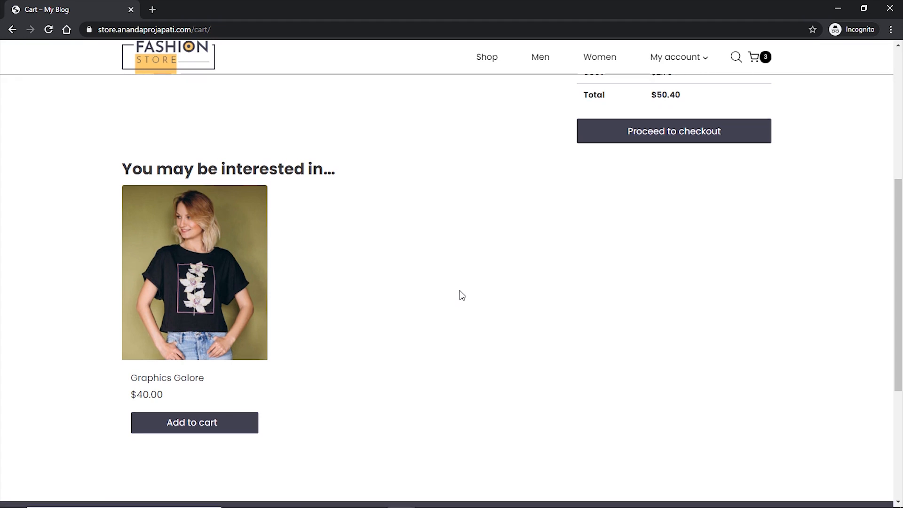
pyautogui.scroll(-5, 459, 294)
pyautogui.click(298, 319)
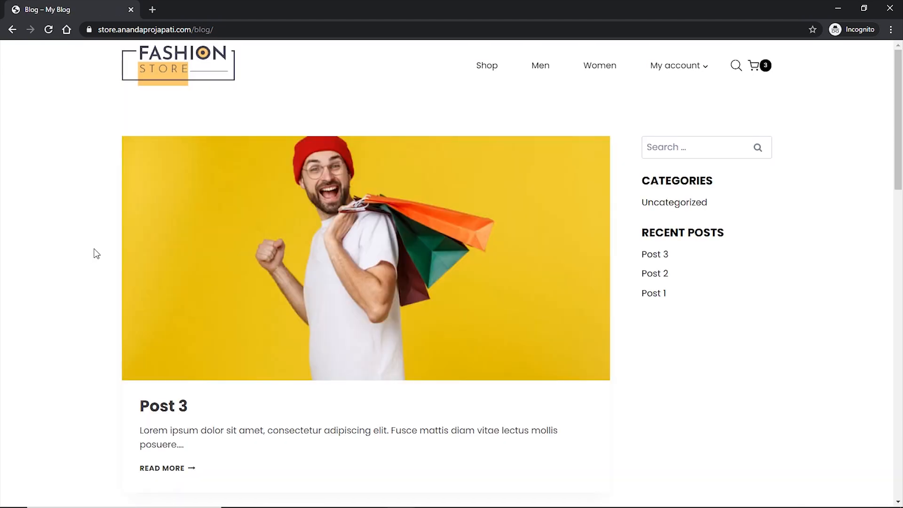
# - Open and read the Post 3 article, then go to About Us from the footer
pyautogui.scroll(-20, 97, 254)
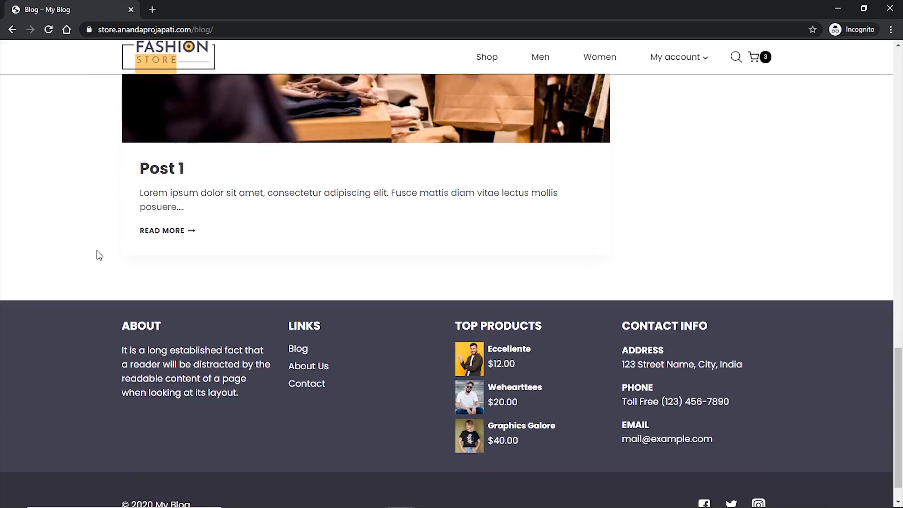
pyautogui.scroll(3, 97, 254)
pyautogui.scroll(18, 97, 264)
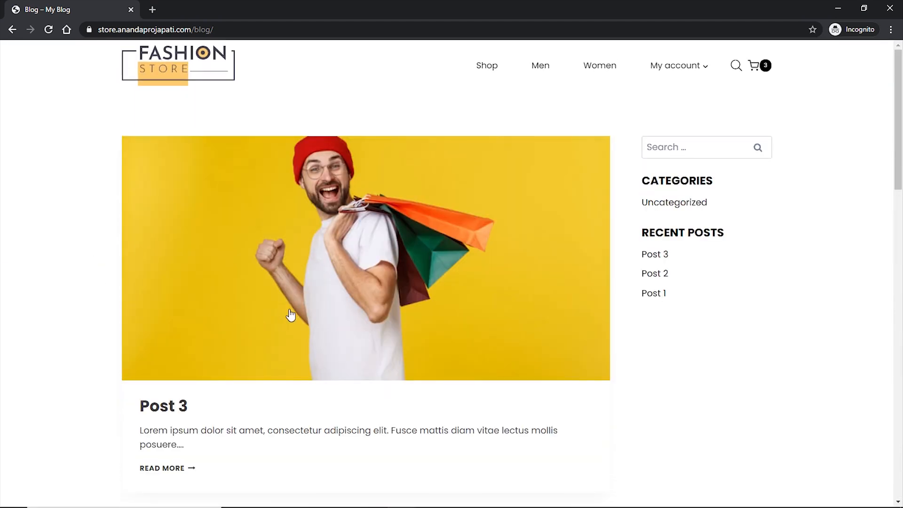
pyautogui.click(292, 314)
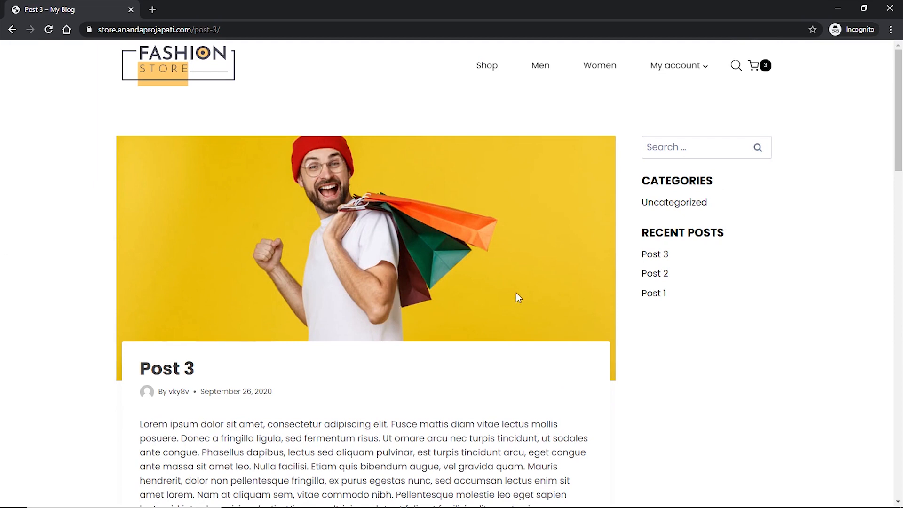
pyautogui.scroll(-6, 521, 290)
pyautogui.scroll(-8, 522, 291)
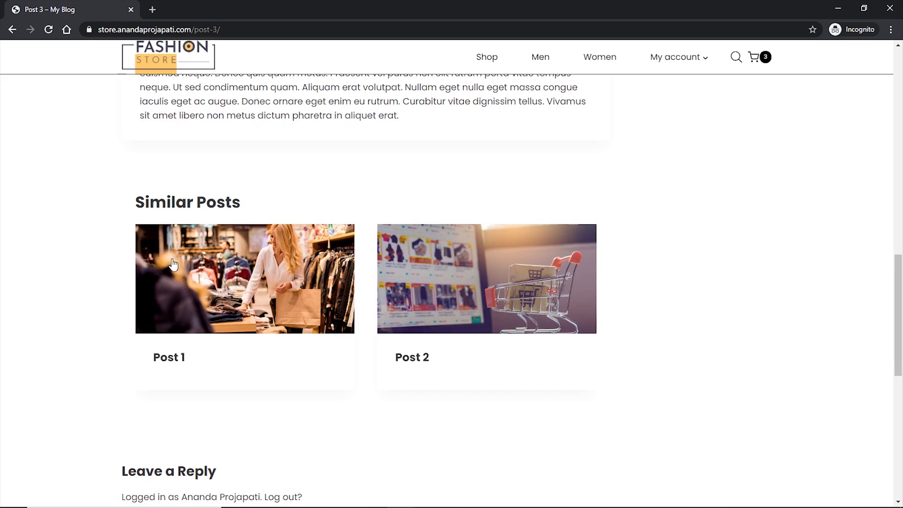
pyautogui.scroll(-4, 601, 297)
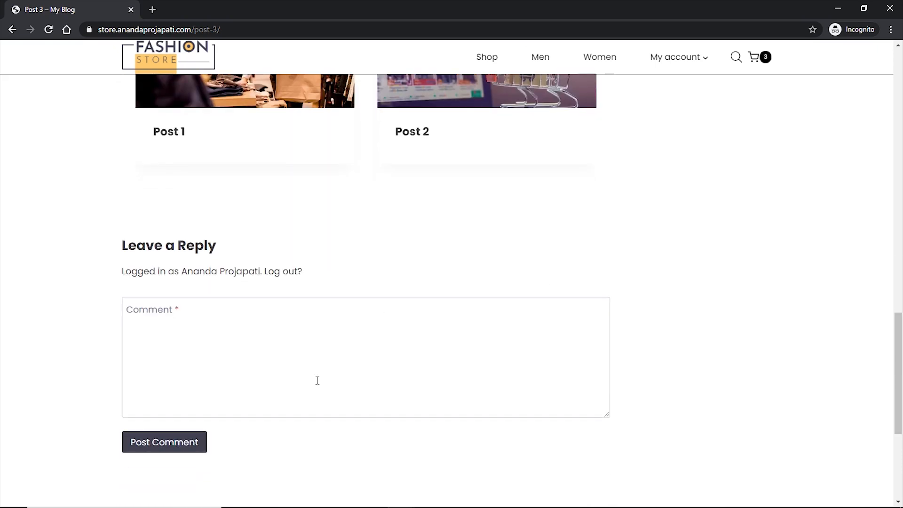
pyautogui.scroll(-5, 562, 394)
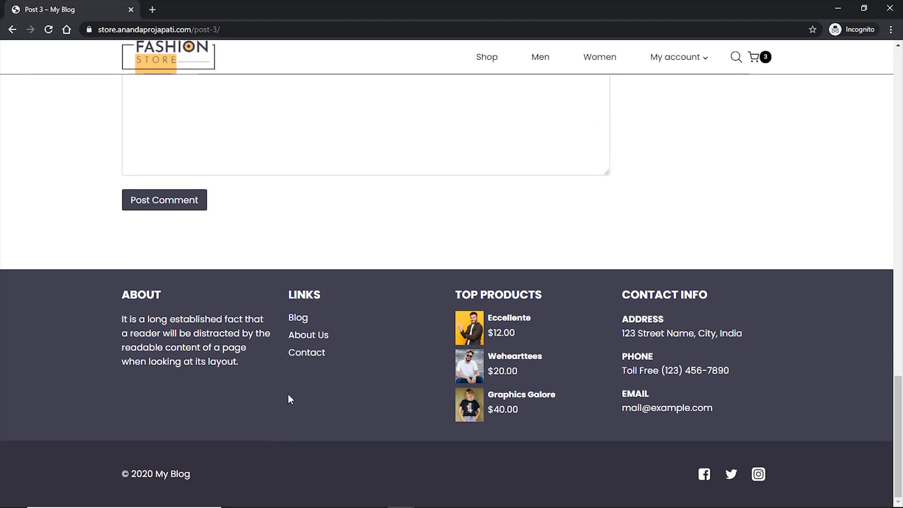
pyautogui.click(316, 337)
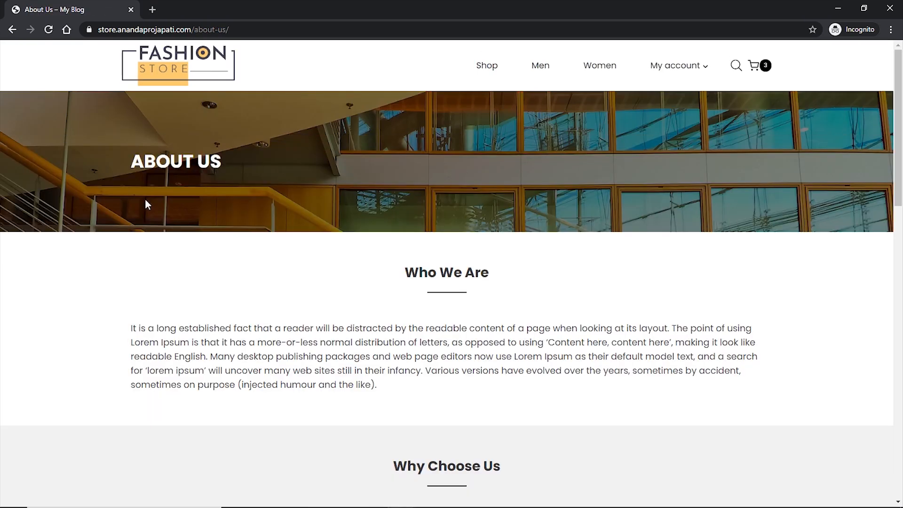
# - Browse About Us, view the Contact page, then return home via the Fashion Store logo
pyautogui.scroll(-6, 829, 177)
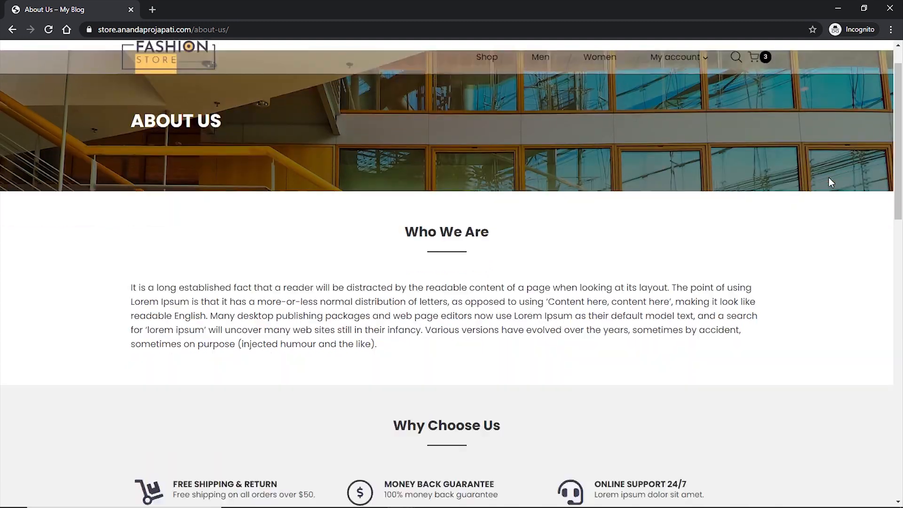
pyautogui.scroll(-8, 831, 183)
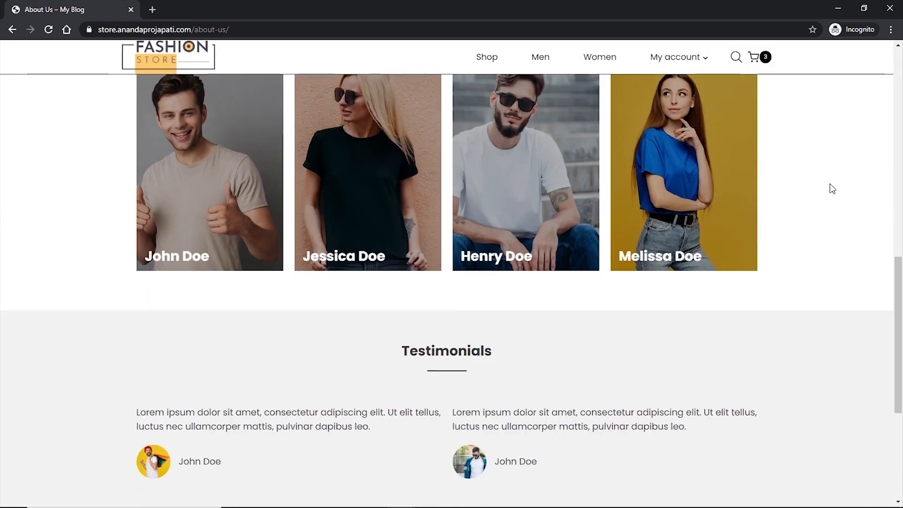
pyautogui.scroll(-2, 426, 254)
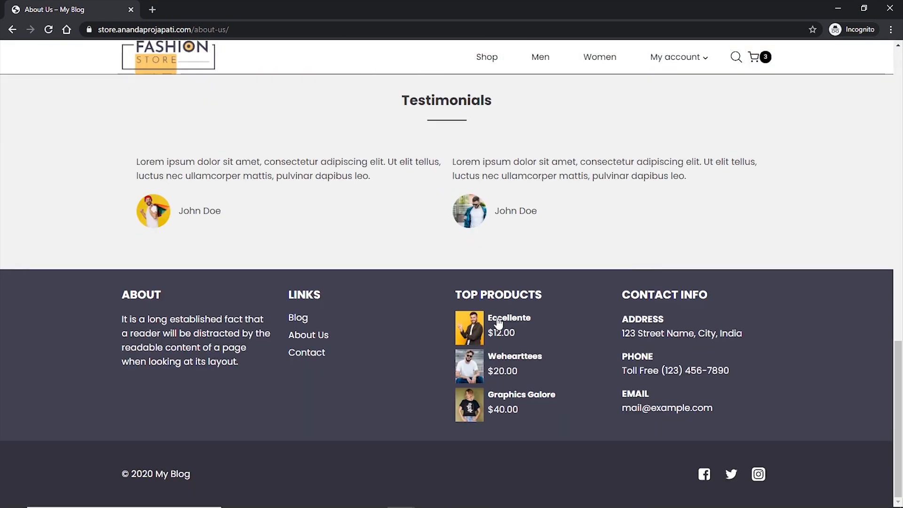
pyautogui.click(305, 354)
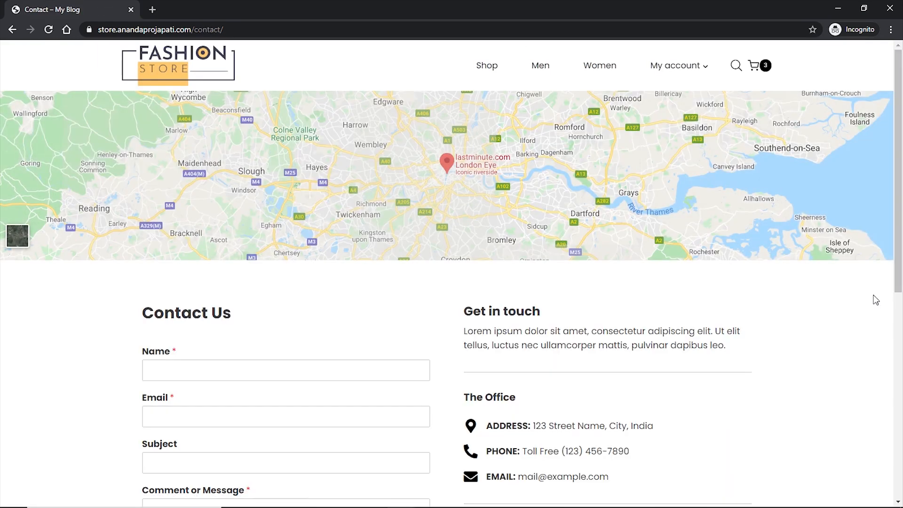
pyautogui.scroll(-3, 762, 366)
pyautogui.scroll(3, 830, 306)
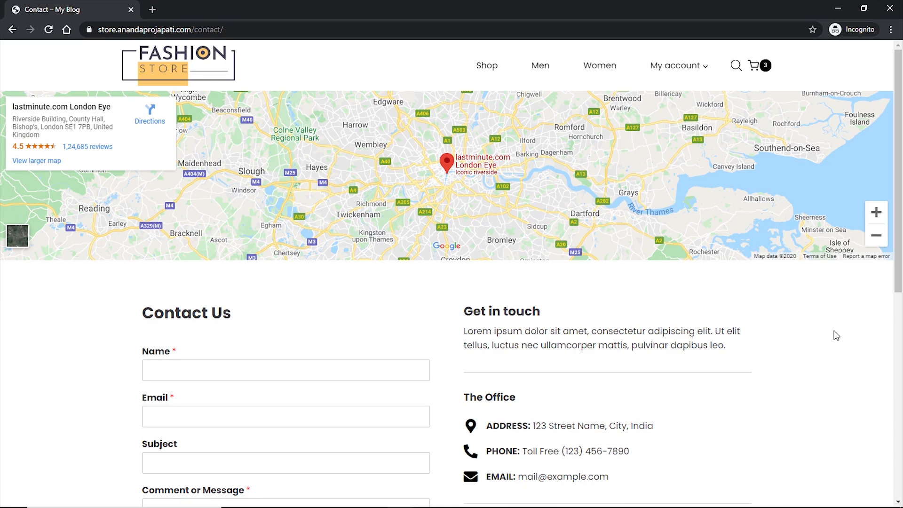
pyautogui.click(175, 68)
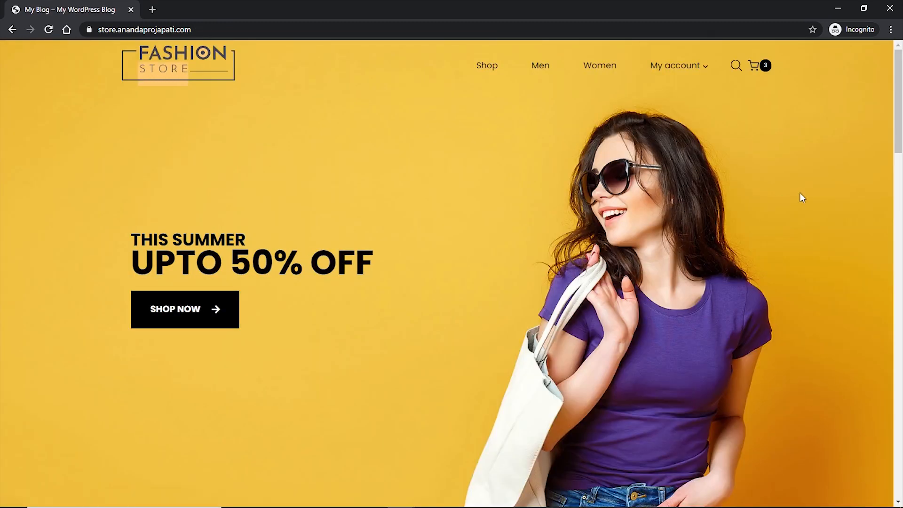
# - Preview the home page in the iPhone X layout, then restore desktop view and close DevTools
pyautogui.hotkey('ctrl', 'shift', 'i')
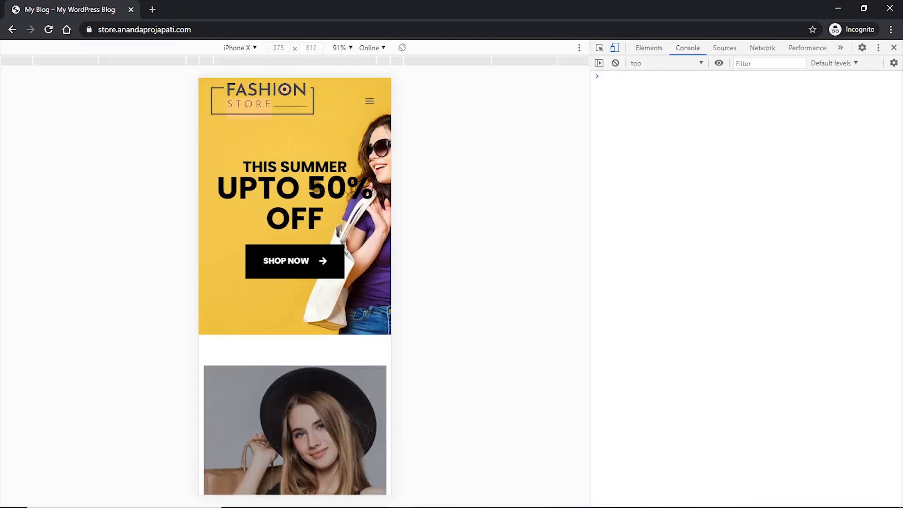
pyautogui.scroll(-20, 316, 188)
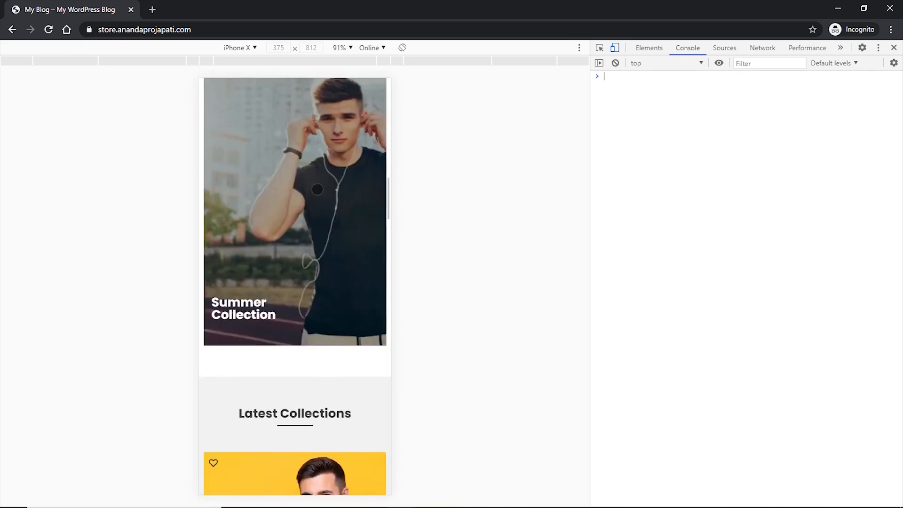
pyautogui.scroll(-20, 318, 189)
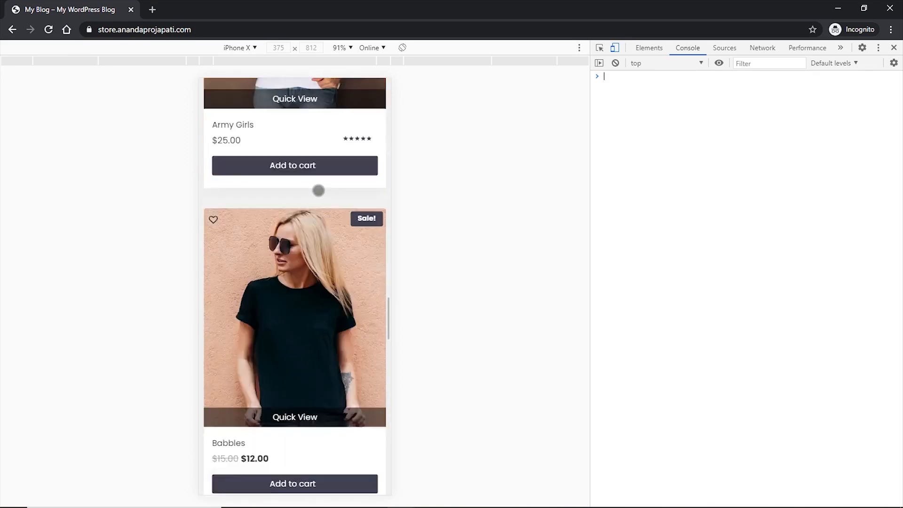
pyautogui.scroll(-20, 319, 191)
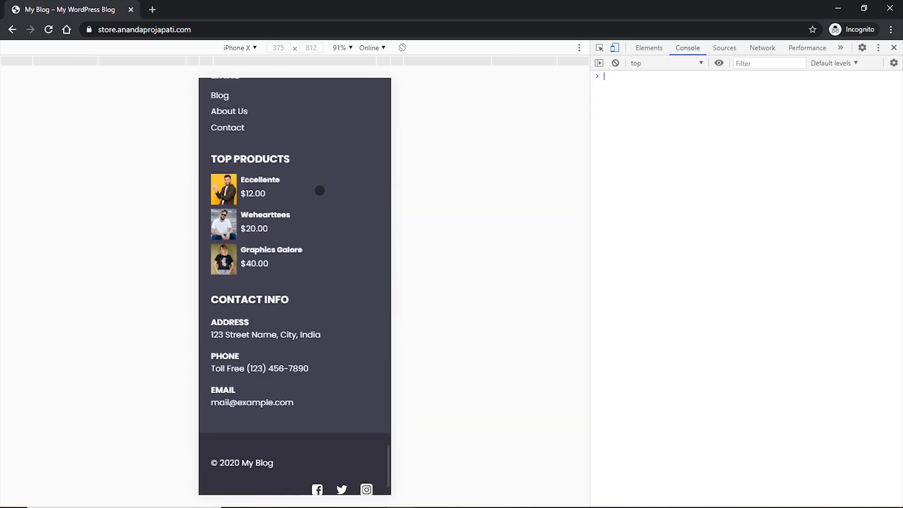
pyautogui.scroll(20, 319, 189)
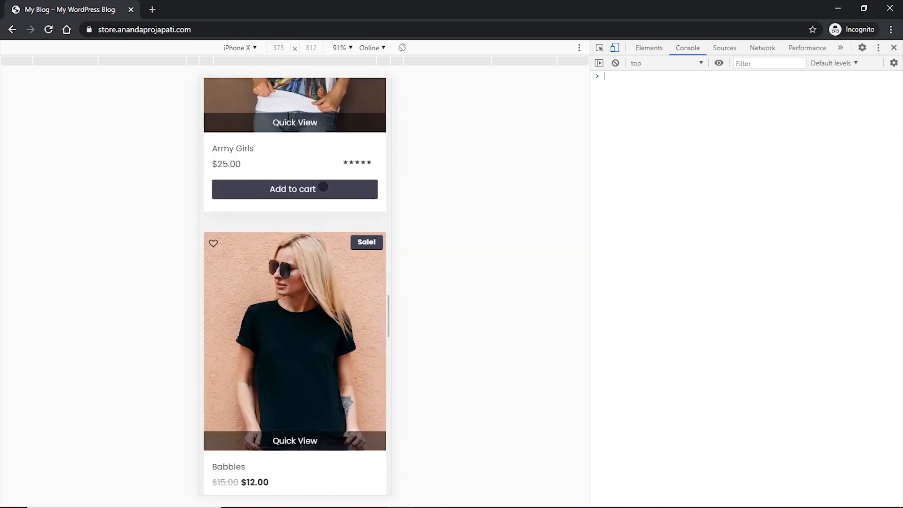
pyautogui.scroll(20, 322, 187)
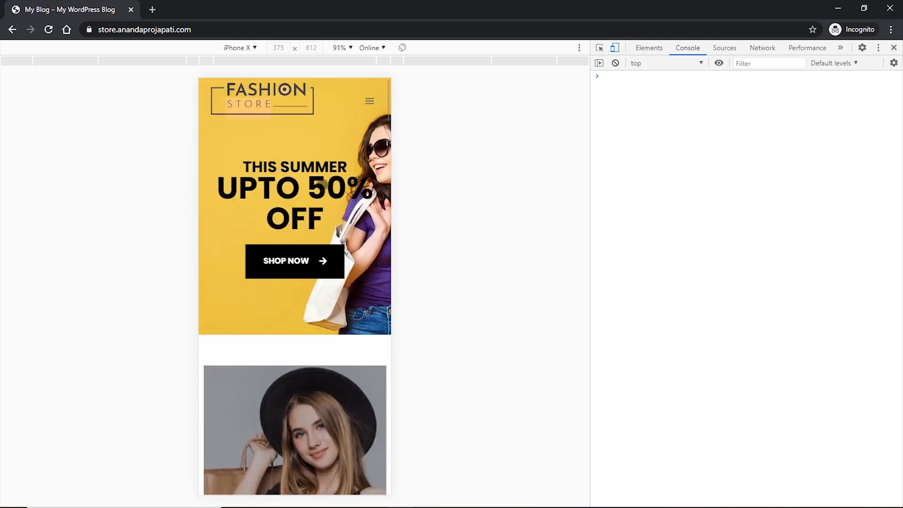
pyautogui.click(615, 48)
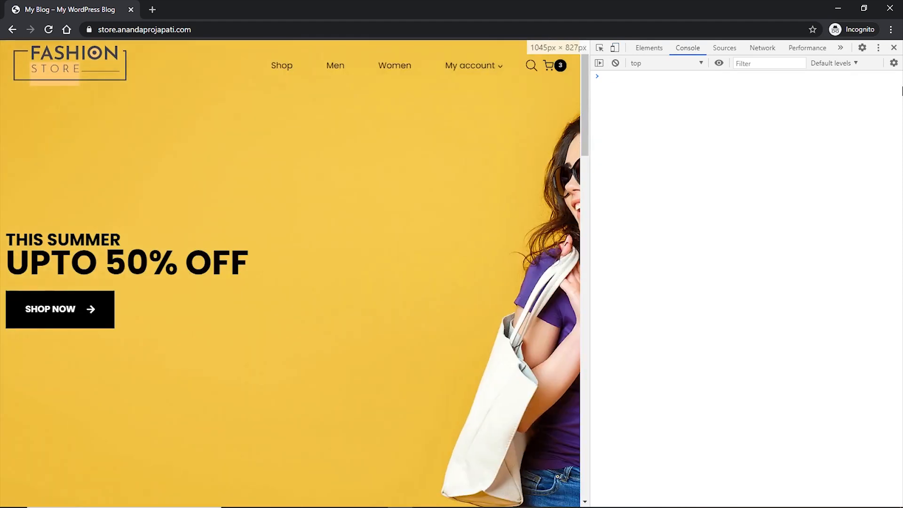
pyautogui.click(894, 48)
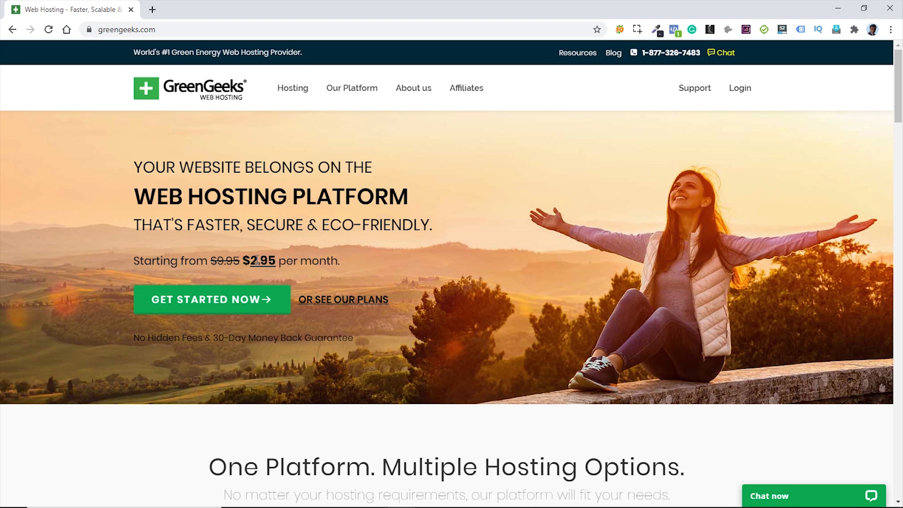
# - Highlight the $2.95 starting price and open the WordPress Hosting plans page
pyautogui.moveTo(251, 262); pyautogui.dragTo(277, 263)
pyautogui.click(280, 265)
pyautogui.moveTo(297, 94)
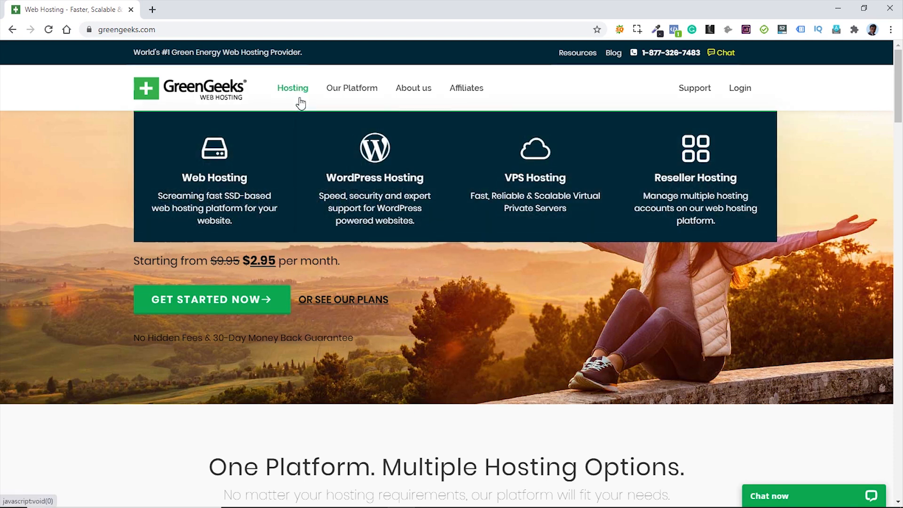
pyautogui.click(359, 180)
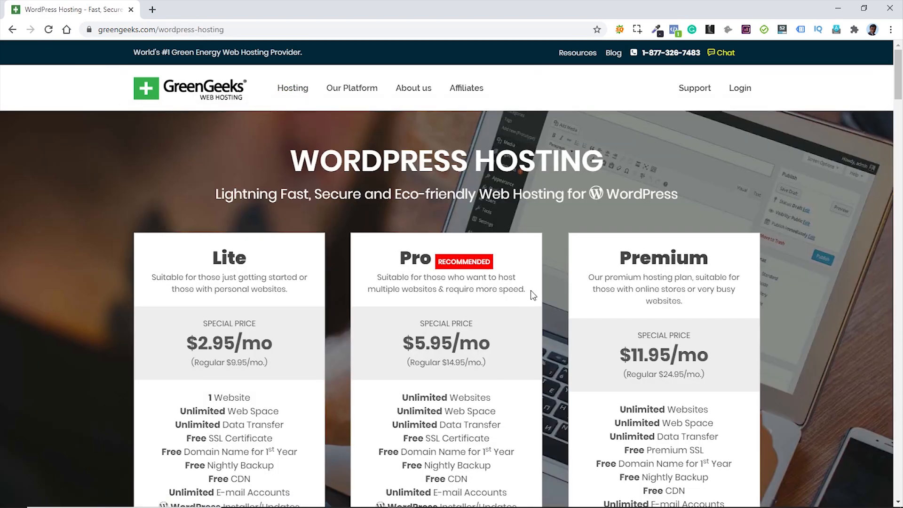
pyautogui.scroll(-1, 532, 294)
pyautogui.scroll(-1, 531, 293)
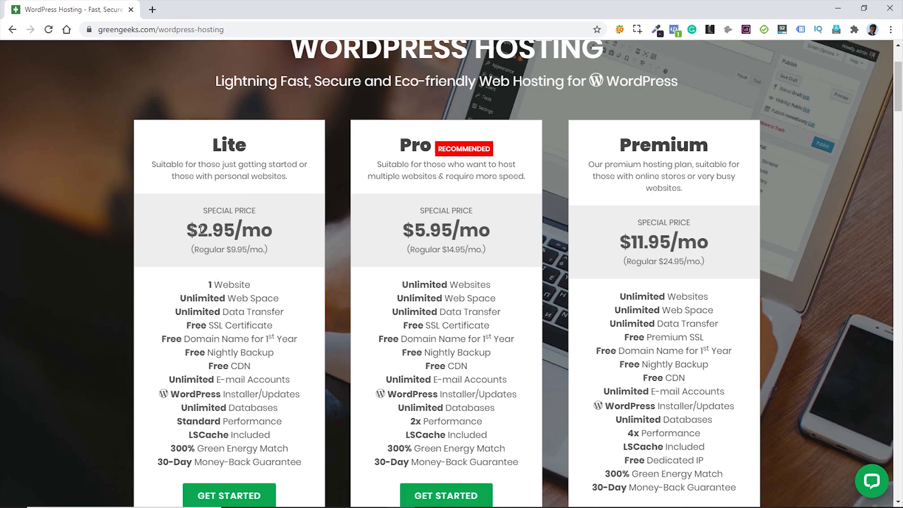
# - Compare Lite $2.95 and Pro $5.95 prices, highlighting Pro's free domain and 30-day money-back guarantee
pyautogui.moveTo(198, 231); pyautogui.dragTo(236, 231)
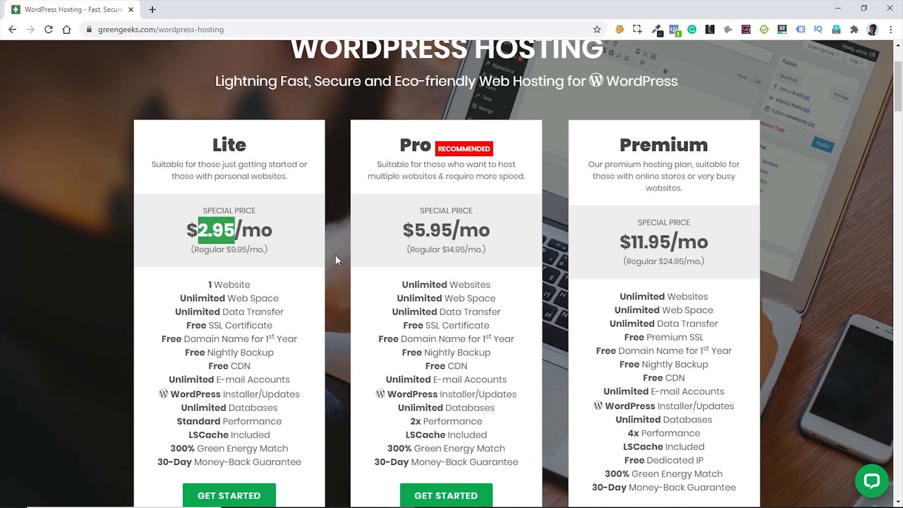
pyautogui.moveTo(413, 231); pyautogui.dragTo(452, 230)
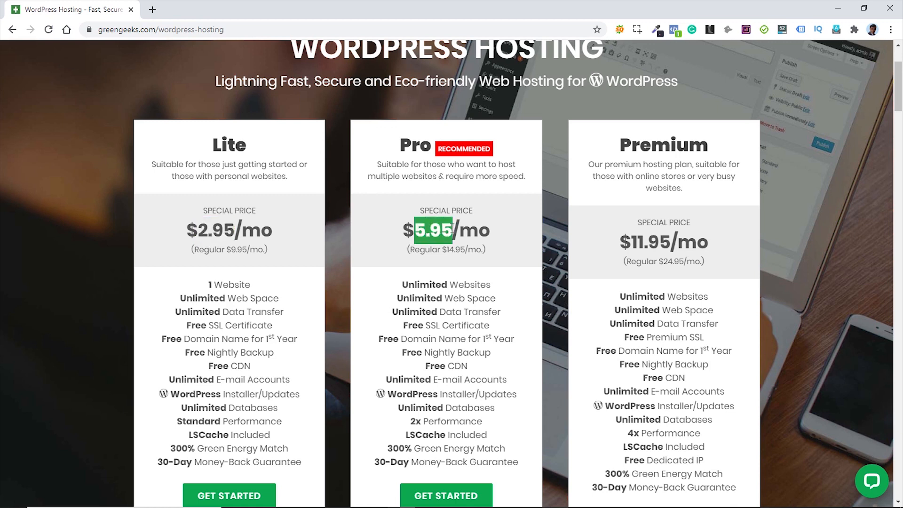
pyautogui.click(459, 261)
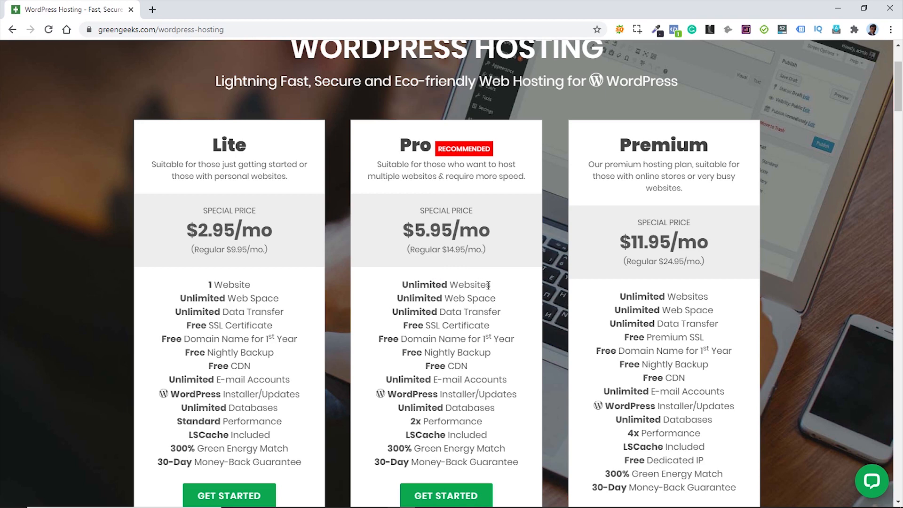
pyautogui.moveTo(410, 282); pyautogui.dragTo(486, 282)
pyautogui.scroll(-1, 500, 306)
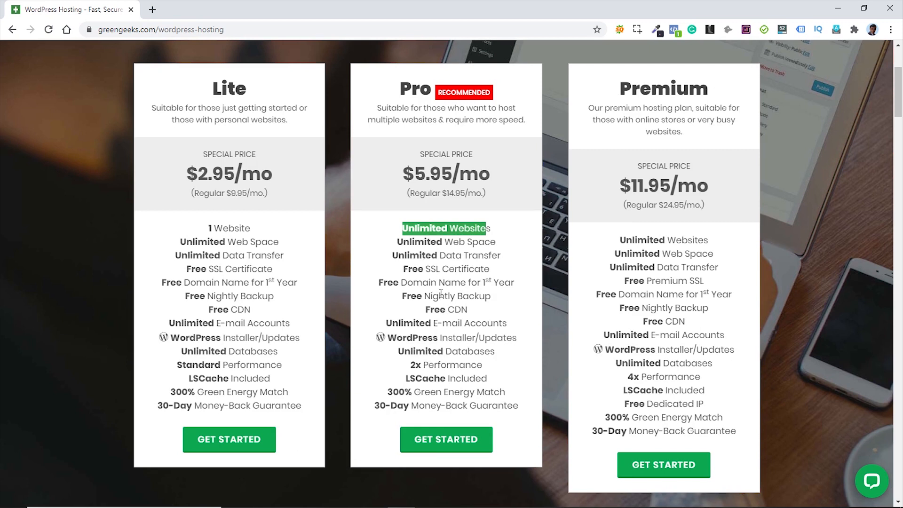
pyautogui.moveTo(401, 283); pyautogui.dragTo(516, 286)
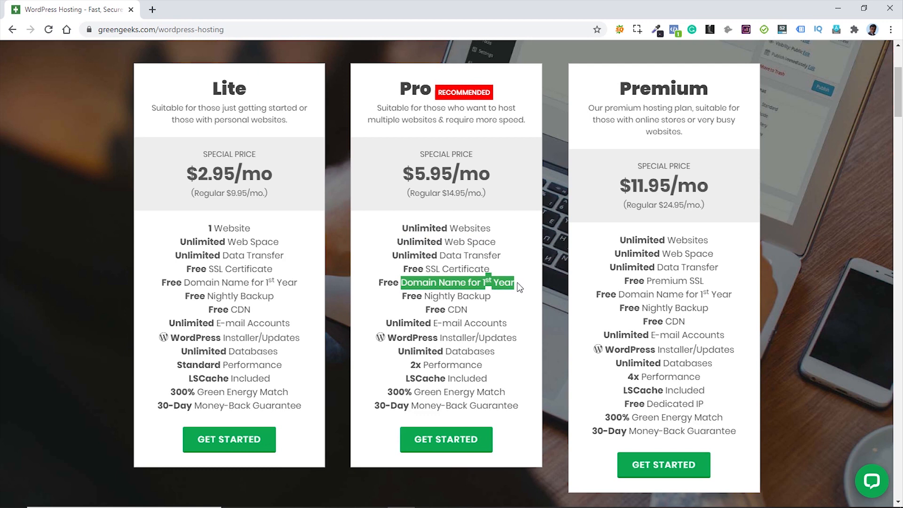
pyautogui.click(509, 289)
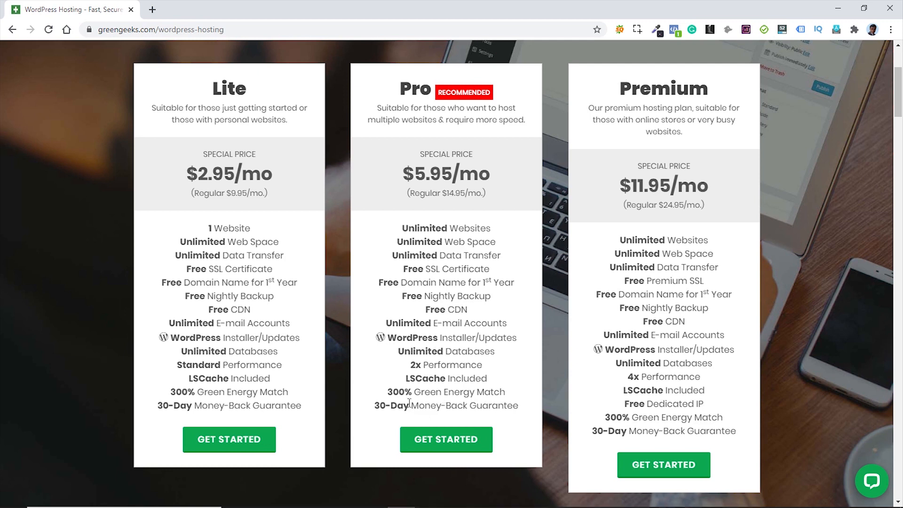
pyautogui.moveTo(376, 405); pyautogui.dragTo(520, 405)
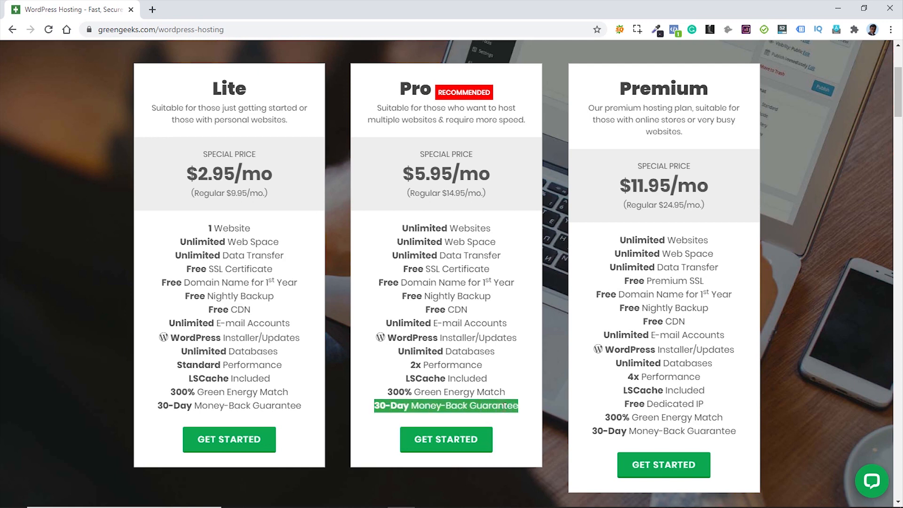
pyautogui.click(503, 406)
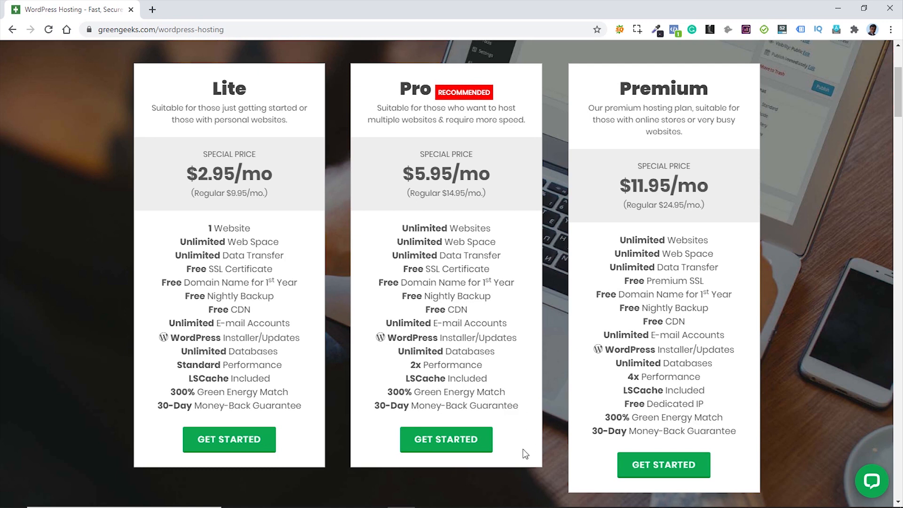
# - Start a Pro plan order with a pasted new .com domain and continue to step 2
pyautogui.click(442, 439)
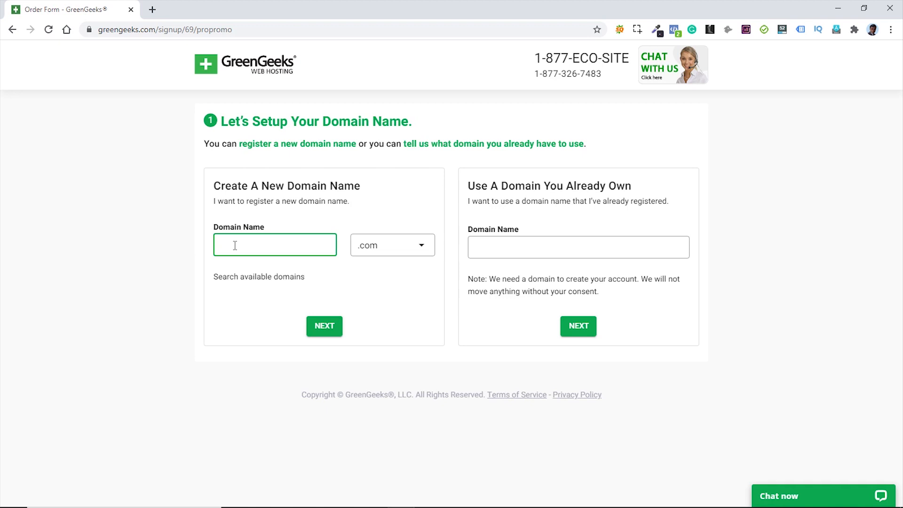
pyautogui.write('ananda-projapati')
pyautogui.click(399, 250)
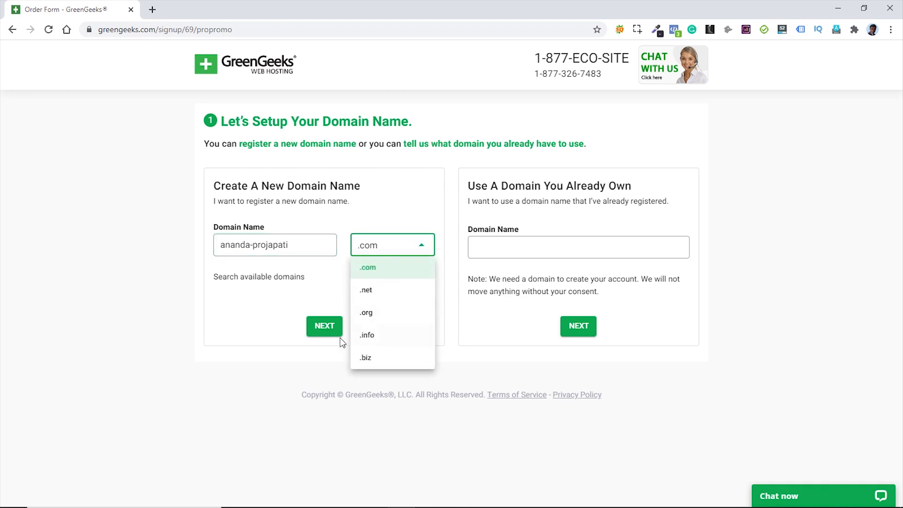
pyautogui.click(369, 267)
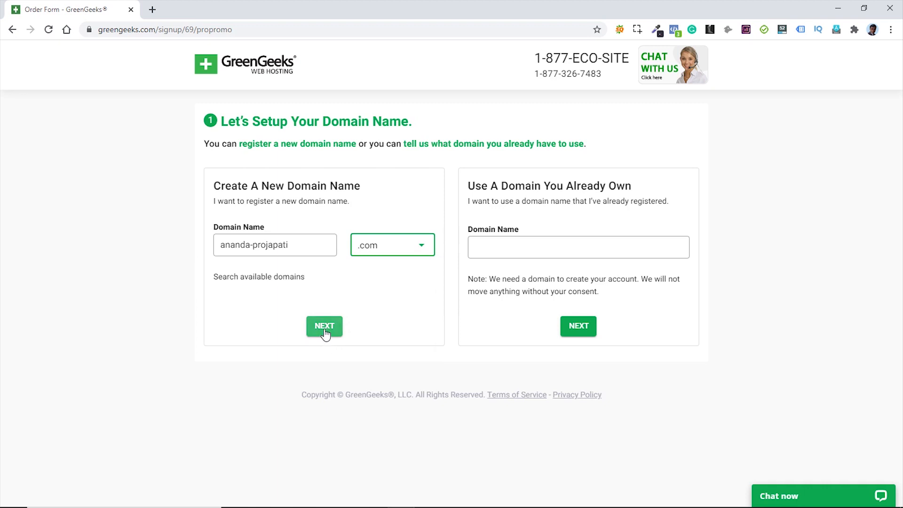
pyautogui.click(324, 333)
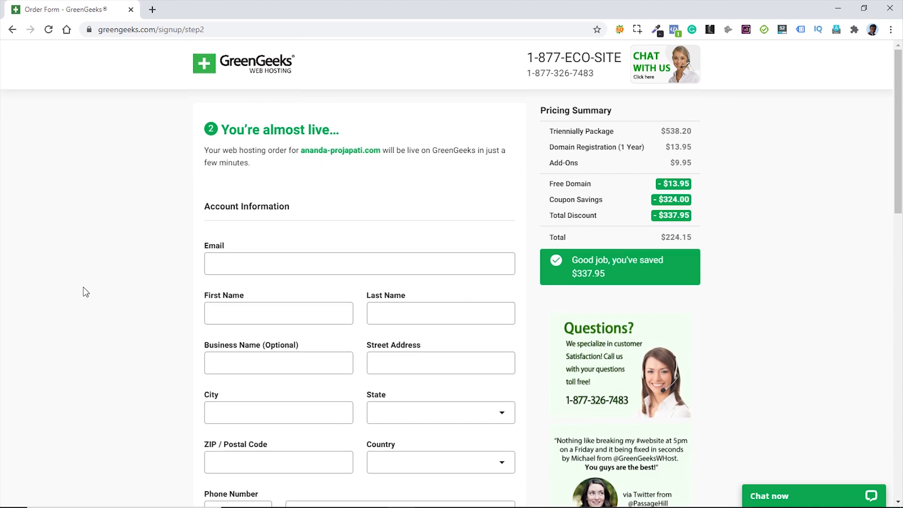
# - Change the hosting server location to United States
pyautogui.scroll(-3, 83, 292)
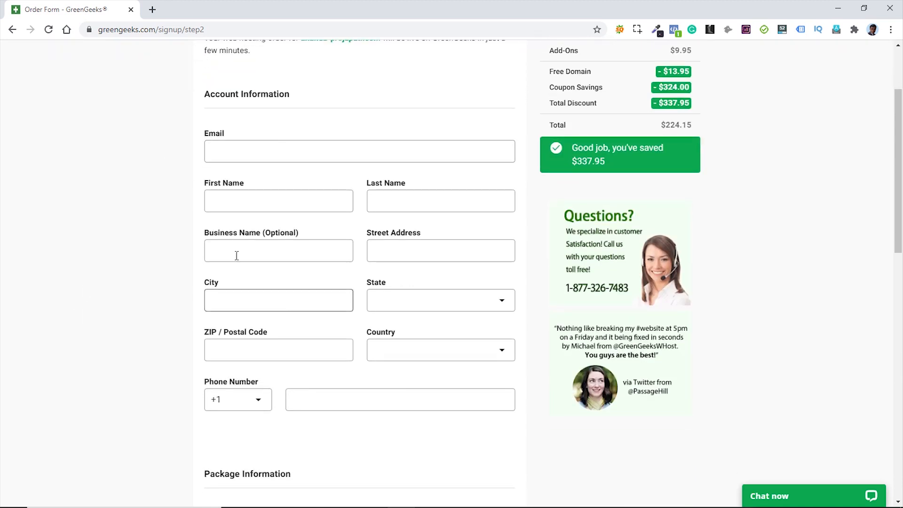
pyautogui.scroll(-1, 131, 316)
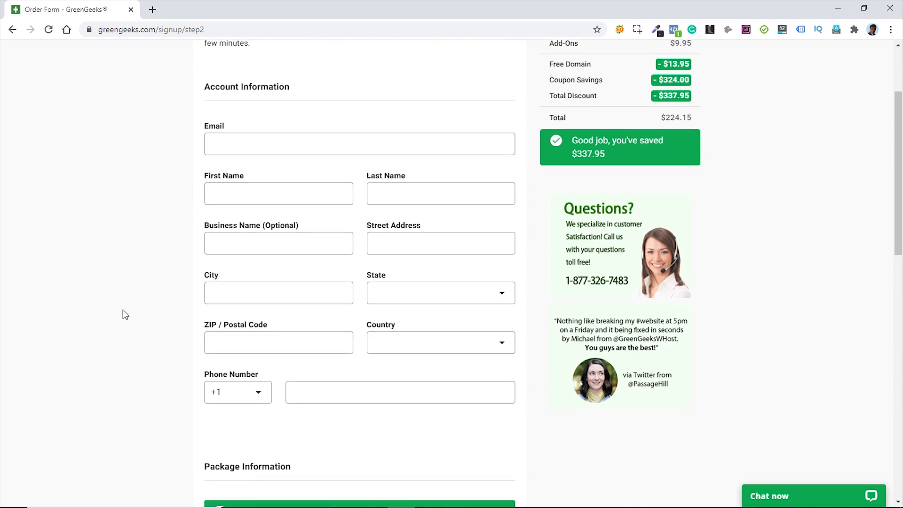
pyautogui.scroll(-5, 122, 311)
pyautogui.scroll(-2, 123, 310)
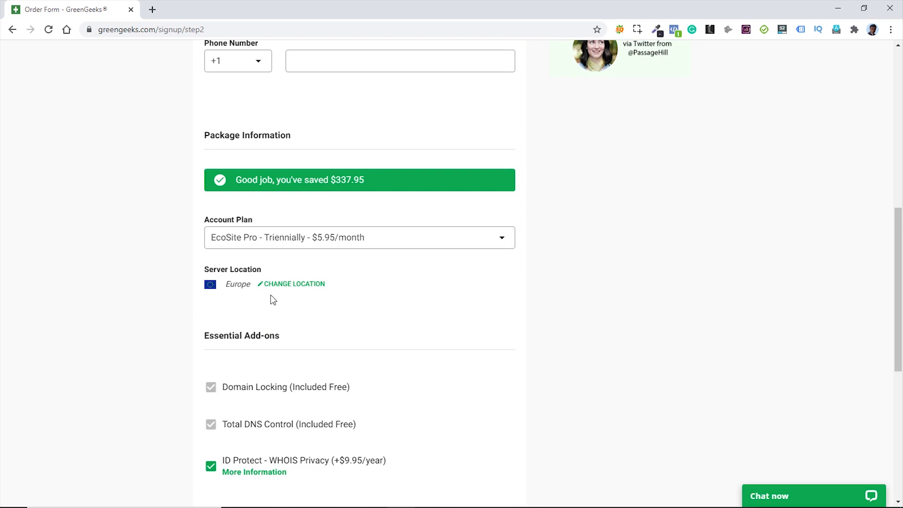
pyautogui.click(289, 287)
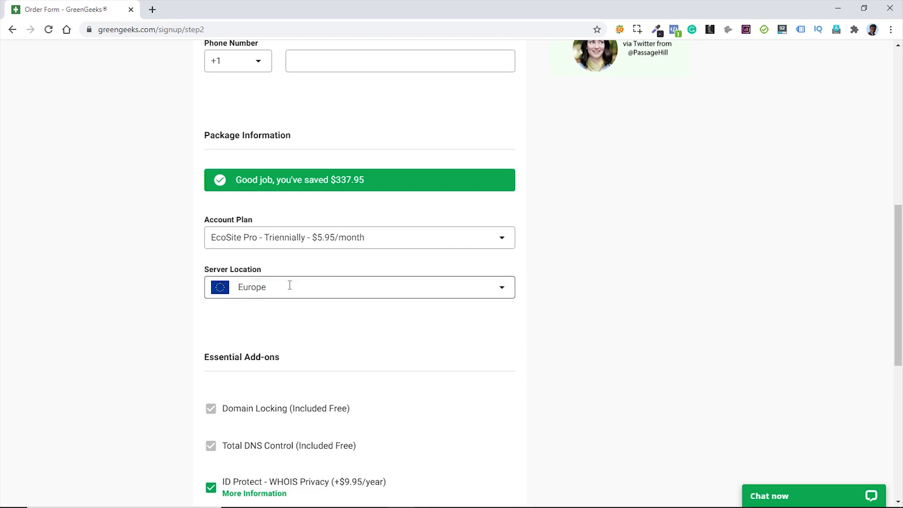
pyautogui.click(289, 288)
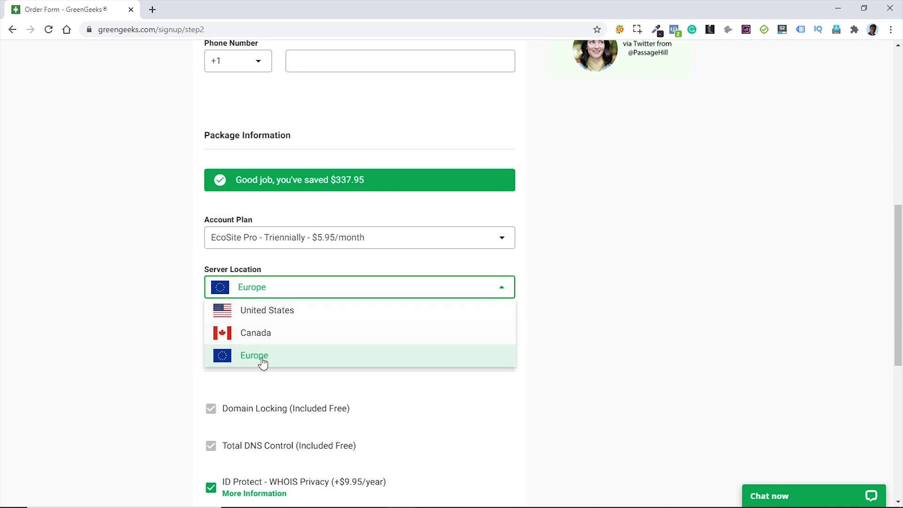
pyautogui.click(277, 315)
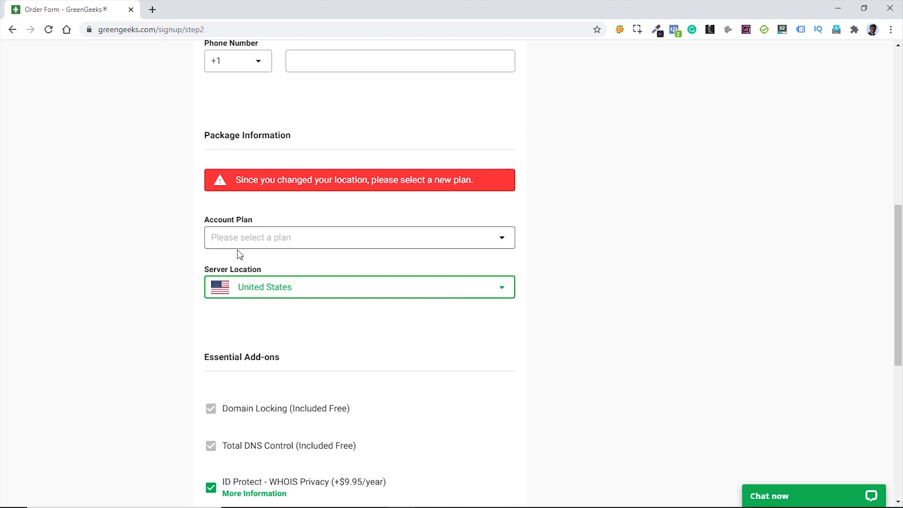
# - Keep EcoSite Pro Triennially as the plan and untick the ID Protect - WHOIS Privacy add-on
pyautogui.click(329, 243)
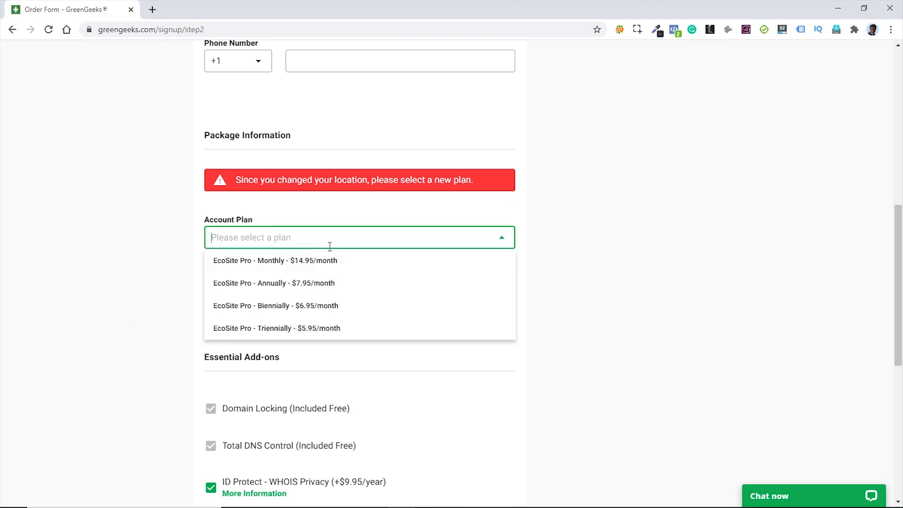
pyautogui.click(304, 333)
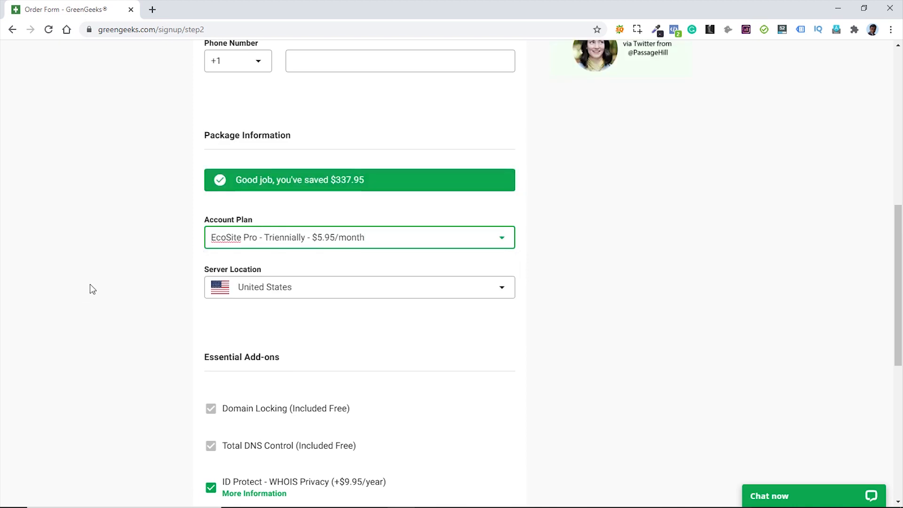
pyautogui.scroll(-2, 94, 296)
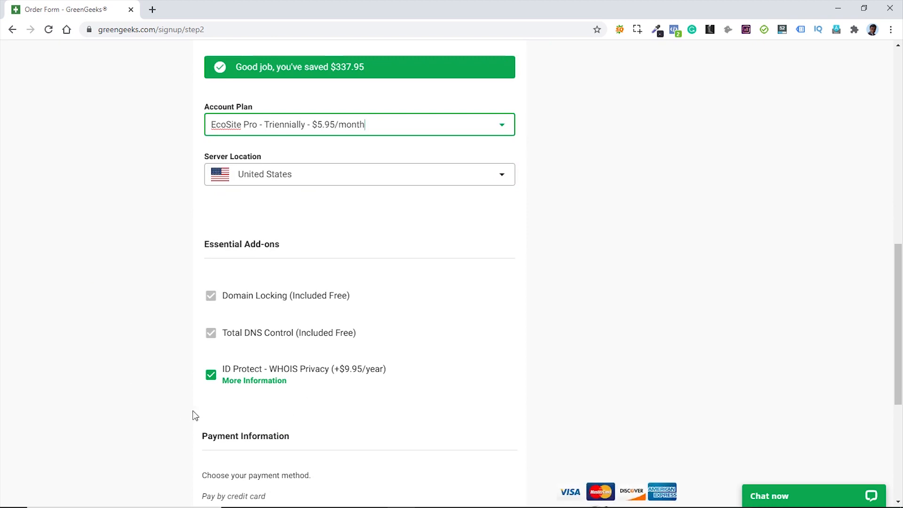
pyautogui.click(210, 377)
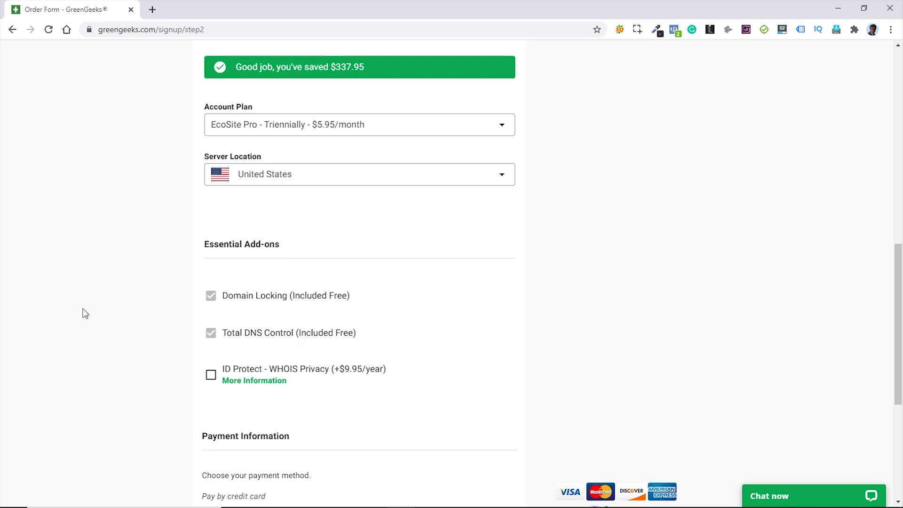
pyautogui.tripleClick(471, 126)
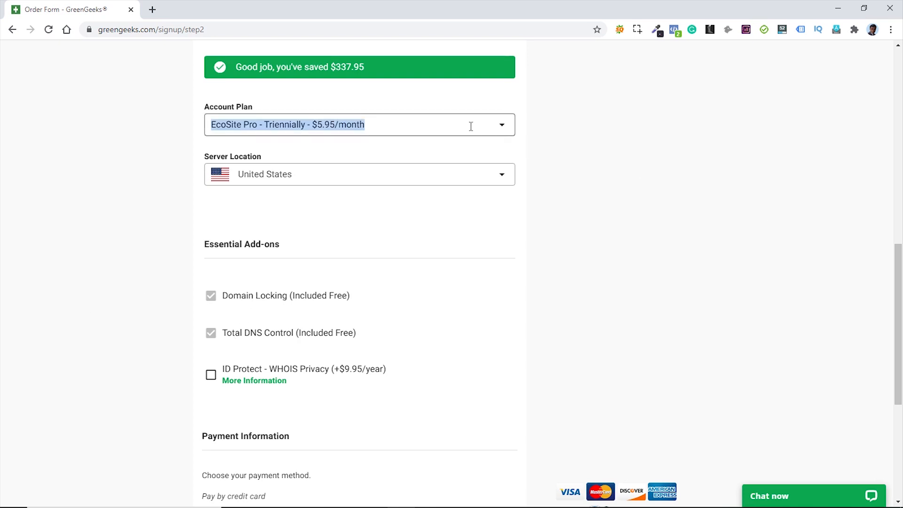
pyautogui.click(471, 126)
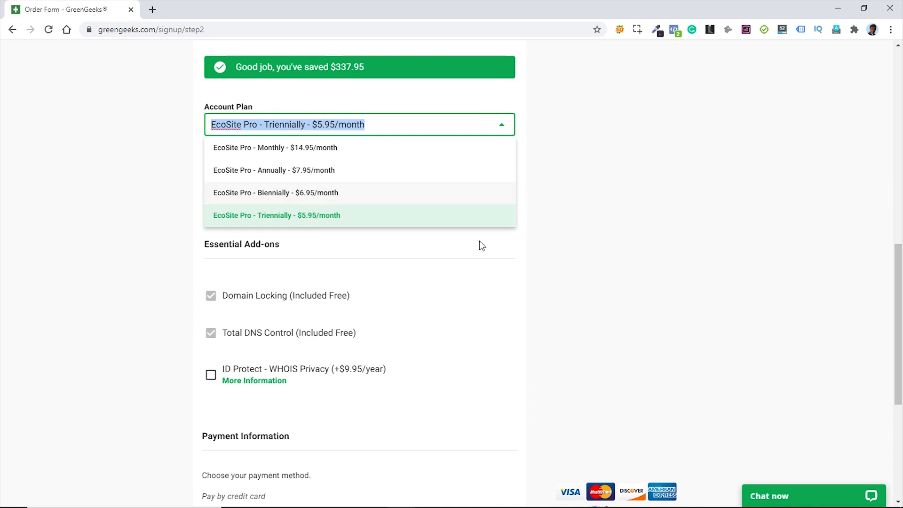
pyautogui.click(655, 246)
pyautogui.moveTo(898, 268); pyautogui.dragTo(902, 78)
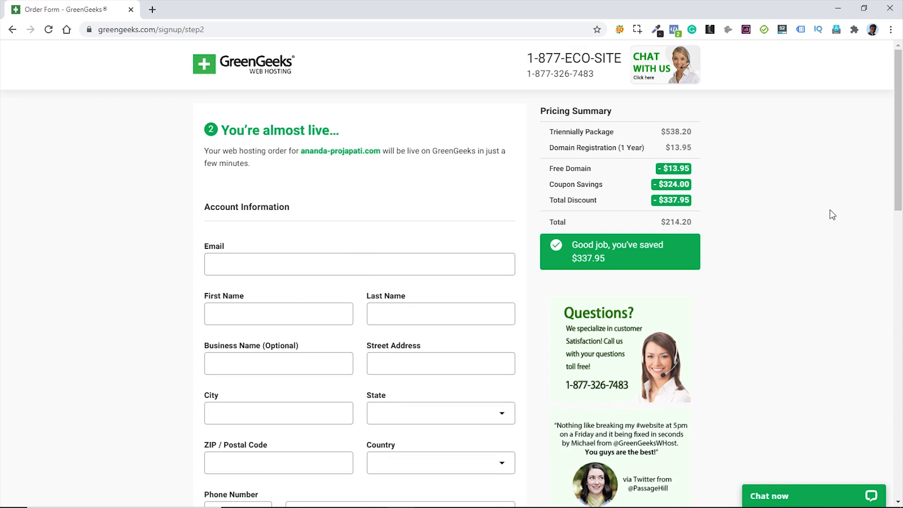
pyautogui.moveTo(666, 133); pyautogui.dragTo(700, 153)
pyautogui.click(730, 149)
pyautogui.moveTo(666, 222); pyautogui.dragTo(698, 225)
pyautogui.click(743, 235)
pyautogui.moveTo(662, 200); pyautogui.dragTo(690, 200)
pyautogui.click(752, 217)
pyautogui.scroll(-15, 752, 212)
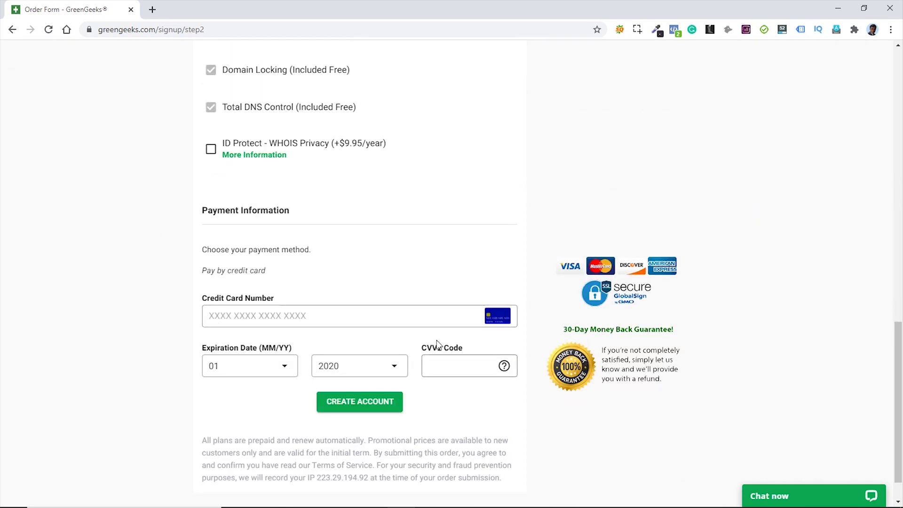
pyautogui.click(369, 407)
# - Load greengeeks.com/login and go to Security > Add SSL Certificate in the sidebar
pyautogui.moveTo(159, 30); pyautogui.dragTo(240, 31)
pyautogui.write('l')
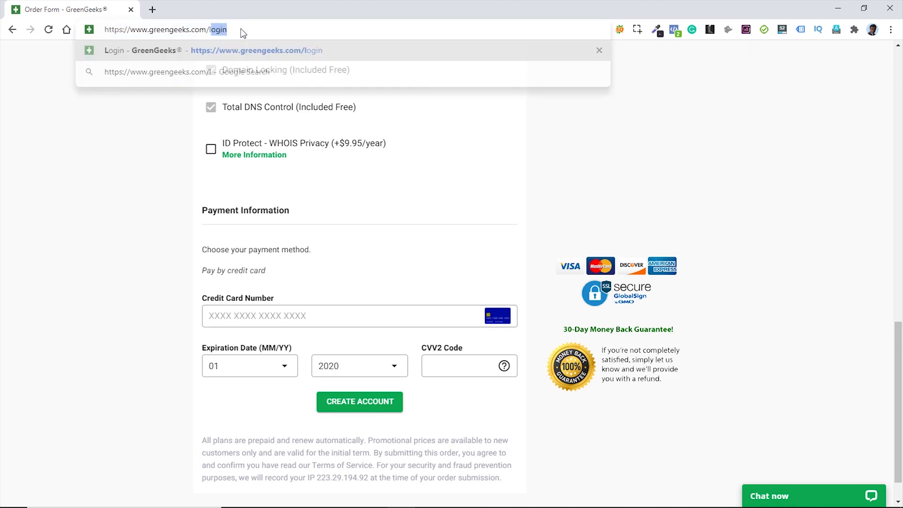
pyautogui.write('og')
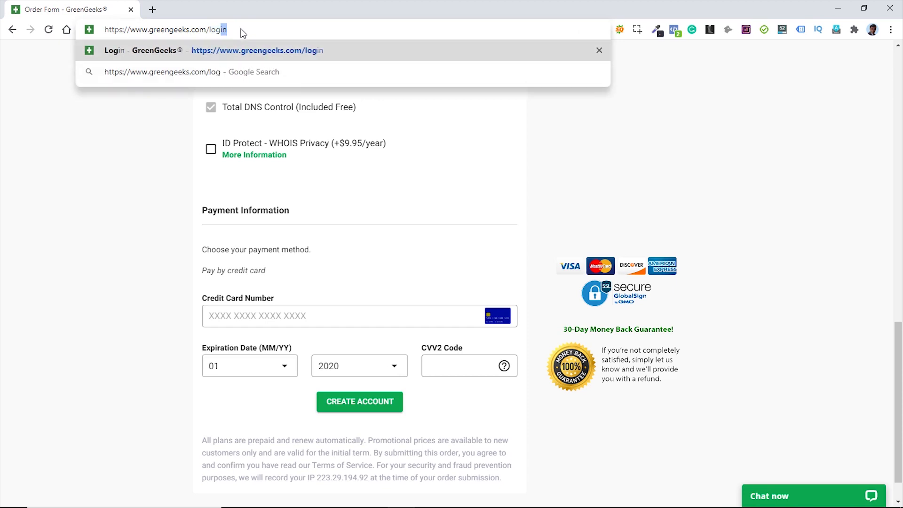
pyautogui.write('in')
pyautogui.press('Return')
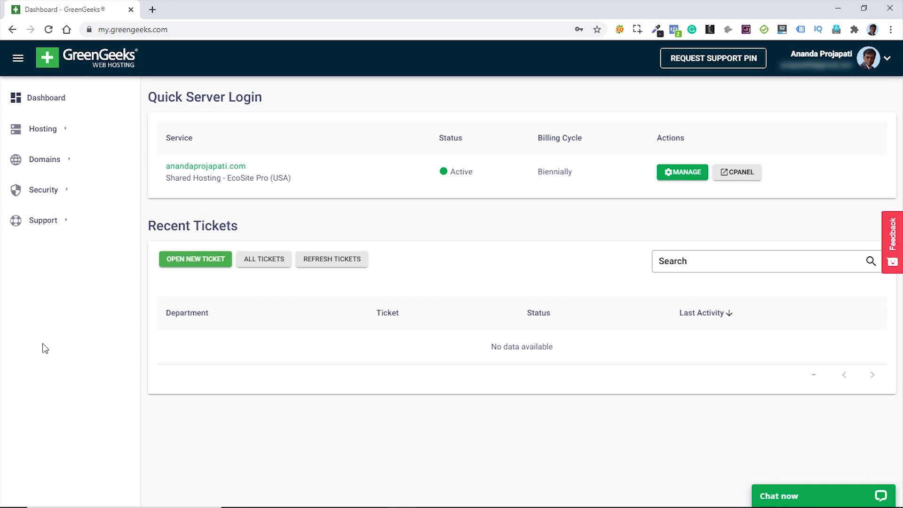
pyautogui.click(39, 194)
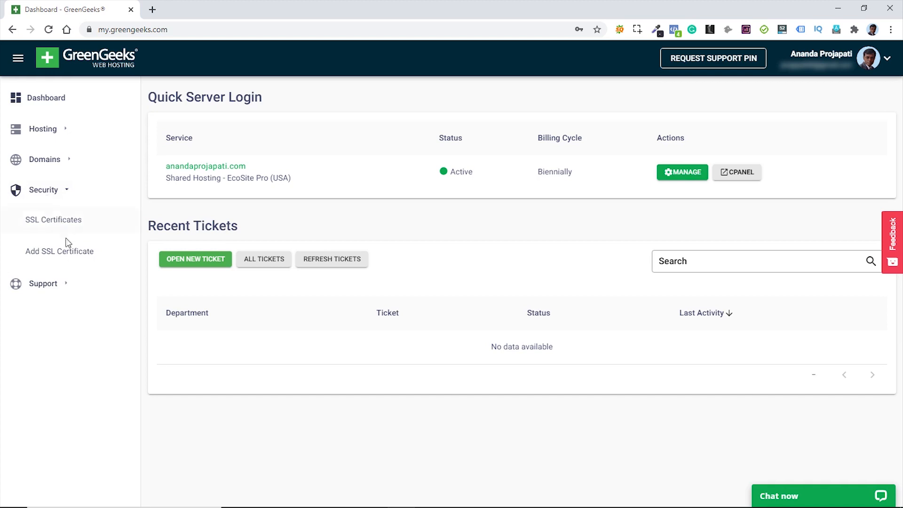
pyautogui.click(61, 254)
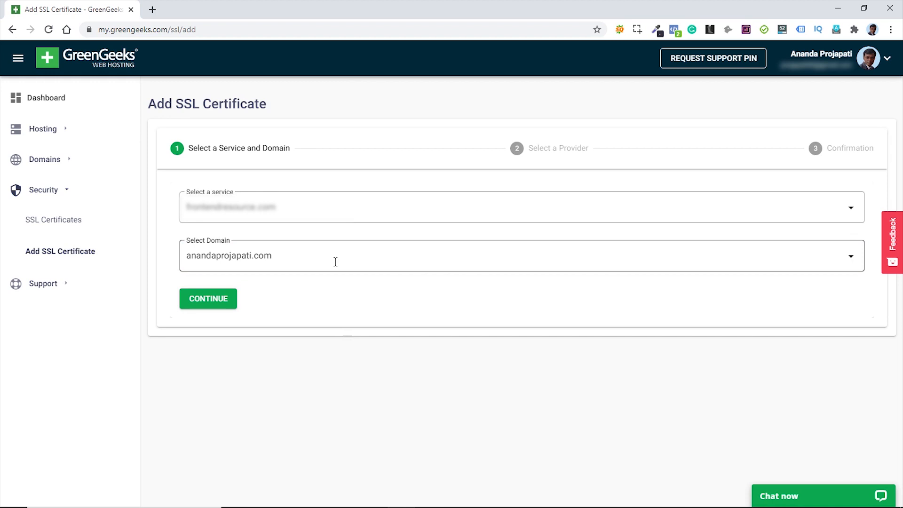
# - Continue with the chosen service and domain and select the free Let's Encrypt certificate
pyautogui.click(205, 303)
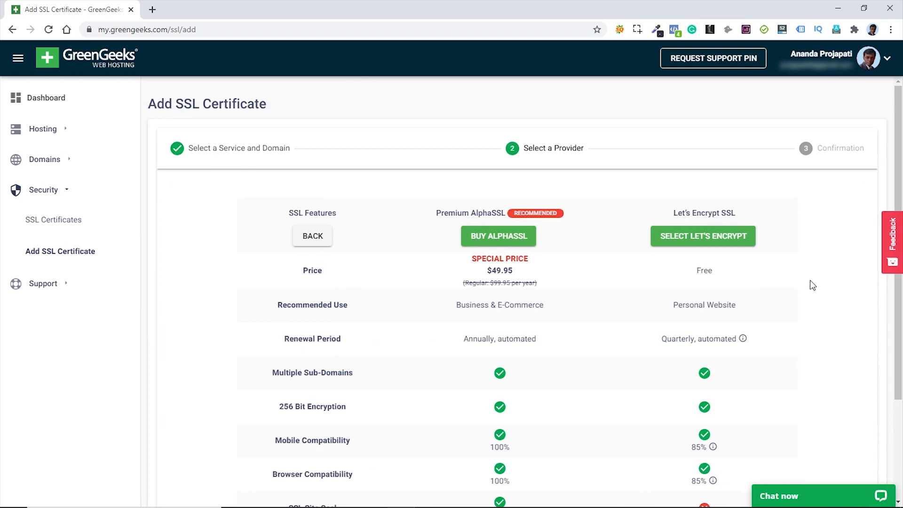
pyautogui.click(710, 243)
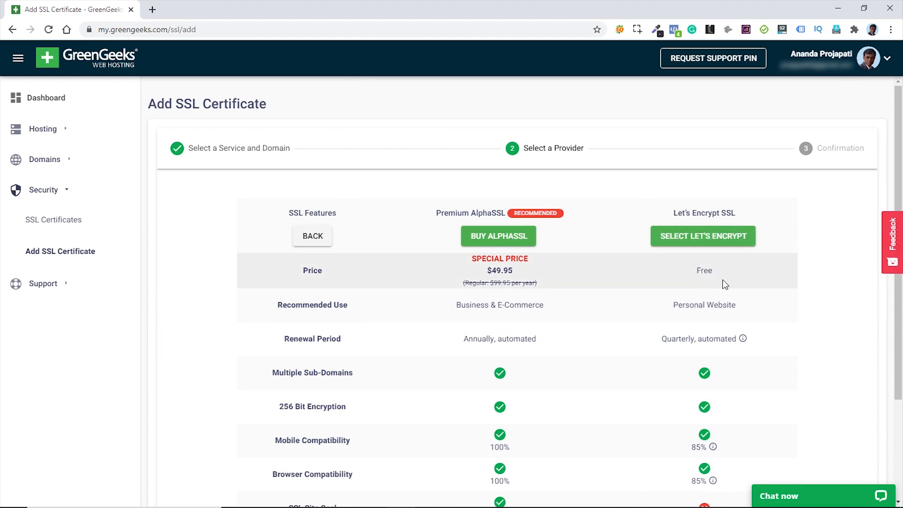
pyautogui.click(708, 242)
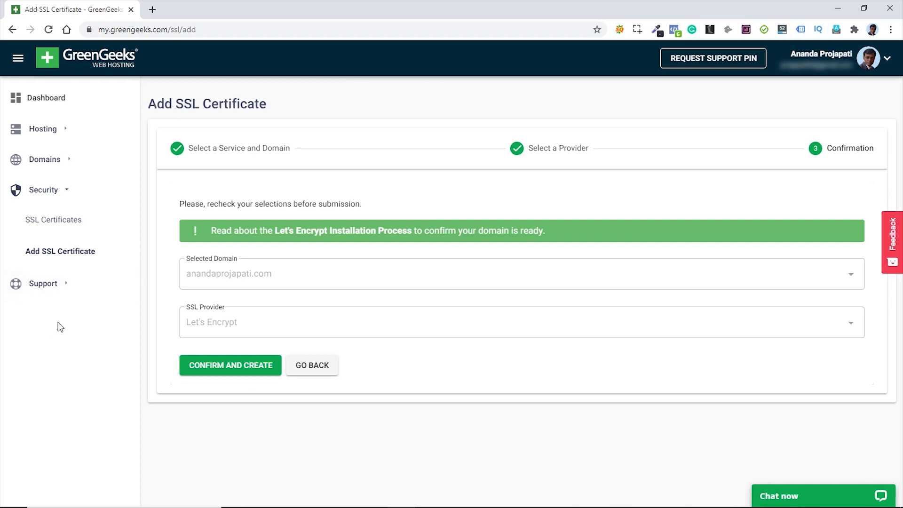
# - Open and minimize the live support chat, then return to the Dashboard
pyautogui.click(42, 288)
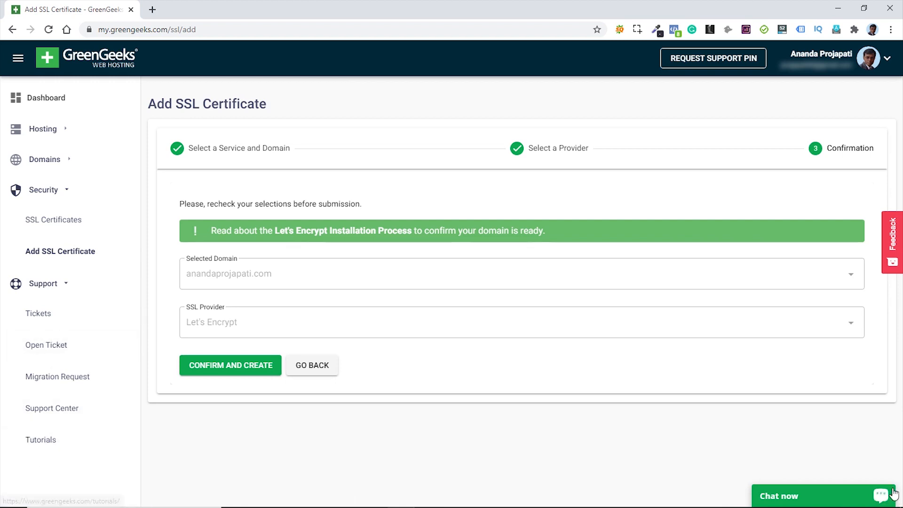
pyautogui.click(799, 497)
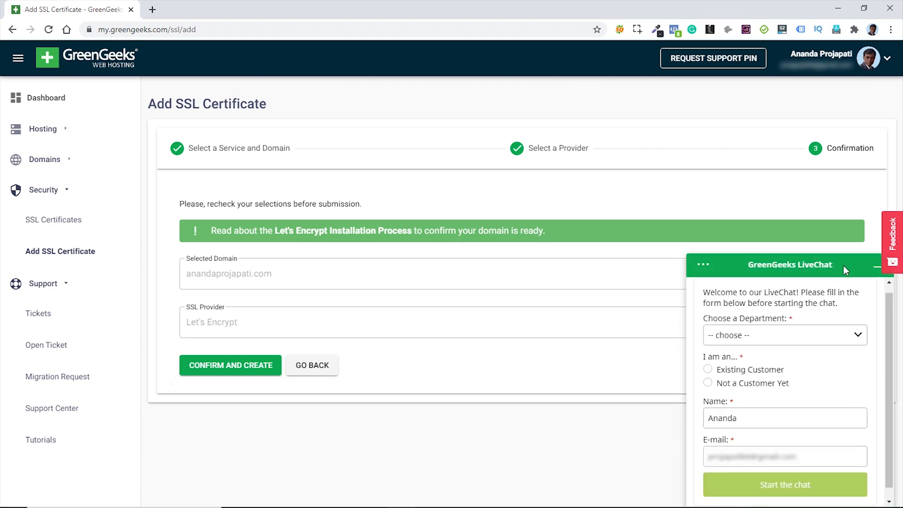
pyautogui.click(873, 267)
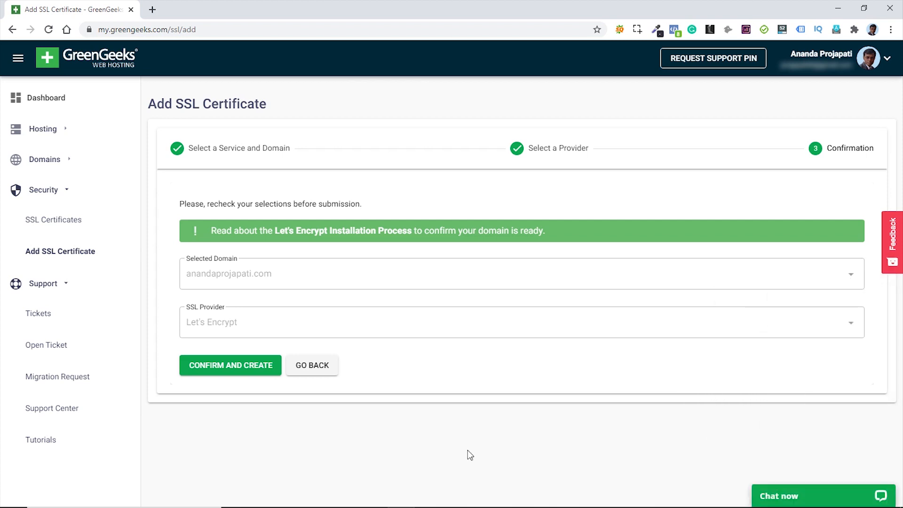
pyautogui.click(39, 101)
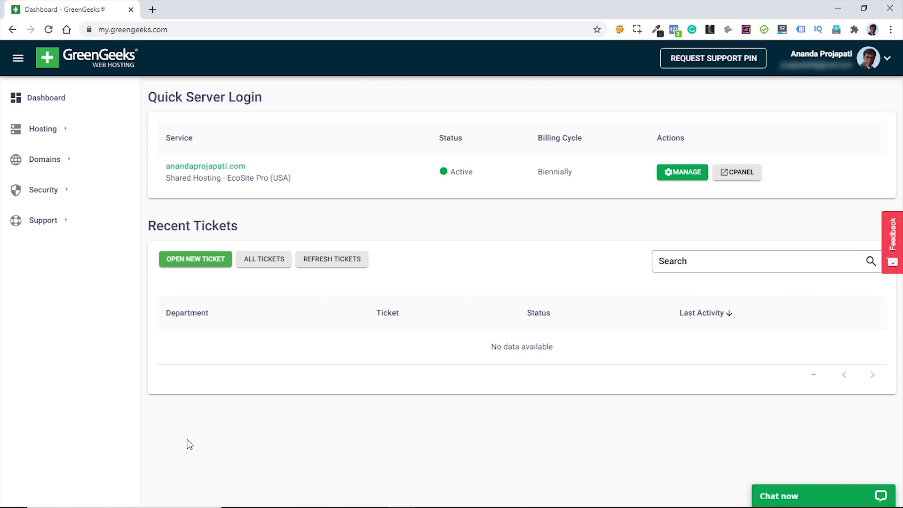
# - Launch cPanel from the hosting service row and pick WordPress under Softaculous Apps Installer
pyautogui.click(743, 177)
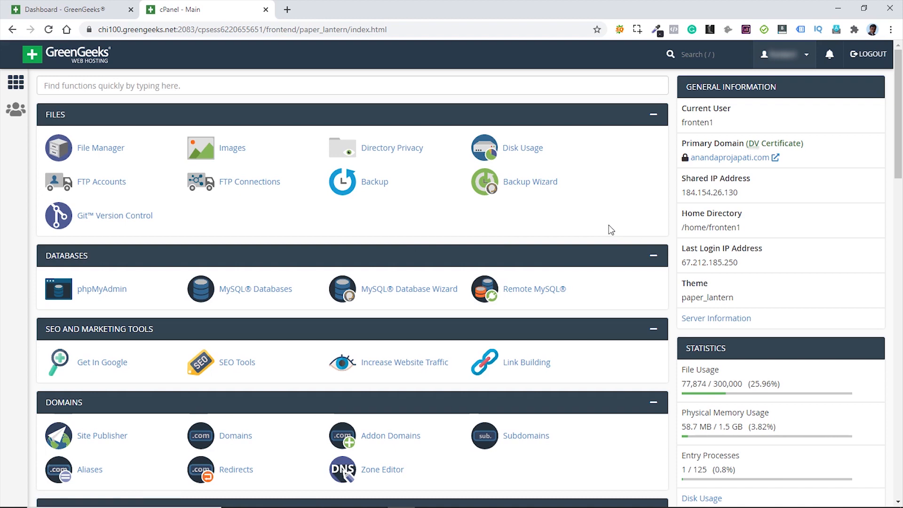
pyautogui.scroll(-20, 609, 227)
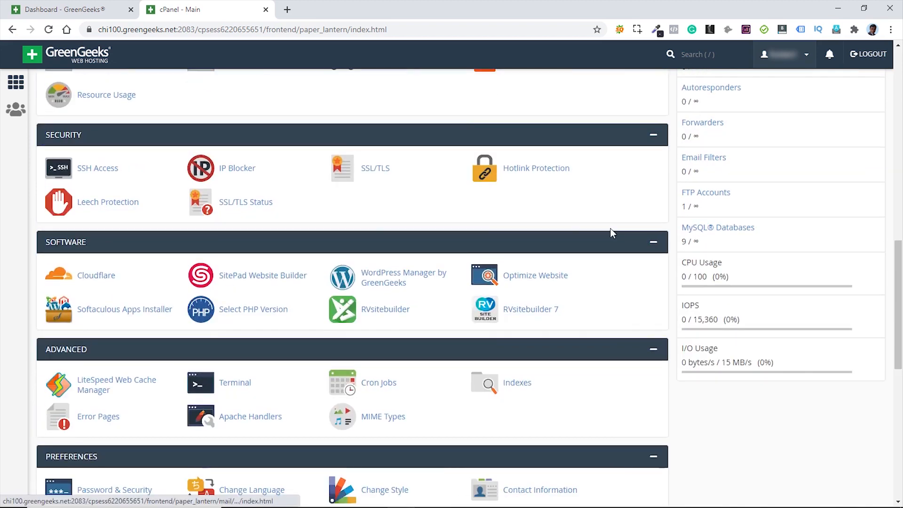
pyautogui.scroll(-3, 607, 227)
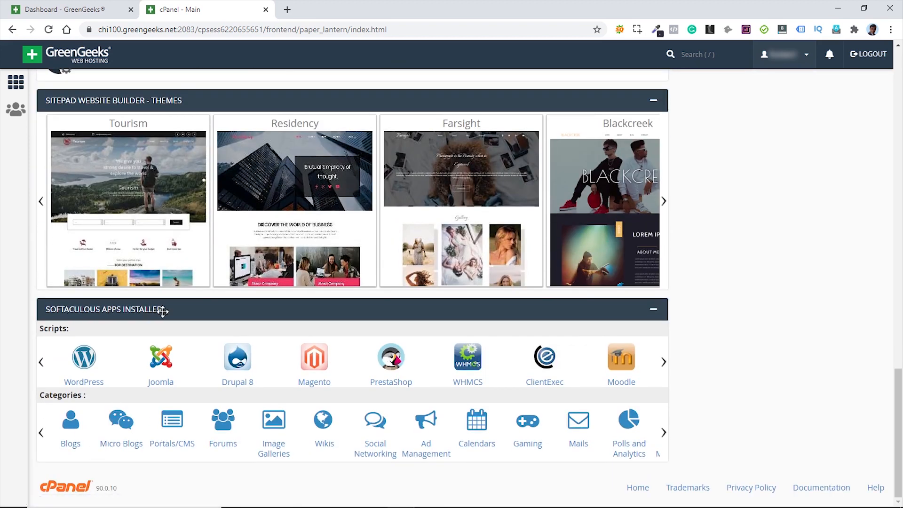
pyautogui.click(86, 364)
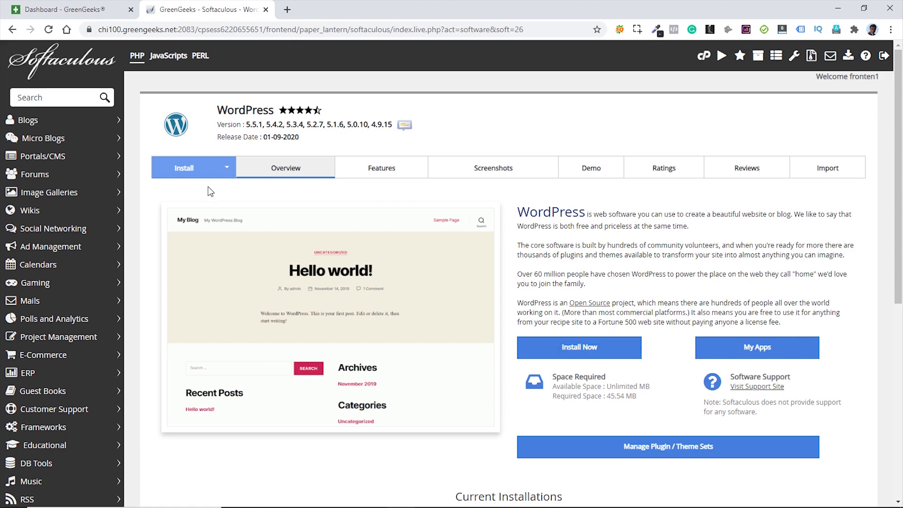
pyautogui.click(188, 169)
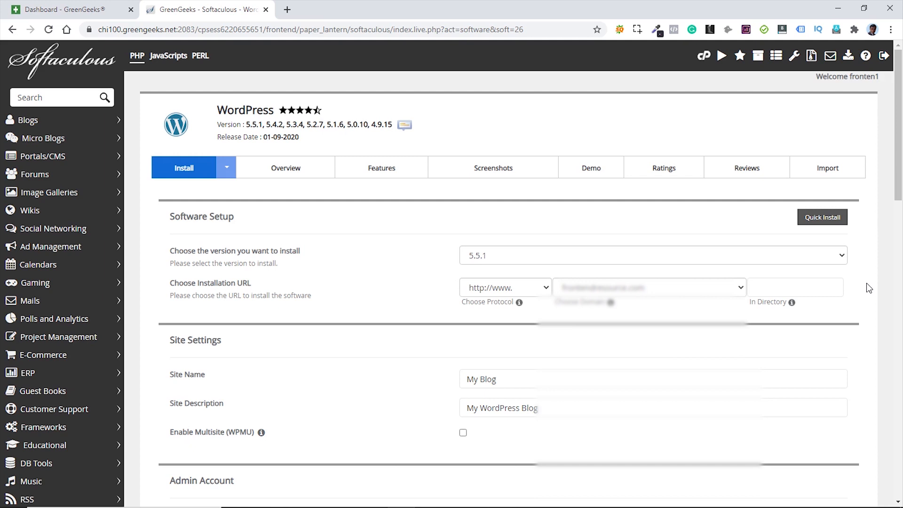
pyautogui.click(687, 290)
pyautogui.click(656, 360)
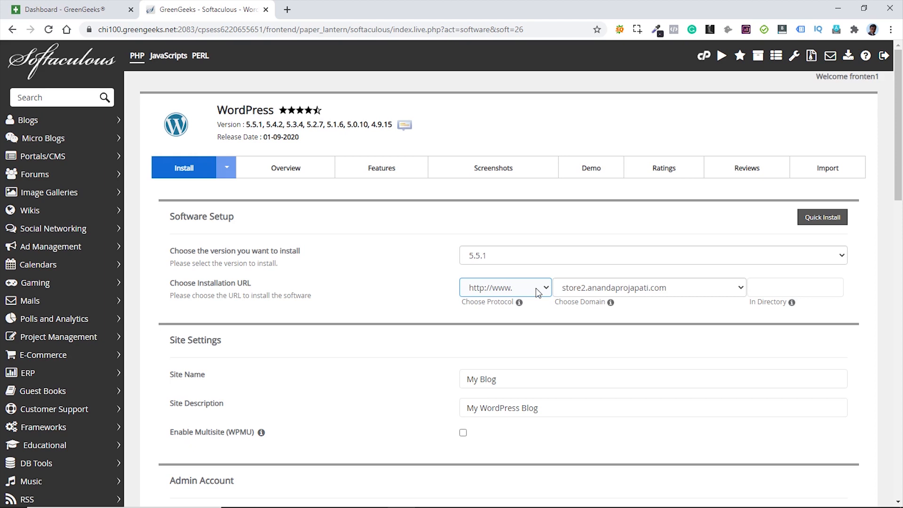
pyautogui.click(535, 288)
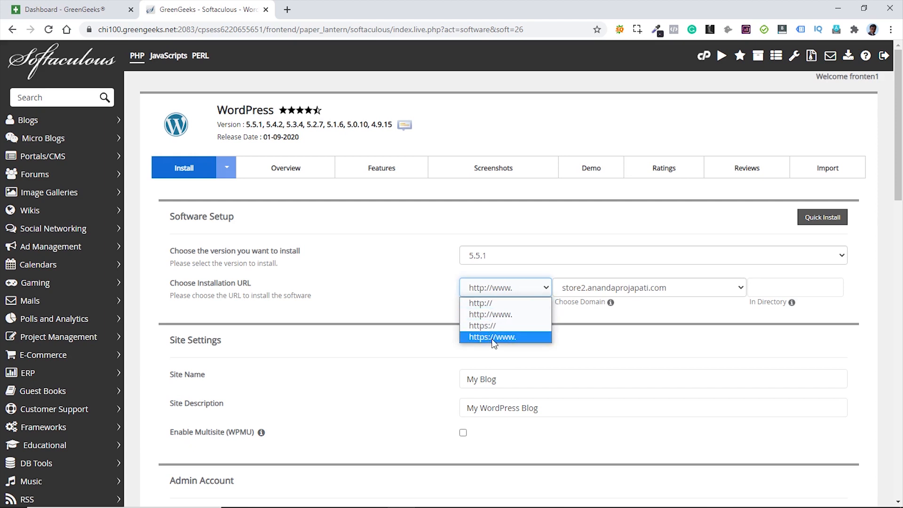
pyautogui.click(488, 326)
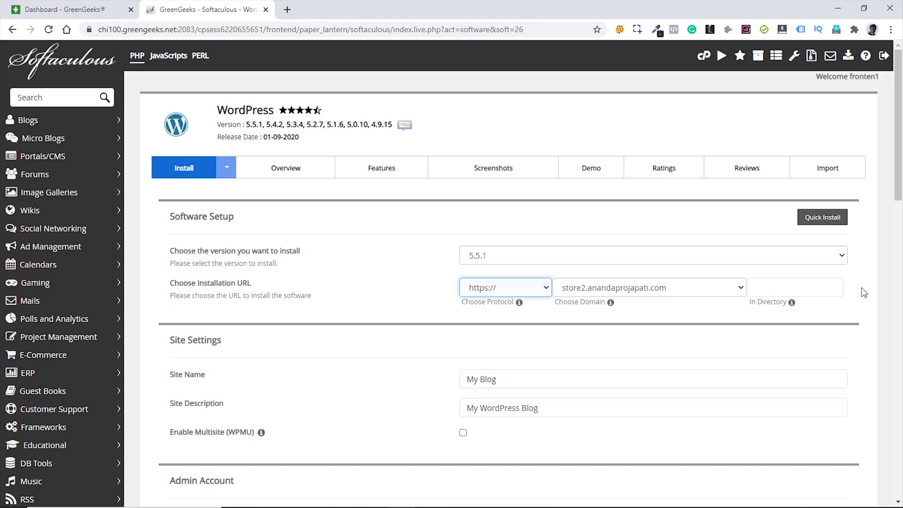
pyautogui.click(789, 287)
pyautogui.click(659, 352)
pyautogui.scroll(-2, 864, 263)
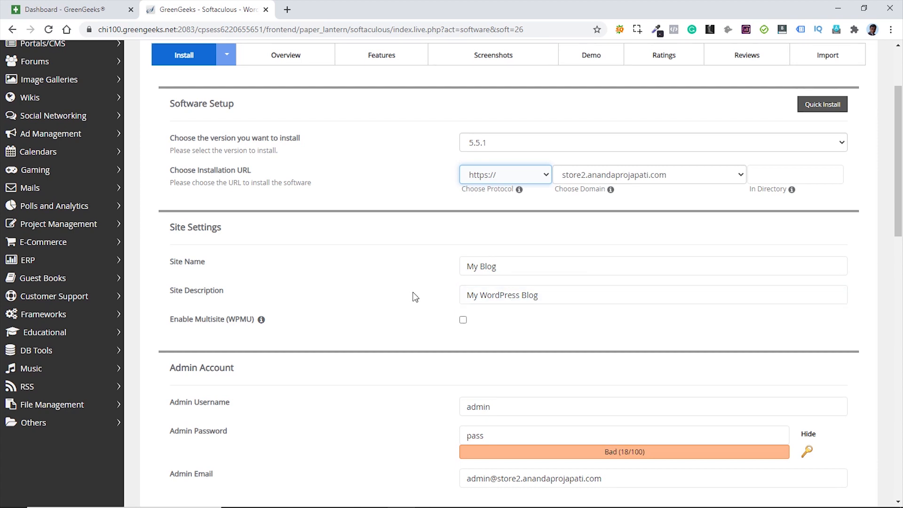
pyautogui.scroll(-3, 414, 296)
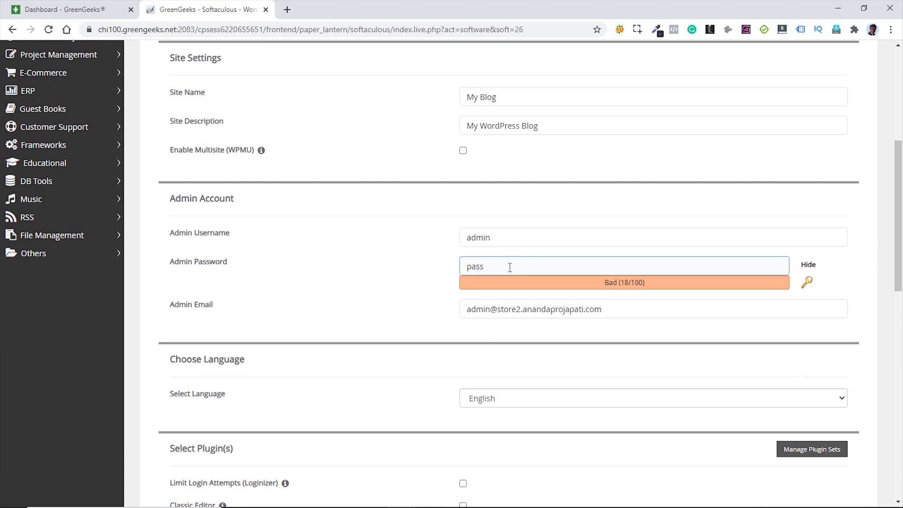
# - Replace the default admin username with a new name and generate a strong random password
pyautogui.click(506, 237)
pyautogui.doubleClick(506, 236)
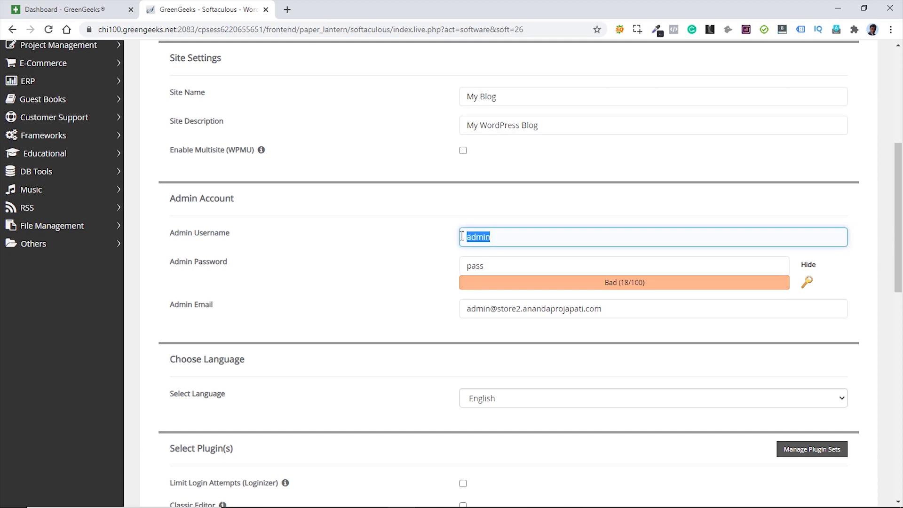
pyautogui.write('gkt7y')
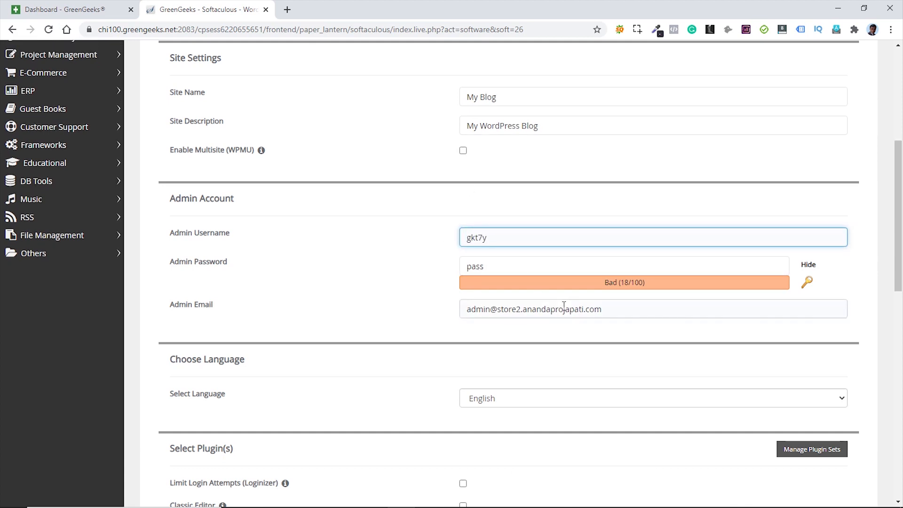
pyautogui.click(808, 283)
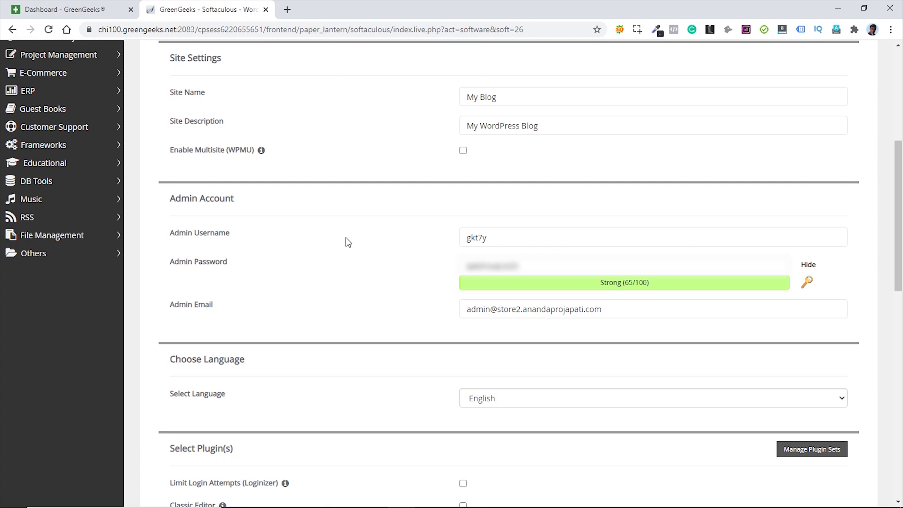
# - Untick the Litespeed Cache plugin and scroll down to the Install button
pyautogui.scroll(-6, 347, 242)
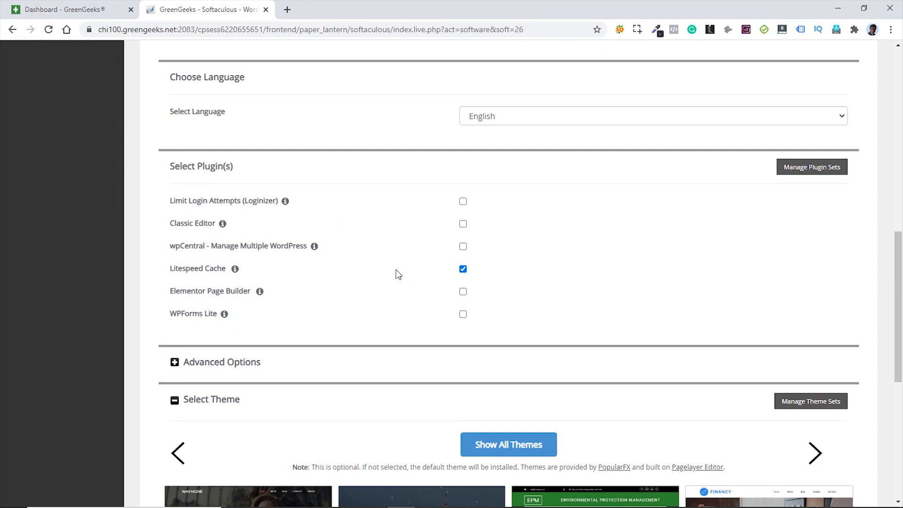
pyautogui.click(461, 270)
pyautogui.scroll(-5, 343, 267)
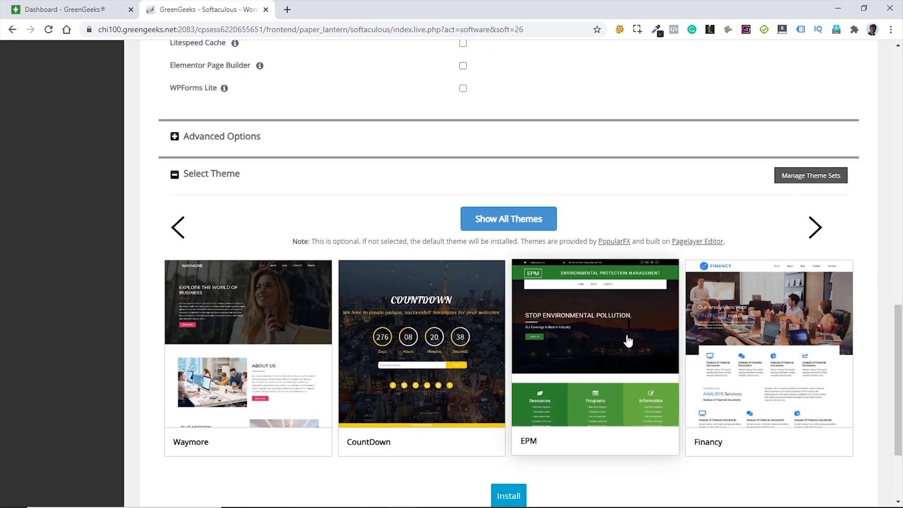
pyautogui.scroll(-3, 628, 341)
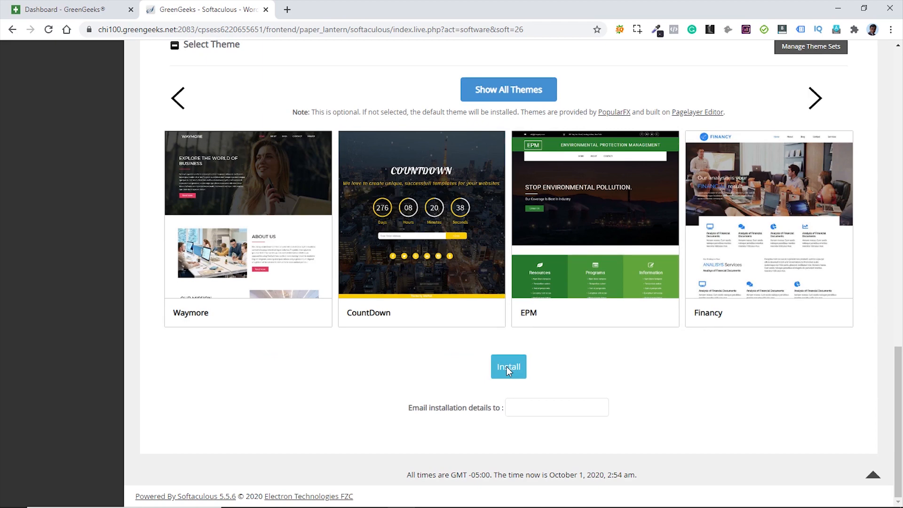
# - Install WordPress and view the new 'My Blog' site on the store2 subdomain
pyautogui.click(507, 366)
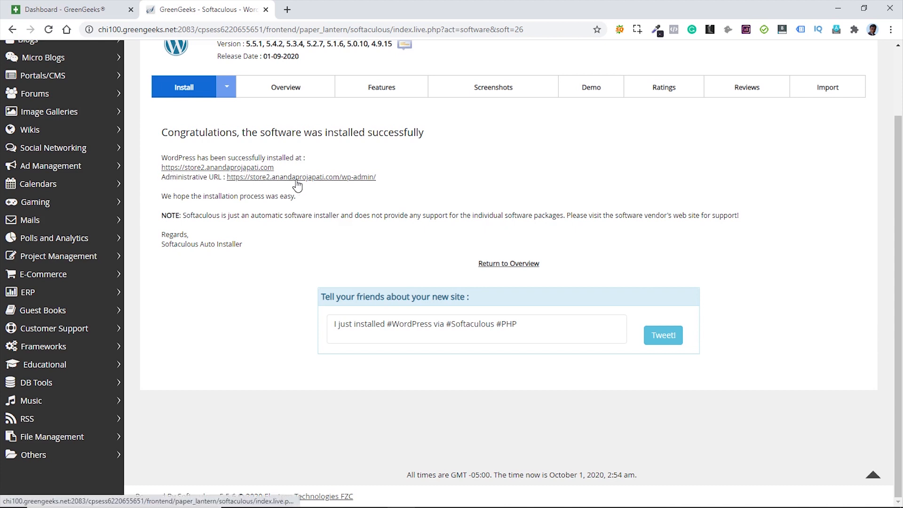
pyautogui.middleClick(232, 169)
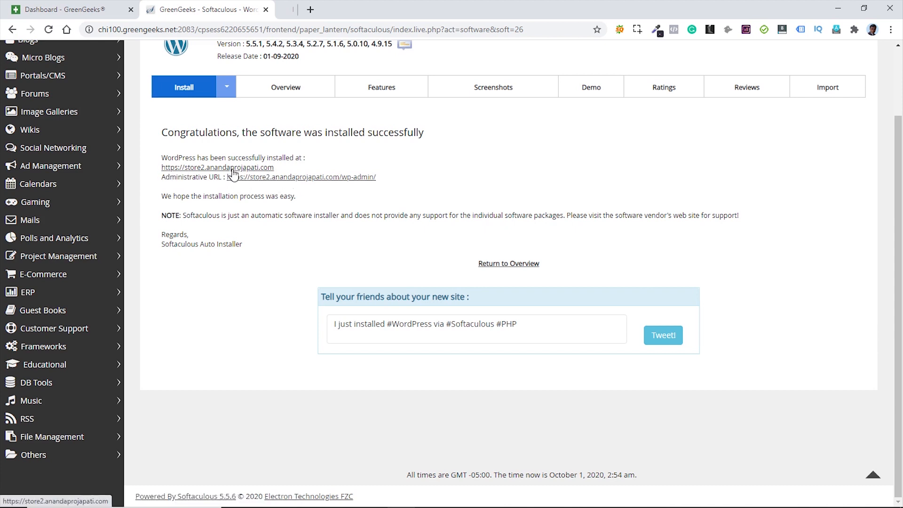
pyautogui.click(327, 10)
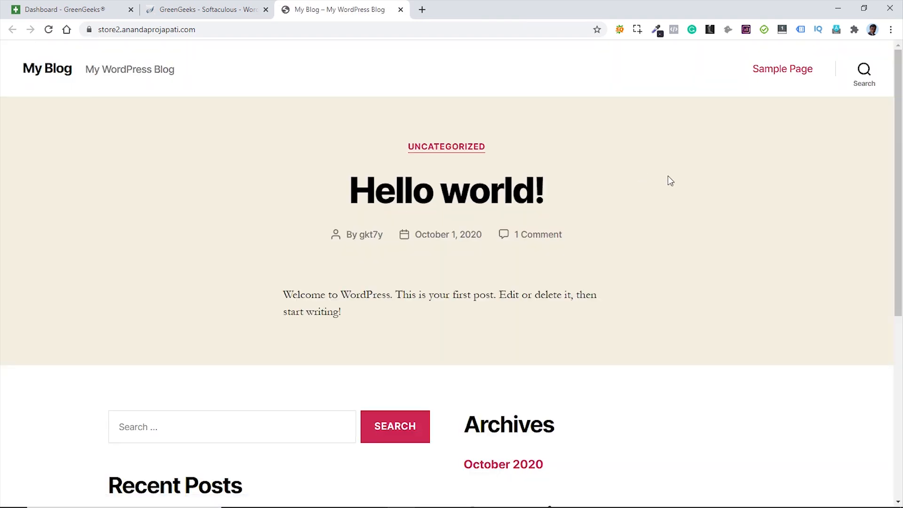
pyautogui.scroll(-7, 668, 181)
pyautogui.scroll(7, 665, 186)
pyautogui.click(220, 10)
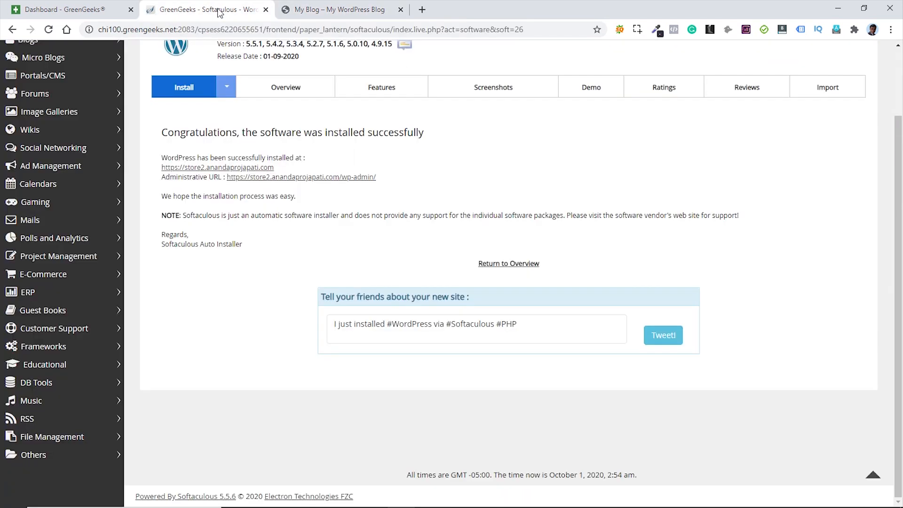
# - Open the wp-admin link, then verify the site's secure connection and full address
pyautogui.click(335, 178)
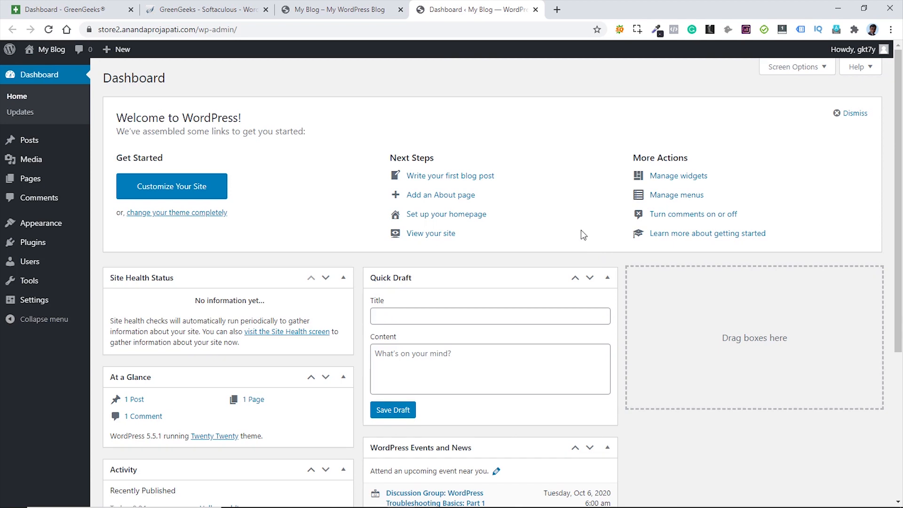
pyautogui.click(327, 9)
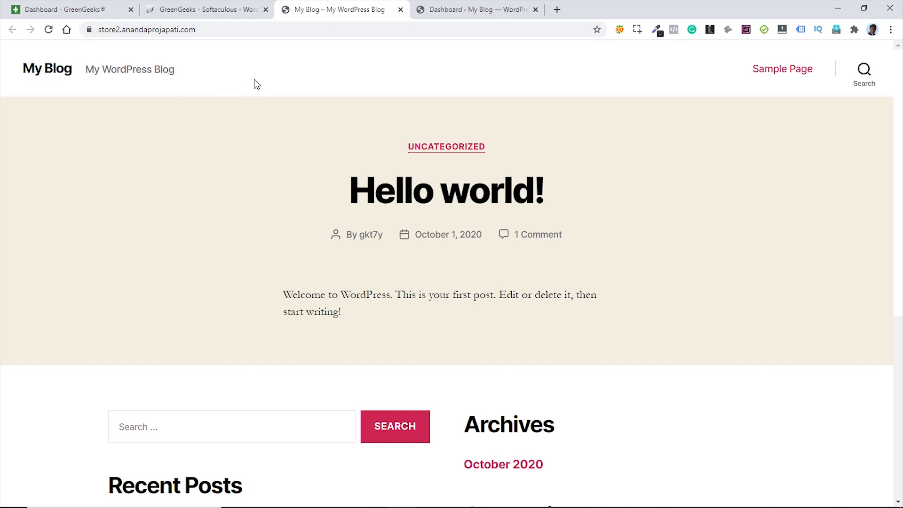
pyautogui.click(89, 31)
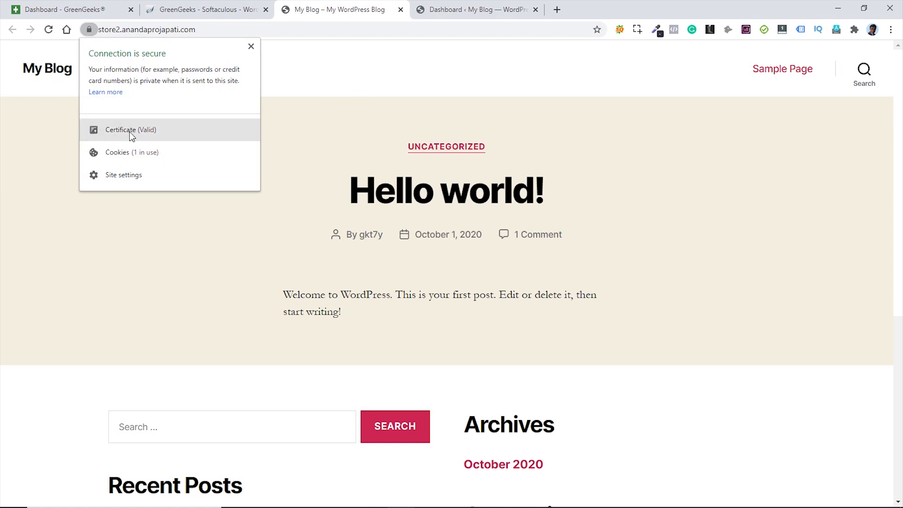
pyautogui.click(338, 74)
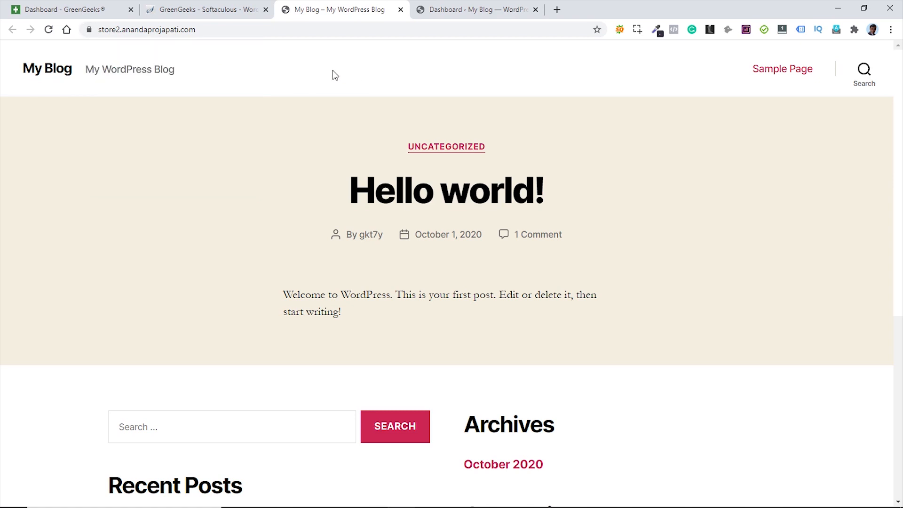
pyautogui.click(100, 29)
pyautogui.click(255, 63)
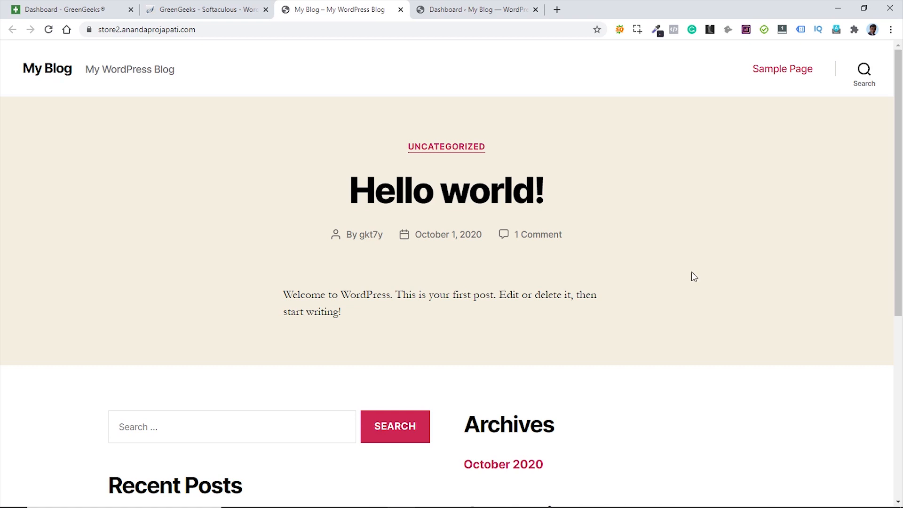
# - Close the Softaculous, GreenGeeks and WordPress dashboard tabs
pyautogui.middleClick(199, 9)
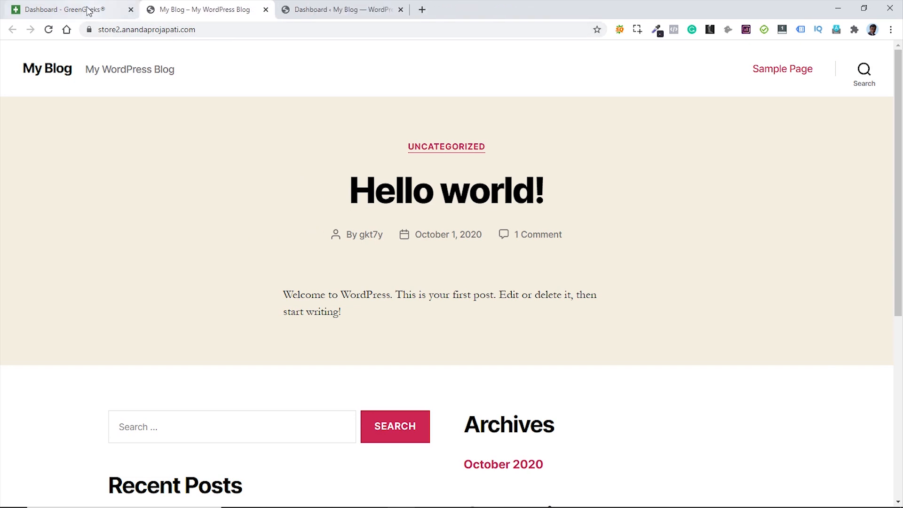
pyautogui.middleClick(69, 9)
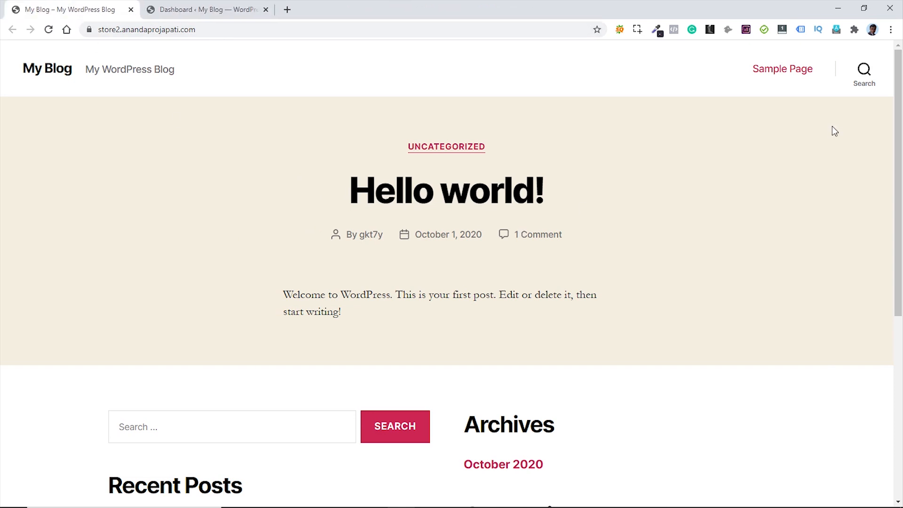
pyautogui.click(207, 11)
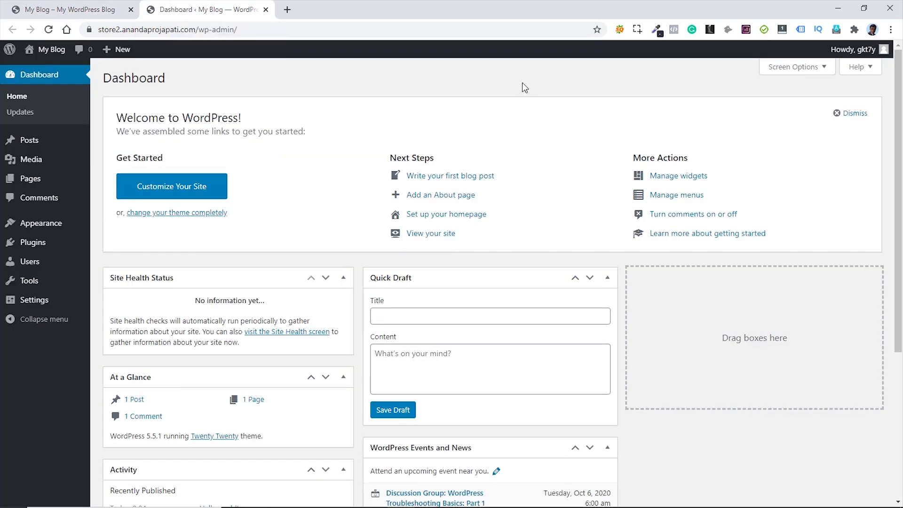
pyautogui.click(266, 10)
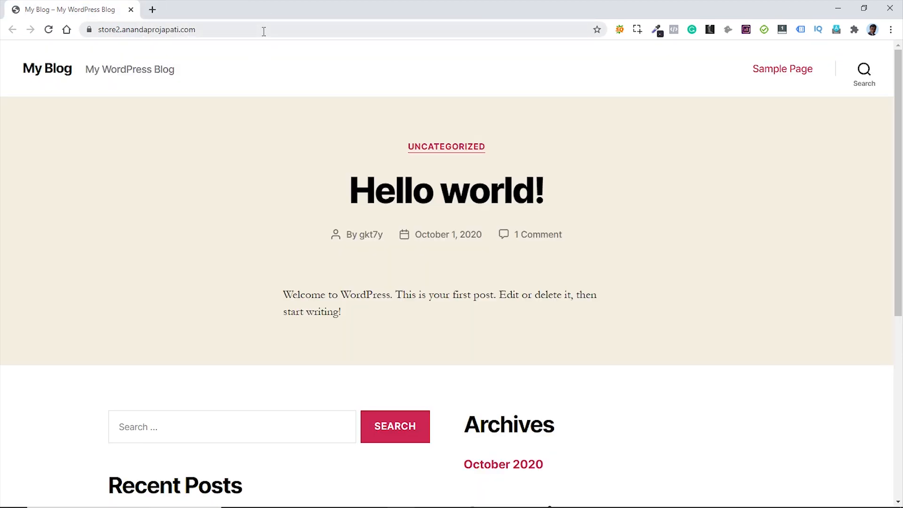
# - Append /wp-admin to the site's address to load the WordPress Dashboard
pyautogui.click(222, 30)
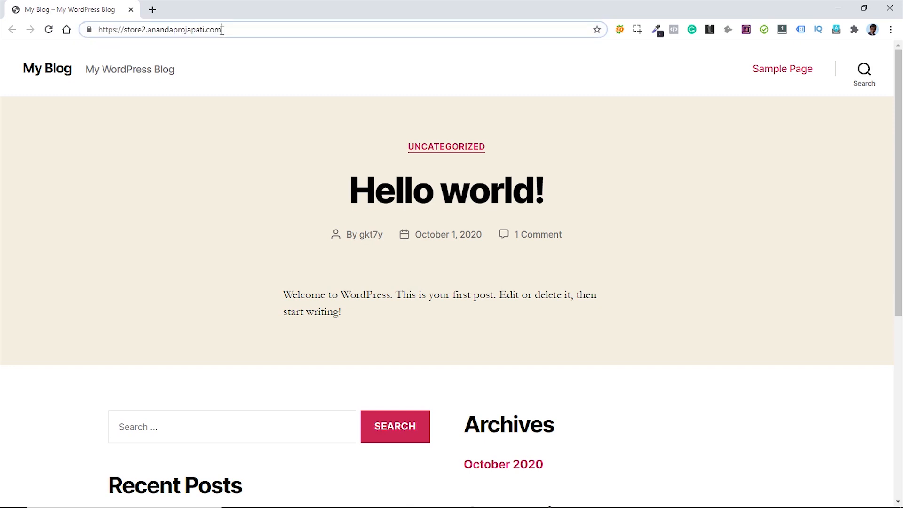
pyautogui.write('/')
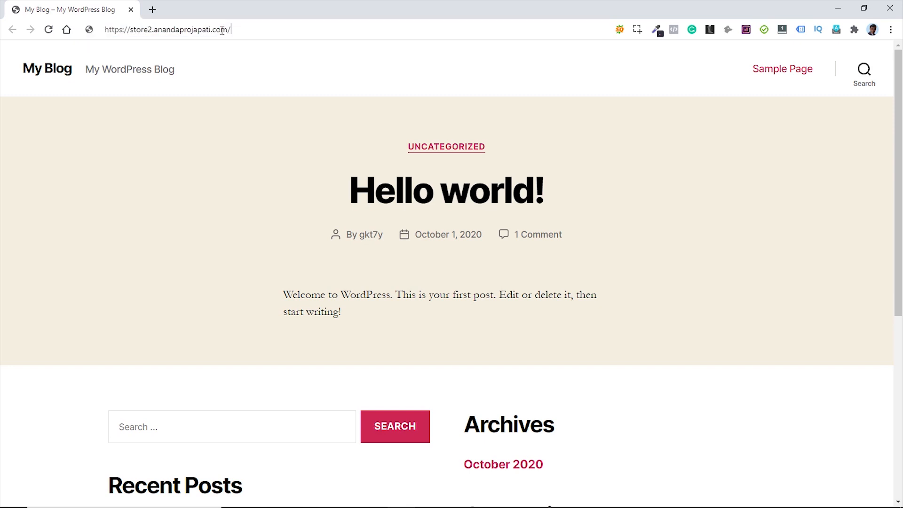
pyautogui.write('wp-ad')
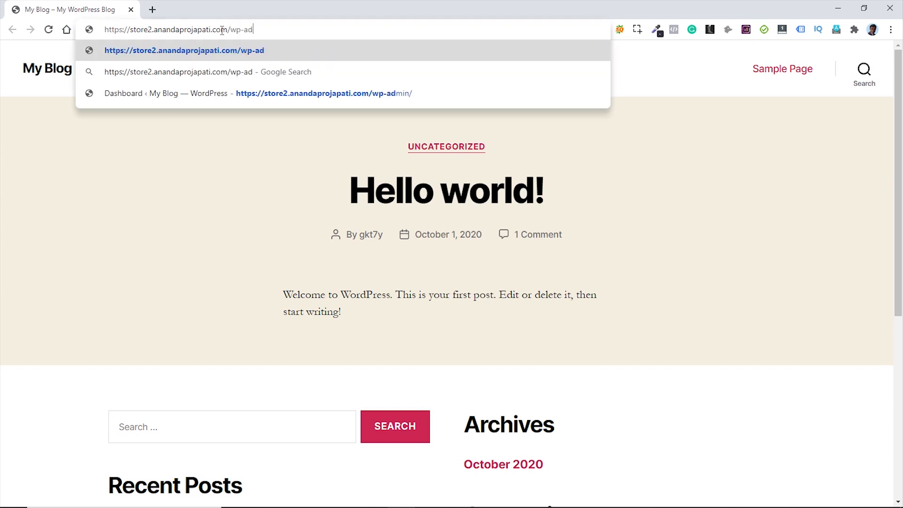
pyautogui.write('min')
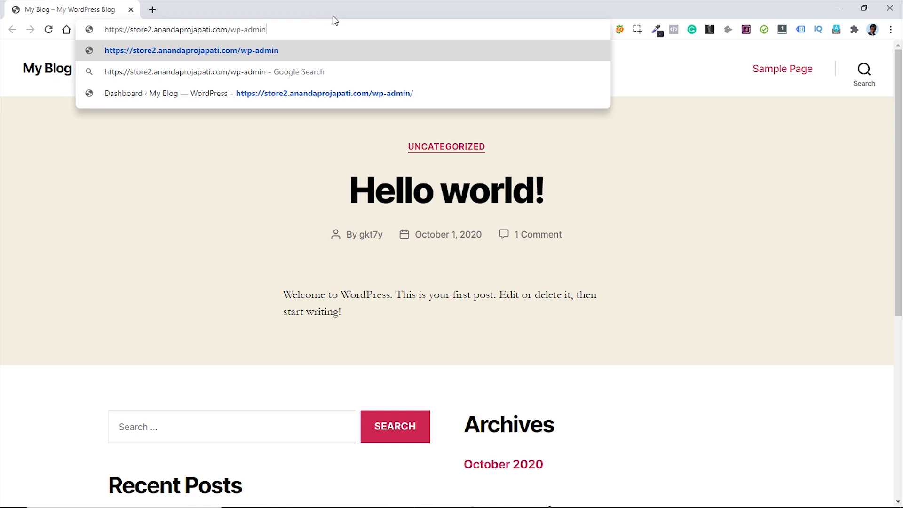
pyautogui.press('Return')
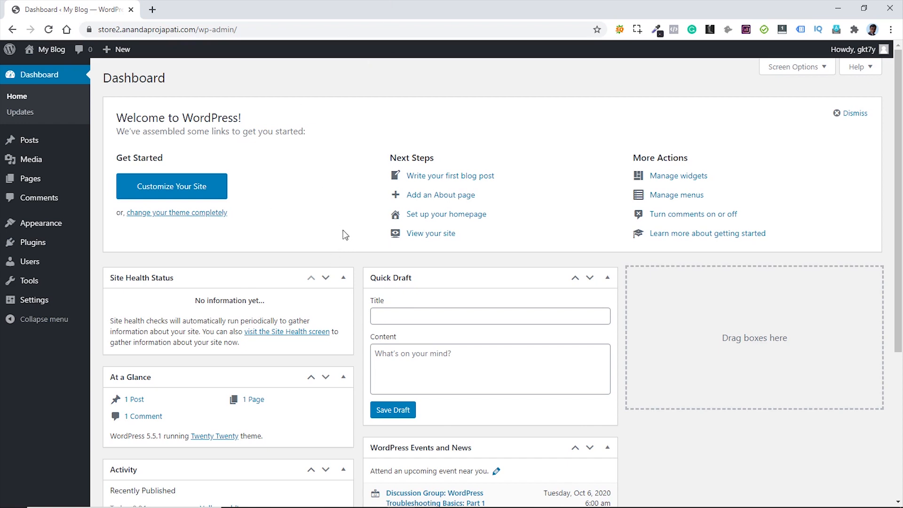
# - In Screen Options, untick Site Health Status, At a Glance, Activity, Quick Draft, Events and News, and Welcome
pyautogui.scroll(-5, 727, 217)
pyautogui.scroll(5, 728, 217)
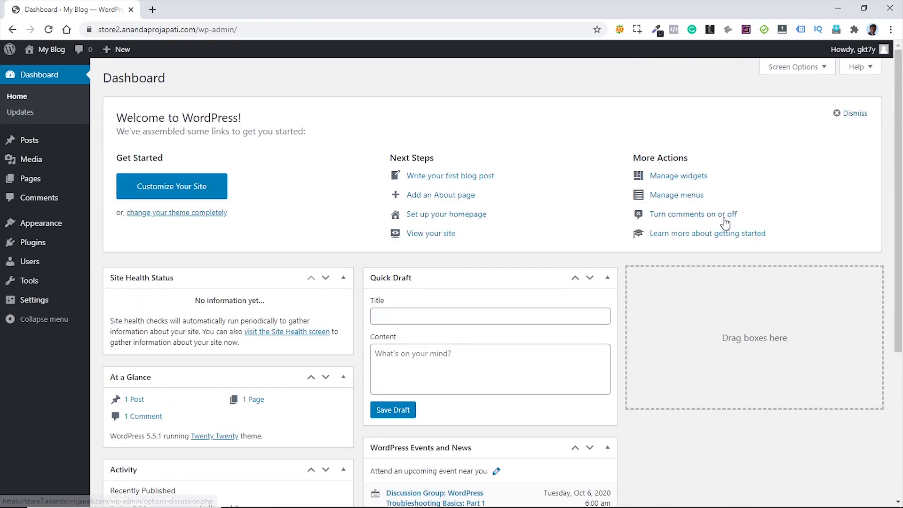
pyautogui.click(821, 69)
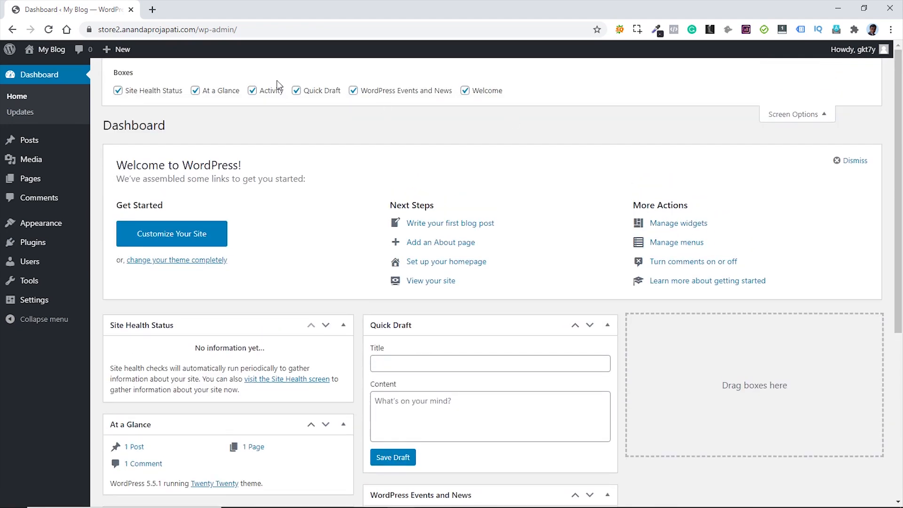
pyautogui.click(118, 91)
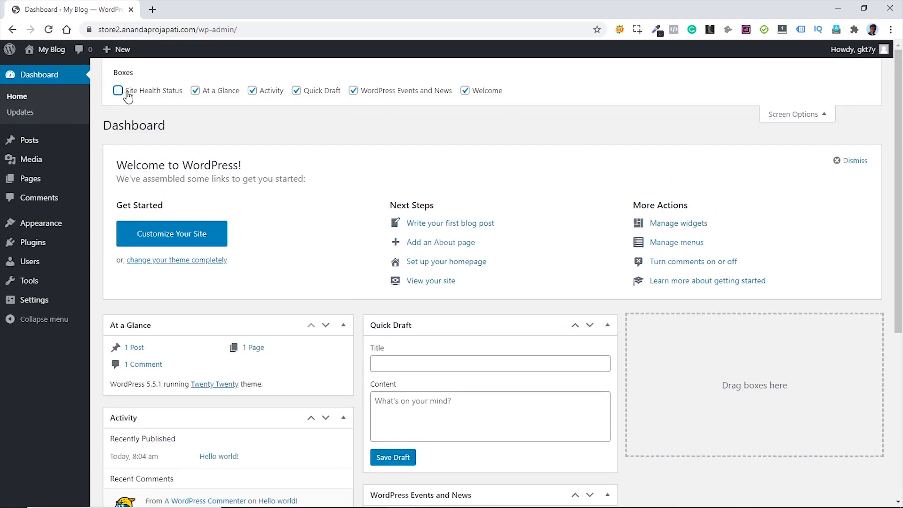
pyautogui.click(195, 91)
pyautogui.click(252, 91)
pyautogui.click(297, 91)
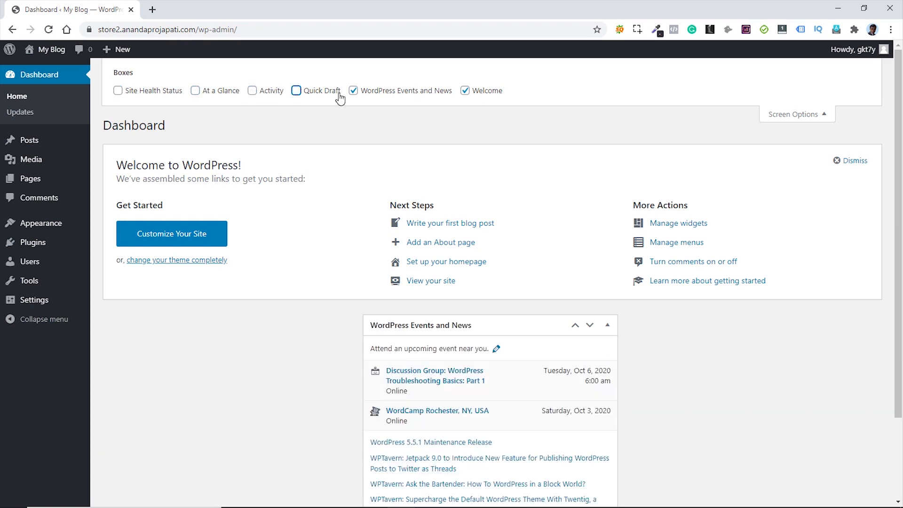
pyautogui.click(353, 91)
pyautogui.click(465, 91)
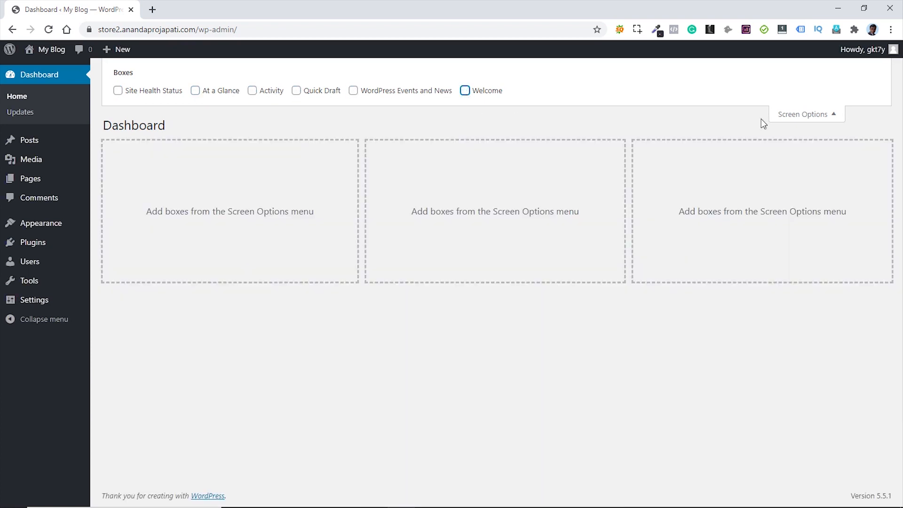
pyautogui.click(826, 114)
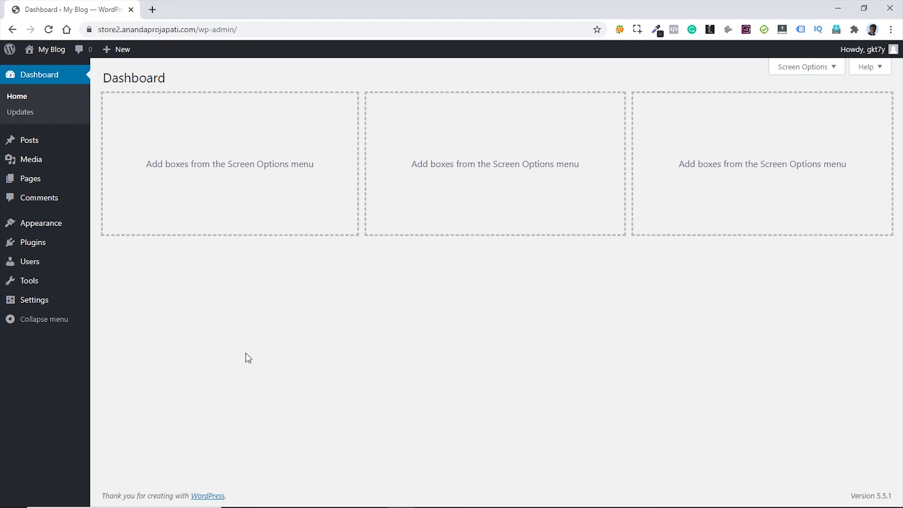
pyautogui.moveTo(47, 306)
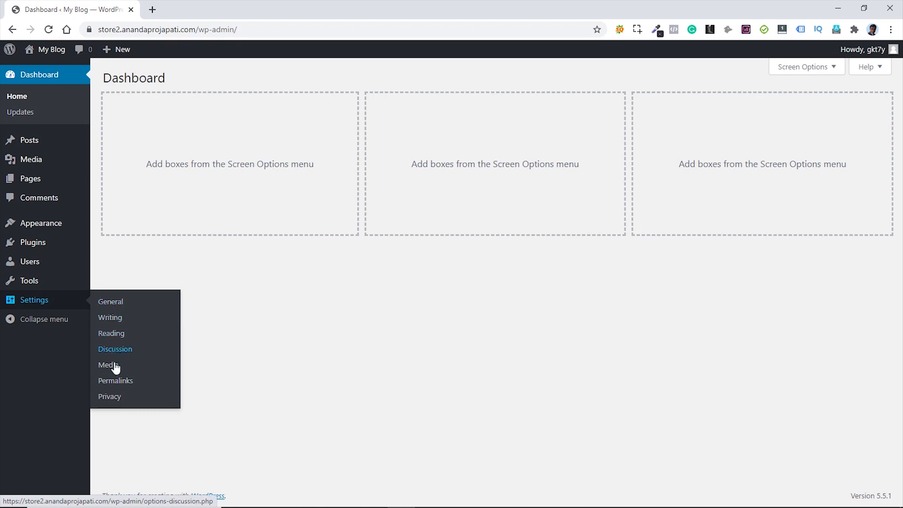
# - Choose the Post name structure (/%postname%/) under Settings > Permalinks
pyautogui.click(116, 382)
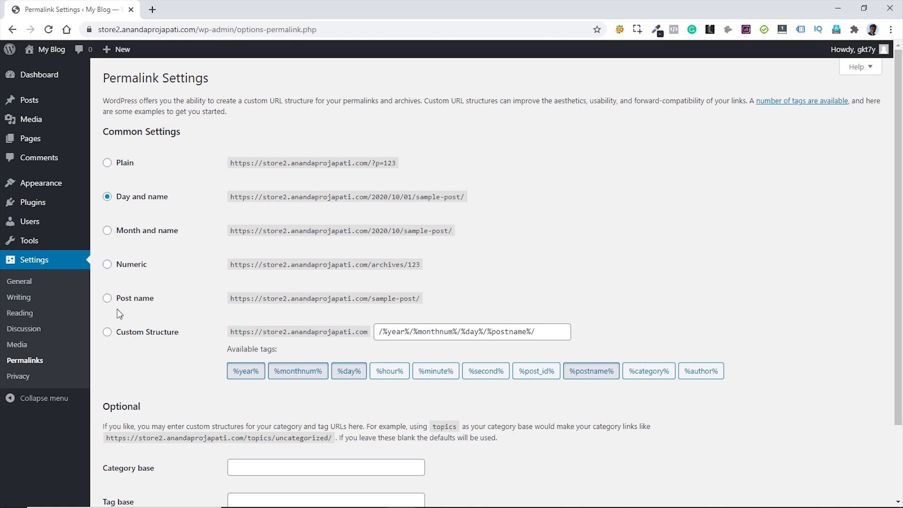
pyautogui.click(107, 299)
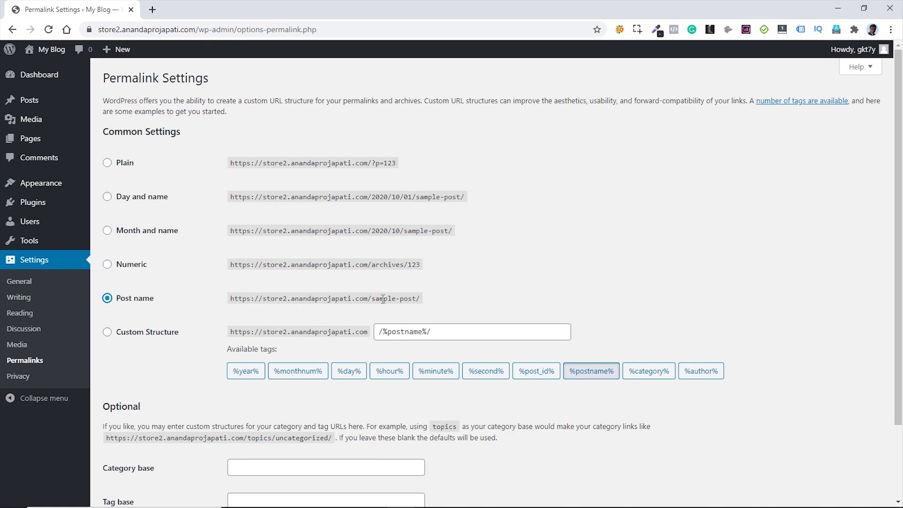
# - Save the Post name permalink structure and go to the Media settings page
pyautogui.scroll(-2, 591, 265)
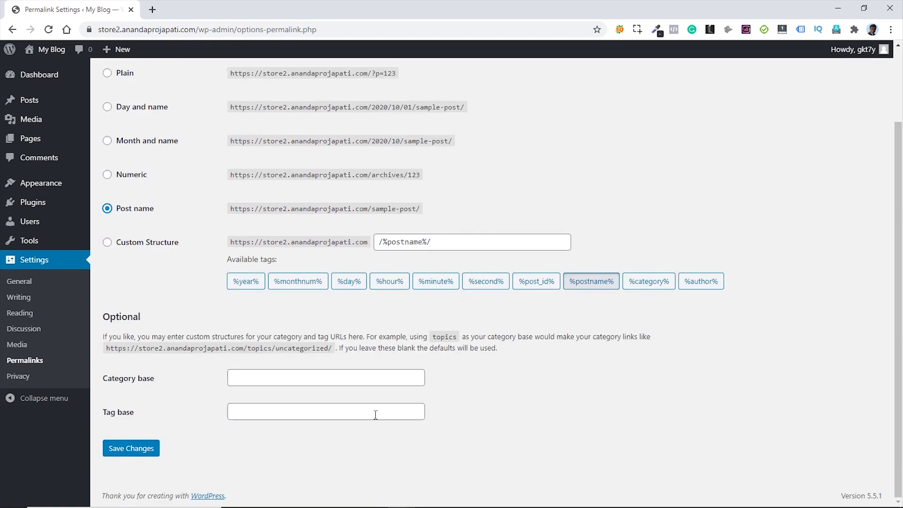
pyautogui.click(143, 453)
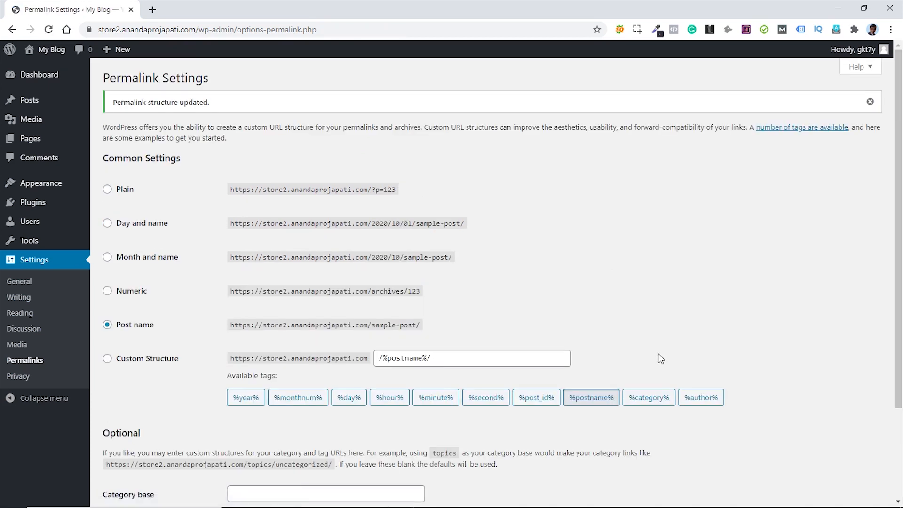
pyautogui.click(18, 346)
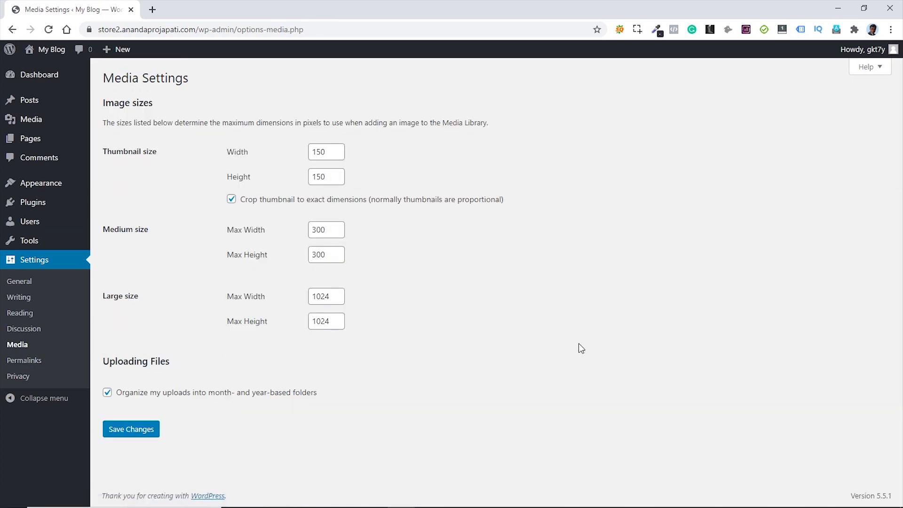
# - Untick 'Organize my uploads into month- and year-based folders' and save the media settings
pyautogui.click(109, 394)
pyautogui.click(133, 431)
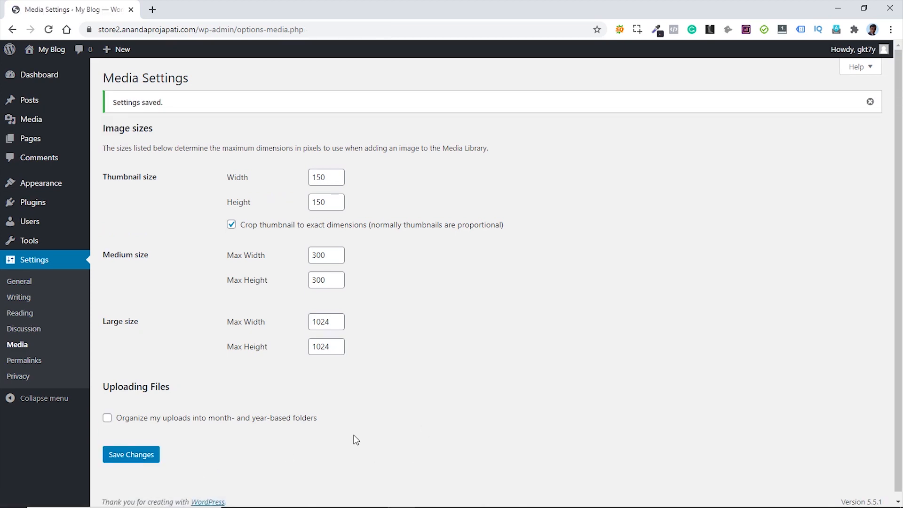
# - Look through the All Posts list and then the All Pages list
pyautogui.moveTo(31, 107)
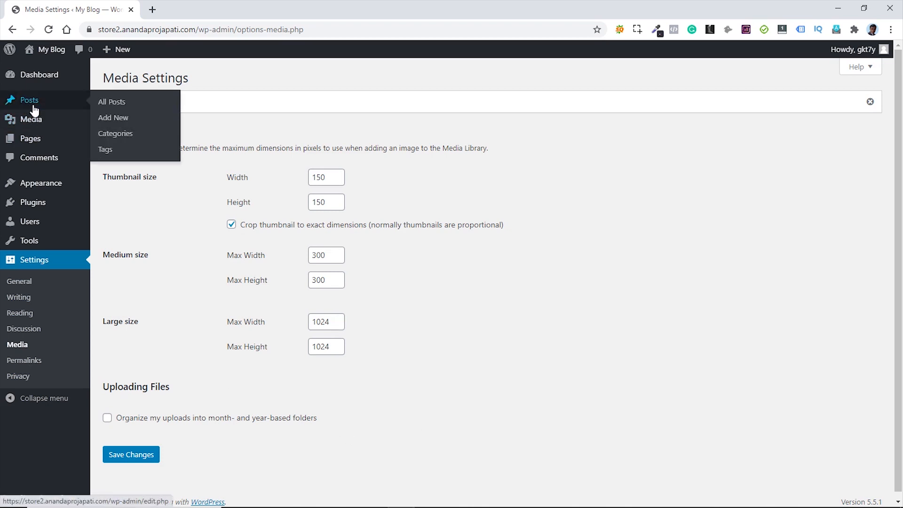
pyautogui.click(116, 111)
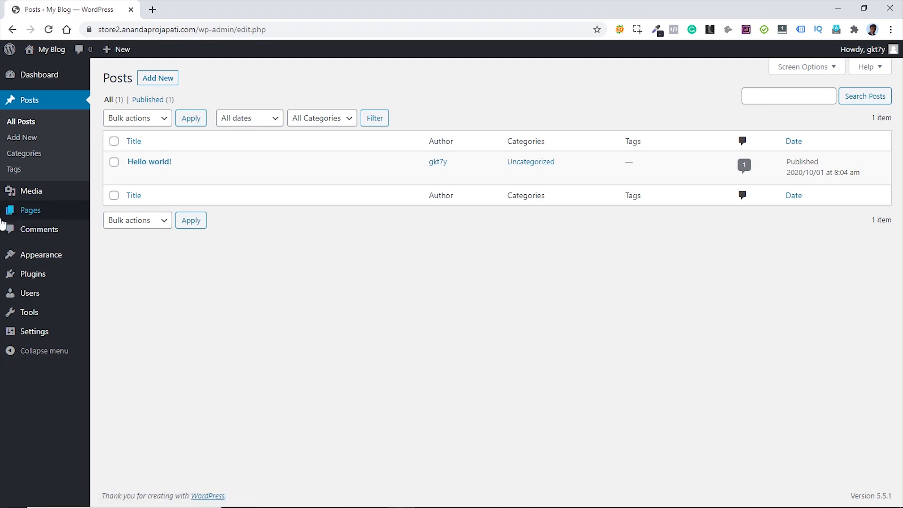
pyautogui.moveTo(22, 218)
pyautogui.click(121, 218)
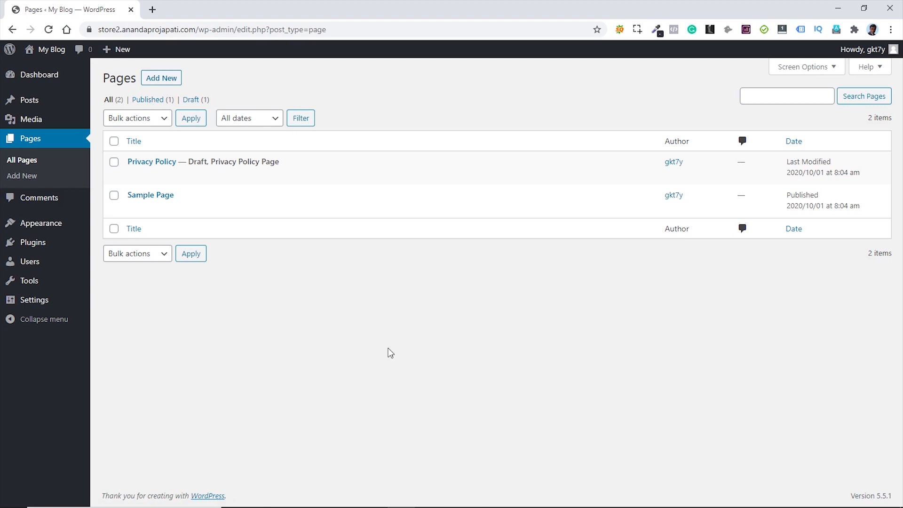
# - Open the live site in a new tab, look it over, then return to the admin Pages list
pyautogui.moveTo(55, 55)
pyautogui.middleClick(47, 70)
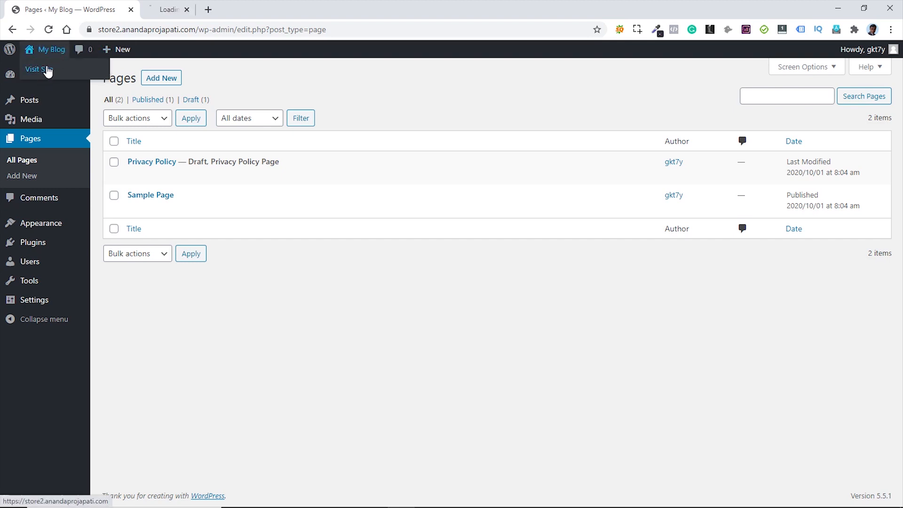
pyautogui.click(174, 12)
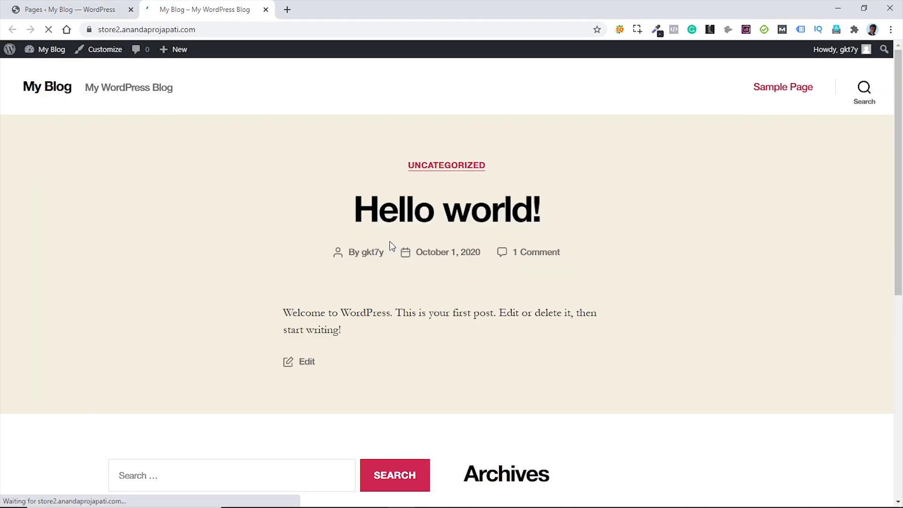
pyautogui.scroll(-6, 640, 258)
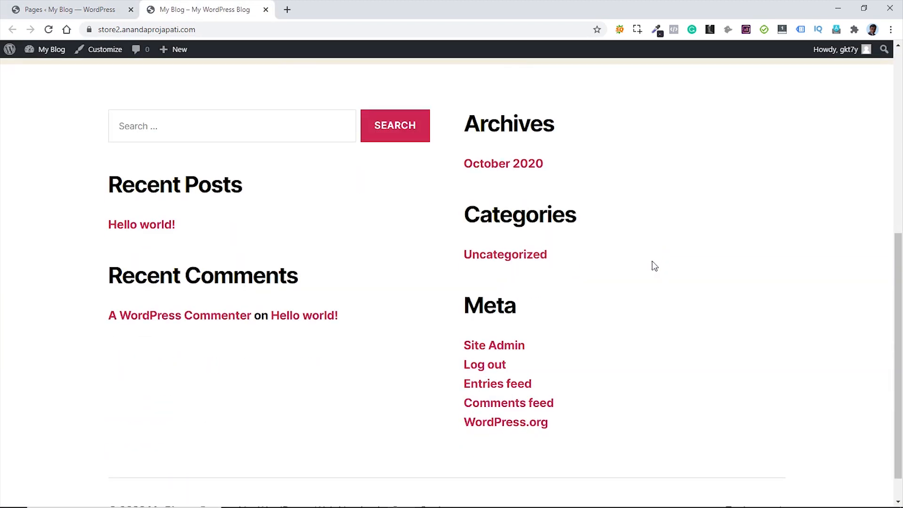
pyautogui.scroll(7, 651, 263)
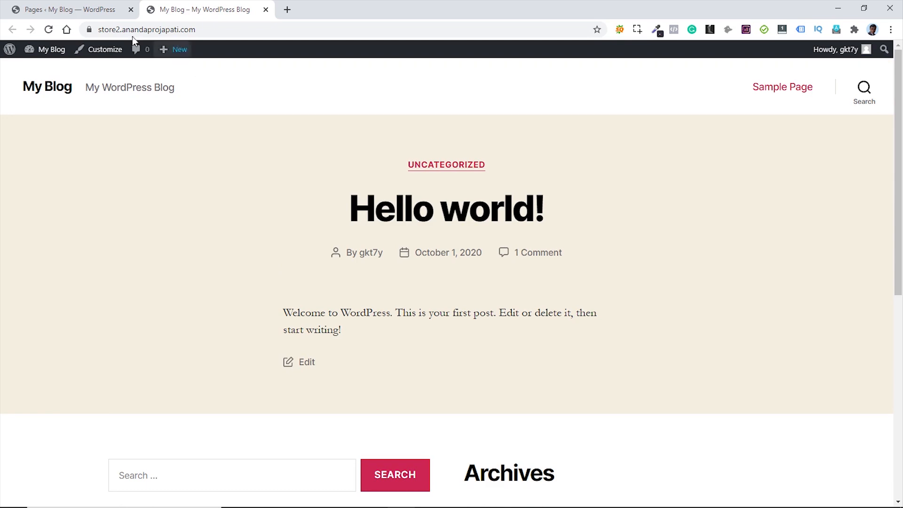
pyautogui.click(91, 11)
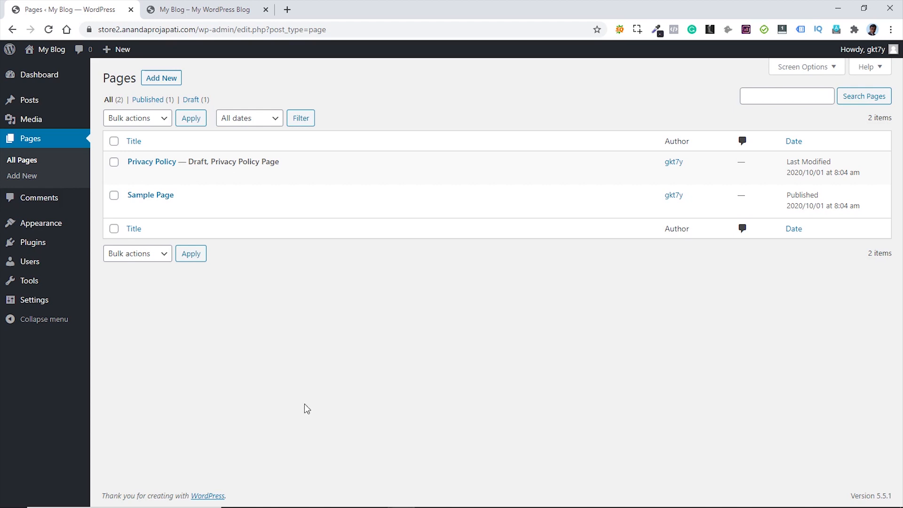
# - Browse the Add Themes gallery, then open kadence-theme.com in a new browser tab
pyautogui.moveTo(59, 226)
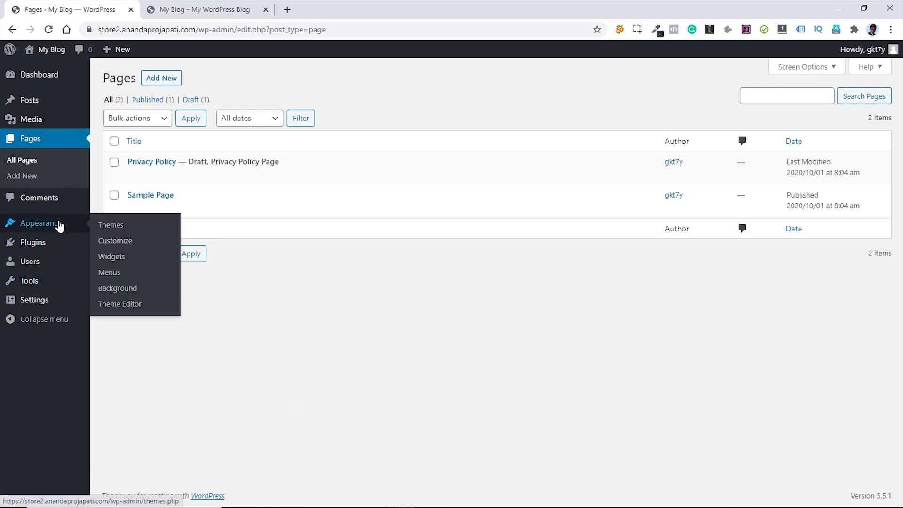
pyautogui.click(113, 226)
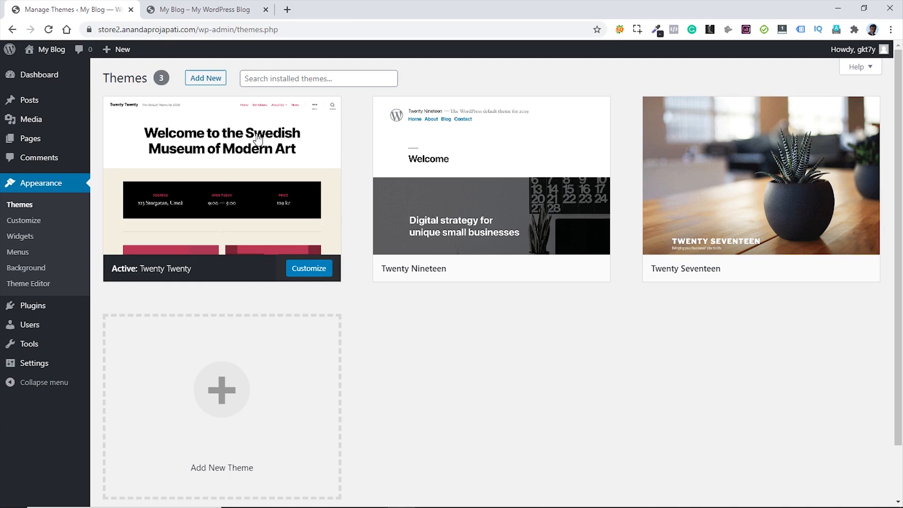
pyautogui.click(208, 79)
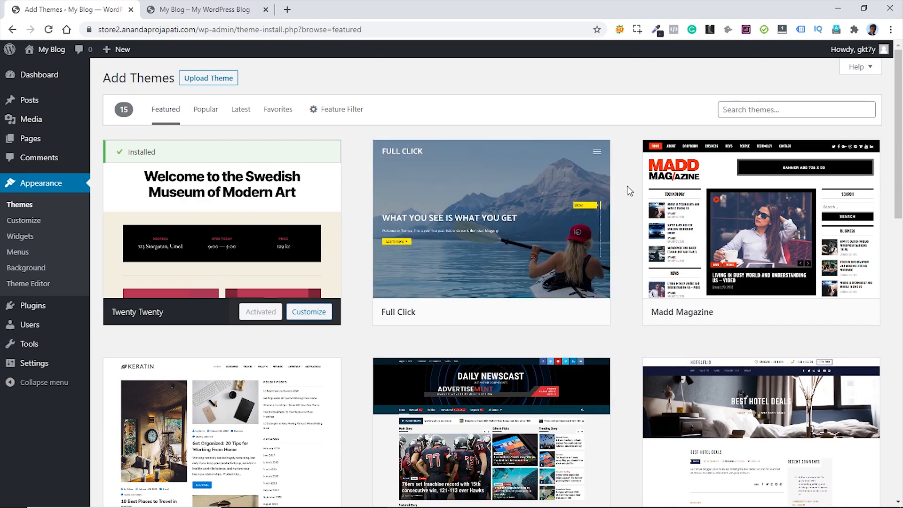
pyautogui.scroll(-15, 630, 191)
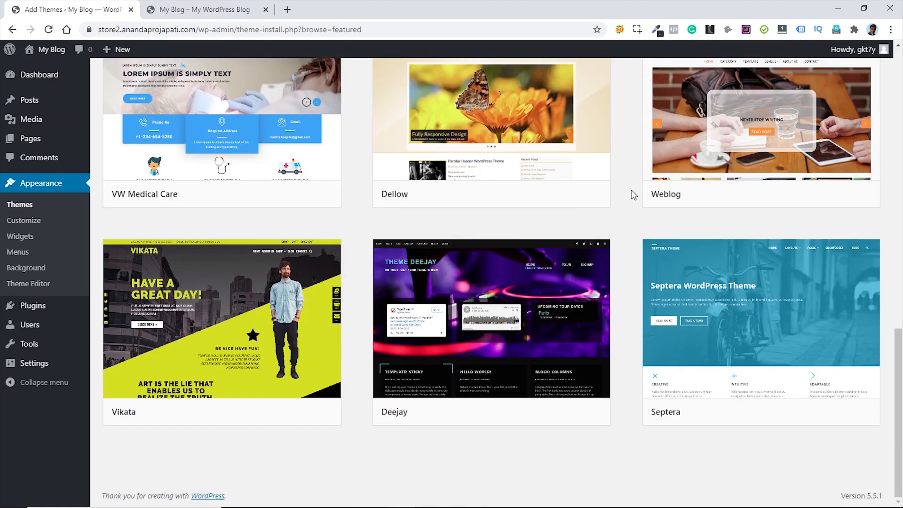
pyautogui.scroll(7, 631, 193)
pyautogui.scroll(9, 631, 194)
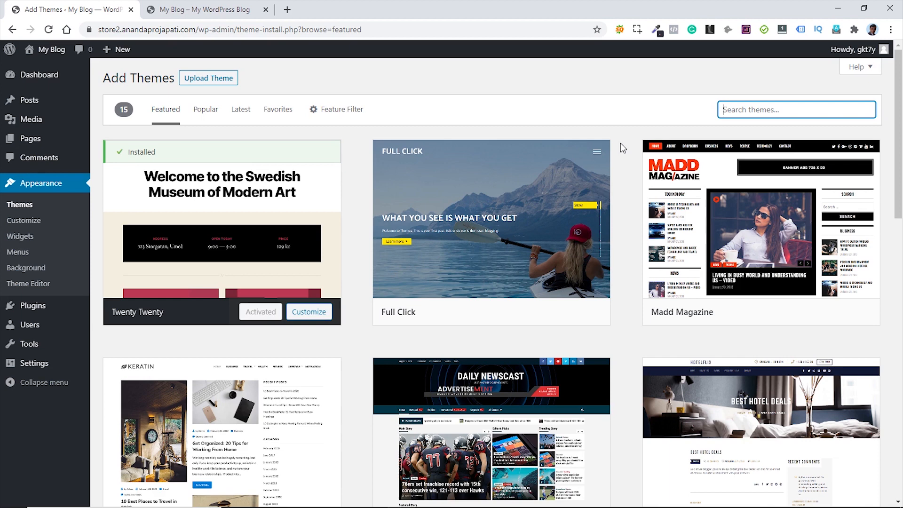
pyautogui.click(620, 143)
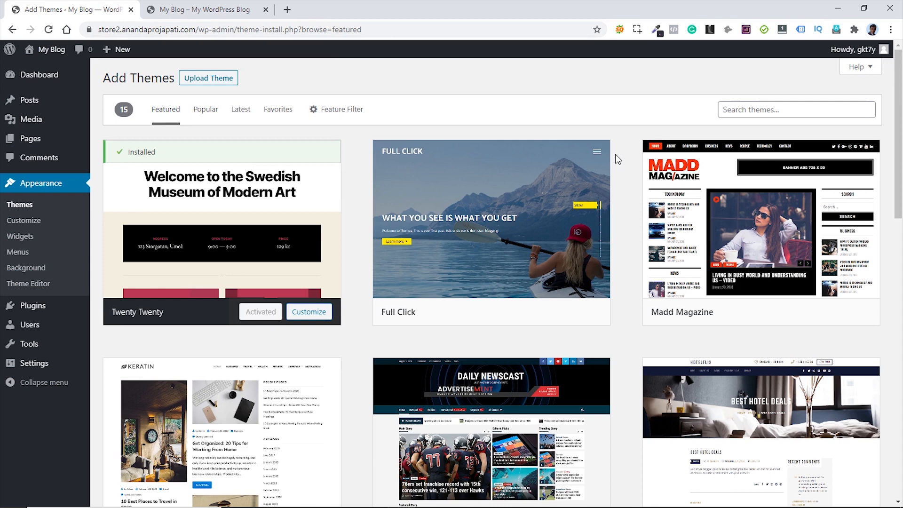
pyautogui.click(287, 10)
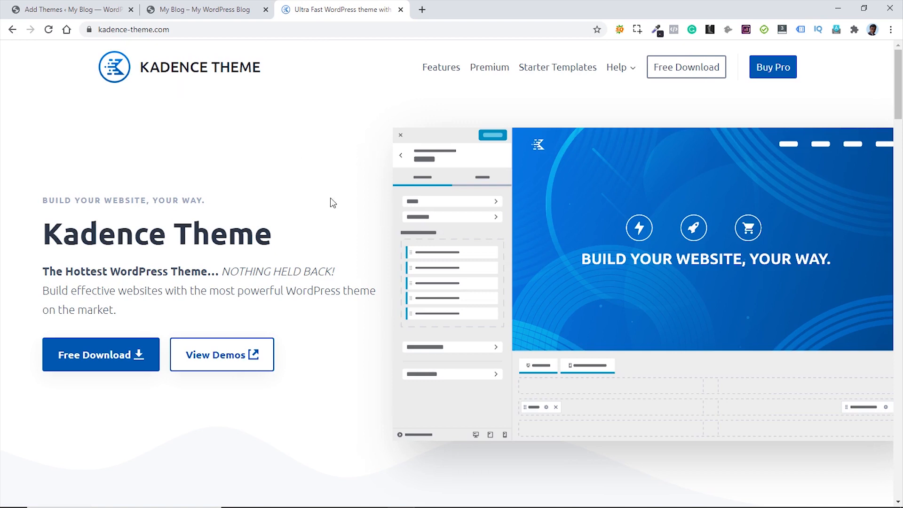
# - Download the free Kadence theme and close the Kadence website tab
pyautogui.click(93, 357)
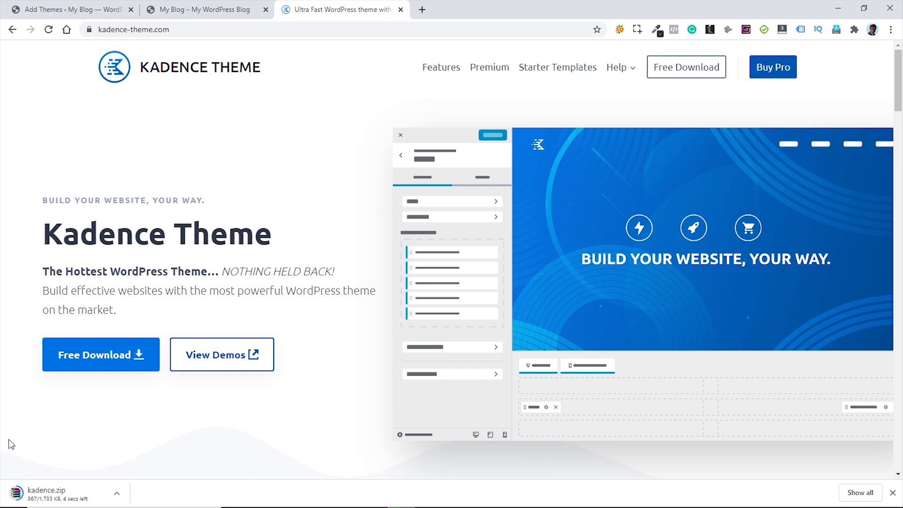
pyautogui.click(401, 10)
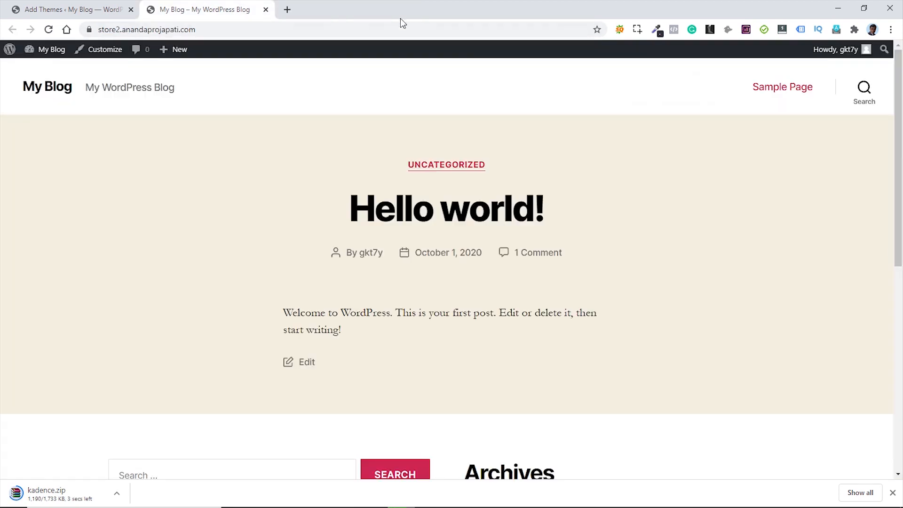
pyautogui.click(89, 9)
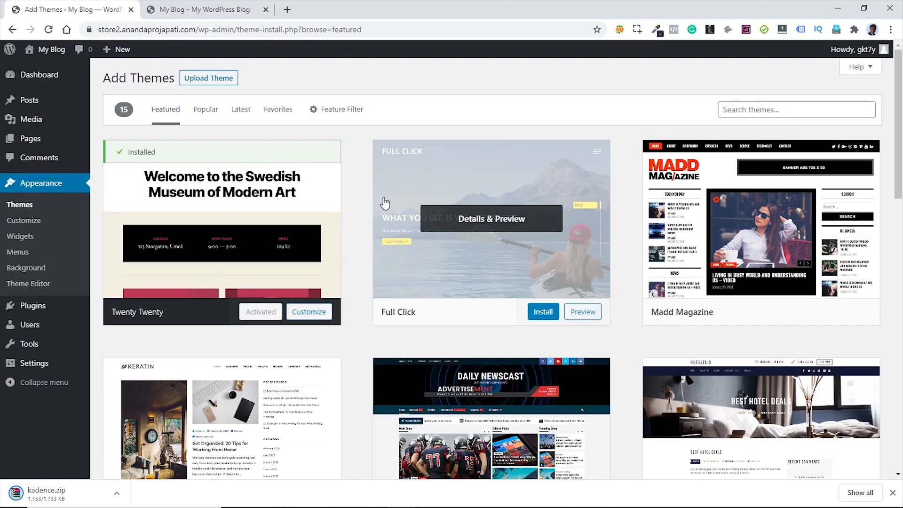
# - Upload kadence.zip through Upload Theme, install it, and activate Kadence
pyautogui.click(218, 82)
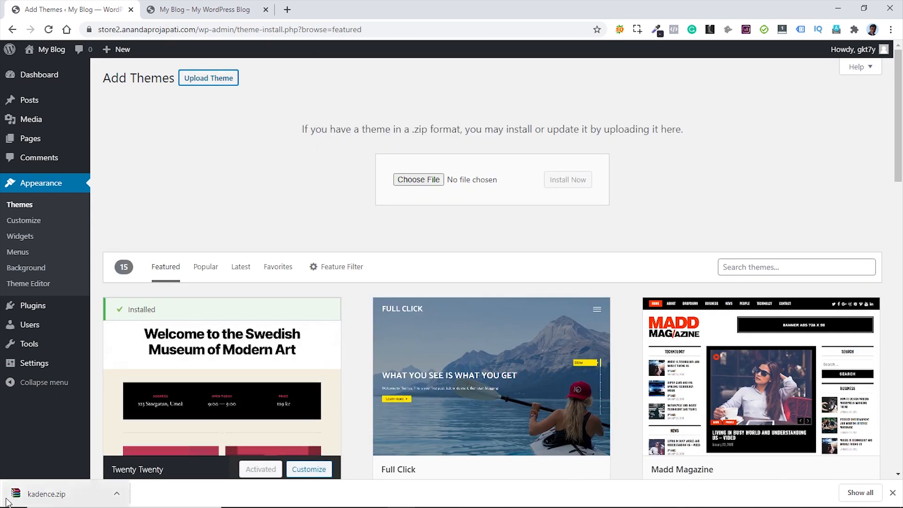
pyautogui.moveTo(18, 496); pyautogui.dragTo(492, 184)
pyautogui.click(569, 184)
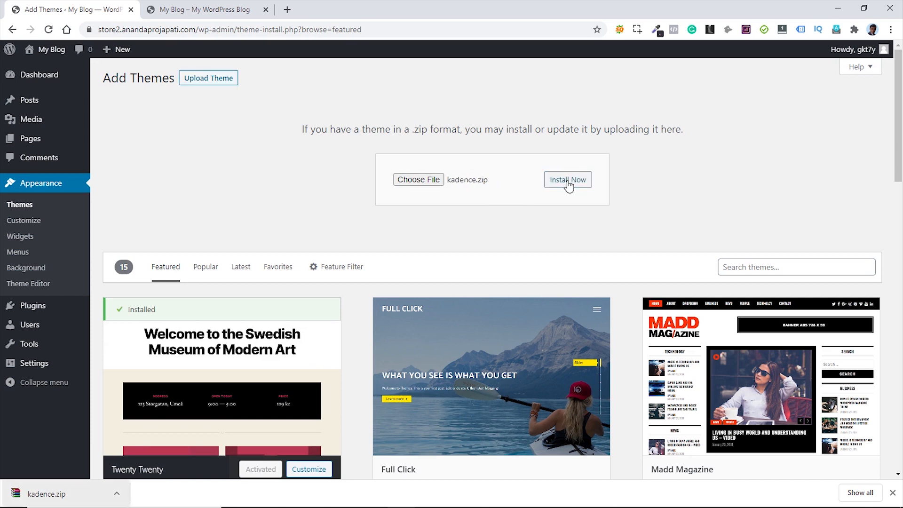
pyautogui.click(569, 184)
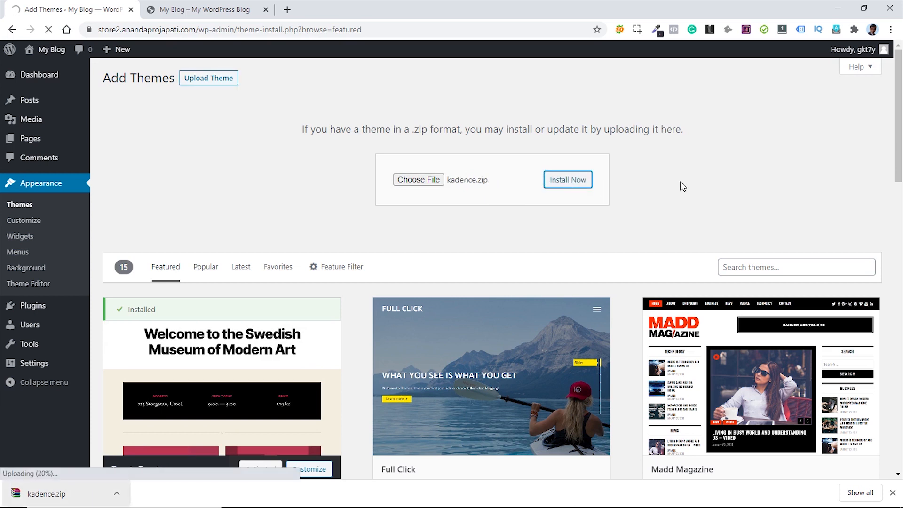
pyautogui.click(892, 493)
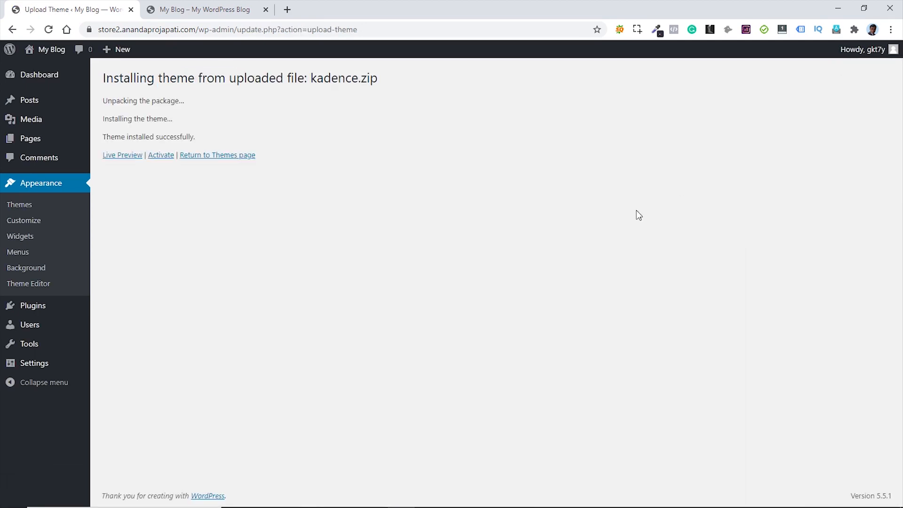
pyautogui.click(161, 157)
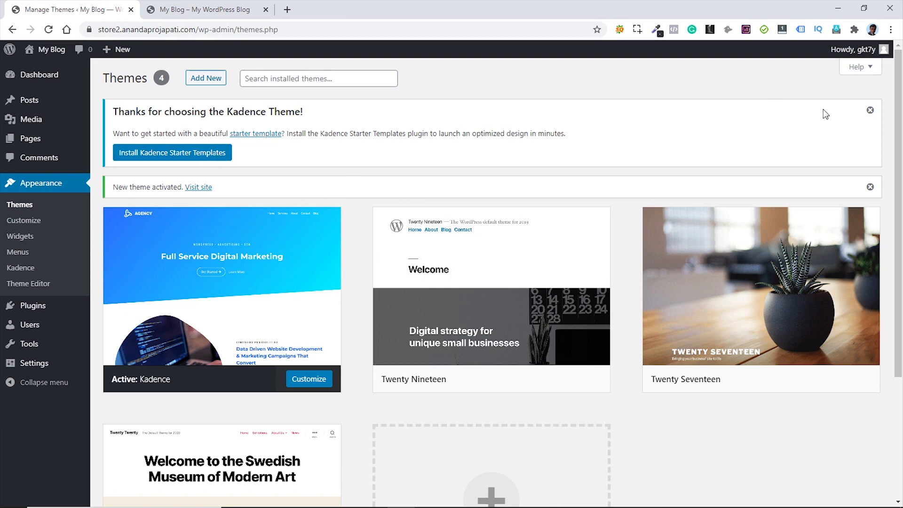
# - Dismiss the Kadence notice and reload the live site to confirm the Kadence design
pyautogui.click(869, 112)
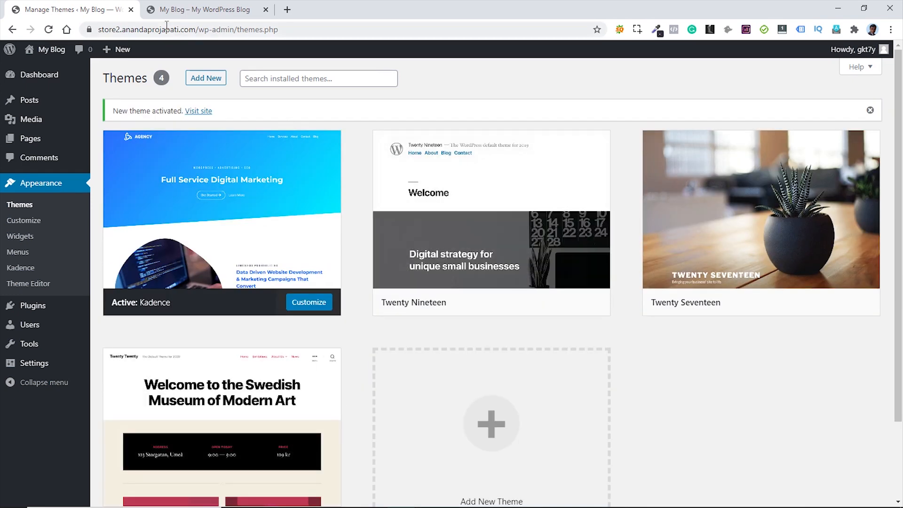
pyautogui.click(202, 16)
pyautogui.click(49, 30)
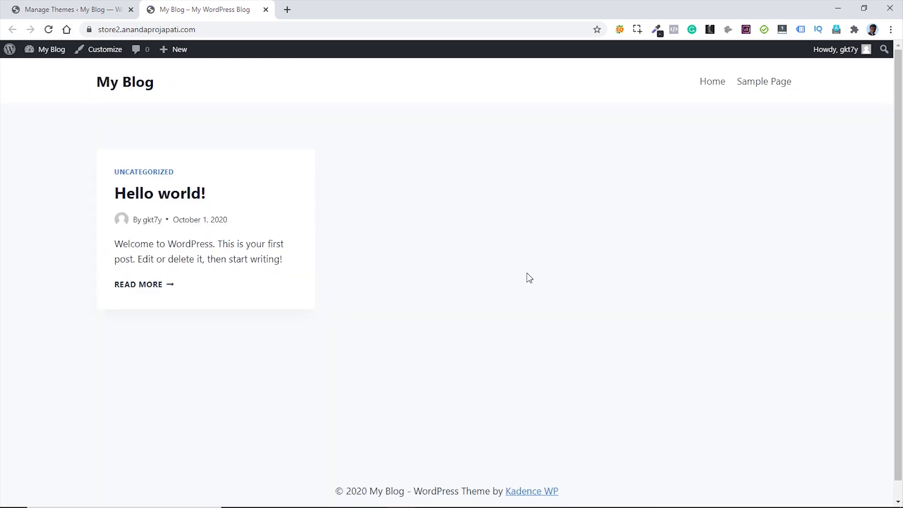
pyautogui.click(83, 9)
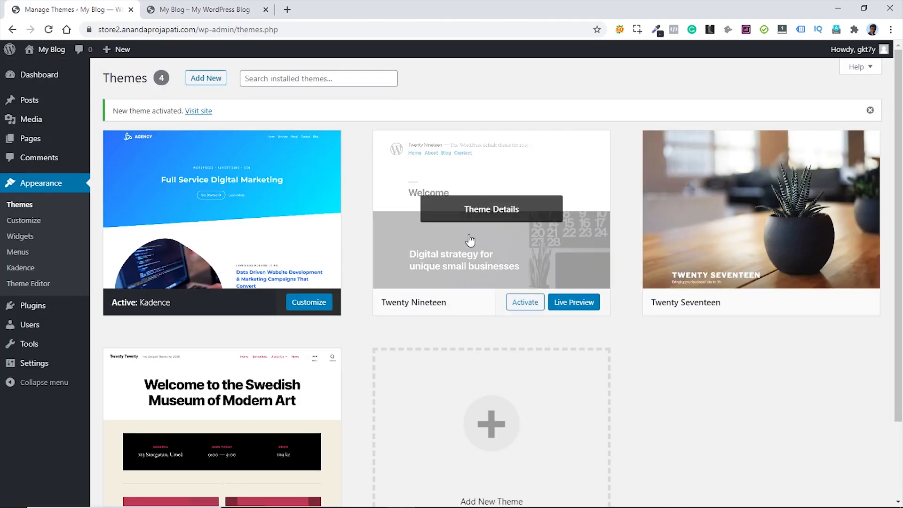
# - Delete the Twenty Nineteen, Twenty Seventeen and Twenty Twenty themes
pyautogui.click(482, 208)
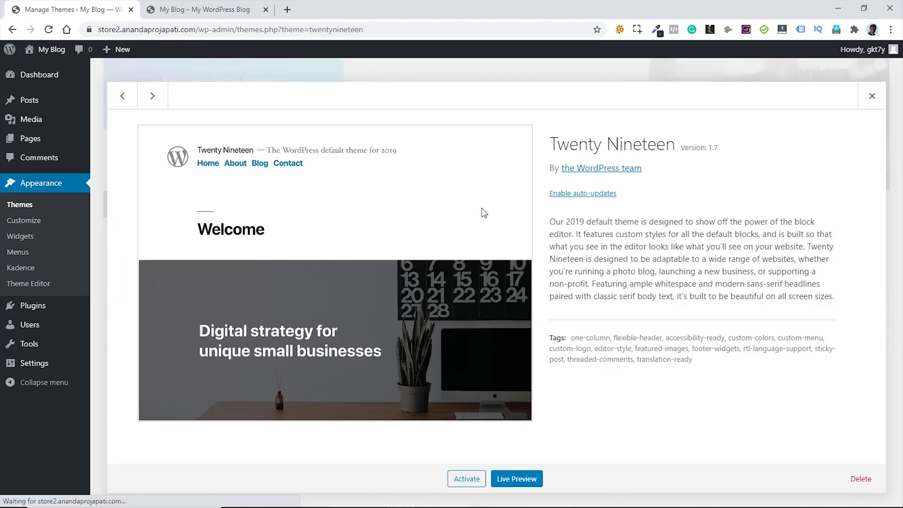
pyautogui.click(860, 479)
pyautogui.click(507, 116)
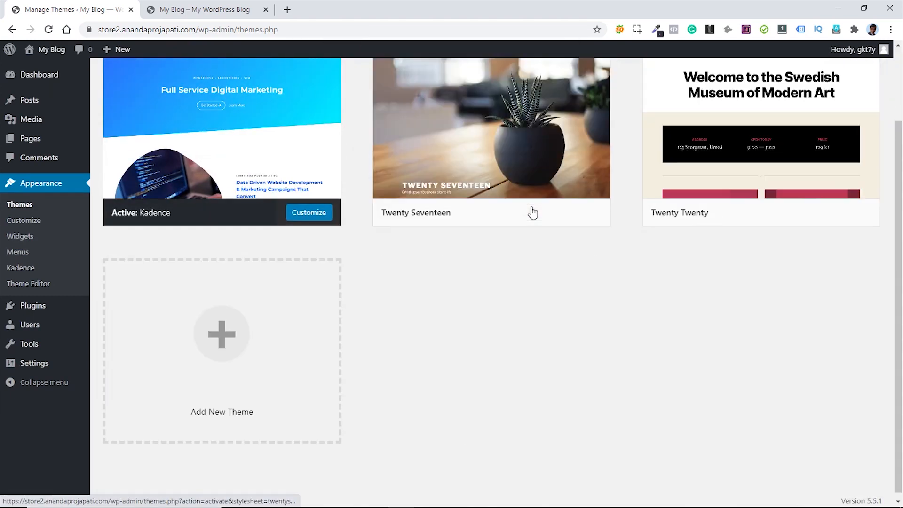
pyautogui.click(533, 213)
pyautogui.click(861, 479)
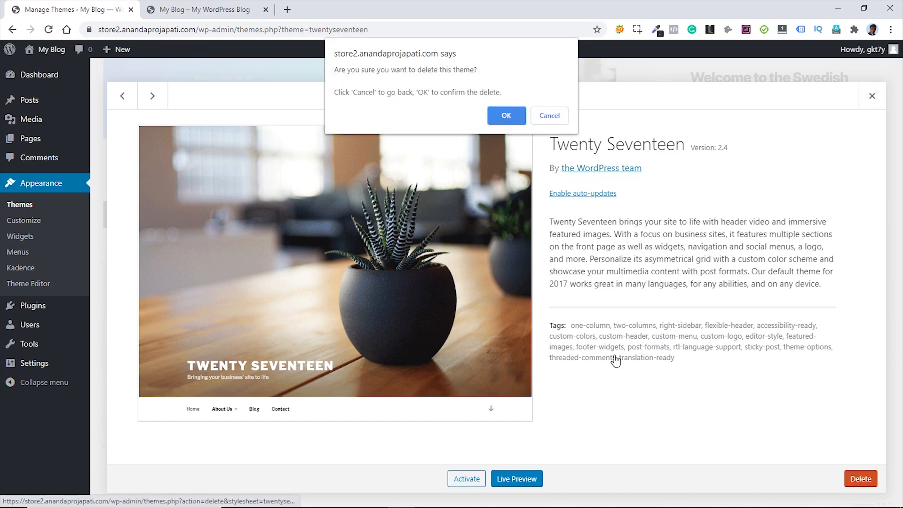
pyautogui.click(512, 114)
pyautogui.click(511, 215)
pyautogui.click(860, 478)
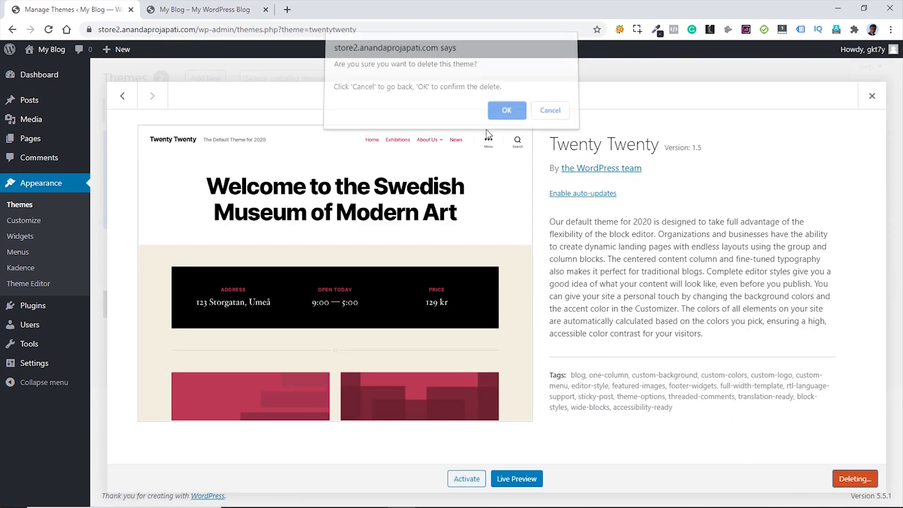
pyautogui.click(507, 113)
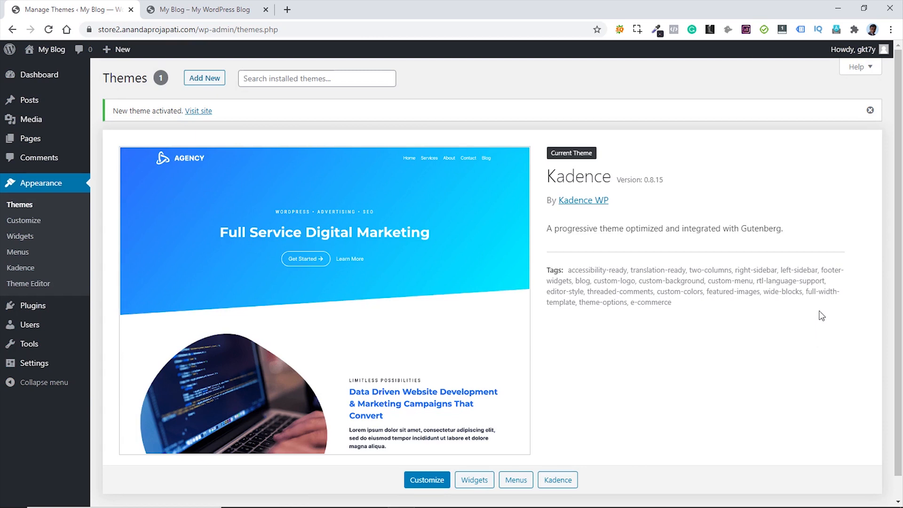
# - Bulk-delete the Akismet Anti-Spam and Hello Dolly plugins, then go to Add New plugins
pyautogui.moveTo(33, 305)
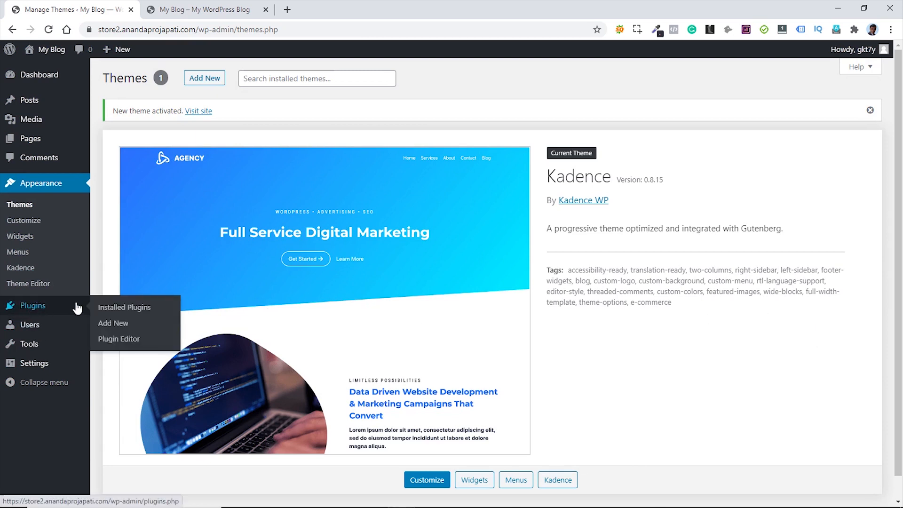
pyautogui.click(109, 310)
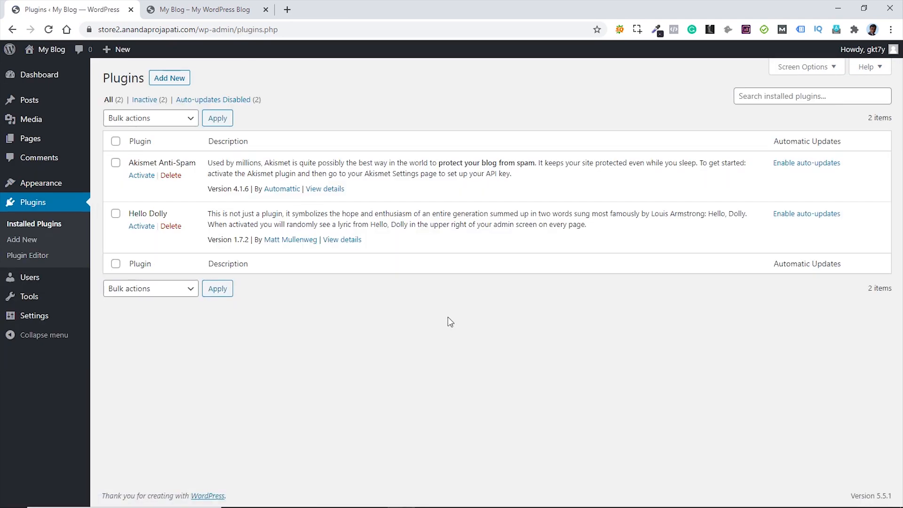
pyautogui.click(116, 141)
pyautogui.click(171, 123)
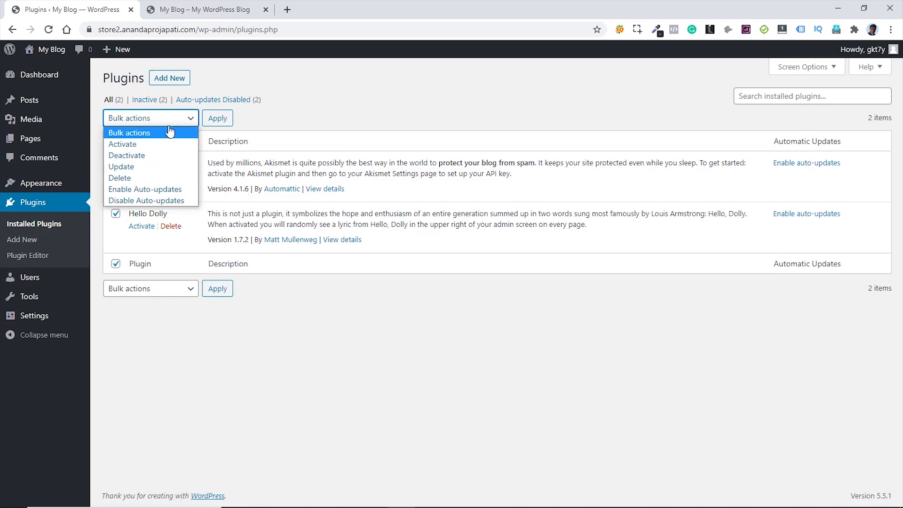
pyautogui.click(138, 178)
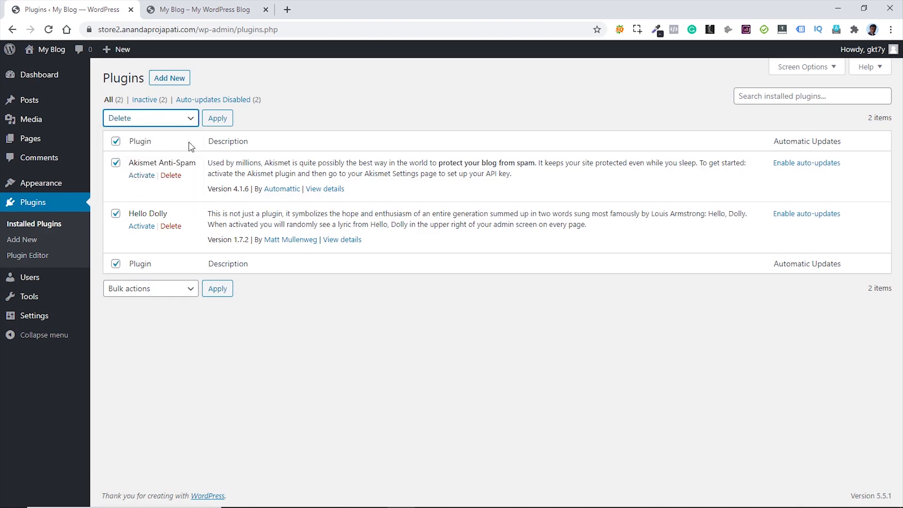
pyautogui.click(218, 119)
pyautogui.click(505, 105)
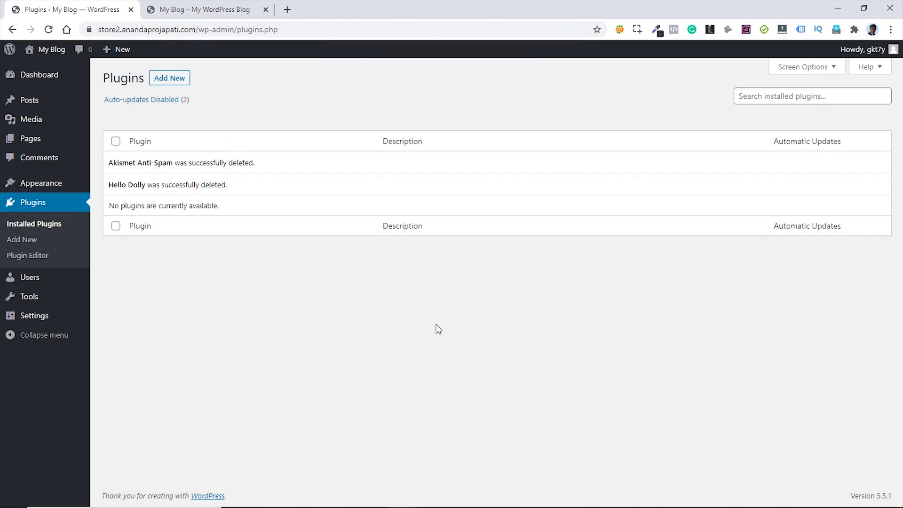
pyautogui.click(163, 79)
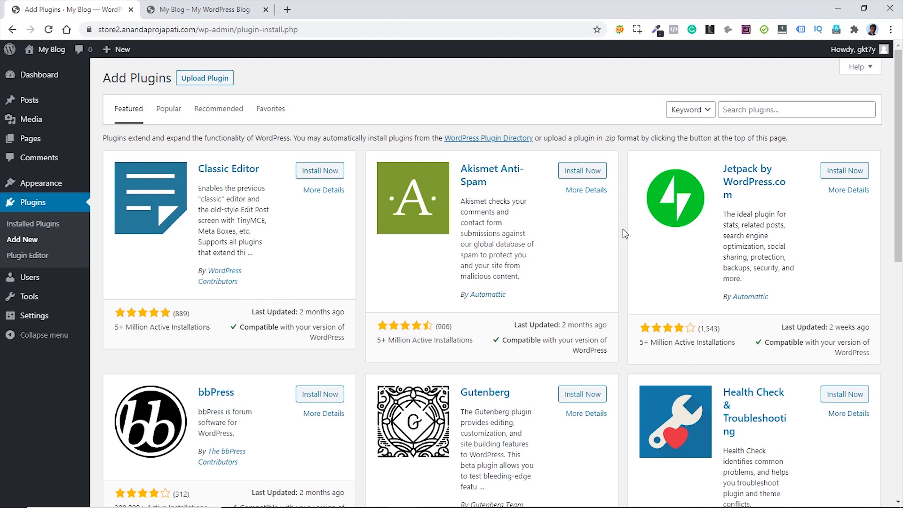
# - Search the plugin directory for 'woocommerce', then install and activate WooCommerce
pyautogui.click(752, 110)
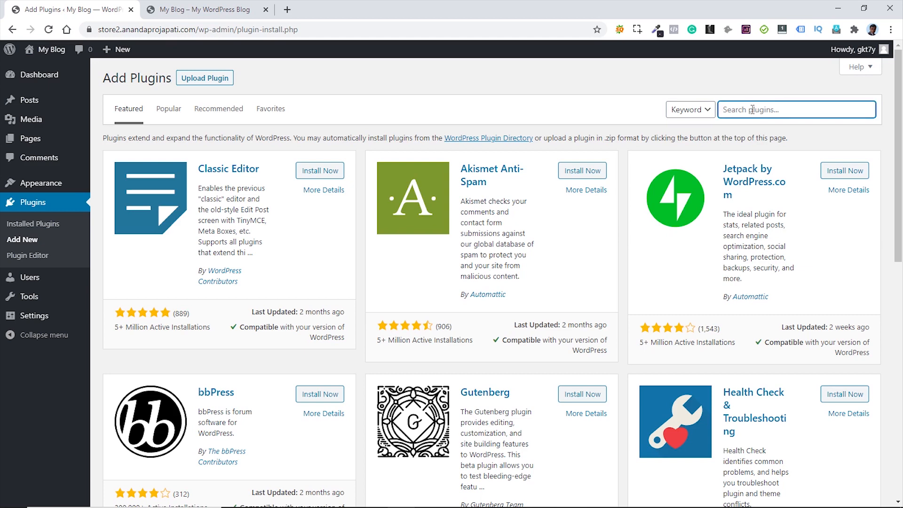
pyautogui.write('woocomme')
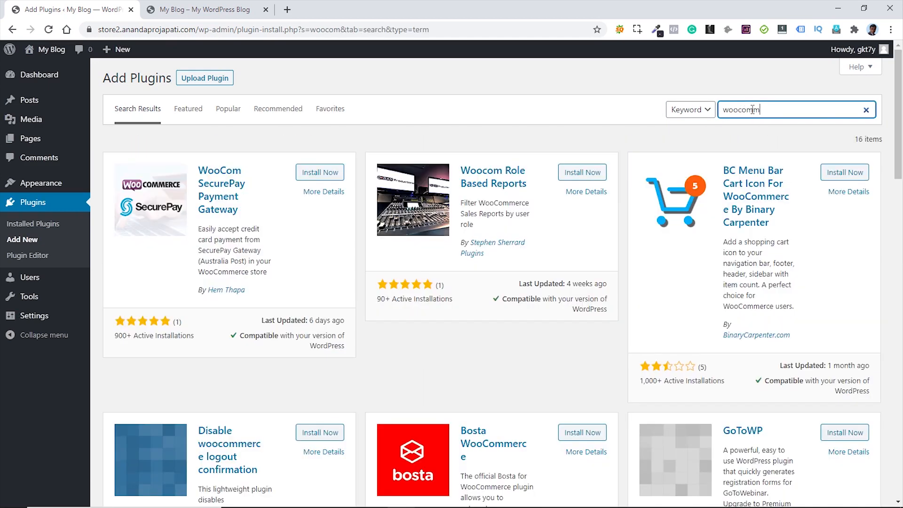
pyautogui.write('rce')
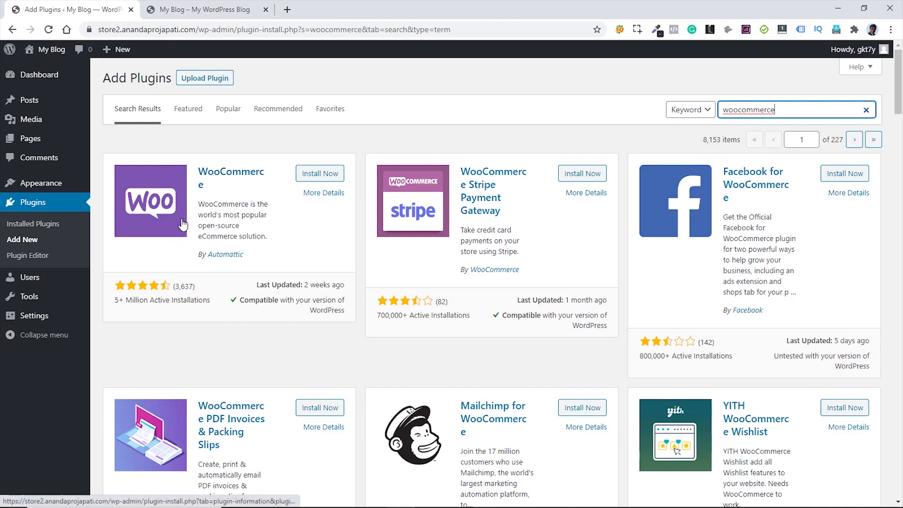
pyautogui.click(318, 178)
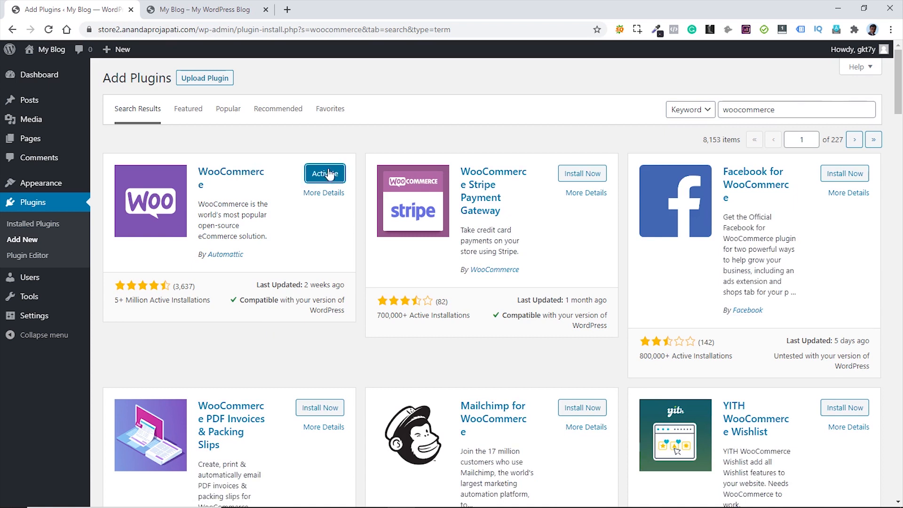
pyautogui.click(328, 175)
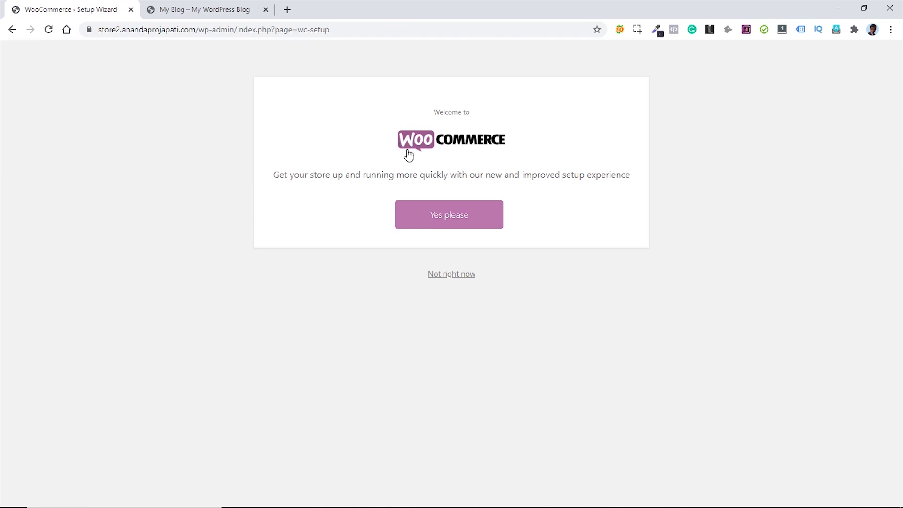
# - Accept guided setup and submit Kolkata store details with India — West Bengal and the post code
pyautogui.click(457, 217)
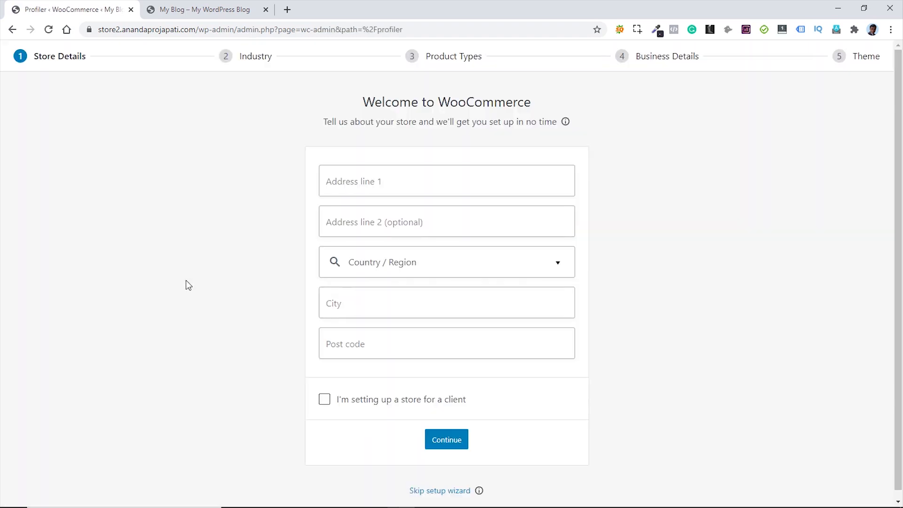
pyautogui.click(362, 183)
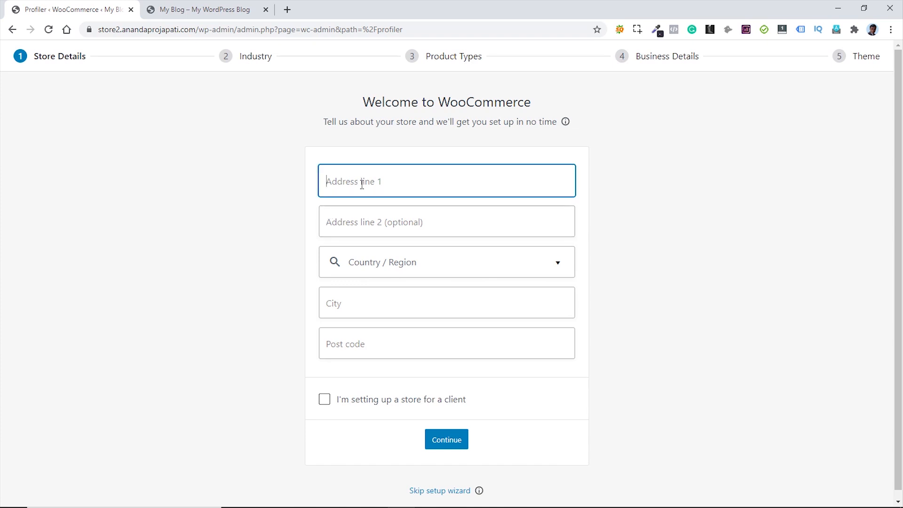
pyautogui.write('Kolka')
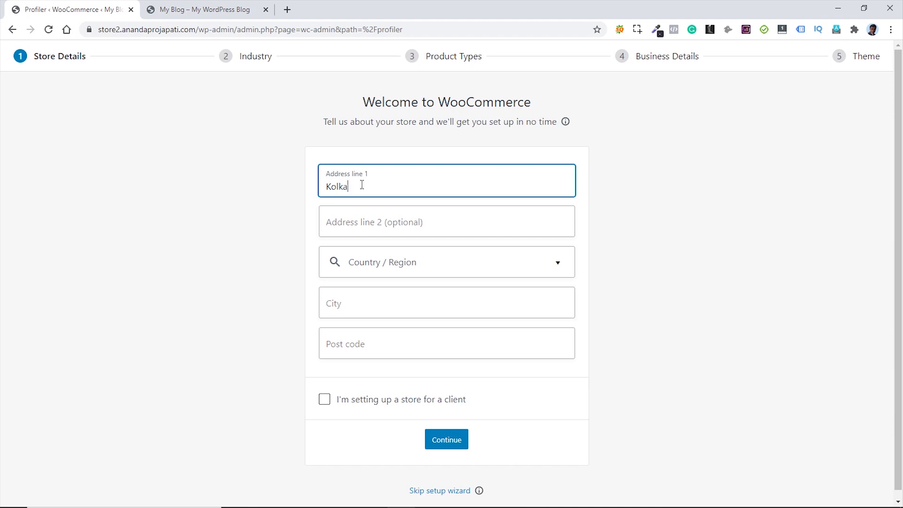
pyautogui.write('ta')
pyautogui.click(460, 272)
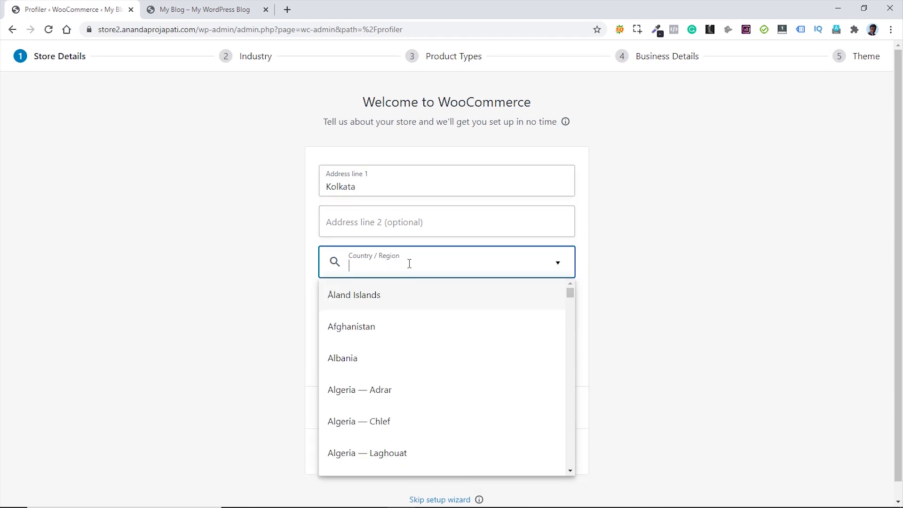
pyautogui.write('west')
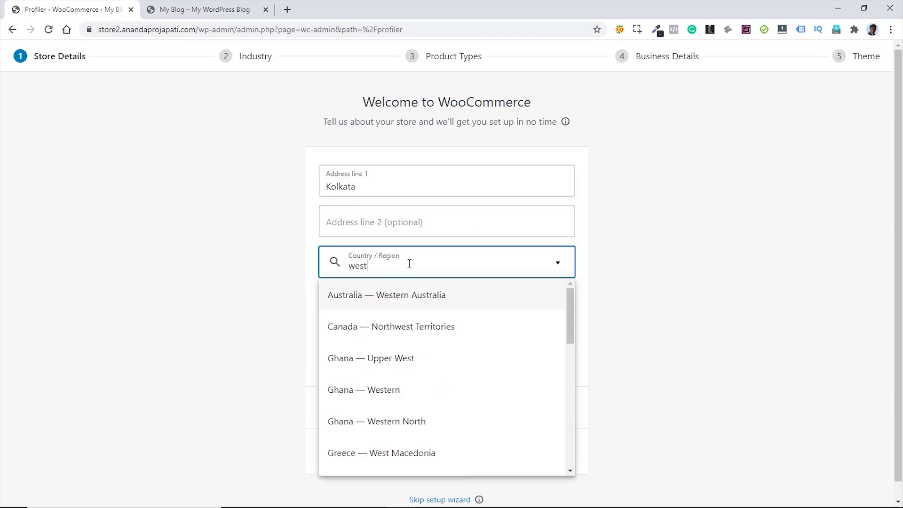
pyautogui.write(' be')
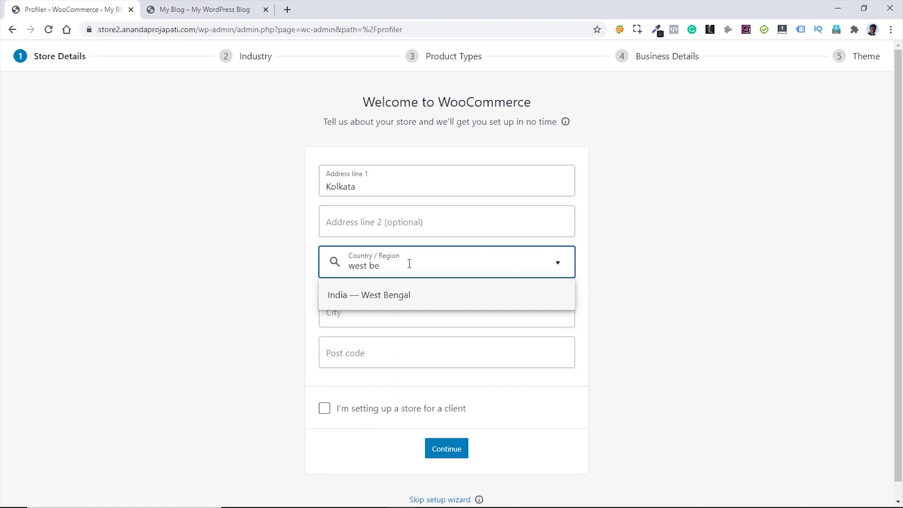
pyautogui.click(388, 296)
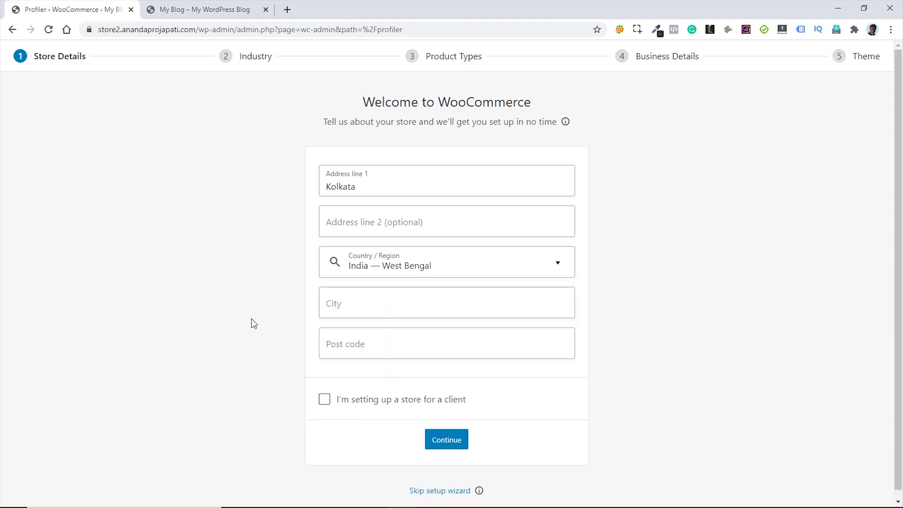
pyautogui.click(378, 300)
pyautogui.write('Kolkata')
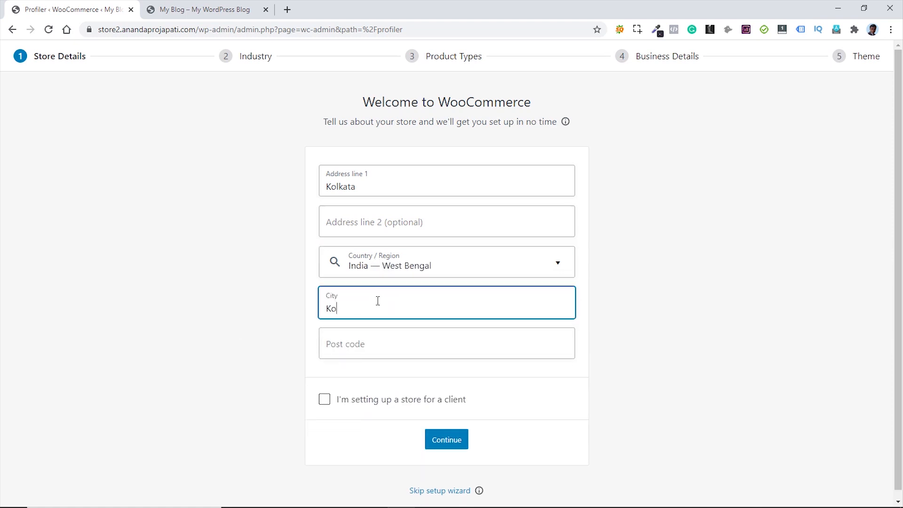
pyautogui.click(366, 344)
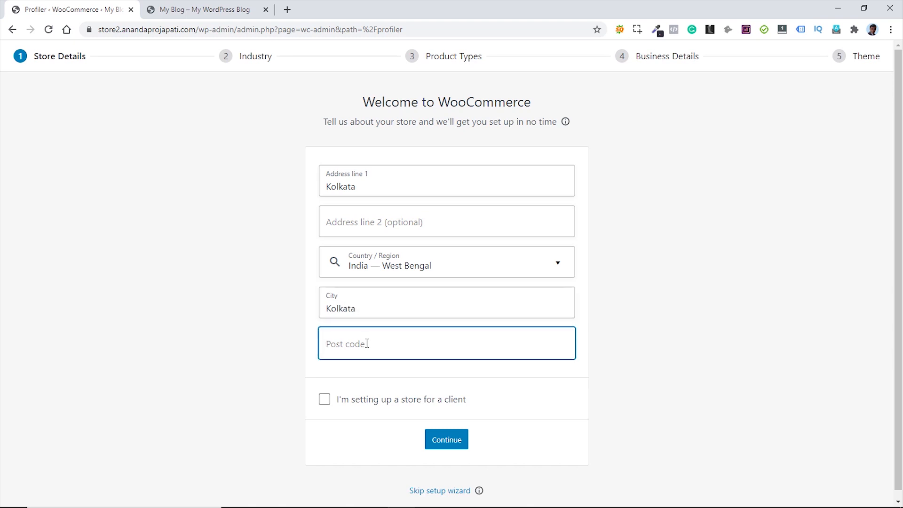
pyautogui.write('700067')
pyautogui.click(451, 441)
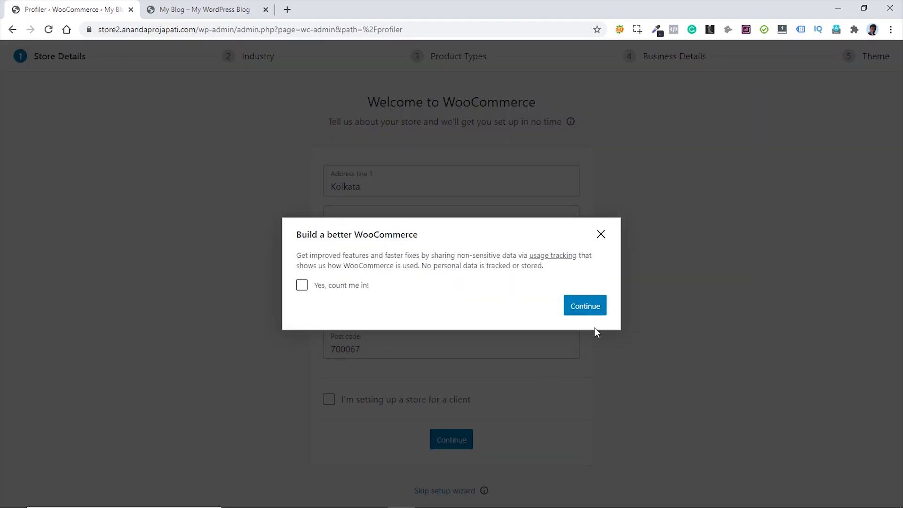
# - Skip usage tracking and set the store industry to Fashion, apparel, and accessories
pyautogui.click(588, 309)
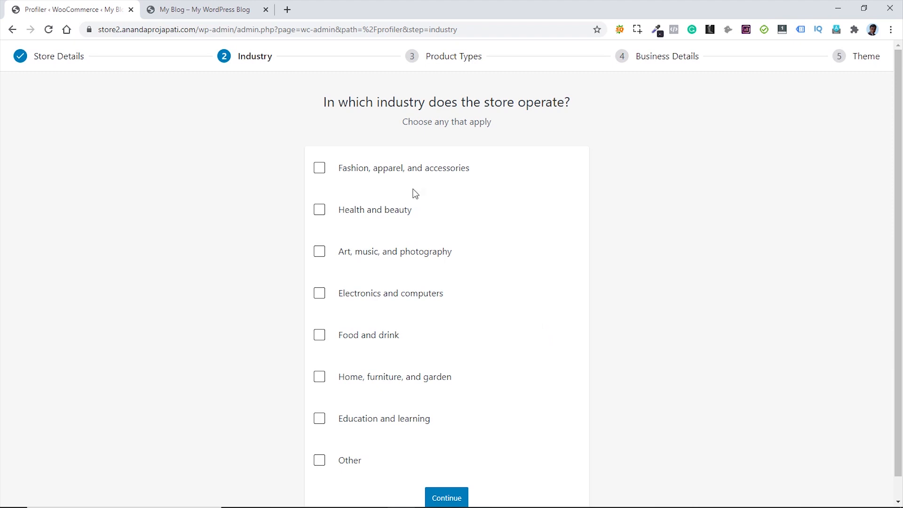
pyautogui.click(319, 170)
pyautogui.scroll(-2, 508, 262)
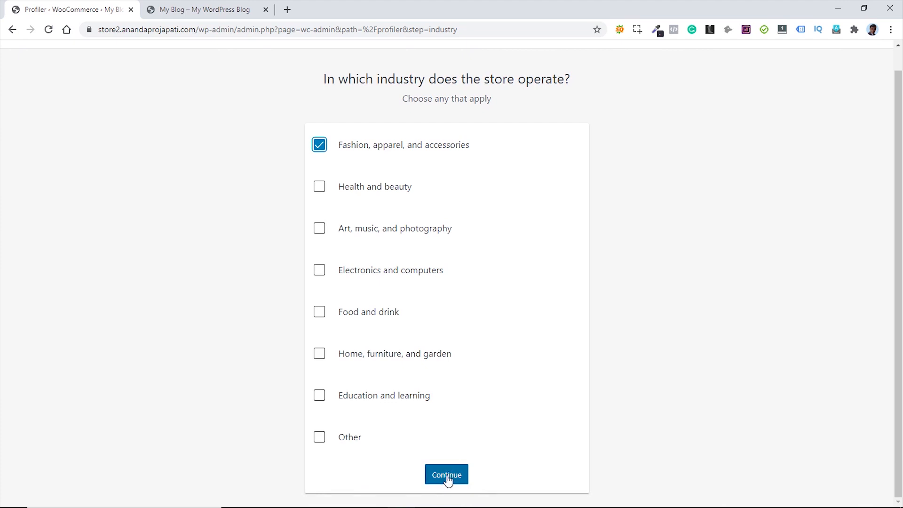
pyautogui.click(447, 480)
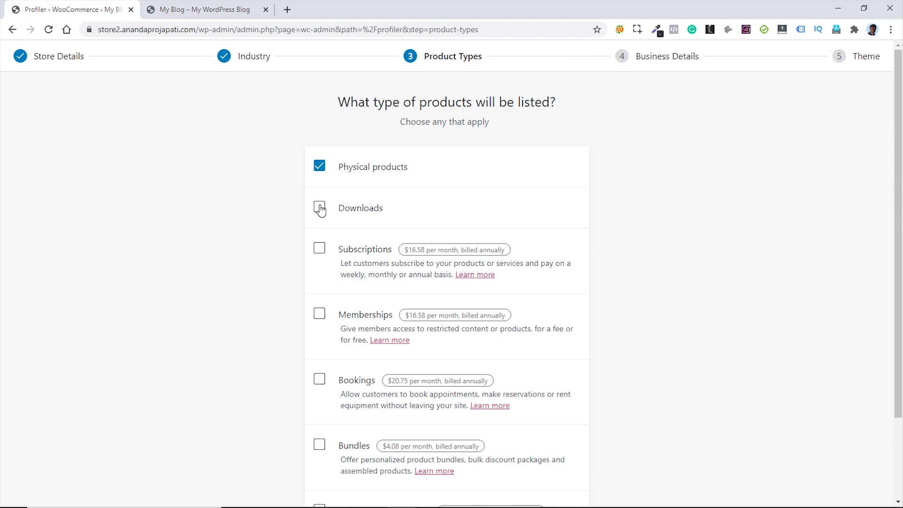
# - Tick Downloads alongside Physical products as the store's product types and continue
pyautogui.click(320, 209)
pyautogui.scroll(-3, 540, 268)
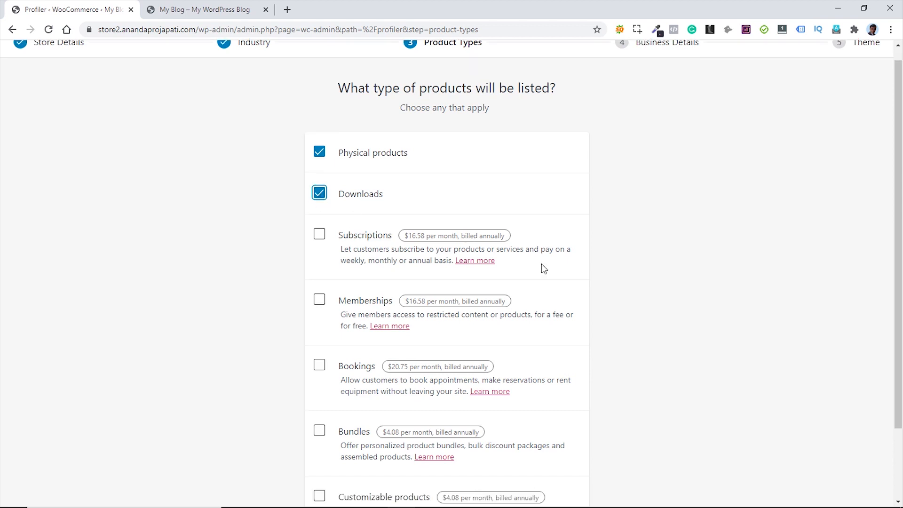
pyautogui.click(444, 475)
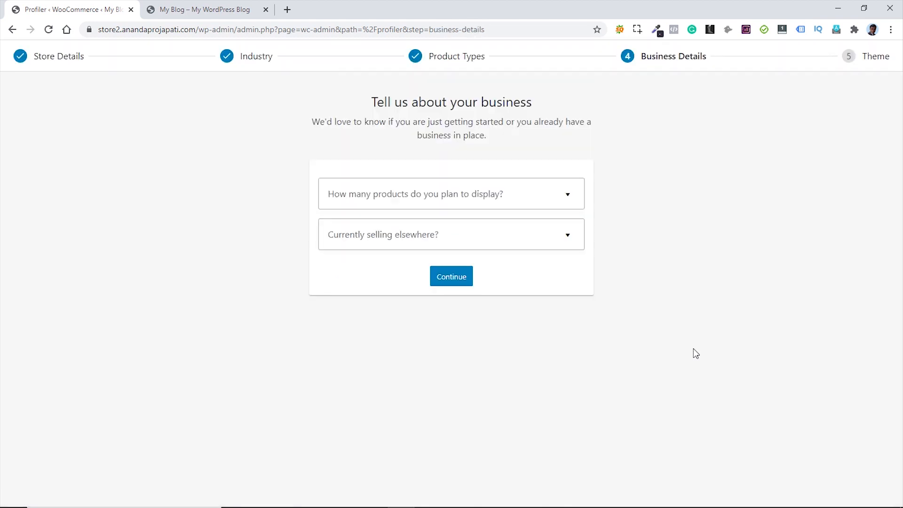
# - Plan 11 - 100 products, answer No to selling elsewhere, and decline the Facebook, Mailchimp and Google Ads add-ons
pyautogui.click(544, 204)
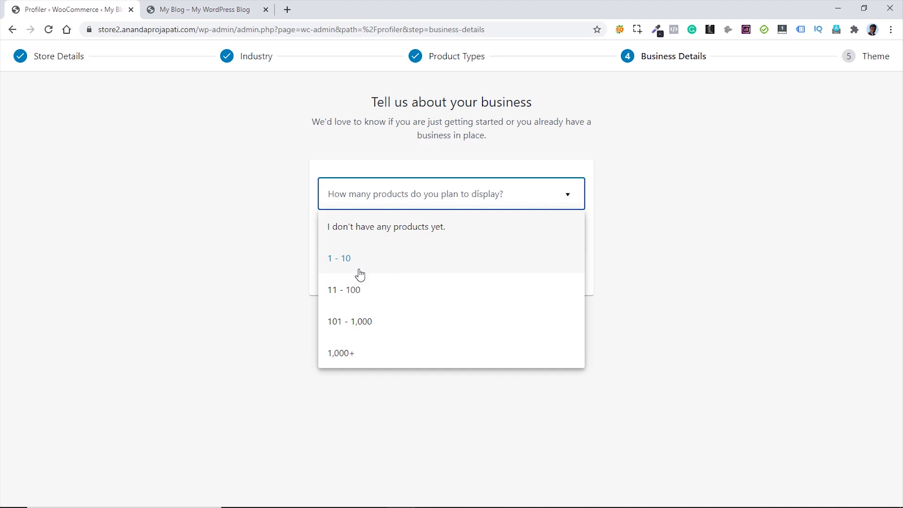
pyautogui.click(360, 293)
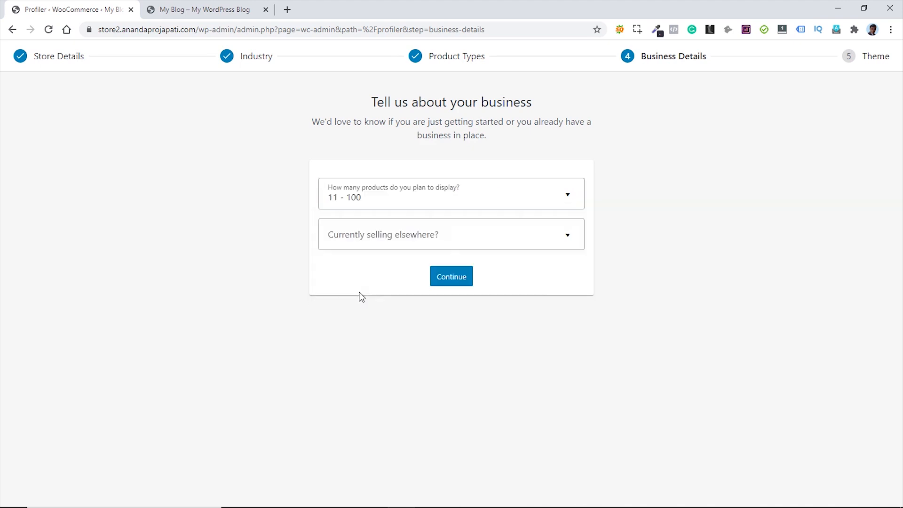
pyautogui.click(476, 244)
pyautogui.click(370, 272)
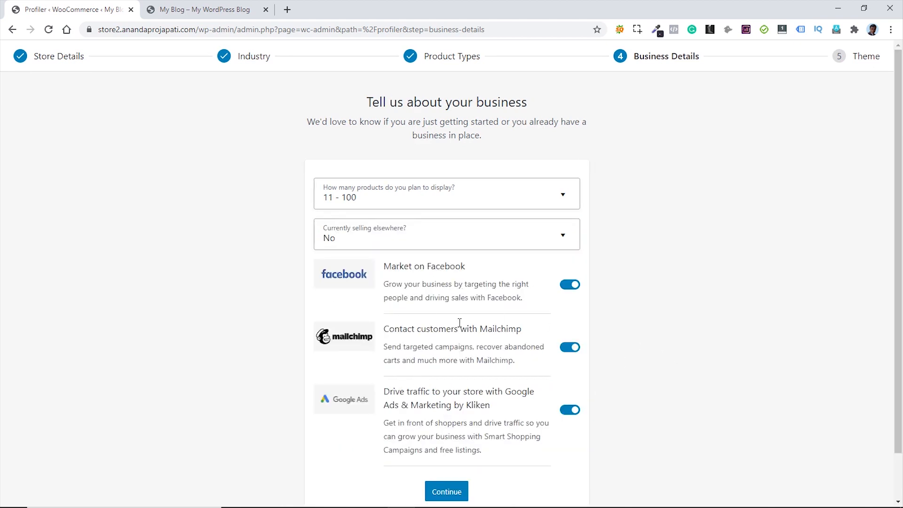
pyautogui.click(569, 412)
pyautogui.click(569, 412)
pyautogui.click(569, 347)
pyautogui.click(570, 285)
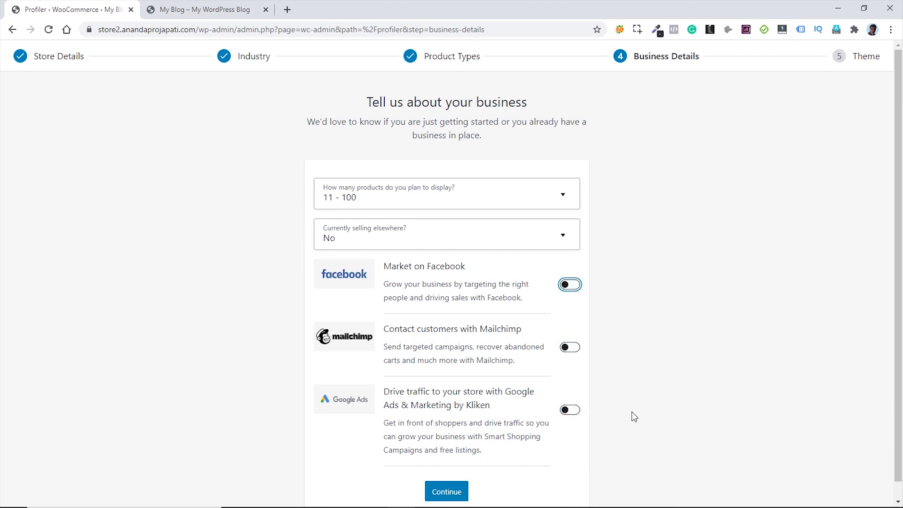
pyautogui.click(452, 494)
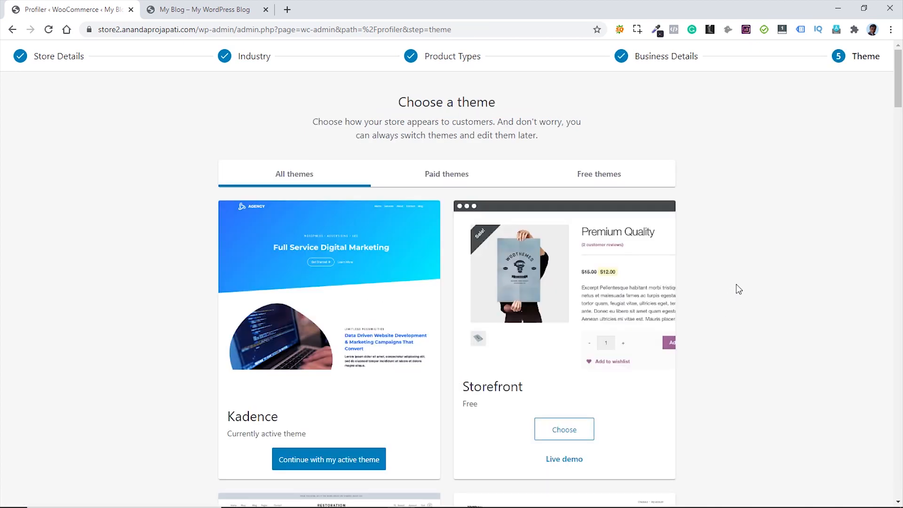
# - Keep the currently active Kadence theme for the store
pyautogui.scroll(-8, 790, 283)
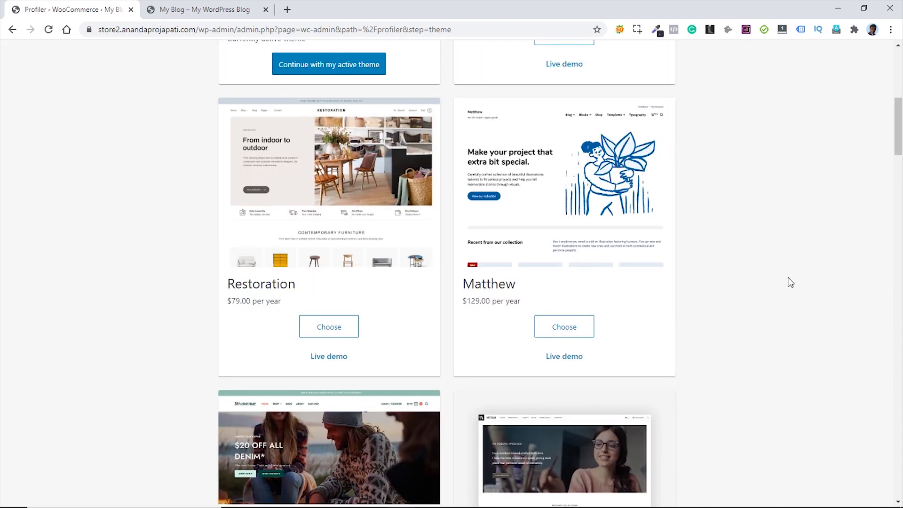
pyautogui.scroll(8, 788, 284)
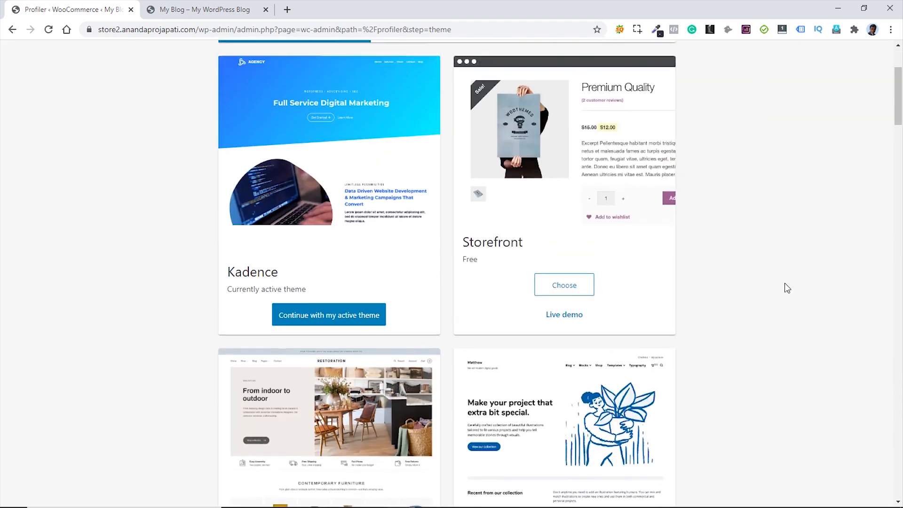
pyautogui.scroll(-3, 787, 293)
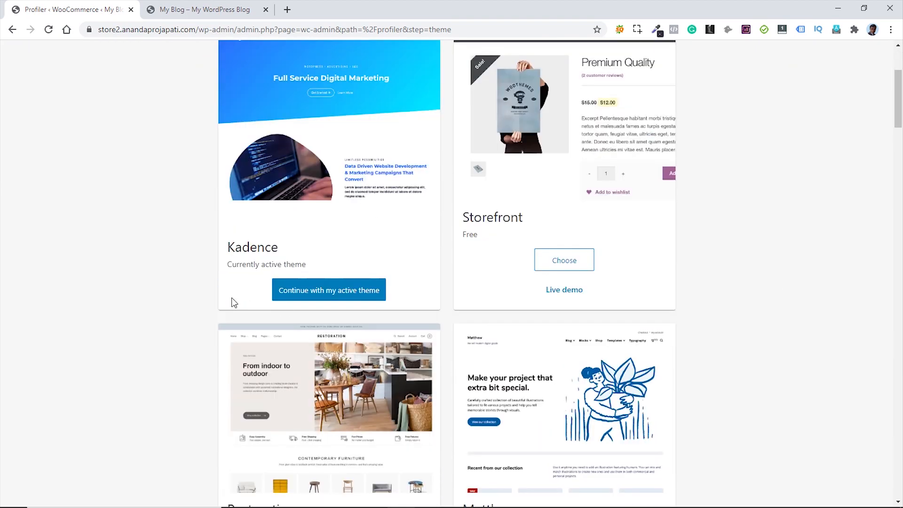
pyautogui.click(324, 295)
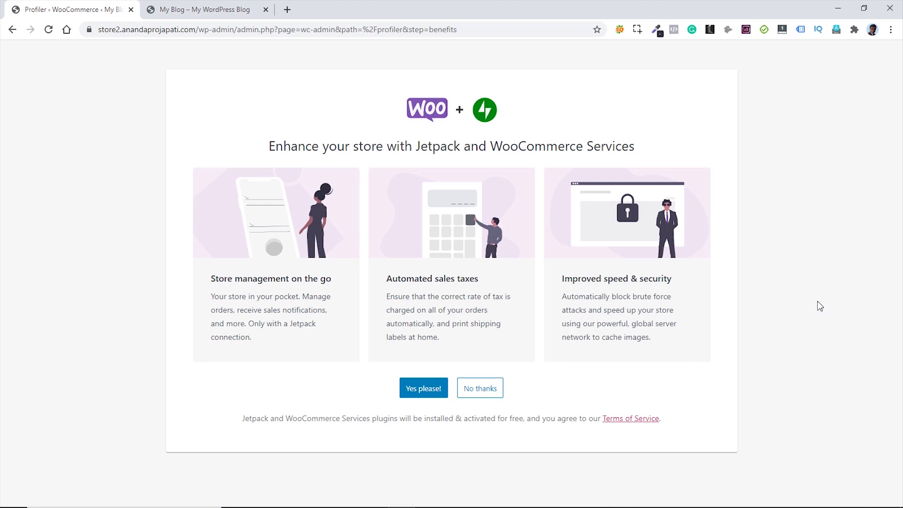
# - Decline Jetpack and WooCommerce Services, dismiss the welcome, and view week- and month-to-date stats
pyautogui.click(483, 392)
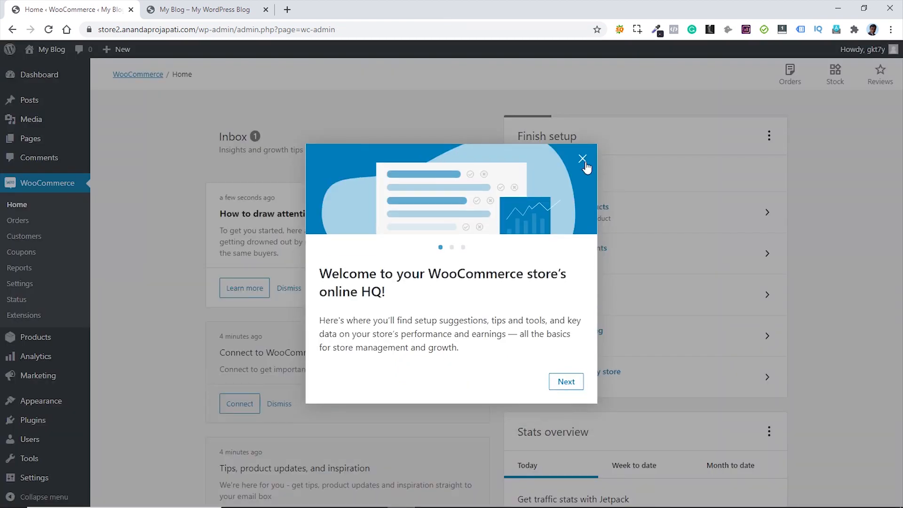
pyautogui.click(583, 160)
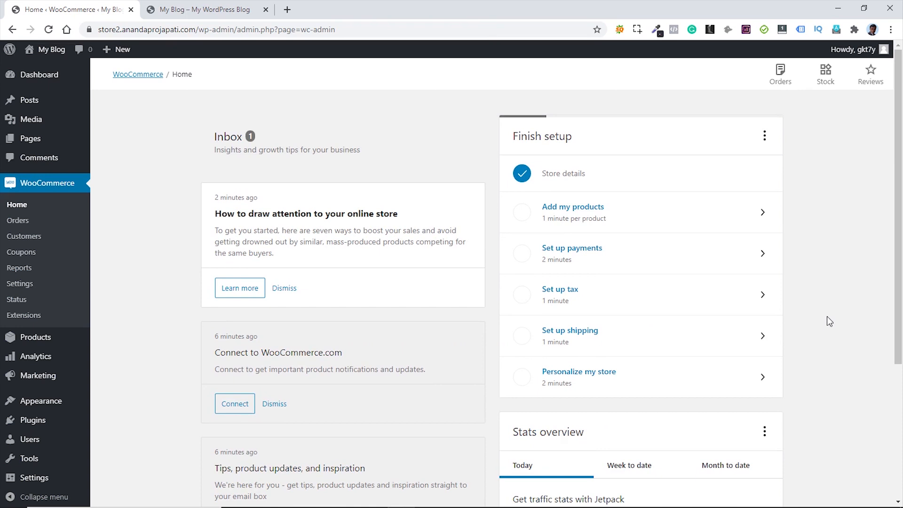
pyautogui.scroll(-4, 823, 316)
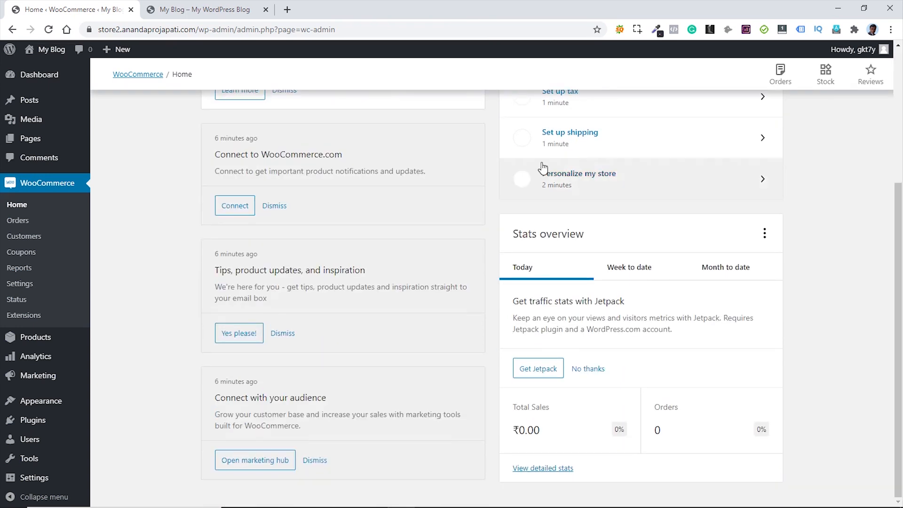
pyautogui.click(617, 265)
pyautogui.click(731, 272)
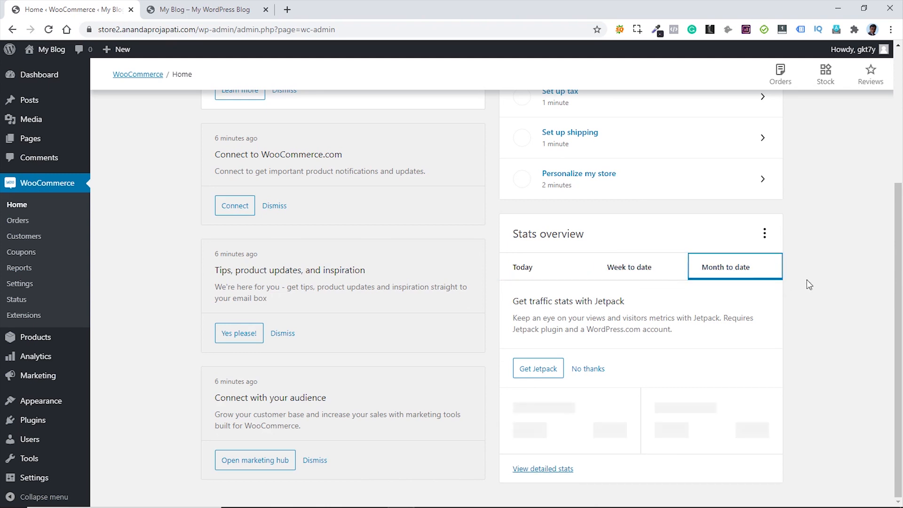
pyautogui.scroll(4, 814, 287)
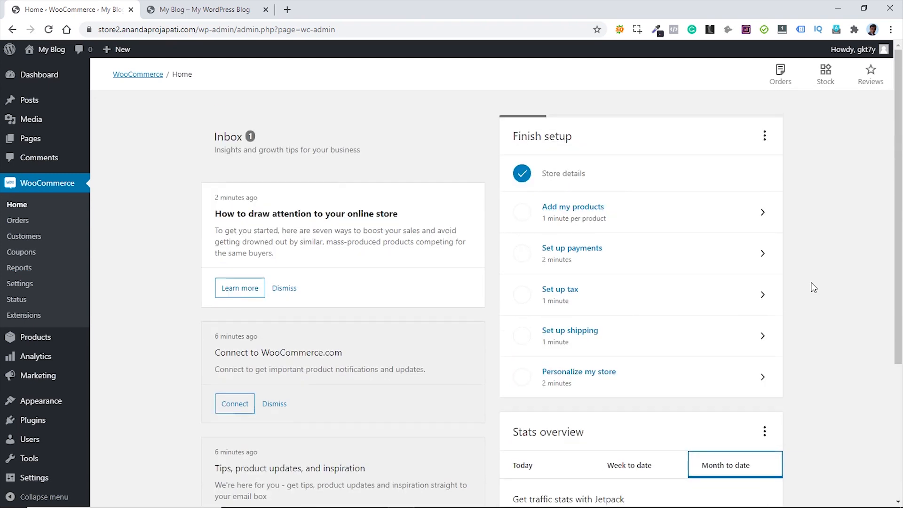
# - Check the Orders, Stock and Reviews panels, then go to WooCommerce Settings
pyautogui.click(781, 73)
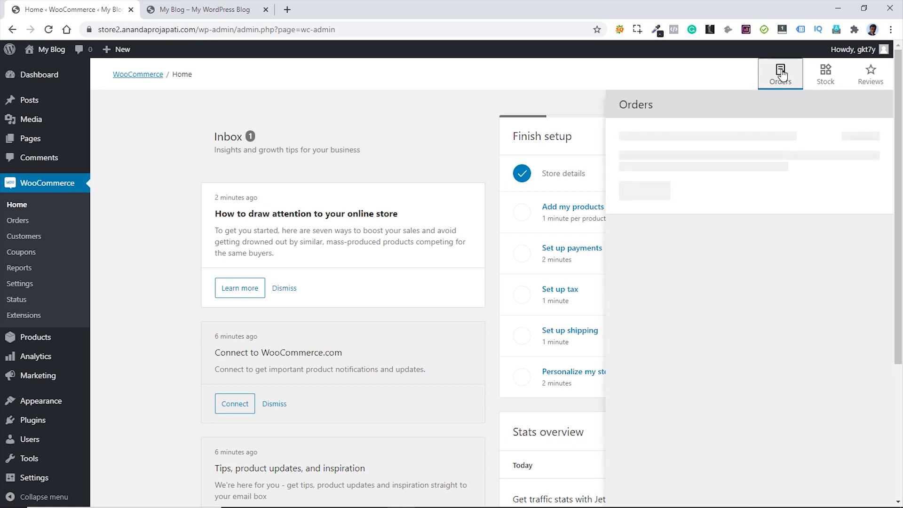
pyautogui.click(826, 78)
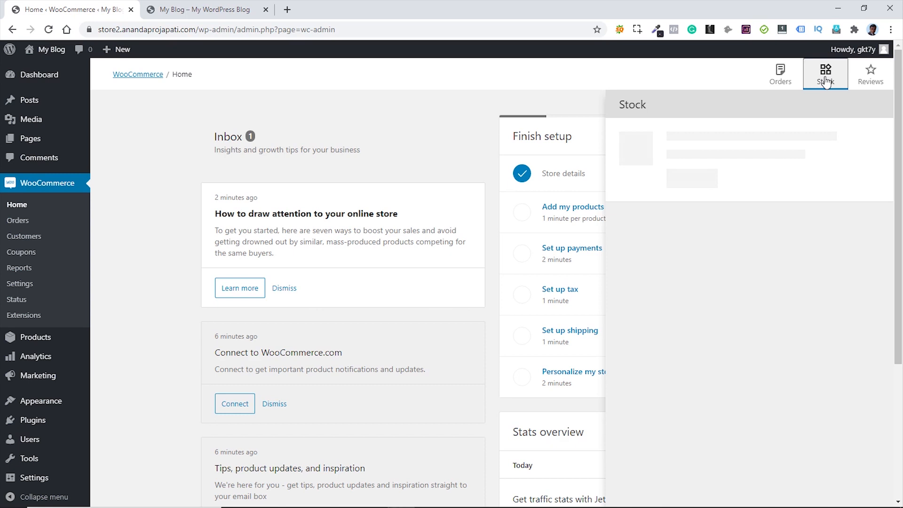
pyautogui.click(871, 75)
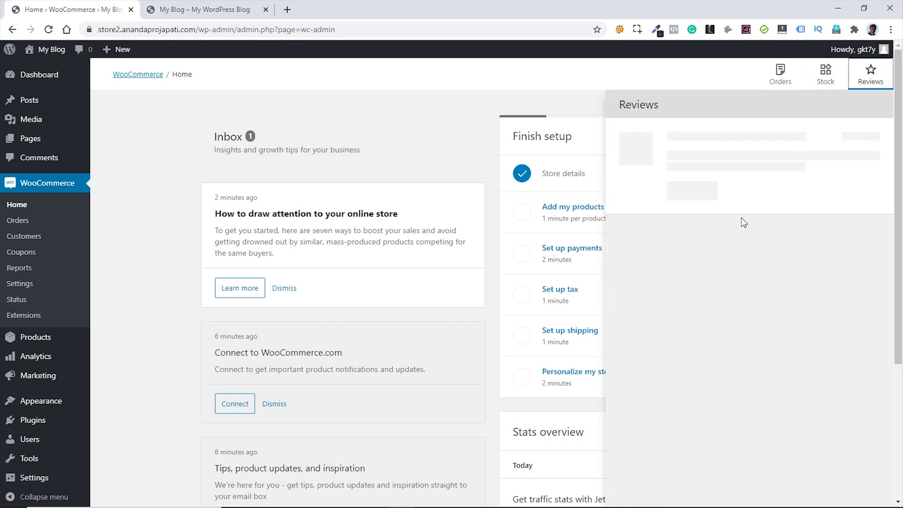
pyautogui.click(555, 105)
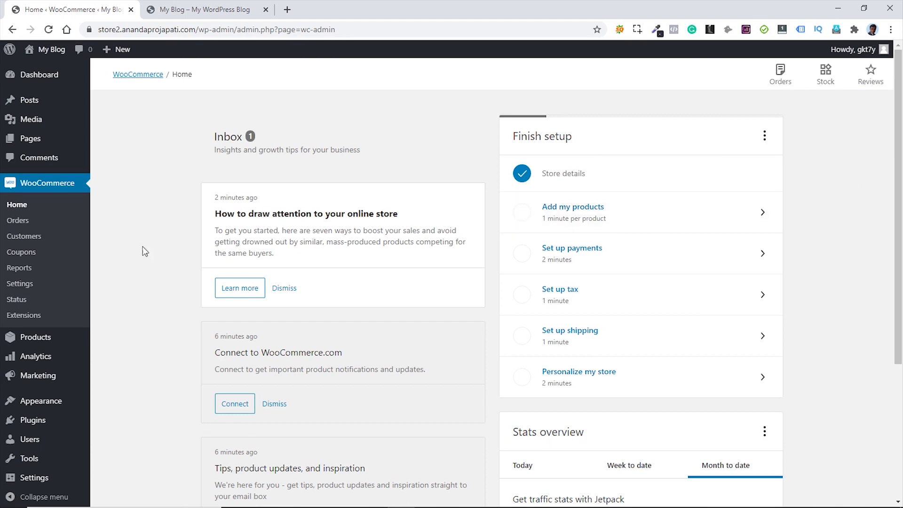
pyautogui.click(22, 285)
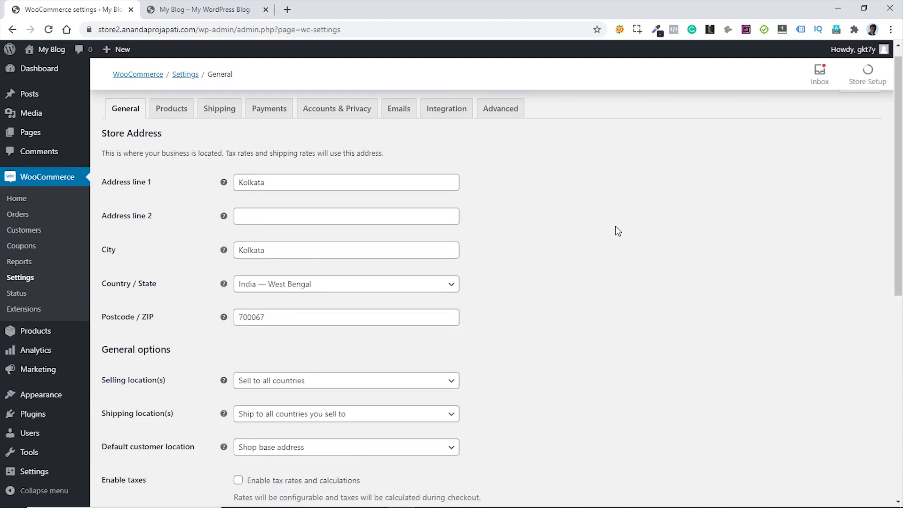
# - Limit selling to specific countries: India and United States (US)
pyautogui.scroll(-5, 616, 228)
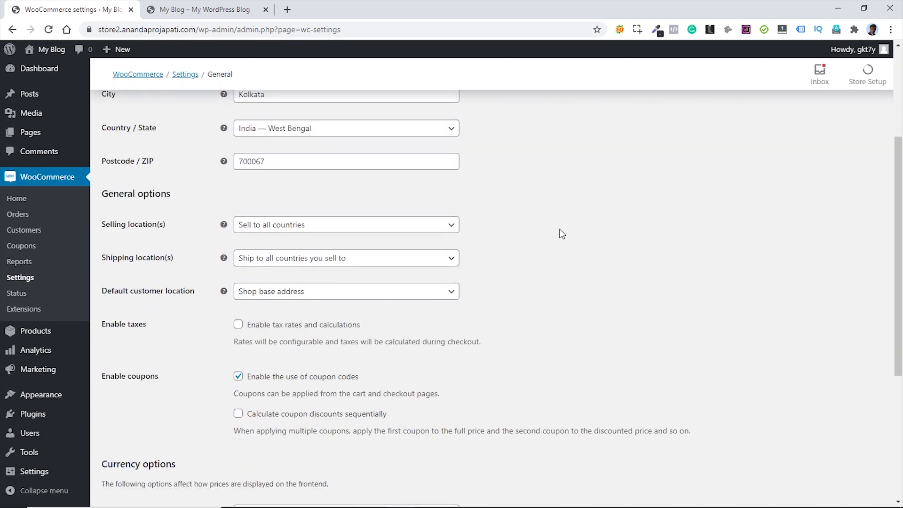
pyautogui.click(368, 233)
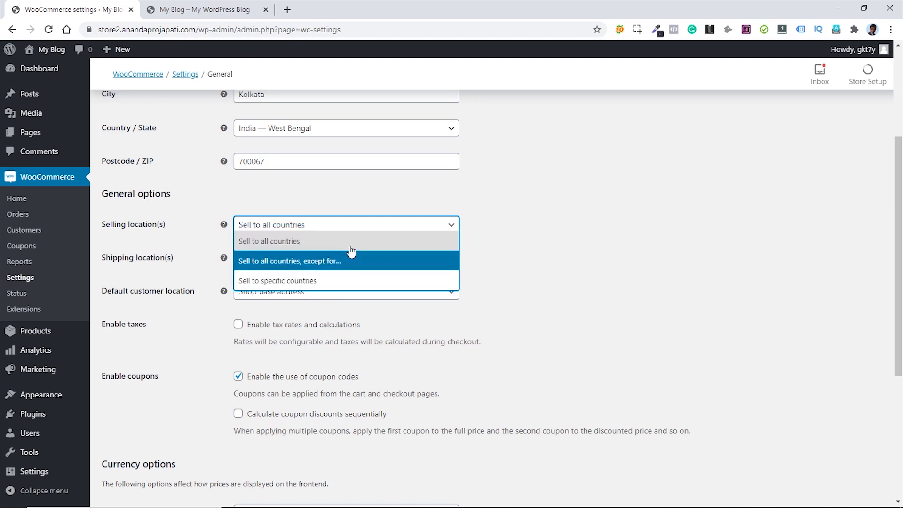
pyautogui.click(277, 284)
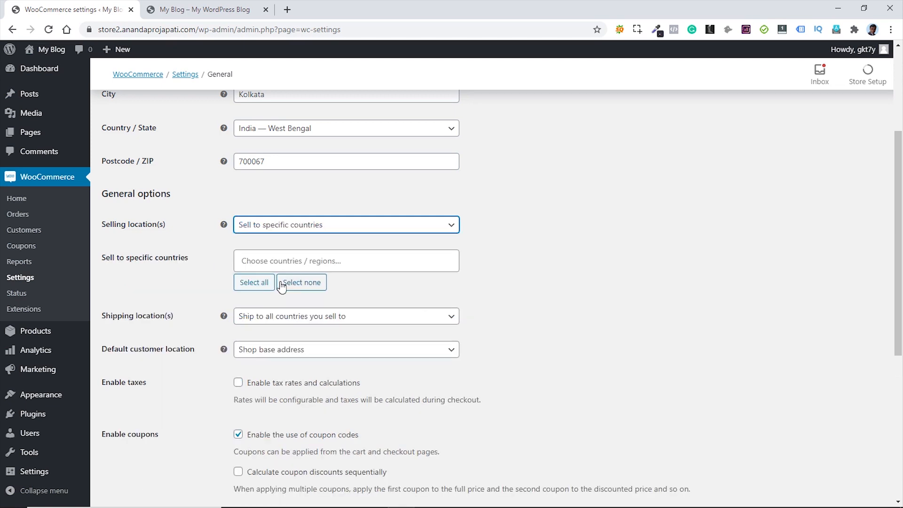
pyautogui.click(298, 263)
pyautogui.write('India')
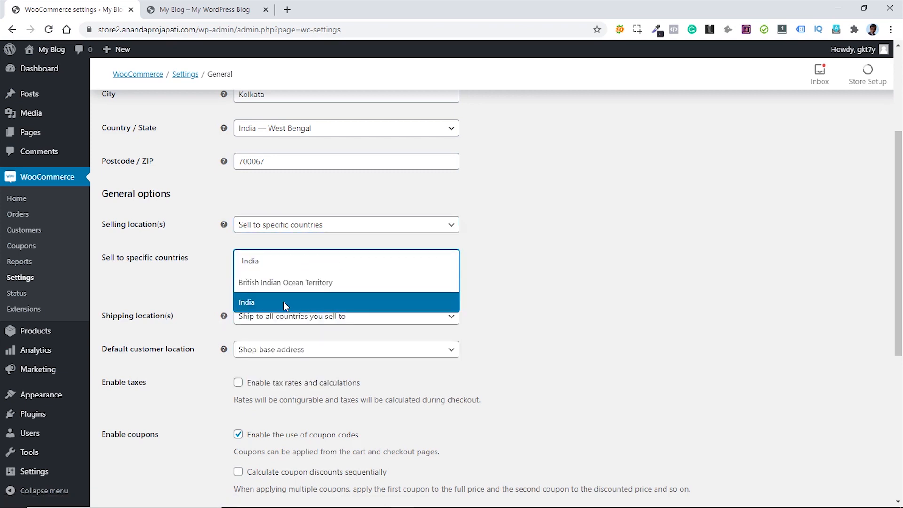
pyautogui.click(284, 303)
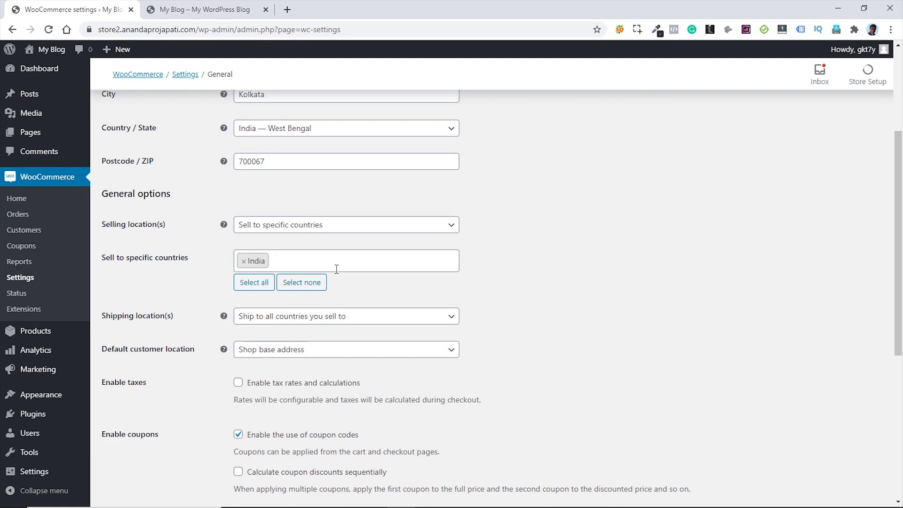
pyautogui.write('Uni')
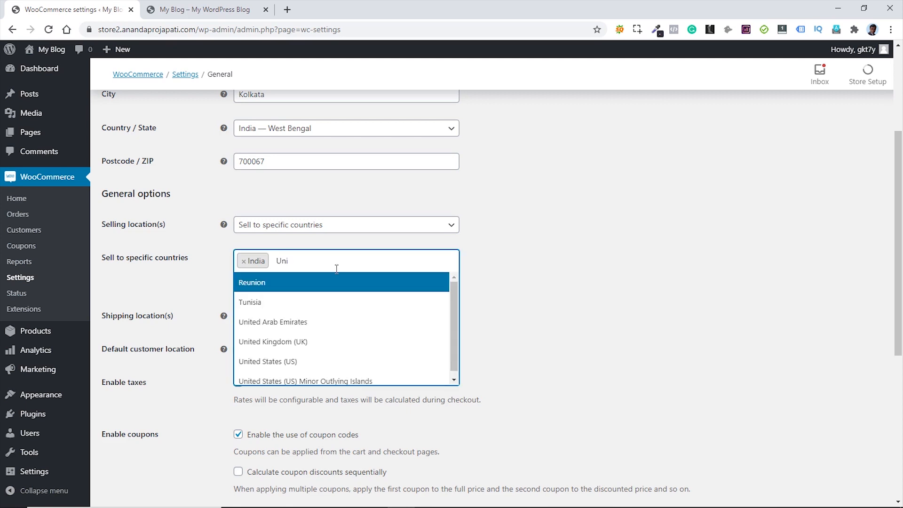
pyautogui.write('ted')
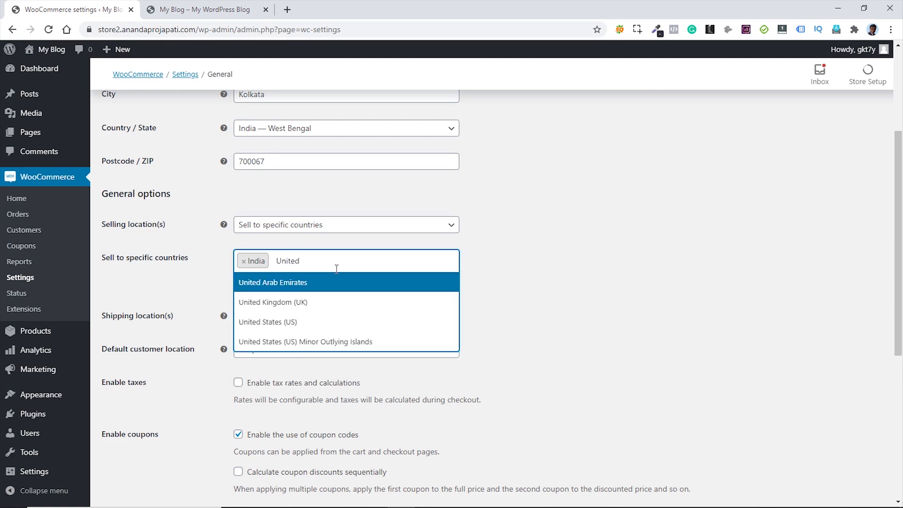
pyautogui.click(292, 323)
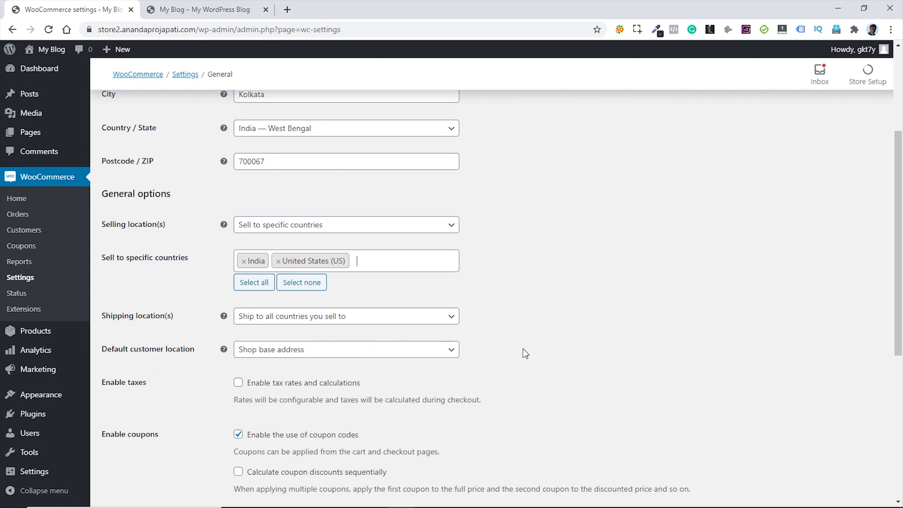
# - Change the store currency to United States (US) dollar and save the settings
pyautogui.scroll(-6, 555, 308)
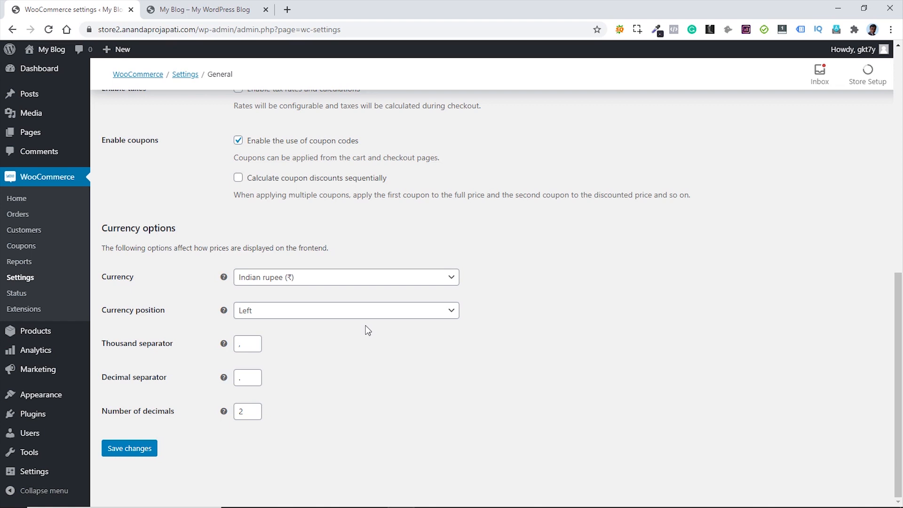
pyautogui.click(370, 283)
pyautogui.write('u')
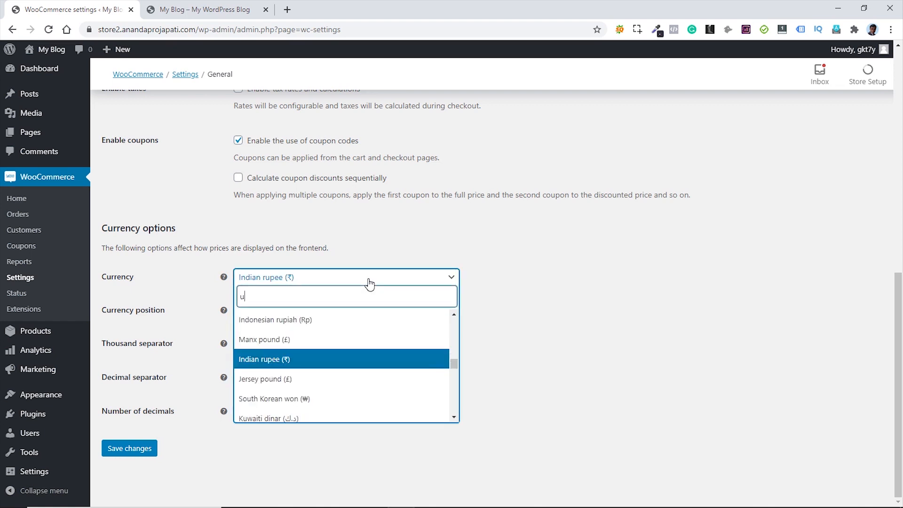
pyautogui.write('s')
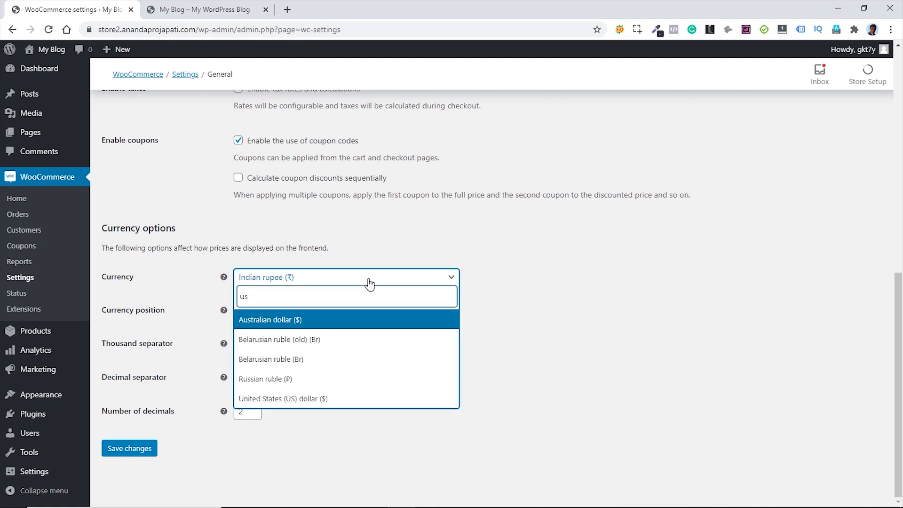
pyautogui.press('BackSpace')
pyautogui.write('nite')
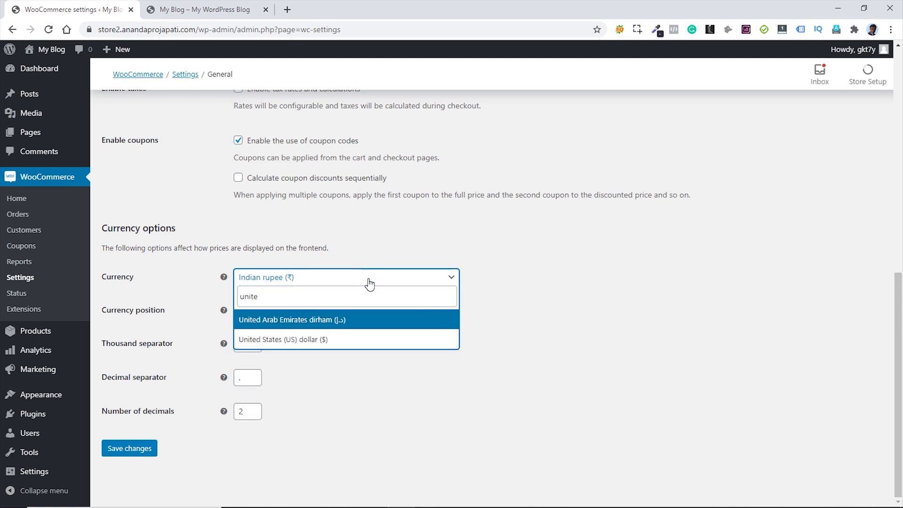
pyautogui.click(326, 339)
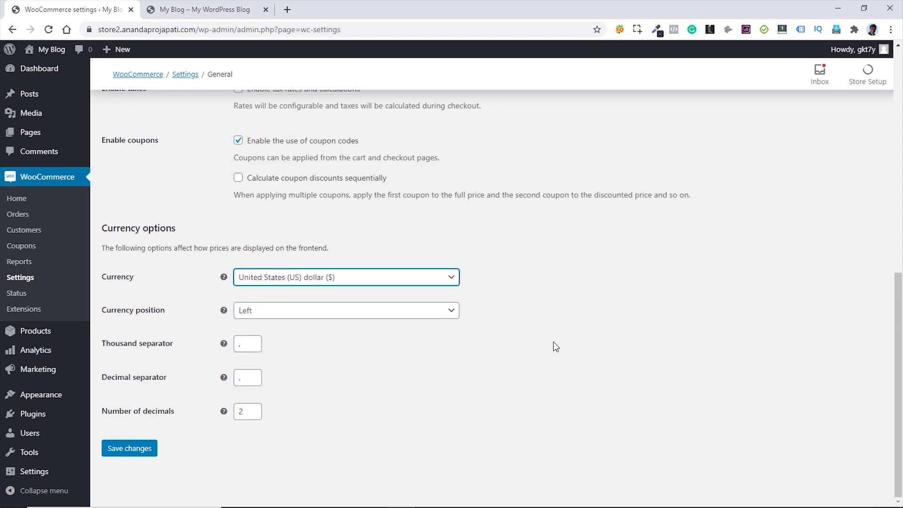
pyautogui.click(135, 453)
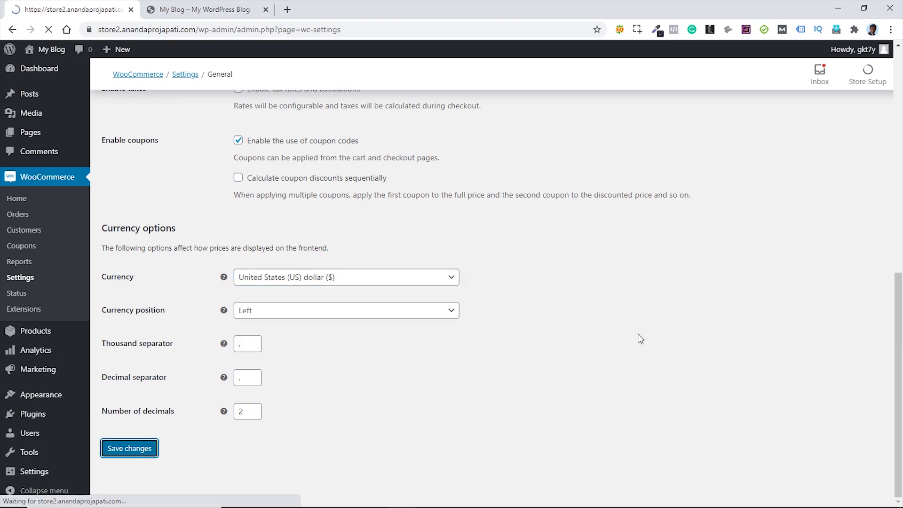
pyautogui.click(202, 9)
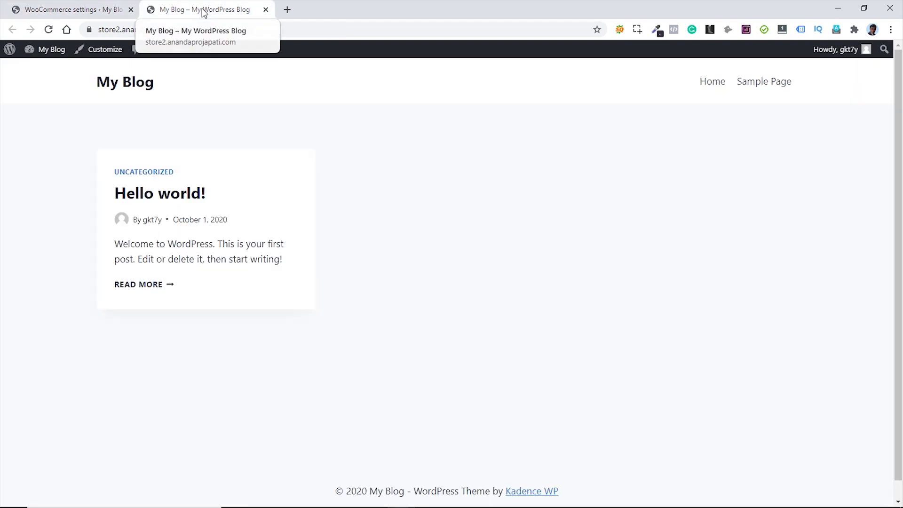
pyautogui.click(50, 30)
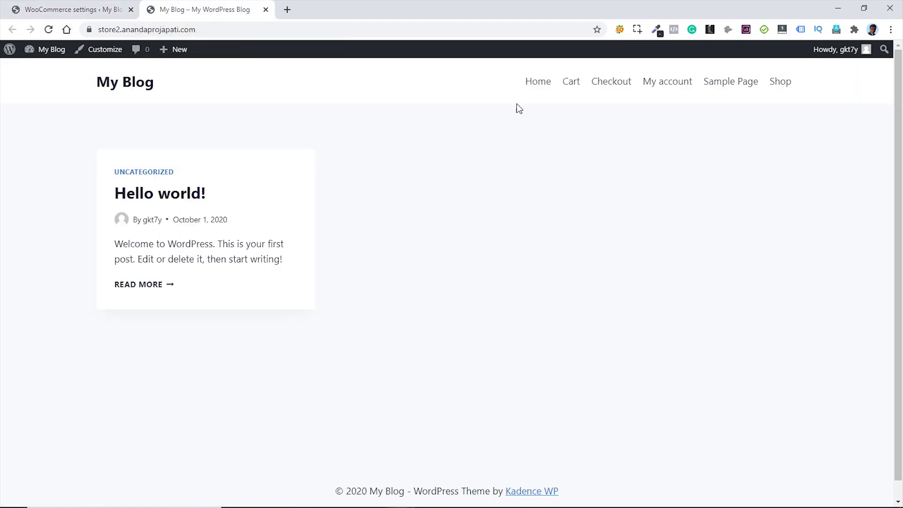
pyautogui.click(788, 90)
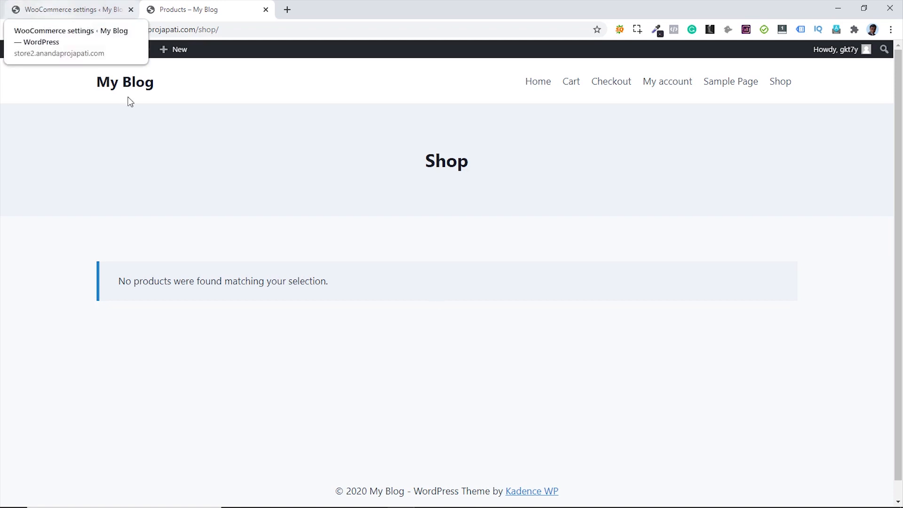
pyautogui.click(71, 9)
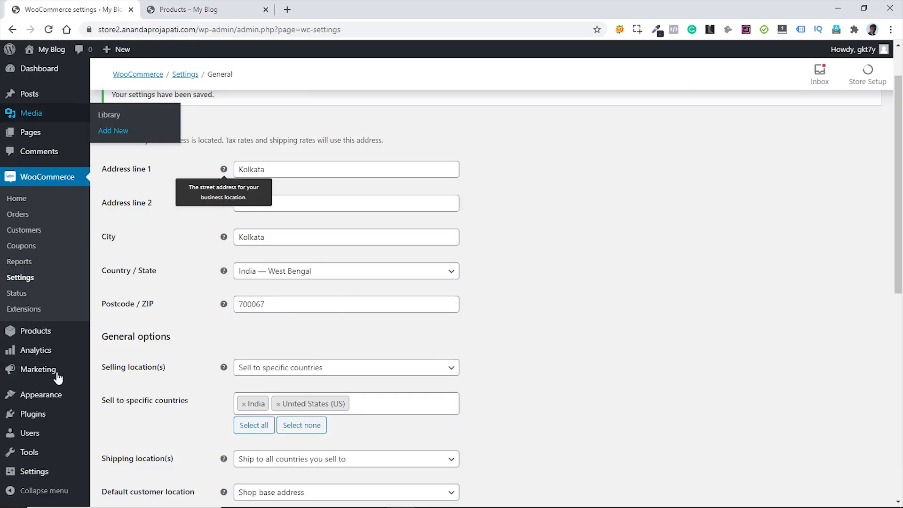
# - Create a new product titled Eccellente with a pasted Lorem Ipsum description
pyautogui.moveTo(43, 335)
pyautogui.click(113, 357)
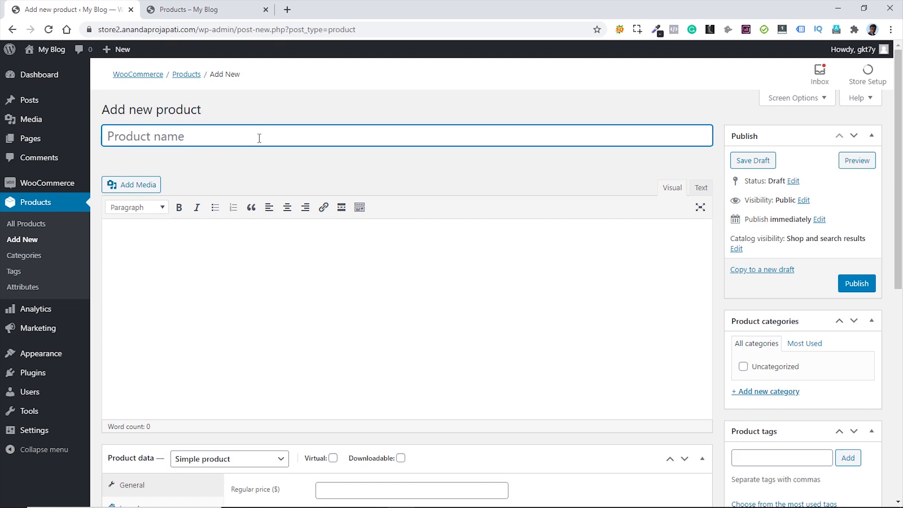
pyautogui.write('Eccellente')
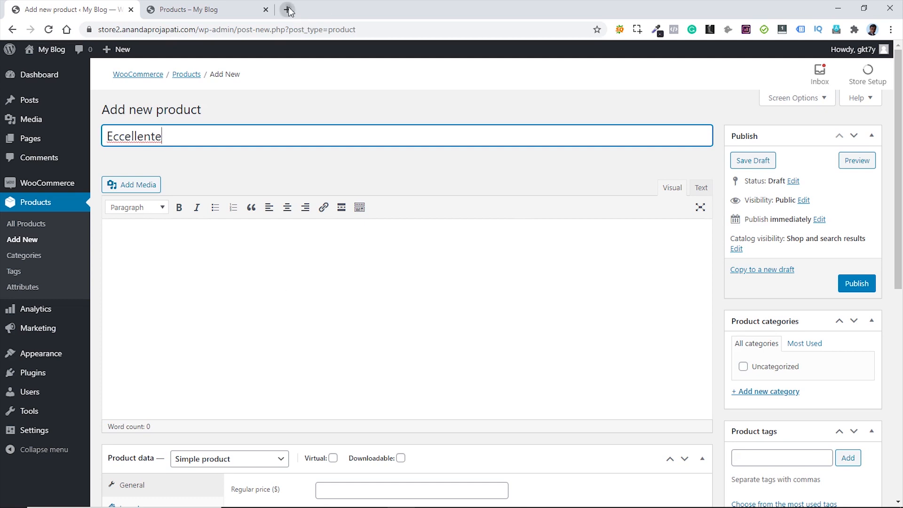
pyautogui.click(222, 250)
pyautogui.write("It is a long established fact that a reader will be distracted by the readable content of a page when looking at its layout. The point of using Lorem Ipsum is that it has a more-or-less normal distribution of letters, as opposed to using 'Content here, content here', making it look like readable English. Many desktop publishing packages and web page editors now use Lorem Ipsum as their default model text, and a search for 'lorem ipsum' will uncover many web sites still in their infancy. Various versions have evolved over the years, sometimes by accident, sometimes on purpose (injected humour and the like).")
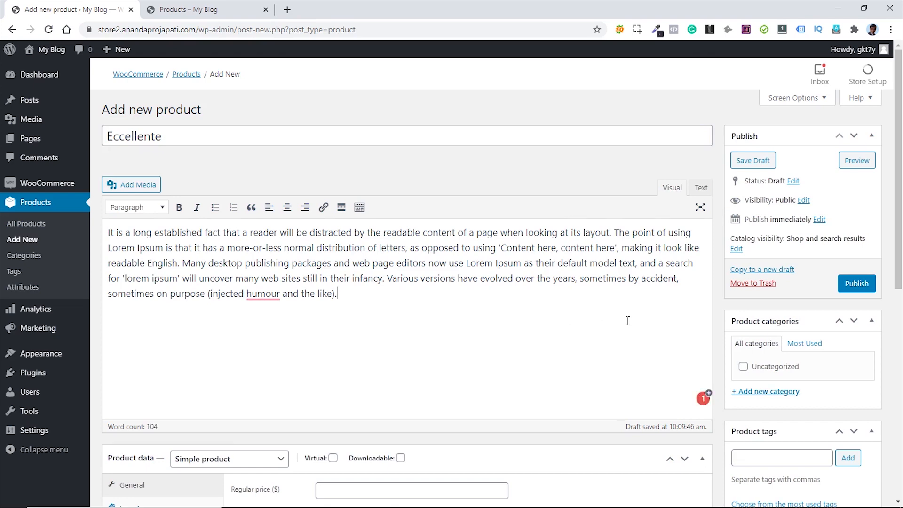
pyautogui.scroll(-6, 627, 320)
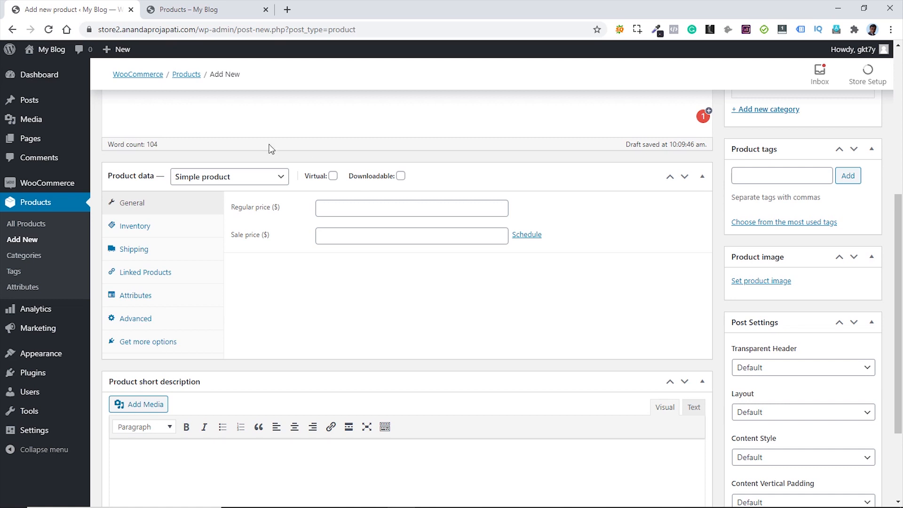
pyautogui.click(272, 178)
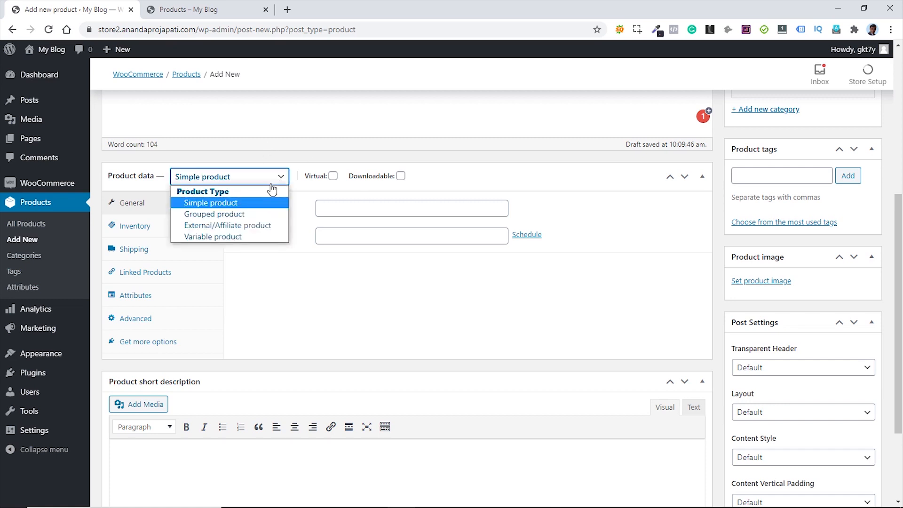
# - Keep Eccellente a Simple product with regular price 12 and sale price 10, unscheduled
pyautogui.click(237, 207)
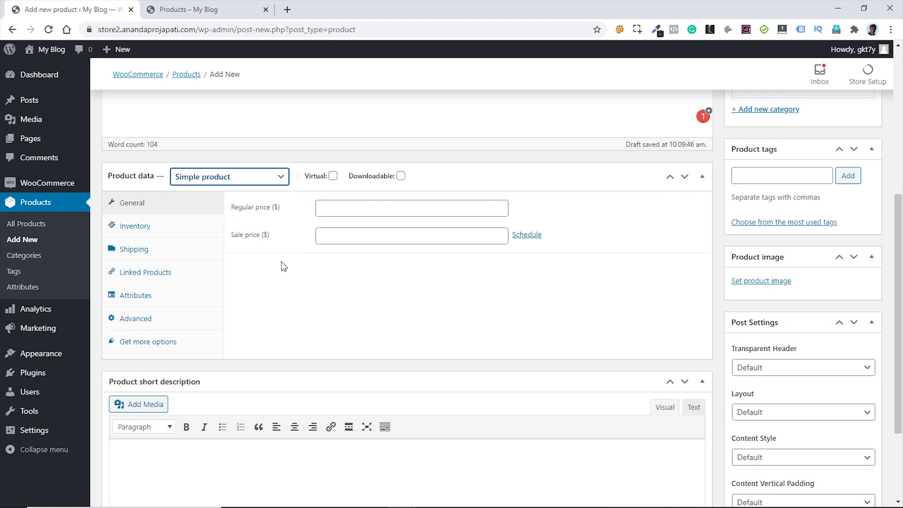
pyautogui.click(336, 207)
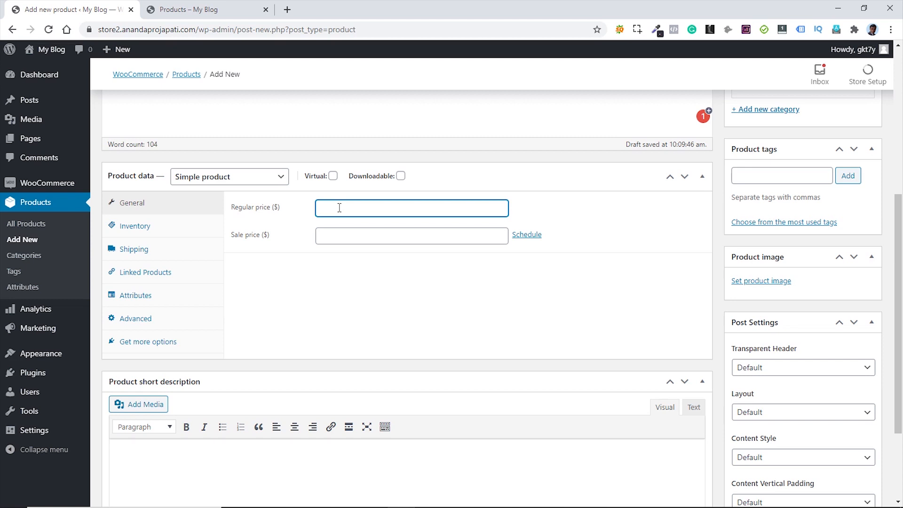
pyautogui.write('12')
pyautogui.click(341, 237)
pyautogui.write('1')
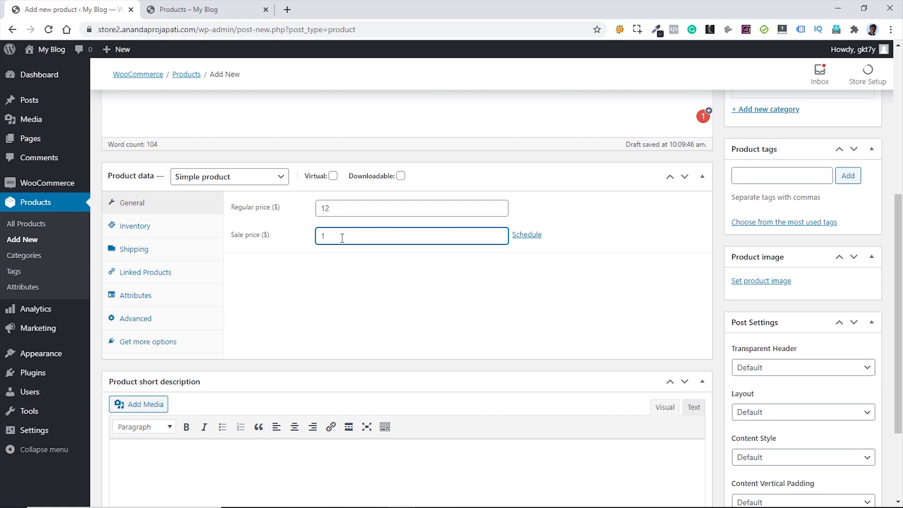
pyautogui.write('0')
pyautogui.click(524, 235)
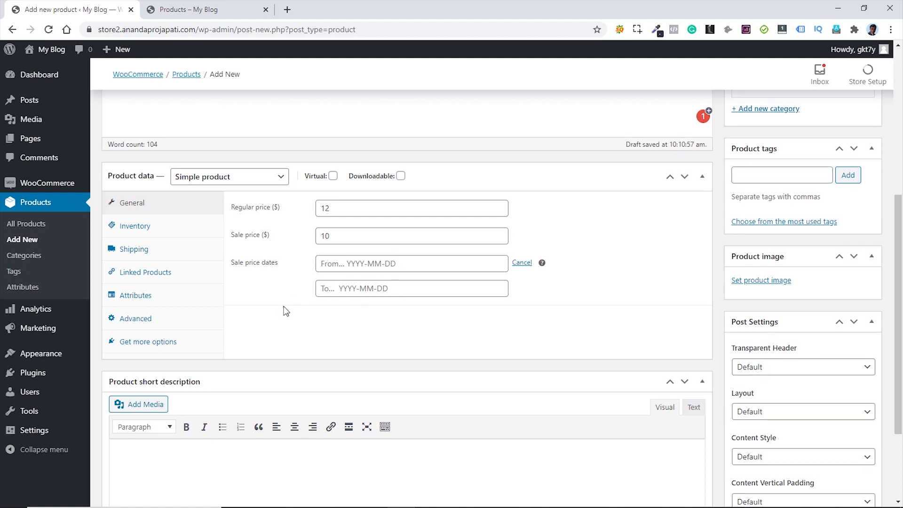
pyautogui.click(522, 263)
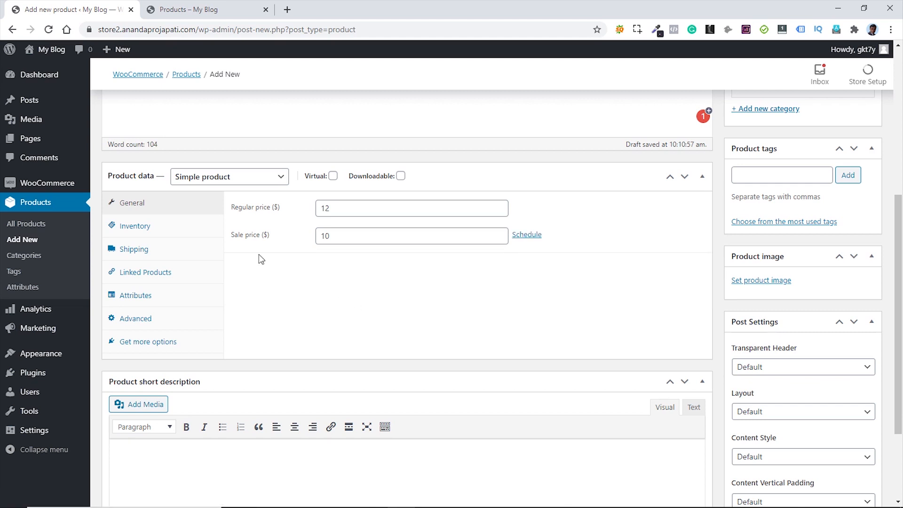
pyautogui.click(140, 232)
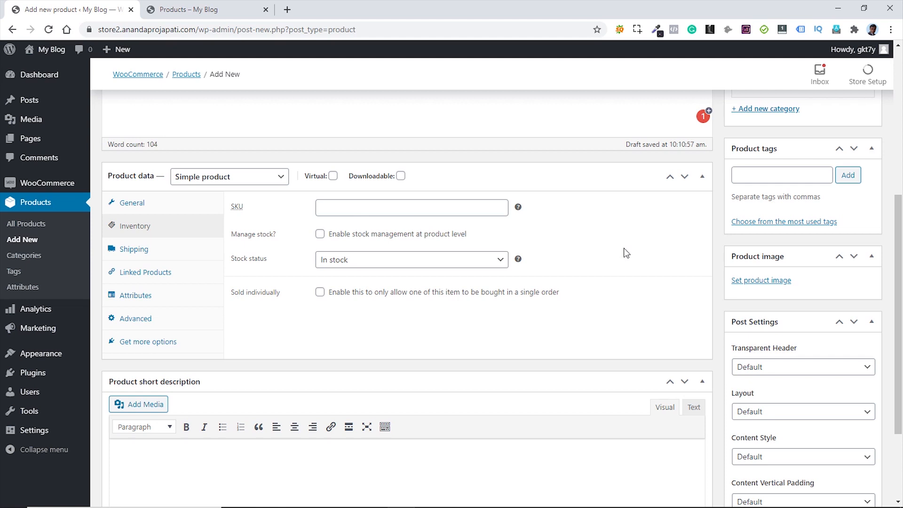
# - Set SKU M10, enable Manage stock, and set the stock quantity to 50
pyautogui.click(352, 206)
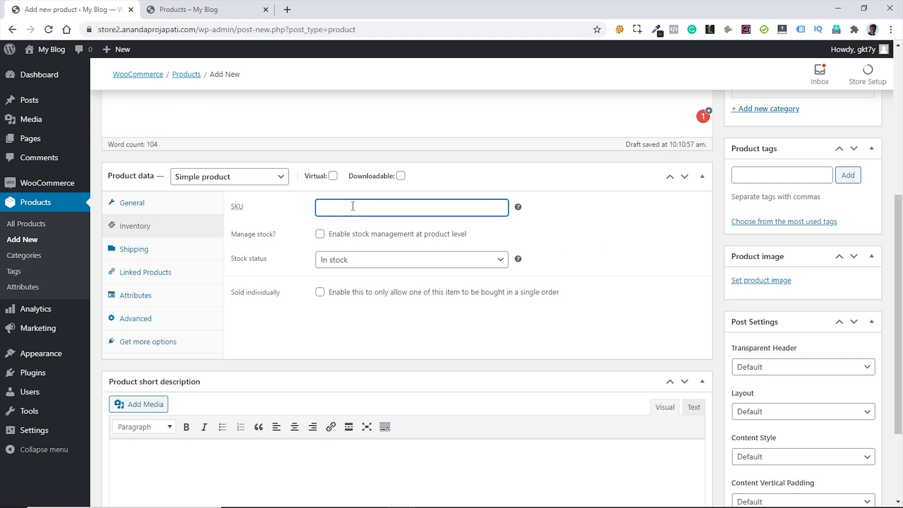
pyautogui.write('M10')
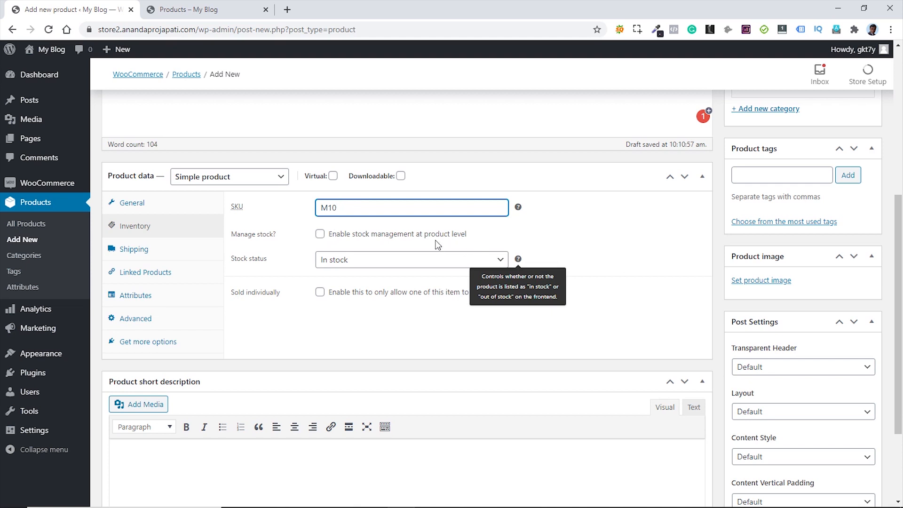
pyautogui.click(320, 234)
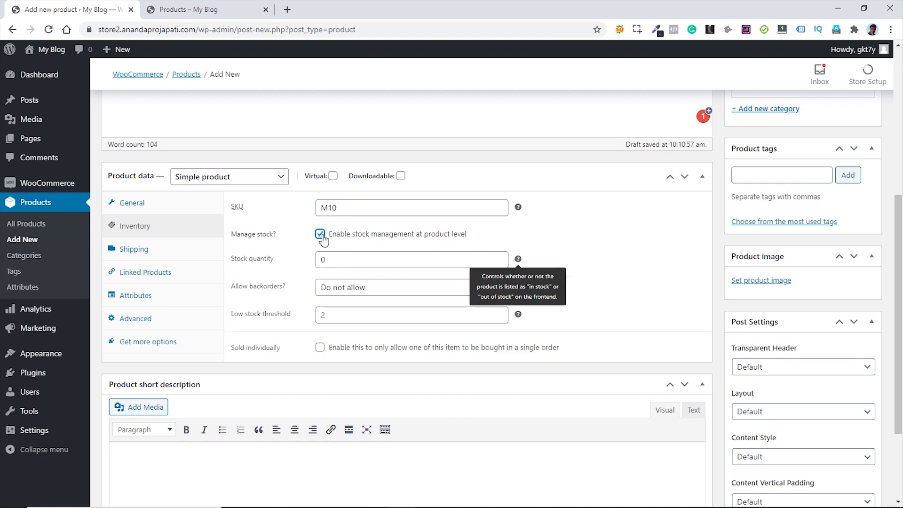
pyautogui.click(343, 260)
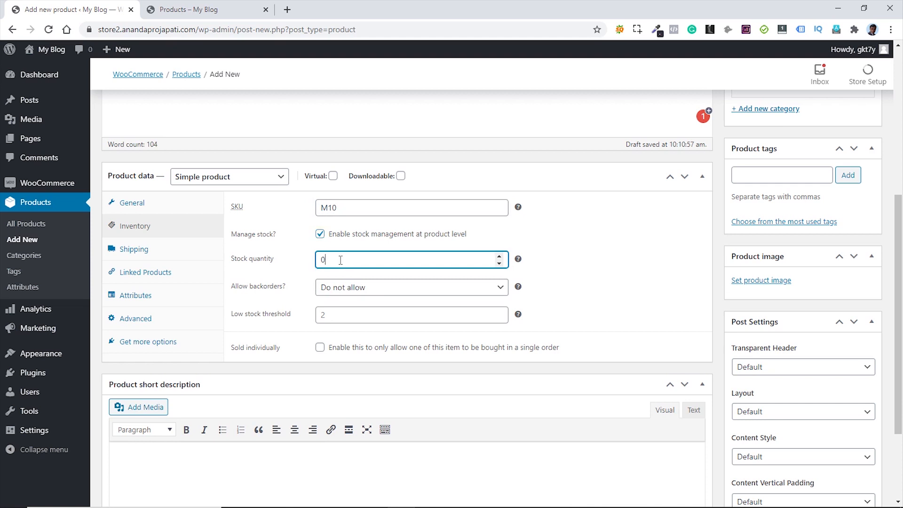
pyautogui.doubleClick(339, 259)
pyautogui.write('5')
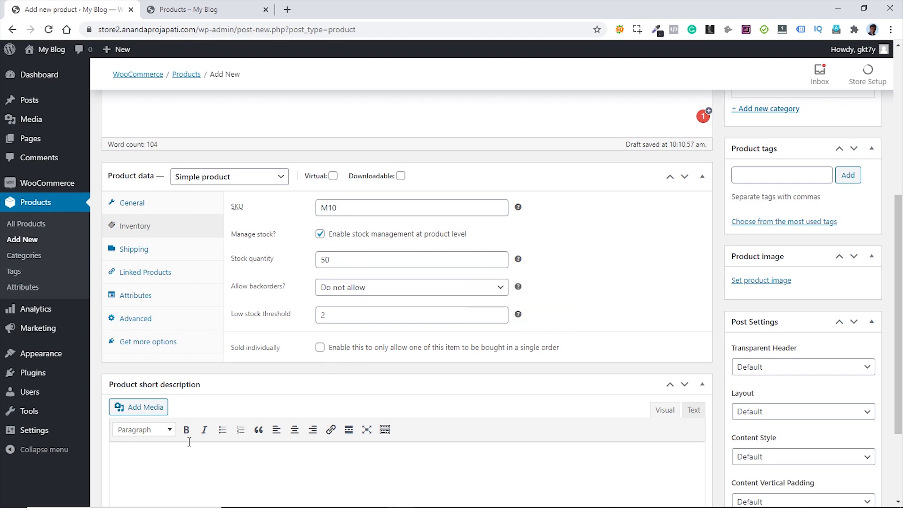
# - Look over the product's Shipping, Linked Products and Attributes tabs
pyautogui.click(162, 256)
pyautogui.click(159, 275)
pyautogui.click(157, 301)
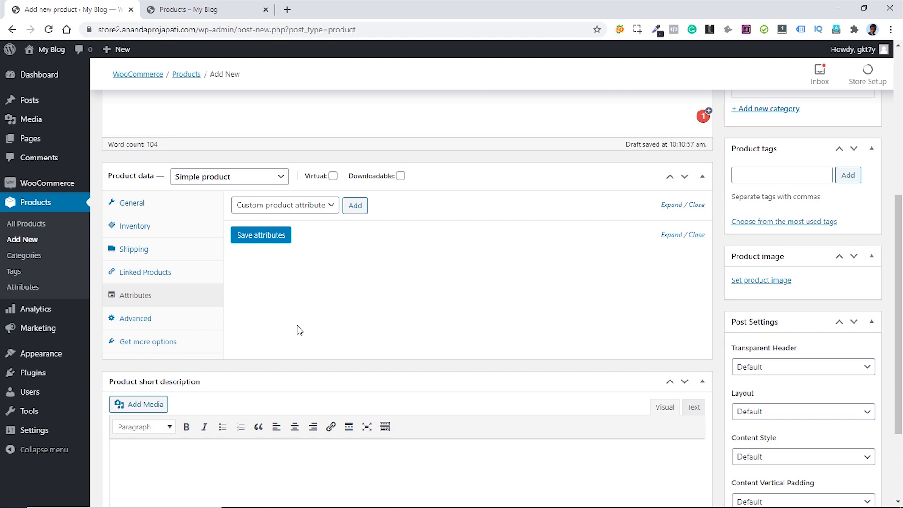
# - Paste a Lorem Ipsum short description and bring up the product image media window
pyautogui.scroll(-3, 332, 302)
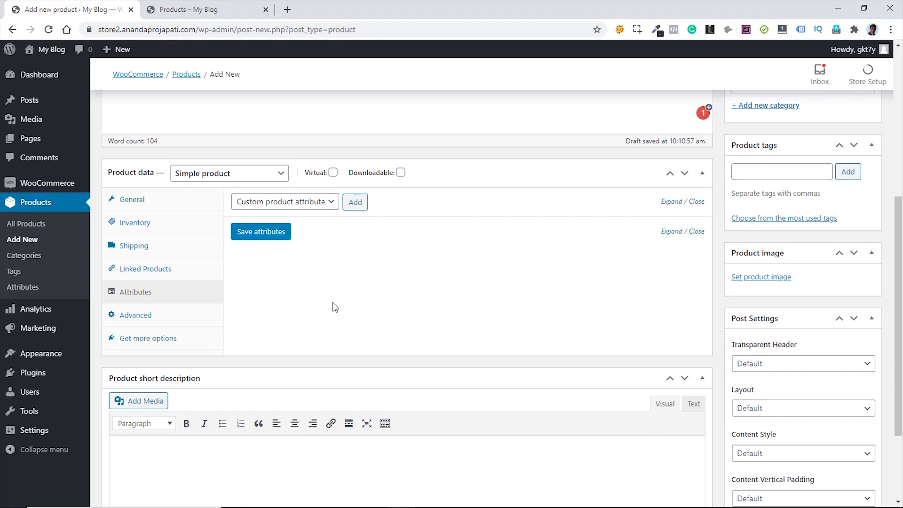
pyautogui.click(217, 342)
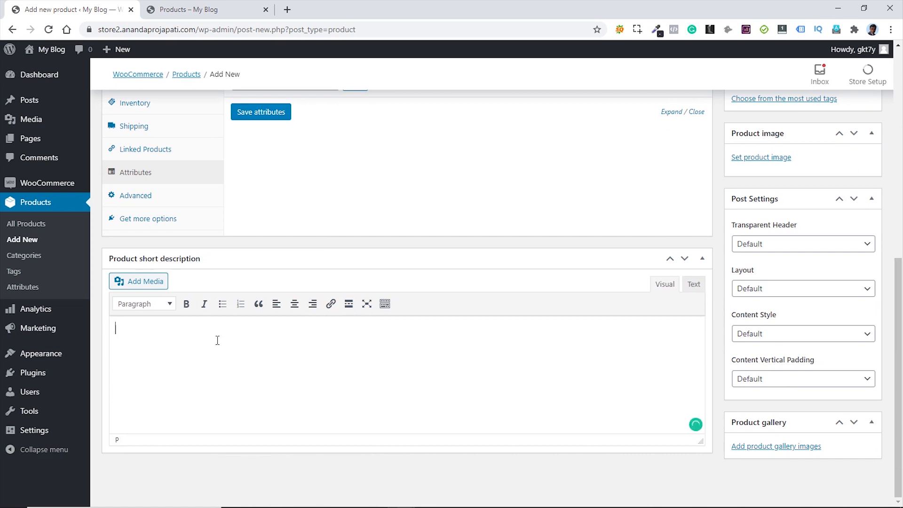
pyautogui.write("It is a long established fact that a reader will be distracted by the readable content of a page when looking at its layout. The point of using Lorem Ipsum is that it has a more-or-less normal distribution of letters, as opposed to using 'Content here, content here', making it look like readable English. Many desktop publishing packages and web page editors now use Lorem Ipsum as their default model text, and a search for 'lorem ipsum' will uncover many web sites still in their infancy. Various versions have evolved over the years, sometimes by accident, sometimes on purpose (injected humour and the like).")
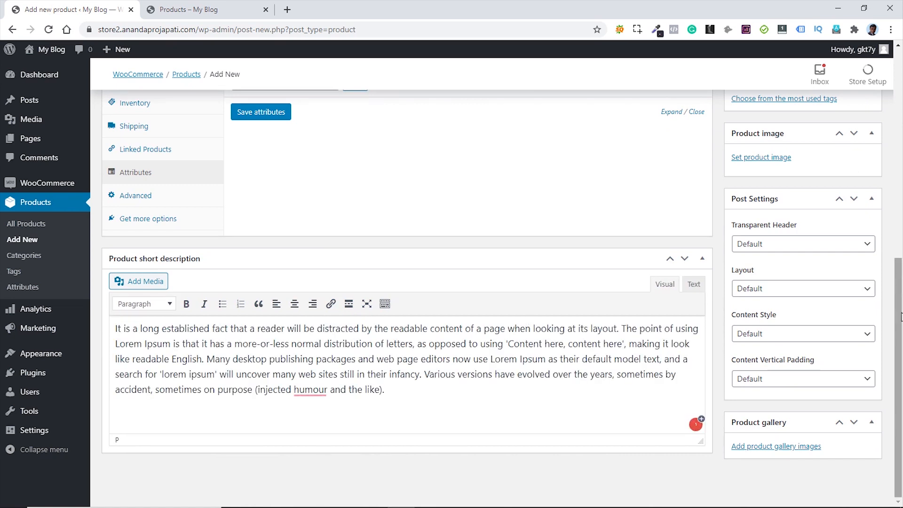
pyautogui.scroll(1, 837, 404)
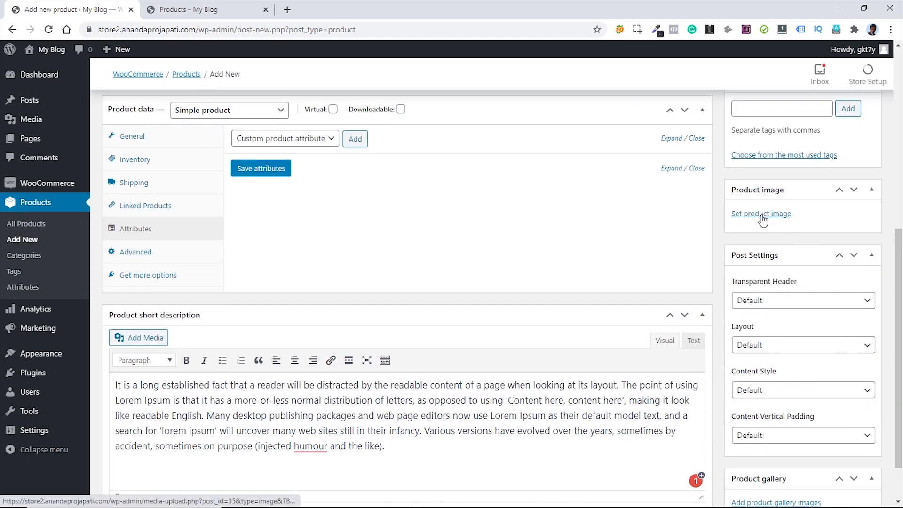
pyautogui.click(762, 214)
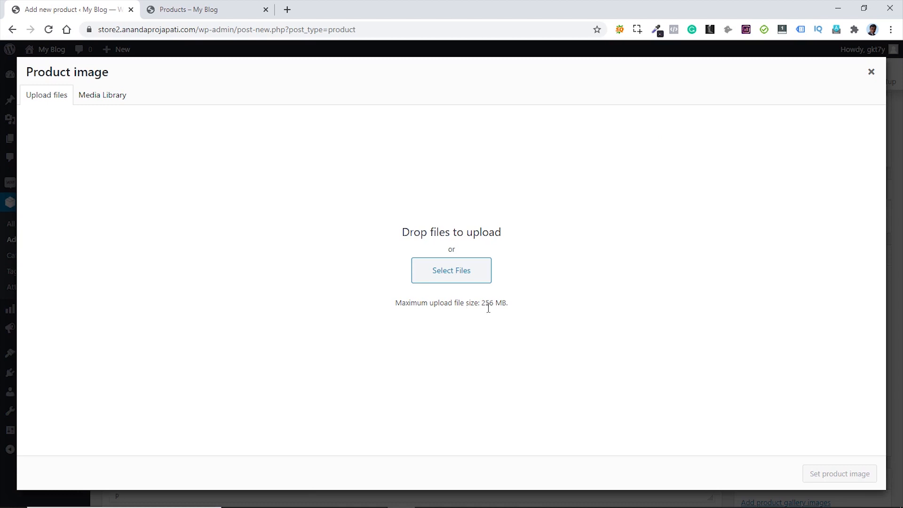
# - Set men-tshirt-5 from the Media Library as the product image, with its title as alt text
pyautogui.click(111, 97)
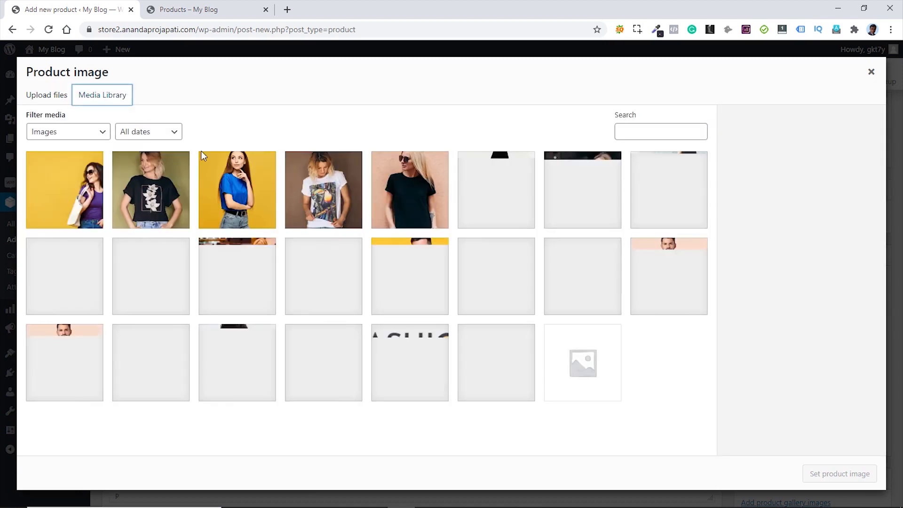
pyautogui.click(410, 278)
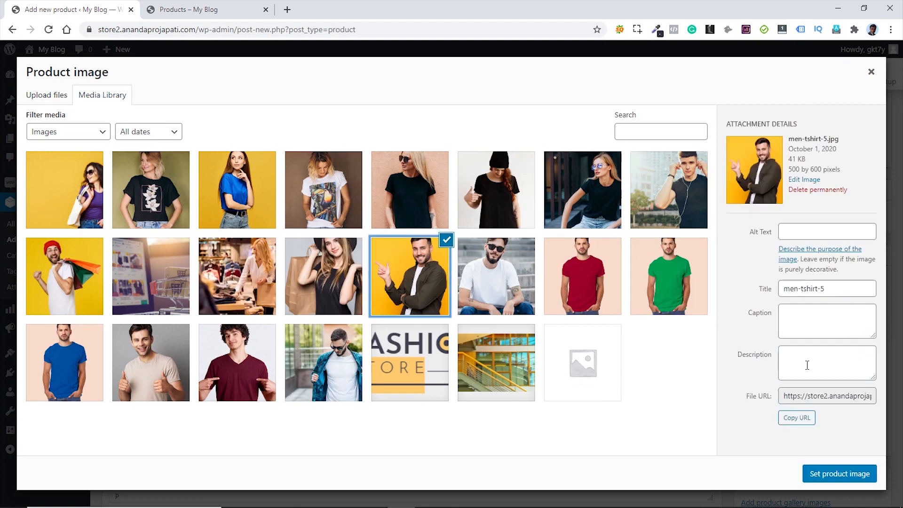
pyautogui.moveTo(830, 289); pyautogui.dragTo(757, 290)
pyautogui.hotkey('ctrl', 'c')
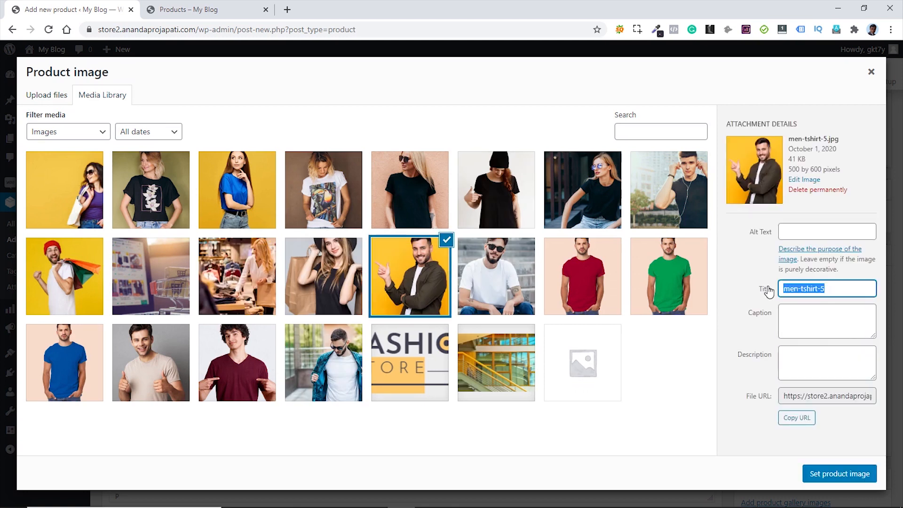
pyautogui.click(808, 232)
pyautogui.hotkey('ctrl', 'v')
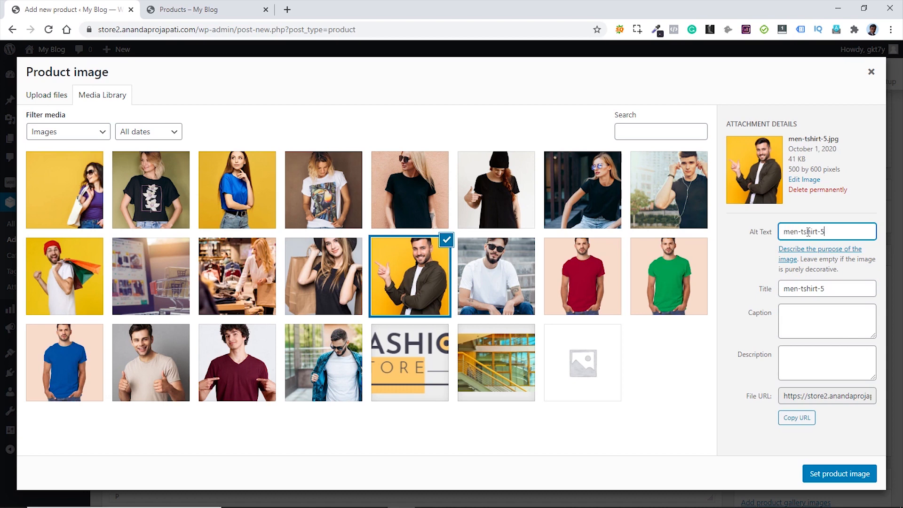
pyautogui.click(841, 475)
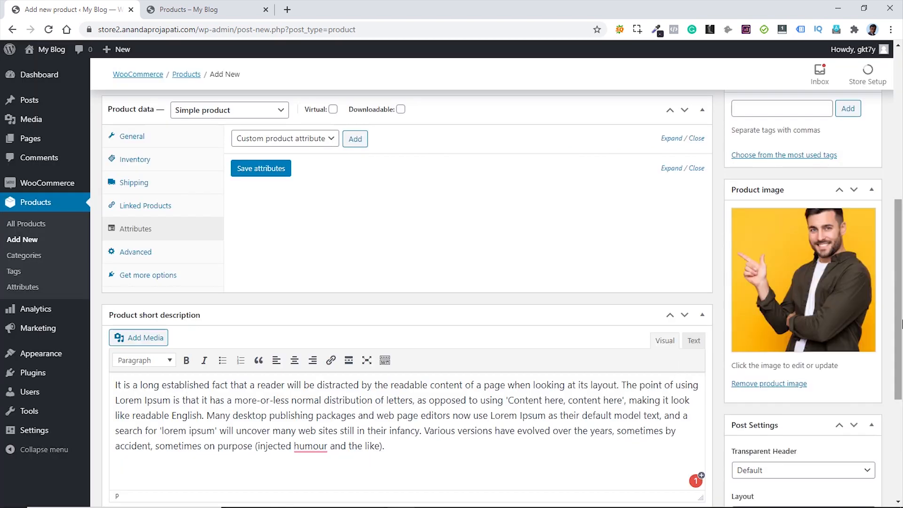
pyautogui.scroll(-5, 592, 386)
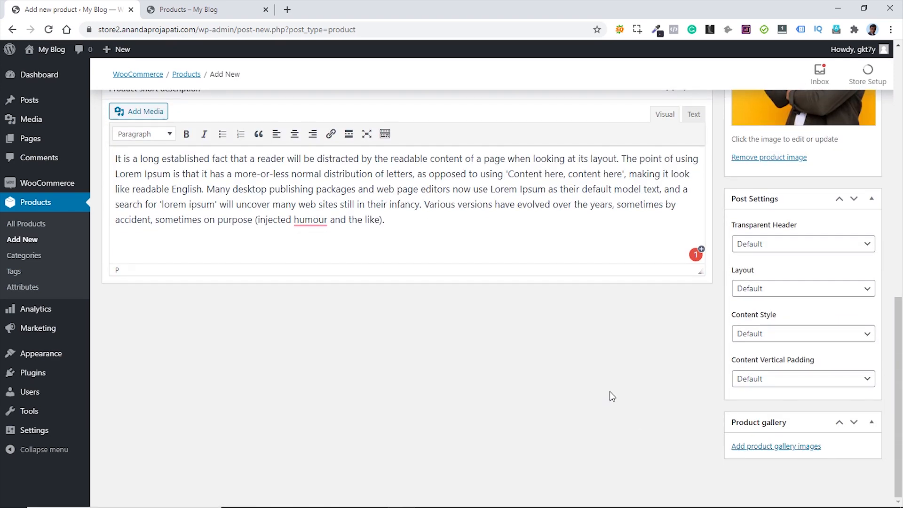
pyautogui.scroll(15, 624, 395)
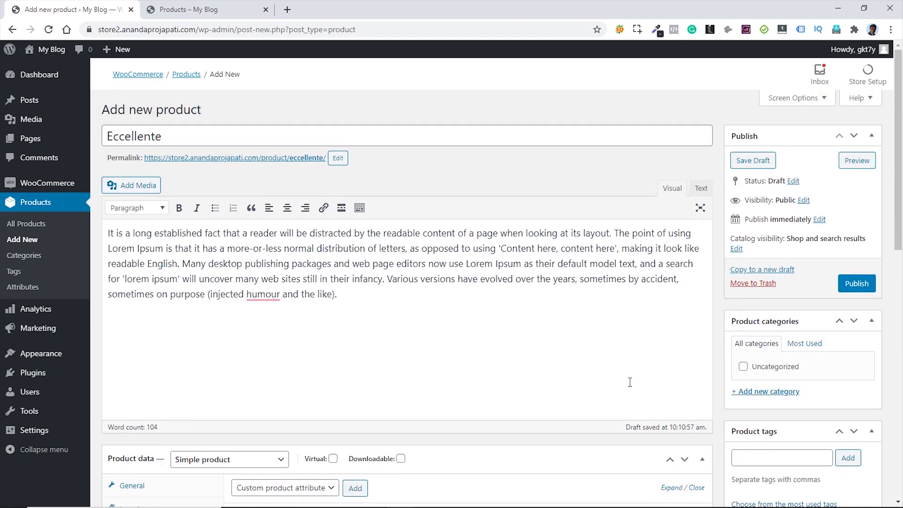
# - Publish Eccellente and view its live product page in a new tab
pyautogui.click(860, 286)
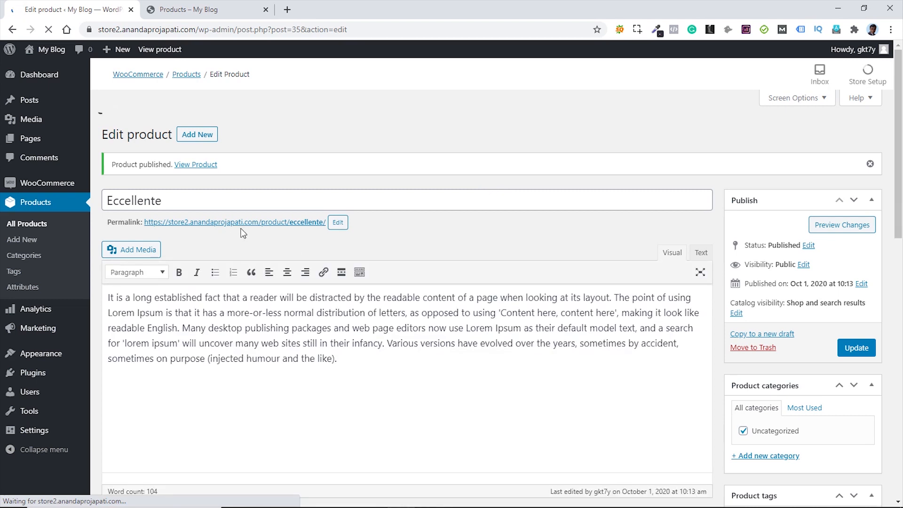
pyautogui.middleClick(253, 198)
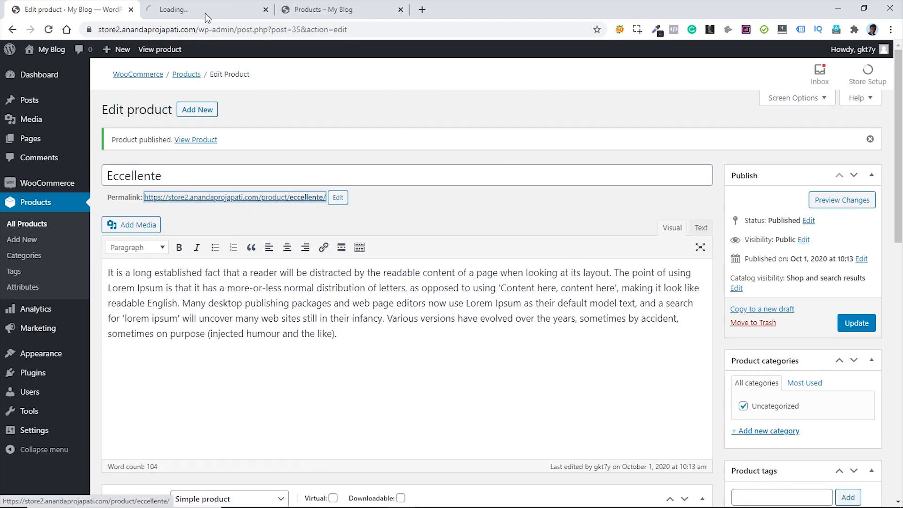
pyautogui.click(205, 13)
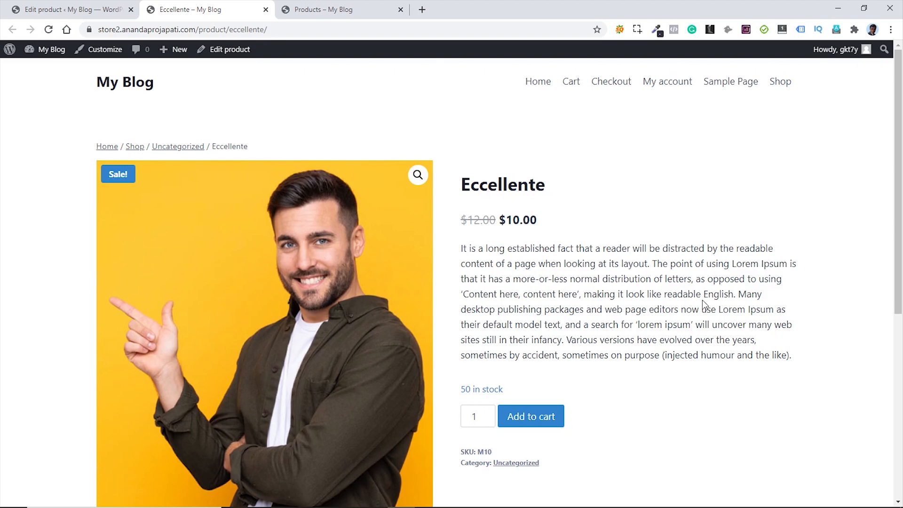
pyautogui.scroll(-6, 702, 301)
pyautogui.scroll(6, 702, 300)
pyautogui.scroll(-4, 730, 291)
pyautogui.scroll(4, 727, 289)
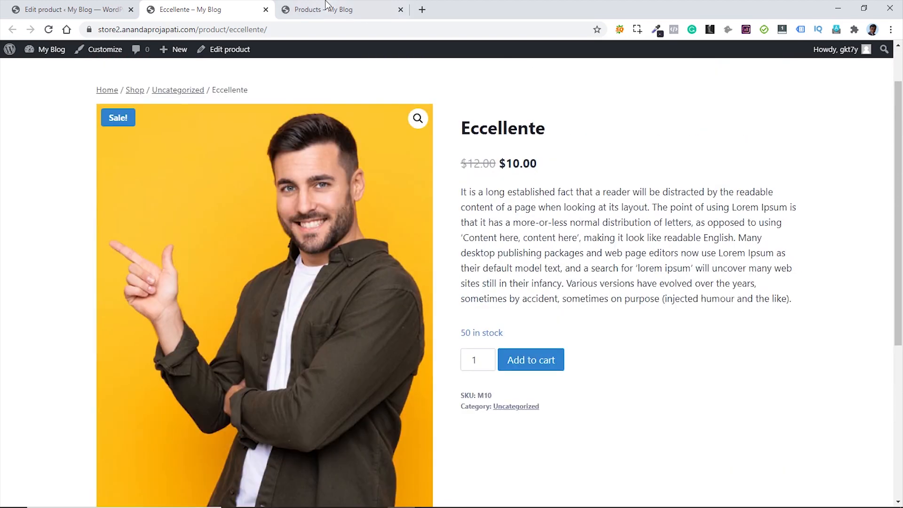
# - Reload the Shop page to confirm Eccellente at $10.00, then return to the product editor
pyautogui.click(323, 10)
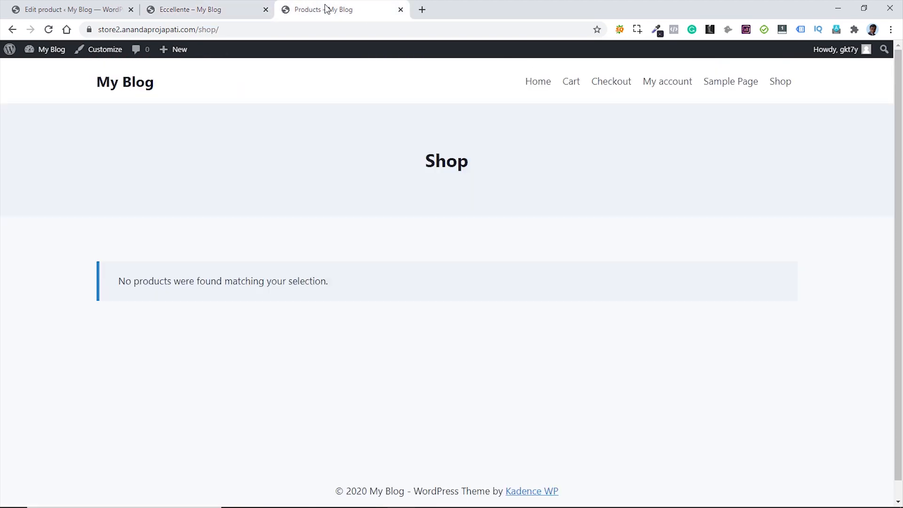
pyautogui.click(49, 29)
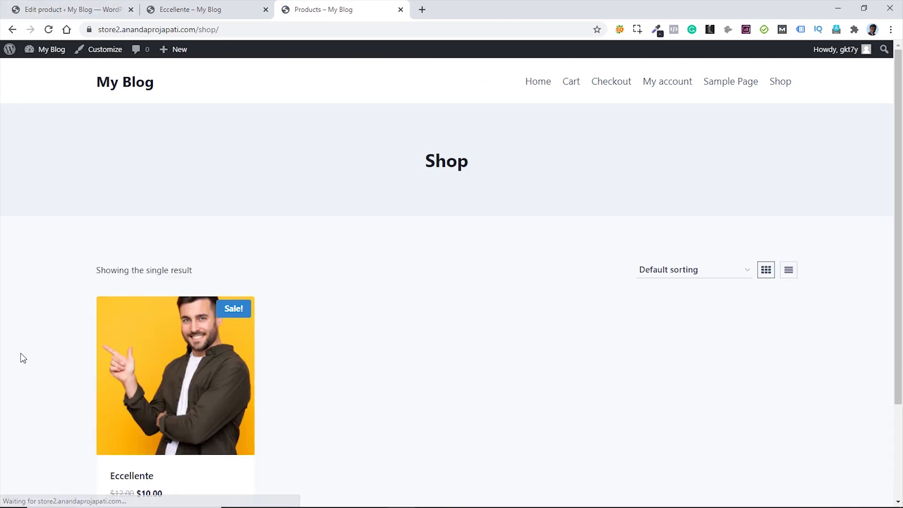
pyautogui.scroll(-2, 383, 317)
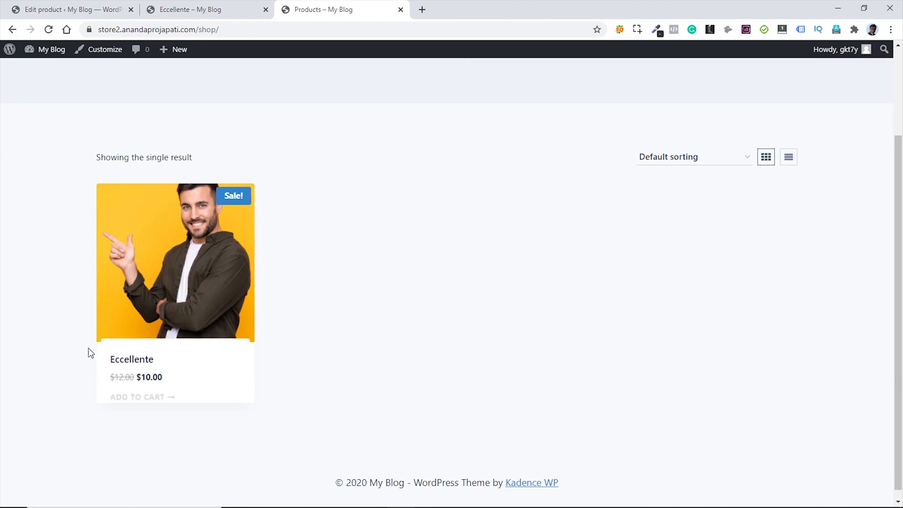
pyautogui.scroll(1, 405, 294)
pyautogui.scroll(2, 405, 293)
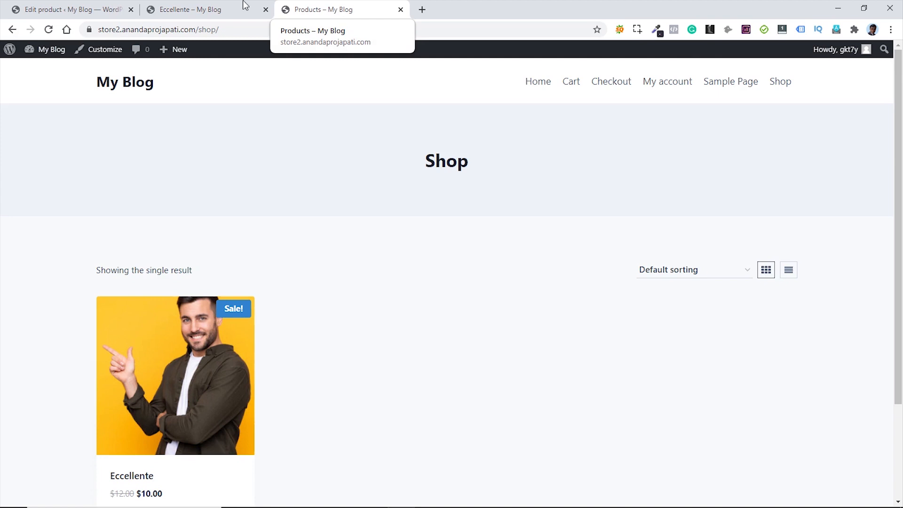
pyautogui.click(185, 14)
pyautogui.middleClick(212, 15)
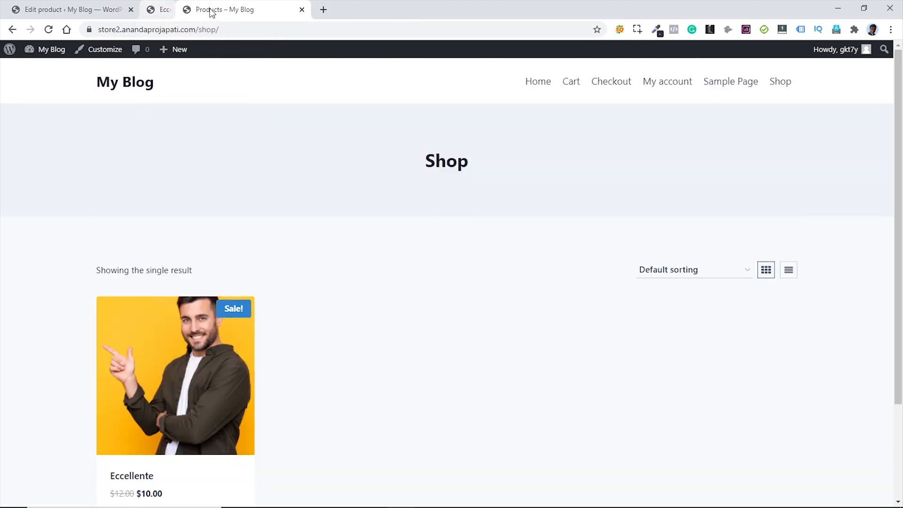
pyautogui.click(89, 14)
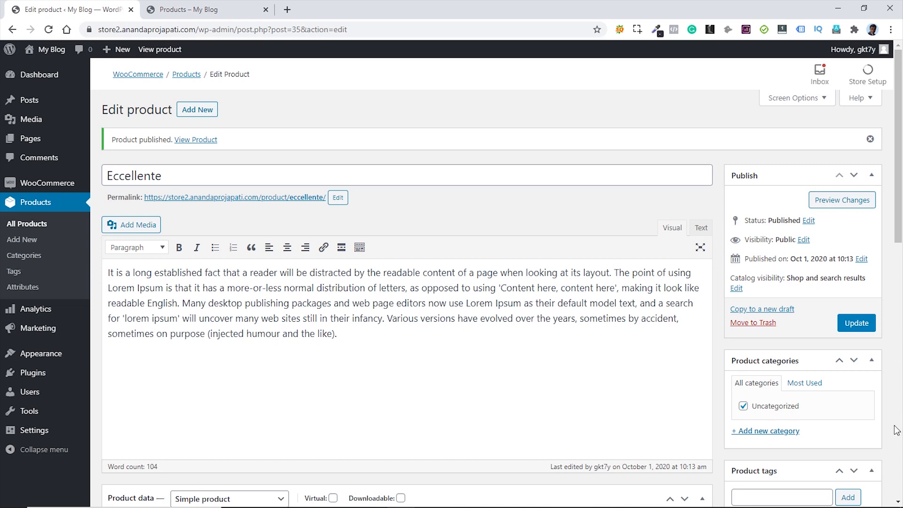
# - Move Eccellente from Uncategorized into a new Men category, update it, then open Products > Attributes
pyautogui.click(781, 431)
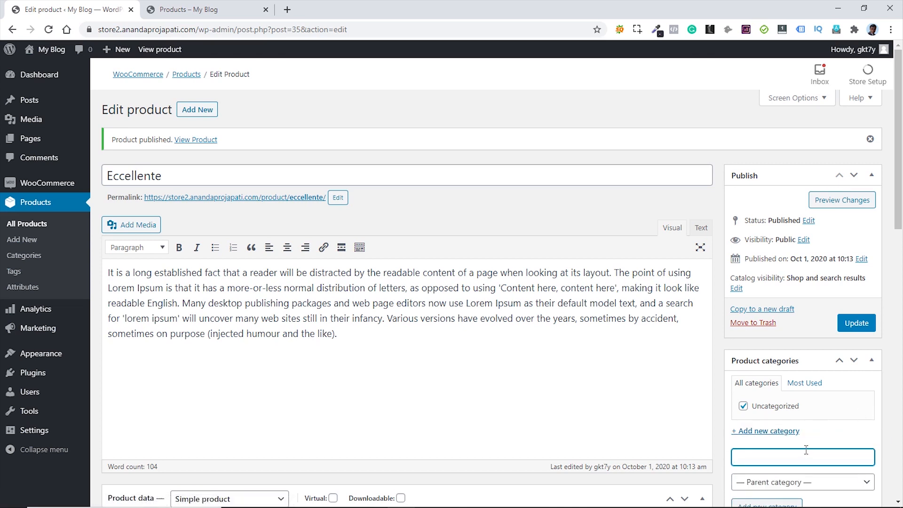
pyautogui.write('Men')
pyautogui.scroll(-1, 818, 437)
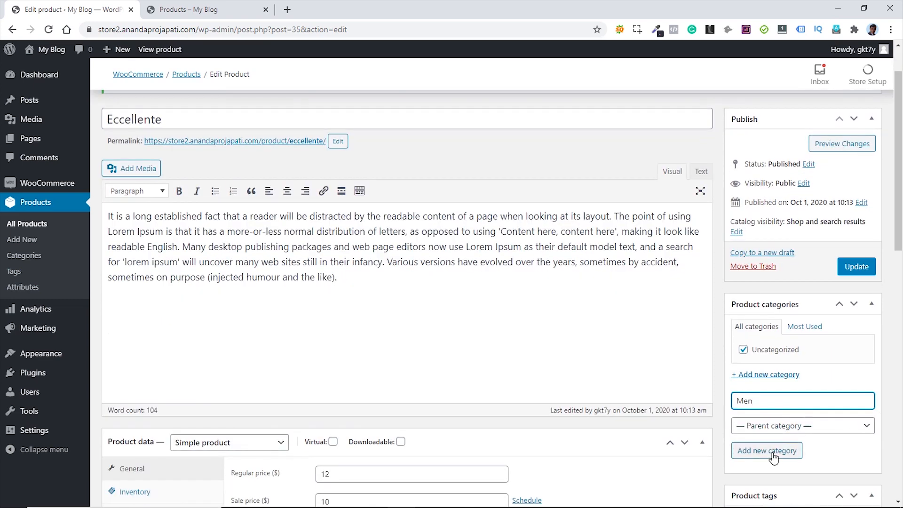
pyautogui.click(772, 454)
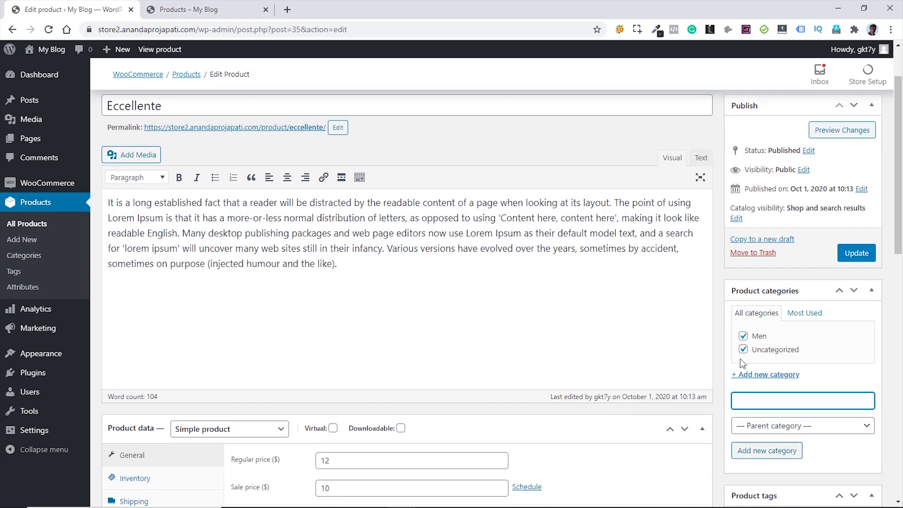
pyautogui.click(743, 349)
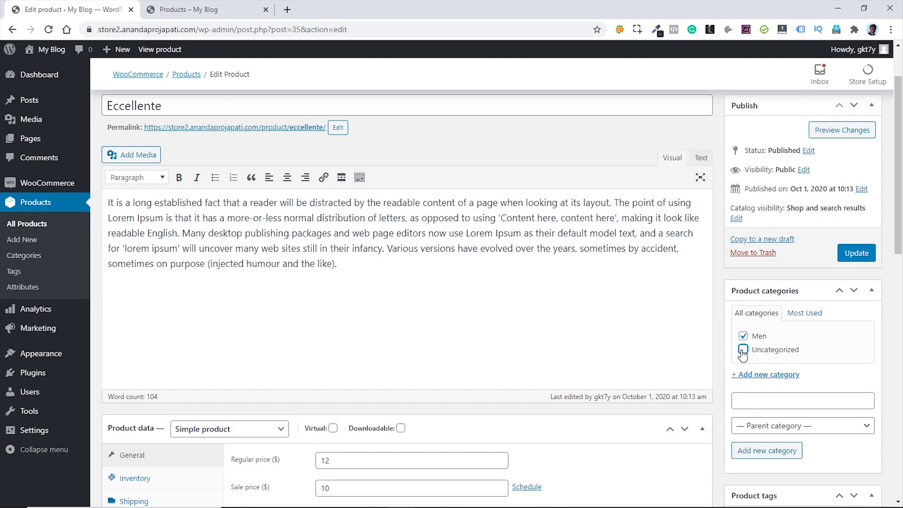
pyautogui.click(861, 254)
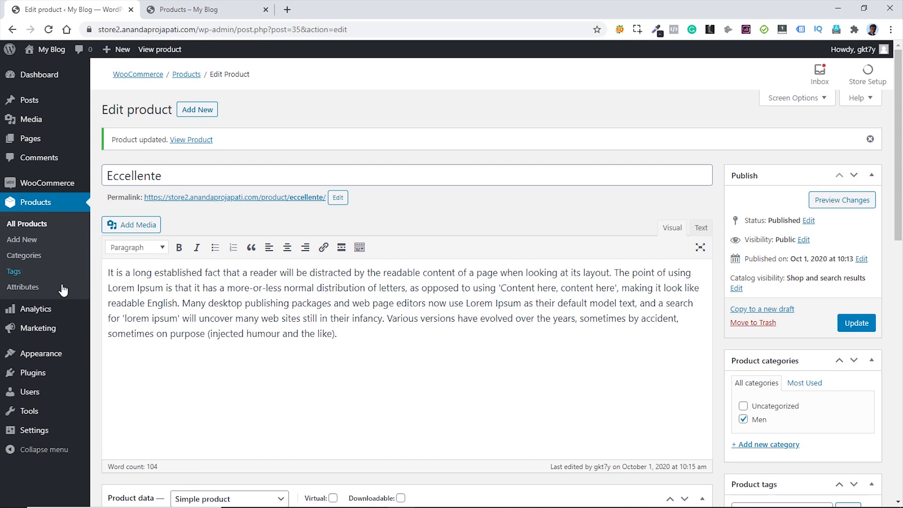
pyautogui.keyDown('ctrl'); pyautogui.click(30, 291); pyautogui.keyUp('ctrl')
pyautogui.hotkey('ctrl', 'Tab')
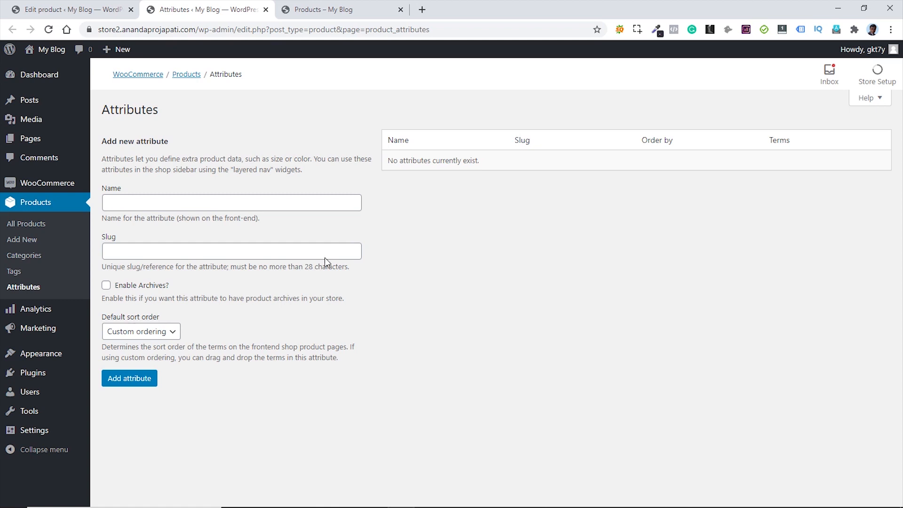
# - Add a global product attribute named Color and open its terms list
pyautogui.click(138, 200)
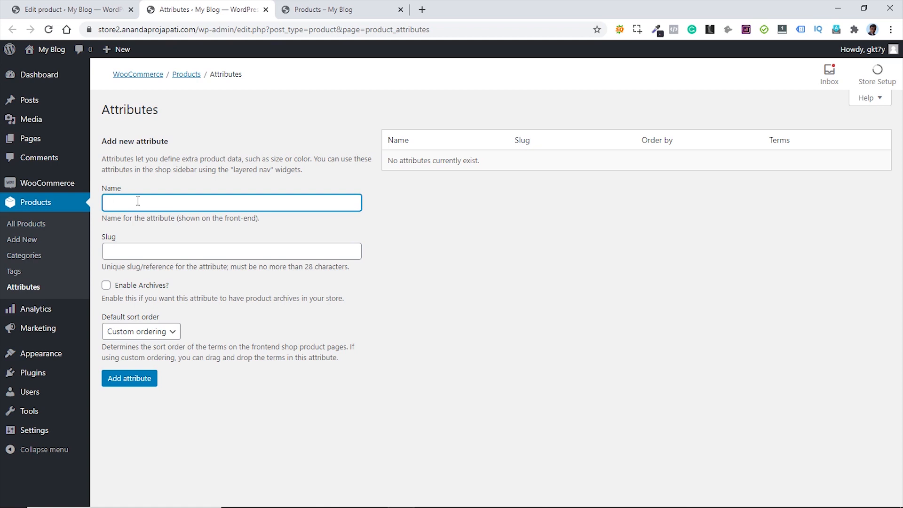
pyautogui.write('Color')
pyautogui.click(125, 384)
pyautogui.click(125, 384)
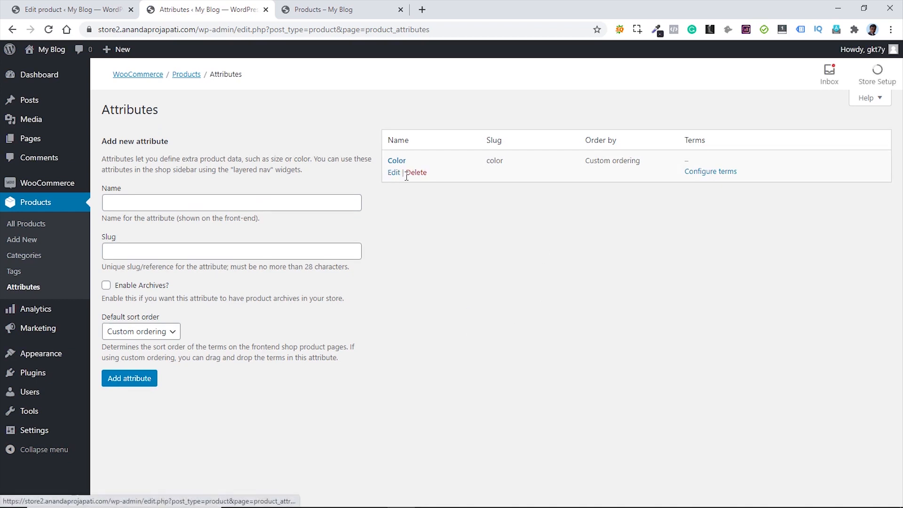
pyautogui.click(709, 172)
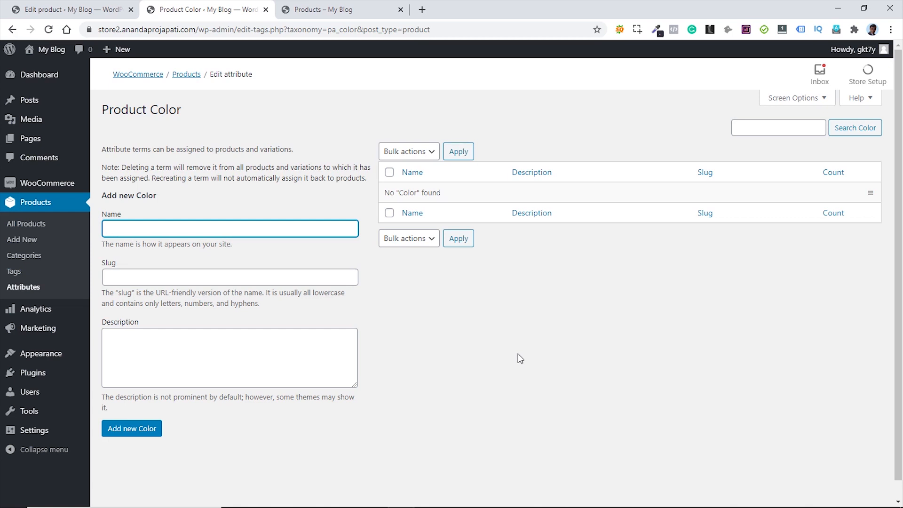
# - Add Red and Blue as Color terms, fixing the 'Bkue' typo
pyautogui.write('ed')
pyautogui.click(138, 431)
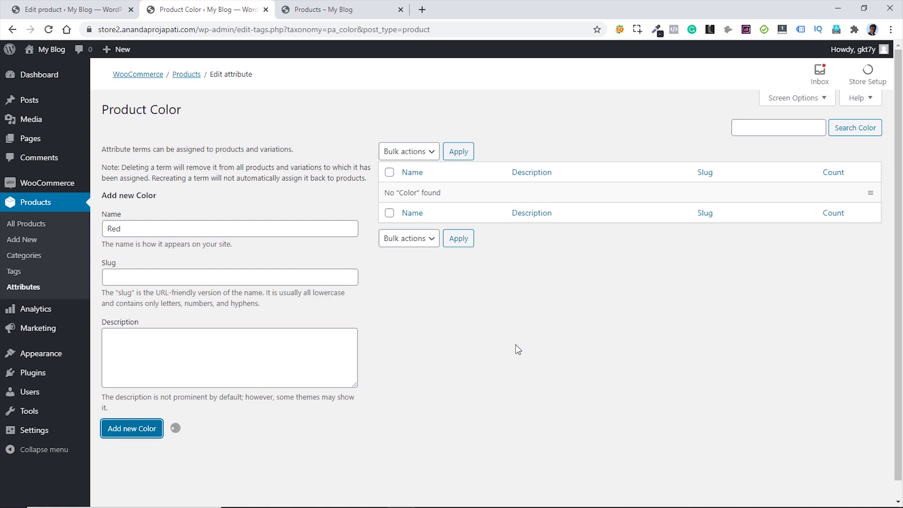
pyautogui.click(155, 229)
pyautogui.write('B')
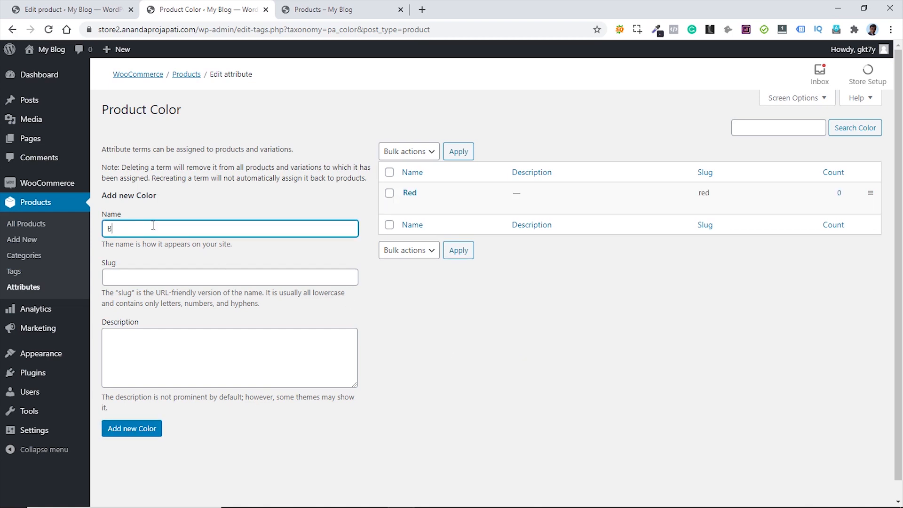
pyautogui.write('kue')
pyautogui.press('Left')
pyautogui.press('Left')
pyautogui.press('BackSpace')
pyautogui.write('l')
pyautogui.click(130, 430)
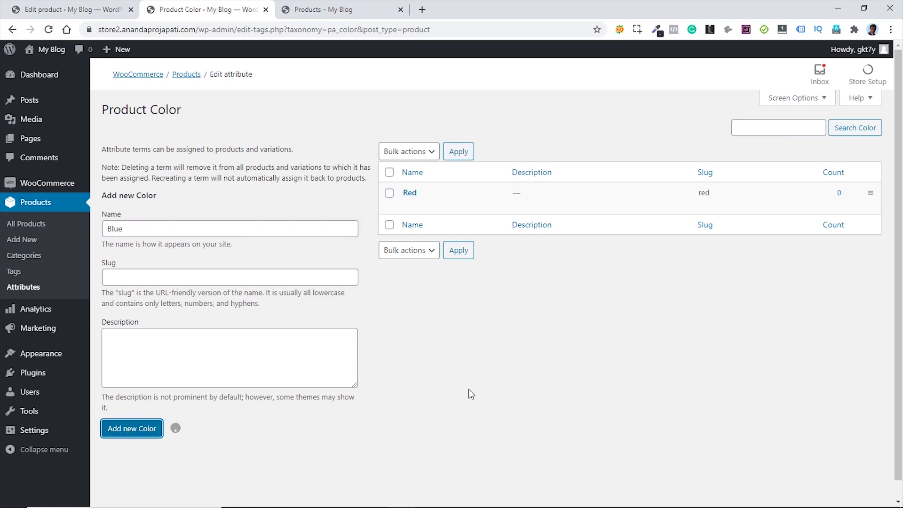
# - Add Green as a third Color term and go back to the Attributes list
pyautogui.click(158, 232)
pyautogui.write('Green')
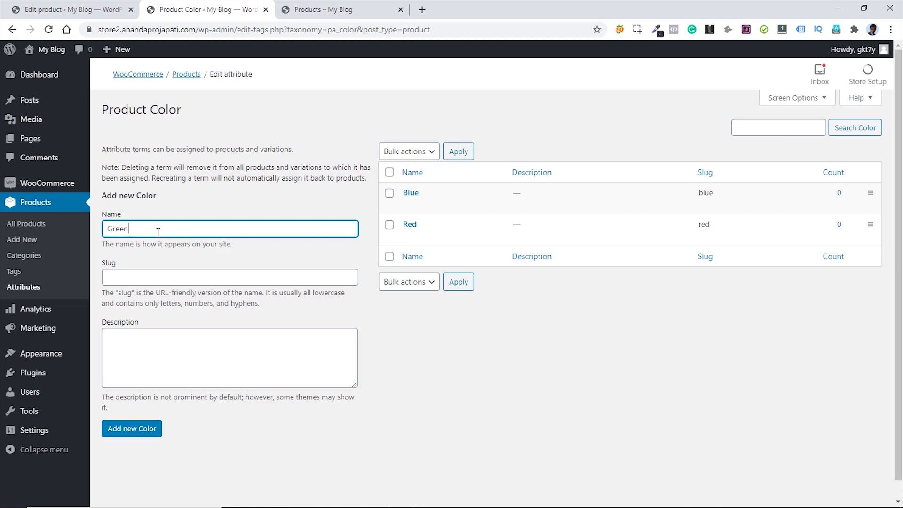
pyautogui.click(120, 429)
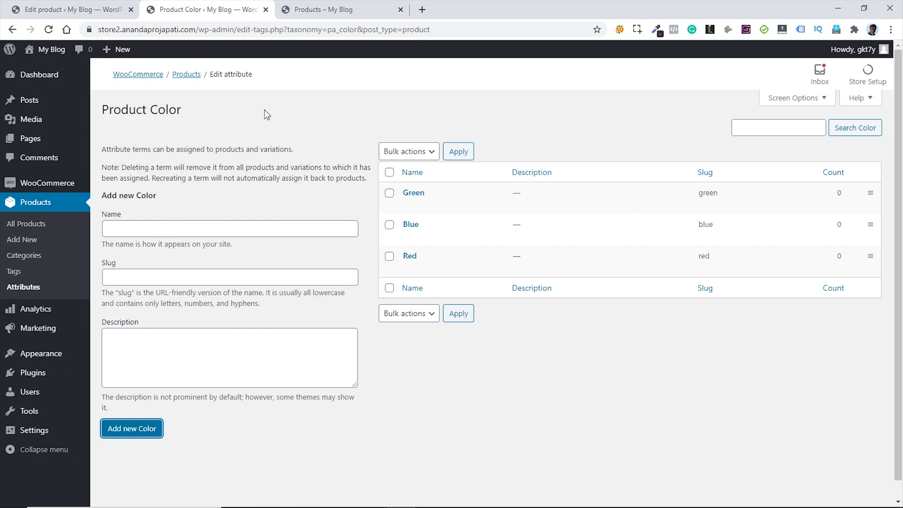
pyautogui.click(26, 288)
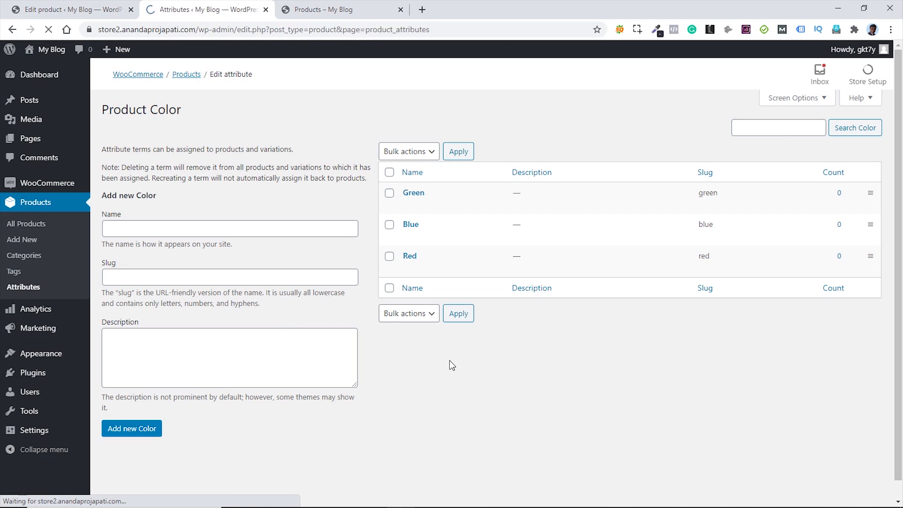
# - Create a Size attribute and open its terms list
pyautogui.click(178, 204)
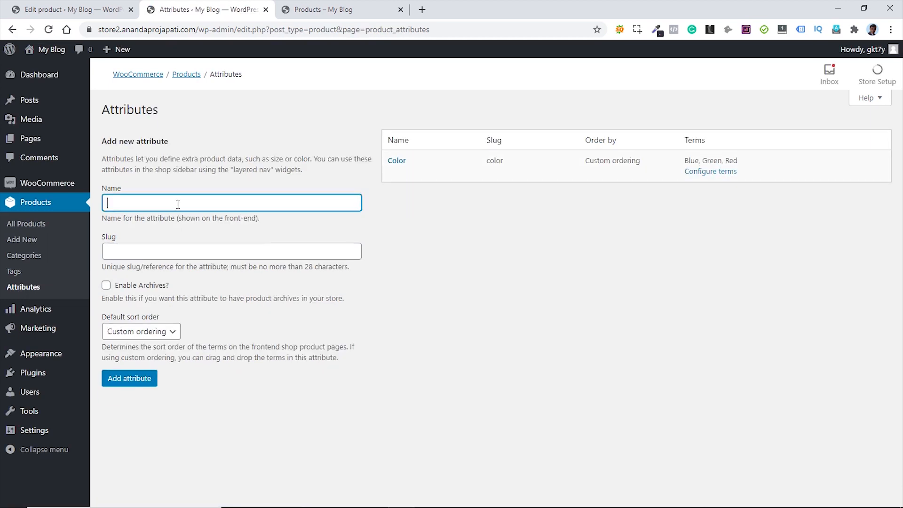
pyautogui.write('Size')
pyautogui.click(132, 379)
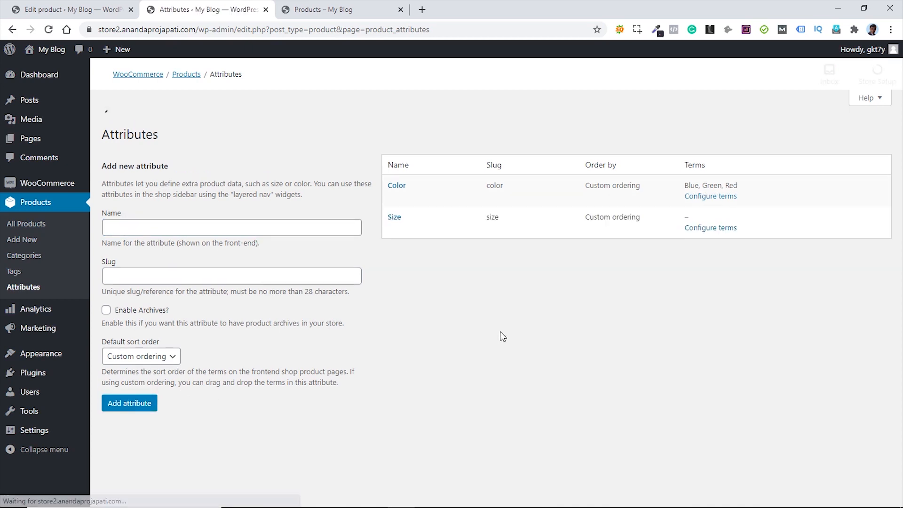
pyautogui.click(711, 205)
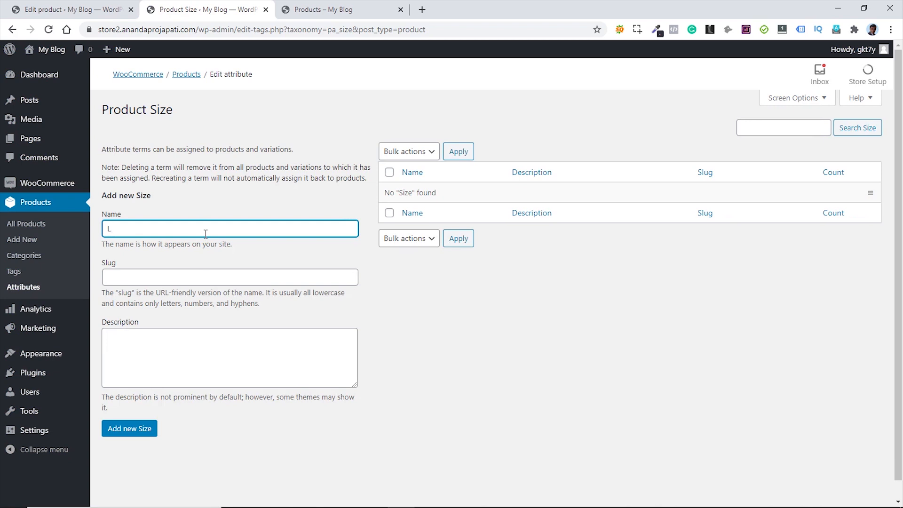
# - Add the size terms L, M and S
pyautogui.click(134, 430)
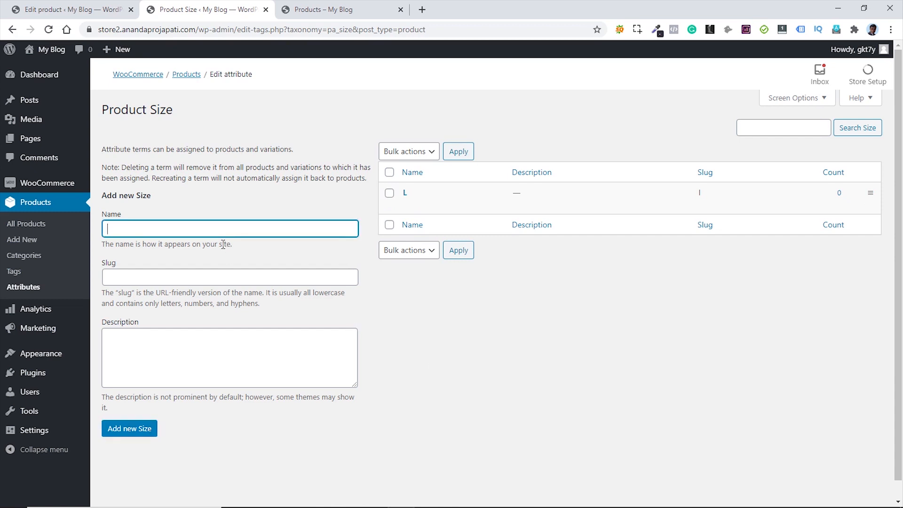
pyautogui.write('M')
pyautogui.click(115, 428)
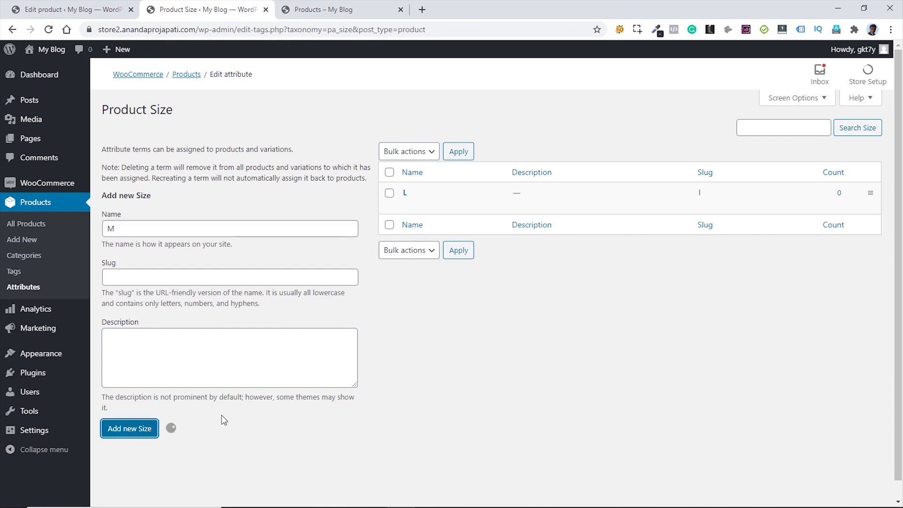
pyautogui.click(214, 230)
pyautogui.write('S')
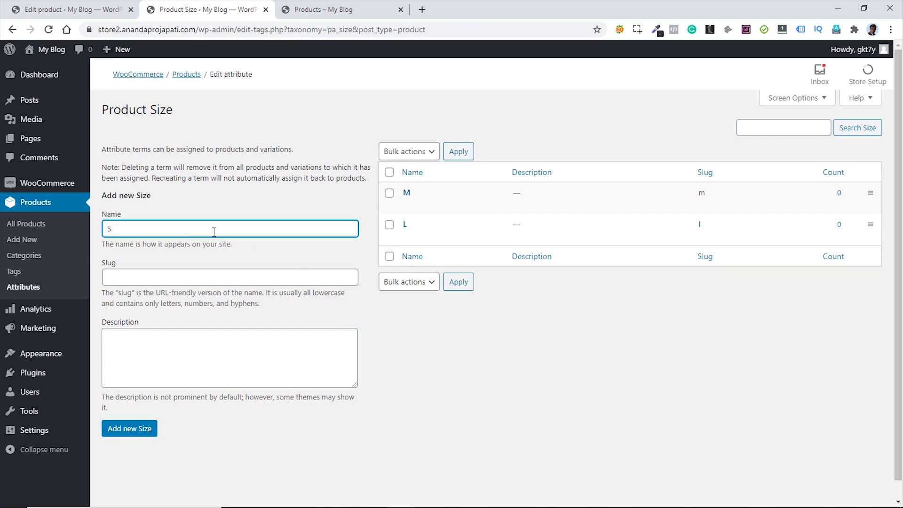
pyautogui.click(136, 428)
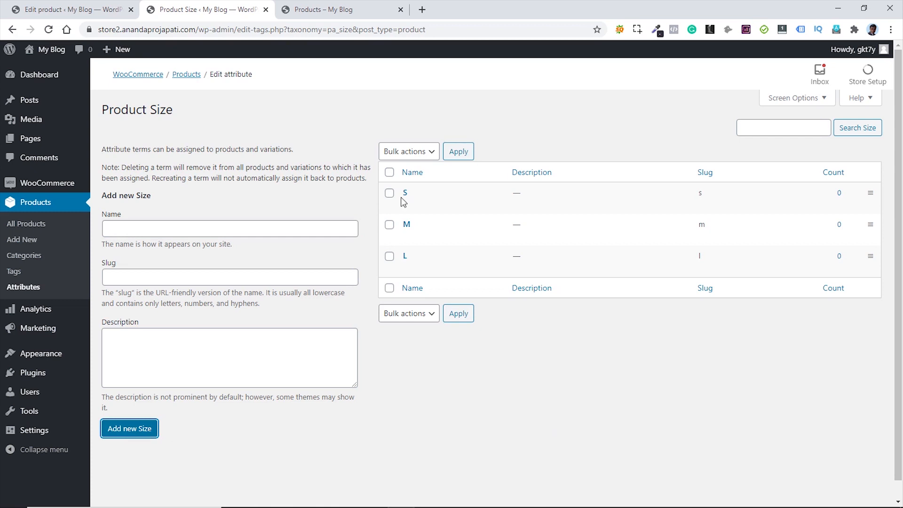
# - Start a new product titled Qualitees with a Lorem Ipsum description
pyautogui.click(265, 9)
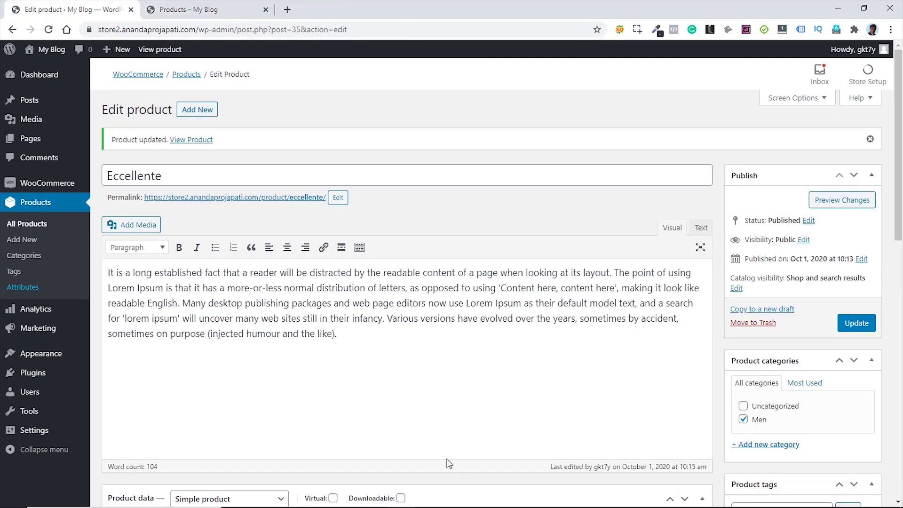
pyautogui.click(195, 112)
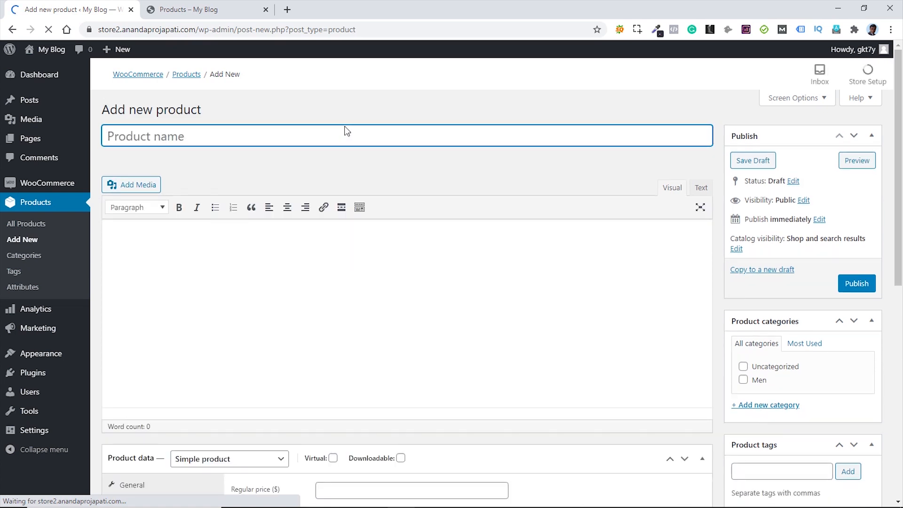
pyautogui.write('Qualitees')
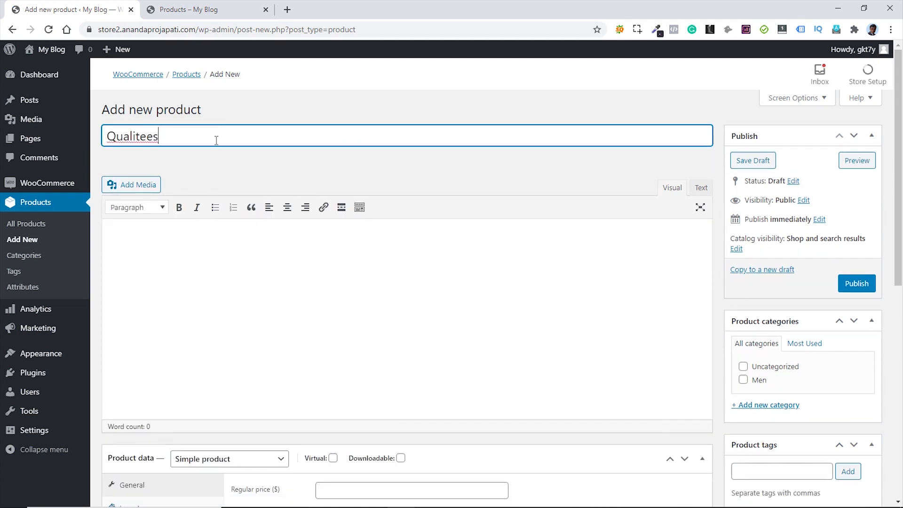
pyautogui.click(310, 257)
pyautogui.write("It is a long established fact that a reader will be distracted by the readable content of a page when looking at its layout. The point of using Lorem Ipsum is that it has a more-or-less normal distribution of letters, as opposed to using 'Content here, content here', making it look like readable English. Many desktop publishing packages and web page editors now use Lorem Ipsum as their default model text, and a search for 'lorem ipsum' will uncover many web sites still in their infancy. Various versions have evolved over the years, sometimes by accident, sometimes on purpose (injected humour and the like).")
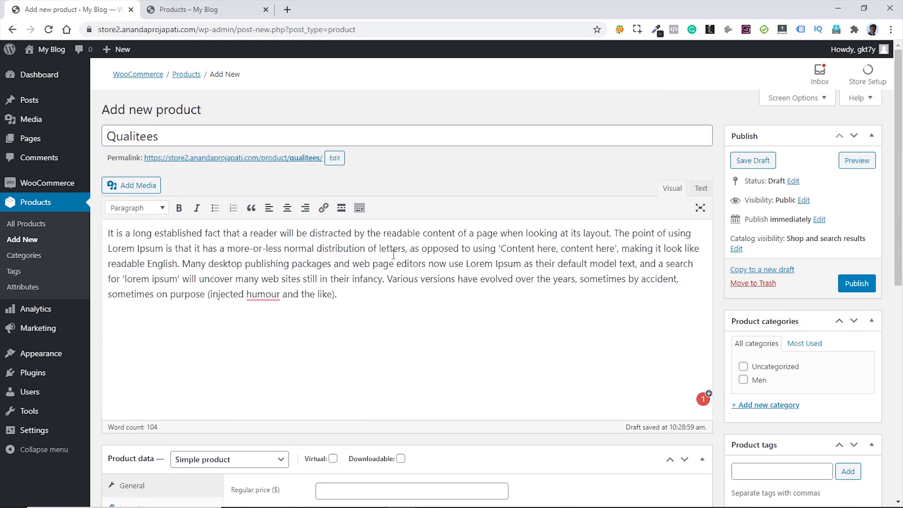
pyautogui.scroll(-5, 410, 254)
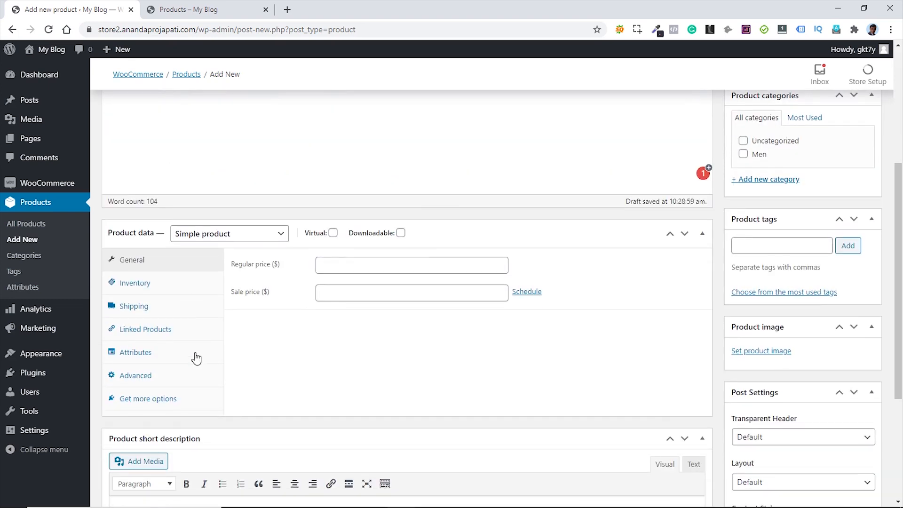
# - Make it a variable product with SKU M25 and managed stock of 35
pyautogui.click(270, 241)
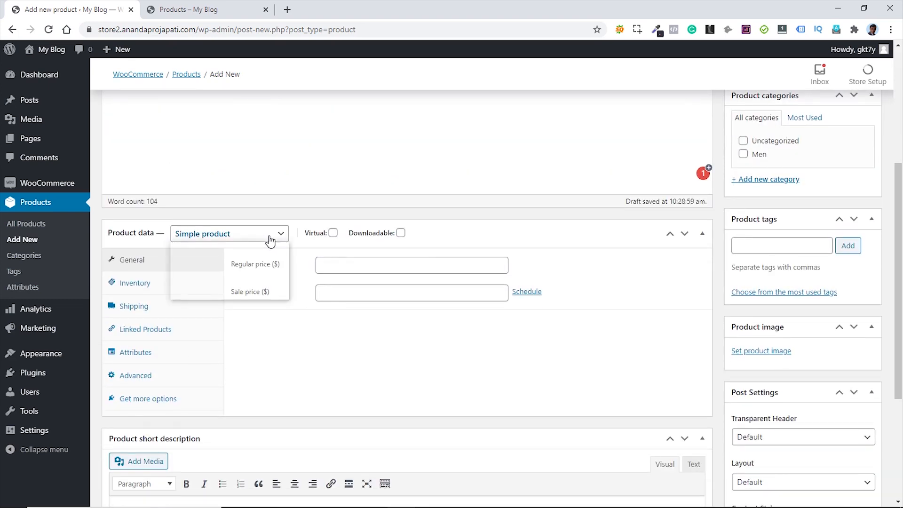
pyautogui.click(225, 295)
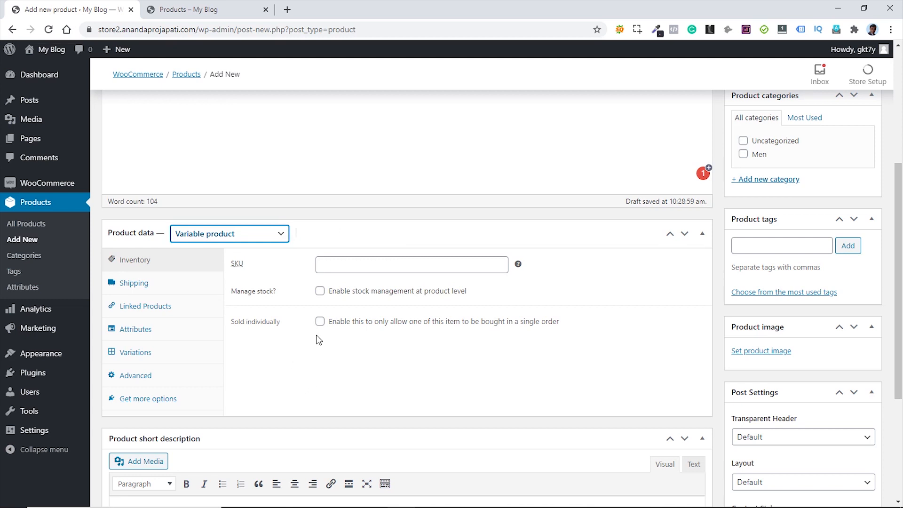
pyautogui.click(348, 263)
pyautogui.write('M')
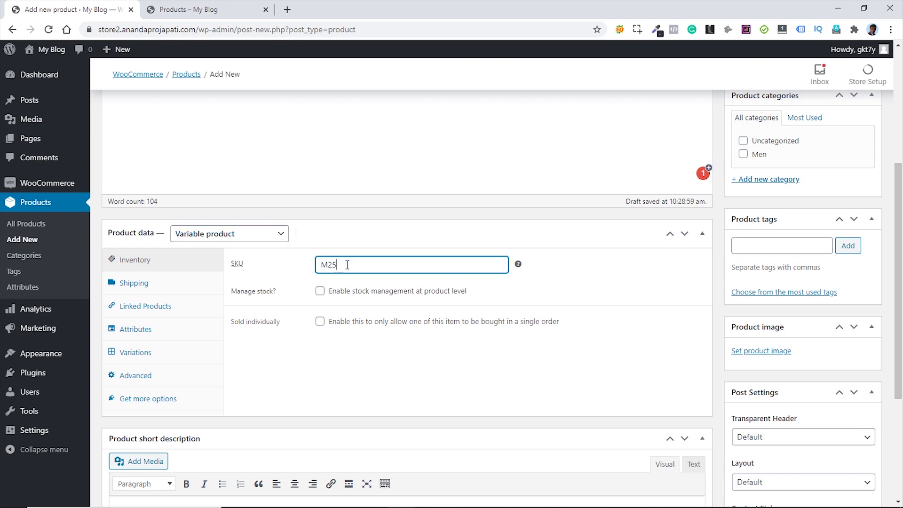
pyautogui.write('25')
pyautogui.click(320, 290)
pyautogui.click(318, 313)
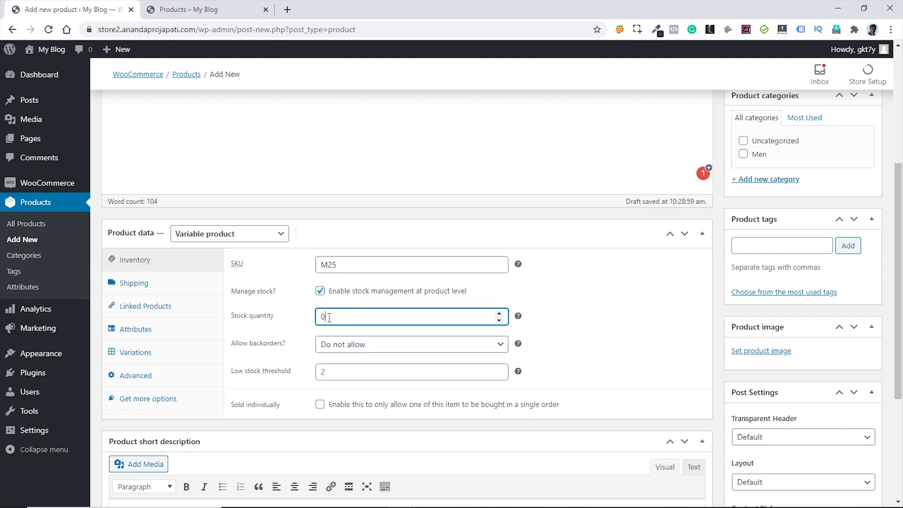
pyautogui.press('BackSpace')
pyautogui.write('35')
pyautogui.click(149, 334)
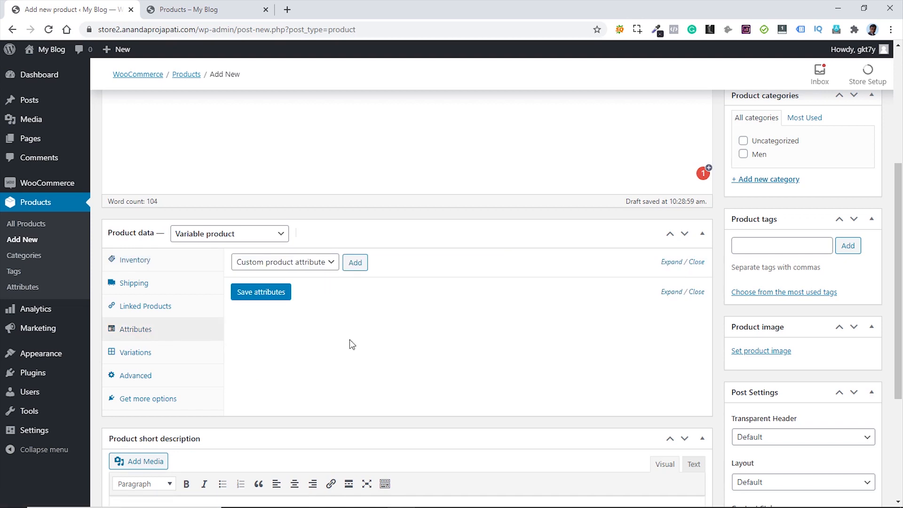
# - Add the Color attribute with Blue, Green and Red, used for variations
pyautogui.click(317, 263)
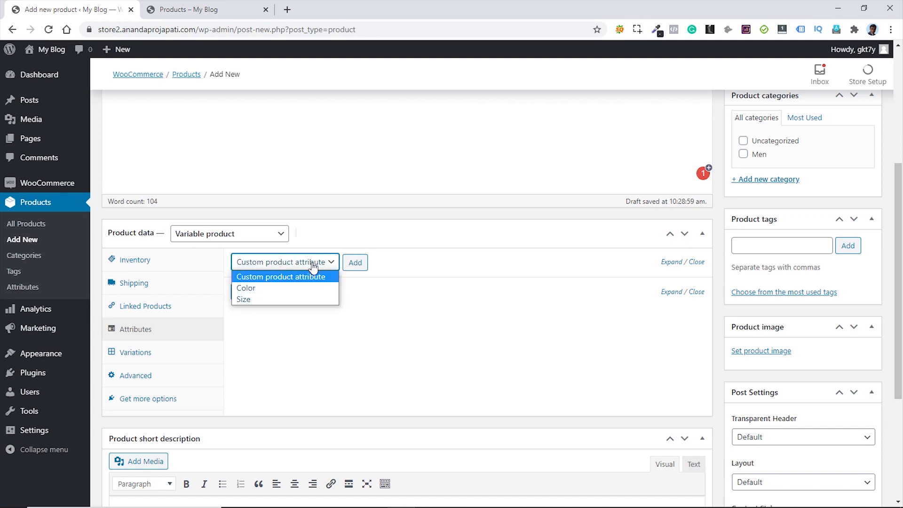
pyautogui.click(270, 292)
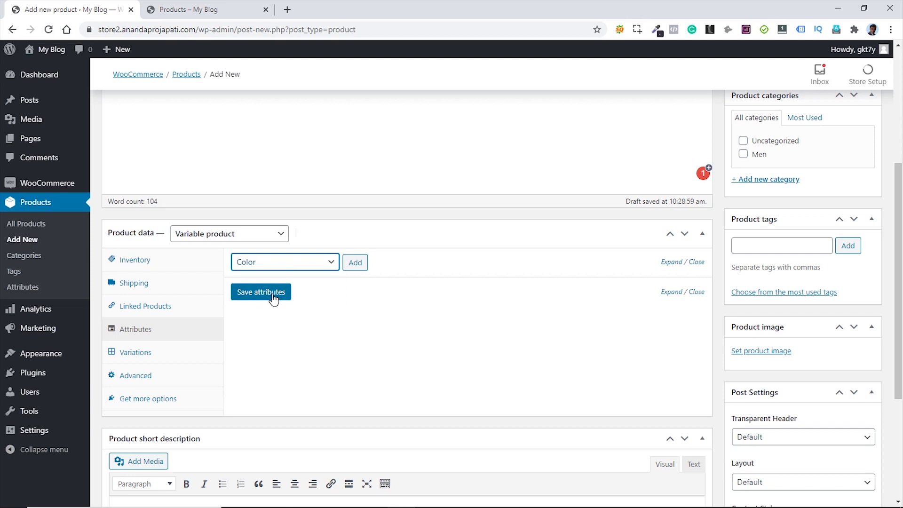
pyautogui.click(356, 263)
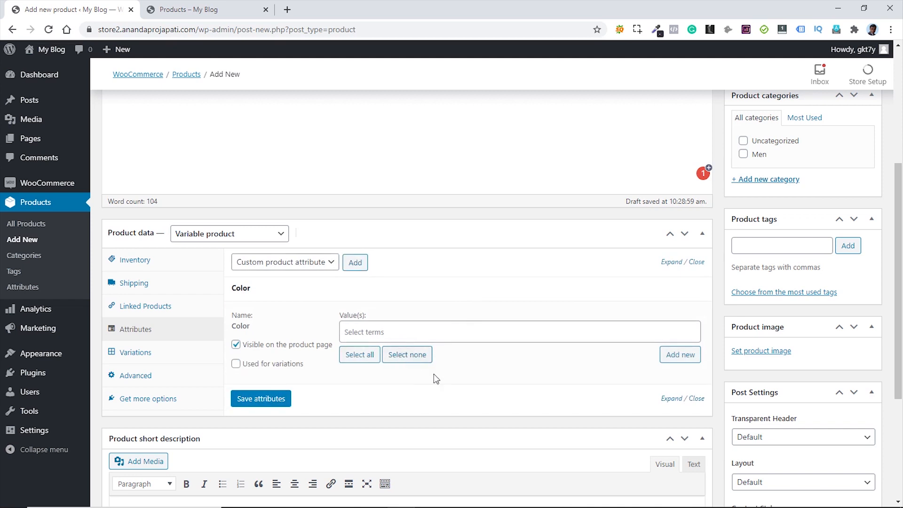
pyautogui.click(357, 358)
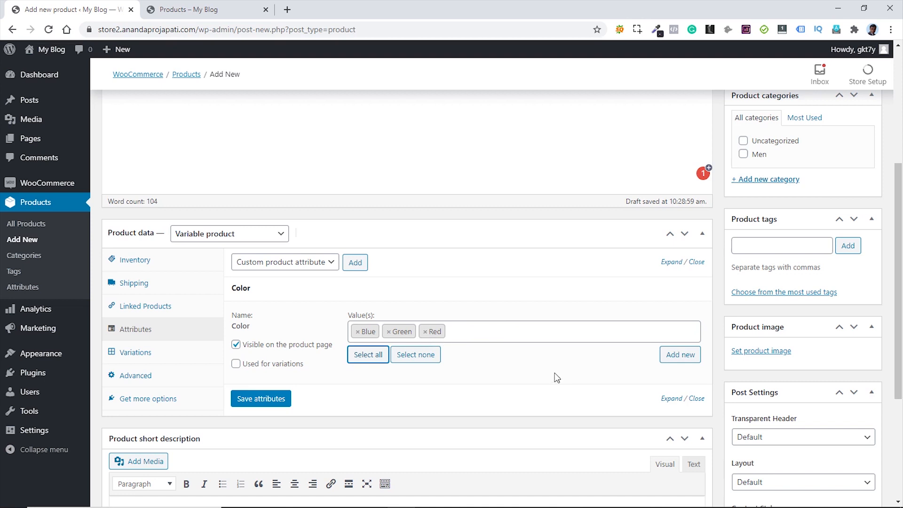
pyautogui.click(236, 365)
pyautogui.click(237, 365)
pyautogui.click(266, 402)
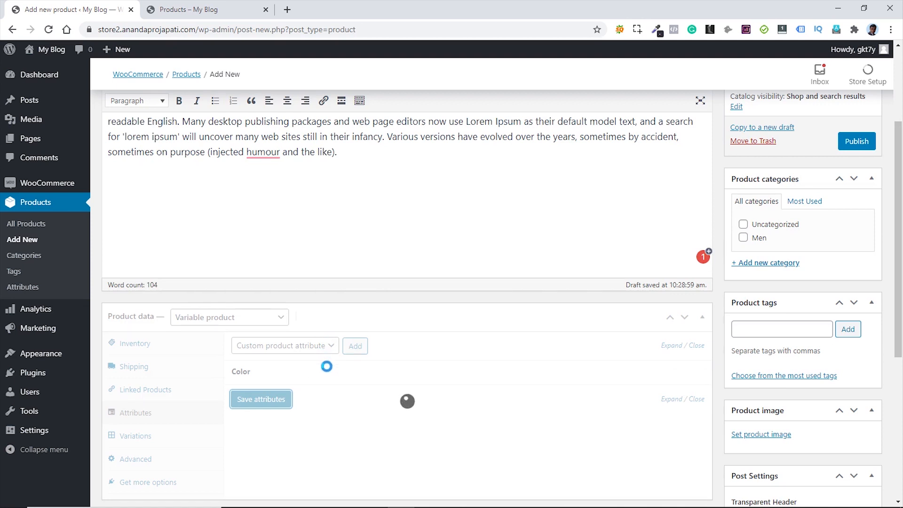
# - Add the Size attribute with L, M and S for variations and save both attributes
pyautogui.click(329, 346)
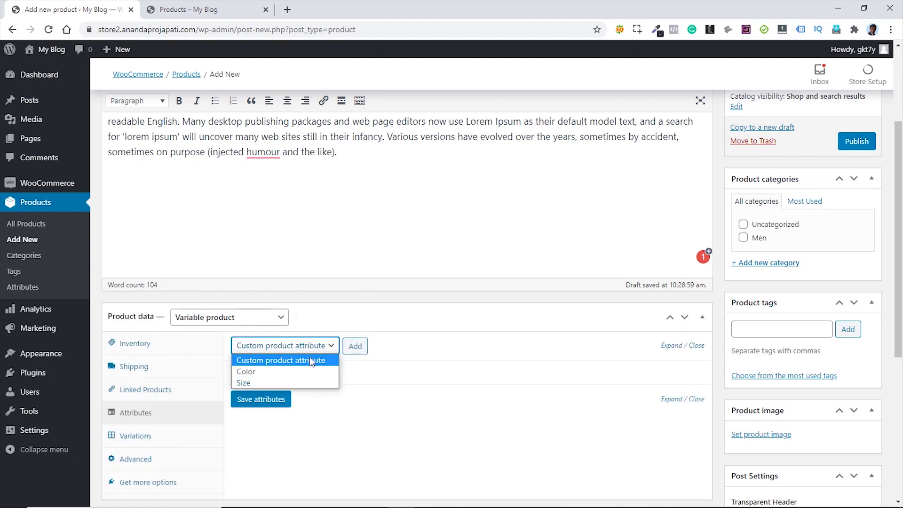
pyautogui.click(275, 383)
pyautogui.click(359, 347)
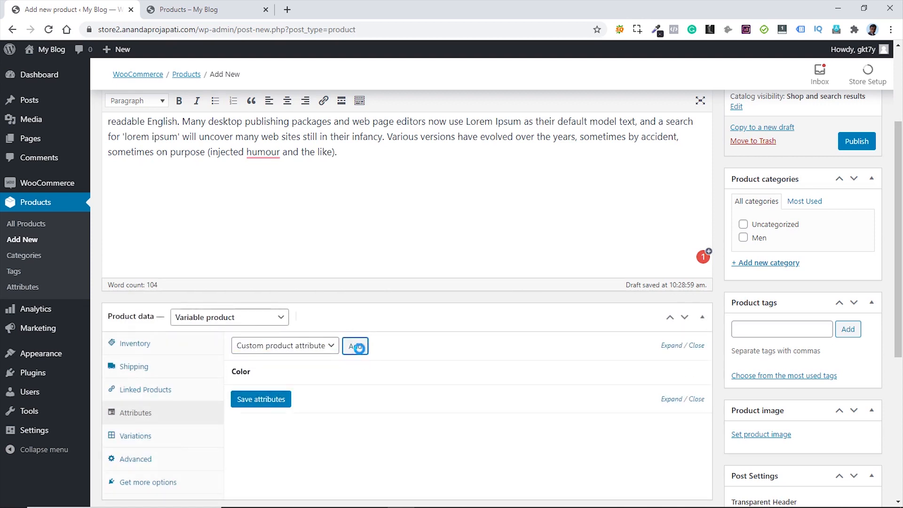
pyautogui.scroll(-2, 413, 393)
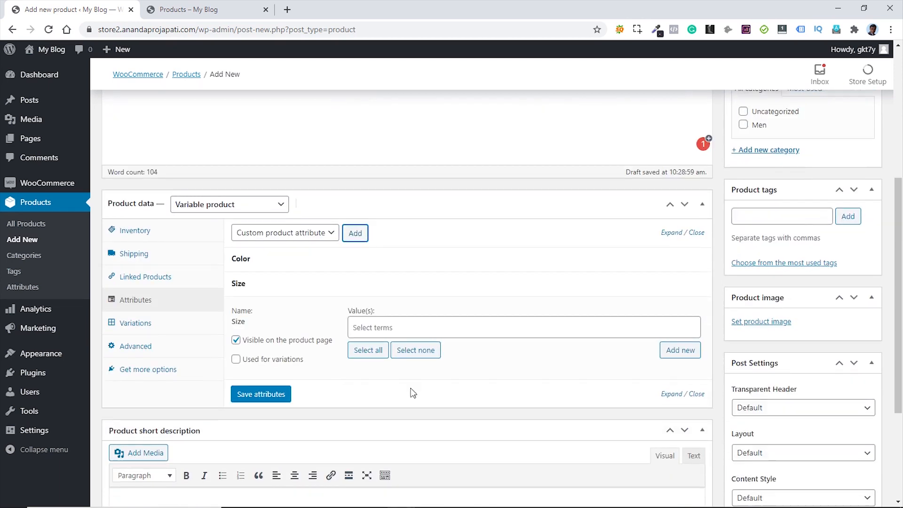
pyautogui.click(366, 352)
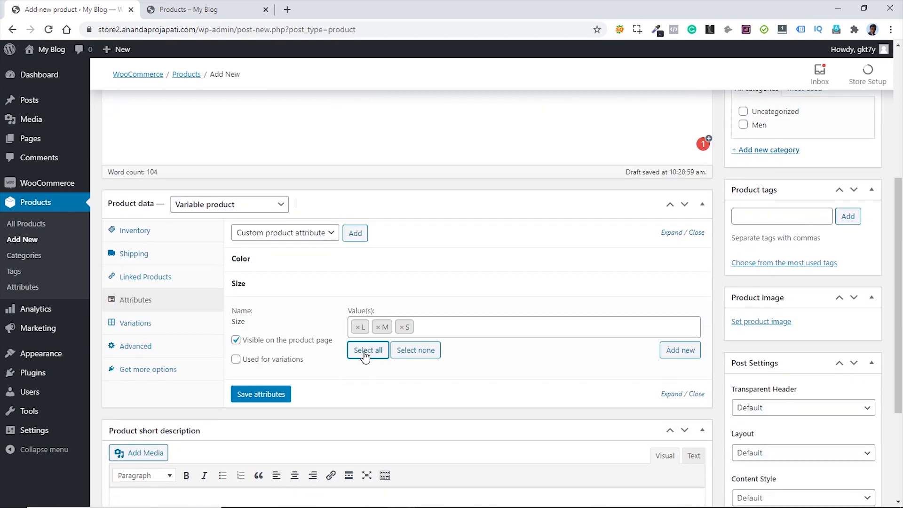
pyautogui.click(245, 361)
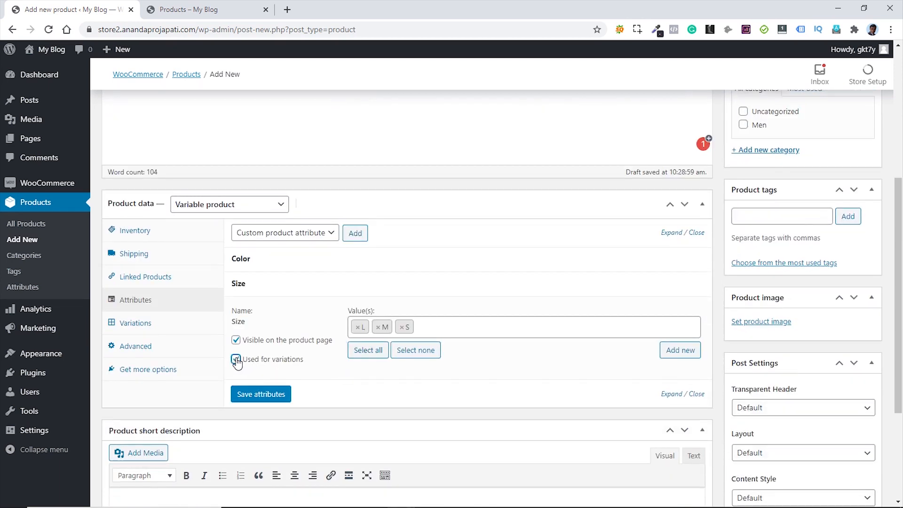
pyautogui.click(260, 398)
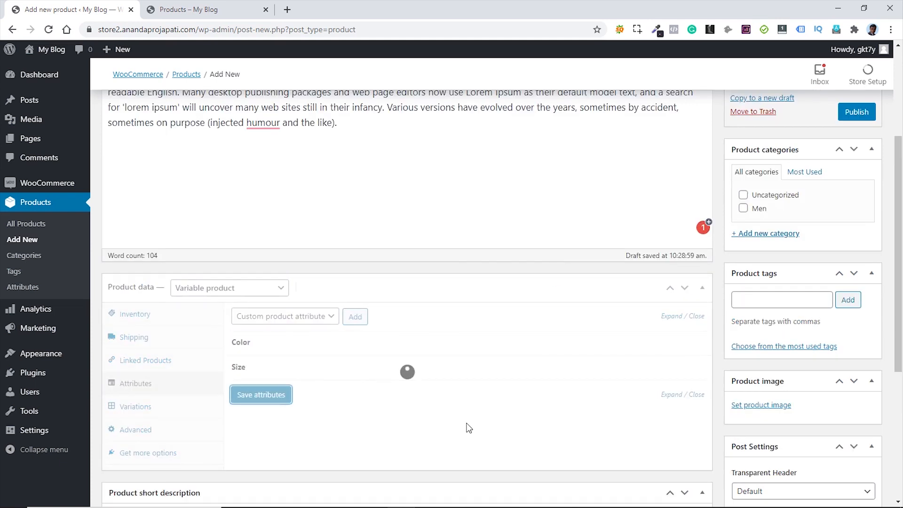
pyautogui.click(144, 410)
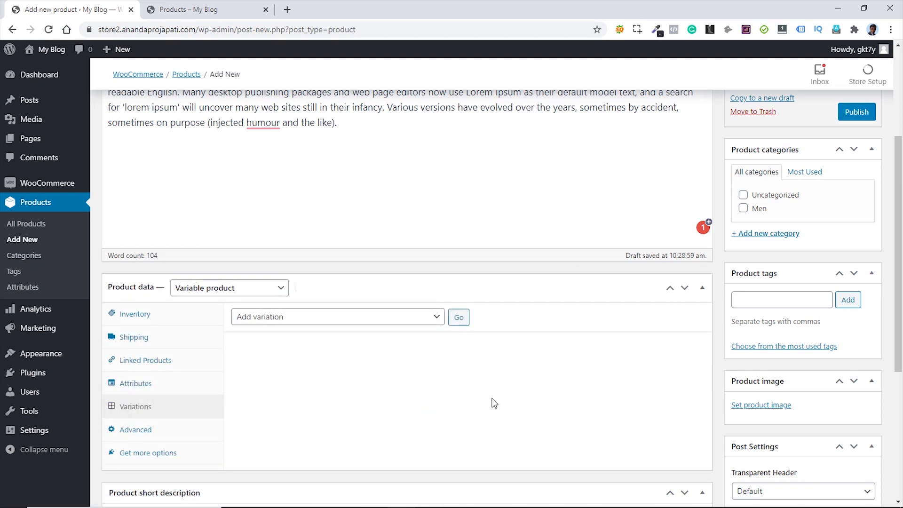
# - Create variations from all attributes, confirming the nine colour-size combinations
pyautogui.click(396, 318)
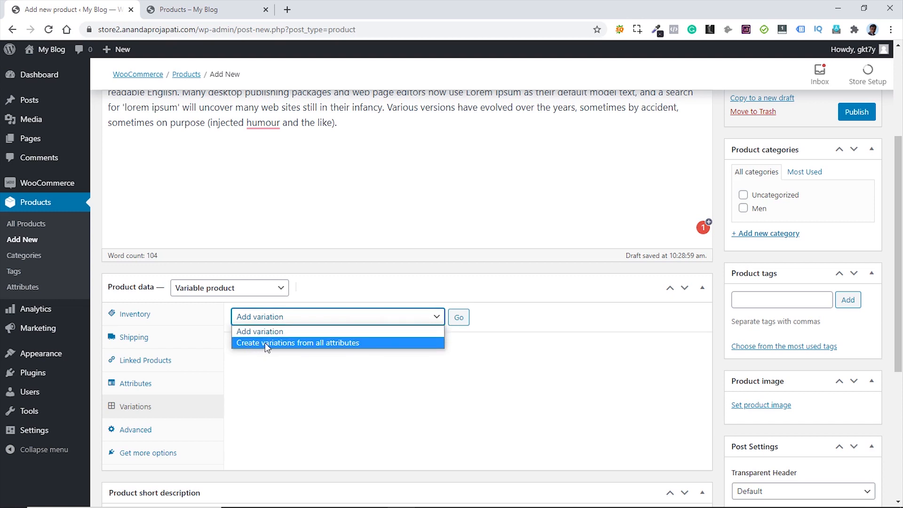
pyautogui.click(336, 343)
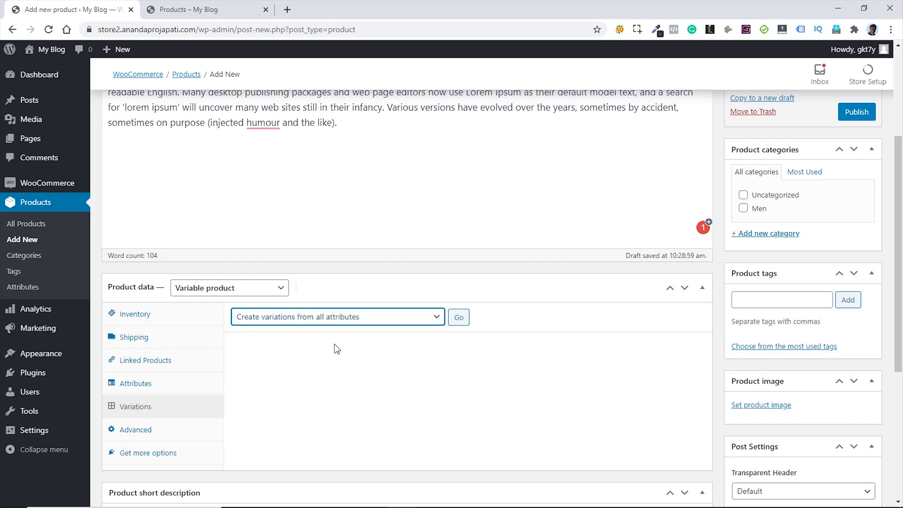
pyautogui.click(459, 319)
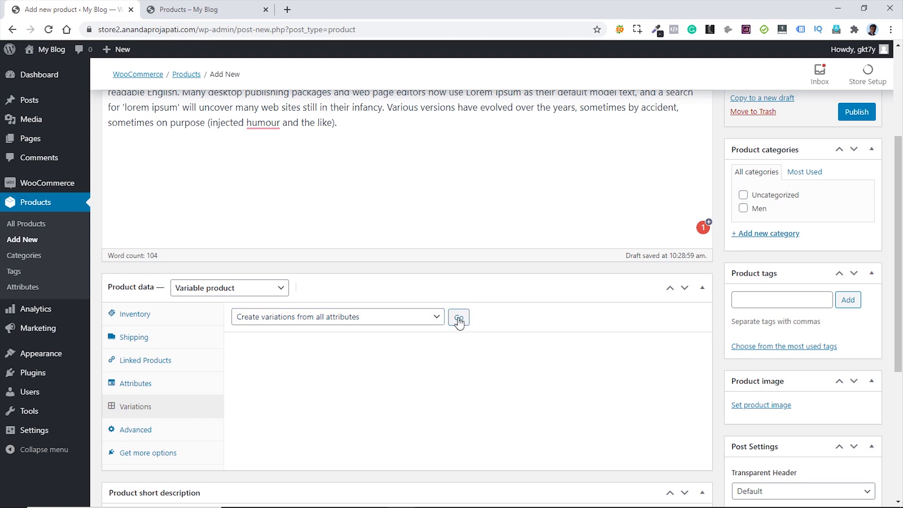
pyautogui.click(459, 320)
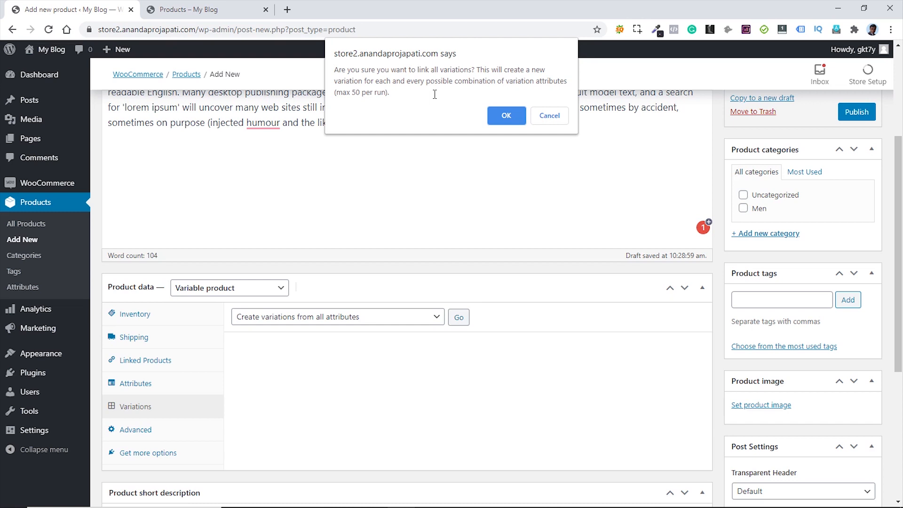
pyautogui.click(505, 114)
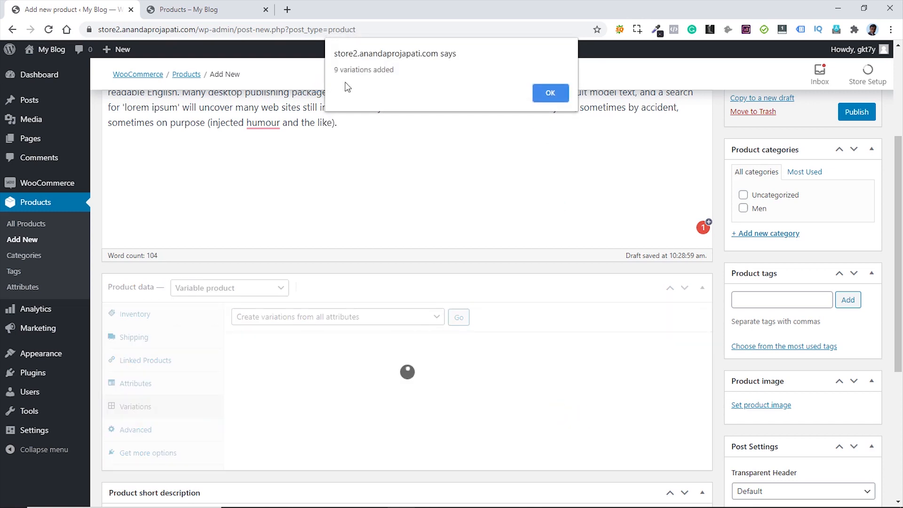
pyautogui.click(549, 94)
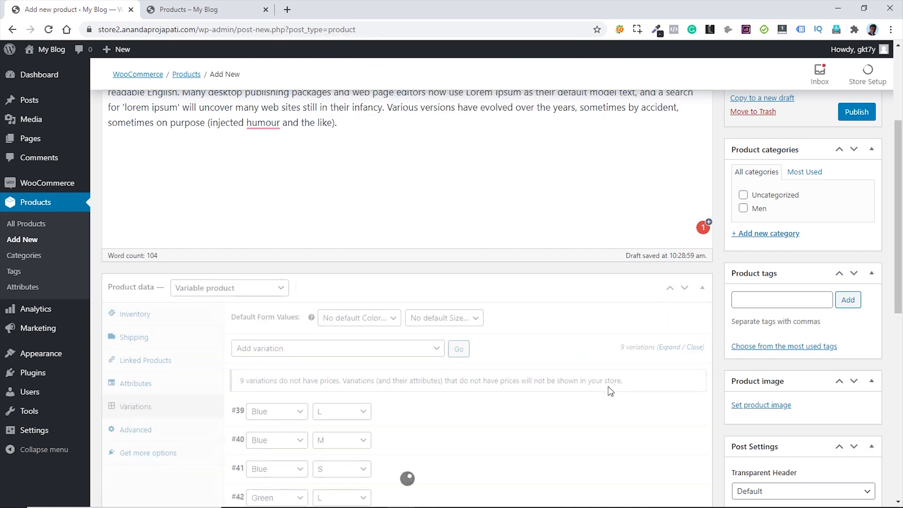
# - Review the nine new variations and reopen the bulk variation actions list
pyautogui.scroll(-5, 603, 379)
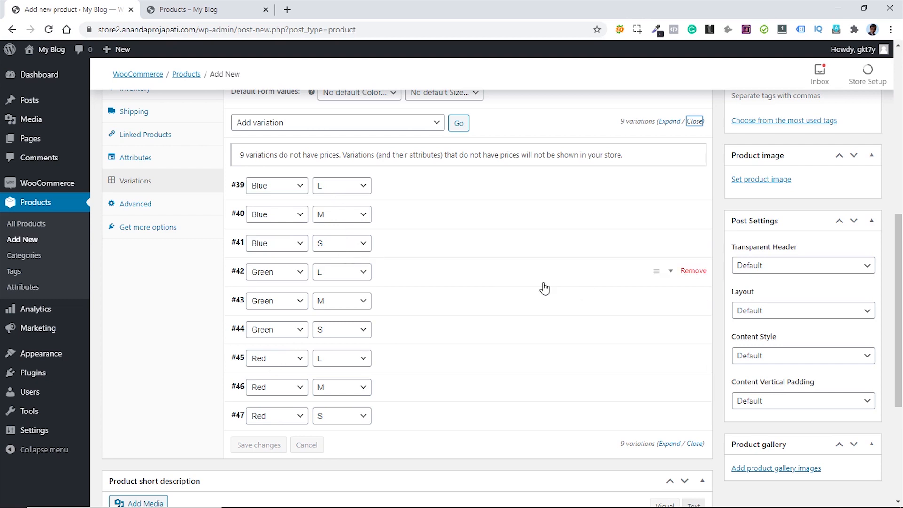
pyautogui.scroll(1, 555, 289)
pyautogui.scroll(1, 560, 289)
pyautogui.click(424, 235)
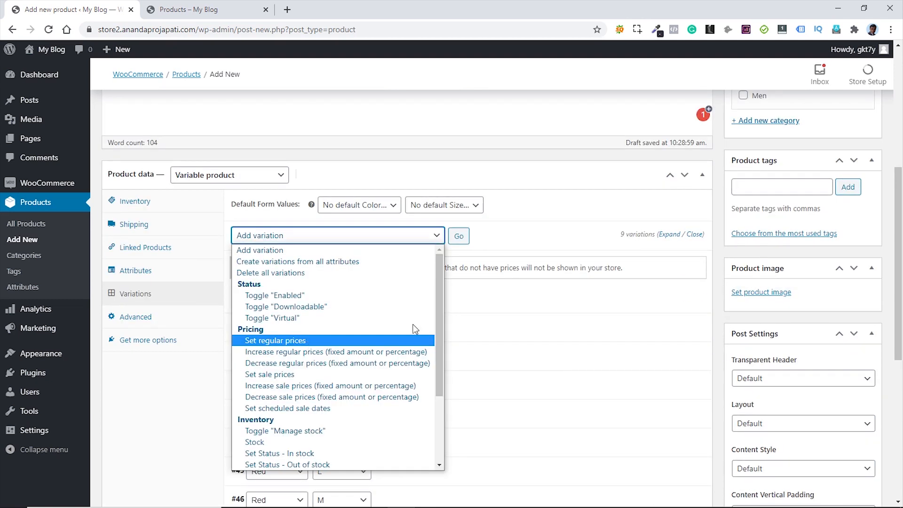
pyautogui.click(572, 234)
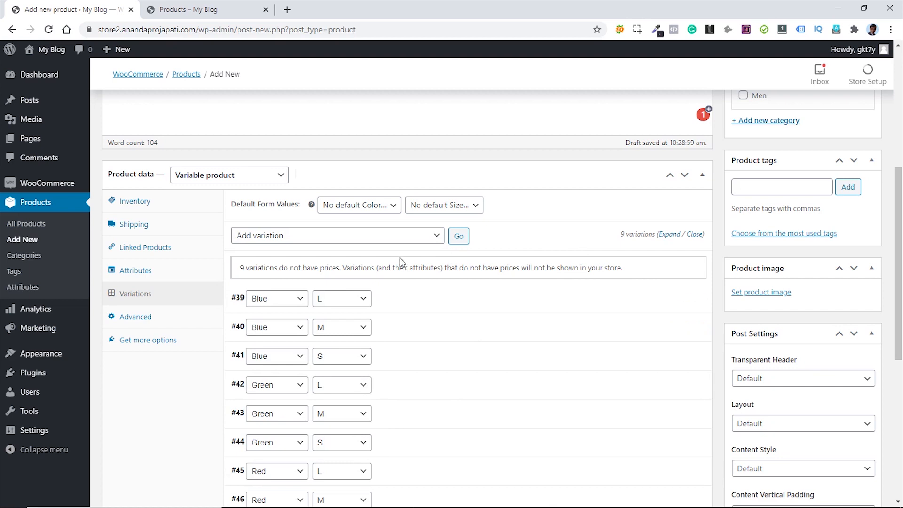
pyautogui.click(397, 235)
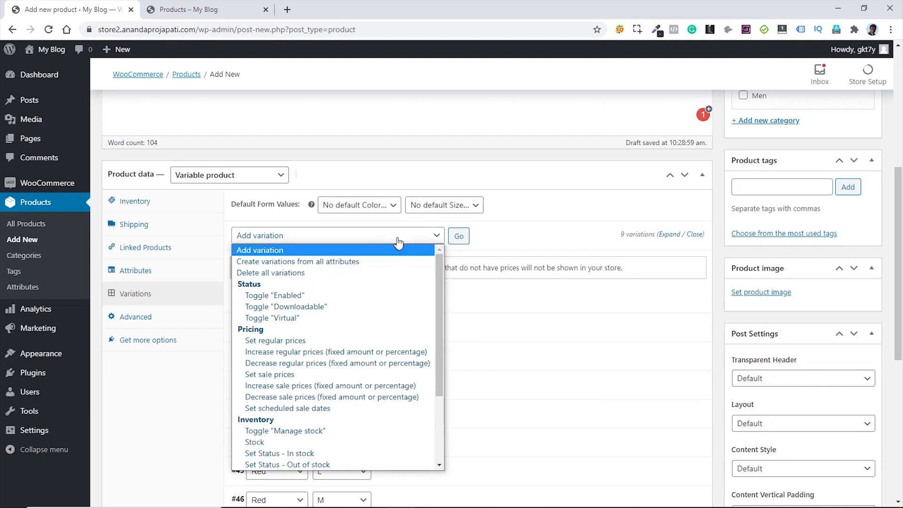
# - Set a regular price of 25 on all nine variations at once
pyautogui.click(290, 340)
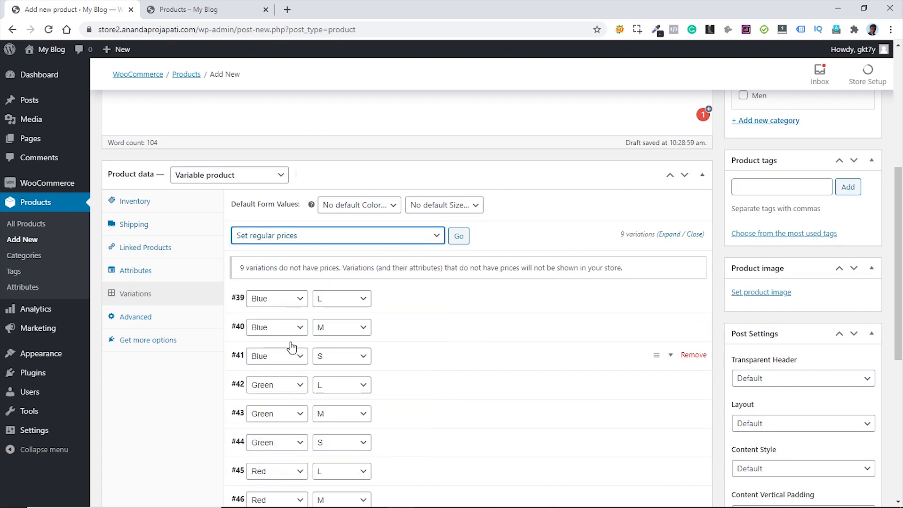
pyautogui.click(460, 236)
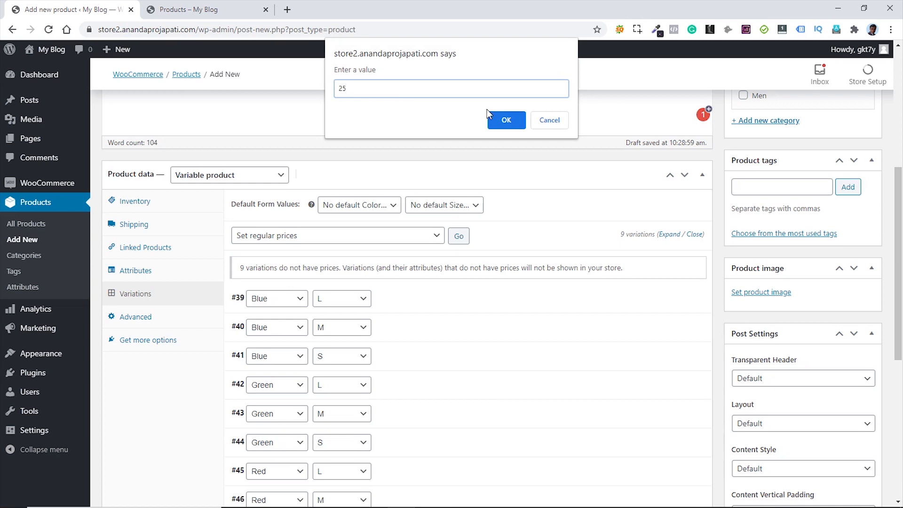
pyautogui.click(507, 120)
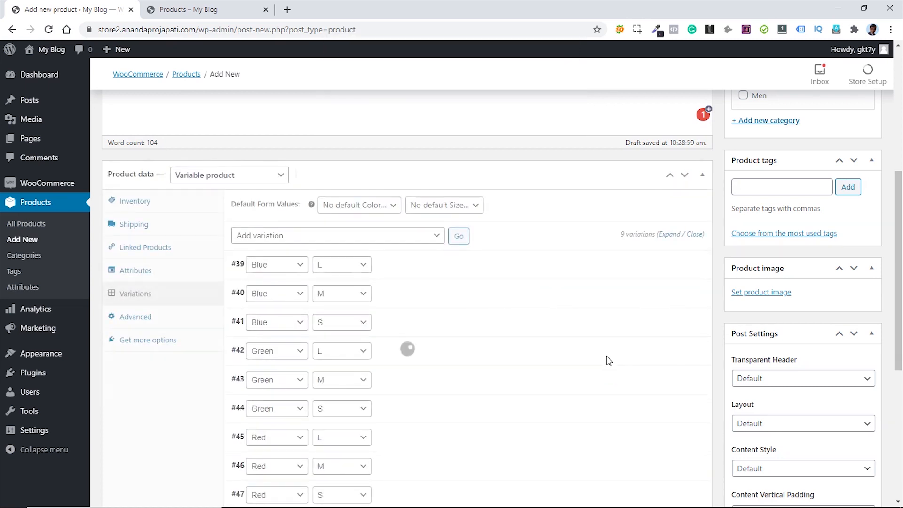
# - Expand all variations and leave Manage stock off on variation #39 after toggling it
pyautogui.click(669, 234)
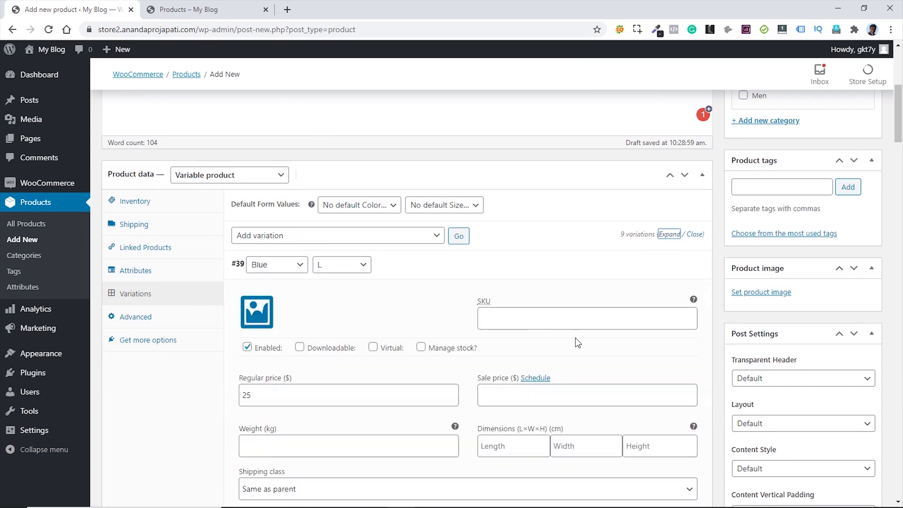
pyautogui.scroll(-1, 577, 341)
pyautogui.scroll(-2, 296, 348)
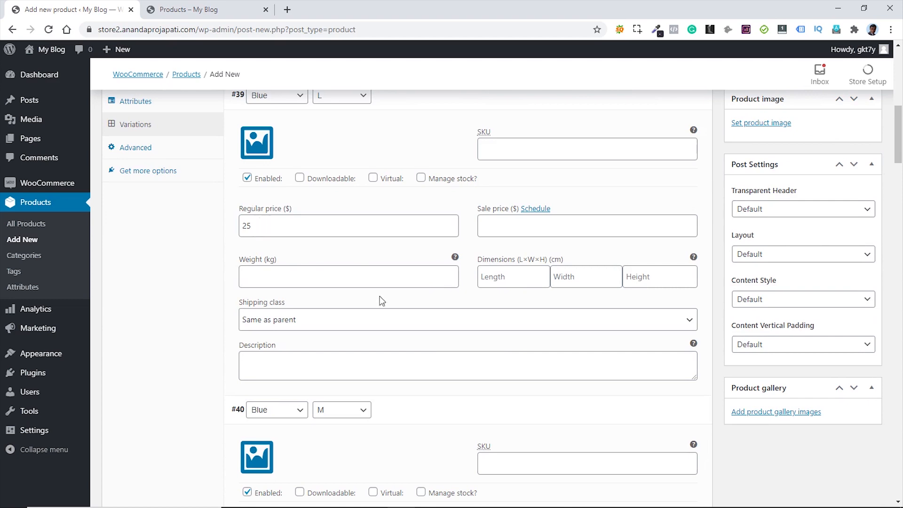
pyautogui.scroll(-5, 381, 301)
pyautogui.scroll(10, 372, 301)
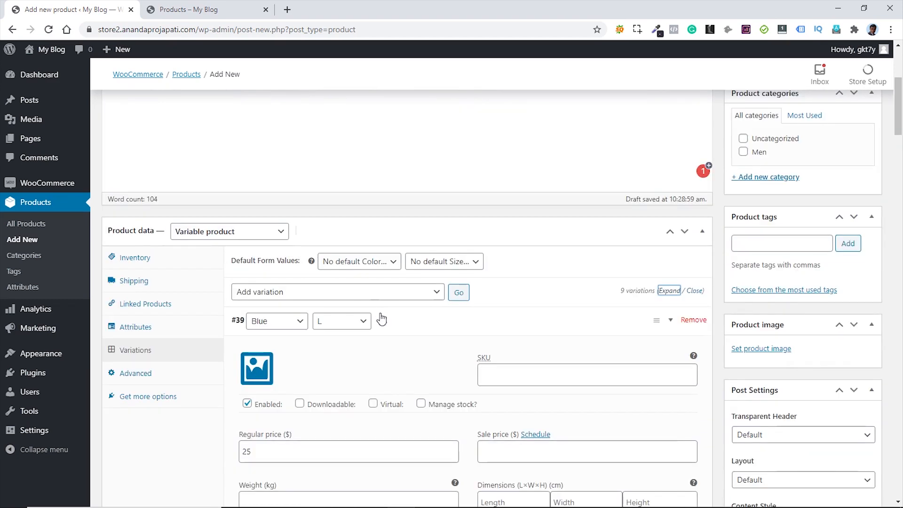
pyautogui.click(694, 291)
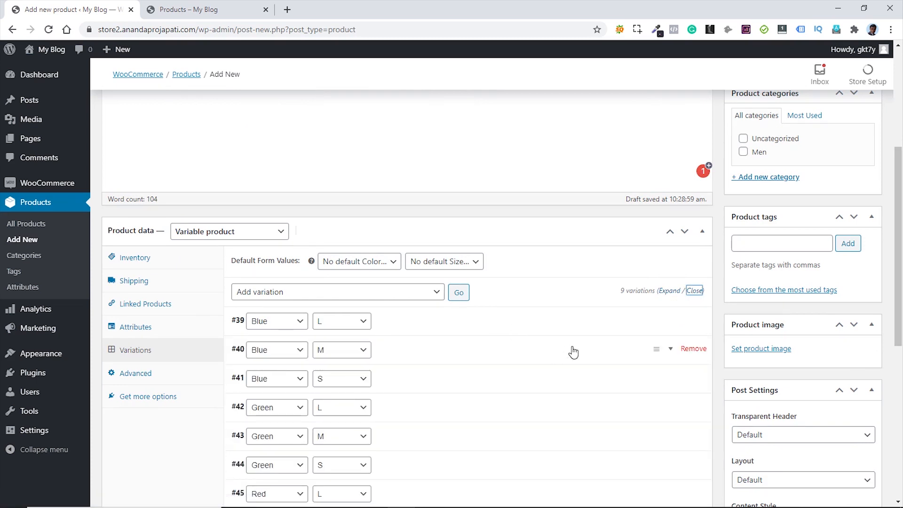
pyautogui.click(668, 292)
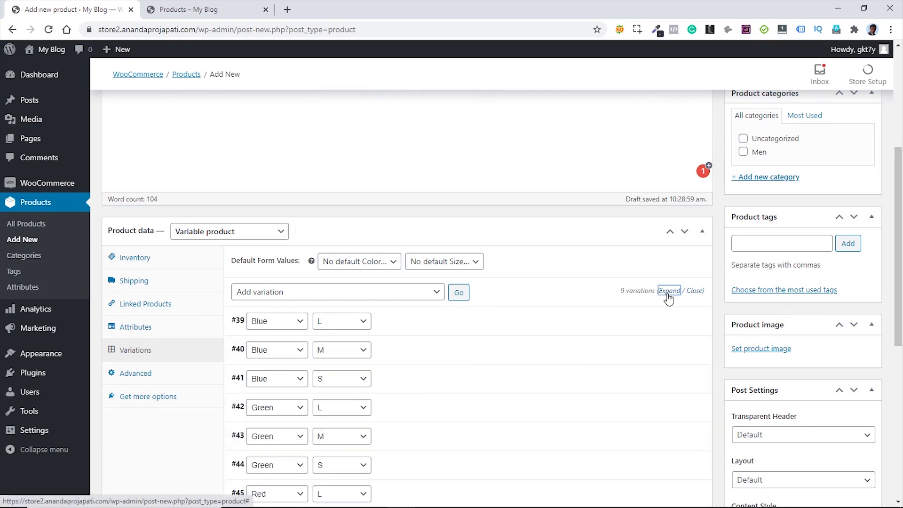
pyautogui.scroll(-2, 602, 324)
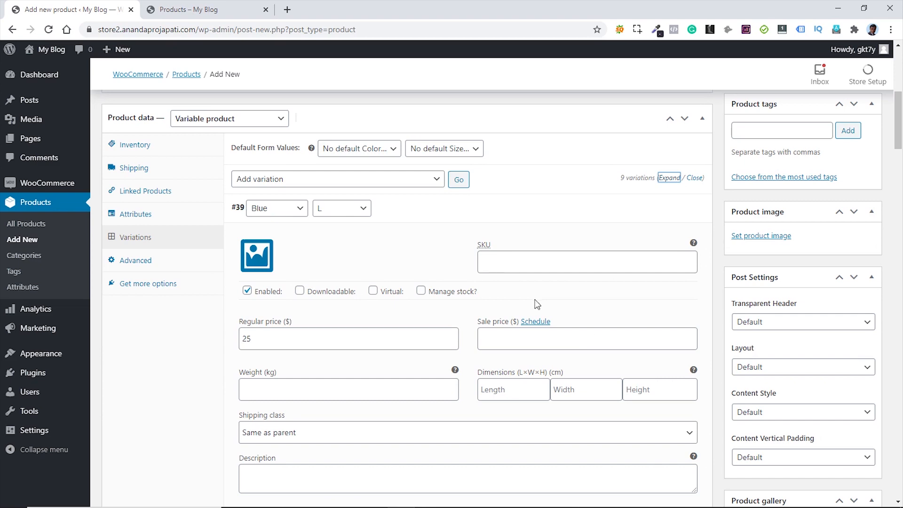
pyautogui.scroll(-3, 543, 293)
pyautogui.scroll(2, 561, 308)
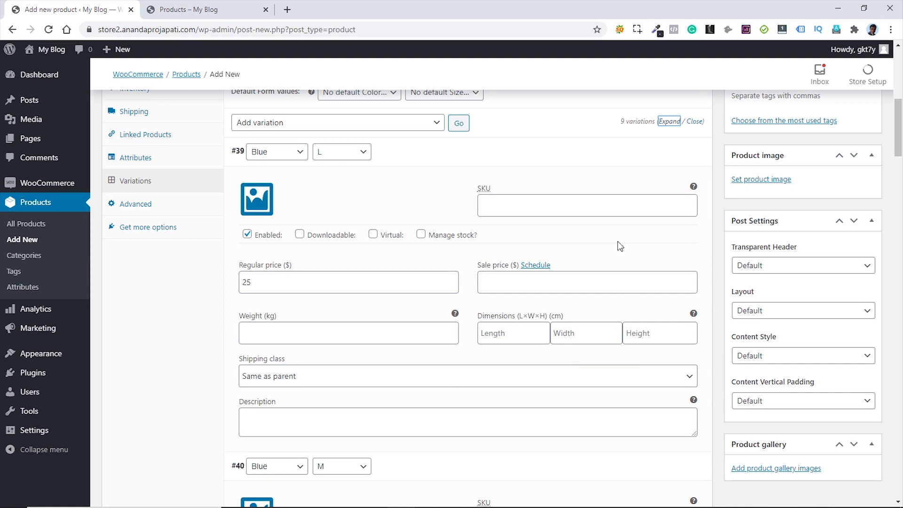
pyautogui.click(421, 235)
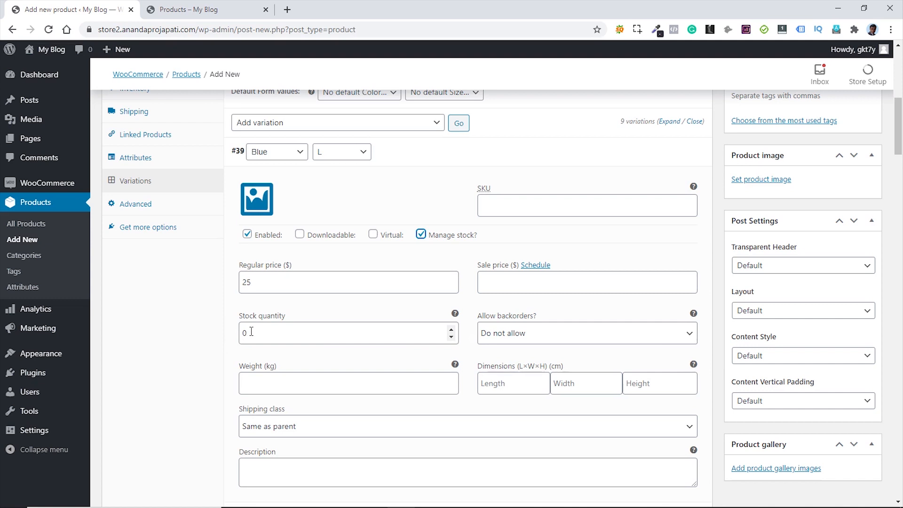
pyautogui.click(421, 235)
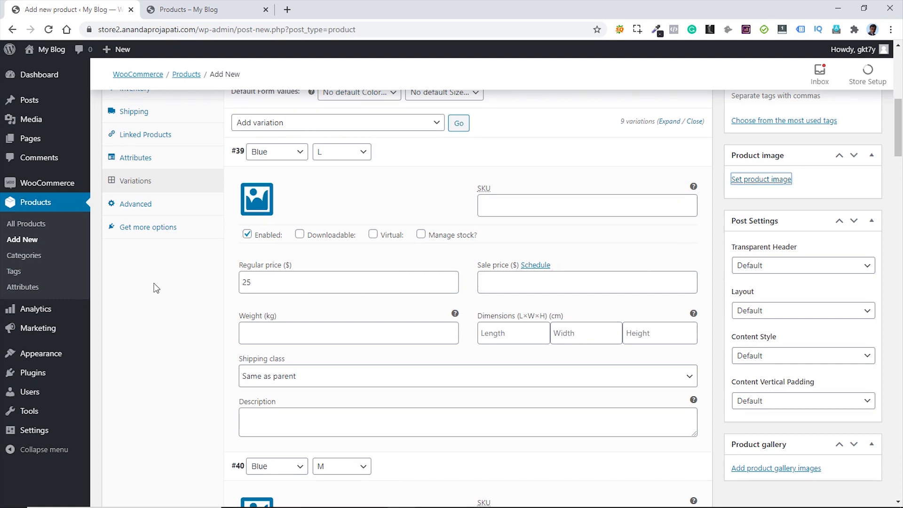
# - Set men-tshirt-3-blue as product image with its title as alt text, and pick it for variation #39
pyautogui.click(771, 181)
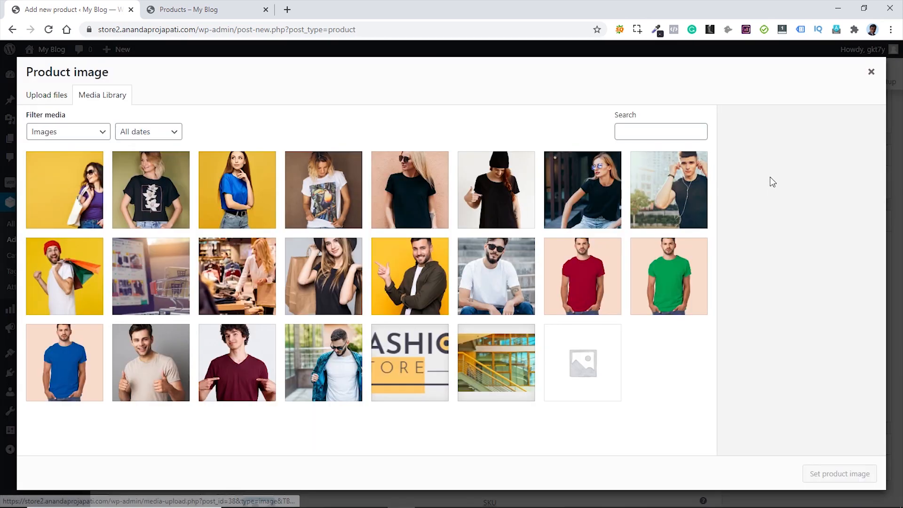
pyautogui.click(53, 366)
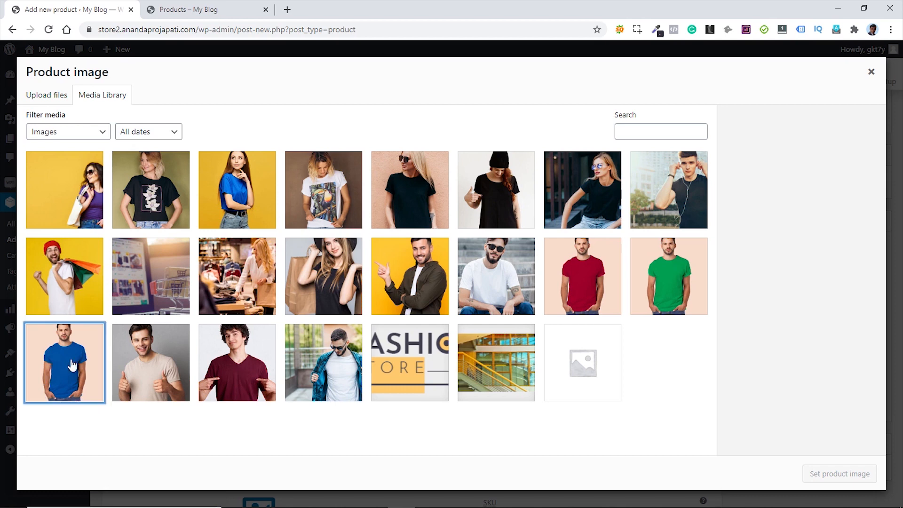
pyautogui.moveTo(850, 291); pyautogui.dragTo(751, 298)
pyautogui.hotkey('ctrl', 'c')
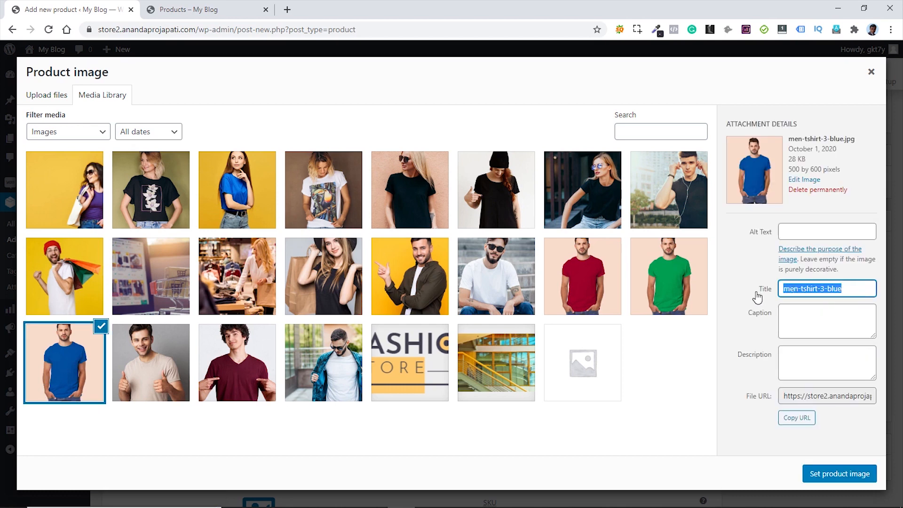
pyautogui.click(803, 230)
pyautogui.hotkey('ctrl', 'v')
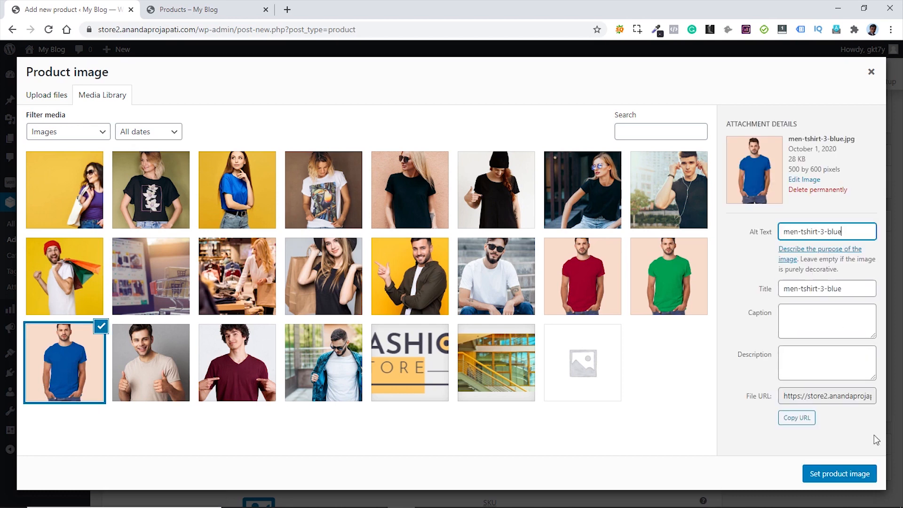
pyautogui.click(843, 478)
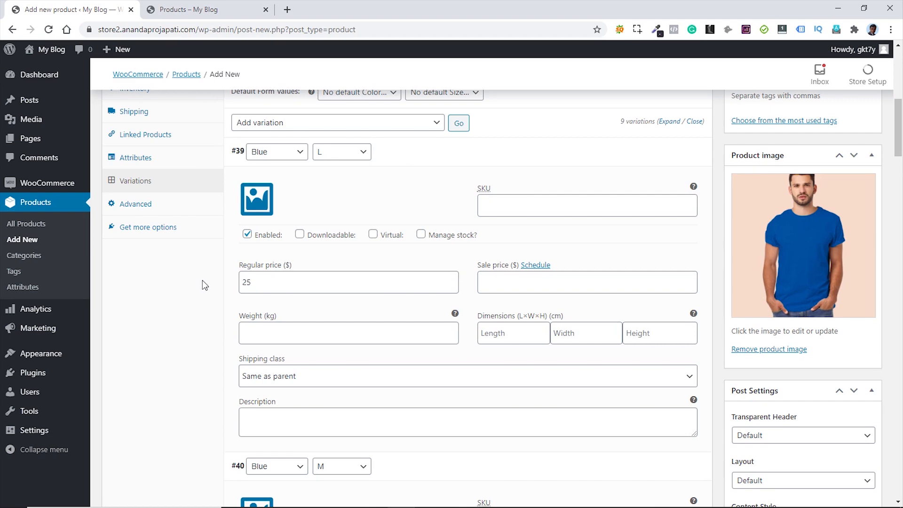
pyautogui.click(257, 198)
pyautogui.click(62, 359)
# - Set the blue t-shirt photo on variations #39, #40 and #41
pyautogui.click(837, 474)
pyautogui.scroll(-7, 258, 183)
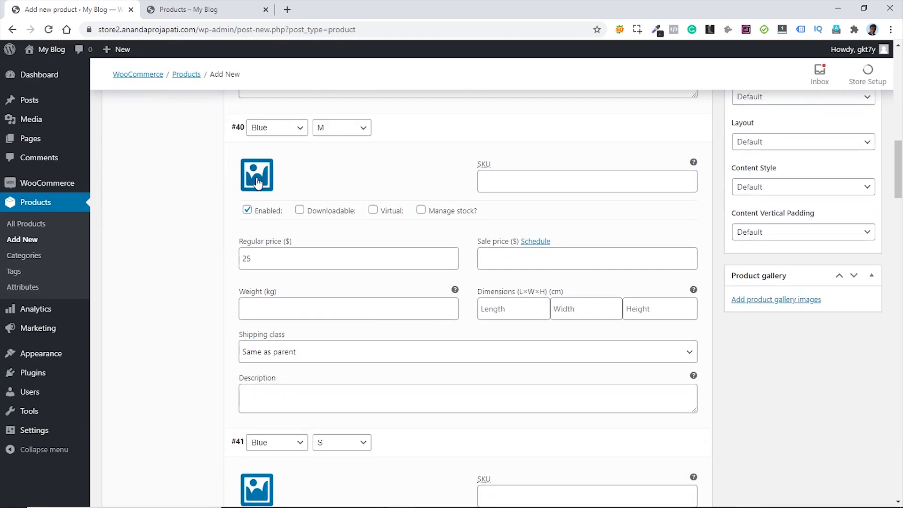
pyautogui.click(258, 183)
pyautogui.click(64, 362)
pyautogui.click(823, 476)
pyautogui.scroll(-5, 262, 266)
pyautogui.click(261, 268)
pyautogui.click(64, 362)
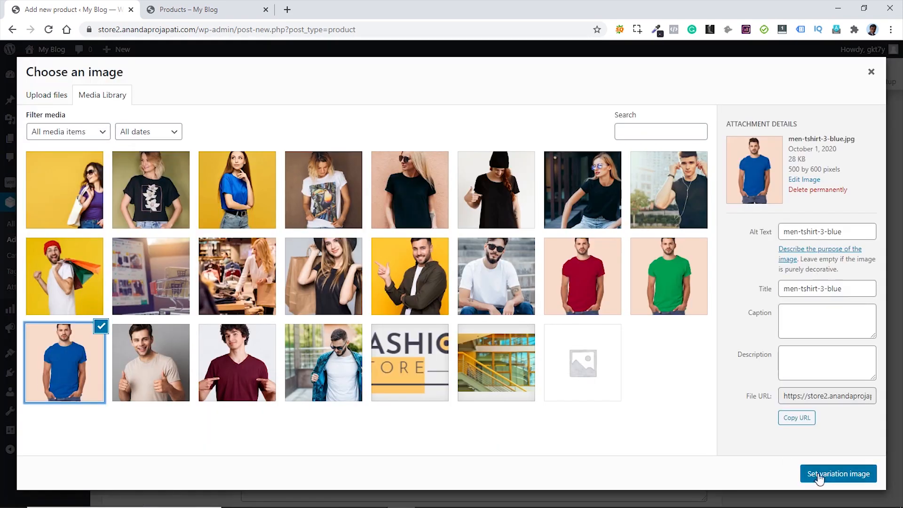
pyautogui.click(819, 476)
pyautogui.scroll(-5, 470, 312)
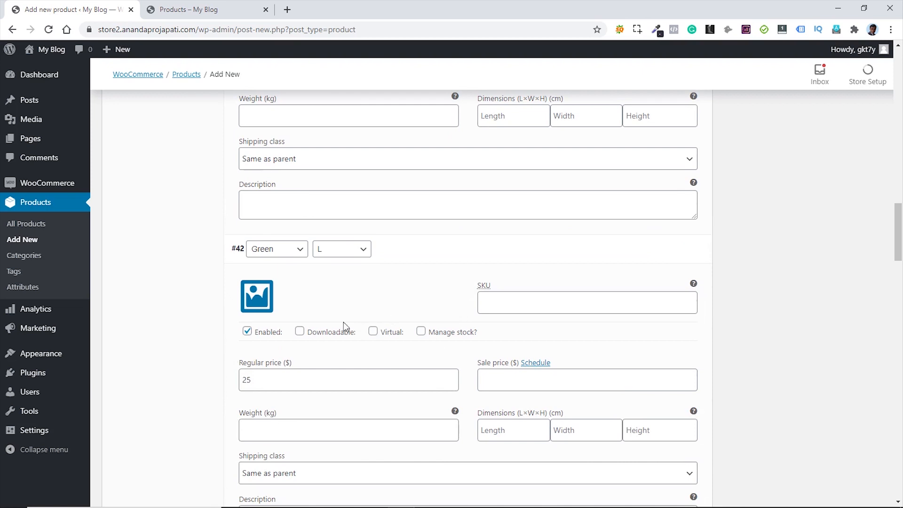
# - Set the green t-shirt photo on variations #42 and #43
pyautogui.click(257, 297)
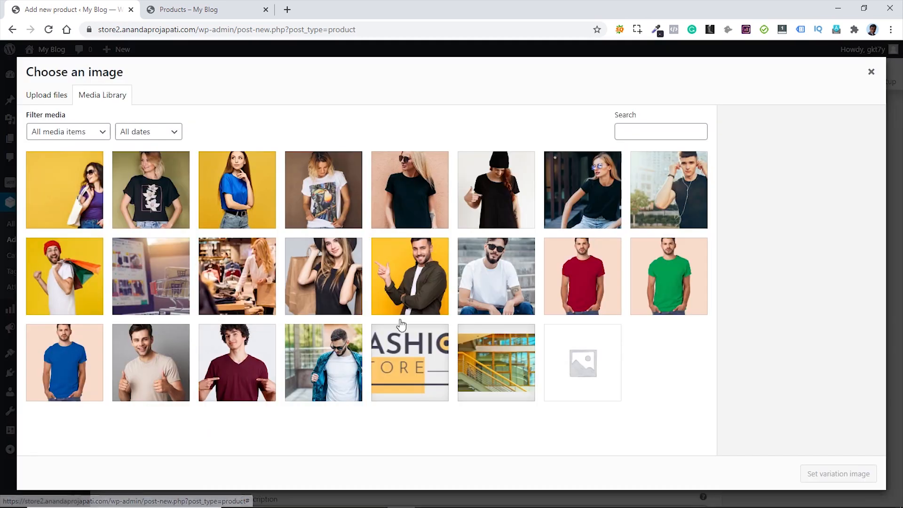
pyautogui.click(670, 277)
pyautogui.click(833, 474)
pyautogui.scroll(-5, 263, 281)
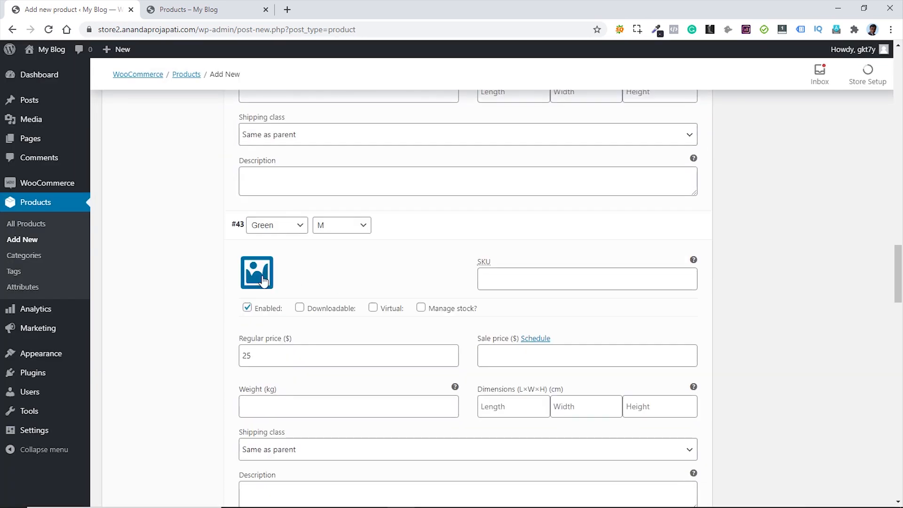
pyautogui.click(263, 281)
pyautogui.click(670, 278)
pyautogui.click(839, 474)
pyautogui.scroll(-6, 310, 348)
# - Give variation #44 the green t-shirt photo, copying its title into the alt text
pyautogui.click(258, 283)
pyautogui.click(658, 287)
pyautogui.moveTo(850, 290); pyautogui.dragTo(774, 291)
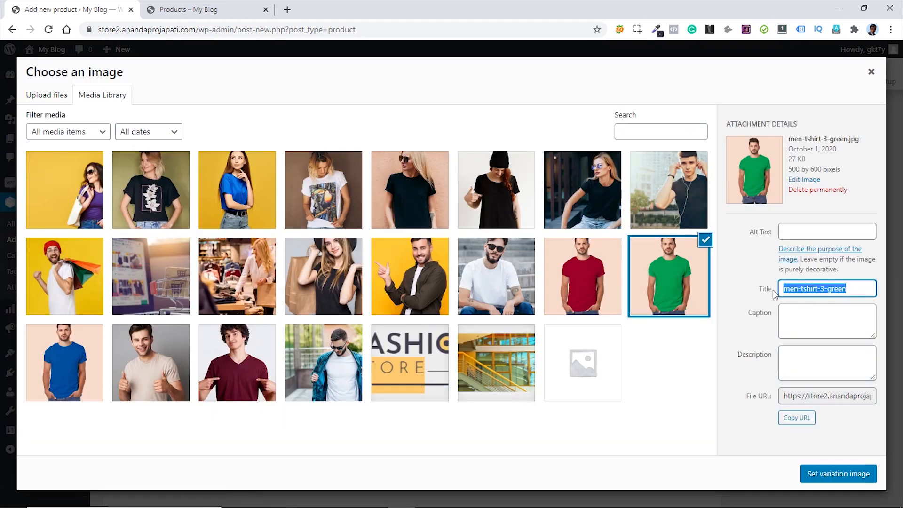
pyautogui.hotkey('ctrl', 'c')
pyautogui.click(813, 230)
pyautogui.hotkey('ctrl', 'v')
pyautogui.click(861, 473)
pyautogui.scroll(-6, 508, 291)
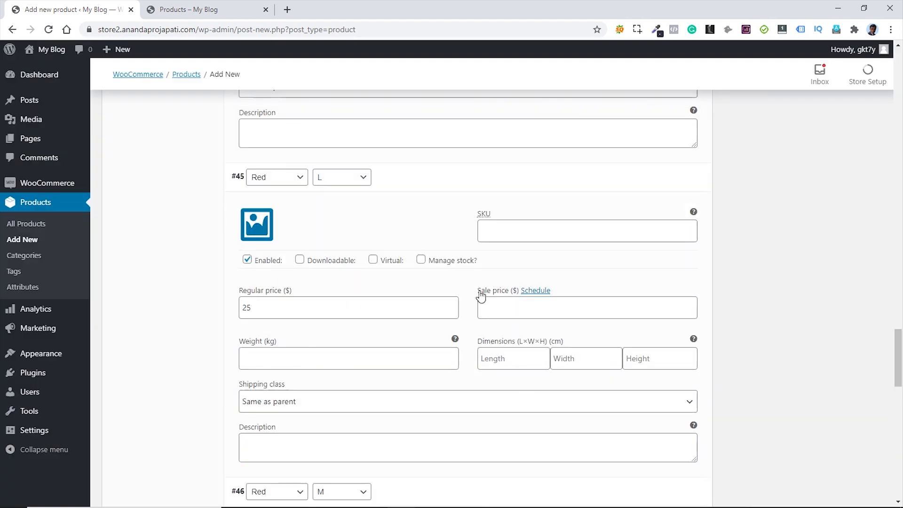
# - Choose the red t-shirt photo for variation #45, copying its title into the alt text
pyautogui.click(257, 225)
pyautogui.click(586, 282)
pyautogui.moveTo(850, 288); pyautogui.dragTo(761, 292)
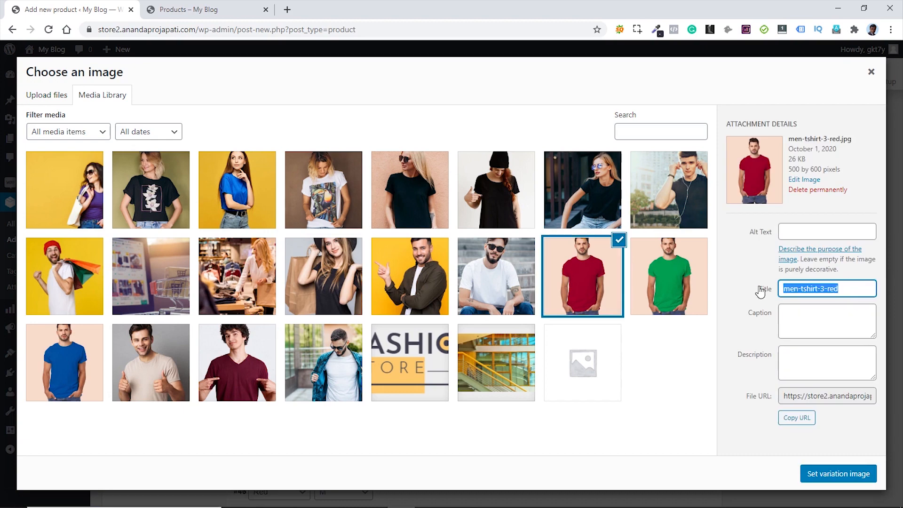
pyautogui.hotkey('ctrl', 'c')
pyautogui.click(849, 235)
pyautogui.hotkey('ctrl', 'v')
pyautogui.click(840, 473)
pyautogui.scroll(-6, 525, 286)
# - Apply the red t-shirt photo to variations #45, #46 and #47
pyautogui.click(258, 257)
pyautogui.click(577, 287)
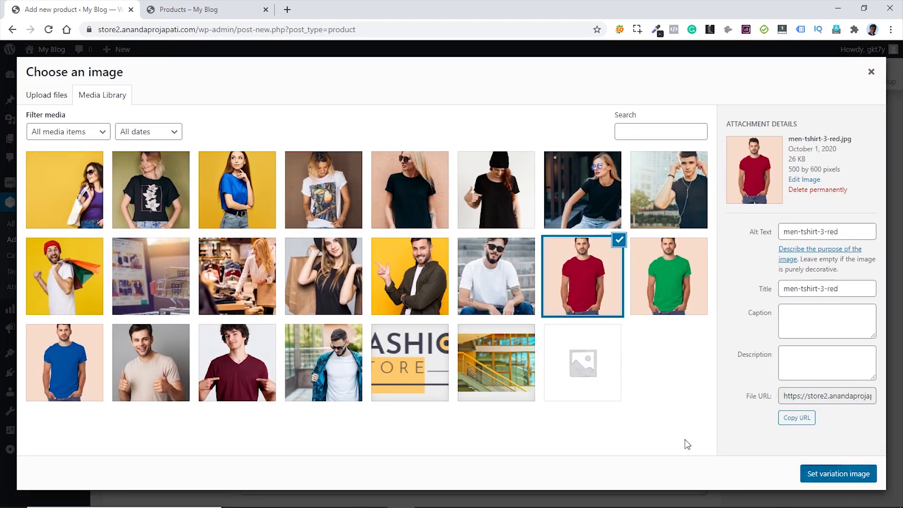
pyautogui.click(839, 473)
pyautogui.scroll(-6, 518, 292)
pyautogui.click(258, 289)
pyautogui.click(838, 474)
pyautogui.scroll(-5, 569, 301)
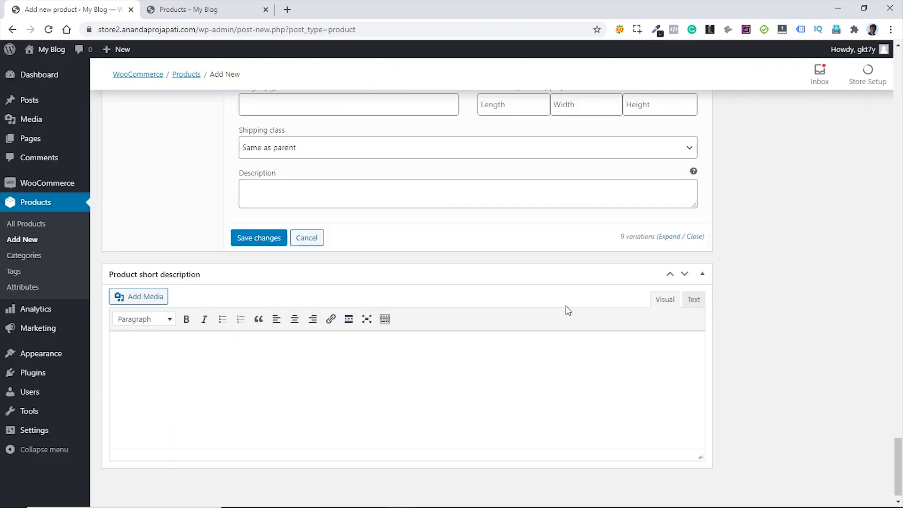
# - Save the variation changes and publish the Qualitees product
pyautogui.click(254, 230)
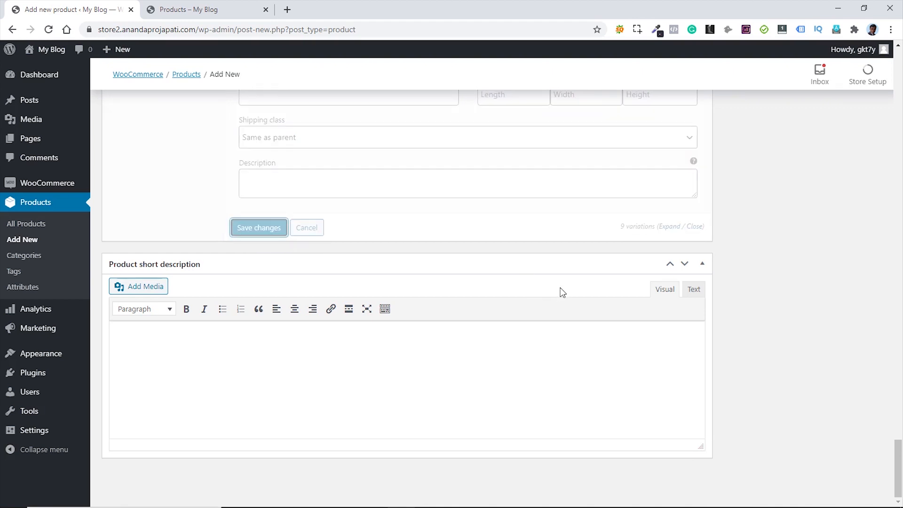
pyautogui.scroll(15, 562, 293)
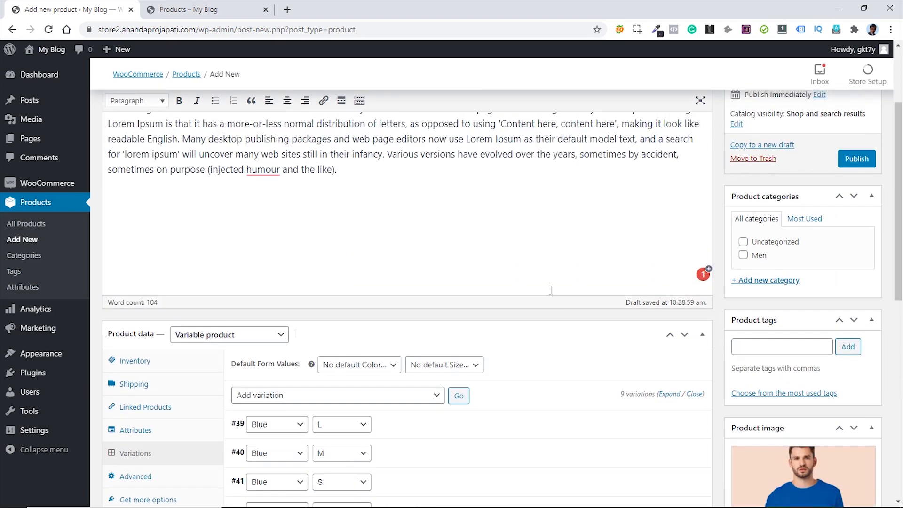
pyautogui.scroll(3, 551, 289)
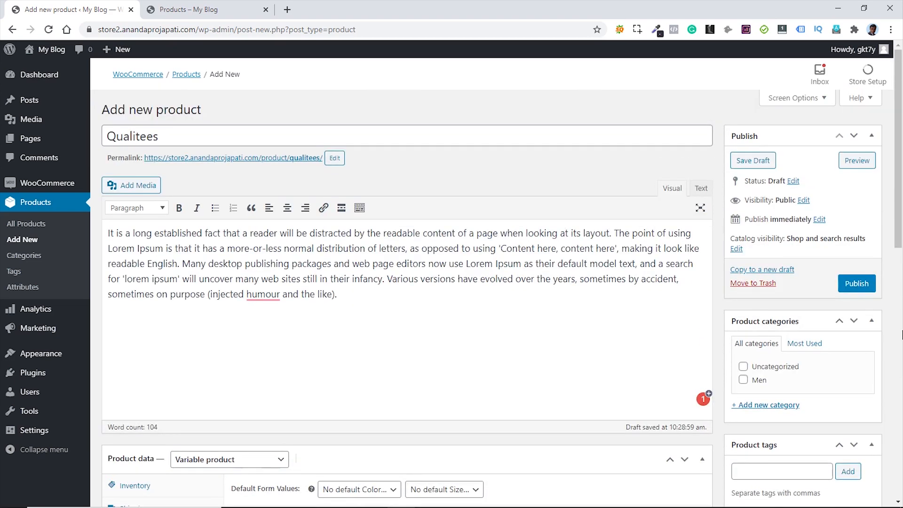
pyautogui.click(854, 284)
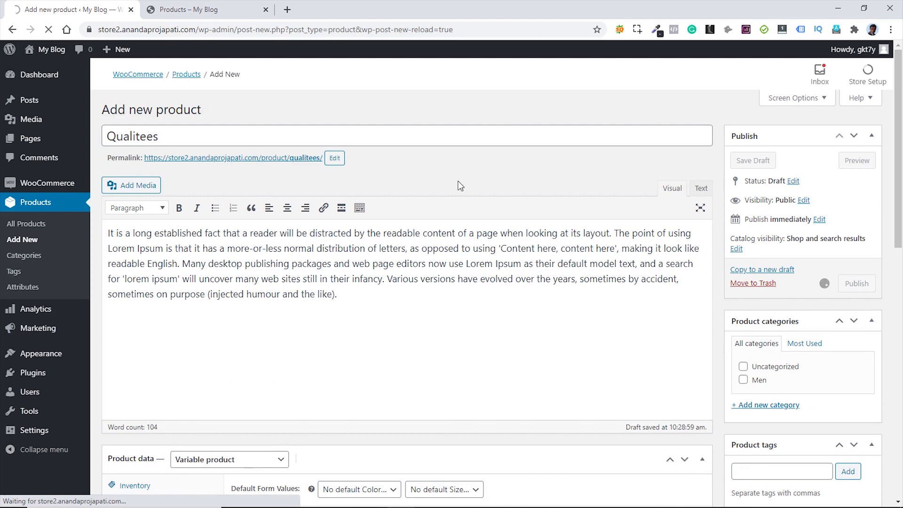
pyautogui.click(183, 10)
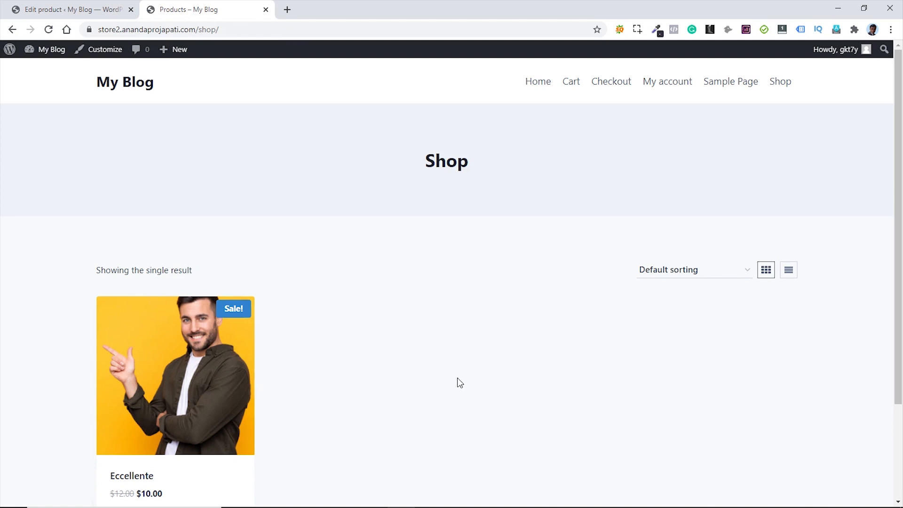
# - Reload the shop, open the Qualitees product page, and select Blue in size M
pyautogui.press('F5')
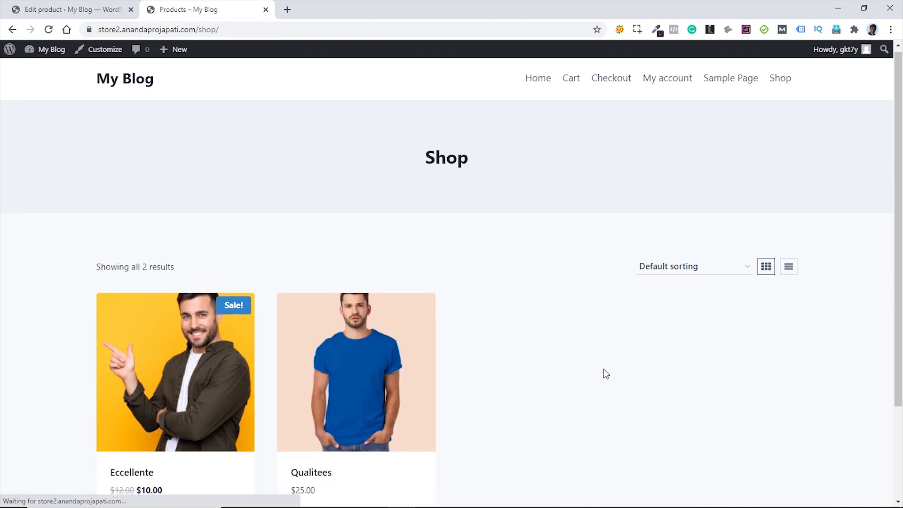
pyautogui.scroll(-2, 603, 369)
pyautogui.click(348, 279)
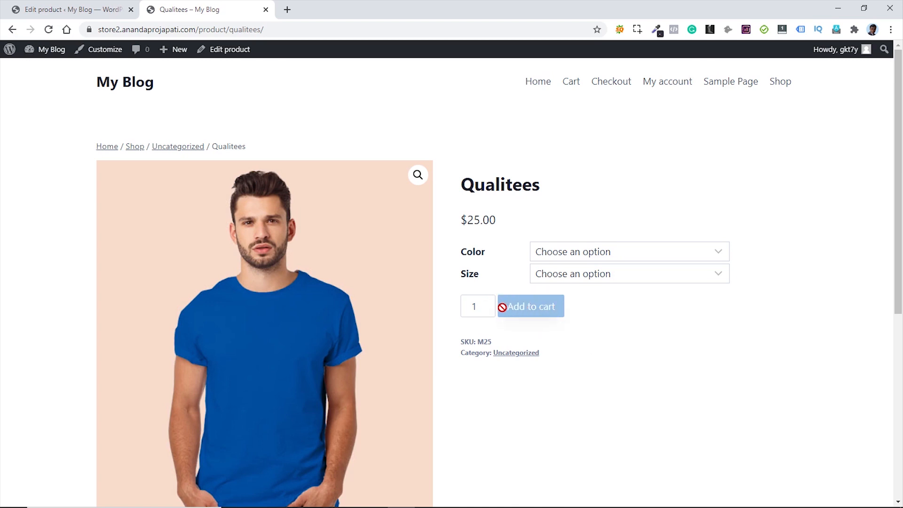
pyautogui.click(643, 254)
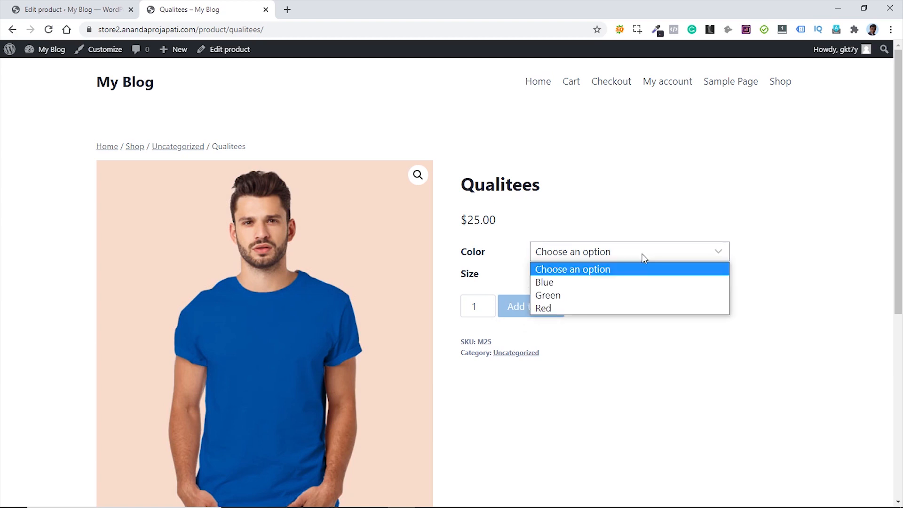
pyautogui.click(559, 284)
pyautogui.click(647, 277)
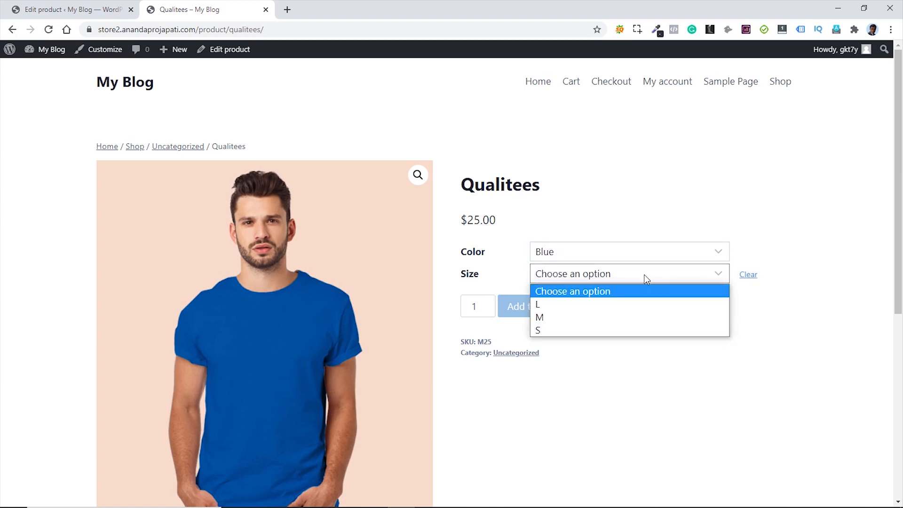
pyautogui.click(562, 316)
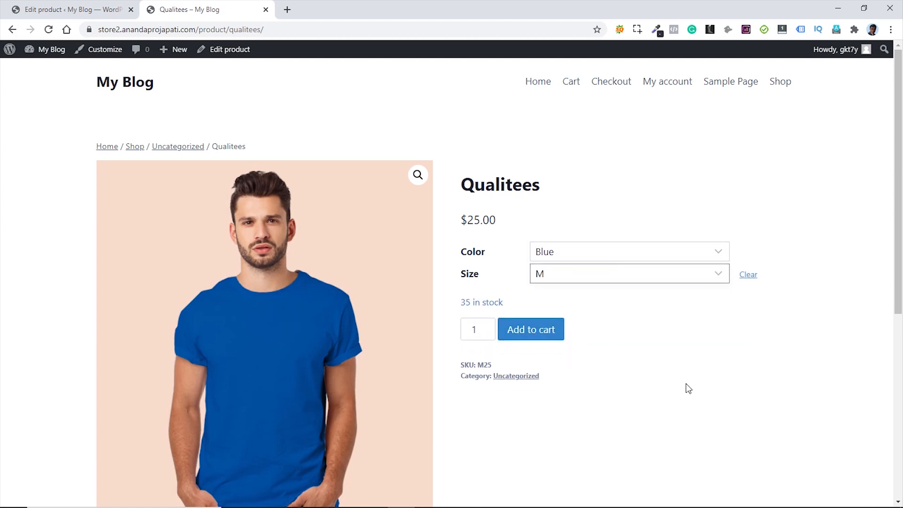
# - Switch the colour to Green, then Red, checking that the shirt photo changes
pyautogui.click(633, 254)
pyautogui.click(585, 296)
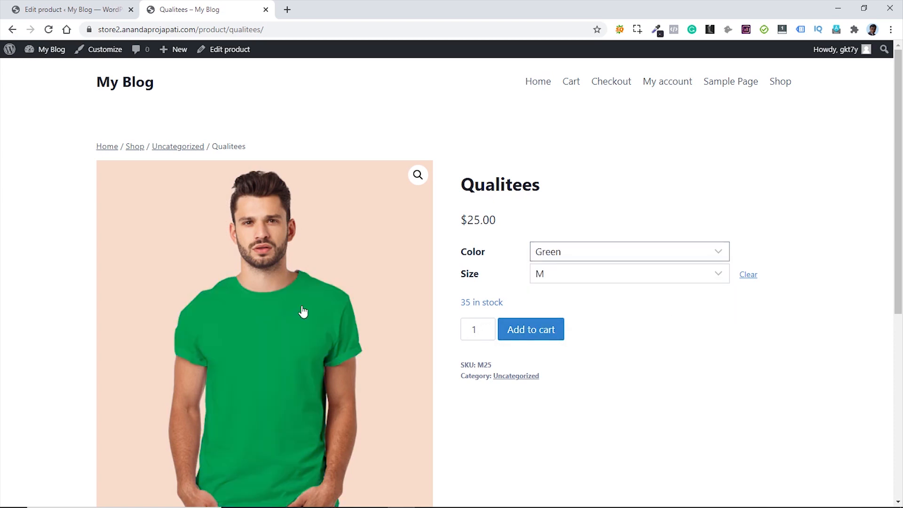
pyautogui.scroll(-1, 360, 306)
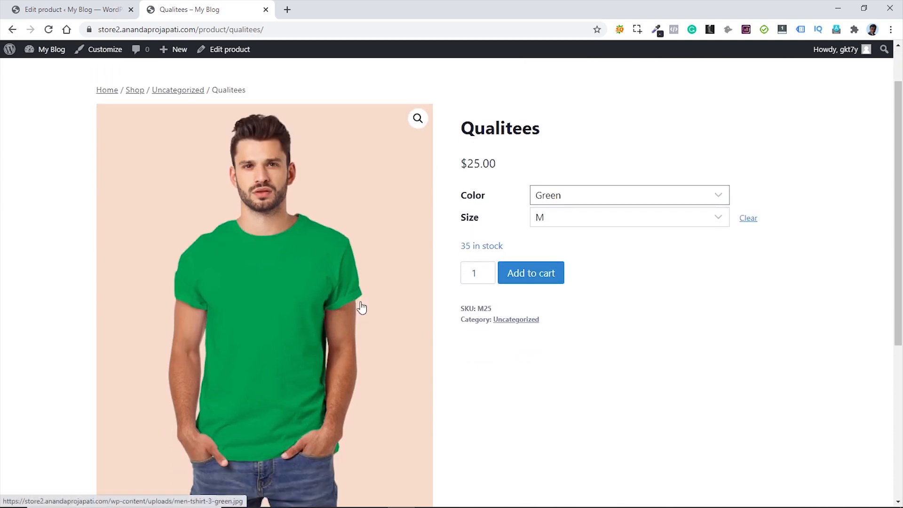
pyautogui.click(634, 197)
pyautogui.click(608, 252)
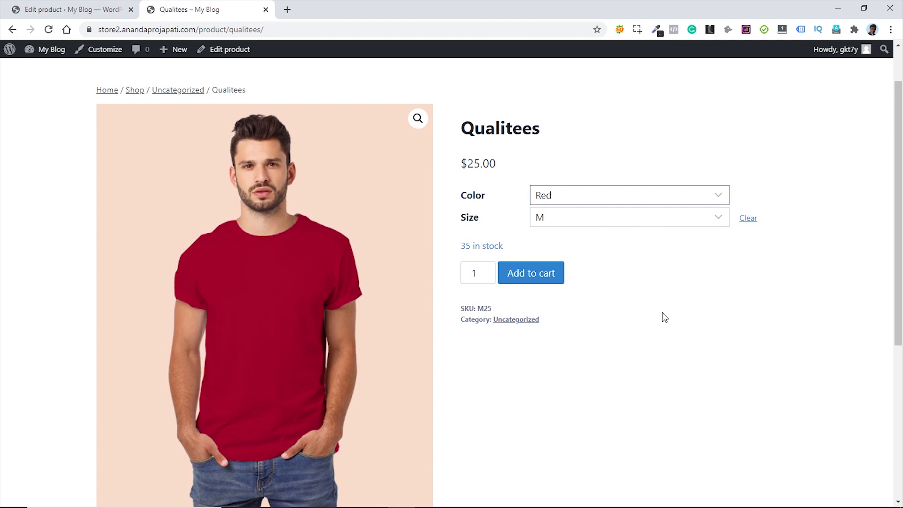
pyautogui.click(663, 295)
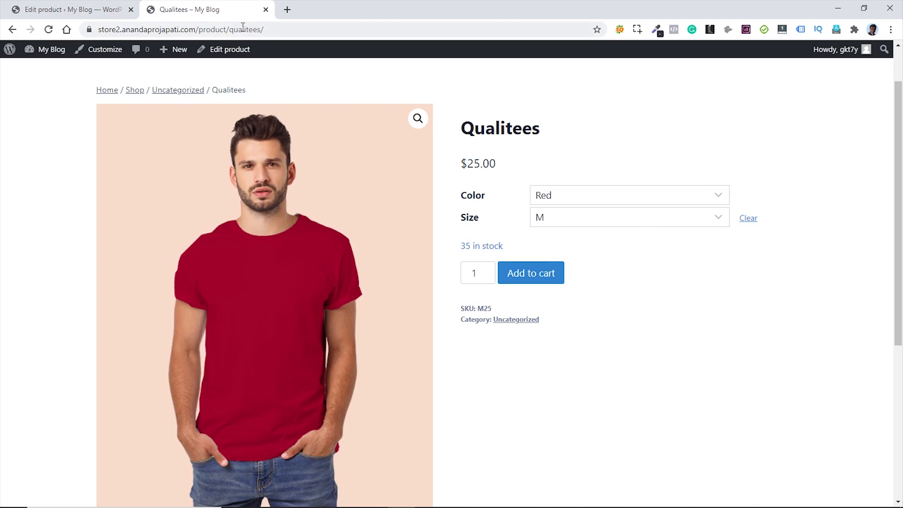
pyautogui.click(79, 9)
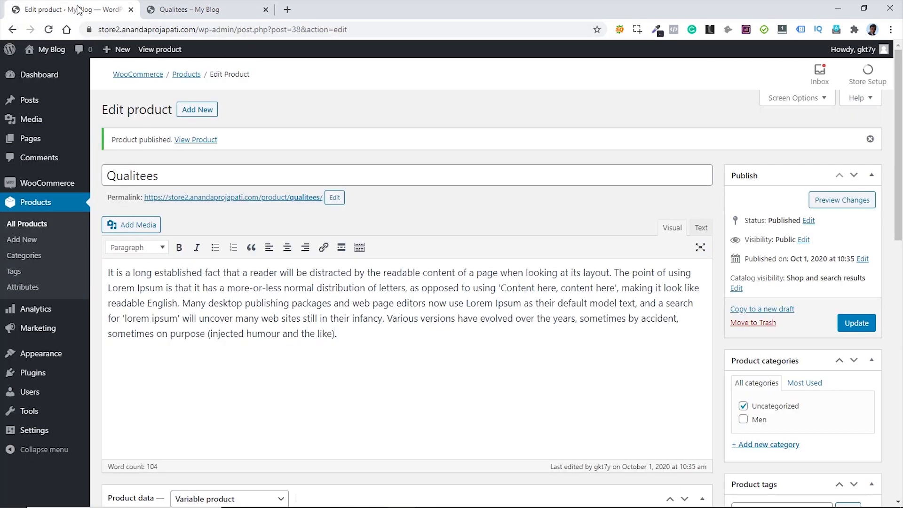
# - Copy the Lorem Ipsum description into the Product short description and update Qualitees
pyautogui.click(348, 342)
pyautogui.hotkey('ctrl', 'a')
pyautogui.hotkey('ctrl', 'c')
pyautogui.scroll(-15, 470, 367)
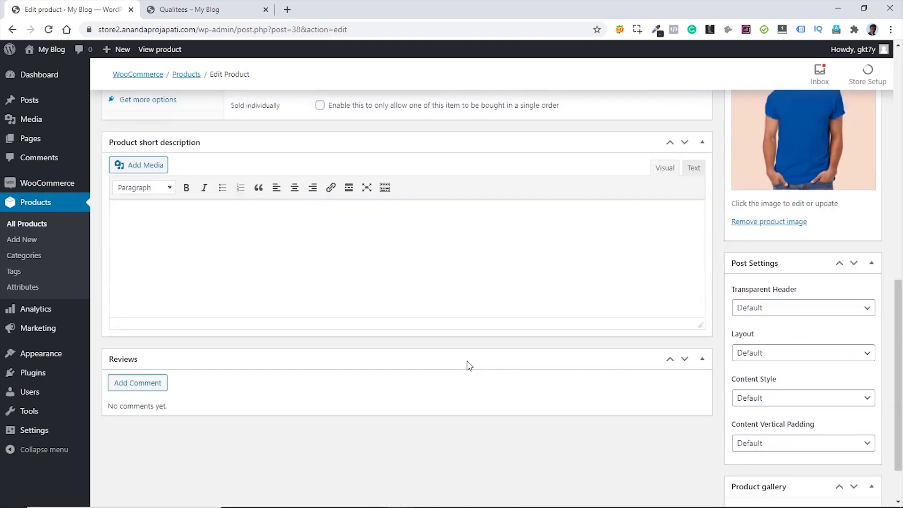
pyautogui.click(248, 177)
pyautogui.hotkey('ctrl', 'v')
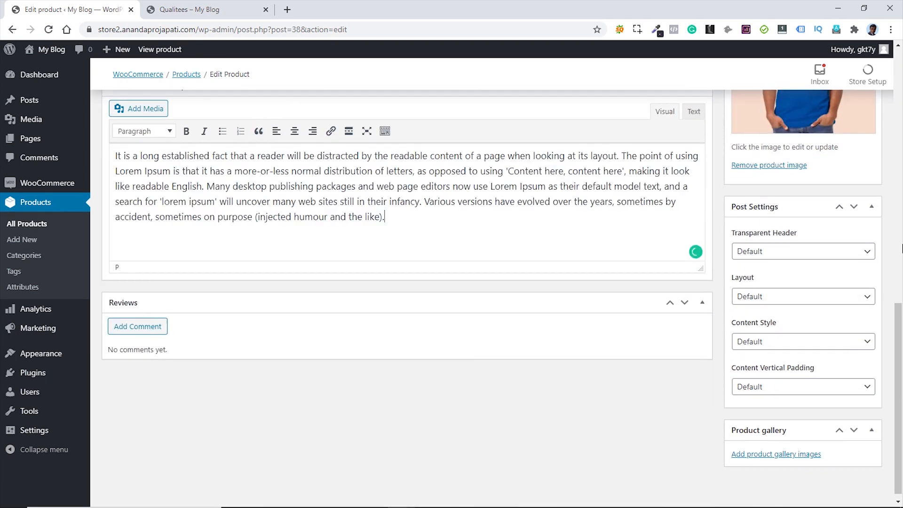
pyautogui.scroll(10, 470, 282)
pyautogui.click(856, 154)
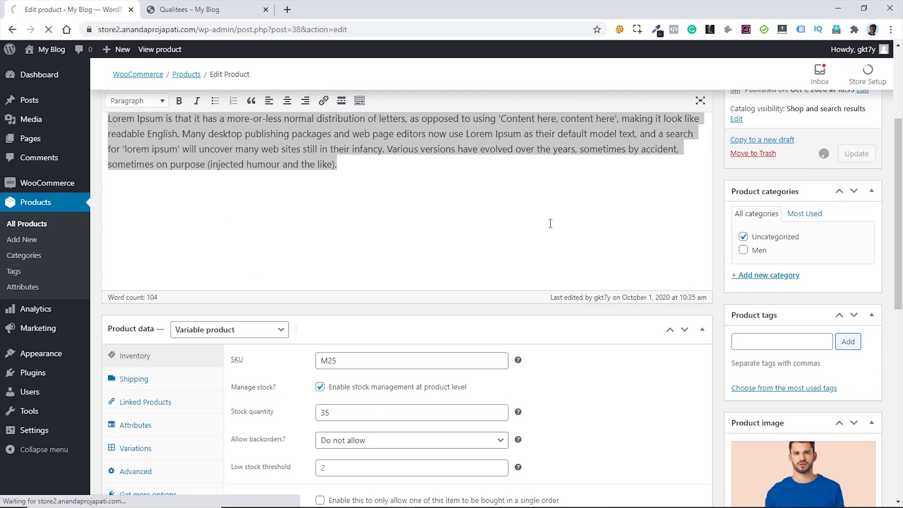
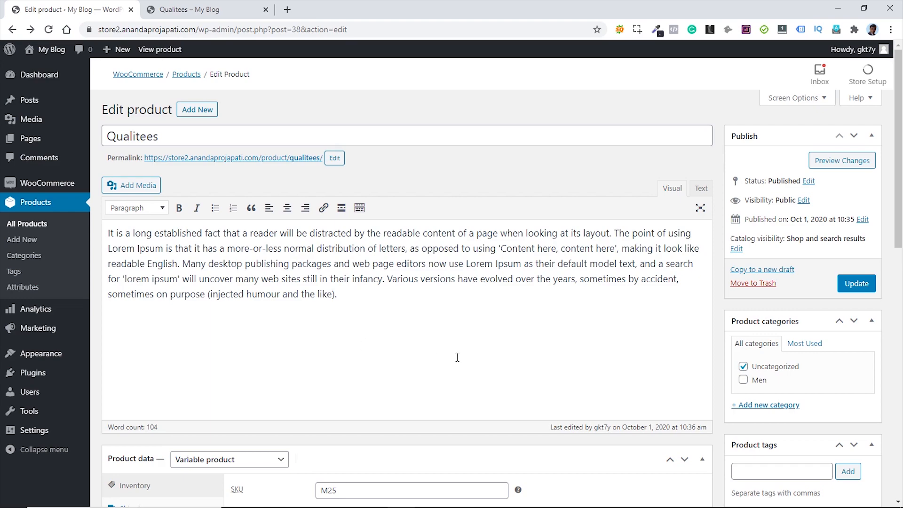
# - Show the Attributes panel of Qualitees' Product data, listing Color and Size
pyautogui.scroll(-5, 457, 356)
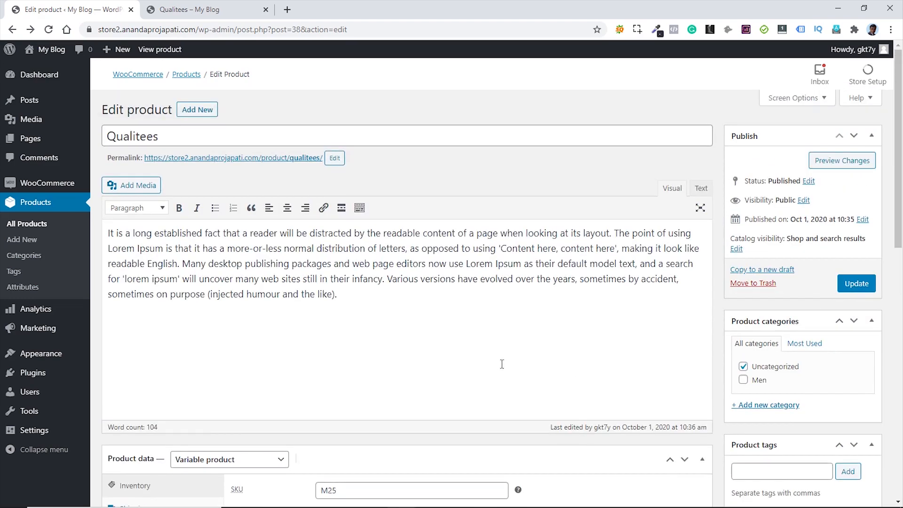
pyautogui.scroll(-8, 502, 363)
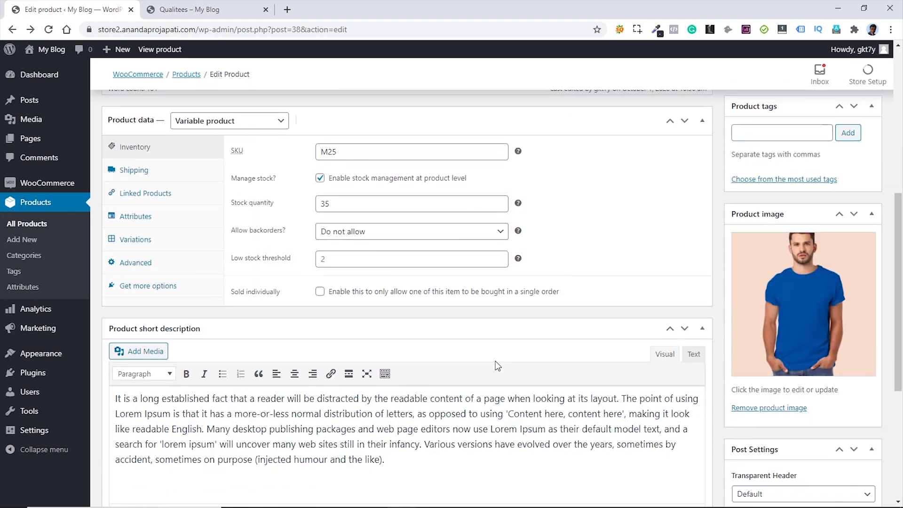
pyautogui.click(146, 217)
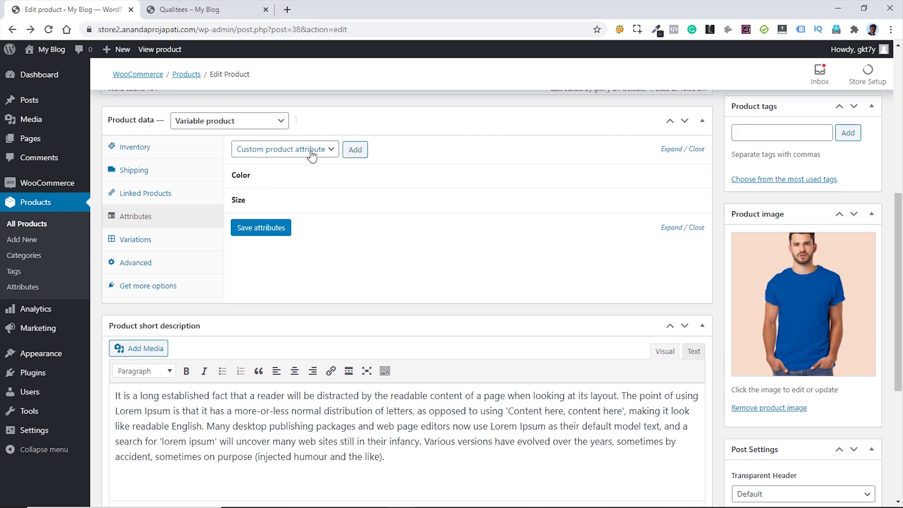
# - Add a custom Material attribute with values Fabric | Cotton, used for variations, and save
pyautogui.click(356, 150)
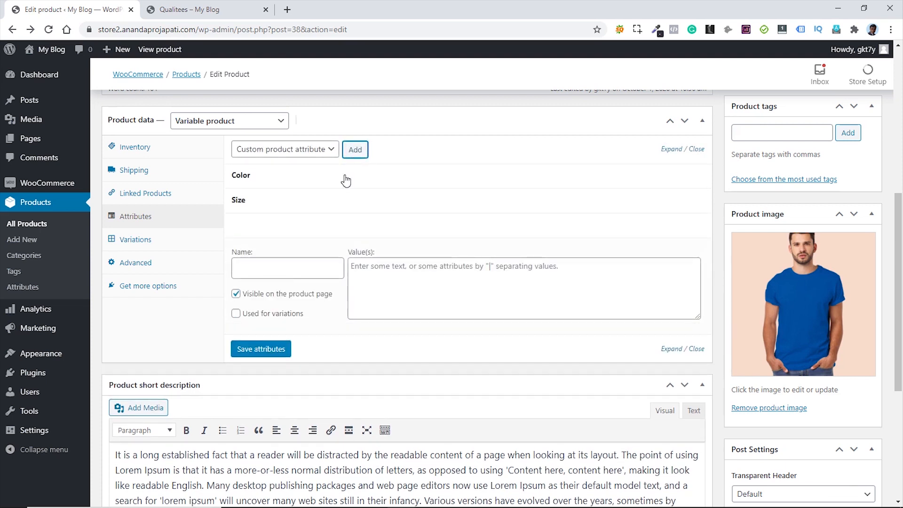
pyautogui.click(288, 268)
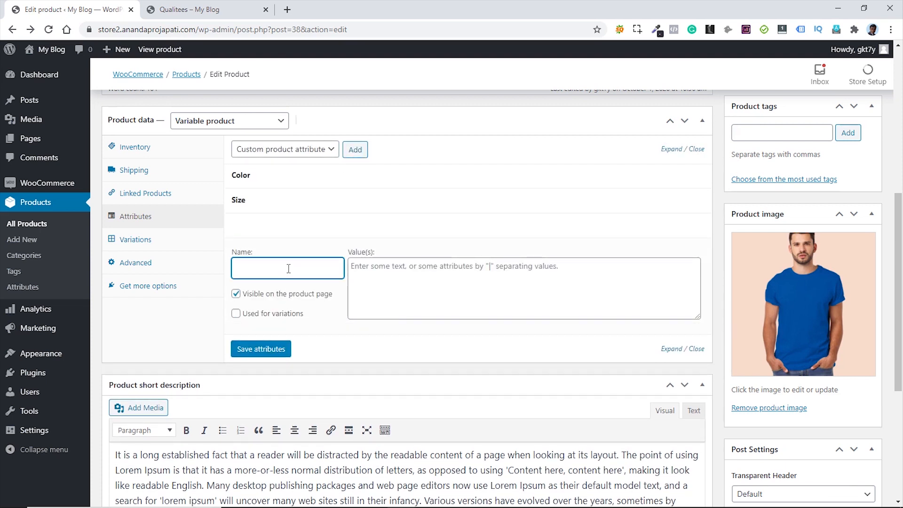
pyautogui.write('Texture')
pyautogui.click(364, 268)
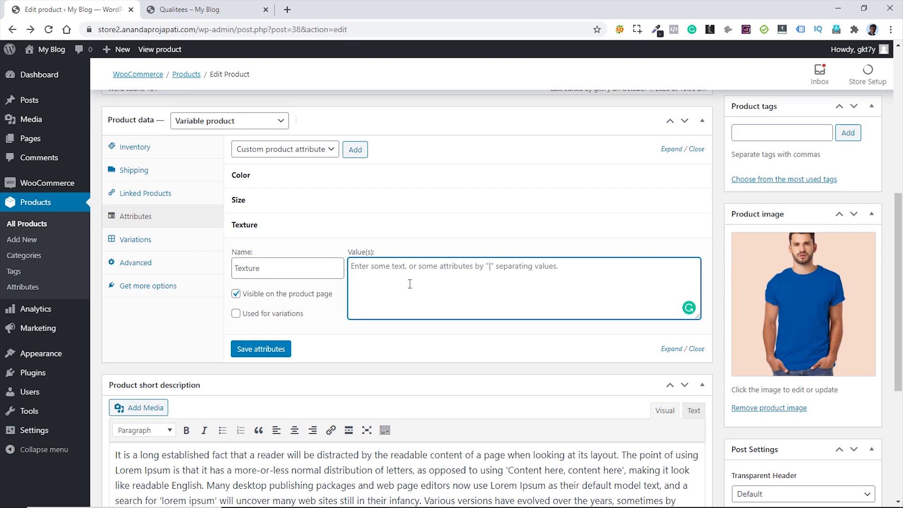
pyautogui.moveTo(273, 267); pyautogui.dragTo(233, 267)
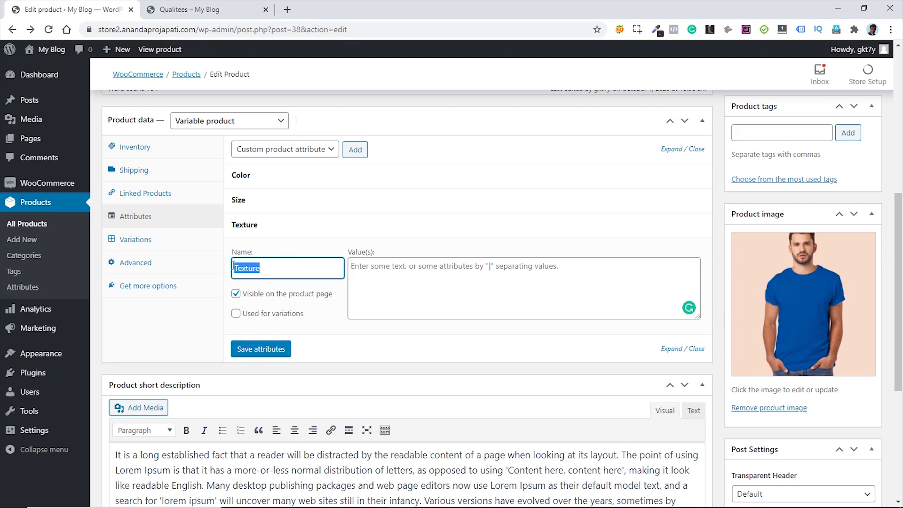
pyautogui.write('Ma')
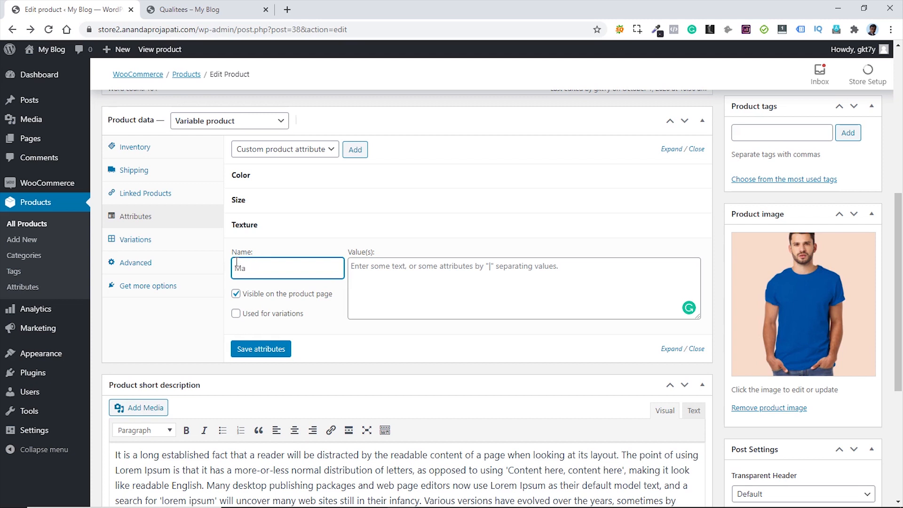
pyautogui.write('terial')
pyautogui.click(376, 268)
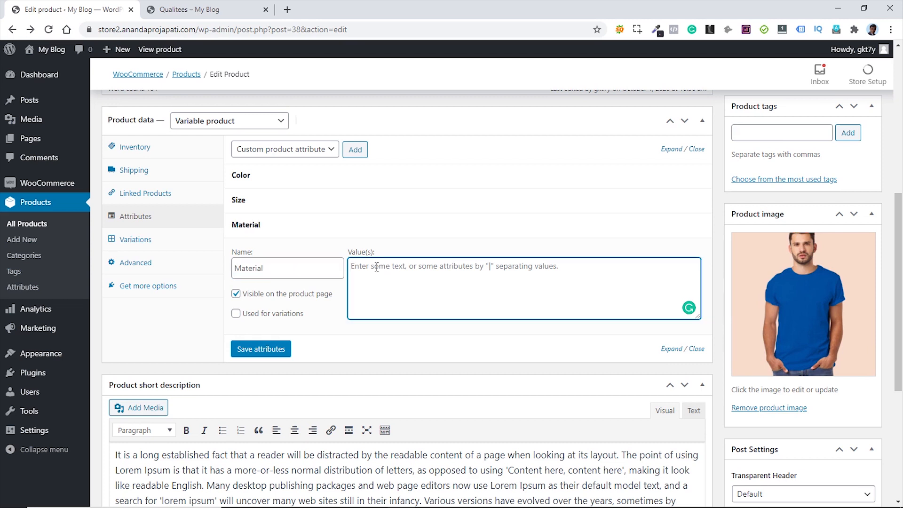
pyautogui.write('Fab')
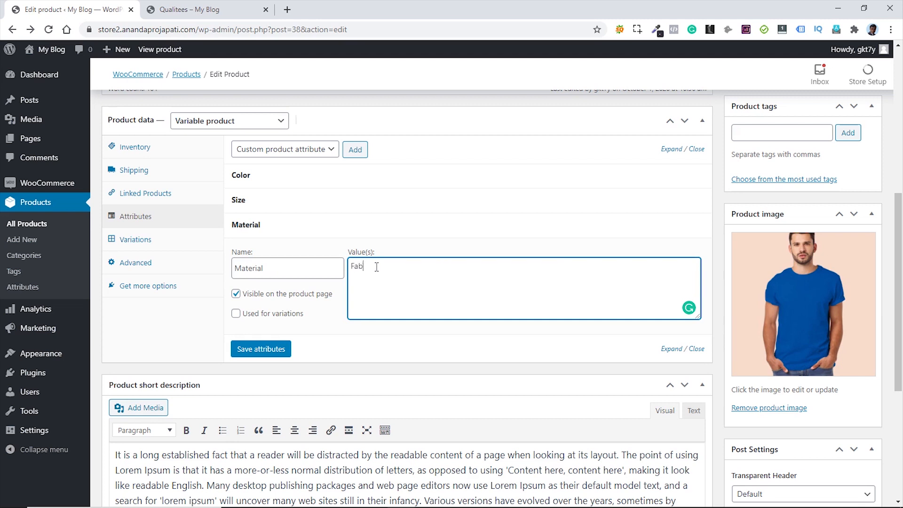
pyautogui.write('ric')
pyautogui.write('| Cotton')
pyautogui.click(235, 315)
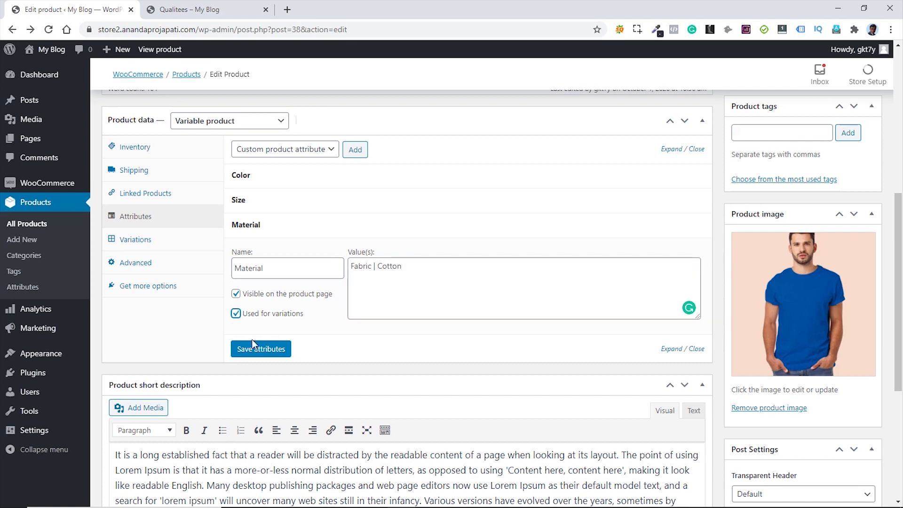
pyautogui.click(261, 350)
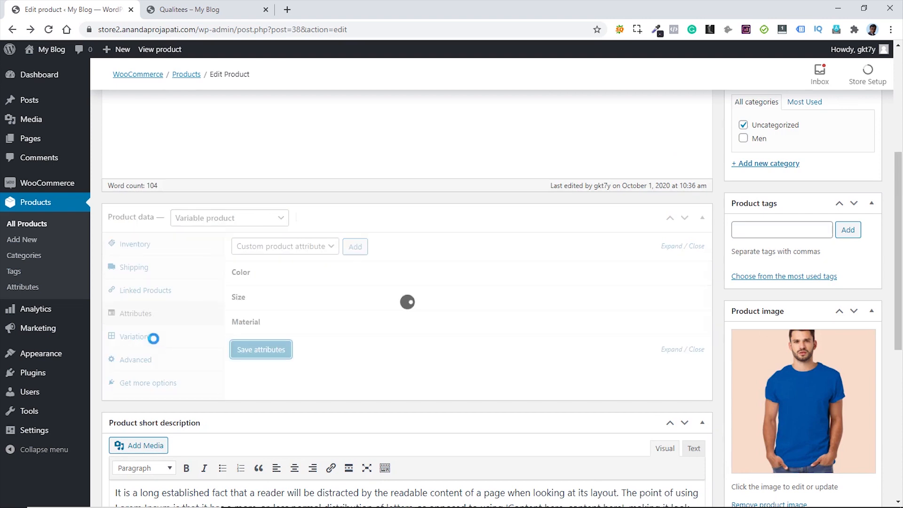
# - Add a new variation #50 and inspect its colour, size and material options
pyautogui.click(156, 344)
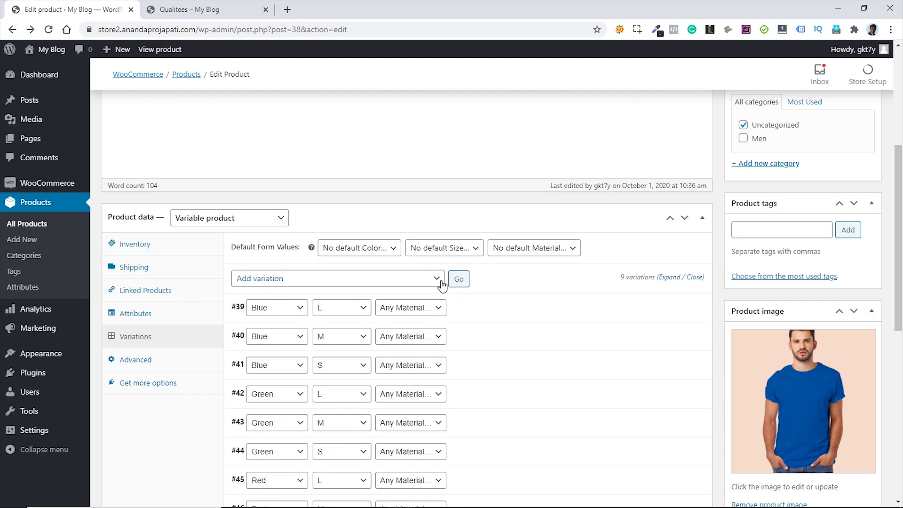
pyautogui.click(459, 279)
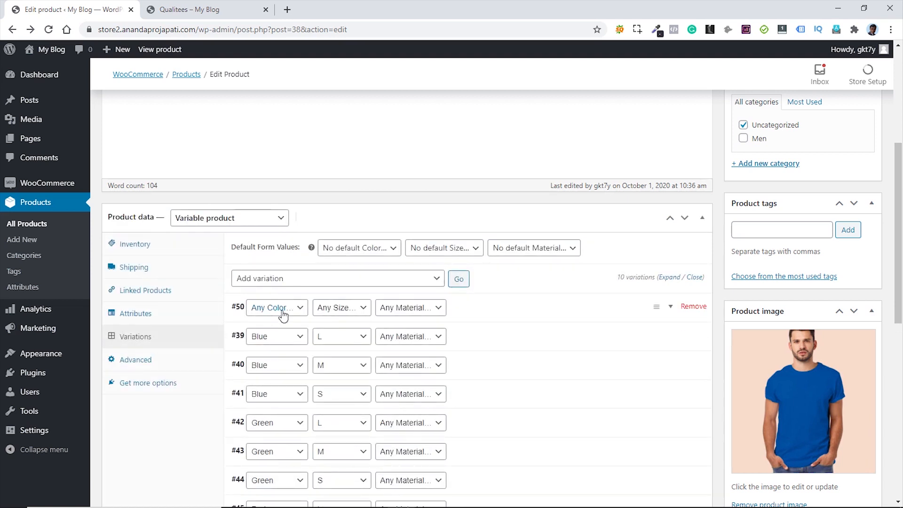
pyautogui.click(300, 310)
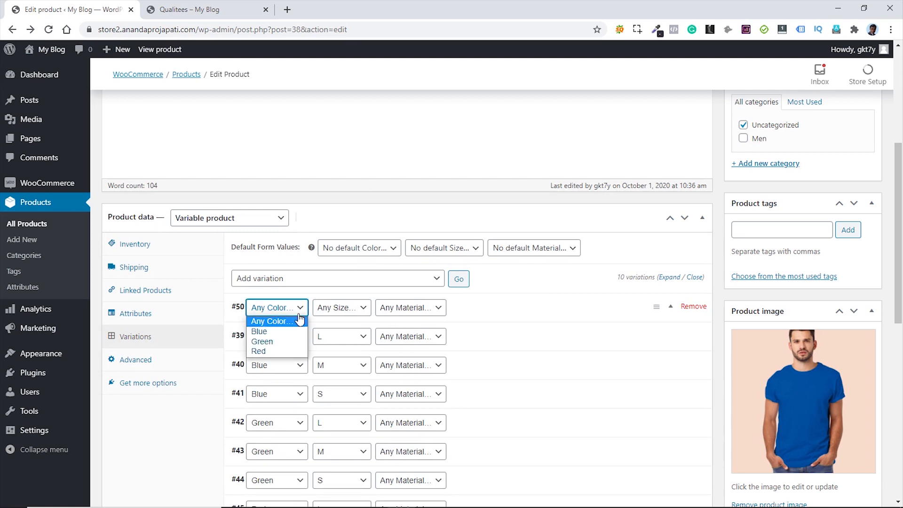
pyautogui.click(367, 308)
pyautogui.click(427, 311)
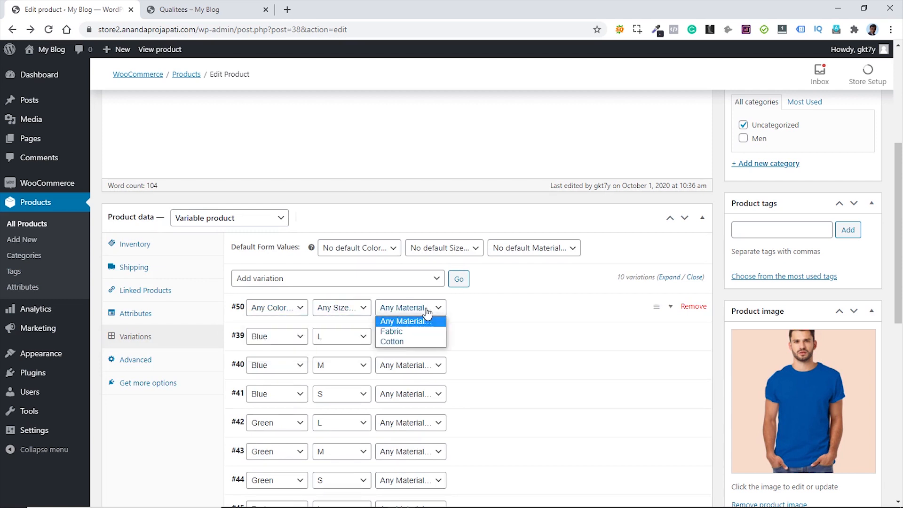
pyautogui.click(501, 312)
pyautogui.click(500, 311)
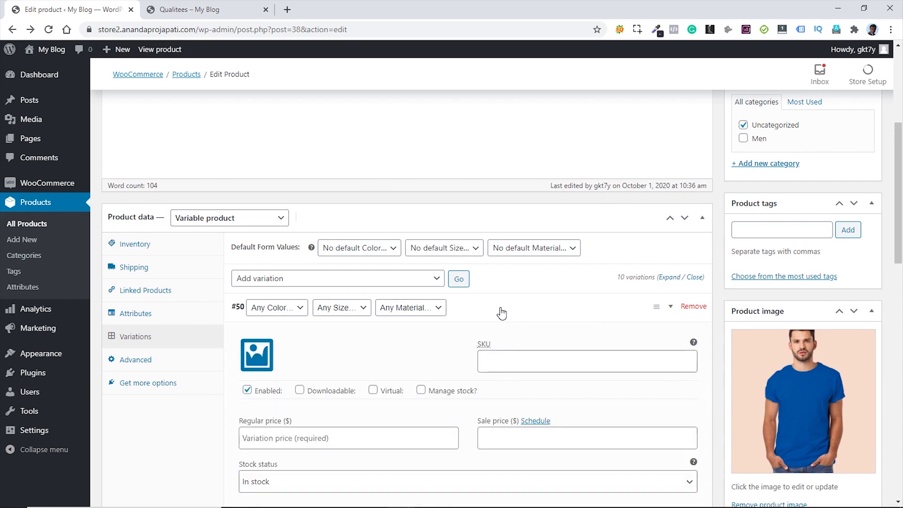
pyautogui.click(499, 314)
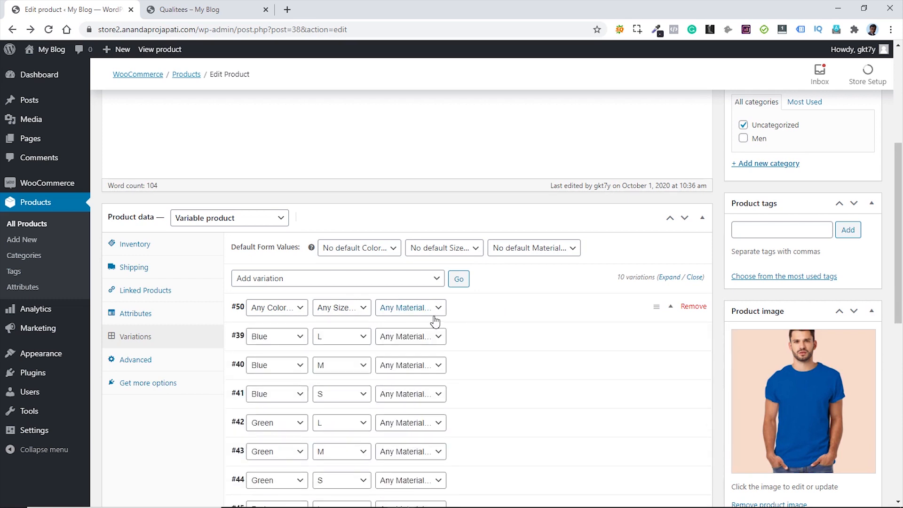
# - Remove variation #50, confirming both prompts, so nine variations remain
pyautogui.click(435, 279)
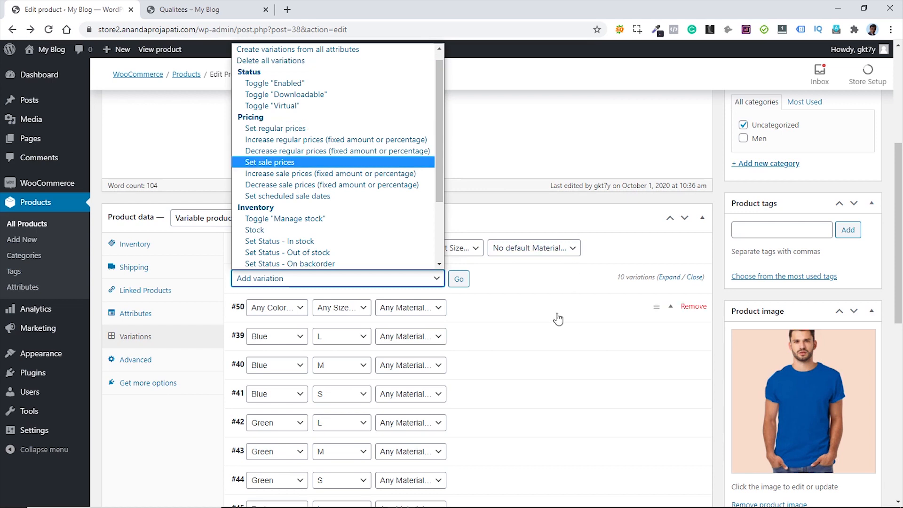
pyautogui.click(543, 287)
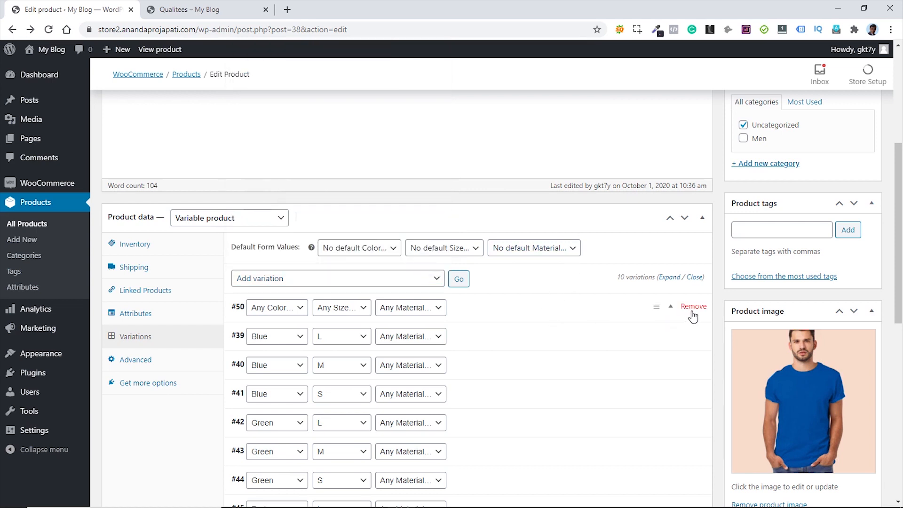
pyautogui.click(694, 309)
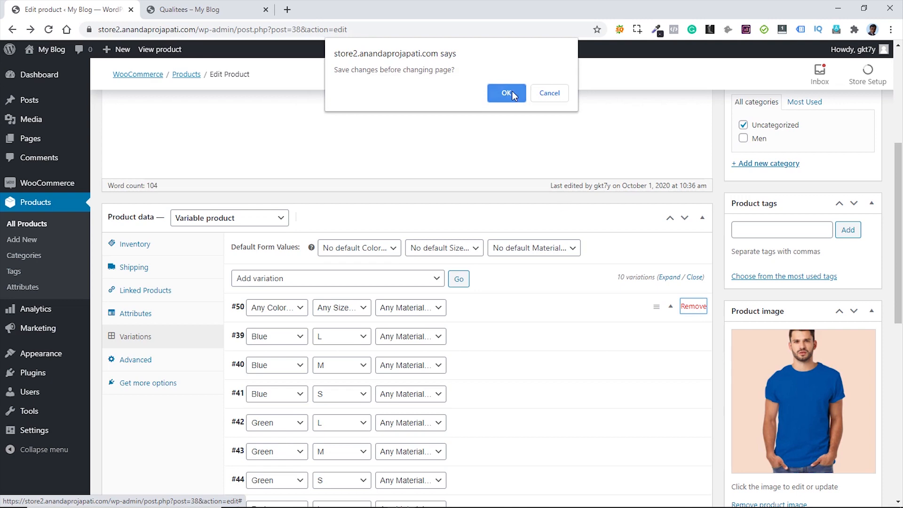
pyautogui.click(511, 92)
pyautogui.click(507, 93)
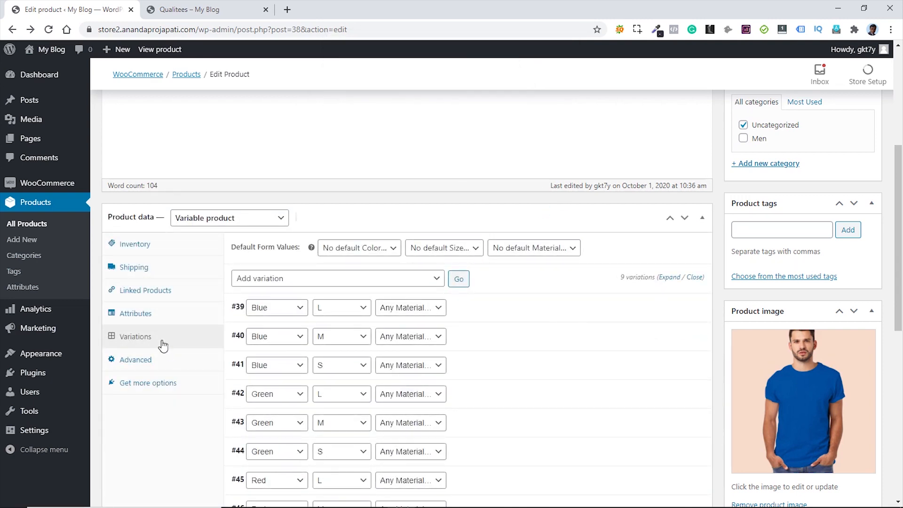
# - Remove the Material attribute from Qualitees and update the product
pyautogui.click(151, 316)
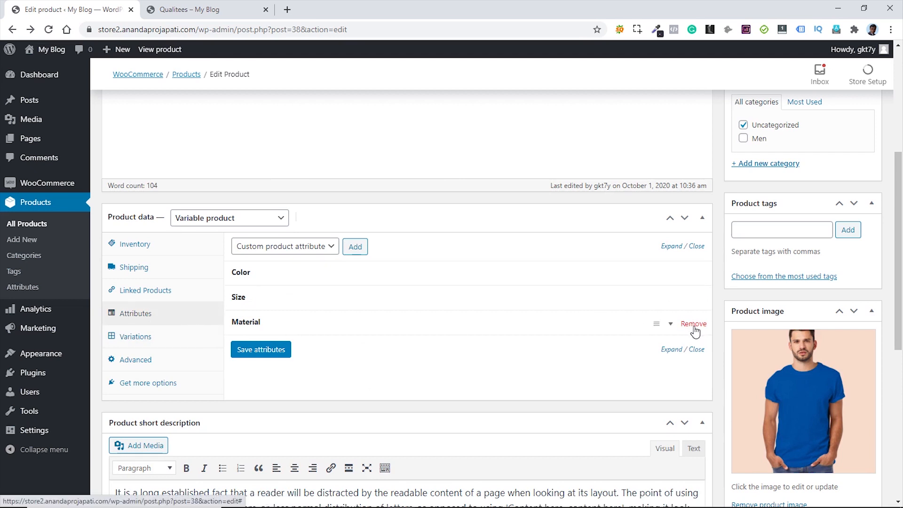
pyautogui.click(691, 328)
pyautogui.click(494, 91)
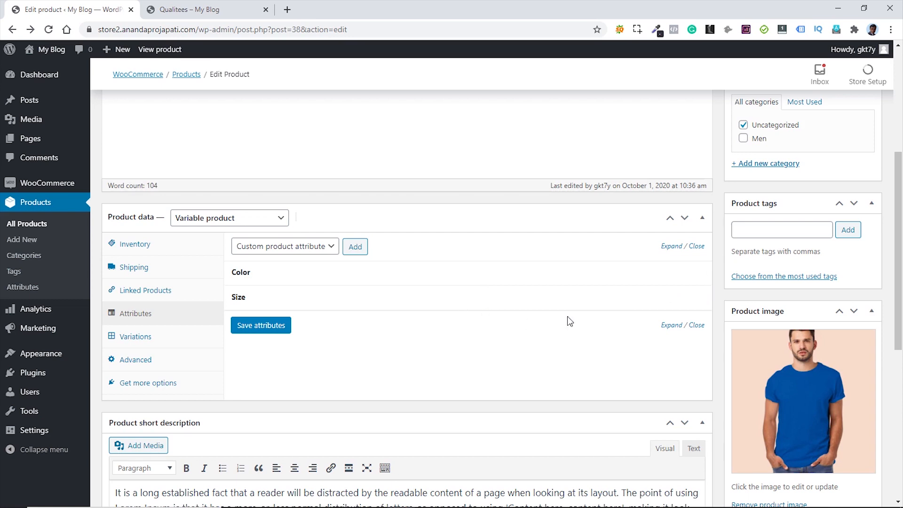
pyautogui.scroll(2, 569, 319)
pyautogui.scroll(3, 572, 326)
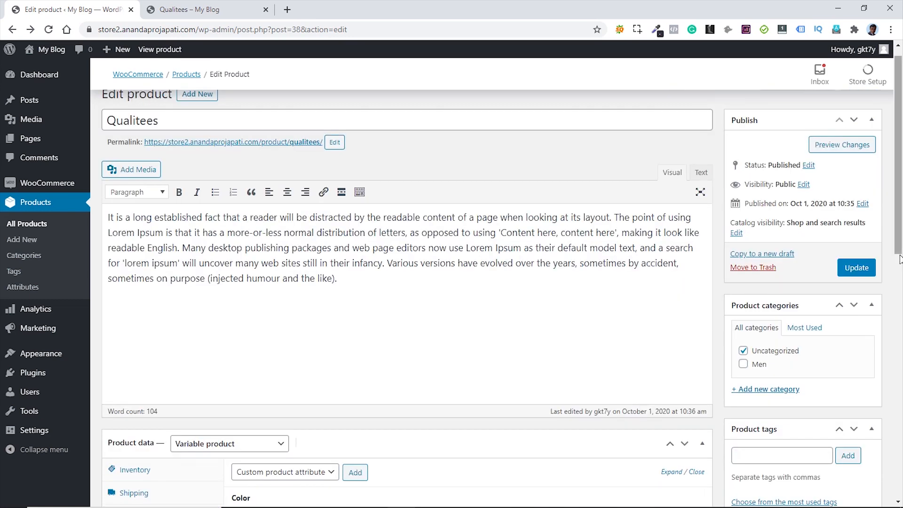
pyautogui.click(856, 267)
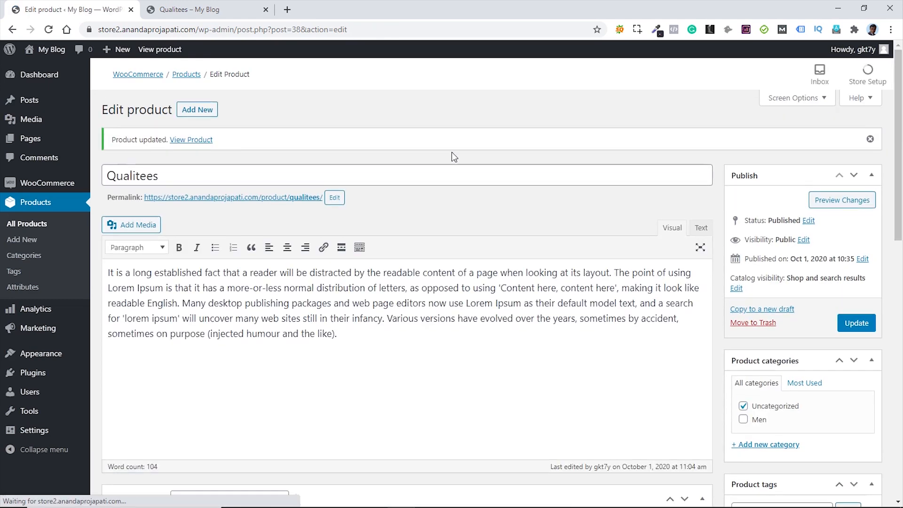
# - Move Qualitees from Uncategorized to Men, update it, and start a new product
pyautogui.scroll(-1, 900, 312)
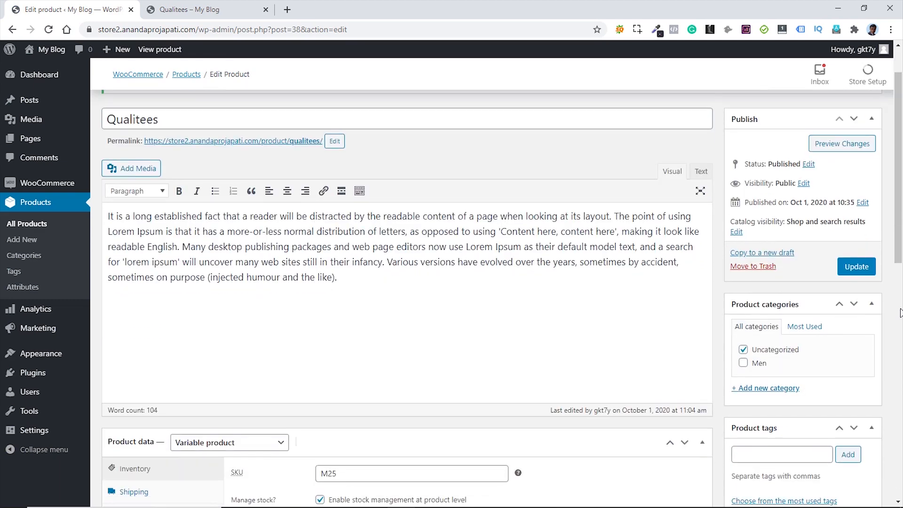
pyautogui.click(743, 363)
pyautogui.click(743, 349)
pyautogui.click(857, 267)
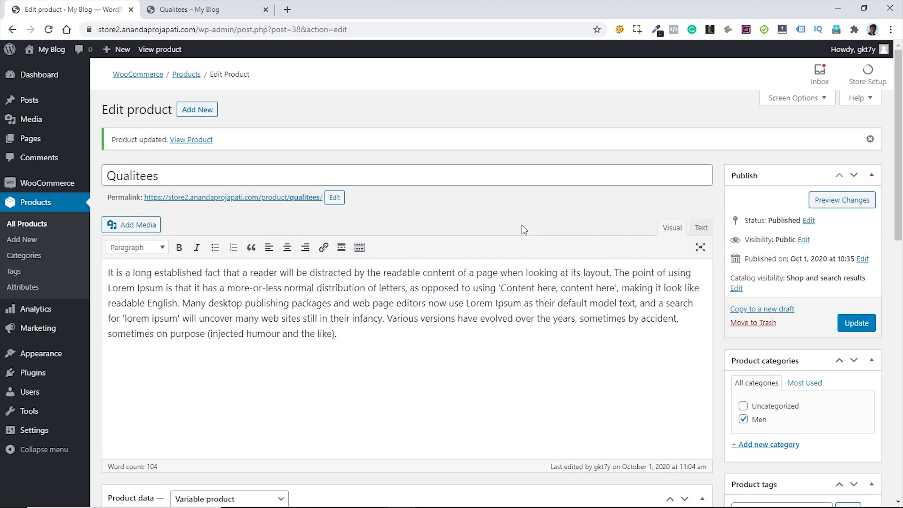
pyautogui.click(192, 114)
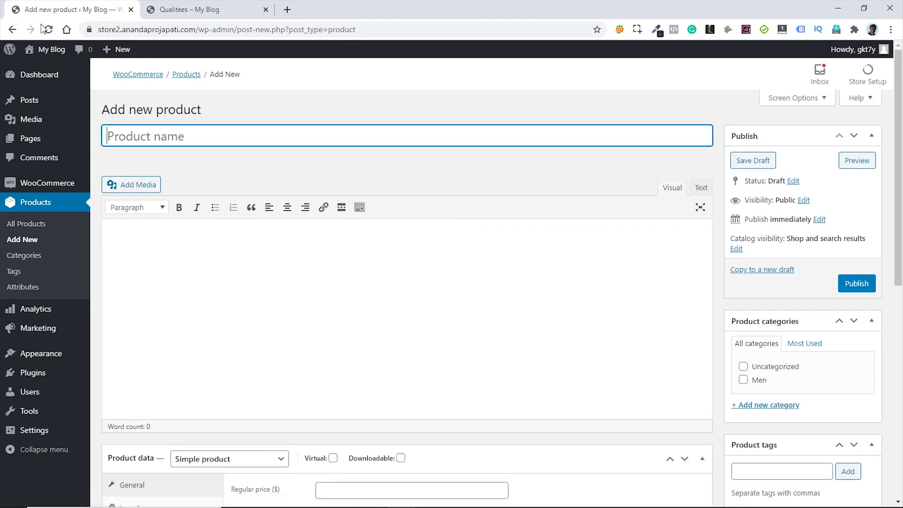
# - Paste in the new product's name and the Lorem Ipsum description
pyautogui.write('Weheartees')
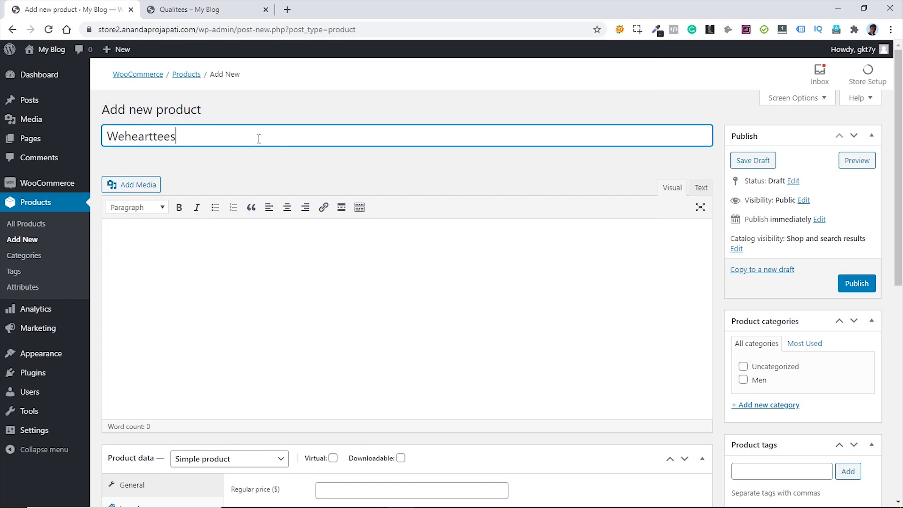
pyautogui.scroll(-3, 543, 264)
pyautogui.scroll(-1, 550, 266)
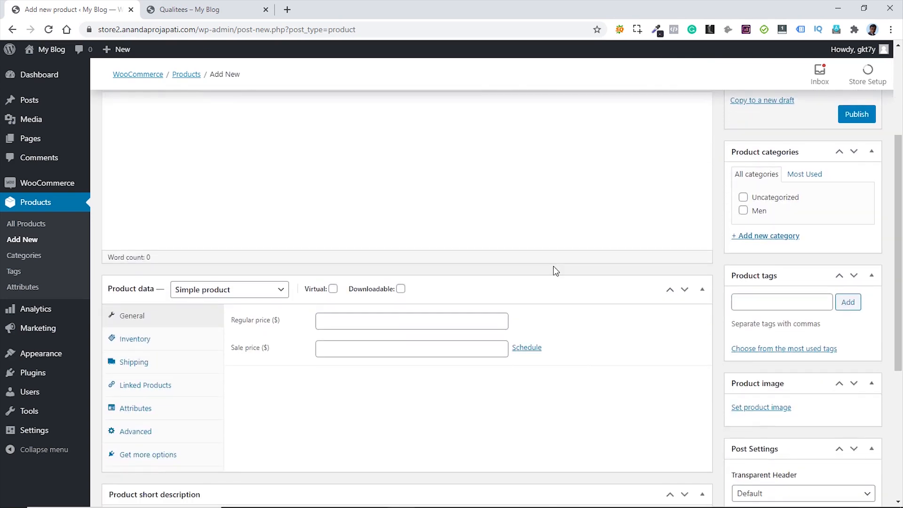
pyautogui.scroll(3, 555, 268)
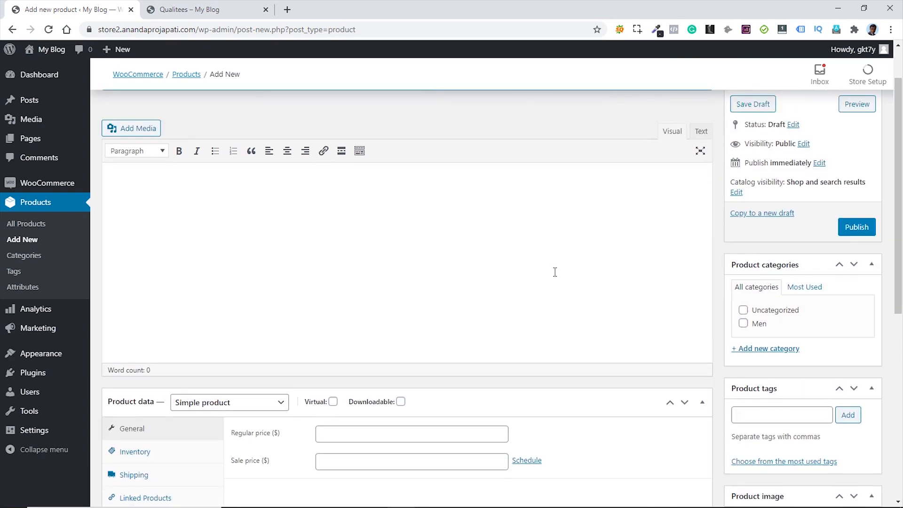
pyautogui.click(326, 221)
pyautogui.write("It is a long established fact that a reader will be distracted by the readable content of a page when looking at its layout. The point of using Lorem Ipsum is that it has a more-or-less normal distribution of letters, as opposed to using 'Content here, content here', making it look like readable English. Many desktop publishing packages and web page editors now use Lorem Ipsum as their default model text, and a search for 'lorem ipsum' will uncover many web sites still in their infancy. Various versions have evolved over the years, sometimes by accident, sometimes on purpose (injected humour and the like).")
pyautogui.scroll(-2, 613, 414)
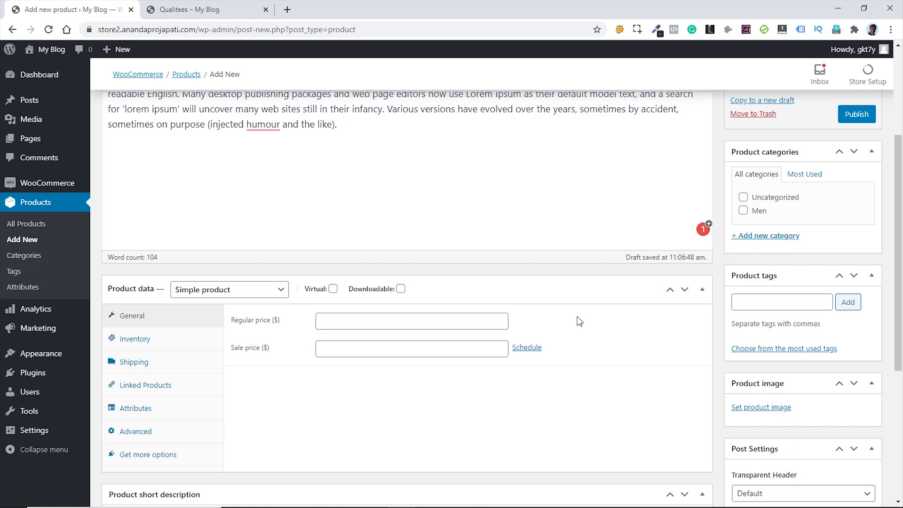
# - Set the regular price to 15 and mark the product downloadable and virtual
pyautogui.click(330, 319)
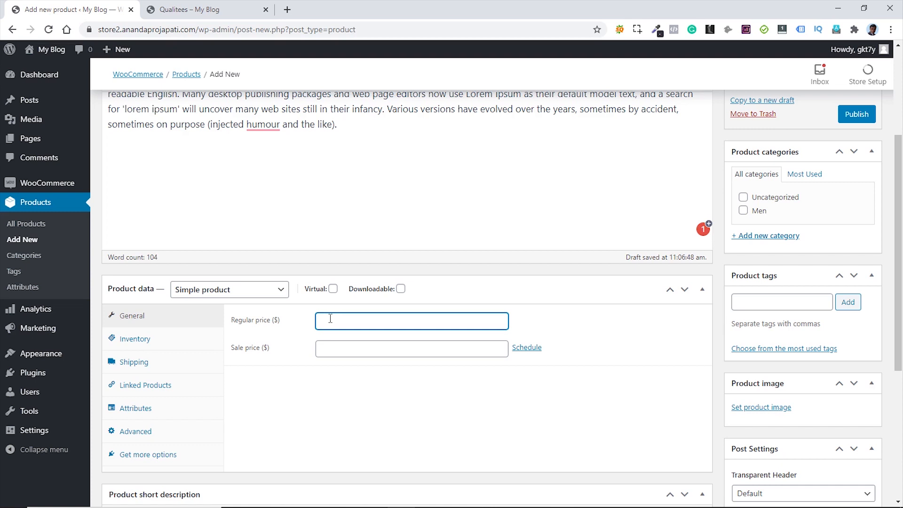
pyautogui.write('15')
pyautogui.click(400, 289)
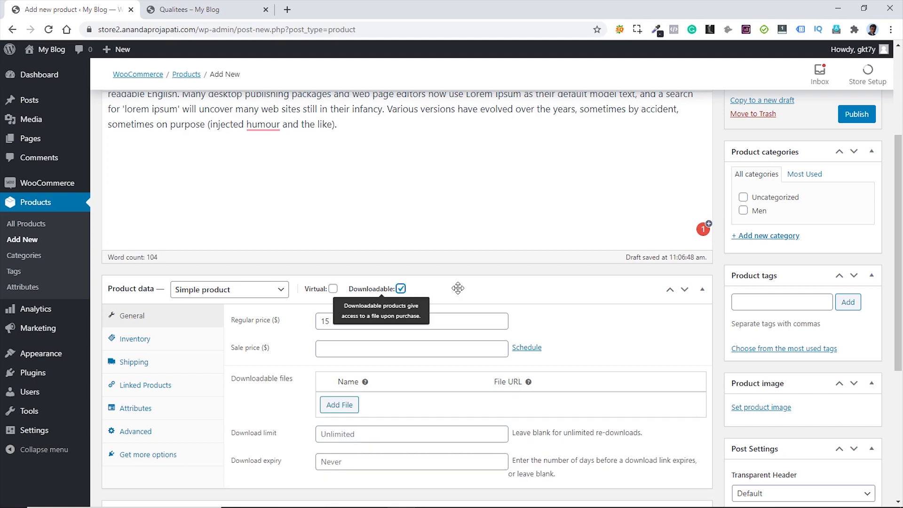
pyautogui.click(333, 289)
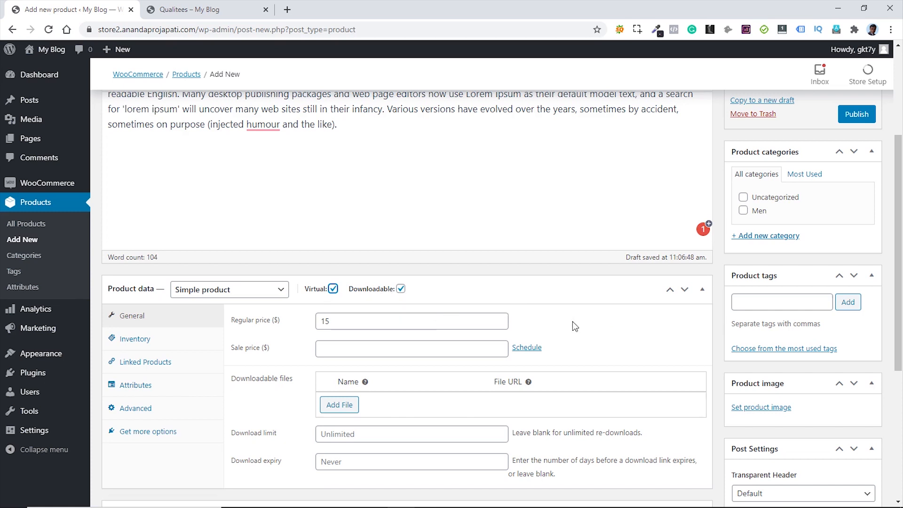
pyautogui.scroll(-1, 584, 327)
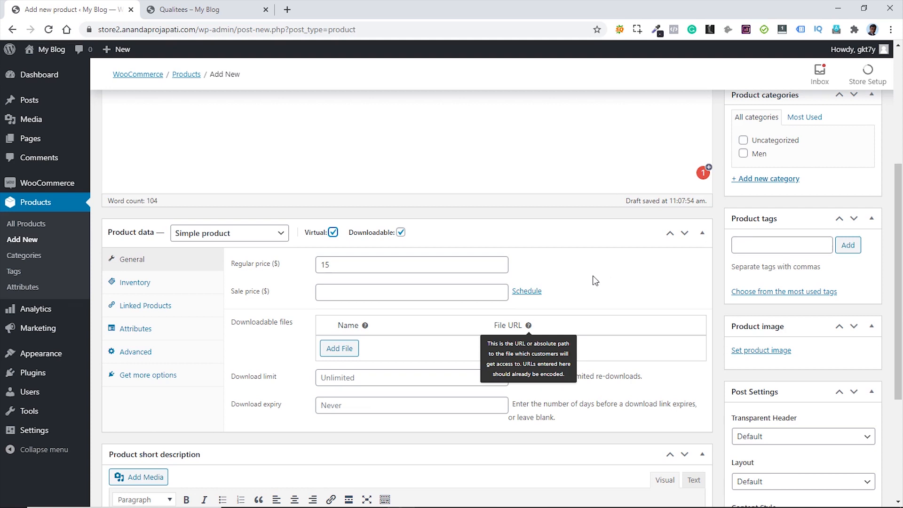
# - Untick Downloadable and Virtual and change the product type to Grouped product
pyautogui.click(401, 233)
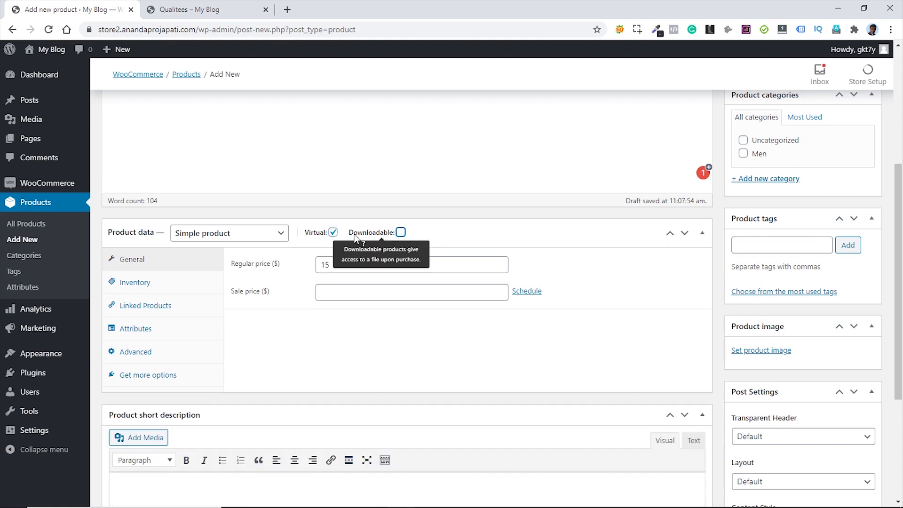
pyautogui.click(333, 232)
pyautogui.click(517, 238)
pyautogui.click(520, 237)
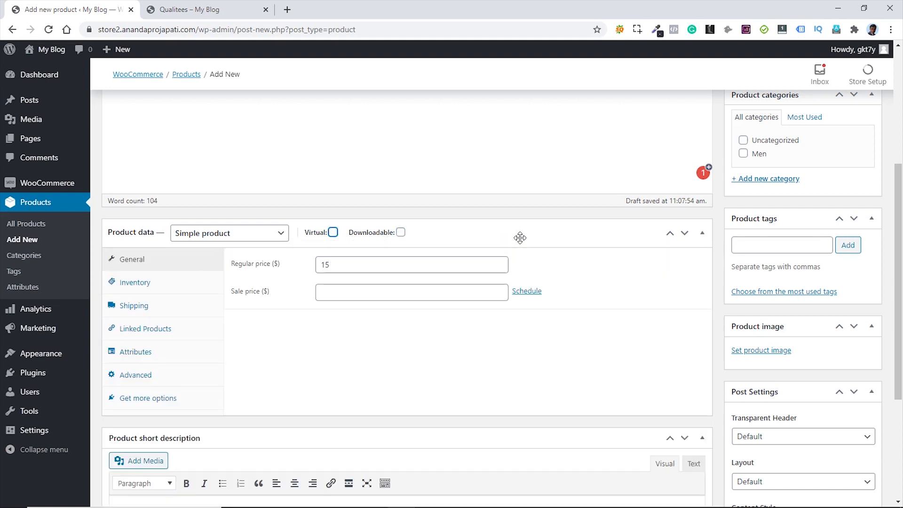
pyautogui.click(592, 283)
pyautogui.click(239, 235)
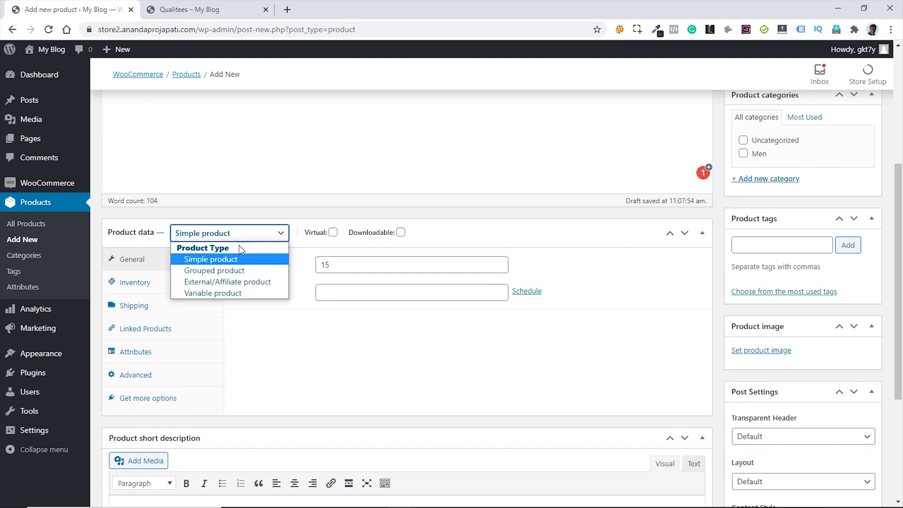
pyautogui.click(237, 271)
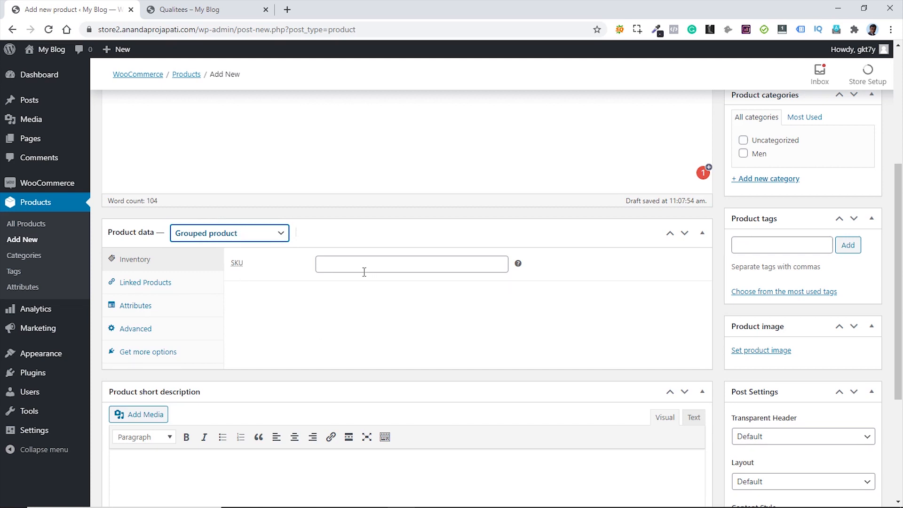
# - In Linked Products, add Eccellente (M10) and Qualitees (M25) to the group
pyautogui.click(149, 284)
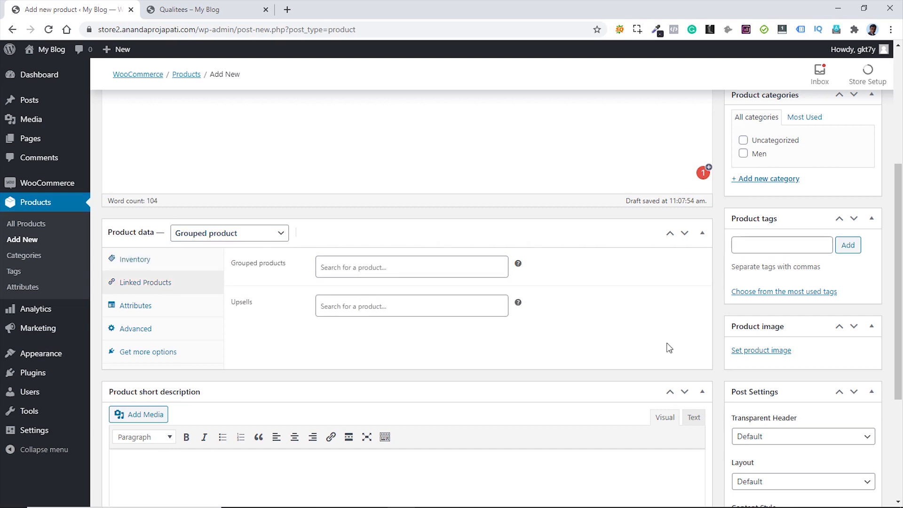
pyautogui.click(334, 267)
pyautogui.write('e')
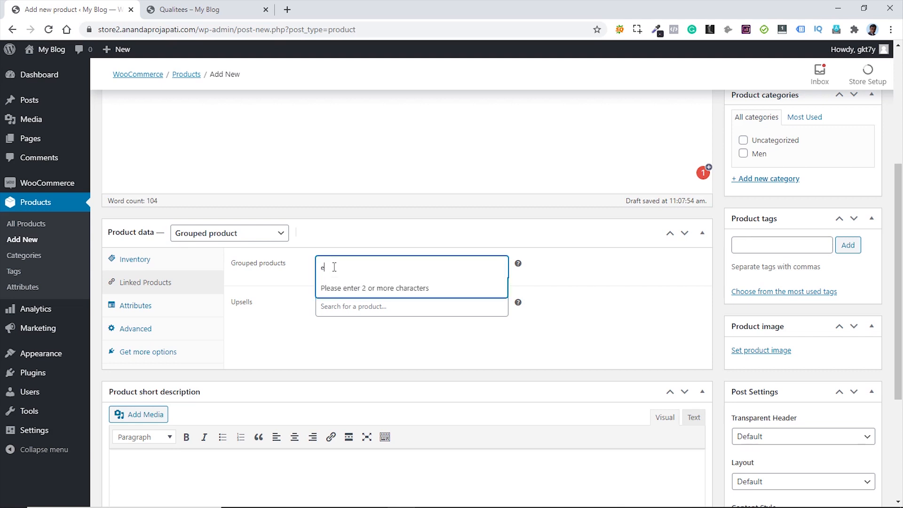
pyautogui.write('cc')
pyautogui.click(338, 288)
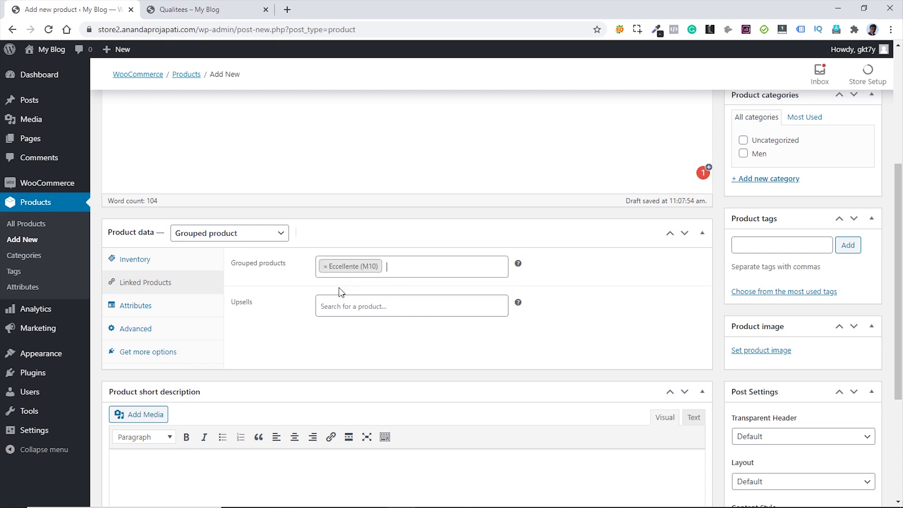
pyautogui.write('qu')
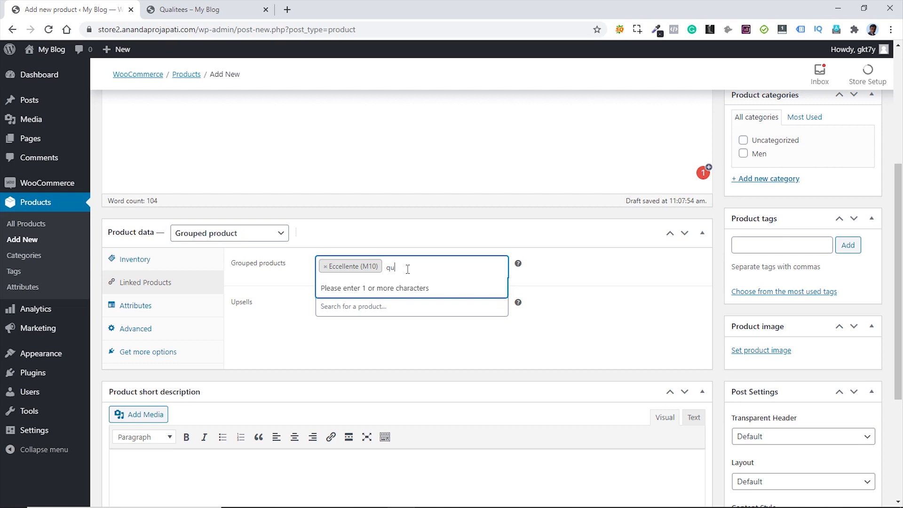
pyautogui.write('a')
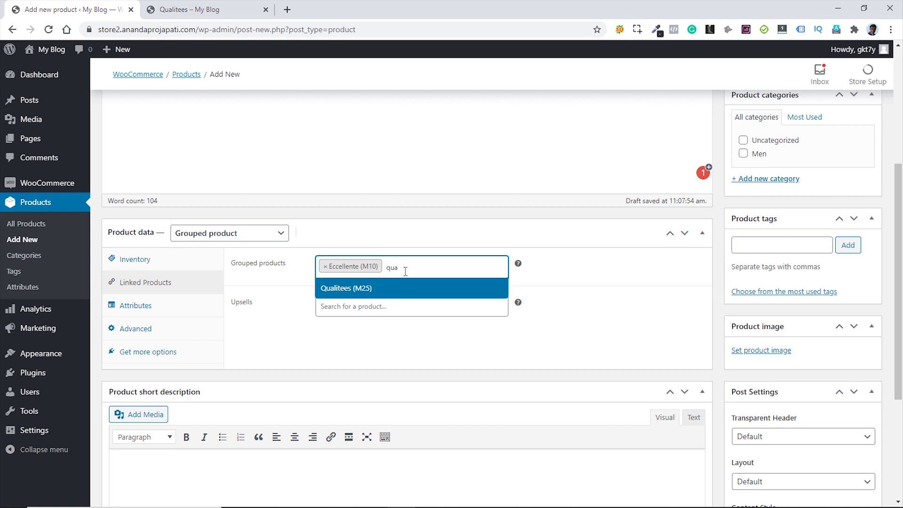
pyautogui.click(385, 288)
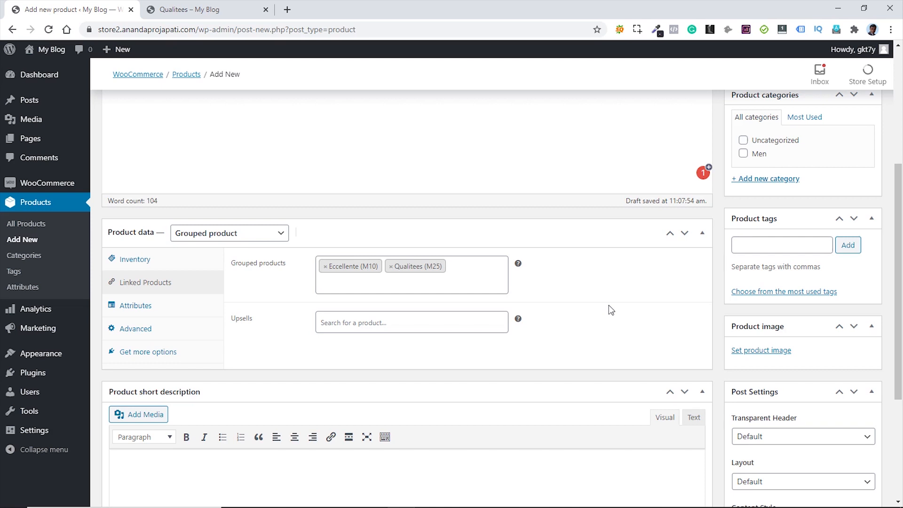
# - Switch the product type to External/Affiliate, then back to Simple product
pyautogui.click(273, 237)
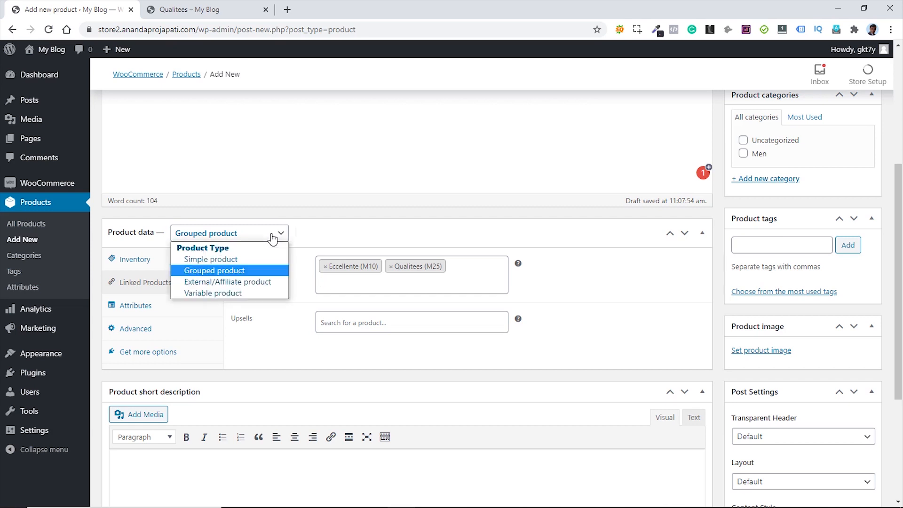
pyautogui.click(255, 282)
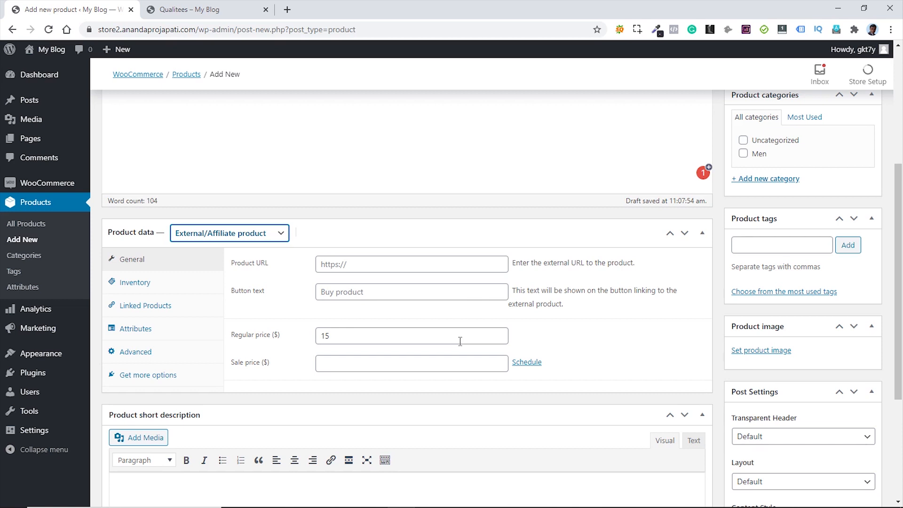
pyautogui.click(273, 235)
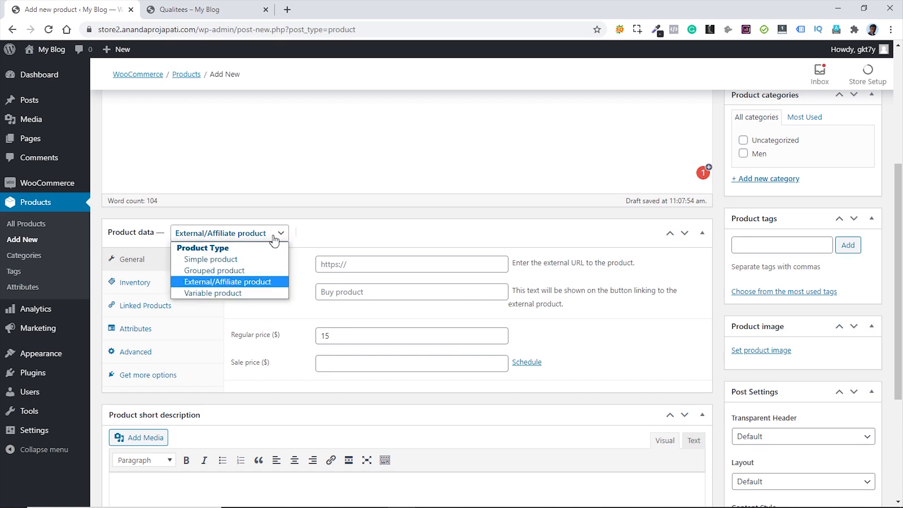
pyautogui.click(232, 259)
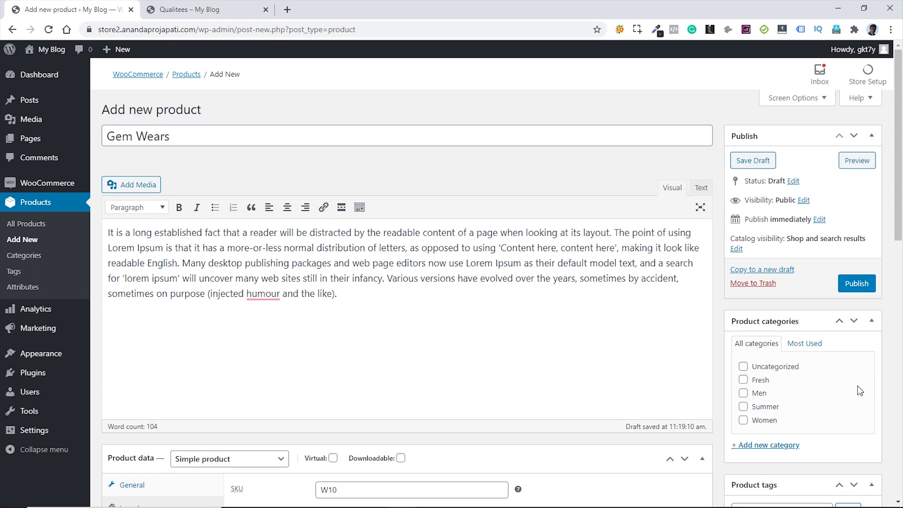
# - Add four women's T-shirt images, including women-tshirt-5, -4 and -2, to the gallery
pyautogui.scroll(-5, 882, 349)
pyautogui.scroll(-6, 884, 349)
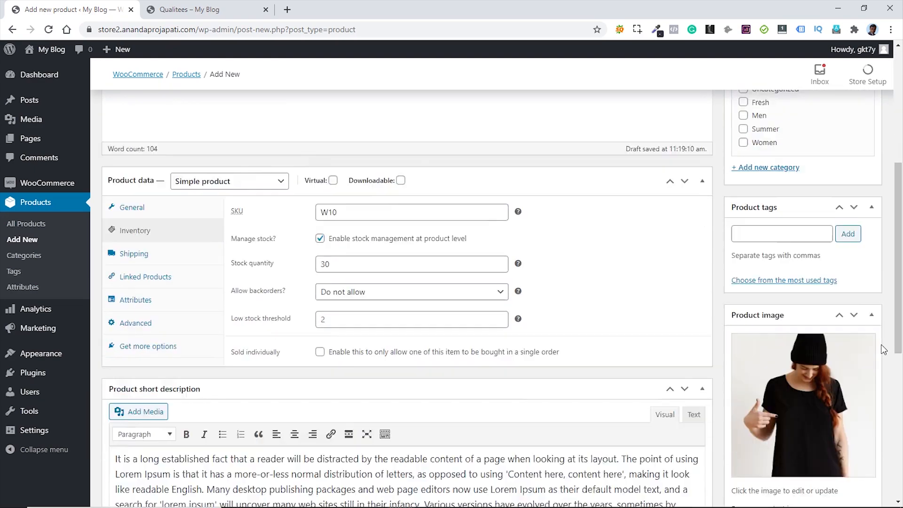
pyautogui.scroll(4, 885, 349)
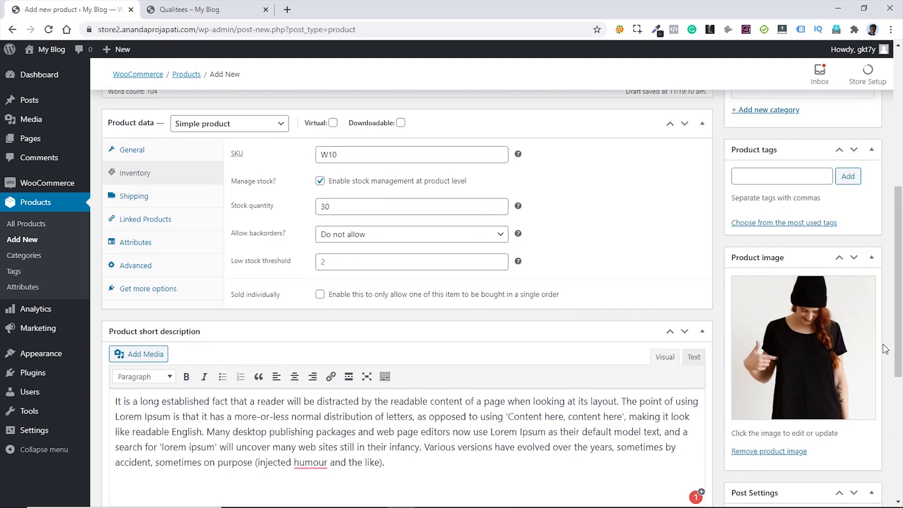
pyautogui.scroll(1, 884, 348)
pyautogui.scroll(-5, 879, 324)
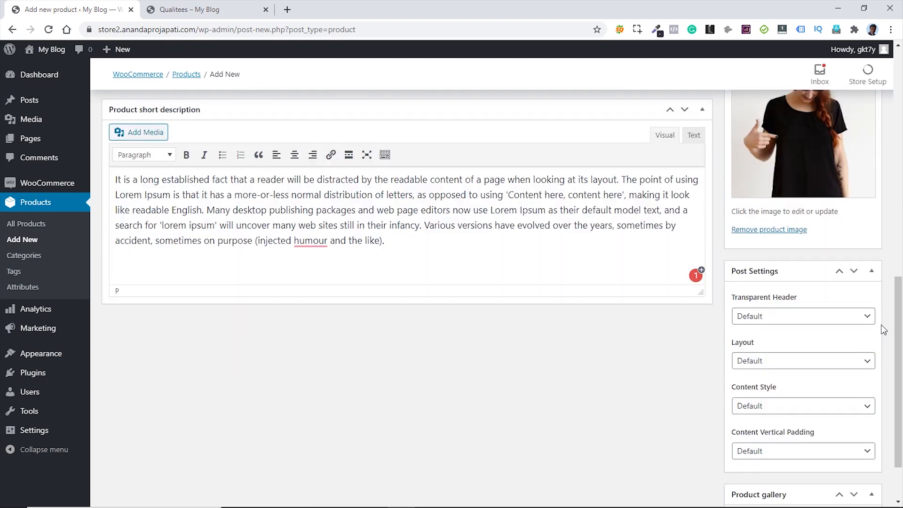
pyautogui.scroll(3, 880, 326)
pyautogui.scroll(-4, 851, 308)
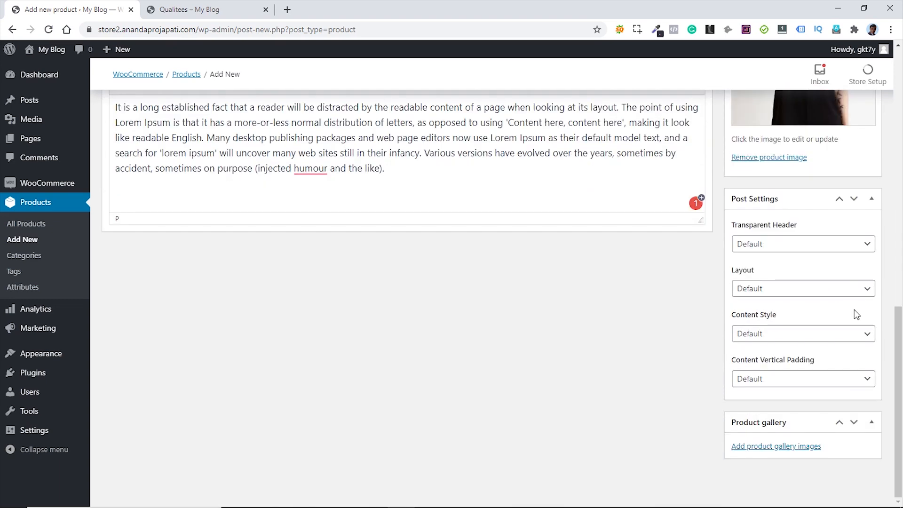
pyautogui.click(774, 447)
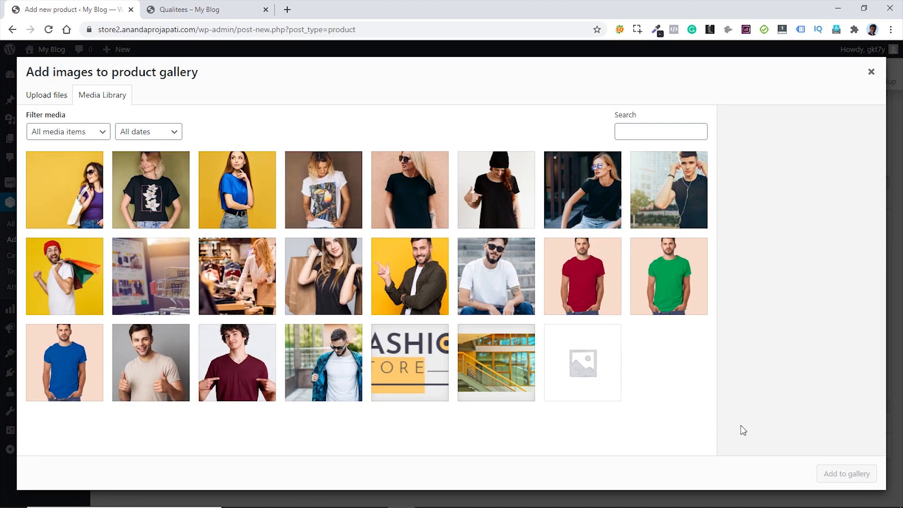
pyautogui.click(158, 189)
pyautogui.click(237, 192)
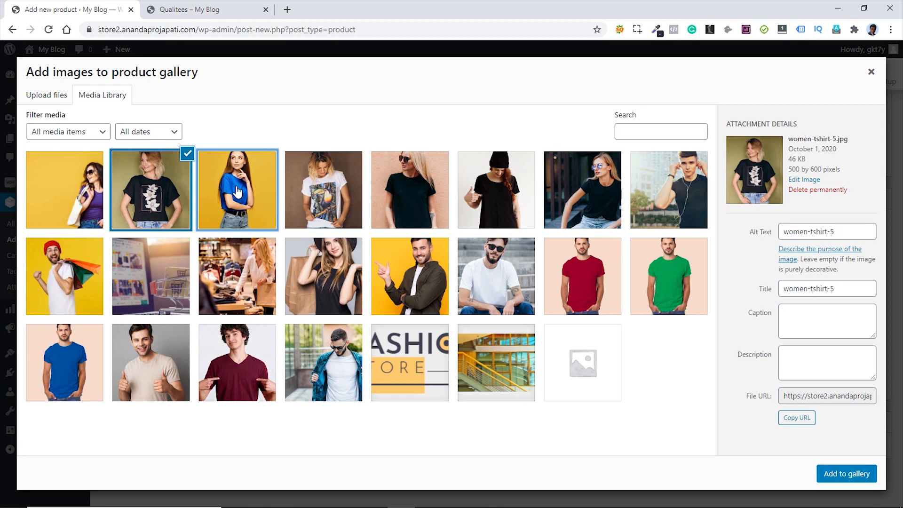
pyautogui.click(238, 192)
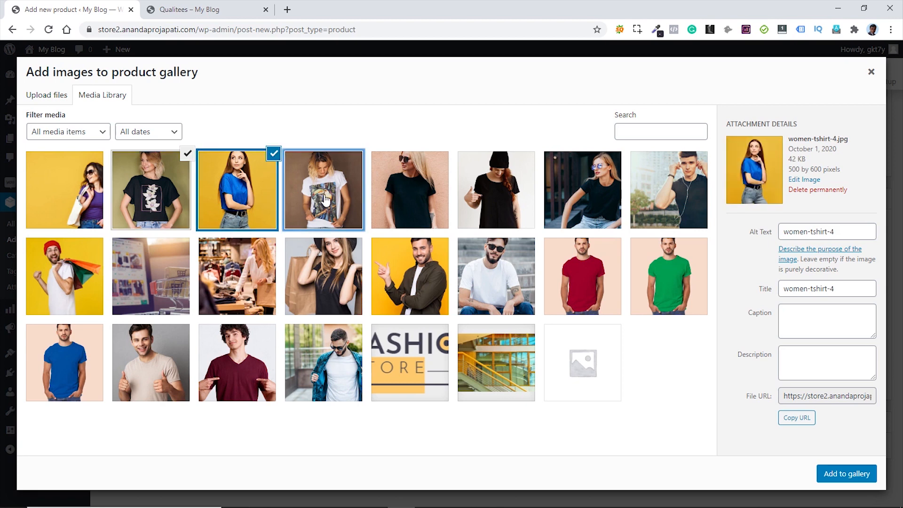
pyautogui.click(324, 200)
pyautogui.click(405, 198)
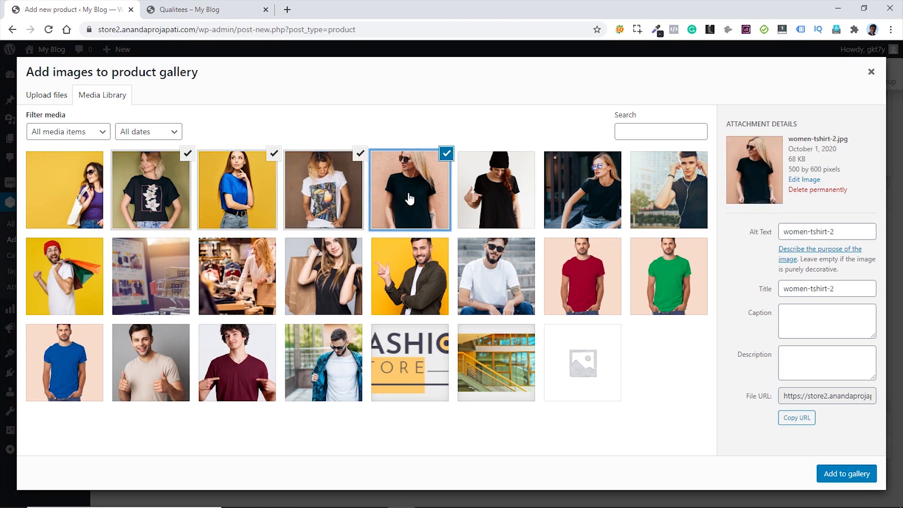
pyautogui.click(853, 476)
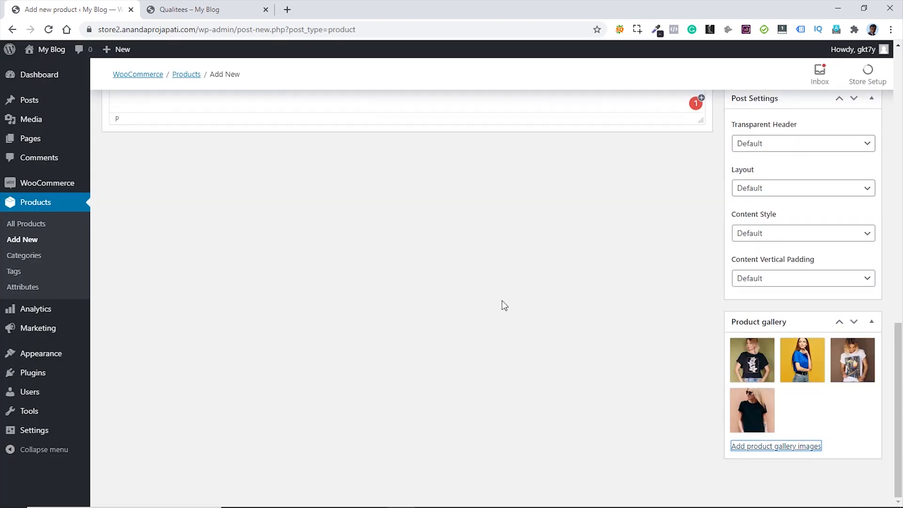
# - Publish the Gem Wears product
pyautogui.scroll(1, 571, 329)
pyautogui.scroll(15, 572, 330)
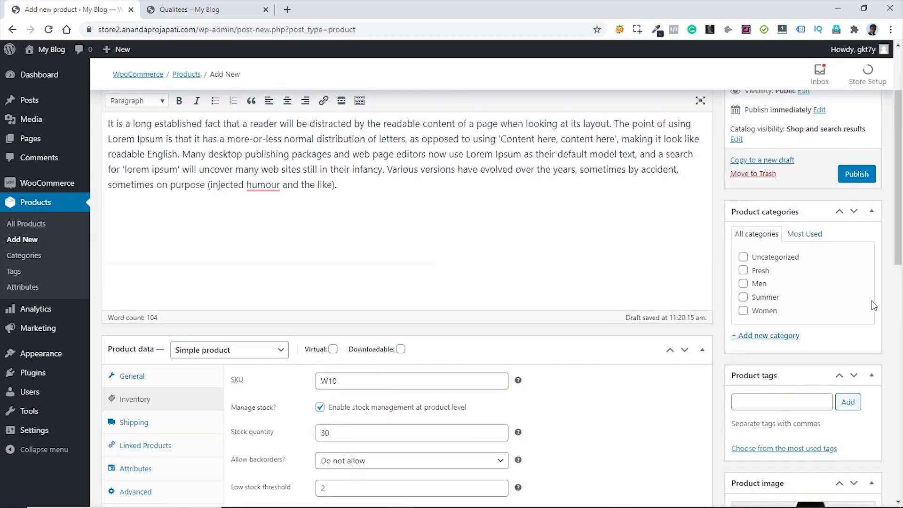
pyautogui.click(854, 177)
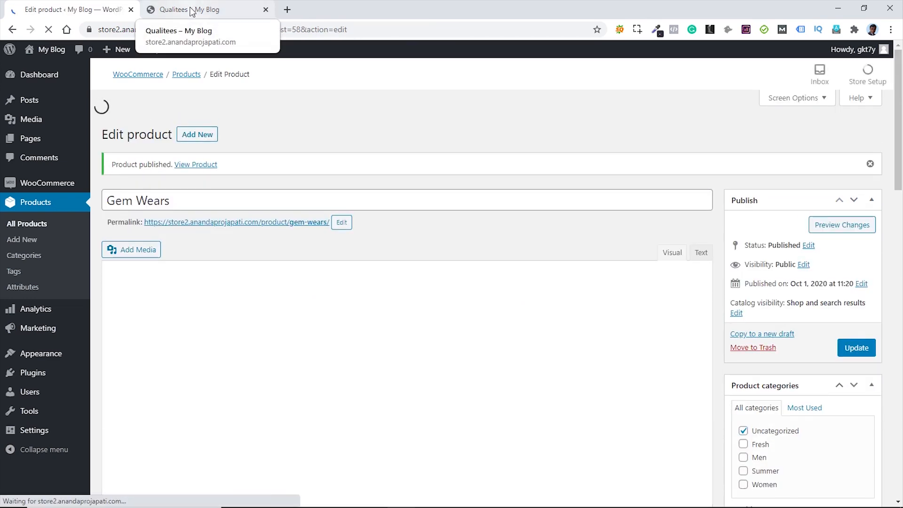
# - Go to the store's Shop page and open the Gem Wears product page
pyautogui.click(192, 10)
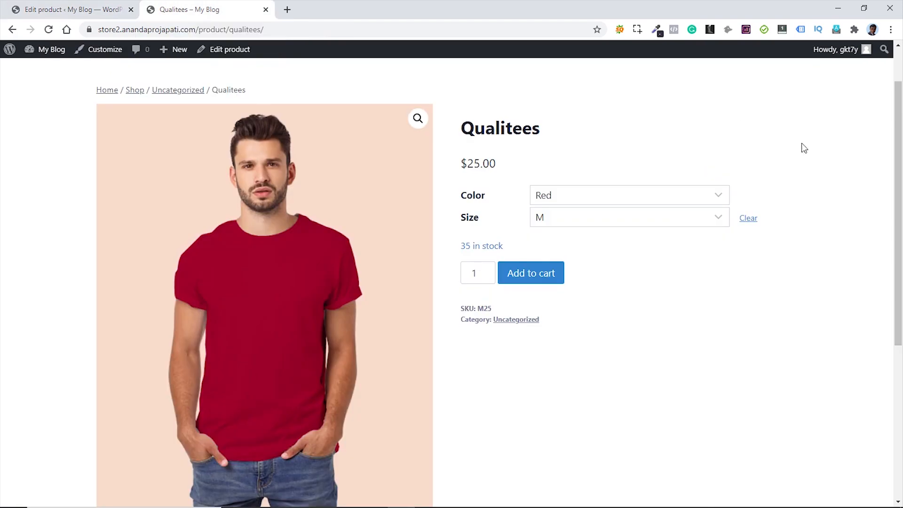
pyautogui.click(780, 82)
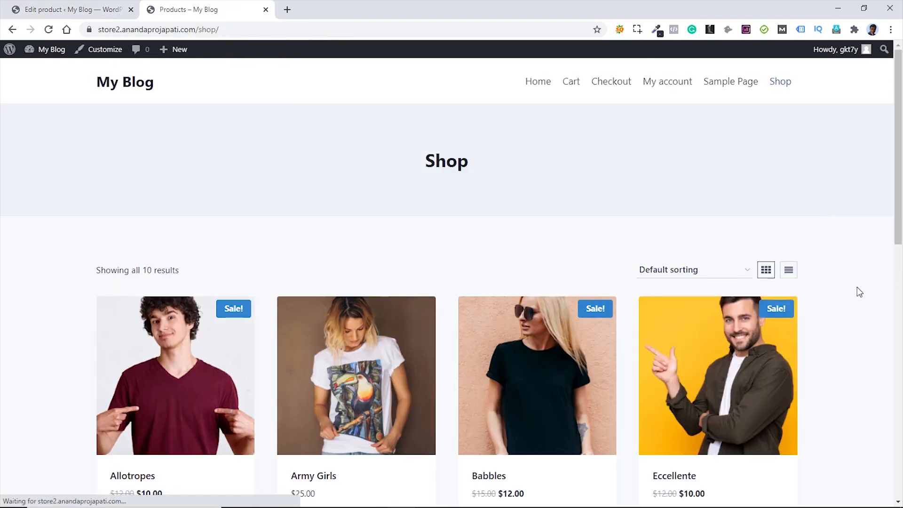
pyautogui.scroll(-4, 837, 270)
pyautogui.scroll(-8, 835, 265)
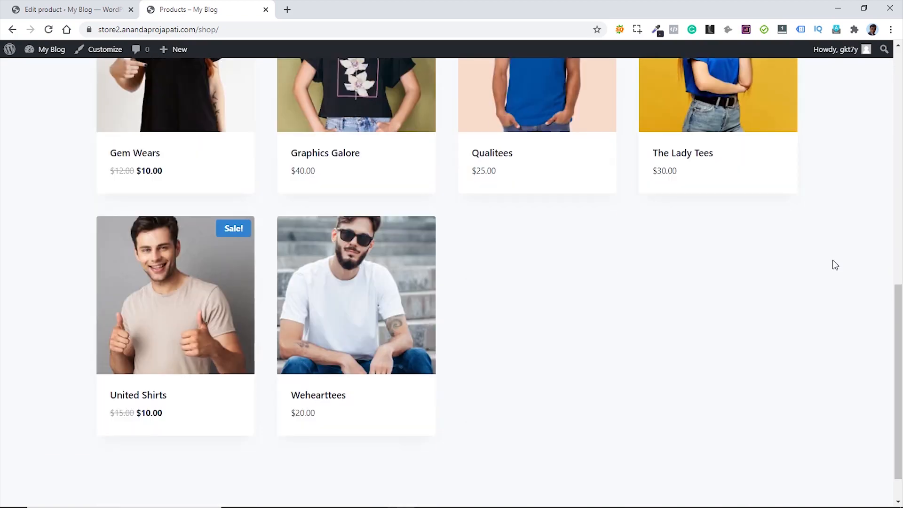
pyautogui.scroll(6, 833, 264)
pyautogui.scroll(-5, 836, 264)
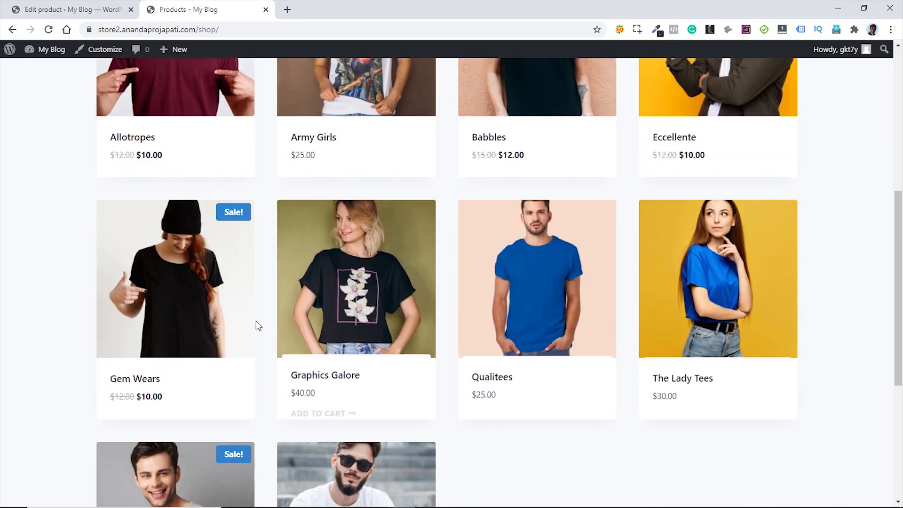
pyautogui.click(178, 308)
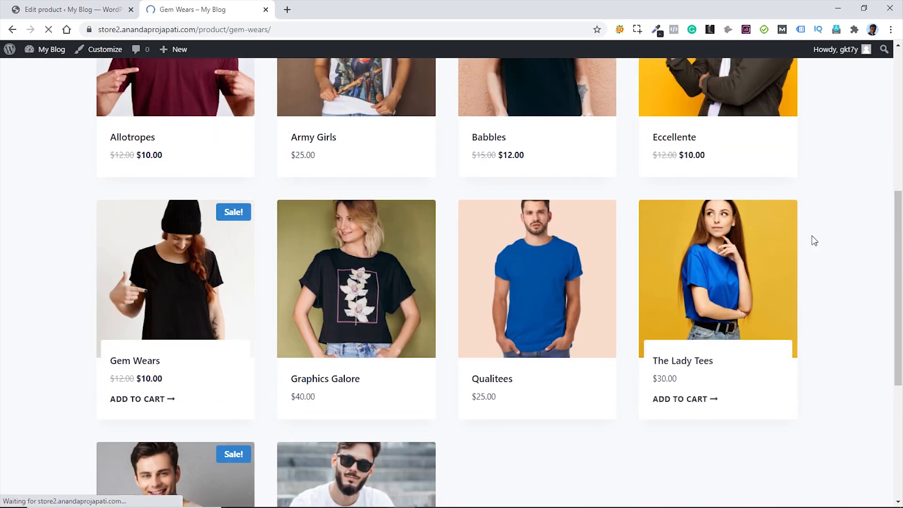
# - Browse the Gem Wears gallery photos, then go back to its editor
pyautogui.scroll(-4, 793, 222)
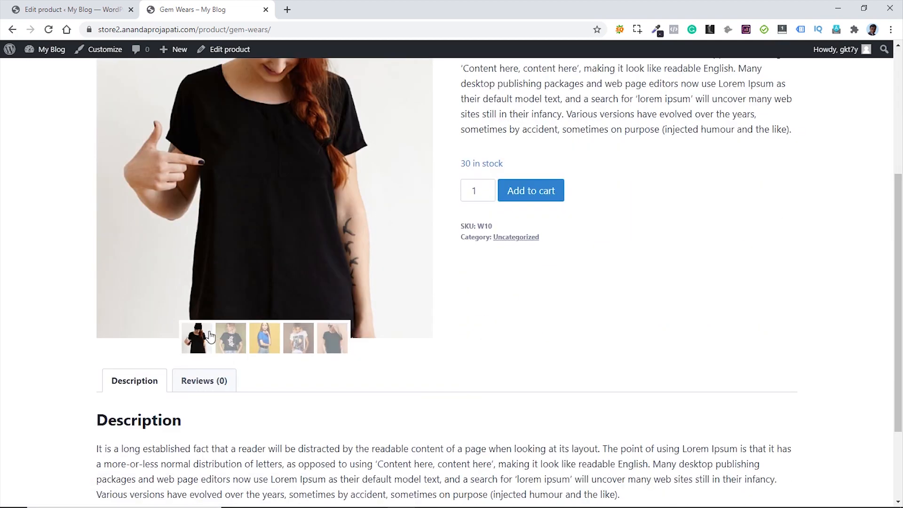
pyautogui.scroll(3, 298, 348)
pyautogui.scroll(-1, 299, 356)
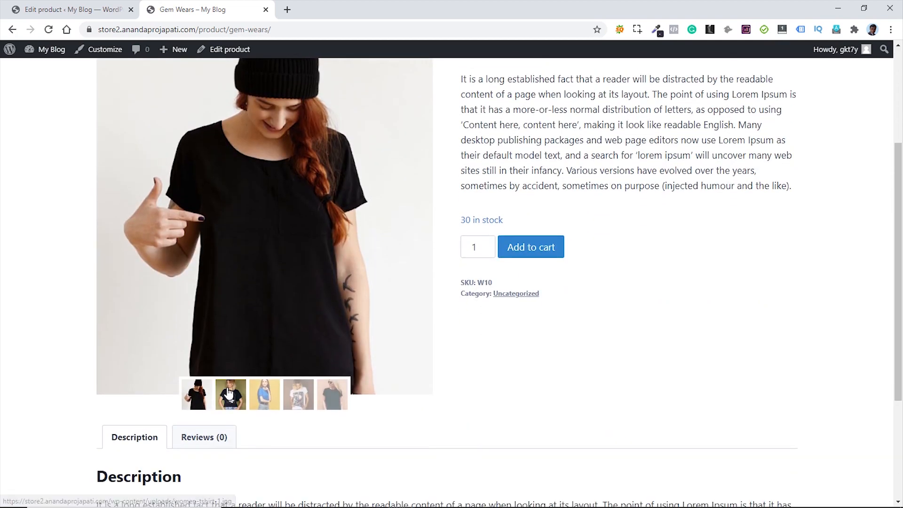
pyautogui.click(230, 395)
pyautogui.click(265, 395)
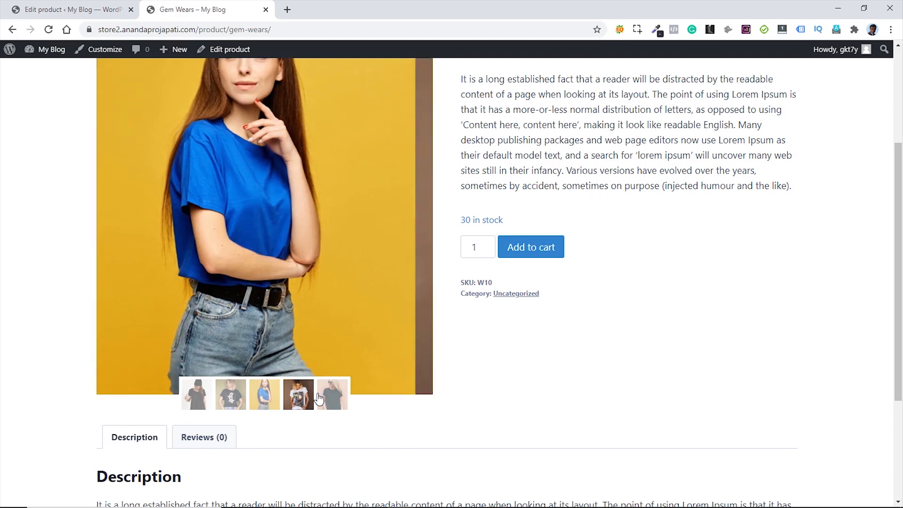
pyautogui.click(297, 399)
pyautogui.click(329, 395)
pyautogui.scroll(2, 460, 360)
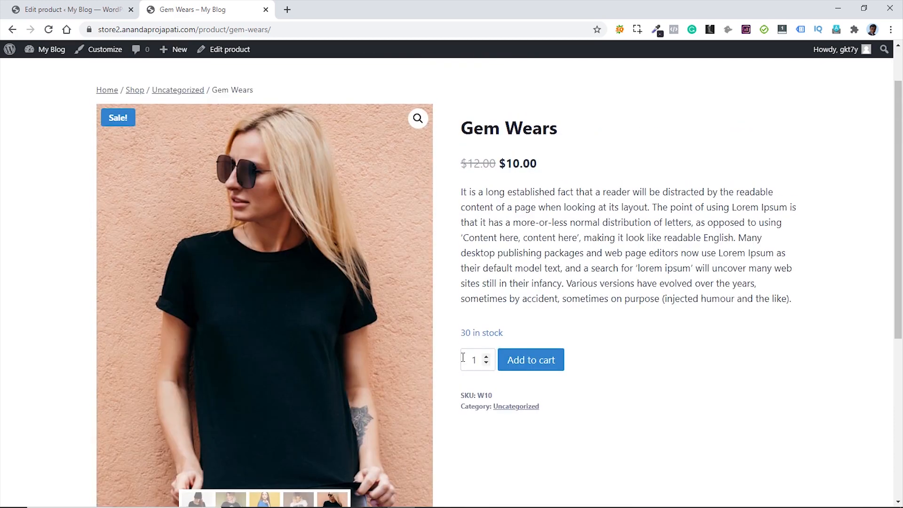
pyautogui.scroll(1, 464, 357)
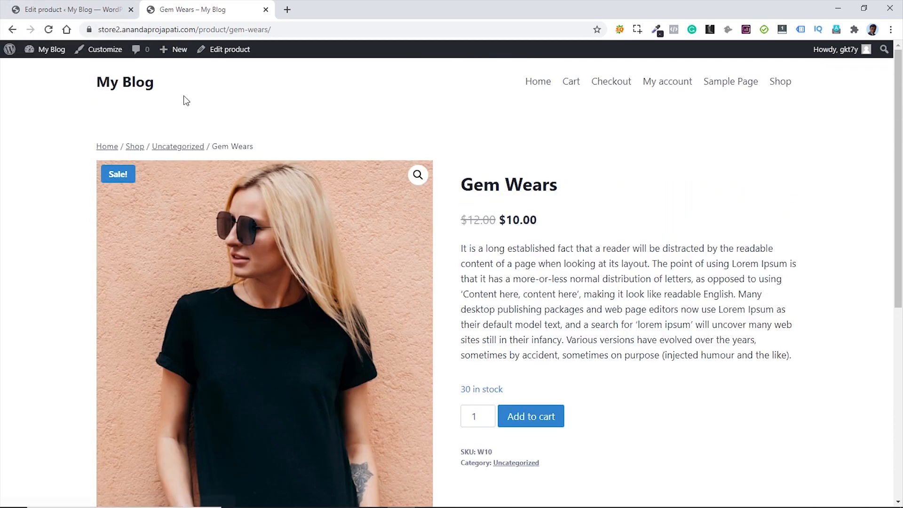
pyautogui.click(70, 9)
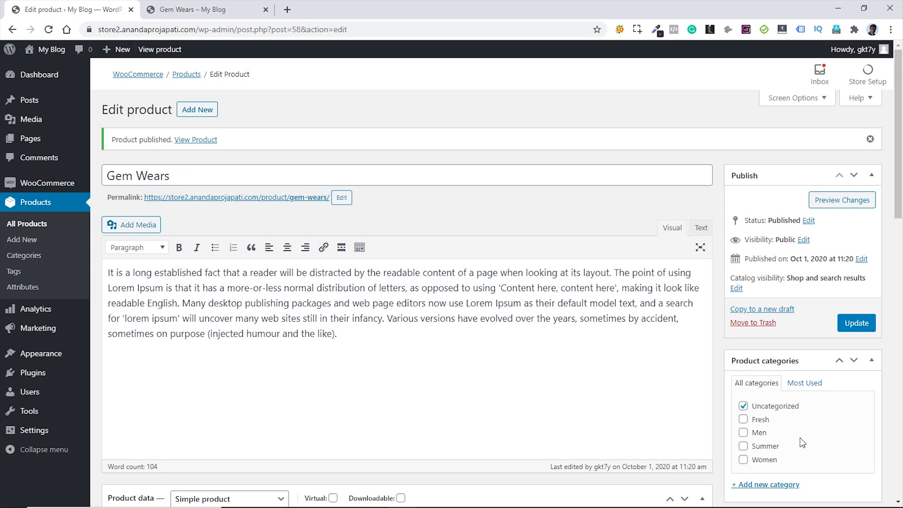
# - Move Gem Wears from Uncategorized to Women and update the product
pyautogui.click(743, 460)
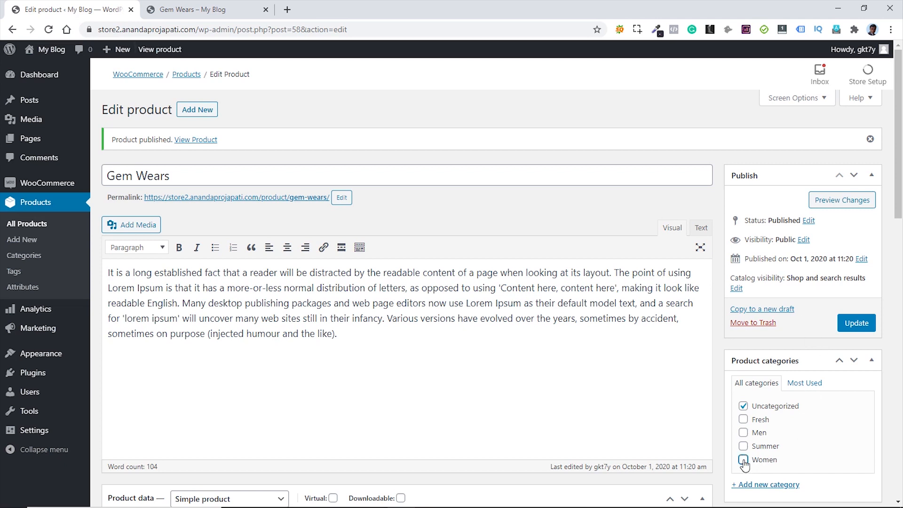
pyautogui.click(743, 406)
pyautogui.click(857, 322)
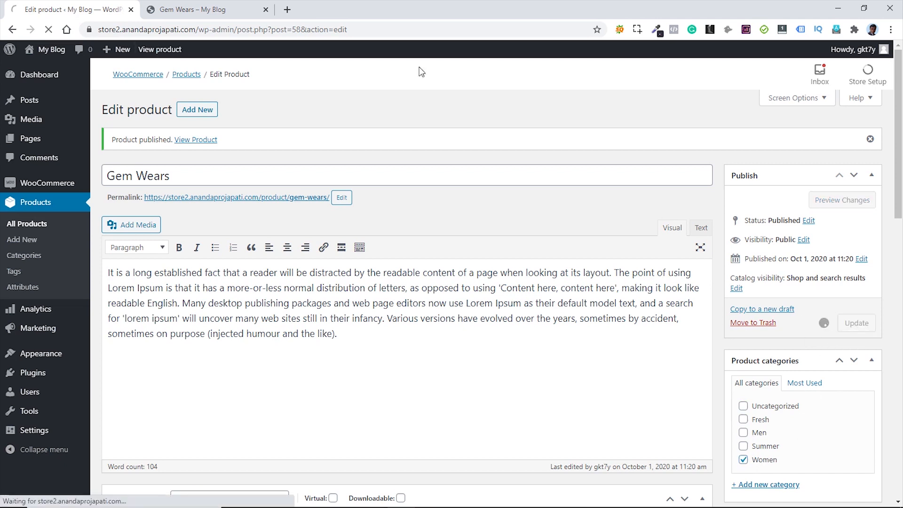
# - Reload the live Gem Wears page to confirm the Women category
pyautogui.click(198, 11)
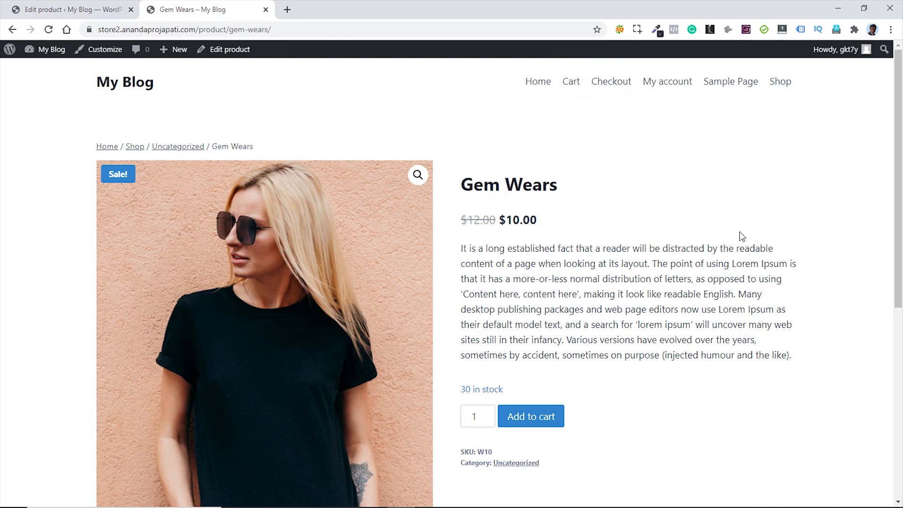
pyautogui.press('F5')
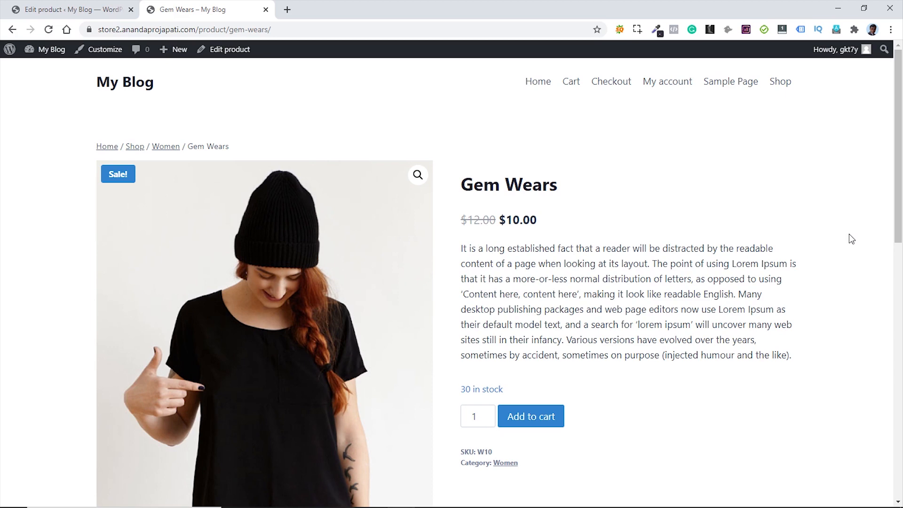
pyautogui.click(62, 9)
# - Go to WooCommerce Settings, Shipping, and open the Shipping options section
pyautogui.moveTo(49, 186)
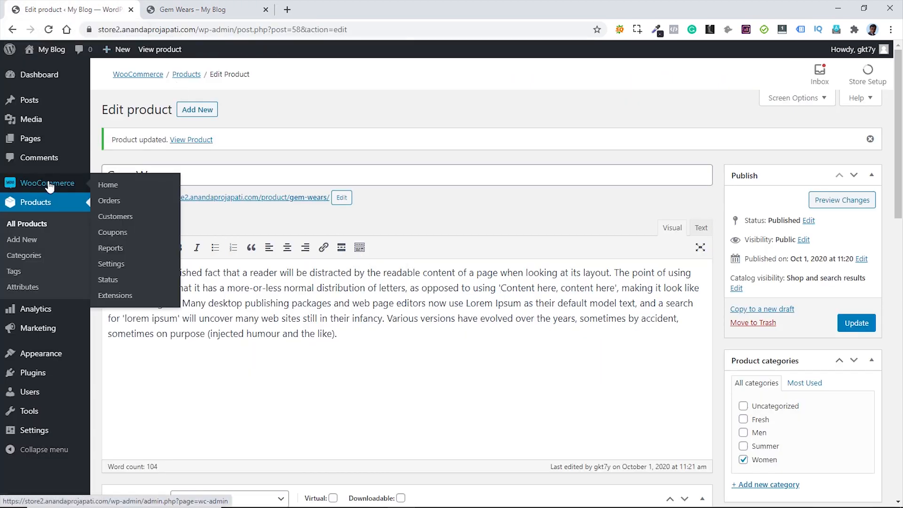
pyautogui.click(118, 264)
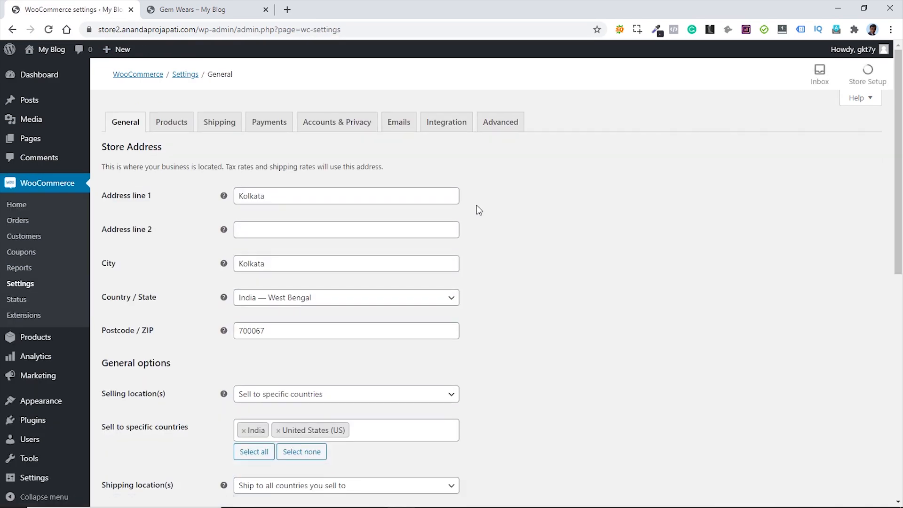
pyautogui.click(215, 125)
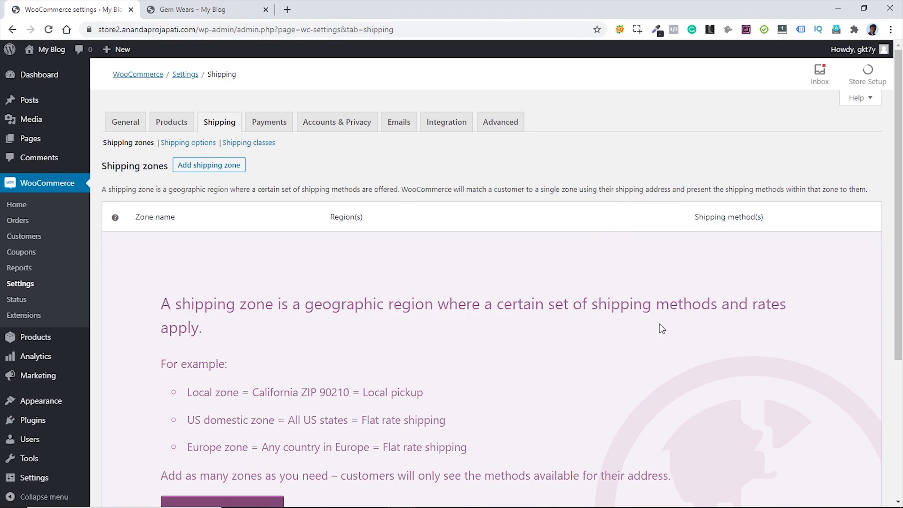
pyautogui.scroll(-1, 661, 327)
pyautogui.scroll(-2, 663, 331)
pyautogui.scroll(3, 656, 326)
pyautogui.click(186, 145)
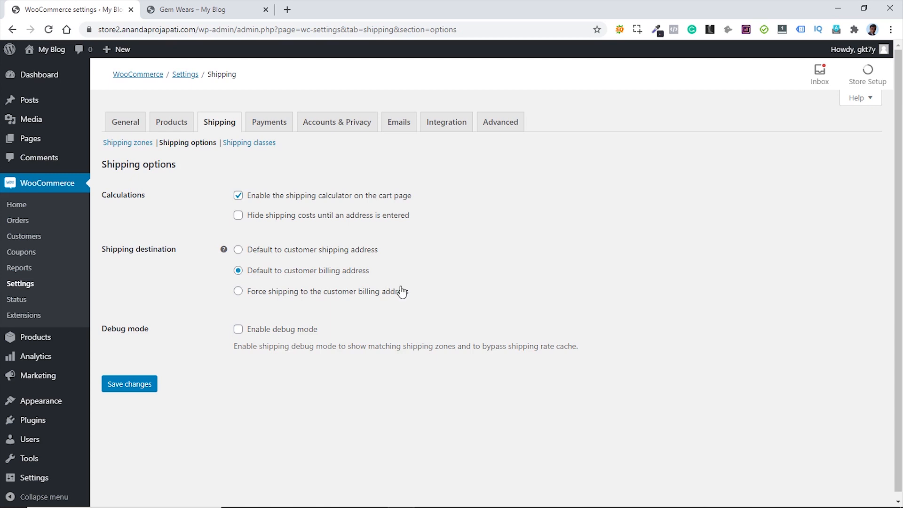
# - Enable 'Hide shipping costs until an address is entered', save, and start a new shipping zone
pyautogui.click(238, 215)
pyautogui.click(123, 383)
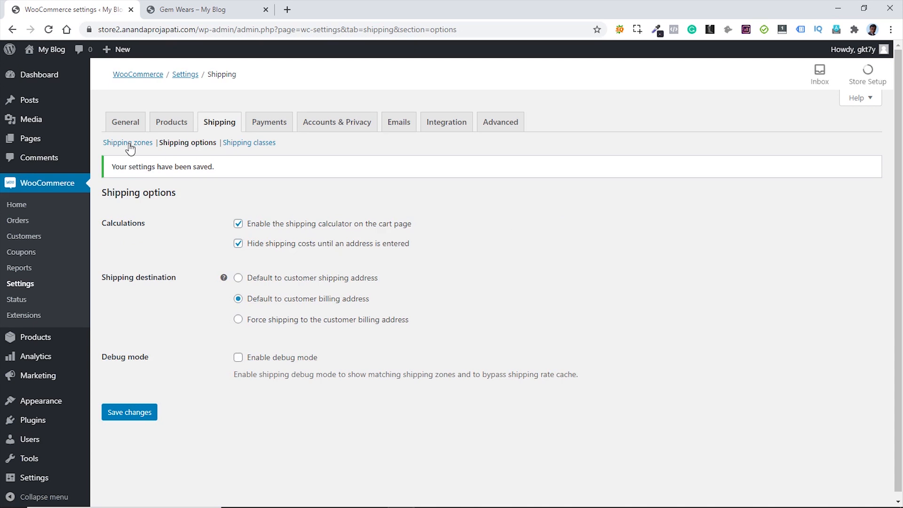
pyautogui.click(130, 146)
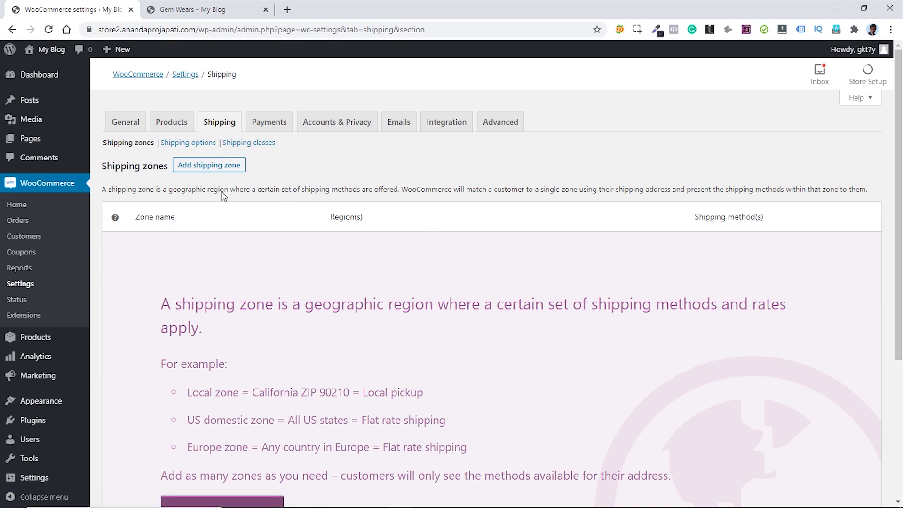
pyautogui.click(207, 165)
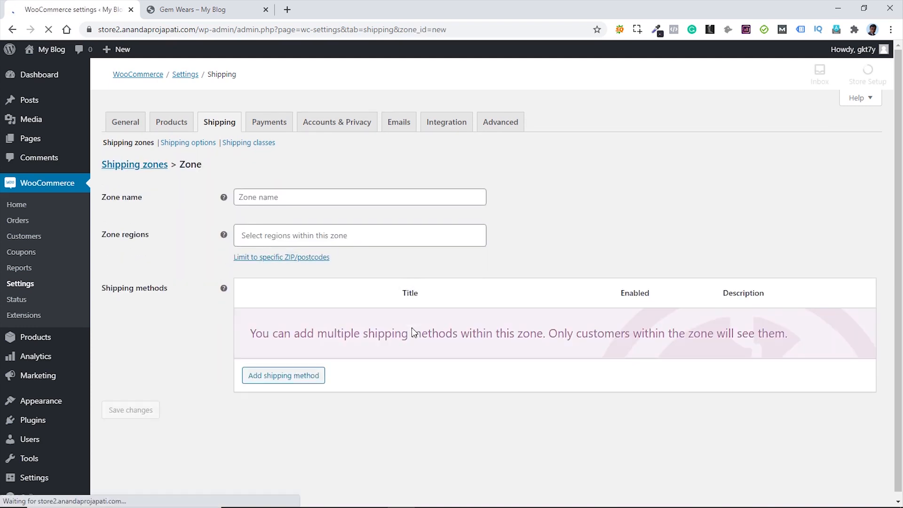
# - Name the new zone 'India Shipping' and choose India as its zone region
pyautogui.click(290, 198)
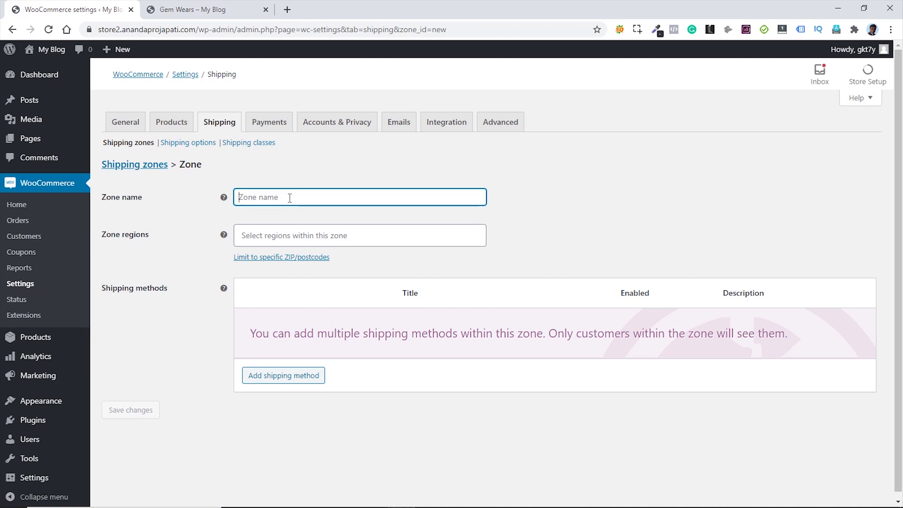
pyautogui.write('In')
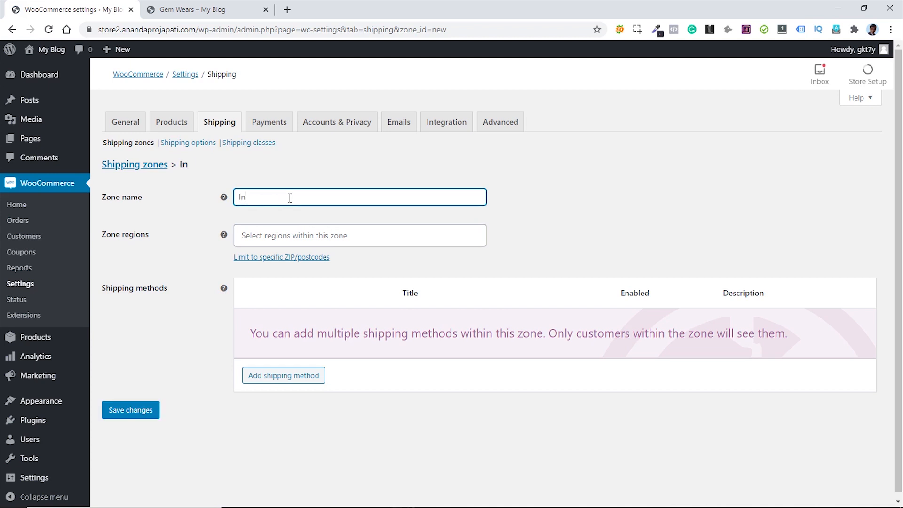
pyautogui.write('dia Shipping')
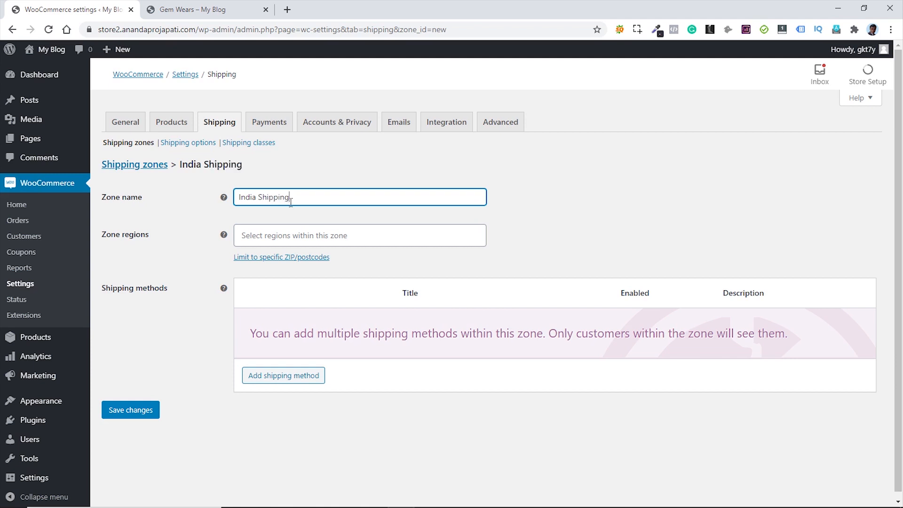
pyautogui.click(301, 236)
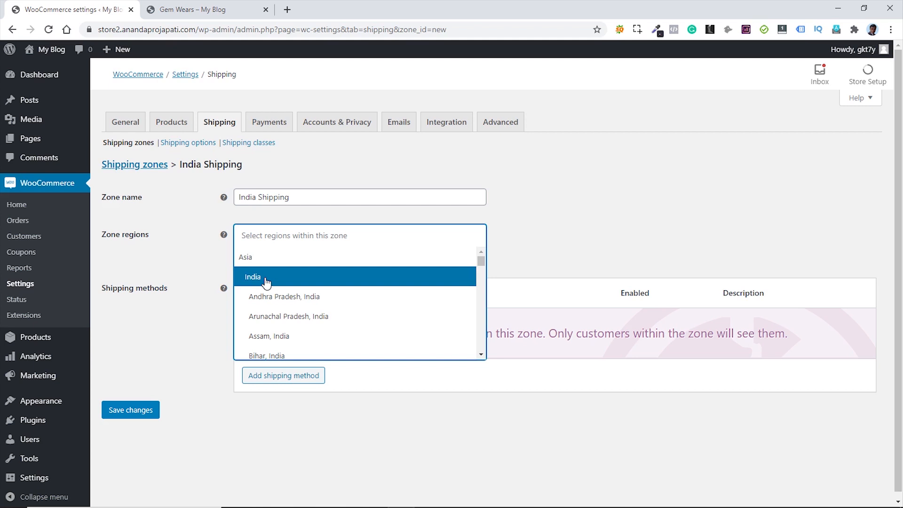
pyautogui.click(266, 281)
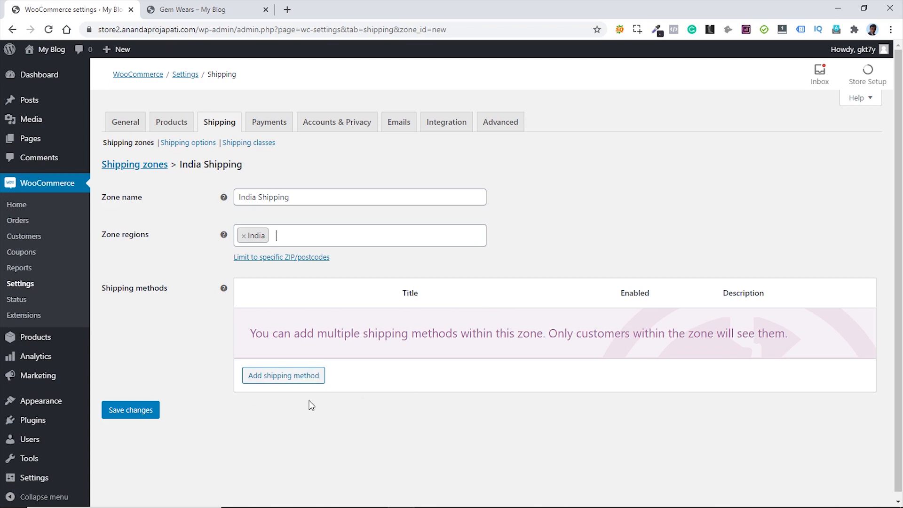
# - Add a Flat rate shipping method to the India Shipping zone
pyautogui.click(291, 378)
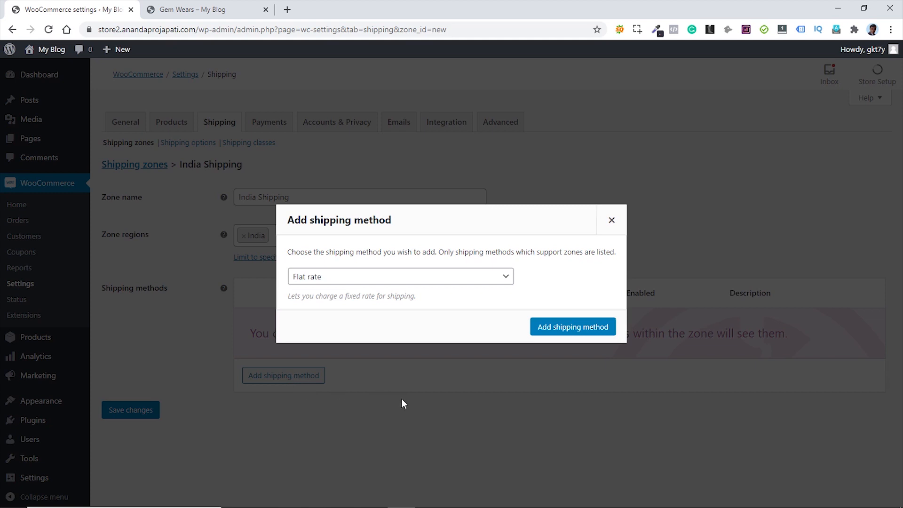
pyautogui.click(465, 281)
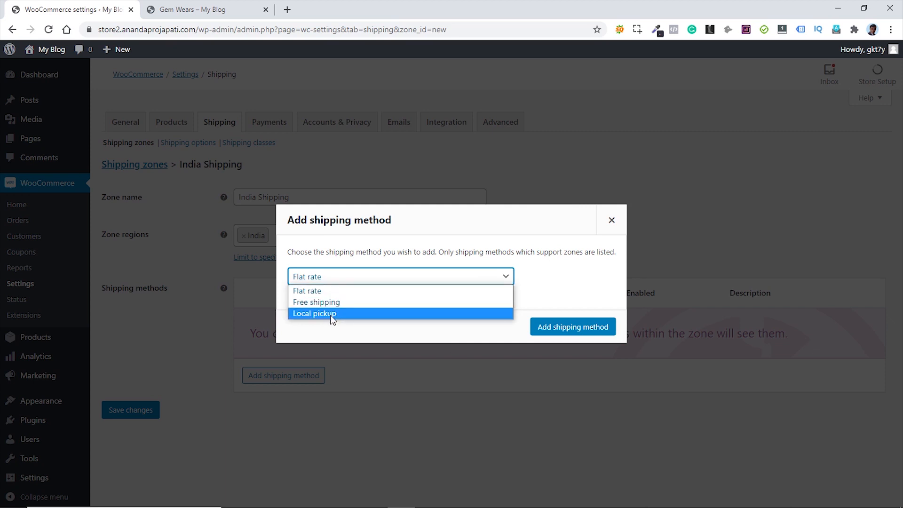
pyautogui.click(411, 292)
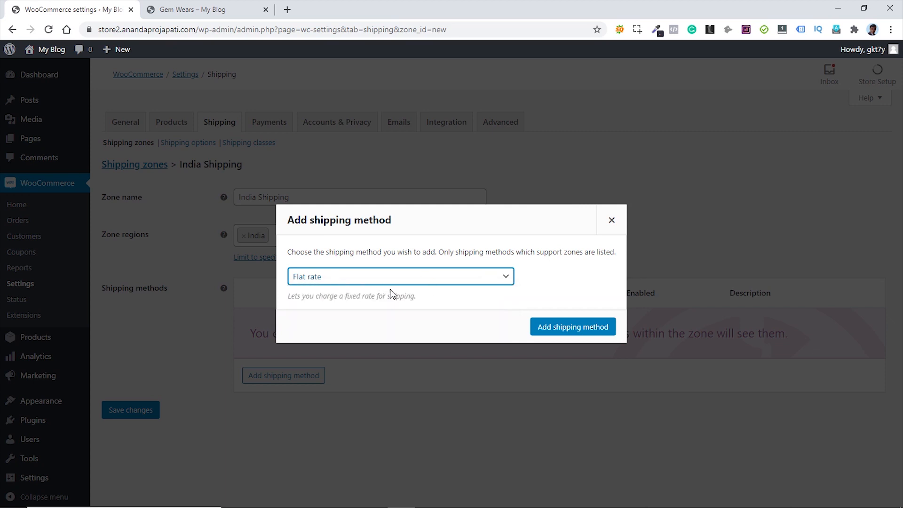
pyautogui.click(559, 331)
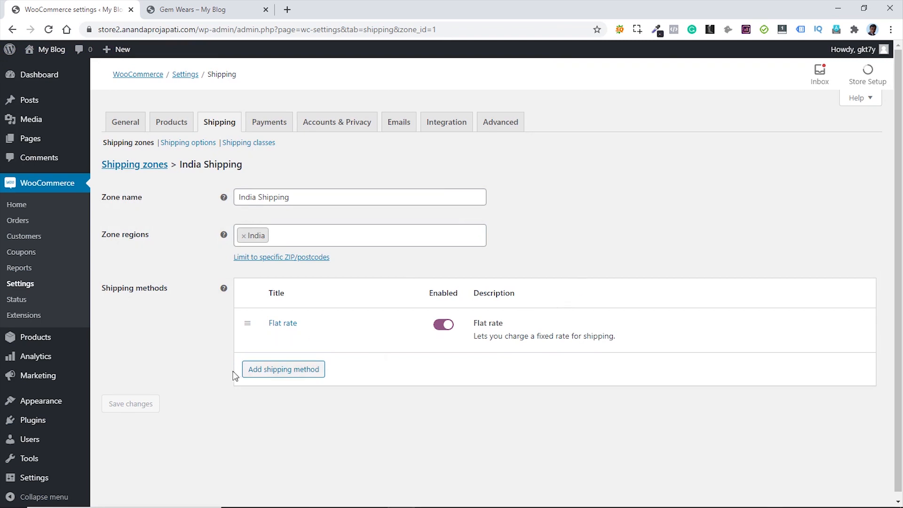
# - Change the India Shipping Flat rate cost from 0 to 1 and save it
pyautogui.click(271, 336)
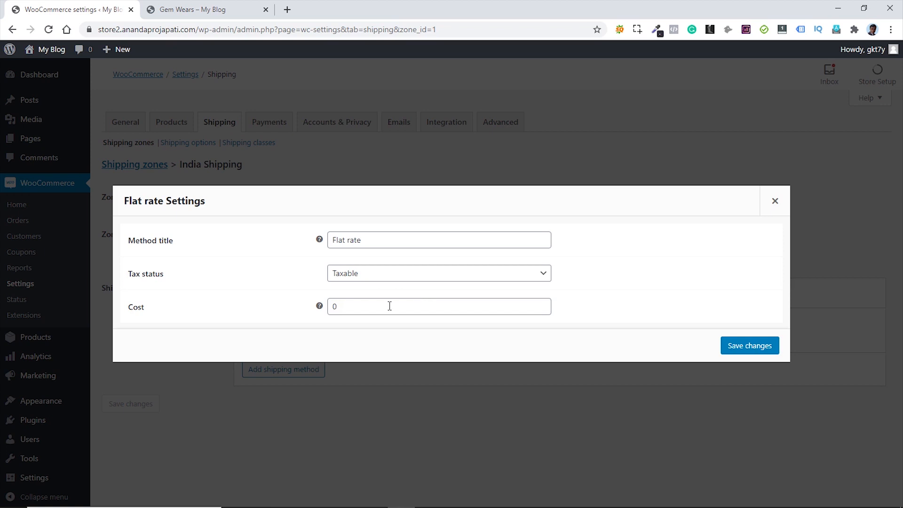
pyautogui.doubleClick(343, 306)
pyautogui.write('1')
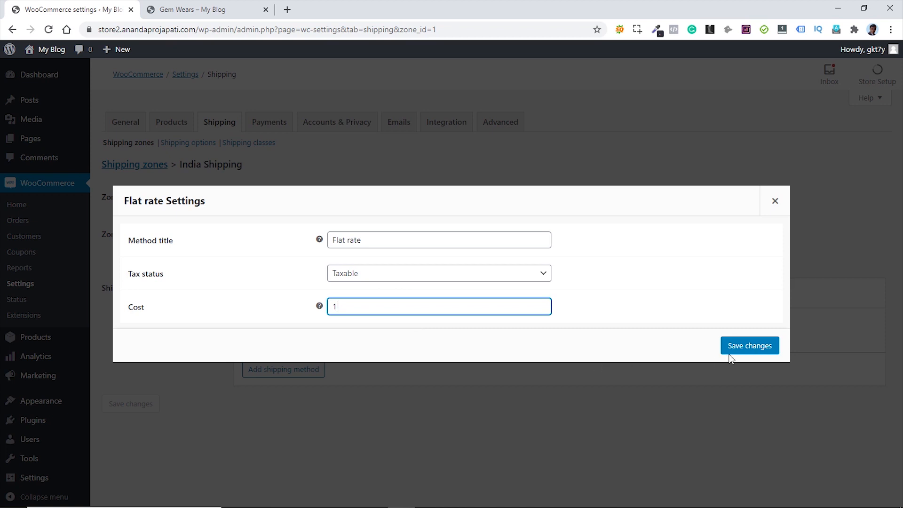
pyautogui.click(750, 346)
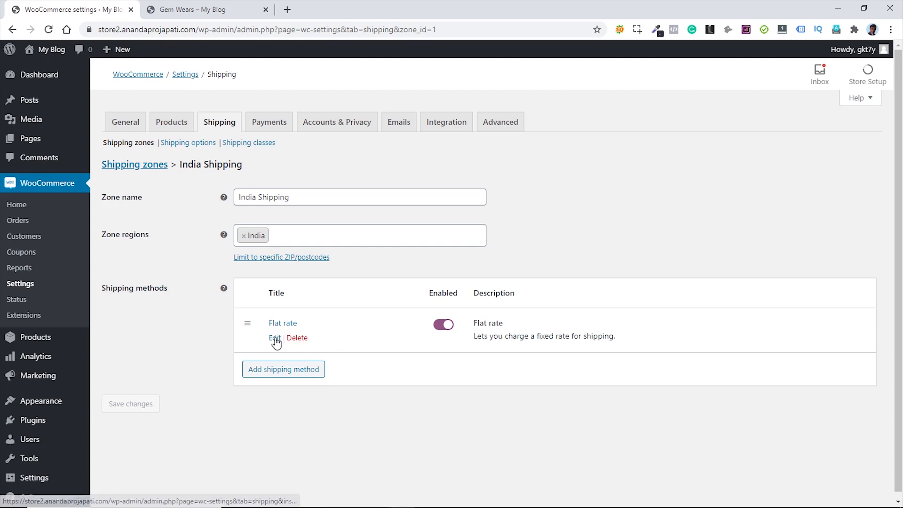
# - Change the Flat rate cost to 1*[qty] so it charges per item, and save
pyautogui.click(274, 337)
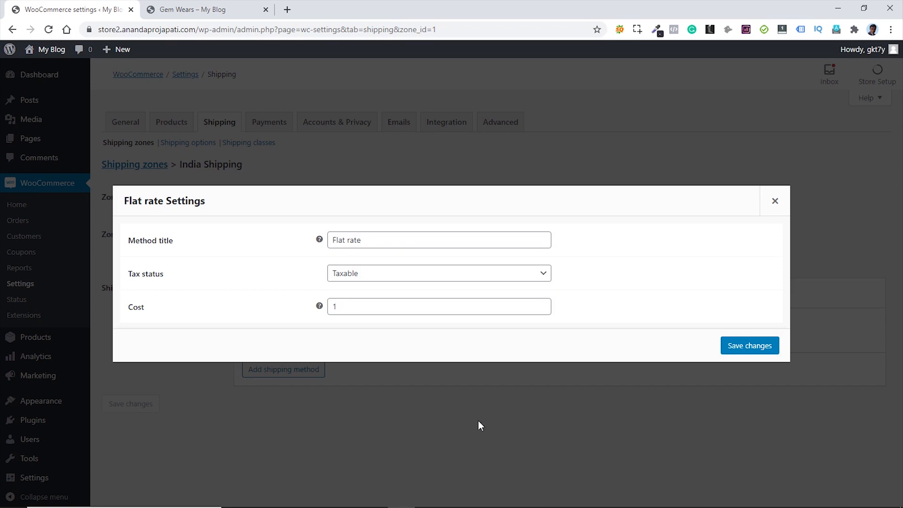
pyautogui.moveTo(319, 307)
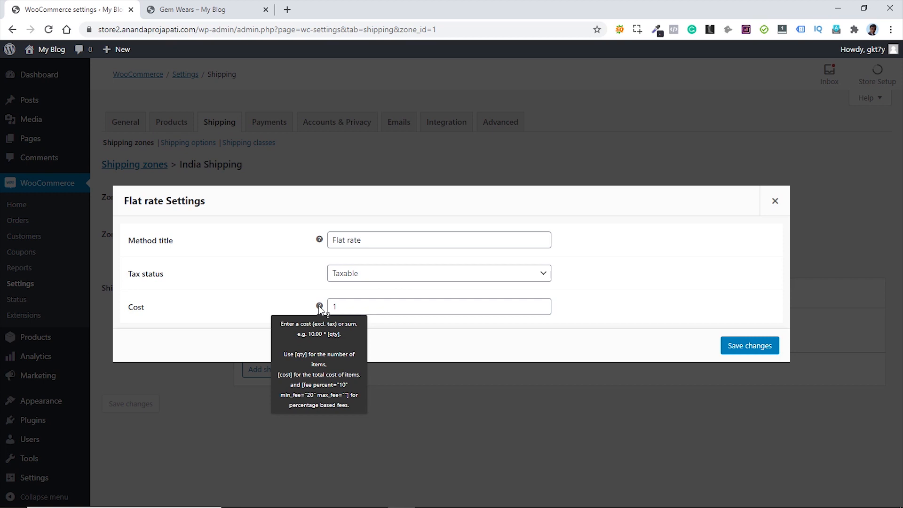
pyautogui.click(347, 306)
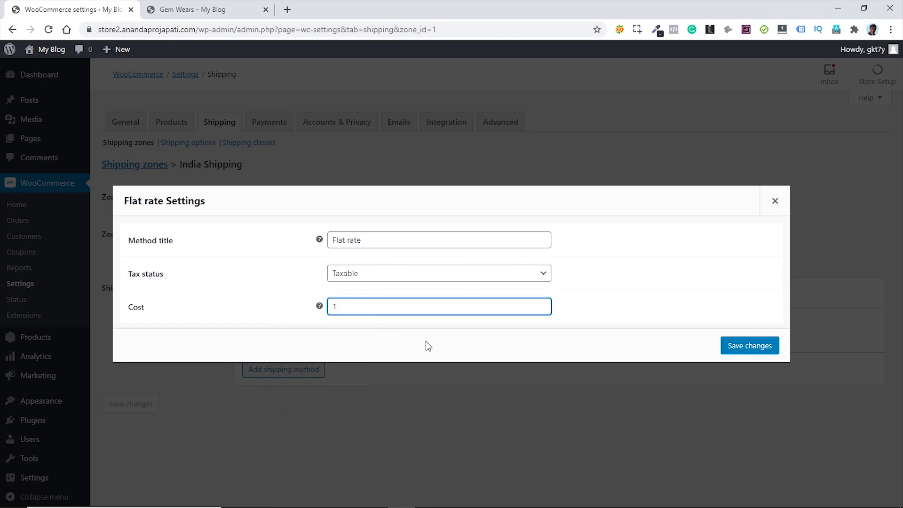
pyautogui.write('*[]')
pyautogui.write('qty')
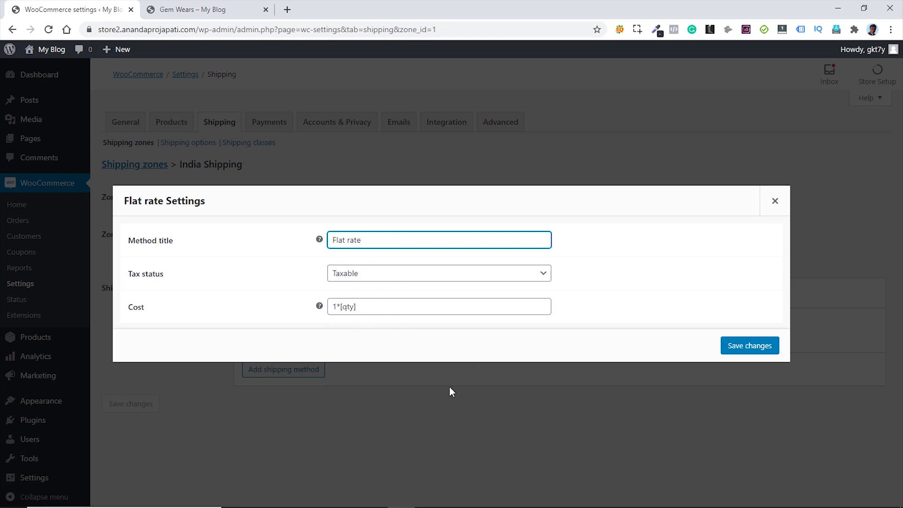
pyautogui.click(748, 347)
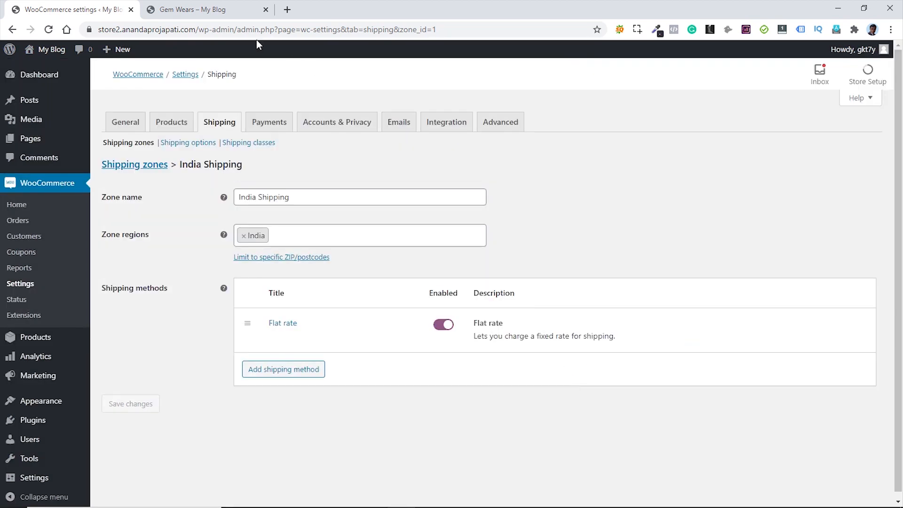
# - Add Gem Wears to the cart from the store page and view the cart
pyautogui.click(190, 11)
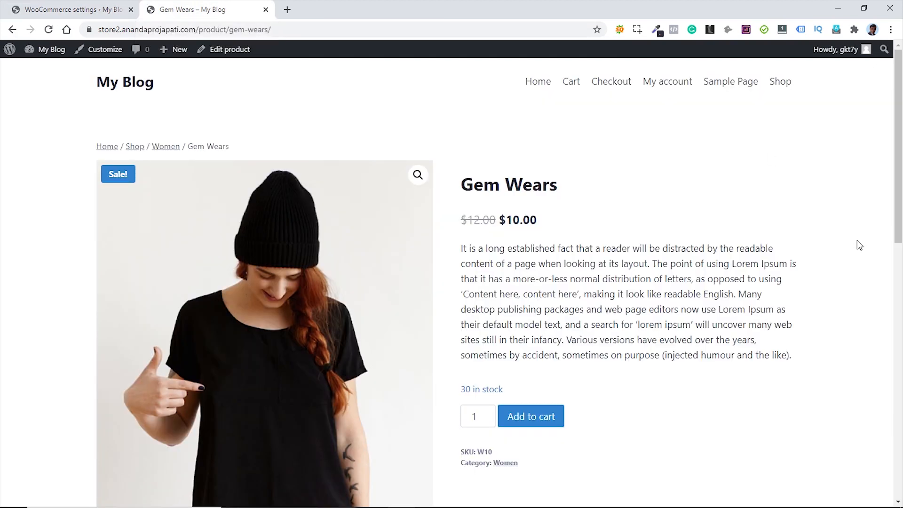
pyautogui.scroll(-2, 800, 291)
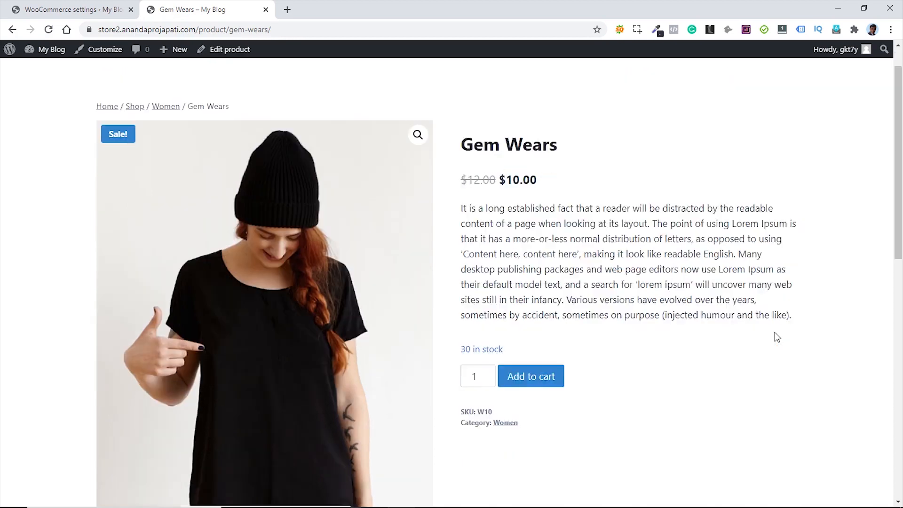
pyautogui.click(538, 311)
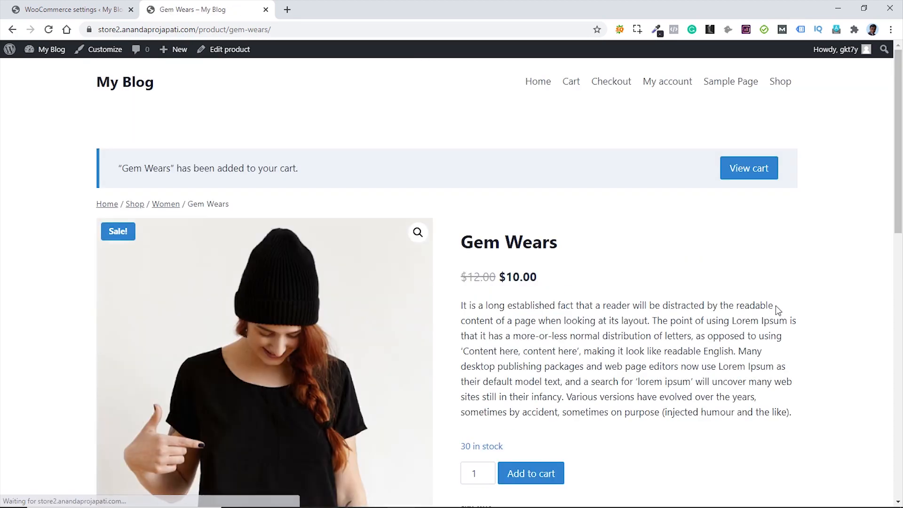
pyautogui.click(757, 175)
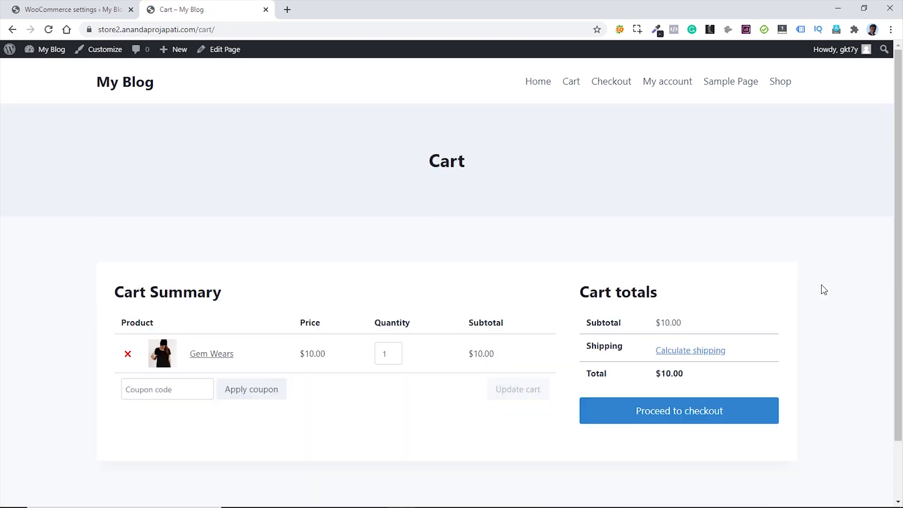
# - Calculate cart shipping to India, West Bengal, postcode 700067
pyautogui.scroll(-1, 826, 288)
pyautogui.click(704, 300)
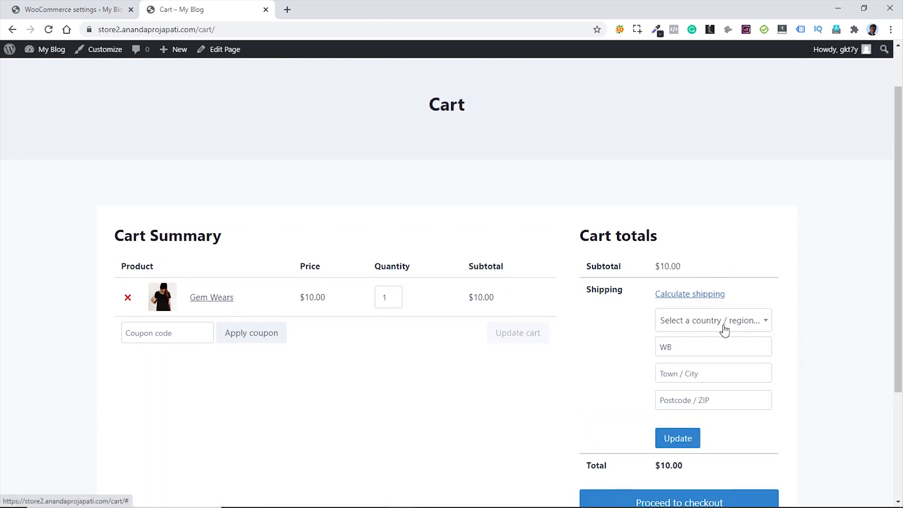
pyautogui.click(726, 322)
pyautogui.click(685, 405)
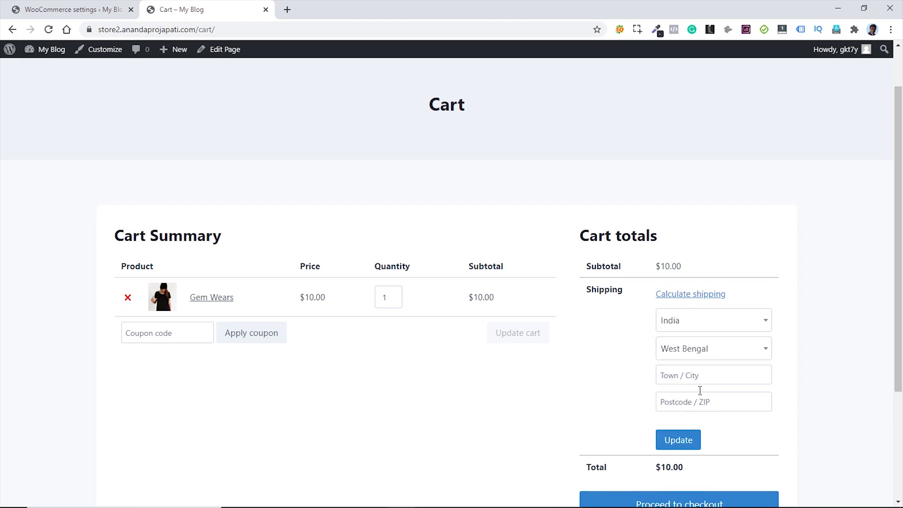
pyautogui.click(689, 402)
pyautogui.write('700')
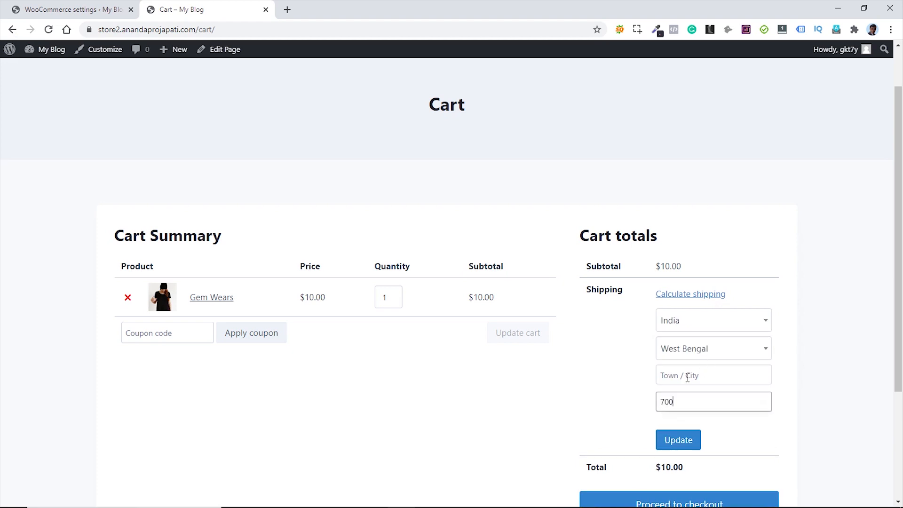
pyautogui.write('67')
pyautogui.click(673, 403)
pyautogui.write('0')
pyautogui.click(680, 441)
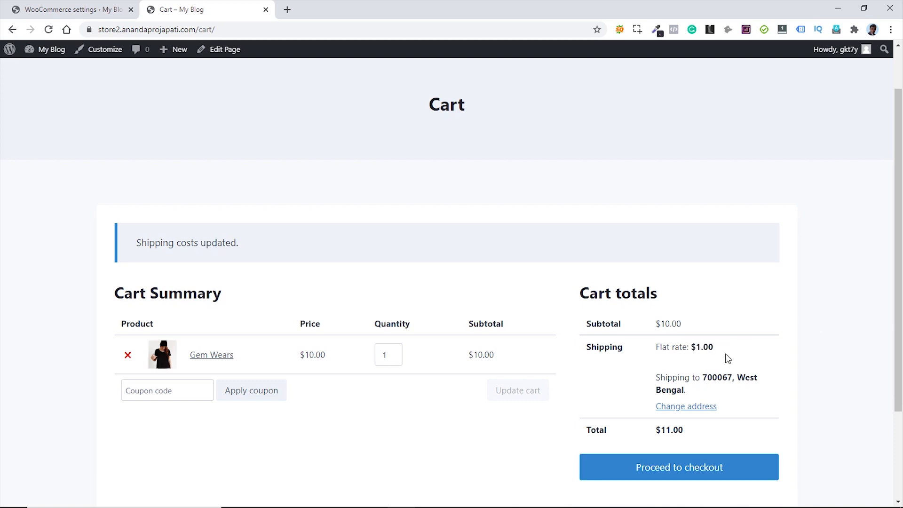
# - Raise the Gem Wears quantity to 2 and confirm the $2.00 flat rate shipping
pyautogui.click(395, 357)
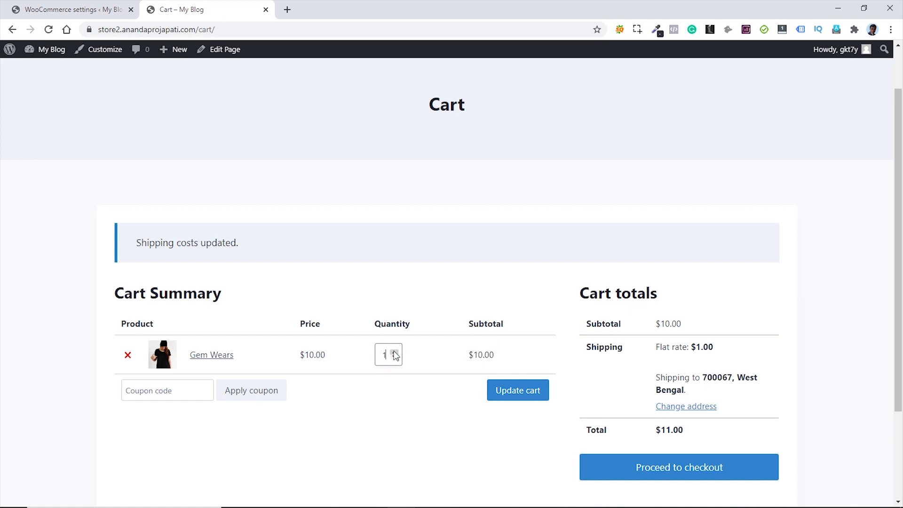
pyautogui.click(395, 353)
pyautogui.click(517, 394)
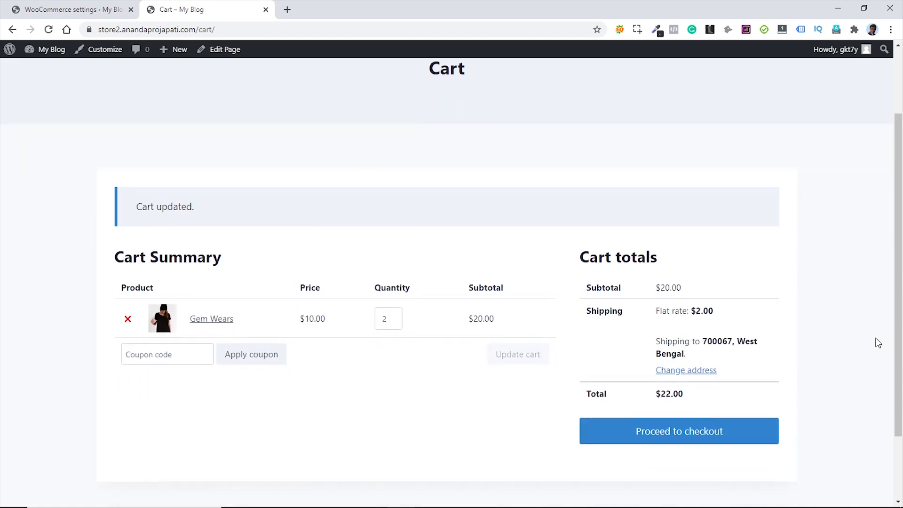
pyautogui.moveTo(692, 223); pyautogui.dragTo(715, 226)
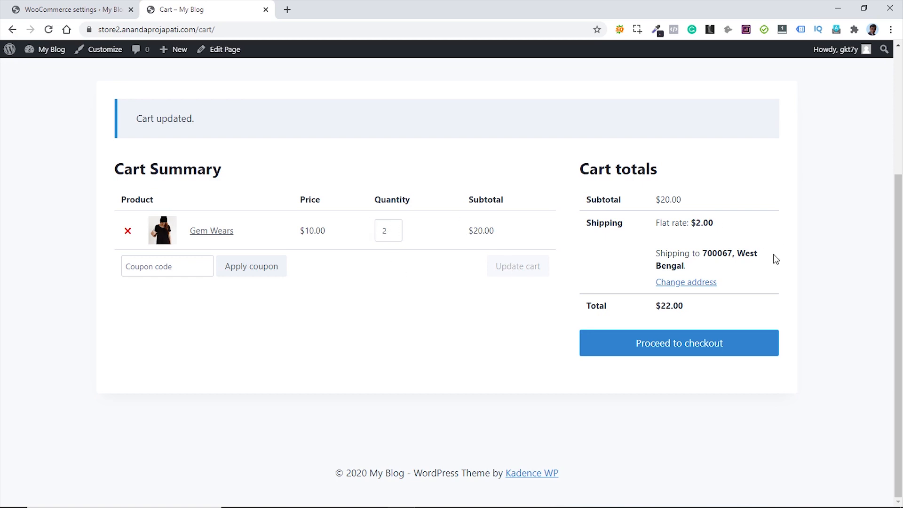
# - Edit the India Shipping Flat rate cost from 1*[qty] back to 1 and save
pyautogui.click(53, 11)
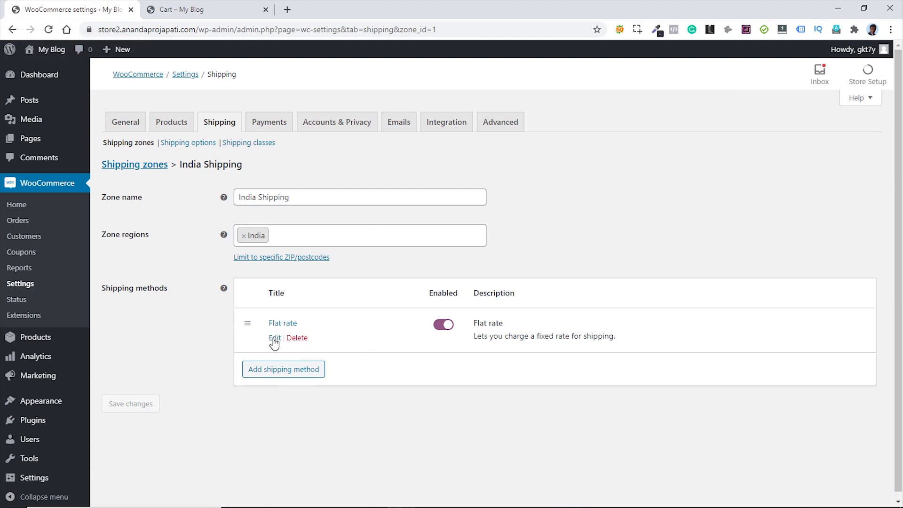
pyautogui.click(273, 336)
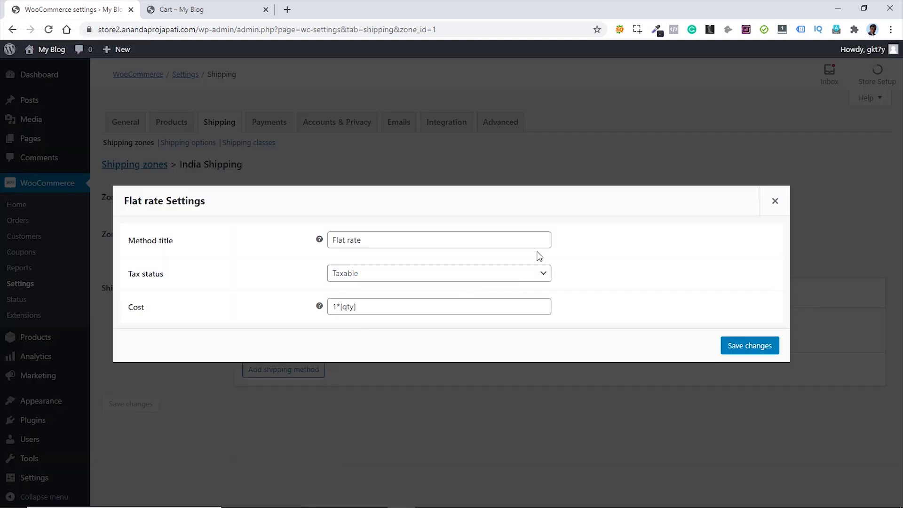
pyautogui.click(381, 304)
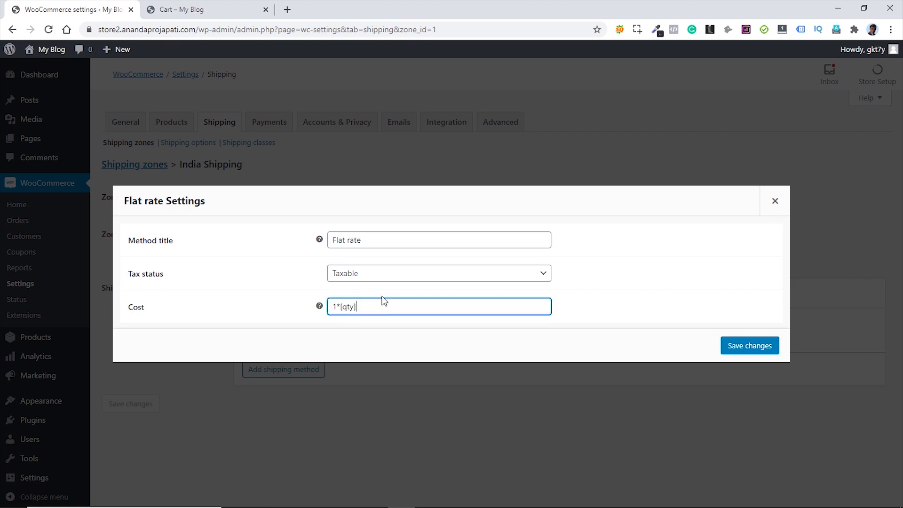
pyautogui.press('BackSpace')
pyautogui.press('BackSpace')
pyautogui.press('BackSpace')
pyautogui.press('BackSpace')
pyautogui.press('BackSpace')
pyautogui.press('BackSpace')
pyautogui.click(751, 349)
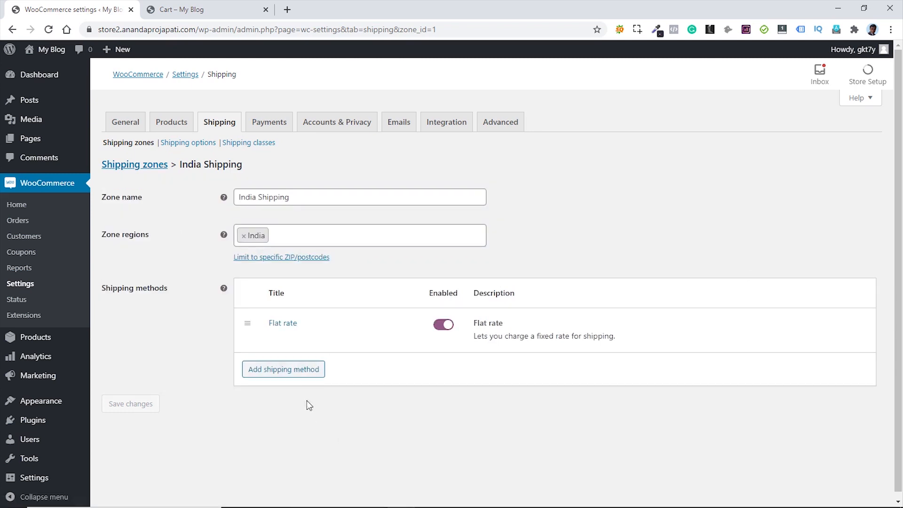
# - Add a Free shipping method to the India Shipping zone
pyautogui.click(283, 374)
pyautogui.click(402, 281)
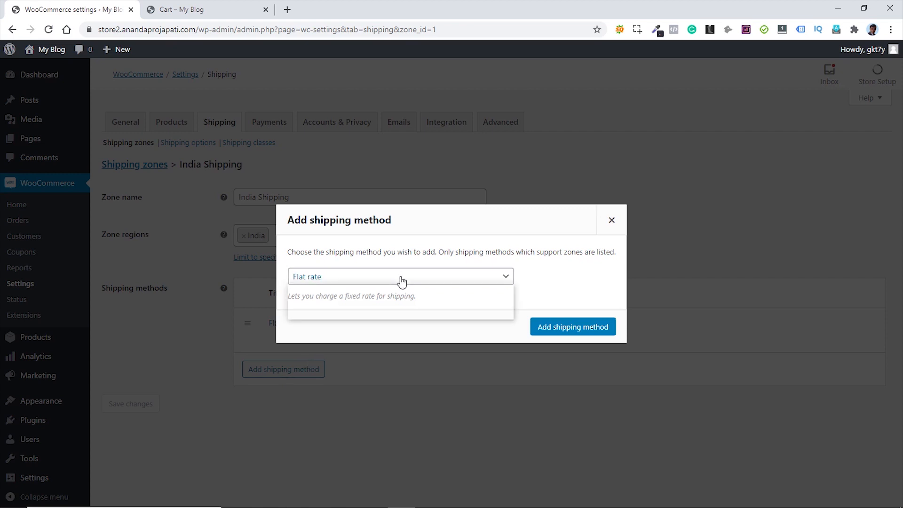
pyautogui.click(337, 304)
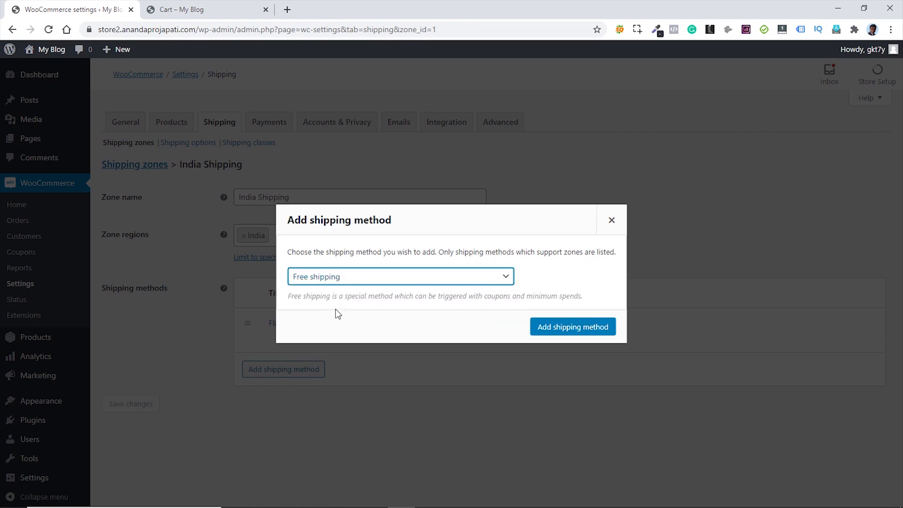
pyautogui.click(566, 331)
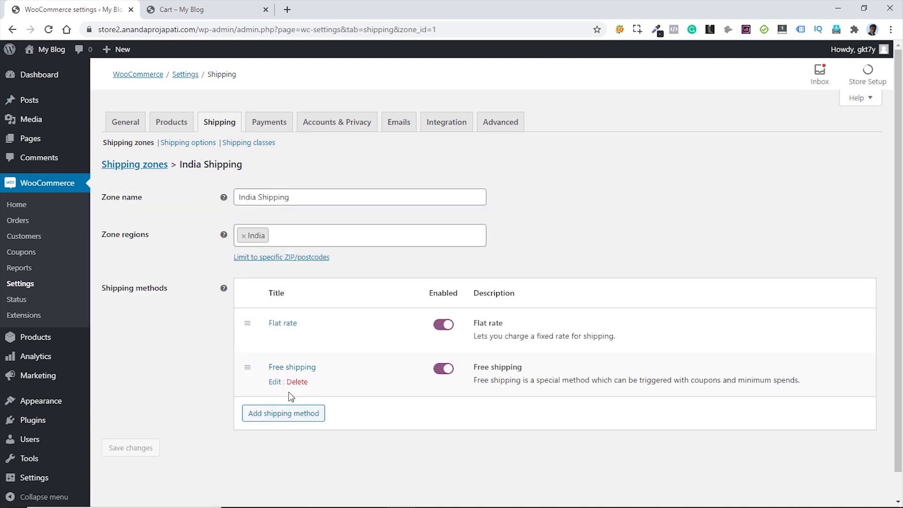
# - Make Free shipping require a minimum order amount of 50 and save
pyautogui.click(274, 383)
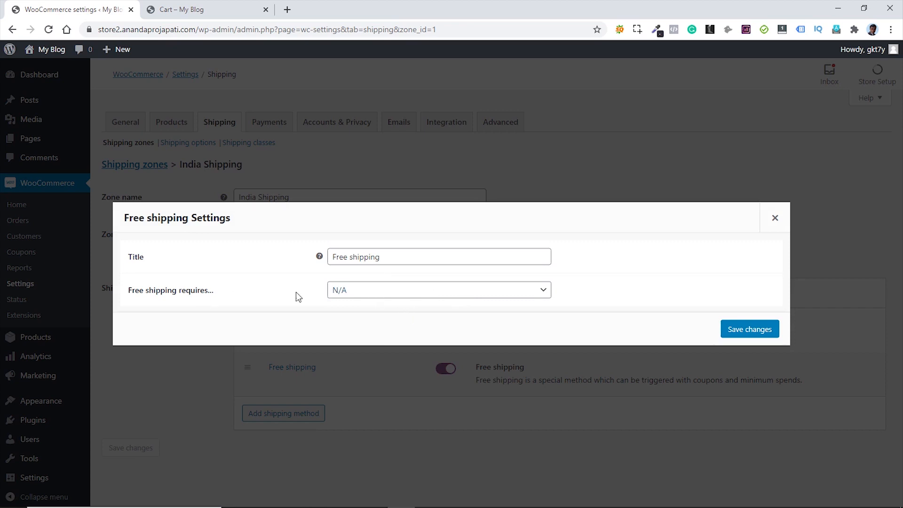
pyautogui.click(393, 296)
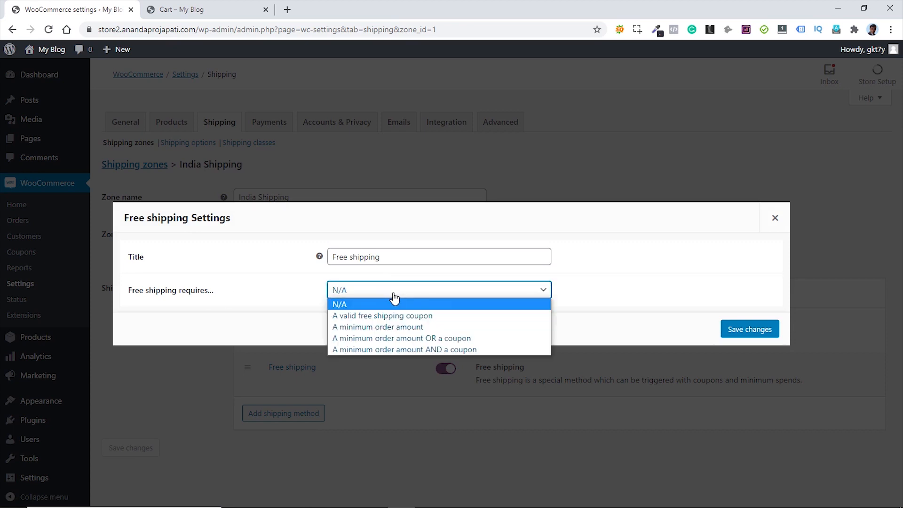
pyautogui.click(395, 326)
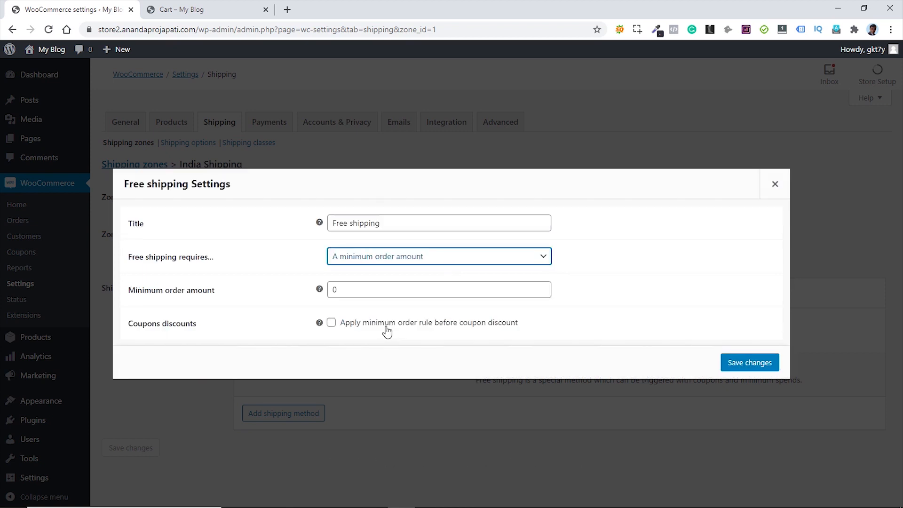
pyautogui.doubleClick(343, 290)
pyautogui.press('BackSpace')
pyautogui.write('50')
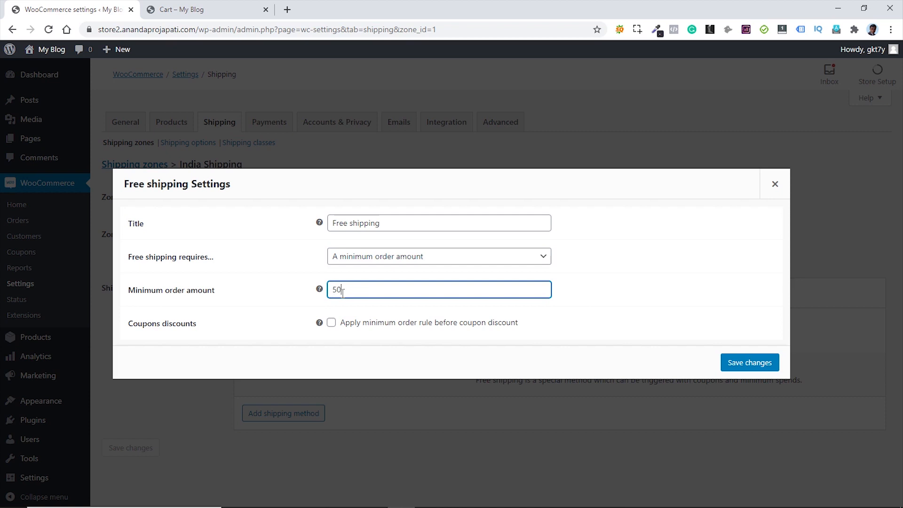
pyautogui.click(315, 309)
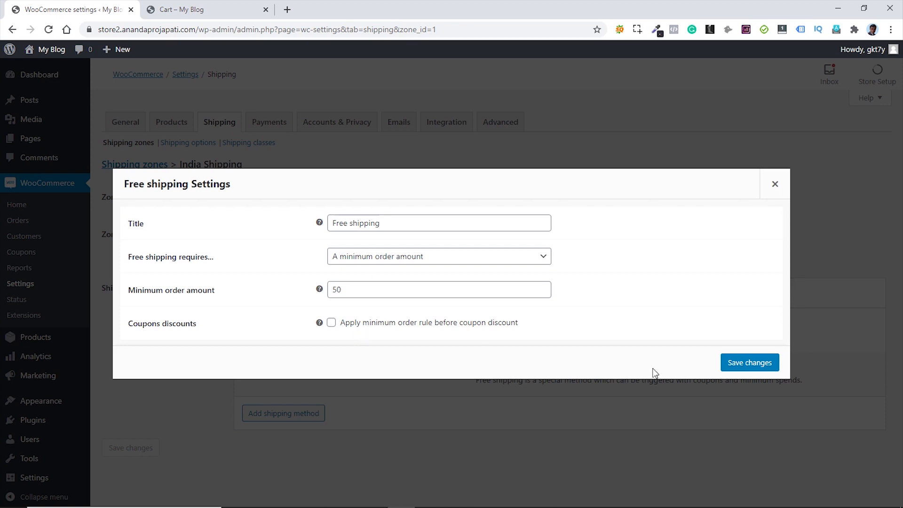
pyautogui.click(747, 366)
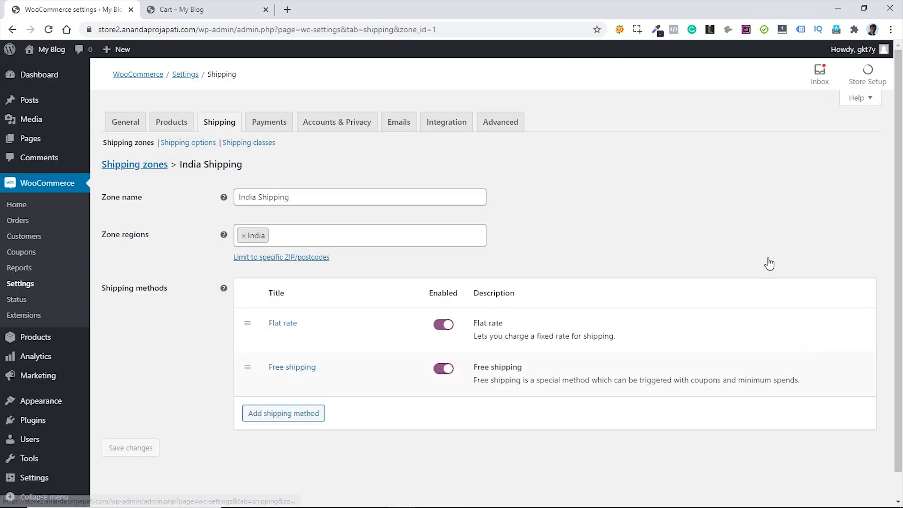
pyautogui.scroll(-1, 768, 261)
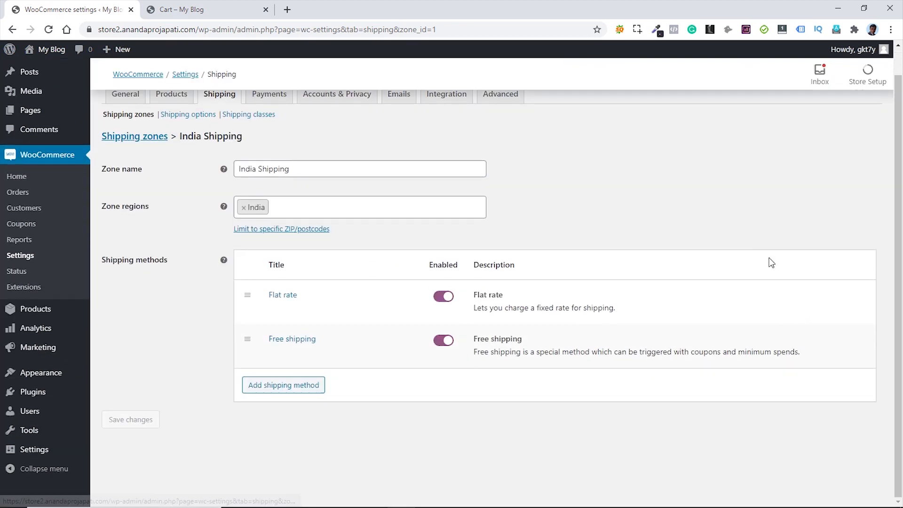
# - Add a Local pickup method to the India Shipping zone and view its settings without changes
pyautogui.click(307, 392)
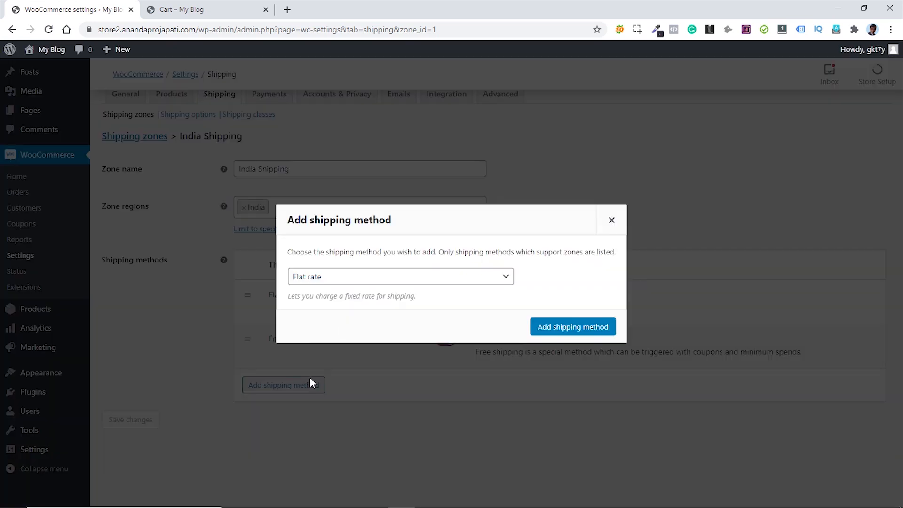
pyautogui.click(365, 286)
pyautogui.click(332, 314)
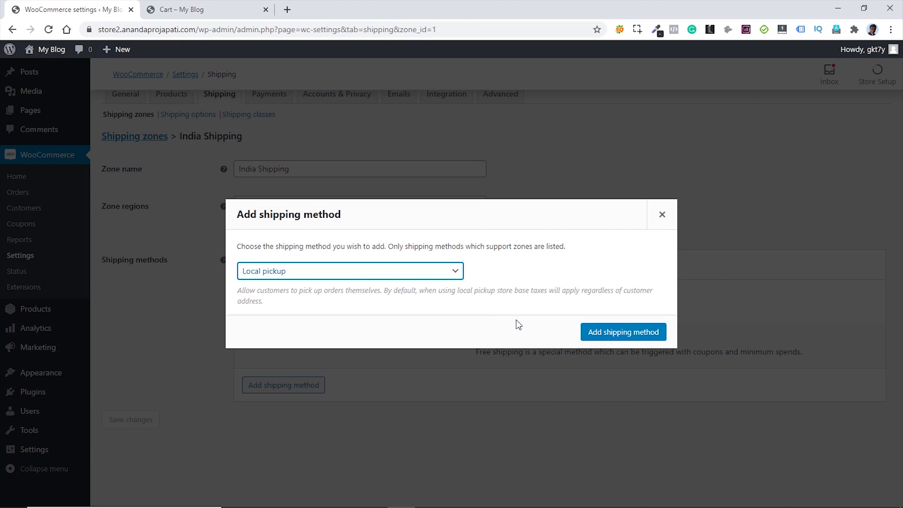
pyautogui.click(618, 333)
pyautogui.click(619, 334)
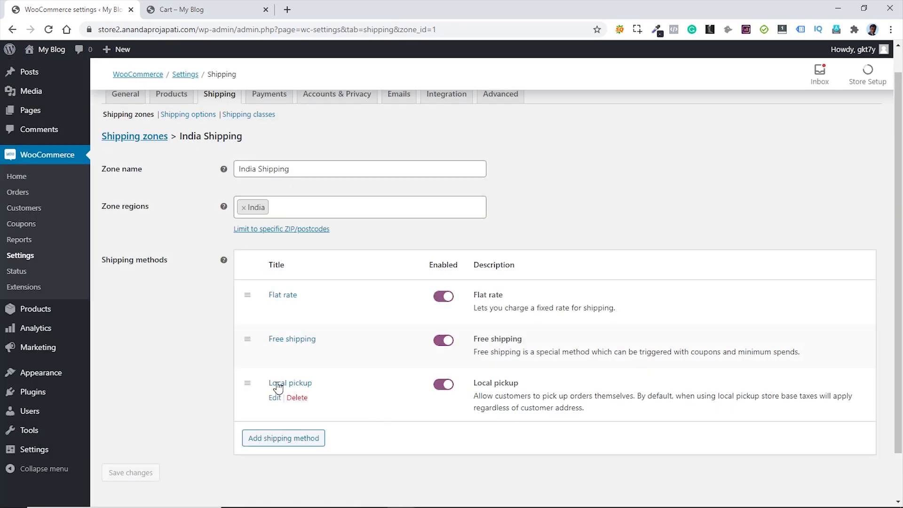
pyautogui.click(274, 397)
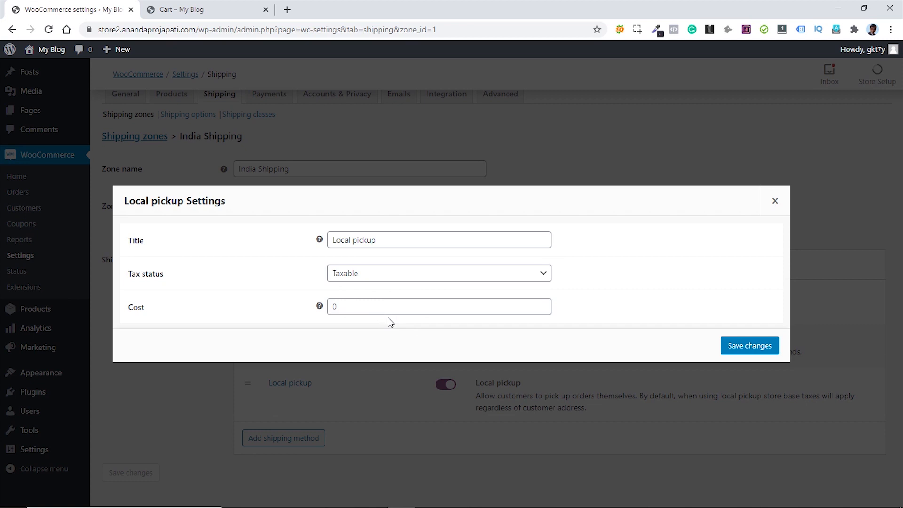
pyautogui.click(775, 201)
# - Delete Local pickup and save the zone with only Flat rate and Free shipping
pyautogui.moveTo(347, 417)
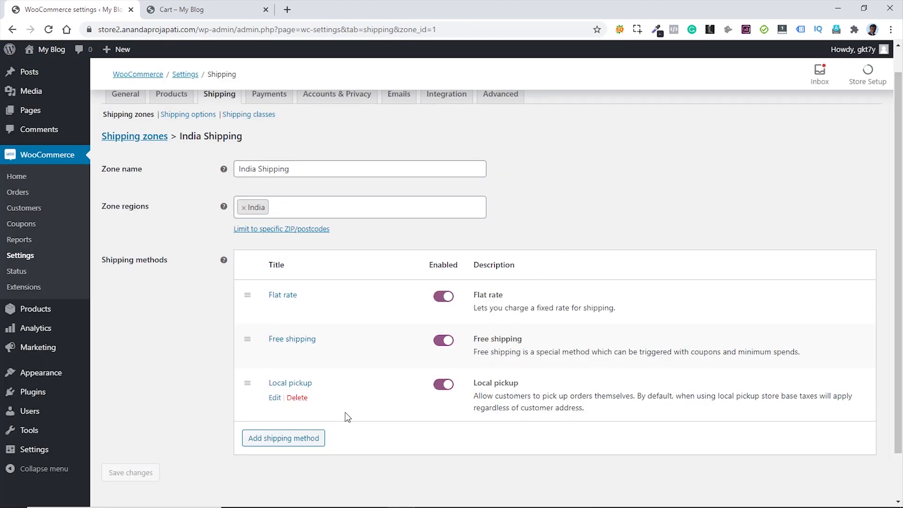
pyautogui.click(299, 399)
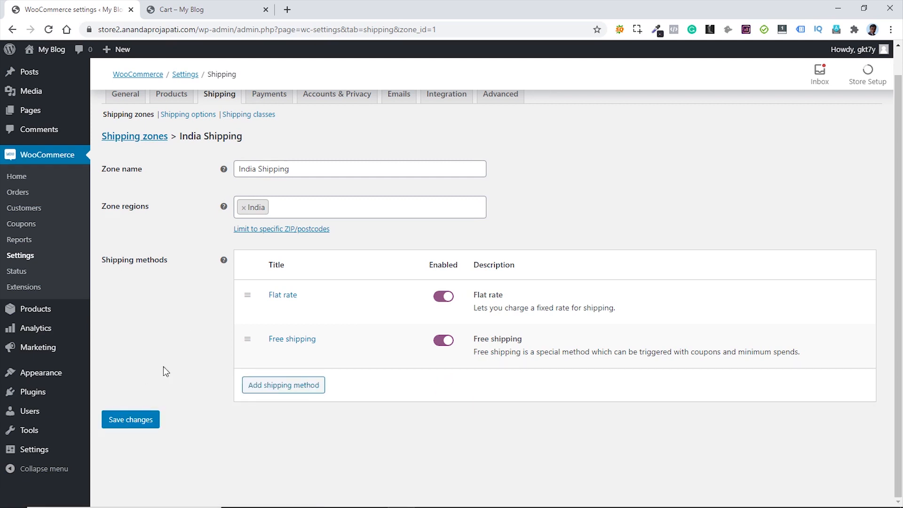
pyautogui.click(131, 420)
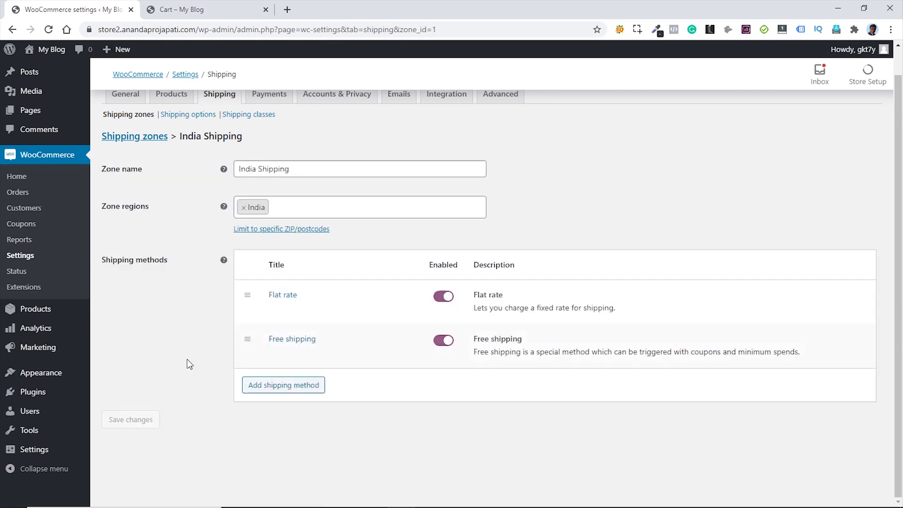
pyautogui.scroll(1, 193, 360)
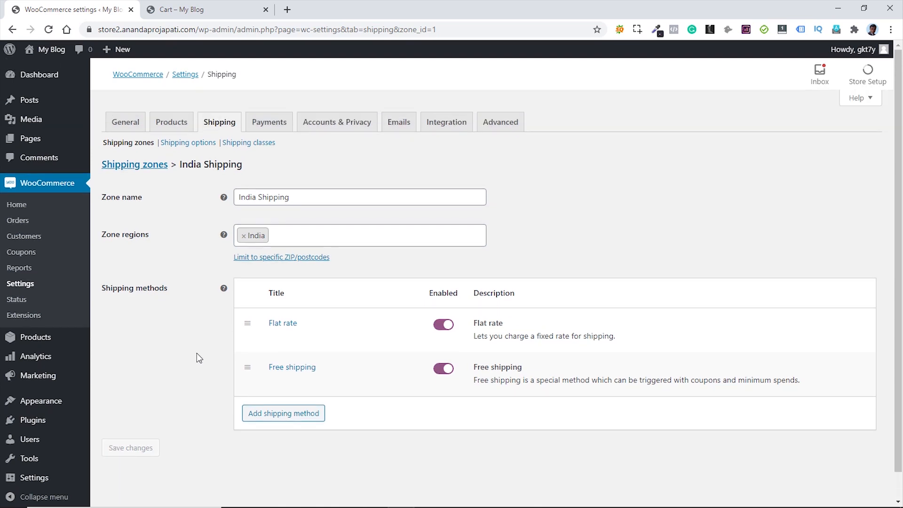
# - Create a zone named 'US Shipping' with region United States (US), ready to add a shipping method
pyautogui.click(142, 169)
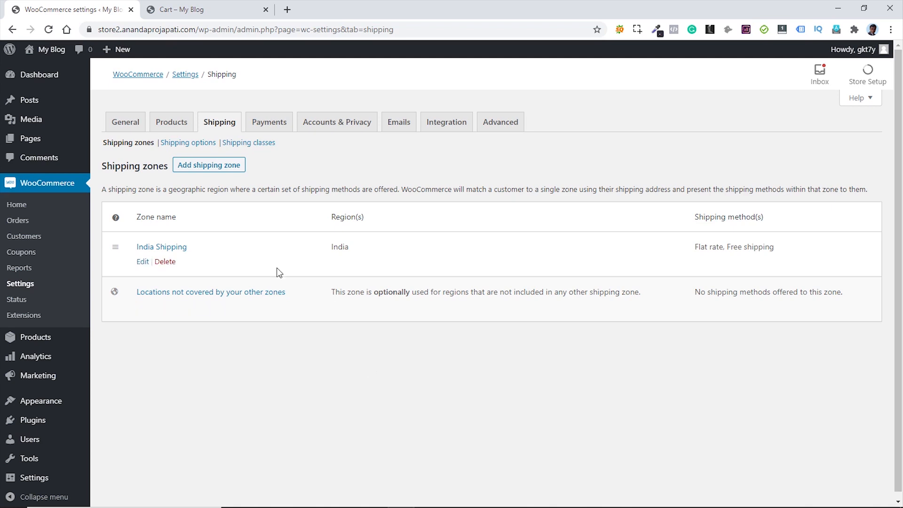
pyautogui.click(224, 170)
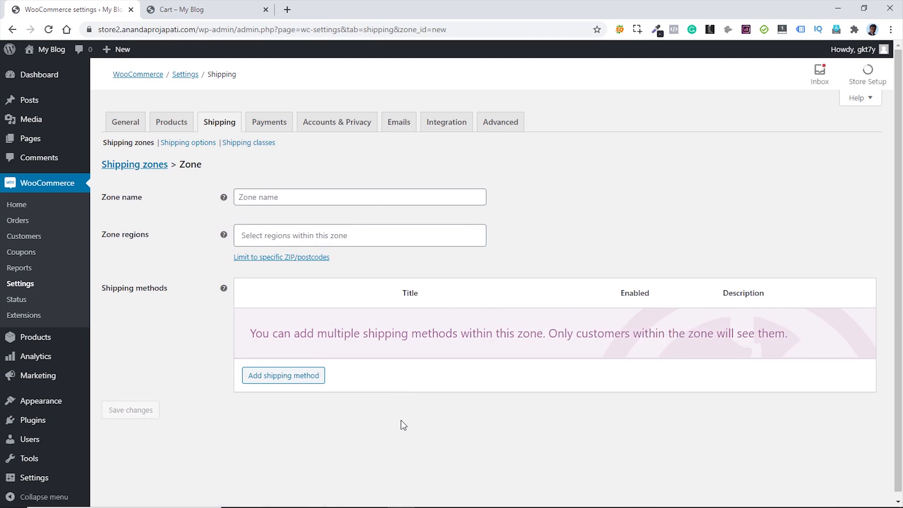
pyautogui.click(288, 197)
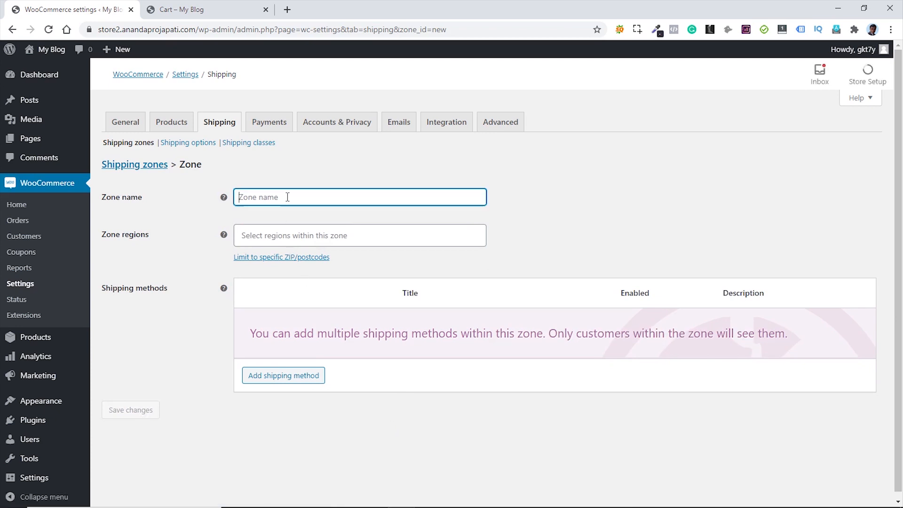
pyautogui.write('US')
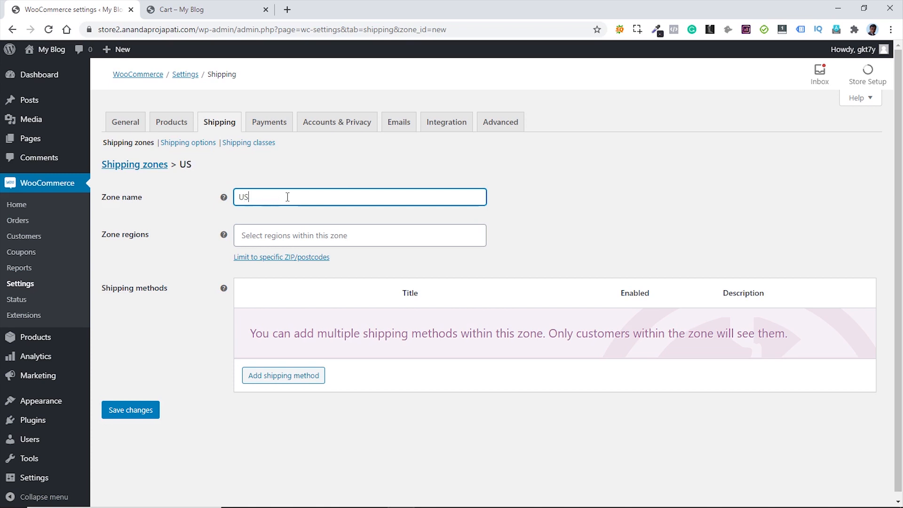
pyautogui.write(' Shipping')
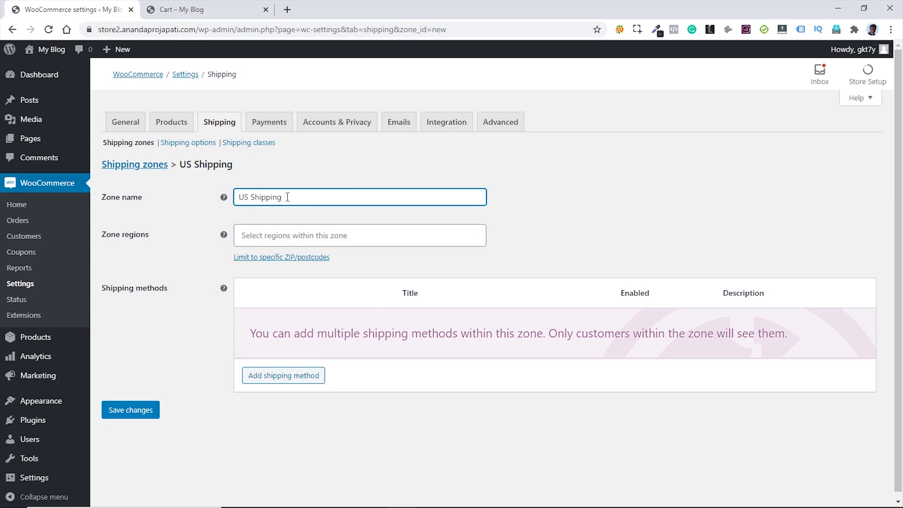
pyautogui.click(294, 235)
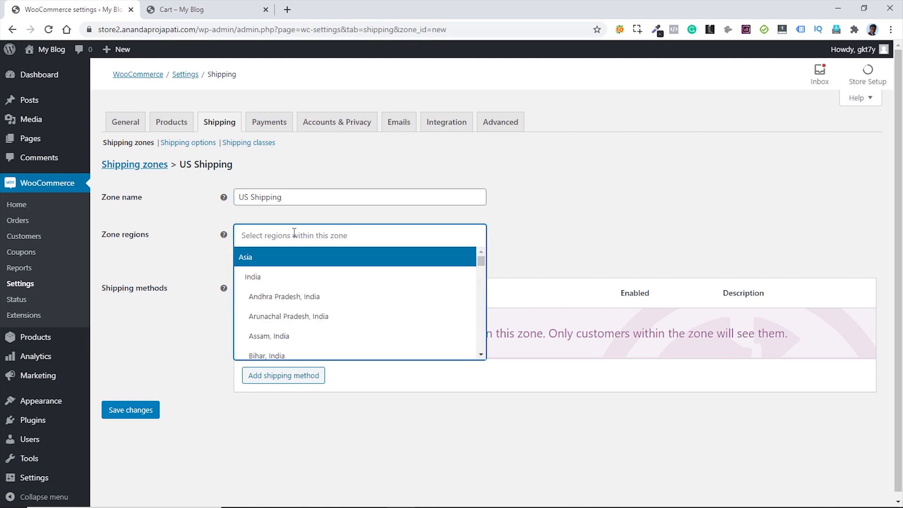
pyautogui.write('uni')
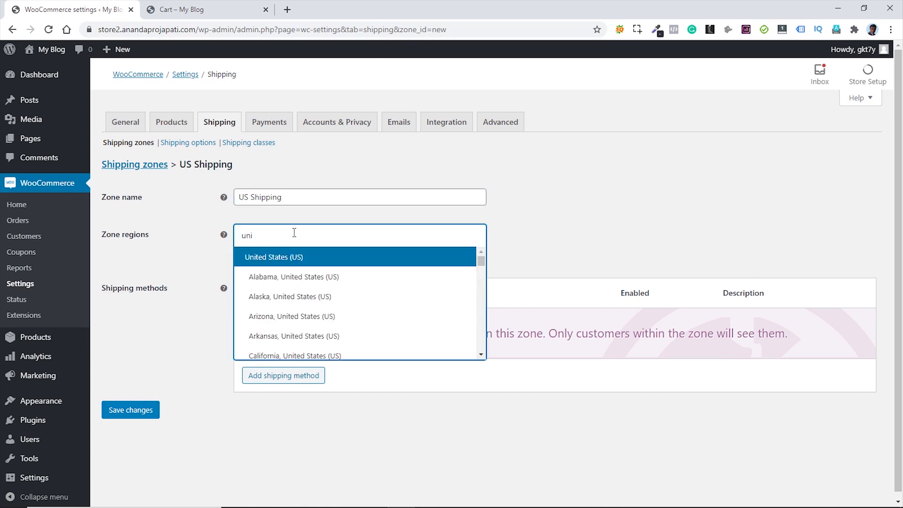
pyautogui.click(294, 259)
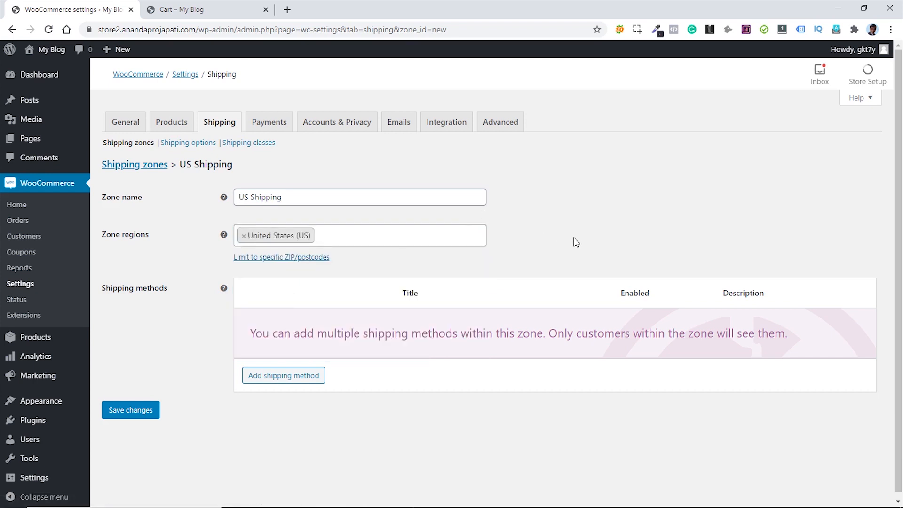
pyautogui.click(275, 379)
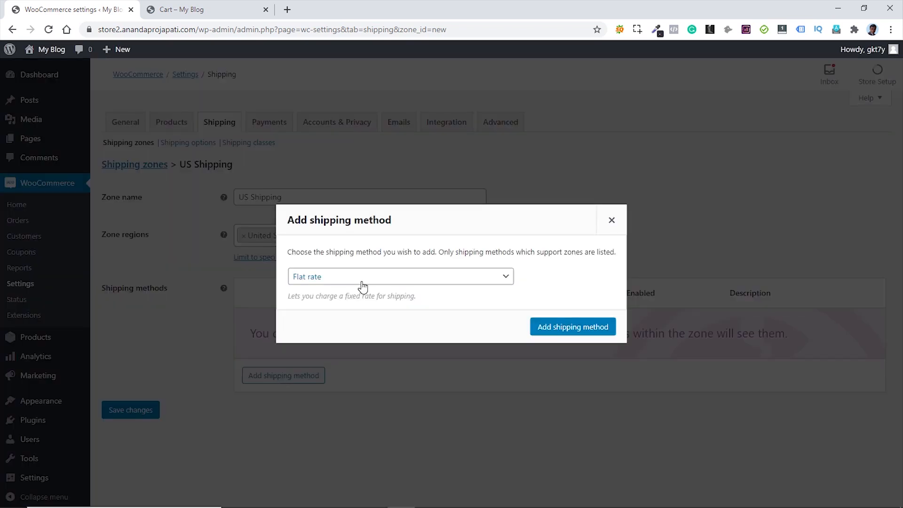
# - Add Flat rate to US Shipping with cost 10*[qty] and save it
pyautogui.click(566, 330)
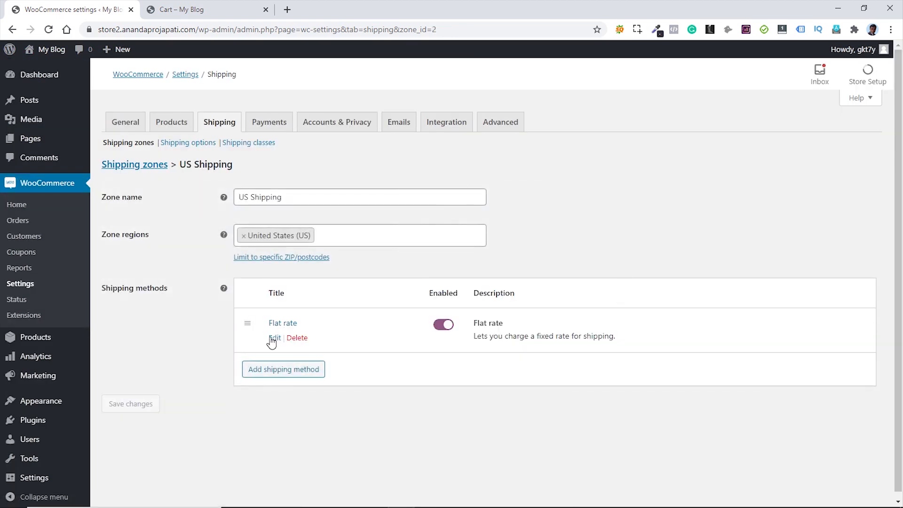
pyautogui.click(274, 338)
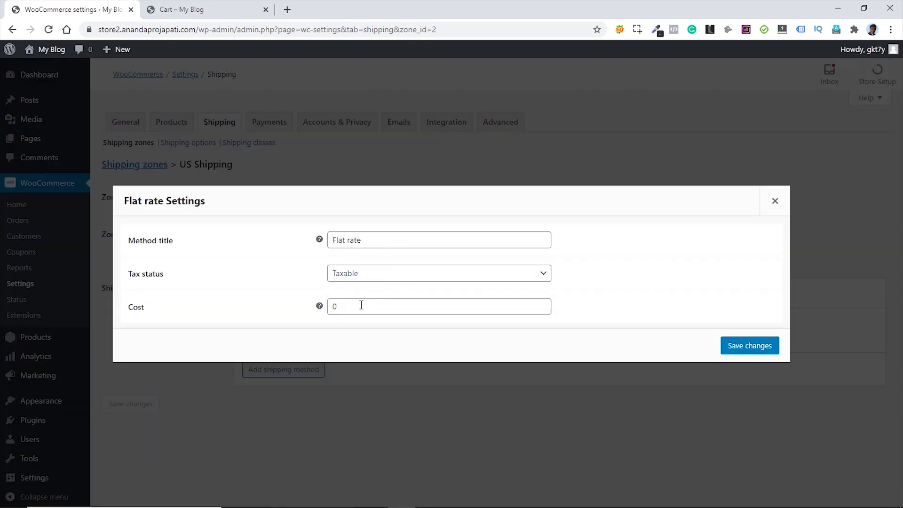
pyautogui.doubleClick(334, 307)
pyautogui.write('1')
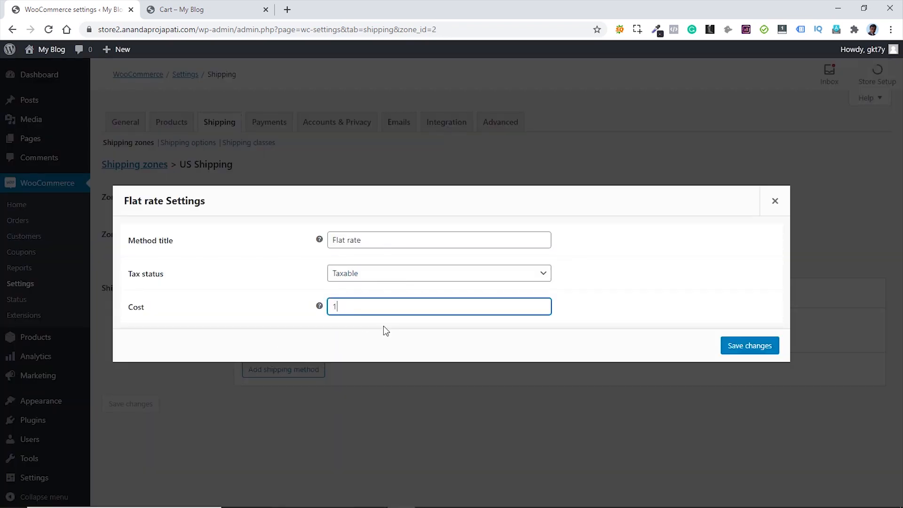
pyautogui.write('0')
pyautogui.write('*[]')
pyautogui.write('qty')
pyautogui.click(750, 346)
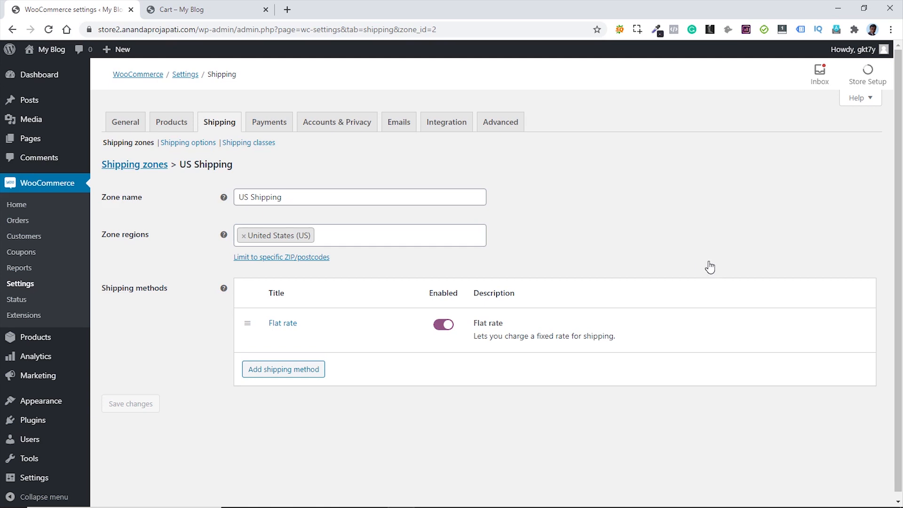
# - Add a shipping class 'Branded' with description 'Branded T-Shirts' and save it
pyautogui.click(242, 146)
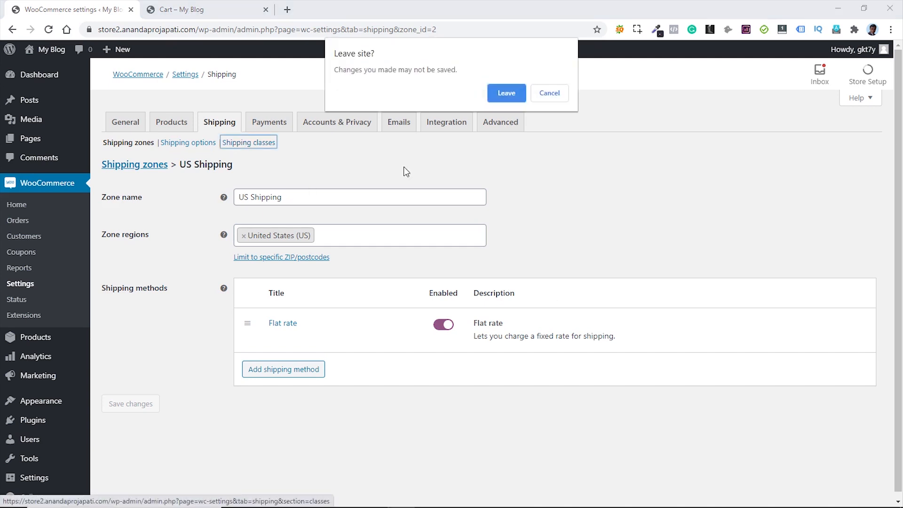
pyautogui.click(510, 95)
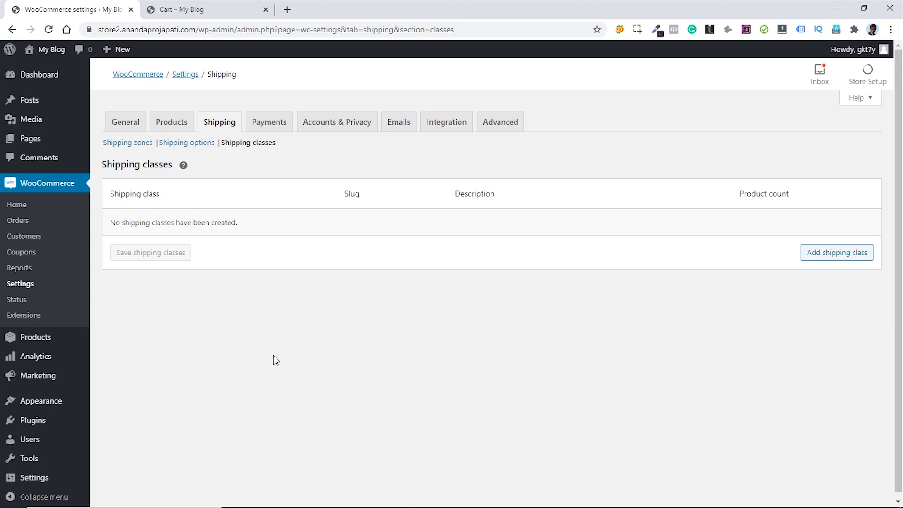
pyautogui.click(833, 258)
pyautogui.click(174, 226)
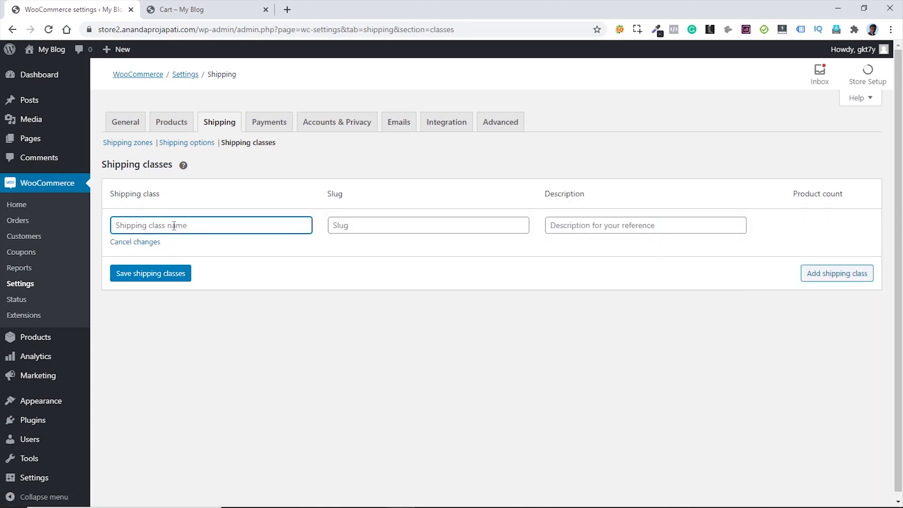
pyautogui.write('Branded')
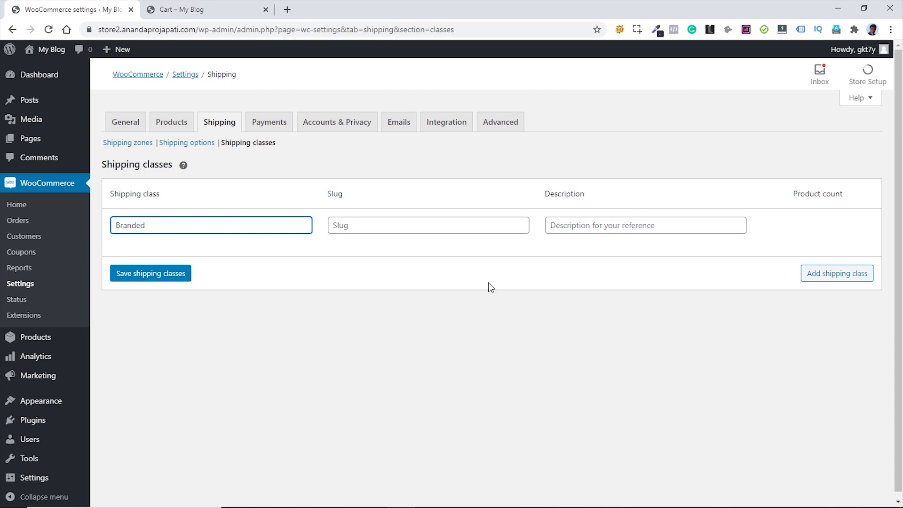
pyautogui.click(571, 227)
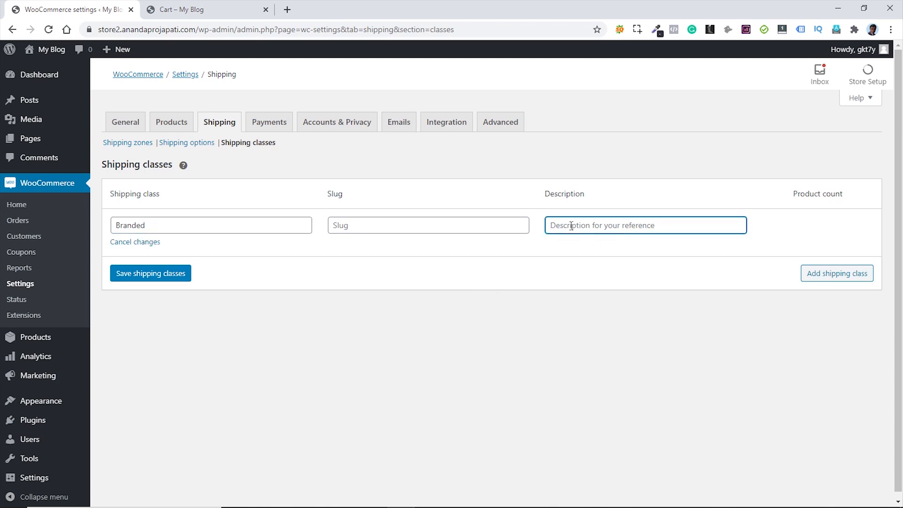
pyautogui.write('Branded T-Shirts')
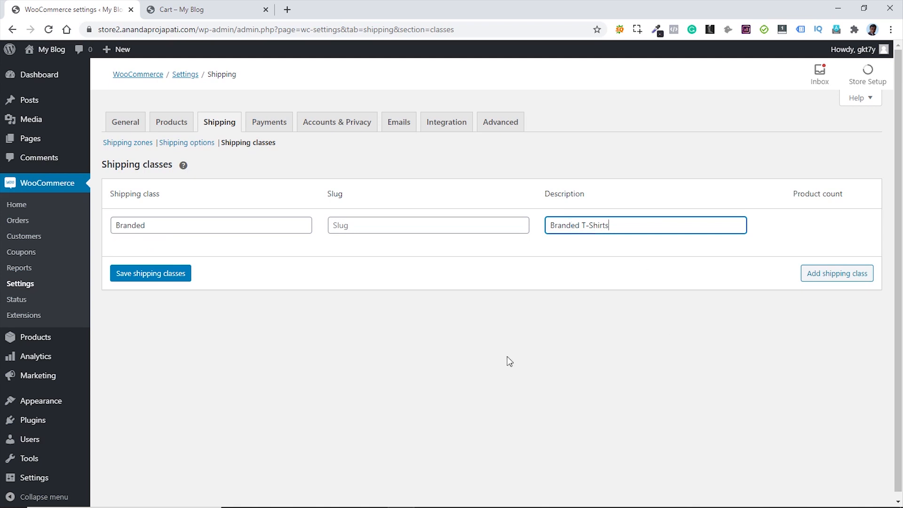
pyautogui.click(154, 279)
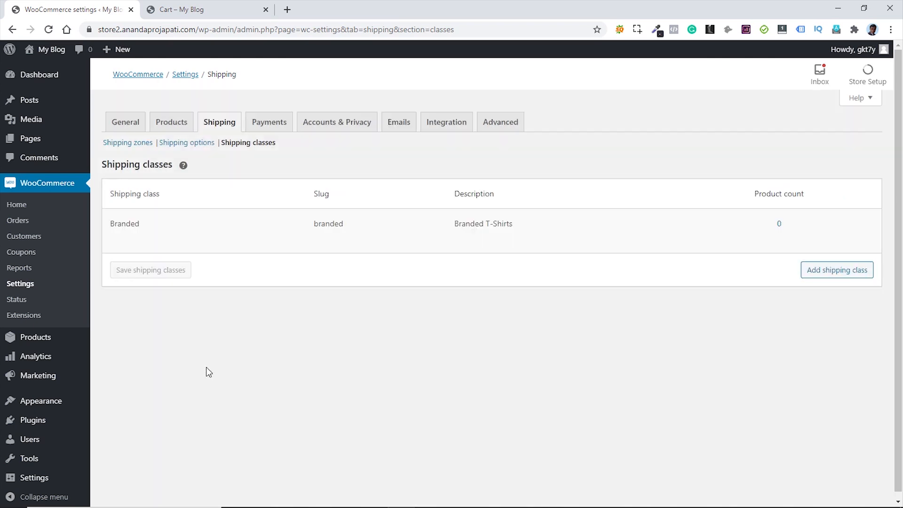
pyautogui.click(128, 143)
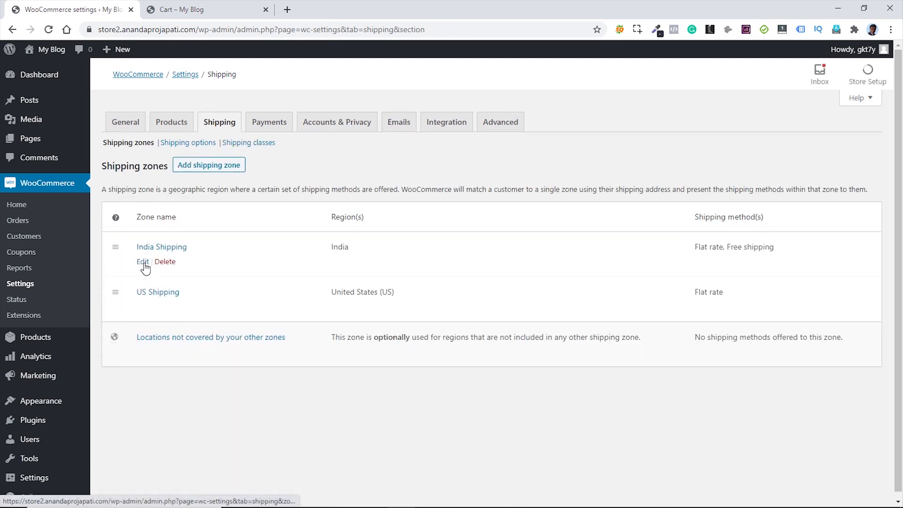
# - In India Shipping's Flat rate, set the Branded class cost to 3
pyautogui.click(145, 263)
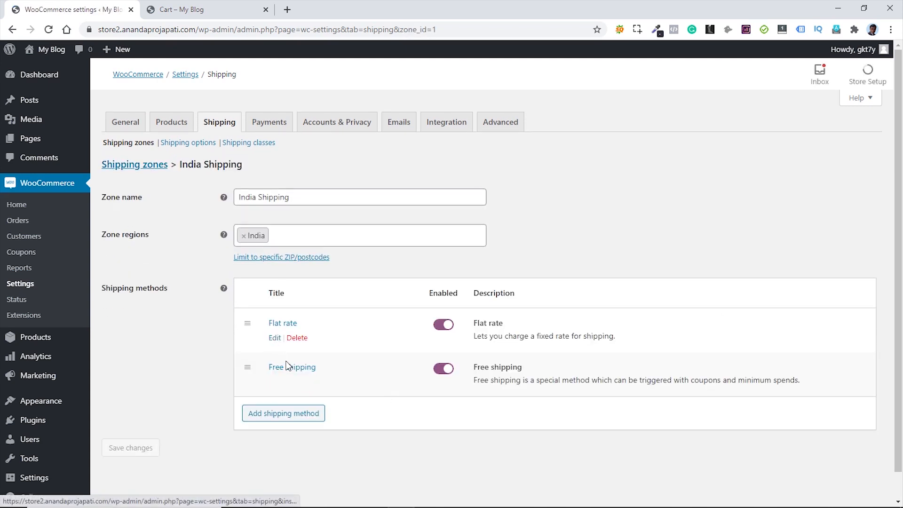
pyautogui.click(275, 338)
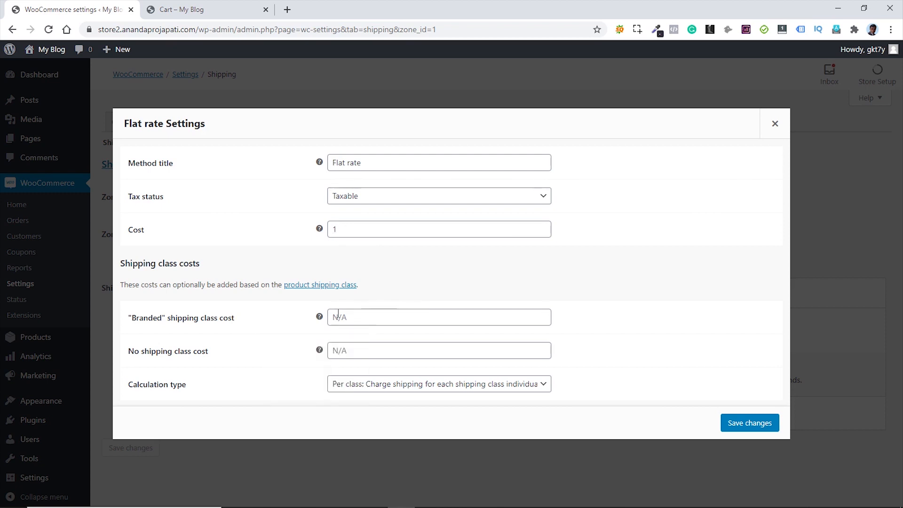
pyautogui.click(412, 317)
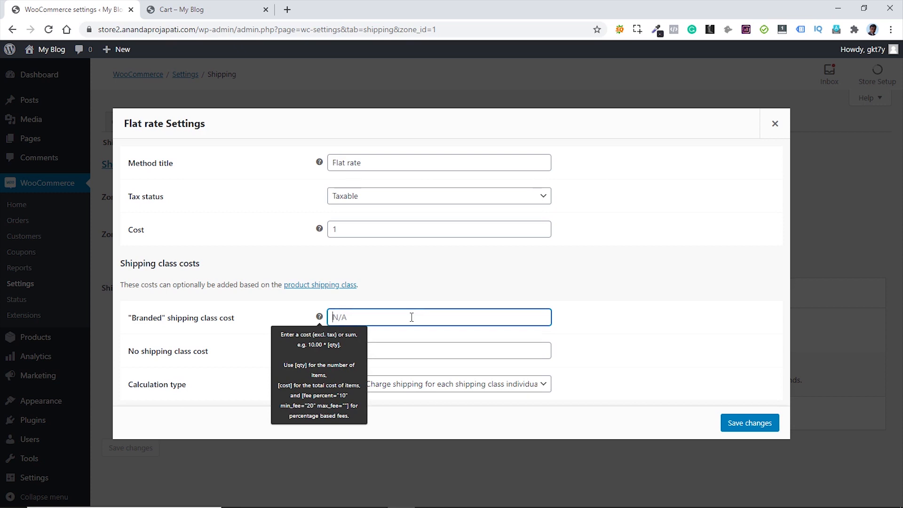
pyautogui.write('3')
pyautogui.click(553, 370)
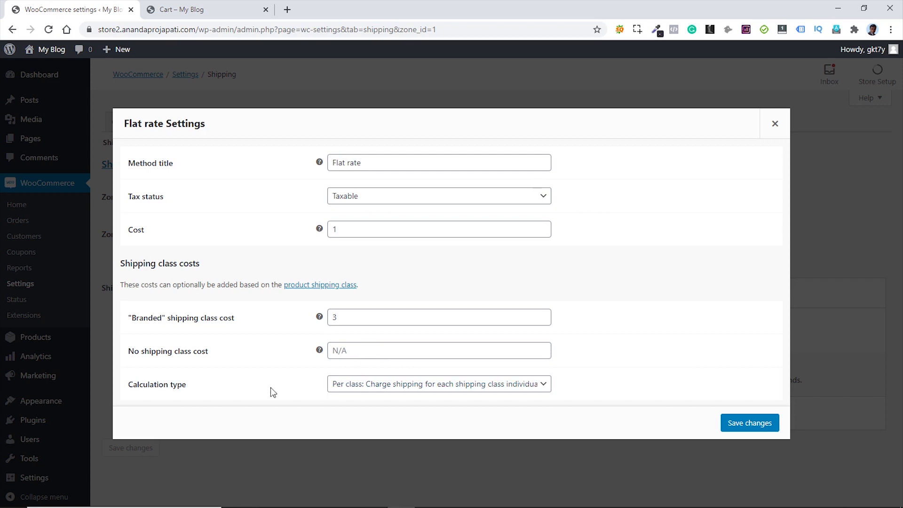
# - Keep Per class calculation, set No shipping class cost to 2, and save
pyautogui.click(385, 390)
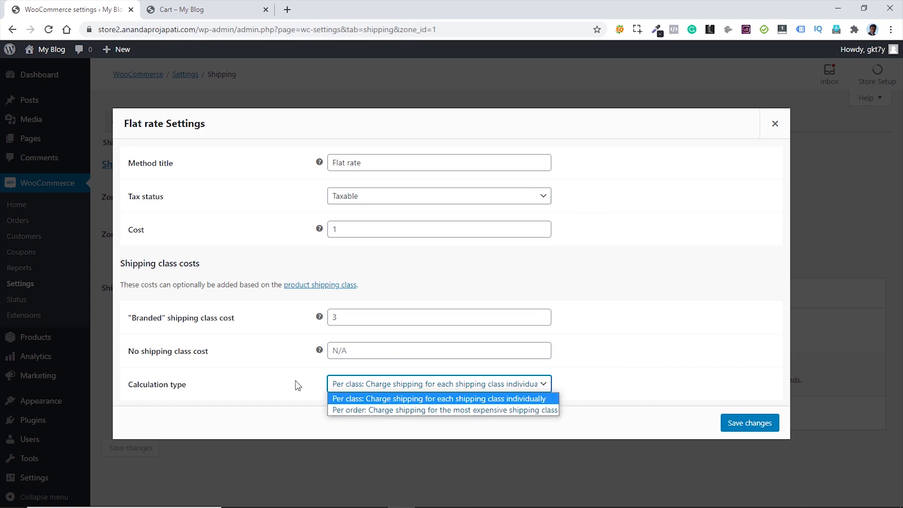
pyautogui.click(348, 351)
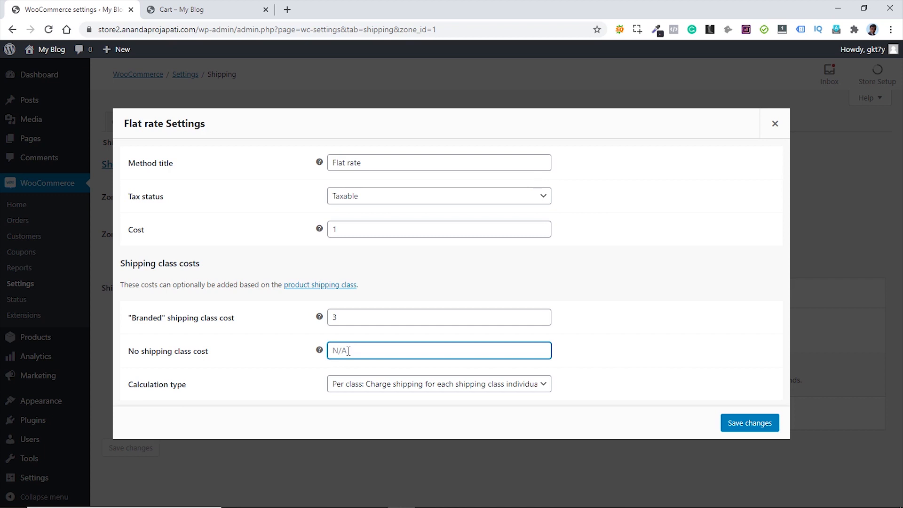
pyautogui.write('2')
pyautogui.click(736, 425)
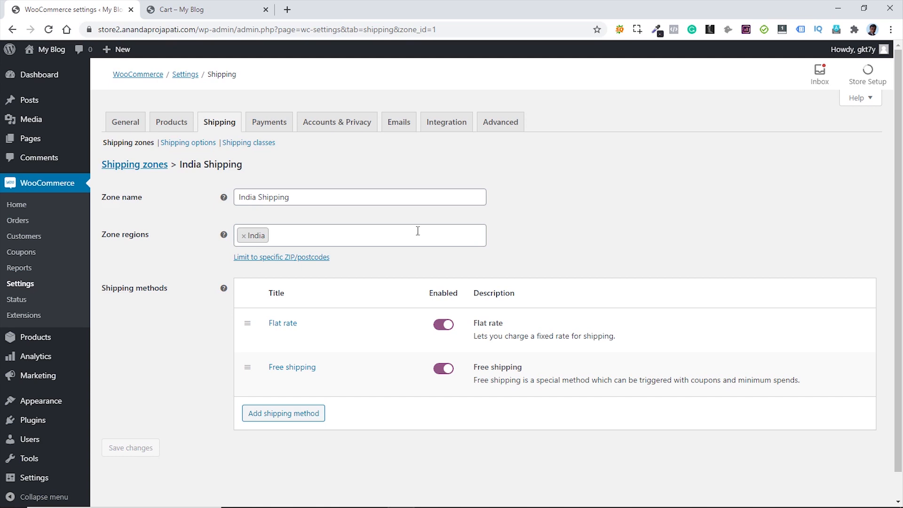
# - Open the Graphics Galore product editor from All Products in a new tab
pyautogui.moveTo(36, 338)
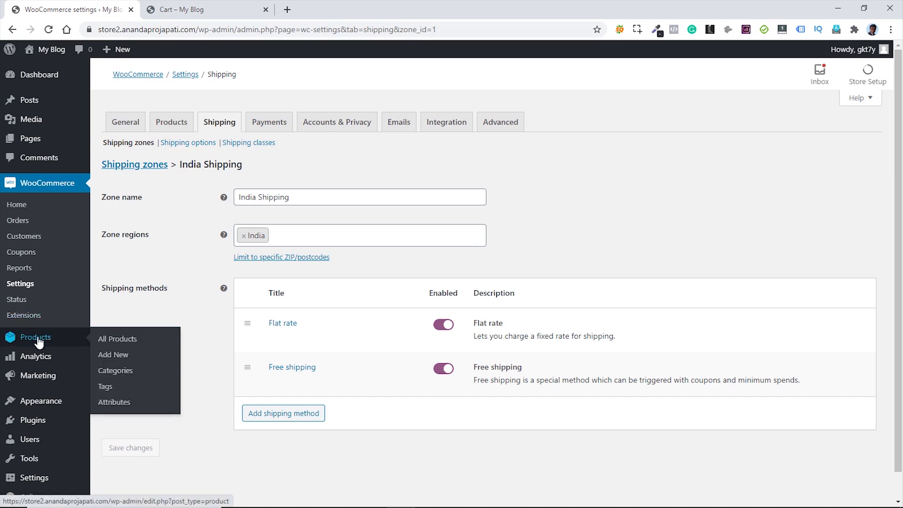
pyautogui.middleClick(106, 341)
pyautogui.click(219, 4)
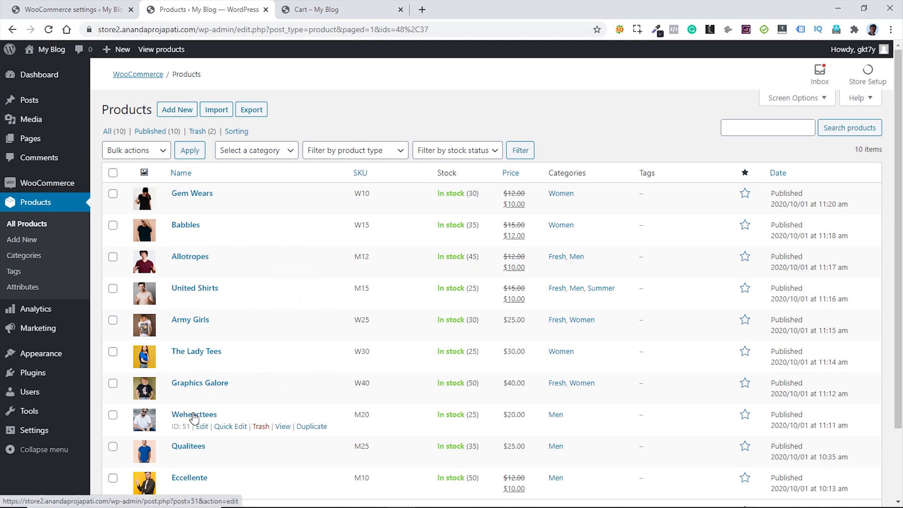
pyautogui.click(200, 398)
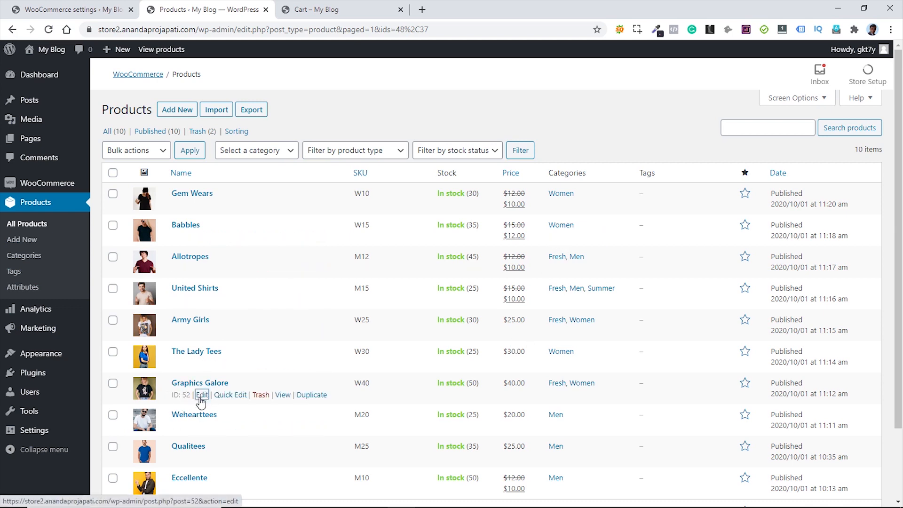
pyautogui.middleClick(201, 397)
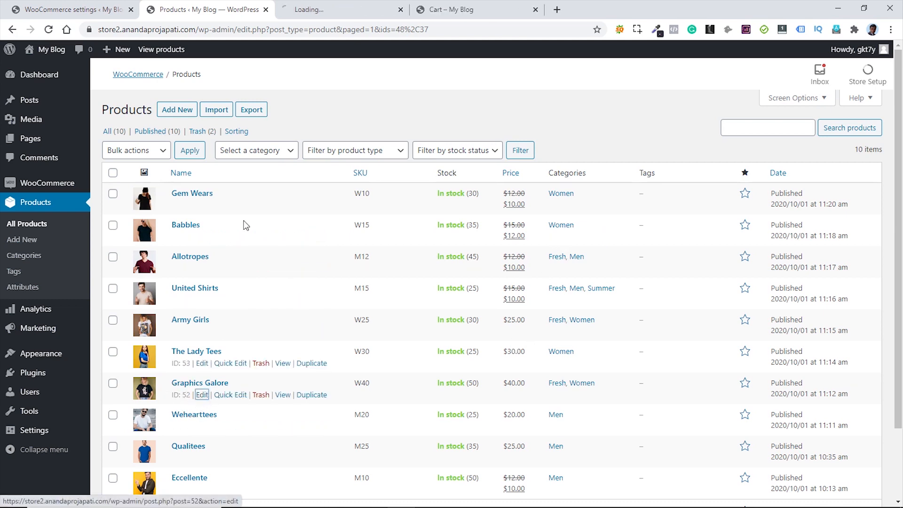
pyautogui.click(329, 13)
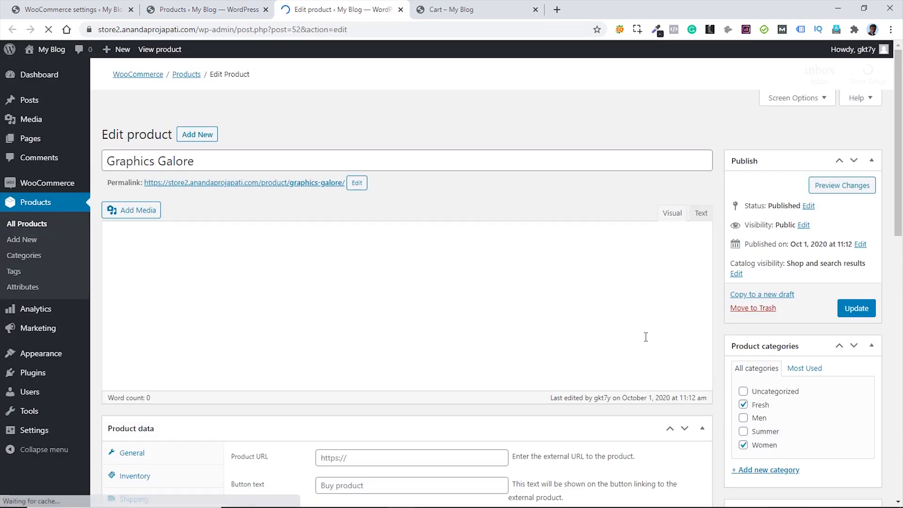
# - Set Graphics Galore's shipping class to Branded and update the product
pyautogui.scroll(-8, 676, 304)
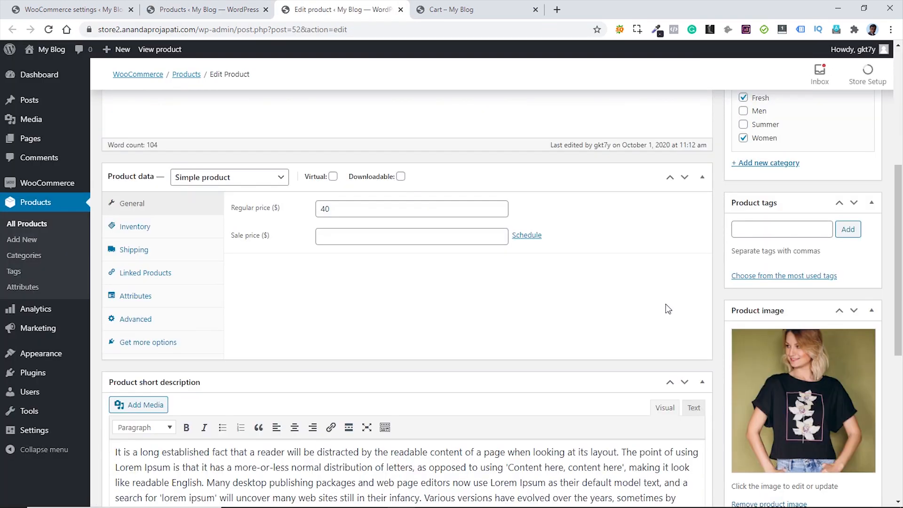
pyautogui.click(160, 252)
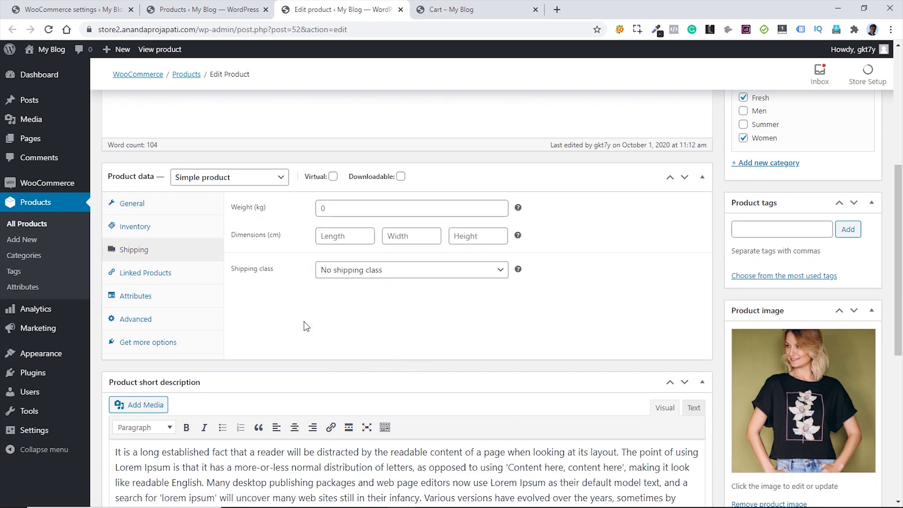
pyautogui.click(411, 278)
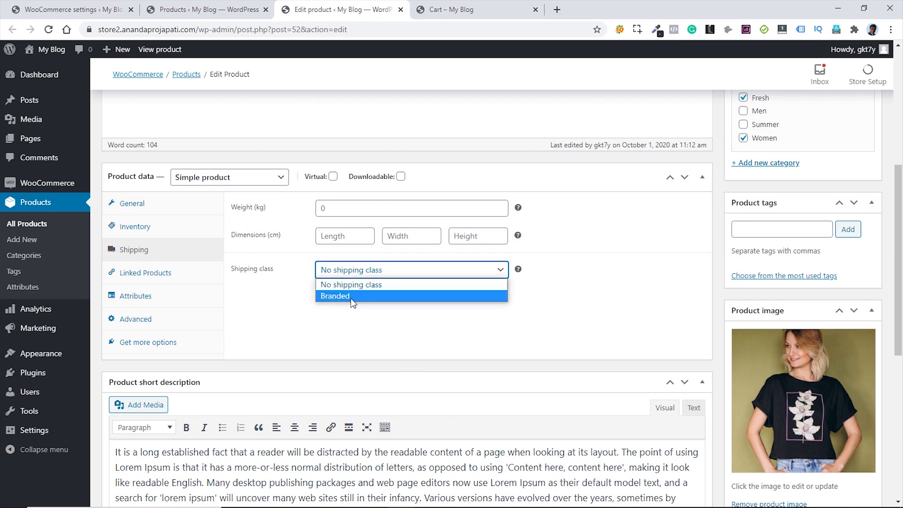
pyautogui.click(332, 296)
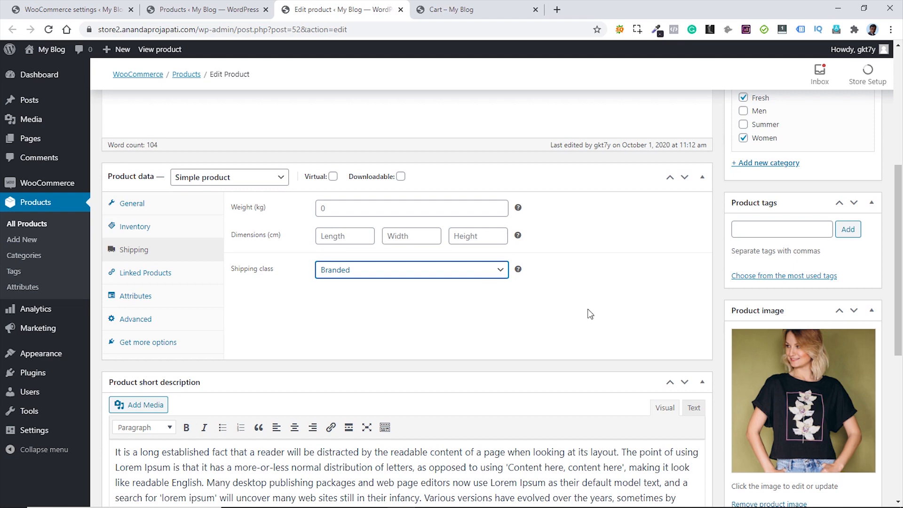
pyautogui.scroll(4, 612, 315)
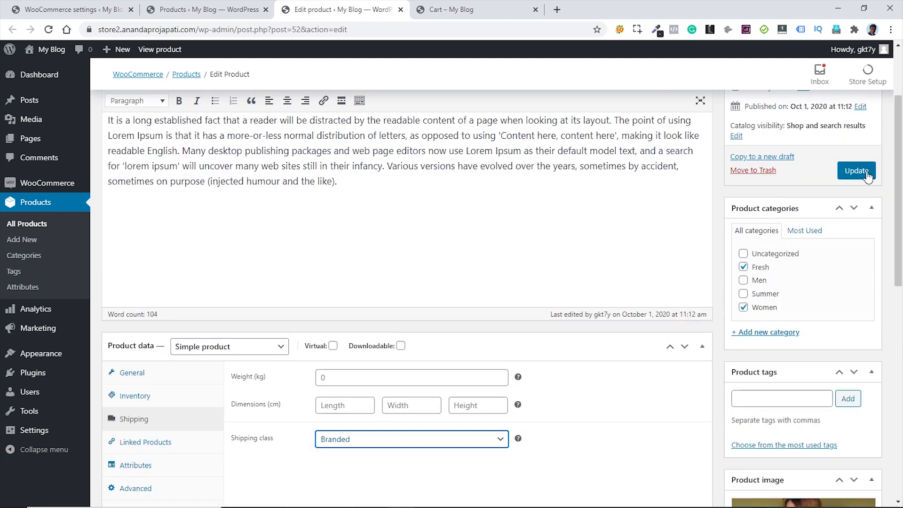
pyautogui.click(858, 171)
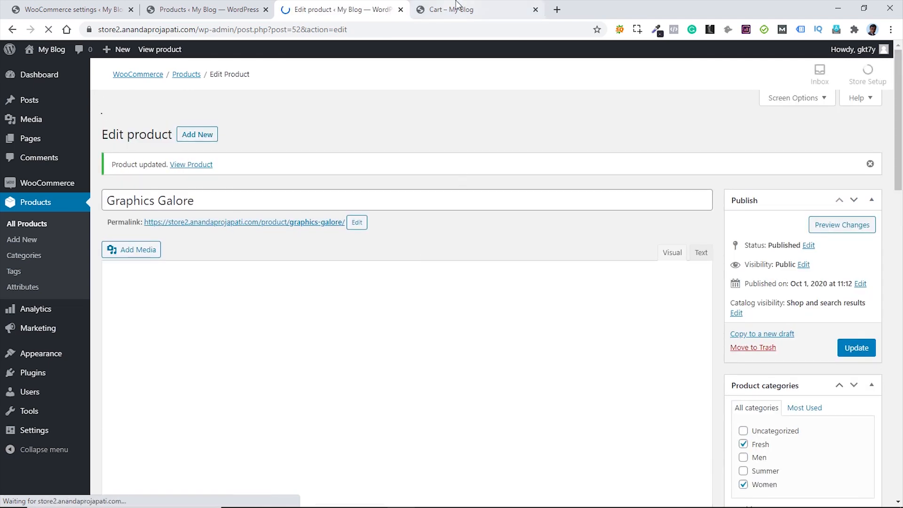
# - Add Graphics Galore to the cart from the Shop and check $6.00 shipping, $66.00 total
pyautogui.click(455, 11)
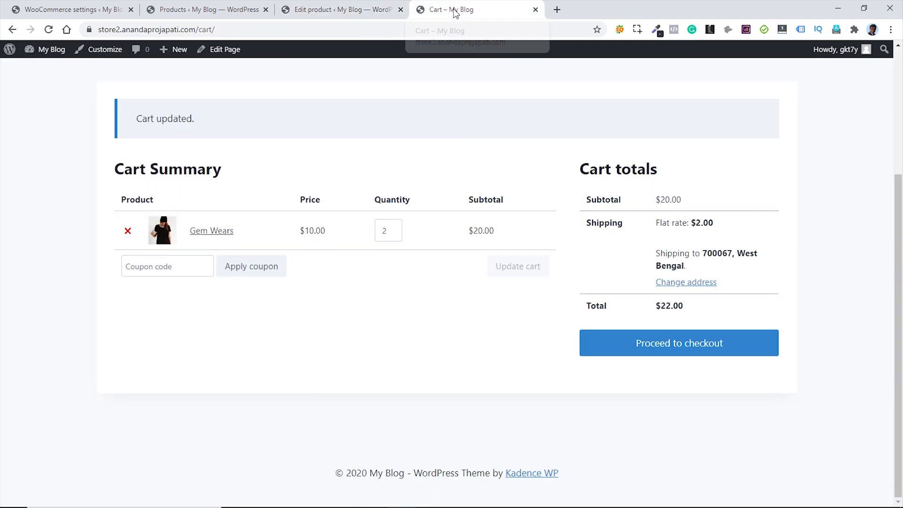
pyautogui.scroll(1, 818, 237)
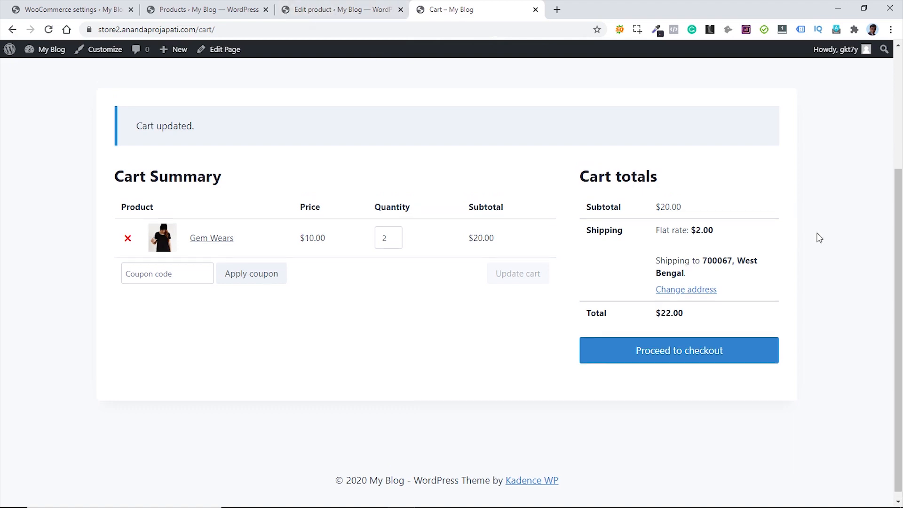
pyautogui.scroll(4, 818, 238)
pyautogui.click(781, 83)
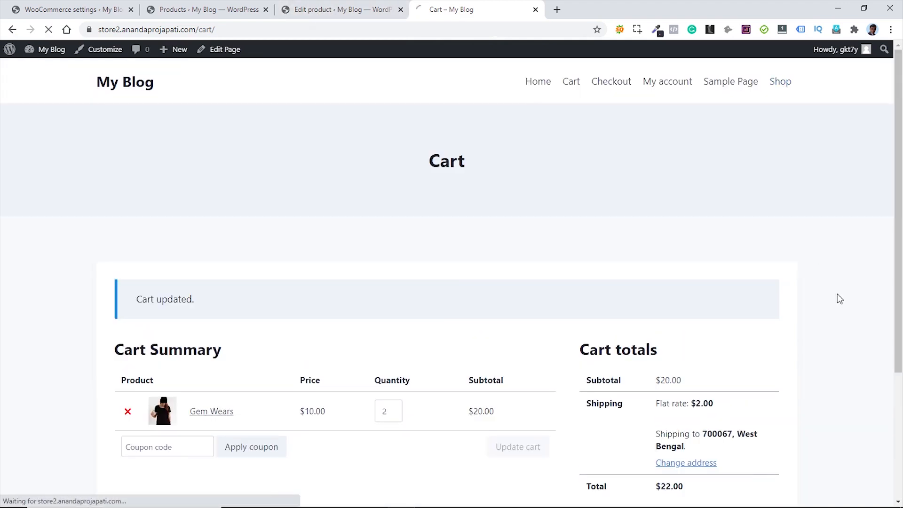
pyautogui.scroll(-5, 842, 306)
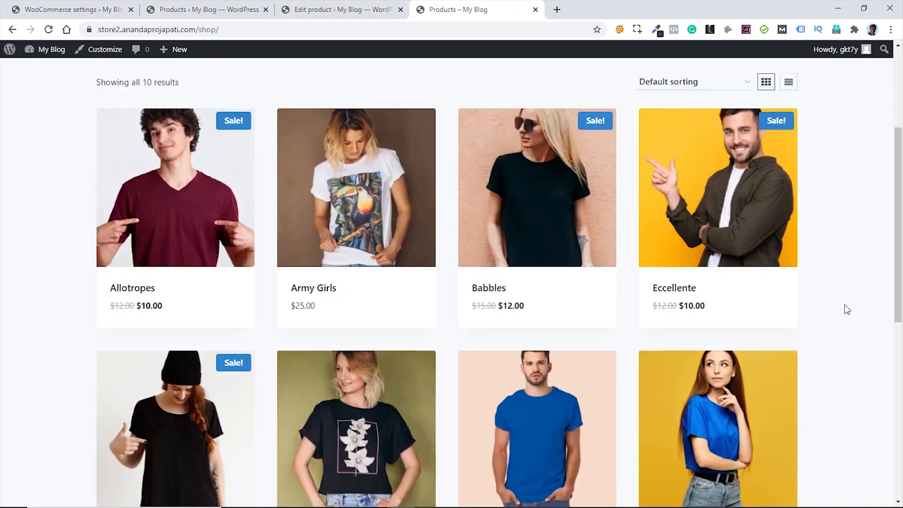
pyautogui.scroll(-3, 847, 309)
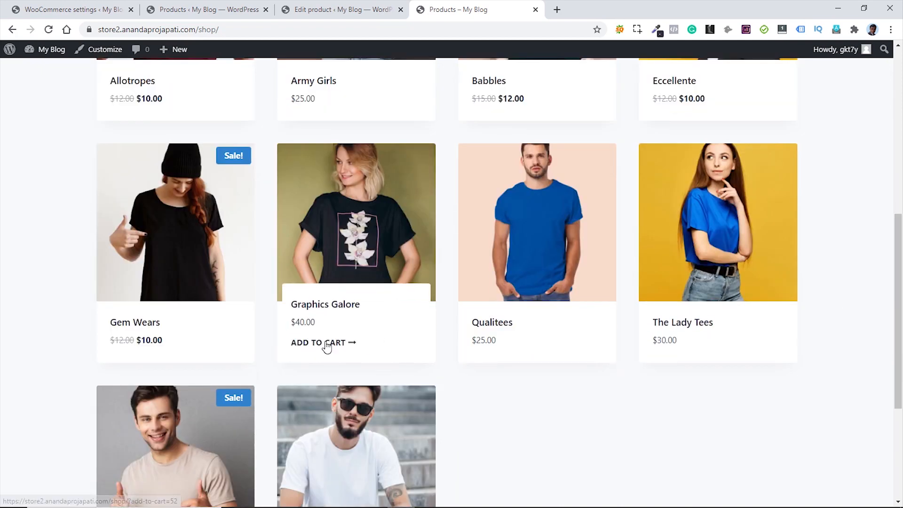
pyautogui.click(327, 345)
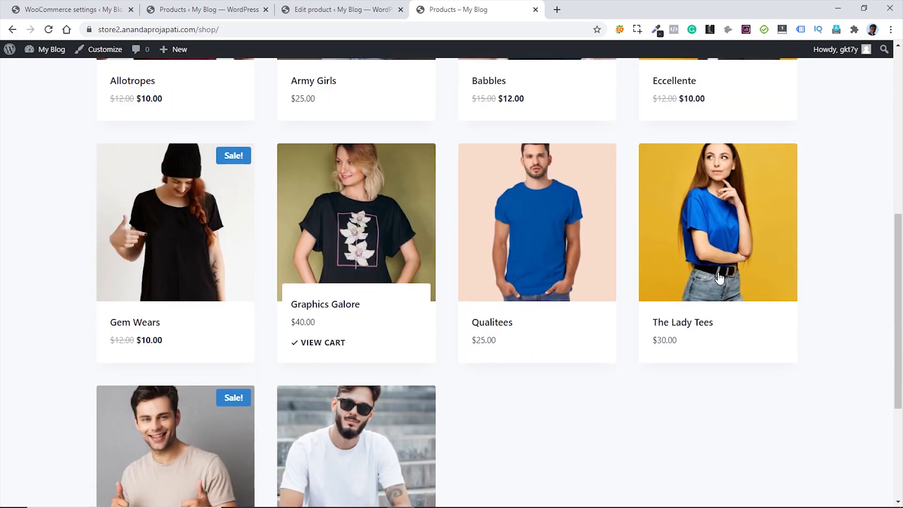
pyautogui.click(316, 345)
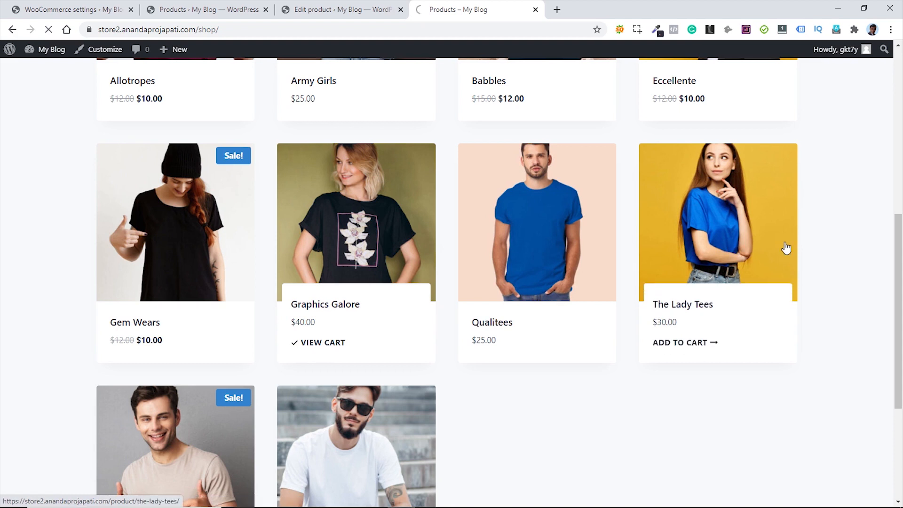
pyautogui.scroll(-1, 840, 264)
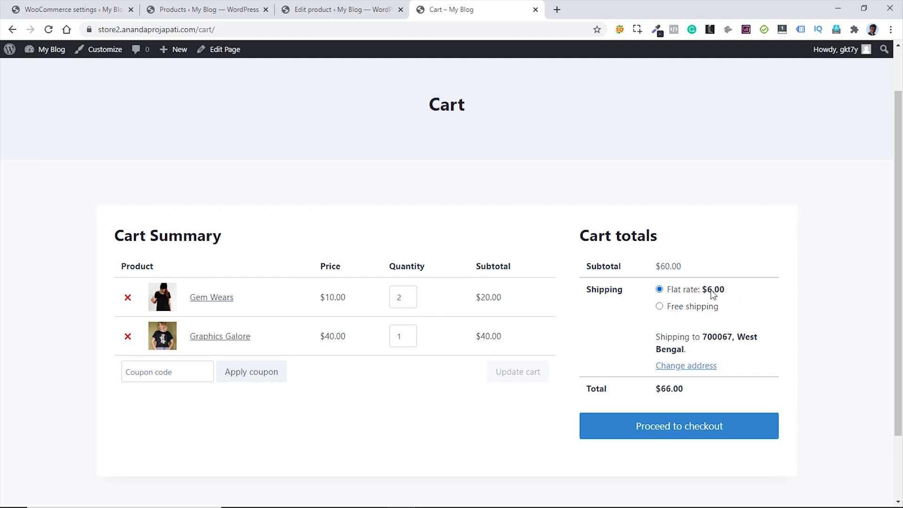
pyautogui.click(60, 9)
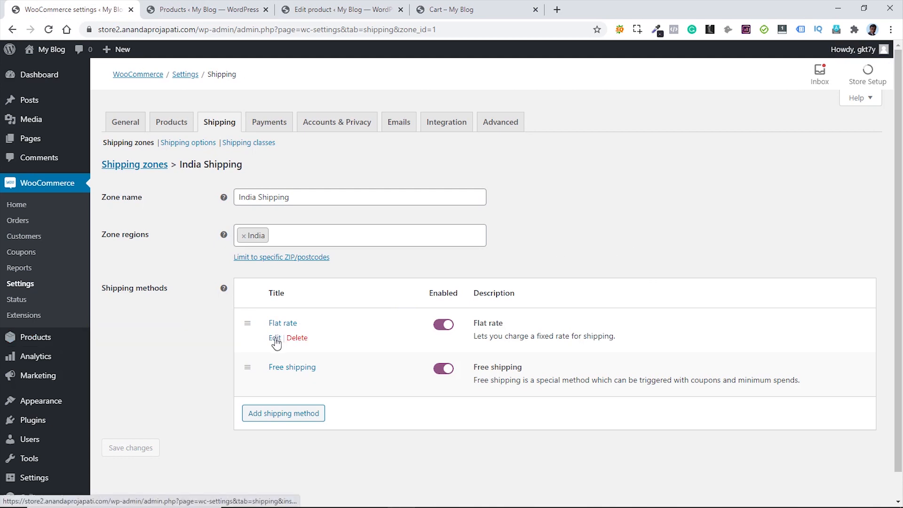
# - Open India's Flat rate settings and compare them with the cart's shipping charges
pyautogui.click(276, 338)
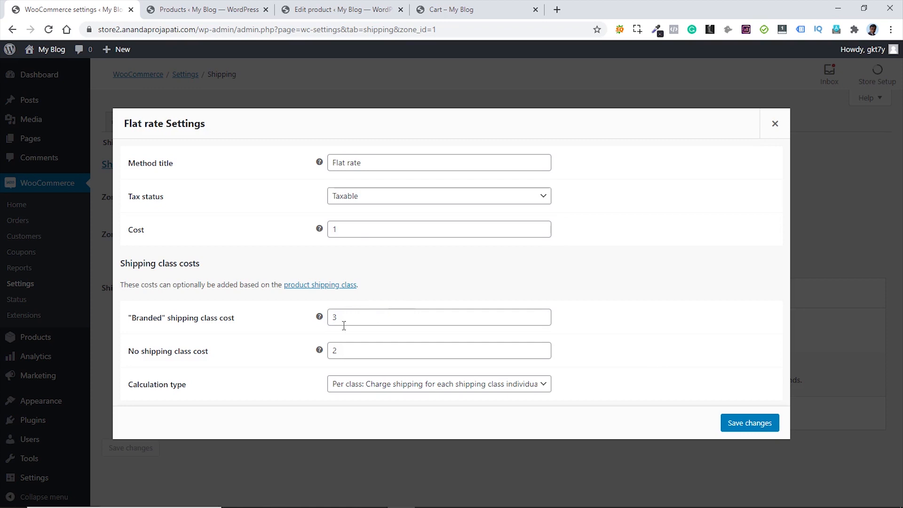
pyautogui.click(442, 10)
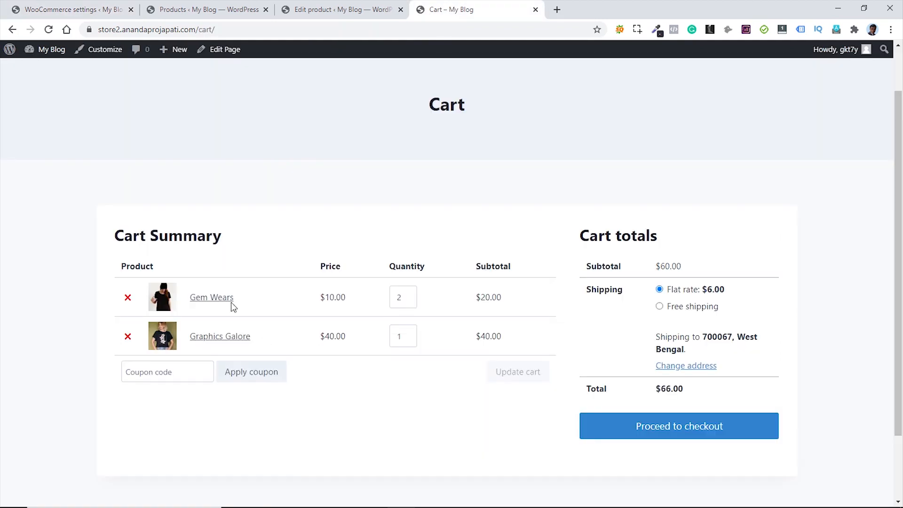
pyautogui.click(57, 10)
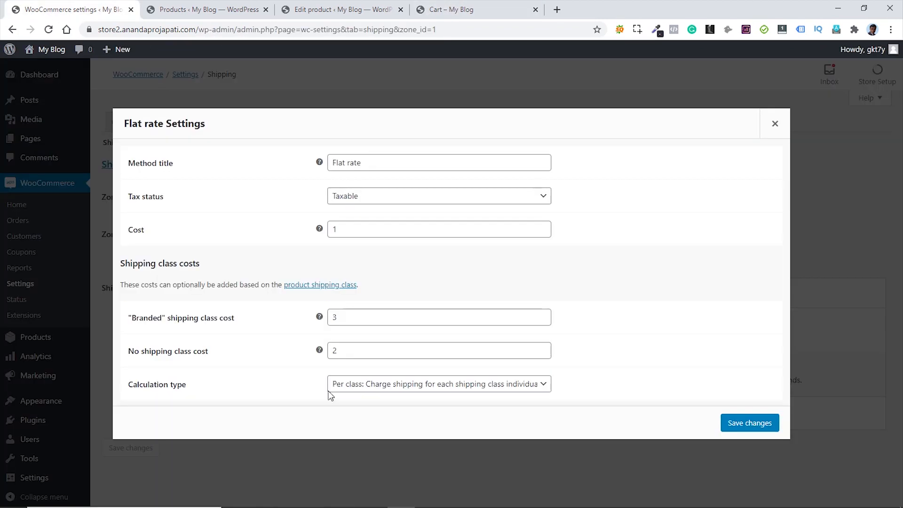
pyautogui.click(435, 11)
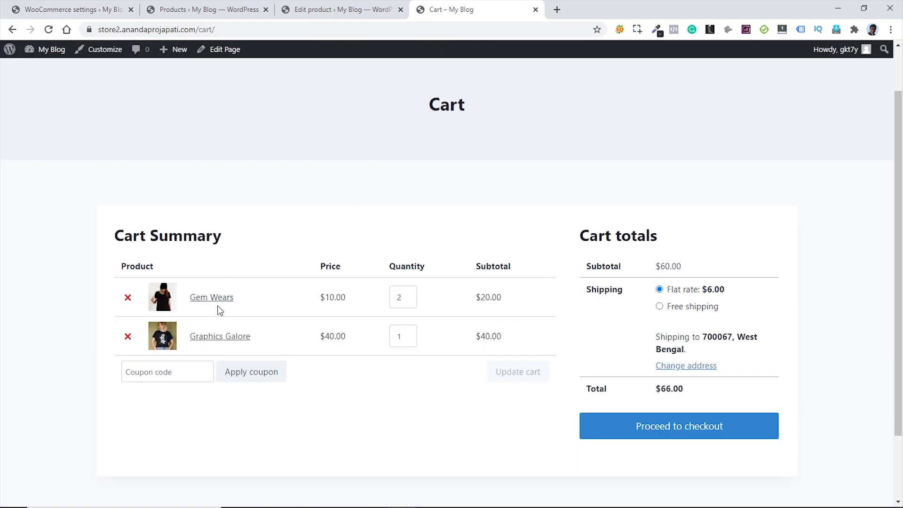
pyautogui.click(61, 5)
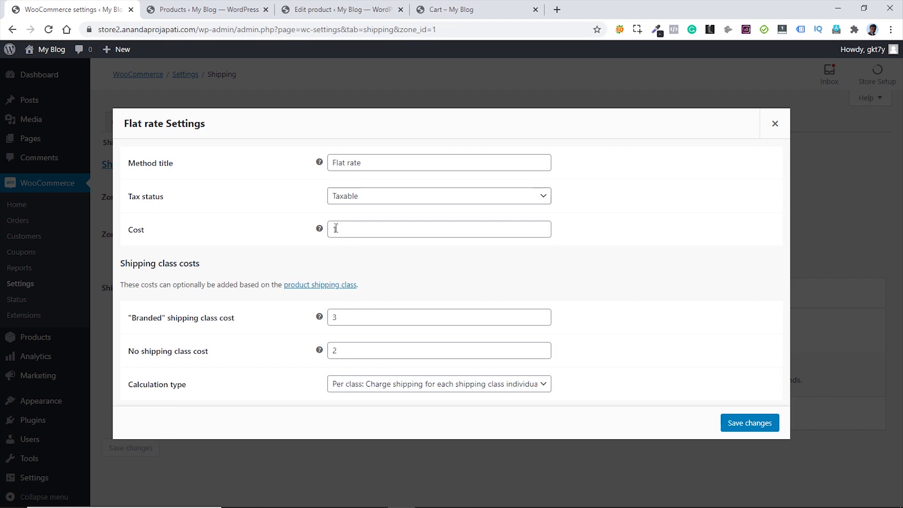
# - Switch Flat rate calculation to Per order (most expensive class), save, and reload the cart showing $4.00 shipping
pyautogui.click(451, 385)
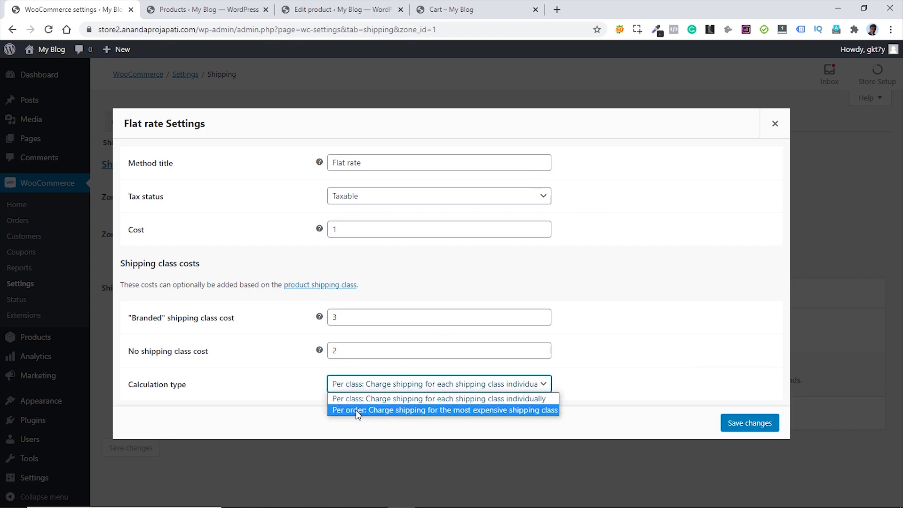
pyautogui.click(367, 410)
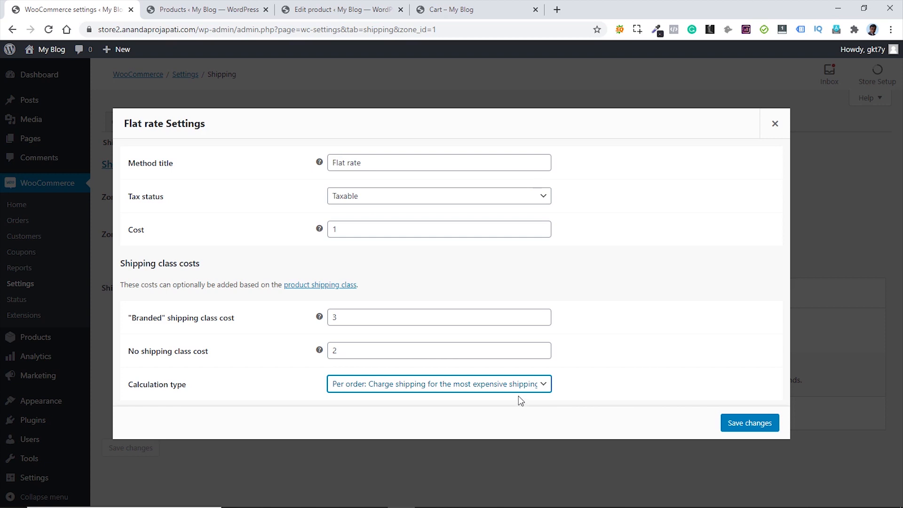
pyautogui.click(749, 426)
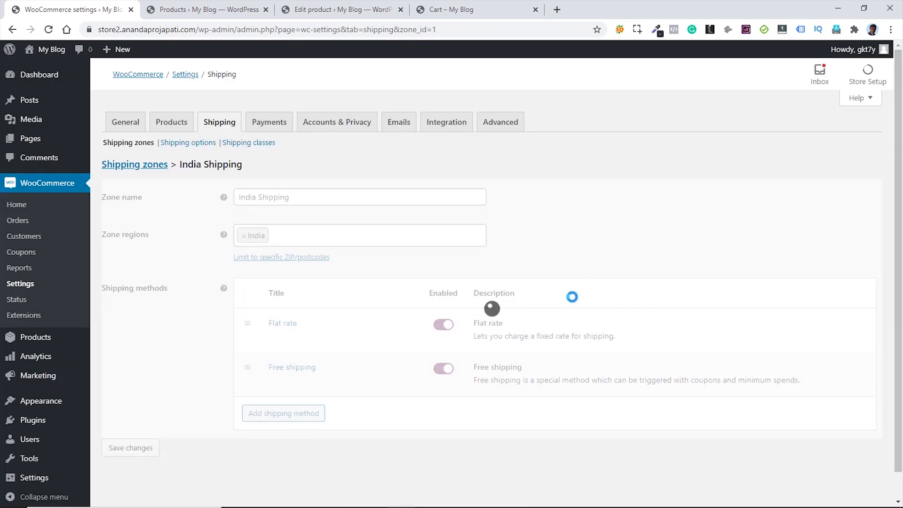
pyautogui.click(451, 9)
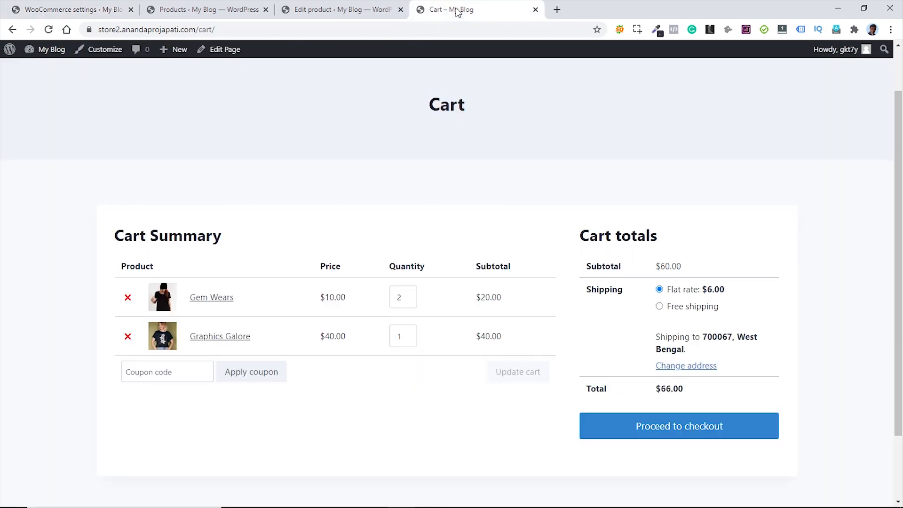
pyautogui.click(49, 30)
pyautogui.click(78, 12)
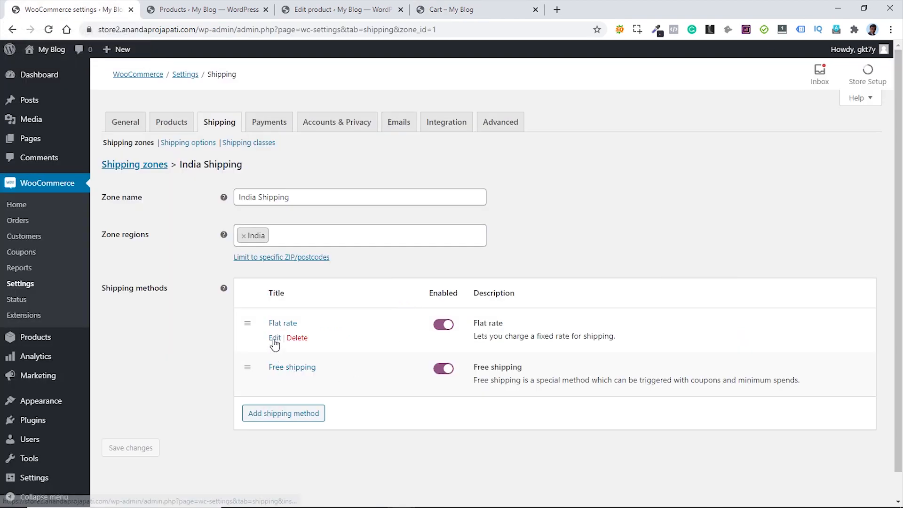
# - In India's Flat rate, keep base cost 1 and clear the No shipping class cost
pyautogui.click(275, 338)
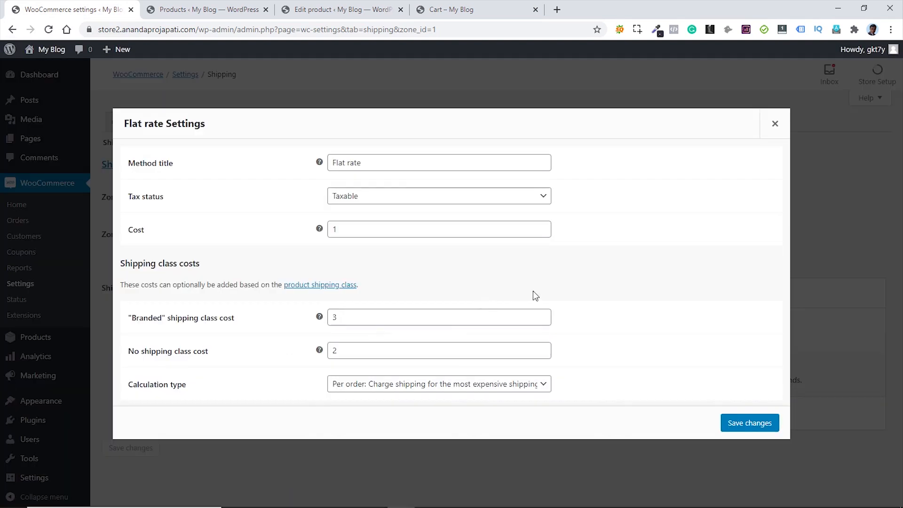
pyautogui.doubleClick(344, 318)
pyautogui.doubleClick(347, 231)
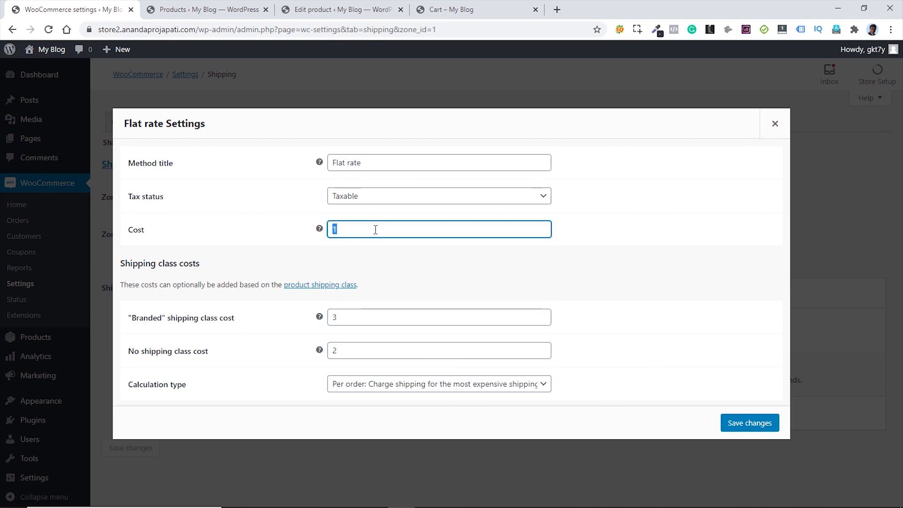
pyautogui.click(611, 338)
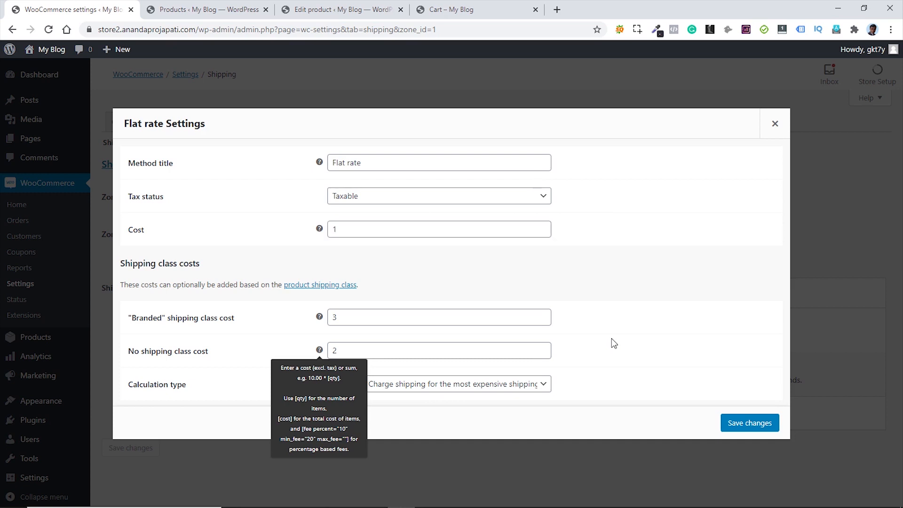
pyautogui.doubleClick(369, 350)
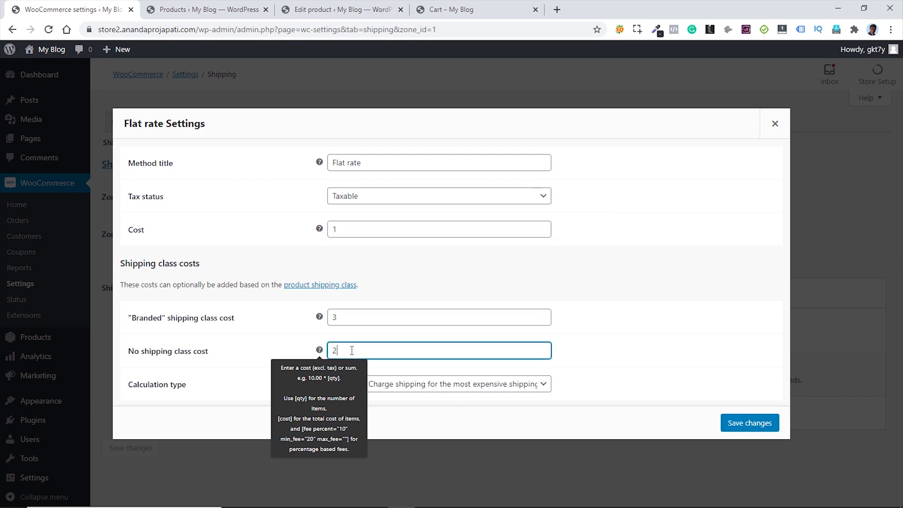
pyautogui.press('BackSpace')
pyautogui.click(608, 366)
# - Set Flat rate calculation back to Per class and save
pyautogui.click(442, 391)
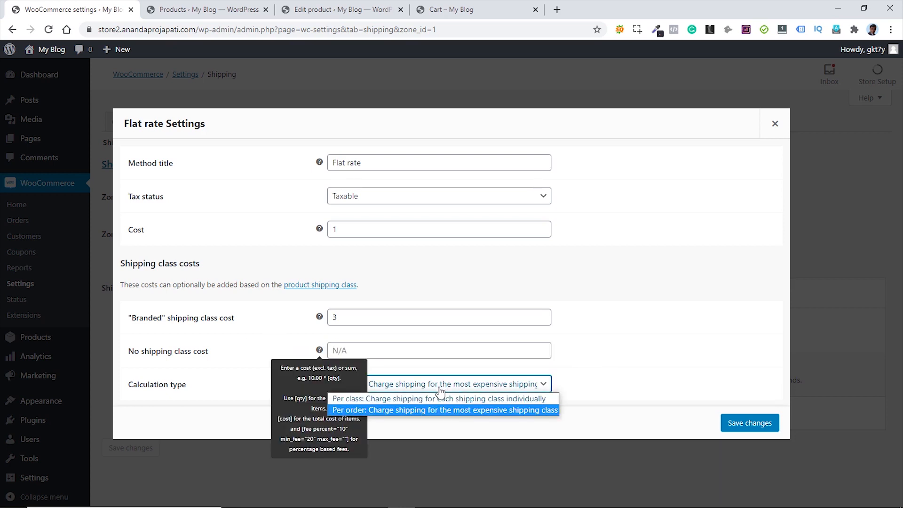
pyautogui.click(417, 398)
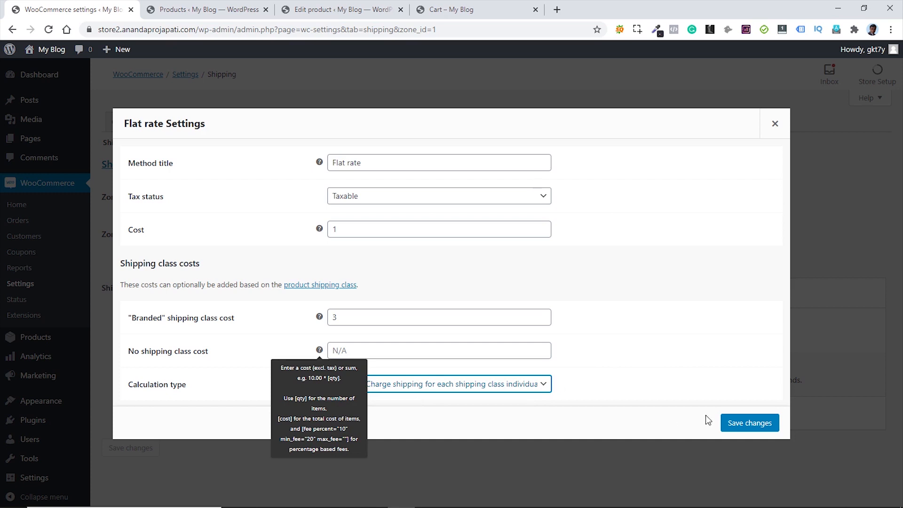
pyautogui.click(758, 429)
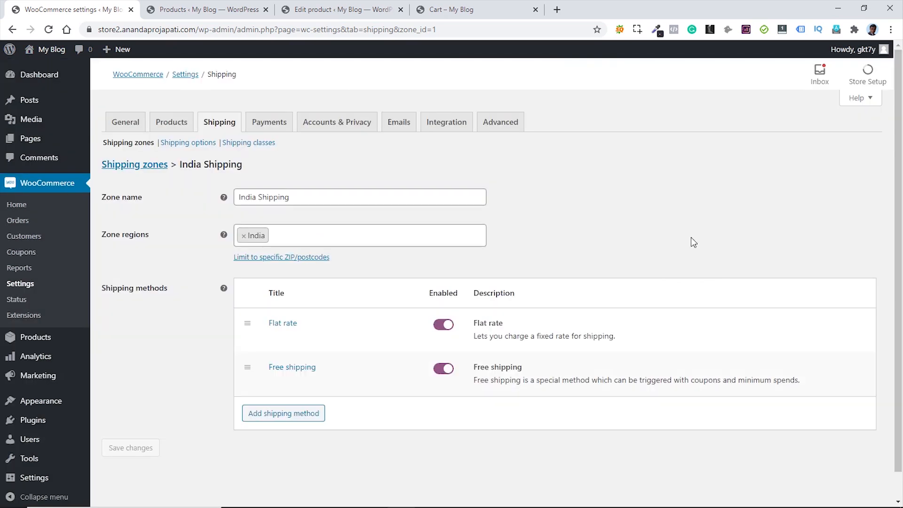
pyautogui.click(456, 10)
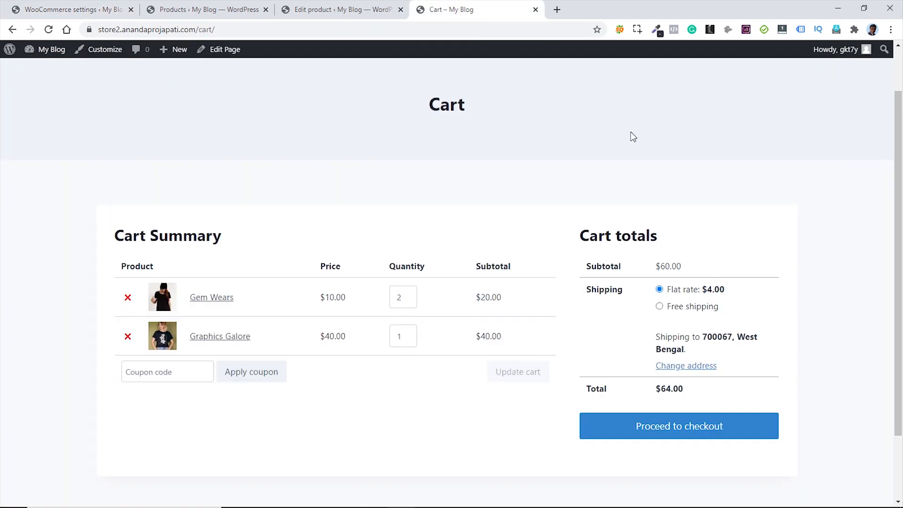
# - Look at India's Free shipping settings, then select Free shipping in the cart
pyautogui.click(71, 9)
pyautogui.click(275, 382)
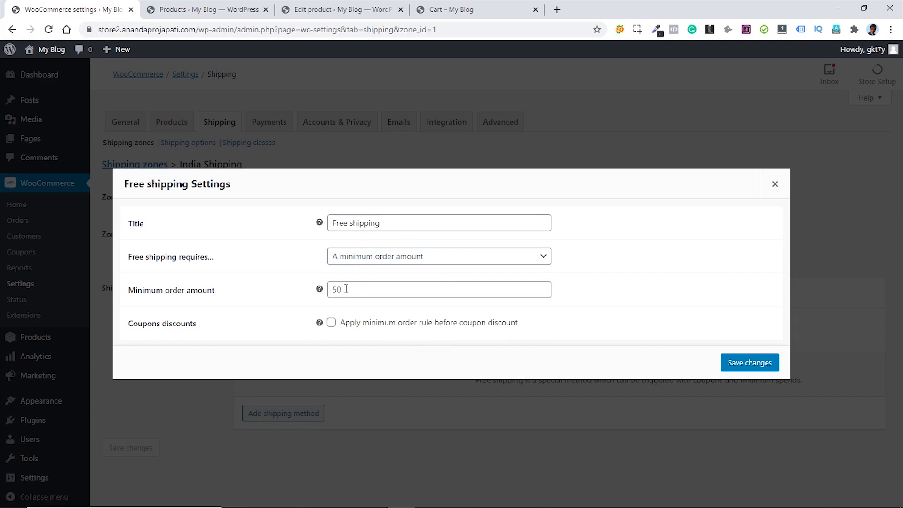
pyautogui.click(446, 11)
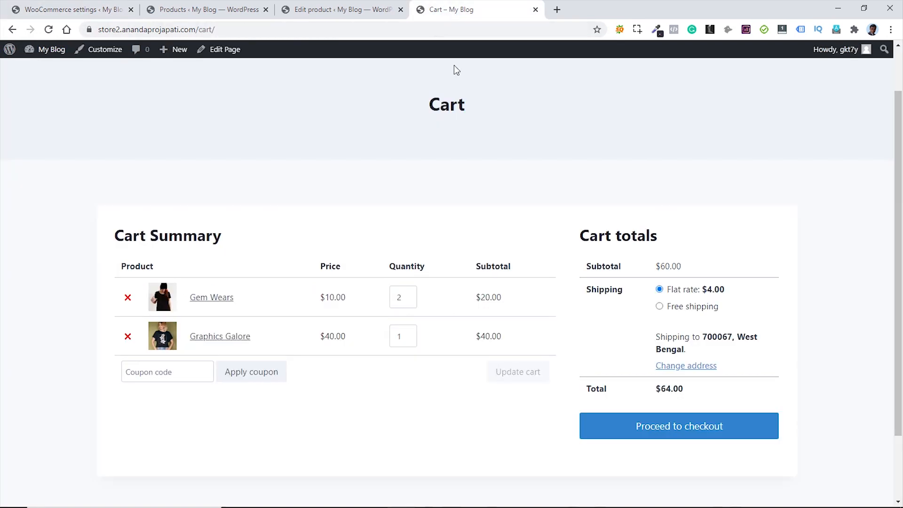
pyautogui.click(660, 307)
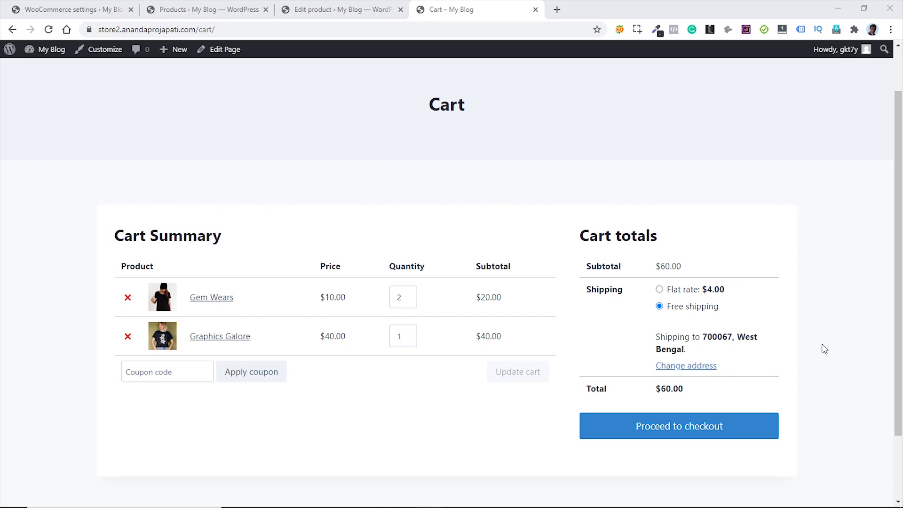
# - Change the cart shipping address to United States, Alaska, postcode 99501, and recalculate
pyautogui.click(691, 368)
pyautogui.click(692, 372)
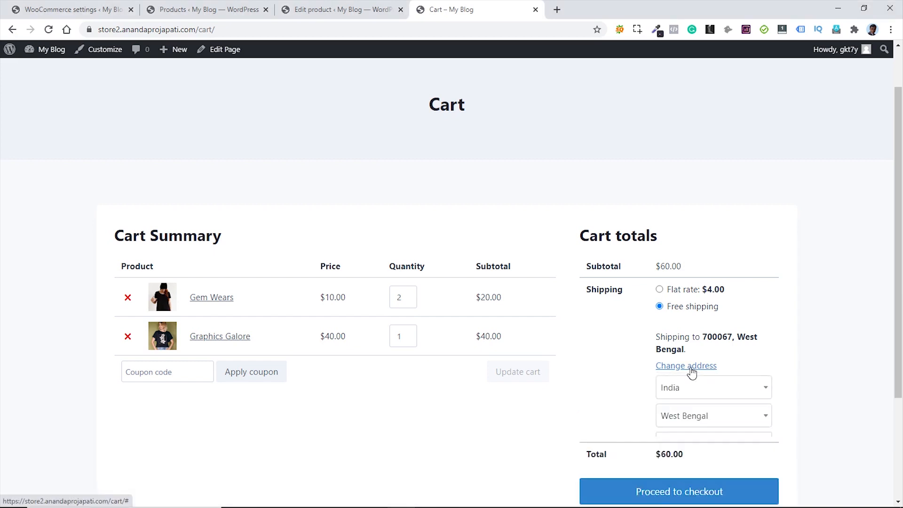
pyautogui.click(701, 393)
pyautogui.click(708, 372)
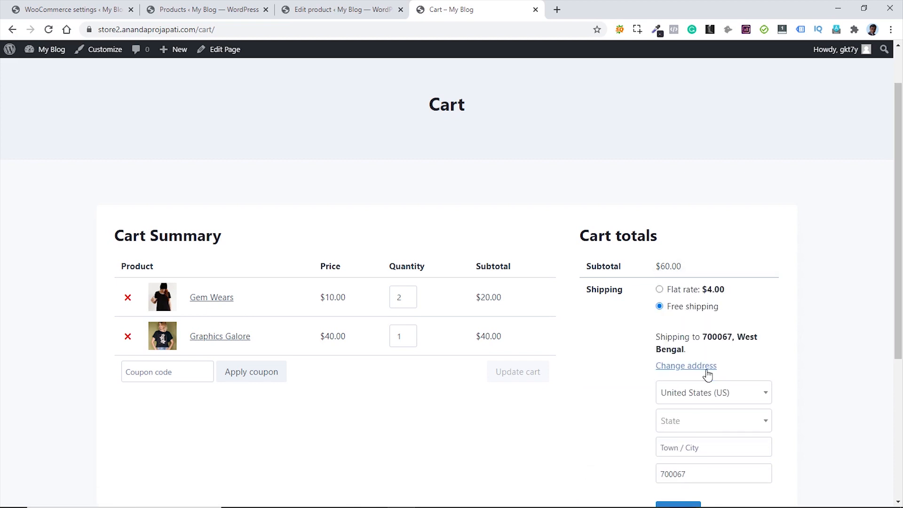
pyautogui.click(724, 426)
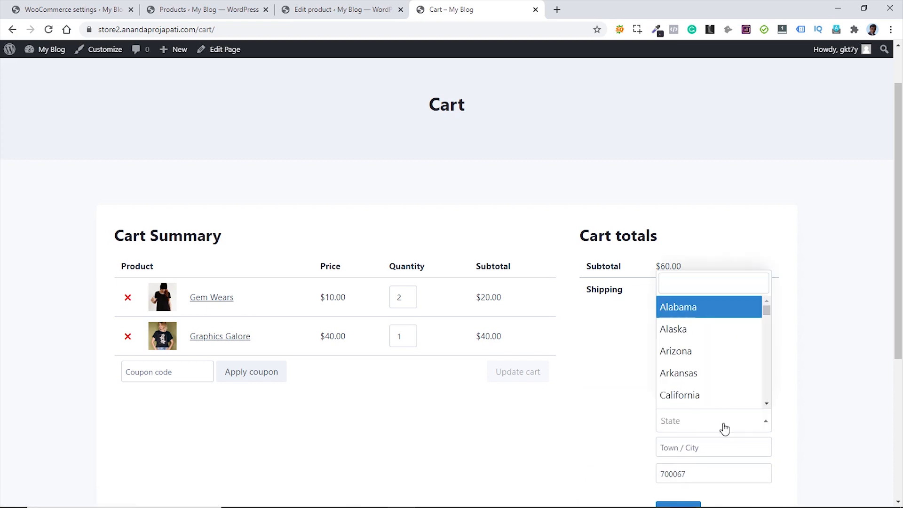
pyautogui.click(695, 329)
pyautogui.scroll(-1, 769, 416)
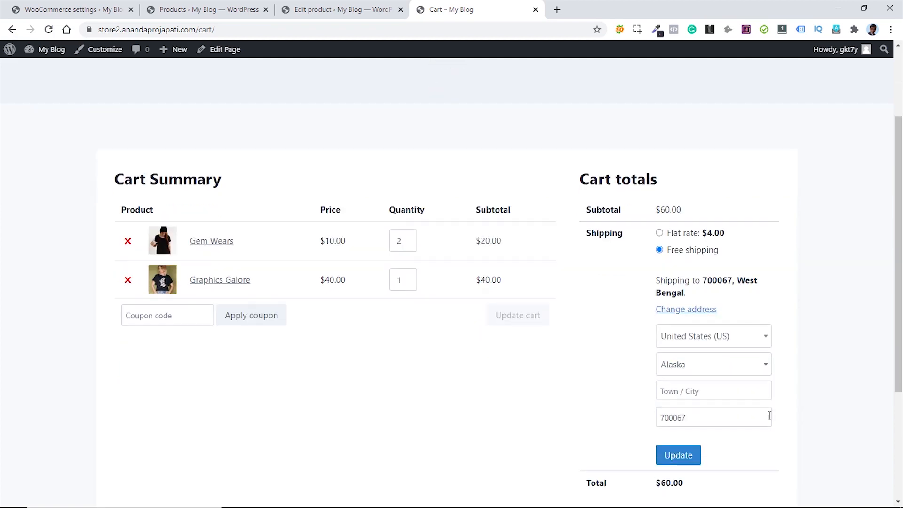
pyautogui.moveTo(696, 416); pyautogui.dragTo(655, 422)
pyautogui.write('99501')
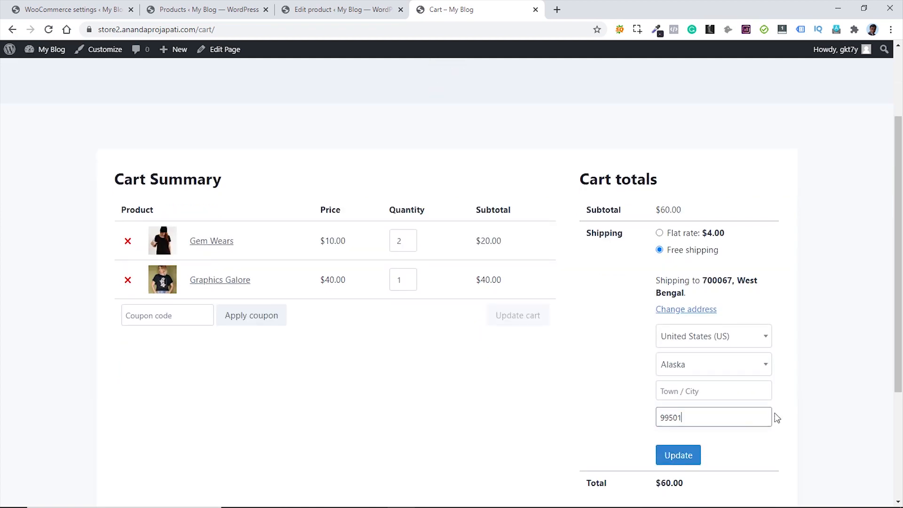
pyautogui.click(678, 459)
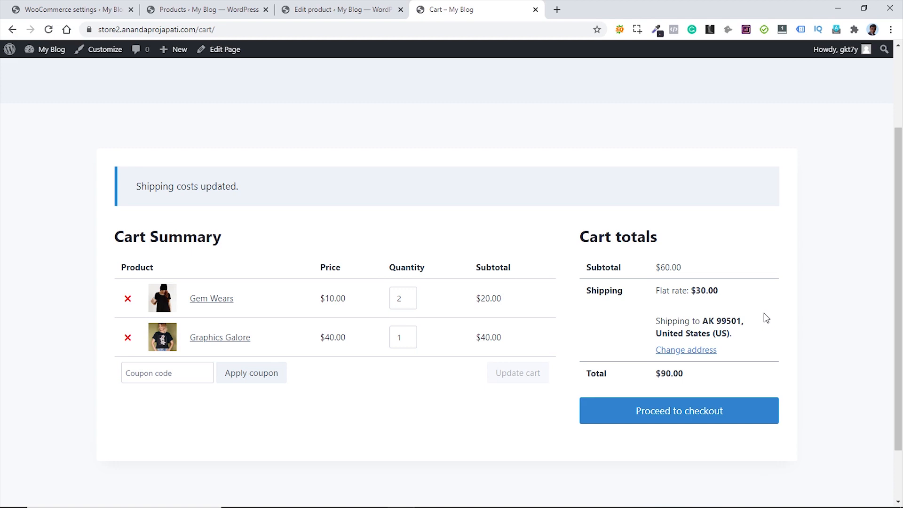
# - Lower Gem Wears to quantity 1 and update the cart to $20.00 shipping, $70.00 total
pyautogui.click(409, 302)
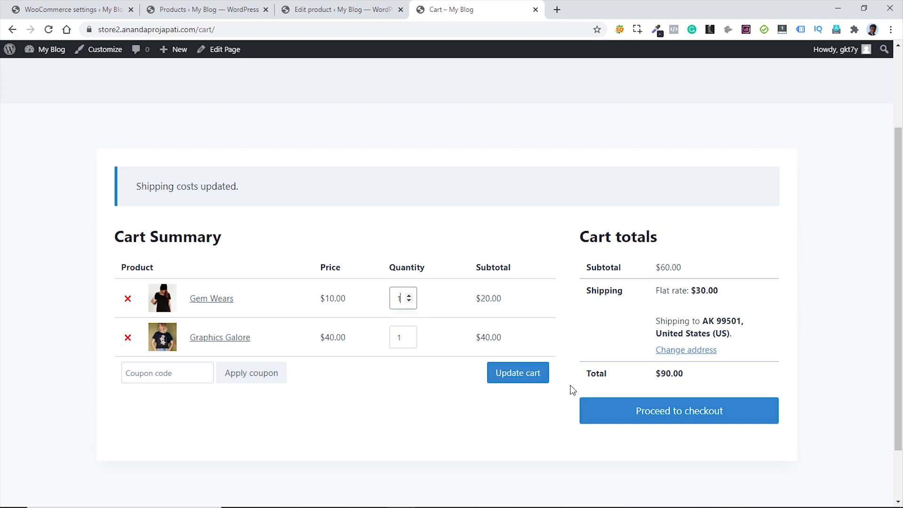
pyautogui.click(518, 374)
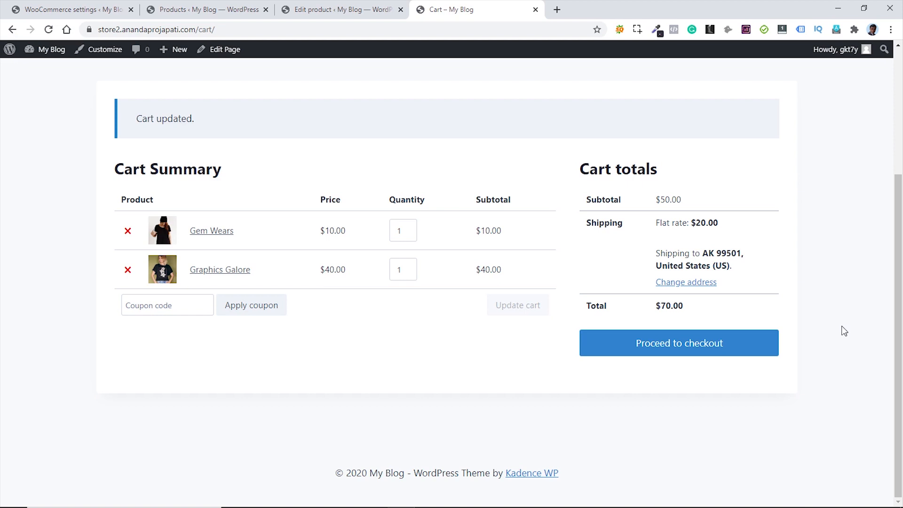
pyautogui.click(62, 13)
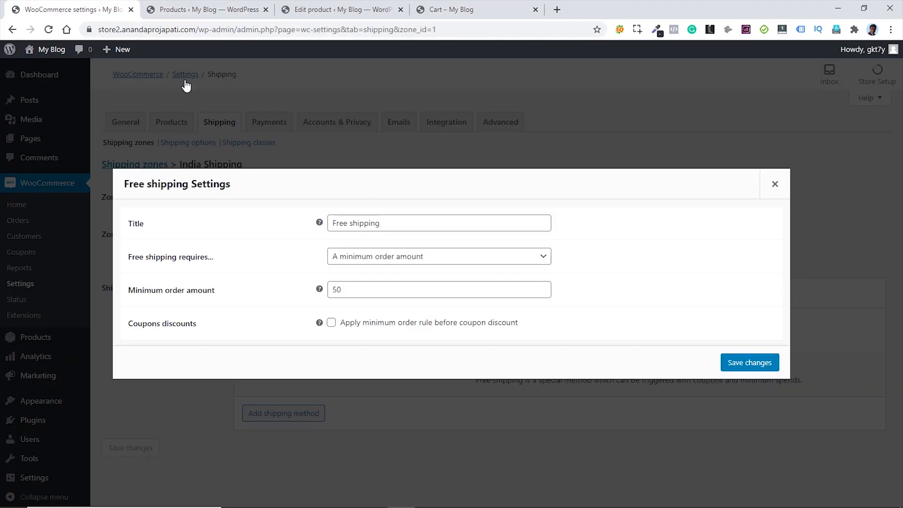
# - Tick 'Enable tax rates and calculations' in General settings and save the changes
pyautogui.click(775, 184)
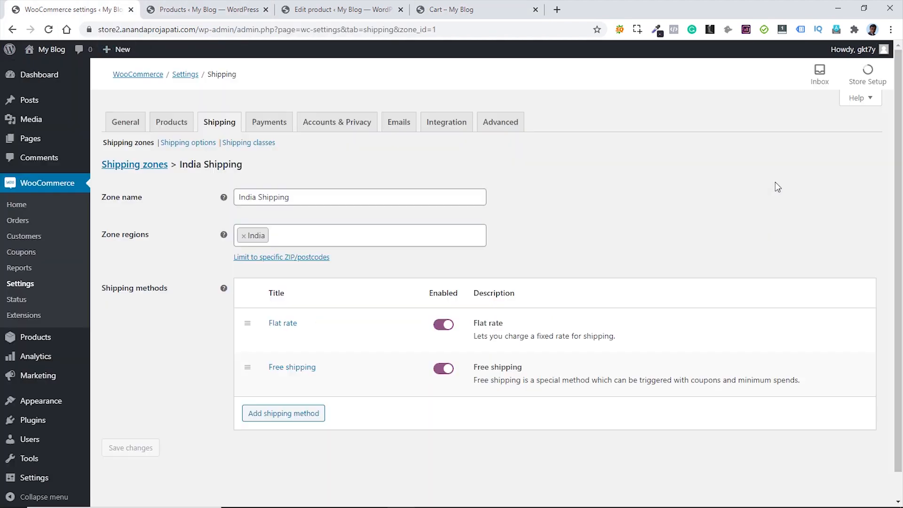
pyautogui.click(131, 125)
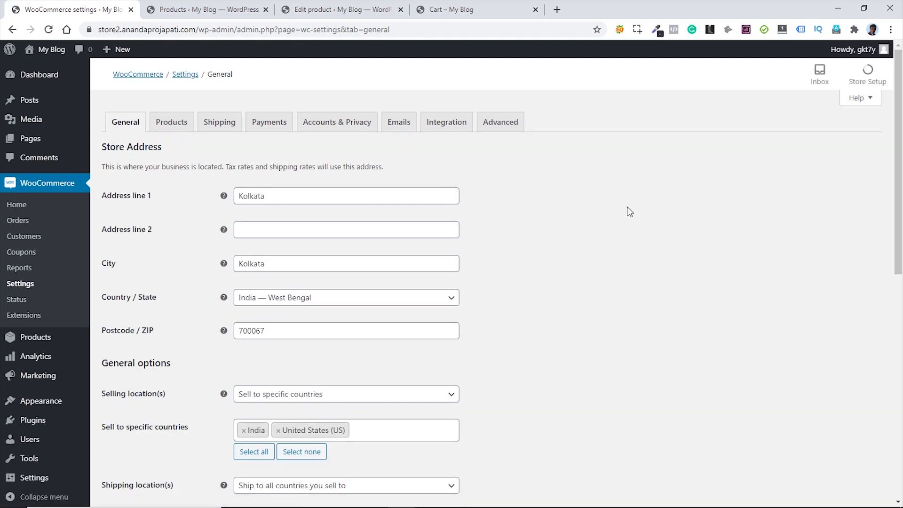
pyautogui.scroll(-6, 602, 224)
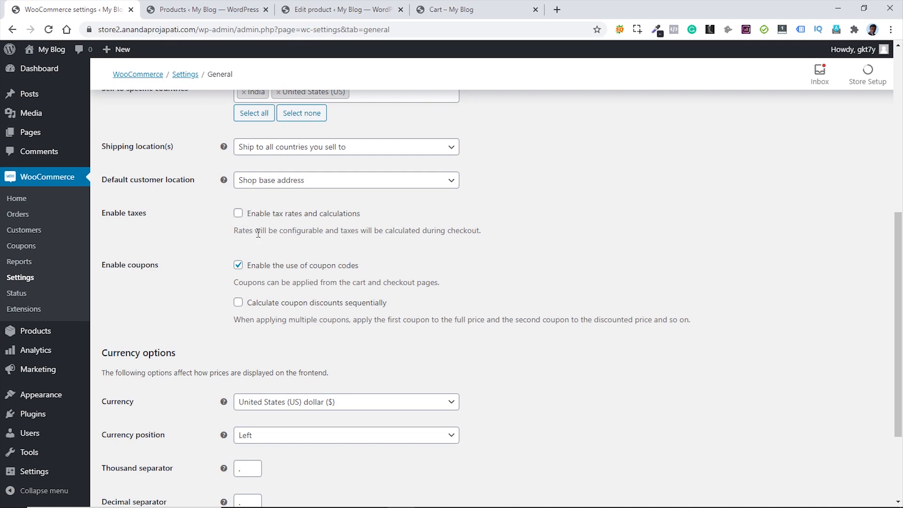
pyautogui.click(238, 213)
pyautogui.scroll(7, 618, 245)
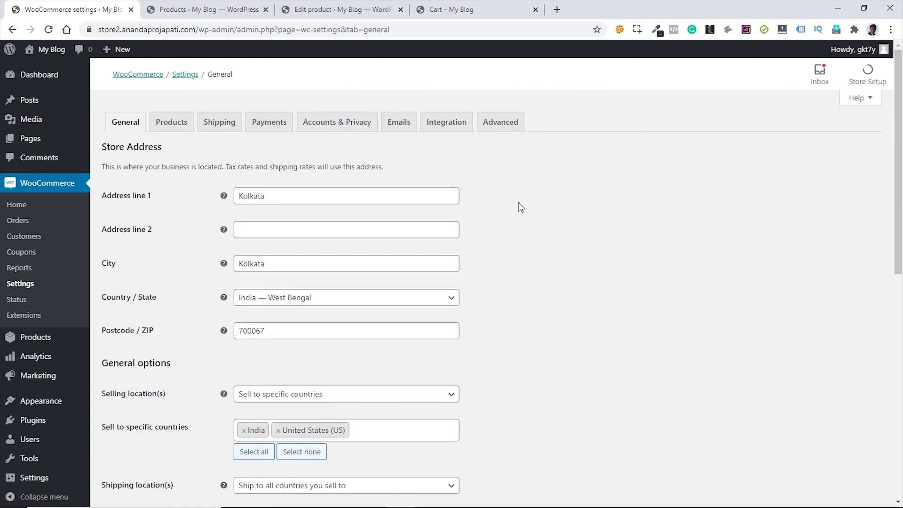
pyautogui.scroll(-10, 607, 233)
pyautogui.click(119, 451)
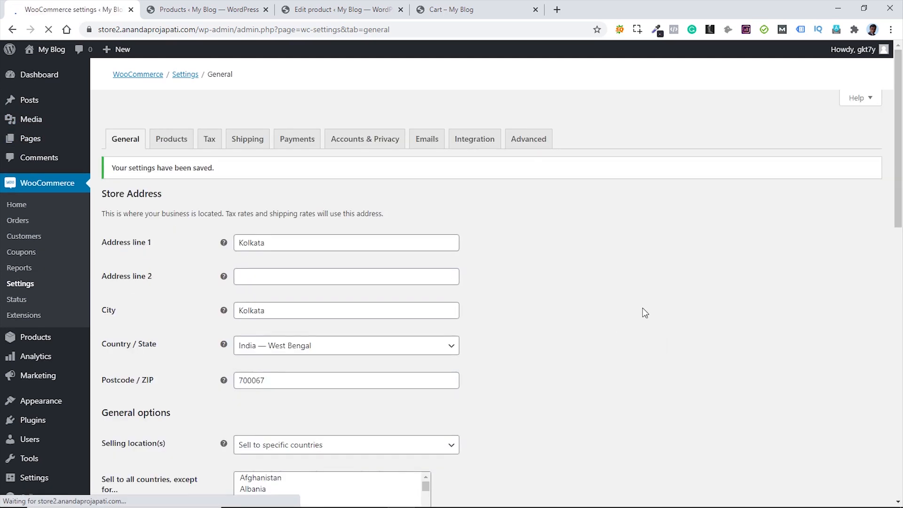
pyautogui.click(210, 124)
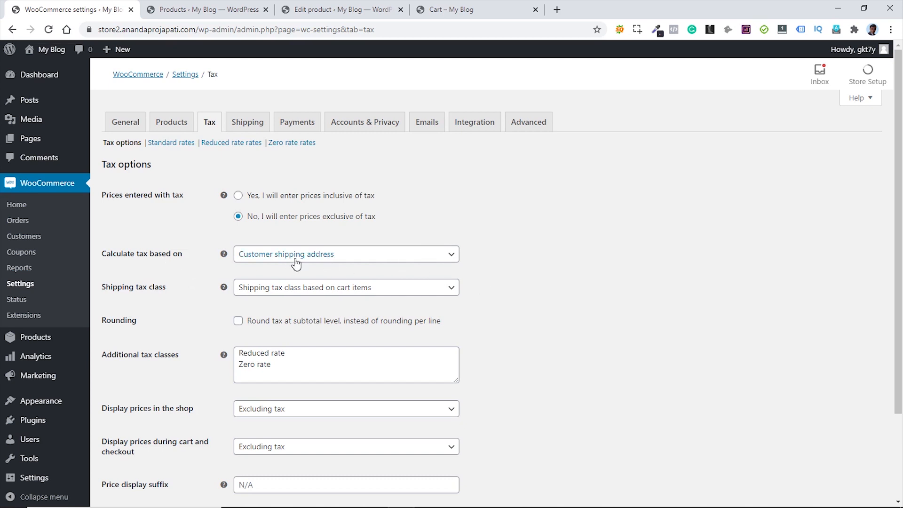
pyautogui.scroll(-1, 583, 278)
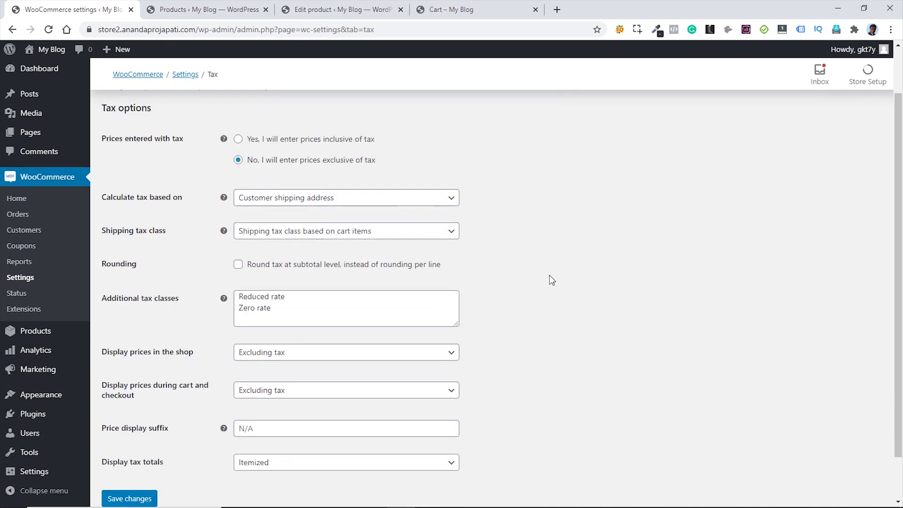
pyautogui.click(428, 199)
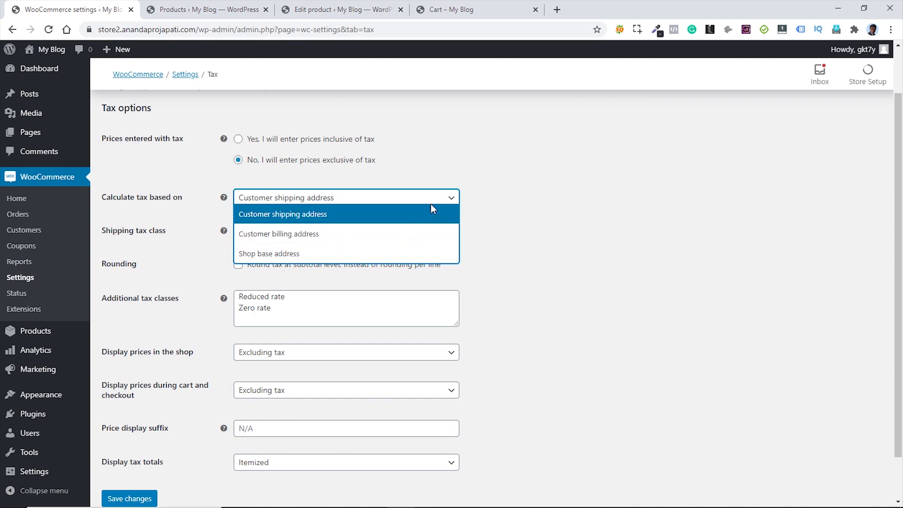
pyautogui.click(407, 214)
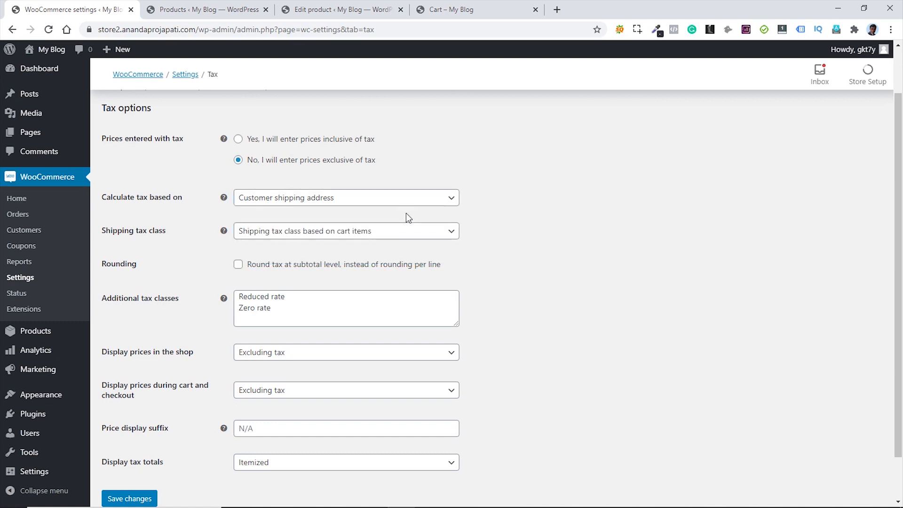
pyautogui.press('Tab')
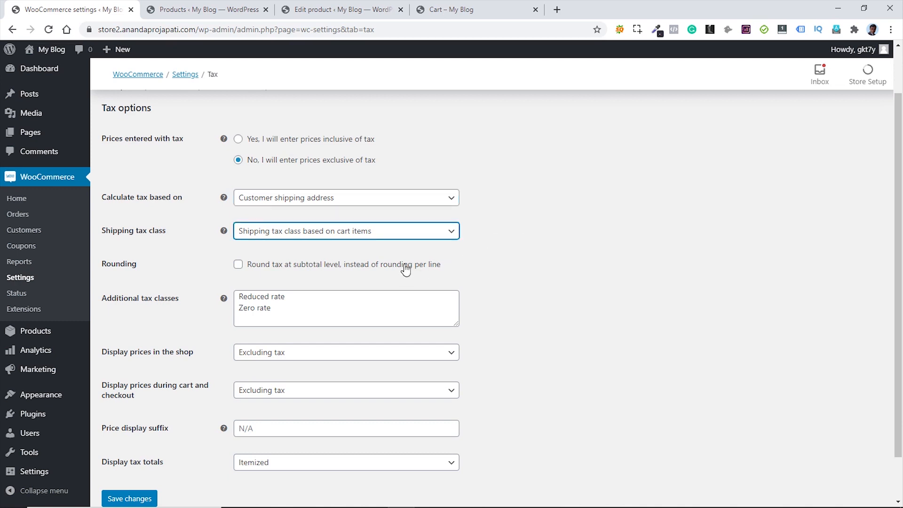
pyautogui.click(404, 234)
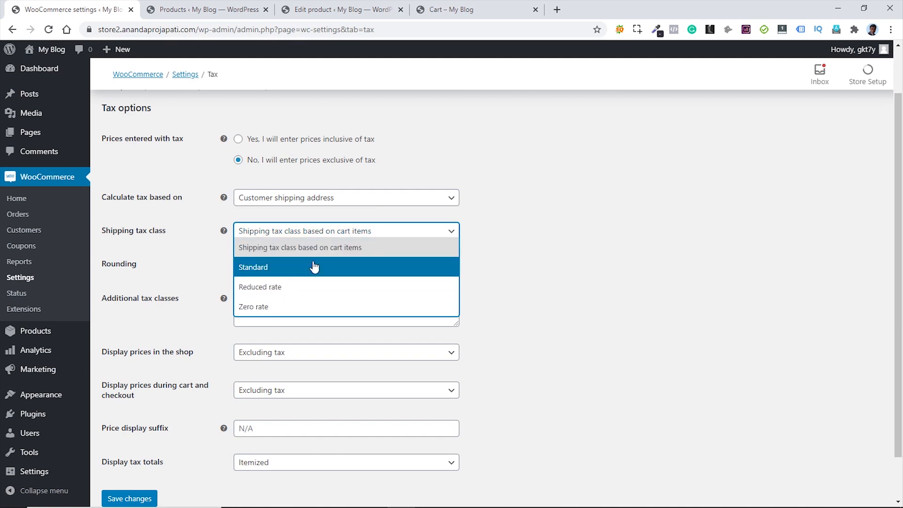
pyautogui.click(374, 252)
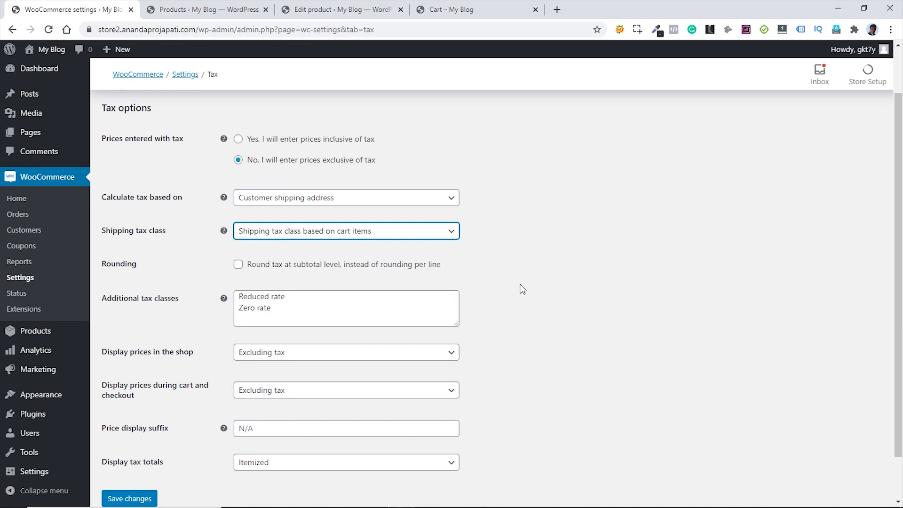
pyautogui.scroll(-1, 520, 289)
pyautogui.scroll(-1, 522, 289)
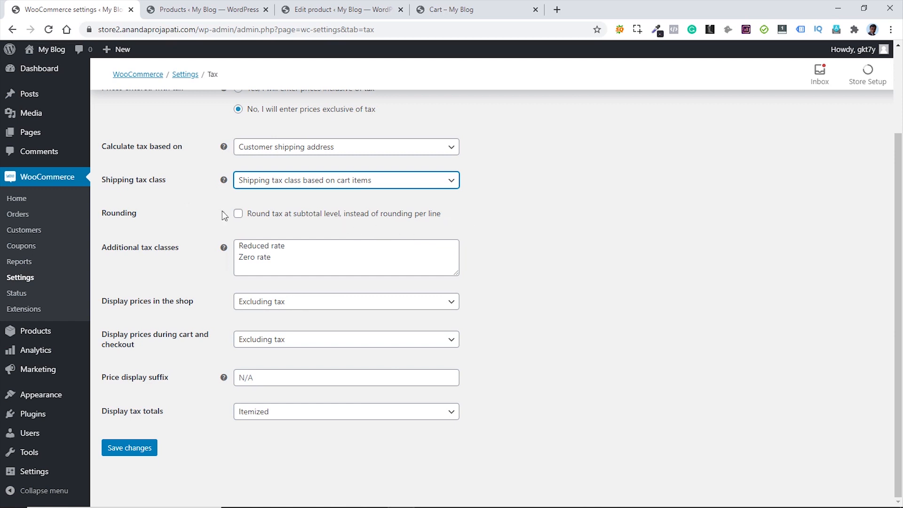
# - Keep shop prices displayed excluding tax and tax totals itemized, then save the tax options
pyautogui.click(530, 209)
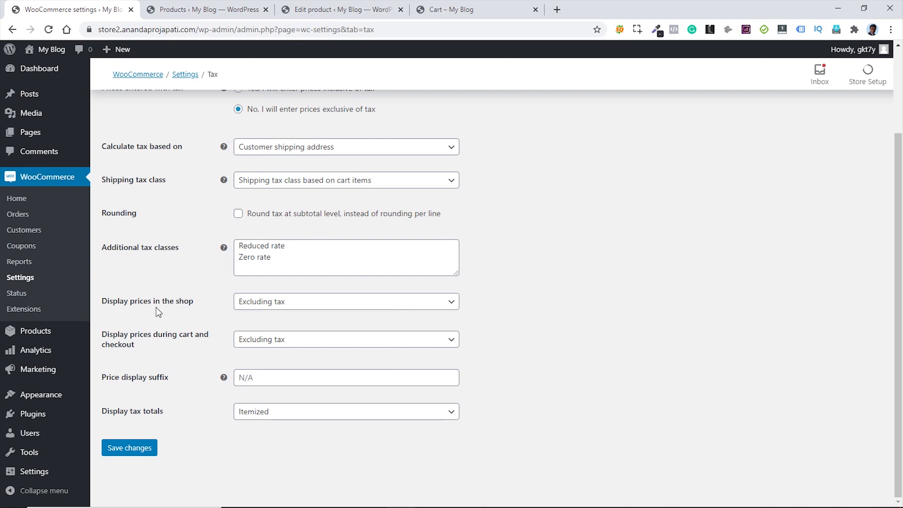
pyautogui.click(398, 307)
pyautogui.click(400, 309)
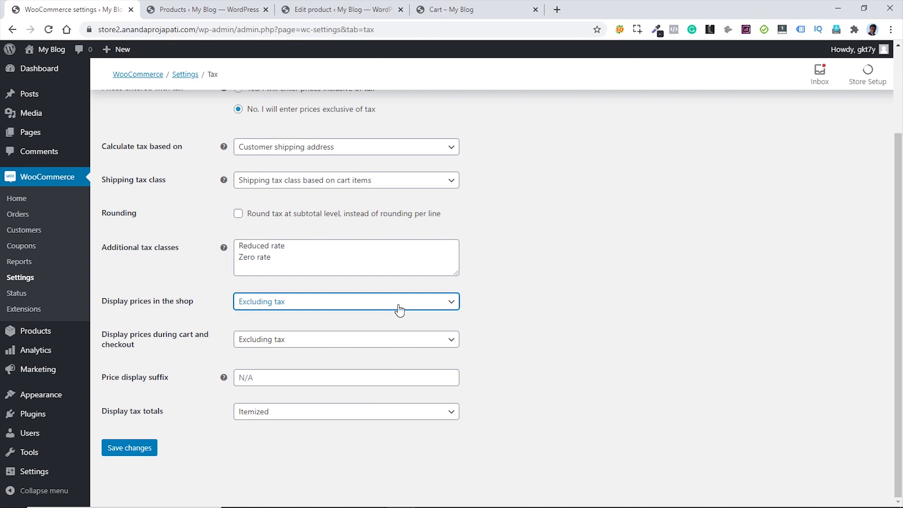
pyautogui.click(534, 319)
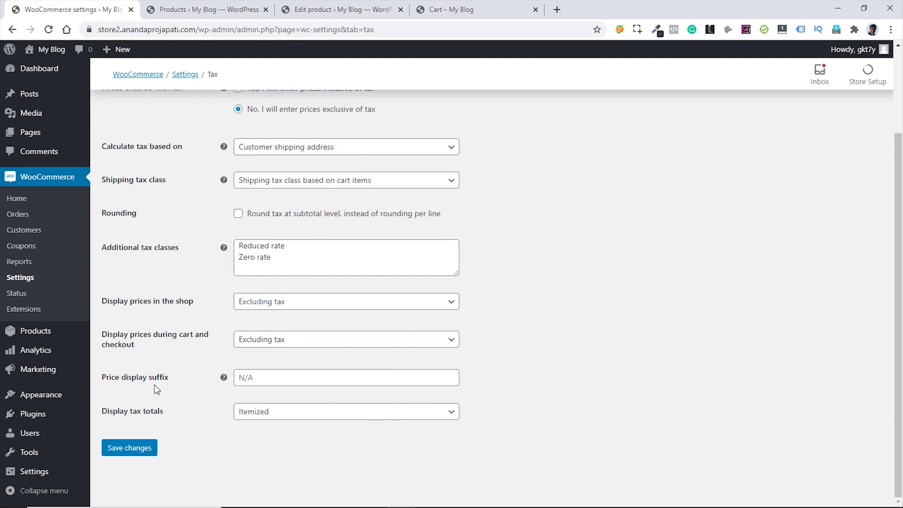
pyautogui.click(281, 377)
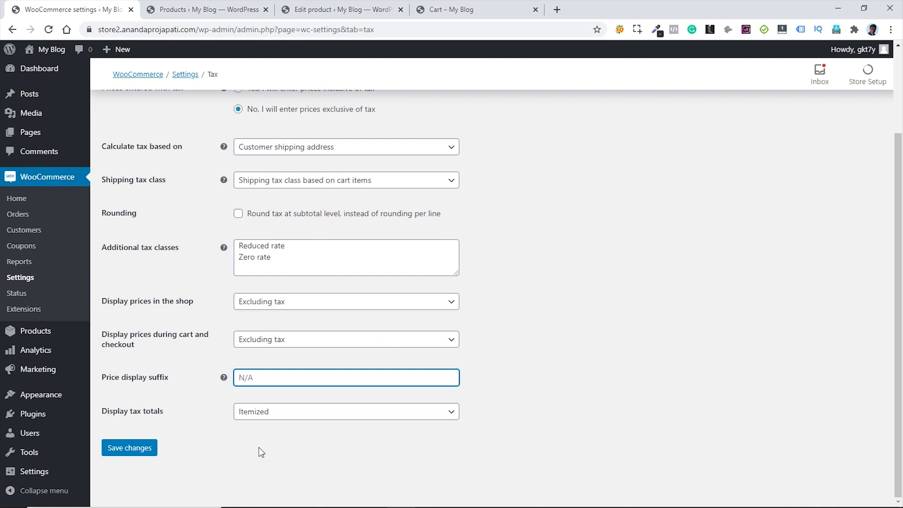
pyautogui.click(304, 417)
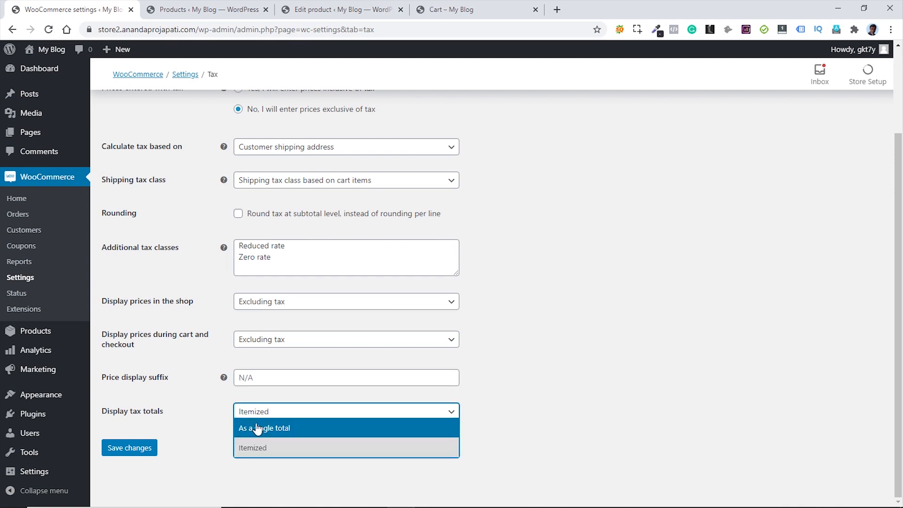
pyautogui.click(203, 401)
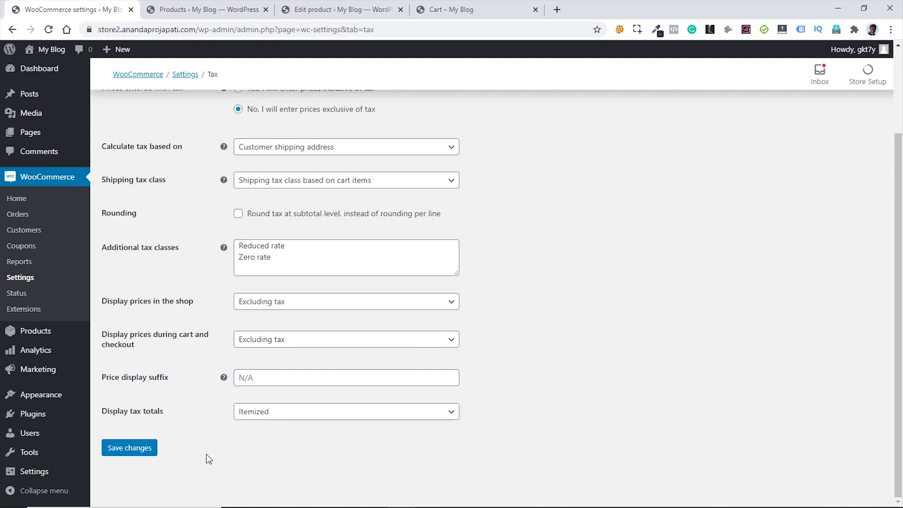
pyautogui.click(133, 450)
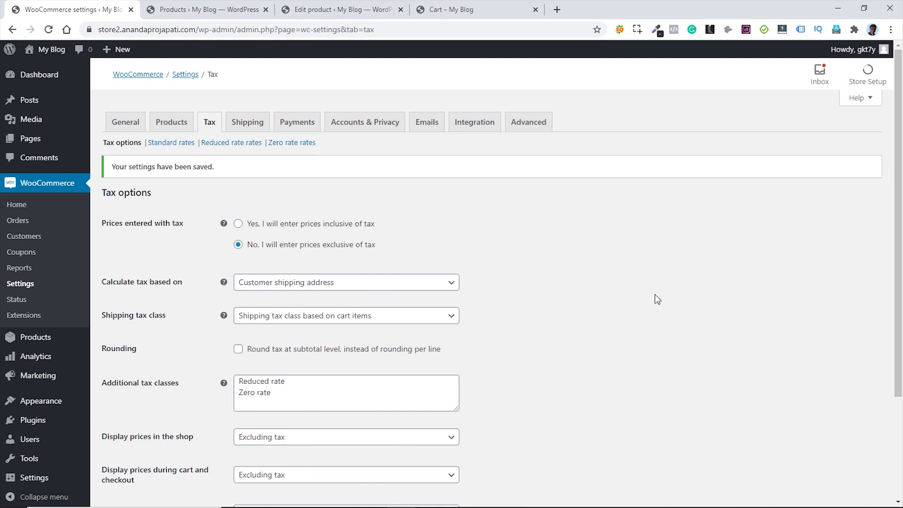
# - Add a standard tax rate for IN at 12%, not applied to shipping
pyautogui.click(171, 143)
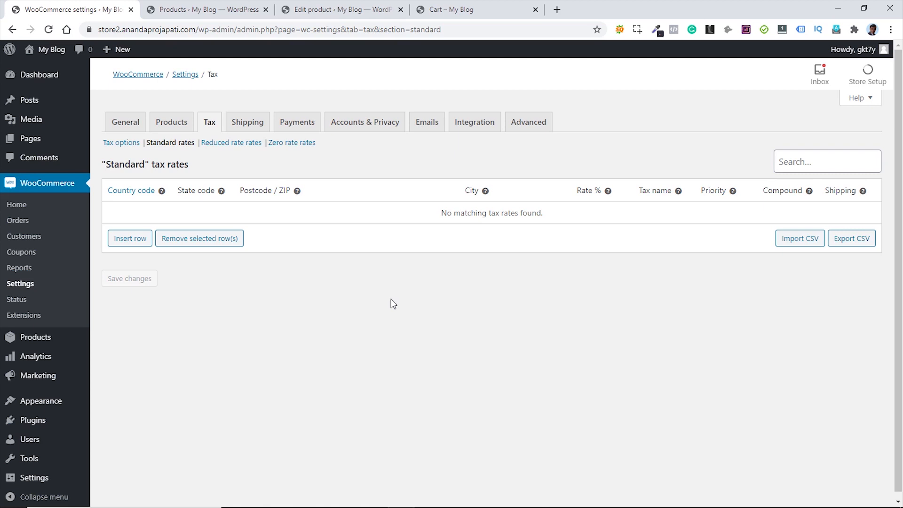
pyautogui.click(125, 239)
pyautogui.click(121, 214)
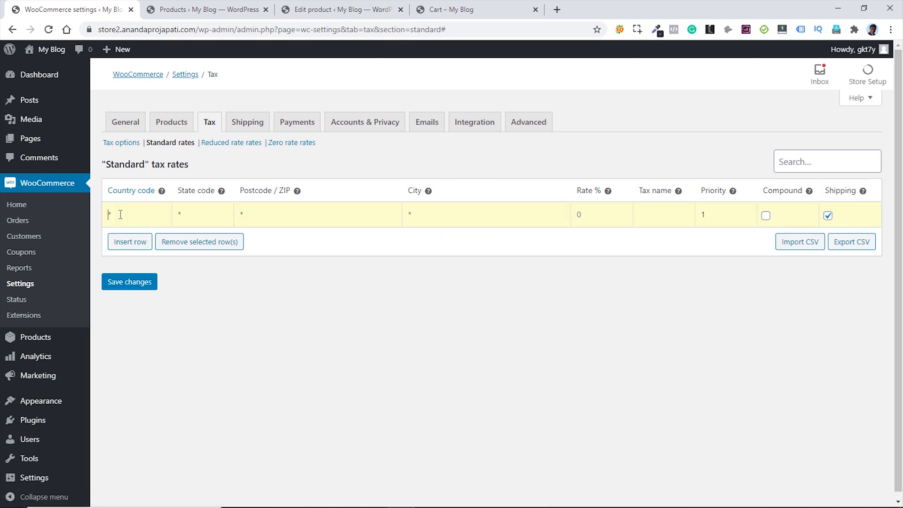
pyautogui.write('IN')
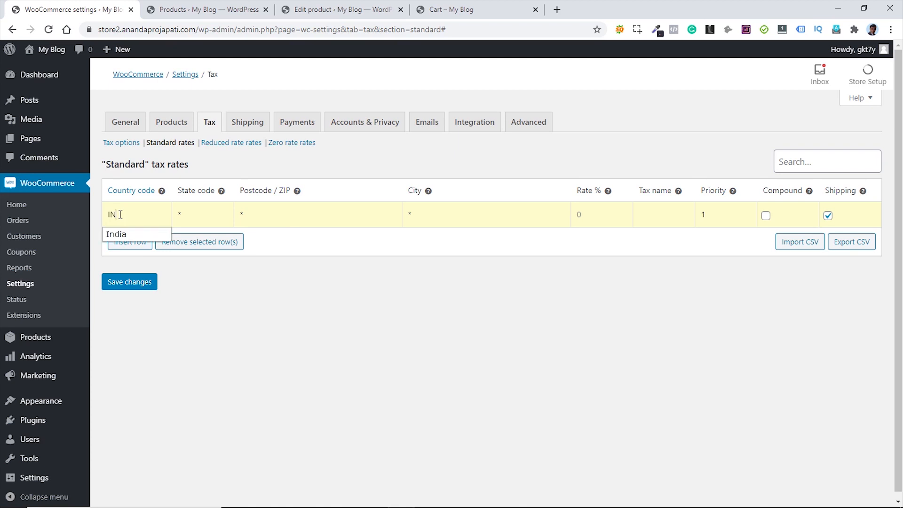
pyautogui.click(126, 235)
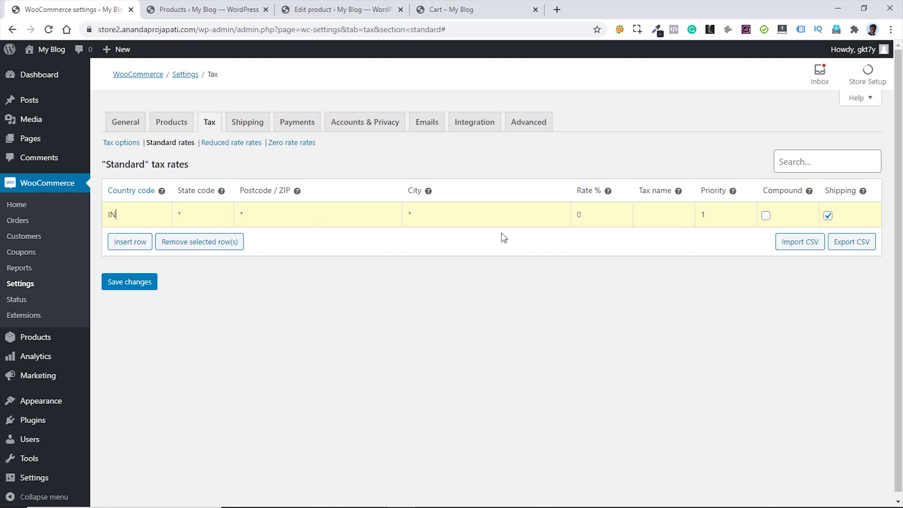
pyautogui.click(582, 213)
pyautogui.write('12')
pyautogui.click(828, 218)
# - Add a US standard rate of 15%, not applied to shipping, and save the rates
pyautogui.click(130, 245)
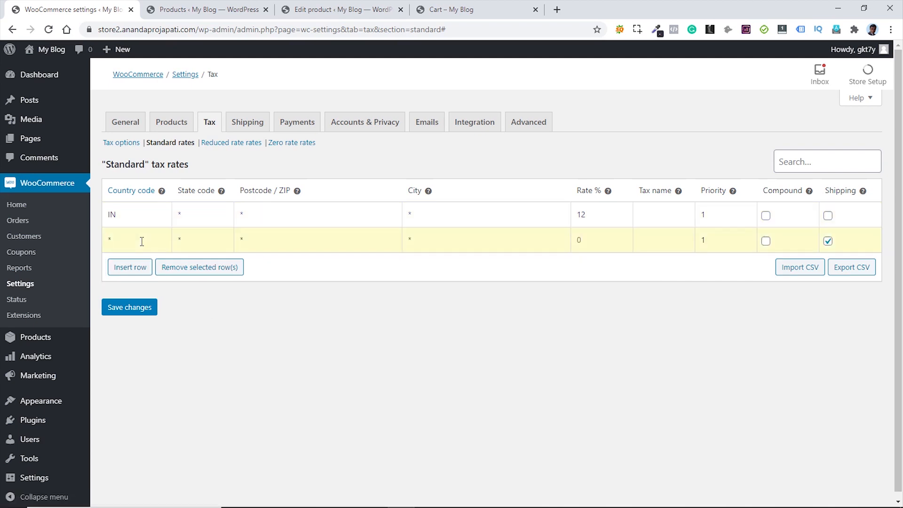
pyautogui.write('US')
pyautogui.click(149, 263)
pyautogui.click(581, 239)
pyautogui.write('15')
pyautogui.click(128, 312)
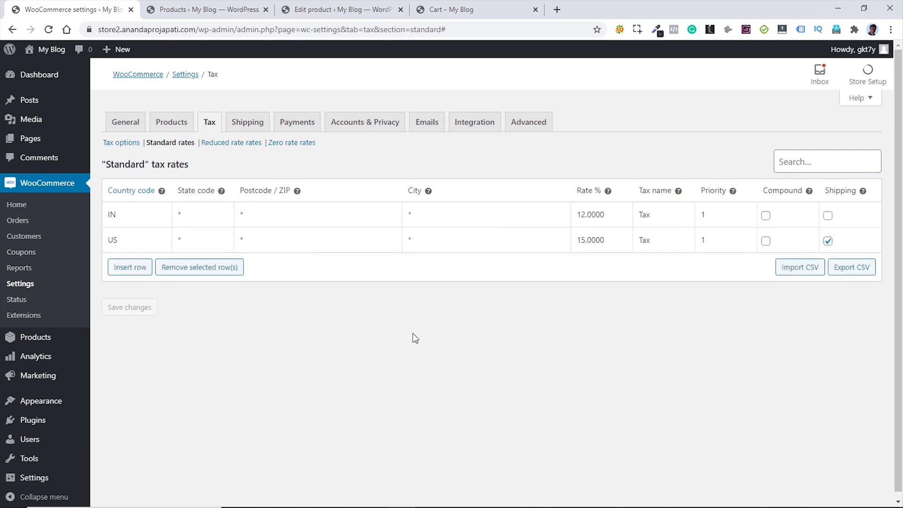
pyautogui.click(828, 241)
pyautogui.click(133, 307)
# - Reload the store's cart page to check the $50.00 subtotal and current tax
pyautogui.click(458, 10)
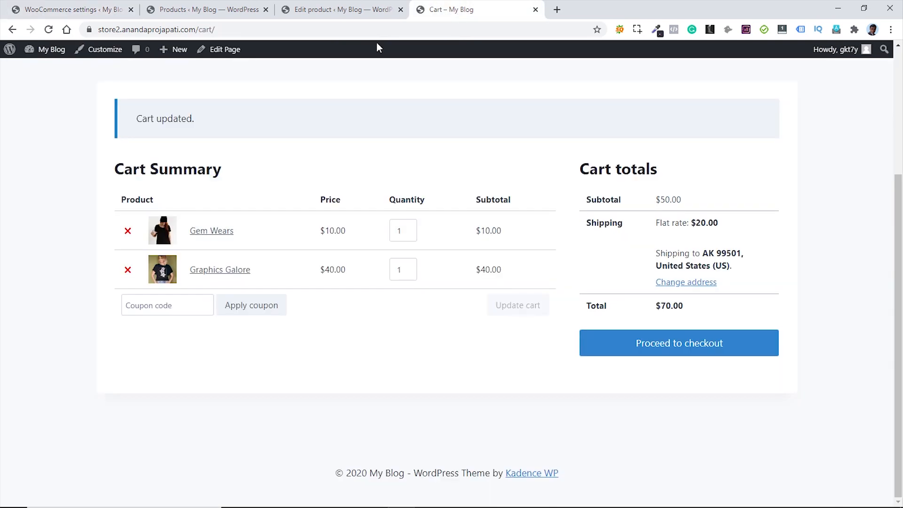
pyautogui.click(49, 30)
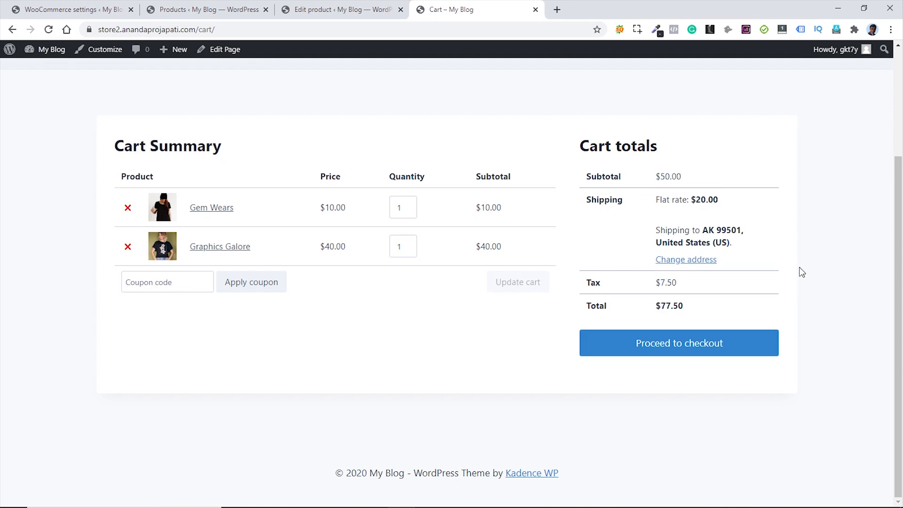
pyautogui.click(708, 277)
pyautogui.doubleClick(667, 175)
pyautogui.click(696, 288)
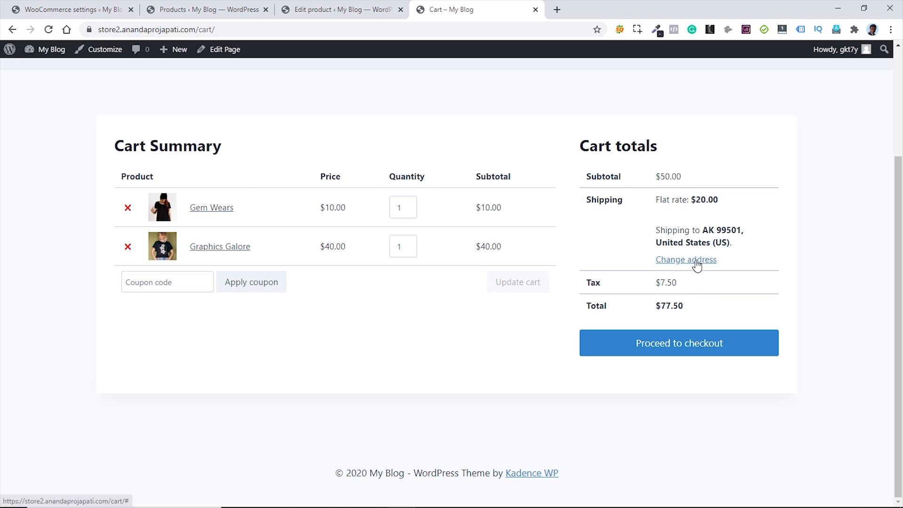
# - Recalculate the cart for West Bengal, India, postcode 700067, then return to the tax settings
pyautogui.click(698, 264)
pyautogui.click(699, 285)
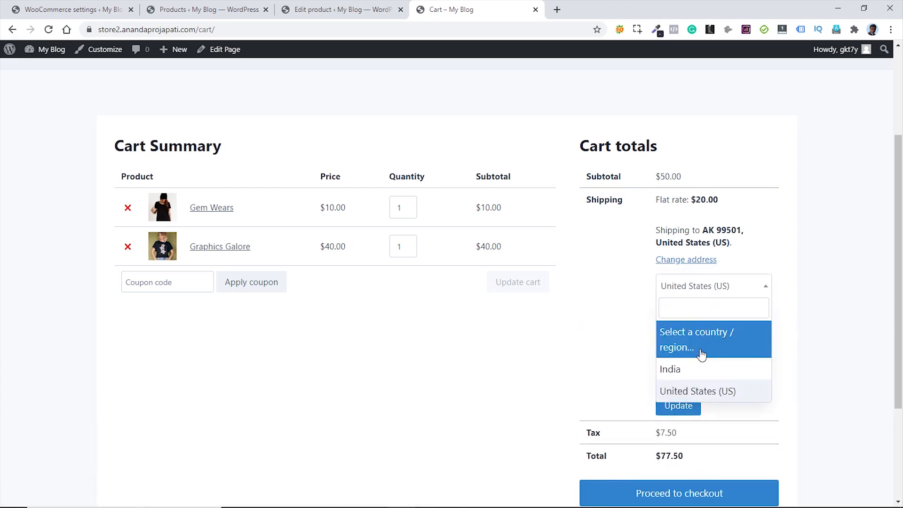
pyautogui.click(695, 368)
pyautogui.click(710, 314)
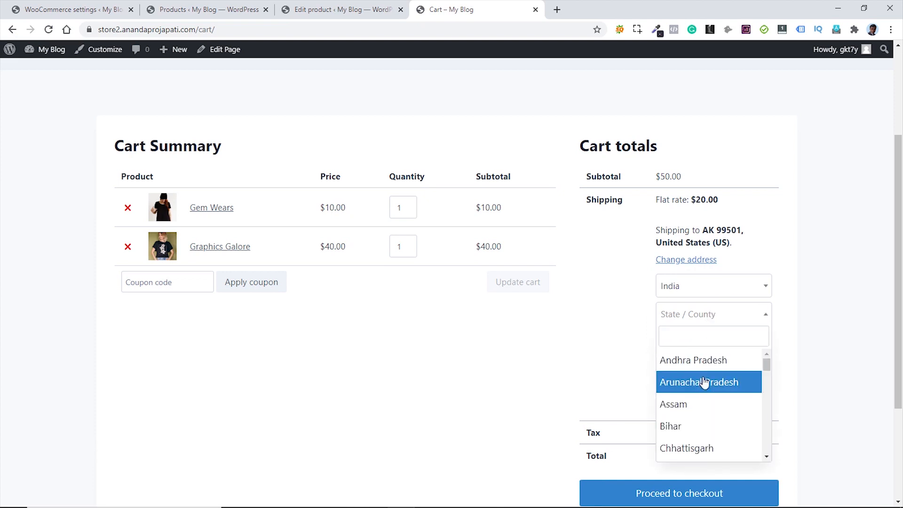
pyautogui.write('wes')
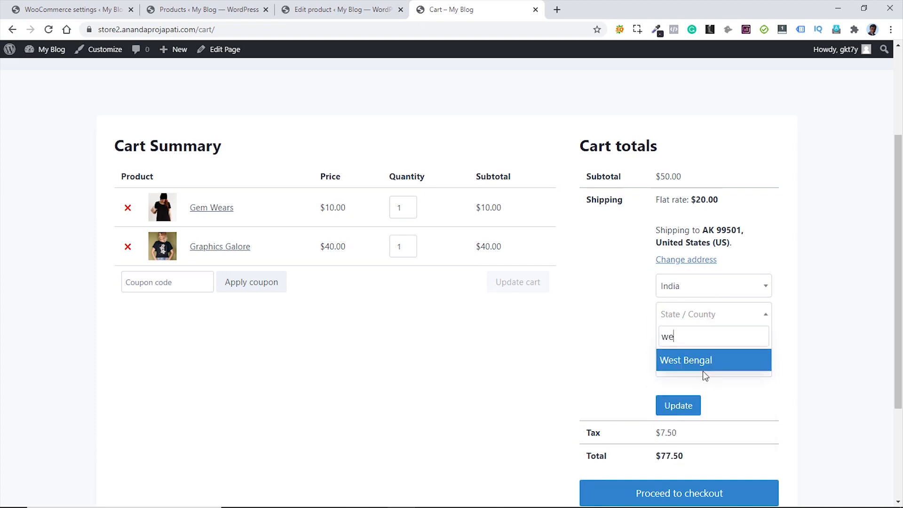
pyautogui.click(702, 363)
pyautogui.moveTo(700, 367); pyautogui.dragTo(659, 367)
pyautogui.write('700')
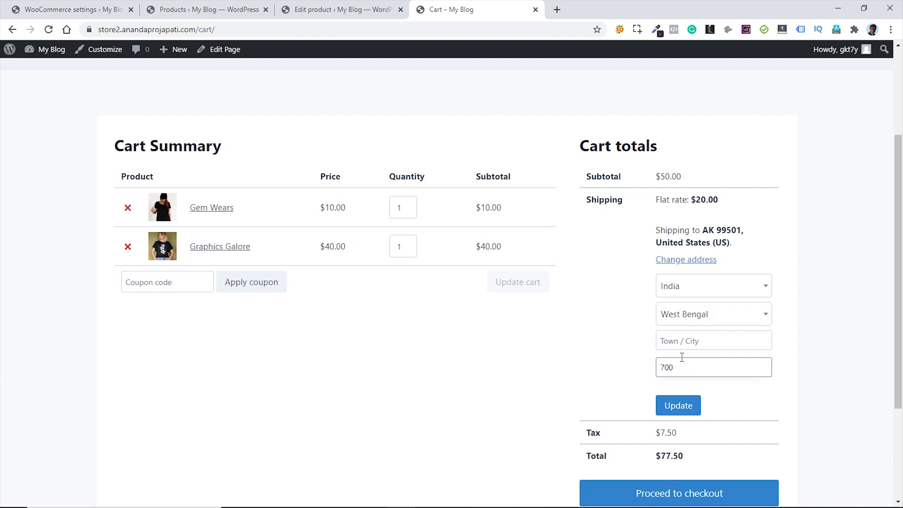
pyautogui.write('067')
pyautogui.click(677, 410)
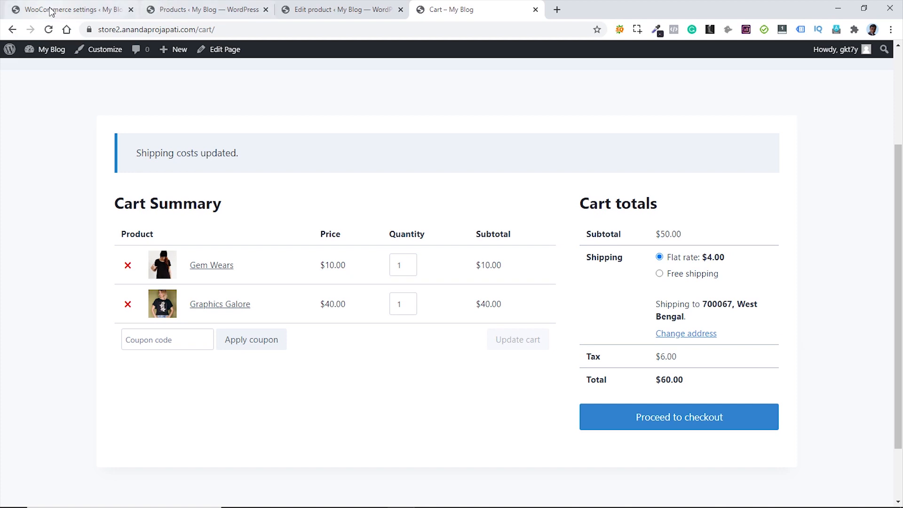
pyautogui.click(70, 9)
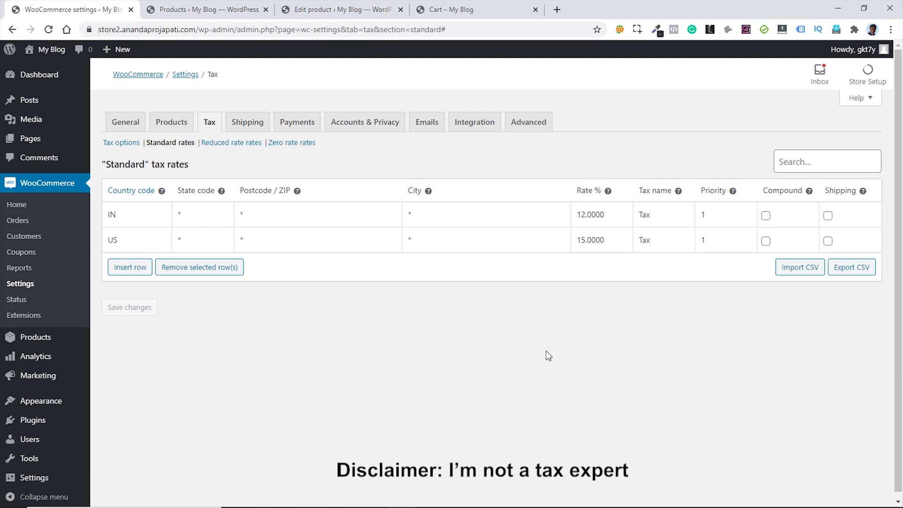
# - Edit the IN standard rate row: change tax name to CGST and rate from 12 to 6
pyautogui.click(639, 214)
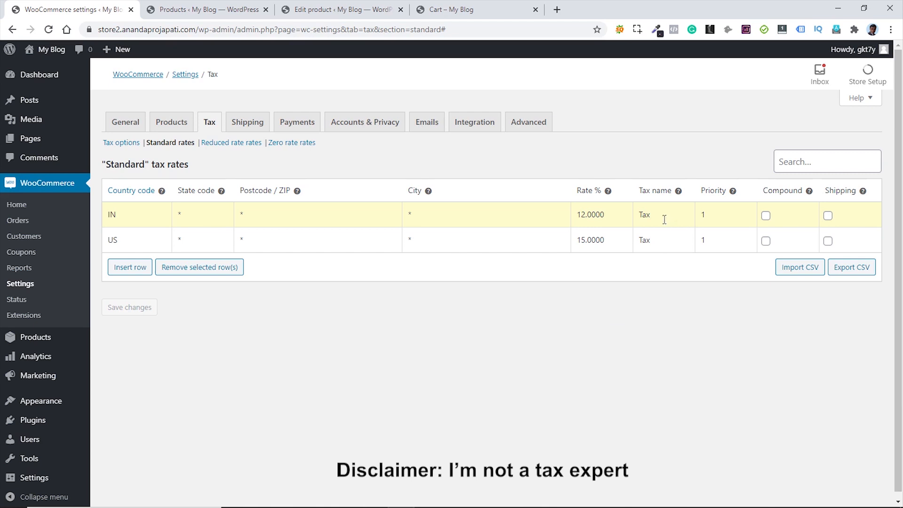
pyautogui.moveTo(650, 215); pyautogui.dragTo(638, 214)
pyautogui.write('CGST')
pyautogui.moveTo(608, 217); pyautogui.dragTo(576, 223)
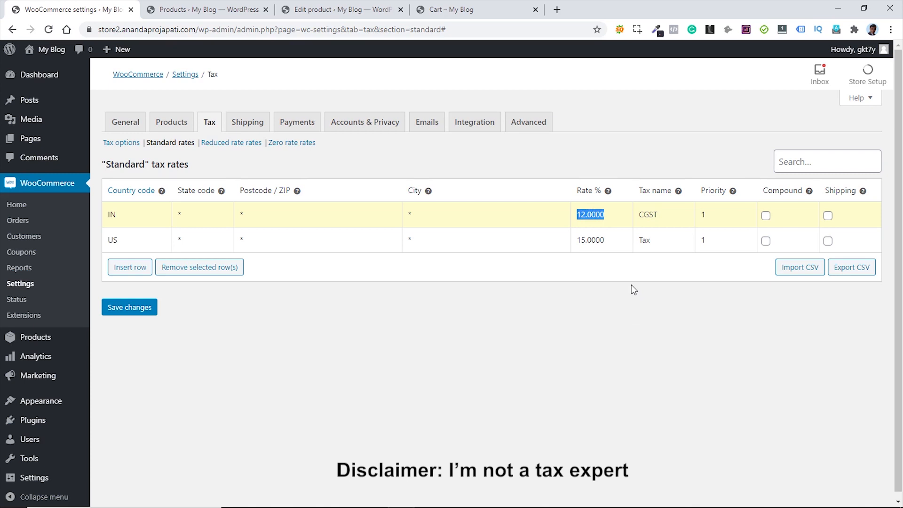
pyautogui.write('6')
pyautogui.click(612, 242)
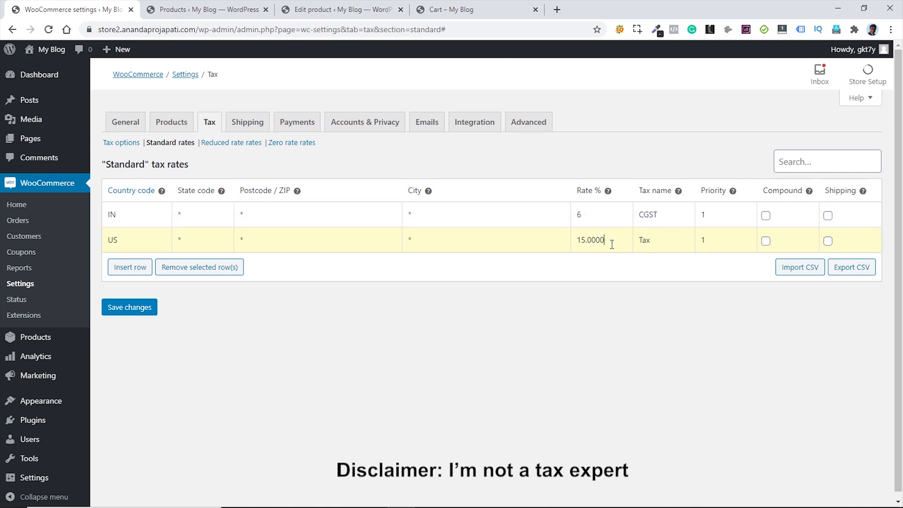
# - Insert a new tax rate row and make the CGST rate read 6.0
pyautogui.click(131, 276)
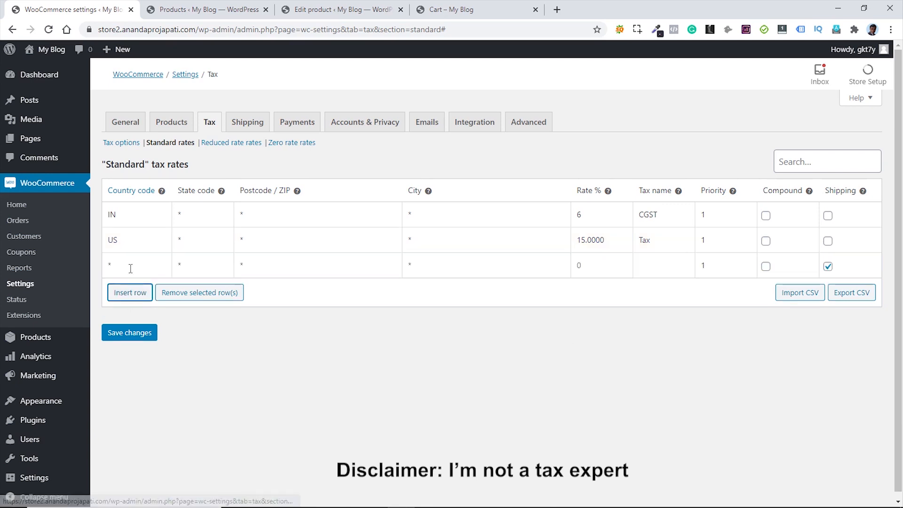
pyautogui.click(593, 218)
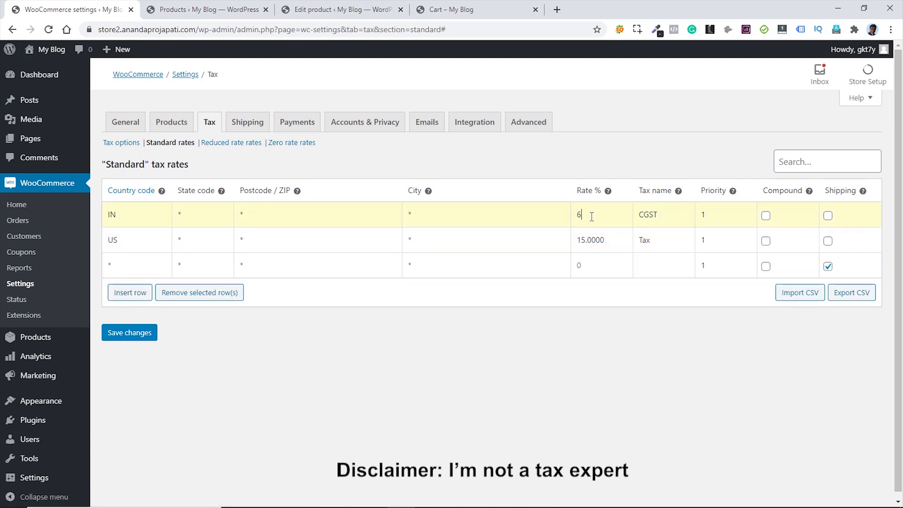
pyautogui.write('.0')
pyautogui.click(515, 263)
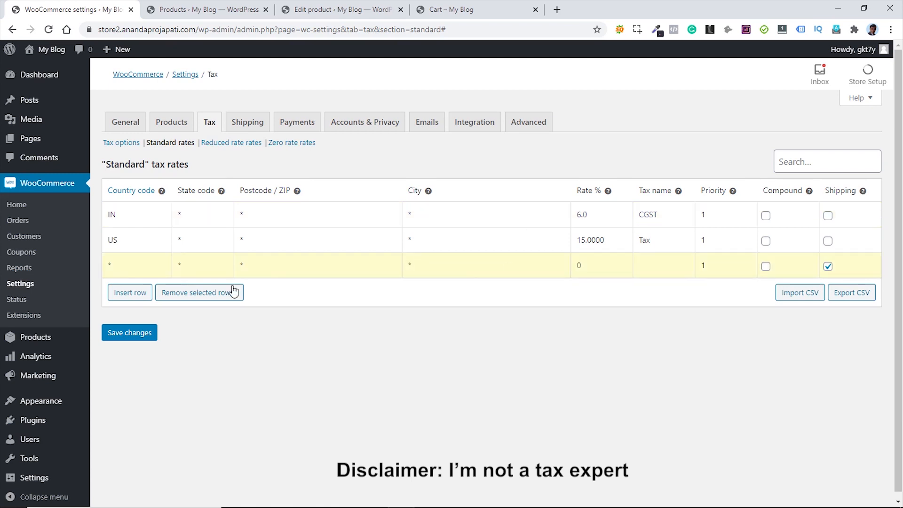
# - Set the new row's country to IN and its state to West Bengal (WB)
pyautogui.click(120, 262)
pyautogui.write('IN')
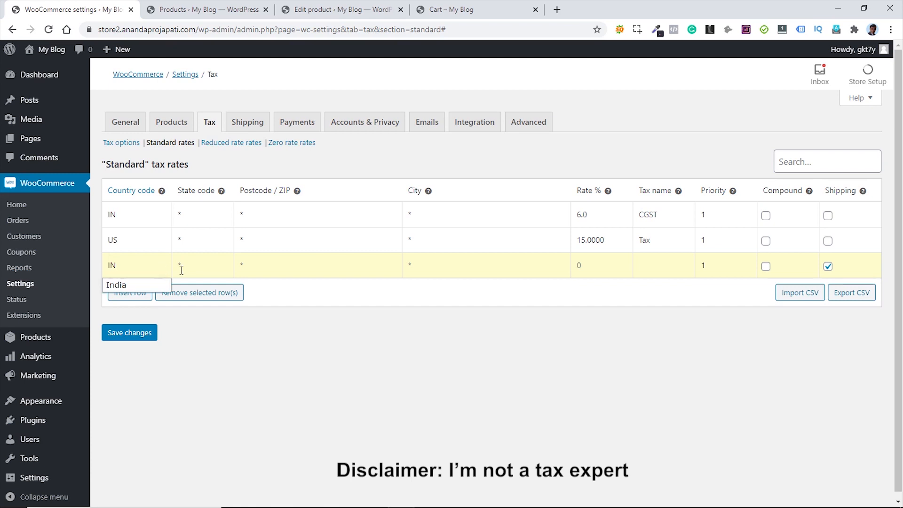
pyautogui.click(214, 265)
pyautogui.write('W')
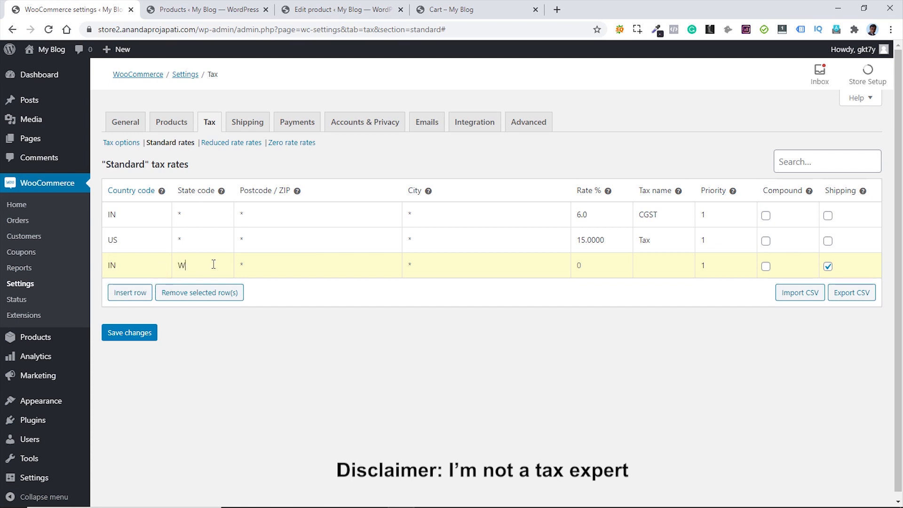
pyautogui.write('B')
pyautogui.press('BackSpace')
pyautogui.press('BackSpace')
pyautogui.write('Wesy')
pyautogui.press('BackSpace')
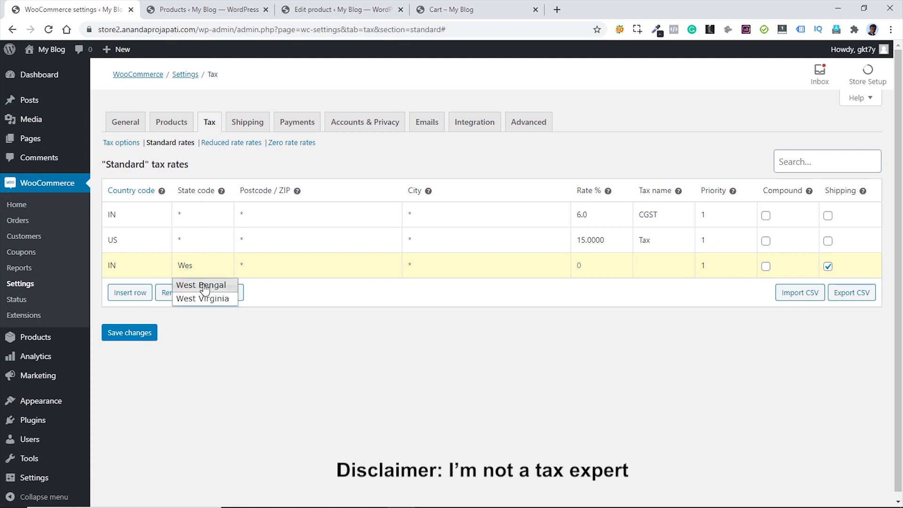
pyautogui.click(202, 280)
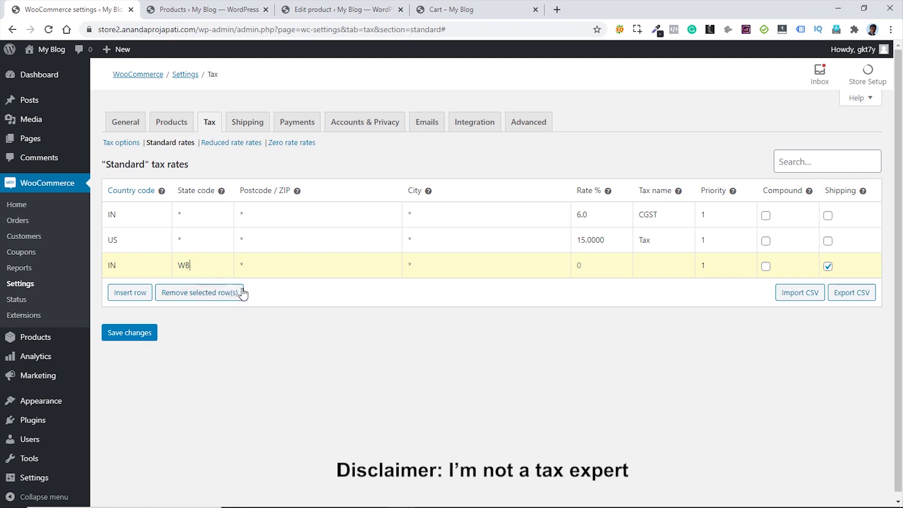
# - Give the West Bengal row a 6.0 rate, tax name SGST and priority 2
pyautogui.click(579, 264)
pyautogui.write('6.0')
pyautogui.click(651, 266)
pyautogui.write('SGST')
pyautogui.click(747, 262)
# - Add an IN/DL (Delhi) rate row: 6.0%, tax name IGST, priority 2
pyautogui.click(130, 293)
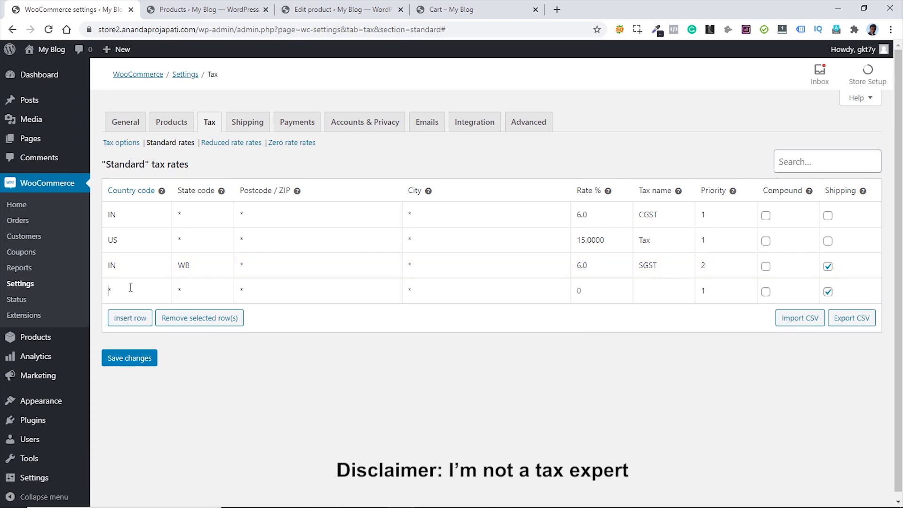
pyautogui.click(131, 287)
pyautogui.write('IN')
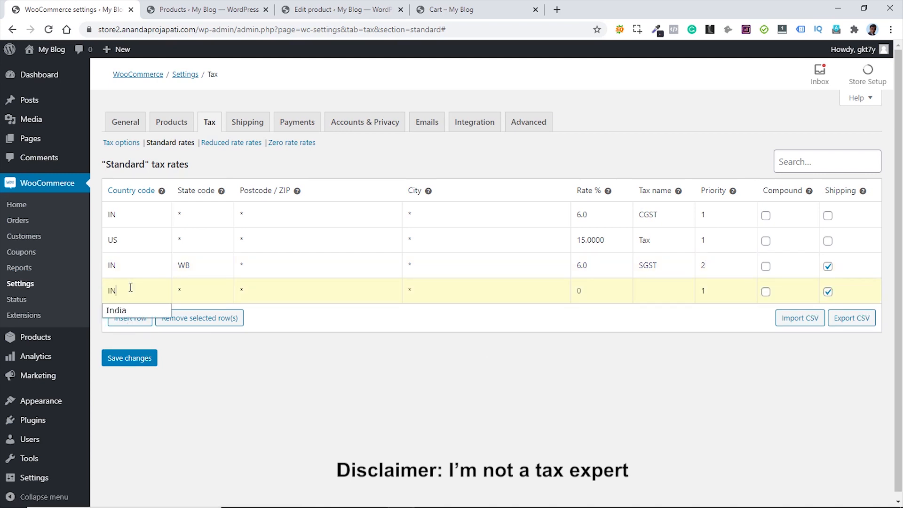
pyautogui.click(196, 293)
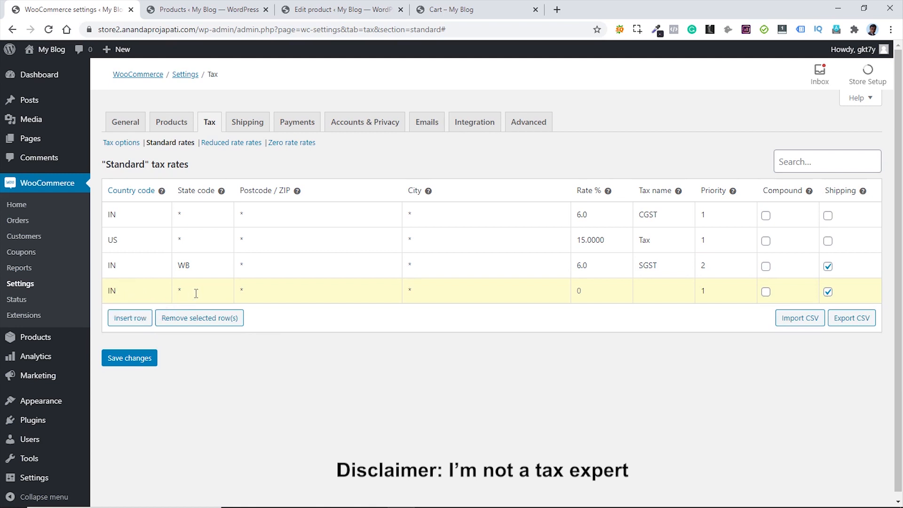
pyautogui.write('Del')
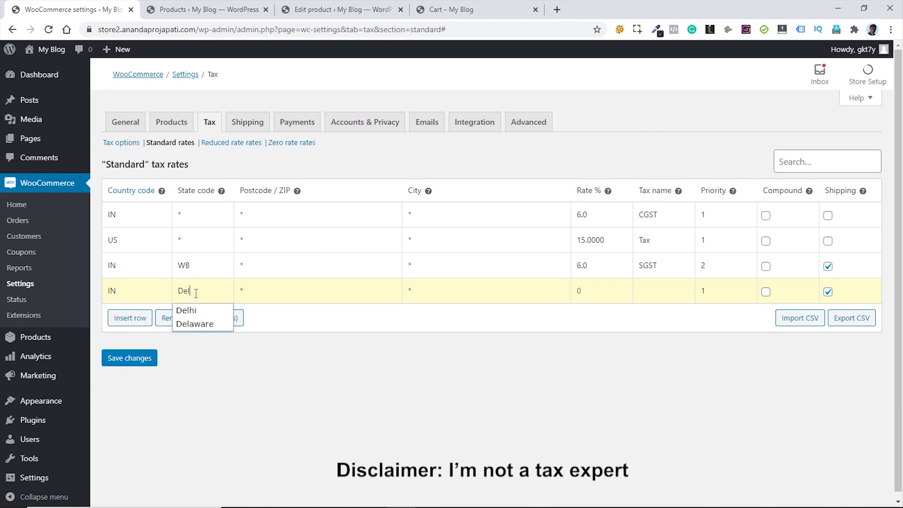
pyautogui.press('BackSpace')
pyautogui.press('BackSpace')
pyautogui.write('L')
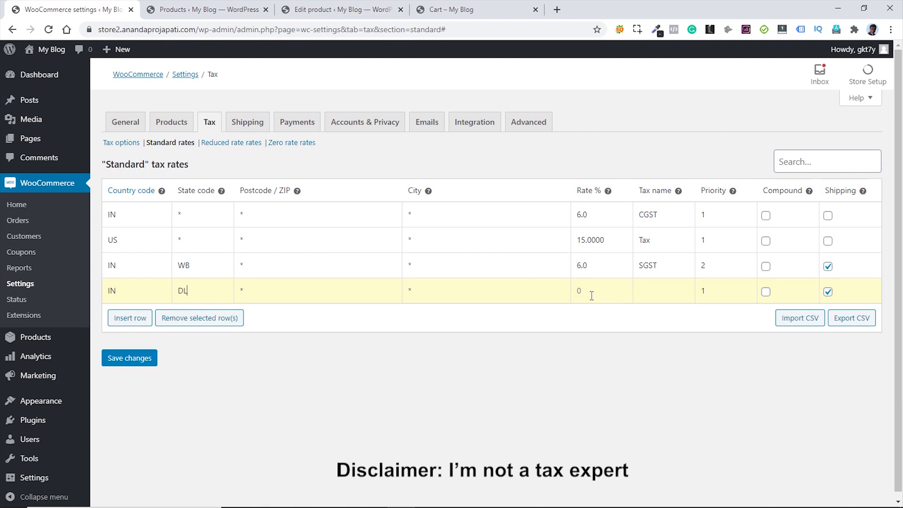
pyautogui.click(579, 292)
pyautogui.write('6.0')
pyautogui.click(660, 291)
pyautogui.write('IGST')
pyautogui.click(747, 288)
# - Turn off shipping for the IGST and SGST rows and save the rates
pyautogui.click(828, 292)
pyautogui.click(828, 266)
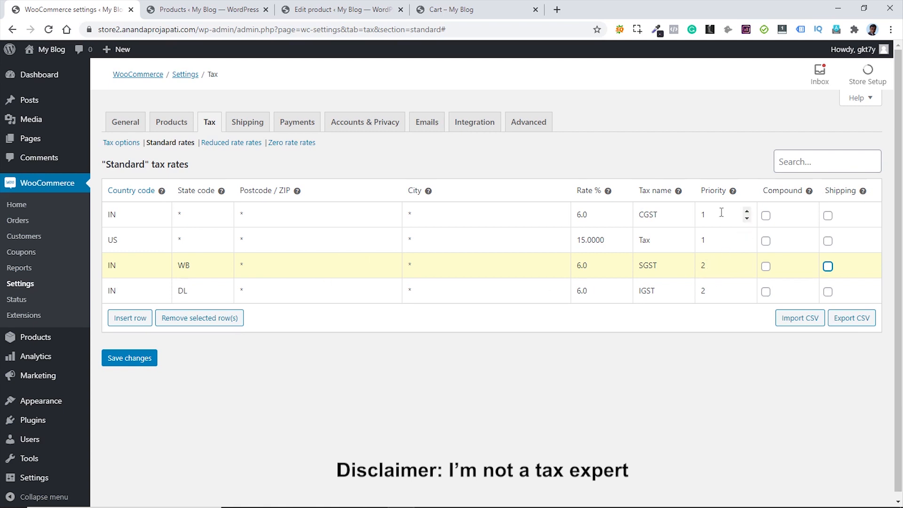
pyautogui.click(152, 369)
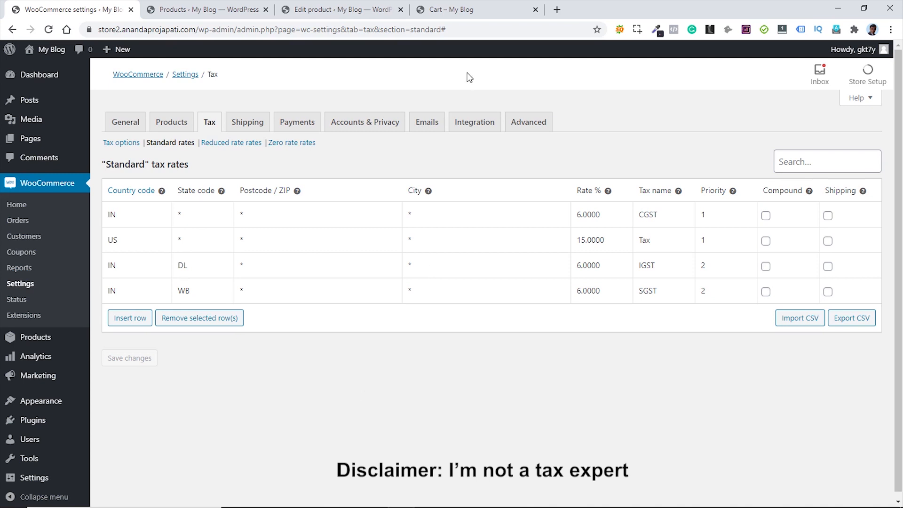
# - Reload the cart and check the CGST and SGST lines in the totals
pyautogui.click(463, 10)
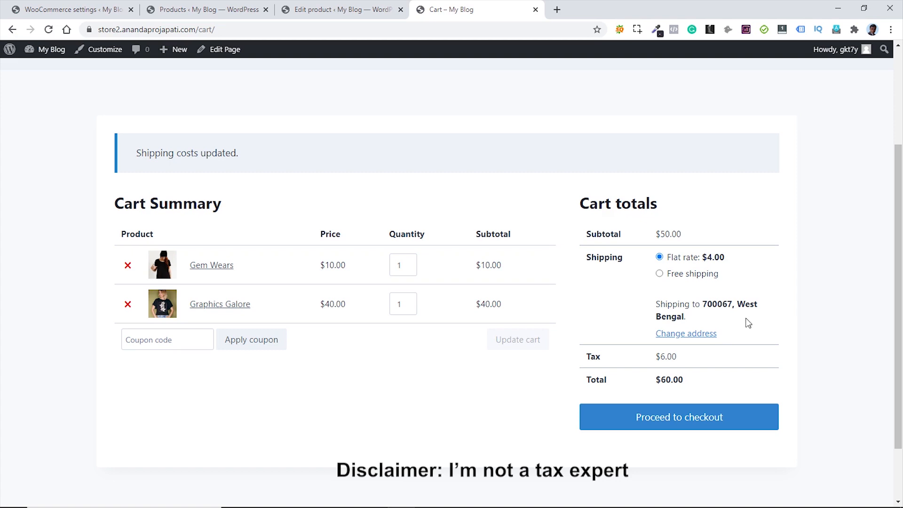
pyautogui.click(49, 29)
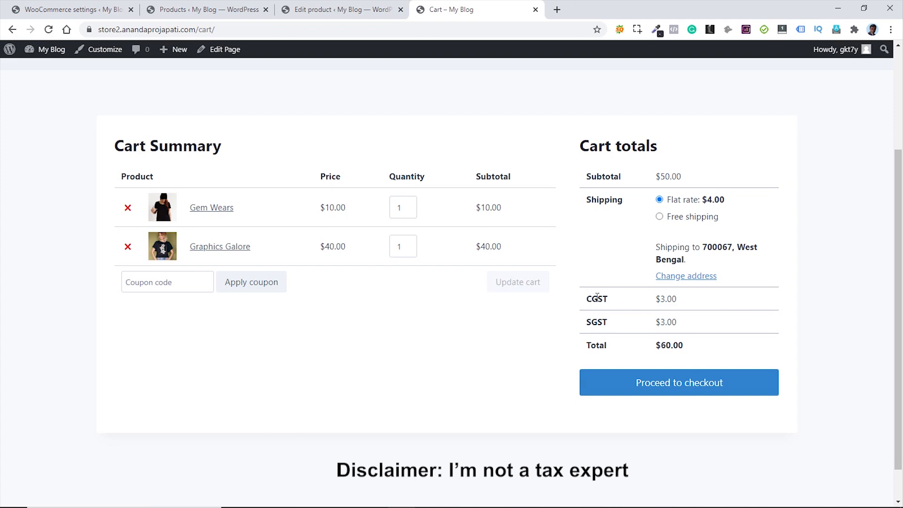
pyautogui.moveTo(587, 298); pyautogui.dragTo(639, 303)
pyautogui.click(689, 300)
pyautogui.moveTo(587, 321); pyautogui.dragTo(668, 322)
pyautogui.click(687, 325)
# - Change the cart shipping state to Delhi, confirm IGST appears, then return to tax settings
pyautogui.click(686, 279)
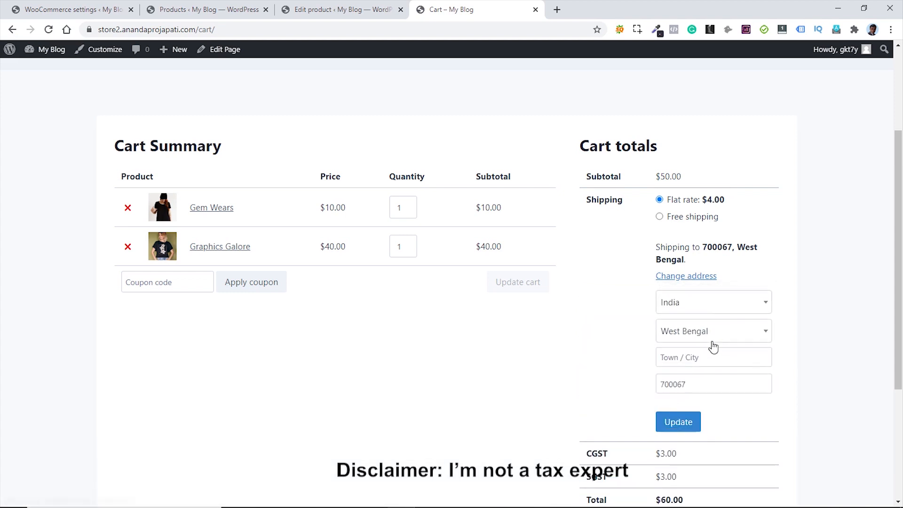
pyautogui.click(712, 335)
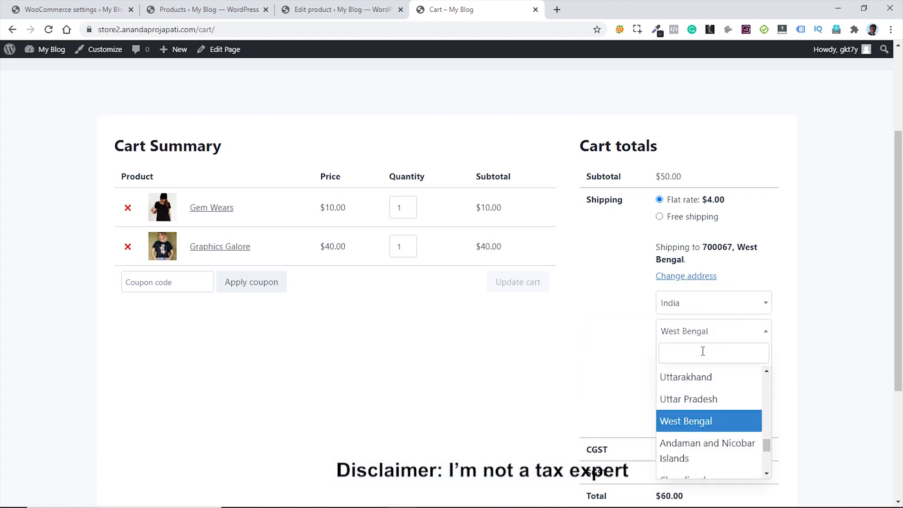
pyautogui.write('del')
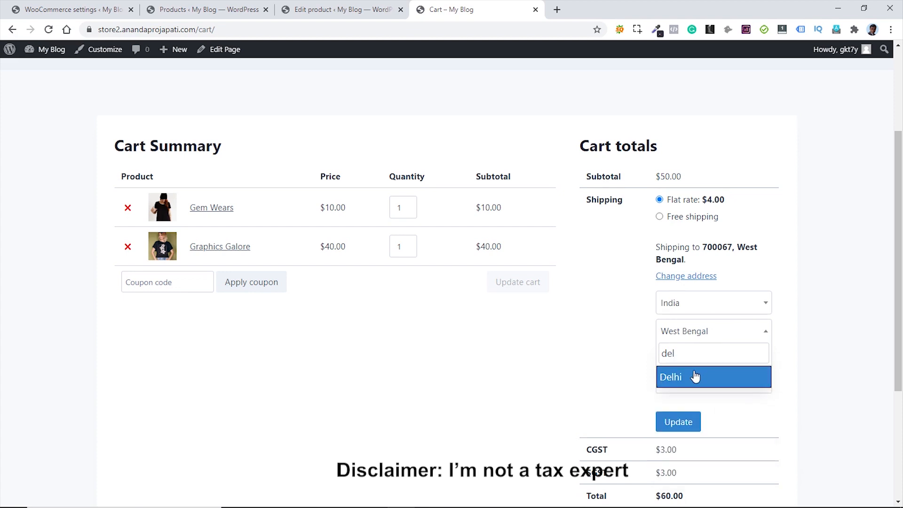
pyautogui.click(696, 375)
pyautogui.click(679, 422)
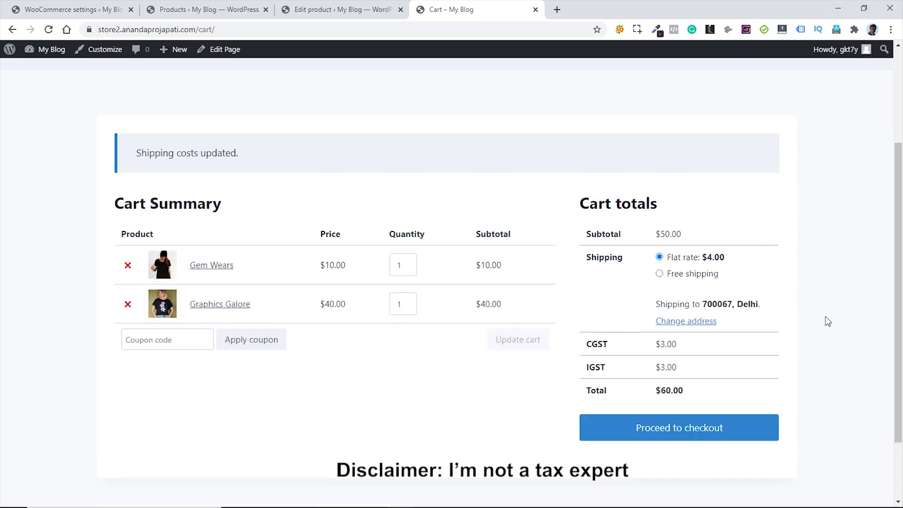
pyautogui.moveTo(586, 367); pyautogui.dragTo(617, 370)
pyautogui.click(619, 369)
pyautogui.hotkey('ctrl', 'Tab')
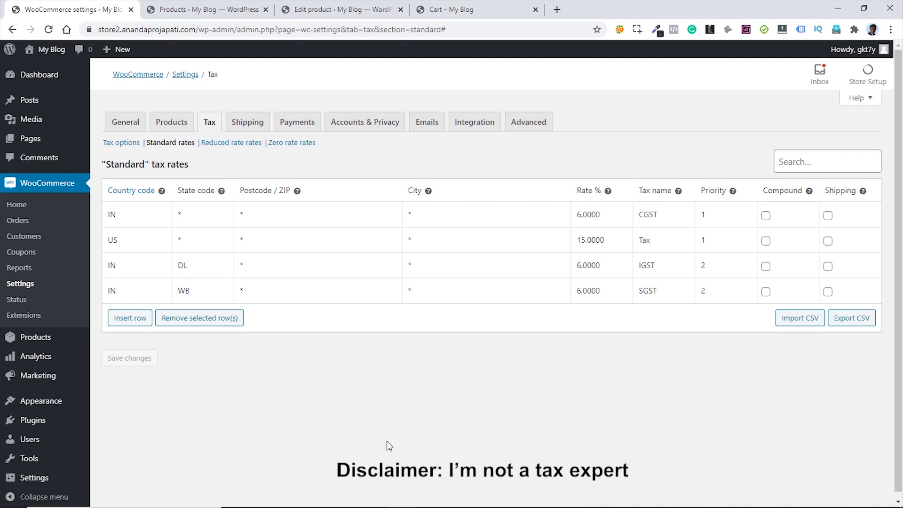
# - Add a 'GST 10' line to the Additional tax classes in Tax options
pyautogui.click(121, 143)
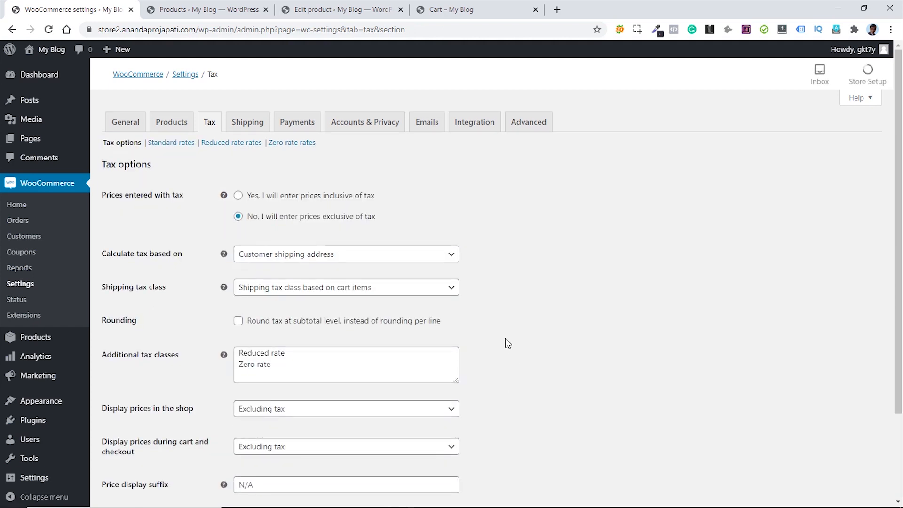
pyautogui.click(289, 368)
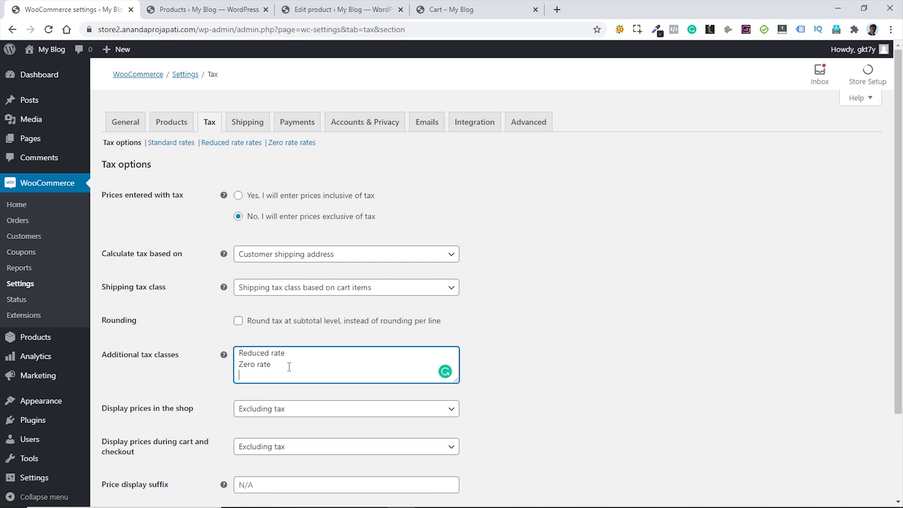
pyautogui.press('Return')
pyautogui.write('GST 10')
pyautogui.click(297, 372)
pyautogui.click(559, 368)
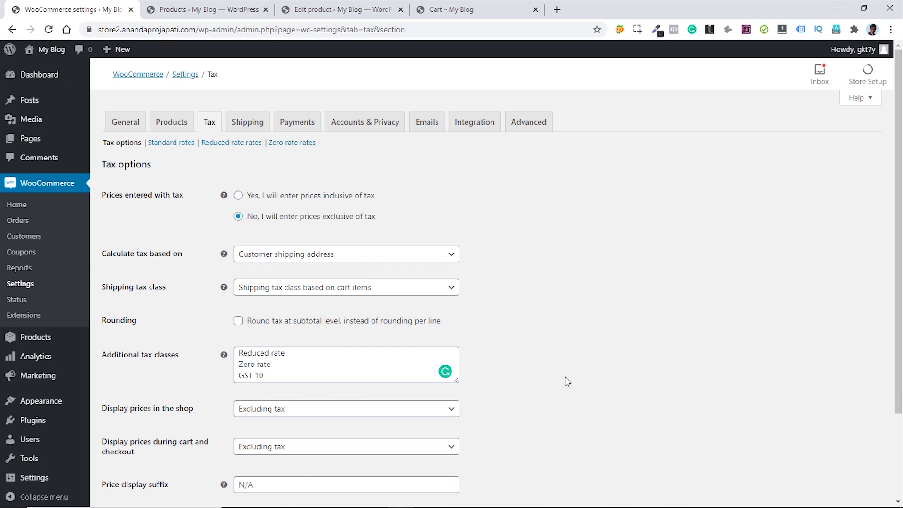
# - Save the tax options and open the GST 10 rates section
pyautogui.scroll(-3, 562, 372)
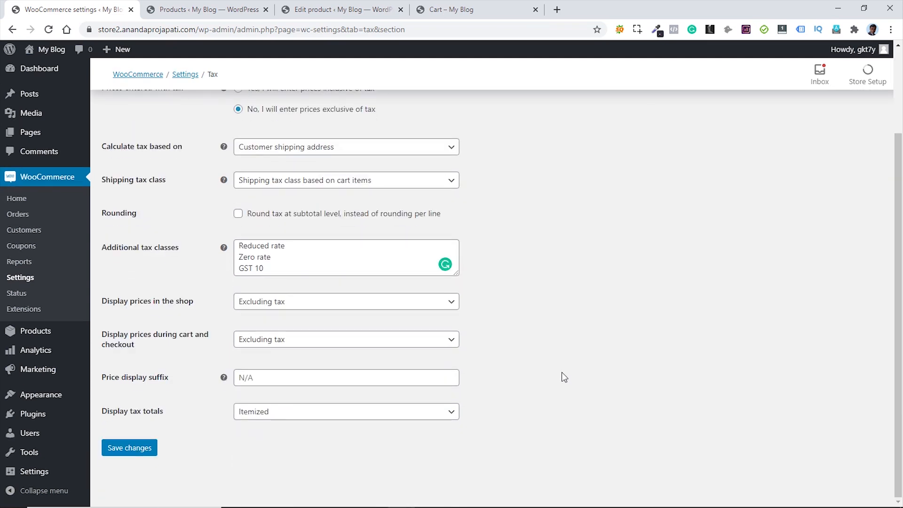
pyautogui.click(130, 449)
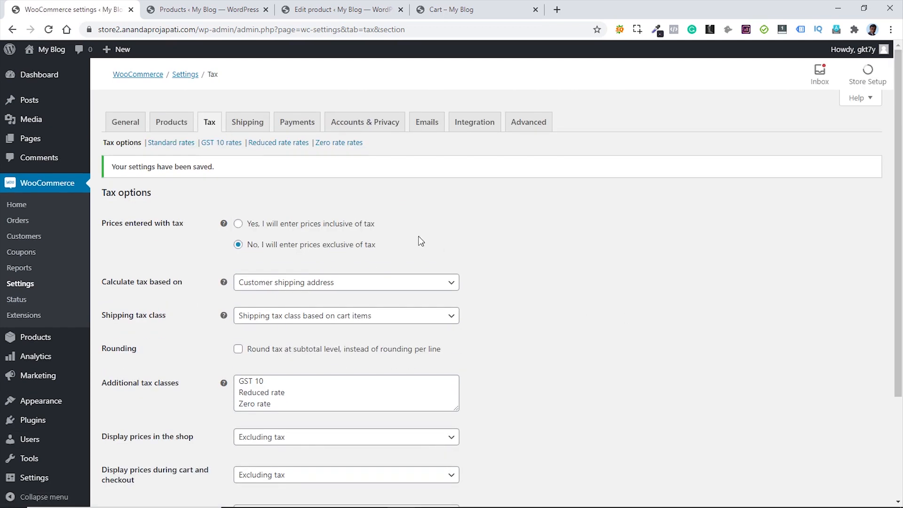
pyautogui.click(219, 143)
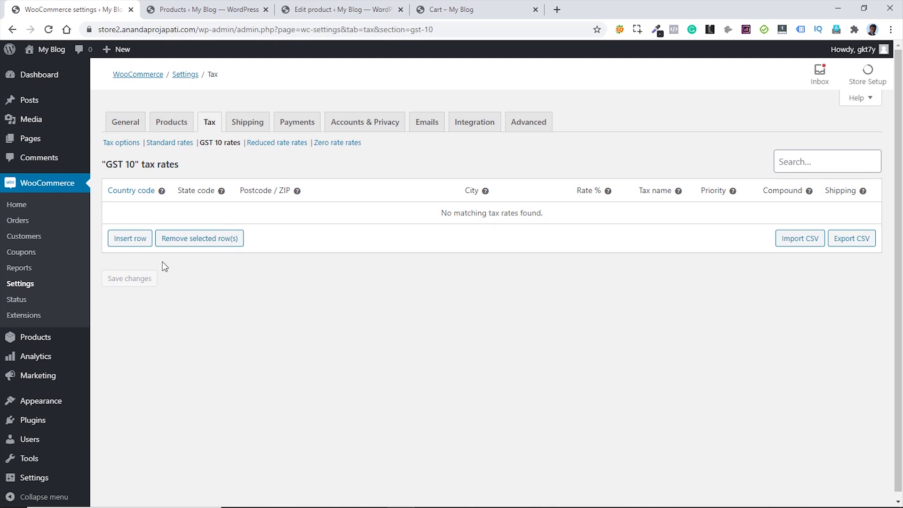
# - Add a GST 10 rate row for IN at 5%, not applied to shipping
pyautogui.click(139, 239)
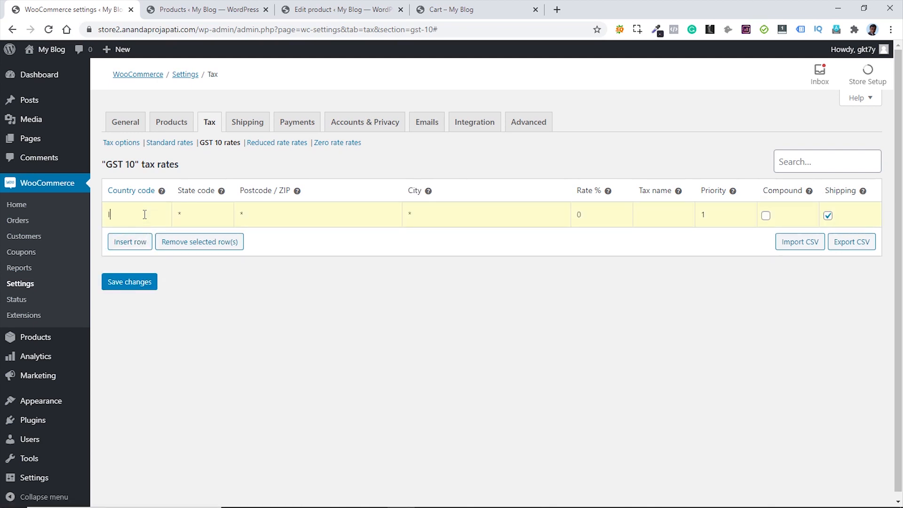
pyautogui.write('IN')
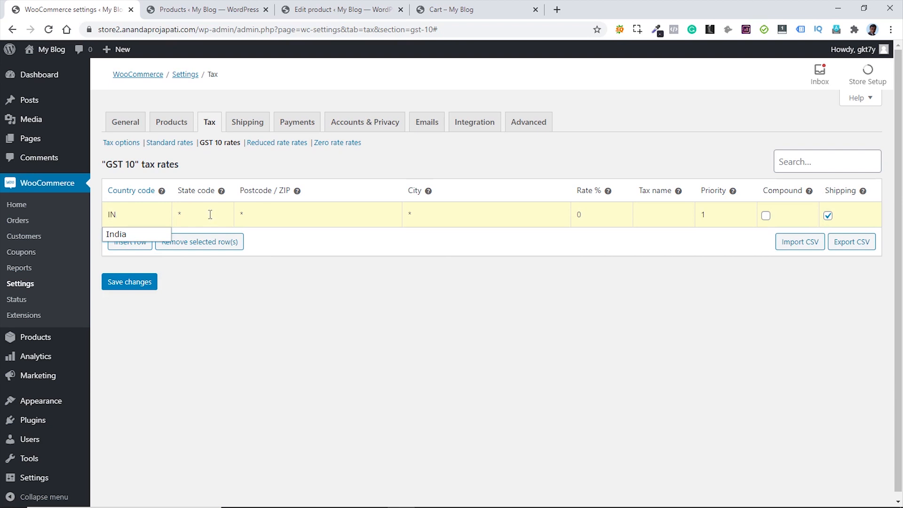
pyautogui.click(581, 212)
pyautogui.press('BackSpace')
pyautogui.write('5')
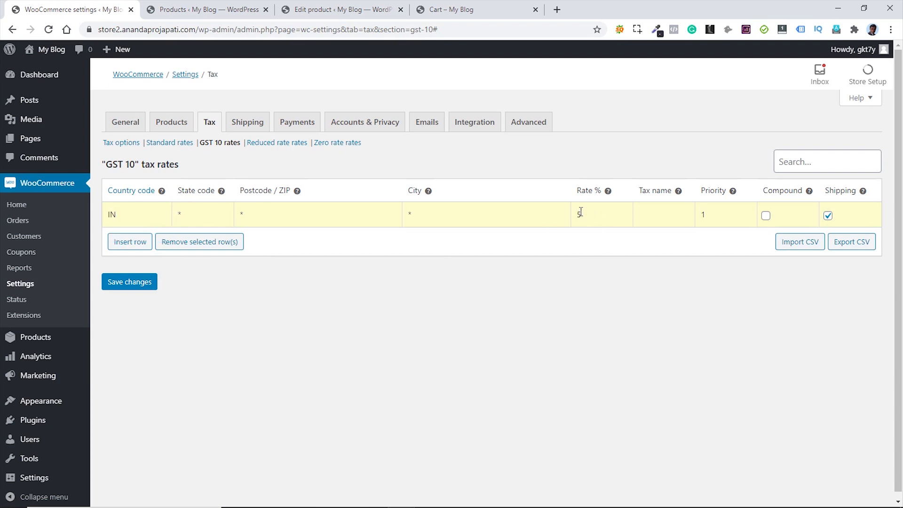
pyautogui.click(828, 215)
# - Add a second IN row for state WB with priority 2, shipping off
pyautogui.click(126, 245)
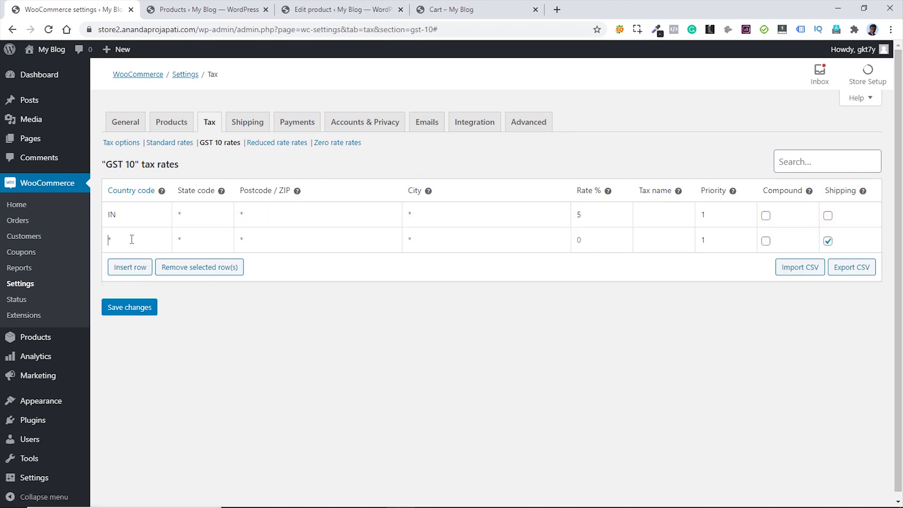
pyautogui.write('IN')
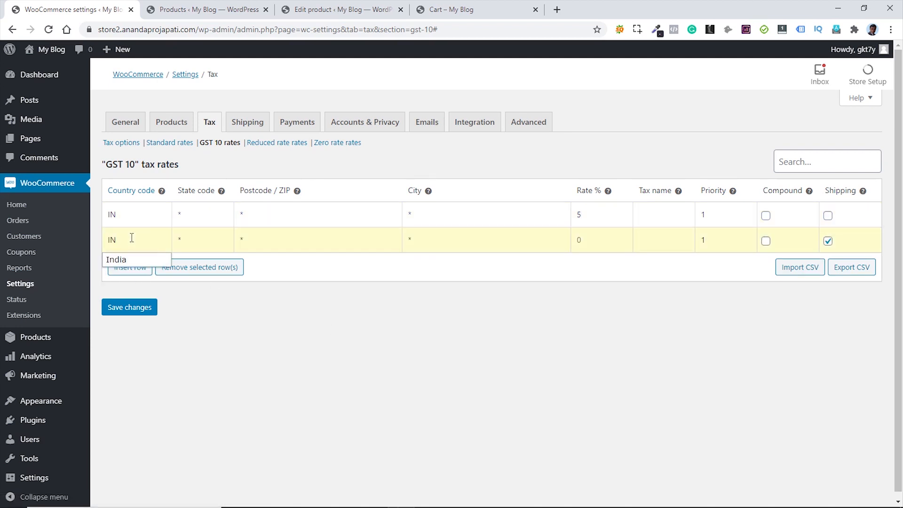
pyautogui.click(198, 241)
pyautogui.write('WB')
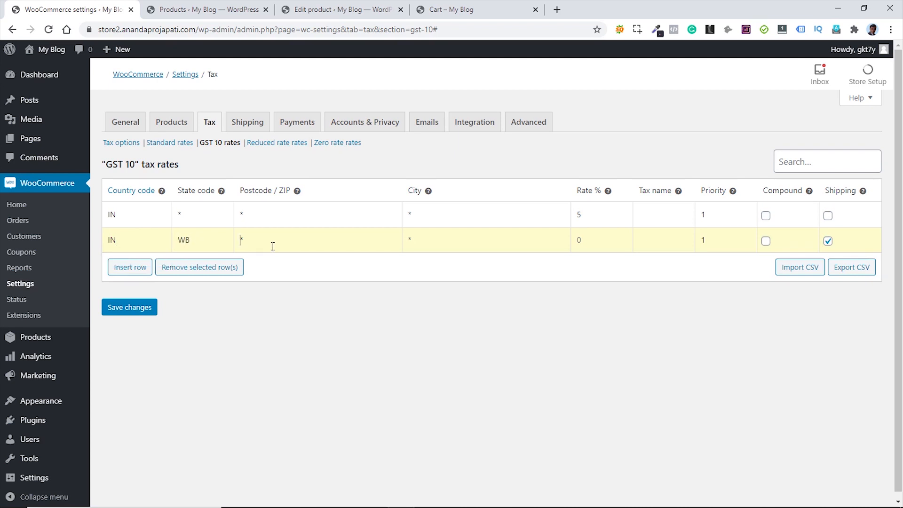
pyautogui.click(578, 241)
pyautogui.click(828, 241)
pyautogui.click(747, 237)
# - Add a third IN/DL row at 5%, priority 2, shipping off, and save
pyautogui.click(126, 267)
pyautogui.click(127, 267)
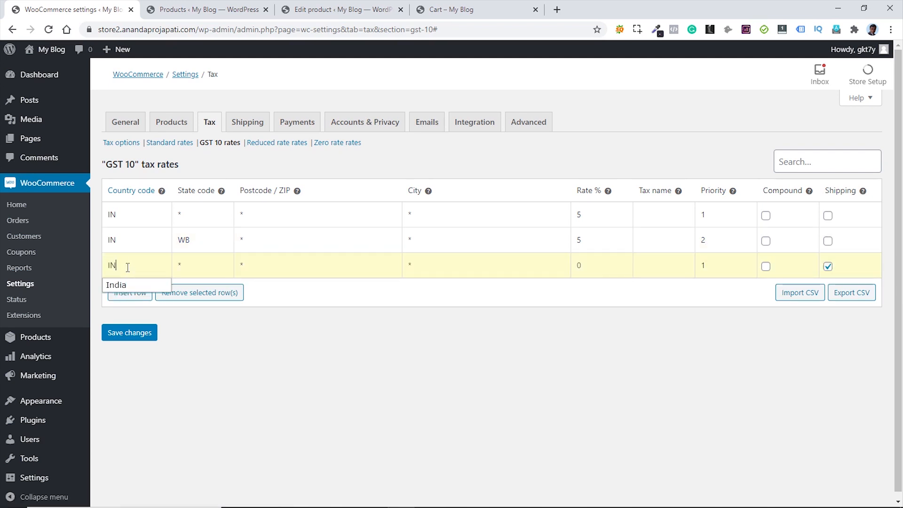
pyautogui.click(184, 264)
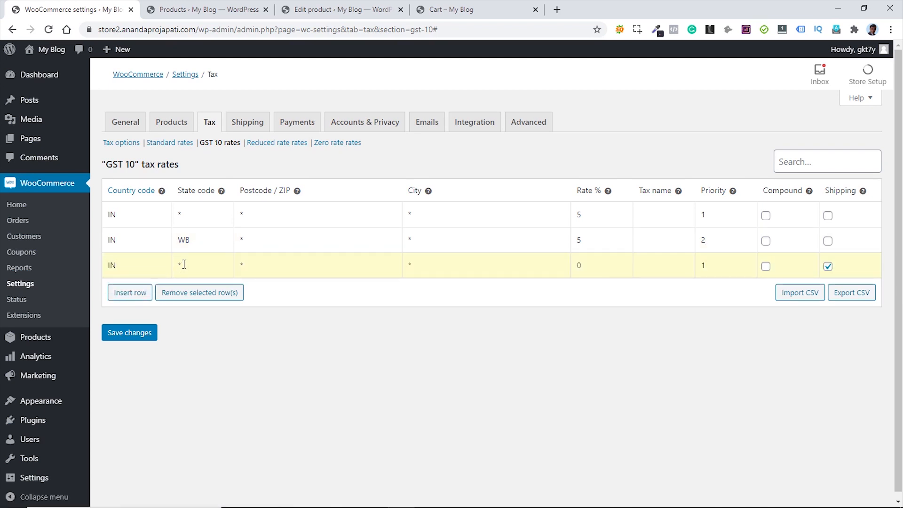
pyautogui.write('DL')
pyautogui.click(585, 265)
pyautogui.write('5')
pyautogui.click(827, 266)
pyautogui.click(747, 262)
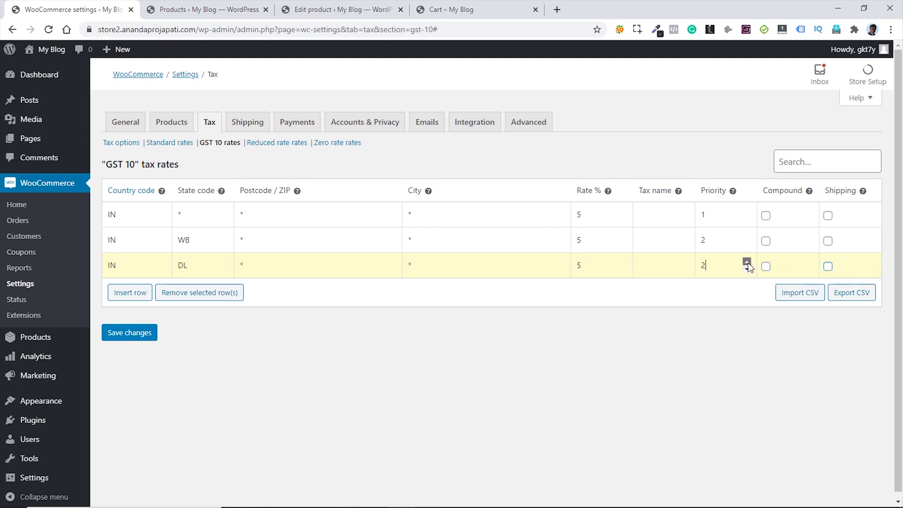
pyautogui.click(119, 335)
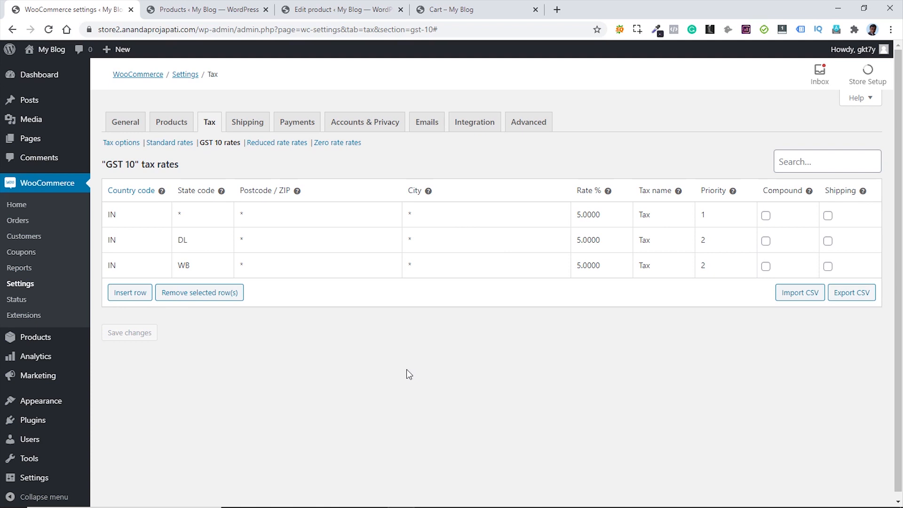
# - Name the three GST 10 rates CGST, SGST and IGST, save, and view Standard rates
pyautogui.moveTo(654, 216); pyautogui.dragTo(632, 215)
pyautogui.write('CGST')
pyautogui.doubleClick(644, 241)
pyautogui.write('SGC')
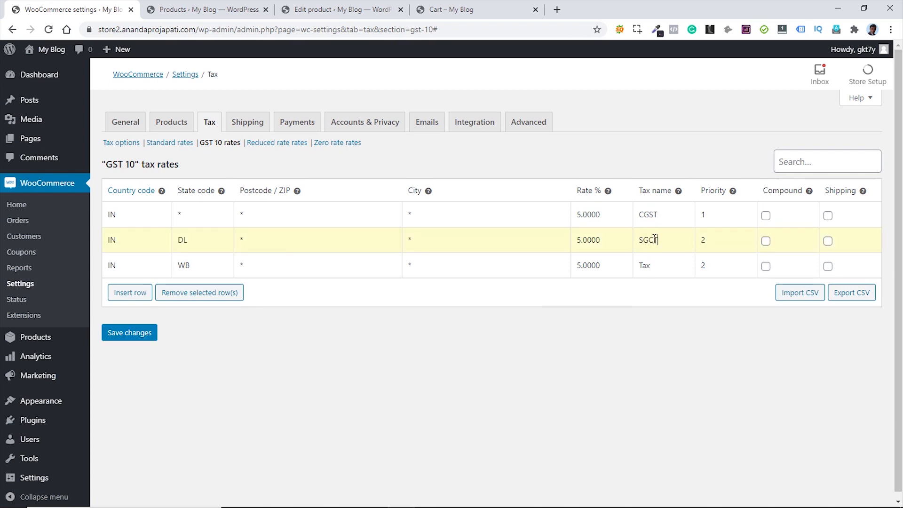
pyautogui.press('BackSpace')
pyautogui.write('ST')
pyautogui.moveTo(653, 265); pyautogui.dragTo(637, 265)
pyautogui.write('SGST')
pyautogui.press('BackSpace')
pyautogui.press('BackSpace')
pyautogui.press('BackSpace')
pyautogui.press('BackSpace')
pyautogui.write('IGST')
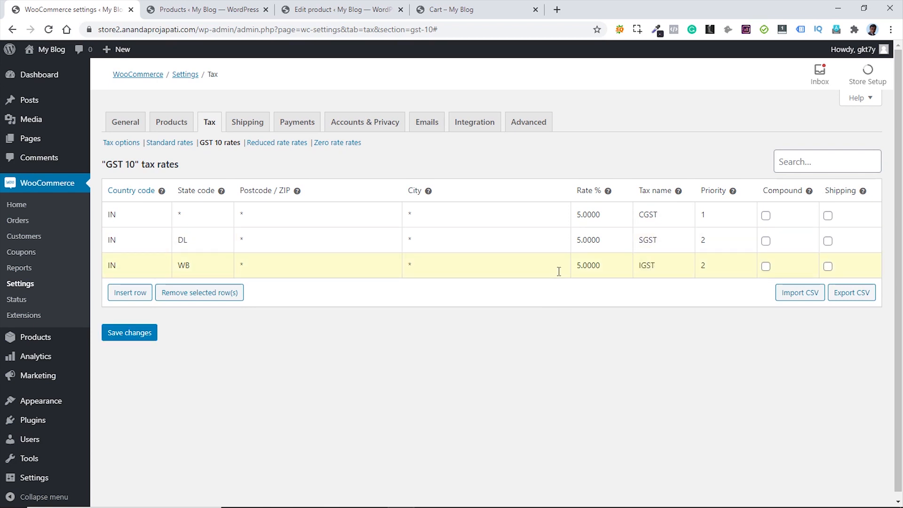
pyautogui.click(129, 337)
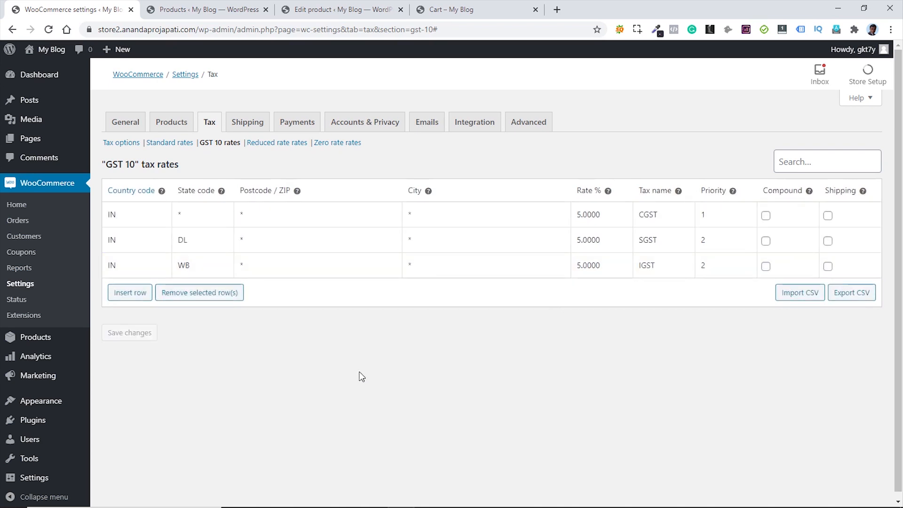
pyautogui.click(170, 142)
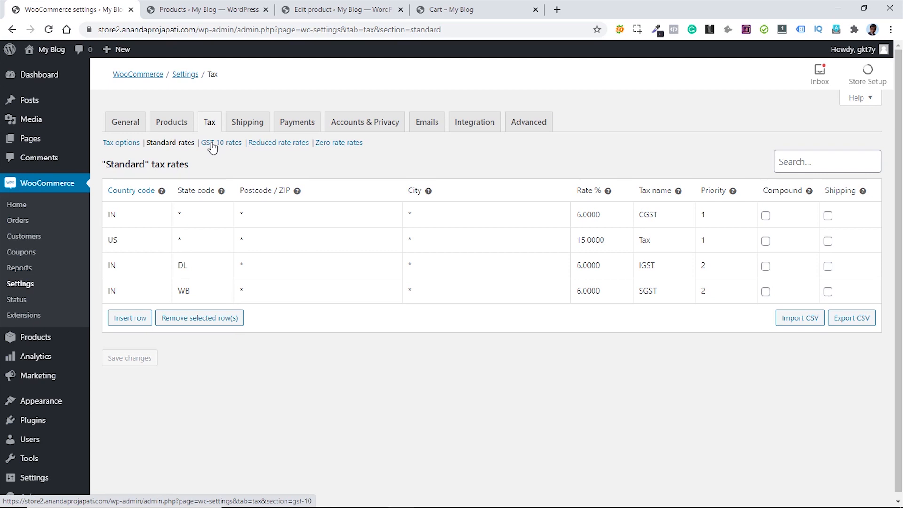
pyautogui.click(193, 11)
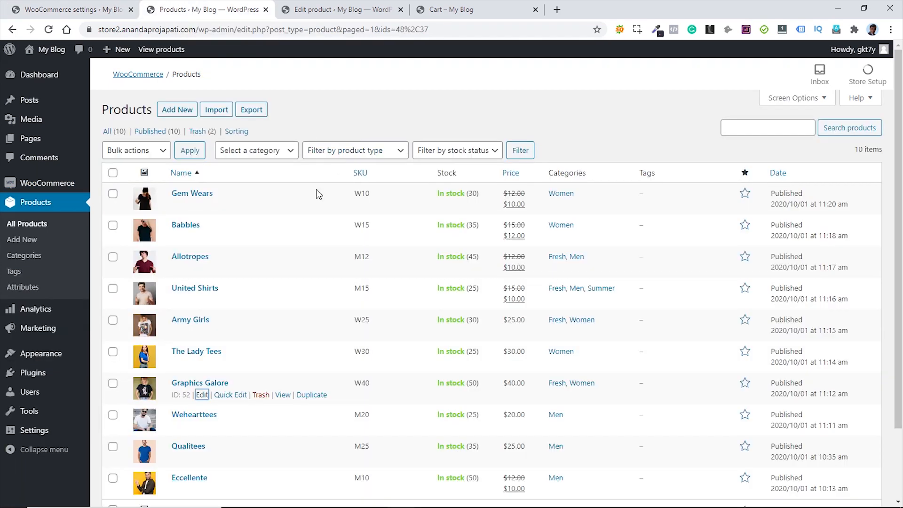
# - Open Gem Wears for editing and set its tax class to GST 10
pyautogui.middleClick(201, 205)
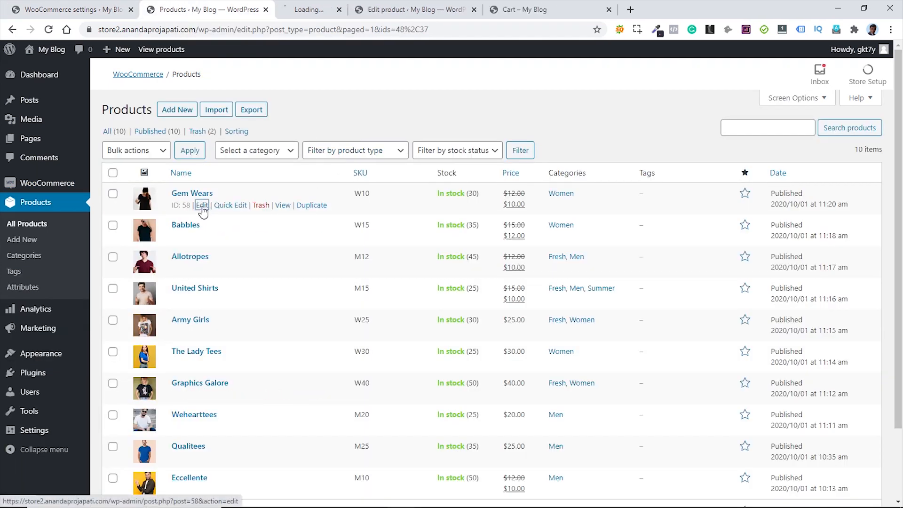
pyautogui.click(319, 10)
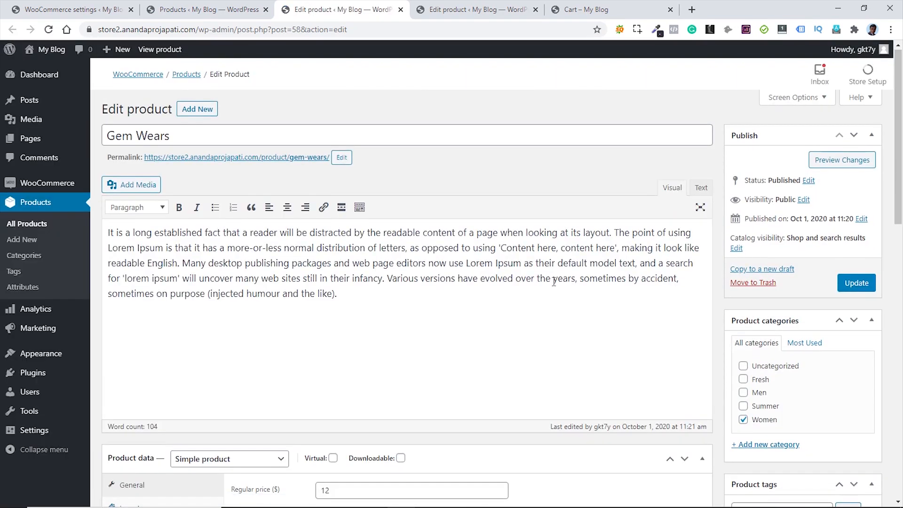
pyautogui.scroll(-8, 651, 256)
pyautogui.scroll(1, 651, 256)
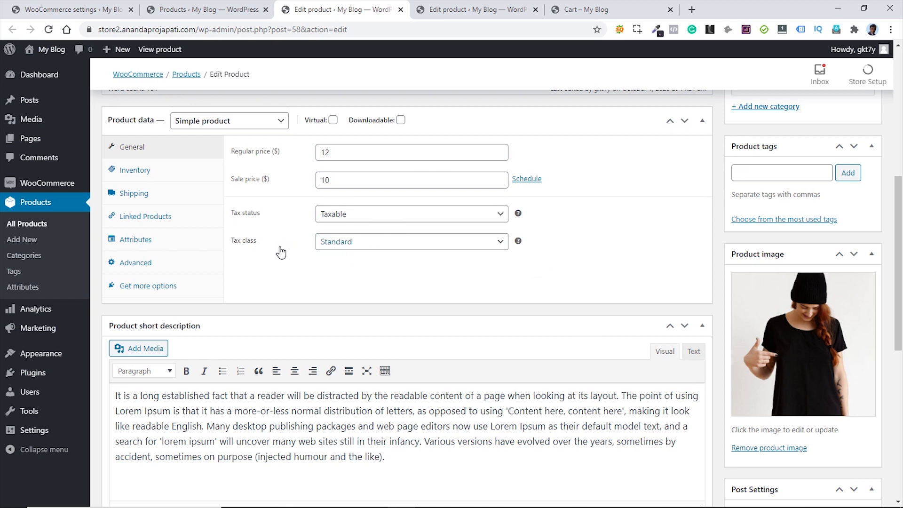
pyautogui.click(396, 248)
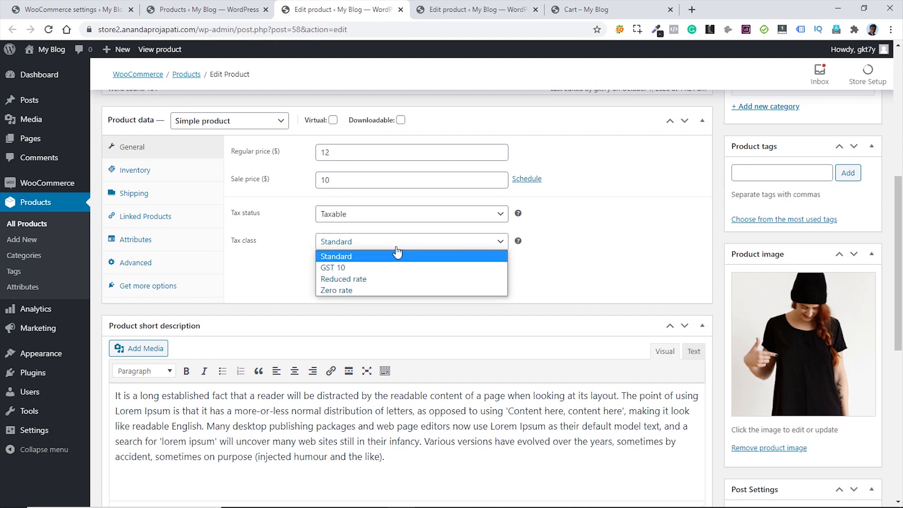
pyautogui.click(333, 272)
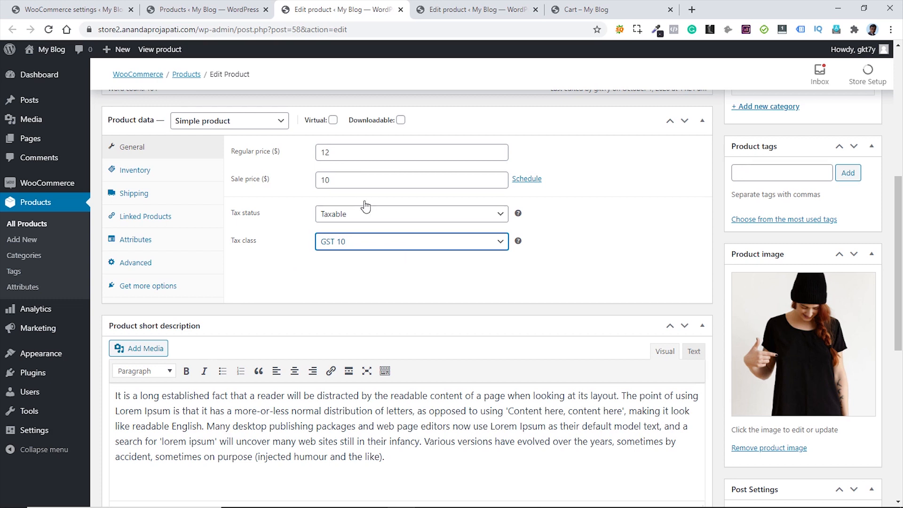
# - Switch Gem Wears back to the Standard tax class, update it, and return to settings
pyautogui.click(490, 235)
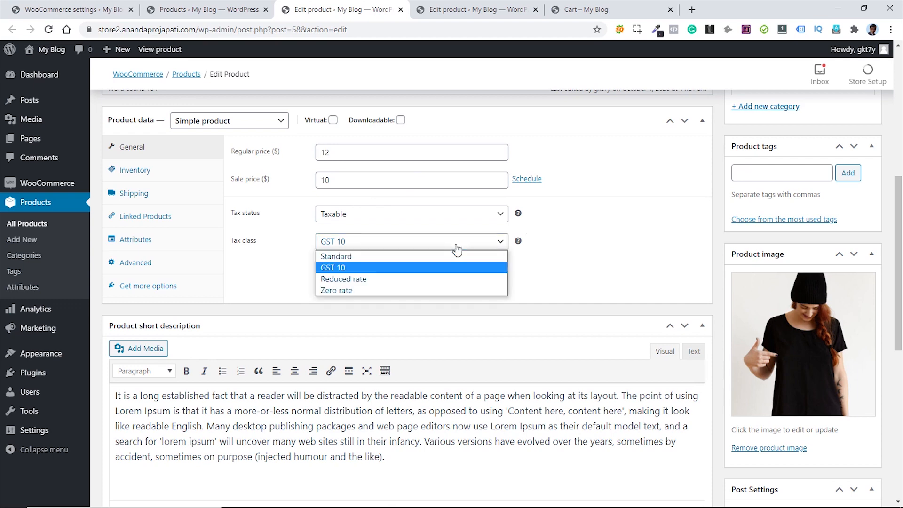
pyautogui.click(388, 256)
pyautogui.scroll(6, 642, 252)
pyautogui.click(857, 227)
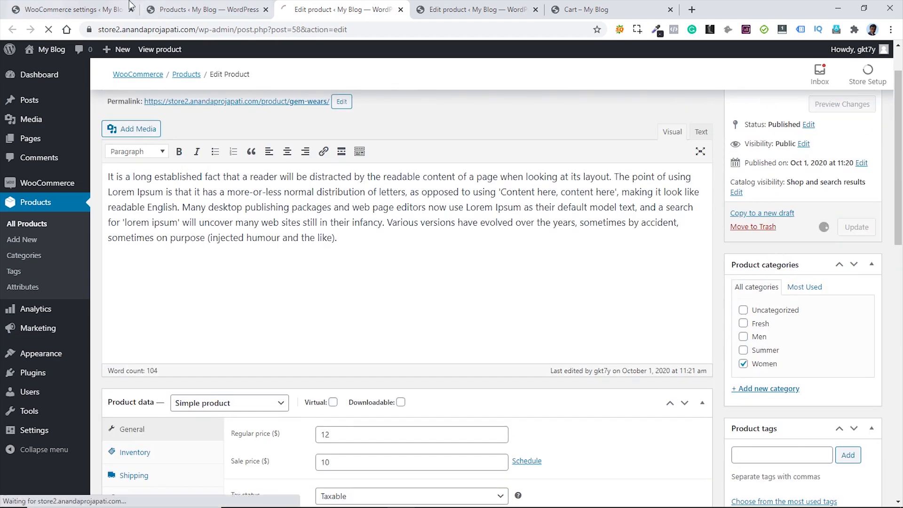
pyautogui.click(71, 9)
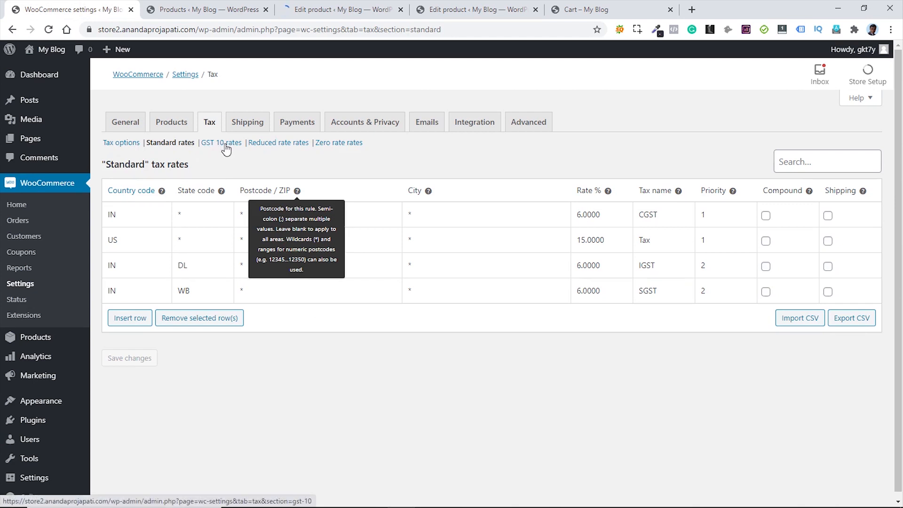
# - Delete GST 10 from the Additional tax classes and save the tax options
pyautogui.click(121, 142)
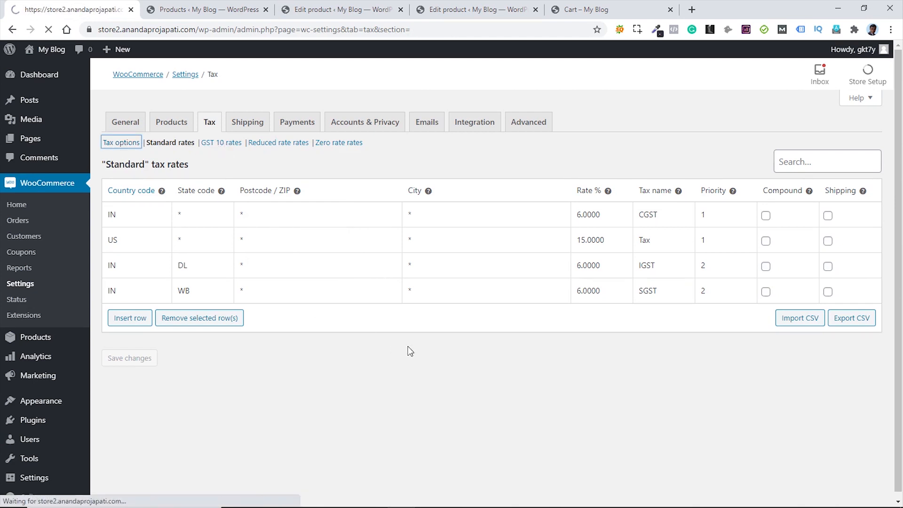
pyautogui.scroll(-3, 420, 343)
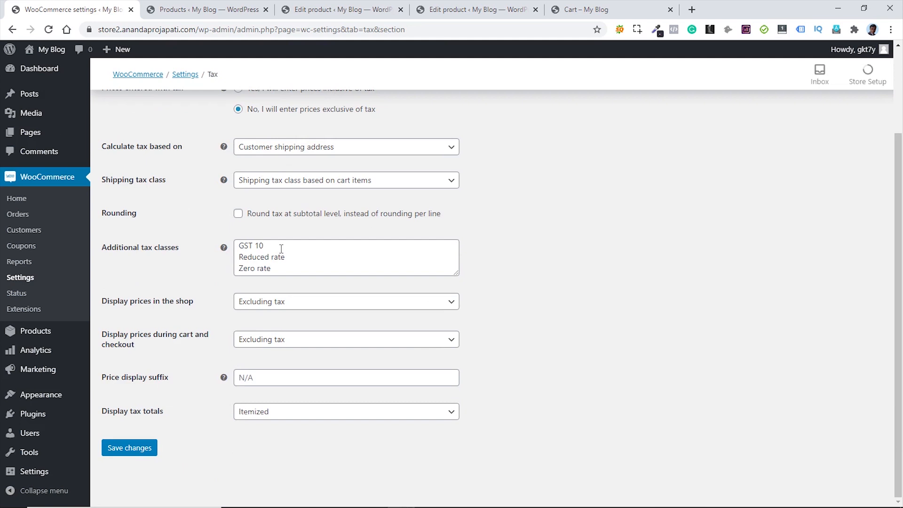
pyautogui.moveTo(264, 245); pyautogui.dragTo(234, 249)
pyautogui.press('BackSpace')
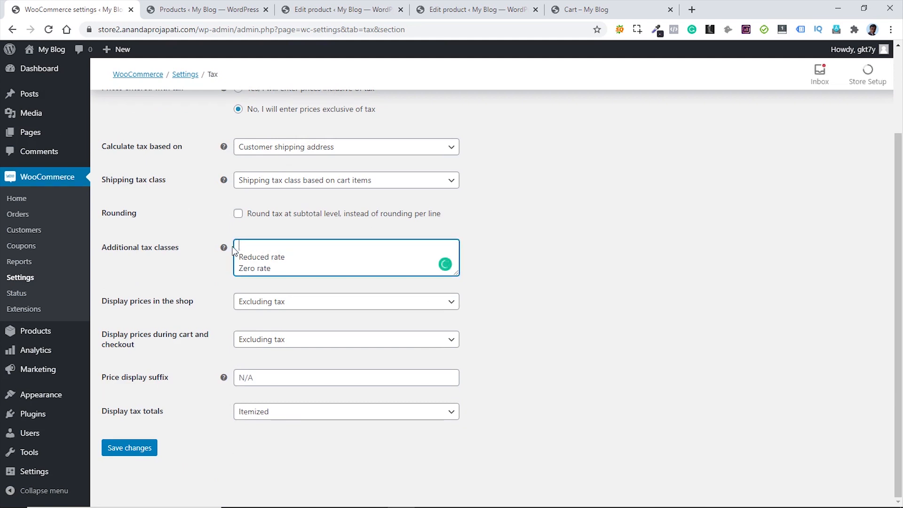
pyautogui.press('Delete')
pyautogui.click(151, 449)
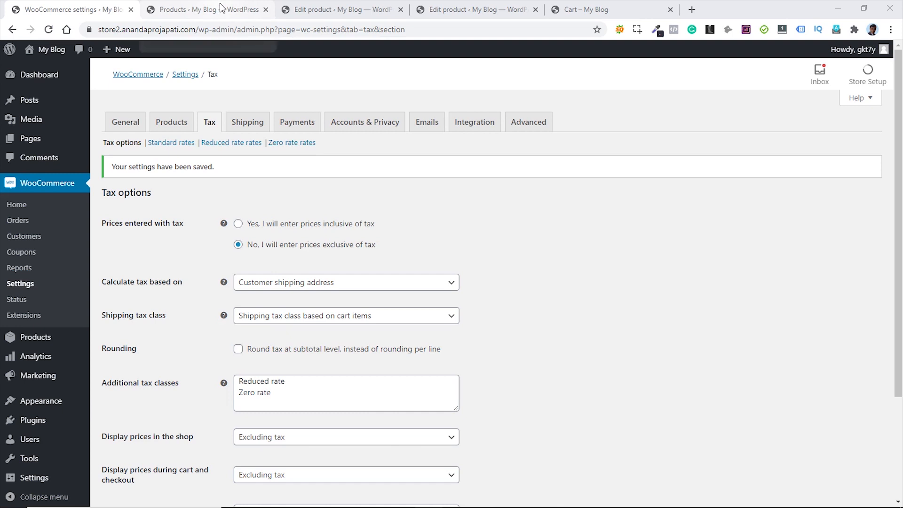
# - Close the Products list and both product-editing tabs
pyautogui.click(266, 10)
pyautogui.click(265, 9)
pyautogui.click(266, 9)
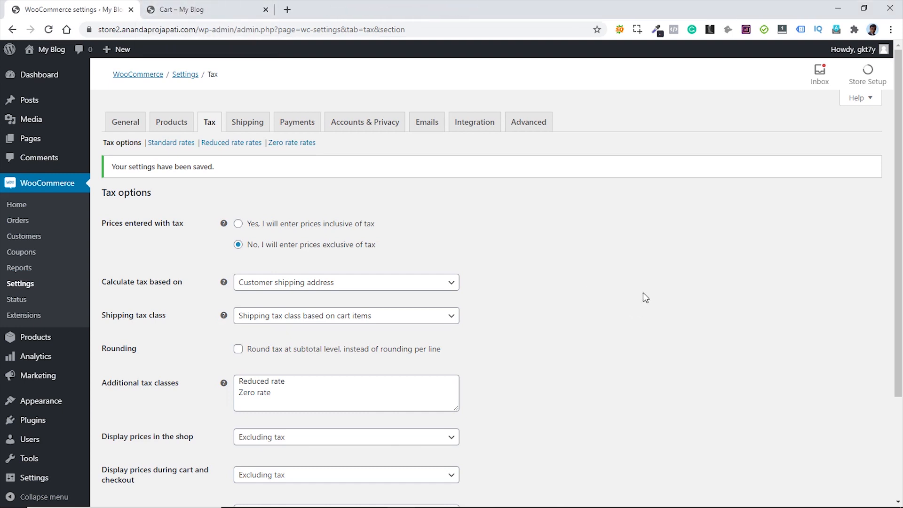
# - Enable Cash on delivery, save, and review its settings page
pyautogui.click(295, 123)
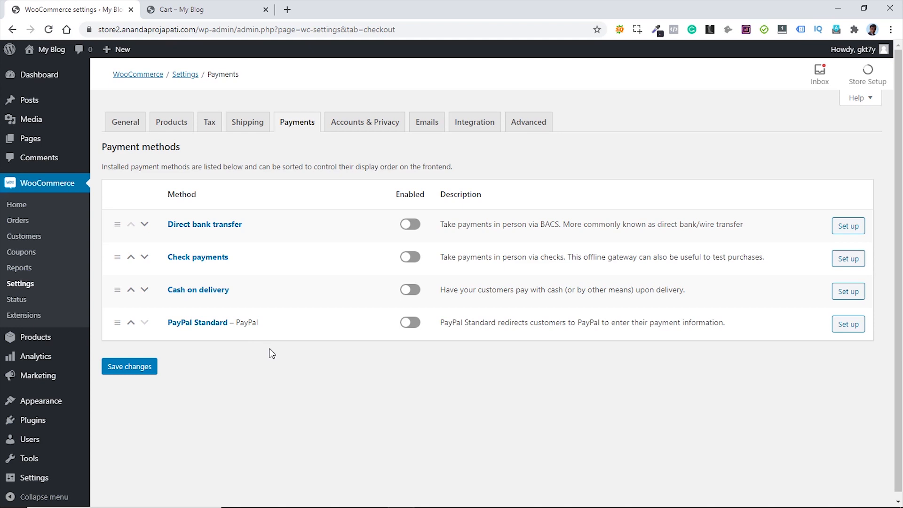
pyautogui.click(410, 290)
pyautogui.click(128, 369)
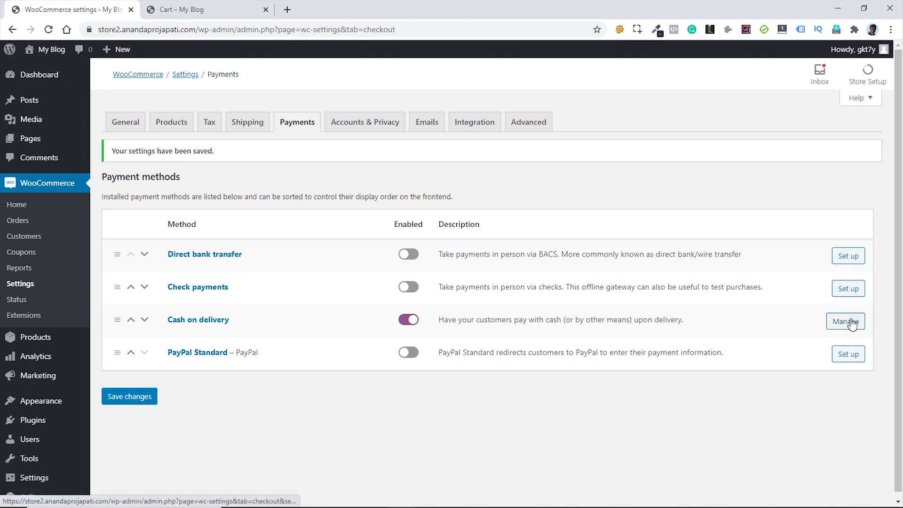
pyautogui.click(842, 325)
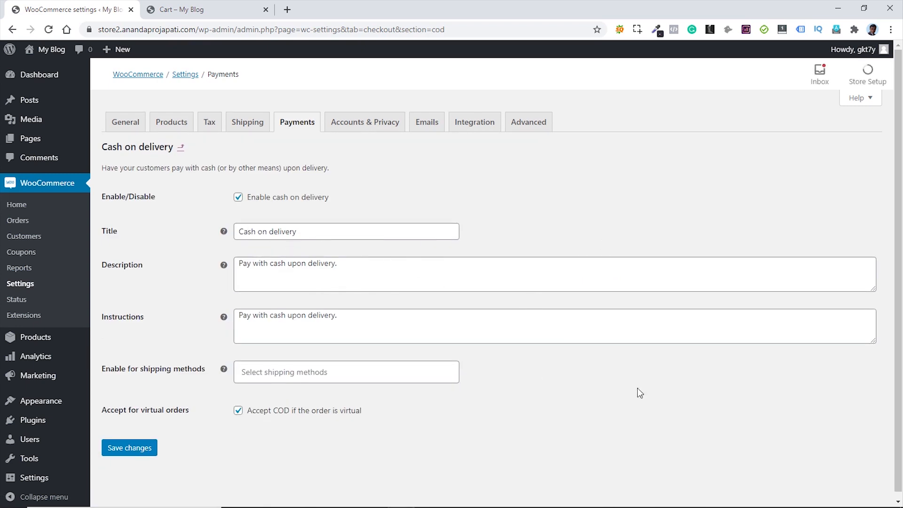
pyautogui.scroll(-1, 632, 376)
pyautogui.click(298, 119)
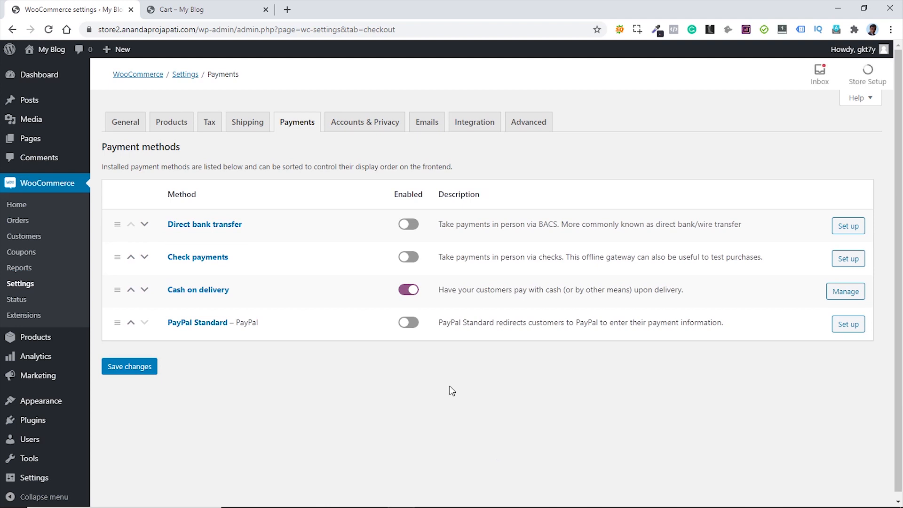
# - Enable PayPal Standard, save, and open its settings
pyautogui.click(412, 328)
pyautogui.click(134, 365)
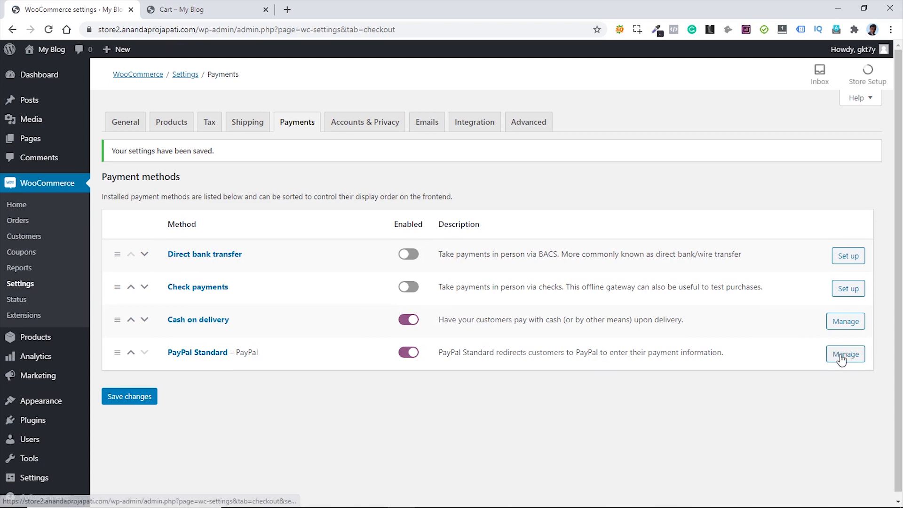
pyautogui.click(850, 353)
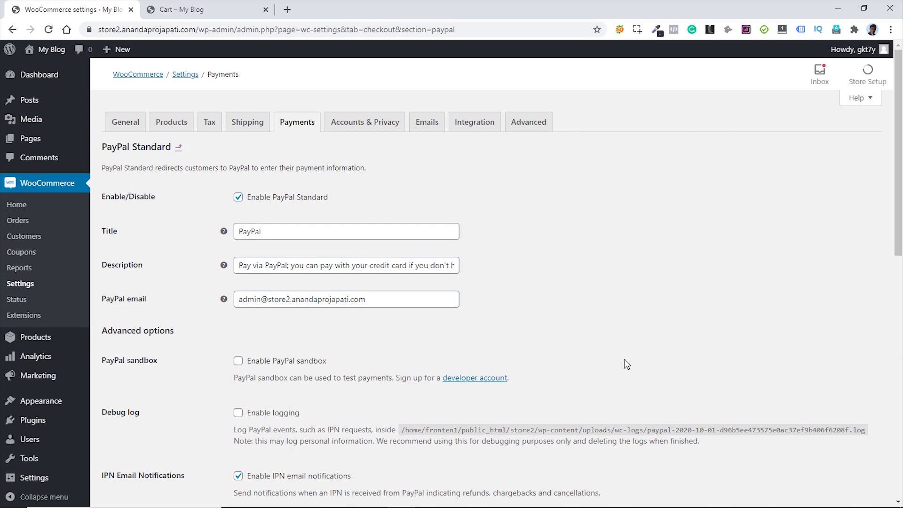
# - Tick 'Enable PayPal sandbox' in PayPal Standard settings, then open a new browser tab
pyautogui.scroll(-4, 626, 349)
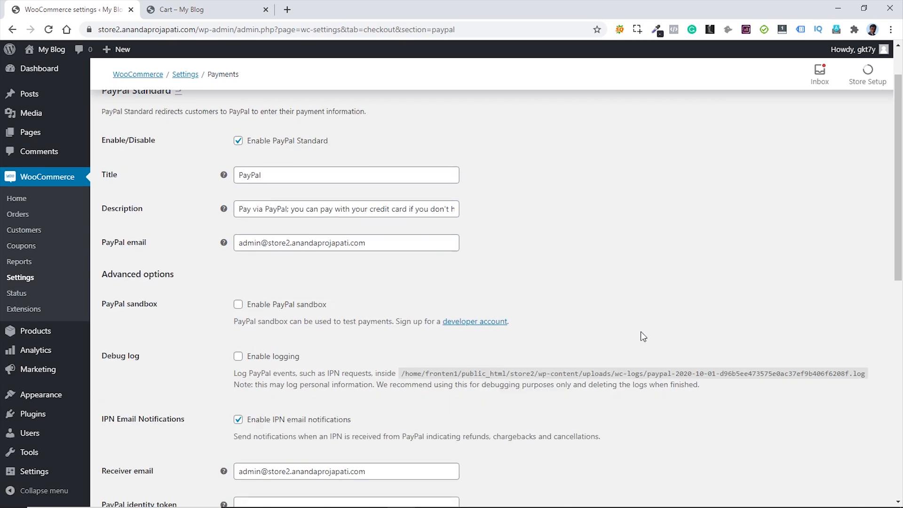
pyautogui.scroll(3, 666, 324)
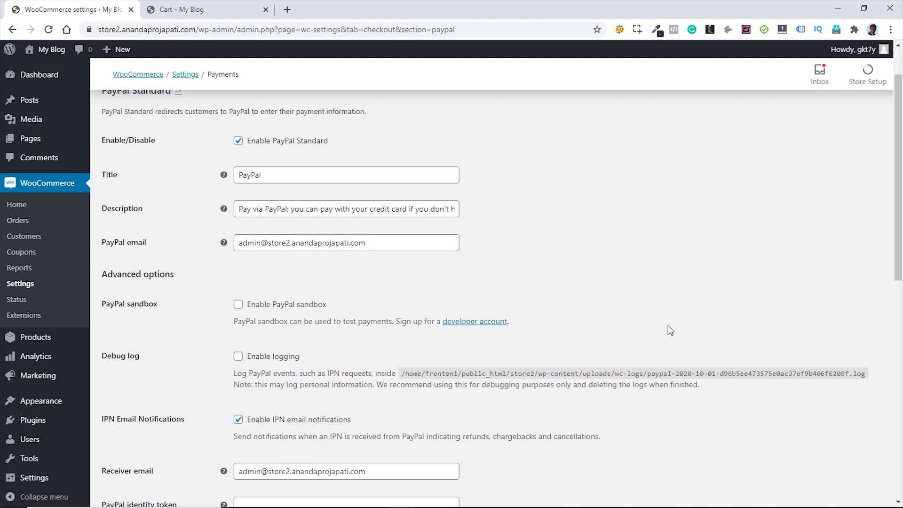
pyautogui.click(239, 305)
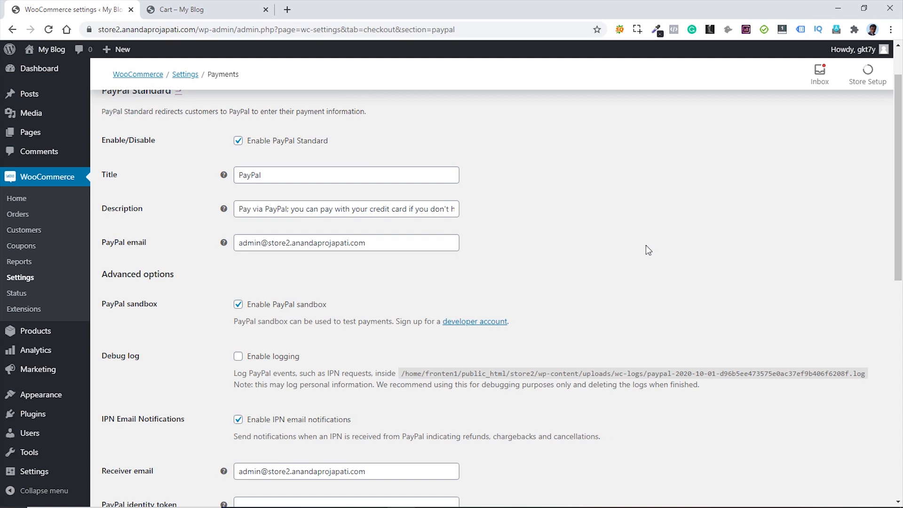
pyautogui.click(288, 9)
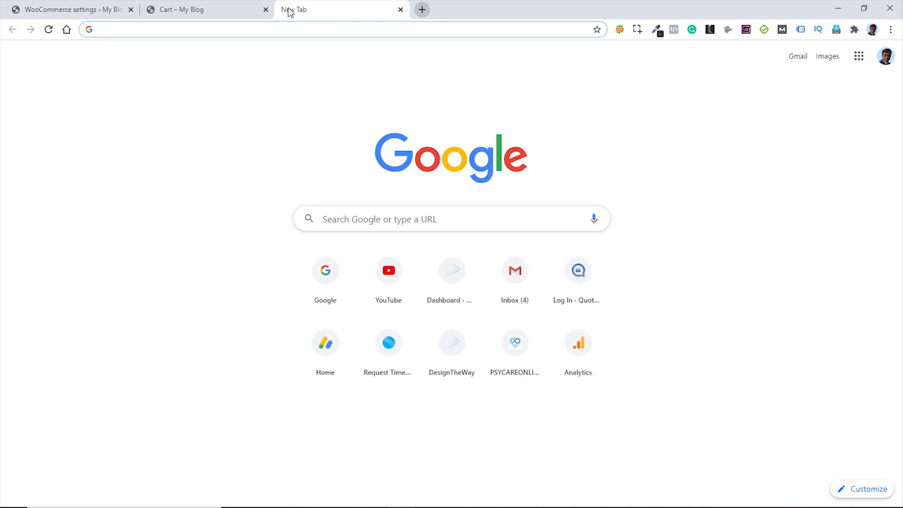
# - Sign in to the PayPal Developer dashboard and go to the sandbox test accounts list
pyautogui.write('https://developer.paypal.com/home/')
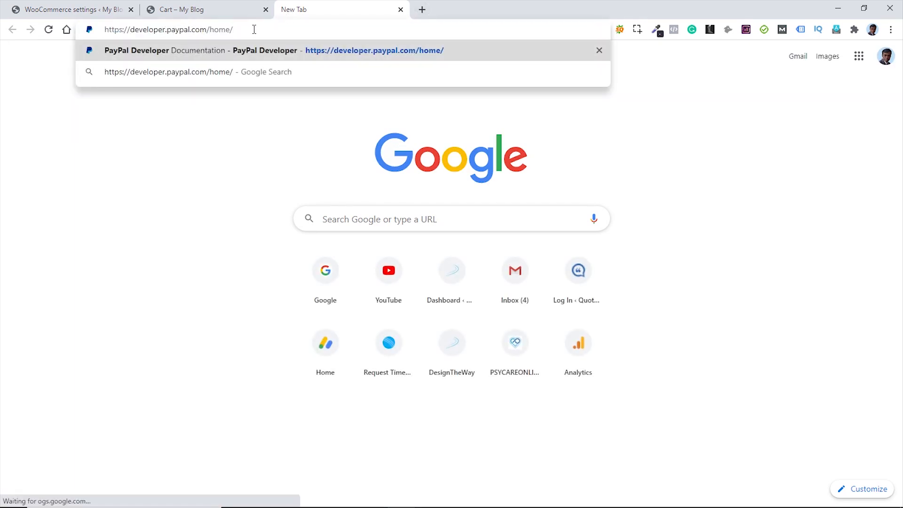
pyautogui.click(322, 55)
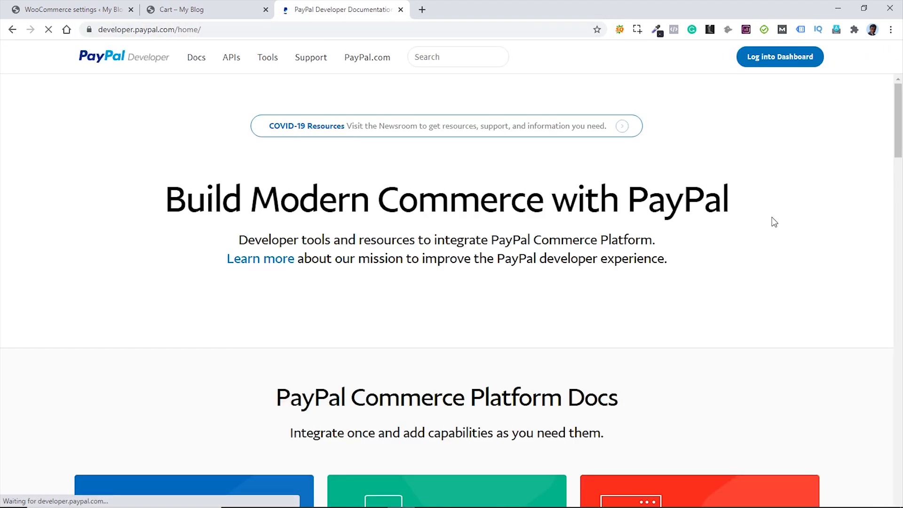
pyautogui.click(781, 56)
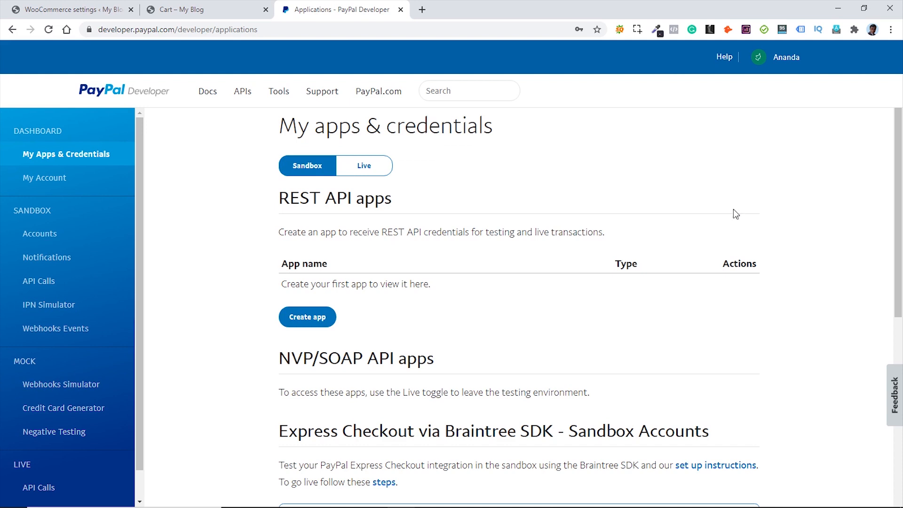
pyautogui.click(59, 235)
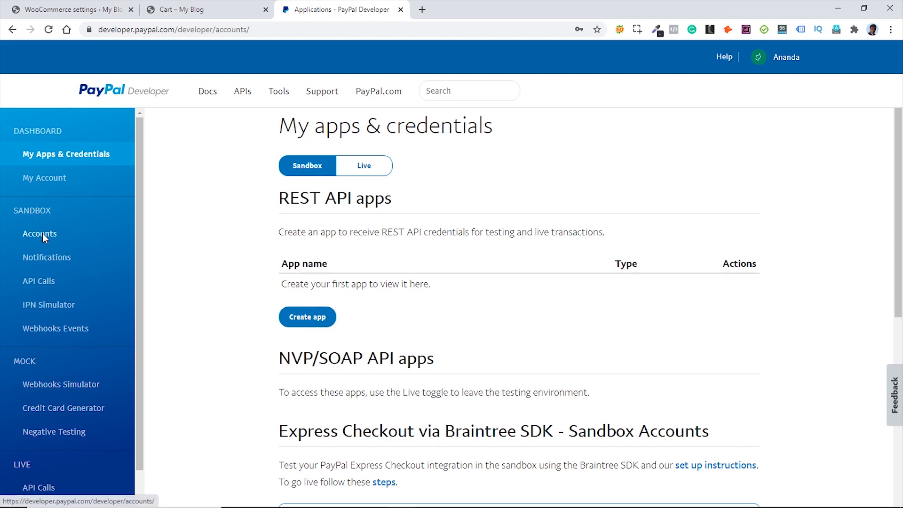
pyautogui.scroll(-3, 802, 282)
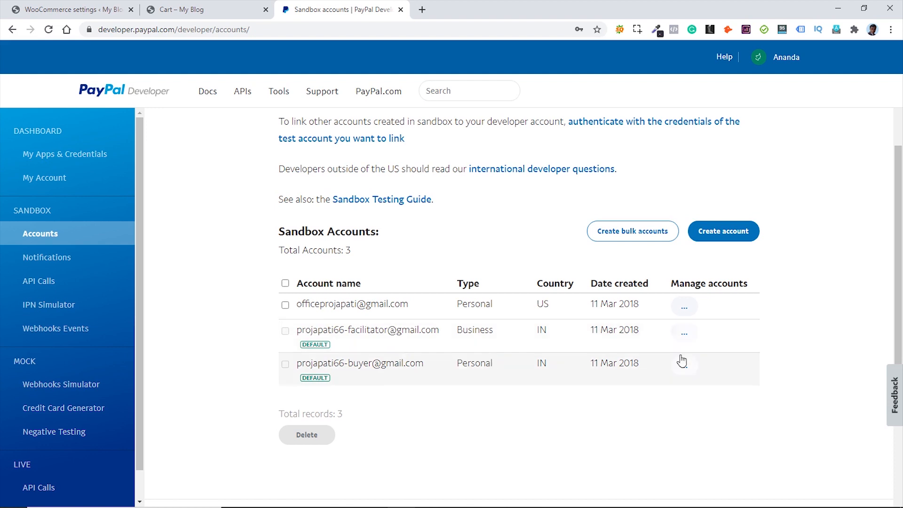
# - View the business sandbox account's details and select its email address
pyautogui.click(686, 334)
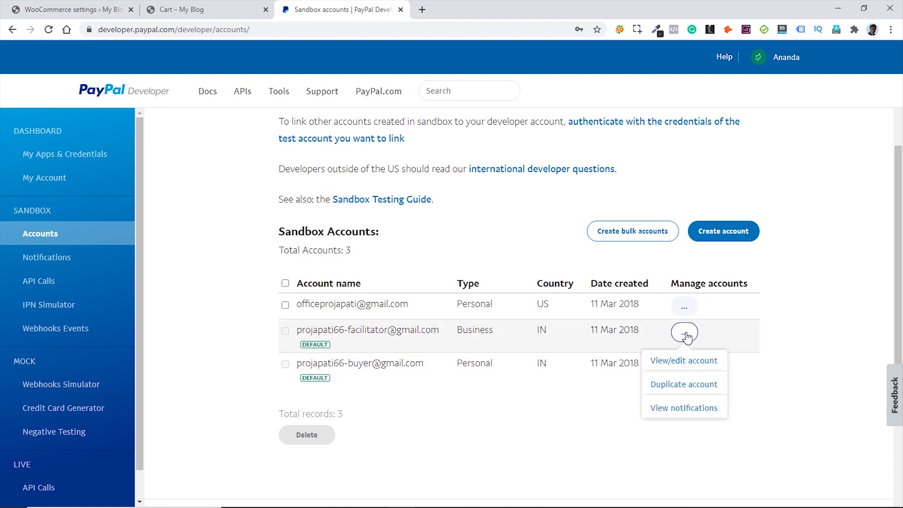
pyautogui.click(679, 366)
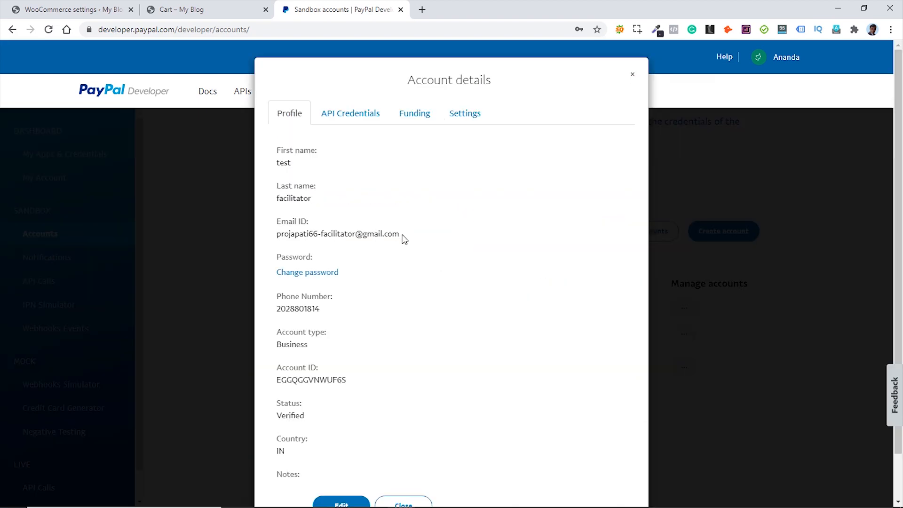
pyautogui.moveTo(400, 235); pyautogui.dragTo(279, 242)
pyautogui.hotkey('ctrl', 'c')
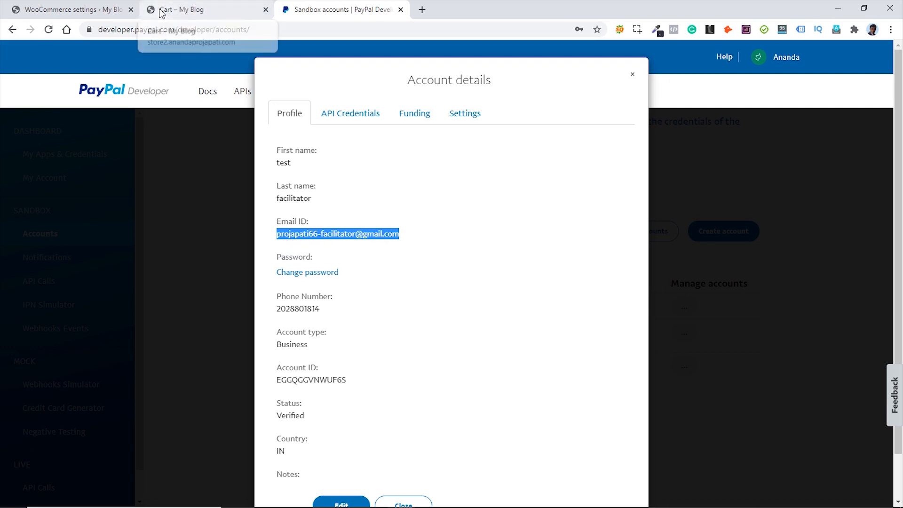
pyautogui.click(62, 9)
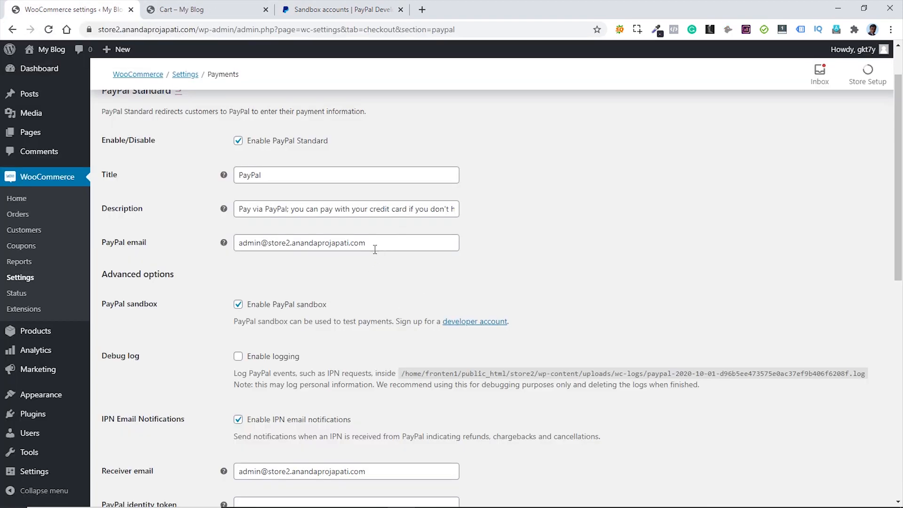
# - Replace the PayPal email and Receiver email values with the sandbox business account's email
pyautogui.moveTo(372, 244); pyautogui.dragTo(243, 254)
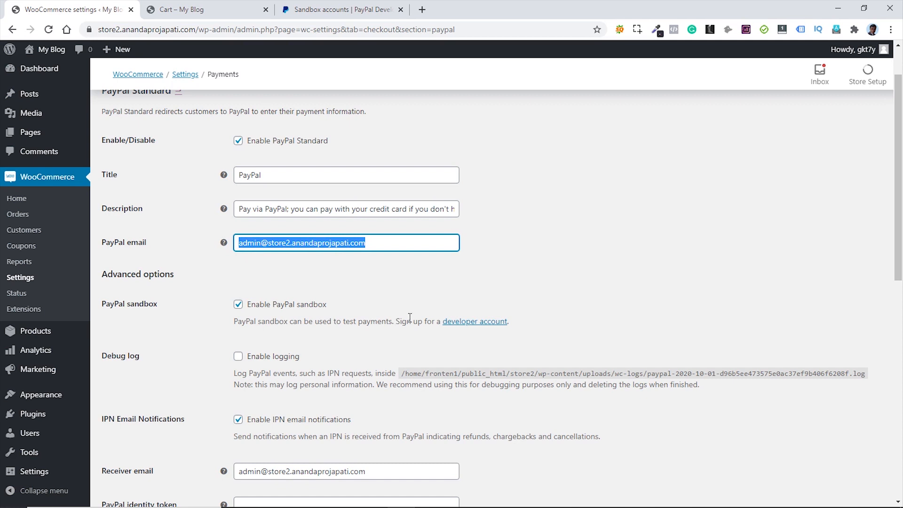
pyautogui.hotkey('ctrl', 'v')
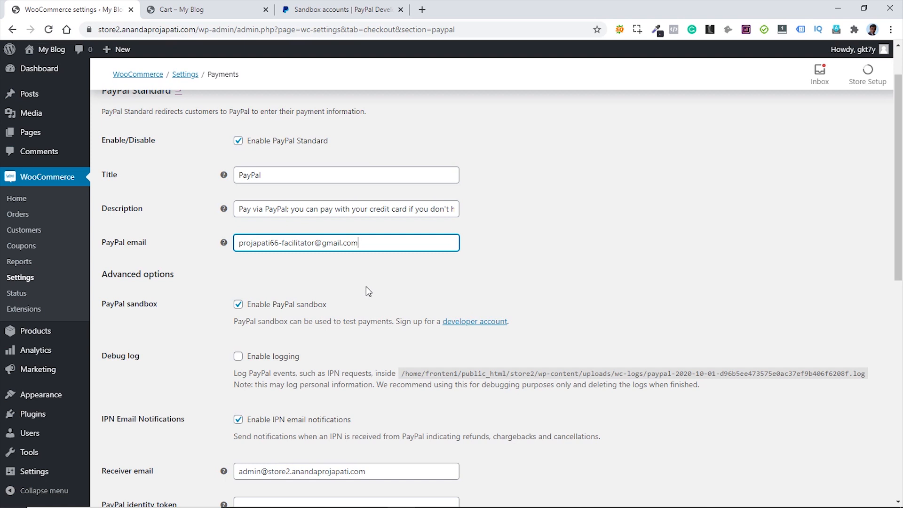
pyautogui.scroll(-1, 442, 297)
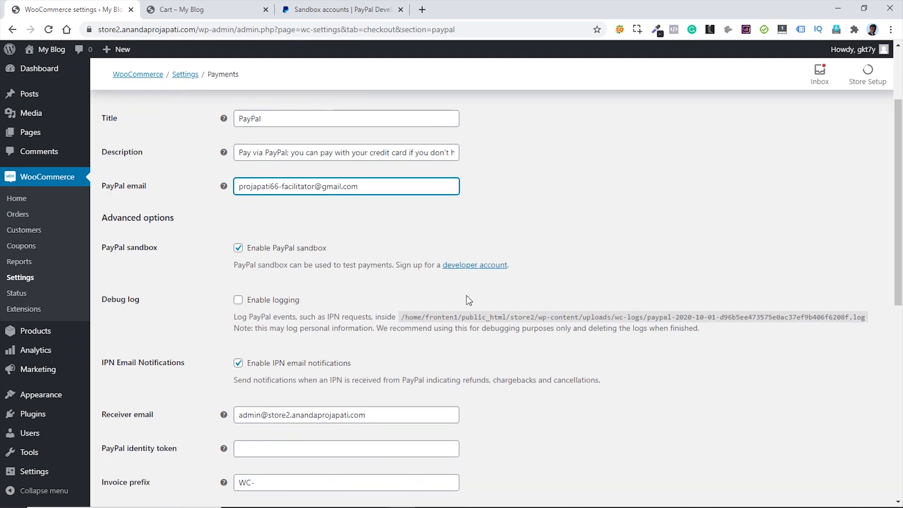
pyautogui.scroll(-1, 373, 357)
pyautogui.moveTo(373, 359); pyautogui.dragTo(237, 359)
pyautogui.hotkey('ctrl', 'v')
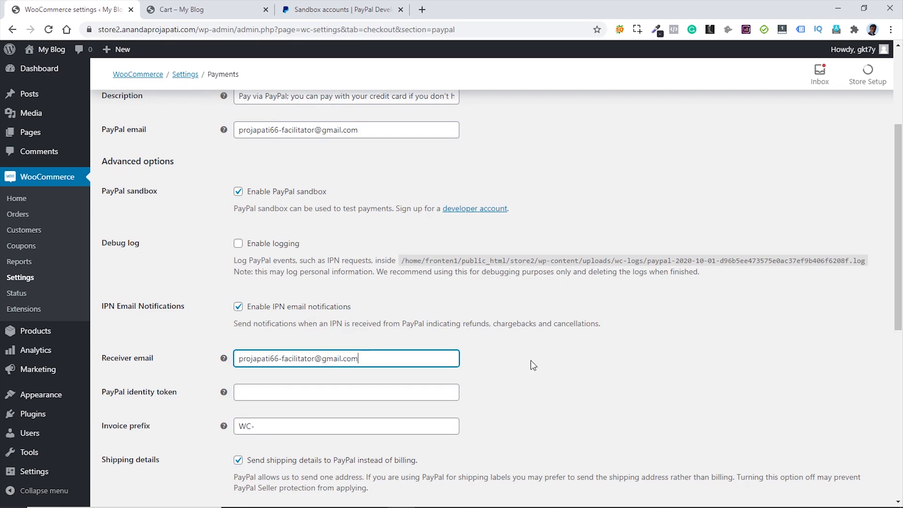
pyautogui.scroll(-8, 556, 359)
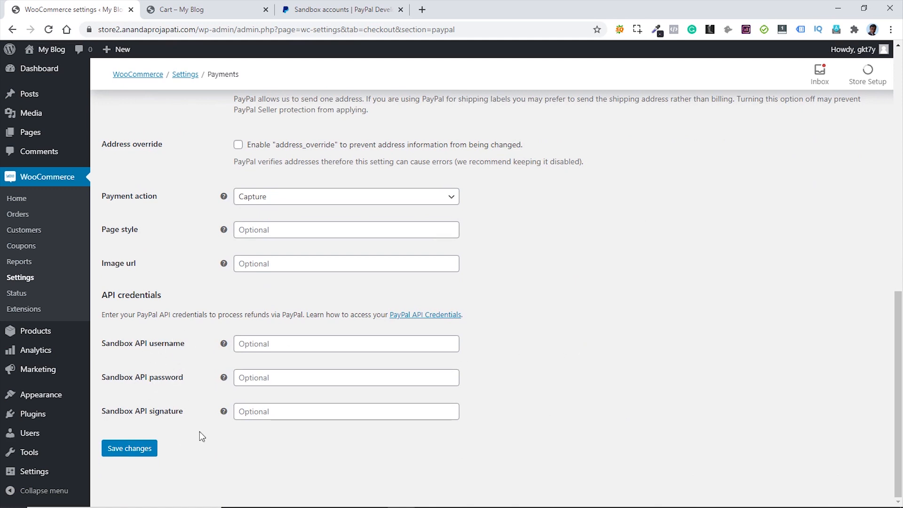
# - Show the API credentials of the sandbox business account in PayPal Developer
pyautogui.click(335, 11)
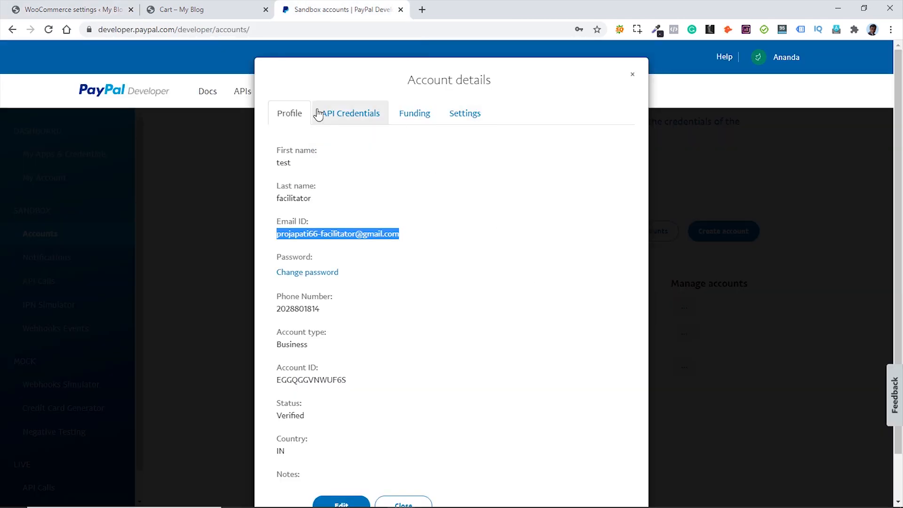
pyautogui.click(358, 119)
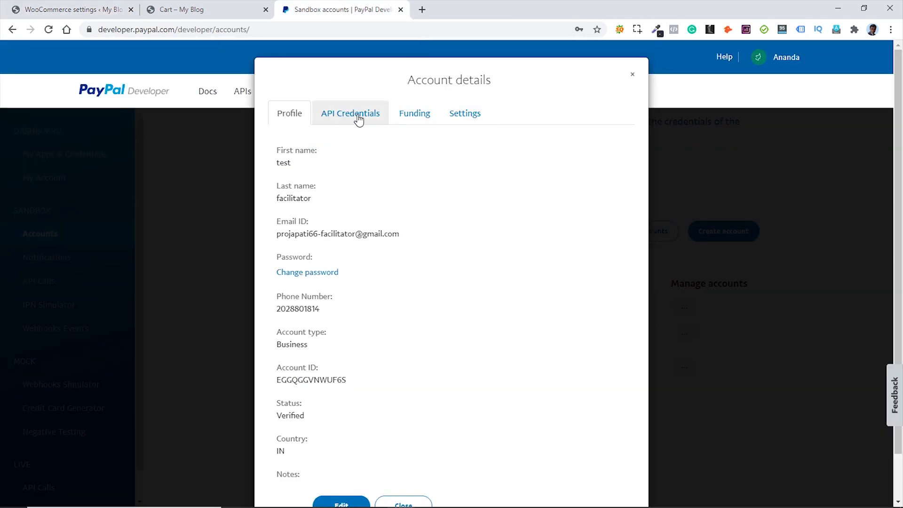
pyautogui.click(359, 119)
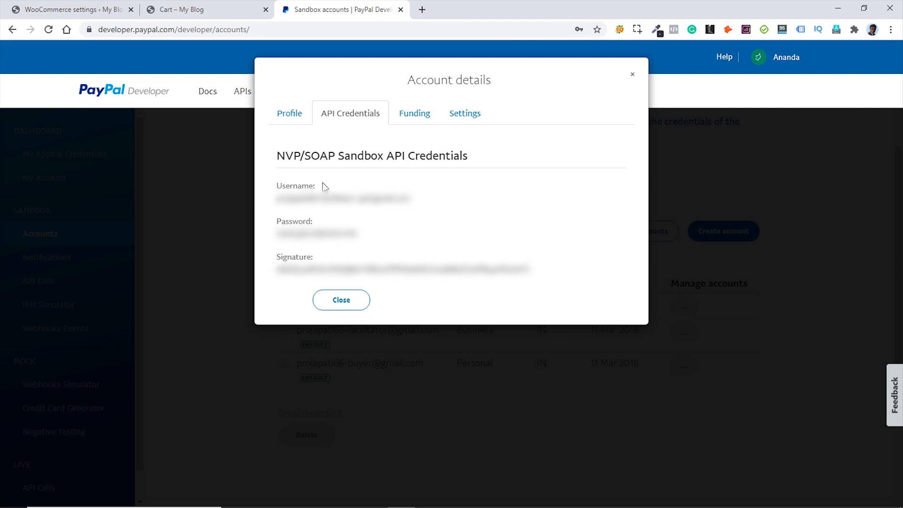
pyautogui.click(95, 12)
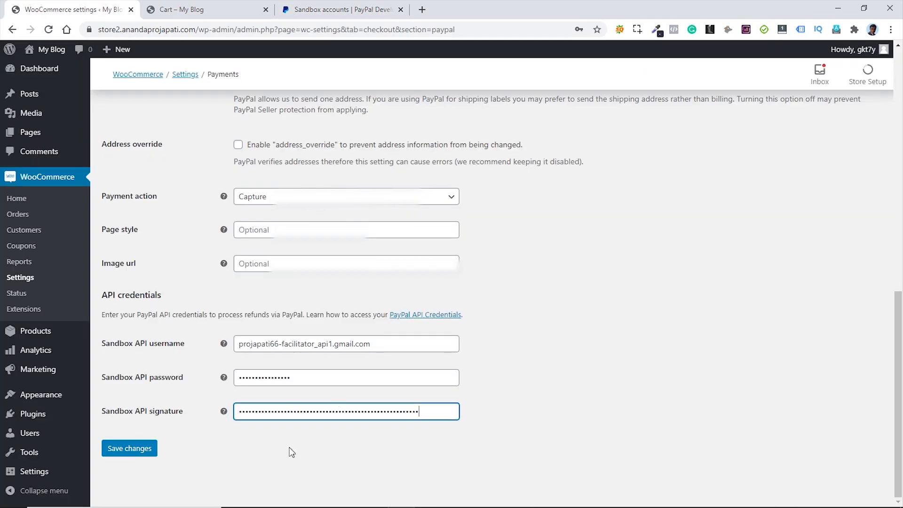
# - Close the PayPal account details dialog and save the Sandbox API credentials in WooCommerce
pyautogui.click(347, 8)
pyautogui.click(633, 77)
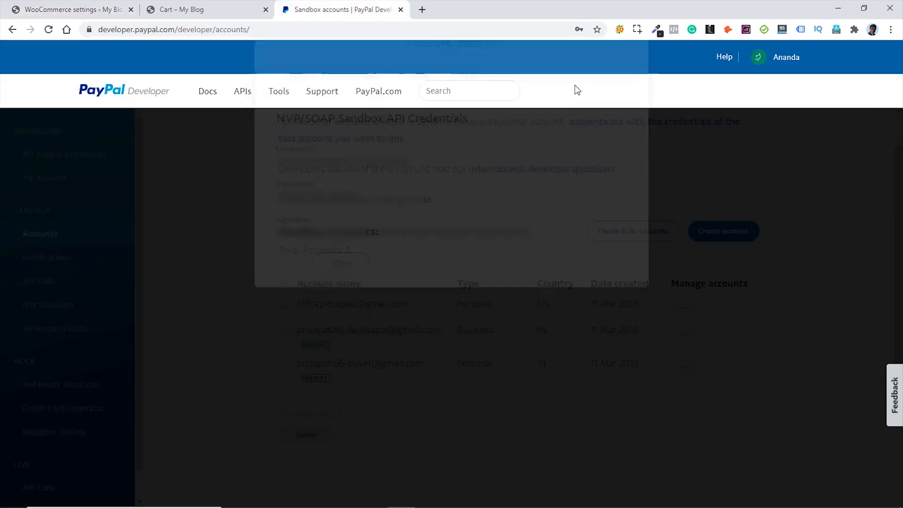
pyautogui.click(73, 9)
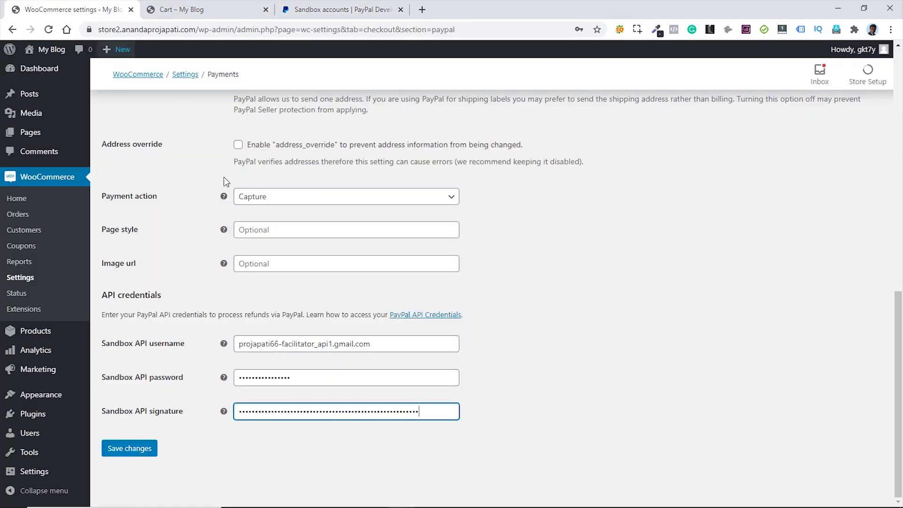
pyautogui.click(136, 450)
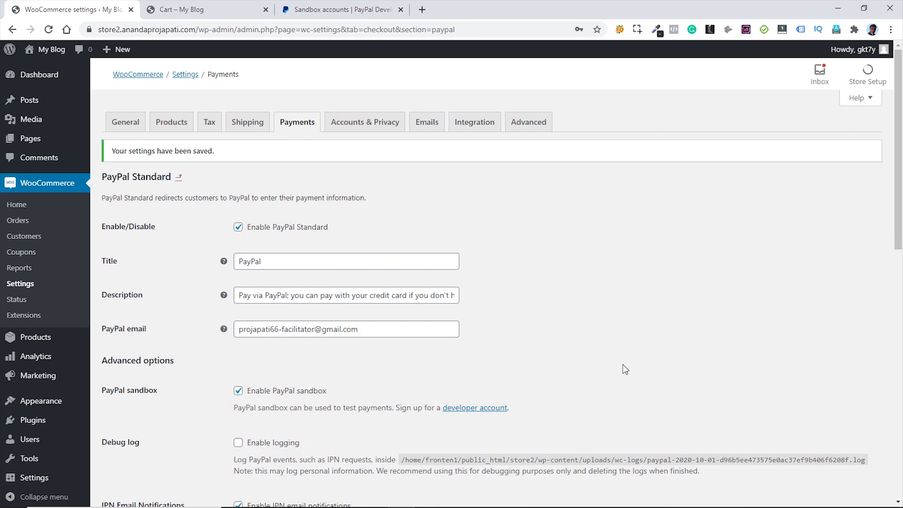
pyautogui.click(200, 9)
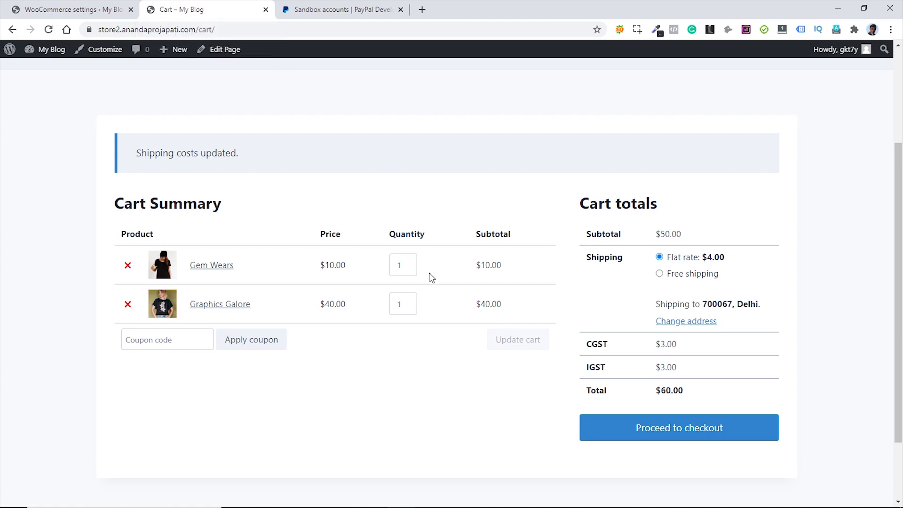
# - Proceed from the cart to checkout and select PayPal as the payment method
pyautogui.click(672, 432)
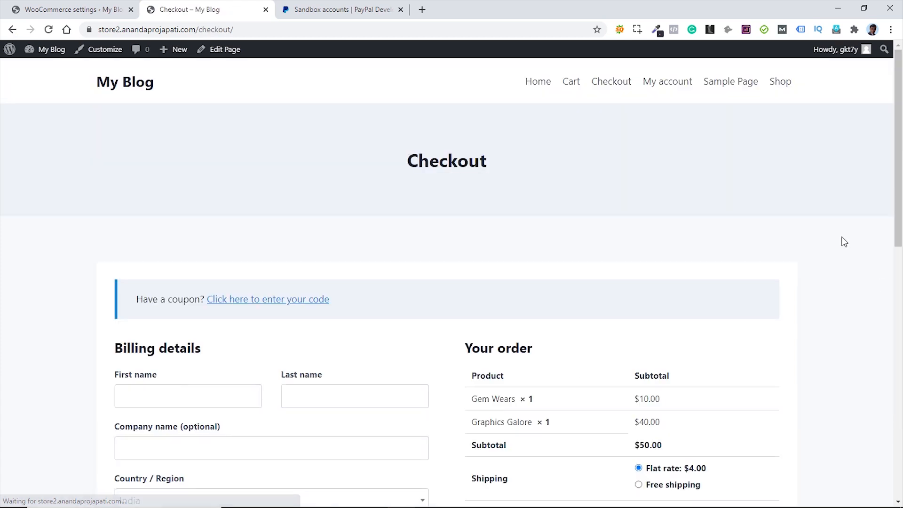
pyautogui.scroll(-6, 849, 233)
pyautogui.scroll(-2, 850, 233)
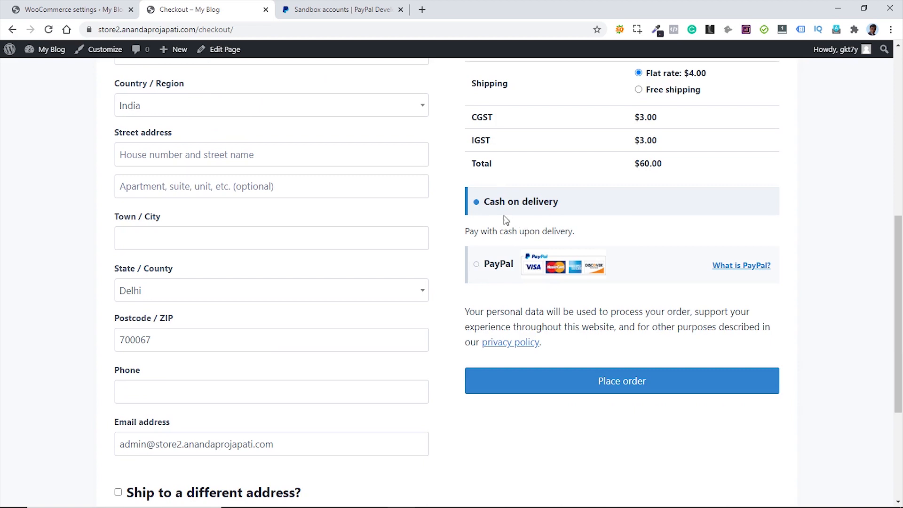
pyautogui.click(476, 266)
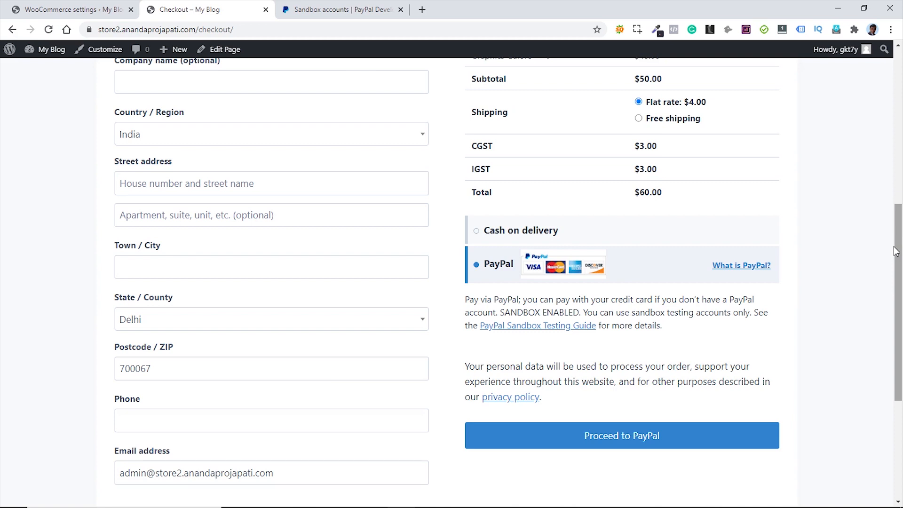
pyautogui.click(71, 14)
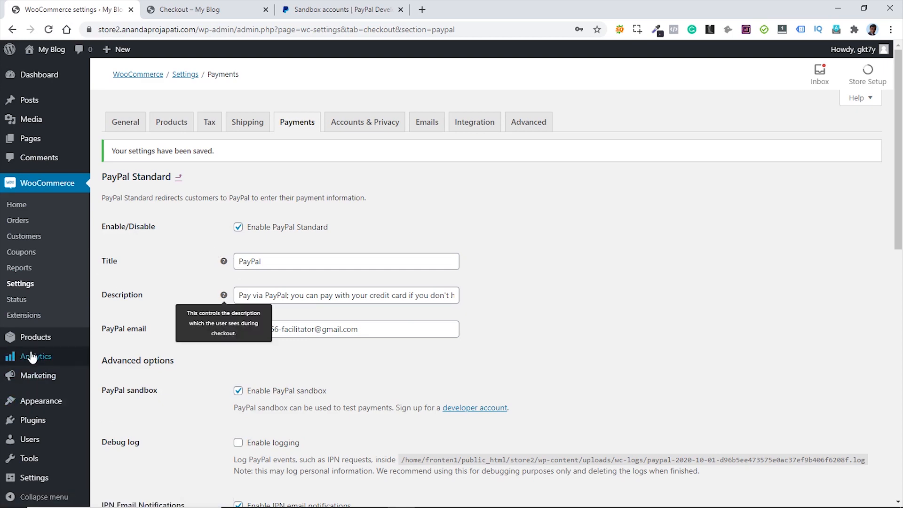
# - Search plugins for 'stripe', then install and activate WooCommerce Stripe Payment Gateway
pyautogui.scroll(-1, 33, 372)
pyautogui.moveTo(35, 416)
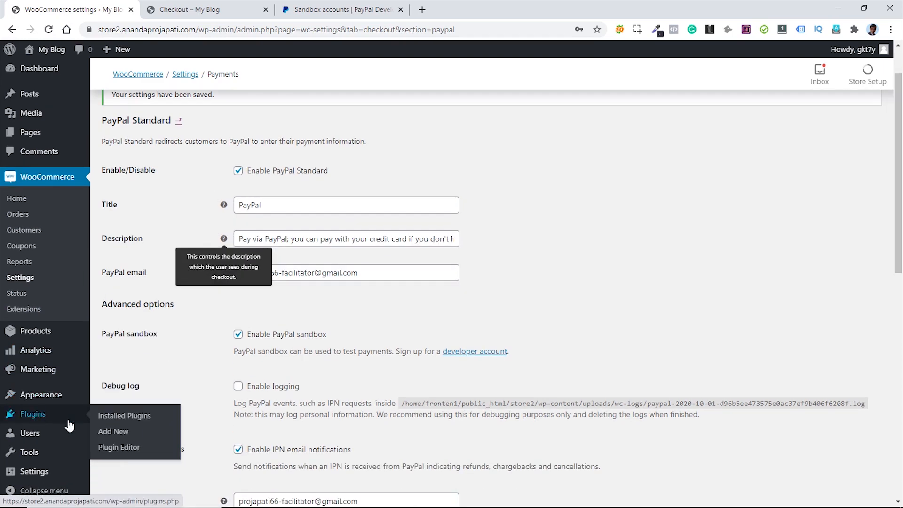
pyautogui.click(115, 432)
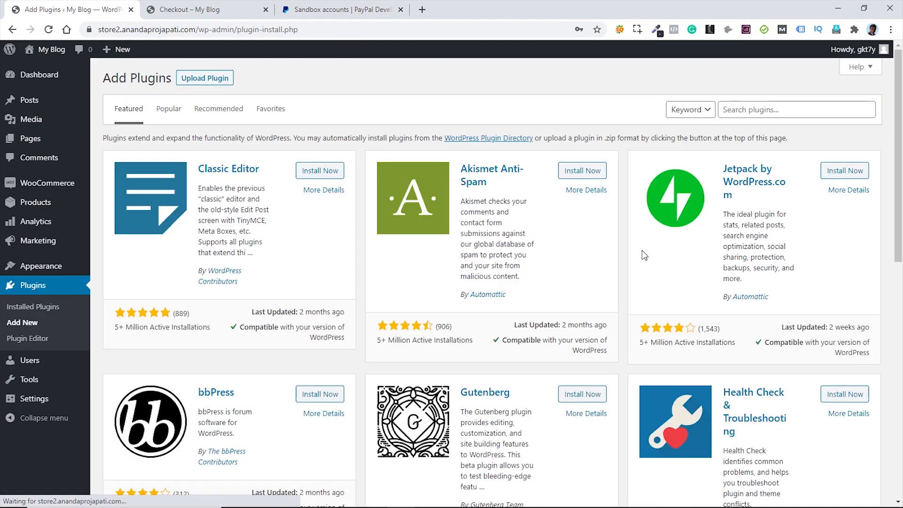
pyautogui.click(755, 111)
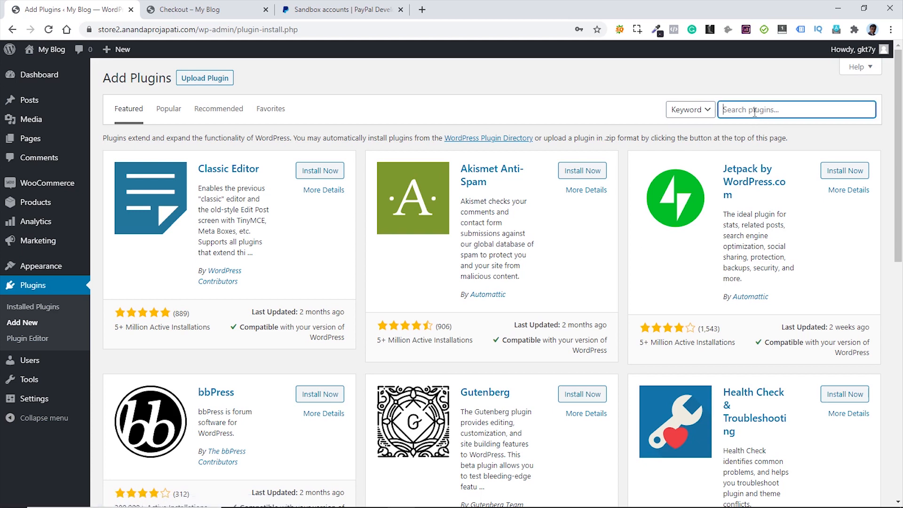
pyautogui.write('stripe')
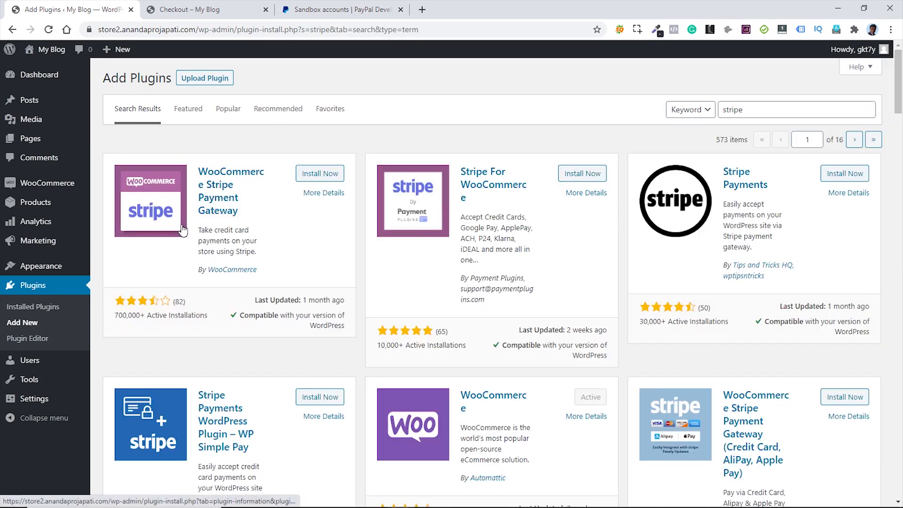
pyautogui.click(322, 175)
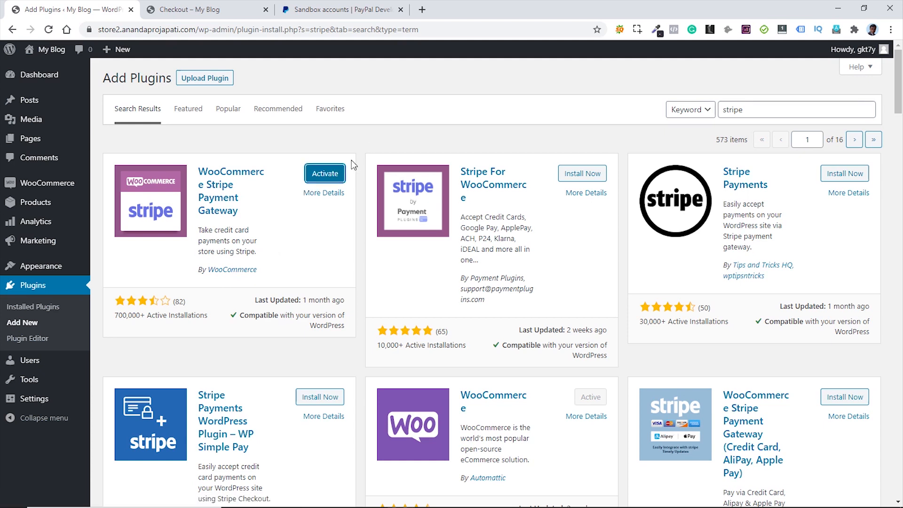
pyautogui.click(326, 175)
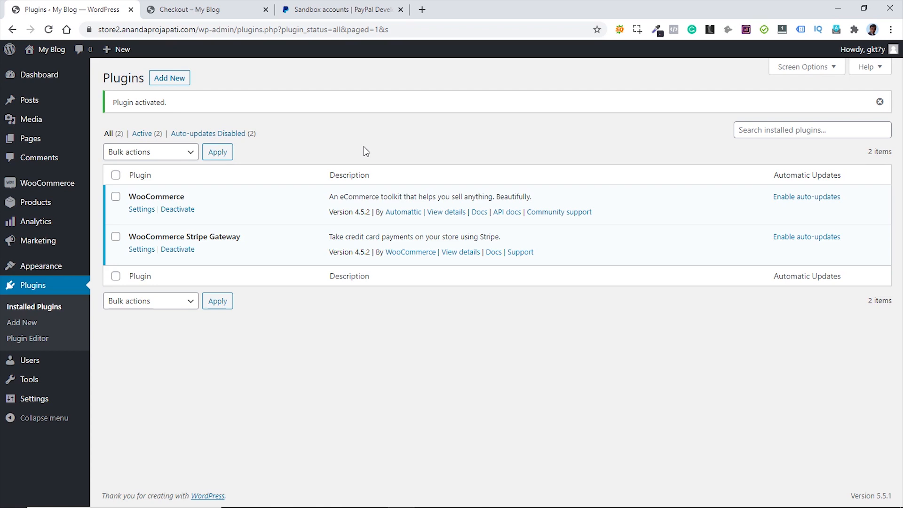
# - Enable Stripe credit card payments in WooCommerce Payments settings and save
pyautogui.moveTo(65, 183)
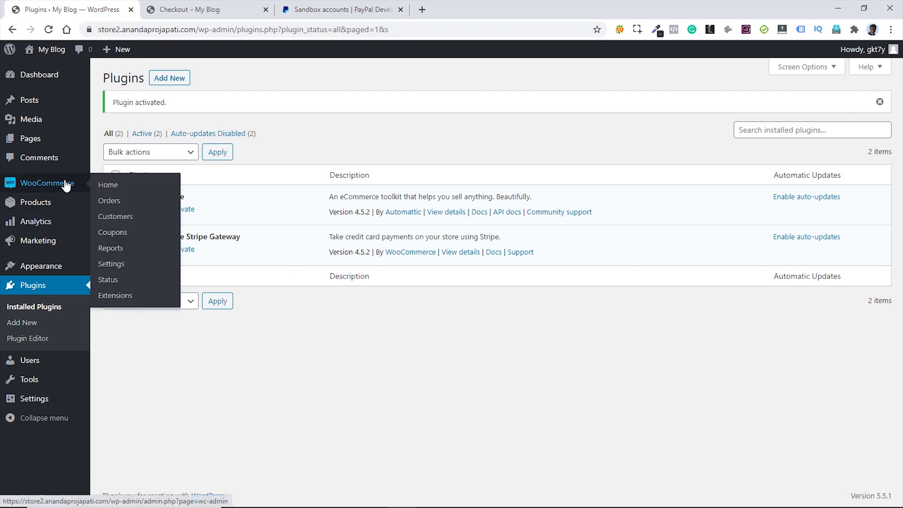
pyautogui.click(125, 266)
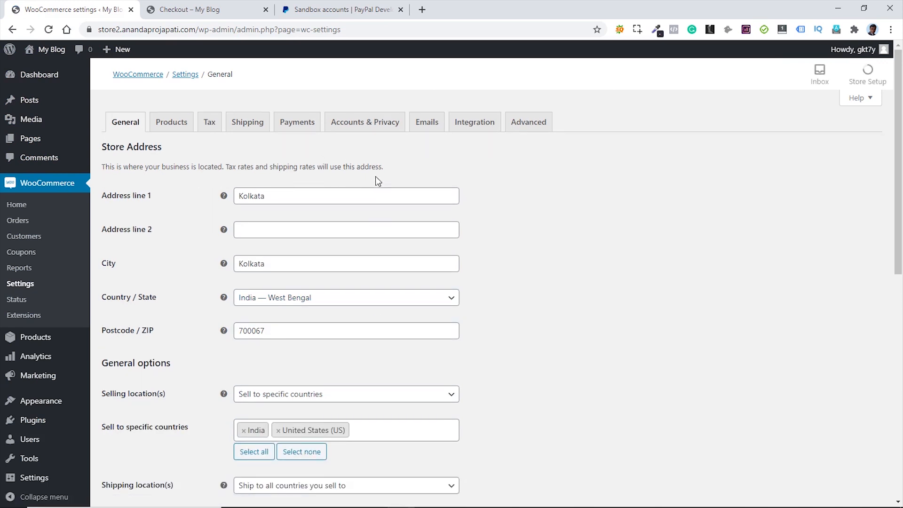
pyautogui.click(292, 127)
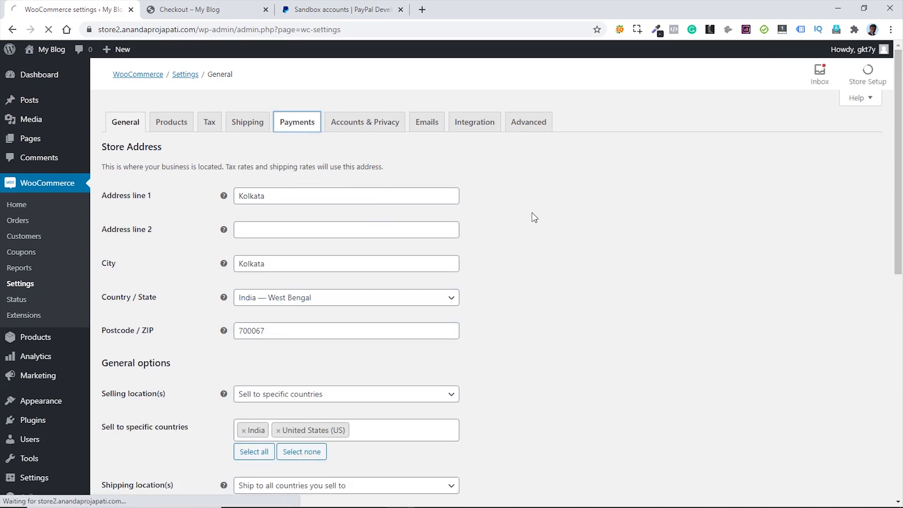
pyautogui.scroll(-3, 558, 214)
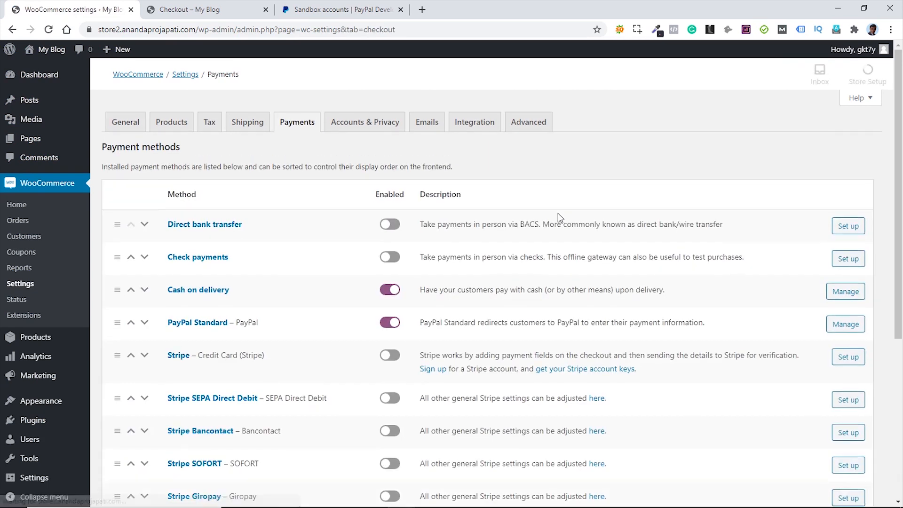
pyautogui.scroll(-2, 301, 174)
pyautogui.scroll(-1, 301, 320)
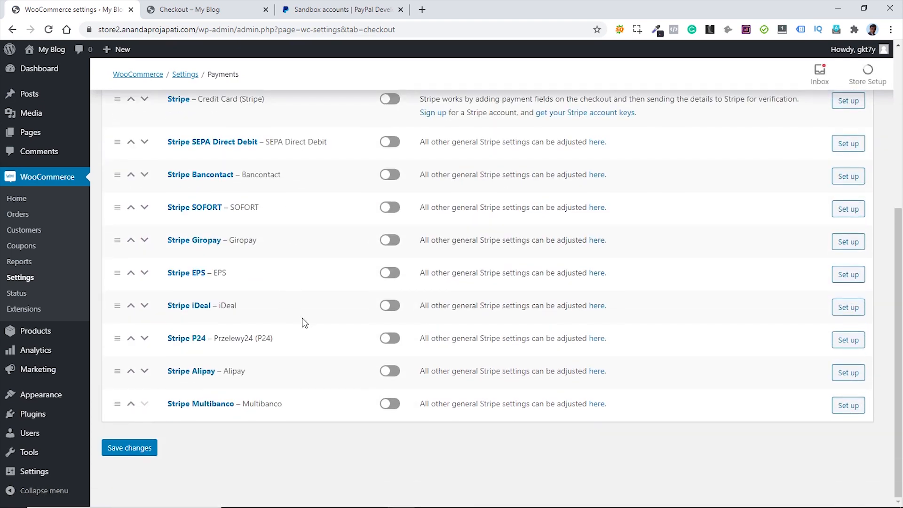
pyautogui.scroll(3, 307, 323)
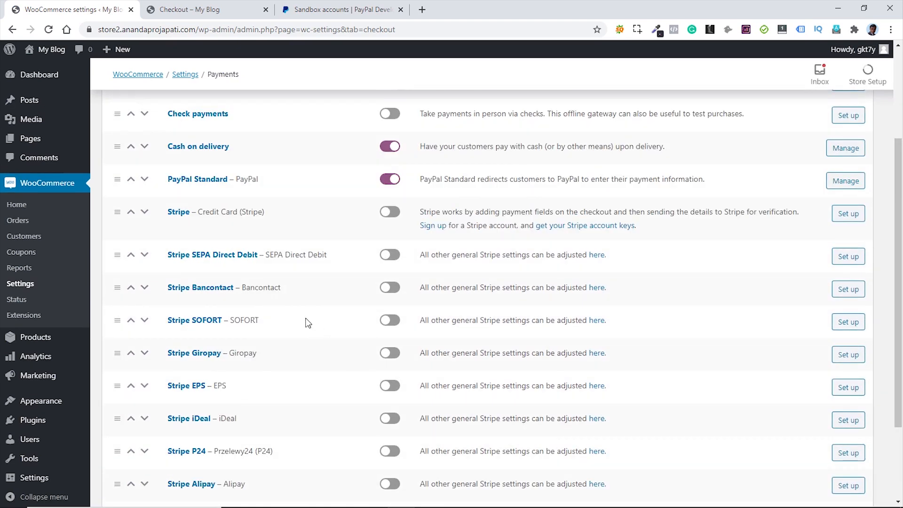
pyautogui.click(391, 213)
pyautogui.scroll(-2, 341, 219)
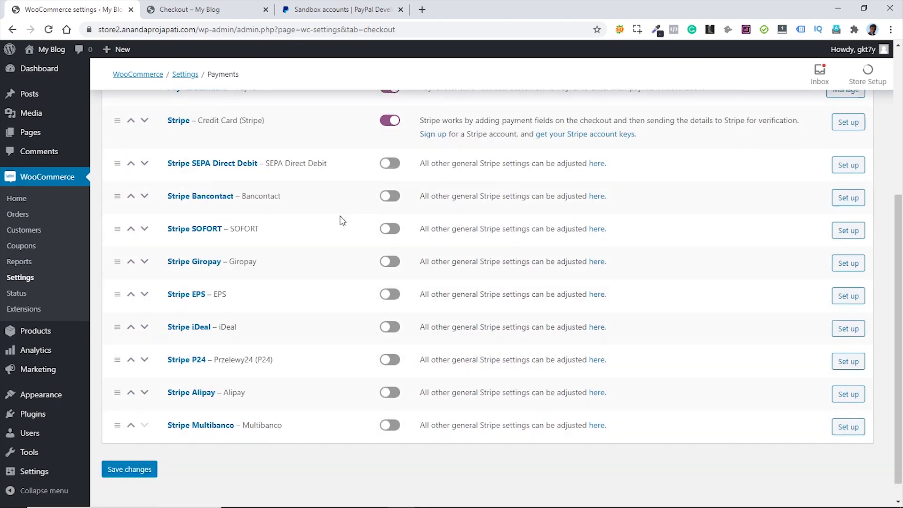
pyautogui.scroll(-1, 341, 219)
pyautogui.click(130, 449)
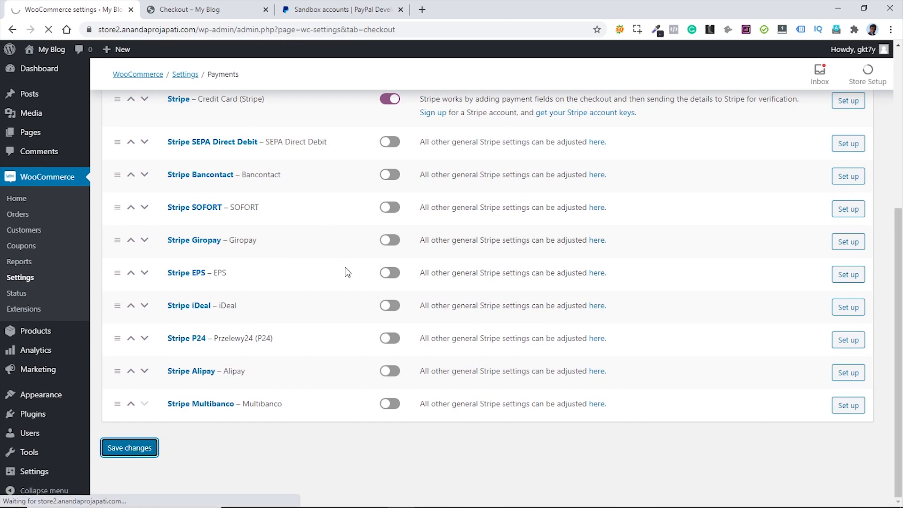
# - Open the Stripe payment method's settings page and close the PayPal sandbox tab
pyautogui.scroll(-2, 355, 273)
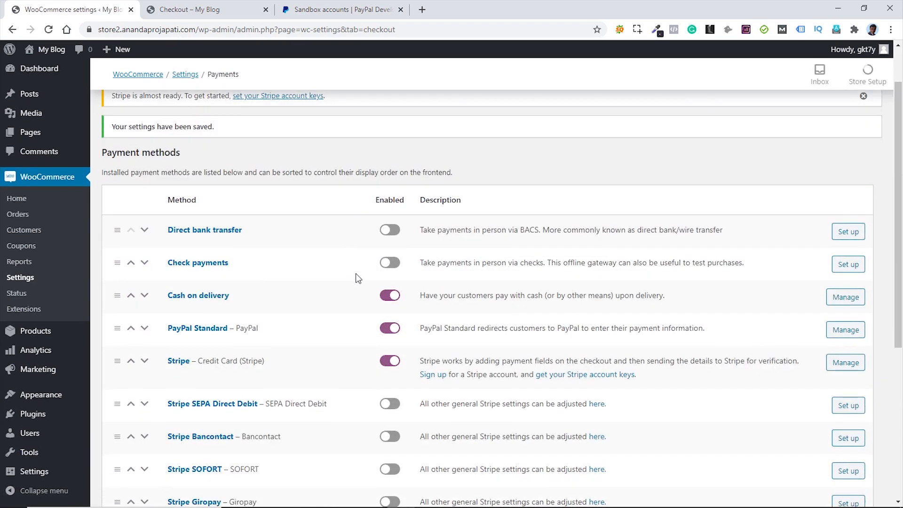
pyautogui.scroll(1, 355, 272)
pyautogui.scroll(-3, 352, 275)
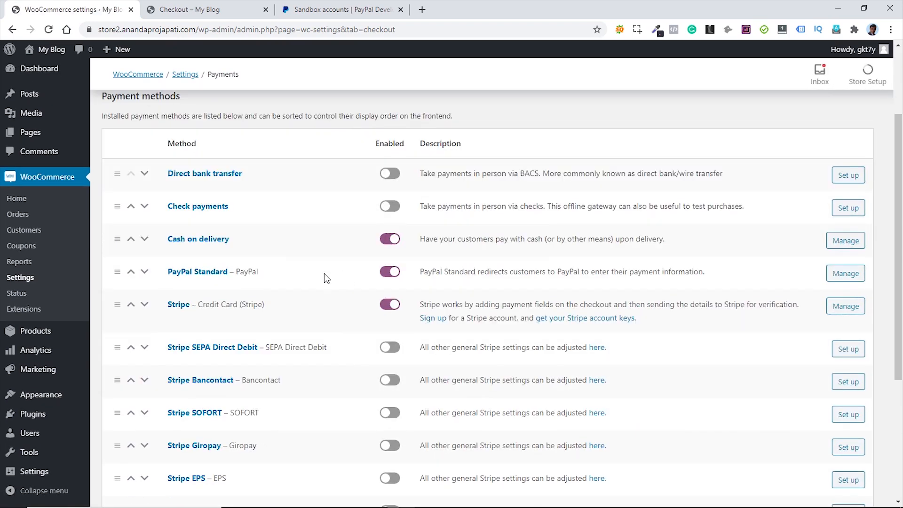
pyautogui.click(179, 307)
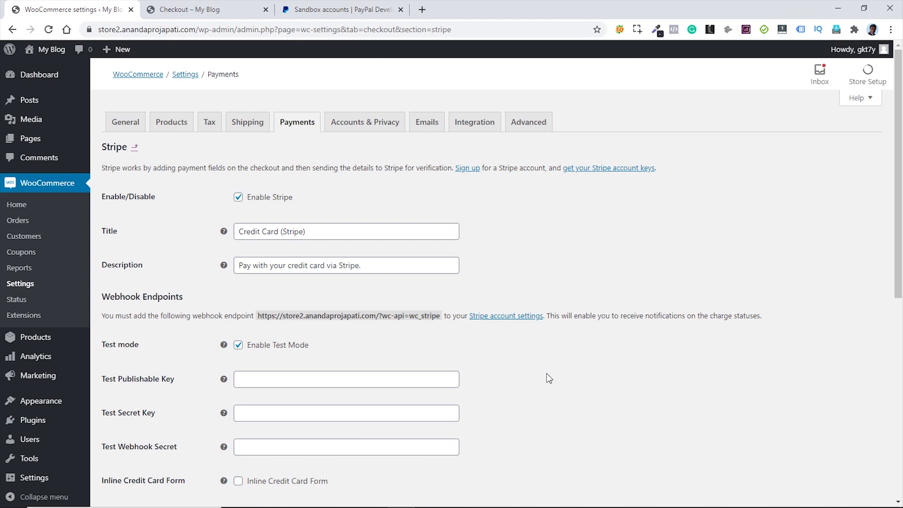
pyautogui.middleClick(338, 11)
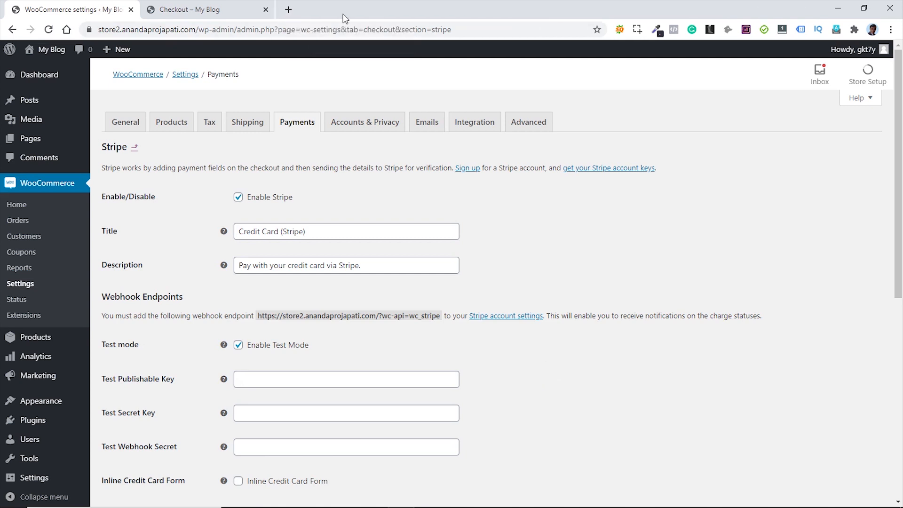
# - Sign in to the Stripe dashboard and copy the test publishable API key
pyautogui.click(287, 10)
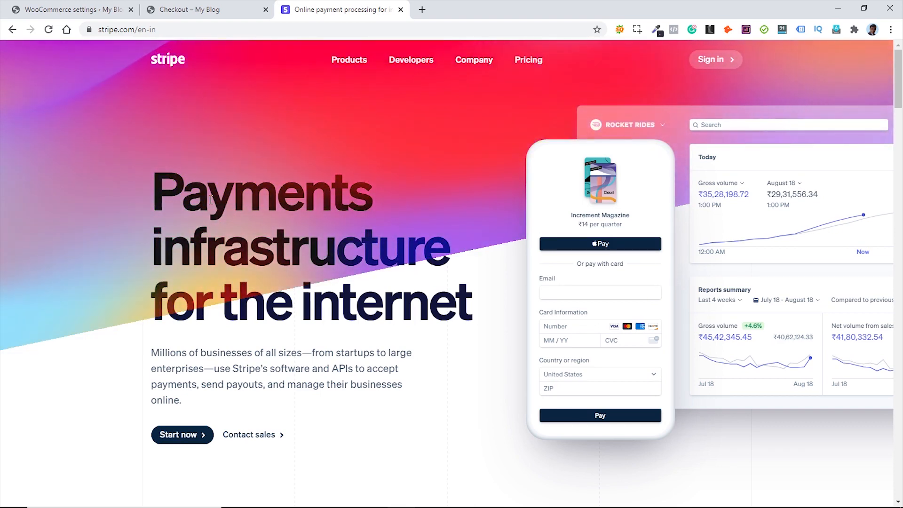
pyautogui.click(713, 59)
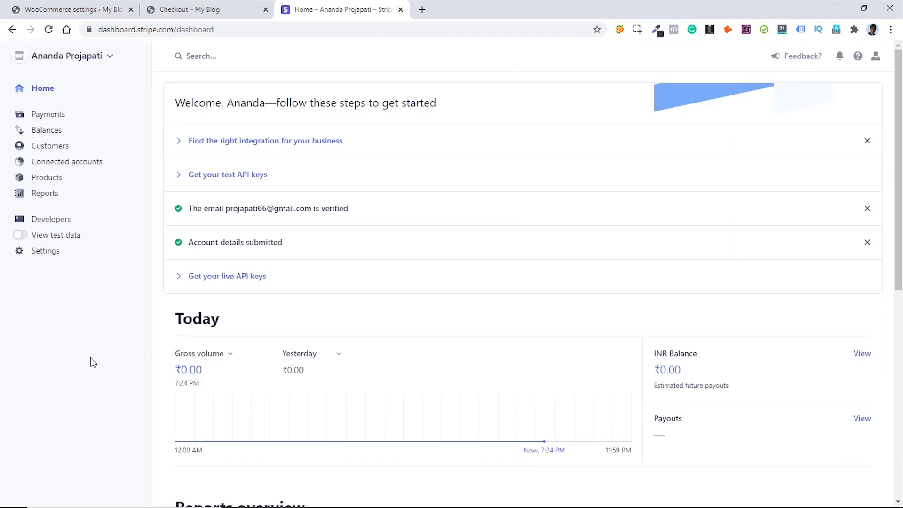
pyautogui.click(241, 180)
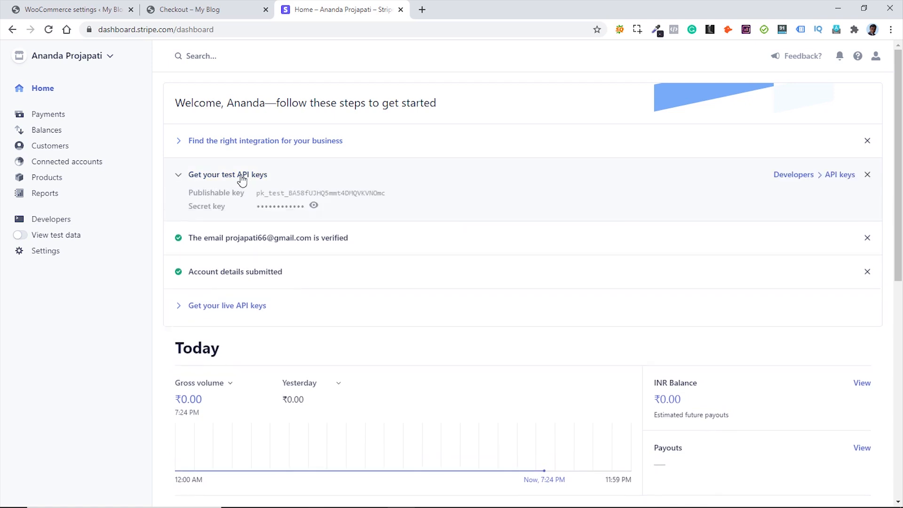
pyautogui.click(350, 197)
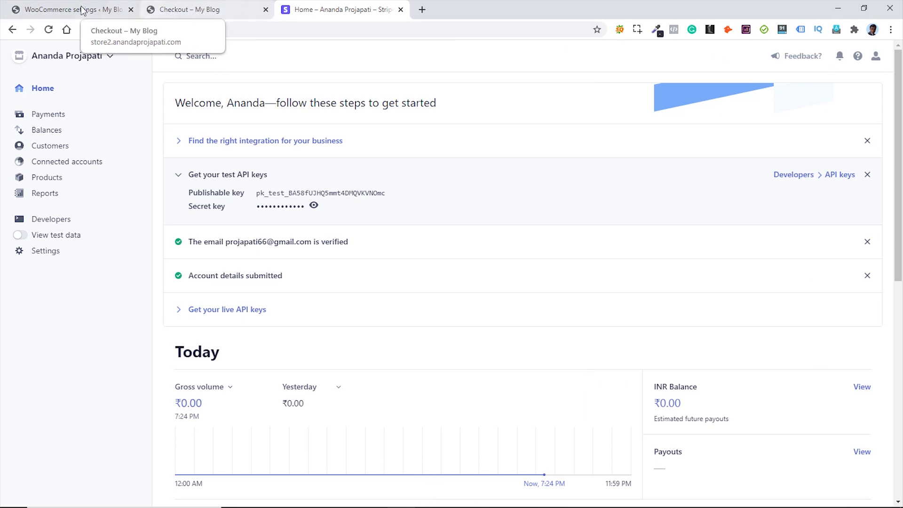
pyautogui.click(120, 9)
pyautogui.scroll(-3, 526, 263)
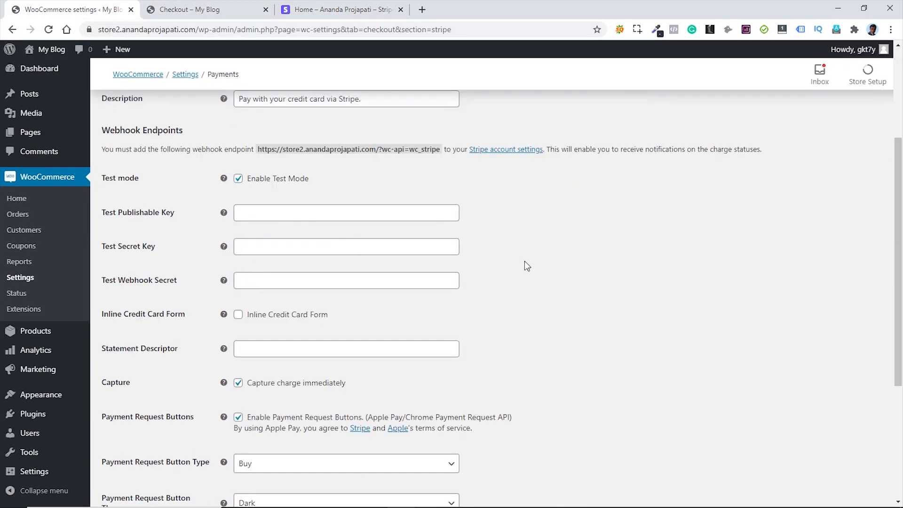
# - Paste Stripe's test publishable and secret keys into the WooCommerce Stripe key fields
pyautogui.click(302, 211)
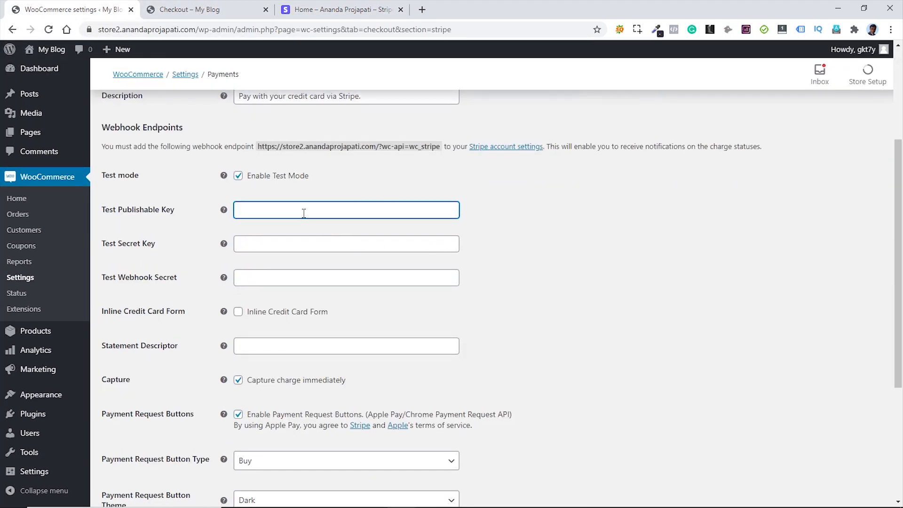
pyautogui.hotkey('ctrl', 'v')
pyautogui.click(325, 9)
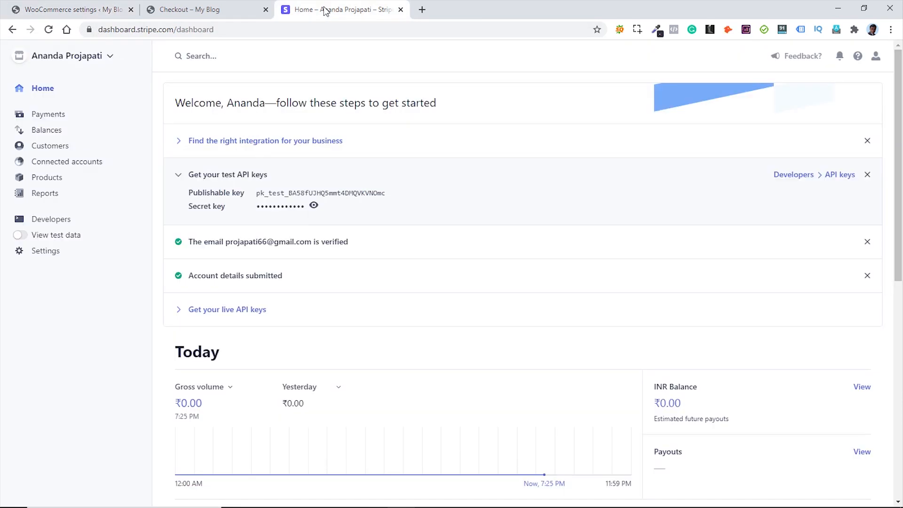
pyautogui.click(285, 210)
pyautogui.click(285, 208)
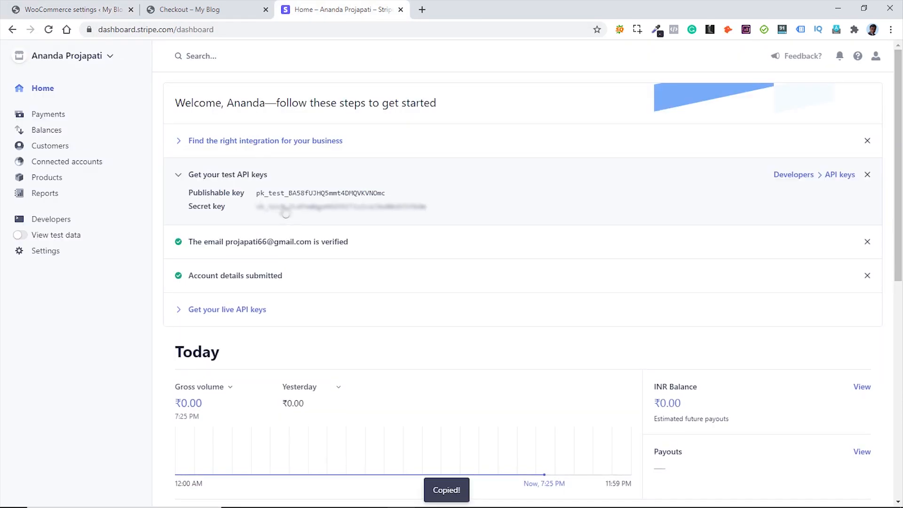
pyautogui.click(51, 10)
pyautogui.click(313, 243)
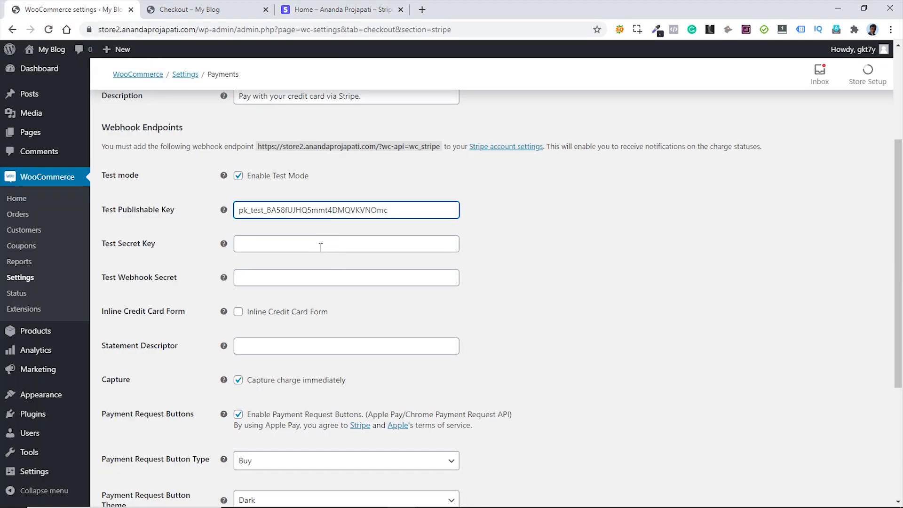
pyautogui.click(318, 245)
pyautogui.hotkey('ctrl', 'v')
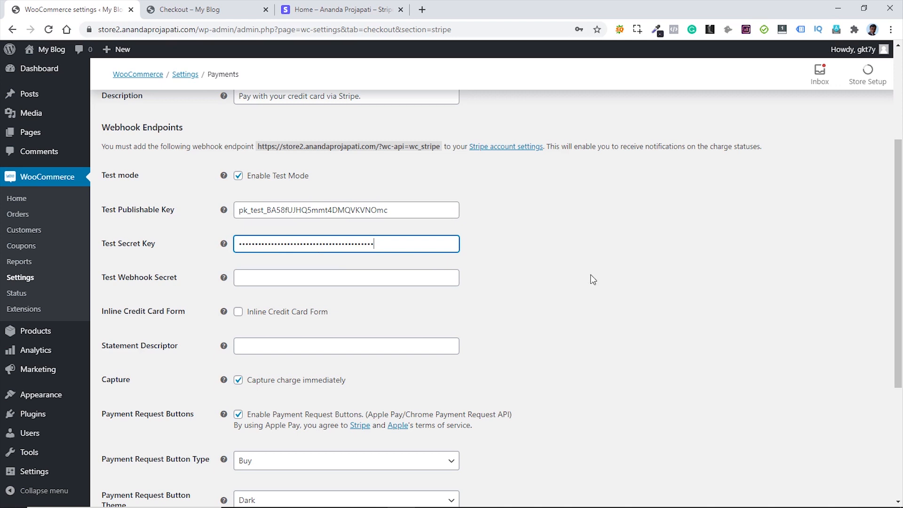
# - Turn off Payment Request Buttons and save the Stripe settings
pyautogui.scroll(-3, 565, 281)
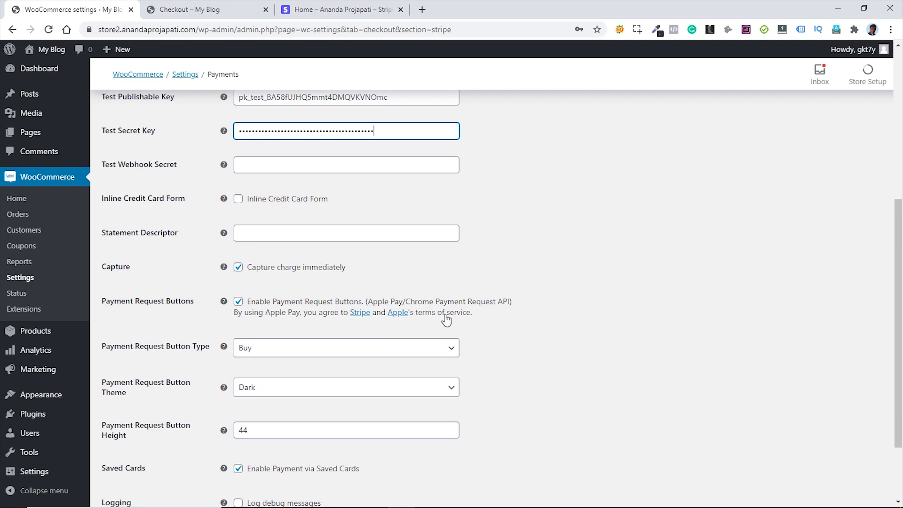
pyautogui.click(238, 302)
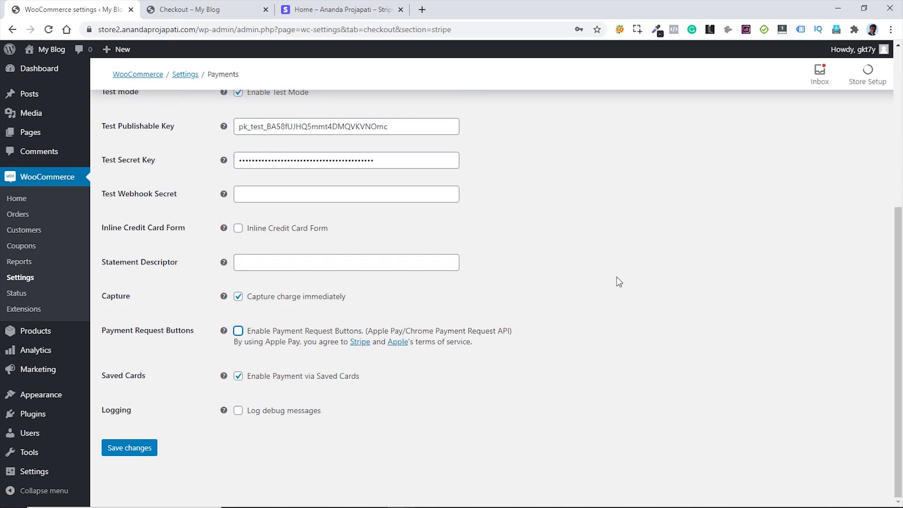
pyautogui.click(133, 449)
pyautogui.click(134, 449)
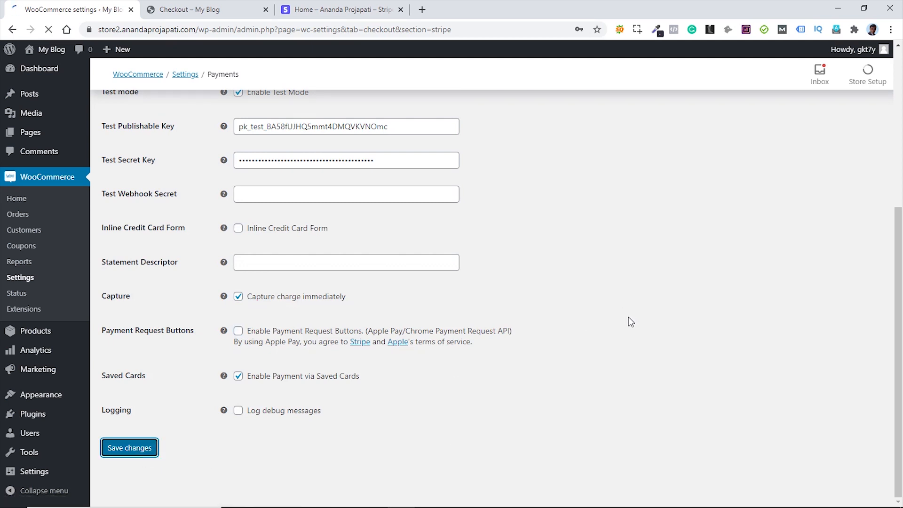
pyautogui.click(187, 9)
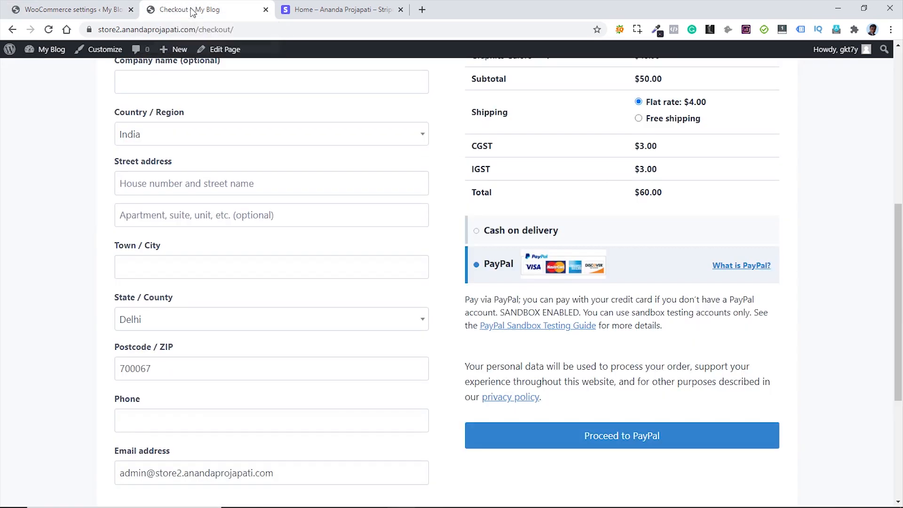
# - Reload the checkout and select Credit Card (Stripe) to preview its card fields
pyautogui.click(49, 30)
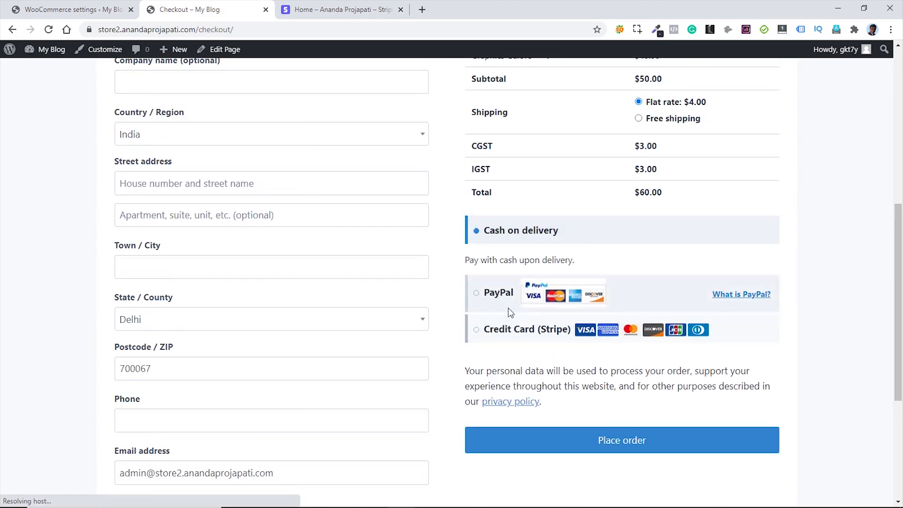
pyautogui.click(476, 330)
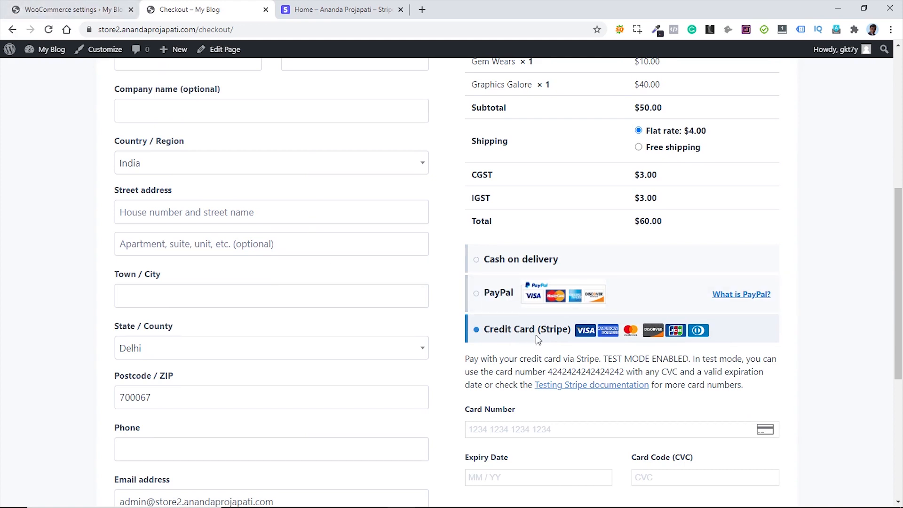
pyautogui.click(76, 9)
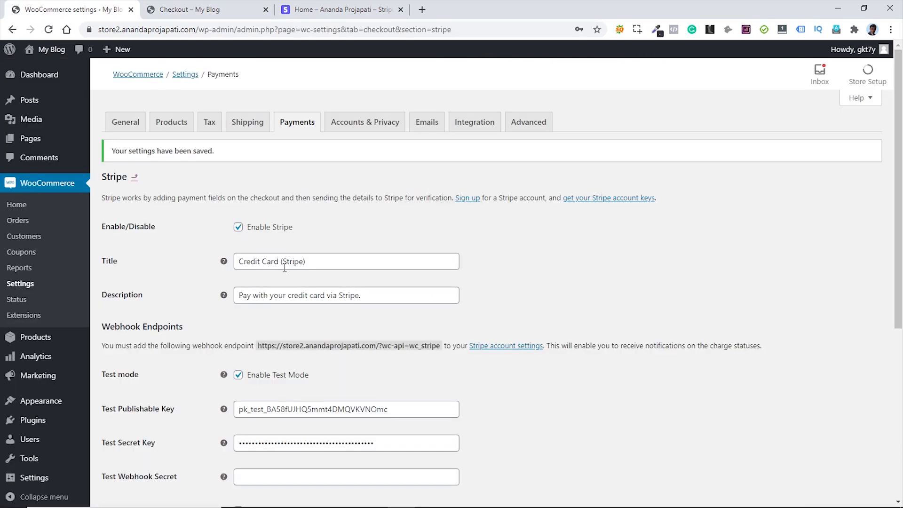
# - Rename the Stripe payment title from 'Credit Card (Stripe)' to 'Credit/Debit Card'
pyautogui.moveTo(279, 262); pyautogui.dragTo(323, 261)
pyautogui.press('BackSpace')
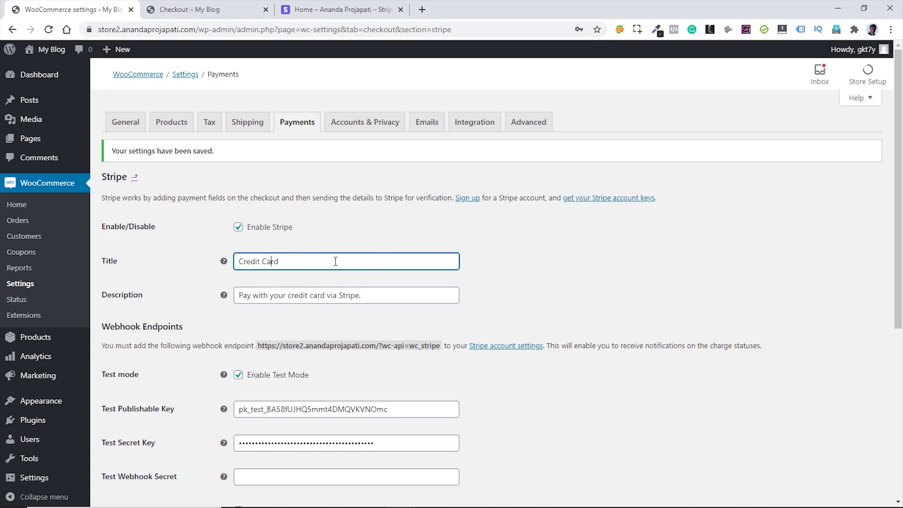
pyautogui.write('/Debit')
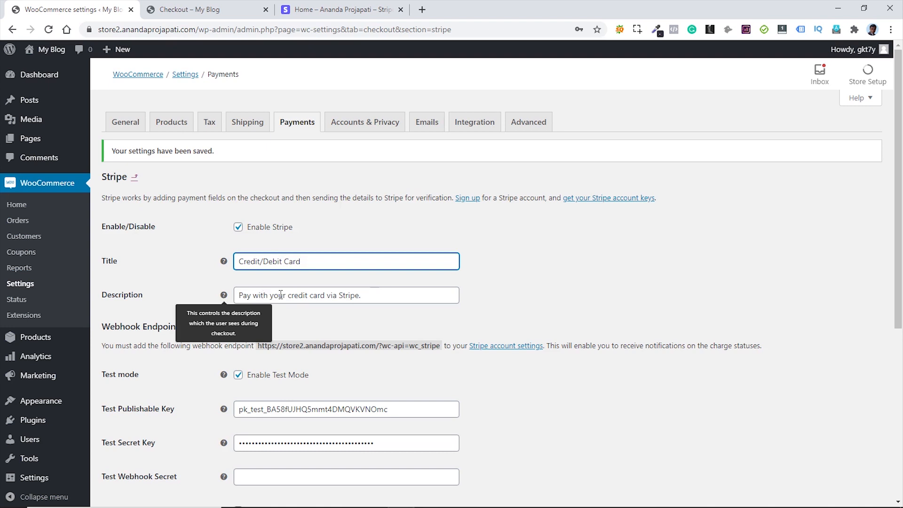
# - Change the description to 'Pay with your credit or Debit card' and save the settings
pyautogui.click(311, 295)
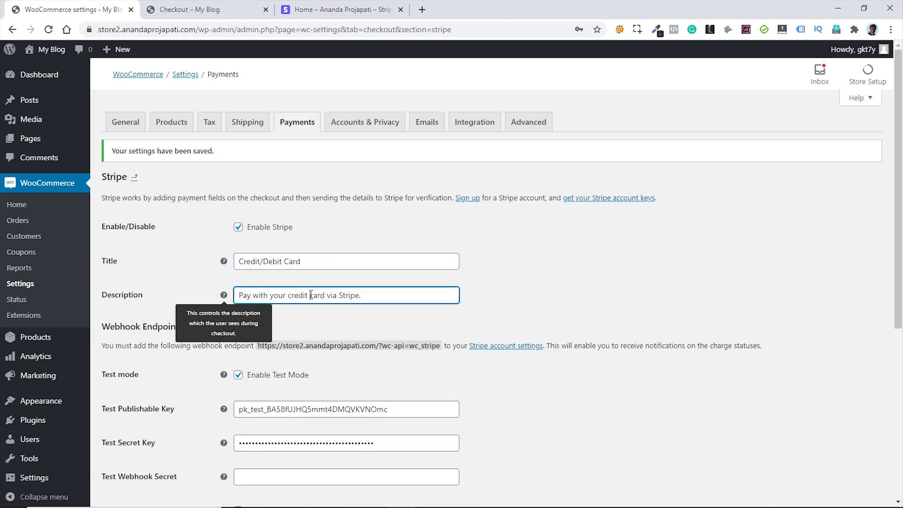
pyautogui.write('or Debit')
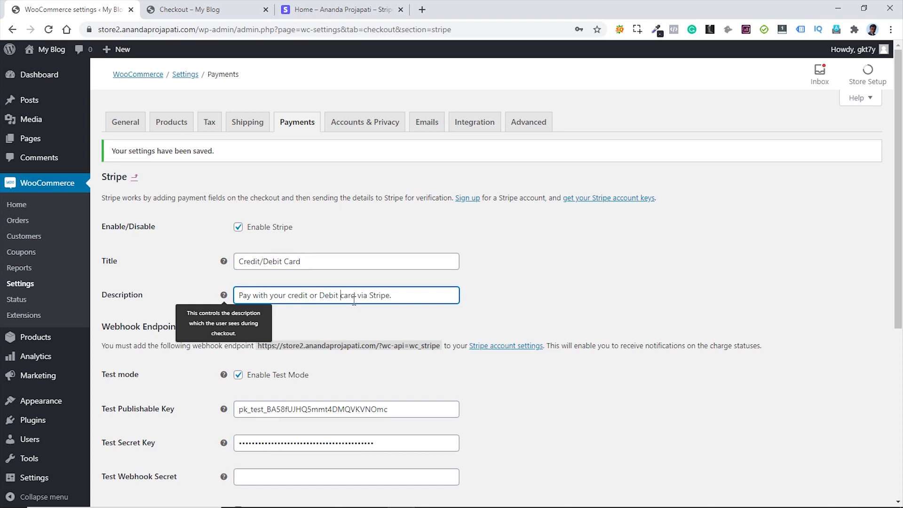
pyautogui.moveTo(361, 295); pyautogui.dragTo(417, 295)
pyautogui.press('BackSpace')
pyautogui.write('d')
pyautogui.click(563, 291)
pyautogui.scroll(-6, 564, 290)
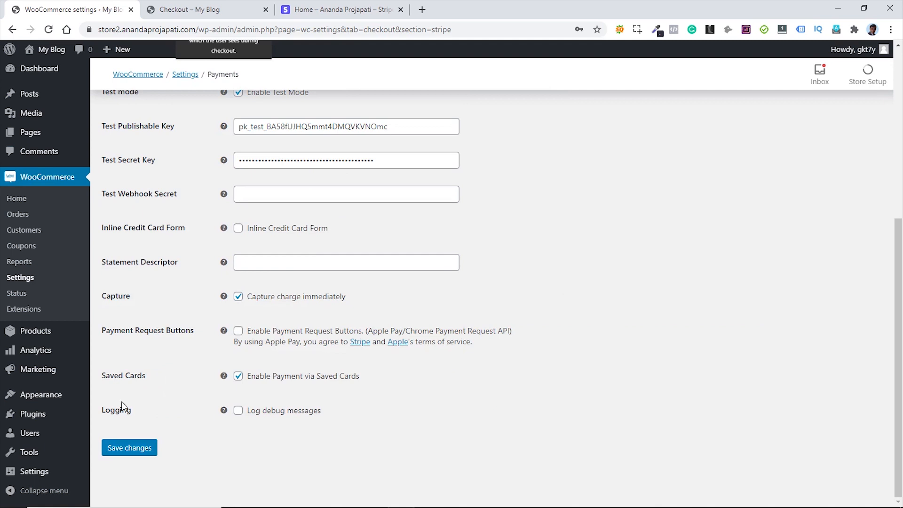
pyautogui.click(119, 450)
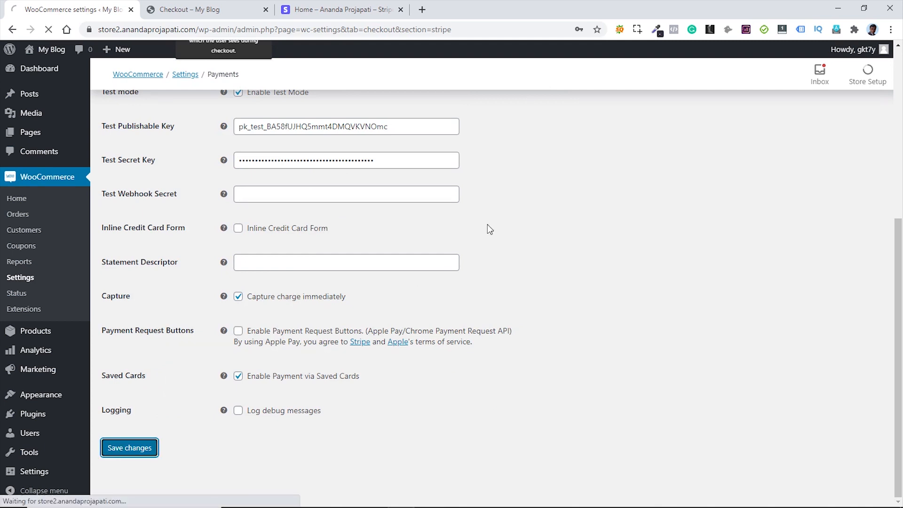
pyautogui.click(187, 11)
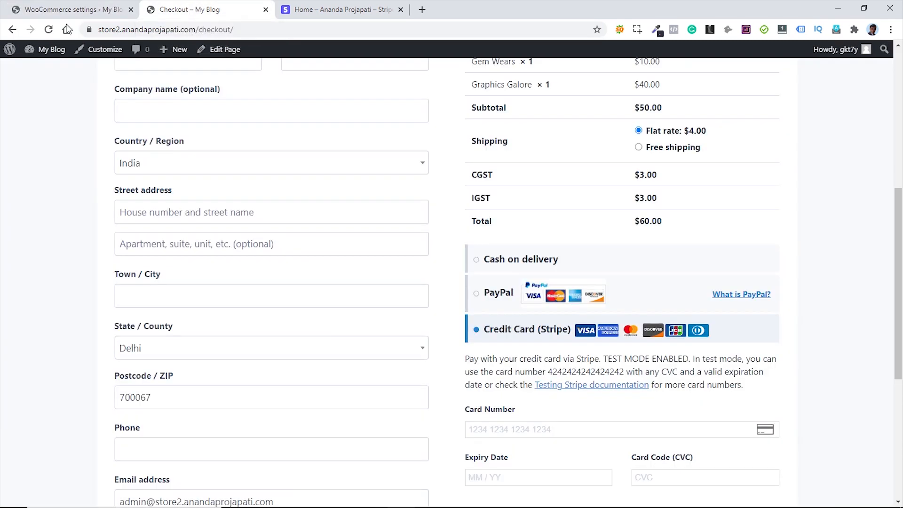
pyautogui.click(48, 29)
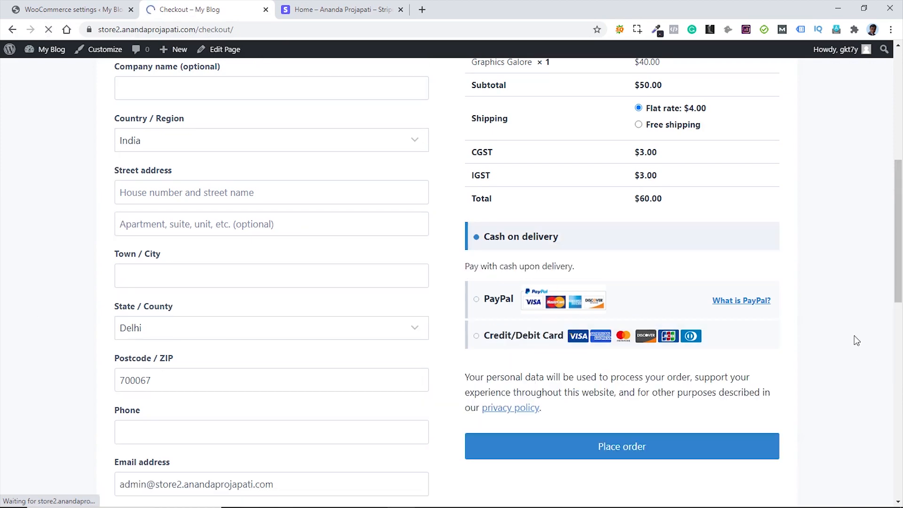
pyautogui.click(517, 337)
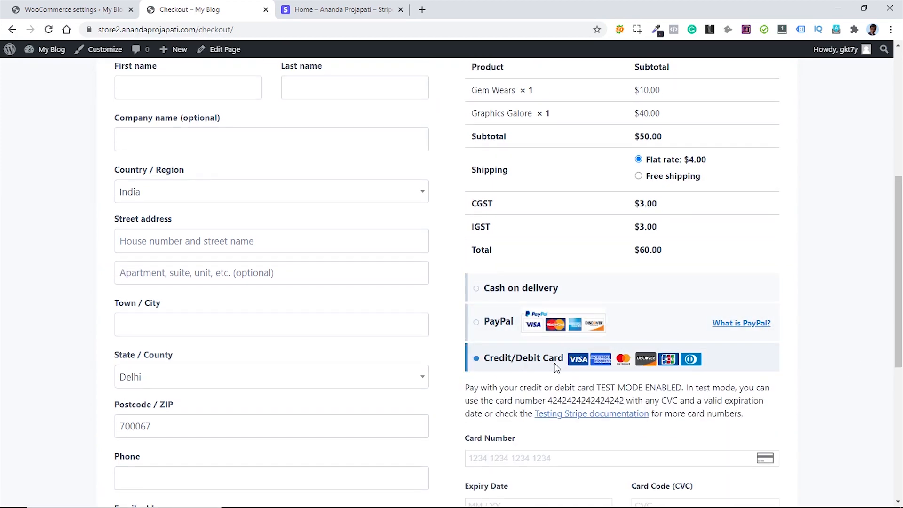
pyautogui.moveTo(468, 386); pyautogui.dragTo(807, 406)
pyautogui.click(598, 387)
pyautogui.click(806, 406)
pyautogui.scroll(6, 841, 252)
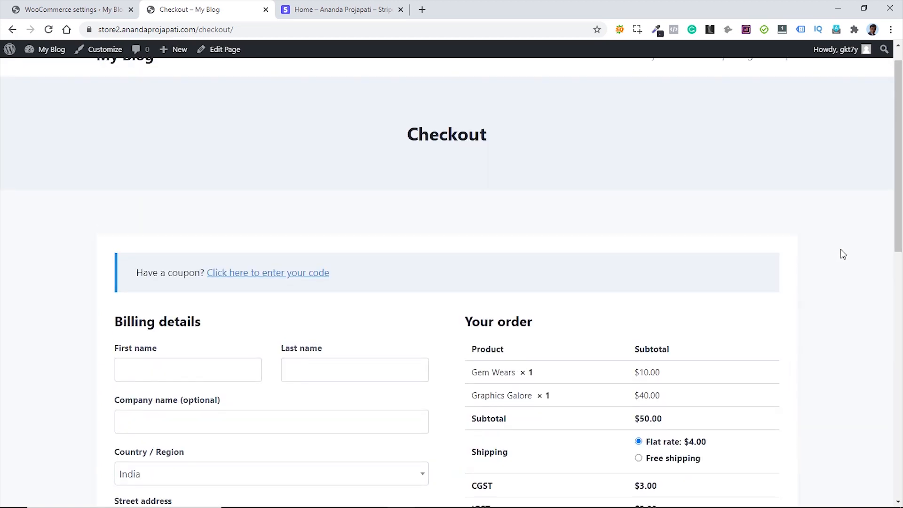
pyautogui.scroll(-4, 840, 250)
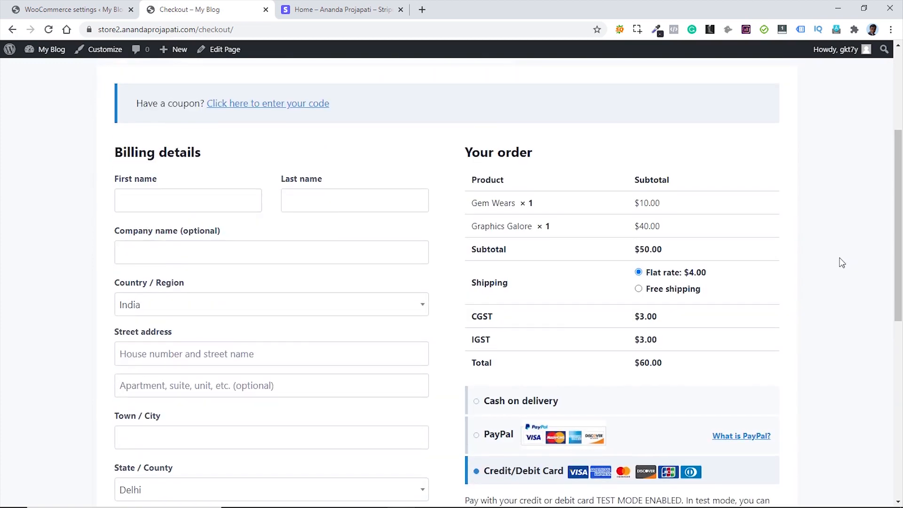
pyautogui.scroll(4, 842, 264)
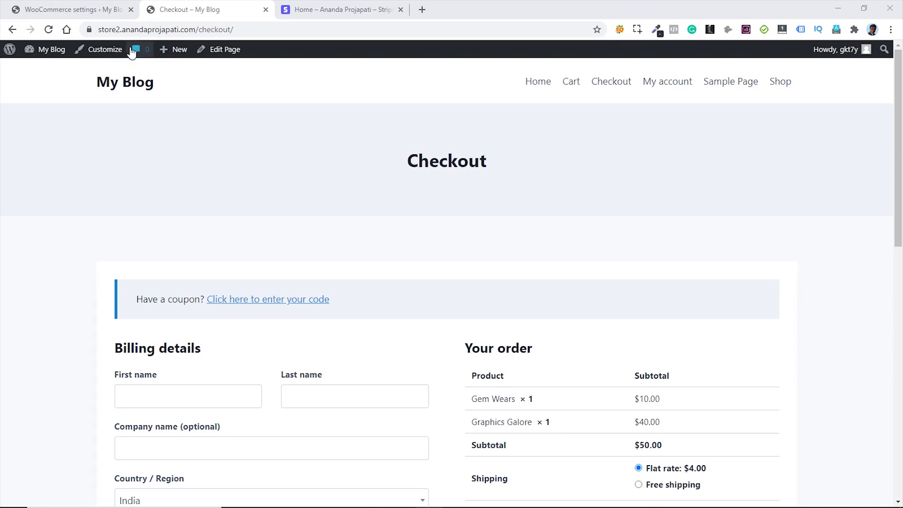
pyautogui.click(64, 9)
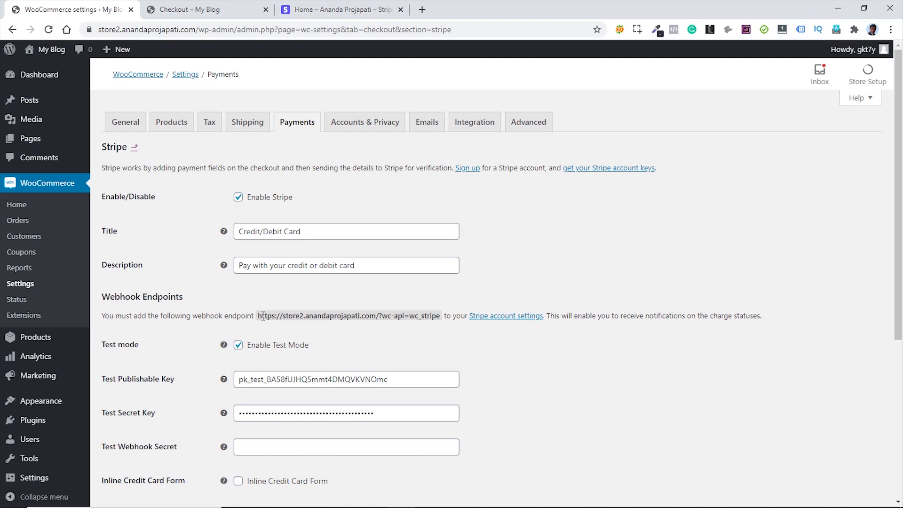
# - Copy the store's wc_stripe webhook URL and start a new test-mode webhook endpoint in Stripe
pyautogui.moveTo(258, 316); pyautogui.dragTo(442, 319)
pyautogui.hotkey('ctrl', 'c')
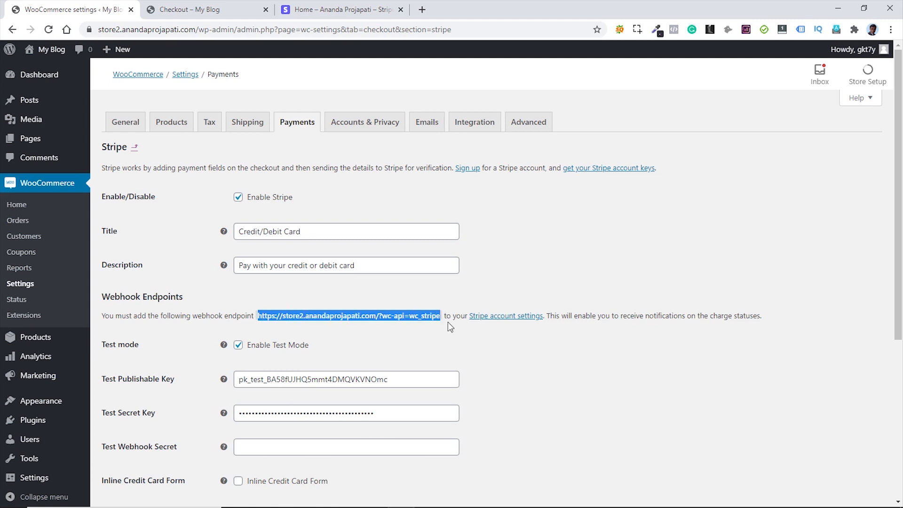
pyautogui.click(504, 351)
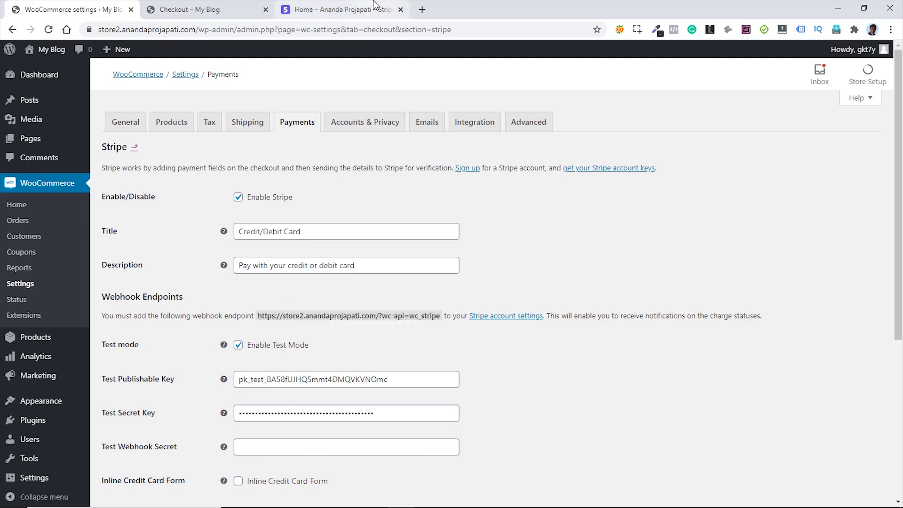
pyautogui.click(328, 9)
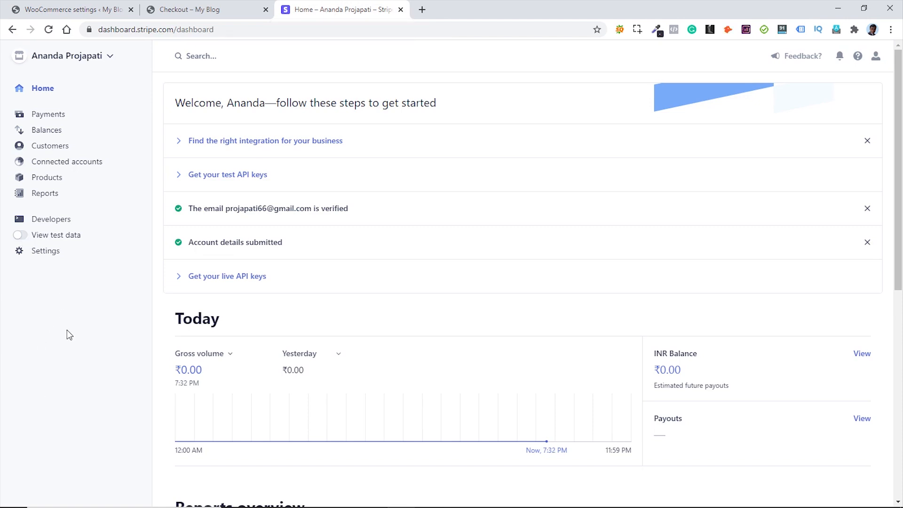
pyautogui.click(21, 236)
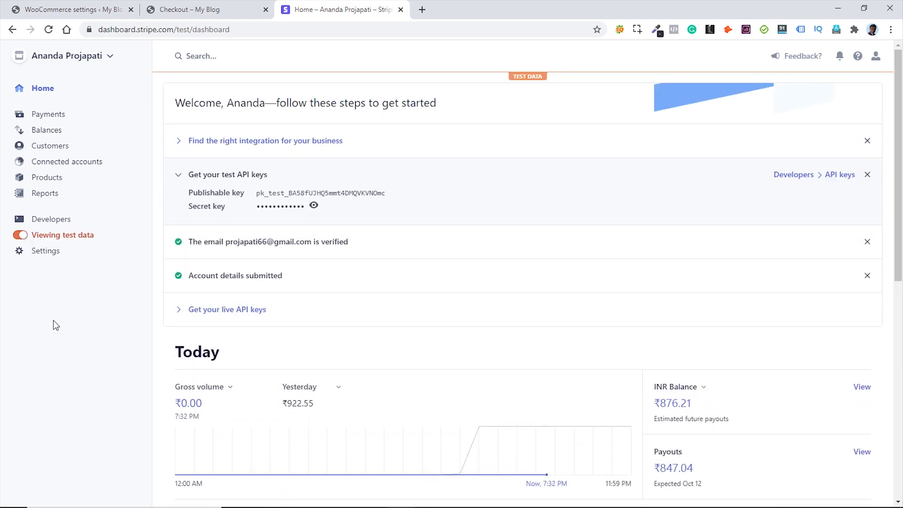
pyautogui.click(56, 222)
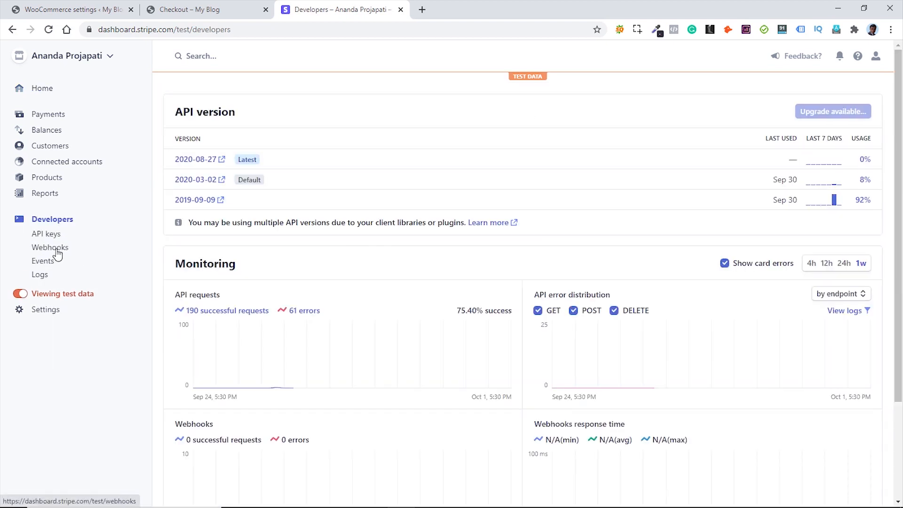
pyautogui.click(55, 249)
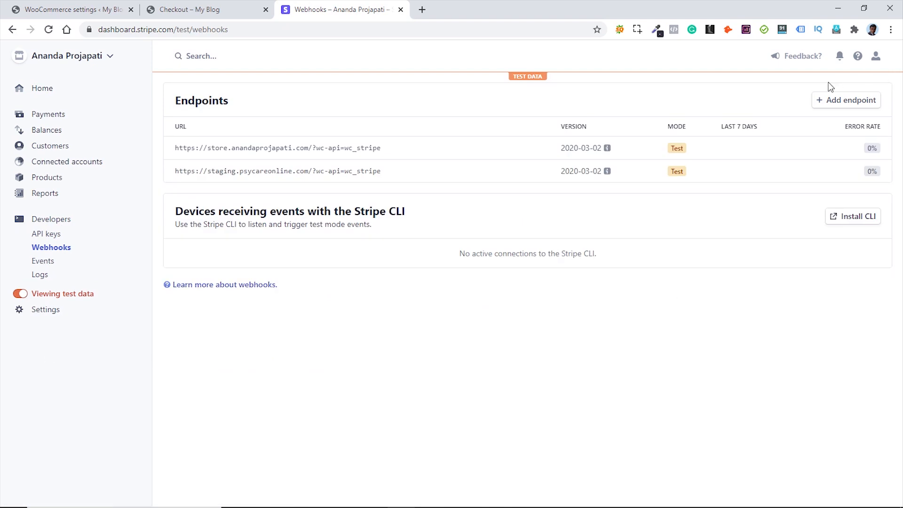
pyautogui.click(852, 102)
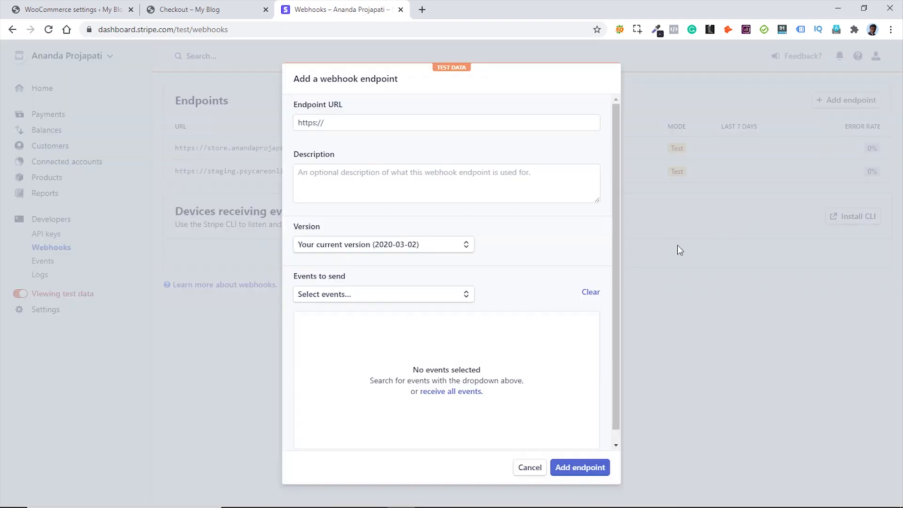
# - Paste the webhook URL and add account.updated plus external_account created, deleted and updated events
pyautogui.click(350, 124)
pyautogui.moveTo(346, 121); pyautogui.dragTo(289, 125)
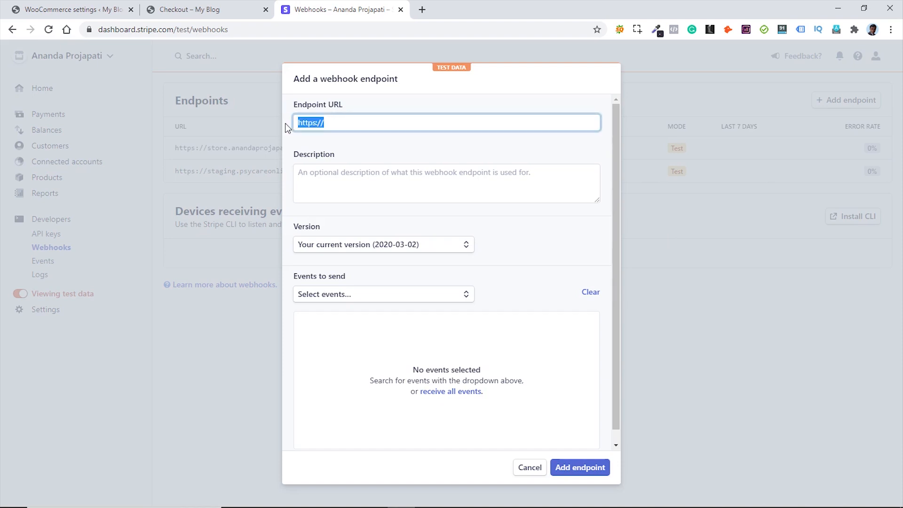
pyautogui.hotkey('ctrl', 'v')
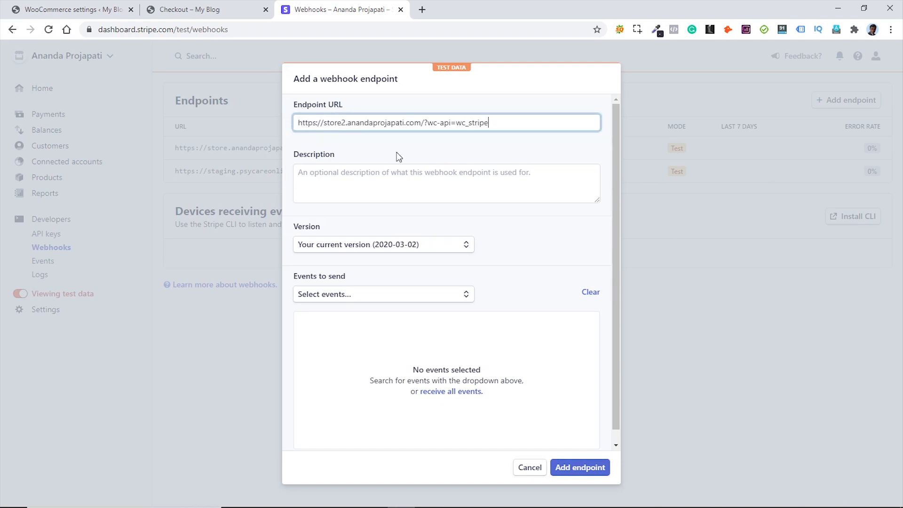
pyautogui.click(409, 301)
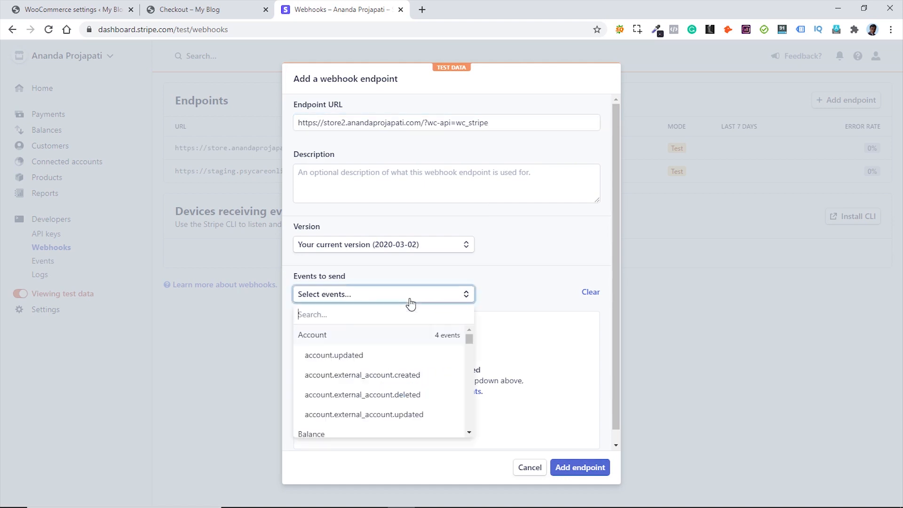
pyautogui.click(353, 357)
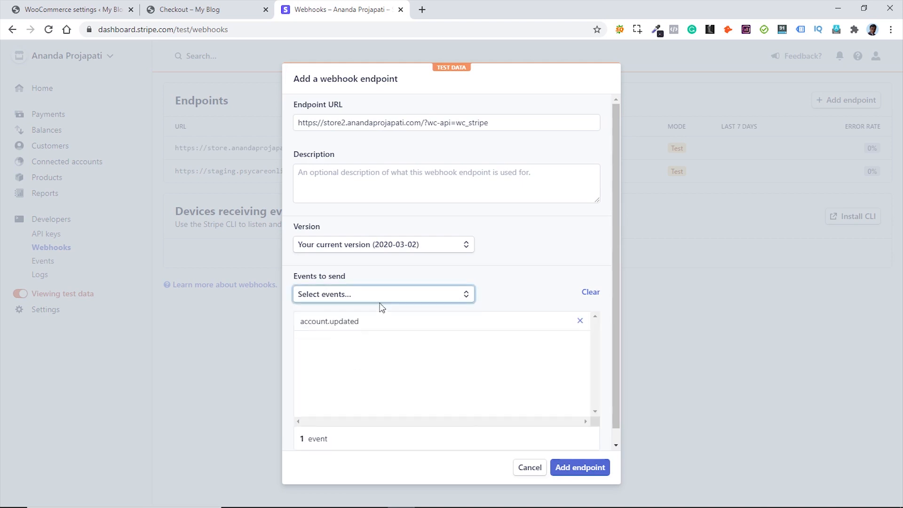
pyautogui.click(379, 298)
pyautogui.click(355, 374)
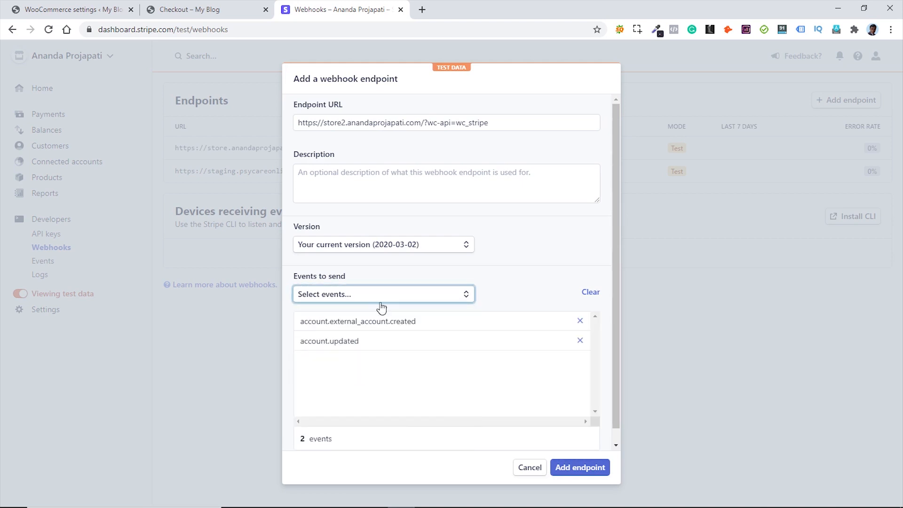
pyautogui.click(380, 300)
pyautogui.click(365, 398)
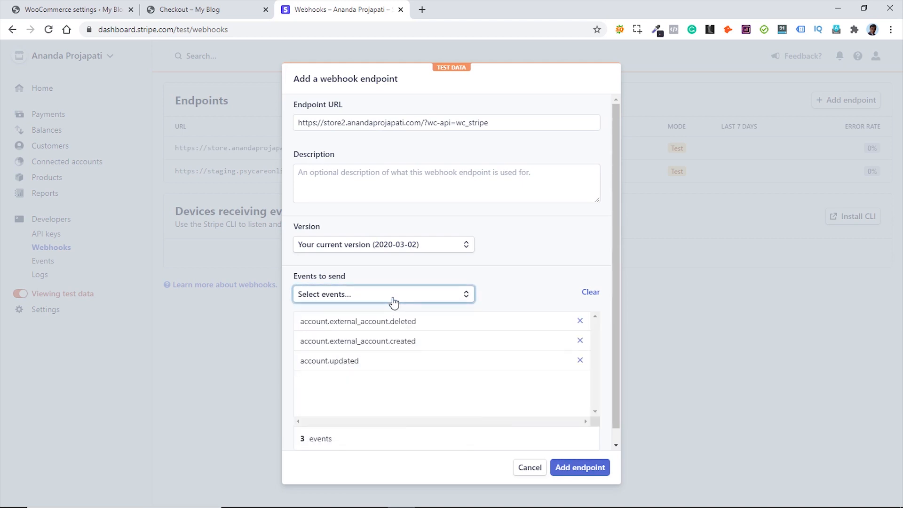
pyautogui.click(395, 301)
pyautogui.click(371, 419)
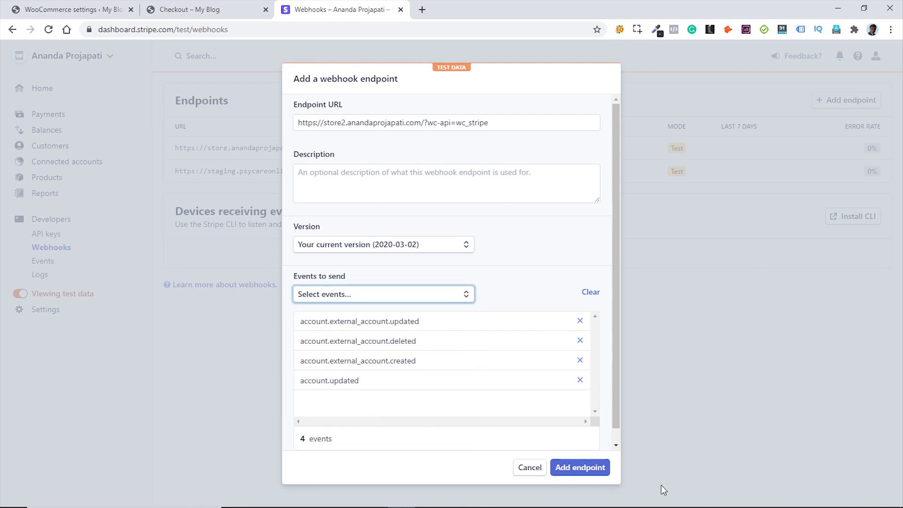
# - Create the test-mode webhook endpoint, review the test Events list, then close that Stripe tab
pyautogui.click(578, 468)
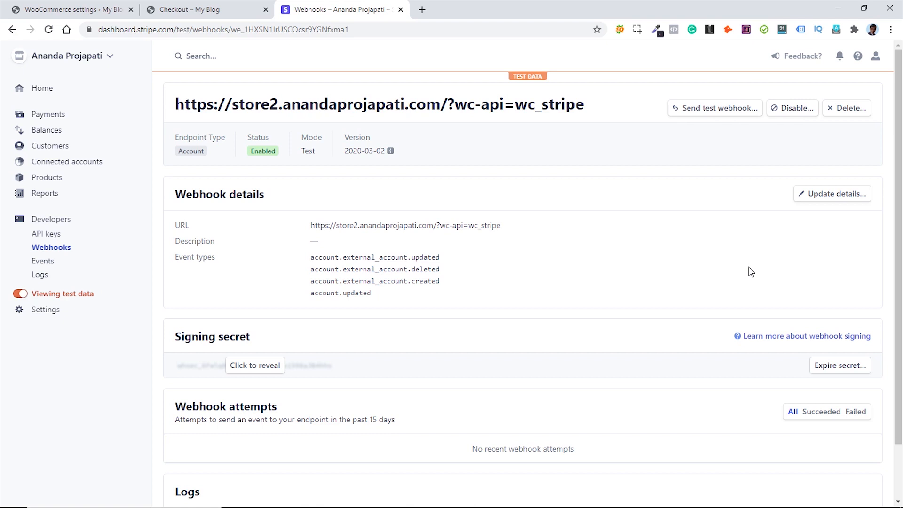
pyautogui.click(46, 266)
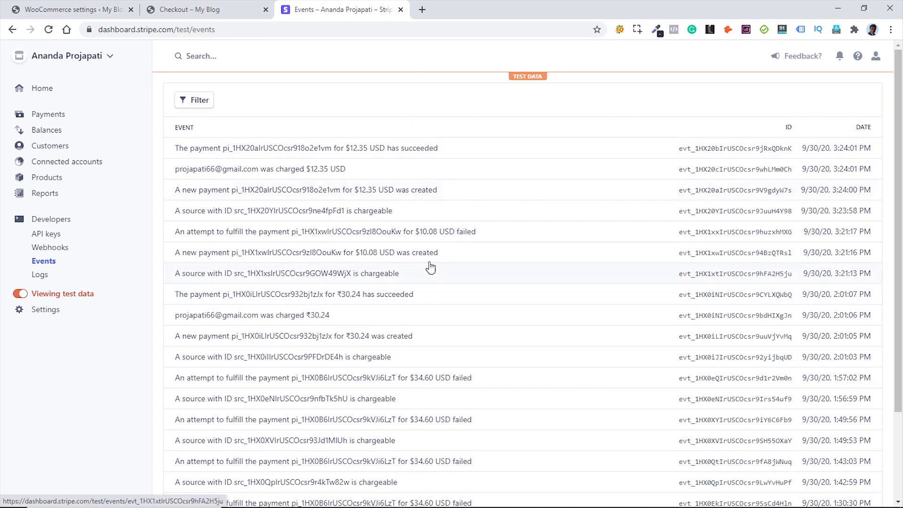
pyautogui.scroll(-4, 500, 269)
pyautogui.scroll(4, 500, 270)
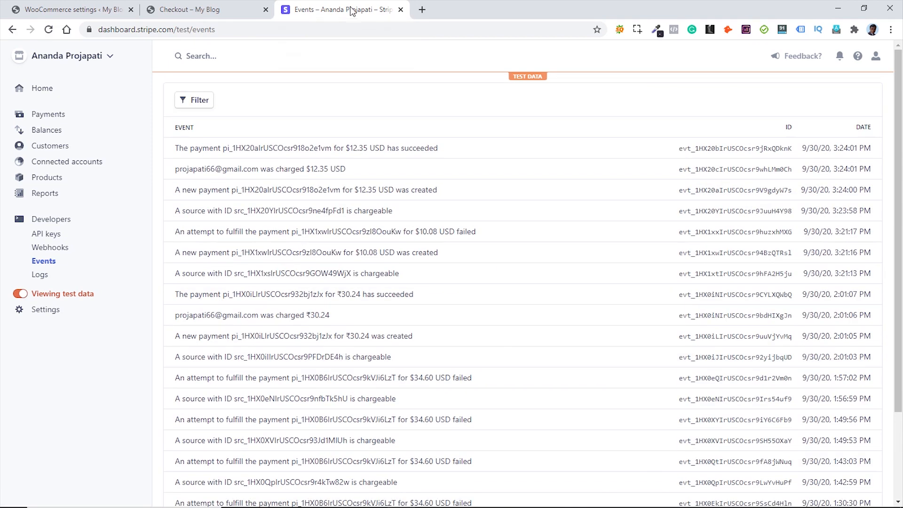
pyautogui.middleClick(351, 10)
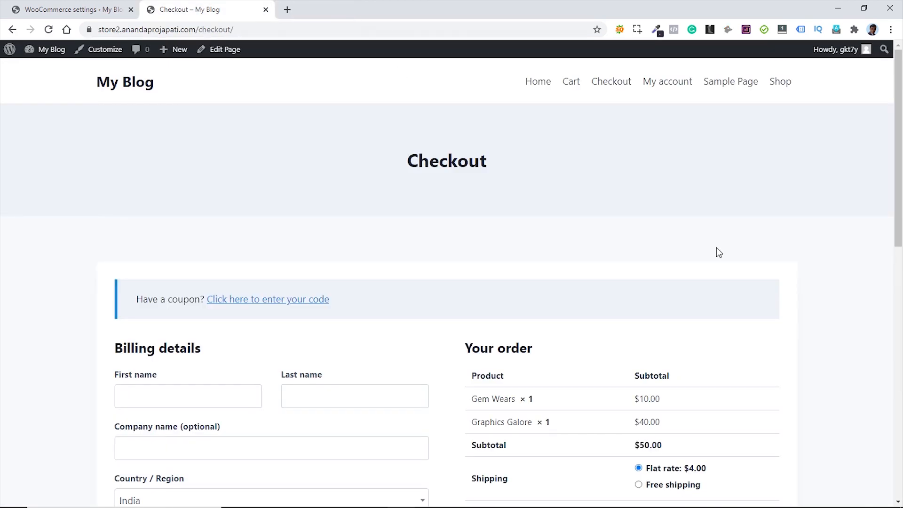
# - Go to the WordPress admin Dashboard, close the Checkout tab, and visit the My Blog front end
pyautogui.click(58, 9)
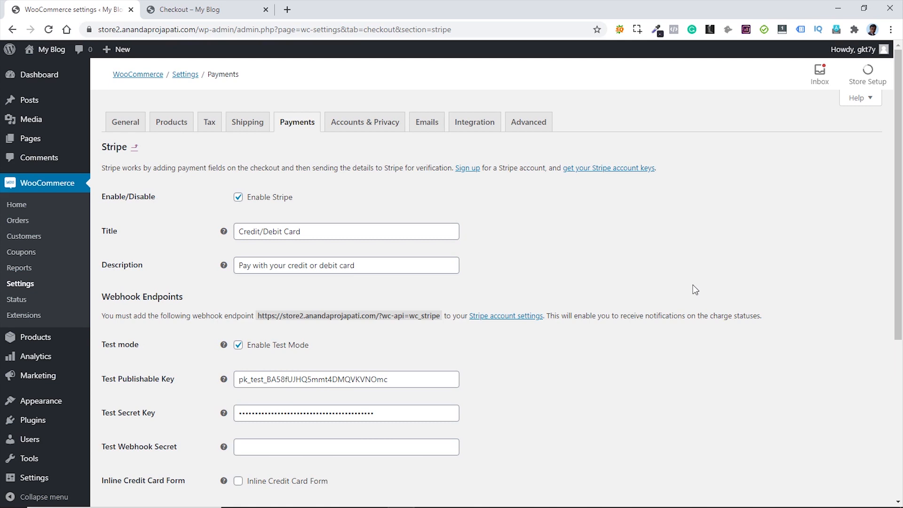
pyautogui.click(40, 76)
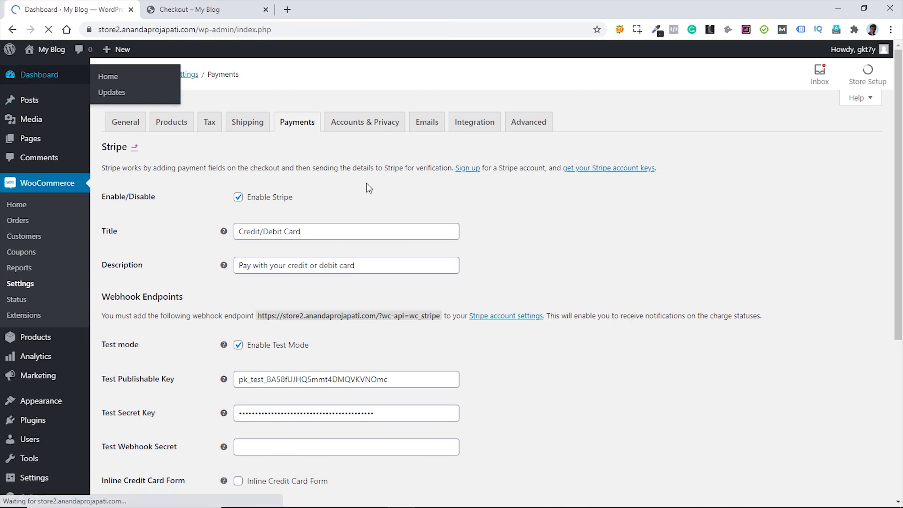
pyautogui.middleClick(208, 10)
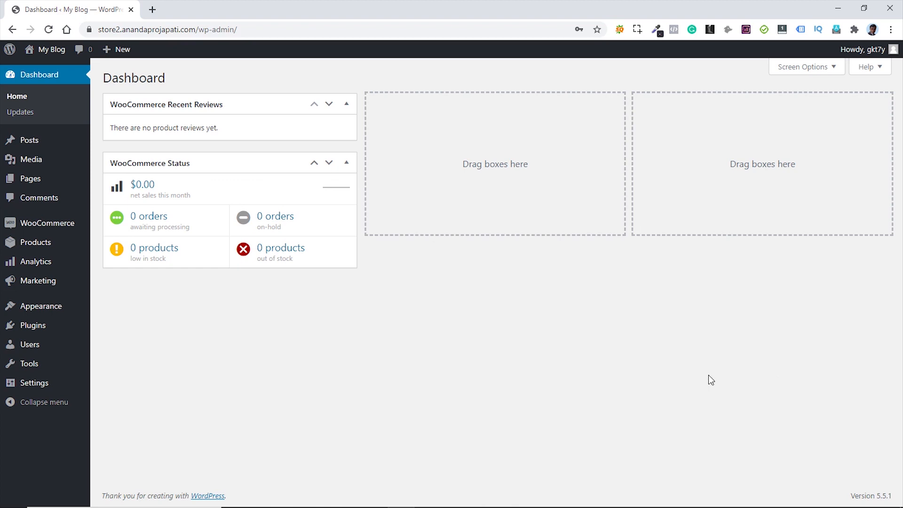
pyautogui.moveTo(60, 54)
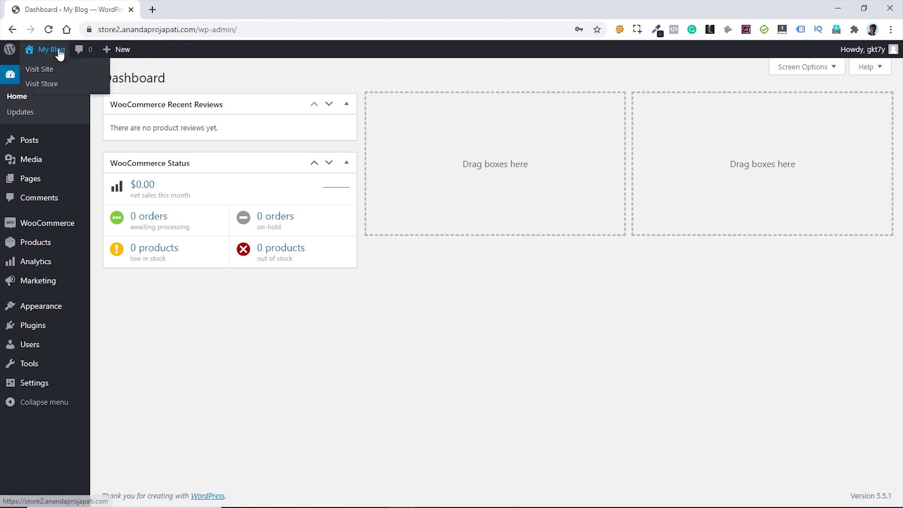
pyautogui.click(44, 70)
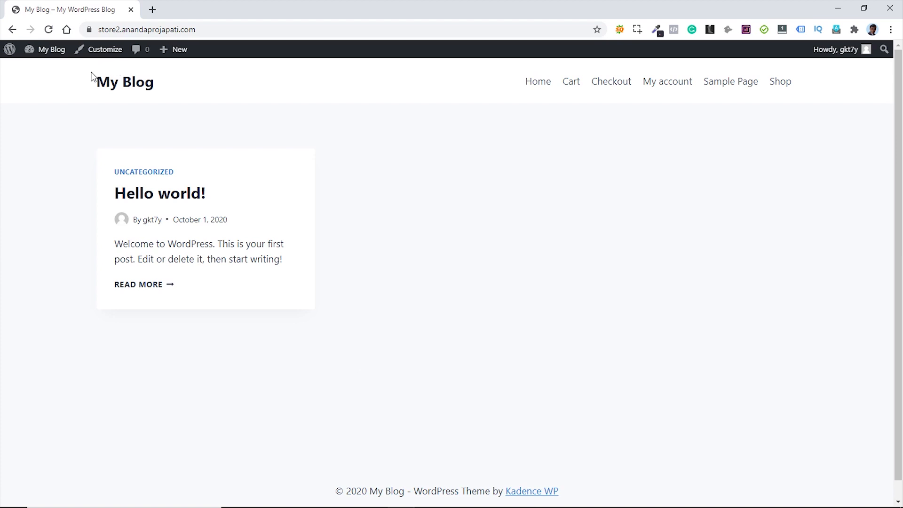
# - In the Customizer's General > Layout, change Content Max Width from 1290 to 1200 px
pyautogui.click(104, 51)
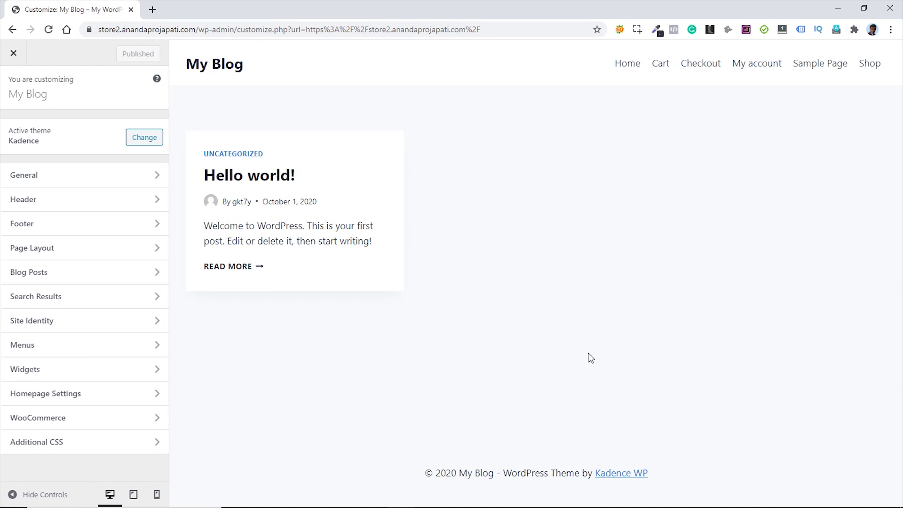
pyautogui.click(66, 174)
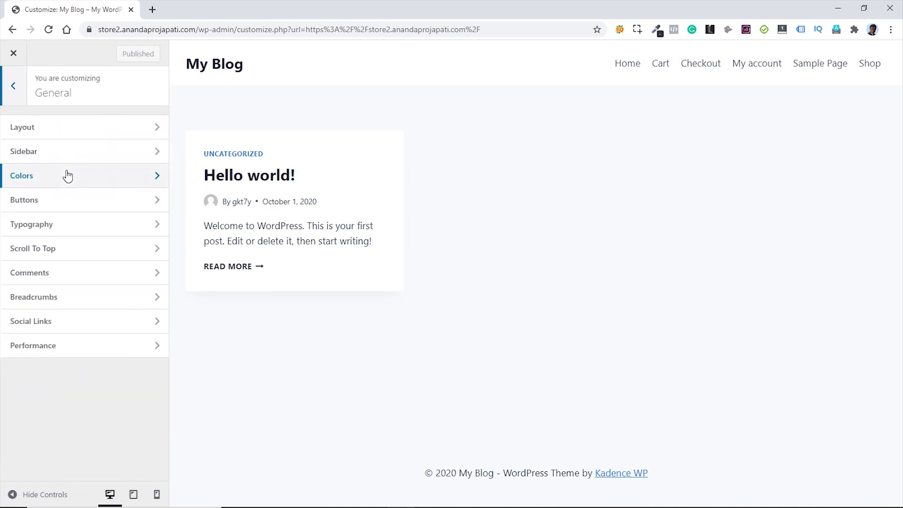
pyautogui.click(117, 133)
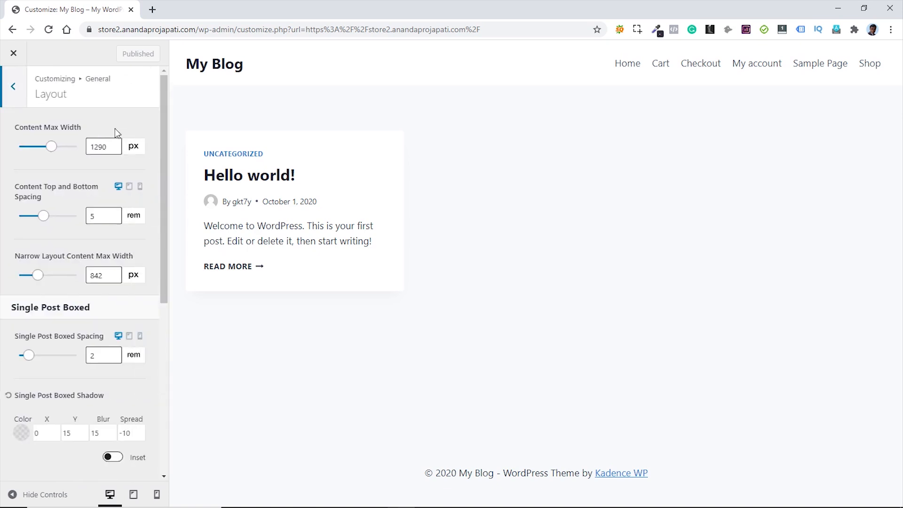
pyautogui.doubleClick(99, 147)
pyautogui.write('1200')
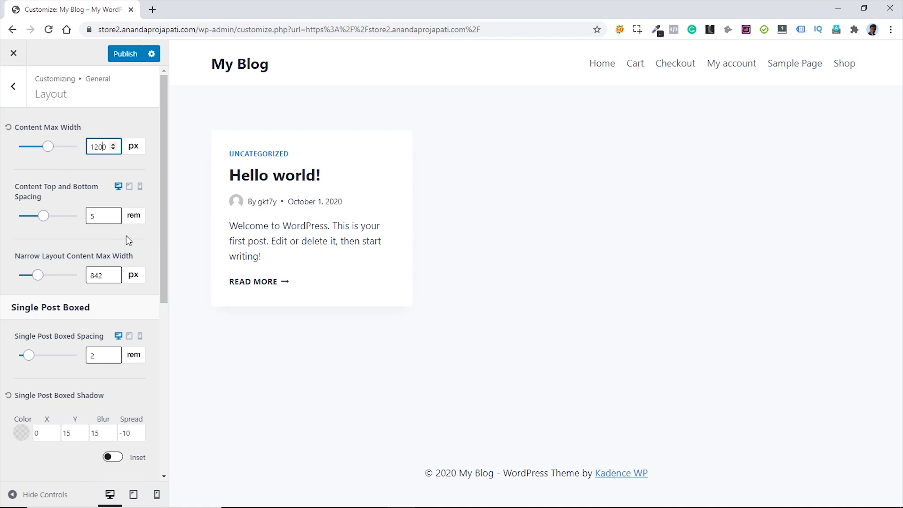
pyautogui.scroll(-6, 141, 249)
pyautogui.scroll(6, 135, 247)
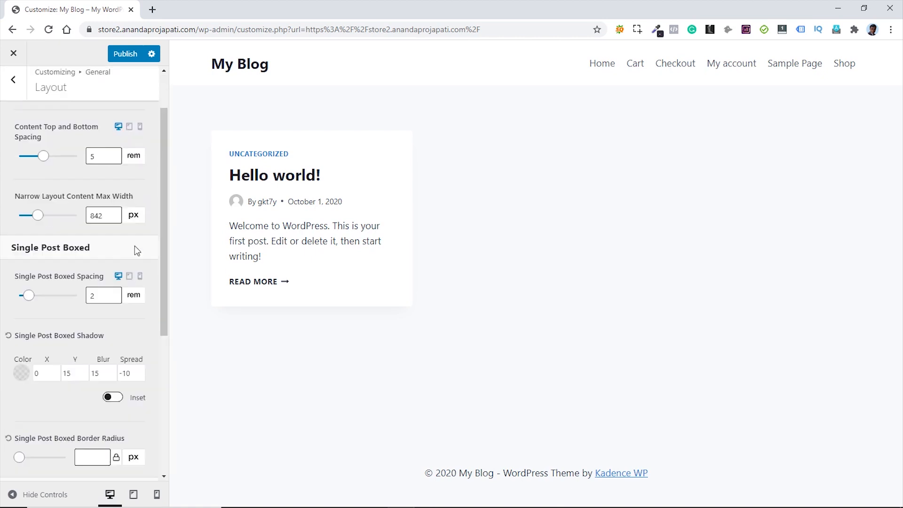
pyautogui.click(14, 89)
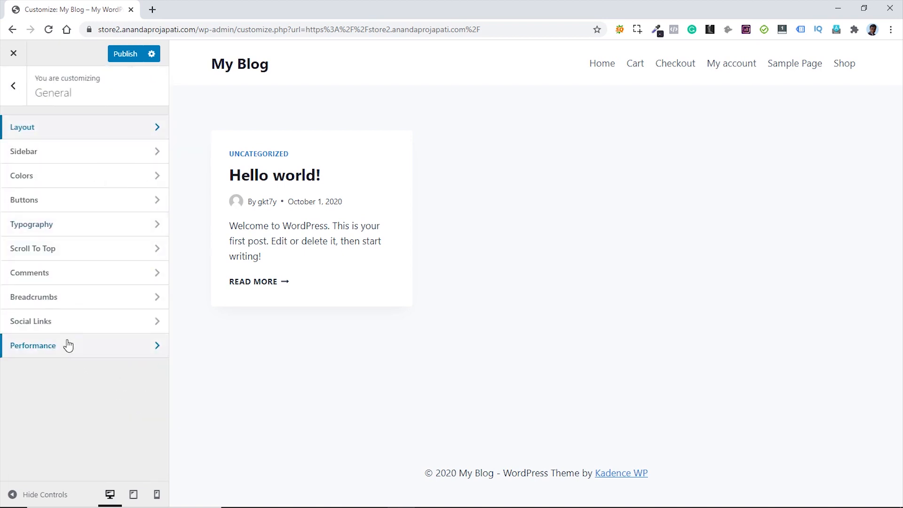
pyautogui.click(78, 176)
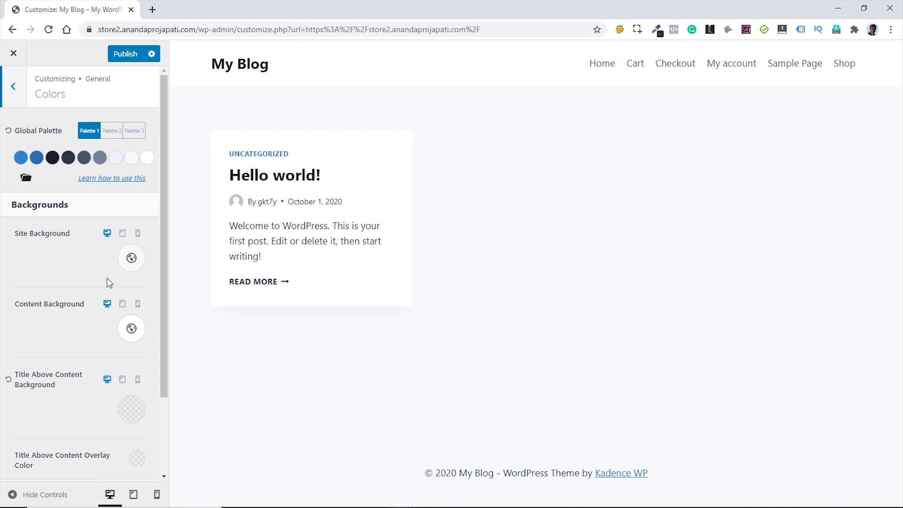
# - Try the three colour palettes and change the eighth palette swatch to bright blue
pyautogui.click(110, 132)
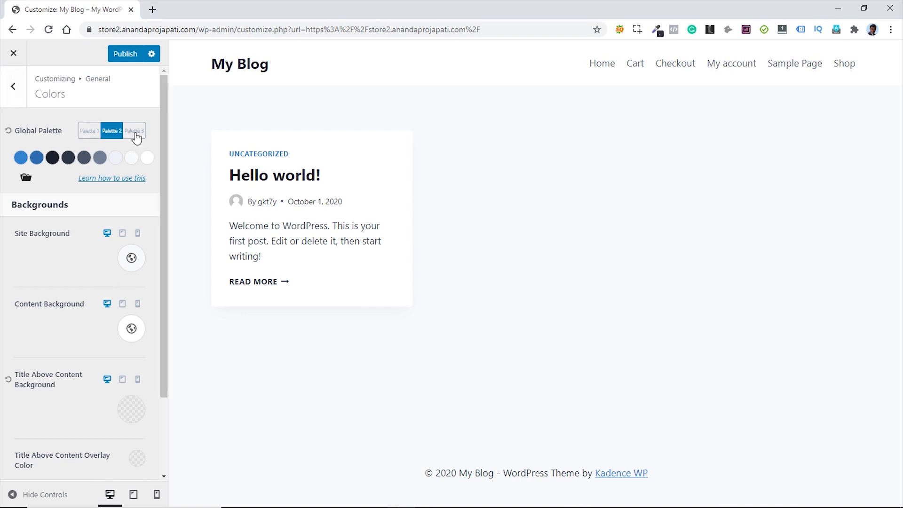
pyautogui.click(135, 133)
pyautogui.click(91, 133)
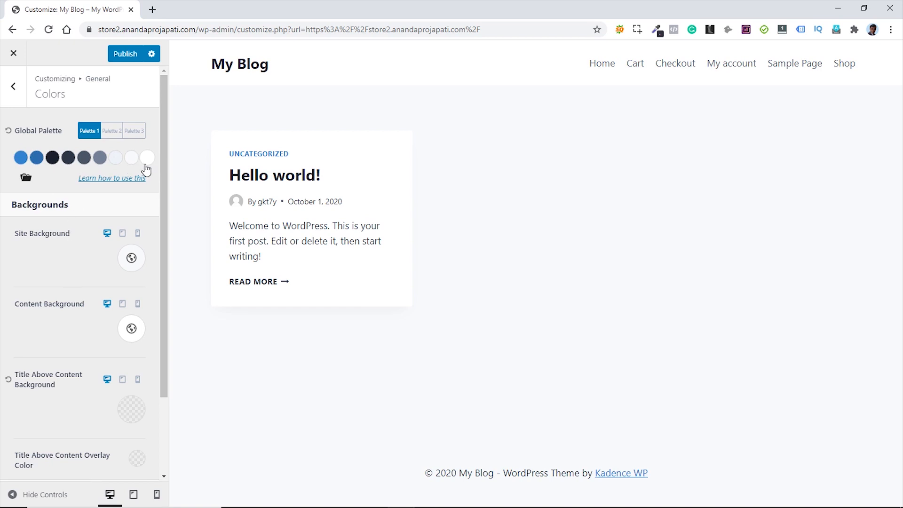
pyautogui.click(132, 260)
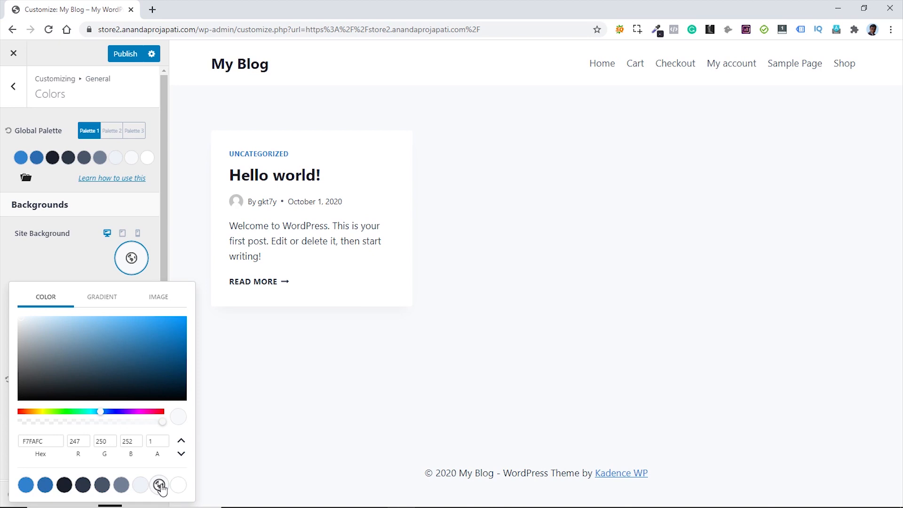
pyautogui.click(73, 263)
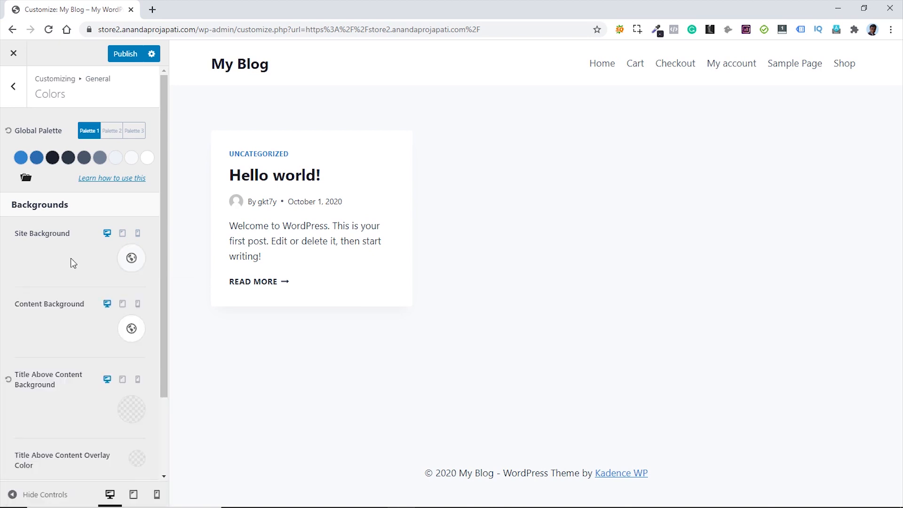
pyautogui.click(132, 159)
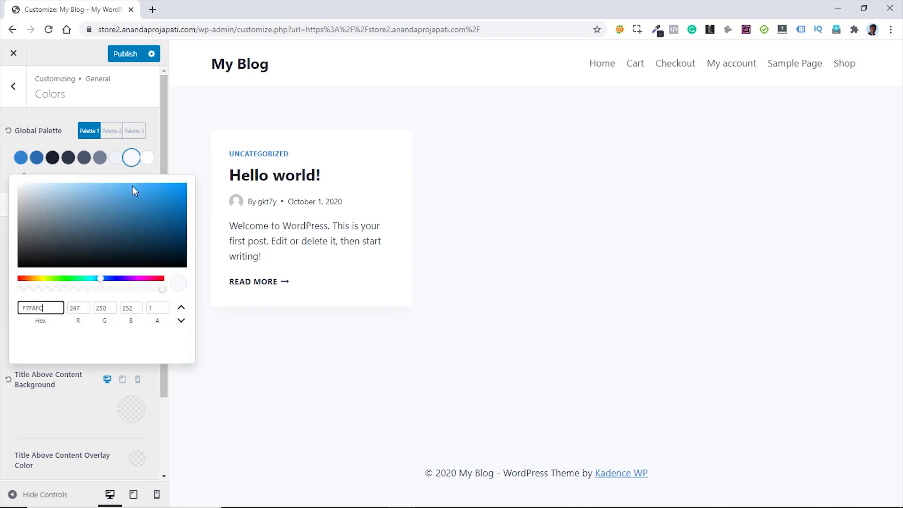
pyautogui.moveTo(140, 200); pyautogui.dragTo(149, 195)
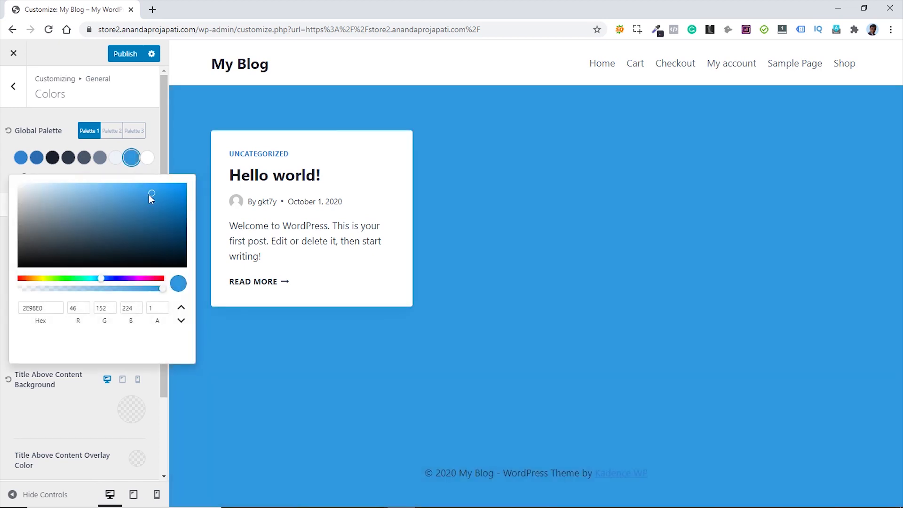
pyautogui.click(76, 168)
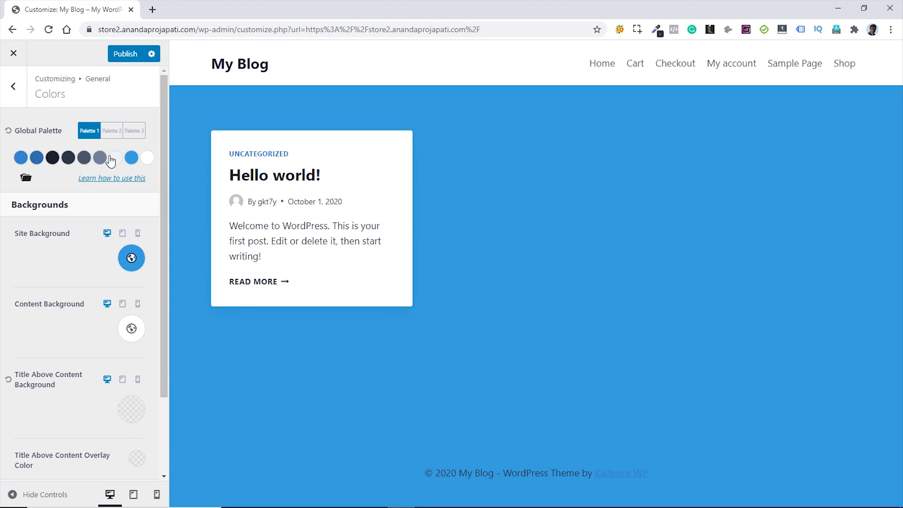
# - Reset the Global Palette to its default colours and reselect Palette 1
pyautogui.click(8, 132)
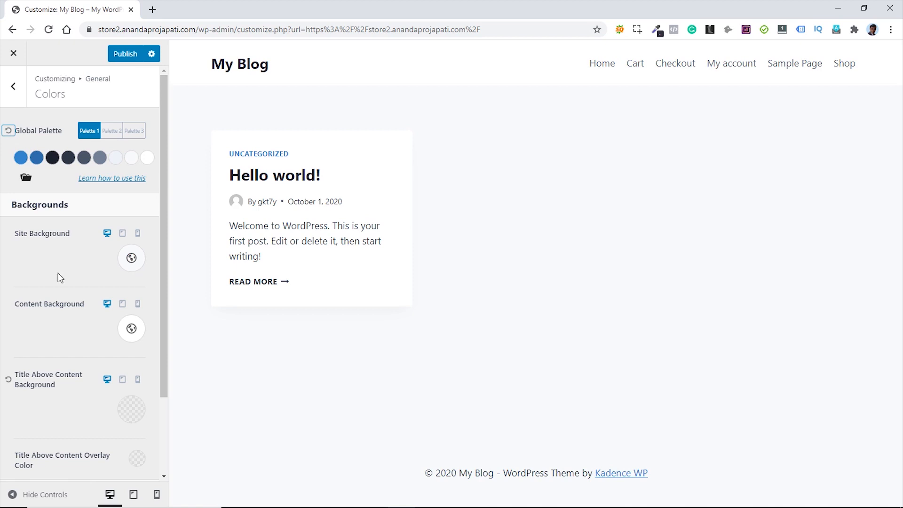
pyautogui.click(110, 132)
pyautogui.click(134, 133)
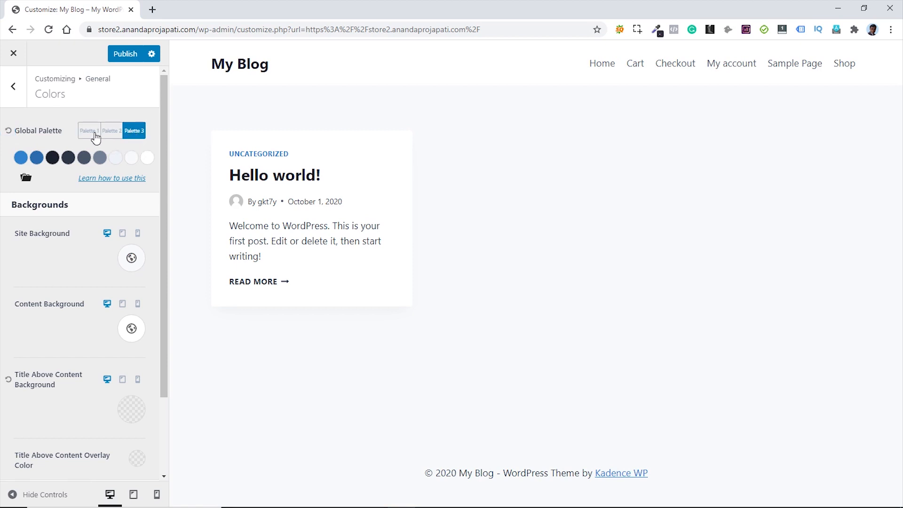
pyautogui.click(89, 132)
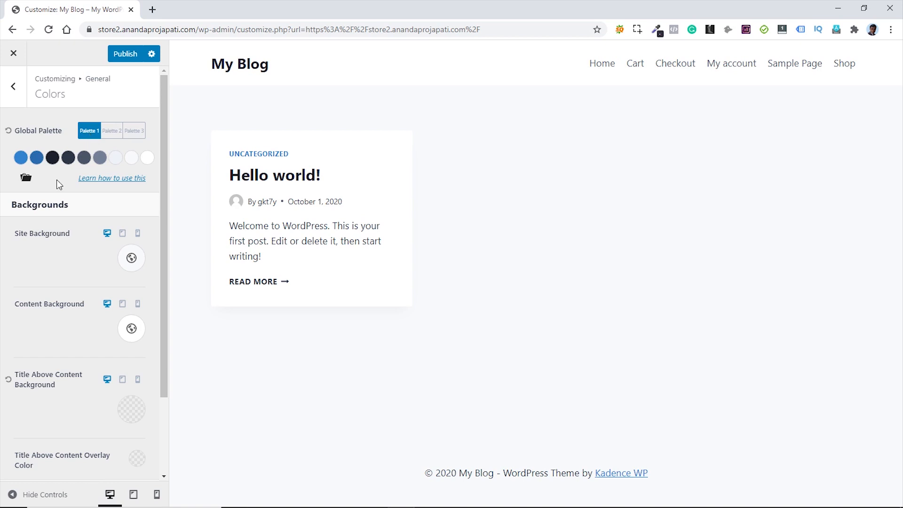
# - Set the first three palette colours to 414151, 3a3a3a and 000
pyautogui.click(20, 159)
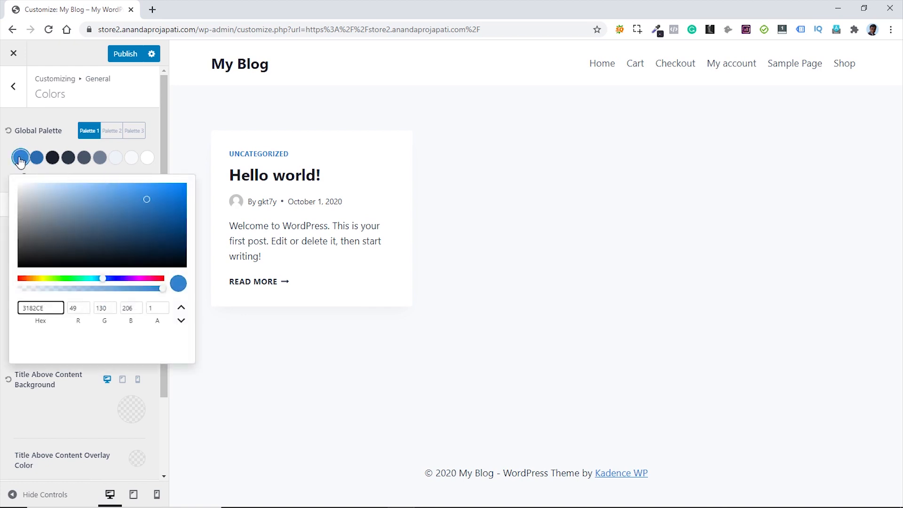
pyautogui.moveTo(45, 308); pyautogui.dragTo(20, 305)
pyautogui.write('414151')
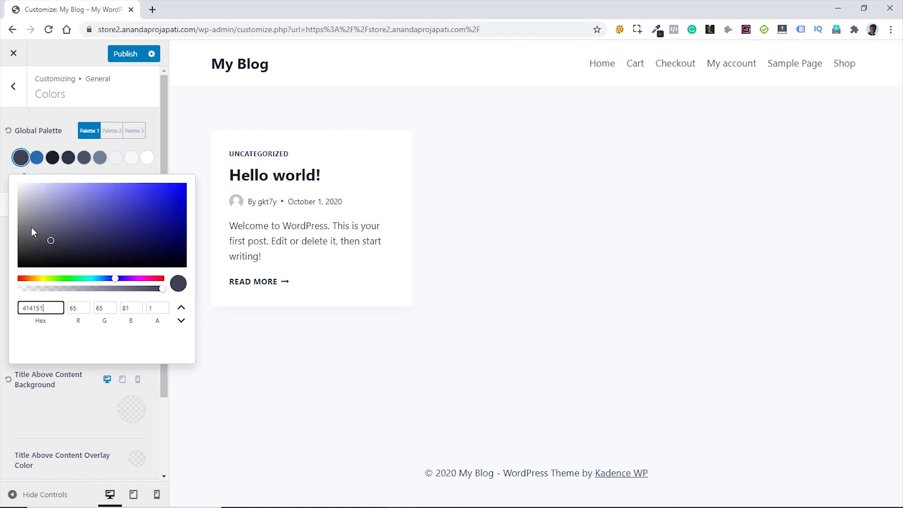
pyautogui.click(38, 160)
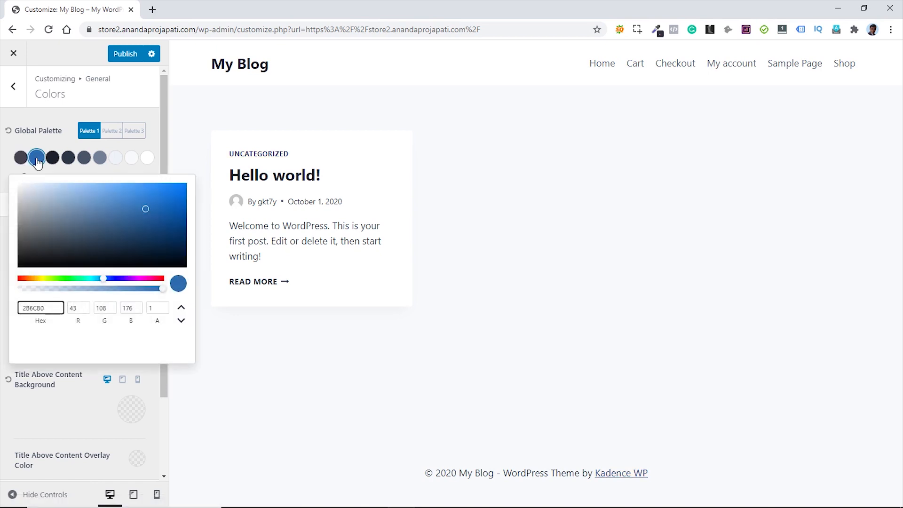
pyautogui.hotkey('ctrl', 'a')
pyautogui.write('3a3a3a')
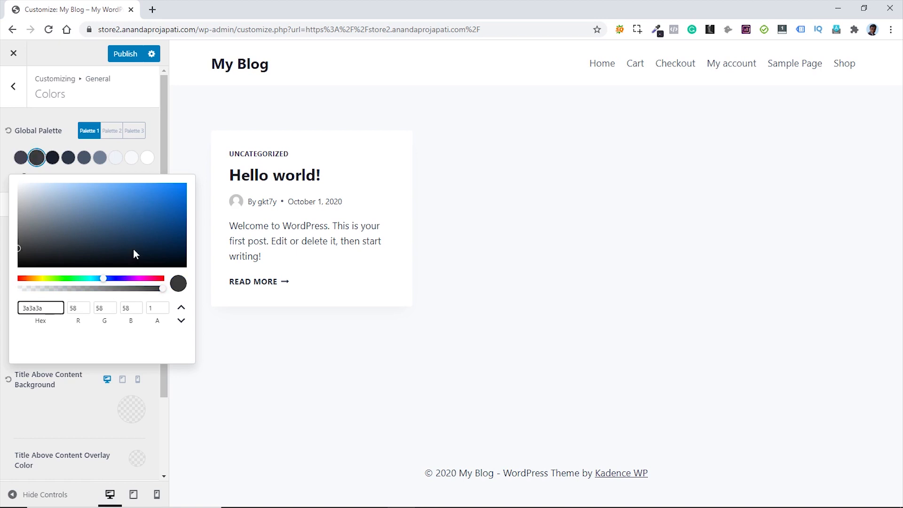
pyautogui.click(52, 157)
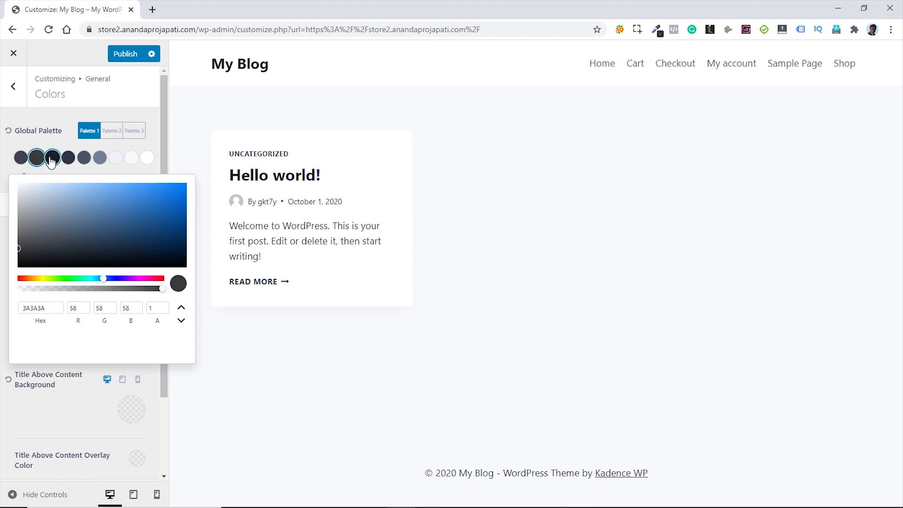
pyautogui.moveTo(47, 308); pyautogui.dragTo(19, 308)
pyautogui.write('000000')
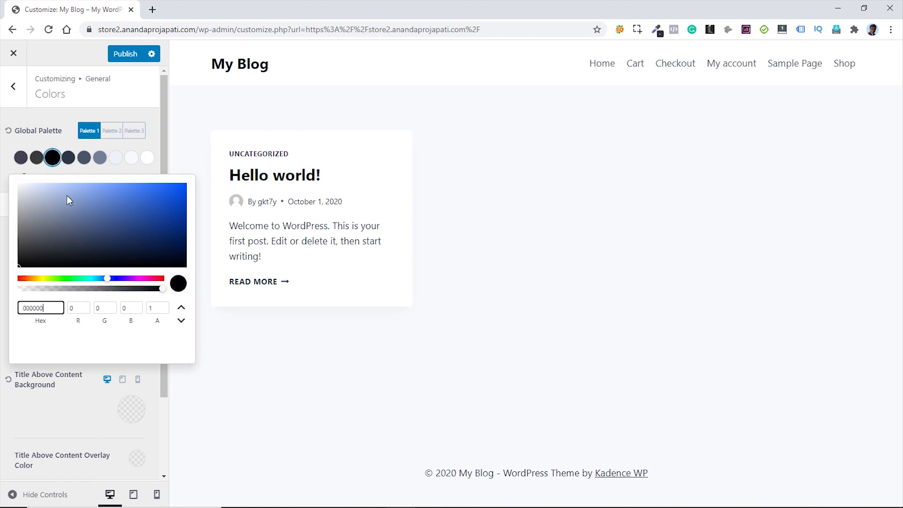
# - Set the fourth palette colour to 32323d, then check the fifth and sixth swatches
pyautogui.click(68, 158)
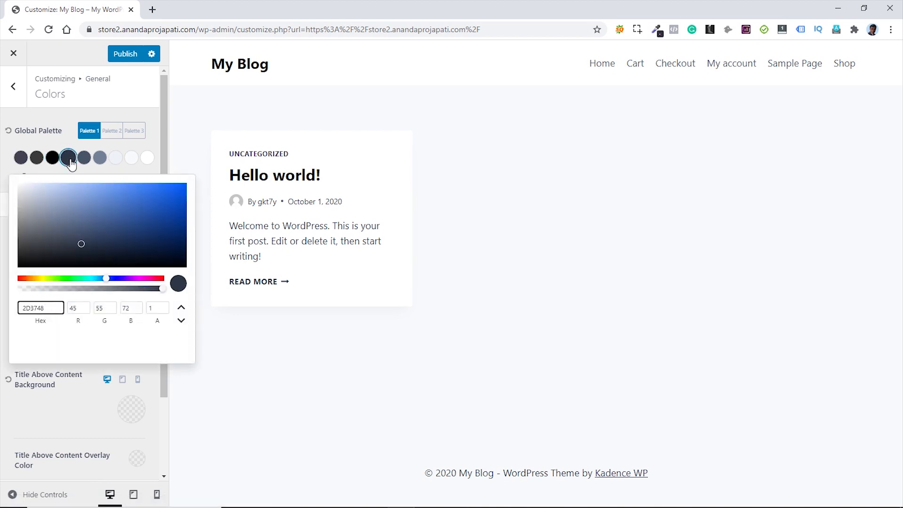
pyautogui.moveTo(45, 308); pyautogui.dragTo(10, 306)
pyautogui.write('32323d')
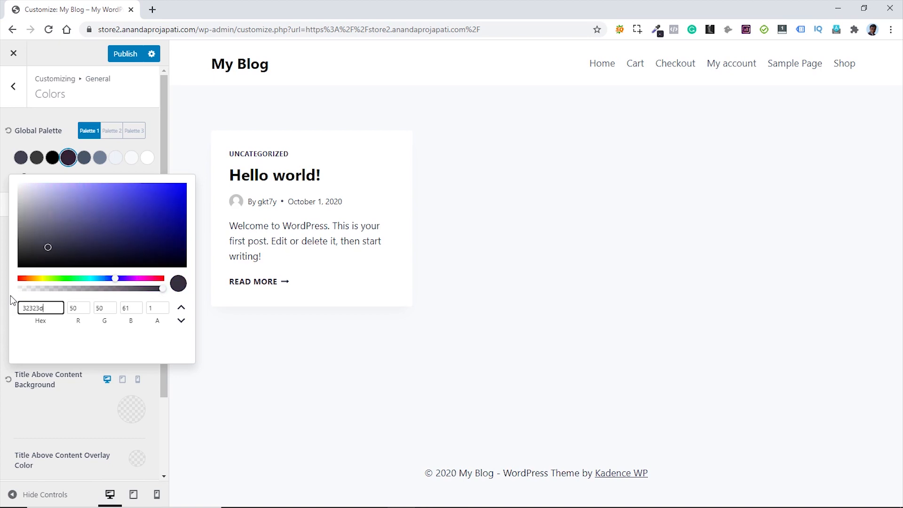
pyautogui.click(2, 218)
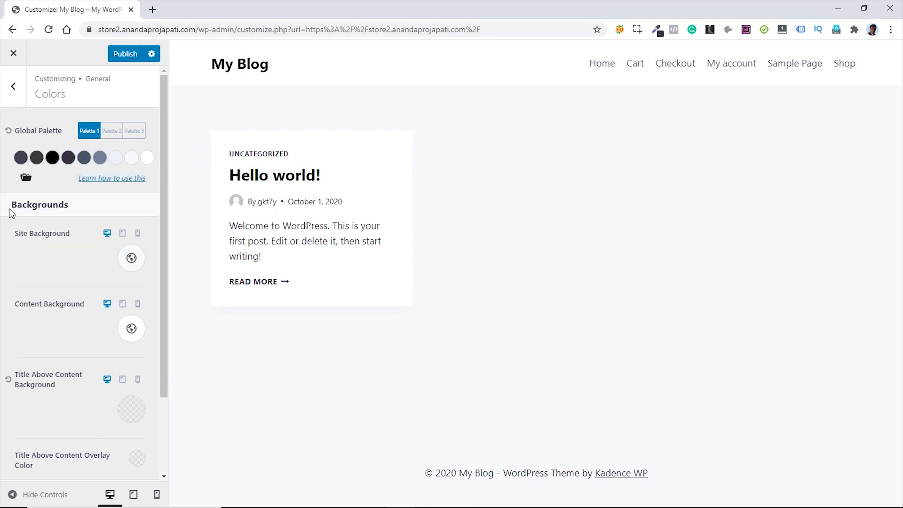
pyautogui.click(86, 159)
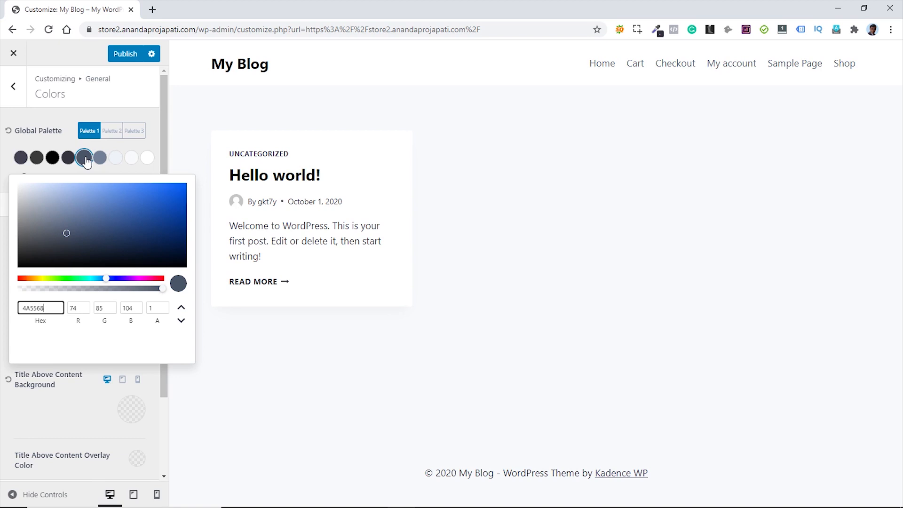
pyautogui.click(99, 160)
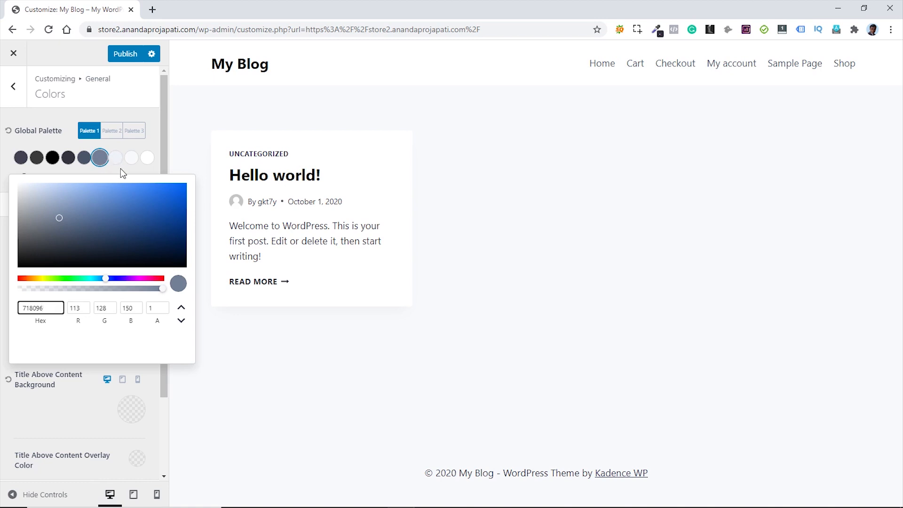
pyautogui.click(120, 168)
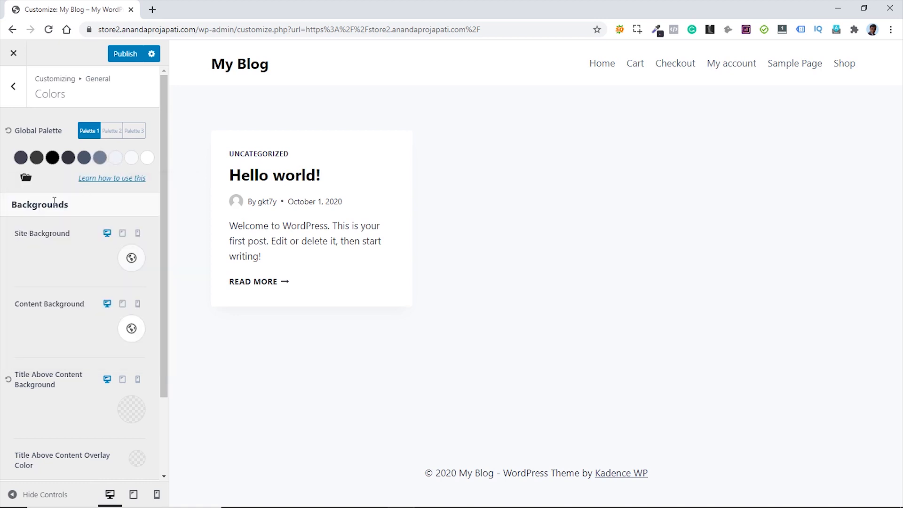
# - Make the site background white (FFFFFF)
pyautogui.click(131, 258)
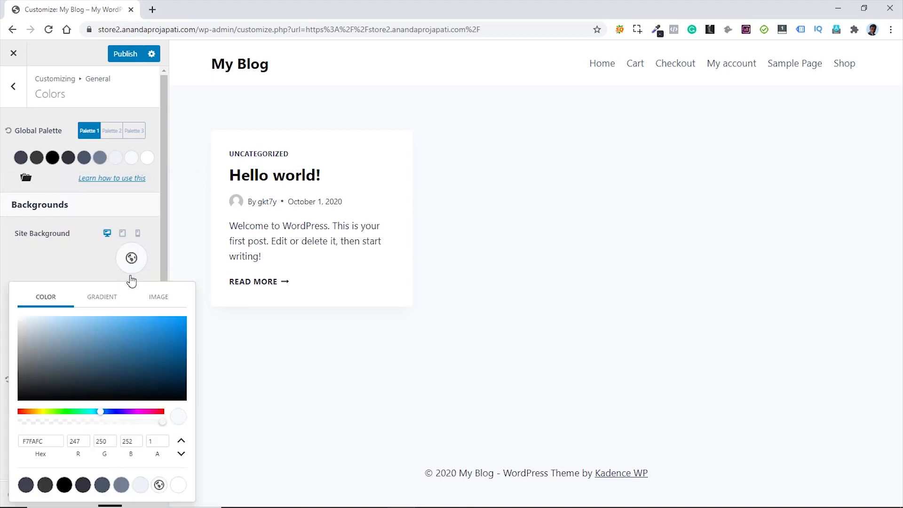
pyautogui.click(178, 485)
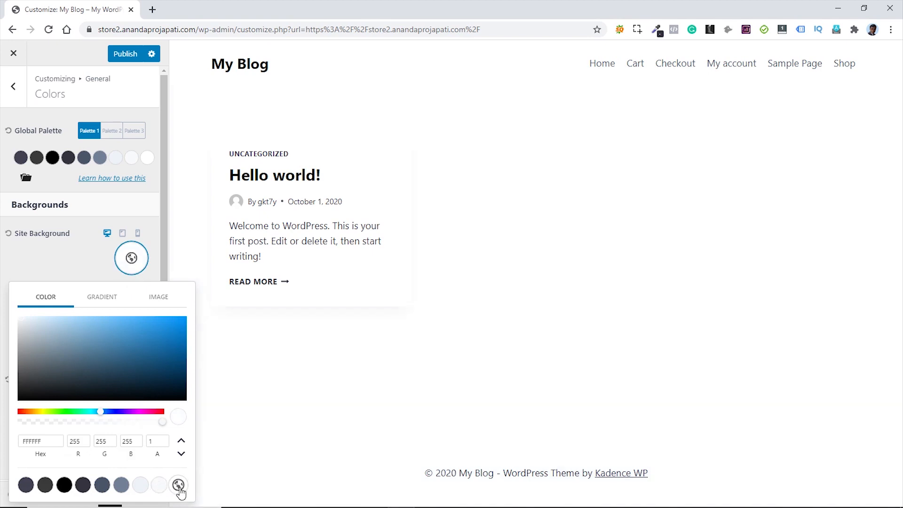
pyautogui.click(60, 262)
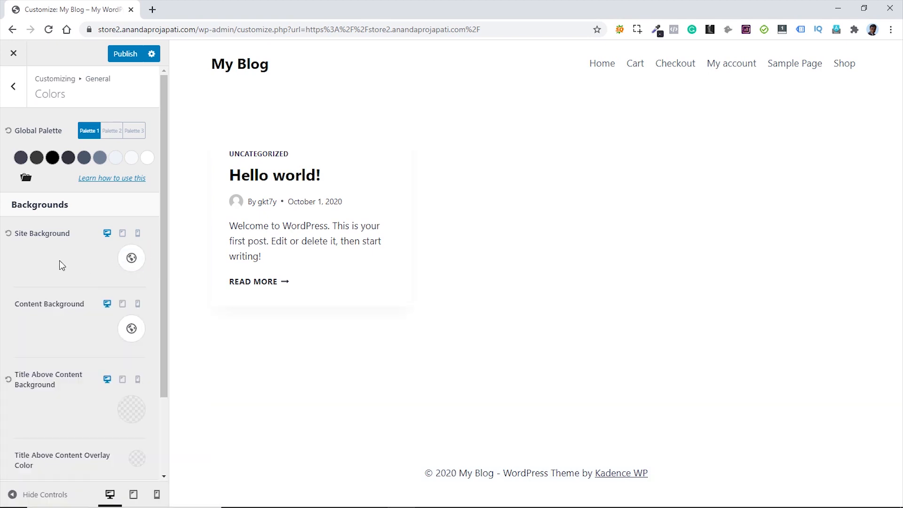
# - Check the Content Background and both Links colour pickers without changing them
pyautogui.click(138, 331)
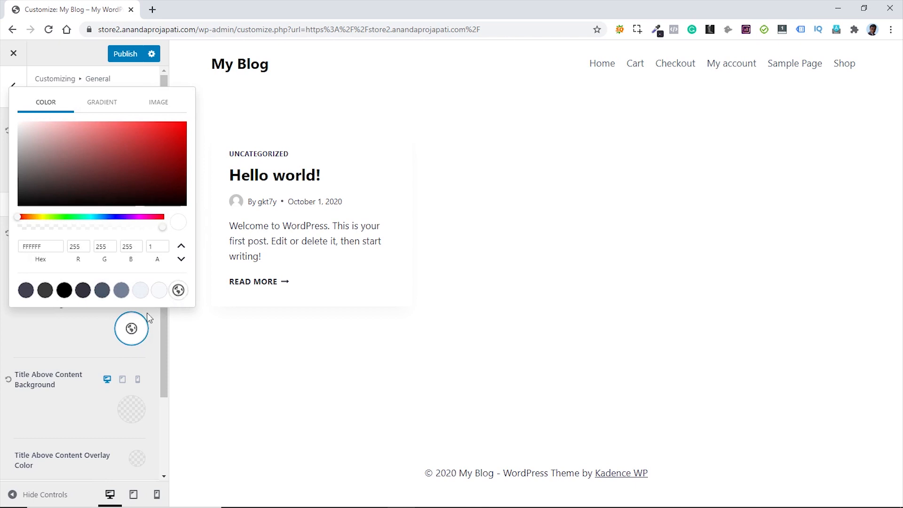
pyautogui.click(81, 329)
pyautogui.scroll(-2, 81, 329)
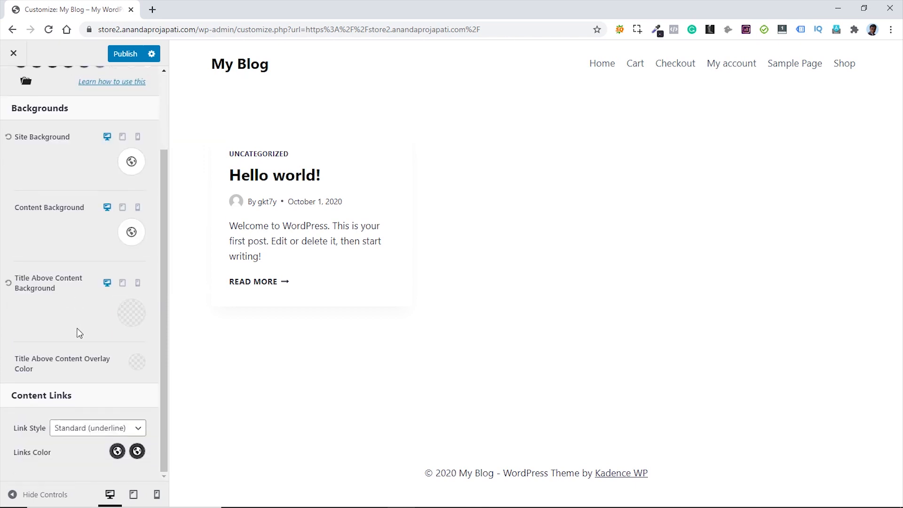
pyautogui.click(117, 452)
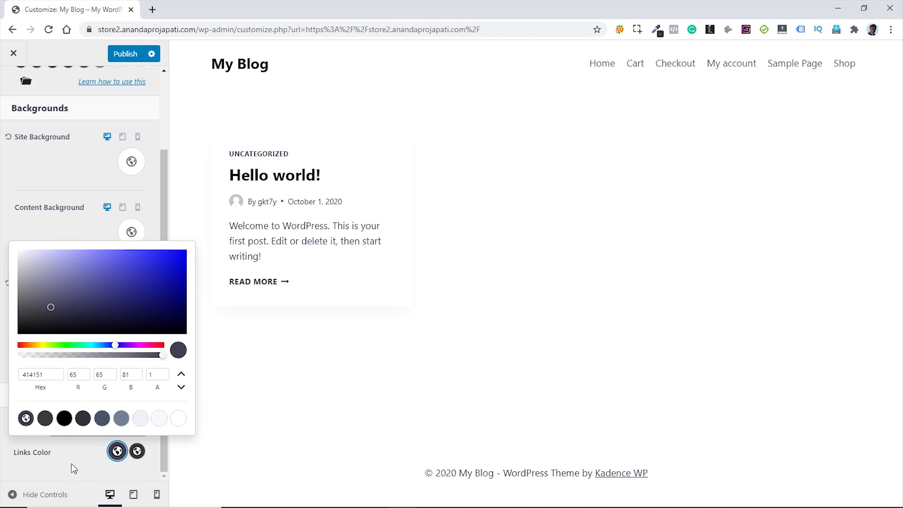
pyautogui.click(136, 452)
pyautogui.click(137, 451)
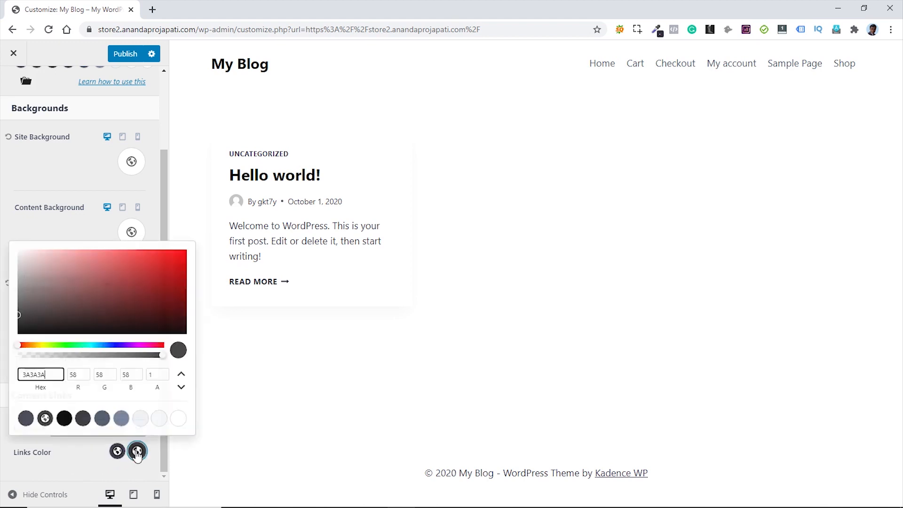
pyautogui.click(70, 454)
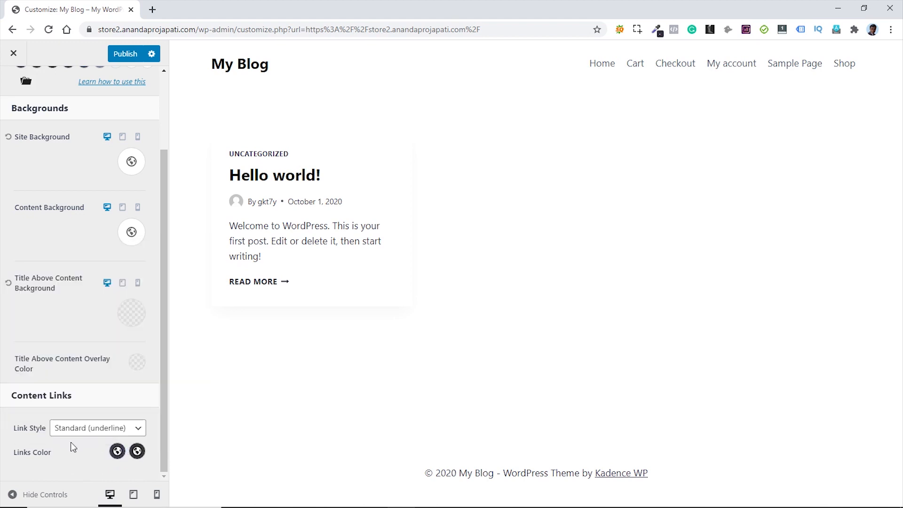
pyautogui.scroll(2, 78, 329)
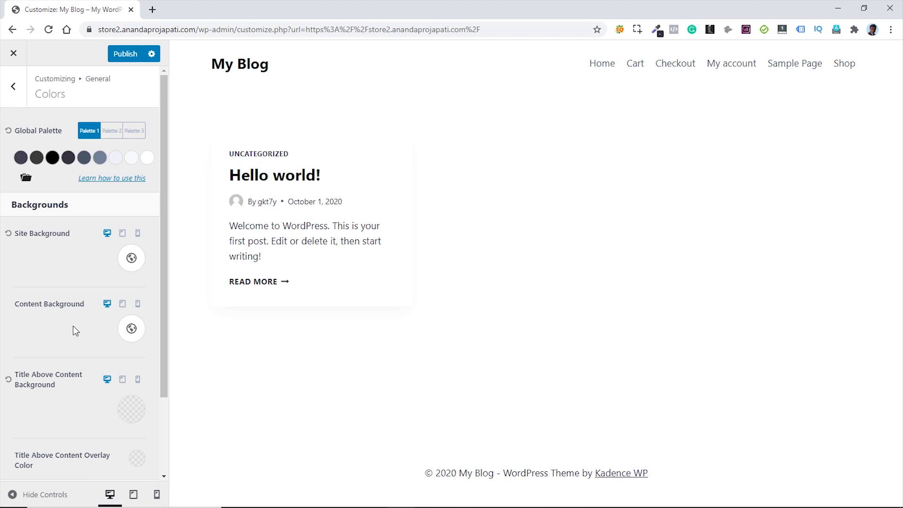
# - Check the two button background colours in the Buttons settings
pyautogui.click(13, 86)
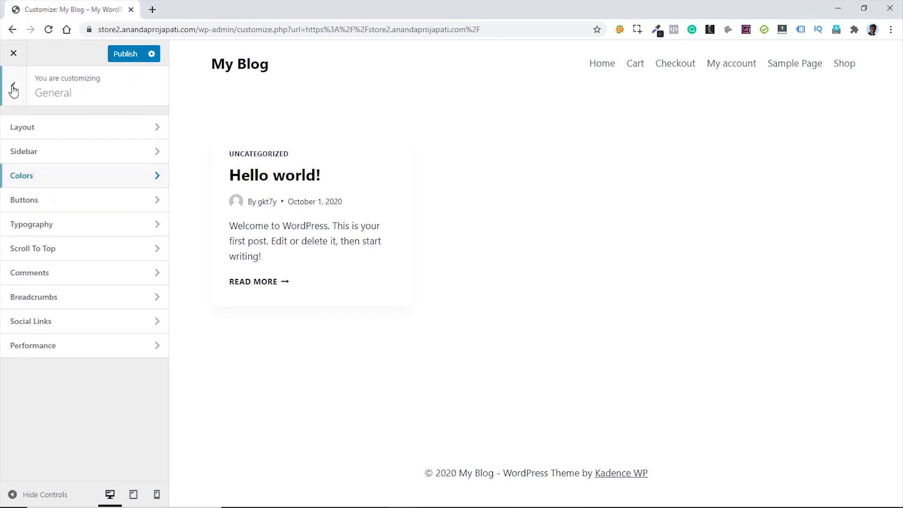
pyautogui.click(66, 200)
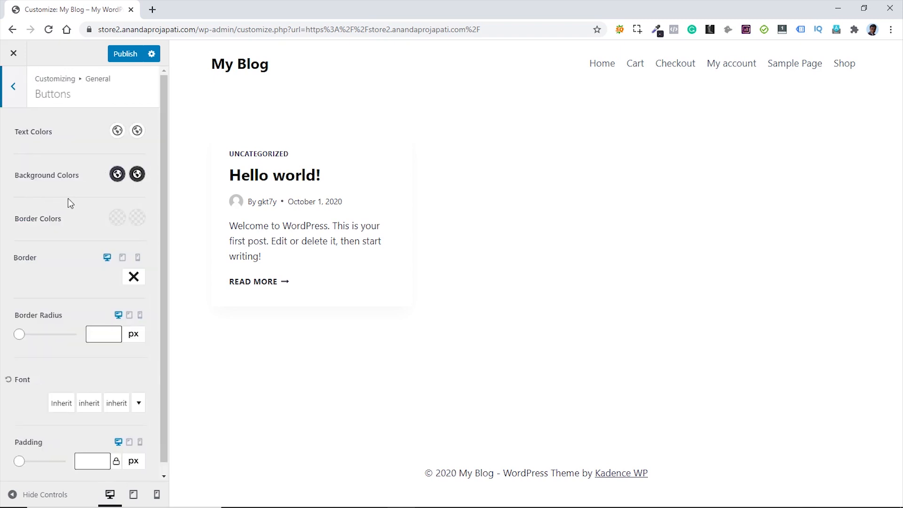
pyautogui.click(117, 174)
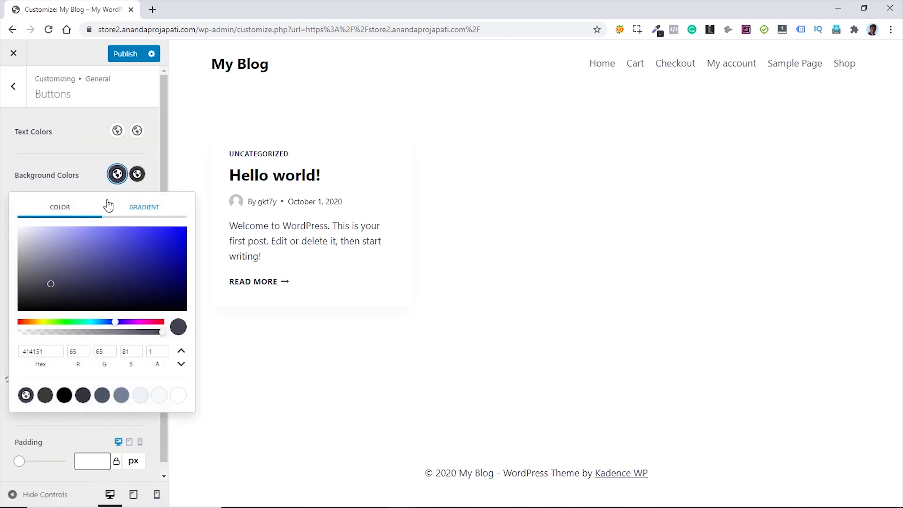
pyautogui.click(138, 177)
pyautogui.click(89, 175)
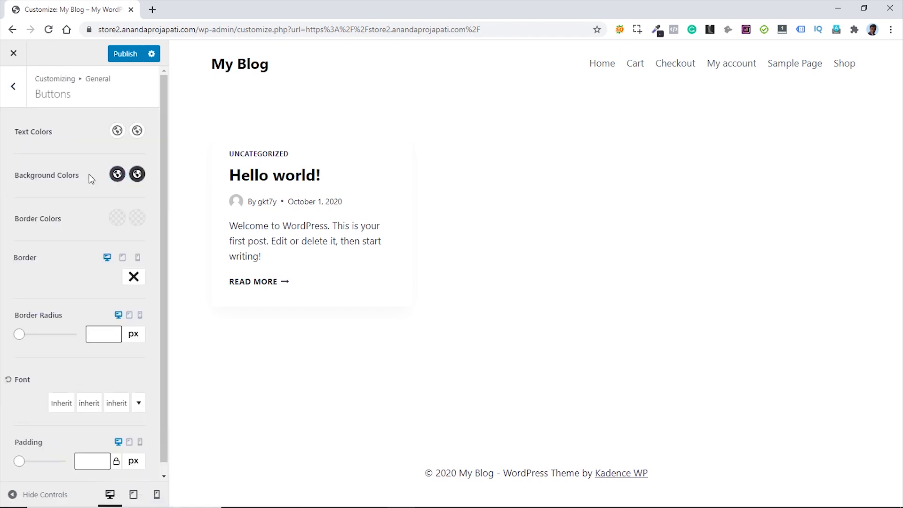
pyautogui.click(13, 89)
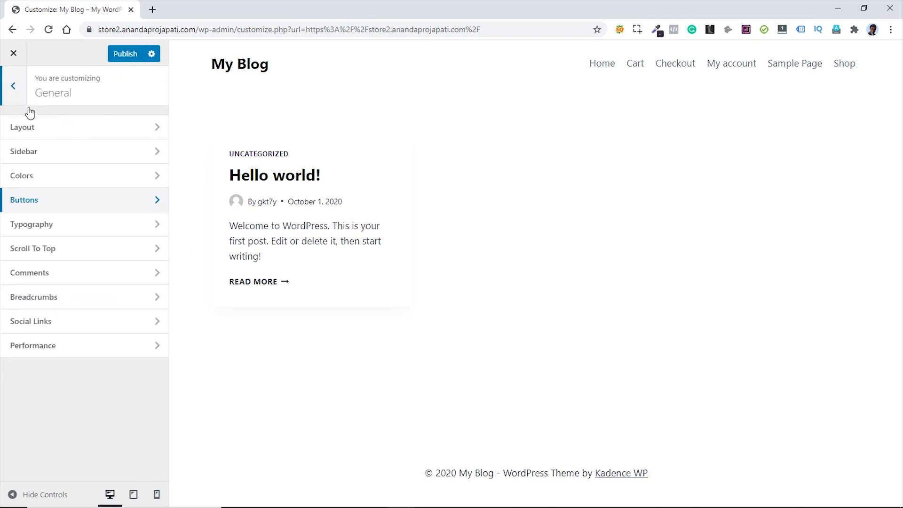
# - Set the Sidebar Width to 50
pyautogui.click(68, 159)
pyautogui.click(108, 174)
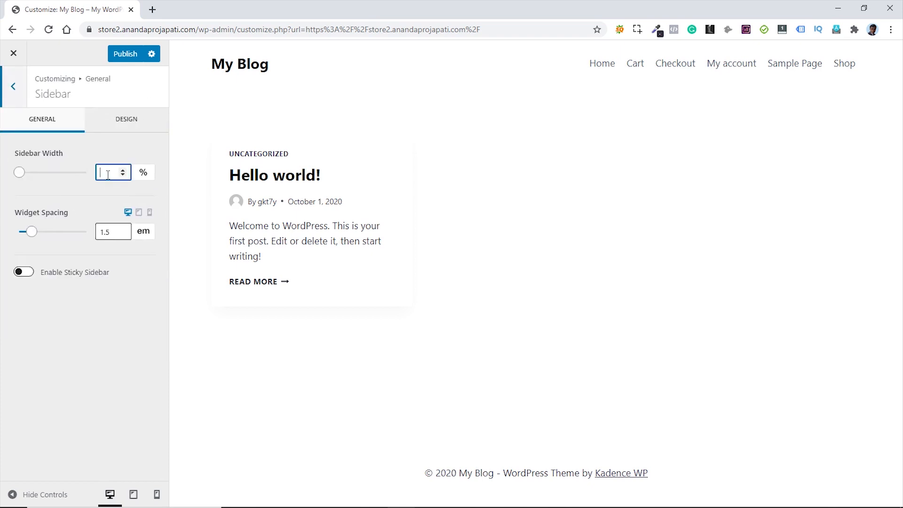
pyautogui.write('50')
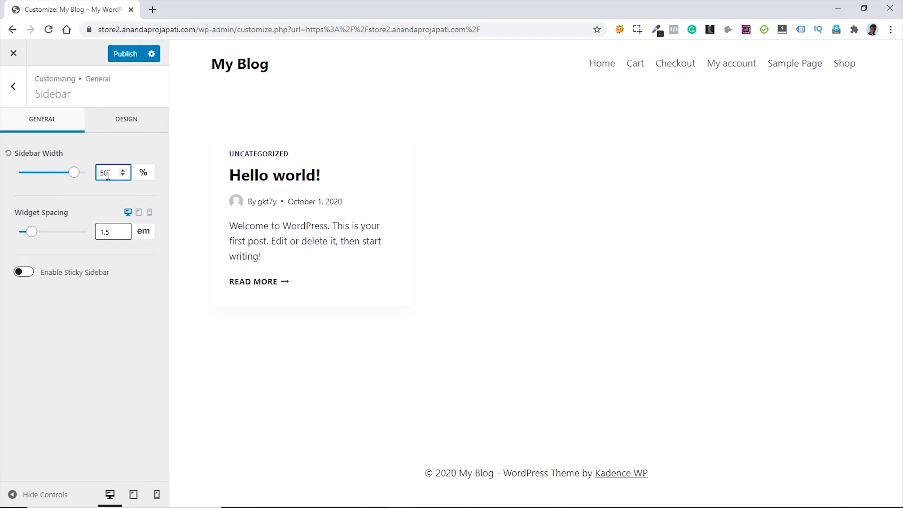
# - Set the Typography Base Font to Poppins at 16px
pyautogui.click(14, 86)
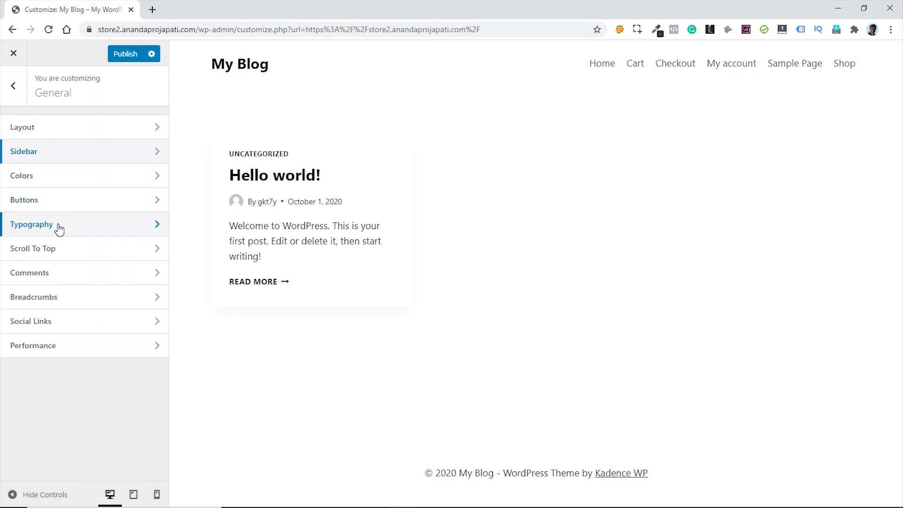
pyautogui.click(58, 229)
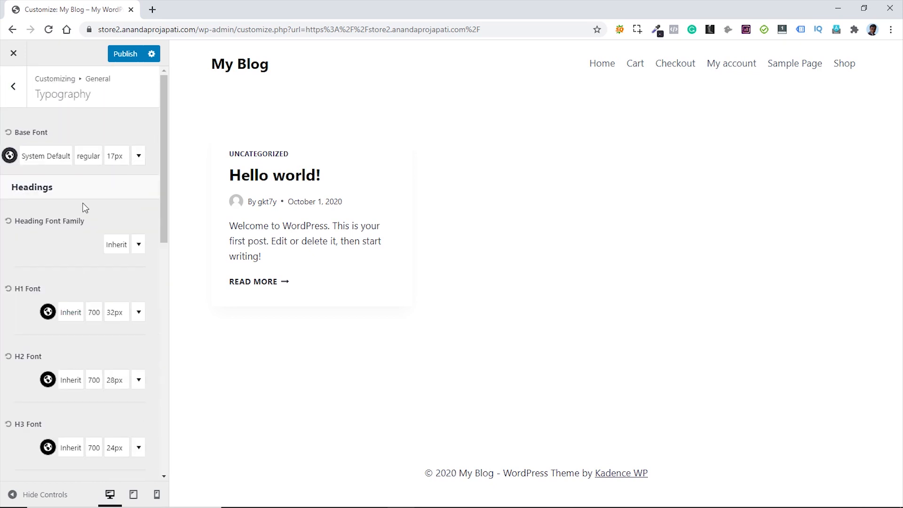
pyautogui.click(46, 156)
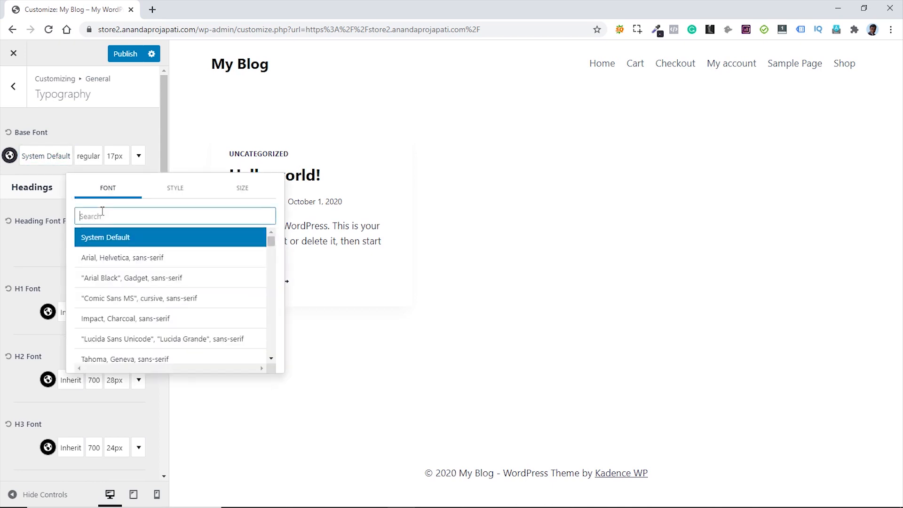
pyautogui.write('pop')
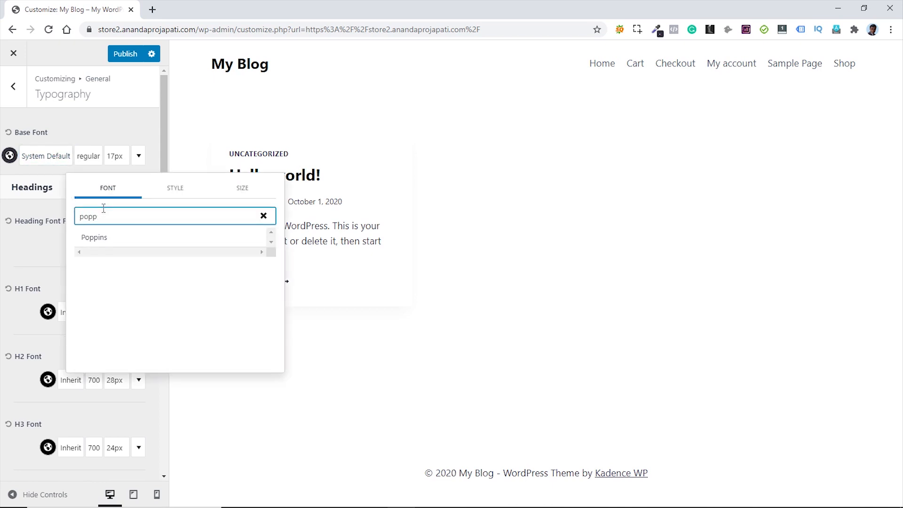
pyautogui.write('p')
pyautogui.click(103, 238)
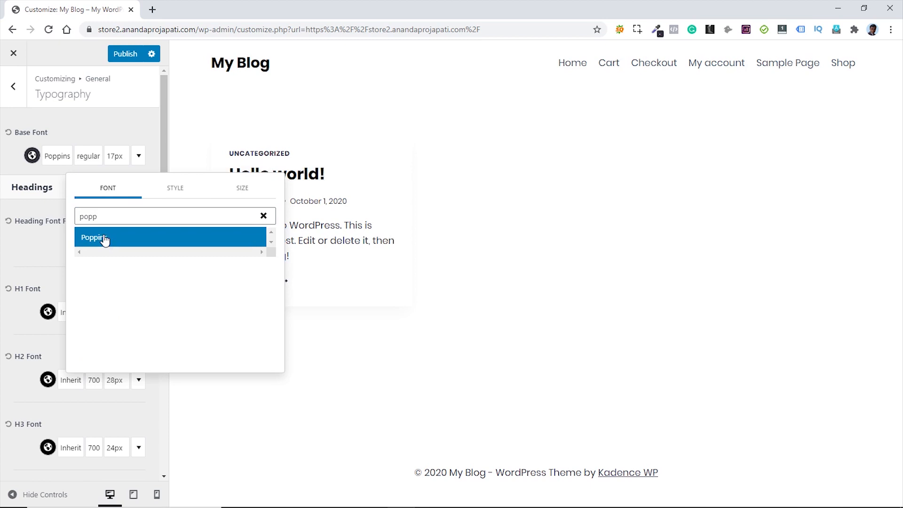
pyautogui.click(122, 159)
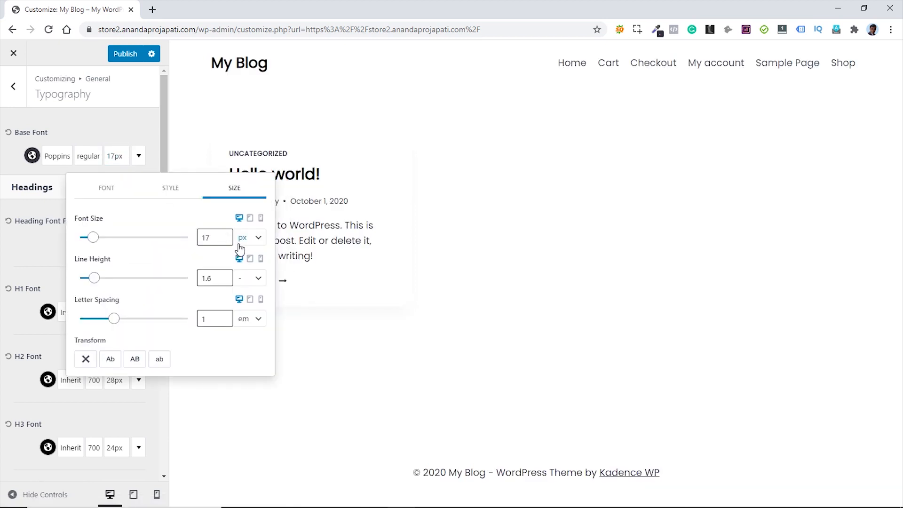
pyautogui.click(224, 240)
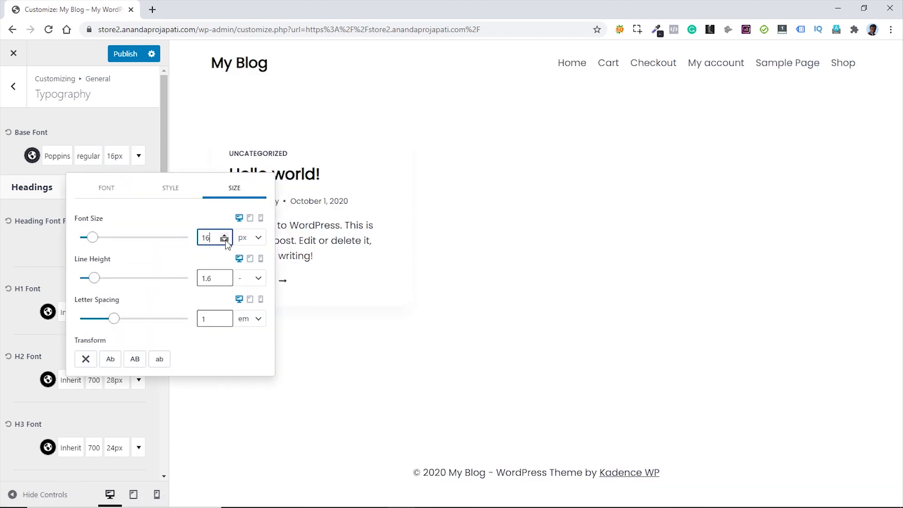
pyautogui.click(33, 172)
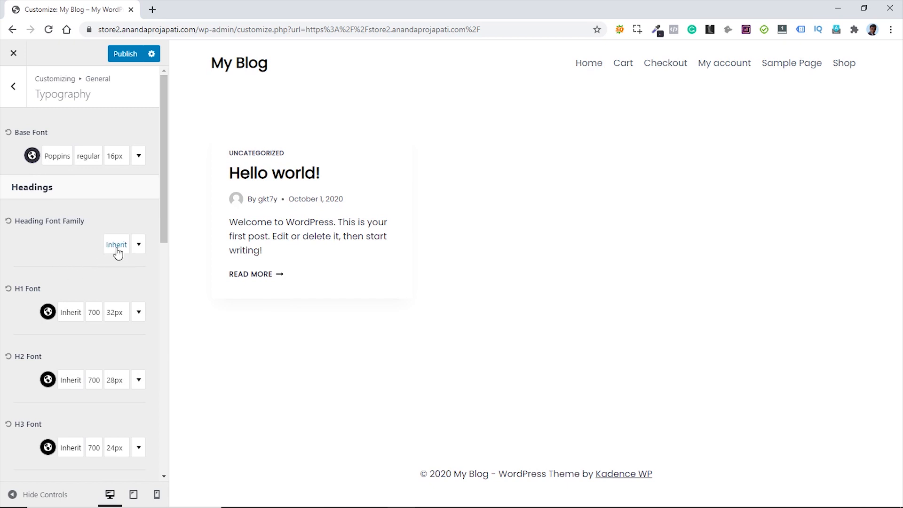
# - Set the base text colour to 3A3A3A
pyautogui.click(32, 156)
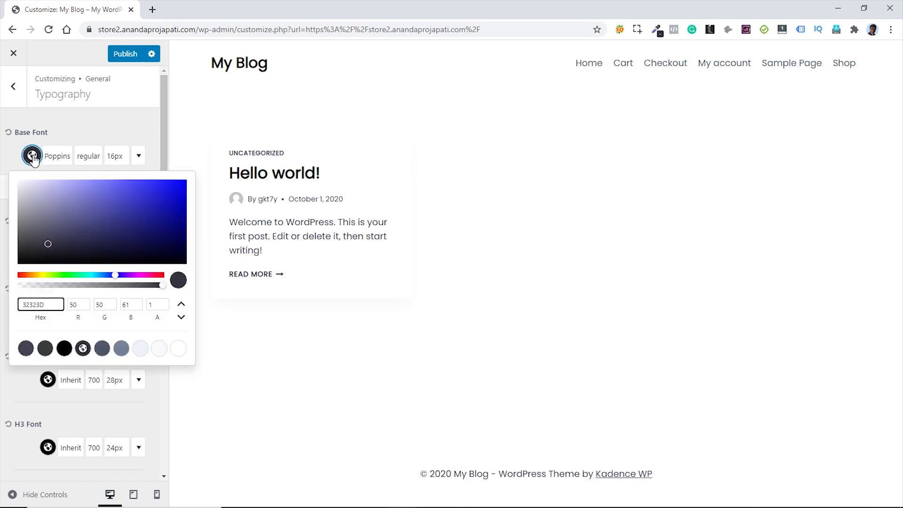
pyautogui.click(45, 351)
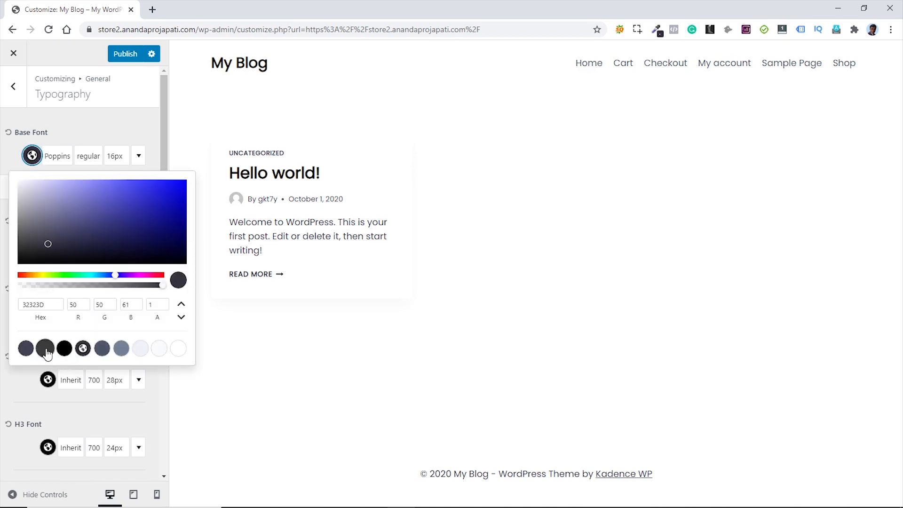
pyautogui.click(10, 156)
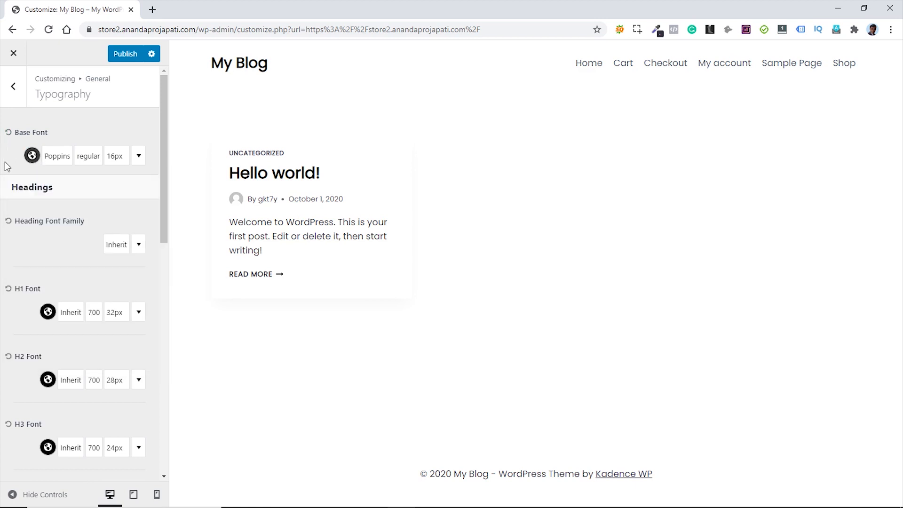
# - Set the H1, H2 and H3 heading colours to dark grey 3A3A3A
pyautogui.click(48, 312)
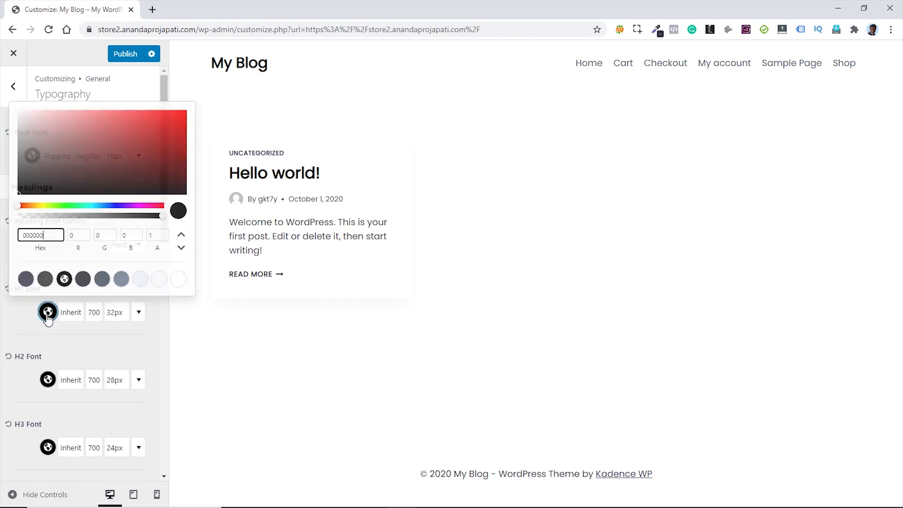
pyautogui.click(46, 280)
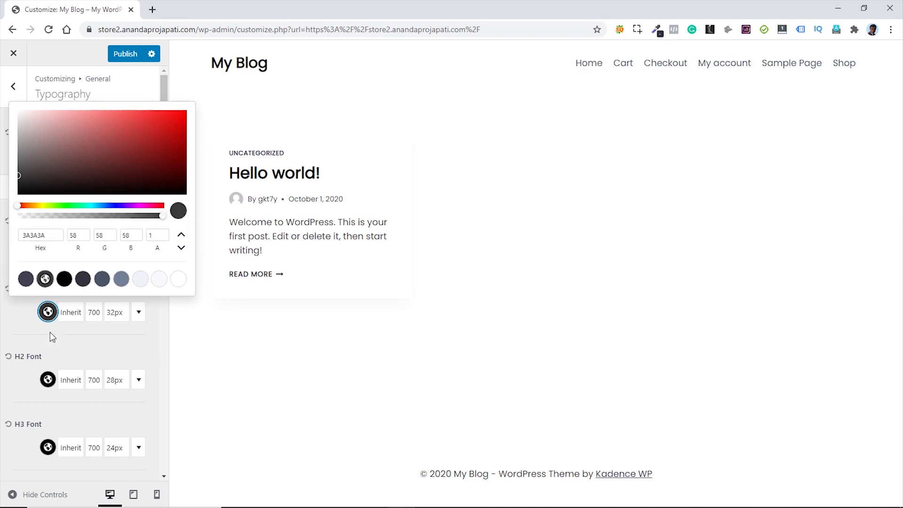
pyautogui.click(48, 380)
pyautogui.click(45, 347)
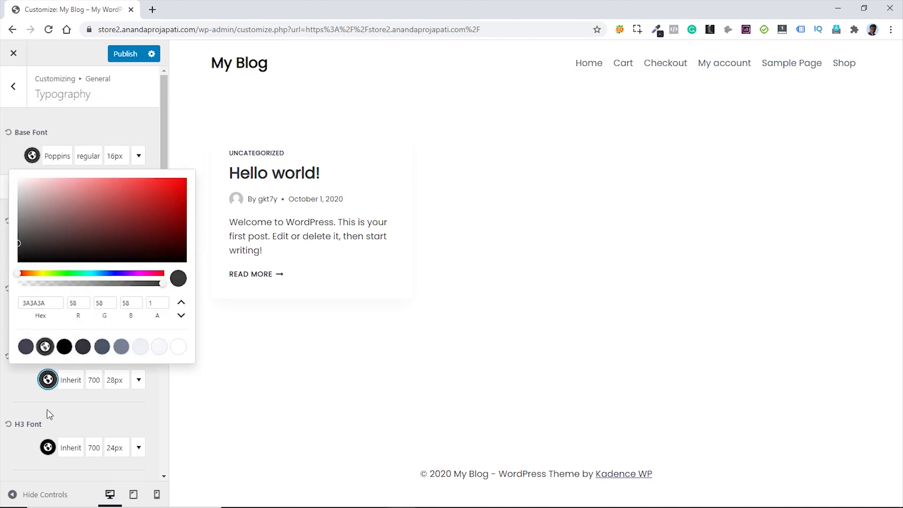
pyautogui.click(47, 447)
pyautogui.click(45, 414)
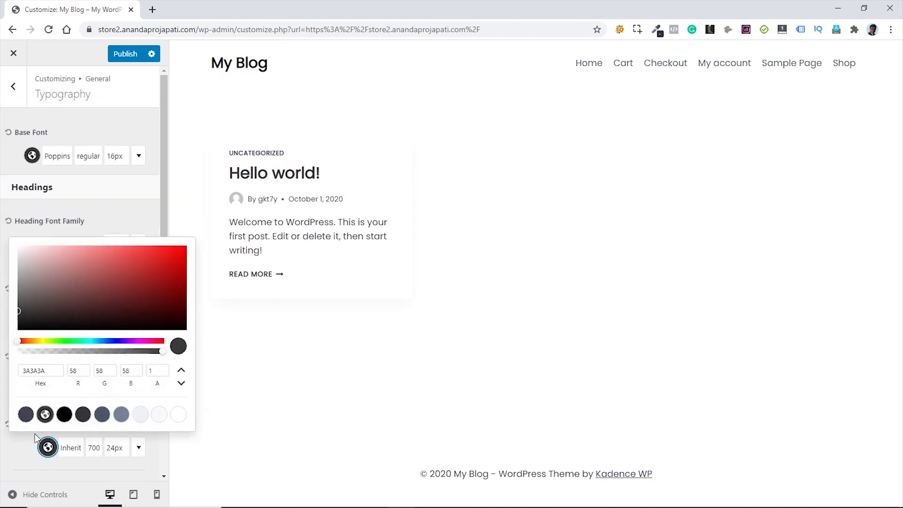
# - Give the H4, H5 and H6 headings the same 3A3A3A colour
pyautogui.scroll(-2, 22, 448)
pyautogui.click(45, 407)
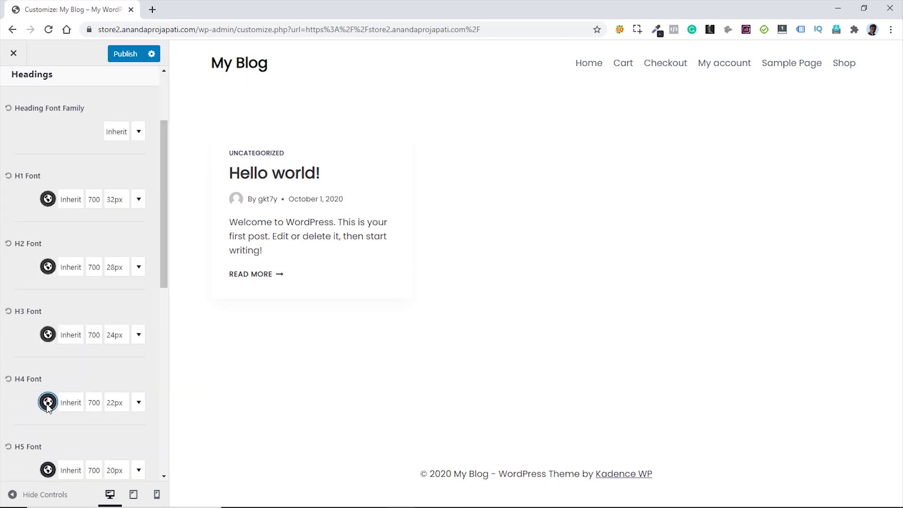
pyautogui.click(47, 403)
pyautogui.click(45, 370)
pyautogui.click(47, 469)
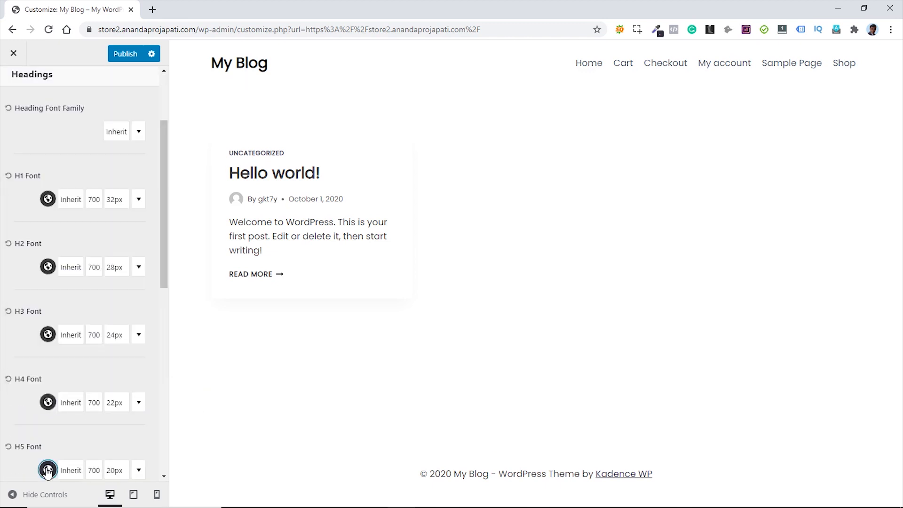
pyautogui.click(47, 469)
pyautogui.click(45, 437)
pyautogui.scroll(-2, 21, 465)
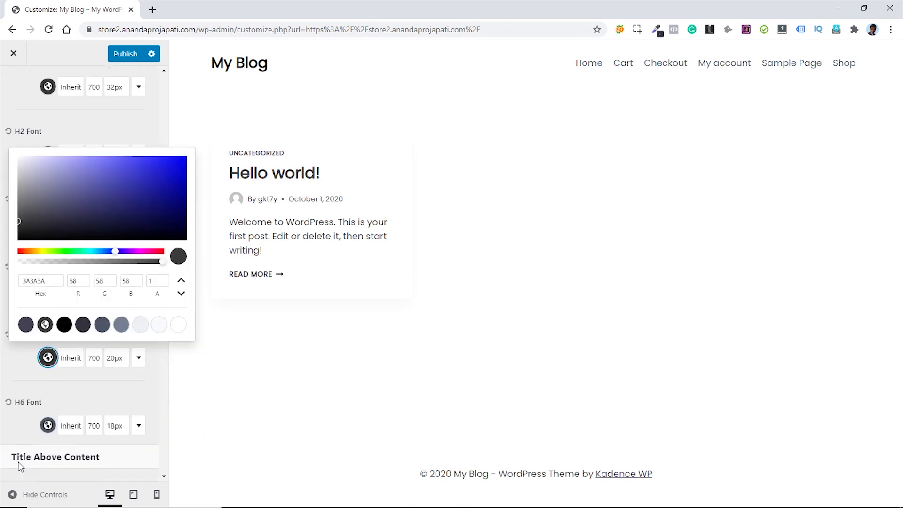
pyautogui.click(48, 425)
pyautogui.click(48, 425)
pyautogui.click(45, 391)
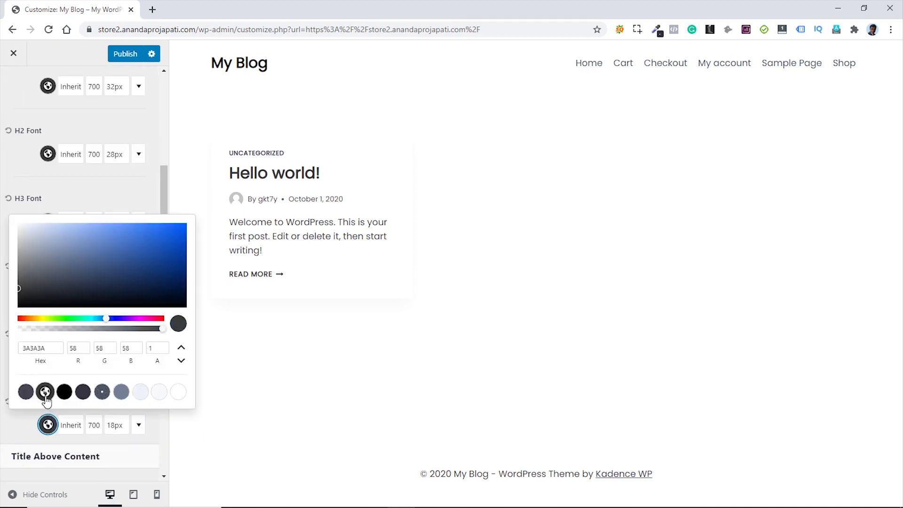
pyautogui.click(27, 426)
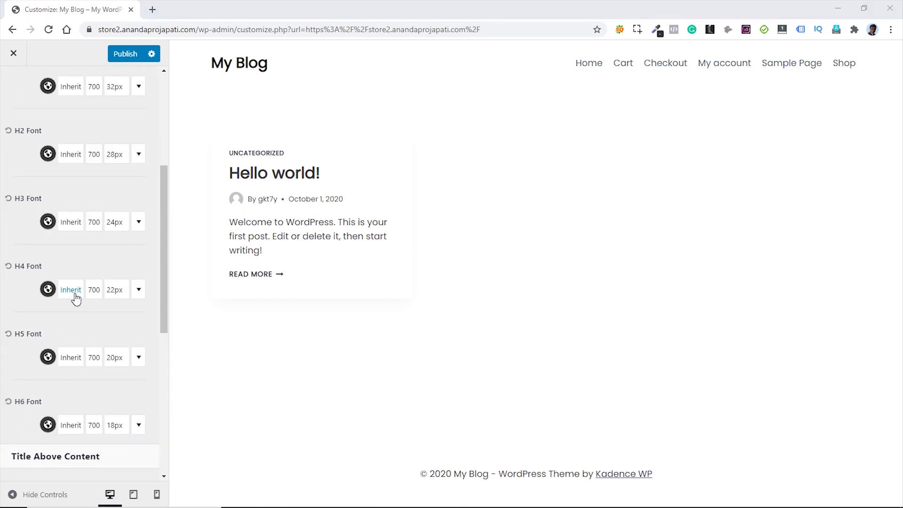
pyautogui.scroll(2, 122, 207)
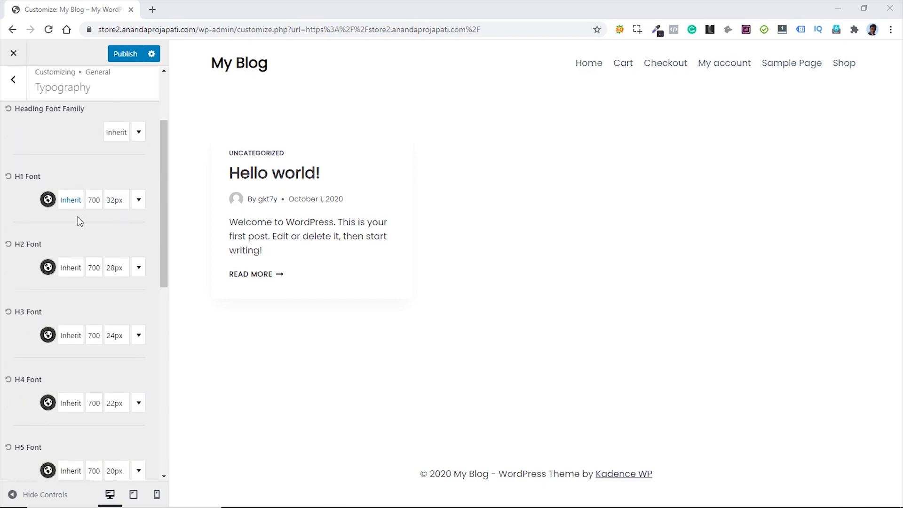
pyautogui.scroll(-9, 111, 226)
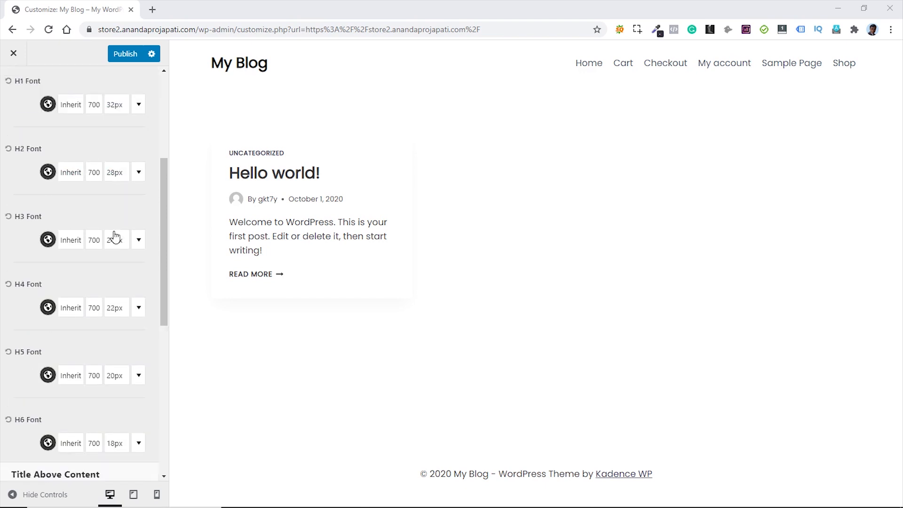
pyautogui.scroll(10, 116, 238)
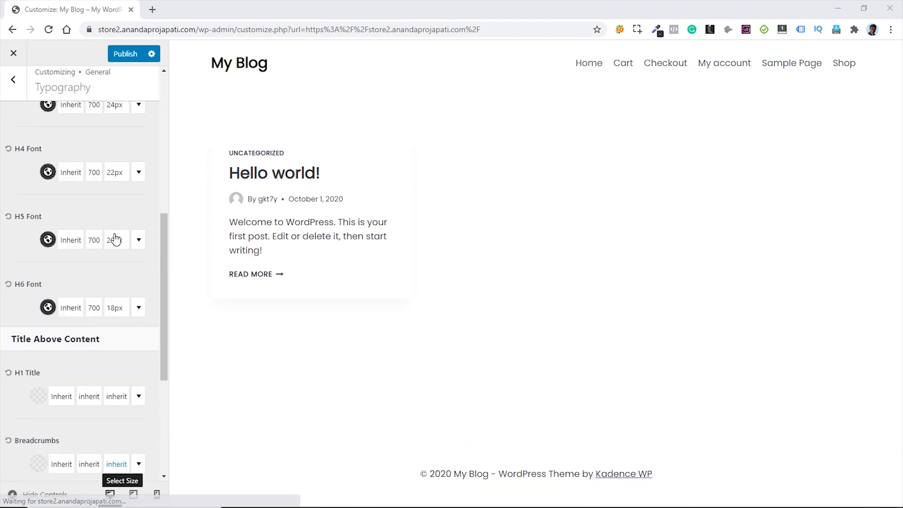
# - Preview Sample Page and turn off Show Page Title in Page Layout
pyautogui.click(13, 93)
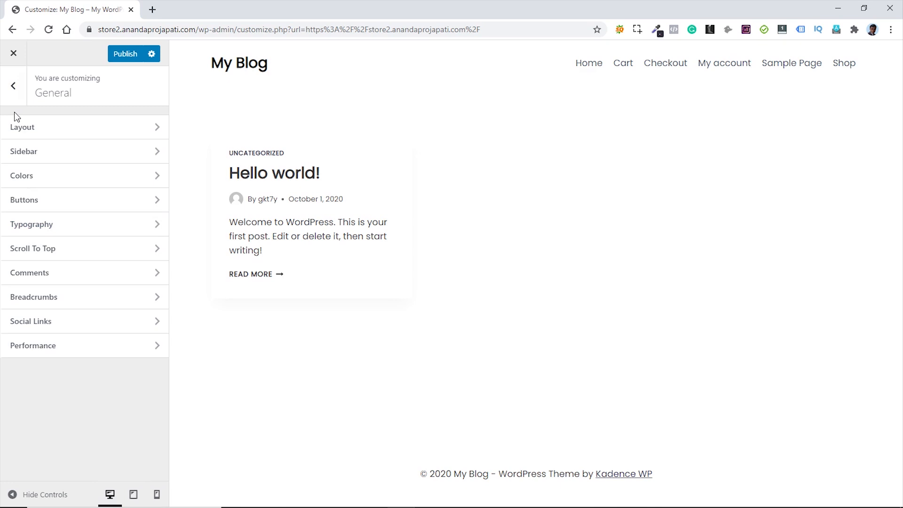
pyautogui.click(14, 87)
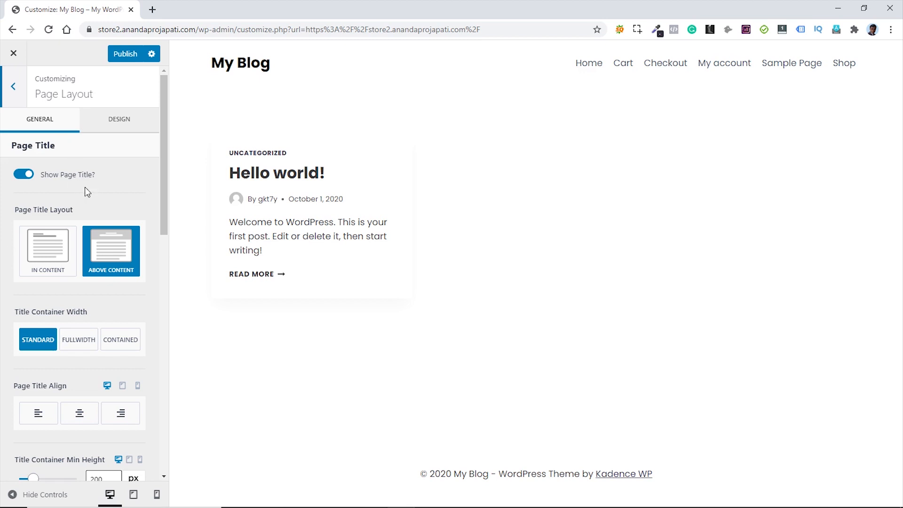
pyautogui.click(805, 69)
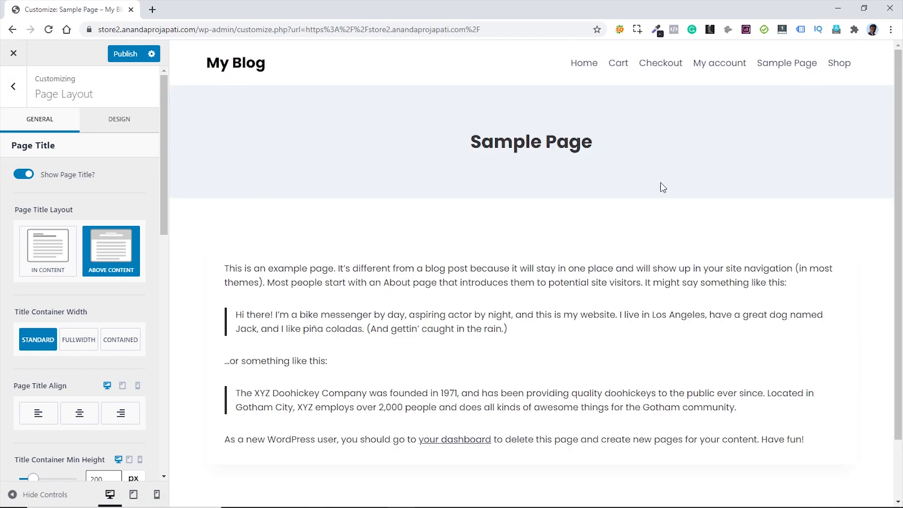
pyautogui.click(23, 174)
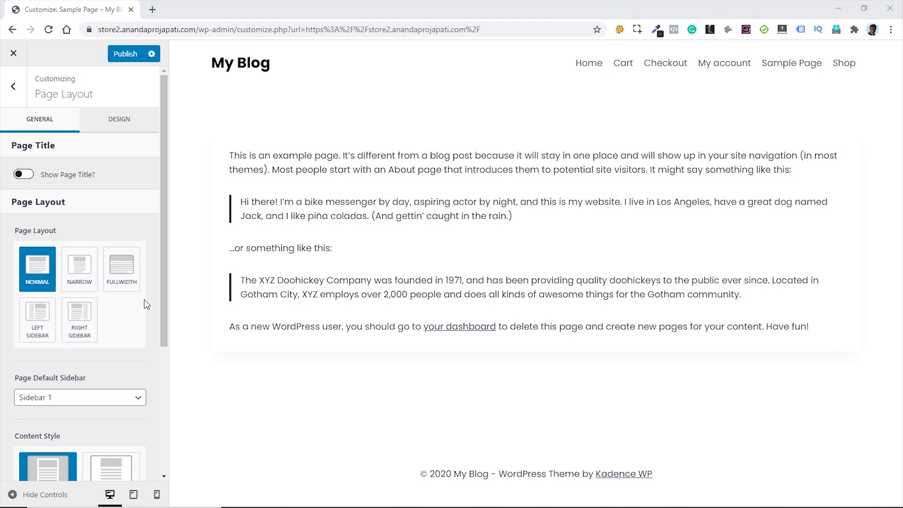
# - Keep Sidebar 1 as default, set Content Style to Unboxed, and view the Design settings
pyautogui.scroll(-2, 148, 304)
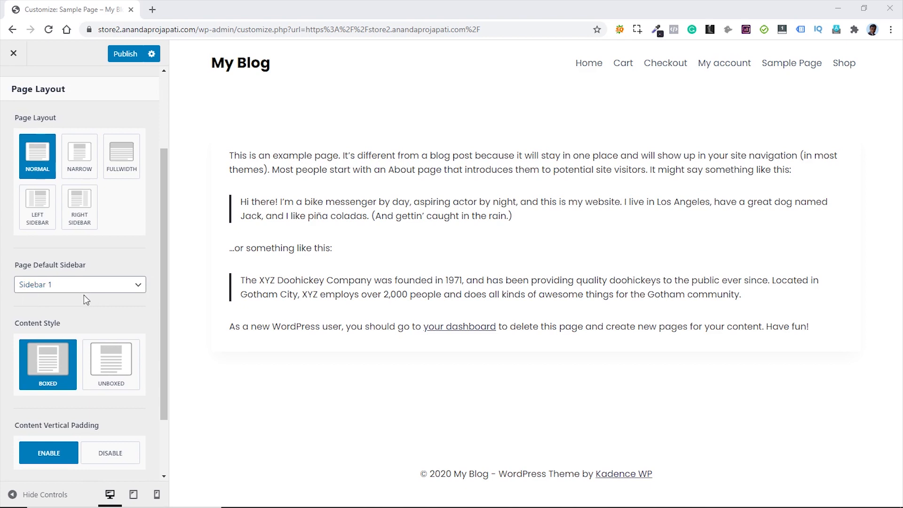
pyautogui.click(100, 290)
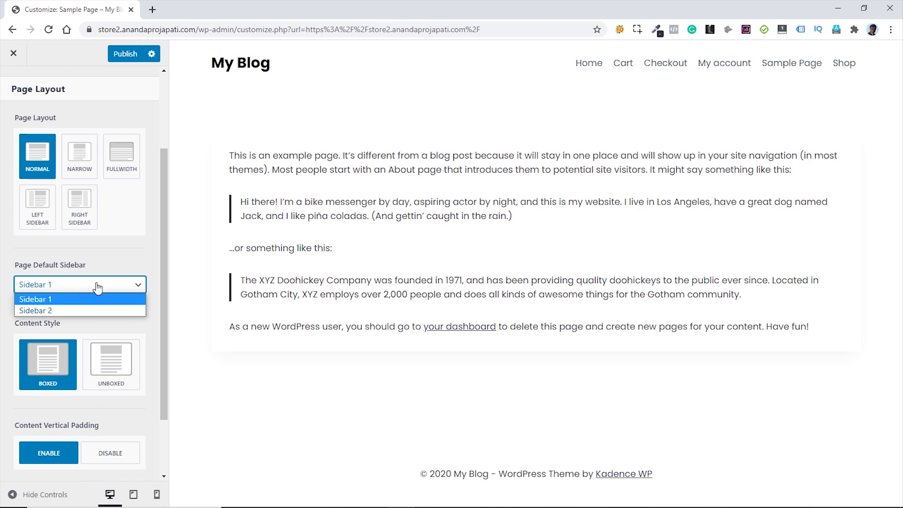
pyautogui.click(117, 273)
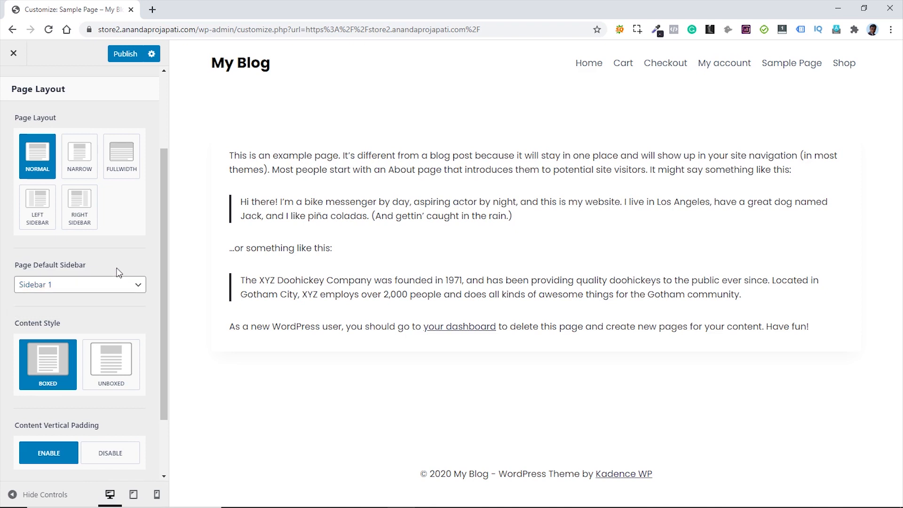
pyautogui.click(115, 370)
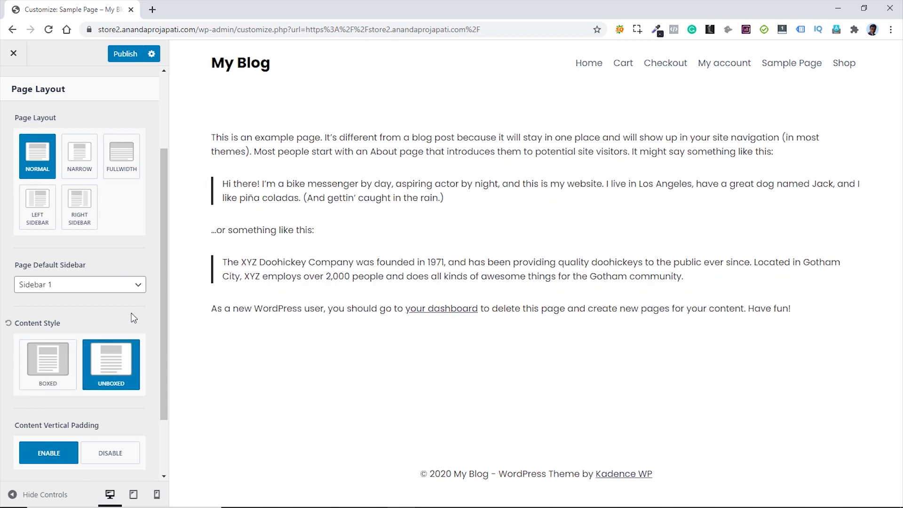
pyautogui.scroll(-2, 136, 318)
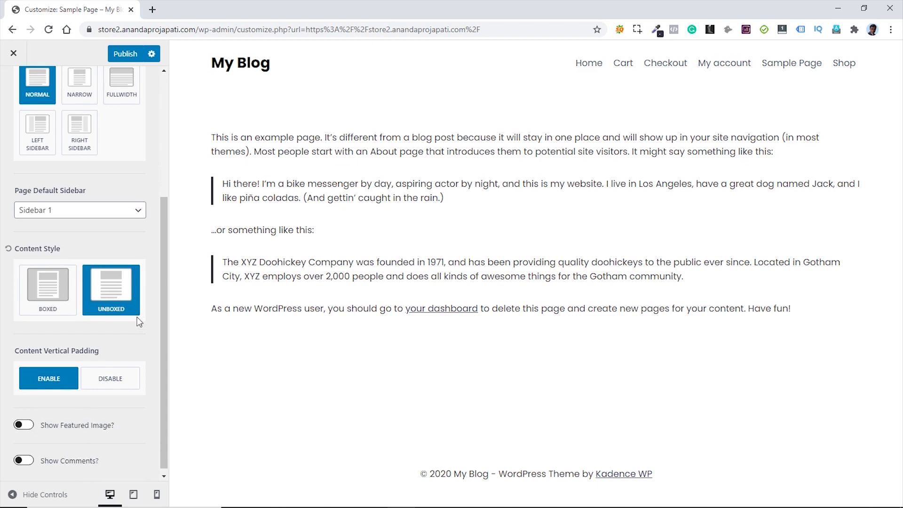
pyautogui.scroll(4, 139, 321)
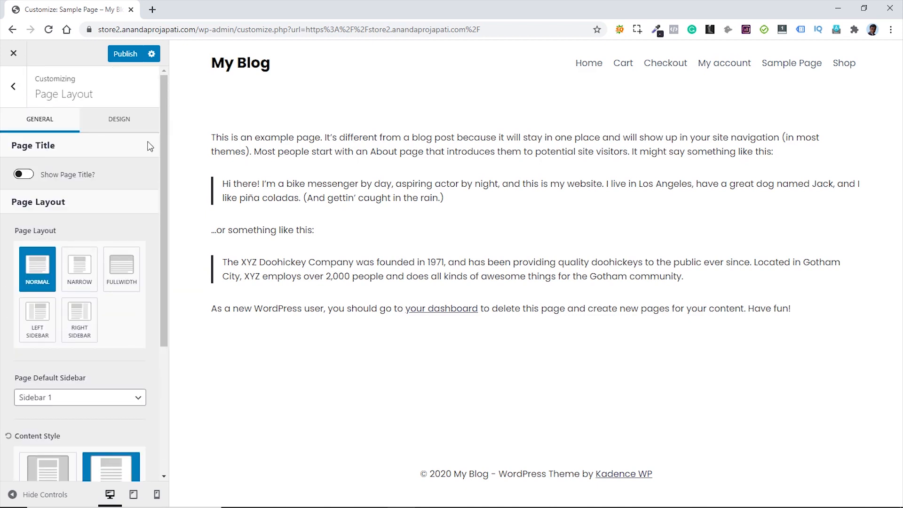
pyautogui.click(117, 125)
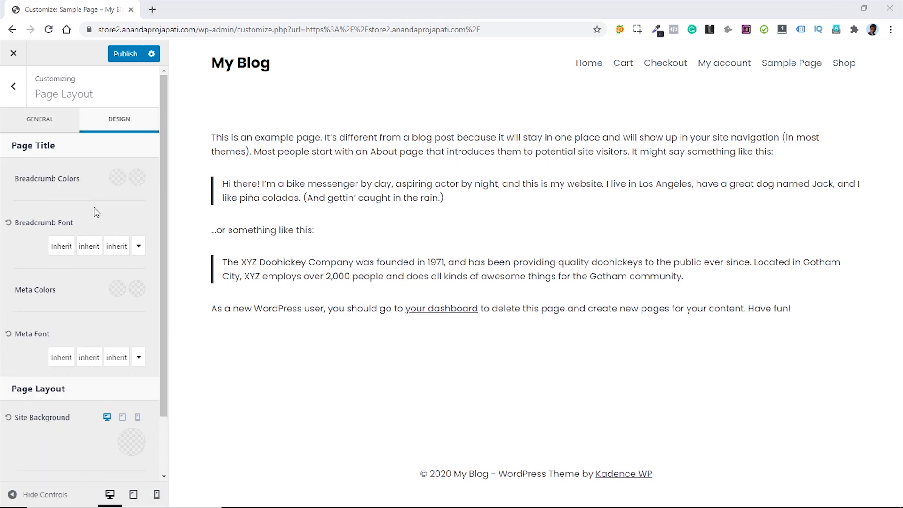
pyautogui.scroll(-2, 57, 304)
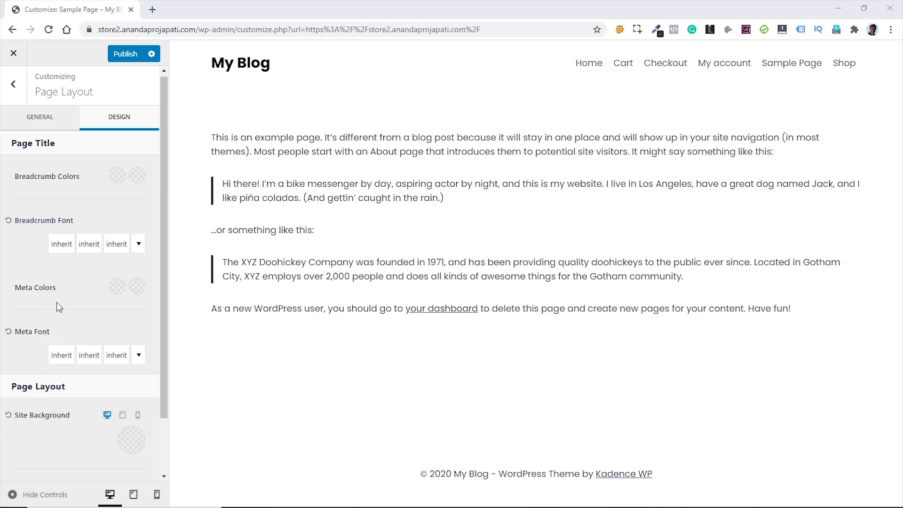
pyautogui.scroll(2, 77, 307)
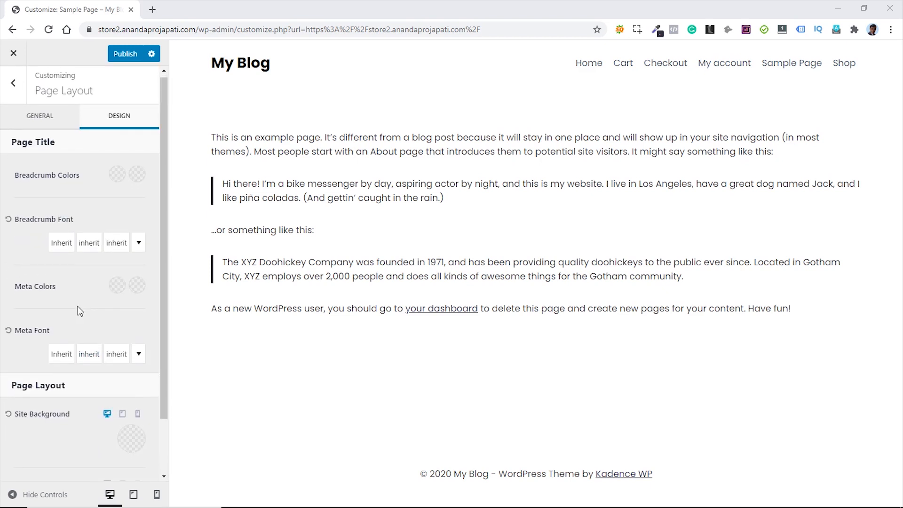
# - Preview the store home page, publish all Customizer changes, then show the Header builder settings
pyautogui.click(13, 90)
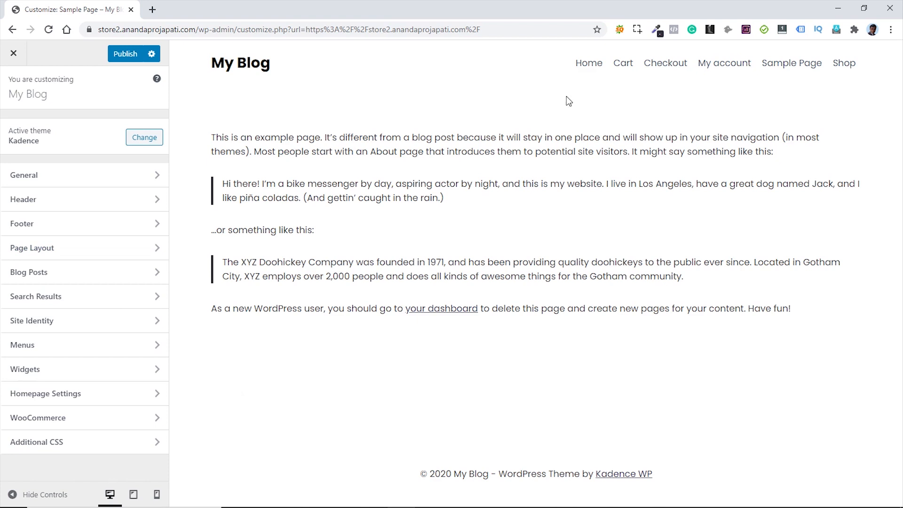
pyautogui.click(589, 63)
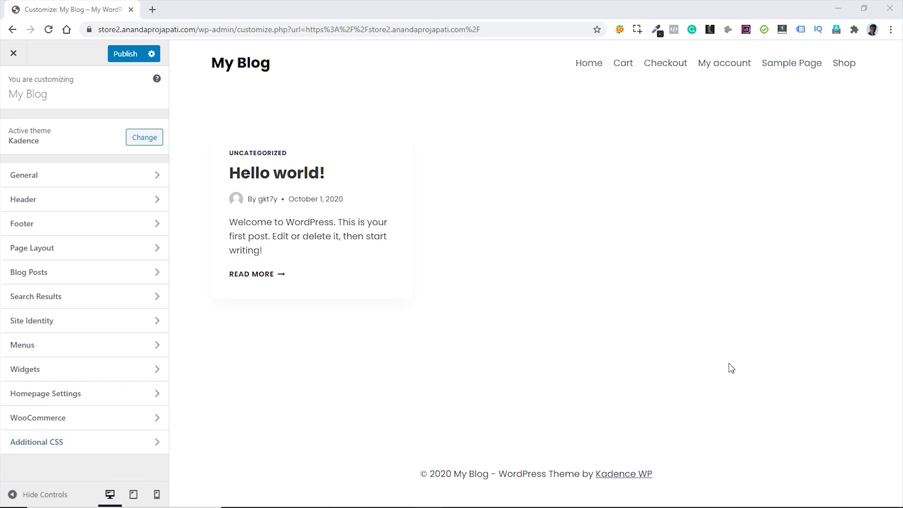
pyautogui.click(123, 56)
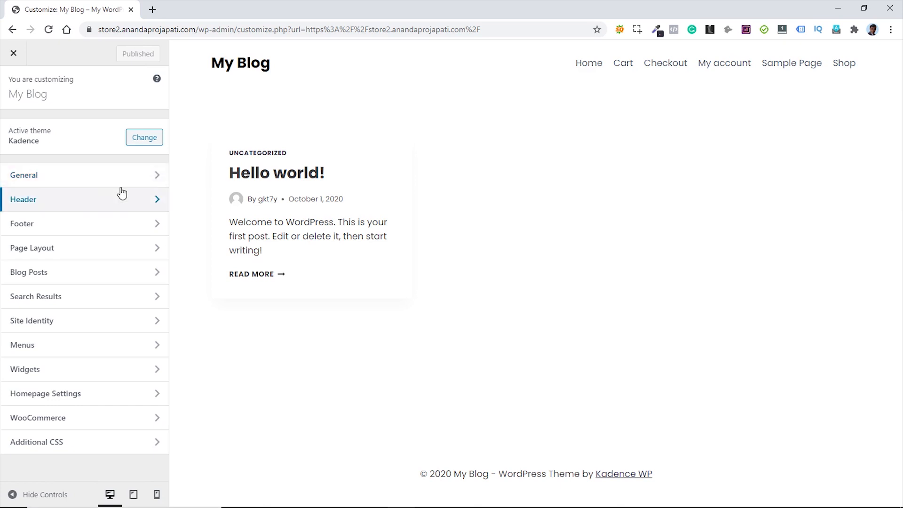
pyautogui.click(86, 205)
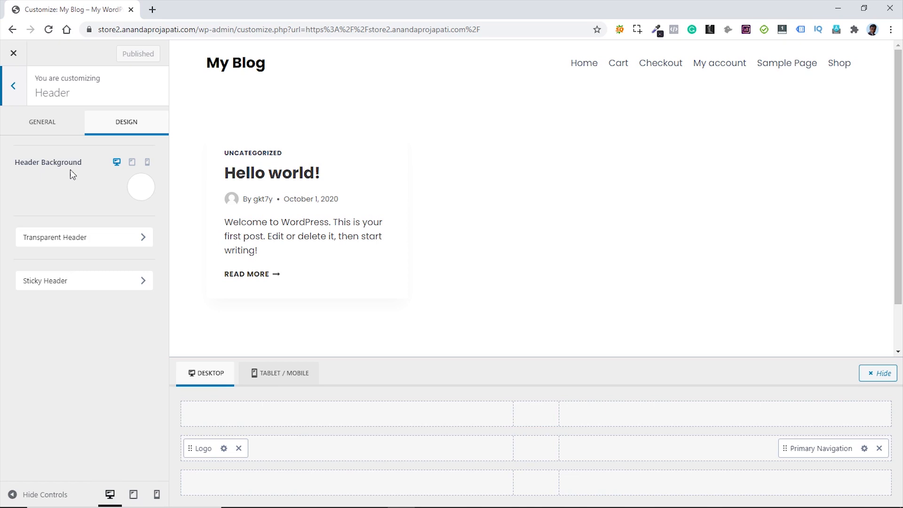
# - Try a centred logo with the navigation on the top row, then restore the original header layout
pyautogui.click(38, 122)
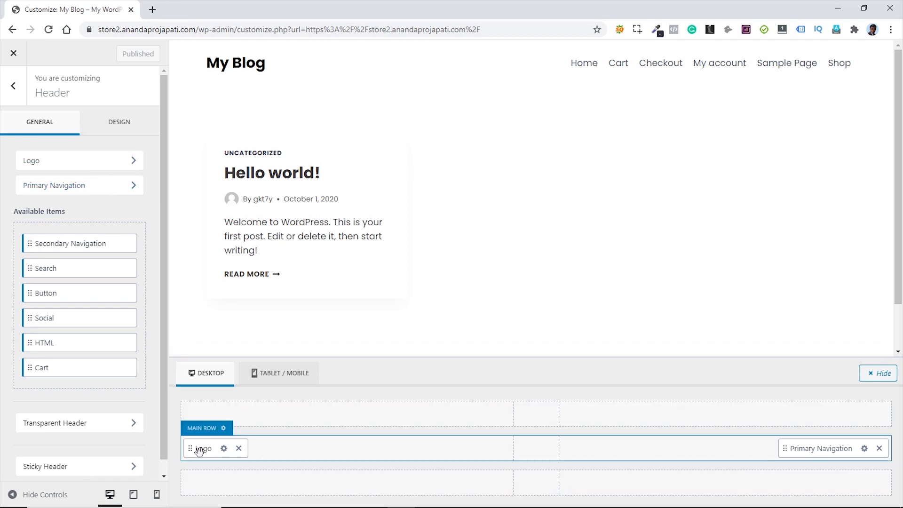
pyautogui.moveTo(199, 451); pyautogui.dragTo(529, 461)
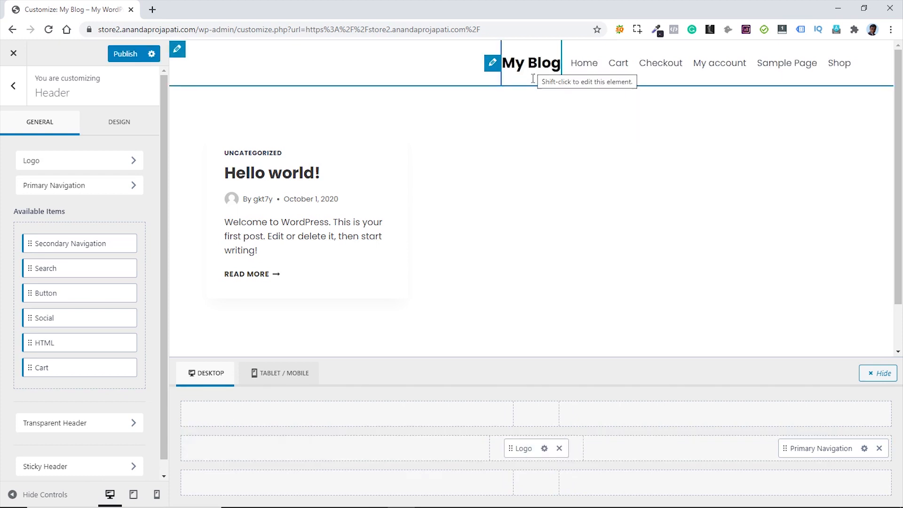
pyautogui.moveTo(801, 447); pyautogui.dragTo(814, 416)
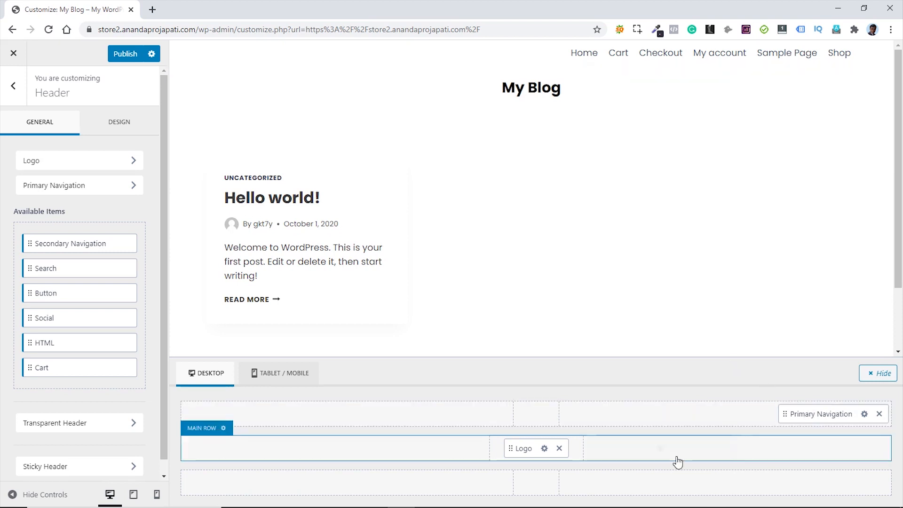
pyautogui.click(864, 415)
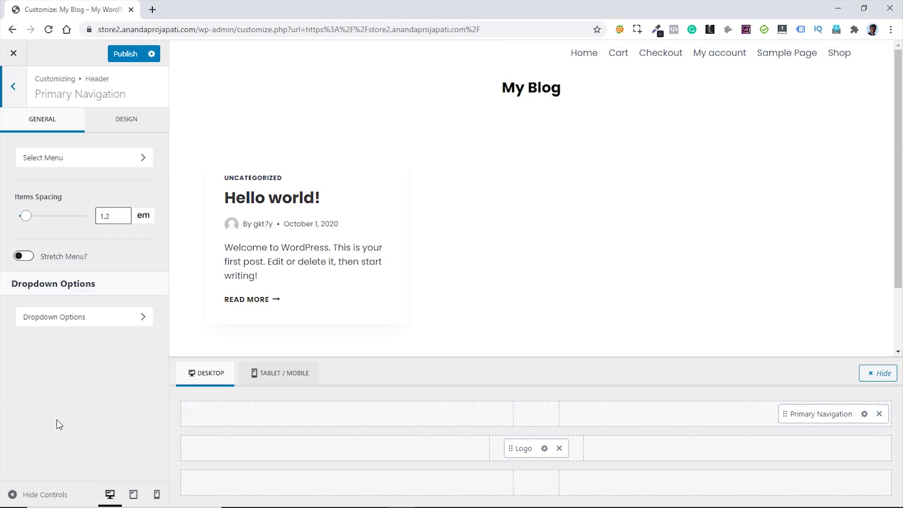
pyautogui.click(545, 449)
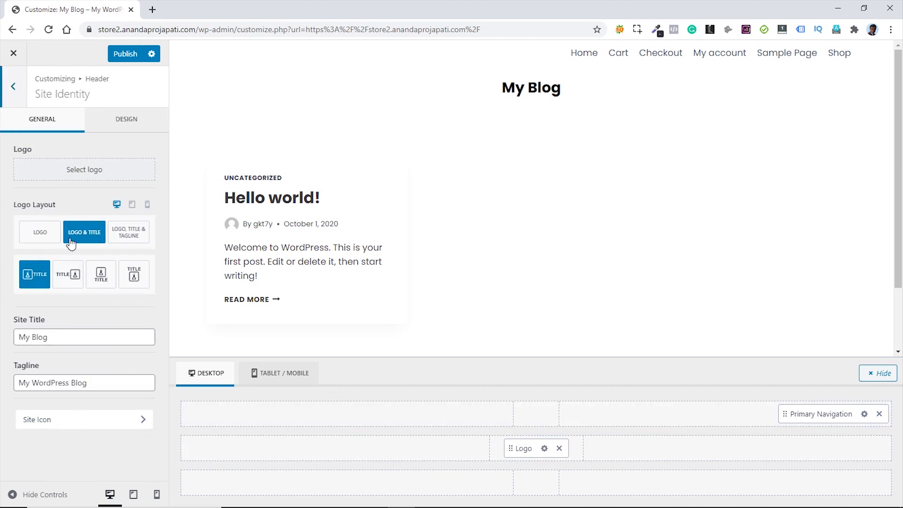
pyautogui.click(13, 91)
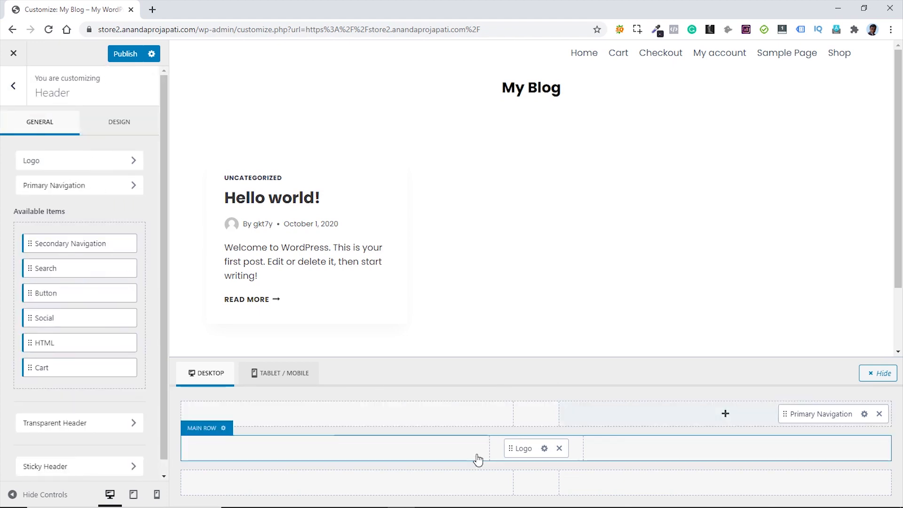
pyautogui.moveTo(523, 449); pyautogui.dragTo(254, 449)
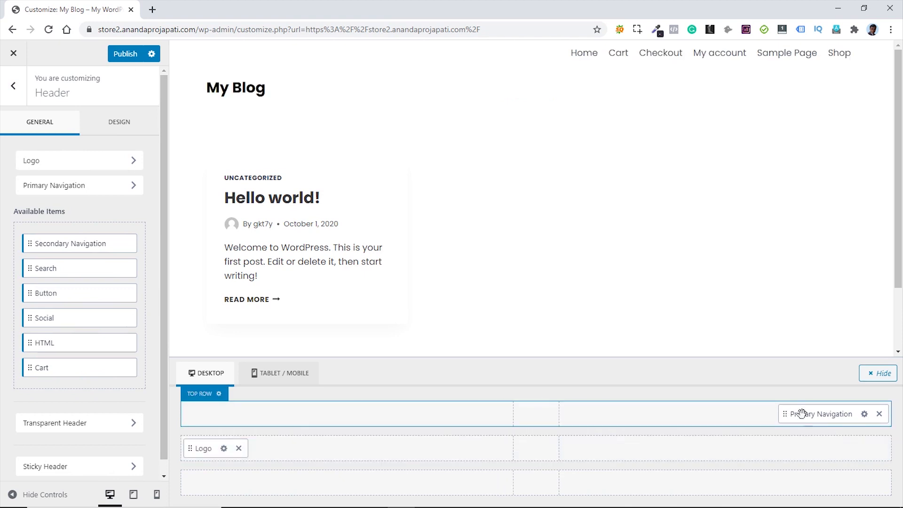
pyautogui.moveTo(816, 414); pyautogui.dragTo(779, 466)
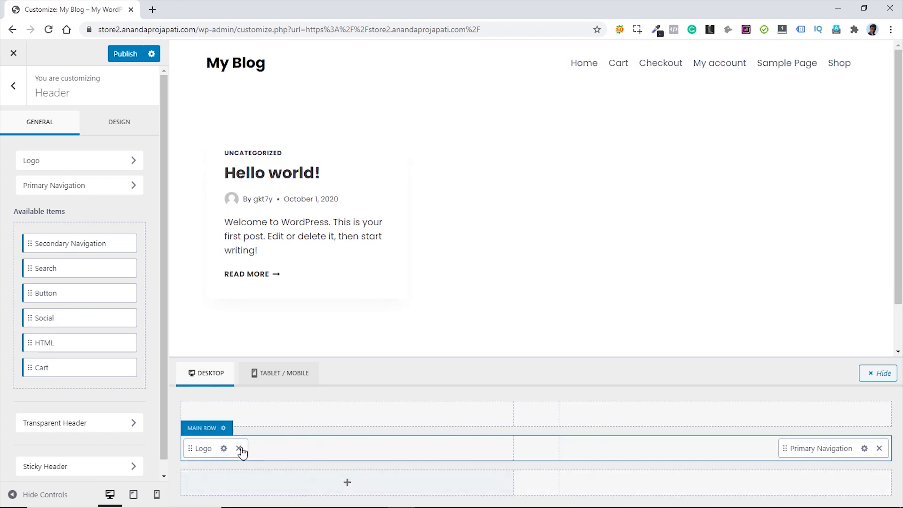
# - Set the FASHION STORE logo.png image as the site logo, with its title as alt text and no cropping
pyautogui.click(224, 448)
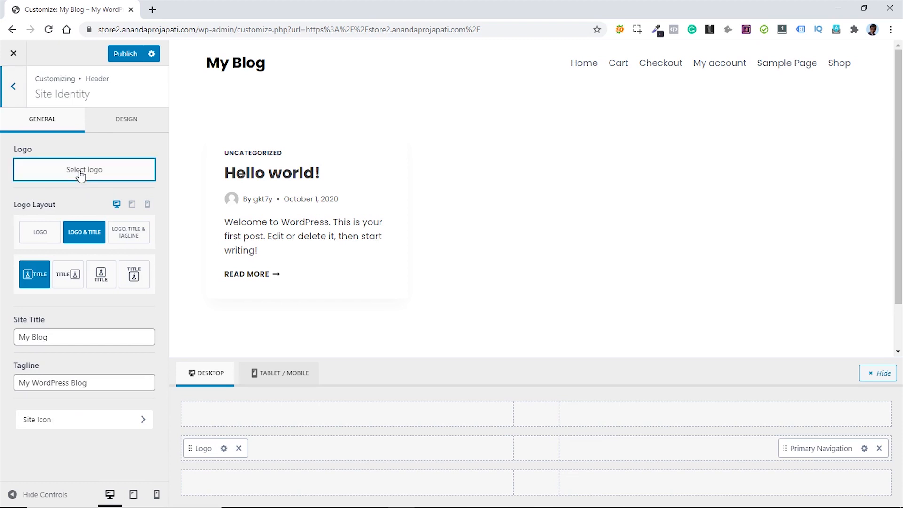
pyautogui.click(81, 173)
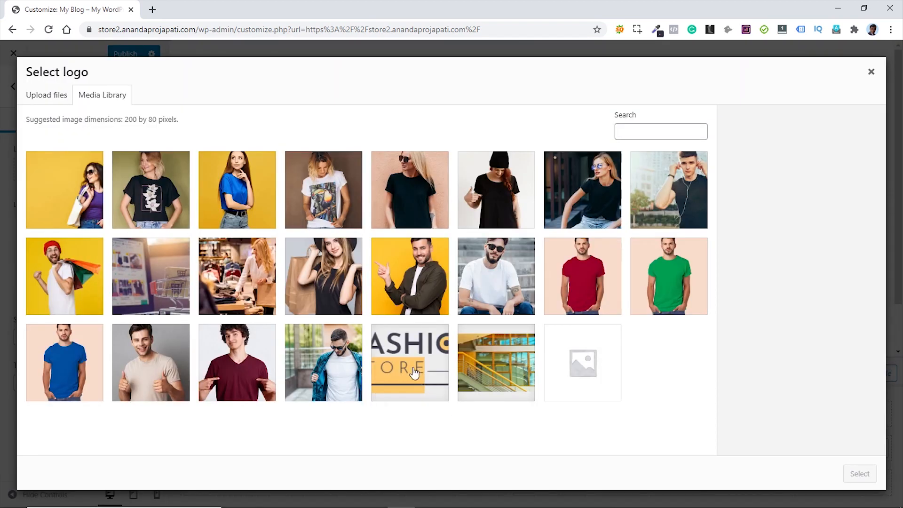
pyautogui.click(412, 372)
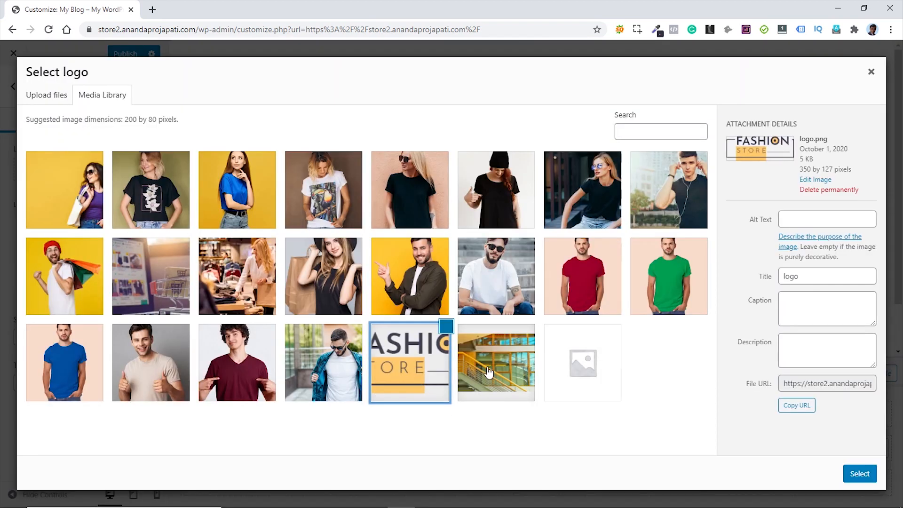
pyautogui.moveTo(812, 283); pyautogui.dragTo(753, 282)
pyautogui.hotkey('ctrl', 'c')
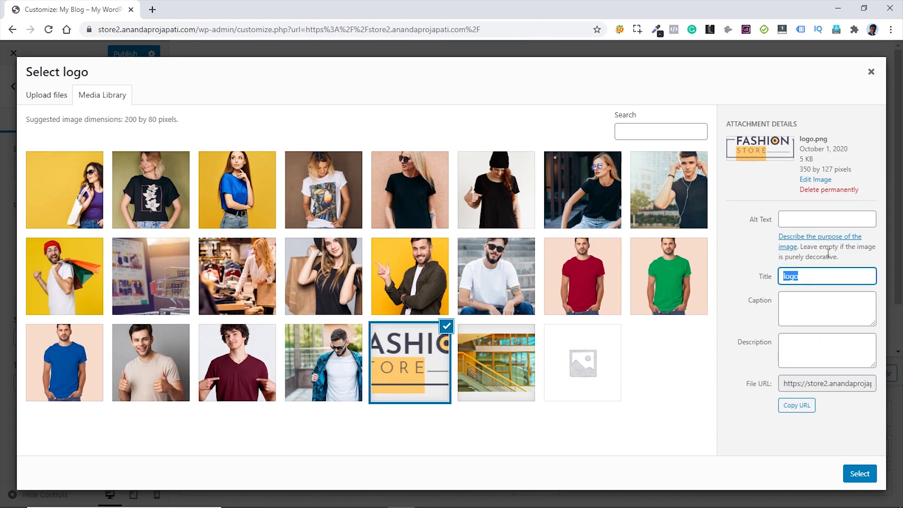
pyautogui.click(827, 219)
pyautogui.hotkey('ctrl', 'v')
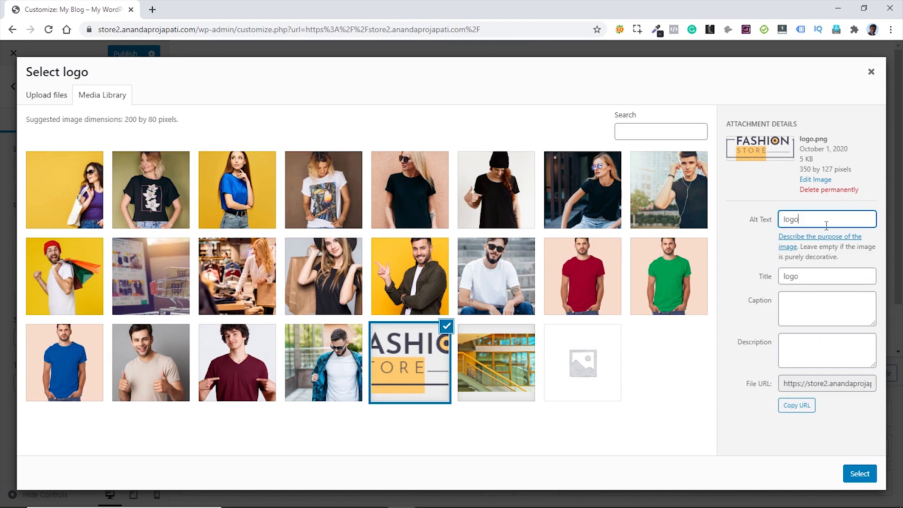
pyautogui.click(859, 473)
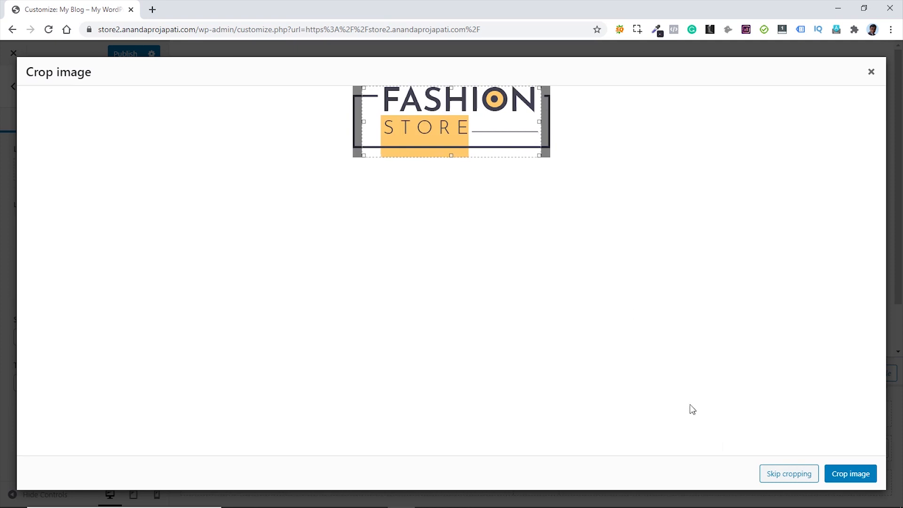
pyautogui.click(783, 476)
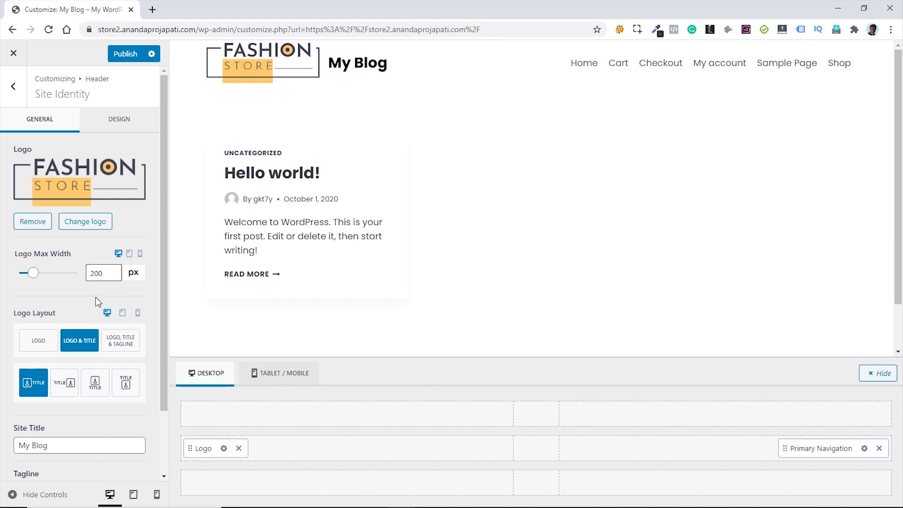
# - Show the logo only, rename the site title to 'Fashion Store' and clear the tagline
pyautogui.click(39, 342)
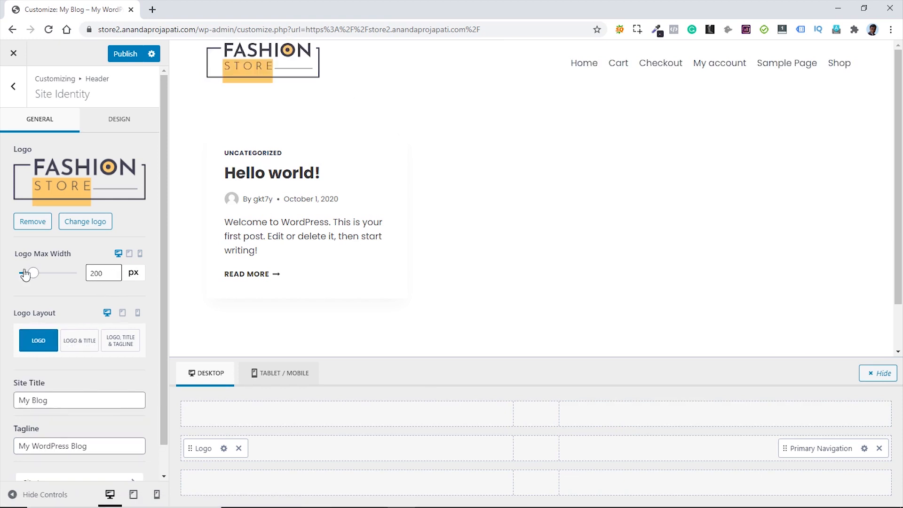
pyautogui.moveTo(62, 402); pyautogui.dragTo(19, 400)
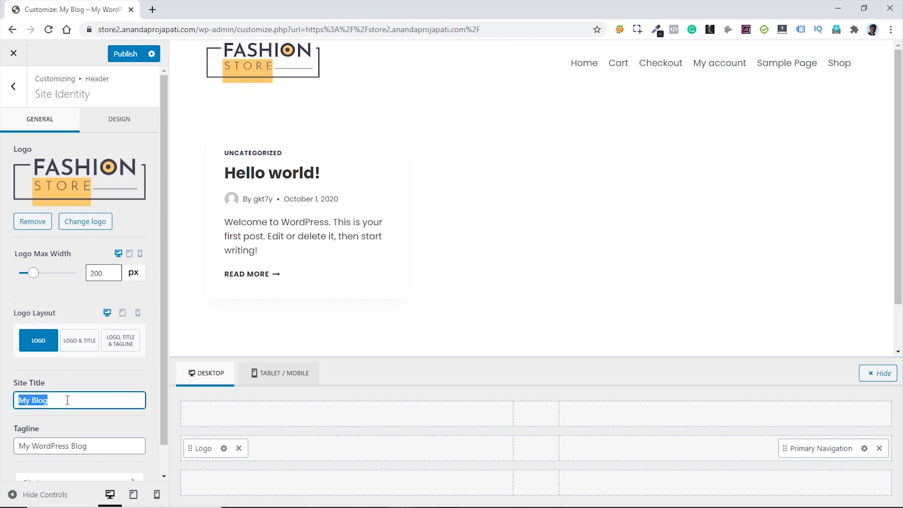
pyautogui.write('Fashion Store')
pyautogui.moveTo(89, 446); pyautogui.dragTo(15, 450)
pyautogui.press('BackSpace')
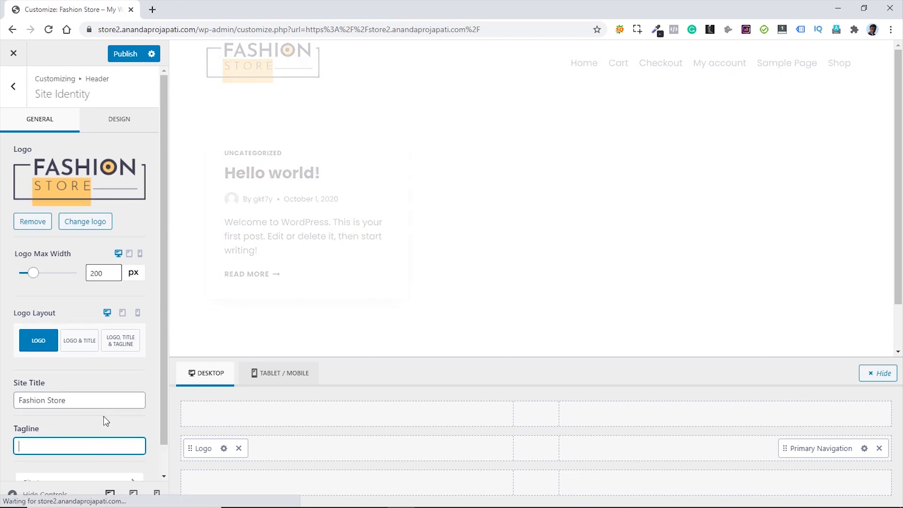
pyautogui.scroll(-1, 104, 420)
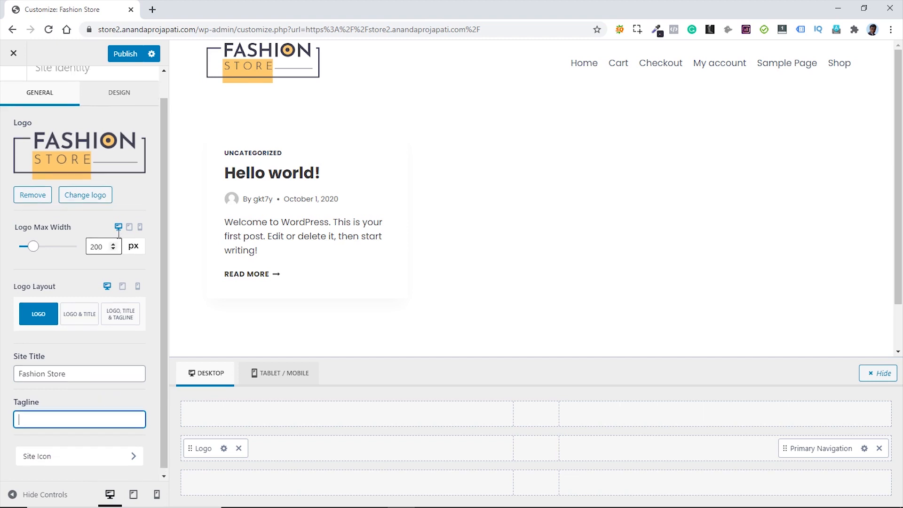
pyautogui.scroll(1, 56, 235)
pyautogui.click(12, 88)
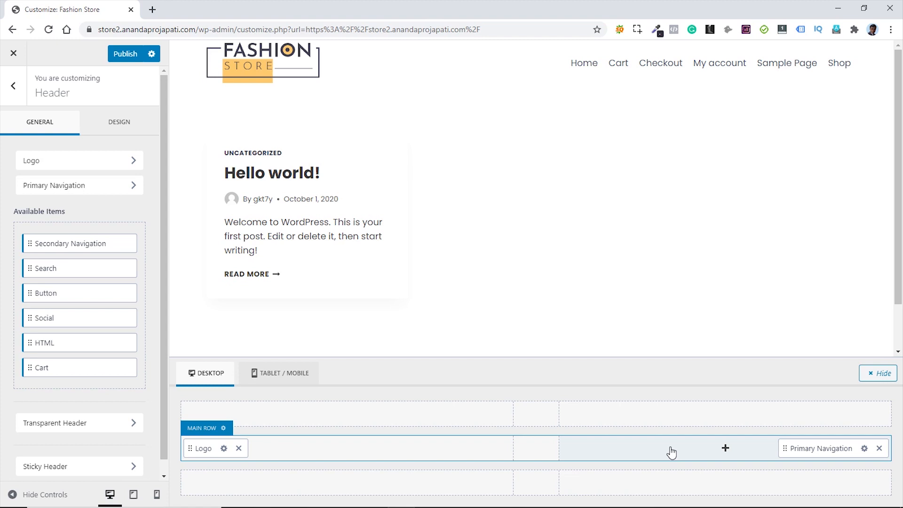
pyautogui.click(121, 131)
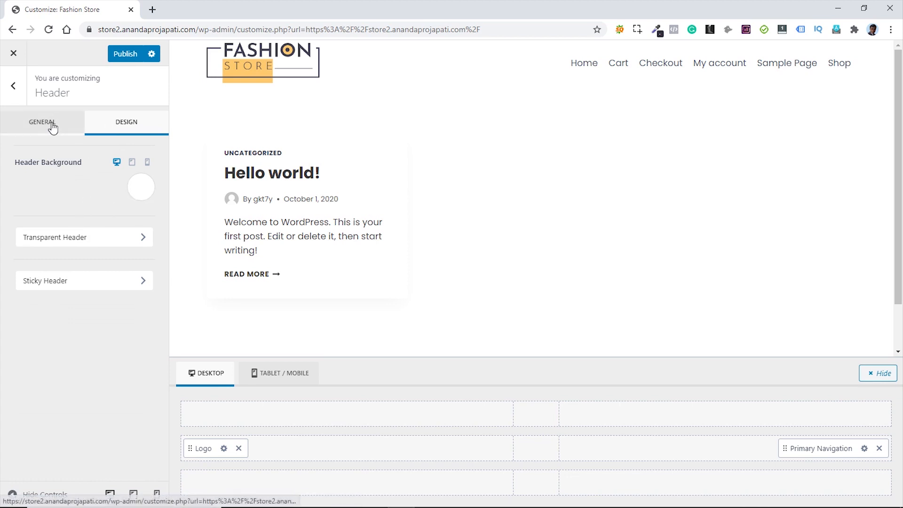
pyautogui.click(38, 126)
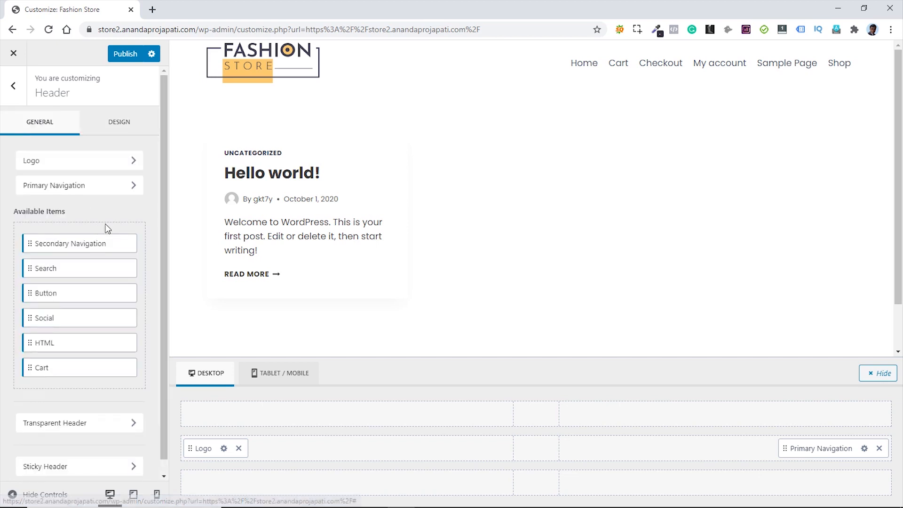
pyautogui.scroll(-1, 119, 232)
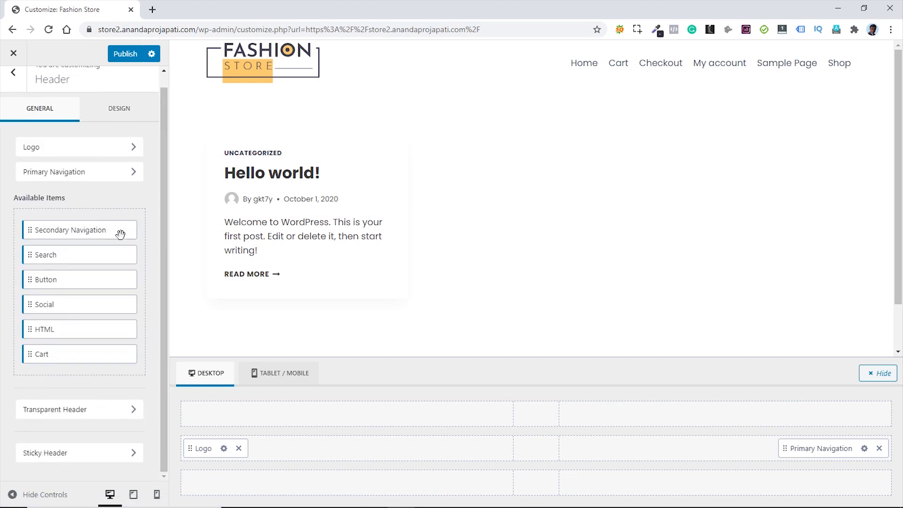
pyautogui.click(94, 414)
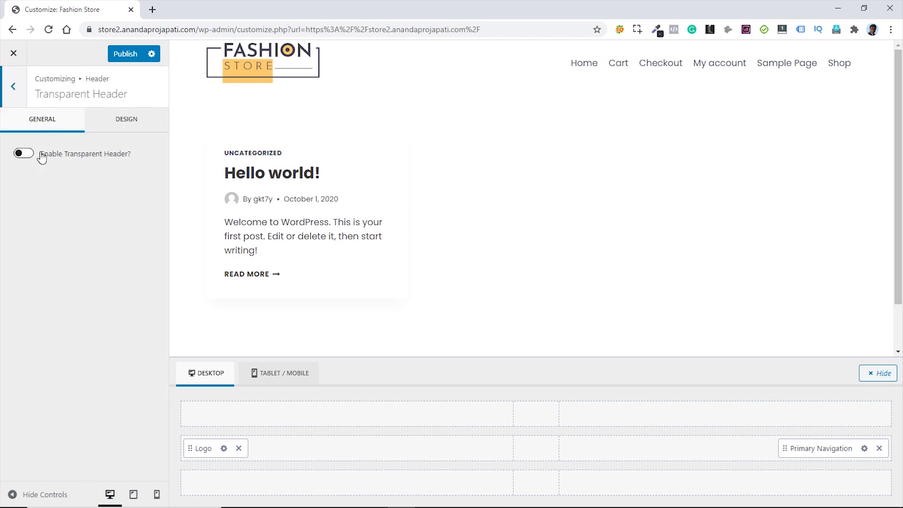
pyautogui.click(25, 153)
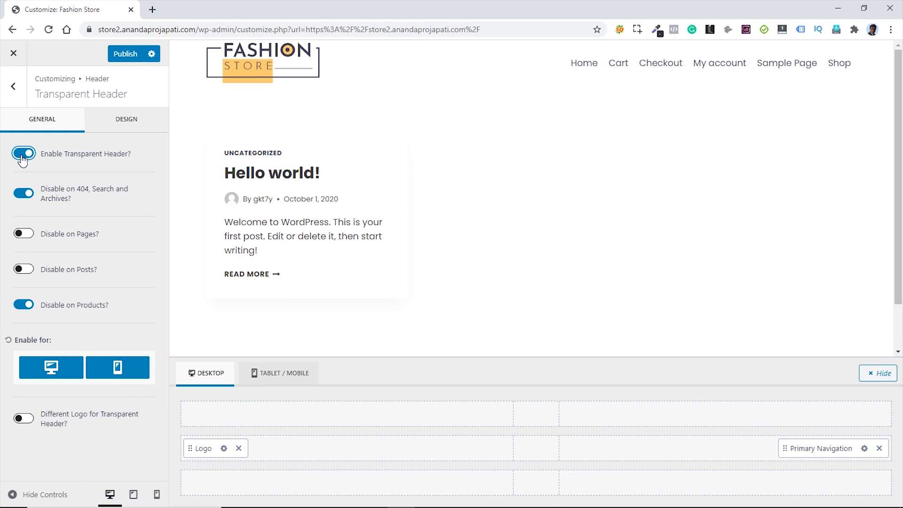
pyautogui.click(22, 155)
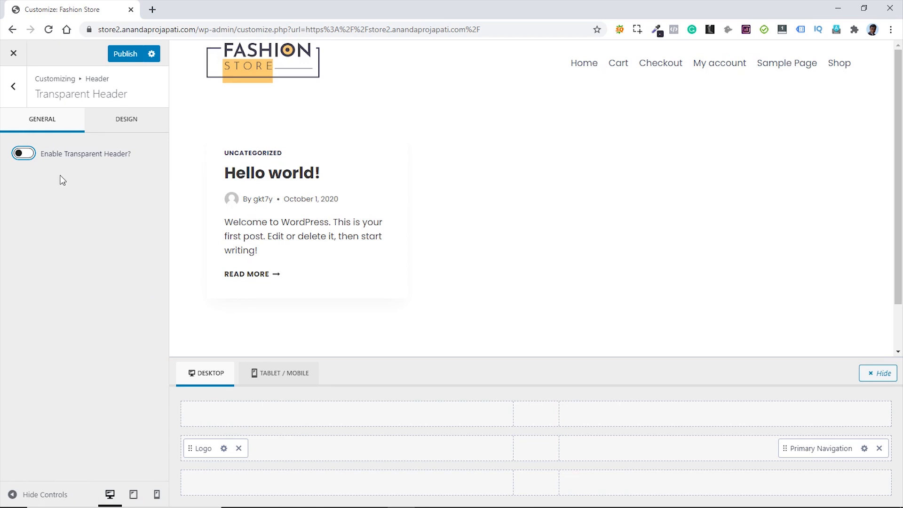
pyautogui.click(14, 87)
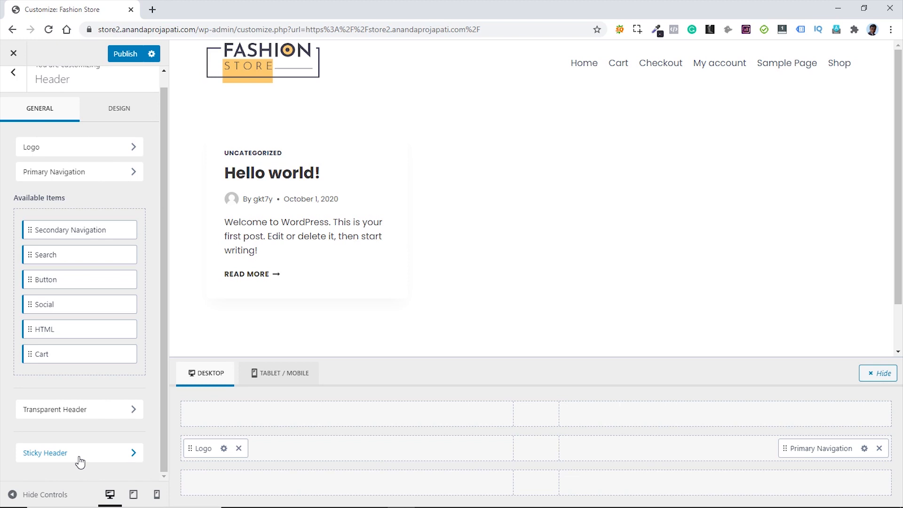
# - Set Sticky Header to 'Yes - Only Main Row' with Main Row Shrinking at 60 px
pyautogui.click(80, 463)
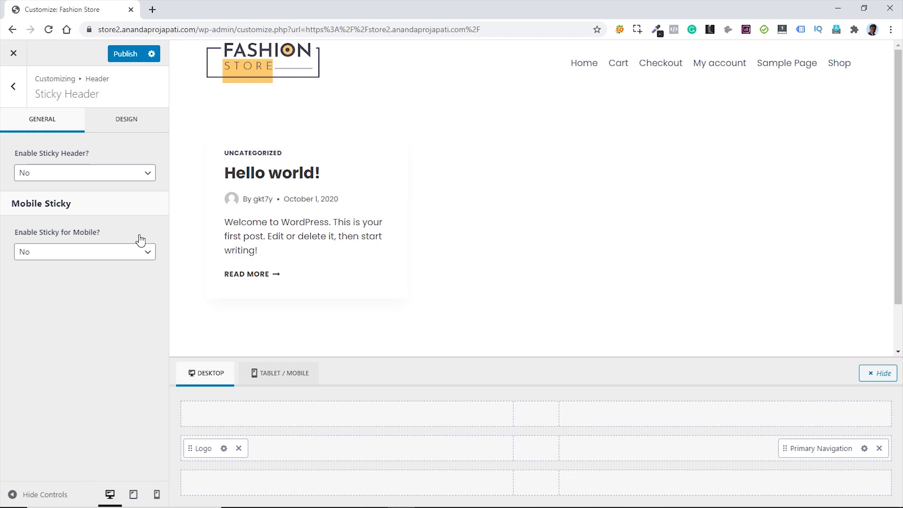
pyautogui.click(142, 175)
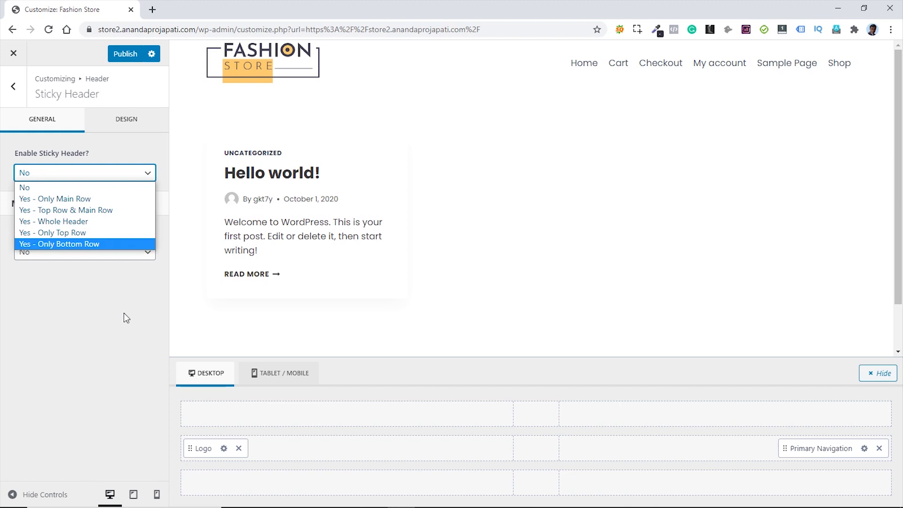
pyautogui.click(84, 199)
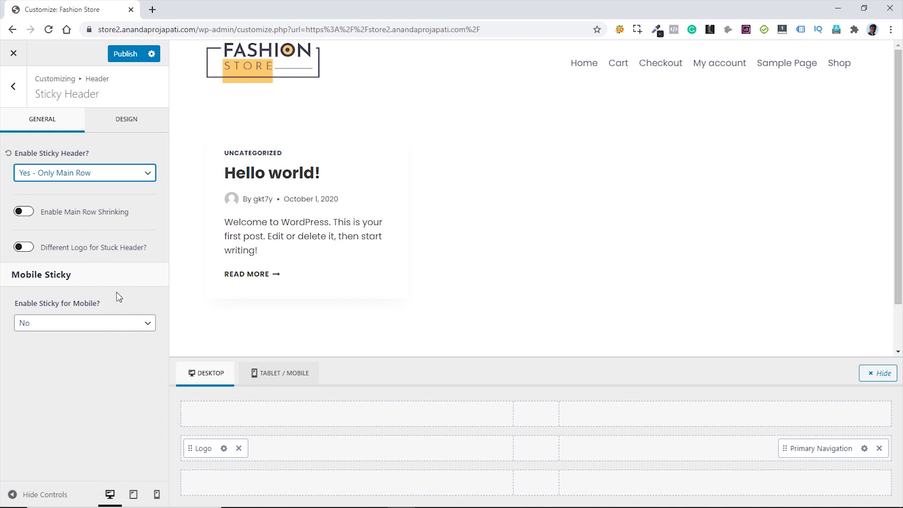
pyautogui.click(29, 214)
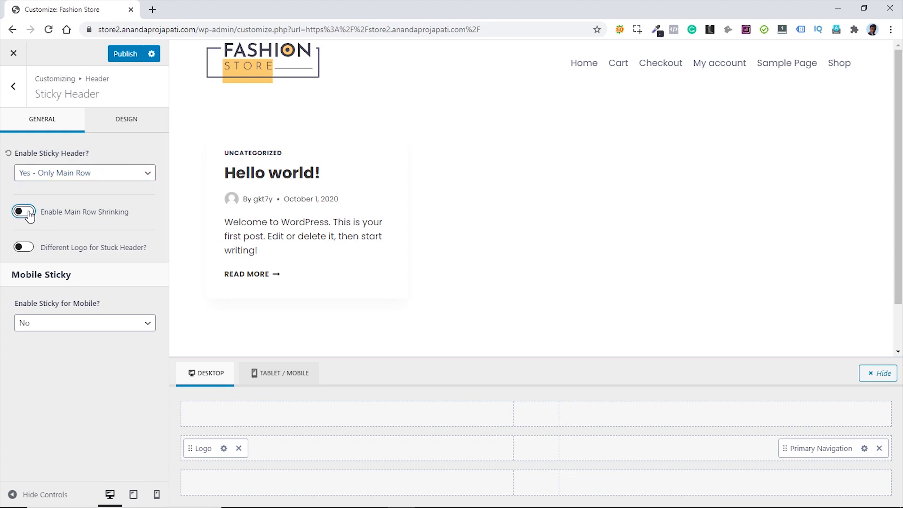
pyautogui.click(28, 212)
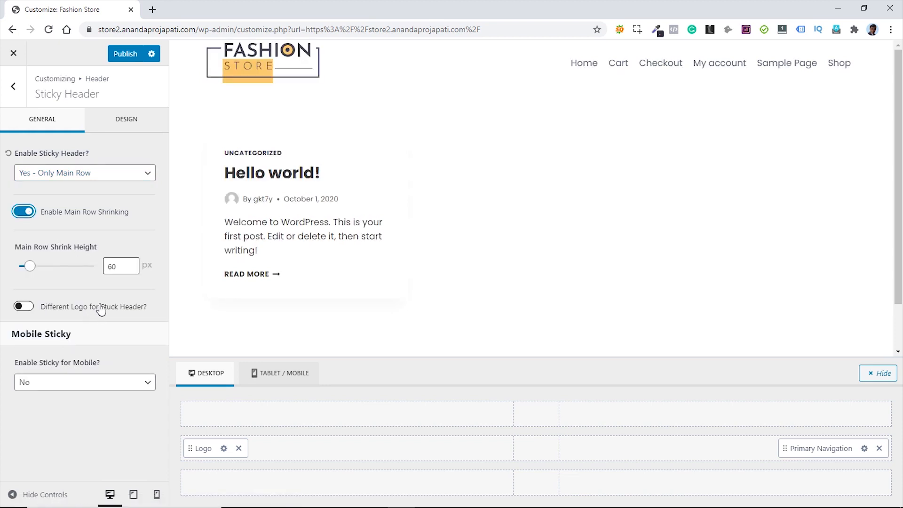
pyautogui.scroll(-2, 589, 188)
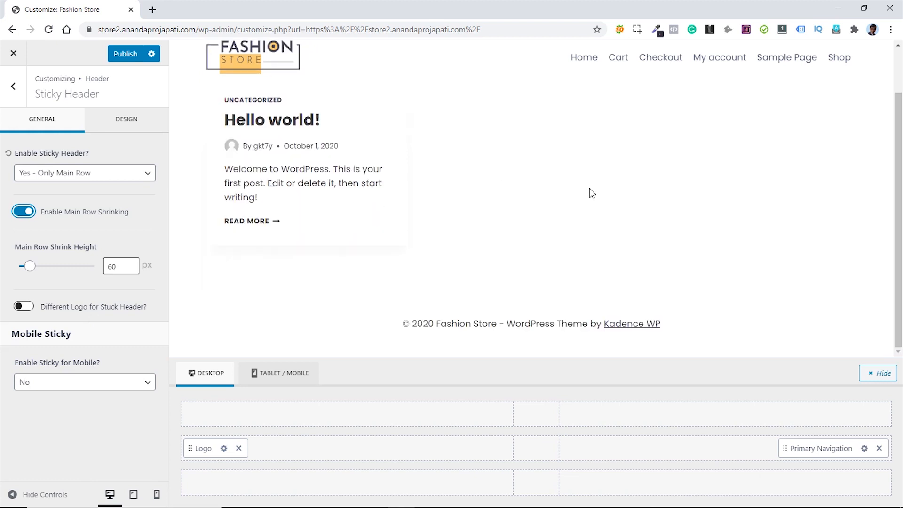
pyautogui.scroll(2, 589, 188)
pyautogui.scroll(-2, 591, 191)
pyautogui.scroll(2, 470, 122)
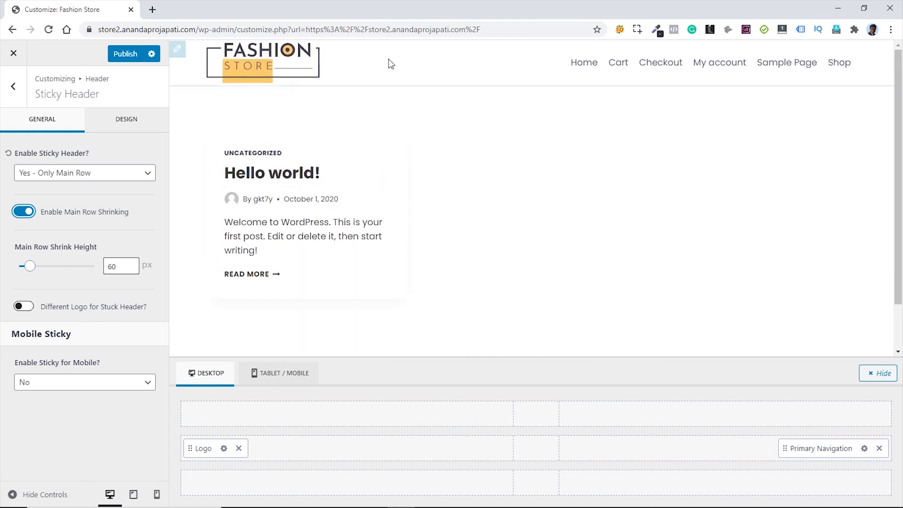
pyautogui.scroll(-1, 531, 141)
pyautogui.scroll(1, 531, 145)
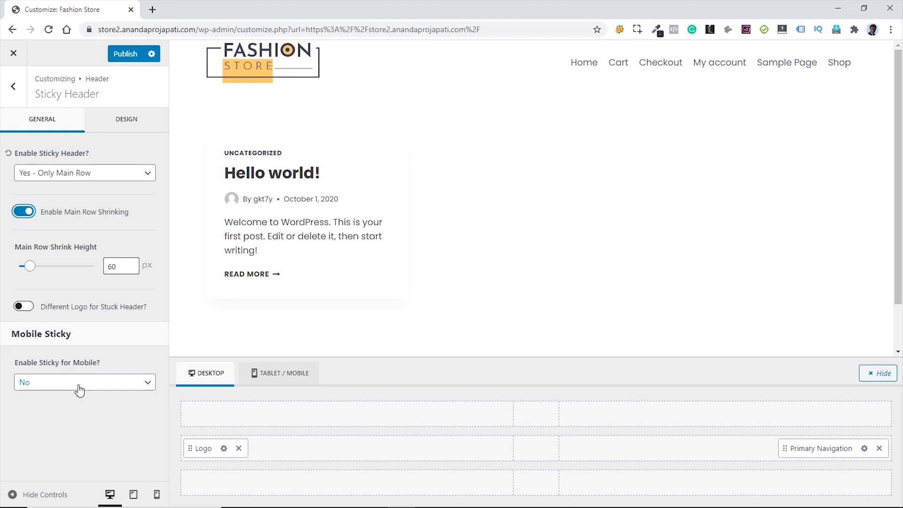
# - Set the Sticky Bottom Border to solid, 1 px wide, in the dark grey preset colour
pyautogui.click(124, 122)
pyautogui.scroll(-1, 125, 127)
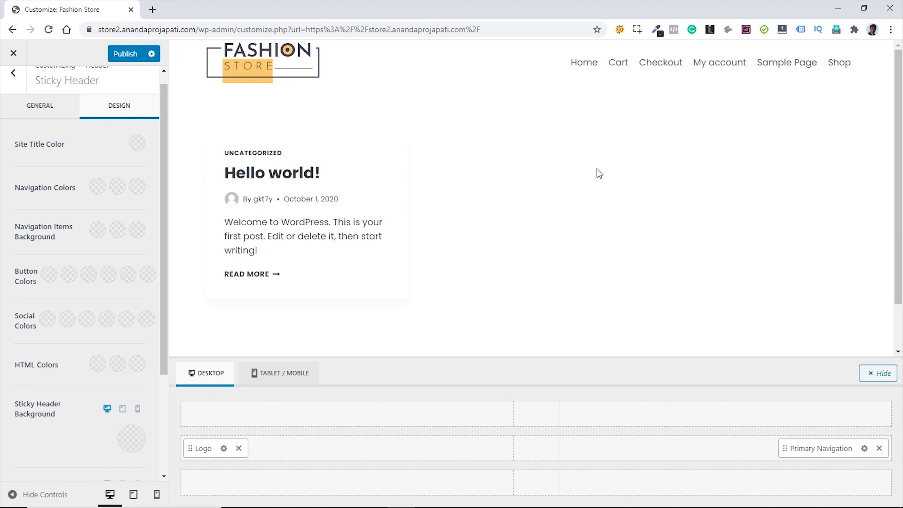
pyautogui.scroll(-2, 534, 149)
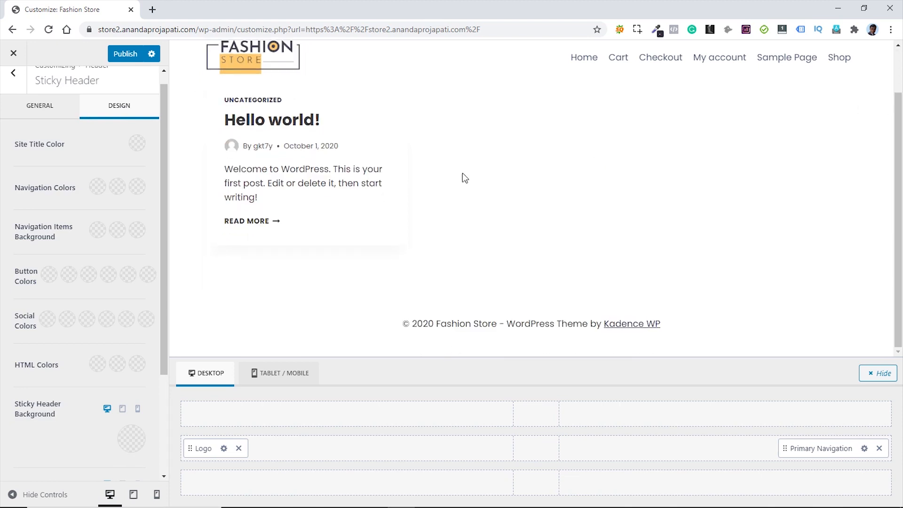
pyautogui.scroll(2, 465, 177)
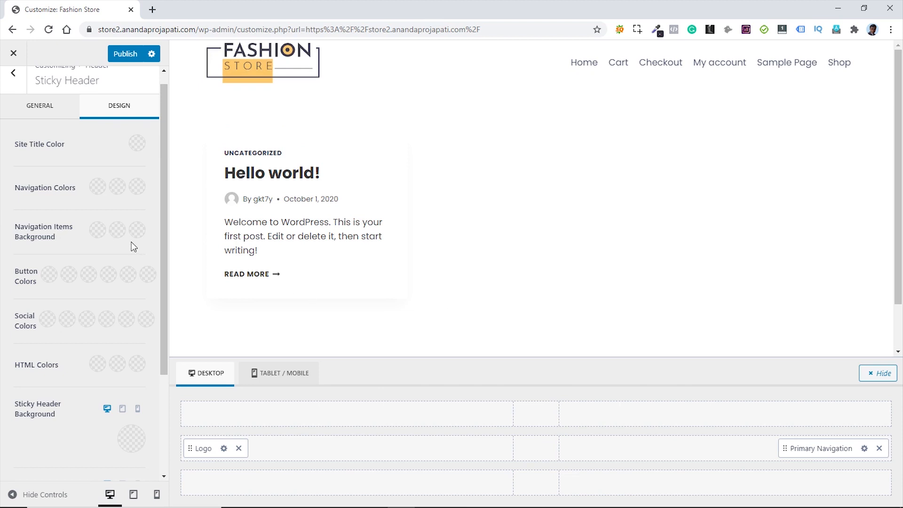
pyautogui.scroll(-3, 132, 245)
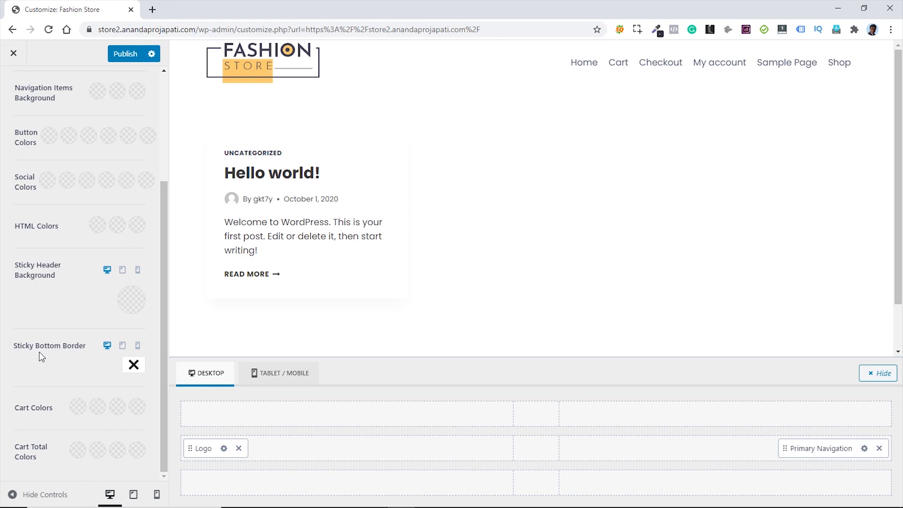
pyautogui.click(134, 366)
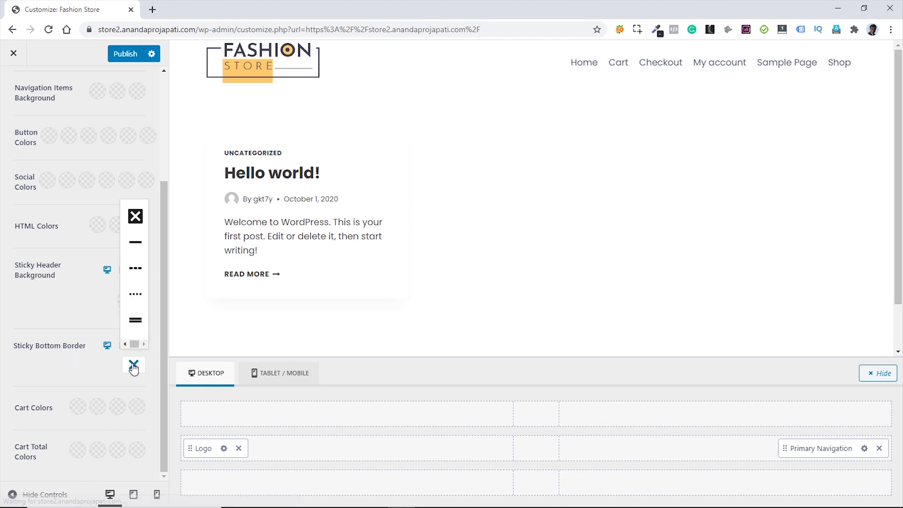
pyautogui.click(136, 242)
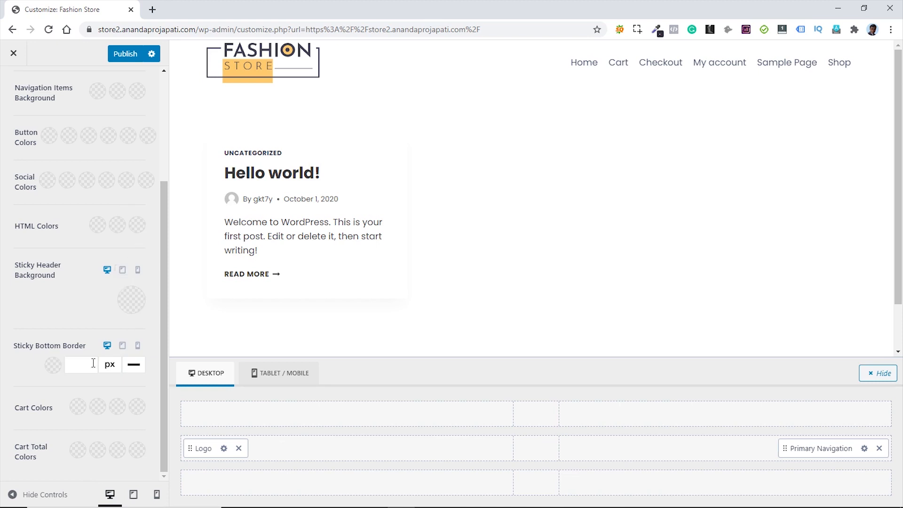
pyautogui.click(81, 365)
pyautogui.write('1')
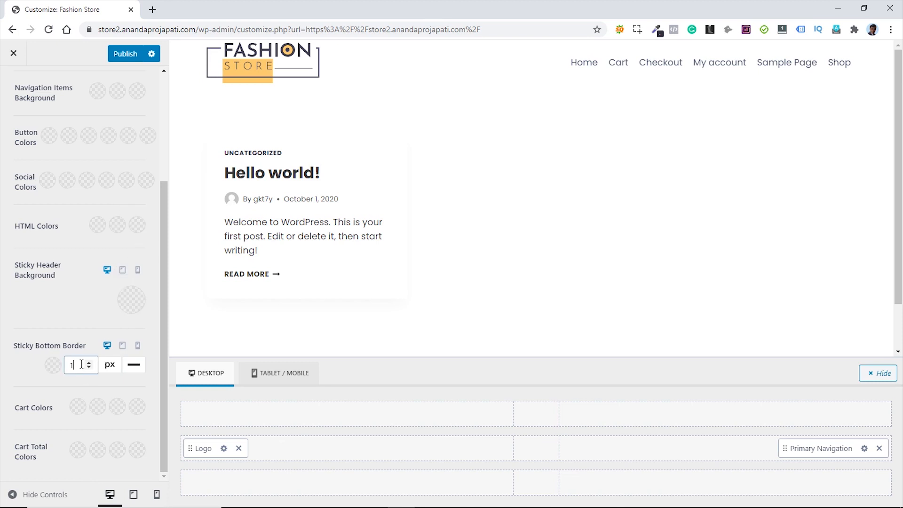
pyautogui.click(52, 365)
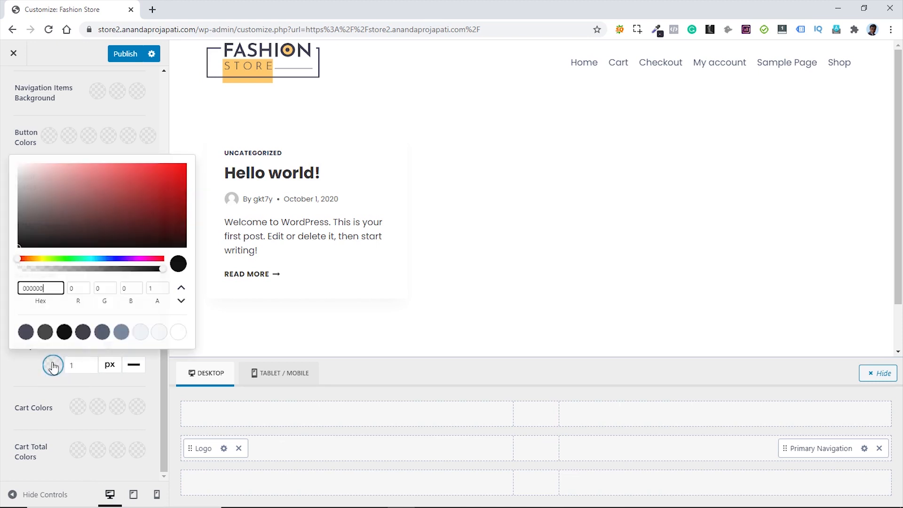
pyautogui.click(46, 334)
pyautogui.click(28, 370)
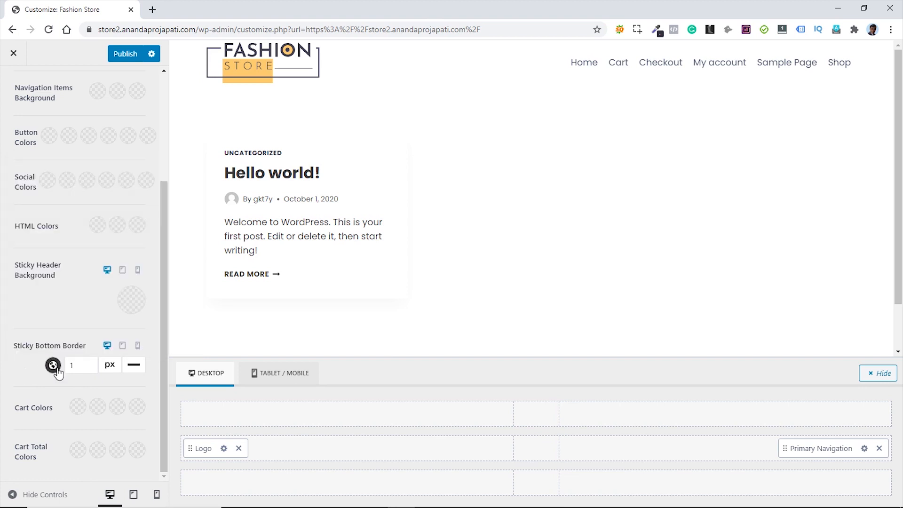
pyautogui.scroll(-1, 542, 206)
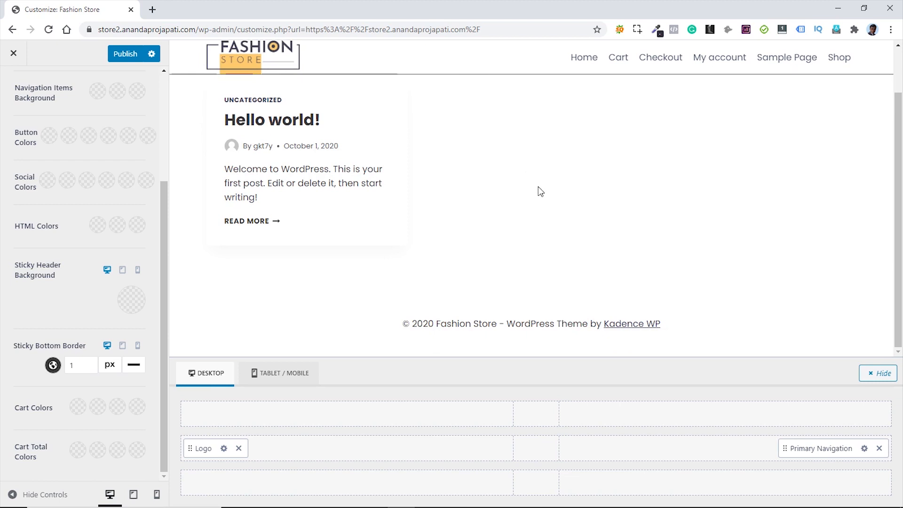
pyautogui.scroll(3, 115, 207)
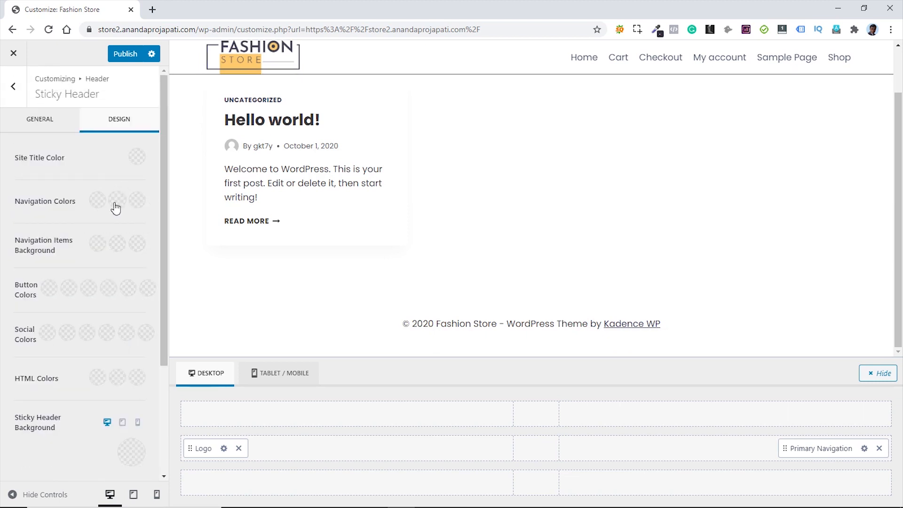
# - Review the tablet/mobile header layout, then publish the header changes and return to the main Customizer menu
pyautogui.click(21, 96)
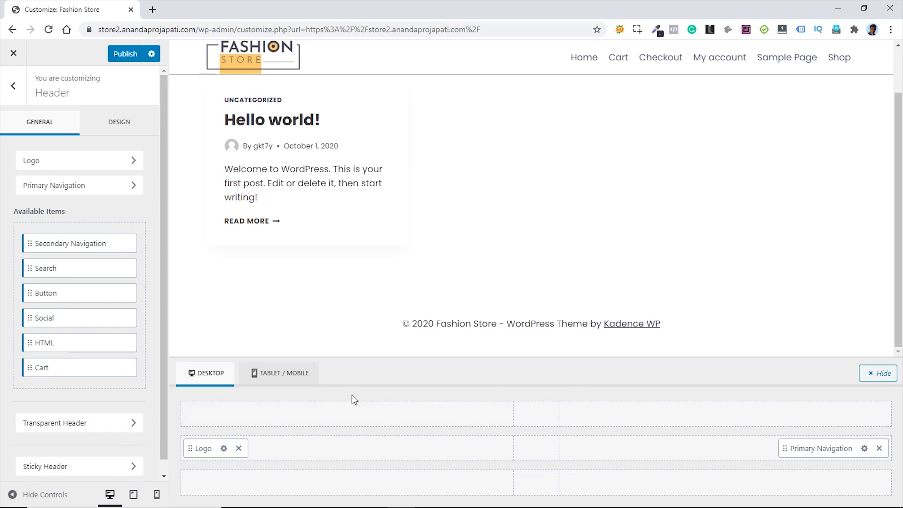
pyautogui.click(294, 376)
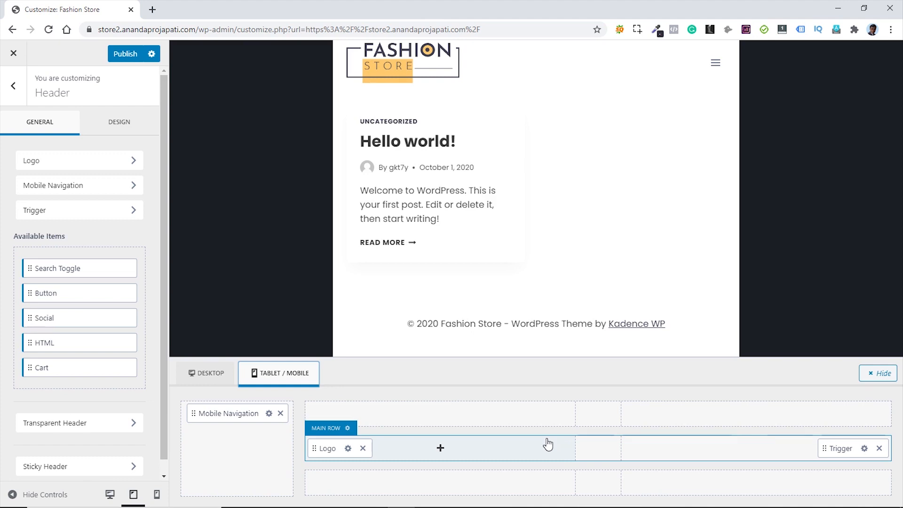
pyautogui.click(209, 379)
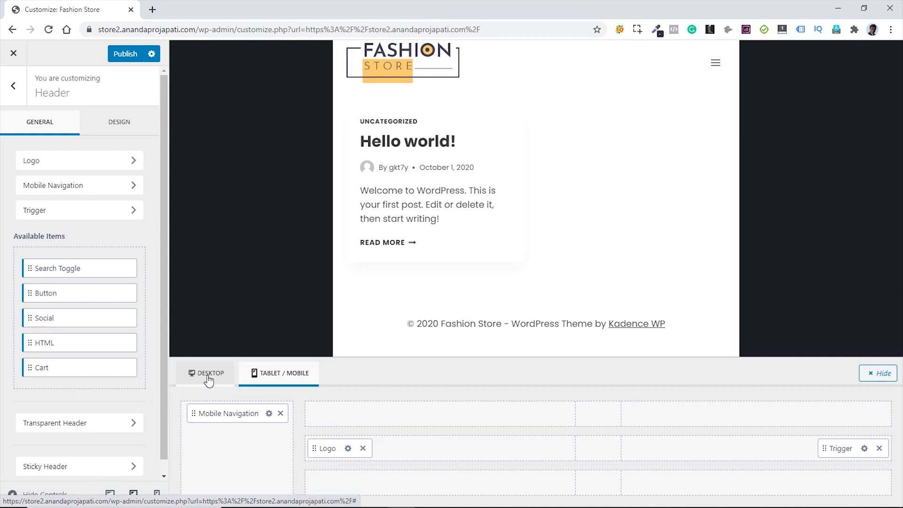
pyautogui.click(209, 380)
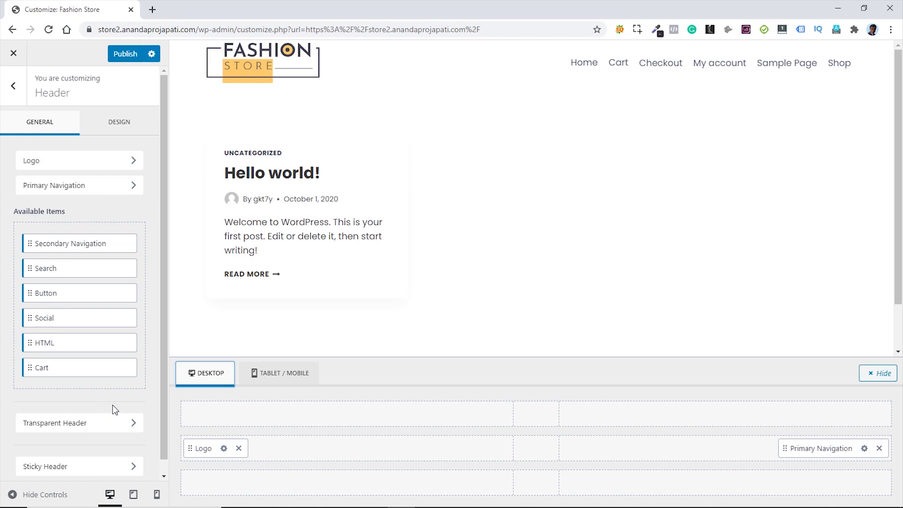
pyautogui.click(122, 54)
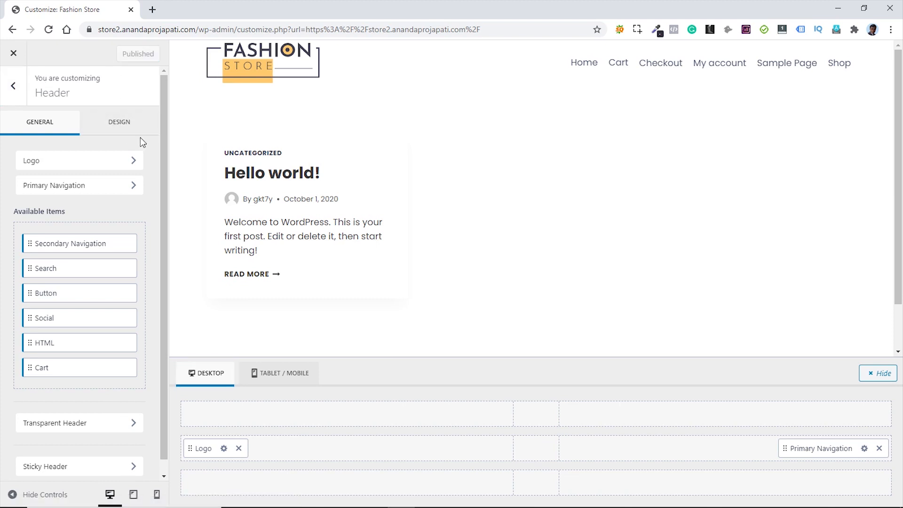
pyautogui.click(13, 88)
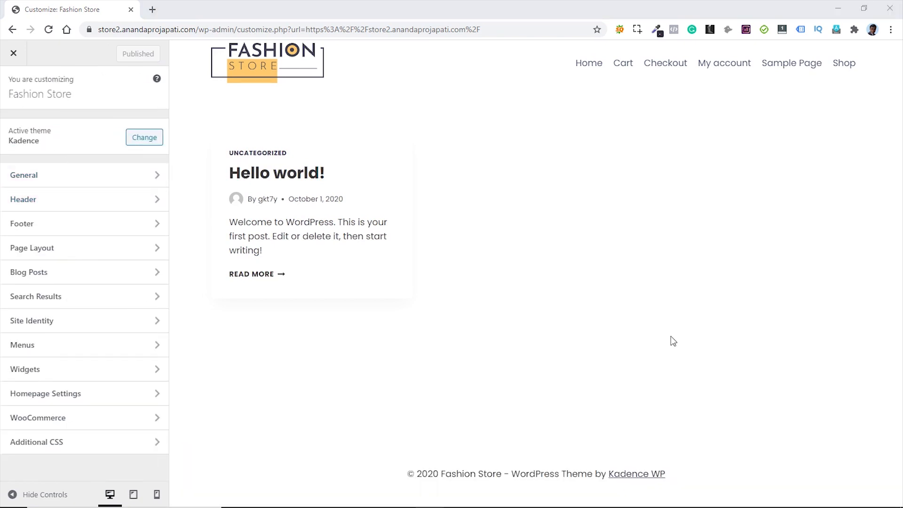
# - Place Widget 1 in the footer's middle row and open its settings
pyautogui.click(67, 223)
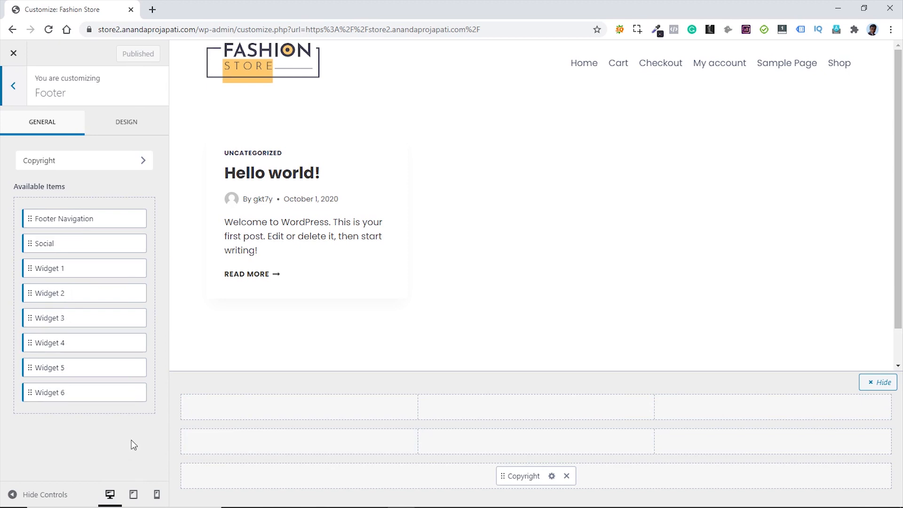
pyautogui.scroll(-2, 486, 255)
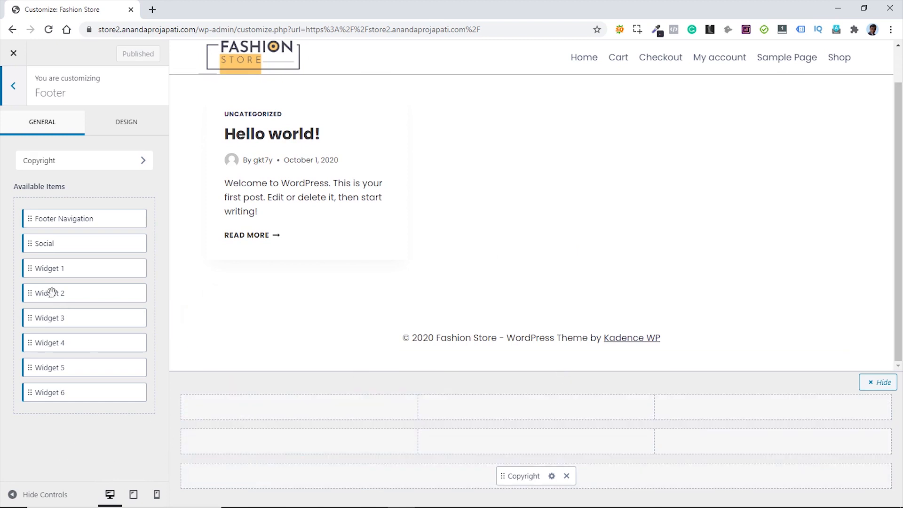
pyautogui.moveTo(30, 268); pyautogui.dragTo(218, 448)
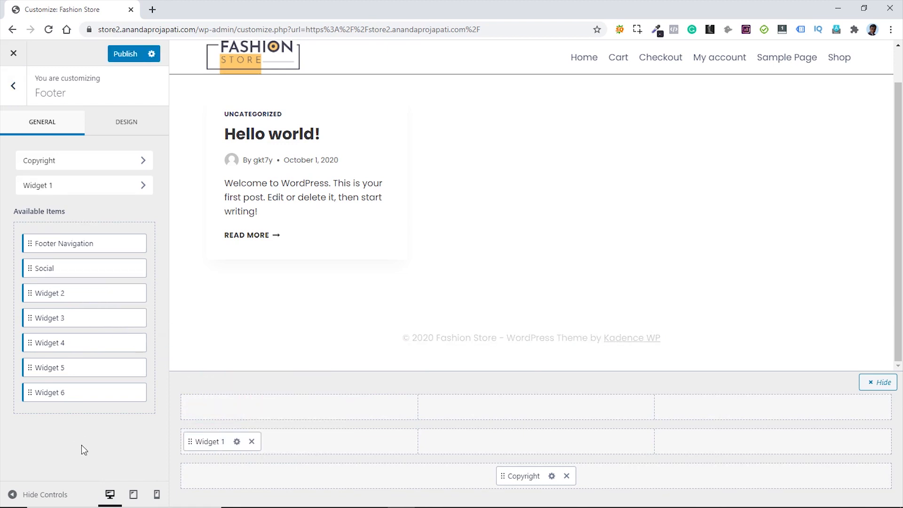
pyautogui.click(237, 441)
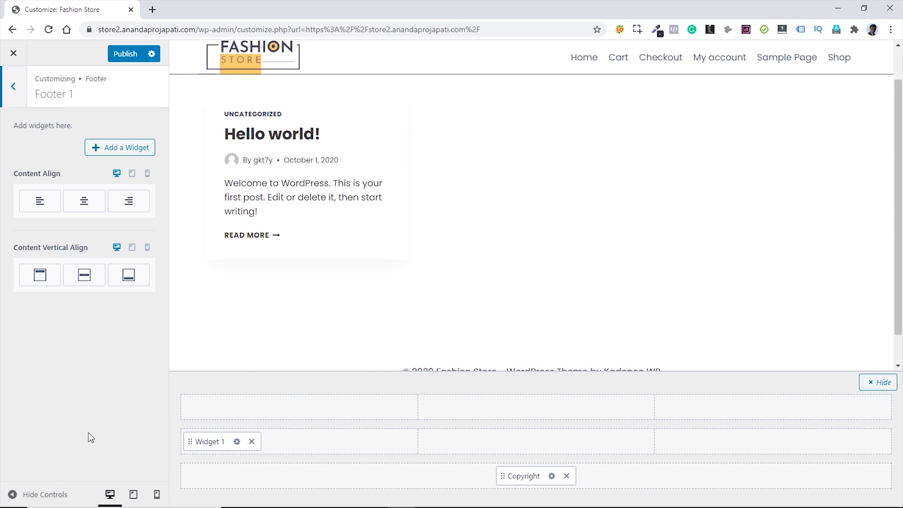
# - Add a Text widget titled ABOUT containing the pasted placeholder sentence
pyautogui.click(113, 149)
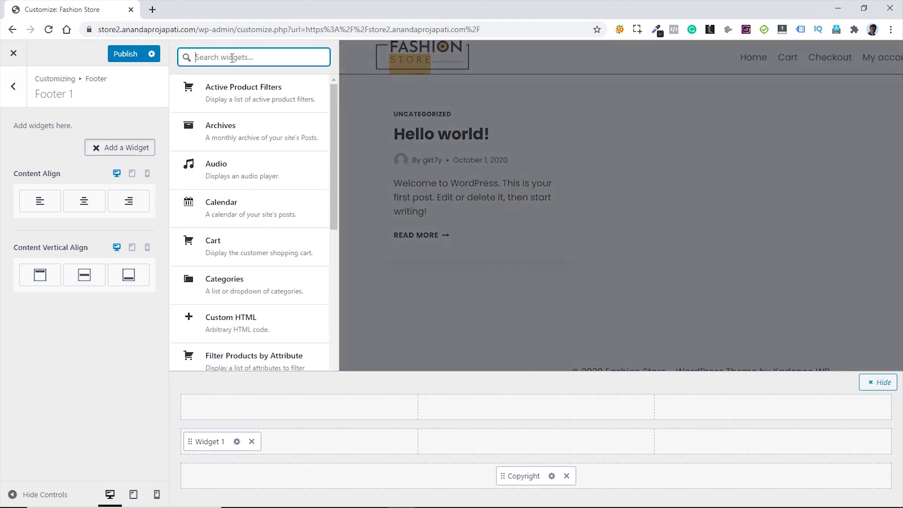
pyautogui.write('text')
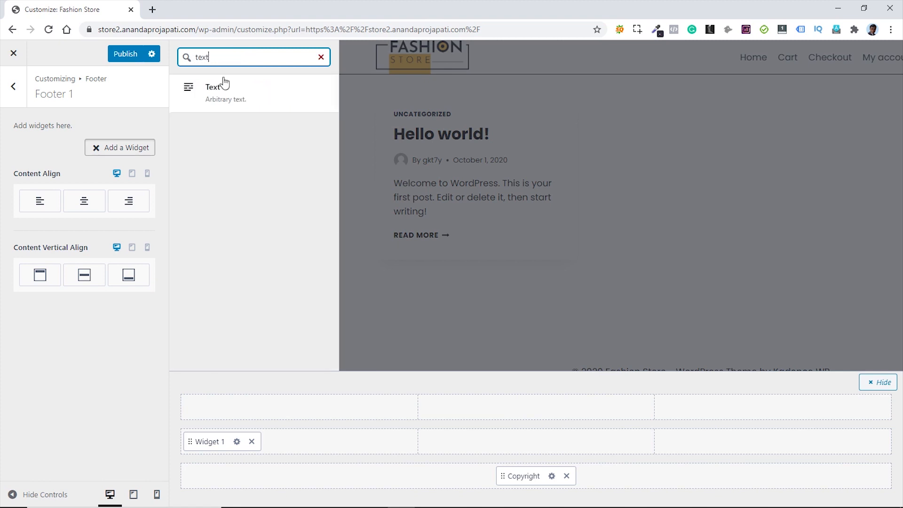
pyautogui.click(219, 101)
pyautogui.click(218, 101)
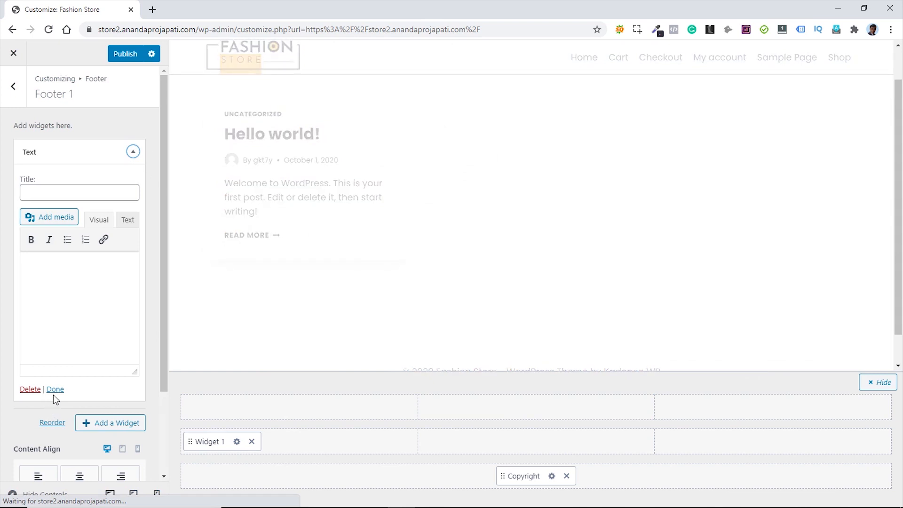
pyautogui.click(48, 193)
pyautogui.write('ABOUT')
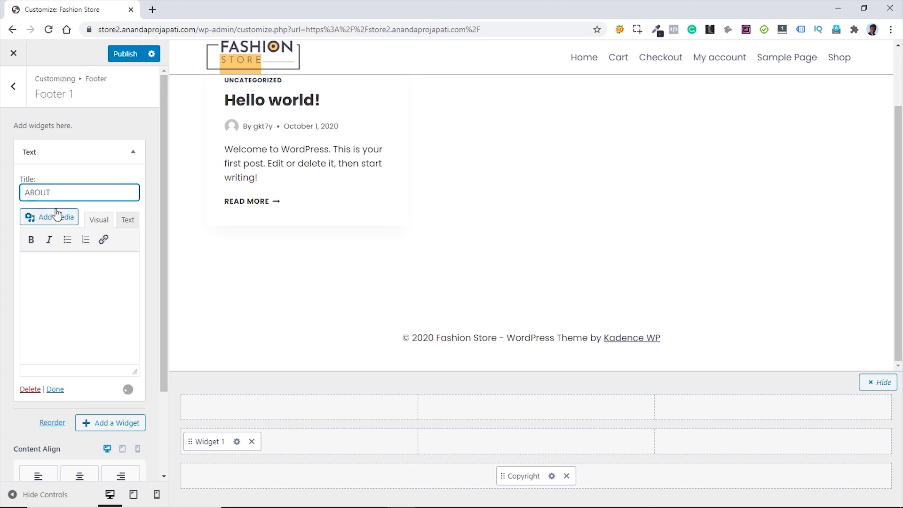
pyautogui.click(37, 259)
pyautogui.write('It is a long established fact that a reader will be distracted by the readable content of a page when looking at its layout')
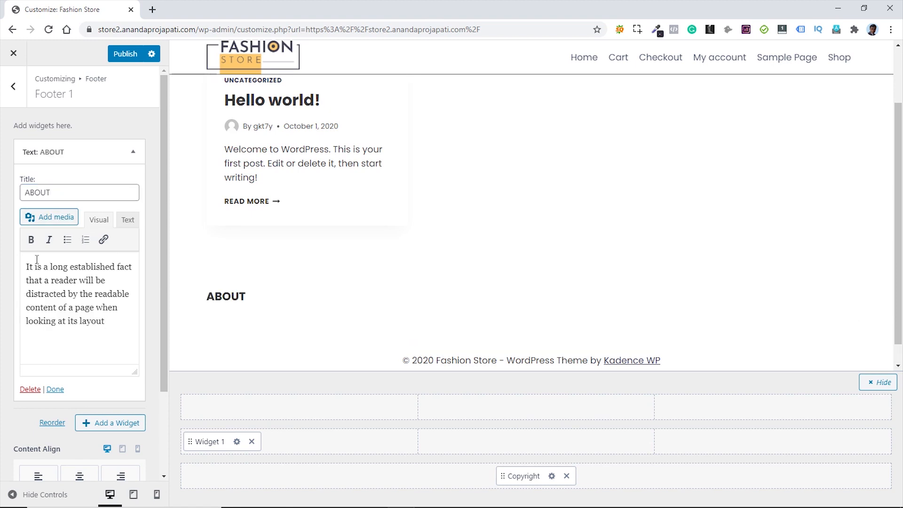
pyautogui.click(14, 90)
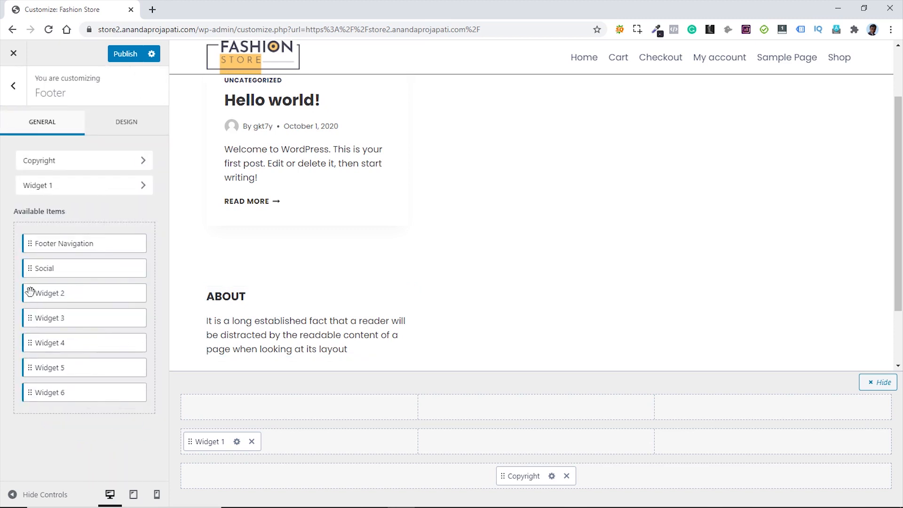
# - Place Widget 2 in the middle row's centre column and add a Navigation Menu widget to it
pyautogui.moveTo(30, 295); pyautogui.dragTo(458, 446)
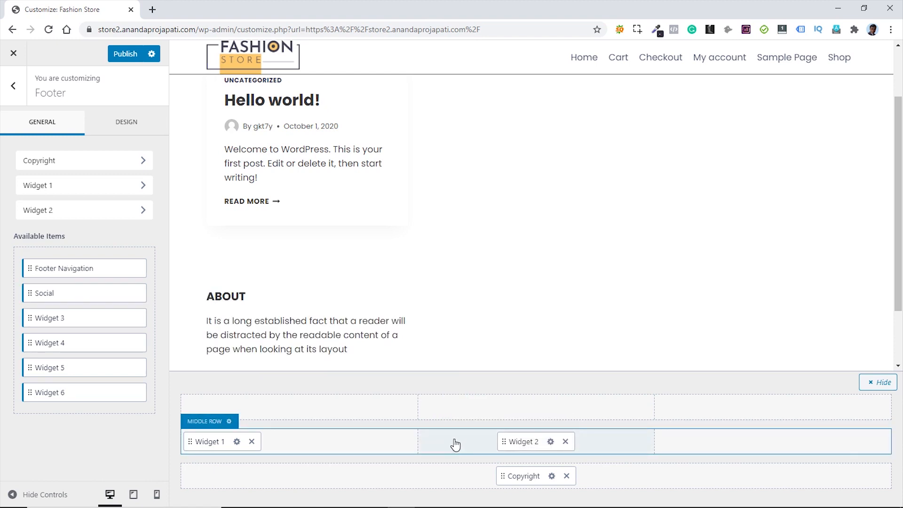
pyautogui.click(550, 442)
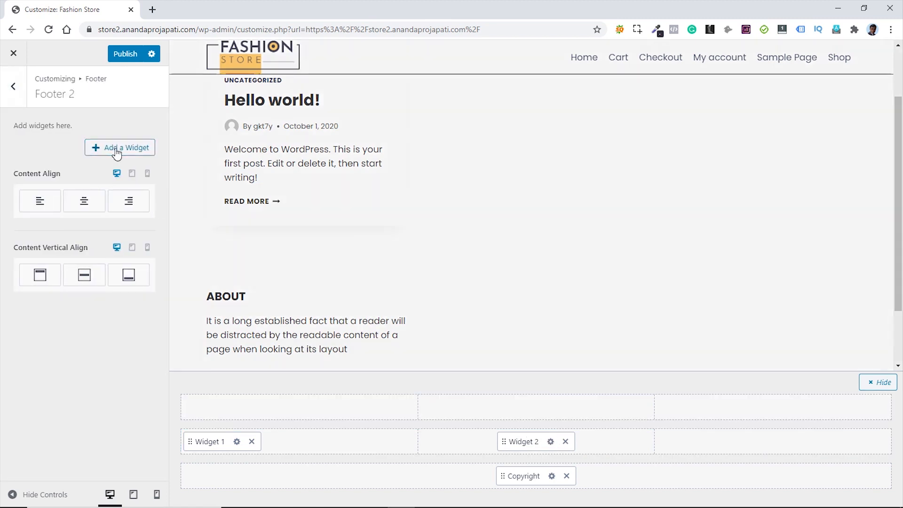
pyautogui.click(117, 149)
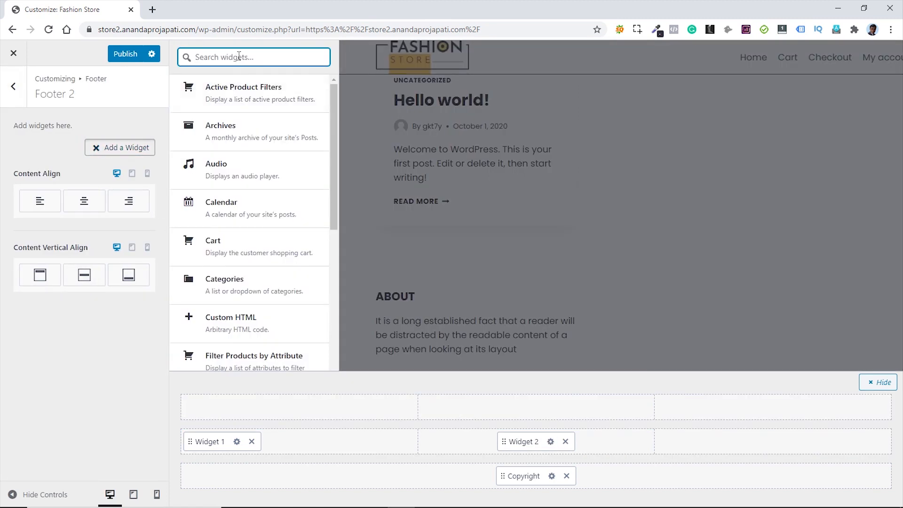
pyautogui.write('menu')
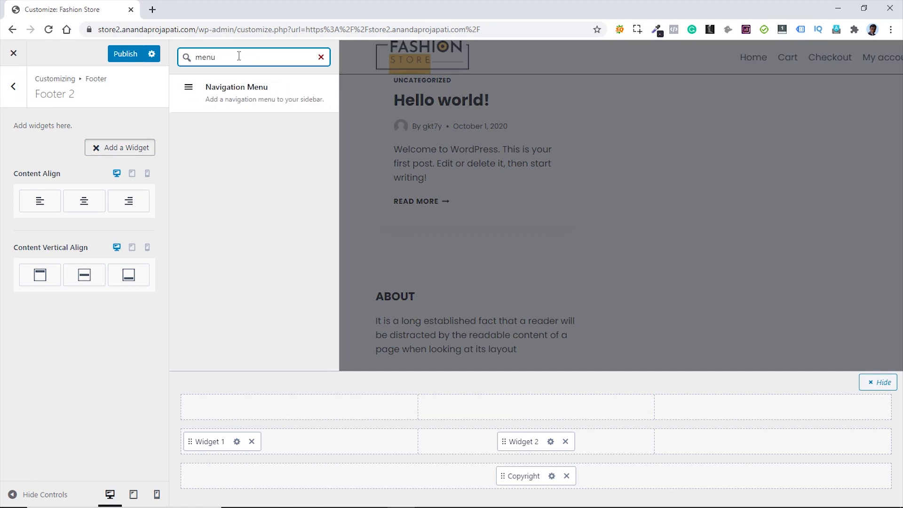
pyautogui.click(229, 98)
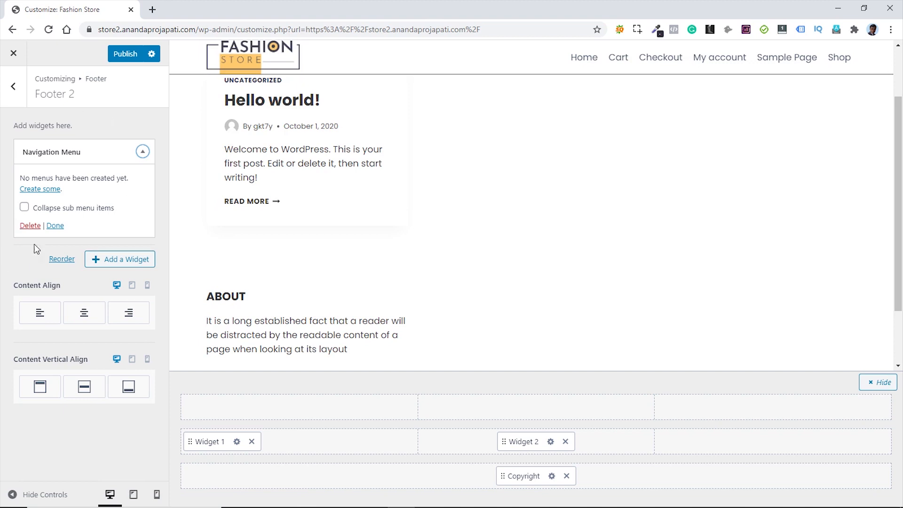
pyautogui.click(13, 88)
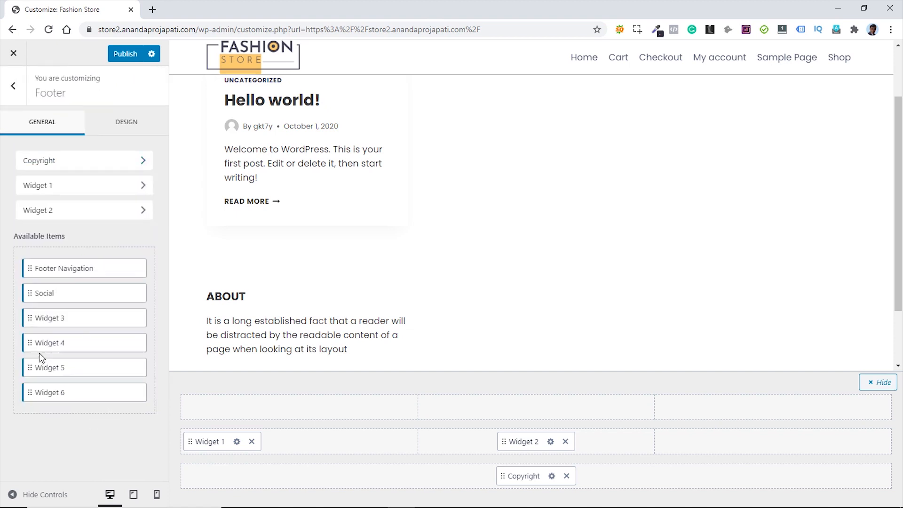
# - Place Widget 3 in the right column with a 'Top Products' Products widget showing 3 products
pyautogui.moveTo(27, 316); pyautogui.dragTo(701, 442)
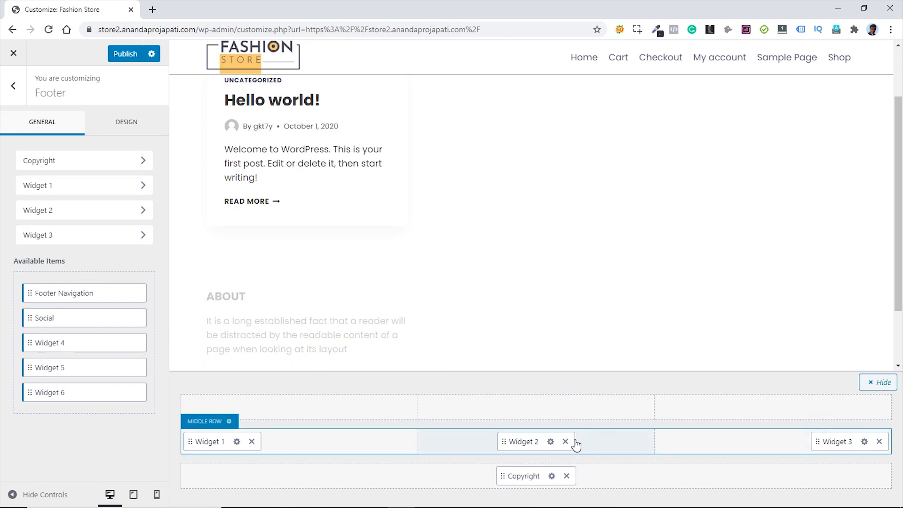
pyautogui.click(865, 441)
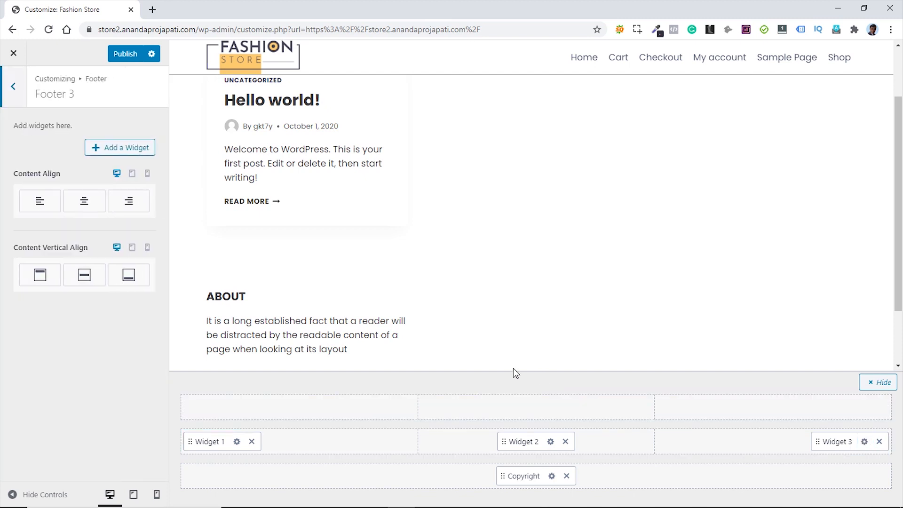
pyautogui.click(122, 147)
pyautogui.scroll(-4, 249, 212)
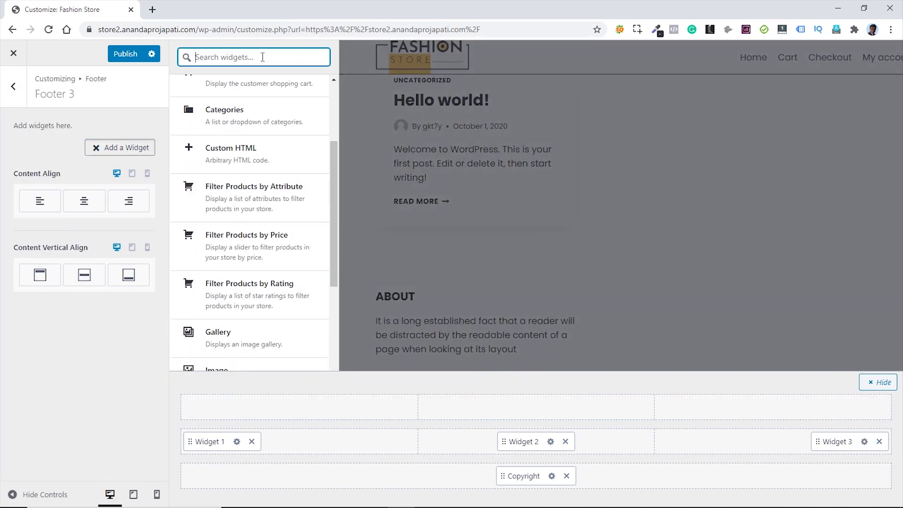
pyautogui.write('product')
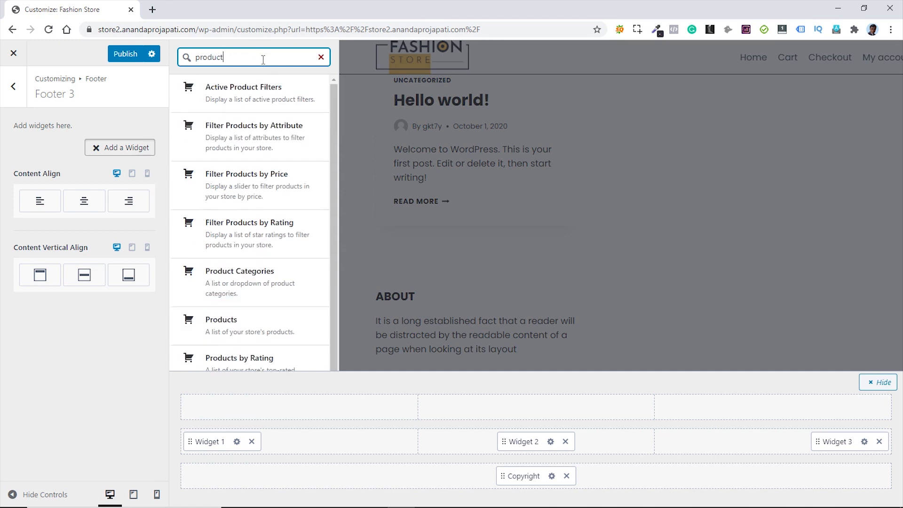
pyautogui.click(235, 332)
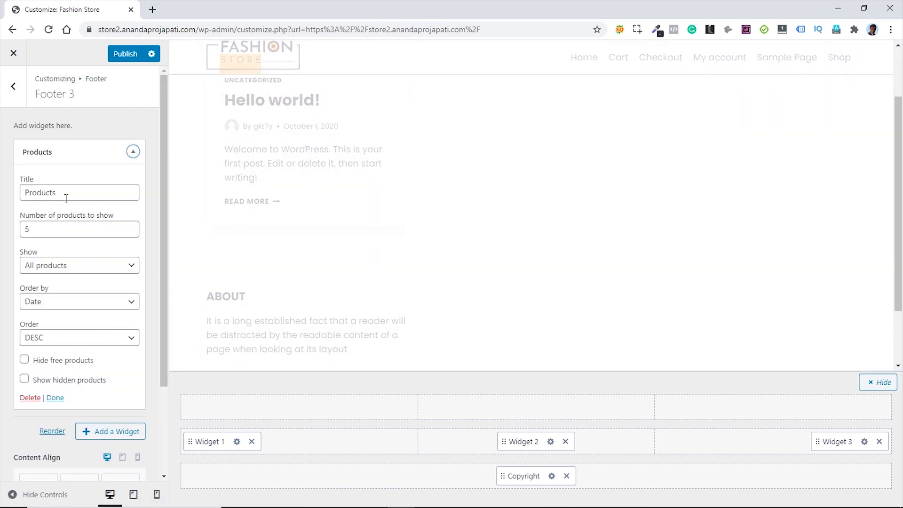
pyautogui.click(23, 193)
pyautogui.write('Top')
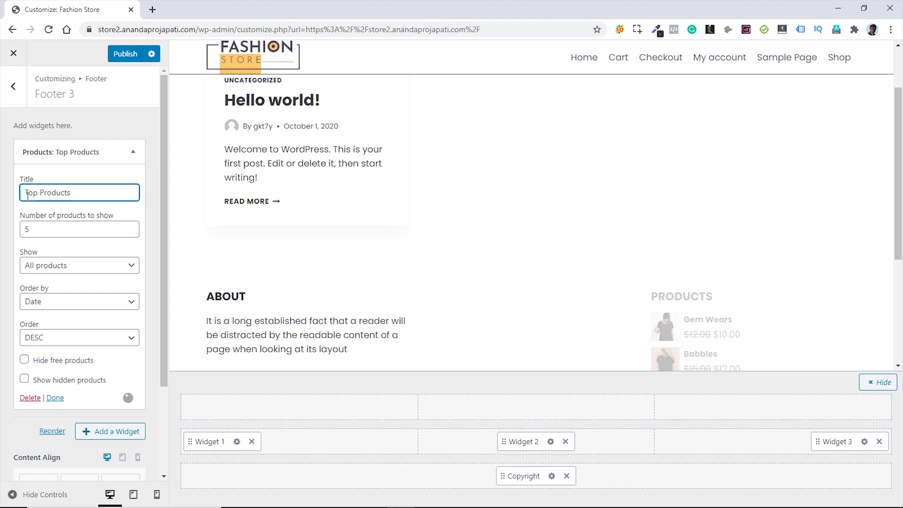
pyautogui.doubleClick(130, 233)
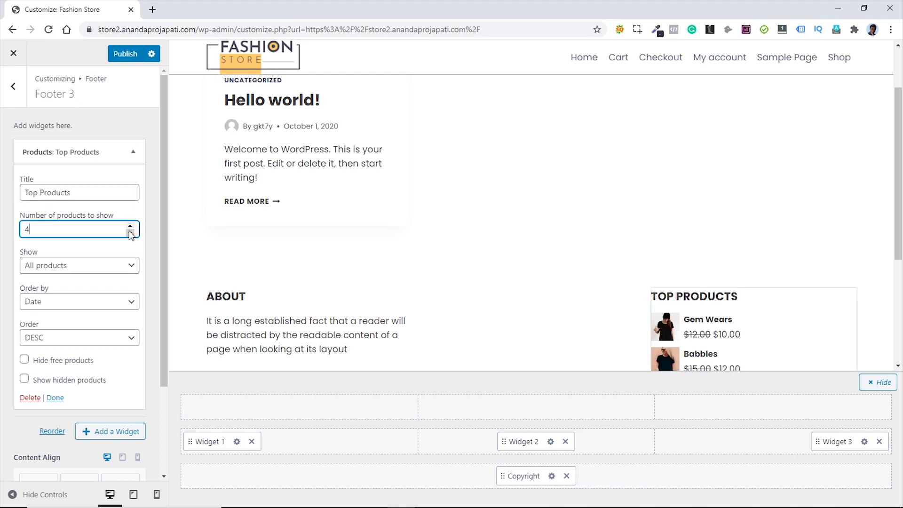
pyautogui.scroll(-3, 645, 286)
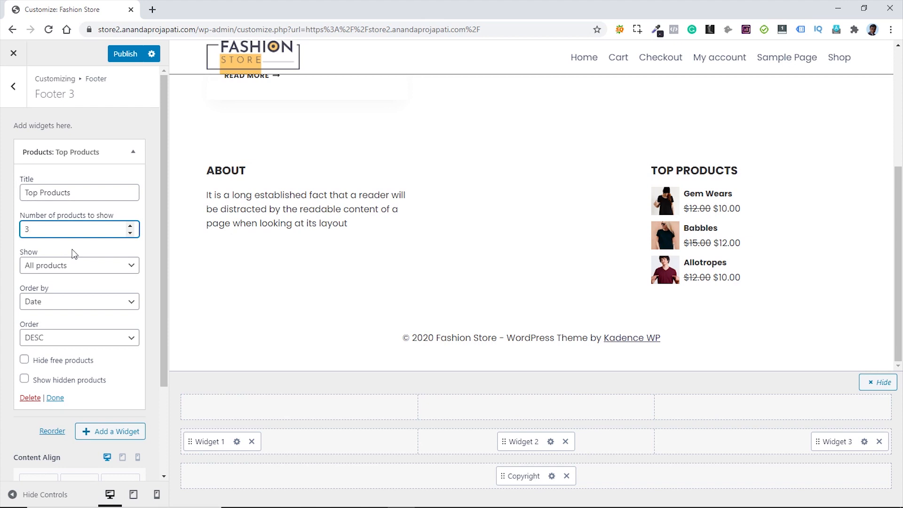
pyautogui.click(13, 88)
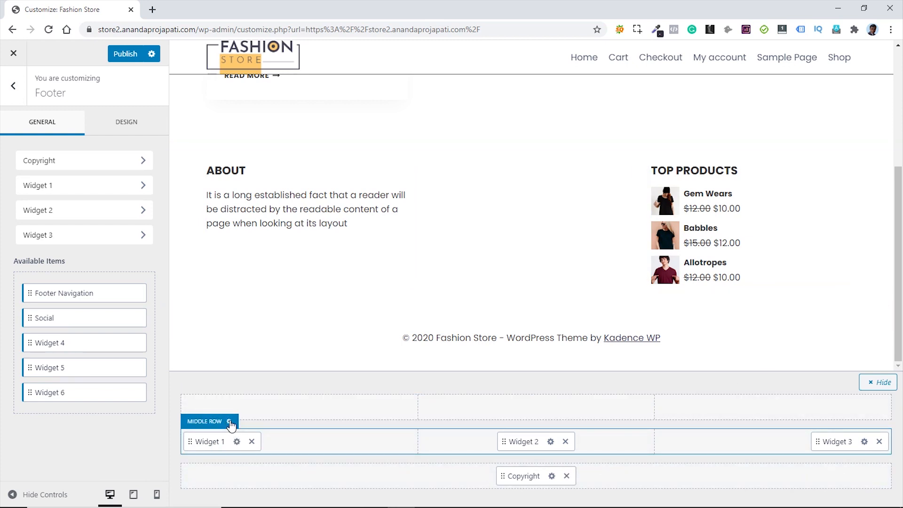
# - Set the footer's middle row to 4 columns
pyautogui.click(230, 422)
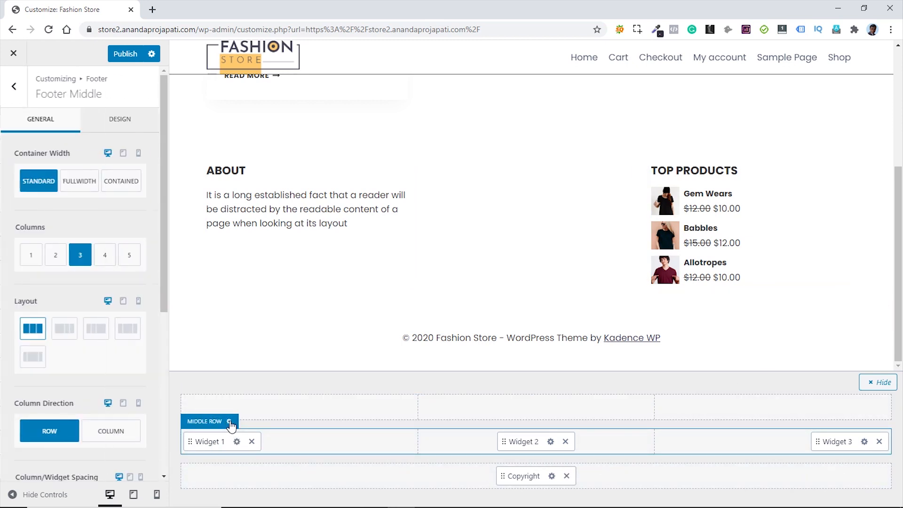
pyautogui.click(104, 260)
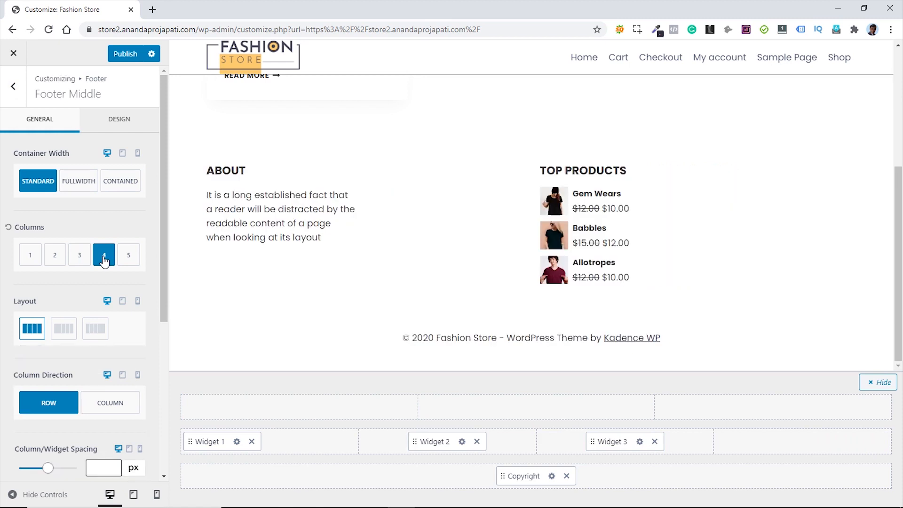
pyautogui.click(14, 86)
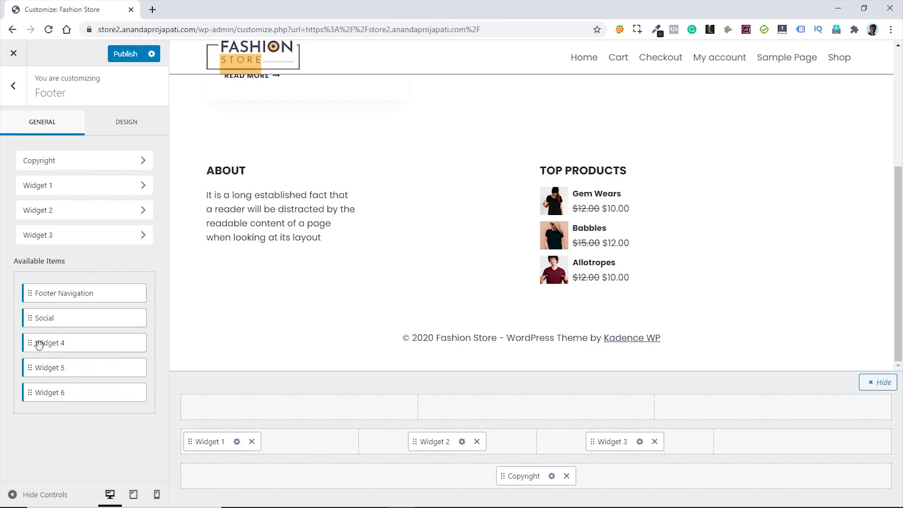
# - Place Widget 4 in the fourth column and search the widget list for 'text'
pyautogui.moveTo(39, 343); pyautogui.dragTo(780, 449)
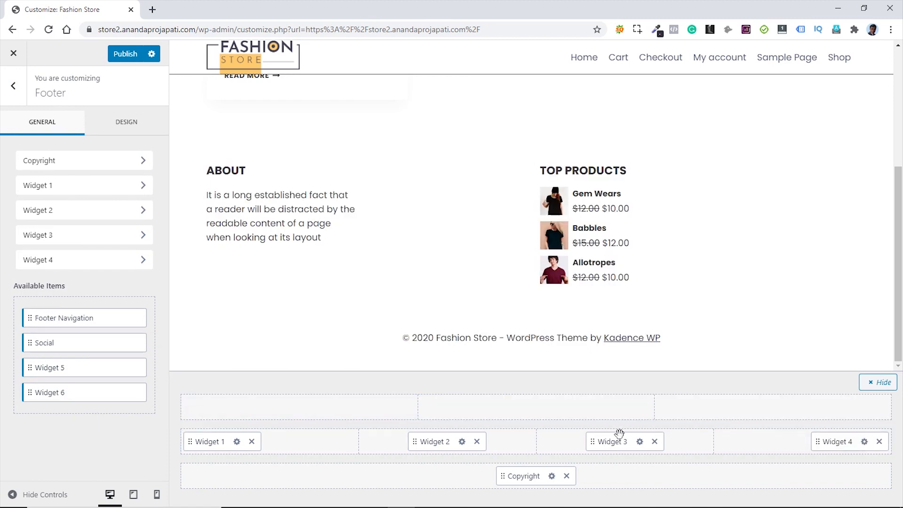
pyautogui.click(867, 443)
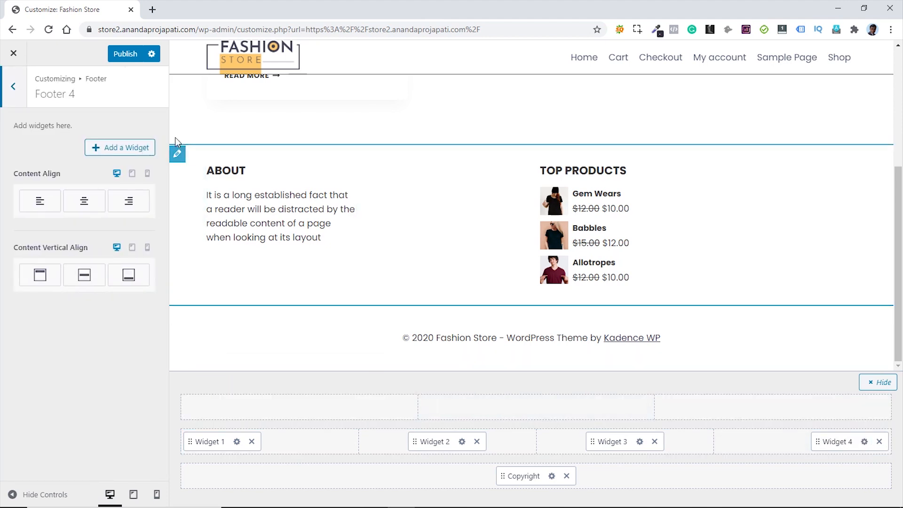
pyautogui.click(112, 149)
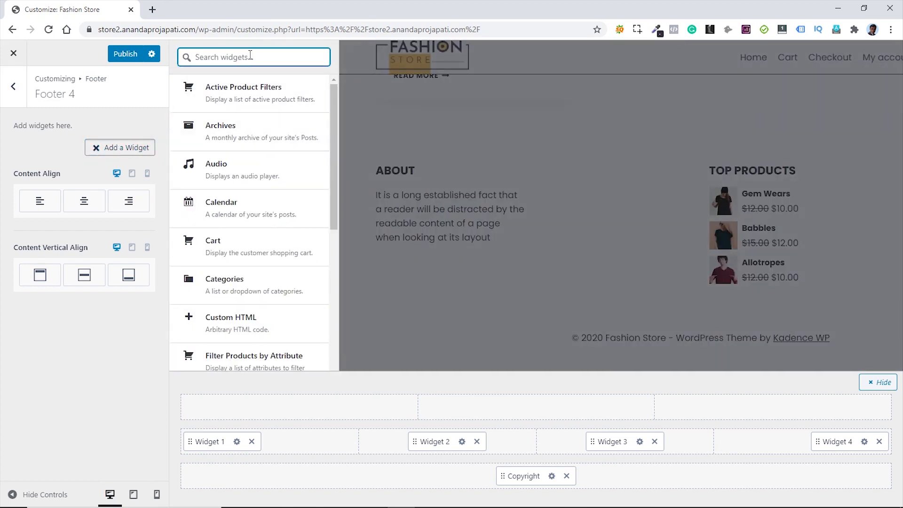
pyautogui.write('text')
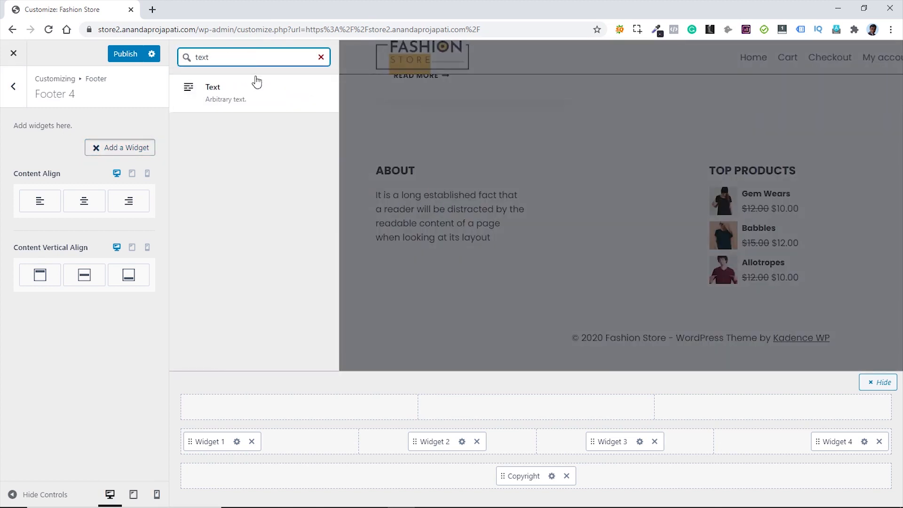
# - Add a Text widget titled CONTACT INFO with the address, phone and email lines
pyautogui.click(210, 95)
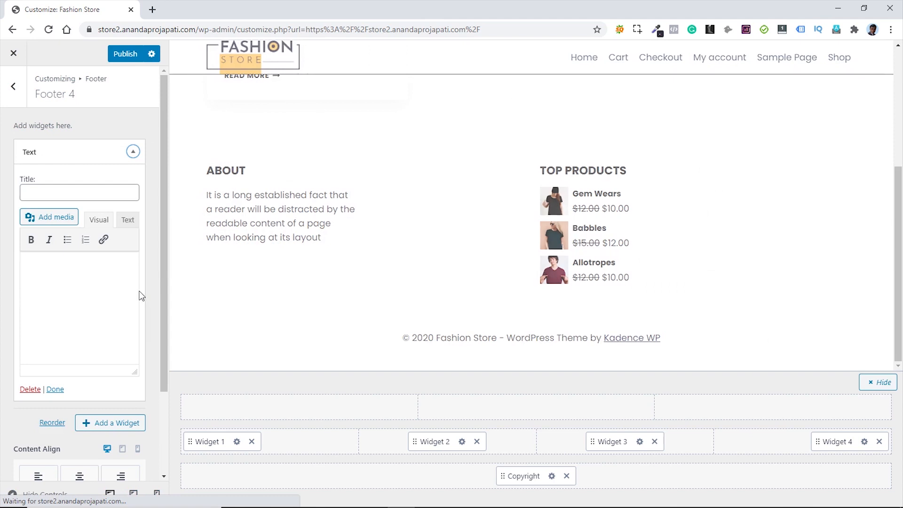
pyautogui.click(72, 190)
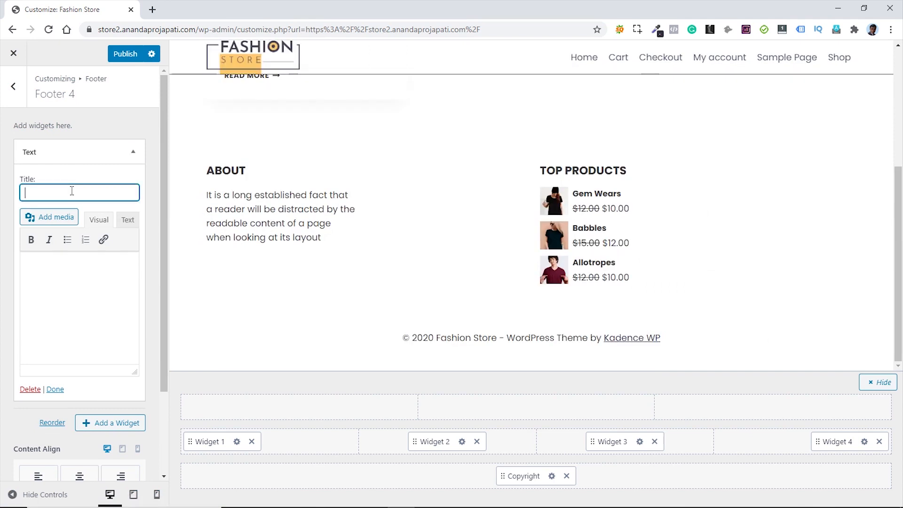
pyautogui.write('CONTACT INFO')
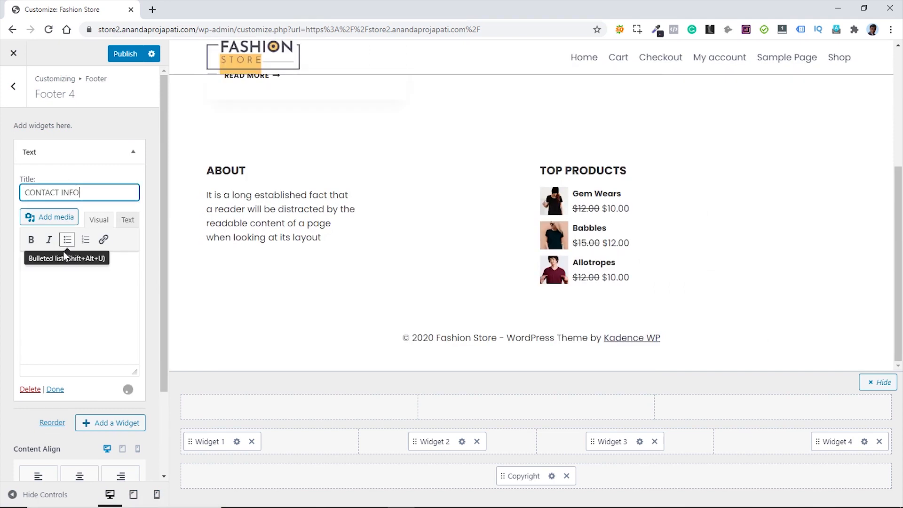
pyautogui.click(61, 267)
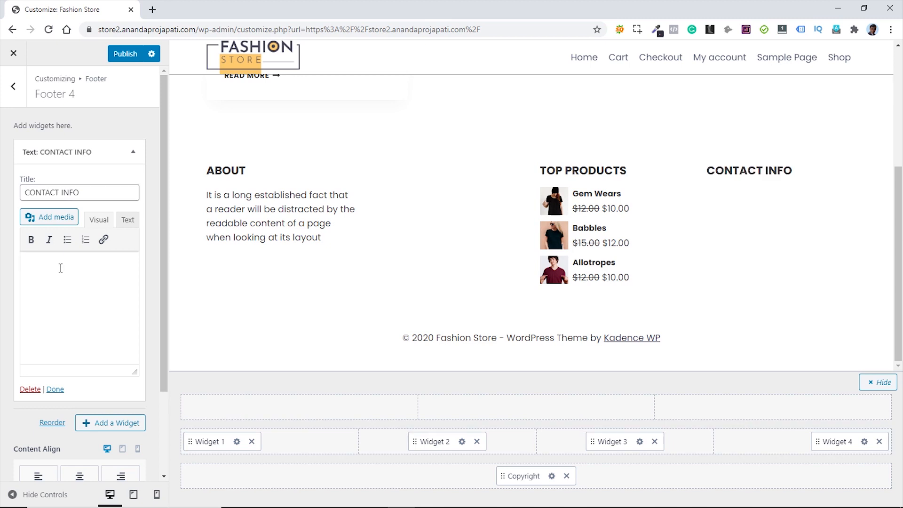
pyautogui.hotkey('ctrl', 'v')
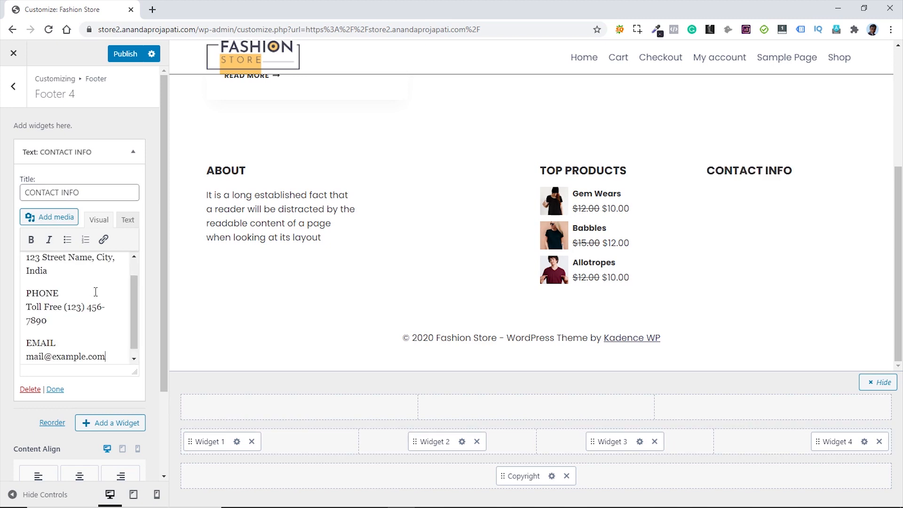
# - Bold the ADDRESS, PHONE and EMAIL labels and turn the email address into a mailto link
pyautogui.scroll(1, 96, 292)
pyautogui.moveTo(73, 267); pyautogui.dragTo(27, 269)
pyautogui.hotkey('ctrl', 'b')
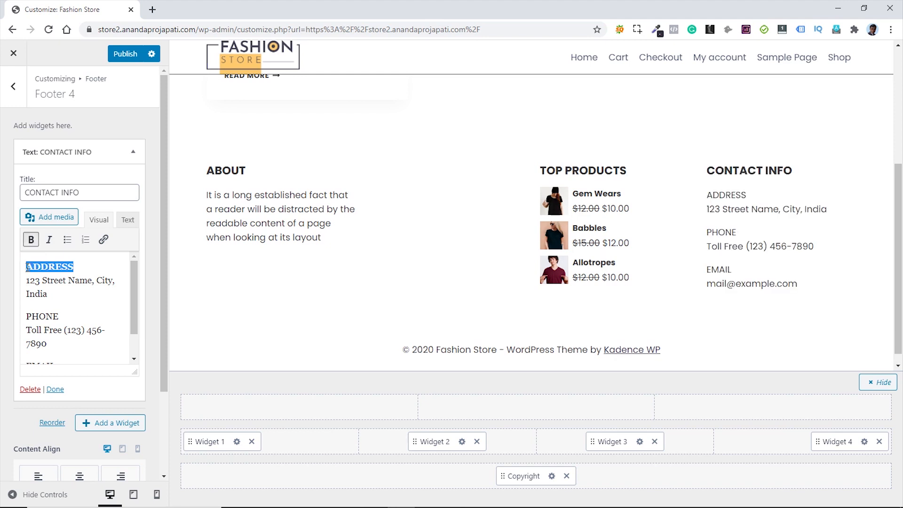
pyautogui.moveTo(64, 315); pyautogui.dragTo(25, 314)
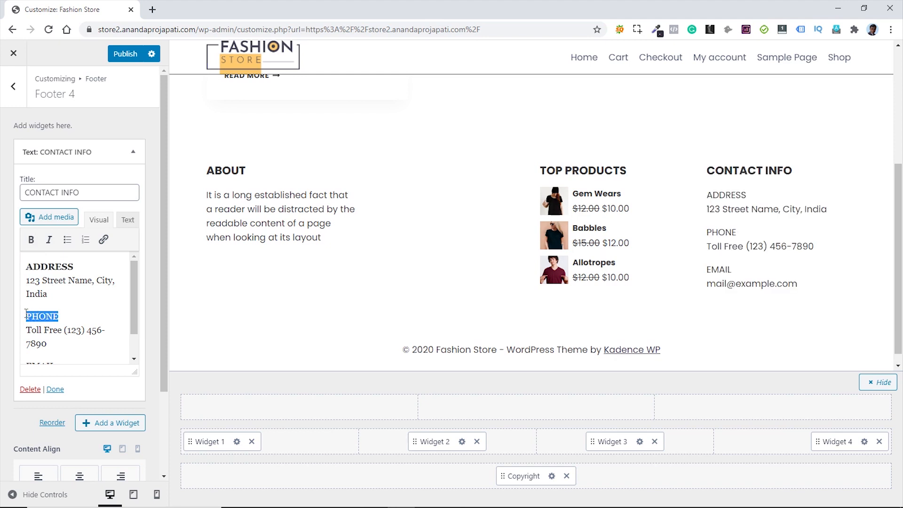
pyautogui.hotkey('ctrl', 'b')
pyautogui.scroll(-2, 84, 301)
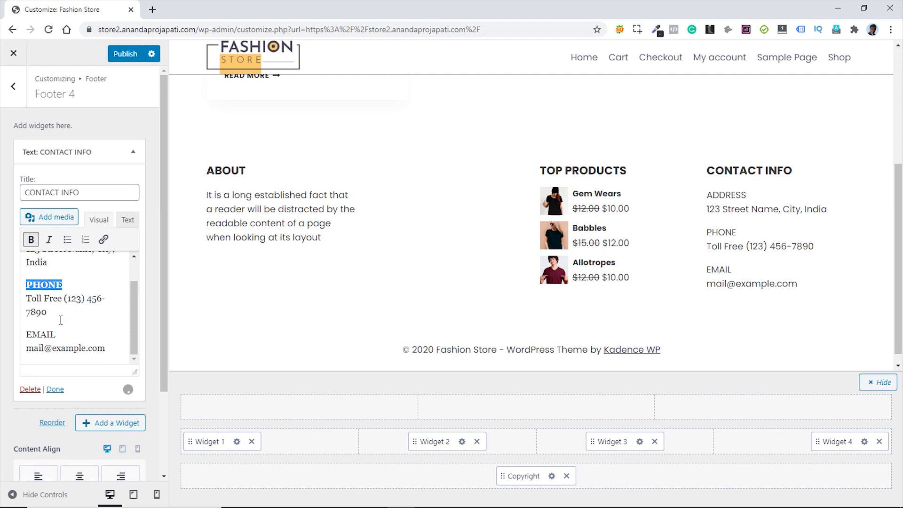
pyautogui.moveTo(59, 334); pyautogui.dragTo(105, 348)
pyautogui.hotkey('ctrl', 'b')
pyautogui.click(103, 240)
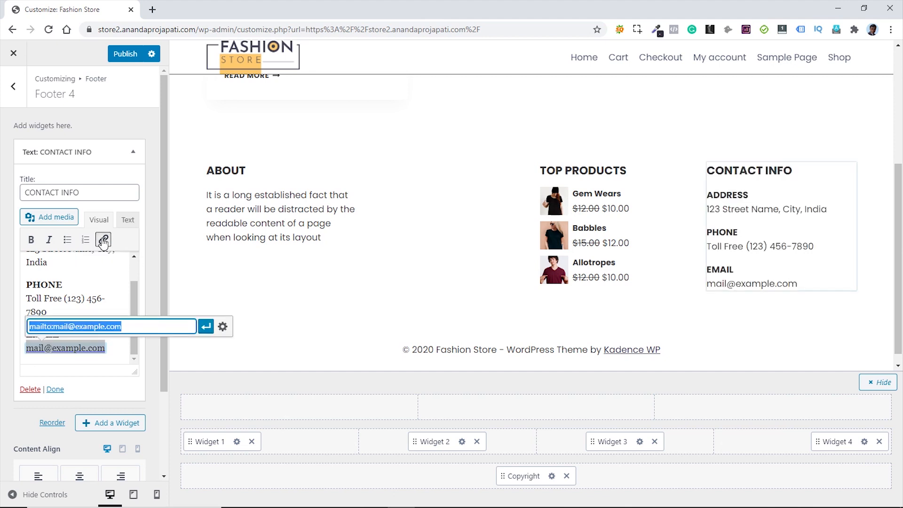
pyautogui.click(205, 327)
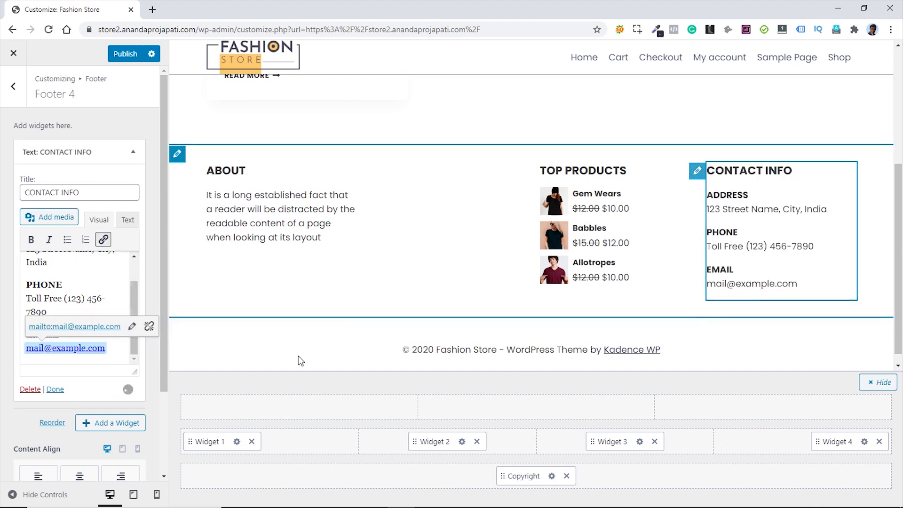
pyautogui.click(126, 297)
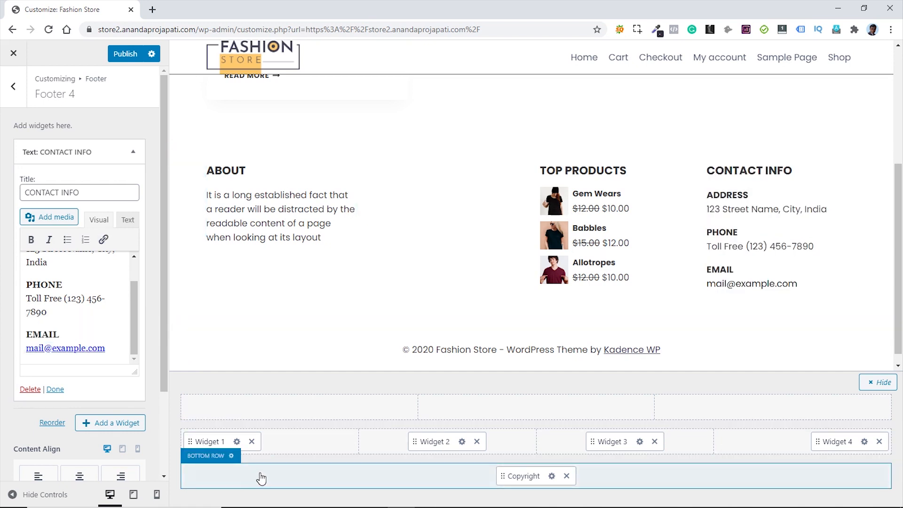
# - Set the footer background to the dark slate 414151 preset and disable 'Keep footer on bottom of screen'
pyautogui.click(14, 86)
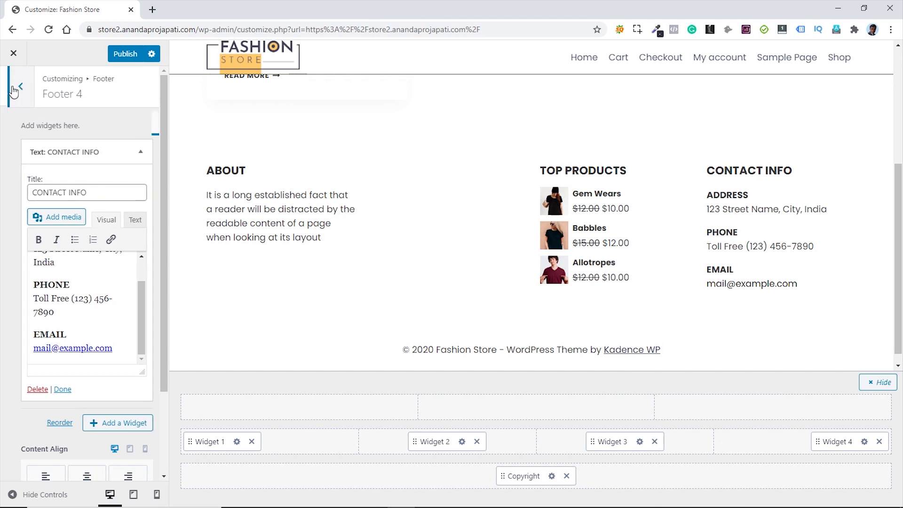
pyautogui.click(133, 130)
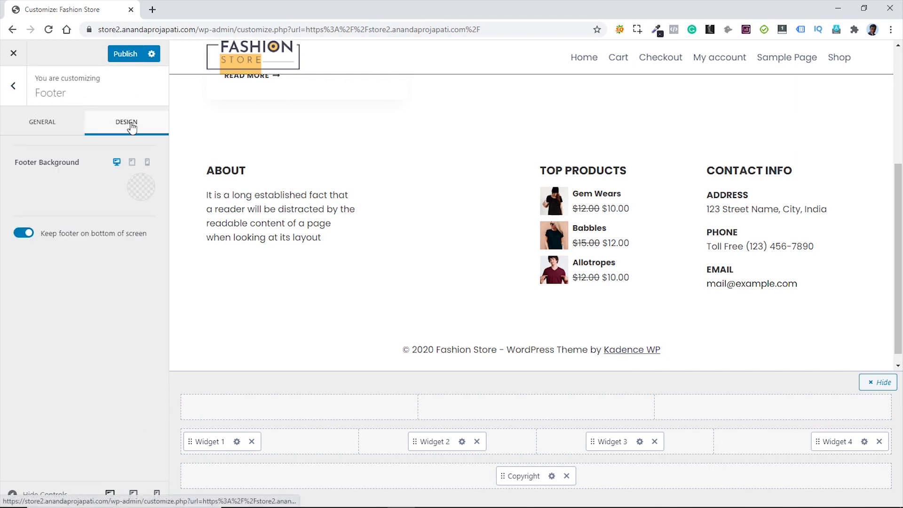
pyautogui.click(141, 191)
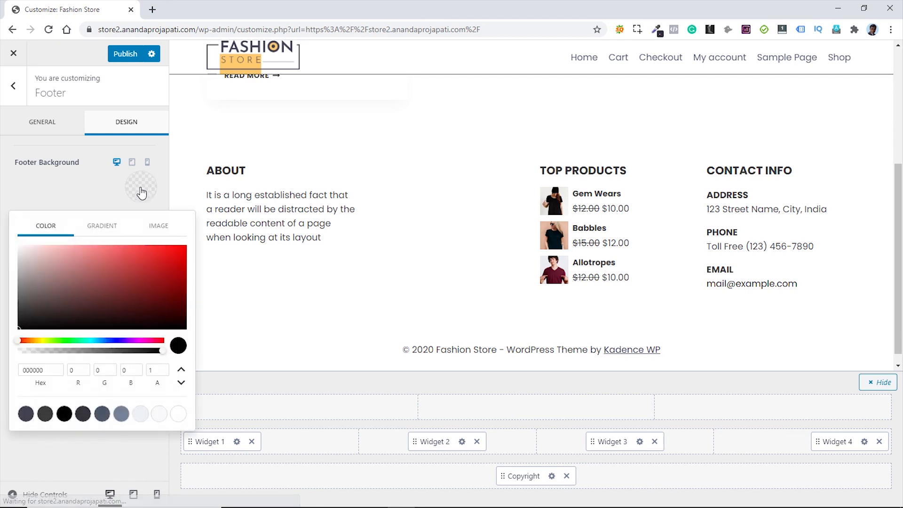
pyautogui.click(26, 414)
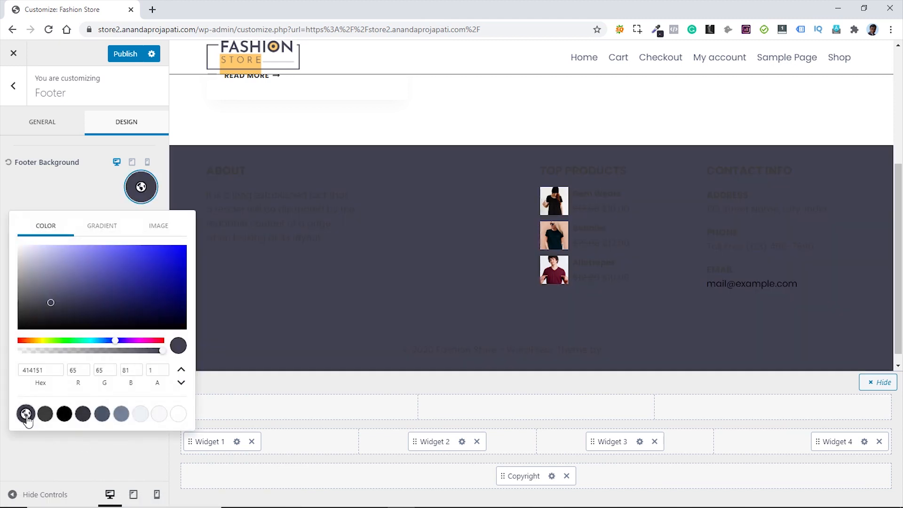
pyautogui.click(62, 202)
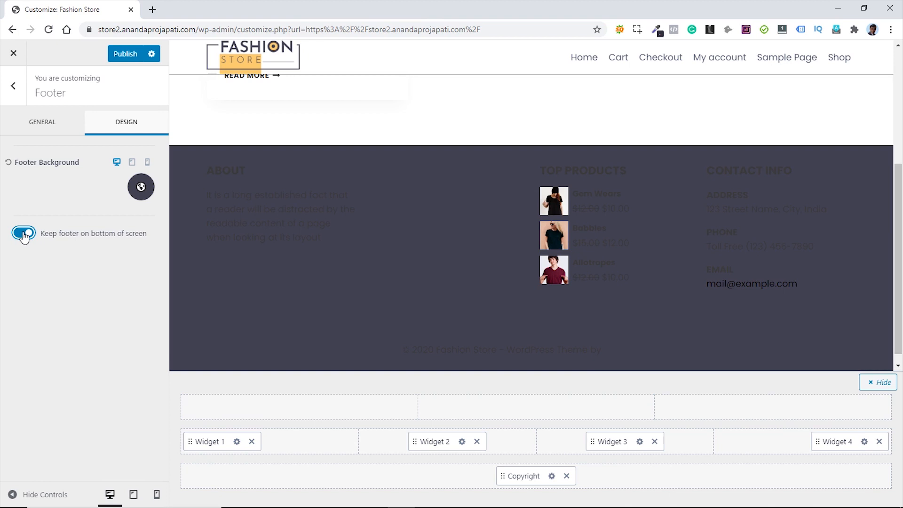
pyautogui.click(23, 234)
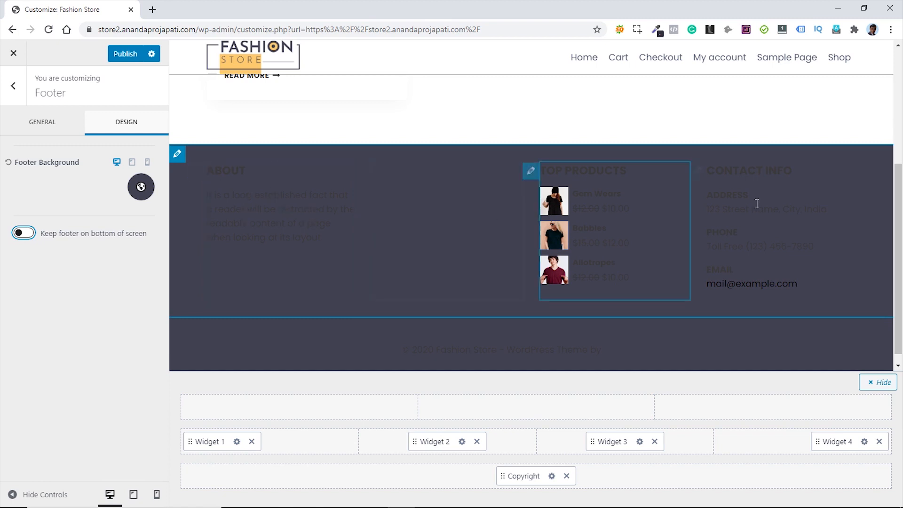
pyautogui.click(40, 131)
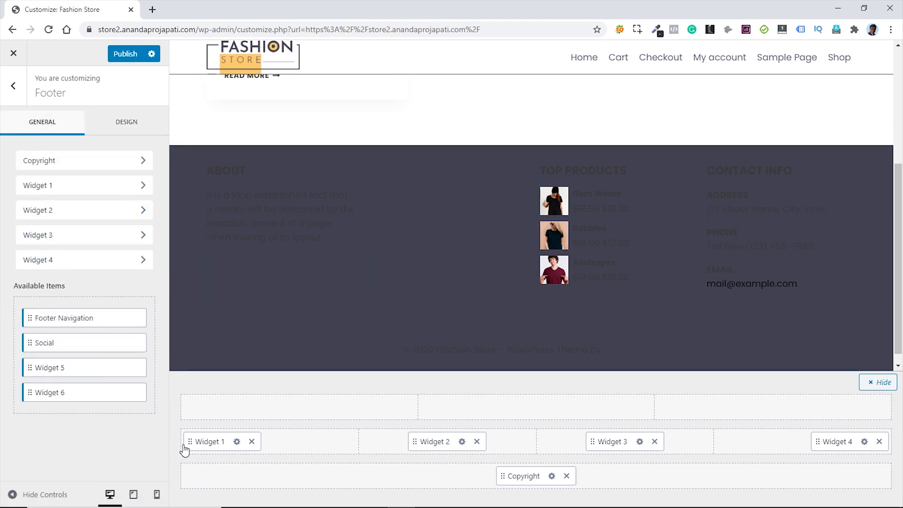
# - Set the Footer Middle row's widget titles, widget content and link colours to white (FFFFFF)
pyautogui.click(229, 423)
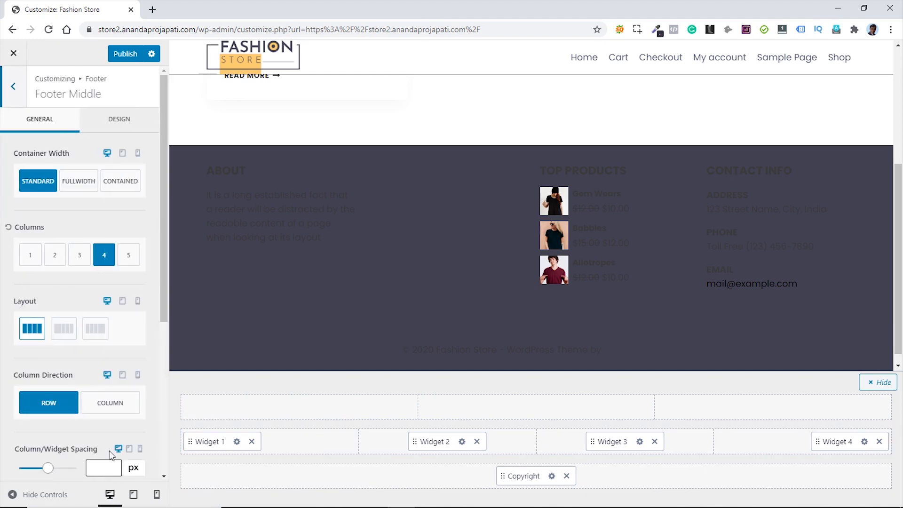
pyautogui.click(121, 125)
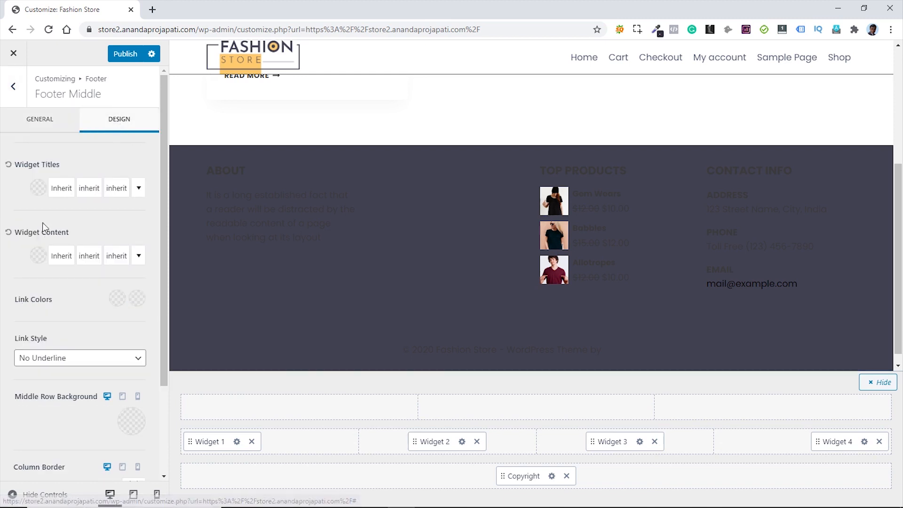
pyautogui.click(40, 196)
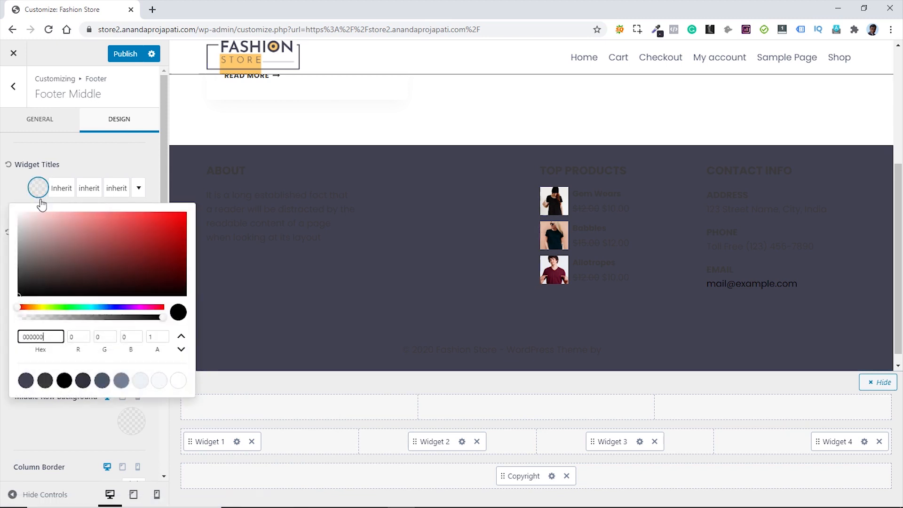
pyautogui.click(179, 385)
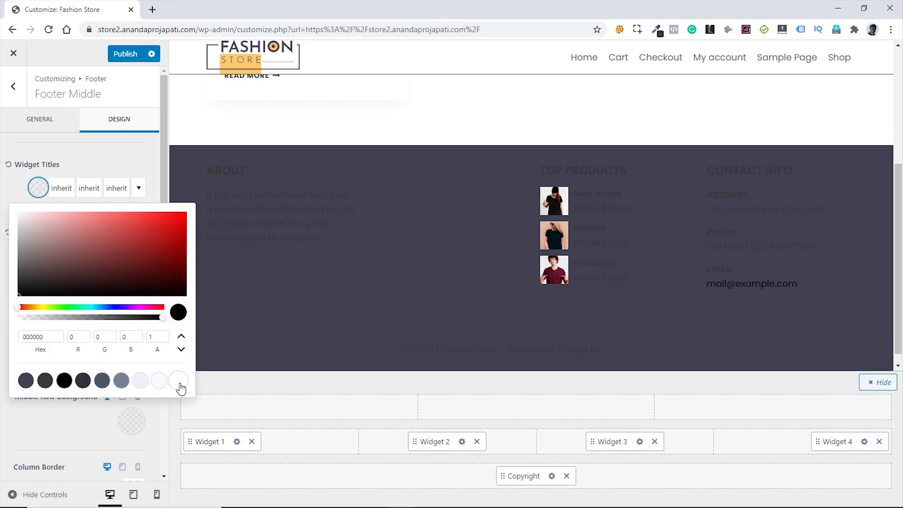
pyautogui.click(3, 186)
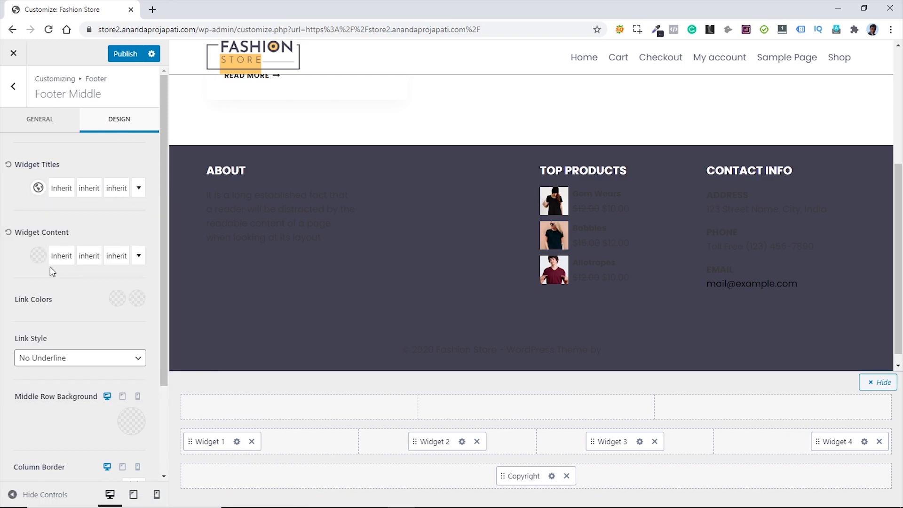
pyautogui.click(37, 256)
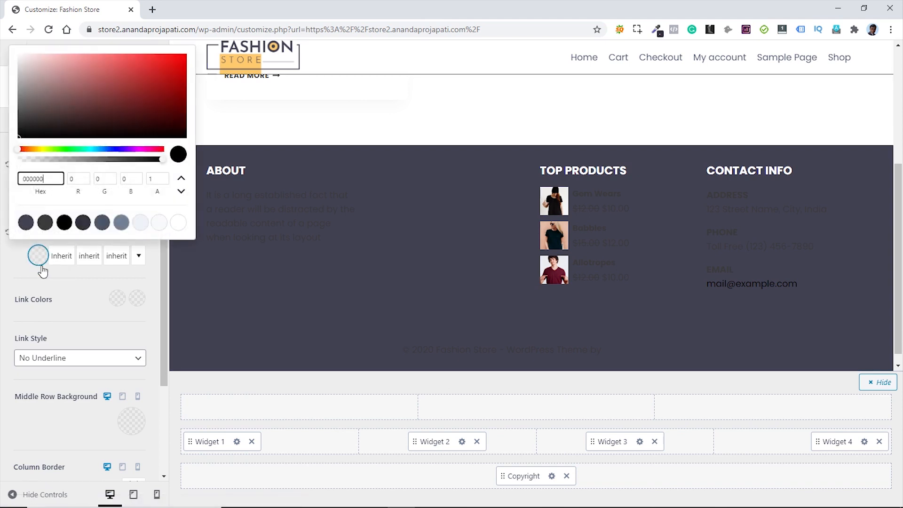
pyautogui.click(180, 228)
pyautogui.click(13, 268)
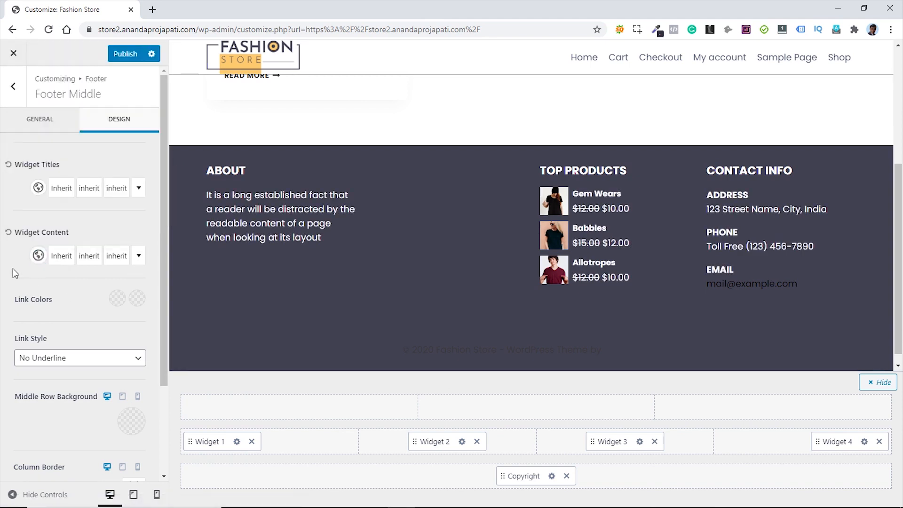
pyautogui.click(118, 299)
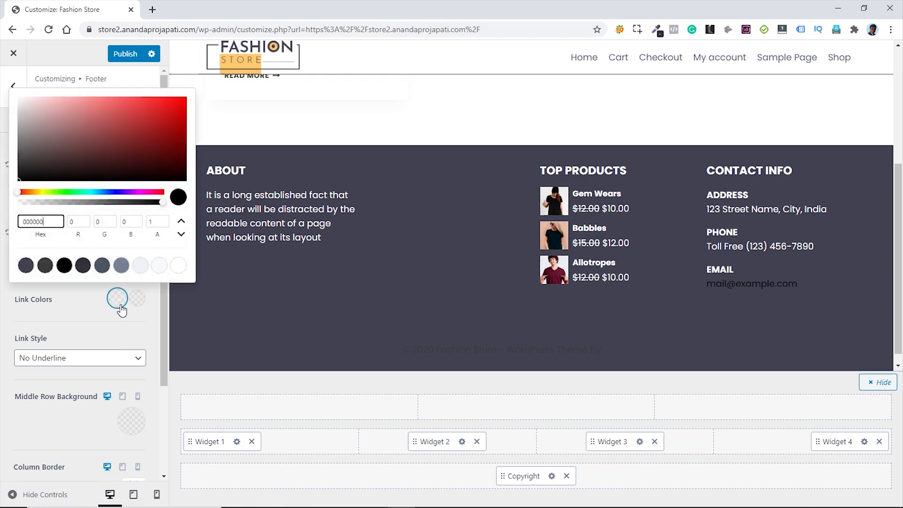
pyautogui.click(180, 266)
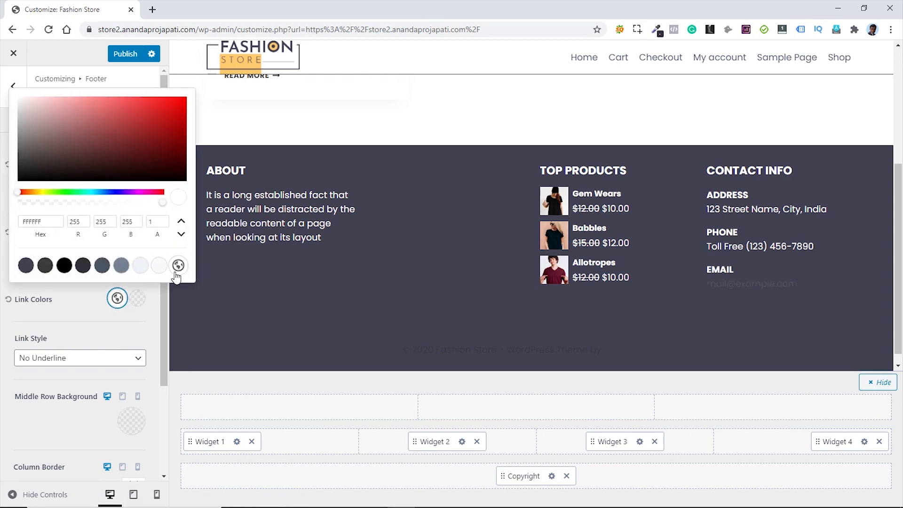
pyautogui.click(74, 321)
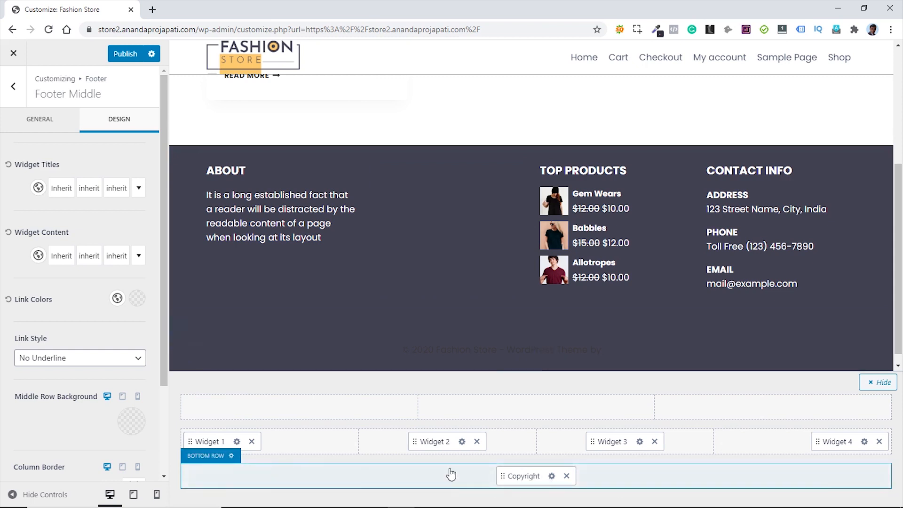
# - Split the bottom footer row into 2 columns and delete {theme-credit} from the copyright HTML
pyautogui.click(232, 457)
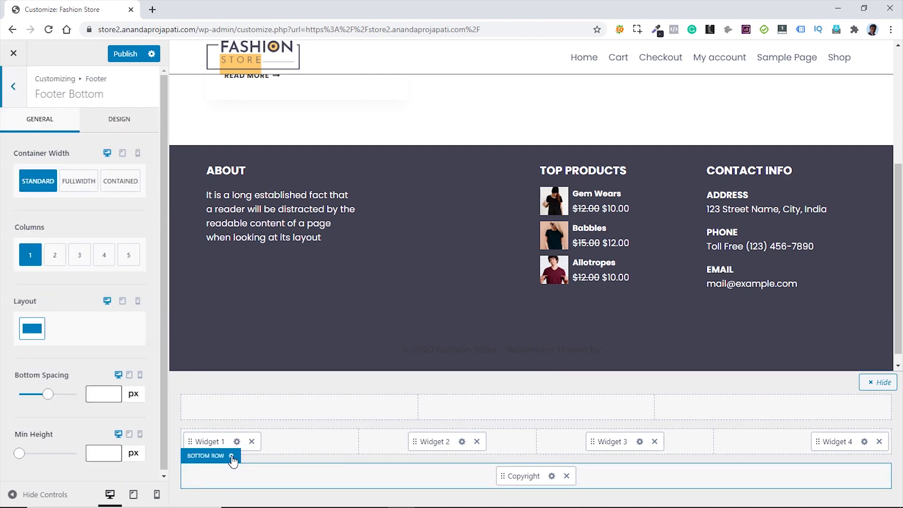
pyautogui.click(55, 259)
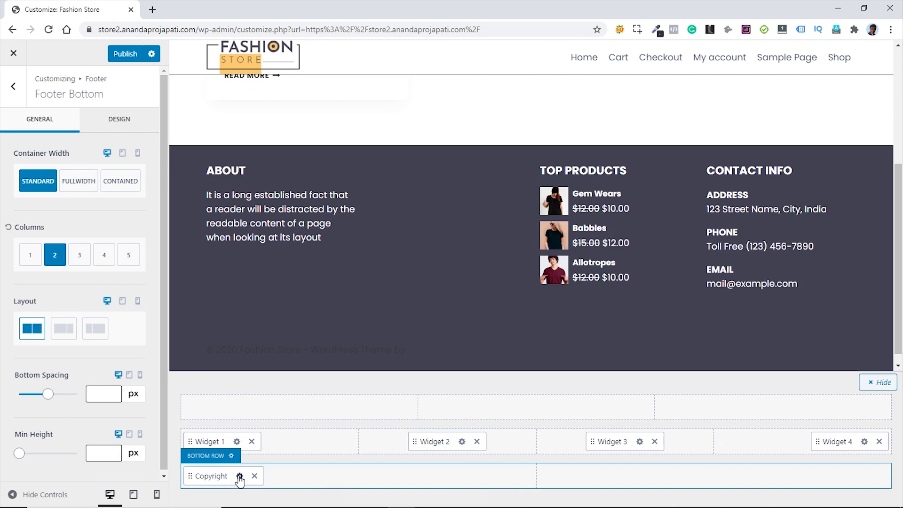
pyautogui.click(240, 476)
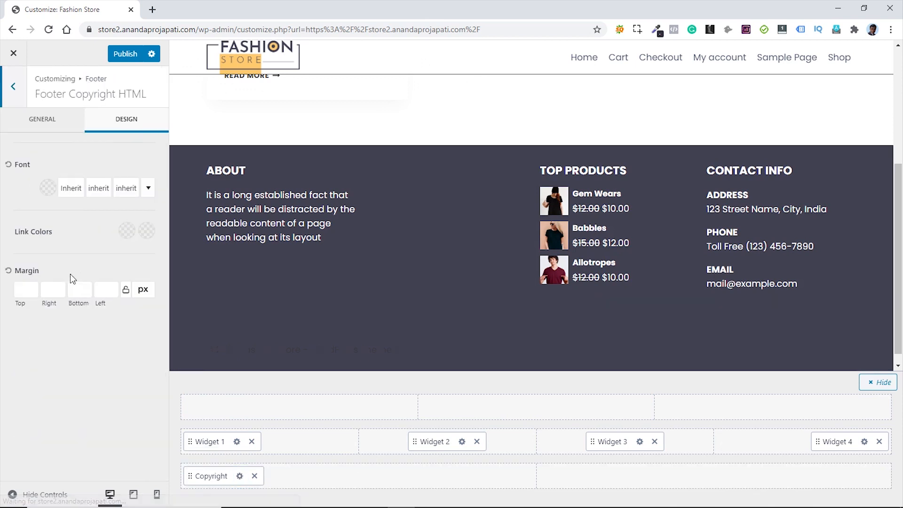
pyautogui.click(43, 123)
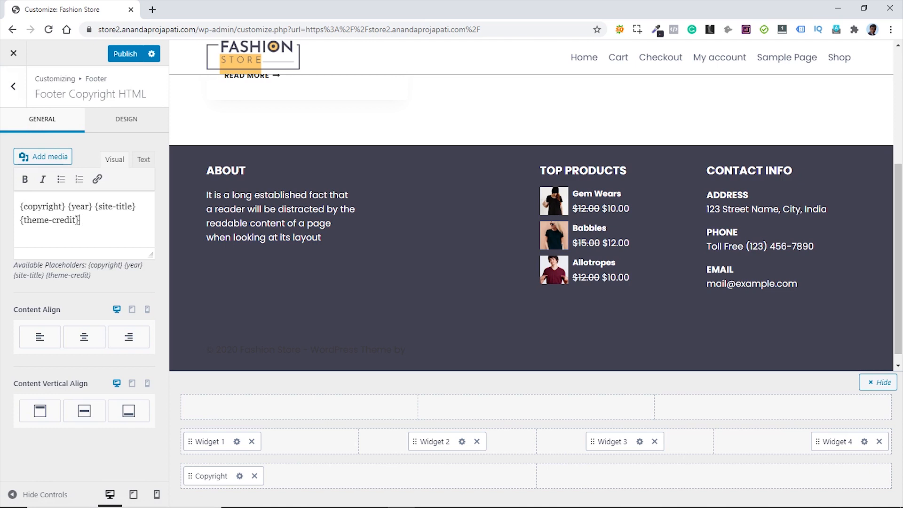
pyautogui.moveTo(79, 220); pyautogui.dragTo(19, 219)
pyautogui.press('BackSpace')
# - Make the Footer Bottom widget titles and widget content white
pyautogui.moveTo(219, 477)
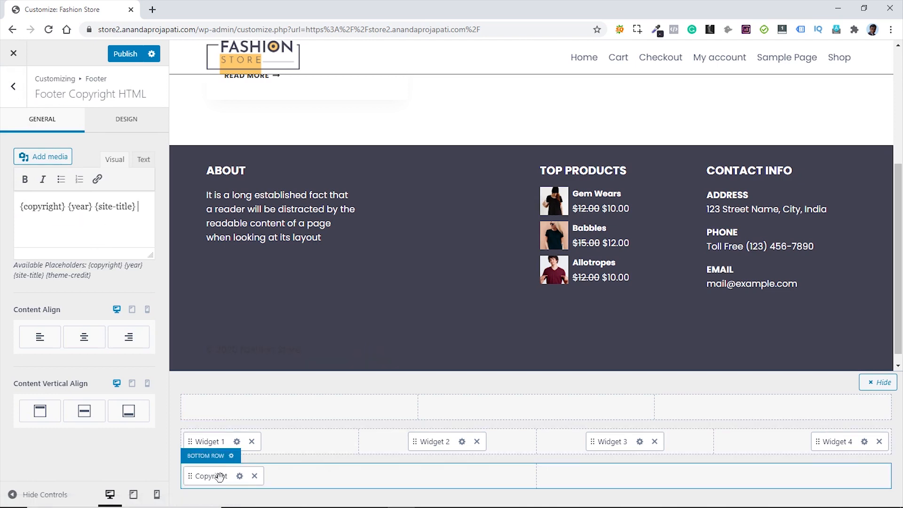
pyautogui.click(232, 456)
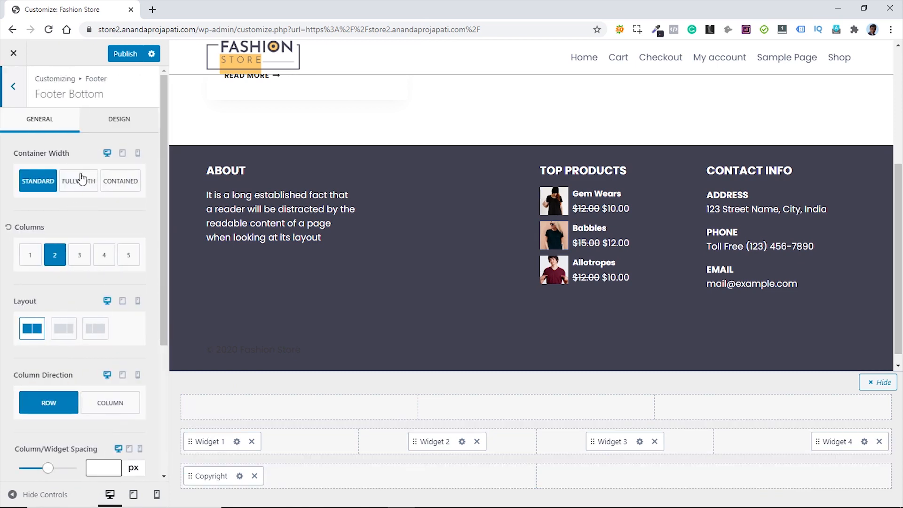
pyautogui.click(119, 121)
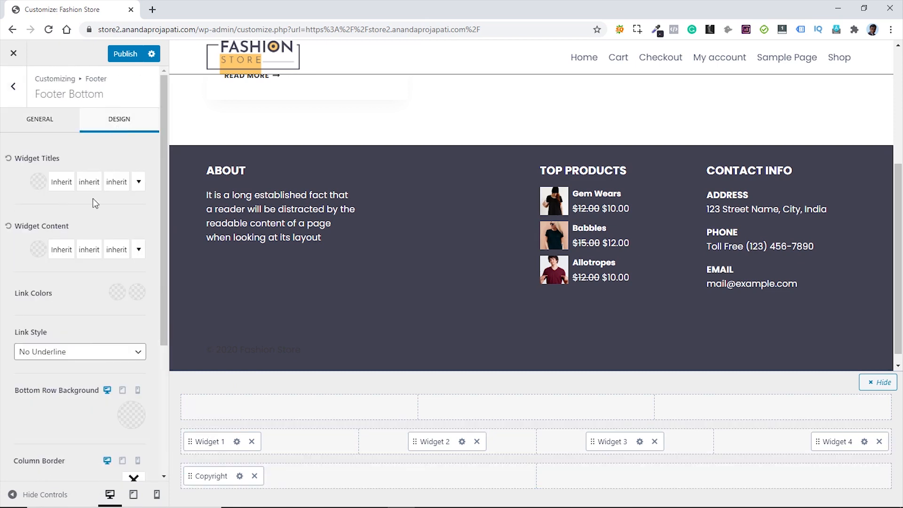
pyautogui.click(38, 181)
pyautogui.click(178, 374)
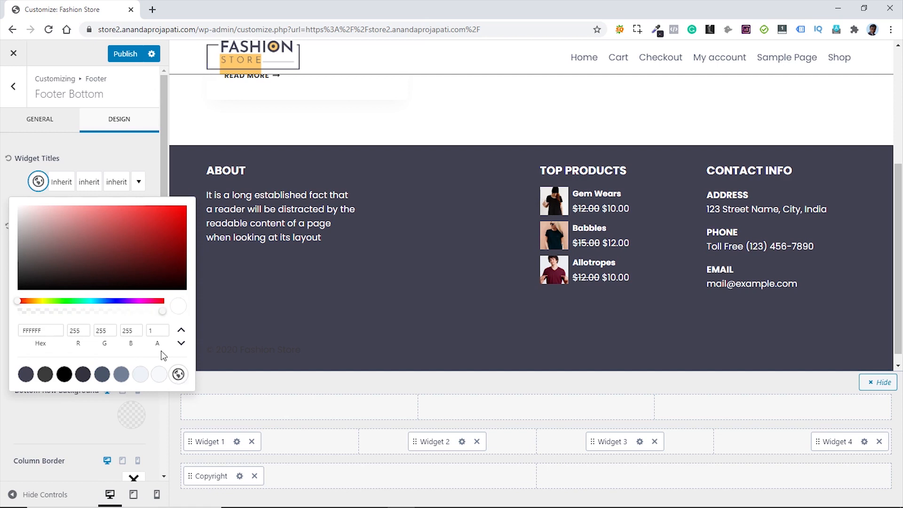
pyautogui.click(19, 180)
pyautogui.click(38, 250)
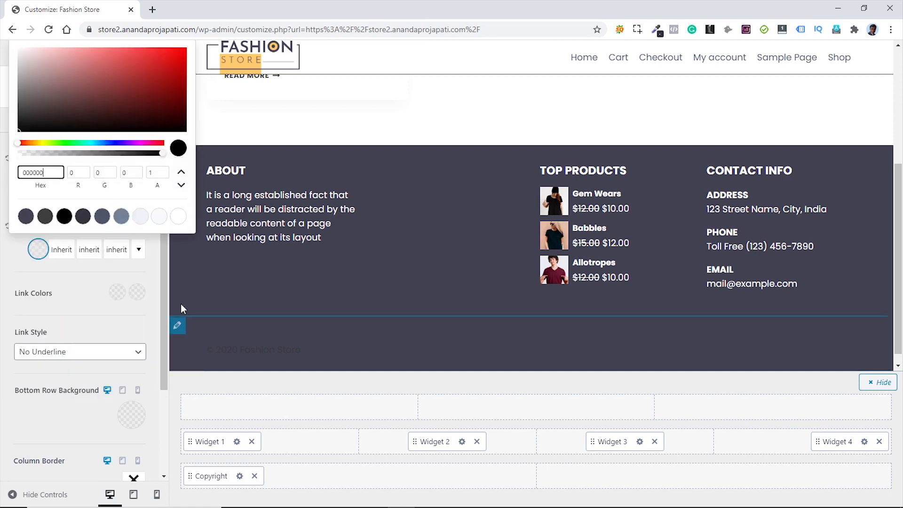
pyautogui.click(178, 216)
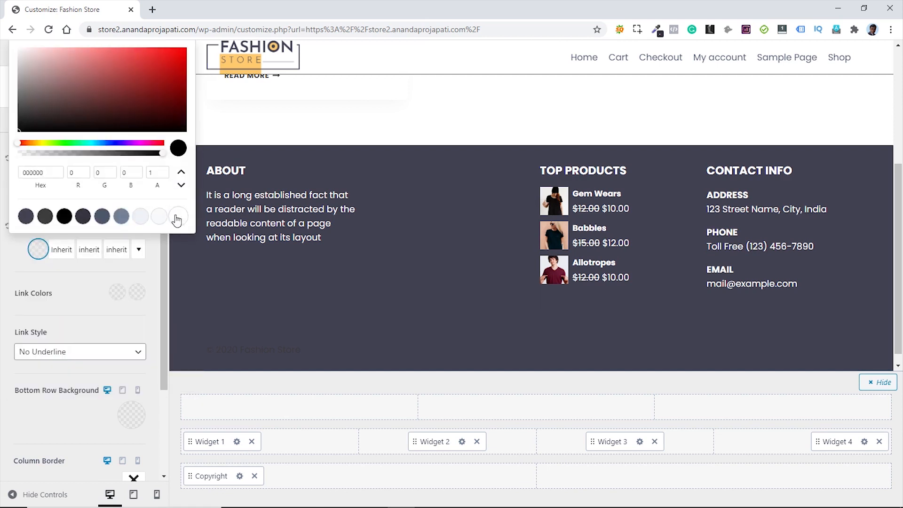
pyautogui.click(16, 268)
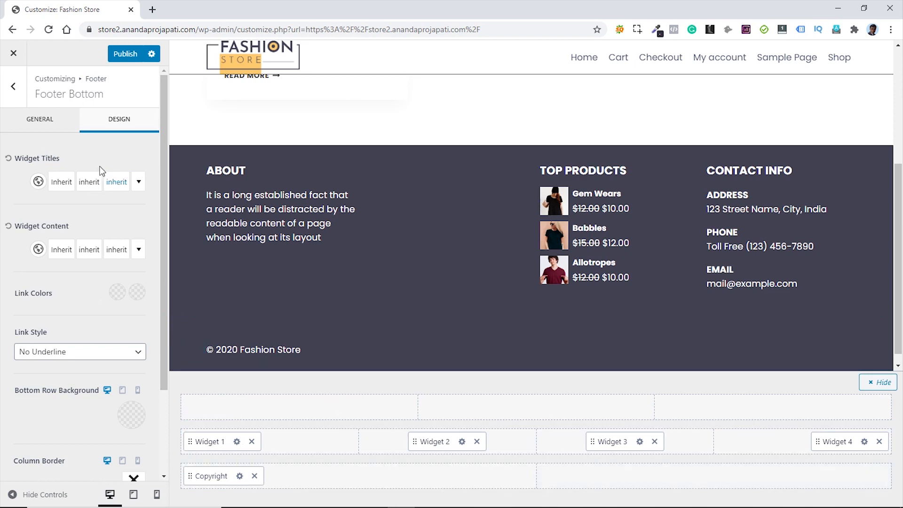
# - Add a Social element to the bottom footer row and keep its Facebook item as an icon
pyautogui.click(714, 476)
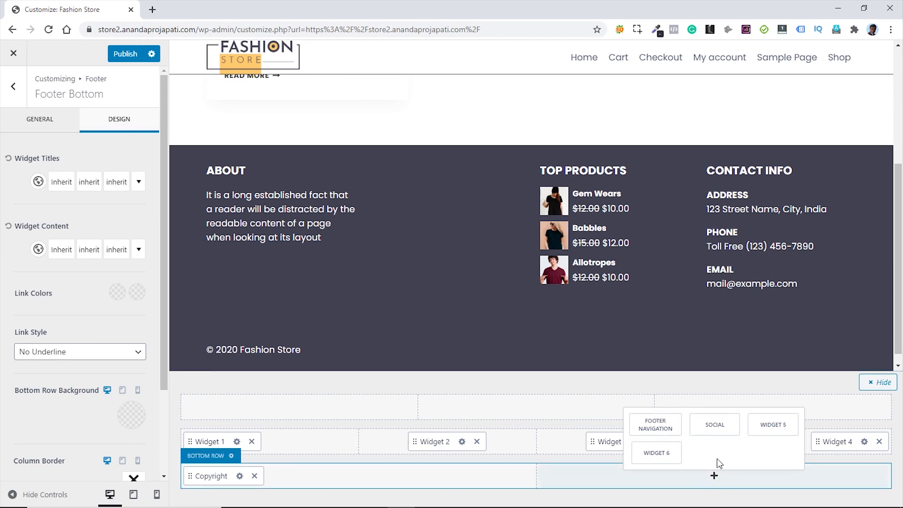
pyautogui.click(716, 426)
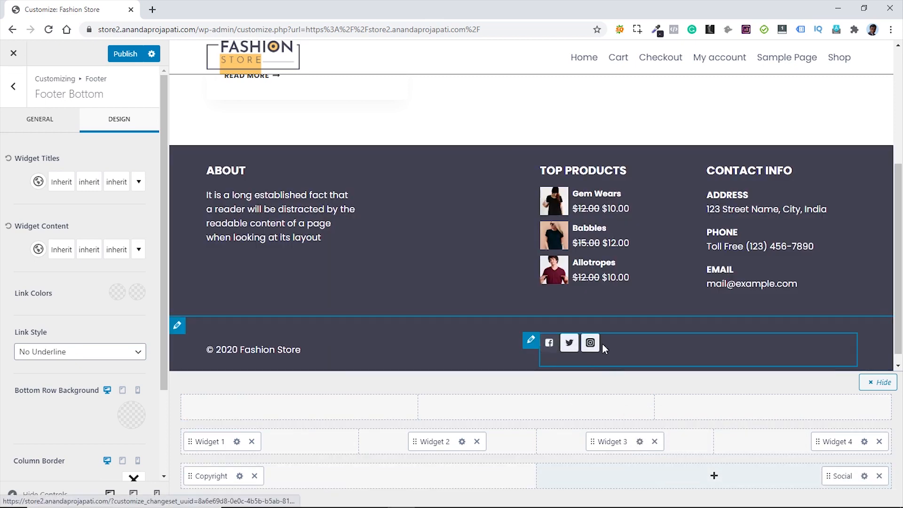
pyautogui.click(864, 477)
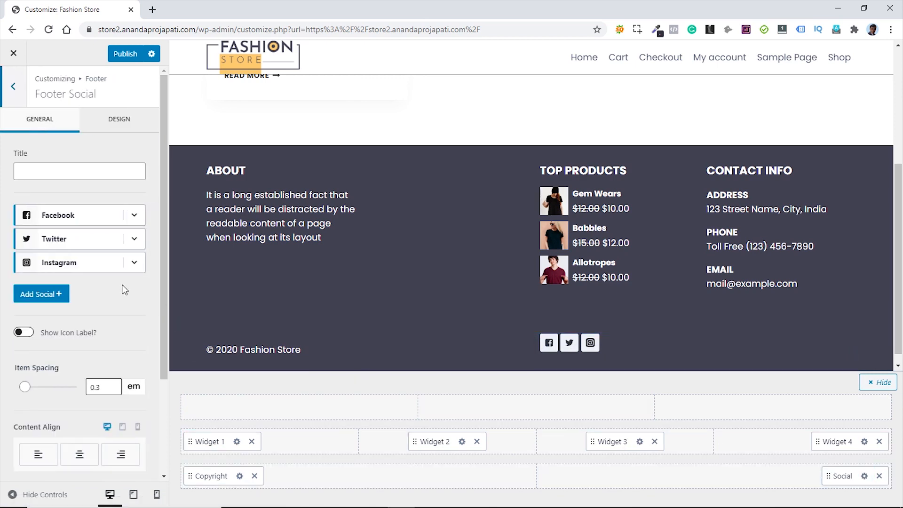
pyautogui.click(134, 215)
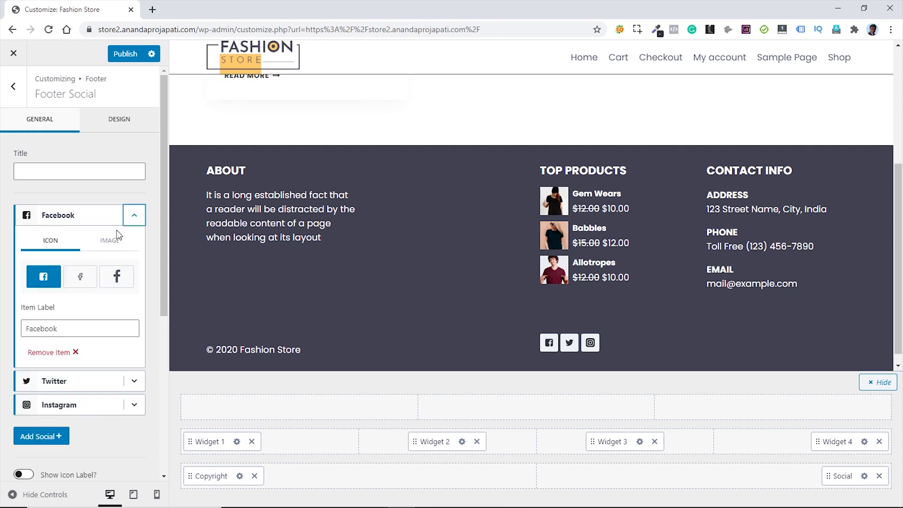
pyautogui.click(110, 242)
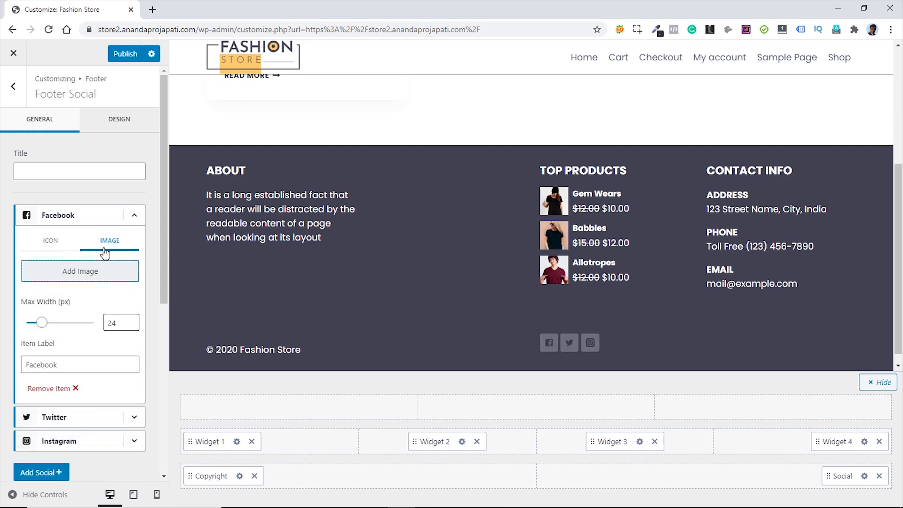
pyautogui.click(60, 243)
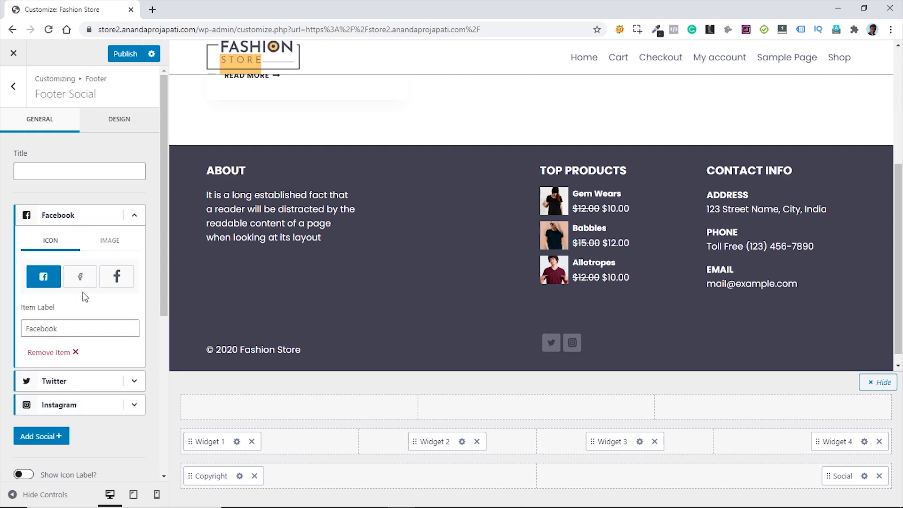
pyautogui.click(134, 216)
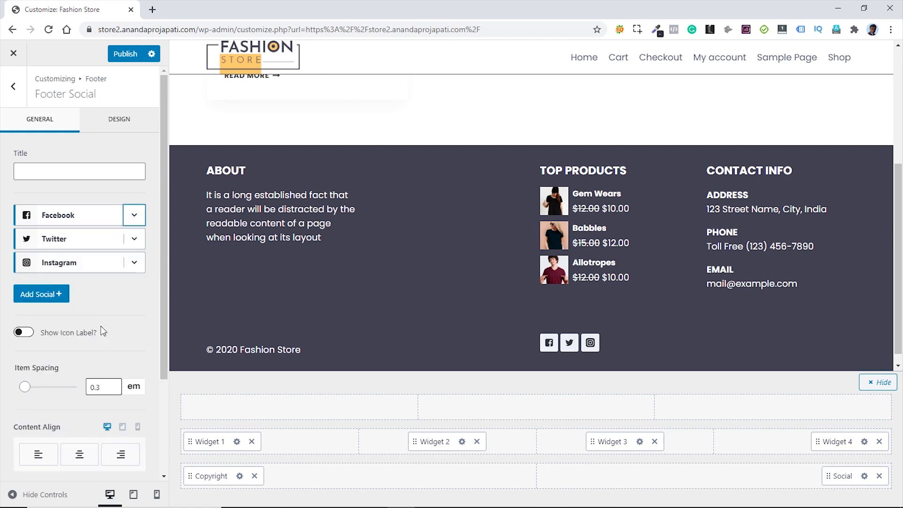
# - Set the social icons' content align to right and vertical align to middle
pyautogui.scroll(-3, 125, 308)
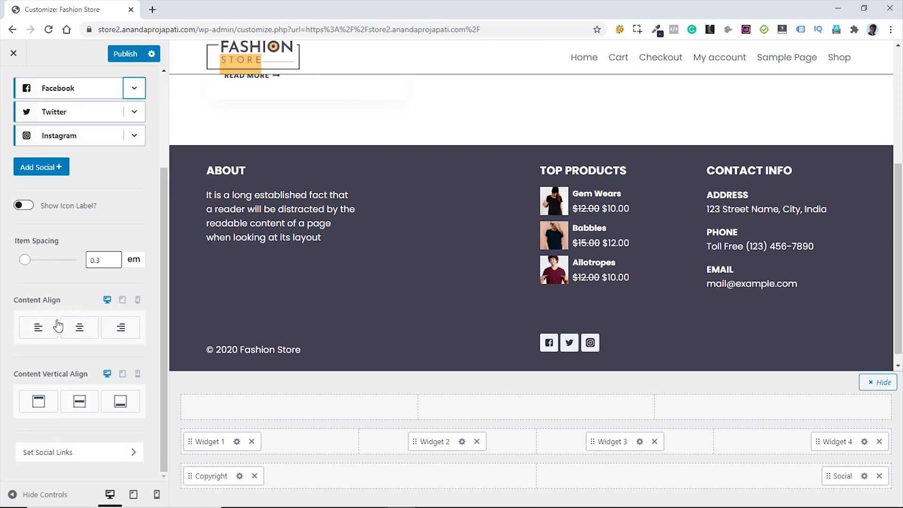
pyautogui.click(121, 329)
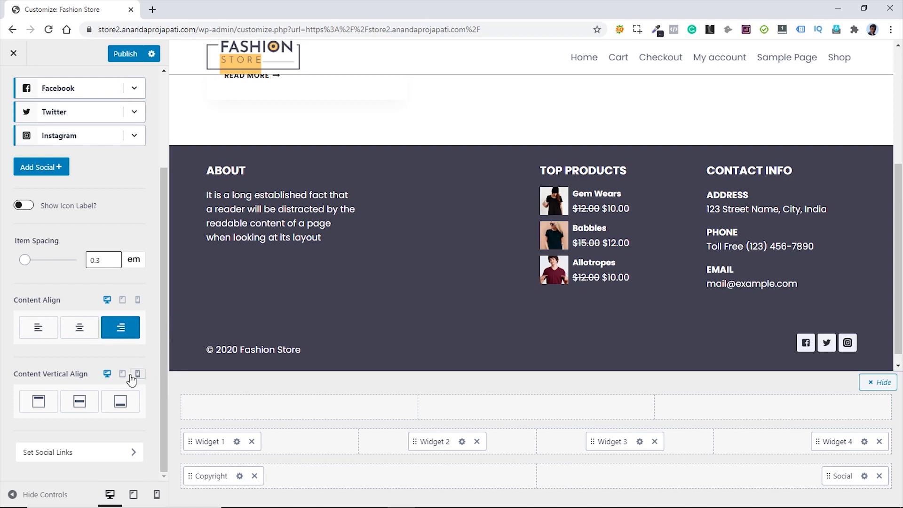
pyautogui.click(79, 402)
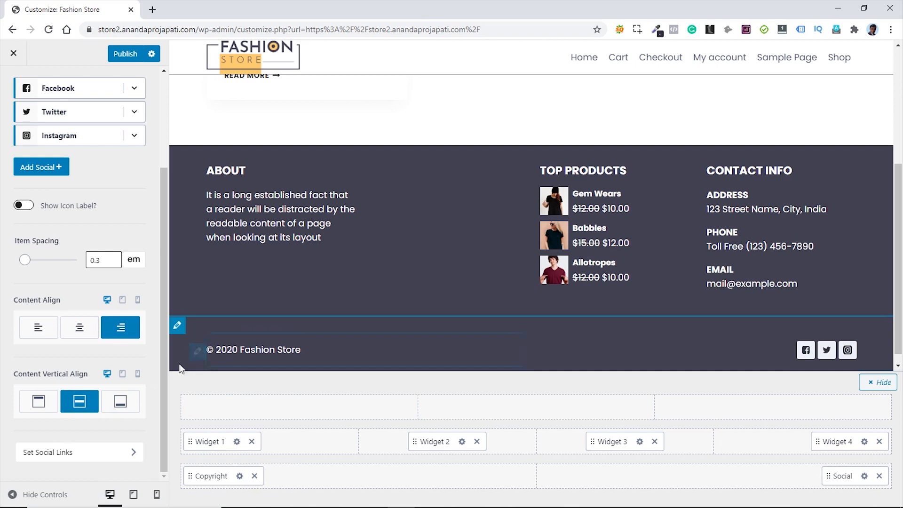
pyautogui.scroll(5, 100, 226)
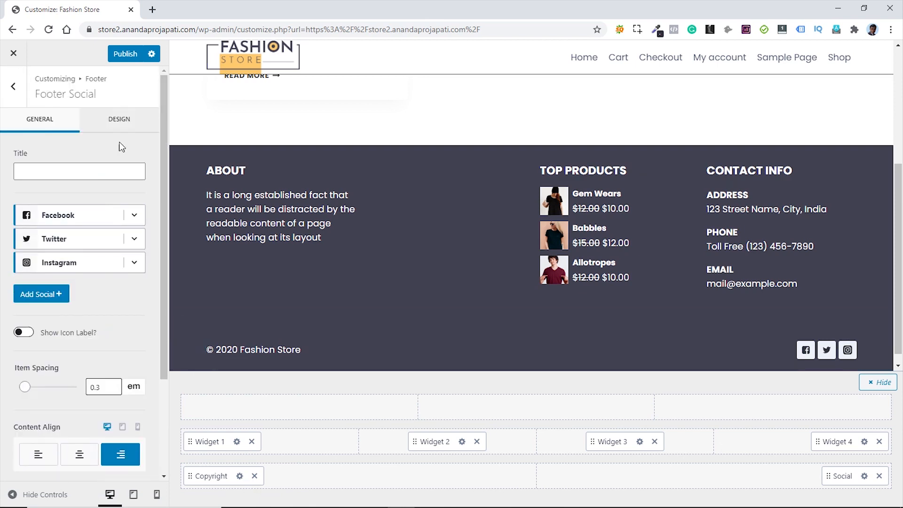
# - Give the social icons Outline style at an icon size of 1.5 em
pyautogui.click(119, 120)
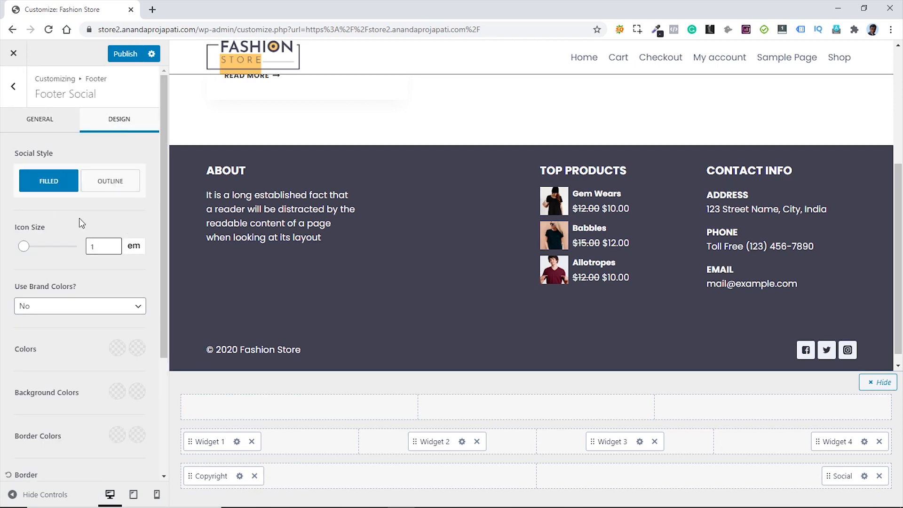
pyautogui.click(111, 184)
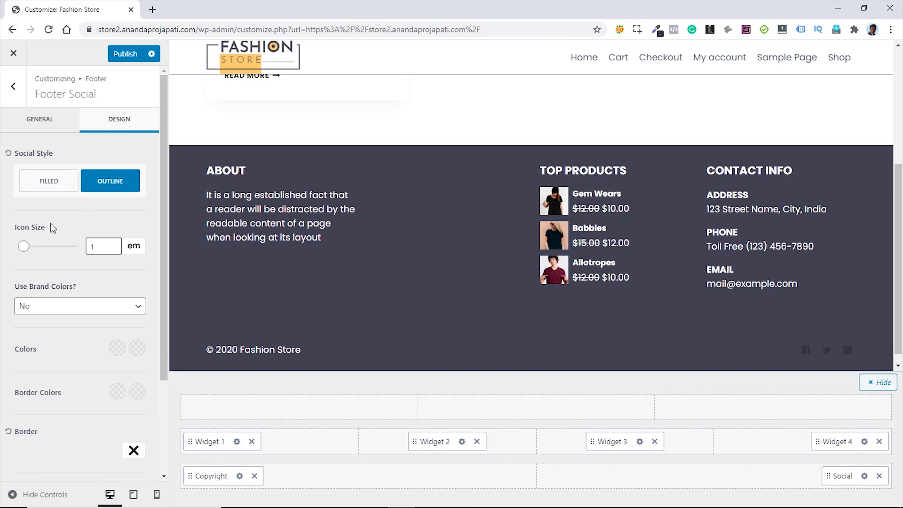
pyautogui.click(96, 246)
pyautogui.write('1.5')
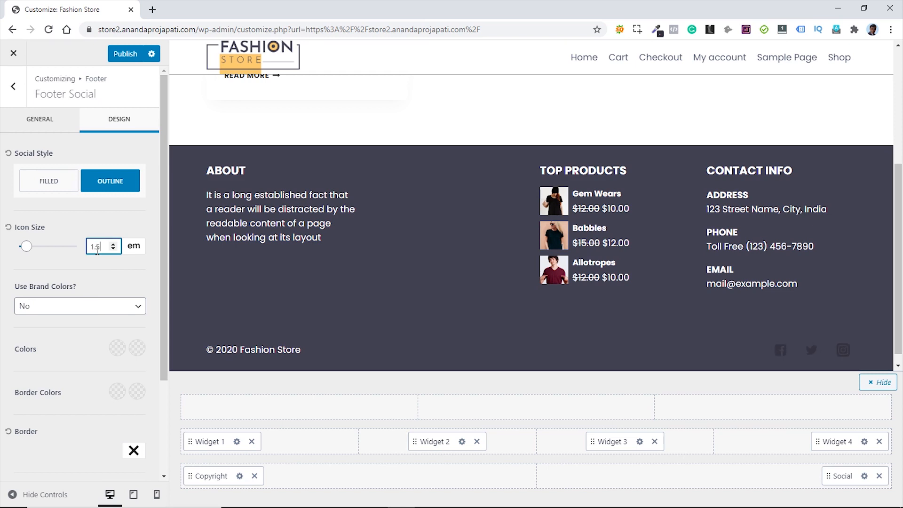
pyautogui.click(83, 269)
# - Set both the social icon colour and hover colour to white
pyautogui.click(117, 348)
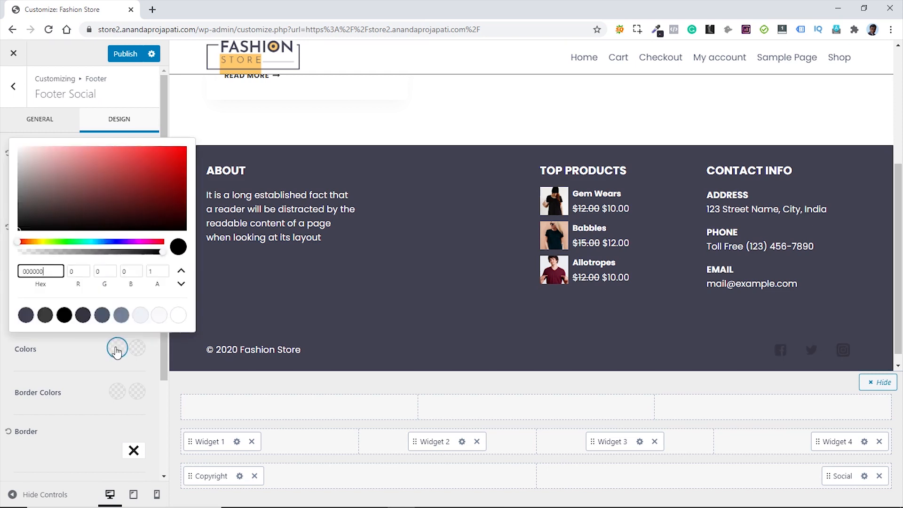
pyautogui.click(179, 315)
pyautogui.click(66, 359)
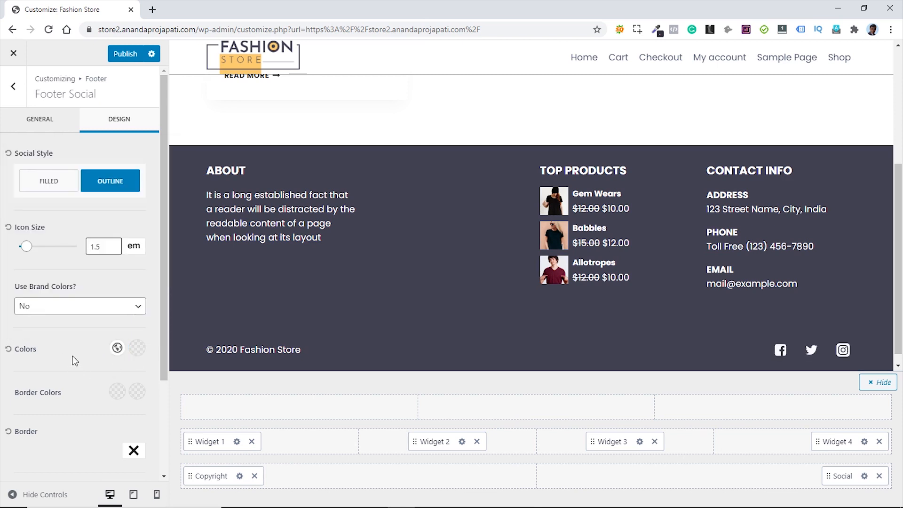
pyautogui.click(137, 349)
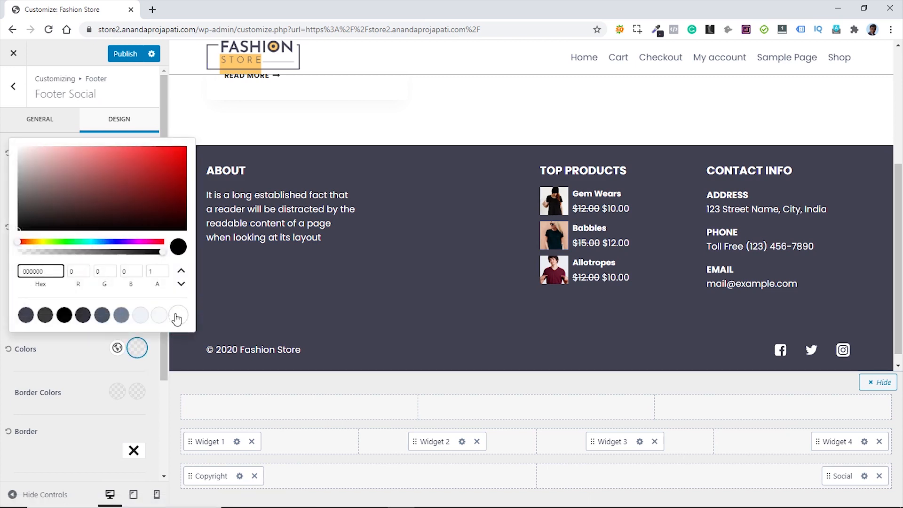
pyautogui.click(174, 319)
pyautogui.click(77, 349)
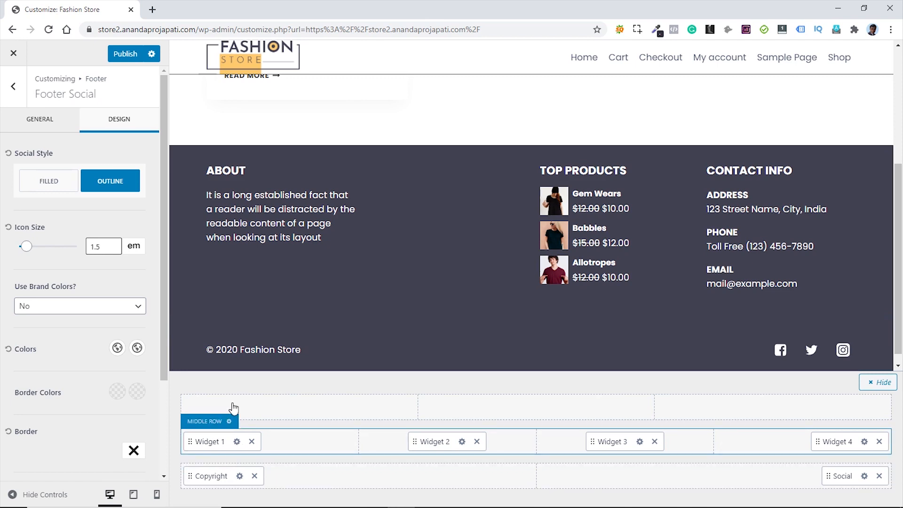
# - Set the Footer Bottom row layout to equal-width columns
pyautogui.click(179, 329)
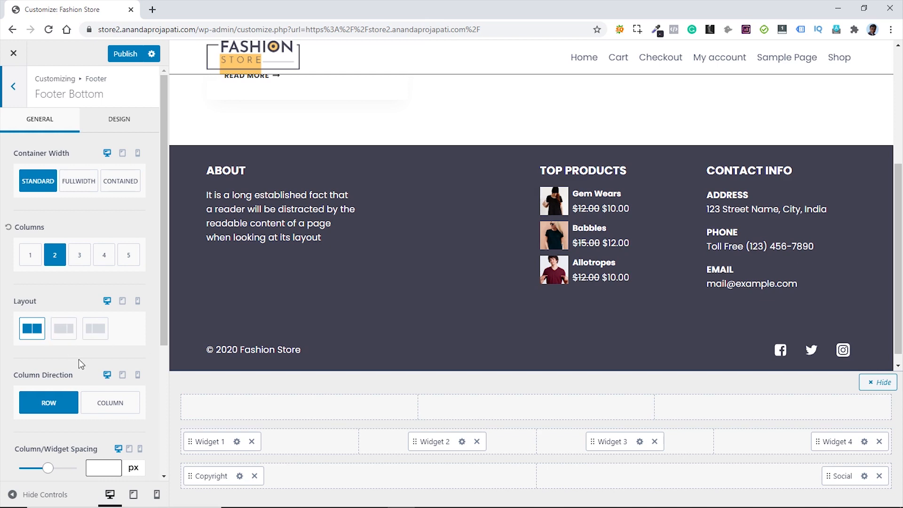
pyautogui.click(64, 336)
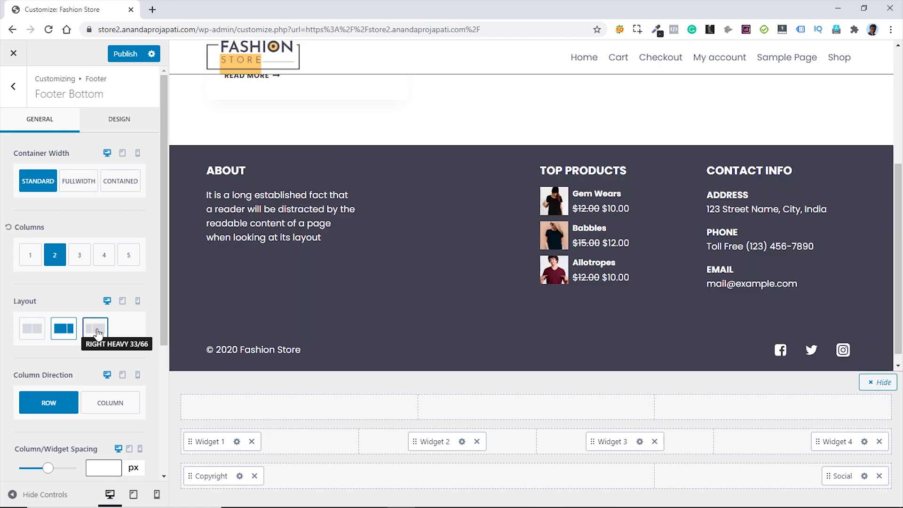
pyautogui.click(38, 333)
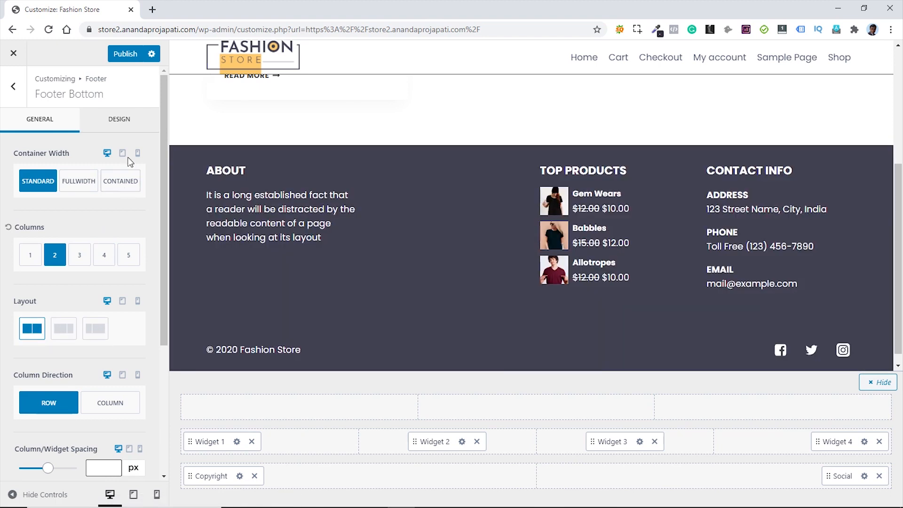
# - Give the bottom row a dark 32323D background colour
pyautogui.click(117, 123)
pyautogui.scroll(-3, 148, 232)
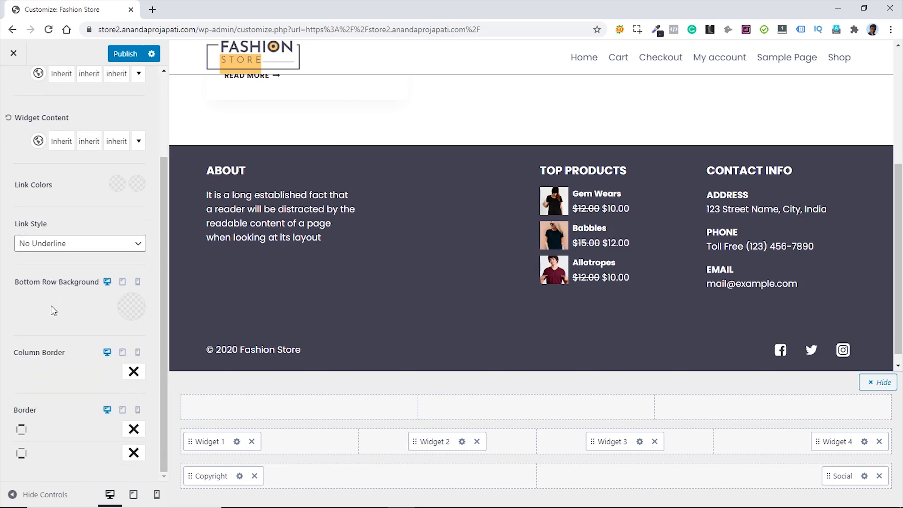
pyautogui.click(129, 311)
pyautogui.click(83, 269)
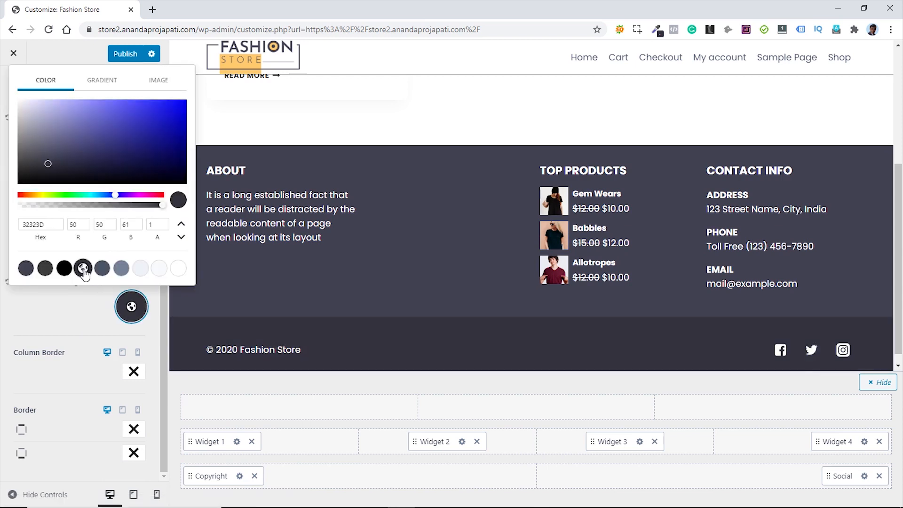
pyautogui.click(65, 309)
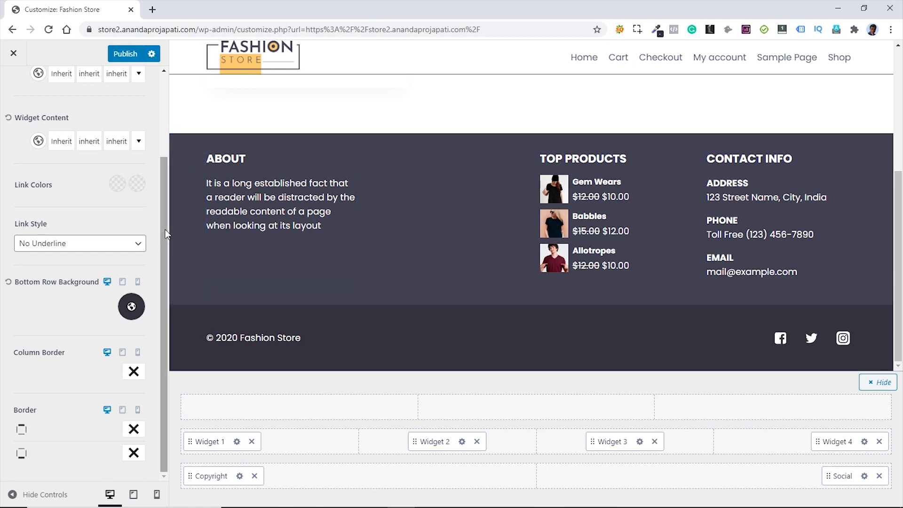
# - Publish the customizer changes and back out of the Footer Bottom settings
pyautogui.click(122, 55)
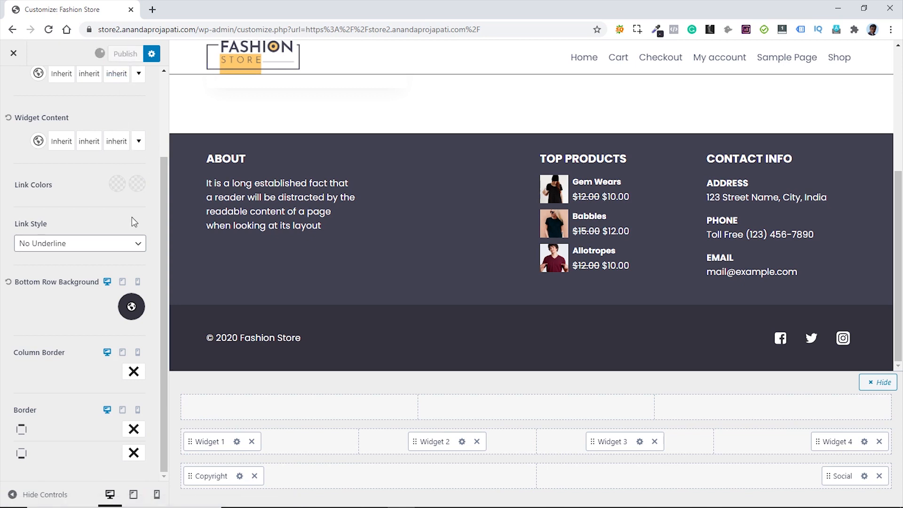
pyautogui.scroll(3, 150, 219)
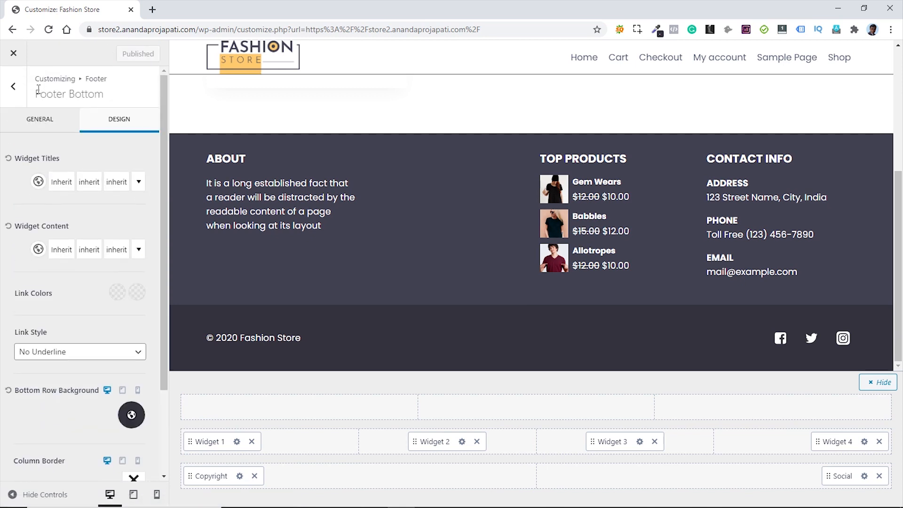
pyautogui.click(13, 86)
# - Return to the top-level Customizer menu and select the site address to load /wp-admin/
pyautogui.click(11, 86)
pyautogui.click(11, 86)
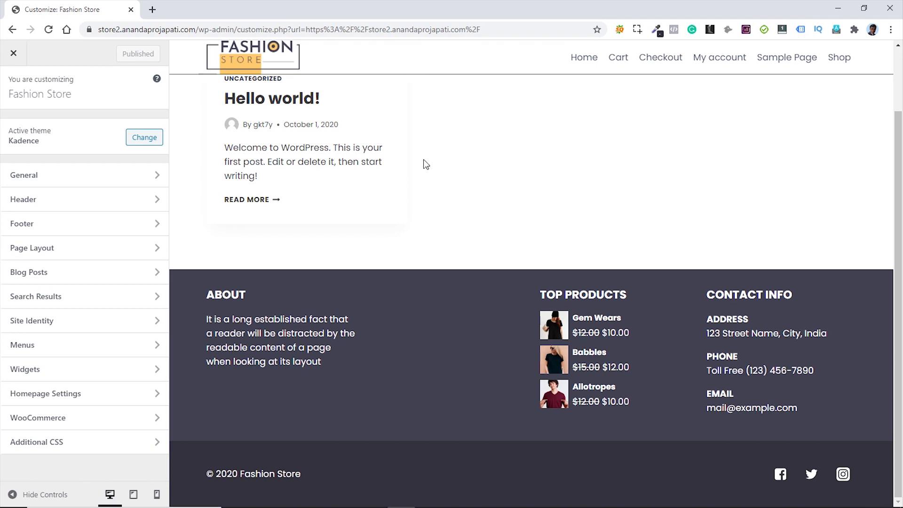
pyautogui.click(236, 27)
pyautogui.moveTo(235, 29); pyautogui.dragTo(198, 7)
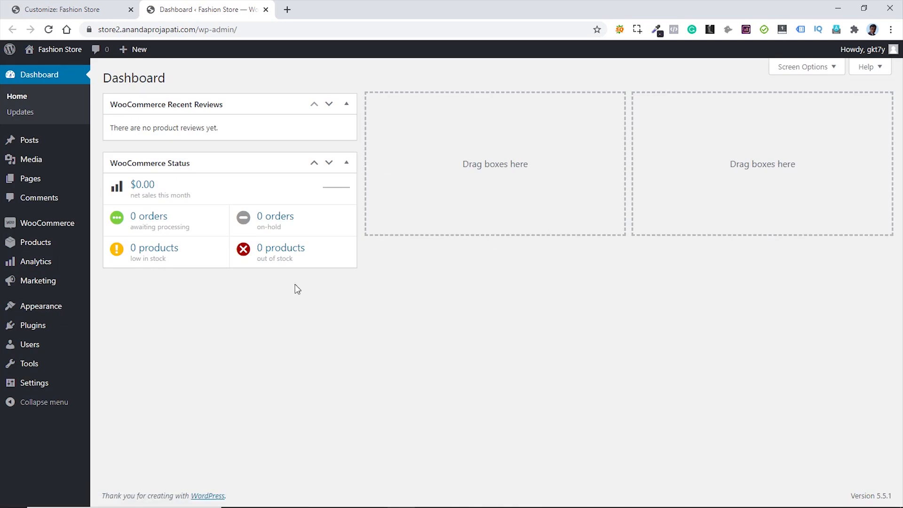
# - Add a new page titled 'About', publish it, and go back to the Pages list
pyautogui.click(104, 196)
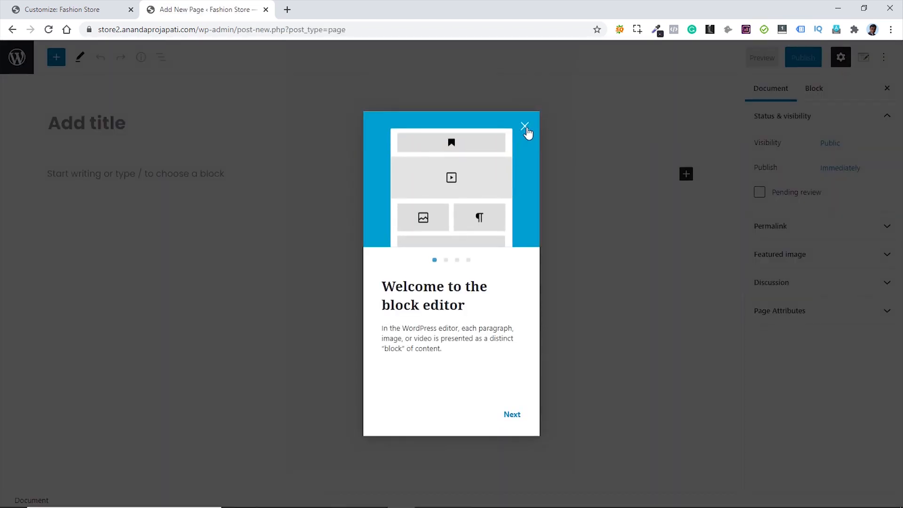
pyautogui.click(525, 127)
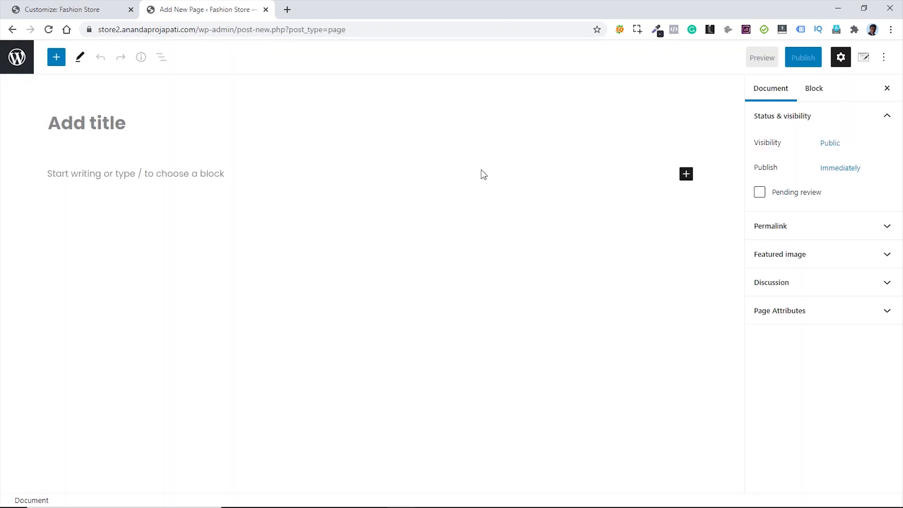
pyautogui.click(143, 125)
pyautogui.write('About')
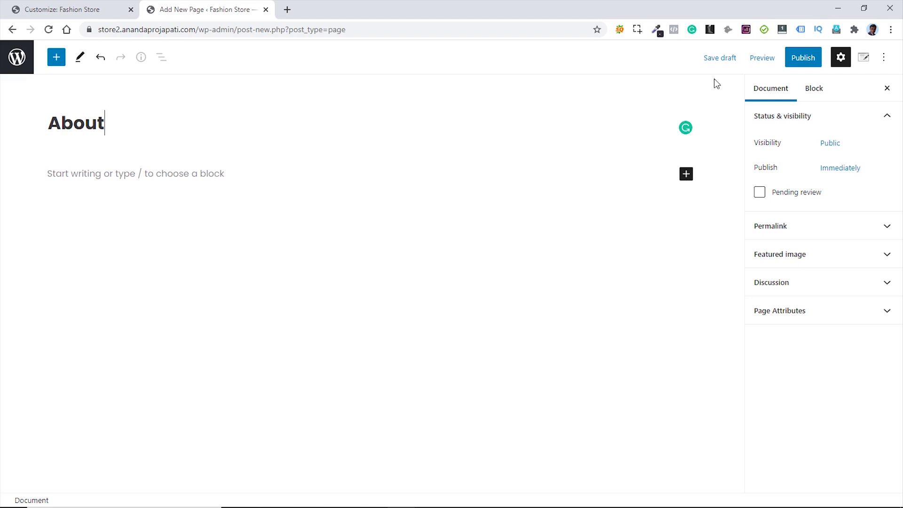
pyautogui.click(803, 58)
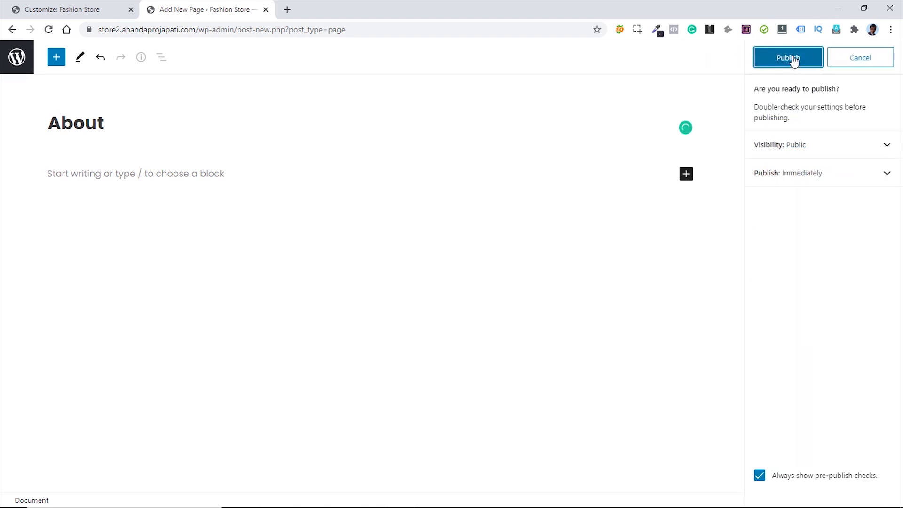
pyautogui.click(790, 58)
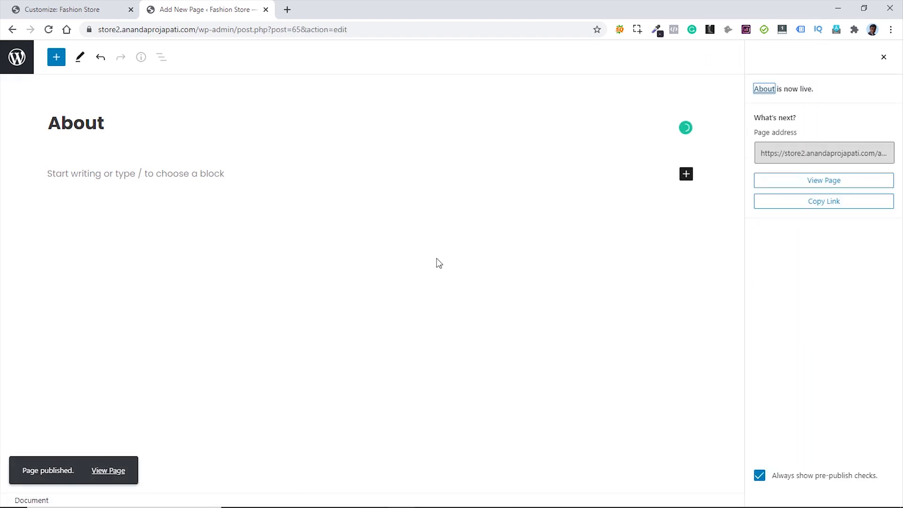
pyautogui.click(26, 60)
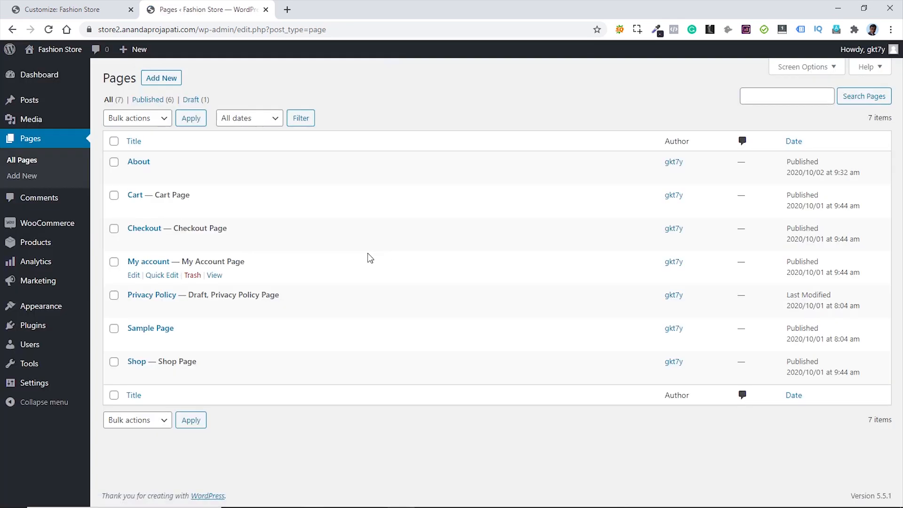
# - Add a new page titled 'Contact', publish it, and go back to the Pages list
pyautogui.click(170, 77)
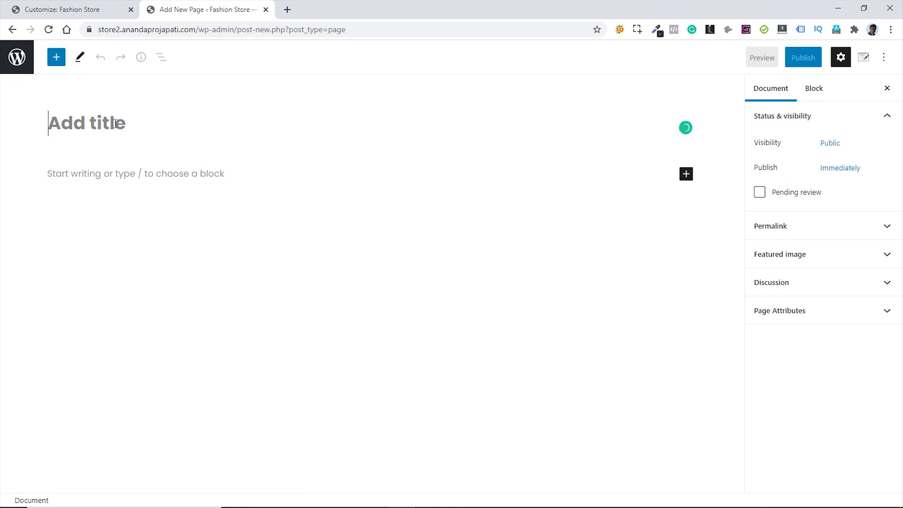
pyautogui.write('Cont')
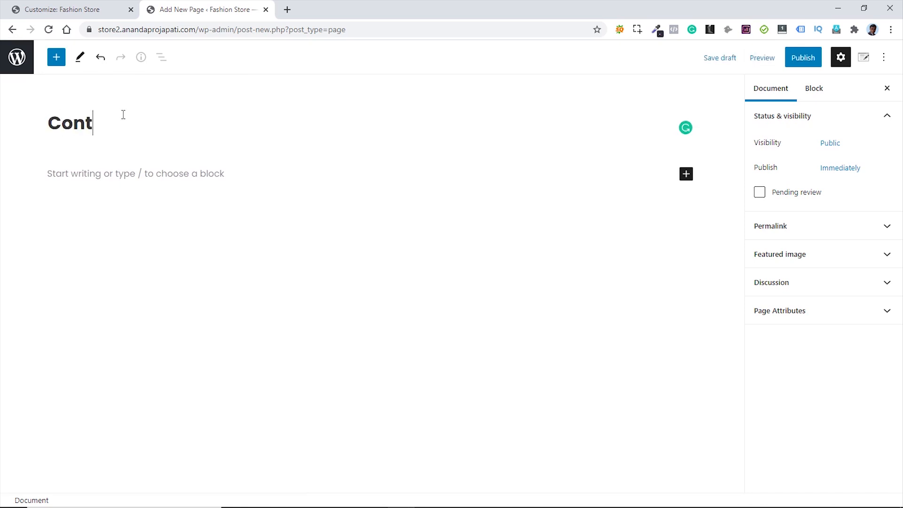
pyautogui.write('act')
pyautogui.click(799, 60)
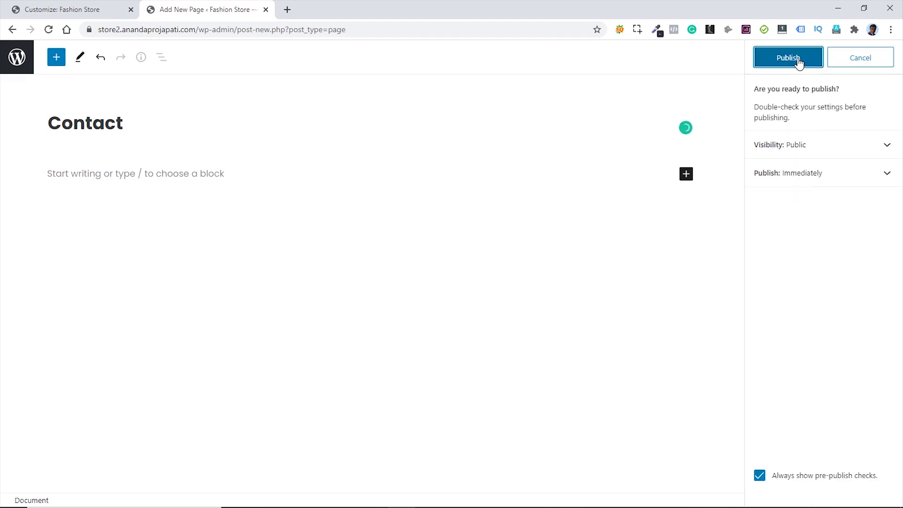
pyautogui.click(800, 60)
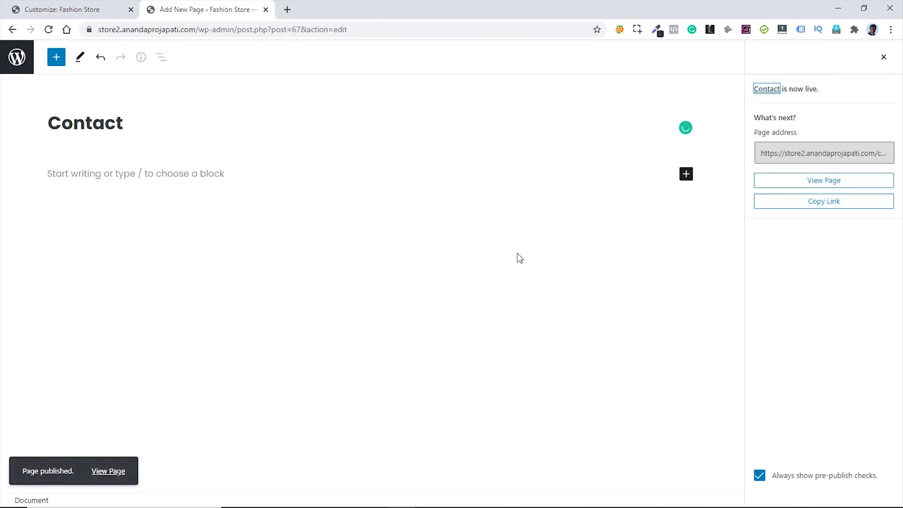
pyautogui.click(17, 59)
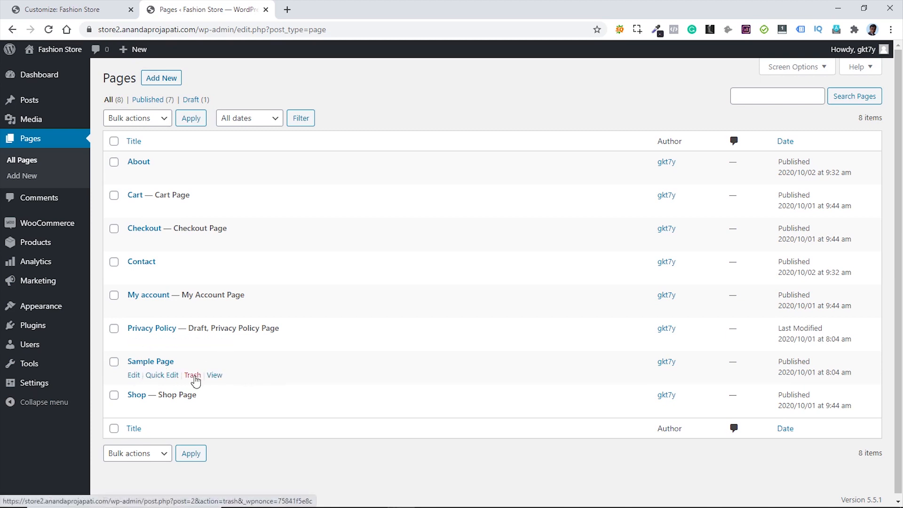
# - Trash the Sample Page, empty the trash, and return to All Pages
pyautogui.click(193, 376)
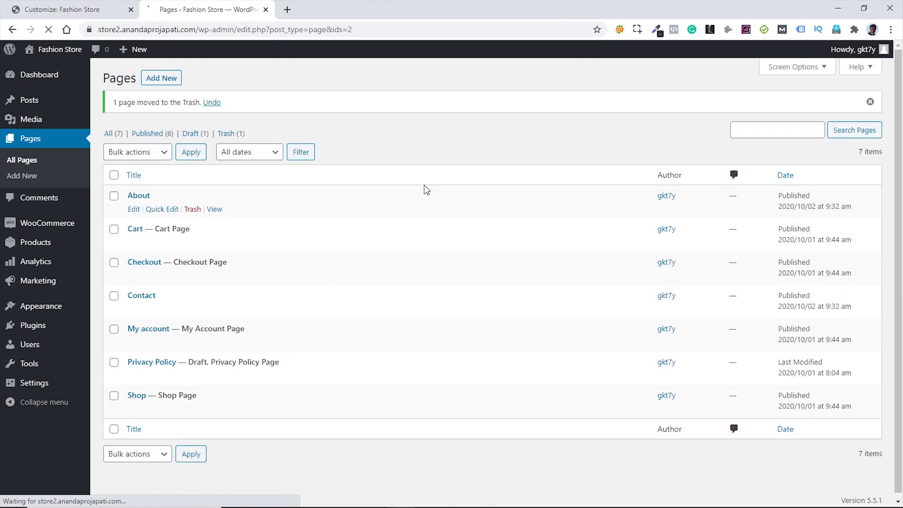
pyautogui.click(228, 134)
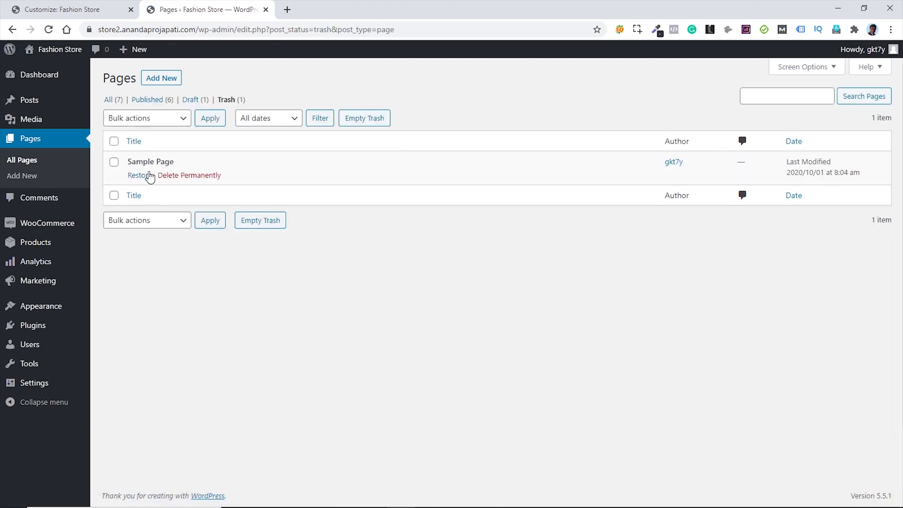
pyautogui.click(371, 119)
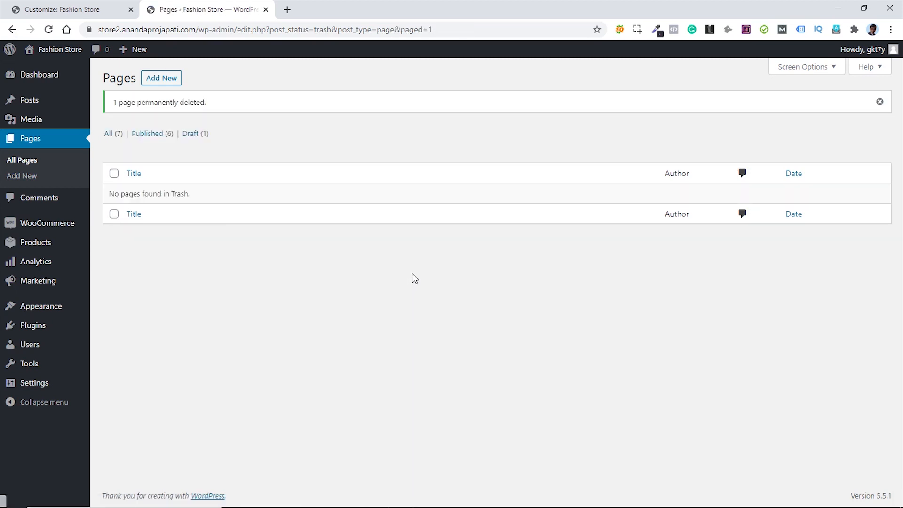
pyautogui.click(46, 144)
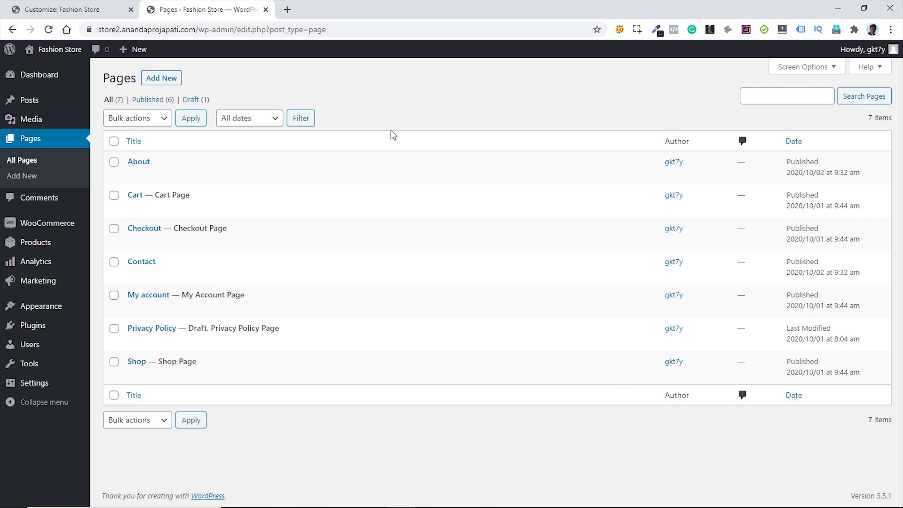
# - Add a new page titled 'Home', publish it, and go back to the Pages list
pyautogui.click(161, 78)
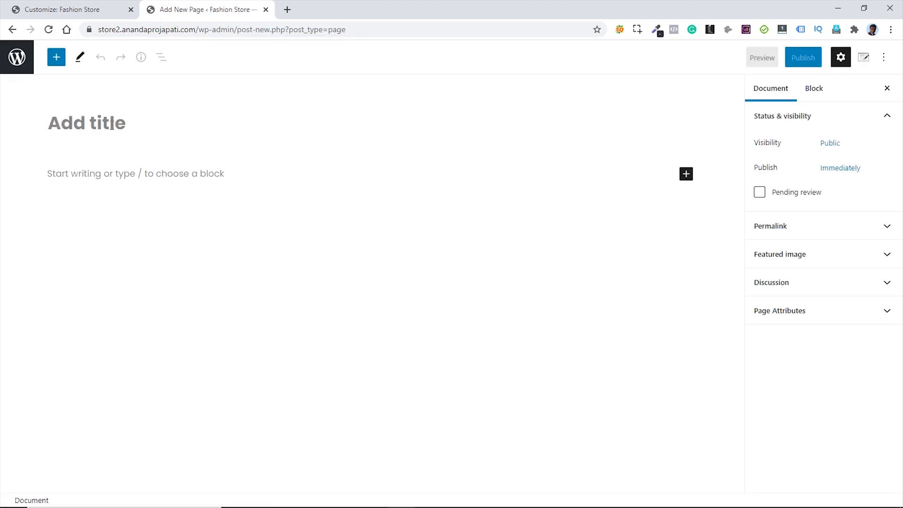
pyautogui.write('Home')
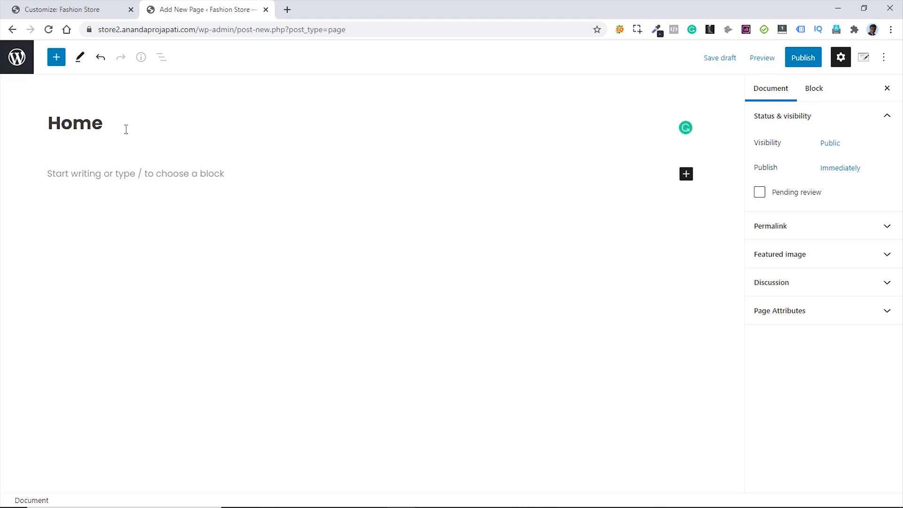
pyautogui.click(799, 59)
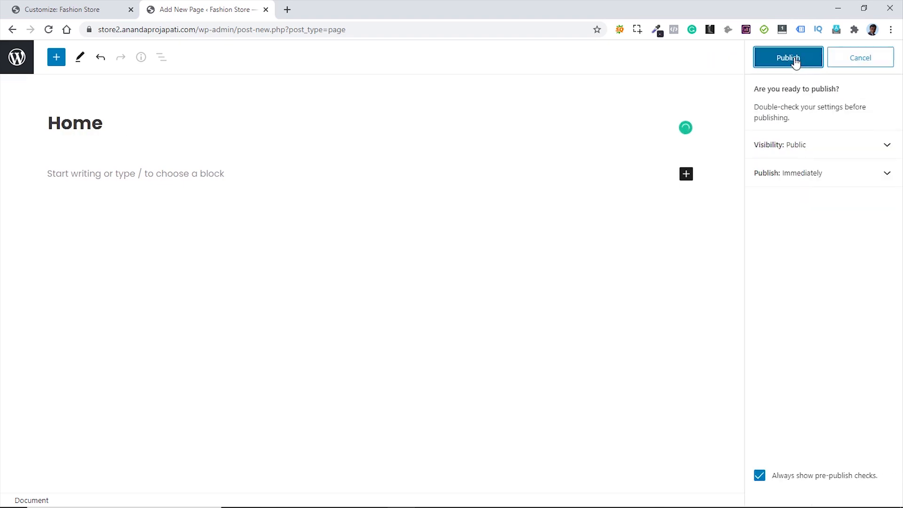
pyautogui.click(795, 59)
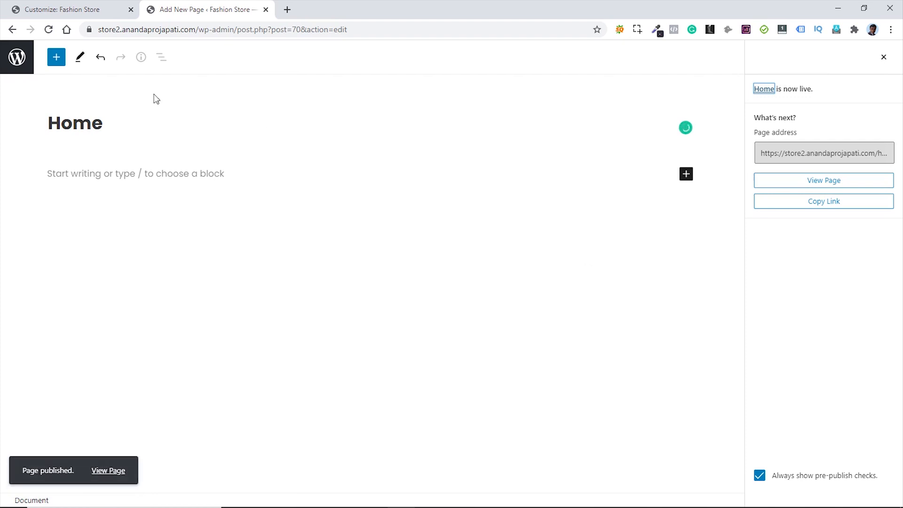
pyautogui.click(17, 58)
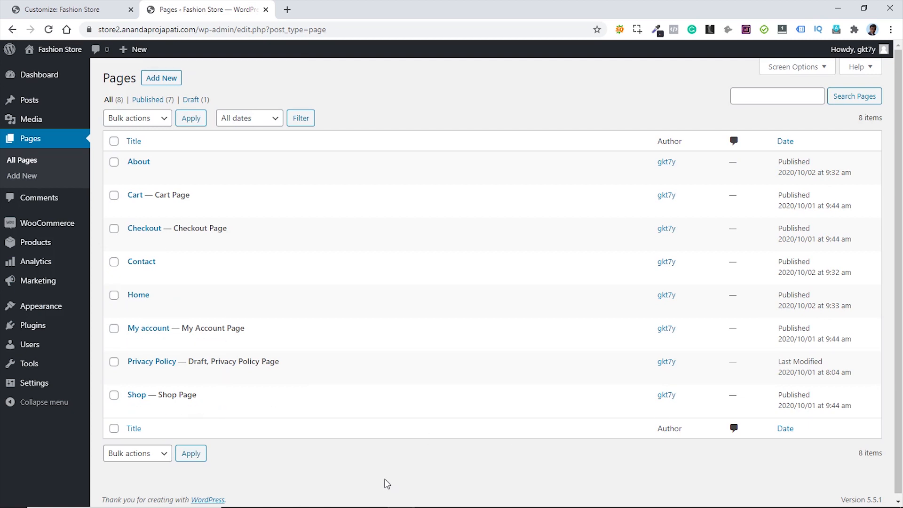
# - Add a new page titled 'Blog', publish it, and go back to the nine-item pages list
pyautogui.click(151, 78)
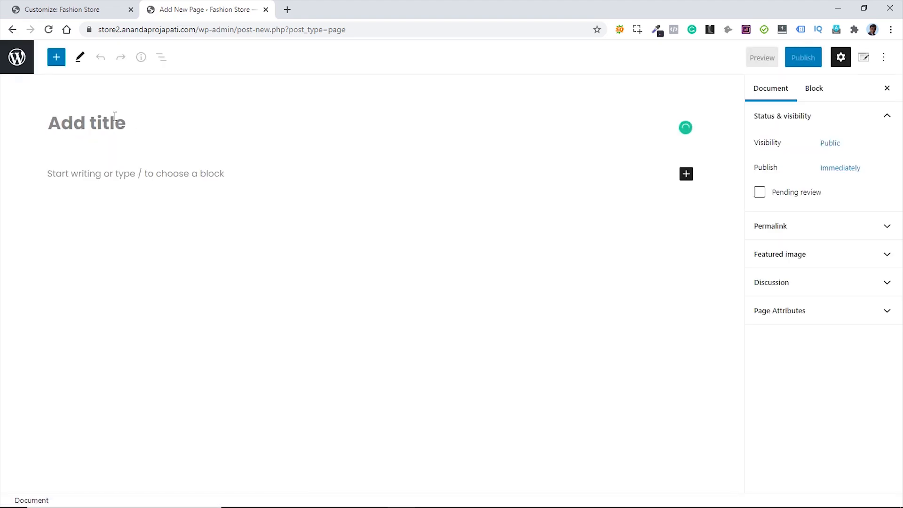
pyautogui.write('Blog')
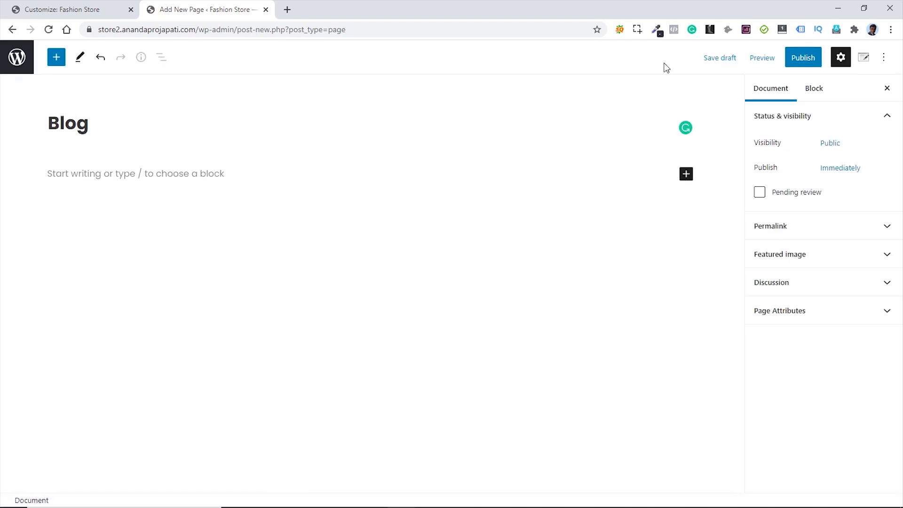
pyautogui.click(799, 59)
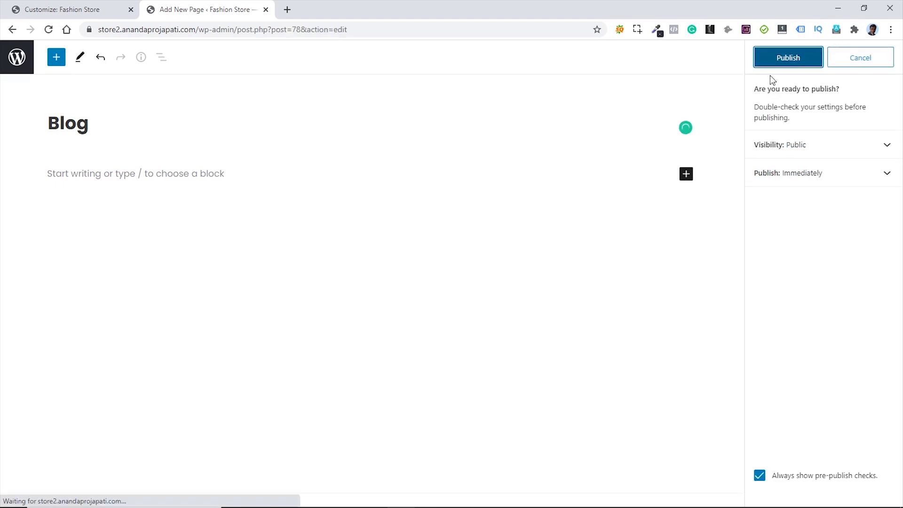
pyautogui.click(781, 60)
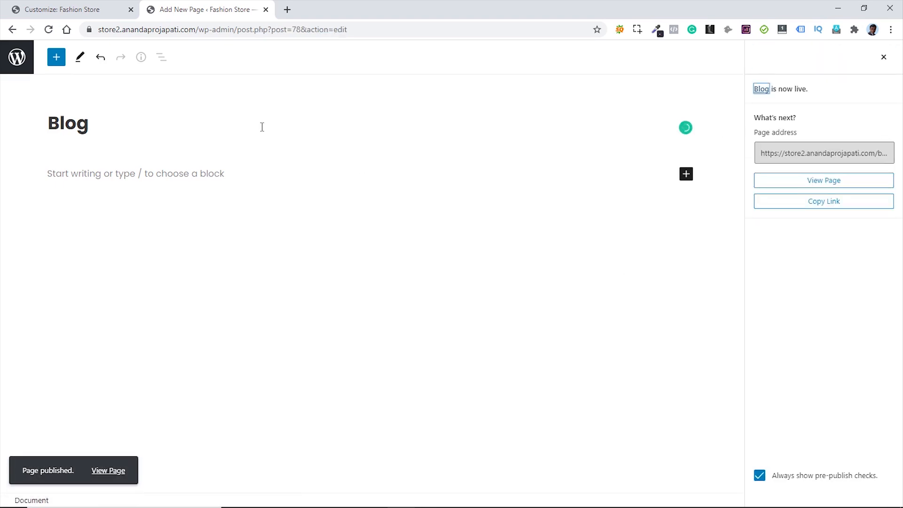
pyautogui.click(17, 65)
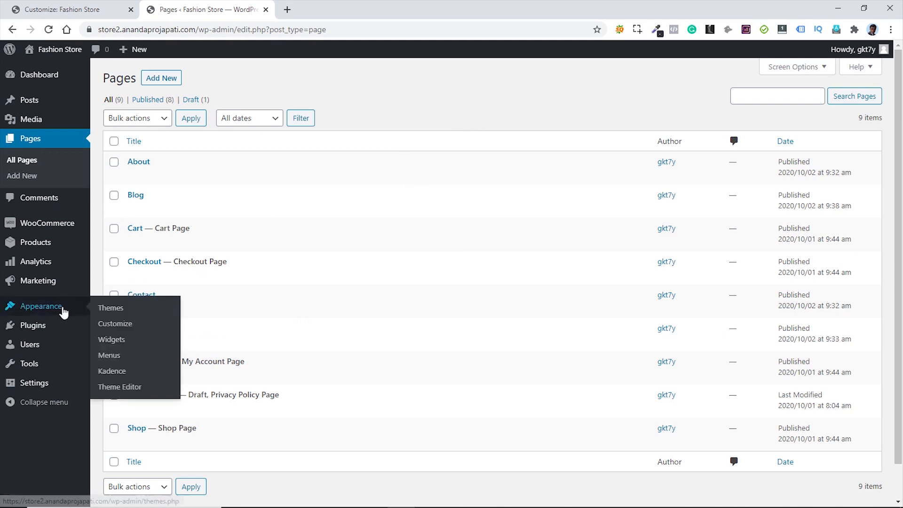
# - Under Appearance > Menus, create a menu named 'Main Menu' with the Primary location ticked
pyautogui.moveTo(66, 317)
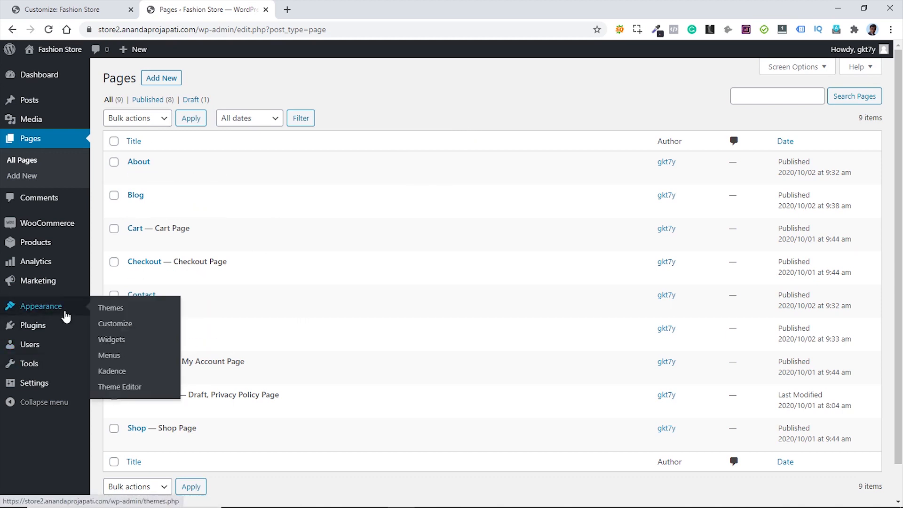
pyautogui.click(117, 357)
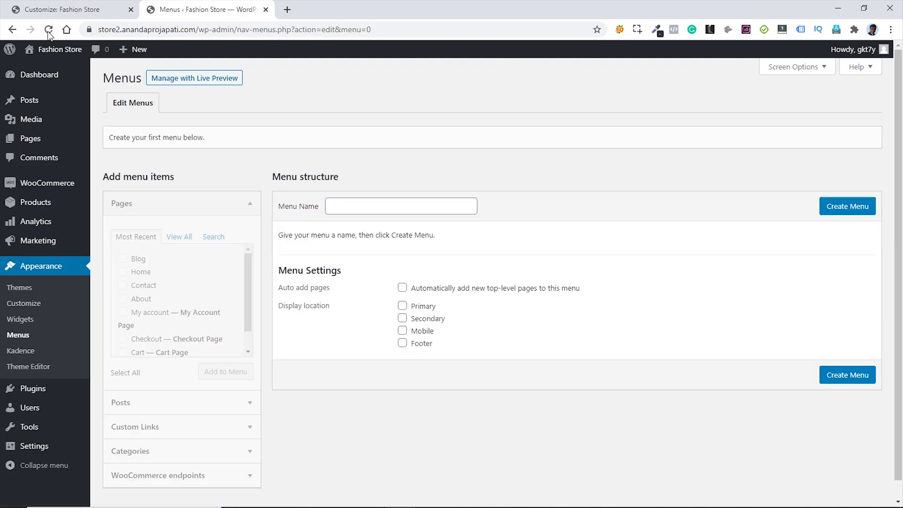
pyautogui.click(390, 205)
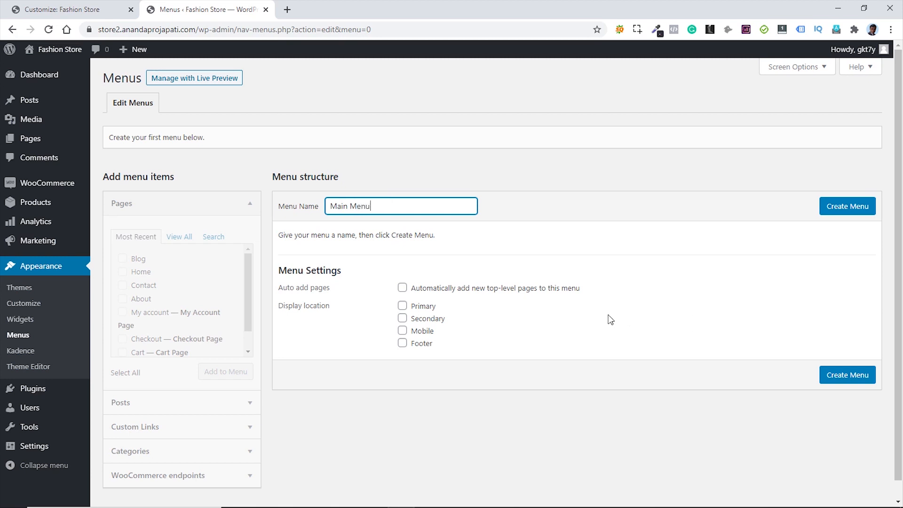
pyautogui.click(403, 306)
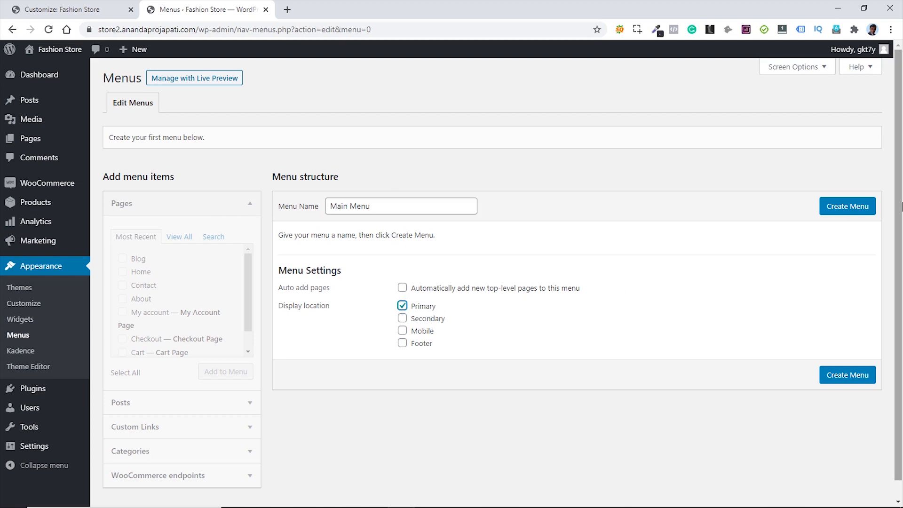
pyautogui.click(845, 211)
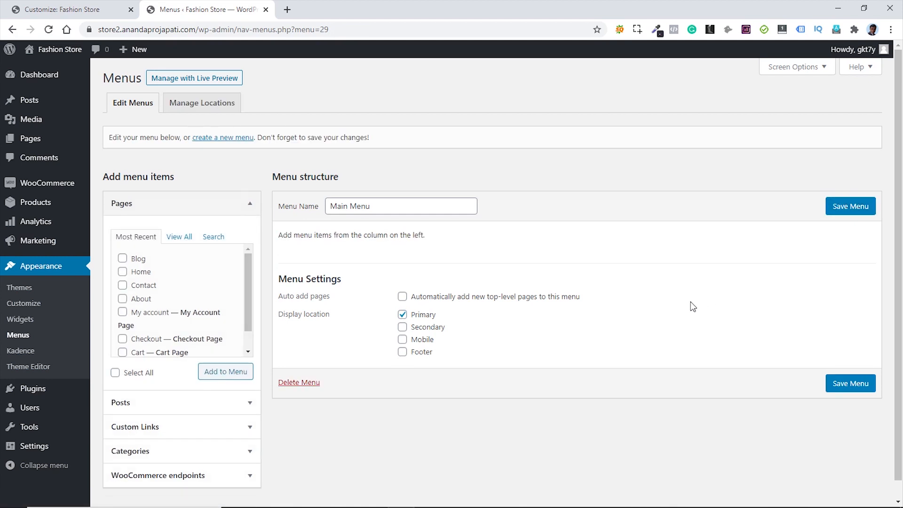
# - From the Pages box, add the Shop page and then the My account page to Main Menu
pyautogui.click(245, 267)
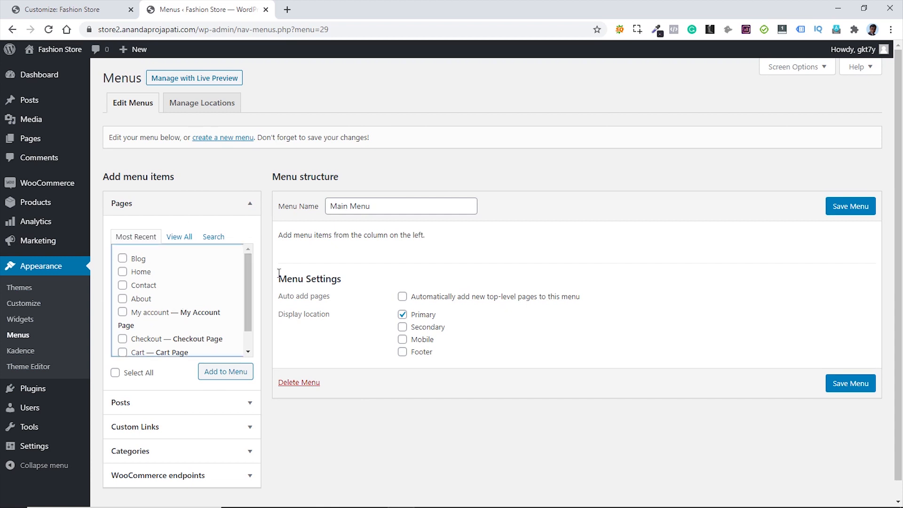
pyautogui.moveTo(247, 264); pyautogui.dragTo(250, 294)
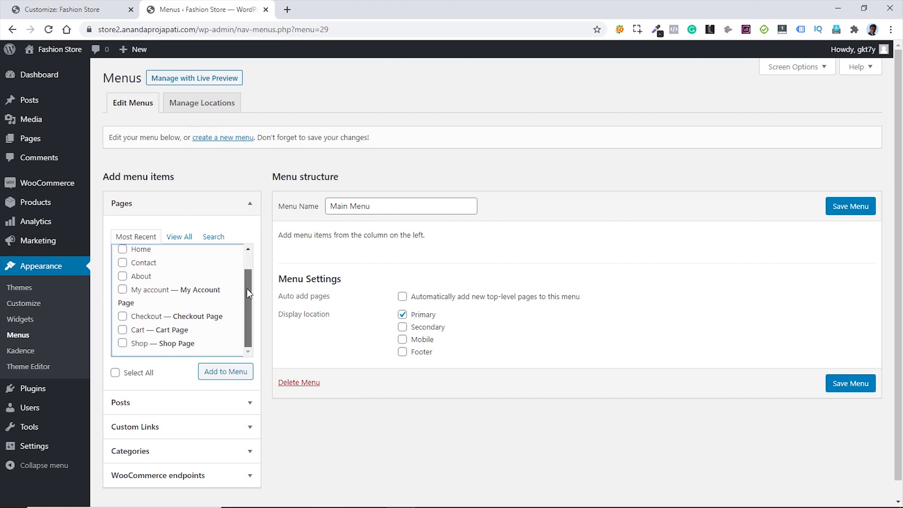
pyautogui.click(123, 343)
pyautogui.click(235, 372)
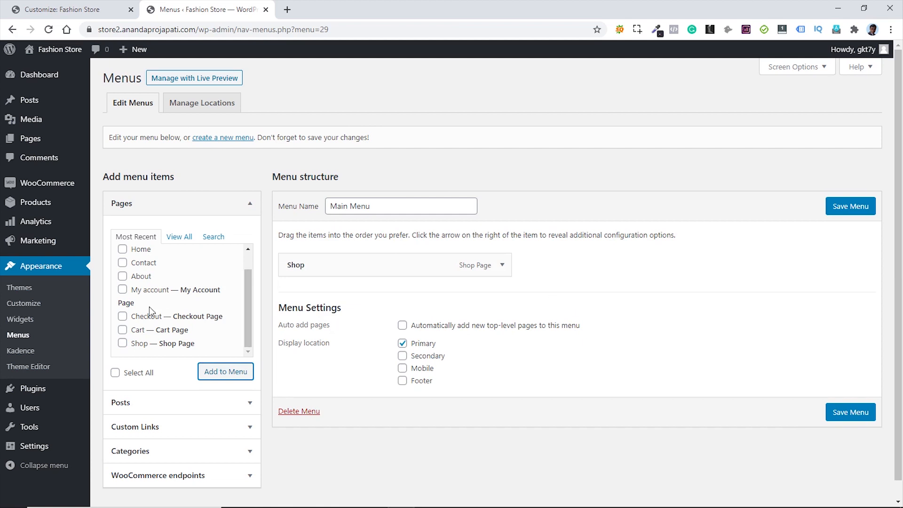
pyautogui.click(123, 290)
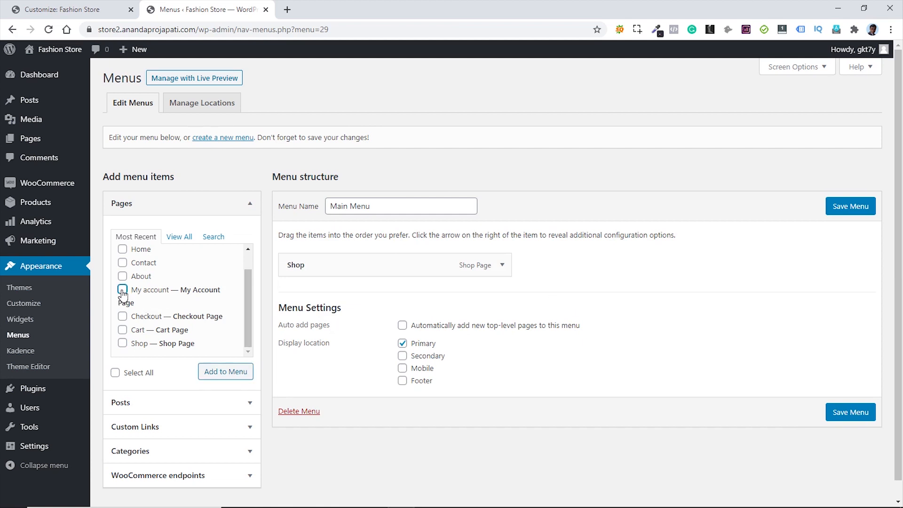
pyautogui.click(219, 373)
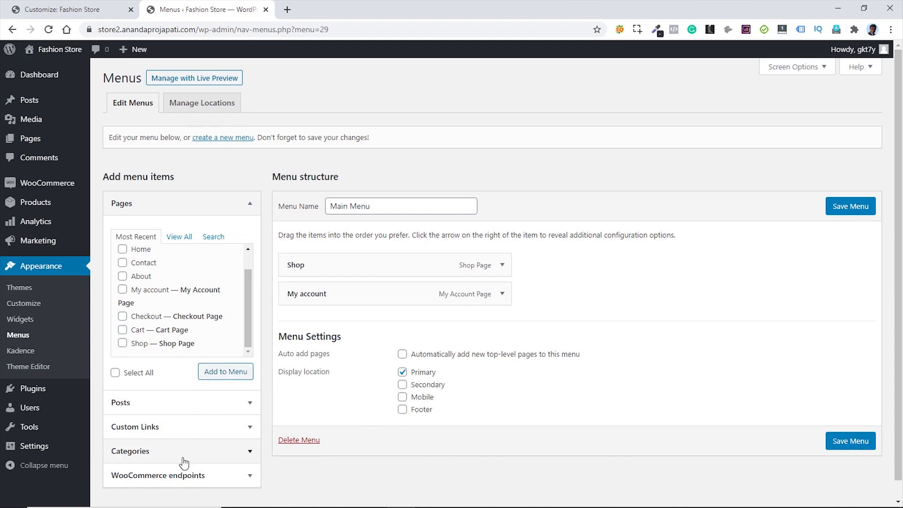
# - Enable Product categories in Screen Options and add the Men and Women categories to Main Menu
pyautogui.click(826, 69)
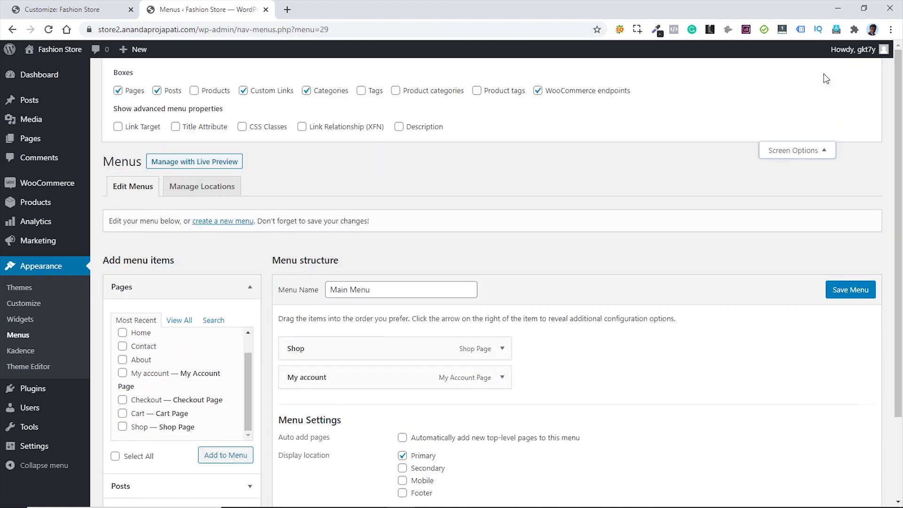
pyautogui.click(396, 91)
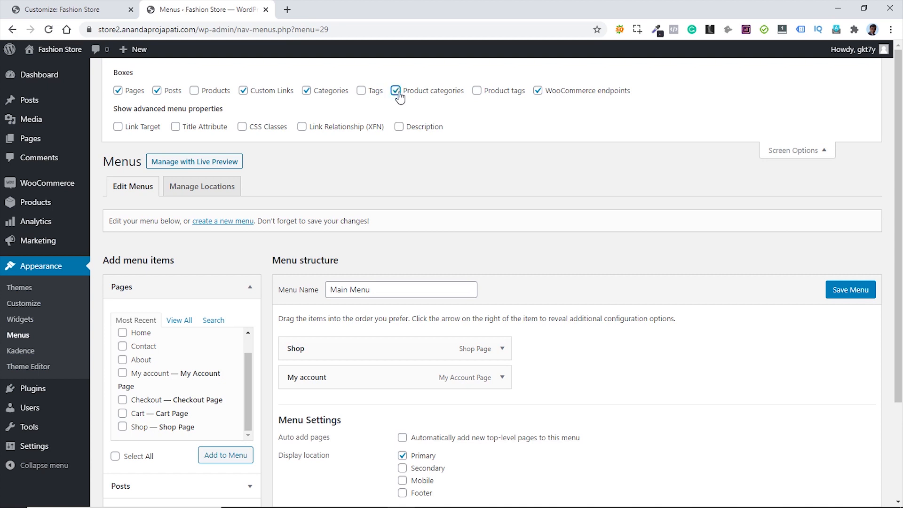
pyautogui.click(827, 156)
pyautogui.scroll(-3, 240, 428)
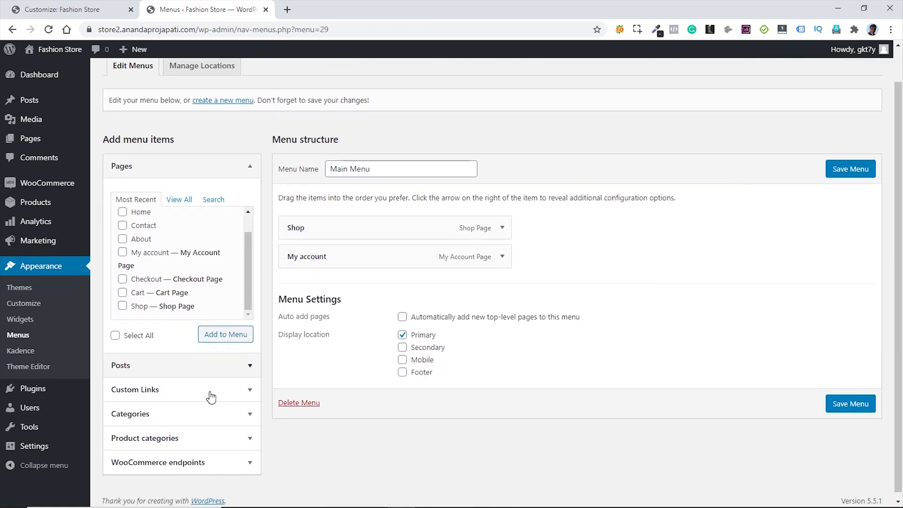
pyautogui.click(229, 433)
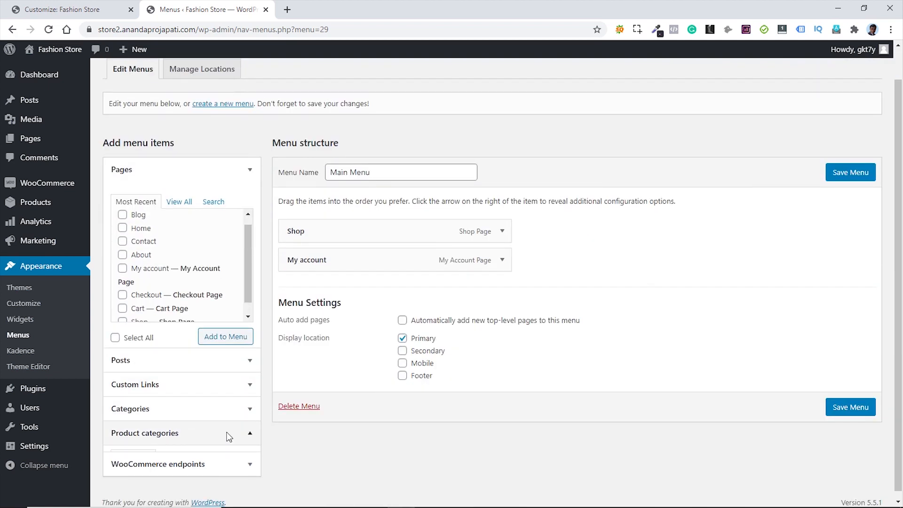
pyautogui.click(123, 369)
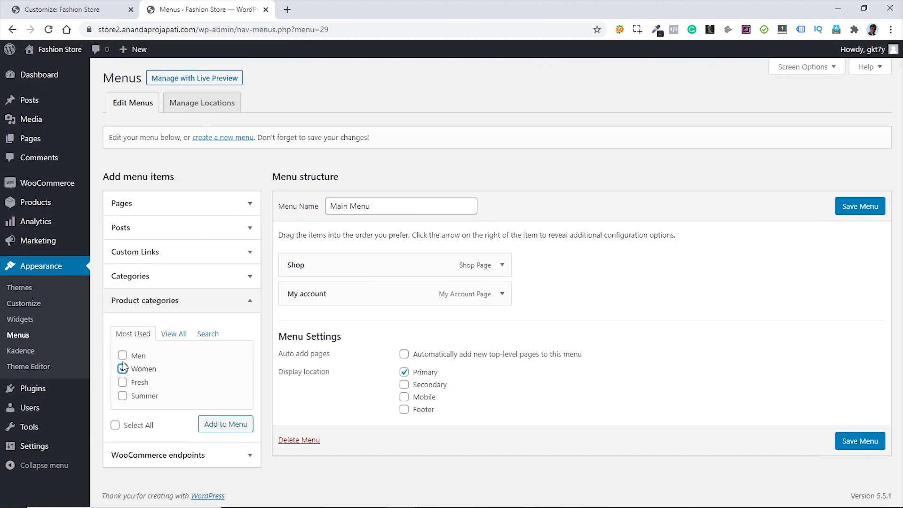
pyautogui.click(123, 355)
pyautogui.click(224, 426)
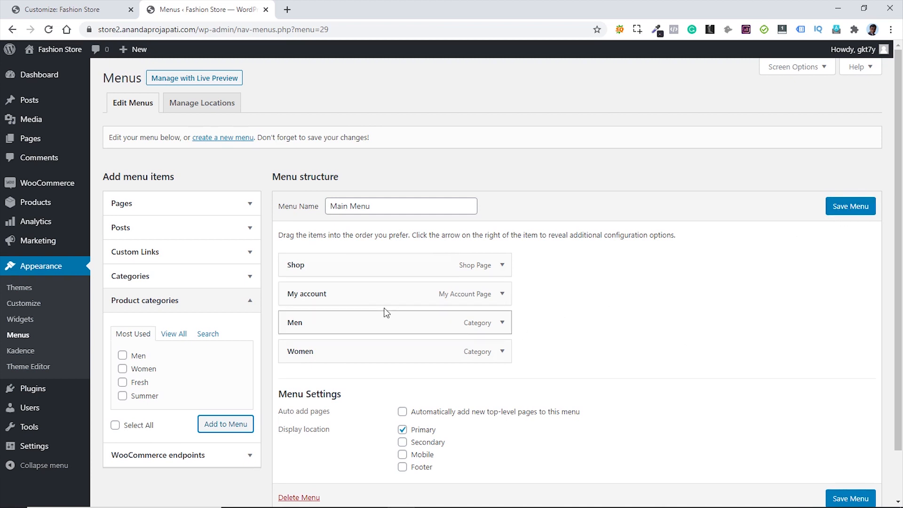
# - Move My account after Women, save Main Menu, and start a new menu
pyautogui.moveTo(359, 294); pyautogui.dragTo(363, 355)
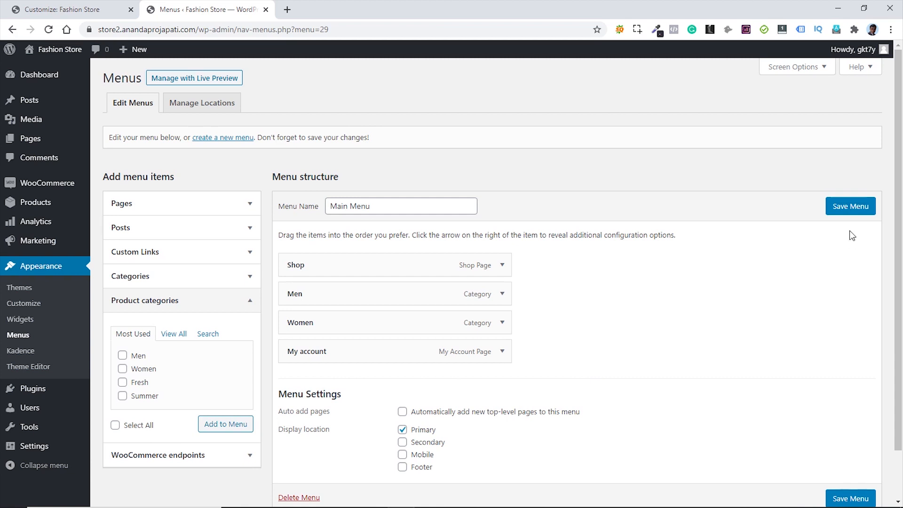
pyautogui.click(851, 210)
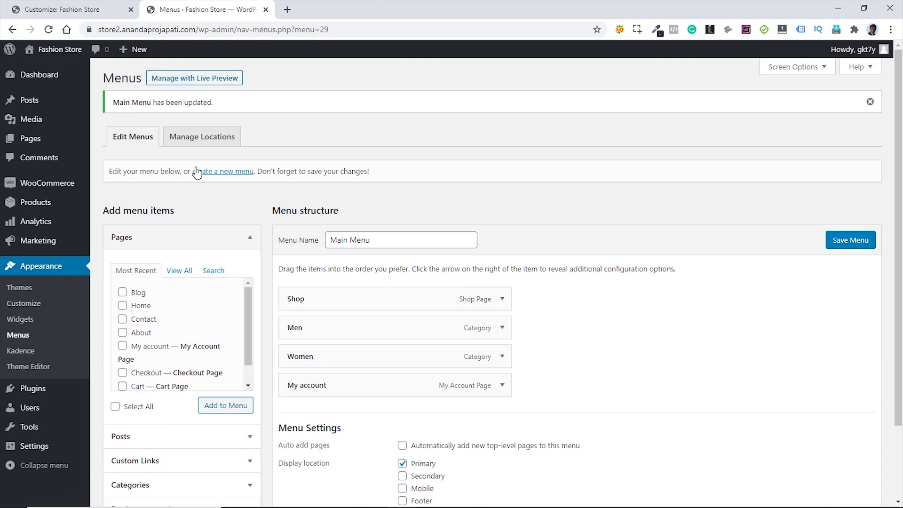
pyautogui.click(222, 173)
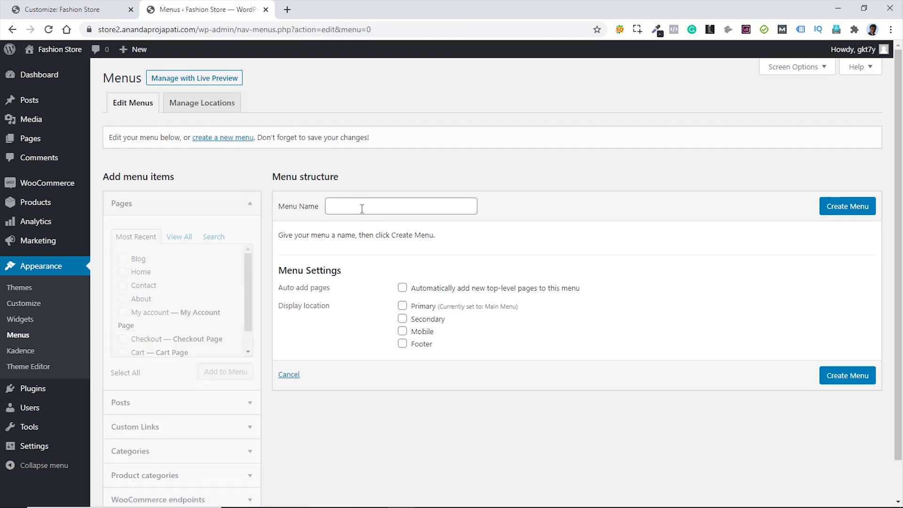
# - Create 'Footer Menu' with the Blog, Contact and About pages, drag Contact below About, and save
pyautogui.click(362, 208)
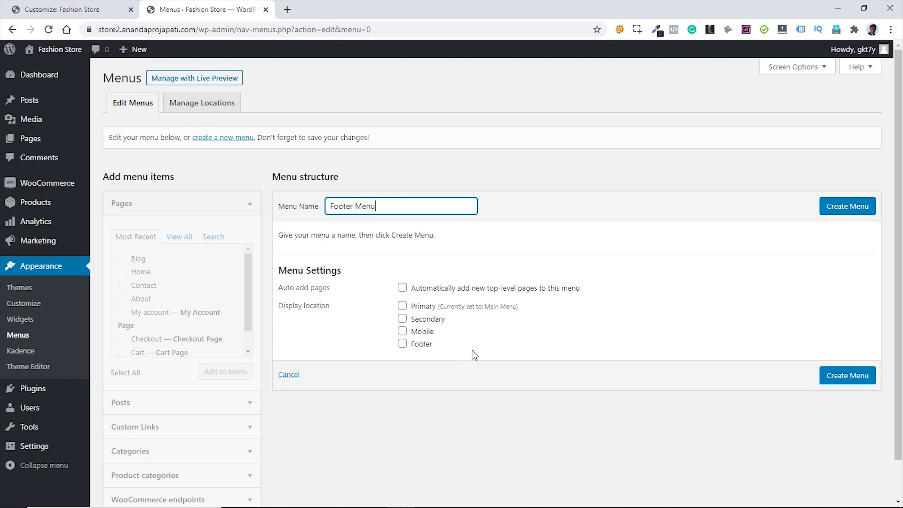
pyautogui.click(848, 213)
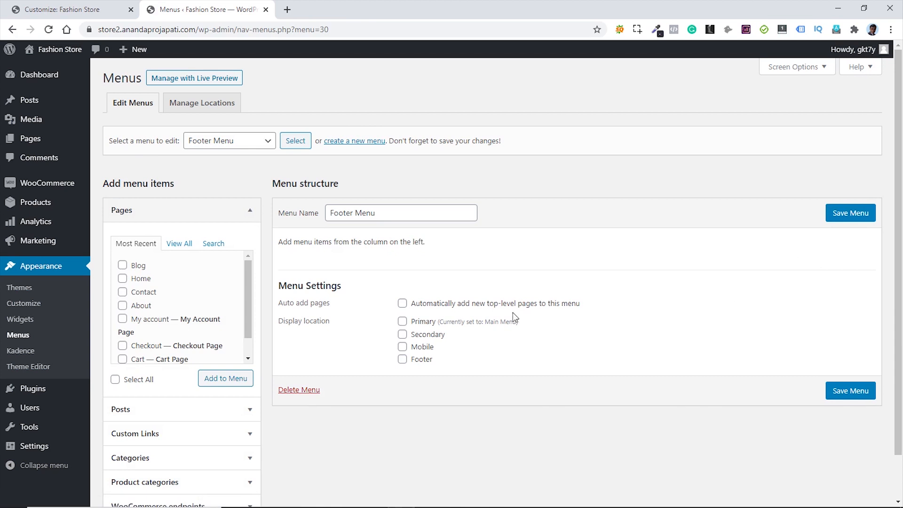
pyautogui.click(123, 266)
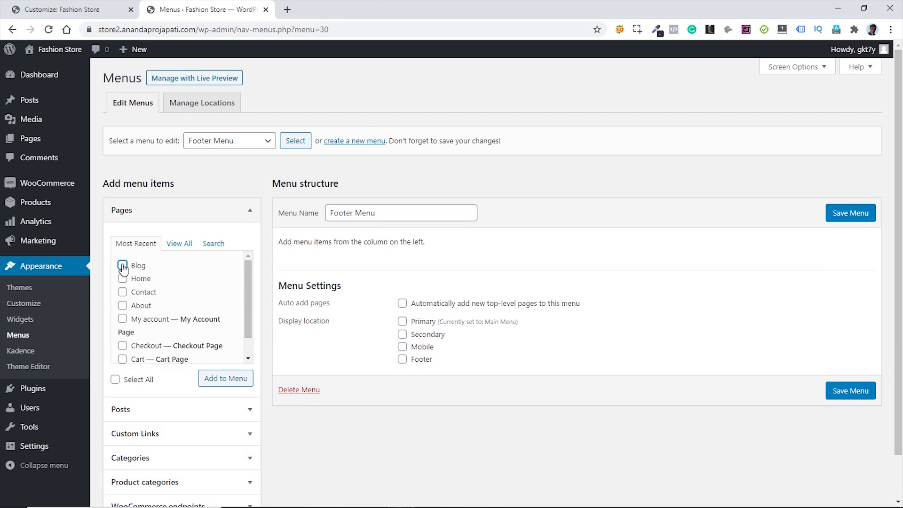
pyautogui.click(122, 293)
pyautogui.click(123, 307)
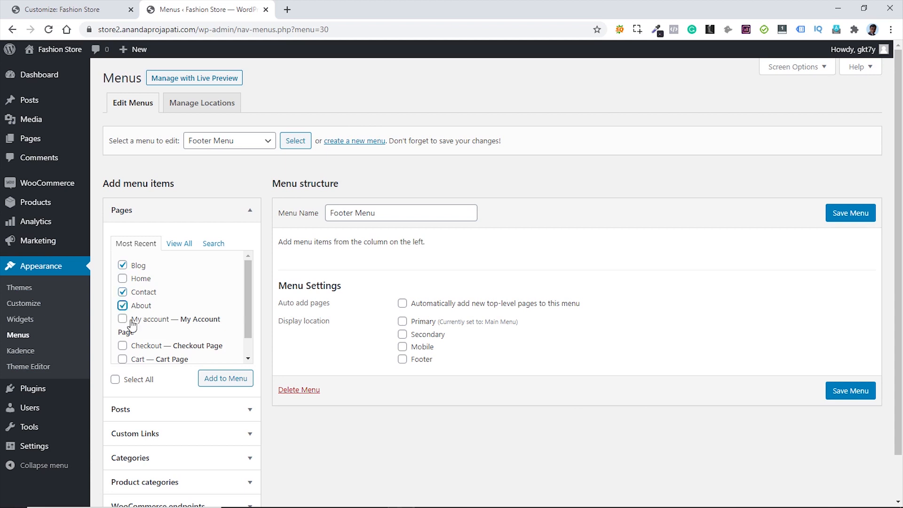
pyautogui.click(231, 382)
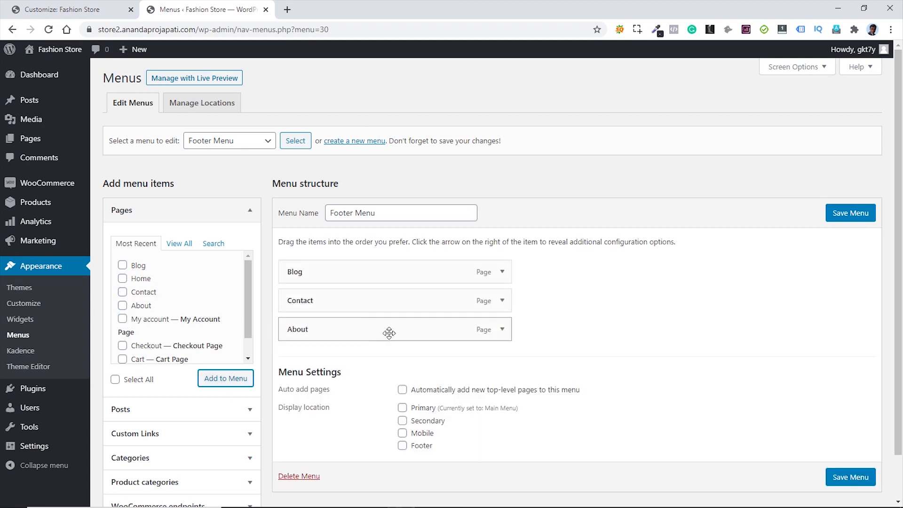
pyautogui.moveTo(365, 306); pyautogui.dragTo(365, 333)
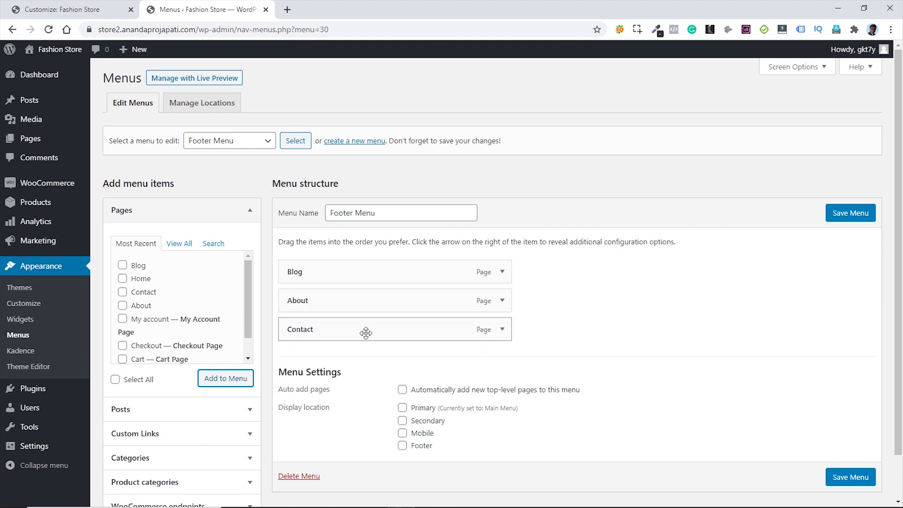
pyautogui.click(852, 217)
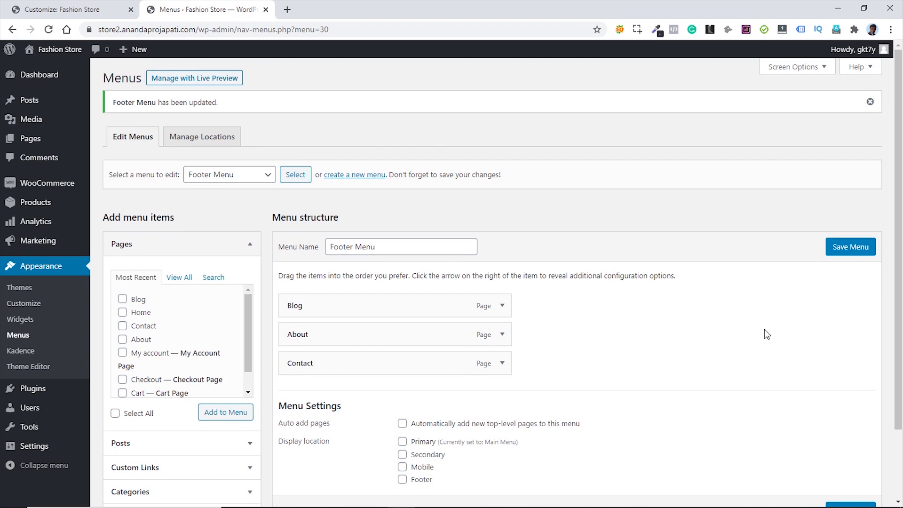
# - Reload the Customizer so the header shows Shop, Men, Women, My account, then return to the root panel
pyautogui.click(60, 10)
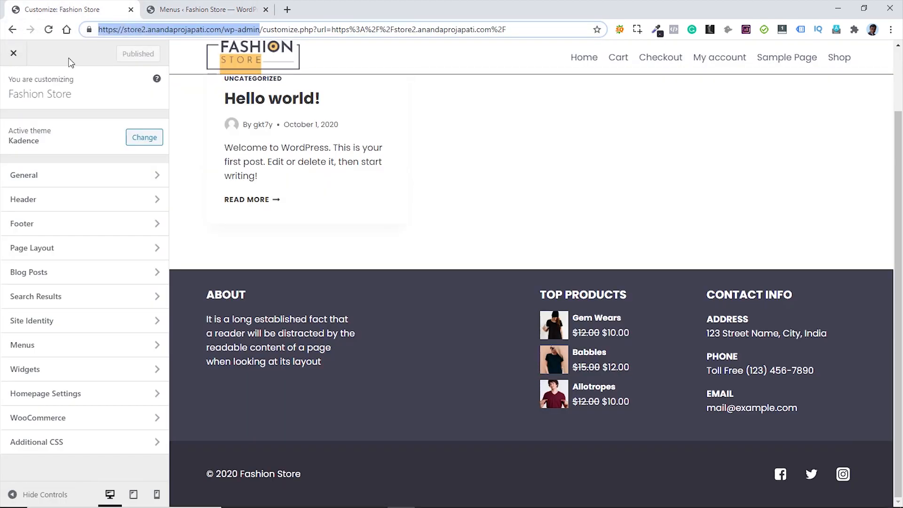
pyautogui.click(49, 29)
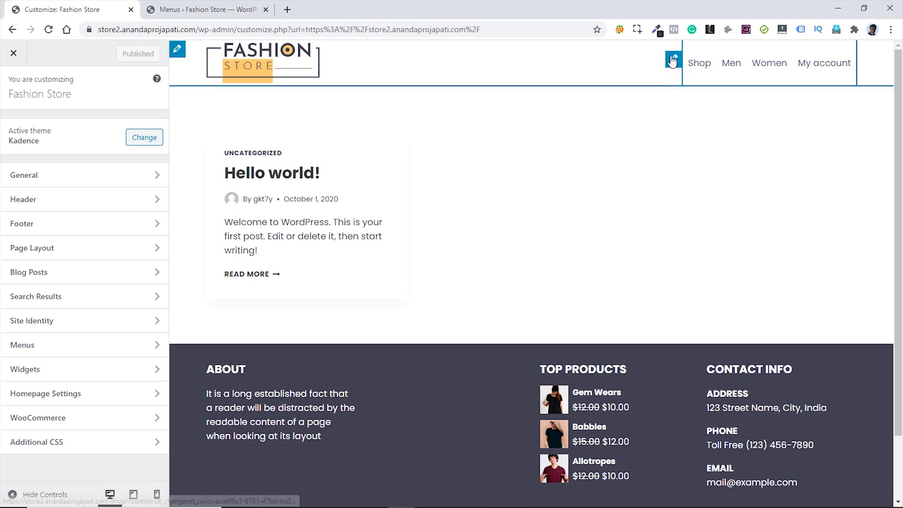
pyautogui.click(672, 61)
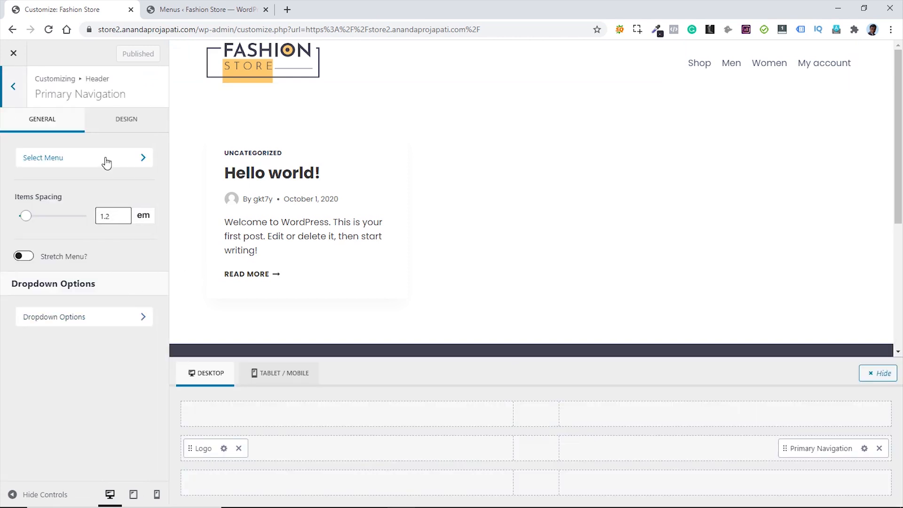
pyautogui.click(107, 163)
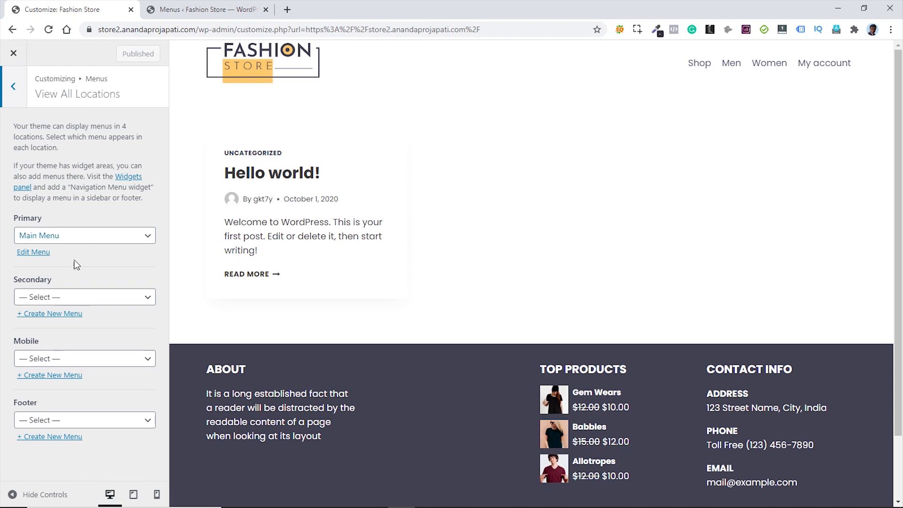
pyautogui.click(13, 89)
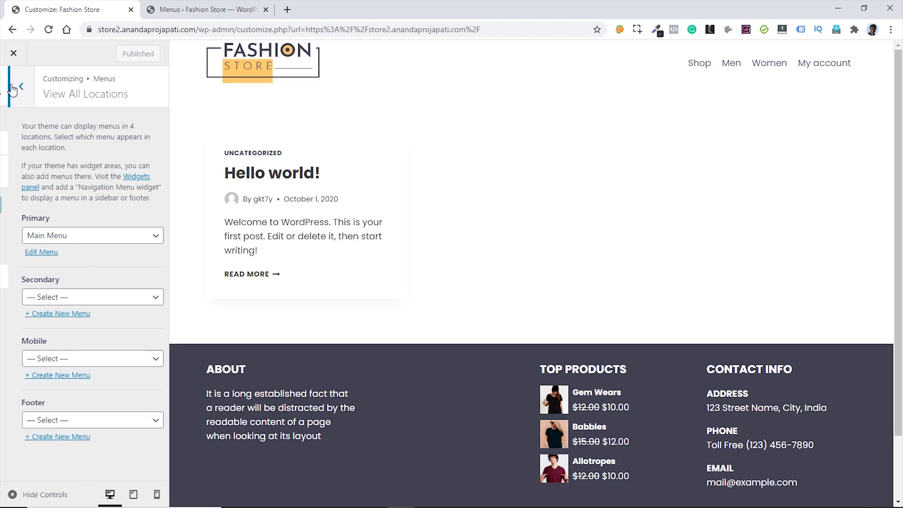
pyautogui.click(11, 87)
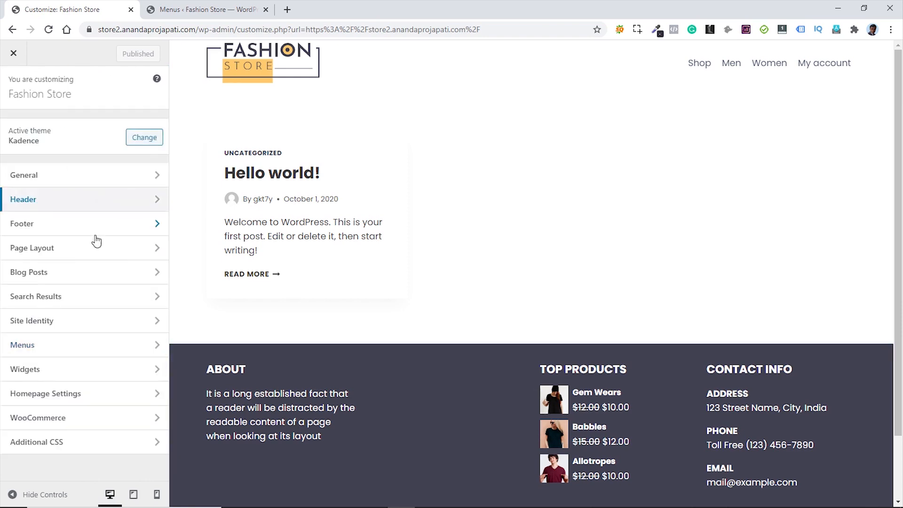
# - Open the second footer widget area's settings and expand its Navigation Menu widget
pyautogui.click(76, 234)
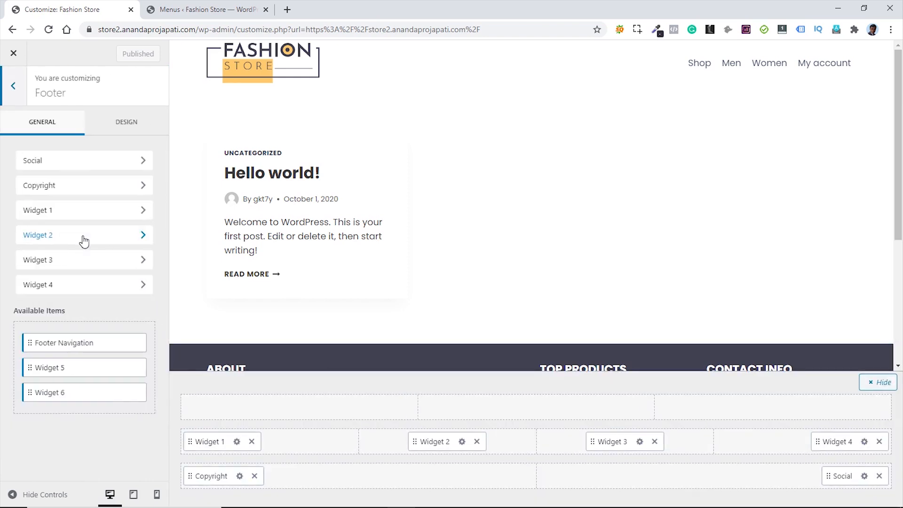
pyautogui.scroll(-5, 866, 286)
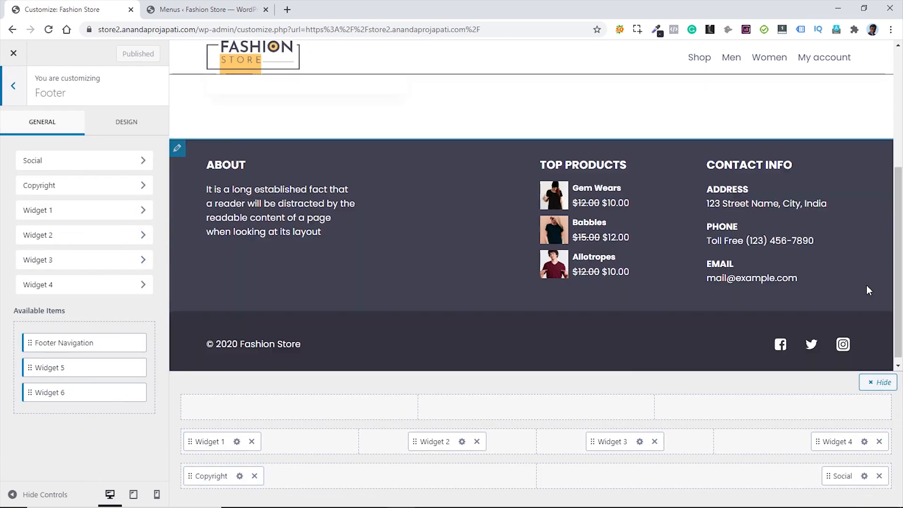
pyautogui.click(462, 442)
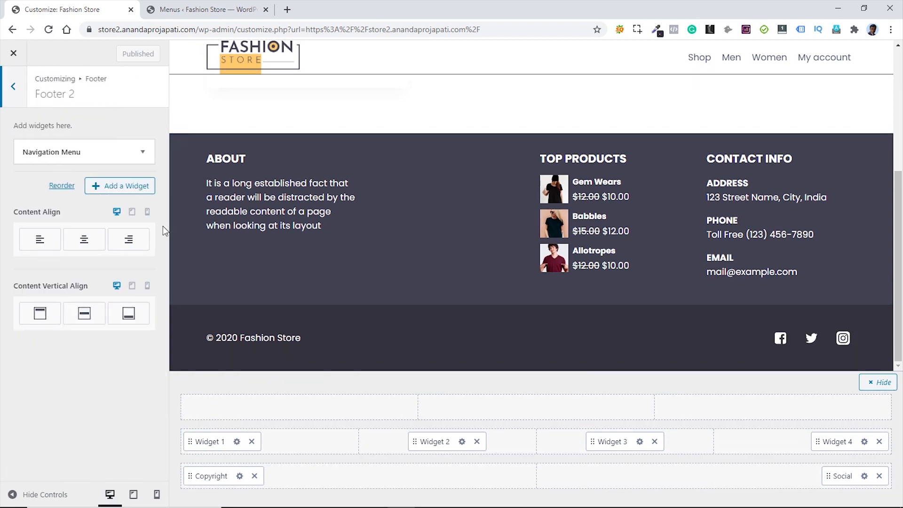
pyautogui.click(119, 153)
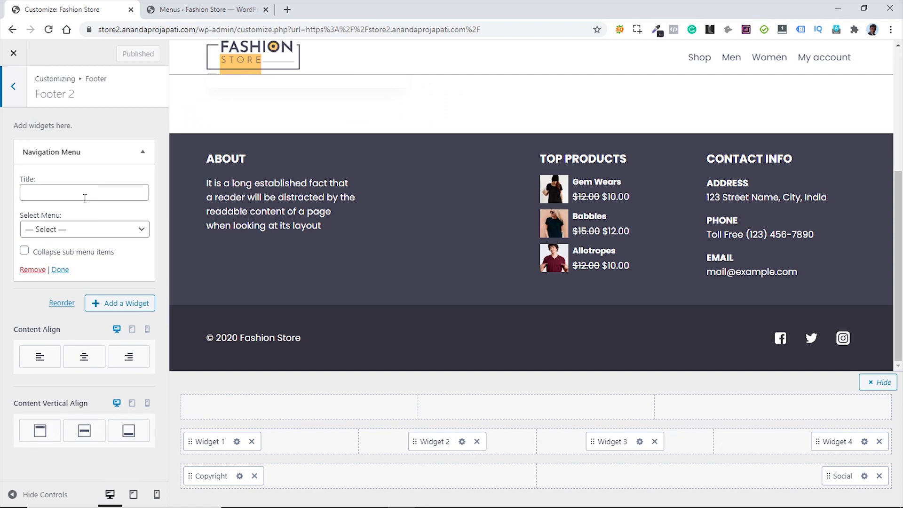
# - Title the footer widget 'LINKS' and set it to display the Footer Menu
pyautogui.click(85, 191)
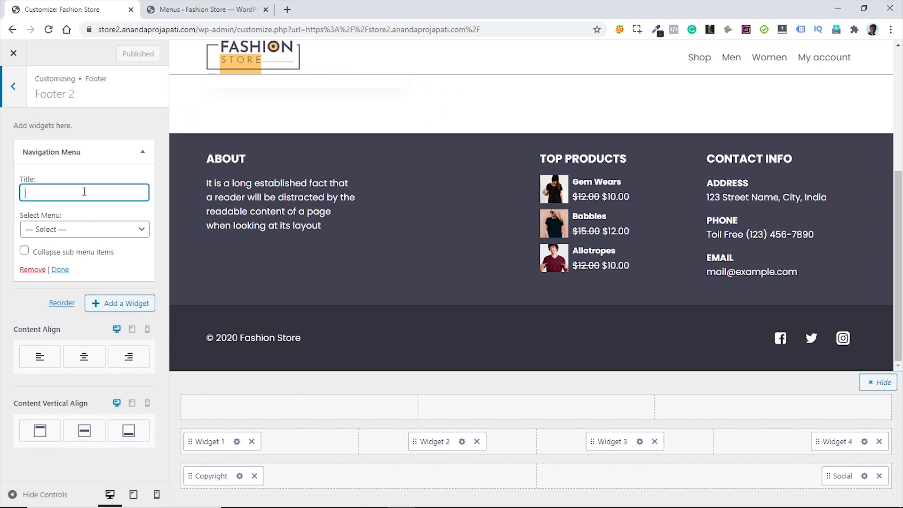
pyautogui.write('Li')
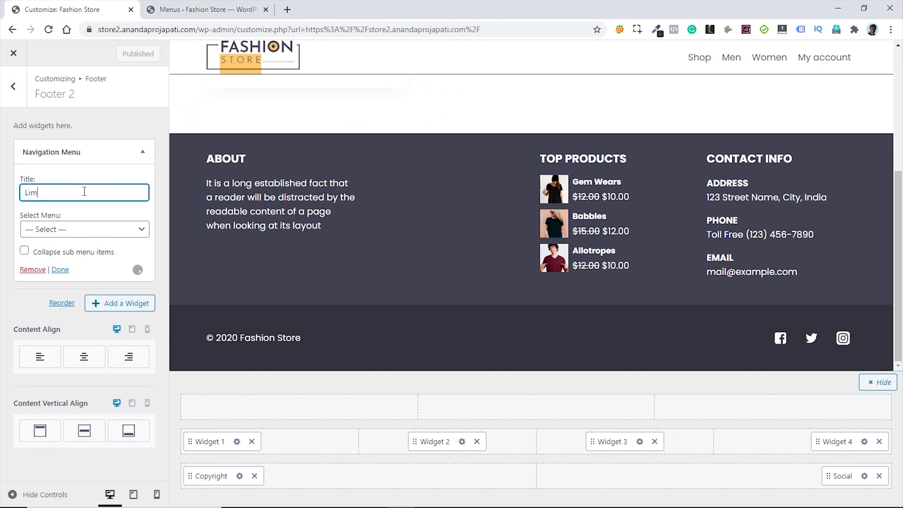
pyautogui.write('m')
pyautogui.press('BackSpace')
pyautogui.write('nks')
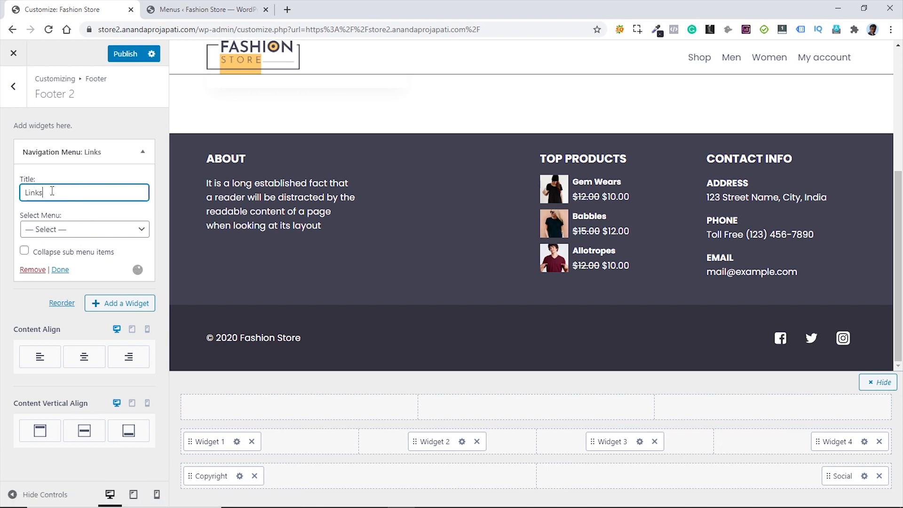
pyautogui.moveTo(39, 193); pyautogui.dragTo(28, 192)
pyautogui.write('INKS')
pyautogui.click(94, 230)
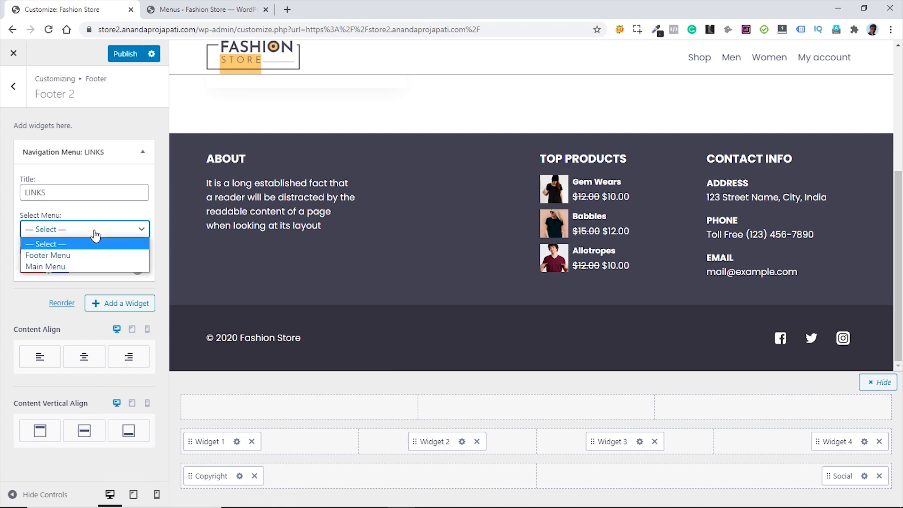
pyautogui.click(59, 256)
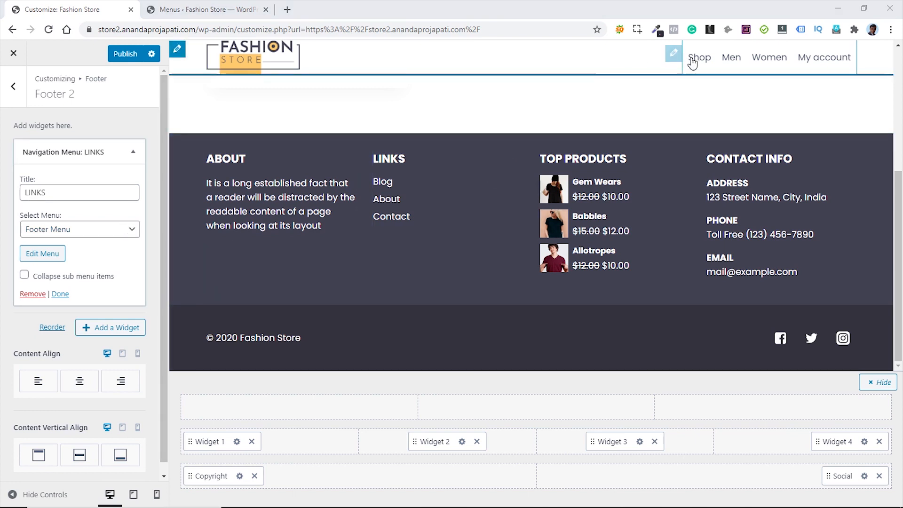
# - Set the Primary Navigation item spacing to 4
pyautogui.click(671, 55)
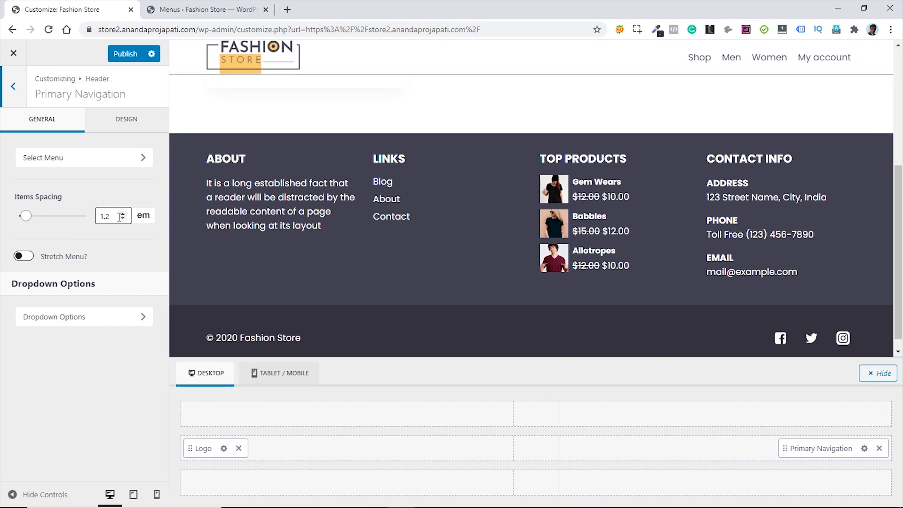
pyautogui.moveTo(112, 217); pyautogui.dragTo(101, 218)
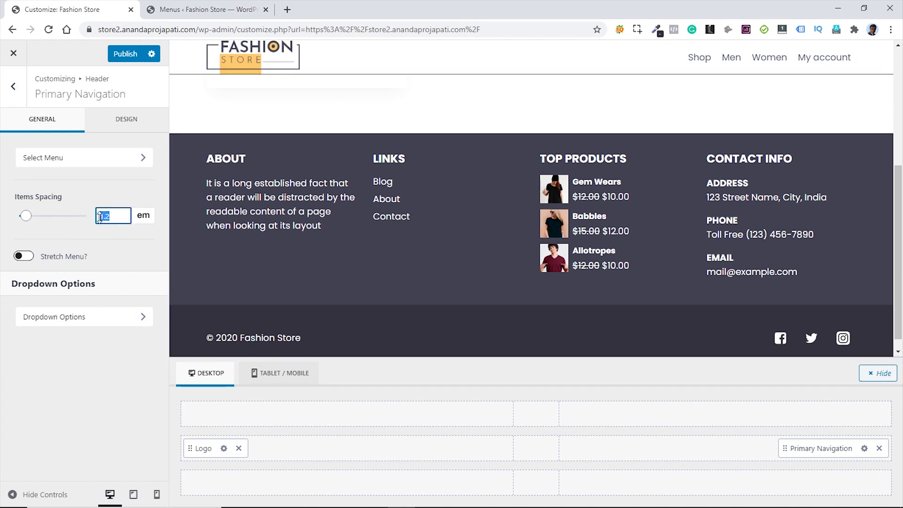
pyautogui.write('4')
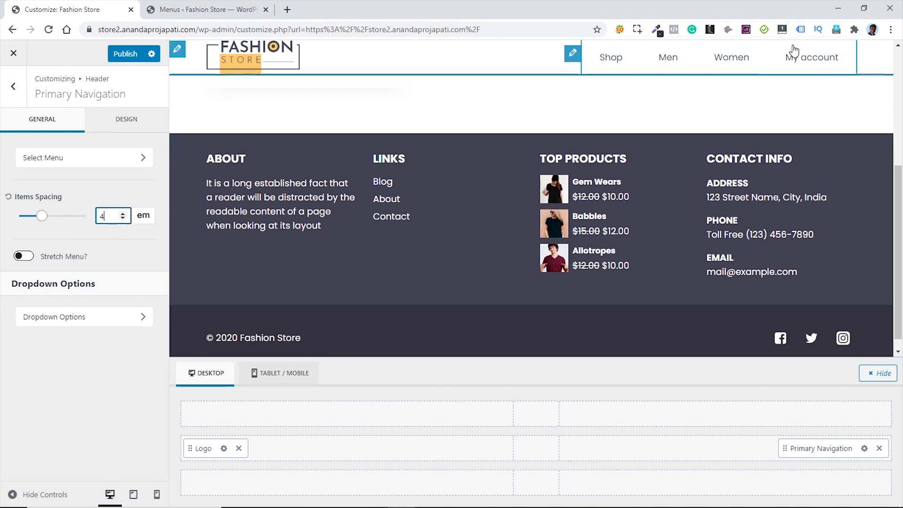
# - Make the navigation text and hover colours black (#000000) and publish the Customizer changes
pyautogui.click(125, 127)
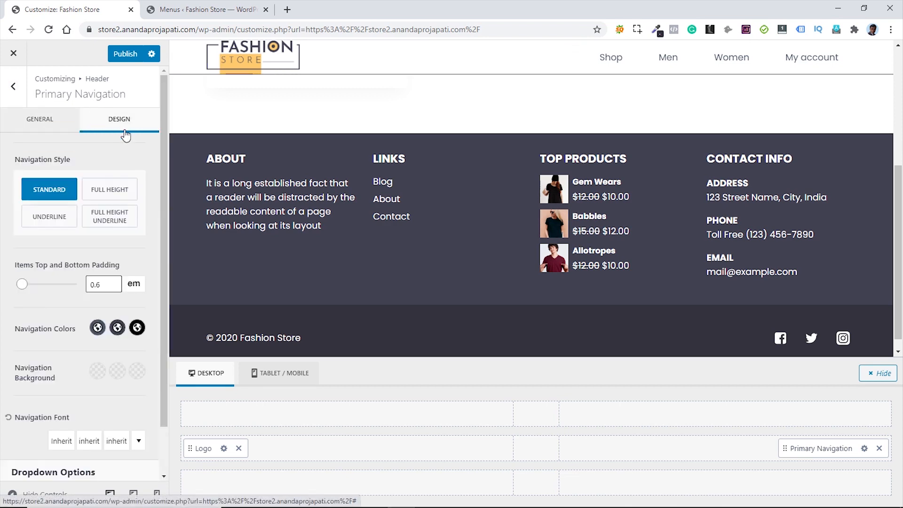
pyautogui.scroll(-2, 144, 234)
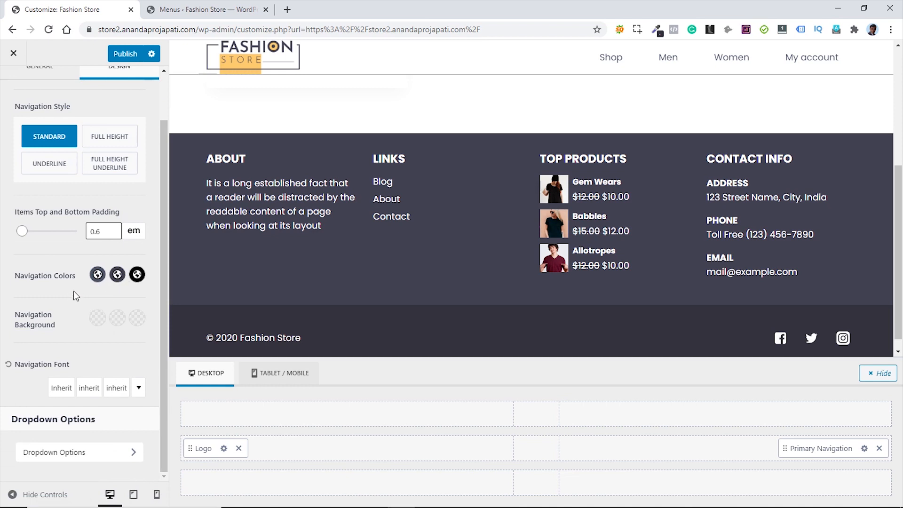
pyautogui.click(97, 275)
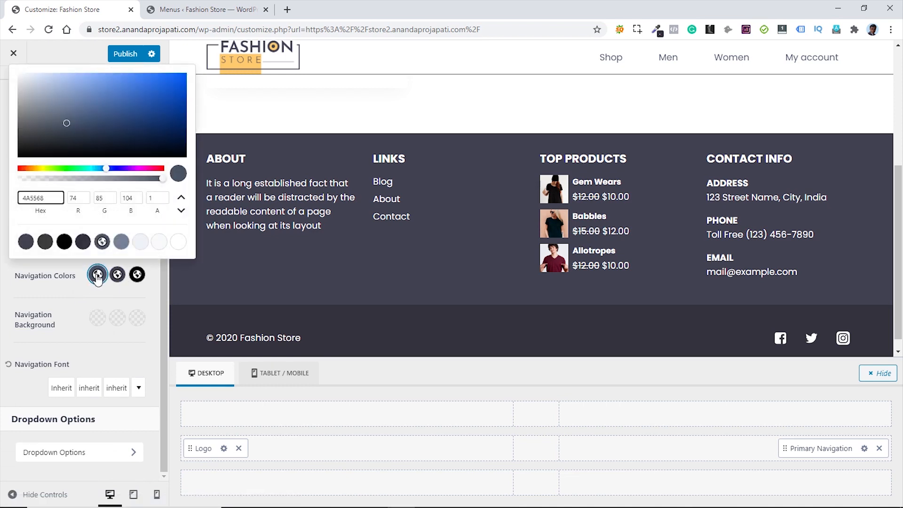
pyautogui.click(64, 245)
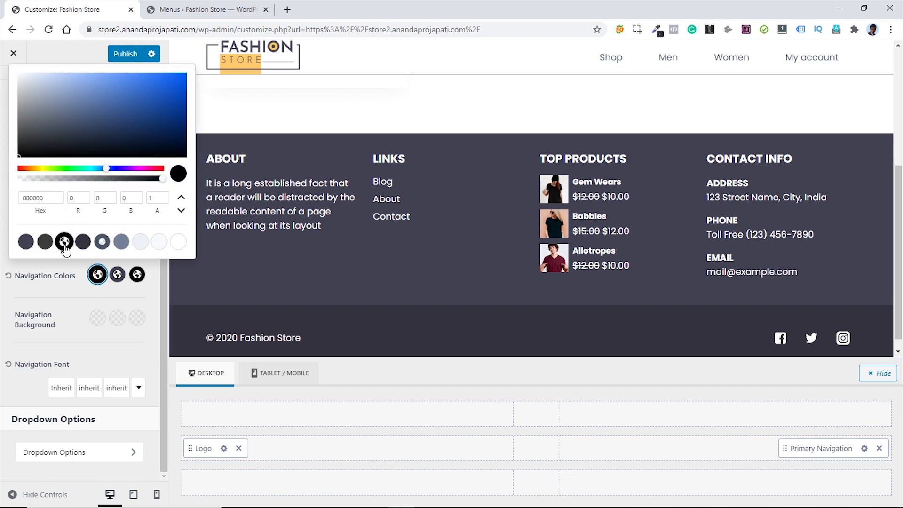
pyautogui.click(117, 275)
pyautogui.click(64, 242)
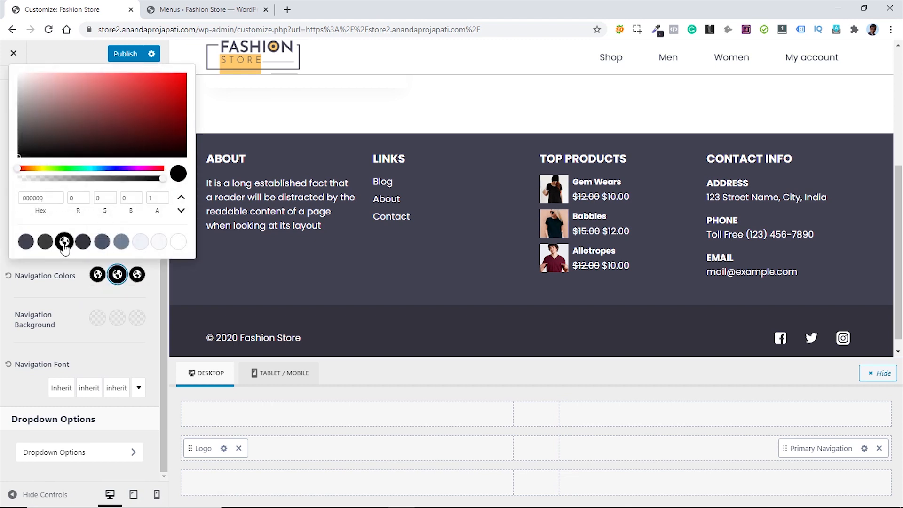
pyautogui.click(137, 277)
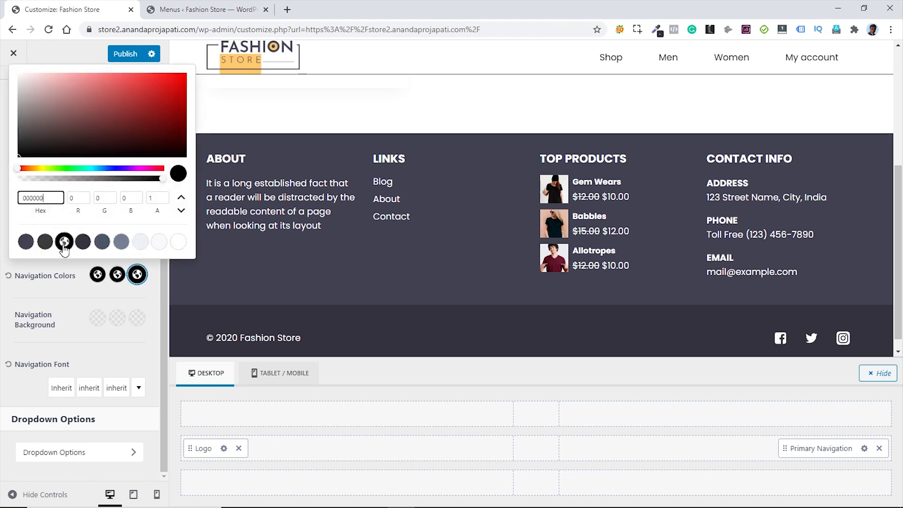
pyautogui.click(76, 291)
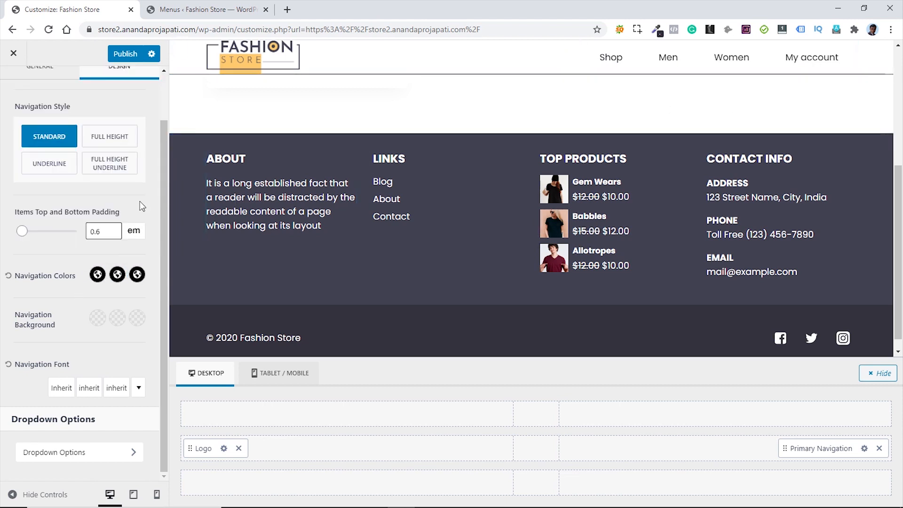
pyautogui.scroll(1, 140, 200)
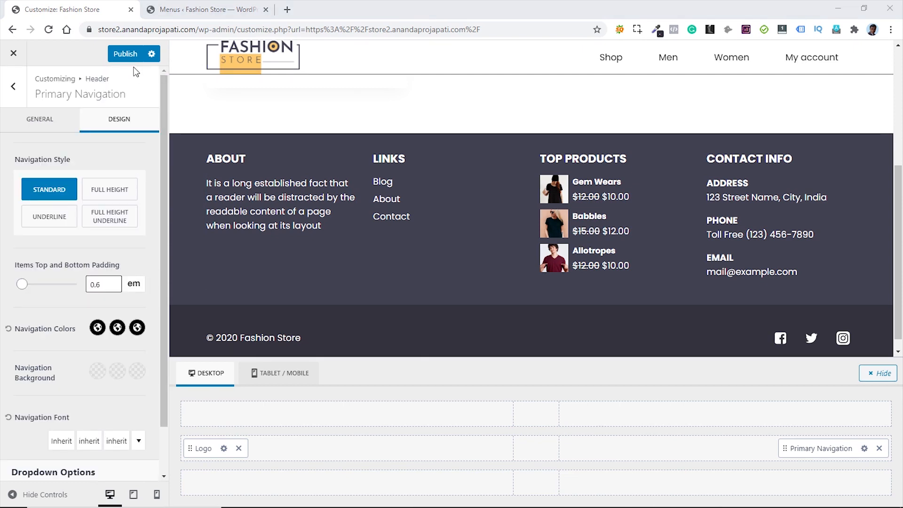
pyautogui.click(123, 55)
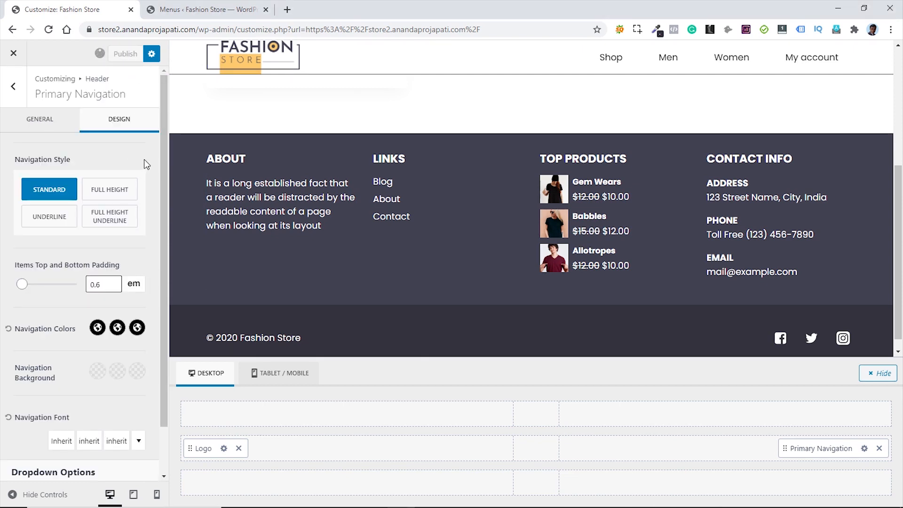
# - Back out to the main Customizer list, open the live Fashion Store via Visit Site, and return
pyautogui.click(14, 89)
pyautogui.click(14, 88)
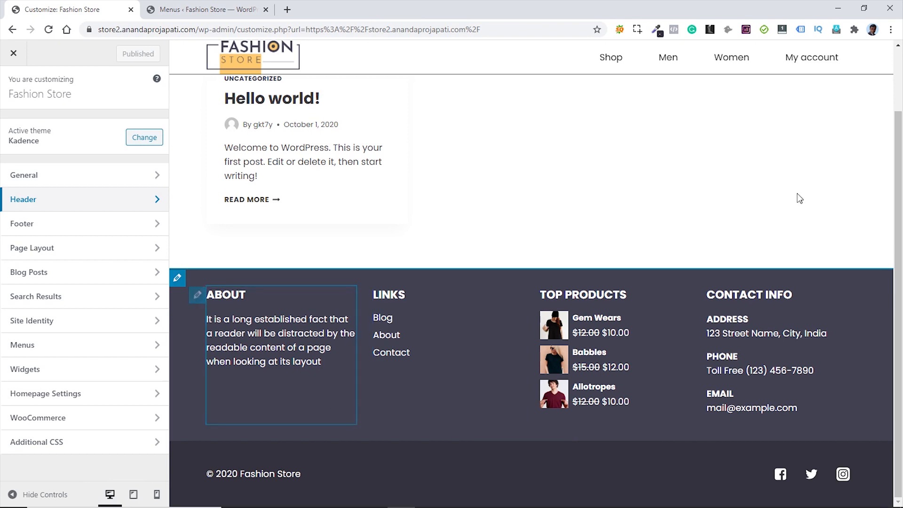
pyautogui.scroll(2, 796, 197)
pyautogui.click(218, 14)
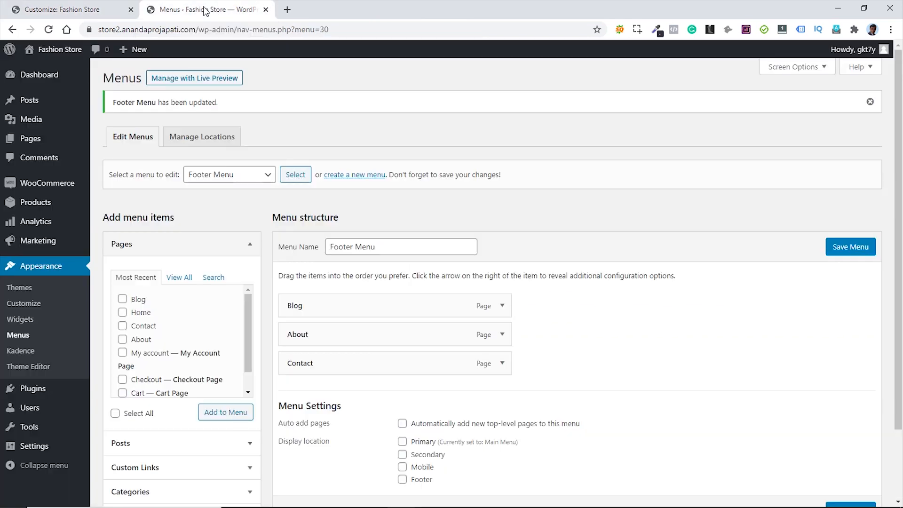
pyautogui.click(47, 69)
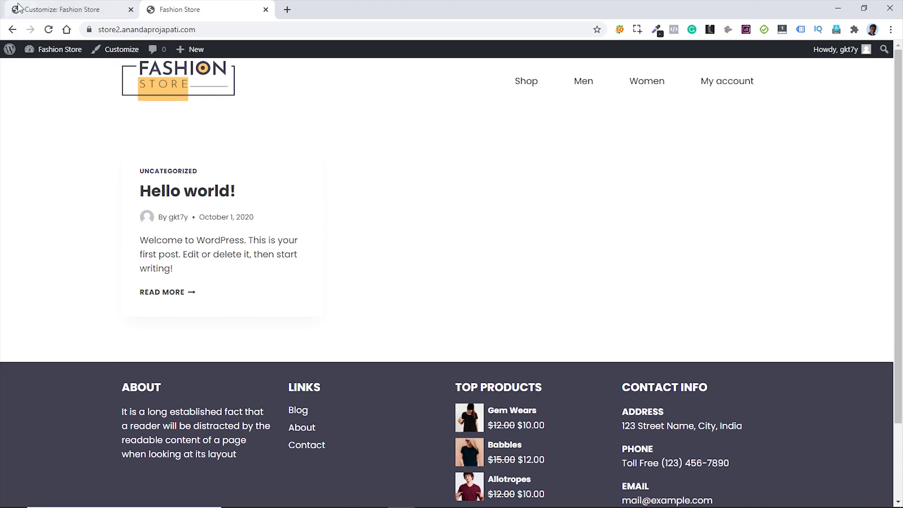
pyautogui.click(61, 10)
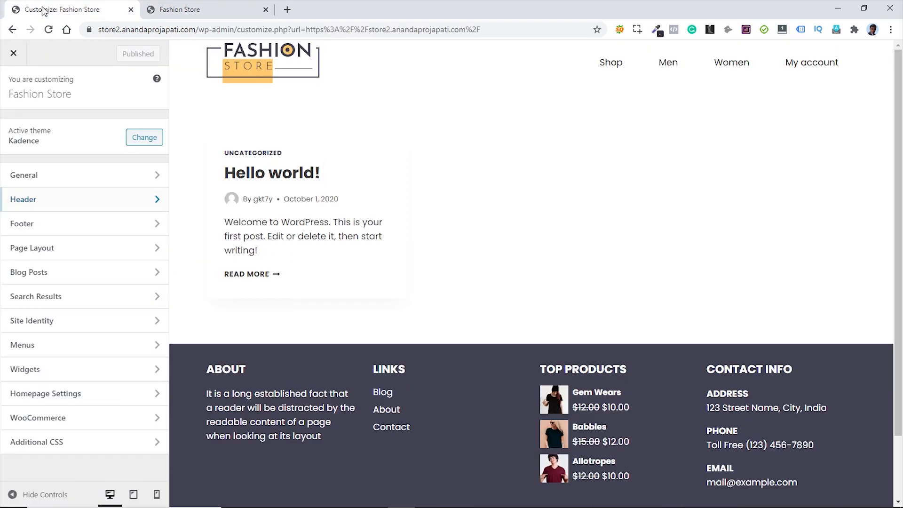
# - In Homepage Settings choose 'A static page', with Home as homepage and Blog as posts page, then publish
pyautogui.click(101, 401)
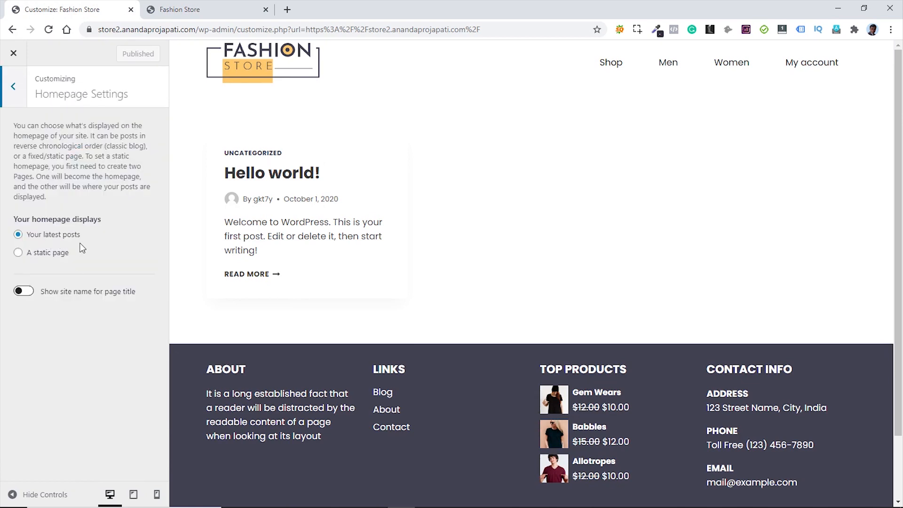
pyautogui.click(18, 254)
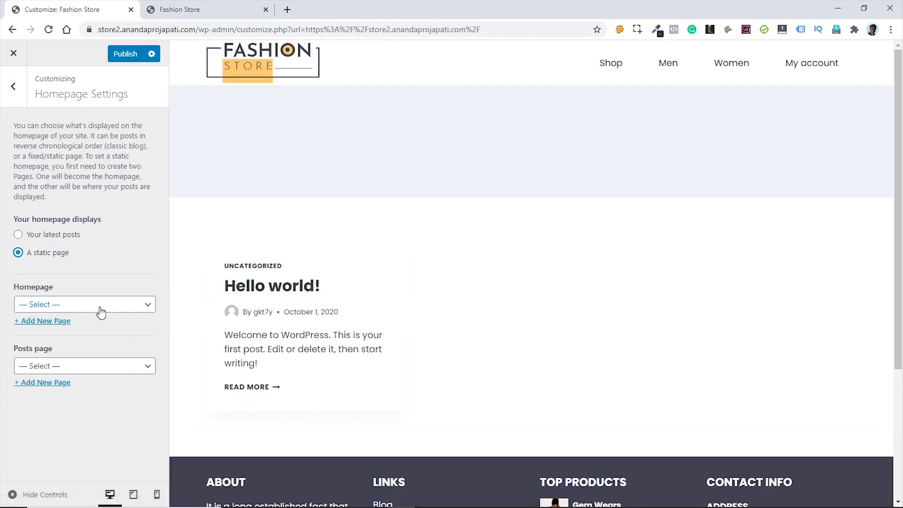
pyautogui.click(99, 309)
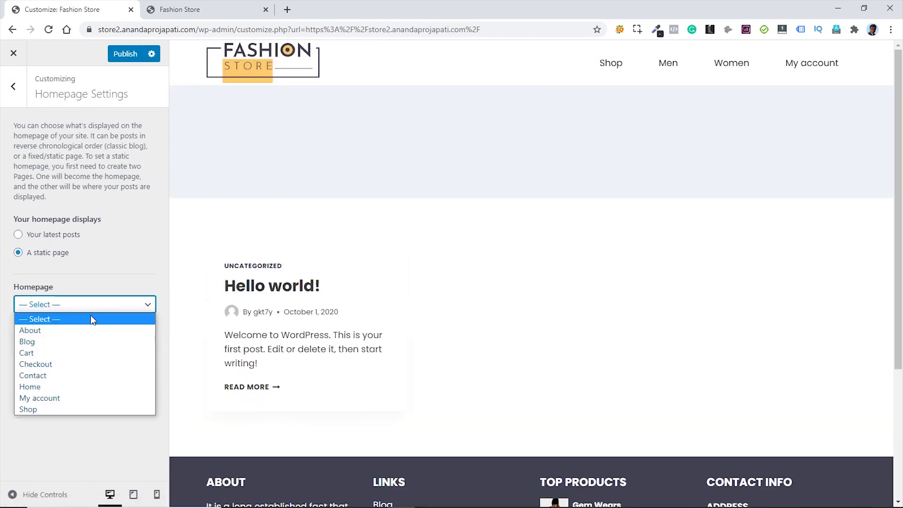
pyautogui.click(56, 387)
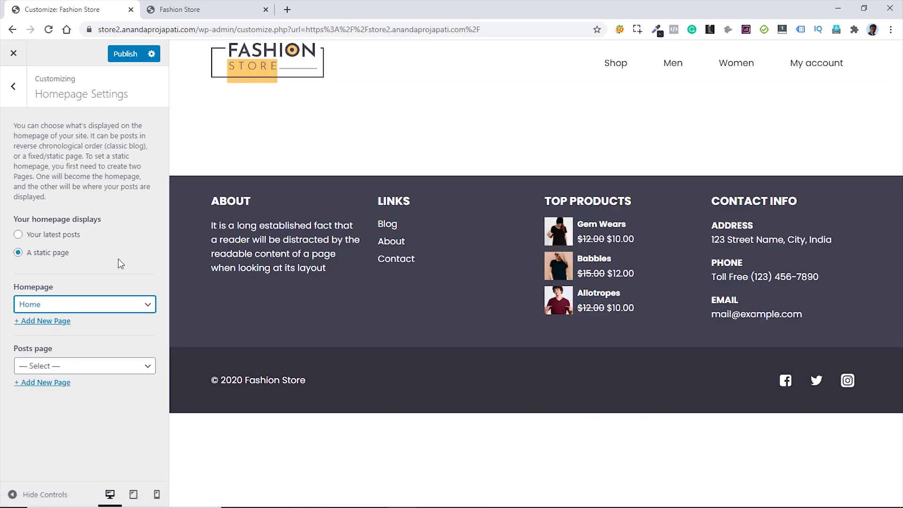
pyautogui.click(104, 369)
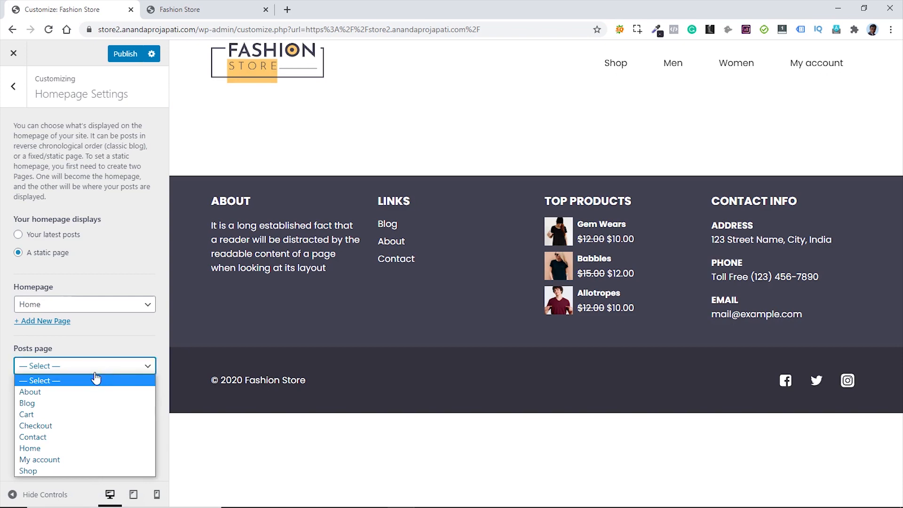
pyautogui.click(44, 403)
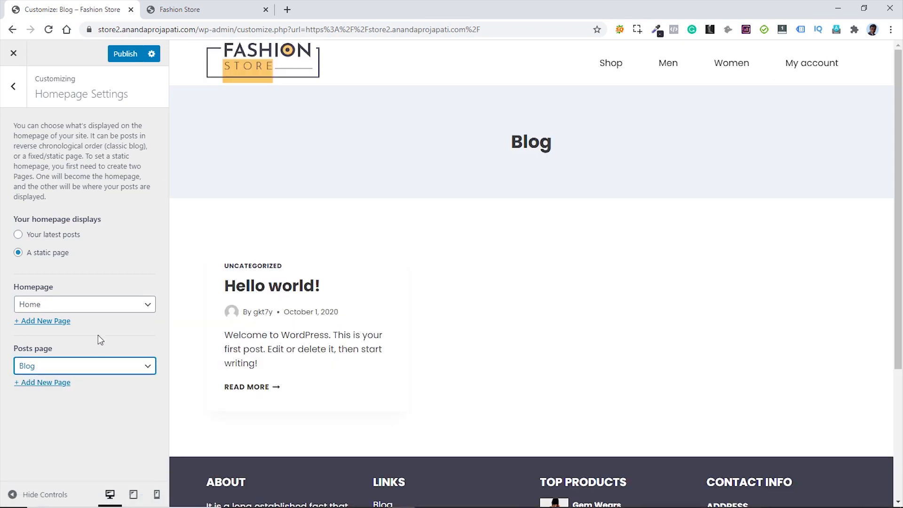
pyautogui.click(124, 60)
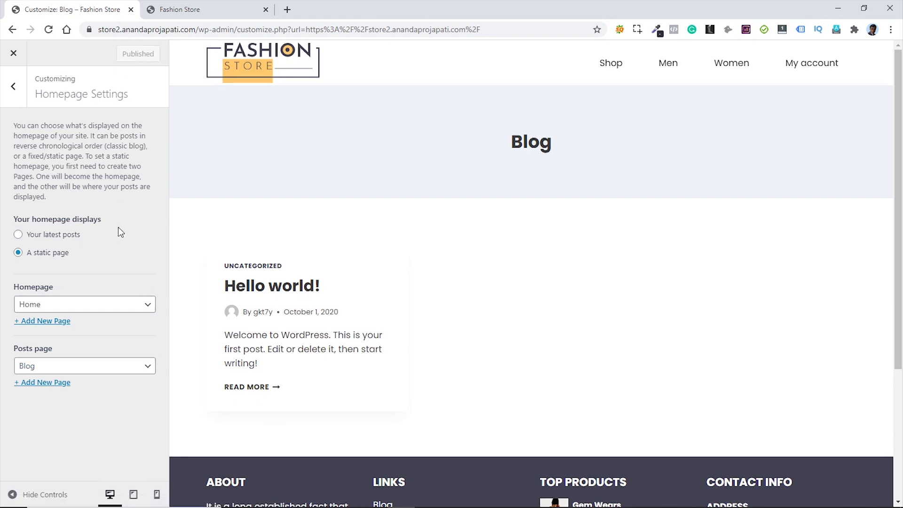
pyautogui.click(14, 89)
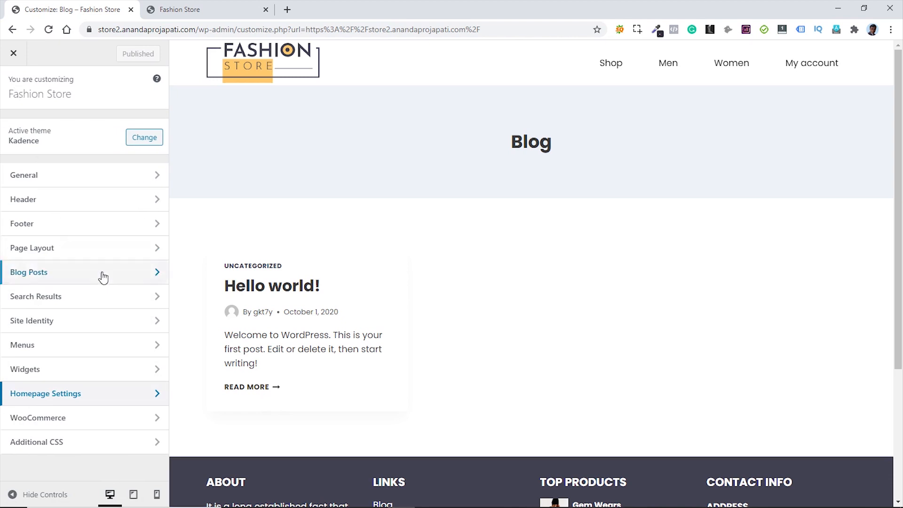
# - Reload the live Fashion Store to confirm the static homepage, then close the Customizer for the Dashboard
pyautogui.click(214, 10)
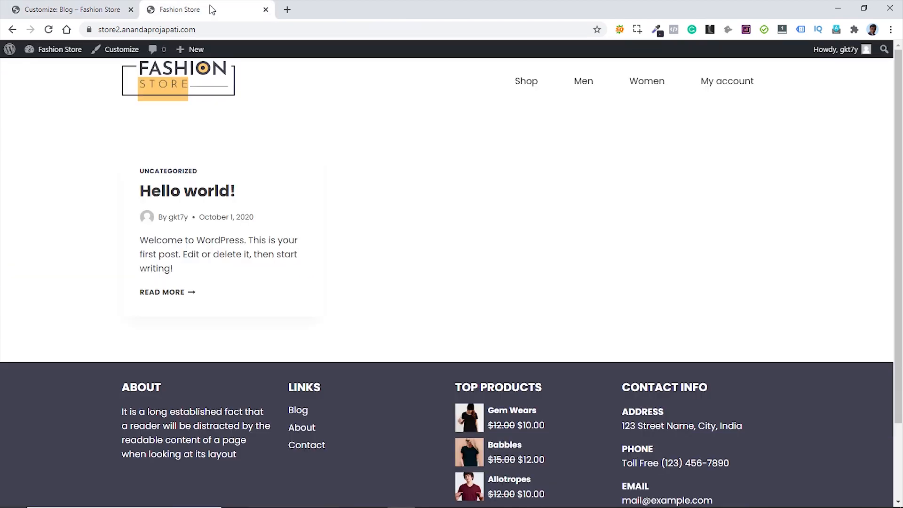
pyautogui.click(48, 30)
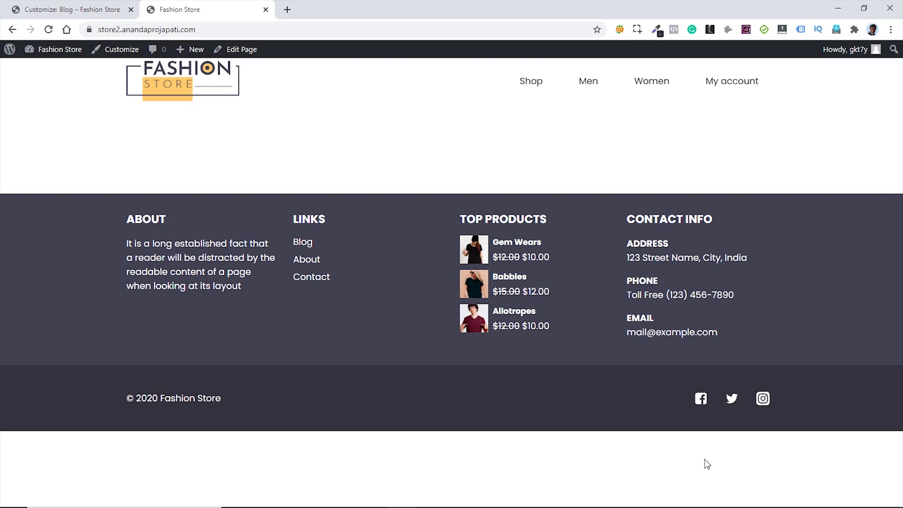
pyautogui.click(76, 7)
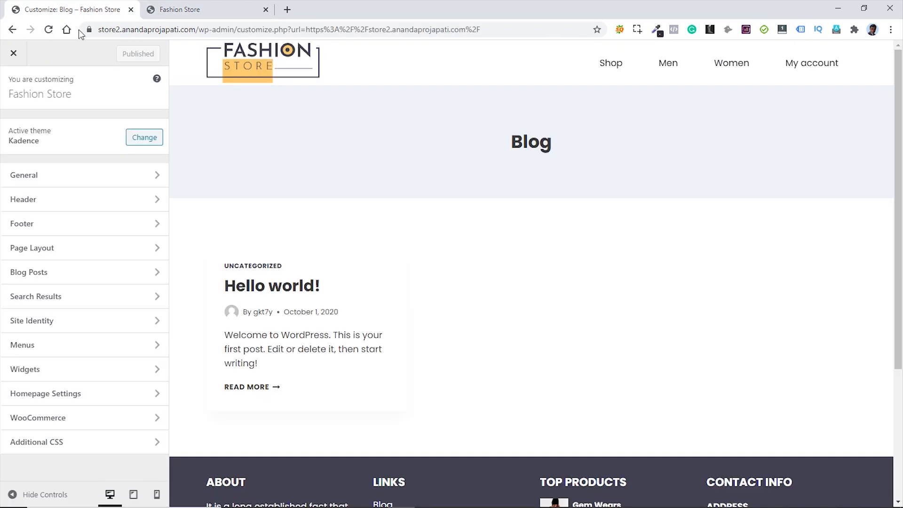
pyautogui.click(14, 54)
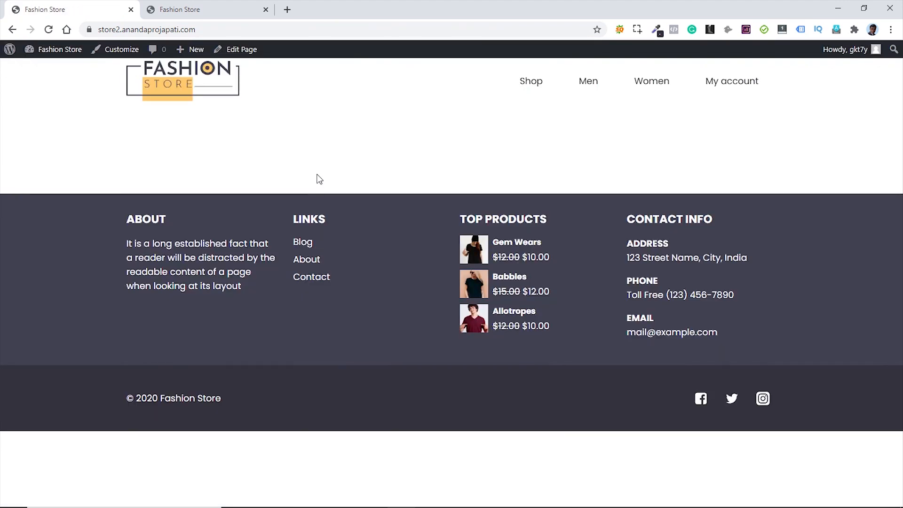
pyautogui.moveTo(57, 53)
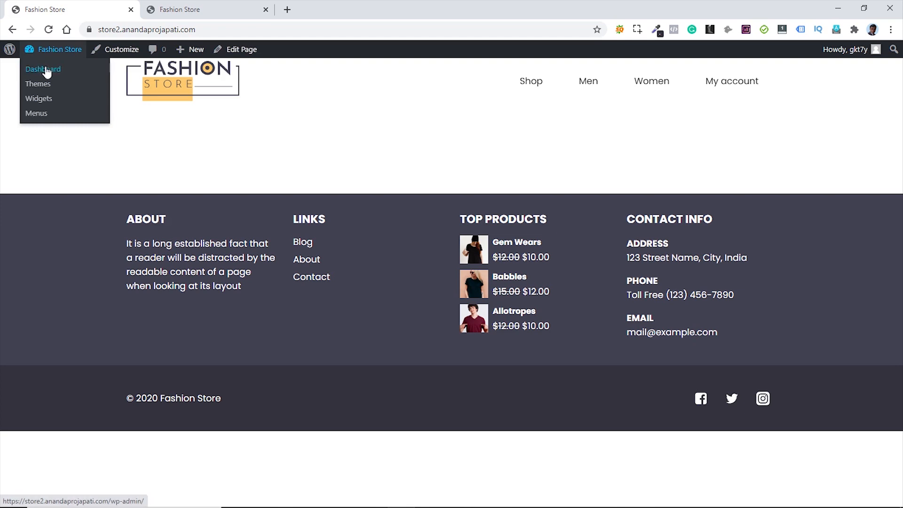
pyautogui.click(43, 69)
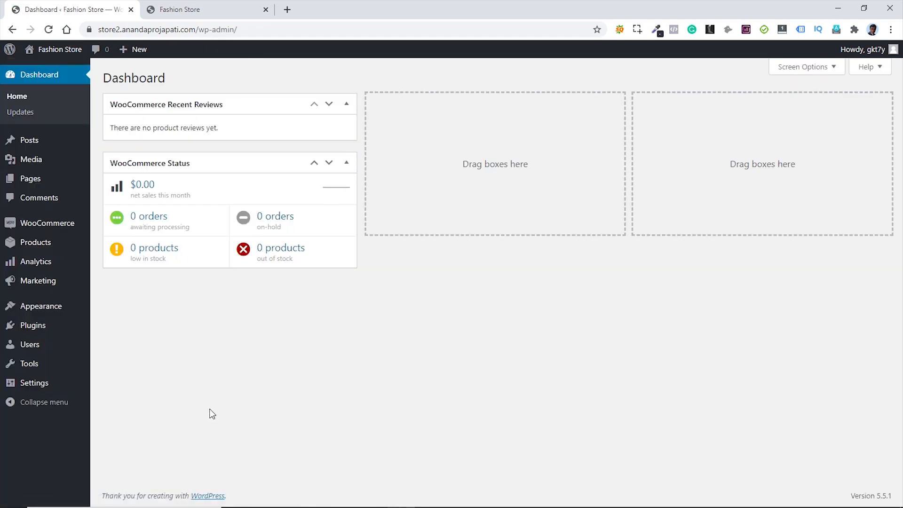
# - Search Plugins > Add New for 'Elementor' and install Elementor Website Builder
pyautogui.moveTo(31, 327)
pyautogui.click(110, 347)
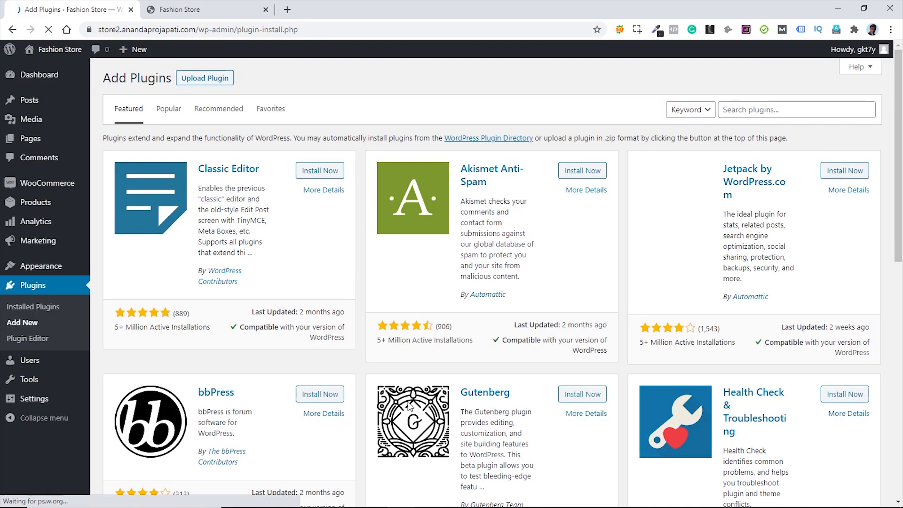
pyautogui.click(753, 112)
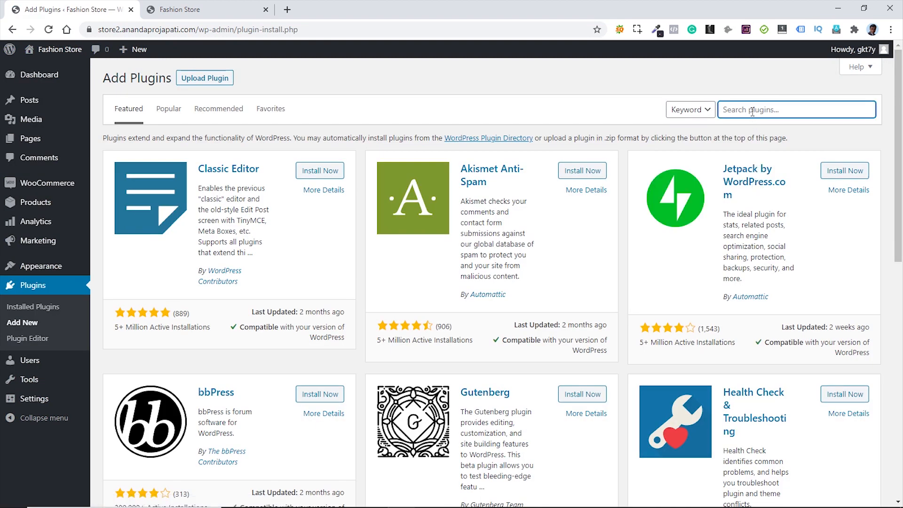
pyautogui.write('Elementor')
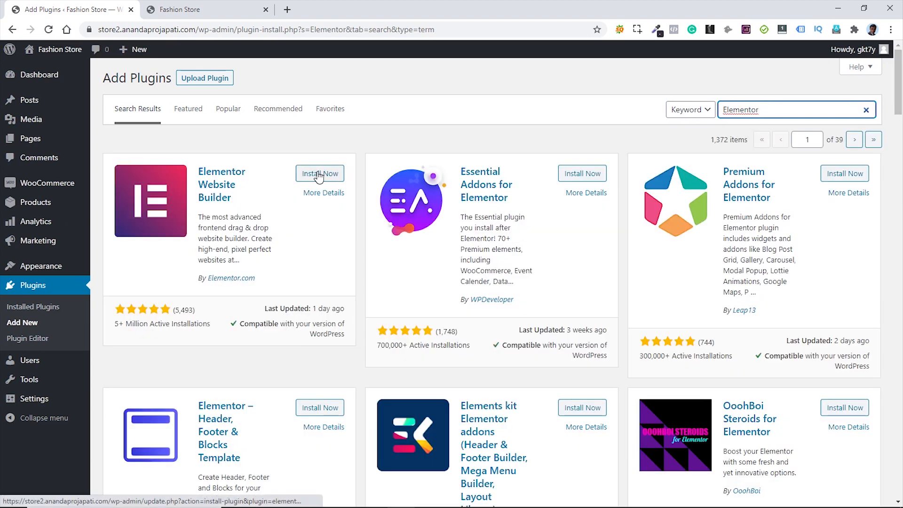
pyautogui.click(319, 175)
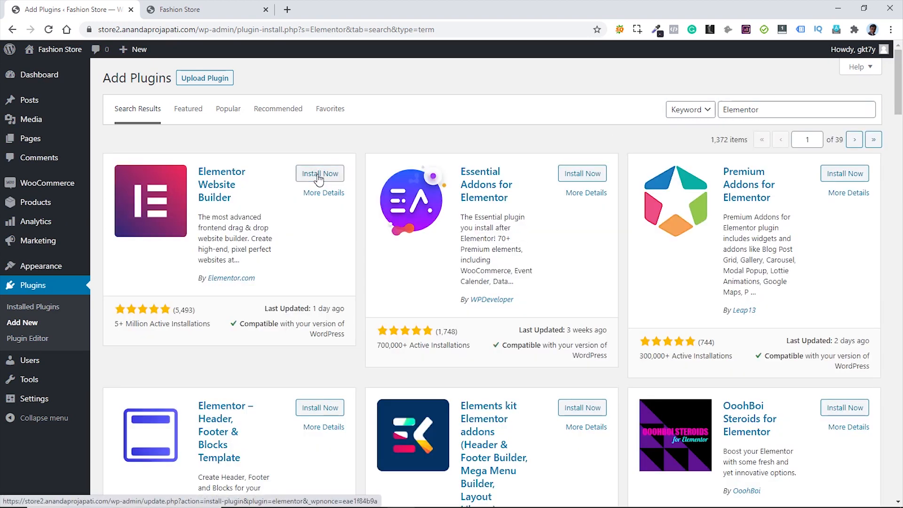
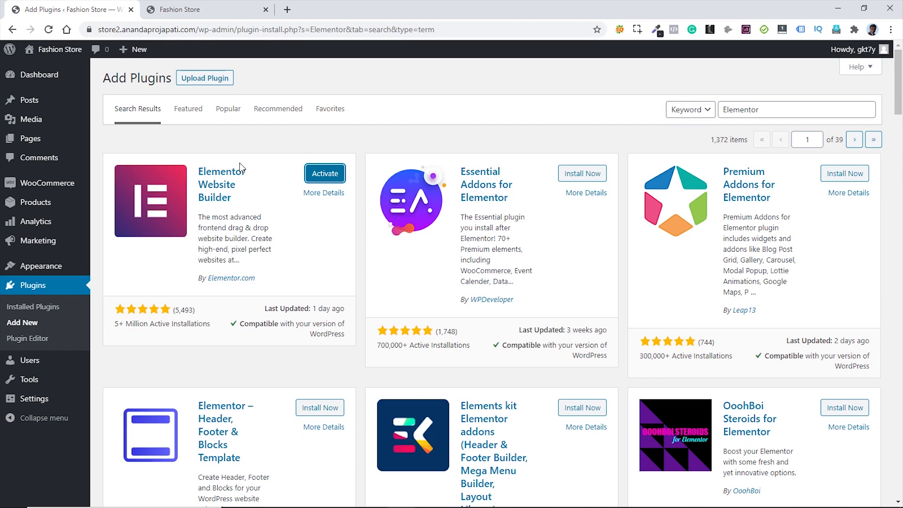
# - Install Premium Addons for Elementor and open the Installed Plugins list
pyautogui.click(289, 138)
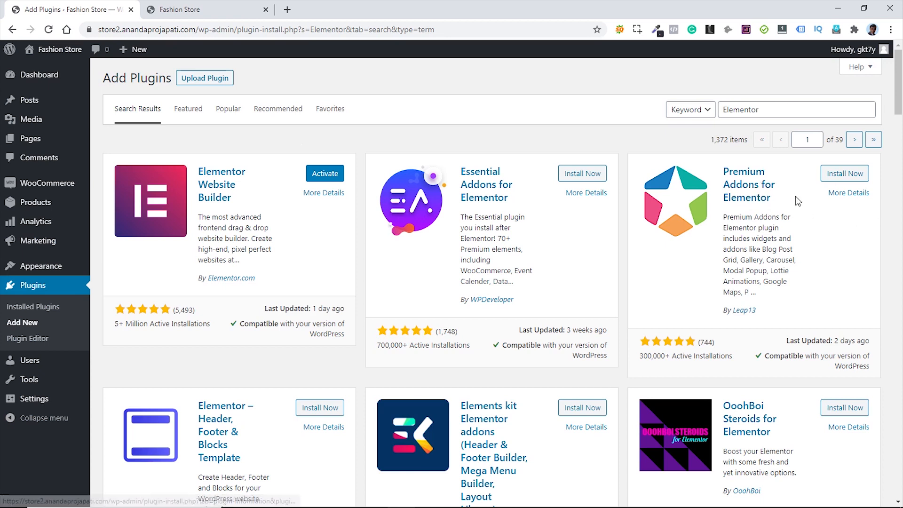
pyautogui.click(844, 174)
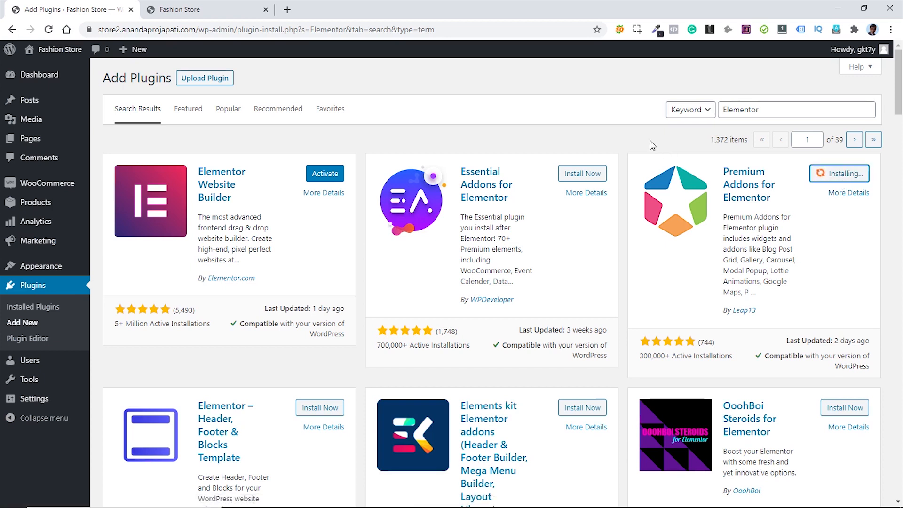
pyautogui.click(33, 312)
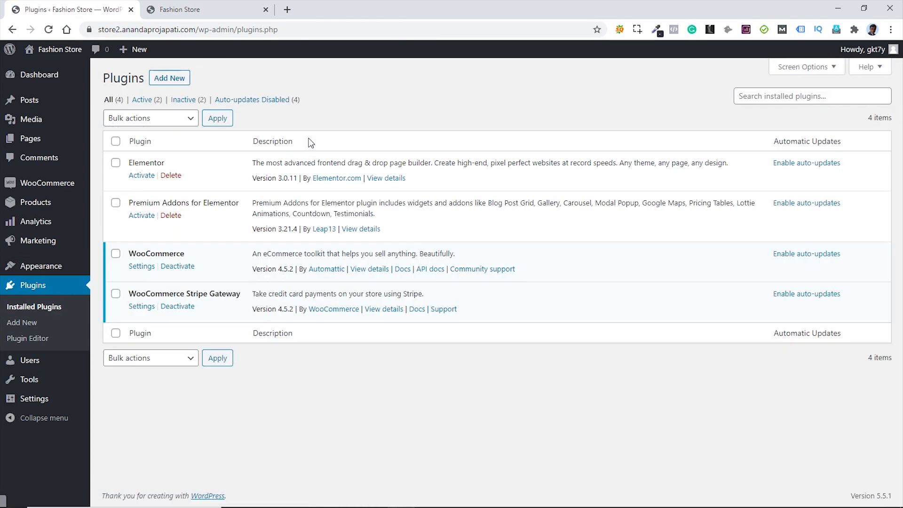
# - Bulk-activate Elementor and Premium Addons for Elementor, then dismiss both resulting notices
pyautogui.click(116, 203)
pyautogui.click(116, 162)
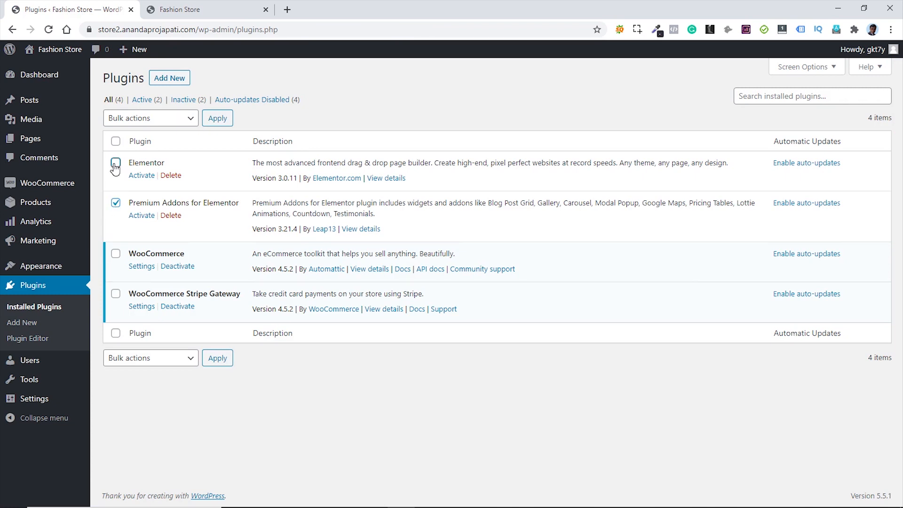
pyautogui.click(161, 121)
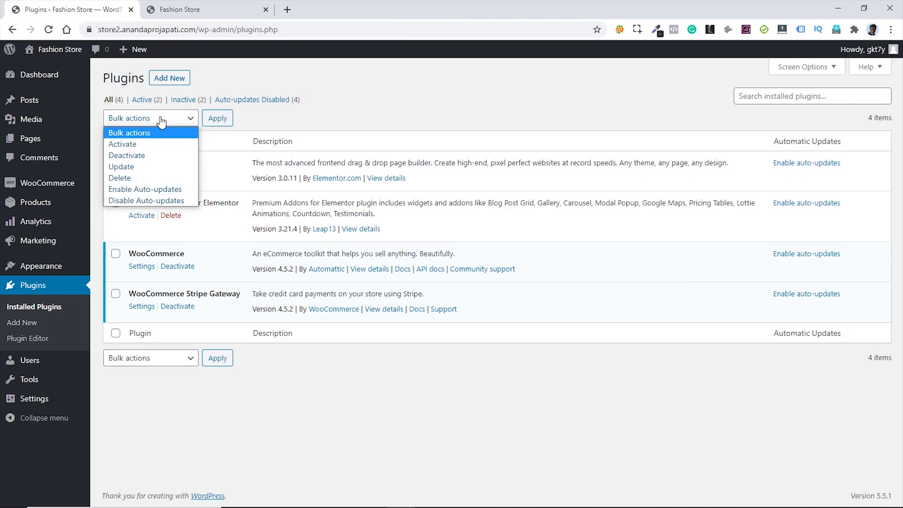
pyautogui.click(136, 146)
pyautogui.click(213, 120)
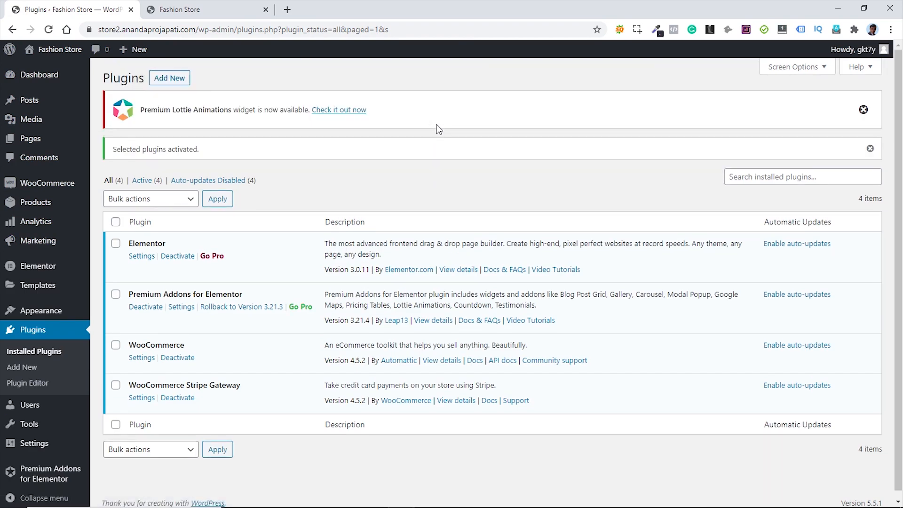
pyautogui.click(864, 109)
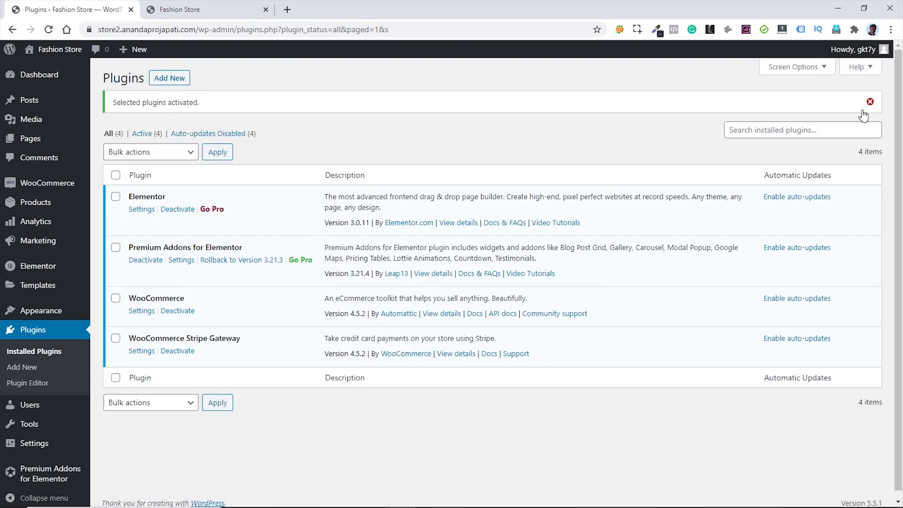
pyautogui.click(869, 104)
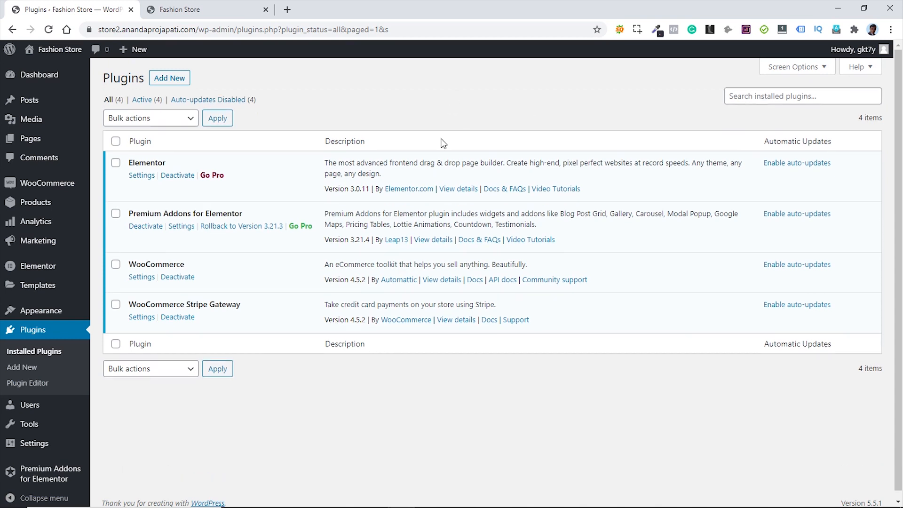
# - On the Dashboard home, hide the Elementor Overview box via Screen Options
pyautogui.moveTo(52, 78)
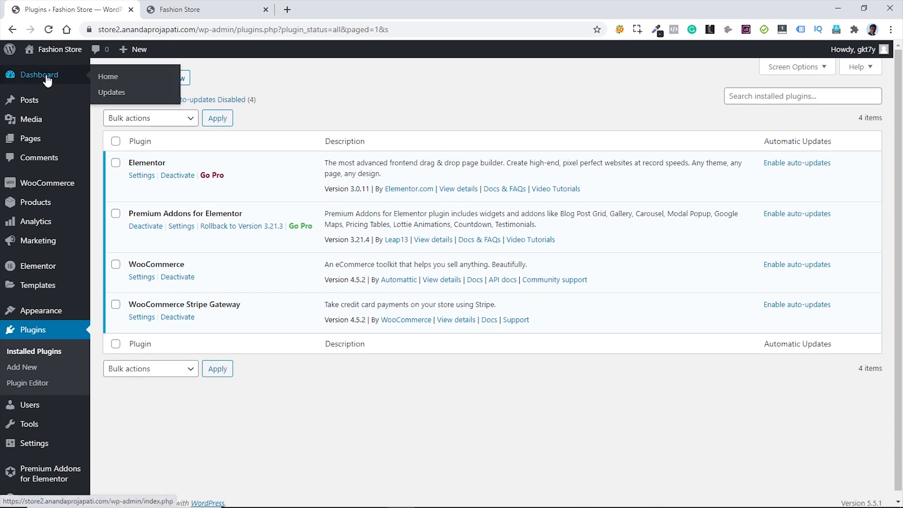
pyautogui.click(114, 78)
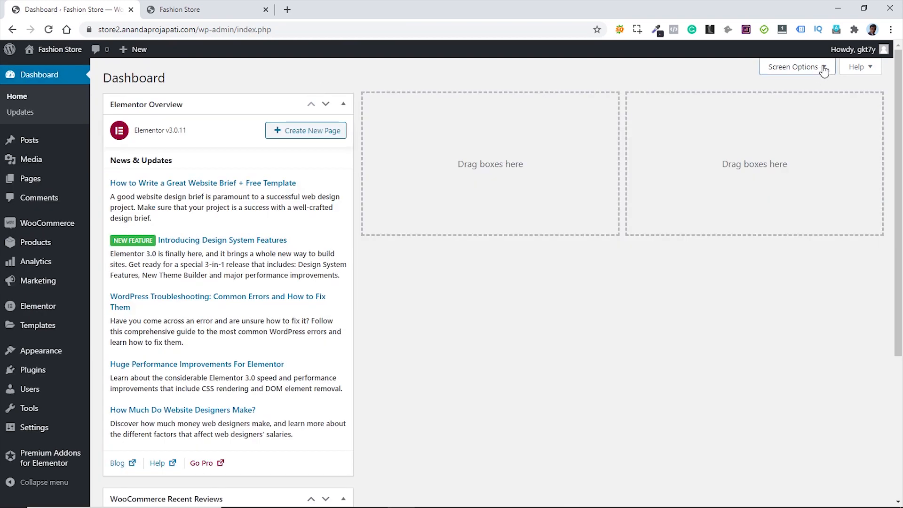
pyautogui.click(822, 71)
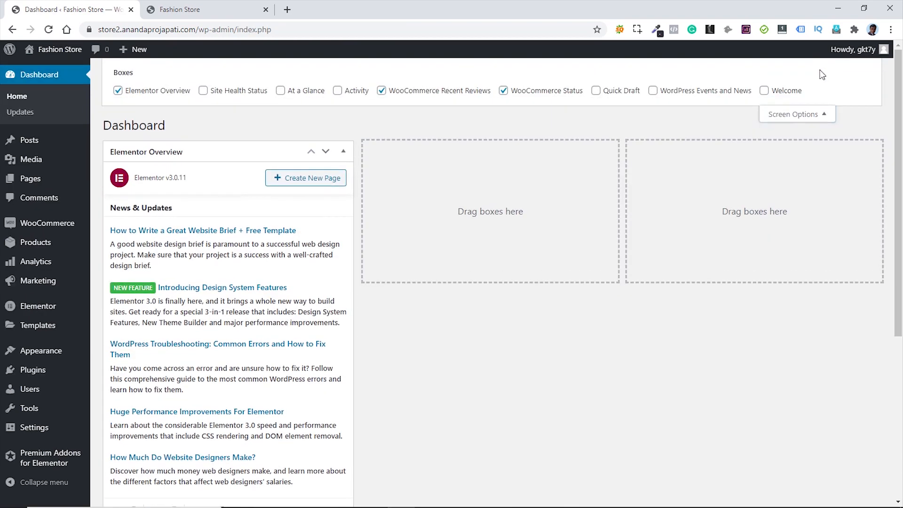
pyautogui.click(118, 90)
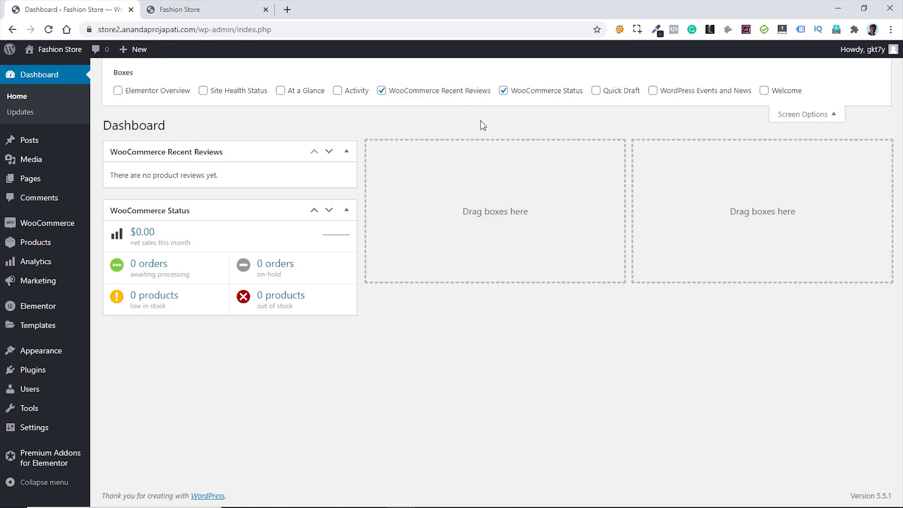
pyautogui.click(825, 118)
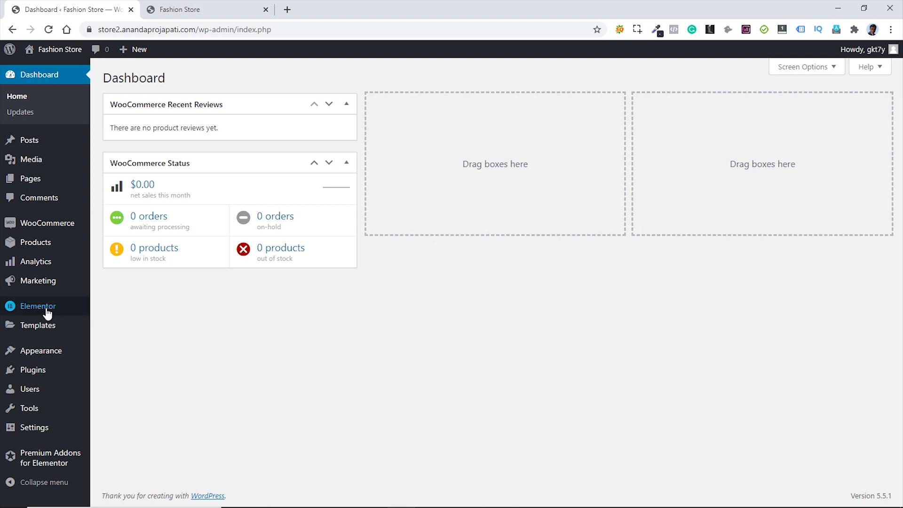
# - In Elementor Settings, disable Default Colors and Default Fonts and save the changes
pyautogui.click(105, 311)
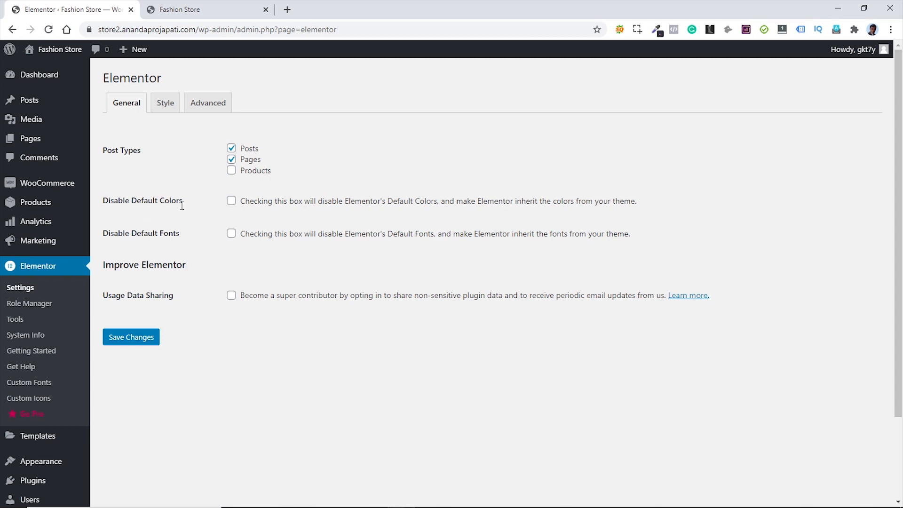
pyautogui.click(231, 201)
pyautogui.click(231, 234)
pyautogui.click(129, 339)
pyautogui.click(197, 12)
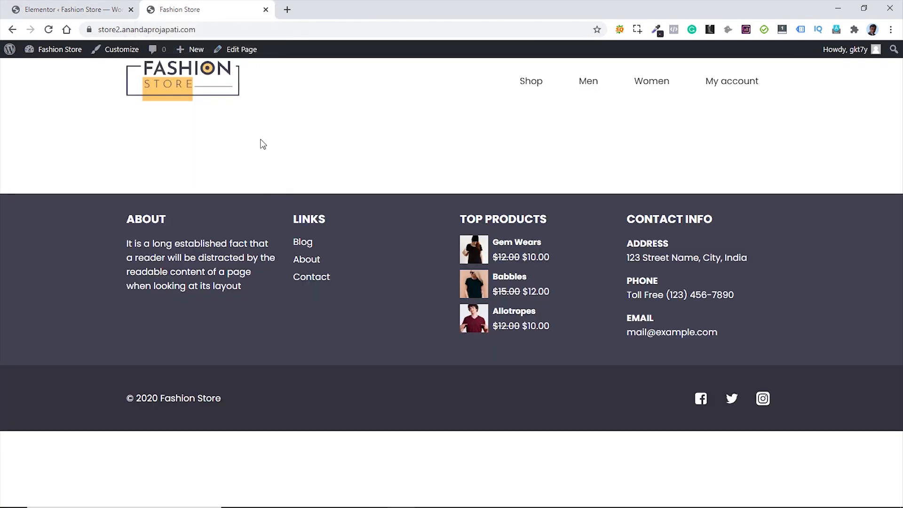
# - Open the Home page from the admin bar and switch it to Edit with Elementor
pyautogui.click(240, 52)
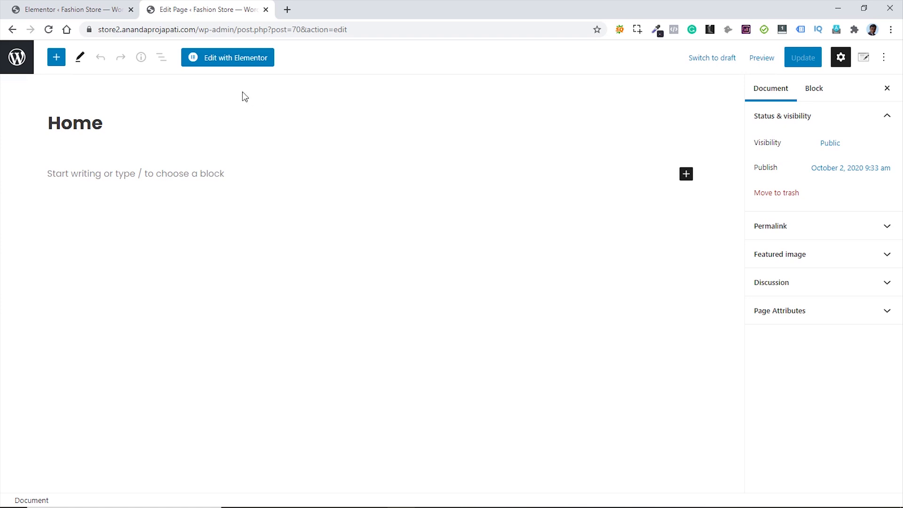
pyautogui.click(226, 62)
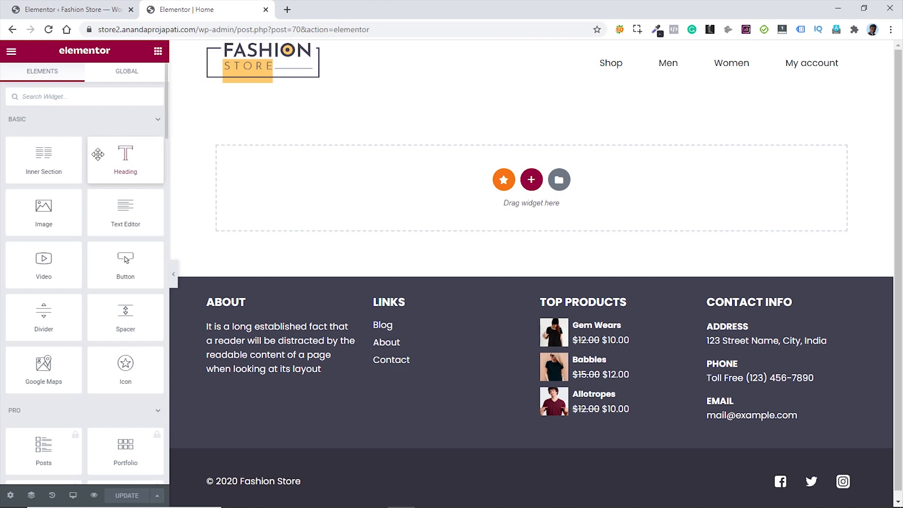
# - Browse the Elementor widget panel, expanding the WooCommerce widgets category
pyautogui.scroll(-20, 110, 136)
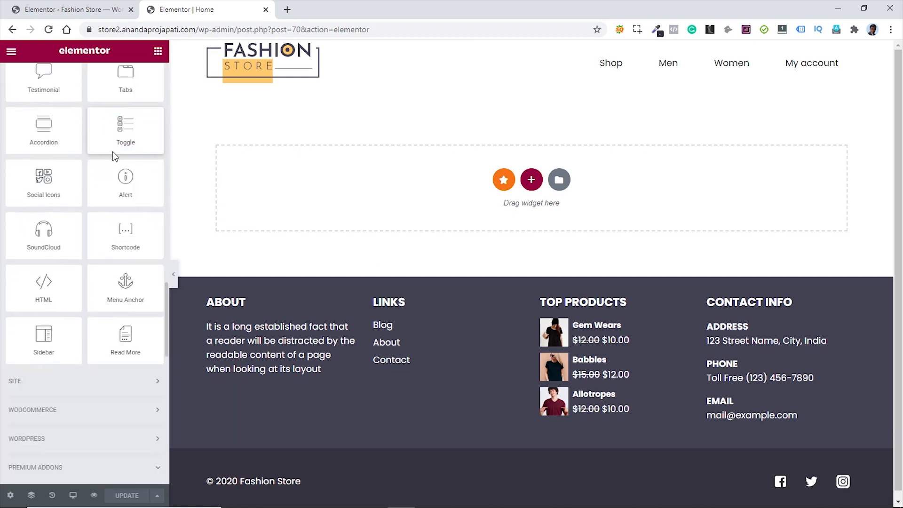
pyautogui.scroll(-5, 112, 158)
pyautogui.scroll(15, 112, 159)
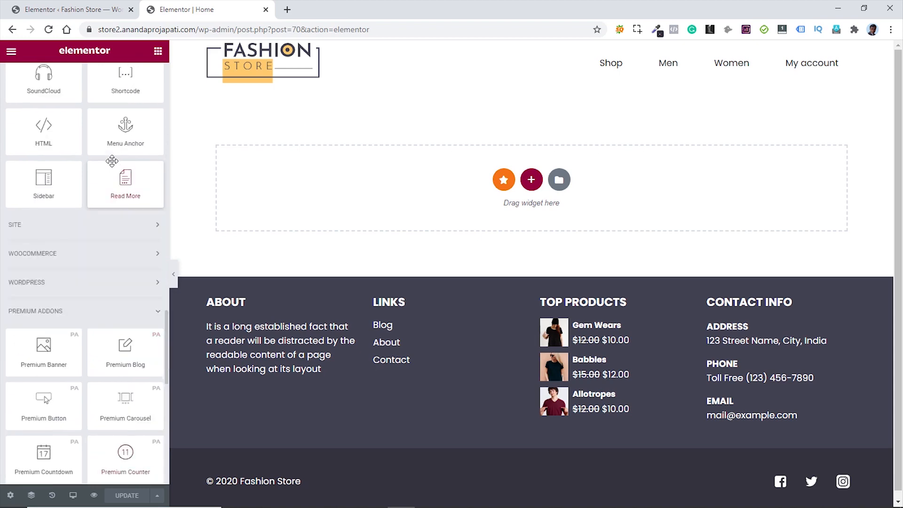
pyautogui.scroll(10, 112, 161)
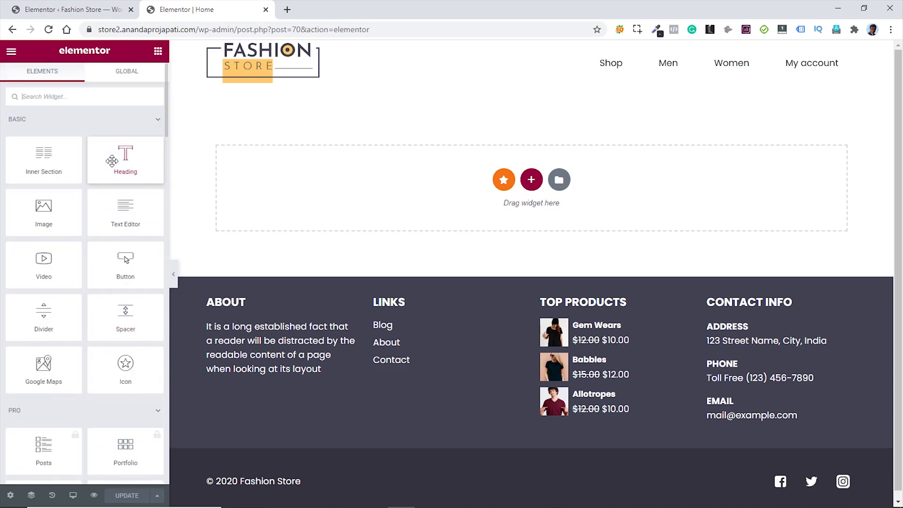
pyautogui.scroll(-5, 94, 226)
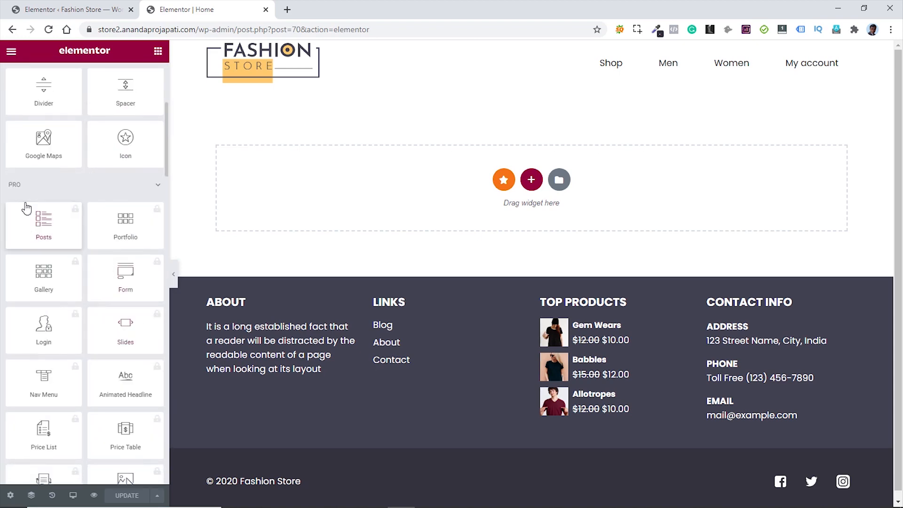
pyautogui.scroll(-10, 89, 259)
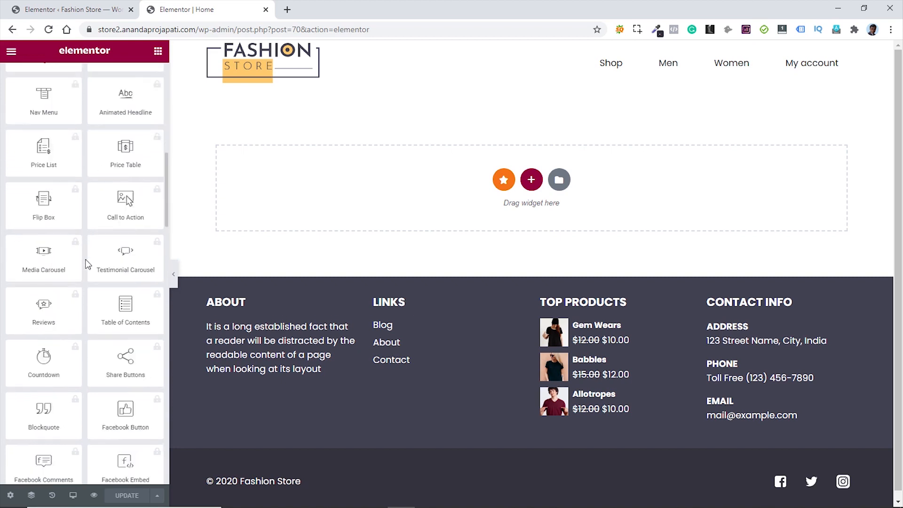
pyautogui.scroll(-1, 87, 266)
pyautogui.scroll(4, 88, 263)
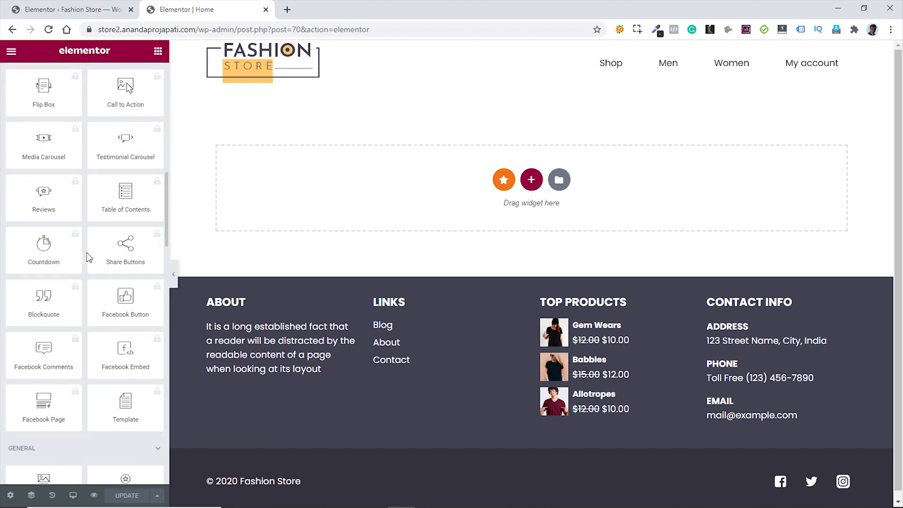
pyautogui.scroll(-20, 91, 256)
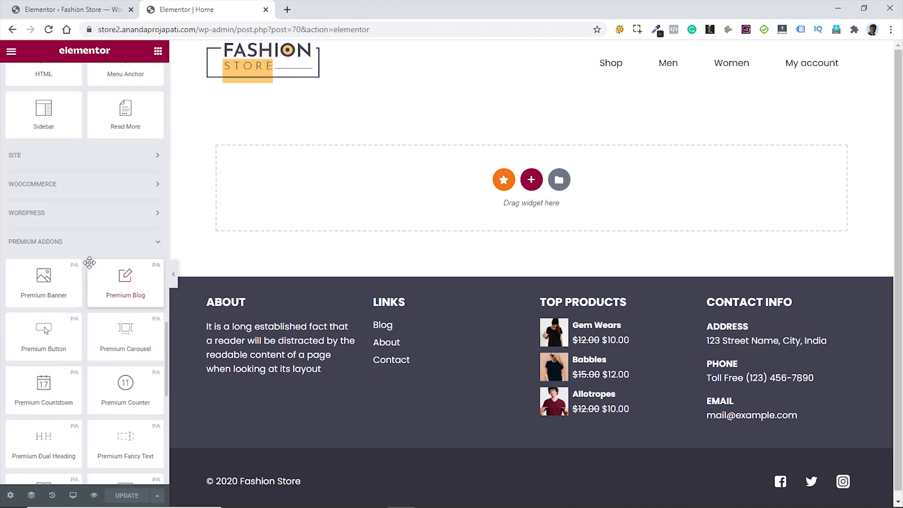
pyautogui.click(93, 186)
pyautogui.scroll(-5, 102, 220)
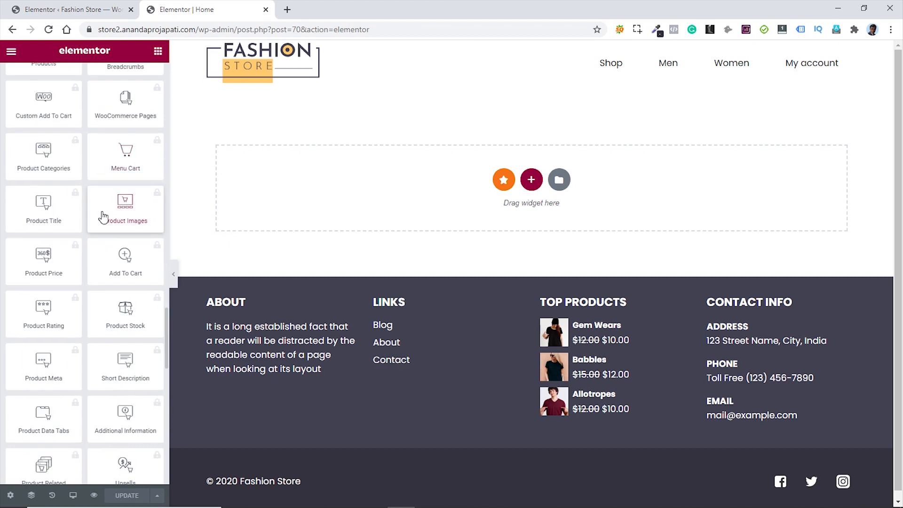
pyautogui.scroll(-1, 103, 218)
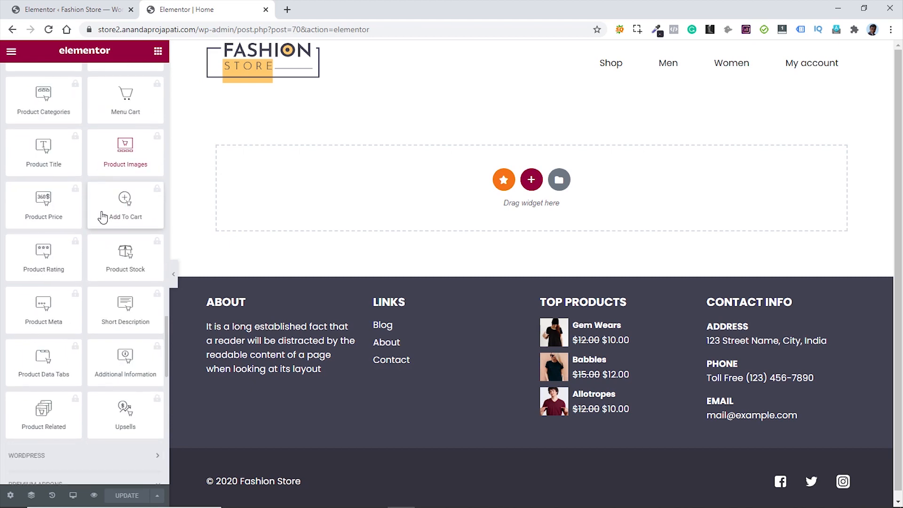
pyautogui.scroll(-4, 103, 217)
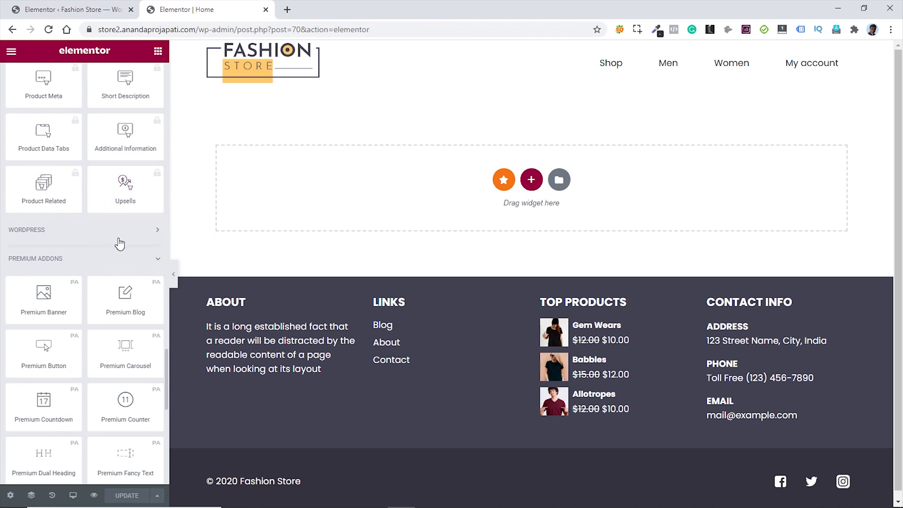
pyautogui.scroll(-3, 120, 243)
pyautogui.scroll(1, 68, 207)
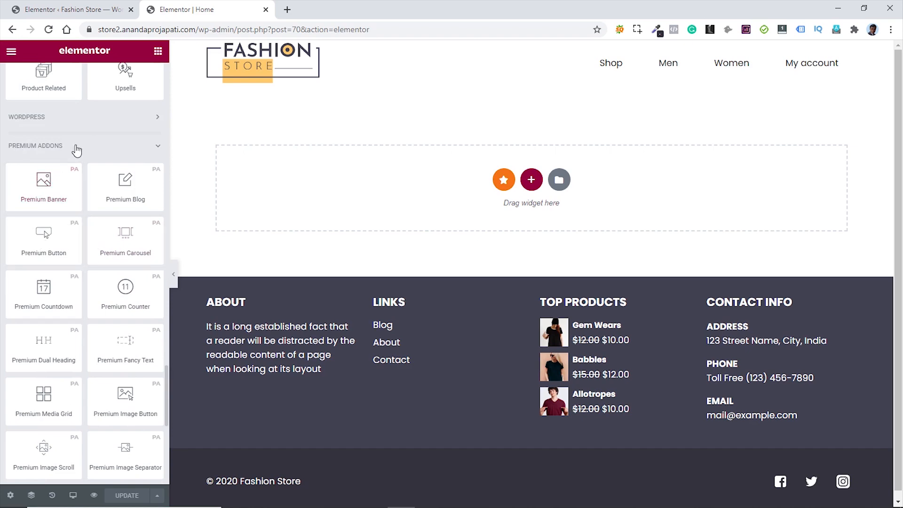
pyautogui.scroll(-8, 83, 280)
pyautogui.scroll(16, 84, 270)
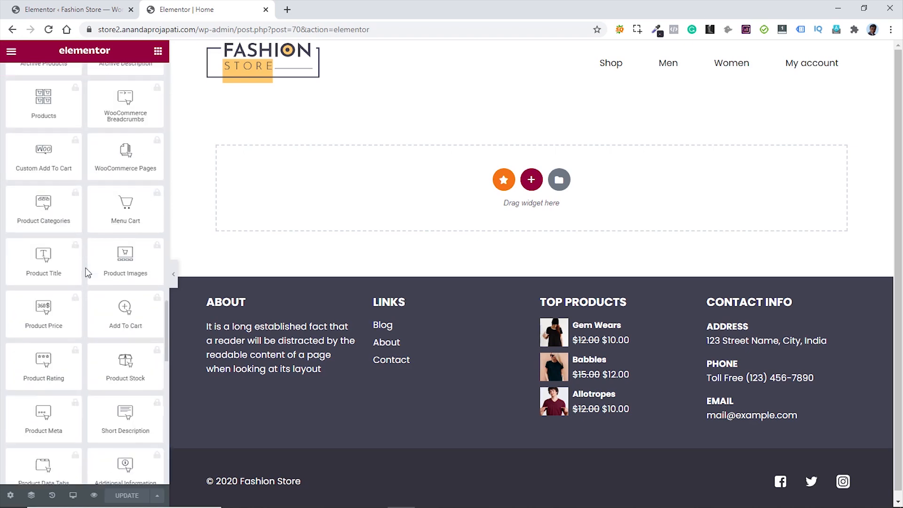
pyautogui.scroll(15, 86, 270)
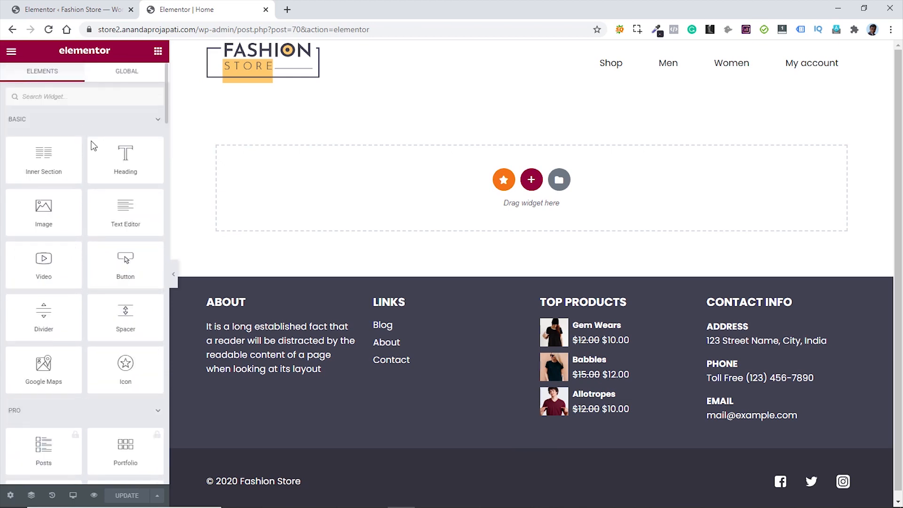
# - Delete the misplaced Heading and add a two-column section at the top of Home
pyautogui.moveTo(120, 155); pyautogui.dragTo(364, 178)
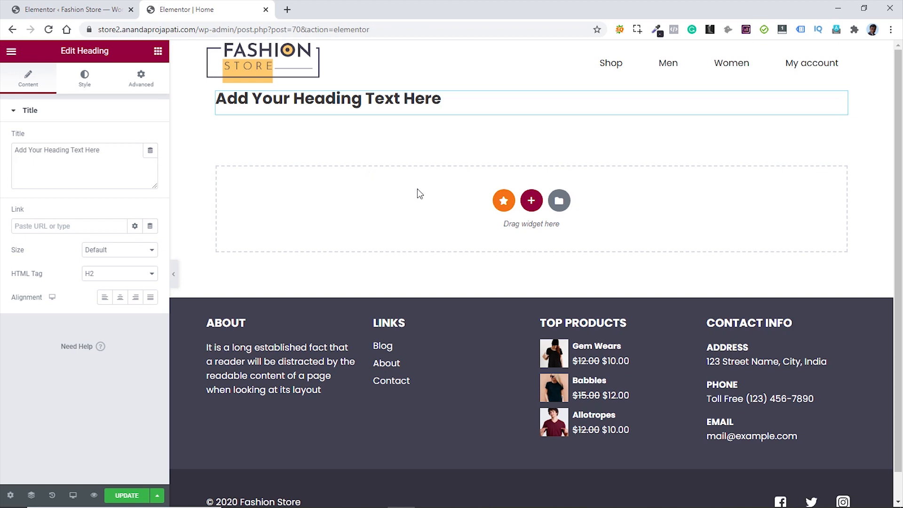
pyautogui.press('Delete')
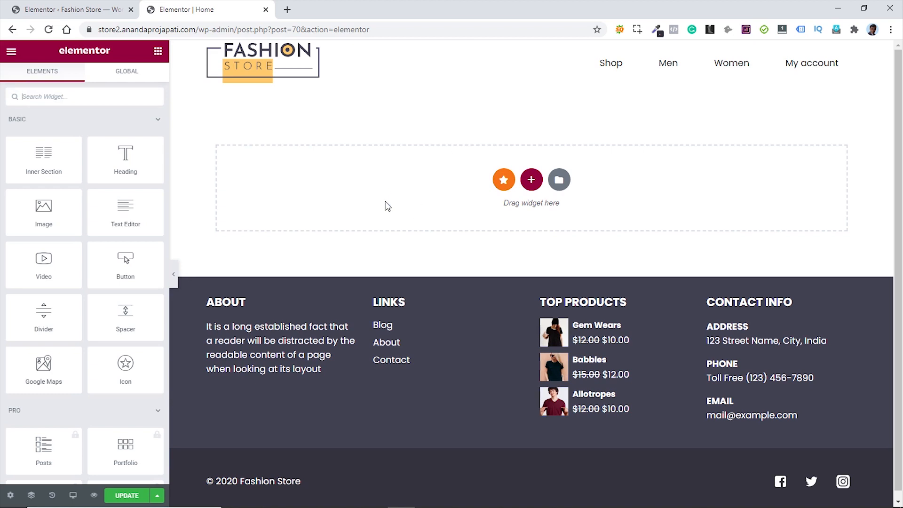
pyautogui.click(531, 180)
pyautogui.click(532, 181)
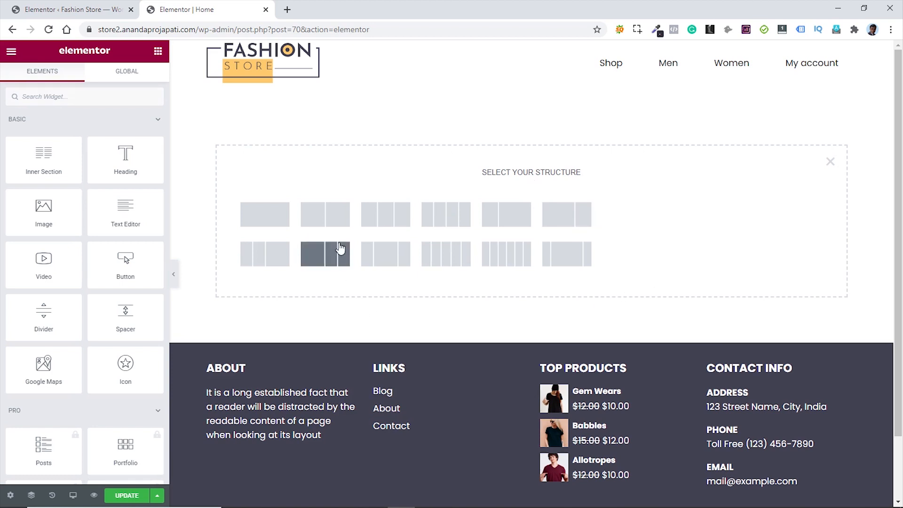
pyautogui.click(331, 224)
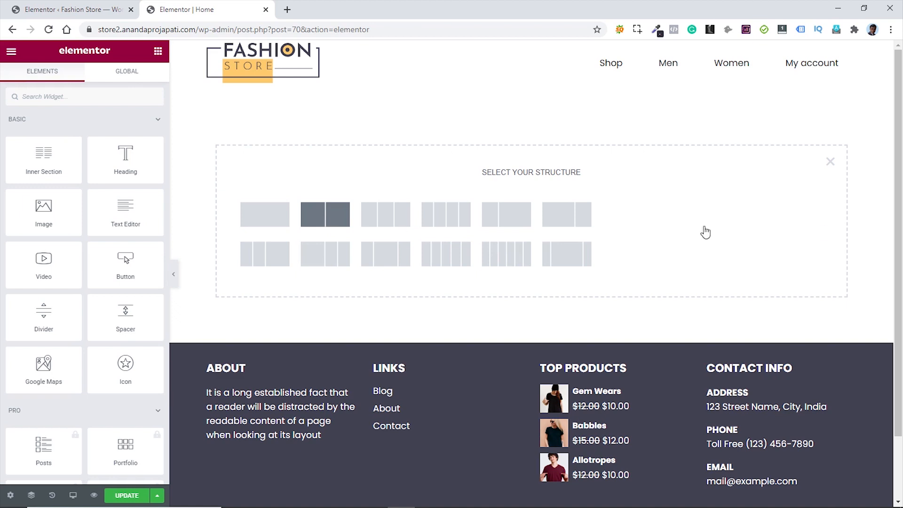
pyautogui.click(158, 53)
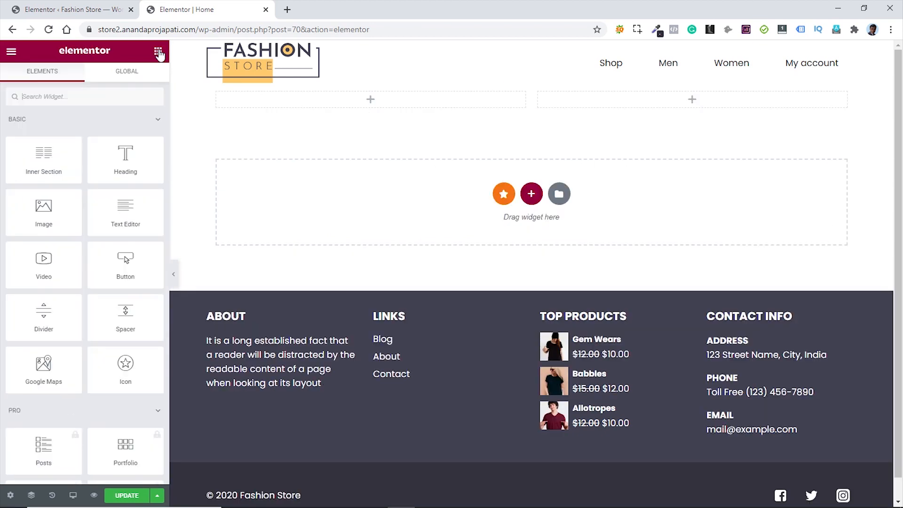
# - Add an H3 heading reading 'This Summer' to the section's left column
pyautogui.moveTo(123, 157); pyautogui.dragTo(360, 94)
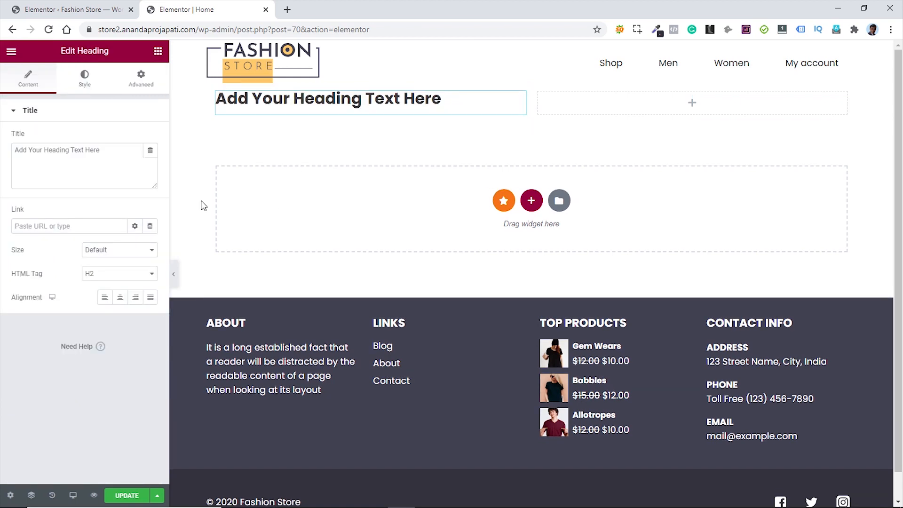
pyautogui.moveTo(108, 152); pyautogui.dragTo(15, 150)
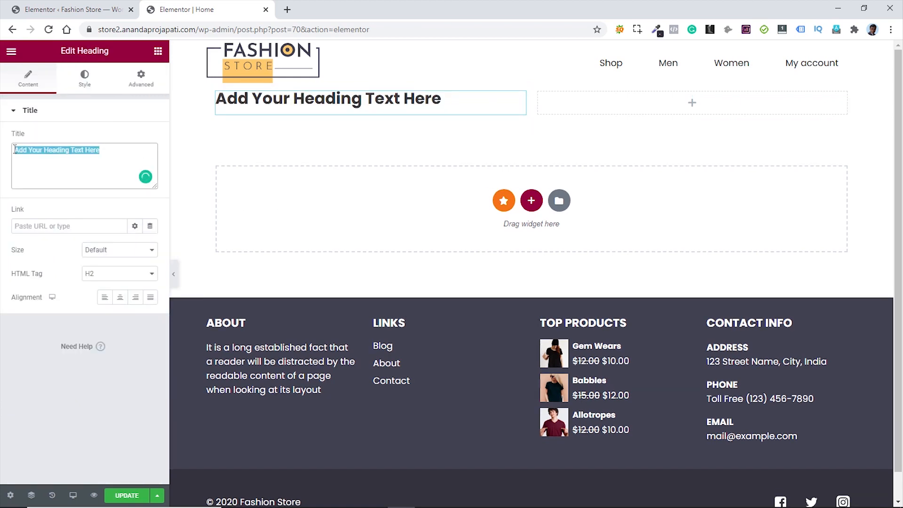
pyautogui.write('This Summer')
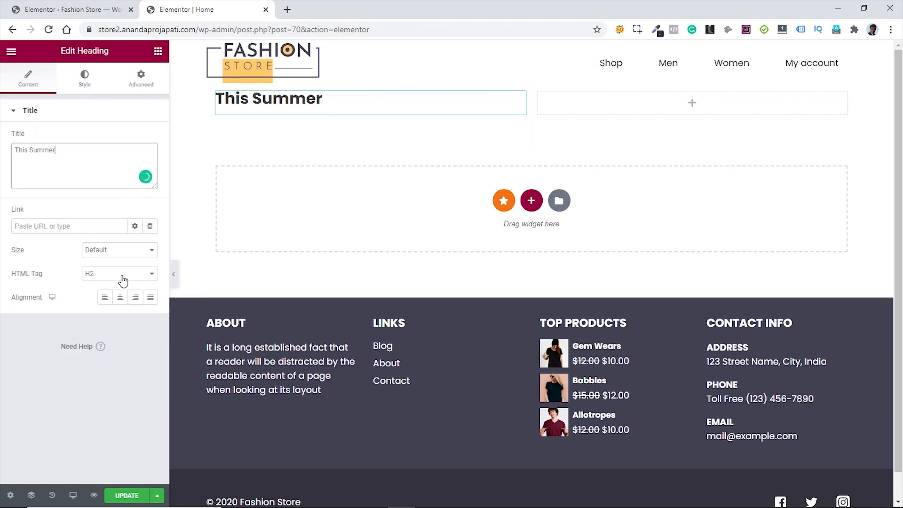
pyautogui.click(123, 278)
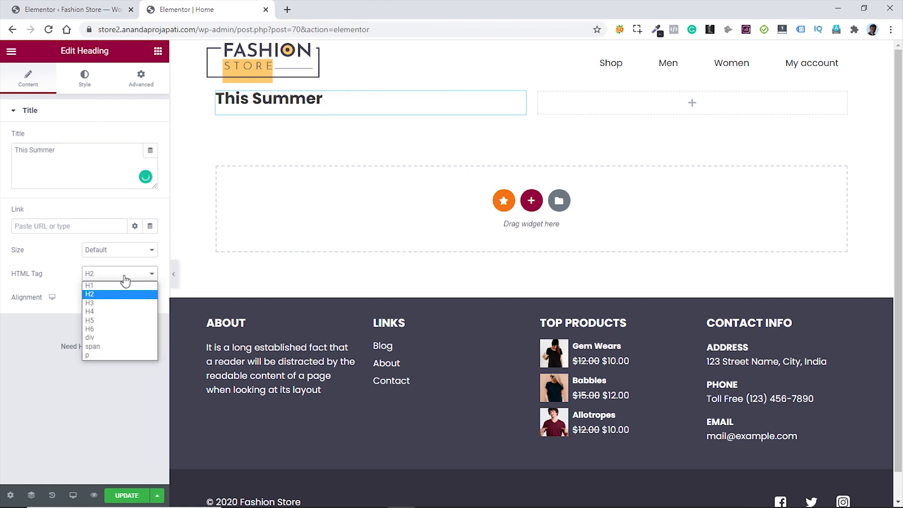
pyautogui.click(106, 304)
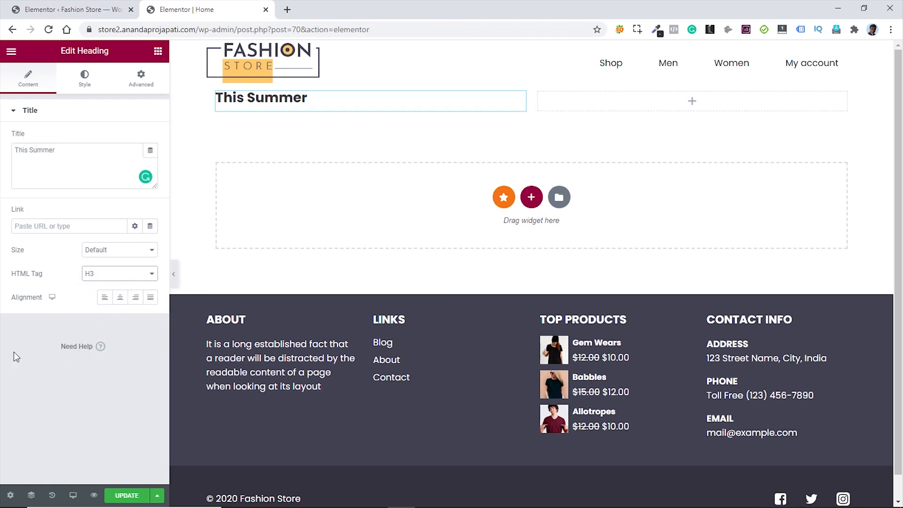
# - Style the heading uppercase at size 30 with black #000000 text
pyautogui.click(84, 79)
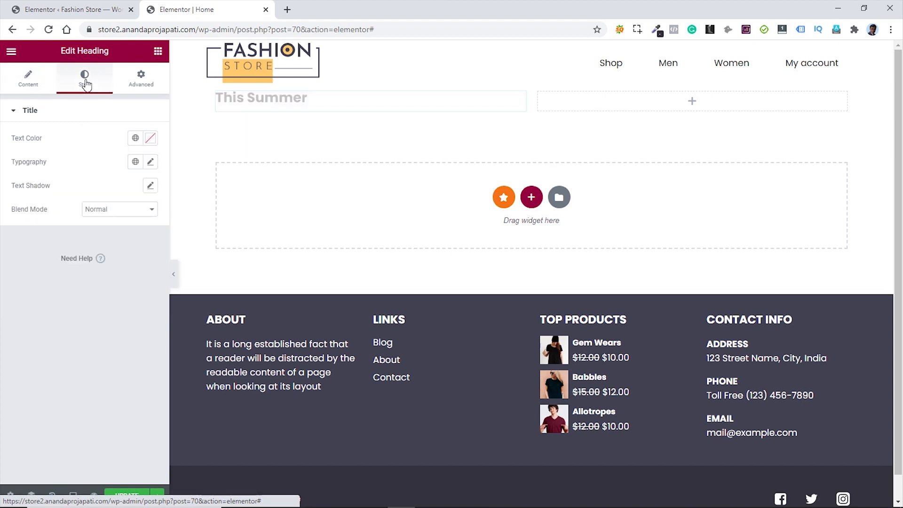
pyautogui.click(151, 163)
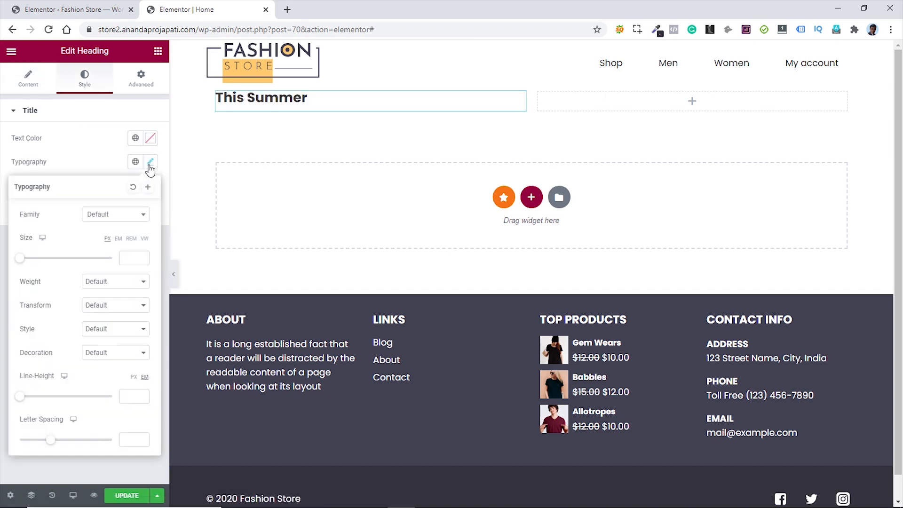
pyautogui.click(117, 307)
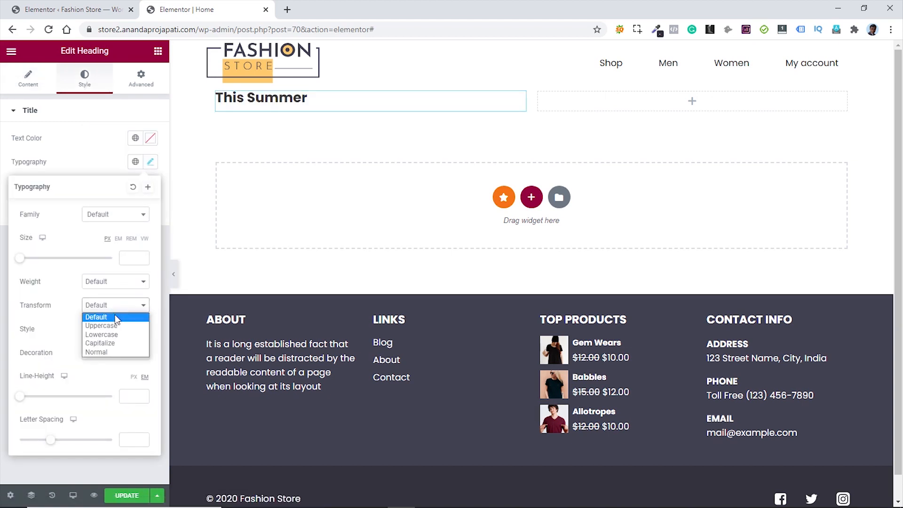
pyautogui.click(114, 324)
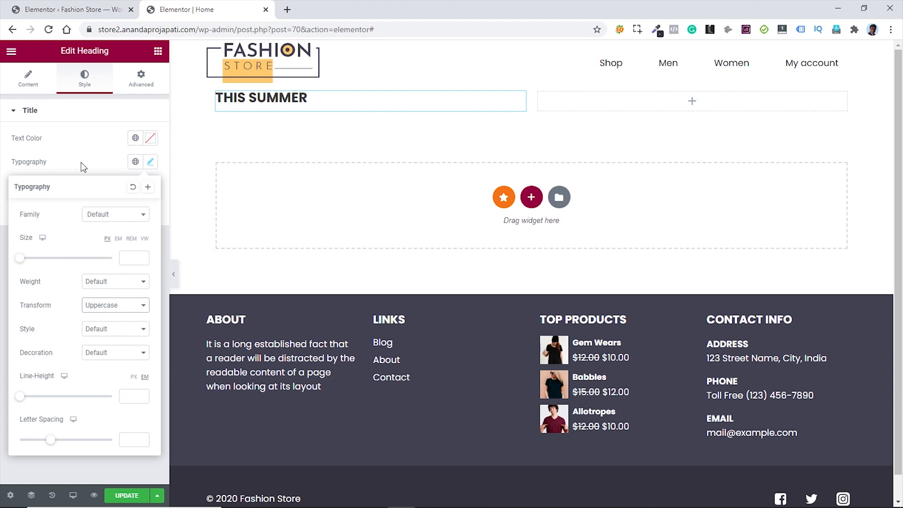
pyautogui.click(127, 256)
pyautogui.write('30')
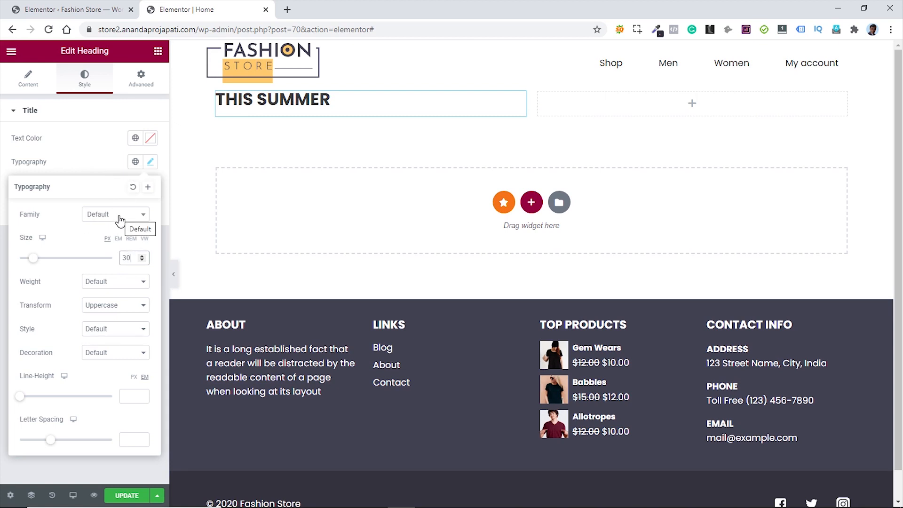
pyautogui.click(98, 162)
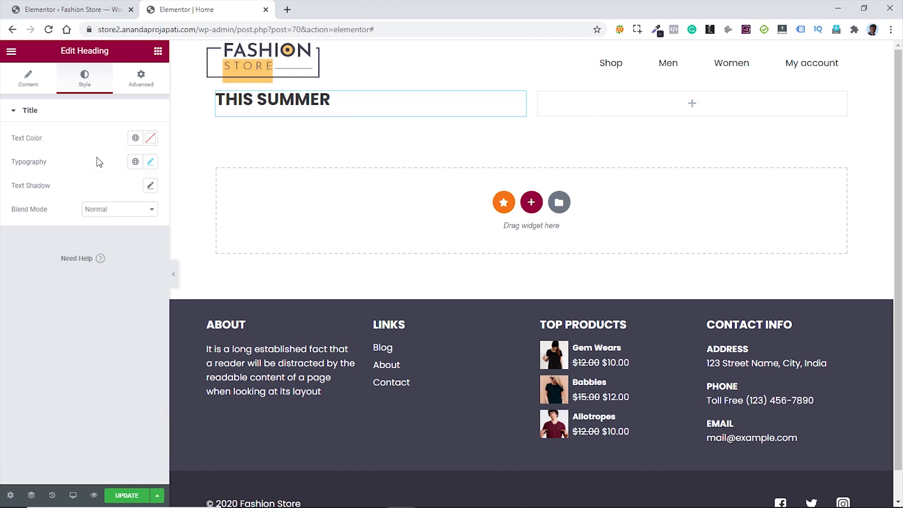
pyautogui.click(151, 138)
pyautogui.write('#000000')
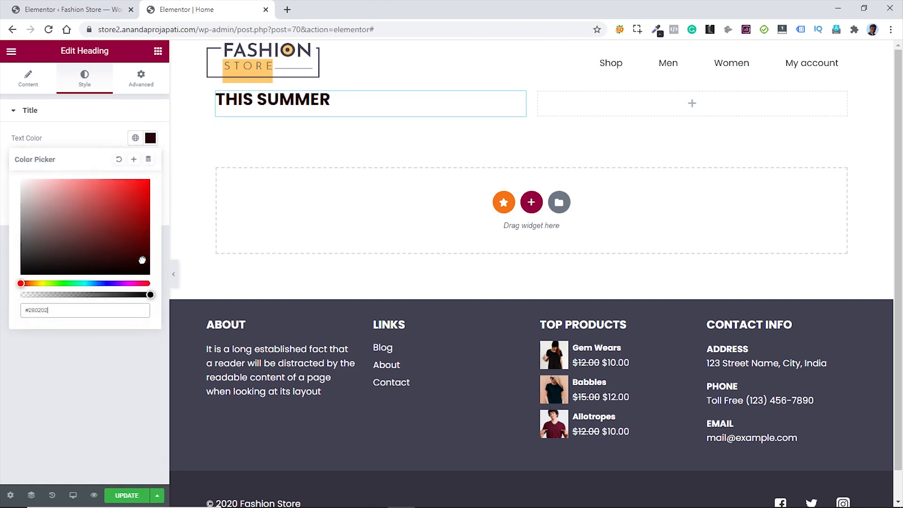
pyautogui.click(93, 379)
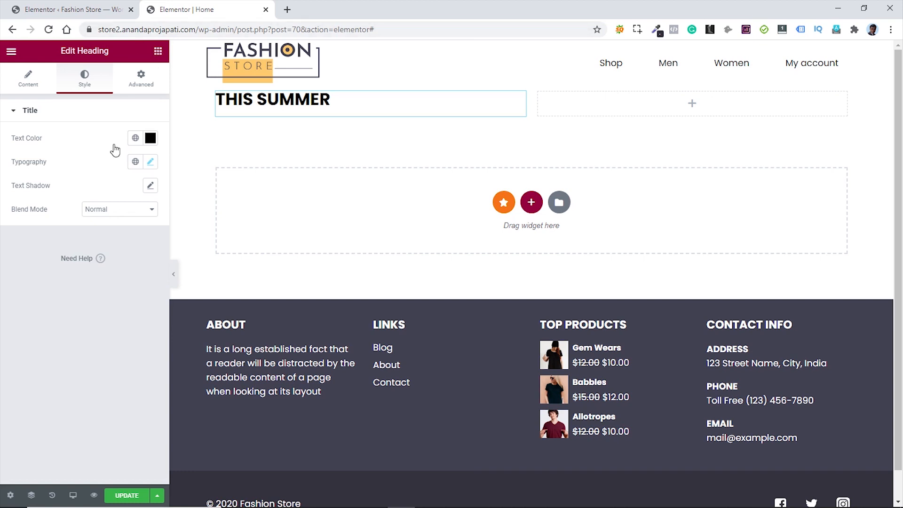
pyautogui.click(158, 51)
# - Add a second heading reading 'Upto 50% Off' below THIS SUMMER
pyautogui.moveTo(122, 161); pyautogui.dragTo(277, 140)
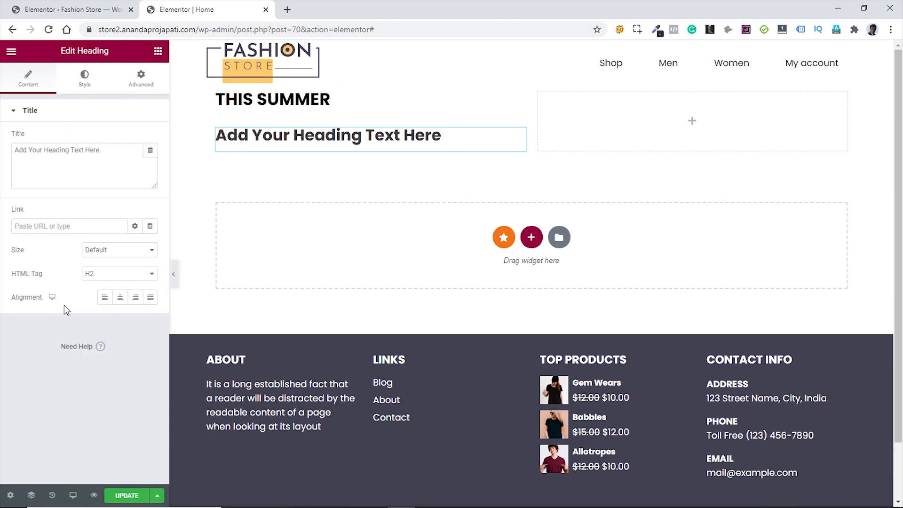
pyautogui.tripleClick(78, 155)
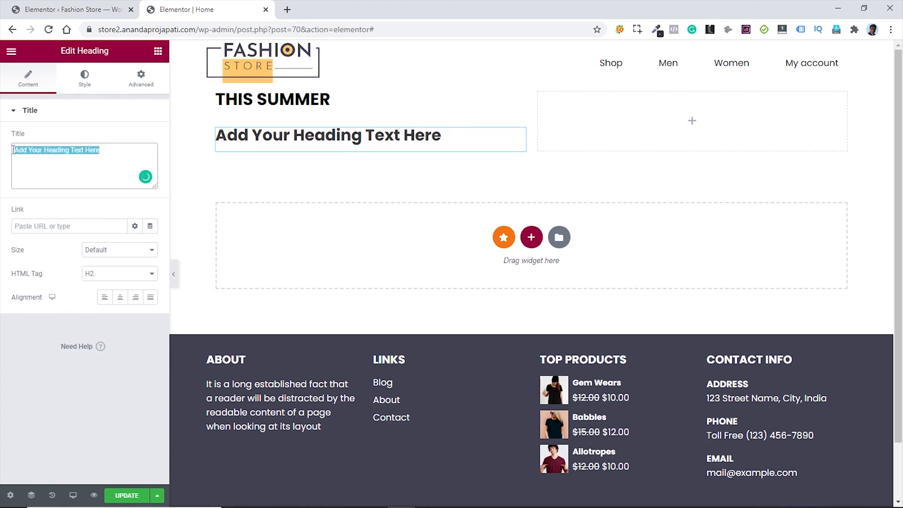
pyautogui.write('Upto 50% Off')
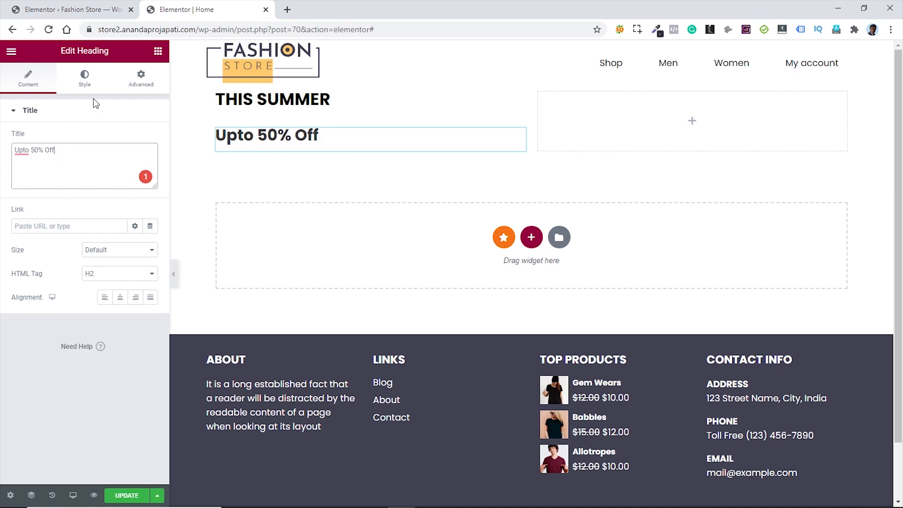
# - Style the new heading black, uppercase, at font size 60
pyautogui.click(85, 86)
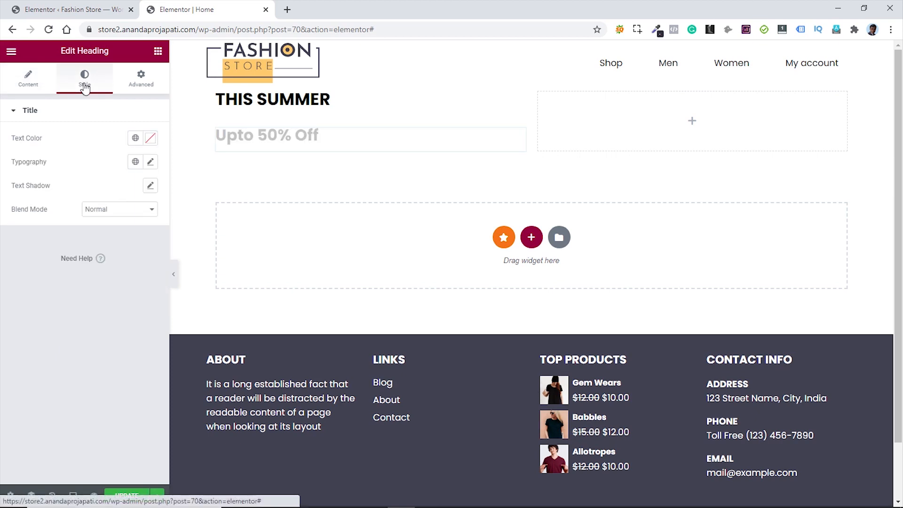
pyautogui.click(151, 139)
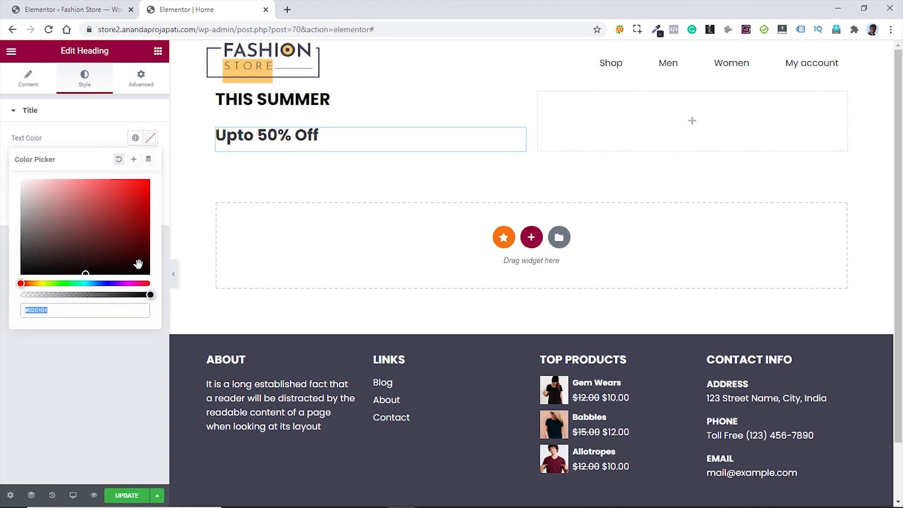
pyautogui.moveTo(137, 256); pyautogui.dragTo(150, 279)
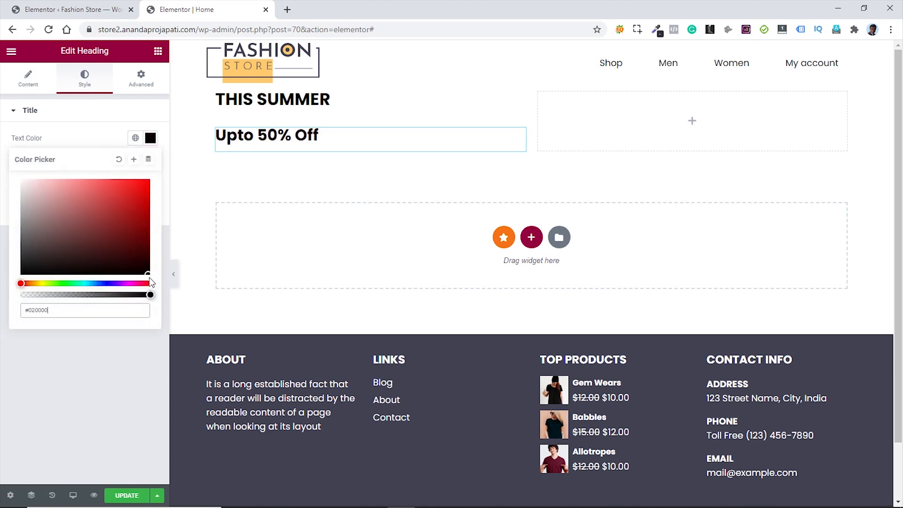
pyautogui.click(104, 372)
pyautogui.click(151, 163)
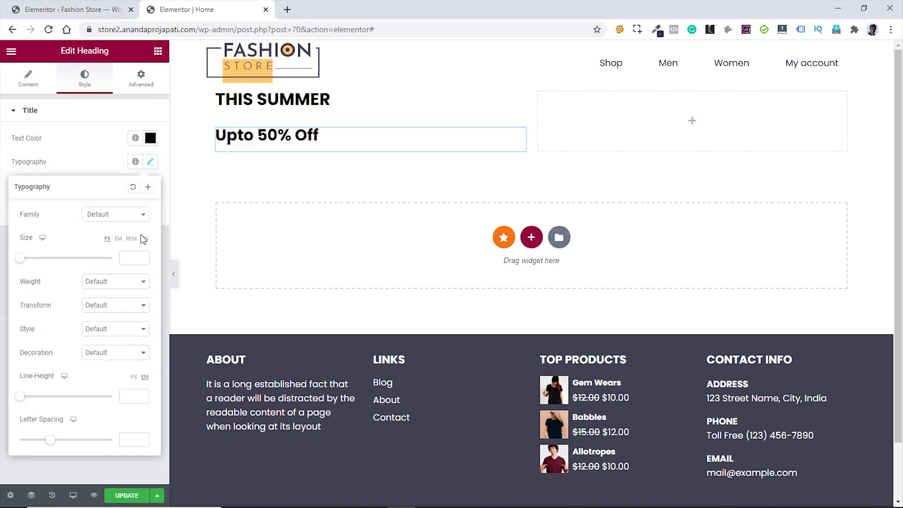
pyautogui.click(136, 258)
pyautogui.write('6')
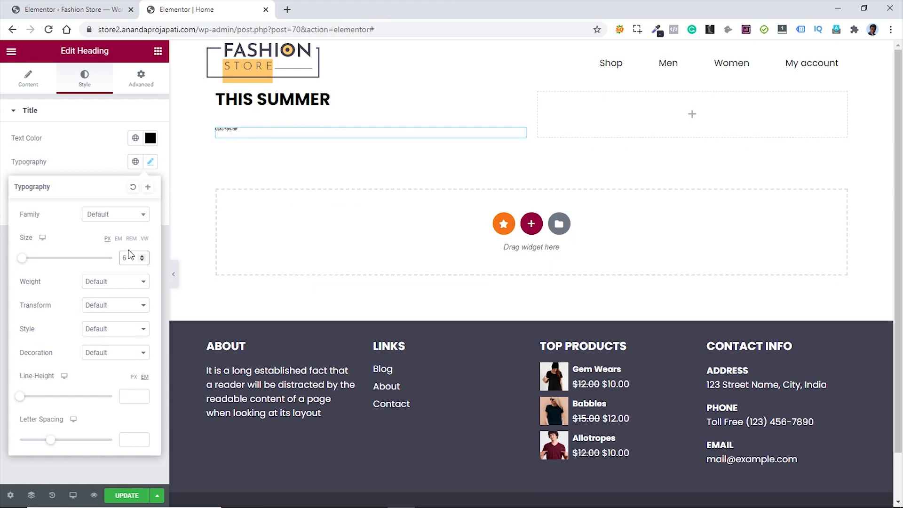
pyautogui.write('0')
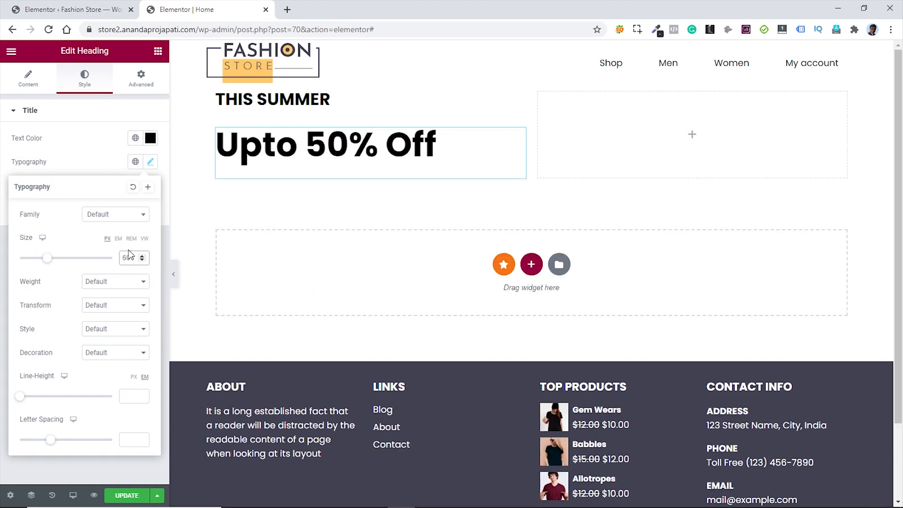
pyautogui.click(118, 308)
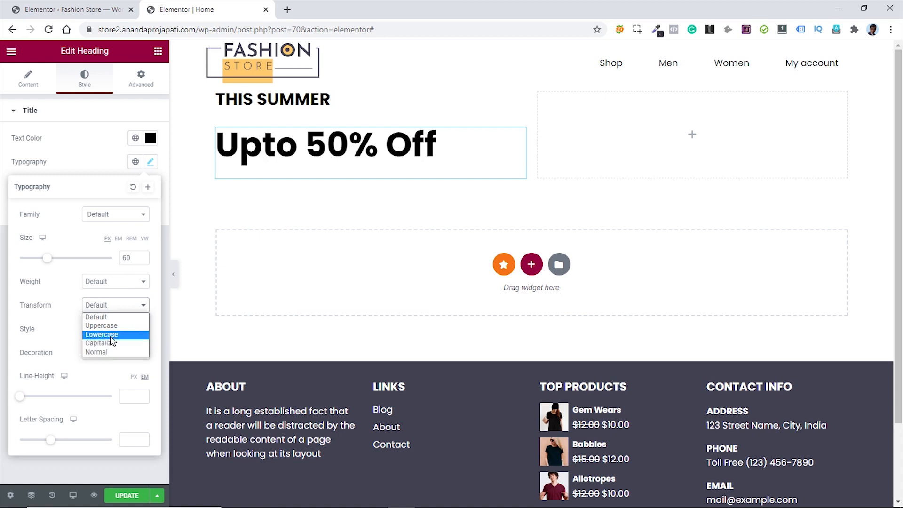
pyautogui.click(108, 325)
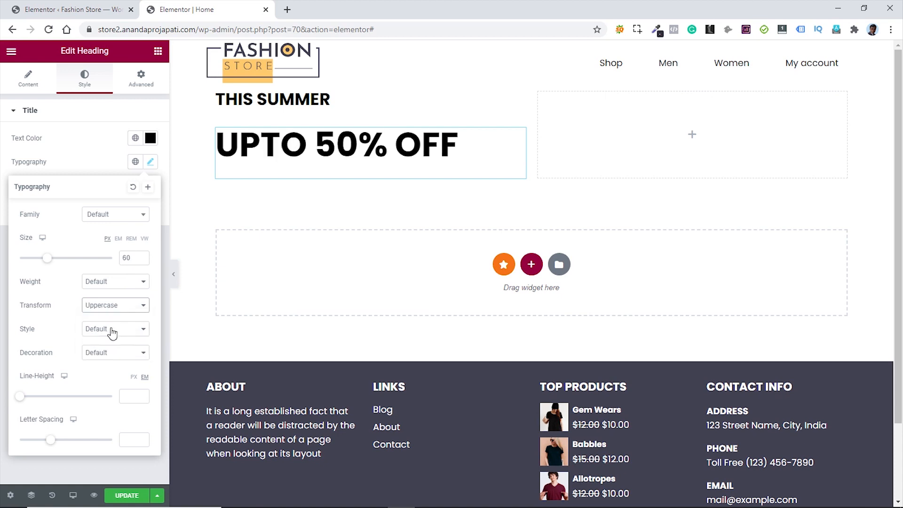
pyautogui.click(79, 163)
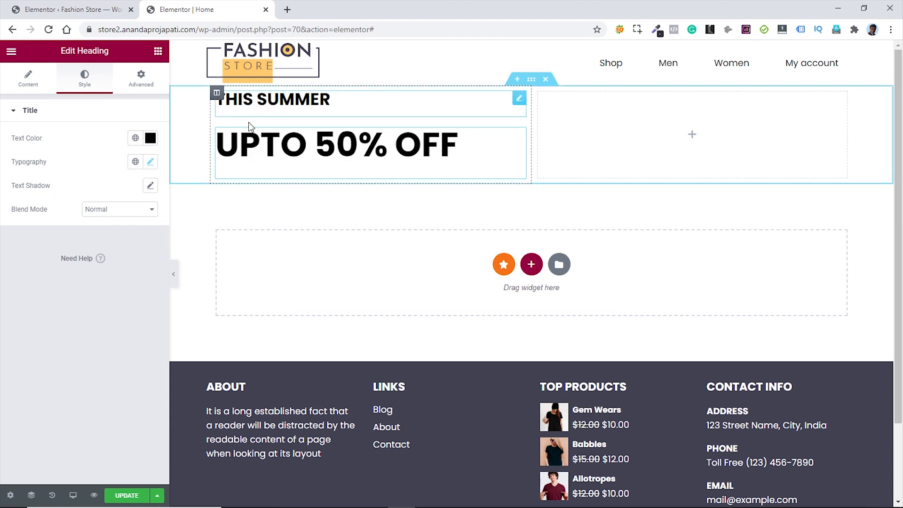
# - Unlink the heading's margins and set its top margin to -25 px
pyautogui.click(142, 78)
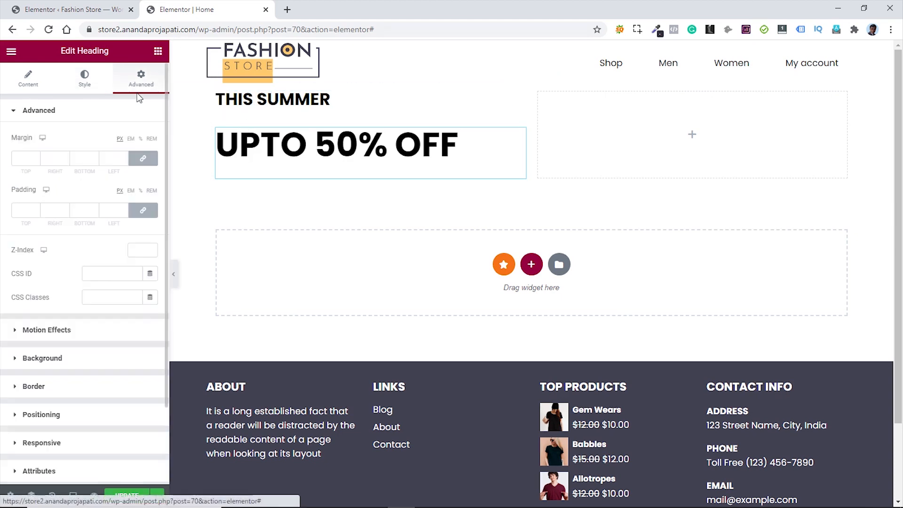
pyautogui.click(144, 160)
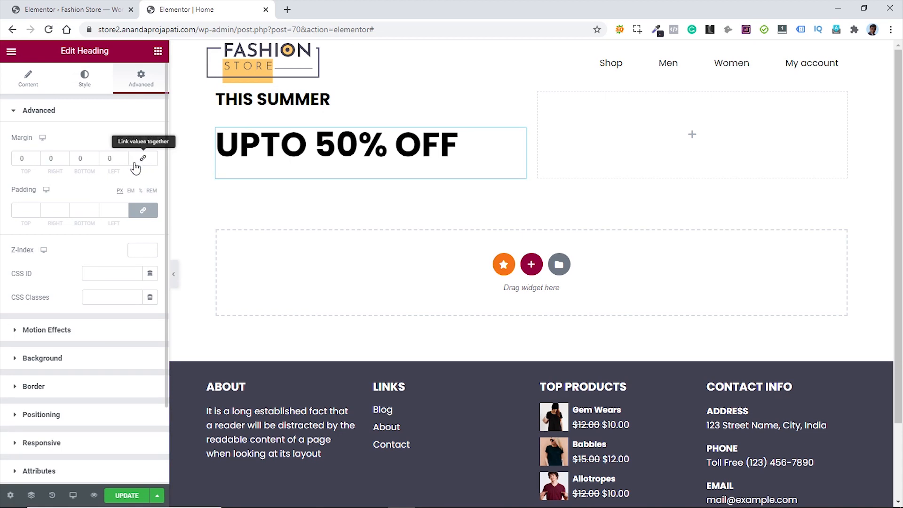
pyautogui.click(35, 161)
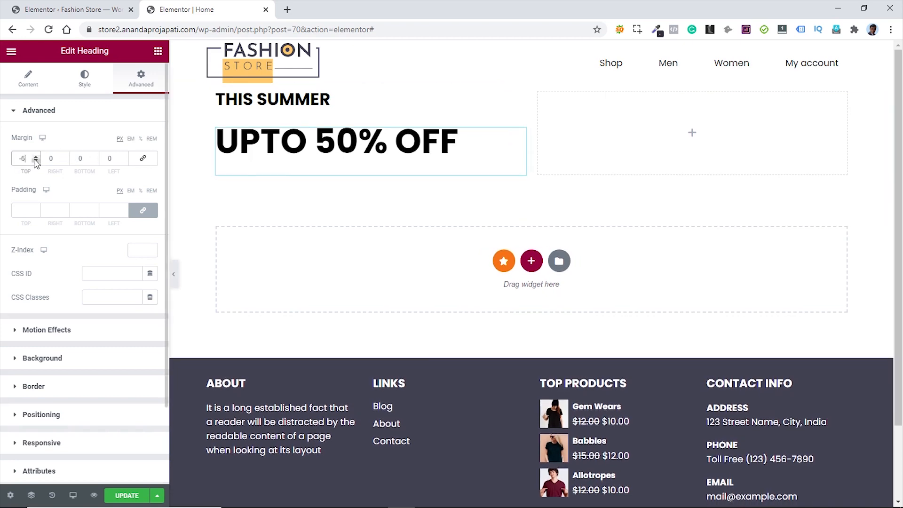
pyautogui.click(35, 161)
pyautogui.click(35, 161)
pyautogui.click(35, 161)
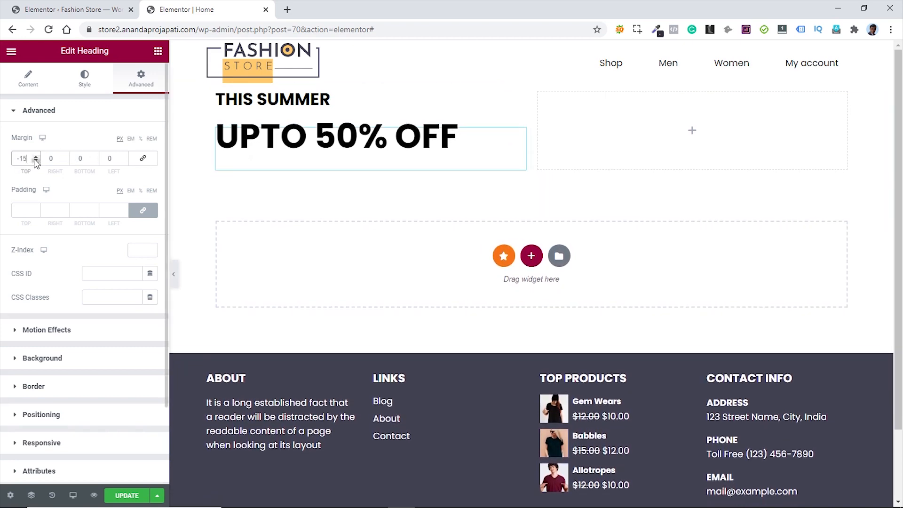
pyautogui.click(35, 161)
pyautogui.click(35, 161)
pyautogui.click(35, 160)
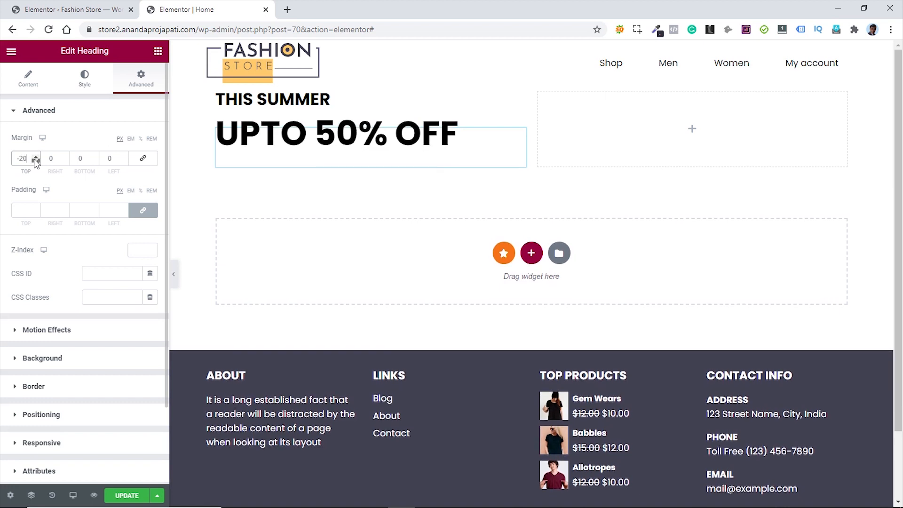
pyautogui.click(36, 161)
pyautogui.click(36, 161)
pyautogui.click(36, 161)
pyautogui.click(36, 161)
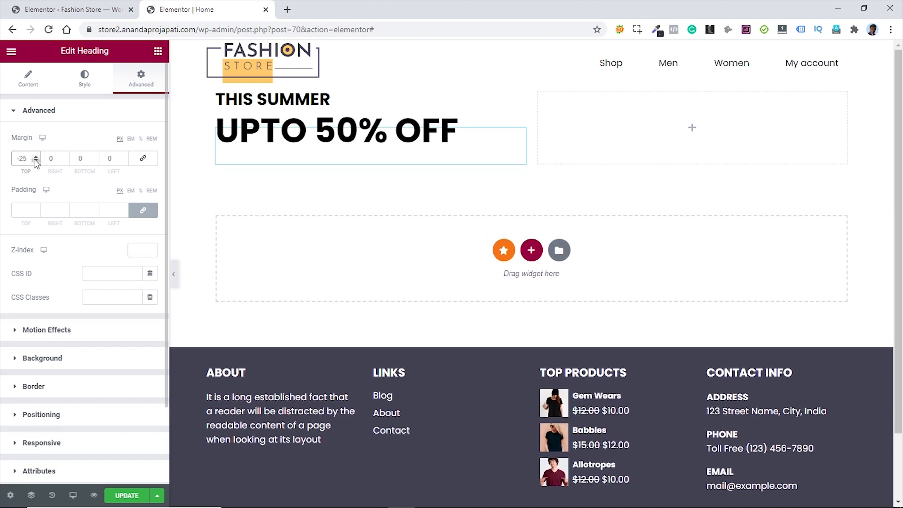
pyautogui.click(71, 137)
# - Place a Button widget below the 'UPTO 50% OFF' heading and label it 'Shop Now'
pyautogui.click(157, 52)
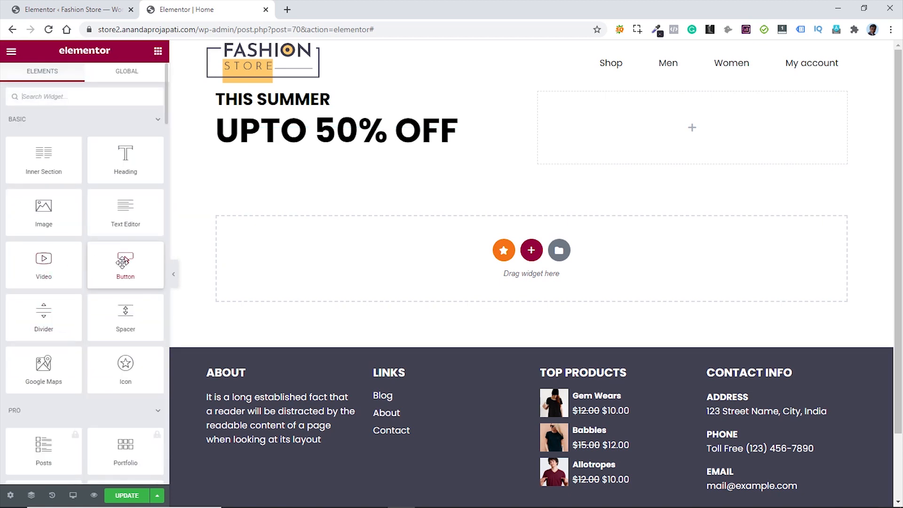
pyautogui.moveTo(126, 262); pyautogui.dragTo(307, 155)
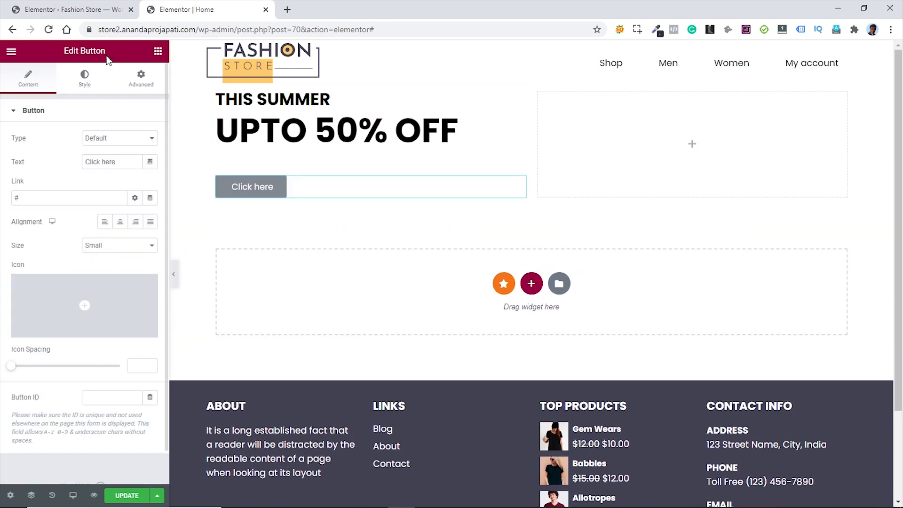
pyautogui.moveTo(121, 161); pyautogui.dragTo(82, 160)
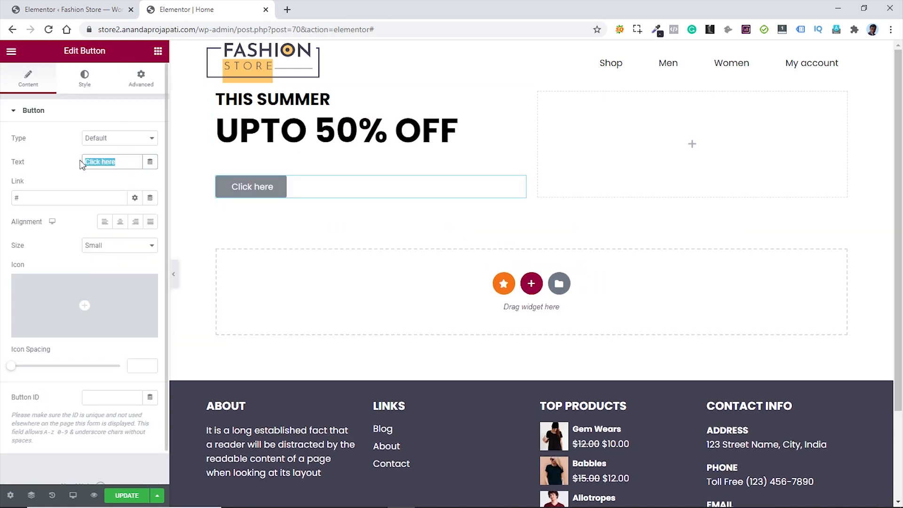
pyautogui.write('Shop Now')
# - Replace the placeholder link with the store's Shop page
pyautogui.click(28, 200)
pyautogui.moveTo(21, 200); pyautogui.dragTo(15, 200)
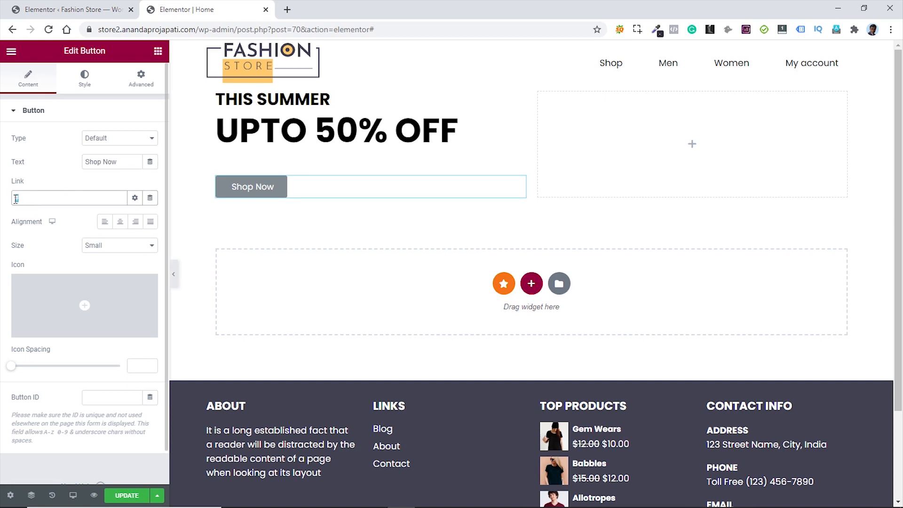
pyautogui.press('BackSpace')
pyautogui.write('shop')
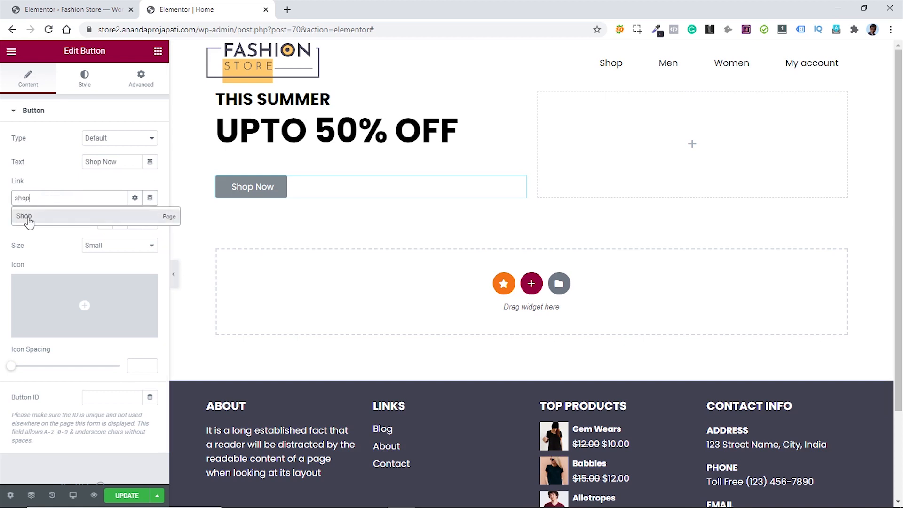
pyautogui.click(27, 217)
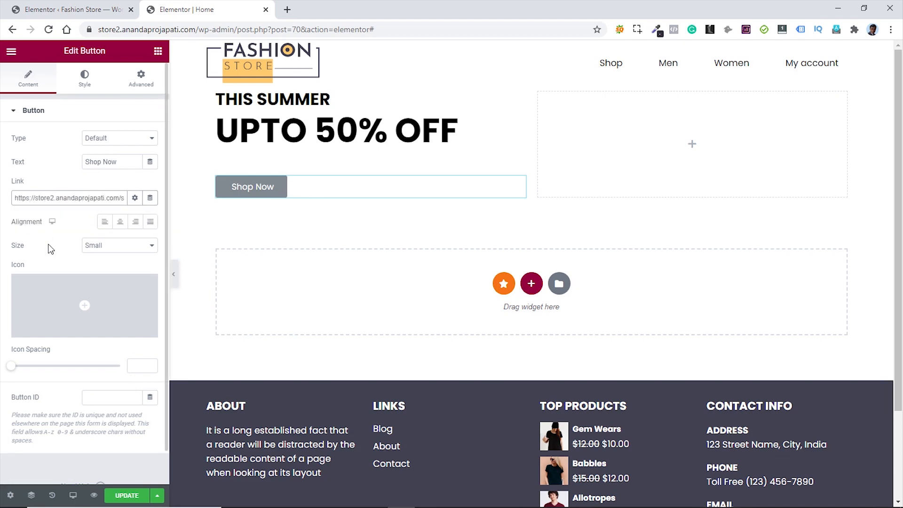
pyautogui.moveTo(106, 299)
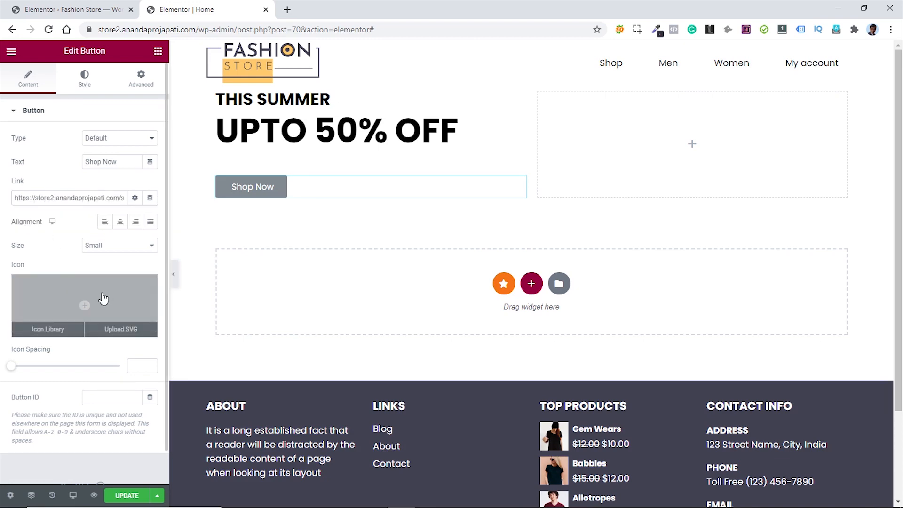
# - Add the right-arrow icon from the Icon Library to the Shop Now button
pyautogui.click(102, 294)
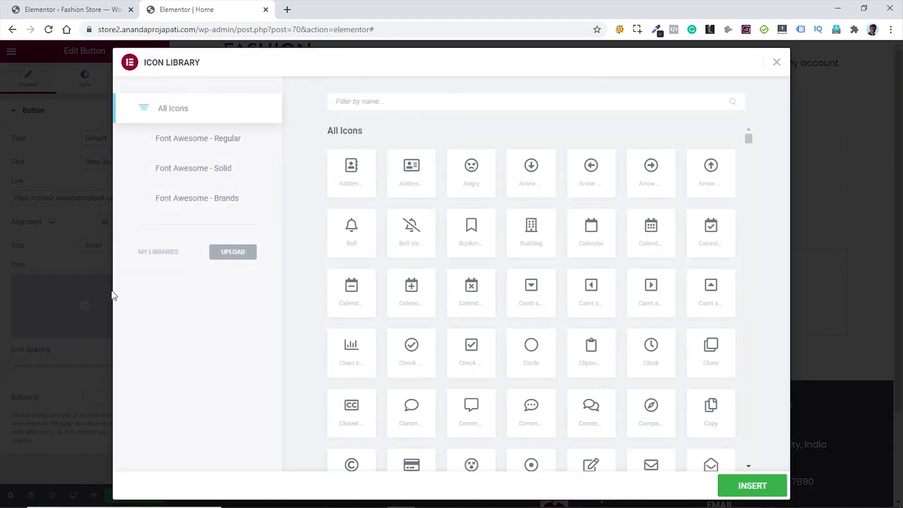
pyautogui.write('arrow')
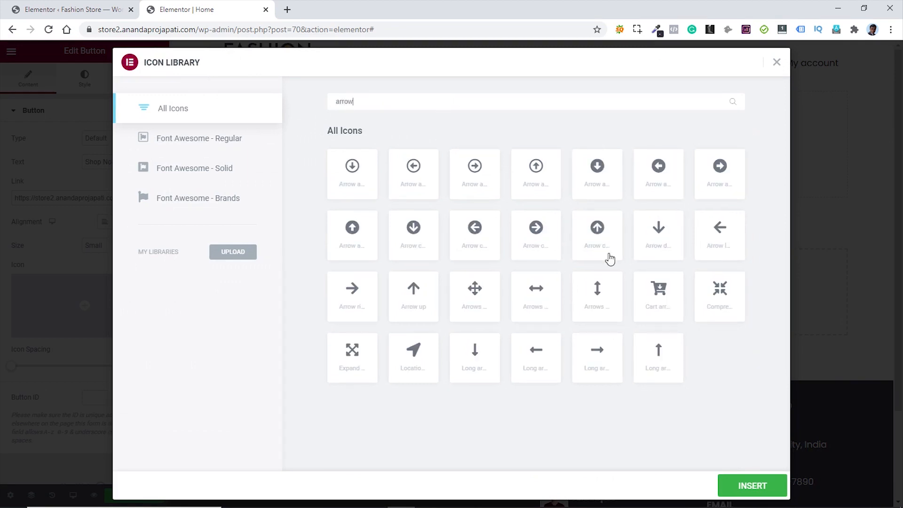
pyautogui.click(356, 297)
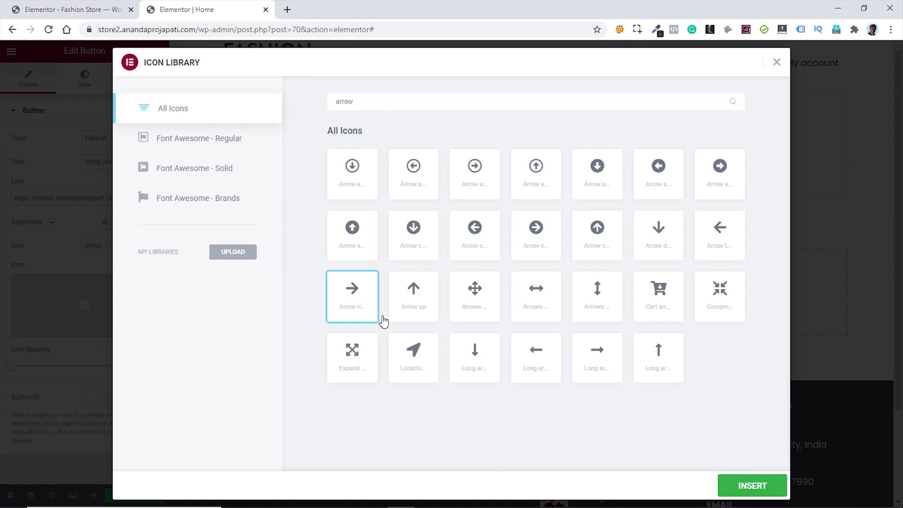
pyautogui.click(752, 485)
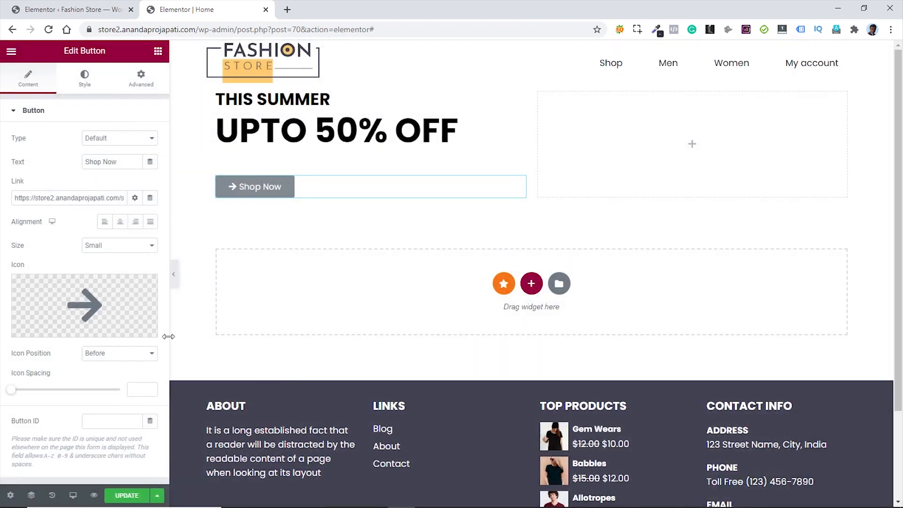
# - Set the button to Medium size, with the icon after the text and spacing 20
pyautogui.click(114, 249)
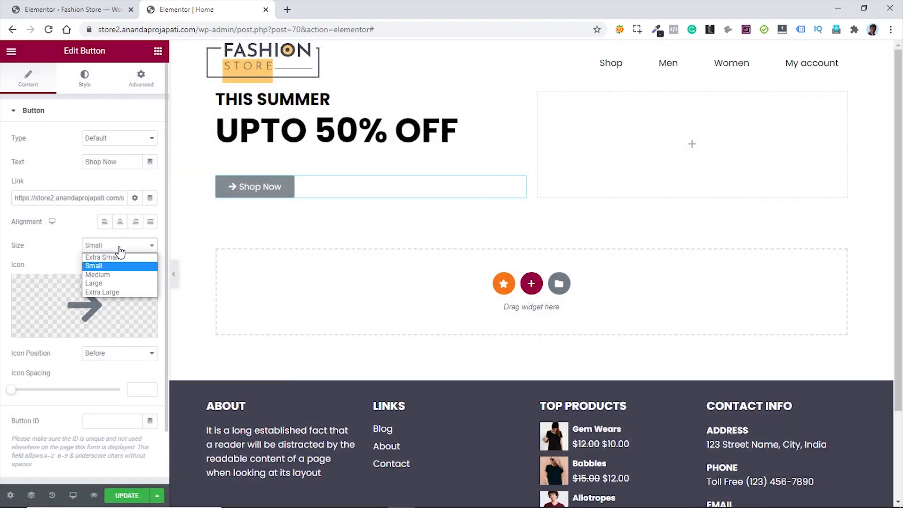
pyautogui.click(113, 277)
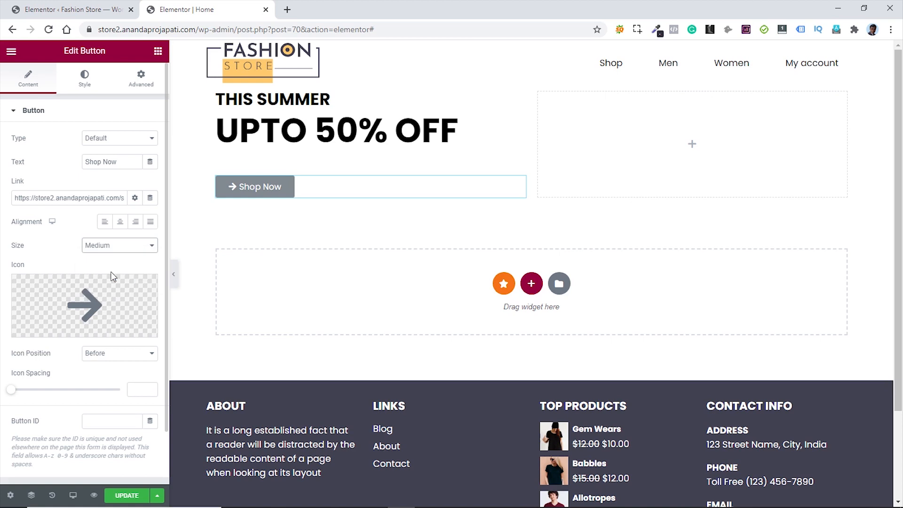
pyautogui.click(124, 357)
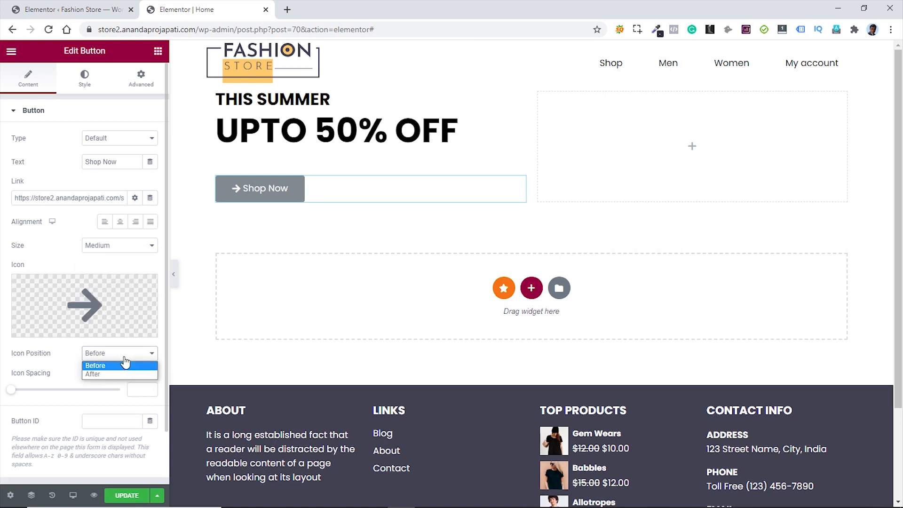
pyautogui.click(117, 374)
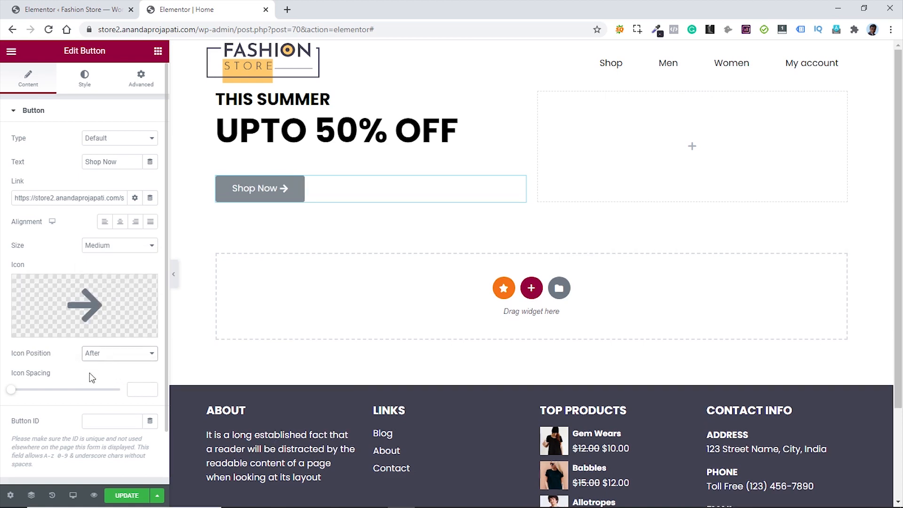
pyautogui.click(135, 389)
pyautogui.write('2')
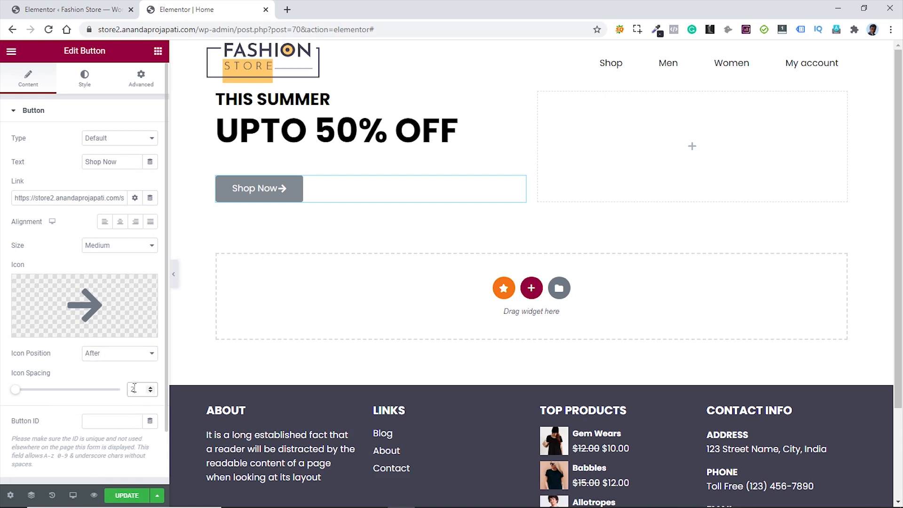
pyautogui.write('0')
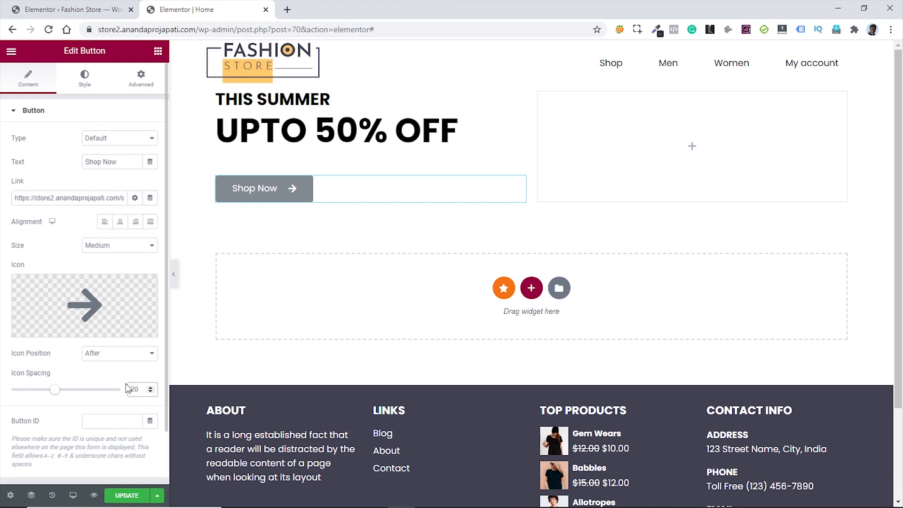
# - Give the Shop Now button a black background colour
pyautogui.click(86, 81)
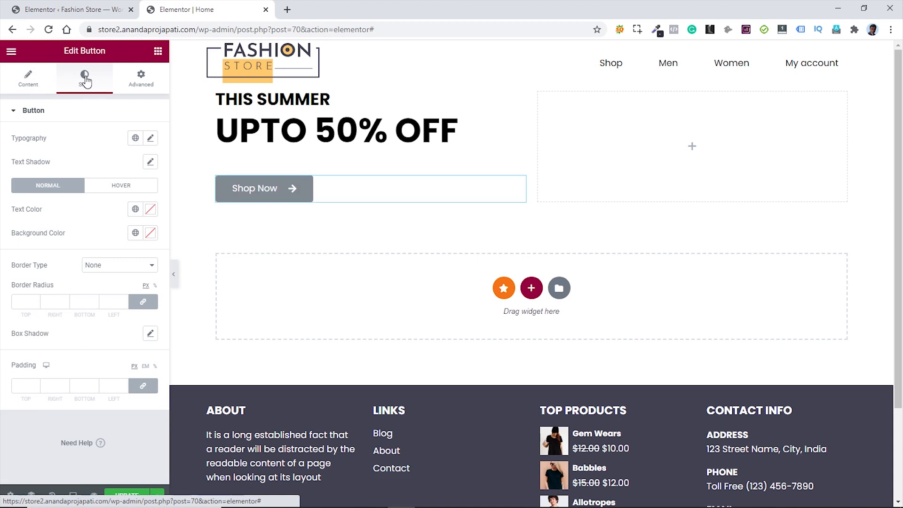
pyautogui.click(150, 232)
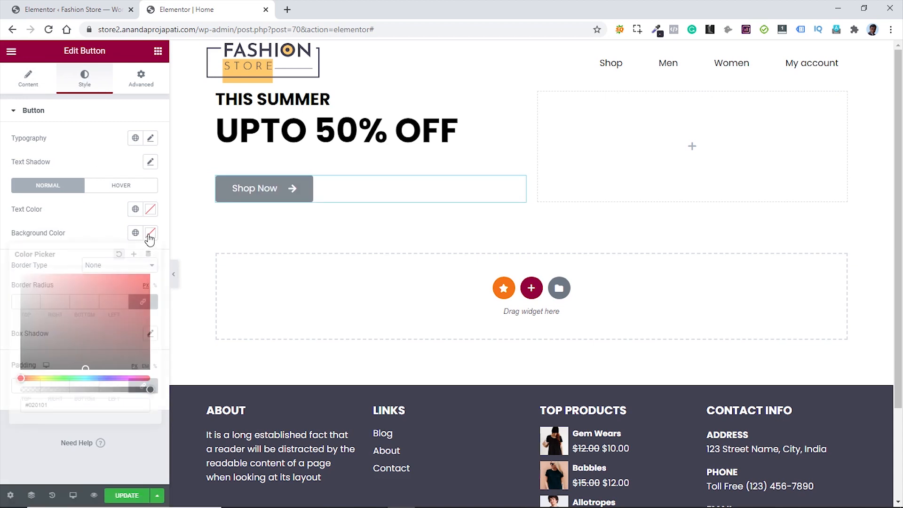
pyautogui.moveTo(100, 348); pyautogui.dragTo(153, 382)
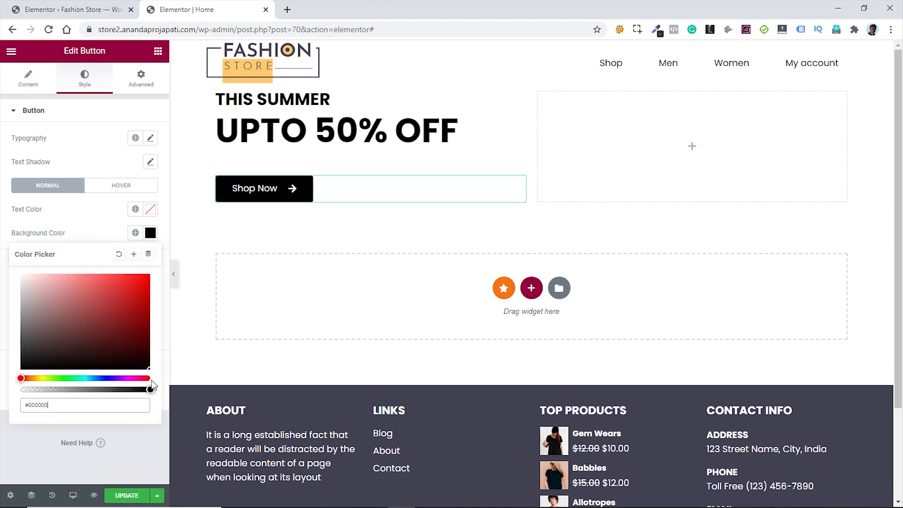
pyautogui.click(29, 429)
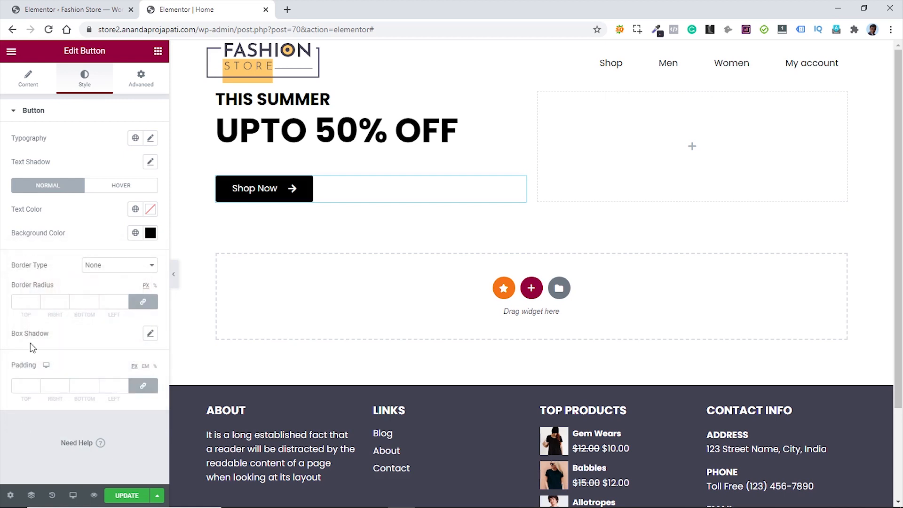
# - Set border radius 0 and padding to 25 top/bottom and 35 left/right
pyautogui.click(24, 301)
pyautogui.write('0')
pyautogui.click(21, 386)
pyautogui.write('25')
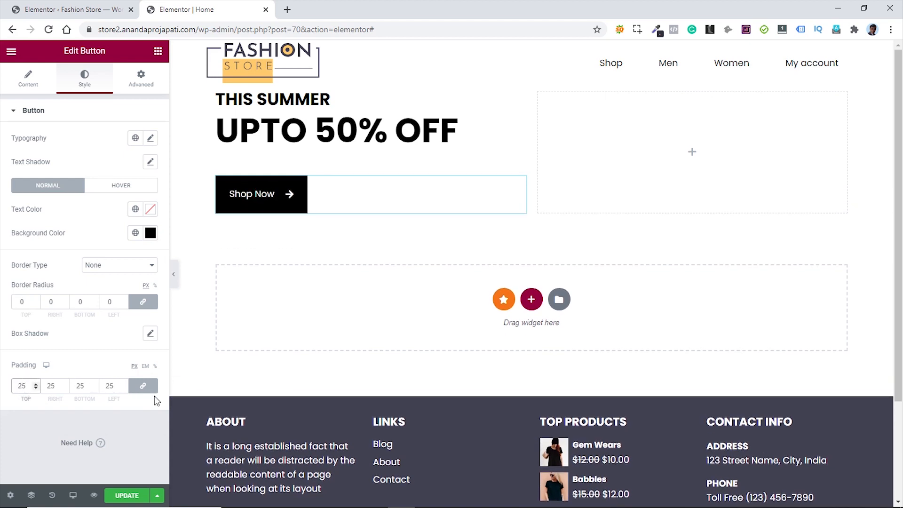
pyautogui.click(144, 386)
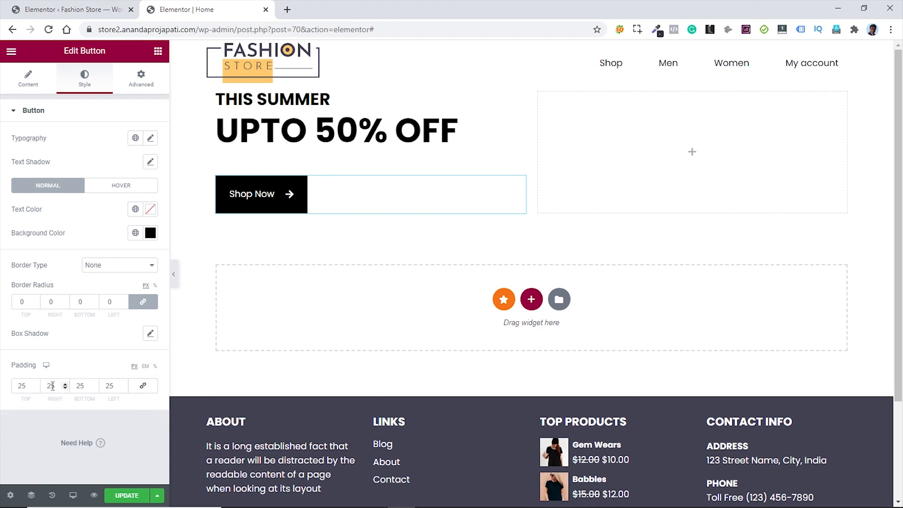
pyautogui.click(49, 387)
pyautogui.write('3')
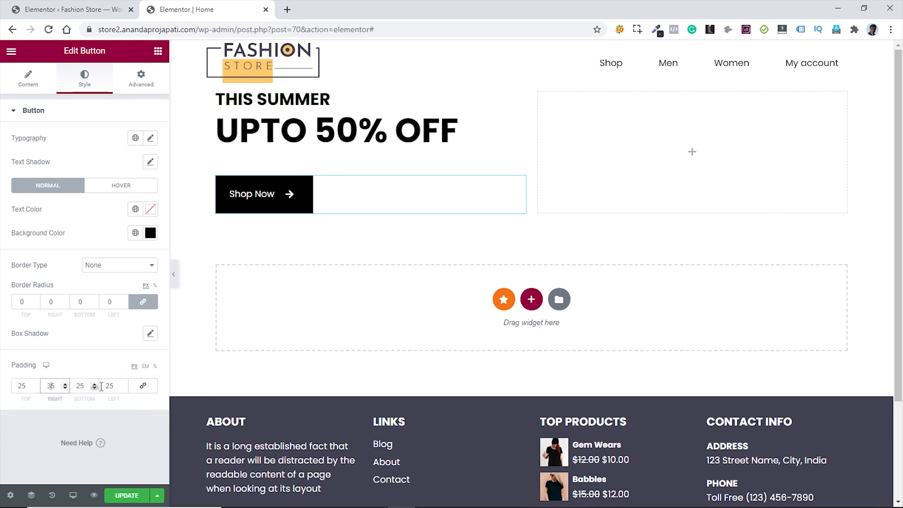
pyautogui.moveTo(105, 387); pyautogui.dragTo(109, 387)
pyautogui.write('3')
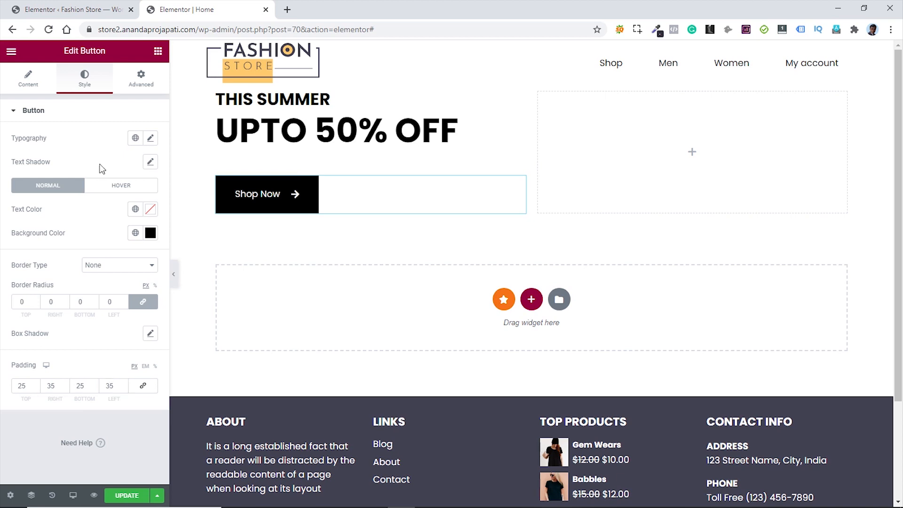
# - Make the button text Uppercase with Bold font weight
pyautogui.click(151, 138)
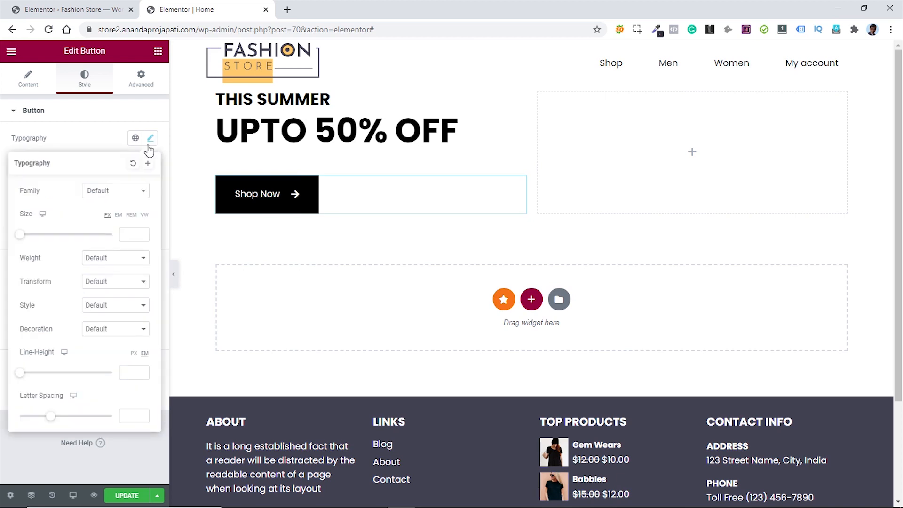
pyautogui.click(125, 285)
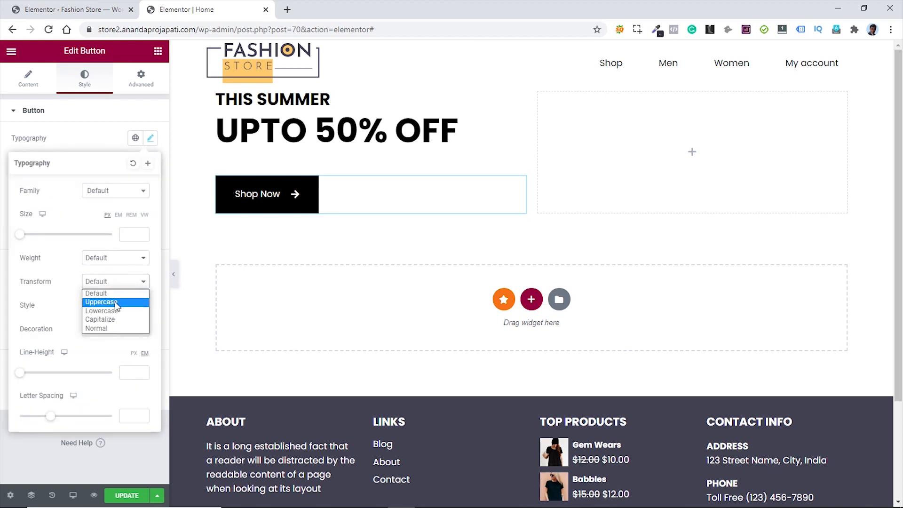
pyautogui.click(115, 301)
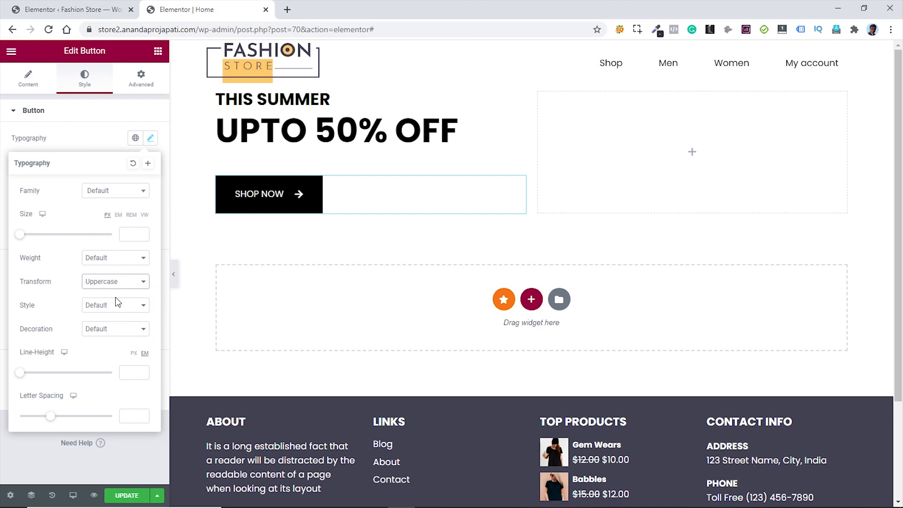
pyautogui.click(139, 262)
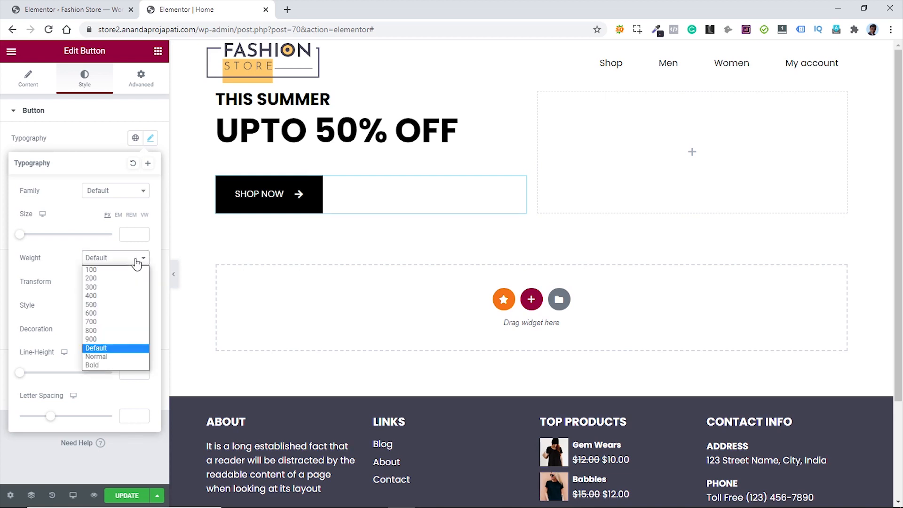
pyautogui.click(97, 365)
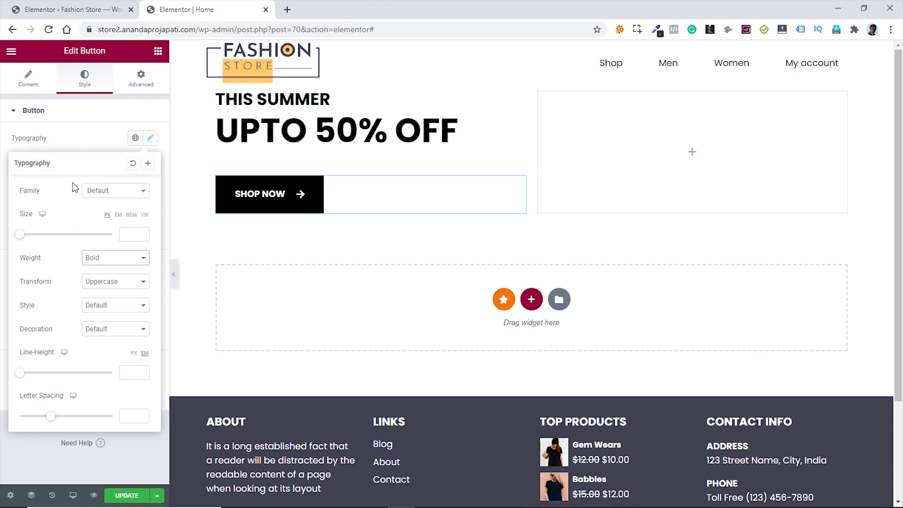
pyautogui.click(87, 140)
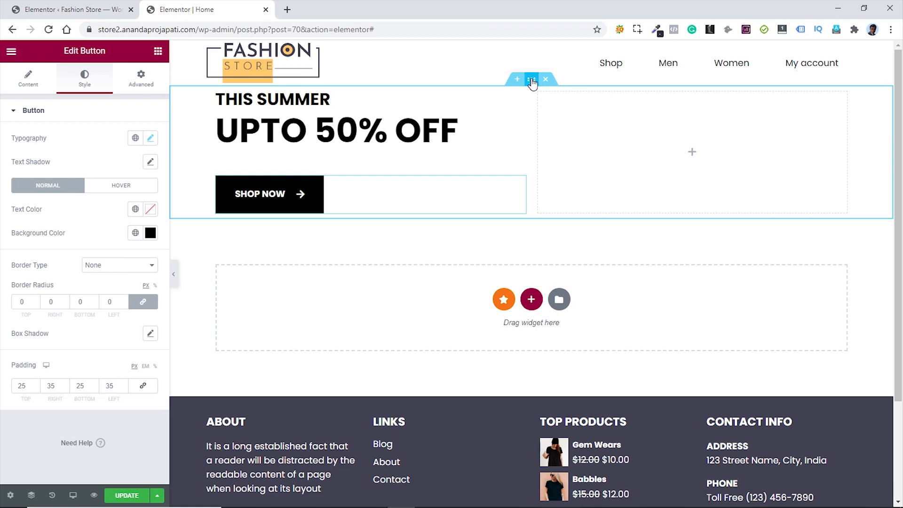
# - Select the hero section and set its Background Type to Classic
pyautogui.click(531, 80)
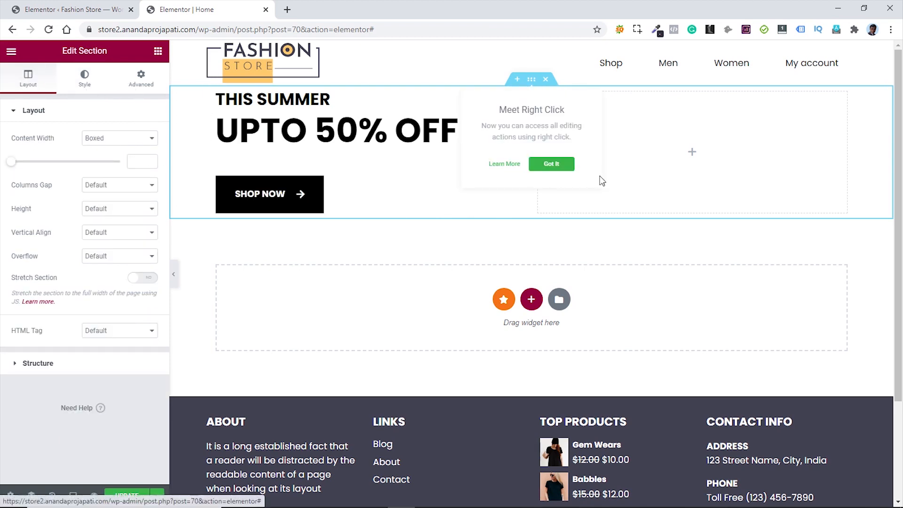
pyautogui.click(555, 164)
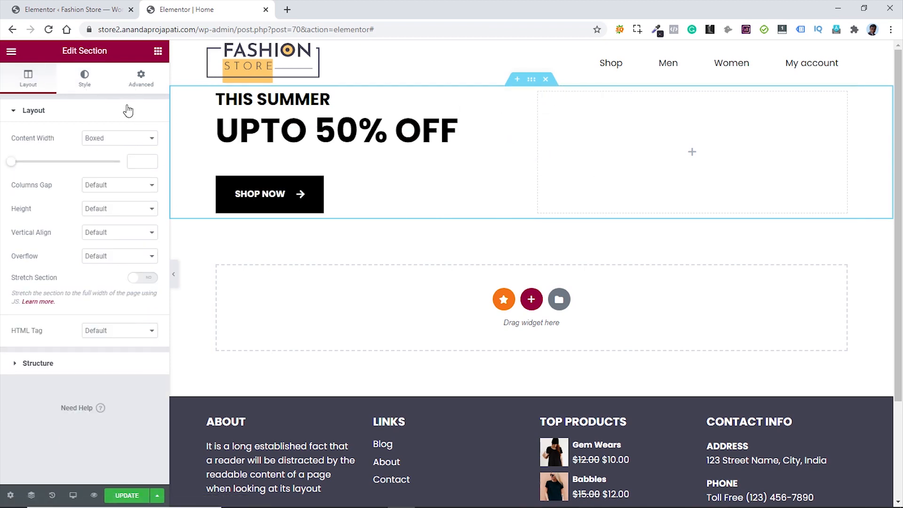
pyautogui.click(86, 85)
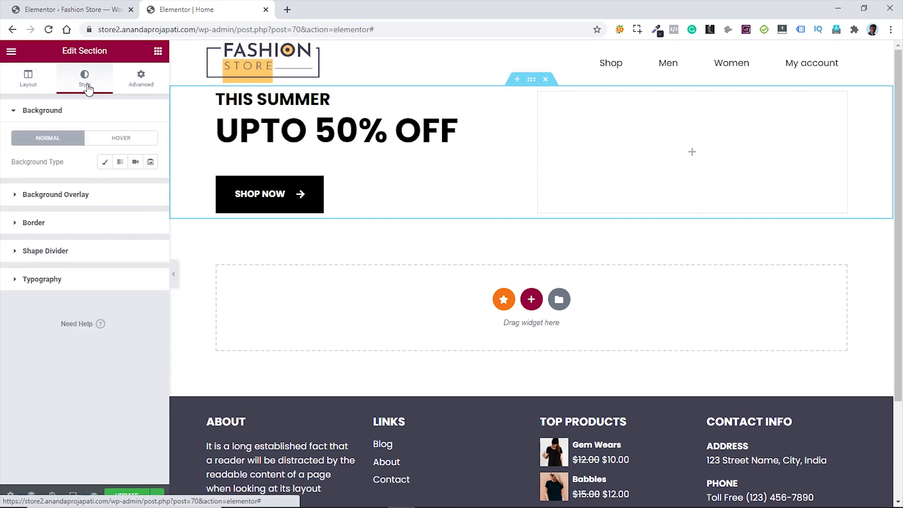
pyautogui.click(105, 163)
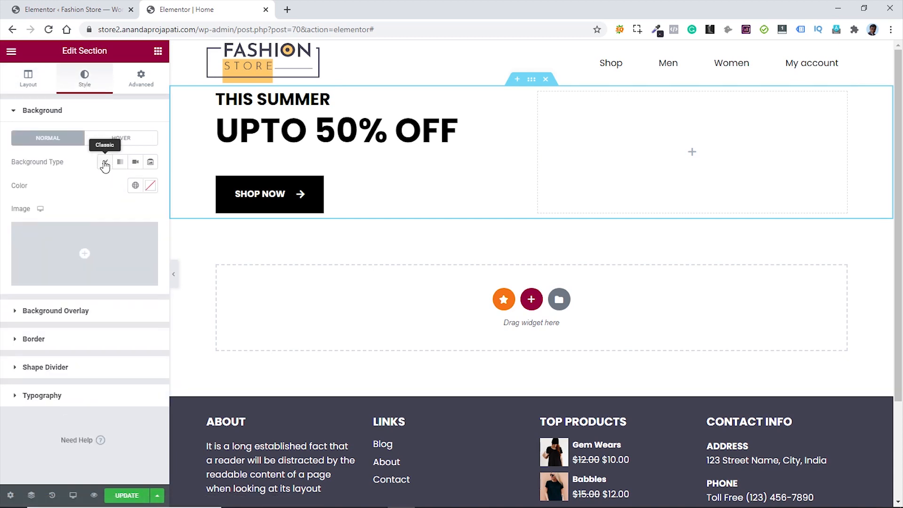
# - Use hero-banner.jpg as the background image, with 'hero-banner' as its alt text
pyautogui.moveTo(74, 248)
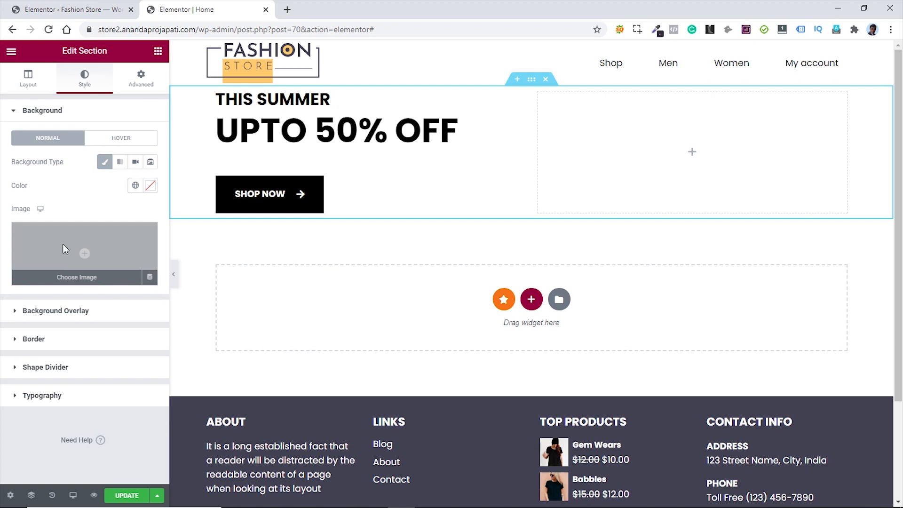
pyautogui.click(65, 247)
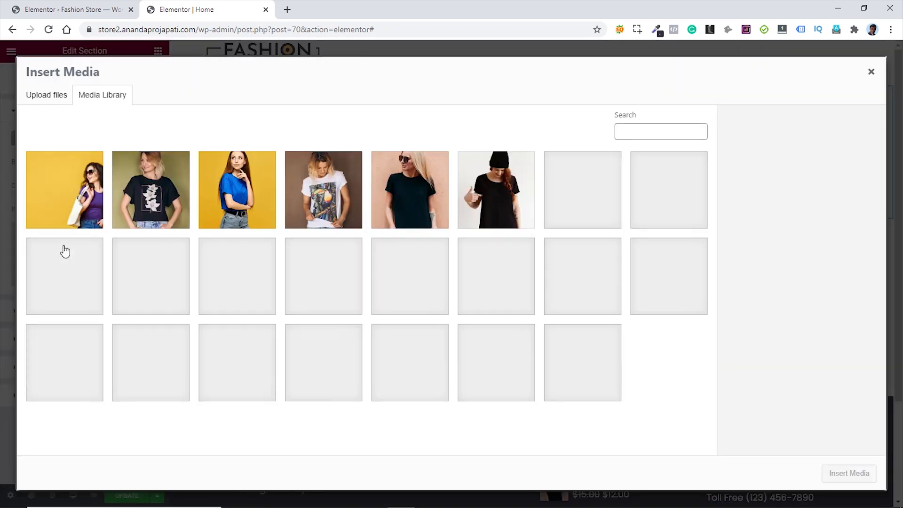
pyautogui.click(81, 192)
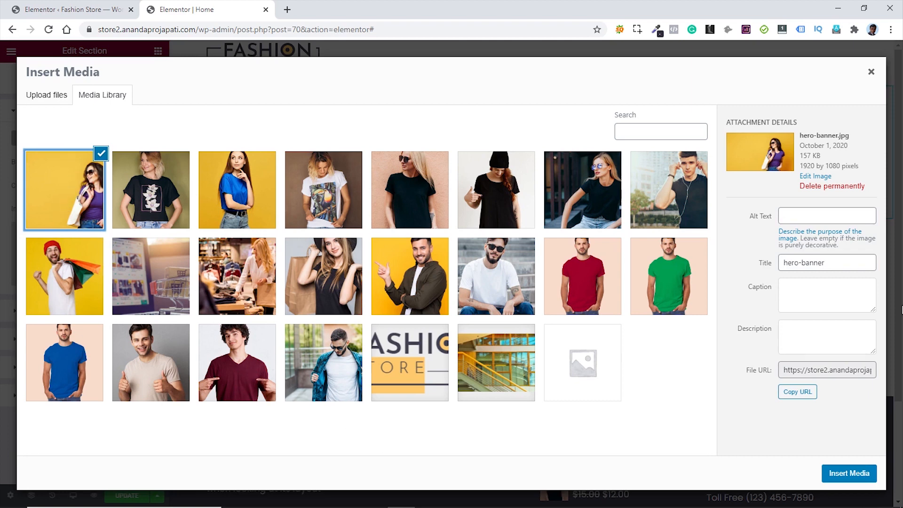
pyautogui.moveTo(838, 263); pyautogui.dragTo(782, 263)
pyautogui.hotkey('ctrl', 'c')
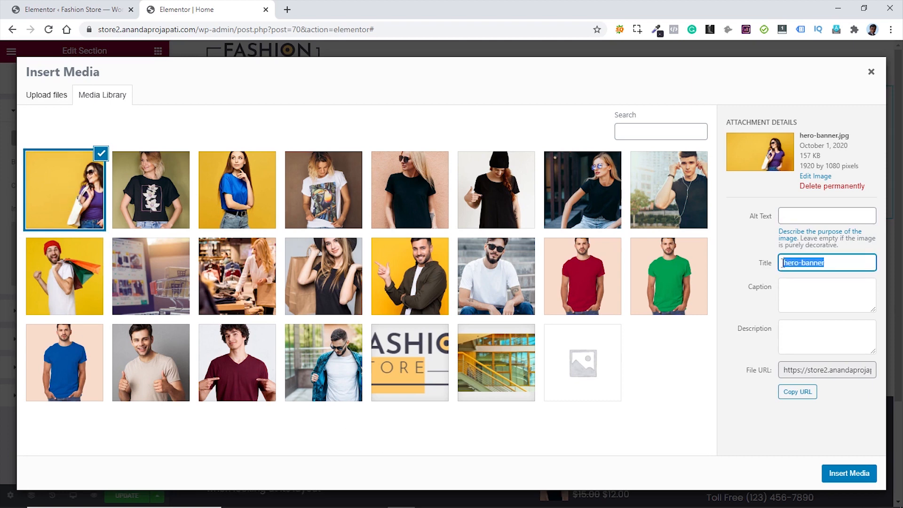
pyautogui.click(809, 221)
pyautogui.hotkey('ctrl', 'v')
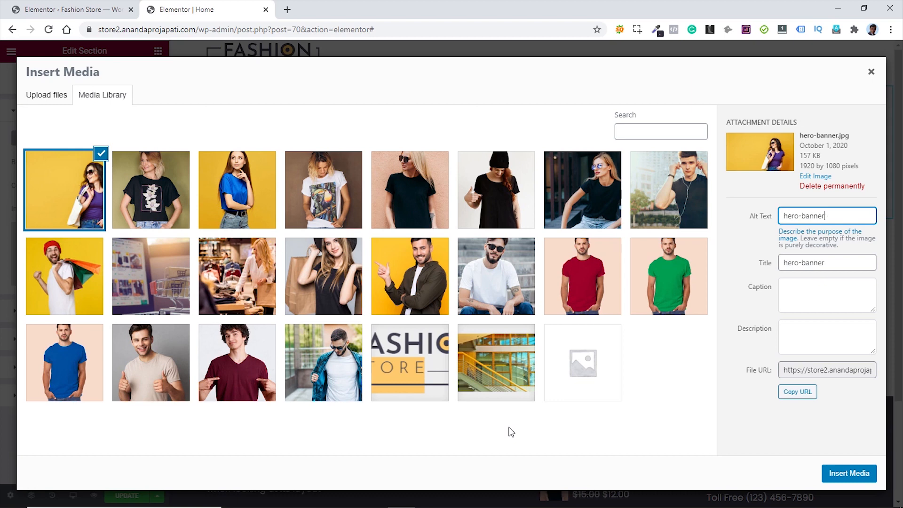
pyautogui.click(846, 474)
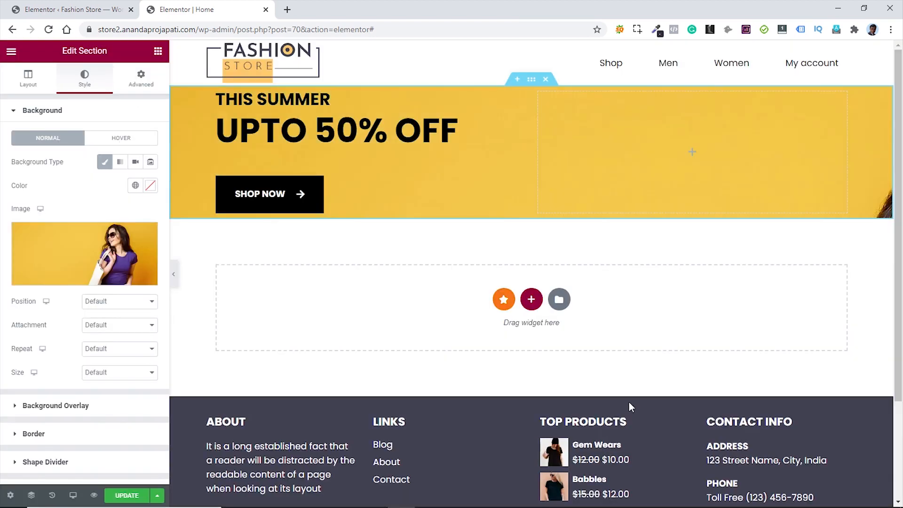
# - Set the background to Top Left position, No-repeat and Cover size
pyautogui.click(124, 302)
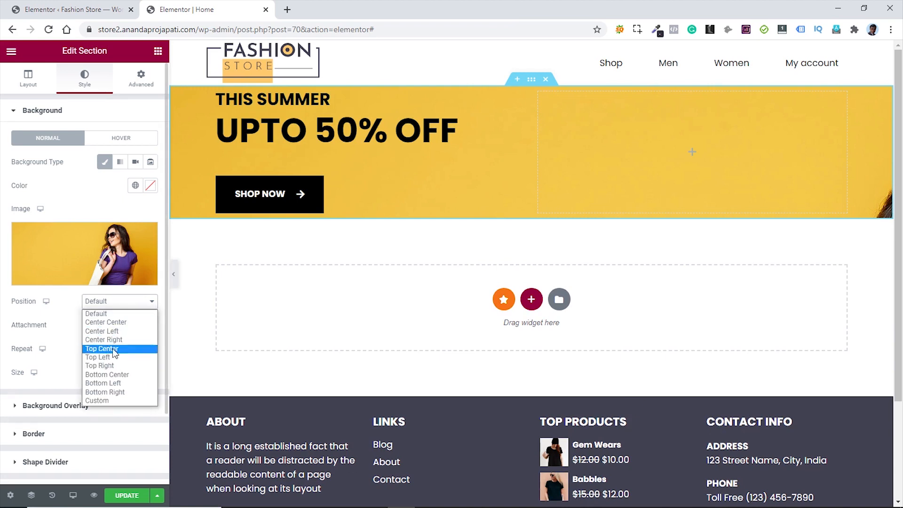
pyautogui.click(113, 365)
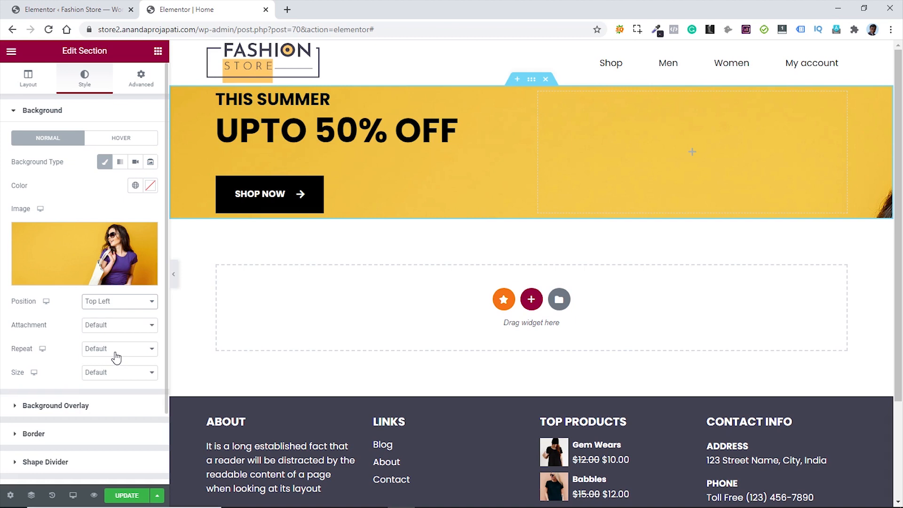
pyautogui.click(124, 357)
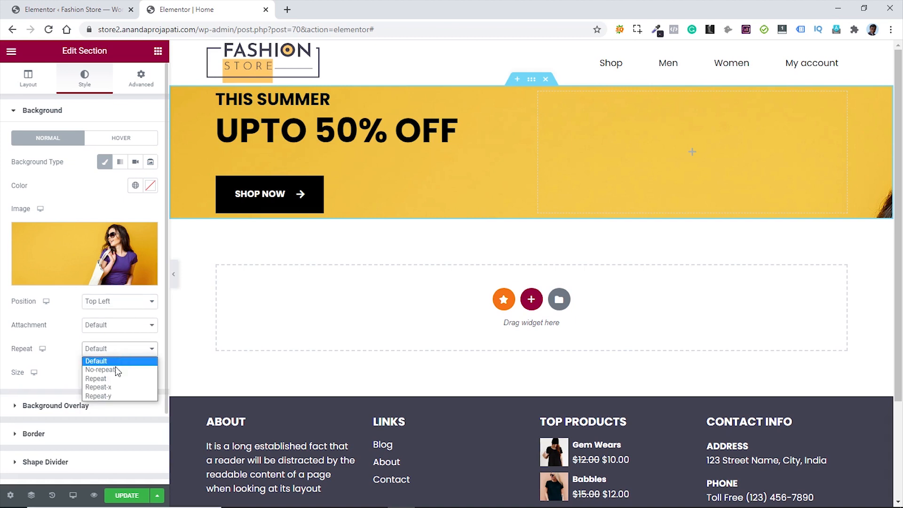
pyautogui.click(115, 370)
pyautogui.click(115, 375)
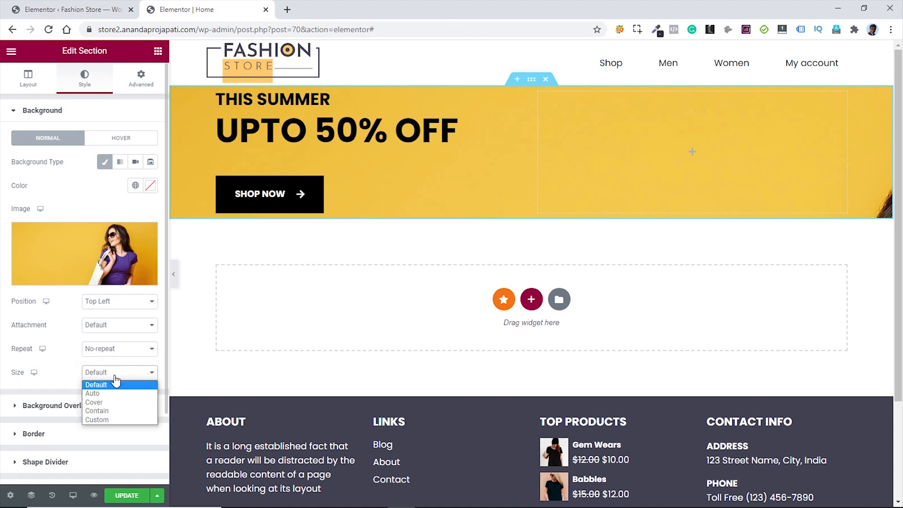
pyautogui.click(104, 402)
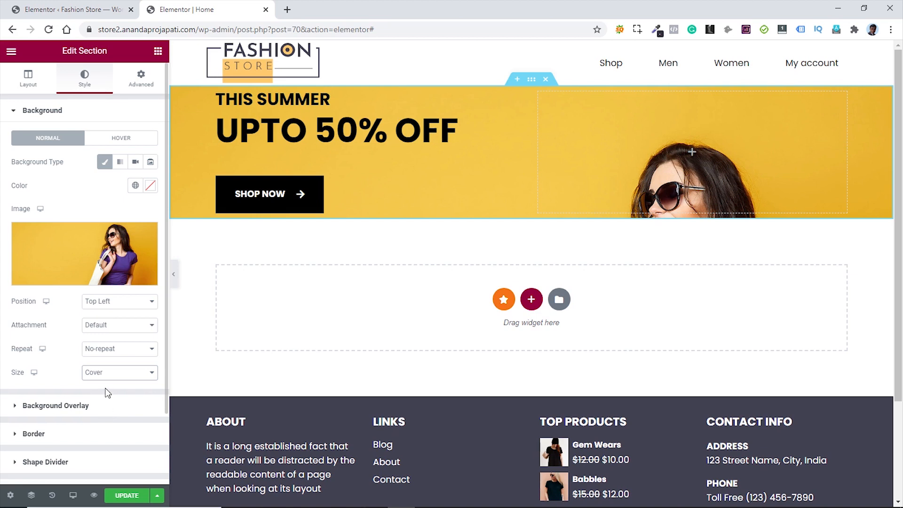
# - Give the hero section a minimum height of 850 px
pyautogui.click(29, 79)
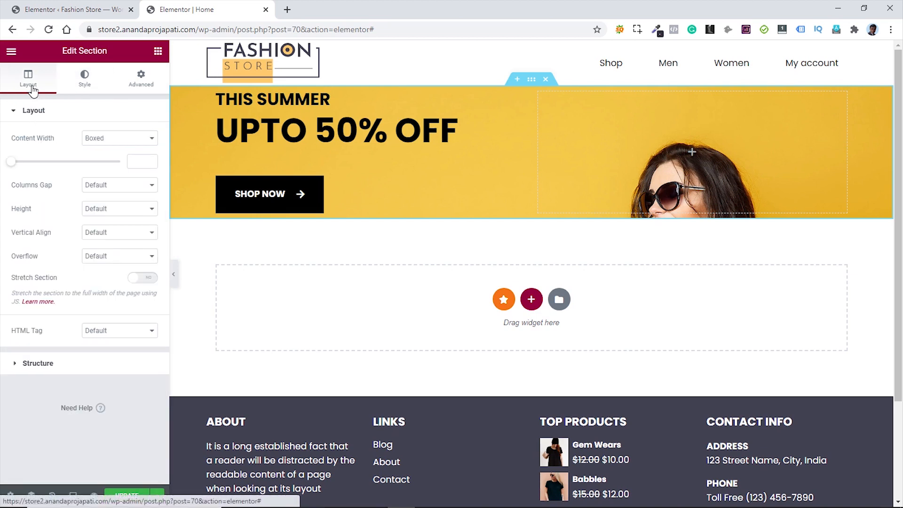
pyautogui.click(120, 210)
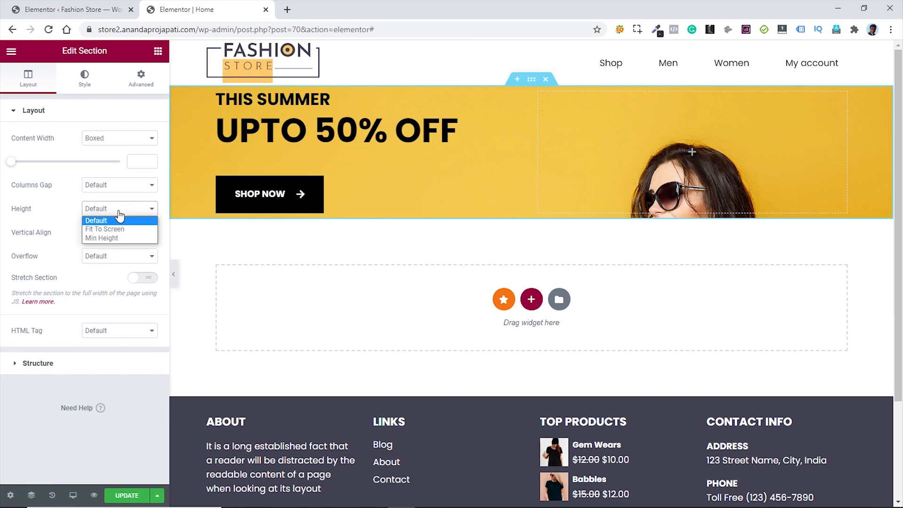
pyautogui.click(111, 239)
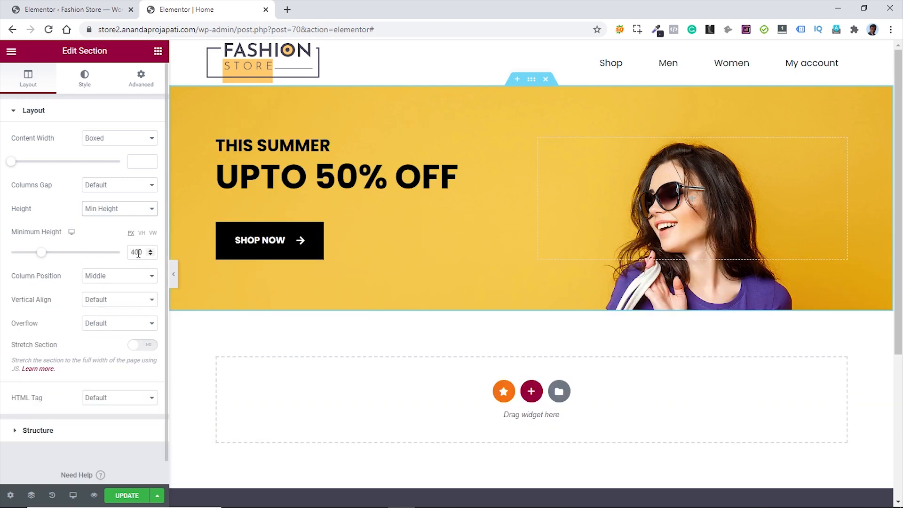
pyautogui.click(136, 253)
pyautogui.write('850')
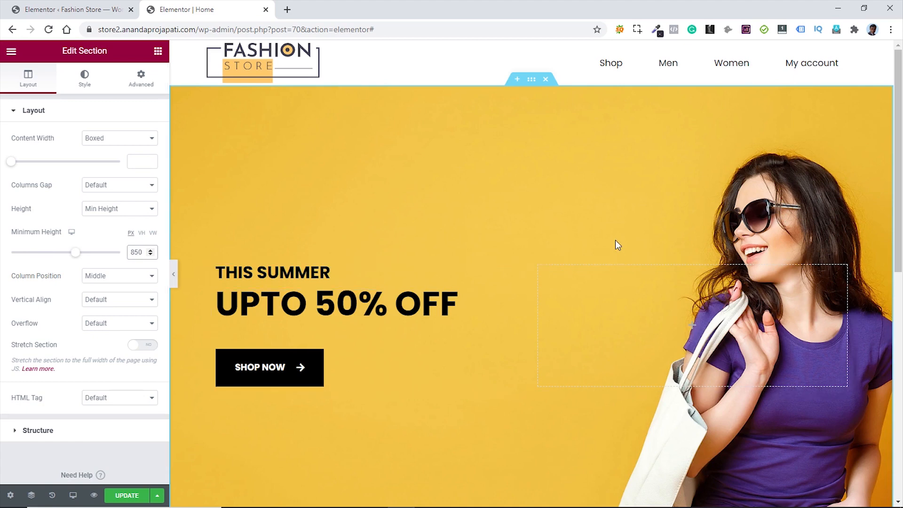
# - Save the Home page with UPDATE
pyautogui.scroll(-6, 614, 243)
pyautogui.scroll(6, 615, 250)
pyautogui.click(125, 497)
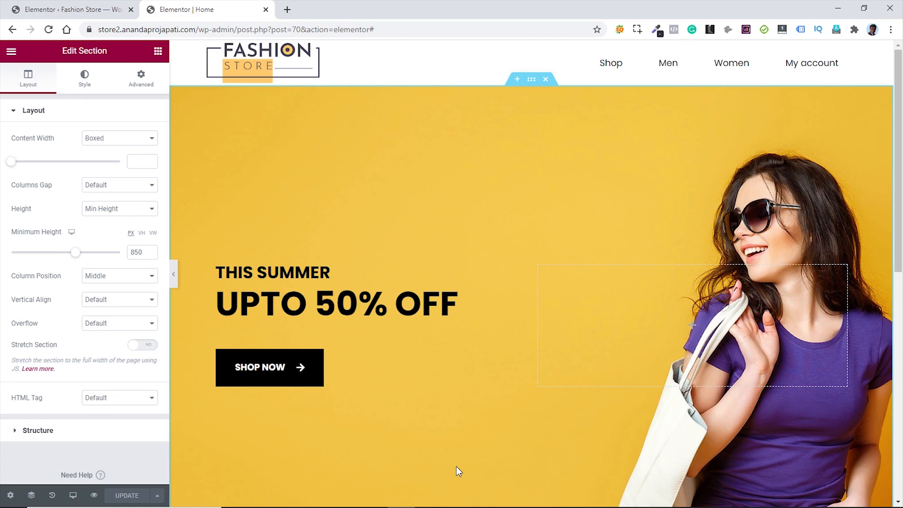
# - Add a new three-column section below the hero
pyautogui.scroll(-5, 504, 331)
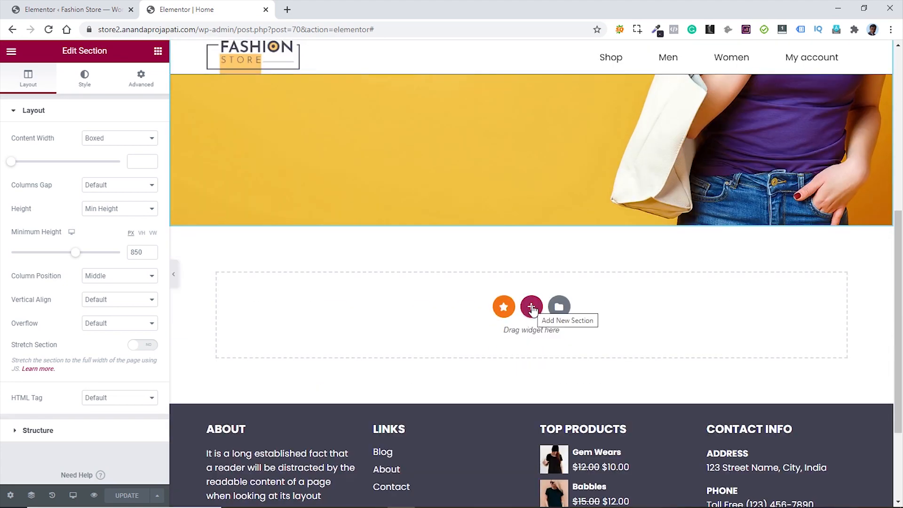
pyautogui.click(532, 308)
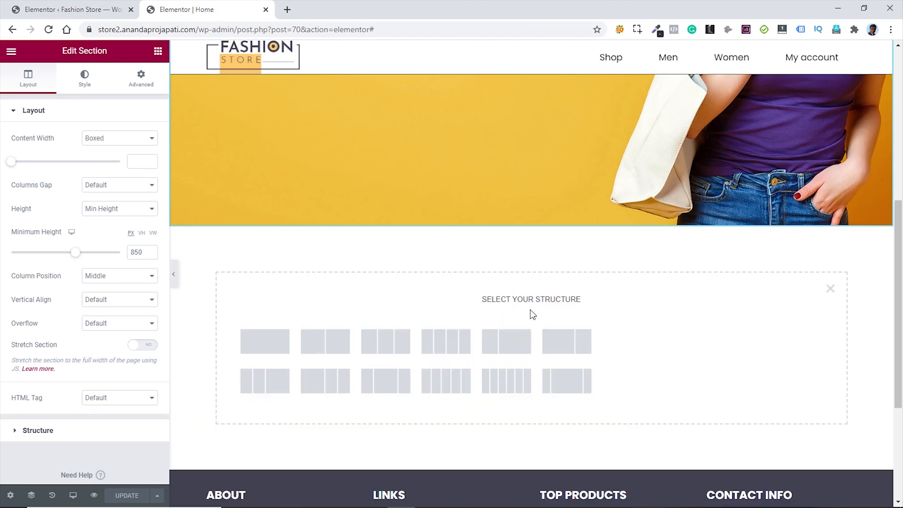
pyautogui.click(387, 349)
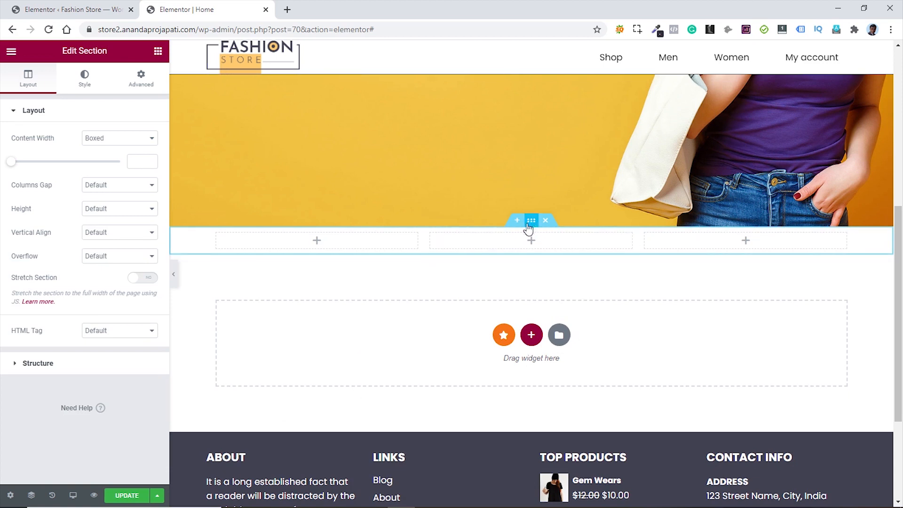
# - Unlink the section padding and set top and bottom to 50 px
pyautogui.click(141, 78)
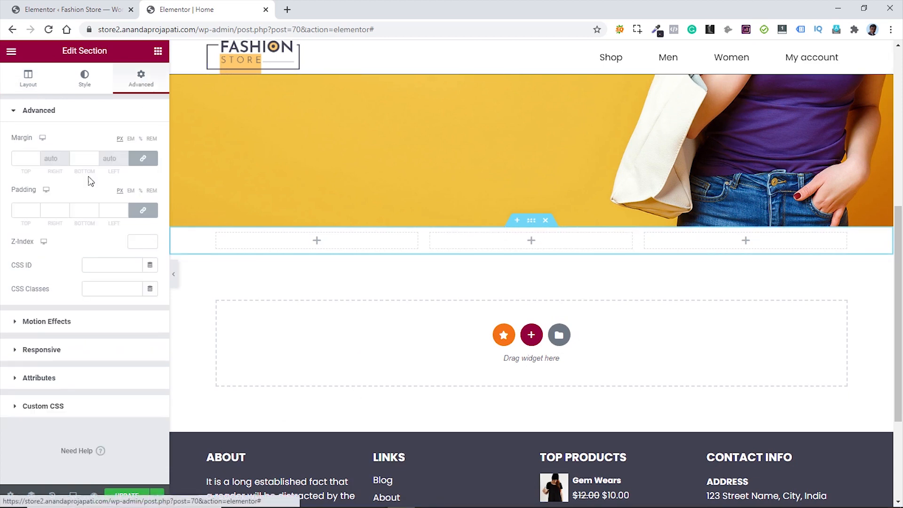
pyautogui.click(143, 210)
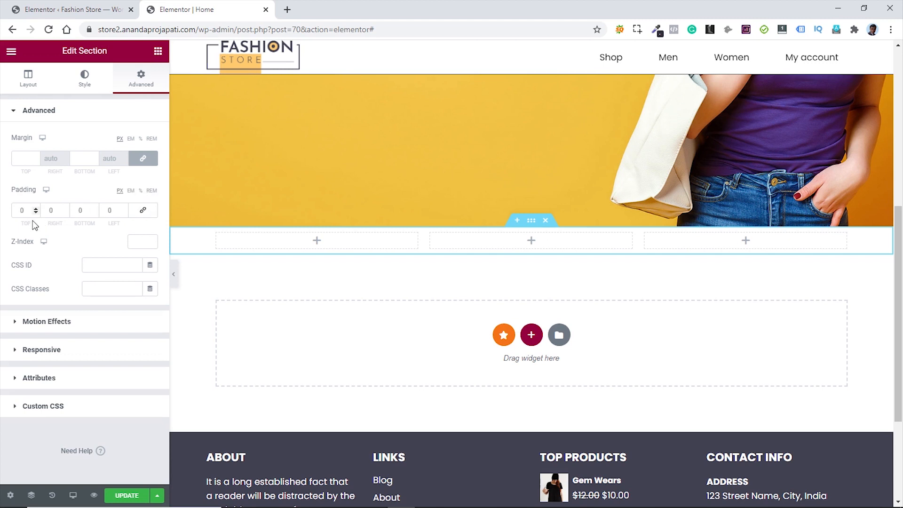
pyautogui.click(20, 210)
pyautogui.write('5')
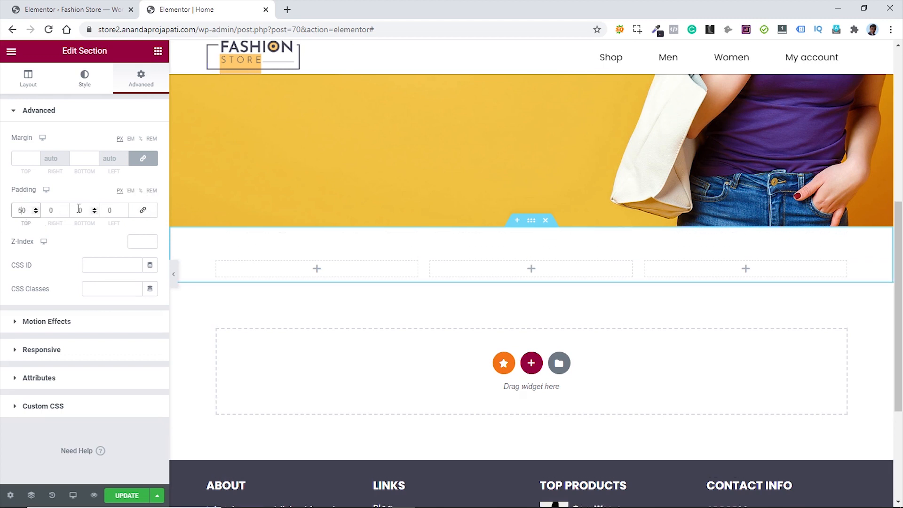
pyautogui.click(79, 210)
pyautogui.write('5')
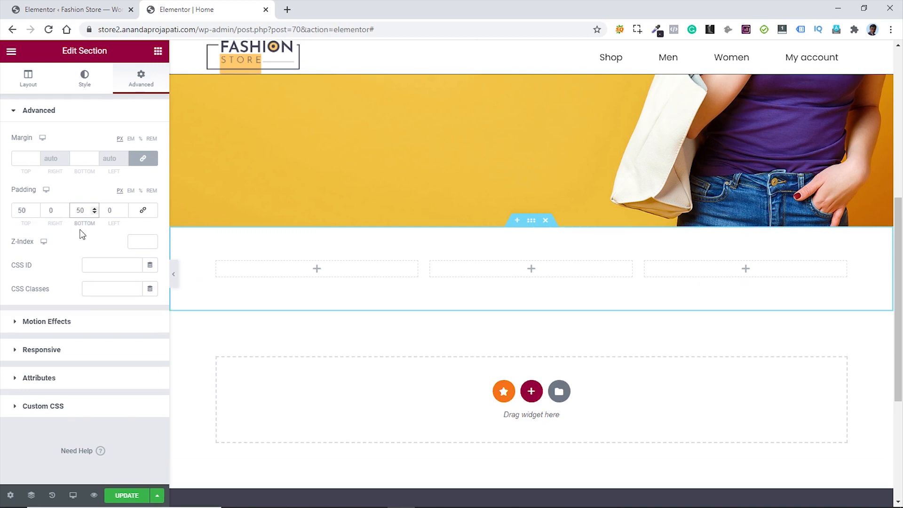
pyautogui.click(158, 51)
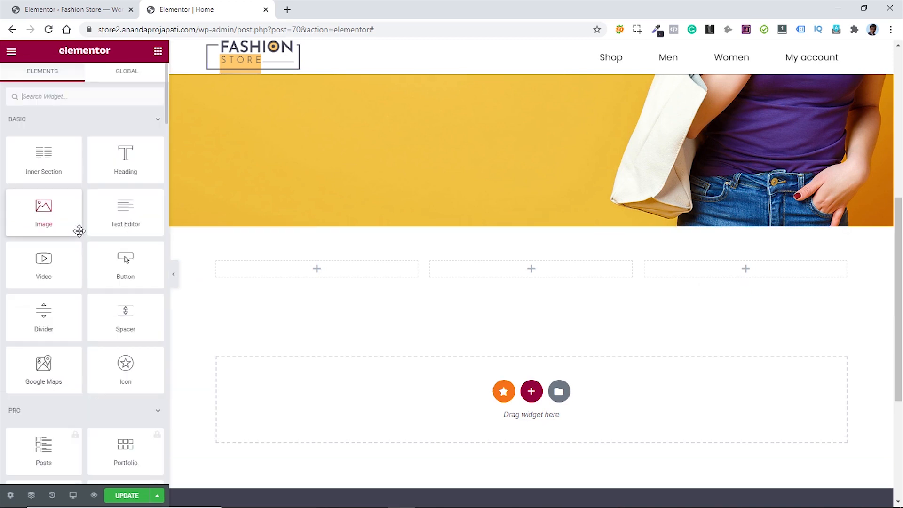
# - Drag a Premium Banner widget into the first column
pyautogui.scroll(-6, 115, 243)
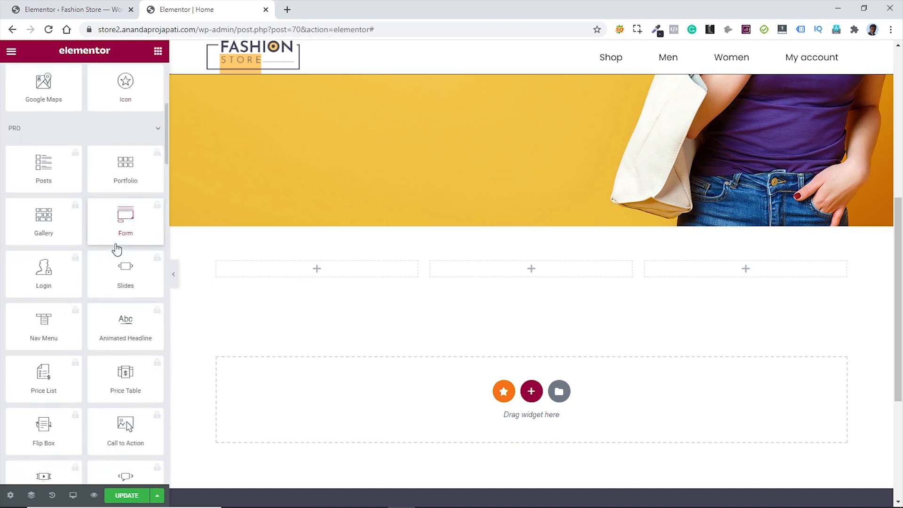
pyautogui.scroll(-20, 117, 250)
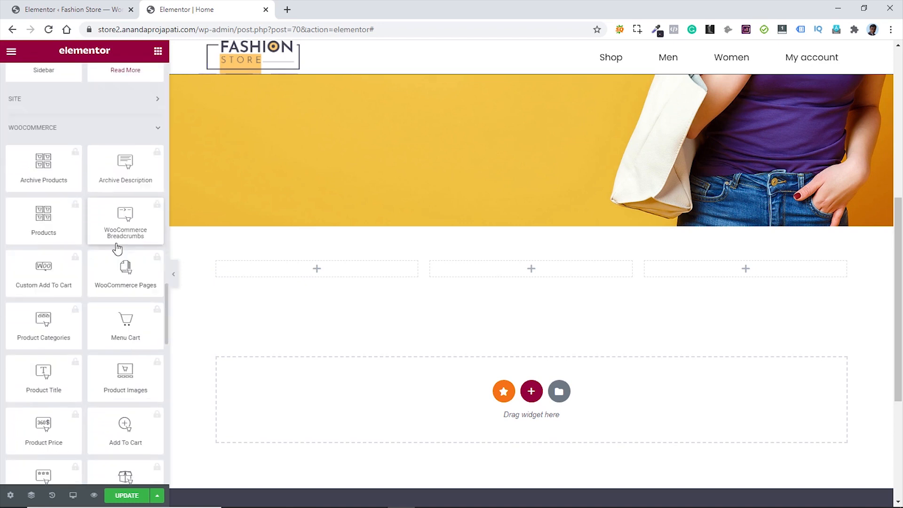
pyautogui.scroll(-13, 118, 249)
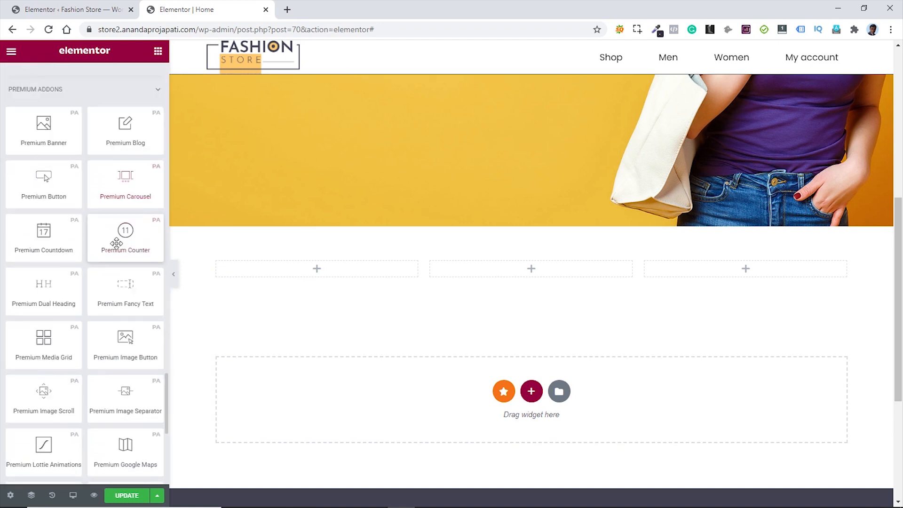
pyautogui.scroll(1, 117, 243)
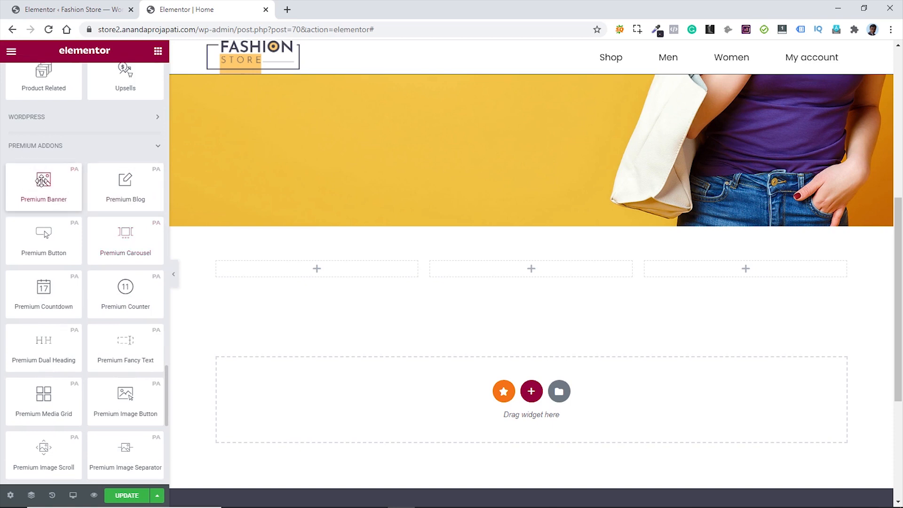
pyautogui.moveTo(43, 181); pyautogui.dragTo(315, 267)
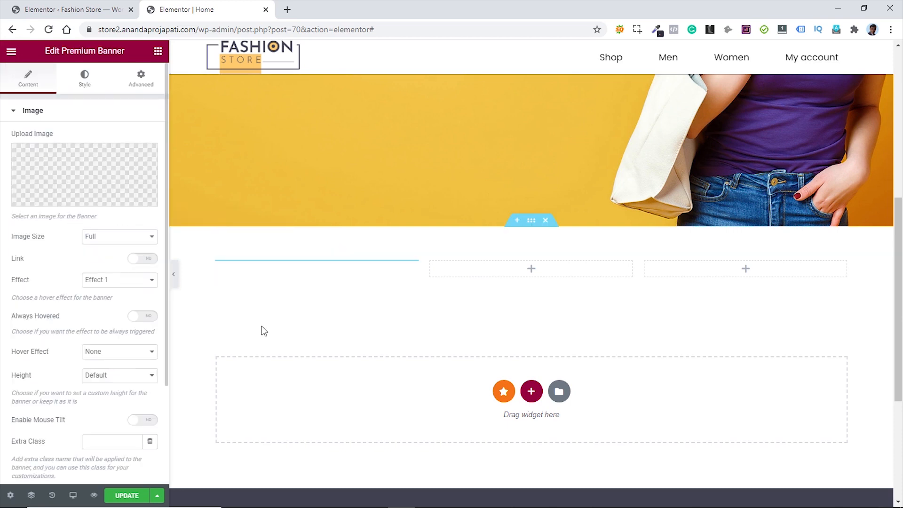
# - Set the new-arrival-banner image with its title as alt text, keeping hover Effect 1
pyautogui.click(96, 177)
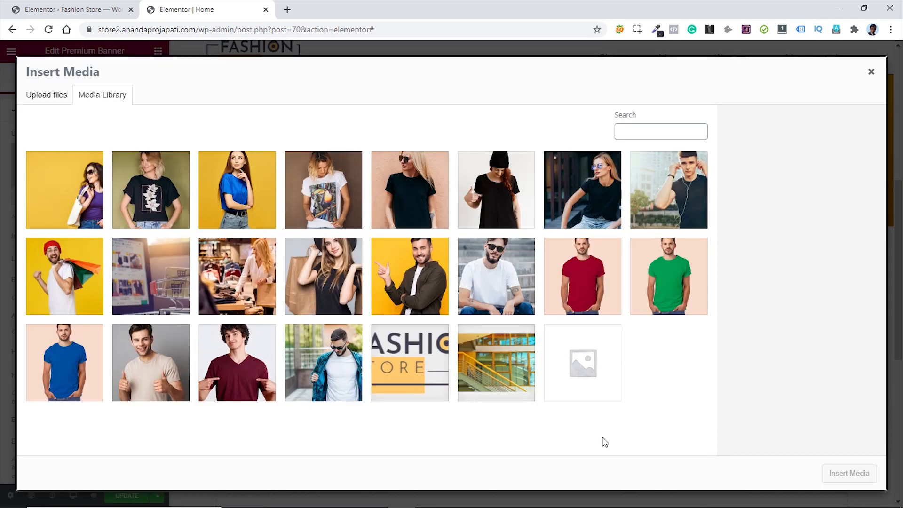
pyautogui.click(325, 272)
pyautogui.click(858, 275)
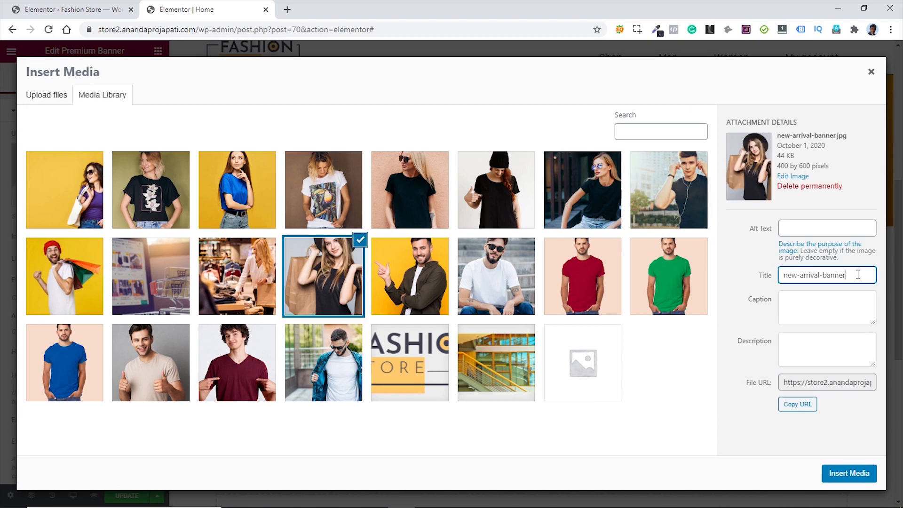
pyautogui.moveTo(858, 275); pyautogui.dragTo(781, 276)
pyautogui.hotkey('ctrl', 'c')
pyautogui.click(837, 227)
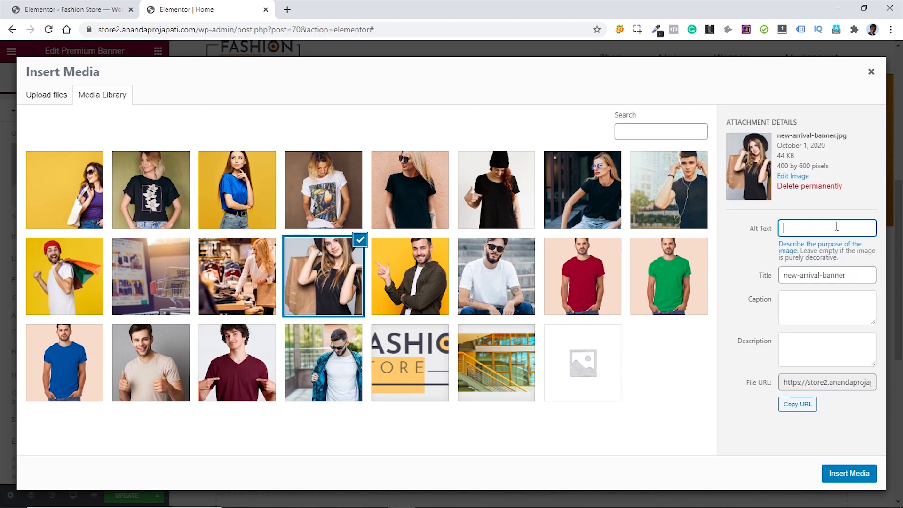
pyautogui.hotkey('ctrl', 'v')
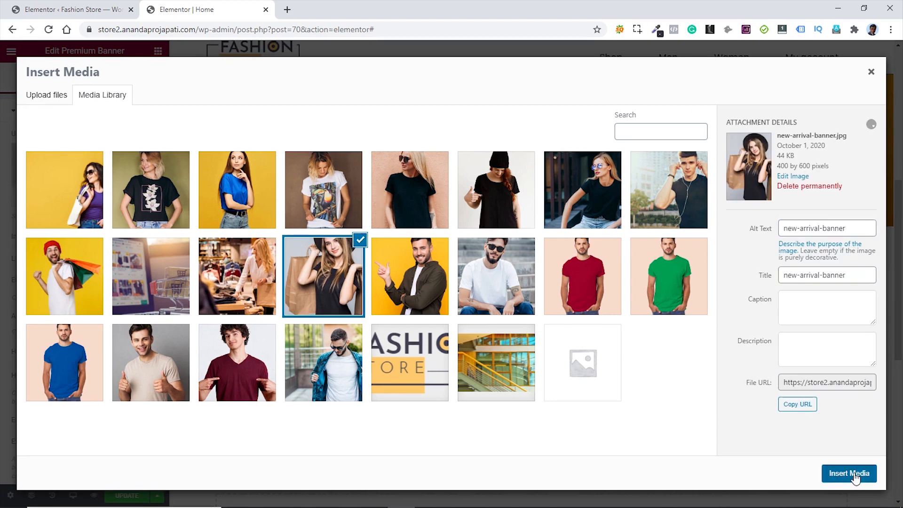
pyautogui.click(858, 474)
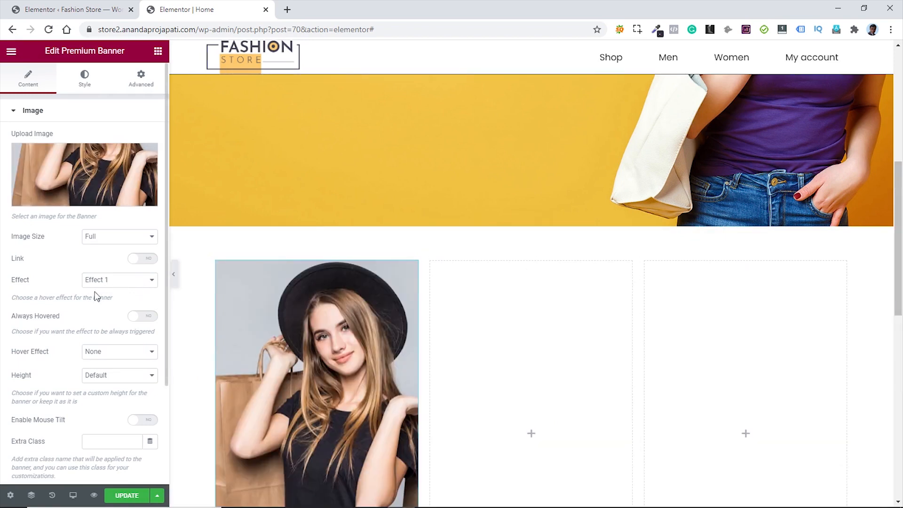
pyautogui.click(119, 287)
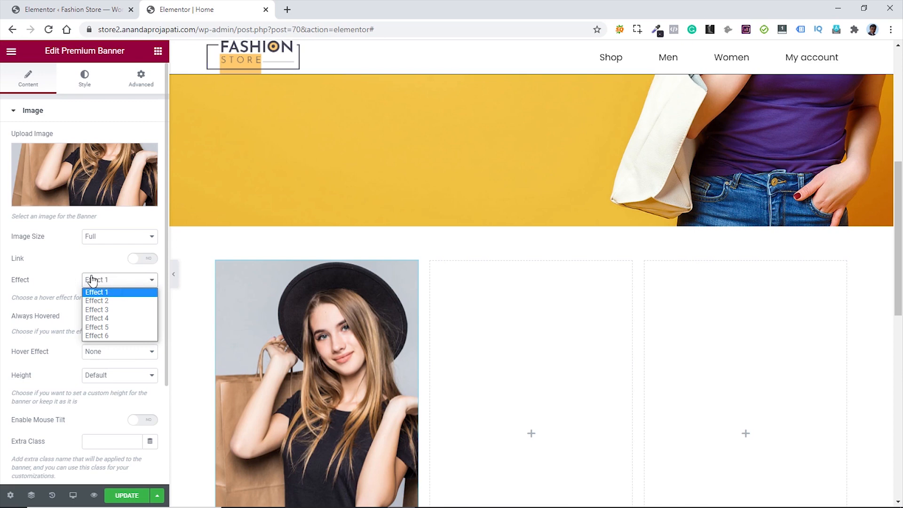
pyautogui.click(65, 275)
# - Title the banner 'New Arrival' over two lines and delete the placeholder description
pyautogui.scroll(-3, 67, 274)
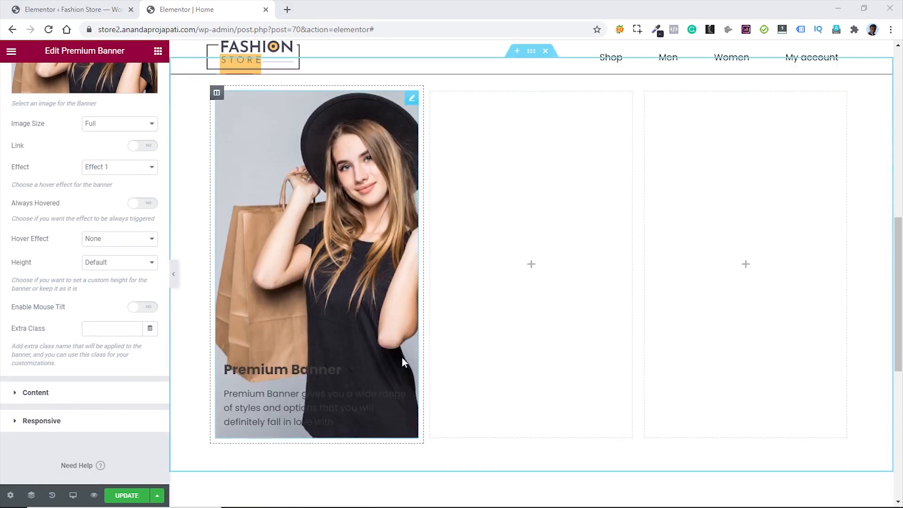
pyautogui.click(36, 392)
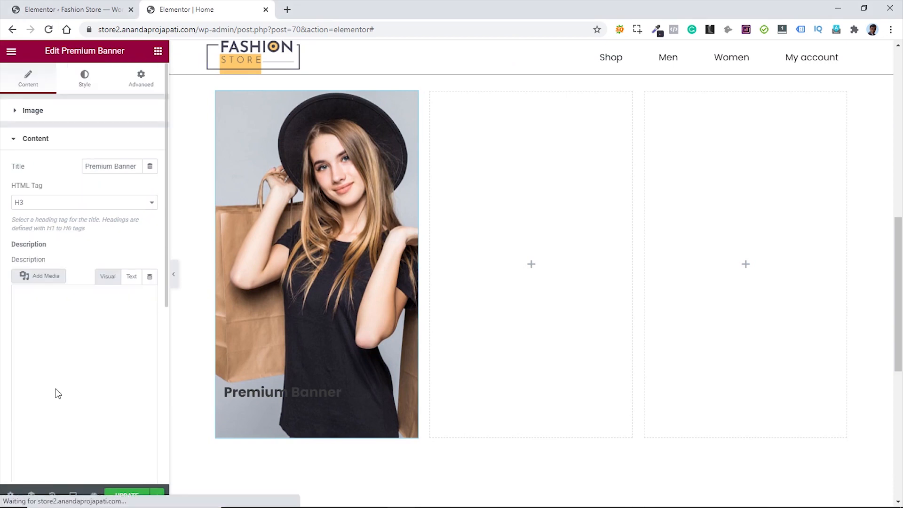
pyautogui.scroll(-1, 70, 229)
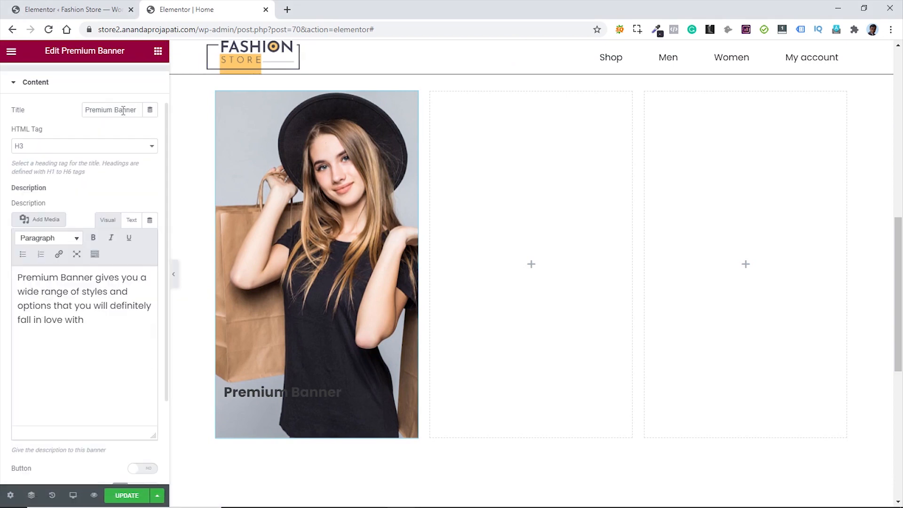
pyautogui.moveTo(136, 110); pyautogui.dragTo(85, 107)
pyautogui.write('New Arrival')
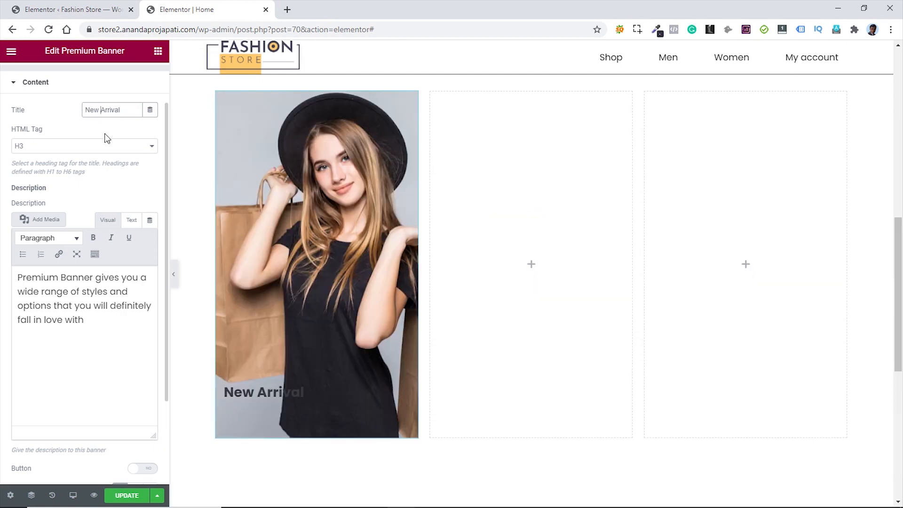
pyautogui.write('<br>')
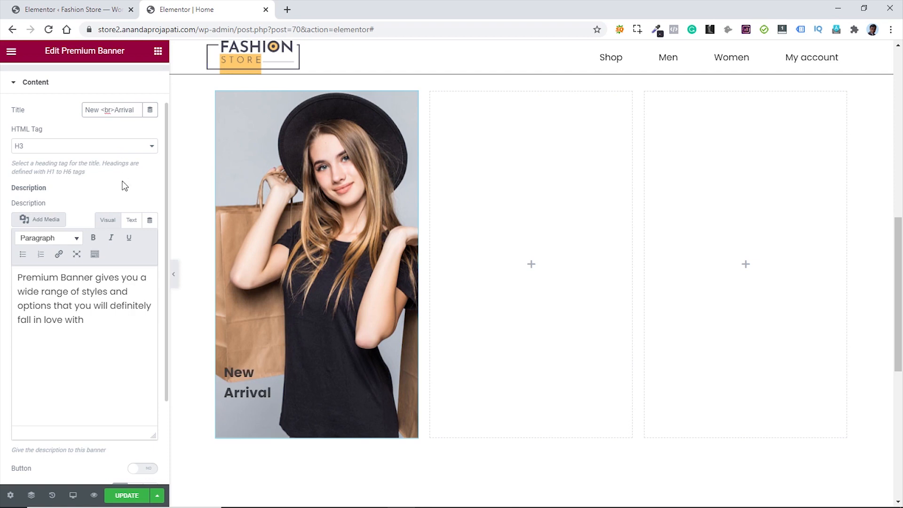
pyautogui.moveTo(84, 320); pyautogui.dragTo(16, 278)
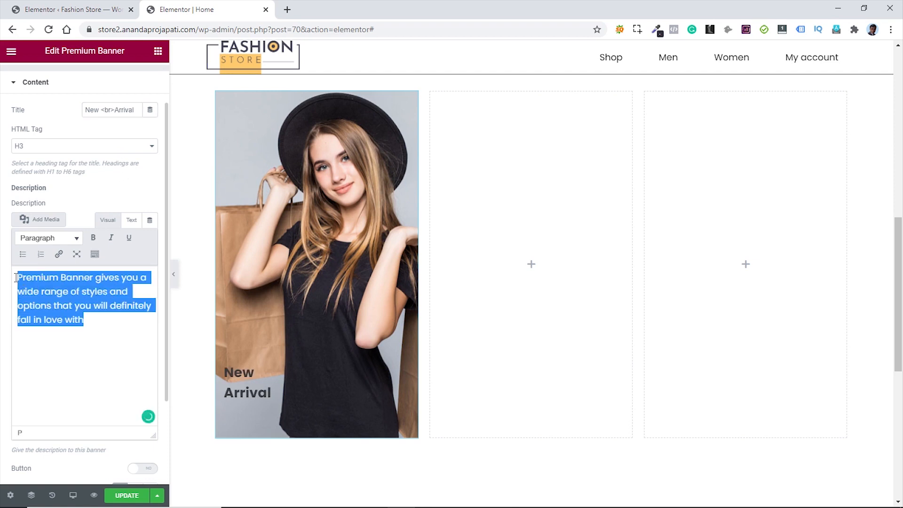
pyautogui.press('BackSpace')
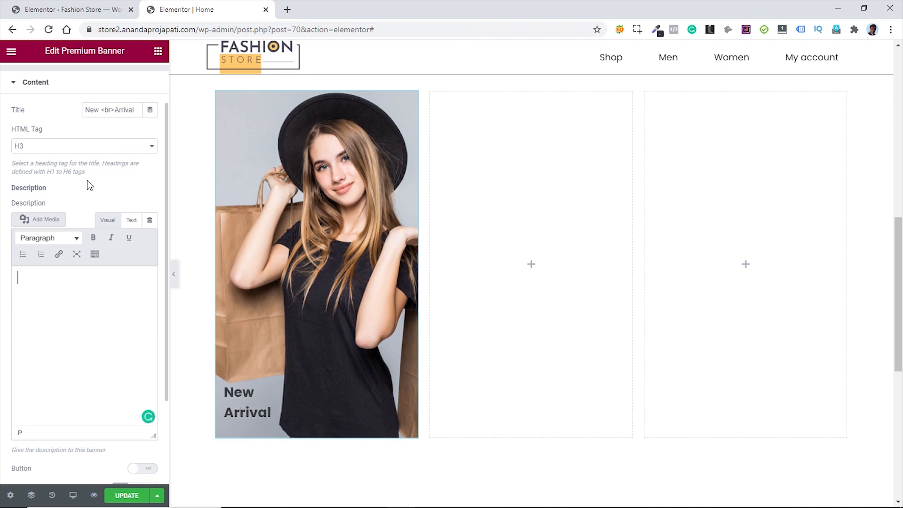
# - Enable the banner link and switch it to Custom Link
pyautogui.scroll(1, 86, 180)
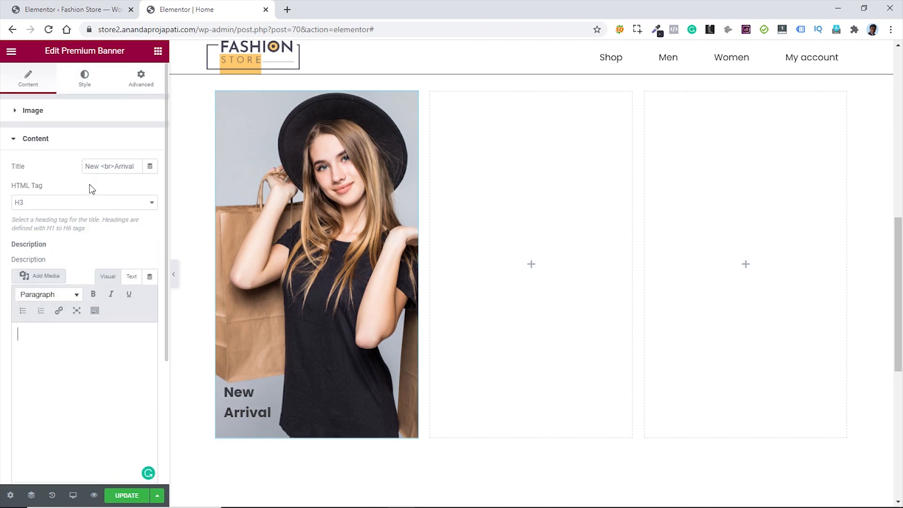
pyautogui.click(25, 113)
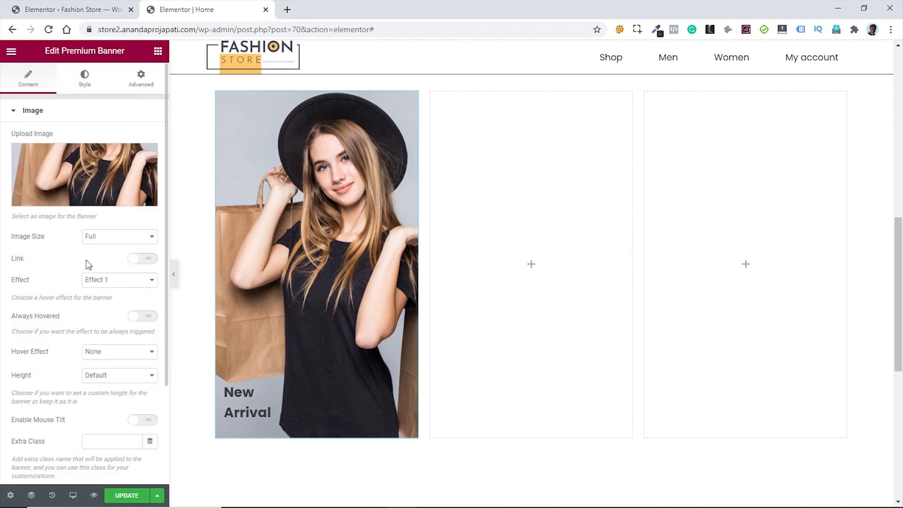
pyautogui.click(150, 259)
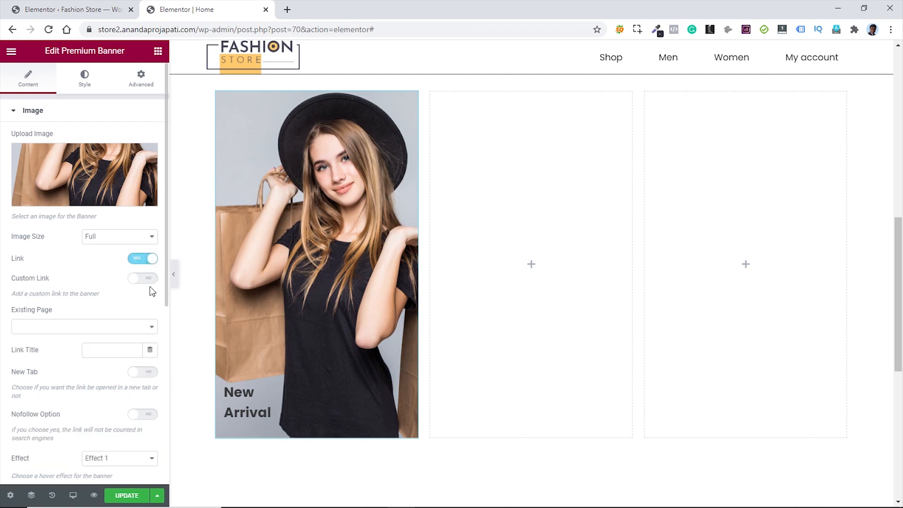
pyautogui.click(144, 279)
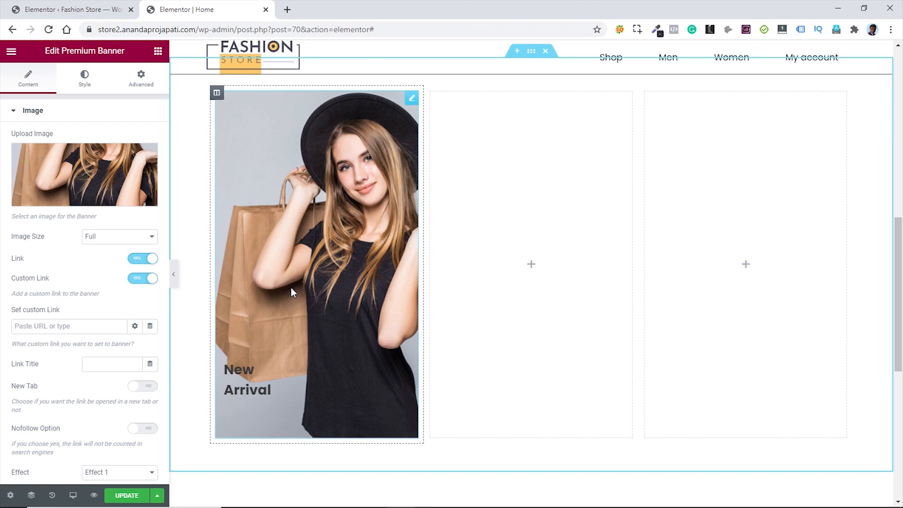
# - Copy the Fresh category's View link from Product categories, then return to the Elementor tab
pyautogui.click(61, 9)
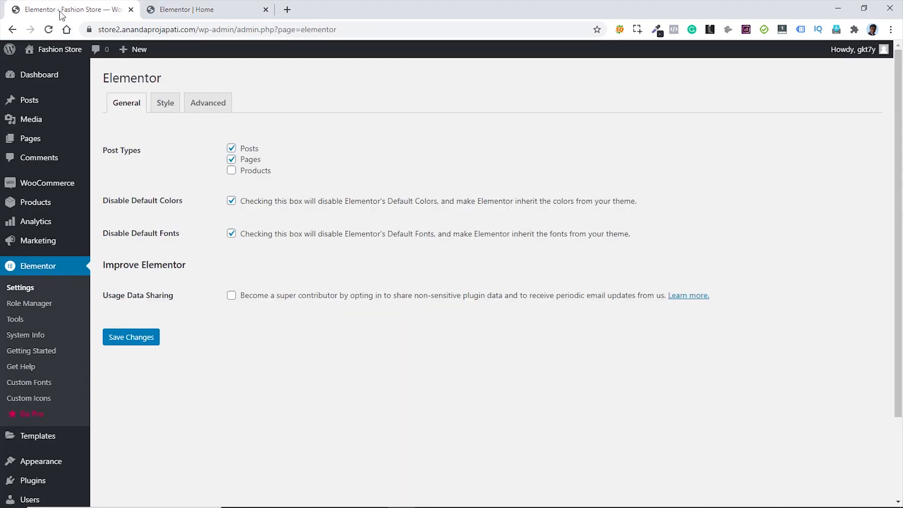
pyautogui.moveTo(43, 204)
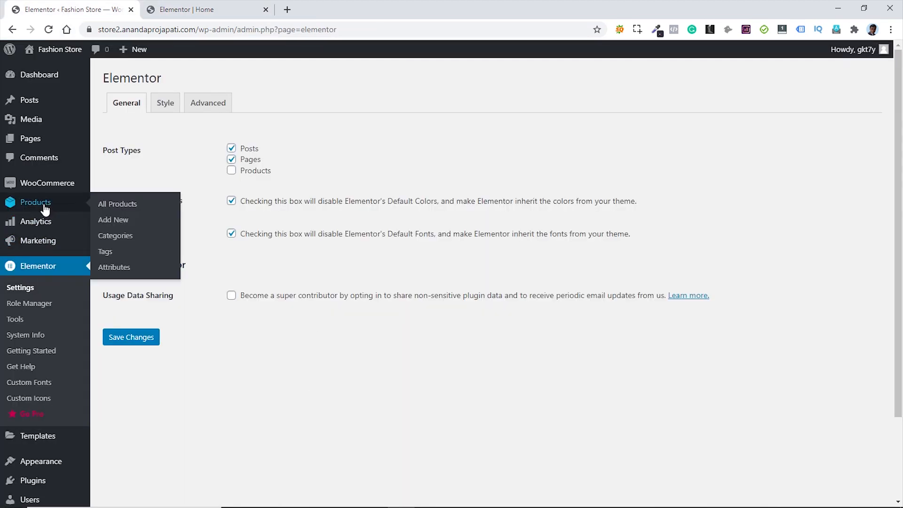
pyautogui.click(111, 240)
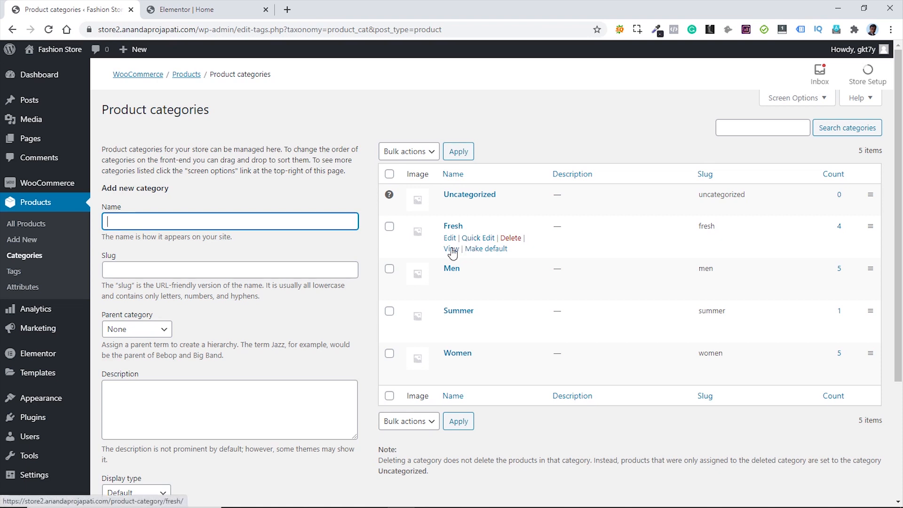
pyautogui.rightClick(452, 253)
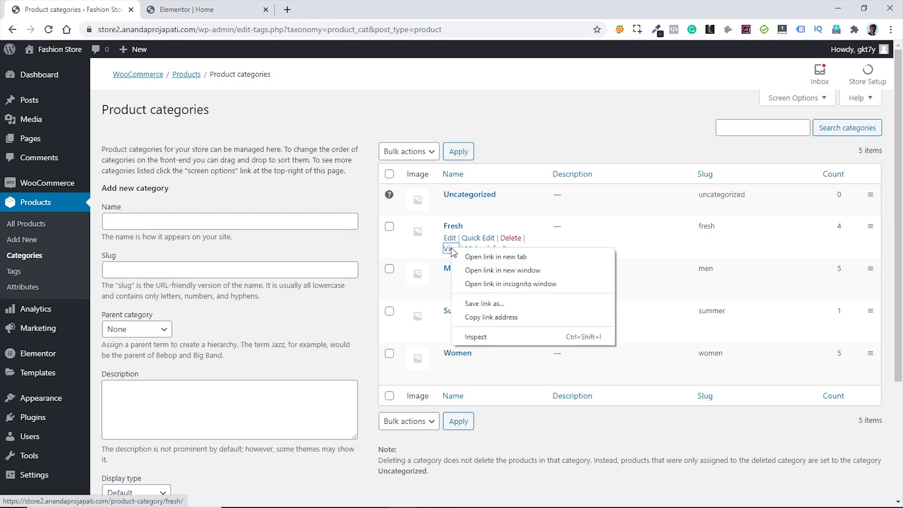
pyautogui.click(481, 320)
pyautogui.click(193, 11)
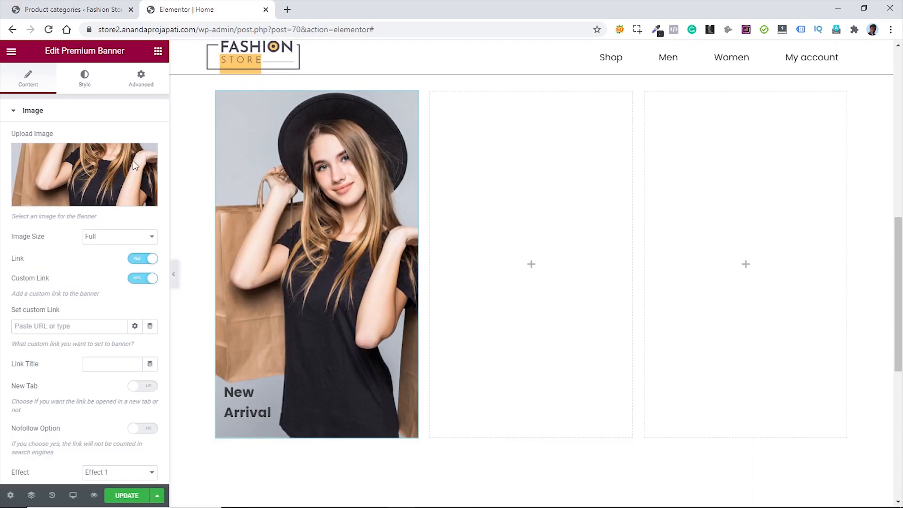
# - Paste the Fresh category URL as the banner's custom link and choose the Zoom In hover effect
pyautogui.click(79, 325)
pyautogui.hotkey('ctrl', 'v')
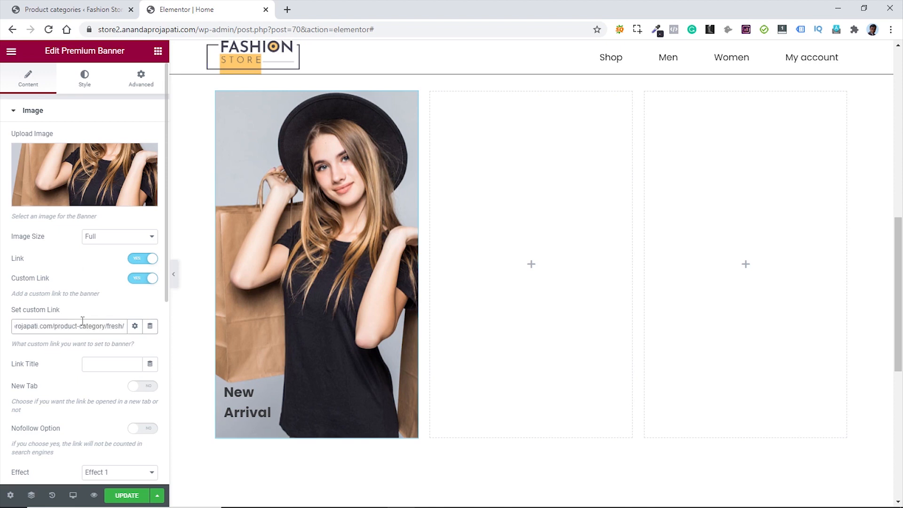
pyautogui.scroll(-4, 109, 264)
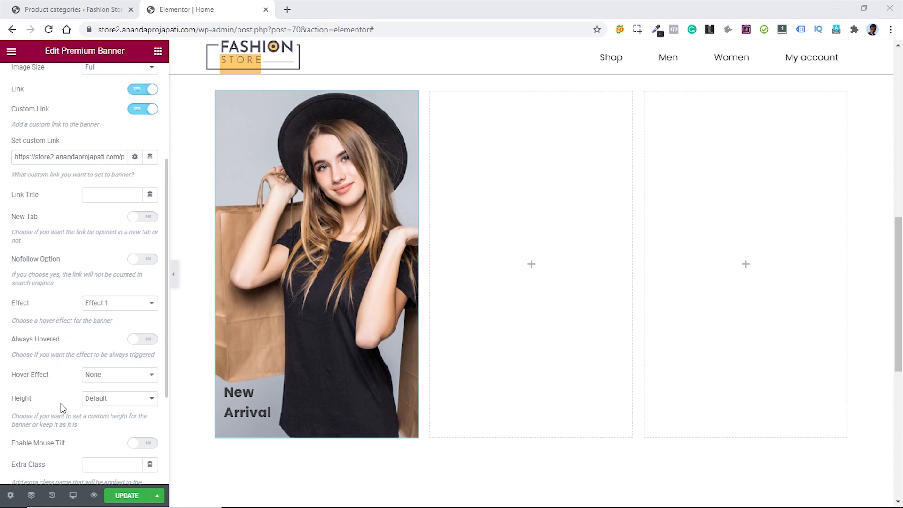
pyautogui.click(134, 377)
pyautogui.click(121, 396)
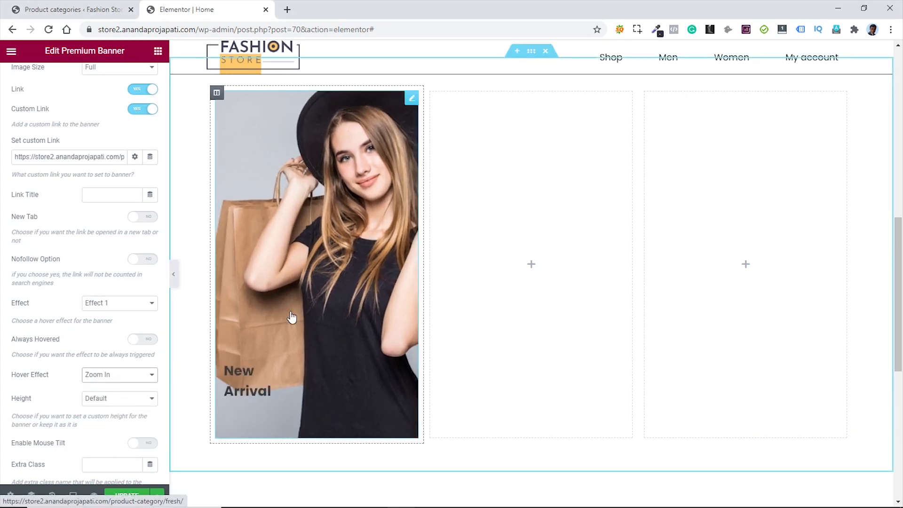
pyautogui.scroll(4, 101, 282)
pyautogui.click(85, 79)
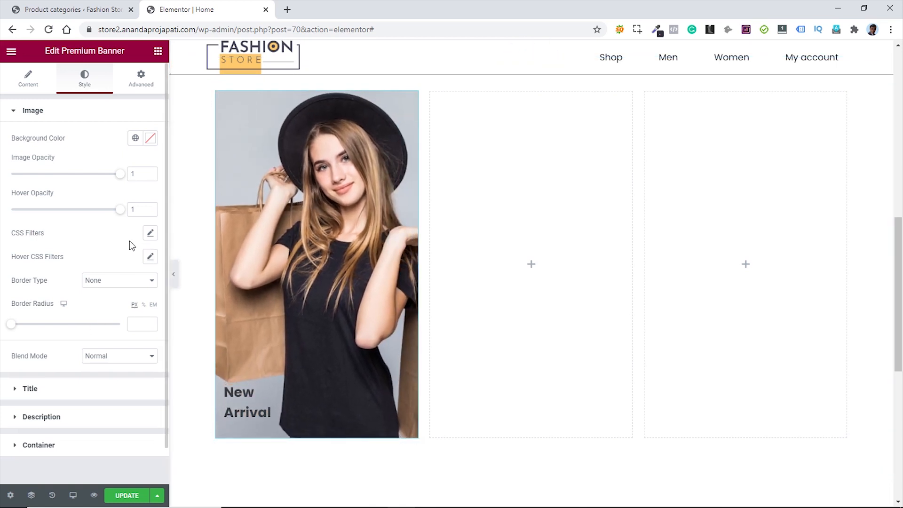
# - Lower the banner image's CSS filter brightness to 70
pyautogui.click(150, 234)
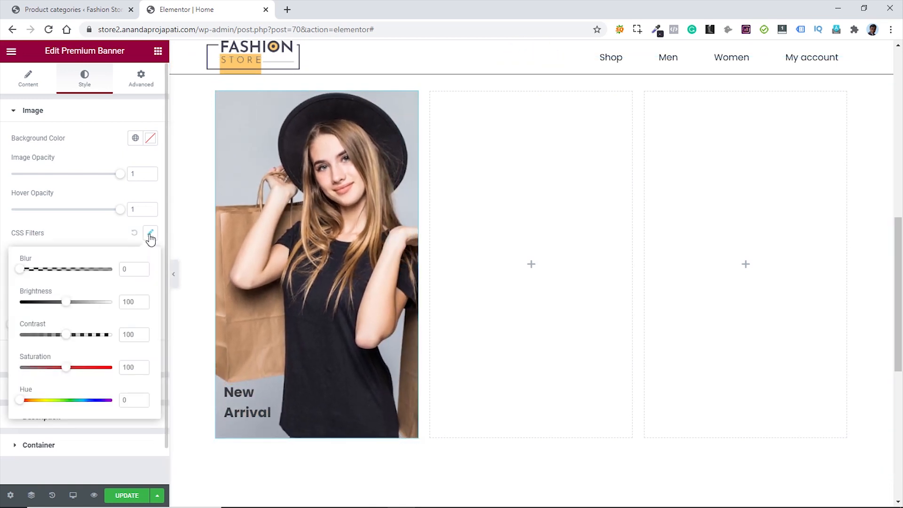
pyautogui.moveTo(66, 304); pyautogui.dragTo(52, 308)
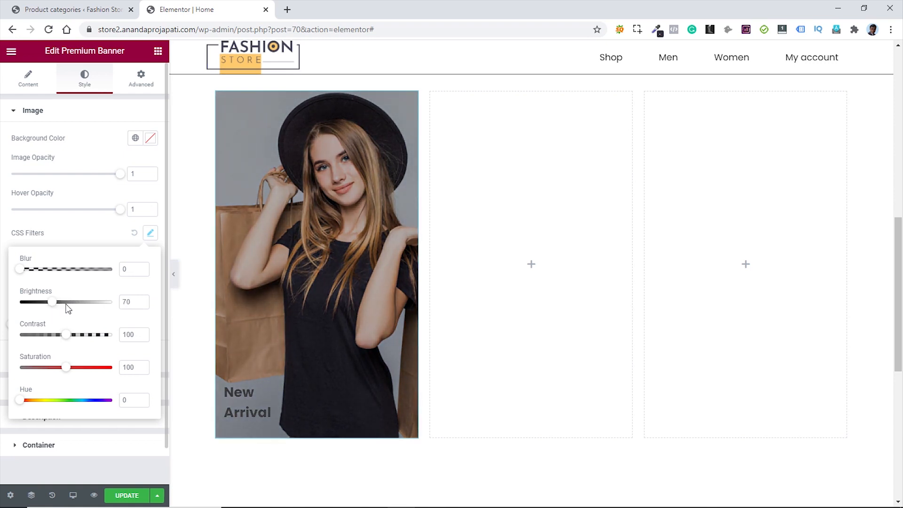
pyautogui.click(88, 233)
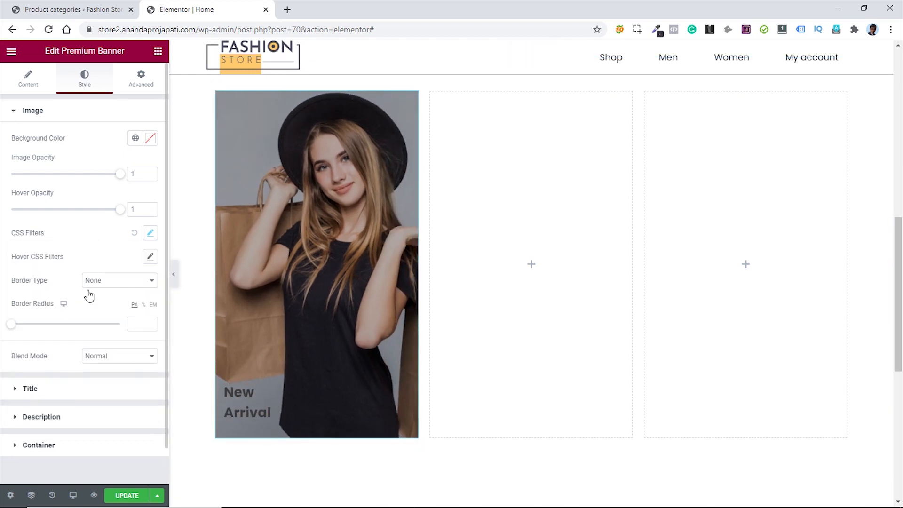
# - Make the banner title white (#FFFFFF) with a 1 em line height
pyautogui.click(67, 387)
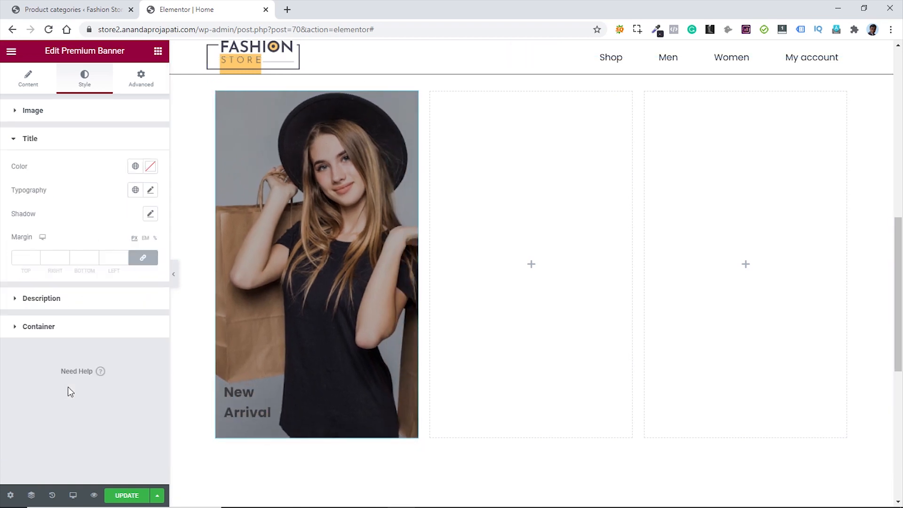
pyautogui.click(151, 167)
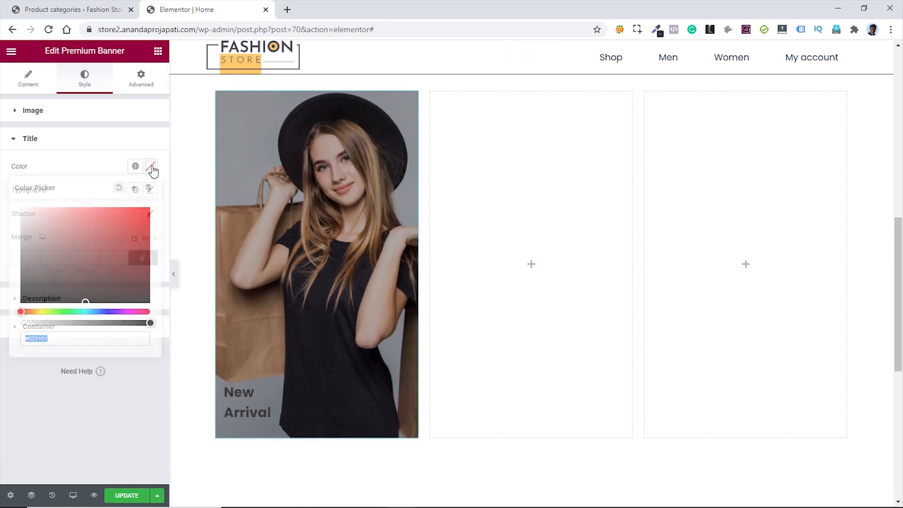
pyautogui.click(18, 208)
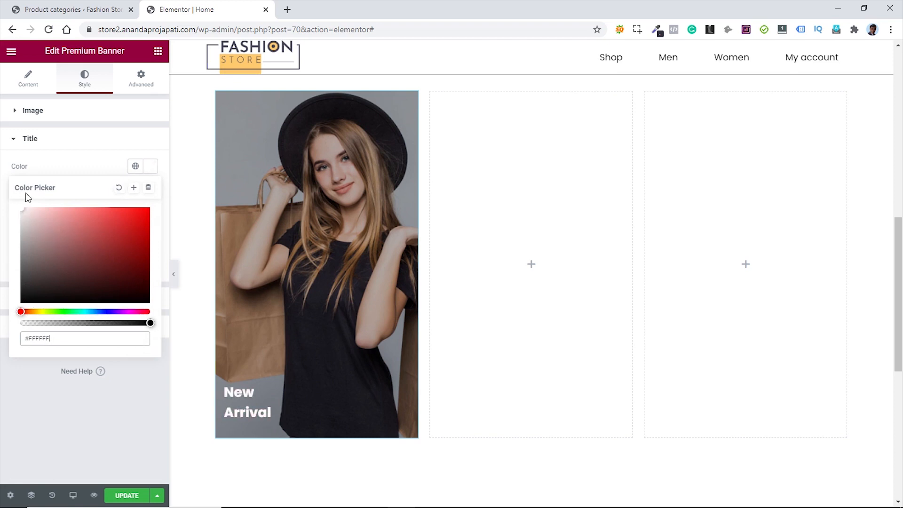
pyautogui.click(73, 165)
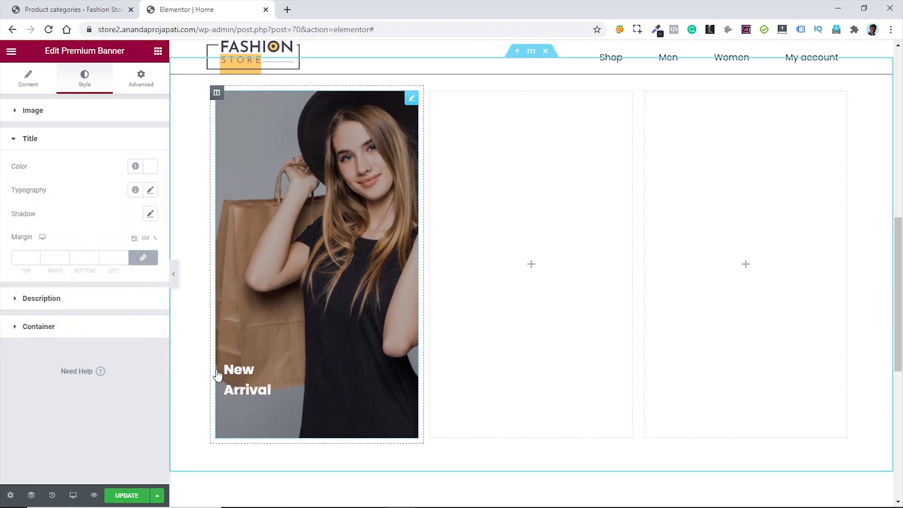
pyautogui.click(150, 190)
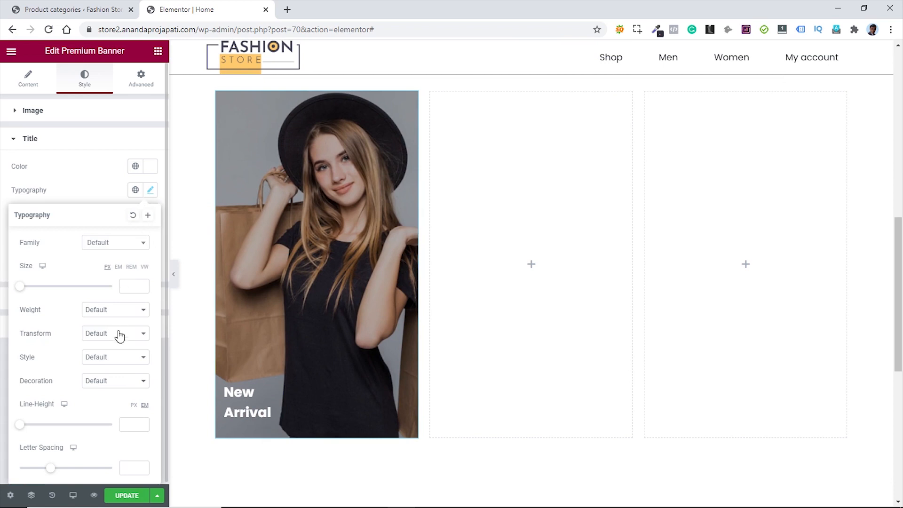
pyautogui.scroll(-1, 120, 336)
pyautogui.click(127, 423)
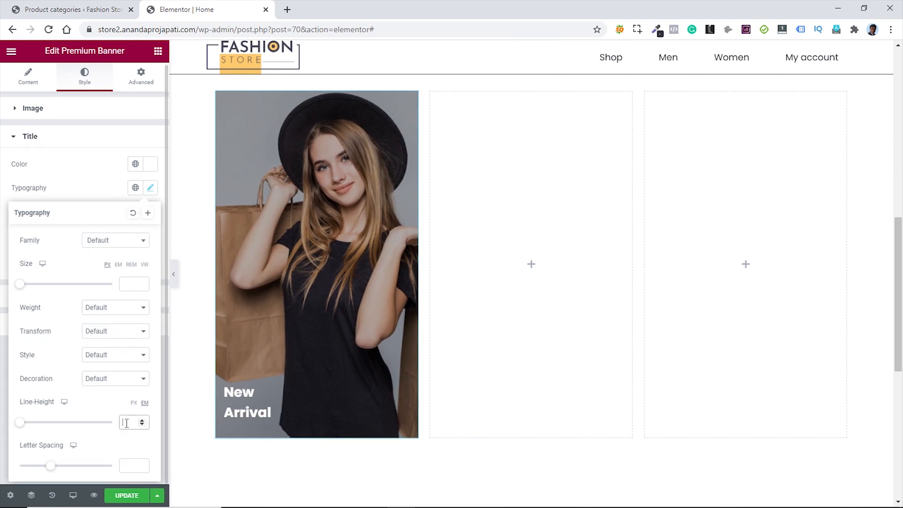
pyautogui.write('1')
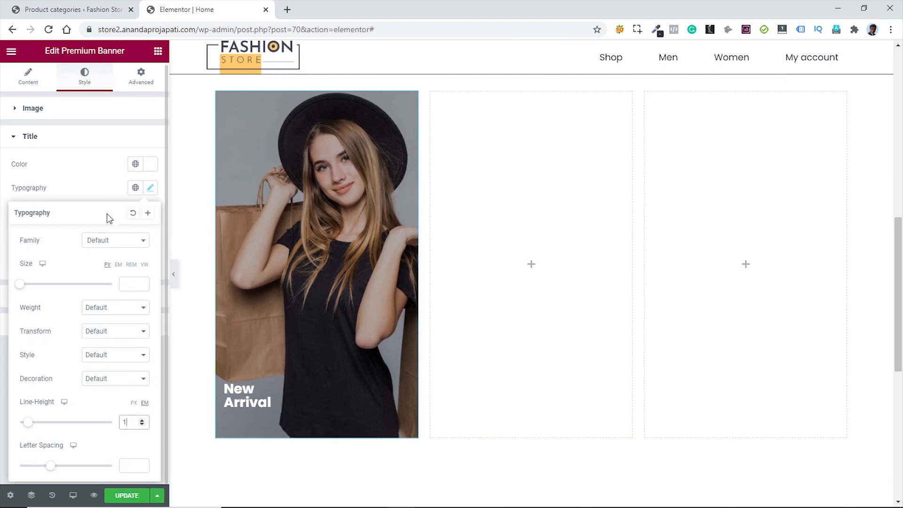
pyautogui.click(89, 179)
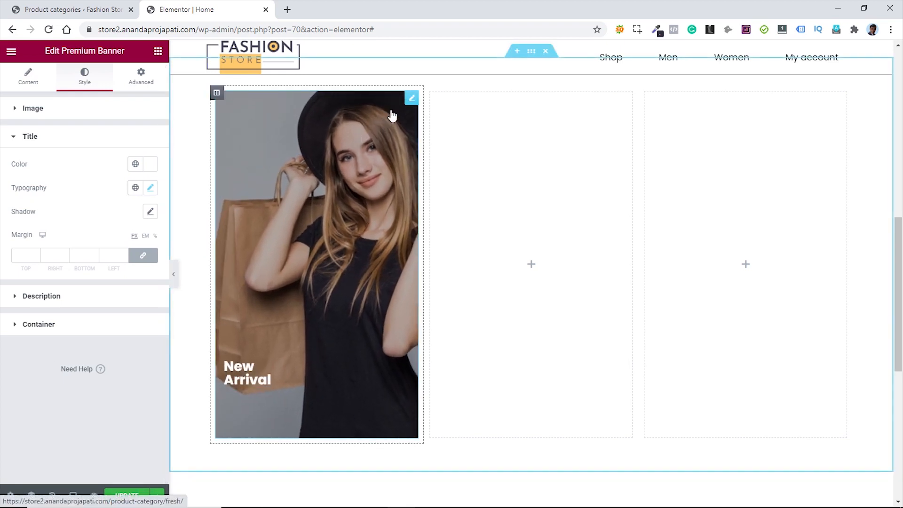
# - Copy the New Arrival banner into the empty middle column
pyautogui.rightClick(409, 100)
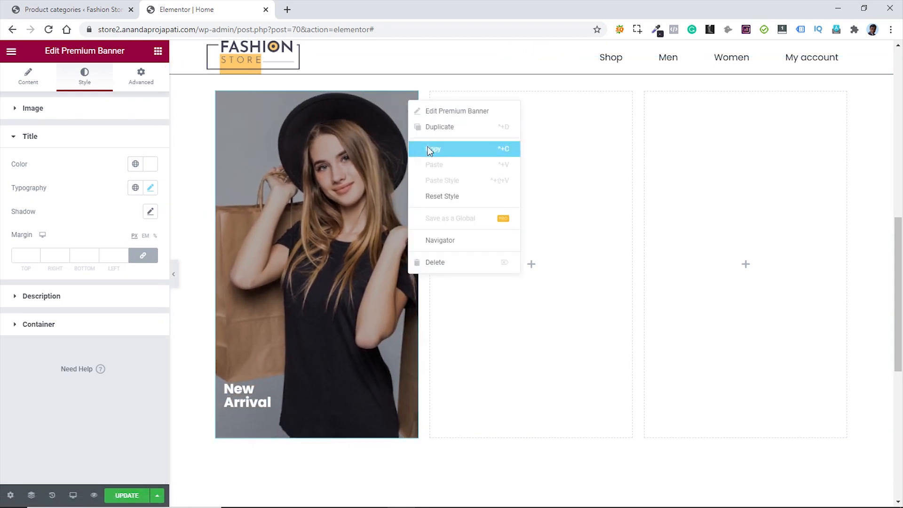
pyautogui.click(428, 148)
pyautogui.rightClick(504, 141)
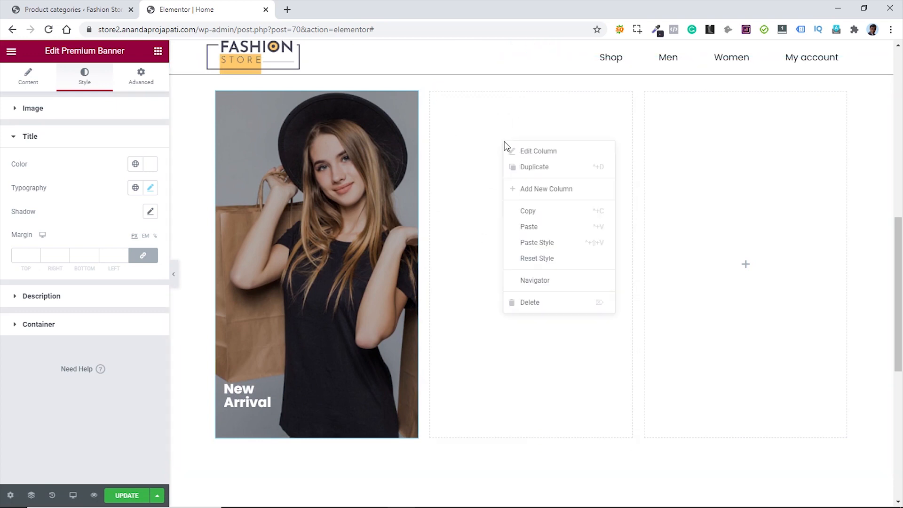
pyautogui.click(539, 227)
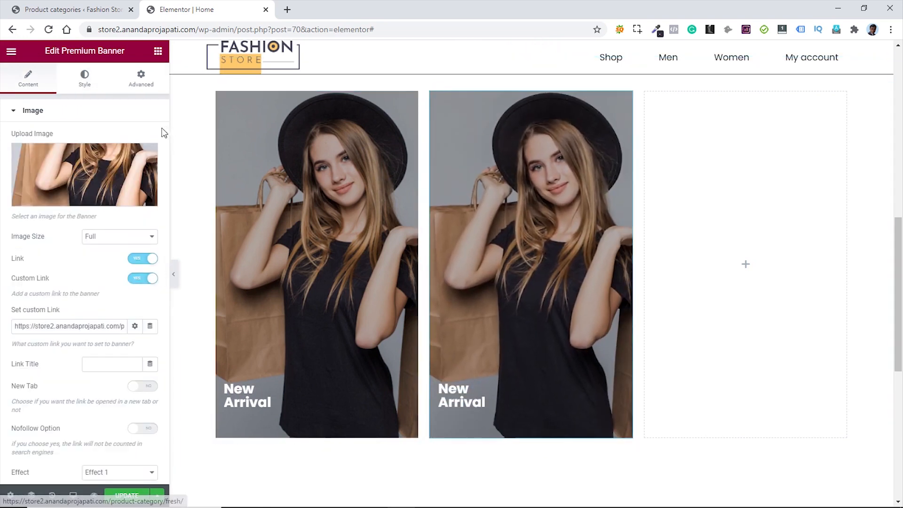
# - Swap the copied banner's image for women-banner.jpg with 'women-banner' as alt text
pyautogui.click(90, 172)
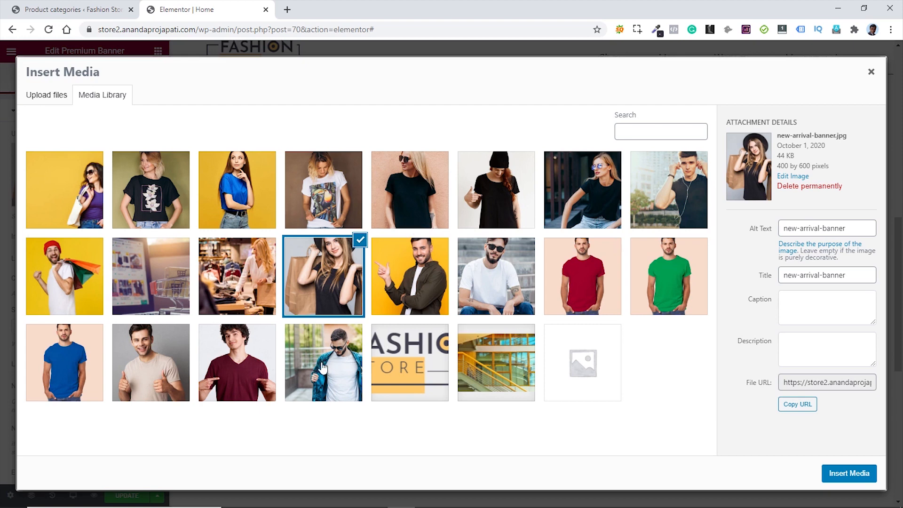
pyautogui.click(609, 214)
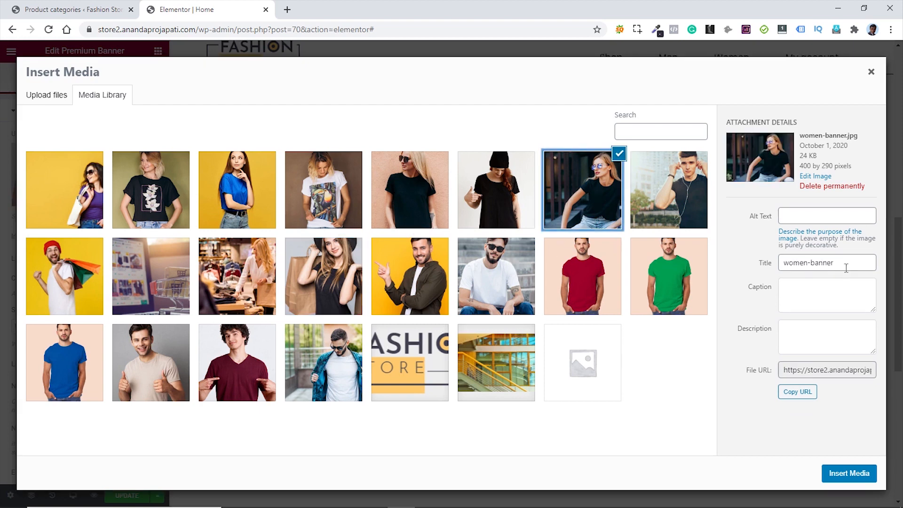
pyautogui.moveTo(846, 268); pyautogui.dragTo(781, 267)
pyautogui.click(810, 212)
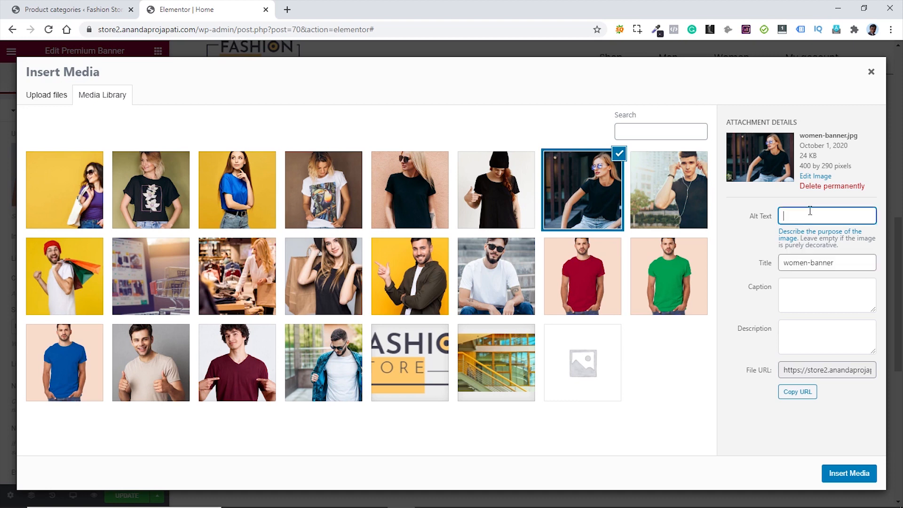
pyautogui.hotkey('ctrl', 'v')
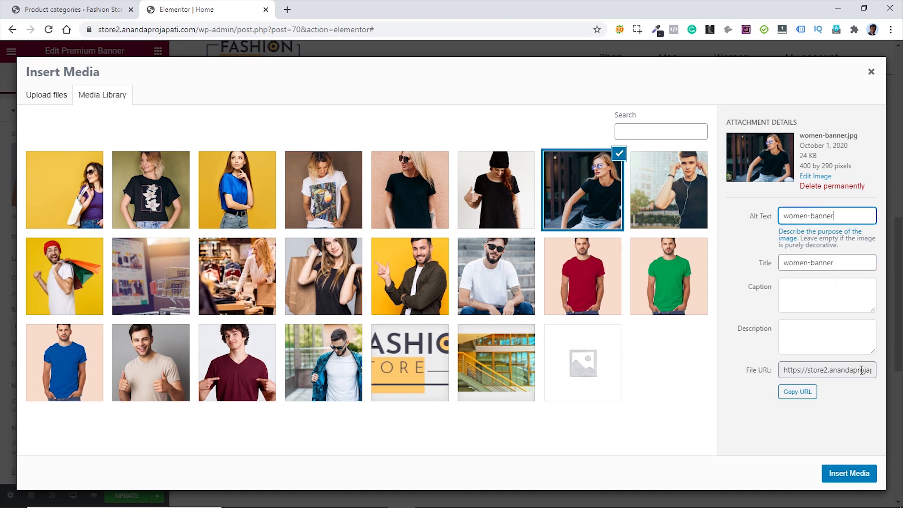
pyautogui.click(846, 473)
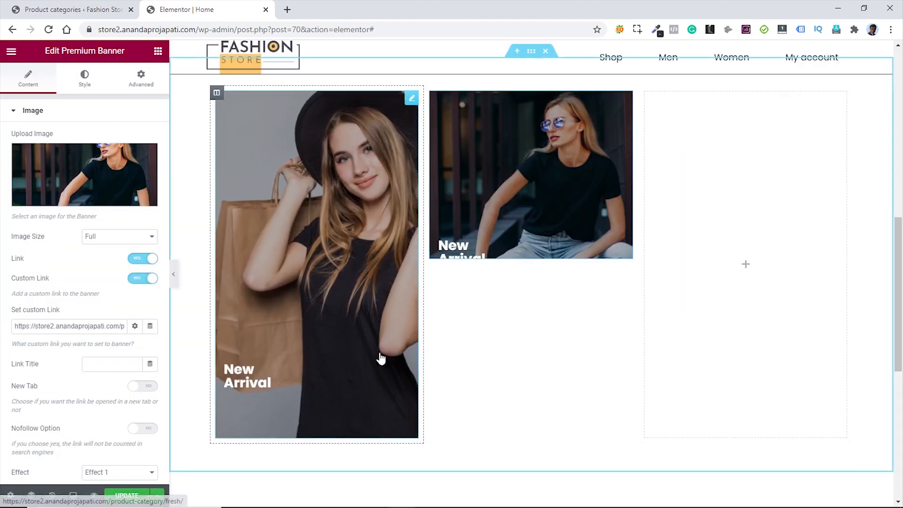
# - Change the middle banner's title to 'Women'
pyautogui.scroll(-5, 94, 329)
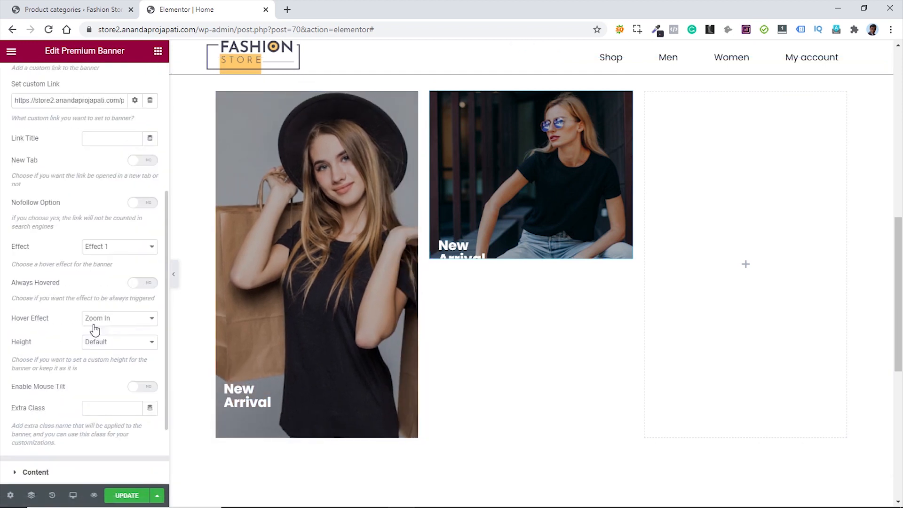
pyautogui.scroll(-2, 85, 367)
pyautogui.click(69, 378)
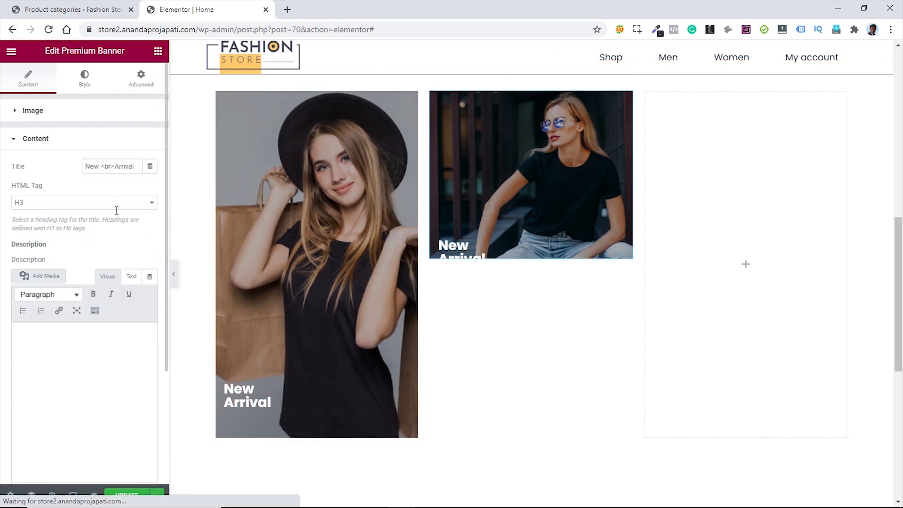
pyautogui.tripleClick(110, 170)
pyautogui.write('Women')
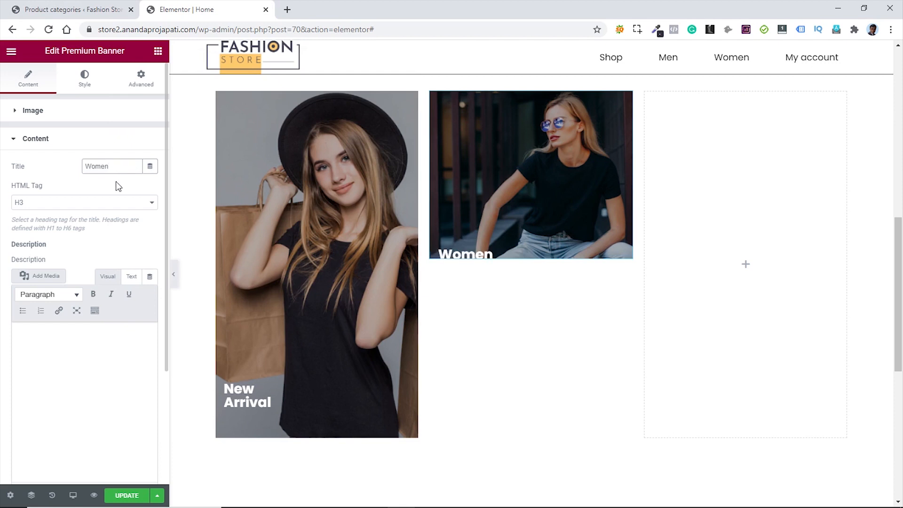
# - Unlink the title margin and set its top margin to -30 to lift the Women title
pyautogui.click(86, 86)
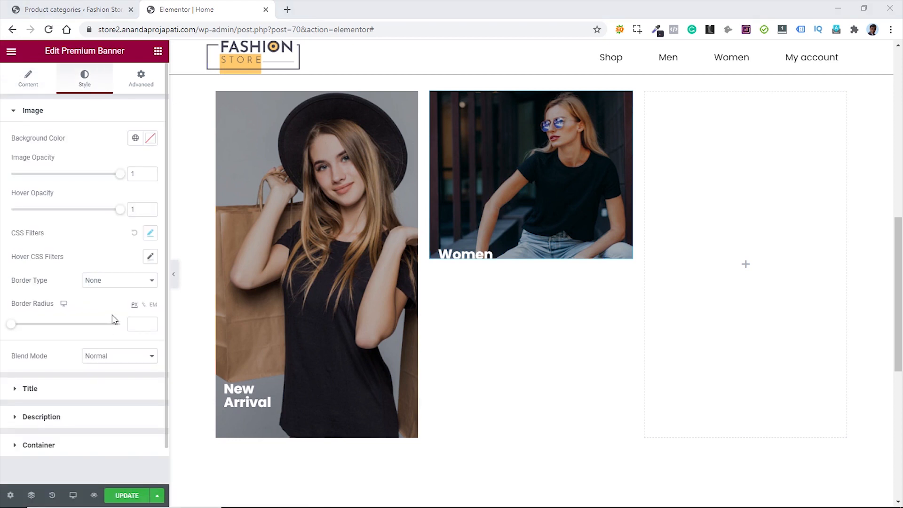
pyautogui.scroll(-1, 99, 329)
pyautogui.click(80, 348)
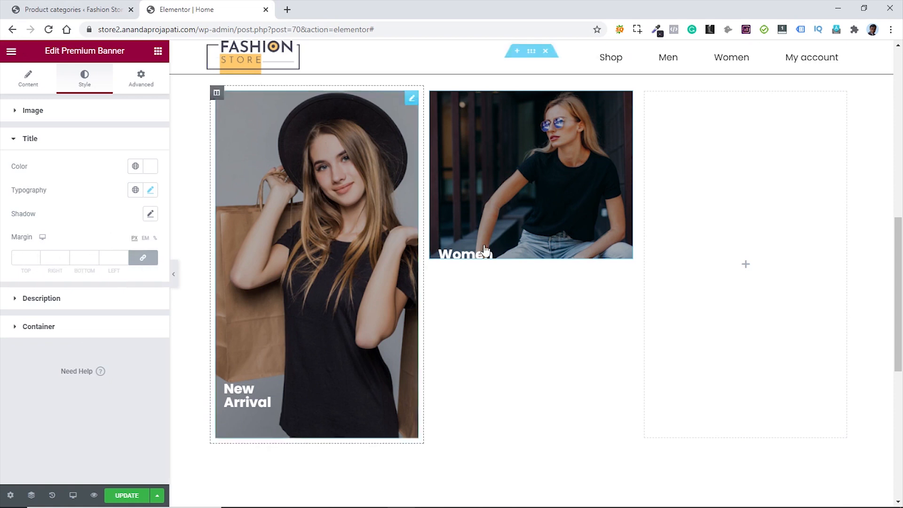
pyautogui.click(142, 260)
pyautogui.click(37, 260)
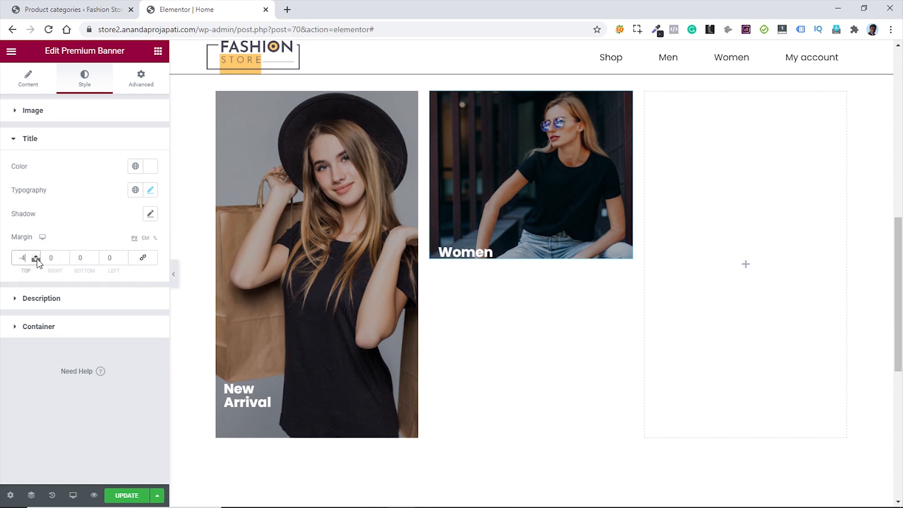
pyautogui.moveTo(37, 260); pyautogui.dragTo(37, 261)
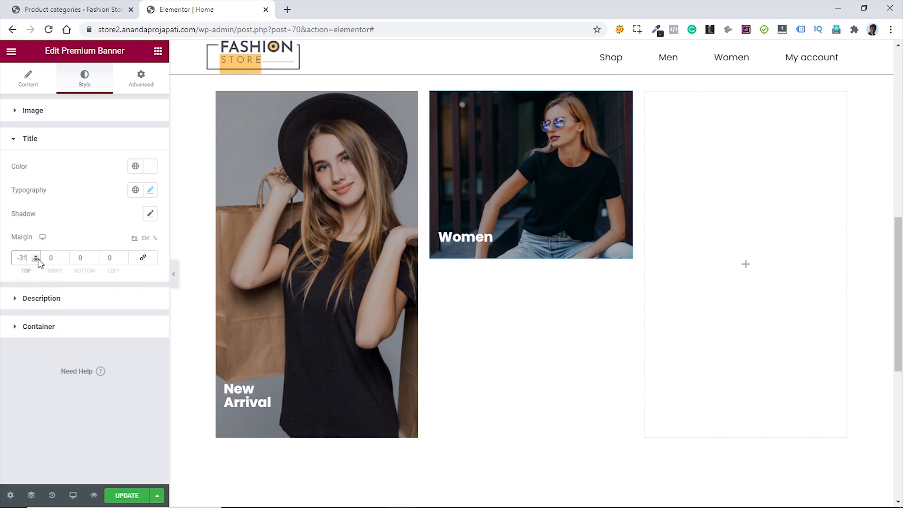
pyautogui.press('Up')
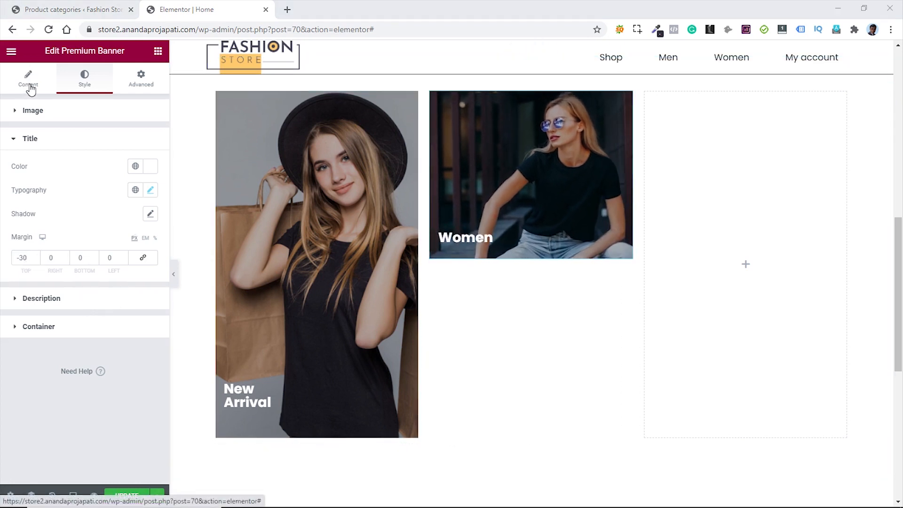
pyautogui.click(29, 82)
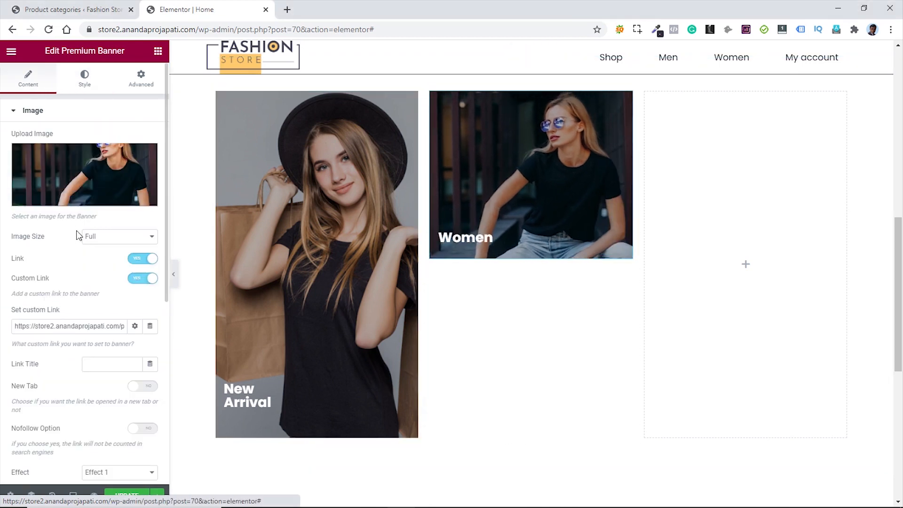
# - Replace the Women banner's custom link with the Women category page address from Product categories
pyautogui.click(98, 325)
pyautogui.press('End')
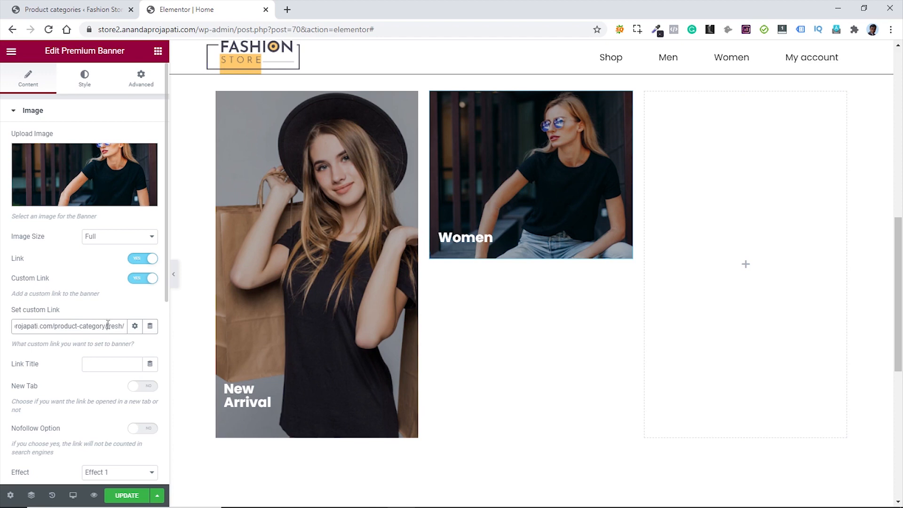
pyautogui.click(75, 9)
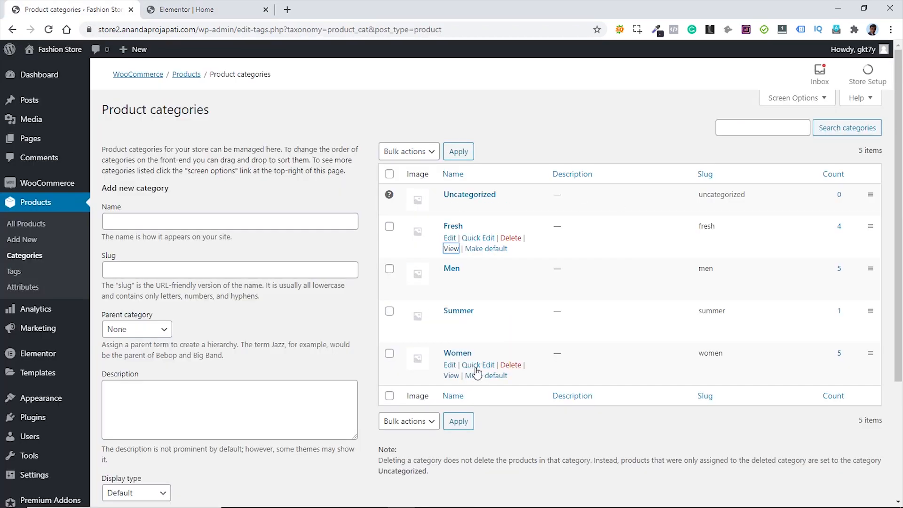
pyautogui.rightClick(451, 375)
pyautogui.click(473, 442)
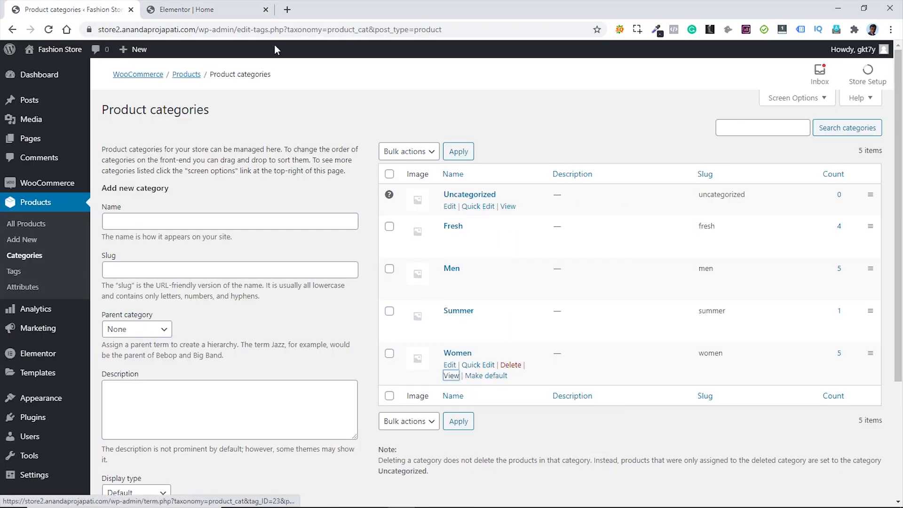
pyautogui.click(200, 17)
pyautogui.tripleClick(105, 327)
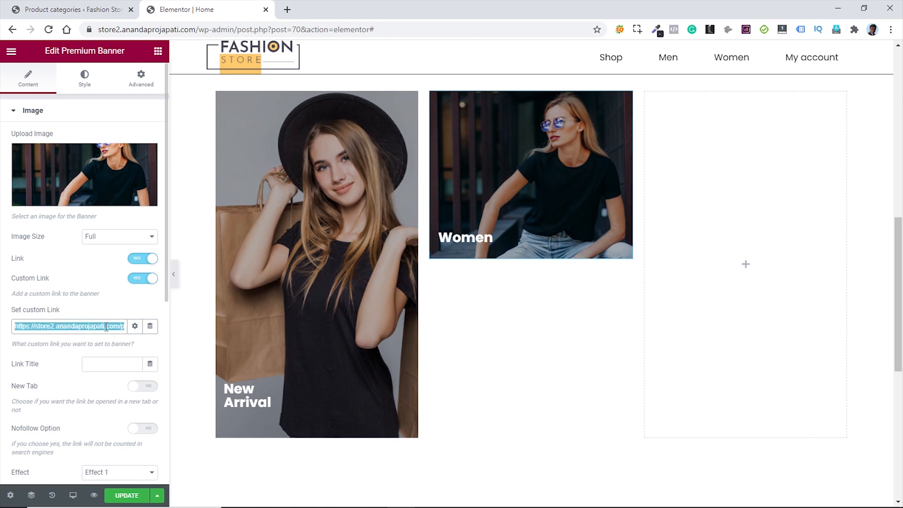
pyautogui.hotkey('ctrl', 'v')
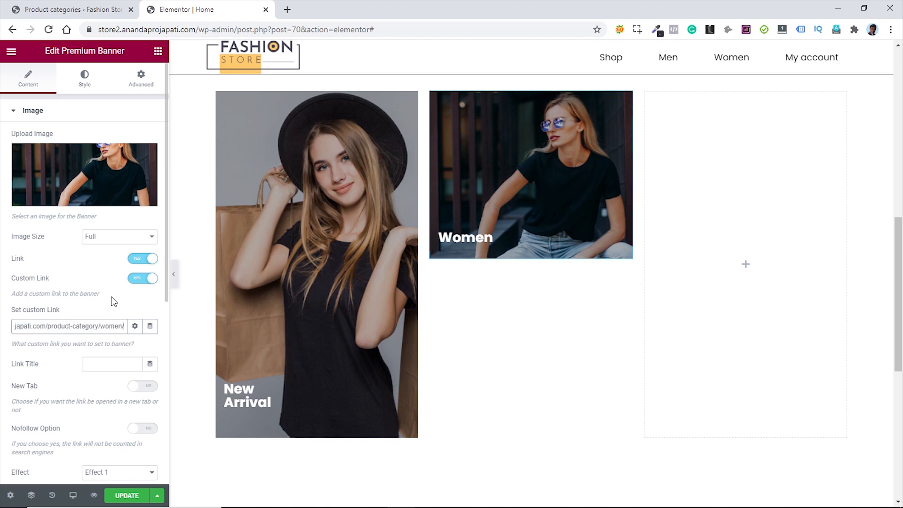
# - Paste a copy of the Women banner into the space below it
pyautogui.rightClick(626, 107)
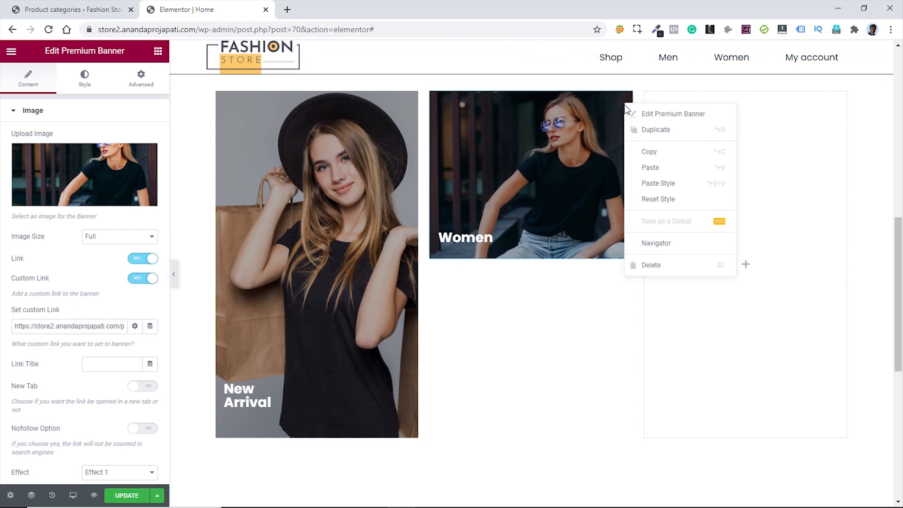
pyautogui.click(647, 153)
pyautogui.rightClick(555, 301)
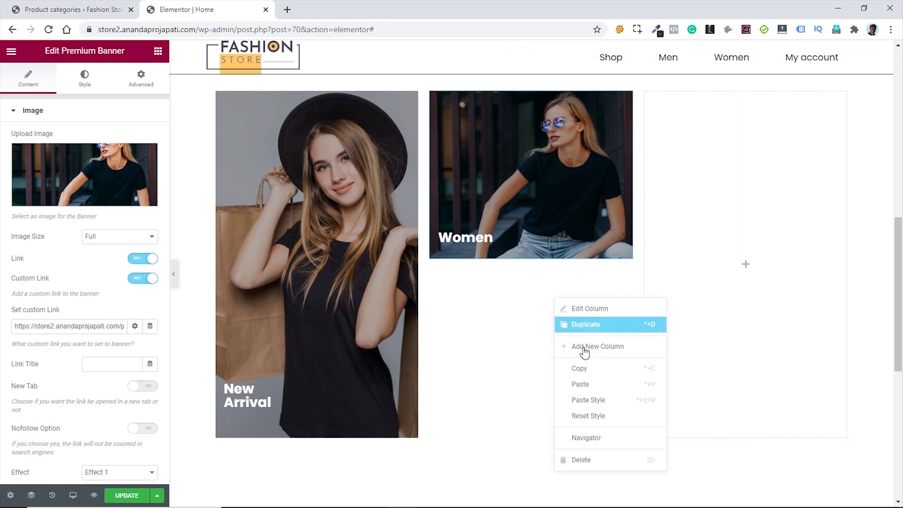
pyautogui.click(585, 384)
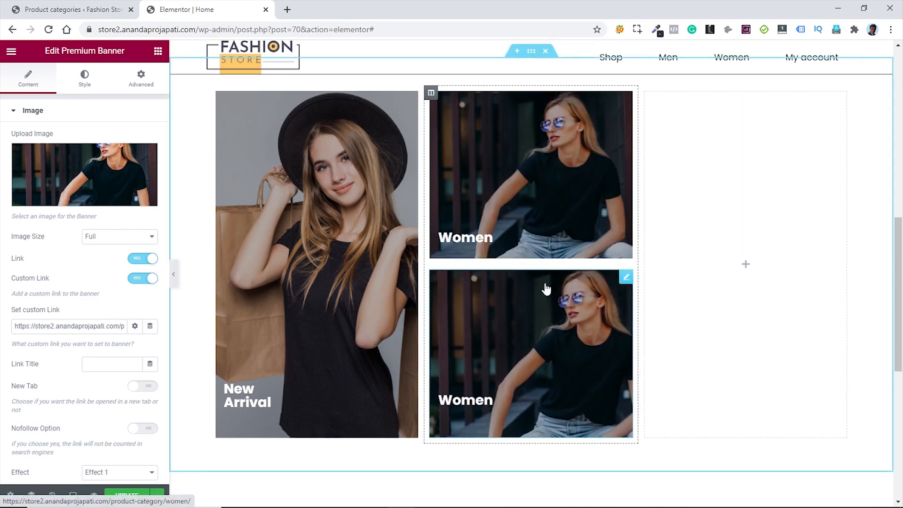
# - Swap the new banner's image for men-banner with 'men-banner' as alt text
pyautogui.click(626, 278)
pyautogui.click(96, 178)
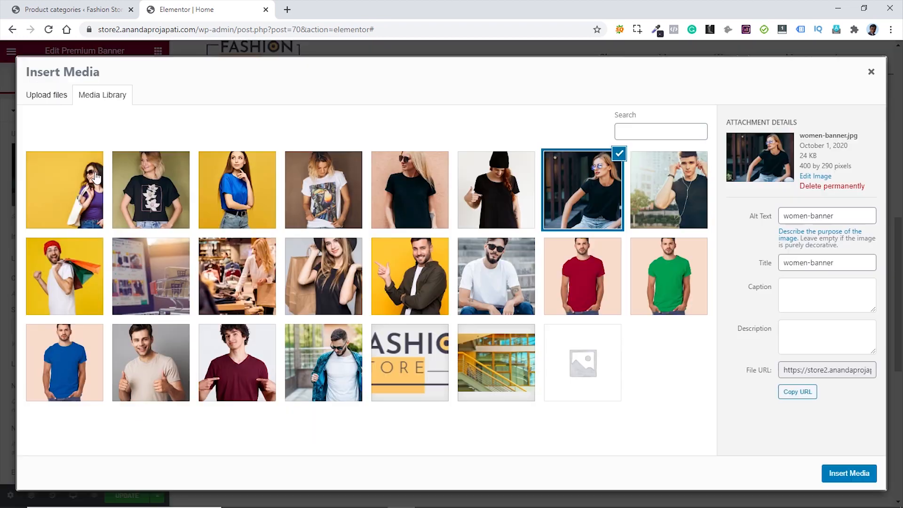
pyautogui.click(350, 353)
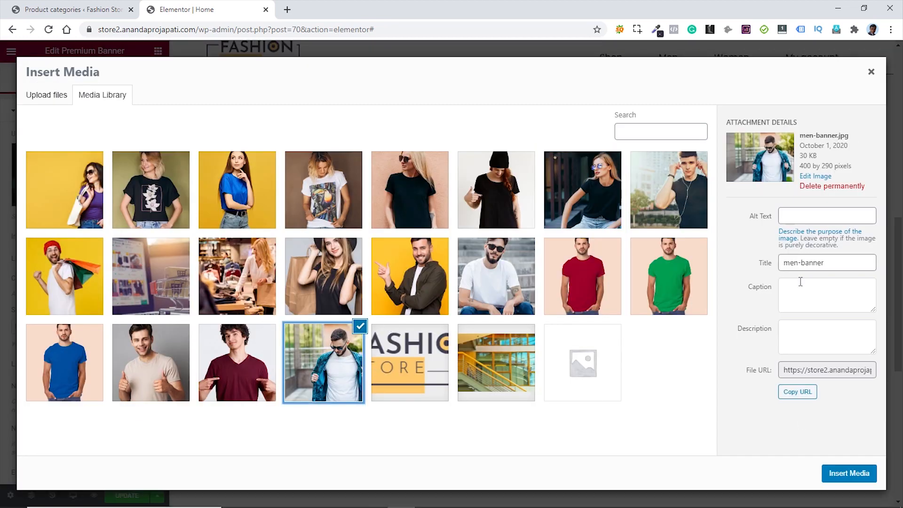
pyautogui.moveTo(833, 262); pyautogui.dragTo(778, 274)
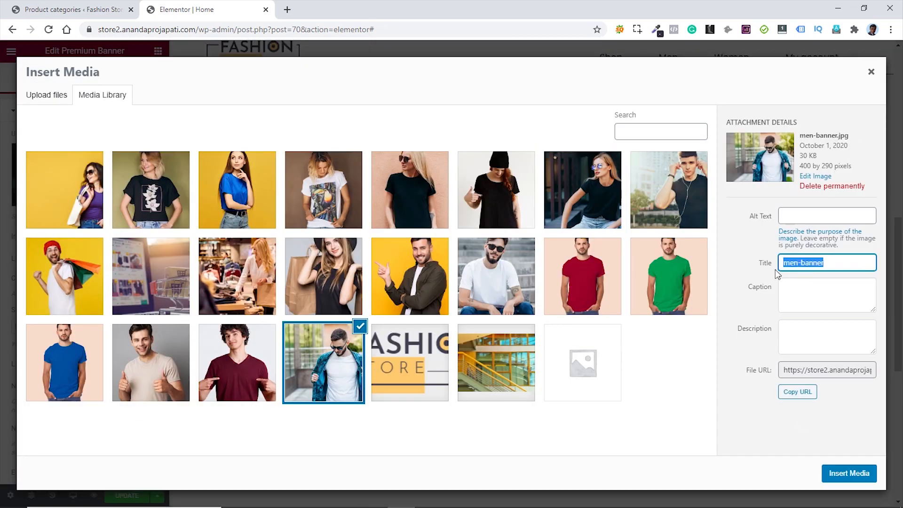
pyautogui.click(810, 215)
pyautogui.hotkey('ctrl', 'v')
pyautogui.click(854, 474)
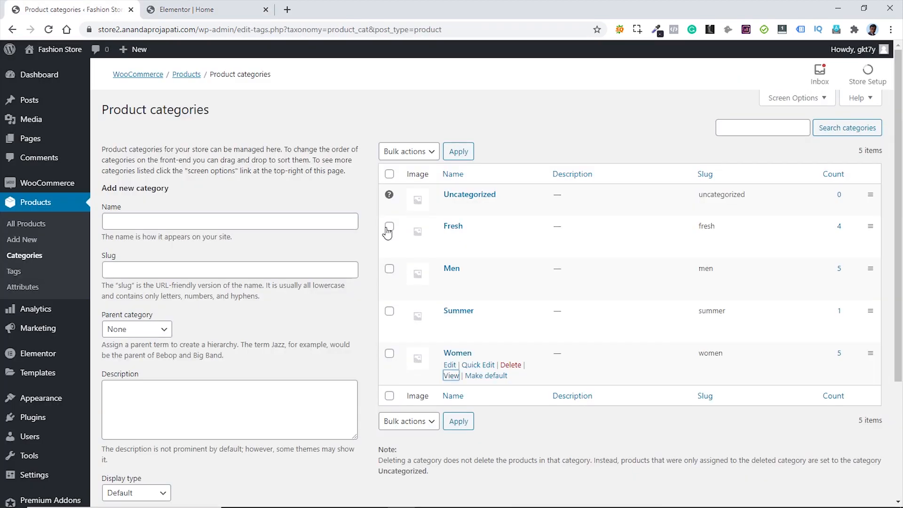
# - Set the new banner's custom link to the Men category page address
pyautogui.click(70, 9)
pyautogui.rightClick(452, 291)
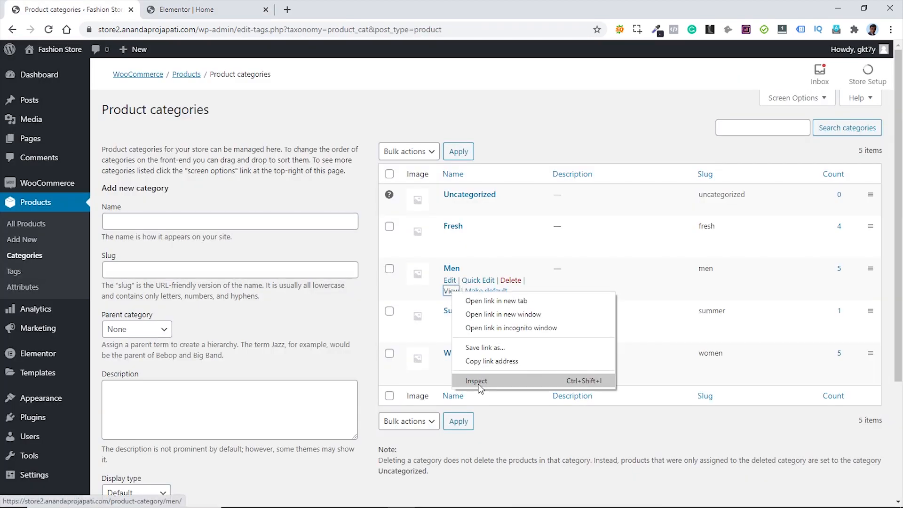
pyautogui.click(492, 360)
pyautogui.click(198, 9)
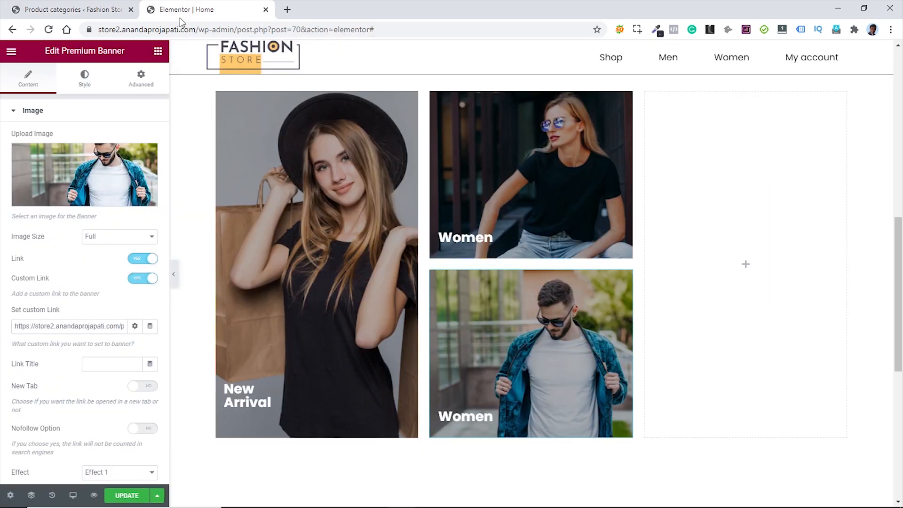
pyautogui.click(79, 327)
pyautogui.hotkey('ctrl', 'a')
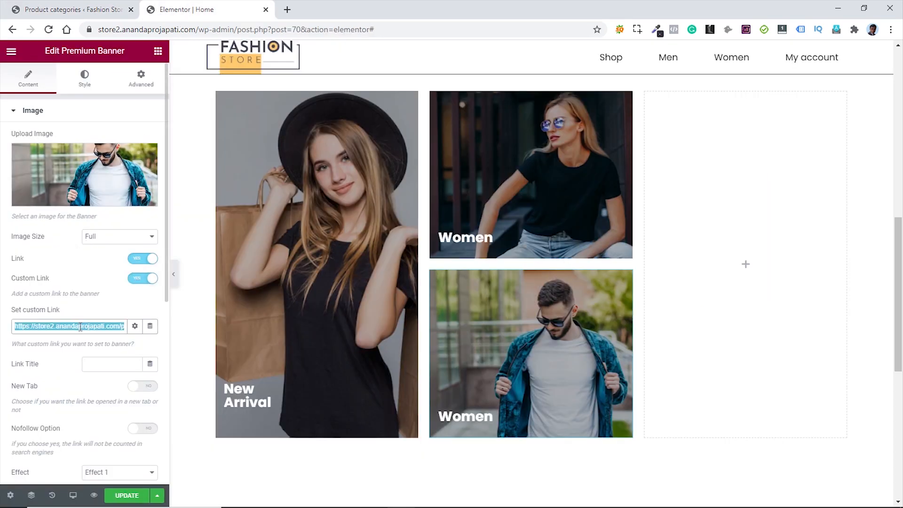
pyautogui.hotkey('ctrl', 'v')
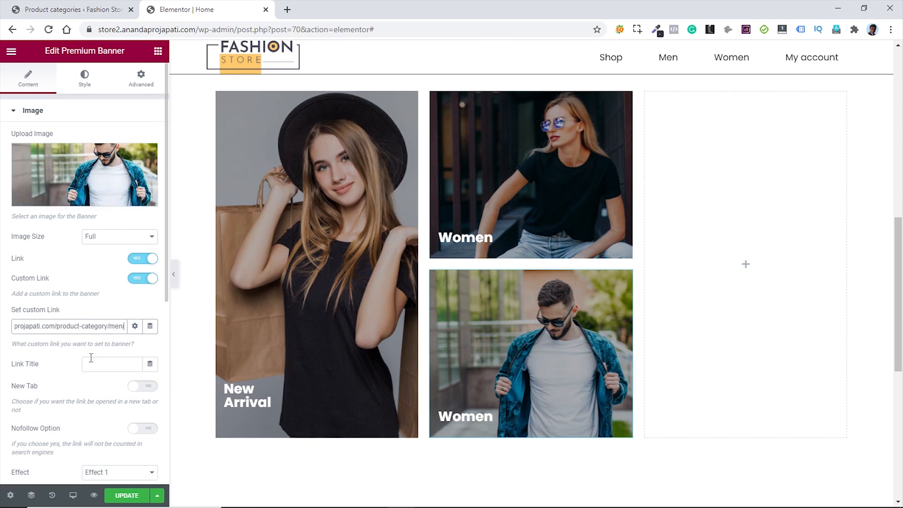
# - Start changing the new banner's title from Women to Men
pyautogui.scroll(-7, 89, 357)
pyautogui.click(71, 388)
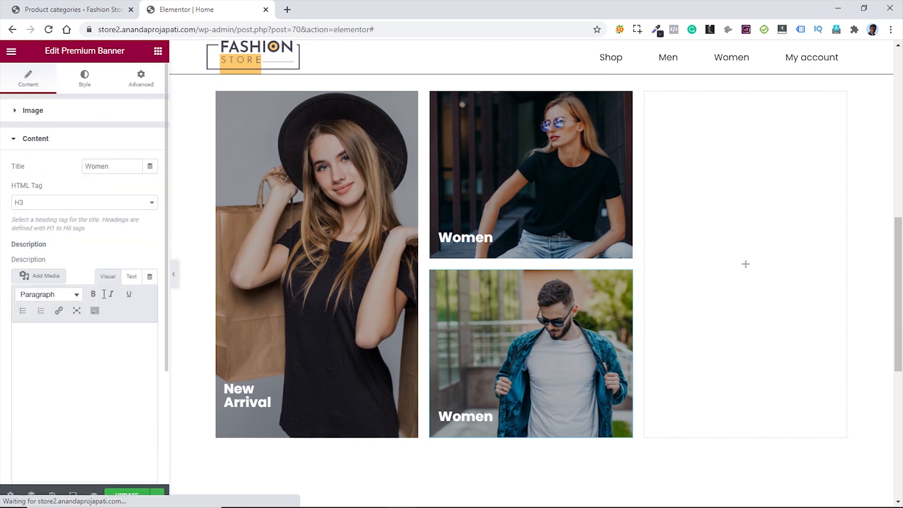
pyautogui.click(101, 165)
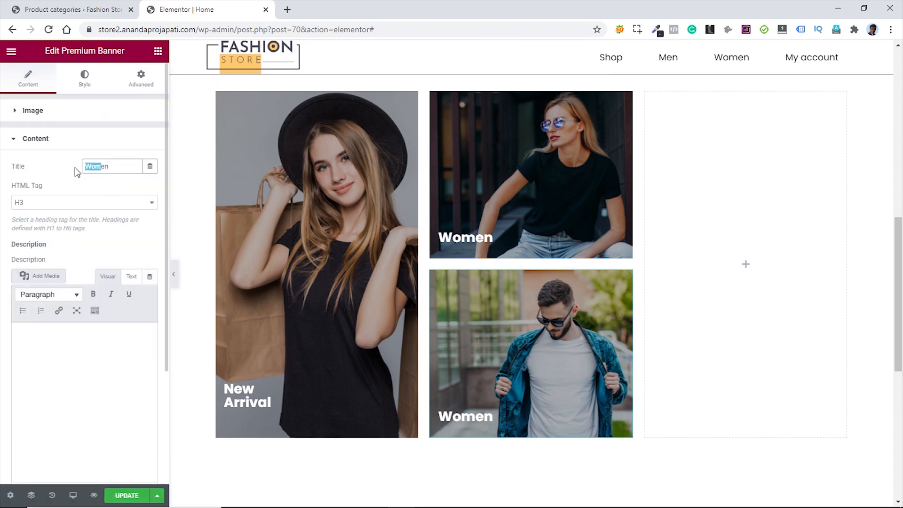
pyautogui.write('M')
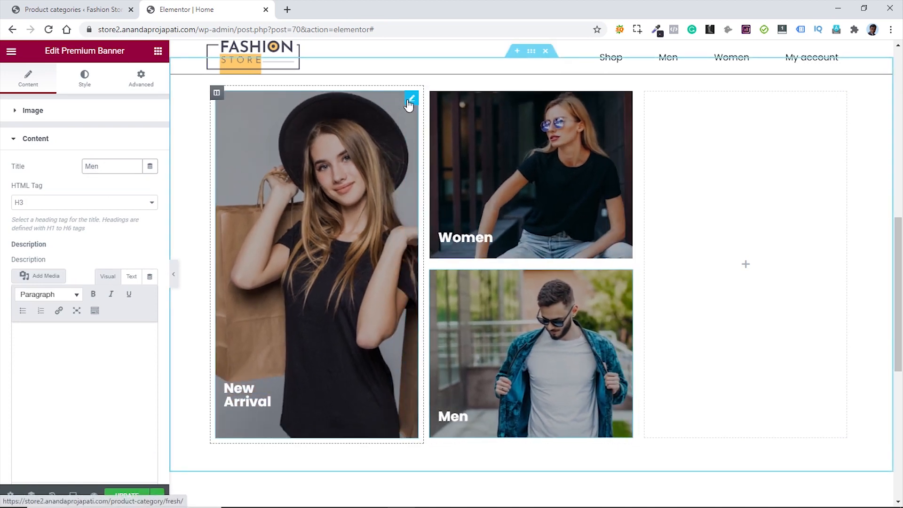
# - Copy the New Arrival banner into the empty third column
pyautogui.rightClick(411, 101)
pyautogui.click(445, 145)
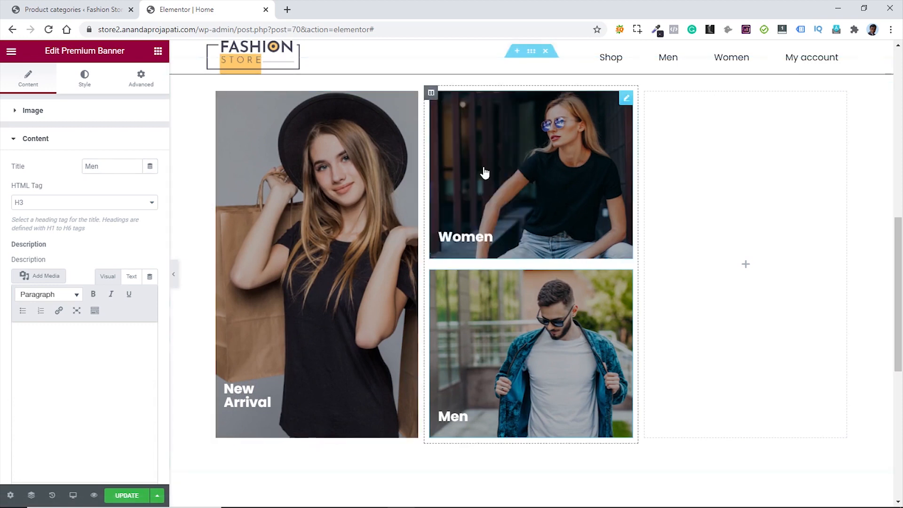
pyautogui.rightClick(701, 186)
pyautogui.click(748, 269)
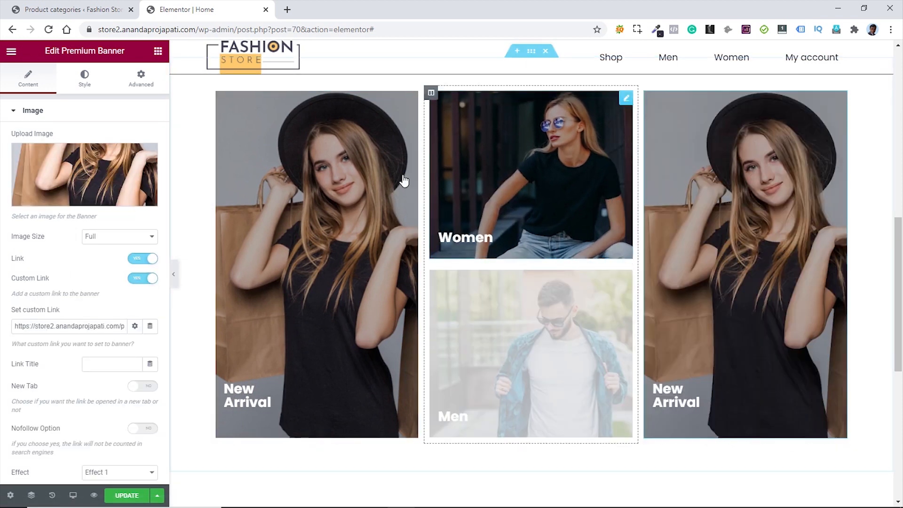
# - Swap the third banner's image for summer-banner with 'summer-banner' as alt text
pyautogui.click(134, 152)
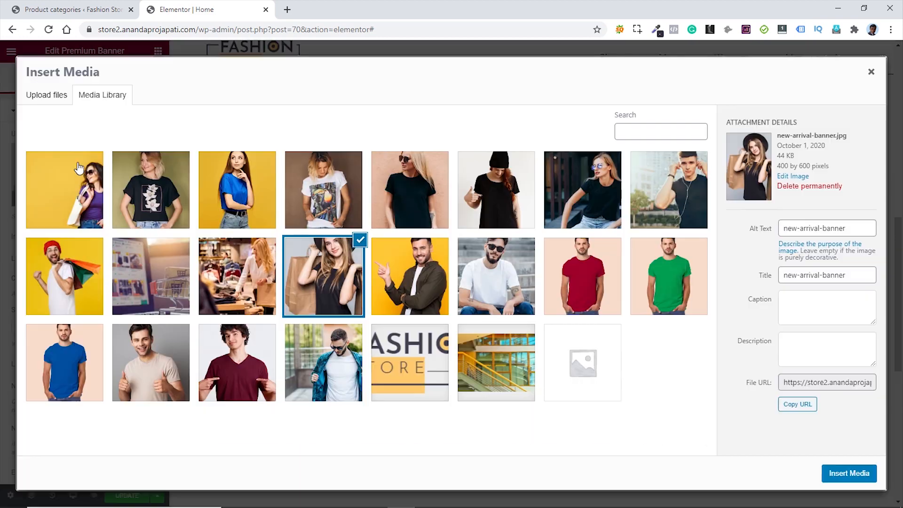
pyautogui.click(674, 195)
pyautogui.moveTo(855, 275); pyautogui.dragTo(766, 277)
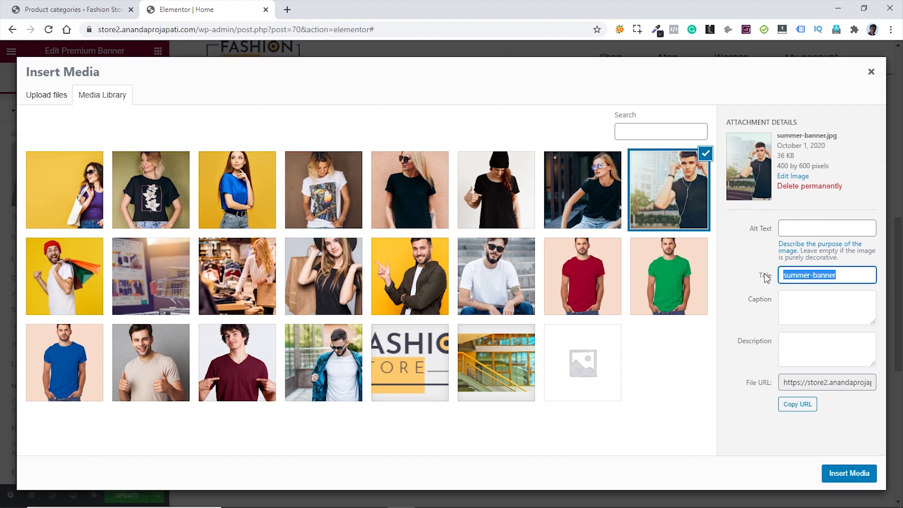
pyautogui.hotkey('ctrl', 'c')
pyautogui.click(824, 228)
pyautogui.hotkey('ctrl', 'v')
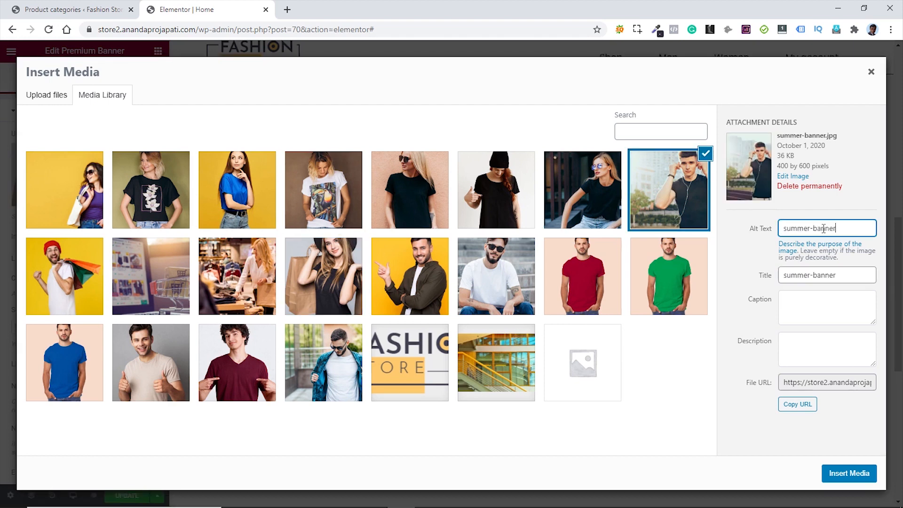
pyautogui.click(849, 473)
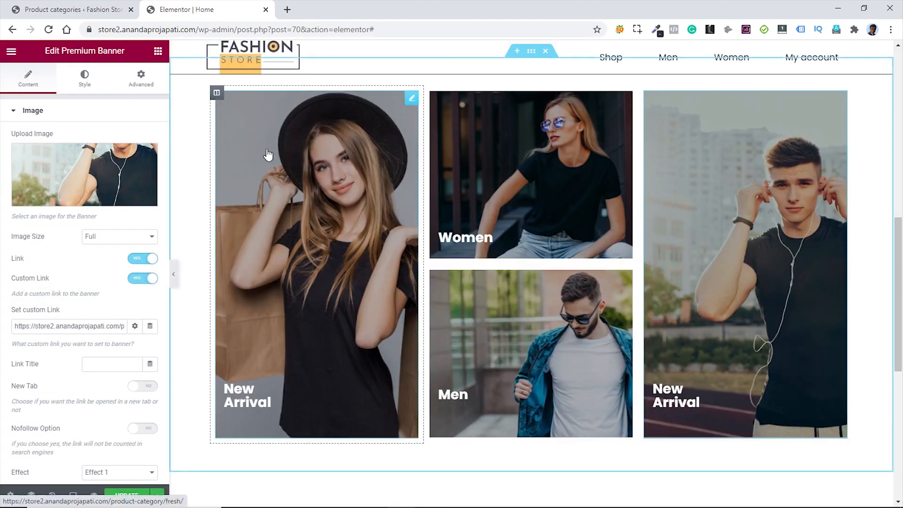
# - Set the third banner's custom link to the Summer category page address
pyautogui.click(61, 10)
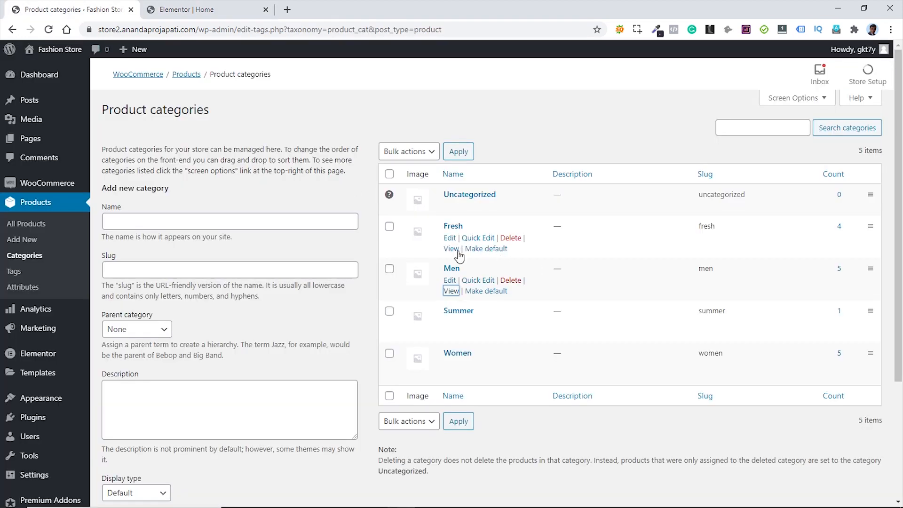
pyautogui.rightClick(451, 333)
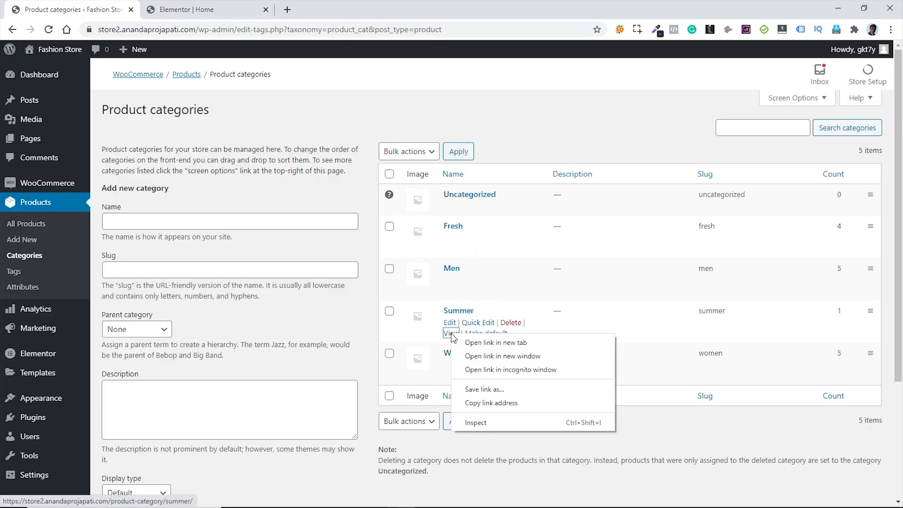
pyautogui.click(491, 404)
pyautogui.click(211, 11)
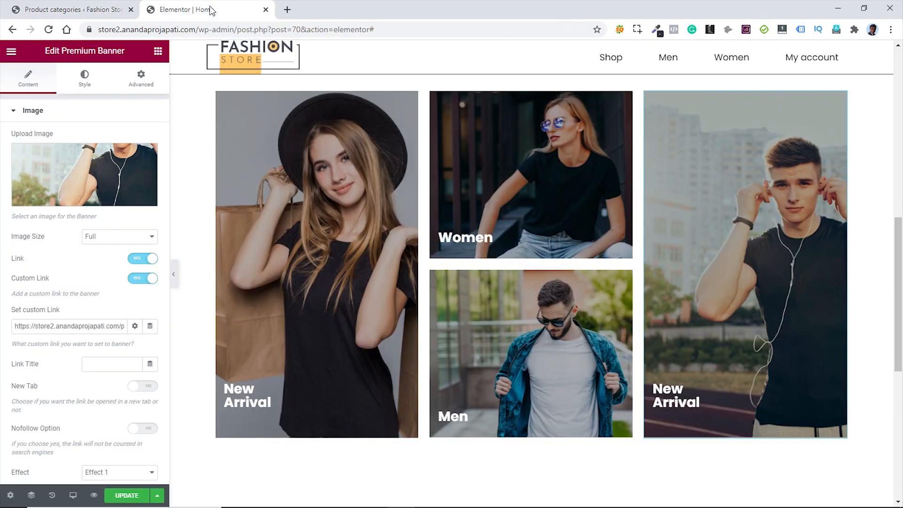
pyautogui.click(63, 326)
pyautogui.hotkey('ctrl', 'a')
pyautogui.hotkey('ctrl', 'v')
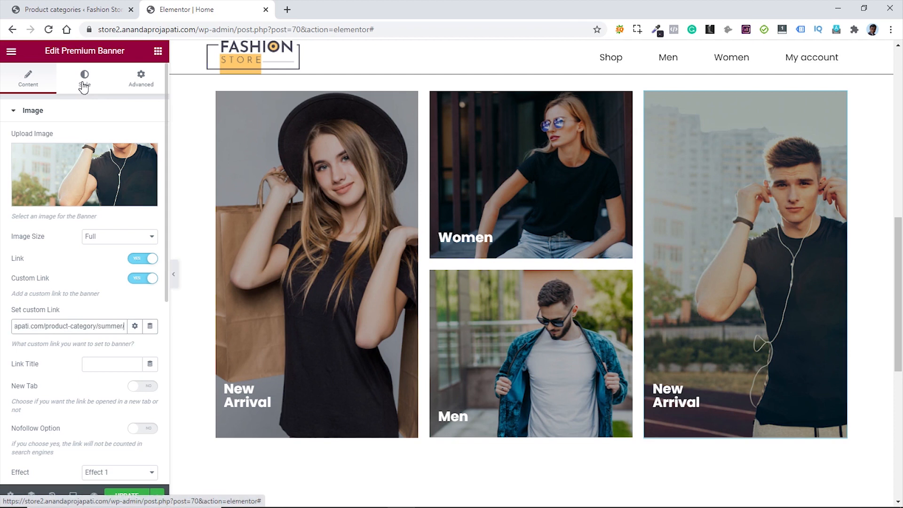
# - Retitle the third banner 'Summer <br>Collection' so it spans two lines
pyautogui.scroll(-6, 72, 356)
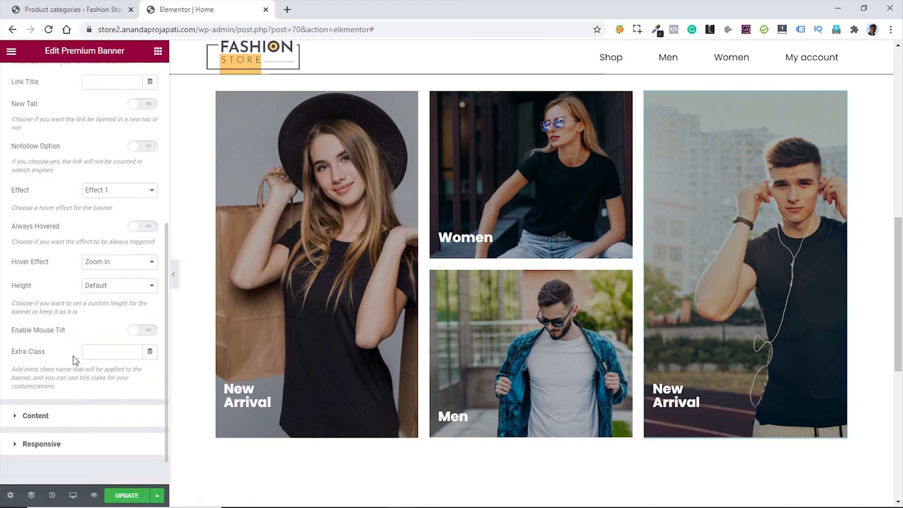
pyautogui.click(55, 416)
pyautogui.click(120, 170)
pyautogui.hotkey('ctrl', 'a')
pyautogui.hotkey('ctrl', 'v')
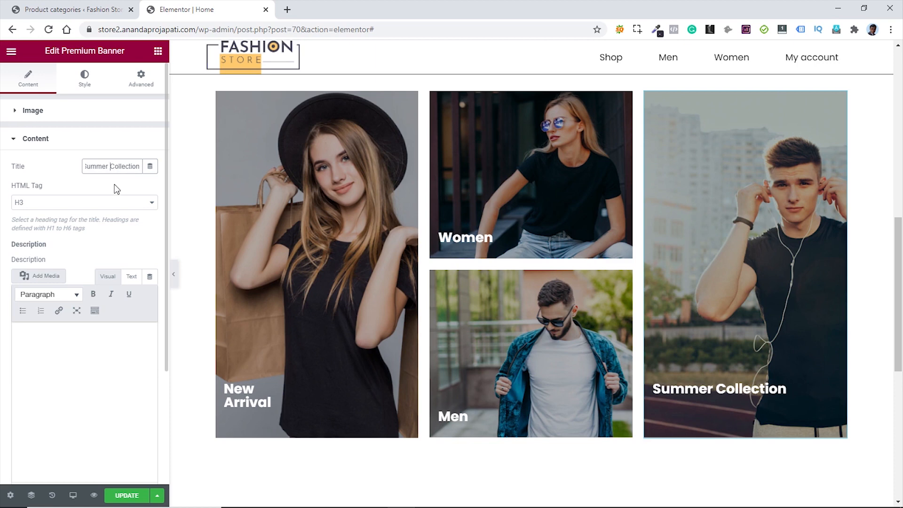
pyautogui.write('<br>')
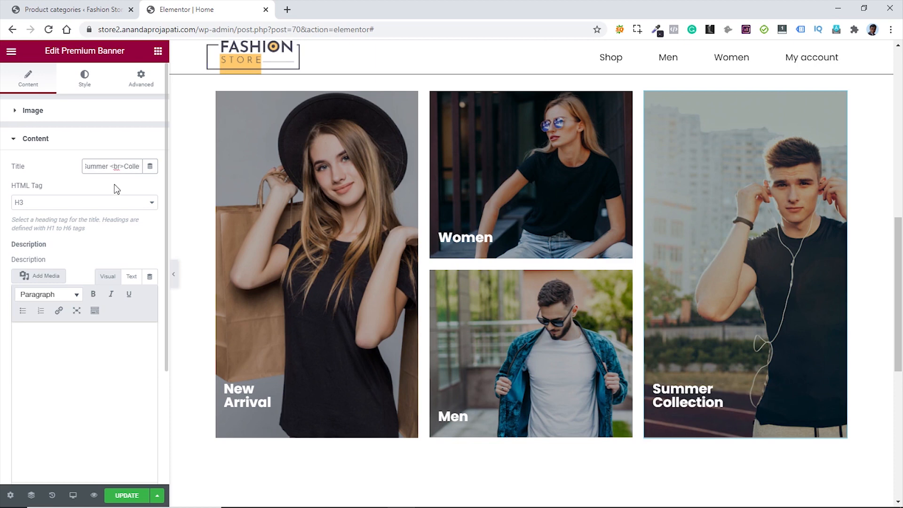
pyautogui.click(71, 112)
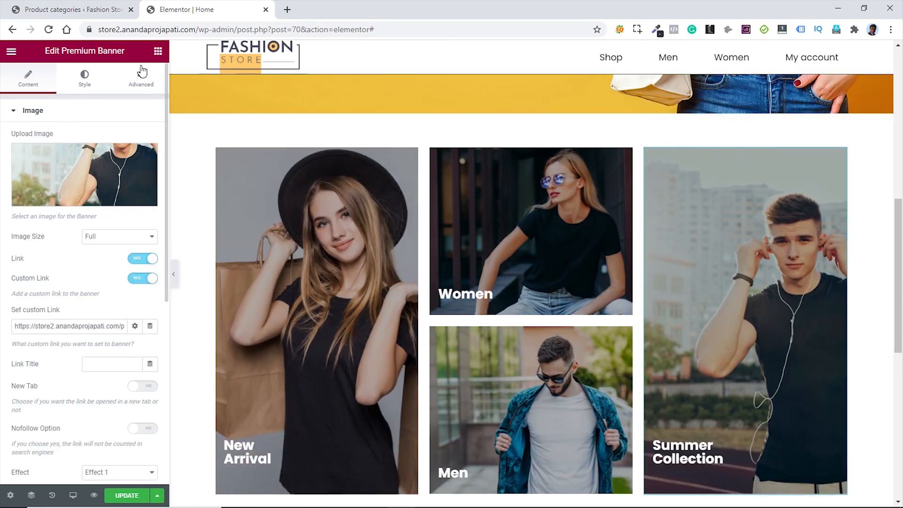
# - Add a single-column section below the banners, then bring up the WooCommerce shortcodes docs
pyautogui.click(155, 59)
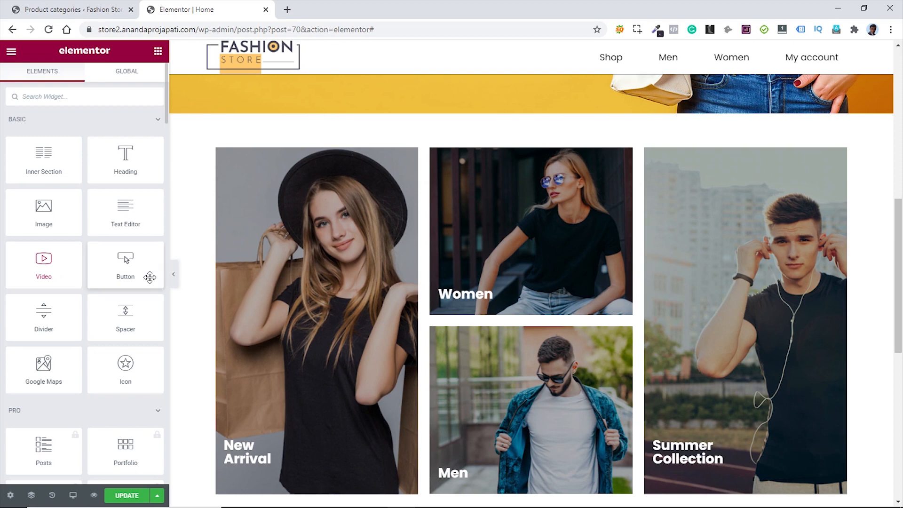
pyautogui.scroll(-3, 609, 301)
pyautogui.scroll(-3, 610, 301)
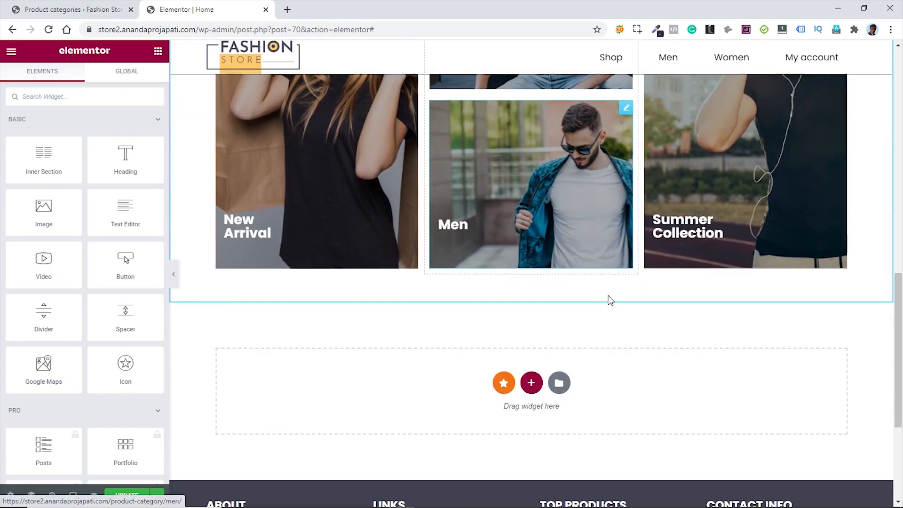
pyautogui.click(531, 327)
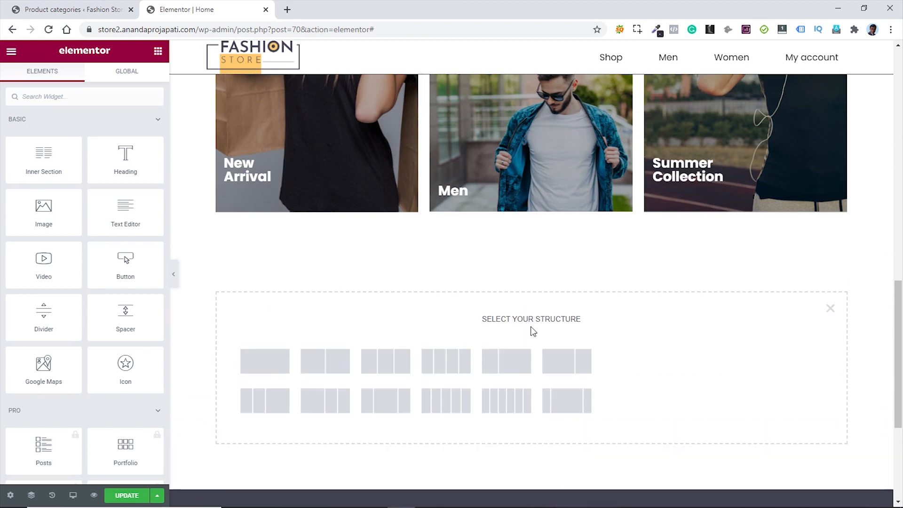
pyautogui.click(265, 368)
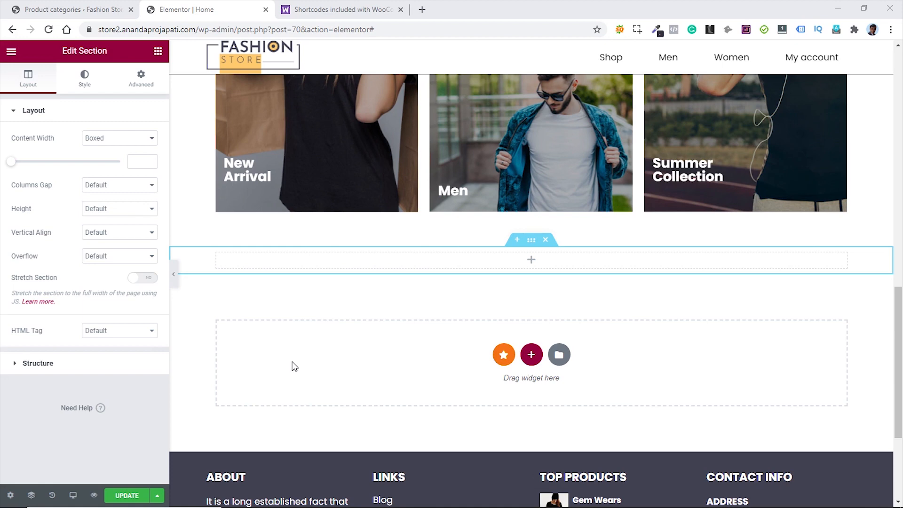
pyautogui.click(336, 9)
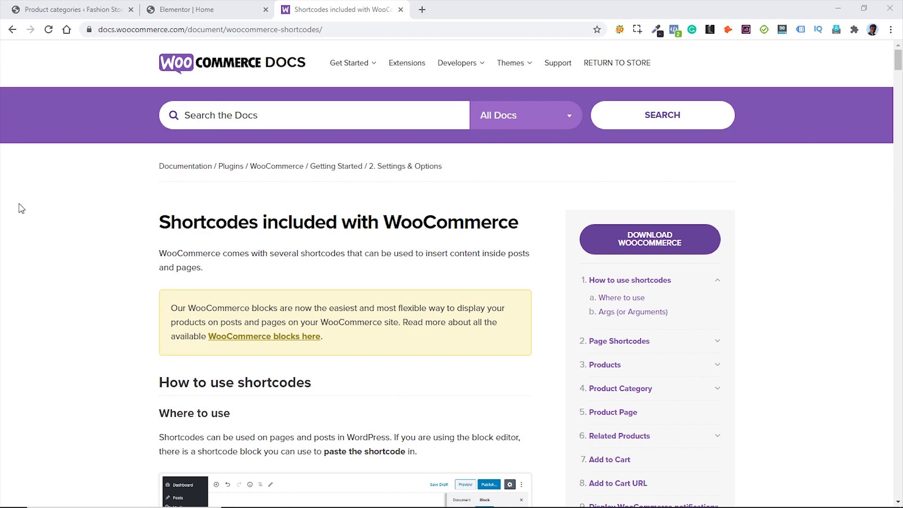
# - Select the [featured_products] shortcode in the docs' Products section, then return to the Home editor
pyautogui.scroll(-15, 52, 234)
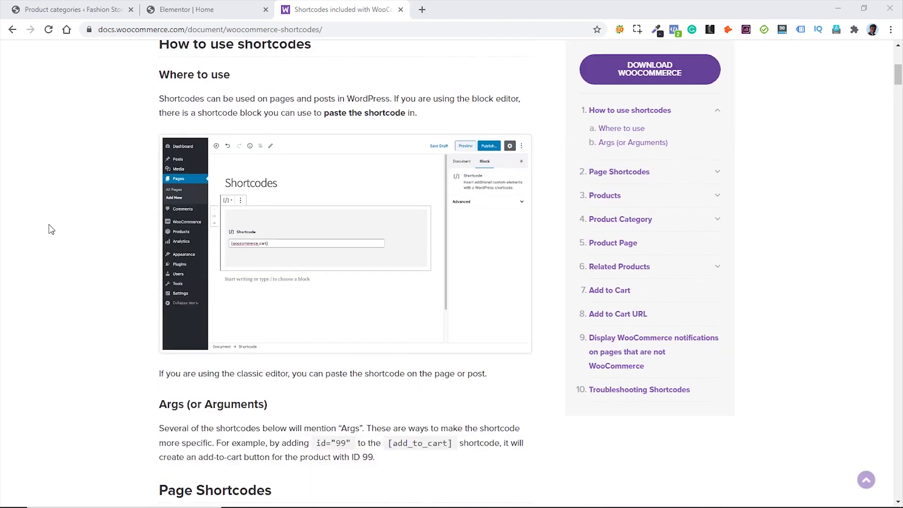
pyautogui.scroll(-1, 71, 258)
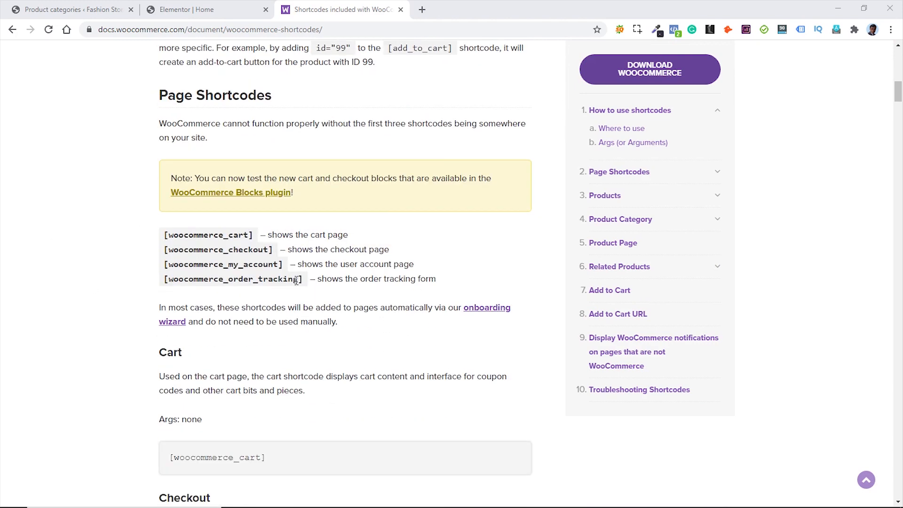
pyautogui.scroll(-13, 100, 266)
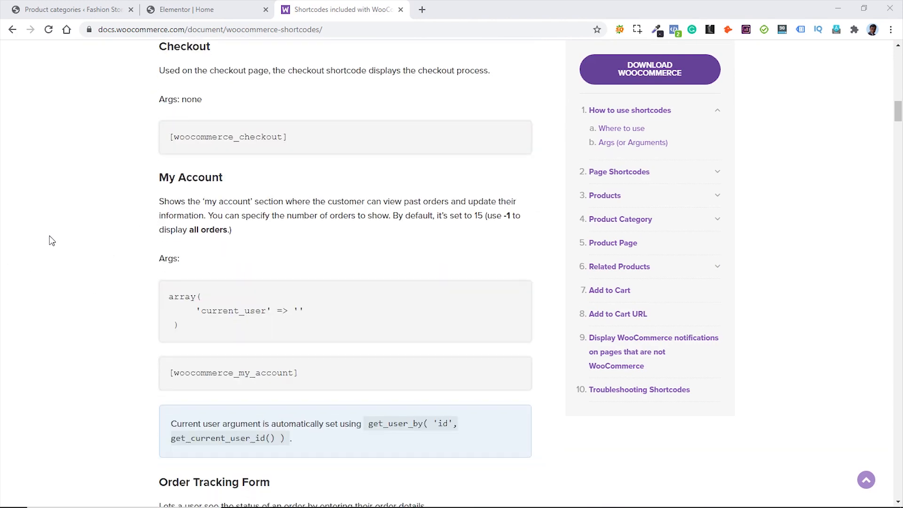
pyautogui.scroll(-6, 49, 235)
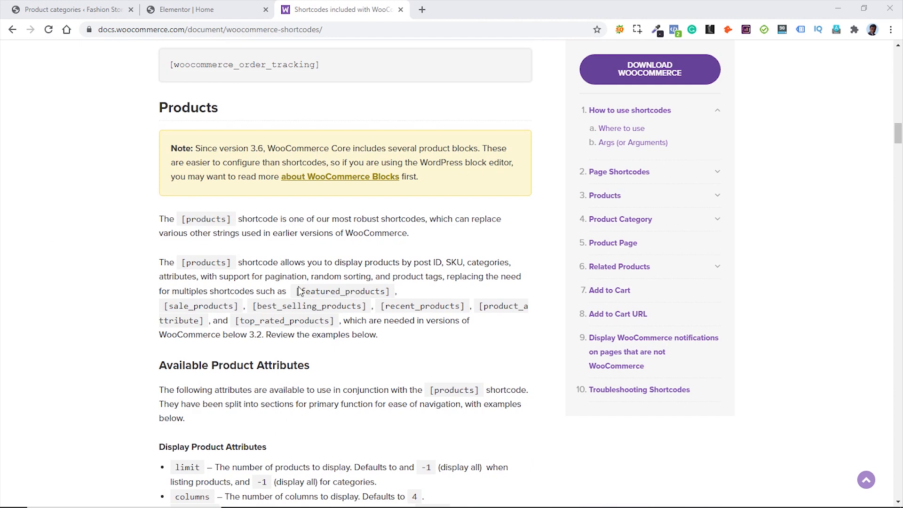
pyautogui.moveTo(298, 291); pyautogui.dragTo(391, 291)
pyautogui.hotkey('ctrl', 'c')
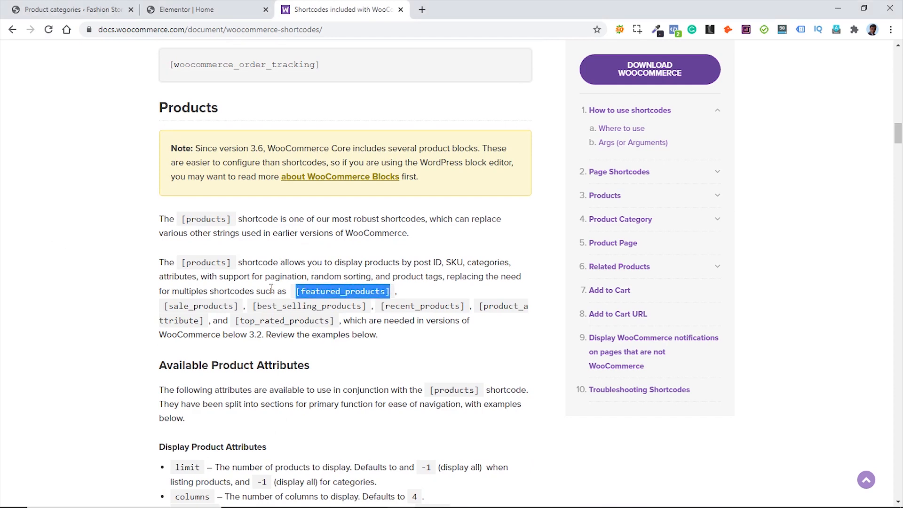
pyautogui.click(198, 10)
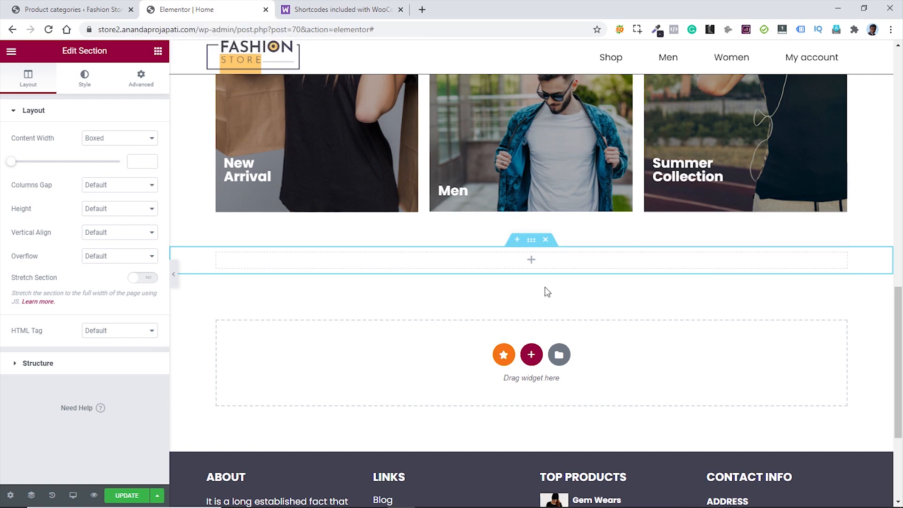
# - Drop a Shortcode widget into the new section, paste [featured_products] and apply it
pyautogui.click(158, 51)
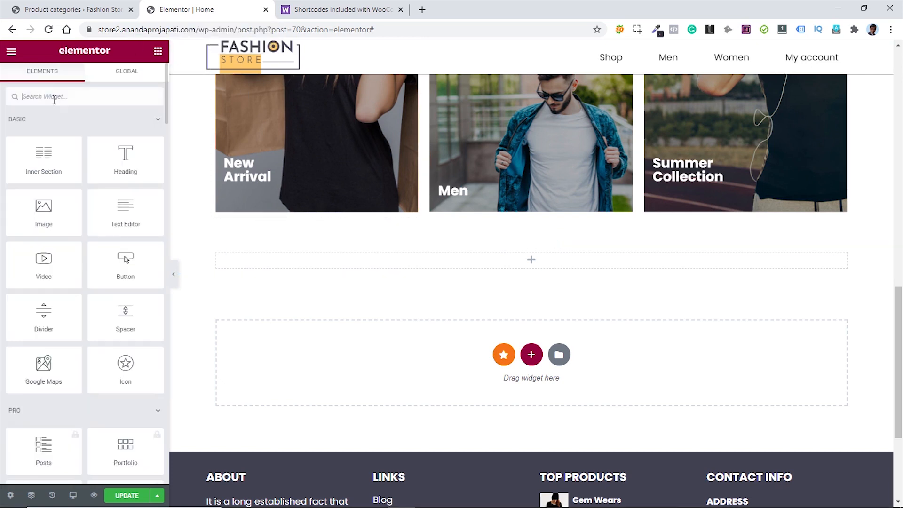
pyautogui.write('shor')
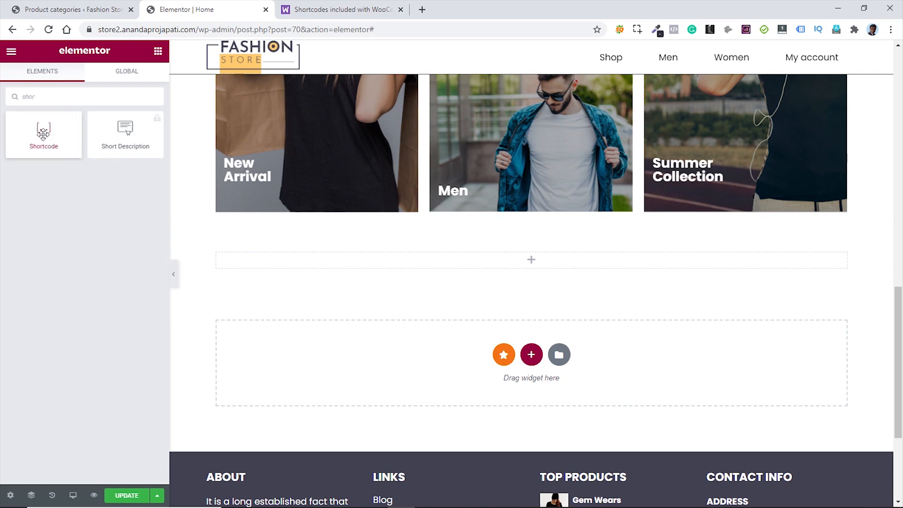
pyautogui.moveTo(43, 131); pyautogui.dragTo(543, 262)
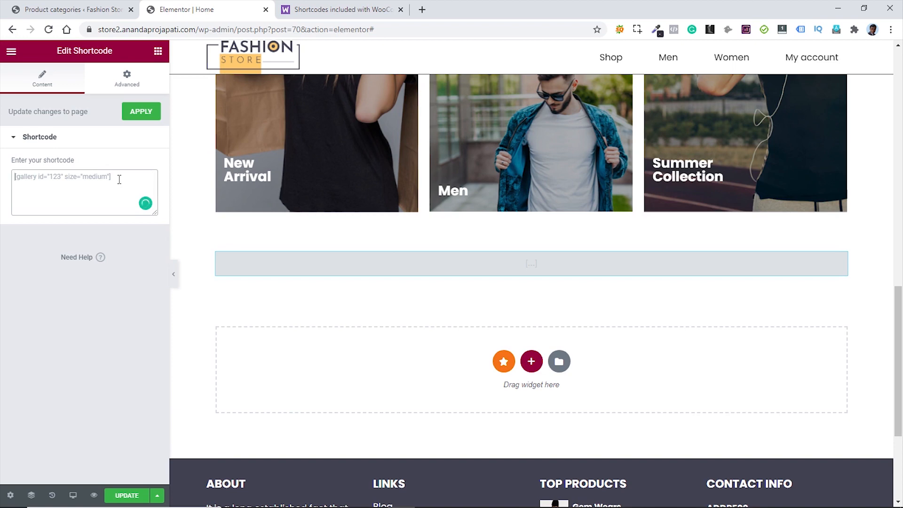
pyautogui.hotkey('ctrl', 'v')
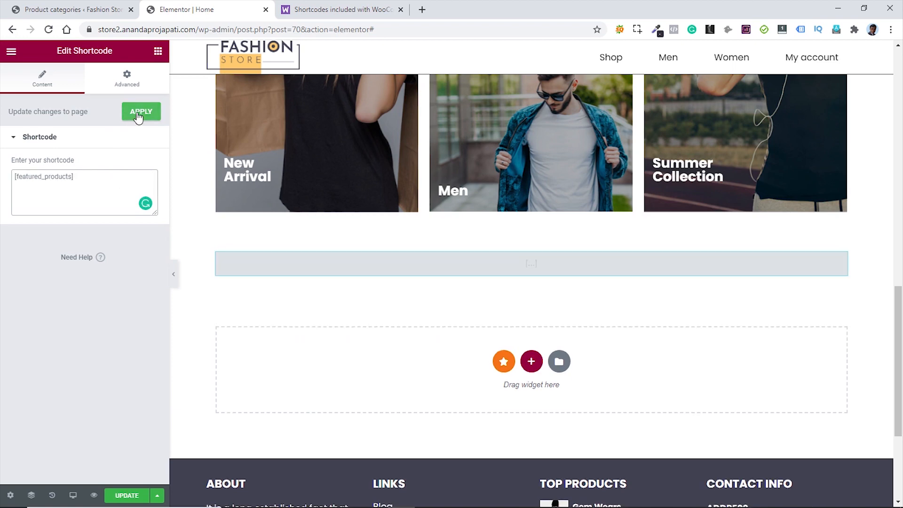
pyautogui.click(140, 114)
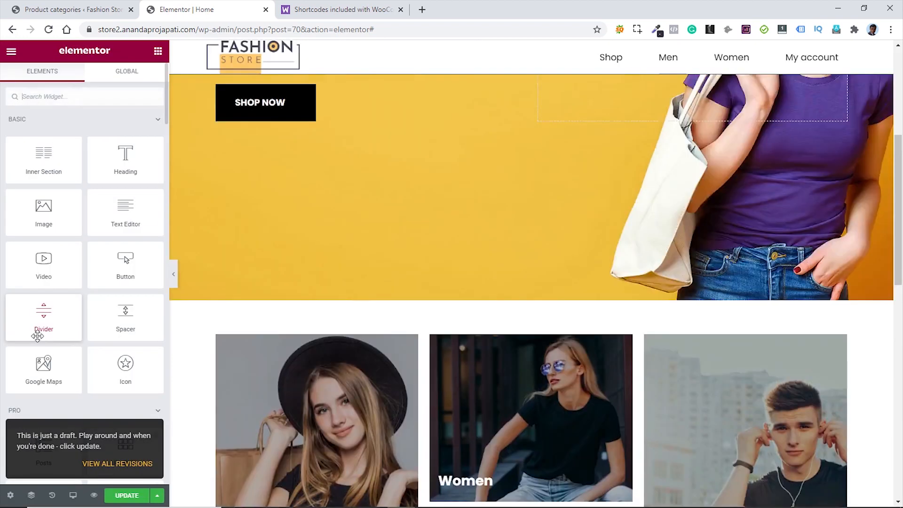
pyautogui.scroll(-15, 502, 328)
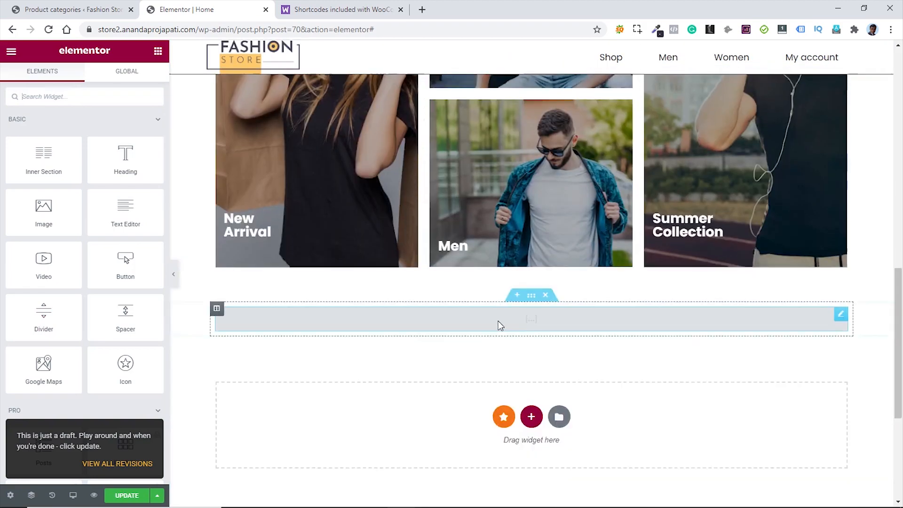
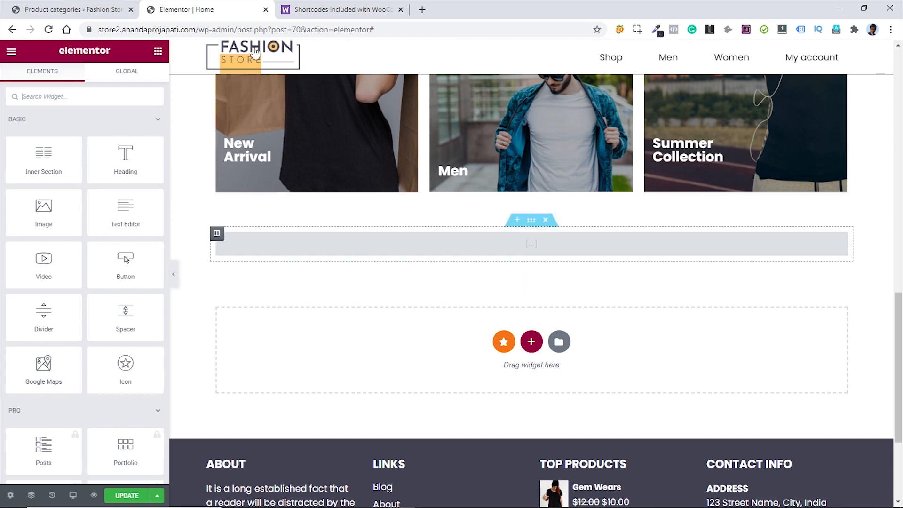
# - Star Babbles, Qualitees, Army Girls and Eccellente as featured in the All Products list
pyautogui.click(55, 11)
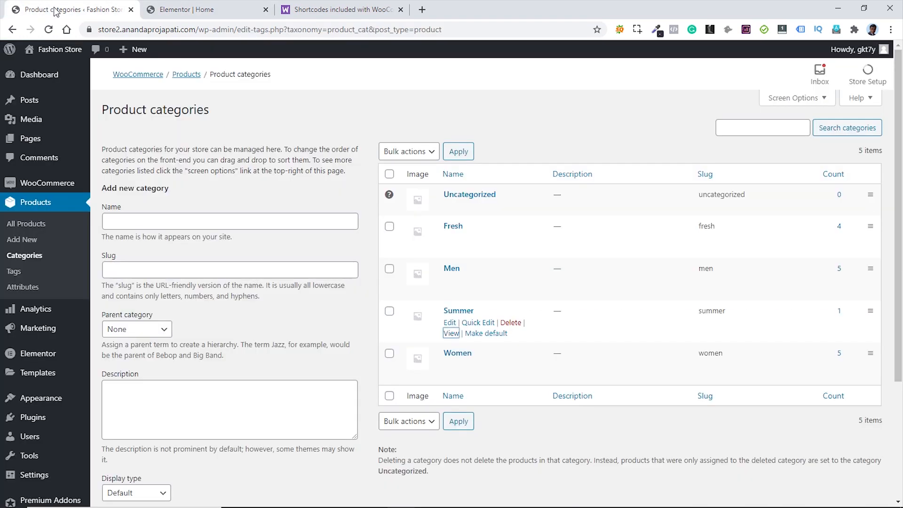
pyautogui.click(38, 226)
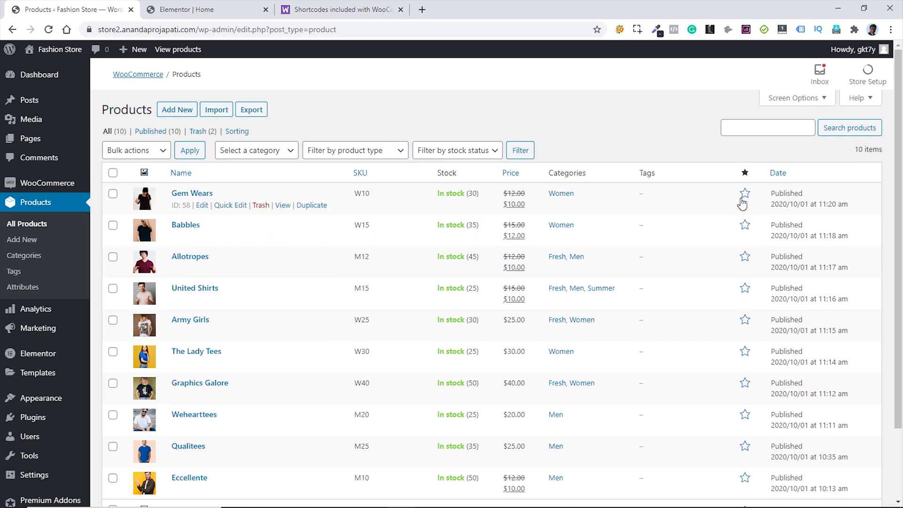
pyautogui.click(746, 227)
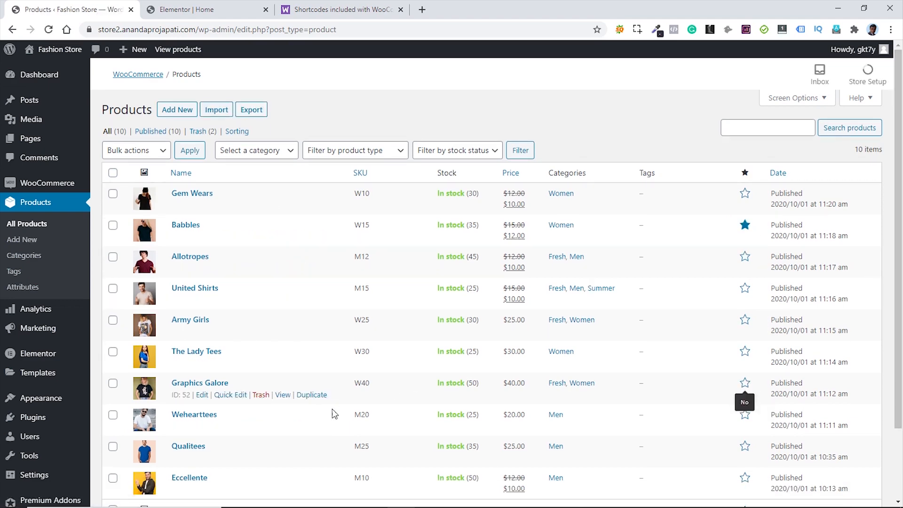
pyautogui.scroll(-2, 410, 419)
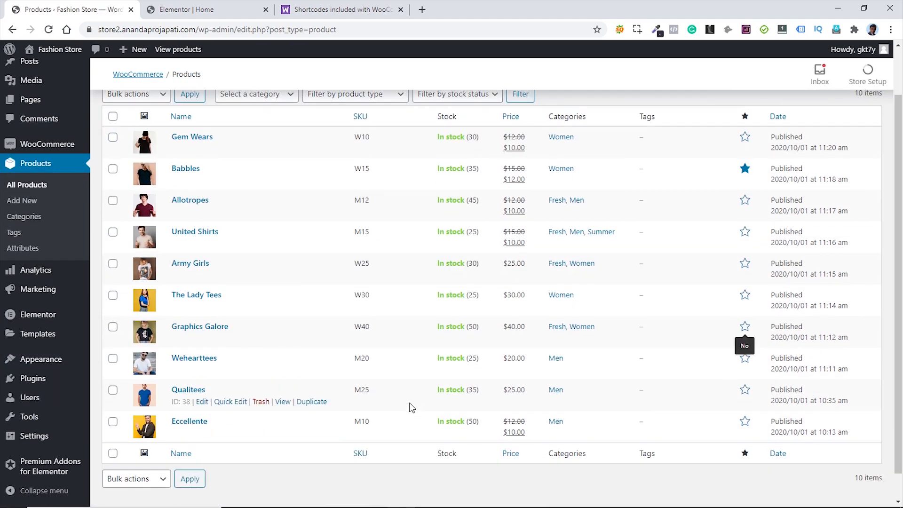
pyautogui.click(746, 391)
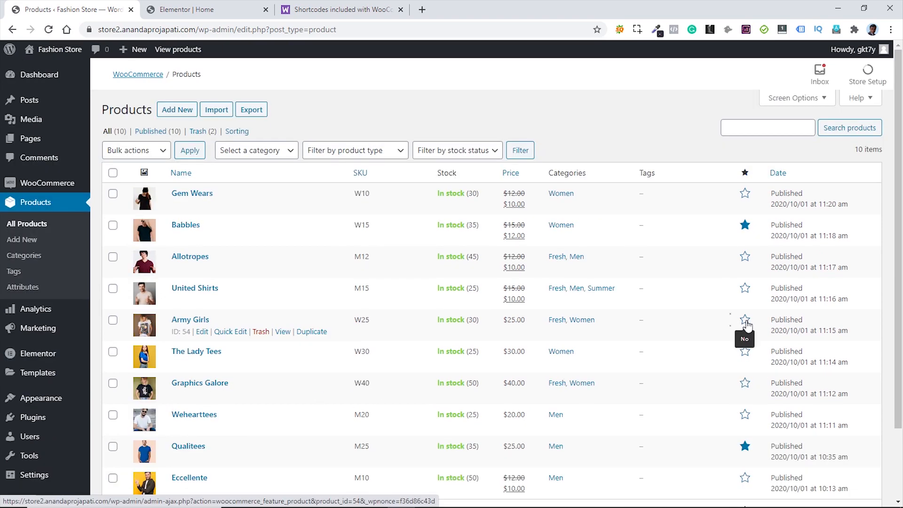
pyautogui.click(747, 323)
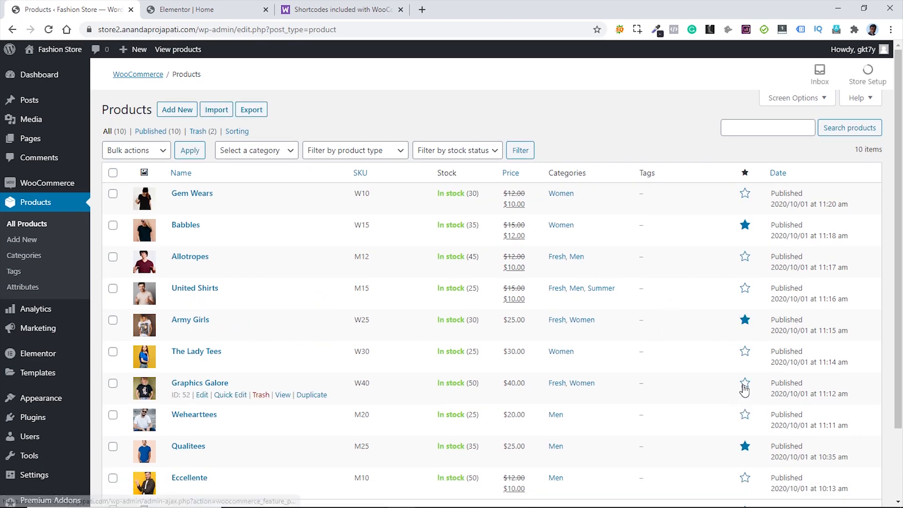
pyautogui.scroll(-2, 746, 400)
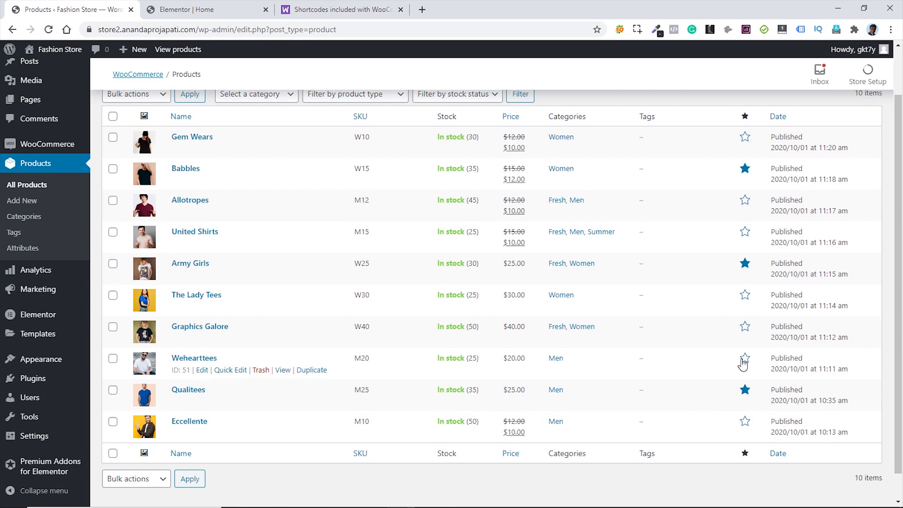
pyautogui.click(745, 421)
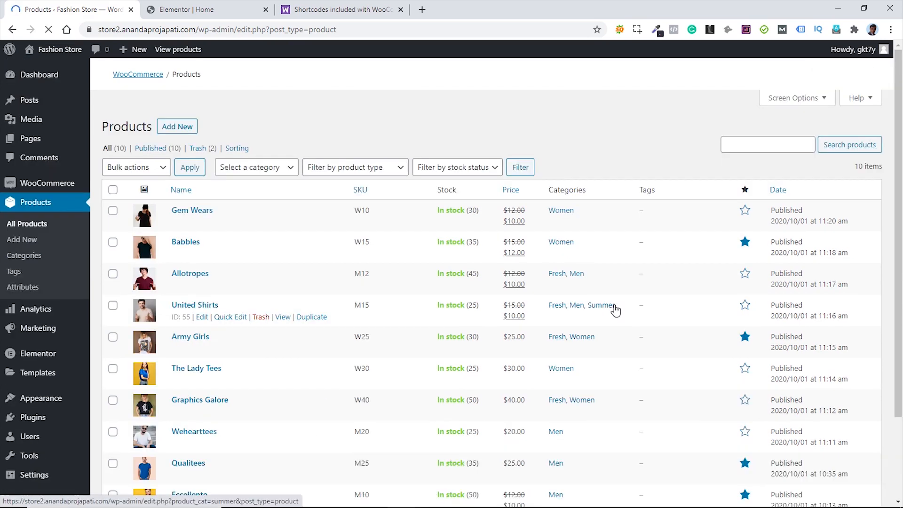
pyautogui.click(209, 10)
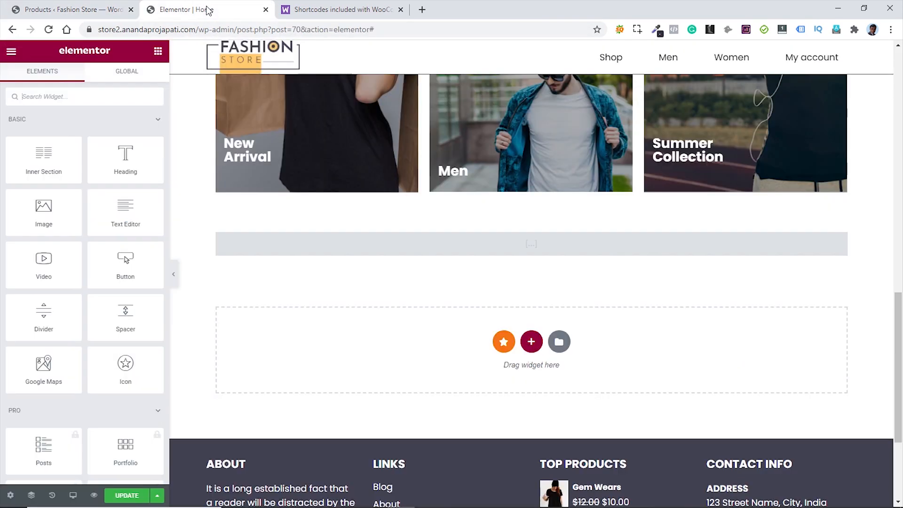
# - Save the home page and reload the editor so the featured products appear
pyautogui.click(123, 496)
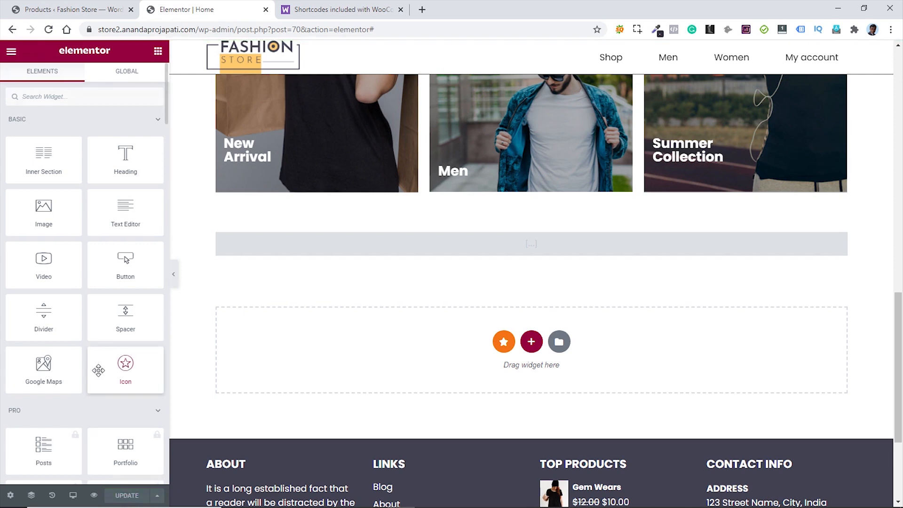
pyautogui.click(49, 30)
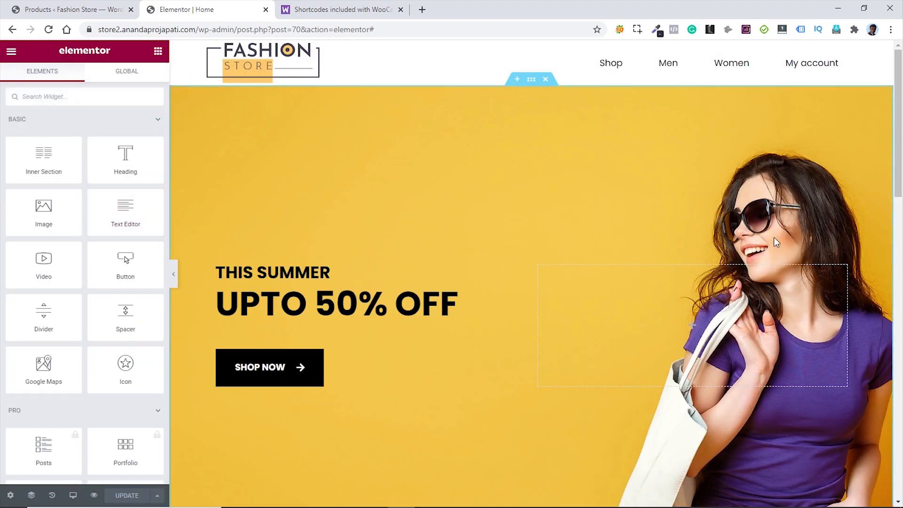
pyautogui.scroll(-15, 766, 236)
pyautogui.scroll(5, 767, 235)
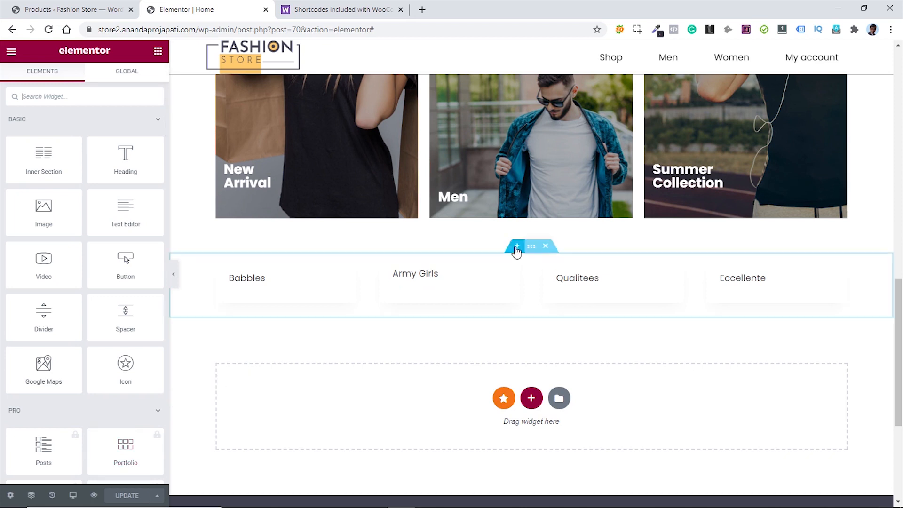
# - Unlink the products section's padding and set top and bottom to 50 px
pyautogui.click(531, 248)
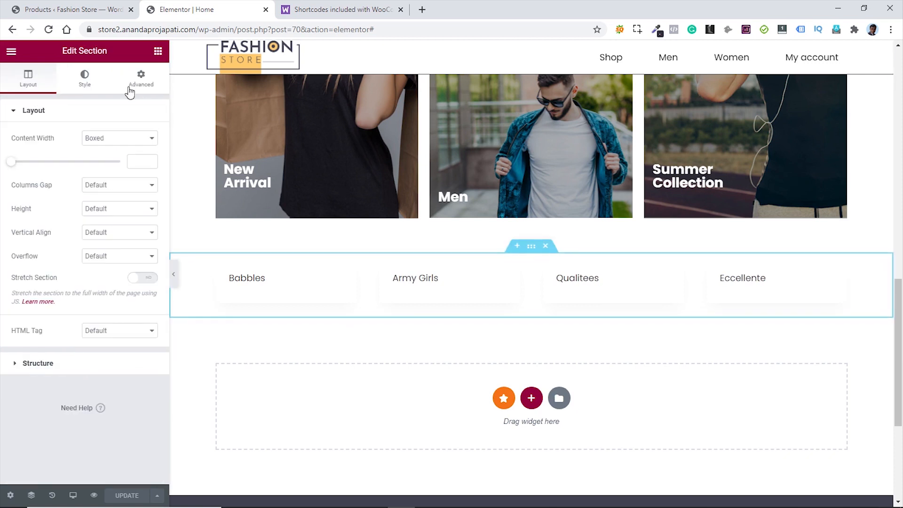
pyautogui.click(141, 80)
pyautogui.click(22, 214)
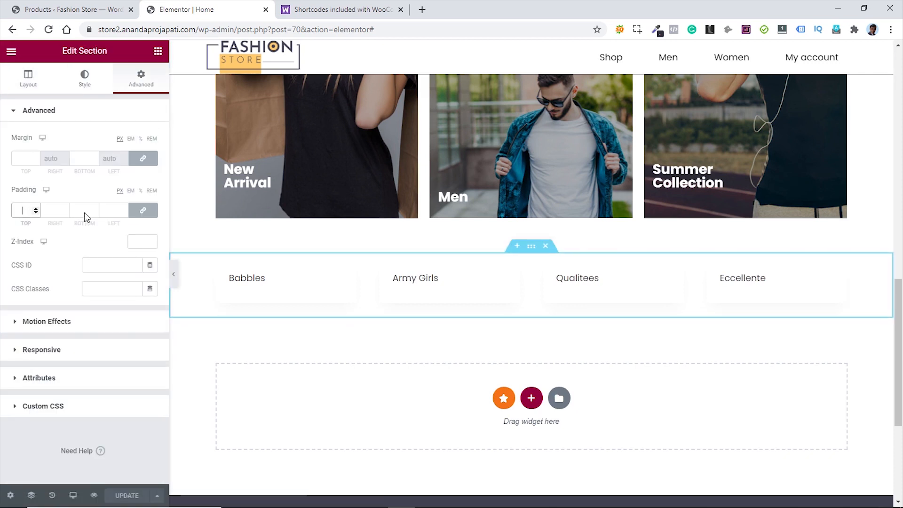
pyautogui.click(143, 211)
pyautogui.click(22, 211)
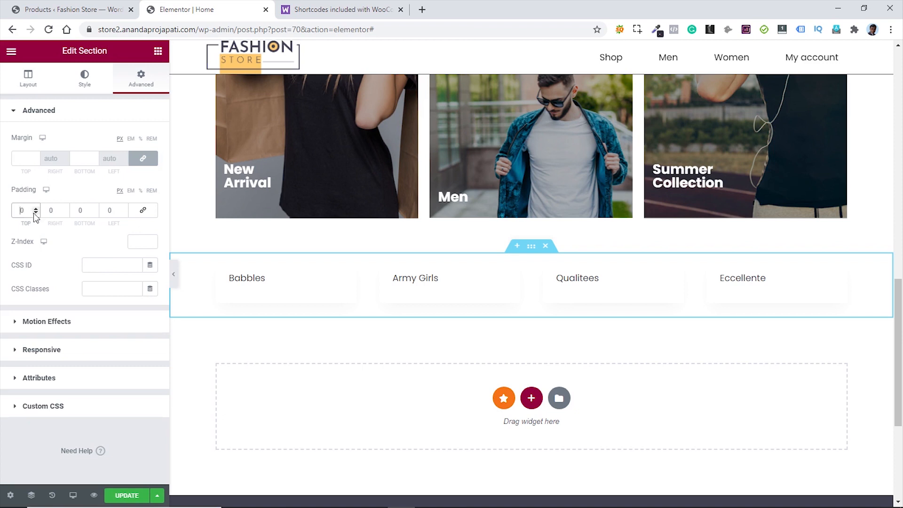
pyautogui.write('5')
pyautogui.click(77, 210)
pyautogui.write('5')
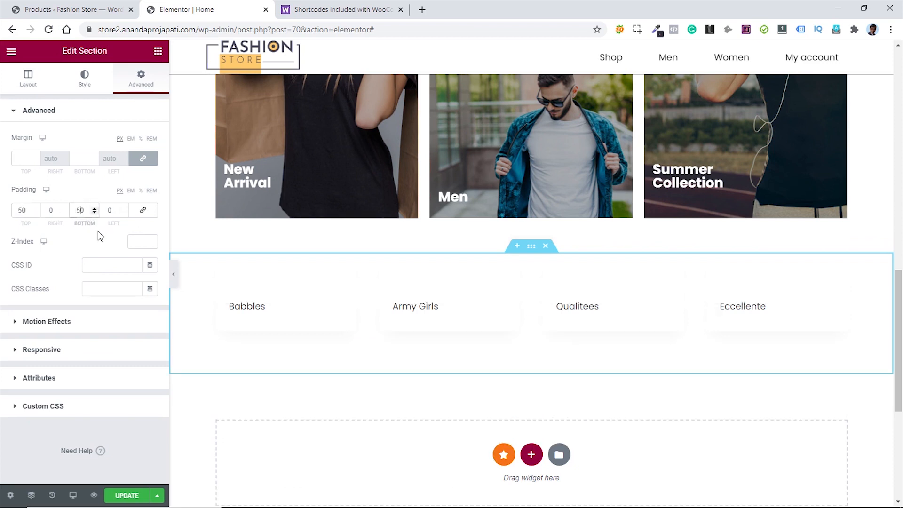
pyautogui.click(158, 51)
# - Place a centred H3 'Latest Collections' heading above the Babbles row, with a divider below it
pyautogui.moveTo(122, 163); pyautogui.dragTo(522, 287)
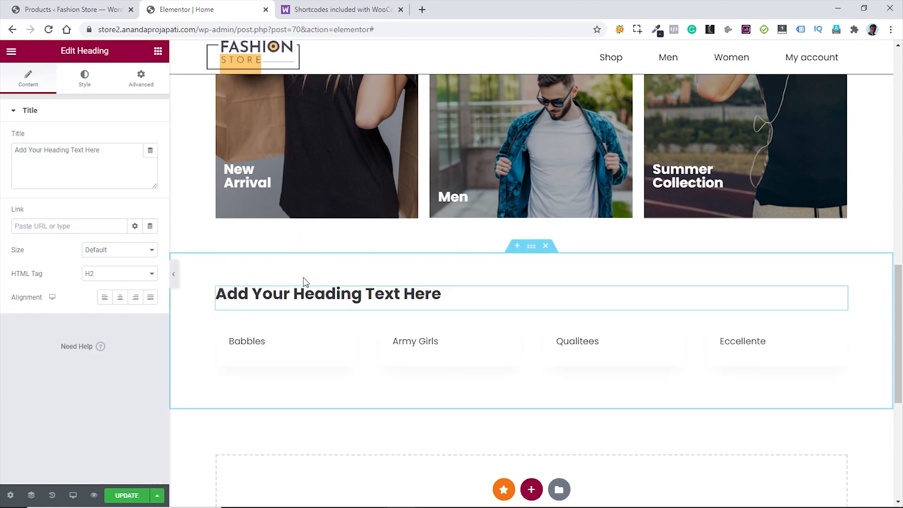
pyautogui.moveTo(100, 150); pyautogui.dragTo(4, 159)
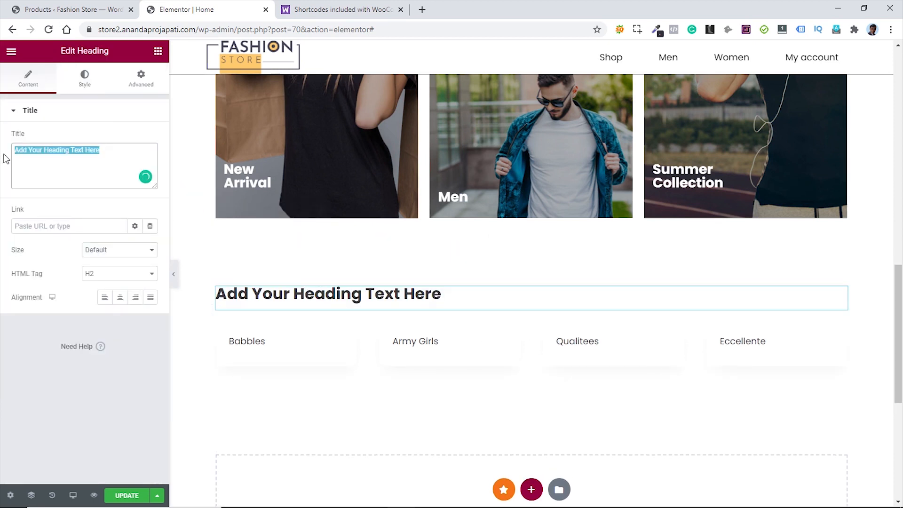
pyautogui.write('Latest Collections')
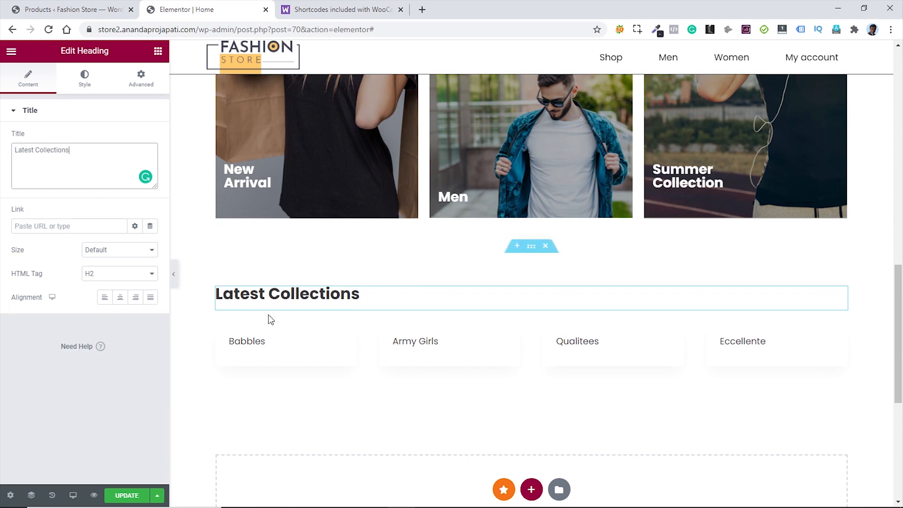
pyautogui.click(130, 277)
pyautogui.click(116, 302)
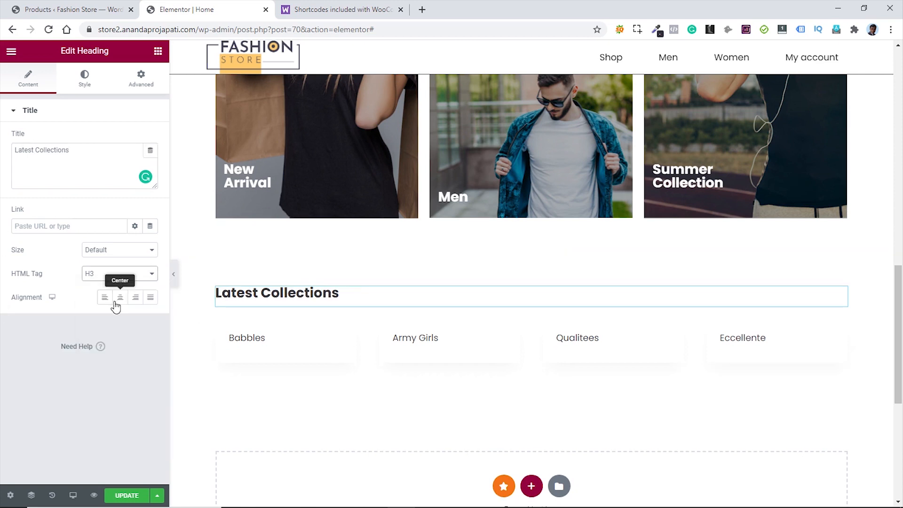
pyautogui.click(120, 301)
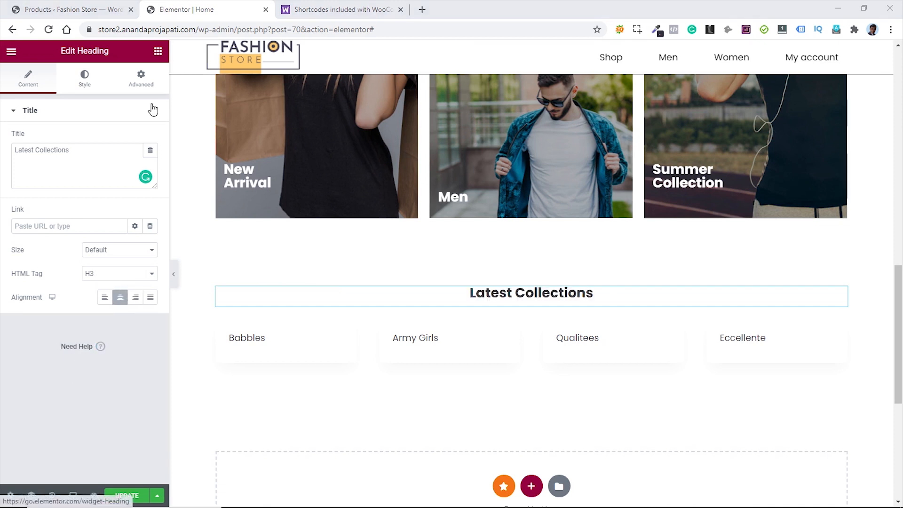
pyautogui.click(158, 52)
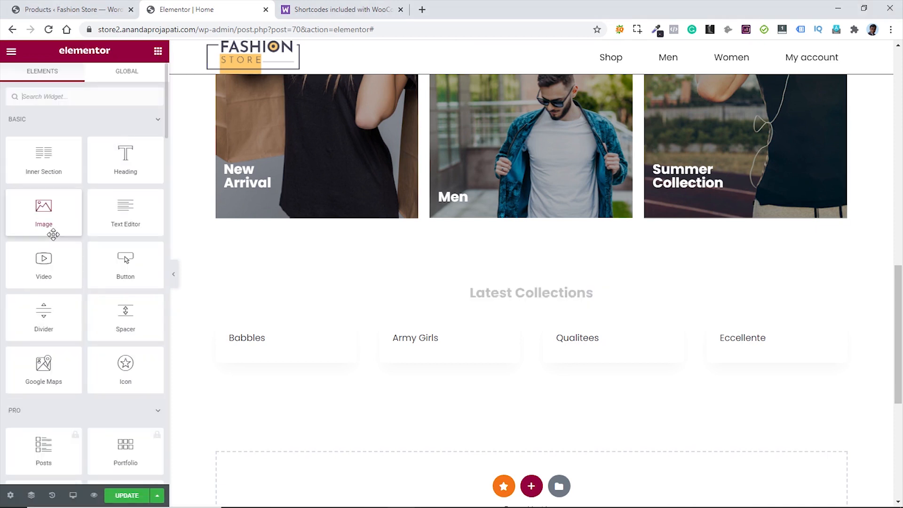
pyautogui.moveTo(44, 312); pyautogui.dragTo(541, 303)
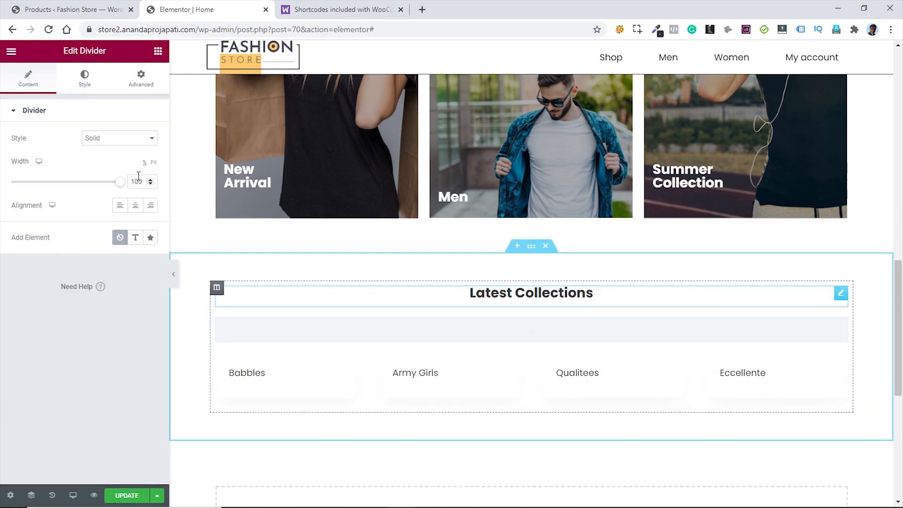
# - Make the divider 70 px wide and centred, with a thicker line and 0 gap
pyautogui.click(154, 163)
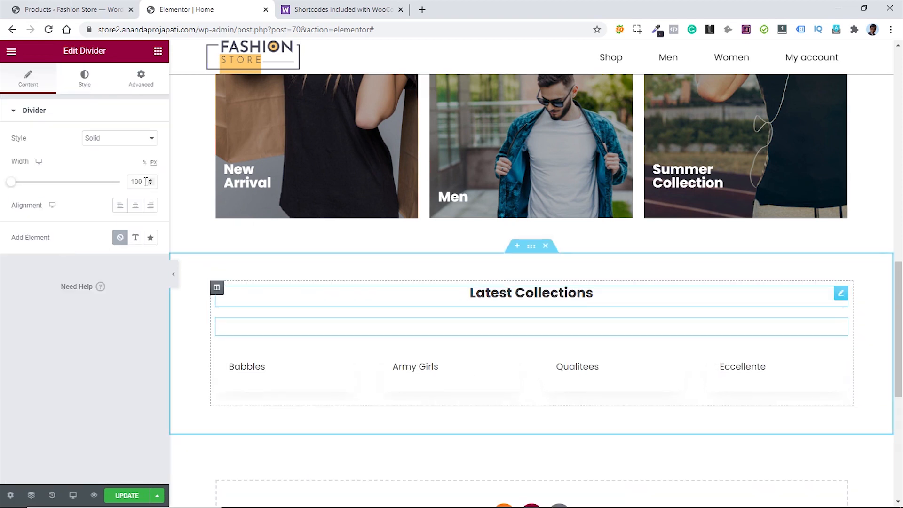
pyautogui.moveTo(144, 182); pyautogui.dragTo(127, 183)
pyautogui.write('70')
pyautogui.click(135, 209)
pyautogui.click(85, 87)
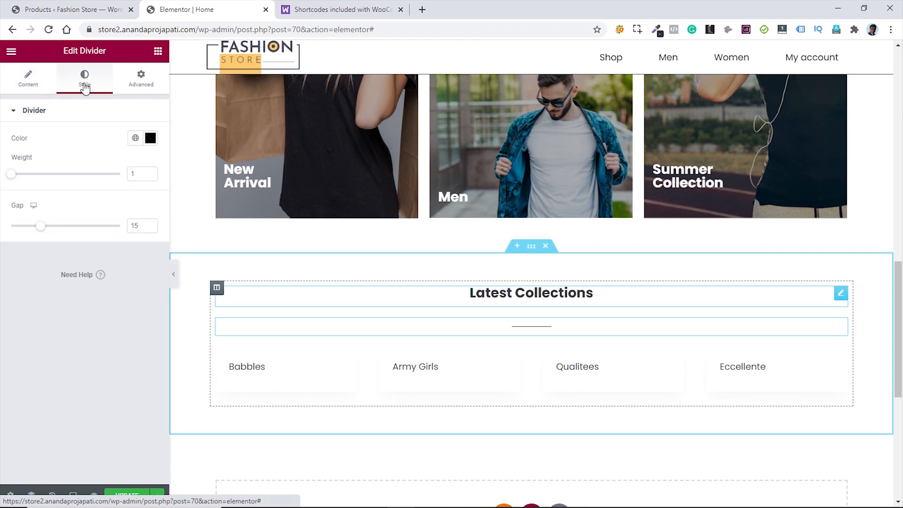
pyautogui.click(149, 172)
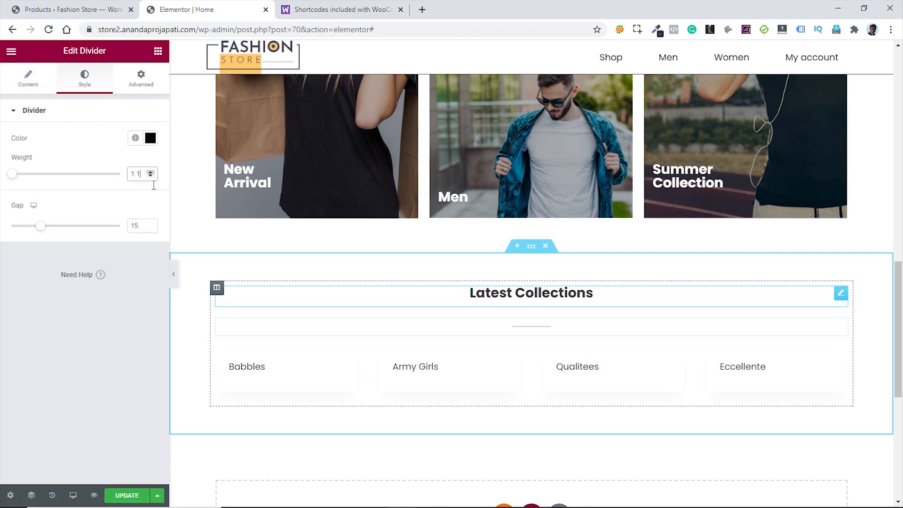
pyautogui.click(136, 226)
pyautogui.write('0')
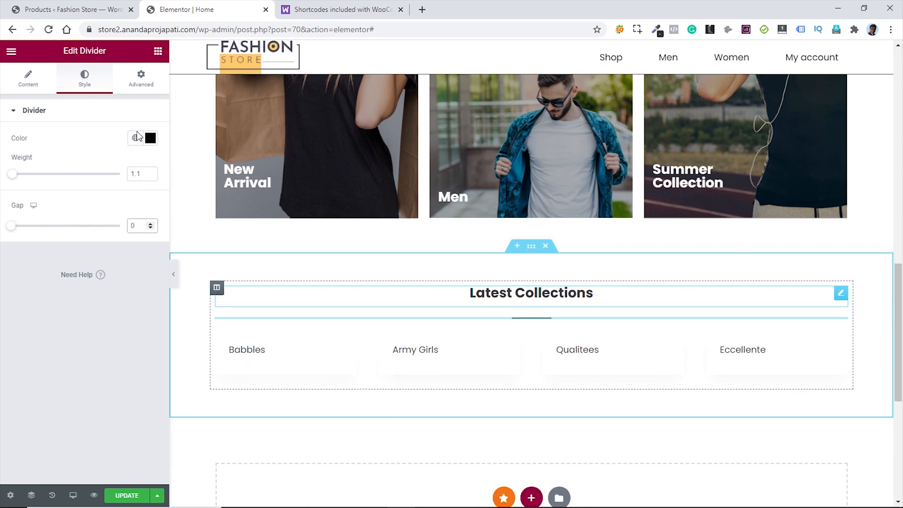
# - Unlink the divider's margins and set its top margin to -10
pyautogui.click(141, 80)
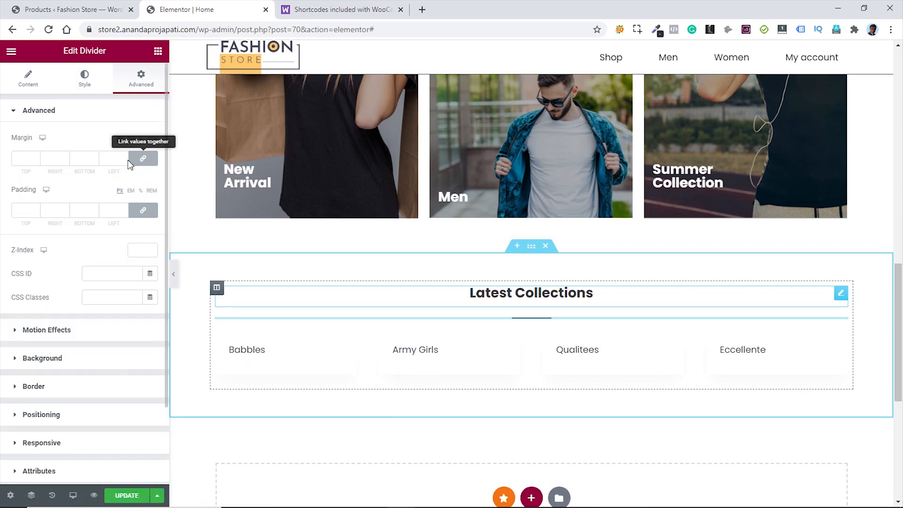
pyautogui.click(131, 161)
pyautogui.click(36, 162)
pyautogui.click(36, 162)
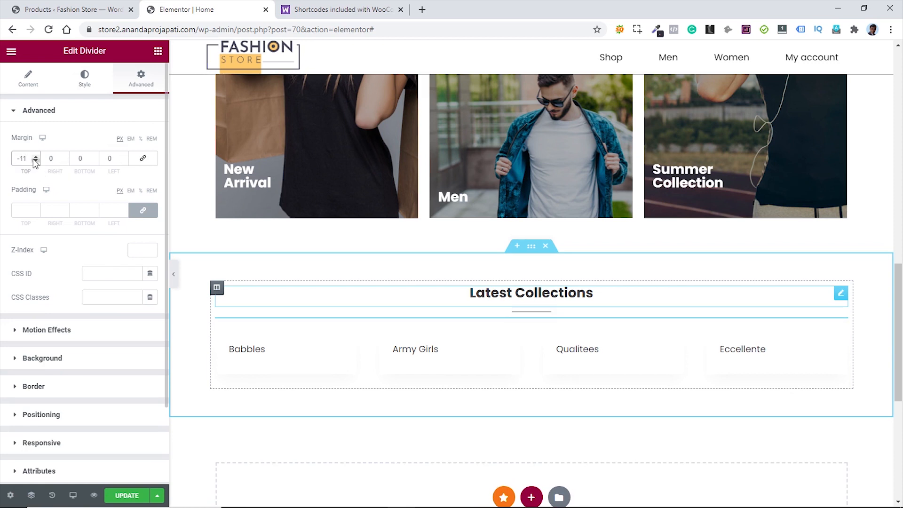
pyautogui.click(35, 160)
pyautogui.click(35, 161)
pyautogui.click(36, 157)
pyautogui.click(36, 157)
pyautogui.click(36, 157)
pyautogui.click(36, 156)
# - Set the divider weight to 2 and save the page
pyautogui.click(82, 85)
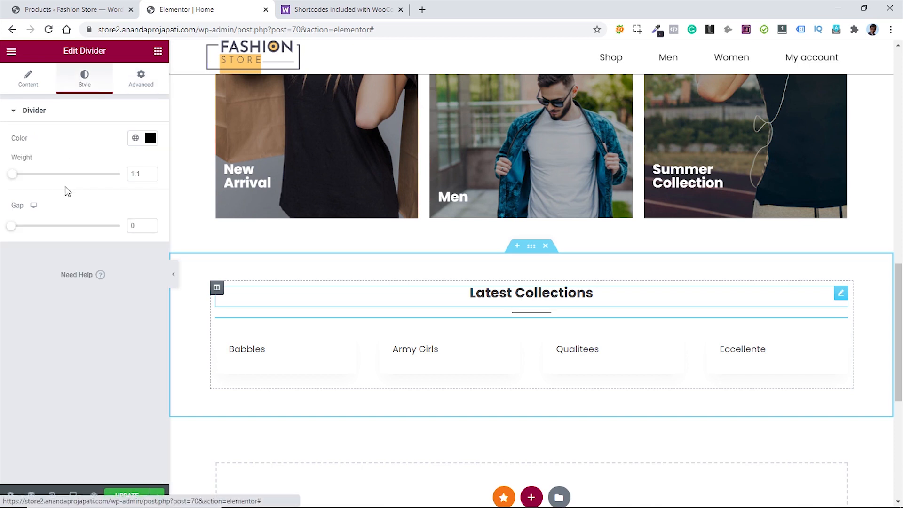
pyautogui.click(142, 174)
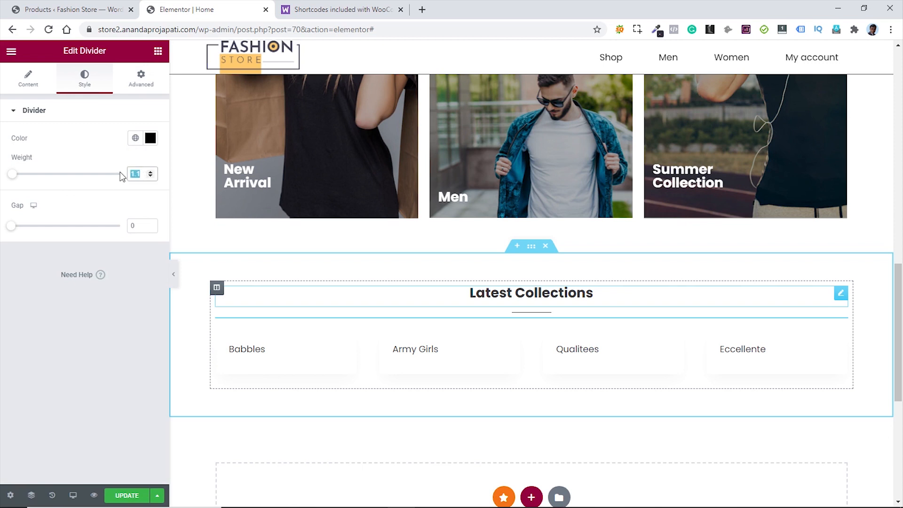
pyautogui.write('2')
pyautogui.click(82, 183)
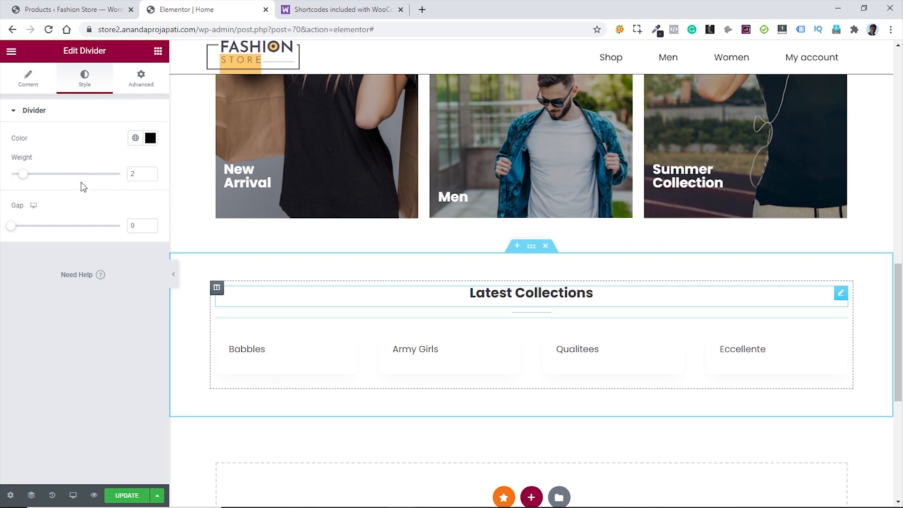
pyautogui.click(123, 497)
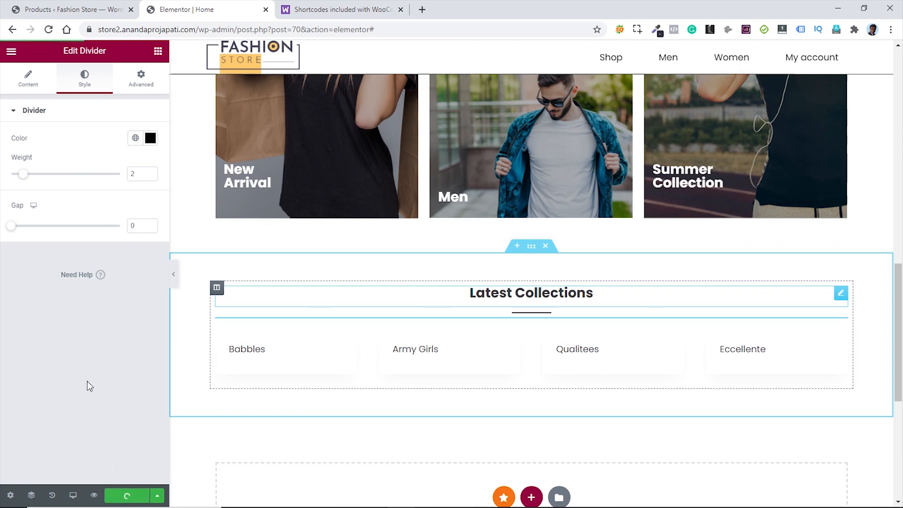
pyautogui.click(72, 9)
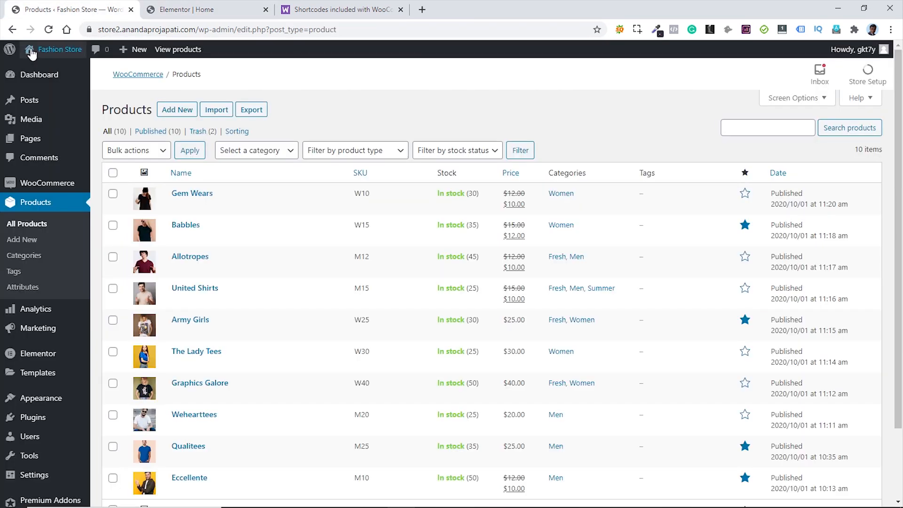
# - Check the four featured products on the live home page, then close the WooCommerce shortcodes tab
pyautogui.click(47, 69)
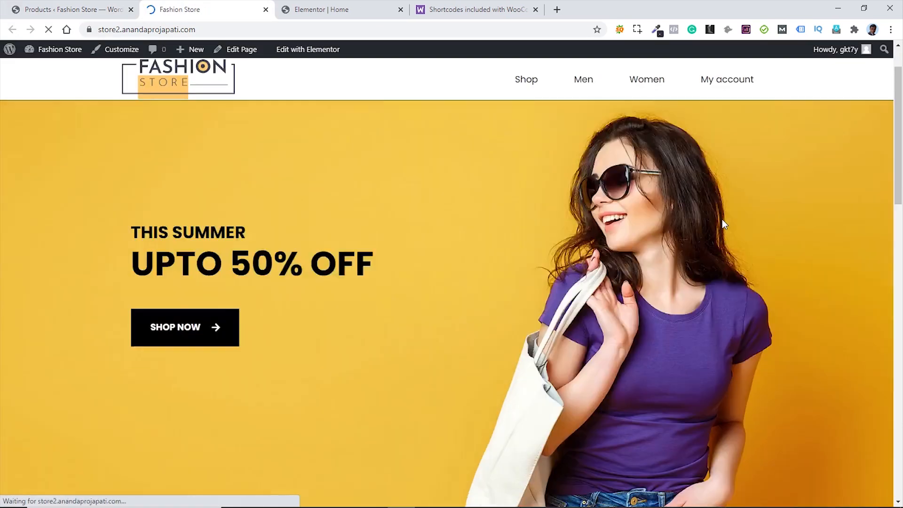
pyautogui.scroll(-6, 722, 219)
pyautogui.scroll(-12, 715, 219)
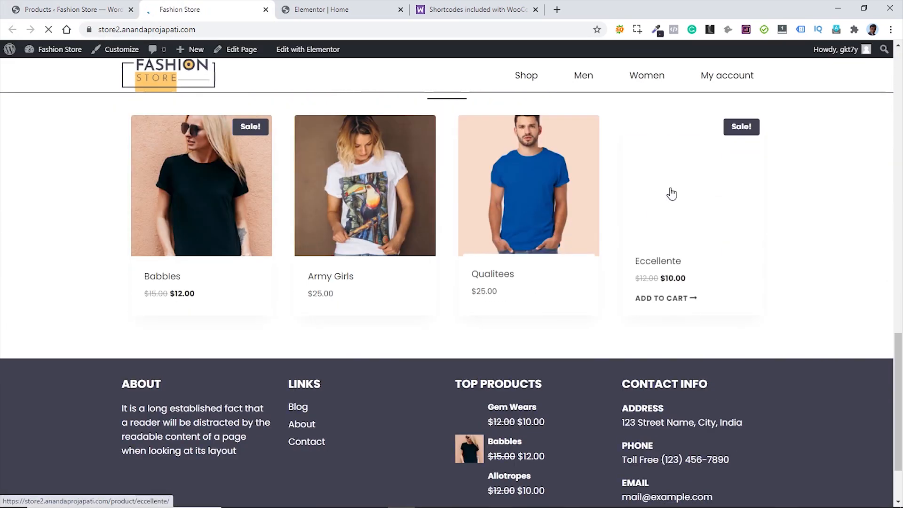
pyautogui.scroll(2, 821, 203)
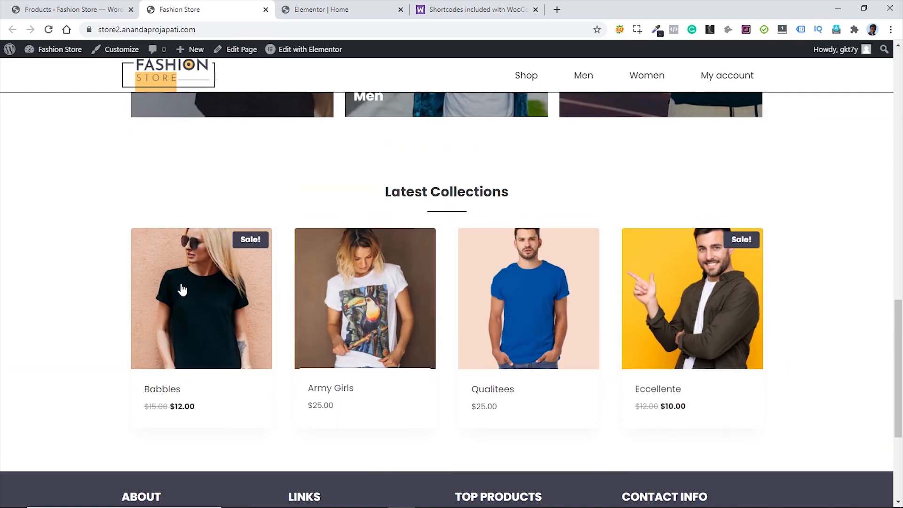
pyautogui.moveTo(174, 10); pyautogui.dragTo(311, 10)
pyautogui.middleClick(476, 12)
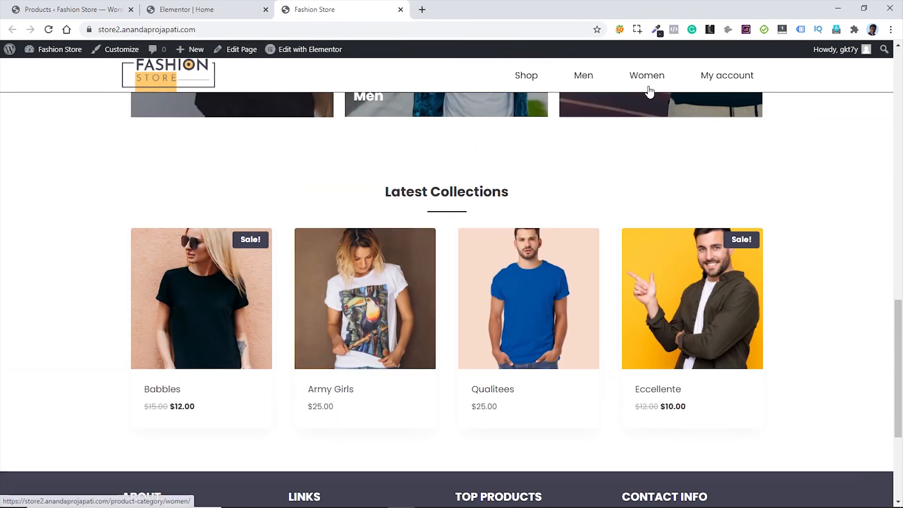
pyautogui.click(195, 9)
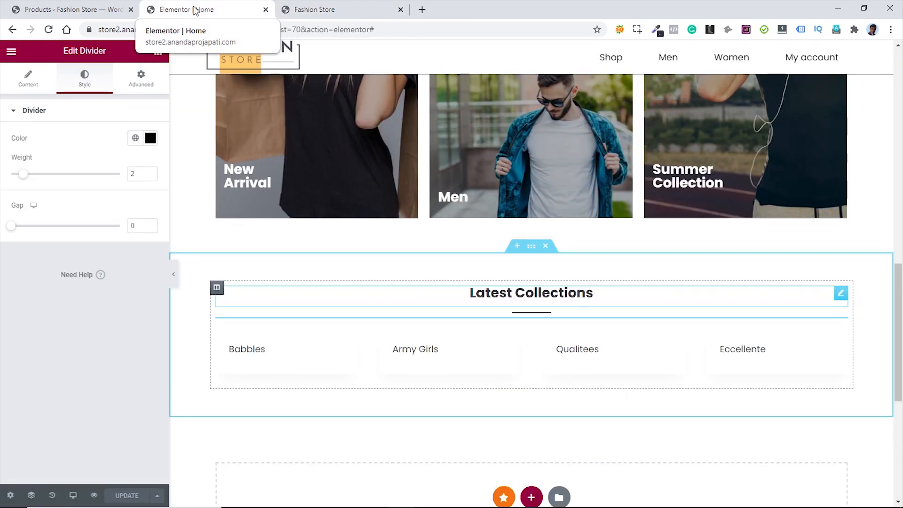
# - Set the Latest Collections section's classic background colour to #f1f1f1
pyautogui.click(530, 249)
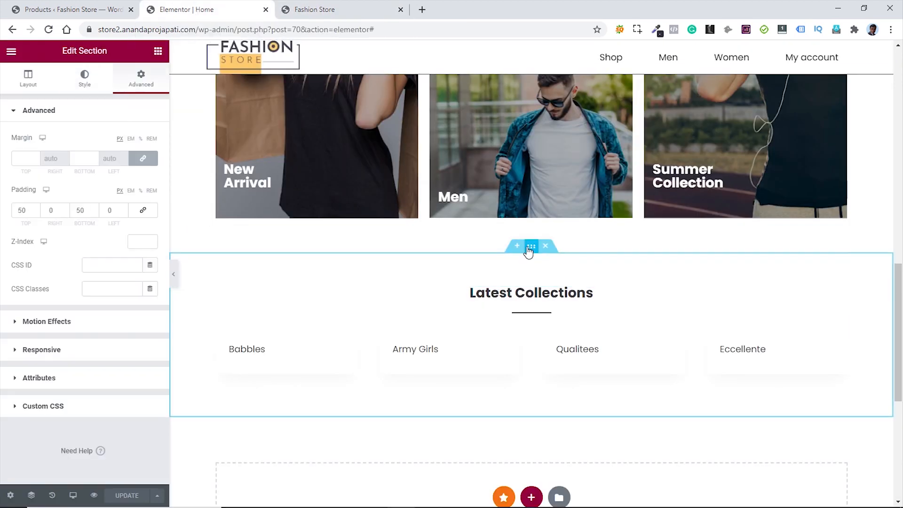
pyautogui.click(85, 80)
pyautogui.click(106, 163)
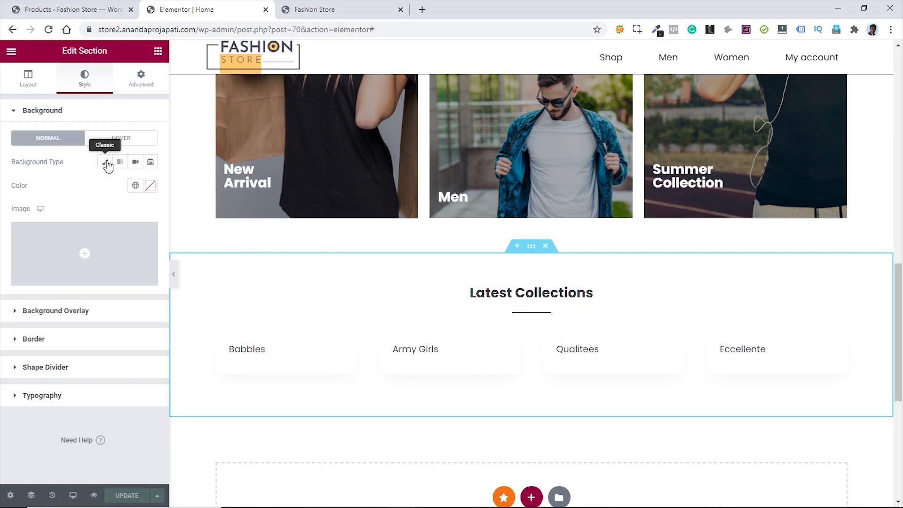
pyautogui.click(150, 186)
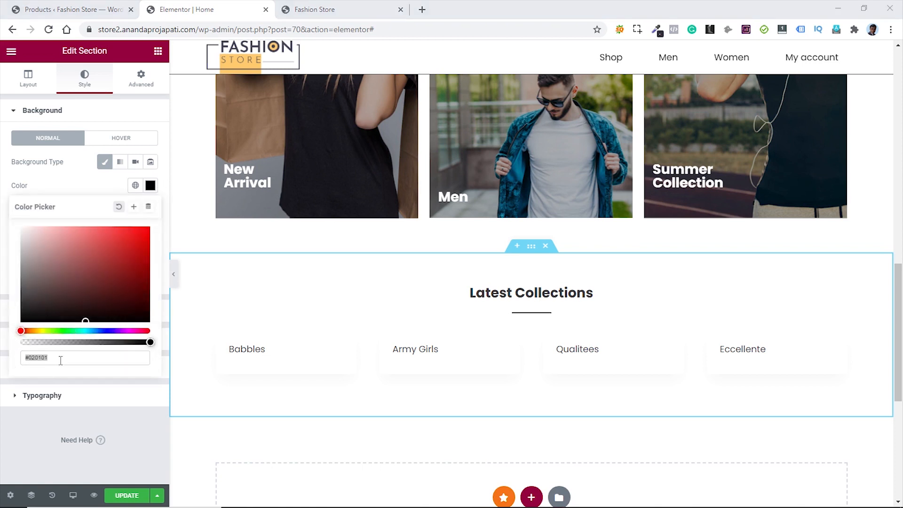
pyautogui.click(60, 361)
pyautogui.write('f')
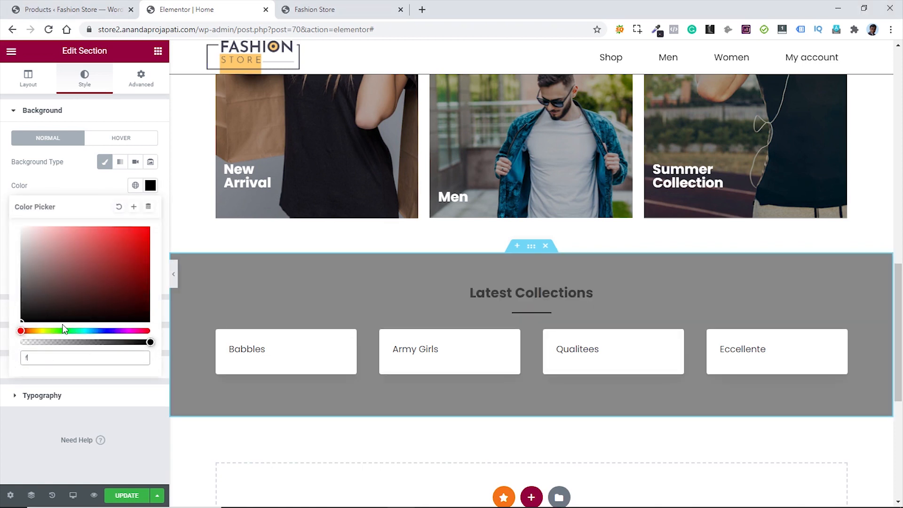
pyautogui.write('1f1f1')
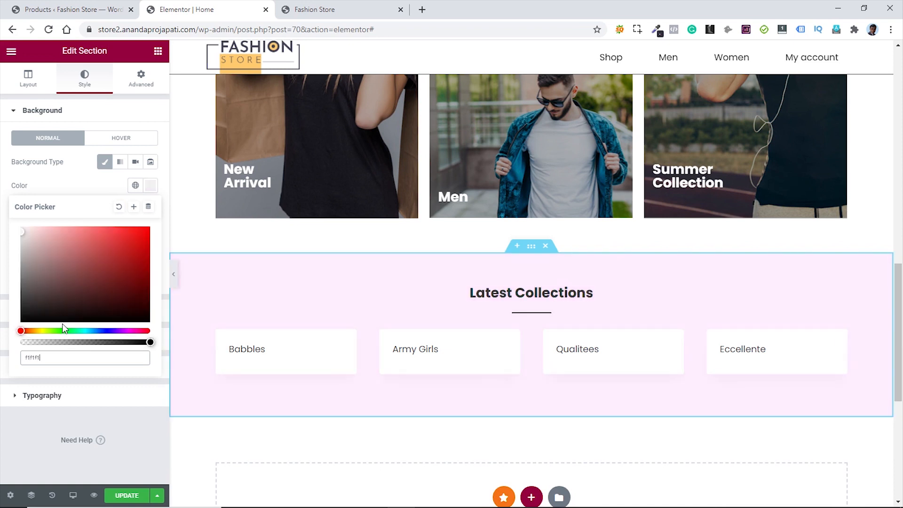
pyautogui.click(86, 184)
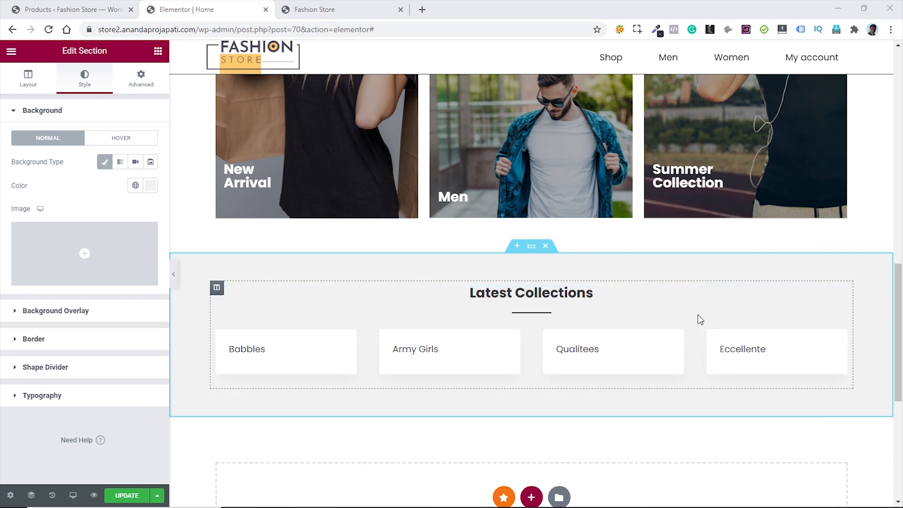
# - Give the Latest Collections divider a 30 bottom margin
pyautogui.click(843, 318)
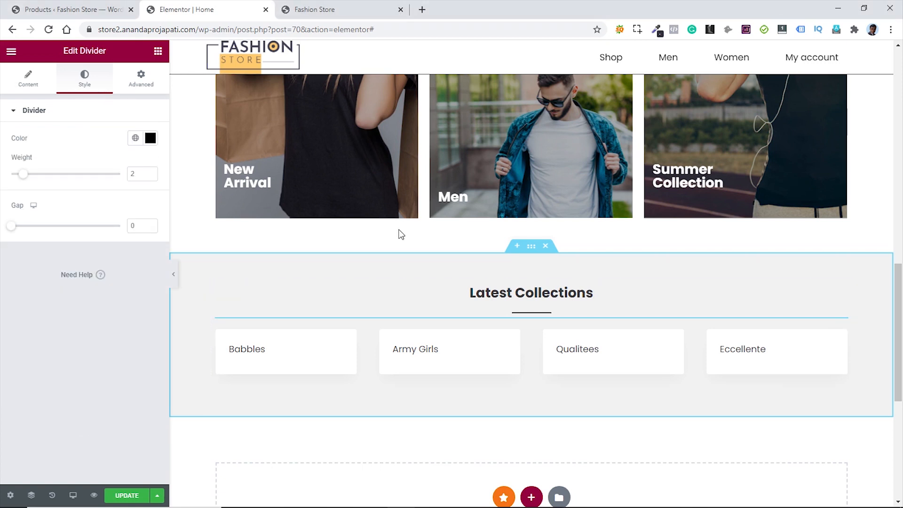
pyautogui.click(135, 89)
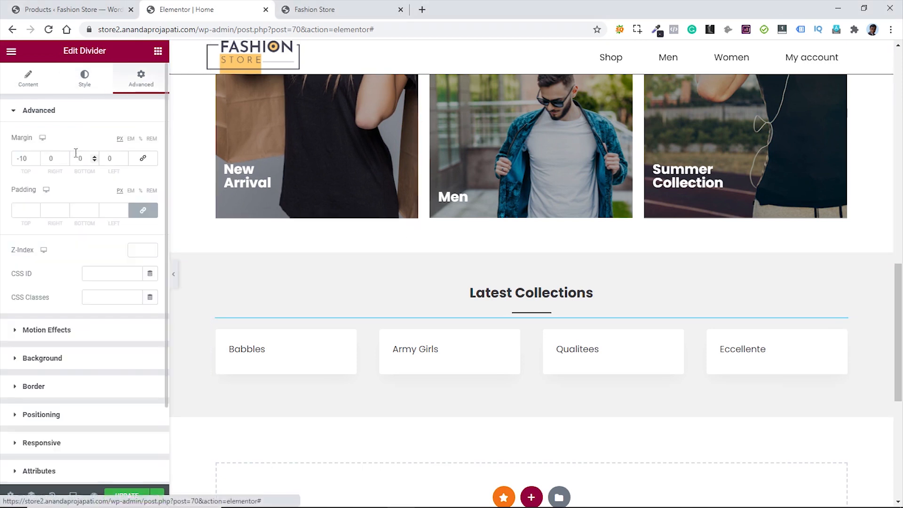
pyautogui.click(80, 158)
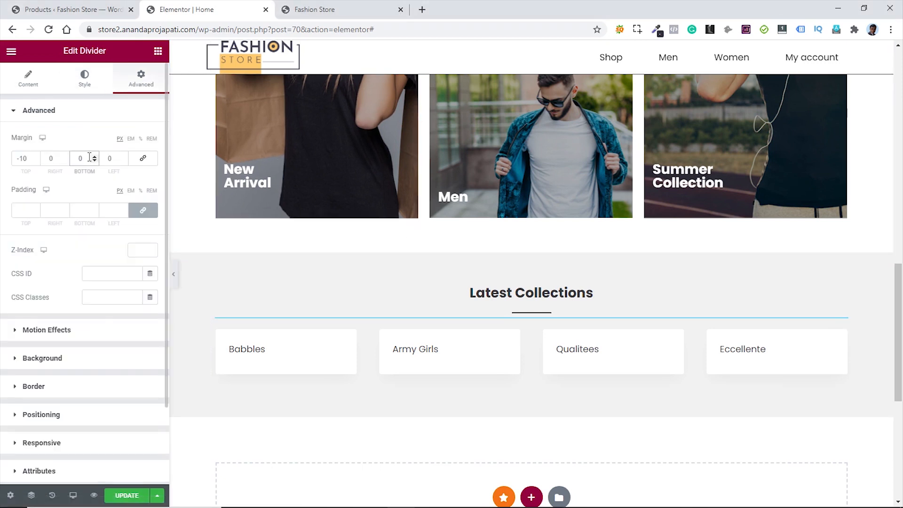
pyautogui.write('30')
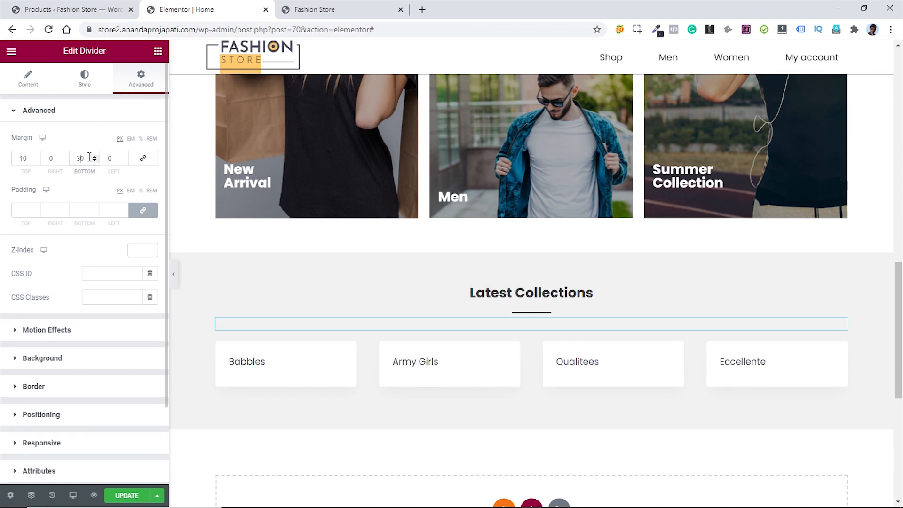
pyautogui.click(91, 189)
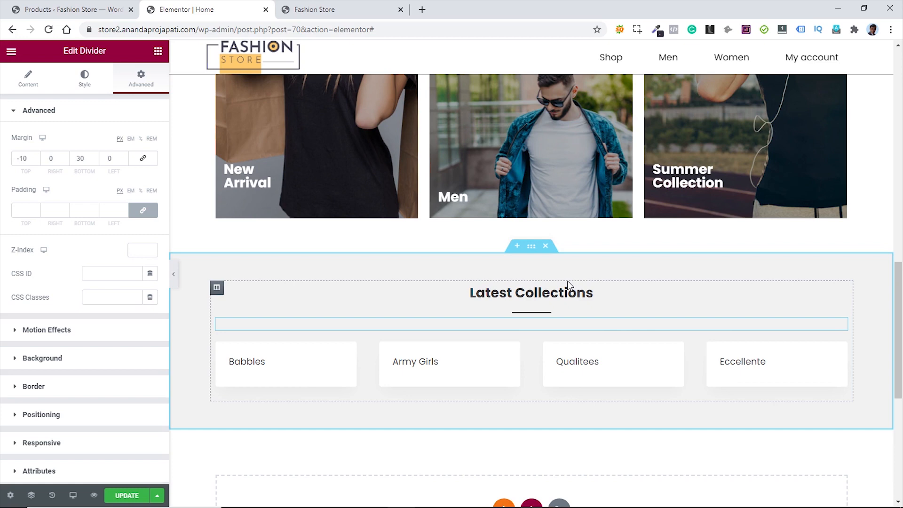
# - Start a new section in the empty area at the bottom of the page
pyautogui.scroll(-2, 567, 280)
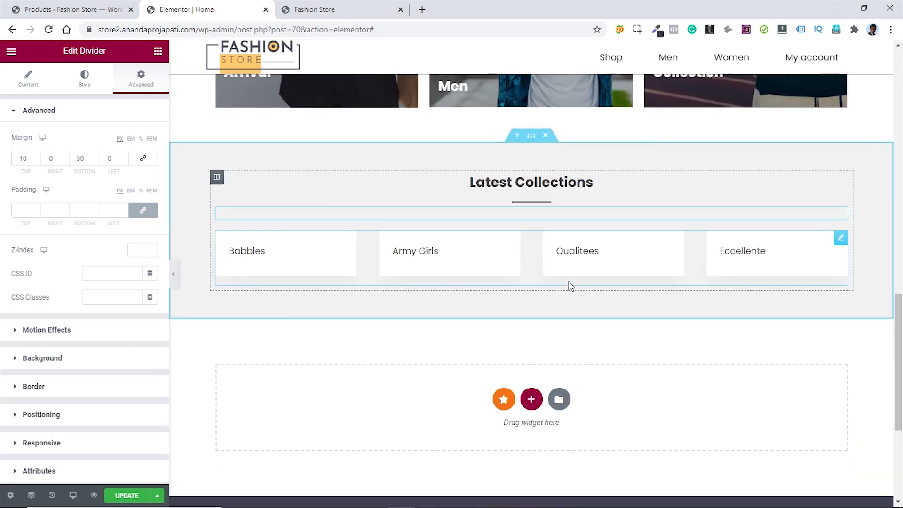
pyautogui.scroll(5, 569, 281)
pyautogui.scroll(-6, 569, 281)
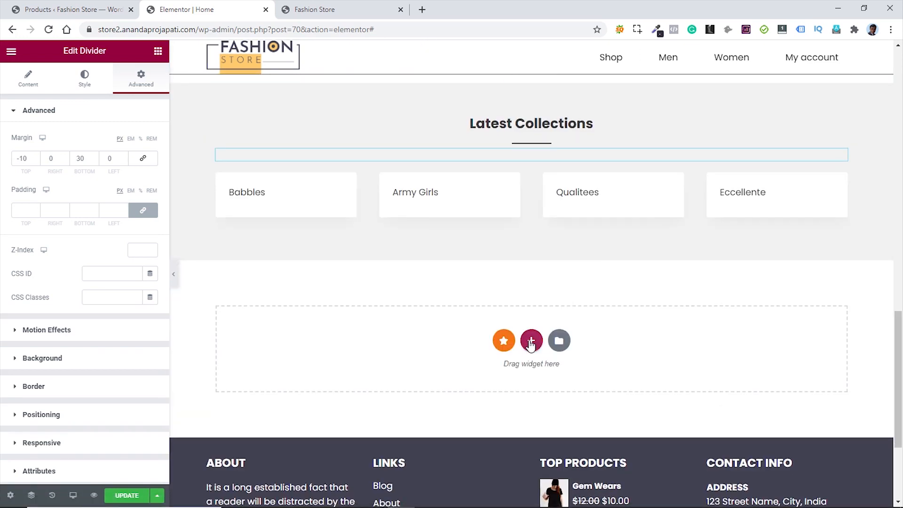
pyautogui.click(531, 342)
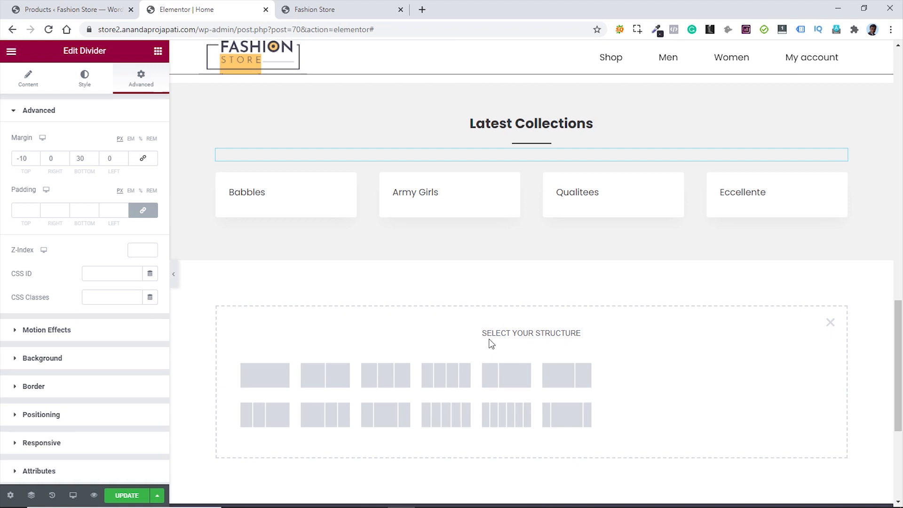
# - Create a single-column section with 50 bottom padding
pyautogui.click(267, 379)
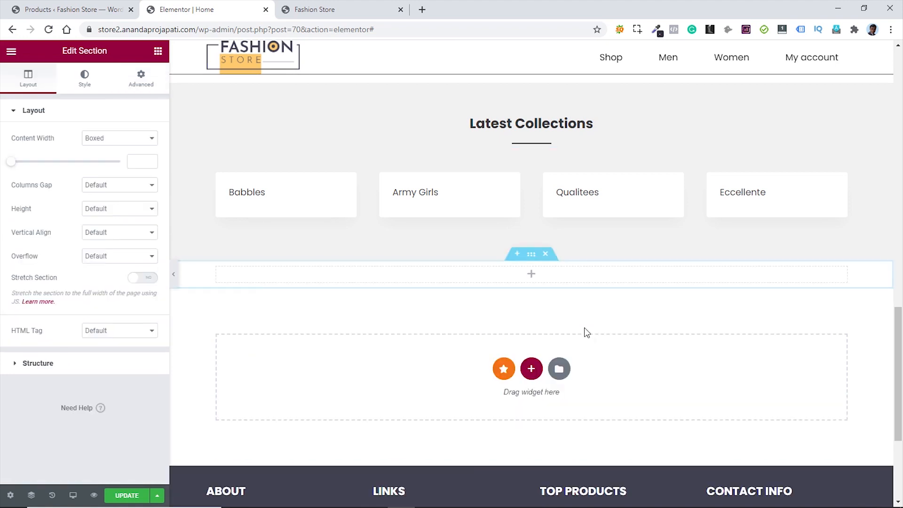
pyautogui.click(140, 80)
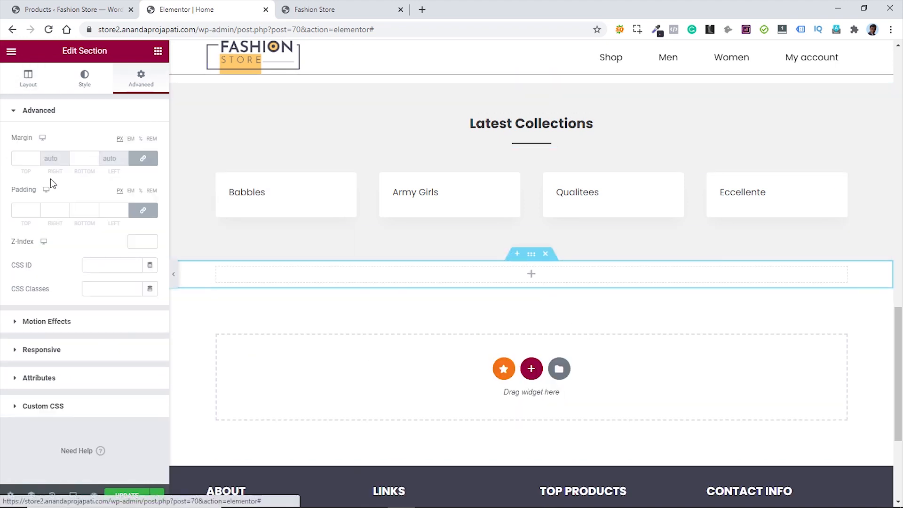
pyautogui.click(26, 211)
pyautogui.click(82, 210)
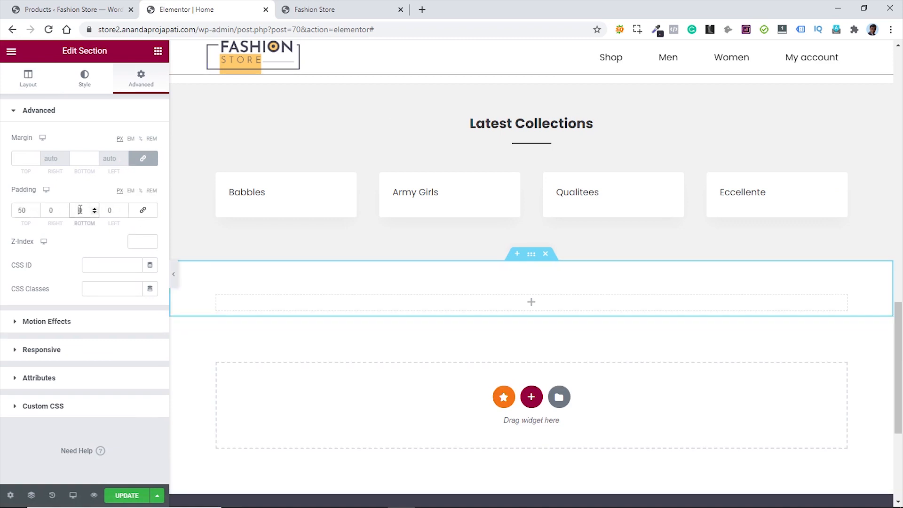
pyautogui.write('50')
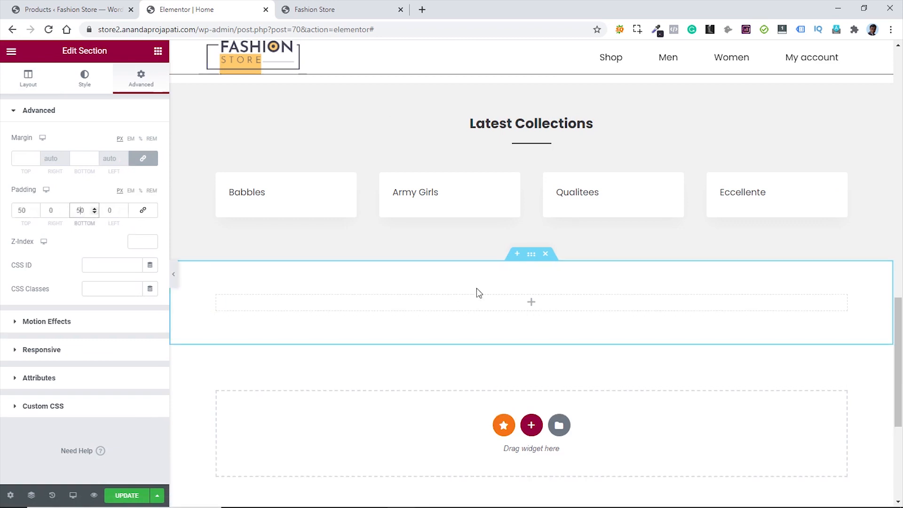
# - Copy the Latest Collections heading into the new section and retitle it 'Latest News'
pyautogui.scroll(2, 476, 287)
pyautogui.rightClick(840, 241)
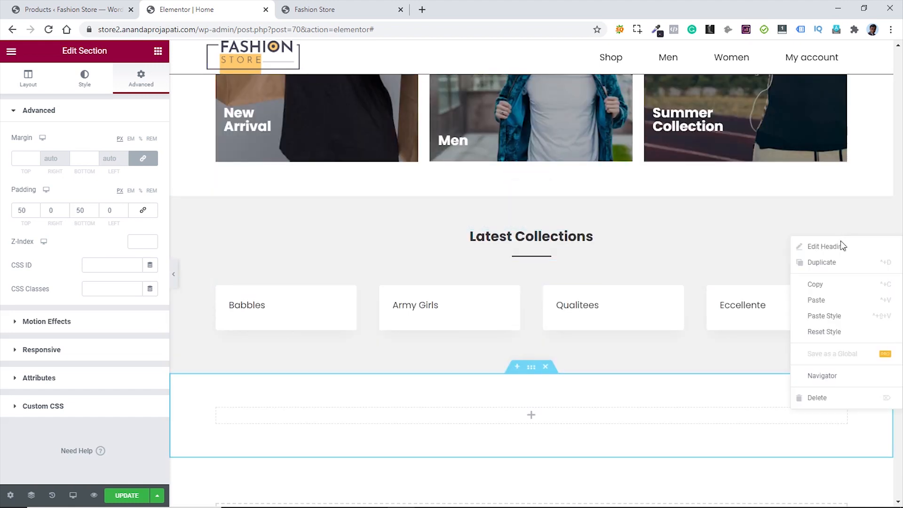
pyautogui.click(828, 286)
pyautogui.rightClick(630, 415)
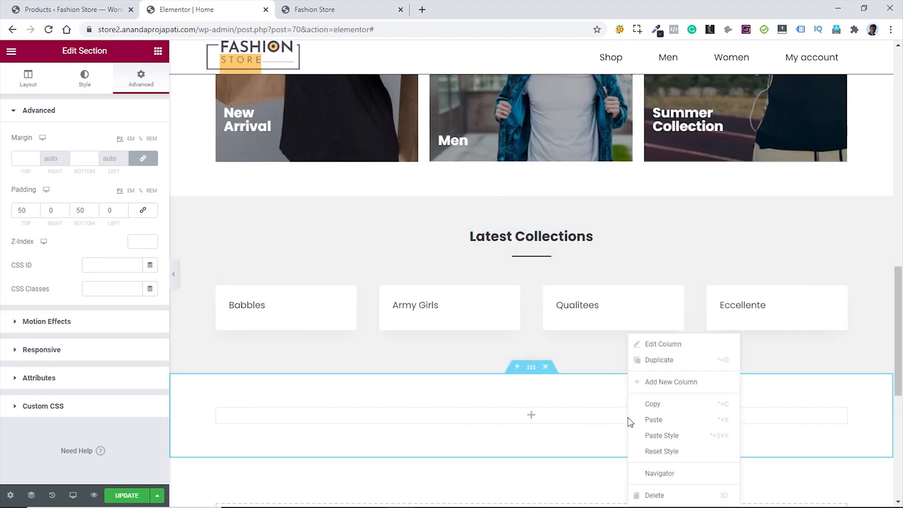
pyautogui.click(670, 421)
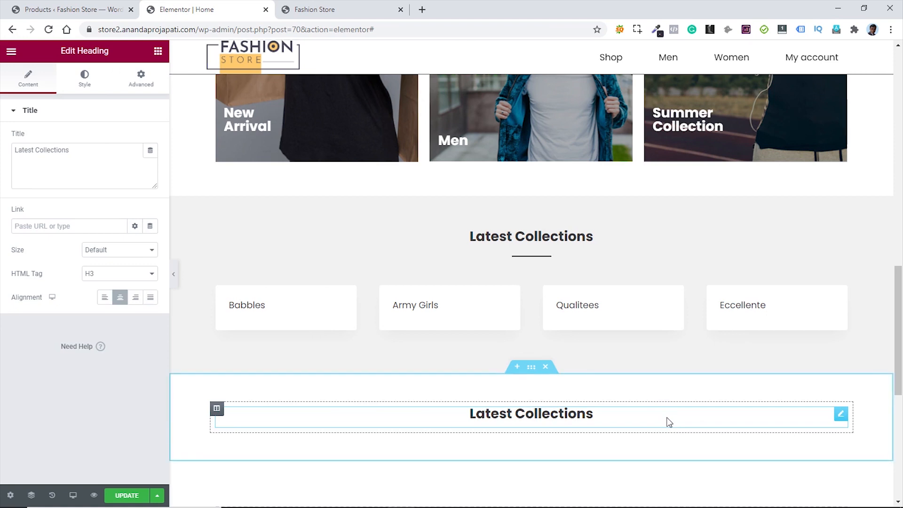
pyautogui.click(841, 414)
pyautogui.tripleClick(31, 145)
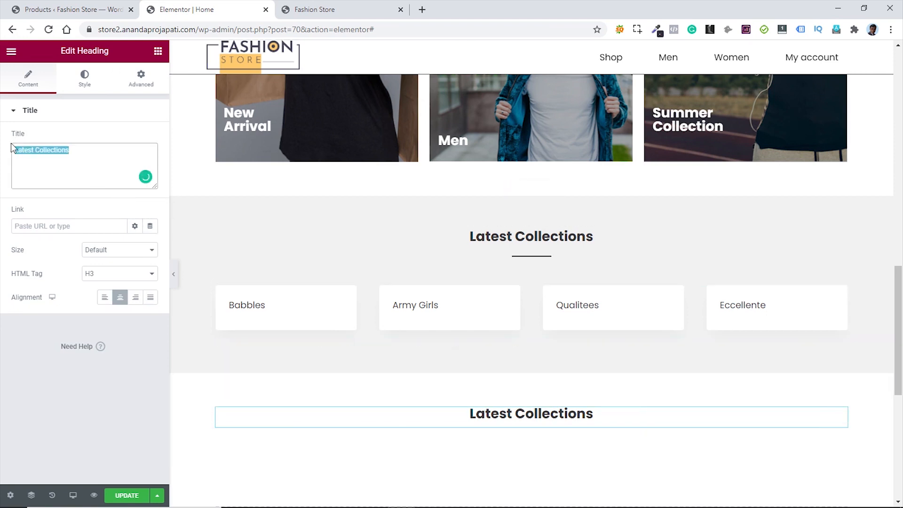
pyautogui.write('Latest News')
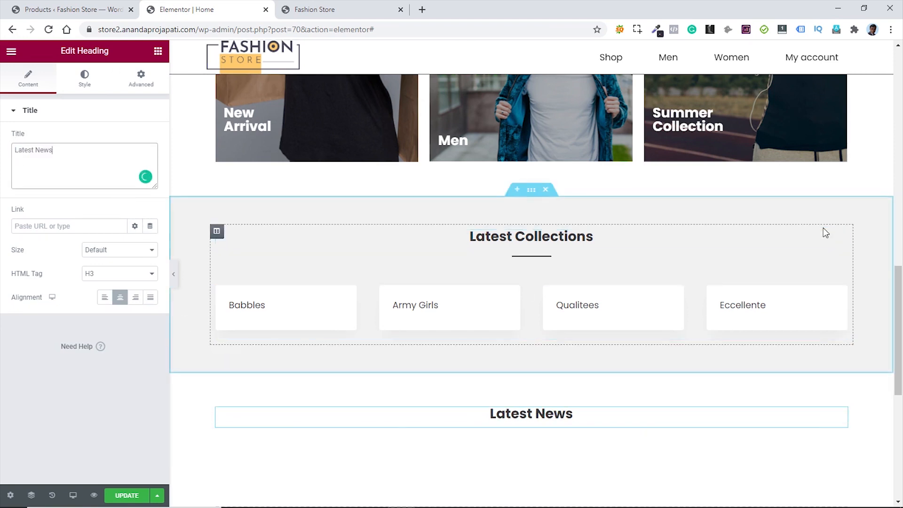
# - Copy the underline divider and paste it below the Latest News heading
pyautogui.rightClick(841, 265)
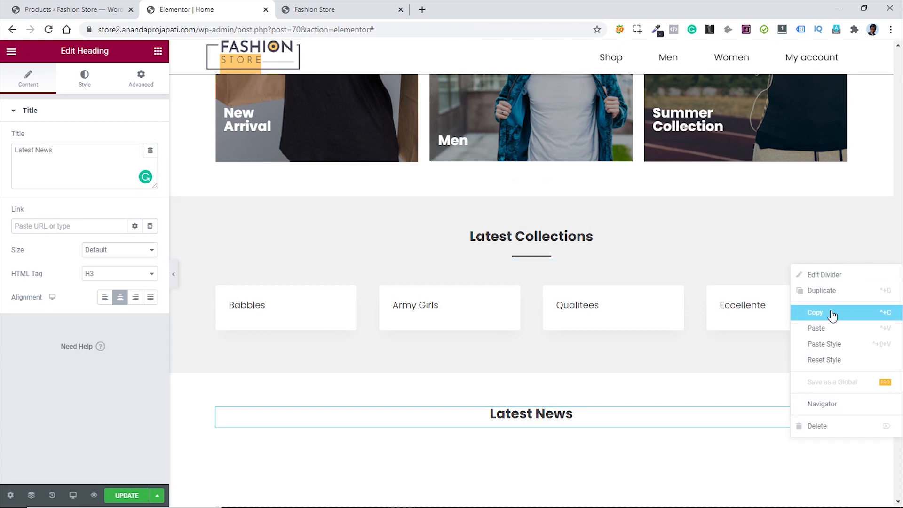
pyautogui.click(814, 312)
pyautogui.rightClick(714, 418)
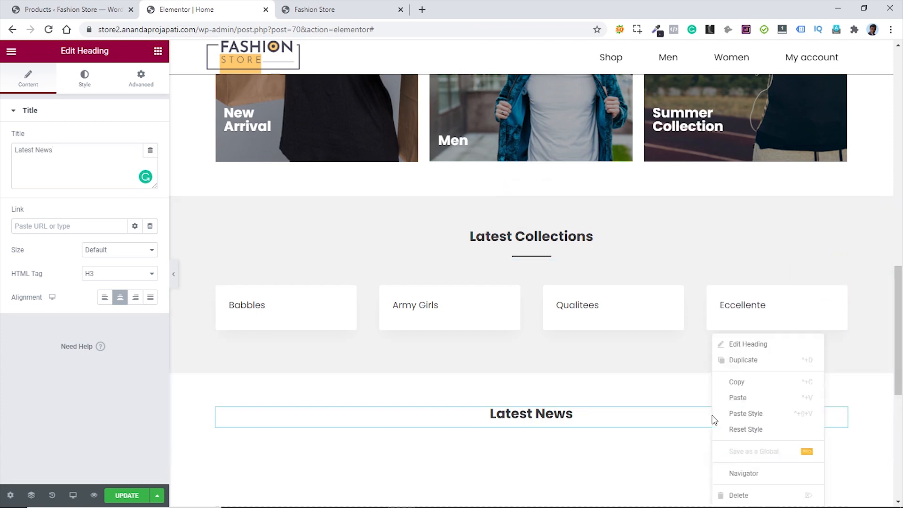
pyautogui.click(741, 398)
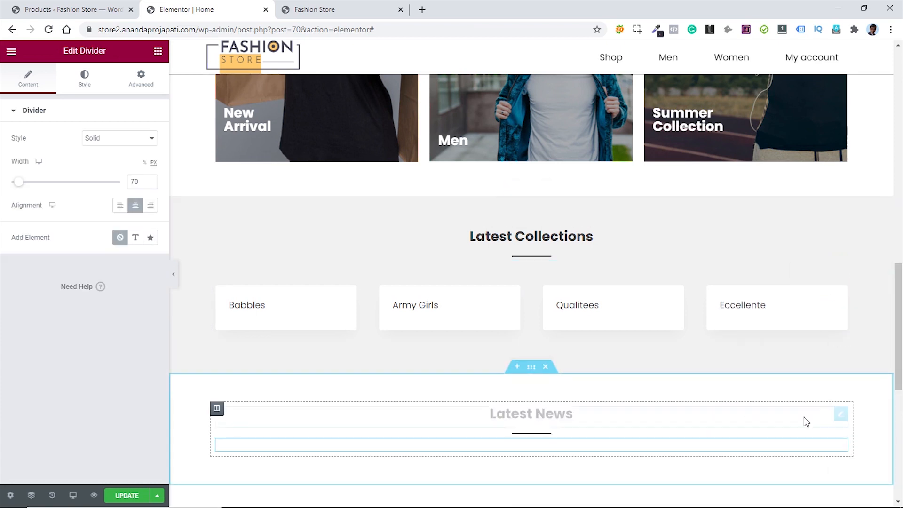
pyautogui.scroll(-2, 861, 362)
pyautogui.scroll(-1, 860, 361)
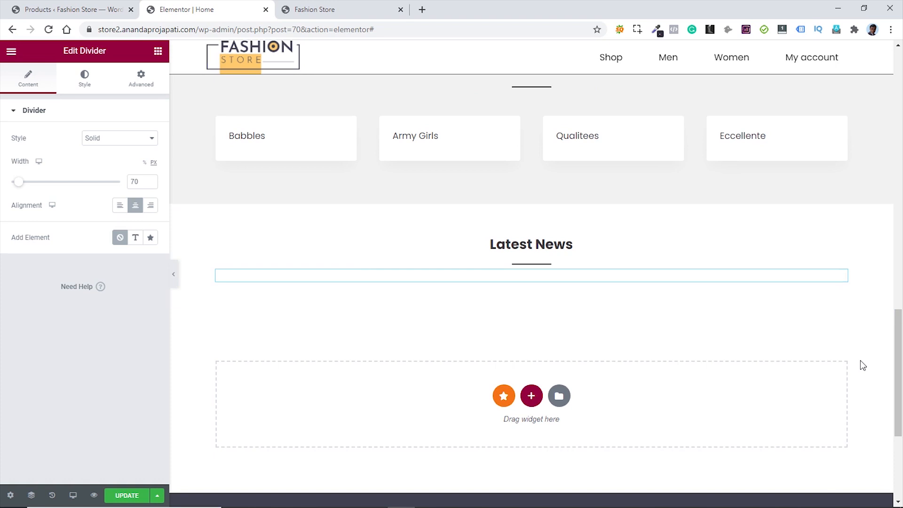
pyautogui.scroll(-1, 854, 358)
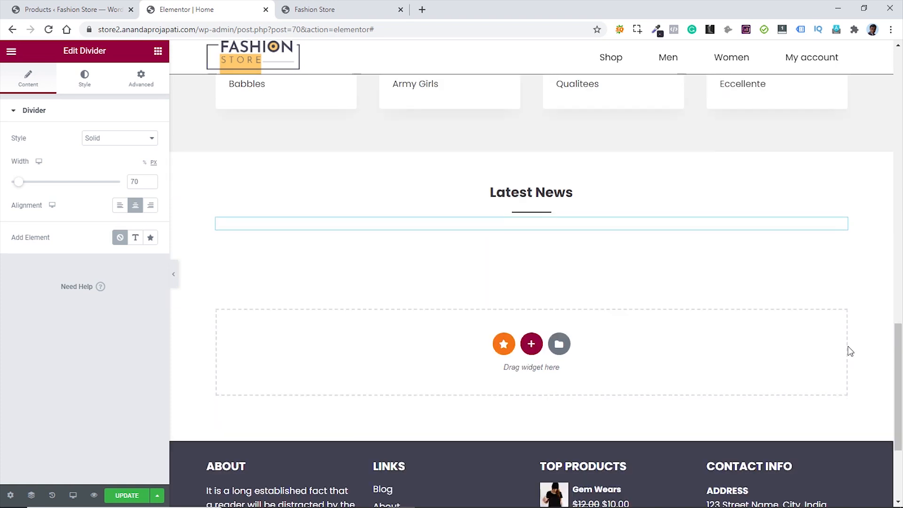
# - Add a three-column section below Latest News with an Icon Box in the first column
pyautogui.click(531, 340)
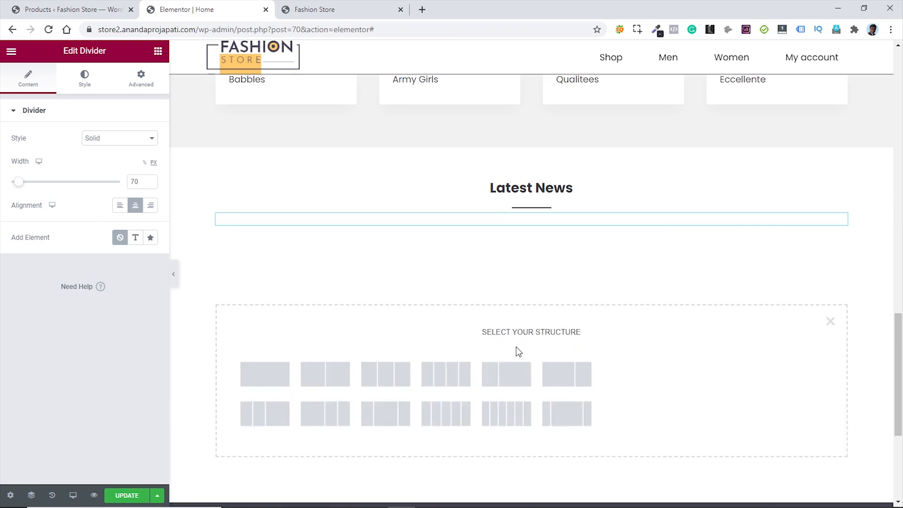
pyautogui.click(388, 376)
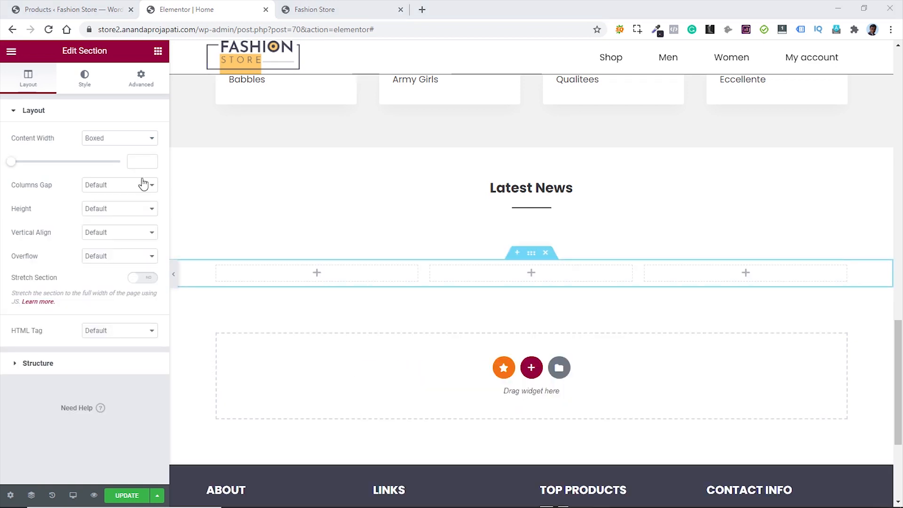
pyautogui.click(158, 52)
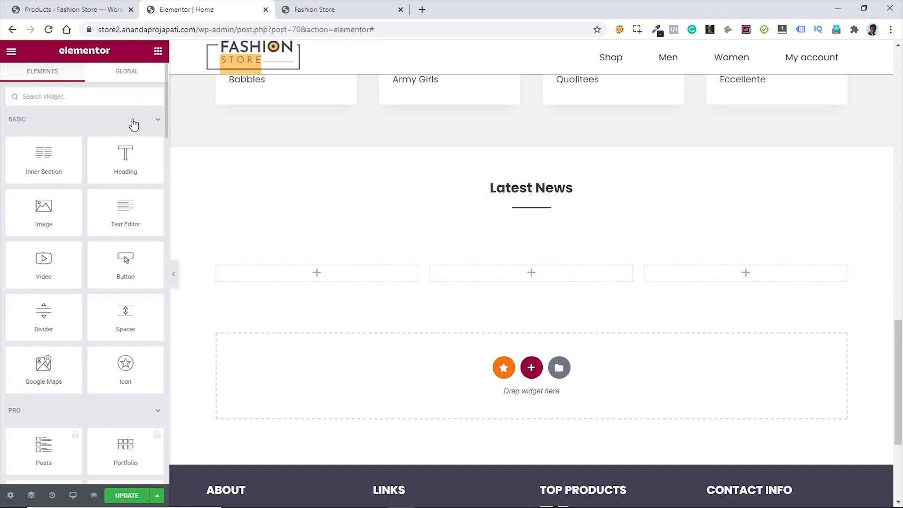
pyautogui.click(94, 100)
pyautogui.write('icon')
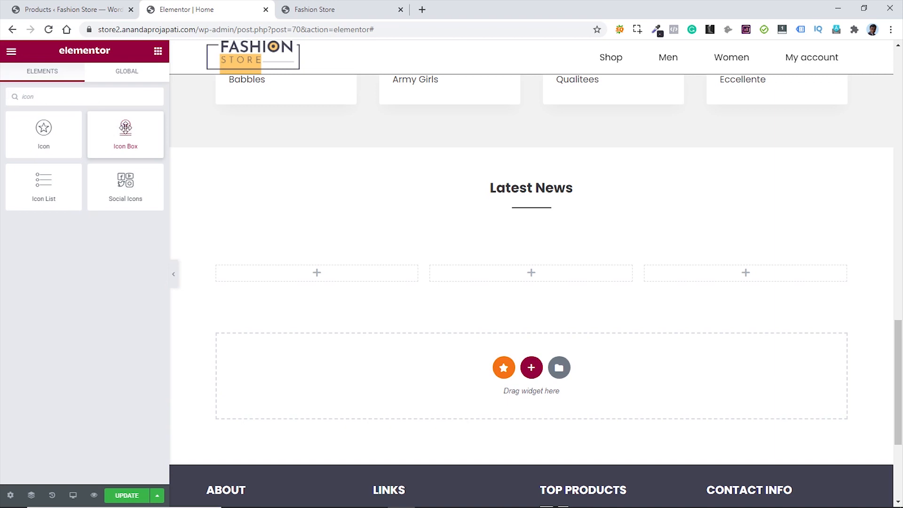
pyautogui.moveTo(125, 127); pyautogui.dragTo(335, 272)
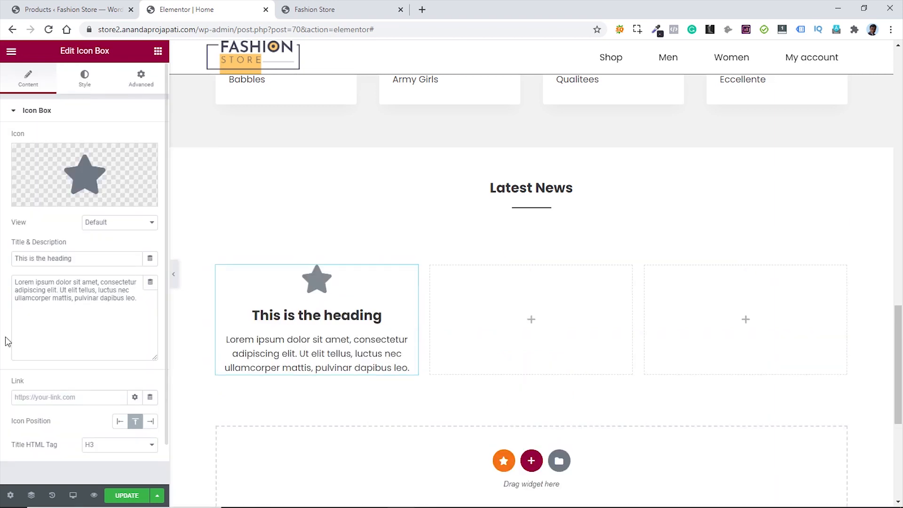
# - Replace the icon box's star with the Dolly icon from the Icon Library
pyautogui.click(85, 177)
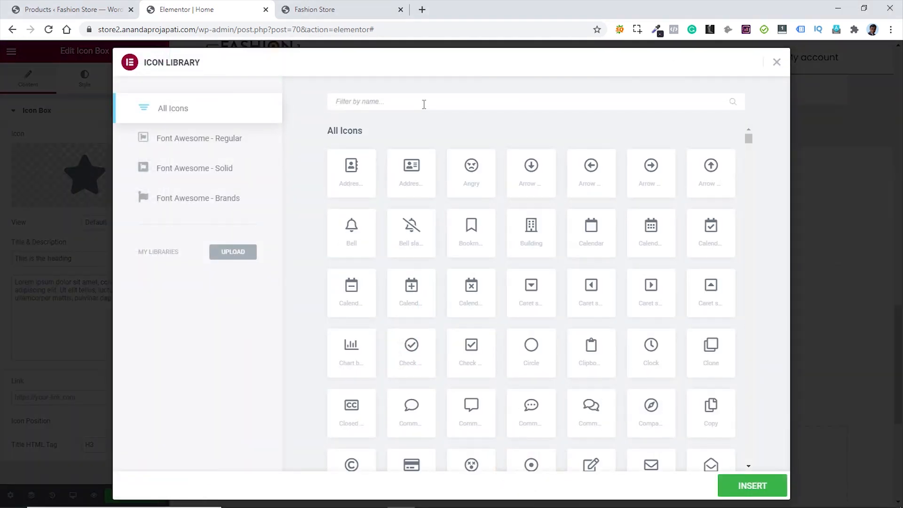
pyautogui.write('doll')
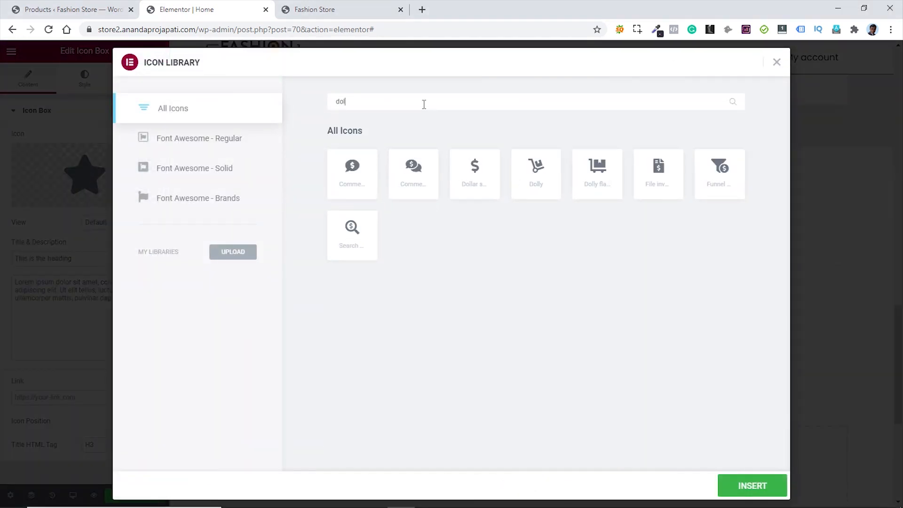
pyautogui.click(541, 178)
pyautogui.click(751, 486)
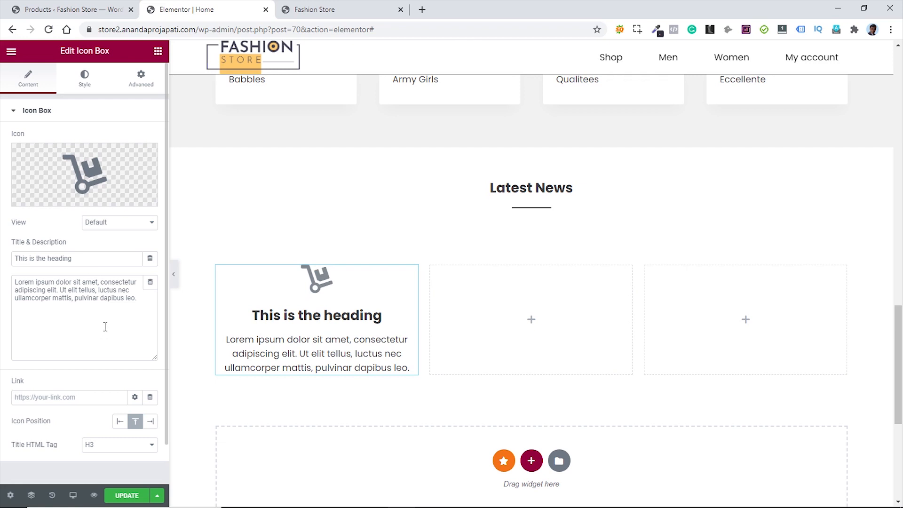
# - Set the icon box title to 'FREE SHIPPING & RETURN' as H6, with description and icon on the left
pyautogui.moveTo(74, 258); pyautogui.dragTo(12, 271)
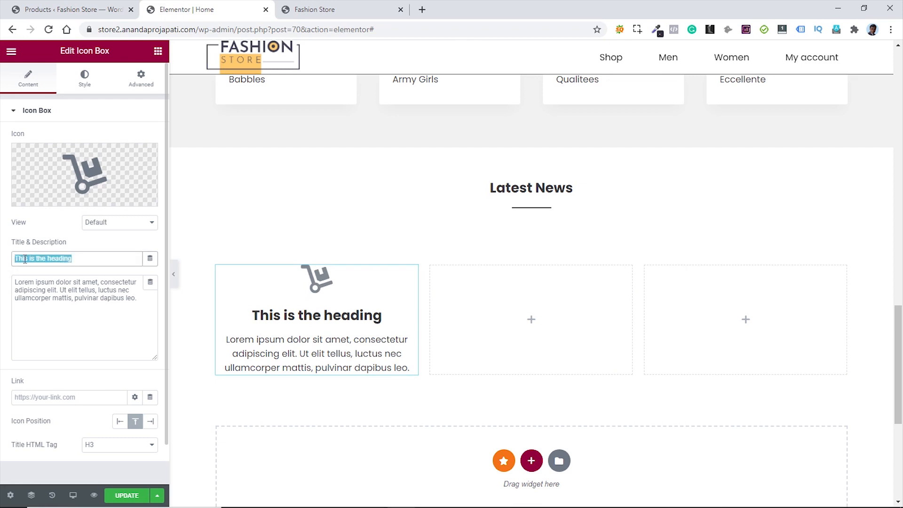
pyautogui.write('FREE SHIPPING & RETURN')
pyautogui.moveTo(134, 295); pyautogui.dragTo(11, 281)
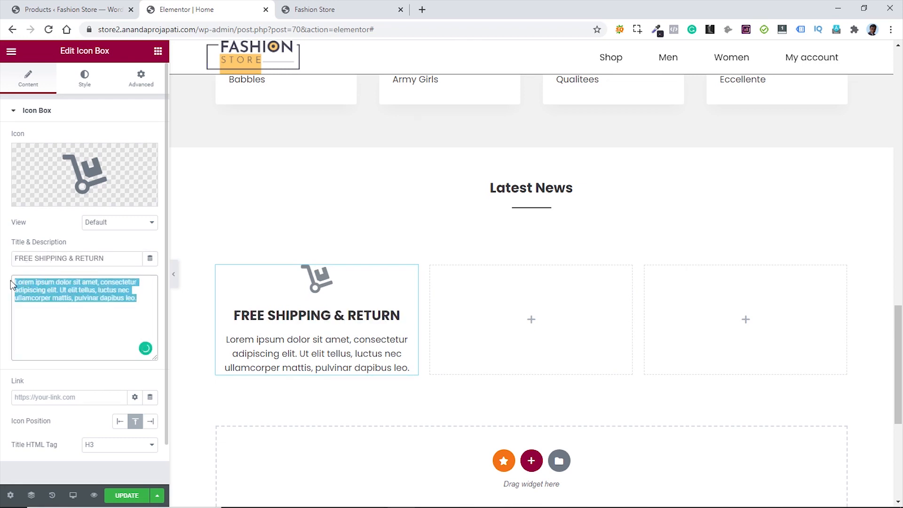
pyautogui.write('Free shipping on all orders over $50.')
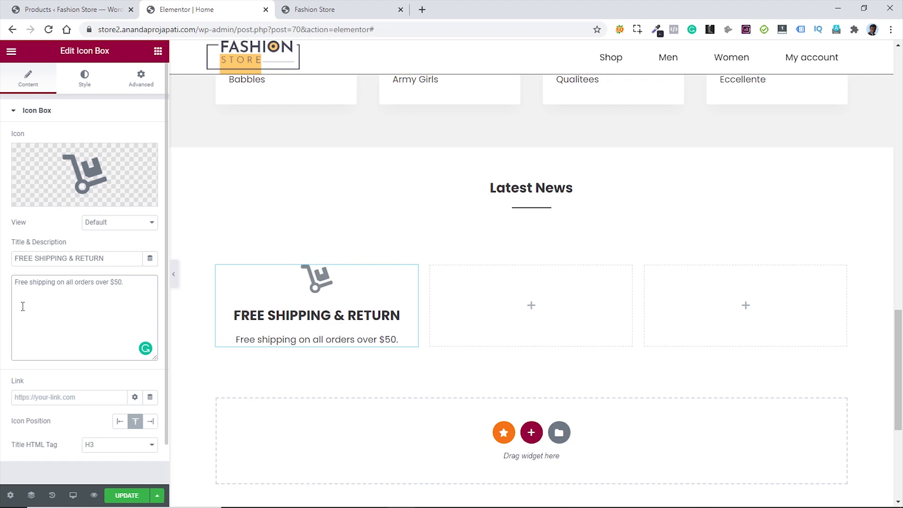
pyautogui.click(120, 427)
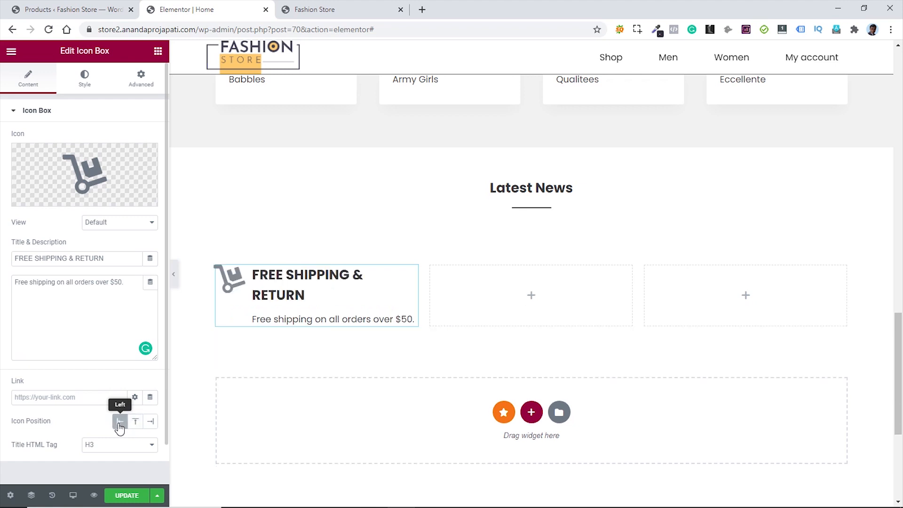
pyautogui.click(130, 449)
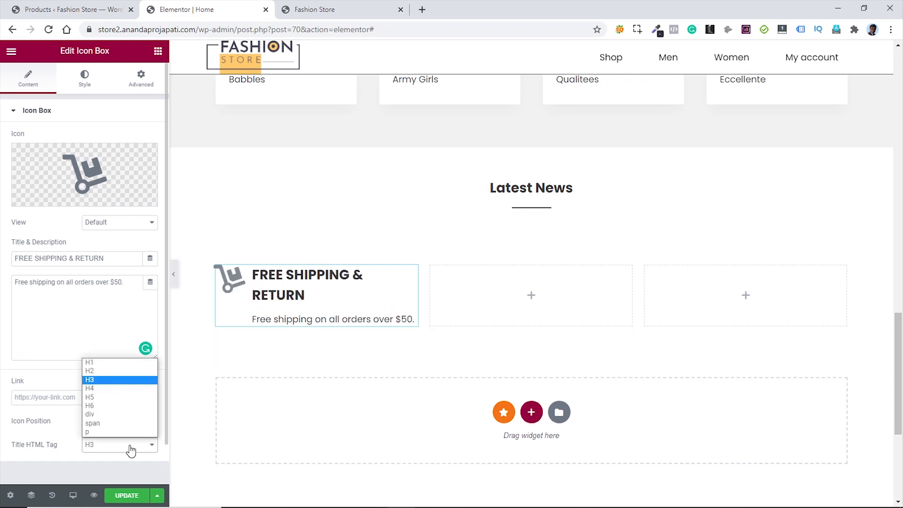
pyautogui.click(106, 405)
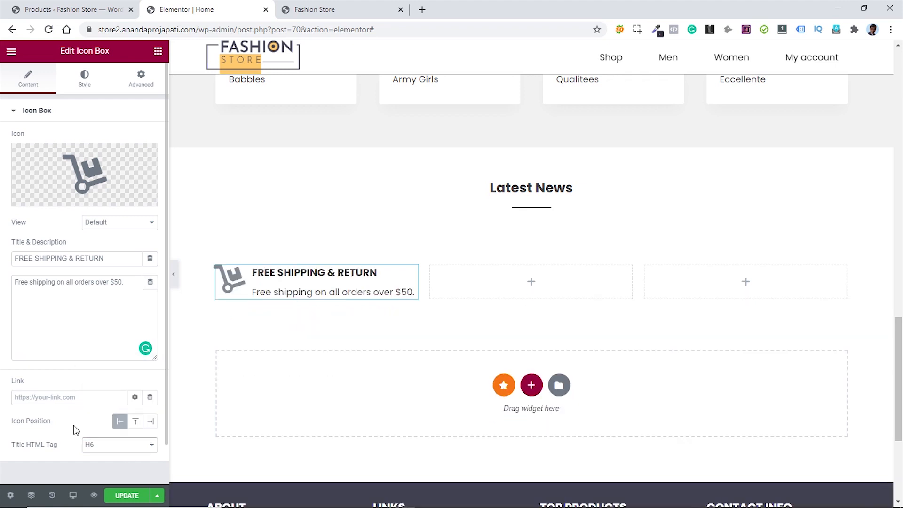
# - Style the icon with colour #414151, spacing 20 and size 45
pyautogui.click(85, 81)
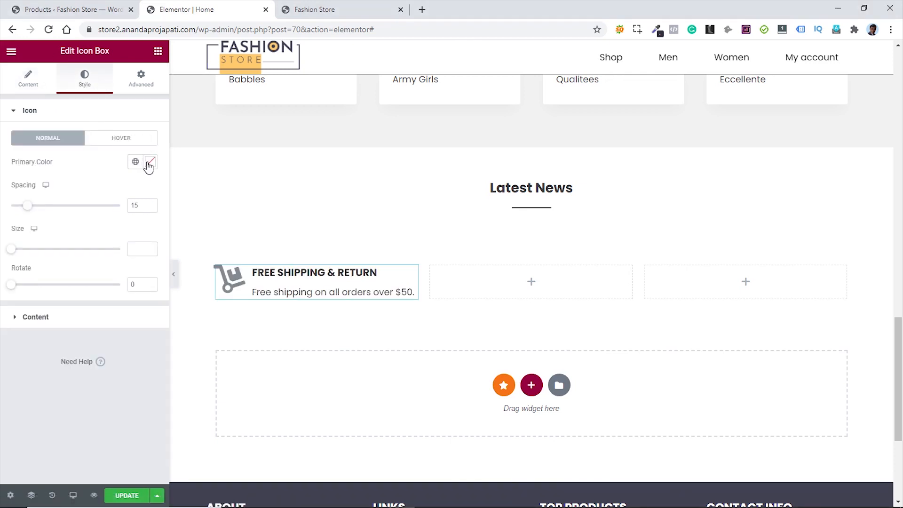
pyautogui.click(149, 163)
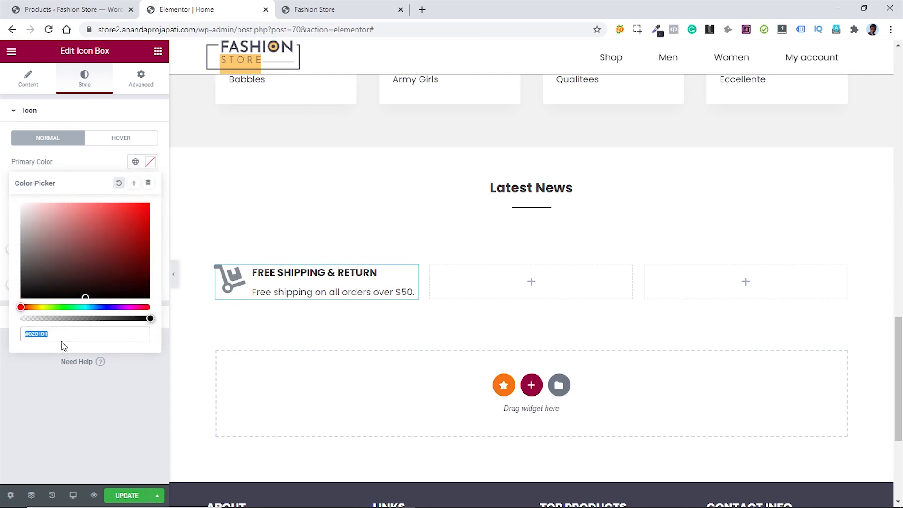
pyautogui.write('414')
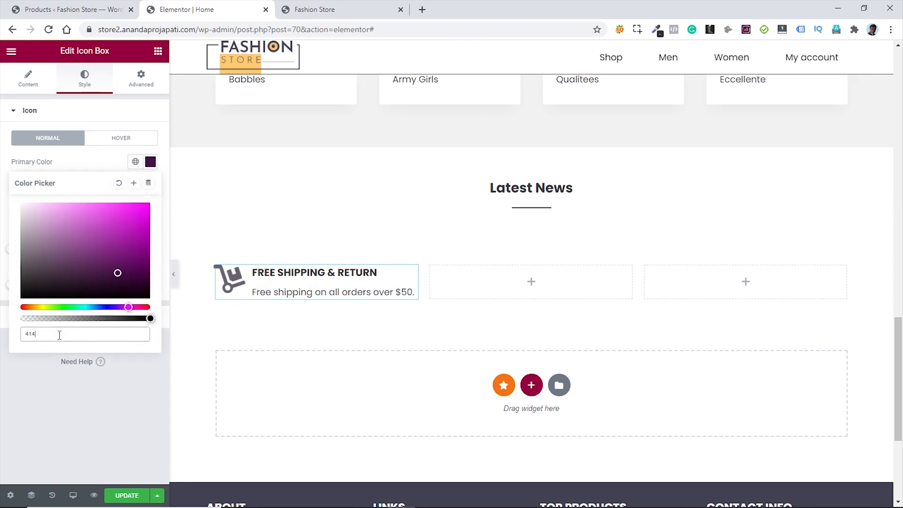
pyautogui.write('151')
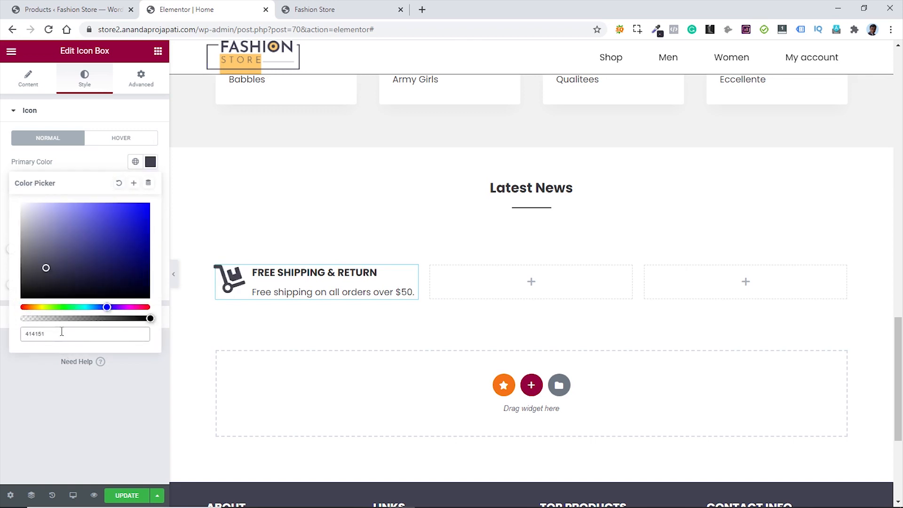
pyautogui.click(86, 167)
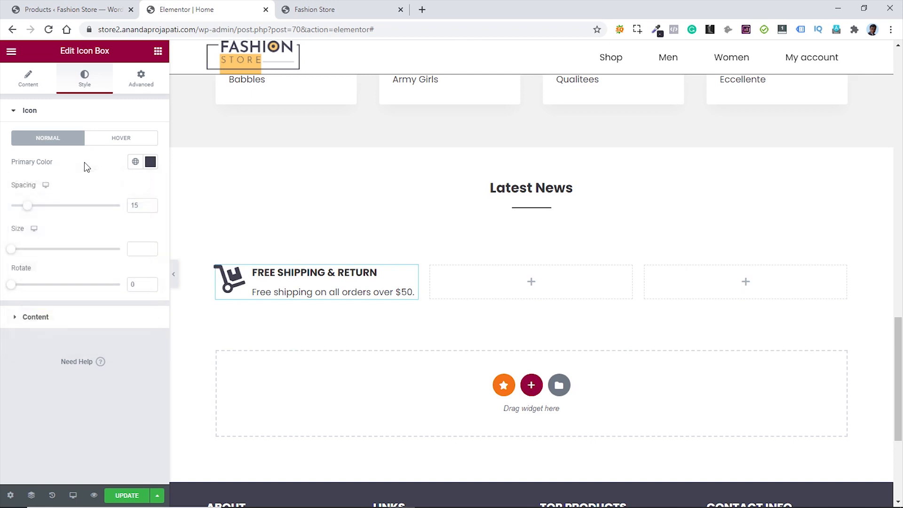
pyautogui.doubleClick(140, 205)
pyautogui.write('20')
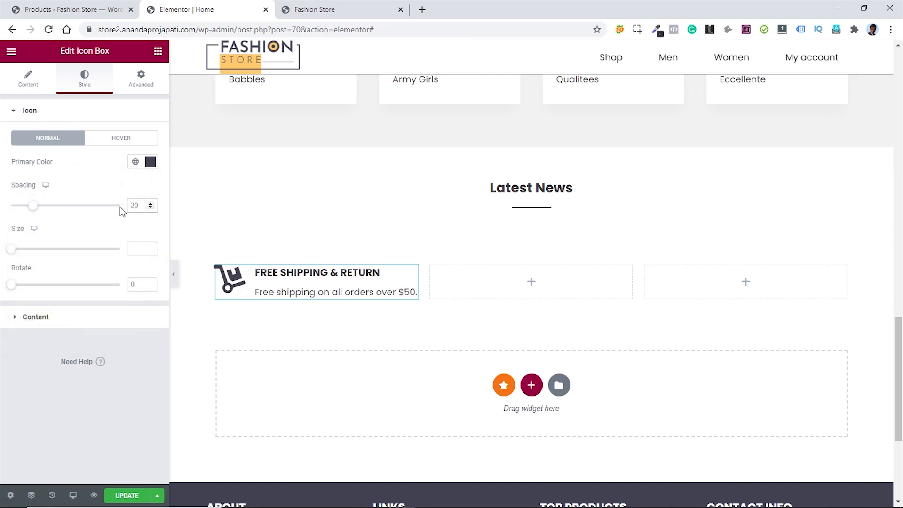
pyautogui.click(140, 247)
pyautogui.write('45')
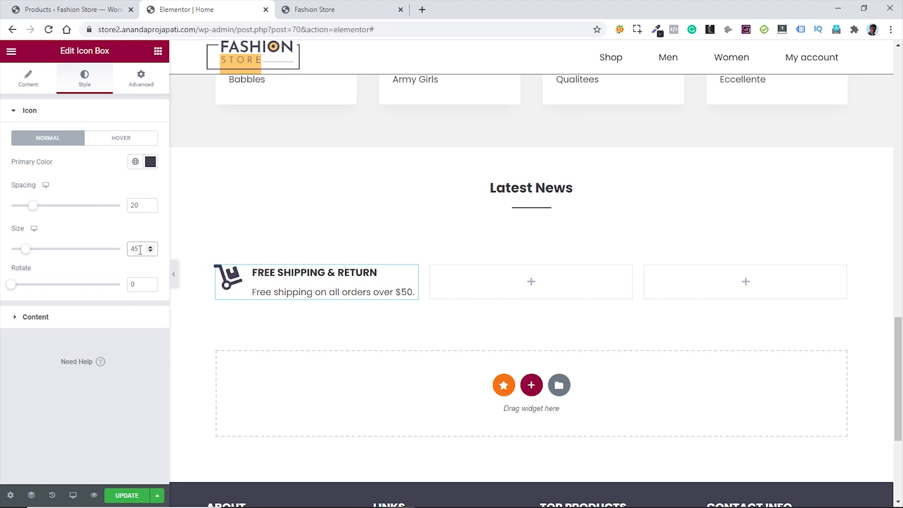
# - Set the icon box content's vertical alignment to Middle
pyautogui.click(75, 316)
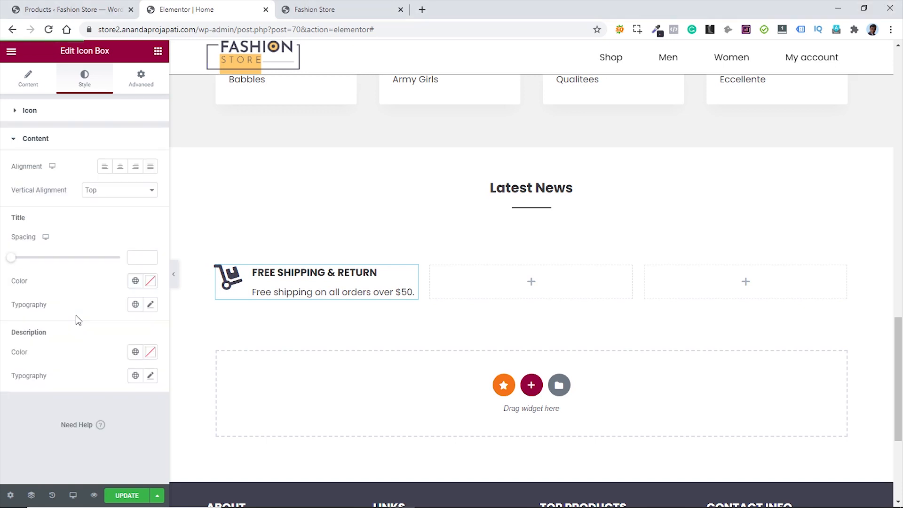
pyautogui.click(131, 195)
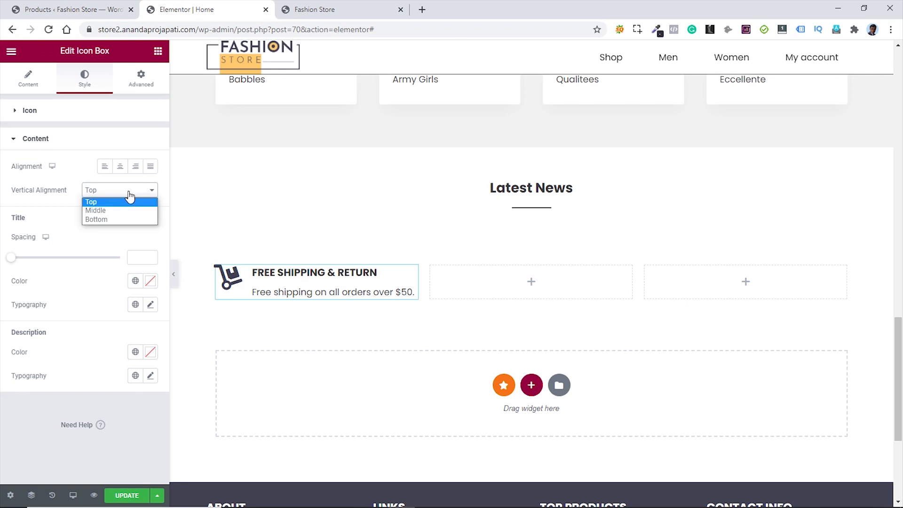
pyautogui.click(124, 206)
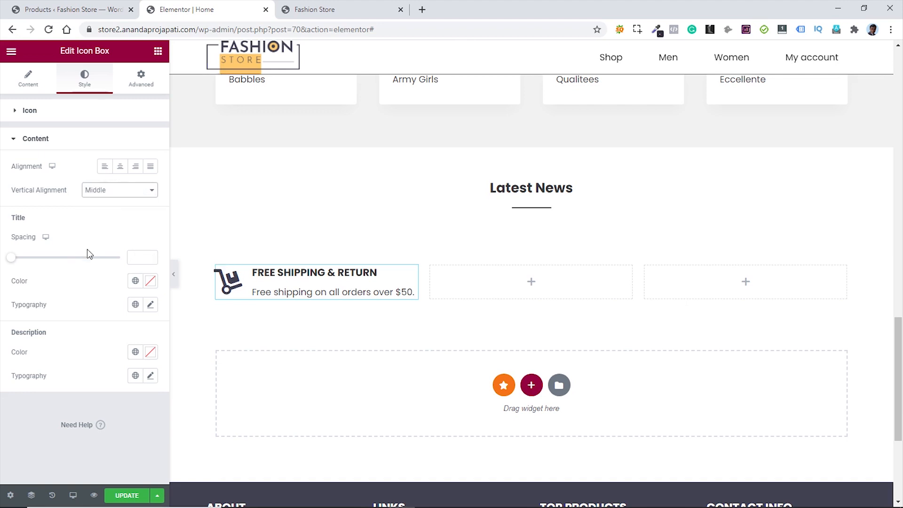
pyautogui.click(136, 257)
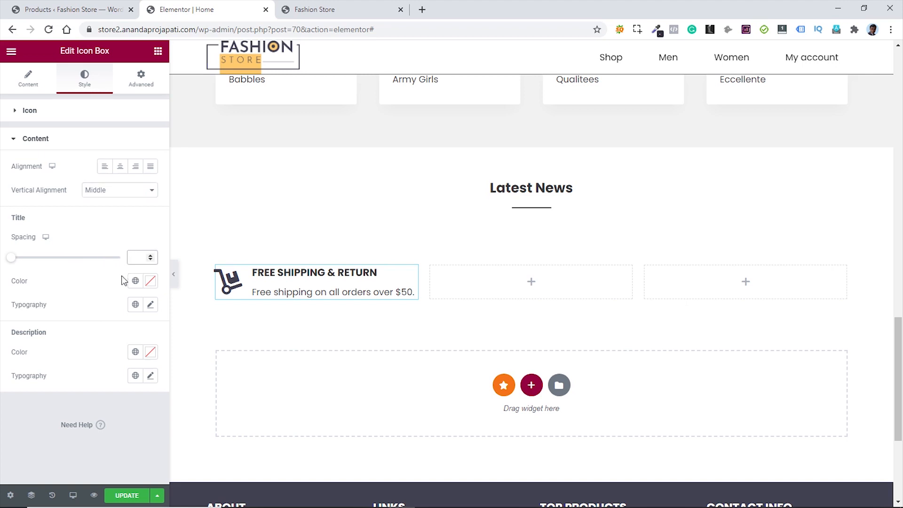
# - Set the Free Shipping title spacing to 0, with title line-height 1 and font size 15
pyautogui.write('0')
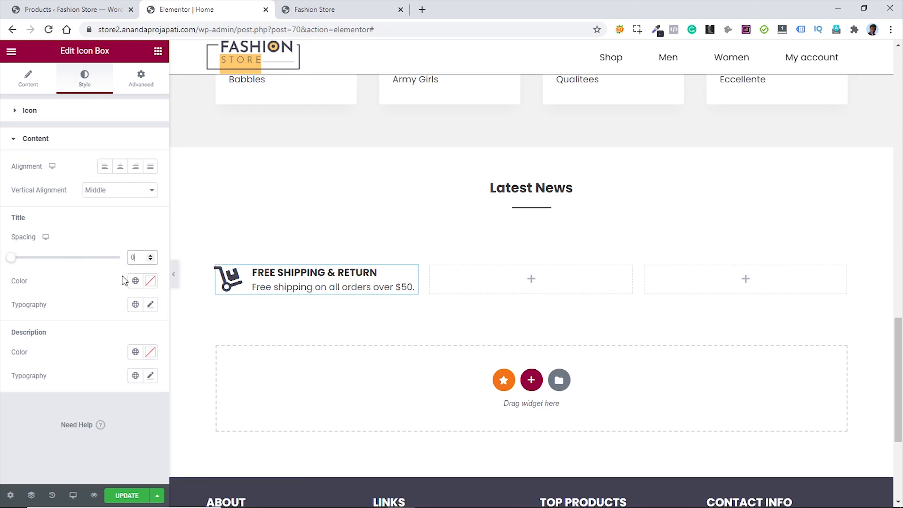
pyautogui.click(150, 305)
pyautogui.scroll(-2, 94, 362)
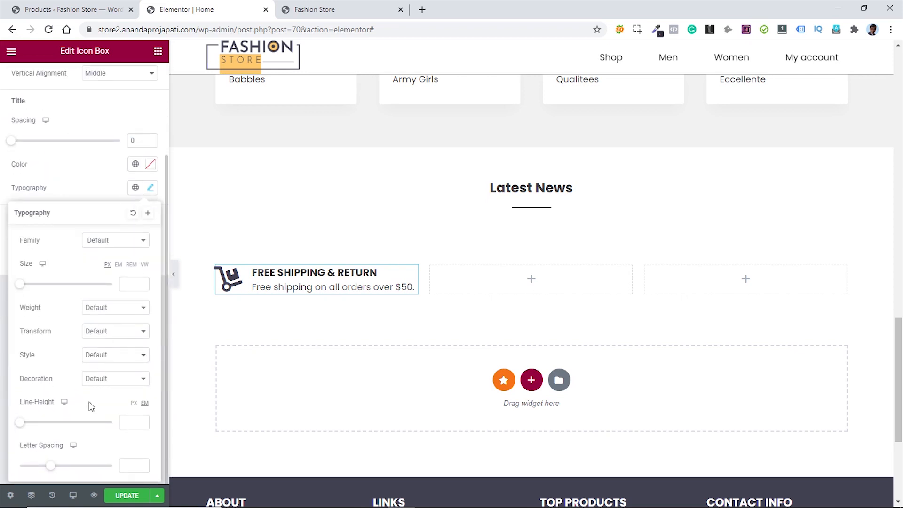
pyautogui.click(132, 423)
pyautogui.write('1')
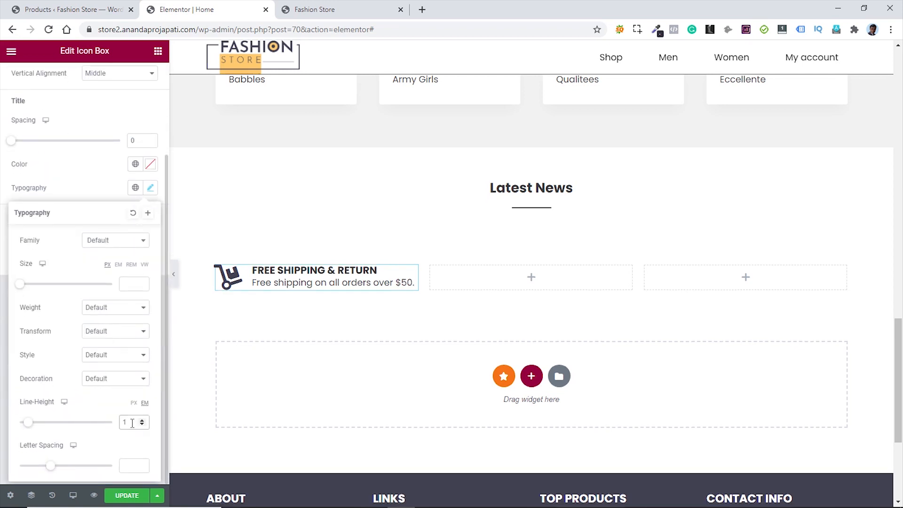
pyautogui.click(86, 188)
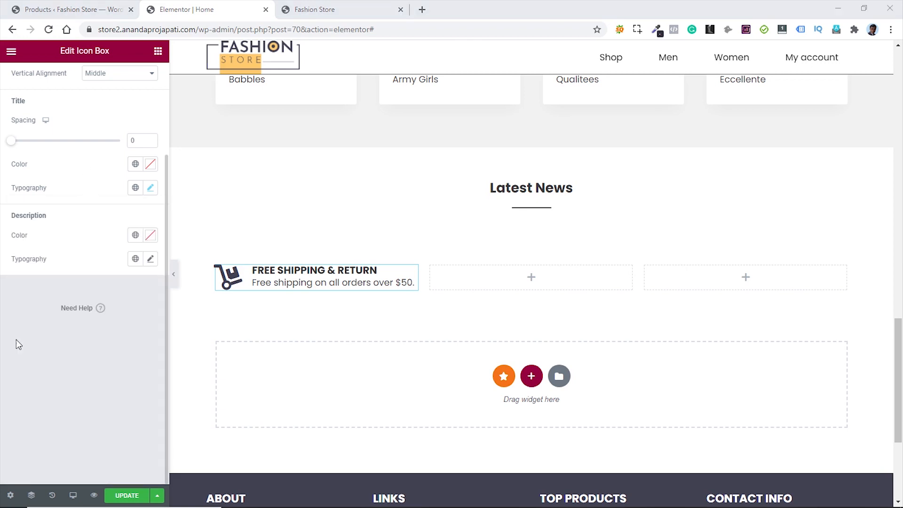
pyautogui.click(150, 188)
pyautogui.click(131, 284)
pyautogui.write('15')
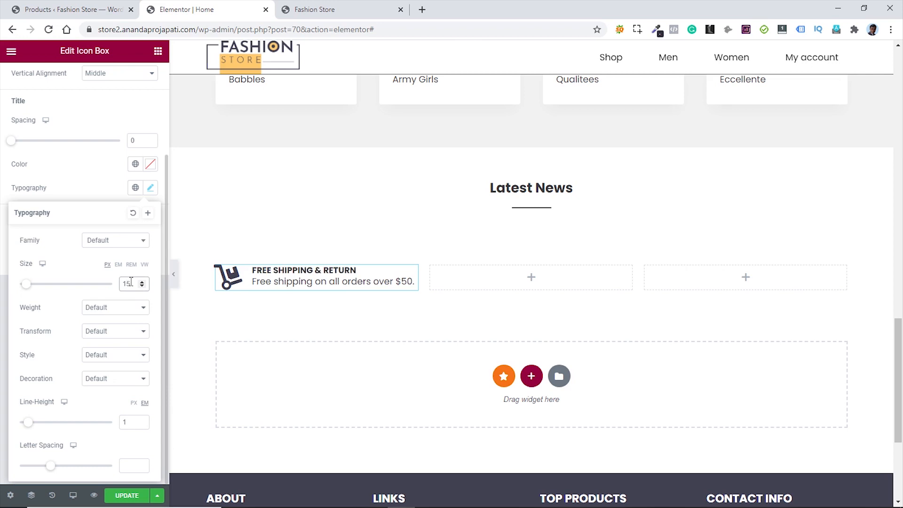
pyautogui.click(105, 202)
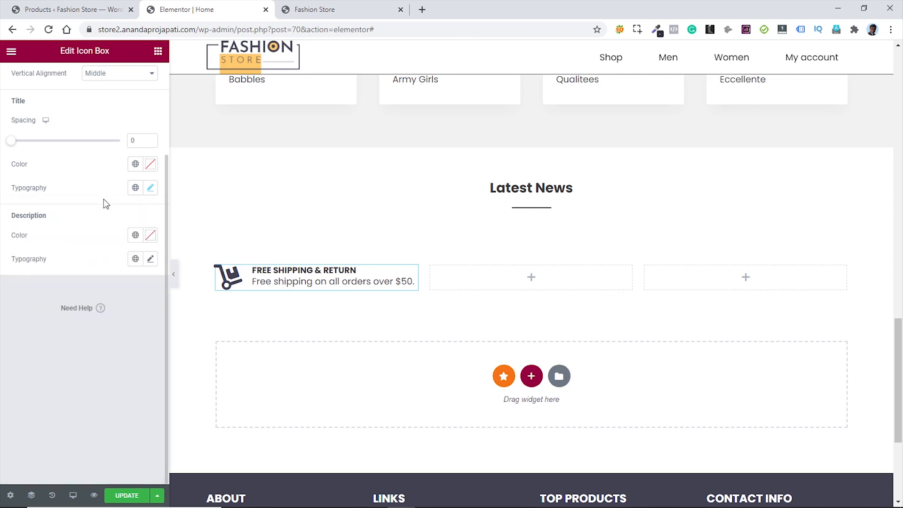
# - Set the Free Shipping description font size to 14
pyautogui.click(151, 260)
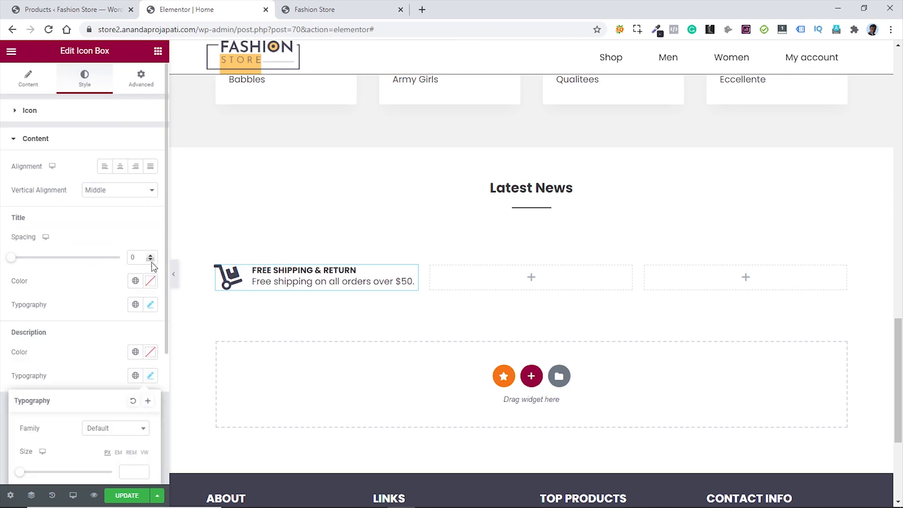
pyautogui.scroll(-4, 123, 384)
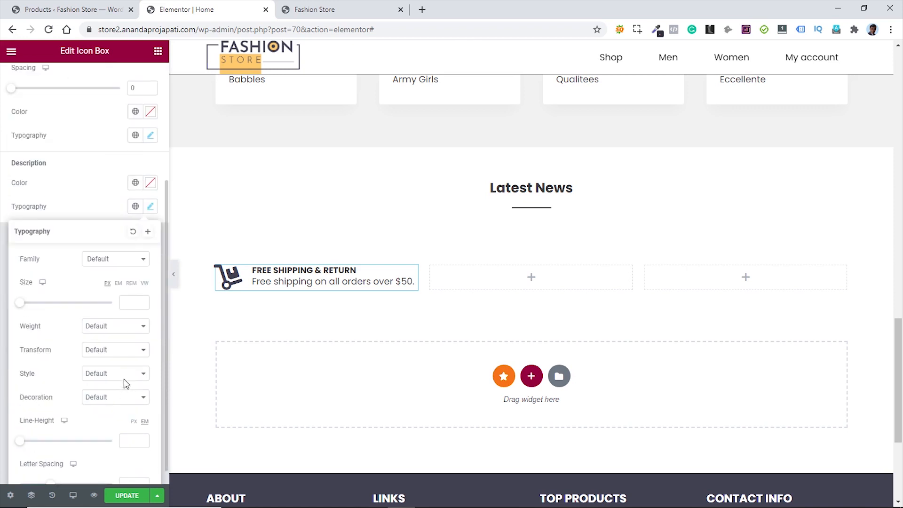
pyautogui.click(130, 302)
pyautogui.write('14')
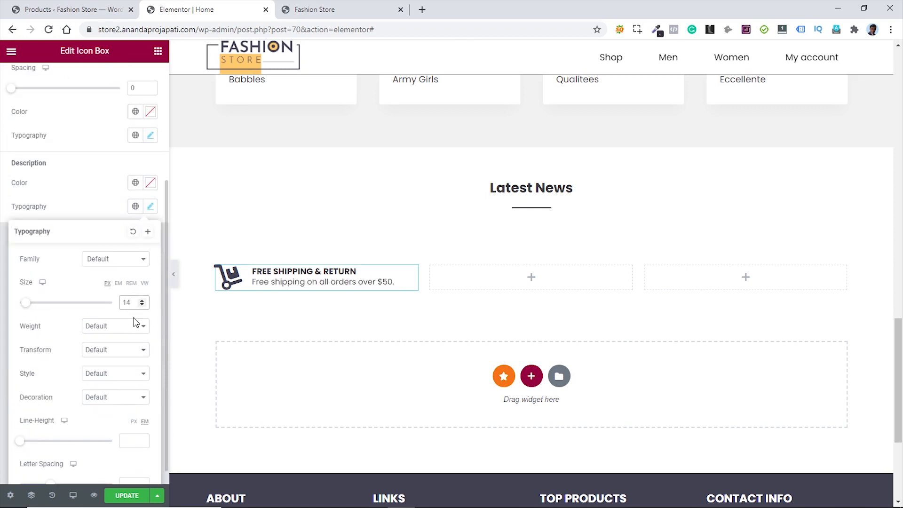
pyautogui.click(86, 212)
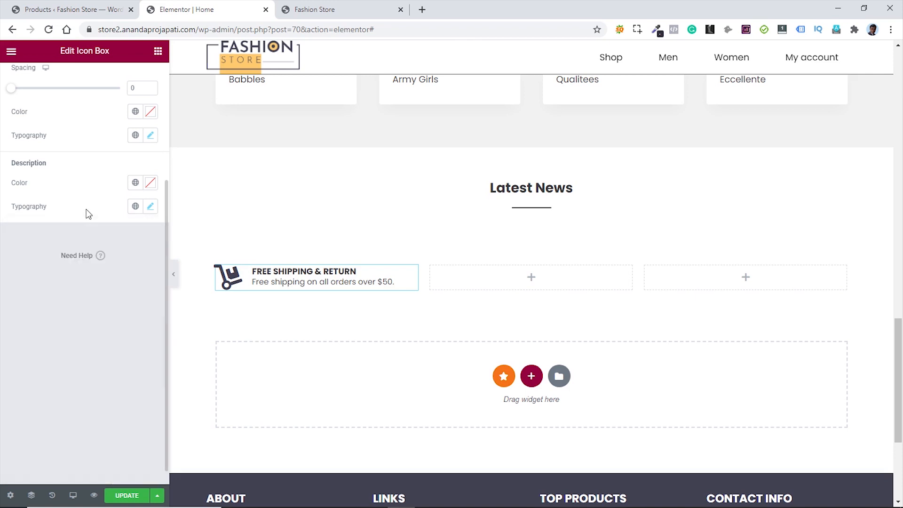
# - Copy the Free Shipping icon box and paste it into the empty middle and third columns
pyautogui.rightClick(409, 273)
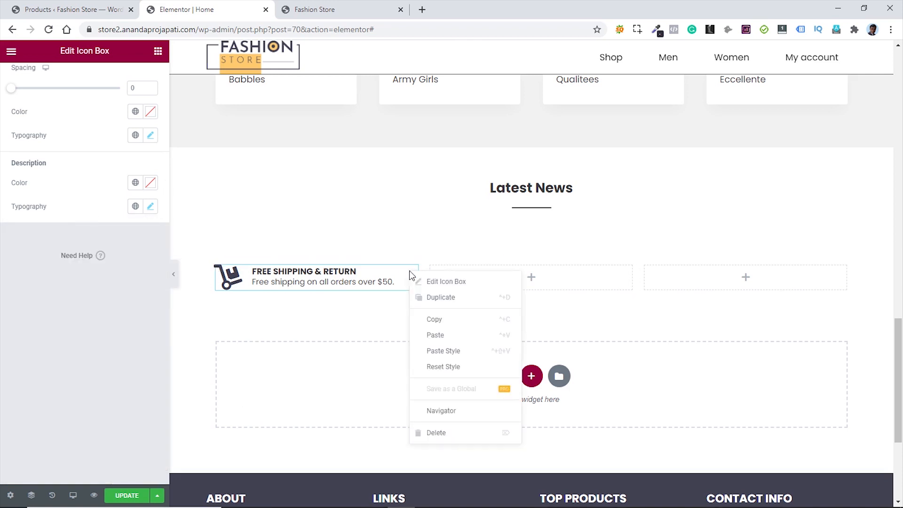
pyautogui.click(438, 319)
pyautogui.rightClick(566, 278)
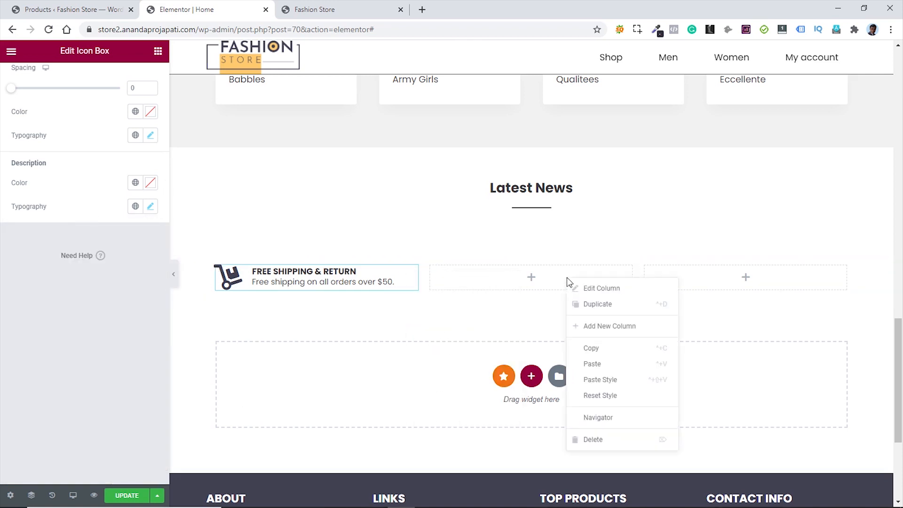
pyautogui.click(640, 365)
pyautogui.rightClick(703, 278)
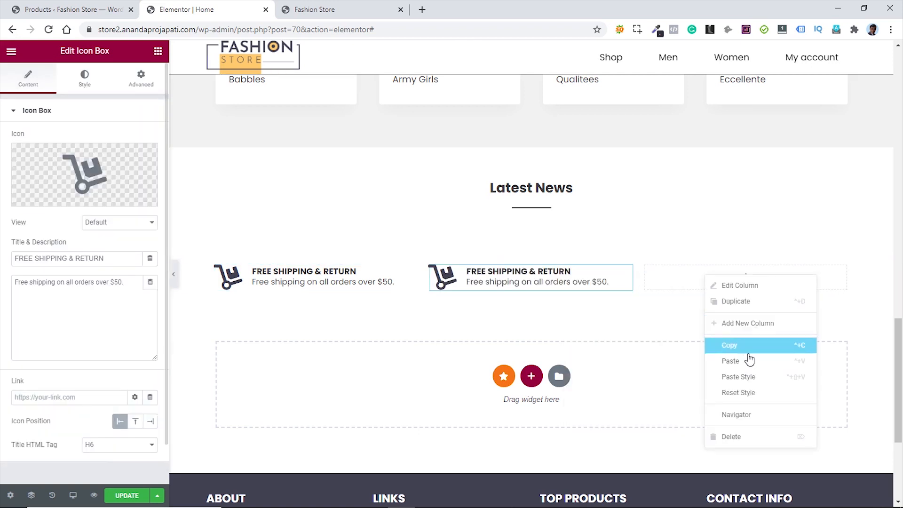
pyautogui.click(750, 363)
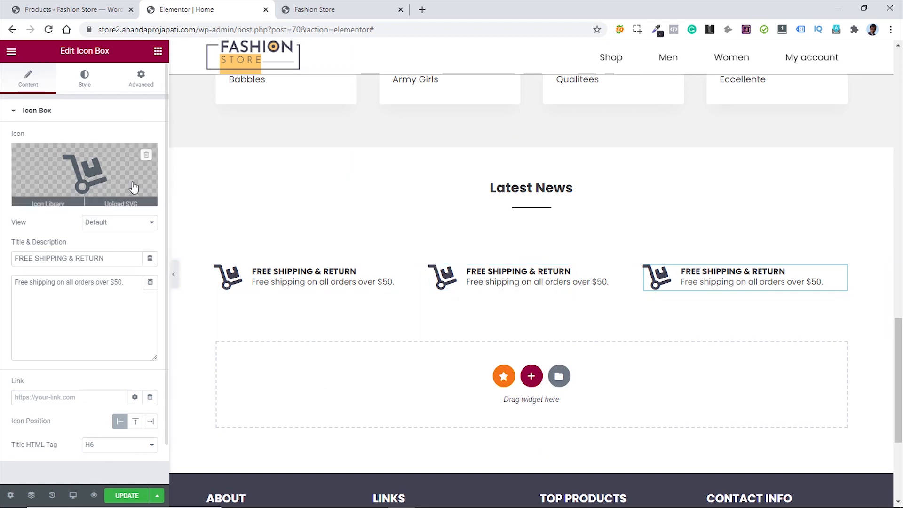
# - Replace the middle box's cart icon with a Dollar icon in a circular Framed view
pyautogui.click(88, 176)
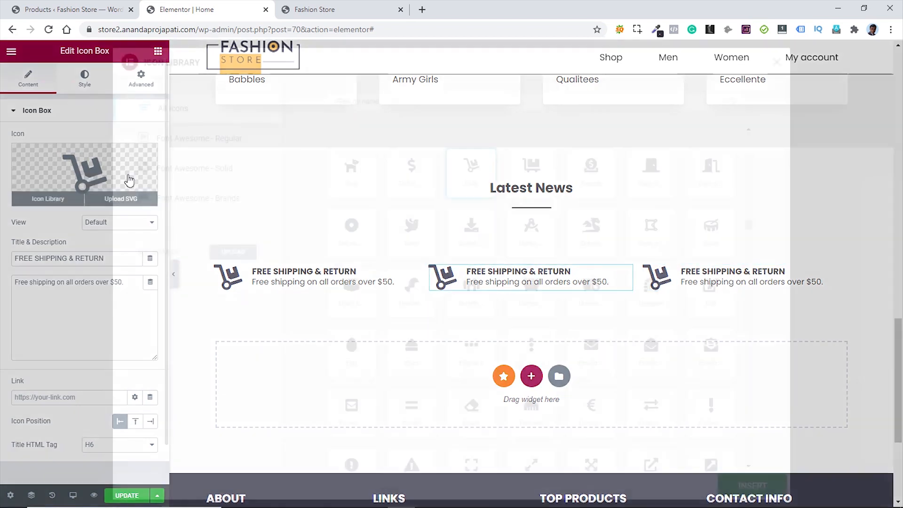
pyautogui.click(410, 175)
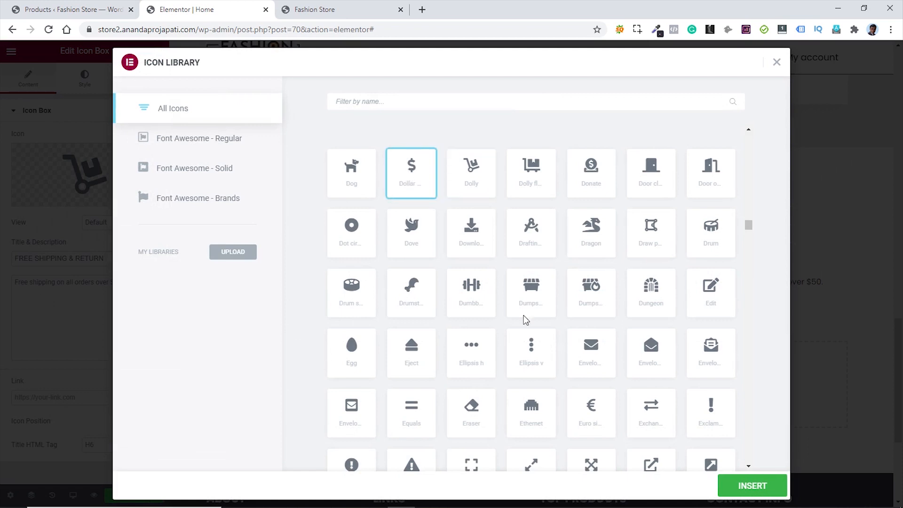
pyautogui.click(749, 487)
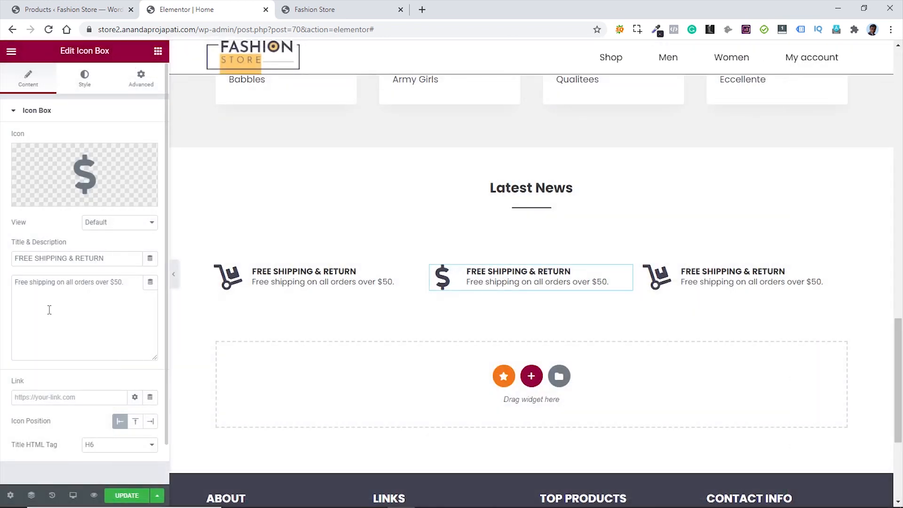
pyautogui.click(121, 225)
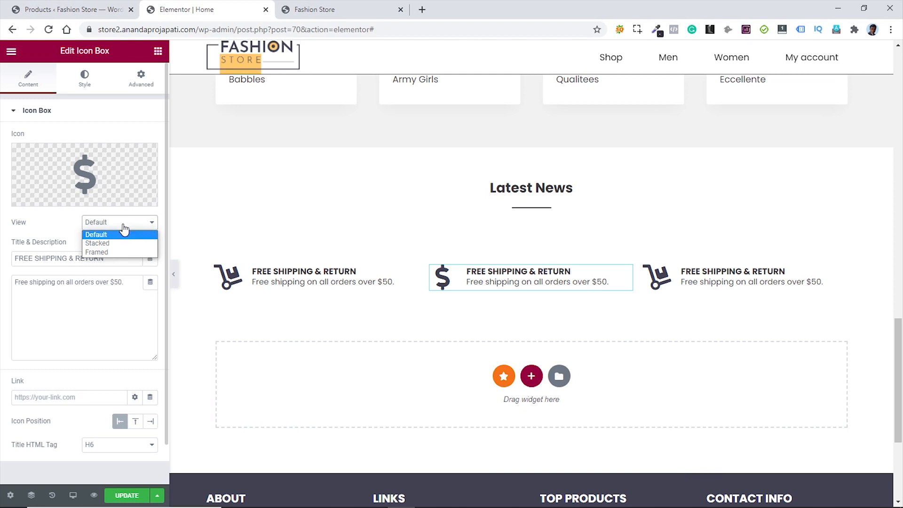
pyautogui.click(103, 254)
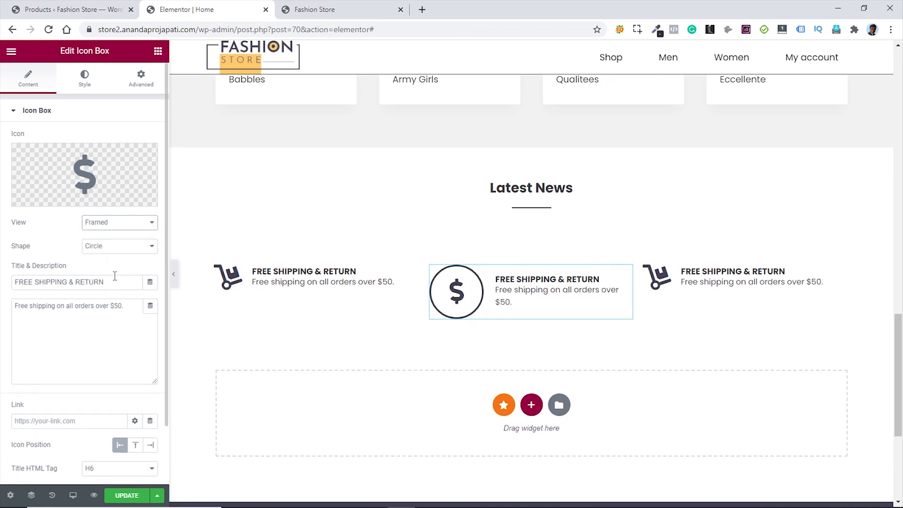
# - Title it MONEY BACK GUARANTEE, describe it as 100% money back guarantee, and set icon size 20
pyautogui.moveTo(123, 287); pyautogui.dragTo(6, 283)
pyautogui.write('MONEY BACK GUARANTEE')
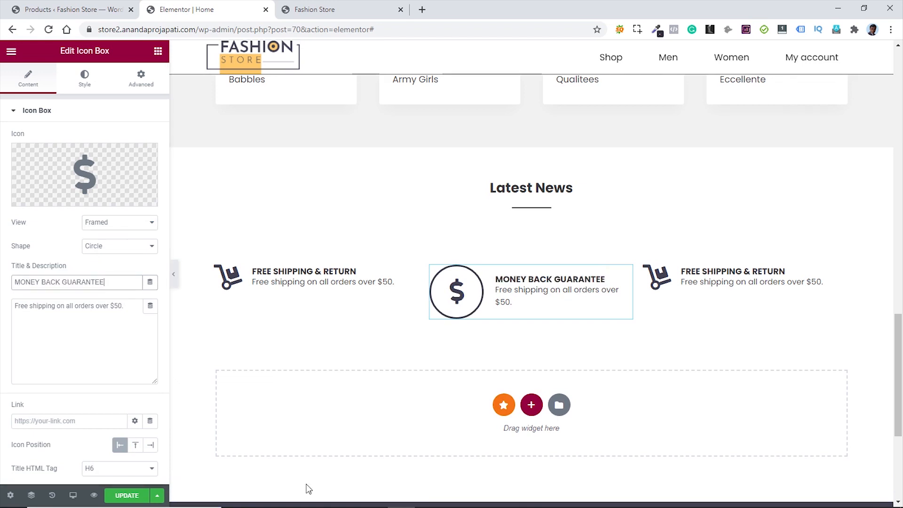
pyautogui.moveTo(124, 306); pyautogui.dragTo(17, 306)
pyautogui.write('100% money back guarantee')
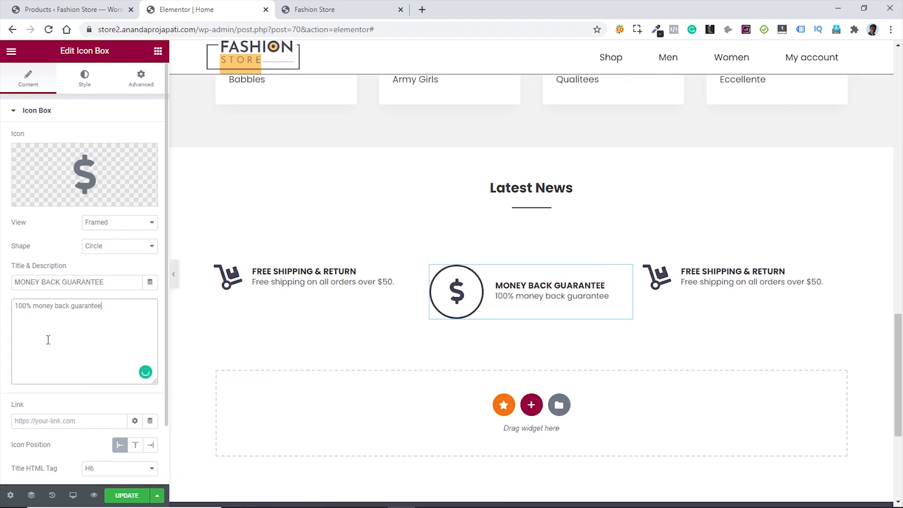
pyautogui.click(84, 81)
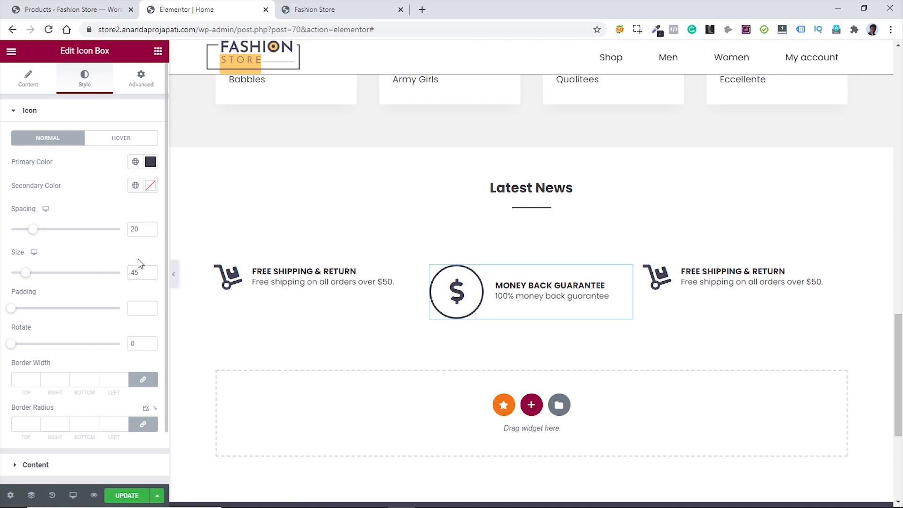
pyautogui.click(135, 273)
pyautogui.write('20')
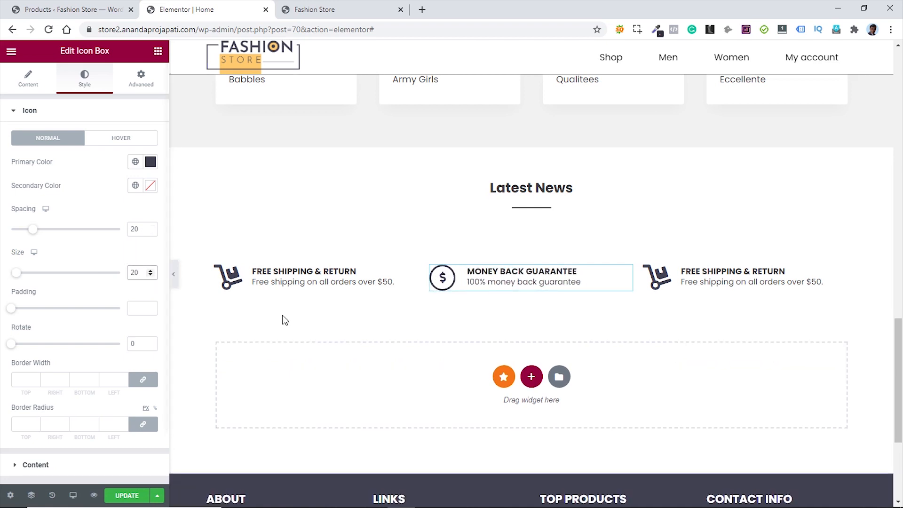
# - Swap the right-hand box's cart icon for the Headset icon
pyautogui.click(839, 274)
pyautogui.click(84, 166)
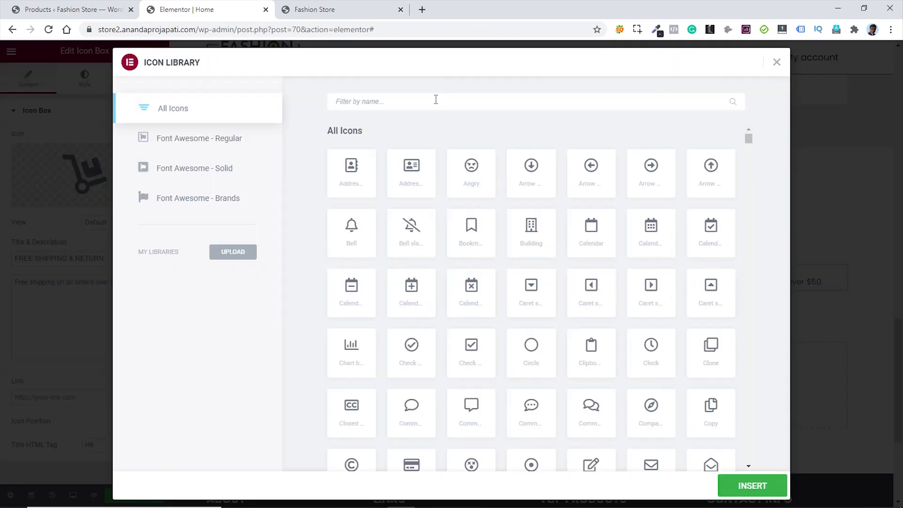
pyautogui.write('head')
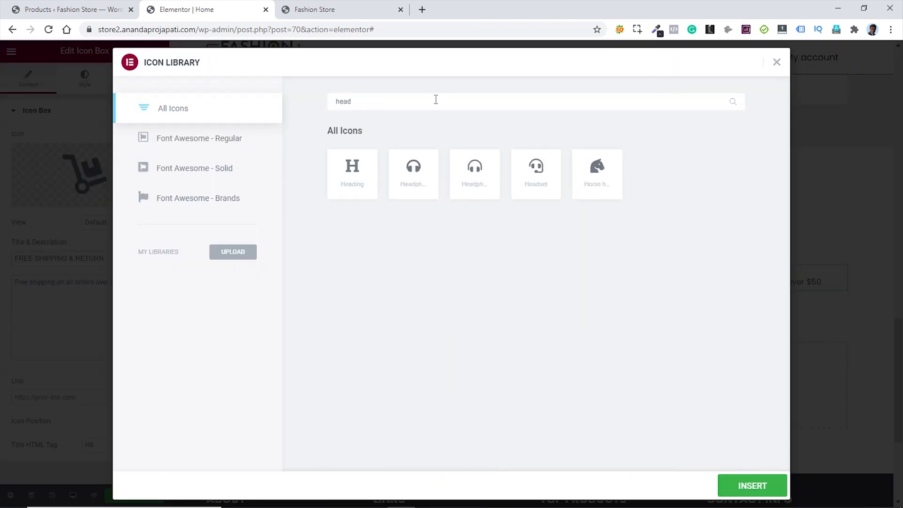
pyautogui.click(535, 170)
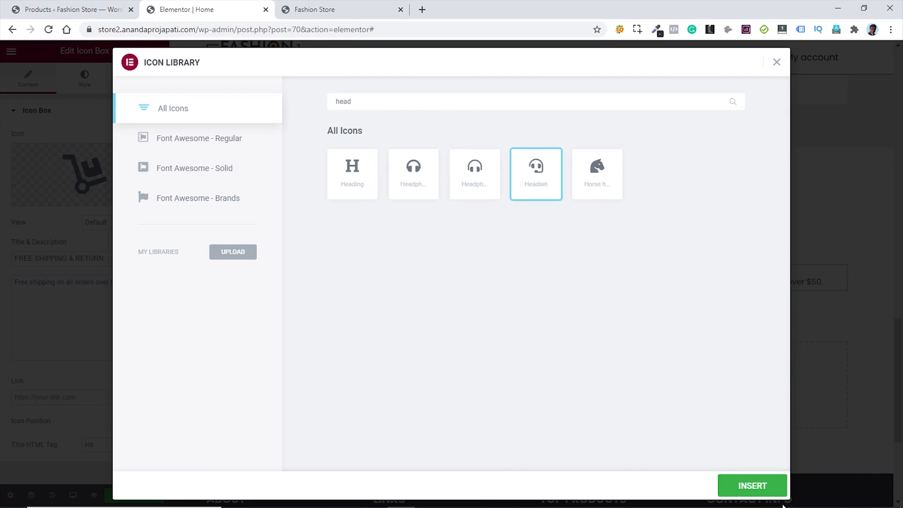
pyautogui.click(753, 486)
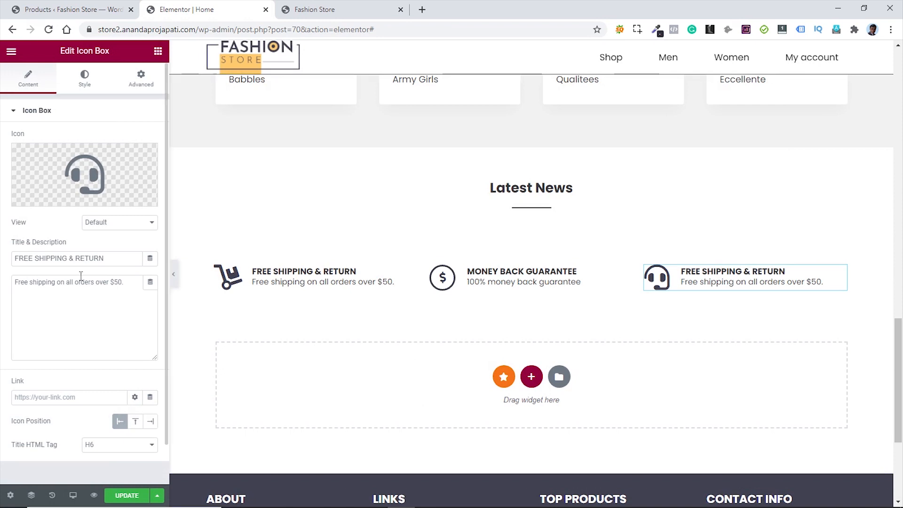
# - Change its title to ONLINE SUPPORT 24/7 and its description to Lorem ipsum dolor sit amet
pyautogui.moveTo(110, 258); pyautogui.dragTo(9, 259)
pyautogui.write('ONLINE SUPPORT 24/7')
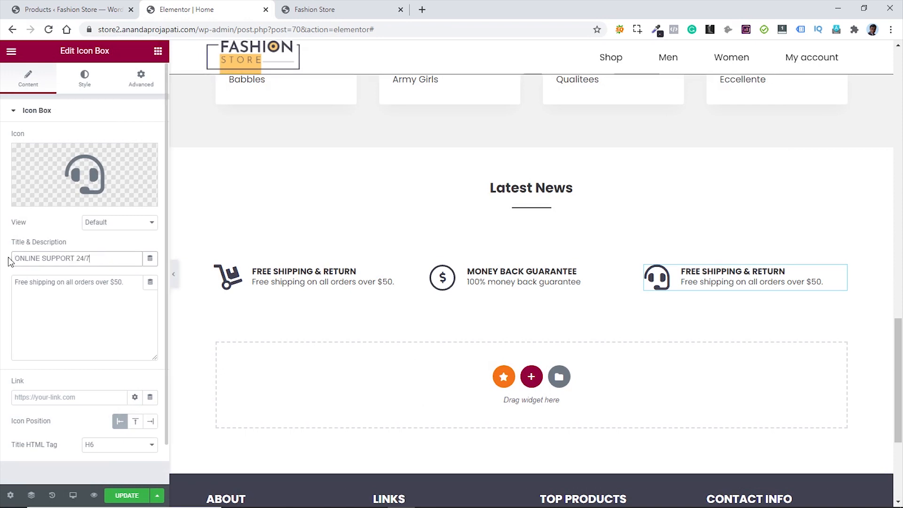
pyautogui.moveTo(126, 283); pyautogui.dragTo(12, 289)
pyautogui.write('Lorem ipsum dolor sit amet.')
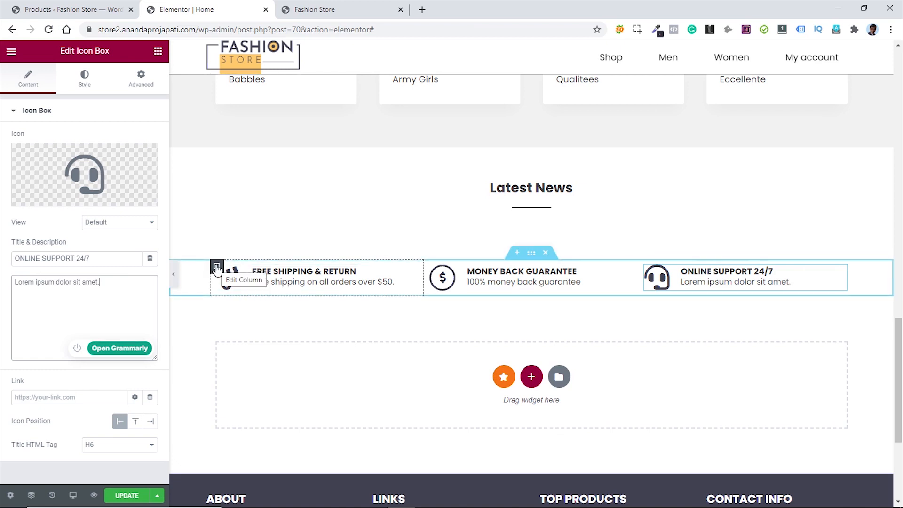
# - Give the first feature column 15 px linked padding on all sides
pyautogui.click(217, 269)
pyautogui.click(142, 79)
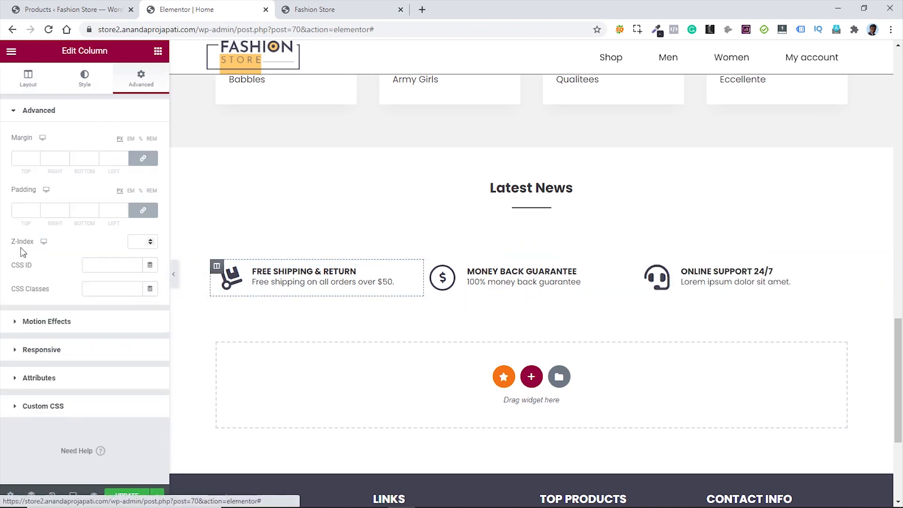
pyautogui.click(20, 209)
pyautogui.write('15')
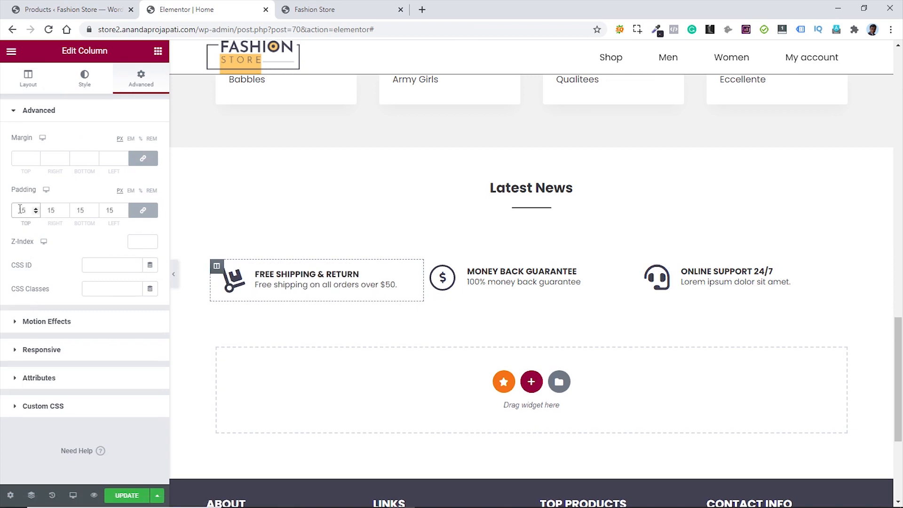
# - Copy the first column's style and paste it onto the second and third columns
pyautogui.rightClick(216, 266)
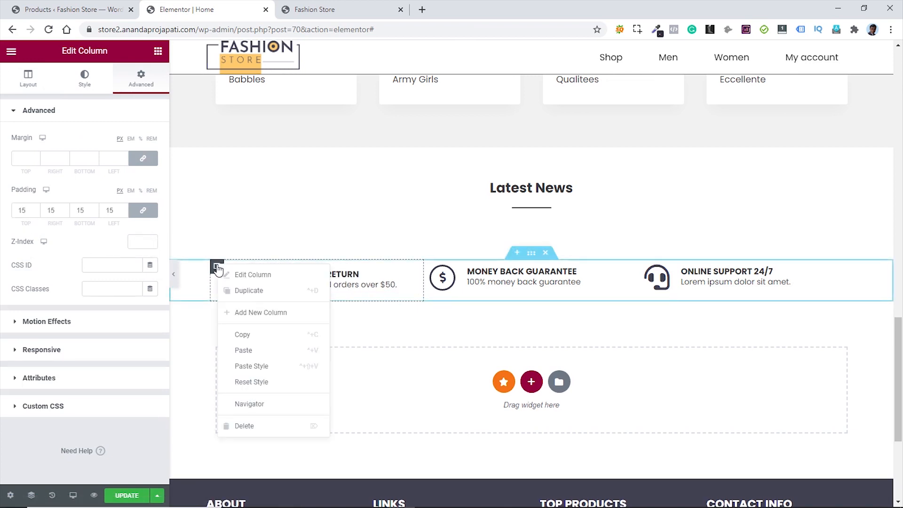
pyautogui.click(260, 334)
pyautogui.rightClick(430, 266)
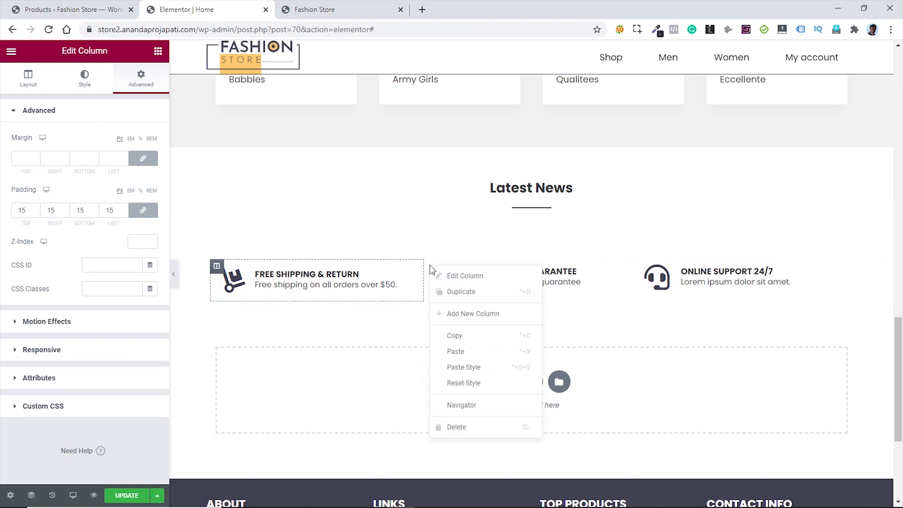
pyautogui.click(463, 367)
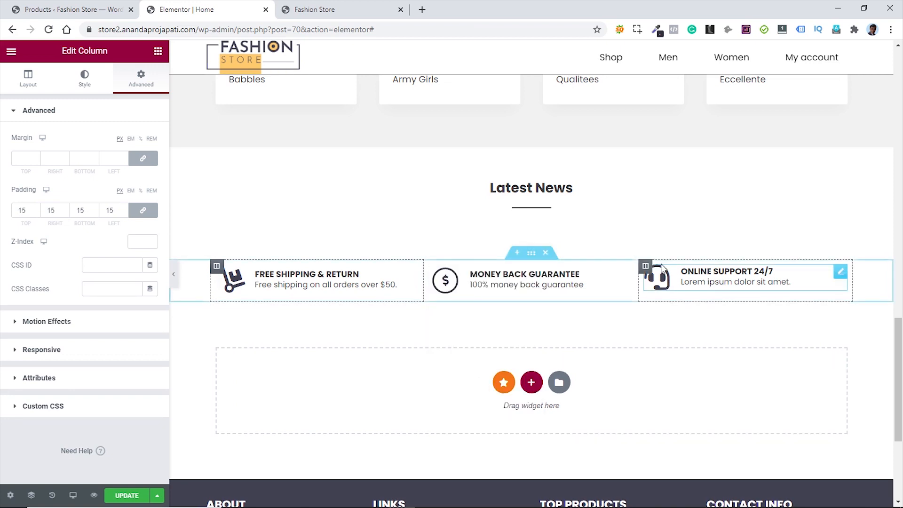
pyautogui.rightClick(646, 267)
pyautogui.click(680, 368)
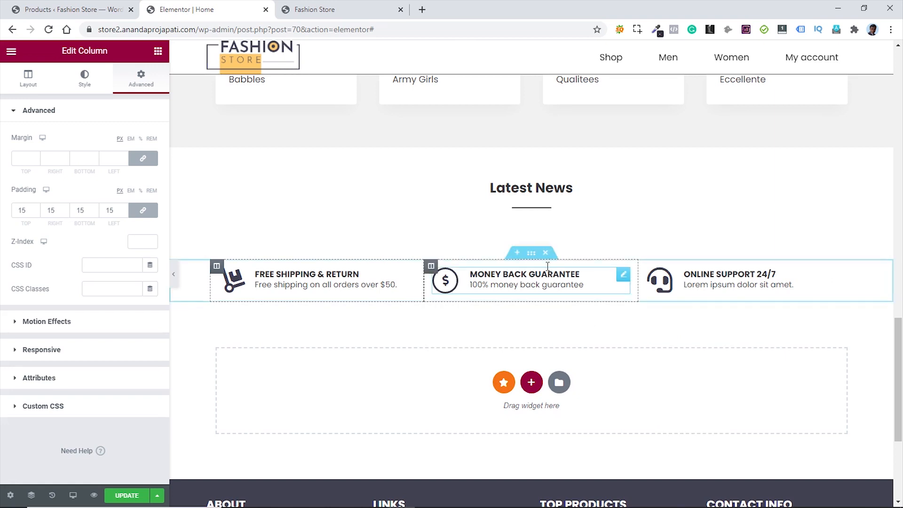
# - Give the features section a classic #f1f1f1 background colour
pyautogui.click(531, 253)
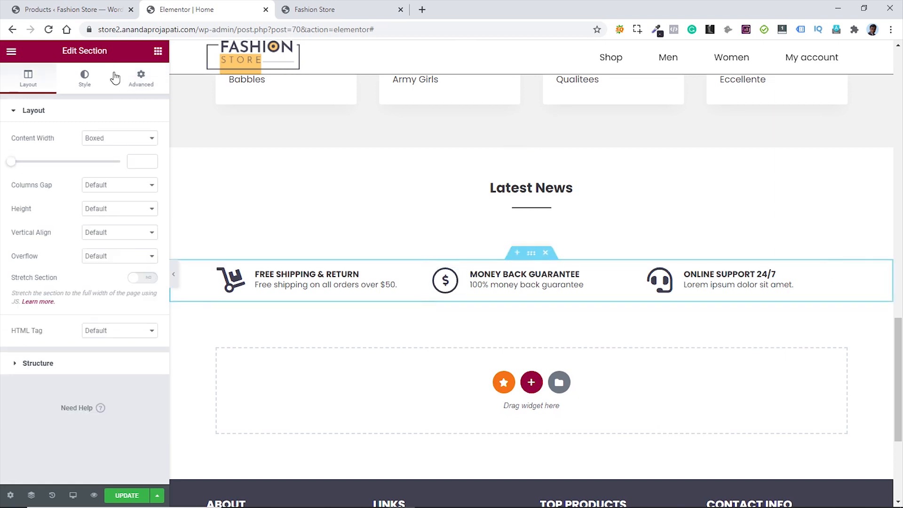
pyautogui.click(85, 80)
pyautogui.click(104, 162)
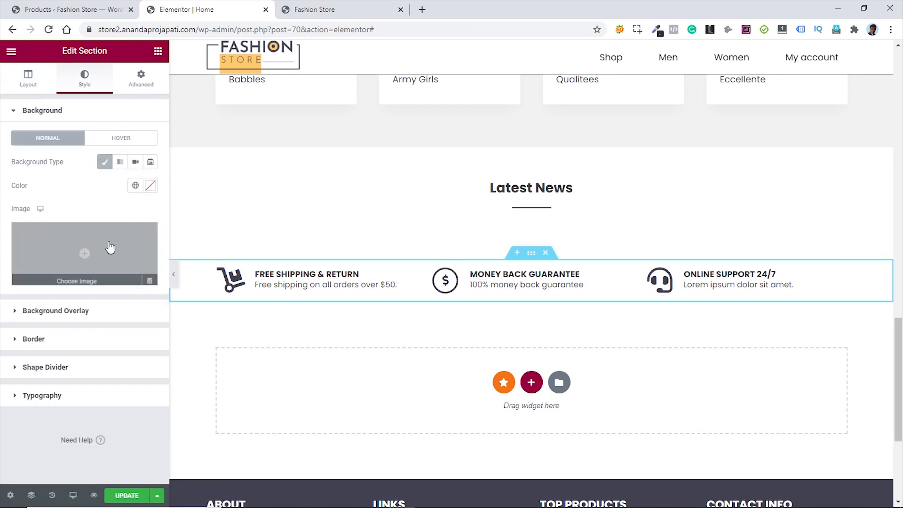
pyautogui.click(150, 185)
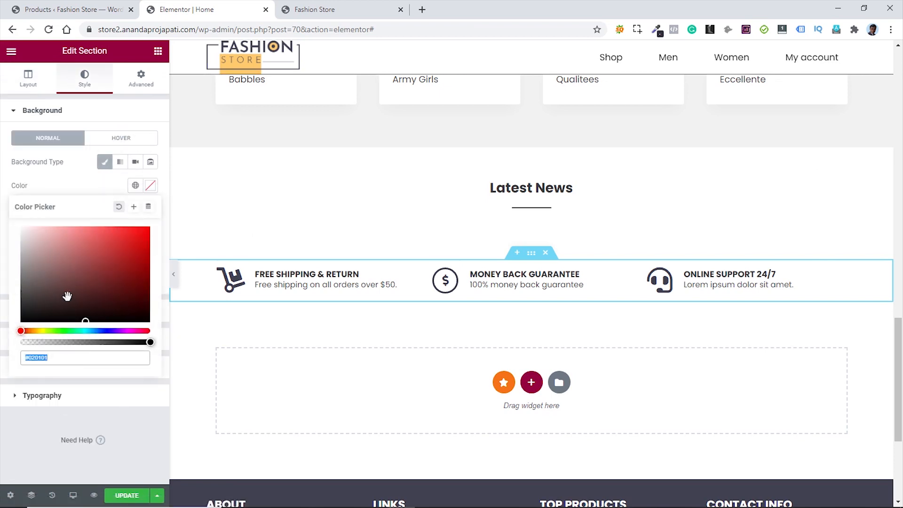
pyautogui.write('f1f1f1')
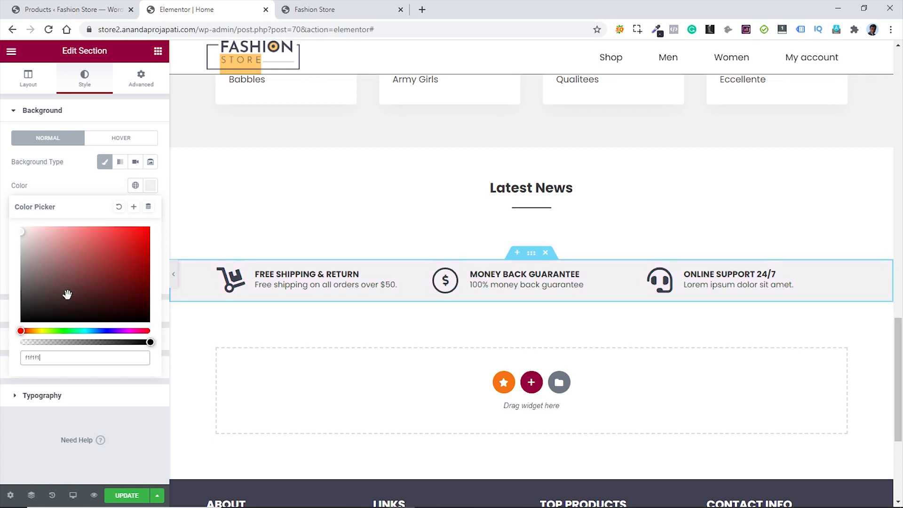
pyautogui.click(87, 186)
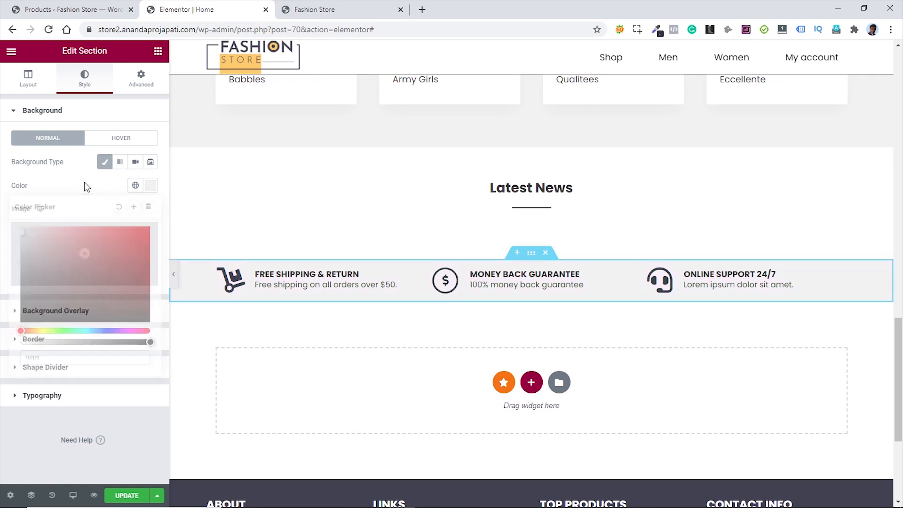
# - Set the section's unlinked padding to 30 top and 30 bottom
pyautogui.click(141, 79)
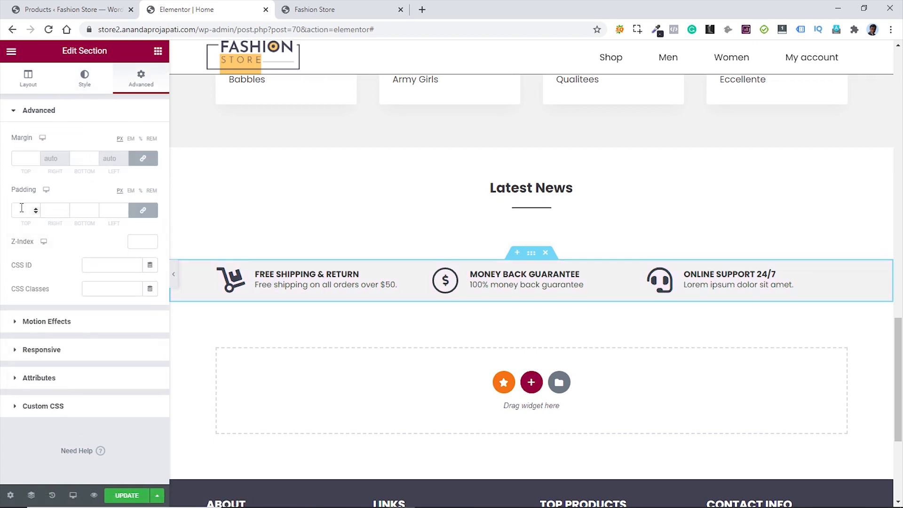
pyautogui.click(143, 210)
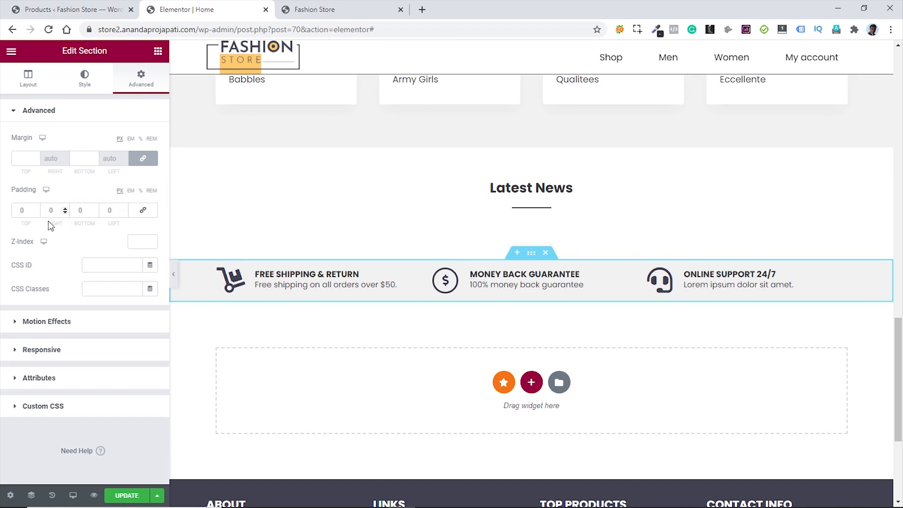
pyautogui.click(21, 210)
pyautogui.write('3')
pyautogui.click(80, 211)
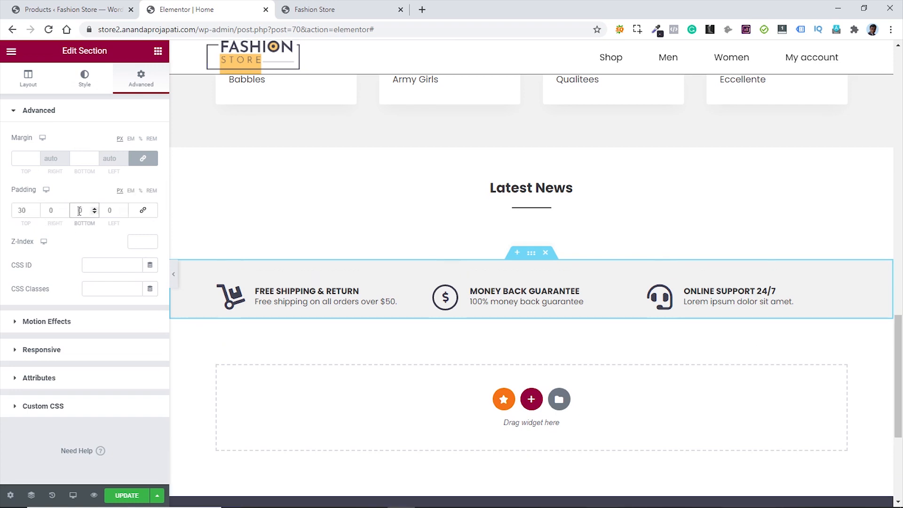
pyautogui.write('30')
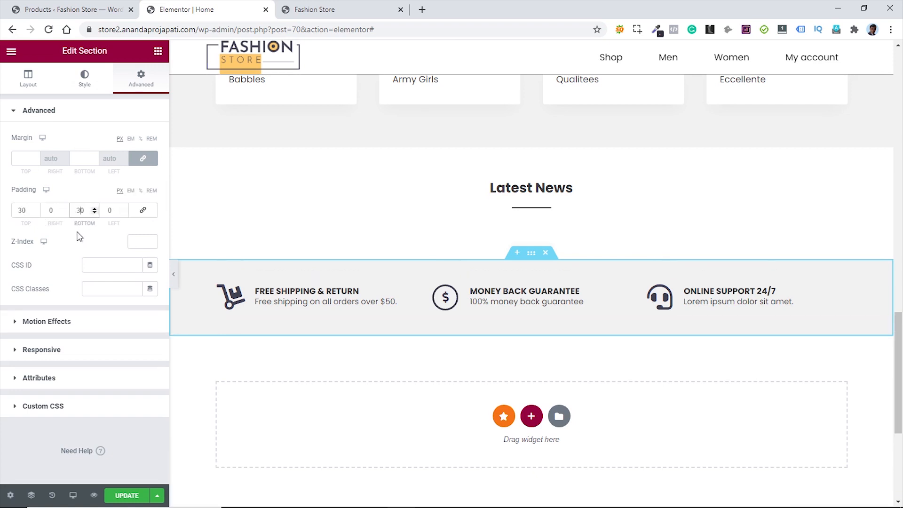
pyautogui.click(76, 232)
# - Save the page and reload the live Fashion Store site
pyautogui.hotkey('ctrl', 's')
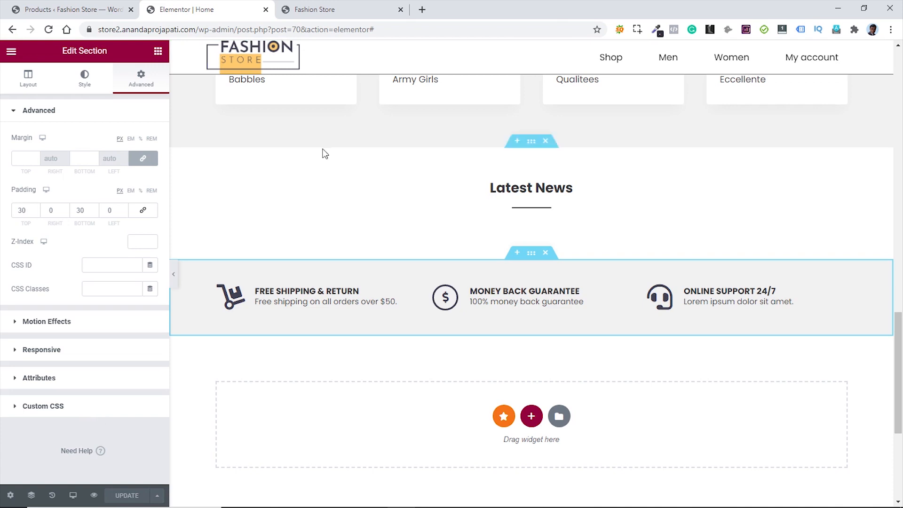
pyautogui.click(330, 17)
pyautogui.press('F5')
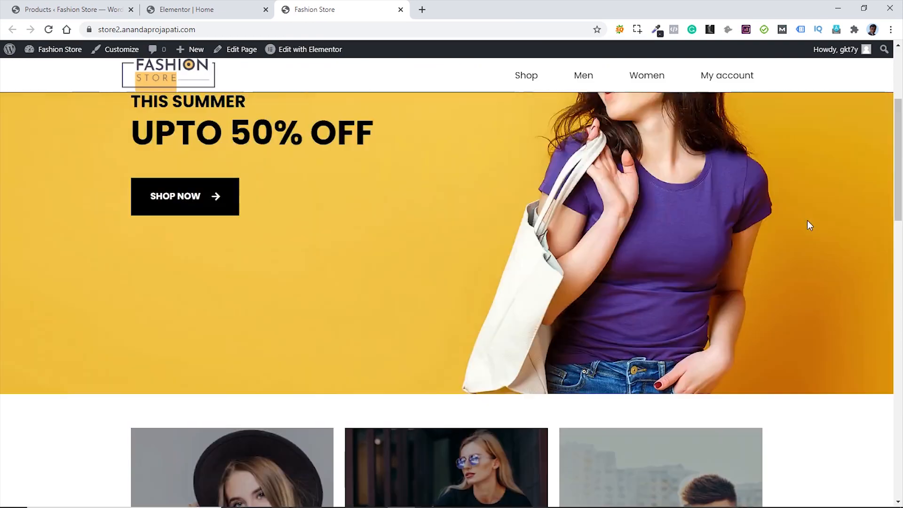
# - Review the grey features strip on the live homepage, then open the Home page editor in a new tab
pyautogui.scroll(-11, 810, 221)
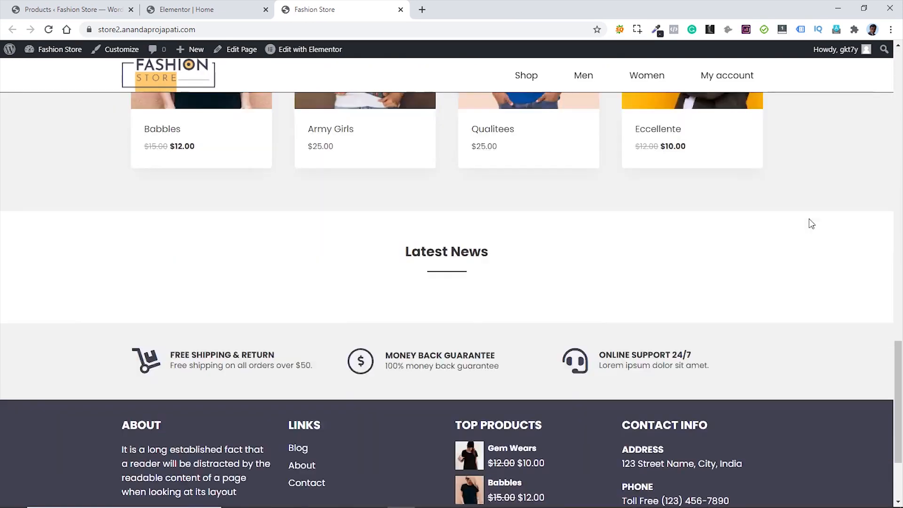
pyautogui.scroll(13, 810, 221)
pyautogui.scroll(10, 816, 226)
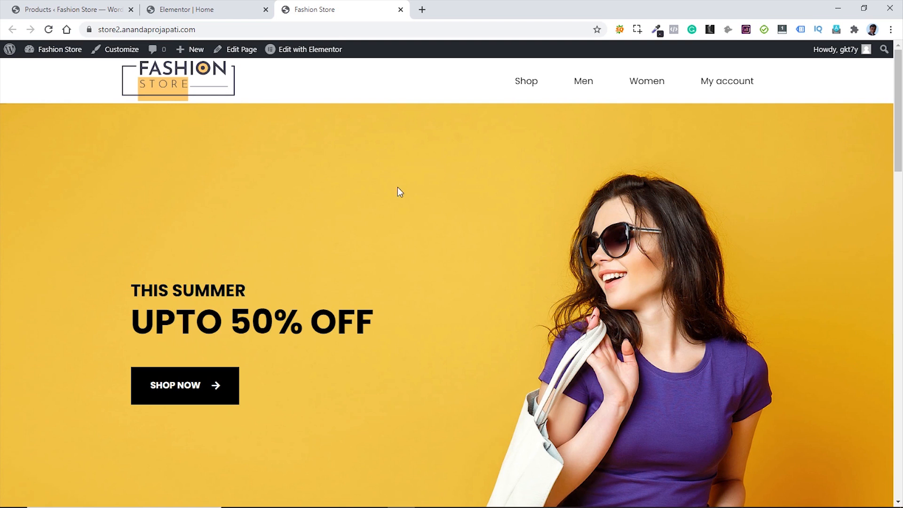
pyautogui.middleClick(238, 51)
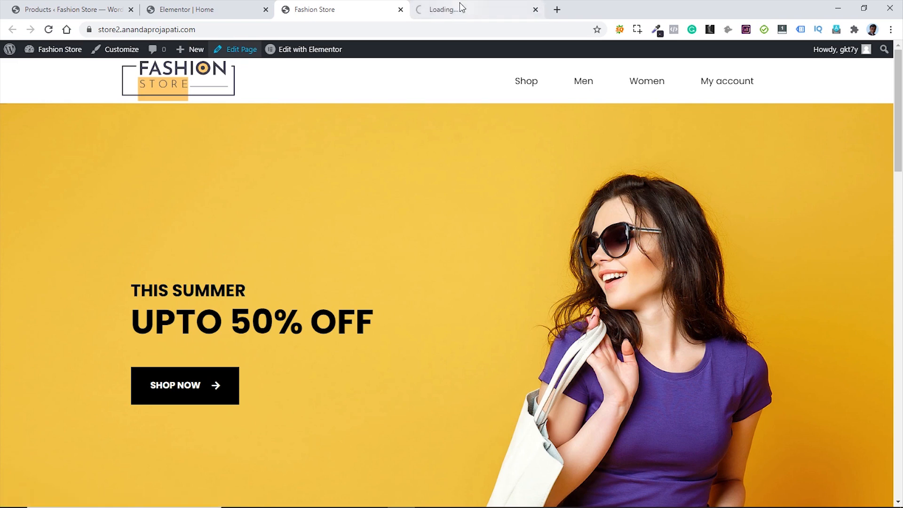
# - Set the Home page's Transparent Header to Enable in Page Settings and update the page
pyautogui.click(459, 4)
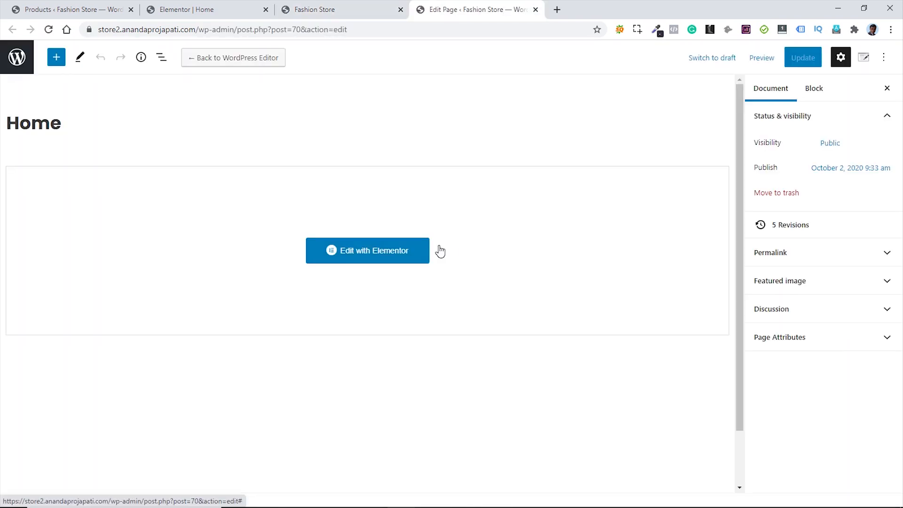
pyautogui.click(864, 60)
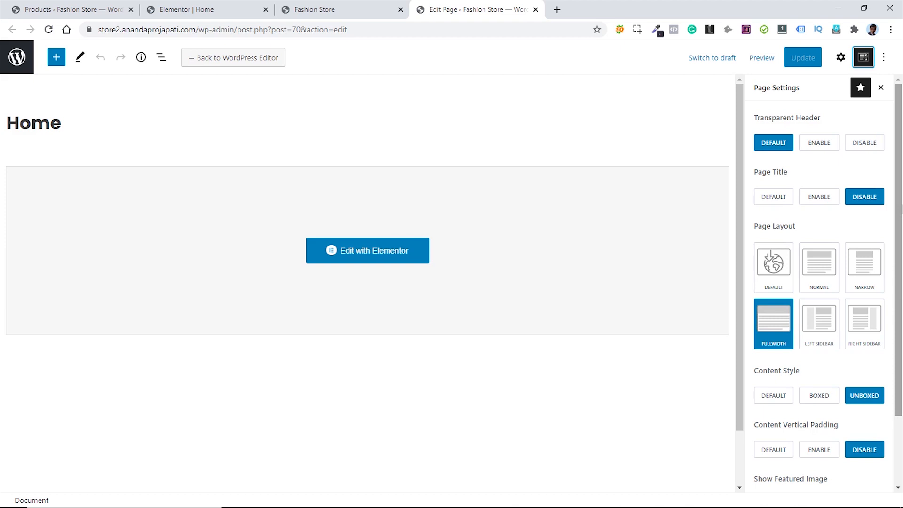
pyautogui.scroll(-2, 878, 223)
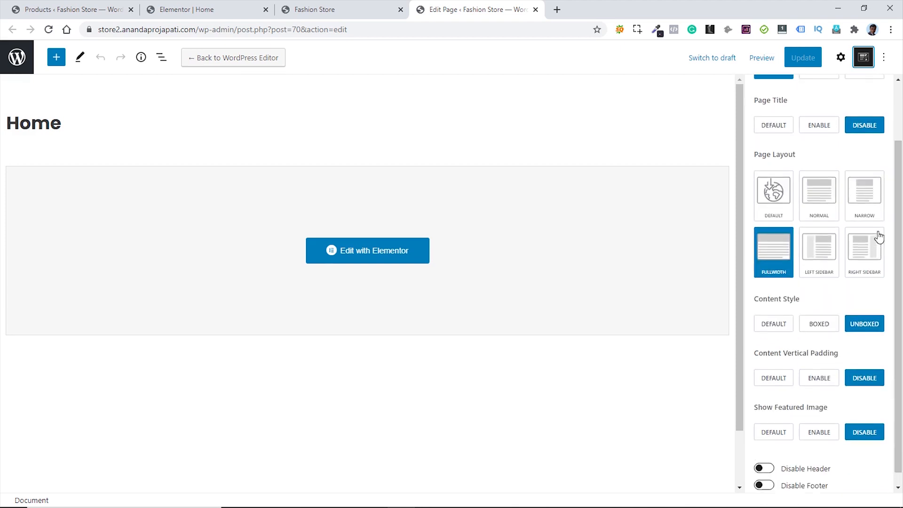
pyautogui.scroll(2, 878, 224)
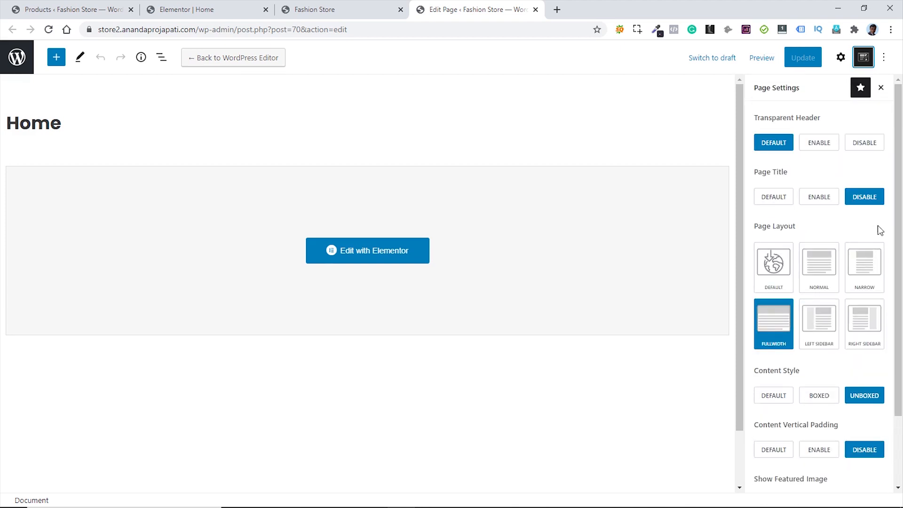
pyautogui.click(820, 147)
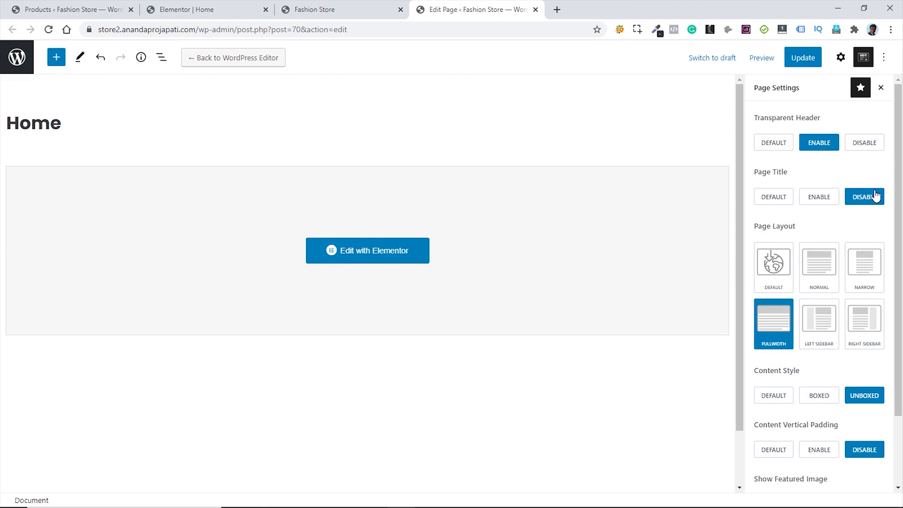
pyautogui.click(804, 59)
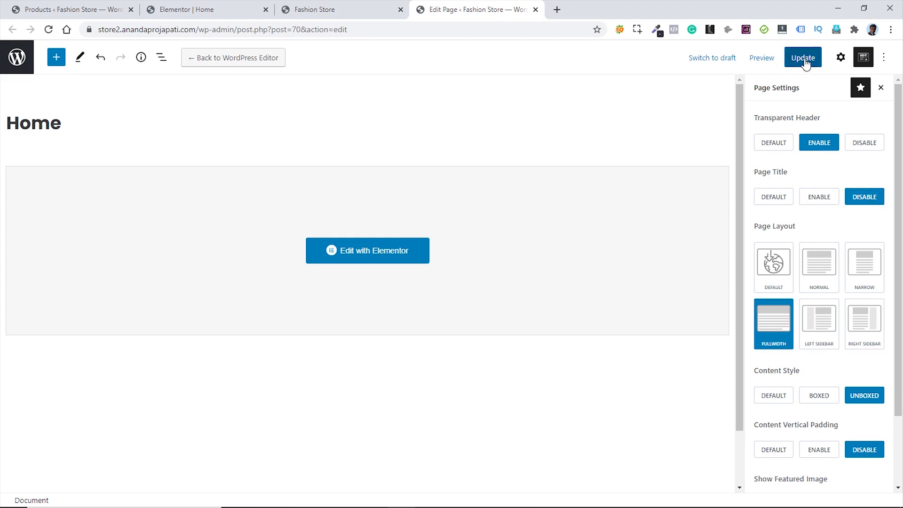
pyautogui.click(333, 8)
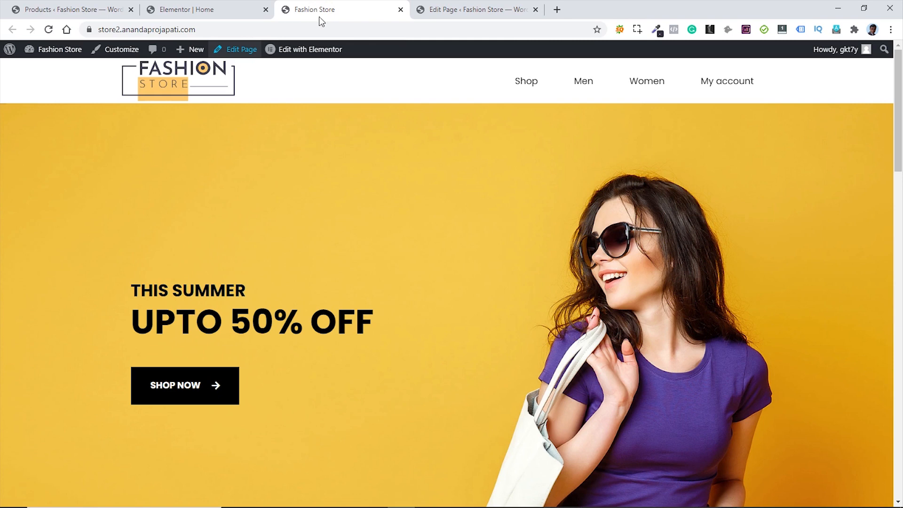
# - Reload the storefront and scroll through it to confirm the header overlays the yellow hero banner
pyautogui.click(49, 29)
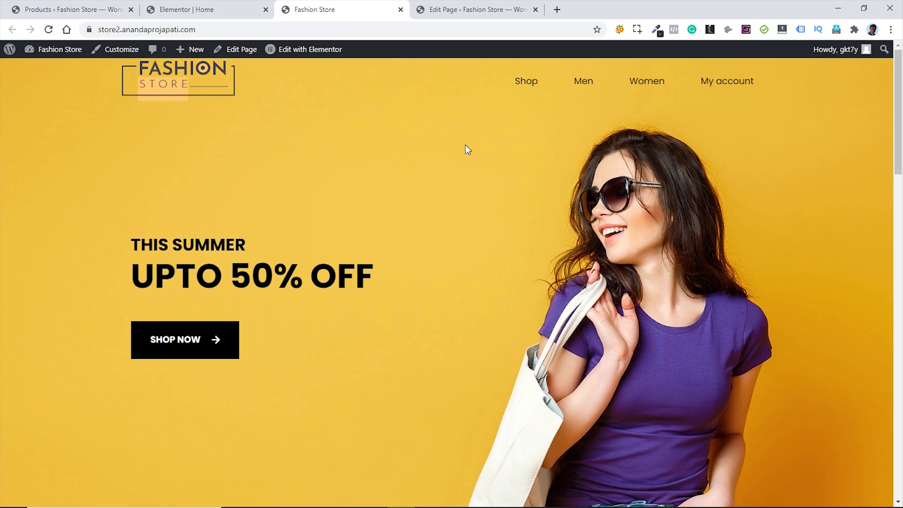
pyautogui.scroll(-3, 464, 146)
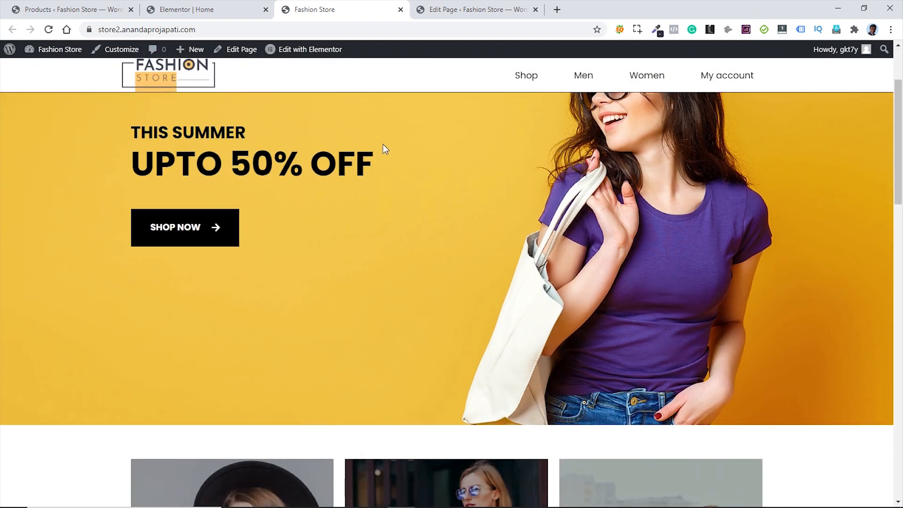
pyautogui.scroll(-15, 424, 155)
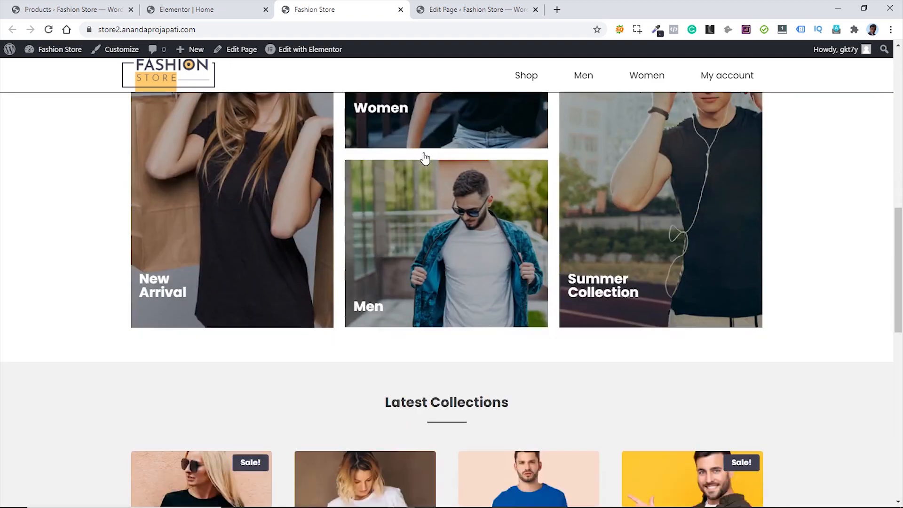
pyautogui.scroll(-3, 423, 158)
pyautogui.scroll(4, 535, 224)
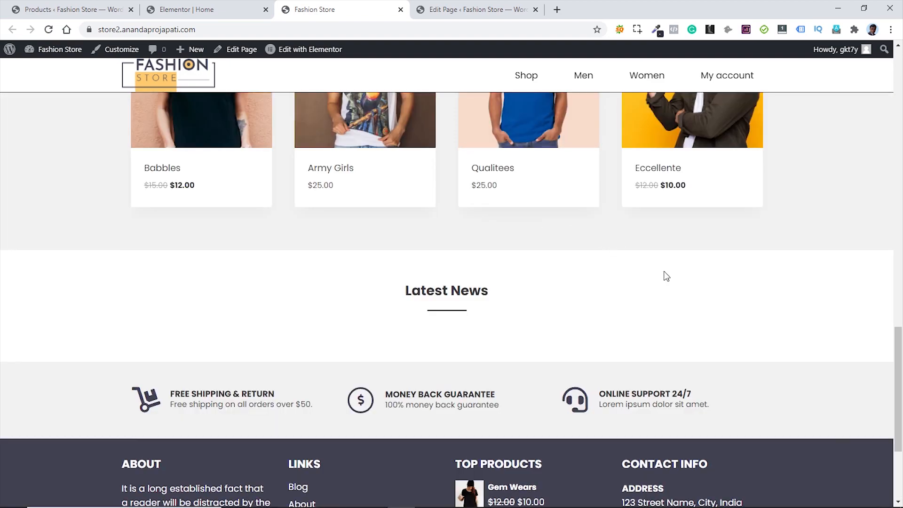
pyautogui.scroll(4, 809, 308)
pyautogui.scroll(10, 813, 297)
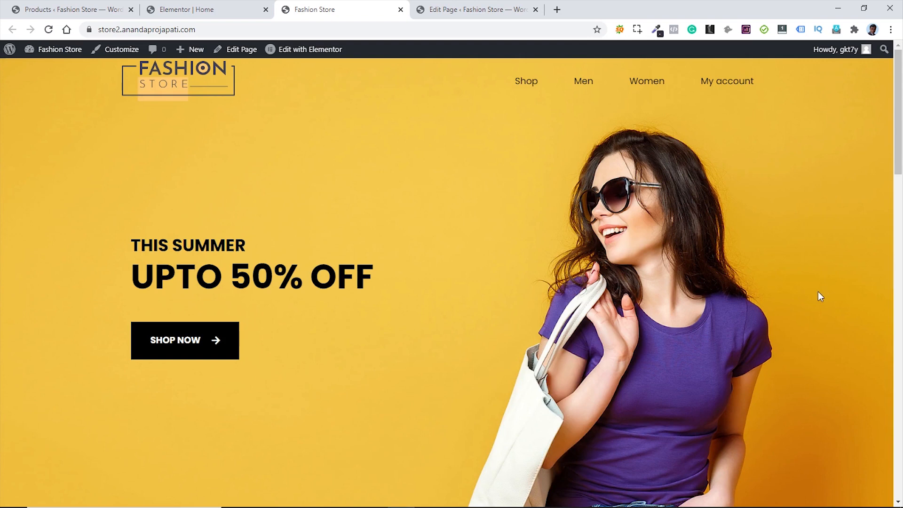
pyautogui.scroll(-12, 819, 292)
pyautogui.scroll(3, 813, 295)
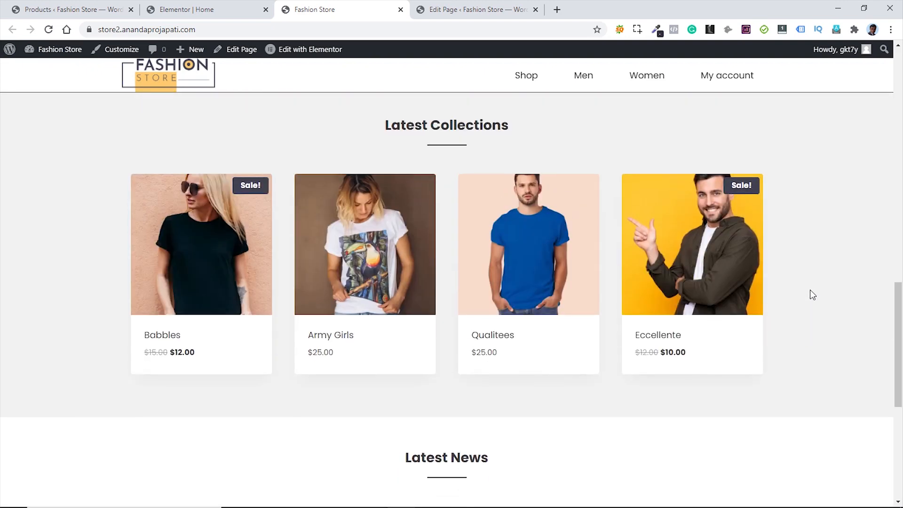
pyautogui.scroll(-3, 809, 294)
pyautogui.scroll(2, 808, 295)
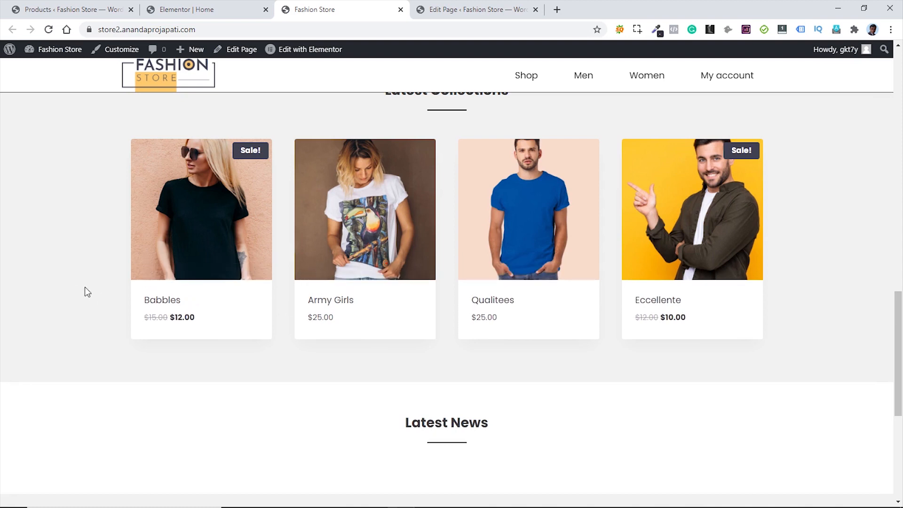
pyautogui.scroll(-3, 741, 332)
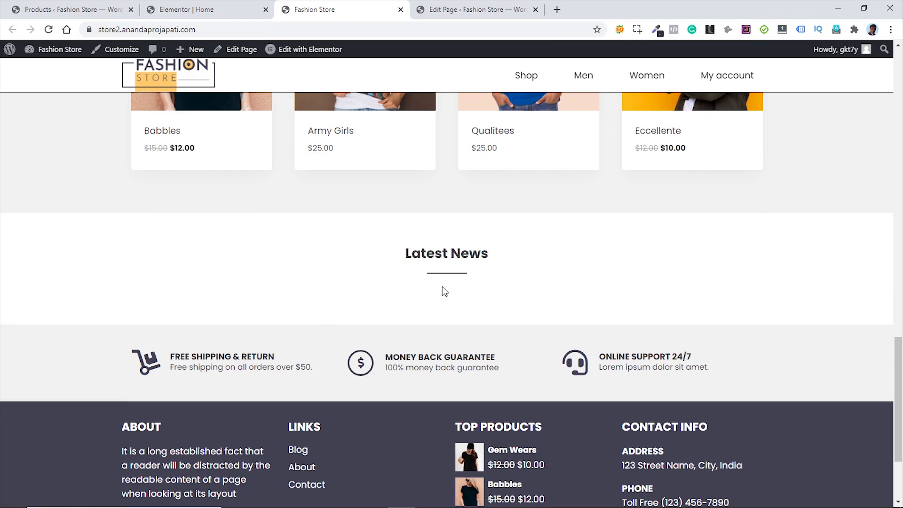
pyautogui.scroll(10, 776, 285)
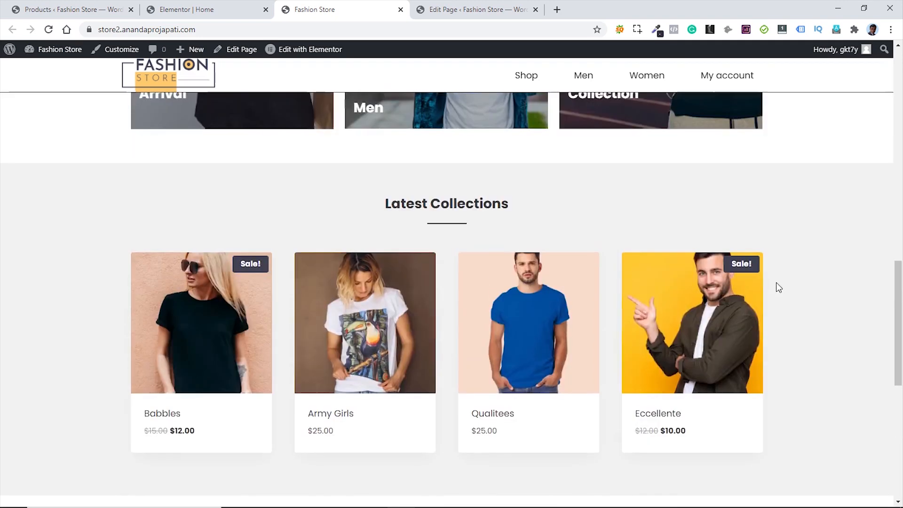
pyautogui.scroll(5, 791, 283)
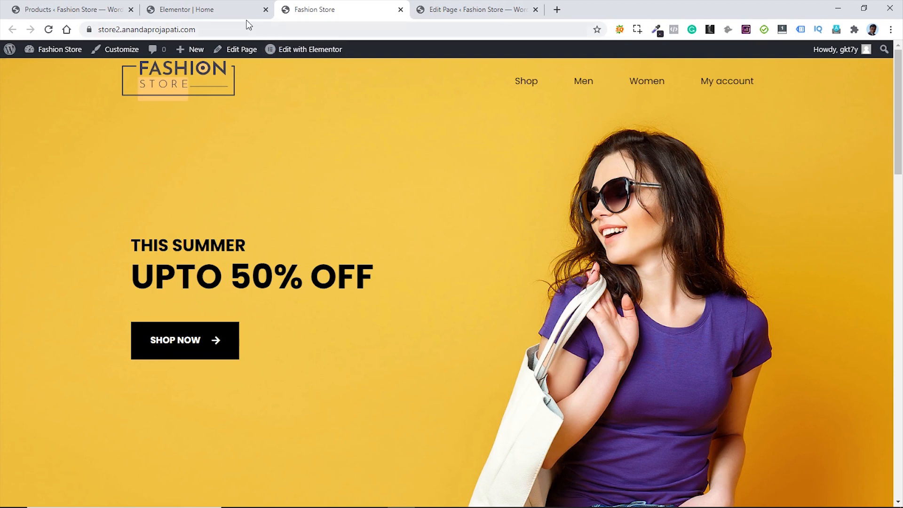
pyautogui.click(229, 11)
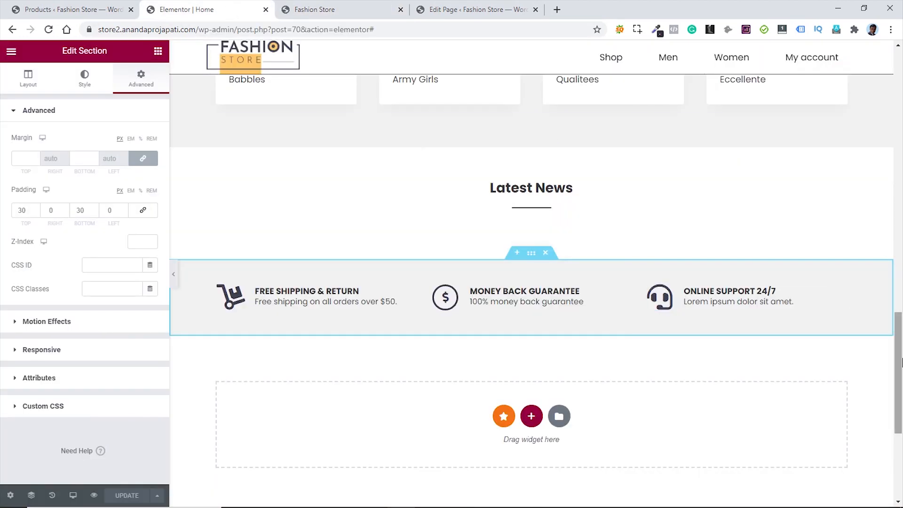
# - Switch Elementor to the Tablet preview and scroll through the page
pyautogui.moveTo(898, 342); pyautogui.dragTo(900, 80)
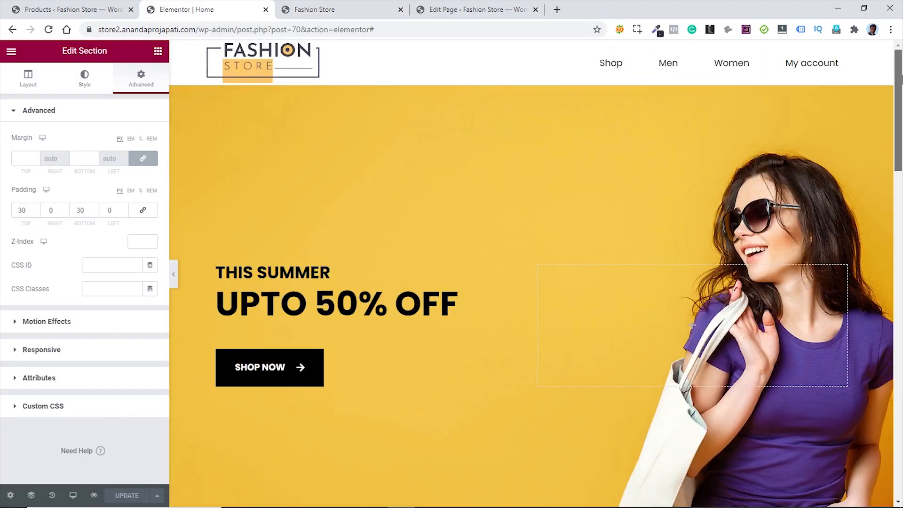
pyautogui.click(73, 496)
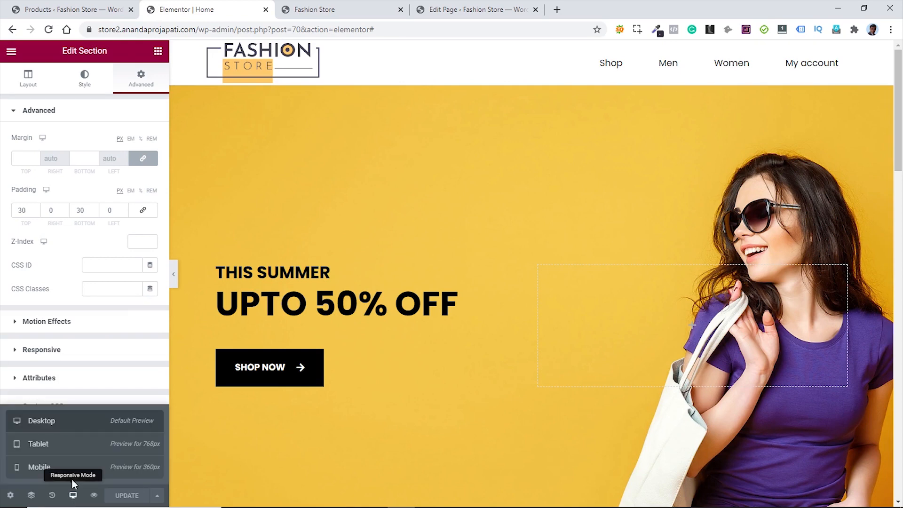
pyautogui.click(55, 444)
pyautogui.scroll(-10, 427, 341)
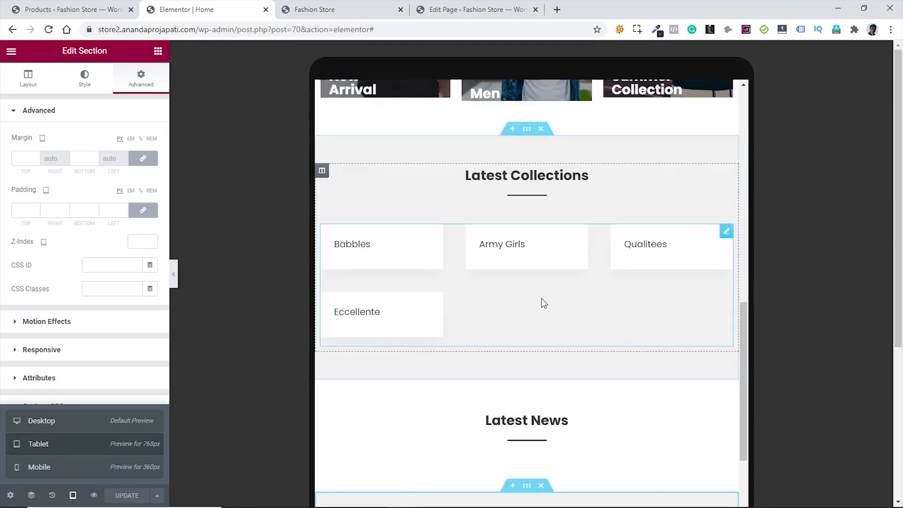
pyautogui.scroll(-3, 560, 332)
pyautogui.scroll(9, 563, 338)
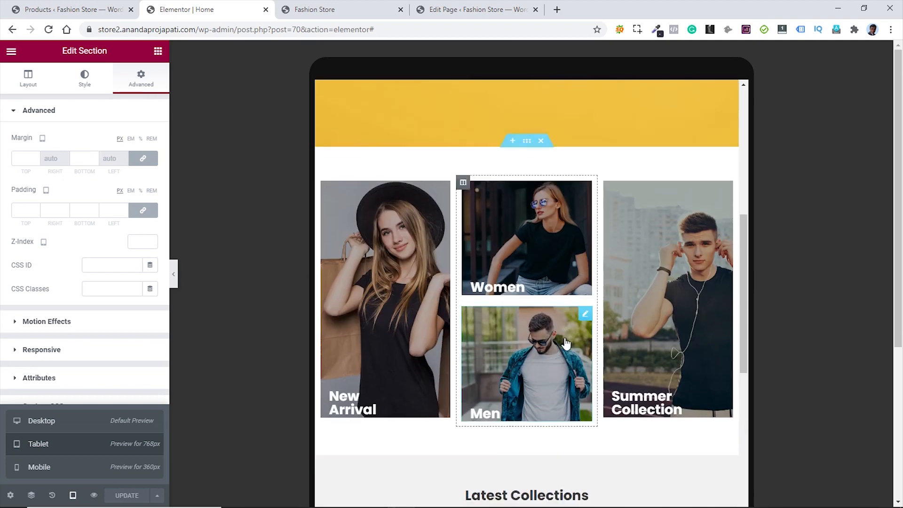
pyautogui.scroll(-10, 565, 339)
pyautogui.scroll(8, 555, 337)
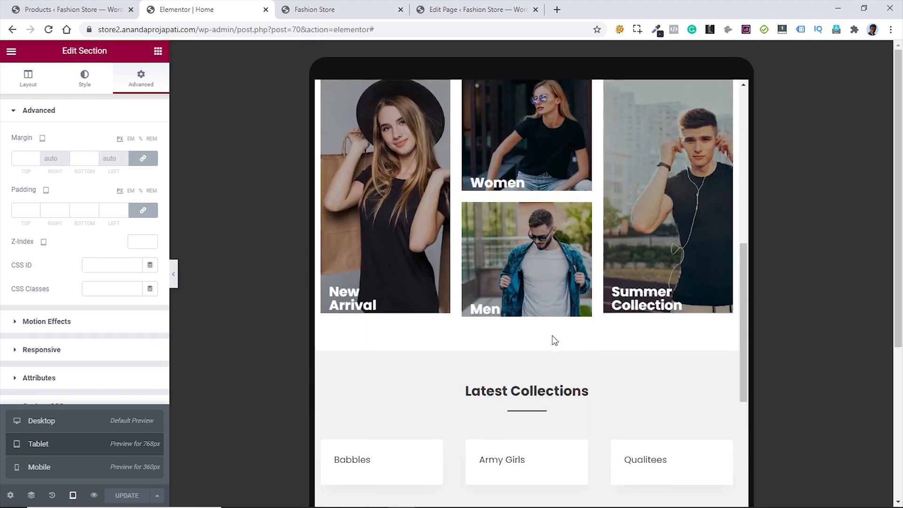
pyautogui.scroll(5, 552, 335)
pyautogui.scroll(-5, 550, 337)
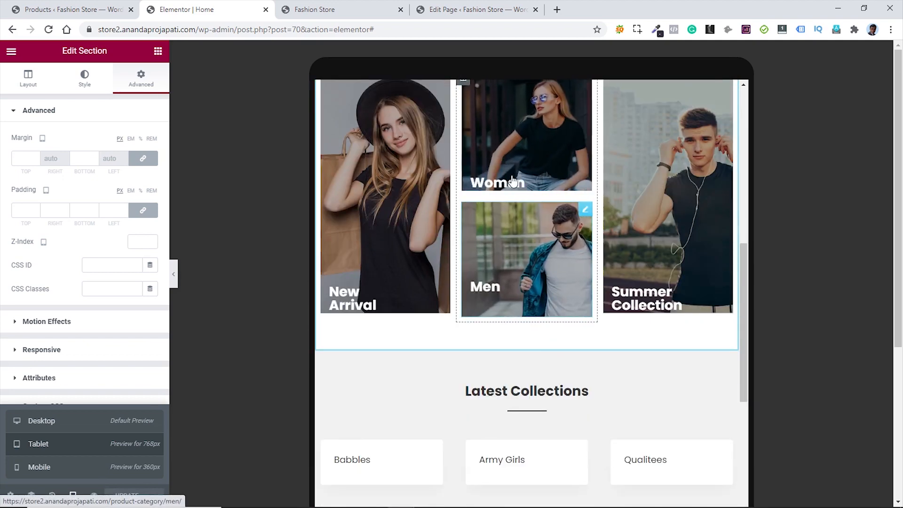
pyautogui.scroll(10, 659, 312)
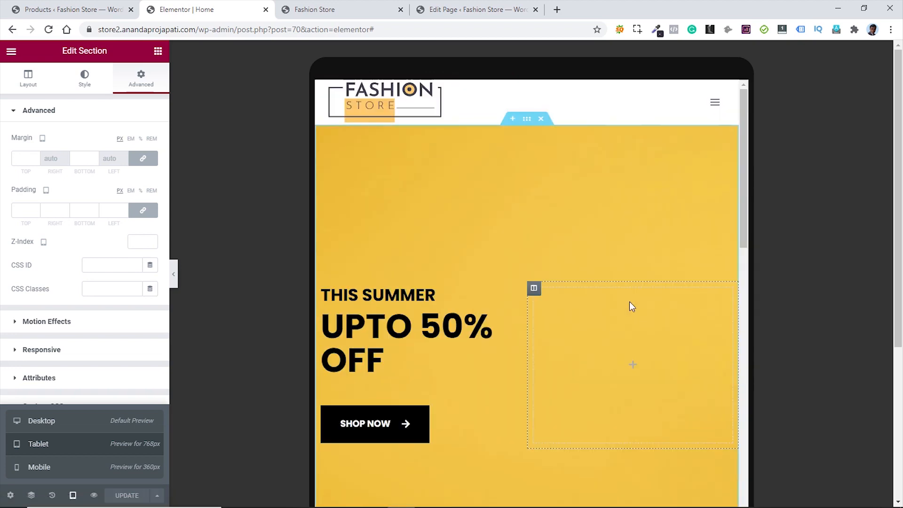
# - Set the hero section's tablet background position to Center Center
pyautogui.click(533, 288)
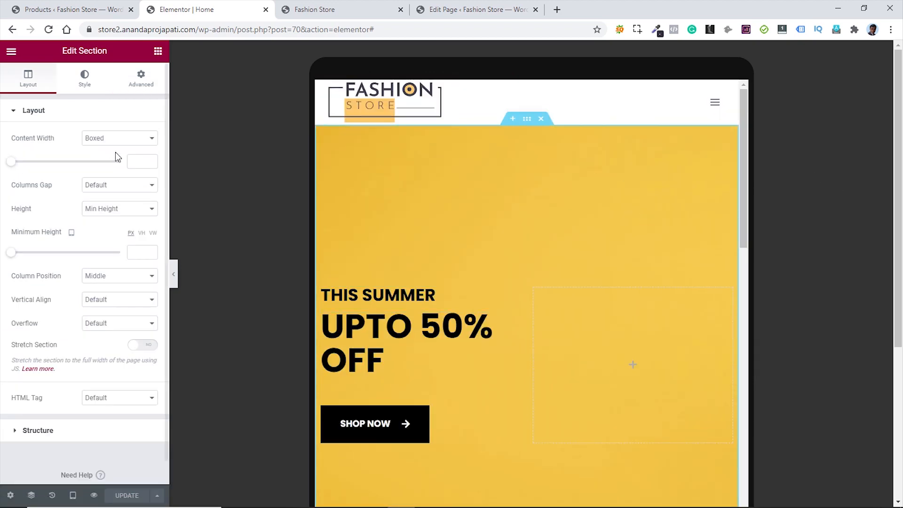
pyautogui.click(85, 88)
pyautogui.click(121, 306)
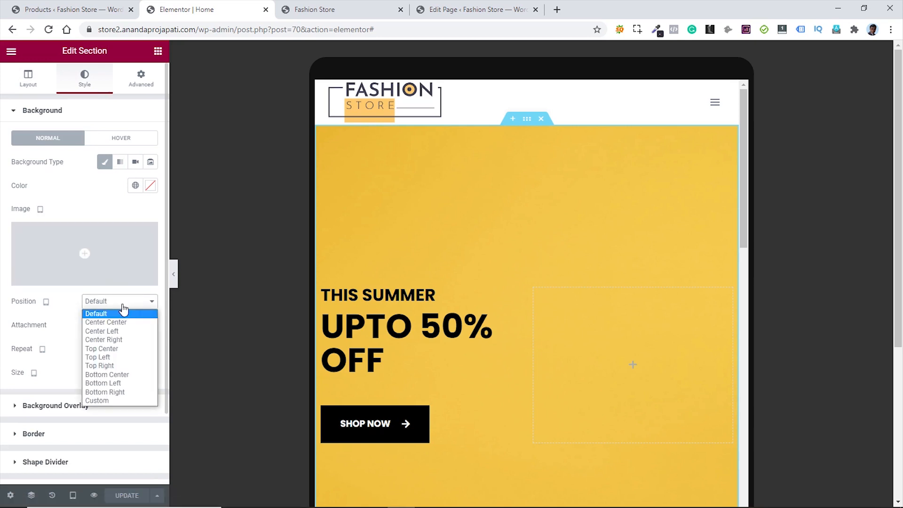
pyautogui.click(123, 320)
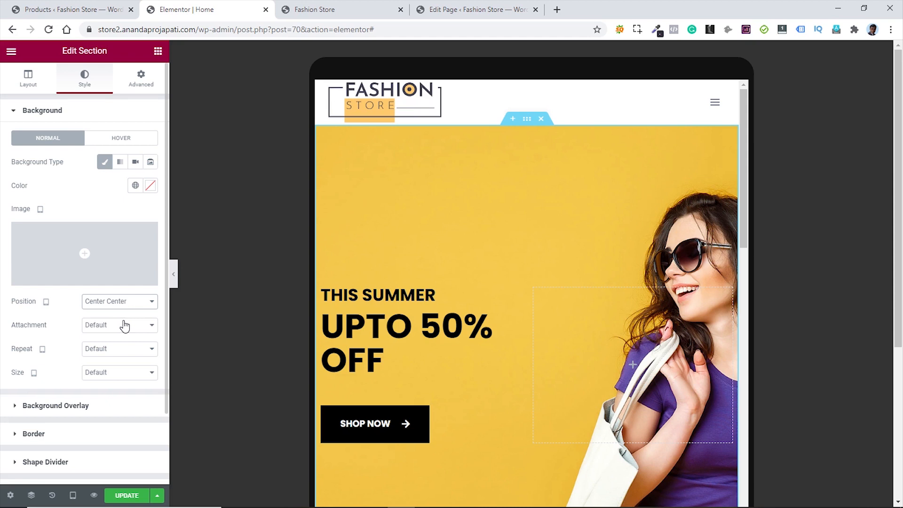
pyautogui.click(73, 495)
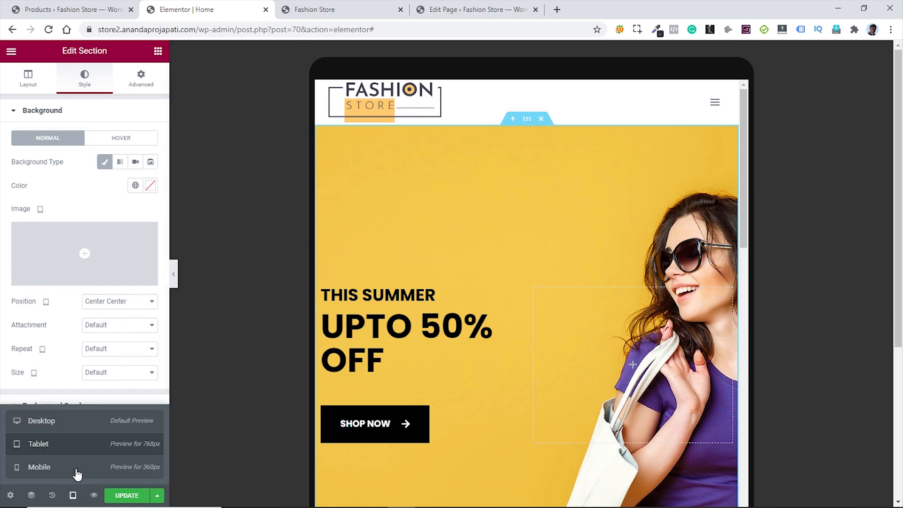
# - Preview the hero at mobile width and set its minimum height to 500
pyautogui.click(76, 470)
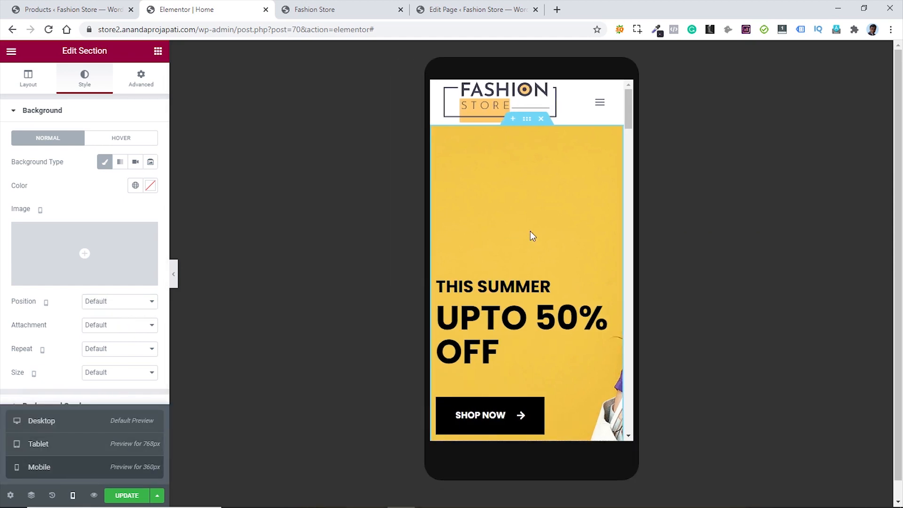
pyautogui.scroll(-15, 547, 238)
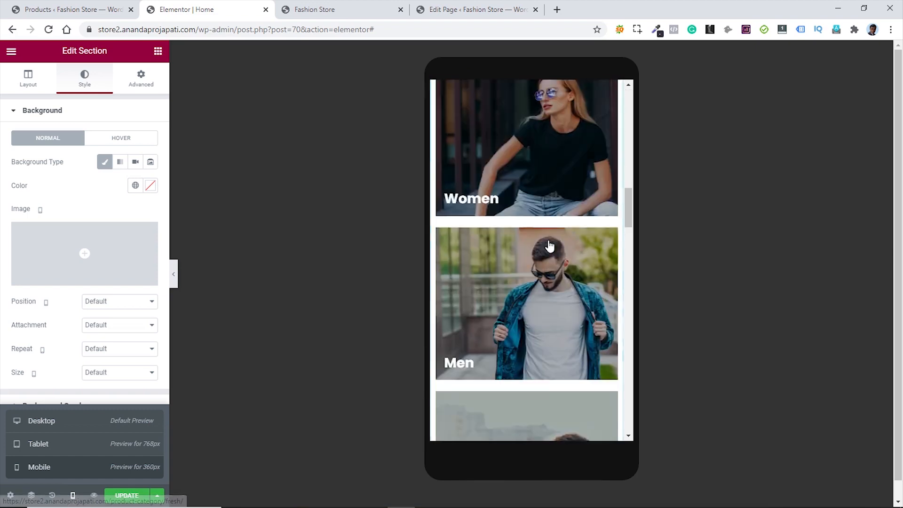
pyautogui.scroll(-15, 550, 245)
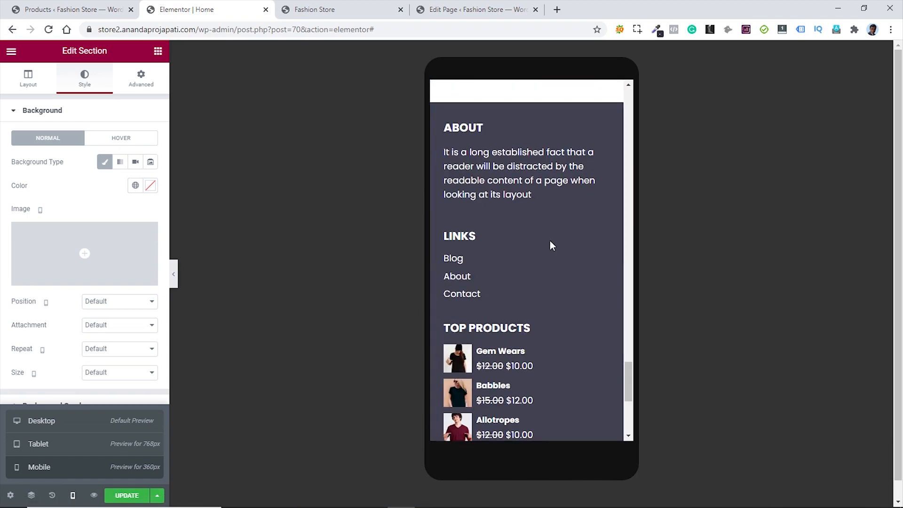
pyautogui.scroll(-5, 550, 242)
pyautogui.scroll(15, 552, 244)
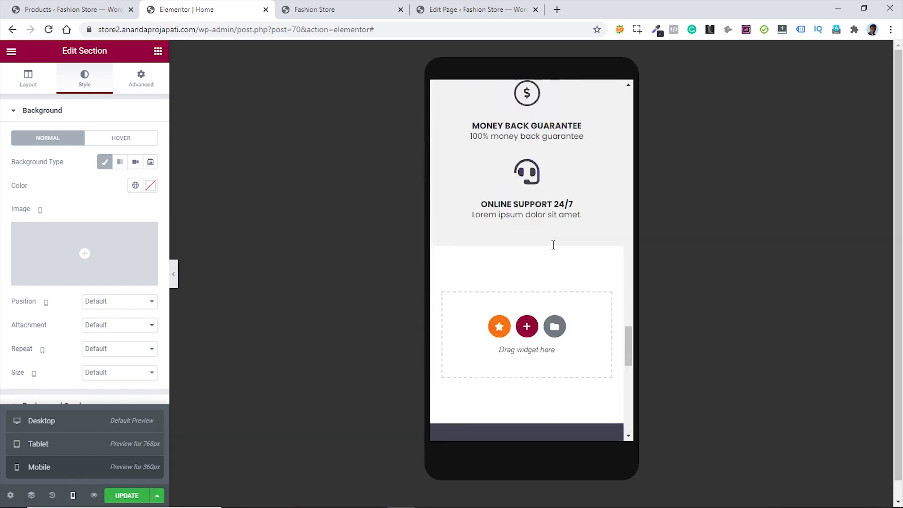
pyautogui.scroll(20, 553, 245)
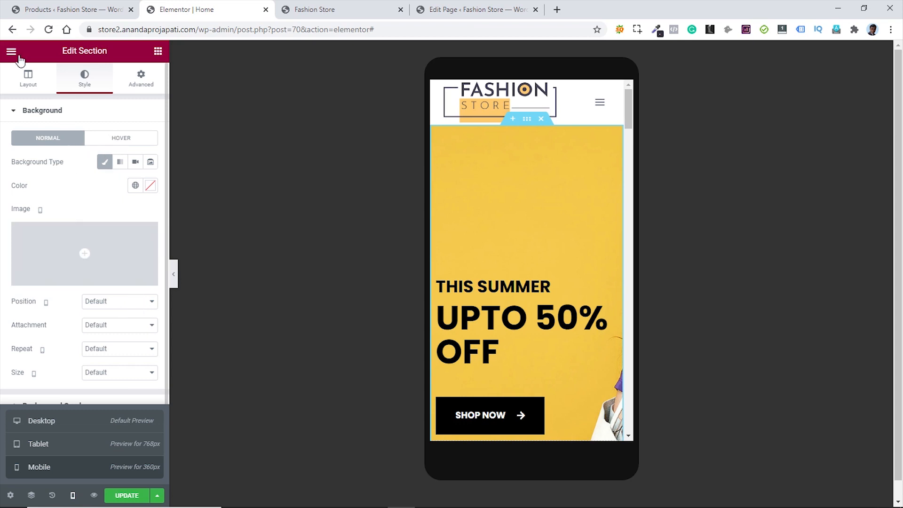
pyautogui.click(26, 80)
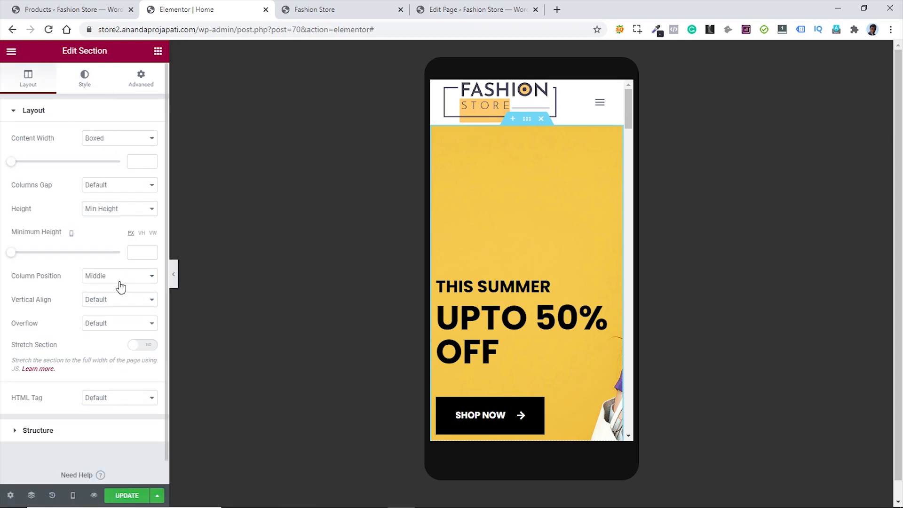
pyautogui.click(133, 254)
pyautogui.write('500')
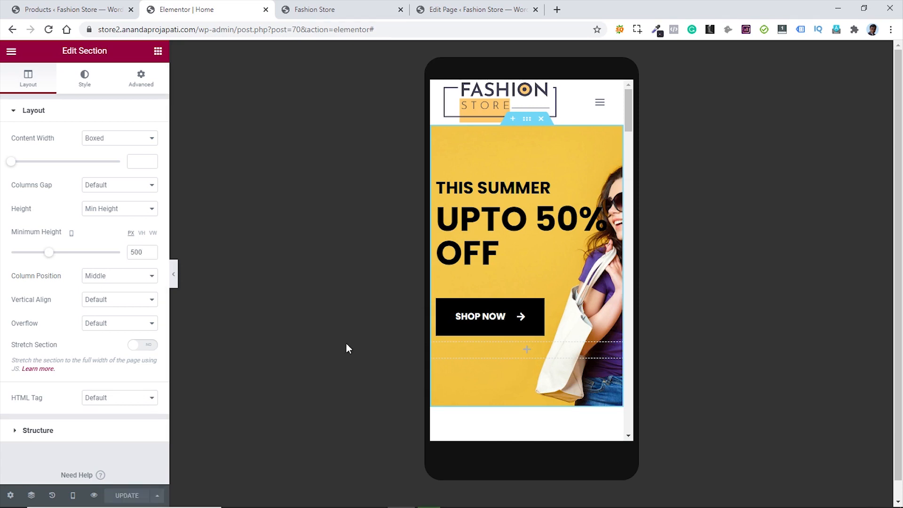
# - Centre the THIS SUMMER and UPTO 50% OFF headings and the Shop Now button, then update the page
pyautogui.click(610, 190)
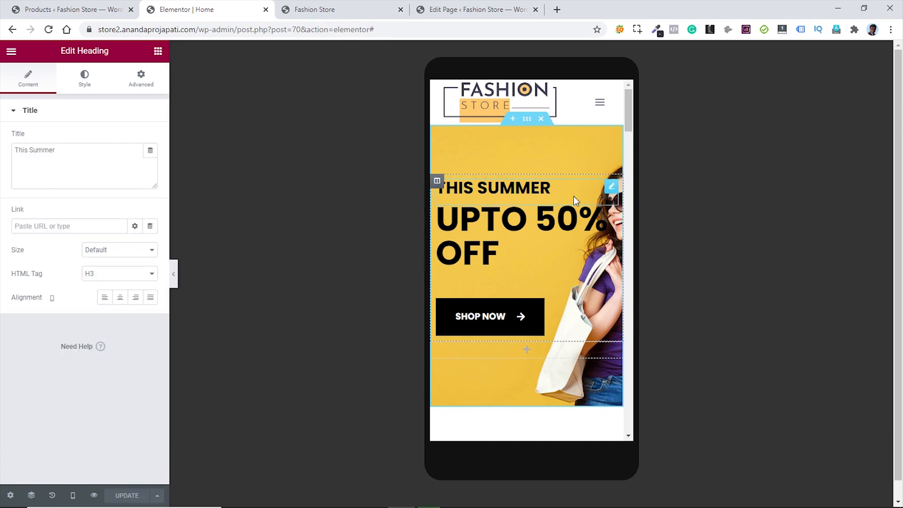
pyautogui.click(120, 297)
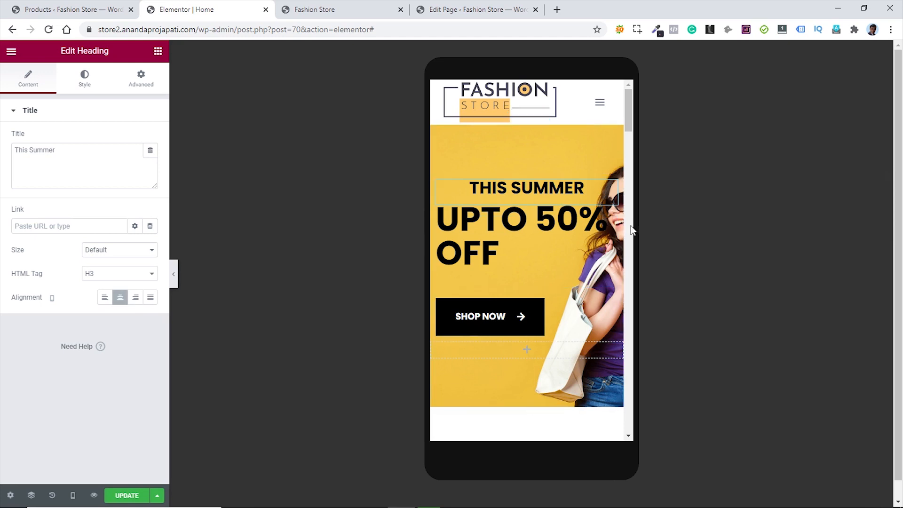
pyautogui.click(611, 229)
pyautogui.click(117, 306)
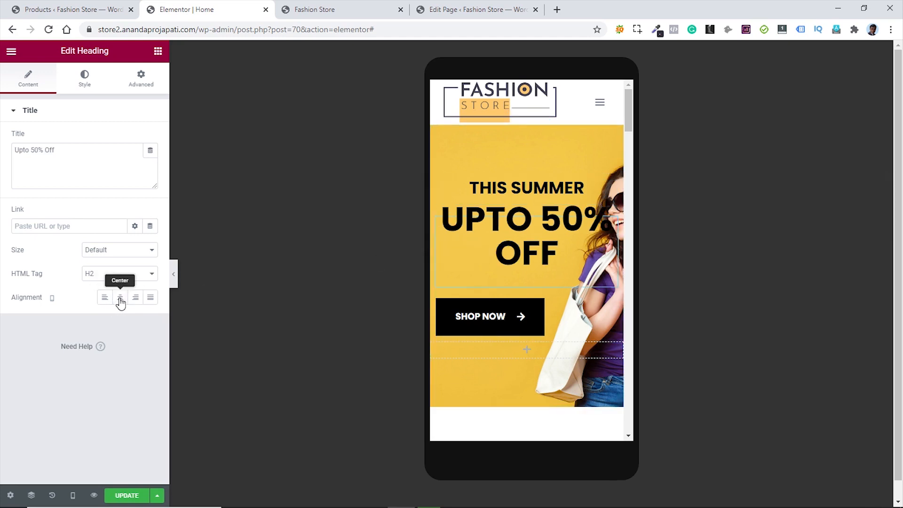
pyautogui.click(611, 305)
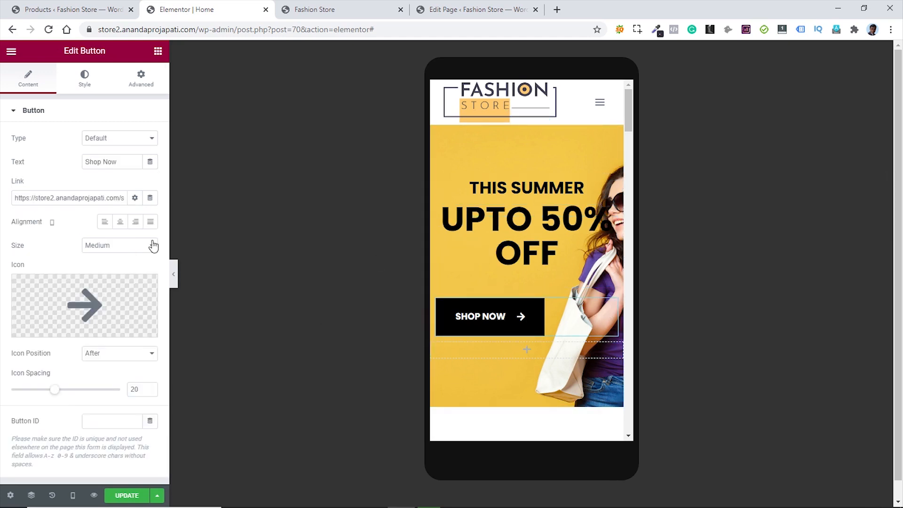
pyautogui.click(120, 223)
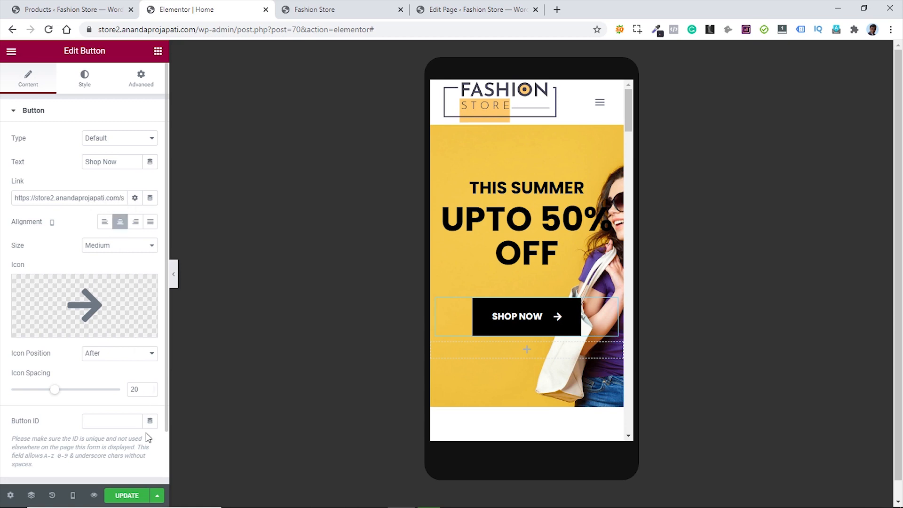
pyautogui.click(125, 496)
pyautogui.click(332, 9)
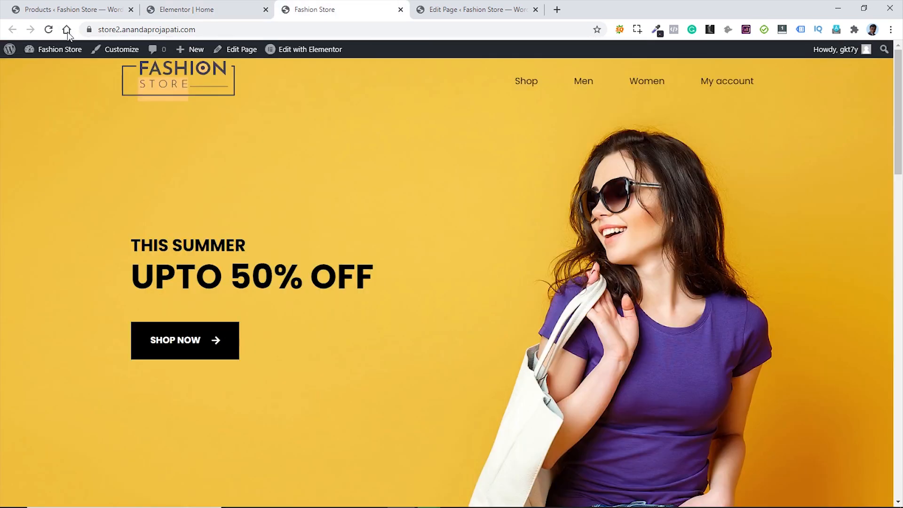
# - Reload the storefront, close the extra editing tab, and return Elementor's preview to desktop
pyautogui.click(49, 29)
pyautogui.middleClick(467, 9)
pyautogui.click(197, 9)
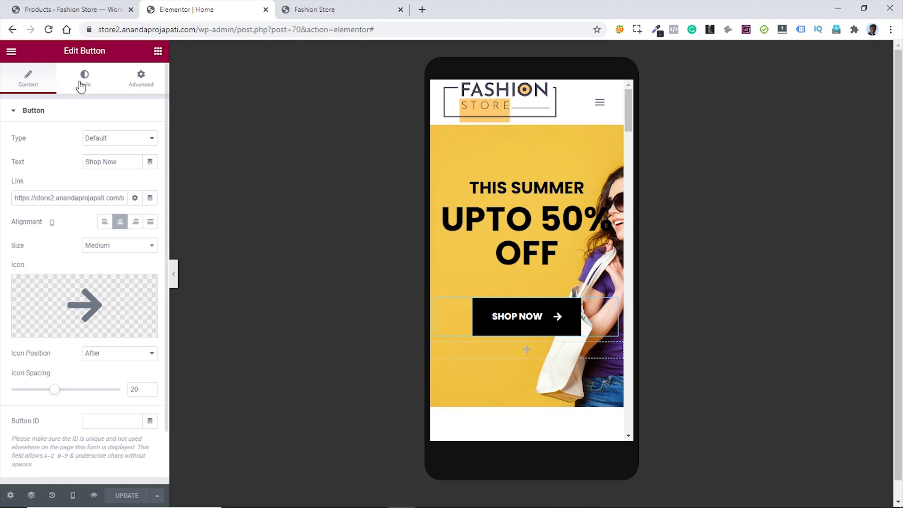
pyautogui.click(72, 495)
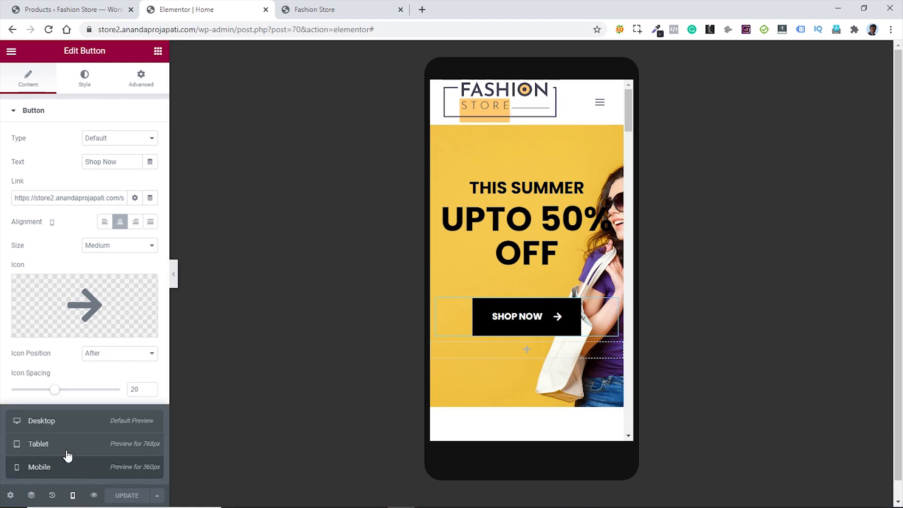
pyautogui.click(60, 429)
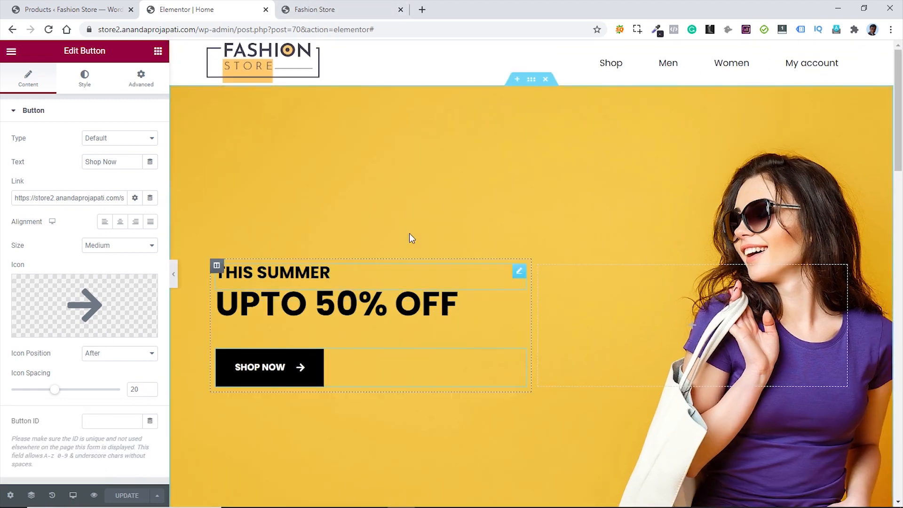
# - Open the About page from the storefront footer
pyautogui.click(340, 10)
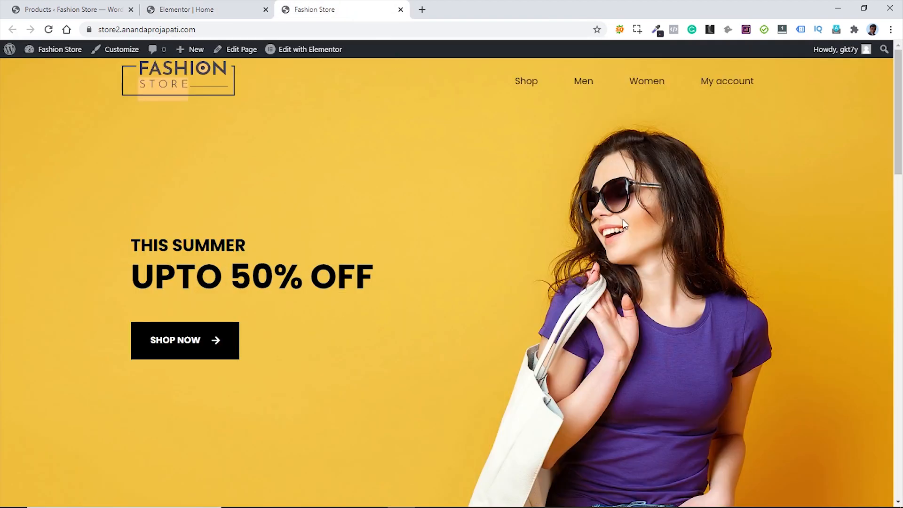
pyautogui.scroll(-20, 535, 207)
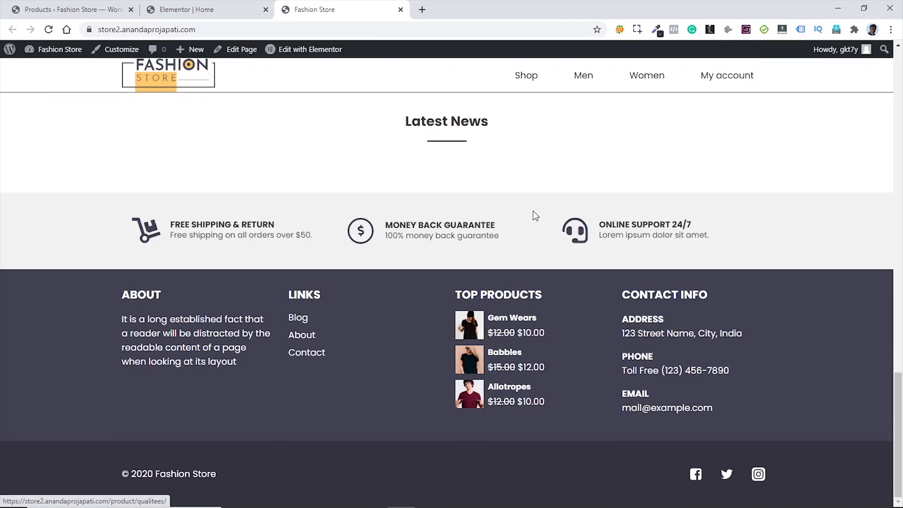
pyautogui.click(299, 336)
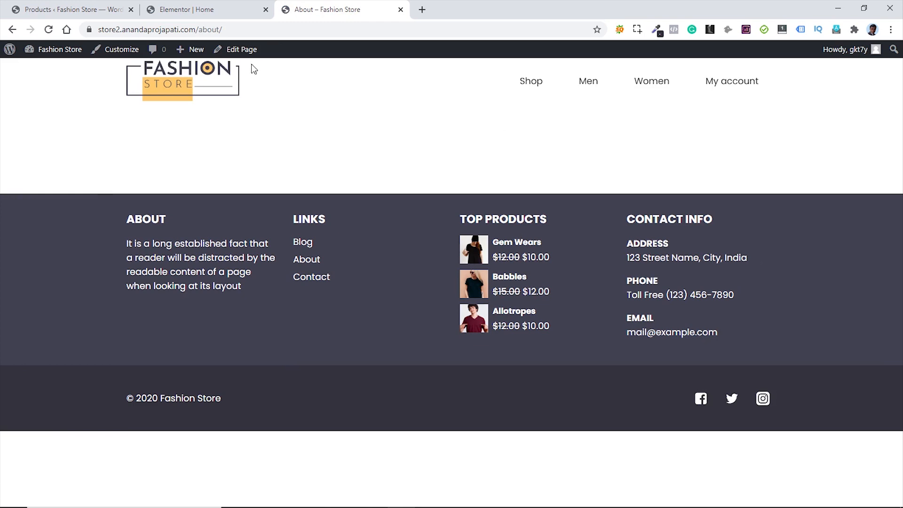
# - Open the About page in Elementor and add a new single-column section
pyautogui.click(250, 50)
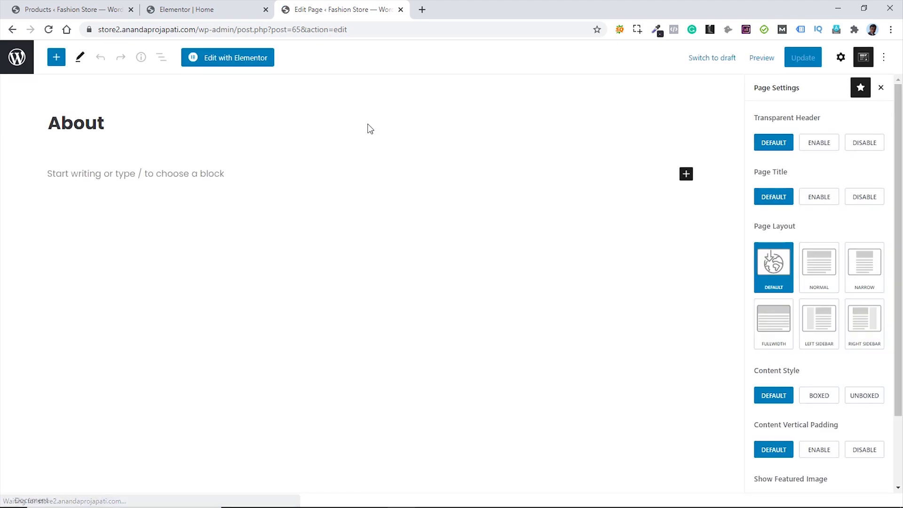
pyautogui.click(870, 60)
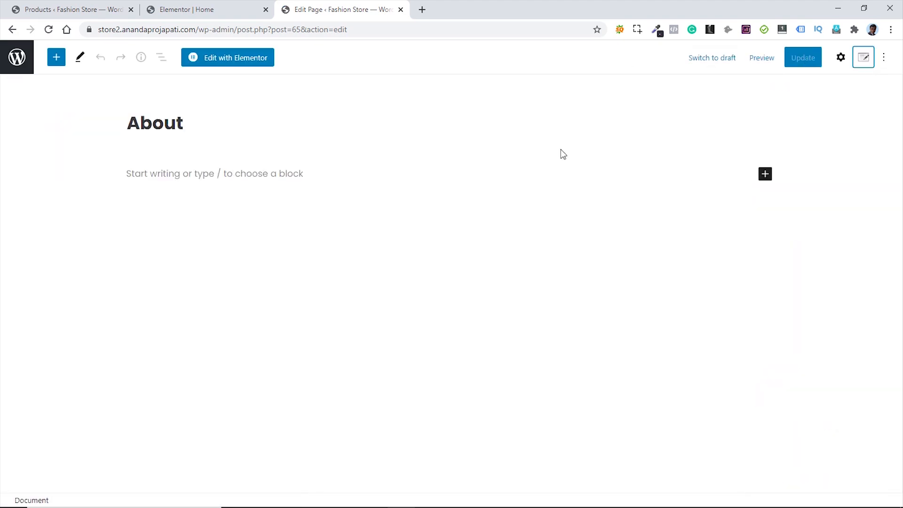
pyautogui.click(232, 63)
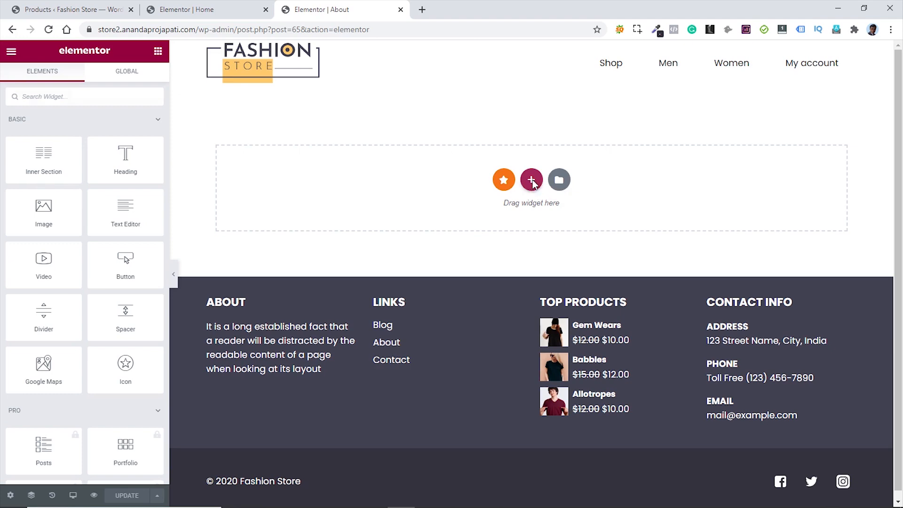
pyautogui.click(531, 180)
pyautogui.click(269, 219)
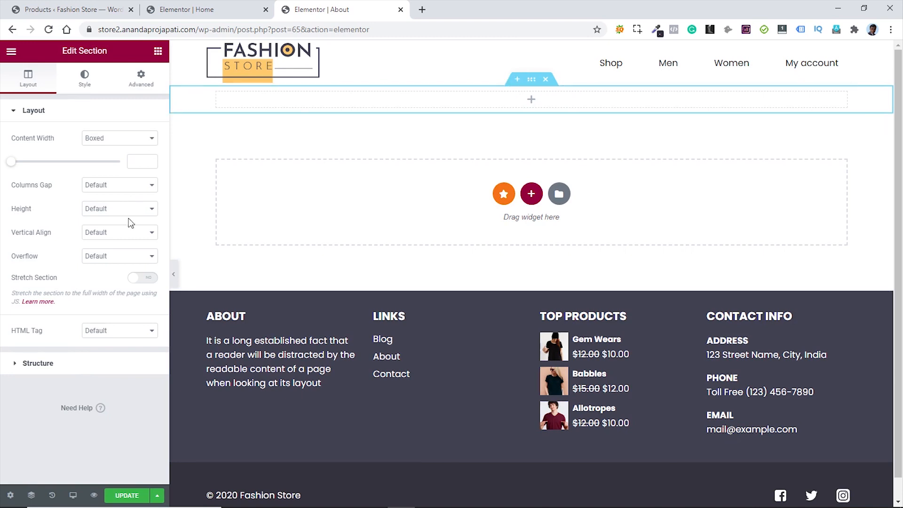
# - Give the section a classic building-image background with alt text, no repeat, sized to cover
pyautogui.click(85, 83)
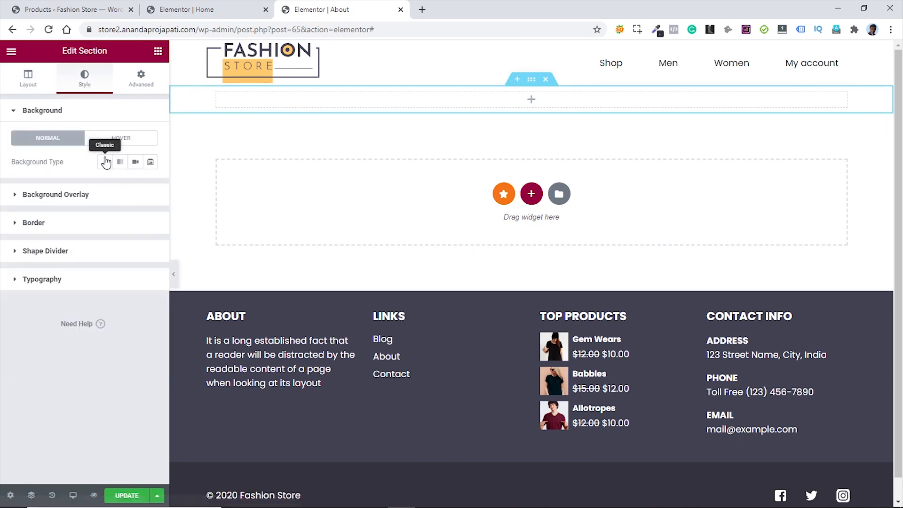
pyautogui.click(105, 164)
pyautogui.click(111, 245)
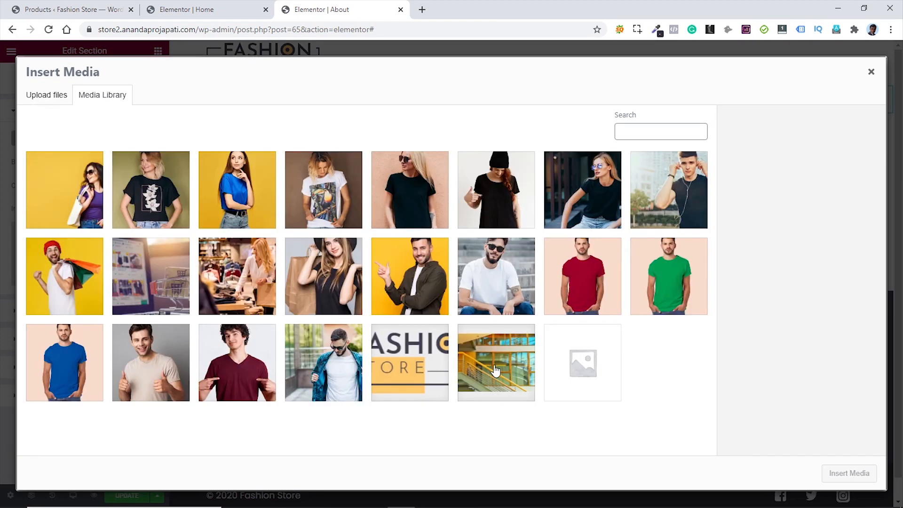
pyautogui.click(519, 368)
pyautogui.moveTo(844, 263); pyautogui.dragTo(775, 266)
pyautogui.hotkey('ctrl', 'c')
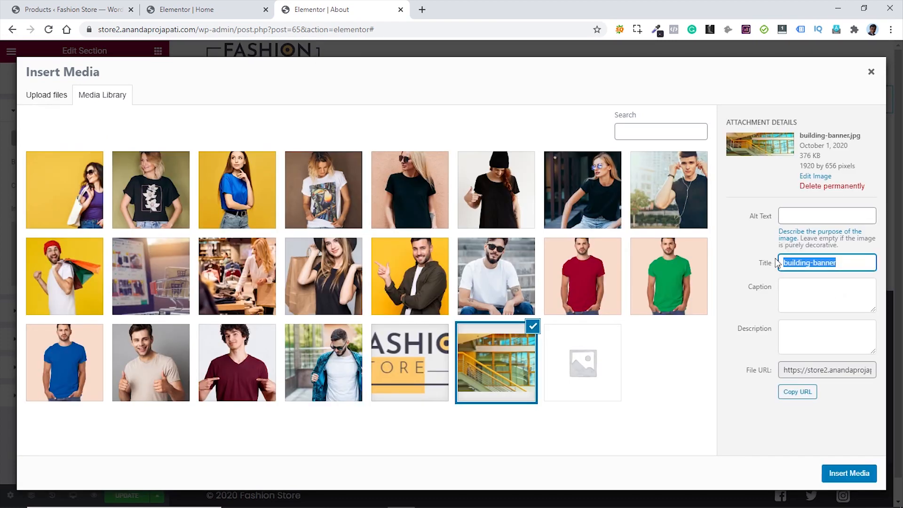
pyautogui.click(798, 216)
pyautogui.hotkey('ctrl', 'v')
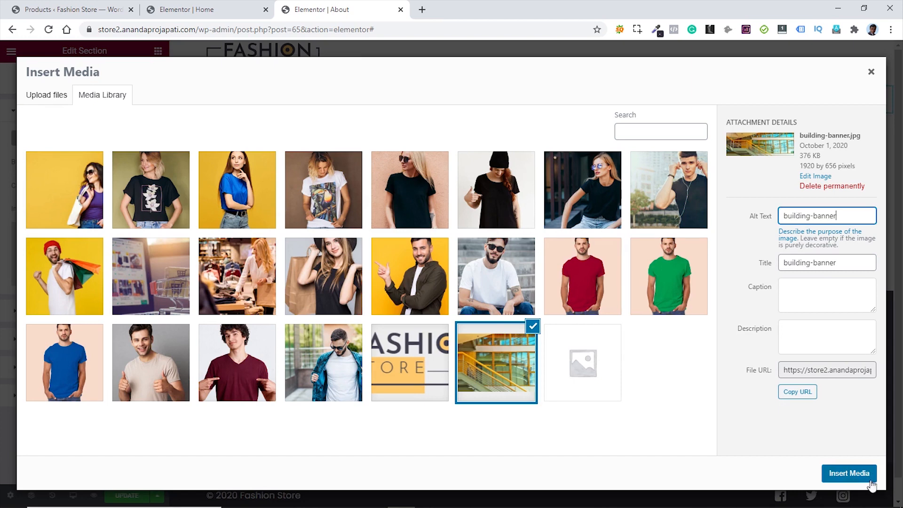
pyautogui.click(848, 474)
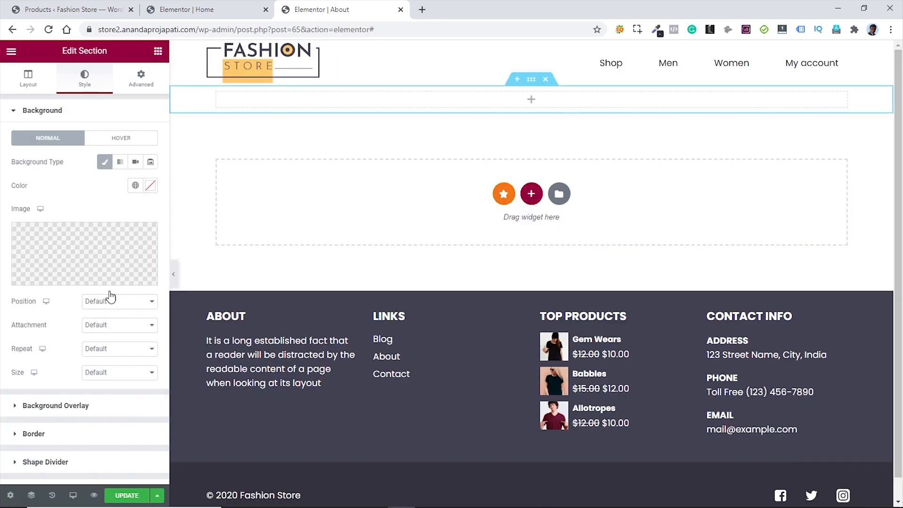
pyautogui.click(124, 350)
pyautogui.click(122, 373)
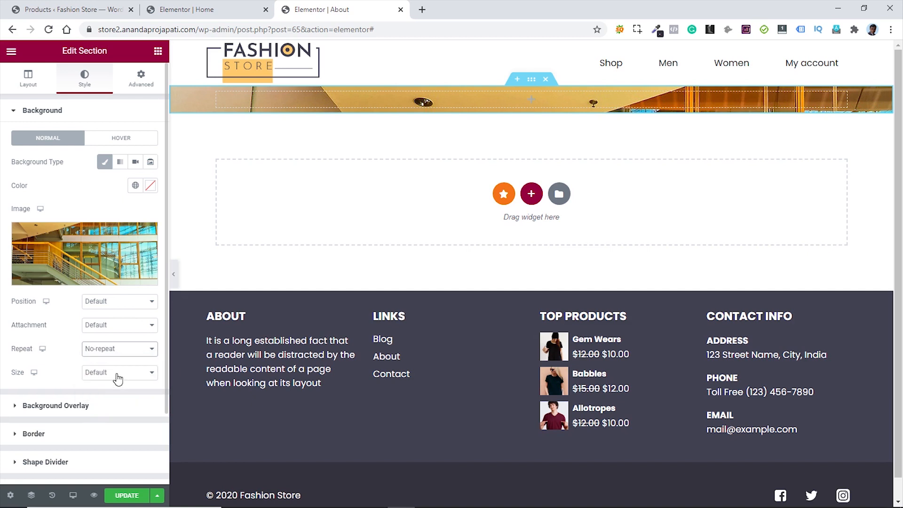
pyautogui.click(118, 373)
pyautogui.click(111, 401)
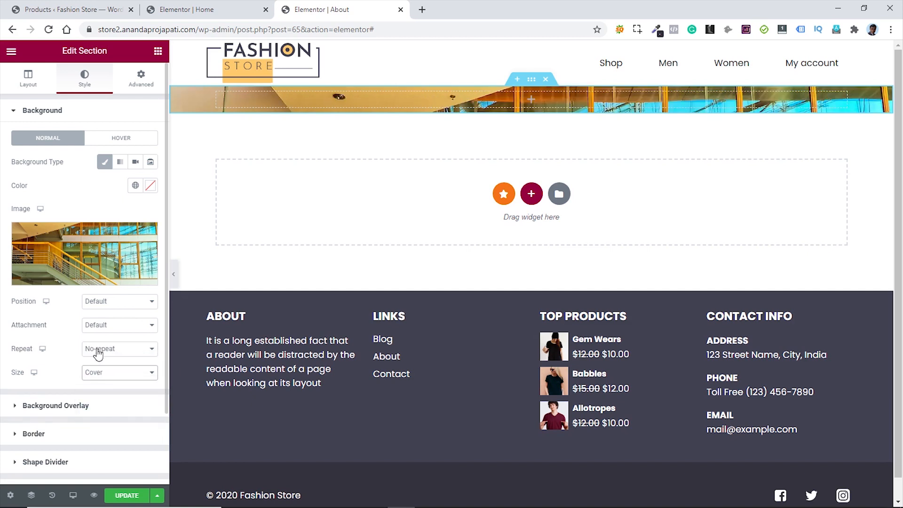
# - Set the banner section's minimum height to 250
pyautogui.click(28, 82)
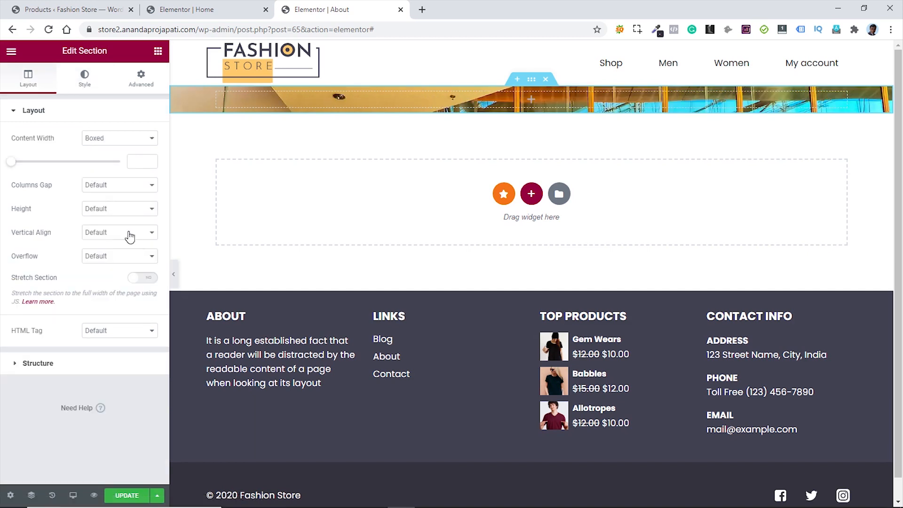
pyautogui.click(128, 213)
pyautogui.click(121, 240)
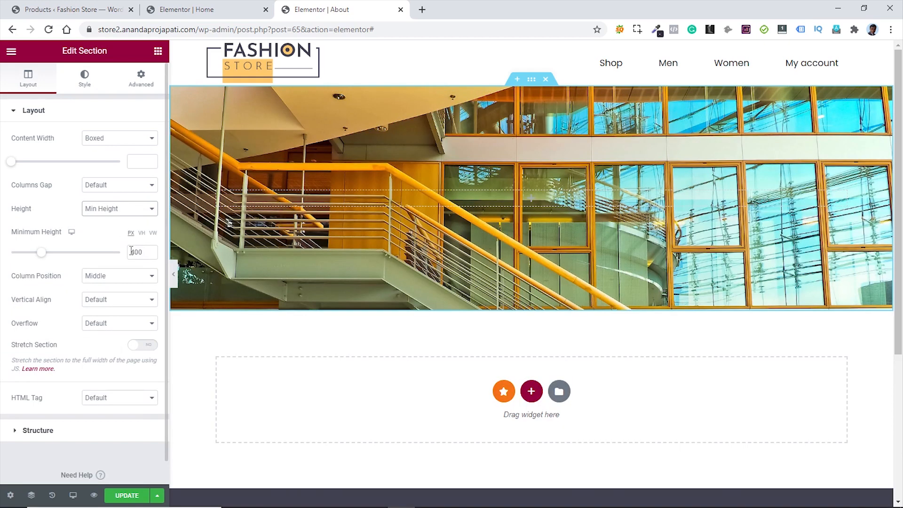
pyautogui.write('250')
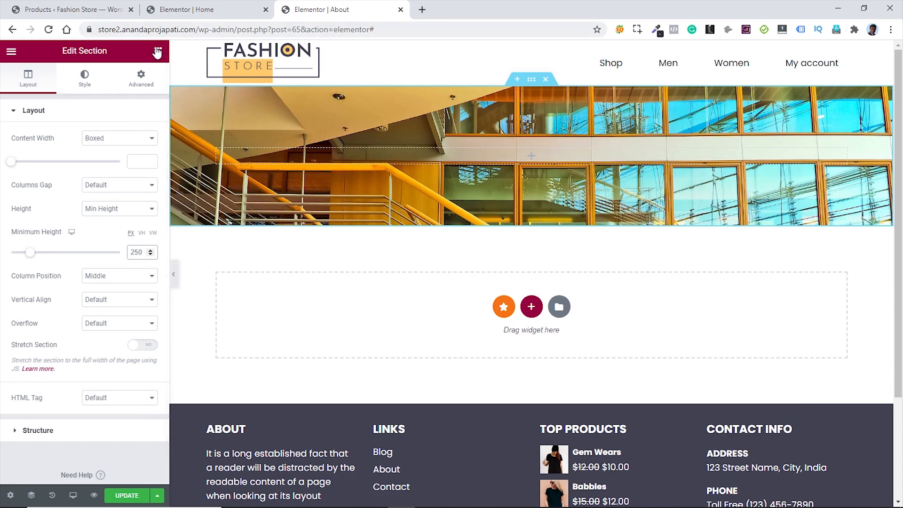
# - Set the section's heading colour to white in its typography settings
pyautogui.click(83, 79)
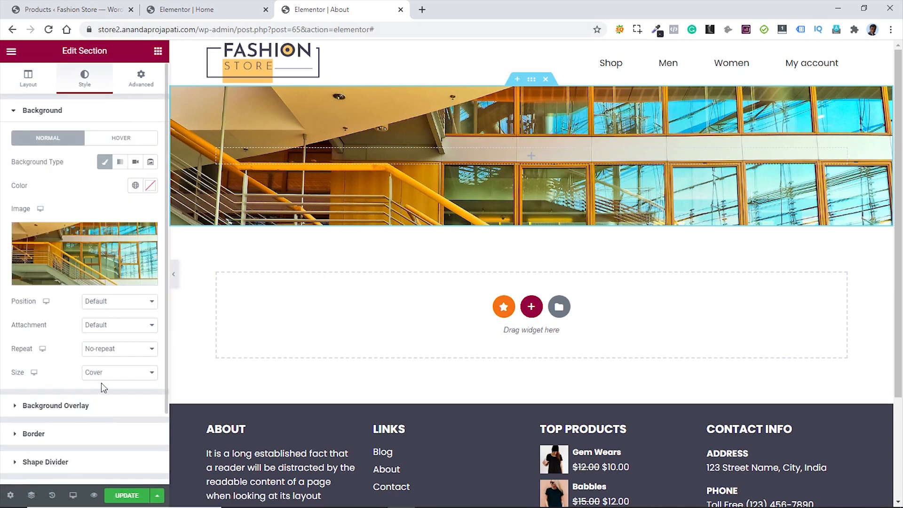
pyautogui.scroll(-2, 101, 383)
pyautogui.click(77, 408)
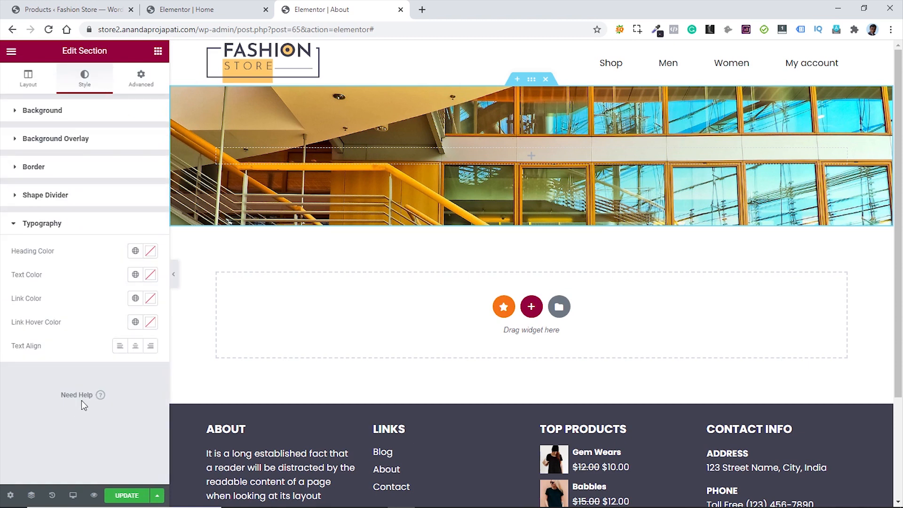
pyautogui.click(151, 252)
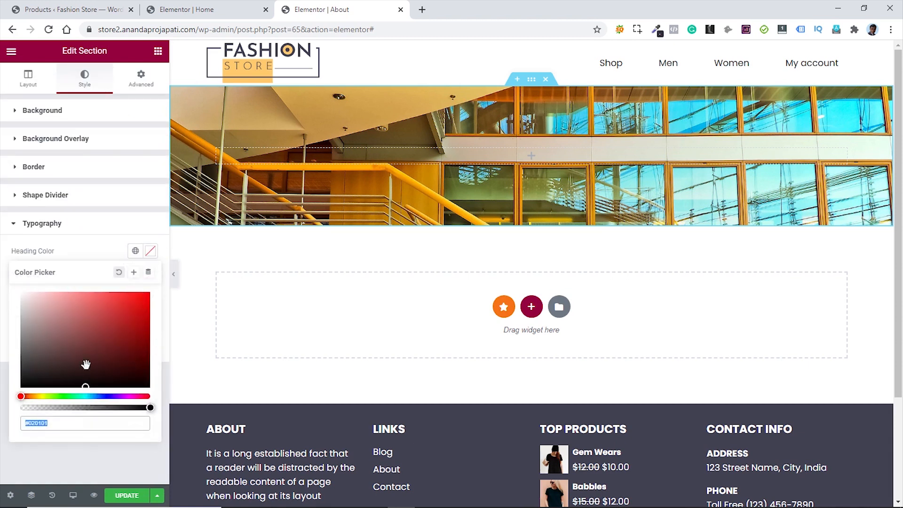
pyautogui.click(91, 252)
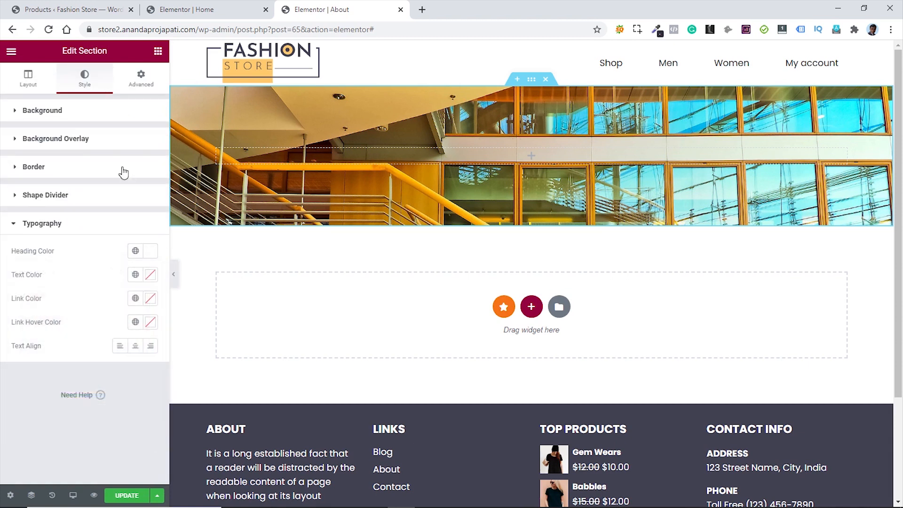
pyautogui.click(158, 51)
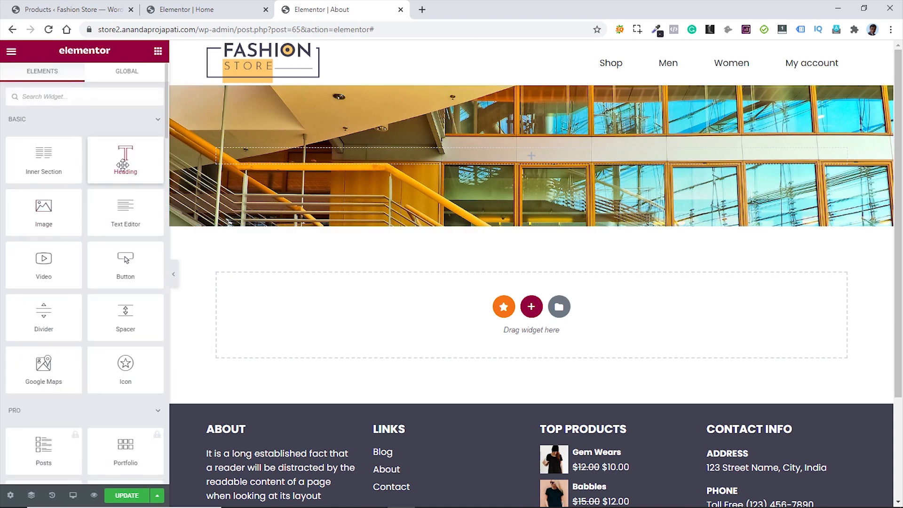
# - Add a Heading widget reading About to the banner and make its text uppercase
pyautogui.moveTo(125, 158); pyautogui.dragTo(299, 160)
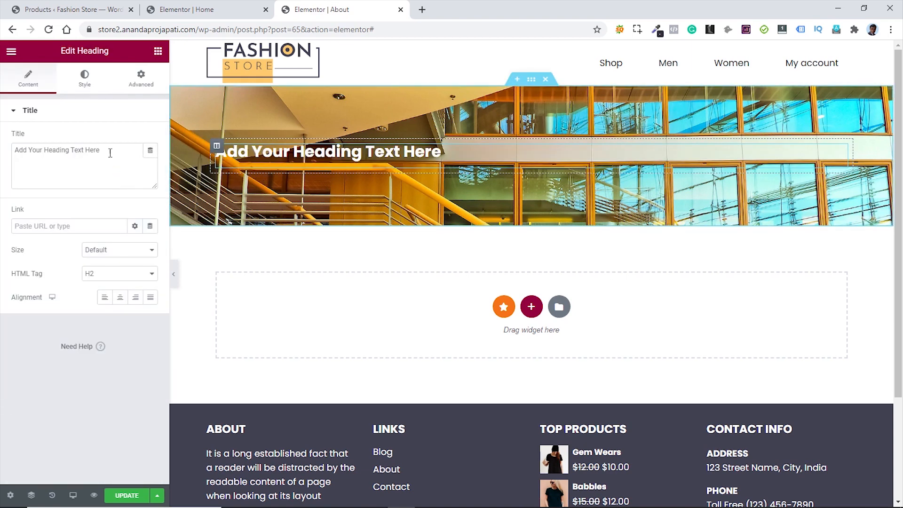
pyautogui.moveTo(111, 149); pyautogui.dragTo(10, 156)
pyautogui.write('About')
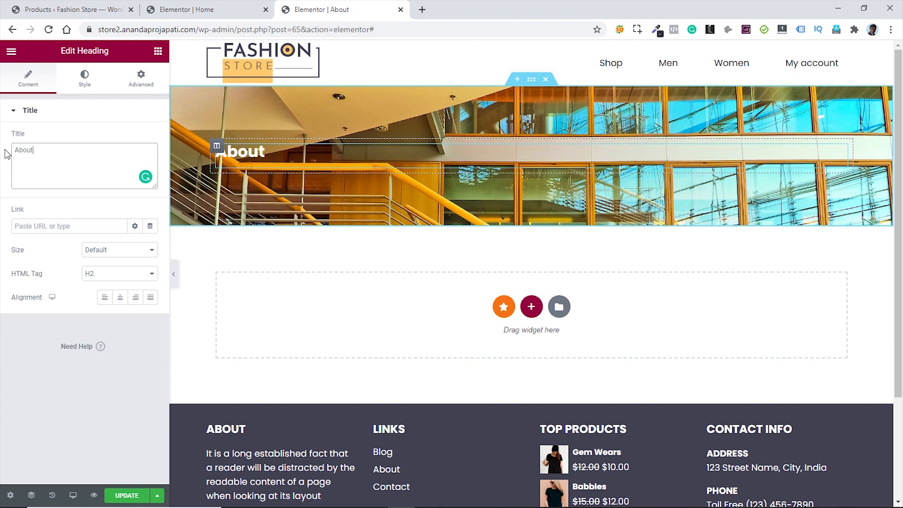
pyautogui.click(85, 88)
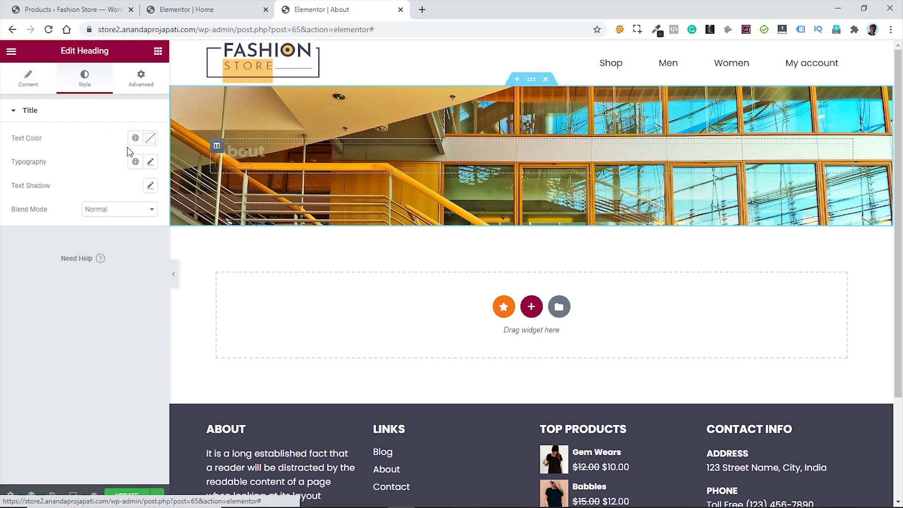
pyautogui.click(149, 162)
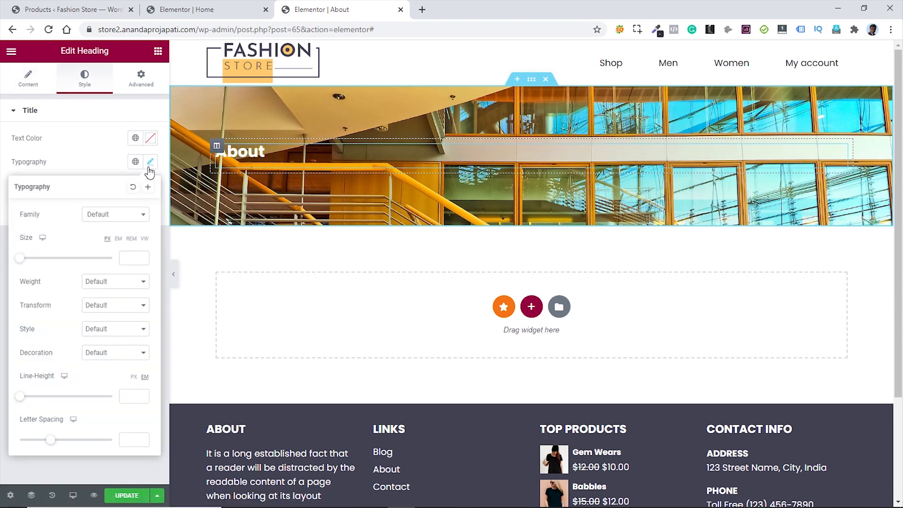
pyautogui.click(125, 312)
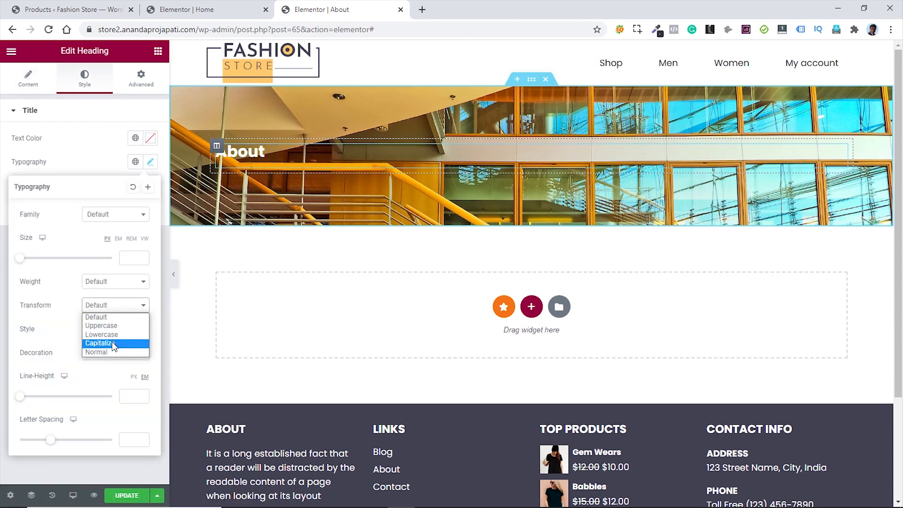
pyautogui.click(112, 326)
pyautogui.click(81, 160)
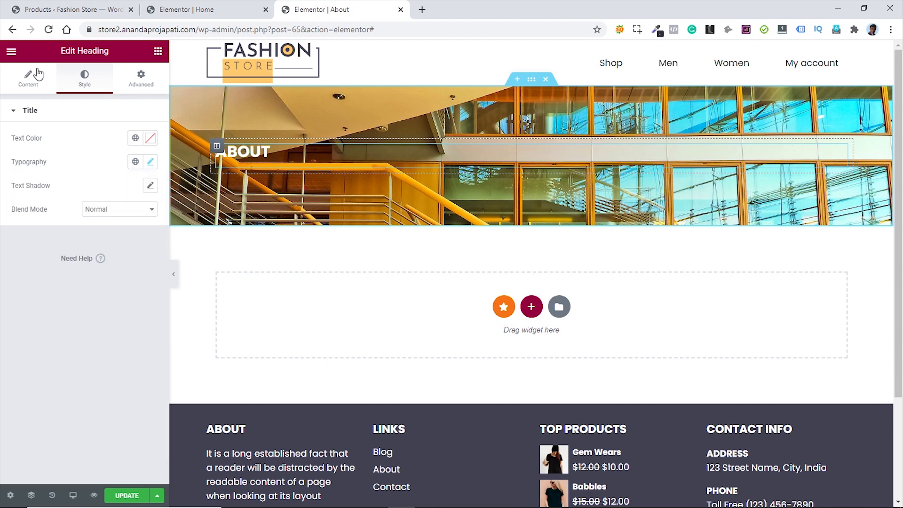
# - Set the ABOUT heading's HTML tag to H1
pyautogui.click(29, 78)
pyautogui.click(129, 276)
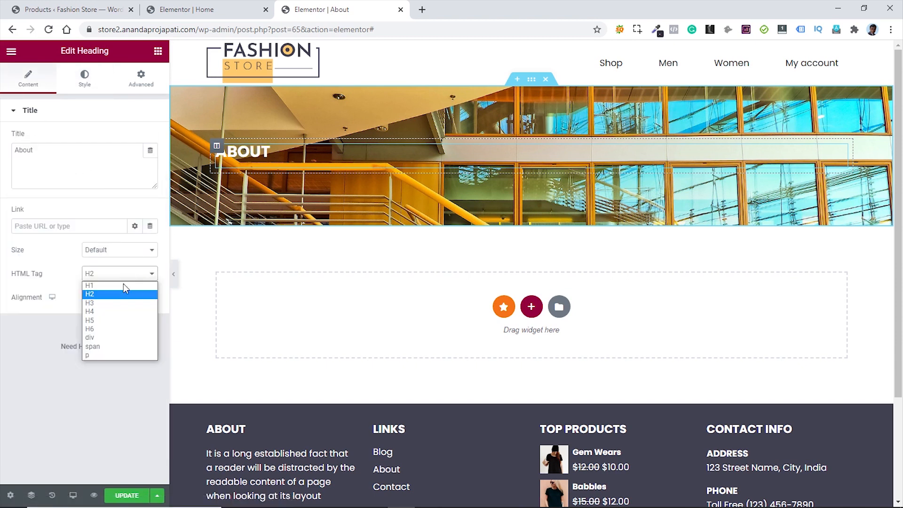
pyautogui.click(123, 285)
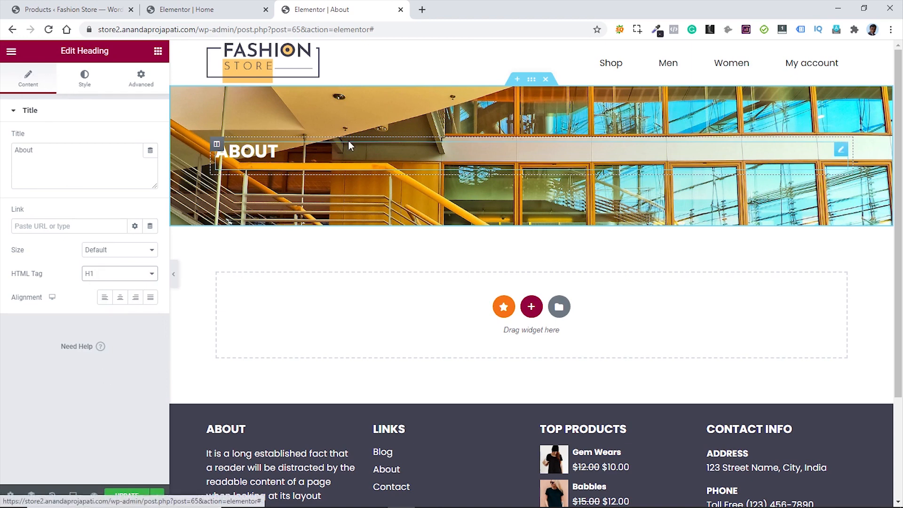
pyautogui.click(532, 80)
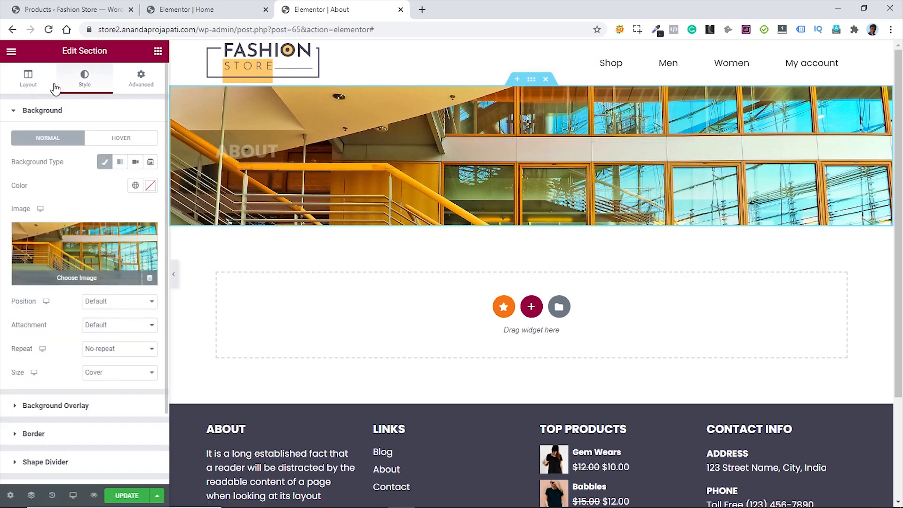
pyautogui.click(198, 8)
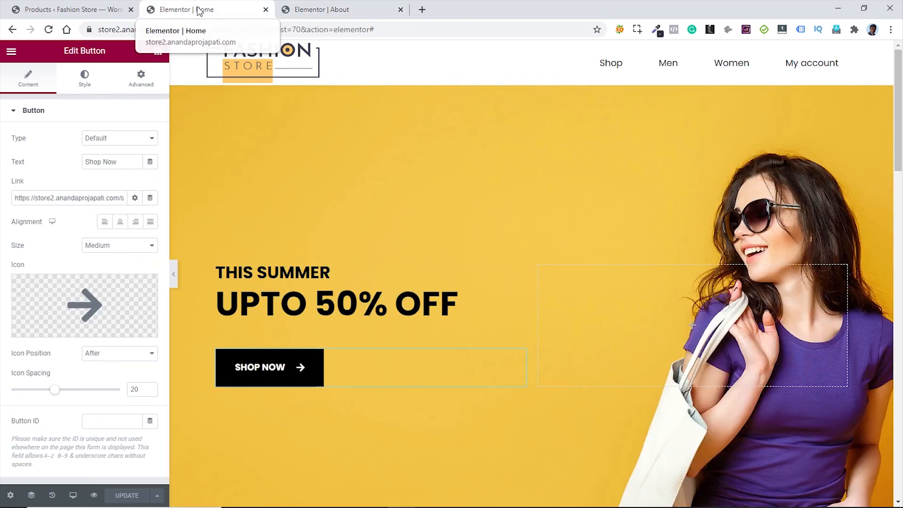
# - Copy the Latest News section from Home and paste it into the About page
pyautogui.scroll(-4, 633, 235)
pyautogui.scroll(-12, 541, 201)
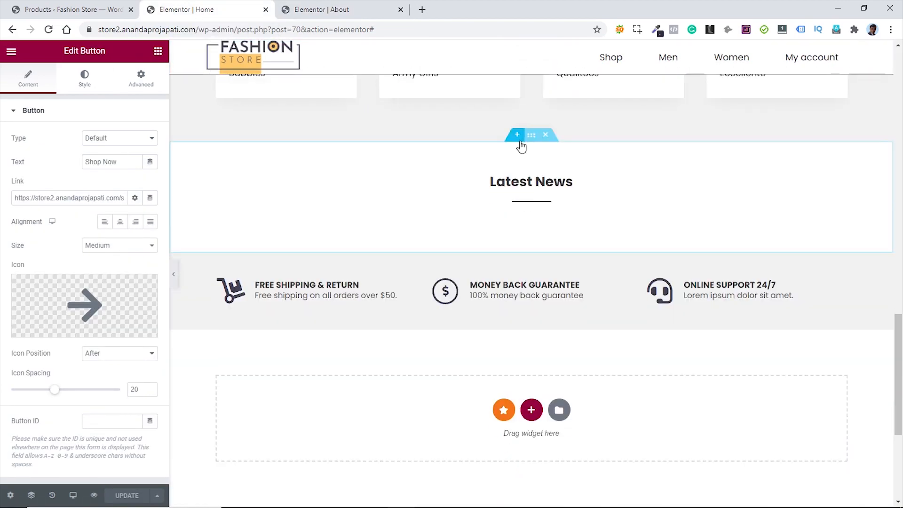
pyautogui.rightClick(532, 136)
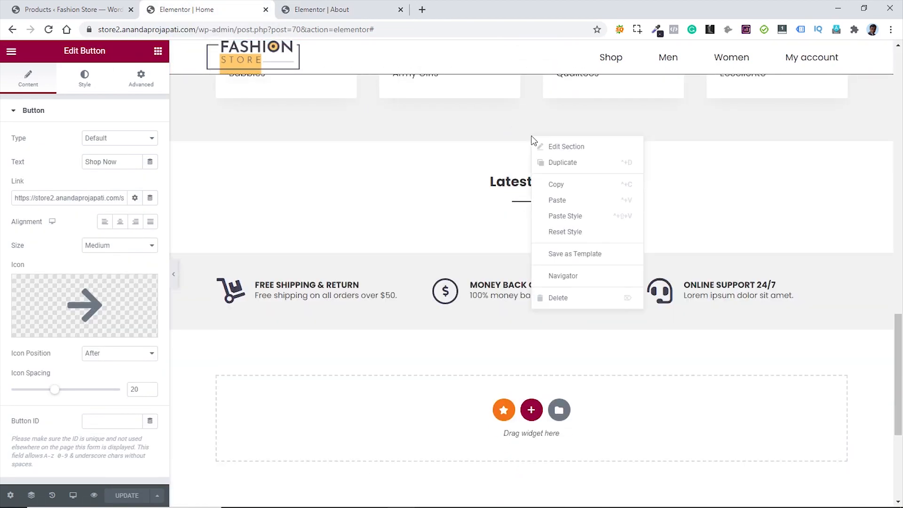
pyautogui.click(560, 187)
pyautogui.click(334, 9)
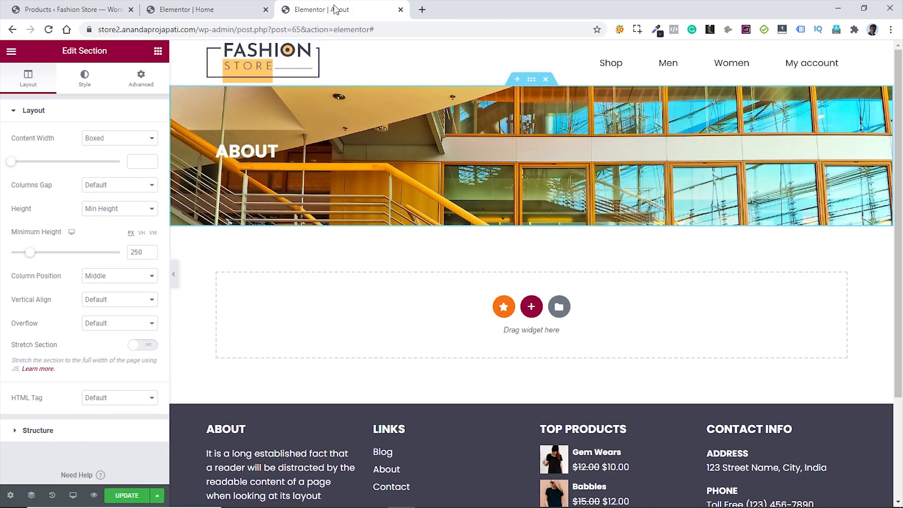
pyautogui.rightClick(426, 311)
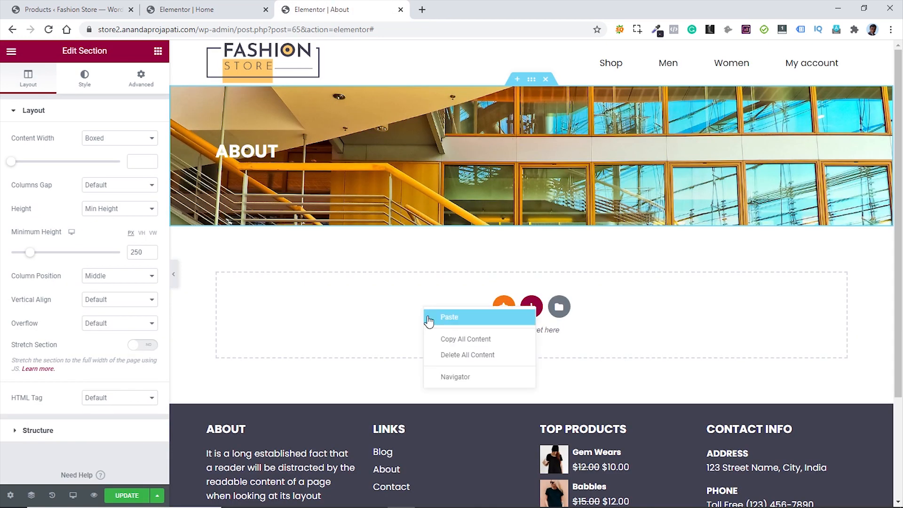
pyautogui.click(429, 315)
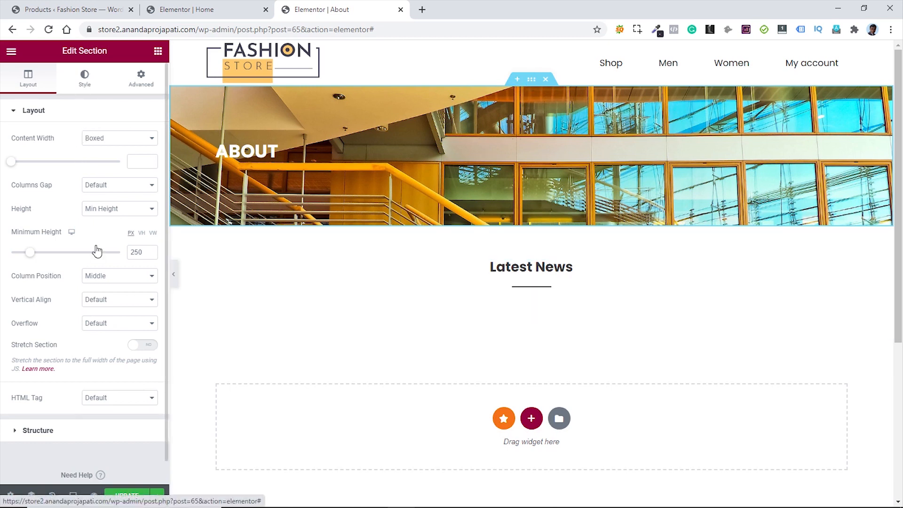
# - Give the banner a classic background overlay in black (#000000)
pyautogui.click(84, 75)
pyautogui.scroll(-2, 91, 372)
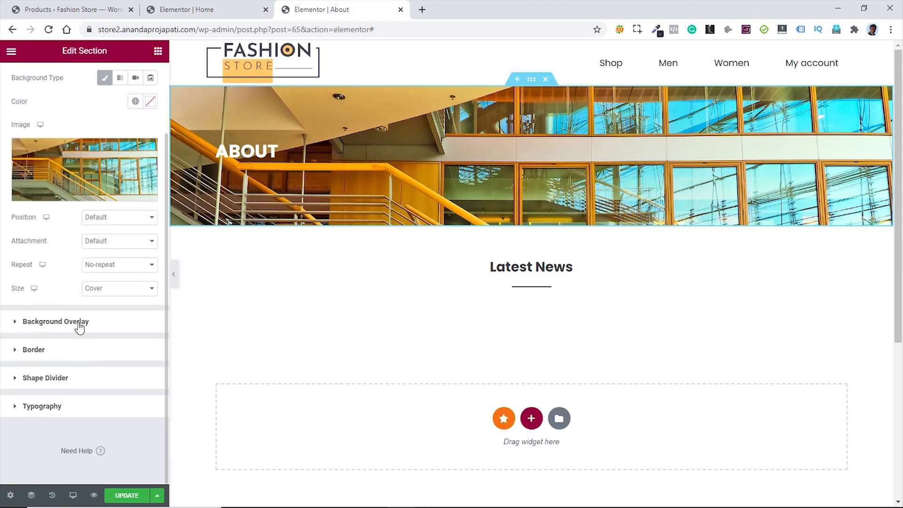
pyautogui.click(79, 322)
pyautogui.click(136, 191)
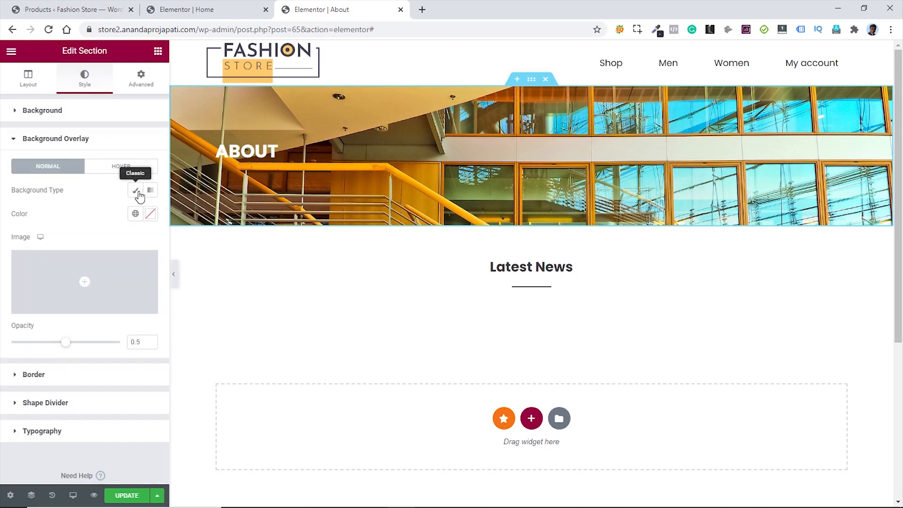
pyautogui.click(150, 213)
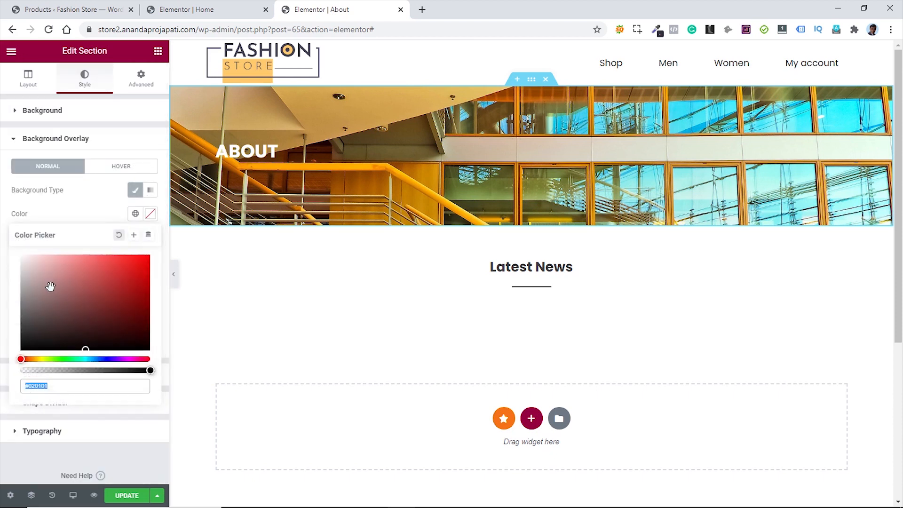
pyautogui.click(61, 298)
pyautogui.moveTo(83, 315); pyautogui.dragTo(151, 351)
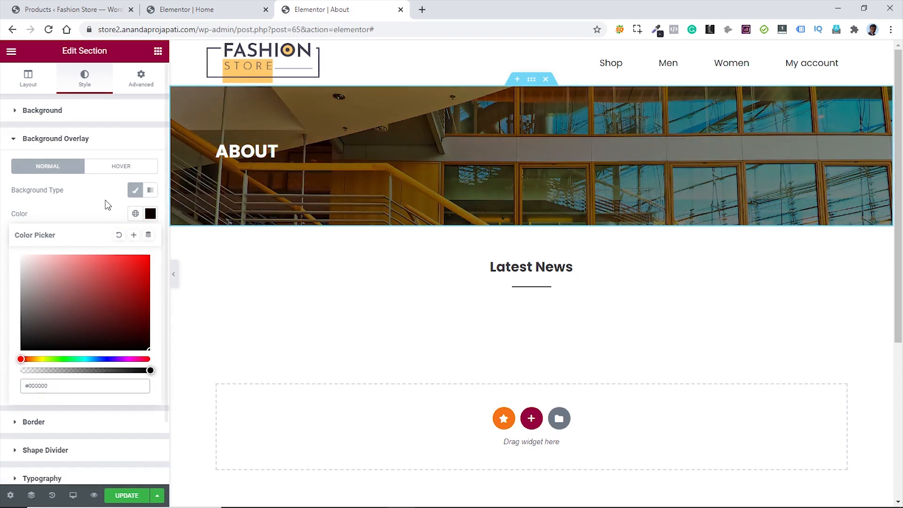
pyautogui.click(93, 201)
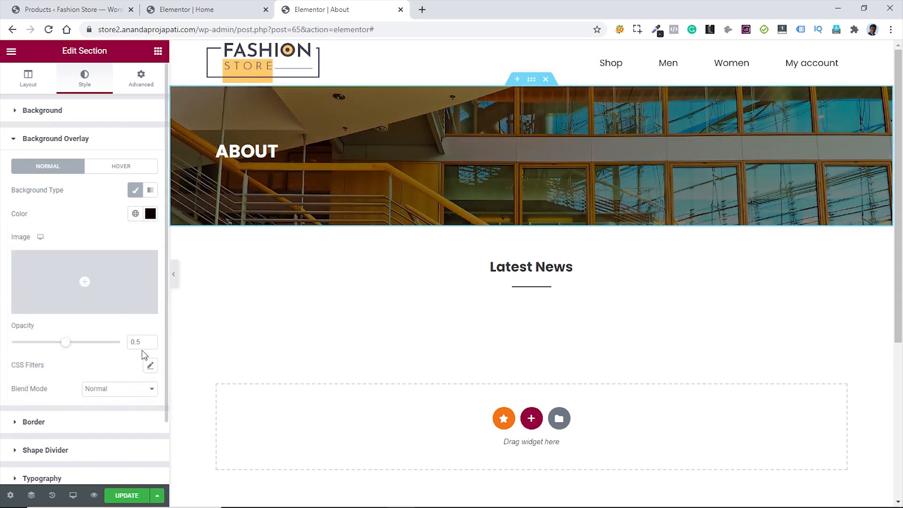
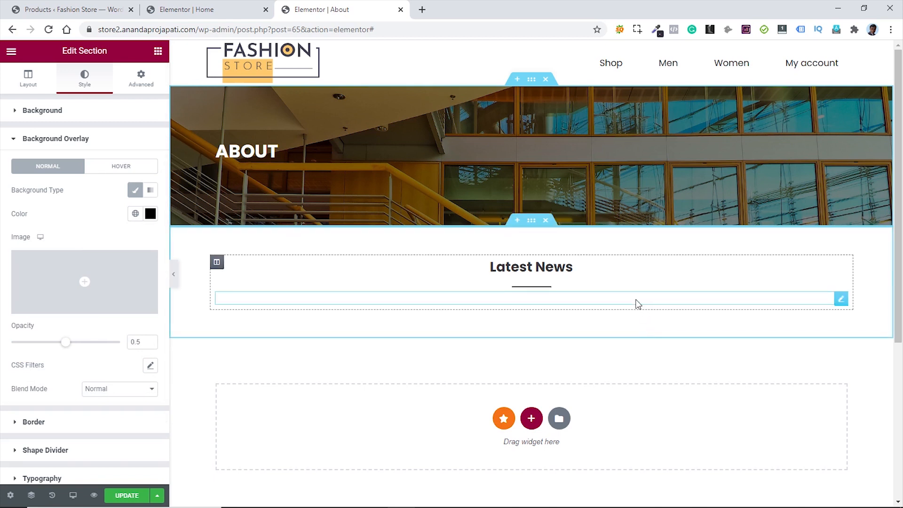
# - Change the About heading's title to 'Who We Are'
pyautogui.click(840, 267)
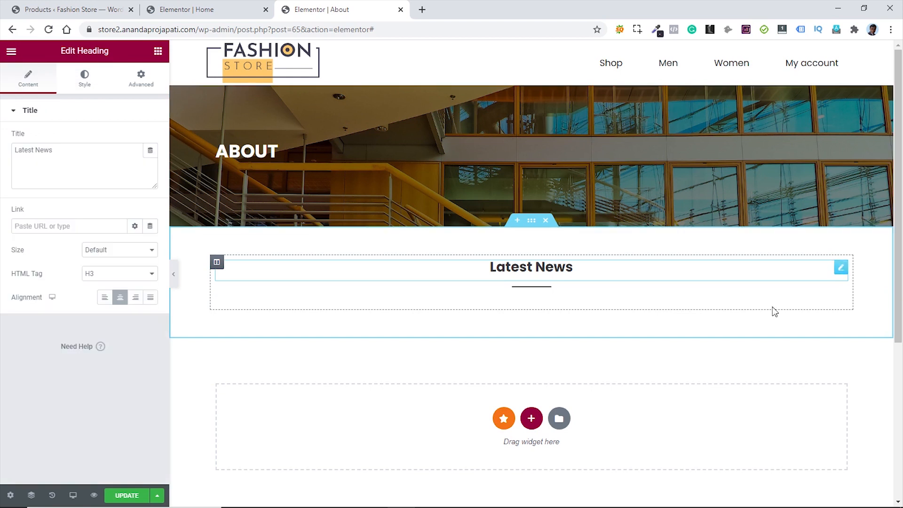
pyautogui.moveTo(53, 150); pyautogui.dragTo(10, 151)
pyautogui.write('Who We Are')
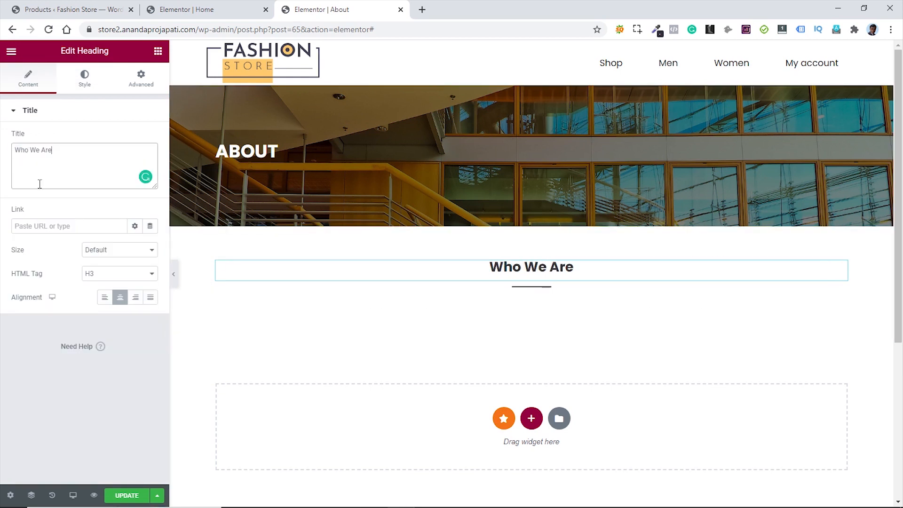
# - Add a Text Editor below the heading and replace its Lorem ipsum with the new paragraph
pyautogui.click(158, 52)
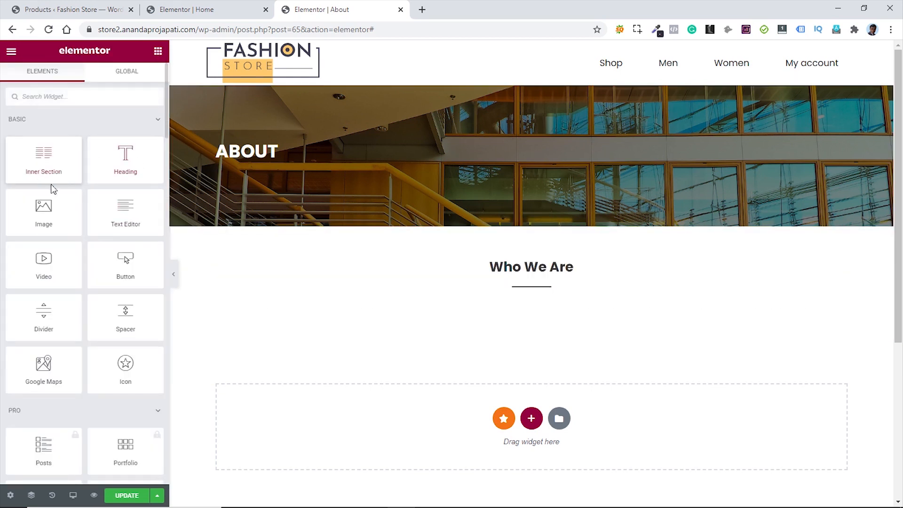
pyautogui.moveTo(123, 214); pyautogui.dragTo(542, 300)
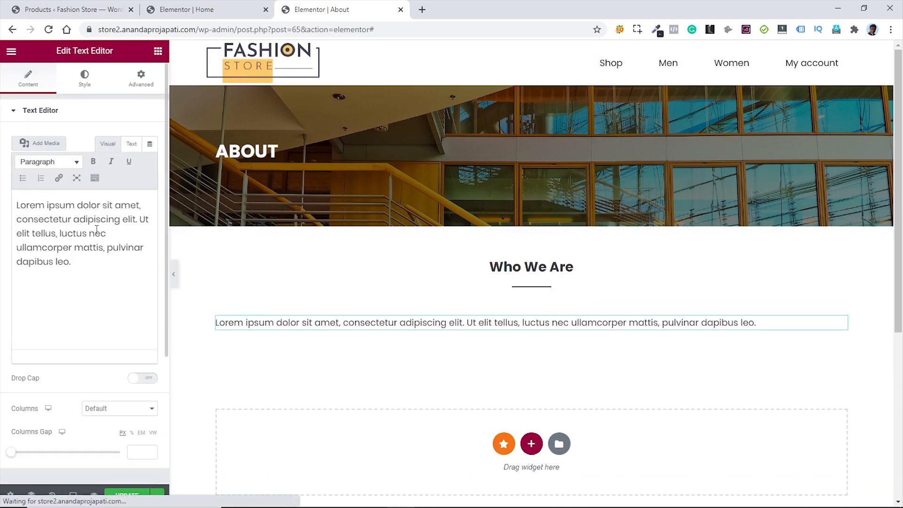
pyautogui.moveTo(76, 257); pyautogui.dragTo(16, 203)
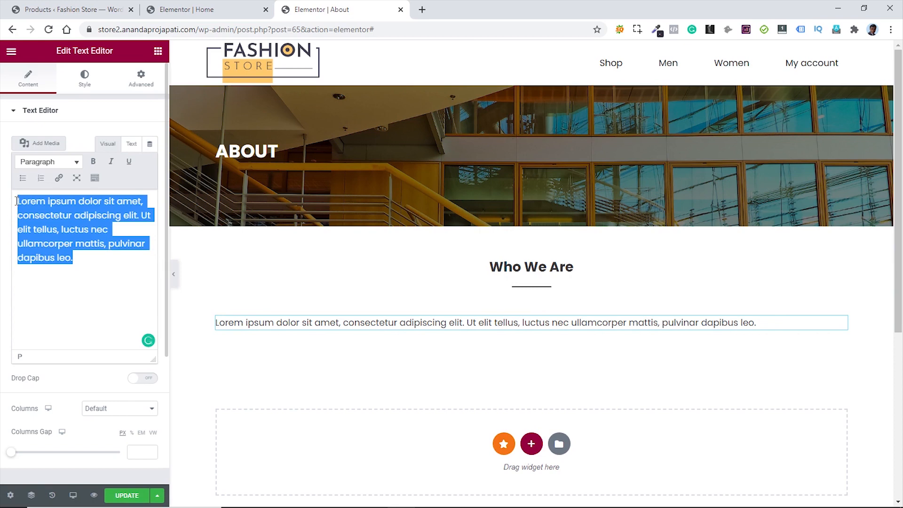
pyautogui.write('It is a long established fact that a reader will be distracted by the readable content of a page when looking at its layout. The point of using Lorem Ipsum is that it has a more-or-less normal distribution of letters, as opposed to using ‘Content here, content here’, making it look like readable English. Many desktop publishing packages and web page editors now use Lorem Ipsum as their default model text, and a search for ‘lorem ipsum’ will uncover many web sites still in their infancy. Various versions have evolved over the years, sometimes by accident, sometimes on purpose (injected humour and the like).')
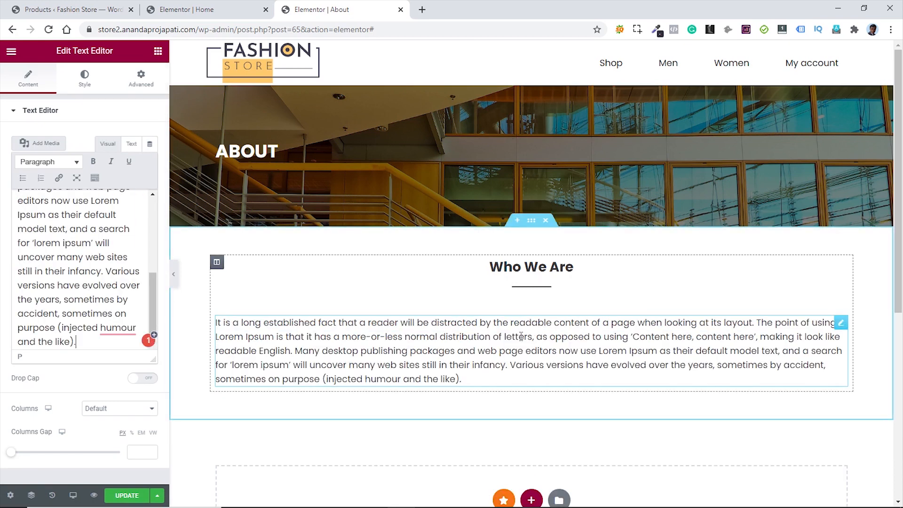
pyautogui.scroll(-1, 521, 336)
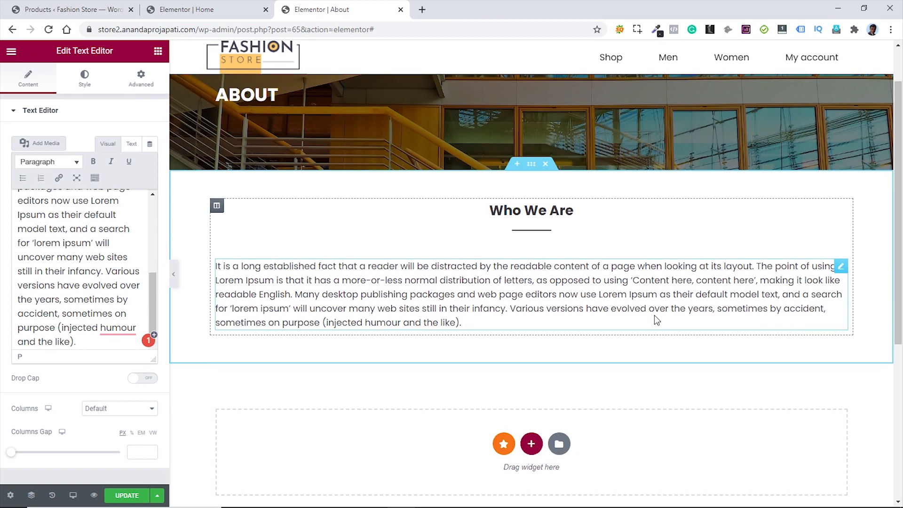
# - Copy the features section from the Home page and paste it onto the About page
pyautogui.click(200, 9)
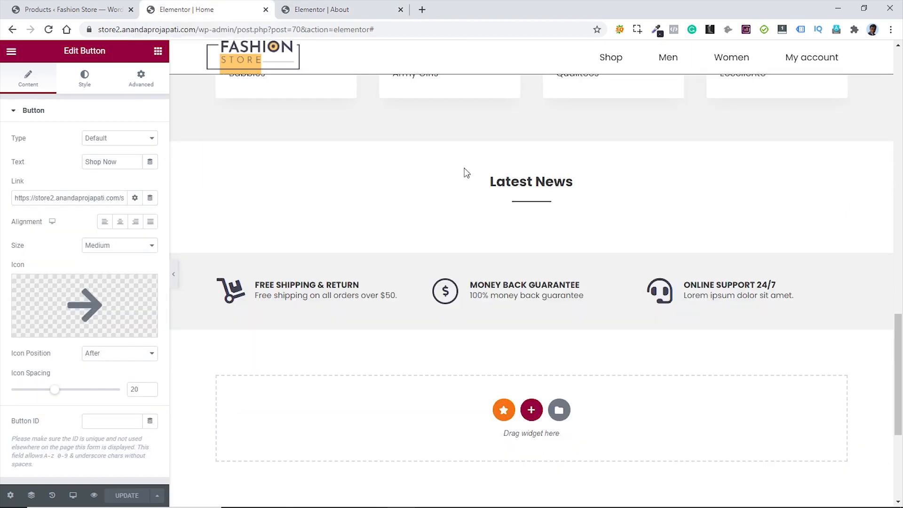
pyautogui.rightClick(532, 247)
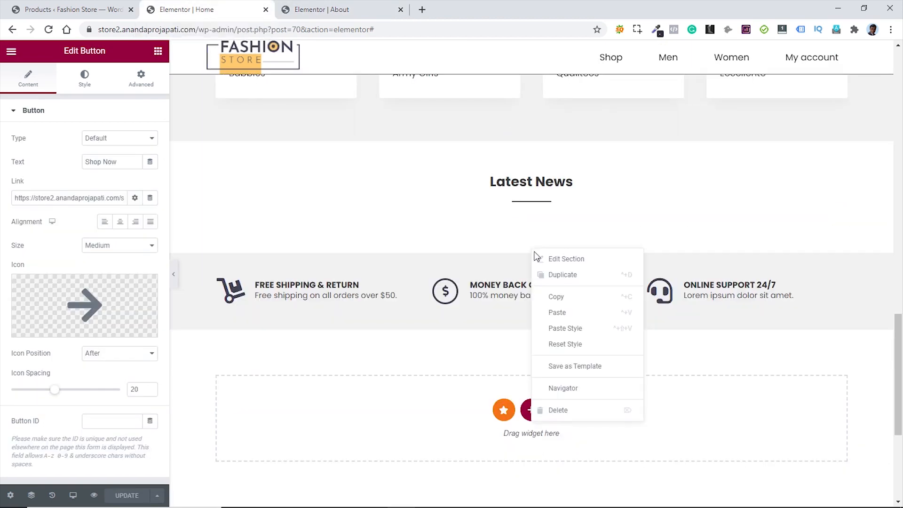
pyautogui.click(559, 296)
pyautogui.click(356, 14)
pyautogui.rightClick(429, 465)
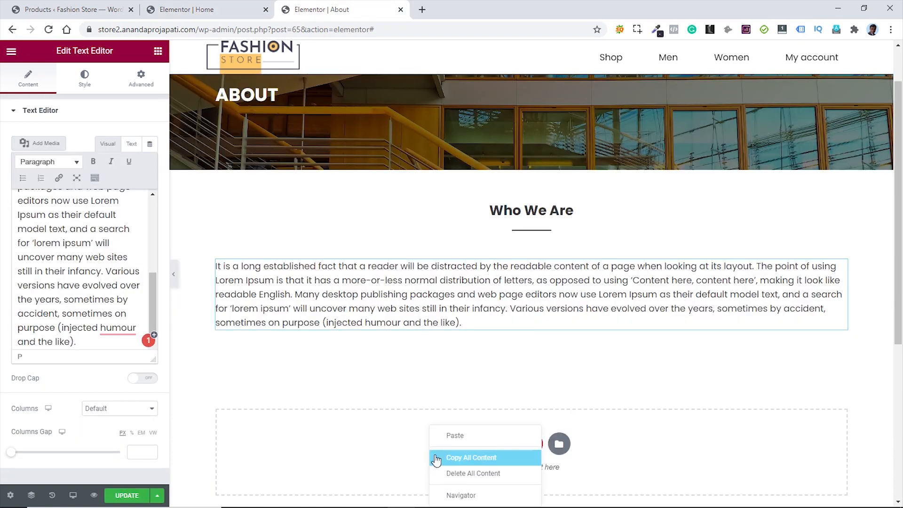
pyautogui.click(460, 440)
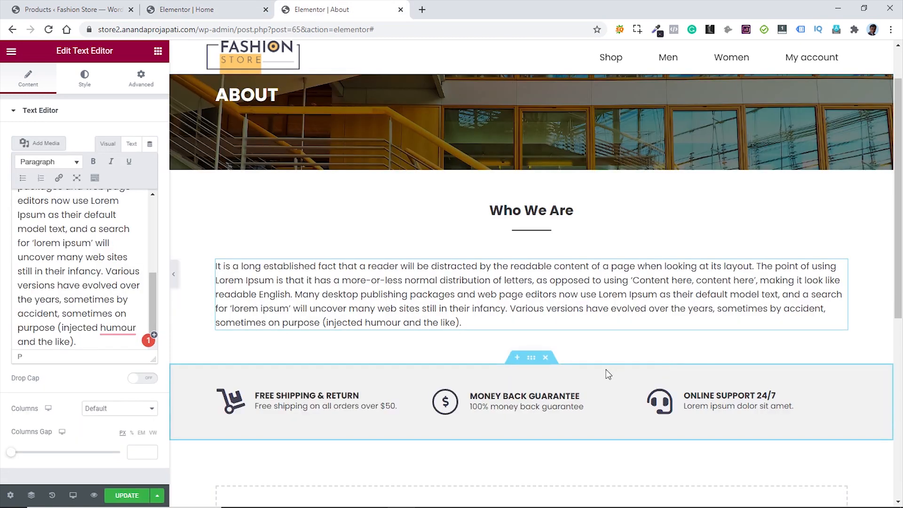
pyautogui.scroll(-3, 560, 465)
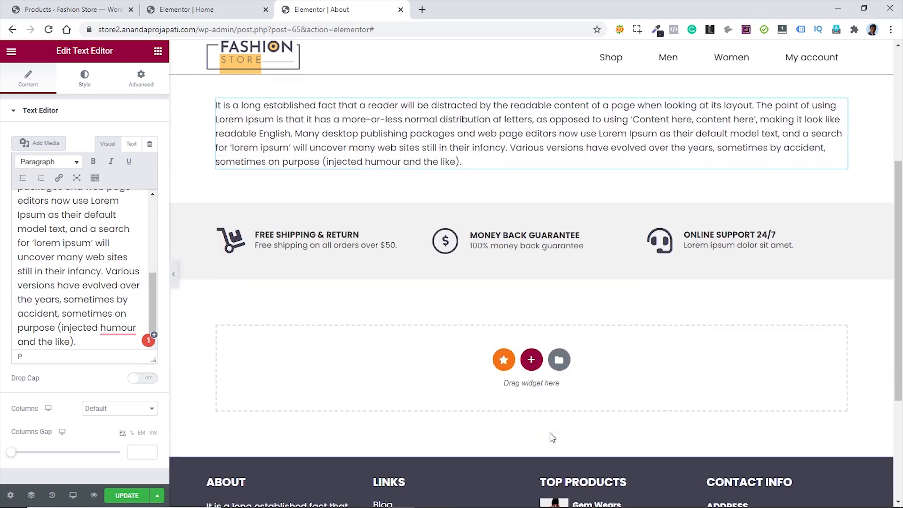
# - Add a one-column section holding an Inner Section with three columns
pyautogui.click(531, 351)
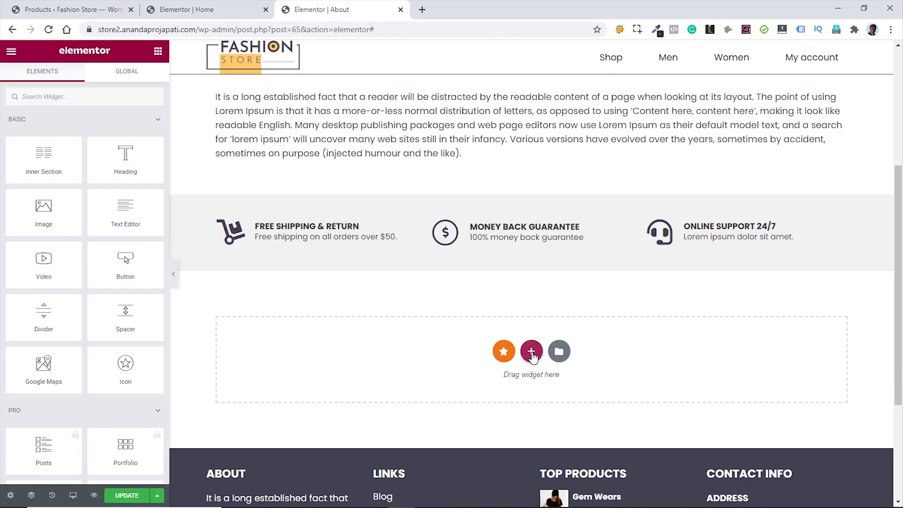
pyautogui.click(282, 385)
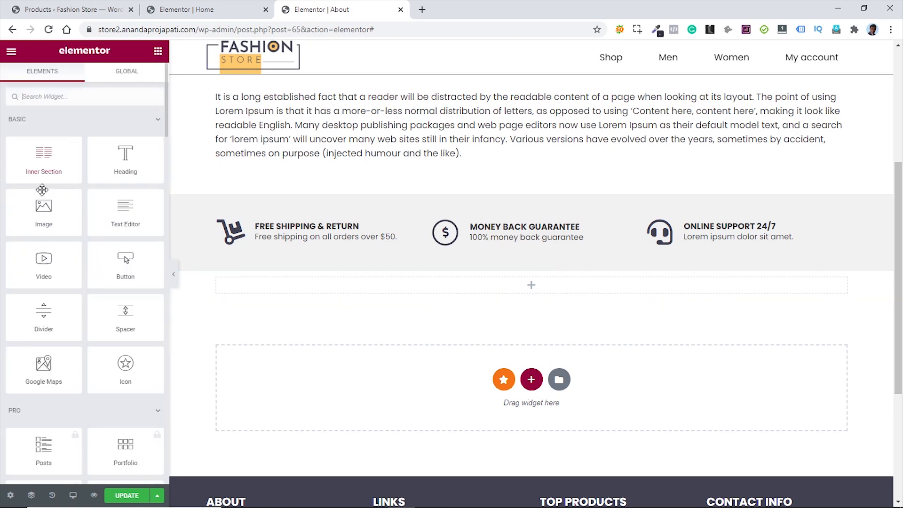
pyautogui.click(158, 51)
pyautogui.moveTo(44, 158); pyautogui.dragTo(283, 249)
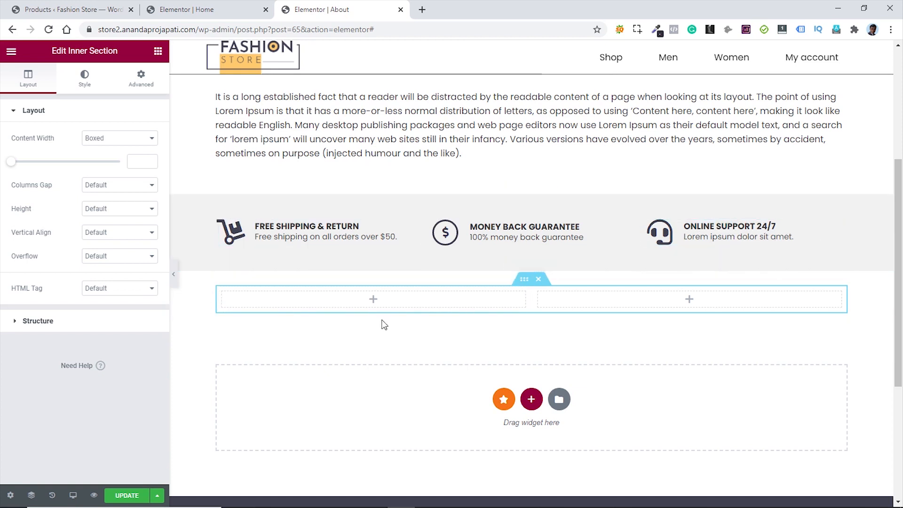
pyautogui.rightClick(225, 302)
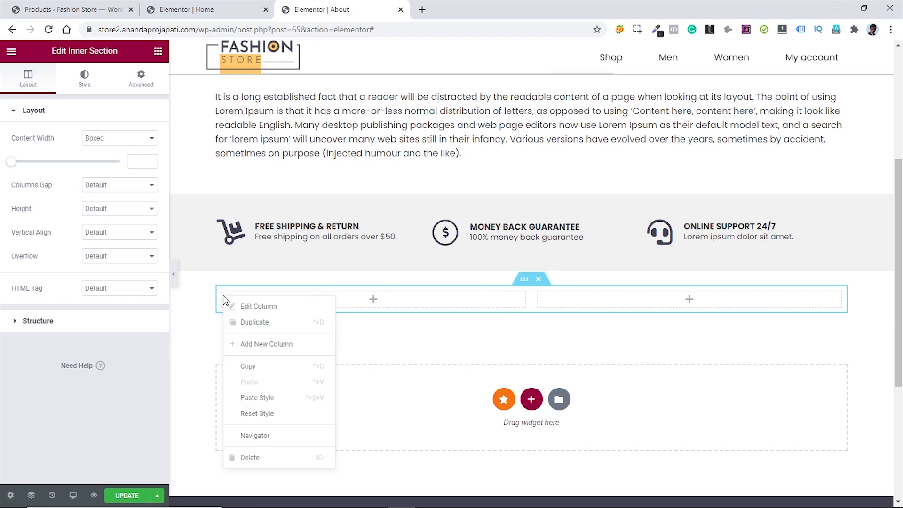
pyautogui.click(266, 345)
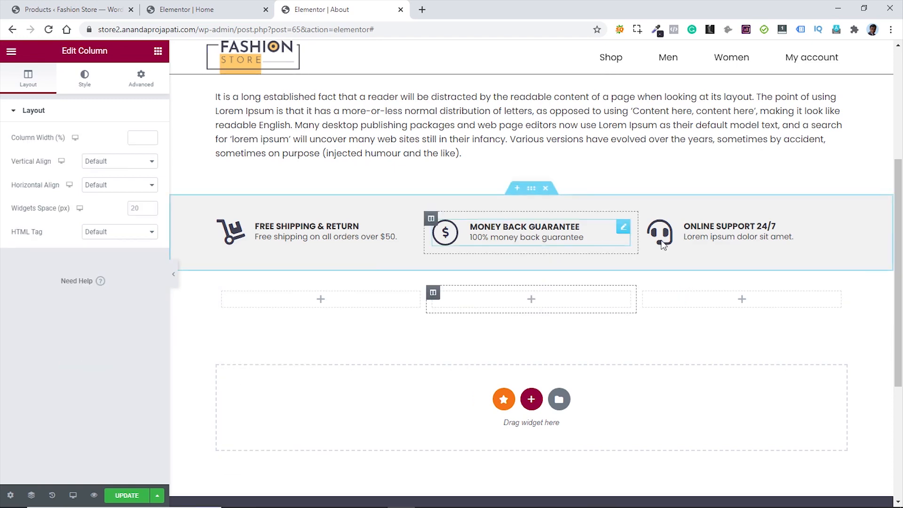
# - Paste copies of the Who We Are heading and its divider into the new section
pyautogui.scroll(4, 632, 231)
pyautogui.rightClick(844, 215)
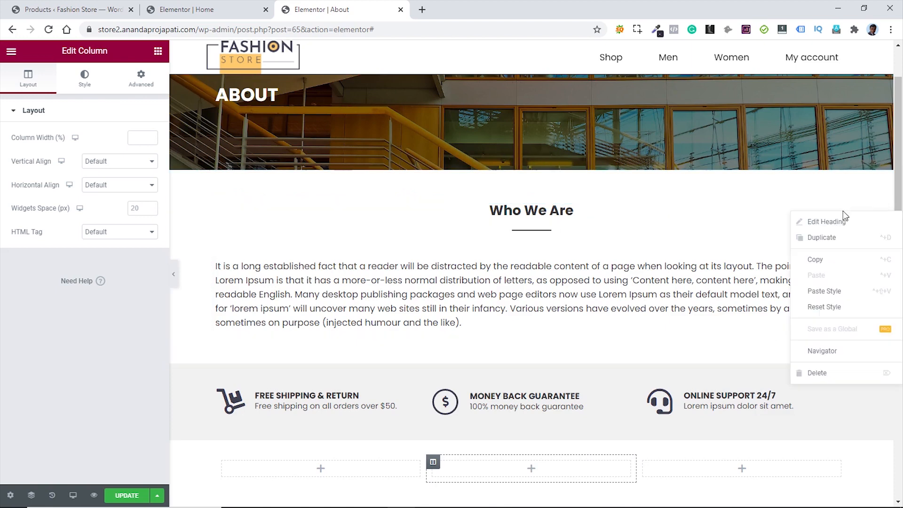
pyautogui.click(823, 258)
pyautogui.scroll(-4, 633, 253)
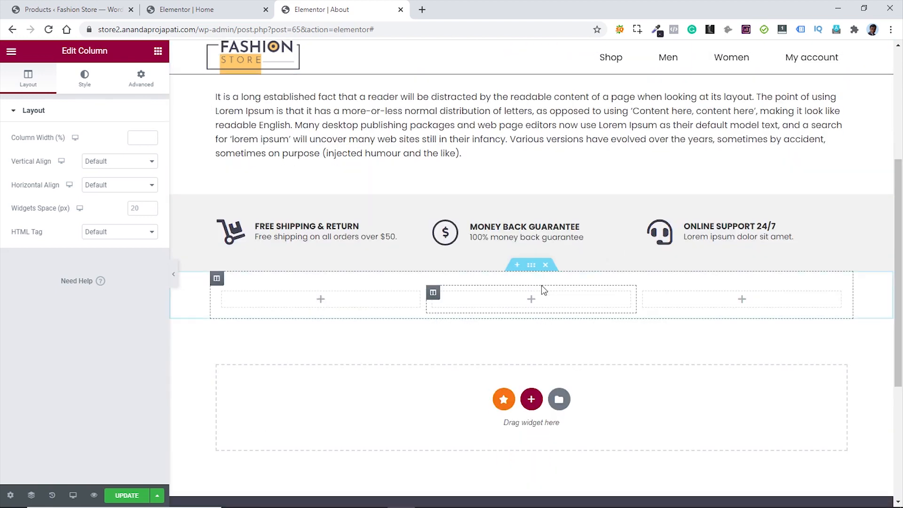
pyautogui.rightClick(581, 283)
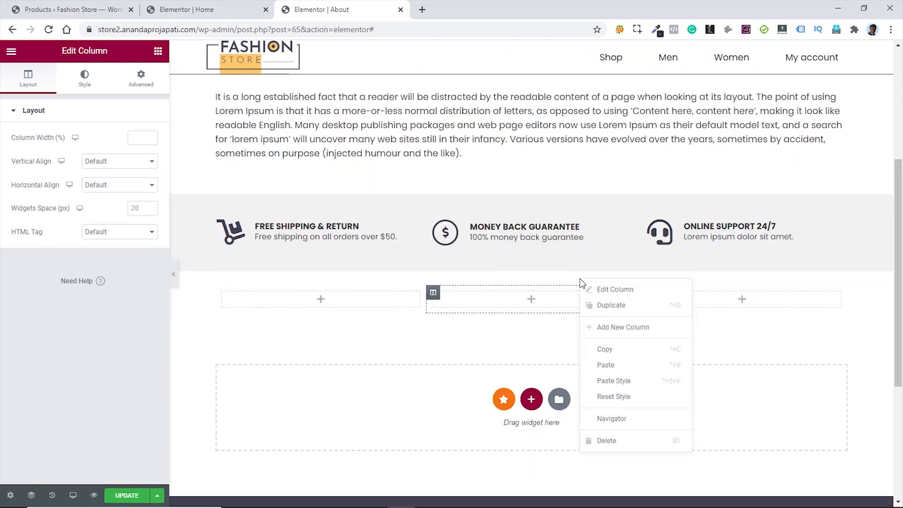
pyautogui.click(614, 365)
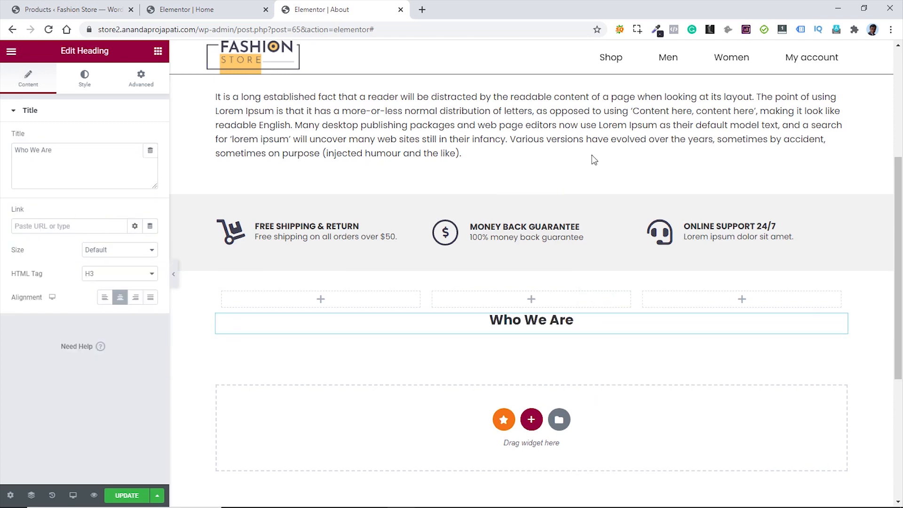
pyautogui.scroll(3, 590, 163)
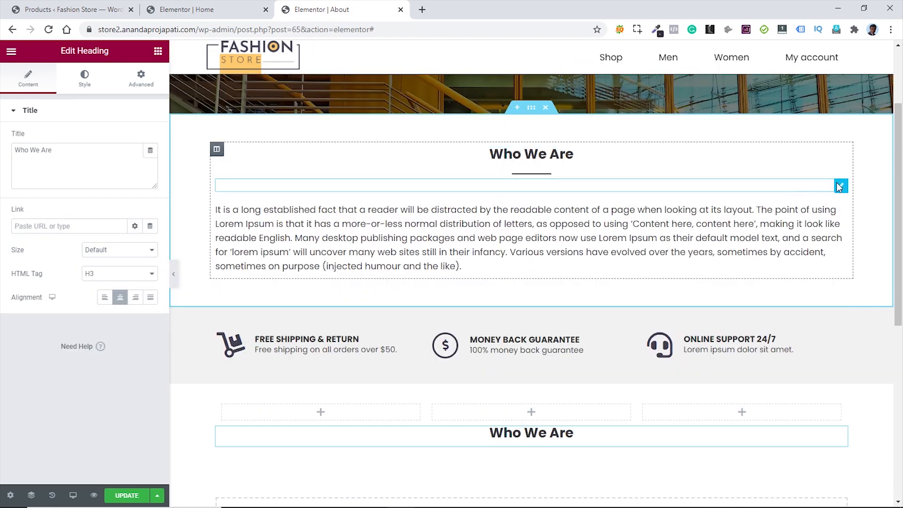
pyautogui.rightClick(840, 187)
pyautogui.click(838, 233)
pyautogui.scroll(-4, 615, 237)
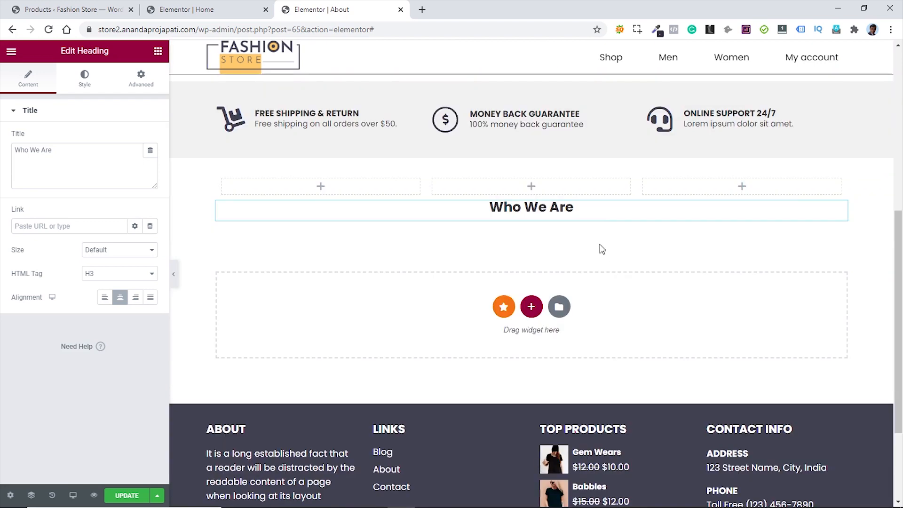
pyautogui.rightClick(600, 213)
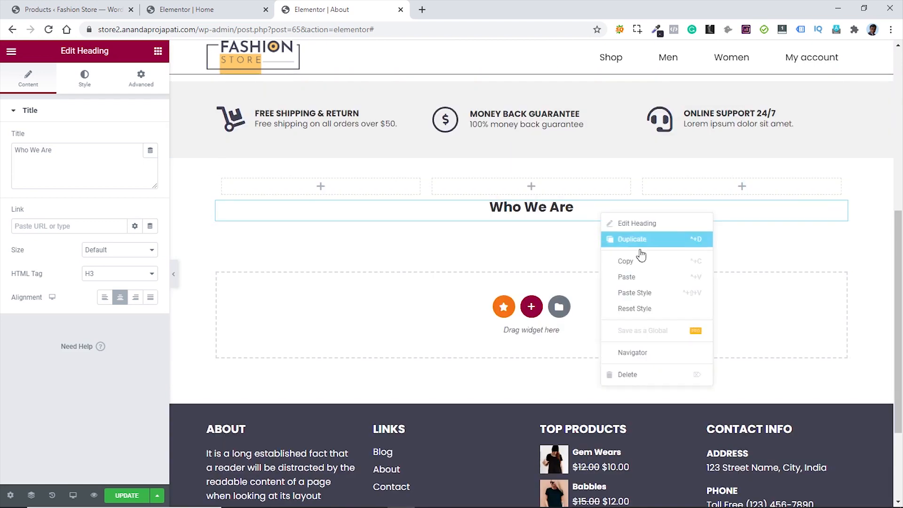
pyautogui.click(645, 281)
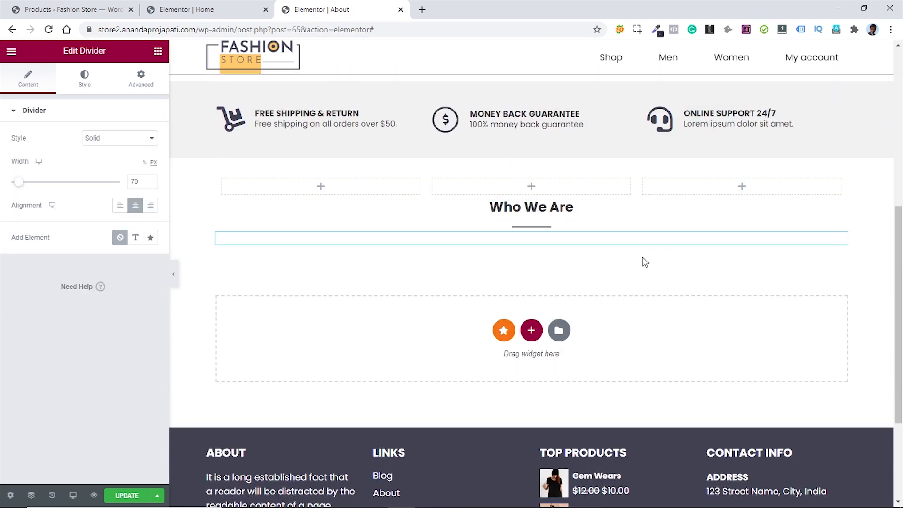
# - In the Navigator, move the inner section below the heading and divider
pyautogui.click(534, 186)
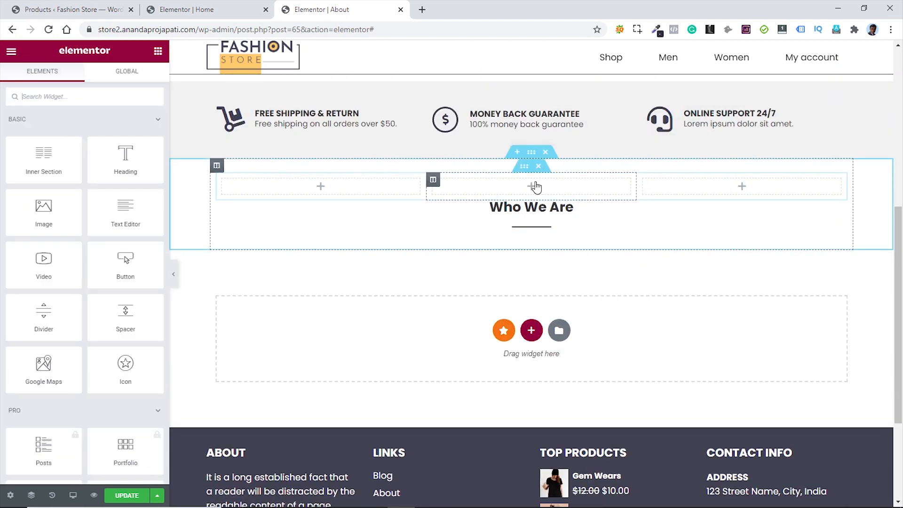
pyautogui.rightClick(601, 212)
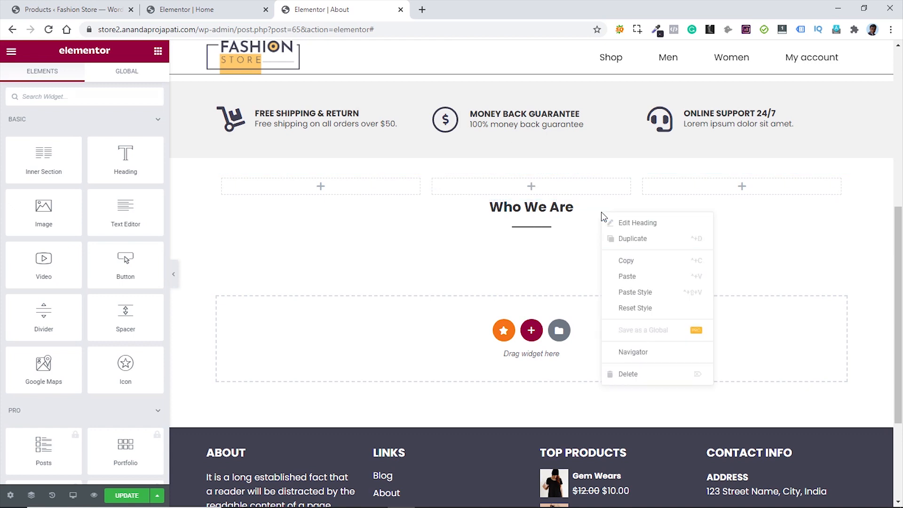
pyautogui.click(640, 350)
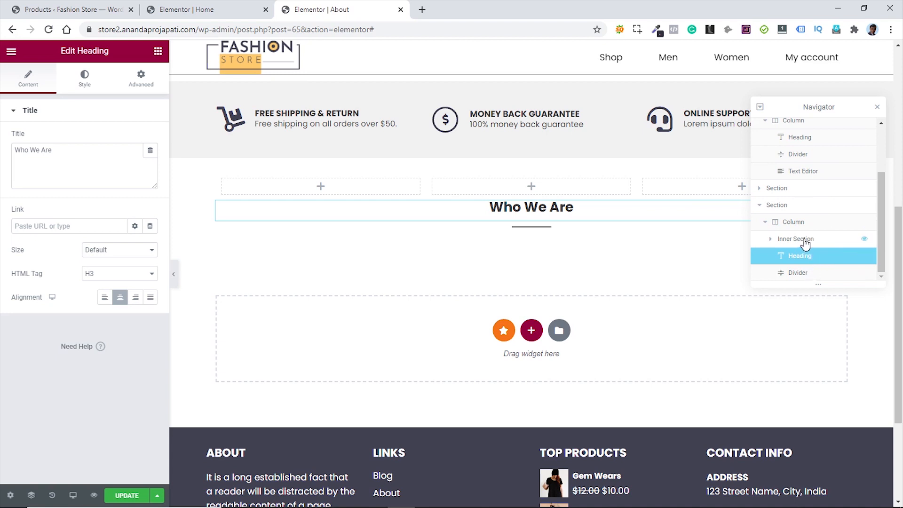
pyautogui.moveTo(805, 241); pyautogui.dragTo(806, 269)
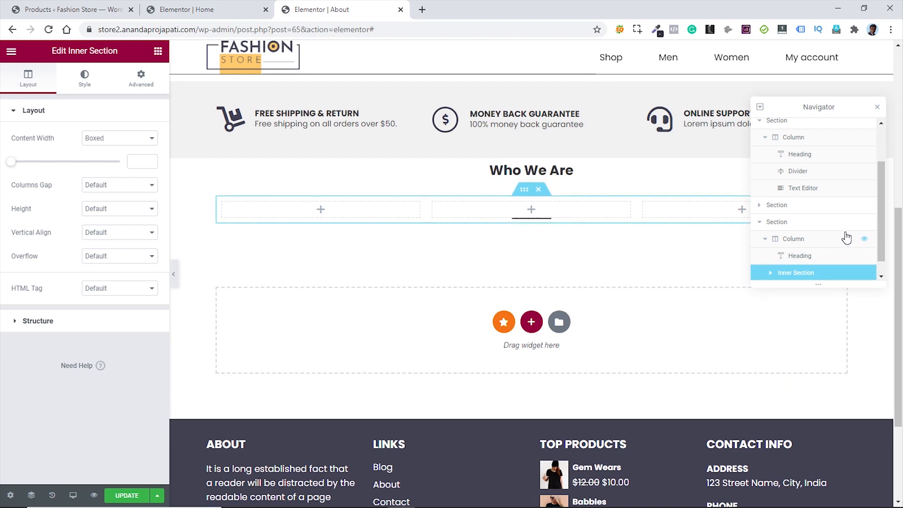
pyautogui.scroll(-1, 847, 238)
pyautogui.moveTo(813, 259)
pyautogui.mouseDown()
pyautogui.moveTo(813, 272)
pyautogui.moveTo(806, 239)
pyautogui.moveTo(813, 248)
pyautogui.mouseUp()
pyautogui.scroll(-1, 810, 252)
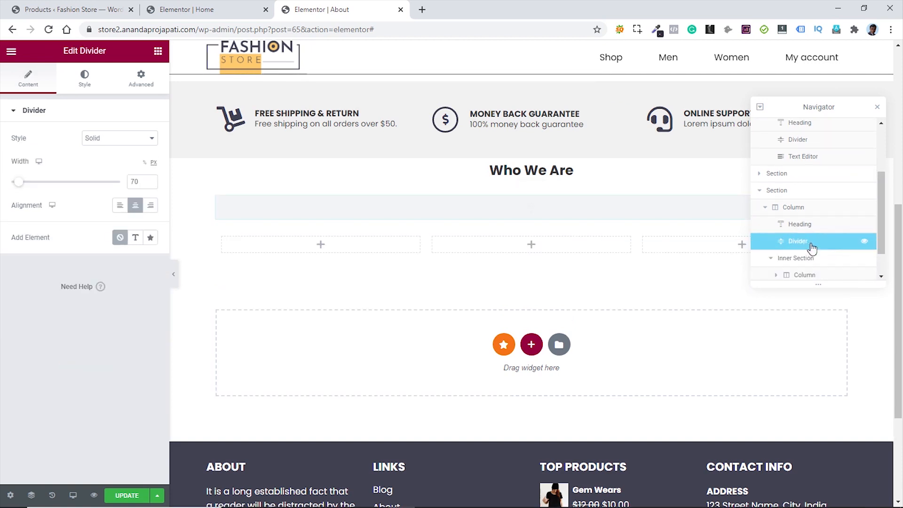
# - Copy the Free Shipping, Money Back Guarantee and Online Support boxes into the three empty columns
pyautogui.click(877, 108)
pyautogui.scroll(3, 480, 286)
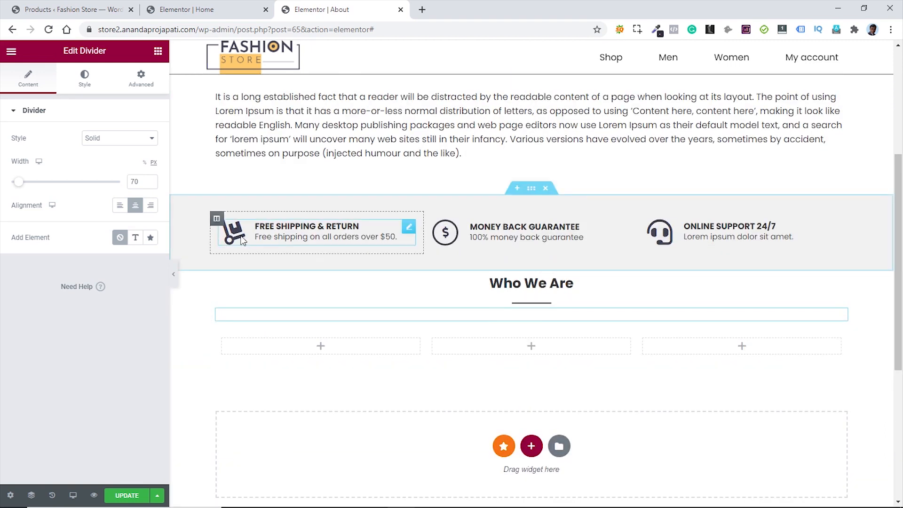
pyautogui.rightClick(408, 226)
pyautogui.click(428, 275)
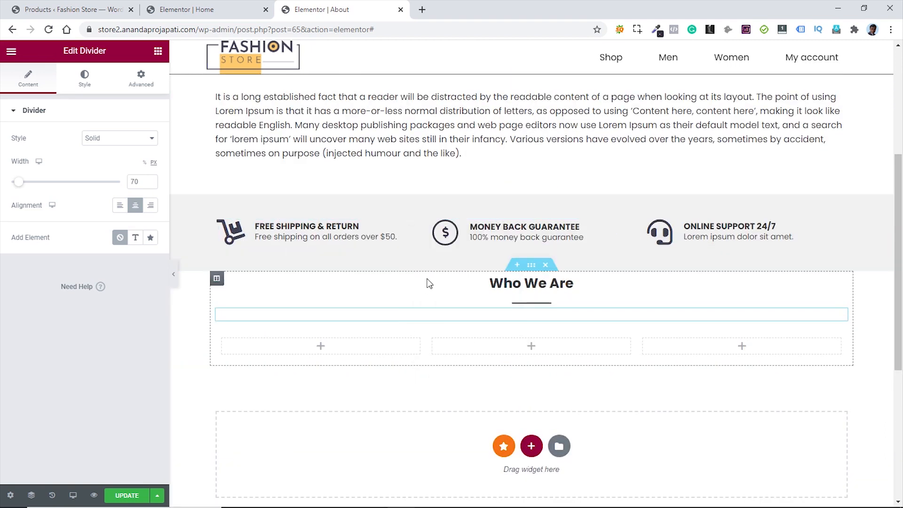
pyautogui.rightClick(390, 348)
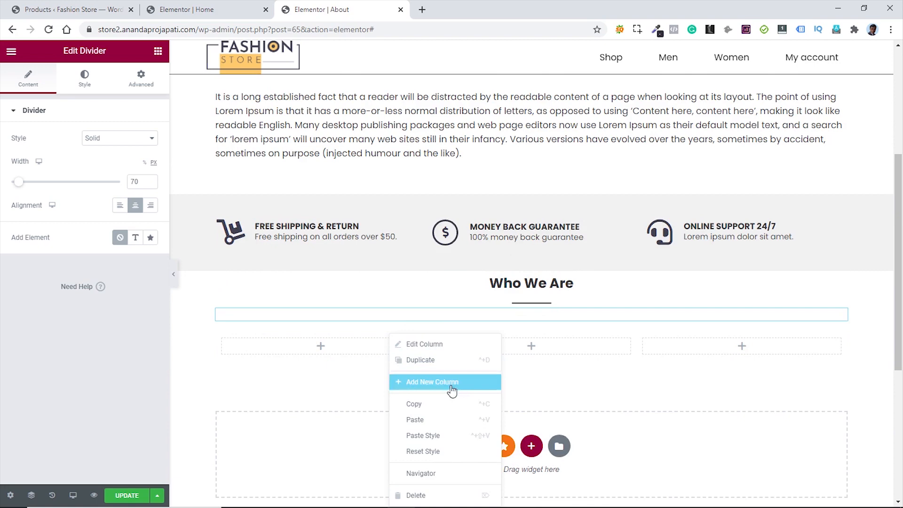
pyautogui.click(443, 424)
pyautogui.rightClick(624, 229)
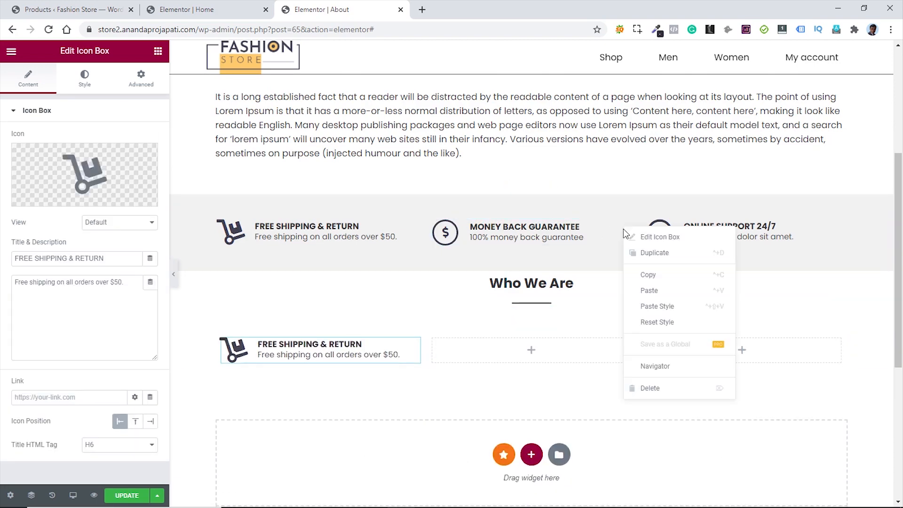
pyautogui.click(650, 307)
pyautogui.rightClick(577, 359)
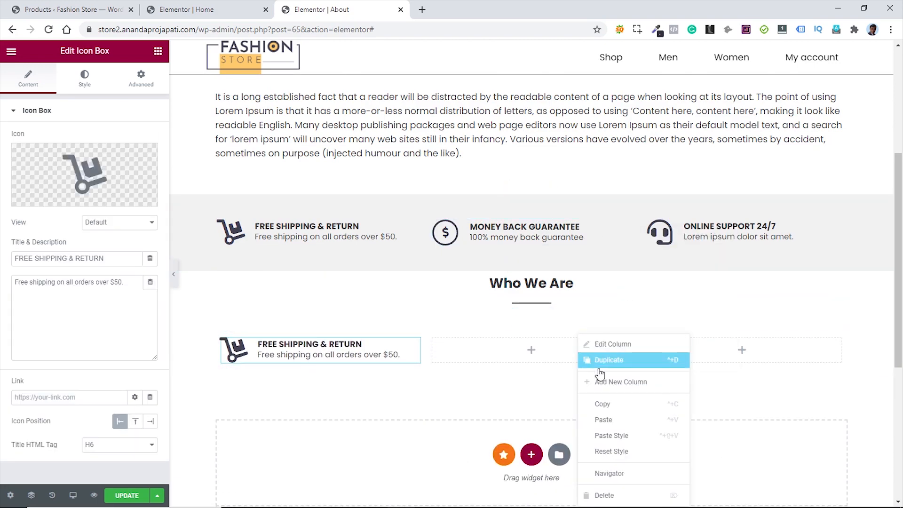
pyautogui.click(625, 417)
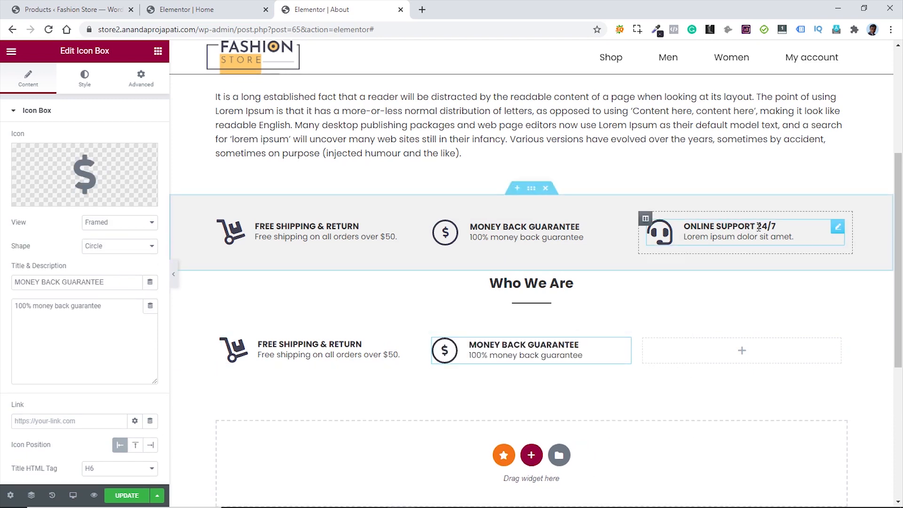
pyautogui.rightClick(840, 234)
pyautogui.click(805, 310)
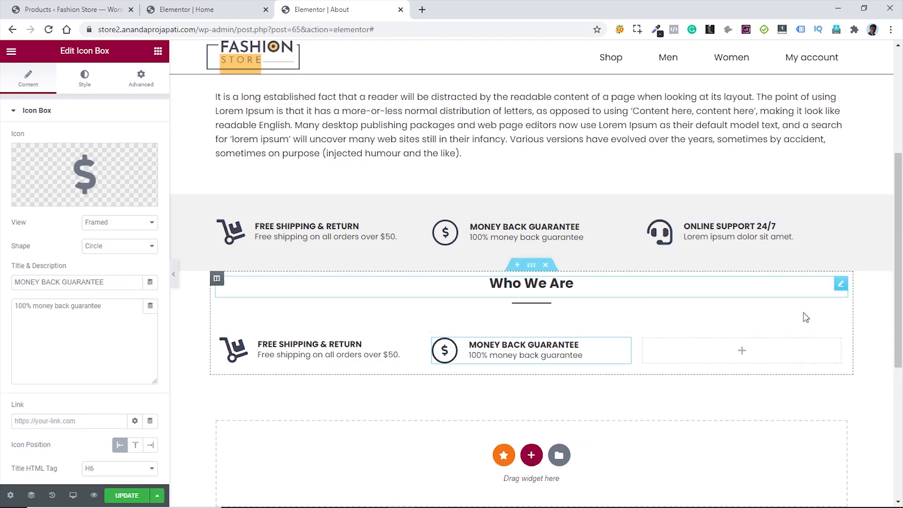
pyautogui.rightClick(728, 337)
pyautogui.click(774, 420)
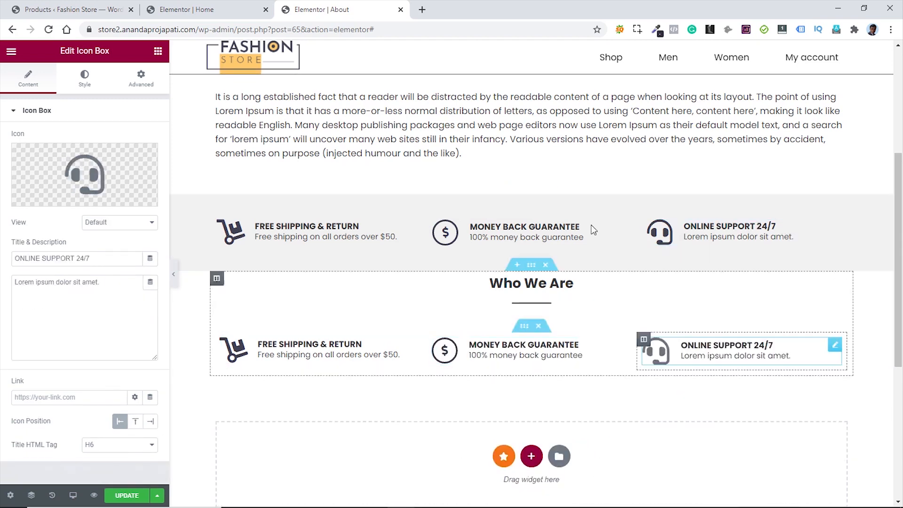
# - Paste the grey icon-box section's style onto the new section and delete the original section
pyautogui.rightClick(537, 201)
pyautogui.click(555, 239)
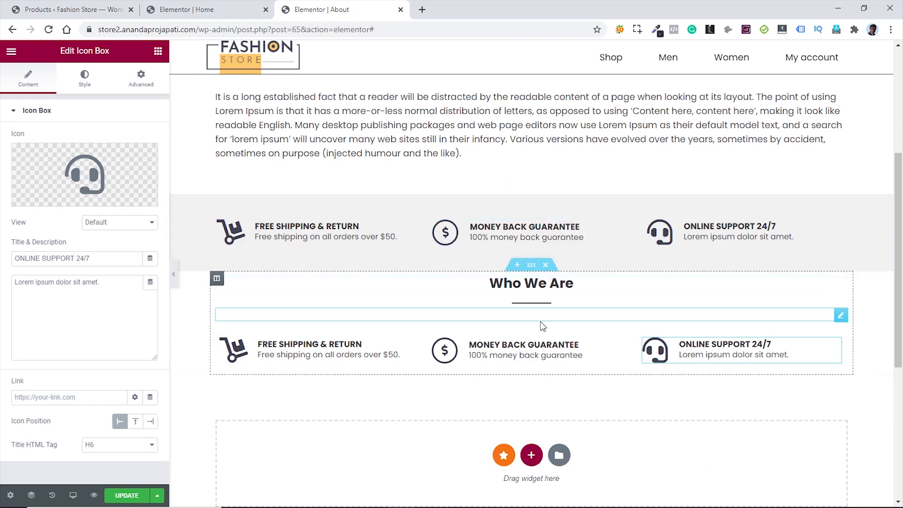
pyautogui.rightClick(534, 268)
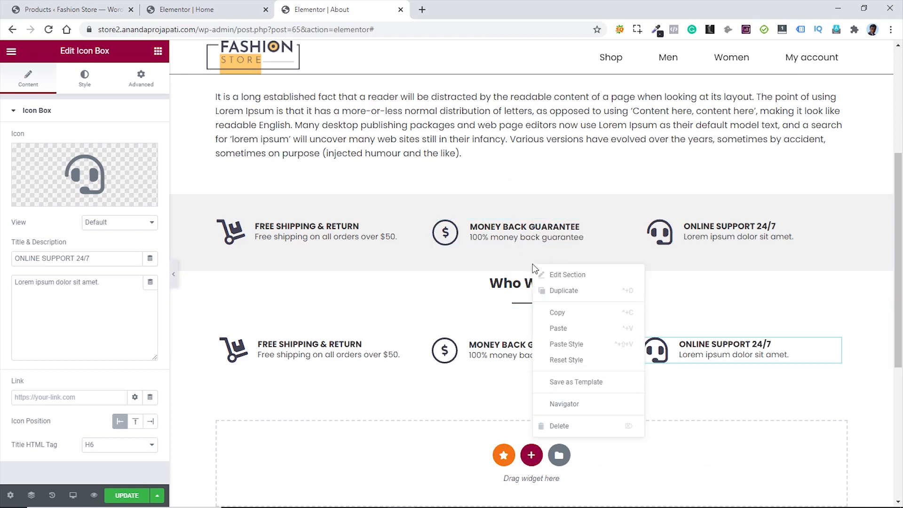
pyautogui.click(571, 343)
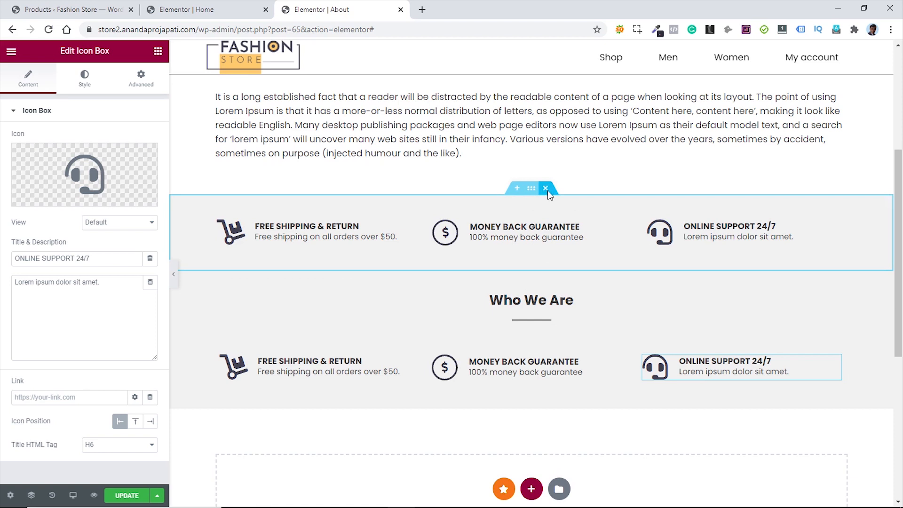
pyautogui.click(546, 188)
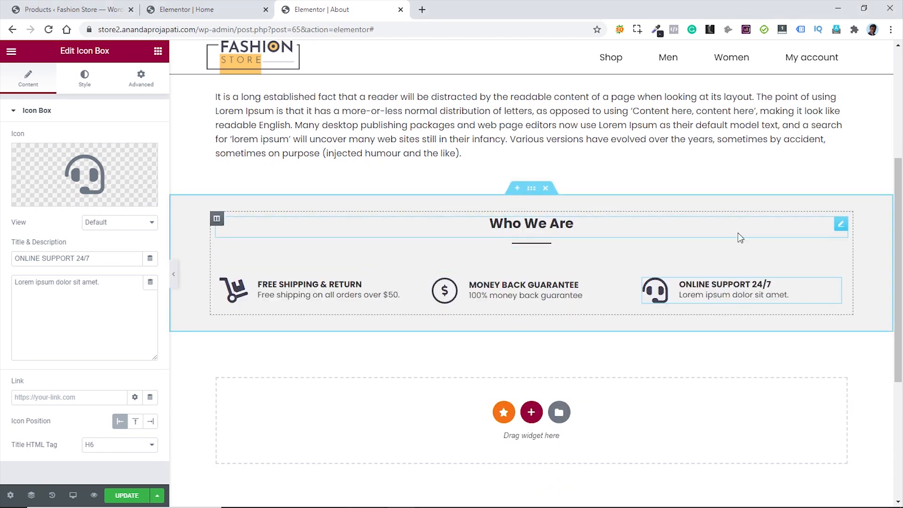
# - Rename the new section's heading to 'Why Choose Us'
pyautogui.click(839, 225)
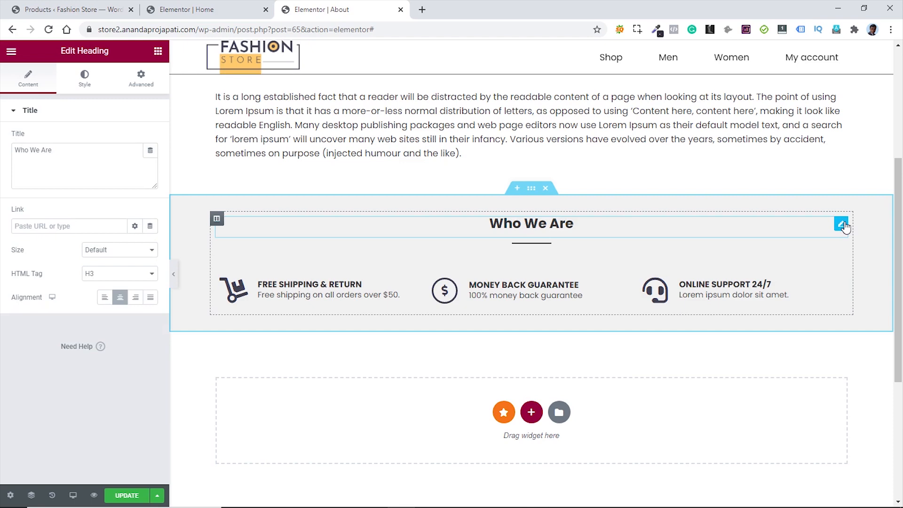
pyautogui.tripleClick(11, 150)
pyautogui.hotkey('ctrl', 'v')
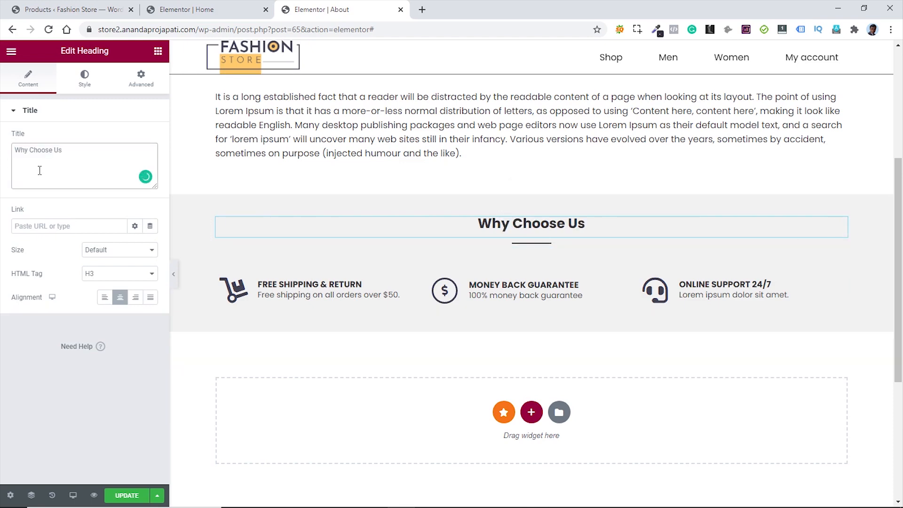
# - Copy the Who We Are text section and paste it below Why Choose Us
pyautogui.scroll(5, 527, 235)
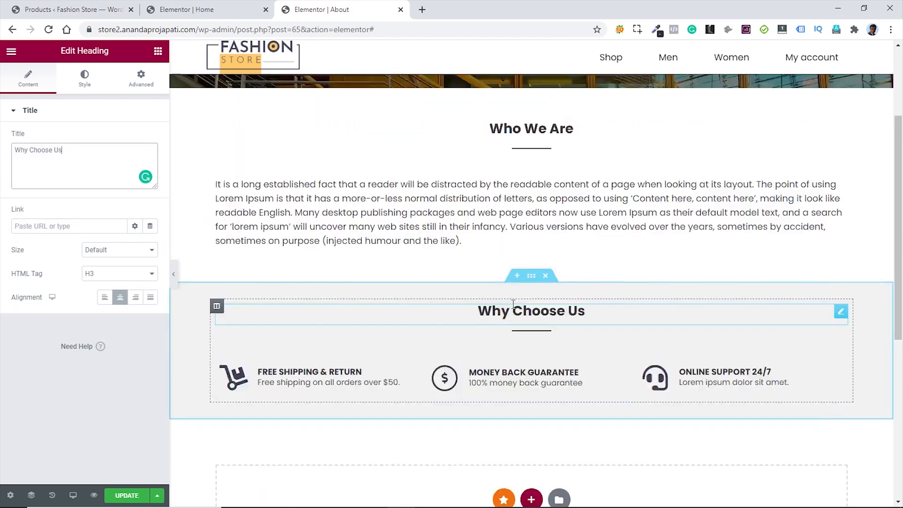
pyautogui.rightClick(531, 228)
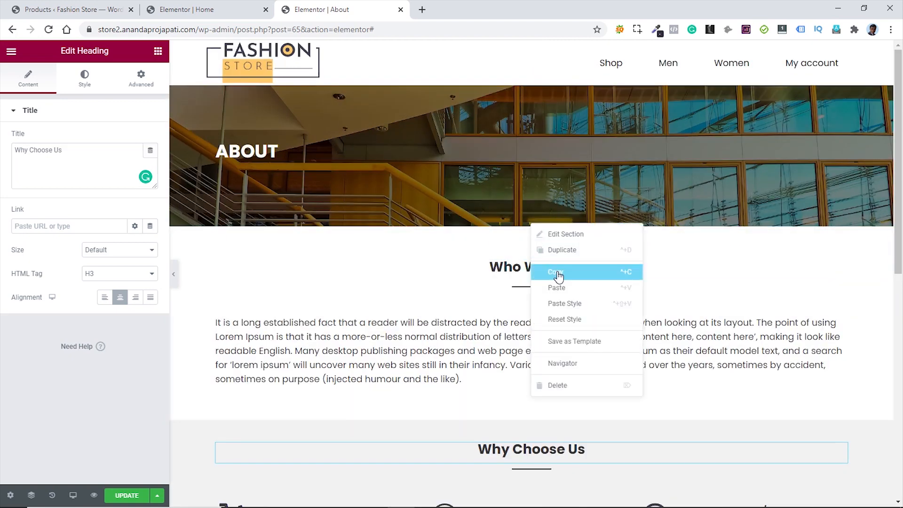
pyautogui.click(559, 272)
pyautogui.scroll(-5, 518, 253)
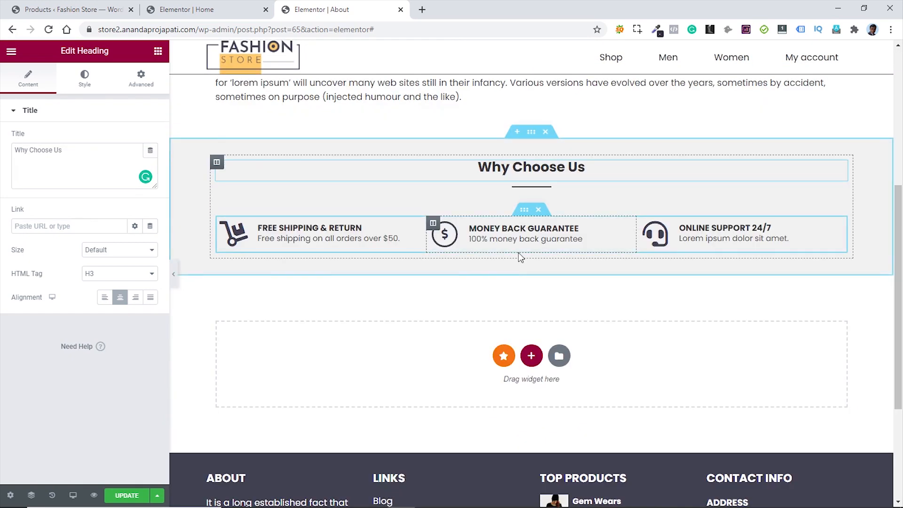
pyautogui.scroll(-3, 519, 252)
pyautogui.scroll(3, 519, 253)
pyautogui.rightClick(466, 271)
pyautogui.click(484, 279)
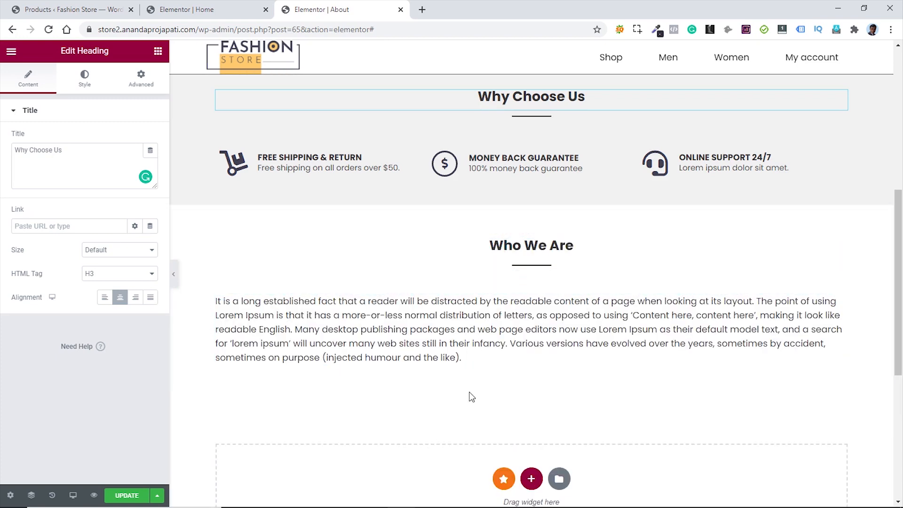
# - Retitle the copied heading 'Our Team' and delete the paragraph beneath it
pyautogui.moveTo(60, 151); pyautogui.dragTo(11, 150)
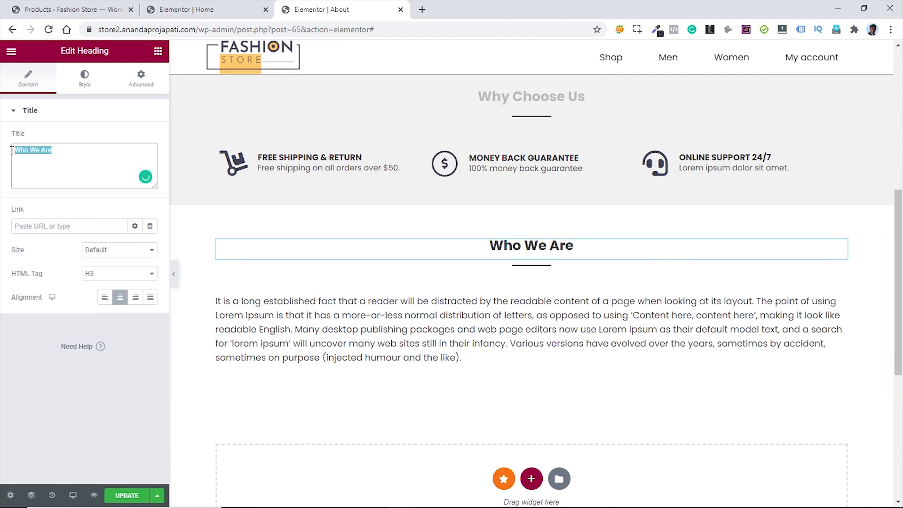
pyautogui.write('Our Team')
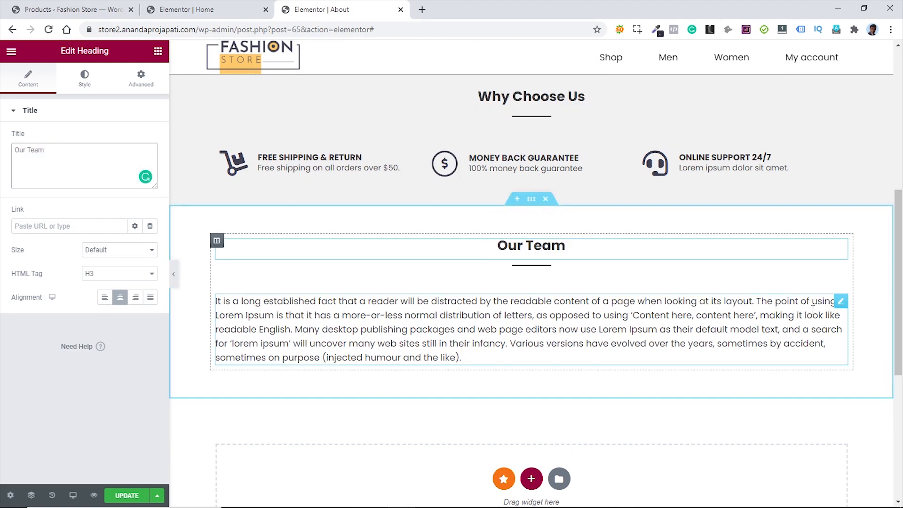
pyautogui.rightClick(842, 308)
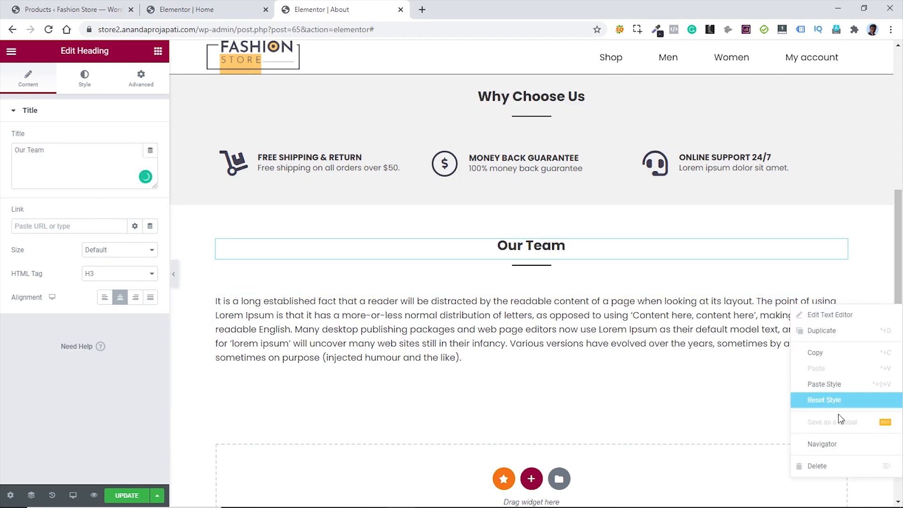
pyautogui.click(838, 467)
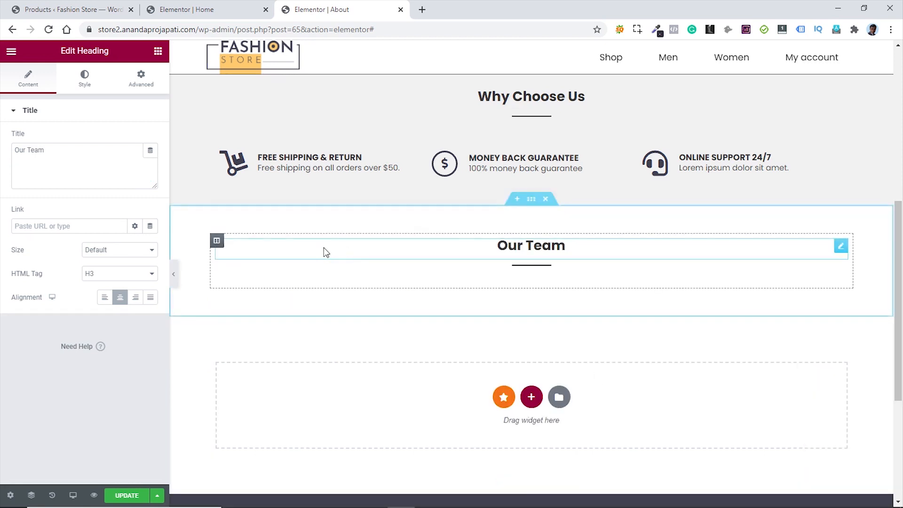
# - Add a four-column Inner Section under Our Team and move the divider back below the heading
pyautogui.click(157, 51)
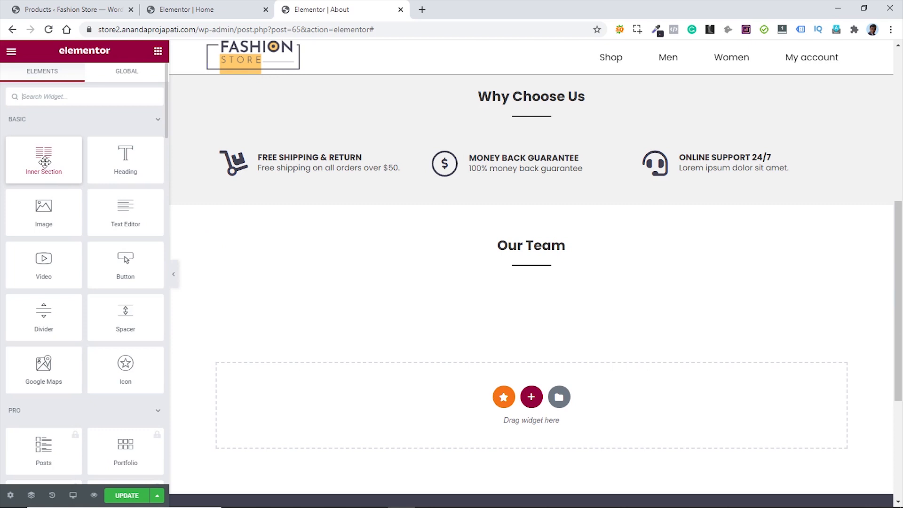
pyautogui.moveTo(44, 161); pyautogui.dragTo(512, 278)
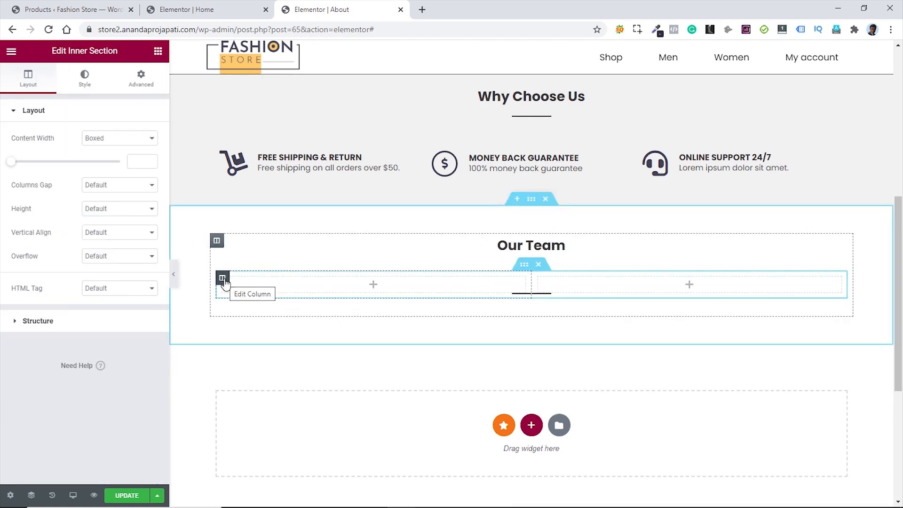
pyautogui.rightClick(223, 279)
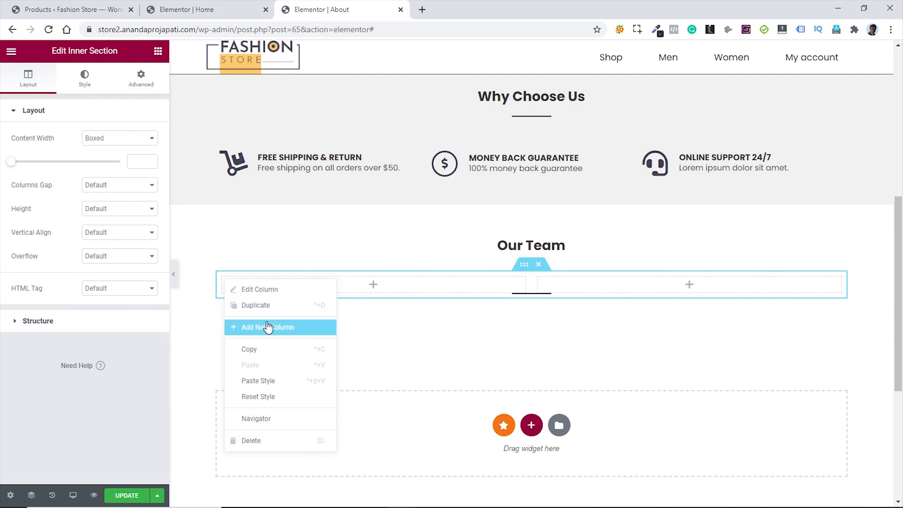
pyautogui.click(268, 325)
pyautogui.rightClick(224, 281)
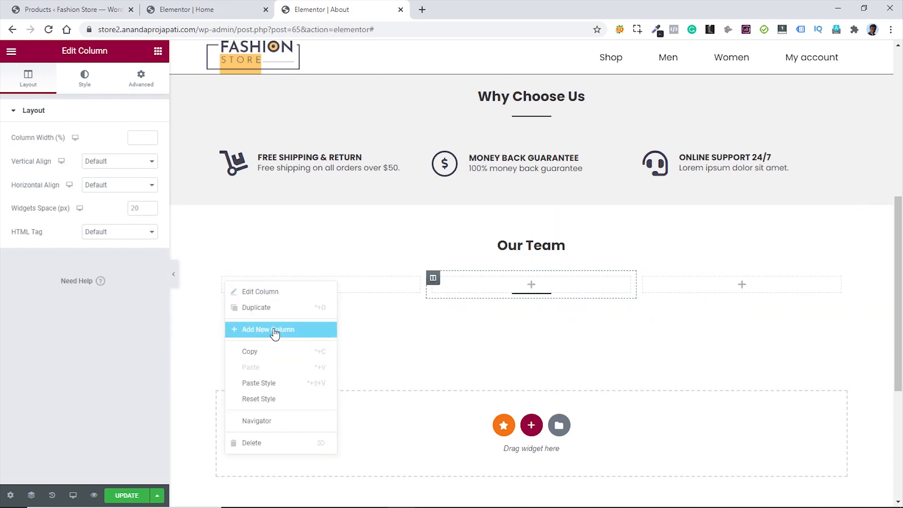
pyautogui.click(275, 330)
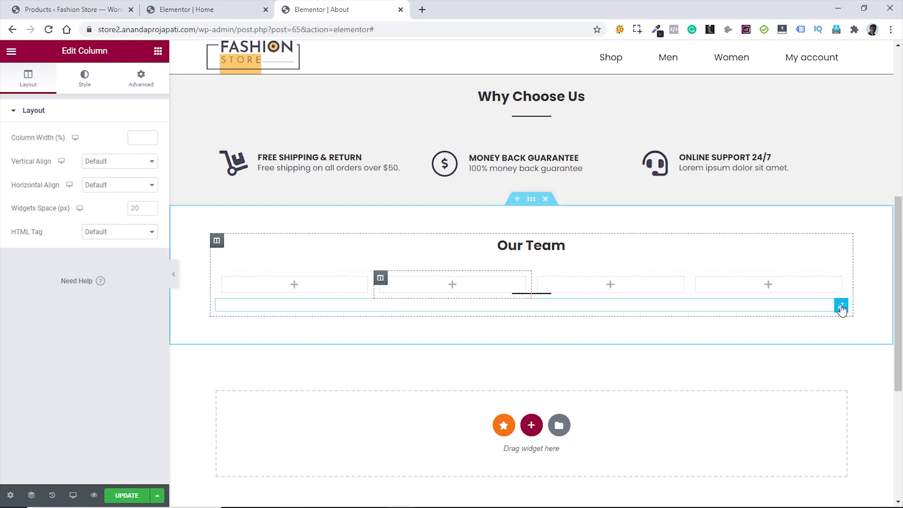
pyautogui.moveTo(842, 308); pyautogui.dragTo(561, 258)
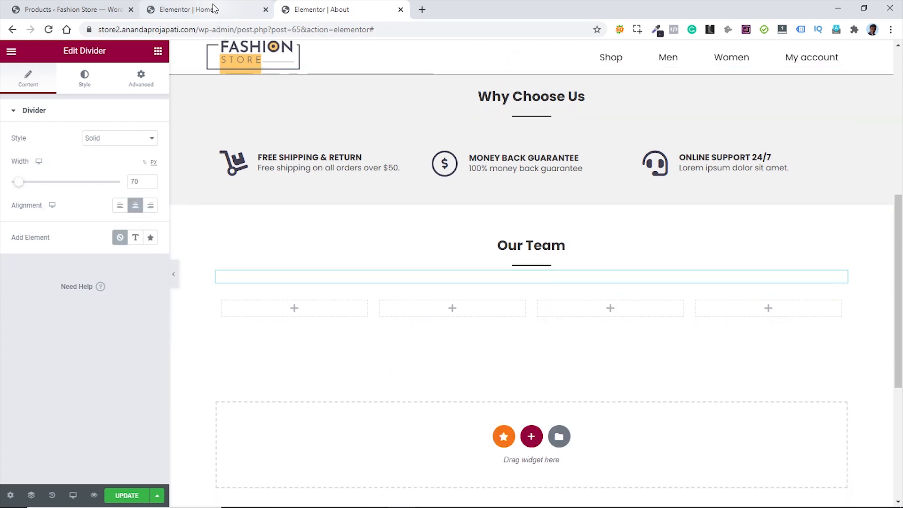
# - Copy the Home page's New Arrival banner into the first Our Team column
pyautogui.click(255, 9)
pyautogui.scroll(10, 713, 304)
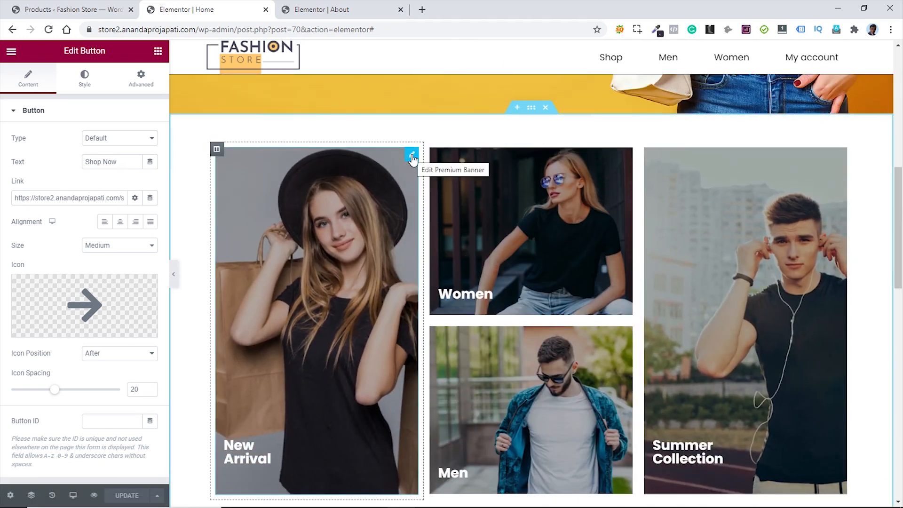
pyautogui.rightClick(413, 159)
pyautogui.click(439, 212)
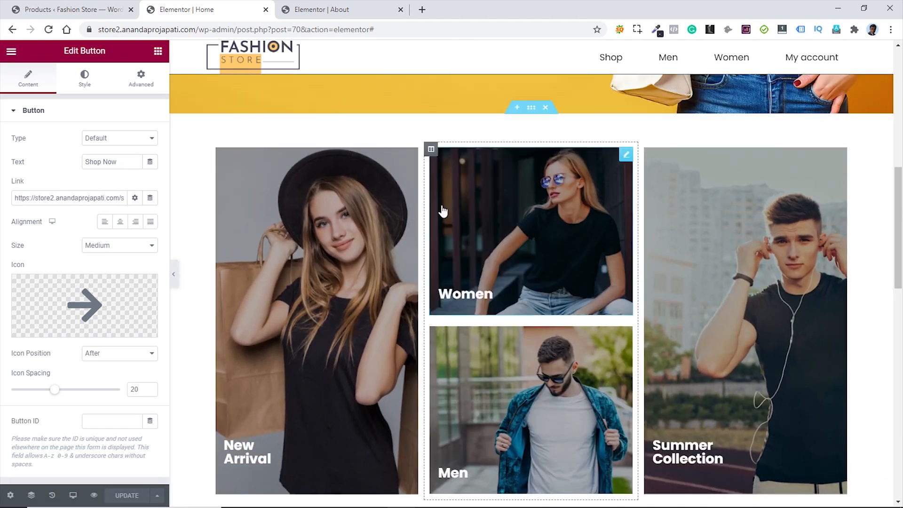
pyautogui.click(320, 10)
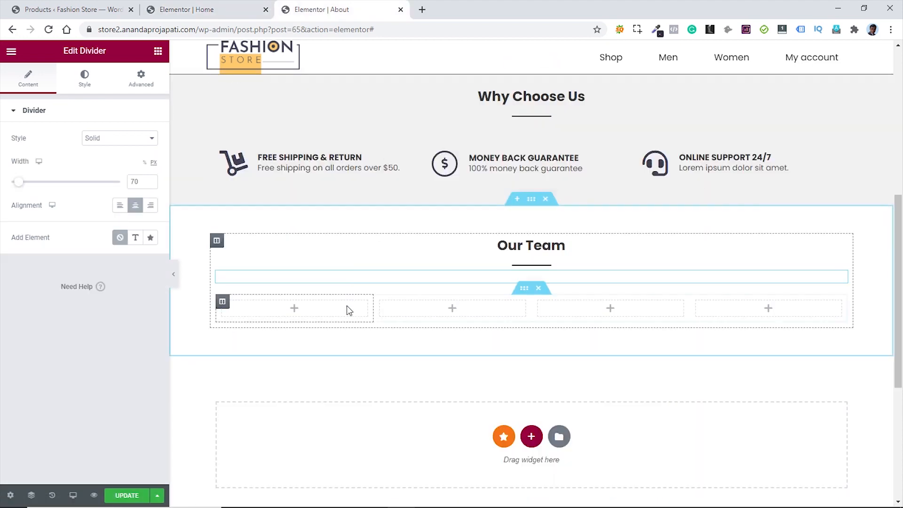
pyautogui.rightClick(335, 313)
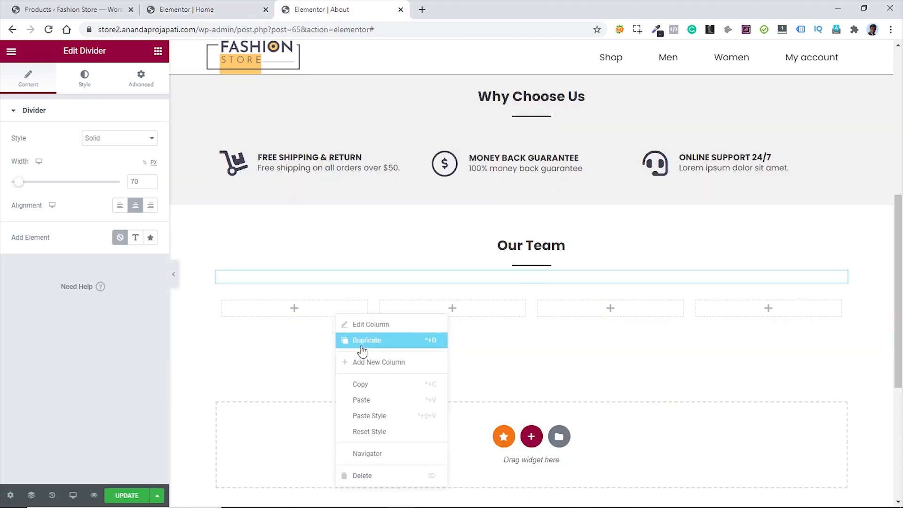
pyautogui.click(371, 400)
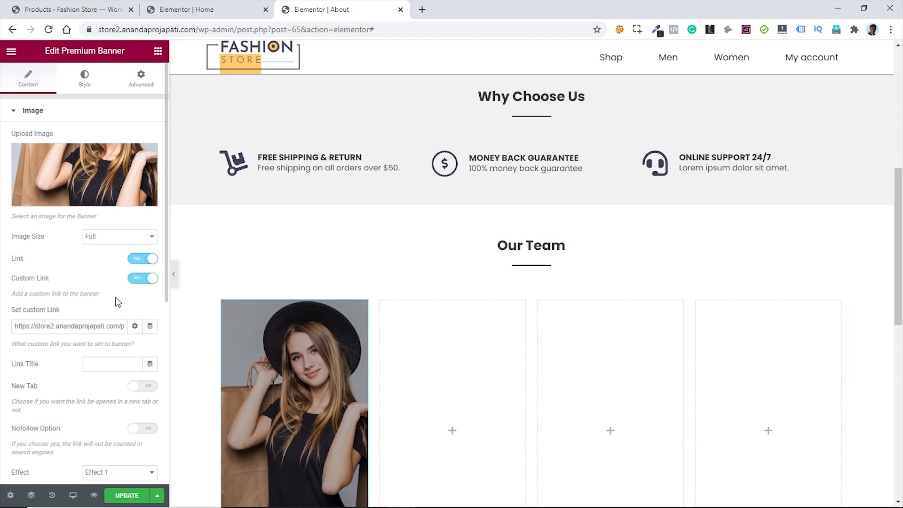
# - Swap the banner image to the smiling-man photo and remove its custom link
pyautogui.scroll(-1, 323, 347)
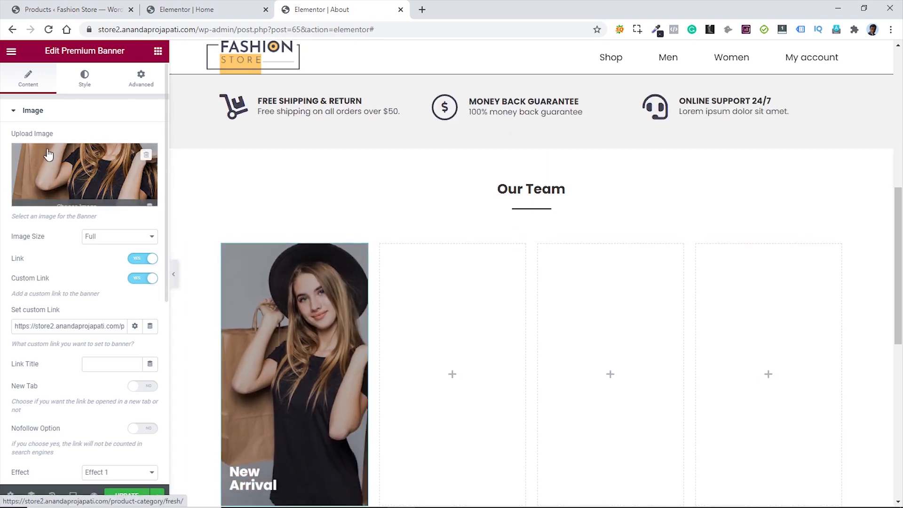
pyautogui.click(78, 166)
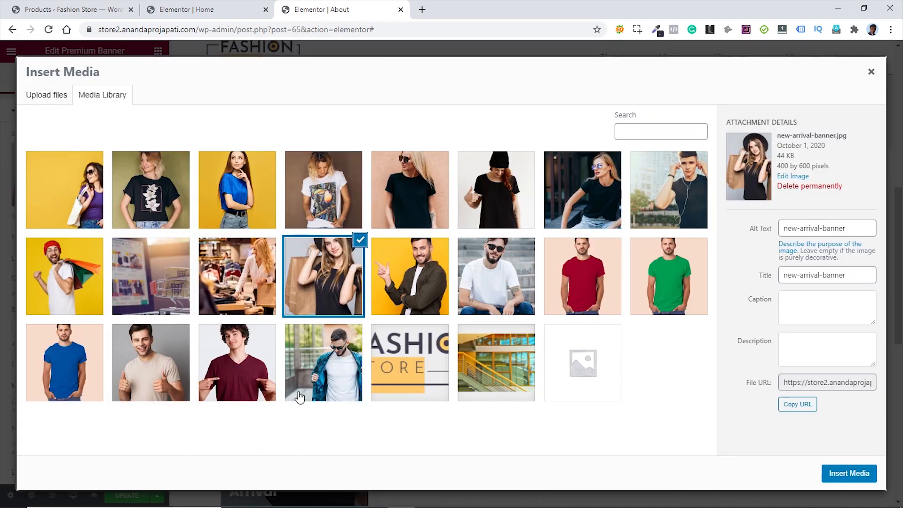
pyautogui.click(138, 359)
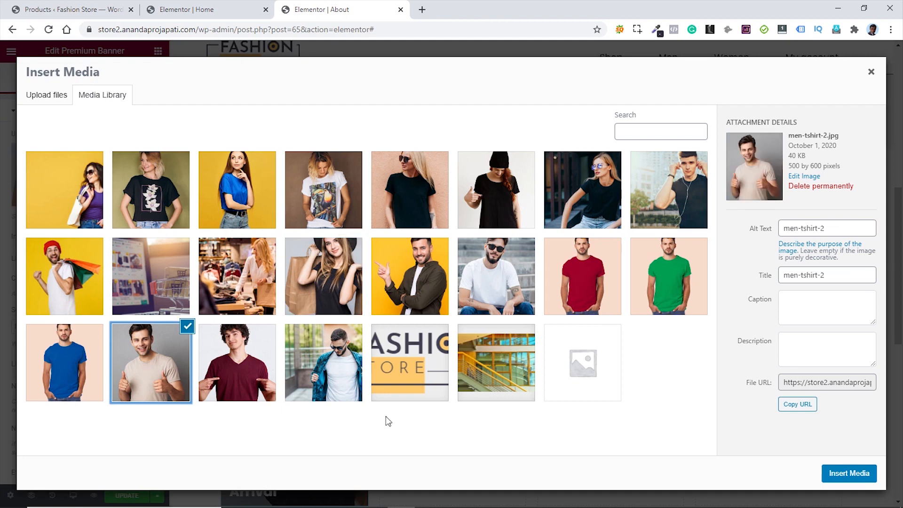
pyautogui.click(847, 473)
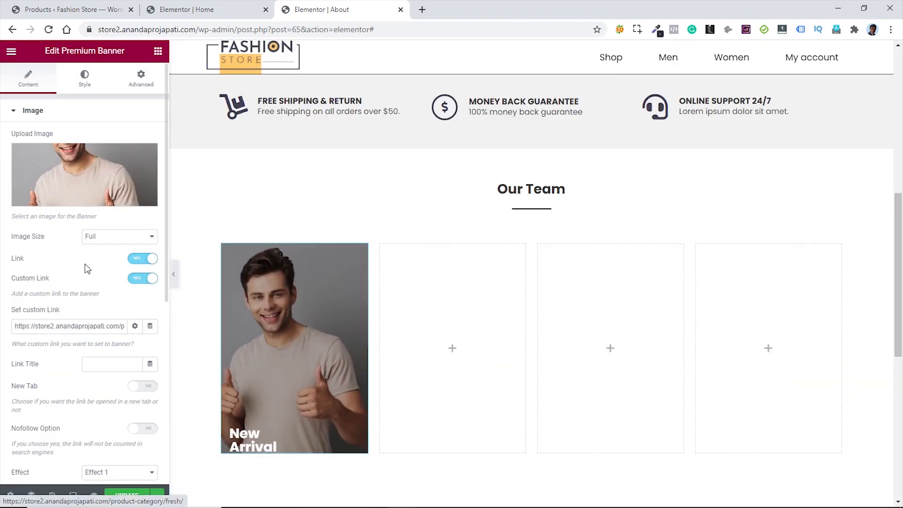
pyautogui.tripleClick(109, 326)
pyautogui.press('BackSpace')
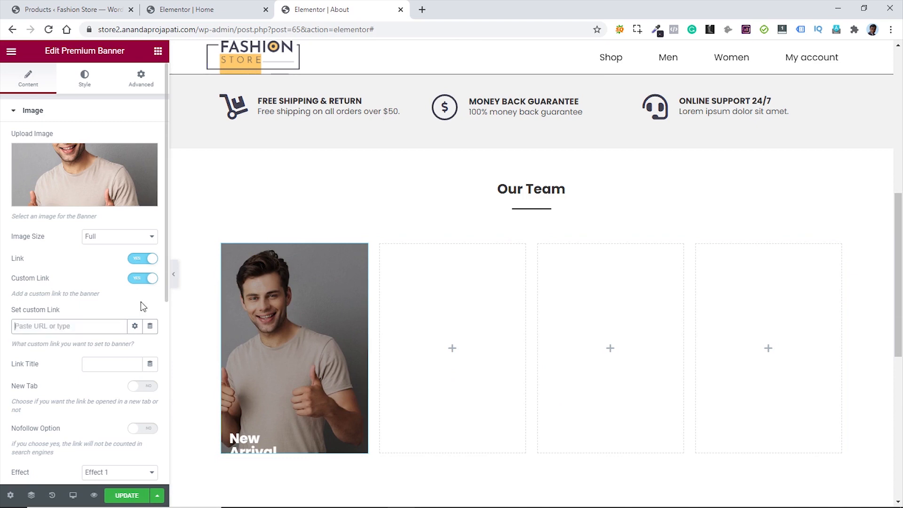
pyautogui.click(138, 279)
pyautogui.click(135, 260)
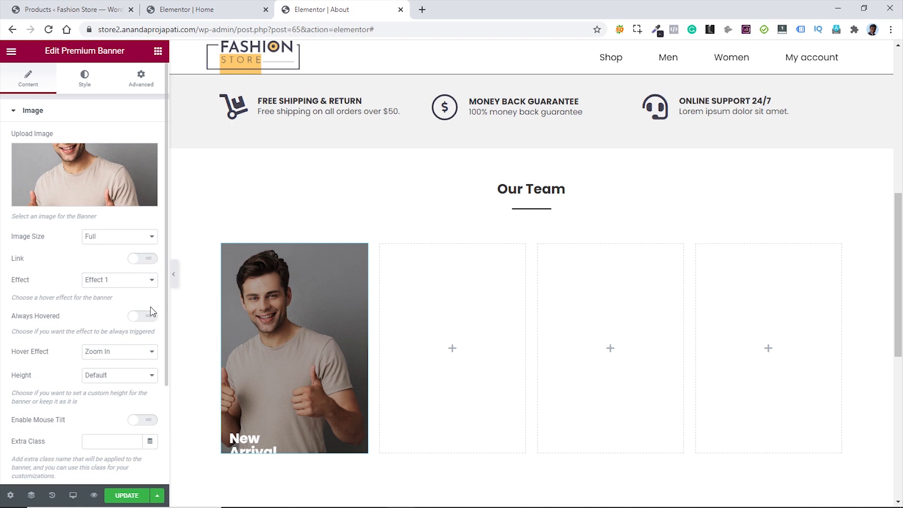
# - Replace the New Arrival title with the team member's name and CEO description
pyautogui.scroll(-3, 126, 308)
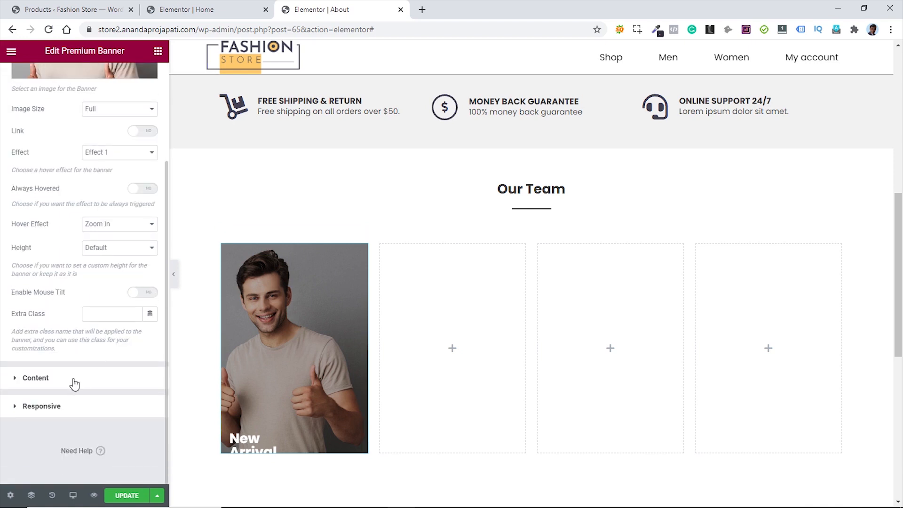
pyautogui.click(36, 378)
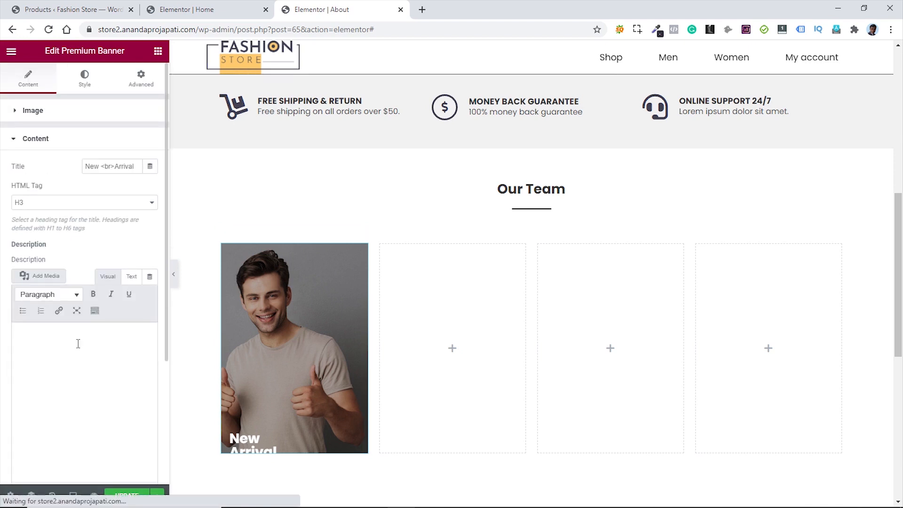
pyautogui.tripleClick(85, 166)
pyautogui.press('BackSpace')
pyautogui.write('John Doe')
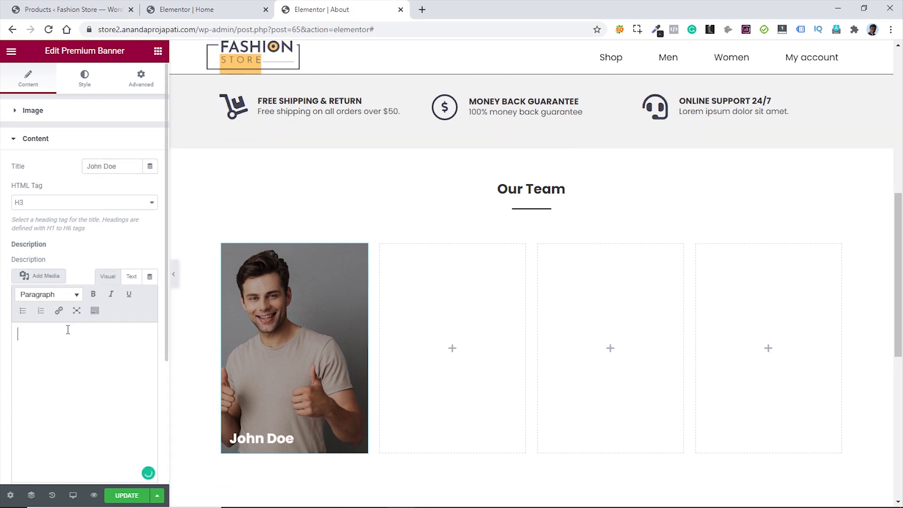
pyautogui.write('CEO')
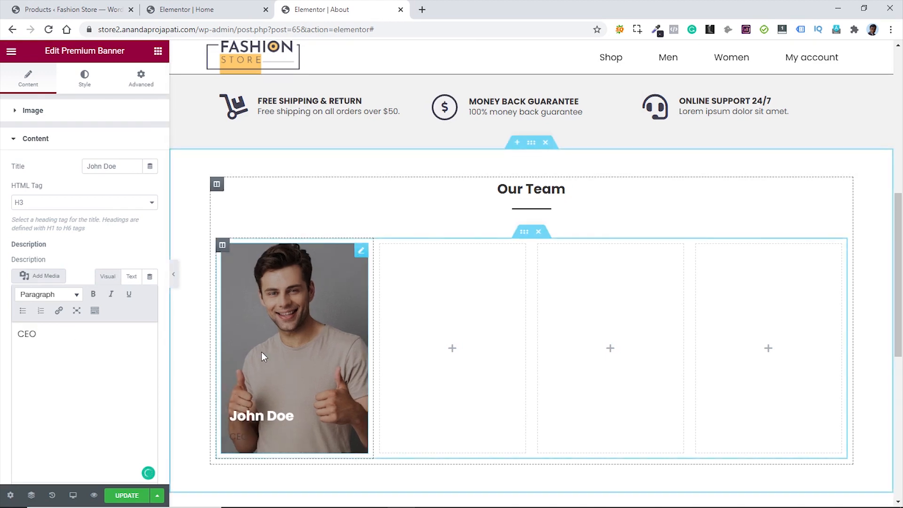
# - Make the banner description white (#FFFFFF) and unlink its margin to set top -10
pyautogui.click(83, 109)
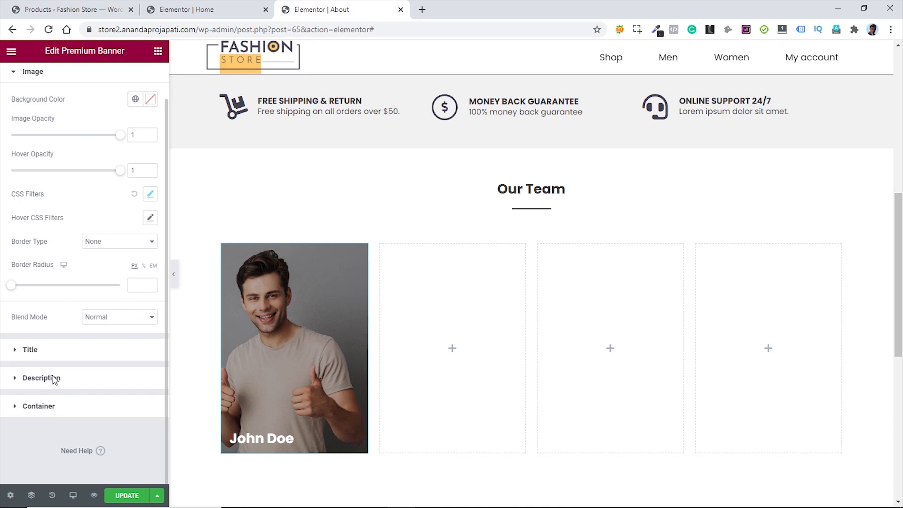
pyautogui.click(41, 378)
pyautogui.click(151, 197)
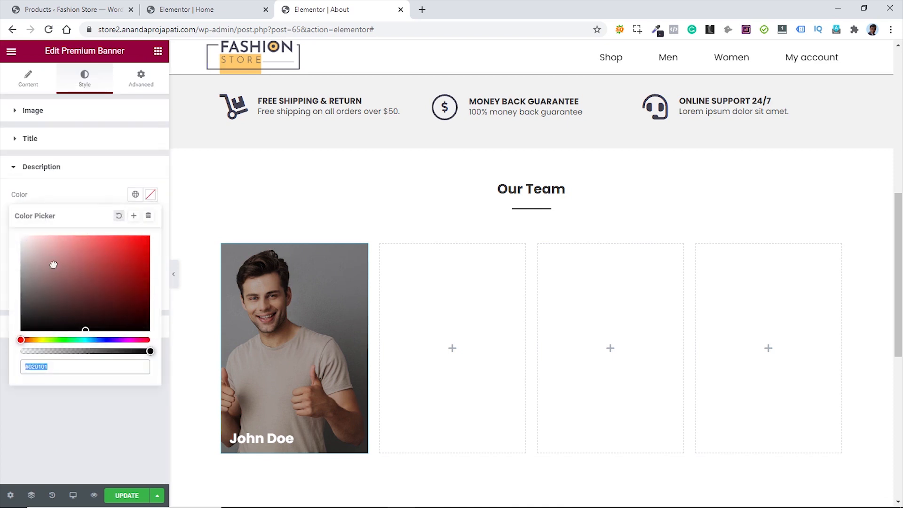
pyautogui.moveTo(40, 253); pyautogui.dragTo(20, 233)
pyautogui.click(71, 196)
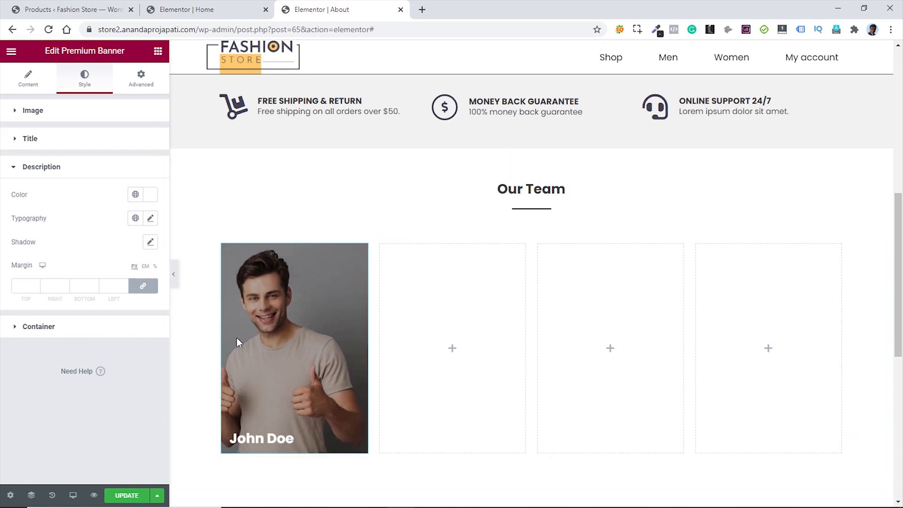
pyautogui.click(143, 286)
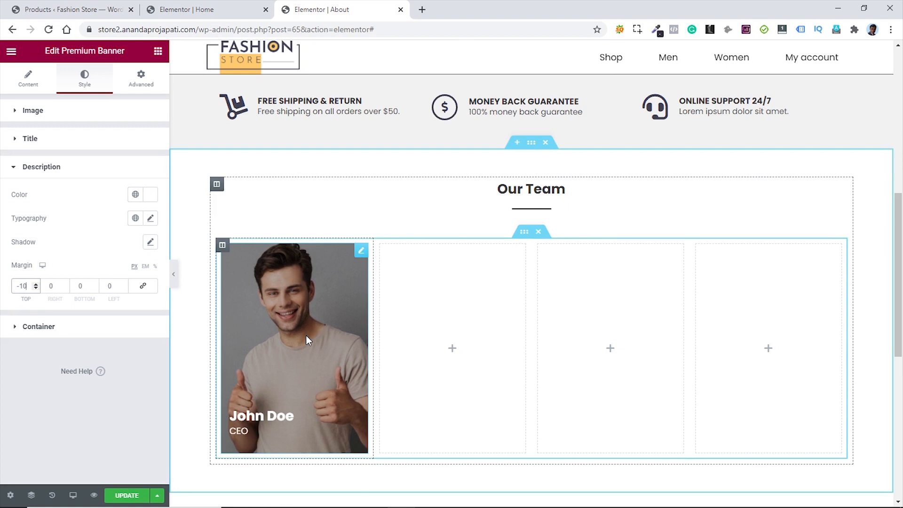
# - Paste copies of the first team banner into the second, third and fourth columns
pyautogui.rightClick(363, 256)
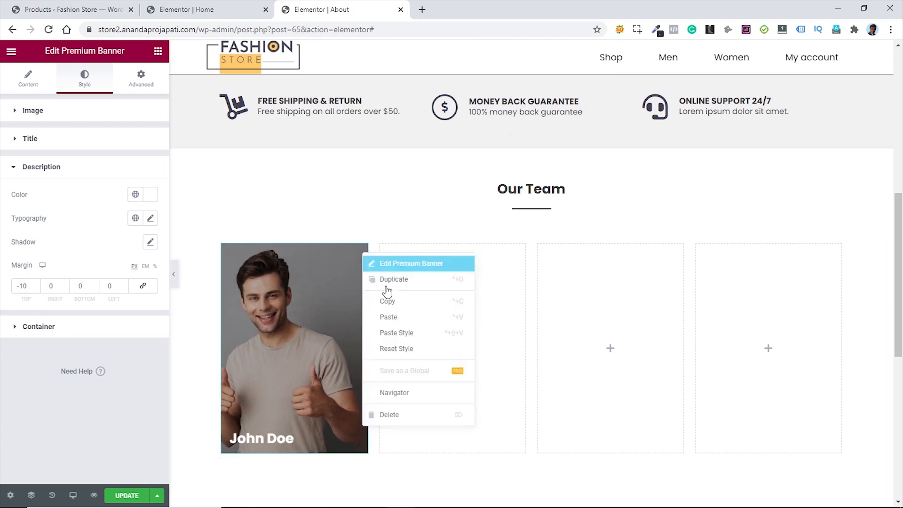
pyautogui.click(403, 309)
pyautogui.rightClick(469, 286)
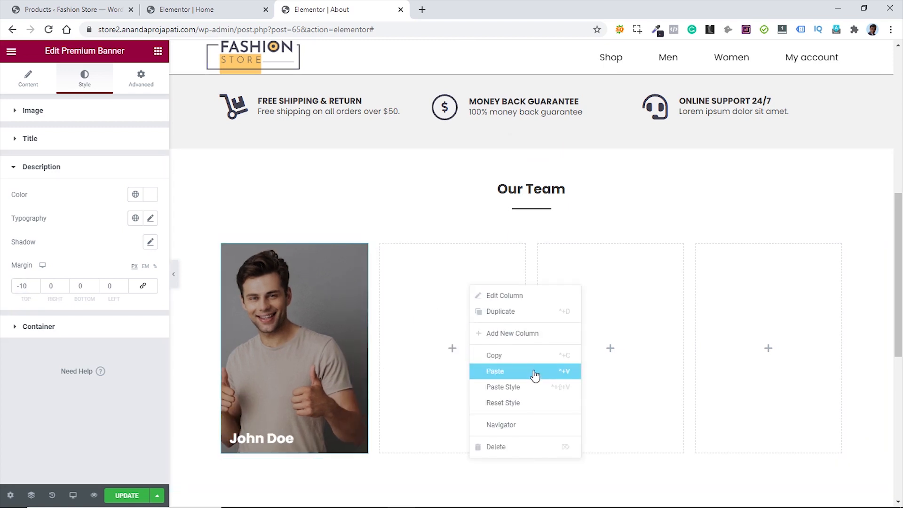
pyautogui.click(495, 371)
pyautogui.rightClick(595, 292)
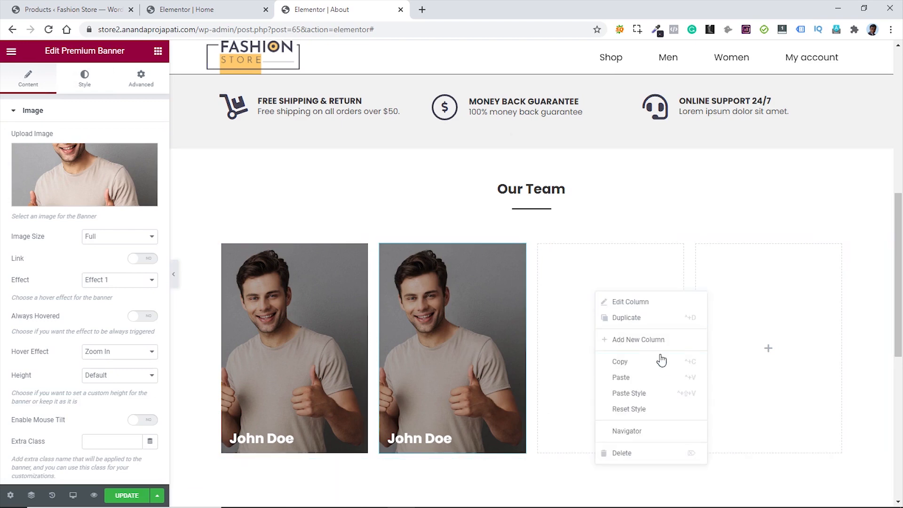
pyautogui.click(656, 379)
pyautogui.rightClick(742, 311)
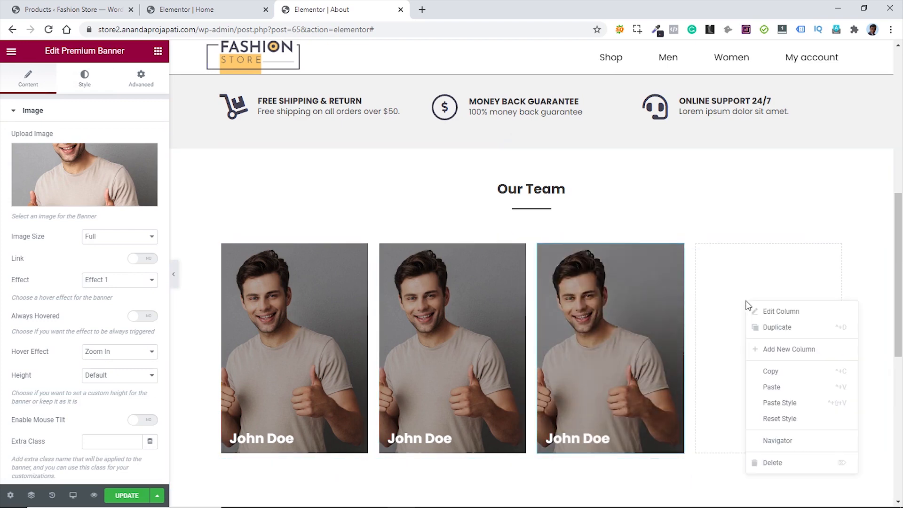
pyautogui.click(784, 390)
# - Pick a different team member's photo for the second banner
pyautogui.click(517, 259)
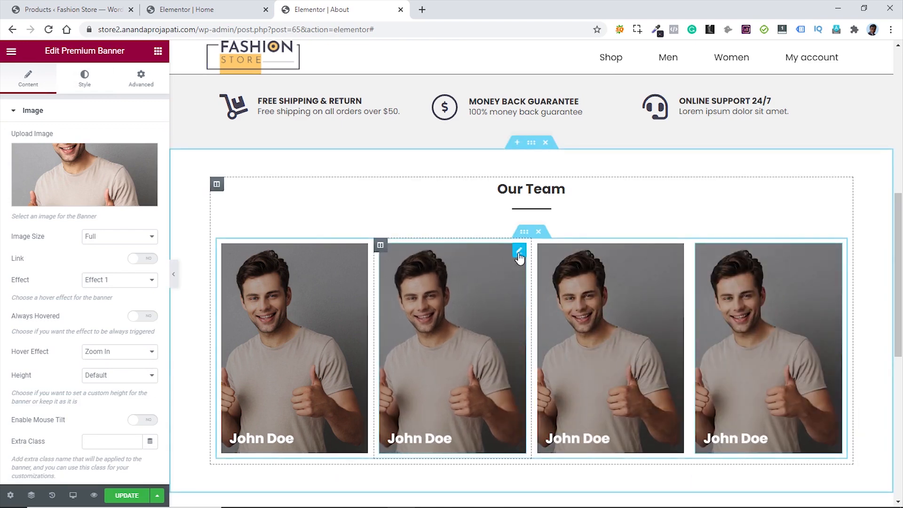
pyautogui.click(60, 172)
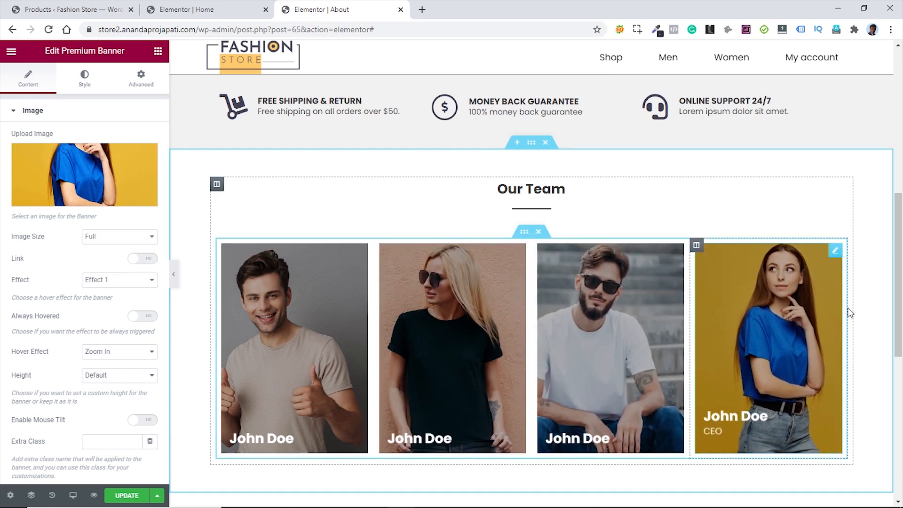
pyautogui.scroll(-5, 852, 313)
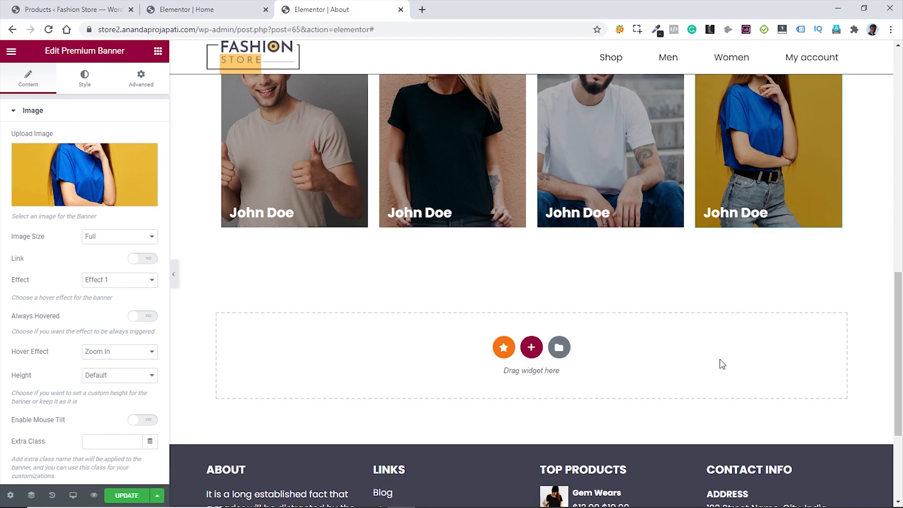
# - Copy the Why Choose Us section and paste it into the empty section near the footer
pyautogui.scroll(7, 720, 361)
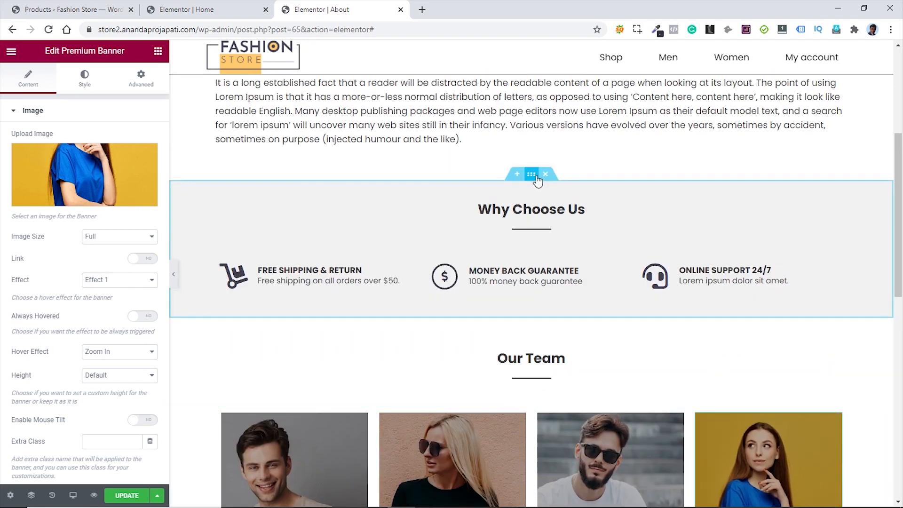
pyautogui.rightClick(536, 175)
pyautogui.click(566, 222)
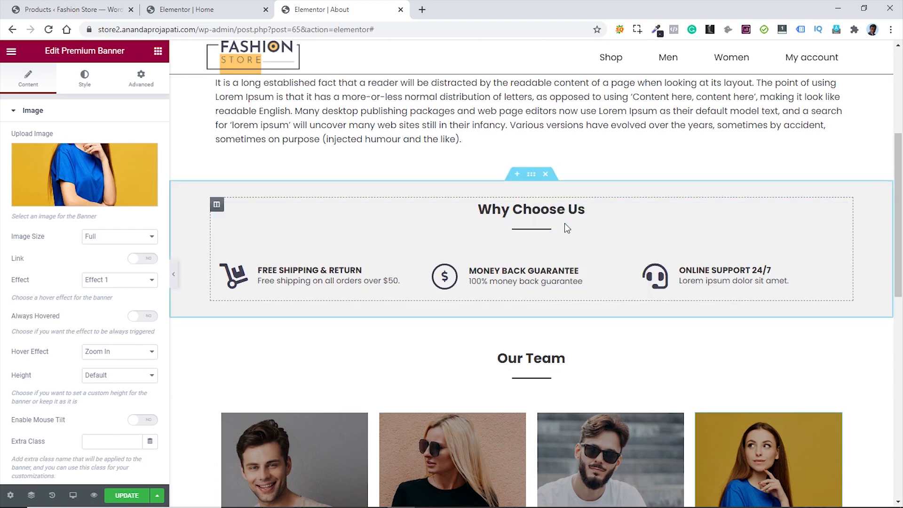
pyautogui.scroll(-7, 565, 223)
pyautogui.scroll(-5, 564, 223)
pyautogui.rightClick(425, 168)
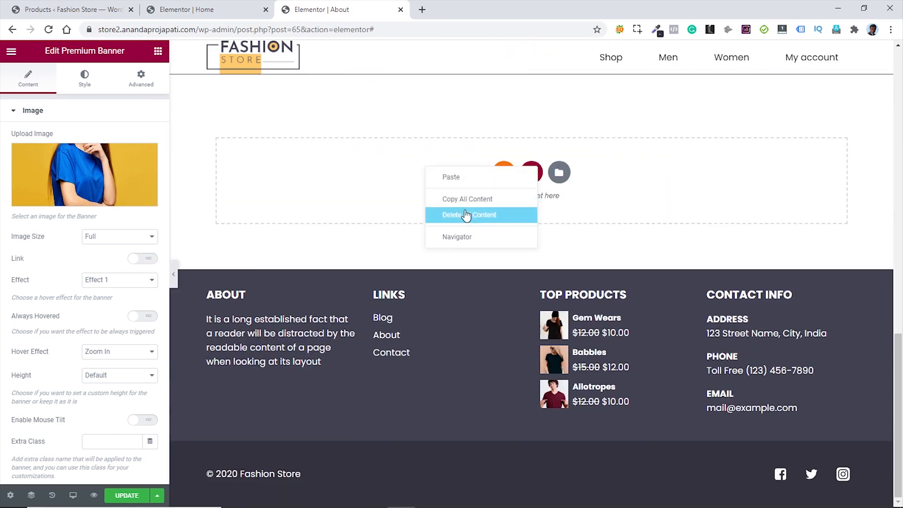
pyautogui.click(454, 181)
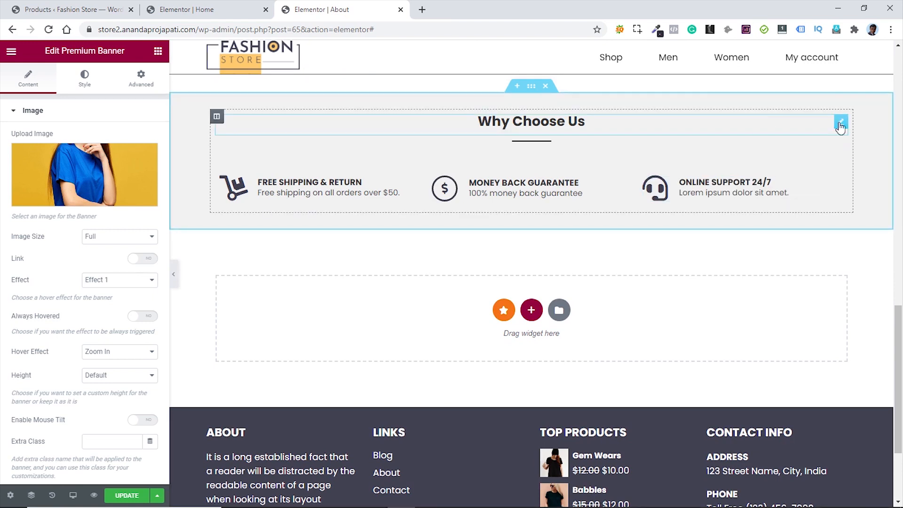
# - Retitle the pasted section's heading 'Testimonials'
pyautogui.click(798, 135)
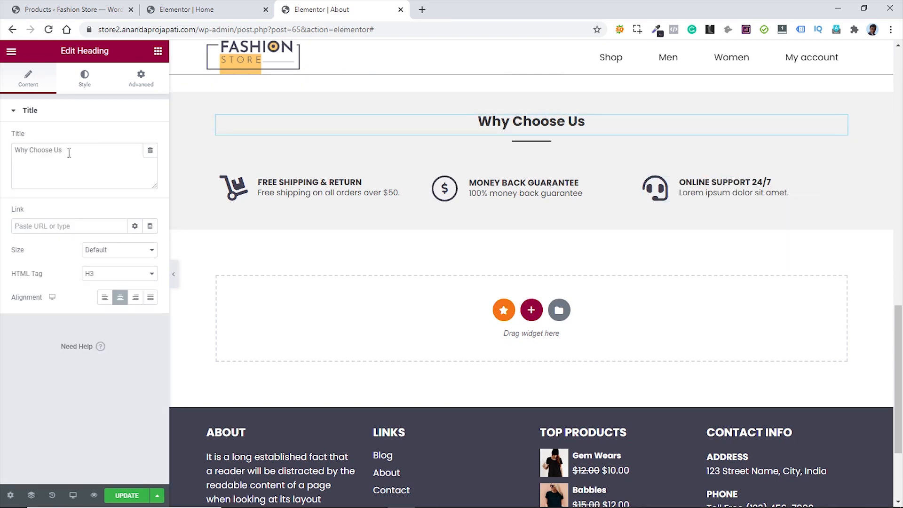
pyautogui.moveTo(68, 152); pyautogui.dragTo(8, 148)
pyautogui.write('Testimonials')
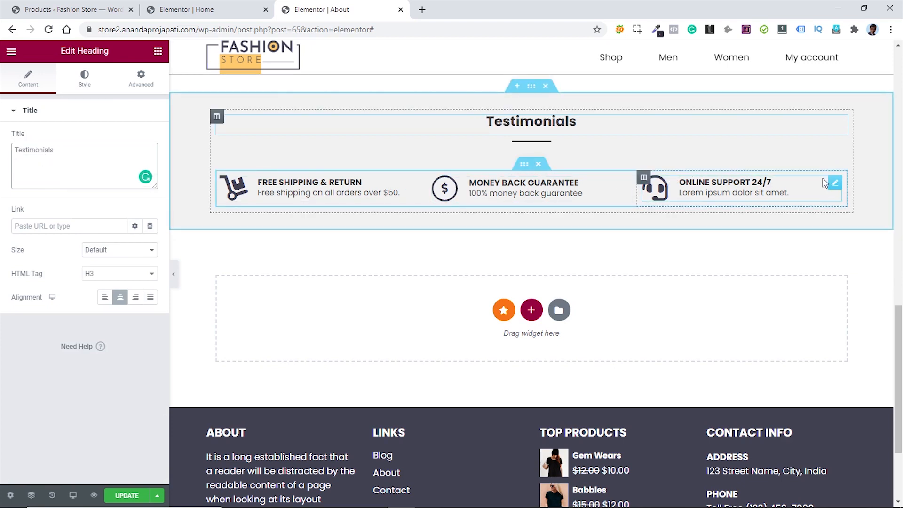
# - Delete the Online Support column and the Money Back Guarantee and Free Shipping boxes
pyautogui.rightClick(644, 179)
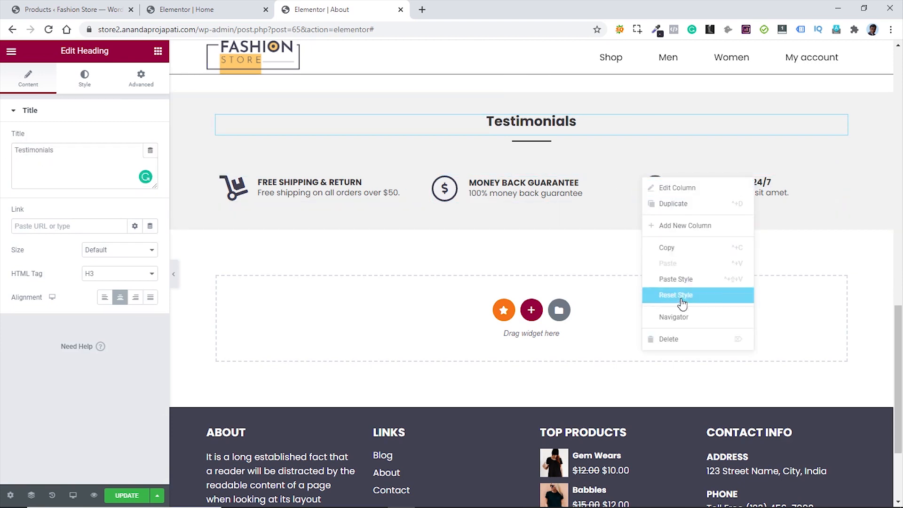
pyautogui.click(676, 339)
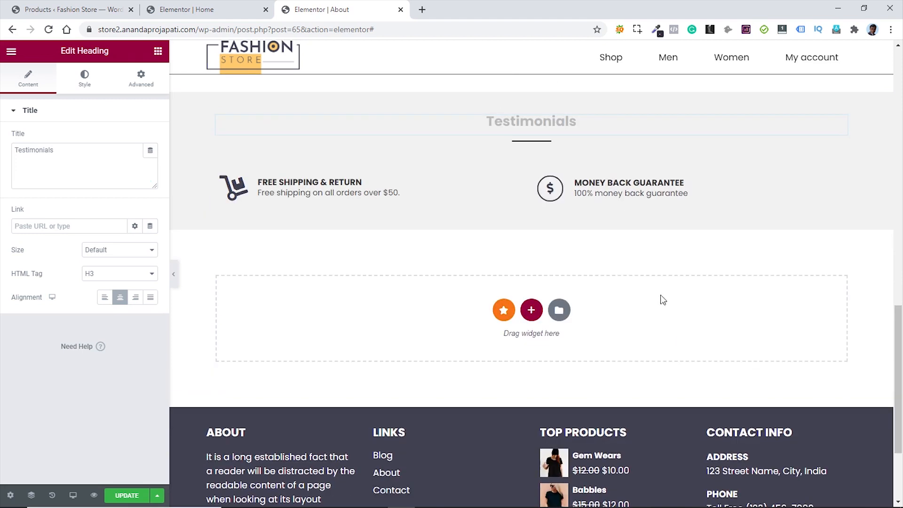
pyautogui.rightClick(837, 187)
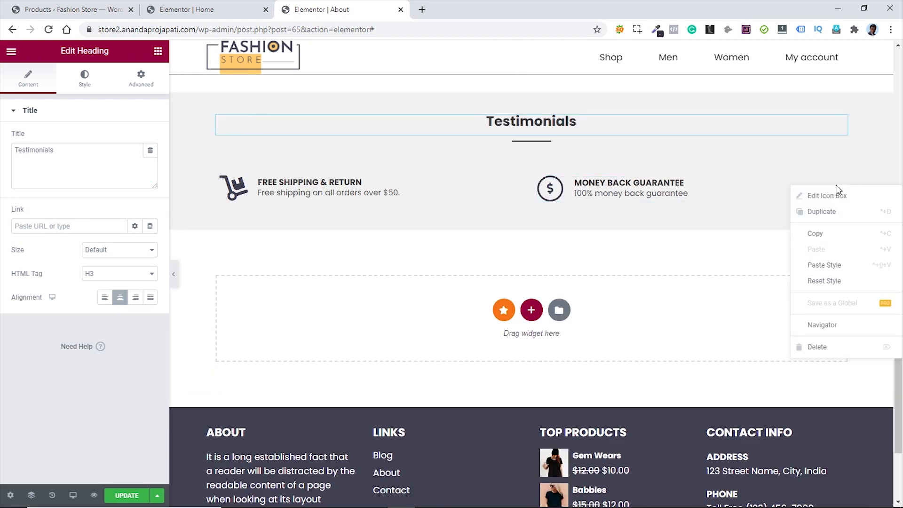
pyautogui.click(834, 349)
pyautogui.rightClick(518, 184)
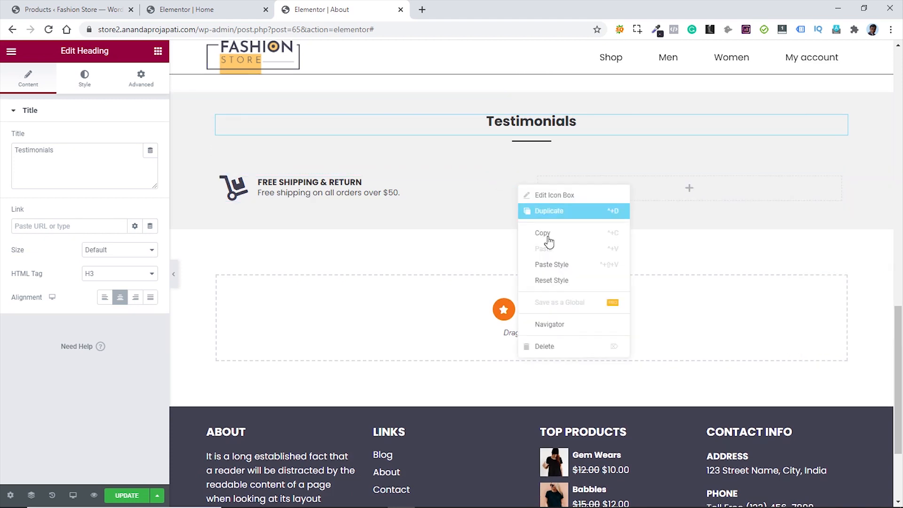
pyautogui.click(557, 345)
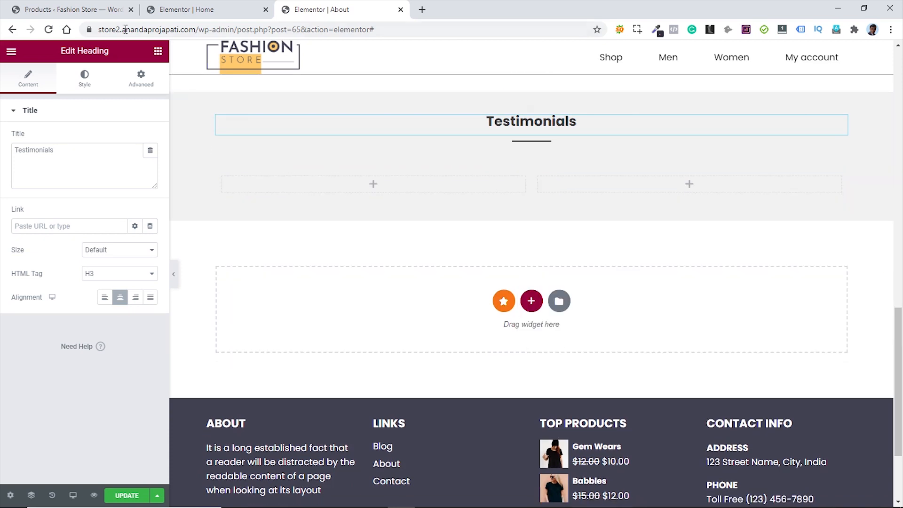
pyautogui.click(158, 51)
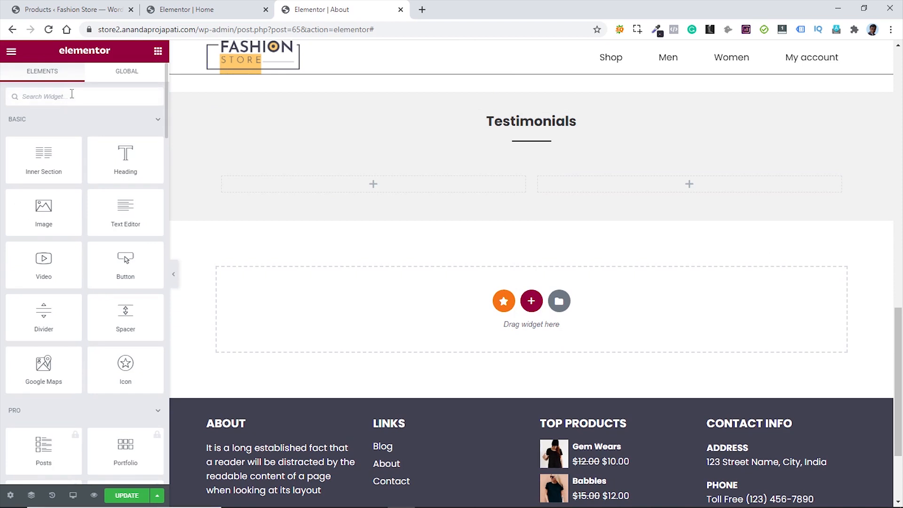
# - Drop a Testimonial widget into the left column with photo post-img-3, alt text 'post-img-3'
pyautogui.write('tes')
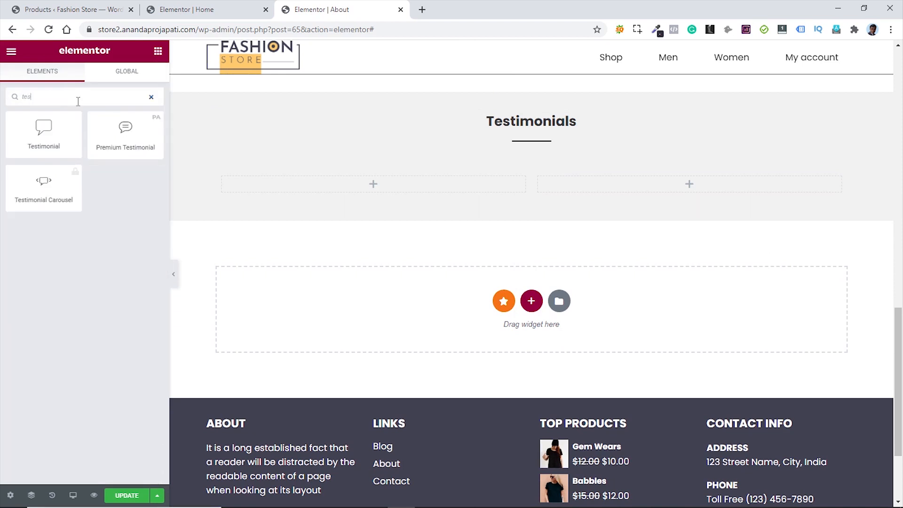
pyautogui.moveTo(42, 133); pyautogui.dragTo(370, 188)
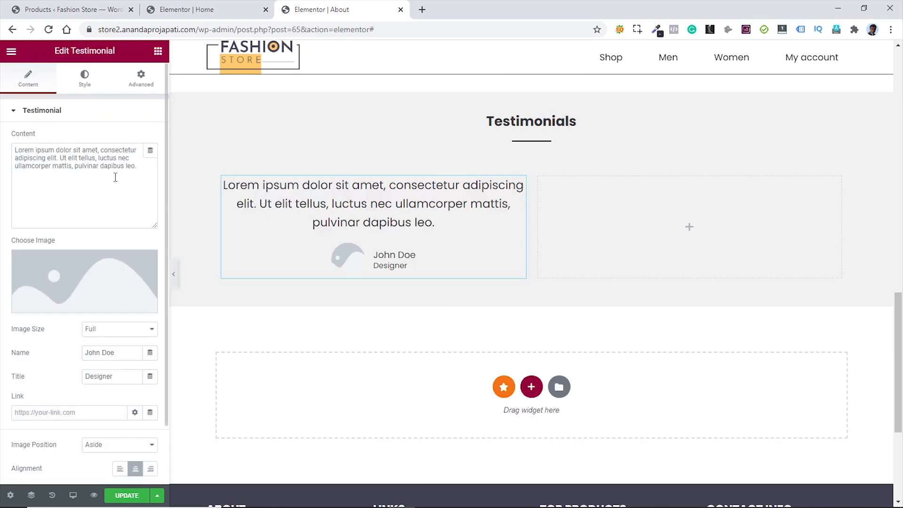
pyautogui.moveTo(74, 315)
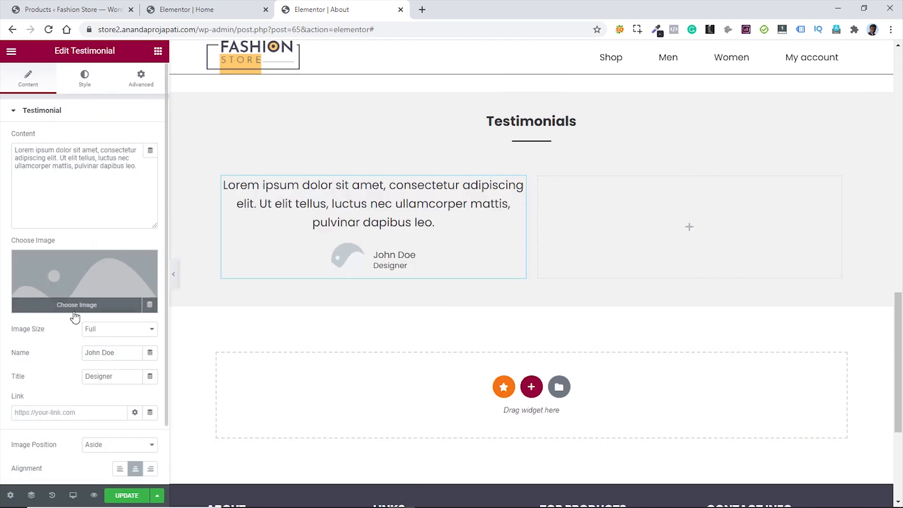
pyautogui.click(89, 289)
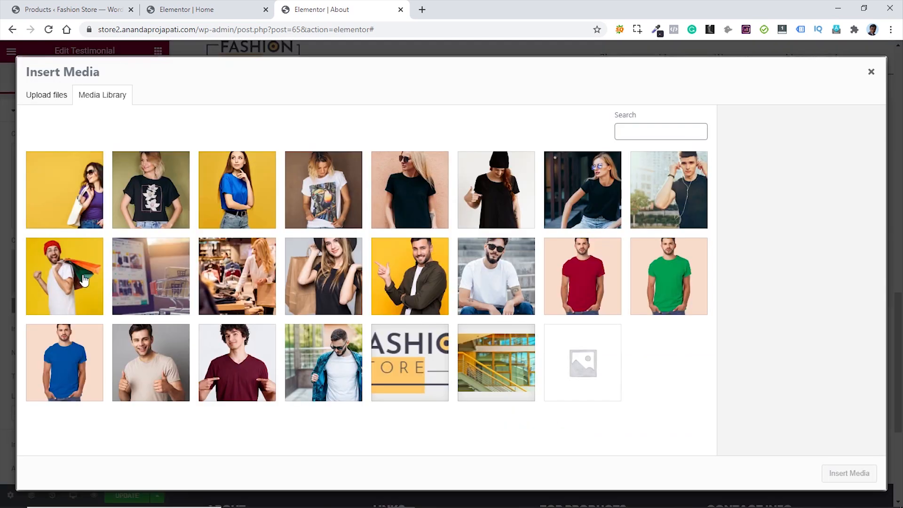
pyautogui.click(46, 269)
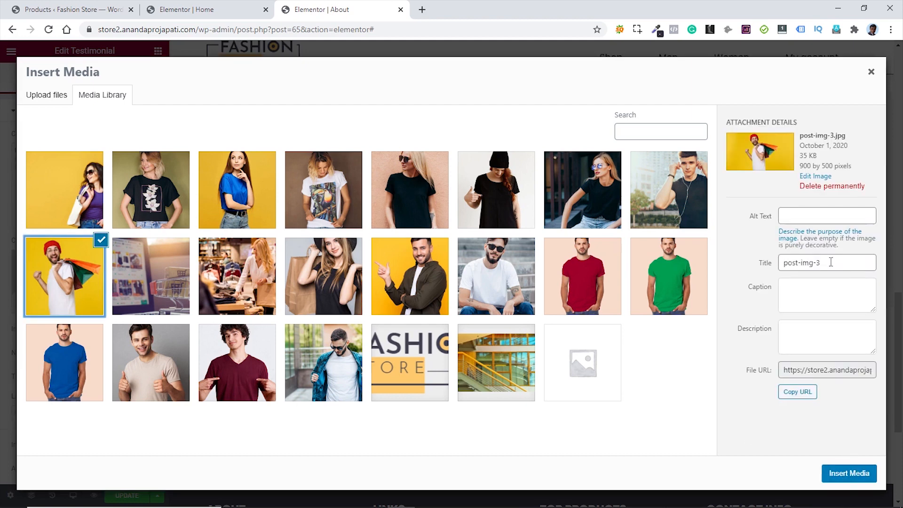
pyautogui.moveTo(831, 262); pyautogui.dragTo(770, 262)
pyautogui.hotkey('ctrl', 'c')
pyautogui.click(803, 215)
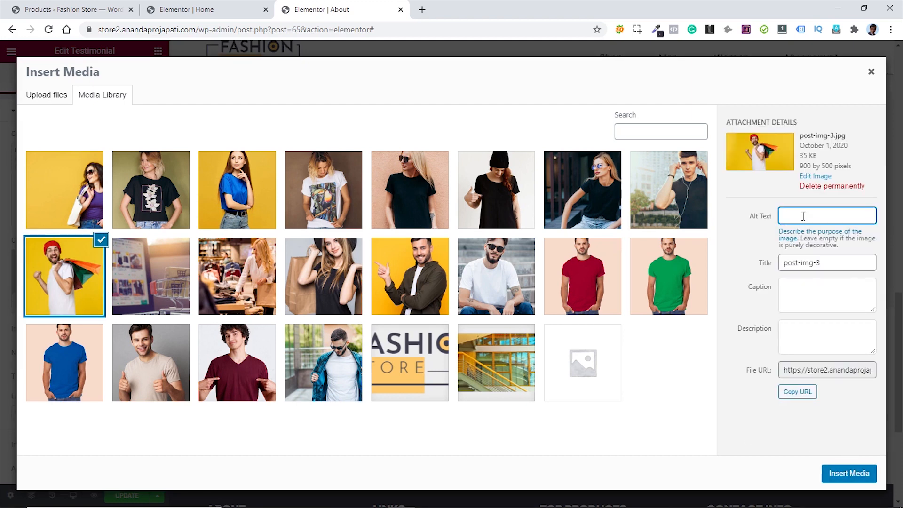
pyautogui.hotkey('ctrl', 'v')
pyautogui.click(849, 474)
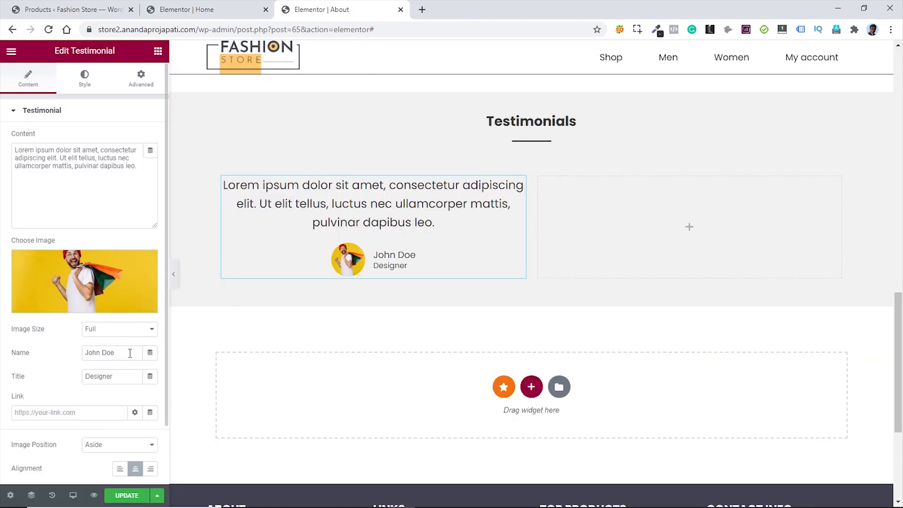
# - Remove the 'Designer' job title and left-align the testimonial
pyautogui.click(120, 378)
pyautogui.moveTo(120, 378); pyautogui.dragTo(83, 377)
pyautogui.press('BackSpace')
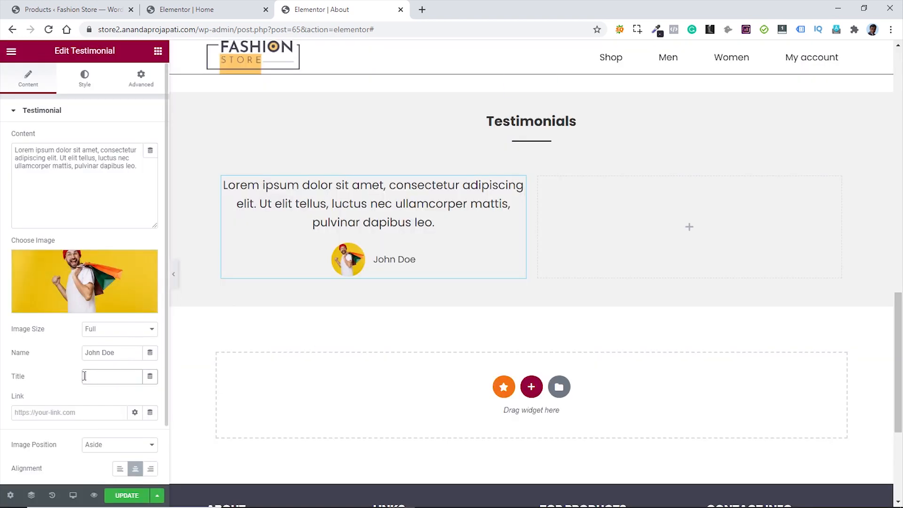
pyautogui.click(119, 469)
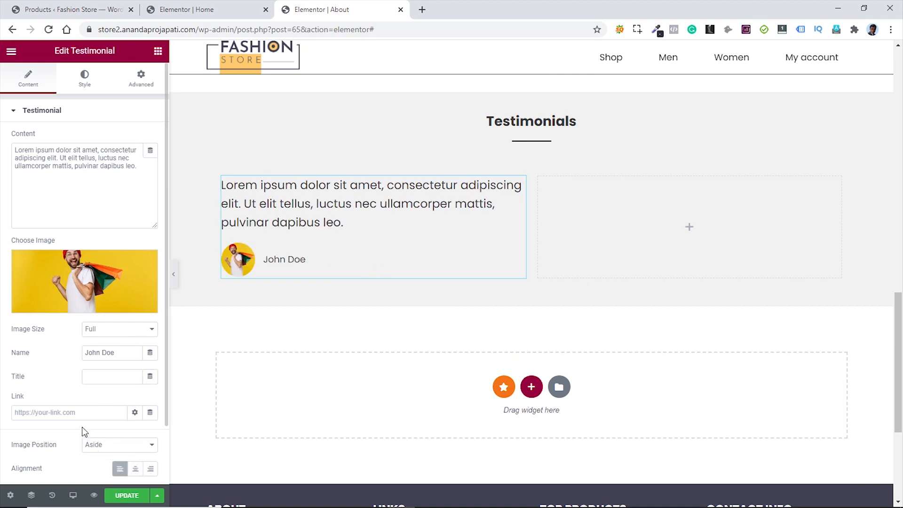
pyautogui.click(87, 87)
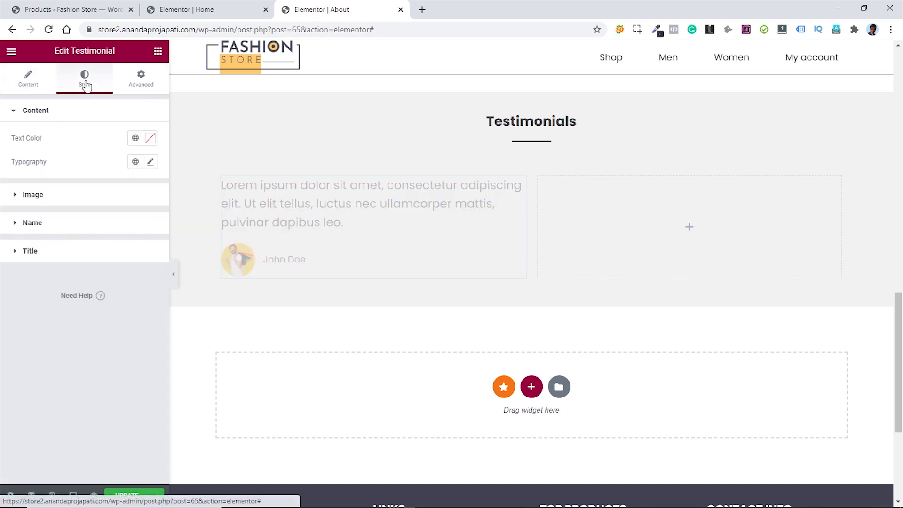
# - Set the testimonial text typography size to 16
pyautogui.click(150, 162)
pyautogui.write('16')
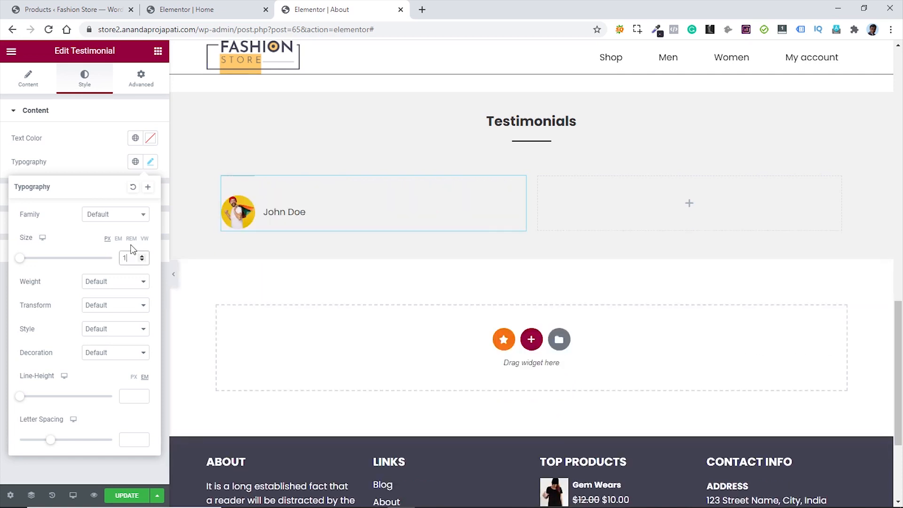
pyautogui.click(99, 167)
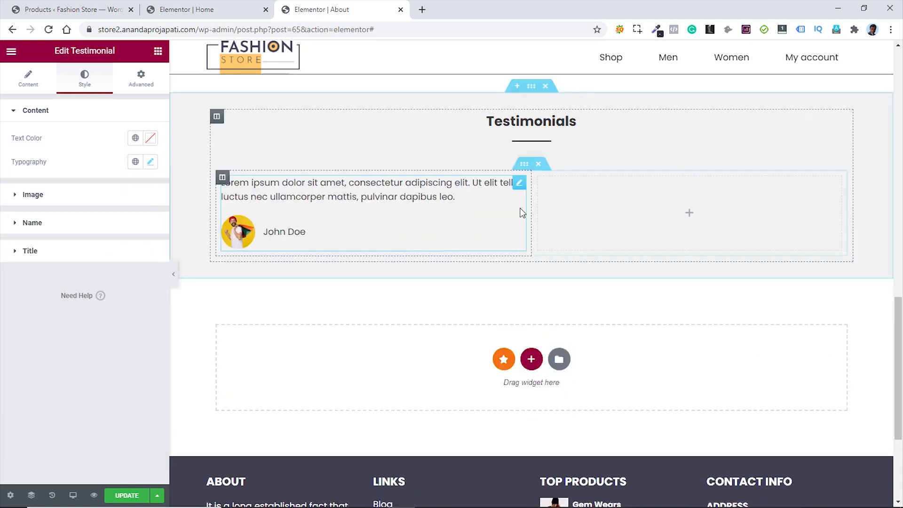
# - Copy the testimonial into the right column and give the copy the men-banner photo
pyautogui.rightClick(520, 188)
pyautogui.click(550, 235)
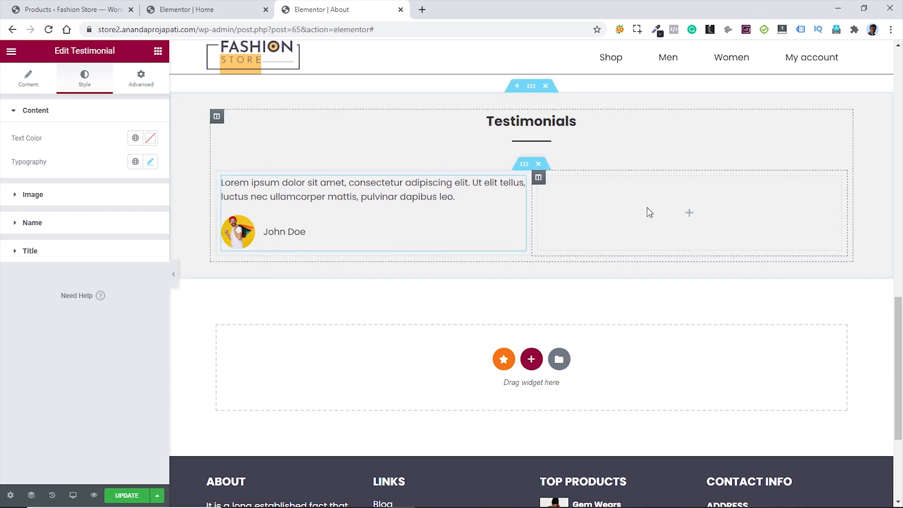
pyautogui.rightClick(649, 211)
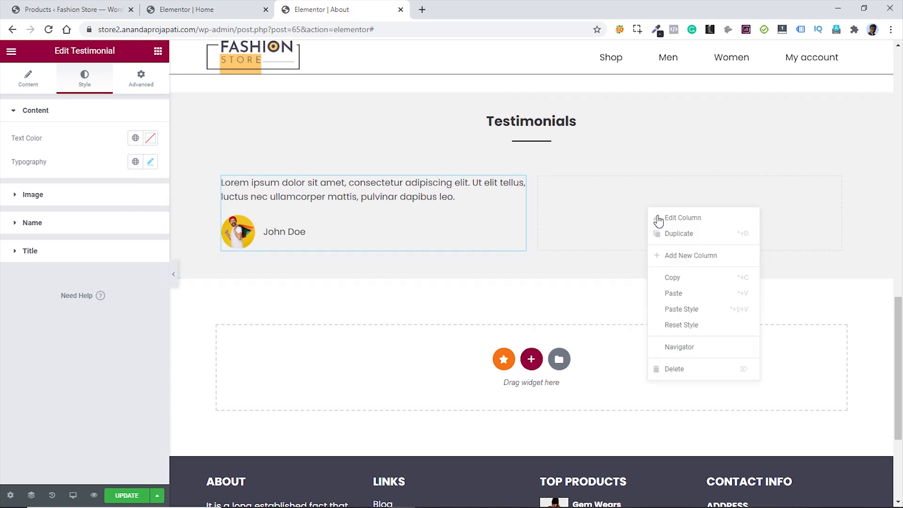
pyautogui.click(699, 293)
pyautogui.click(87, 279)
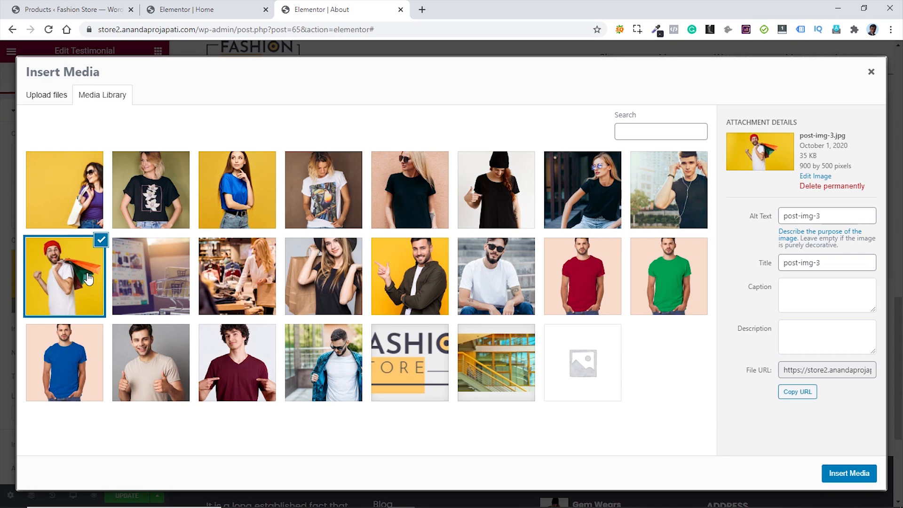
pyautogui.click(350, 356)
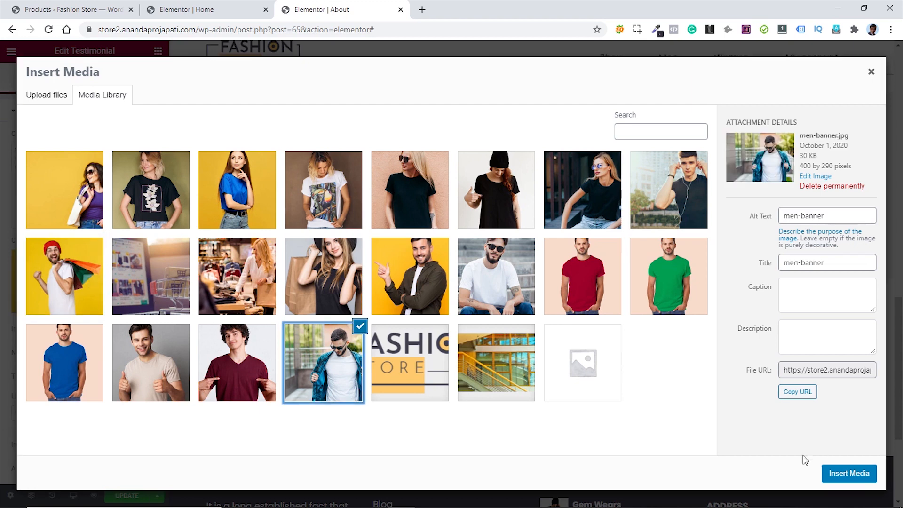
pyautogui.click(848, 474)
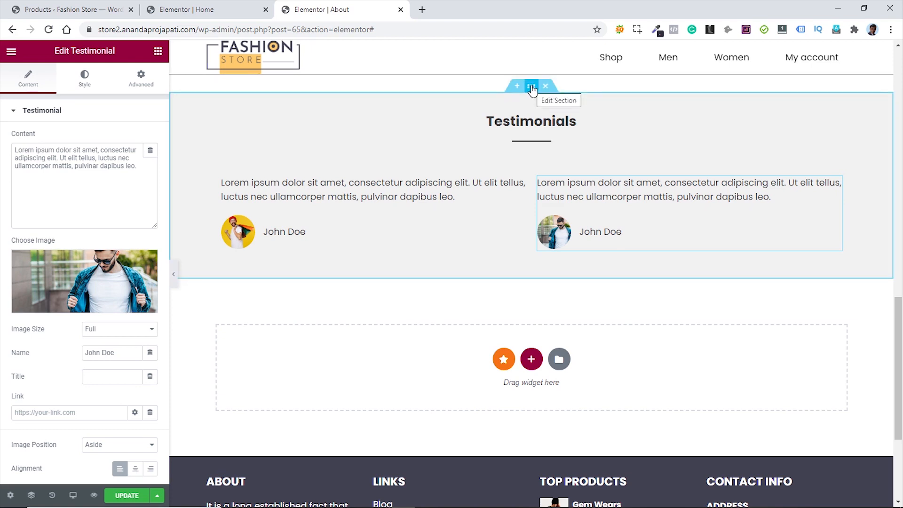
# - Give the Testimonials section 50 px top and bottom padding
pyautogui.click(532, 86)
pyautogui.click(143, 84)
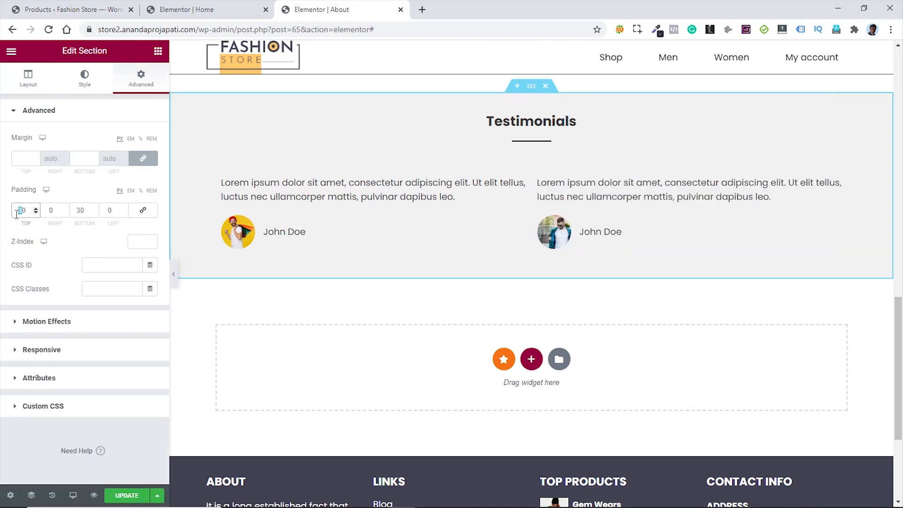
pyautogui.write('5')
pyautogui.click(79, 207)
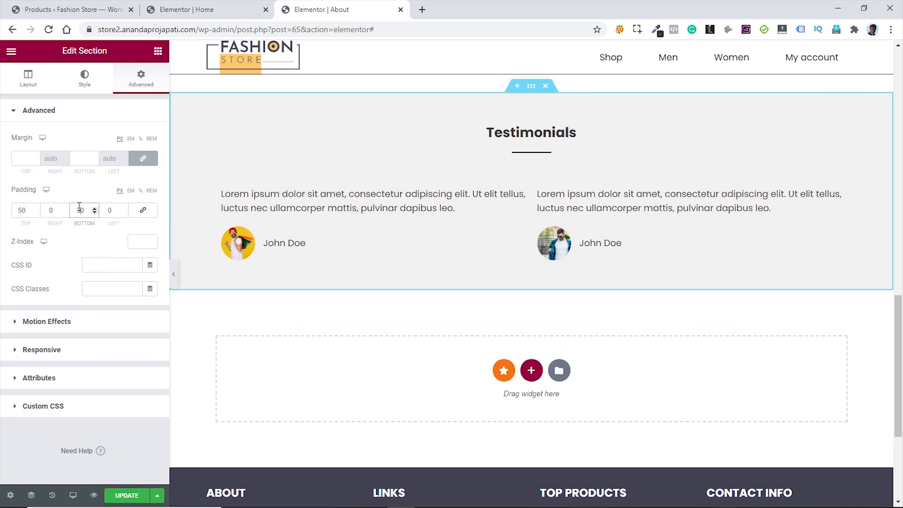
pyautogui.write('5')
pyautogui.scroll(10, 660, 238)
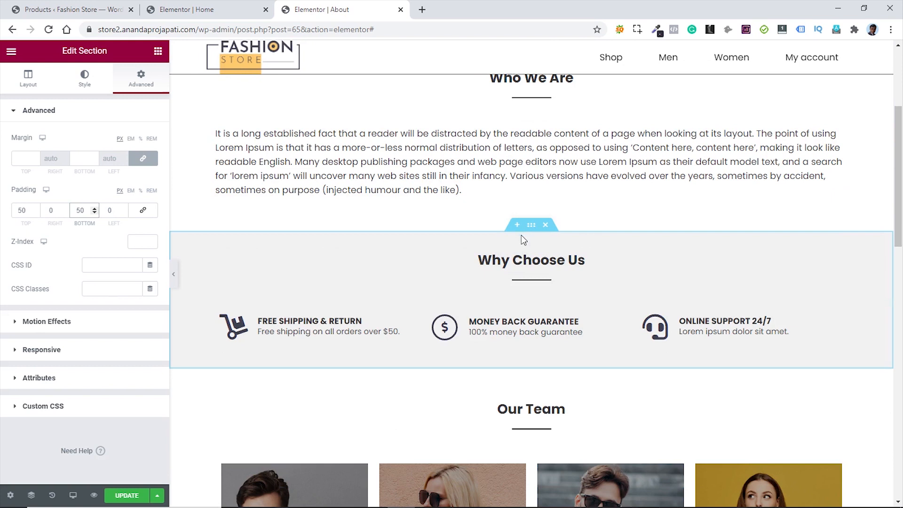
# - Give the Why Choose Us section 50 px top and bottom padding and save the page
pyautogui.click(29, 78)
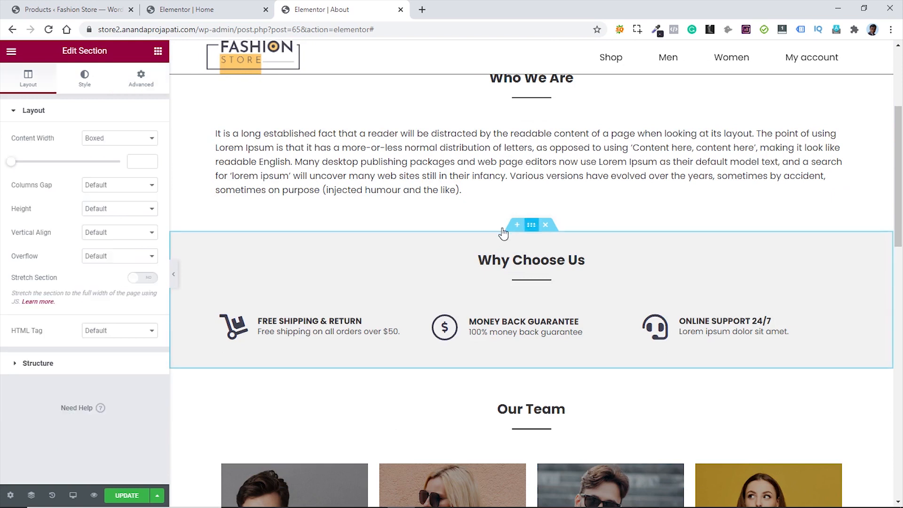
pyautogui.click(141, 86)
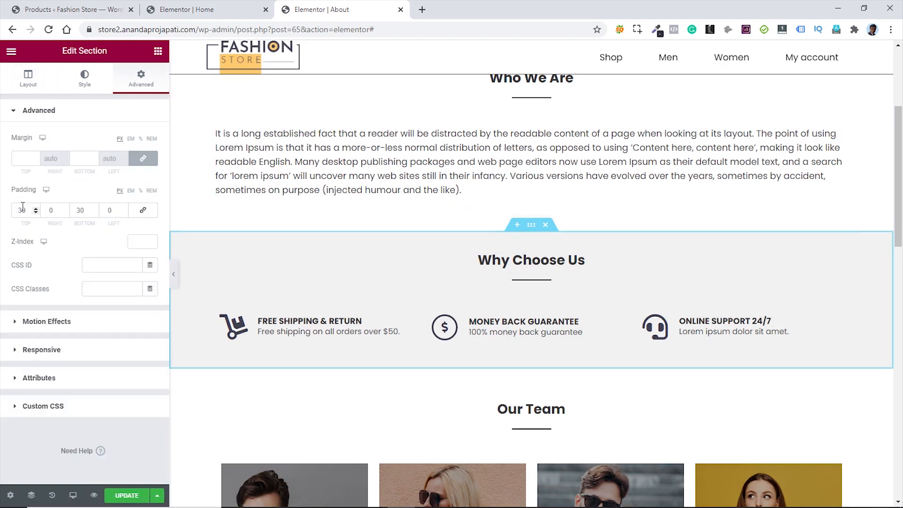
pyautogui.write('5')
pyautogui.moveTo(80, 210); pyautogui.dragTo(77, 211)
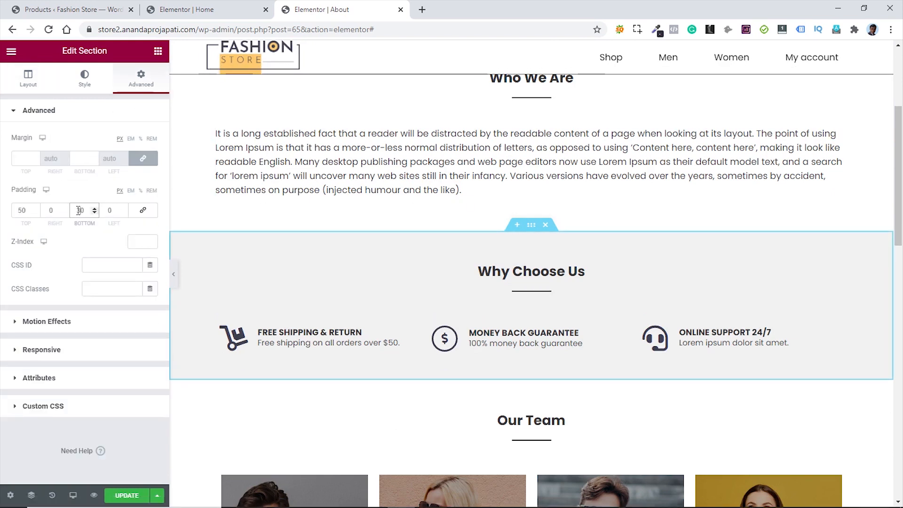
pyautogui.write('5')
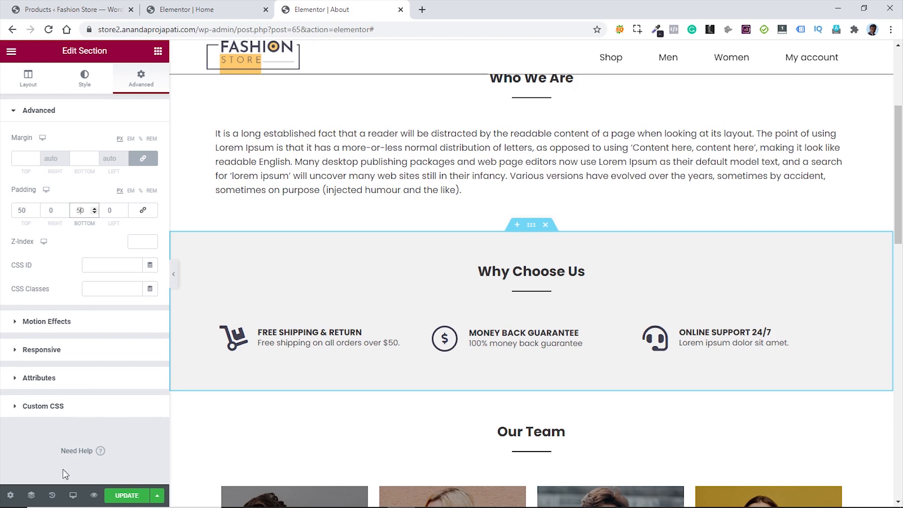
pyautogui.click(126, 495)
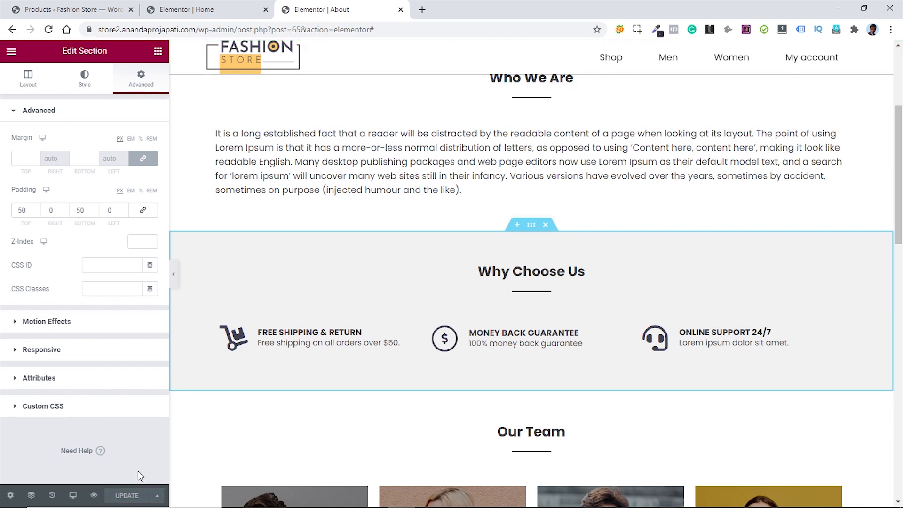
pyautogui.click(11, 51)
# - View the published About page, scroll through its testimonials, then return to the 'Elementor | About' tab
pyautogui.click(70, 228)
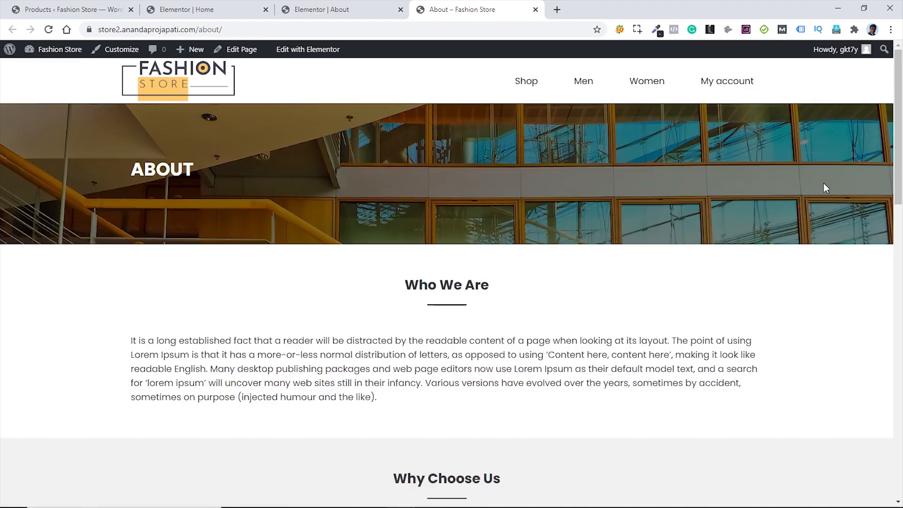
pyautogui.scroll(-8, 833, 183)
pyautogui.scroll(4, 832, 186)
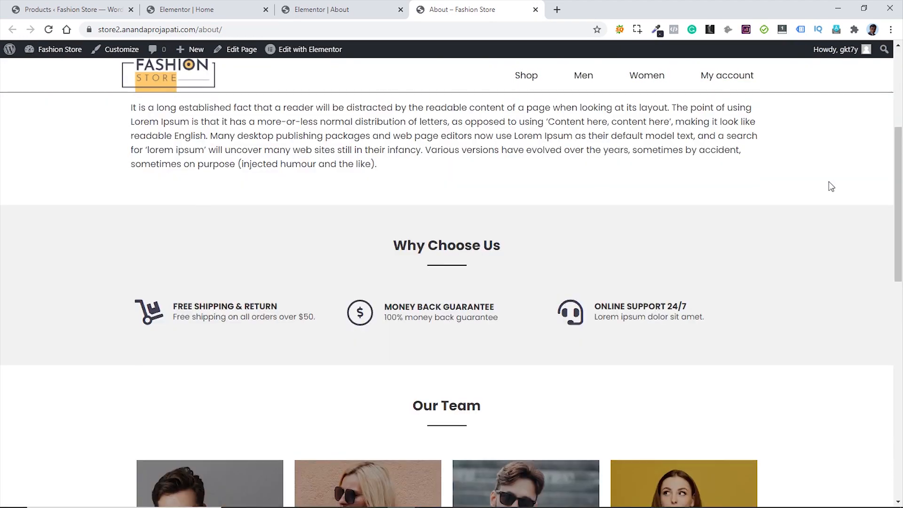
pyautogui.scroll(-8, 831, 186)
pyautogui.scroll(3, 752, 216)
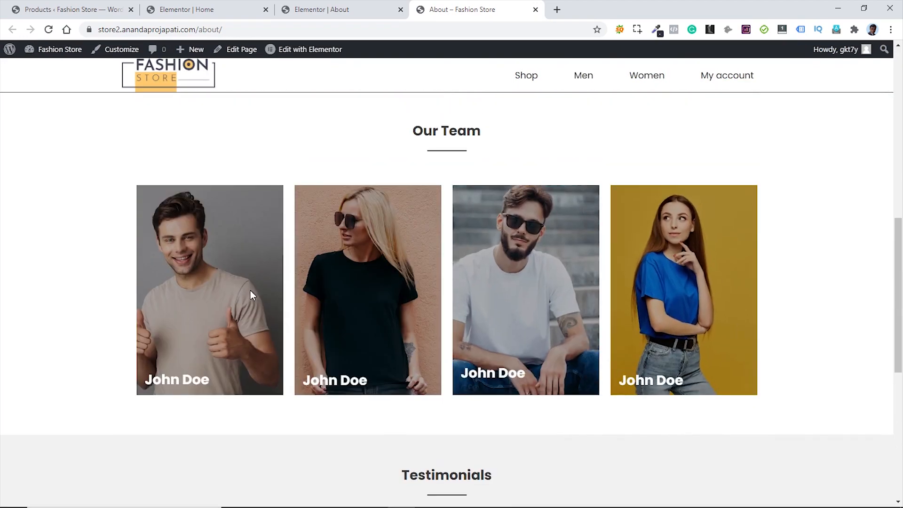
pyautogui.scroll(-7, 316, 287)
pyautogui.scroll(3, 821, 221)
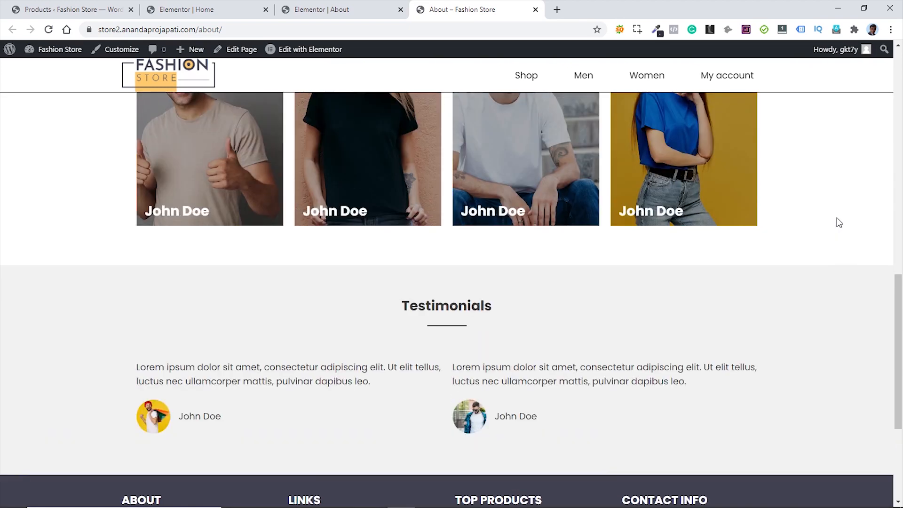
pyautogui.scroll(10, 847, 222)
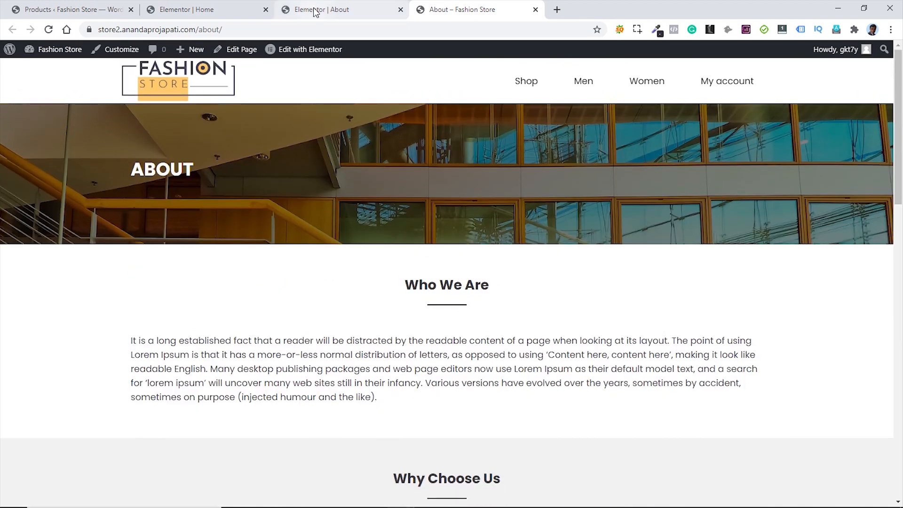
pyautogui.click(322, 9)
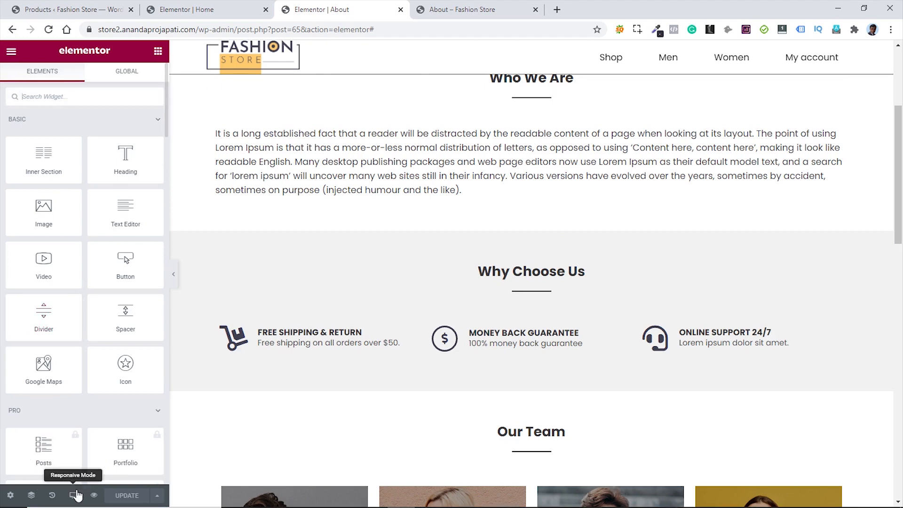
# - Preview the About page layout at tablet width
pyautogui.click(77, 495)
pyautogui.click(70, 444)
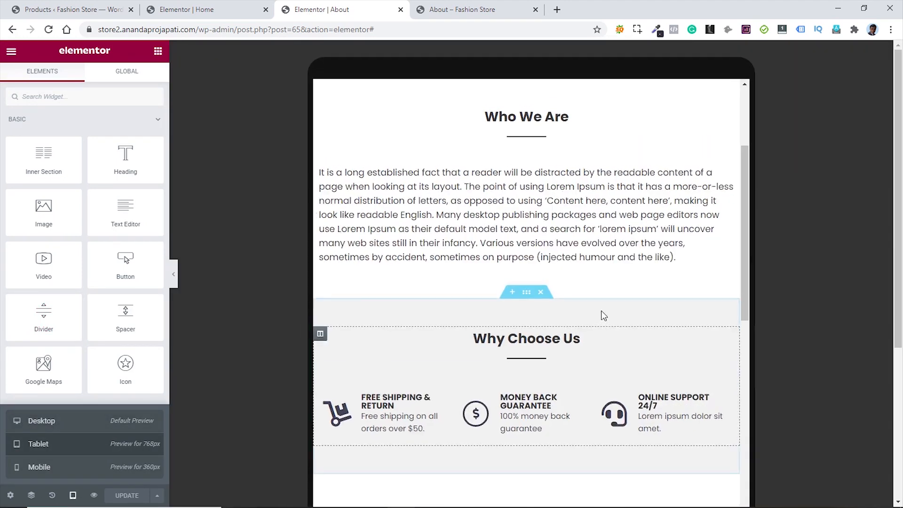
pyautogui.scroll(-15, 615, 302)
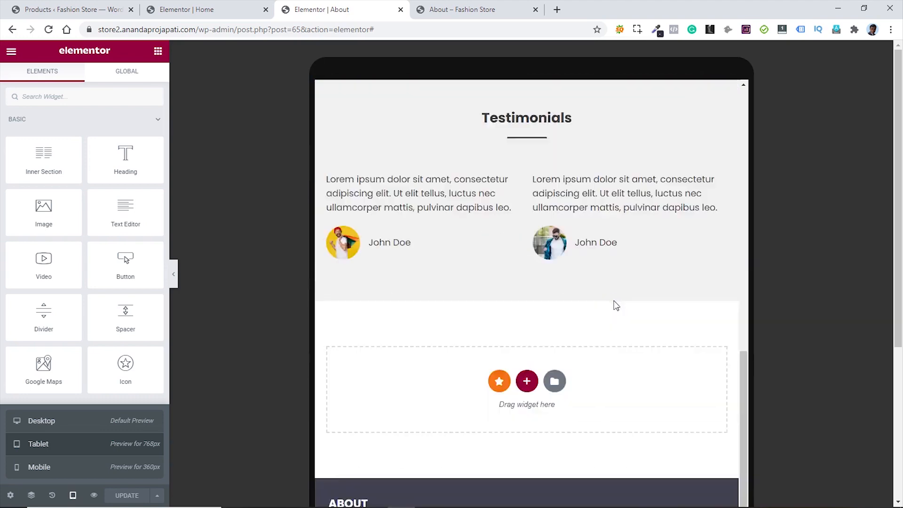
pyautogui.scroll(-5, 614, 303)
pyautogui.scroll(20, 615, 303)
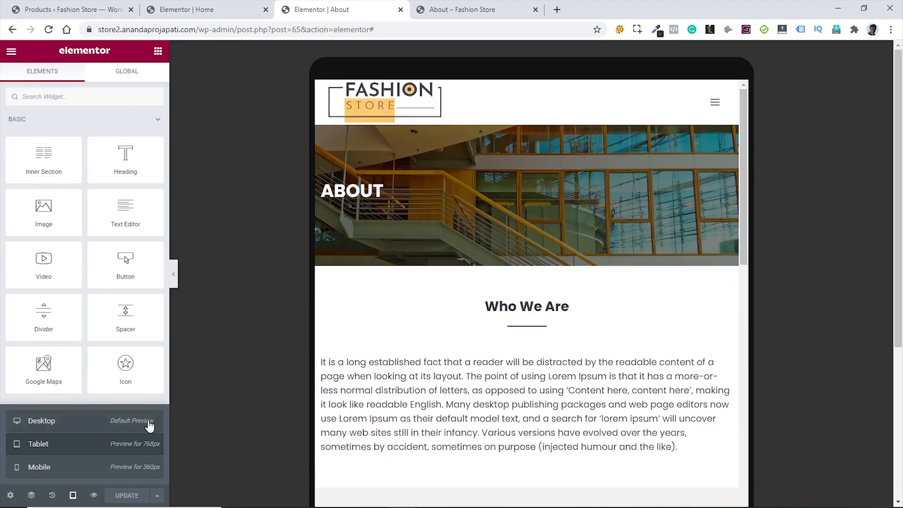
# - In mobile preview, center-align the ABOUT heading
pyautogui.click(53, 466)
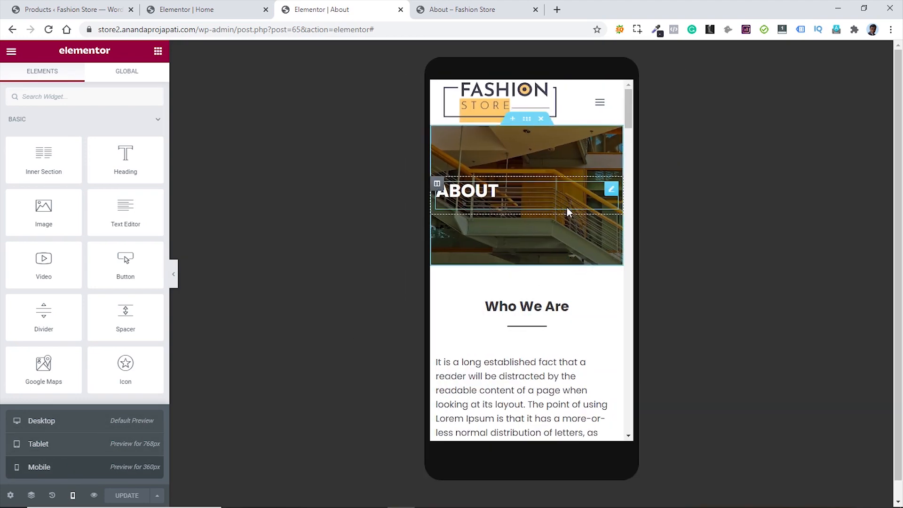
pyautogui.click(601, 188)
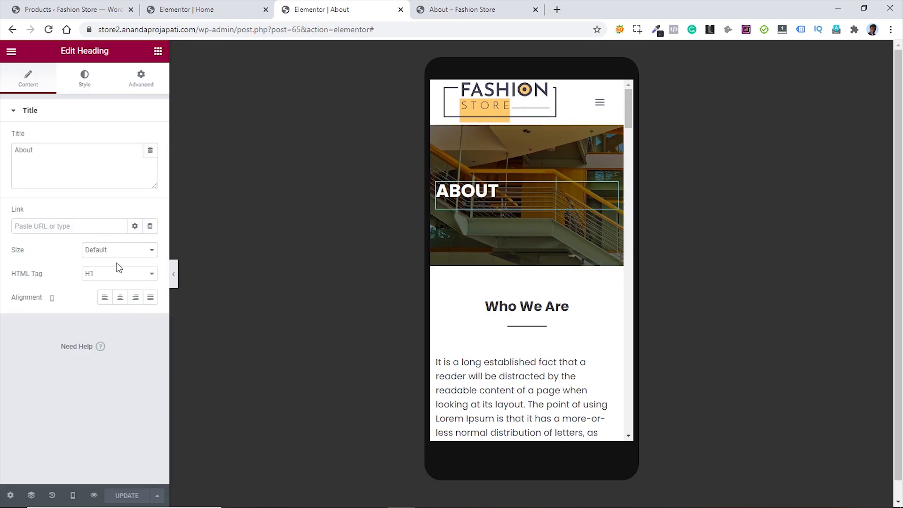
pyautogui.click(120, 298)
pyautogui.scroll(-6, 583, 223)
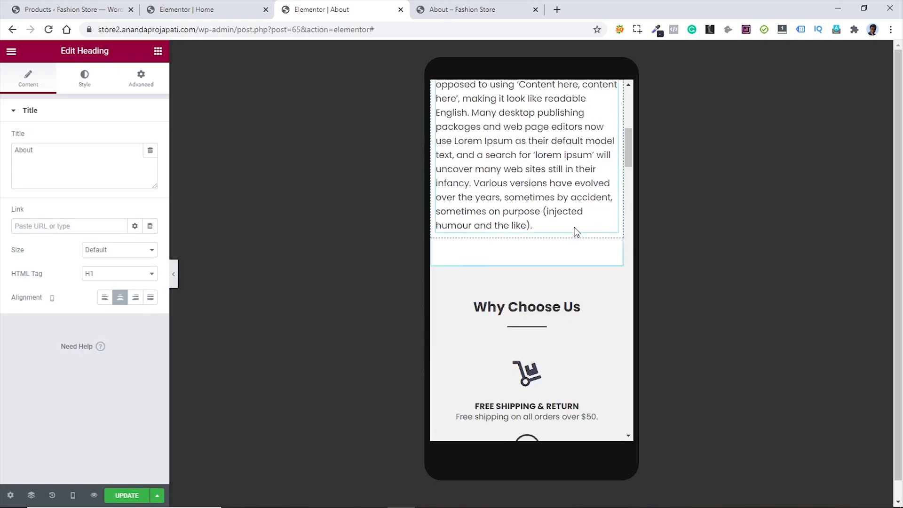
pyautogui.scroll(-20, 577, 231)
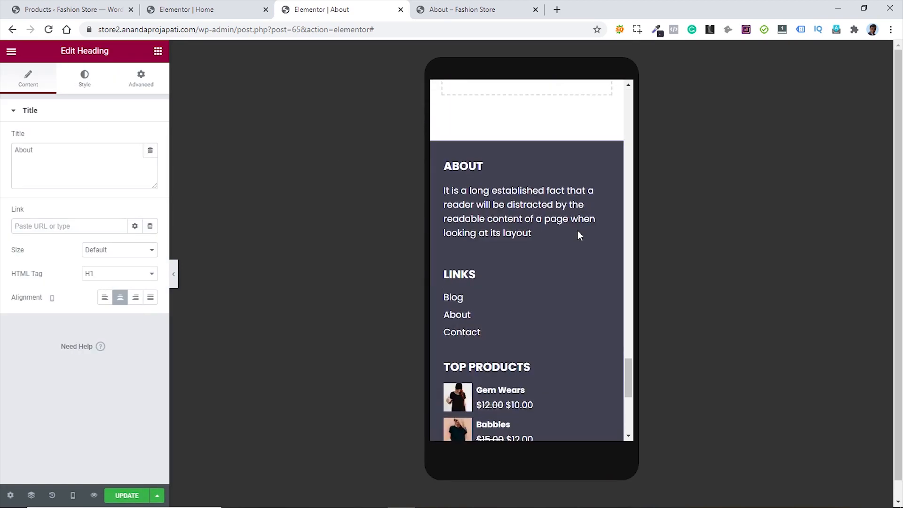
pyautogui.scroll(-4, 578, 229)
pyautogui.scroll(10, 547, 290)
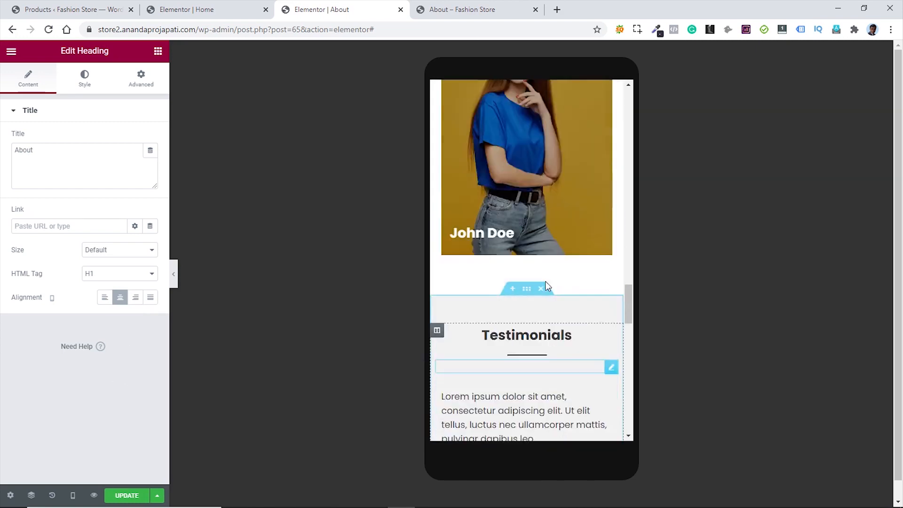
pyautogui.scroll(3, 546, 286)
# - Return to desktop preview, save the About page and close the editor tab
pyautogui.click(73, 495)
pyautogui.click(68, 426)
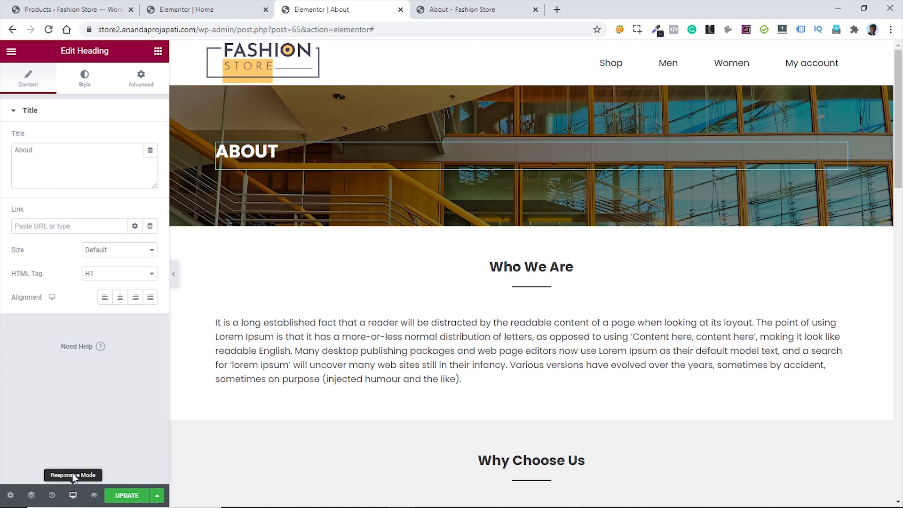
pyautogui.click(126, 495)
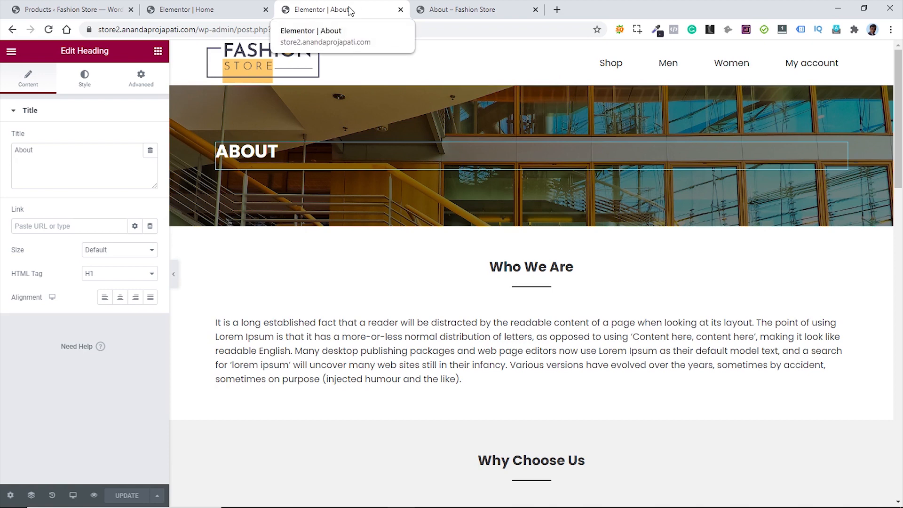
pyautogui.hotkey('ctrl', 'w')
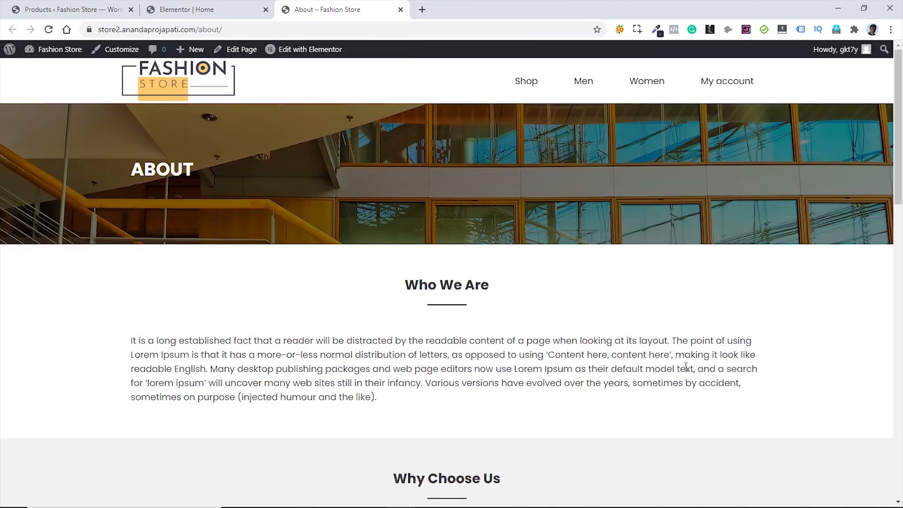
# - Follow the footer Contact link to the empty Contact page, then go back to the Products admin tab
pyautogui.scroll(-15, 731, 359)
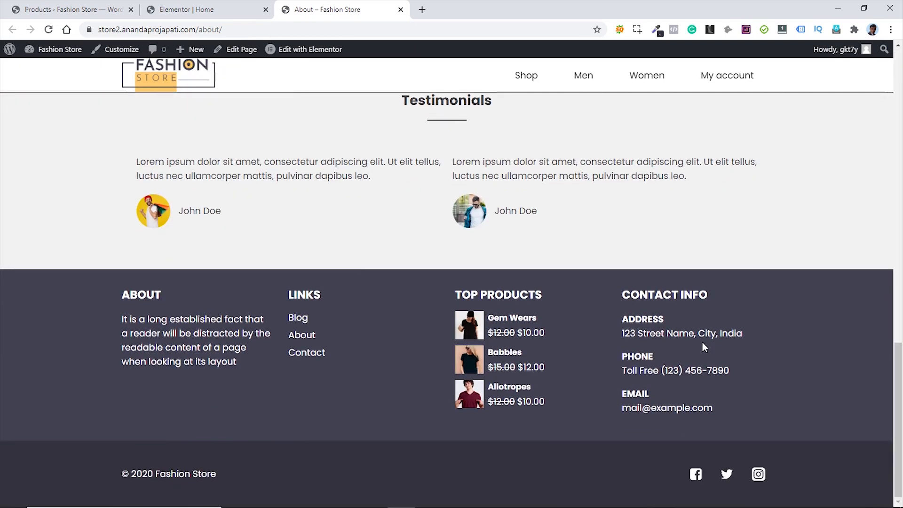
pyautogui.click(309, 353)
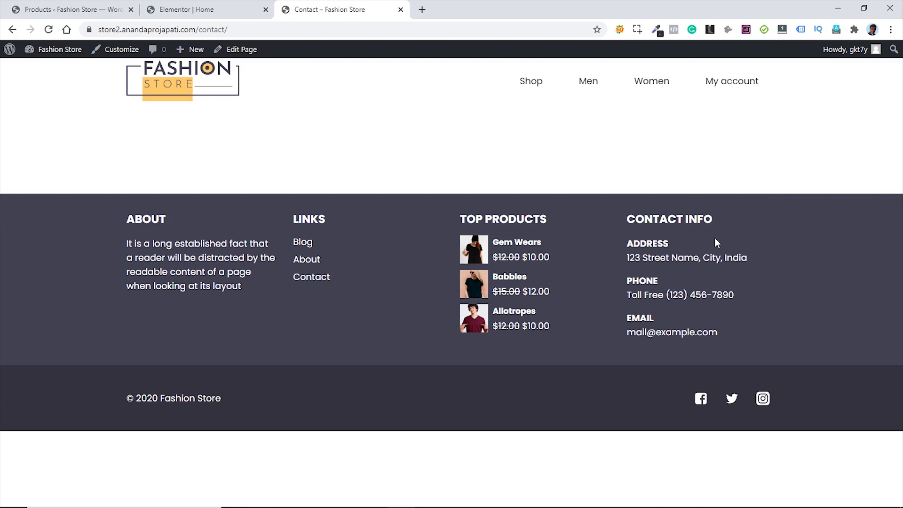
pyautogui.click(69, 14)
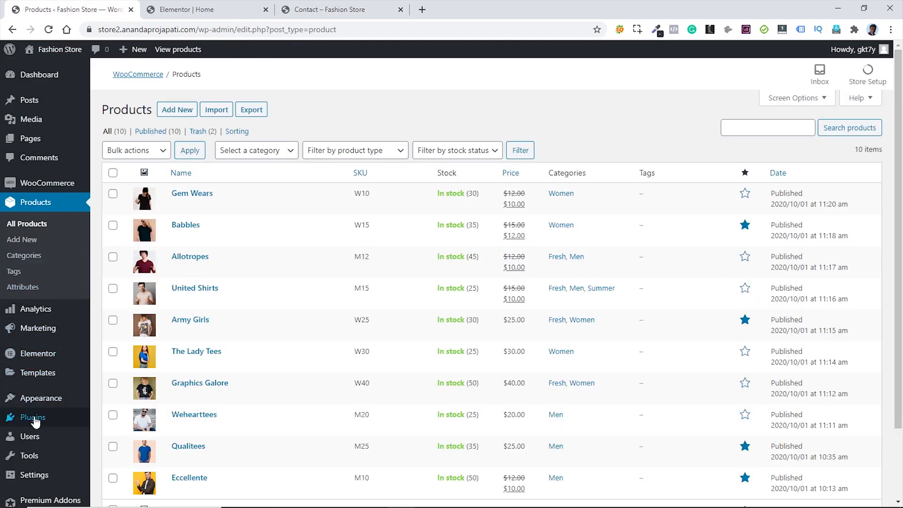
# - Find 'wp forms', install and activate Contact Form by WPForms, then open WPForms All Forms
pyautogui.moveTo(36, 419)
pyautogui.click(125, 437)
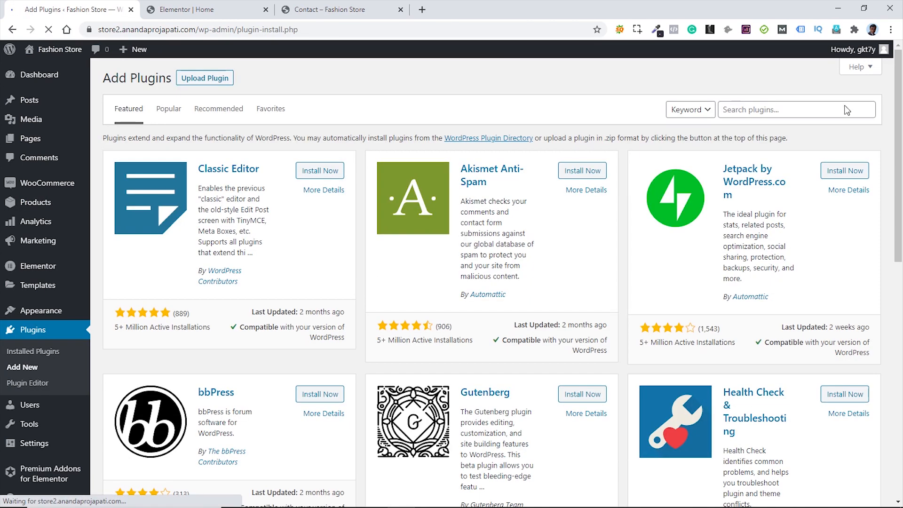
pyautogui.click(768, 110)
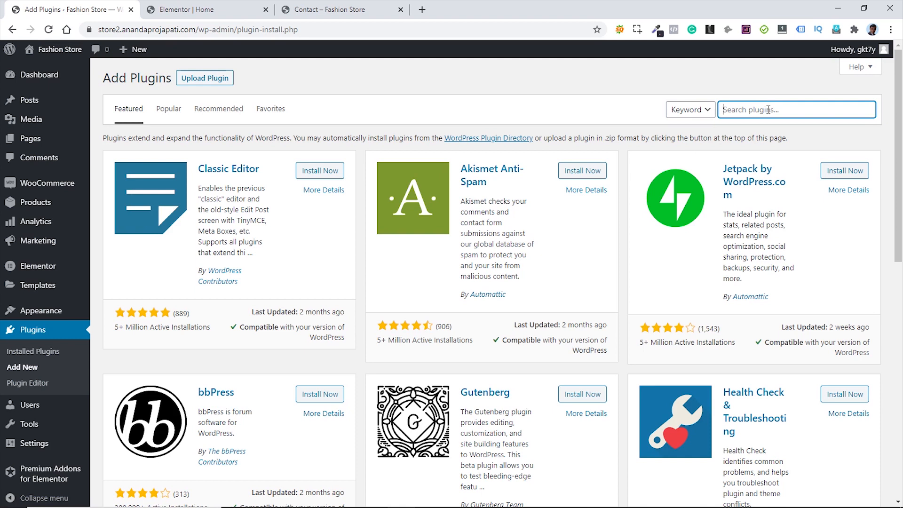
pyautogui.write('wp forms')
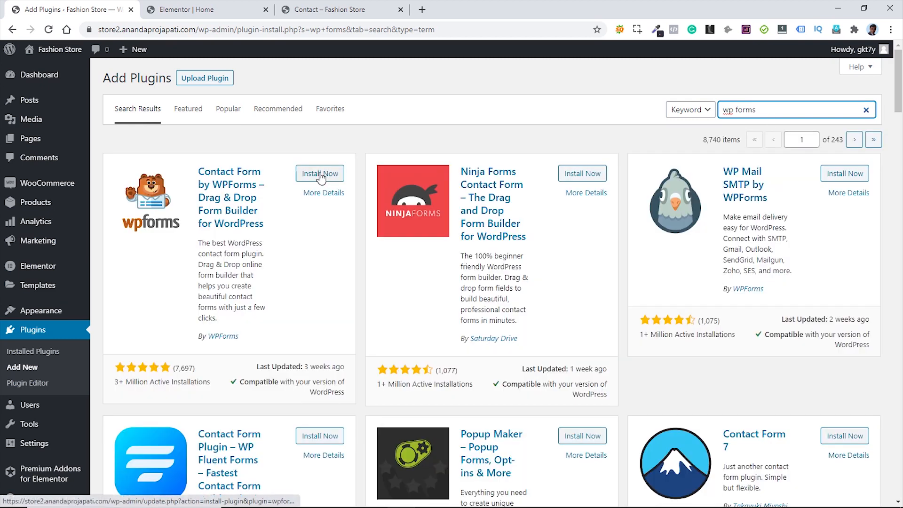
pyautogui.click(321, 177)
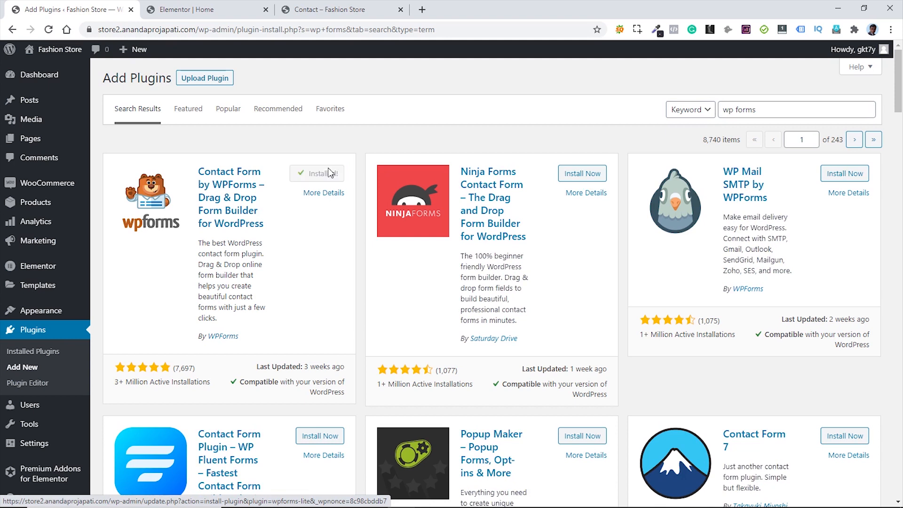
pyautogui.click(323, 175)
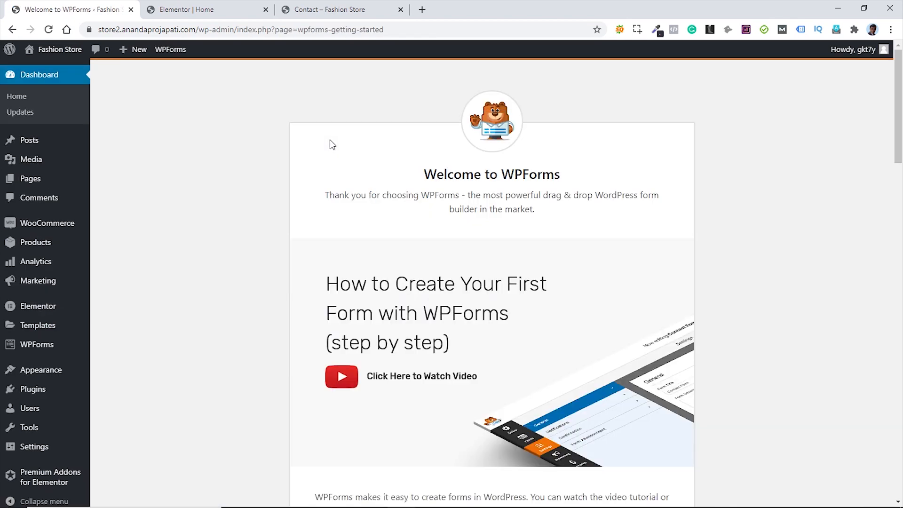
pyautogui.moveTo(52, 346)
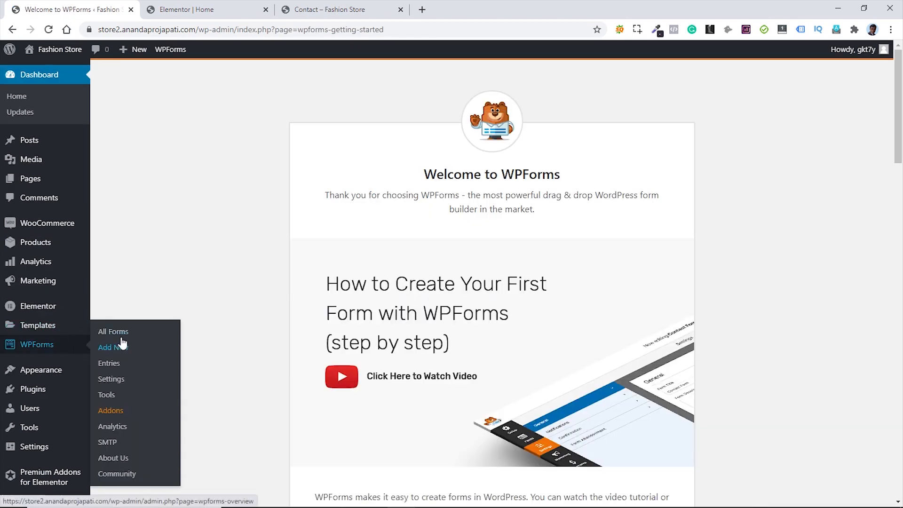
pyautogui.click(132, 335)
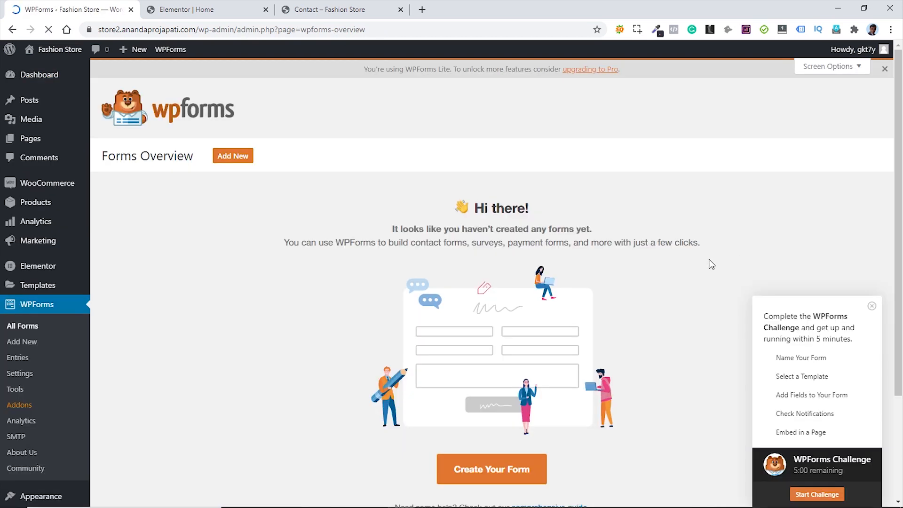
# - Create a form named 'Contact Form' from the Simple Contact Form template
pyautogui.click(233, 157)
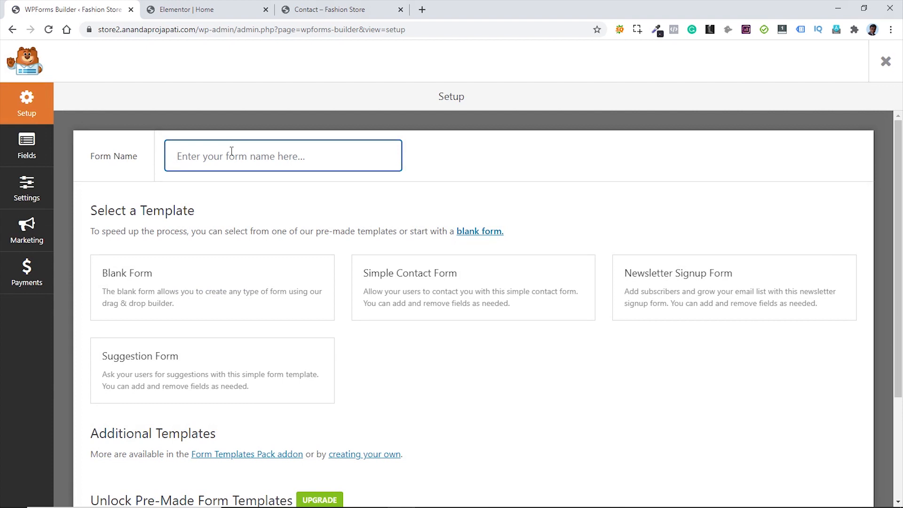
pyautogui.write('Contact Form')
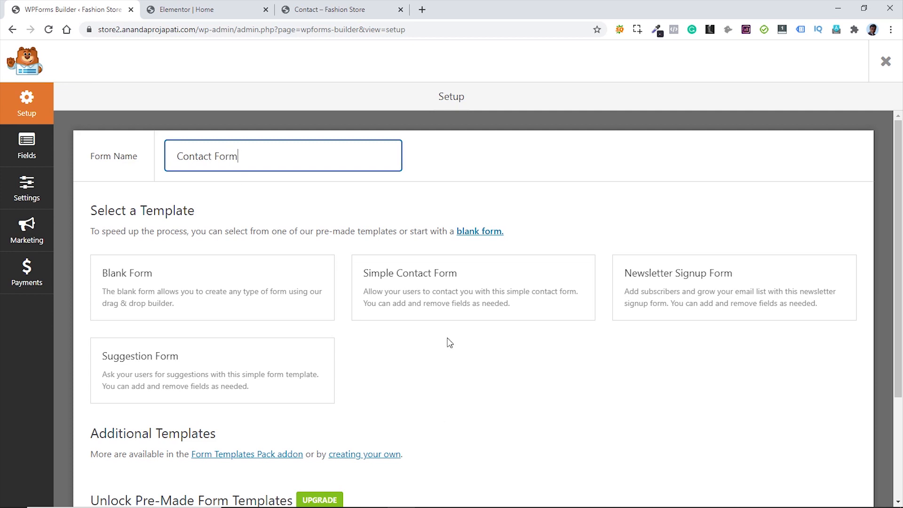
pyautogui.moveTo(471, 301)
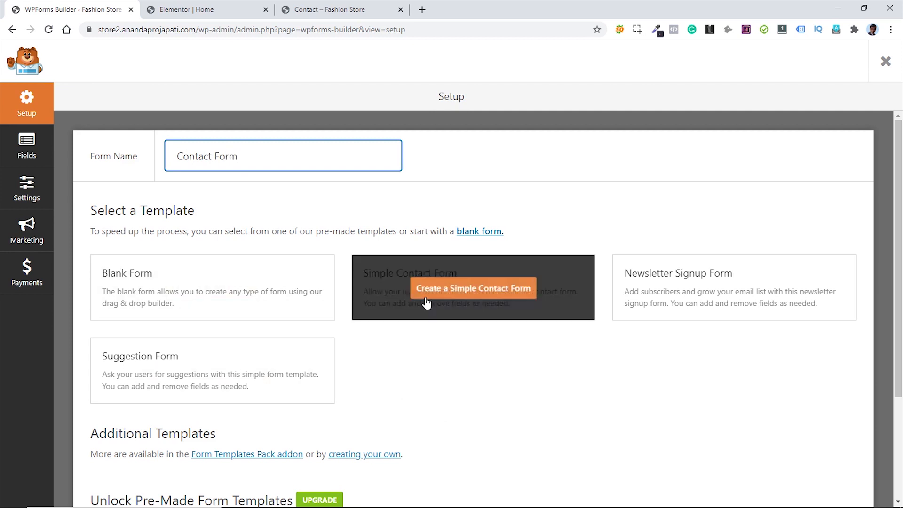
pyautogui.click(461, 293)
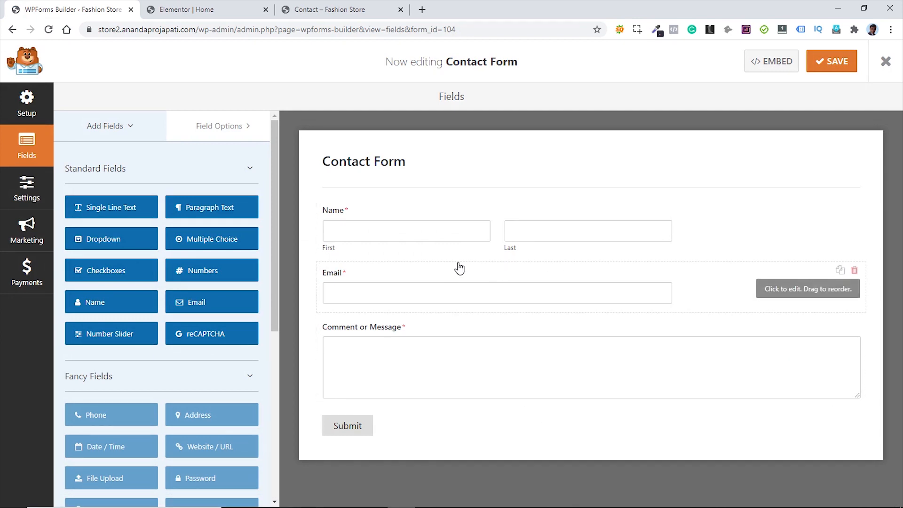
# - Add a single-line text field above Email, then delete it again
pyautogui.moveTo(81, 206); pyautogui.dragTo(359, 273)
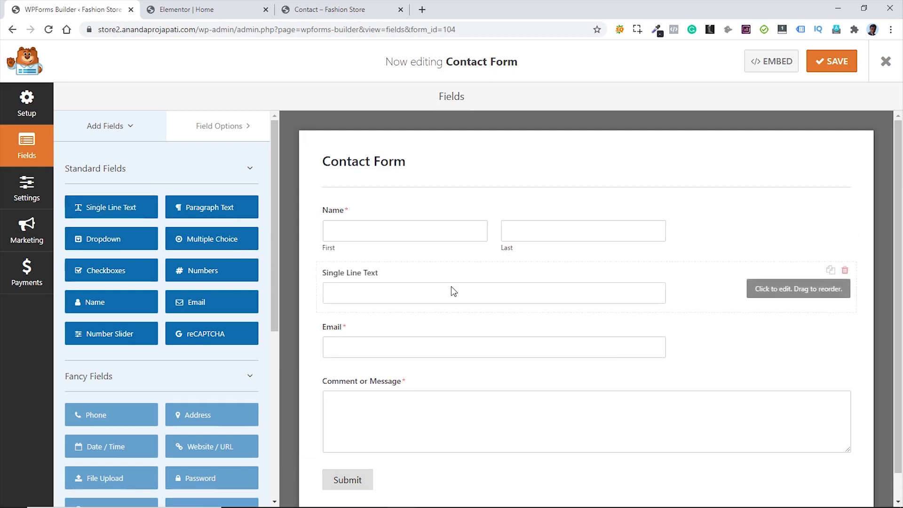
pyautogui.click(845, 270)
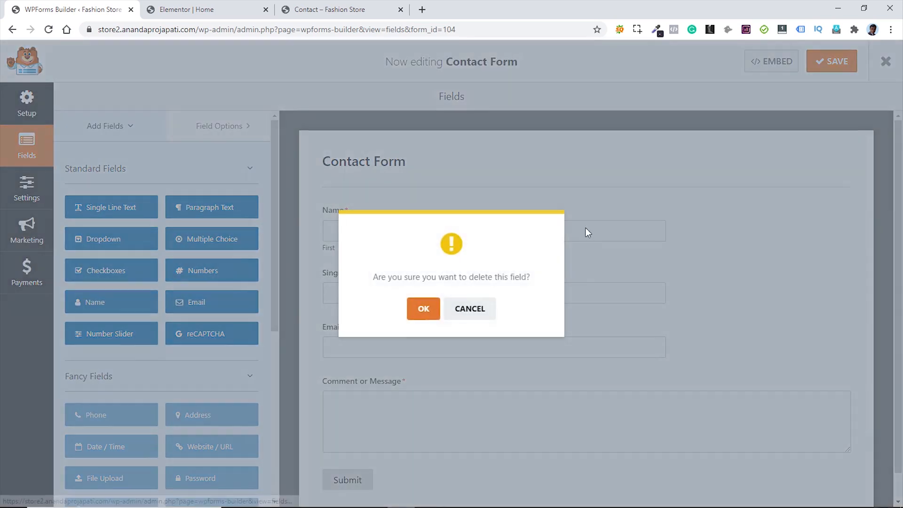
pyautogui.click(422, 311)
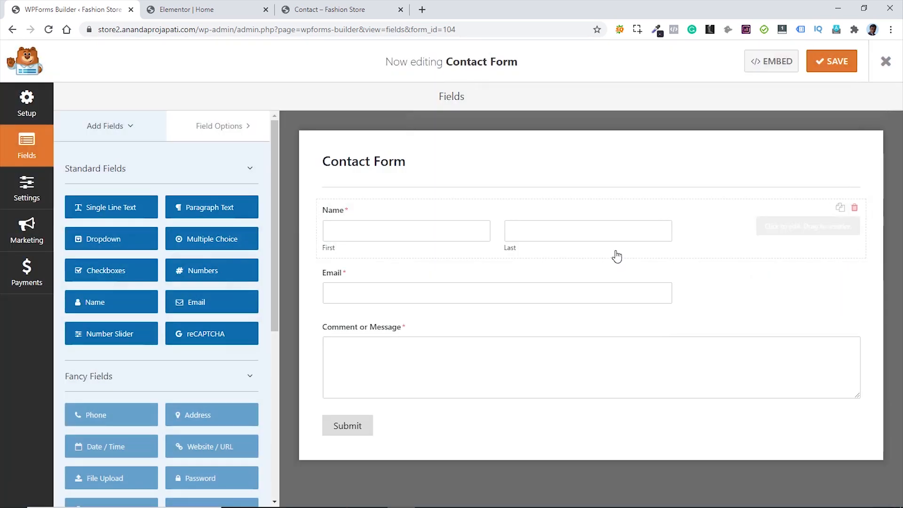
# - Switch Name to the Simple format and set both Name and Email to Large size
pyautogui.click(686, 220)
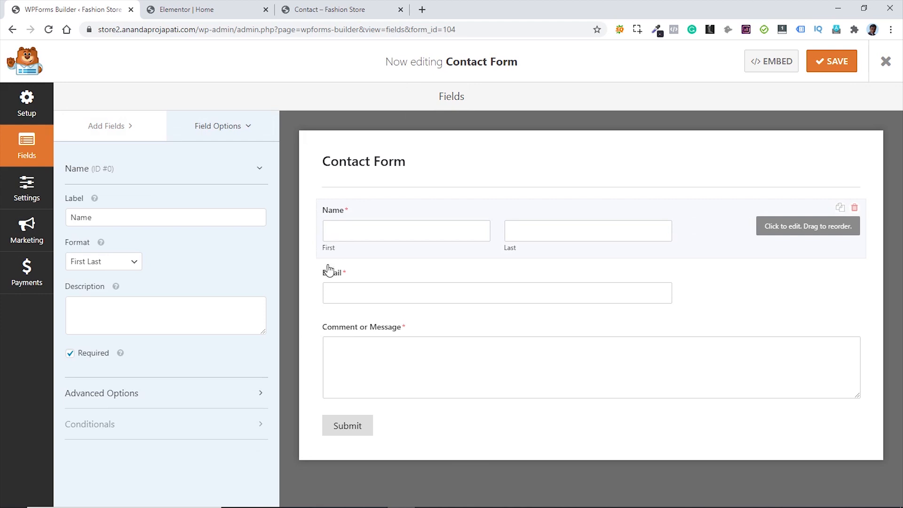
pyautogui.click(136, 269)
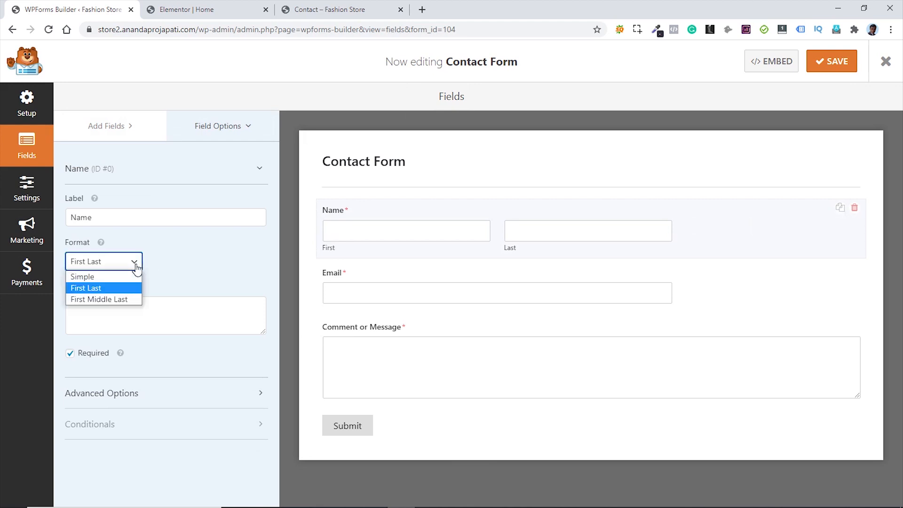
pyautogui.click(87, 277)
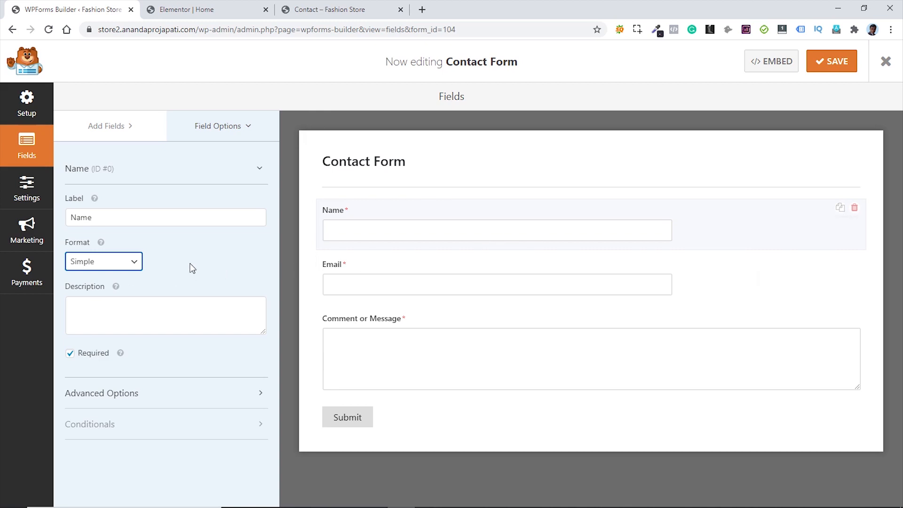
pyautogui.click(137, 398)
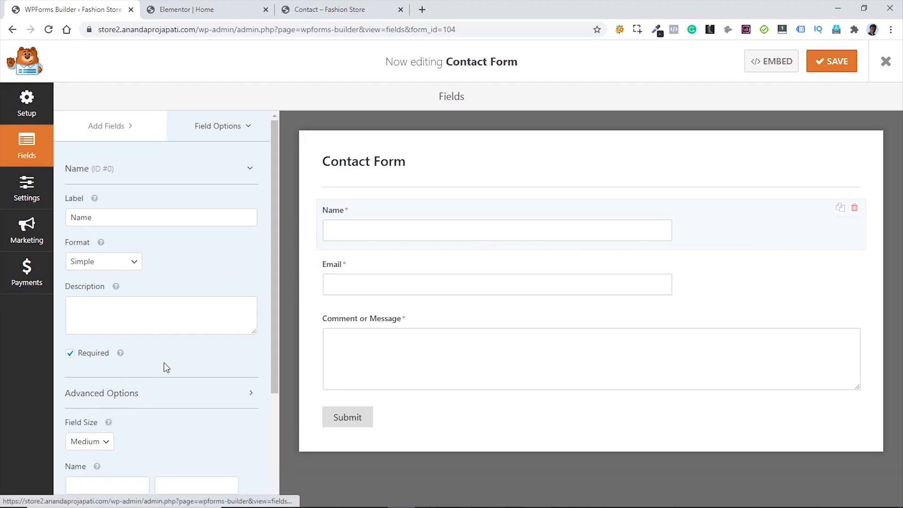
pyautogui.scroll(-2, 141, 376)
pyautogui.click(96, 329)
pyautogui.click(90, 363)
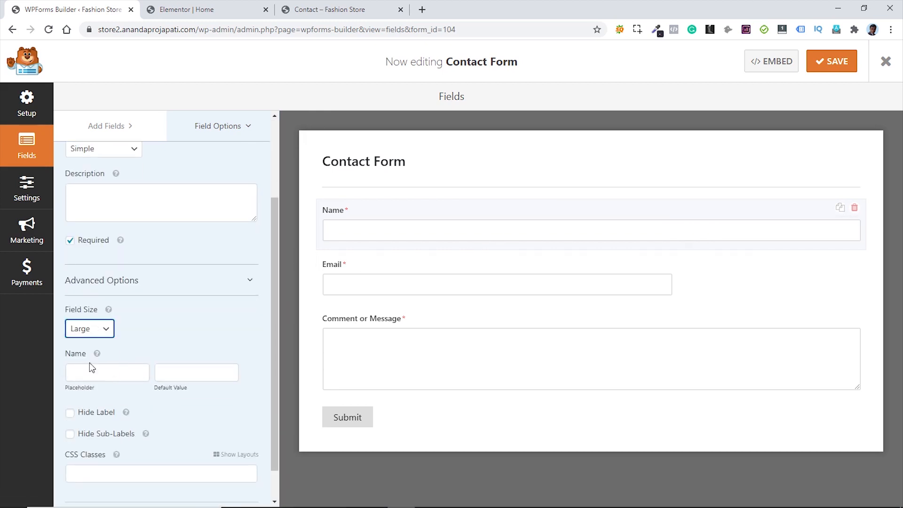
pyautogui.click(712, 284)
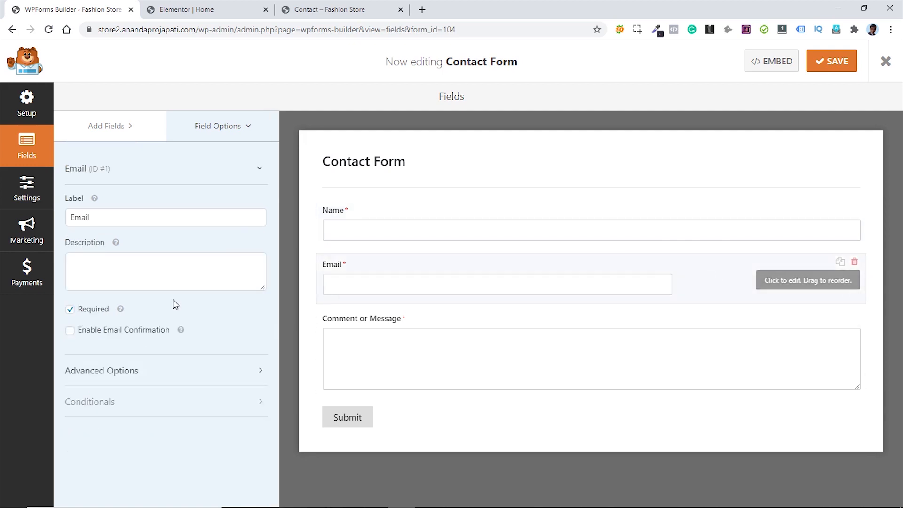
pyautogui.click(125, 371)
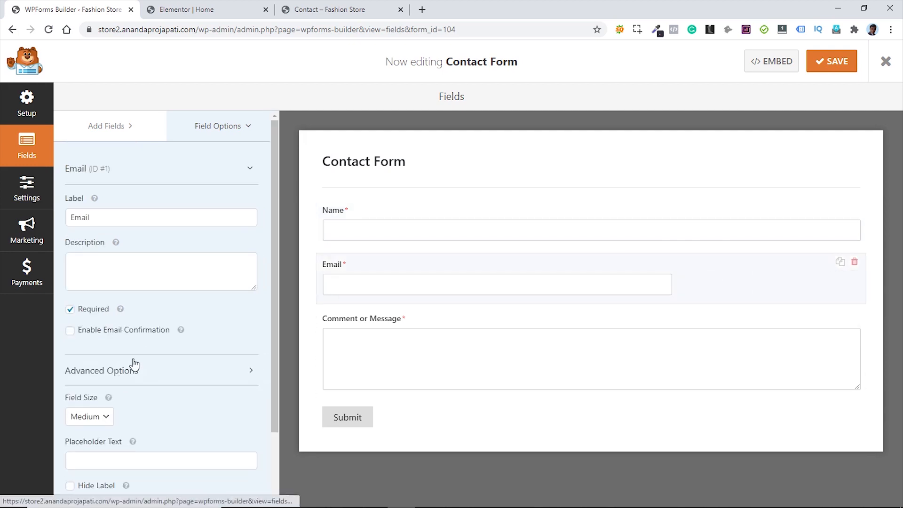
pyautogui.click(104, 420)
pyautogui.click(94, 457)
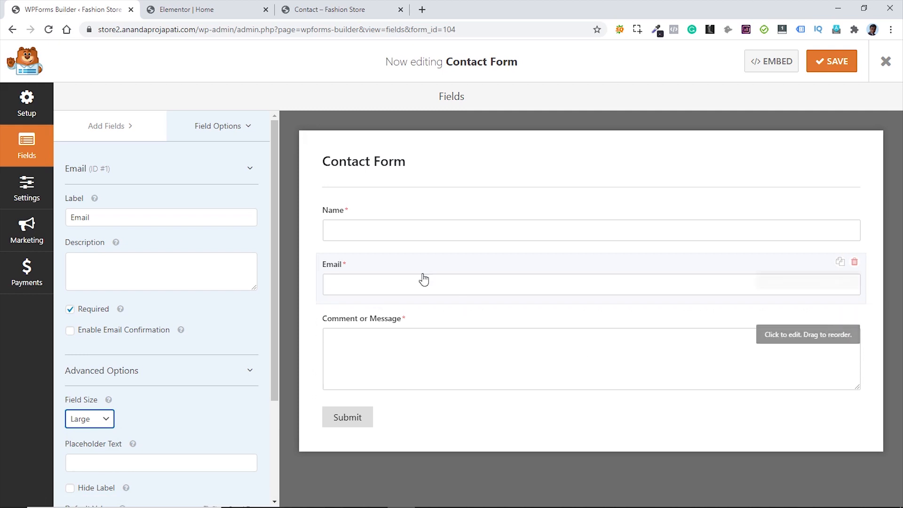
# - Add a Large single-line text field labelled 'Subject' below Email and save the form
pyautogui.click(124, 126)
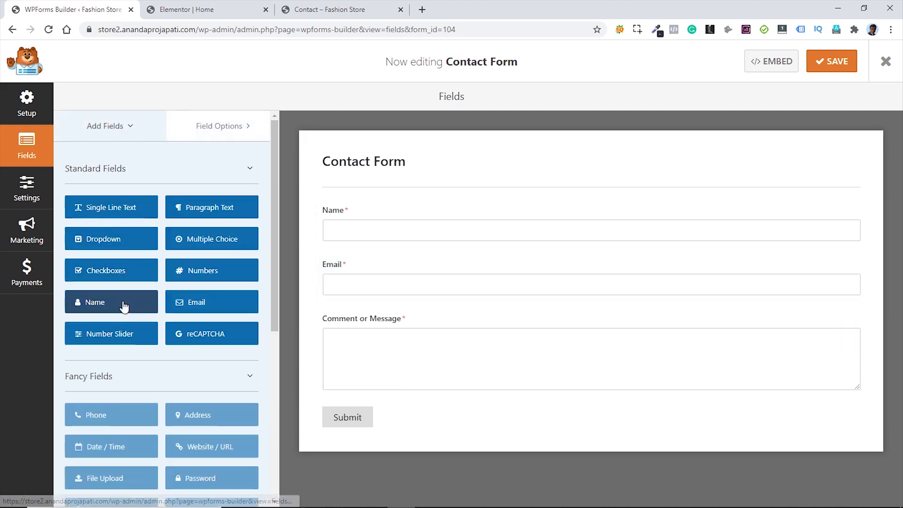
pyautogui.moveTo(106, 218); pyautogui.dragTo(355, 313)
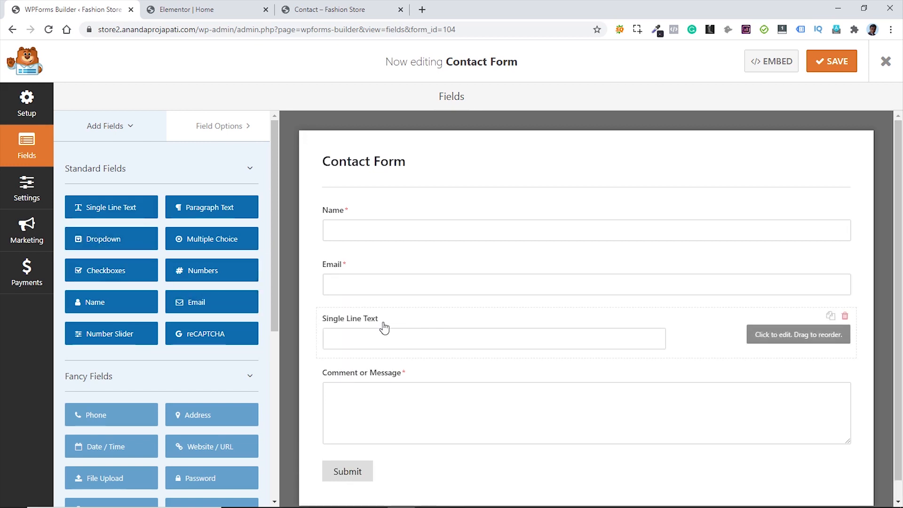
pyautogui.click(463, 331)
pyautogui.moveTo(146, 218); pyautogui.dragTo(61, 219)
pyautogui.write('Subject')
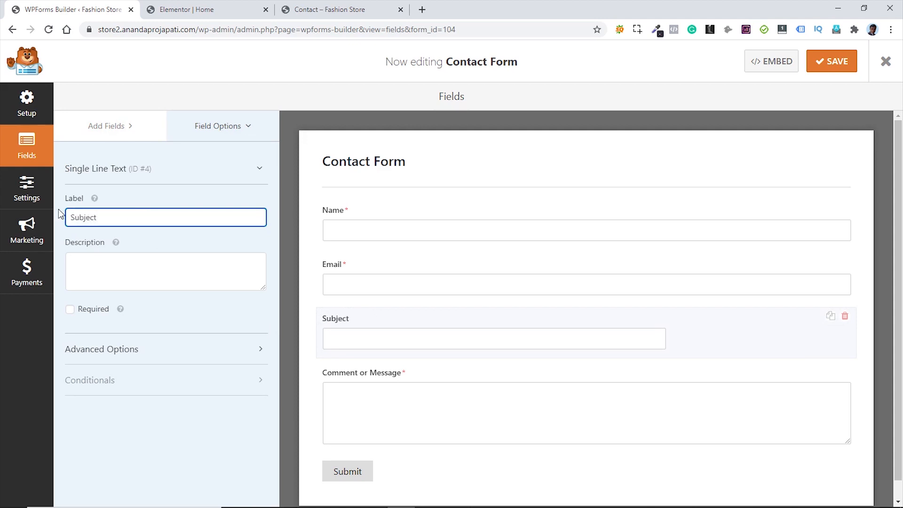
pyautogui.click(92, 351)
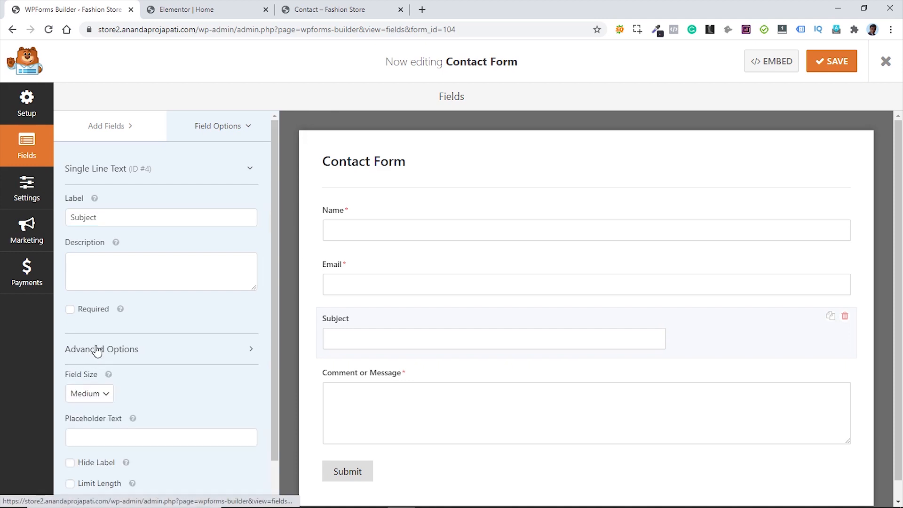
pyautogui.click(97, 396)
pyautogui.click(90, 434)
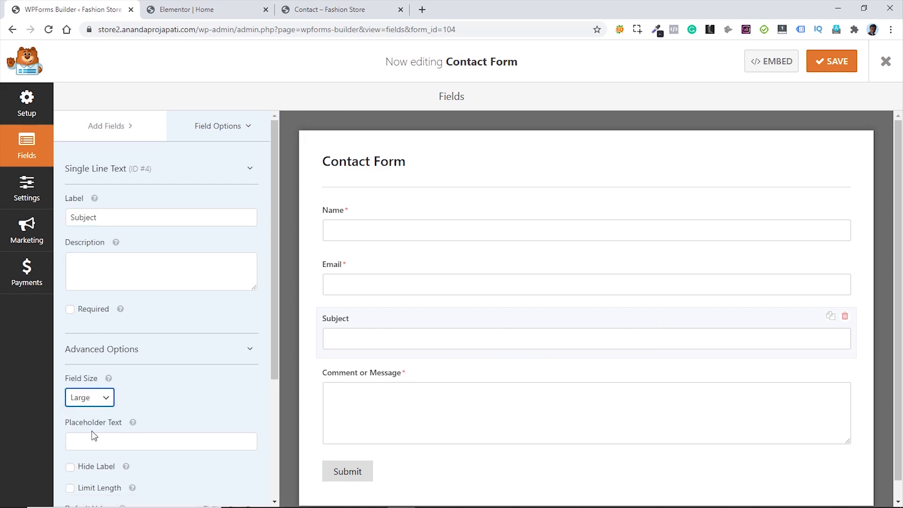
pyautogui.click(832, 61)
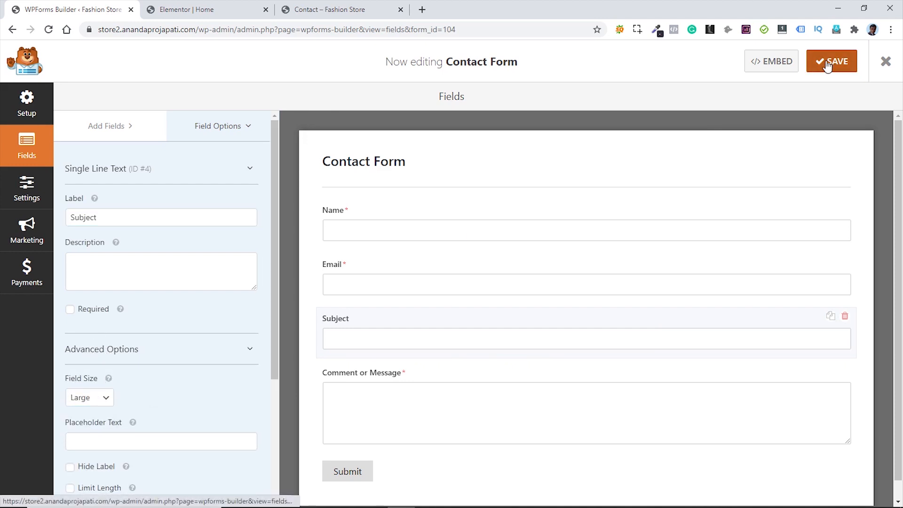
# - Review the Contact Form's default notification settings, then exit to the Forms Overview
pyautogui.click(28, 190)
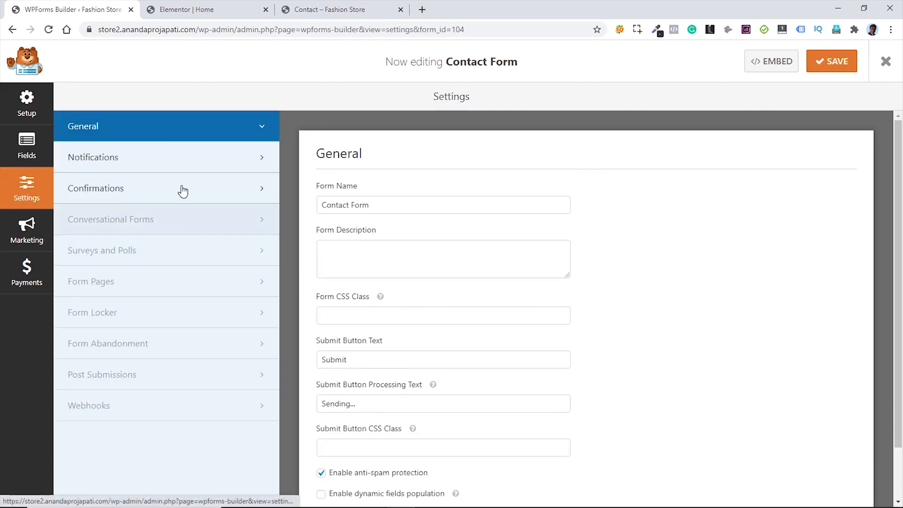
pyautogui.click(158, 165)
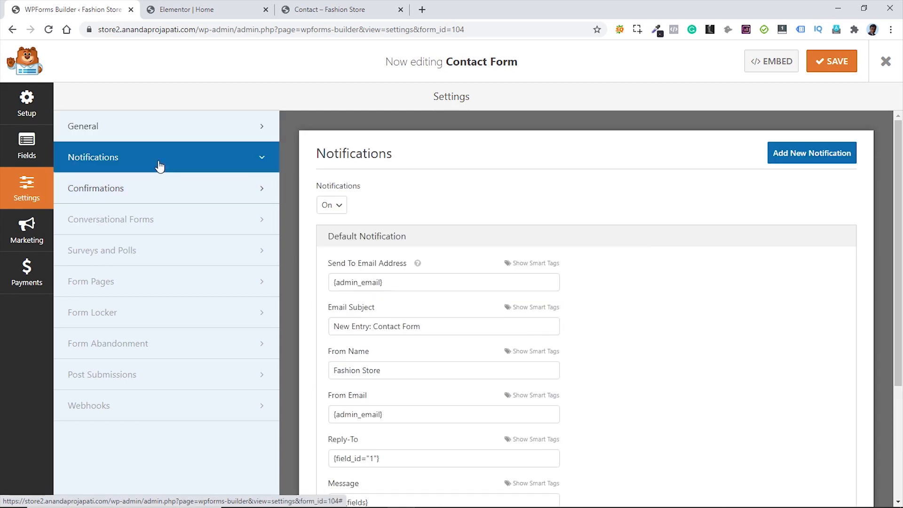
pyautogui.scroll(-3, 611, 299)
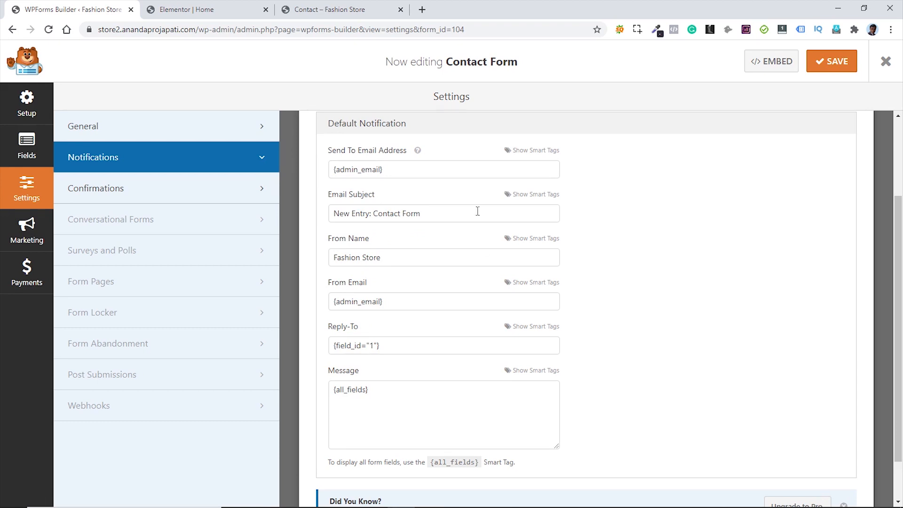
pyautogui.scroll(3, 476, 275)
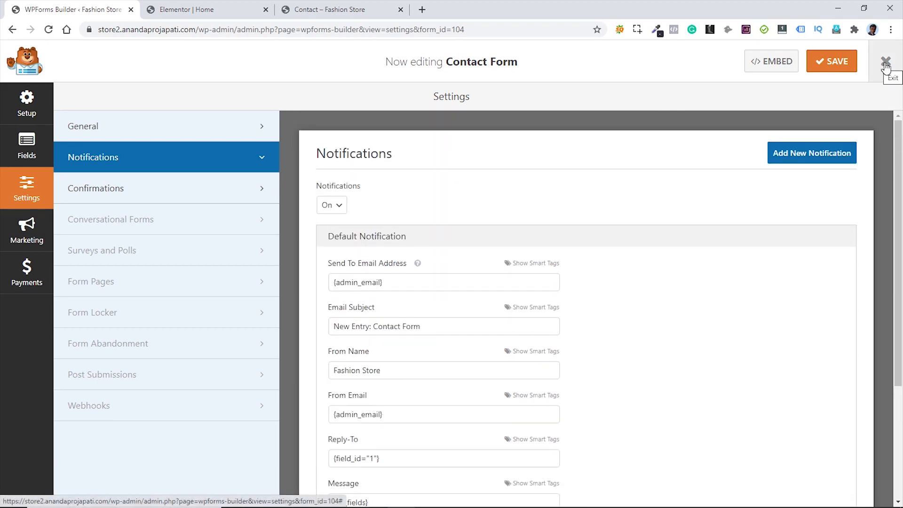
pyautogui.click(886, 63)
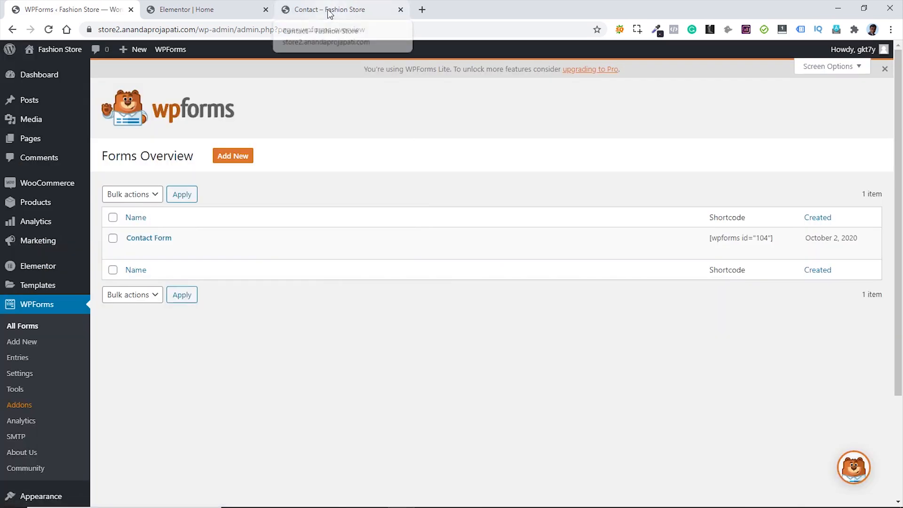
# - Go to the store's Contact page and open it for editing in Elementor from the admin bar
pyautogui.click(329, 12)
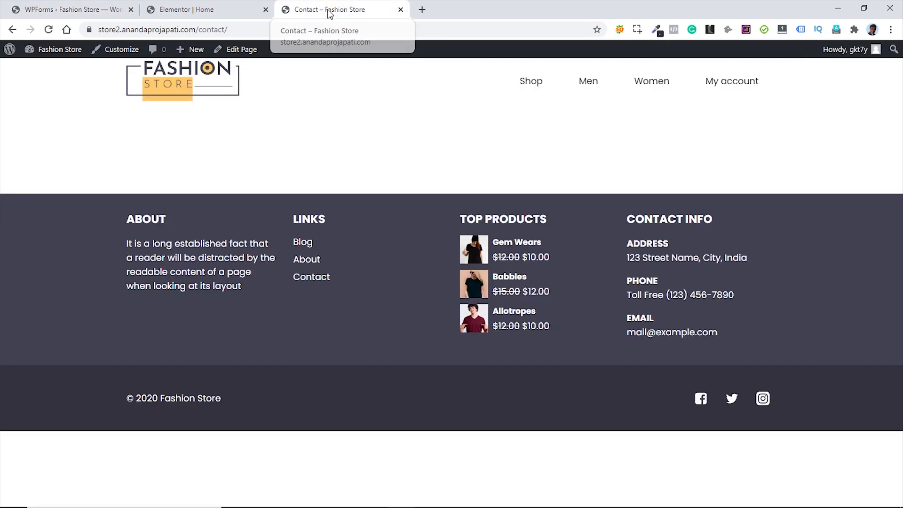
pyautogui.click(241, 49)
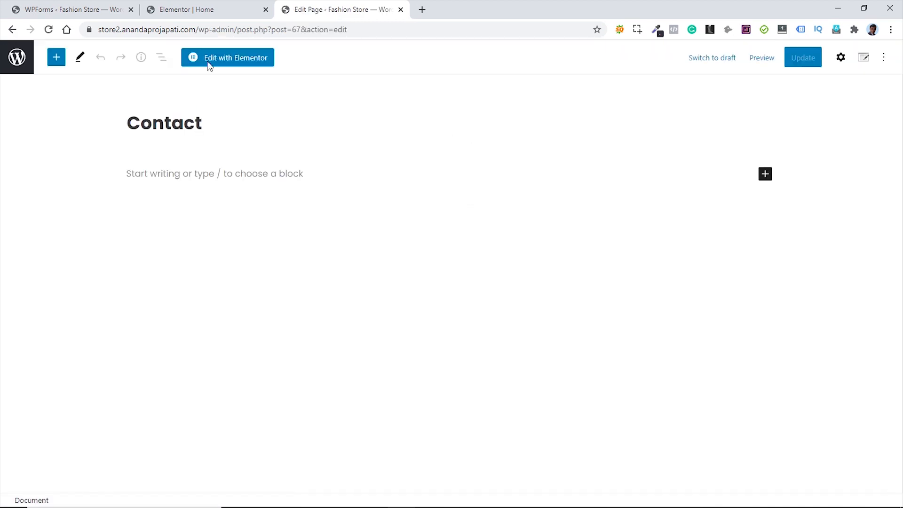
pyautogui.click(235, 62)
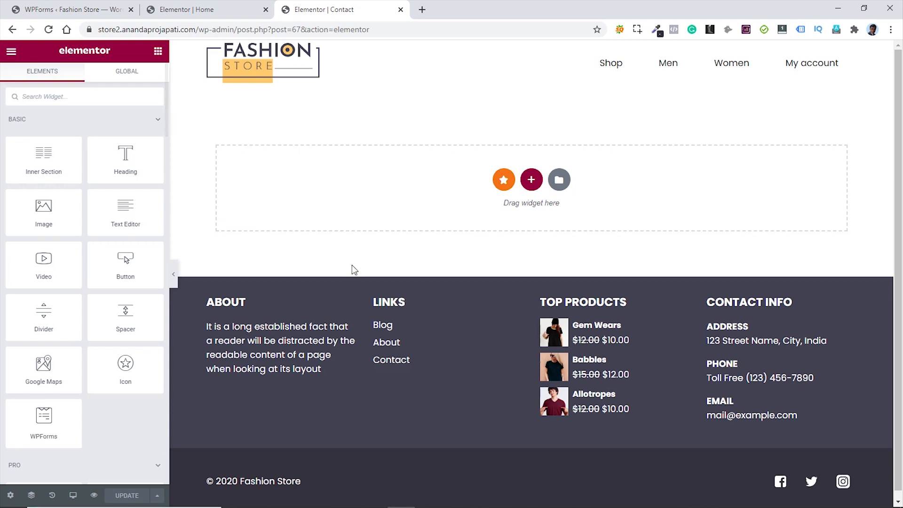
# - Add a single-column section at the top and drop a Google Maps widget into it
pyautogui.click(530, 185)
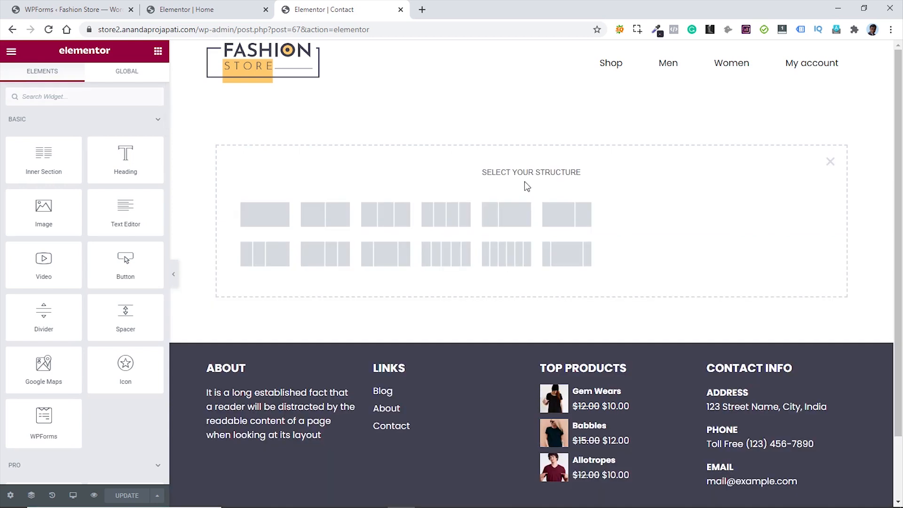
pyautogui.click(267, 216)
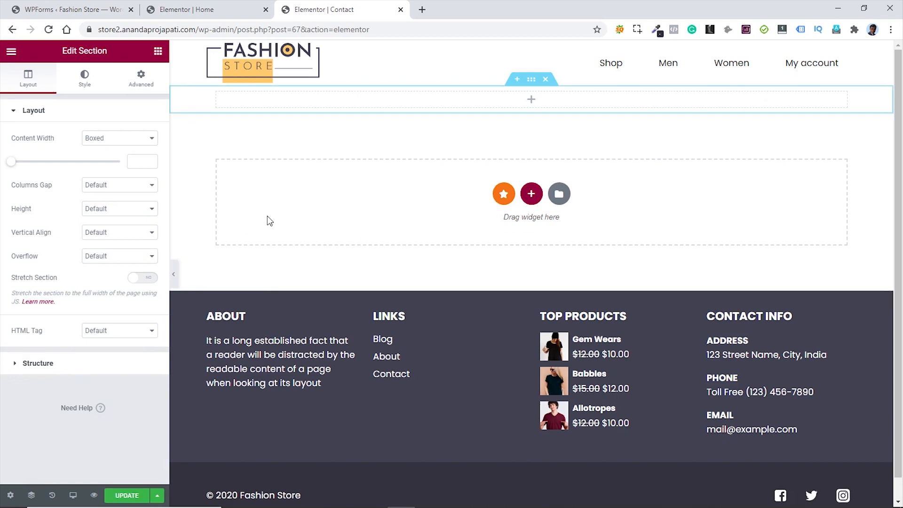
pyautogui.click(155, 53)
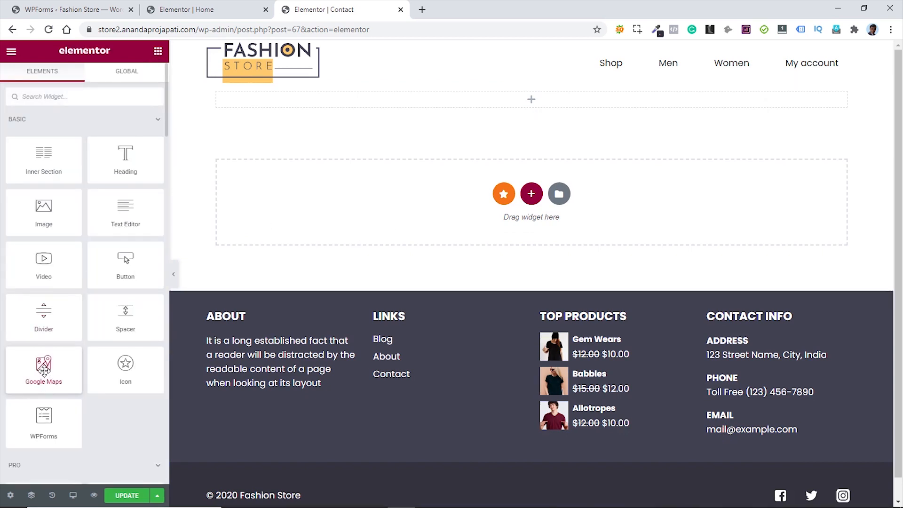
pyautogui.moveTo(44, 370); pyautogui.dragTo(548, 94)
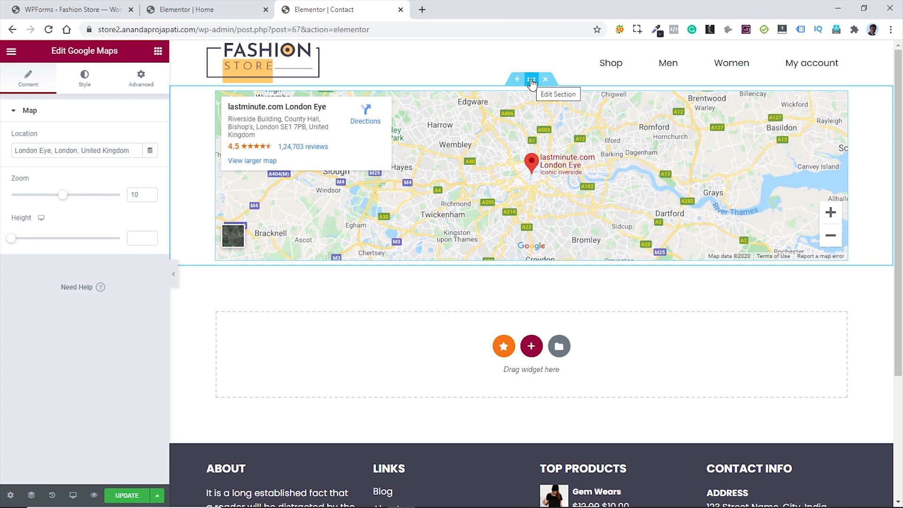
# - Make the map section Full Width with No Gap between columns
pyautogui.click(531, 83)
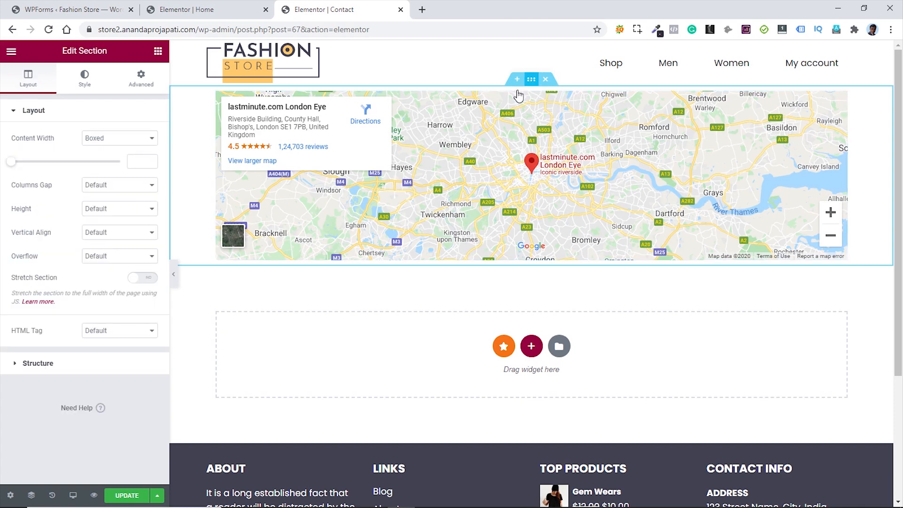
pyautogui.click(122, 141)
pyautogui.click(113, 158)
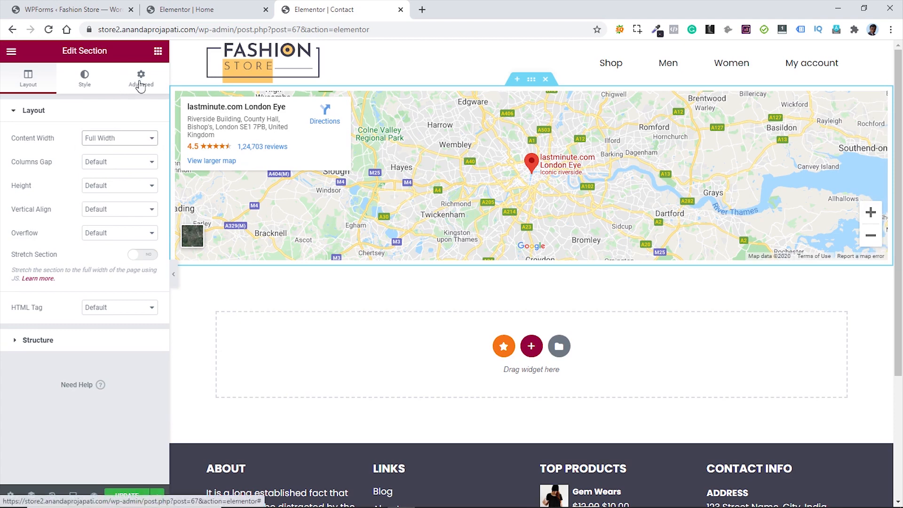
pyautogui.click(107, 163)
pyautogui.click(112, 173)
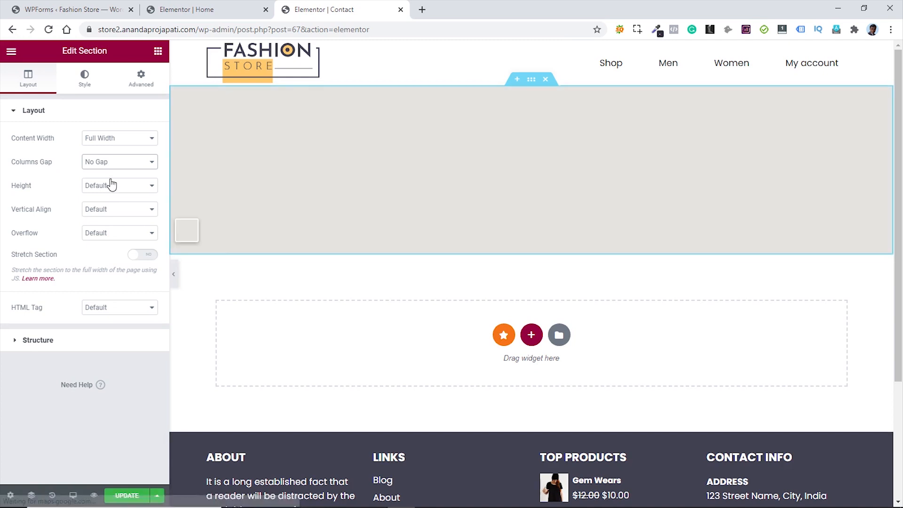
# - Create a two-column section under the map with 50 px top and bottom padding, and drop a Heading in its left column
pyautogui.click(532, 336)
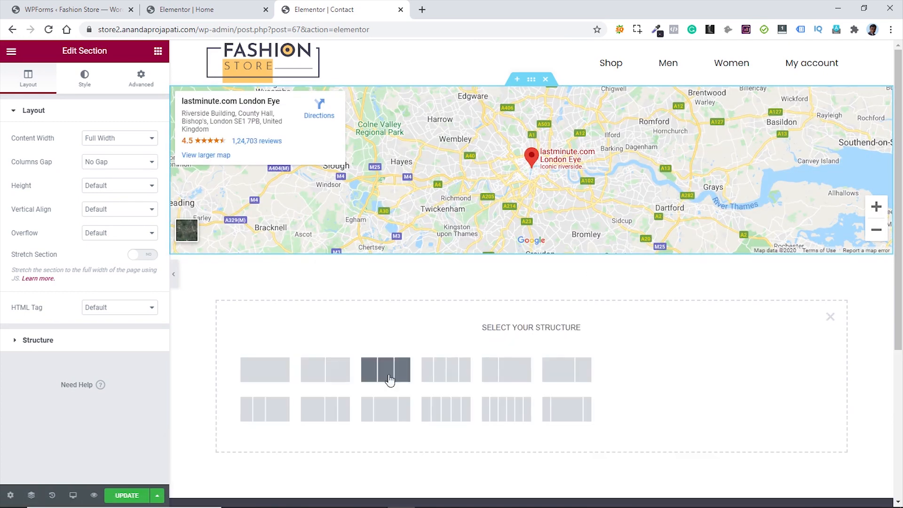
pyautogui.click(335, 374)
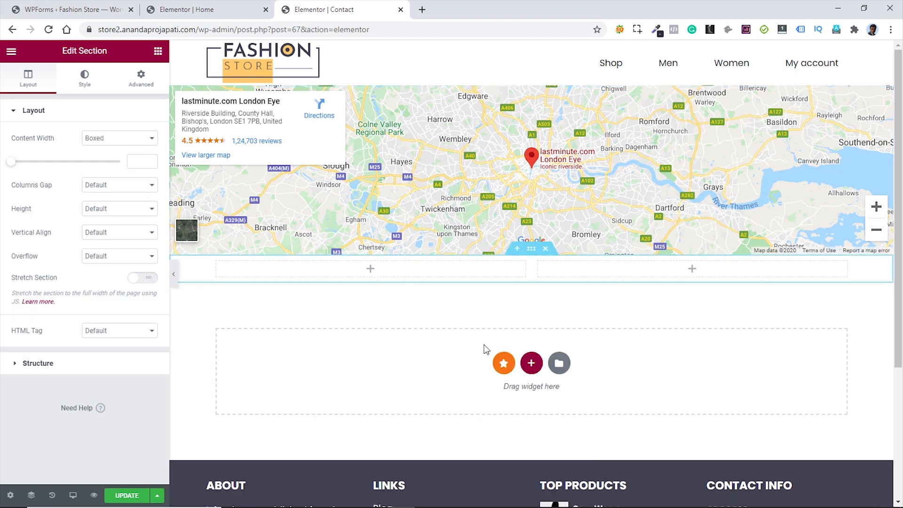
pyautogui.click(141, 78)
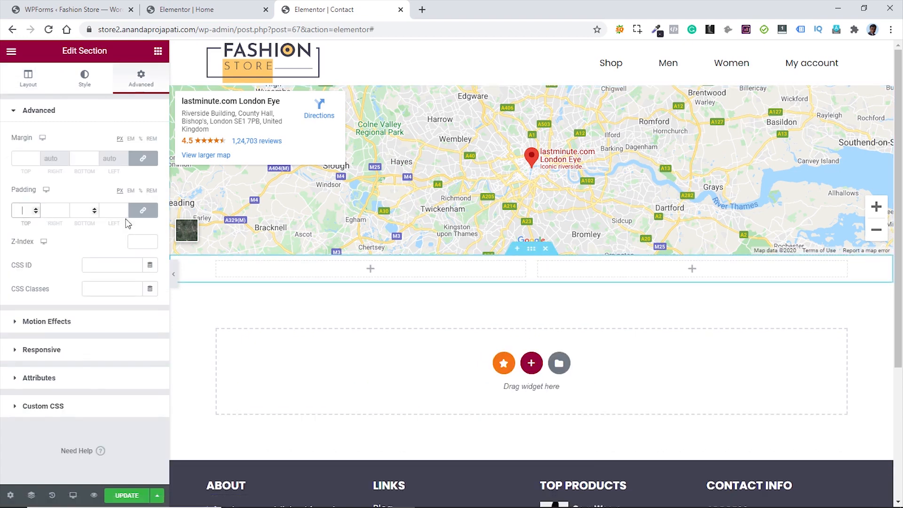
pyautogui.click(145, 212)
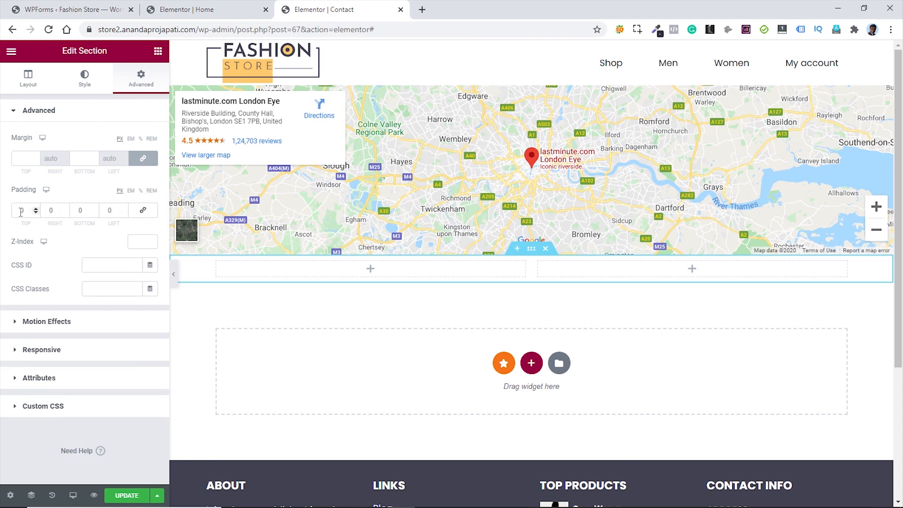
pyautogui.write('50')
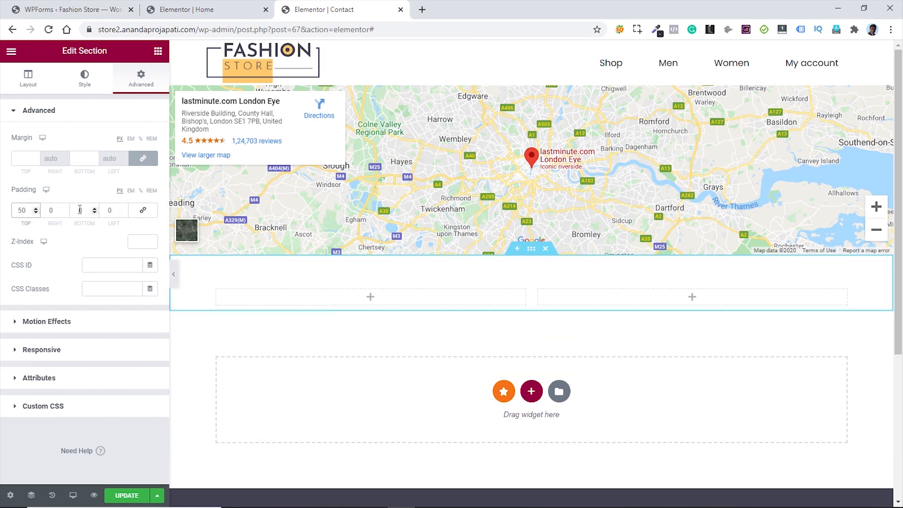
pyautogui.click(87, 211)
pyautogui.write('50')
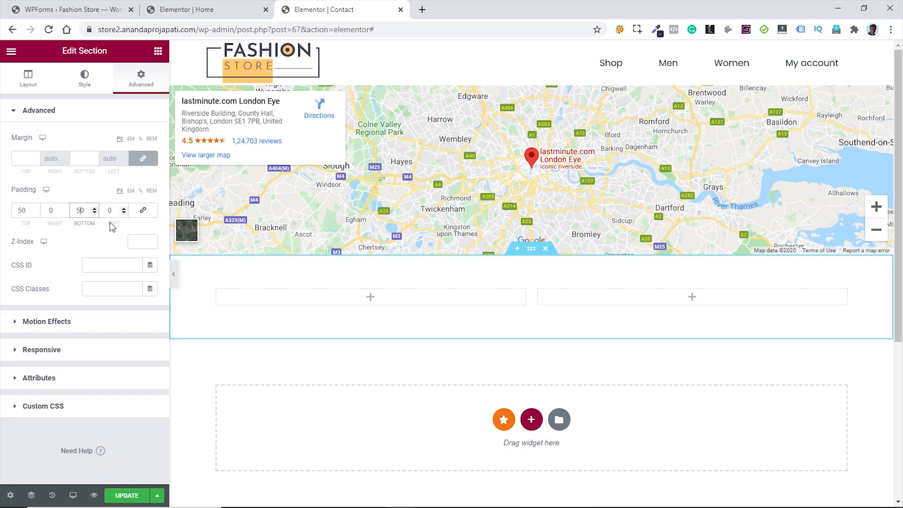
pyautogui.click(158, 51)
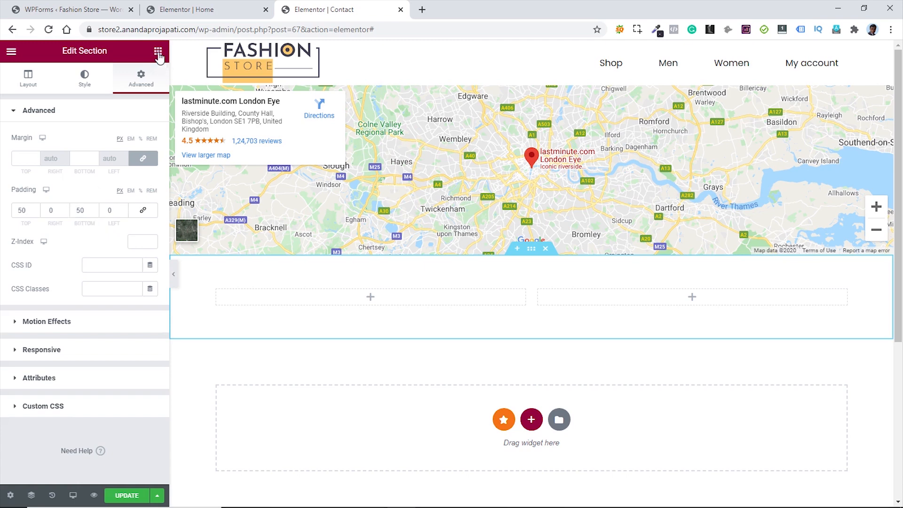
pyautogui.moveTo(124, 158); pyautogui.dragTo(323, 300)
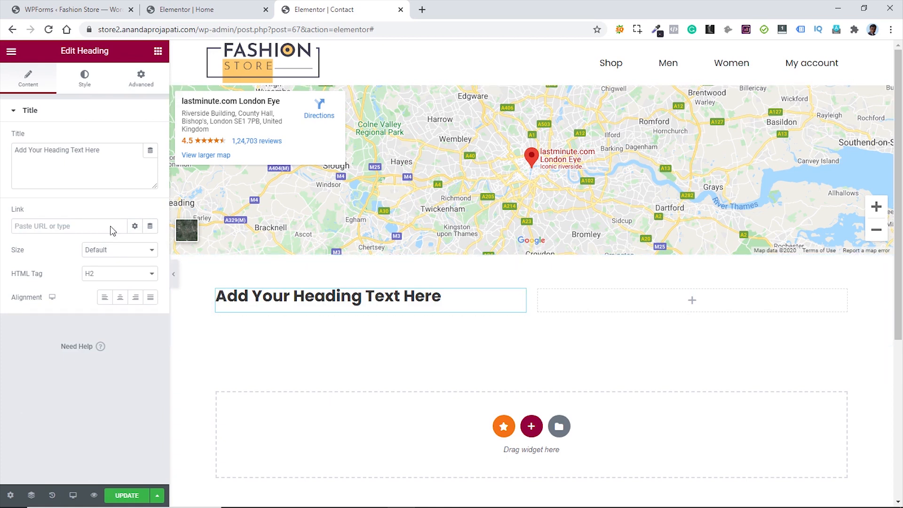
# - Retitle the heading 'Contact Us' and add a WPForms widget showing the Contact Form below it
pyautogui.moveTo(104, 150); pyautogui.dragTo(28, 149)
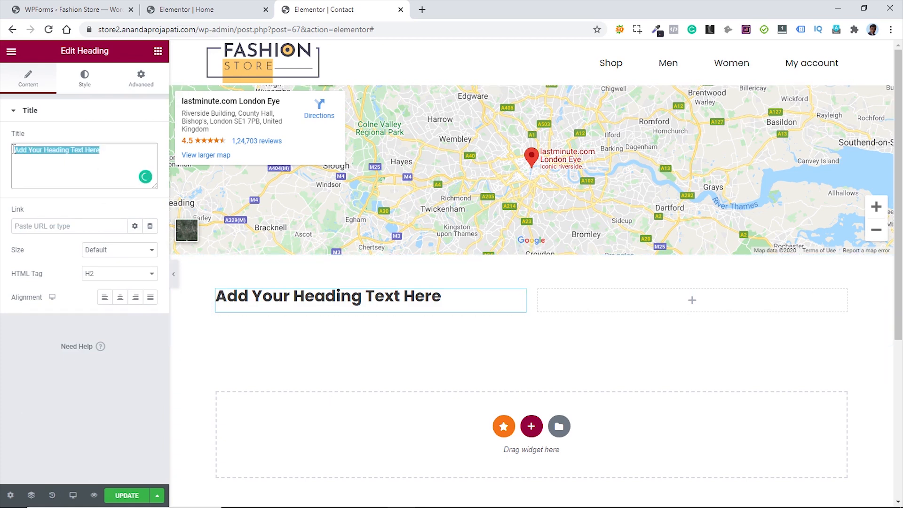
pyautogui.write('Contact Us')
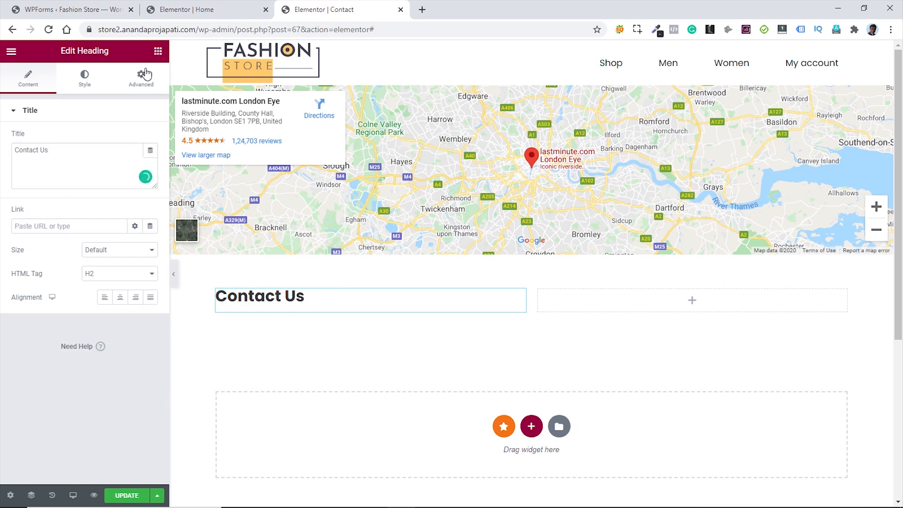
pyautogui.click(157, 52)
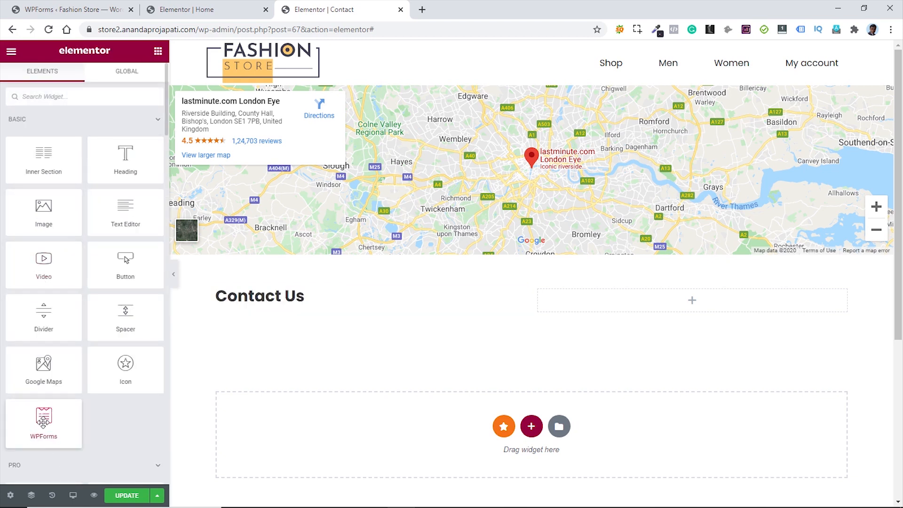
pyautogui.moveTo(43, 421); pyautogui.dragTo(288, 304)
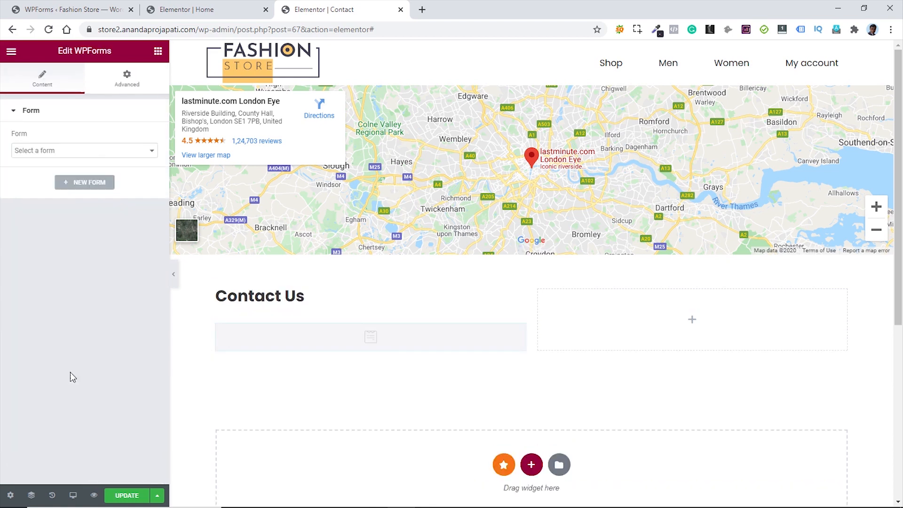
pyautogui.click(117, 151)
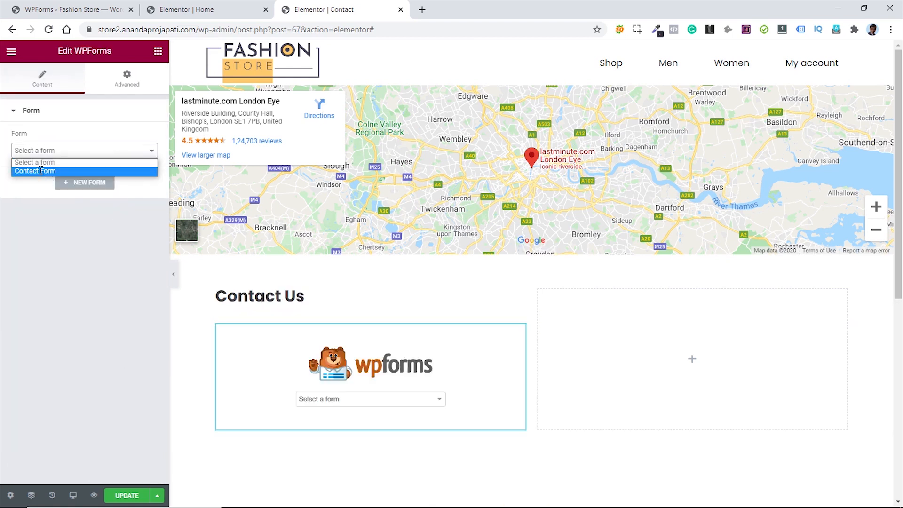
pyautogui.click(40, 171)
pyautogui.scroll(-1, 458, 364)
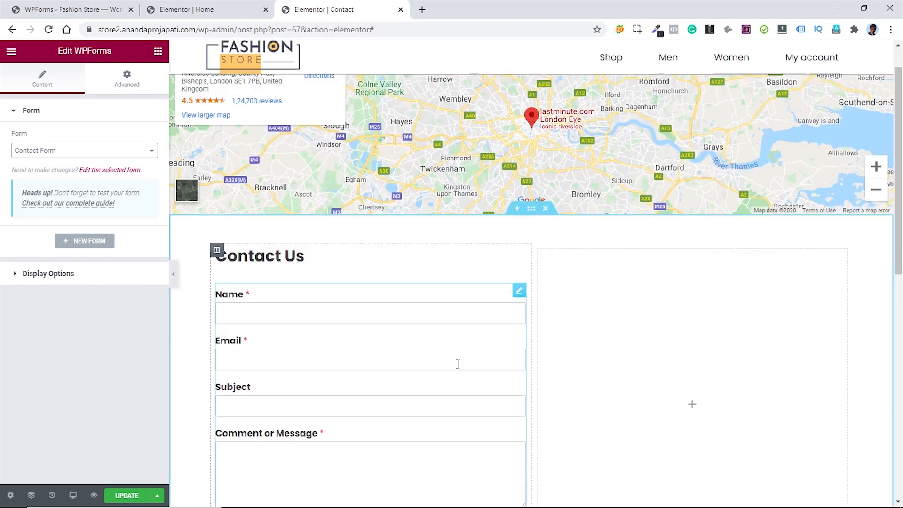
pyautogui.scroll(-4, 458, 363)
pyautogui.scroll(2, 451, 366)
pyautogui.scroll(-2, 449, 365)
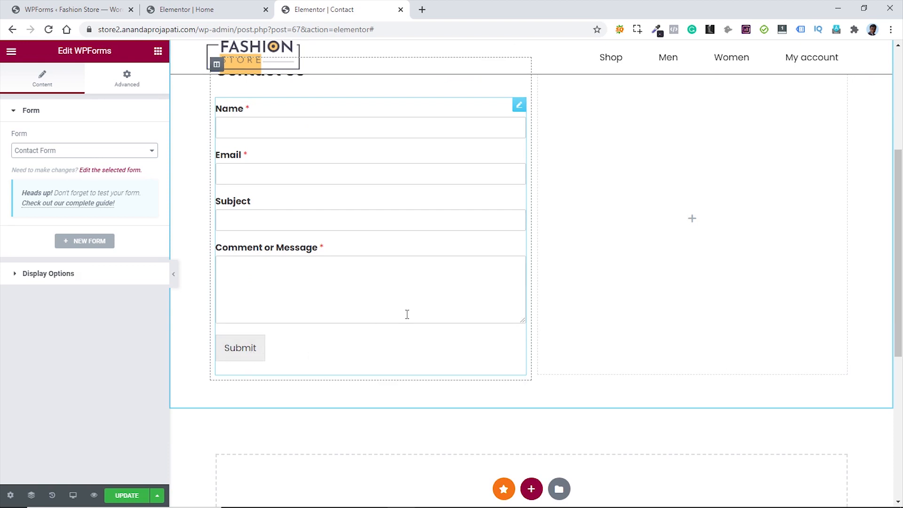
pyautogui.scroll(4, 408, 314)
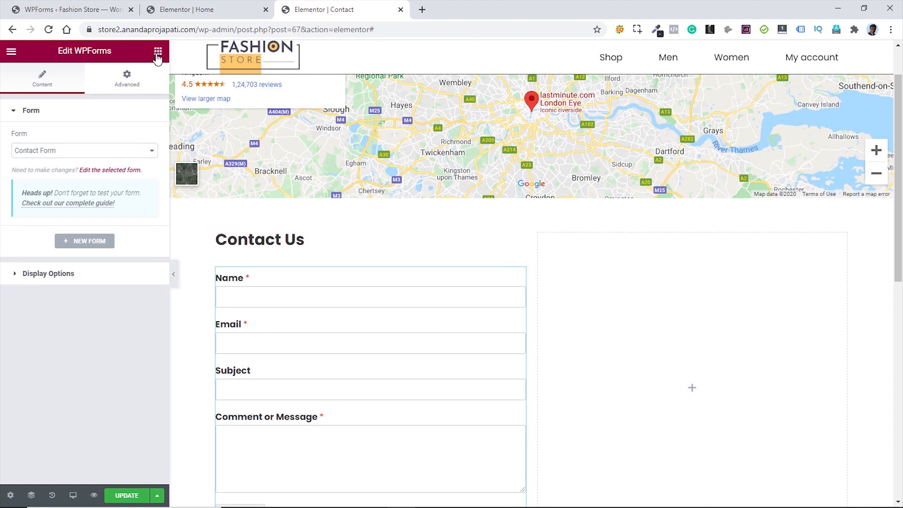
# - Set the Contact Us heading's HTML tag to H1
pyautogui.click(157, 52)
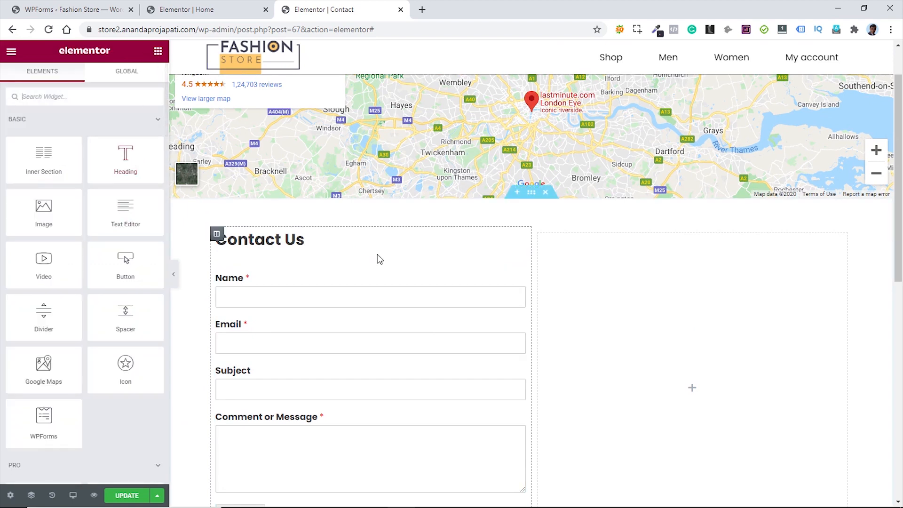
pyautogui.click(520, 241)
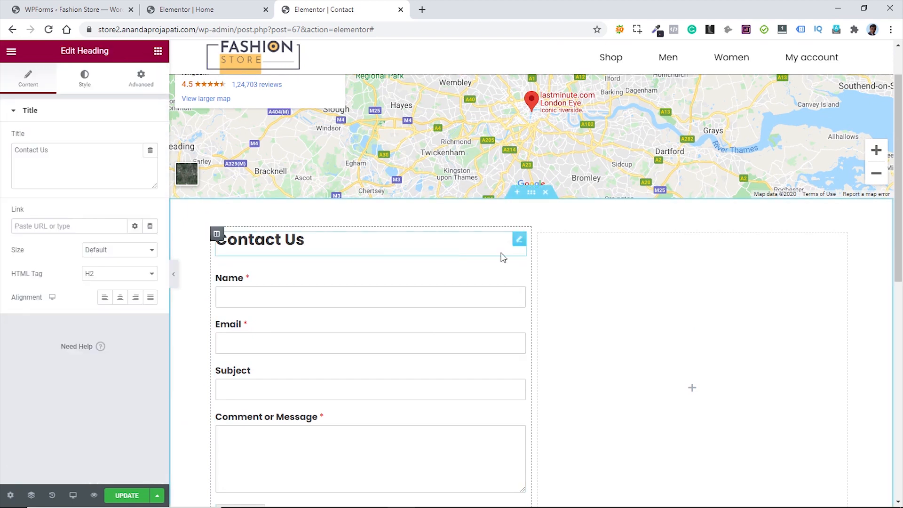
pyautogui.click(135, 272)
pyautogui.click(113, 291)
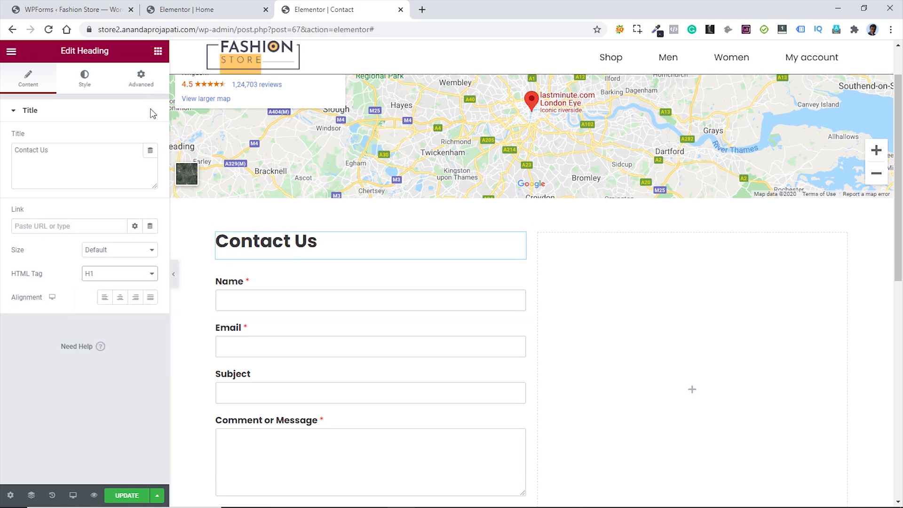
# - Add a 'Get in touch' H3 heading to the right column
pyautogui.moveTo(116, 151); pyautogui.dragTo(665, 257)
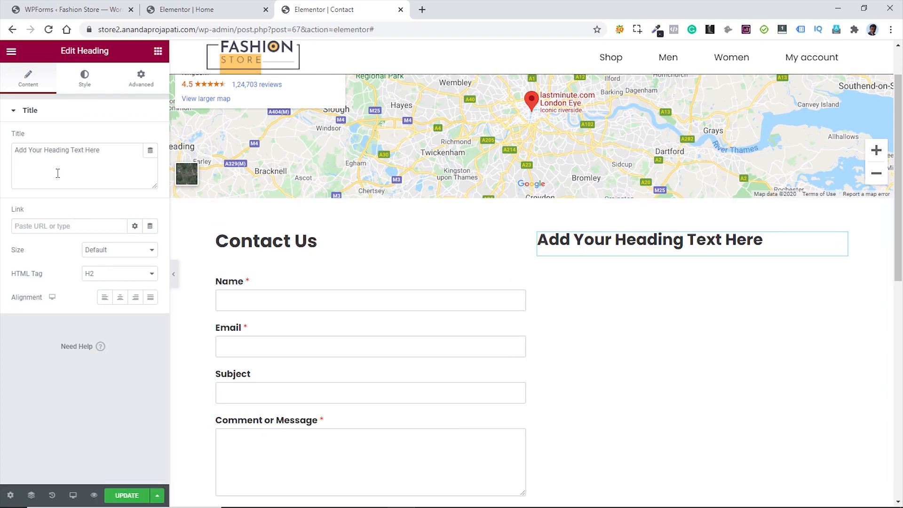
pyautogui.moveTo(112, 155); pyautogui.dragTo(10, 156)
pyautogui.write('Get in touch')
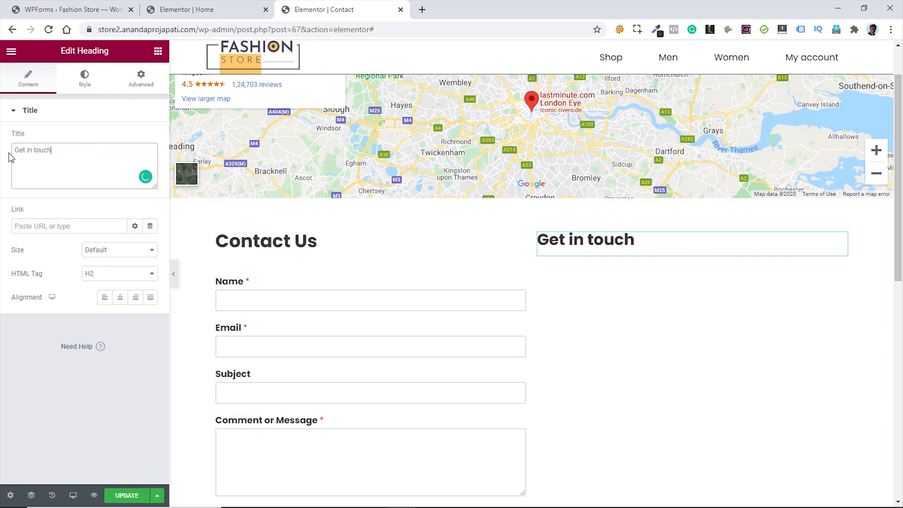
pyautogui.click(121, 276)
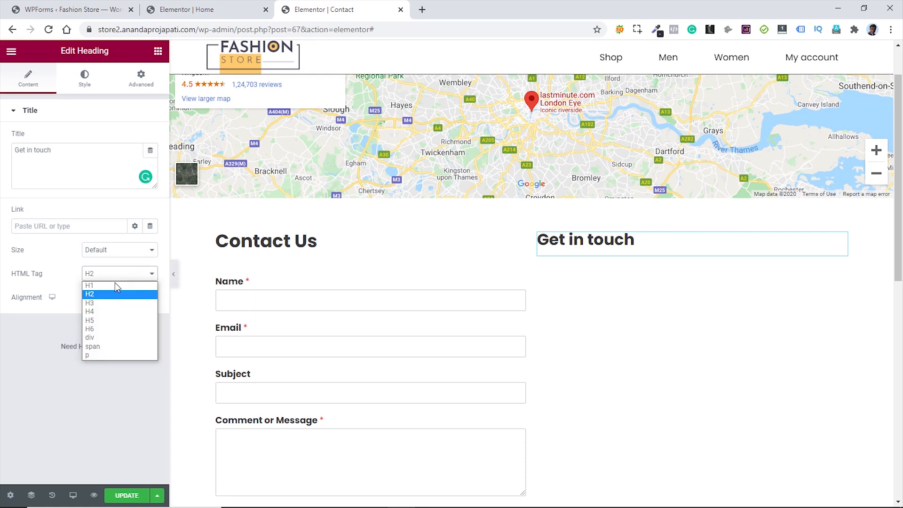
pyautogui.click(111, 300)
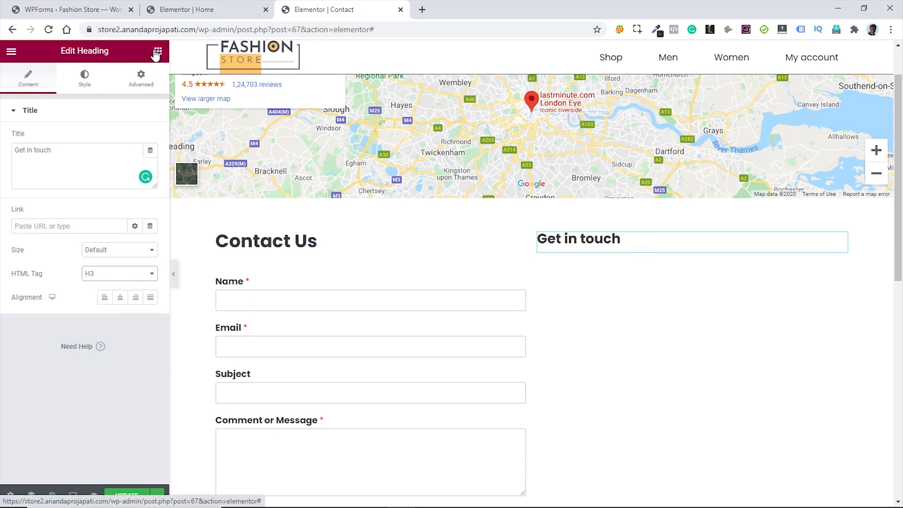
pyautogui.click(159, 50)
# - Add a Text Editor paragraph under Get in touch, keeping its placeholder text
pyautogui.moveTo(130, 206); pyautogui.dragTo(586, 244)
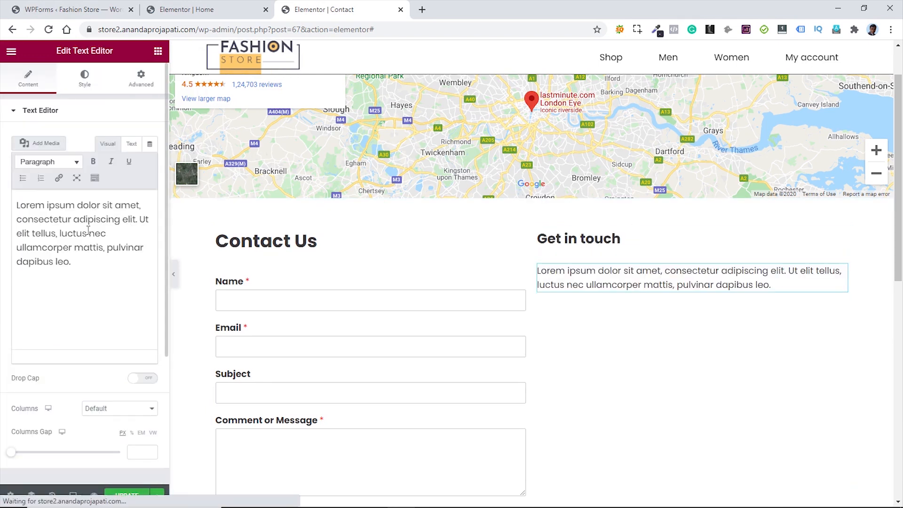
pyautogui.moveTo(75, 257); pyautogui.dragTo(20, 202)
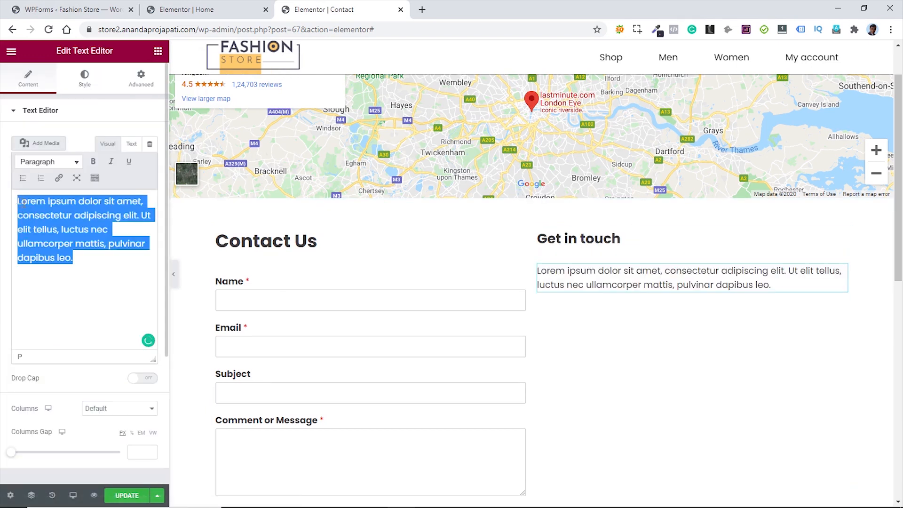
pyautogui.click(23, 203)
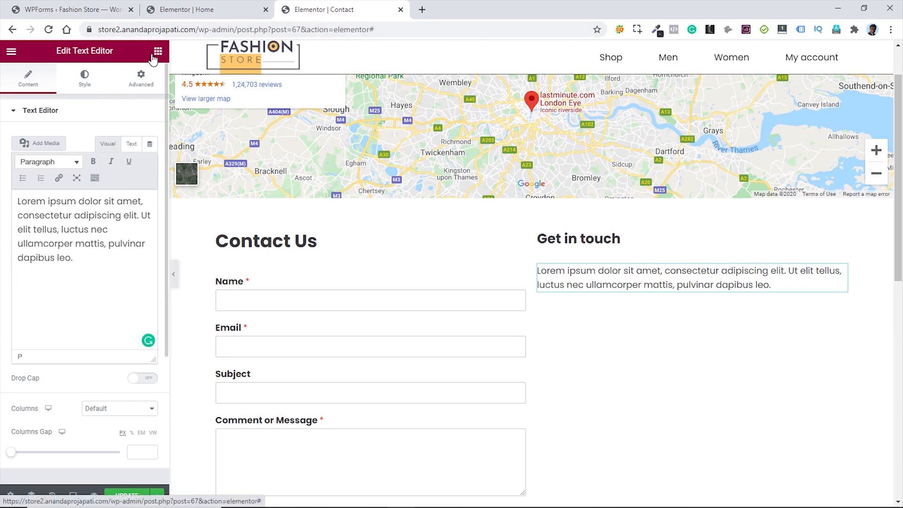
pyautogui.click(158, 52)
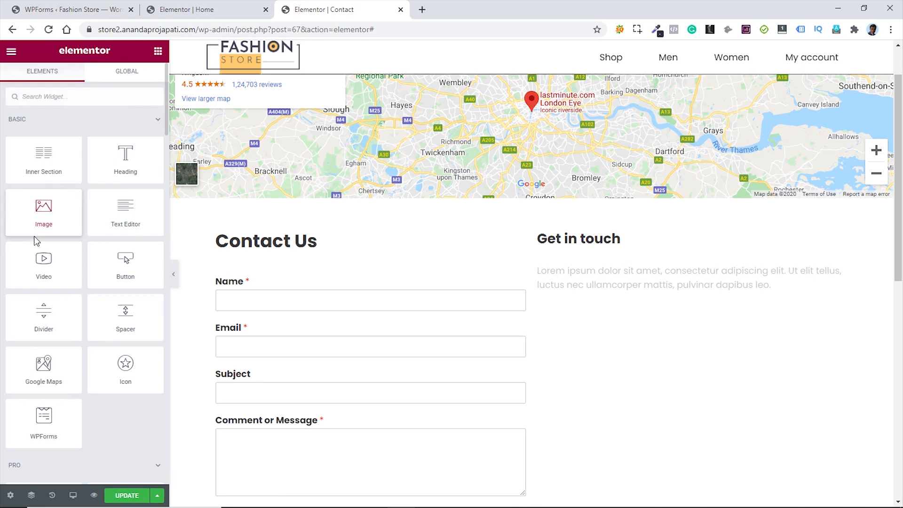
# - Add a divider below the paragraph and colour it light grey
pyautogui.moveTo(44, 323); pyautogui.dragTo(643, 290)
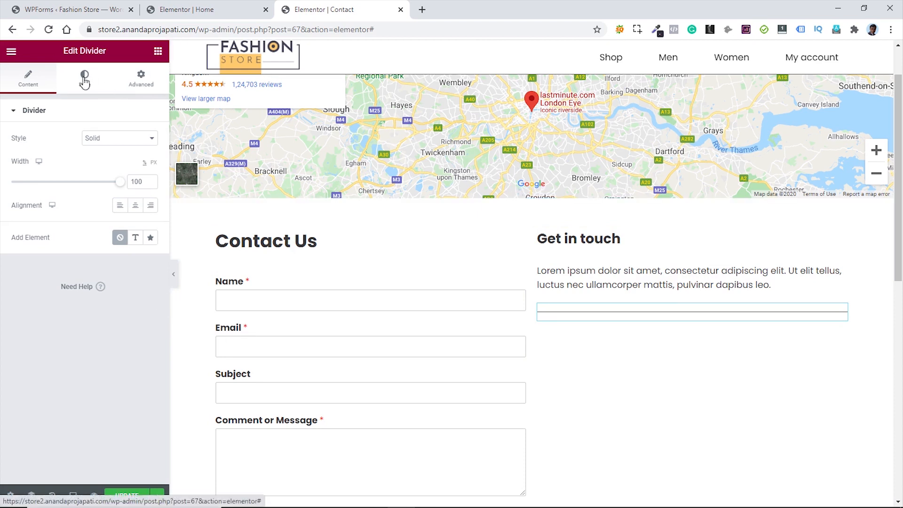
pyautogui.click(83, 78)
pyautogui.click(151, 140)
pyautogui.write('#ccc')
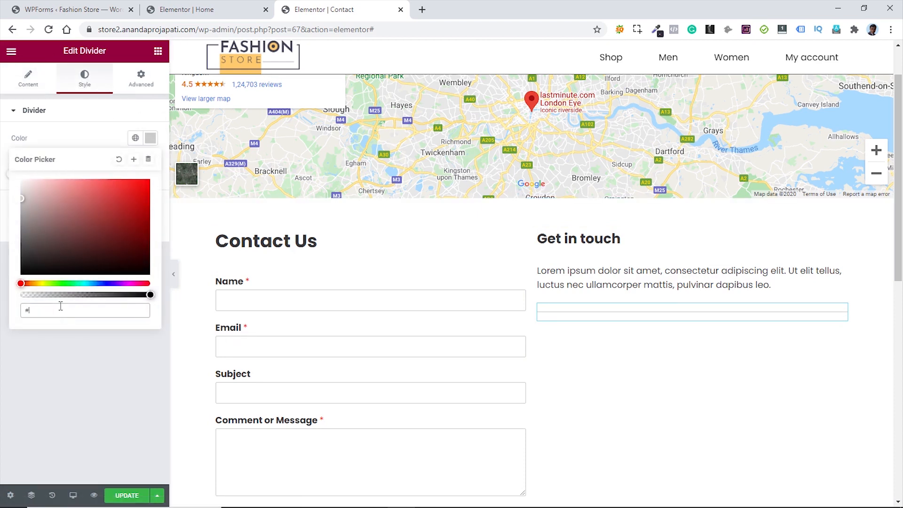
pyautogui.click(95, 137)
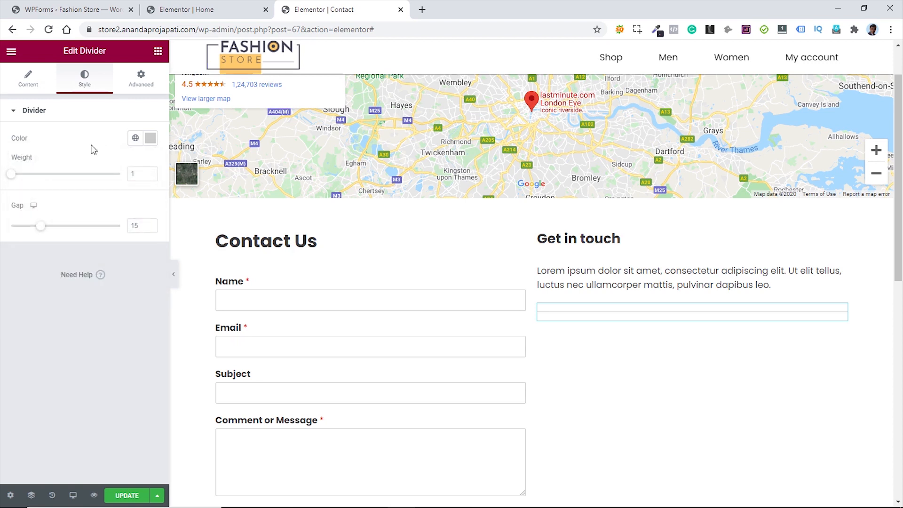
pyautogui.scroll(1, 832, 349)
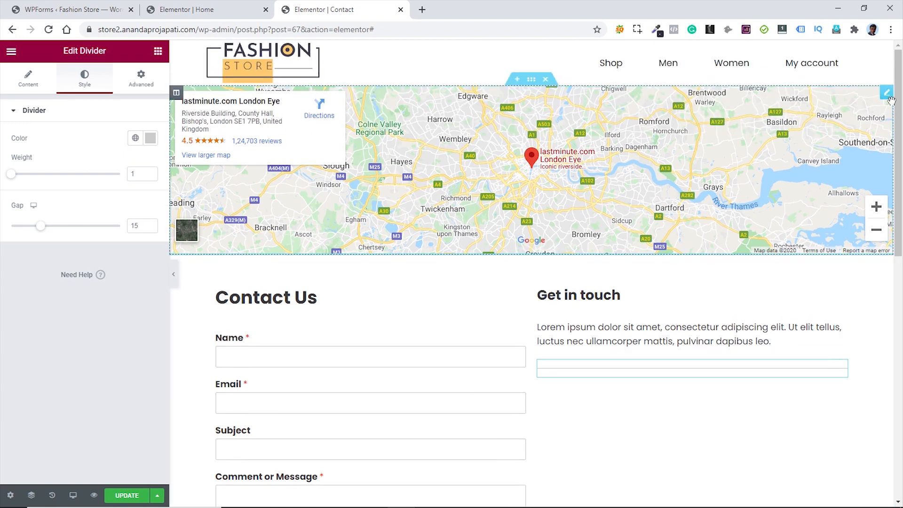
pyautogui.click(887, 96)
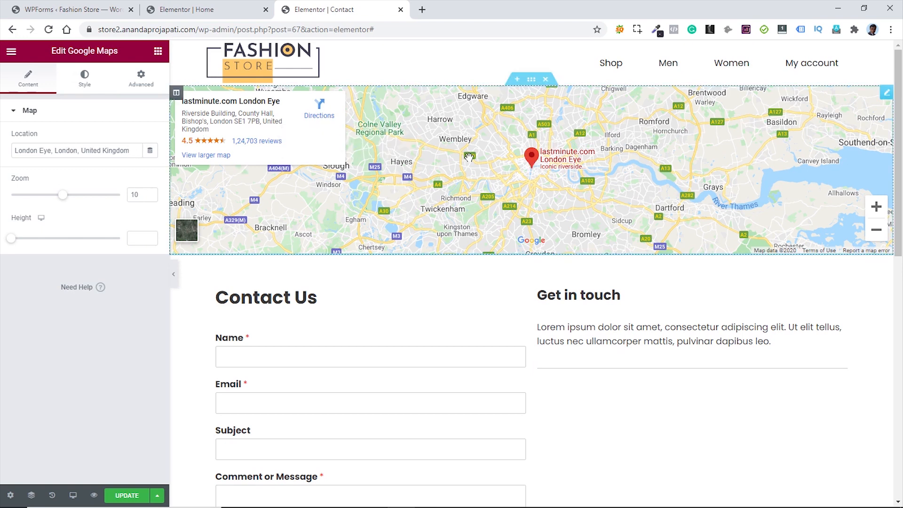
pyautogui.scroll(-1, 863, 352)
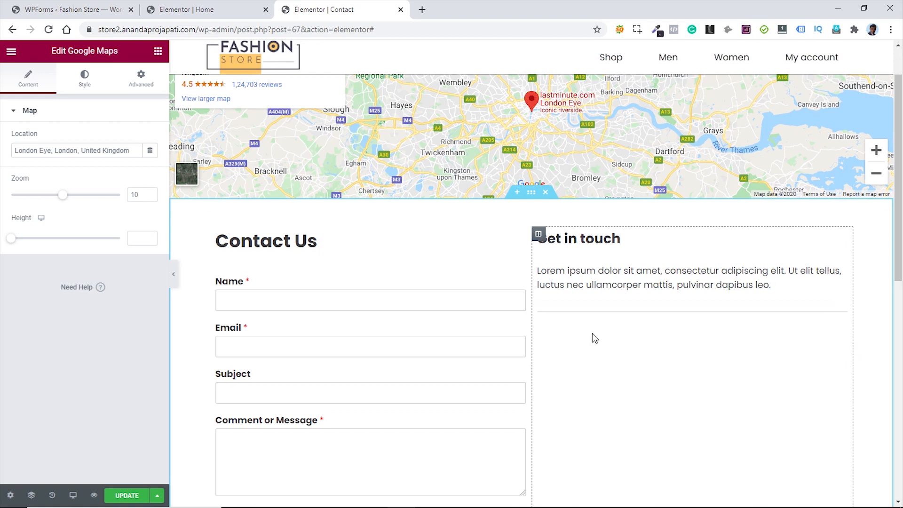
pyautogui.click(158, 51)
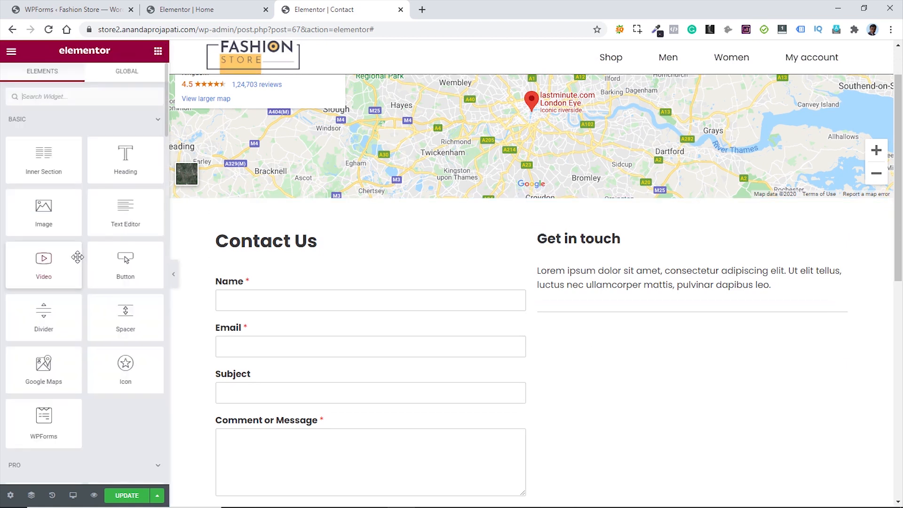
# - Add an H6 heading titled 'The Office' below the divider
pyautogui.moveTo(137, 174); pyautogui.dragTo(599, 320)
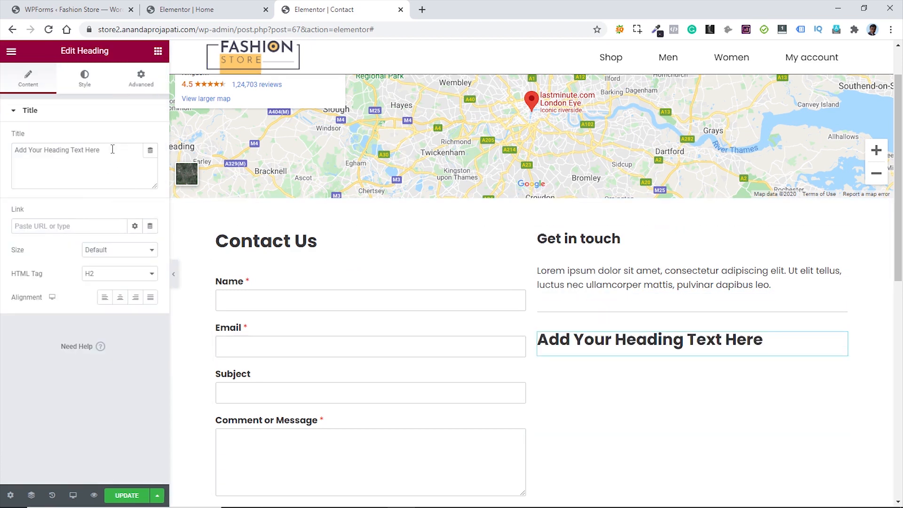
pyautogui.moveTo(115, 151); pyautogui.dragTo(10, 155)
pyautogui.write('The Office')
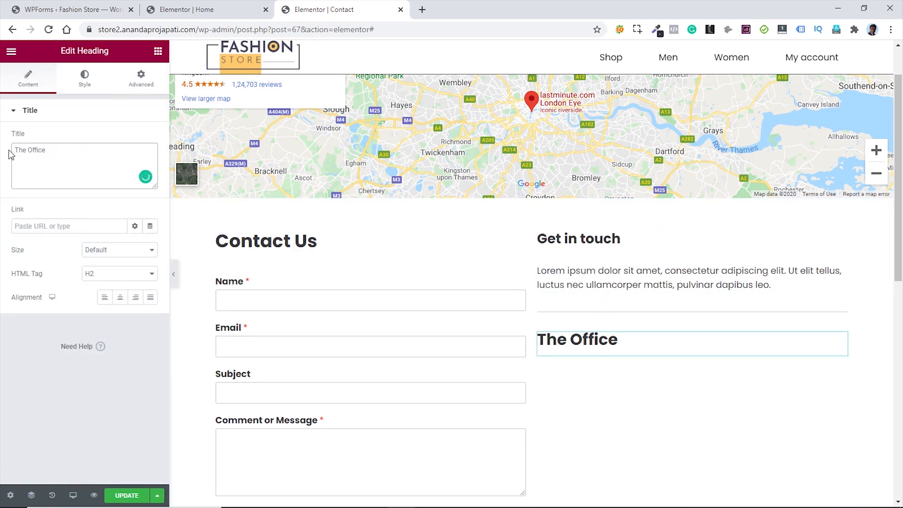
pyautogui.click(118, 275)
pyautogui.click(106, 330)
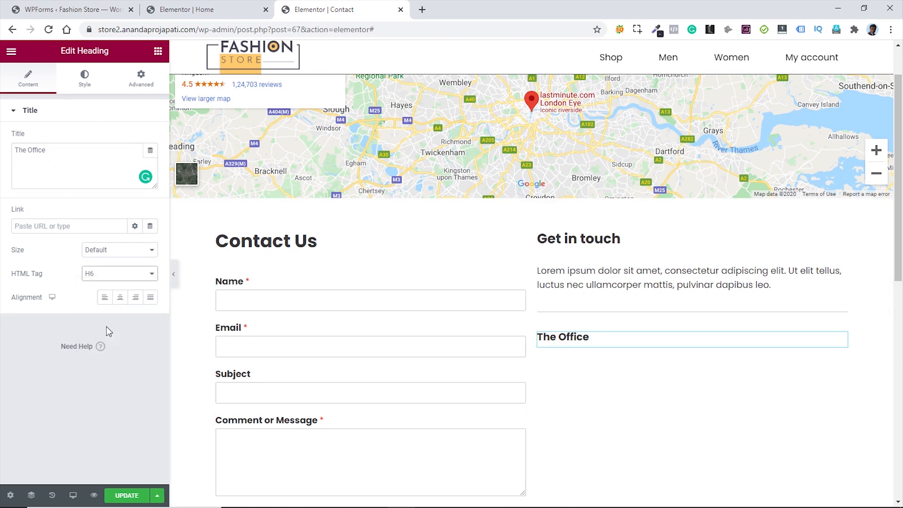
pyautogui.click(158, 51)
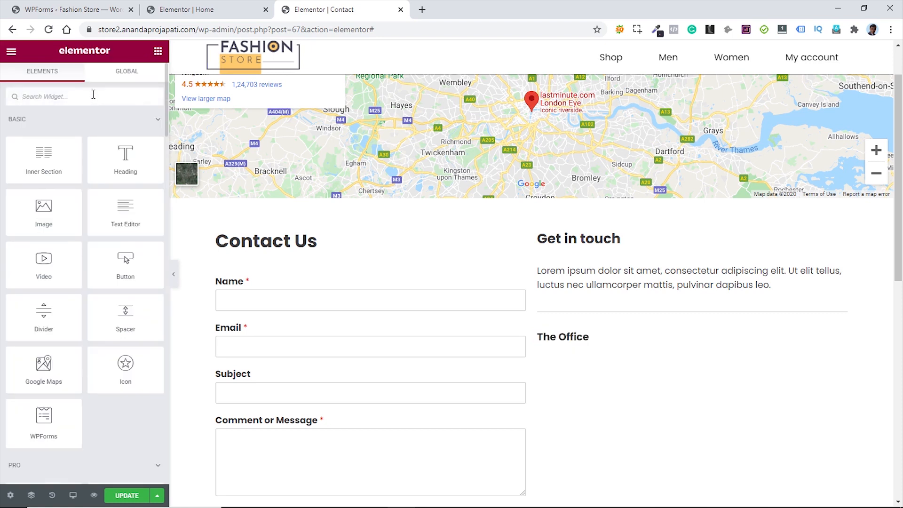
# - Add an icon box with a left-positioned map-marker icon and a bold 'ADDRESS:' line with the address
pyautogui.write('icon')
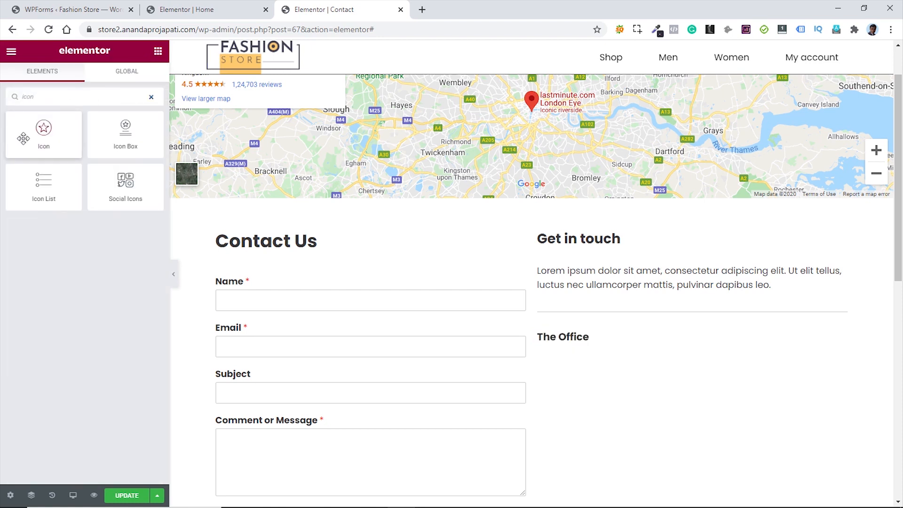
pyautogui.moveTo(126, 131); pyautogui.dragTo(621, 349)
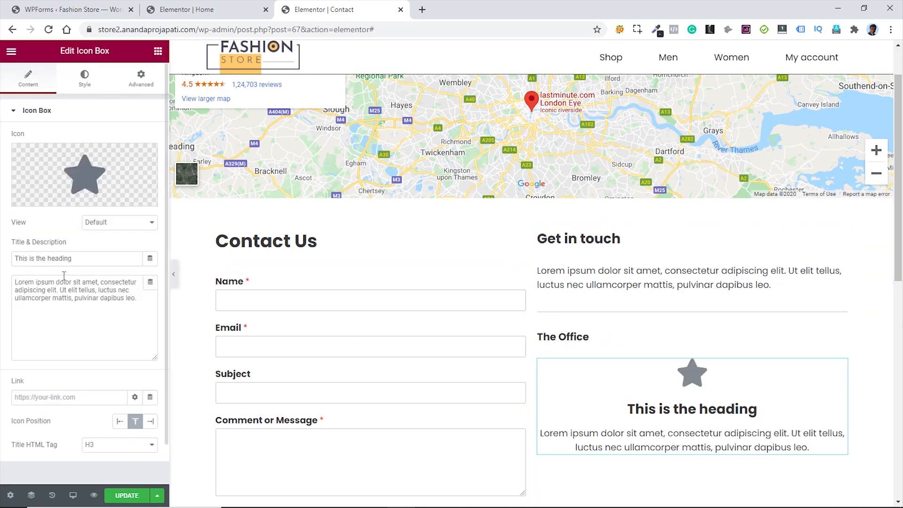
pyautogui.click(82, 175)
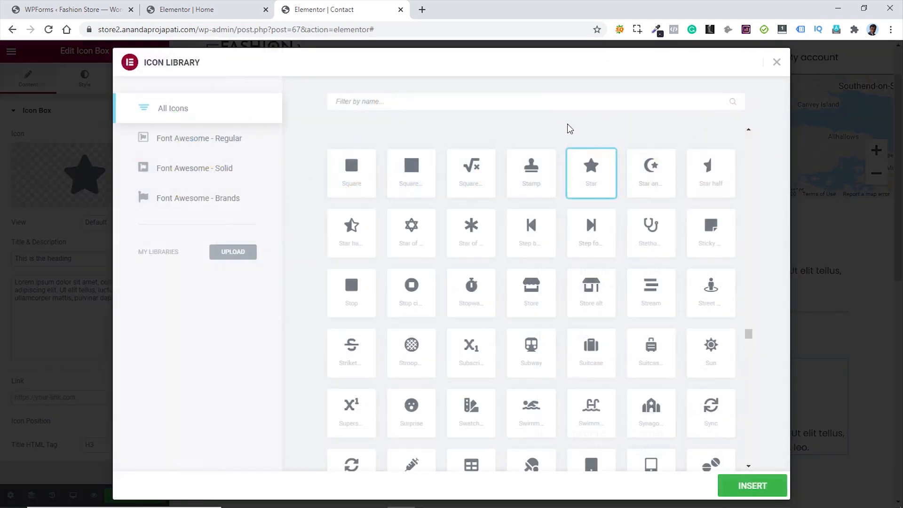
pyautogui.click(522, 103)
pyautogui.write('map')
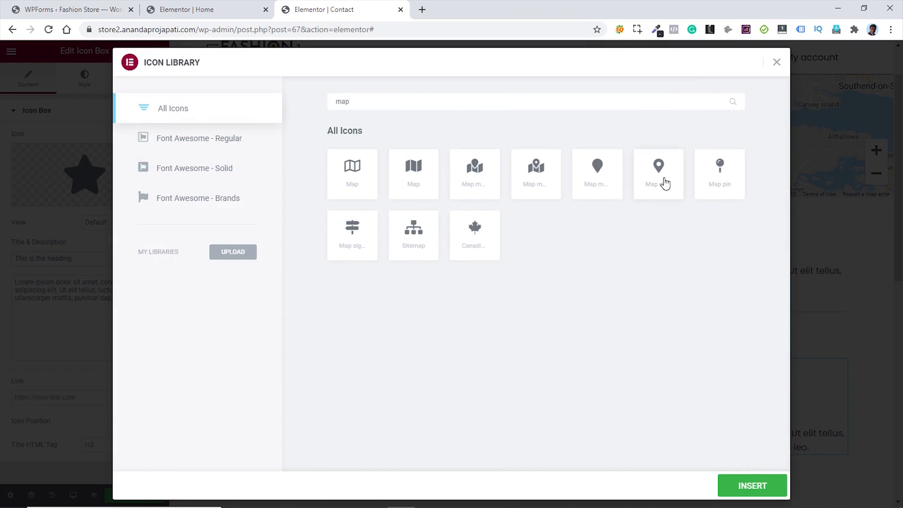
pyautogui.click(665, 184)
pyautogui.click(748, 486)
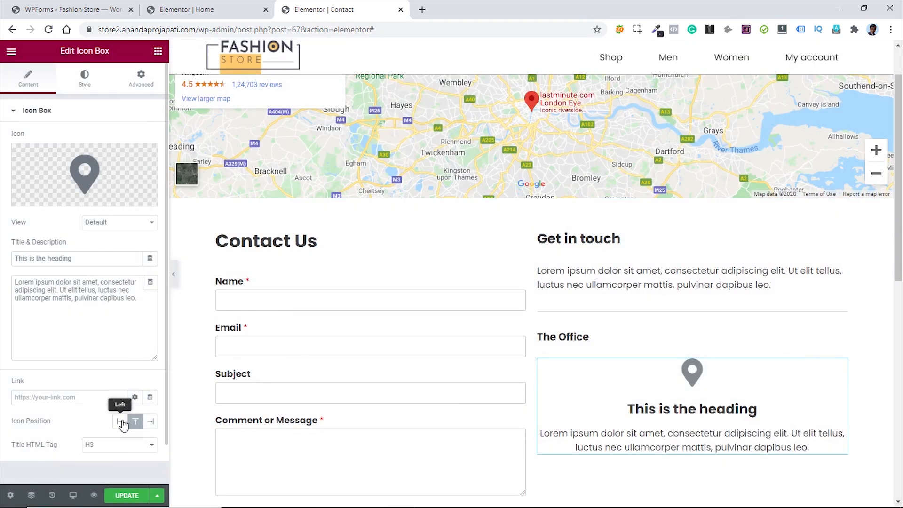
pyautogui.click(118, 422)
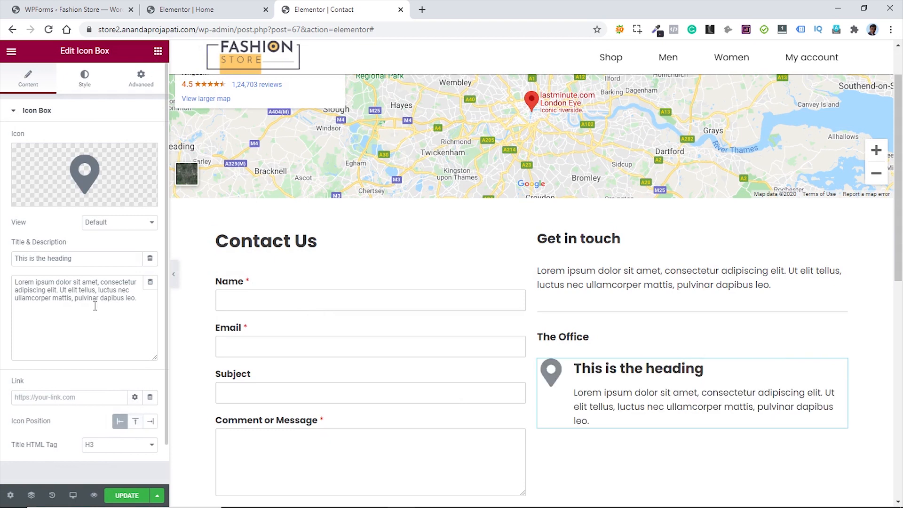
pyautogui.moveTo(138, 299); pyautogui.dragTo(23, 285)
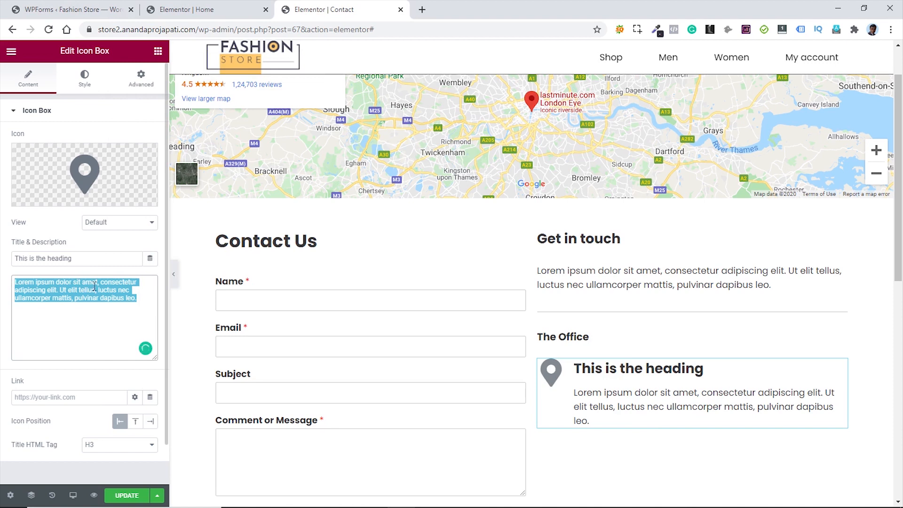
pyautogui.write('ADDRESS: 123 Street Name, City, India')
pyautogui.moveTo(80, 261); pyautogui.dragTo(8, 261)
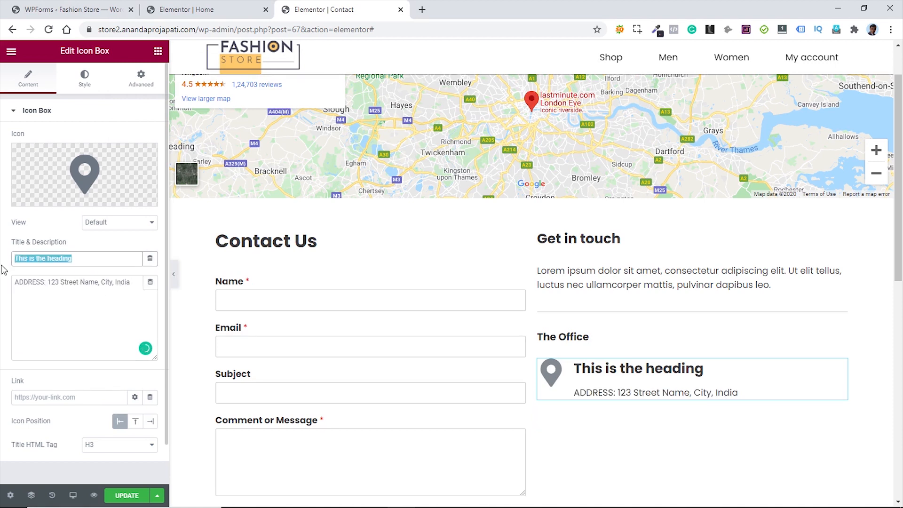
pyautogui.press('BackSpace')
pyautogui.click(14, 282)
pyautogui.write('<strong>ADDRESS:')
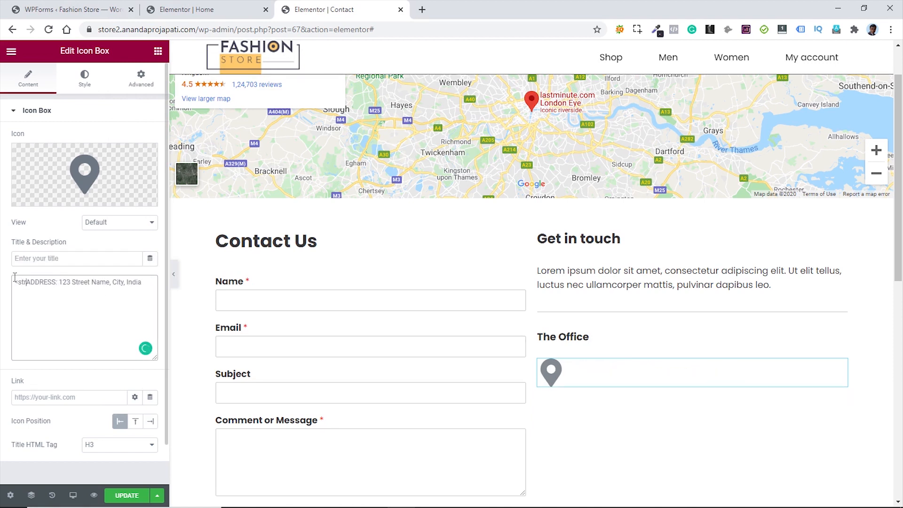
pyautogui.write('</strong>')
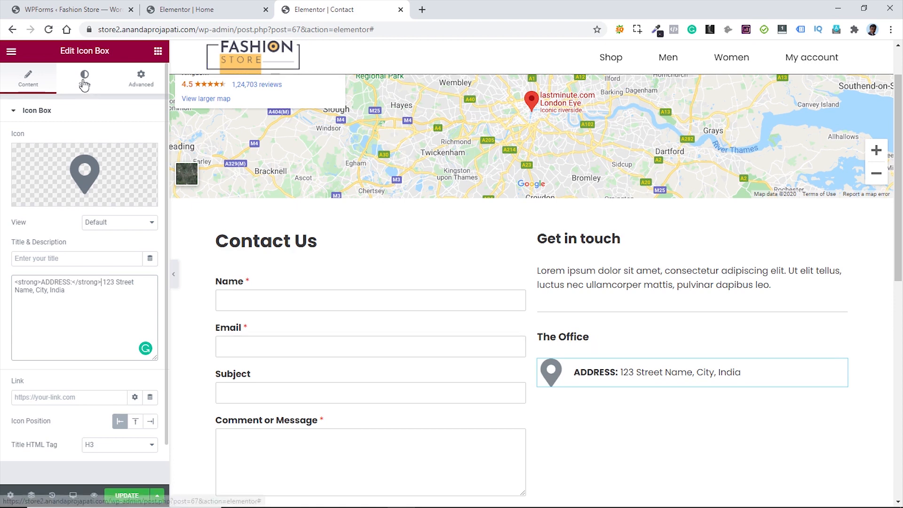
# - Make the icon black at size 25 and set the title HTML tag to p
pyautogui.click(83, 77)
pyautogui.click(150, 162)
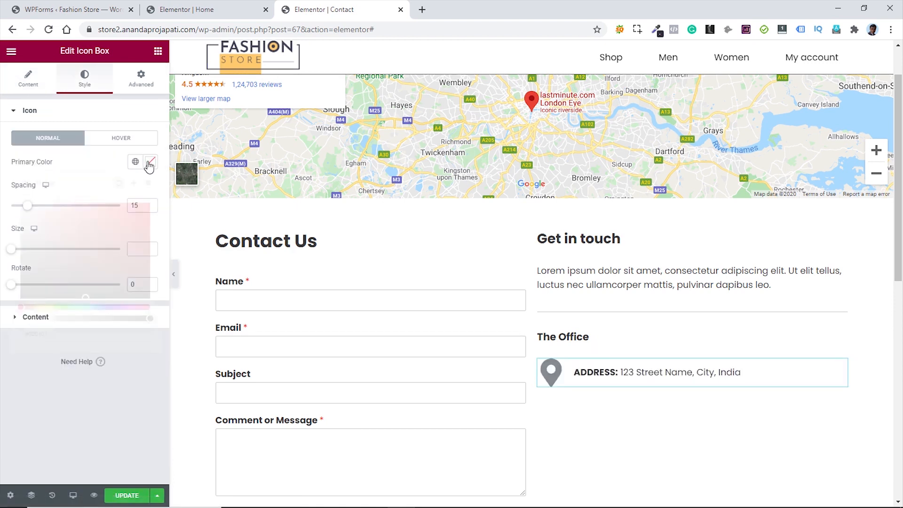
pyautogui.click(142, 295)
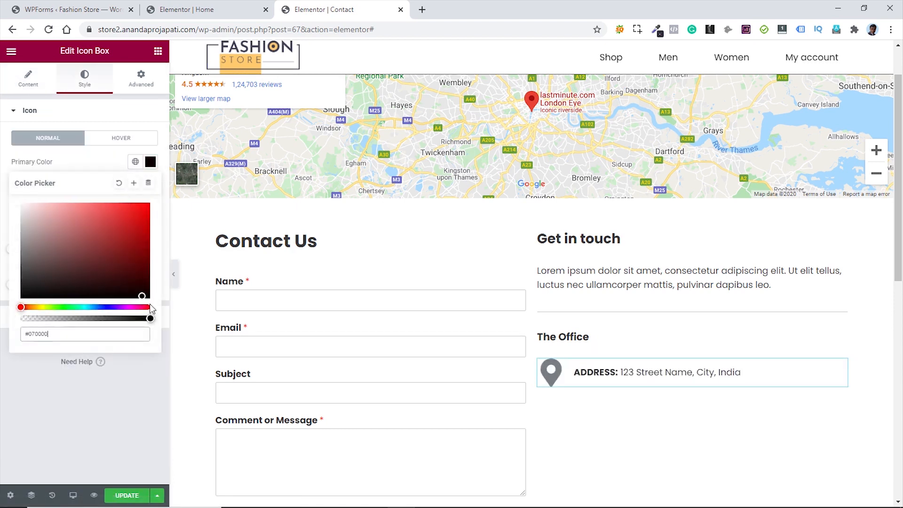
pyautogui.click(121, 375)
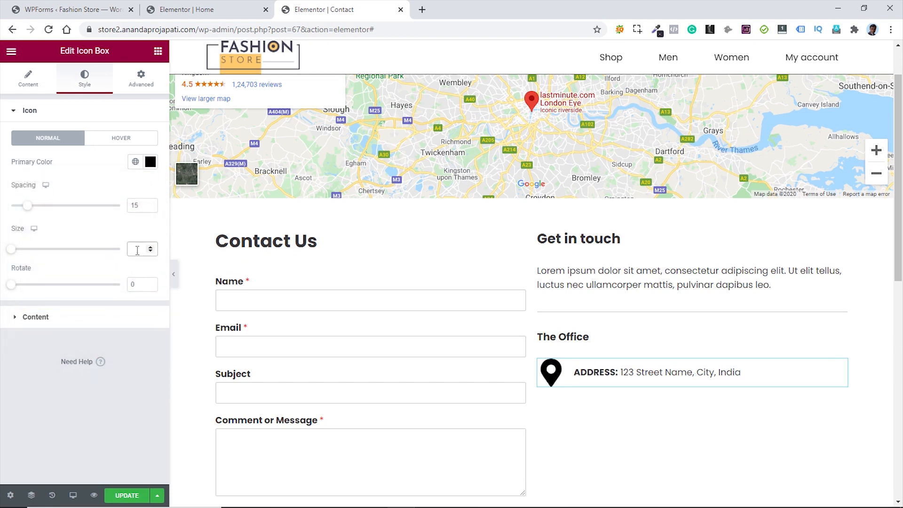
pyautogui.click(138, 250)
pyautogui.write('25')
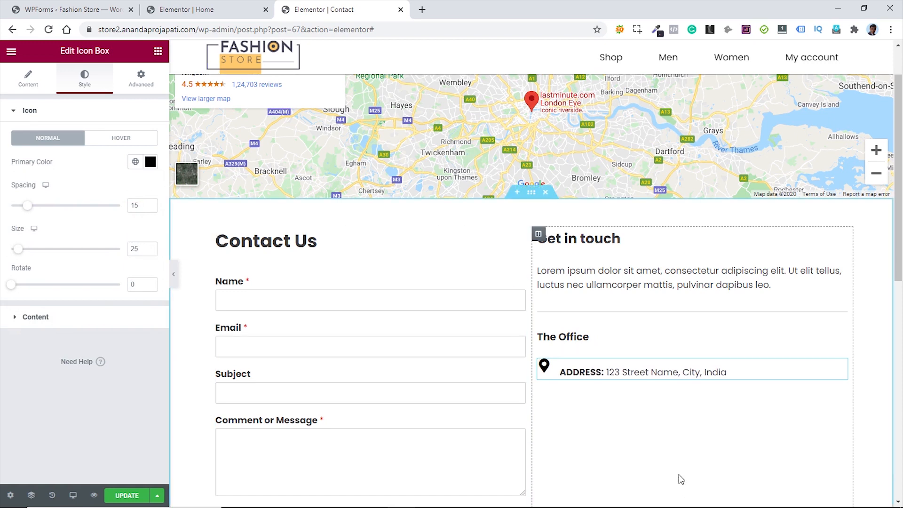
pyautogui.click(27, 79)
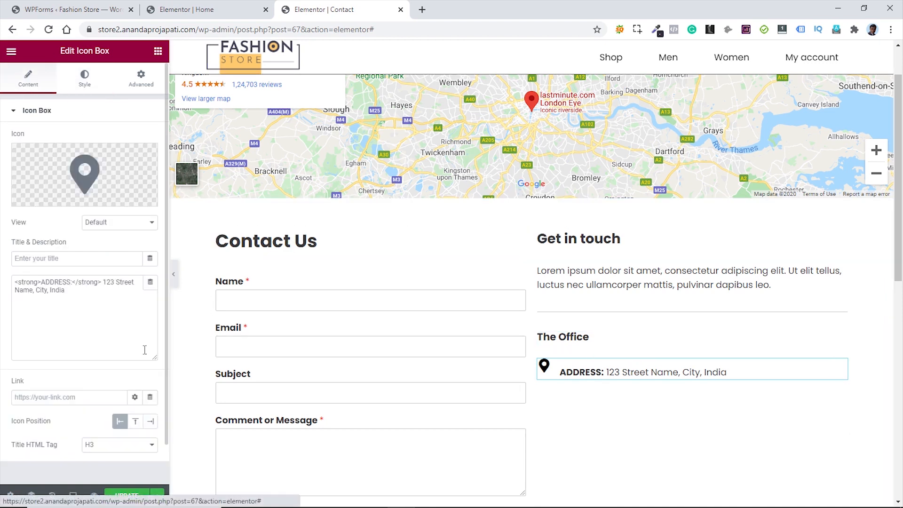
pyautogui.click(134, 449)
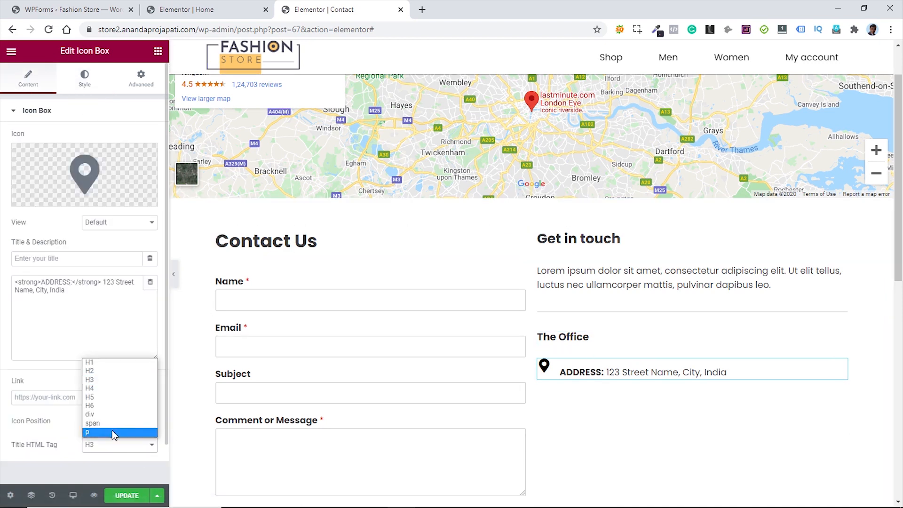
pyautogui.click(115, 431)
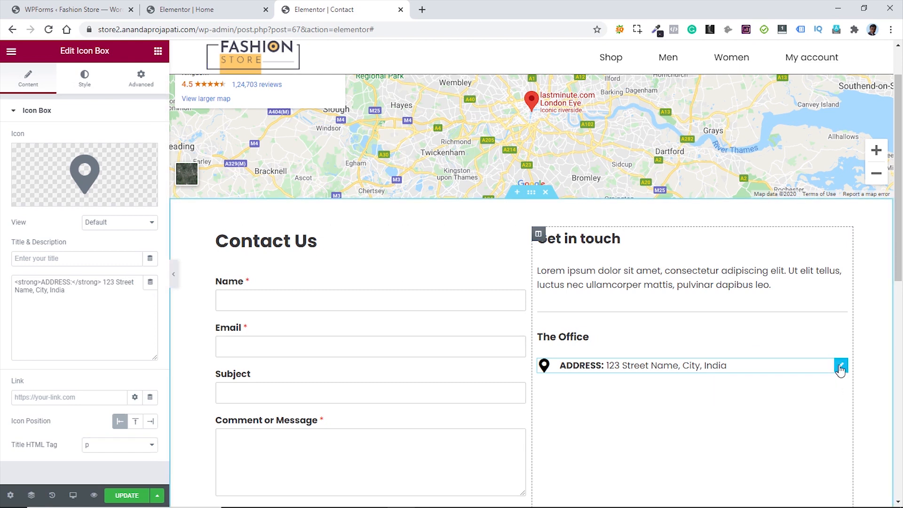
# - Duplicate the address line twice for phone and email, then paste a copy of the divider below
pyautogui.rightClick(839, 366)
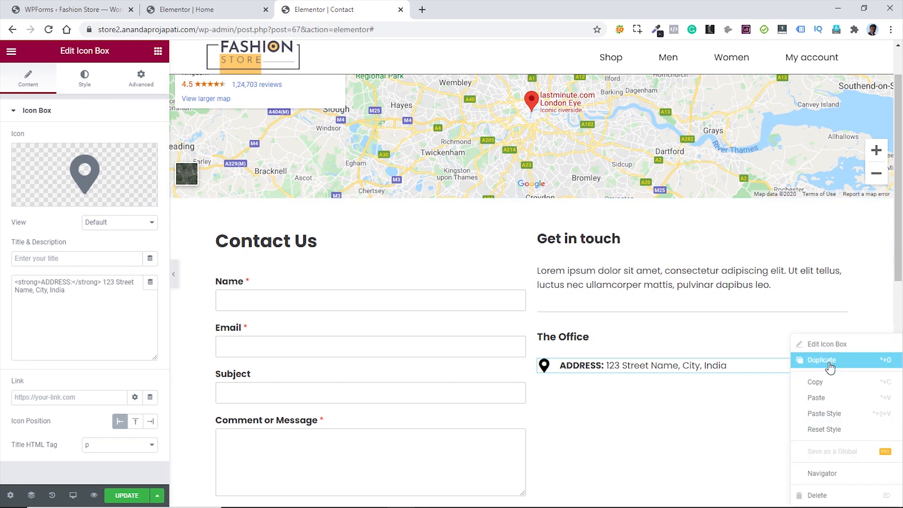
pyautogui.click(828, 360)
pyautogui.rightClick(840, 398)
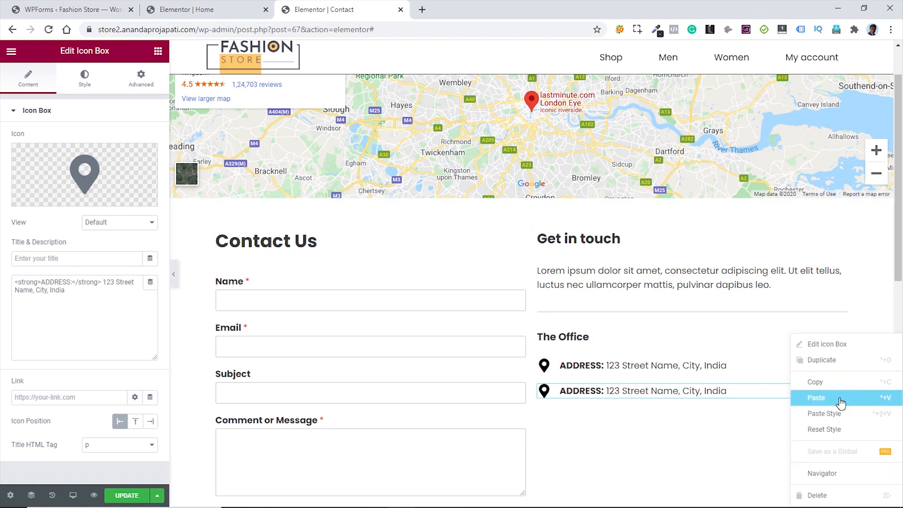
pyautogui.click(825, 361)
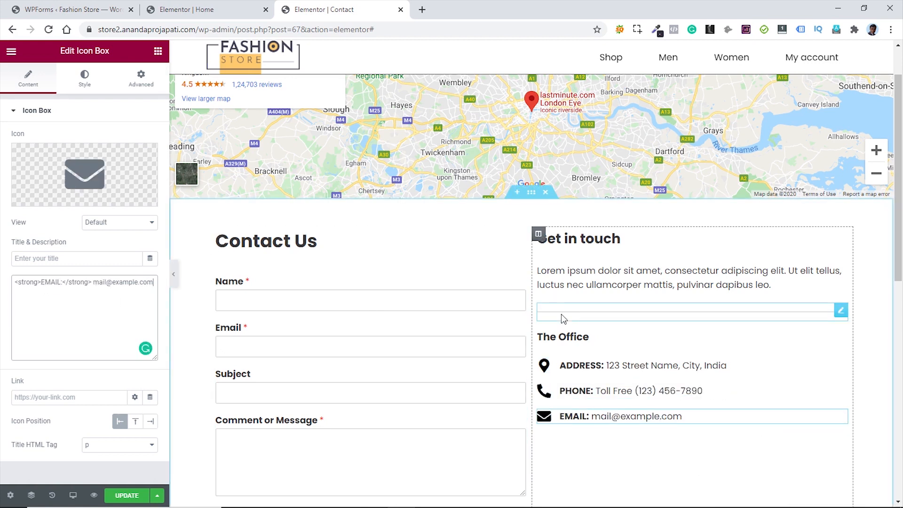
pyautogui.rightClick(841, 315)
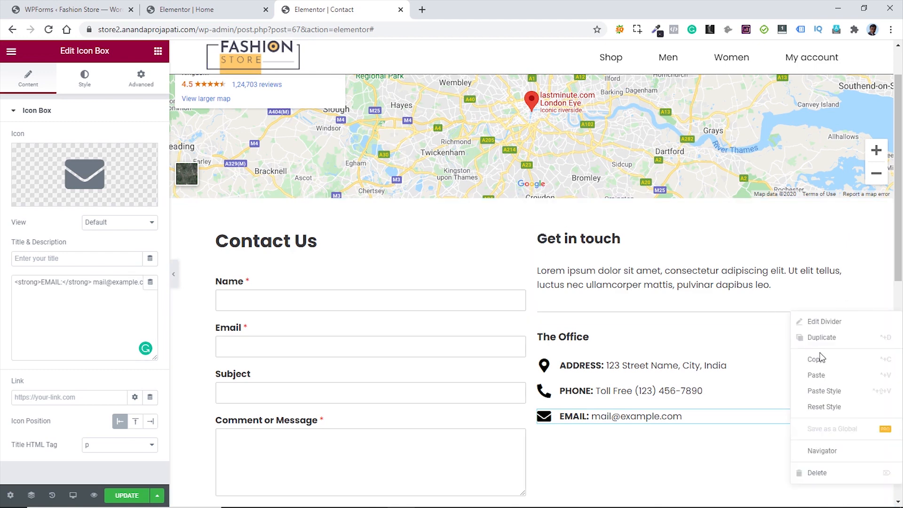
pyautogui.click(820, 358)
pyautogui.scroll(-3, 780, 349)
pyautogui.rightClick(753, 335)
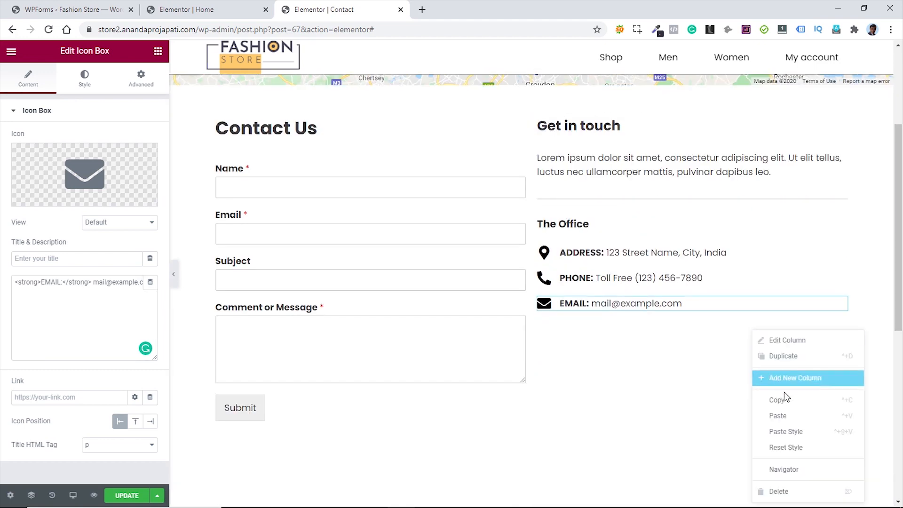
pyautogui.click(786, 416)
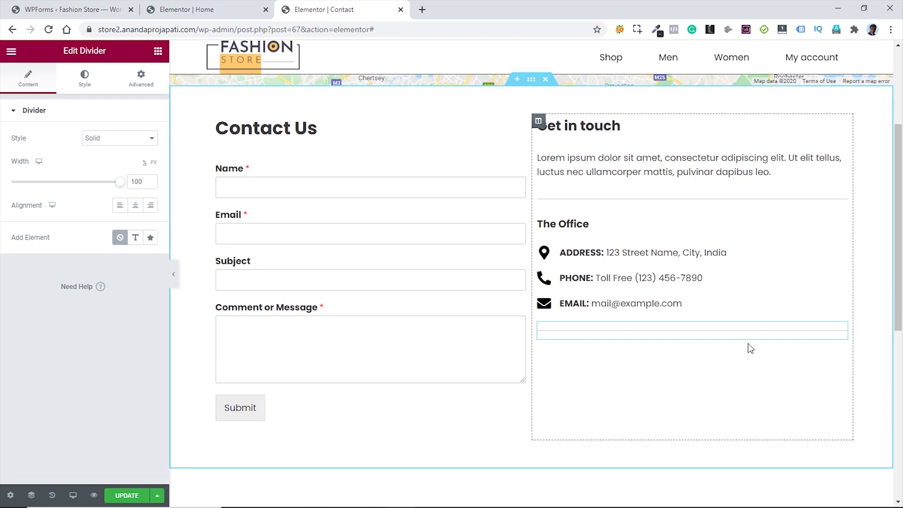
# - Paste a copy of The Office heading below the new divider and rename it 'Business Hours'
pyautogui.rightClick(847, 229)
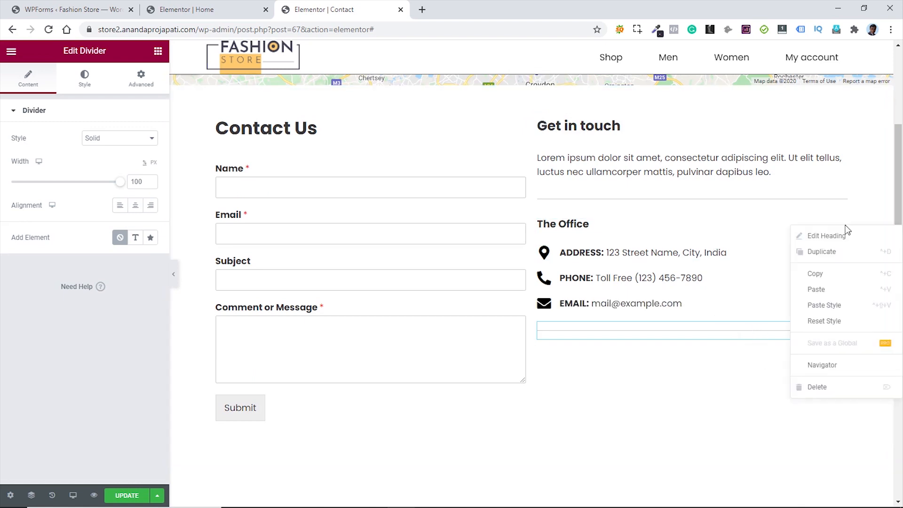
pyautogui.click(823, 275)
pyautogui.rightClick(754, 361)
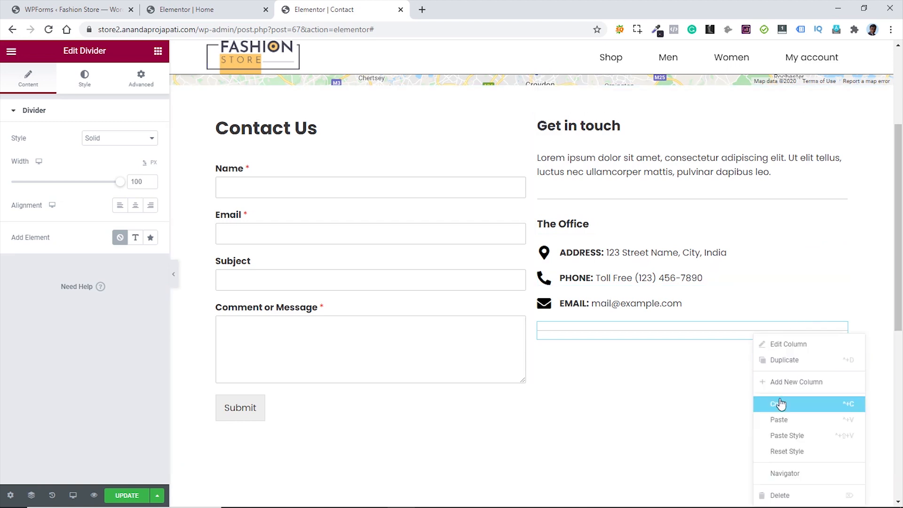
pyautogui.click(783, 417)
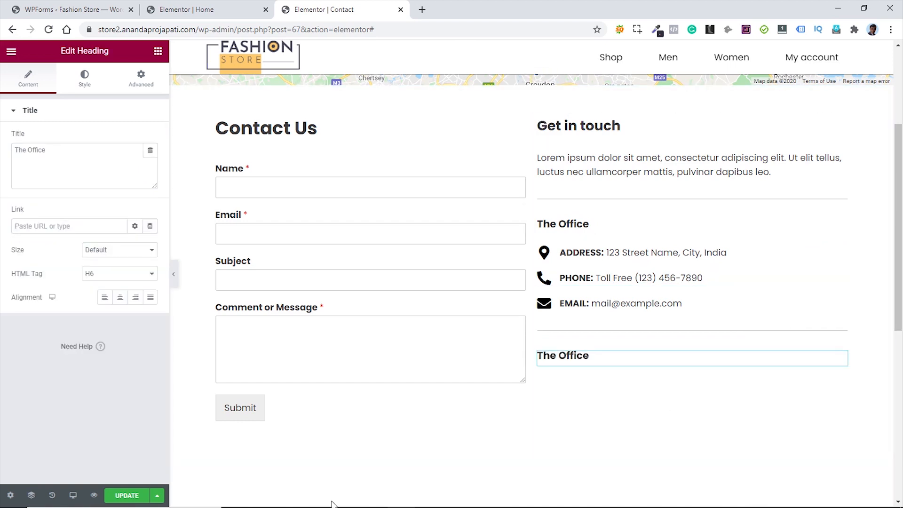
pyautogui.moveTo(46, 151); pyautogui.dragTo(4, 150)
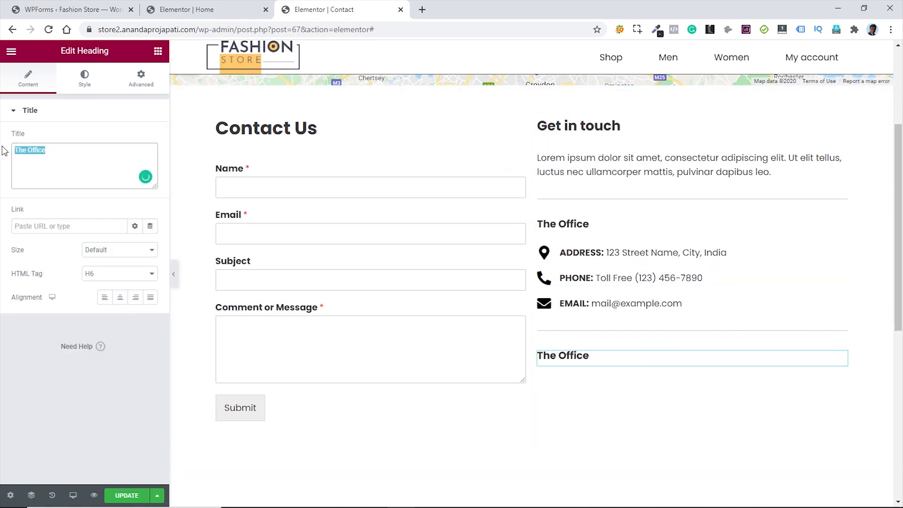
pyautogui.hotkey('ctrl', 'v')
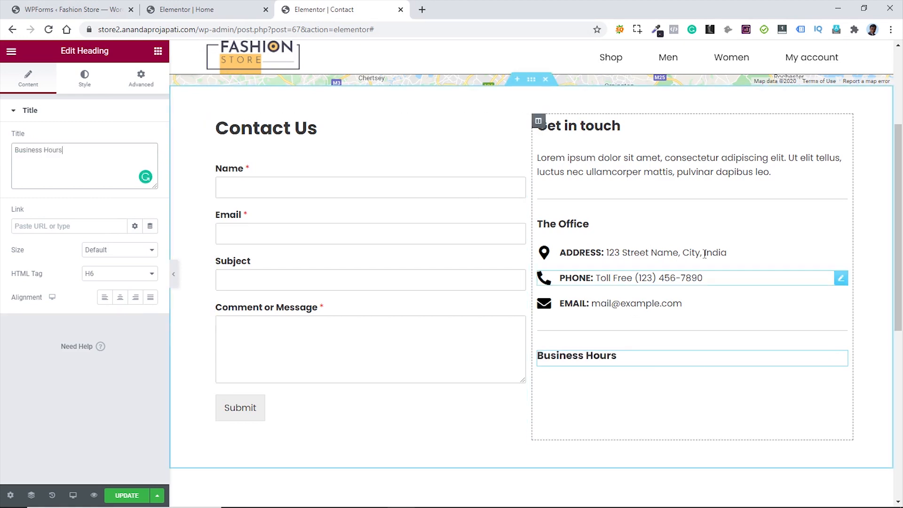
# - Paste the address line under Business Hours with a clock icon and the Monday - Friday 9am to 5pm hours
pyautogui.rightClick(838, 254)
pyautogui.click(837, 309)
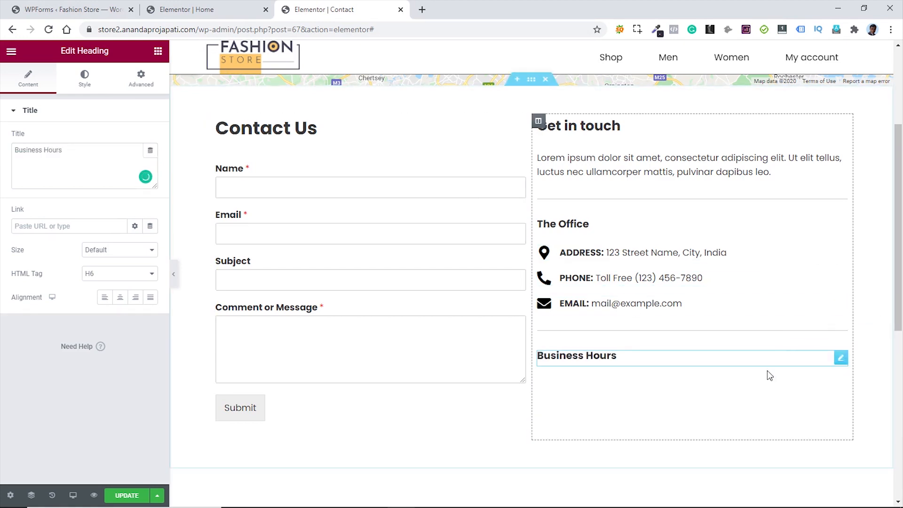
pyautogui.rightClick(759, 360)
pyautogui.click(787, 397)
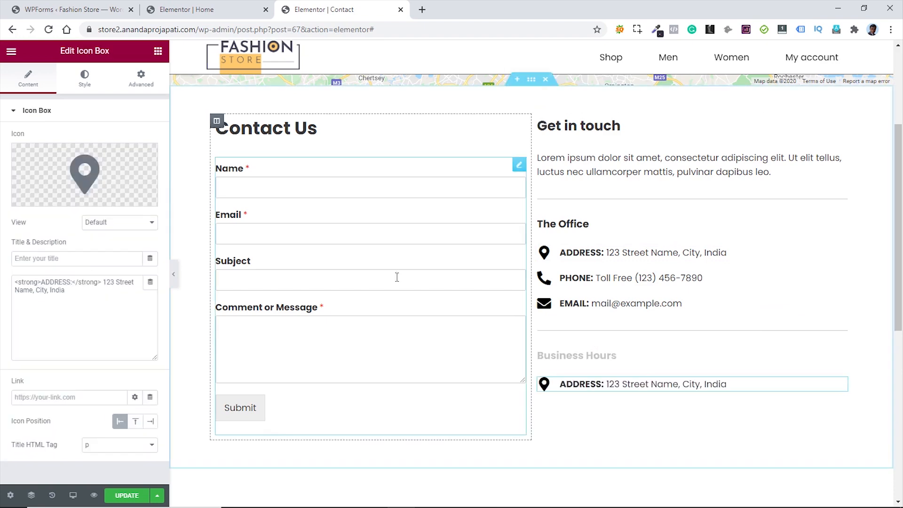
pyautogui.click(93, 169)
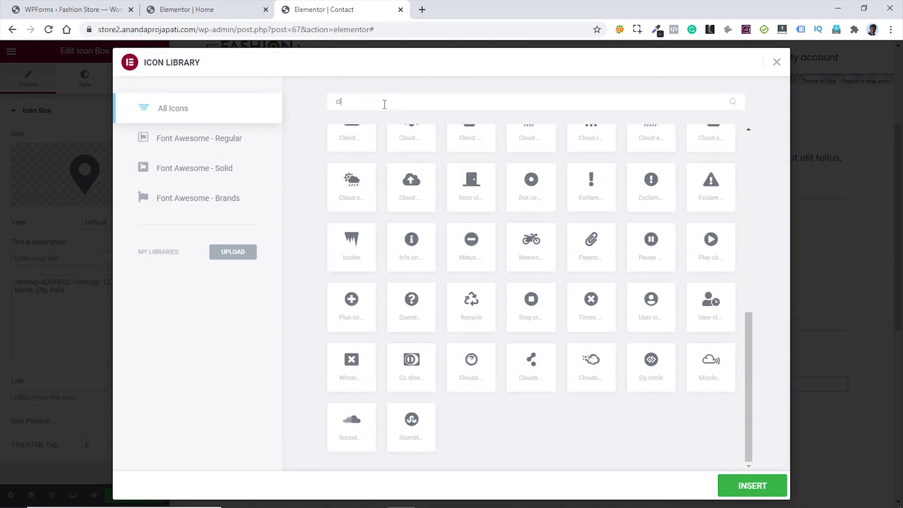
pyautogui.write('clo')
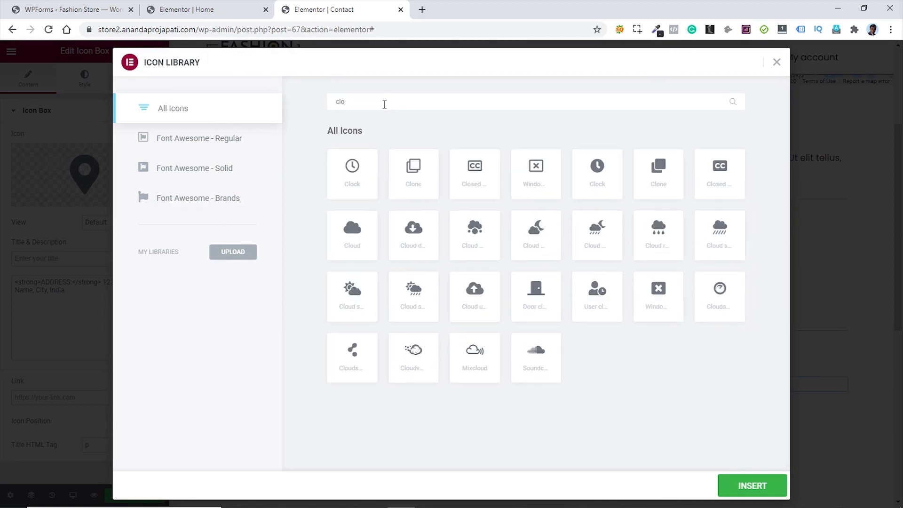
pyautogui.click(597, 170)
pyautogui.click(734, 486)
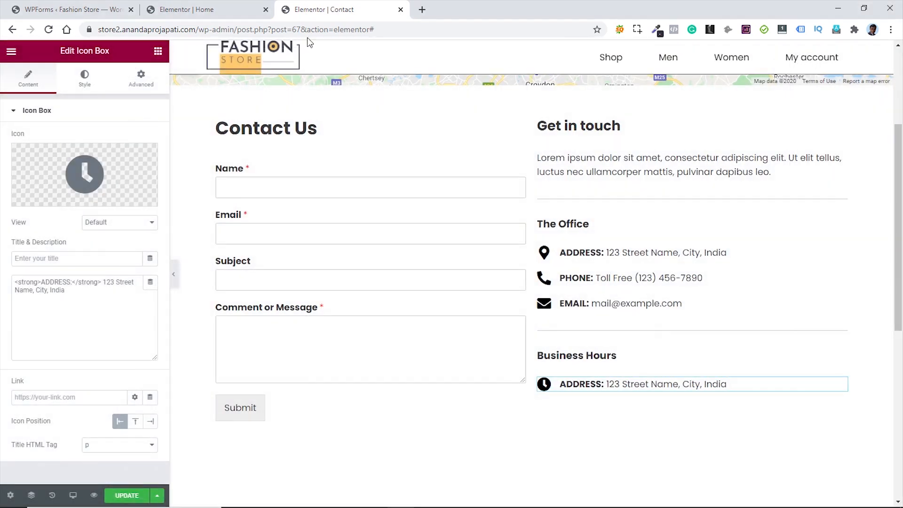
pyautogui.moveTo(72, 293); pyautogui.dragTo(15, 284)
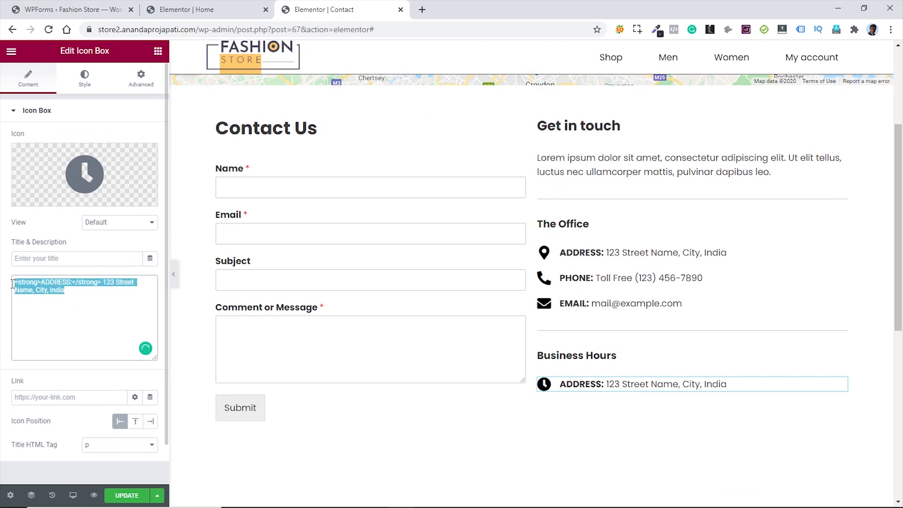
pyautogui.write('Monday - Friday 9am to 5pm')
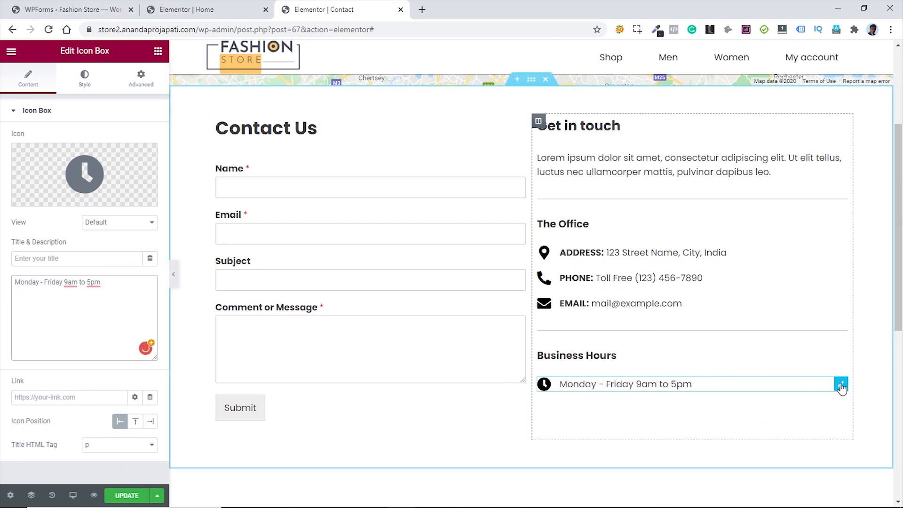
# - Duplicate the weekday hours entry for the Saturday and Sunday lines
pyautogui.rightClick(841, 387)
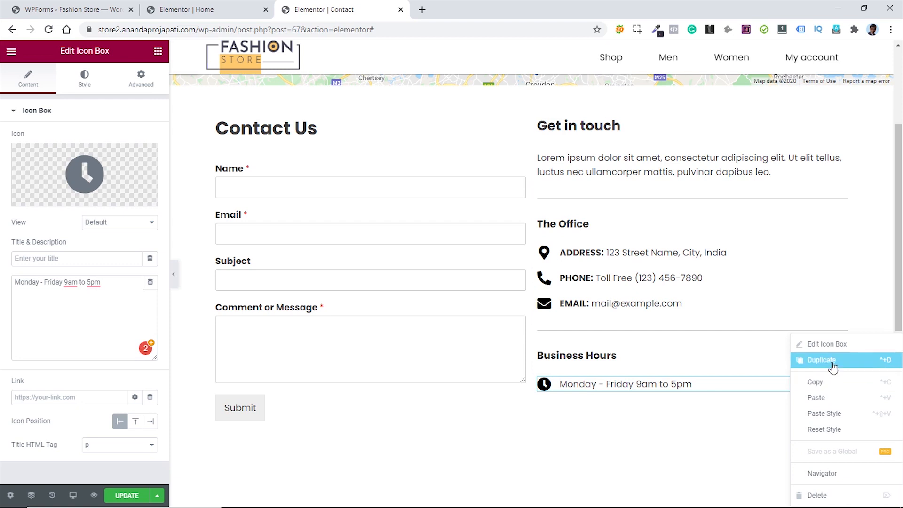
pyautogui.click(832, 367)
pyautogui.rightClick(836, 388)
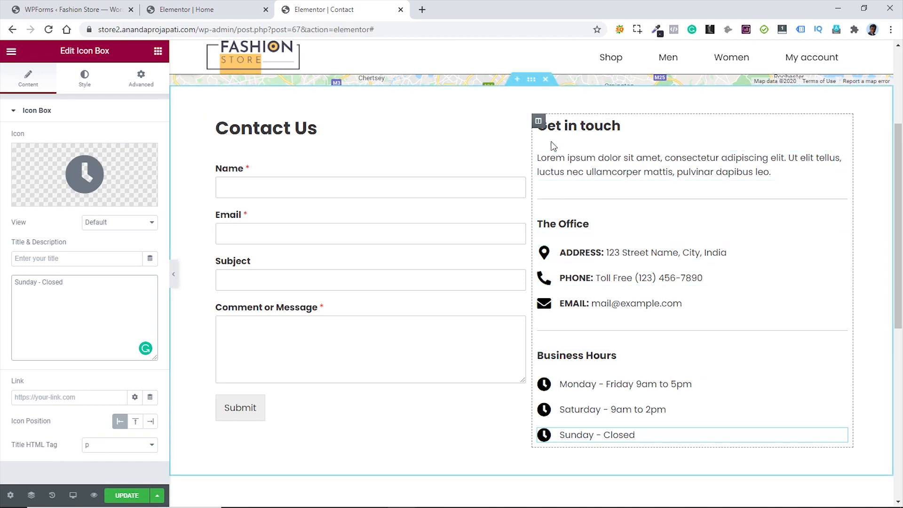
# - Set the contact section's Columns Gap to Wider and save the page with Update
pyautogui.click(531, 79)
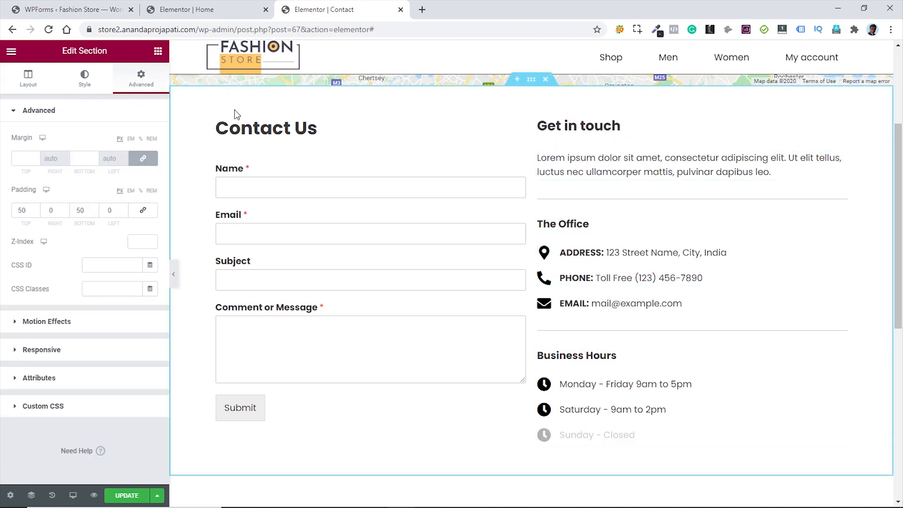
pyautogui.click(26, 77)
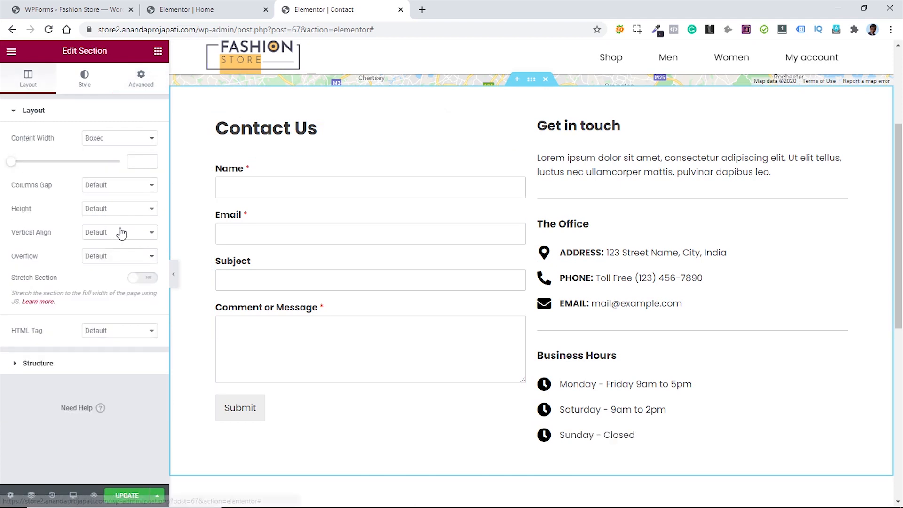
pyautogui.click(128, 188)
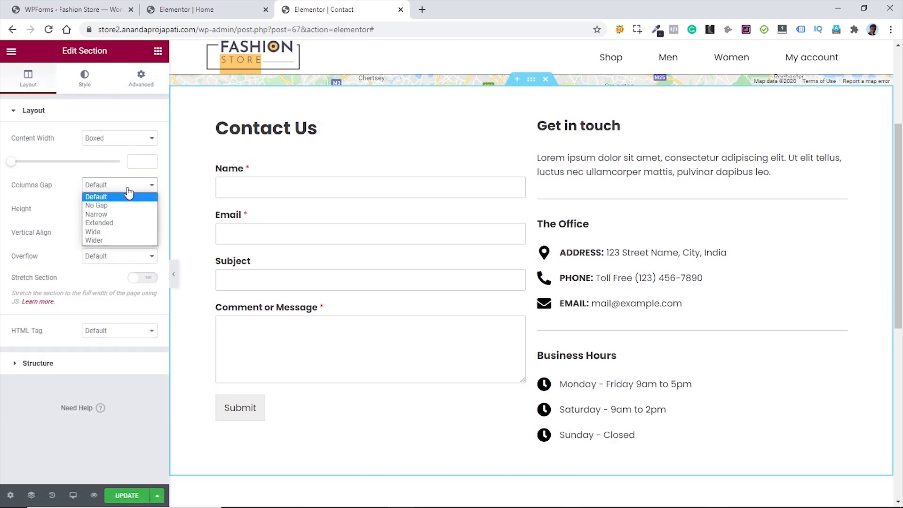
pyautogui.click(118, 225)
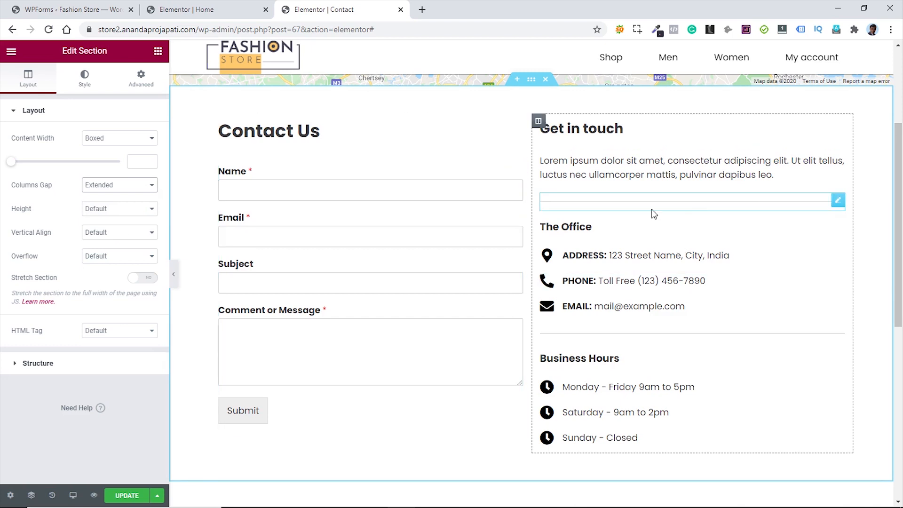
pyautogui.click(133, 188)
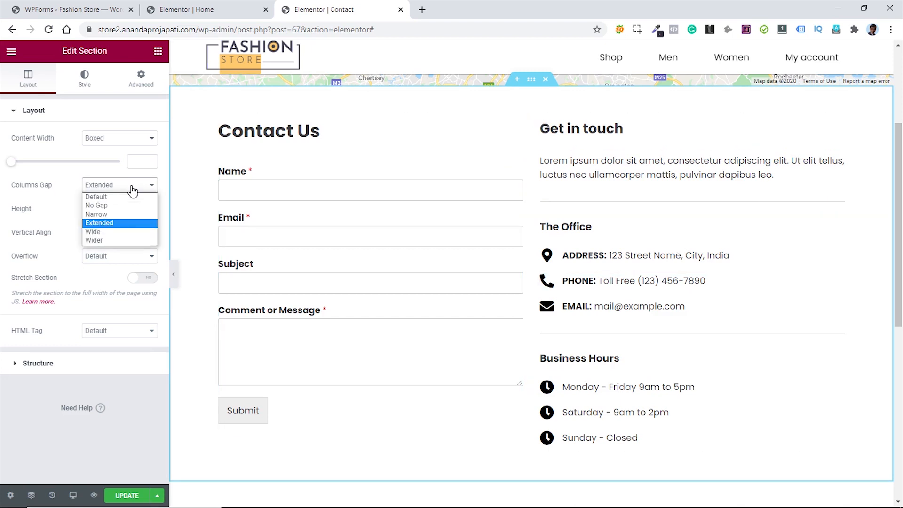
pyautogui.click(112, 240)
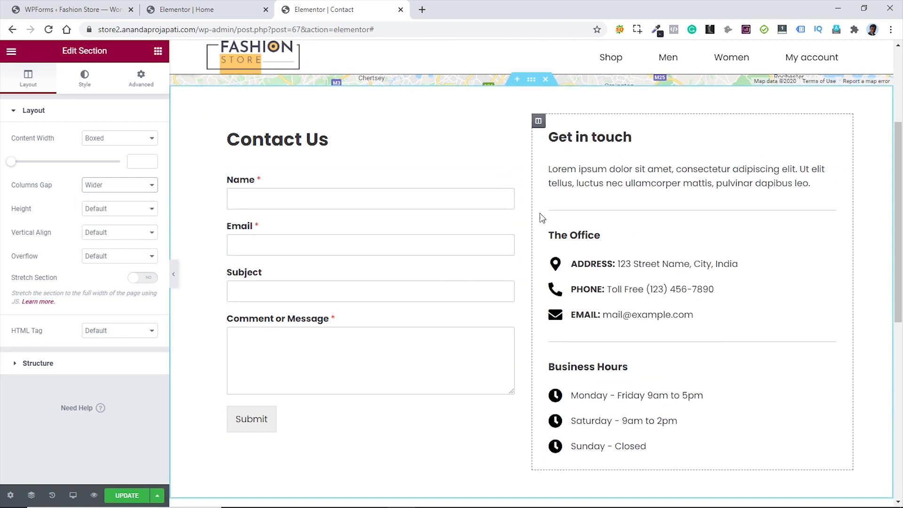
pyautogui.click(126, 495)
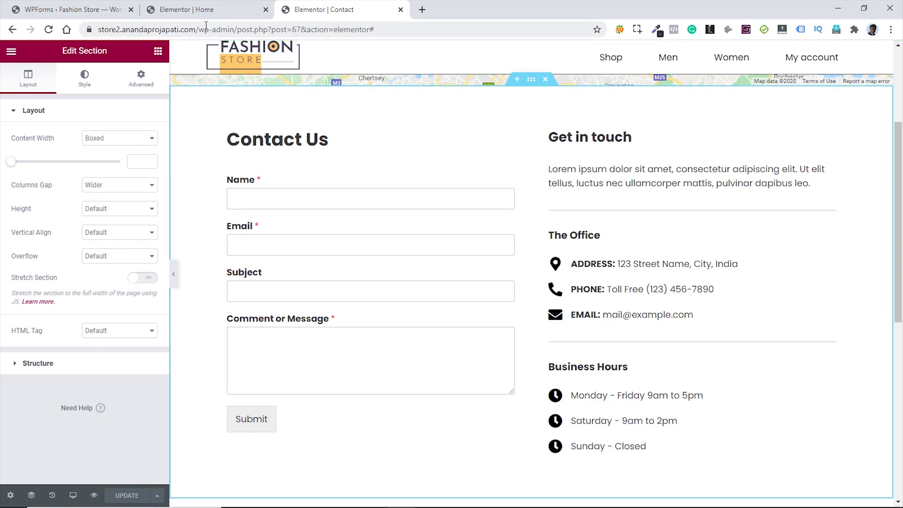
pyautogui.click(12, 54)
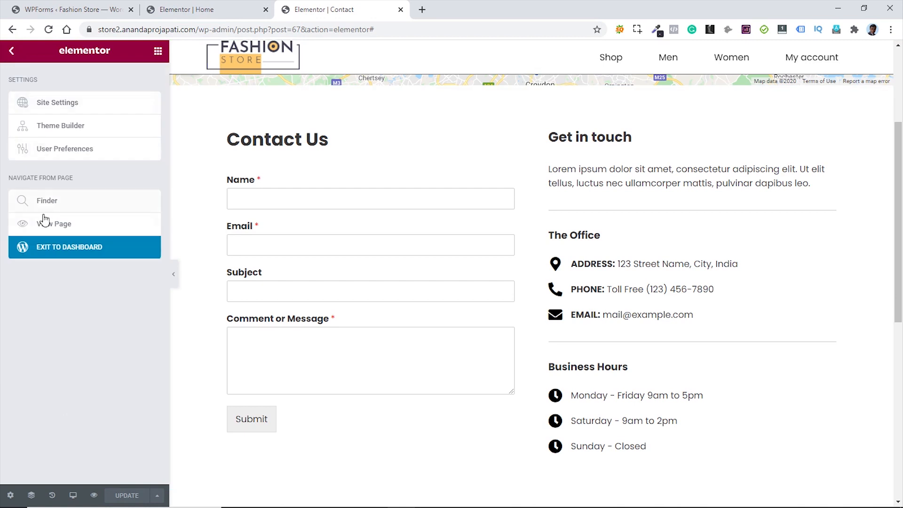
# - Check the live Contact page in a new tab, then go back to the Elementor | Contact tab
pyautogui.click(49, 224)
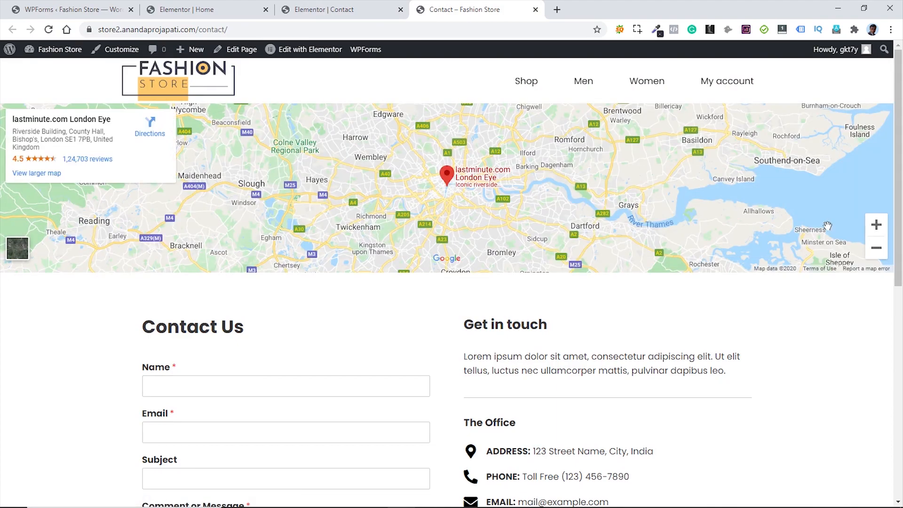
pyautogui.scroll(-9, 828, 225)
pyautogui.scroll(9, 854, 241)
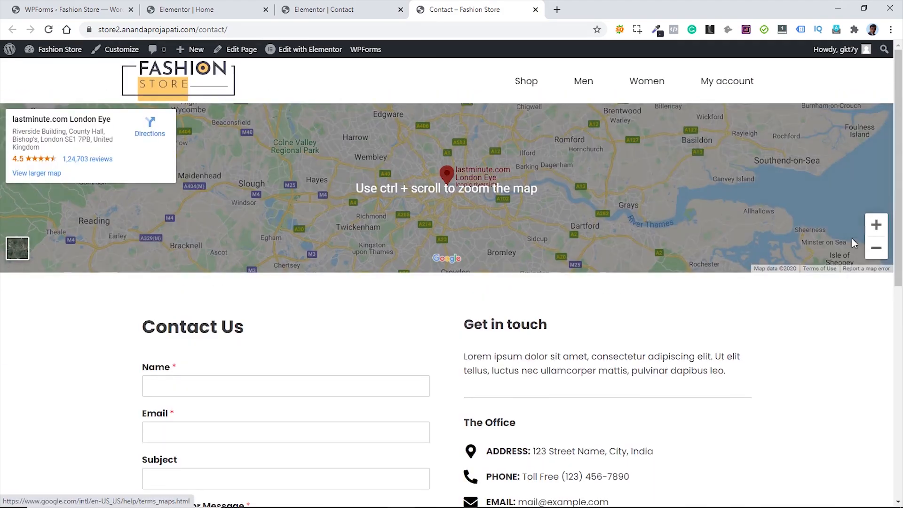
pyautogui.scroll(-6, 852, 238)
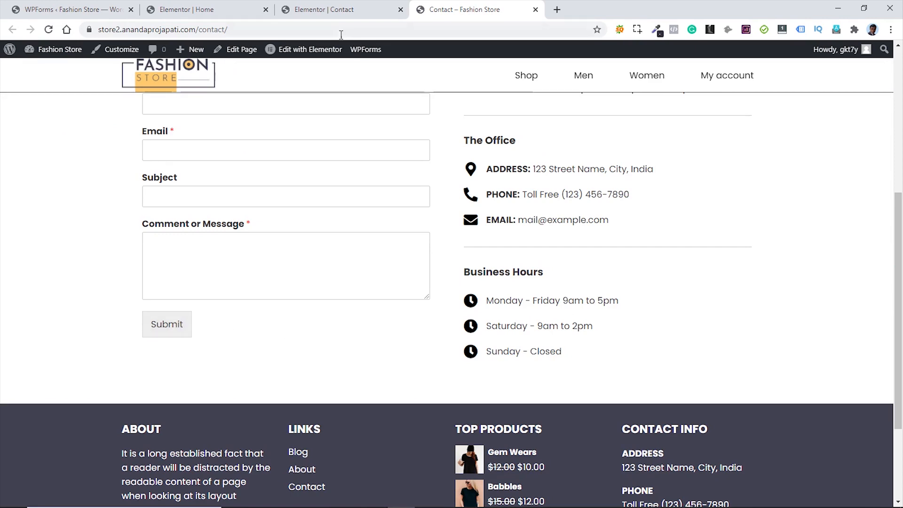
pyautogui.click(329, 9)
# - Preview the Contact page at tablet width, then at mobile width
pyautogui.moveTo(73, 495)
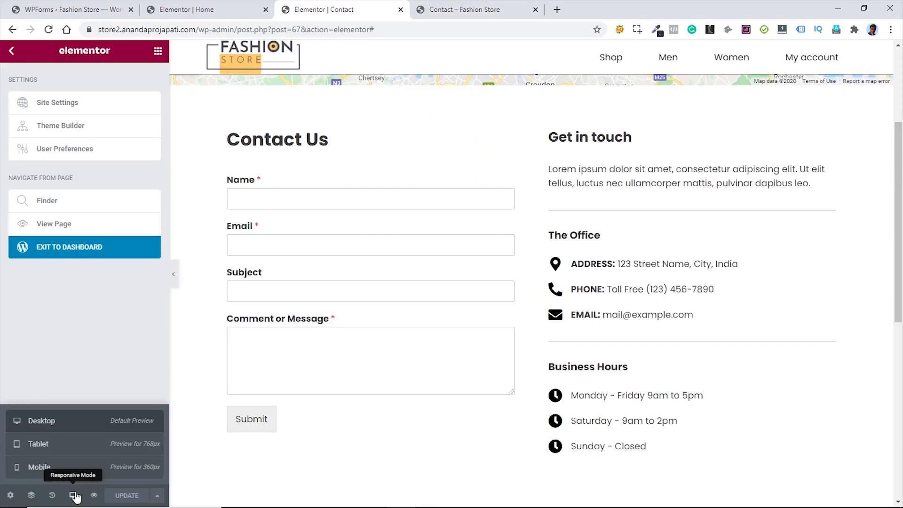
pyautogui.click(71, 444)
pyautogui.scroll(4, 656, 275)
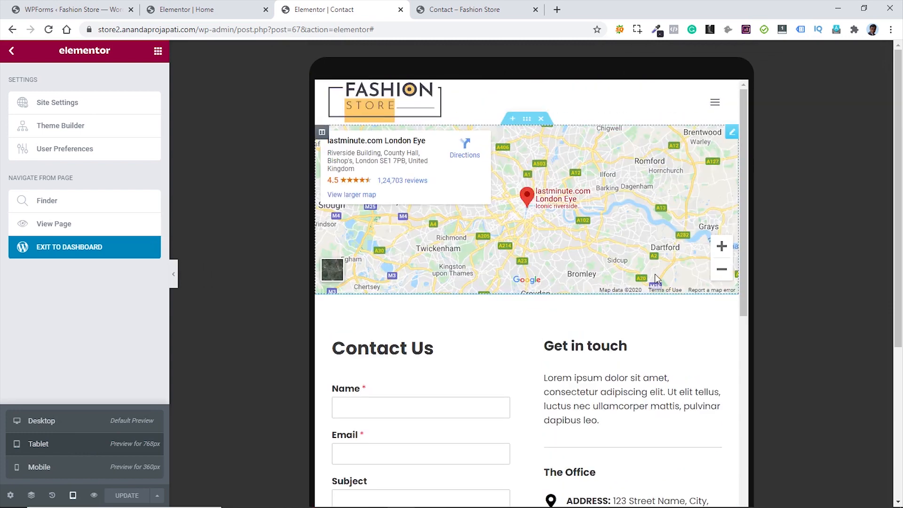
pyautogui.scroll(-8, 657, 276)
pyautogui.scroll(2, 658, 276)
pyautogui.click(48, 468)
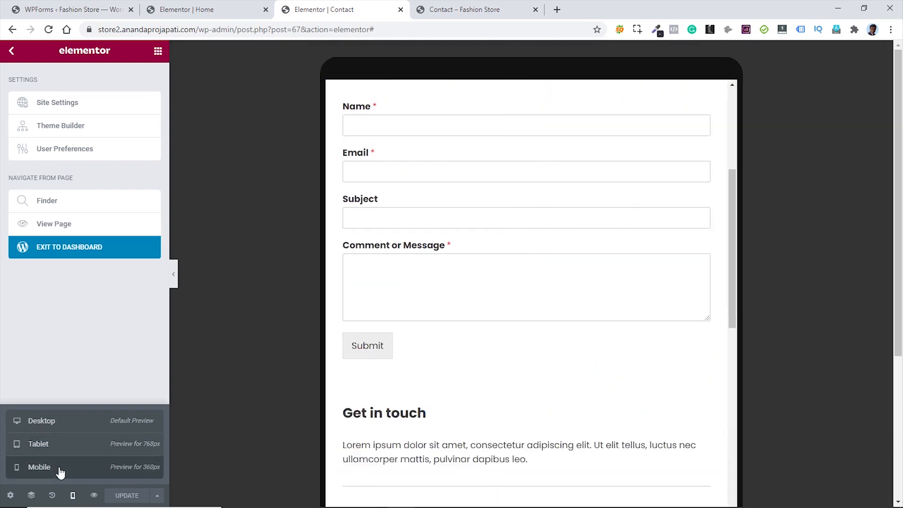
pyautogui.scroll(-15, 583, 323)
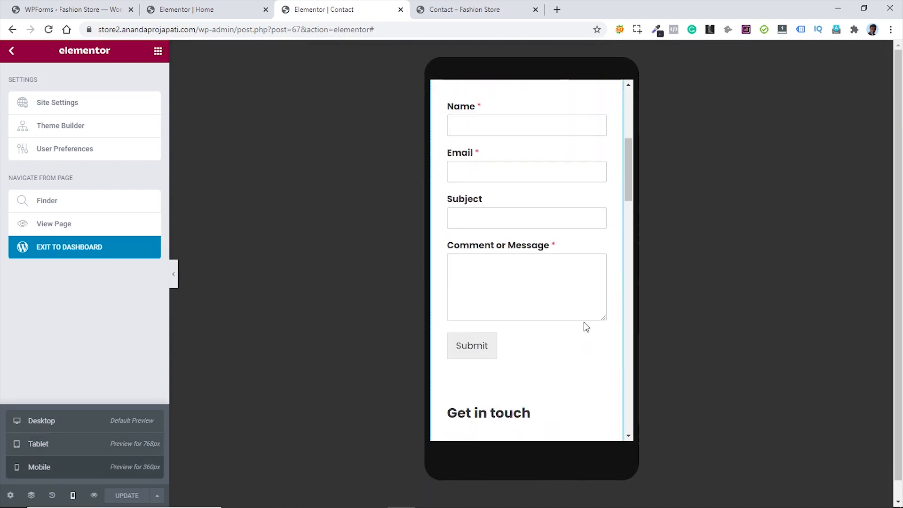
pyautogui.scroll(-5, 582, 322)
pyautogui.scroll(7, 583, 322)
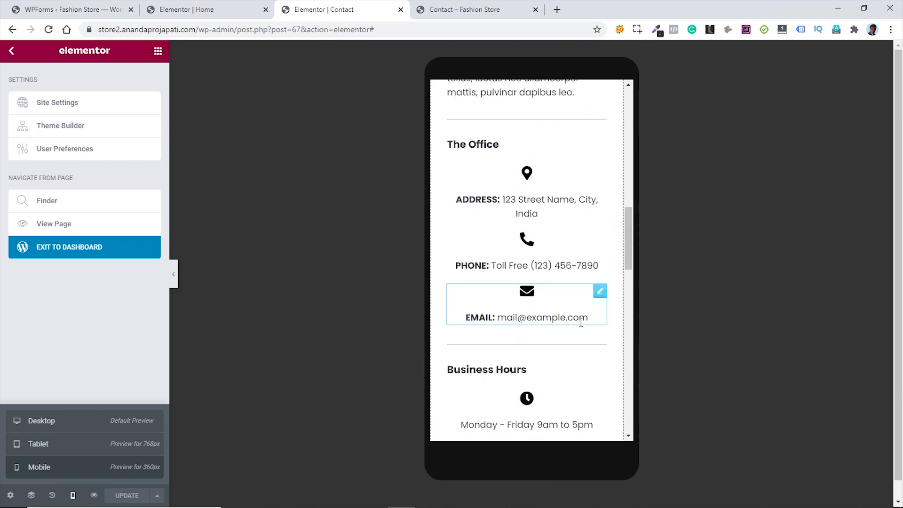
pyautogui.scroll(-8, 579, 323)
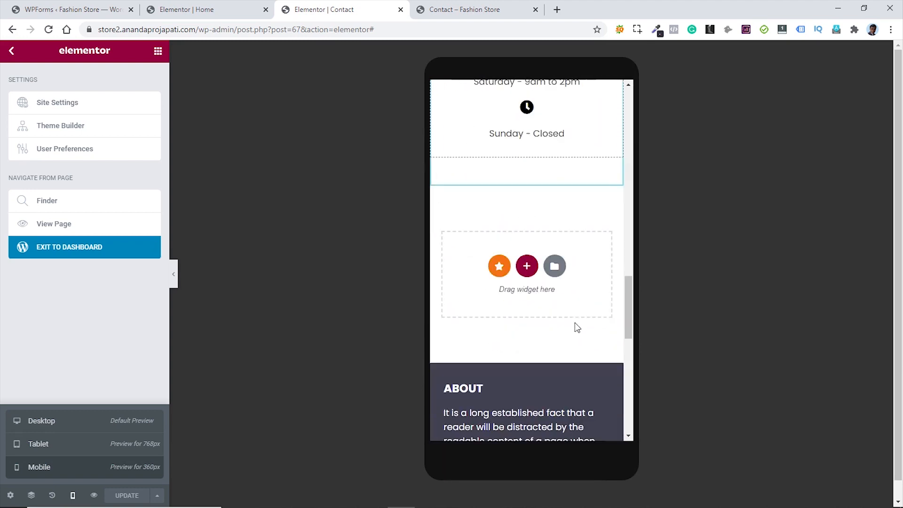
pyautogui.scroll(3, 576, 324)
pyautogui.scroll(3, 576, 324)
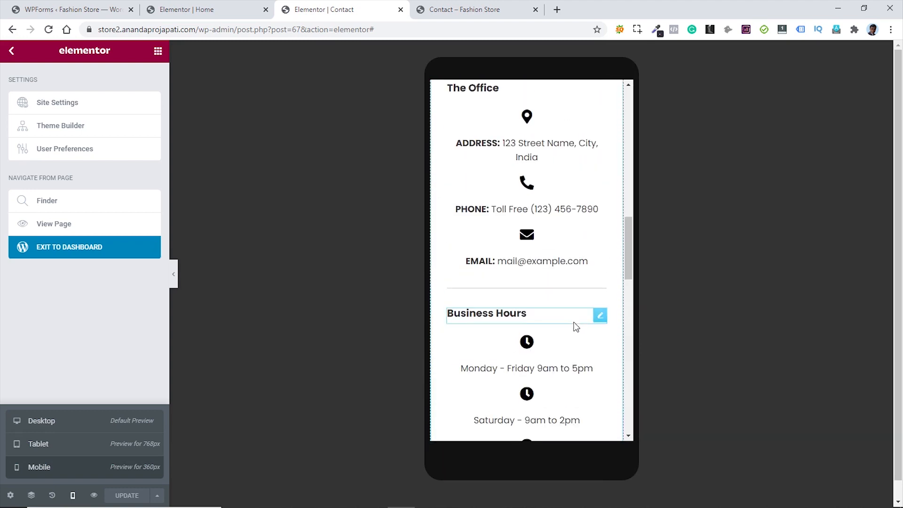
# - Set Center alignment on the Business Hours and The Office headings in mobile view
pyautogui.click(600, 314)
pyautogui.click(122, 301)
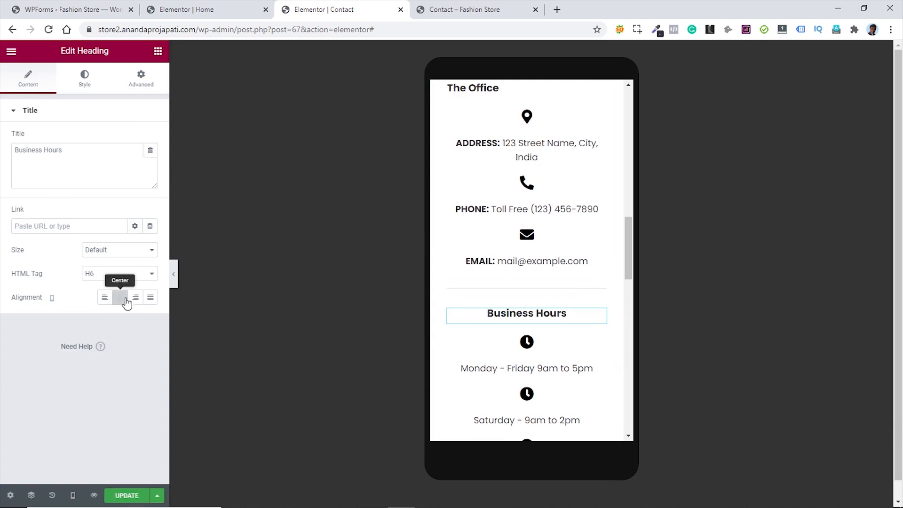
pyautogui.scroll(3, 608, 188)
pyautogui.click(600, 203)
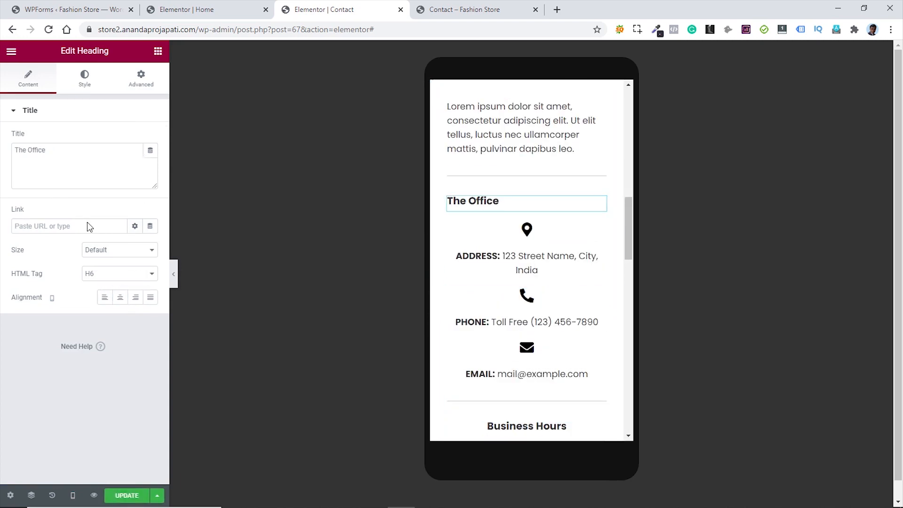
pyautogui.click(120, 297)
# - Switch back to the desktop preview and update the page
pyautogui.scroll(3, 565, 242)
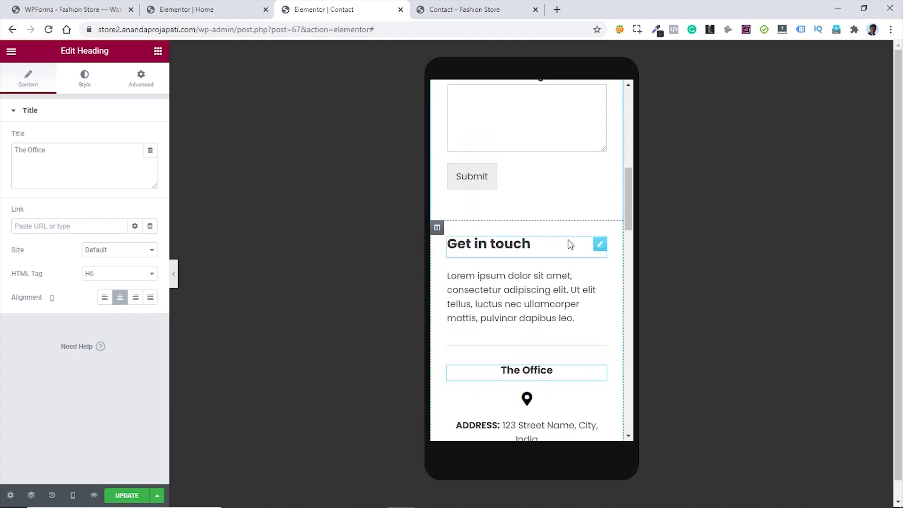
pyautogui.scroll(3, 550, 301)
pyautogui.scroll(5, 550, 301)
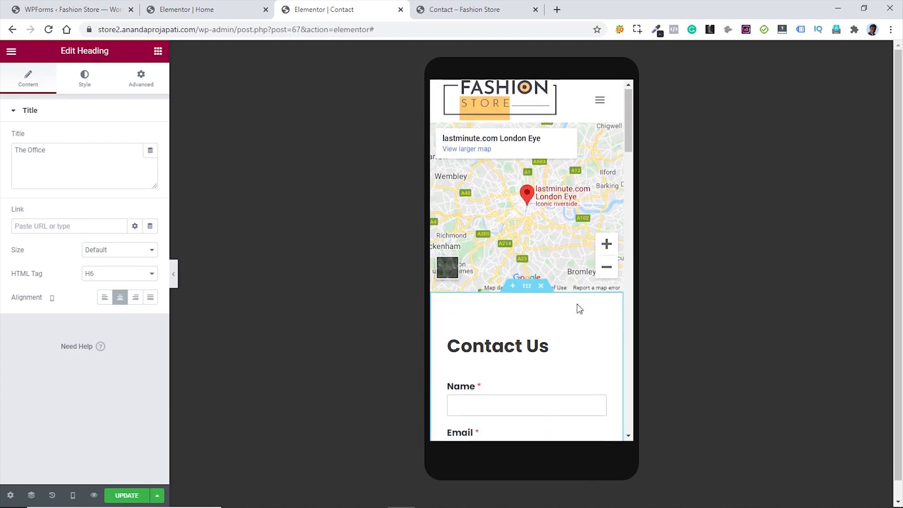
pyautogui.moveTo(68, 484)
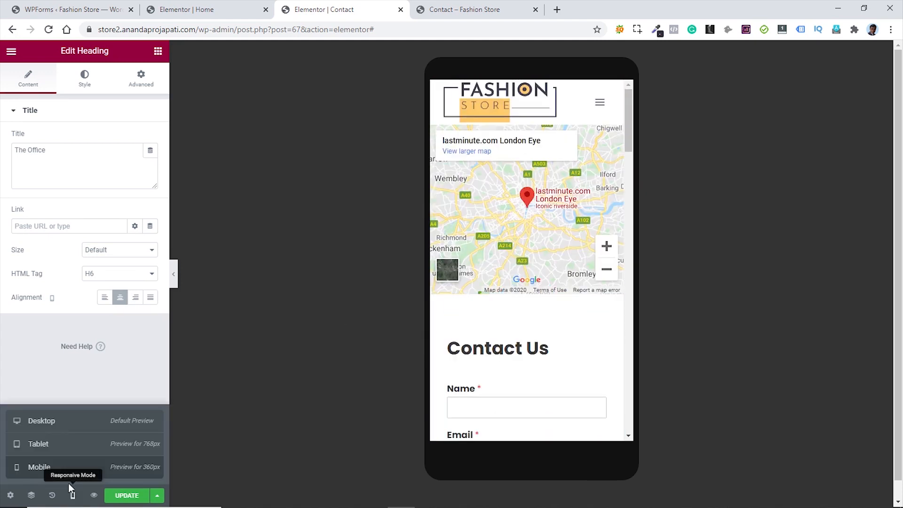
pyautogui.click(55, 428)
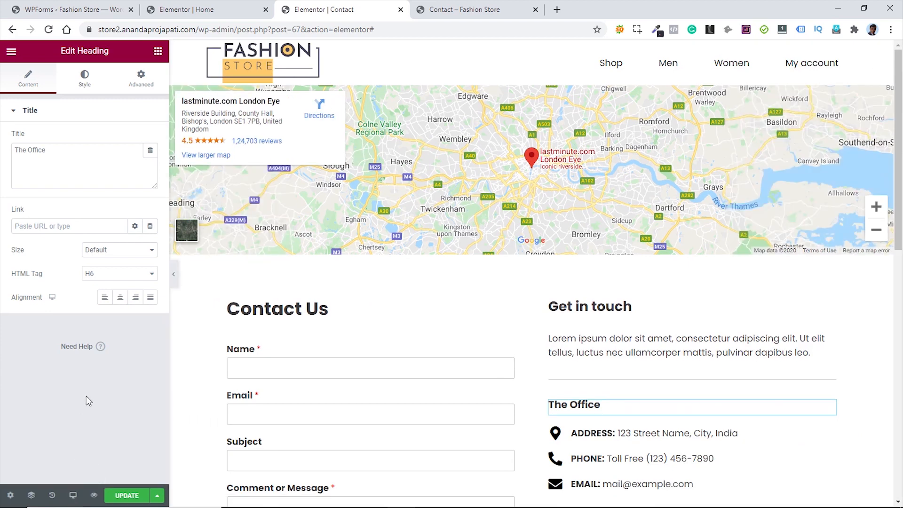
pyautogui.click(127, 495)
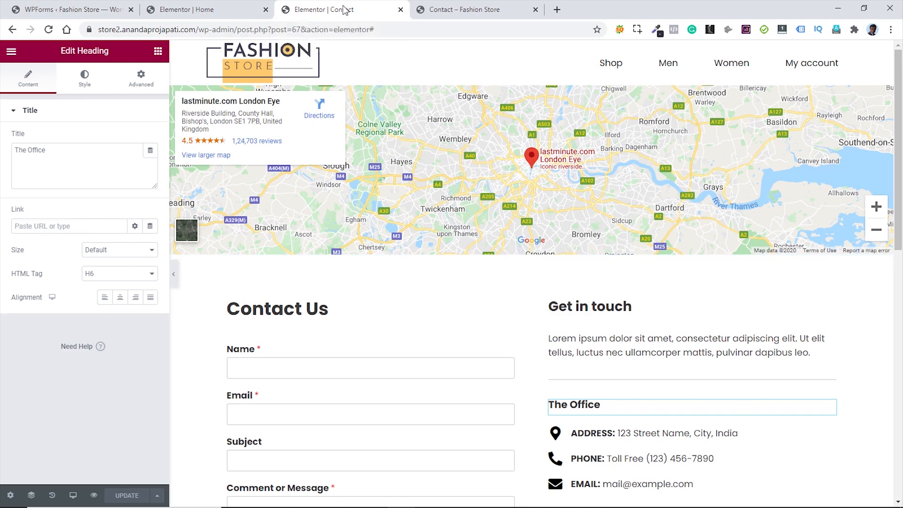
# - Close the three Elementor editor tabs and the WPForms tab
pyautogui.hotkey('ctrl', 'w')
pyautogui.click(226, 6)
pyautogui.hotkey('ctrl', 'w')
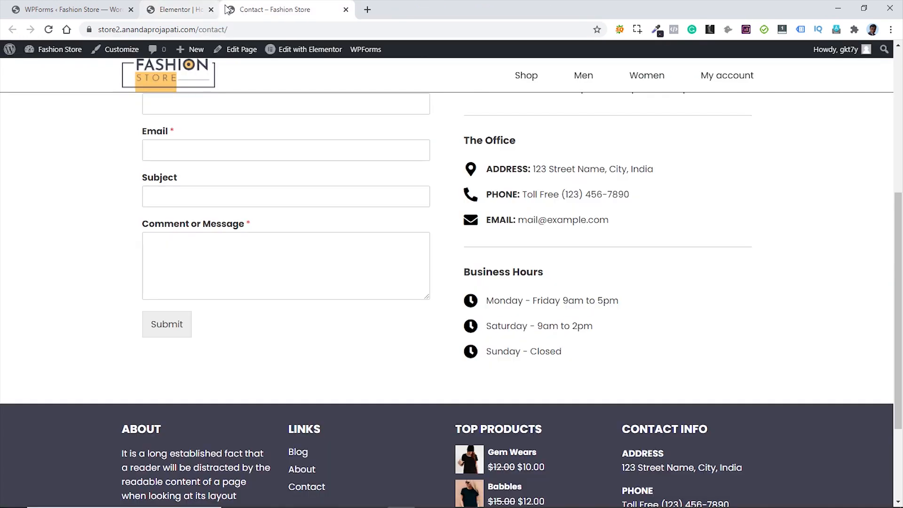
pyautogui.click(68, 7)
pyautogui.hotkey('ctrl', 'w')
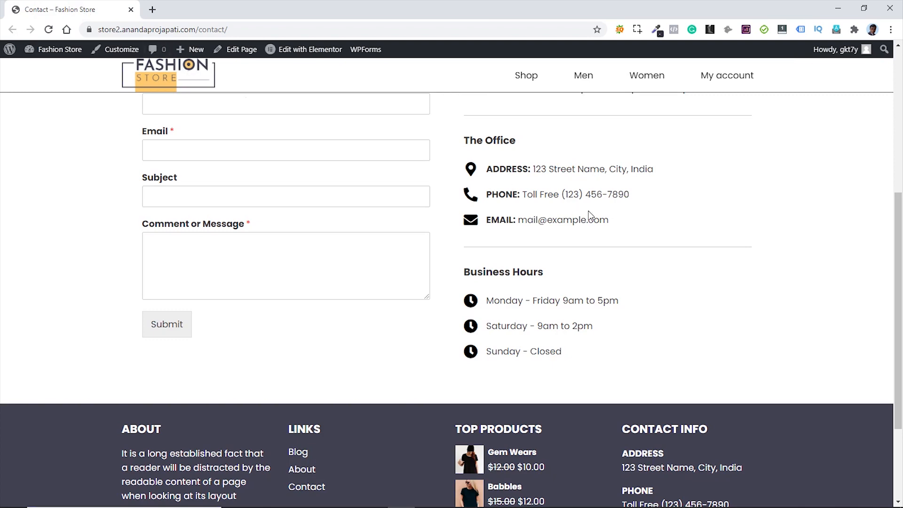
# - Open the Fashion Store's Shop page and launch the Customizer on it
pyautogui.scroll(6, 794, 251)
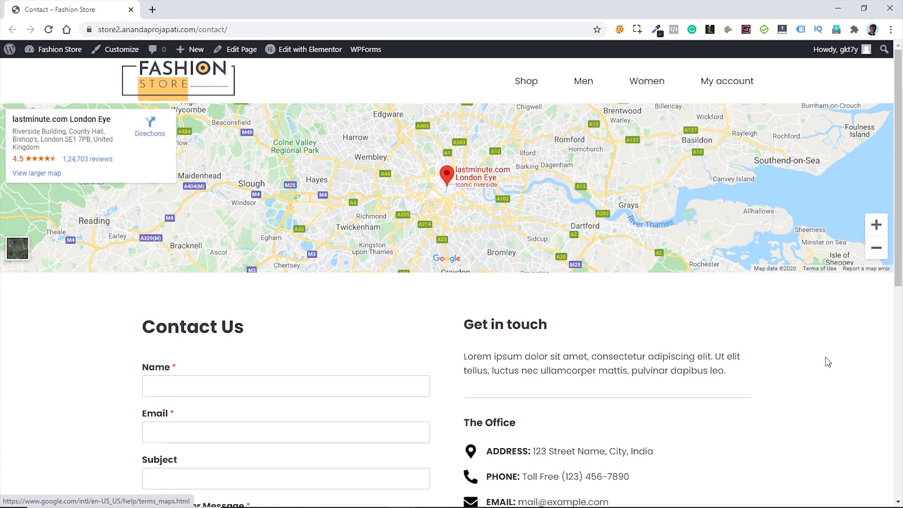
pyautogui.click(532, 87)
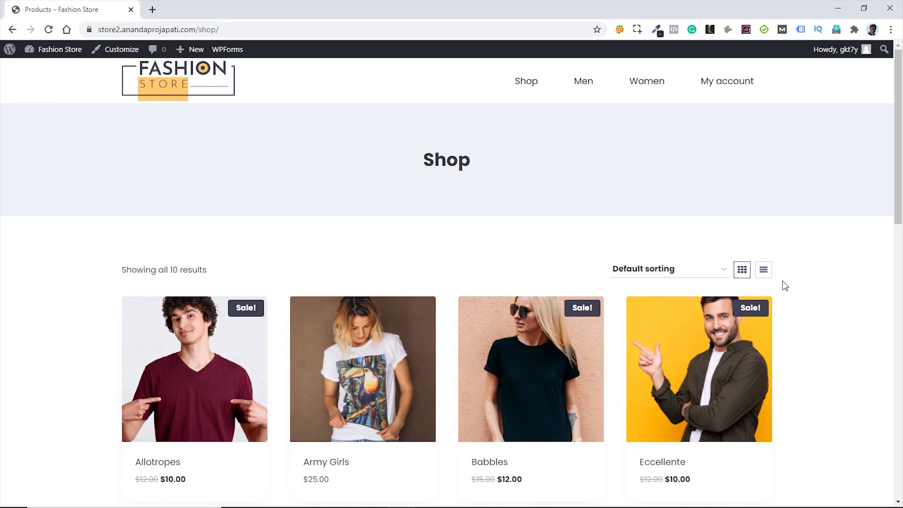
pyautogui.scroll(-10, 820, 235)
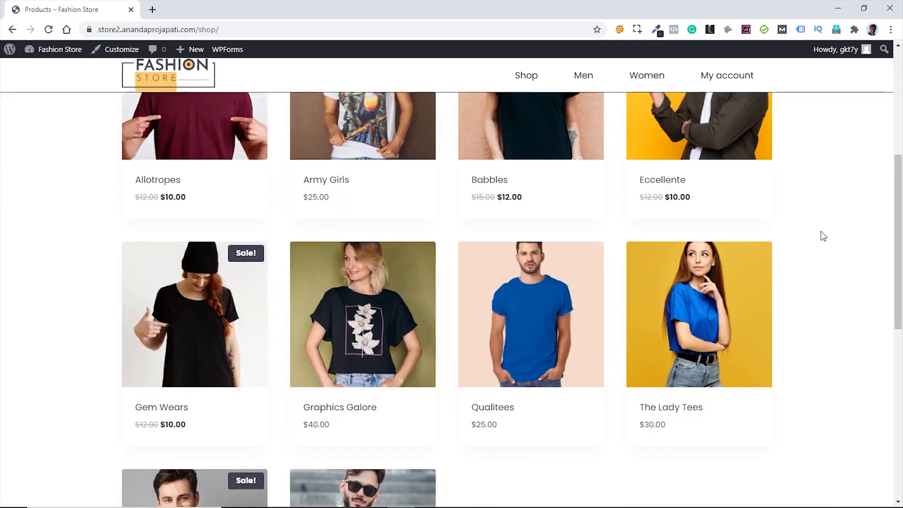
pyautogui.scroll(10, 820, 236)
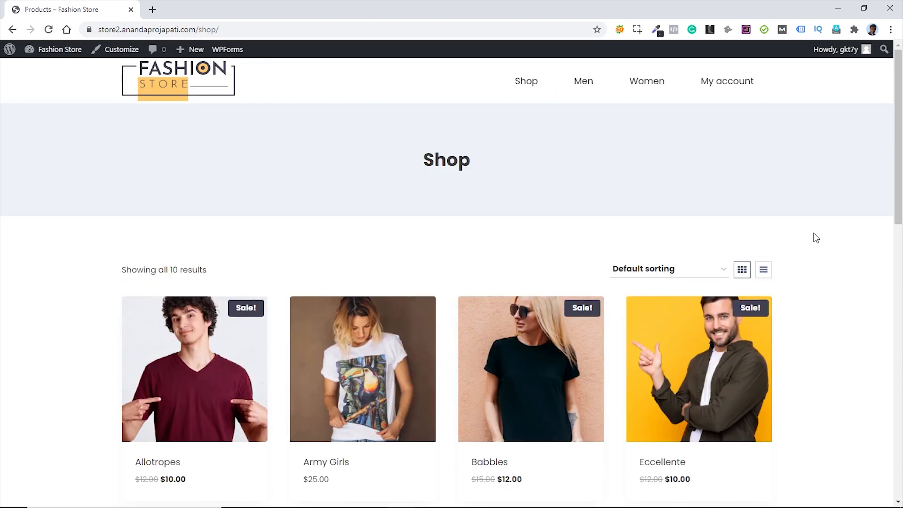
pyautogui.click(118, 52)
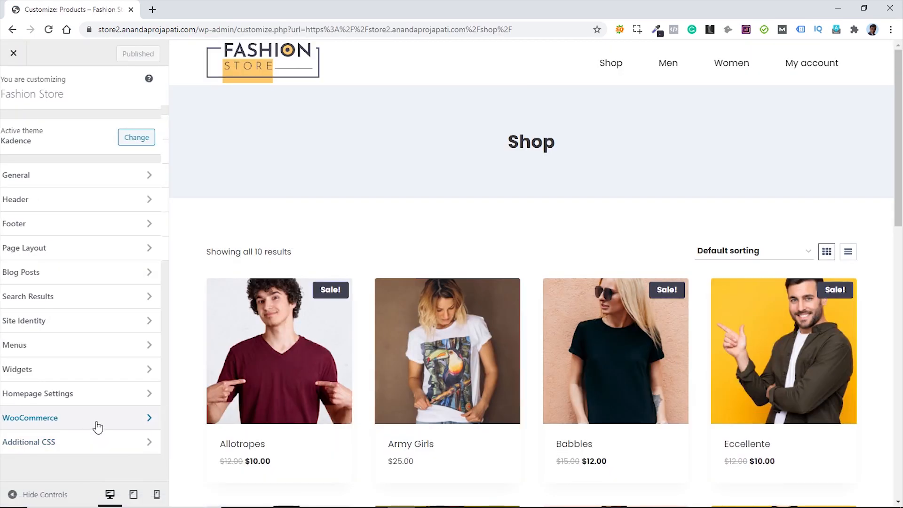
# - Switch off Show Archive Title under WooCommerce > Product Catalog to drop the 'Shop' banner
pyautogui.click(96, 426)
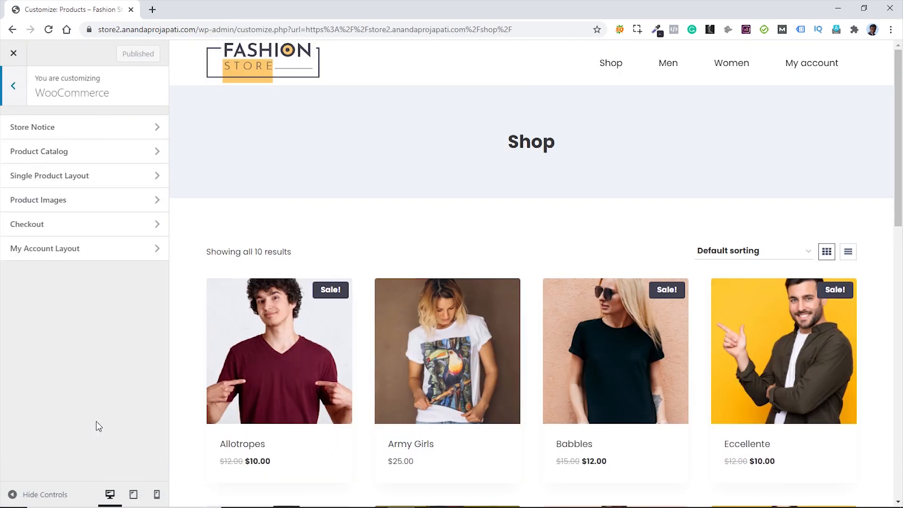
pyautogui.click(84, 151)
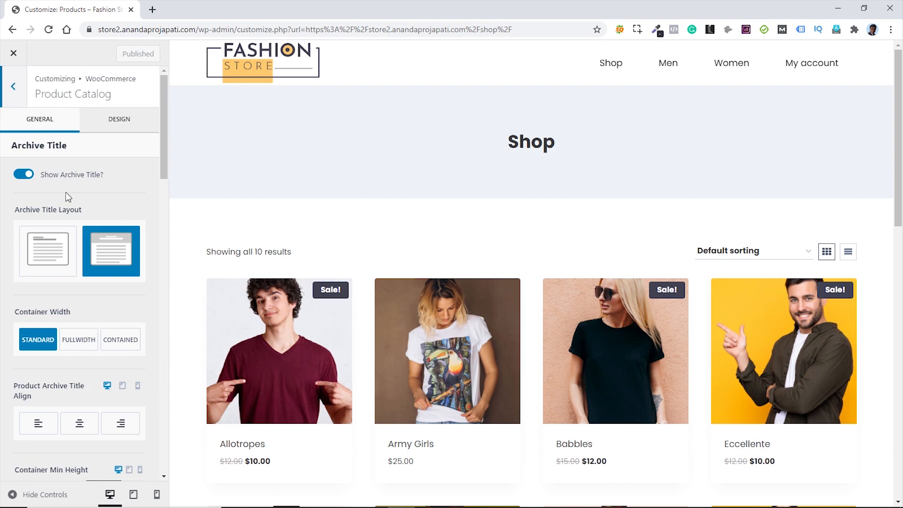
pyautogui.click(21, 175)
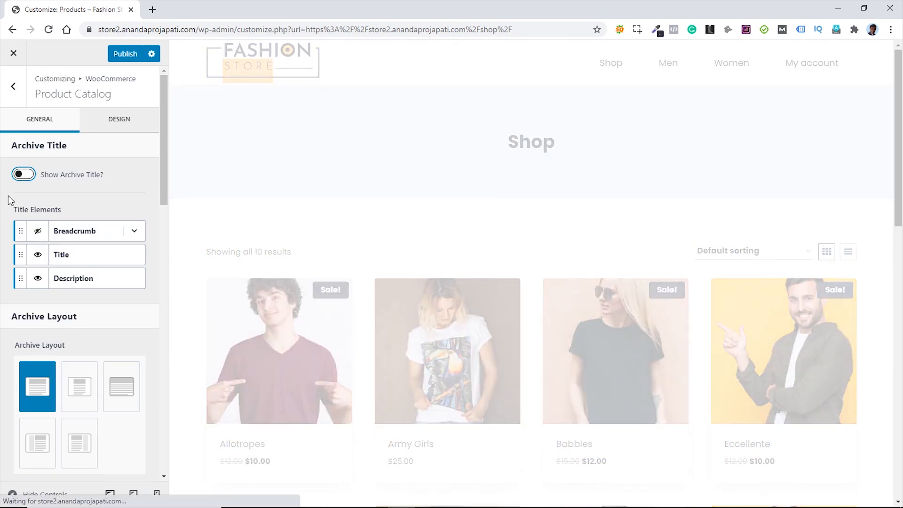
pyautogui.scroll(-1, 140, 315)
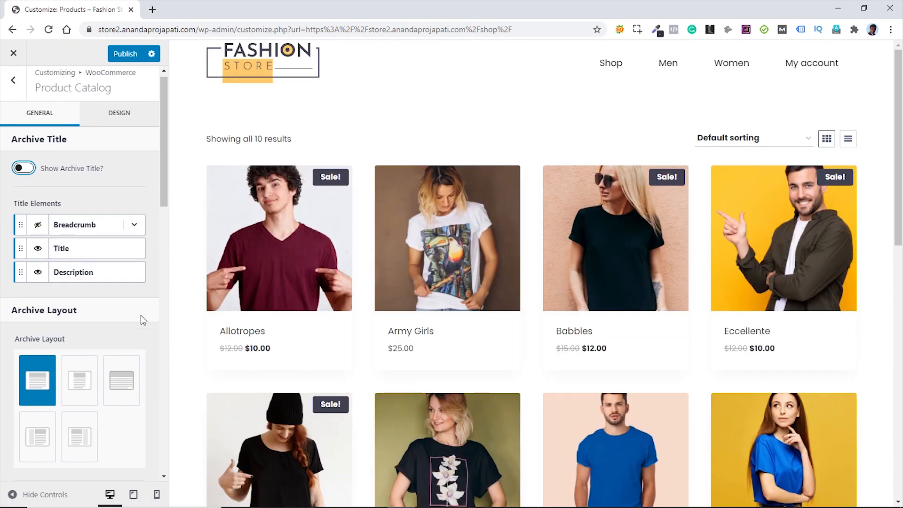
pyautogui.scroll(-3, 140, 315)
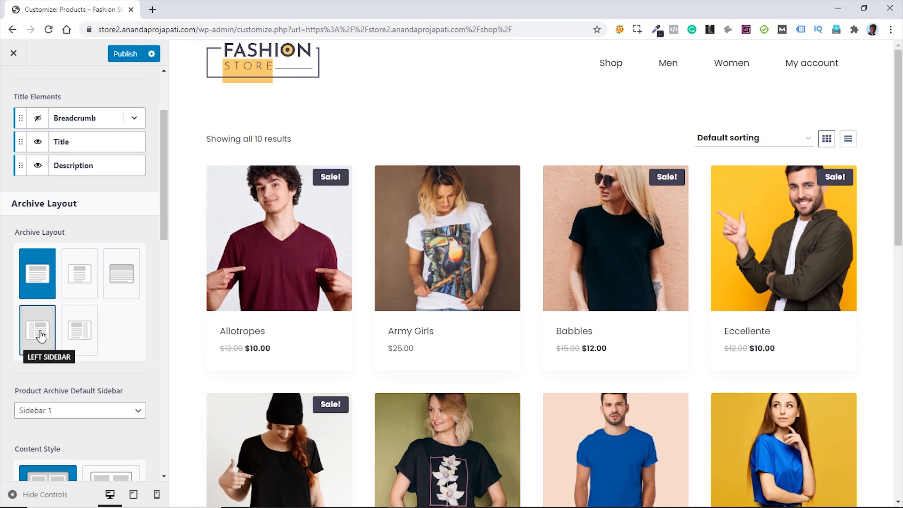
# - Use a Left Sidebar layout with Sidebar 2 for the shop and hide the results count
pyautogui.click(42, 335)
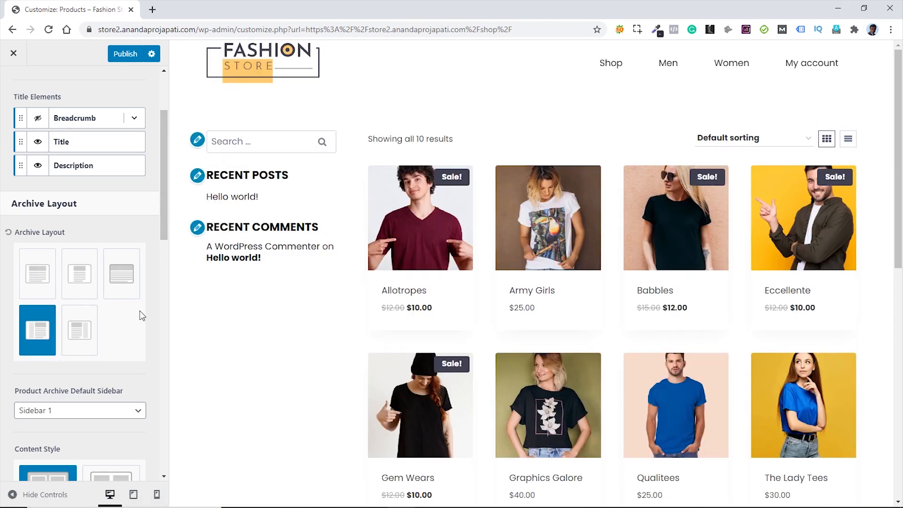
pyautogui.scroll(-1, 140, 313)
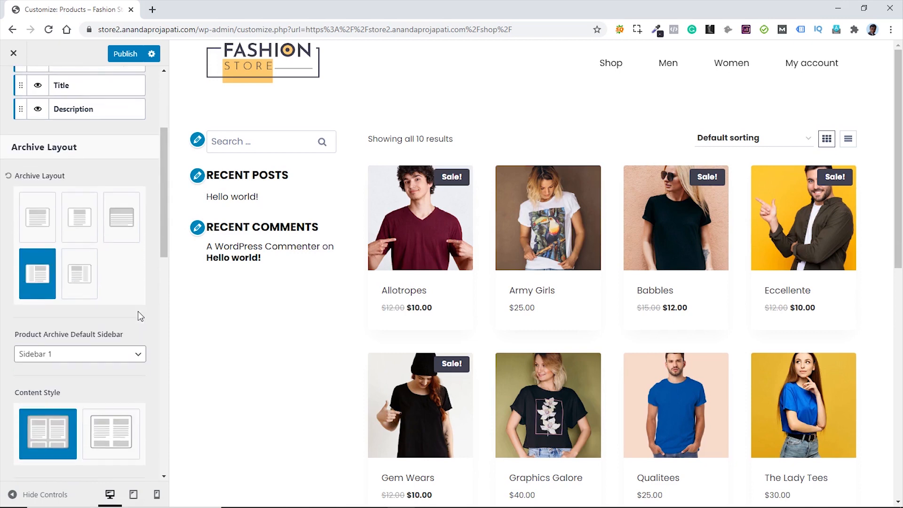
pyautogui.click(90, 358)
pyautogui.click(82, 379)
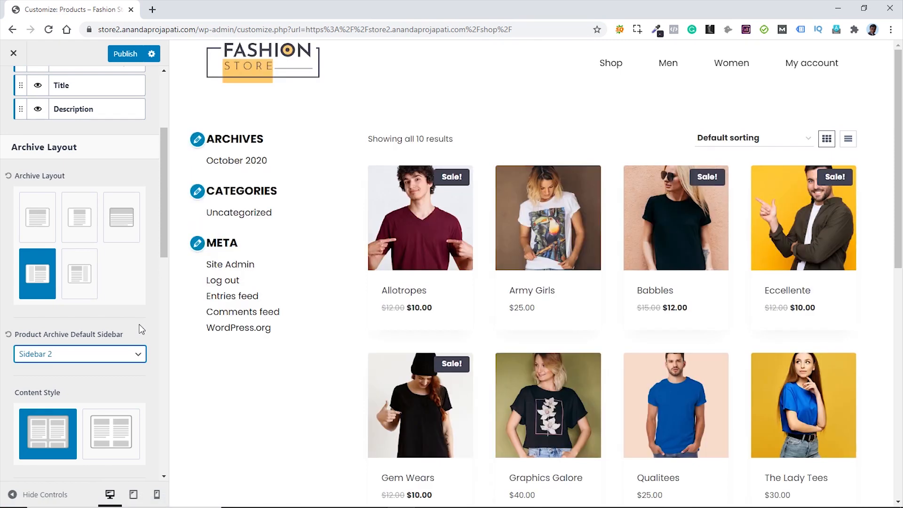
pyautogui.scroll(-5, 141, 324)
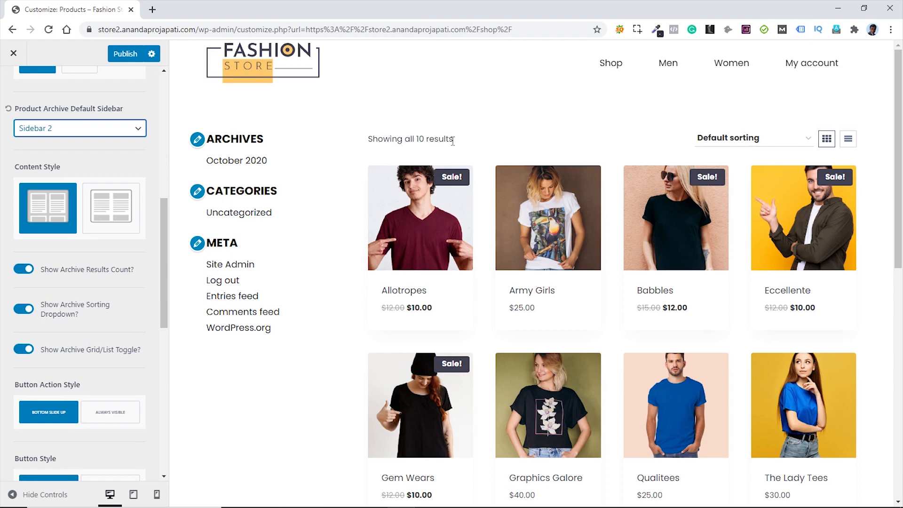
pyautogui.click(24, 271)
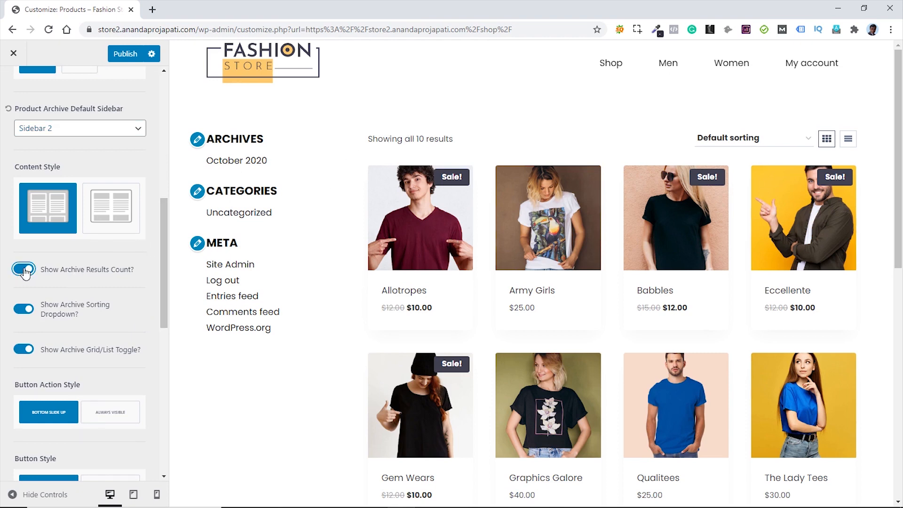
pyautogui.click(25, 270)
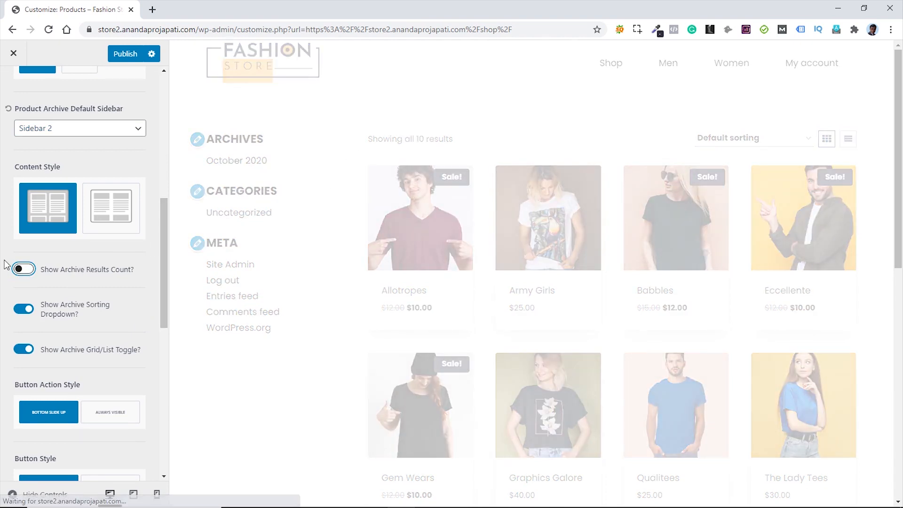
# - Make Add to cart buttons Always Visible with the Button style
pyautogui.scroll(-1, 0, 267)
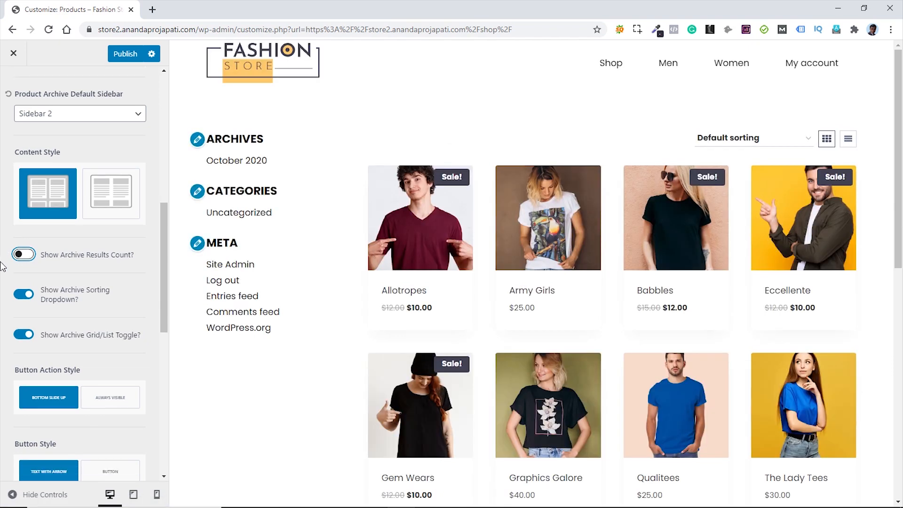
pyautogui.scroll(-2, 3, 266)
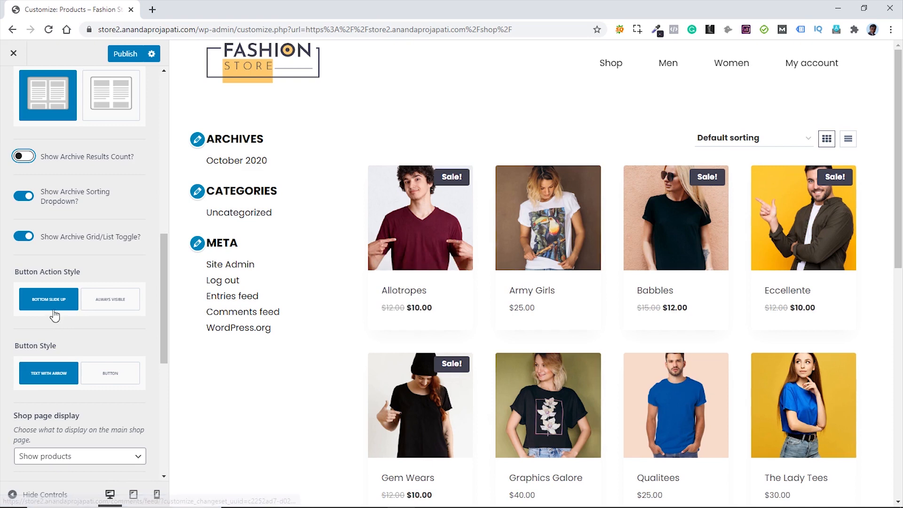
pyautogui.click(107, 305)
pyautogui.click(106, 304)
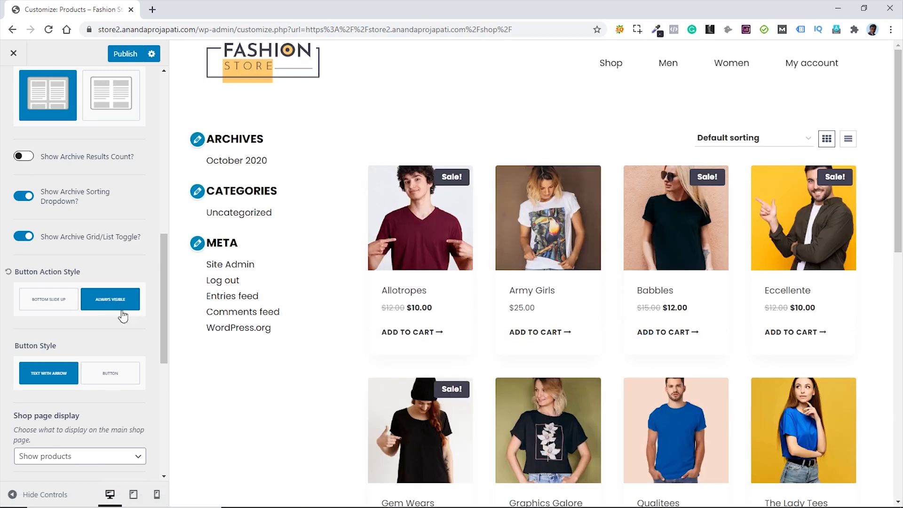
pyautogui.click(107, 377)
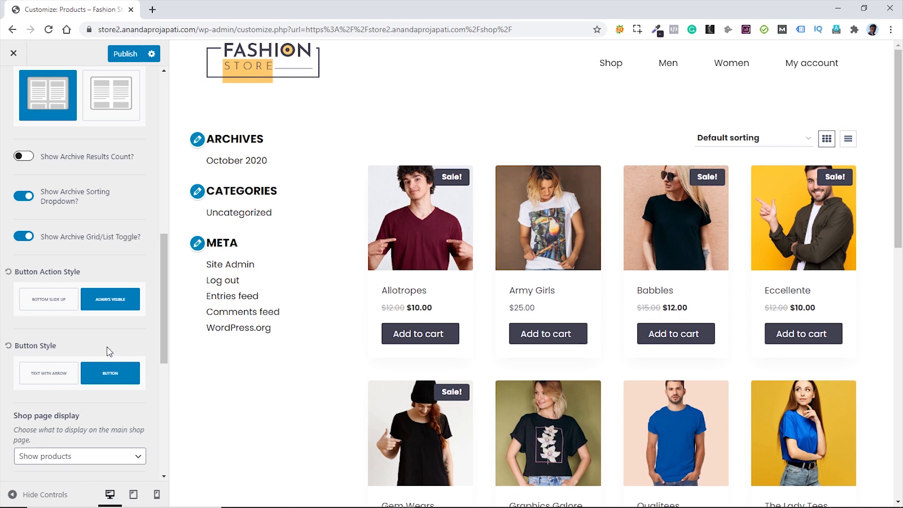
pyautogui.scroll(-3, 106, 348)
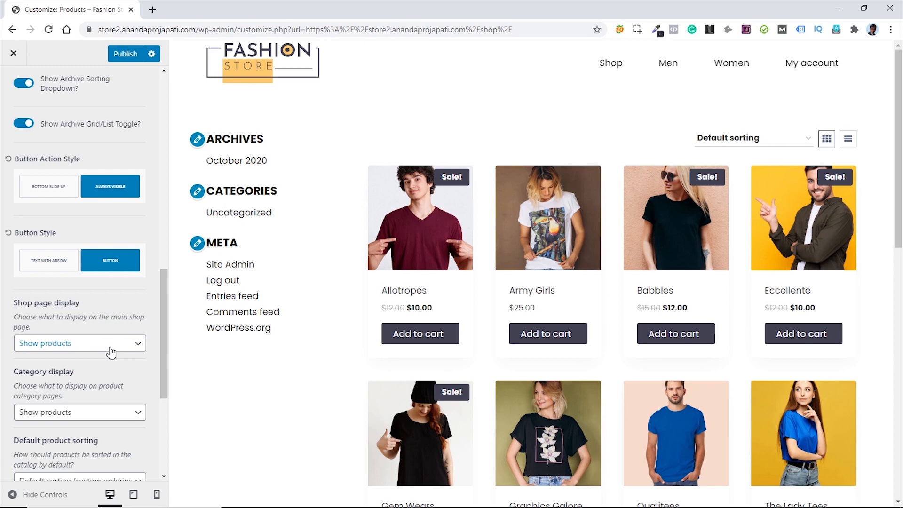
pyautogui.click(111, 350)
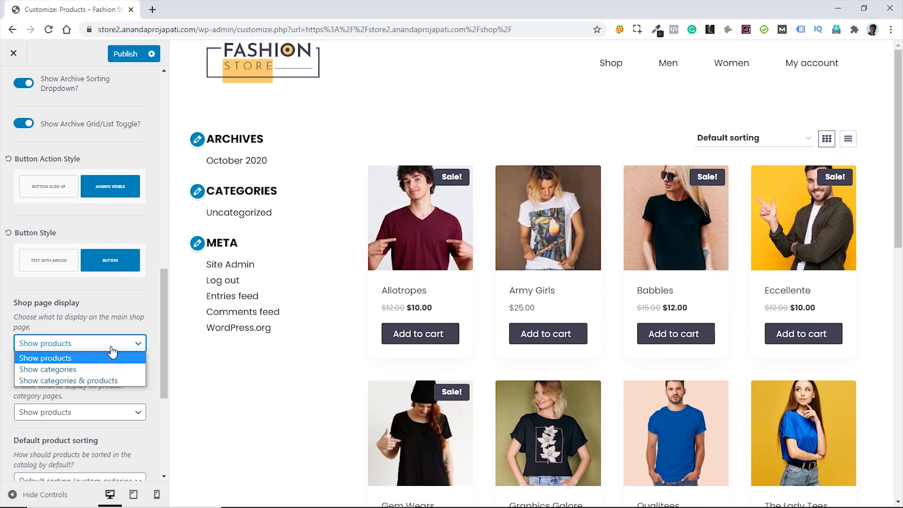
pyautogui.click(71, 369)
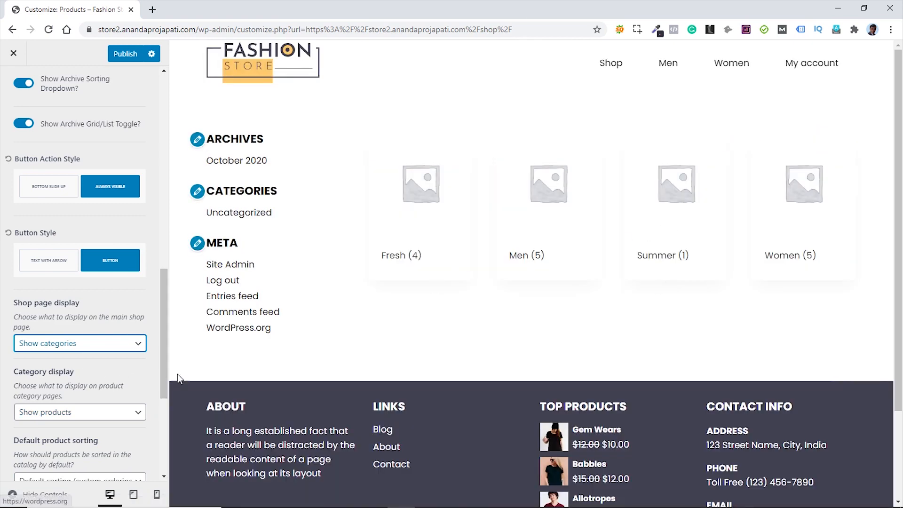
pyautogui.click(101, 349)
pyautogui.click(102, 353)
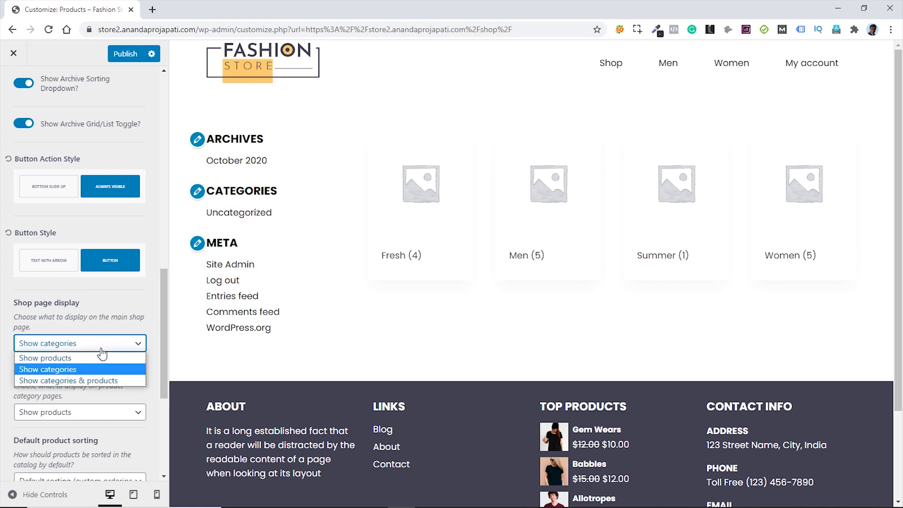
pyautogui.click(96, 381)
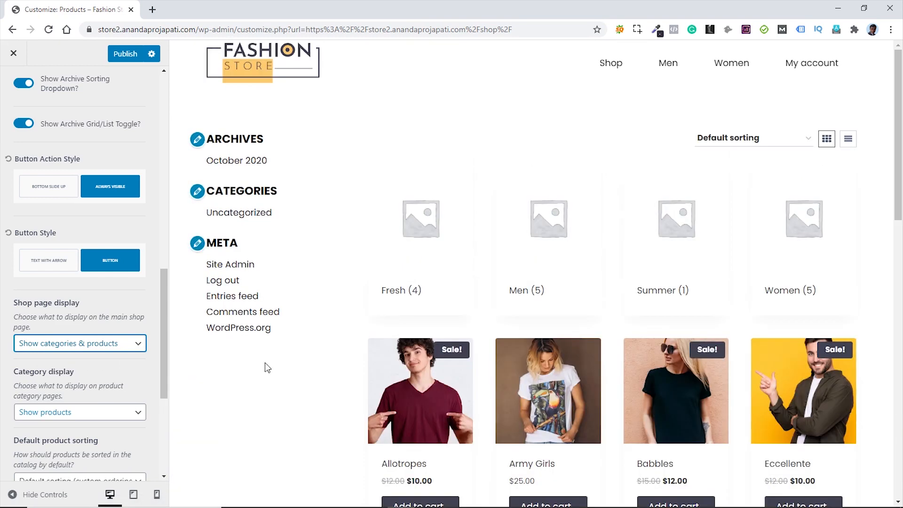
pyautogui.click(94, 345)
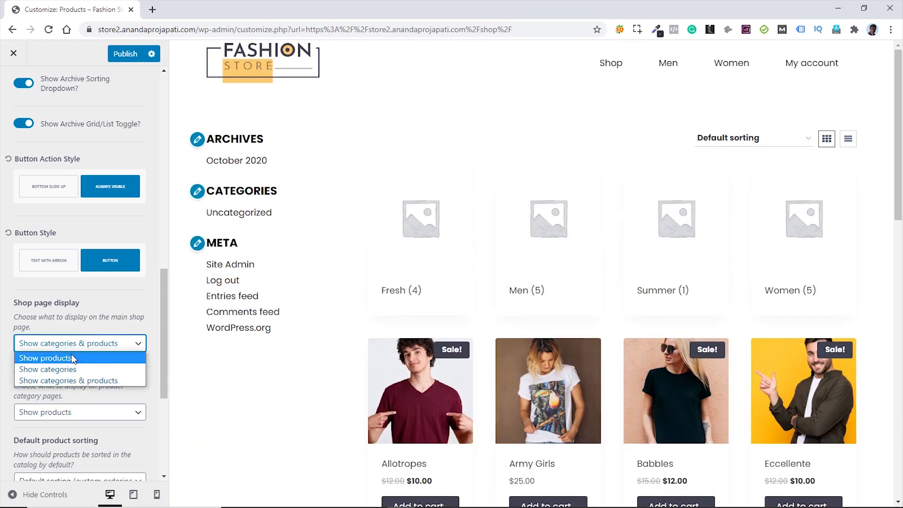
pyautogui.click(70, 358)
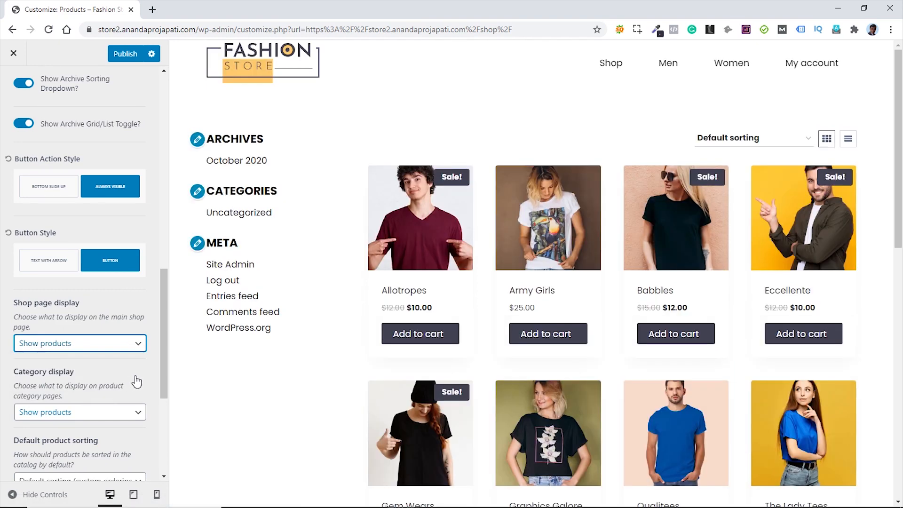
pyautogui.scroll(-2, 139, 380)
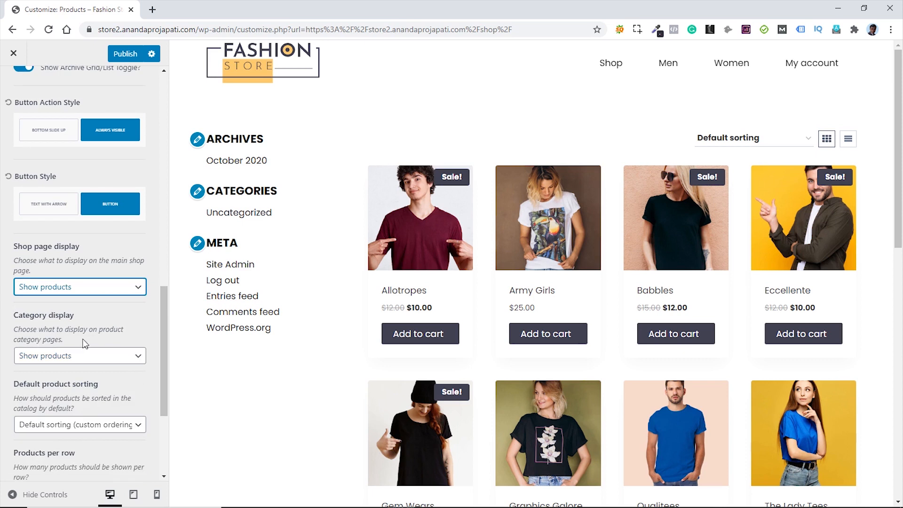
# - Reduce products per row from 4 to 3, then return to the WooCommerce section list
pyautogui.click(89, 362)
pyautogui.click(90, 363)
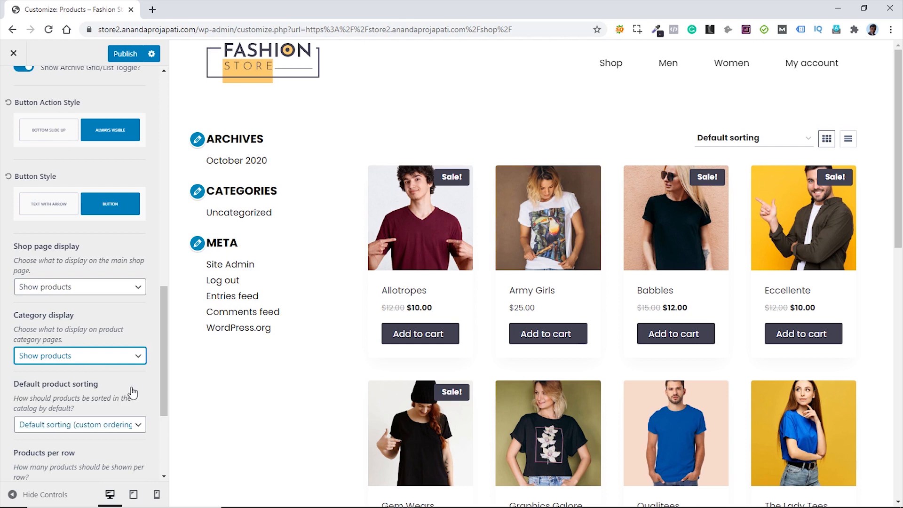
pyautogui.scroll(-2, 133, 392)
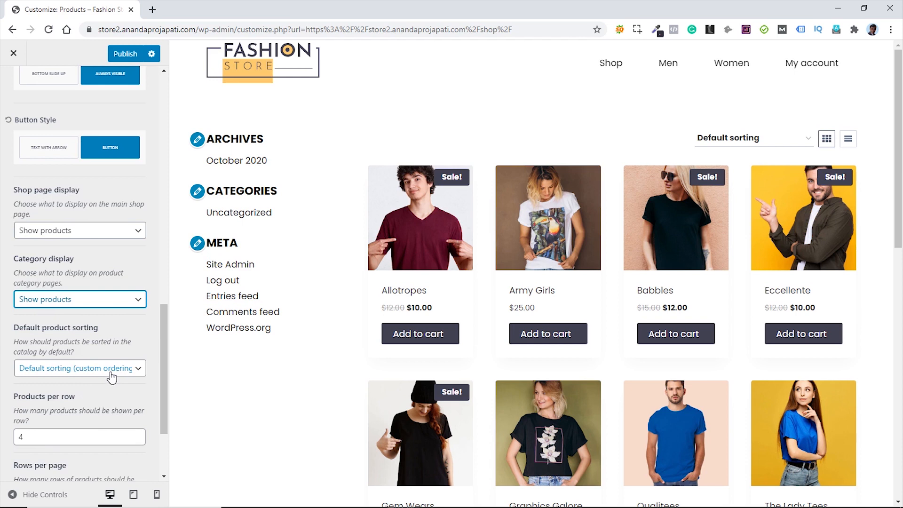
pyautogui.scroll(-3, 115, 395)
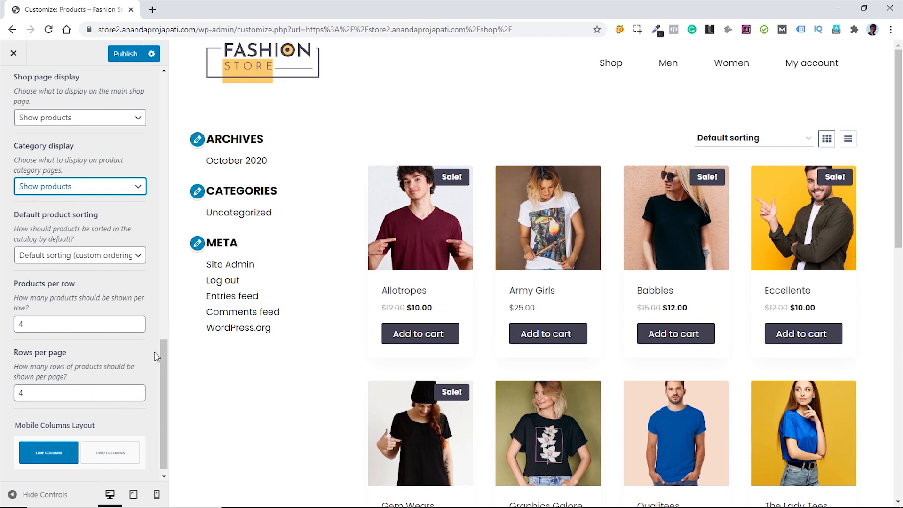
pyautogui.click(136, 329)
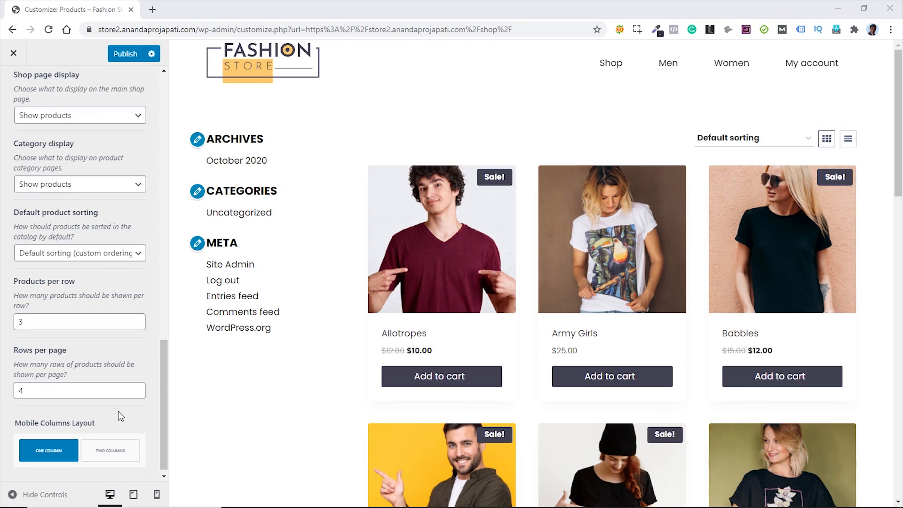
pyautogui.scroll(-1, 118, 412)
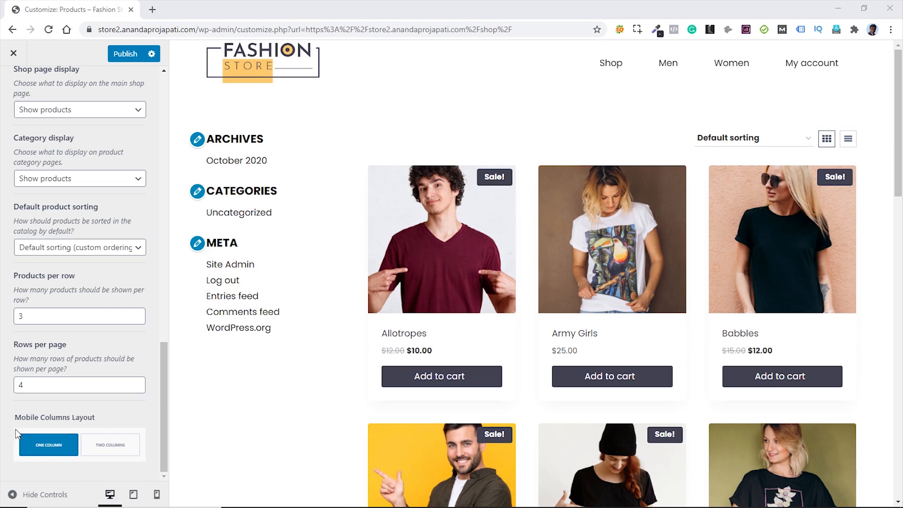
pyautogui.scroll(15, 120, 414)
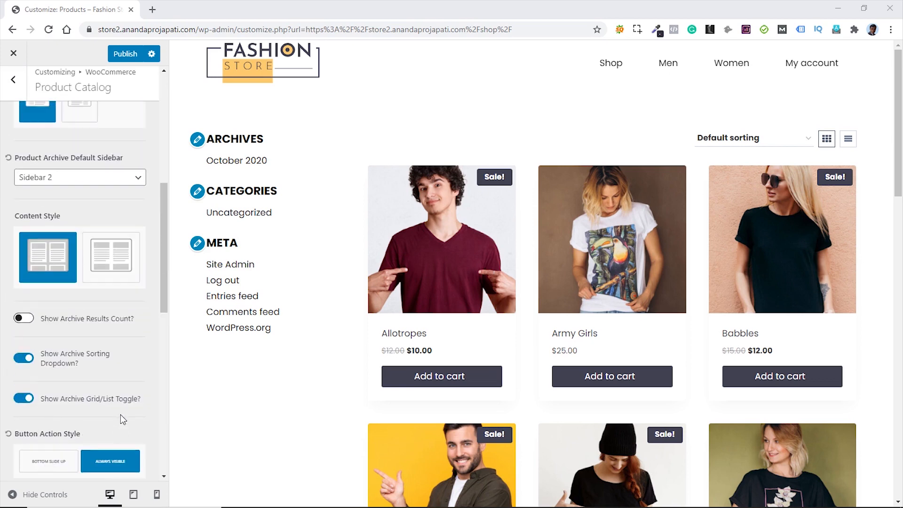
pyautogui.scroll(3, 121, 414)
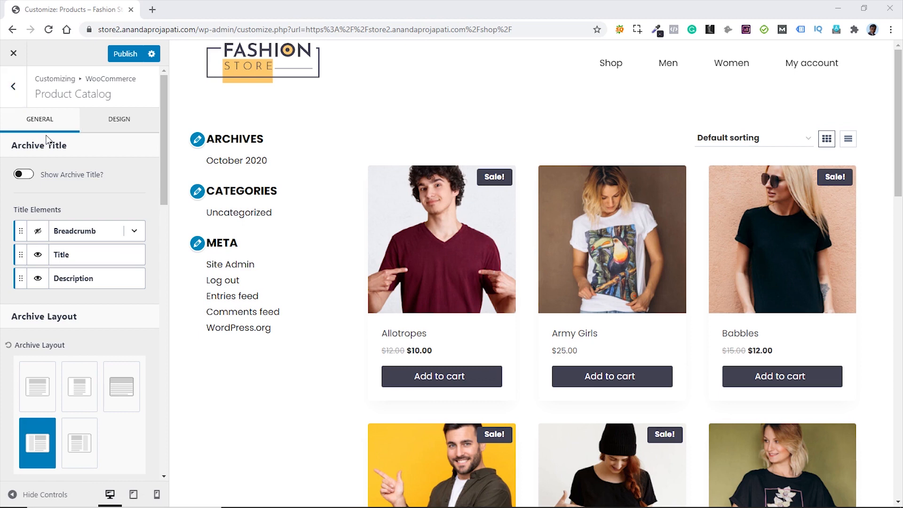
pyautogui.click(13, 90)
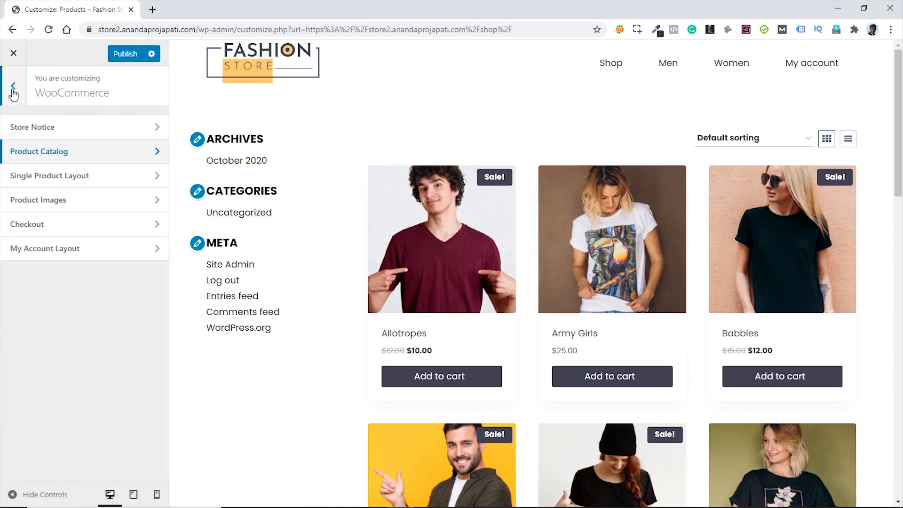
# - Set the main product image width to 500 in Product Images
pyautogui.click(69, 208)
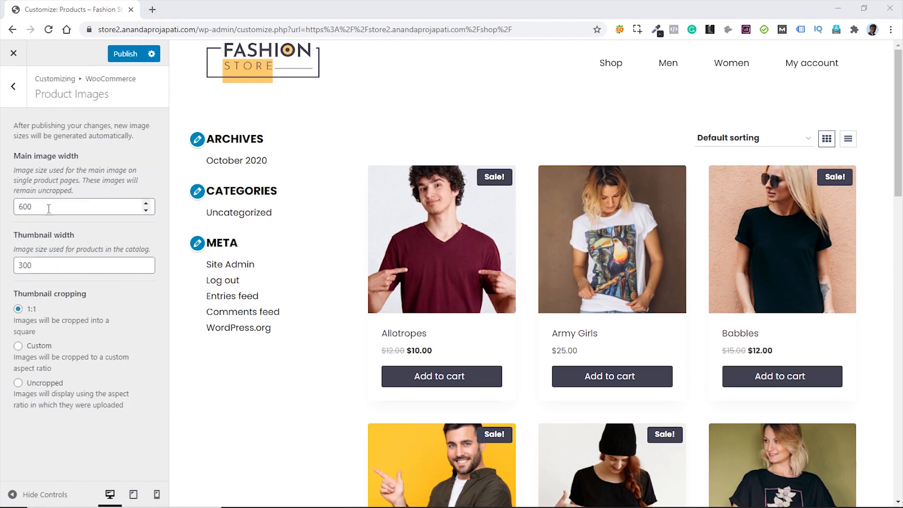
pyautogui.click(24, 206)
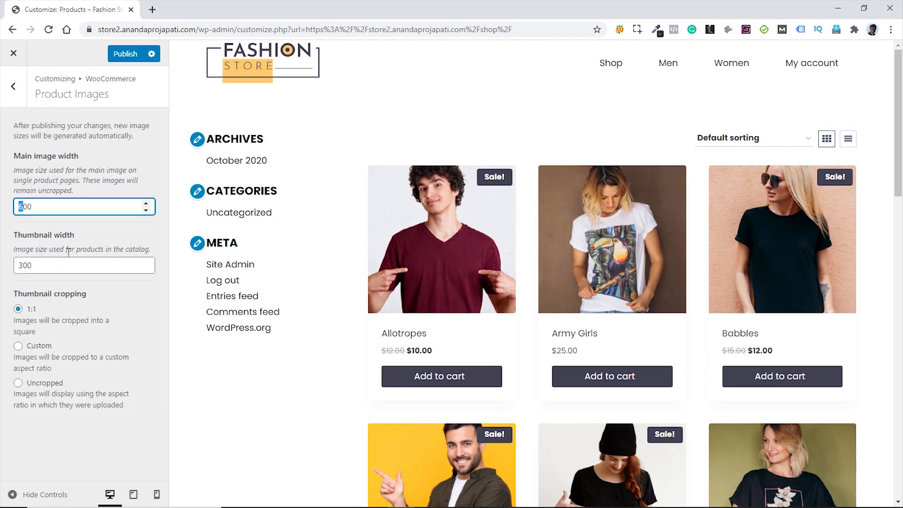
pyautogui.write('5')
# - Crop thumbnails to a custom 5:6 ratio and go back to the WooCommerce sections
pyautogui.click(17, 346)
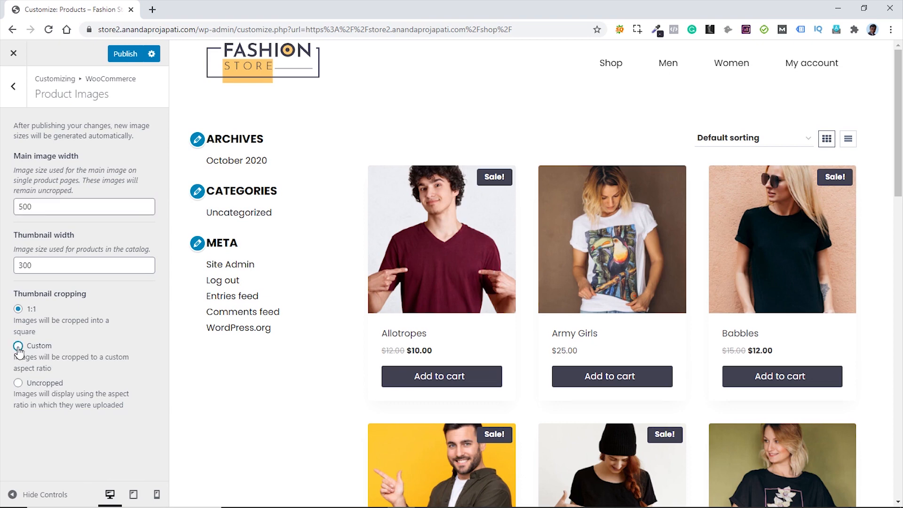
pyautogui.moveTo(25, 385); pyautogui.dragTo(20, 384)
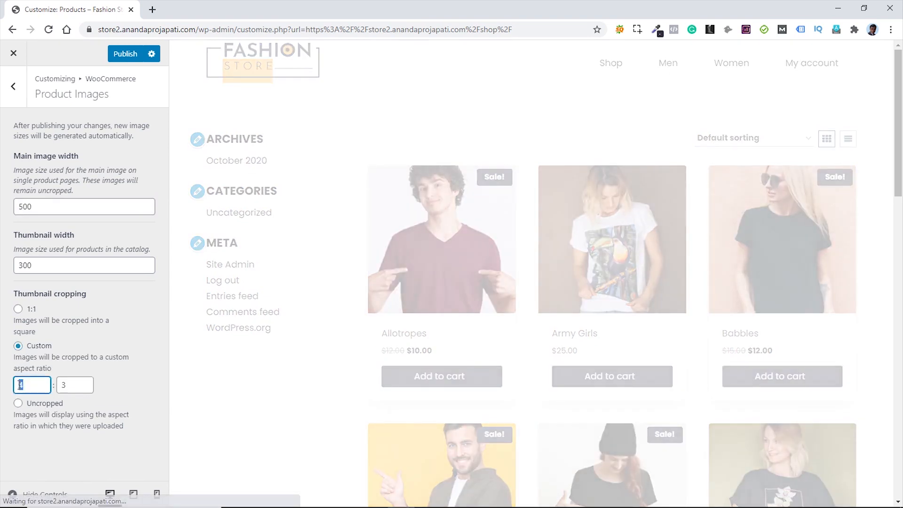
pyautogui.write('5')
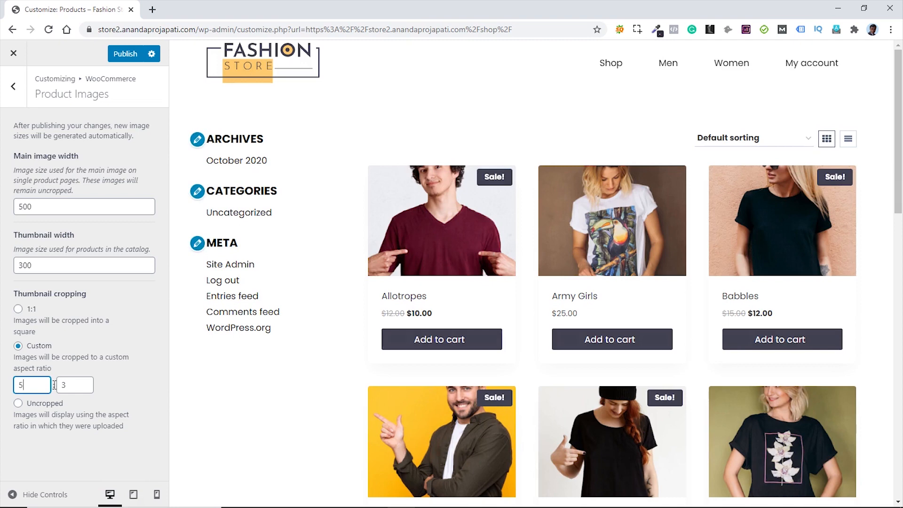
pyautogui.doubleClick(60, 385)
pyautogui.write('16')
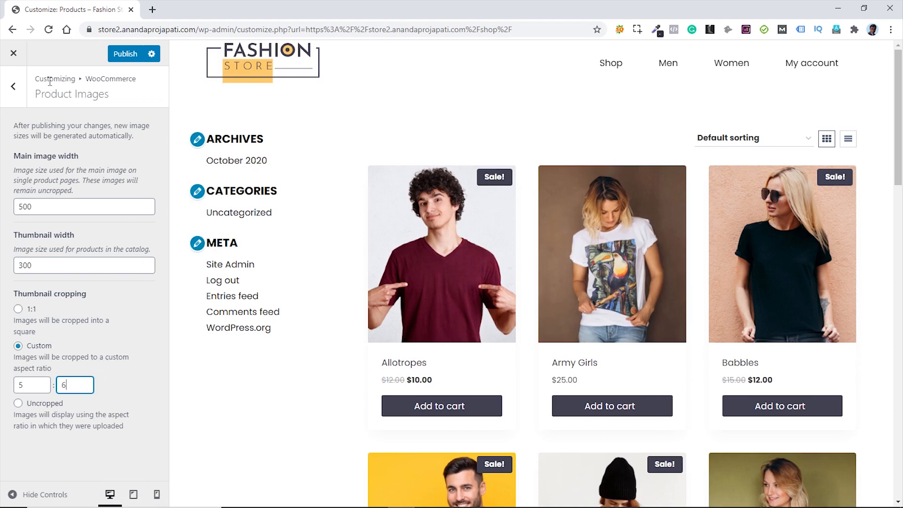
pyautogui.click(19, 102)
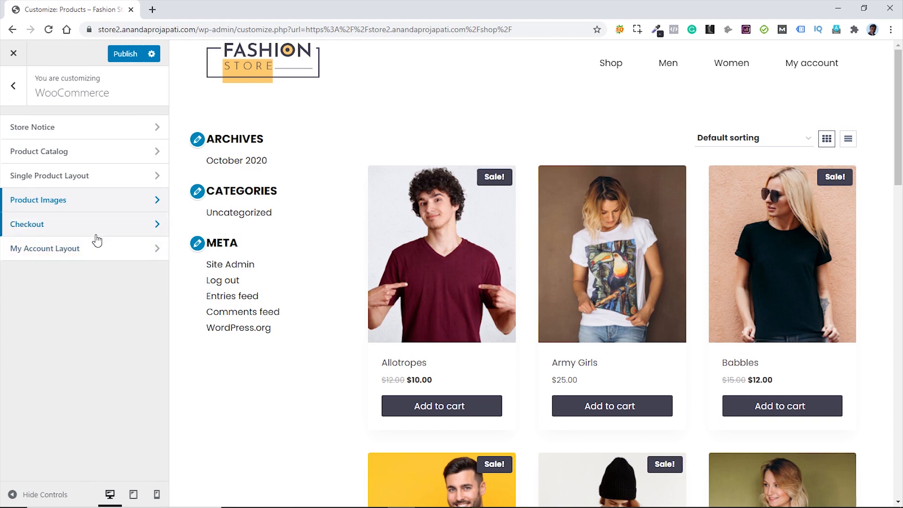
# - In Widgets > Sidebar 2, remove the Archives, Categories and Meta widgets
pyautogui.click(13, 86)
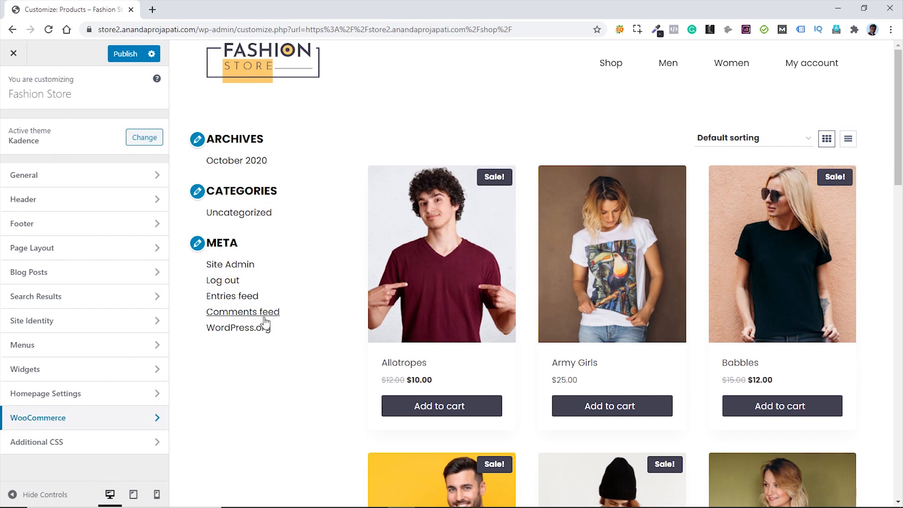
pyautogui.click(72, 372)
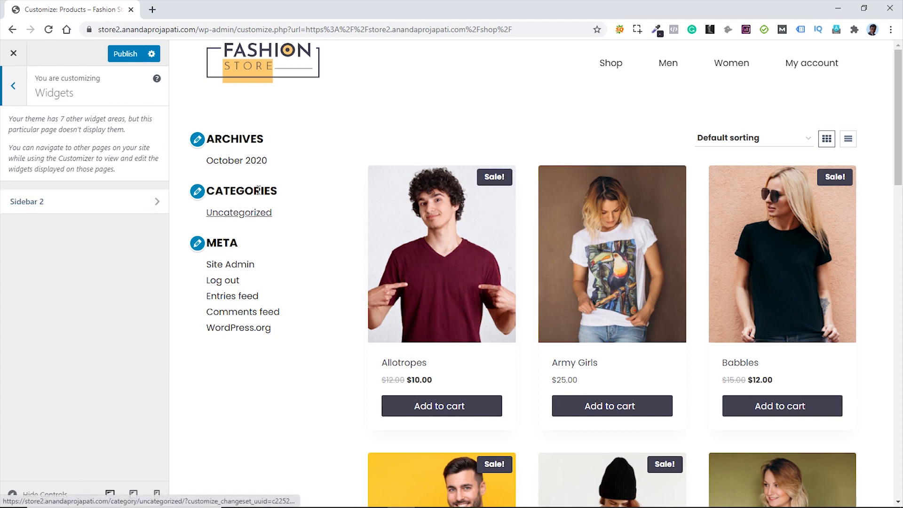
pyautogui.click(77, 210)
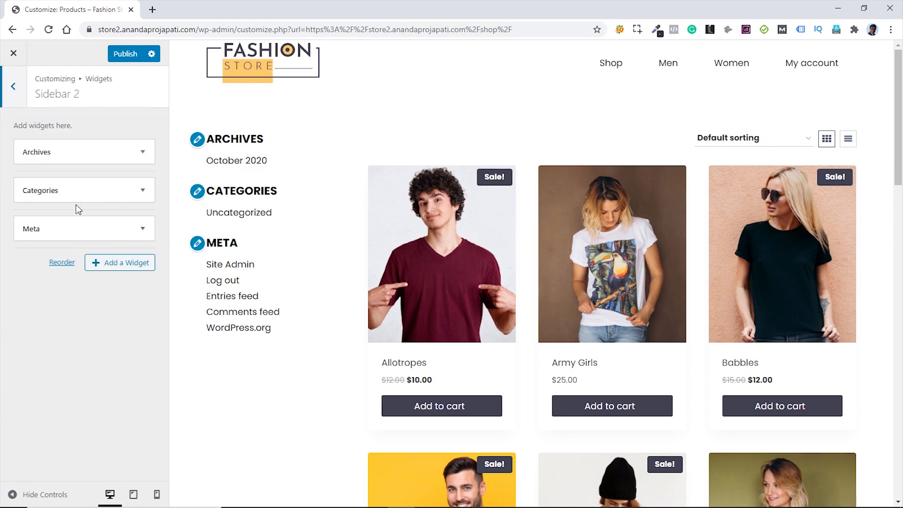
pyautogui.click(143, 152)
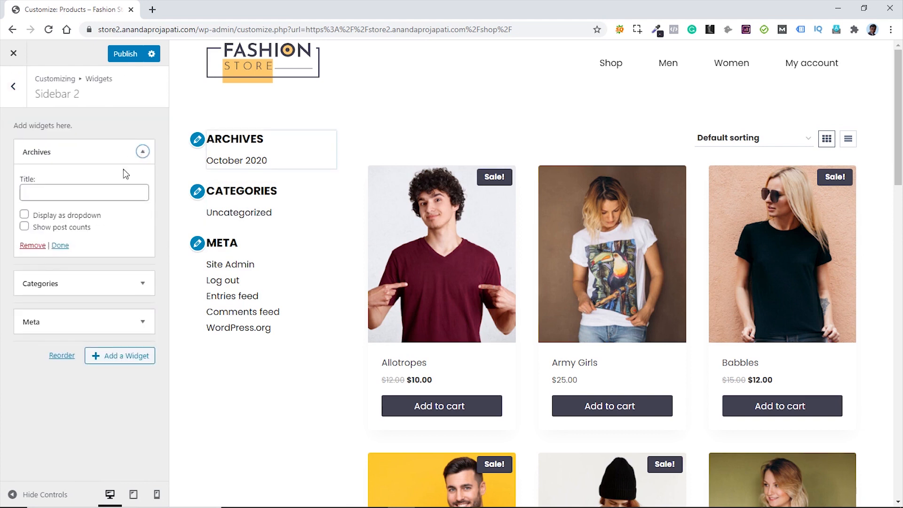
pyautogui.click(33, 245)
pyautogui.click(141, 152)
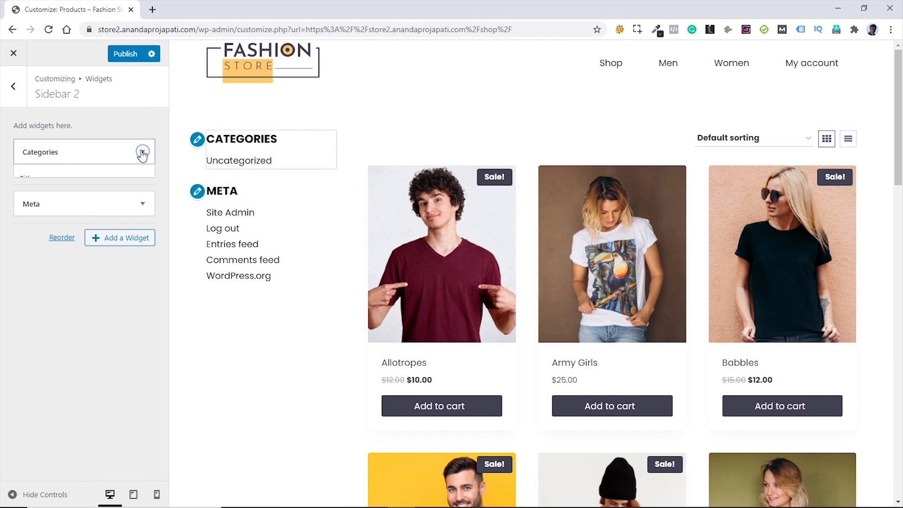
pyautogui.click(32, 263)
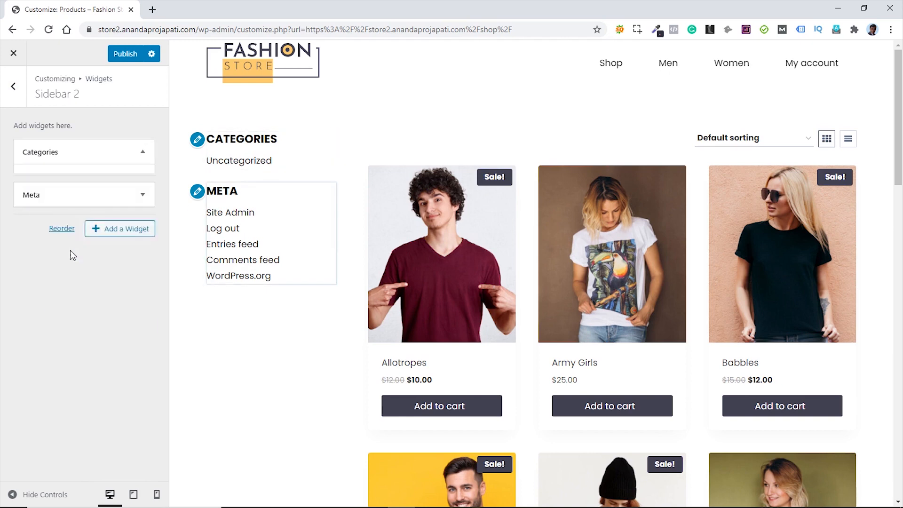
pyautogui.click(142, 152)
pyautogui.click(33, 216)
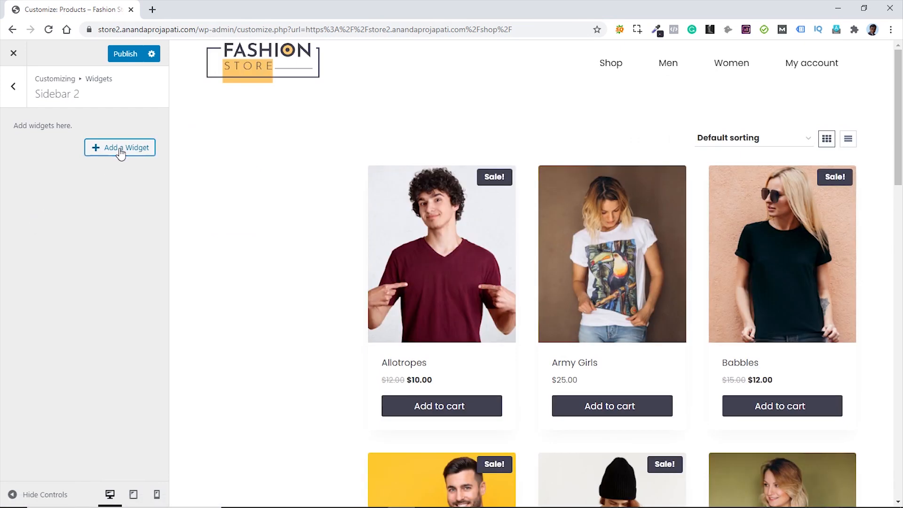
# - Add Filter Products by Price and Product Categories widgets, showing product counts per category
pyautogui.click(121, 150)
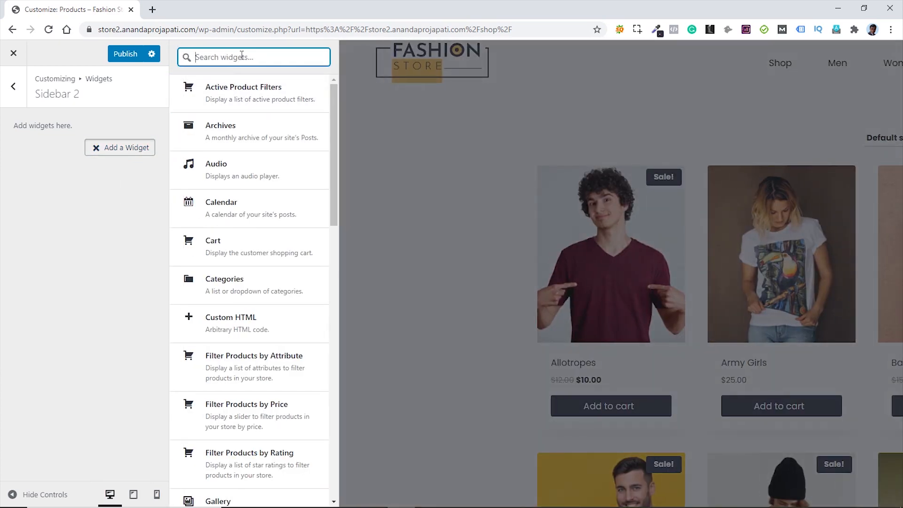
pyautogui.click(250, 408)
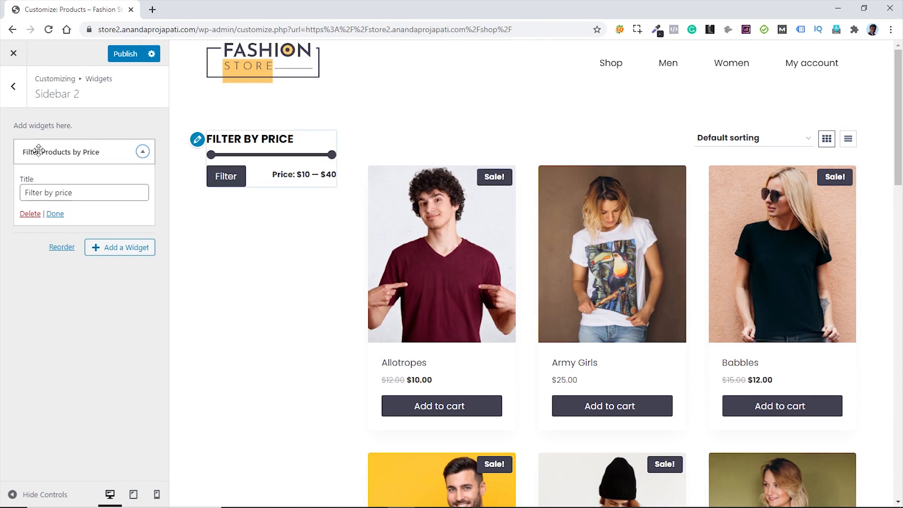
pyautogui.click(129, 254)
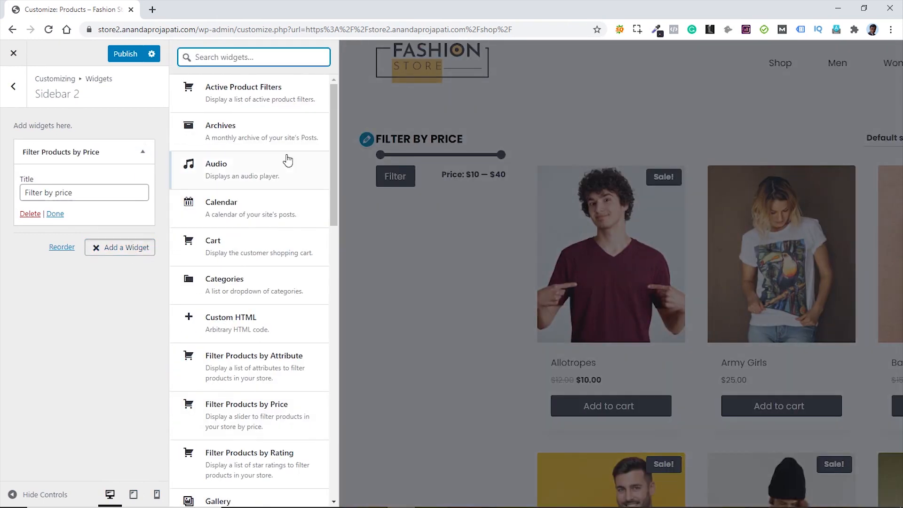
pyautogui.scroll(-7, 276, 321)
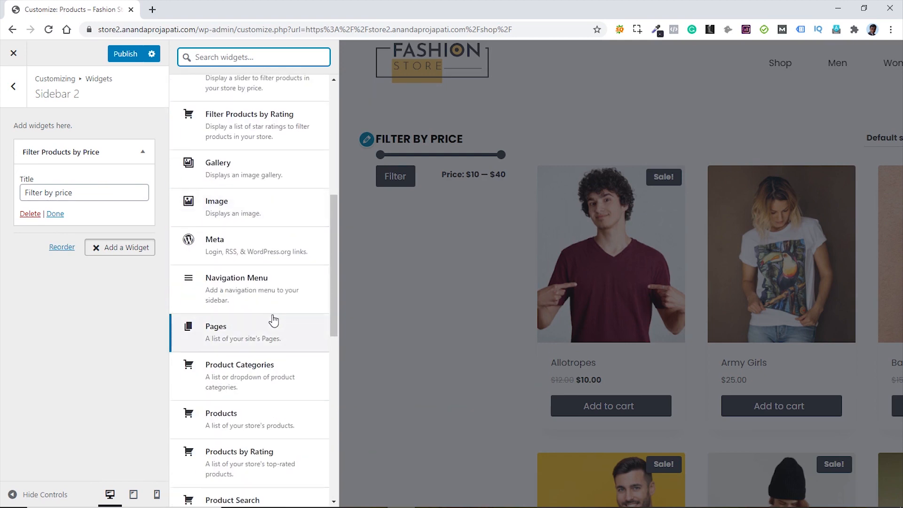
pyautogui.scroll(-6, 273, 322)
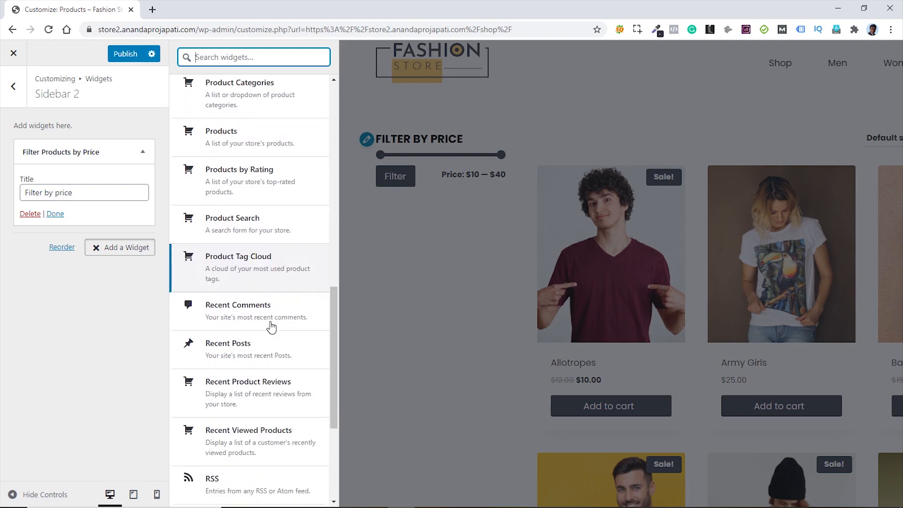
pyautogui.scroll(-4, 272, 326)
pyautogui.scroll(13, 271, 326)
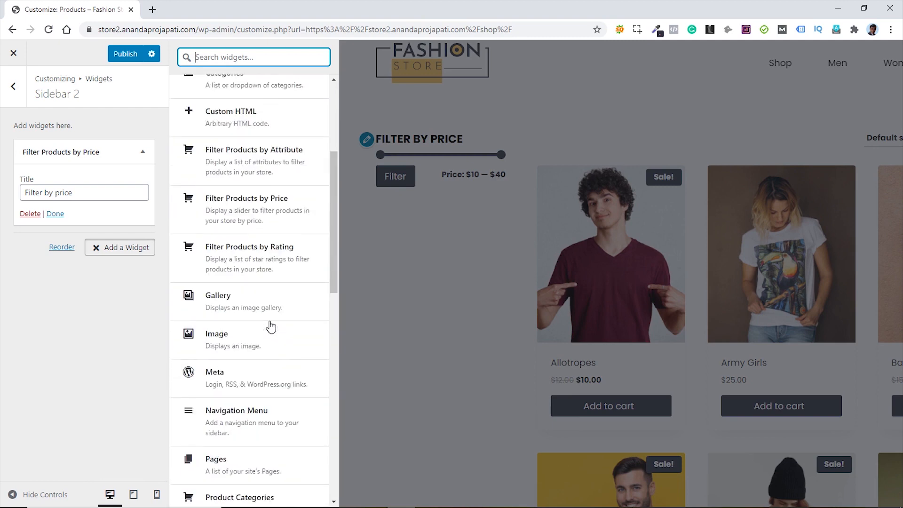
pyautogui.scroll(4, 272, 326)
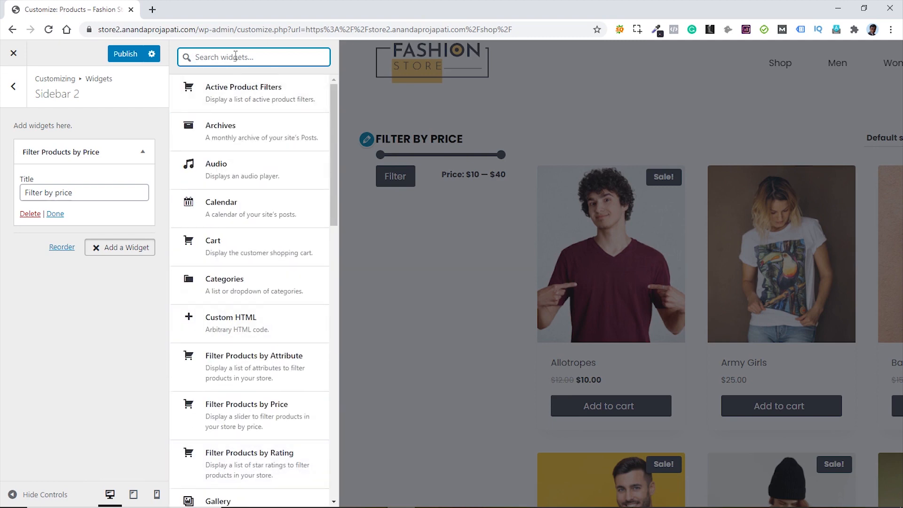
pyautogui.write('pr')
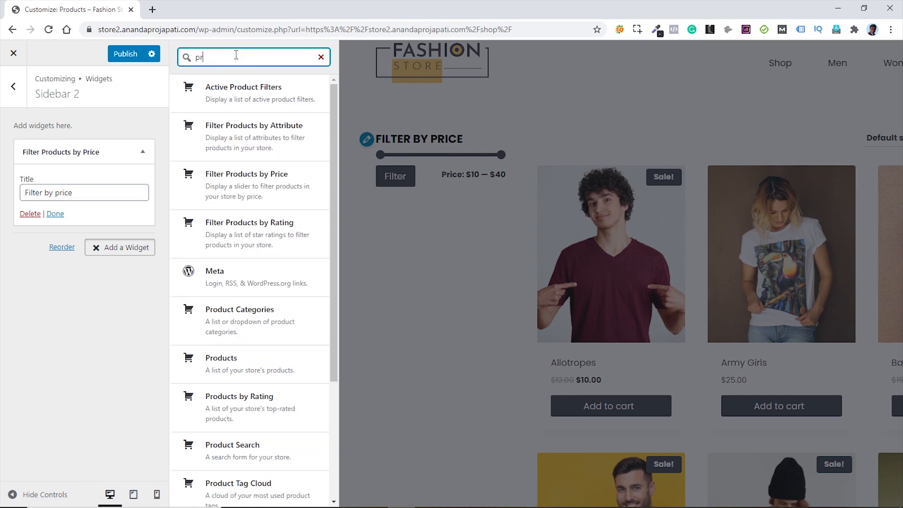
pyautogui.write('oduct ca')
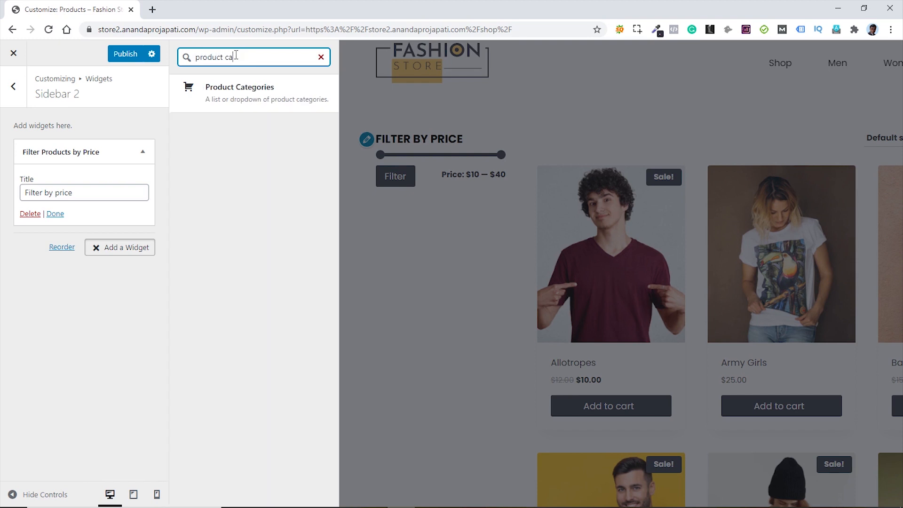
pyautogui.click(238, 92)
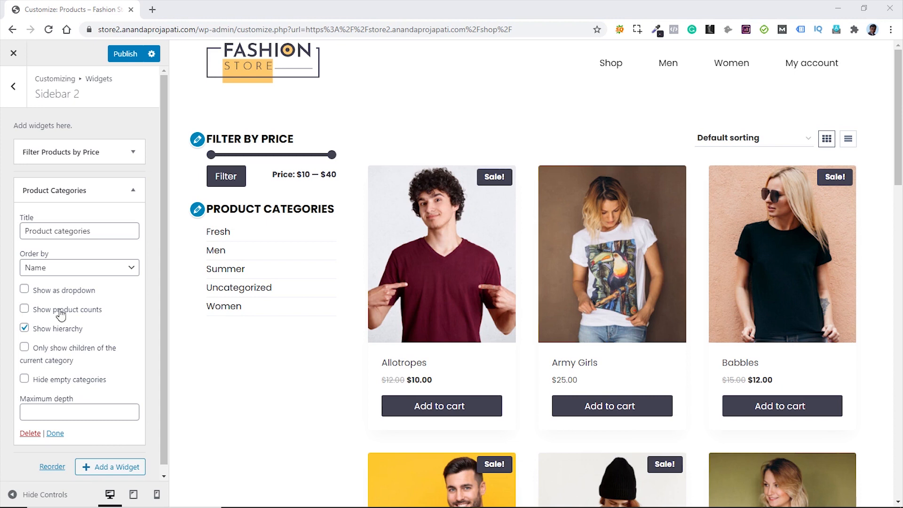
pyautogui.click(25, 309)
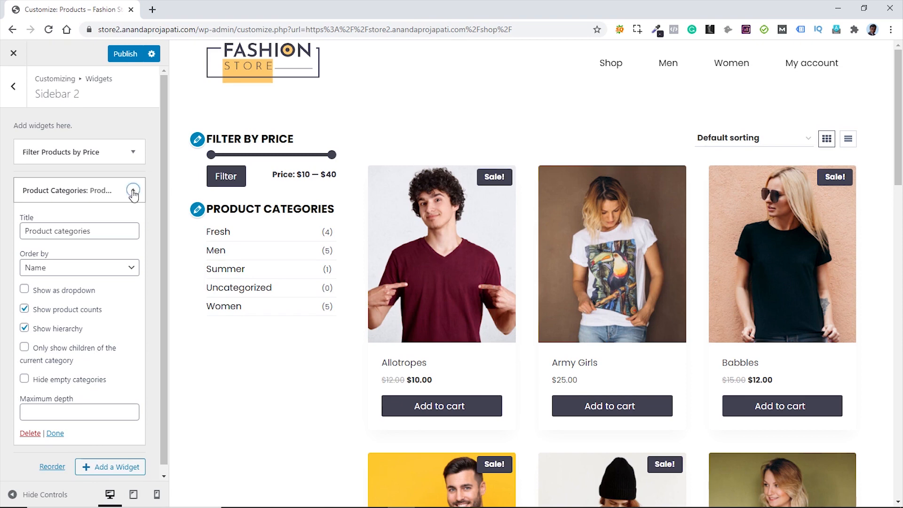
pyautogui.click(133, 192)
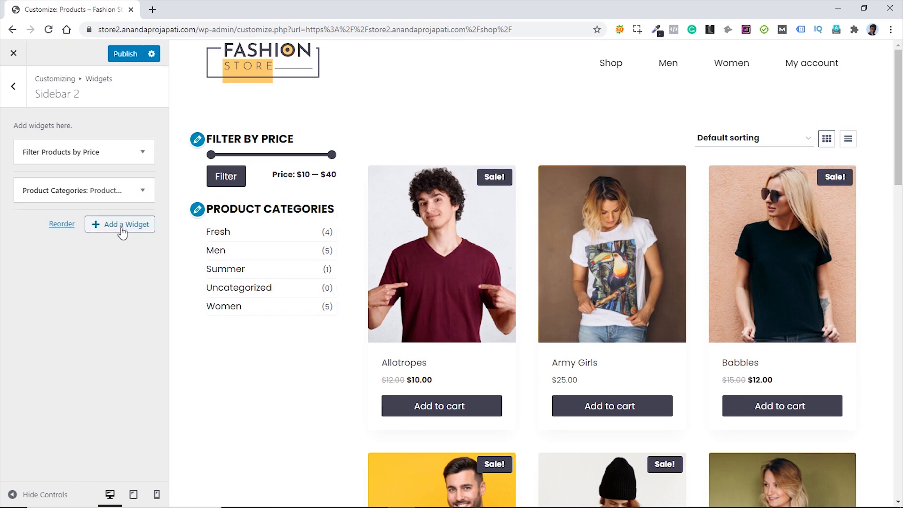
# - Add a Products widget below Product Categories in Sidebar 2 and collapse it
pyautogui.click(122, 225)
pyautogui.write('product')
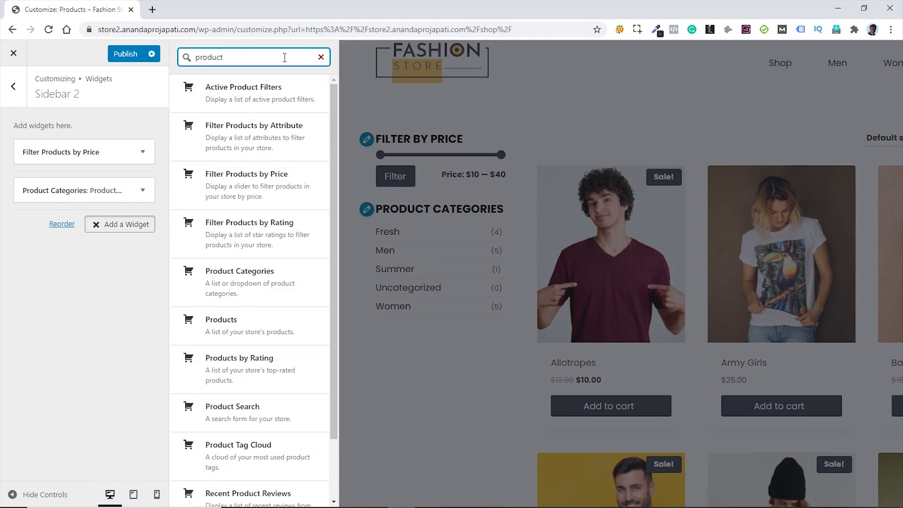
pyautogui.click(231, 327)
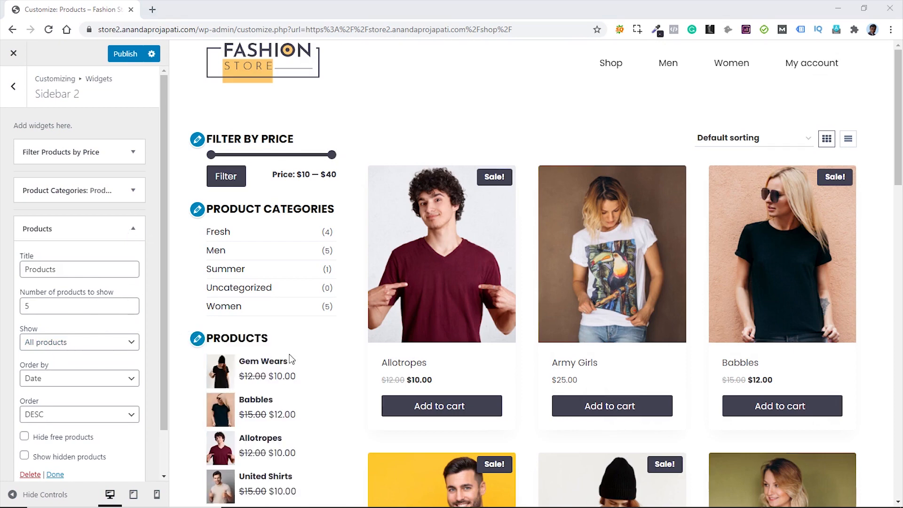
pyautogui.scroll(-3, 335, 367)
pyautogui.scroll(1, 335, 367)
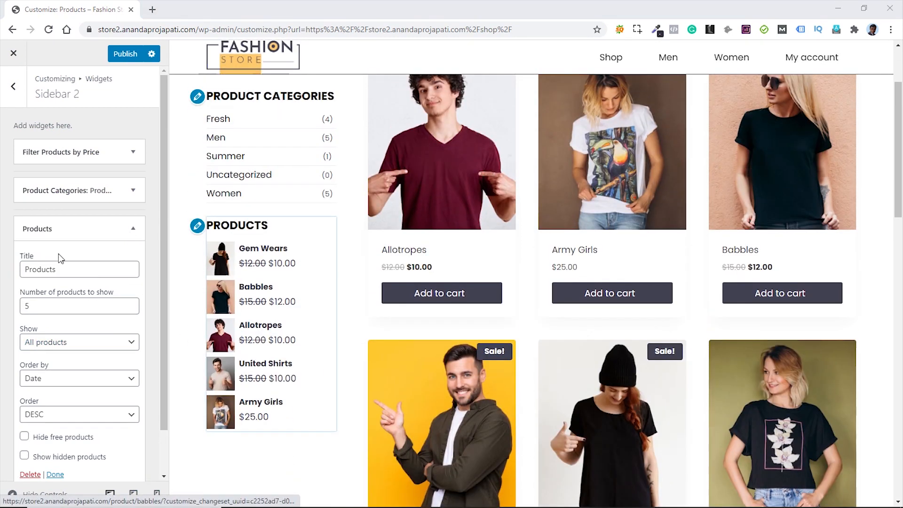
pyautogui.scroll(-5, 264, 294)
pyautogui.scroll(7, 266, 298)
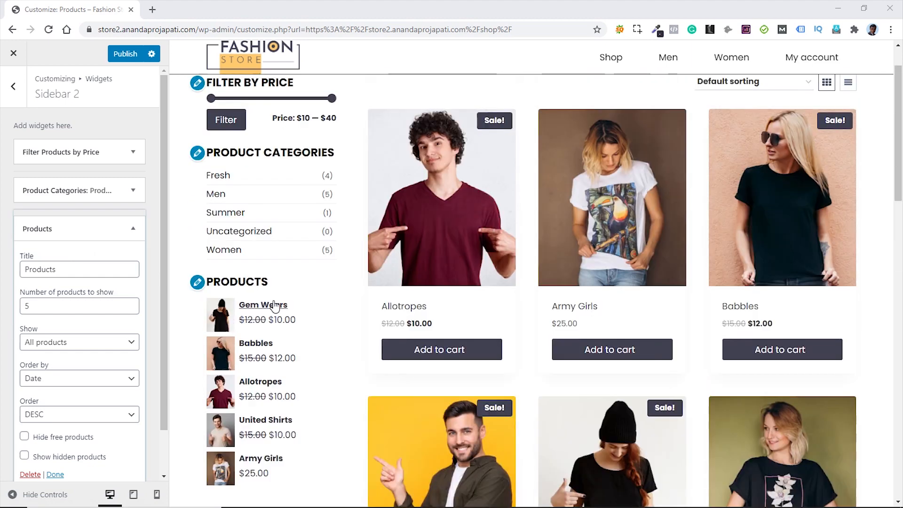
pyautogui.click(134, 233)
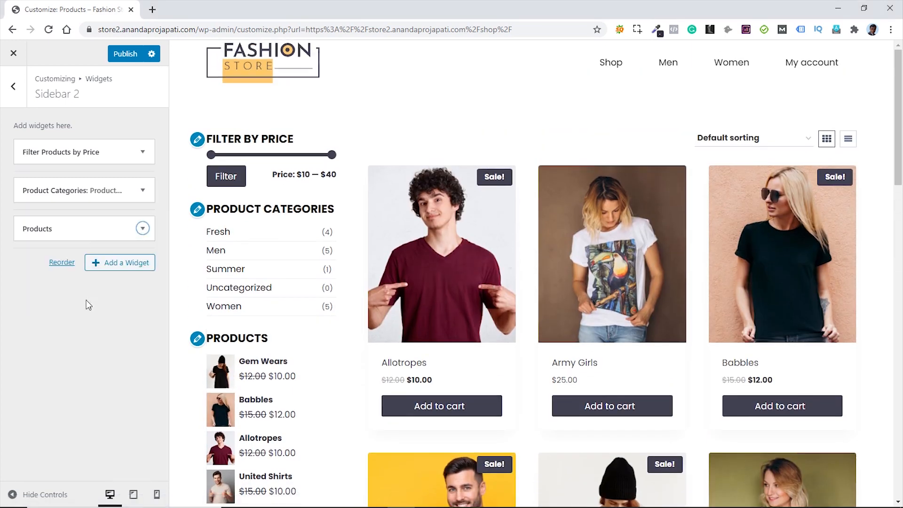
# - Preview the Allotropes product page and reopen the WooCommerce customization panel
pyautogui.click(14, 94)
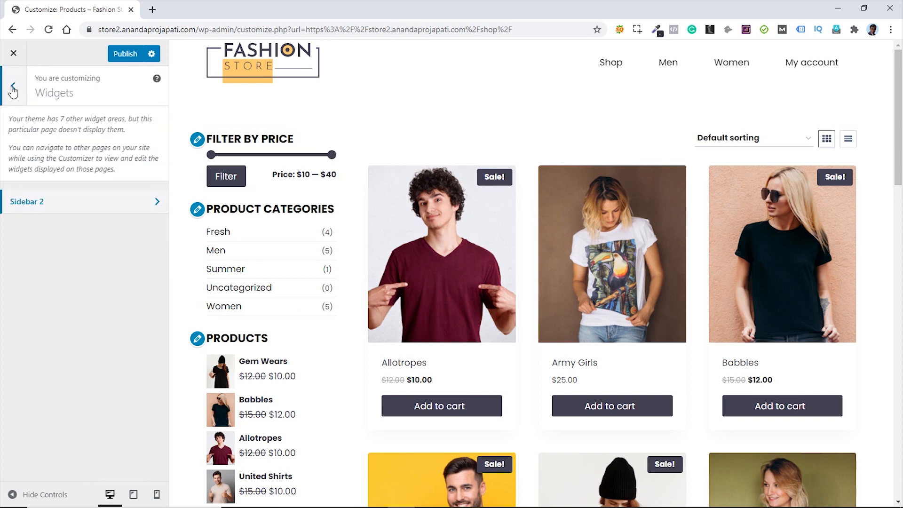
pyautogui.click(17, 86)
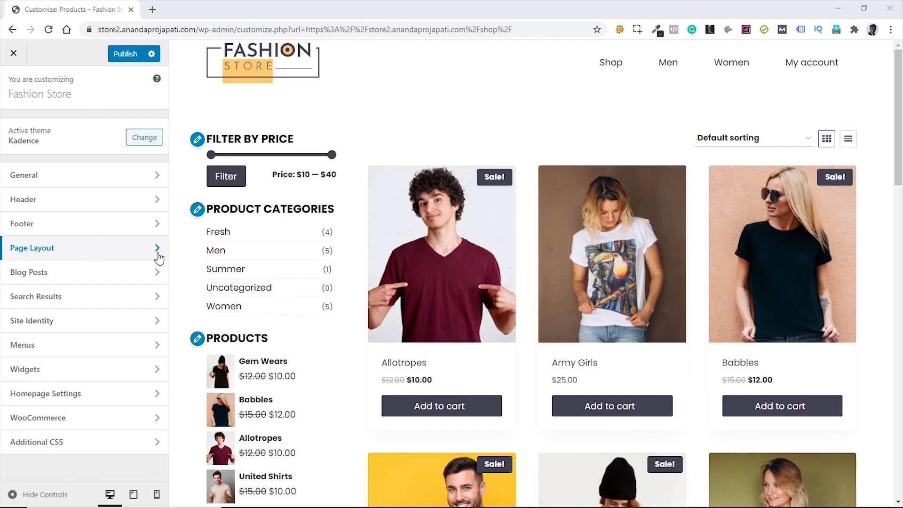
pyautogui.click(425, 254)
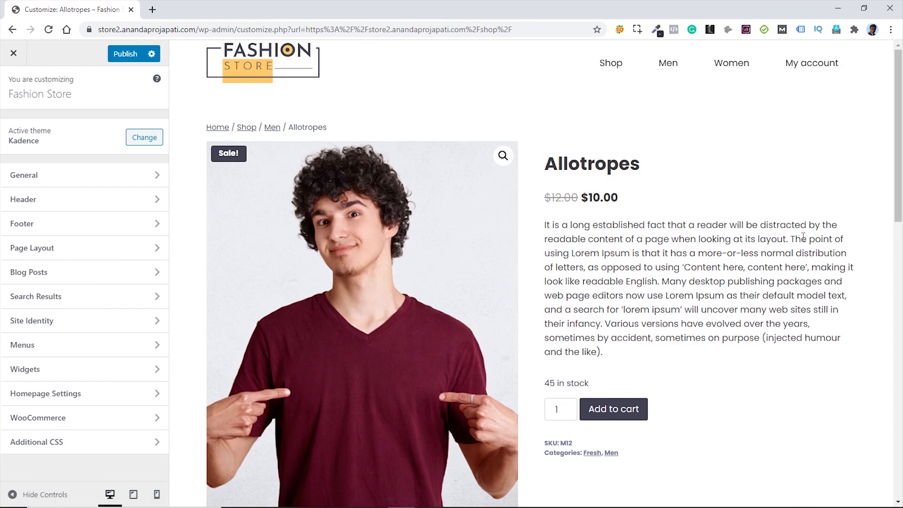
pyautogui.scroll(-5, 802, 236)
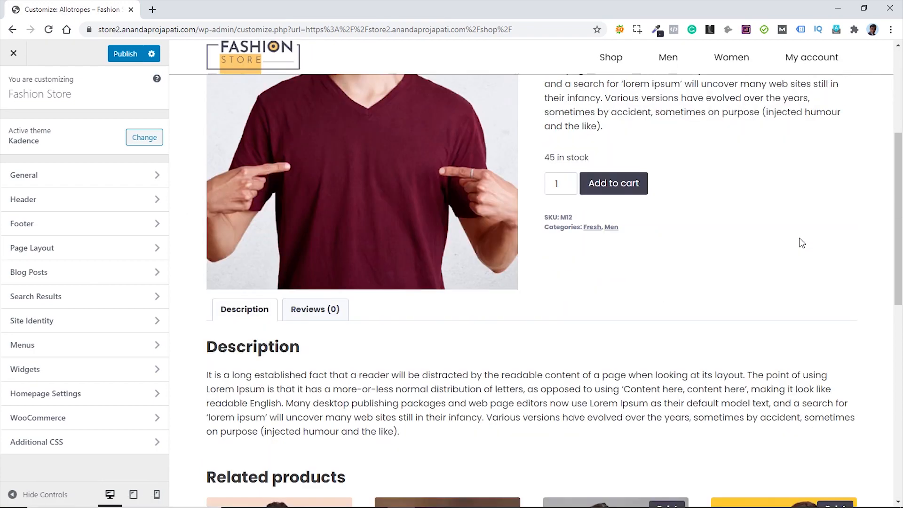
pyautogui.scroll(-6, 802, 243)
pyautogui.scroll(1, 800, 240)
pyautogui.scroll(-5, 798, 240)
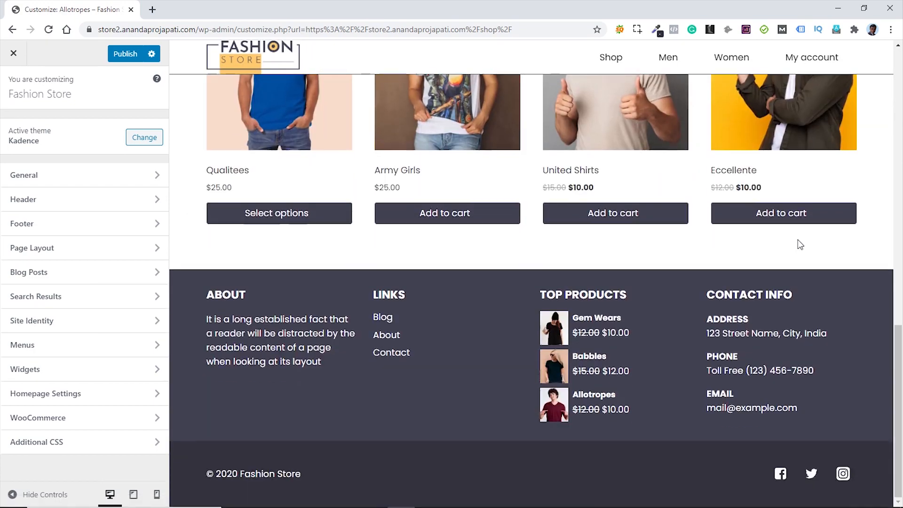
pyautogui.scroll(15, 798, 239)
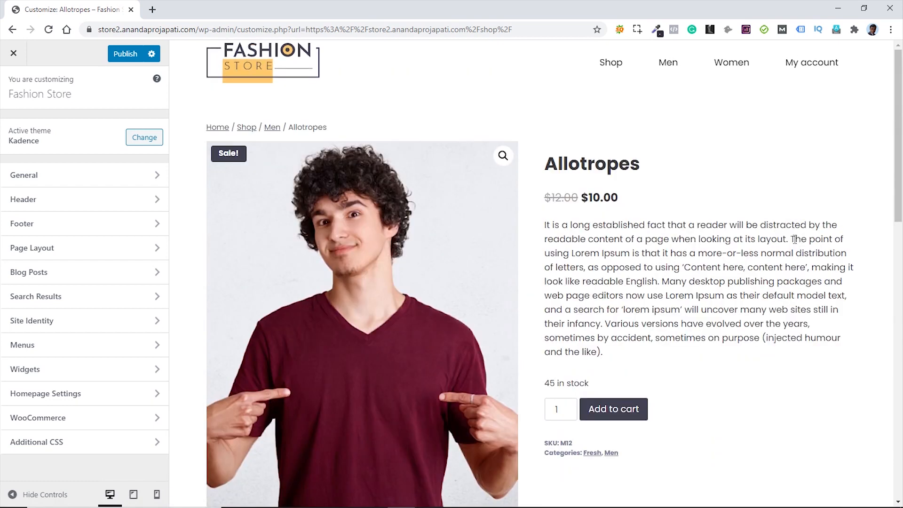
pyautogui.click(107, 417)
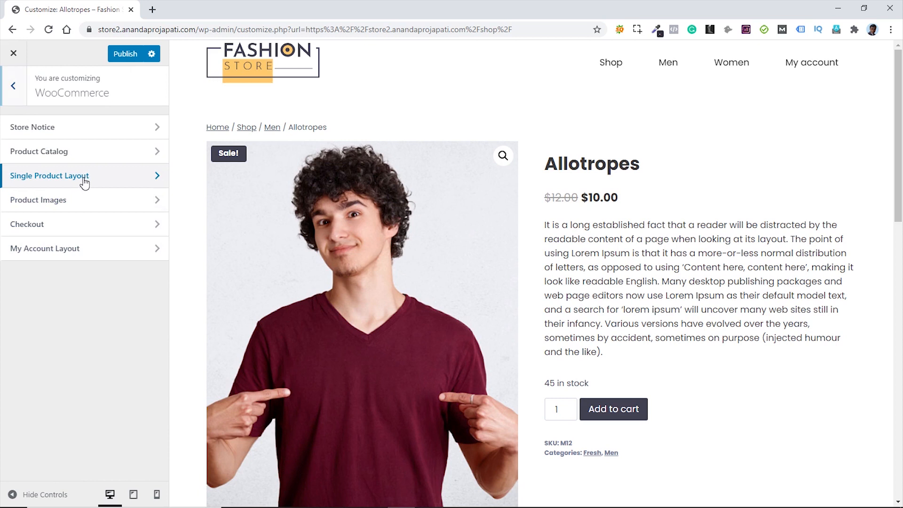
# - Open Single Product Layout and scroll down to its Product Elements list
pyautogui.click(83, 186)
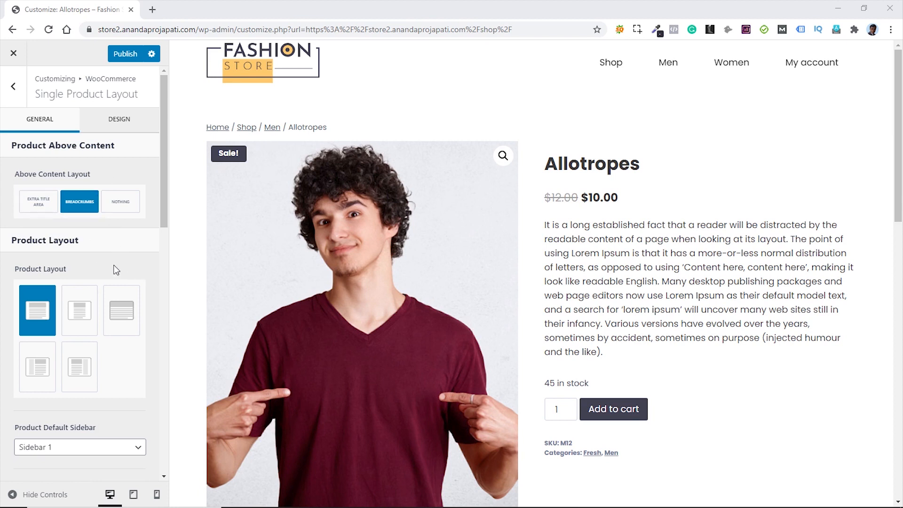
pyautogui.scroll(-3, 138, 269)
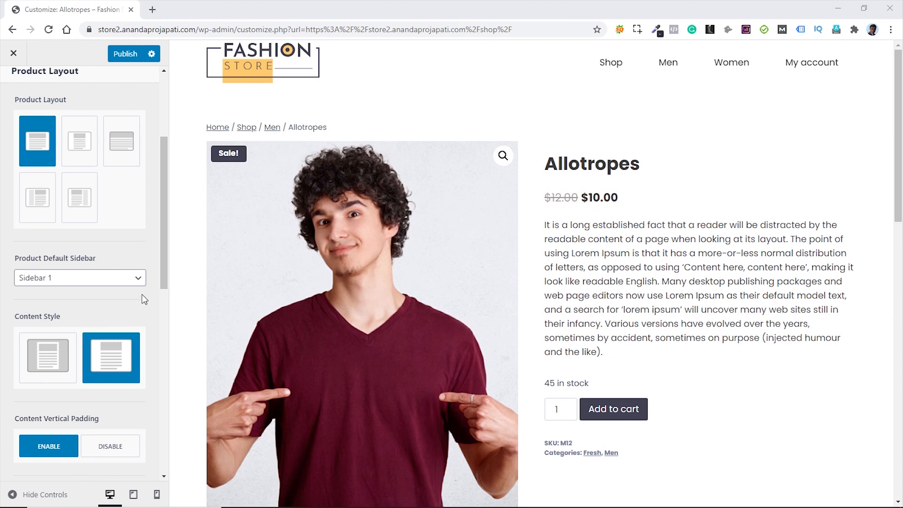
pyautogui.scroll(-1, 143, 299)
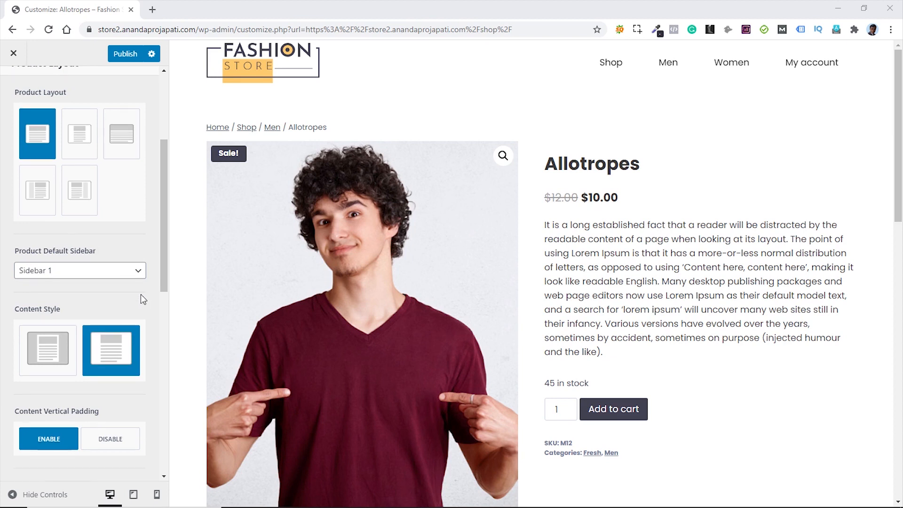
pyautogui.scroll(-2, 140, 295)
pyautogui.scroll(-5, 140, 295)
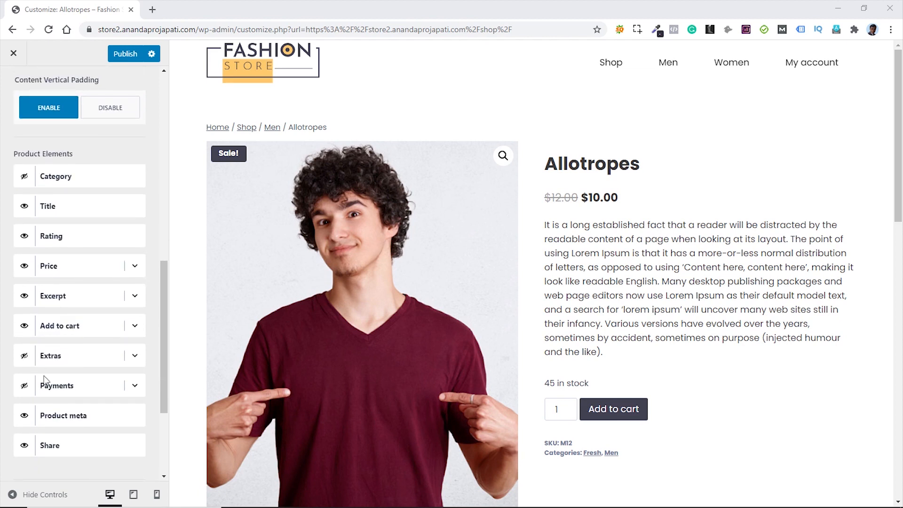
# - Make the Extras element visible and expand it to see its free-shipping title and three features
pyautogui.click(25, 358)
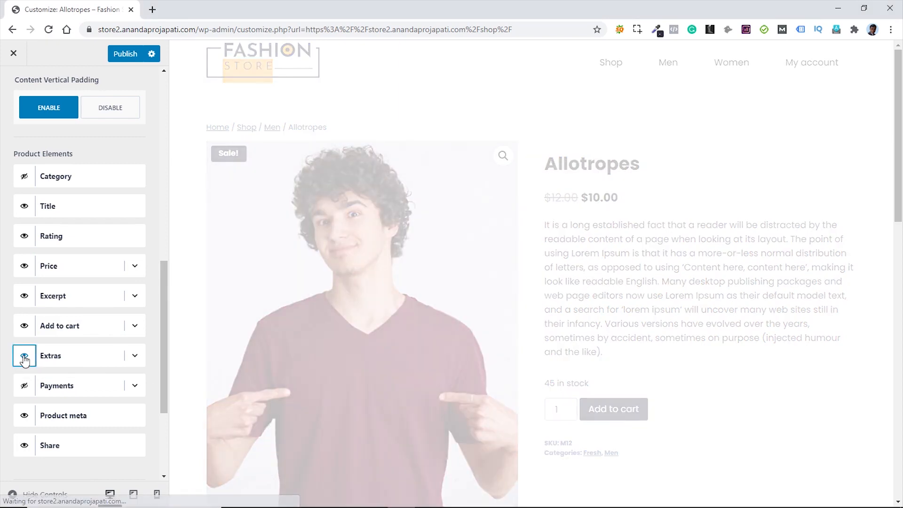
pyautogui.scroll(-4, 705, 362)
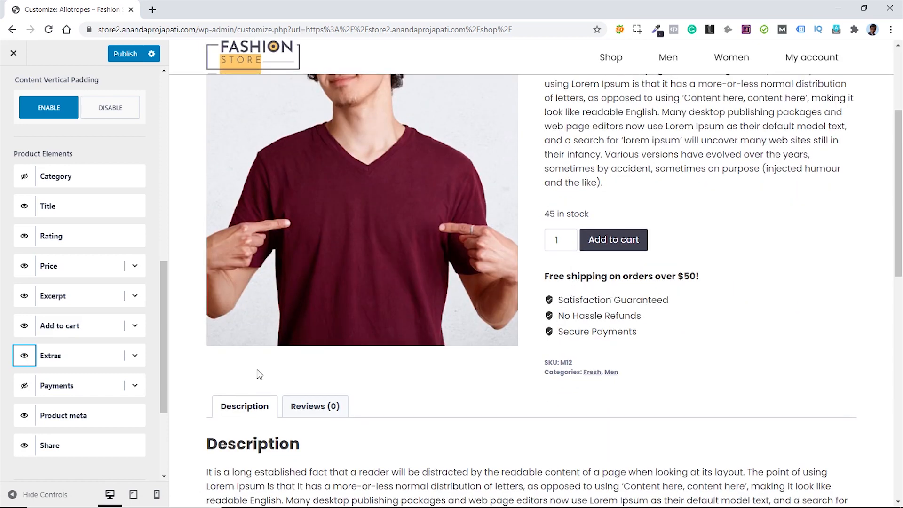
pyautogui.click(135, 357)
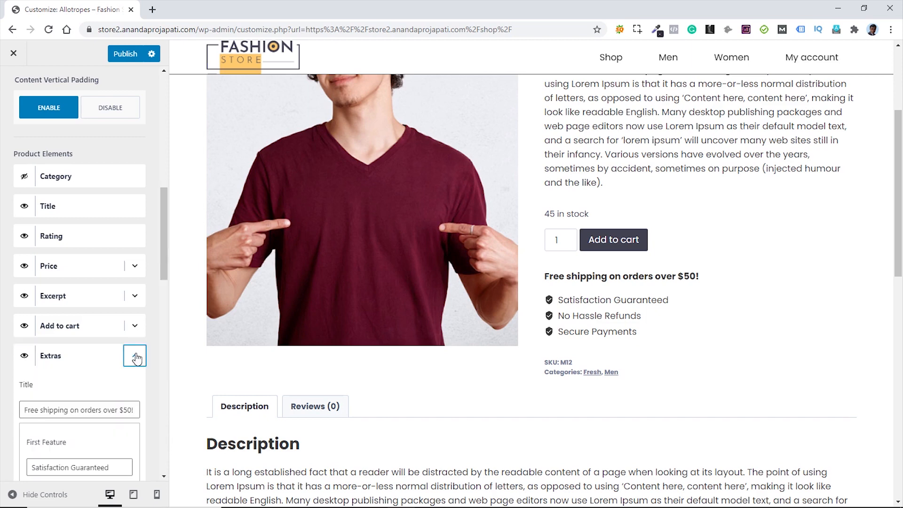
pyautogui.scroll(-3, 135, 357)
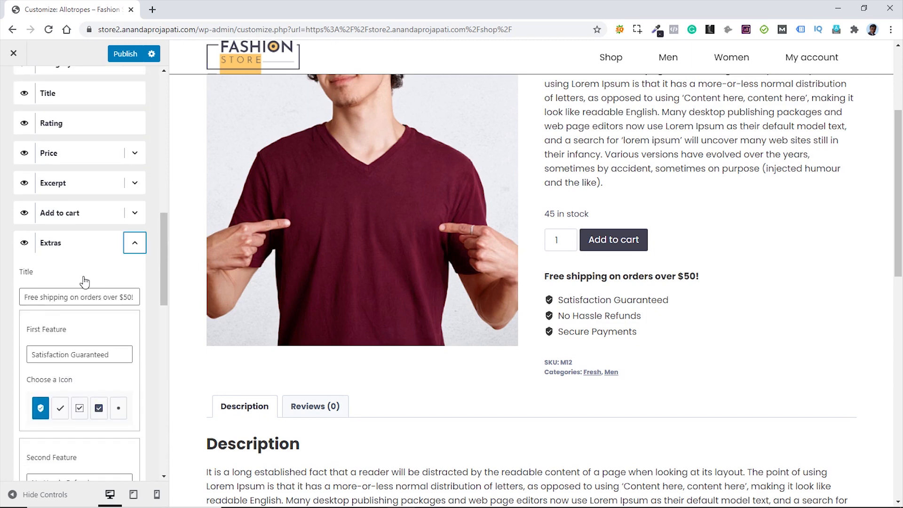
pyautogui.scroll(-14, 72, 312)
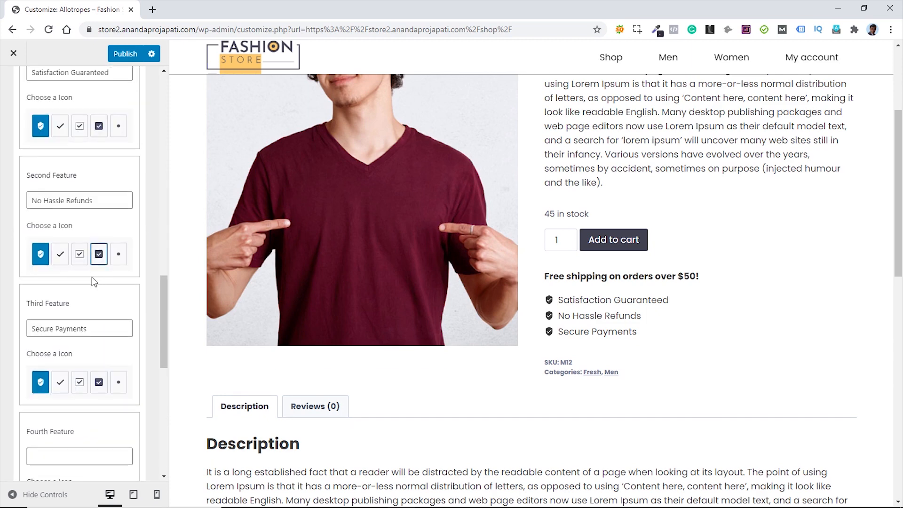
pyautogui.scroll(-2, 92, 285)
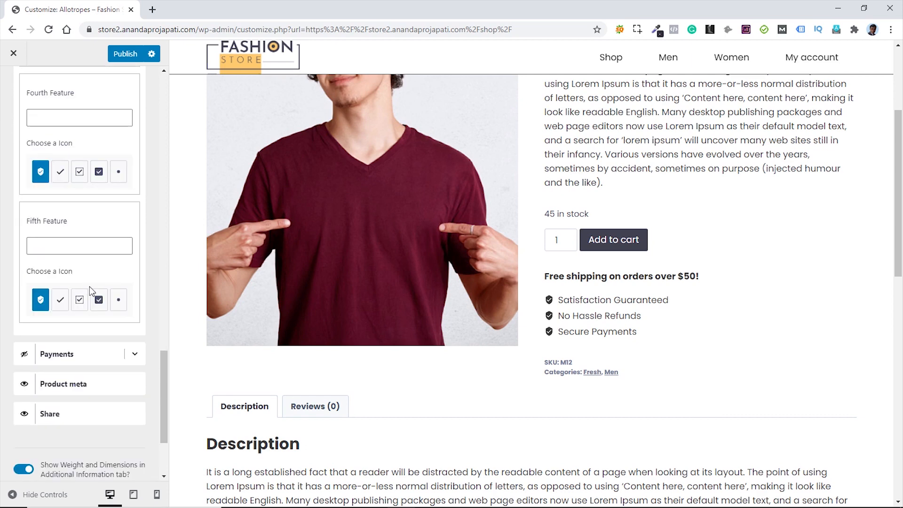
pyautogui.scroll(12, 93, 290)
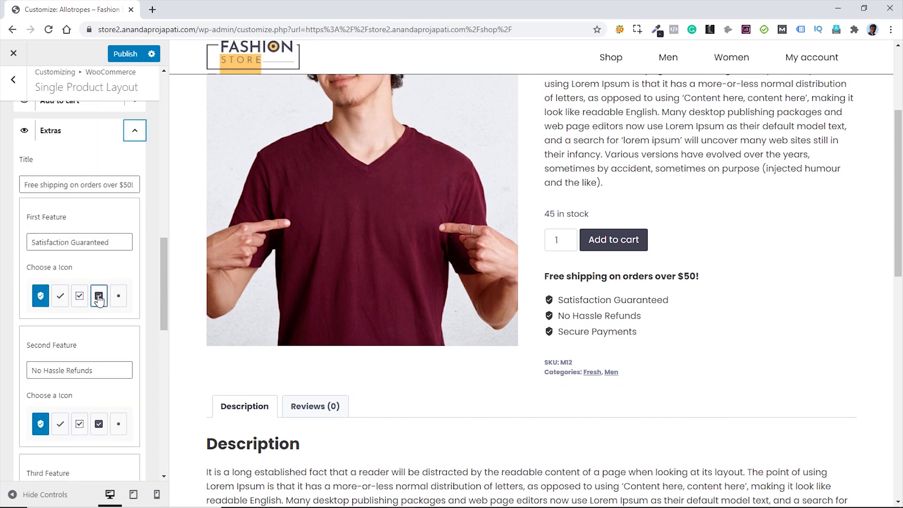
pyautogui.scroll(3, 99, 299)
# - Collapse Extras and make the Payments card-logo block visible on the Allotropes product page
pyautogui.click(134, 244)
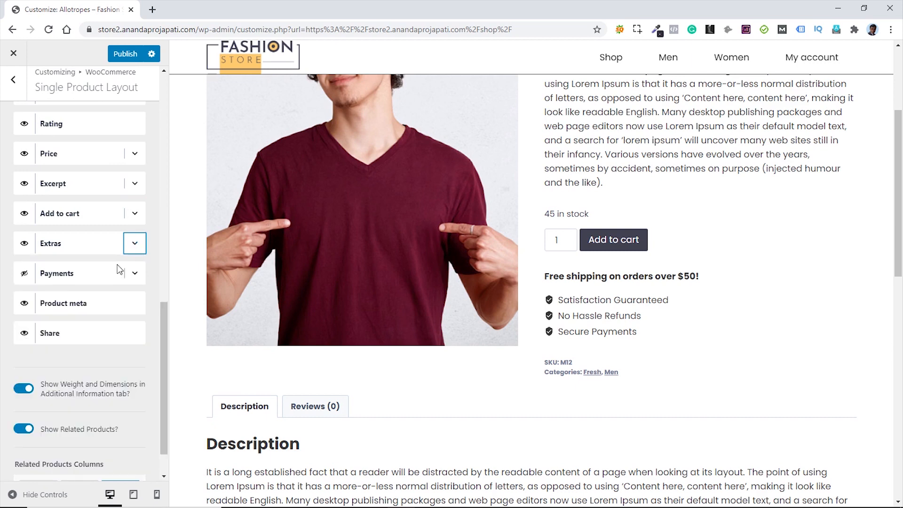
pyautogui.click(24, 274)
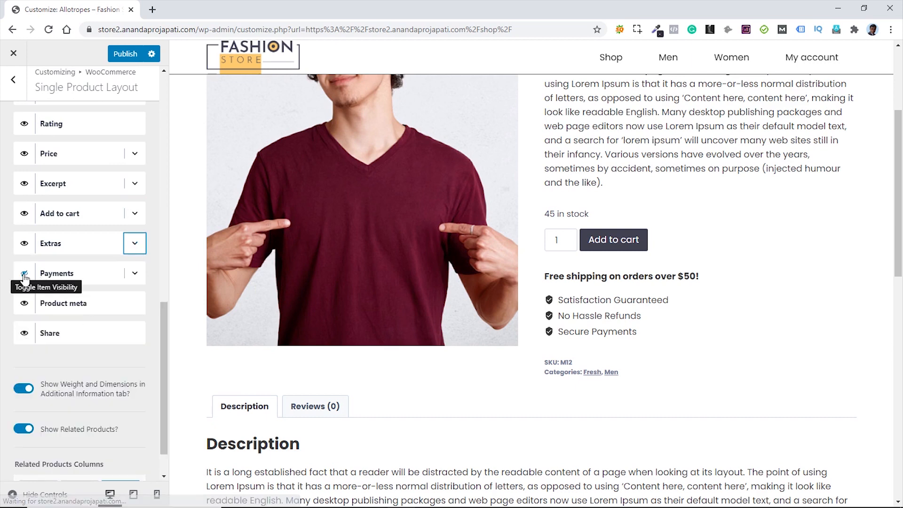
pyautogui.click(24, 274)
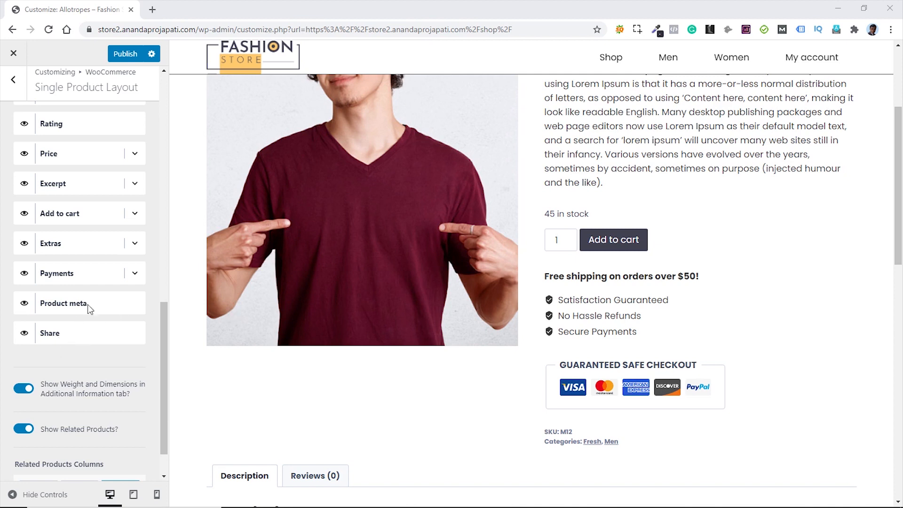
# - Expand the Payments block and make the payment card logos gray
pyautogui.click(134, 274)
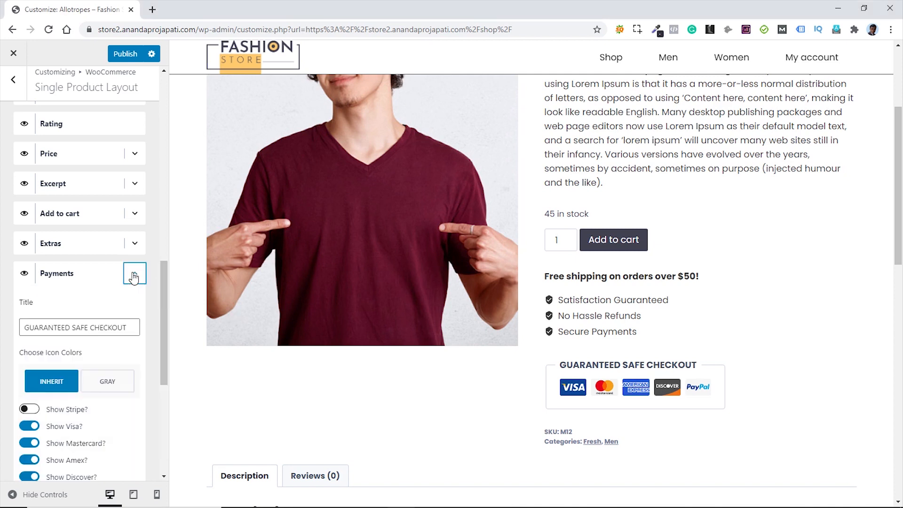
pyautogui.scroll(-2, 112, 352)
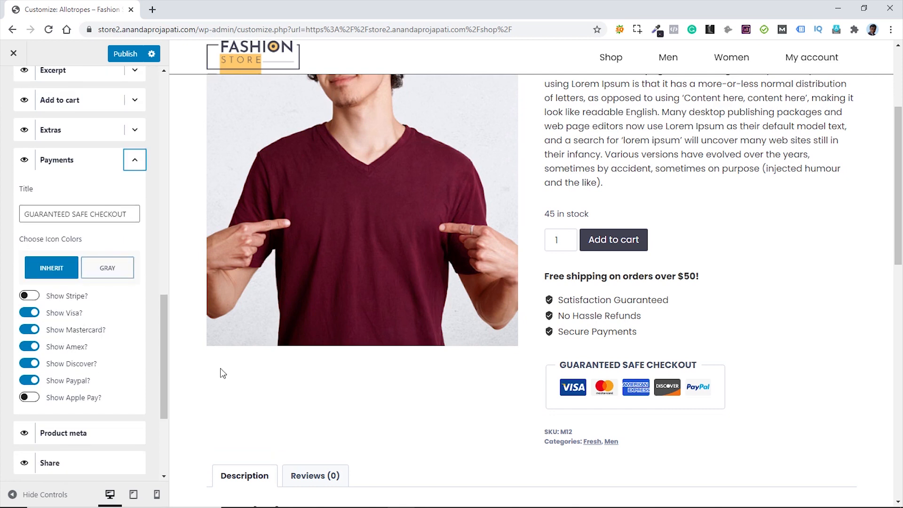
pyautogui.click(111, 269)
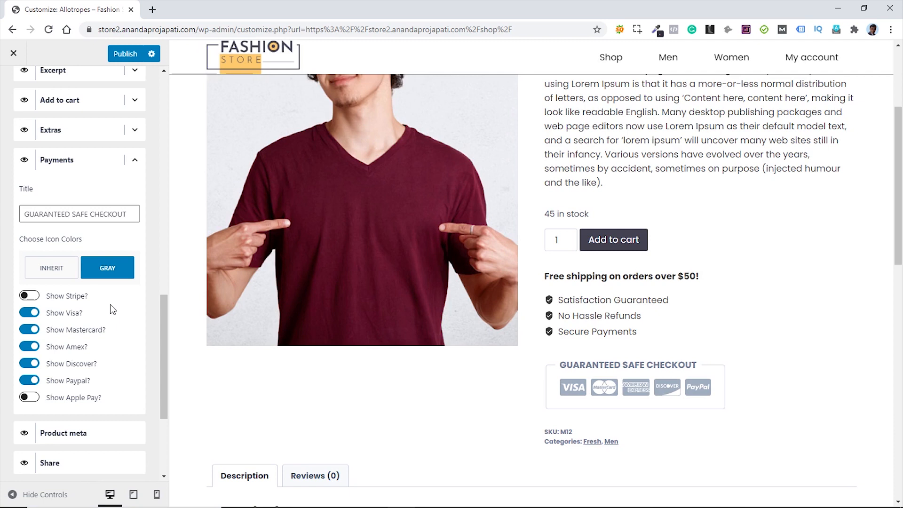
pyautogui.scroll(-1, 113, 309)
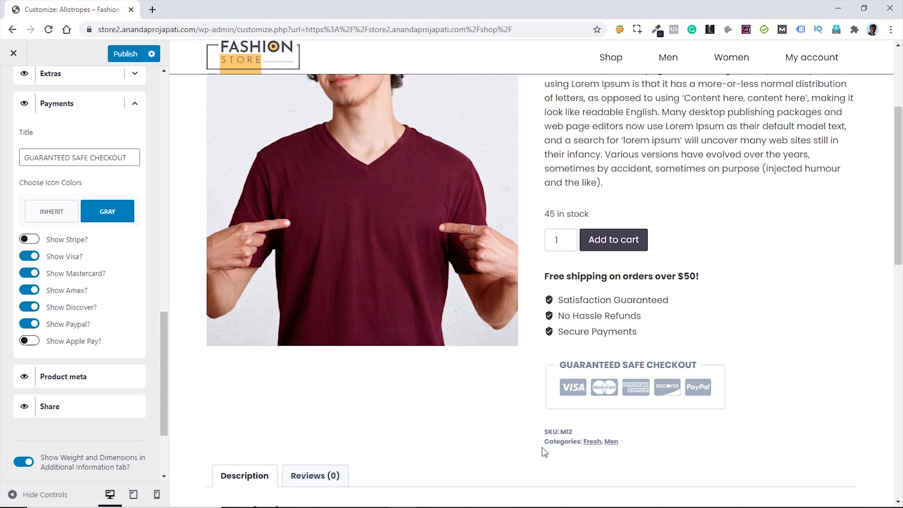
# - Hide the Share links on the product page and publish the Customizer changes
pyautogui.click(25, 408)
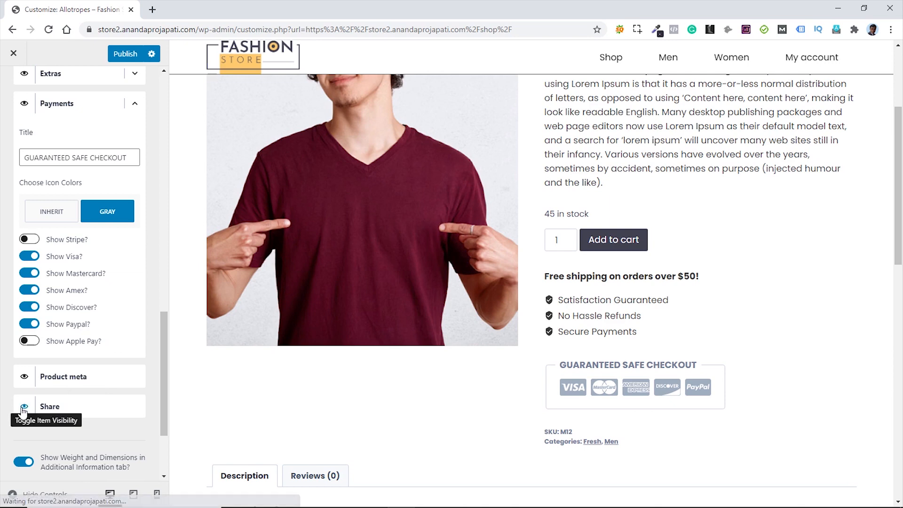
pyautogui.click(23, 408)
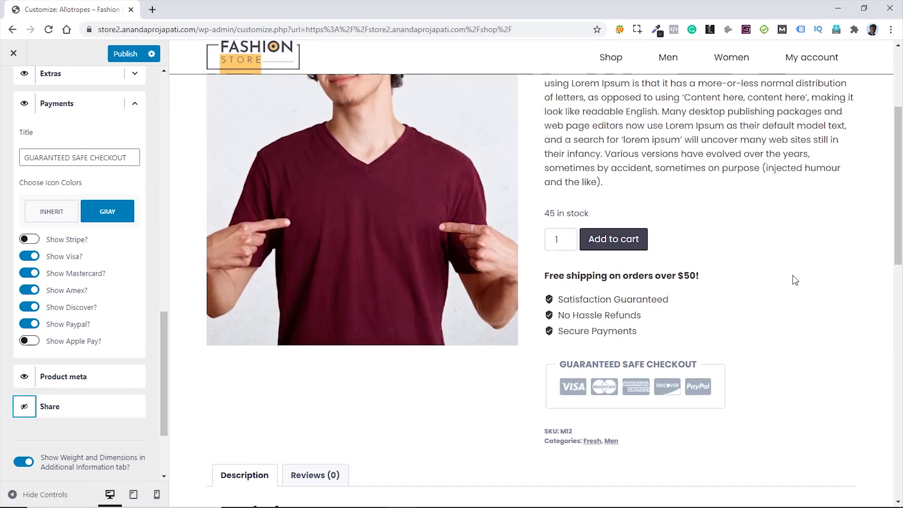
pyautogui.scroll(-5, 792, 278)
pyautogui.scroll(-10, 777, 279)
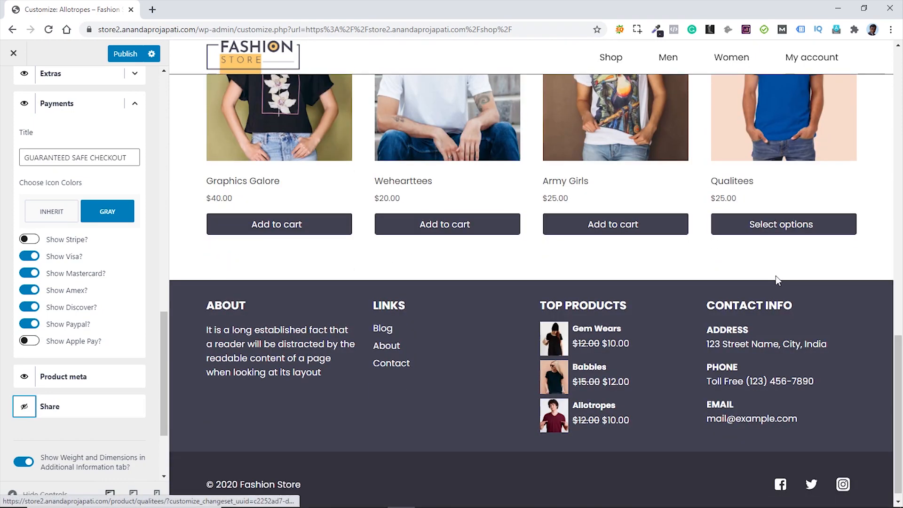
pyautogui.scroll(15, 776, 280)
pyautogui.scroll(3, 776, 279)
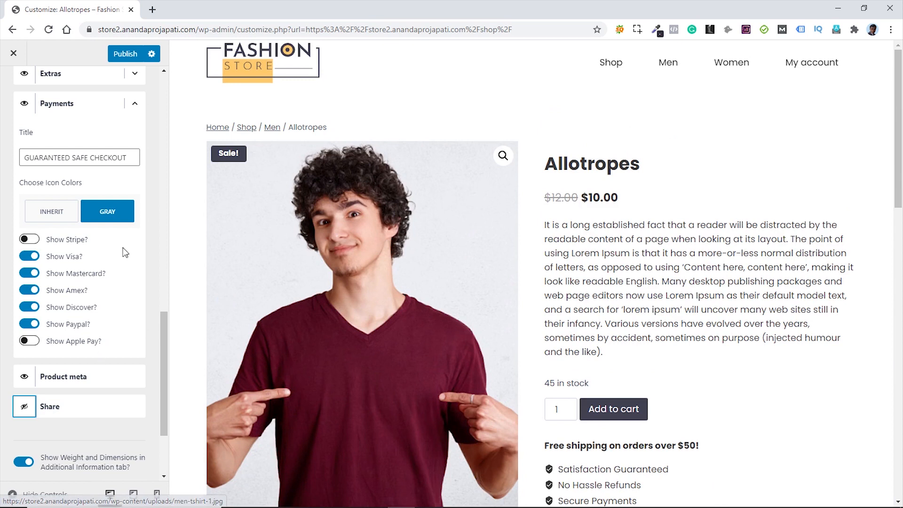
pyautogui.click(123, 55)
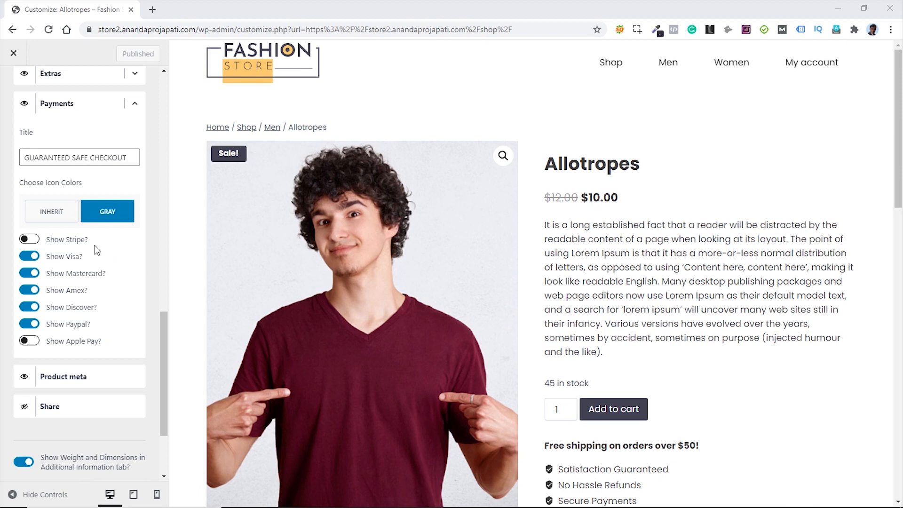
# - Open /wp-admin, hide the WPForms widget via Screen Options, and go to Plugins > Add New
pyautogui.moveTo(232, 29); pyautogui.dragTo(181, 13)
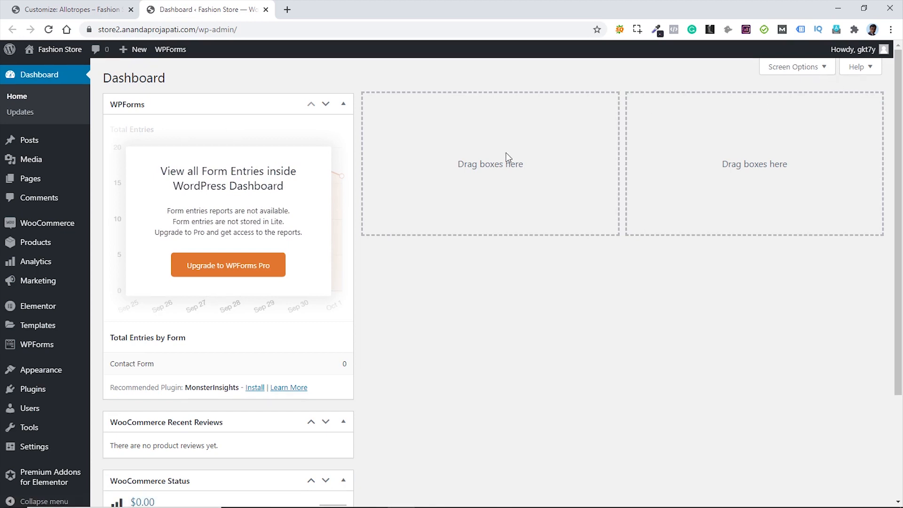
pyautogui.click(825, 70)
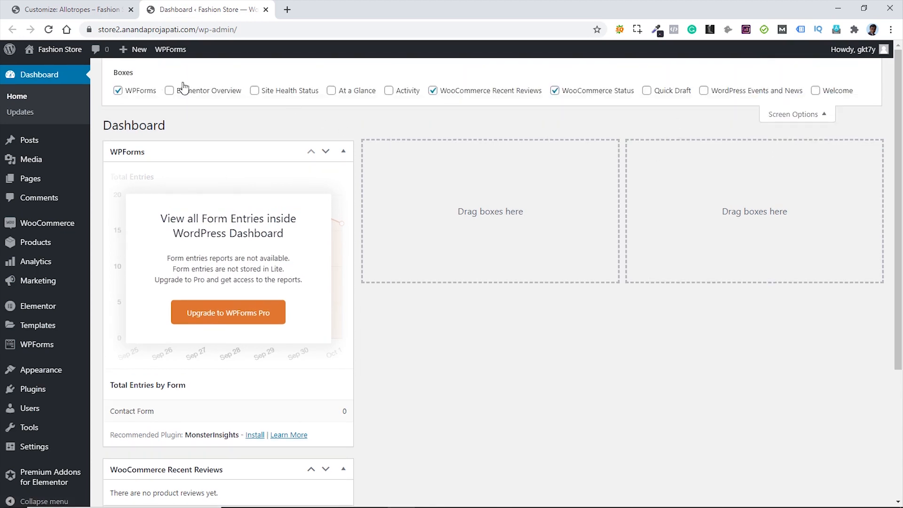
pyautogui.click(118, 90)
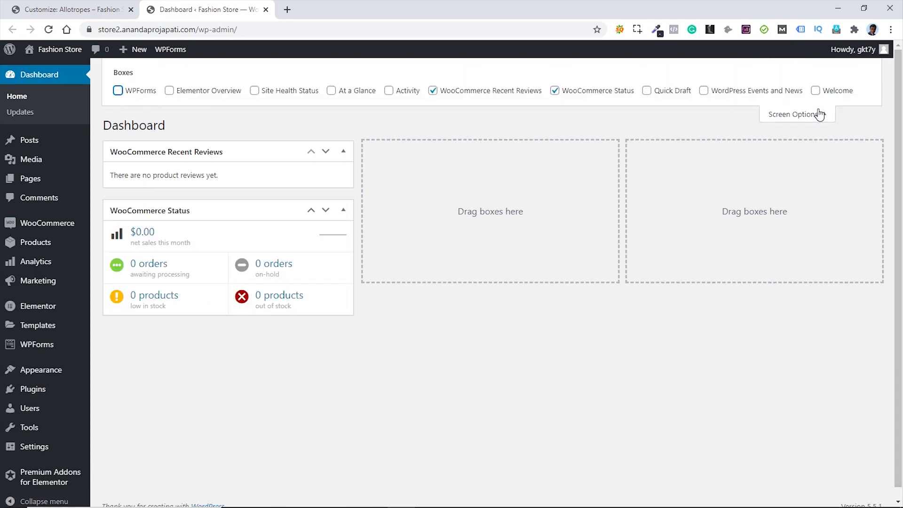
pyautogui.click(821, 115)
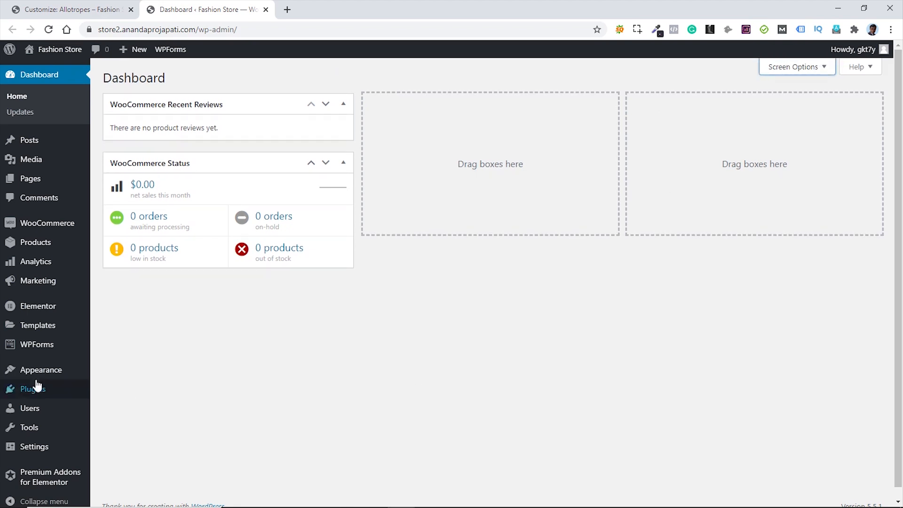
pyautogui.moveTo(63, 388)
pyautogui.click(125, 410)
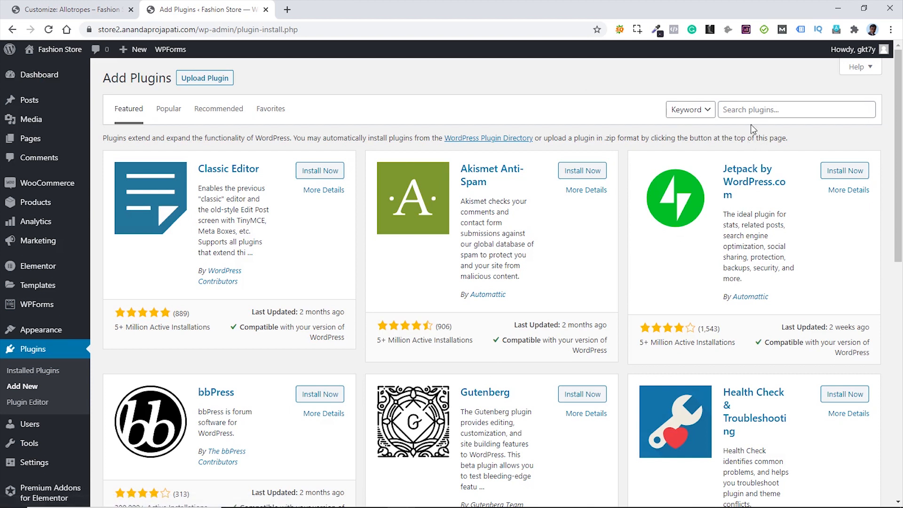
# - Search the plugin directory for 'wishlist', then install and activate YITH WooCommerce Wishlist
pyautogui.click(751, 112)
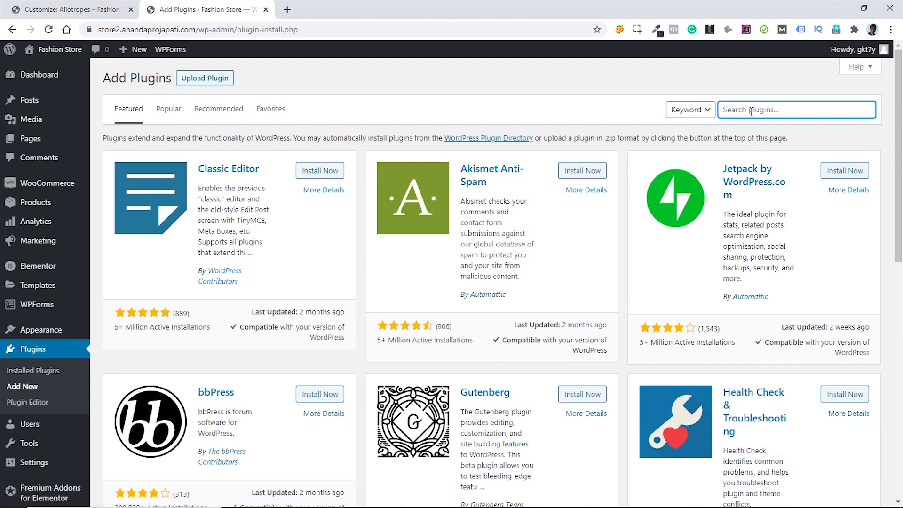
pyautogui.write('wishlist')
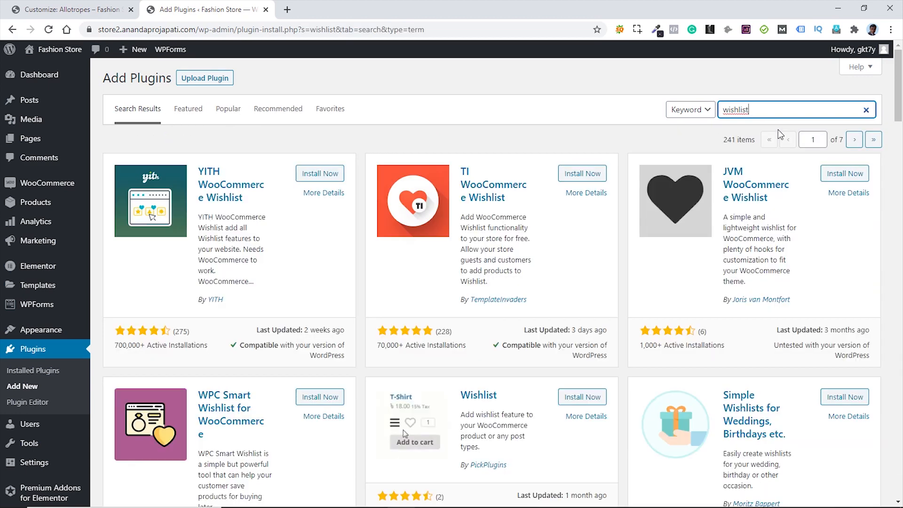
pyautogui.click(313, 175)
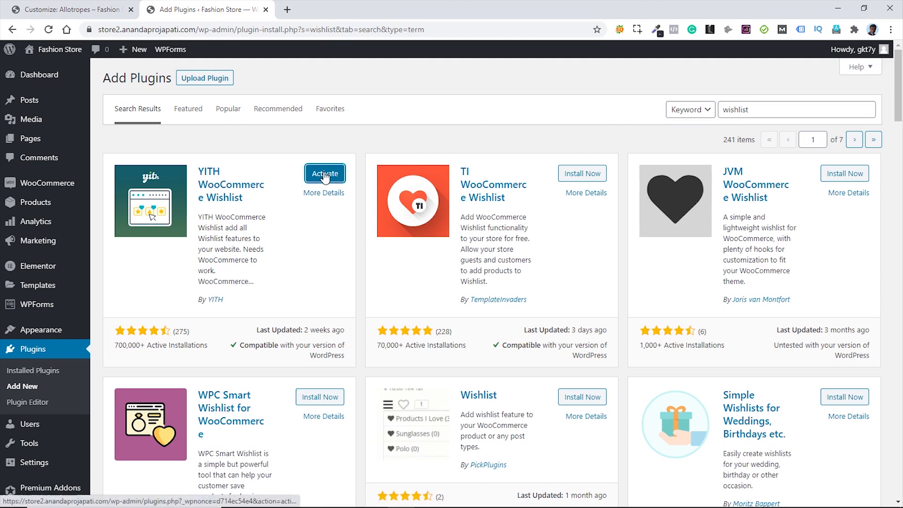
pyautogui.click(324, 176)
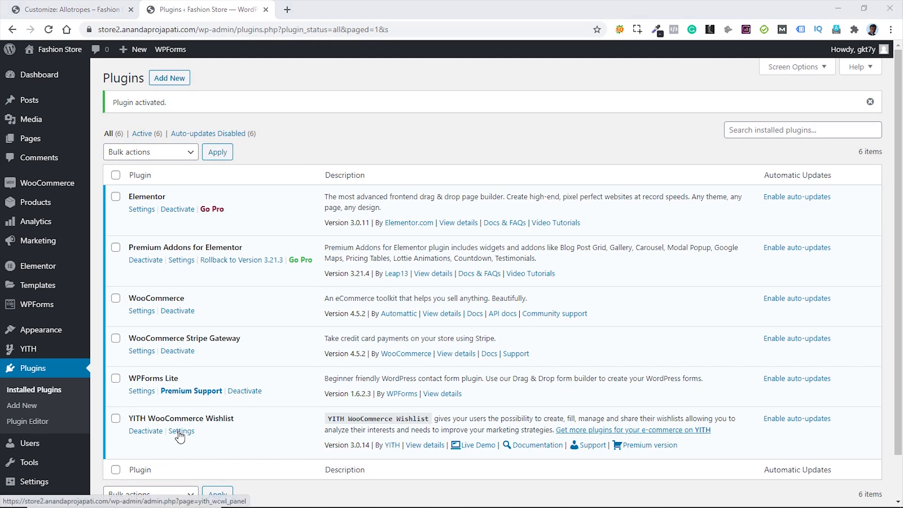
pyautogui.moveTo(33, 353)
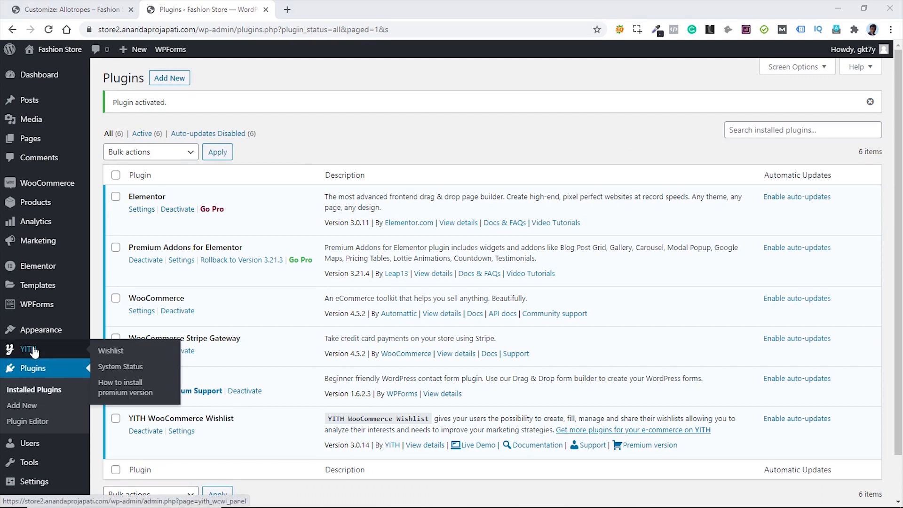
# - In YITH > Wishlist, enable AJAX loading and keep the Add to wishlist button showing after adding
pyautogui.click(111, 359)
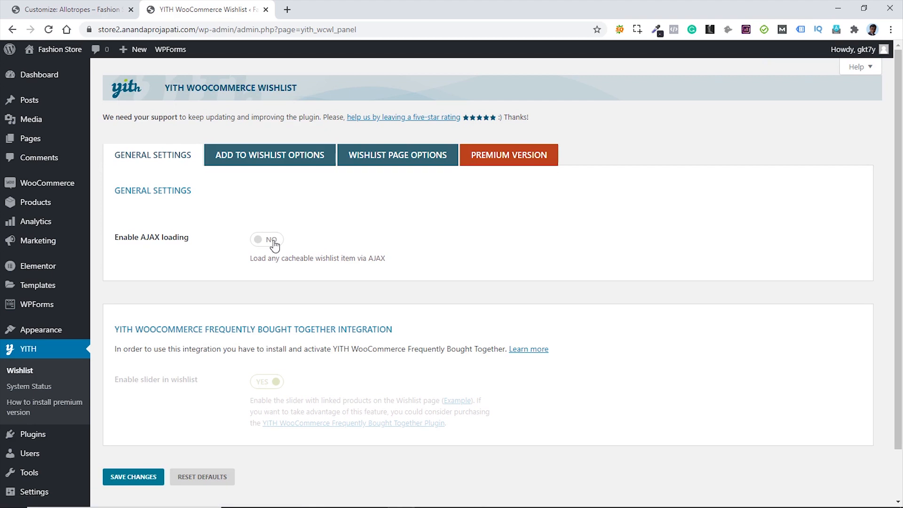
pyautogui.click(275, 245)
pyautogui.click(269, 161)
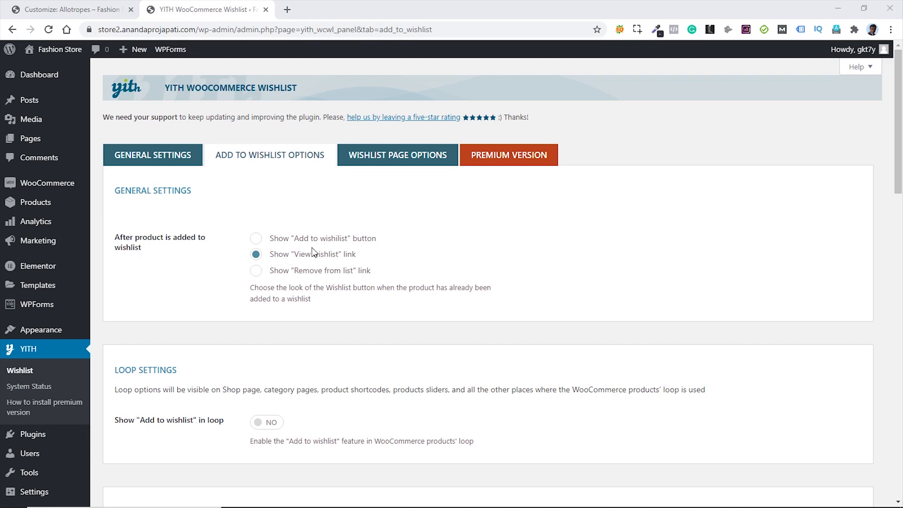
pyautogui.click(256, 239)
# - Show Add to wishlist in the shop loop on top of the image, with the product page button kept after Add to cart
pyautogui.scroll(-3, 469, 259)
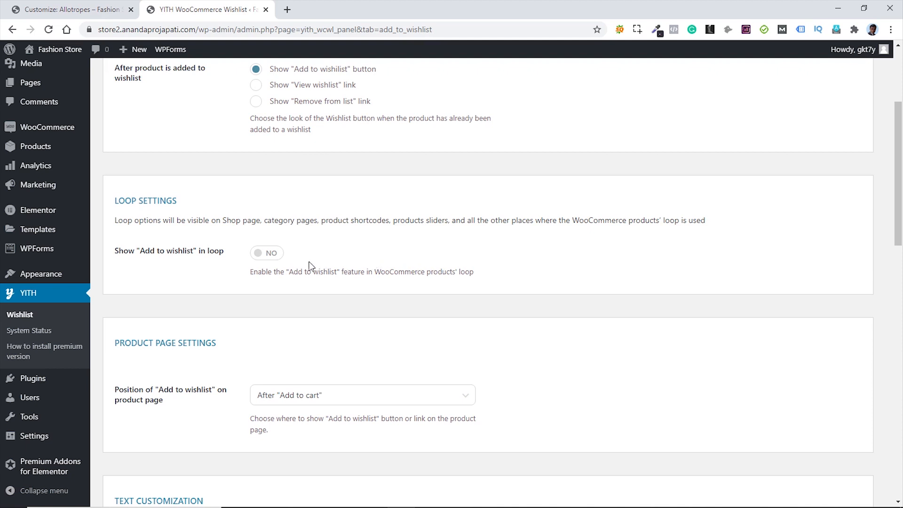
pyautogui.click(276, 259)
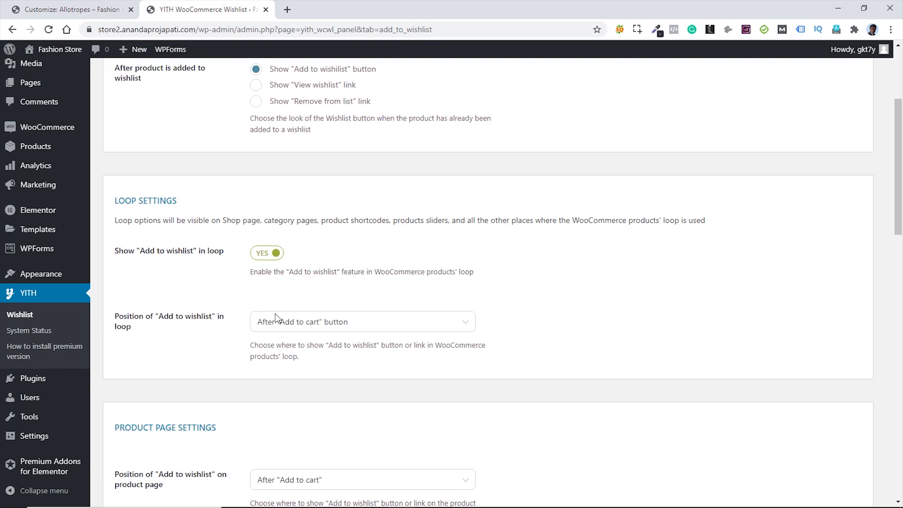
pyautogui.click(428, 330)
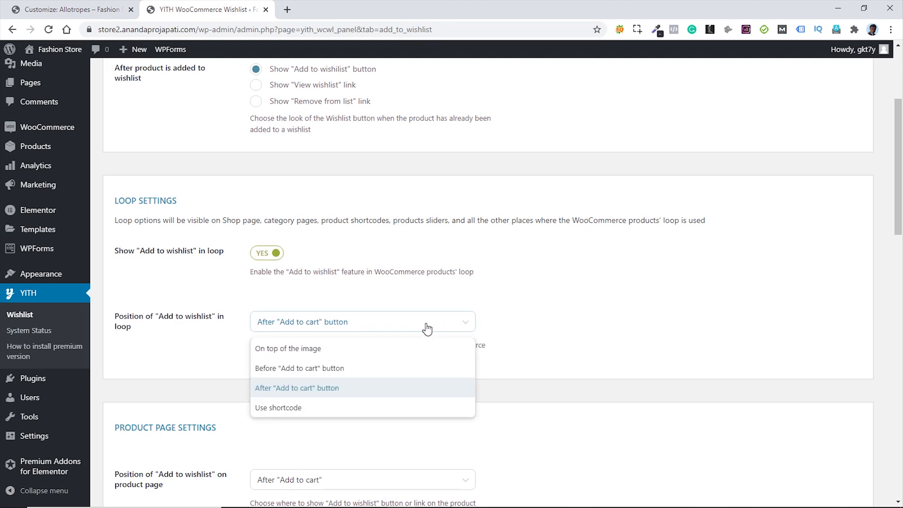
pyautogui.click(303, 354)
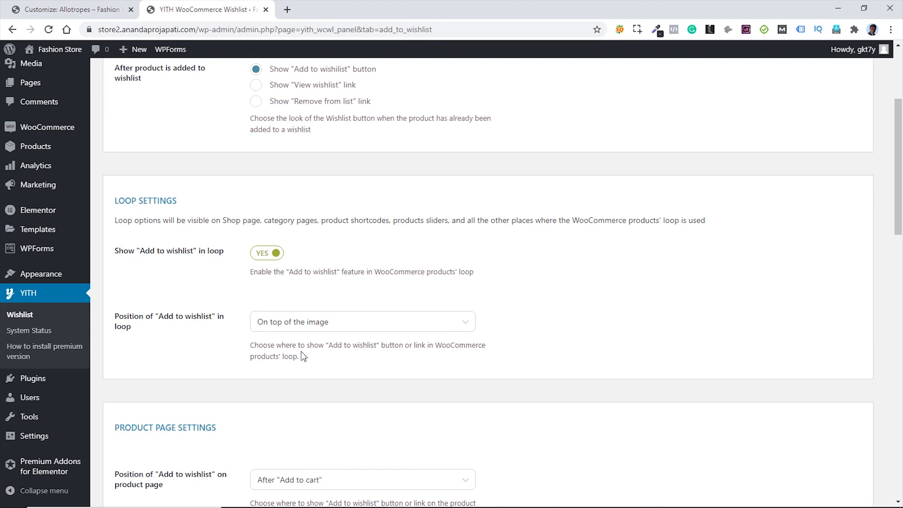
pyautogui.scroll(-4, 594, 301)
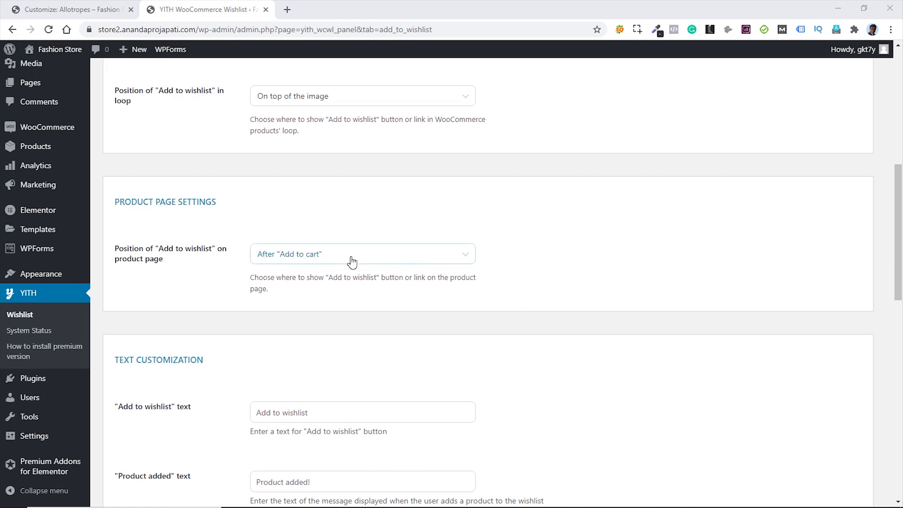
pyautogui.click(386, 261)
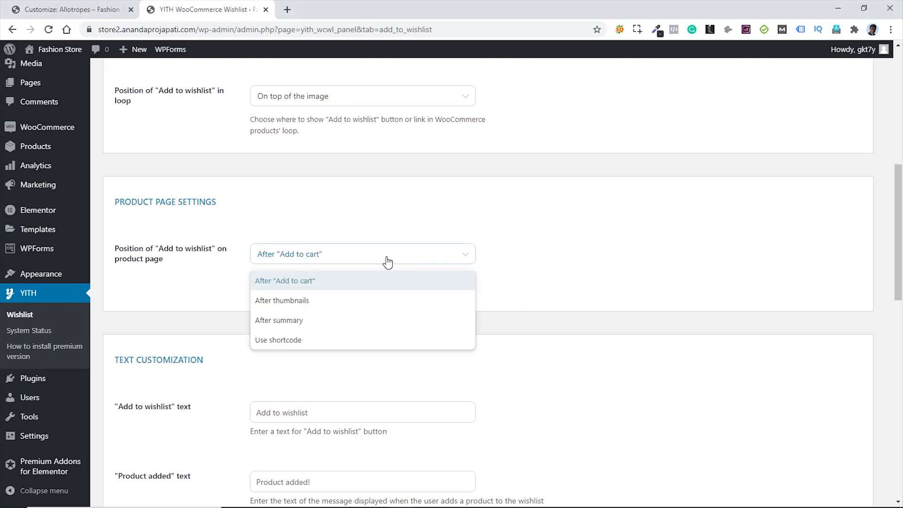
pyautogui.click(529, 256)
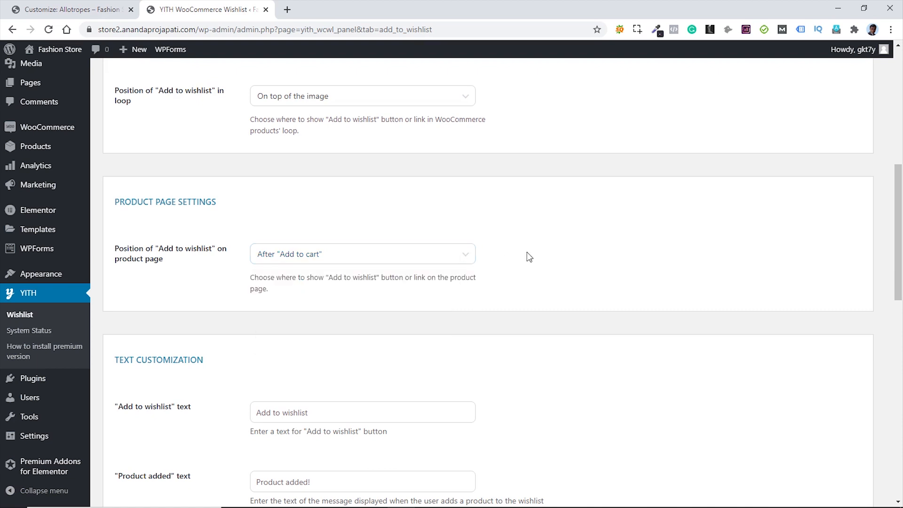
# - Keep Heart O as the wishlist icon and save the wishlist settings
pyautogui.scroll(-2, 530, 256)
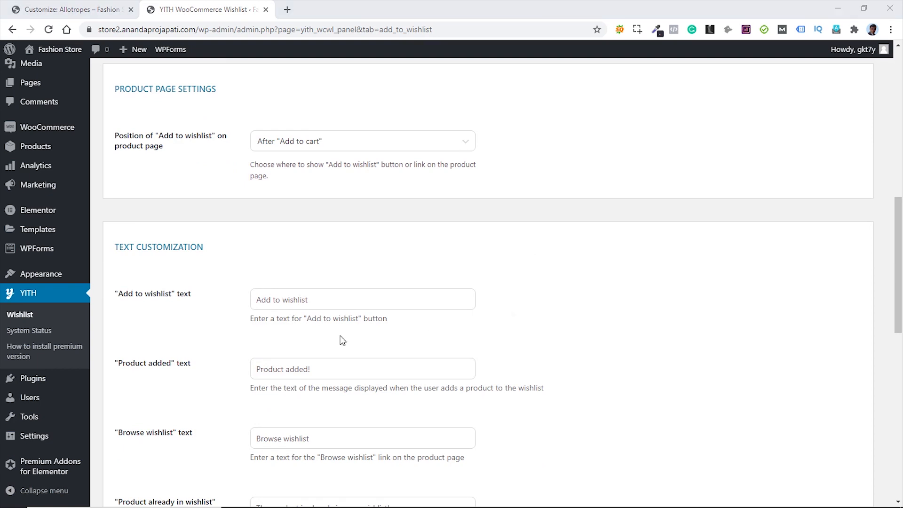
pyautogui.scroll(-3, 500, 334)
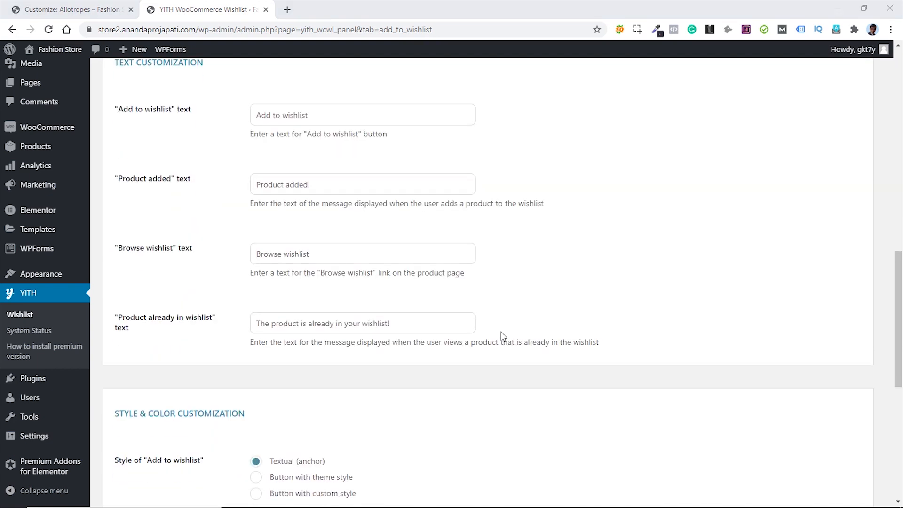
pyautogui.scroll(-2, 501, 333)
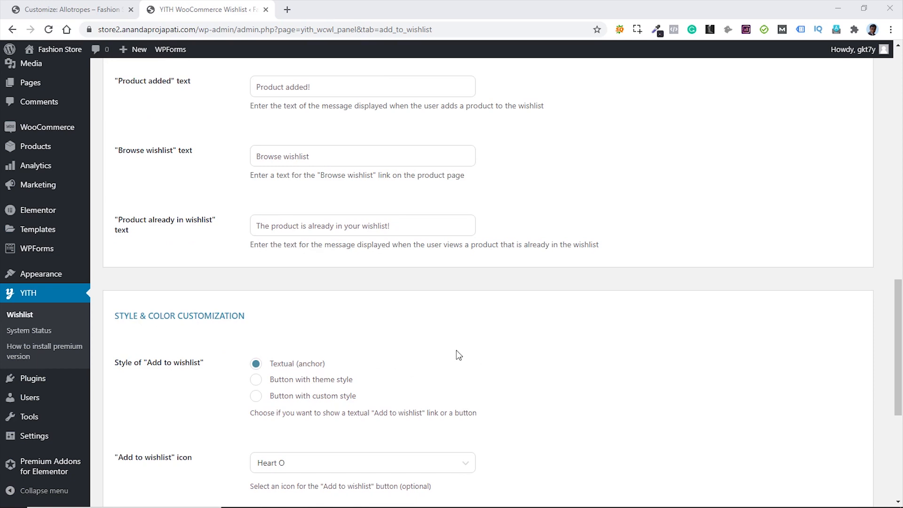
pyautogui.scroll(-3, 459, 353)
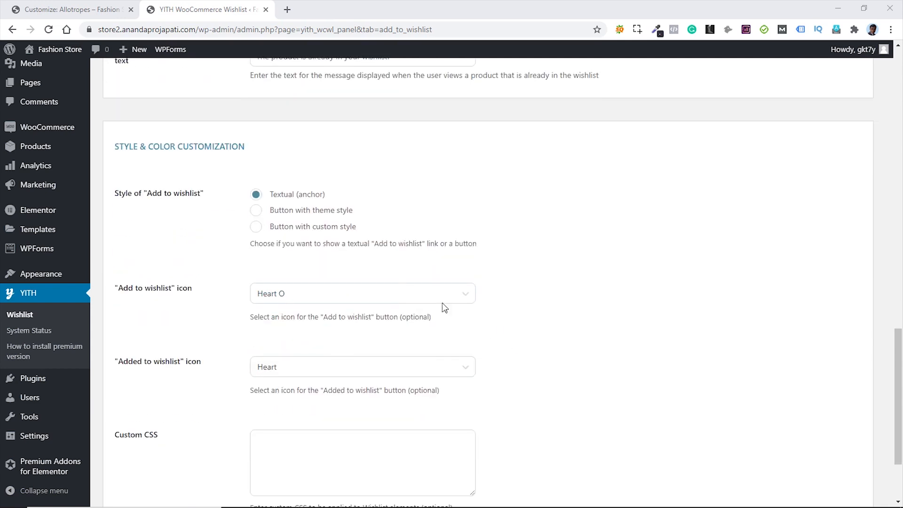
pyautogui.click(440, 301)
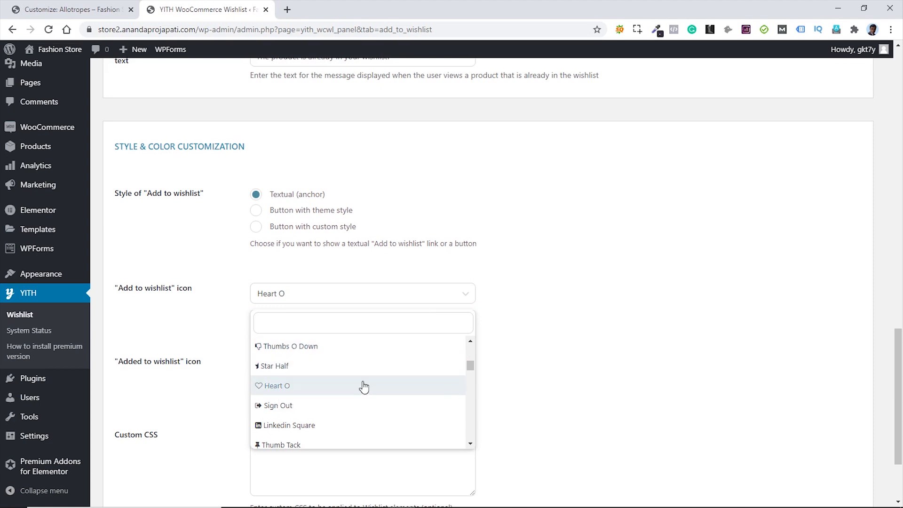
pyautogui.click(568, 341)
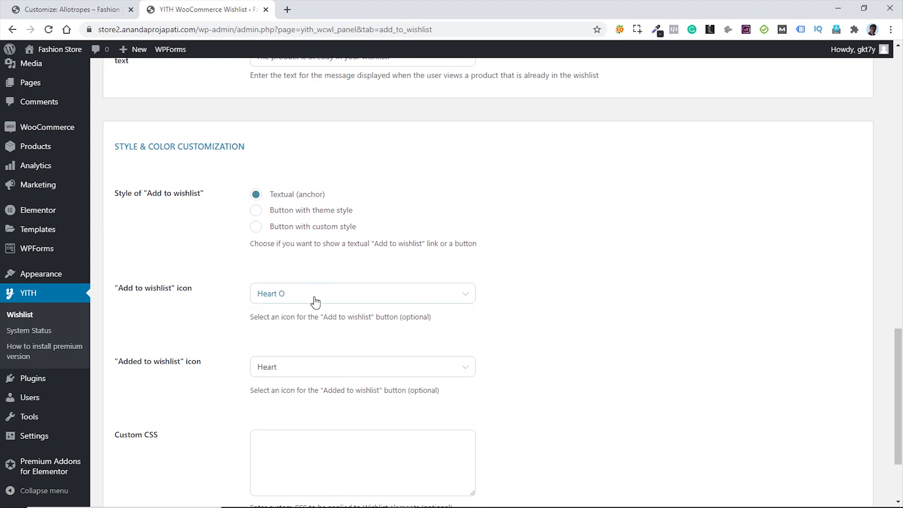
pyautogui.scroll(-1, 532, 340)
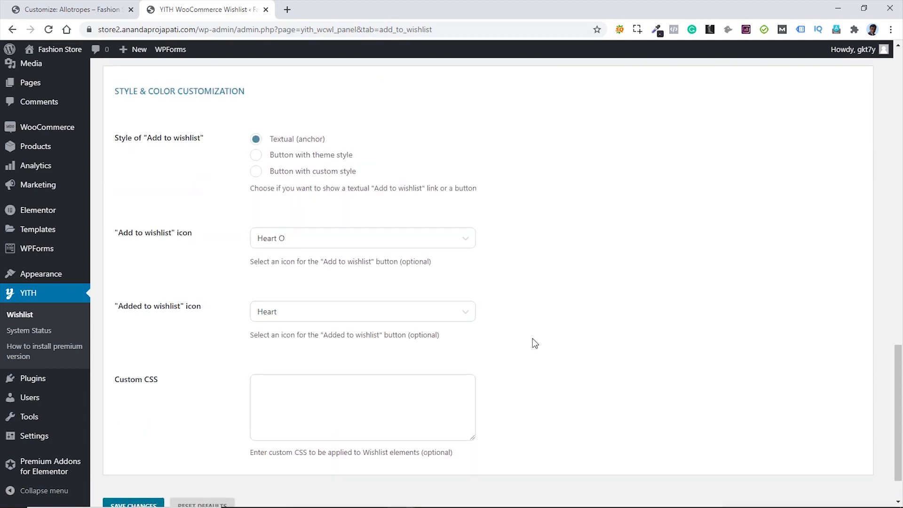
pyautogui.scroll(-2, 532, 338)
pyautogui.click(133, 453)
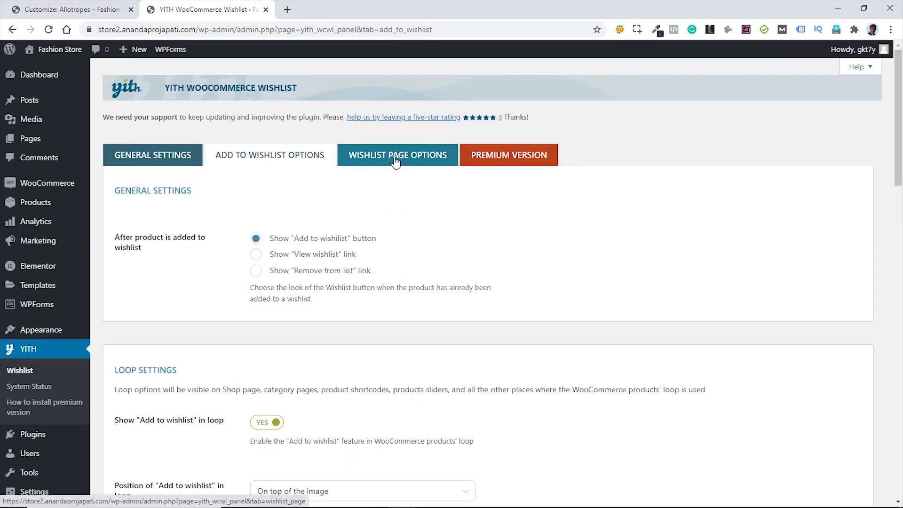
# - Switch to Wishlist Page Options and open the storefront shop in a new tab
pyautogui.click(395, 160)
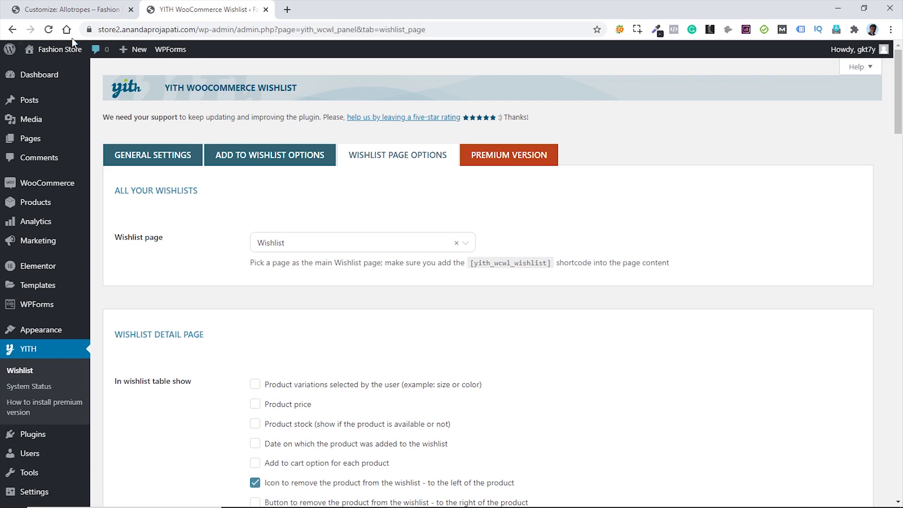
pyautogui.moveTo(59, 49)
pyautogui.middleClick(49, 84)
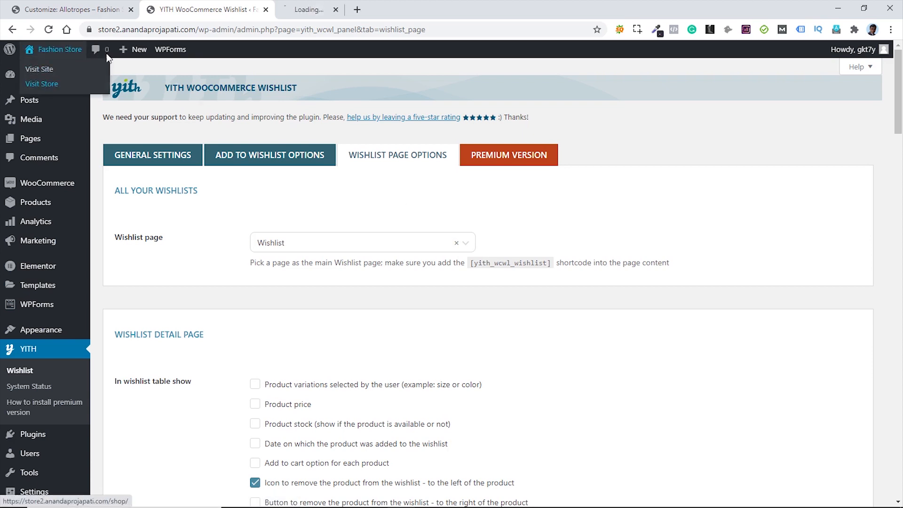
pyautogui.click(329, 6)
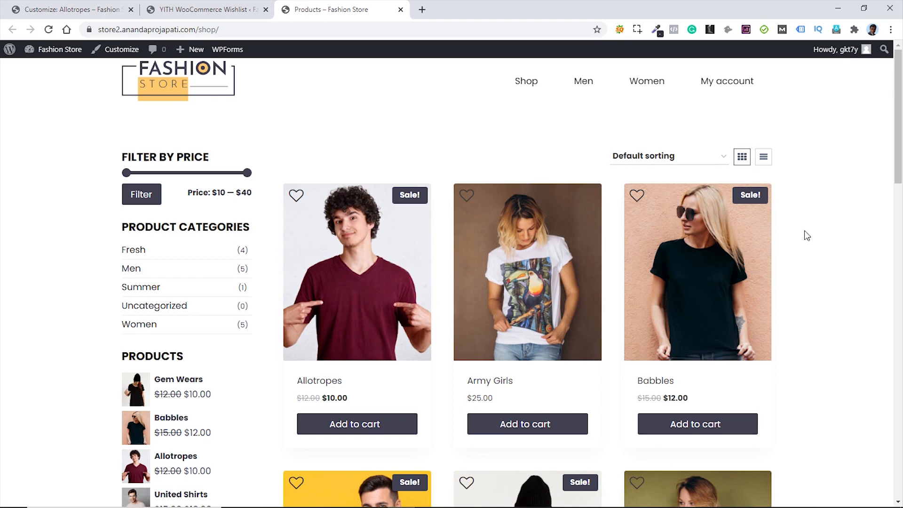
pyautogui.scroll(-3, 804, 229)
pyautogui.scroll(3, 804, 229)
# - Add Allotropes to the wishlist from its product page, then return to the wishlist settings
pyautogui.keyDown('ctrl'); pyautogui.click(359, 286); pyautogui.keyUp('ctrl')
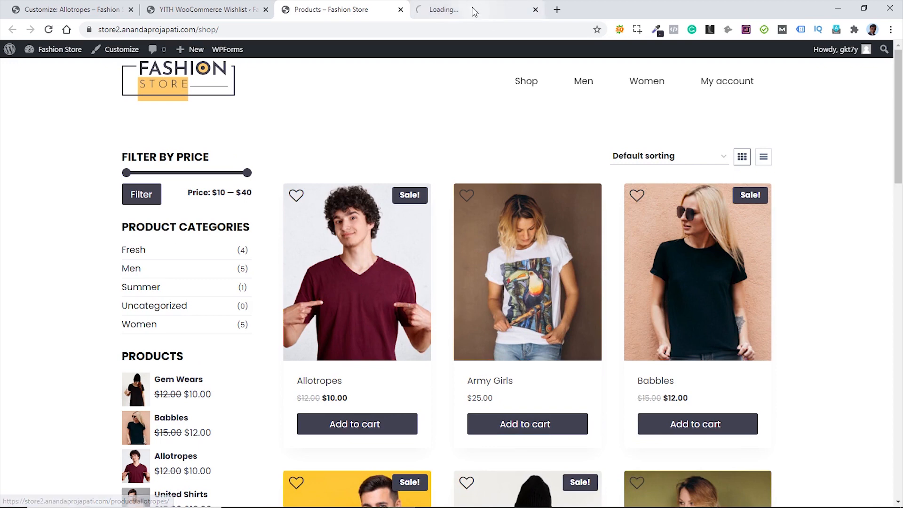
pyautogui.hotkey('ctrl', 'Tab')
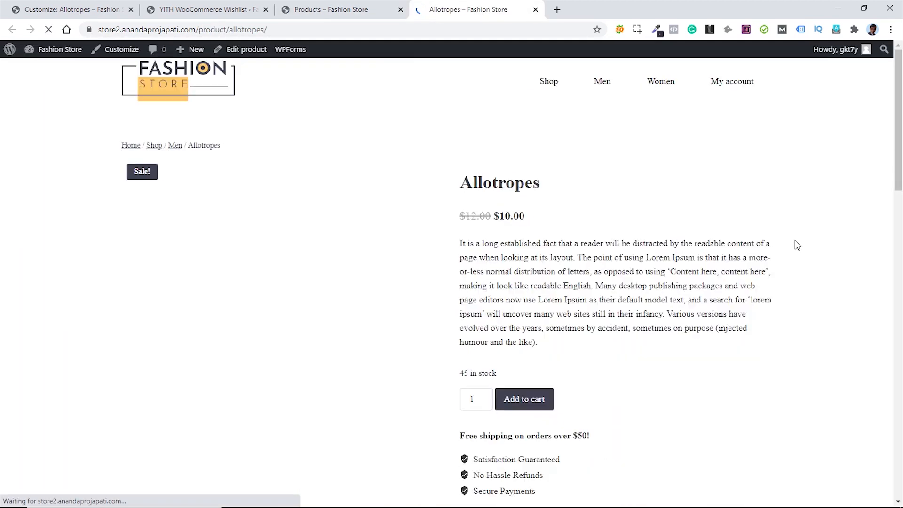
pyautogui.scroll(-3, 804, 243)
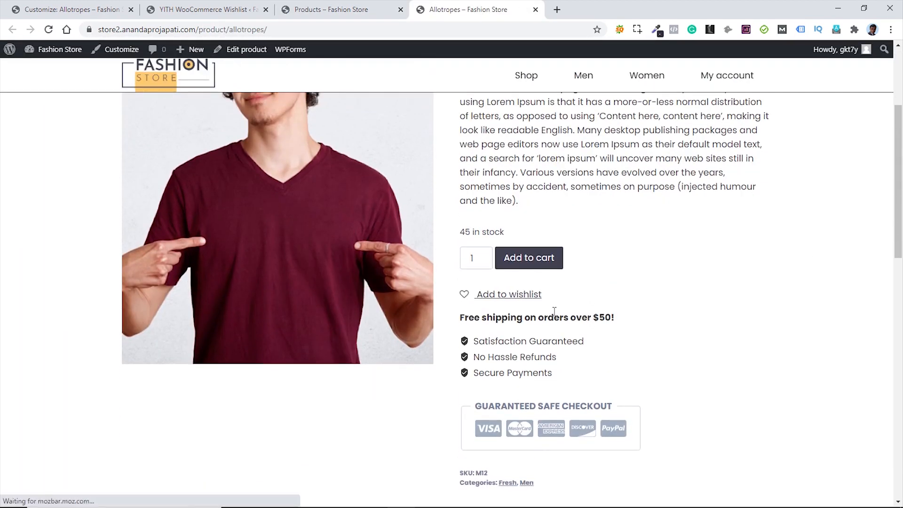
pyautogui.click(506, 294)
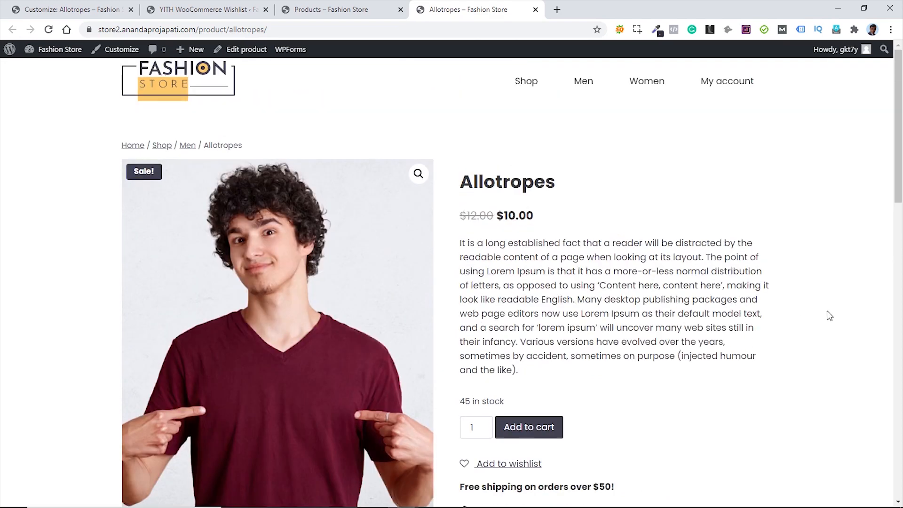
pyautogui.middleClick(472, 9)
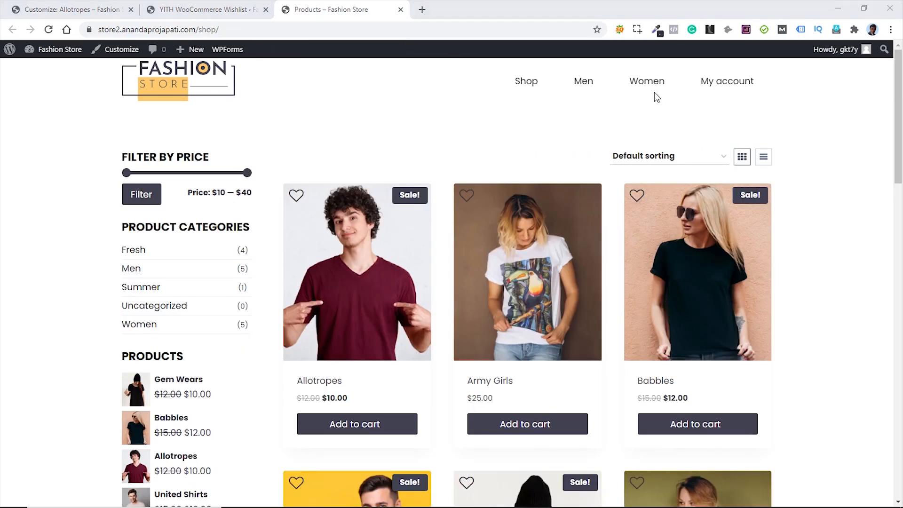
pyautogui.click(221, 11)
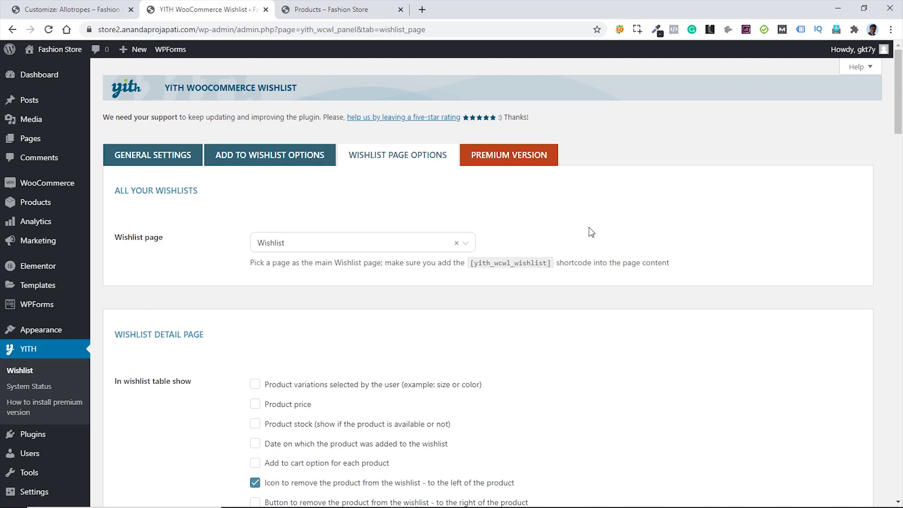
# - From Pages > All Pages, view the Wishlist page on the storefront
pyautogui.moveTo(35, 146)
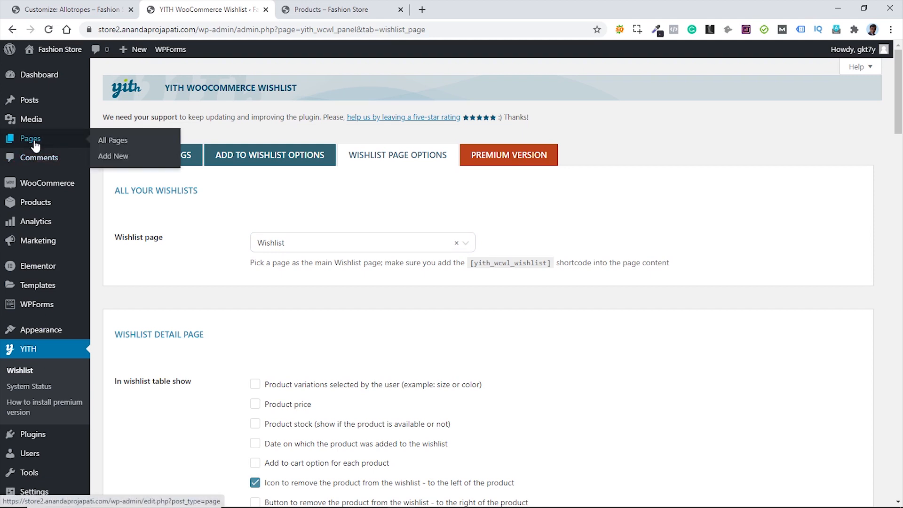
pyautogui.middleClick(107, 142)
pyautogui.click(449, 9)
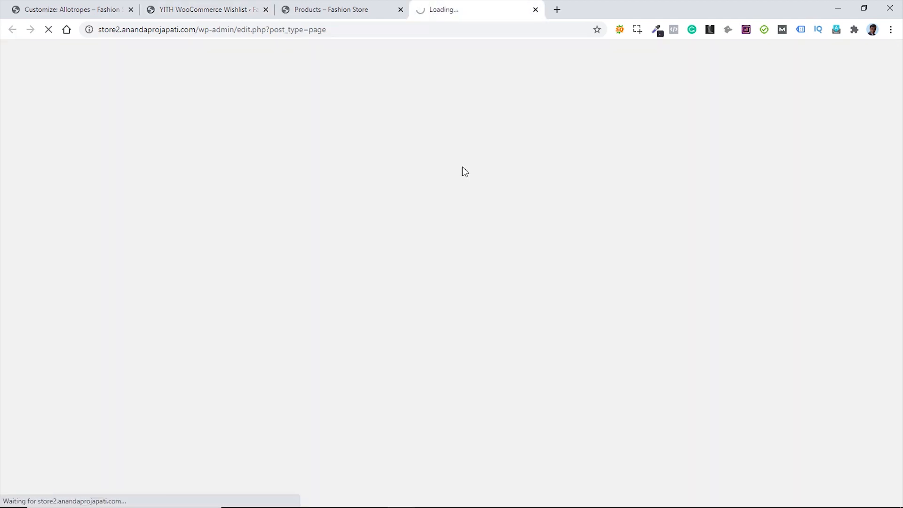
pyautogui.scroll(-2, 550, 280)
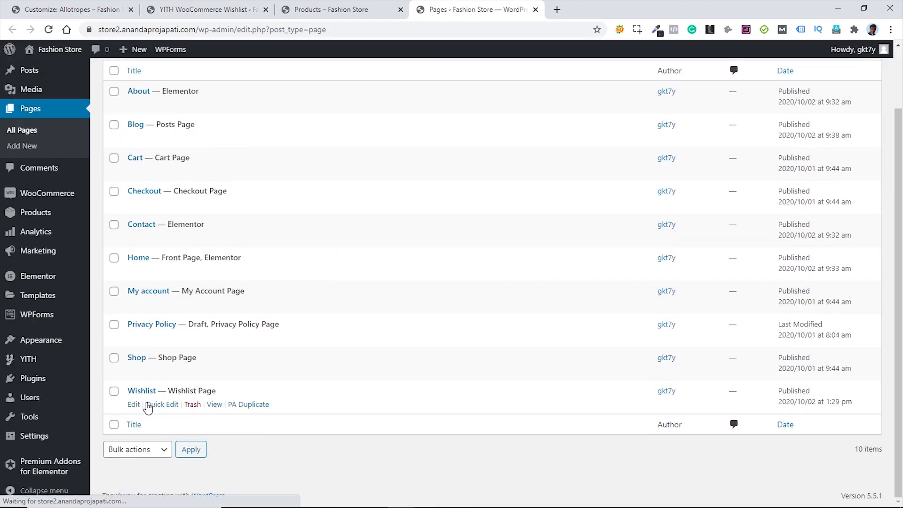
pyautogui.click(213, 405)
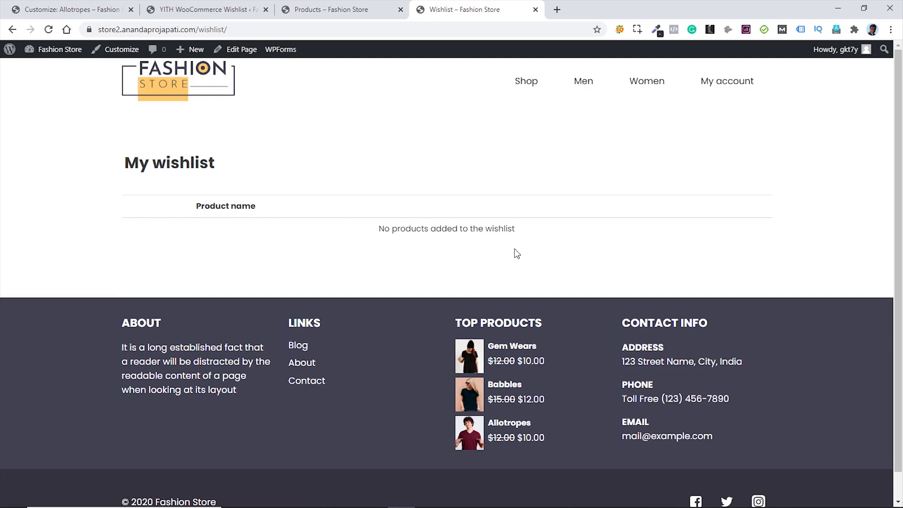
# - Add Allotropes with its heart icon on the shop page, then reload the wishlist page
pyautogui.middleClick(526, 85)
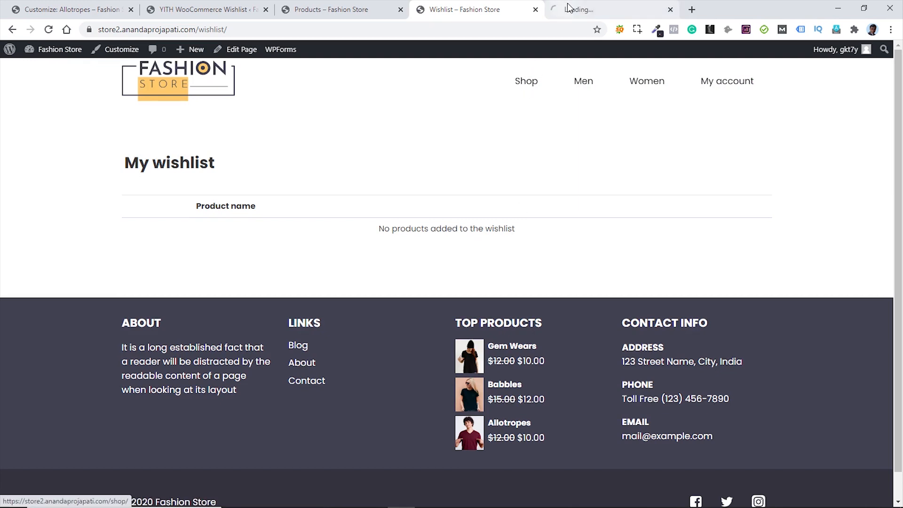
pyautogui.hotkey('ctrl', 'Tab')
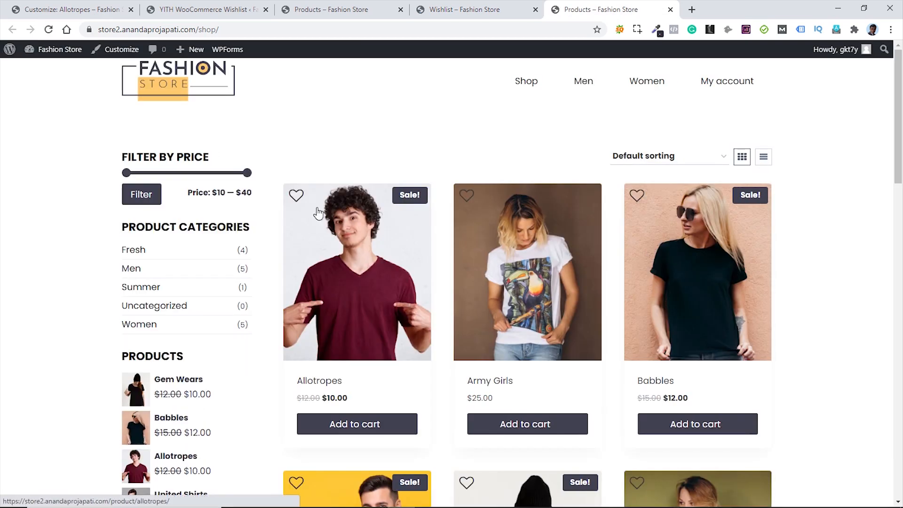
pyautogui.click(297, 195)
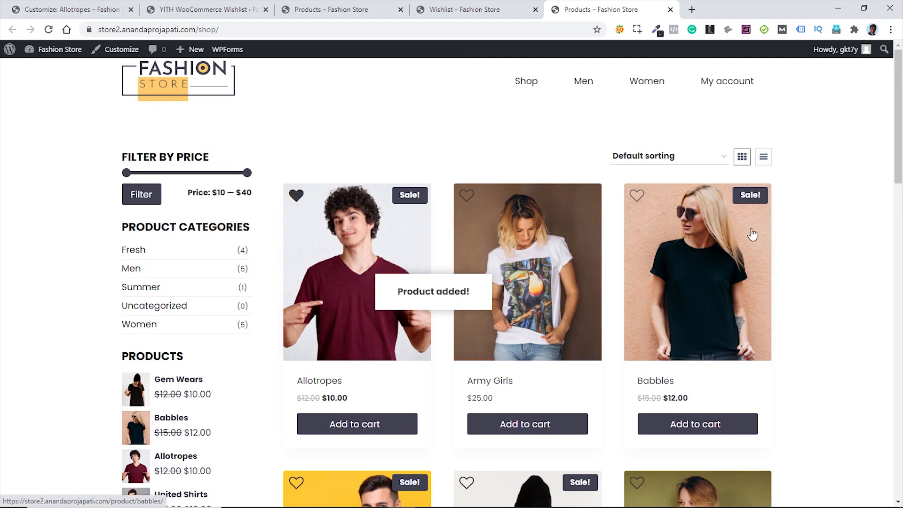
pyautogui.click(454, 10)
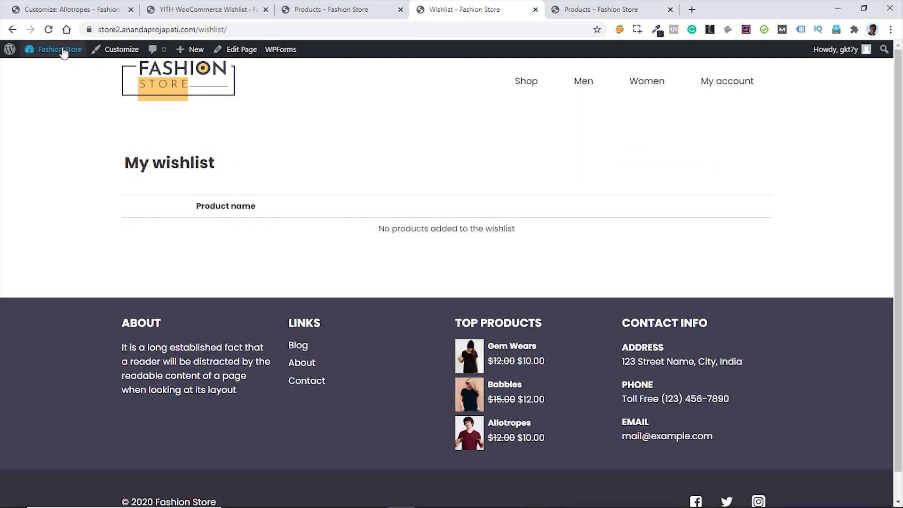
pyautogui.click(49, 30)
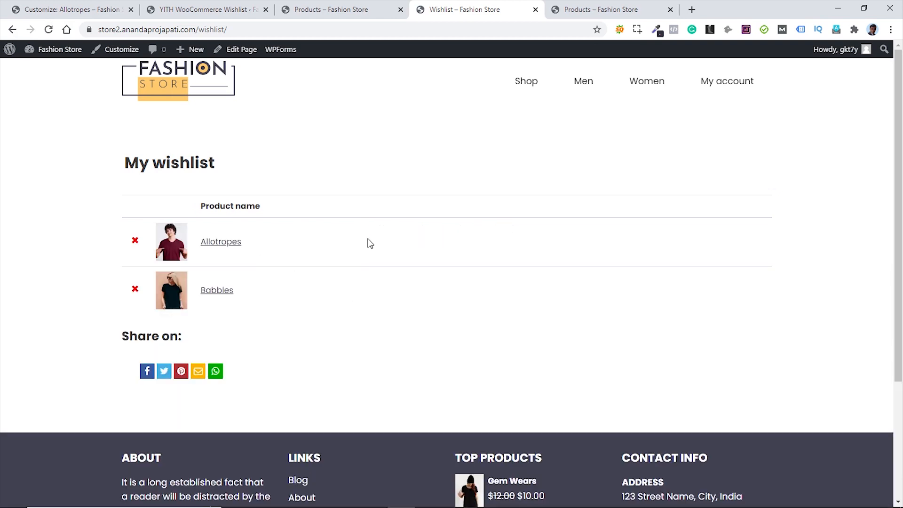
# - In Wishlist Page Options, show variations, stock and add-to-cart in the wishlist table
pyautogui.click(212, 11)
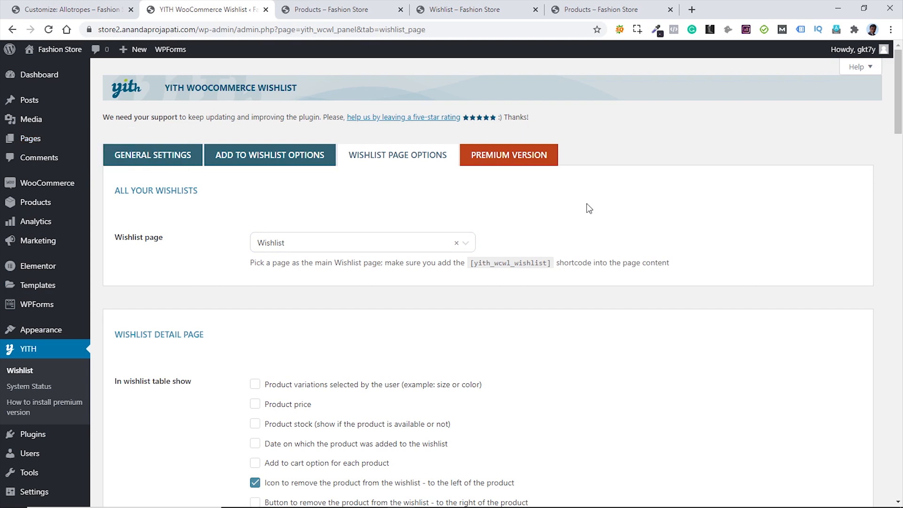
pyautogui.scroll(-2, 586, 206)
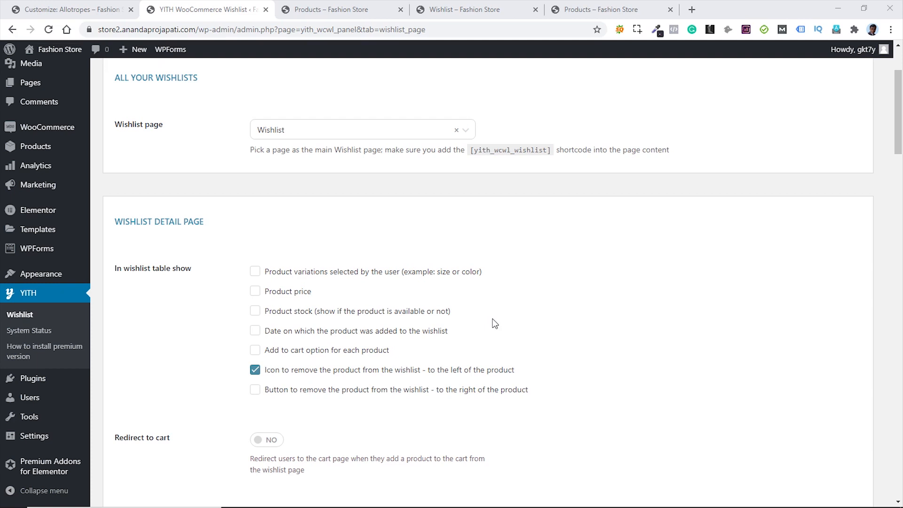
pyautogui.click(254, 271)
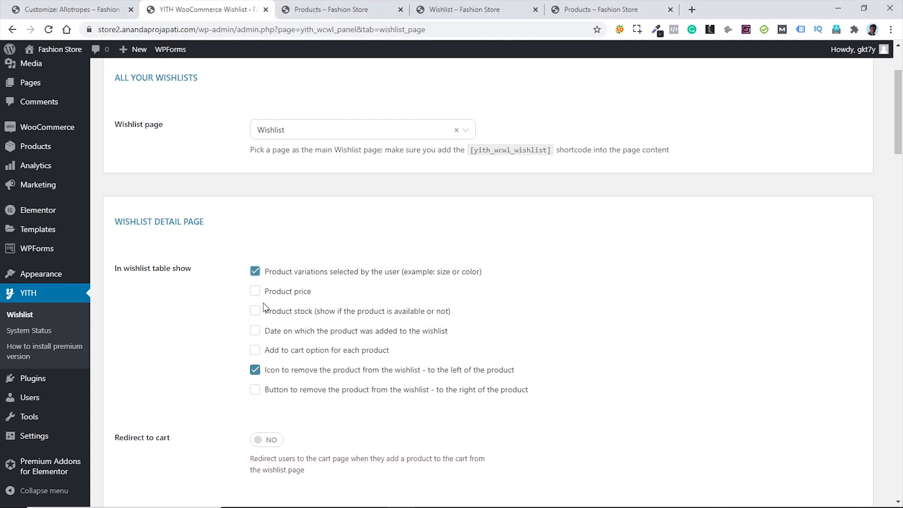
pyautogui.click(257, 315)
pyautogui.click(255, 352)
pyautogui.scroll(-5, 526, 332)
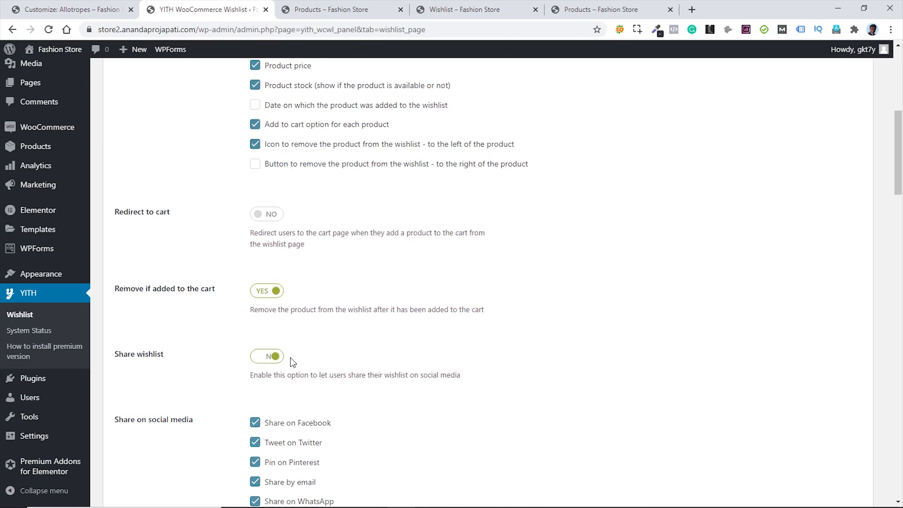
pyautogui.scroll(-5, 544, 315)
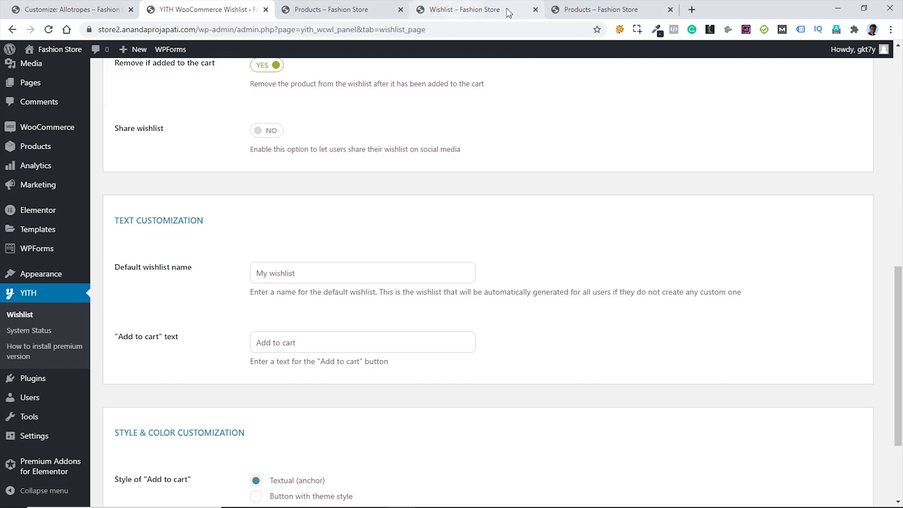
# - Check the open shop and wishlist pages, then return to the wishlist settings
pyautogui.click(568, 11)
pyautogui.click(498, 9)
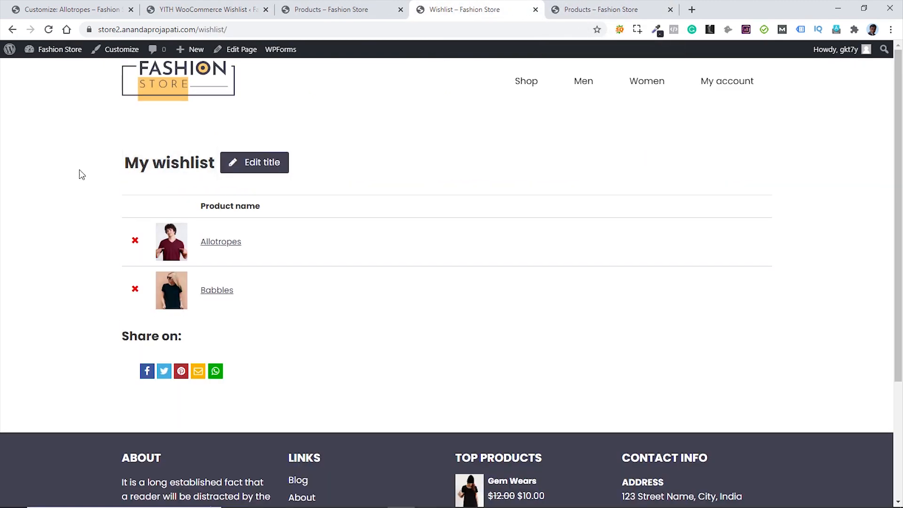
pyautogui.click(318, 9)
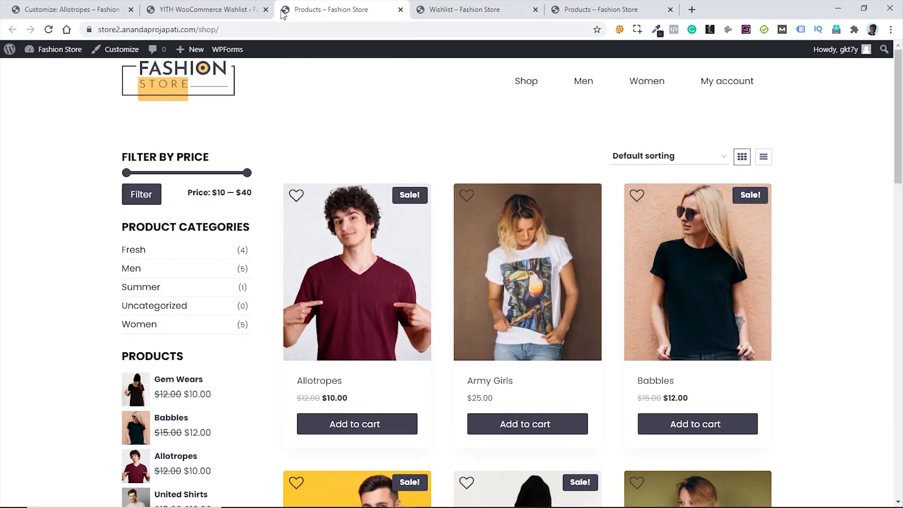
pyautogui.click(516, 5)
pyautogui.moveTo(231, 170)
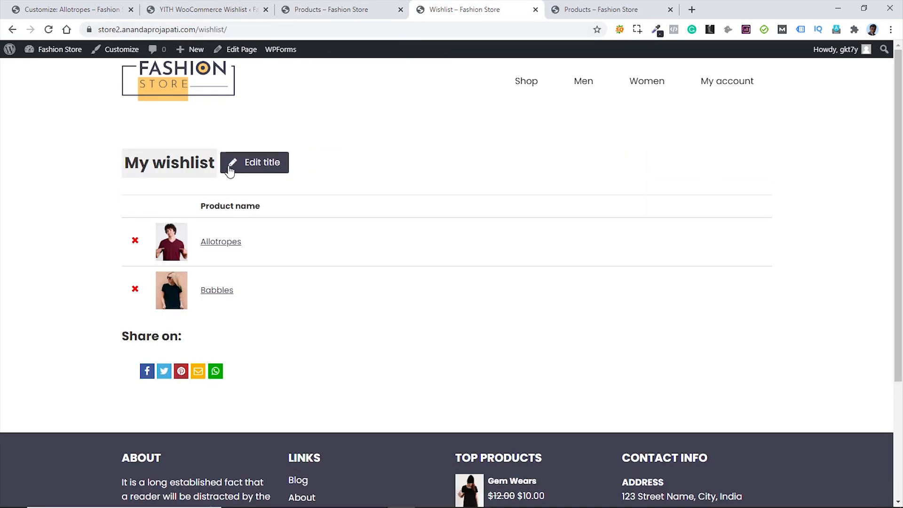
pyautogui.click(320, 11)
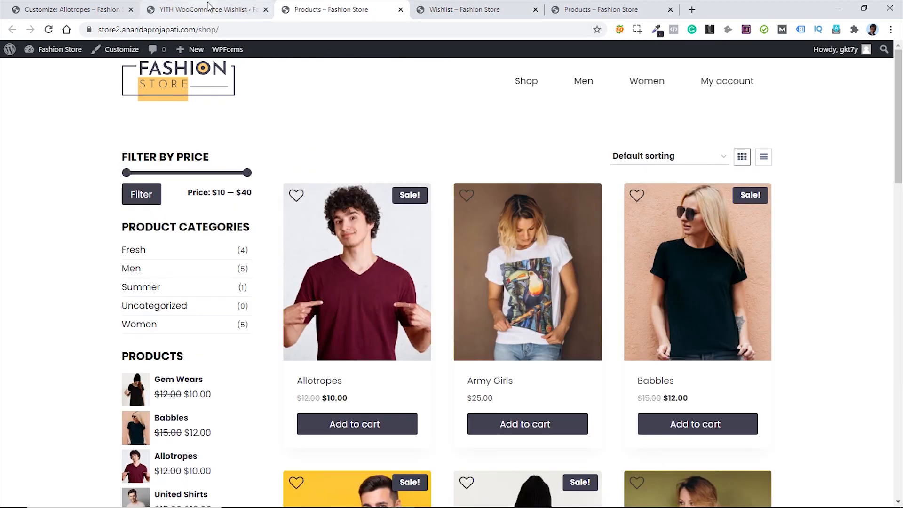
pyautogui.click(207, 10)
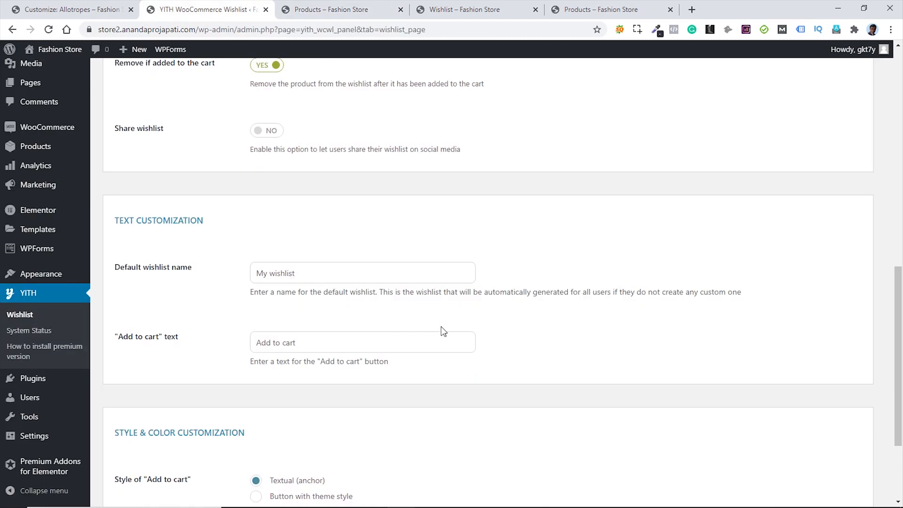
# - Set the Add to cart style to Button with theme style and save the page settings
pyautogui.scroll(-3, 457, 332)
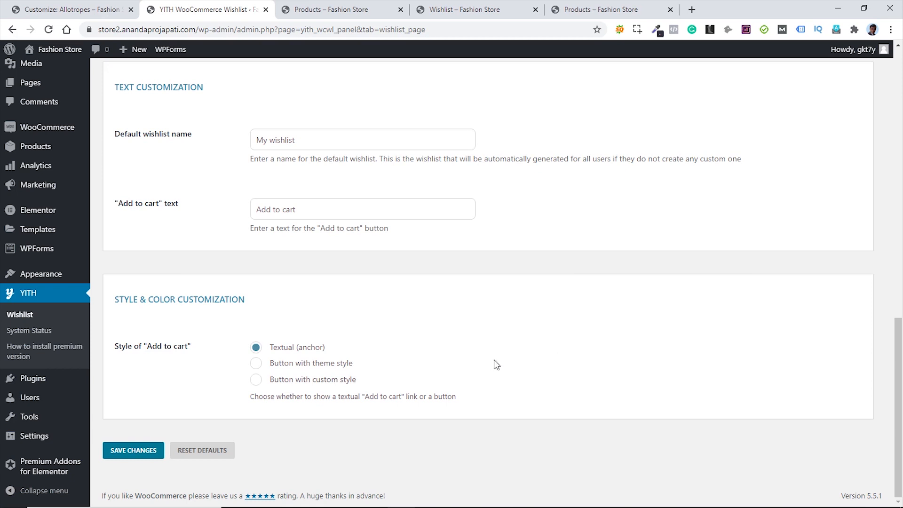
pyautogui.click(256, 366)
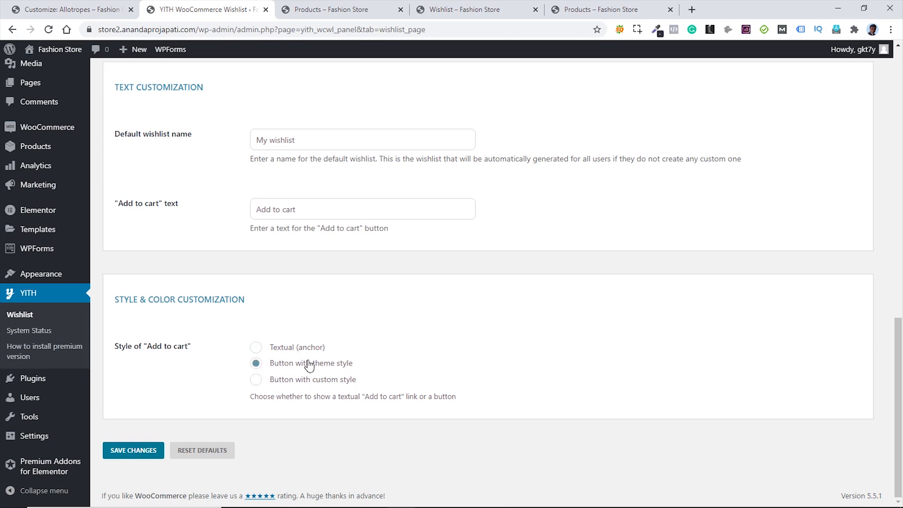
pyautogui.click(135, 451)
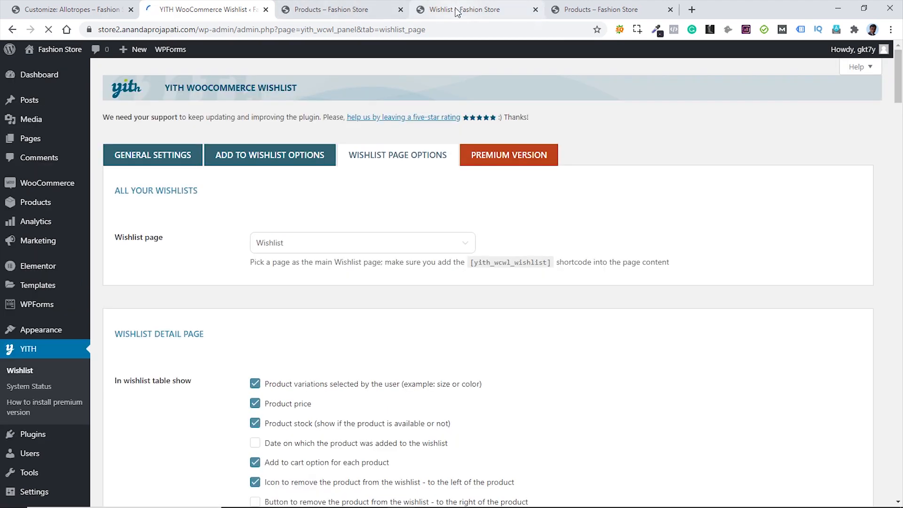
pyautogui.click(456, 9)
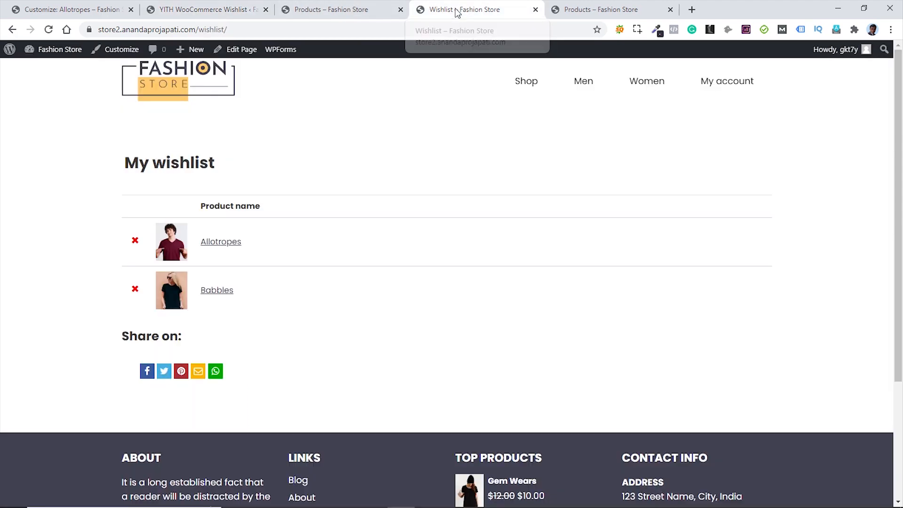
# - Reload the wishlist to confirm price, In Stock and Add to cart columns, then return to Shop
pyautogui.click(48, 29)
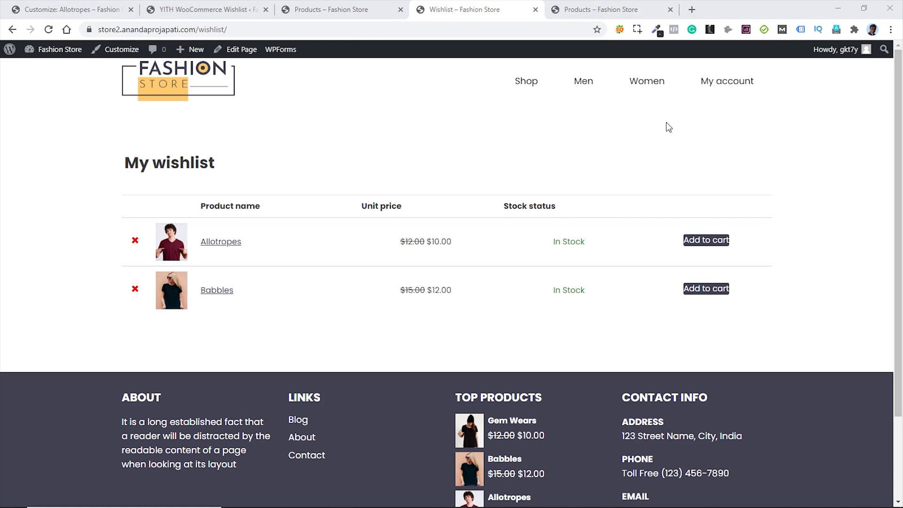
pyautogui.click(321, 9)
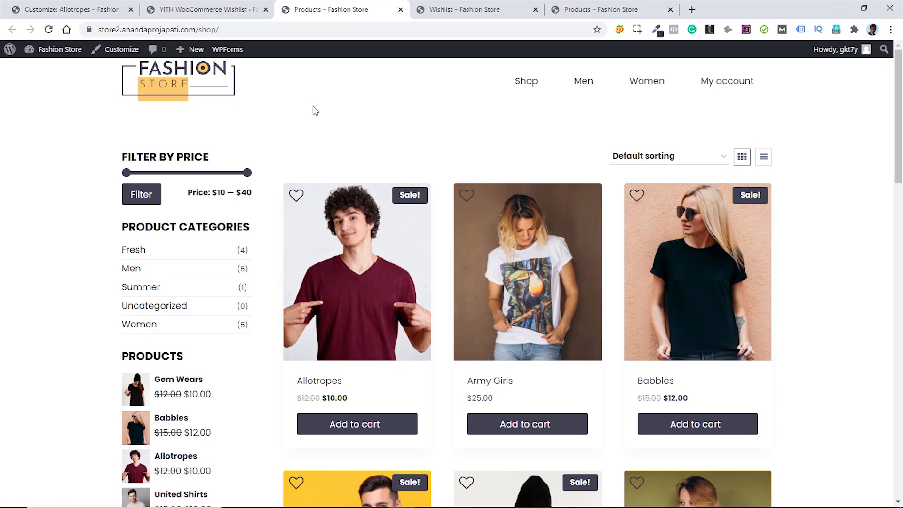
# - Show the Shop page in the Customizer preview and return to the main Customizer sections
pyautogui.click(65, 10)
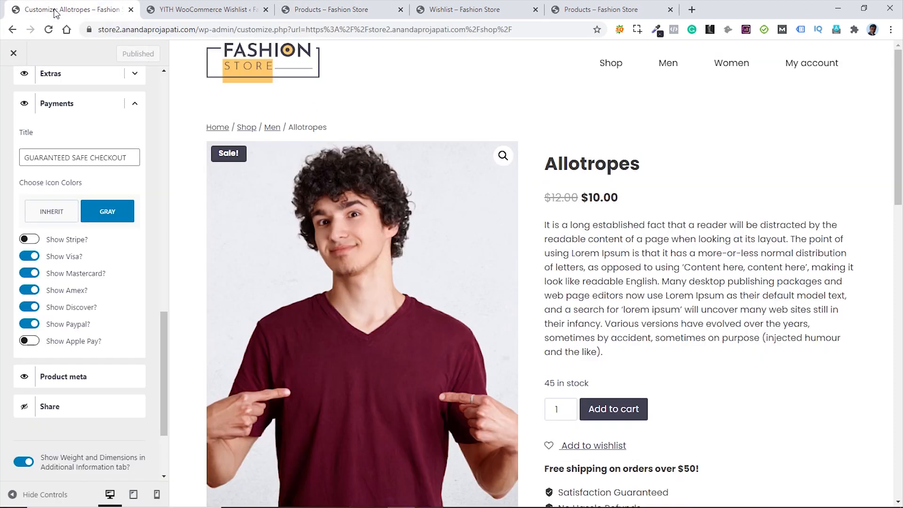
pyautogui.click(610, 63)
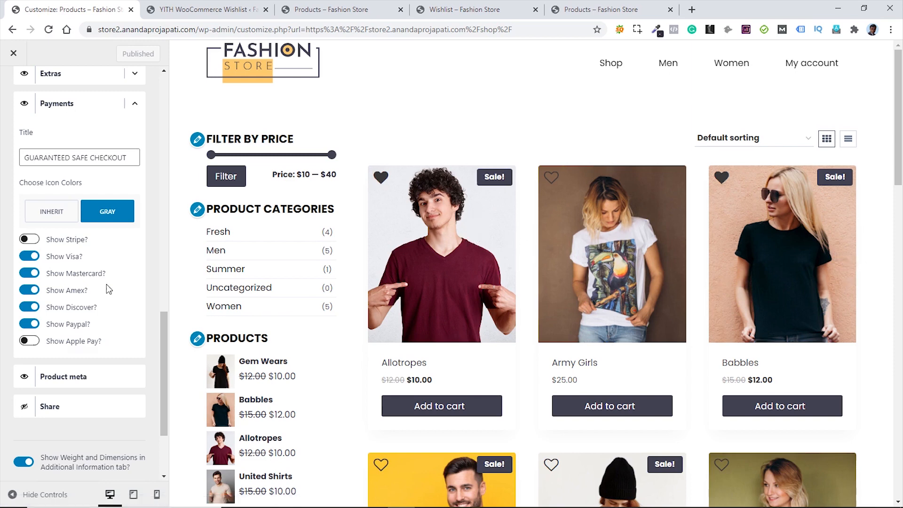
pyautogui.scroll(10, 104, 282)
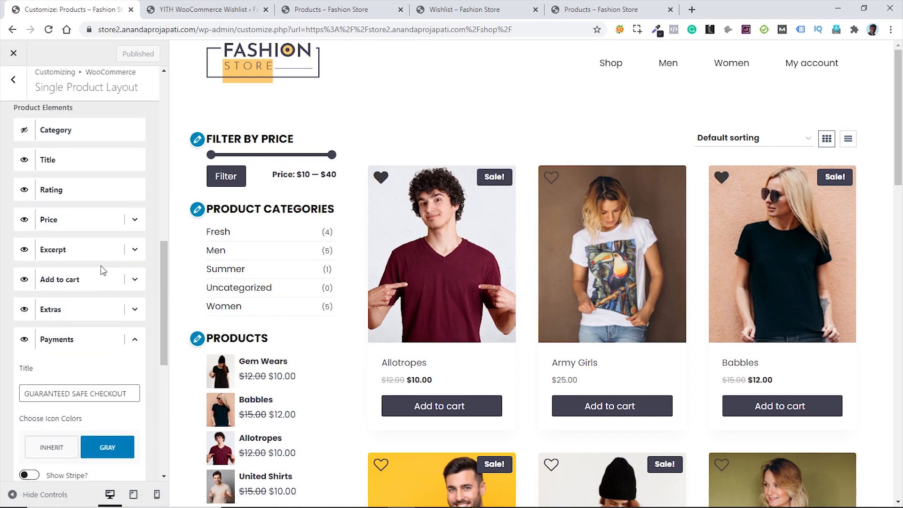
pyautogui.click(12, 94)
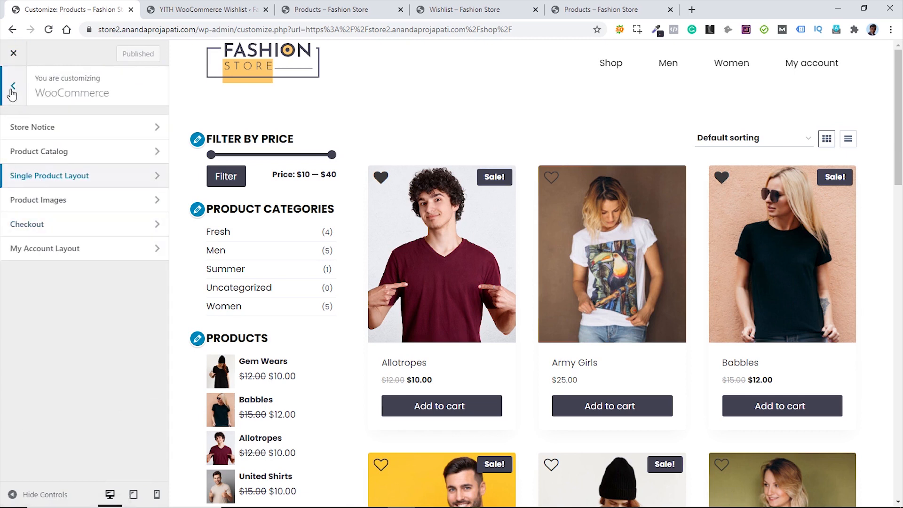
pyautogui.click(12, 92)
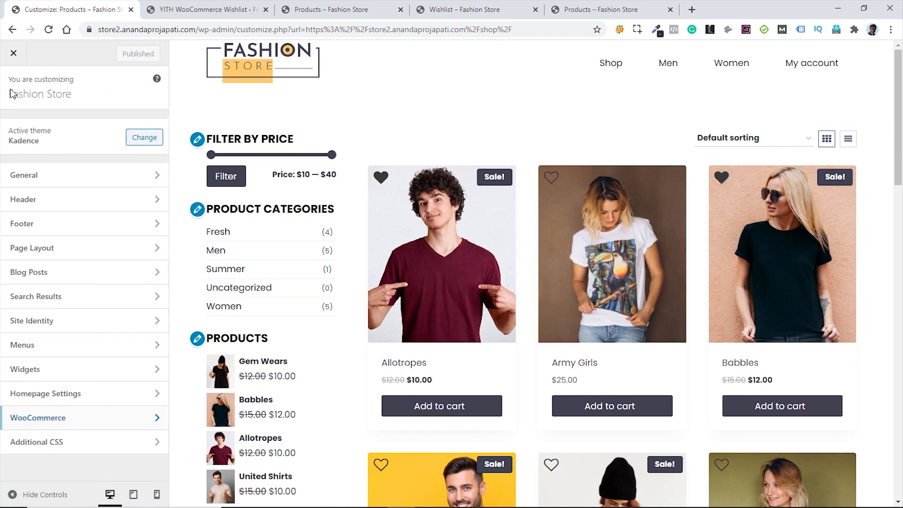
# - Paste the desktop hover CSS into Additional CSS, sliding the wishlist heart from -30px to 20px
pyautogui.click(89, 448)
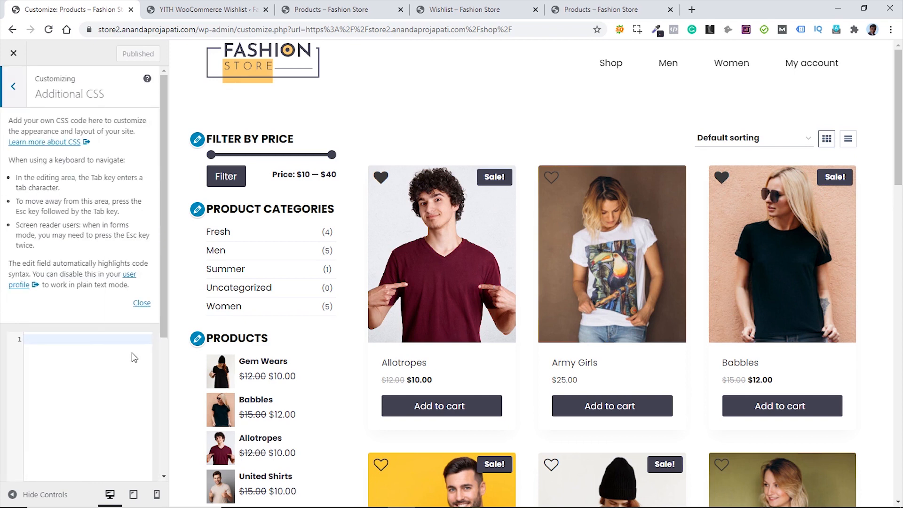
pyautogui.click(141, 304)
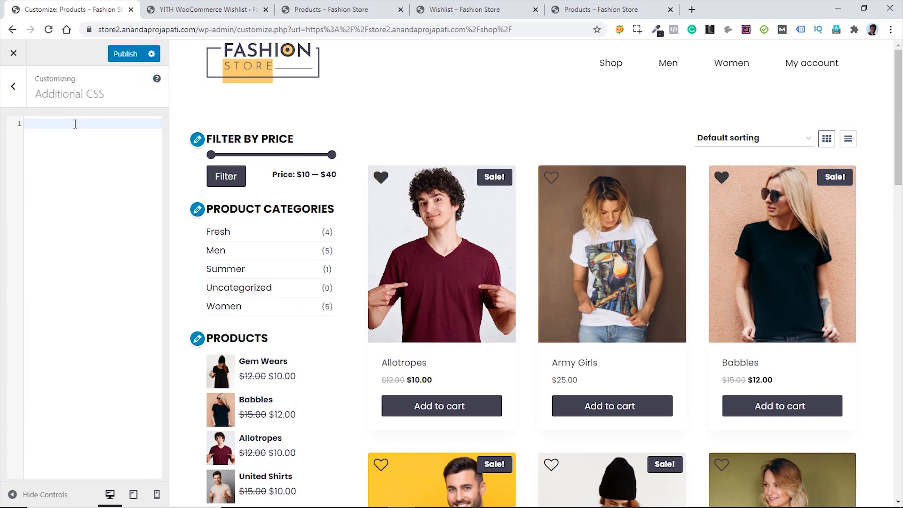
pyautogui.write('@media screen and (min-width: 1025px){   .yith-wcwl-add-to-wishlist{   left:-30px !important;   transition:0.3s all; } .woocommerce ul.products li.product:hover .yith-wcwl-add-to-wishlist, .woocommerce-page ul.products li.product:hover .yith-wcwl-add-to-wishlist{   left:20px !important; } }')
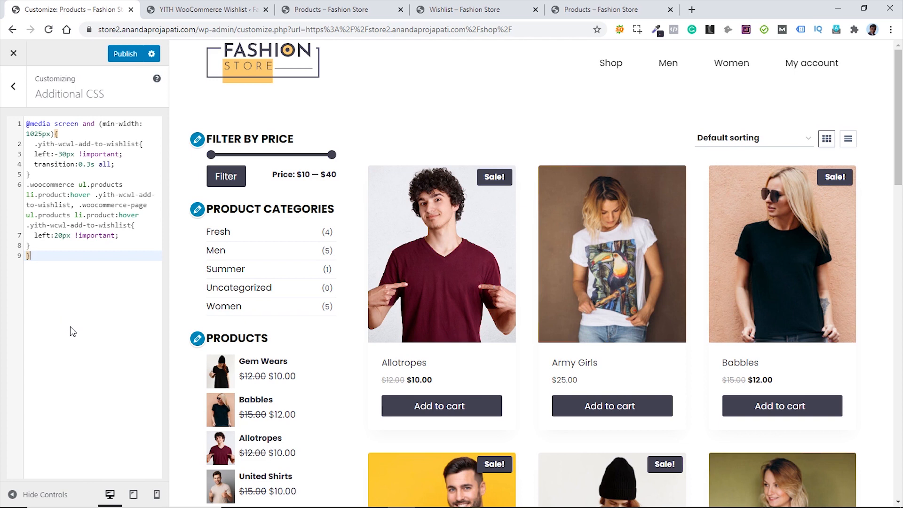
pyautogui.moveTo(417, 269)
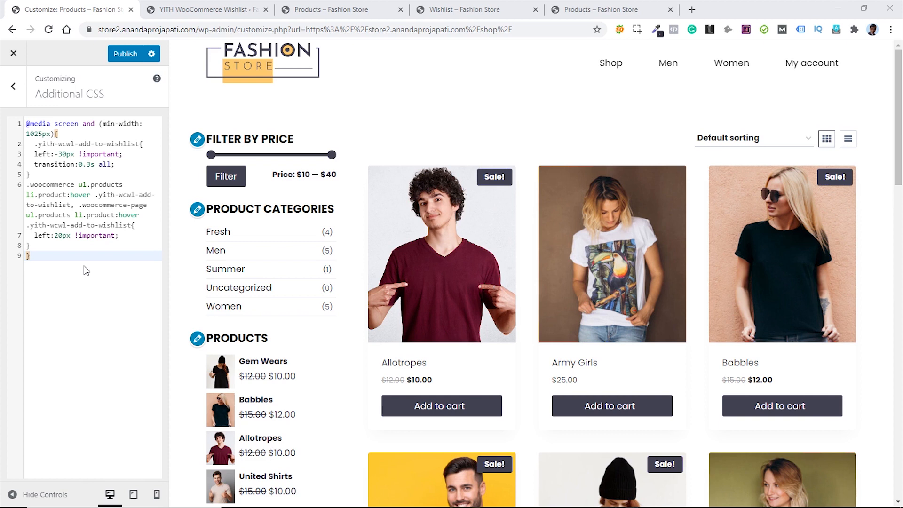
# - Publish the hover CSS, reload the Wishlist tab, and close the leftover Products and YITH tabs
pyautogui.click(123, 55)
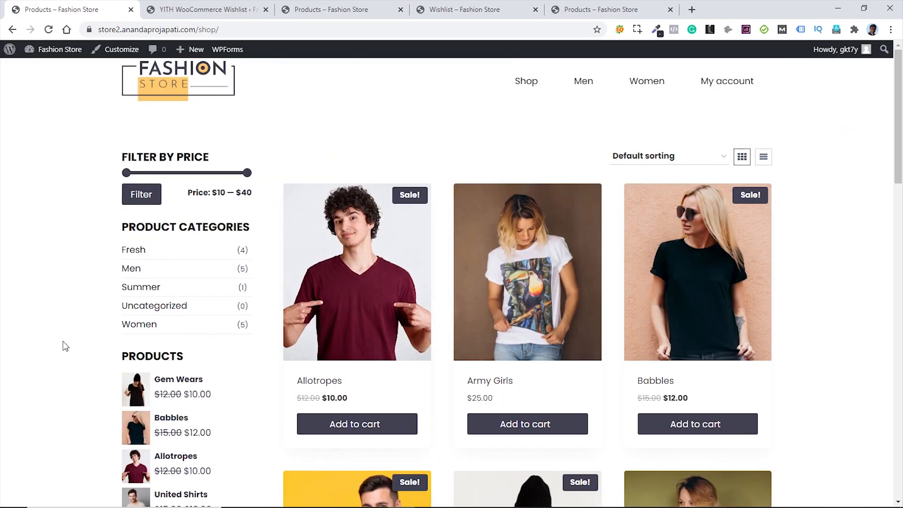
pyautogui.click(473, 9)
pyautogui.click(49, 30)
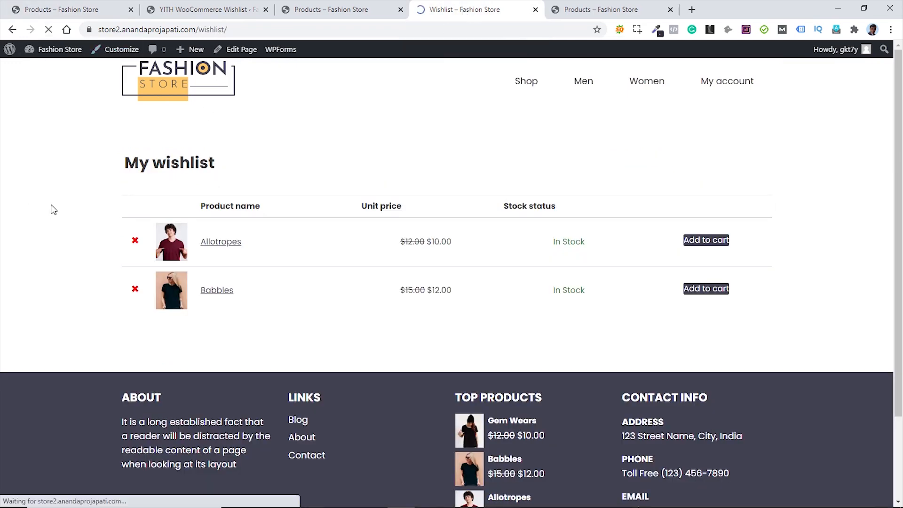
pyautogui.middleClick(74, 10)
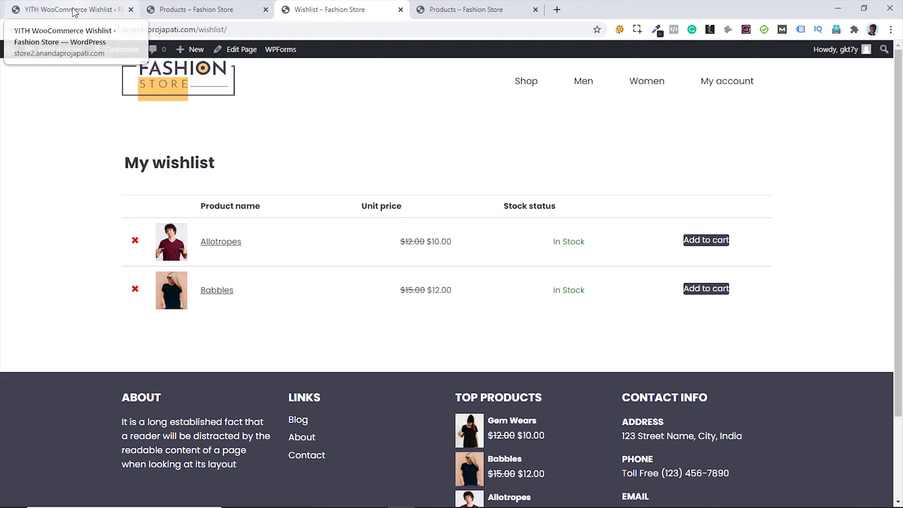
pyautogui.middleClick(74, 11)
pyautogui.middleClick(74, 10)
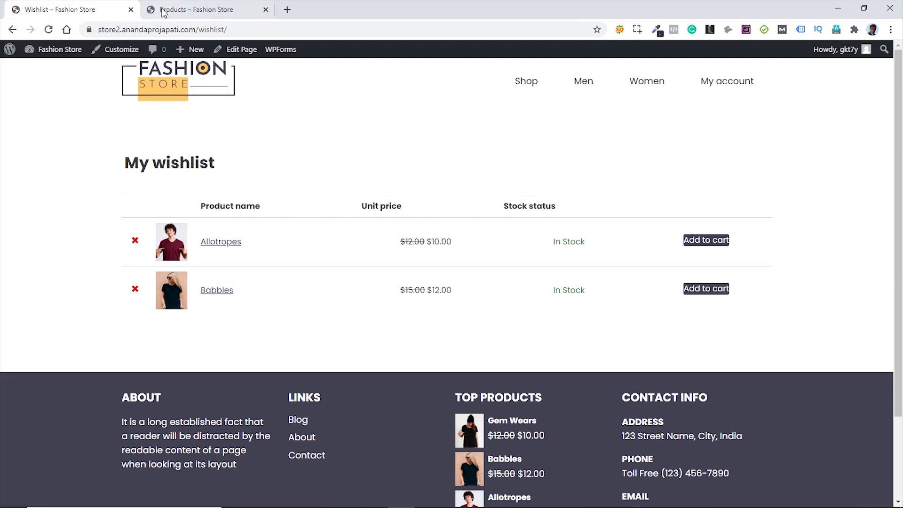
pyautogui.middleClick(190, 14)
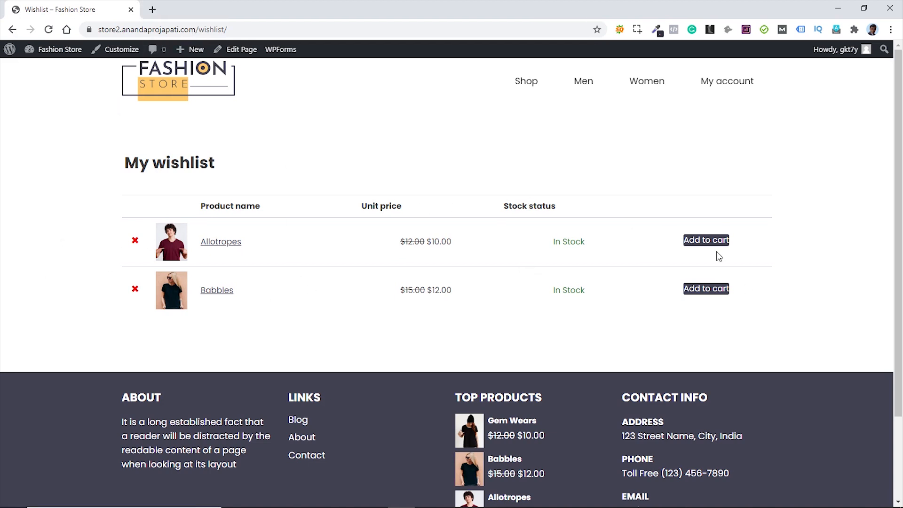
# - Append the wishlist table and Add to cart button styles to Additional CSS and publish them
pyautogui.click(115, 49)
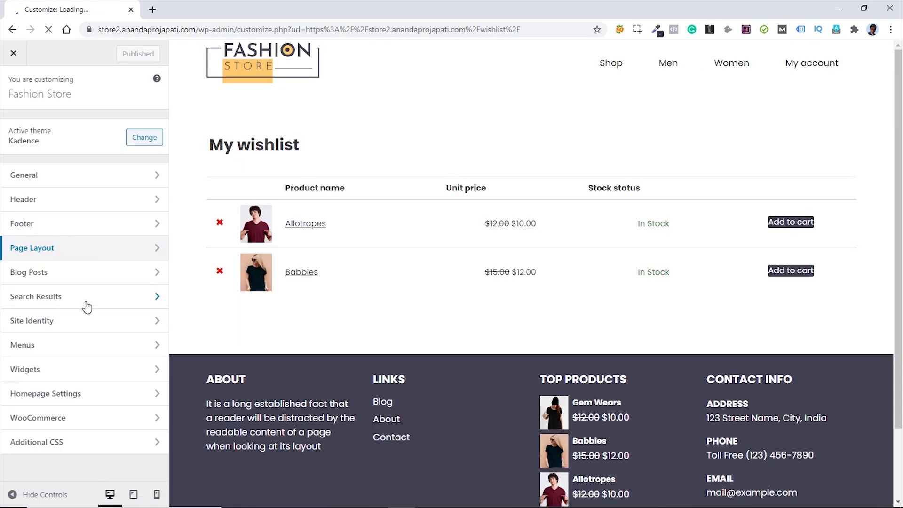
pyautogui.click(78, 441)
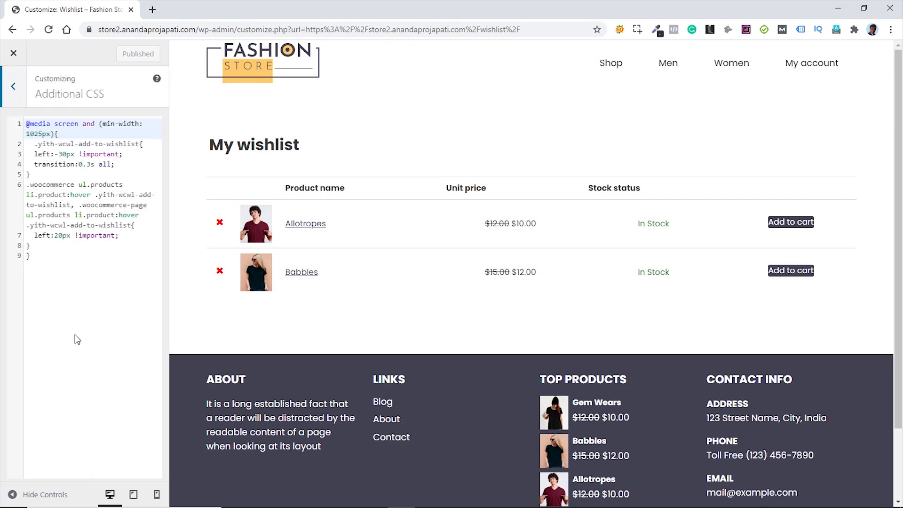
pyautogui.click(77, 340)
pyautogui.hotkey('ctrl', 'v')
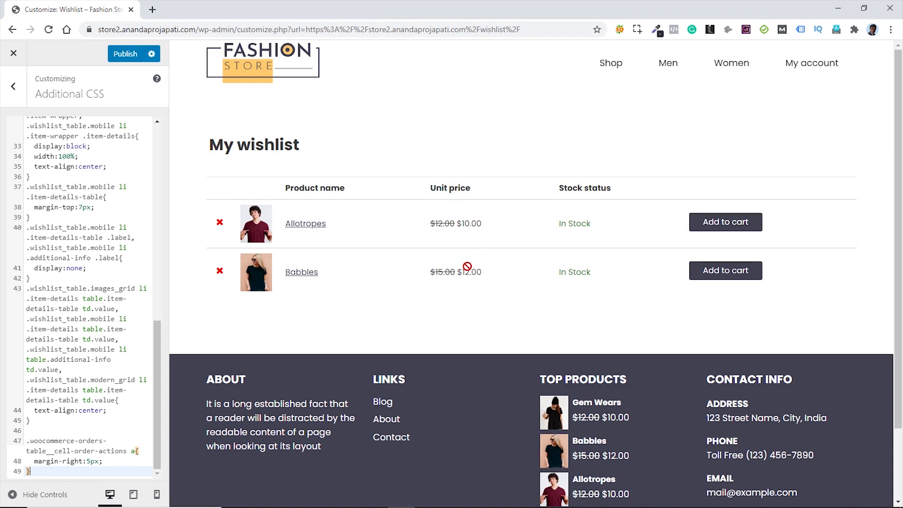
pyautogui.click(125, 55)
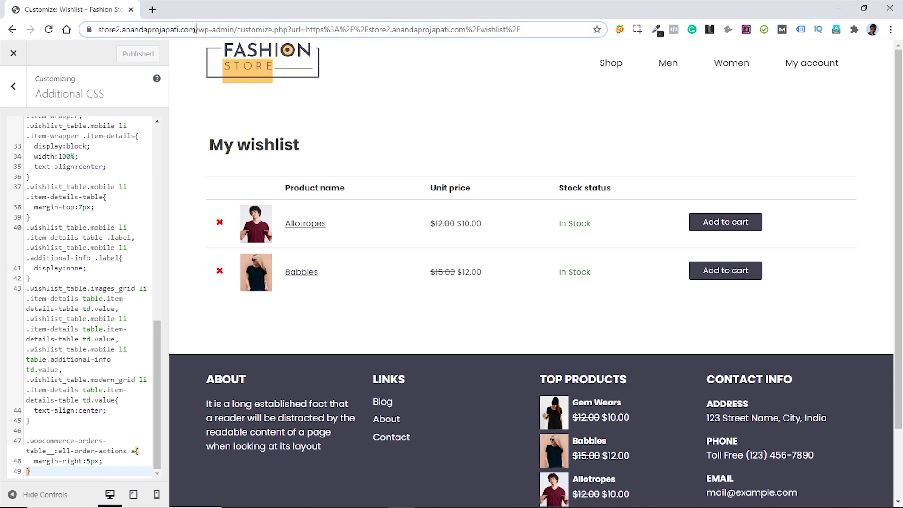
pyautogui.moveTo(195, 29)
pyautogui.mouseDown()
pyautogui.moveTo(98, 29)
pyautogui.moveTo(216, 14)
pyautogui.moveTo(198, 14)
pyautogui.mouseUp()
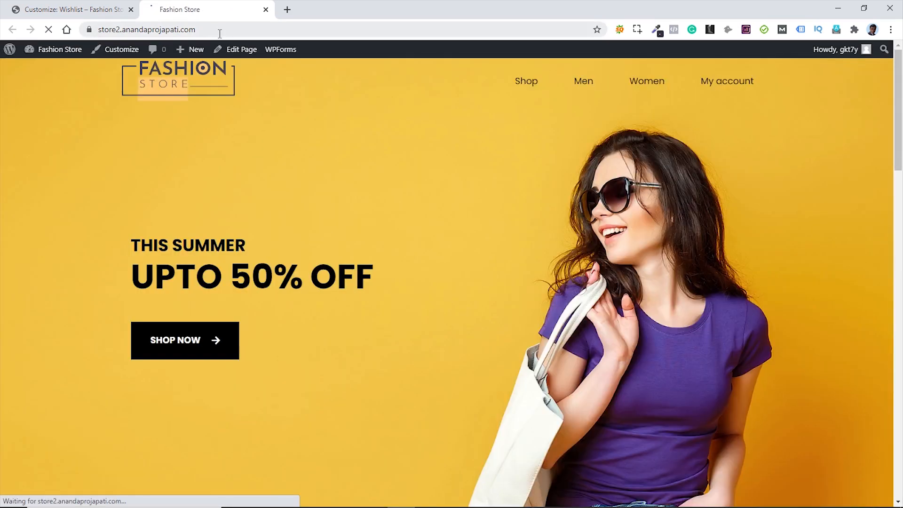
# - Load /wishlist in a new tab and check its layout at iPhone X size in DevTools
pyautogui.click(219, 32)
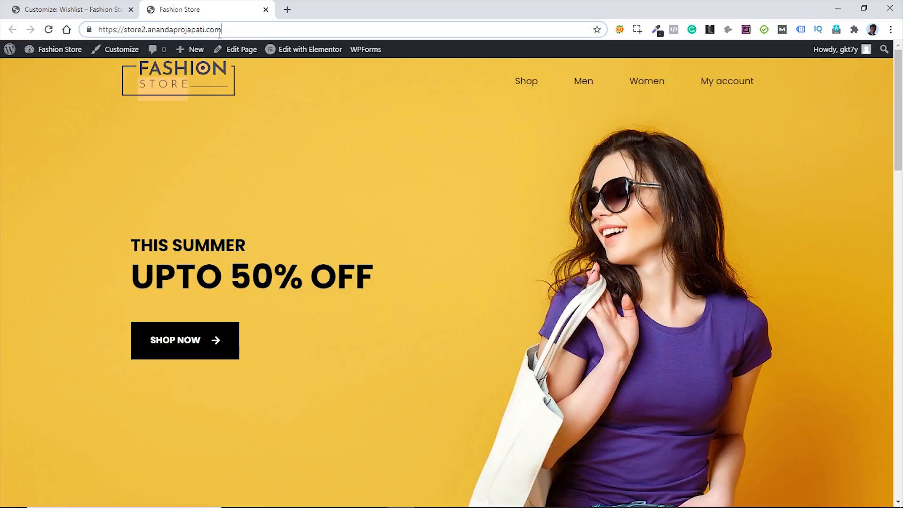
pyautogui.write('/wish')
pyautogui.press('Return')
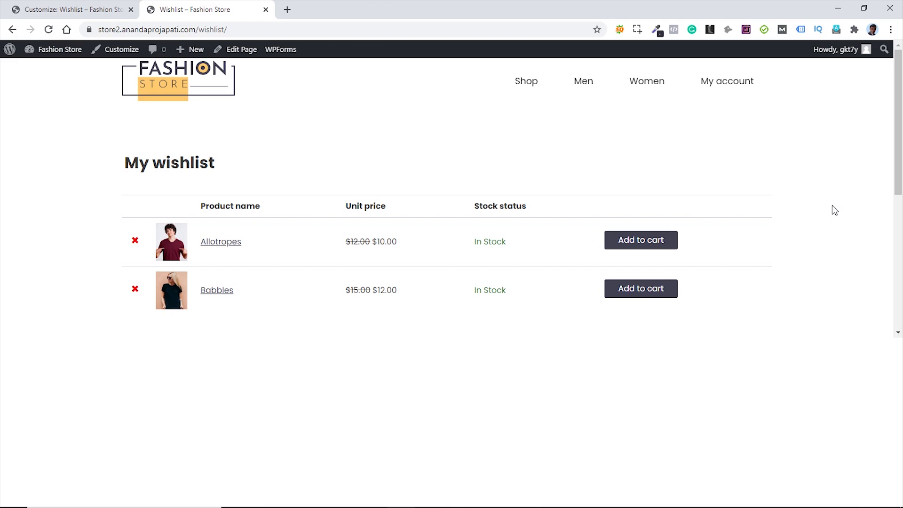
pyautogui.hotkey('ctrl', 'shift', 'i')
pyautogui.click(24, 346)
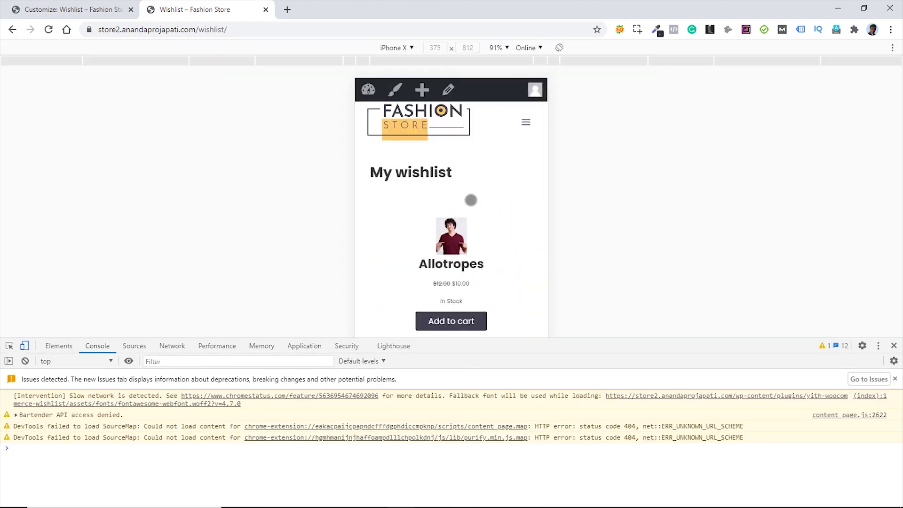
pyautogui.scroll(-7, 496, 218)
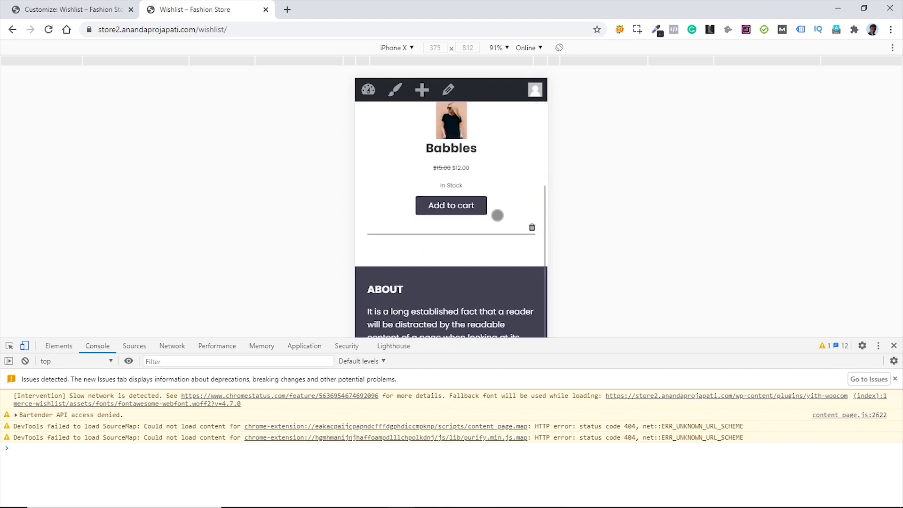
pyautogui.scroll(8, 497, 215)
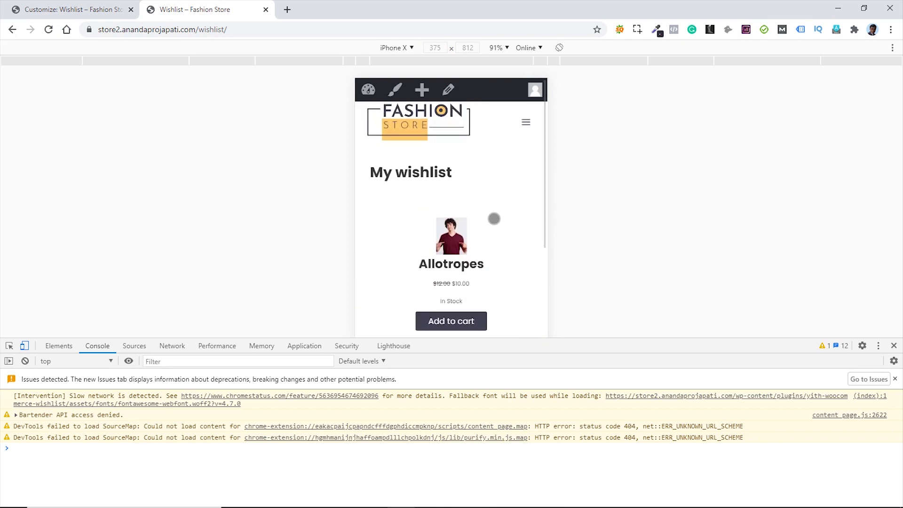
pyautogui.click(24, 346)
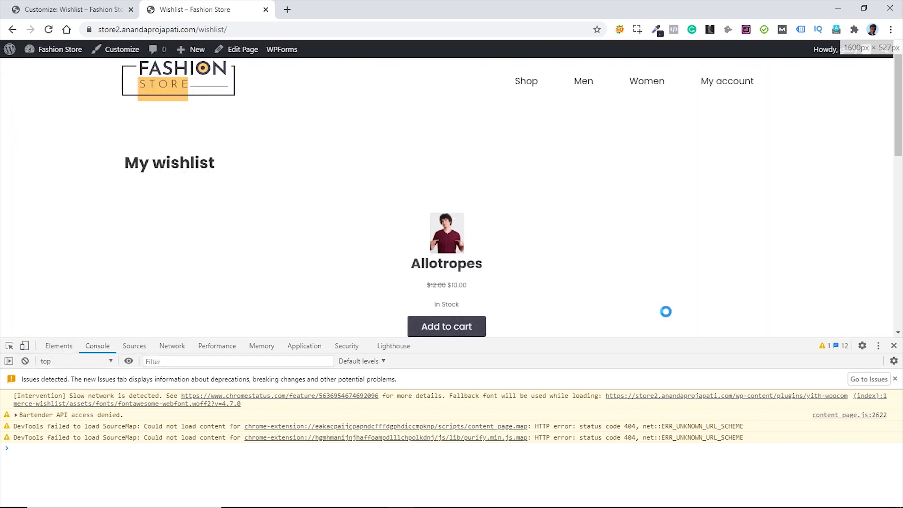
pyautogui.click(894, 346)
# - Load the store homepage and look over the Latest Collections products
pyautogui.press('F5')
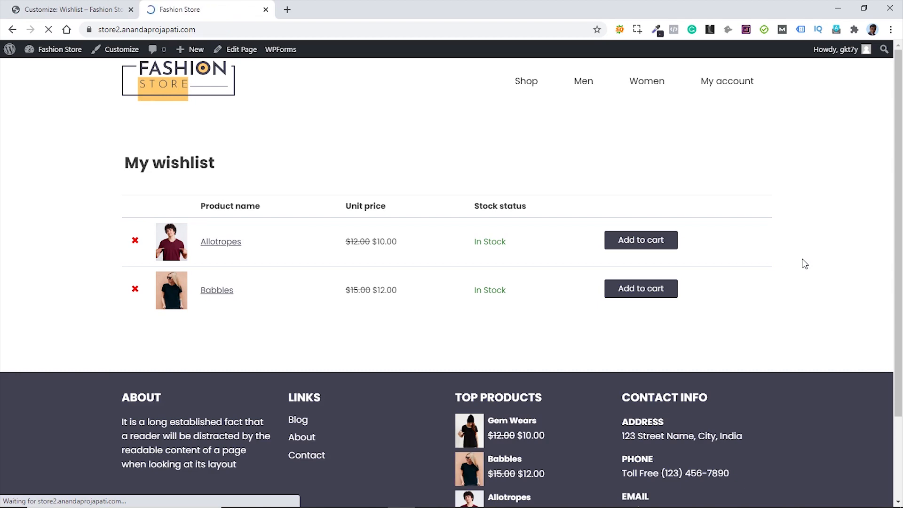
pyautogui.scroll(-15, 790, 246)
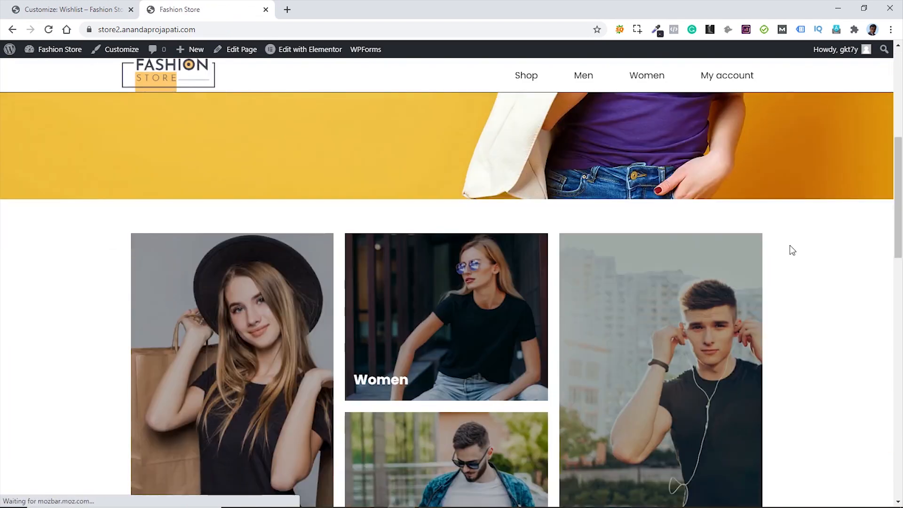
pyautogui.scroll(1, 790, 244)
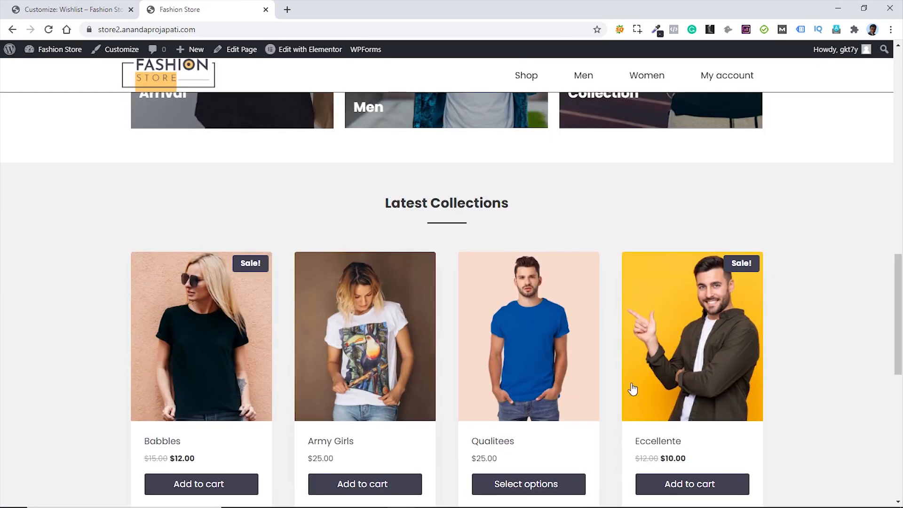
pyautogui.moveTo(260, 341)
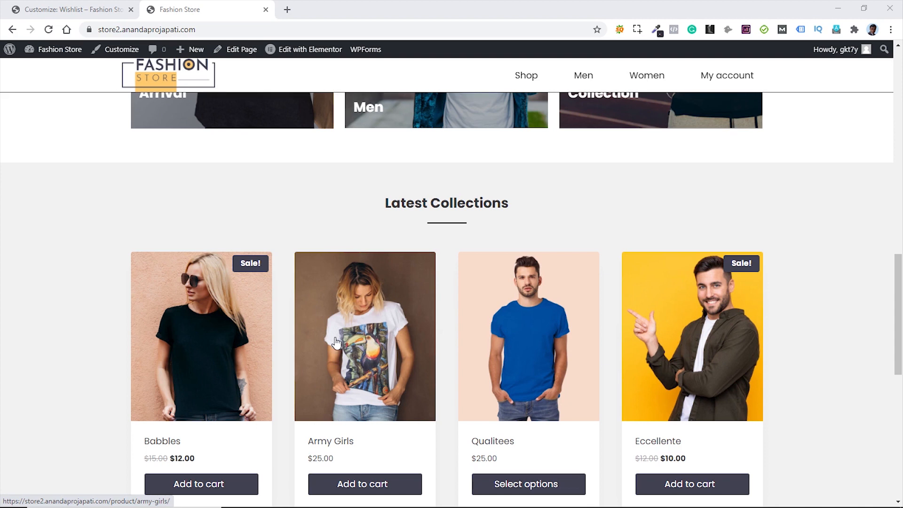
# - Return to the Customizer and load the homepage in its preview
pyautogui.click(47, 10)
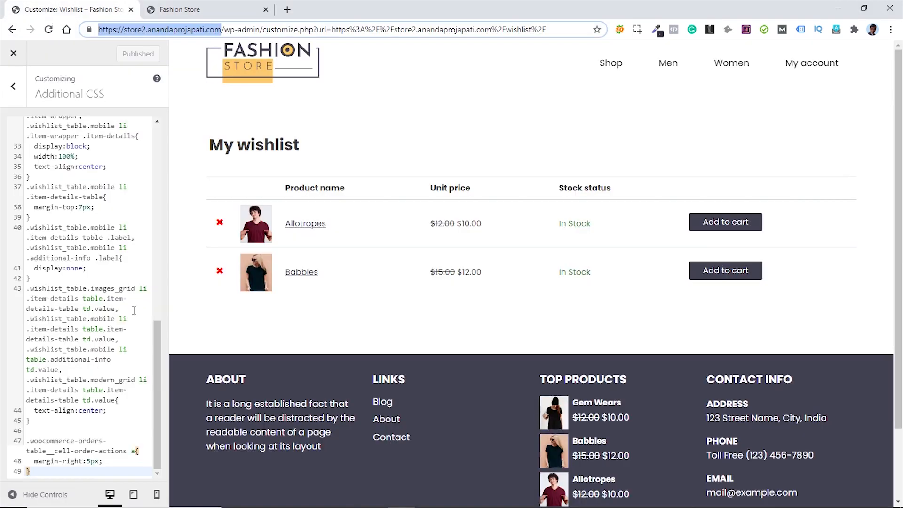
pyautogui.scroll(15, 134, 310)
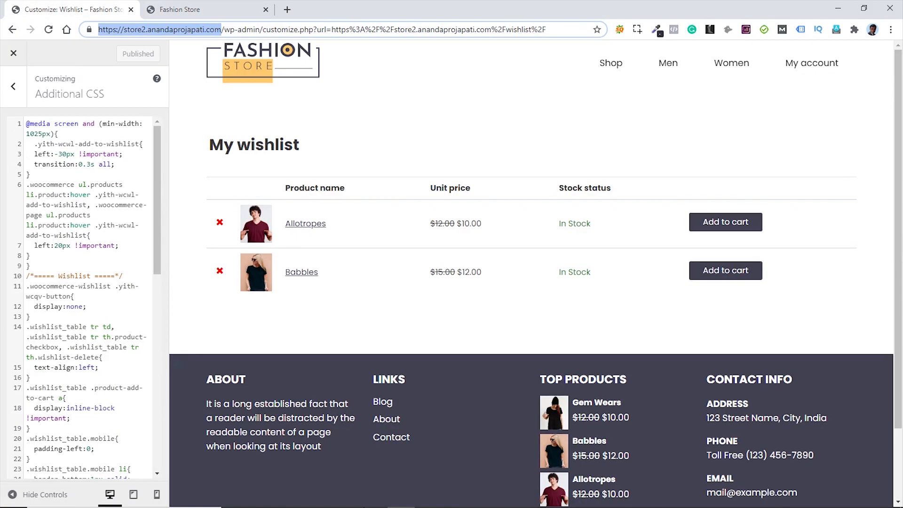
pyautogui.click(258, 69)
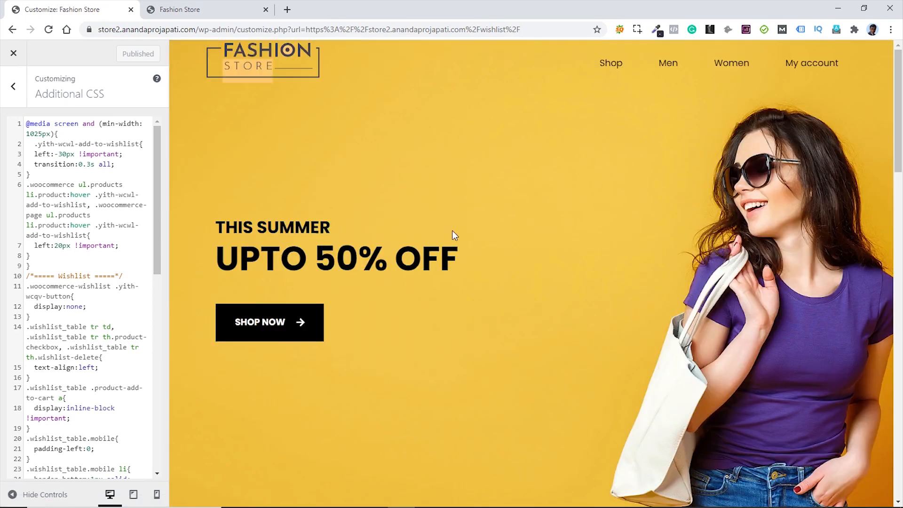
pyautogui.scroll(-15, 453, 231)
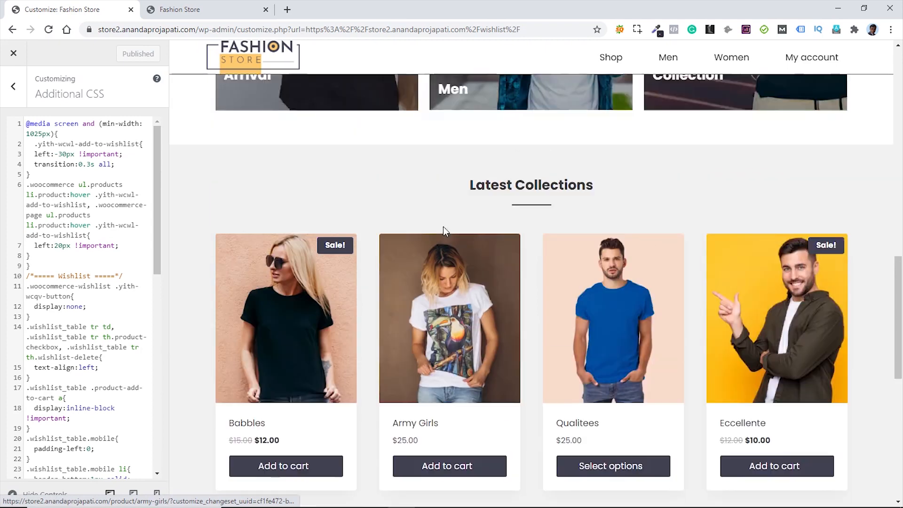
# - Add the 17px FontAwesome .yith-wcwl-icon.fa rule atop the CSS, publish, and preview My account
pyautogui.click(27, 124)
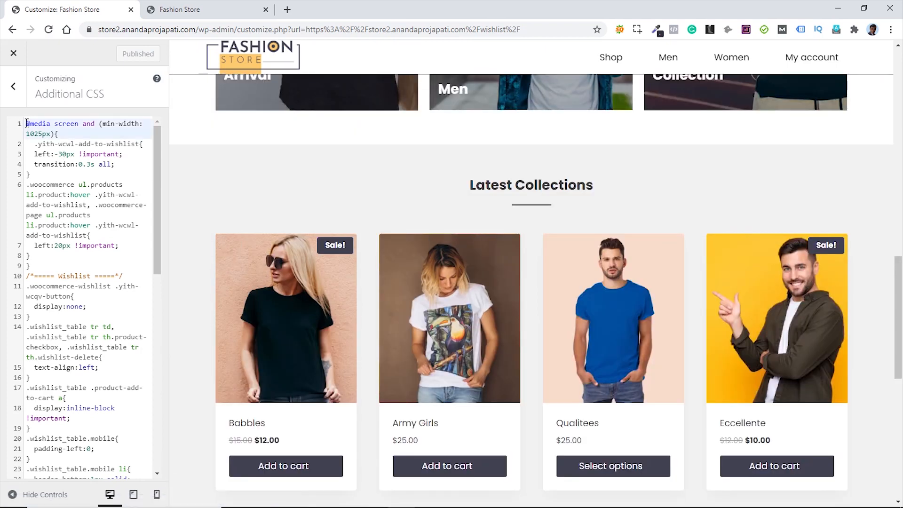
pyautogui.press('Return')
pyautogui.press('Up')
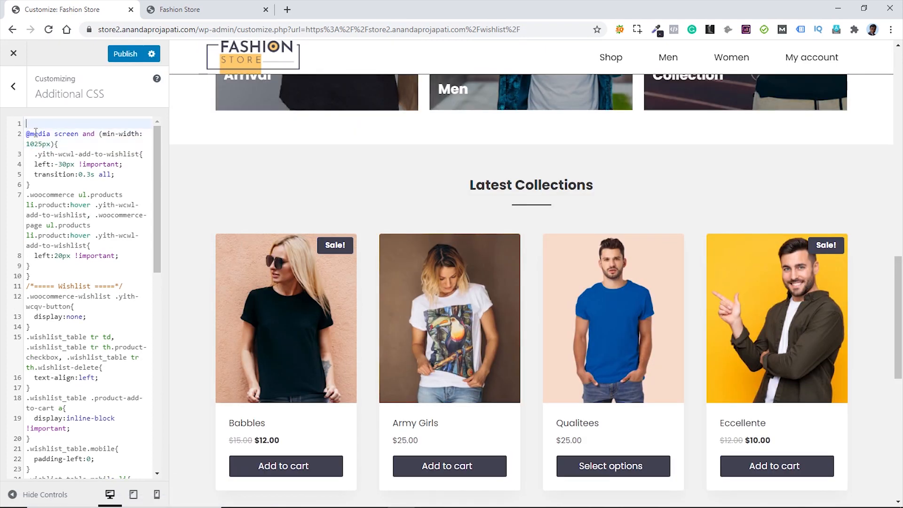
pyautogui.write('.yith-wcwl-icon.fa{   font-family:FontAwesome;   font-size:17px !important; }')
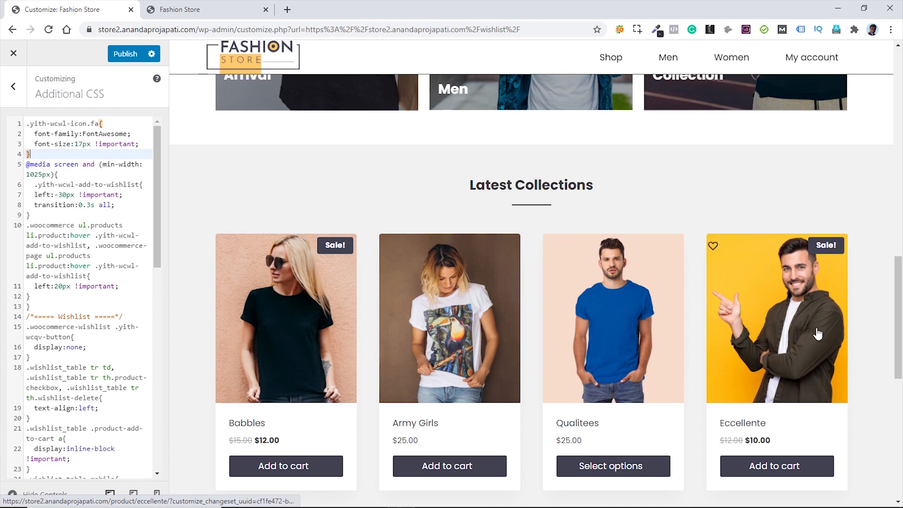
pyautogui.click(125, 55)
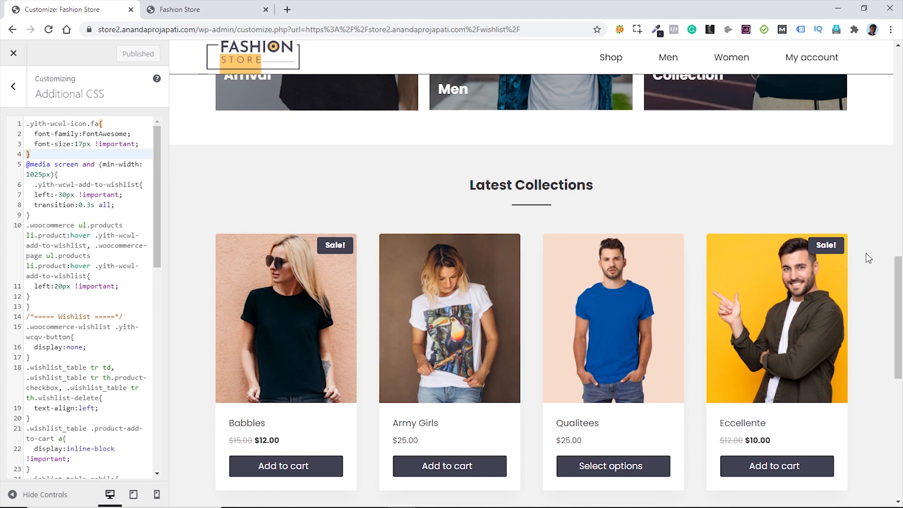
pyautogui.click(809, 58)
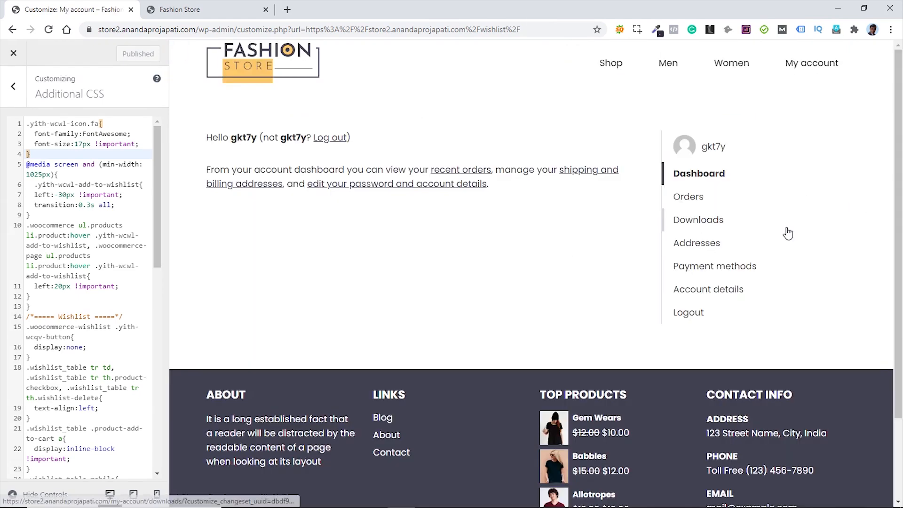
# - Set Navigation Layout to Left in WooCommerce's My Account Layout settings
pyautogui.click(13, 87)
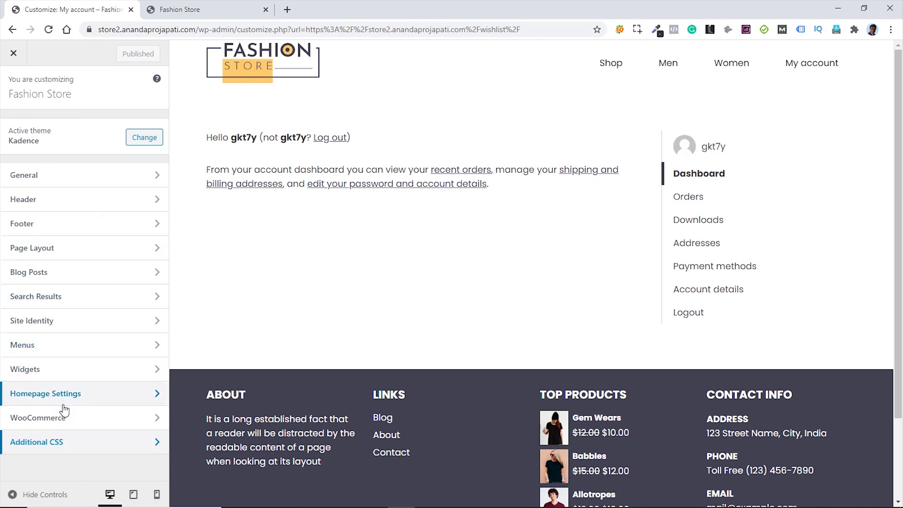
pyautogui.click(70, 420)
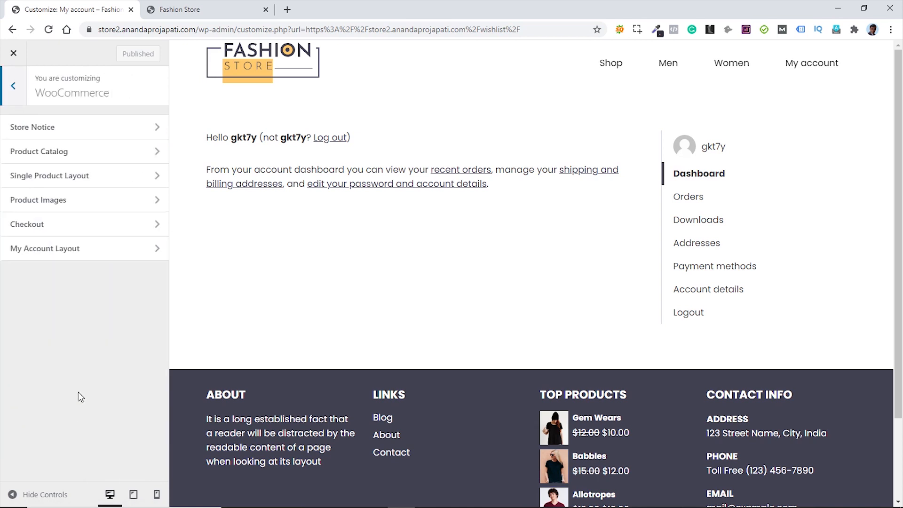
pyautogui.click(88, 255)
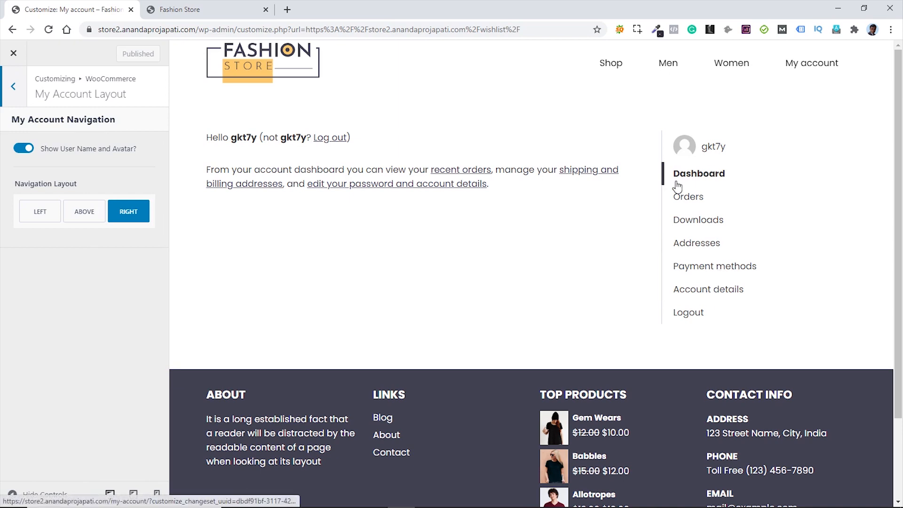
pyautogui.click(39, 215)
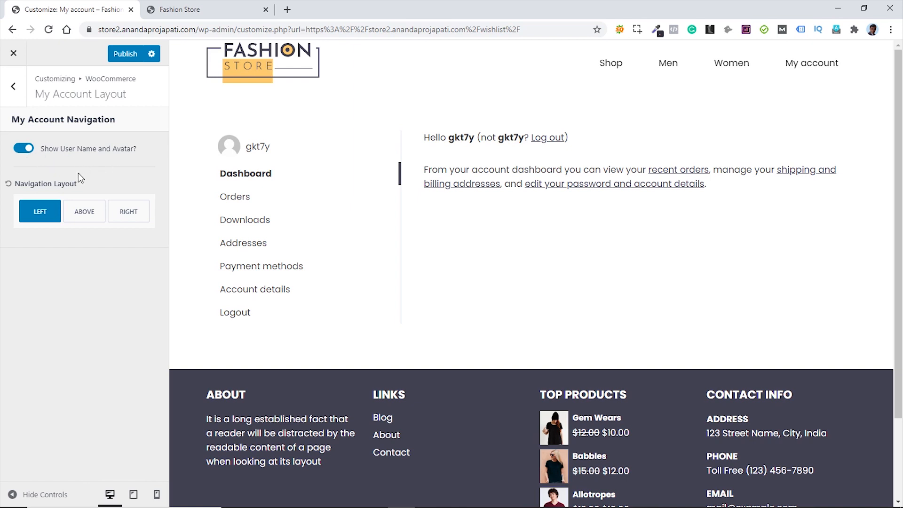
pyautogui.click(14, 89)
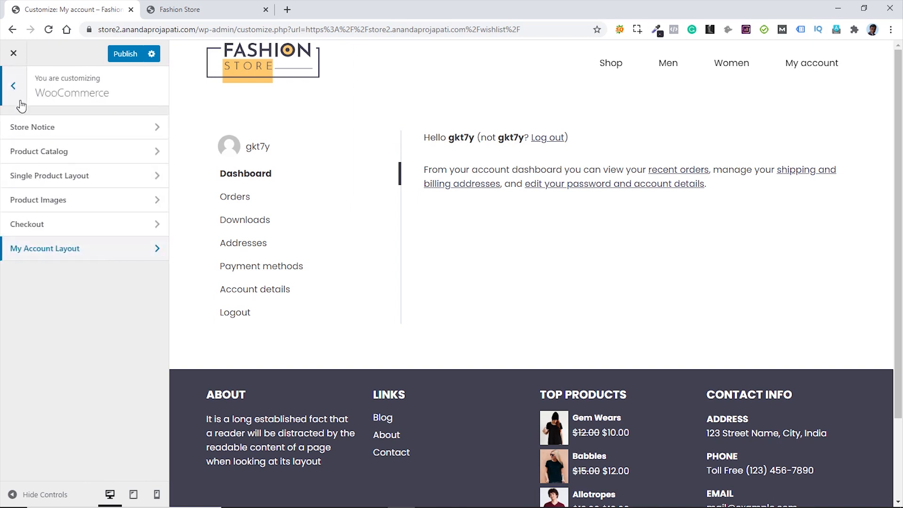
# - Set the Company name and Address line 2 checkout fields to Hidden, publish, and return to the storefront
pyautogui.click(85, 231)
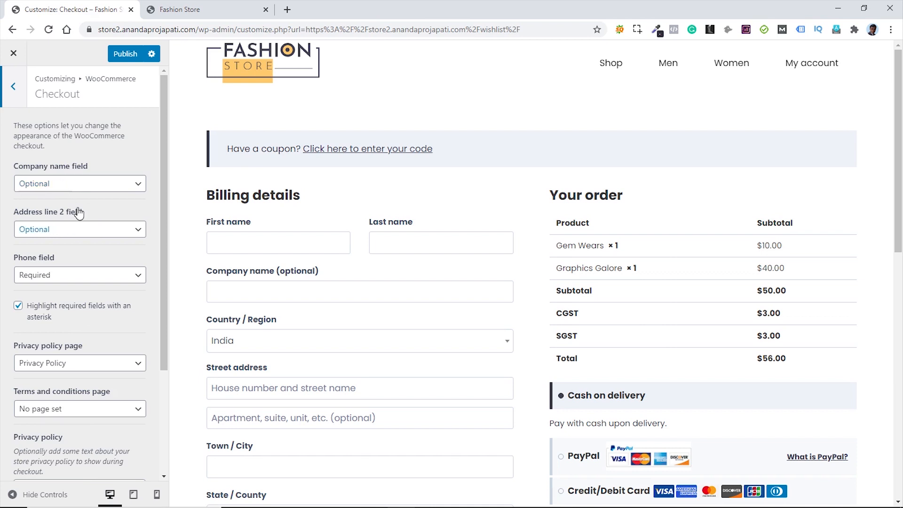
pyautogui.click(94, 189)
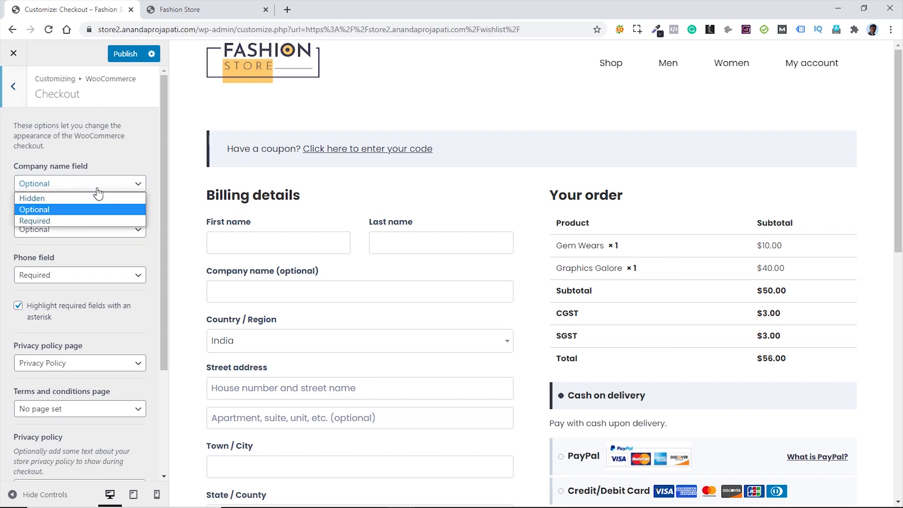
pyautogui.click(66, 196)
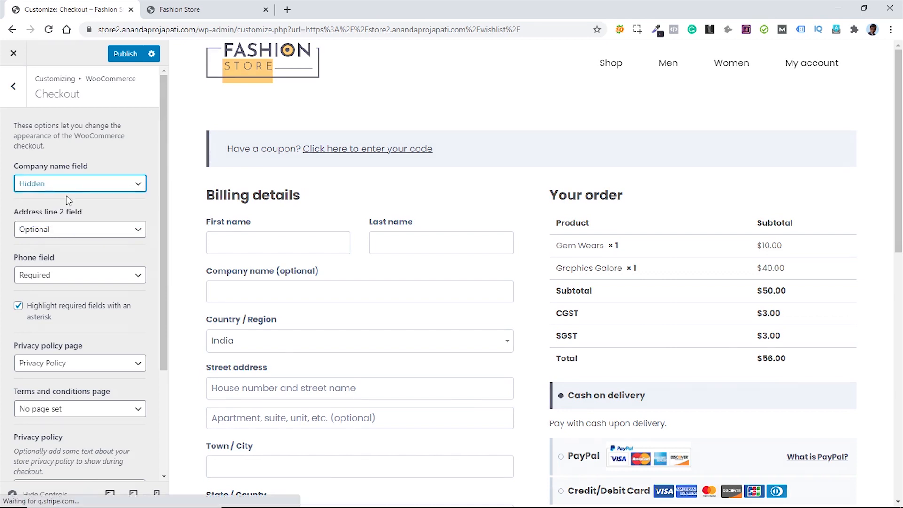
pyautogui.click(84, 230)
pyautogui.click(64, 242)
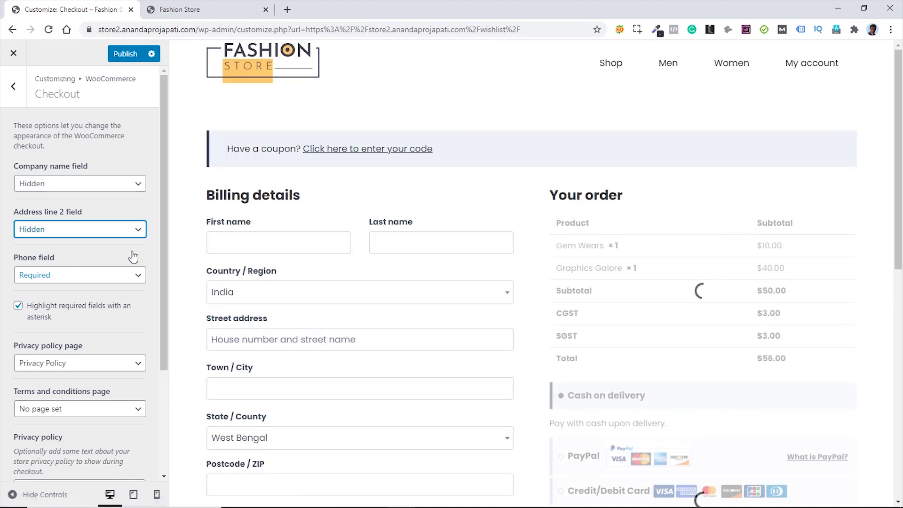
pyautogui.scroll(-3, 123, 324)
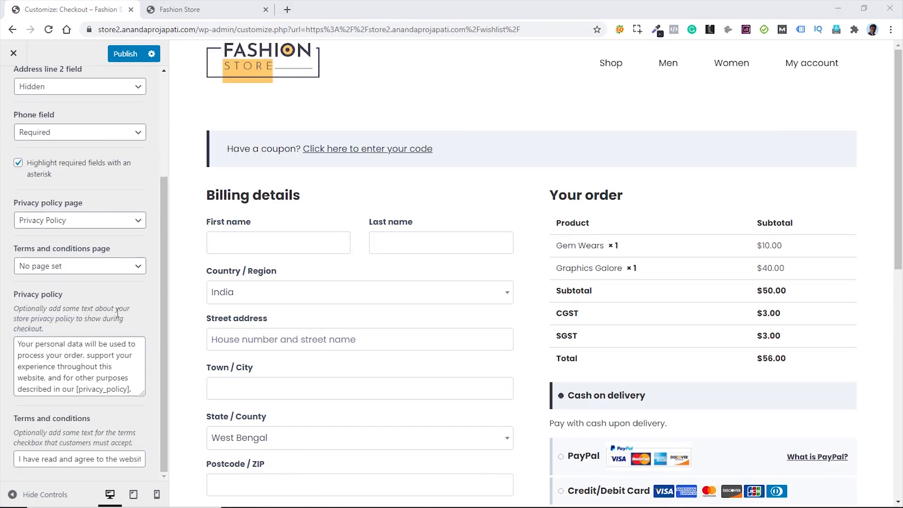
pyautogui.click(125, 54)
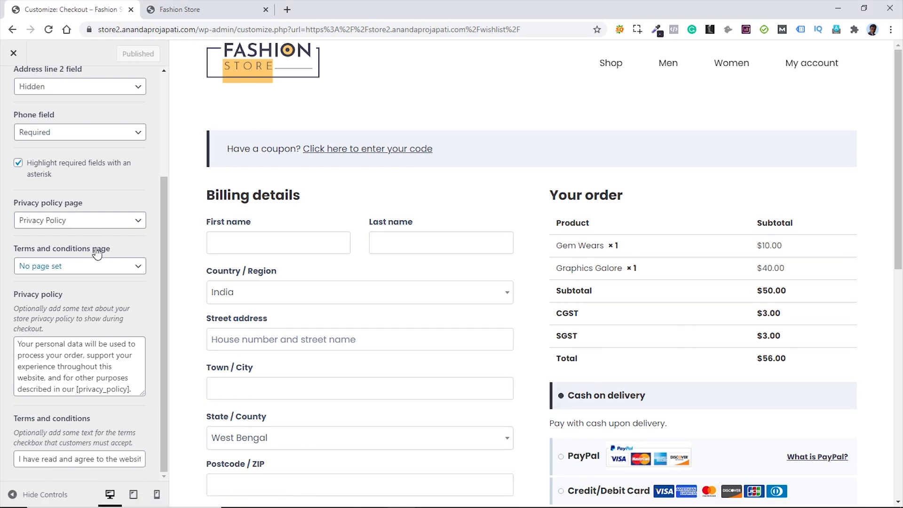
pyautogui.click(605, 95)
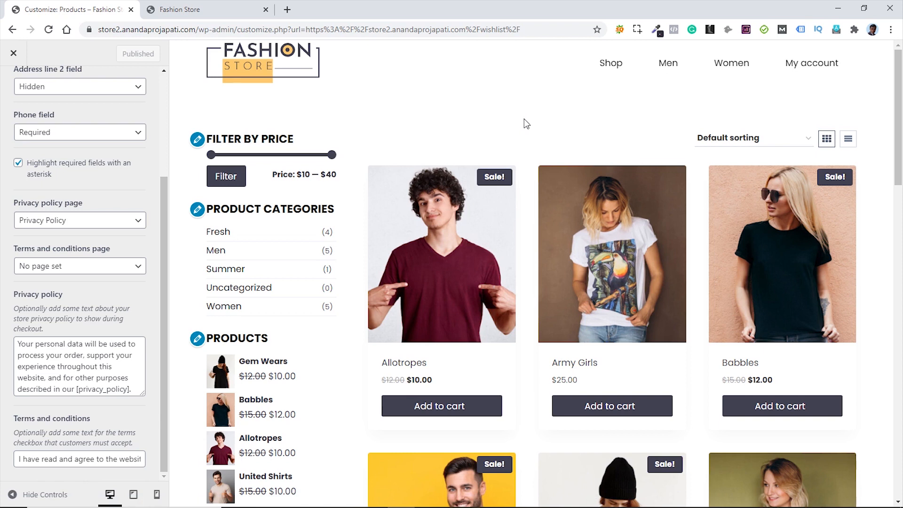
pyautogui.click(205, 15)
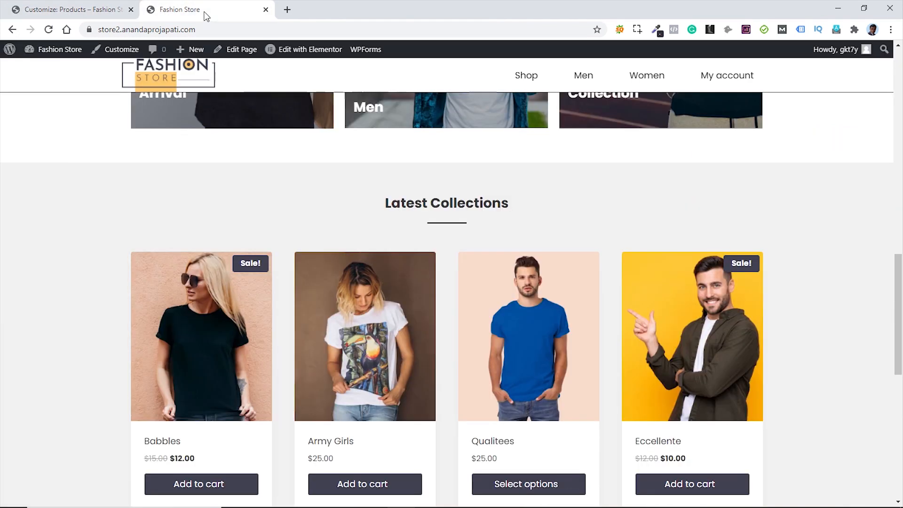
# - Hide the YITH Latest Updates and Latest news from YITH Blog boxes via Dashboard Screen Options
pyautogui.moveTo(54, 49)
pyautogui.click(51, 73)
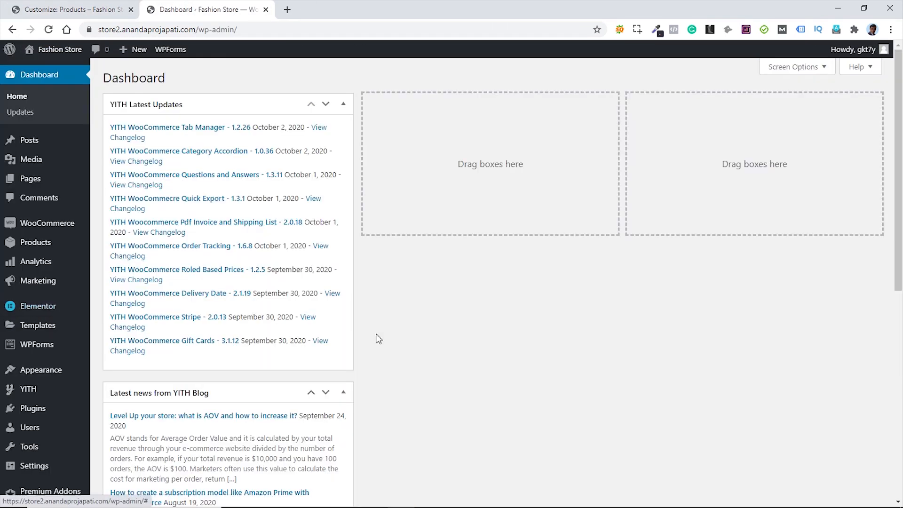
pyautogui.click(819, 69)
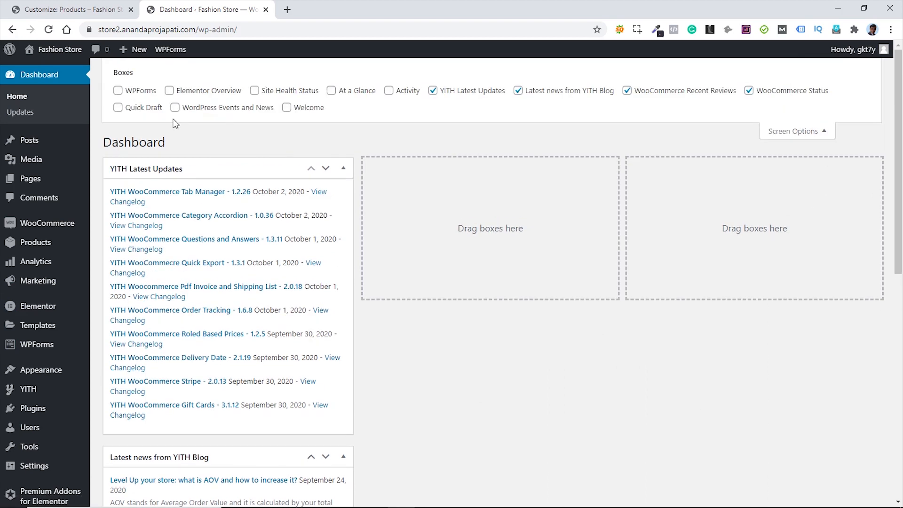
pyautogui.click(441, 93)
pyautogui.click(518, 90)
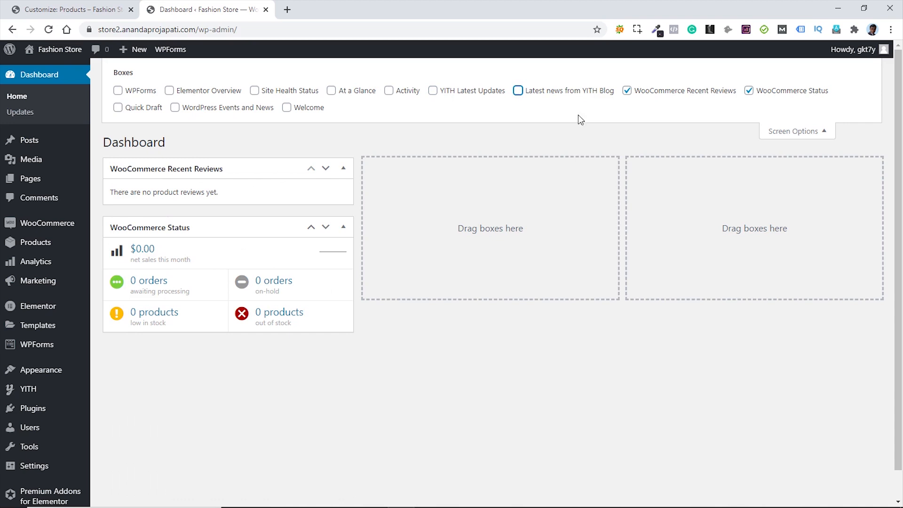
pyautogui.click(819, 134)
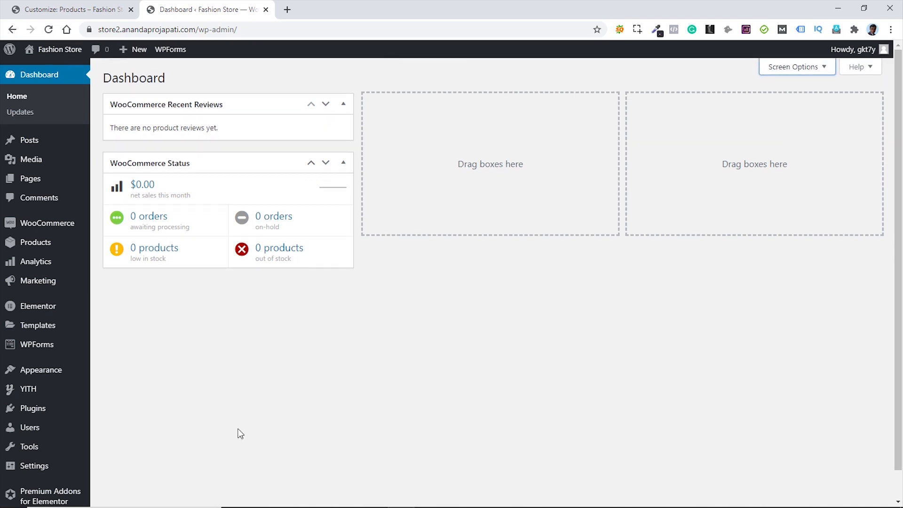
# - Go to Plugins > Add New and start a plugin search, typing "q"
pyautogui.moveTo(42, 411)
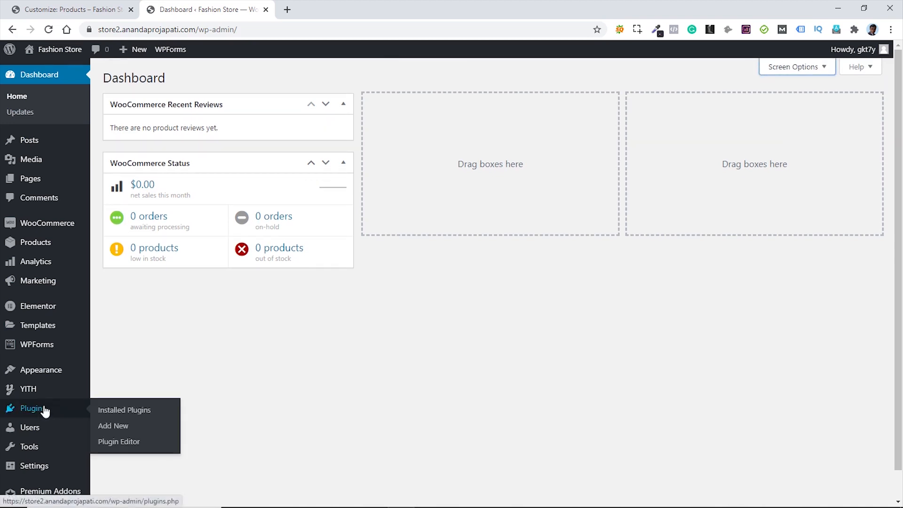
pyautogui.click(107, 426)
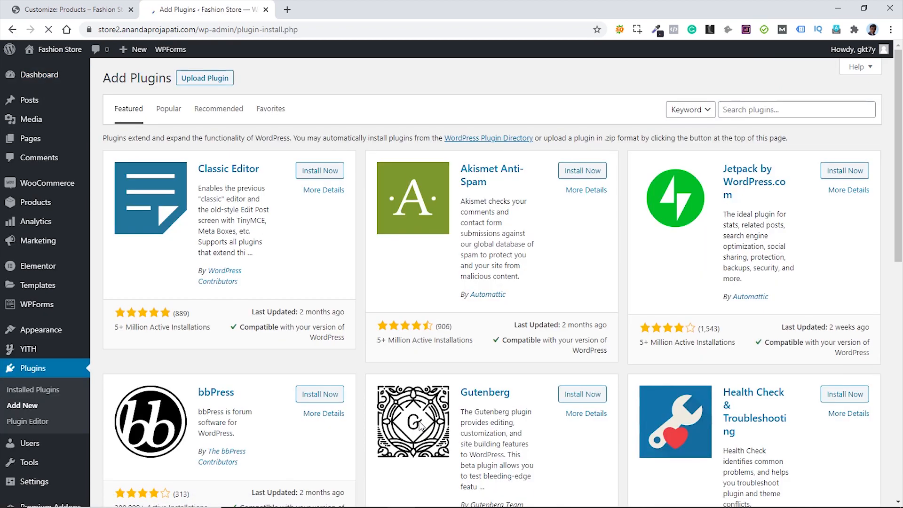
pyautogui.click(759, 109)
pyautogui.write('quick view')
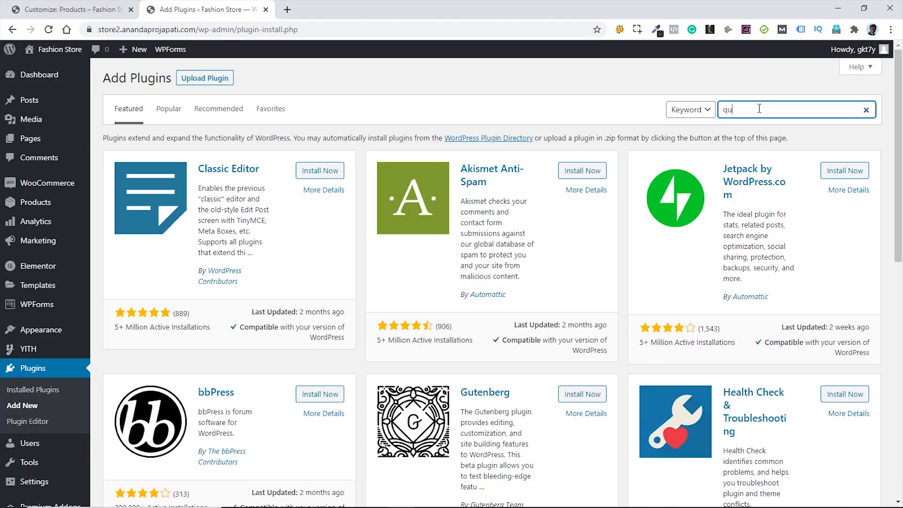
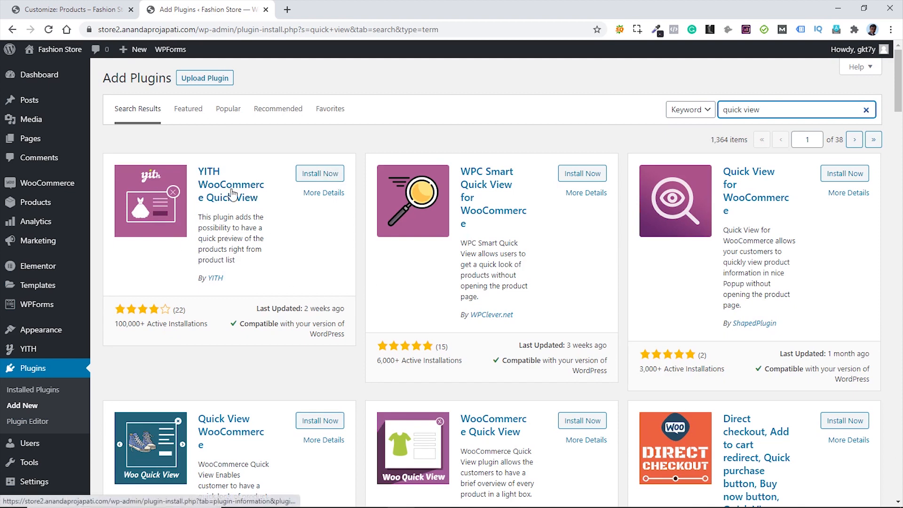
# - Install and activate the YITH WooCommerce Quick View plugin from the plugin search results
pyautogui.click(322, 175)
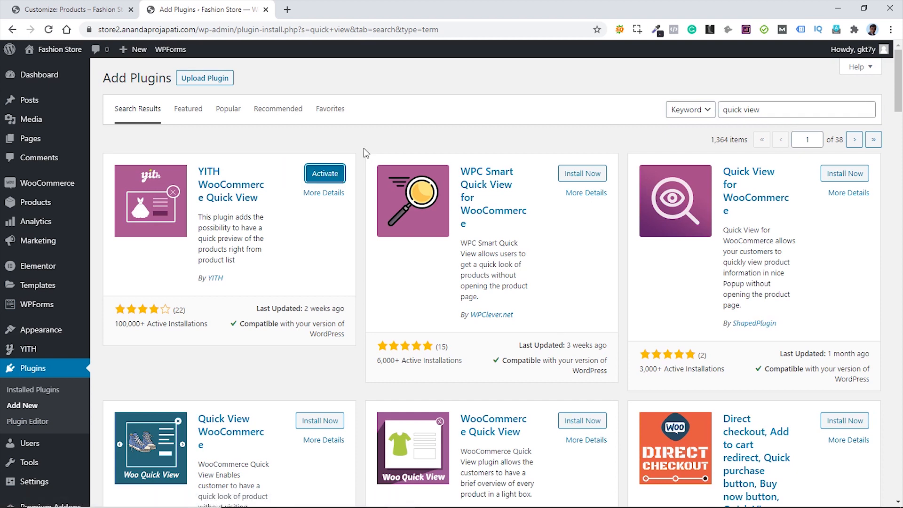
pyautogui.click(321, 172)
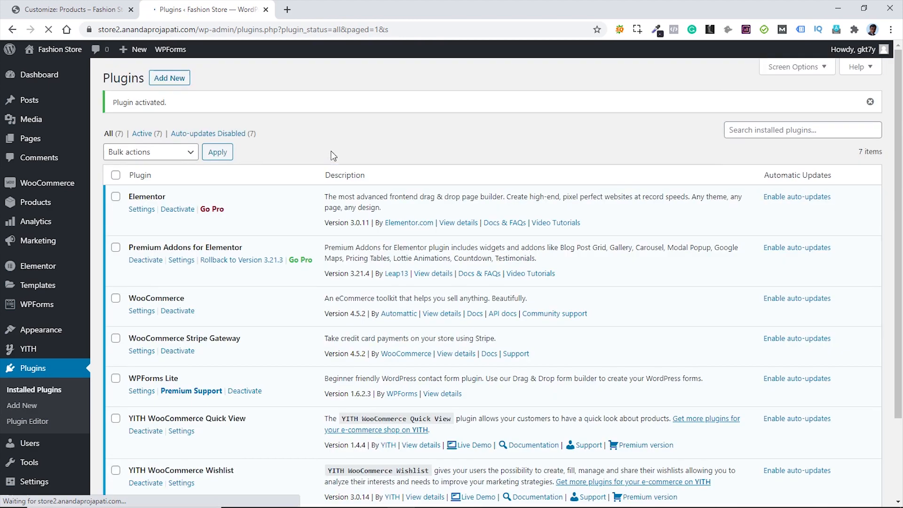
pyautogui.scroll(-2, 29, 348)
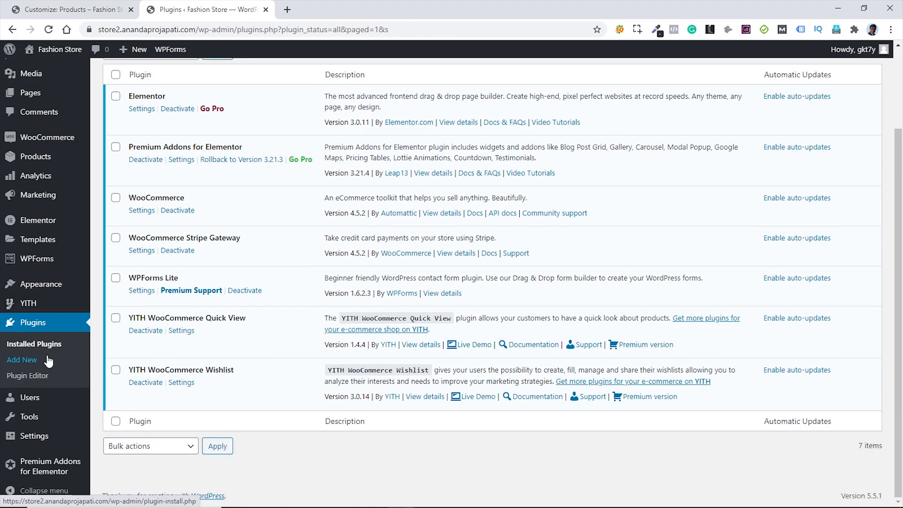
pyautogui.moveTo(38, 312)
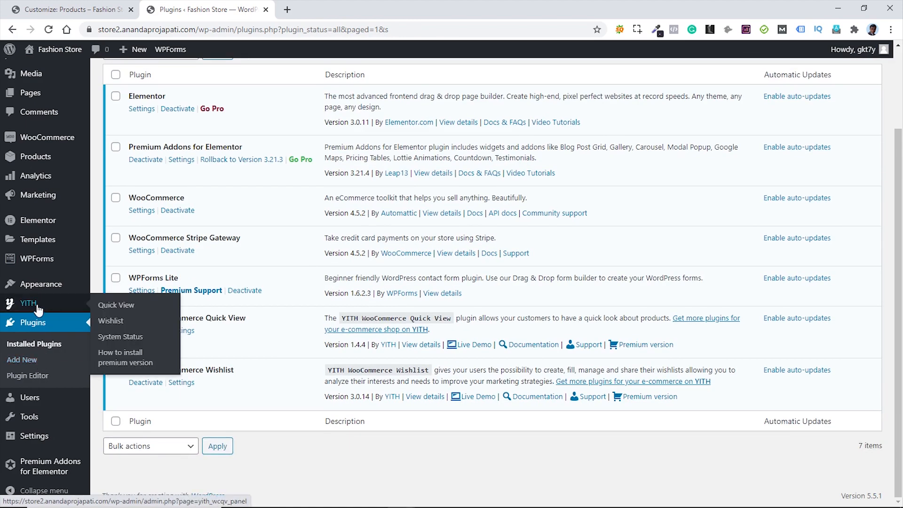
# - Open the YITH Quick View settings page and scroll through its options
pyautogui.click(121, 306)
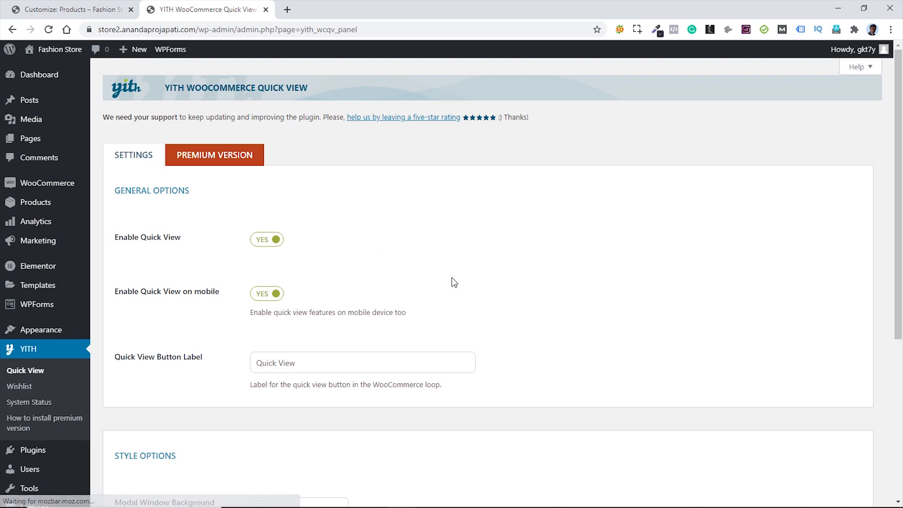
pyautogui.scroll(-5, 455, 281)
pyautogui.scroll(-1, 455, 281)
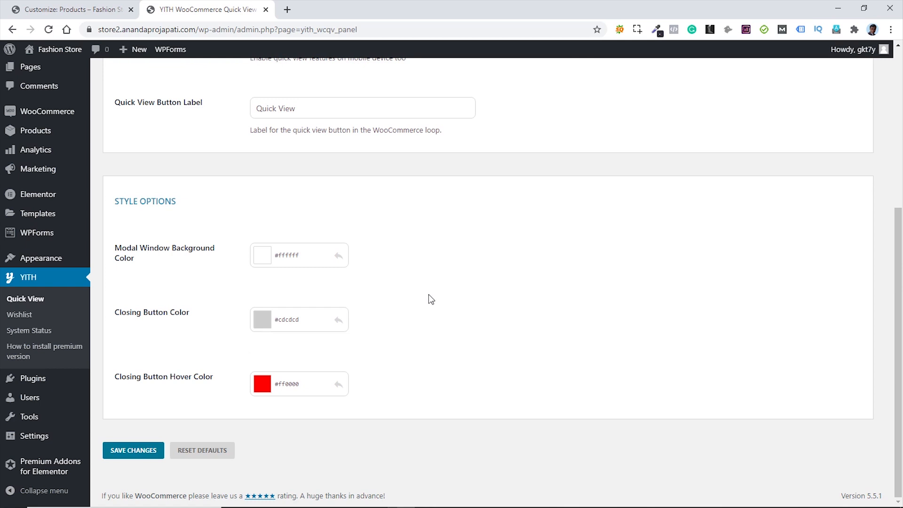
# - Open the shop page in a new tab and test the Allotropes Quick View popup
pyautogui.moveTo(59, 51)
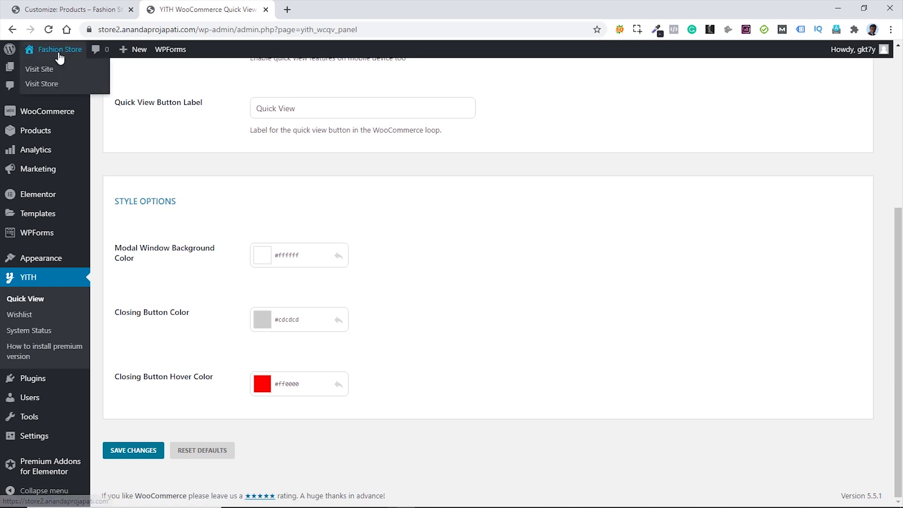
pyautogui.middleClick(43, 86)
pyautogui.click(303, 6)
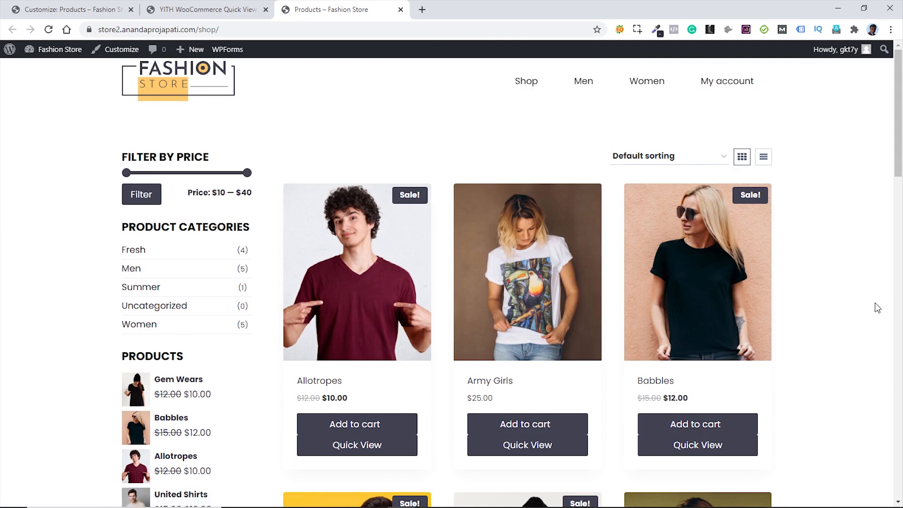
pyautogui.scroll(-2, 876, 304)
pyautogui.scroll(1, 875, 303)
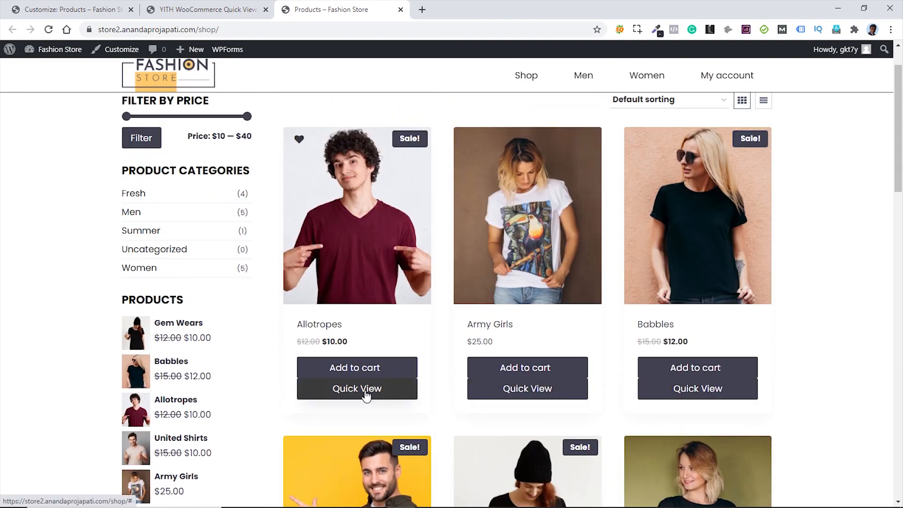
pyautogui.click(357, 388)
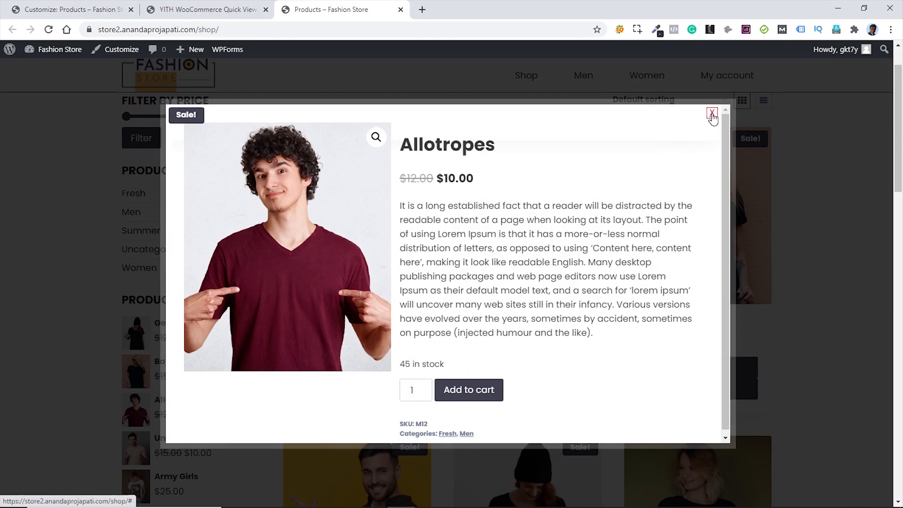
pyautogui.click(712, 117)
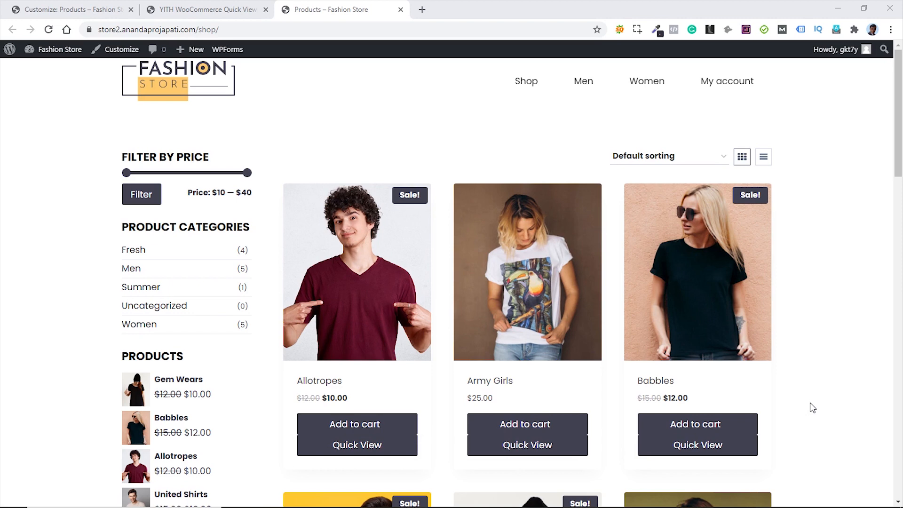
# - Set the closing button colour to #414151 and hover colour to #3a3a3a, then save
pyautogui.click(210, 10)
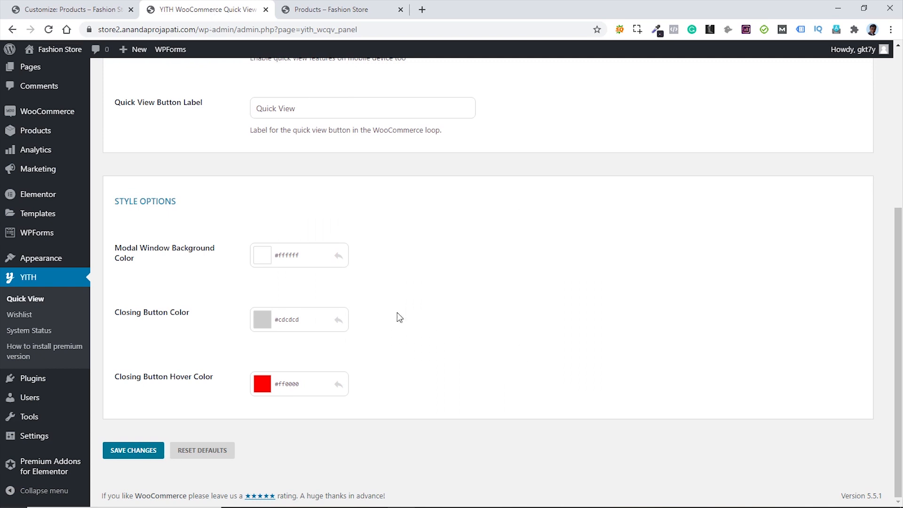
pyautogui.click(264, 324)
pyautogui.moveTo(275, 320); pyautogui.dragTo(304, 319)
pyautogui.write('#414151')
pyautogui.moveTo(293, 384); pyautogui.dragTo(302, 384)
pyautogui.write('#3a3a3a')
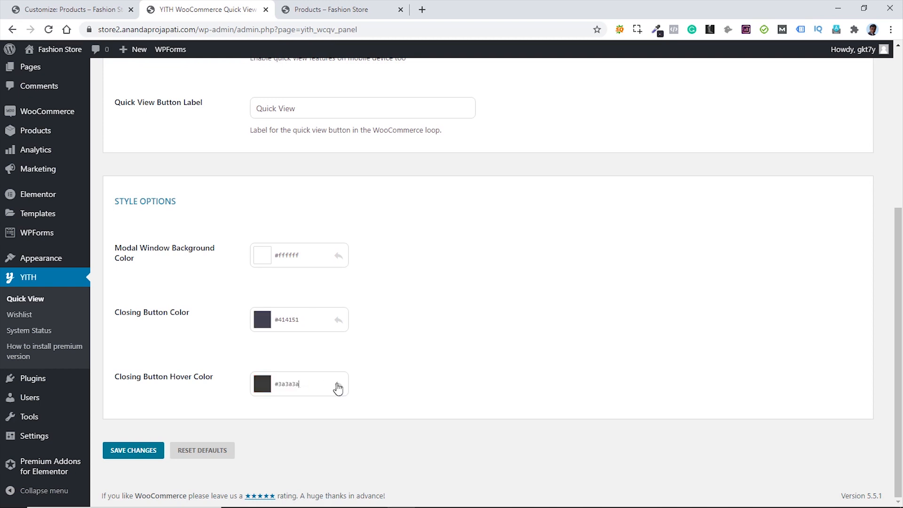
pyautogui.click(135, 453)
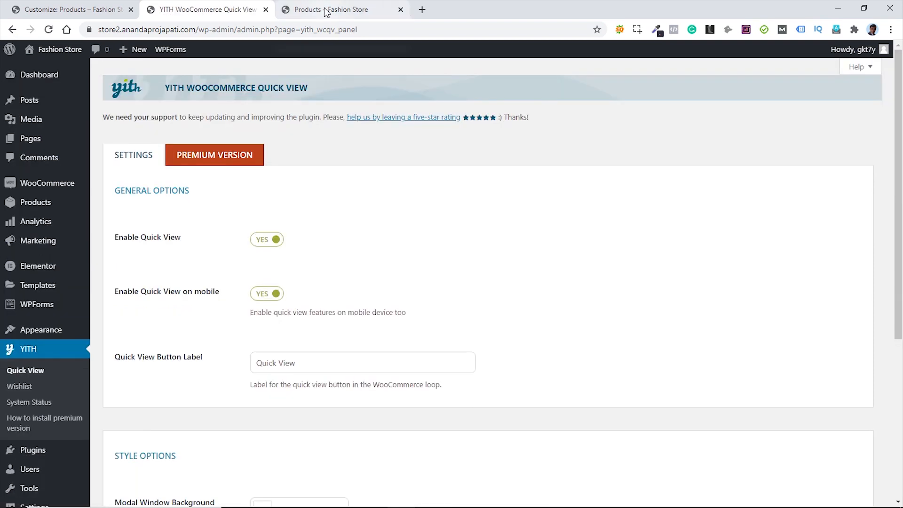
# - Reload the shop page and recheck the Allotropes Quick View popup's new colours
pyautogui.click(327, 12)
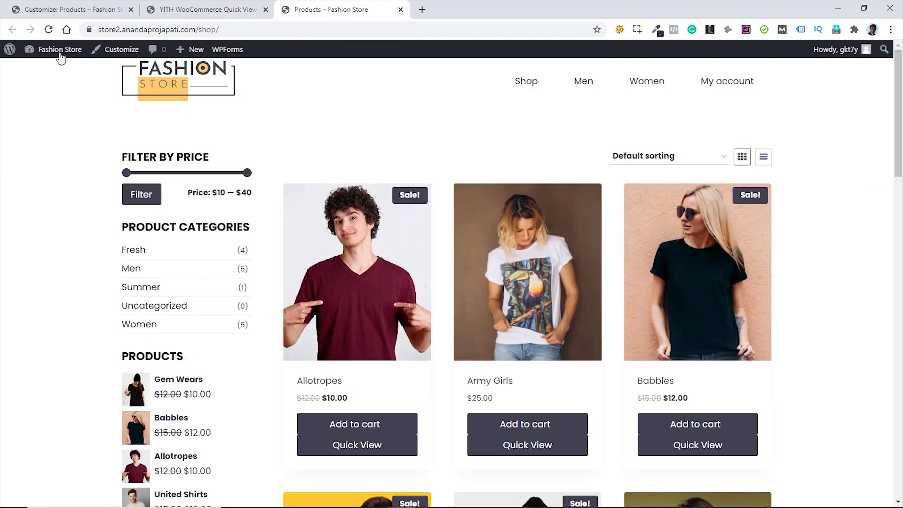
pyautogui.click(49, 29)
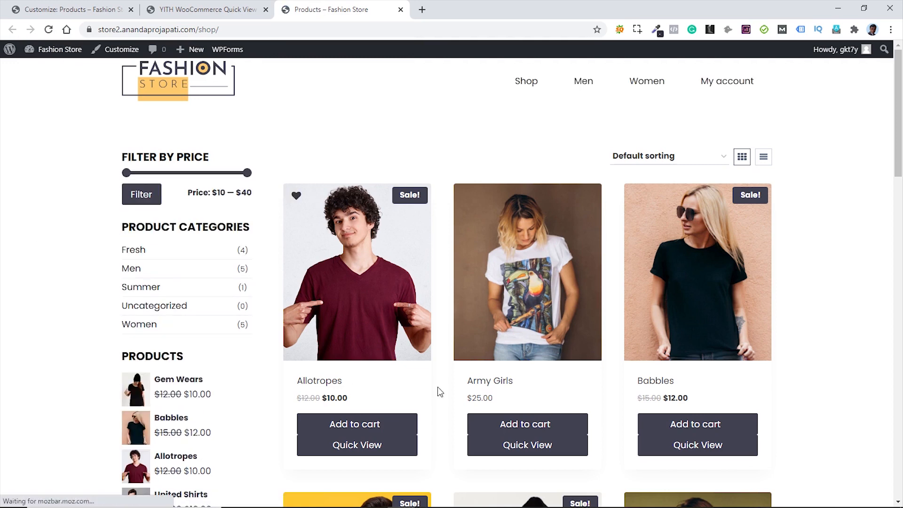
pyautogui.click(357, 445)
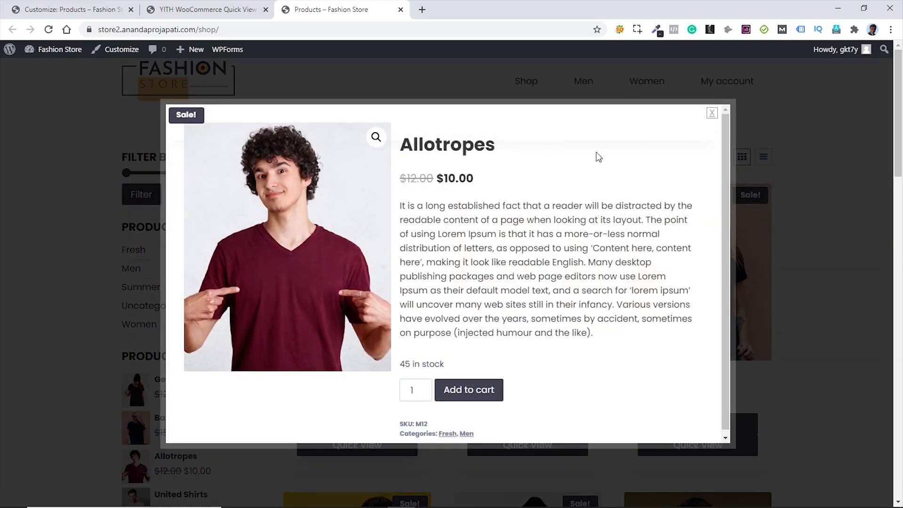
pyautogui.click(712, 113)
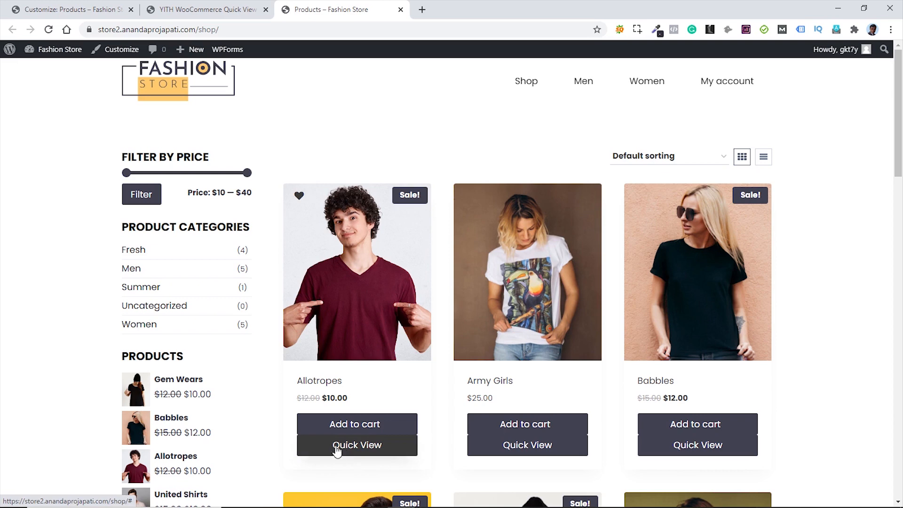
# - Return to the Customizer's main section list and reload it to refresh the preview
pyautogui.click(76, 13)
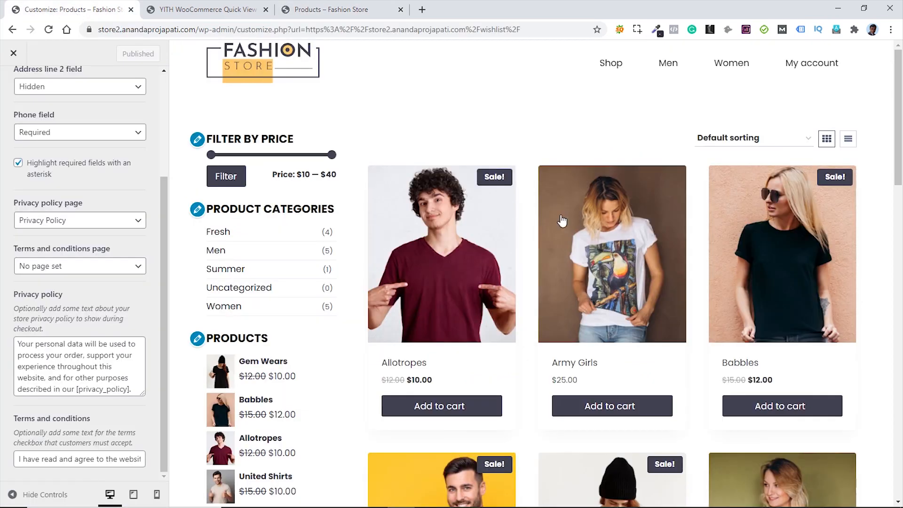
pyautogui.scroll(3, 54, 199)
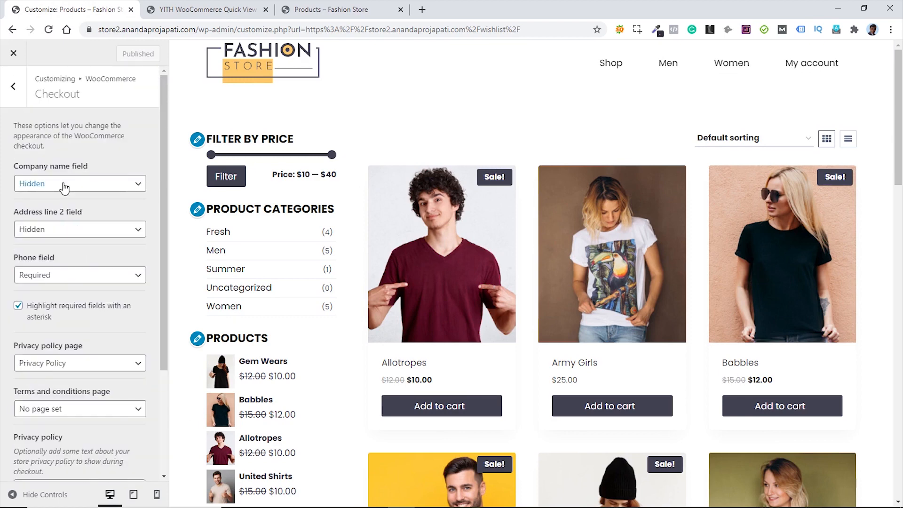
pyautogui.click(13, 87)
pyautogui.click(13, 87)
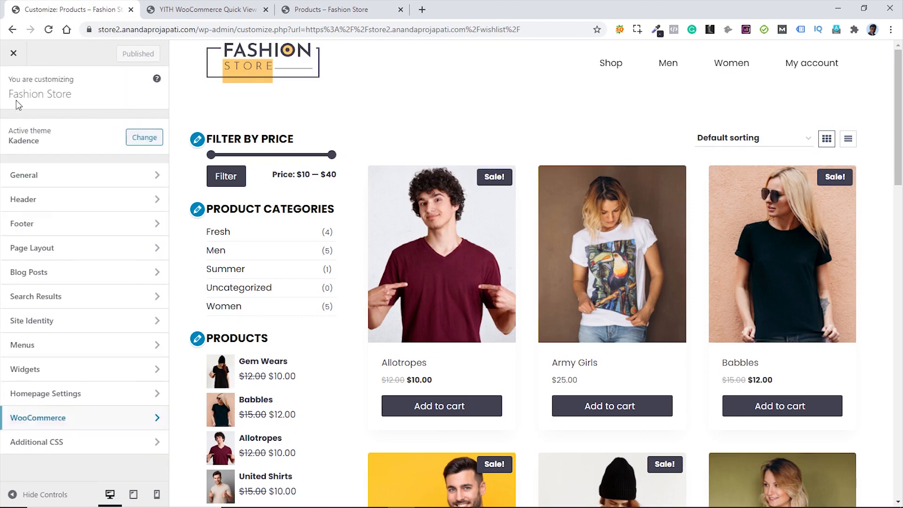
pyautogui.click(81, 446)
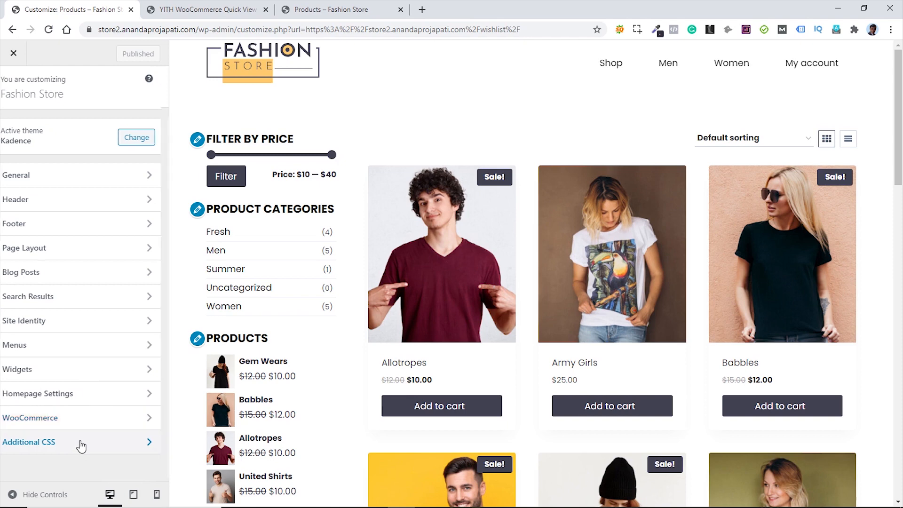
pyautogui.click(49, 29)
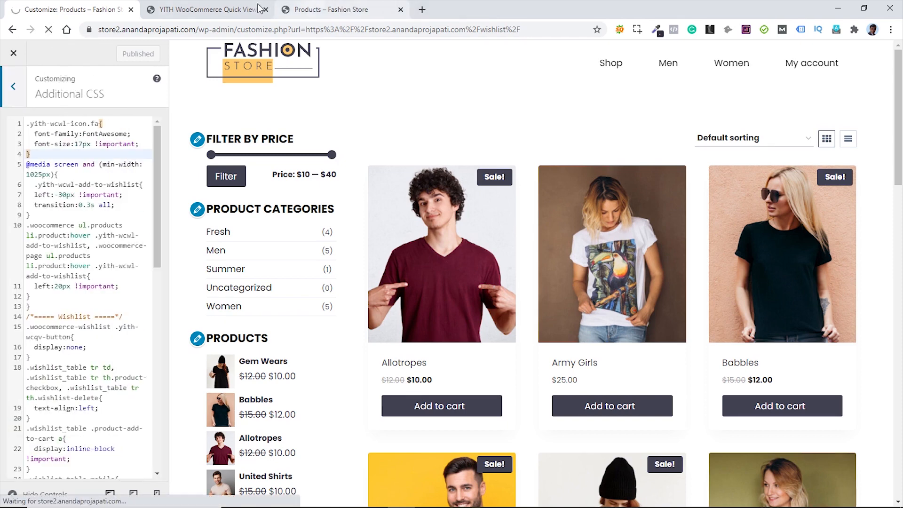
# - Close the Quick View settings tab, show the Shop page in the preview, and reopen Additional CSS
pyautogui.click(208, 10)
pyautogui.hotkey('ctrl', 'w')
pyautogui.click(89, 12)
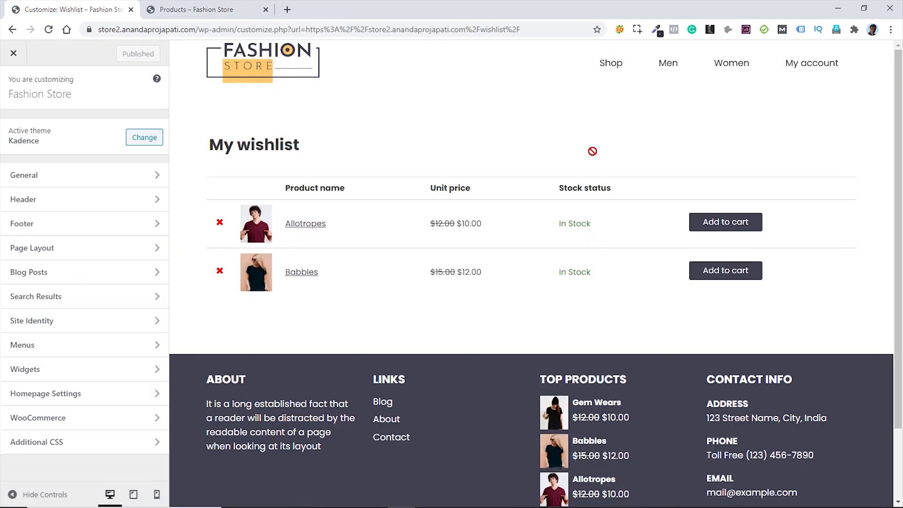
pyautogui.click(612, 70)
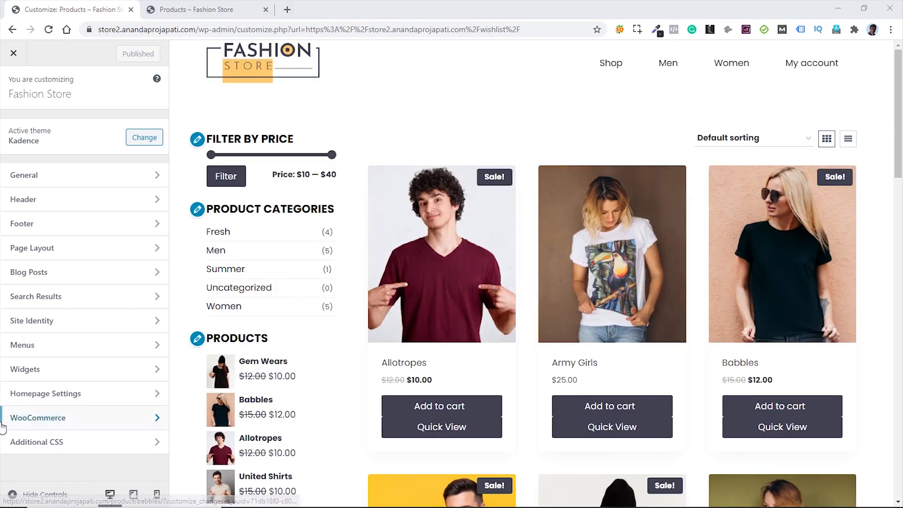
pyautogui.click(56, 451)
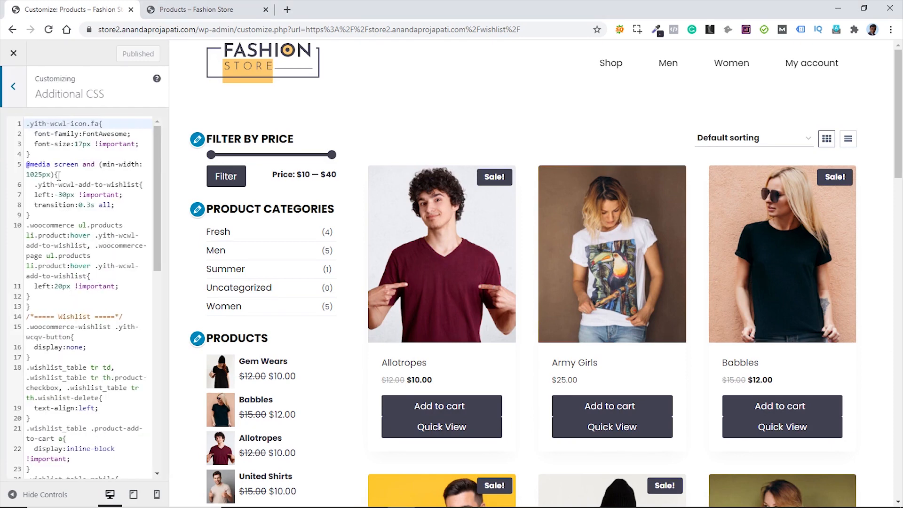
# - Add CSS overlaying Quick View on product images and hiding its bars until hover
pyautogui.click(33, 154)
pyautogui.press('Return')
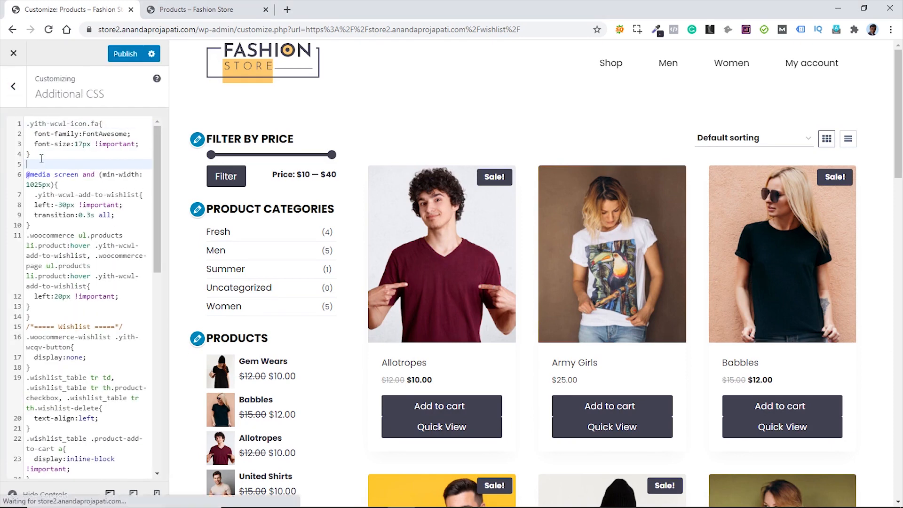
pyautogui.write('.woocommerce ul.products li.product .entry-content-wrap{   margin:0; } .button.yith-wcqv-button{   margin-top:5px; } ul:not(.products-list-view).woo-archive-action-visible.woo-archive-btn-button .yith-wcqv-button {   position: absolute;   top: -43px;   left: 0;   border-radius:0;   background:rgba(0,0,0,0.5) !important; }')
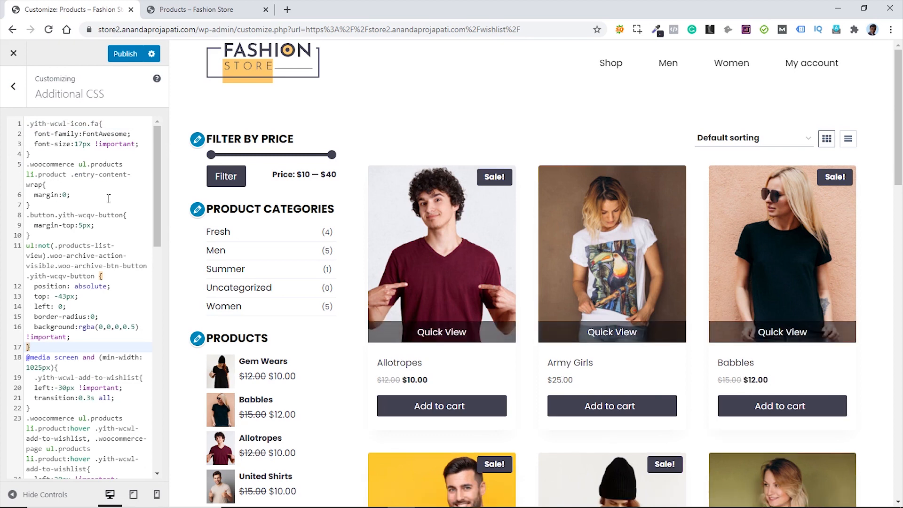
pyautogui.moveTo(476, 339)
pyautogui.scroll(-3, 102, 346)
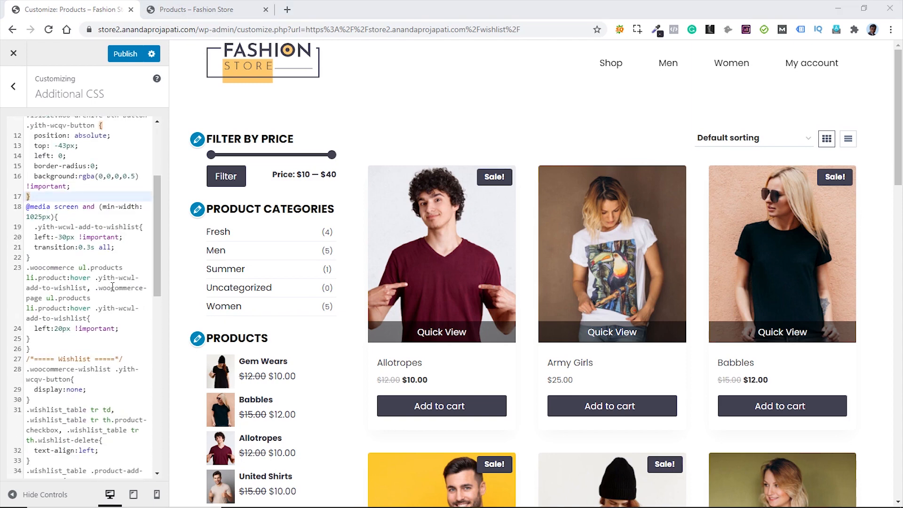
pyautogui.click(41, 320)
pyautogui.press('Return')
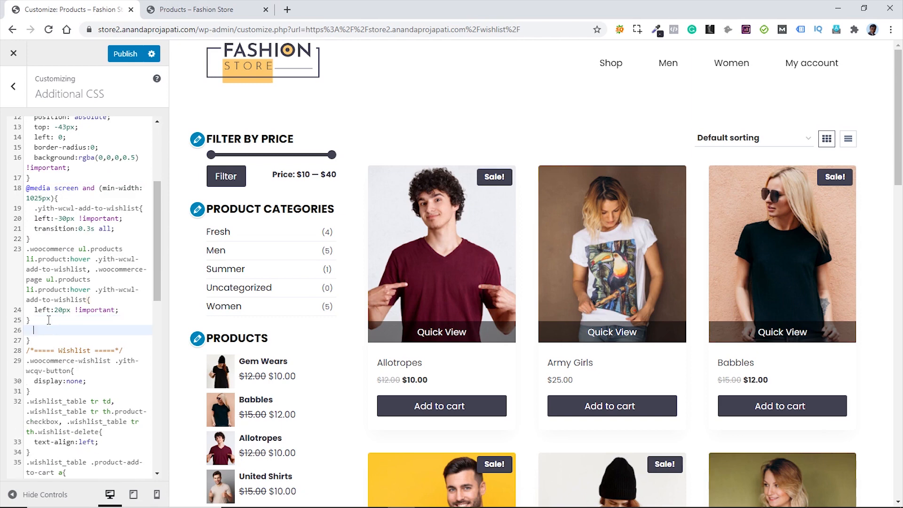
pyautogui.write('ul:not(.products-list-view).woo-archive-action-visible.woo-archive-btn-button .yith-wcqv-button {   opacity:0 !important;   transition:0.5s all; } .woocommerce ul:not(.products-list-view).woo-archive-action-visible.woo-archive-btn-button li.product:hover .yith-wcqv-button, .woocommerce-page ul:not(.products-list-view).woo-archive-action-visible.woo-archive-btn-button li.product:hover .yith-wcqv-button{   opacity:1 !important; }')
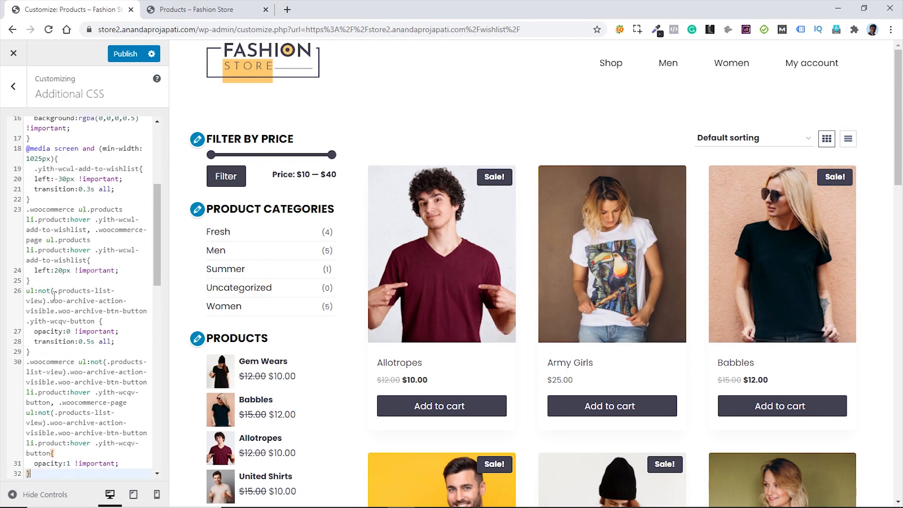
# - Preview the shop products in list layout, then switch back to the grid
pyautogui.scroll(5, 54, 295)
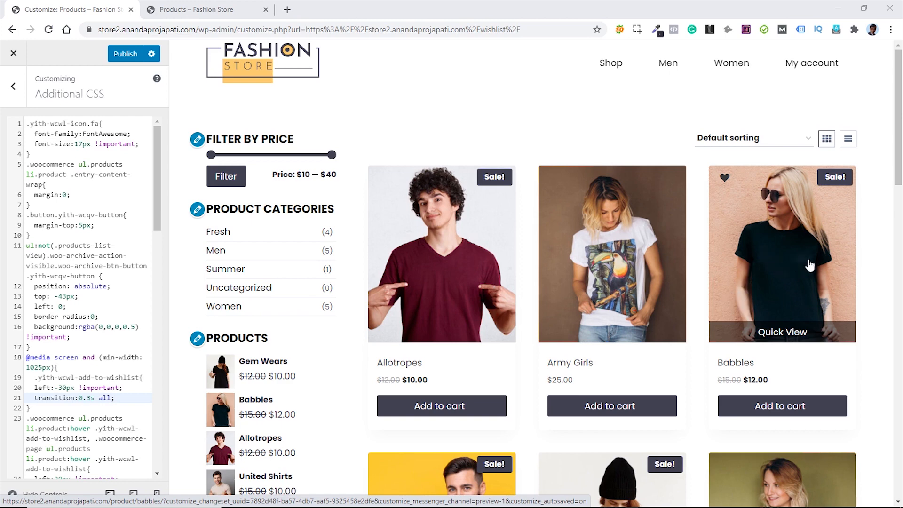
pyautogui.click(849, 140)
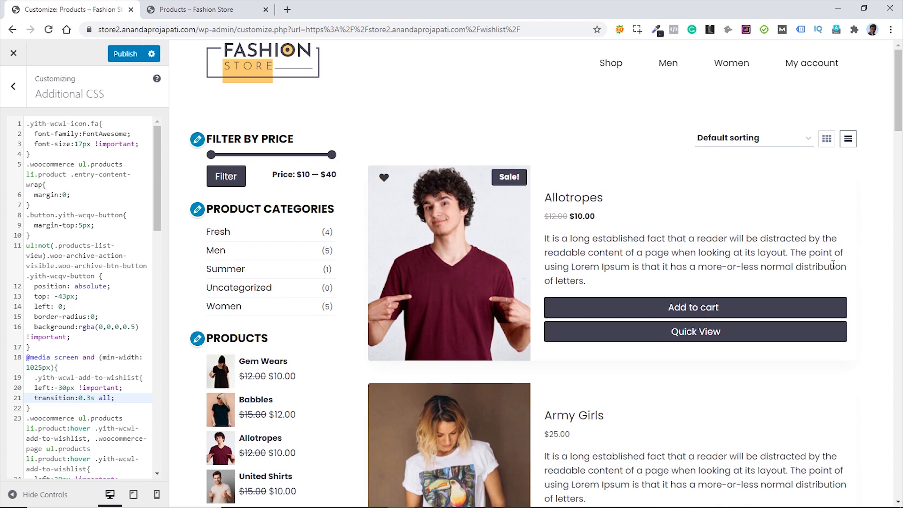
pyautogui.click(827, 141)
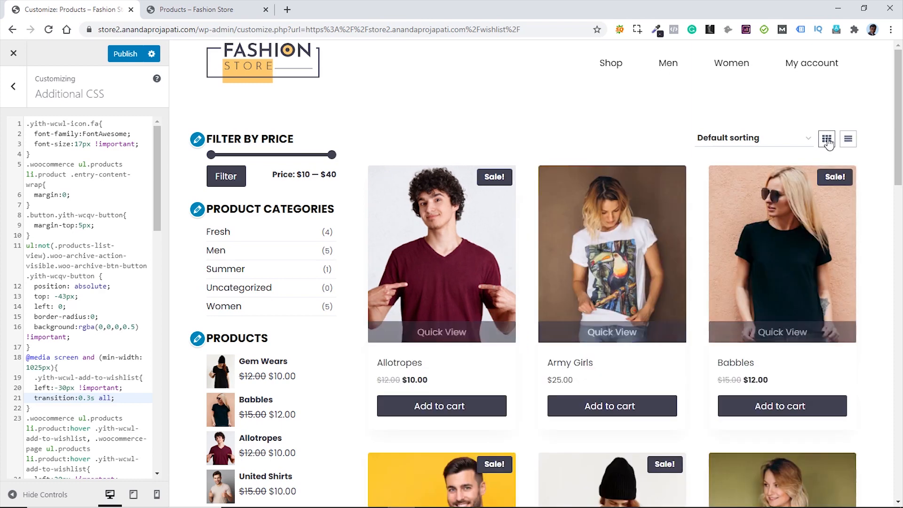
# - In WooCommerce > Product Catalog, preview the Text With Arrow button style, then revert to Button
pyautogui.click(14, 90)
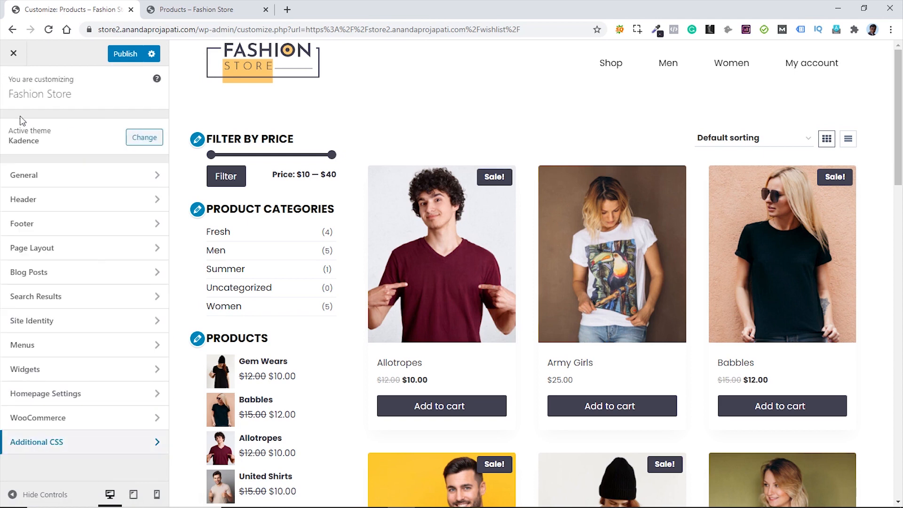
pyautogui.click(79, 425)
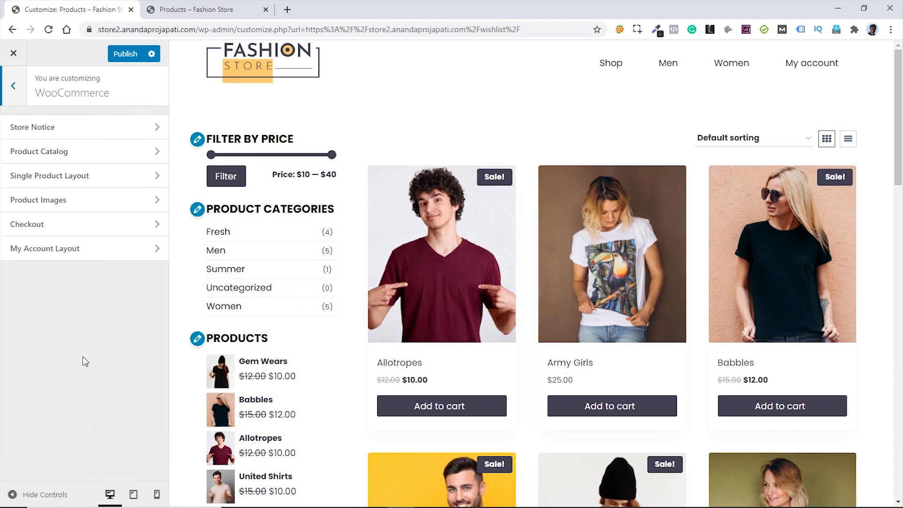
pyautogui.click(79, 159)
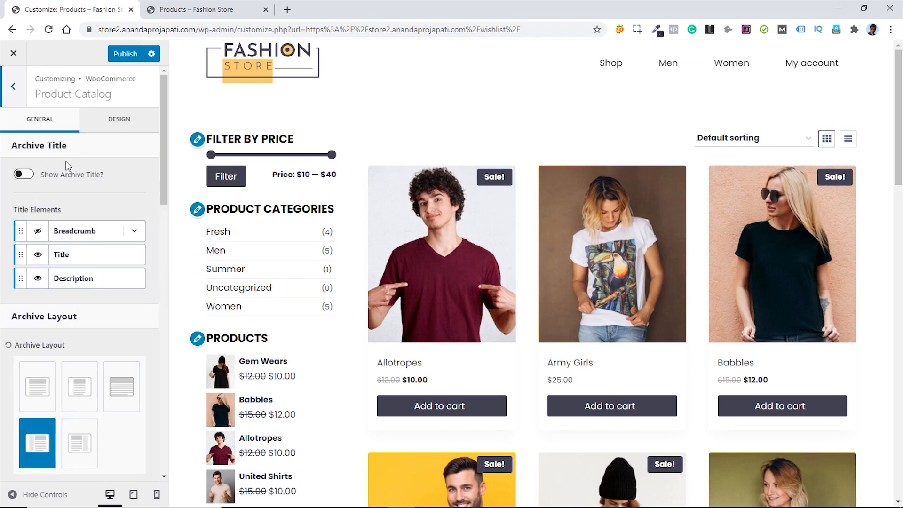
pyautogui.scroll(-15, 132, 221)
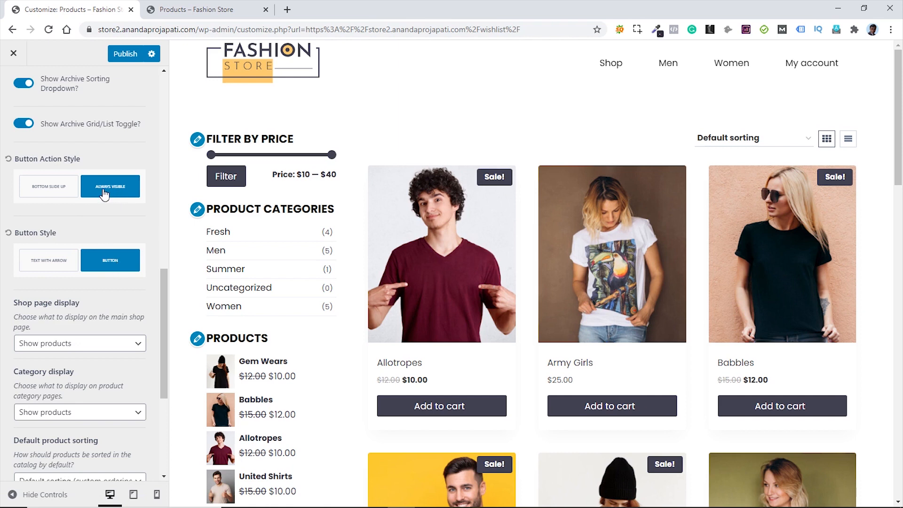
pyautogui.click(48, 264)
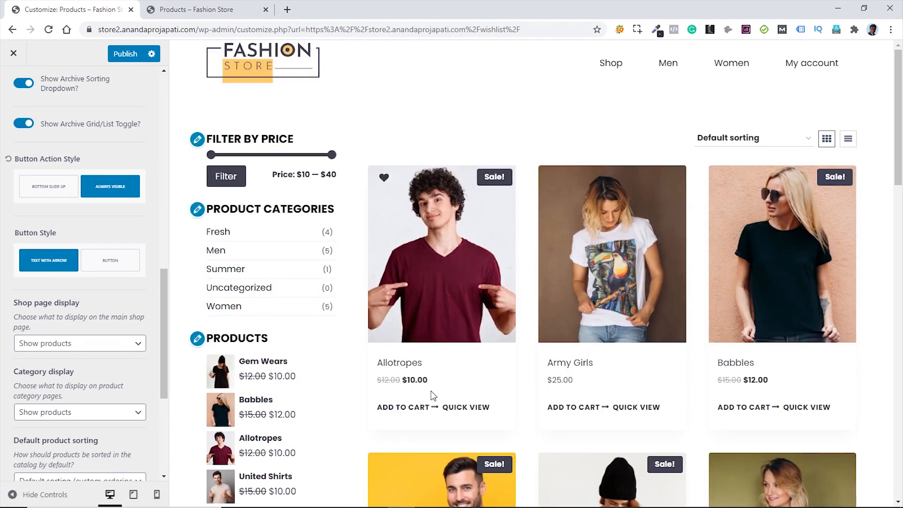
pyautogui.click(109, 263)
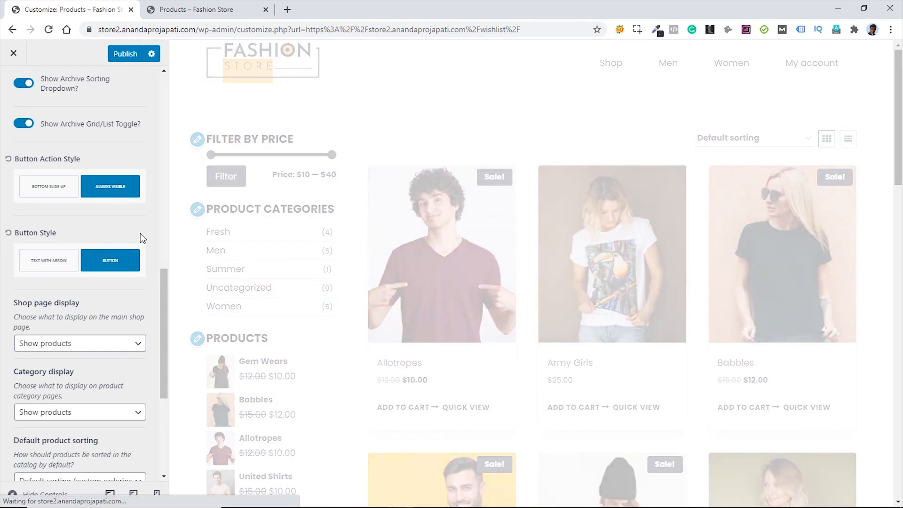
pyautogui.scroll(12, 56, 127)
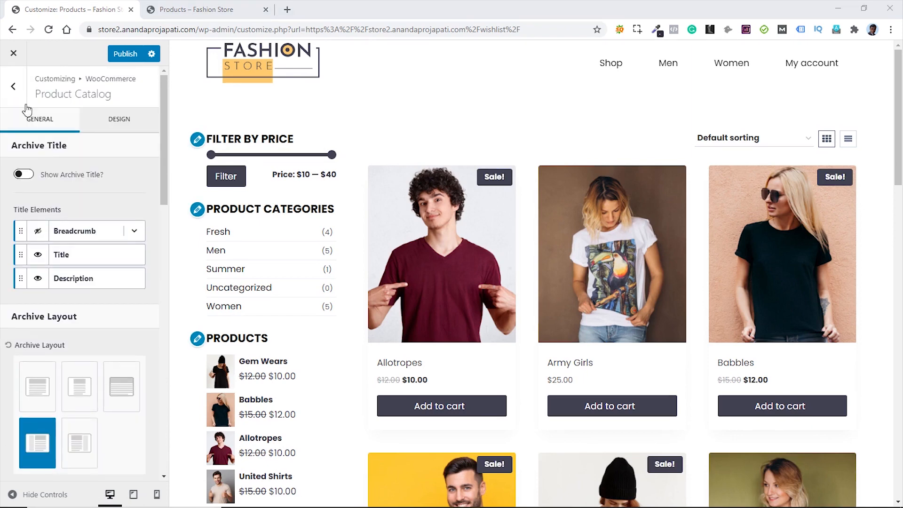
# - Add #yith-quick-view-content .entry{box-shadow:none;} after line 17 in Additional CSS
pyautogui.click(12, 87)
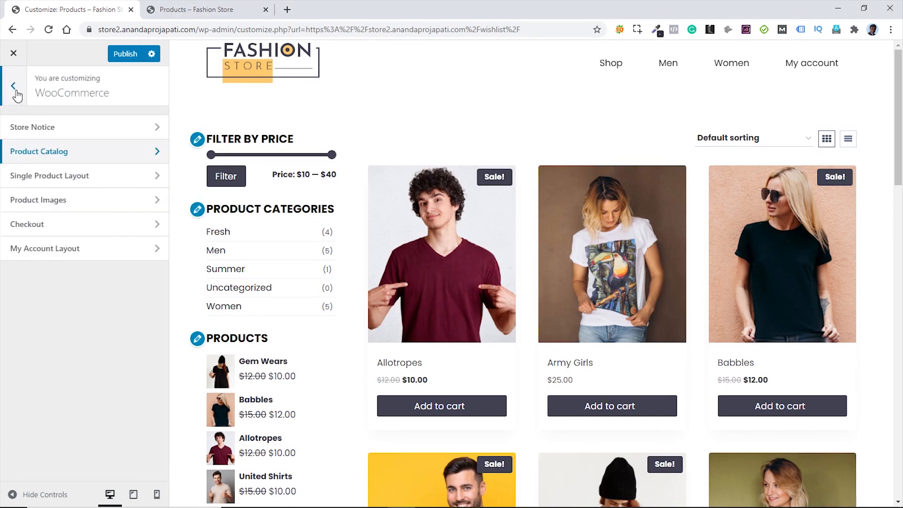
pyautogui.click(16, 93)
pyautogui.click(70, 444)
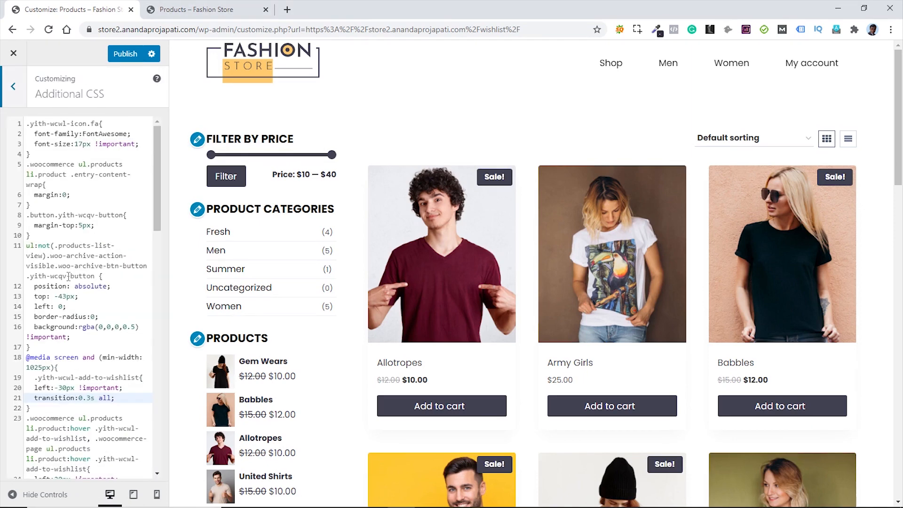
pyautogui.scroll(-2, 75, 211)
pyautogui.click(40, 299)
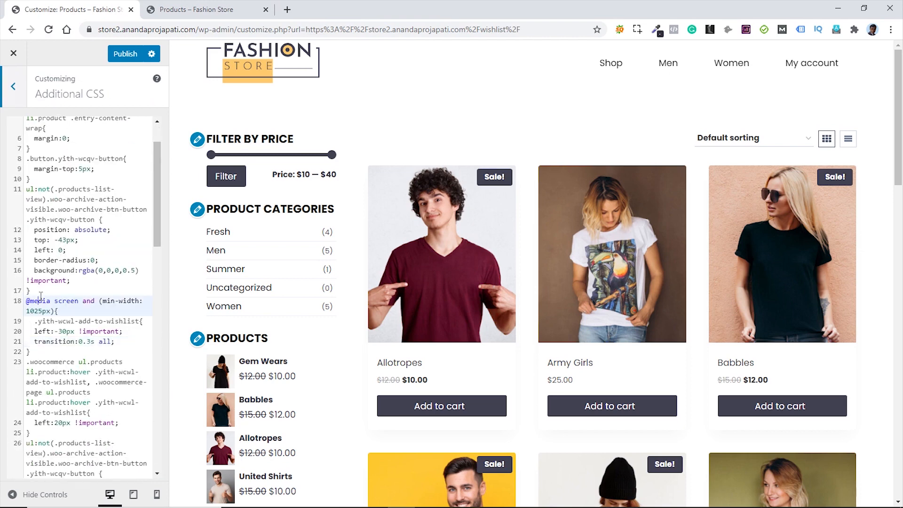
pyautogui.click(36, 291)
pyautogui.press('Return')
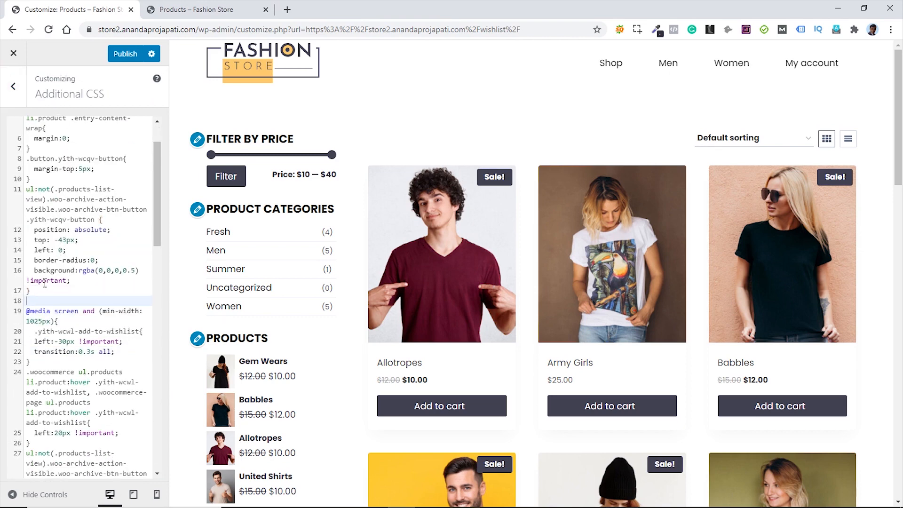
pyautogui.write('#yith-quick-view-content .entry{   box-shadow:none; }')
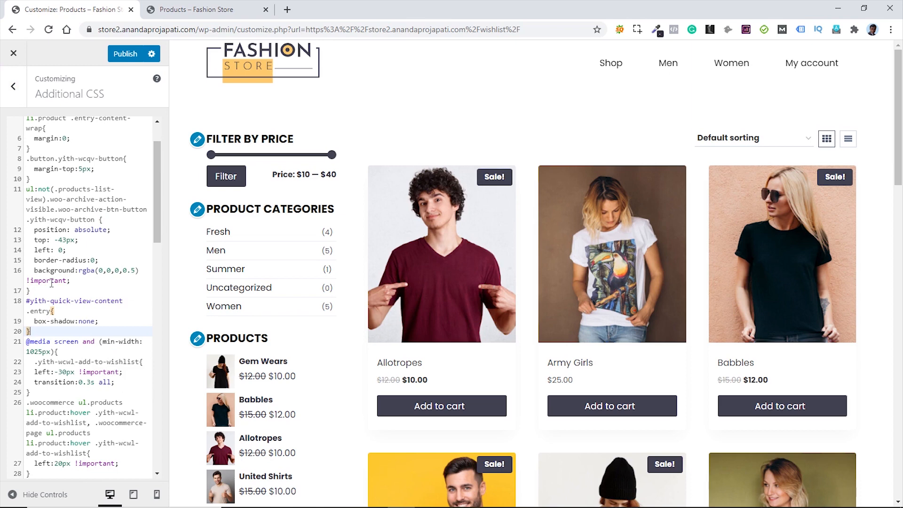
# - Verify the Allotropes quick view, publish the Customizer changes, and exit the Customizer
pyautogui.moveTo(422, 427)
pyautogui.click(456, 334)
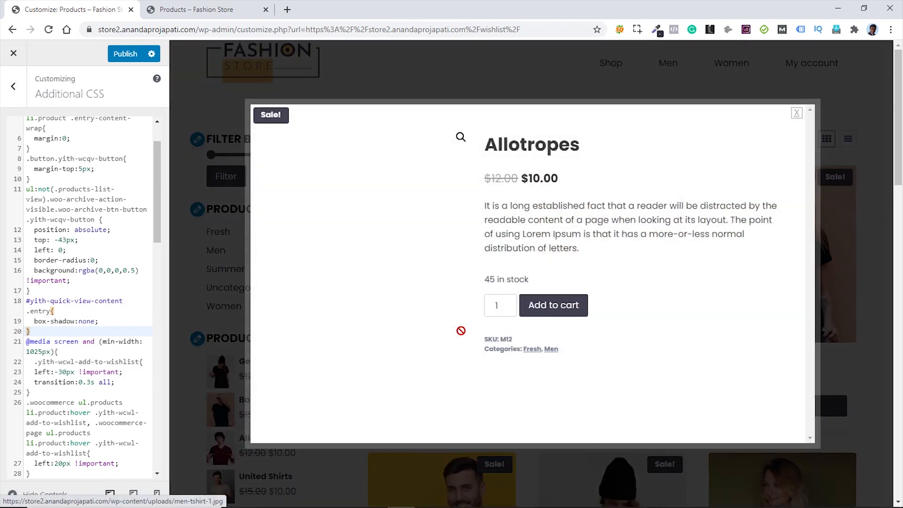
pyautogui.click(797, 114)
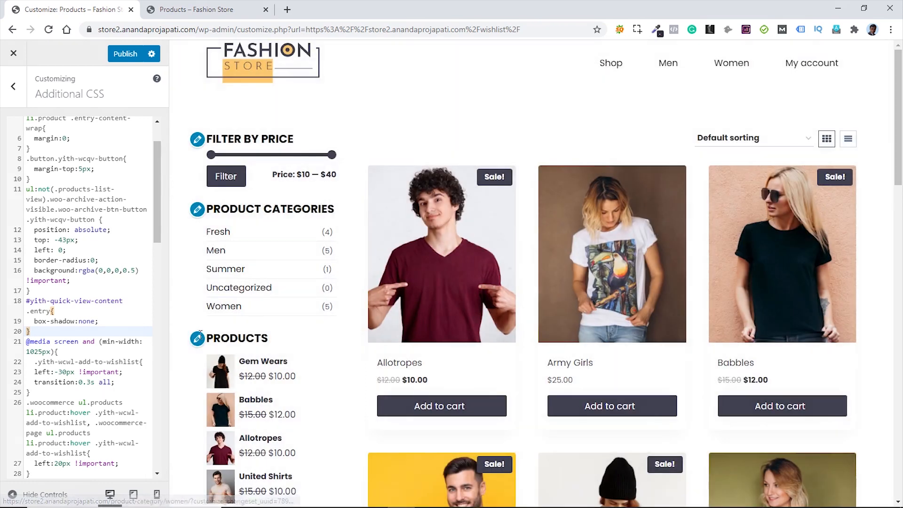
pyautogui.click(126, 54)
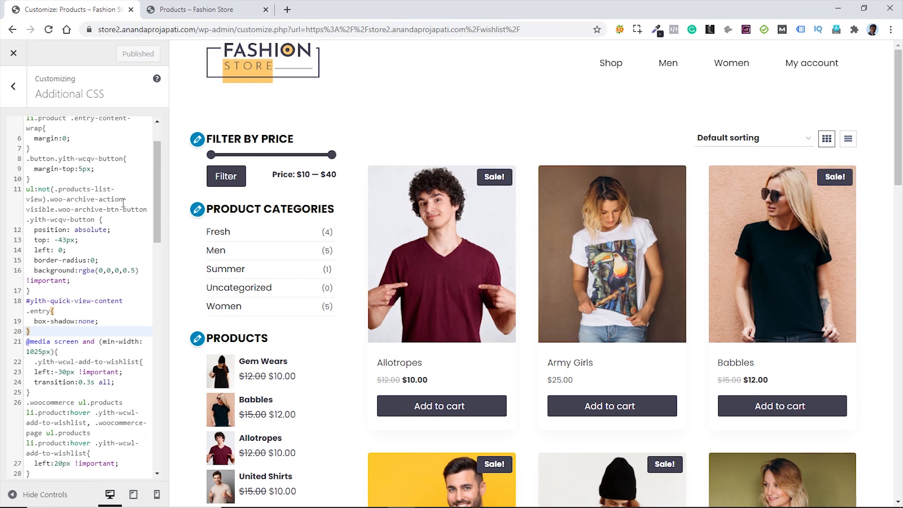
pyautogui.click(13, 53)
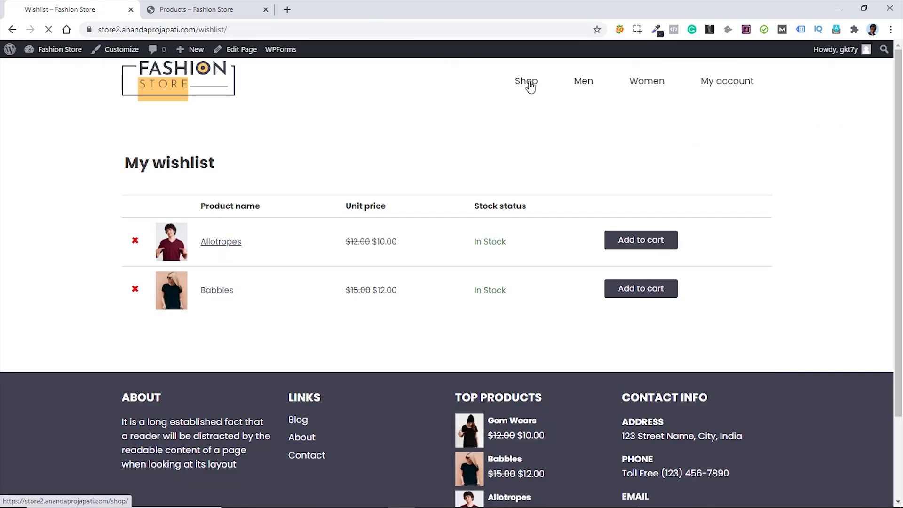
# - Go from the Shop page to the Qualitees product page, then head to the admin Dashboard
pyautogui.click(529, 84)
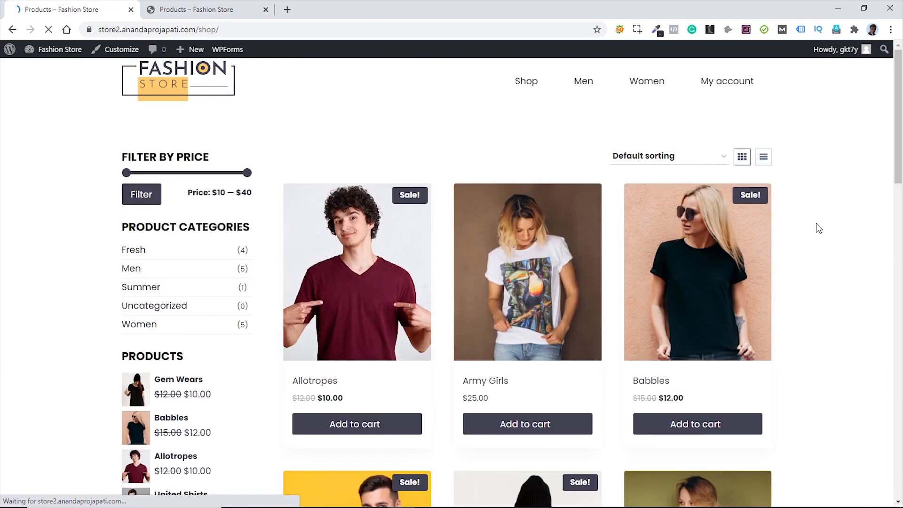
pyautogui.scroll(-3, 864, 268)
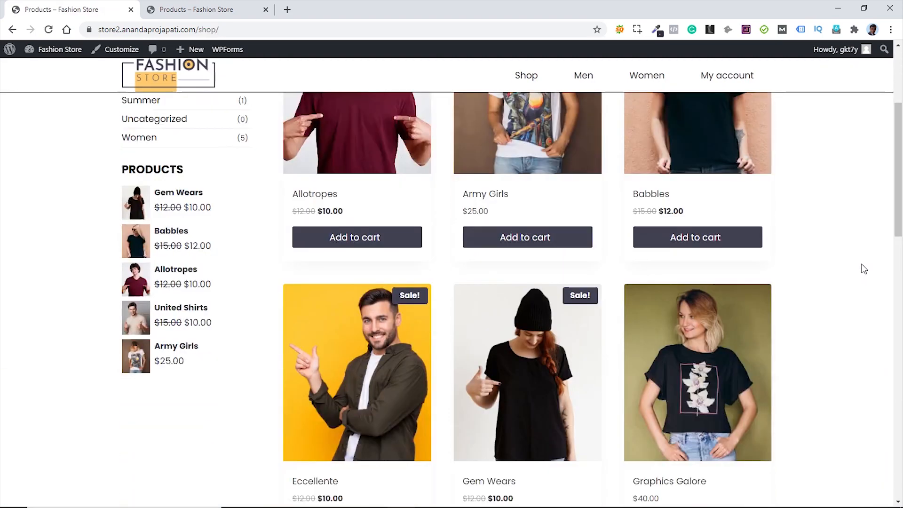
pyautogui.scroll(-6, 859, 261)
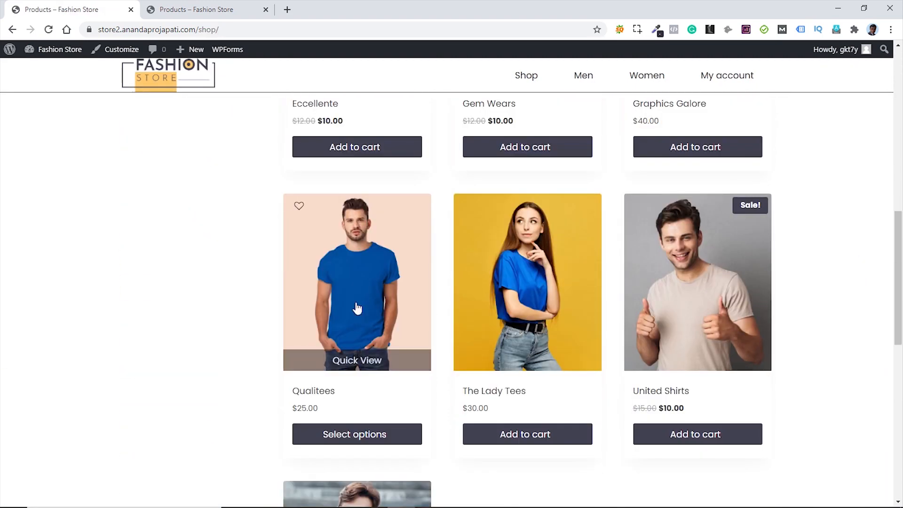
pyautogui.click(357, 307)
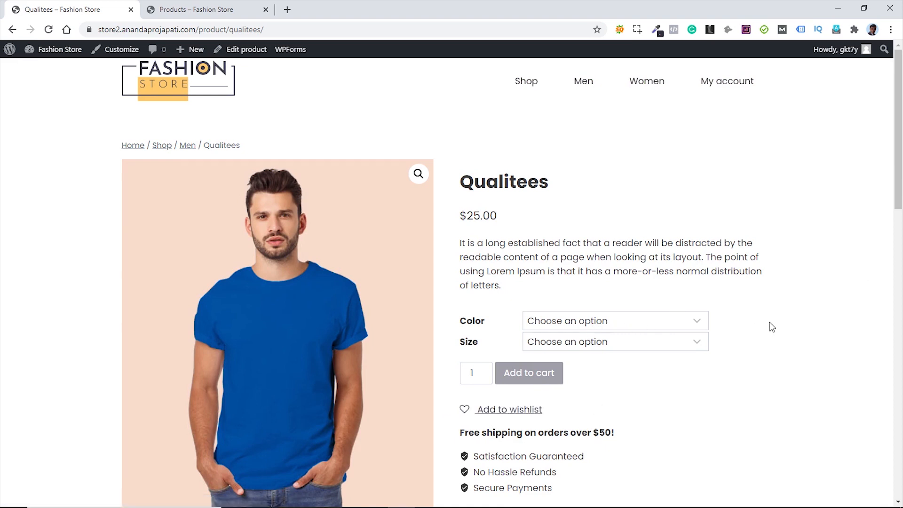
pyautogui.moveTo(54, 50)
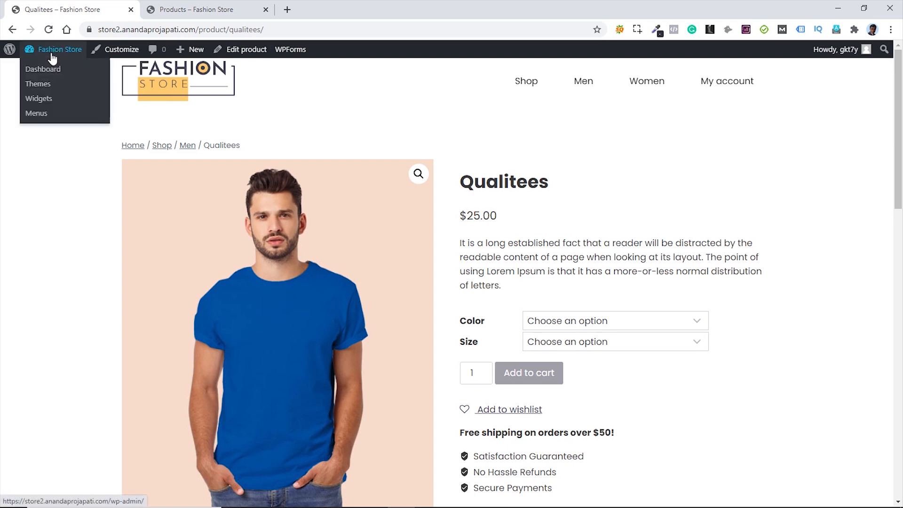
pyautogui.click(41, 68)
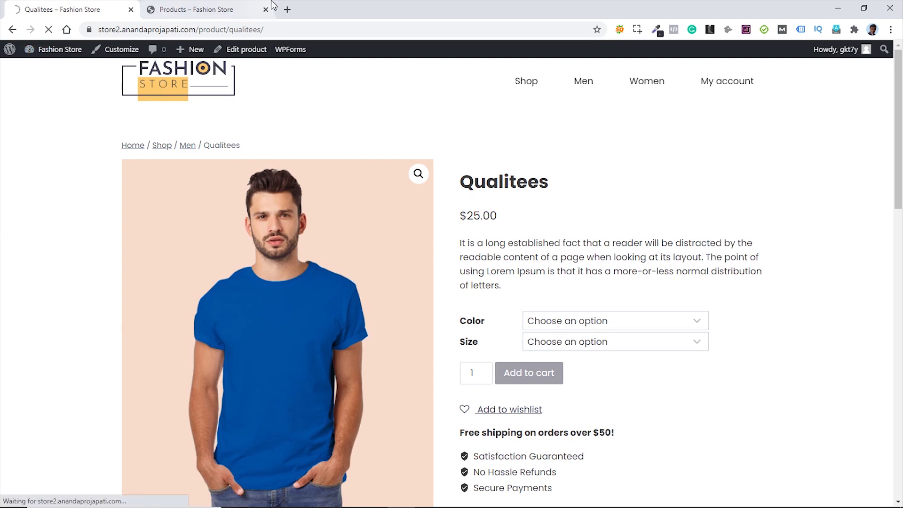
# - Search plugins for 'variation swatch', then install and activate Variation Swatches for WooCommerce
pyautogui.middleClick(225, 12)
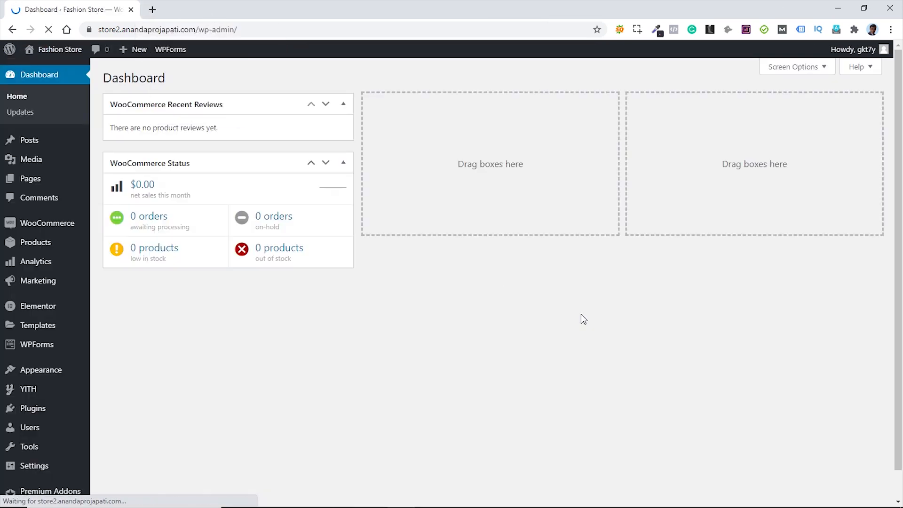
pyautogui.moveTo(35, 415)
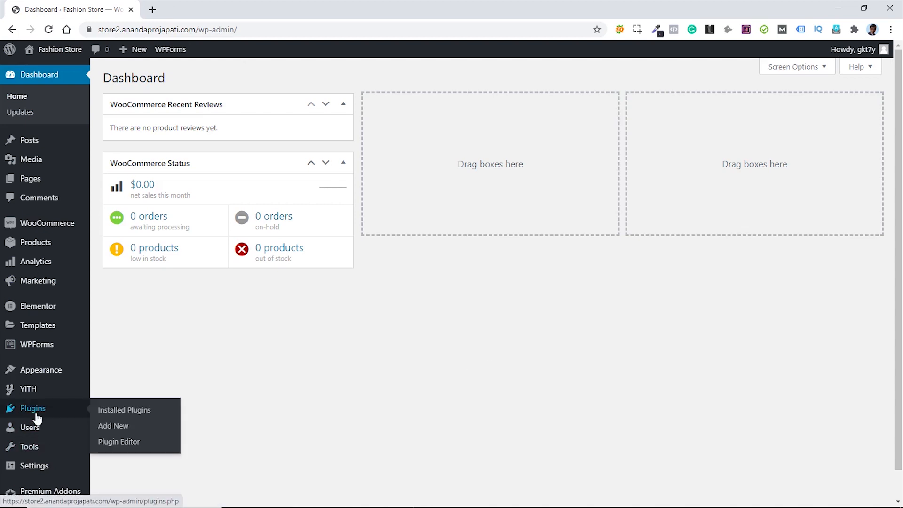
pyautogui.click(116, 426)
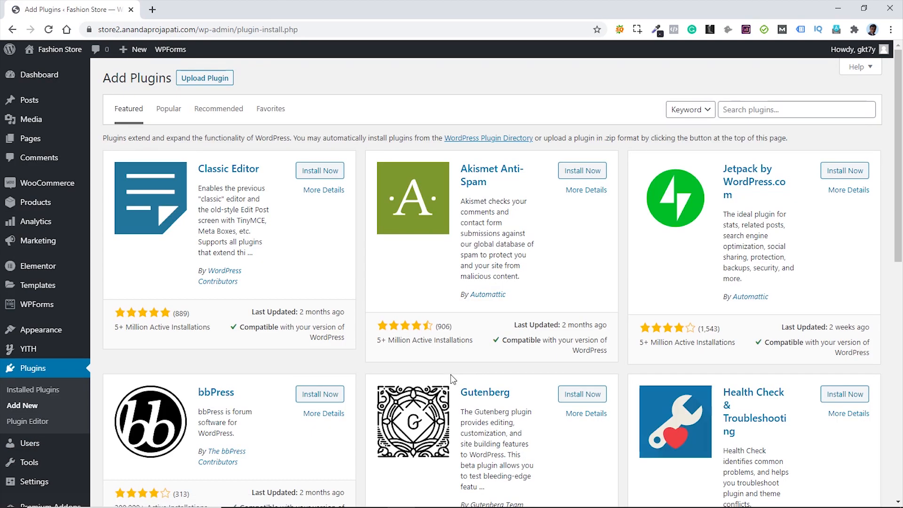
pyautogui.click(756, 109)
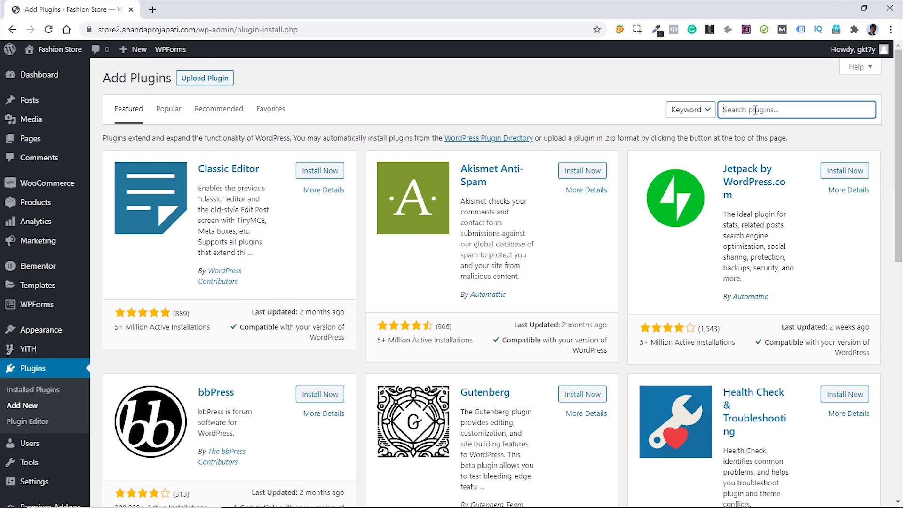
pyautogui.write('variation swatch')
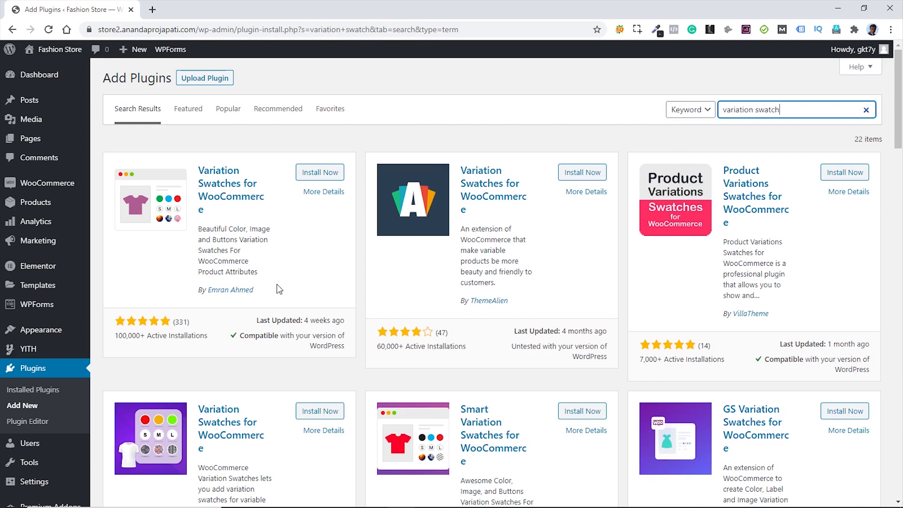
pyautogui.click(321, 174)
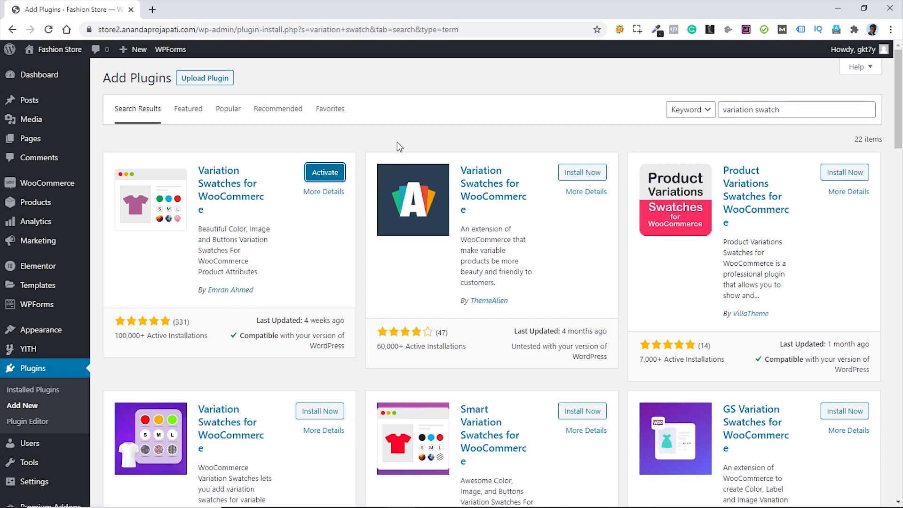
pyautogui.click(326, 177)
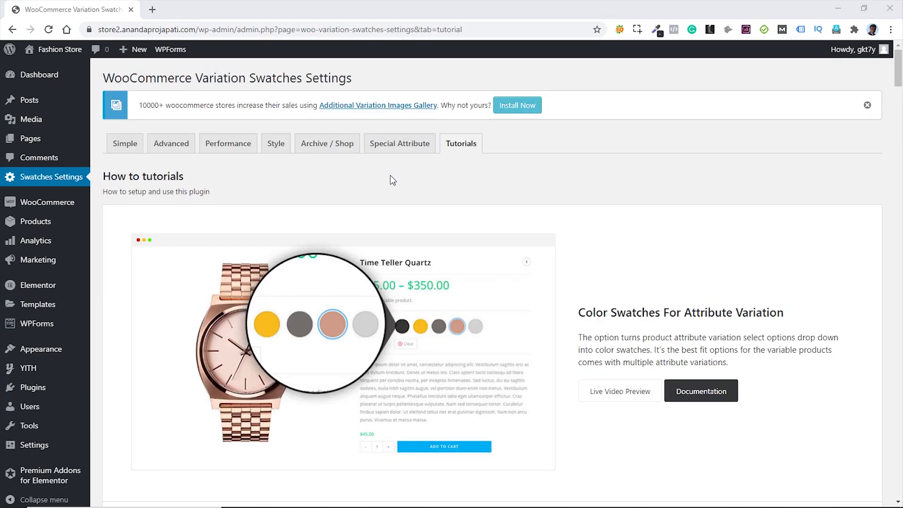
# - Set the Simple swatch shape to Rounded Shape and save the settings
pyautogui.click(122, 150)
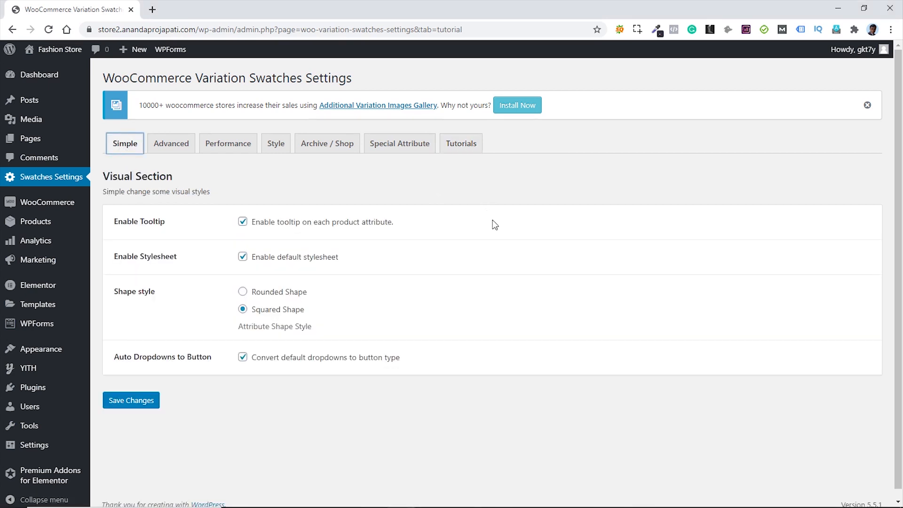
pyautogui.click(243, 293)
pyautogui.click(136, 402)
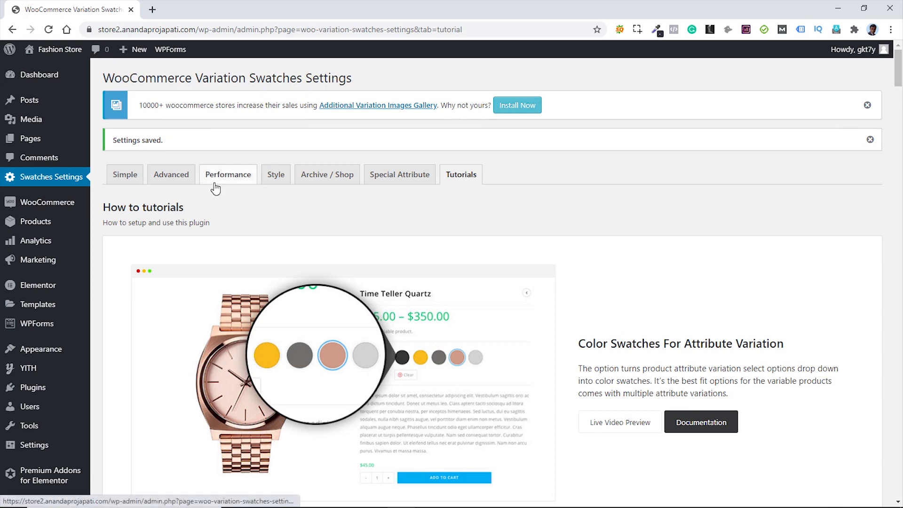
# - Browse the Advanced, Performance, Style, Archive/Shop and Special attribute tabs, then open Products > Attributes
pyautogui.click(172, 179)
pyautogui.scroll(-5, 512, 313)
pyautogui.scroll(-1, 512, 313)
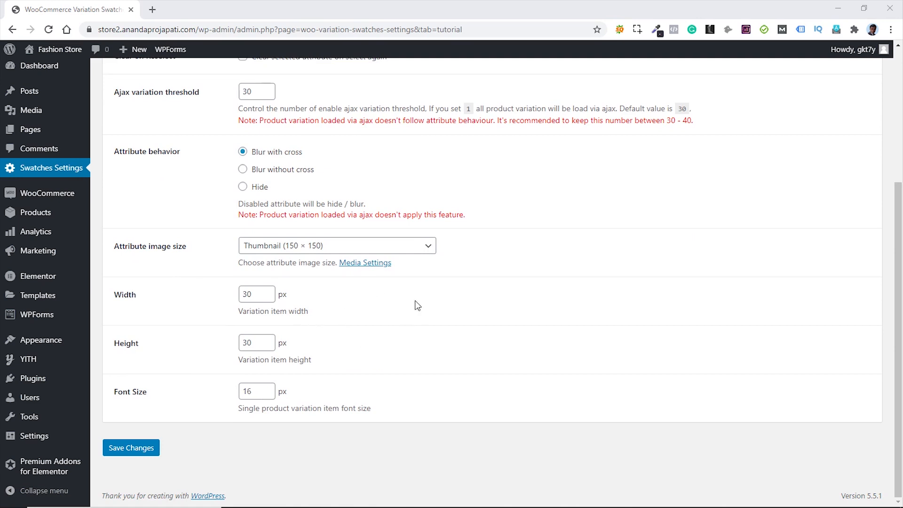
pyautogui.scroll(5, 527, 337)
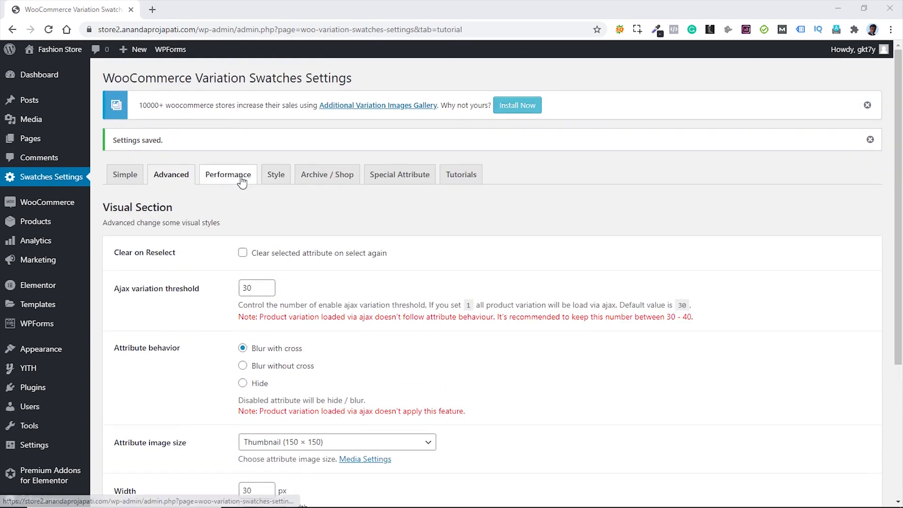
pyautogui.click(256, 184)
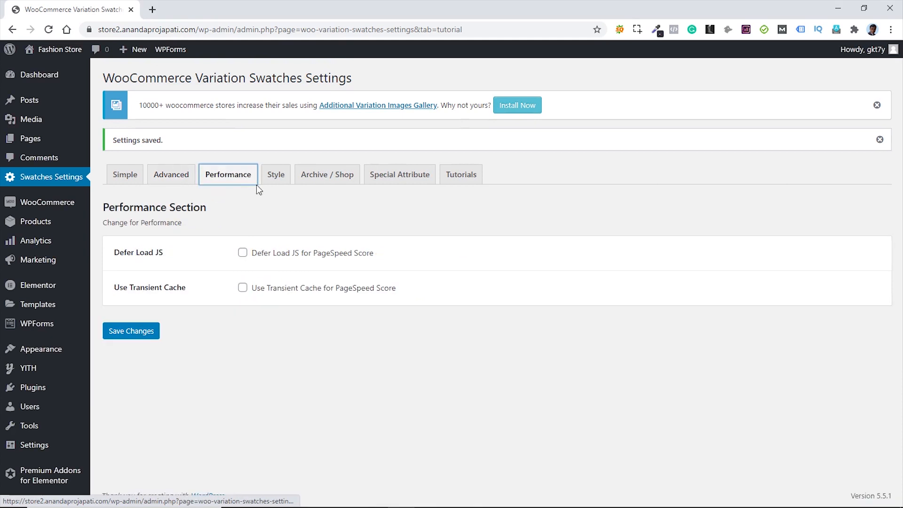
pyautogui.click(282, 184)
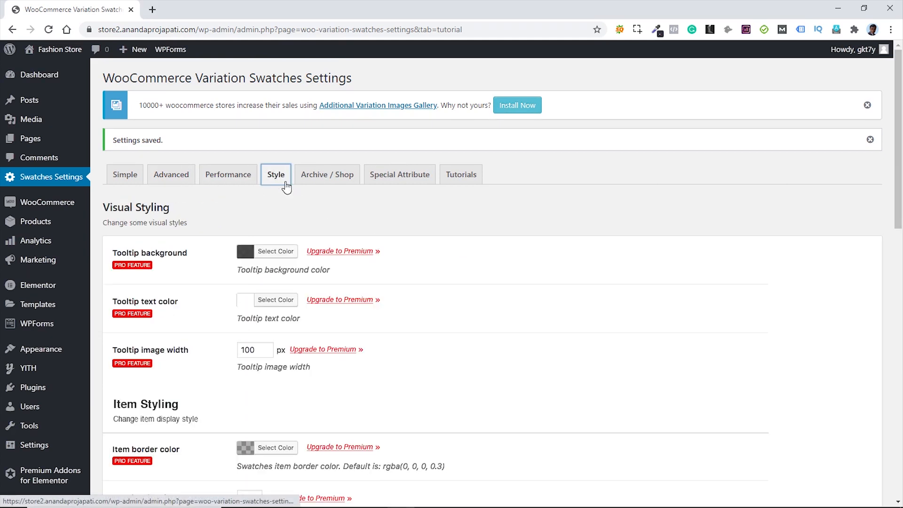
pyautogui.click(327, 181)
pyautogui.click(384, 181)
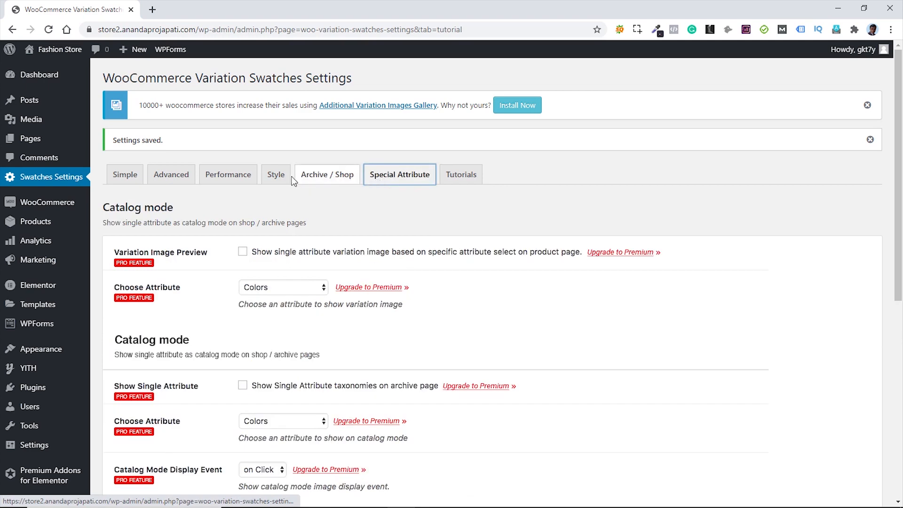
pyautogui.click(276, 176)
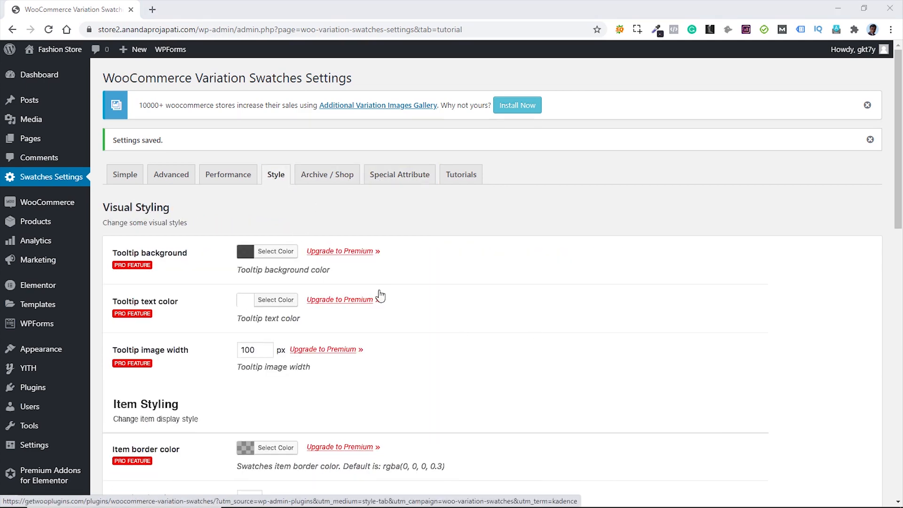
pyautogui.moveTo(66, 223)
pyautogui.click(115, 287)
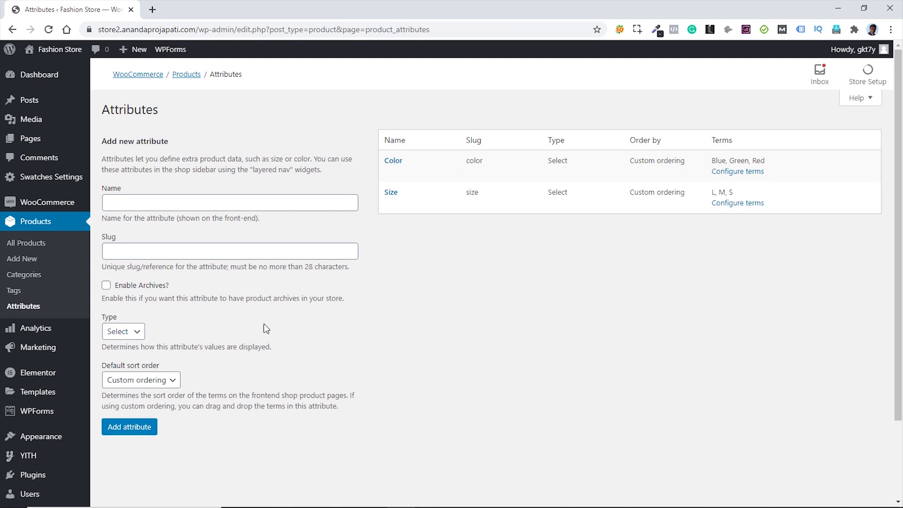
# - Edit the Color attribute, switch its Type from Select to Color, and update it
pyautogui.click(137, 333)
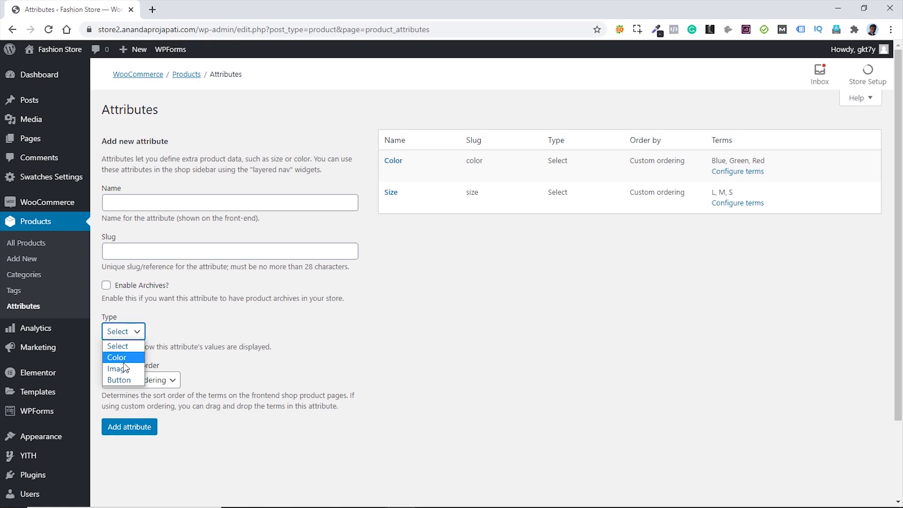
pyautogui.click(321, 342)
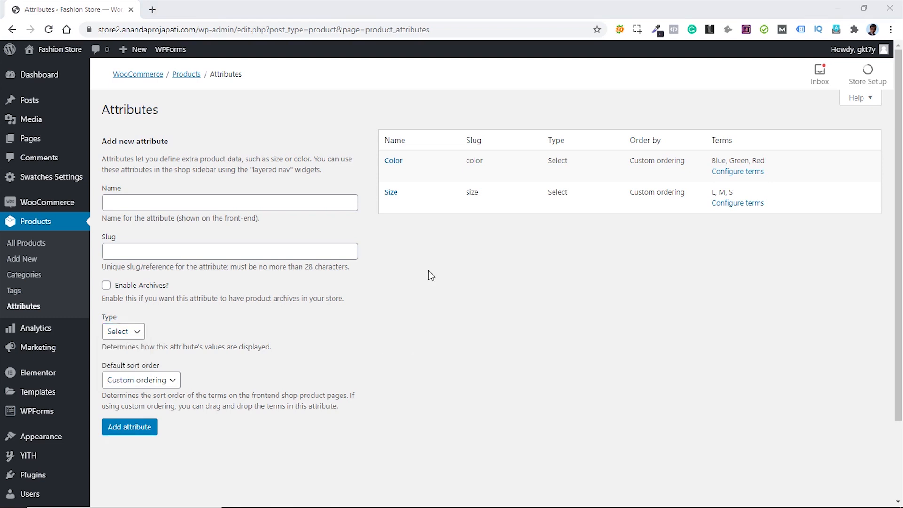
pyautogui.moveTo(391, 178)
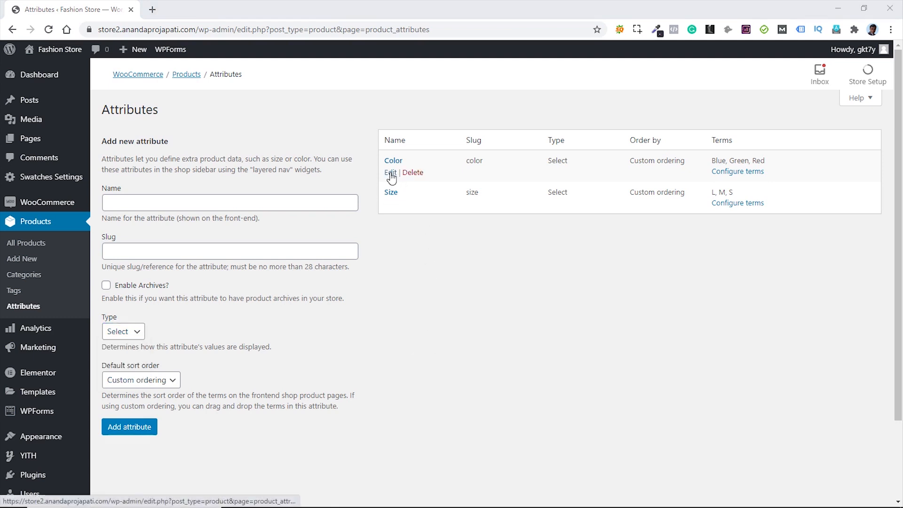
pyautogui.click(391, 173)
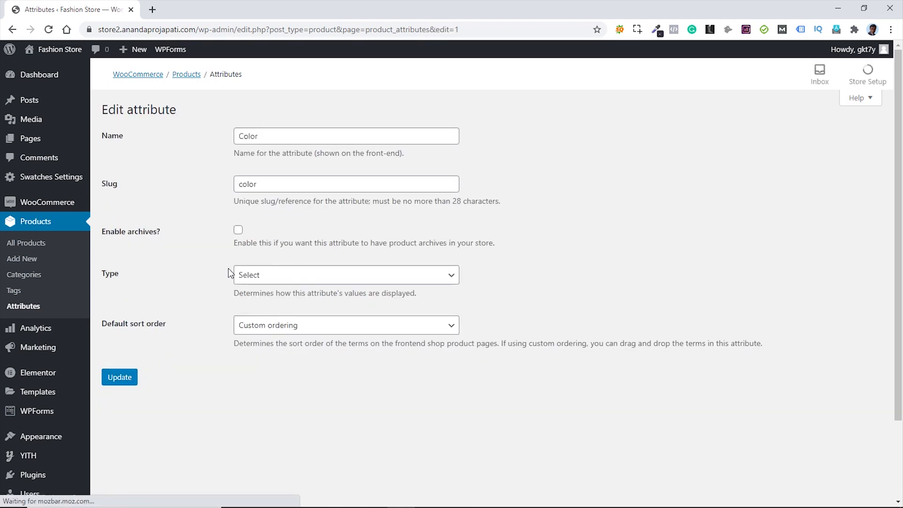
pyautogui.click(337, 281)
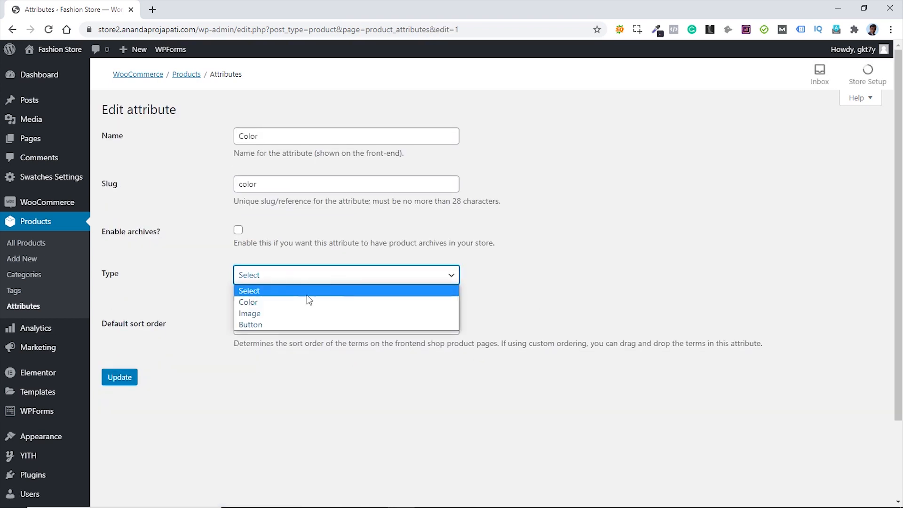
pyautogui.click(284, 304)
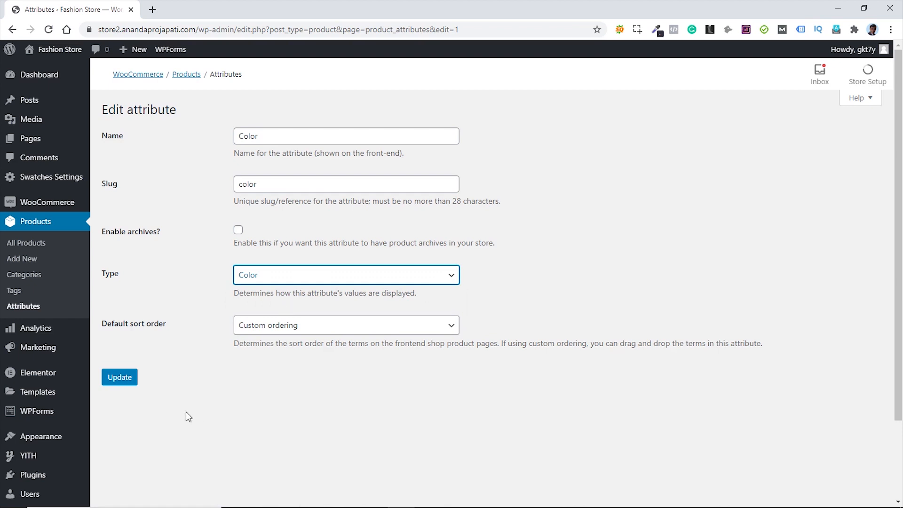
pyautogui.click(119, 384)
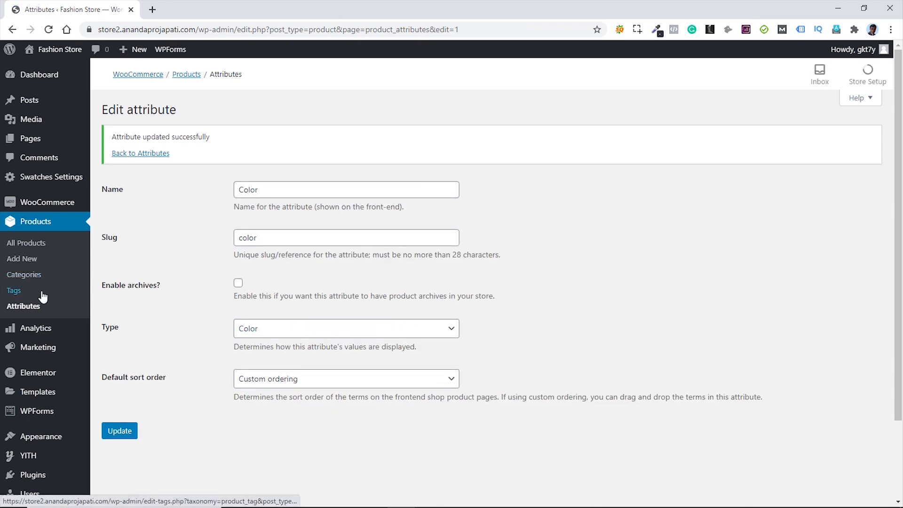
pyautogui.click(139, 155)
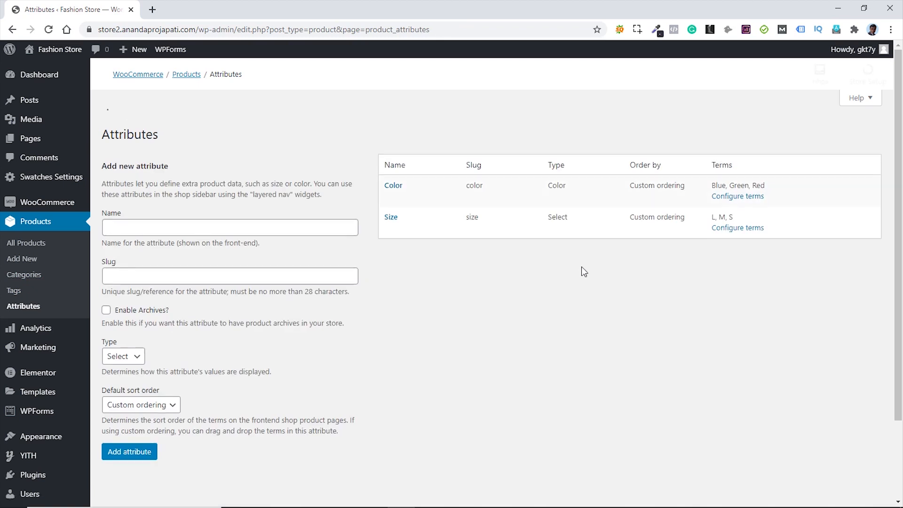
# - Give the Blue colour term the swatch colour #1e73be
pyautogui.click(738, 172)
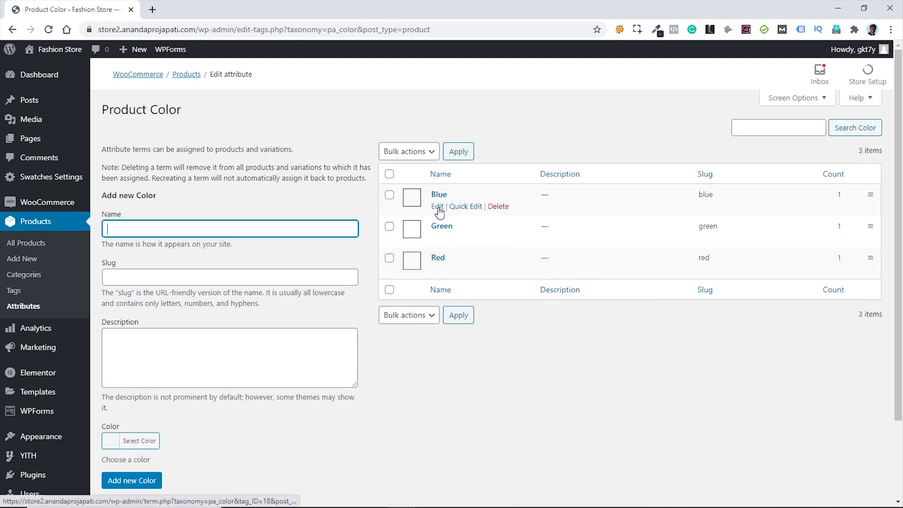
pyautogui.click(438, 208)
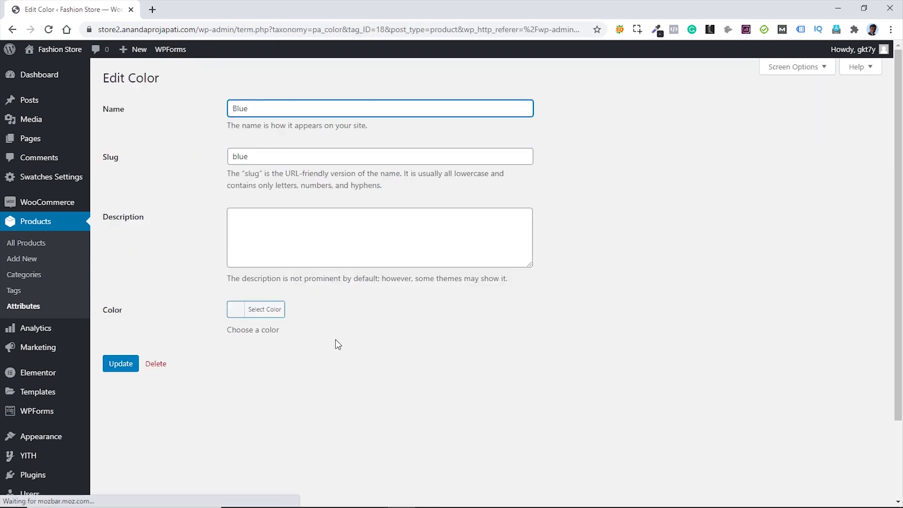
pyautogui.click(270, 316)
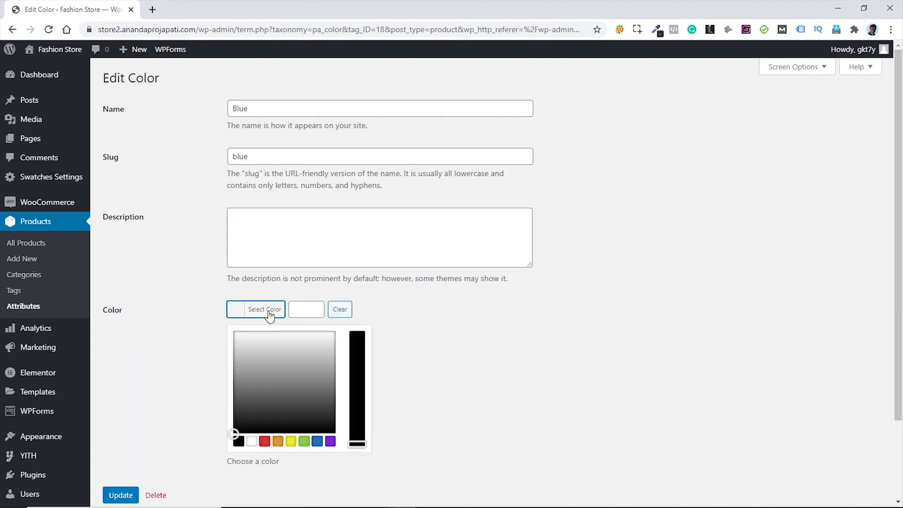
pyautogui.click(317, 441)
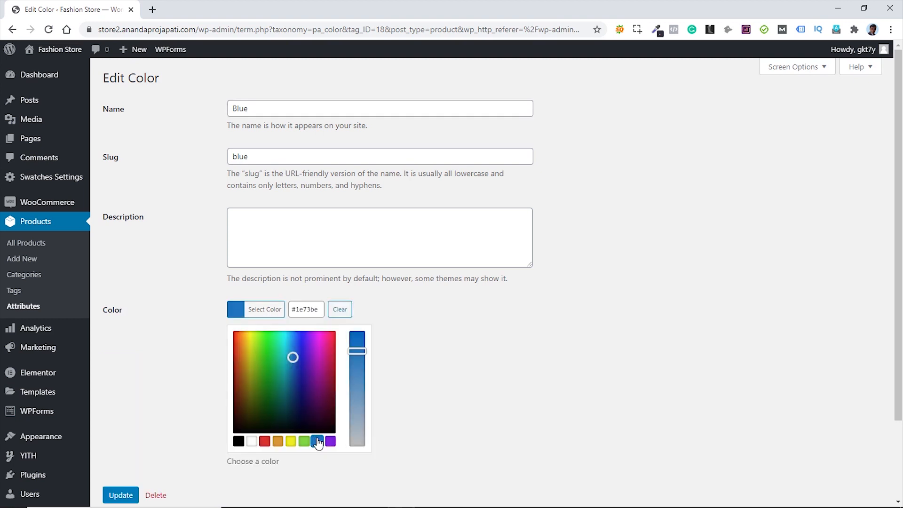
pyautogui.click(141, 425)
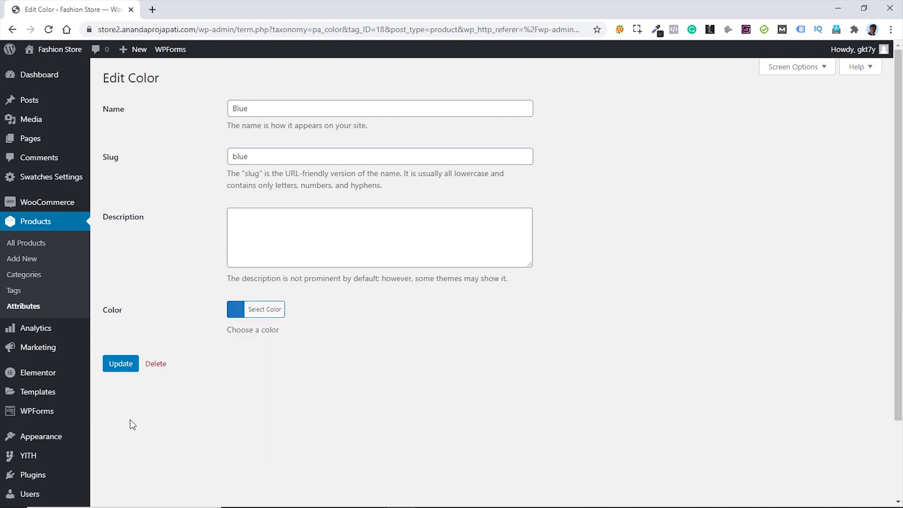
pyautogui.click(121, 365)
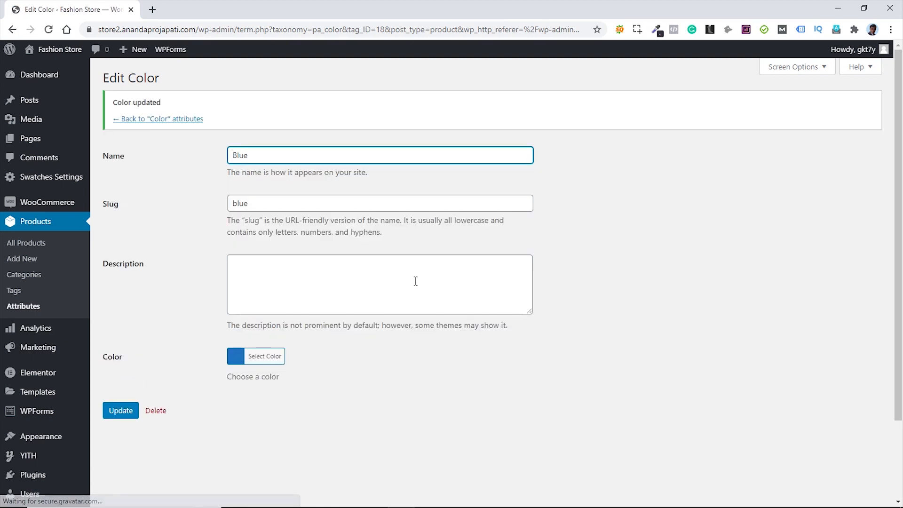
pyautogui.click(159, 120)
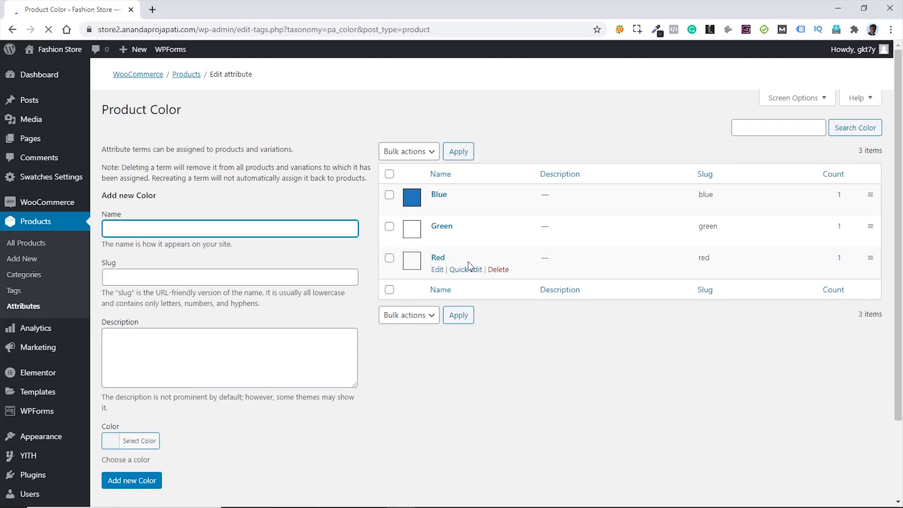
# - Give the Green colour term the swatch colour #81d742
pyautogui.click(438, 239)
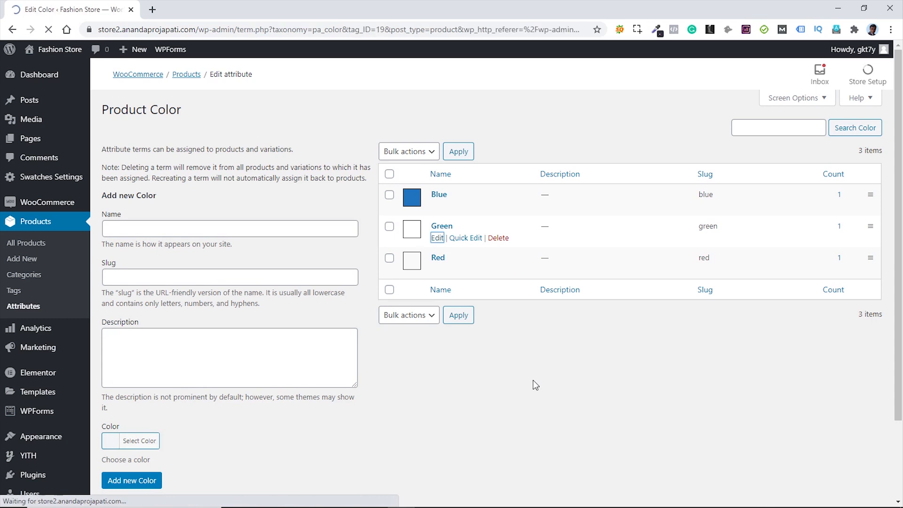
pyautogui.click(266, 311)
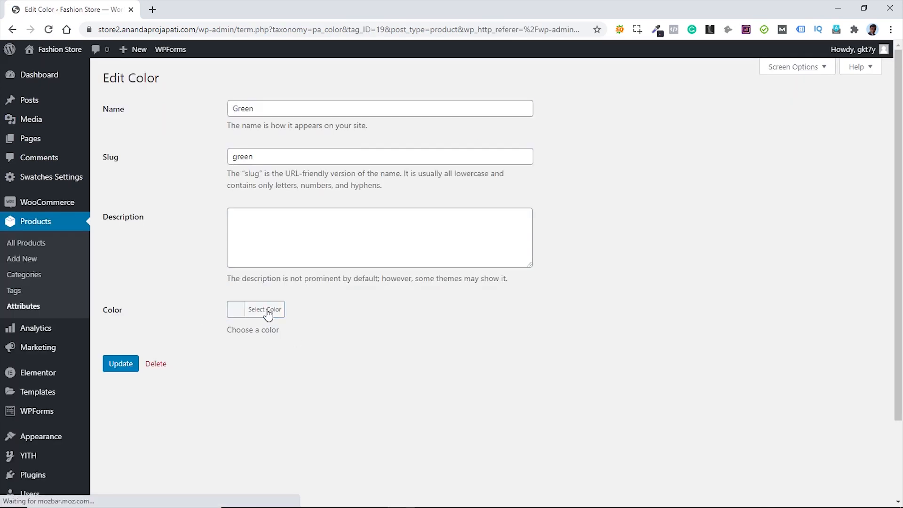
pyautogui.click(304, 442)
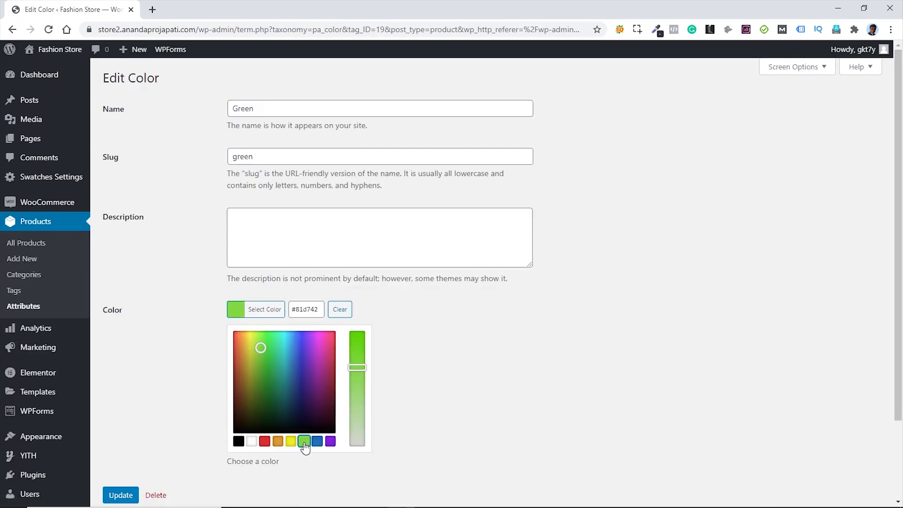
pyautogui.click(414, 335)
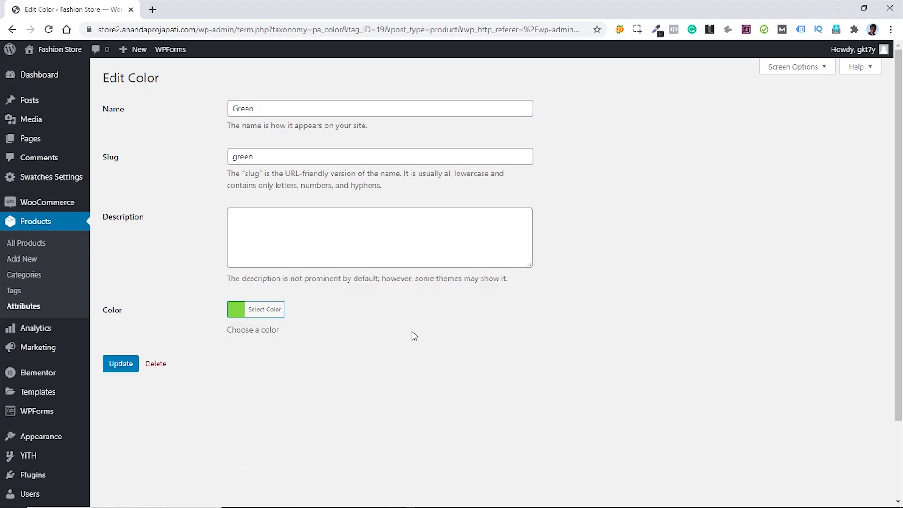
pyautogui.click(121, 365)
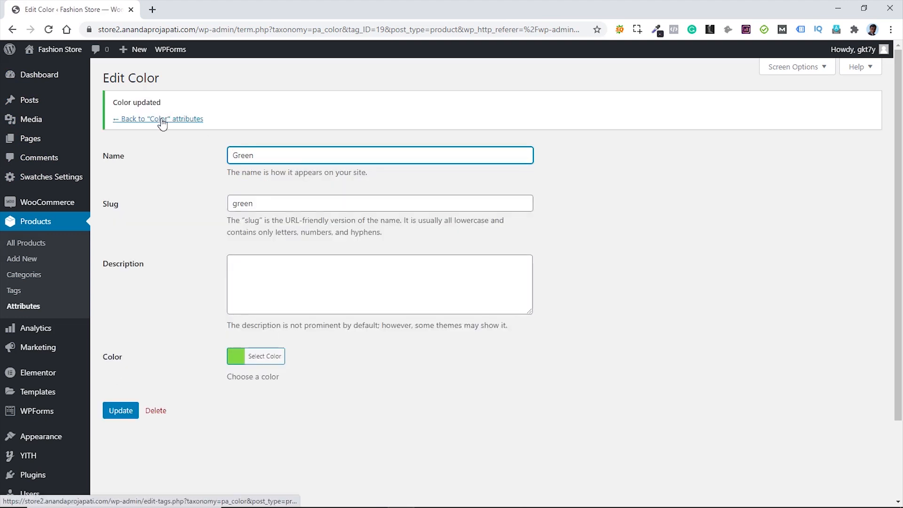
pyautogui.click(163, 123)
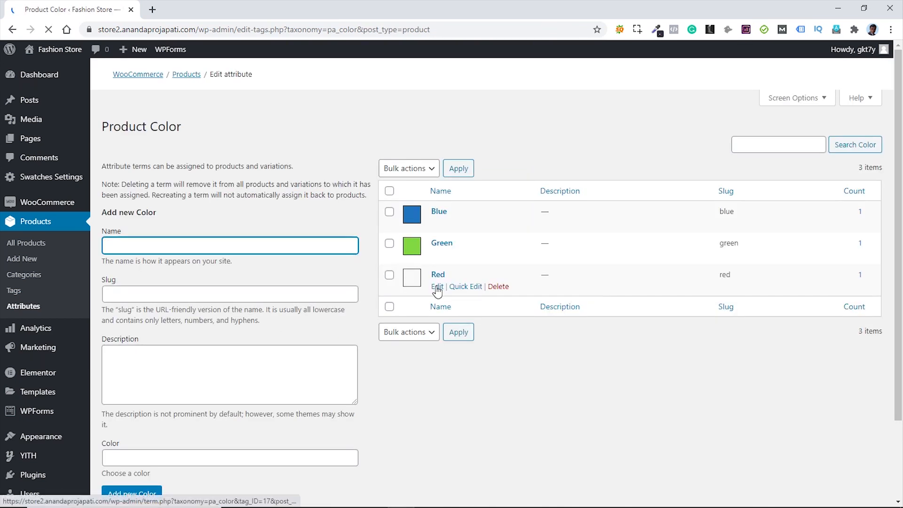
# - Give the Red colour term a red swatch (#dd3333) and return to the Attributes list
pyautogui.click(437, 288)
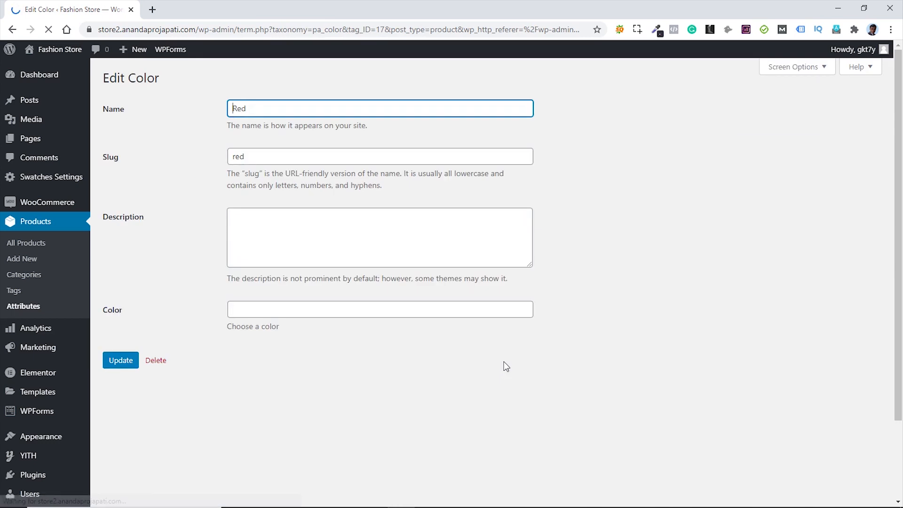
pyautogui.click(265, 314)
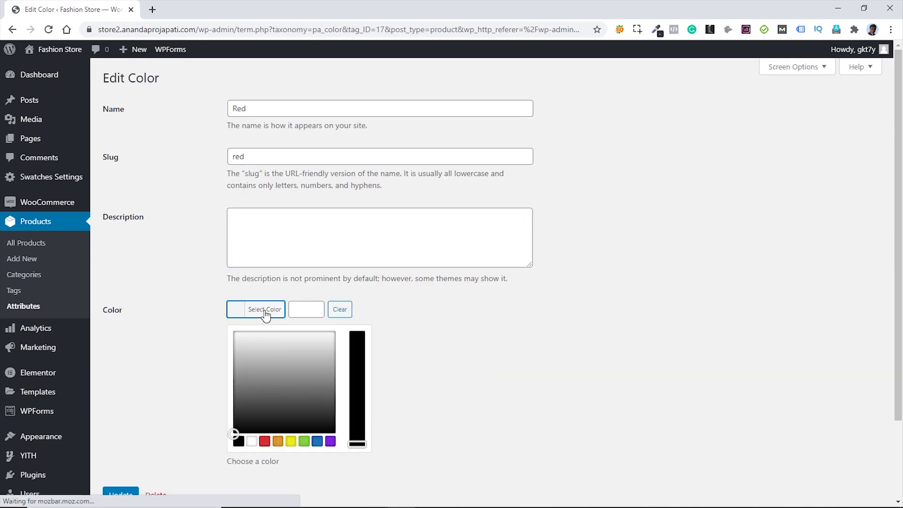
pyautogui.click(265, 442)
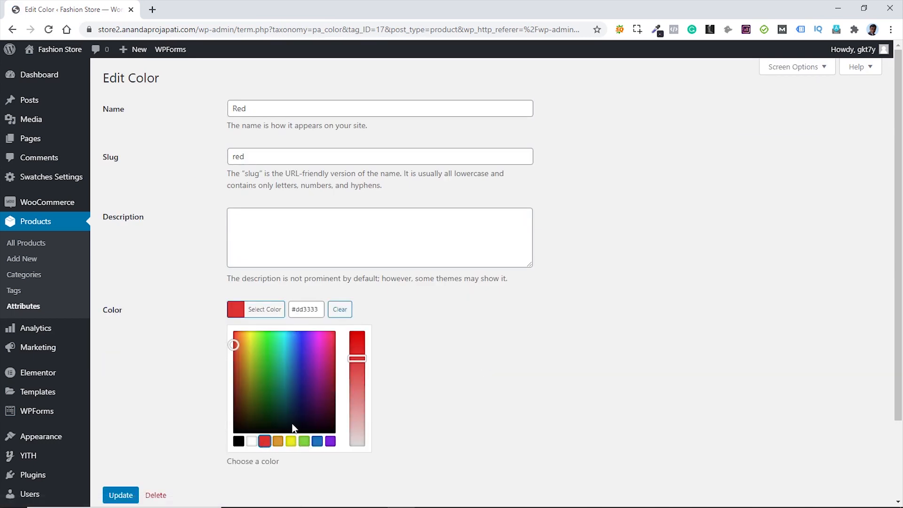
pyautogui.click(430, 317)
pyautogui.click(122, 364)
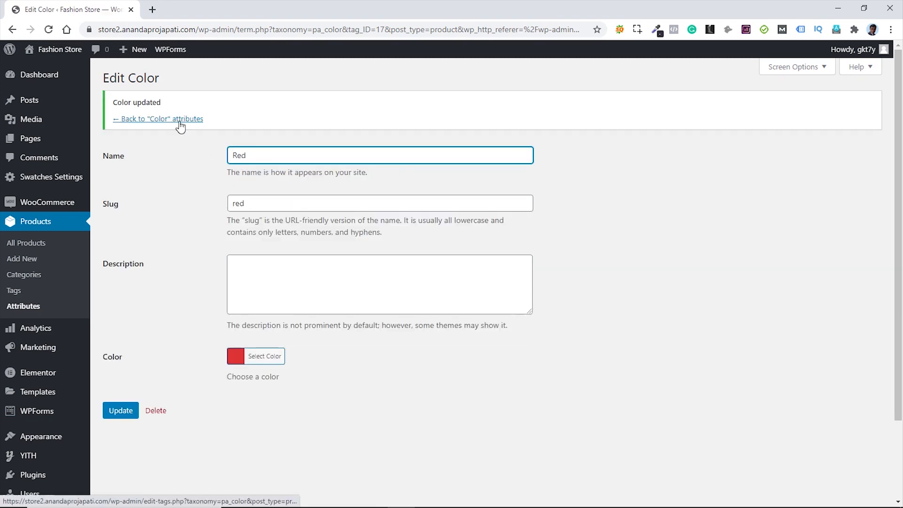
pyautogui.click(180, 121)
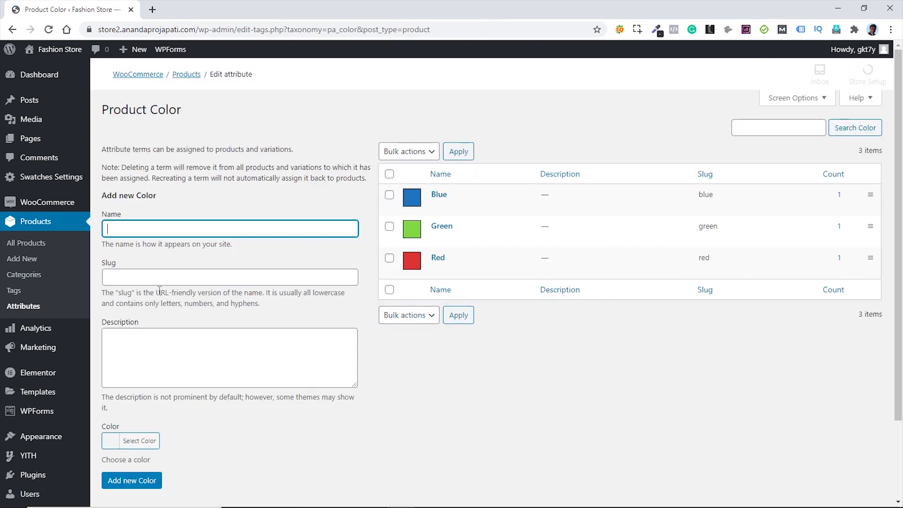
pyautogui.click(28, 306)
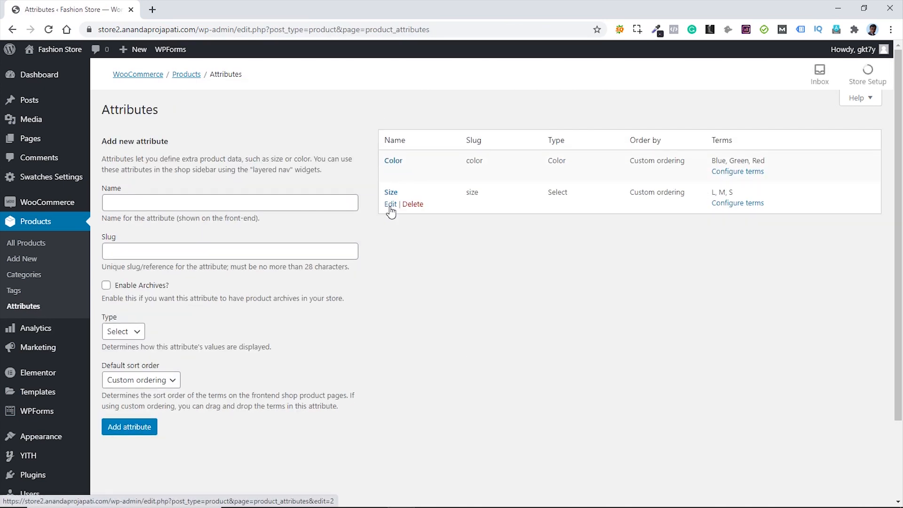
# - Set the Size attribute's Type to Button, then check its L, M and S terms
pyautogui.click(391, 205)
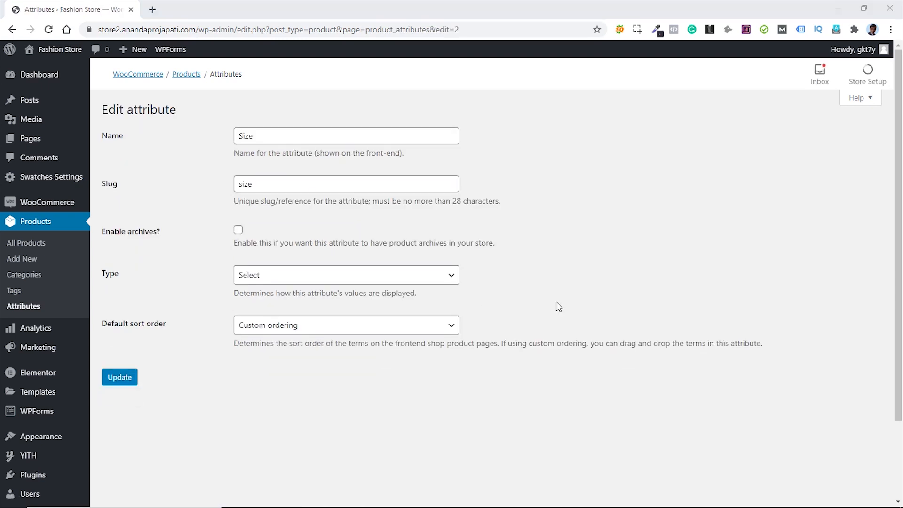
pyautogui.click(411, 281)
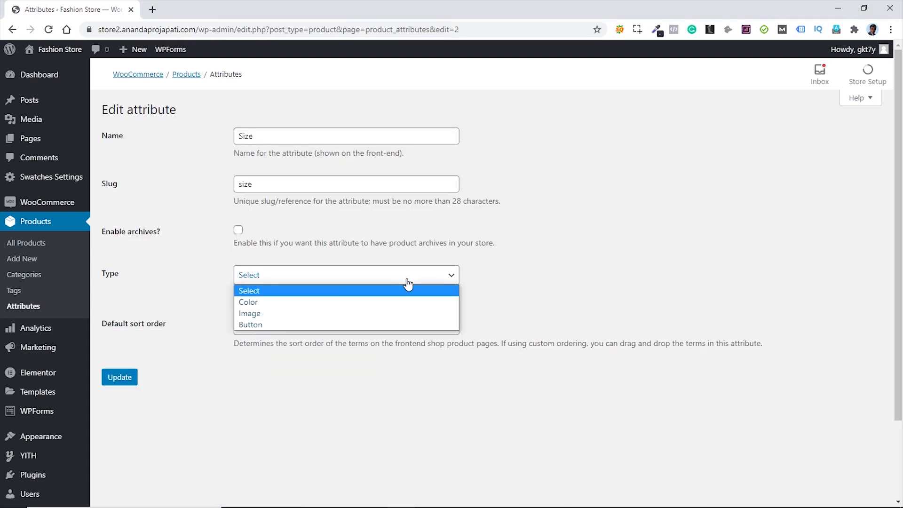
pyautogui.click(265, 324)
pyautogui.click(125, 382)
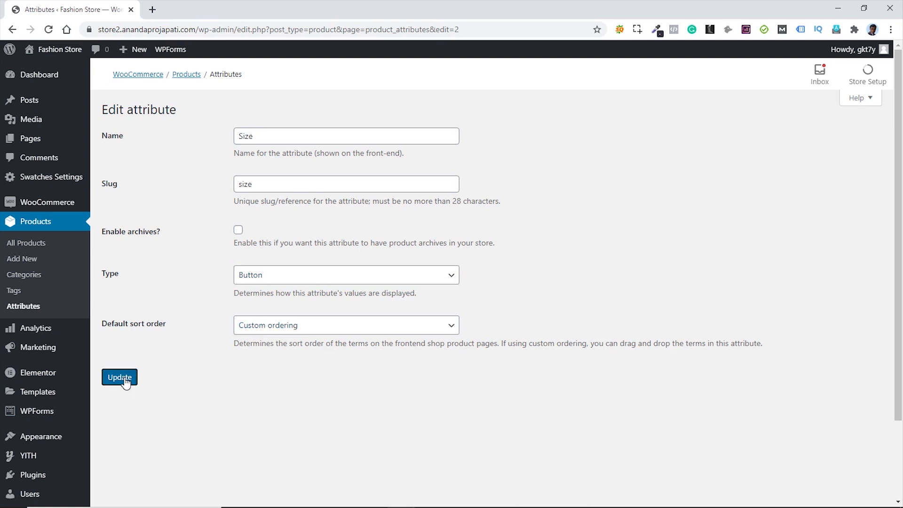
pyautogui.click(125, 382)
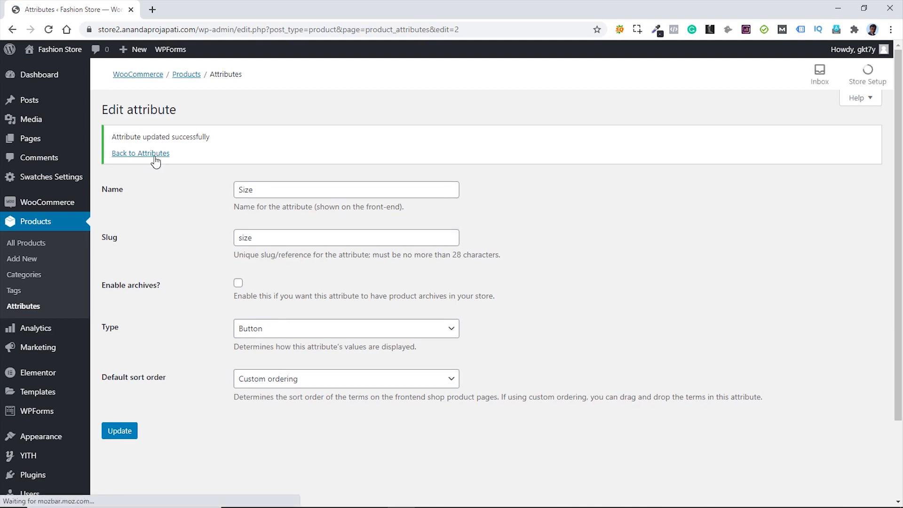
pyautogui.click(154, 157)
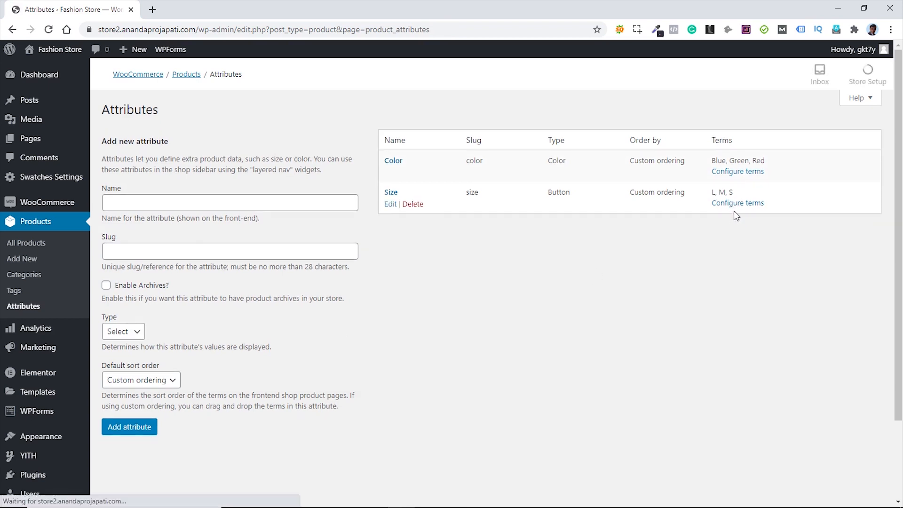
pyautogui.click(735, 204)
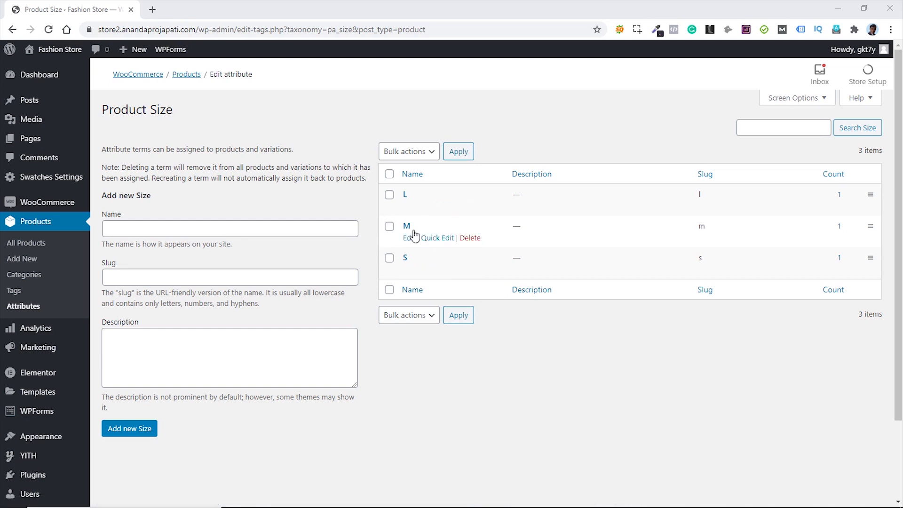
pyautogui.click(24, 306)
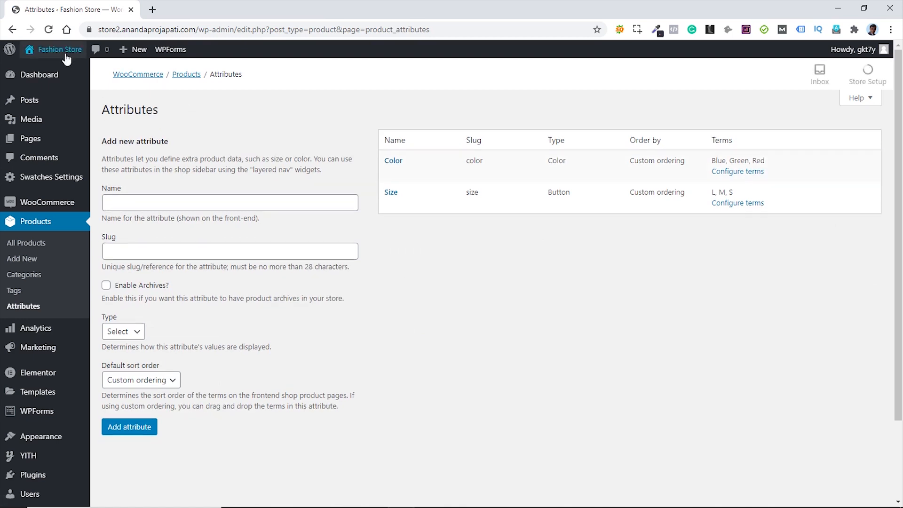
# - Open the live store in a new tab and go to the Qualitees product page
pyautogui.moveTo(61, 52)
pyautogui.middleClick(54, 86)
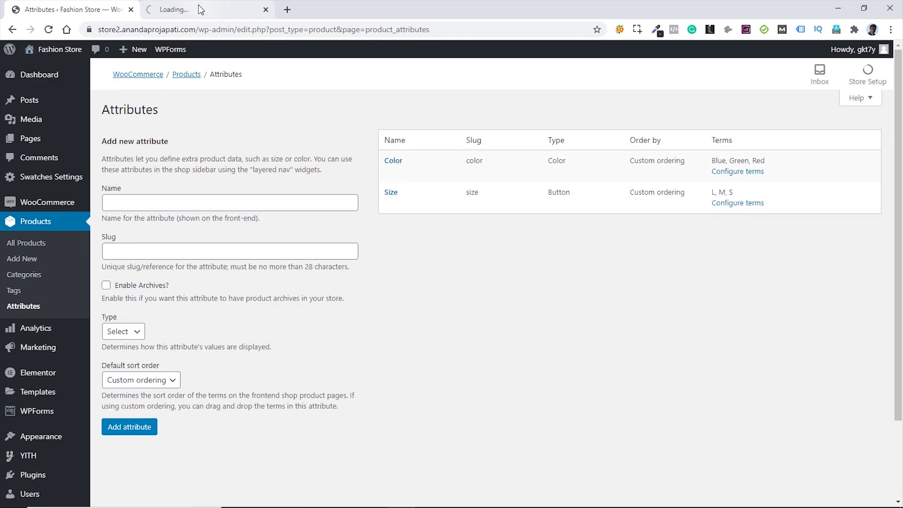
pyautogui.click(199, 9)
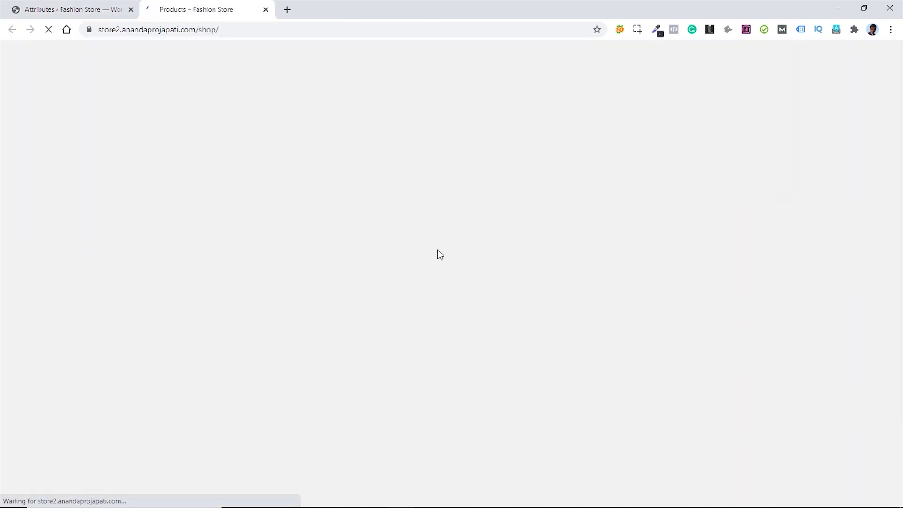
pyautogui.scroll(-10, 790, 324)
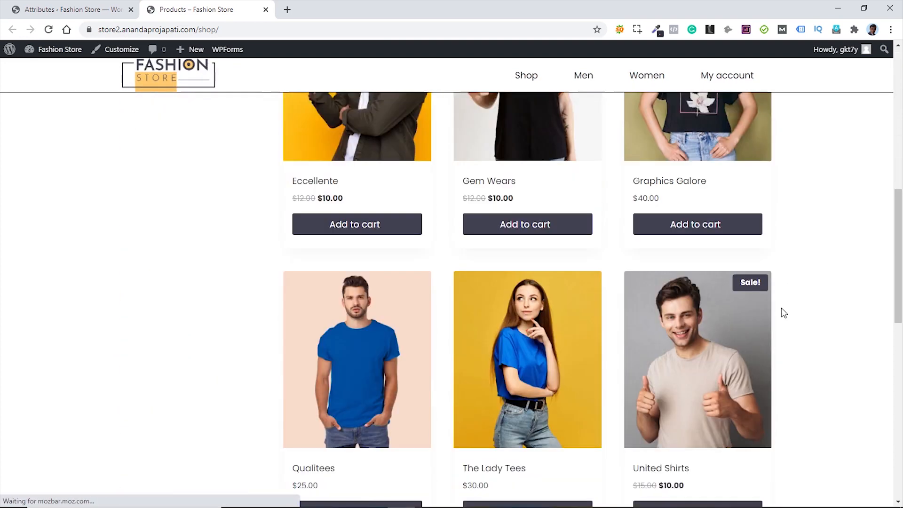
pyautogui.moveTo(347, 351)
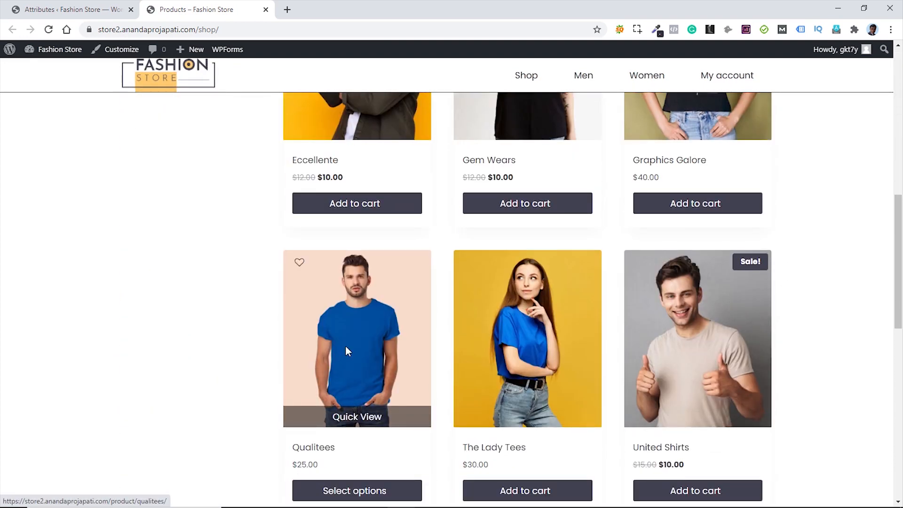
pyautogui.press('F5')
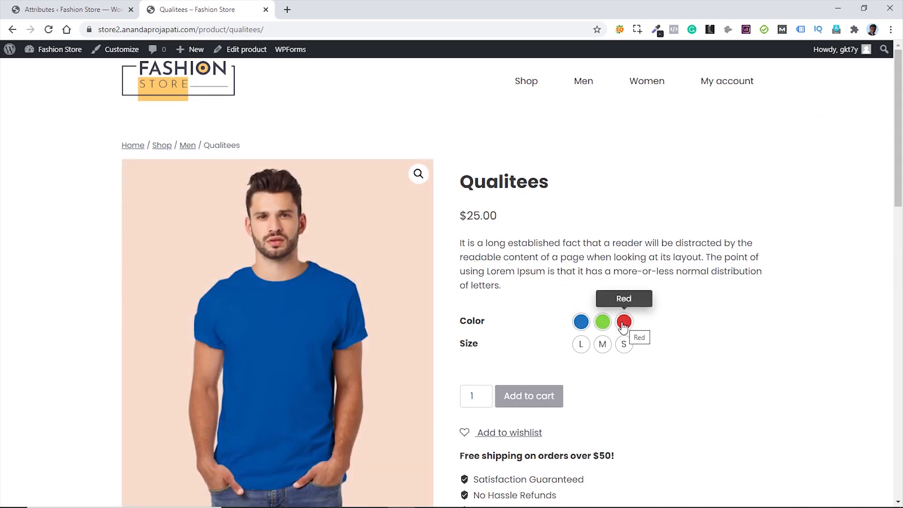
# - Try the Green, L, Red and Blue options on Qualitees, then return to the shop page
pyautogui.click(603, 329)
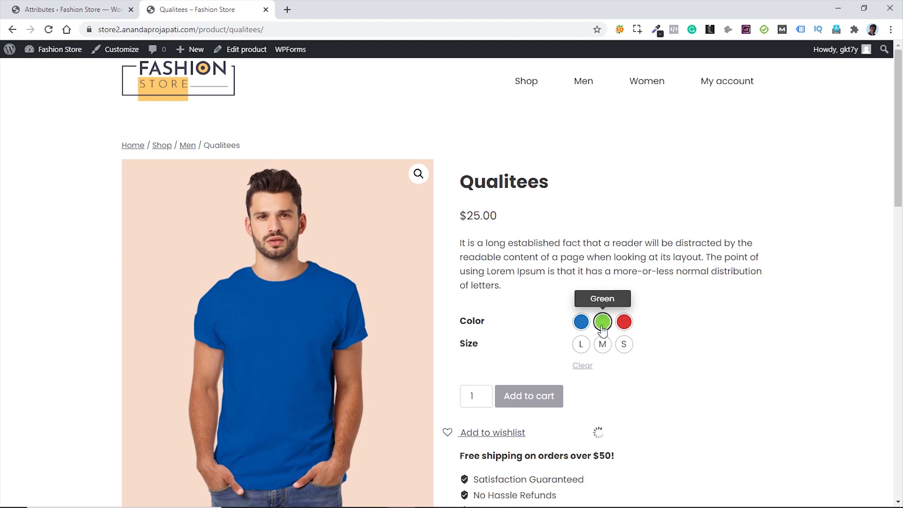
pyautogui.click(581, 345)
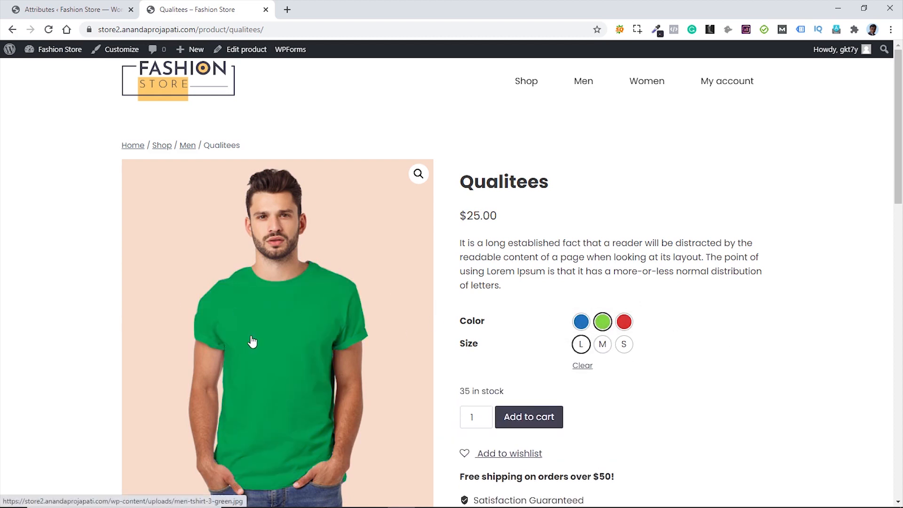
pyautogui.click(623, 325)
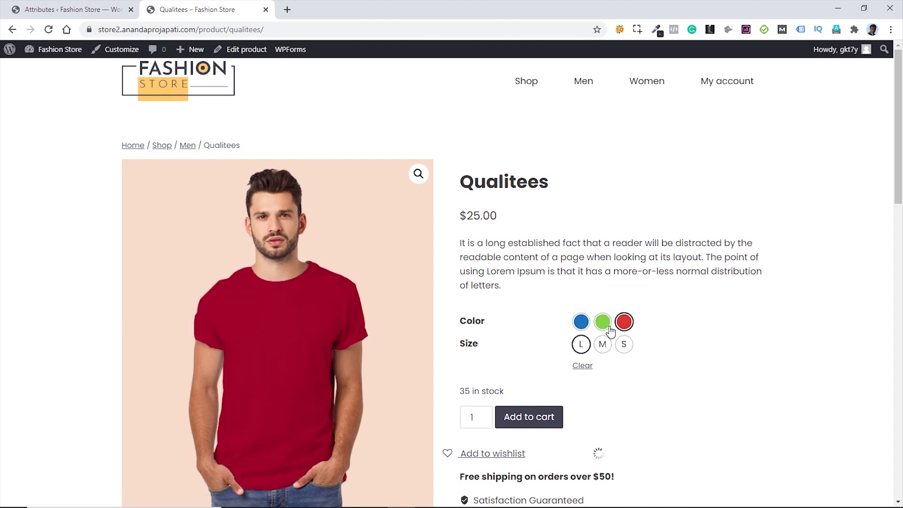
pyautogui.click(581, 322)
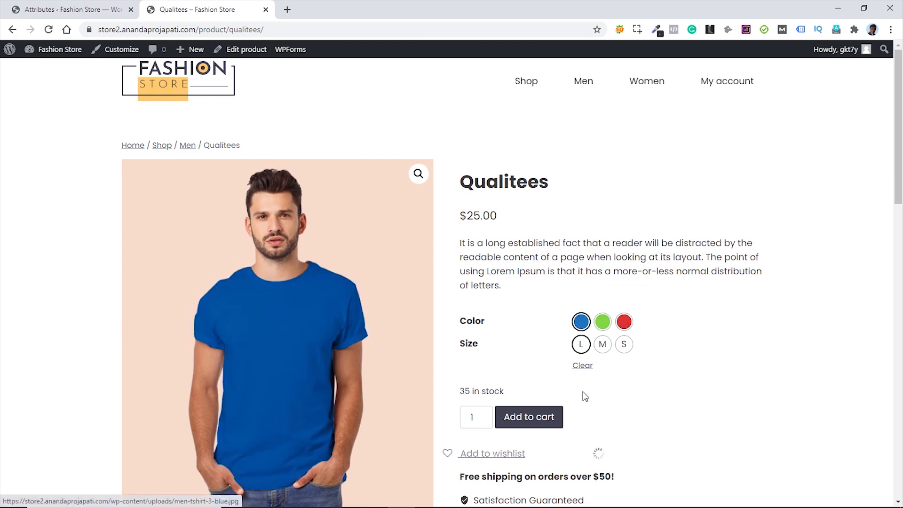
pyautogui.click(527, 83)
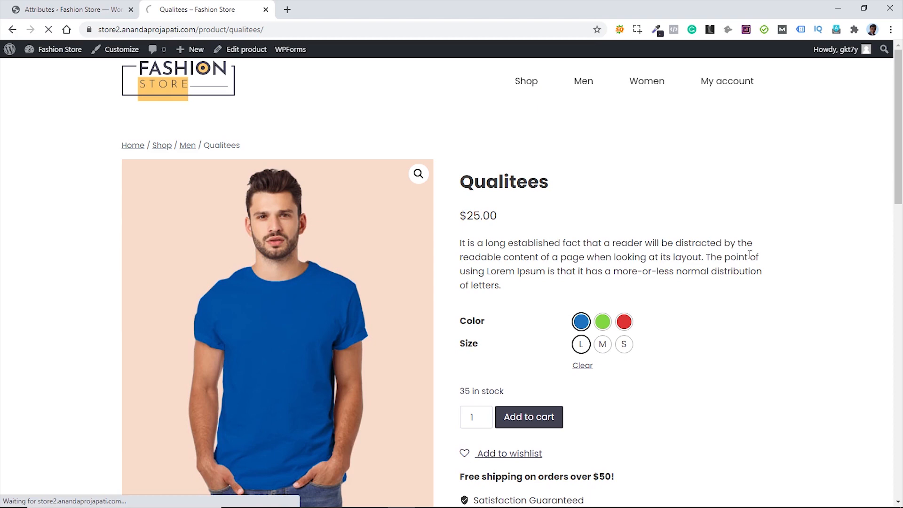
pyautogui.scroll(-9, 771, 262)
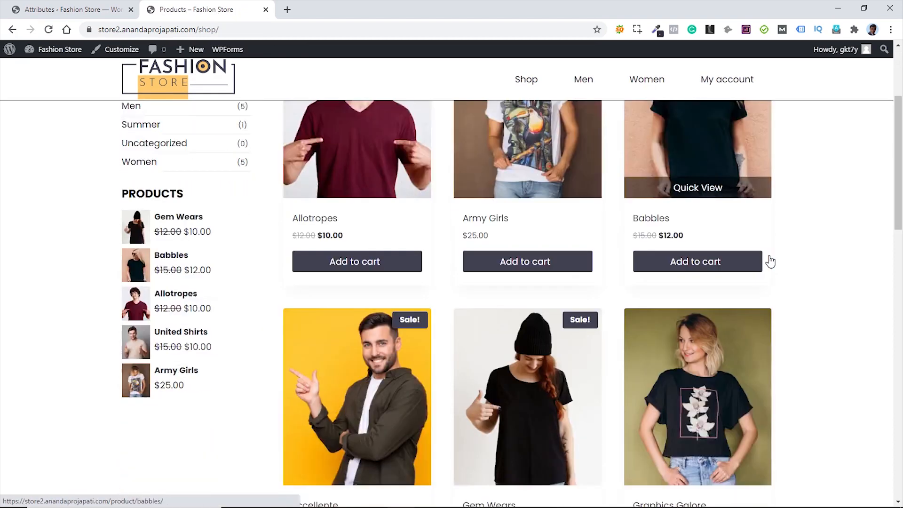
pyautogui.scroll(-3, 770, 259)
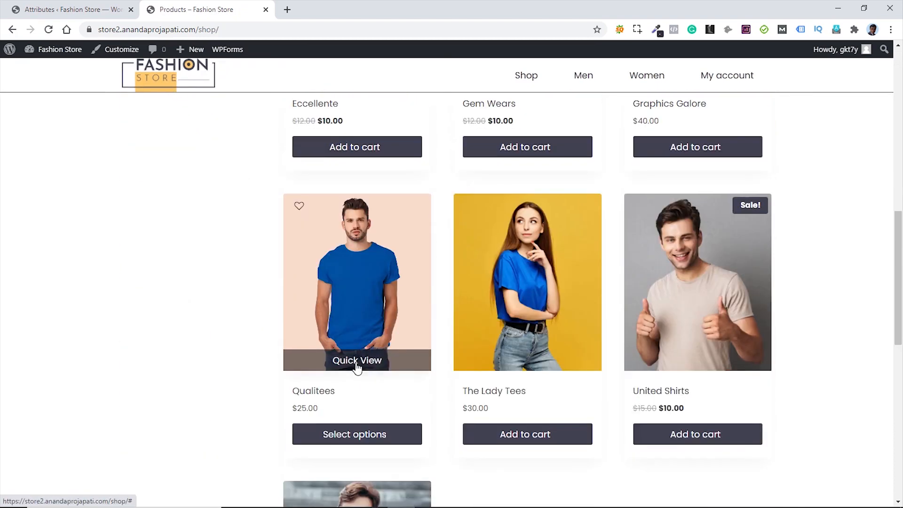
# - Open and close the Qualitees quick view, then switch back to the Attributes admin tab
pyautogui.click(355, 362)
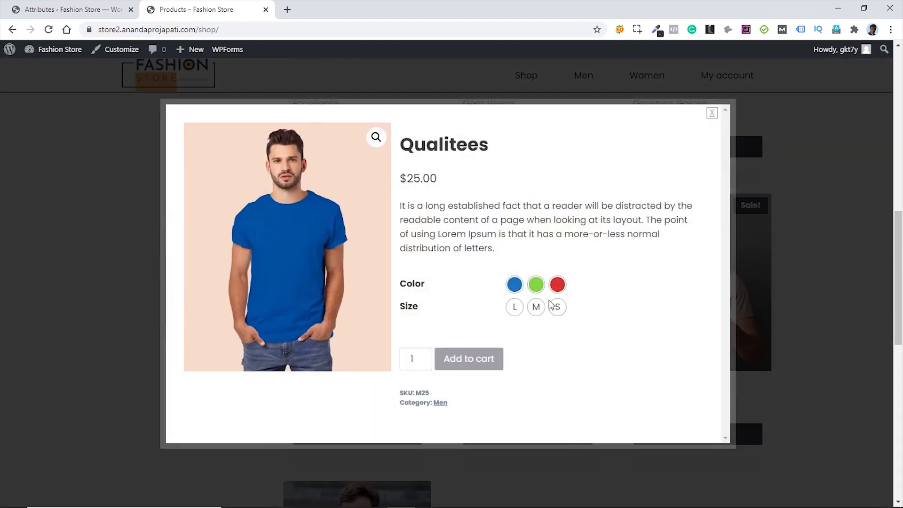
pyautogui.click(712, 114)
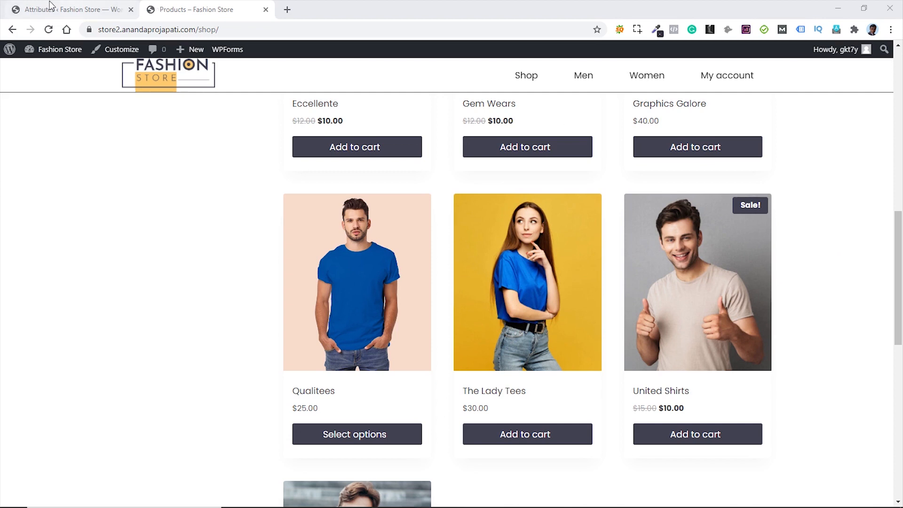
pyautogui.click(66, 8)
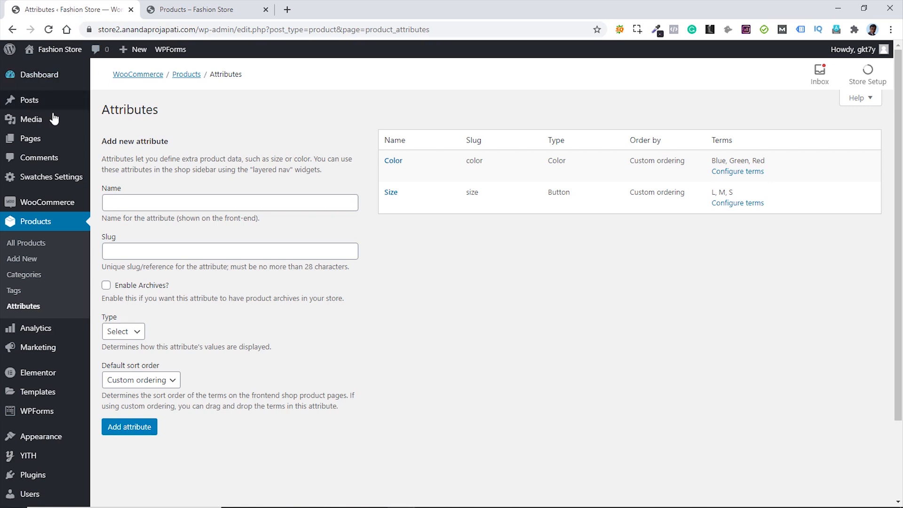
# - Search plugins for 'ajax search for woocommerce', then install and activate Ajax Search for WooCommerce
pyautogui.moveTo(47, 476)
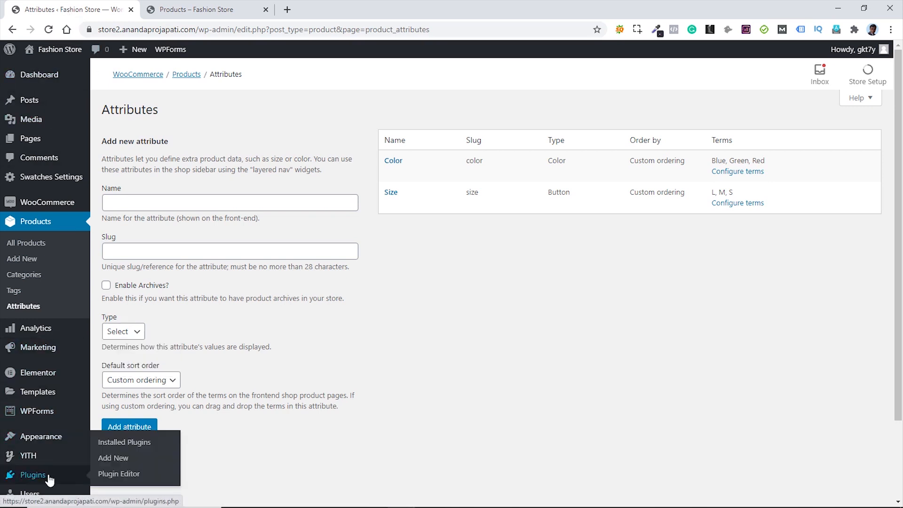
pyautogui.click(117, 463)
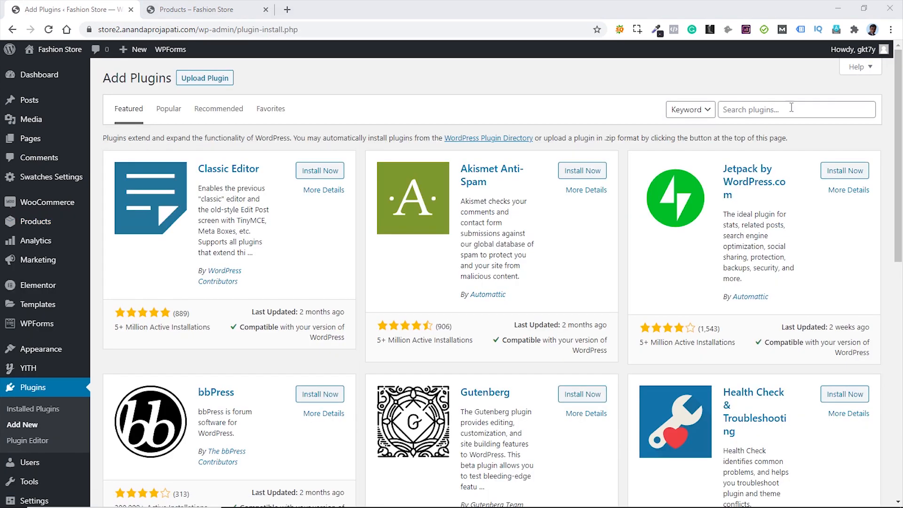
pyautogui.click(792, 108)
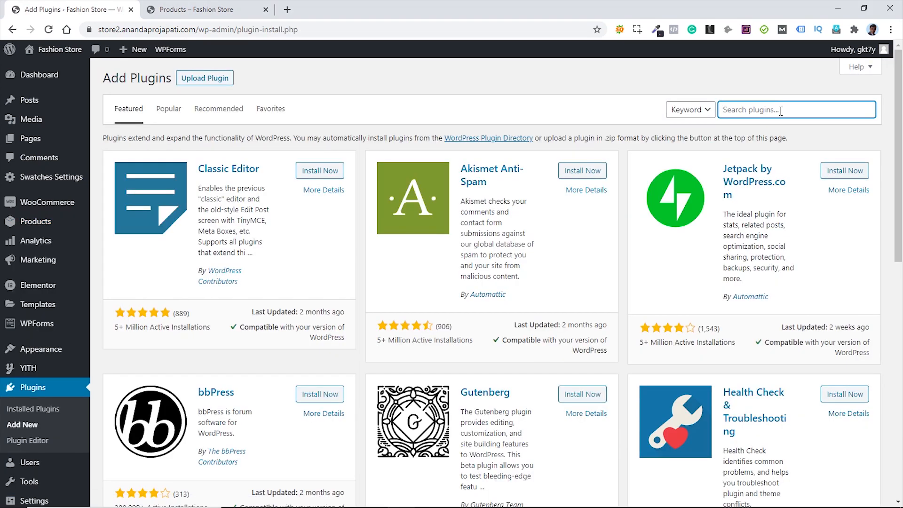
pyautogui.write('ajax search for woocommerce')
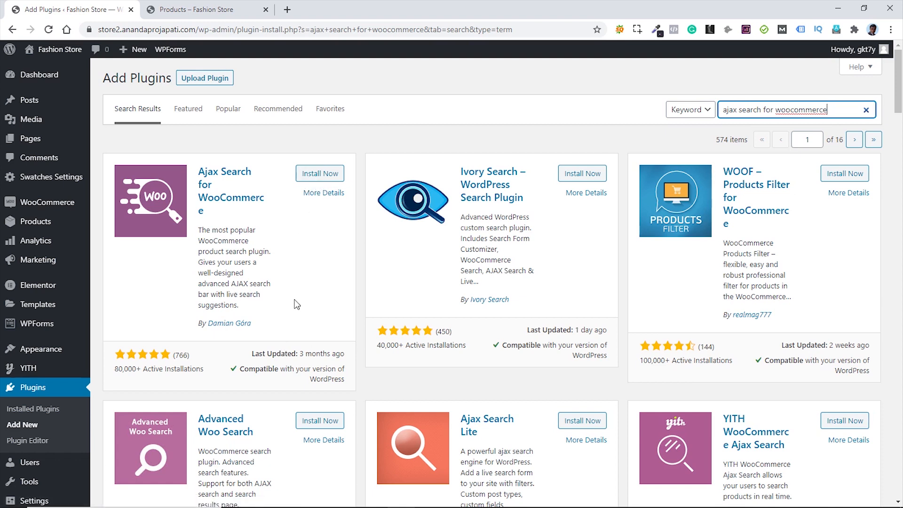
pyautogui.click(316, 175)
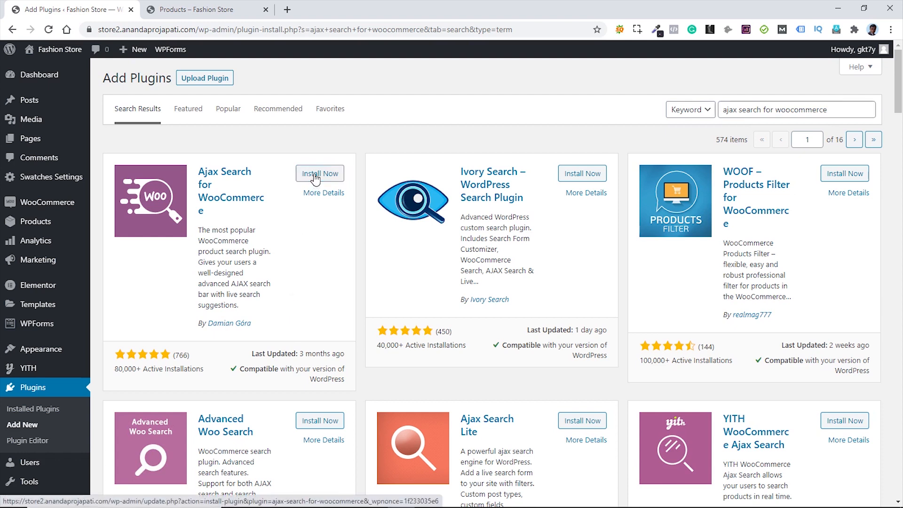
pyautogui.click(329, 179)
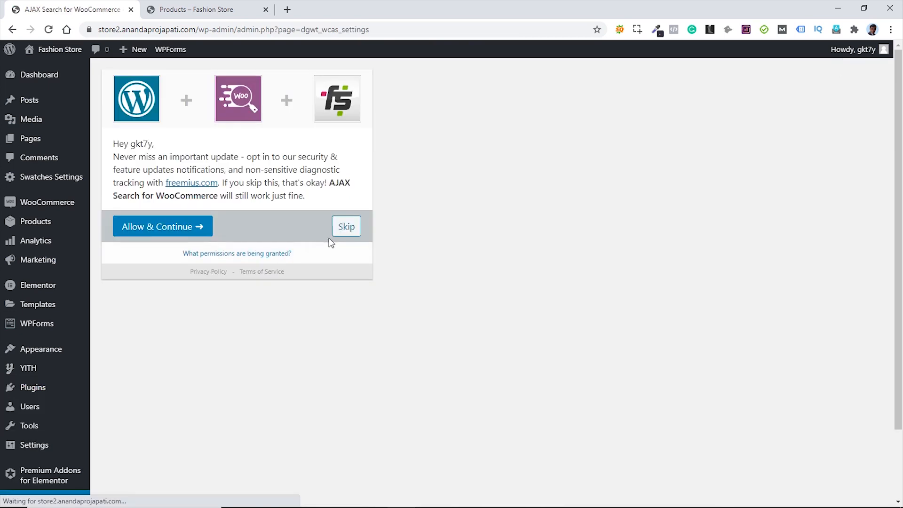
# - Skip the opt-in and select the [wcas-search-form] shortcode on the settings page
pyautogui.click(346, 227)
pyautogui.moveTo(210, 236); pyautogui.dragTo(280, 236)
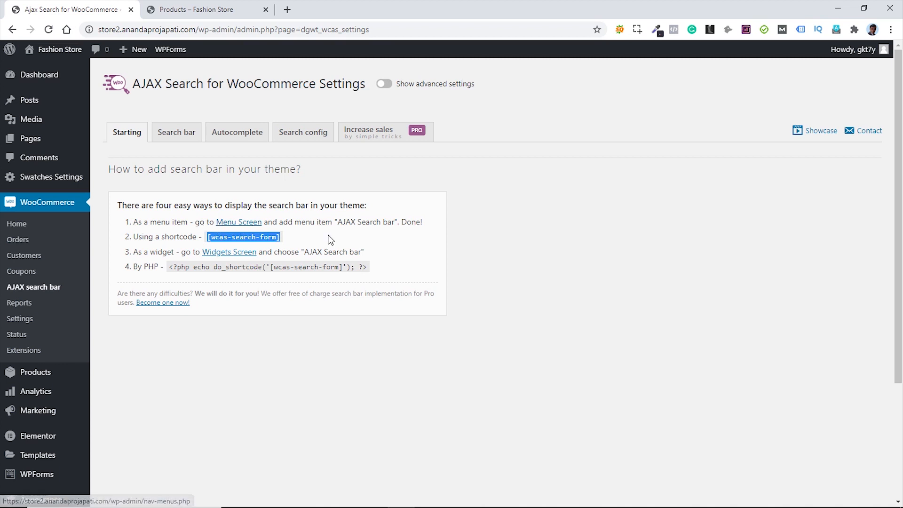
pyautogui.click(526, 284)
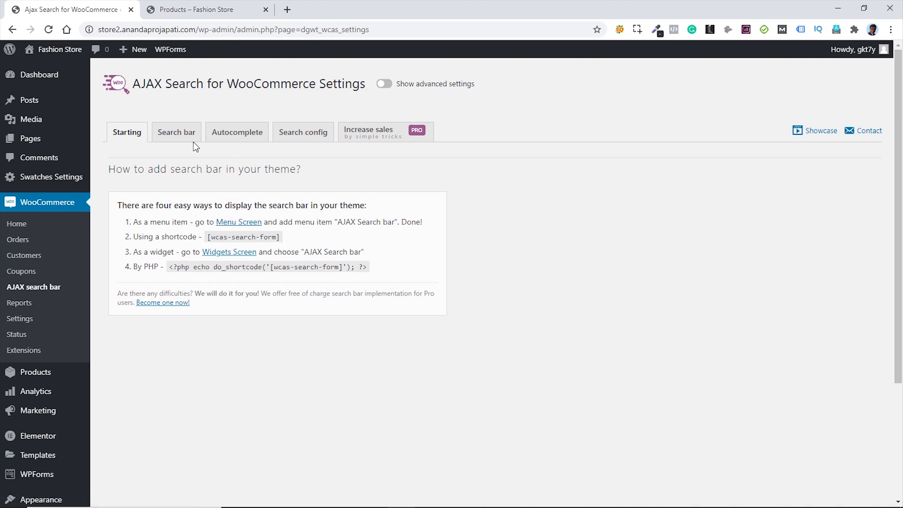
# - Show advanced search bar settings, set Layout to Search icon, and save
pyautogui.click(172, 134)
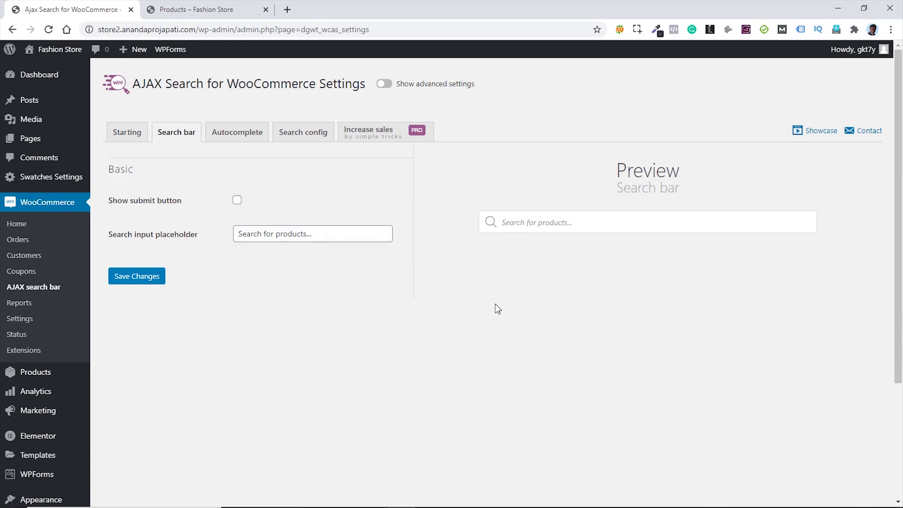
pyautogui.click(389, 89)
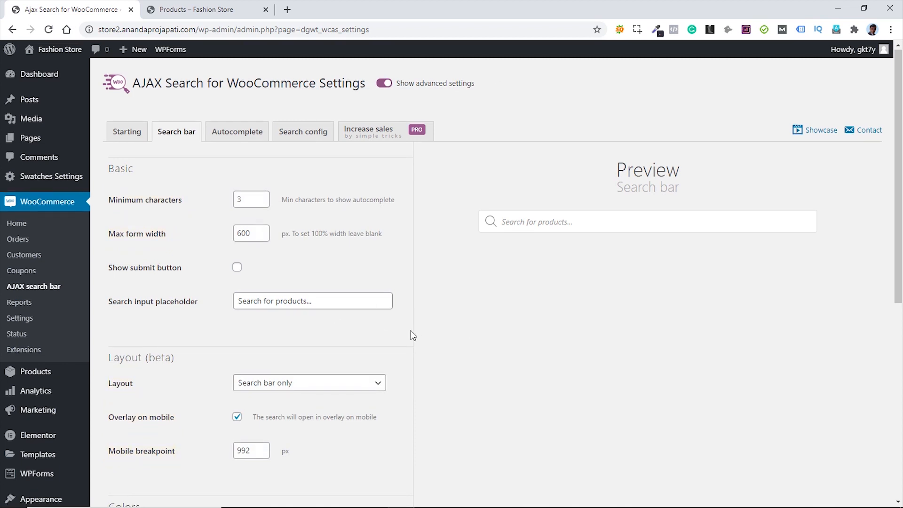
pyautogui.scroll(-1, 415, 332)
pyautogui.click(322, 332)
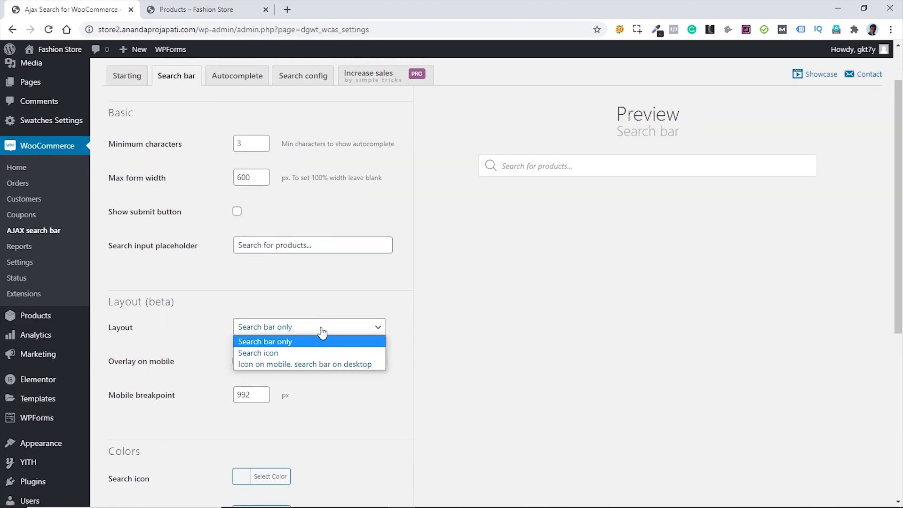
pyautogui.click(313, 353)
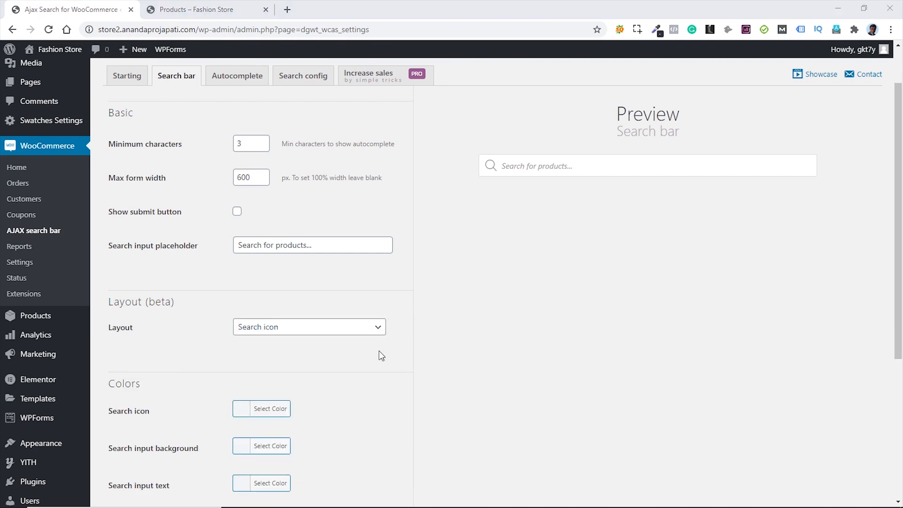
pyautogui.scroll(-5, 386, 359)
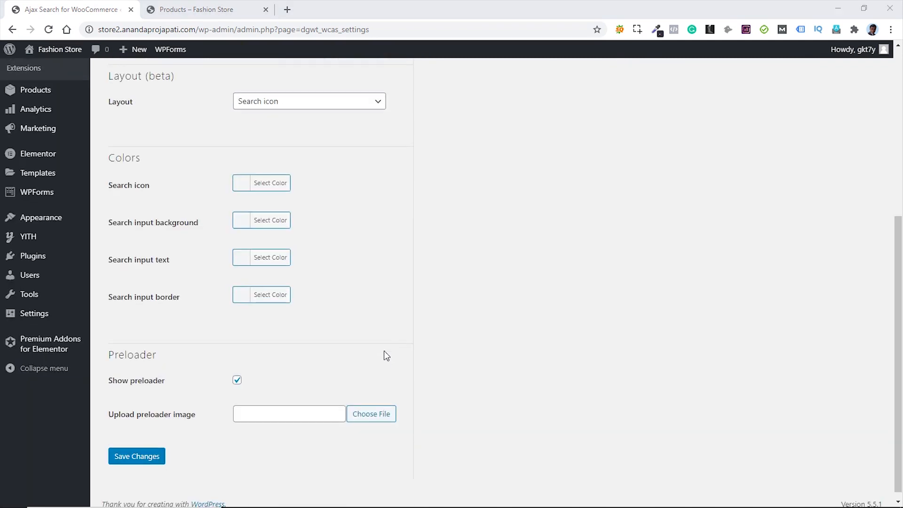
pyautogui.click(126, 453)
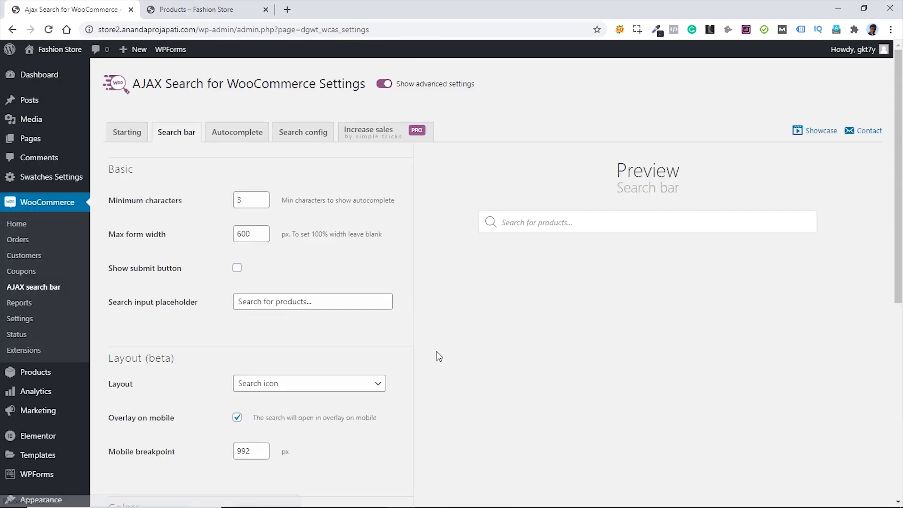
# - Review the autocomplete and search configuration settings, then return to the getting-started instructions
pyautogui.click(228, 137)
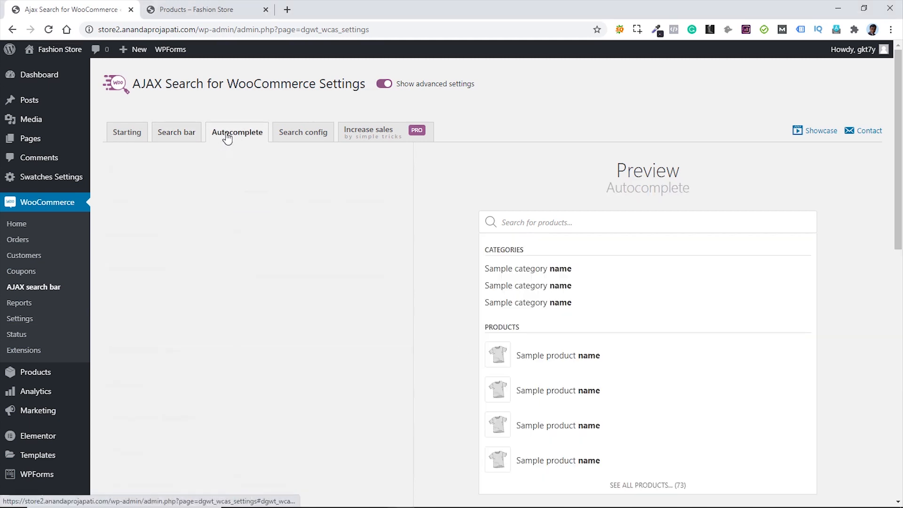
pyautogui.scroll(-7, 339, 303)
pyautogui.scroll(7, 338, 302)
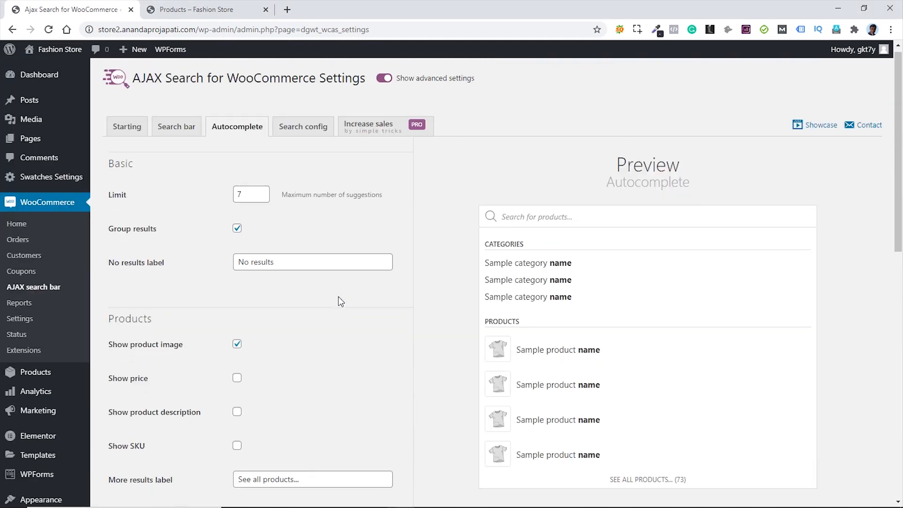
pyautogui.click(304, 140)
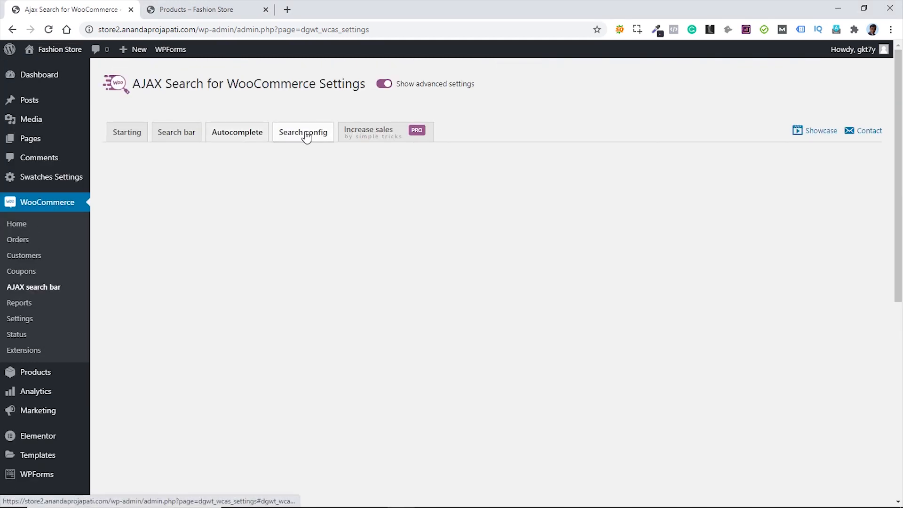
pyautogui.click(160, 136)
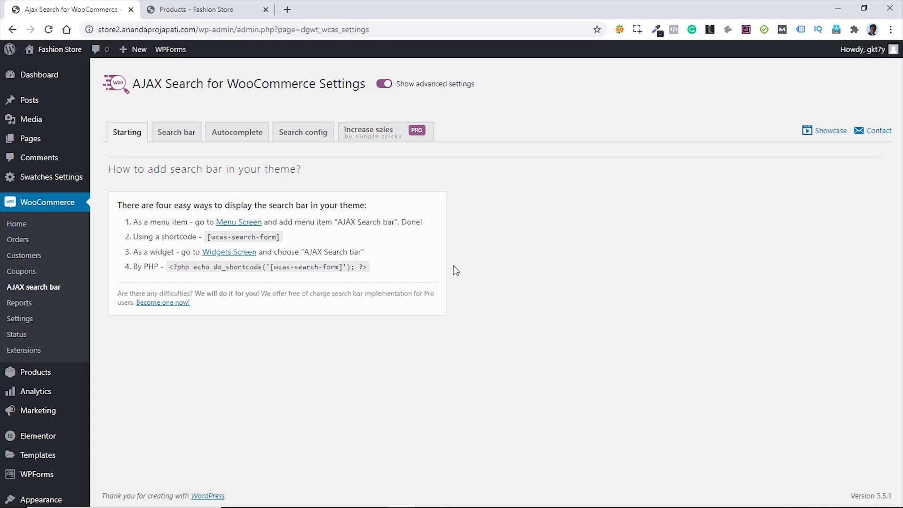
pyautogui.scroll(-3, 433, 299)
# - Search plugins for 'woocommerce pdf invoice', then install and activate WooCommerce PDF Invoices & Packing Slips
pyautogui.moveTo(44, 390)
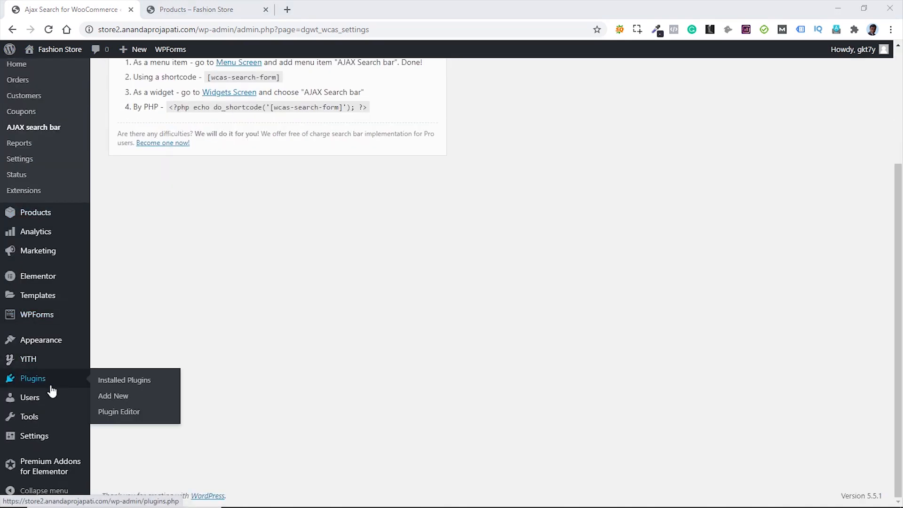
pyautogui.click(111, 397)
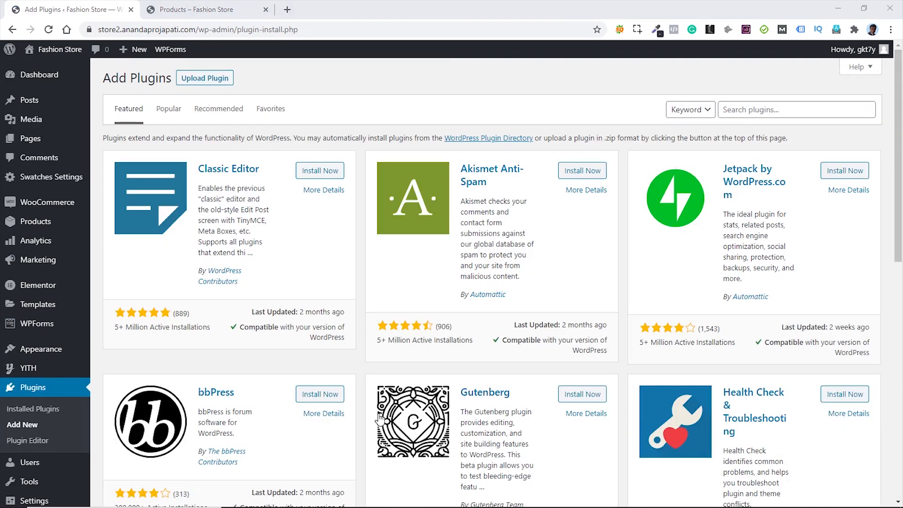
pyautogui.click(760, 108)
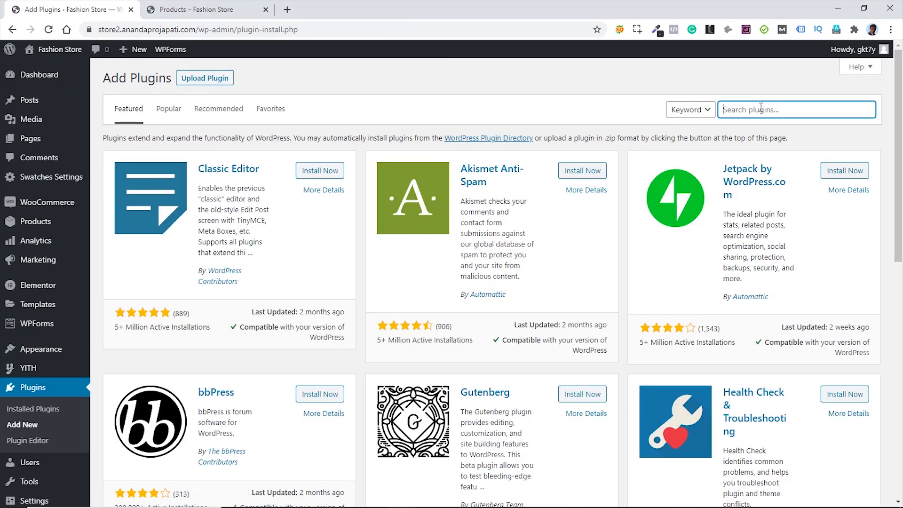
pyautogui.write('woocommerce')
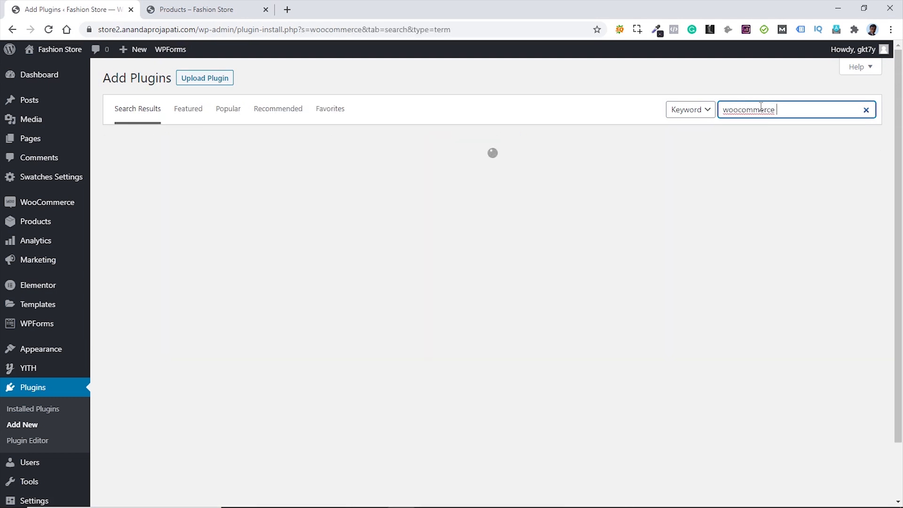
pyautogui.write(' pdf i')
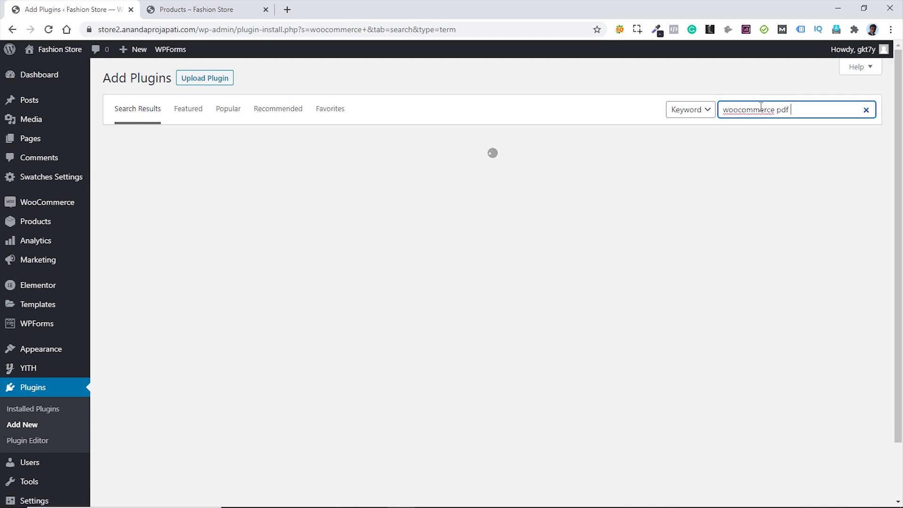
pyautogui.write('nvoice')
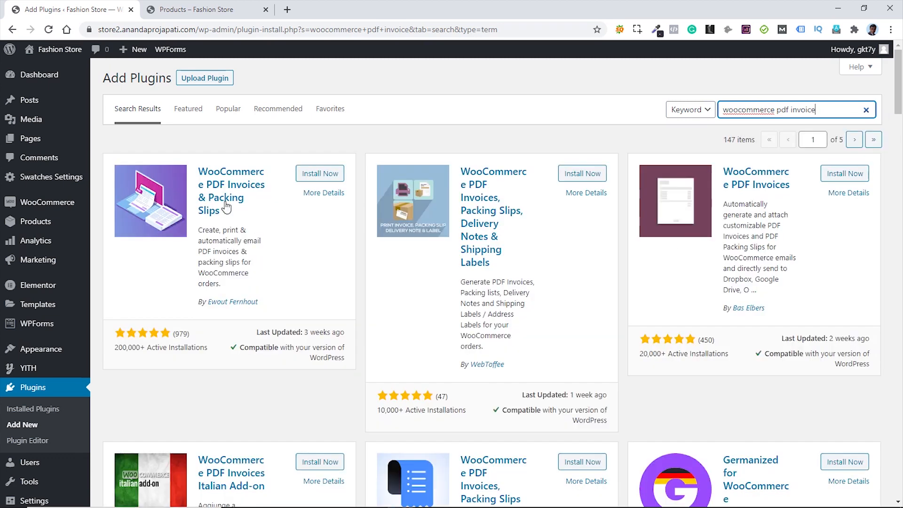
pyautogui.click(319, 174)
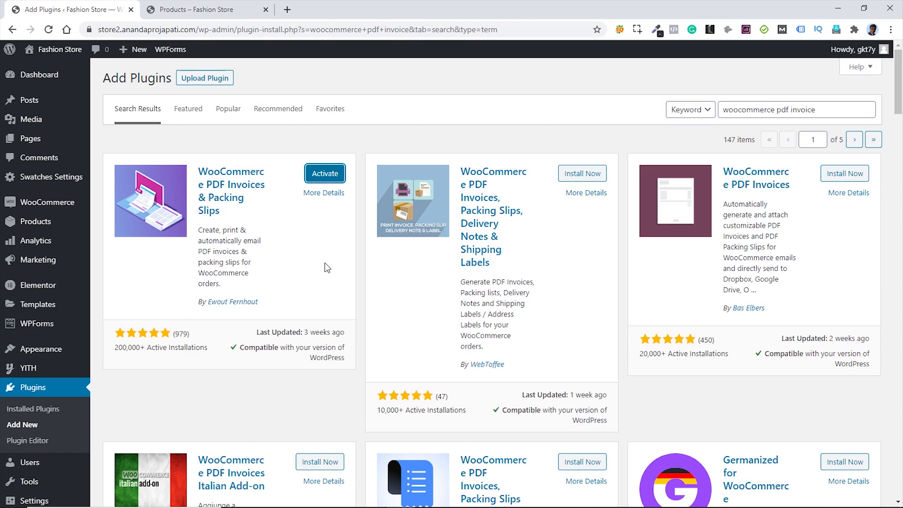
pyautogui.click(323, 173)
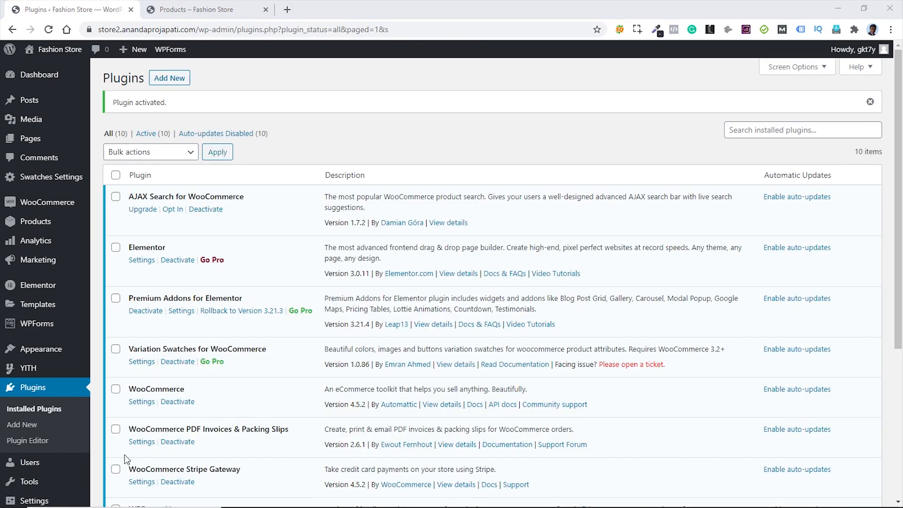
# - Open the PDF Invoices general settings, keeping the default PDF view and Simple template
pyautogui.click(139, 442)
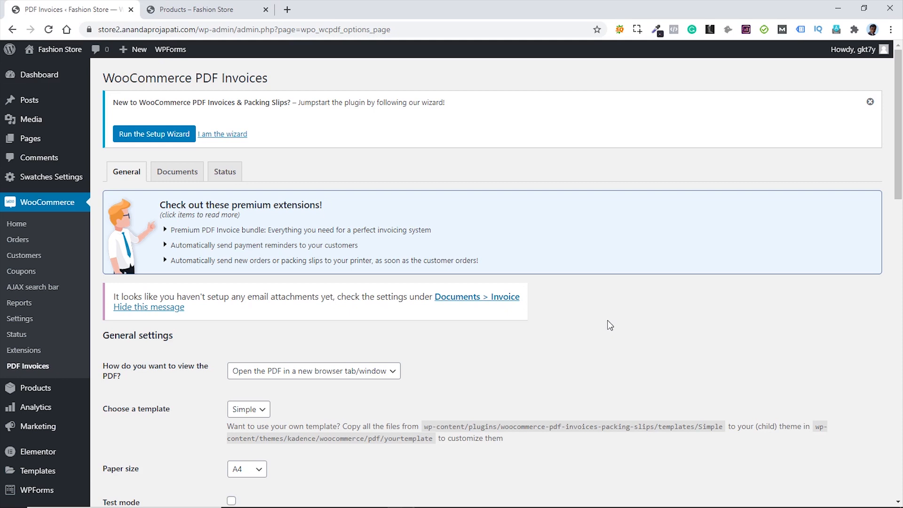
pyautogui.scroll(-3, 609, 324)
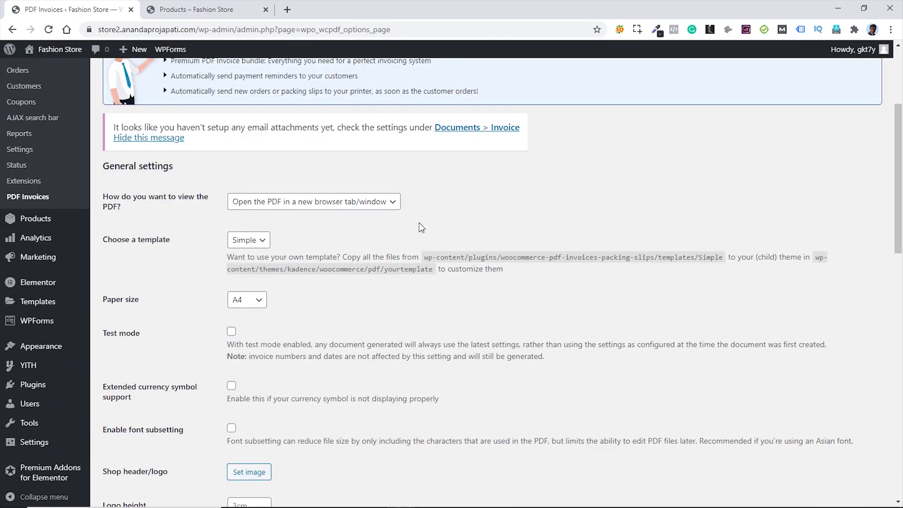
pyautogui.click(349, 206)
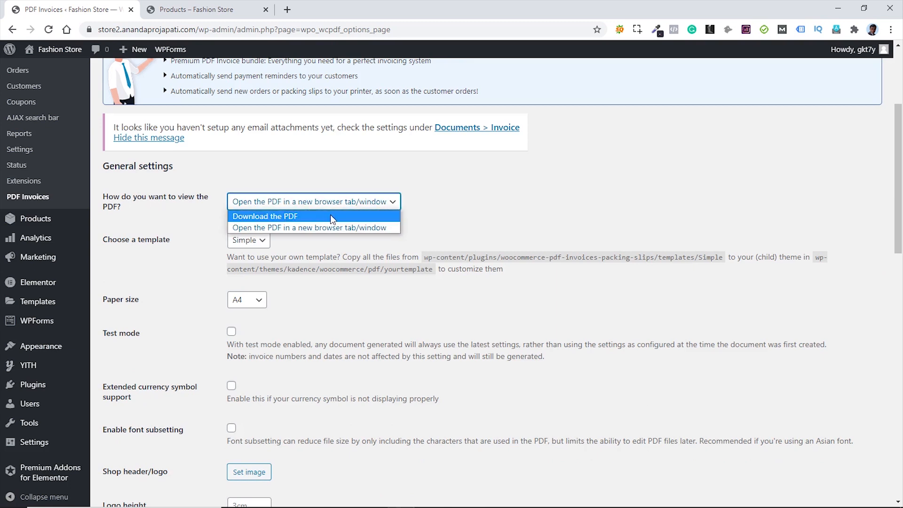
pyautogui.click(465, 217)
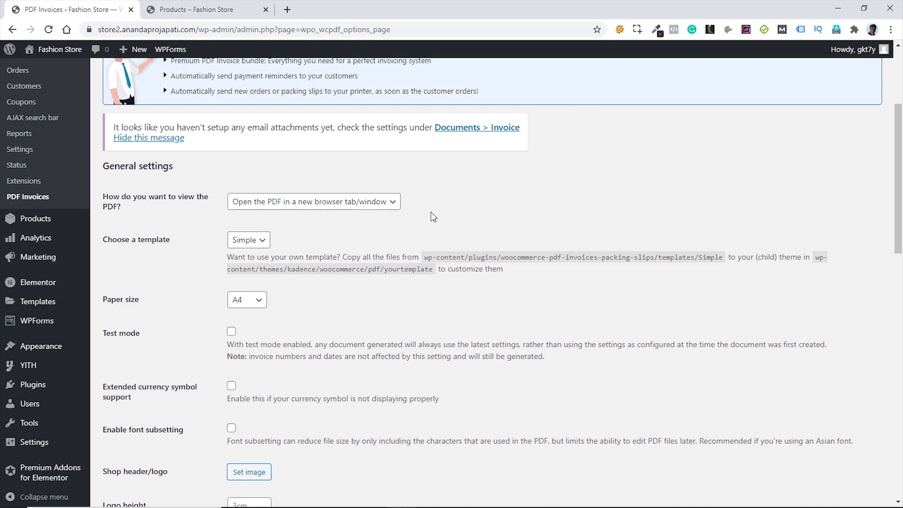
pyautogui.click(264, 241)
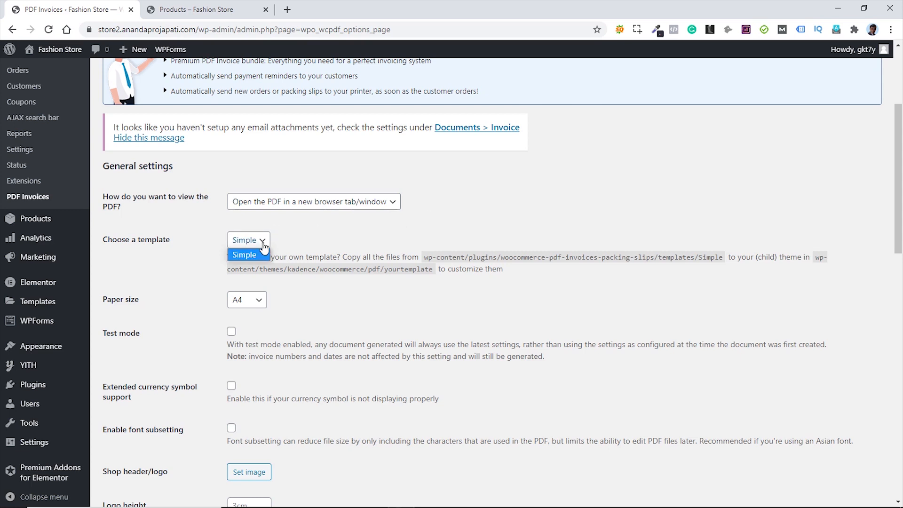
pyautogui.click(263, 241)
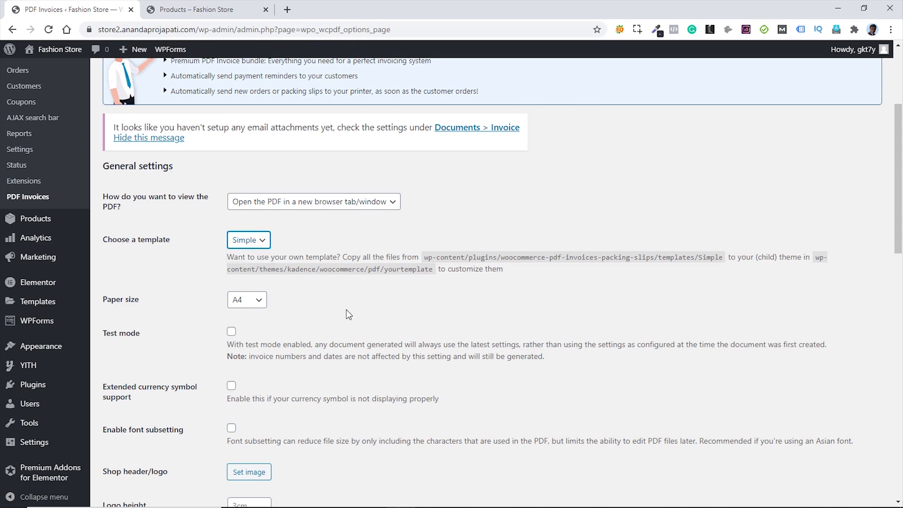
pyautogui.scroll(-1, 349, 309)
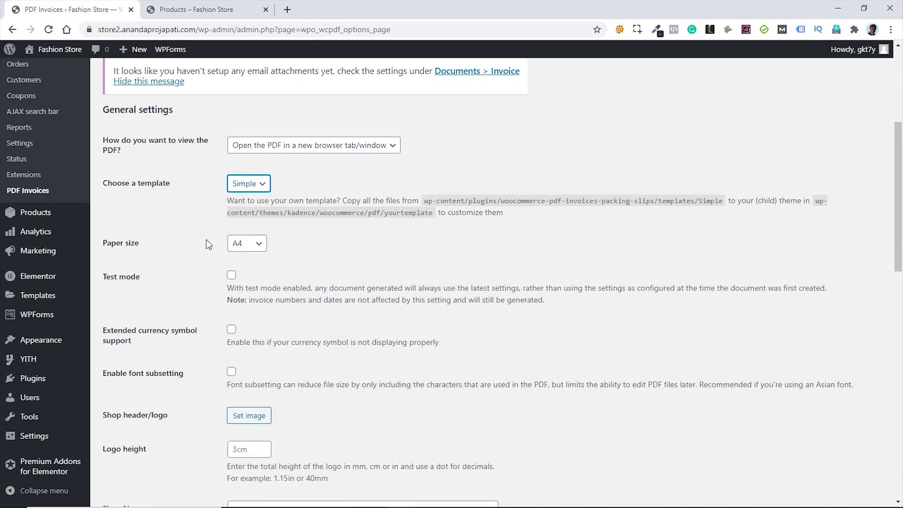
pyautogui.scroll(-1, 332, 260)
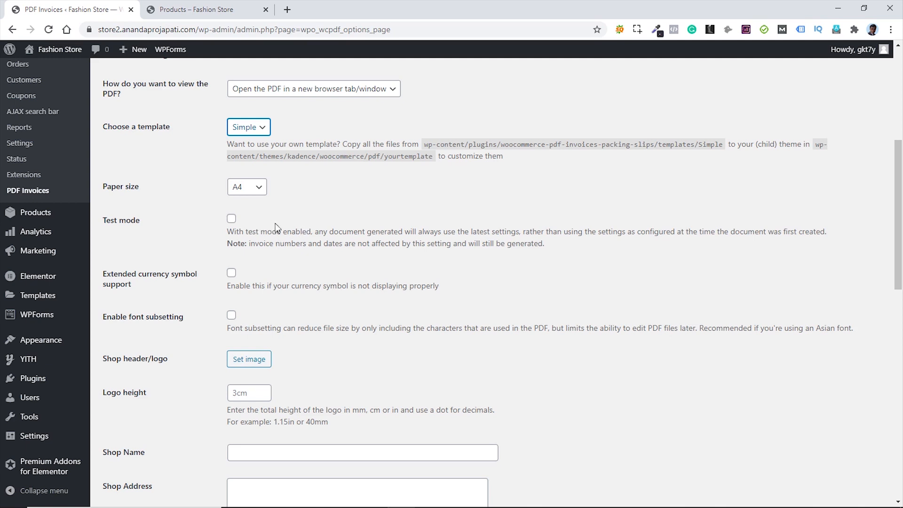
pyautogui.scroll(-1, 337, 276)
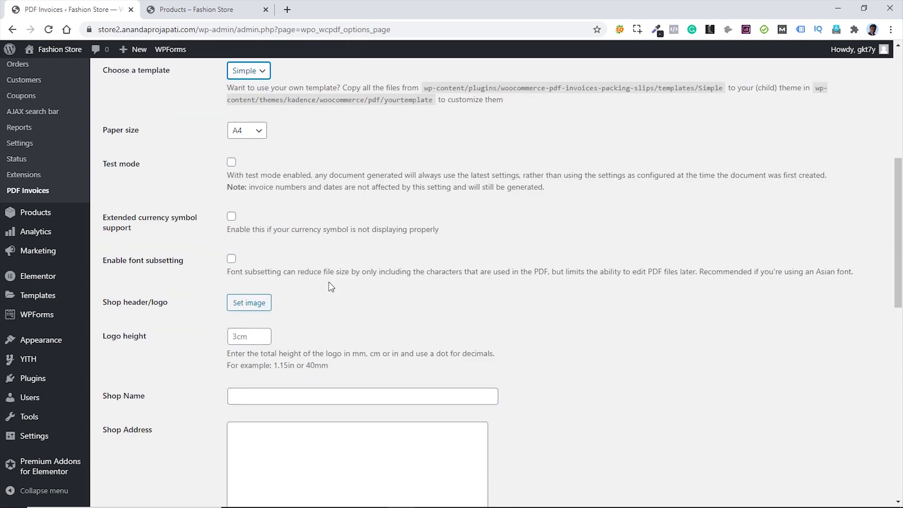
# - Set logo.png as the invoice header logo with a 1cm height
pyautogui.click(244, 306)
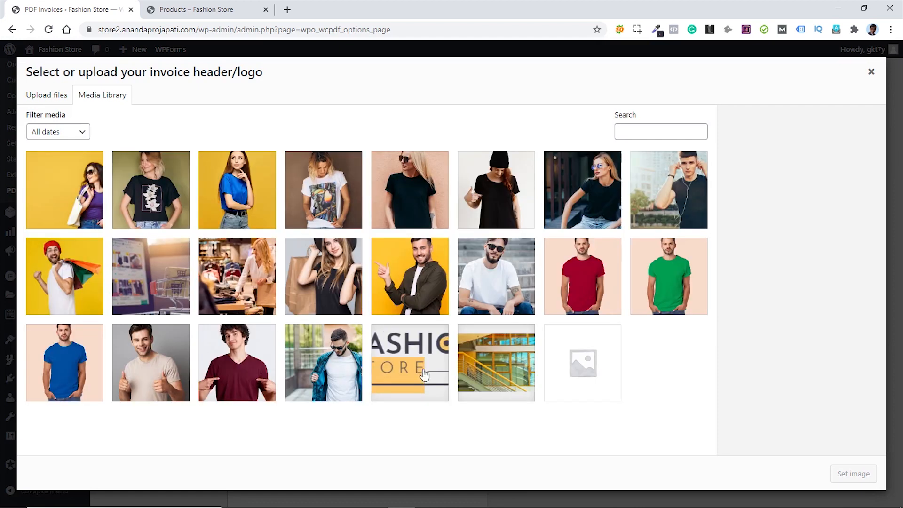
pyautogui.click(399, 360)
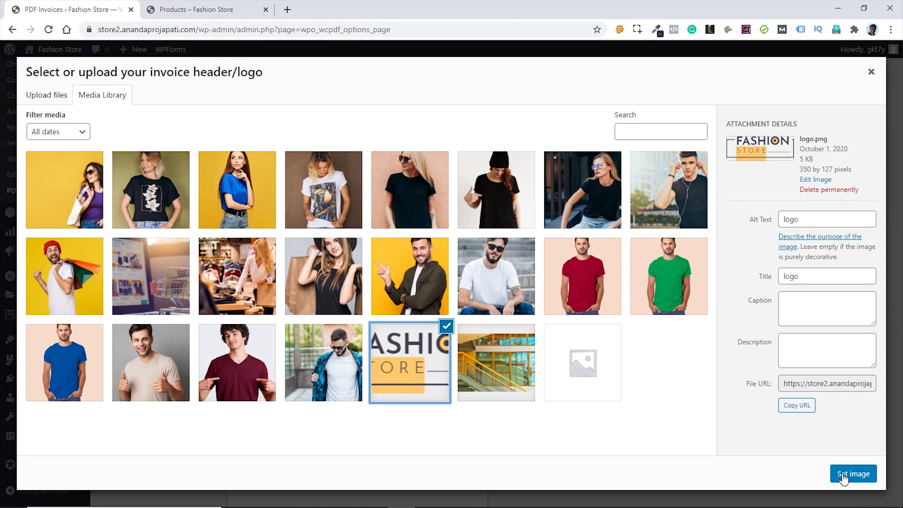
pyautogui.click(843, 476)
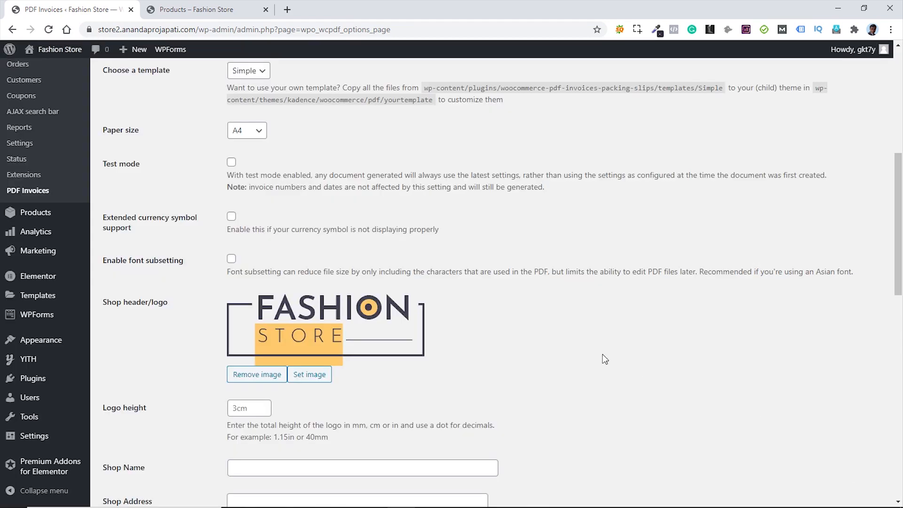
pyautogui.click(238, 407)
pyautogui.hotkey('ctrl', 'a')
pyautogui.write('1cm')
# - Name the shop 'Fashion Store', enter the shop address, and save the settings
pyautogui.scroll(-1, 480, 362)
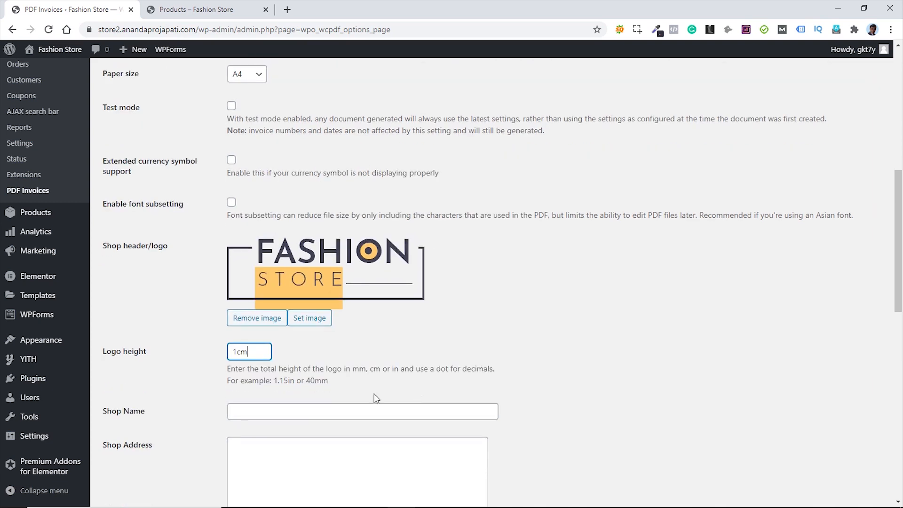
pyautogui.click(307, 409)
pyautogui.write('Fash')
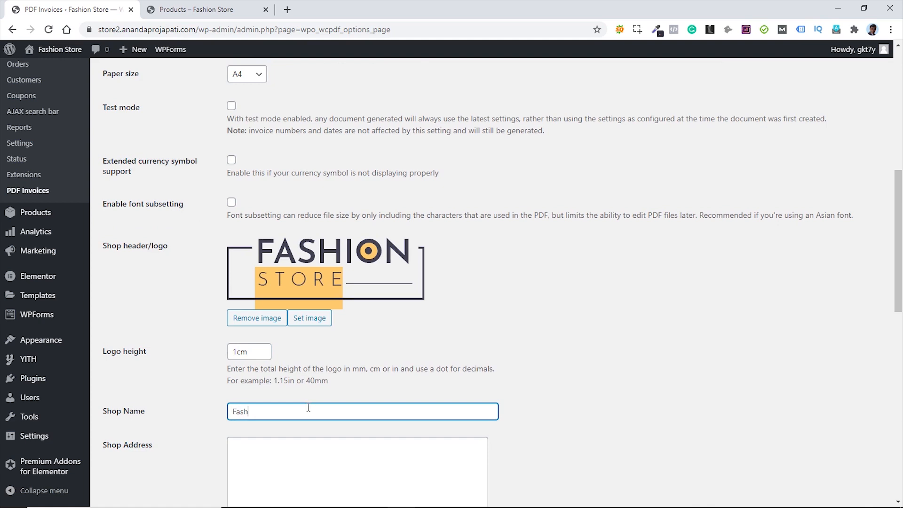
pyautogui.write('ion Store')
pyautogui.click(260, 453)
pyautogui.write('Ko')
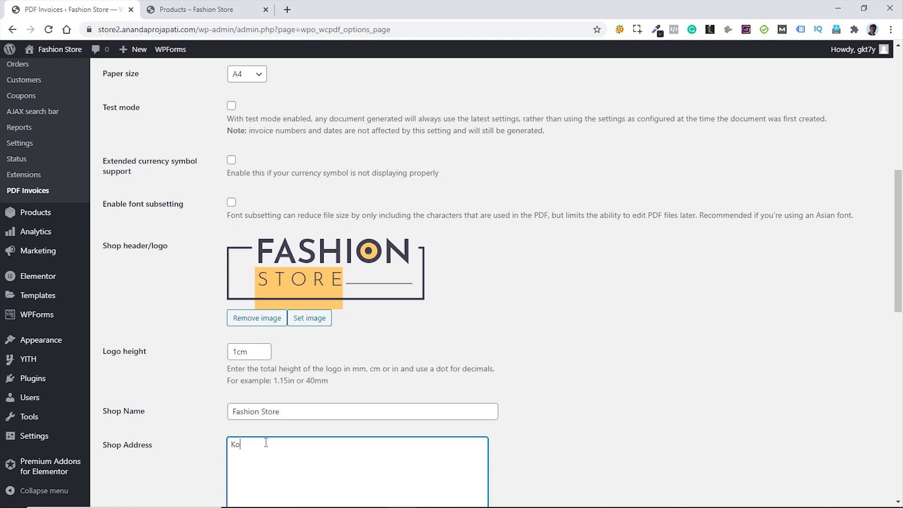
pyautogui.write('lkata')
pyautogui.scroll(-7, 580, 352)
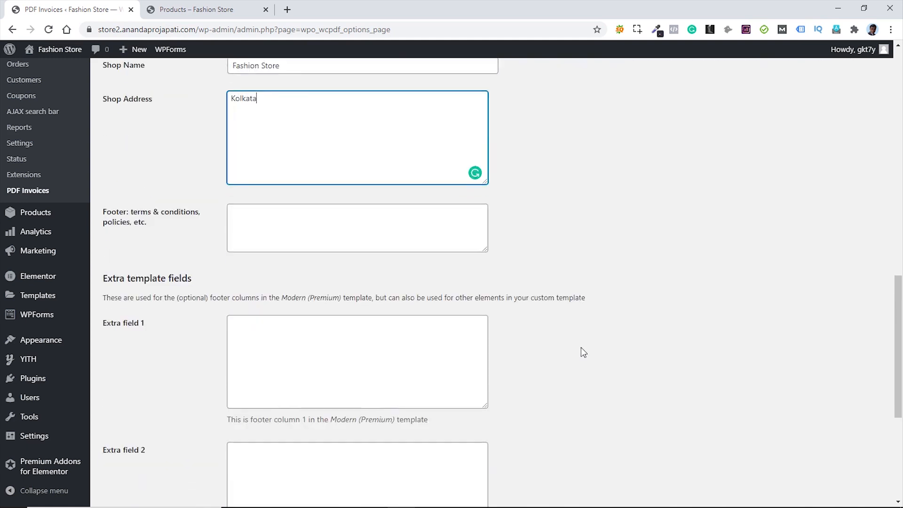
pyautogui.scroll(-5, 582, 348)
pyautogui.click(144, 449)
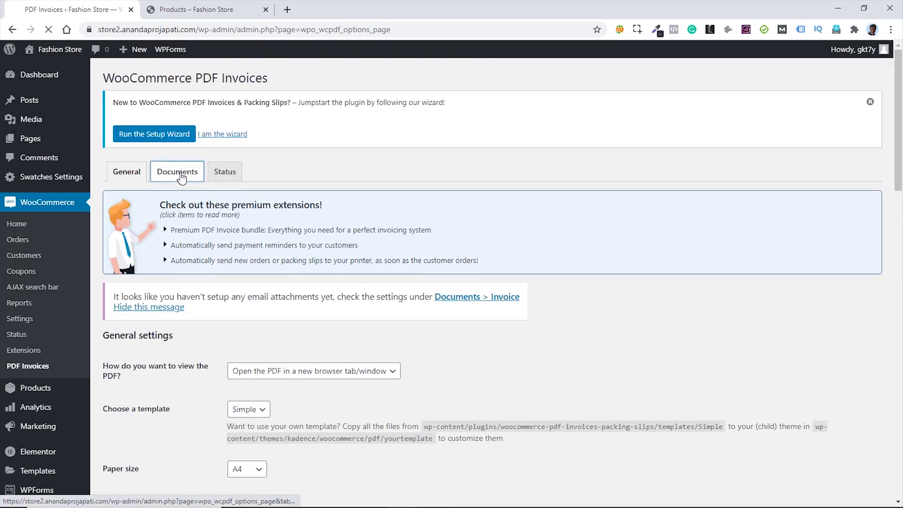
# - Attach invoices to New order (Admin email) emails, save the Documents settings, and dismiss the wizard notice
pyautogui.click(181, 175)
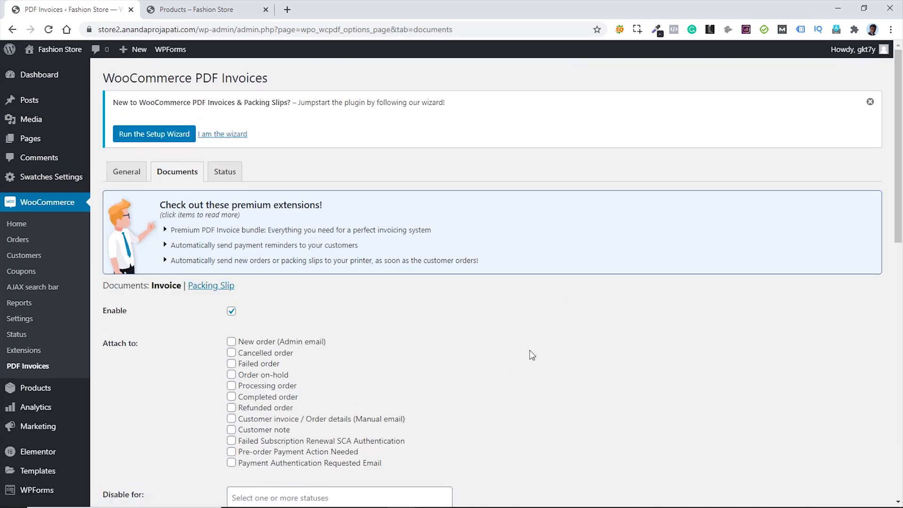
pyautogui.scroll(-1, 503, 336)
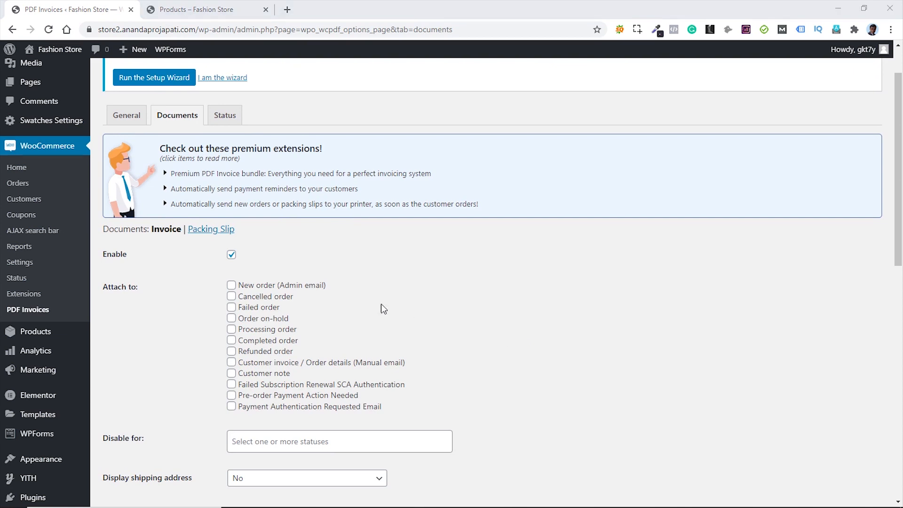
pyautogui.click(231, 285)
pyautogui.scroll(-3, 466, 299)
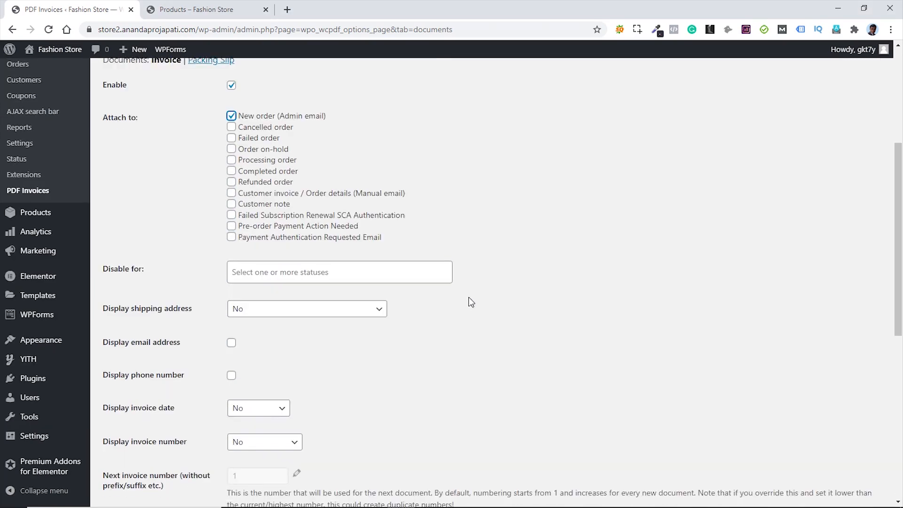
pyautogui.scroll(-7, 473, 325)
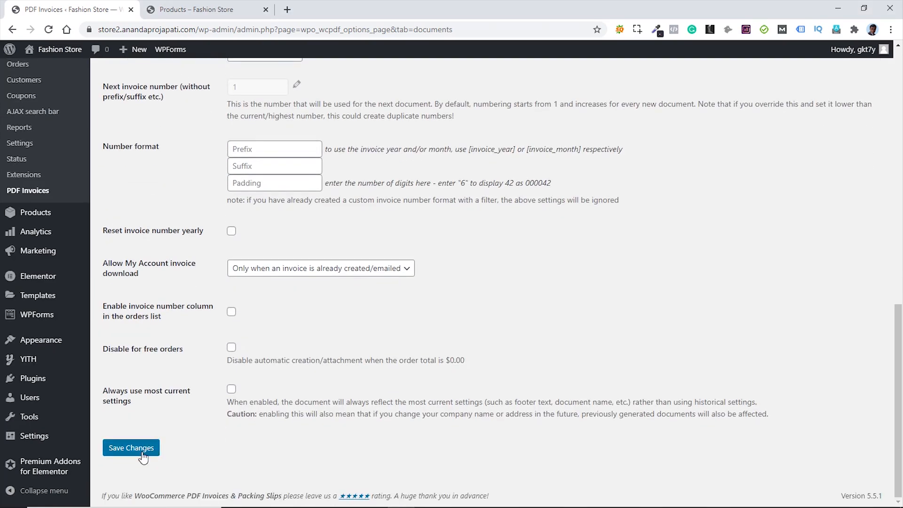
pyautogui.click(141, 454)
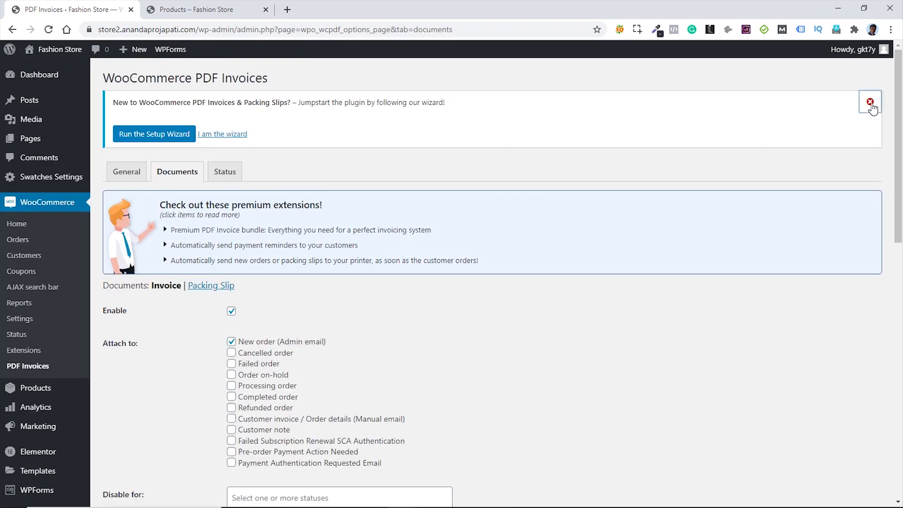
pyautogui.click(872, 104)
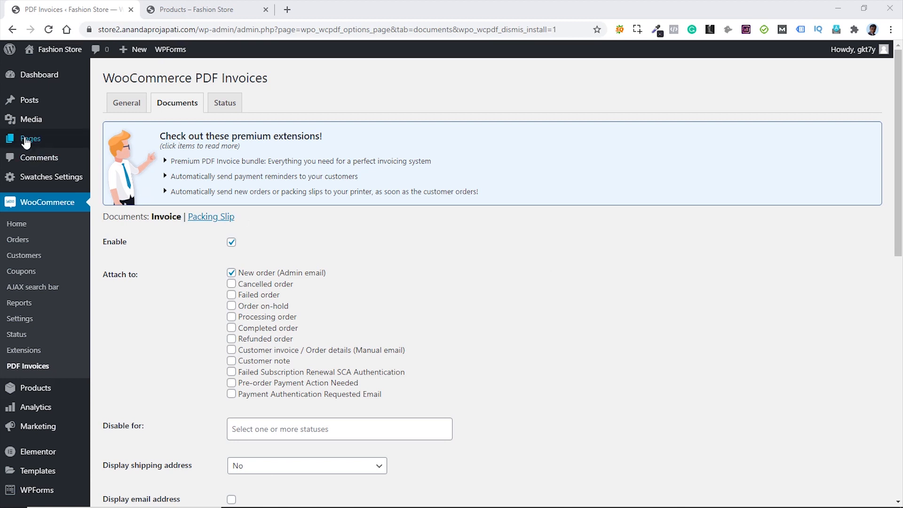
# - Create a new page titled 'Order Tracking'
pyautogui.moveTo(52, 138)
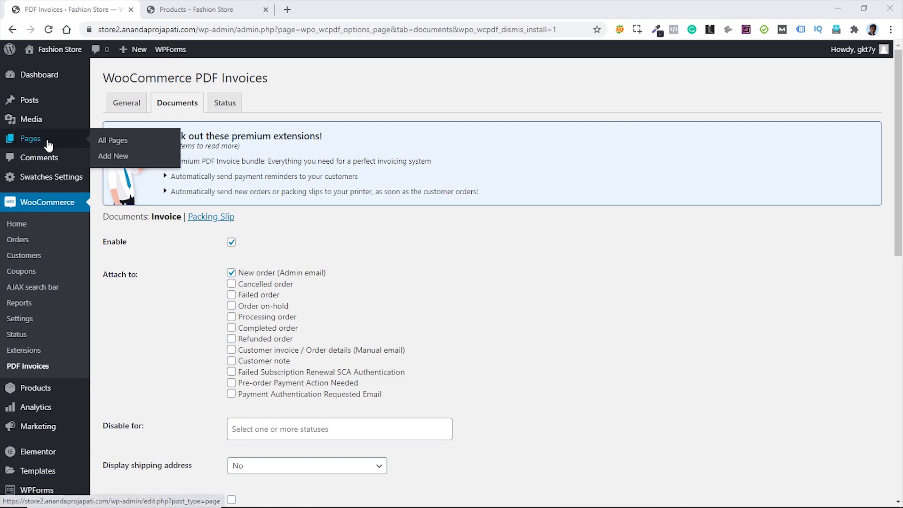
pyautogui.click(113, 160)
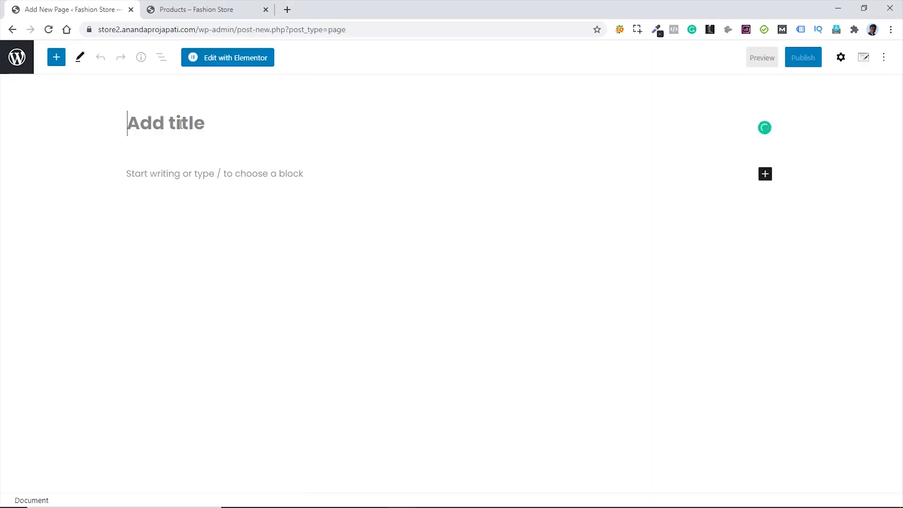
pyautogui.write('Order')
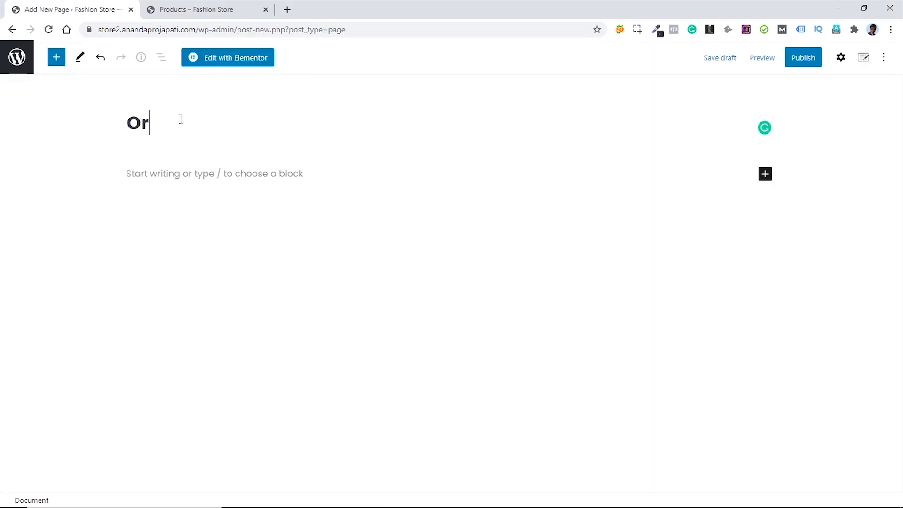
pyautogui.write(' Tracking')
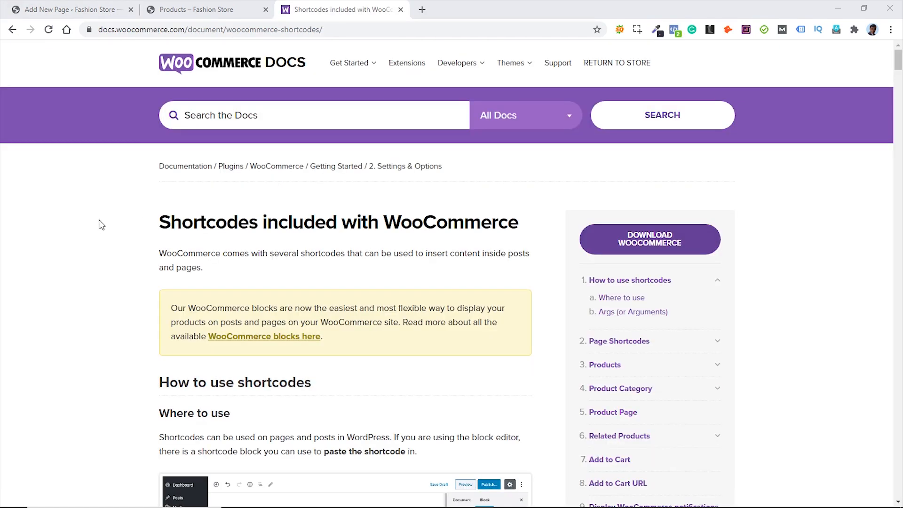
# - Select the [woocommerce_order_tracking] shortcode in the docs and return to the new page
pyautogui.scroll(-5, 100, 220)
pyautogui.scroll(-15, 101, 218)
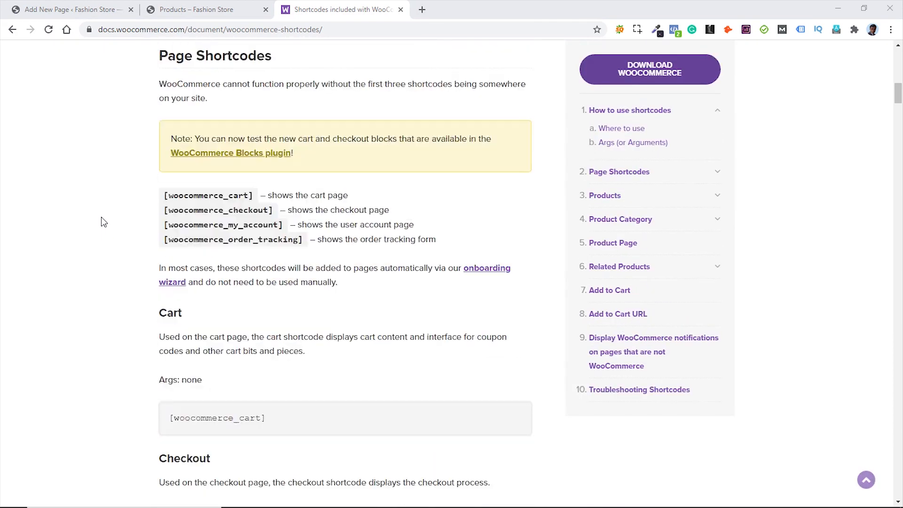
pyautogui.scroll(-3, 103, 217)
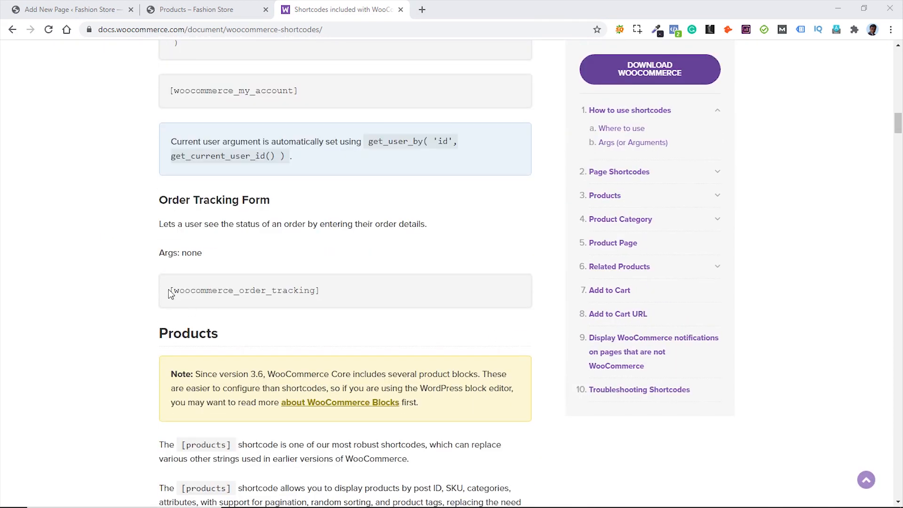
pyautogui.moveTo(169, 290); pyautogui.dragTo(330, 297)
pyautogui.hotkey('ctrl', 'c')
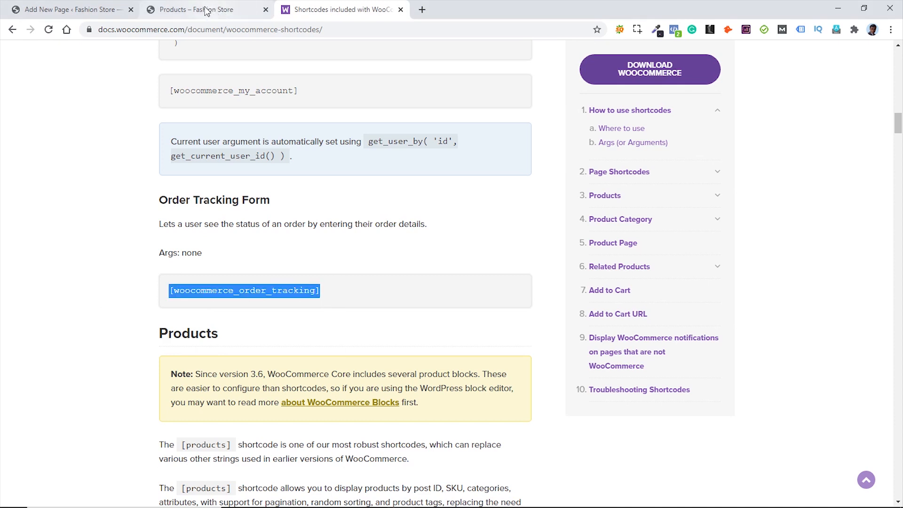
pyautogui.click(71, 9)
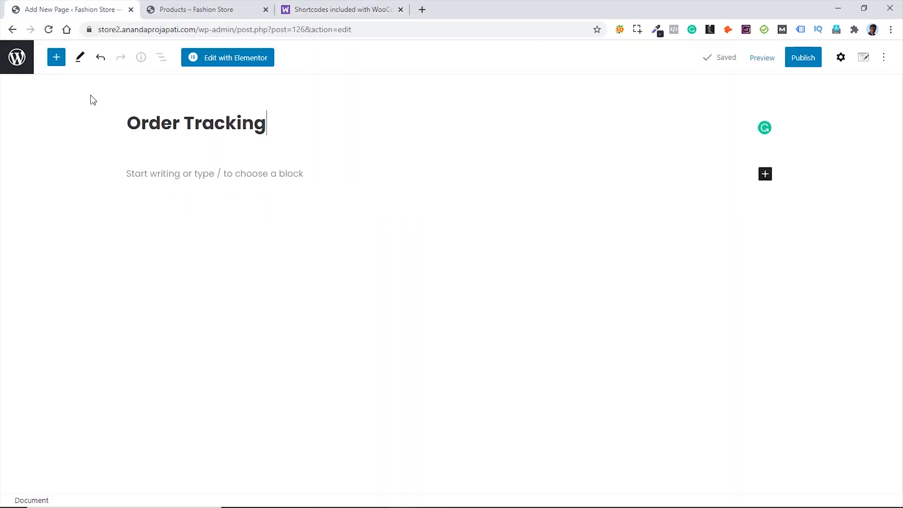
# - Add a Shortcode block containing the pasted [woocommerce_order_tracking] shortcode
pyautogui.click(300, 173)
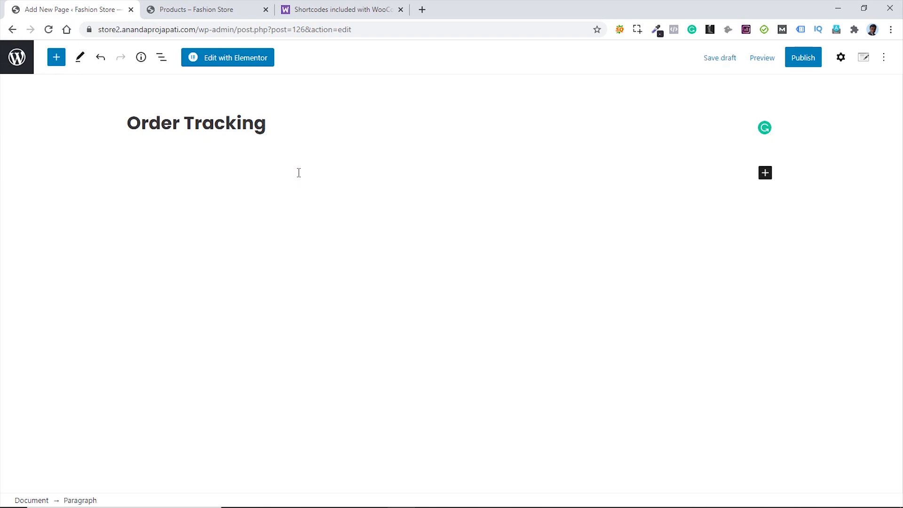
pyautogui.write('/')
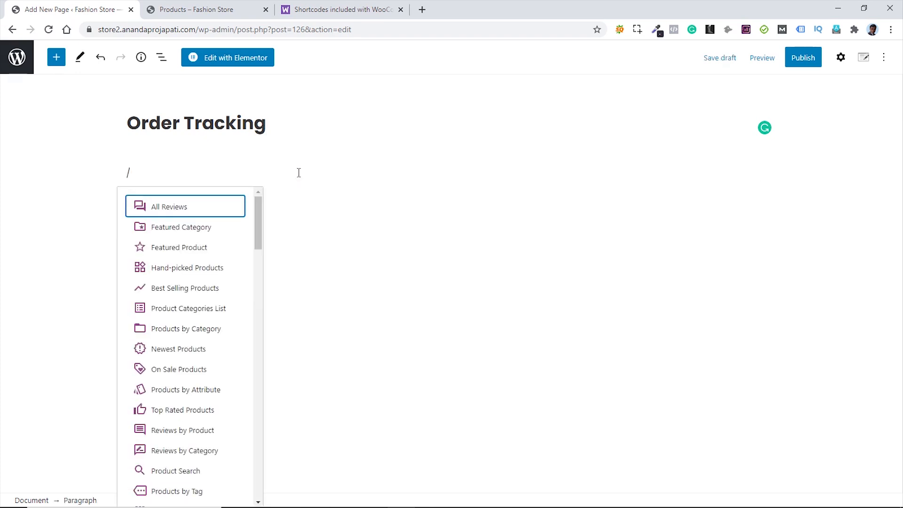
pyautogui.write('short')
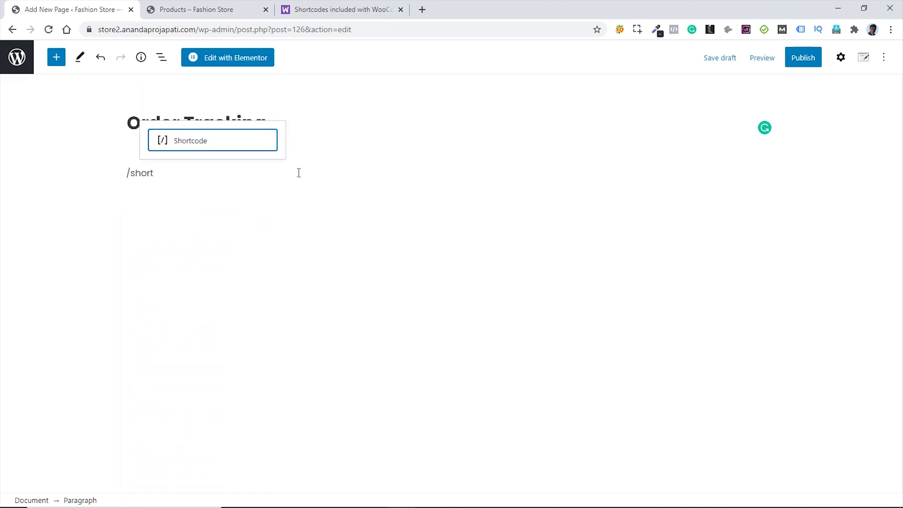
pyautogui.click(191, 141)
pyautogui.hotkey('ctrl', 'v')
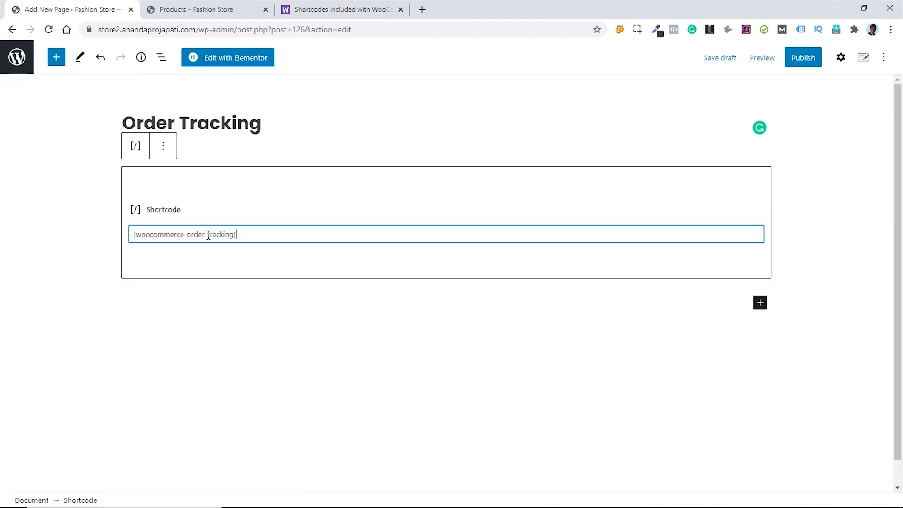
# - Publish the Order Tracking page, close the docs, and go to the Pages list
pyautogui.click(803, 58)
pyautogui.click(793, 58)
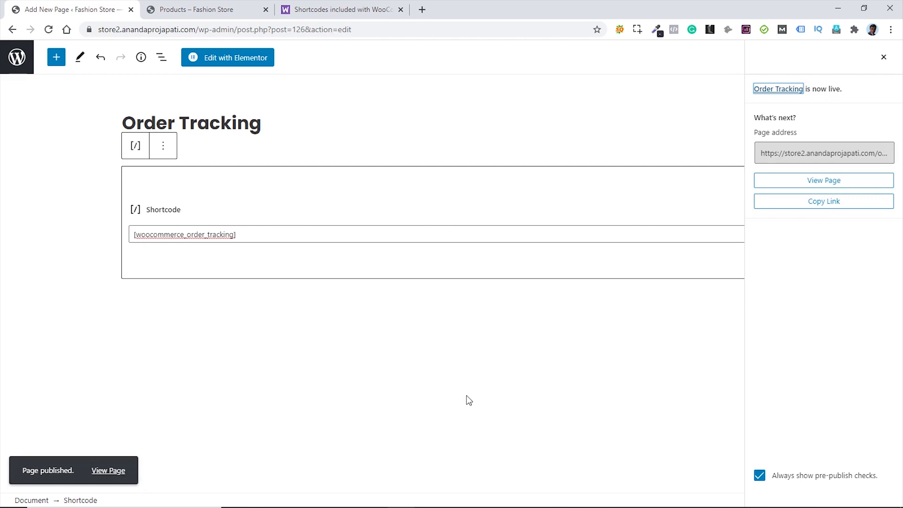
pyautogui.click(400, 10)
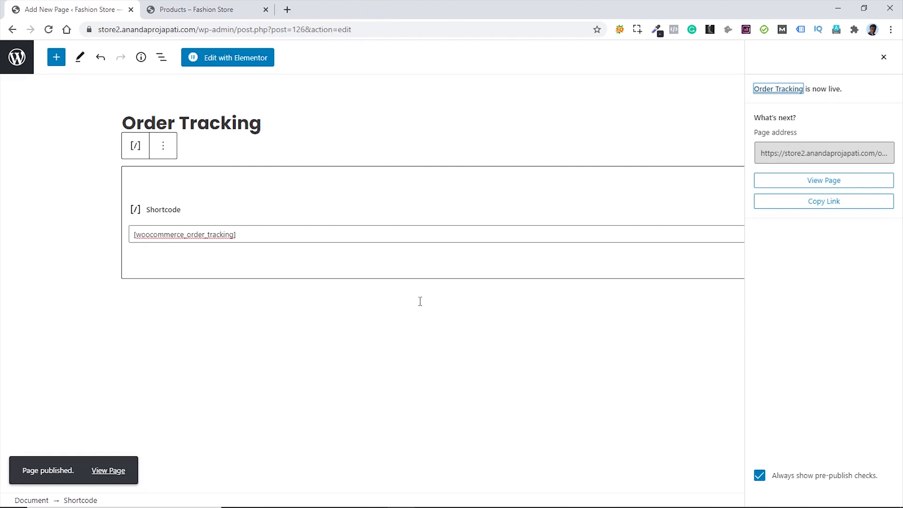
pyautogui.click(18, 59)
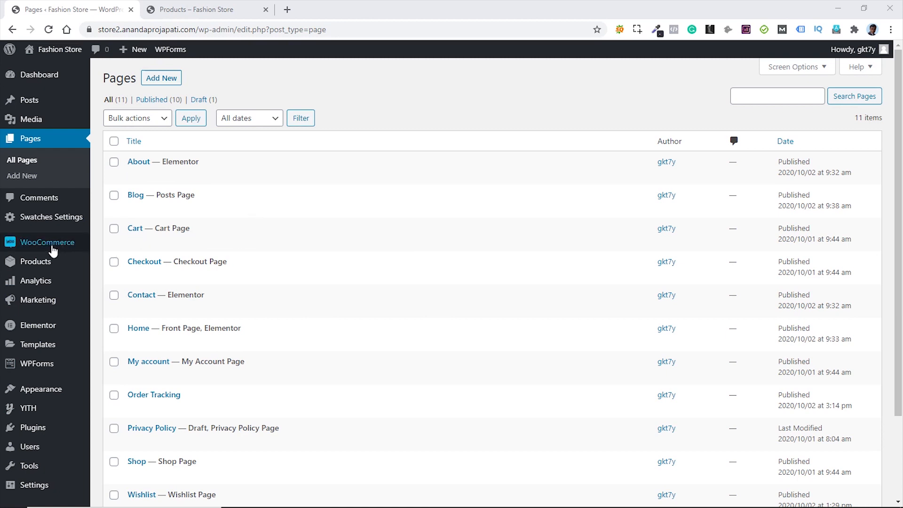
# - In Accounts & Privacy settings, turn off guest checkout and allow logging in at checkout
pyautogui.moveTo(63, 247)
pyautogui.click(119, 342)
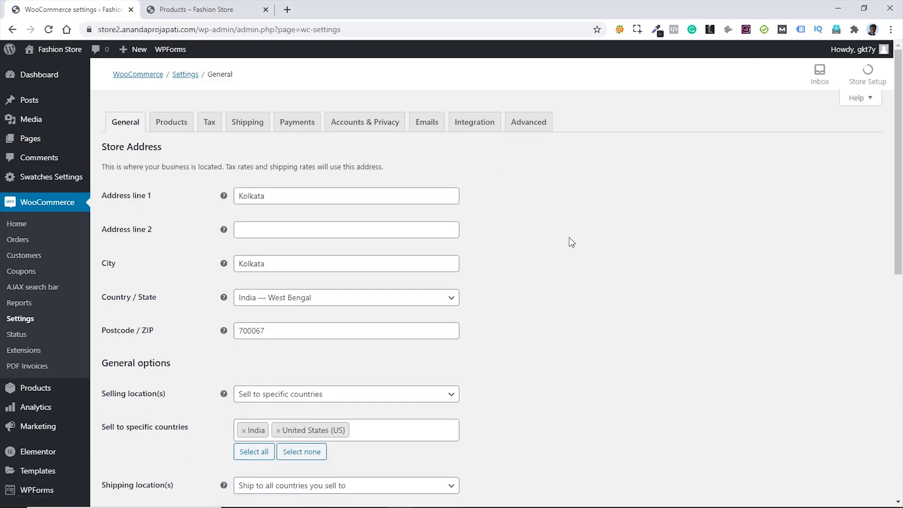
pyautogui.click(371, 126)
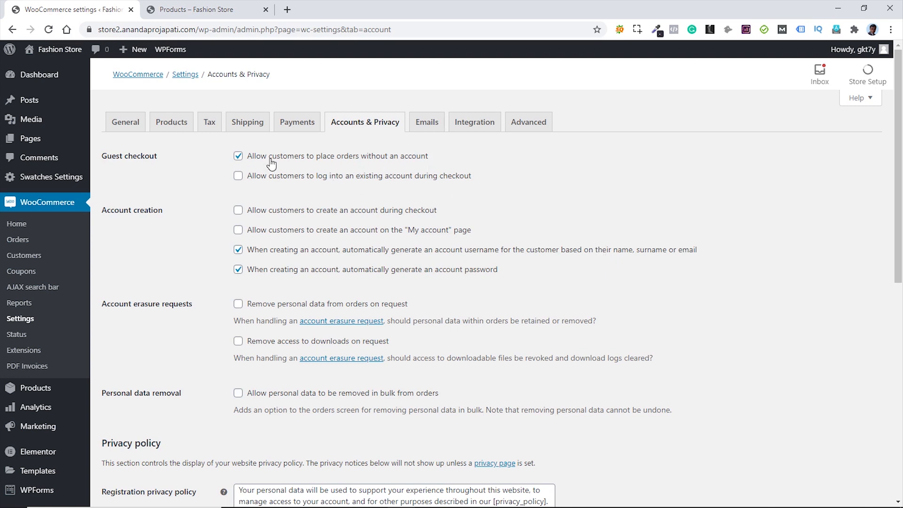
pyautogui.click(238, 157)
pyautogui.click(238, 177)
pyautogui.click(239, 176)
# - Allow account creation at checkout and on My account, disable auto-generated usernames and passwords, and save
pyautogui.click(238, 212)
pyautogui.click(238, 211)
pyautogui.click(238, 230)
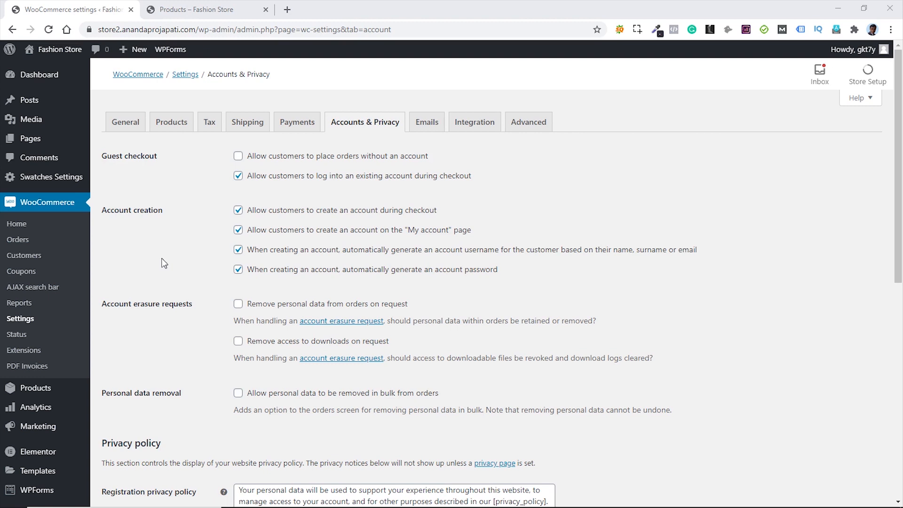
pyautogui.click(238, 250)
pyautogui.click(238, 270)
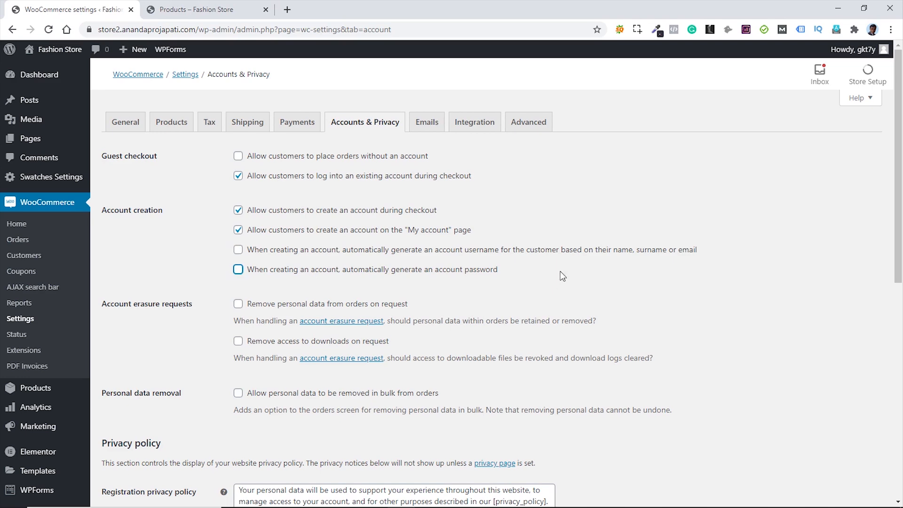
pyautogui.scroll(-10, 565, 275)
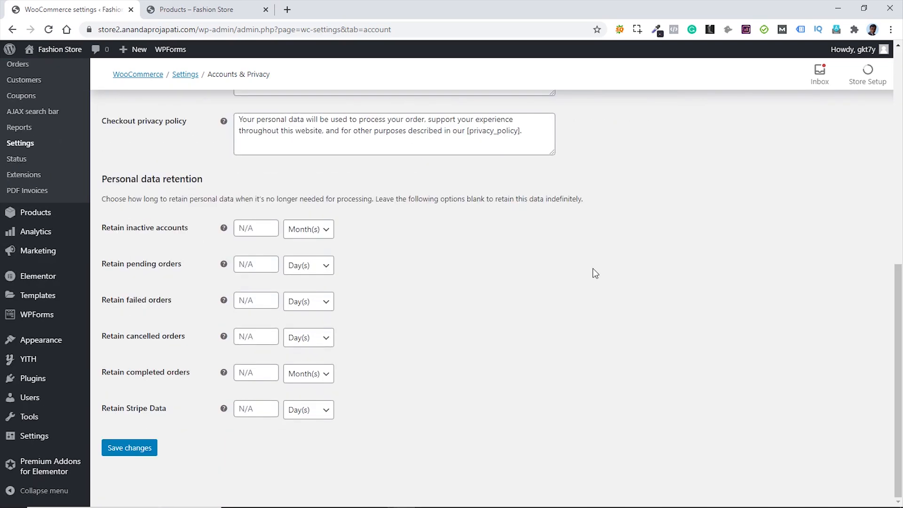
pyautogui.click(128, 451)
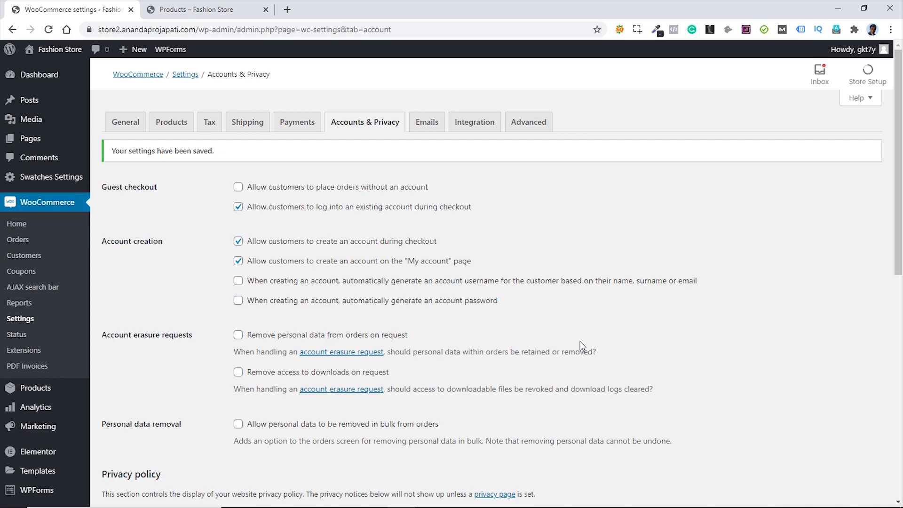
pyautogui.scroll(-3, 70, 353)
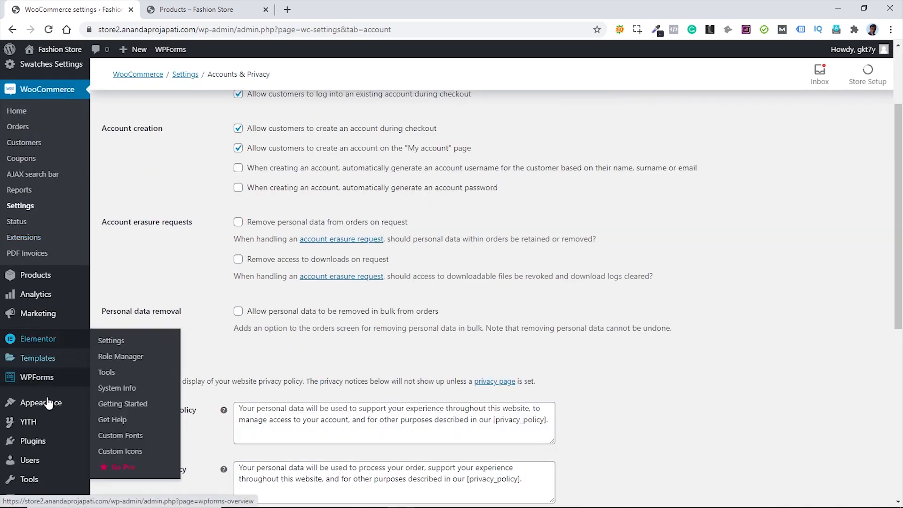
# - Search plugins for 'user m', then install and activate User Menus – Nav Menu Visibility
pyautogui.moveTo(41, 449)
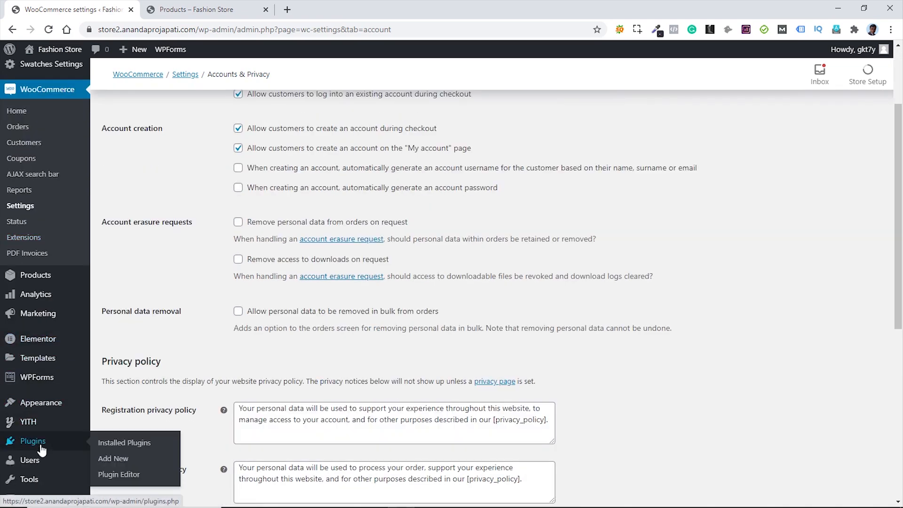
pyautogui.click(121, 462)
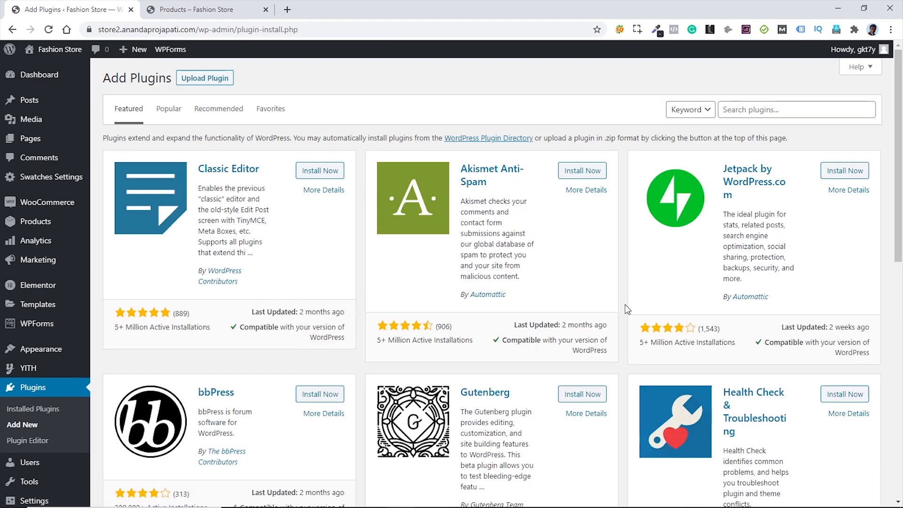
pyautogui.click(767, 110)
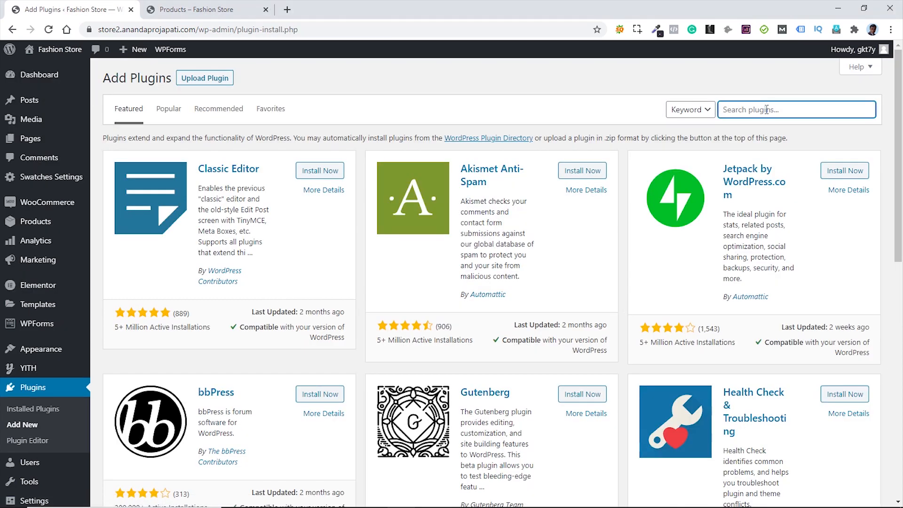
pyautogui.write('user menu')
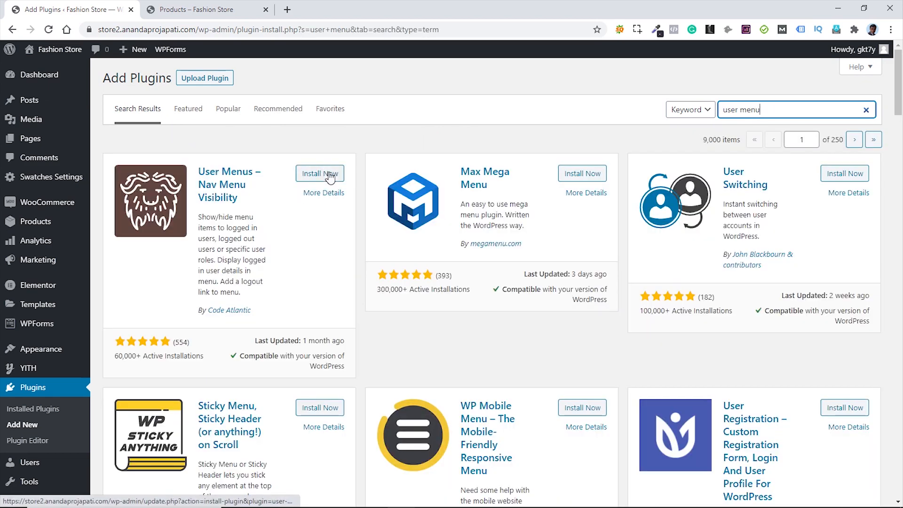
pyautogui.click(318, 175)
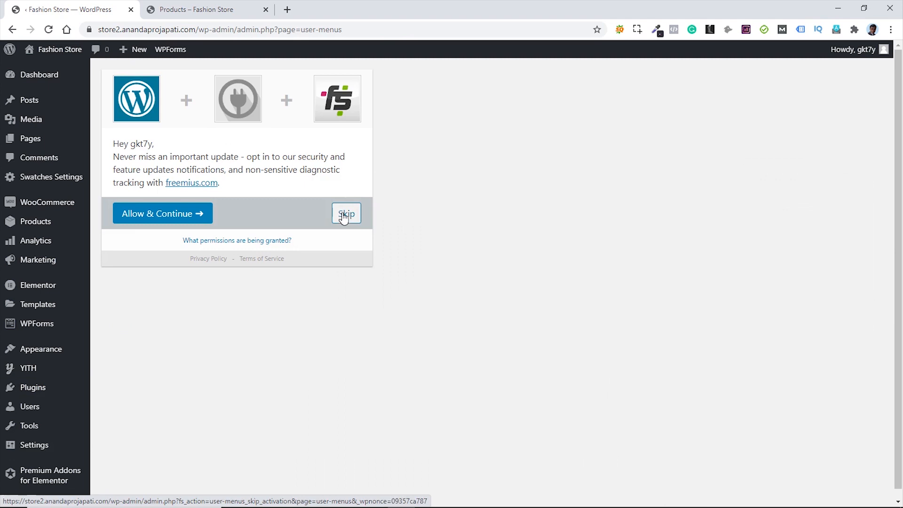
pyautogui.click(344, 215)
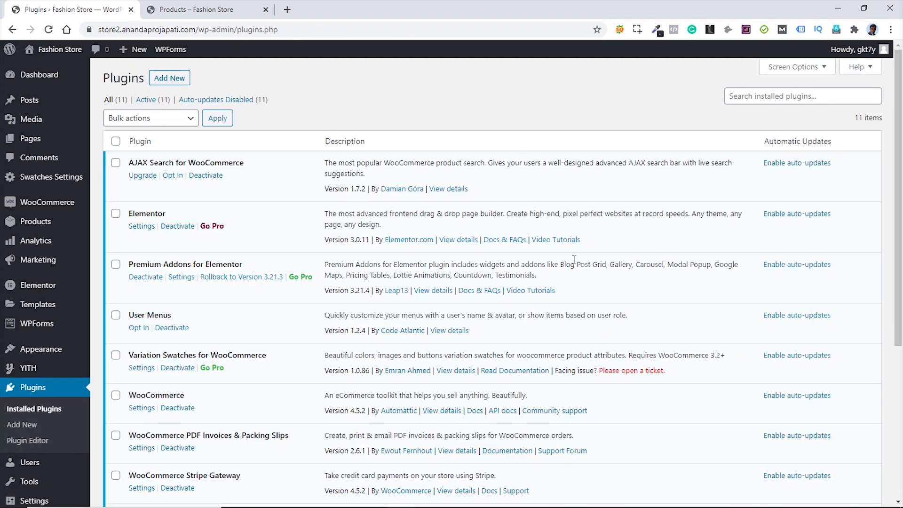
# - Load Main Menu (Primary) in the Appearance > Menus editor
pyautogui.moveTo(30, 352)
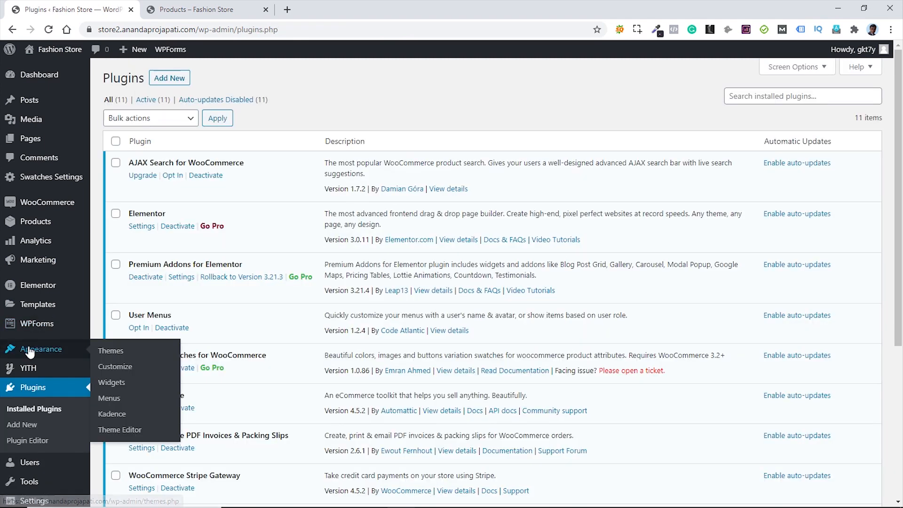
pyautogui.click(107, 400)
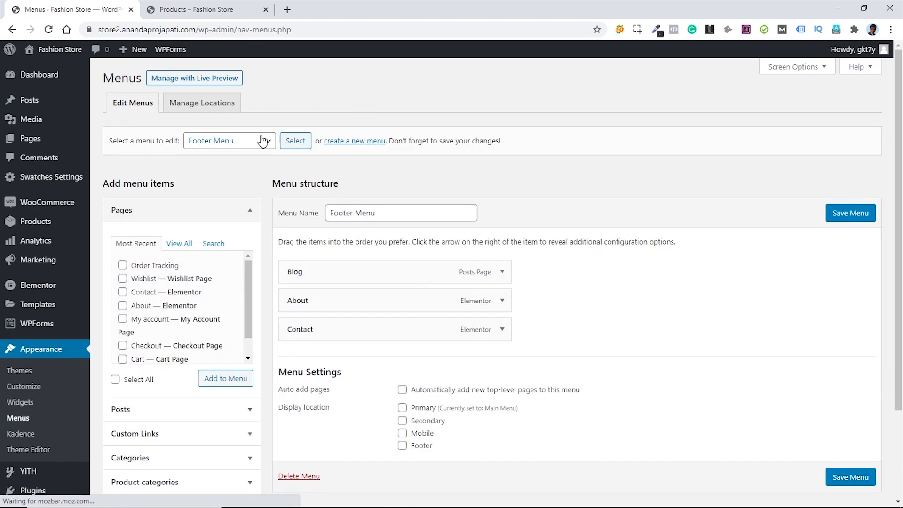
pyautogui.click(263, 141)
pyautogui.click(231, 168)
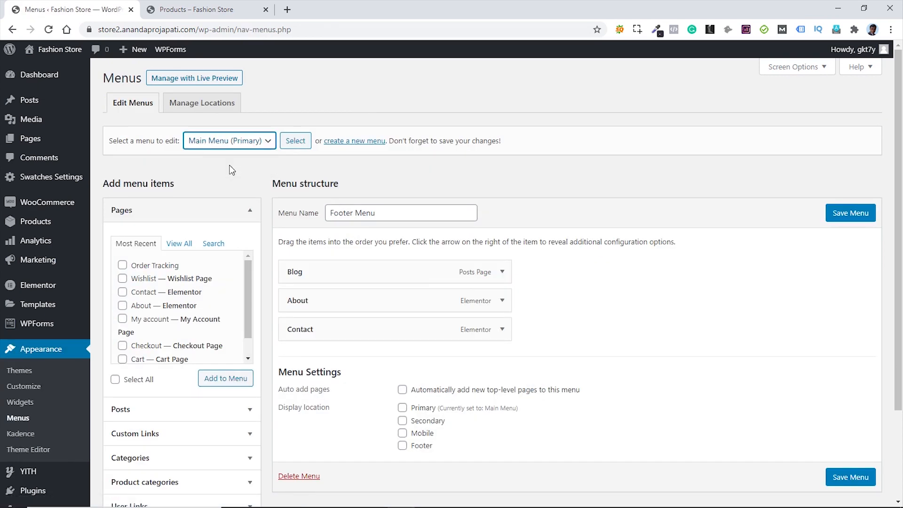
pyautogui.click(295, 141)
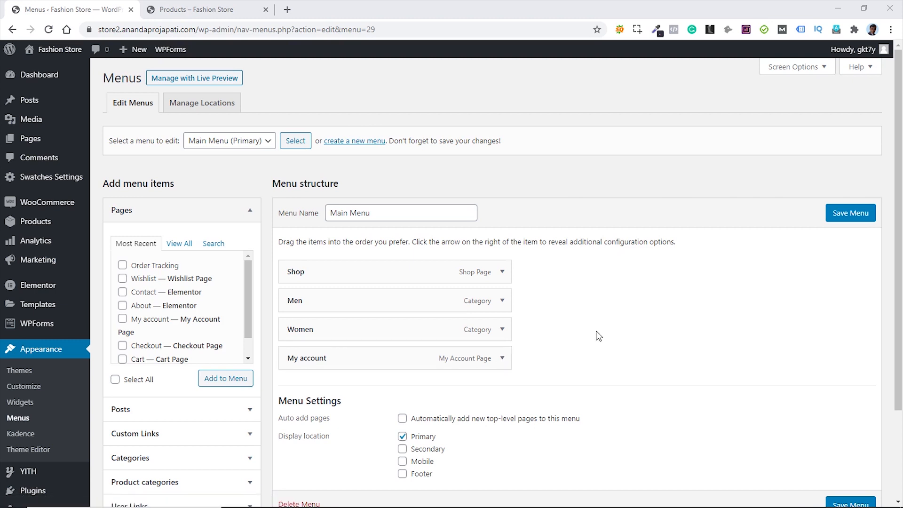
# - Set the My account item's visibility to Logged In Users
pyautogui.click(502, 358)
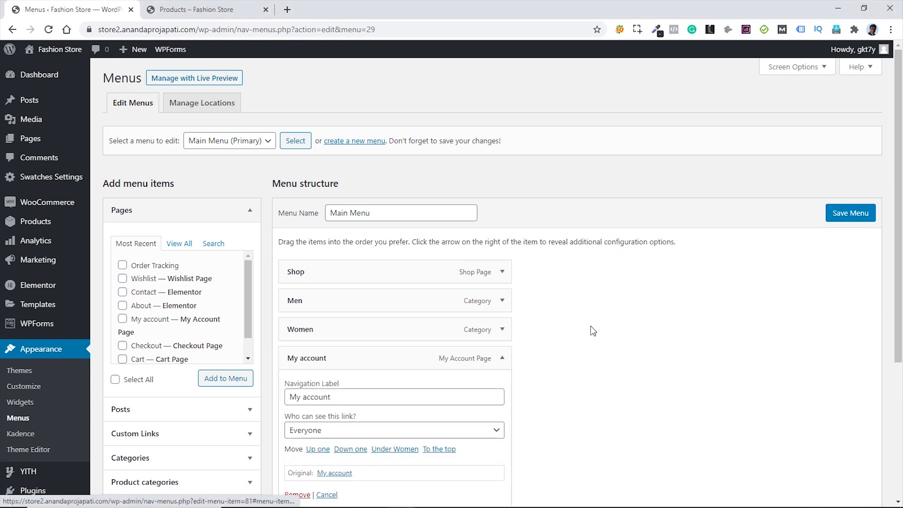
pyautogui.scroll(-2, 594, 329)
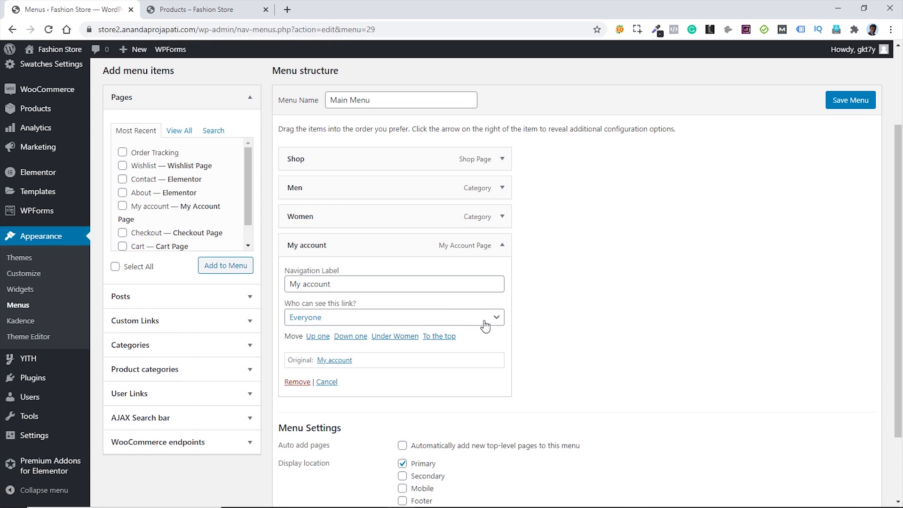
pyautogui.click(470, 324)
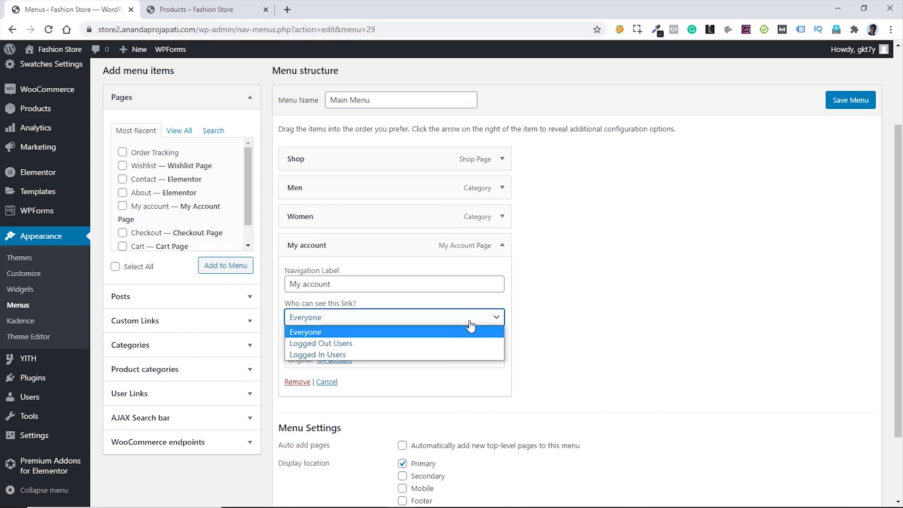
pyautogui.click(337, 355)
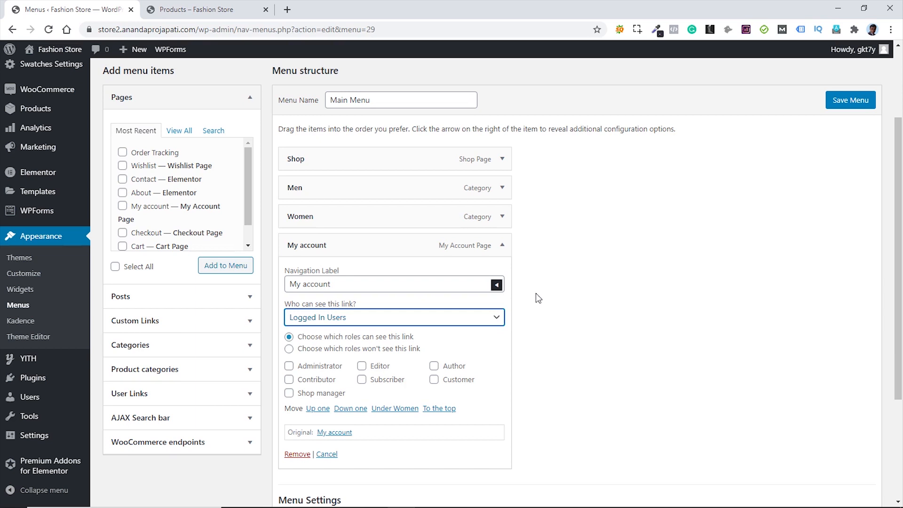
pyautogui.click(502, 247)
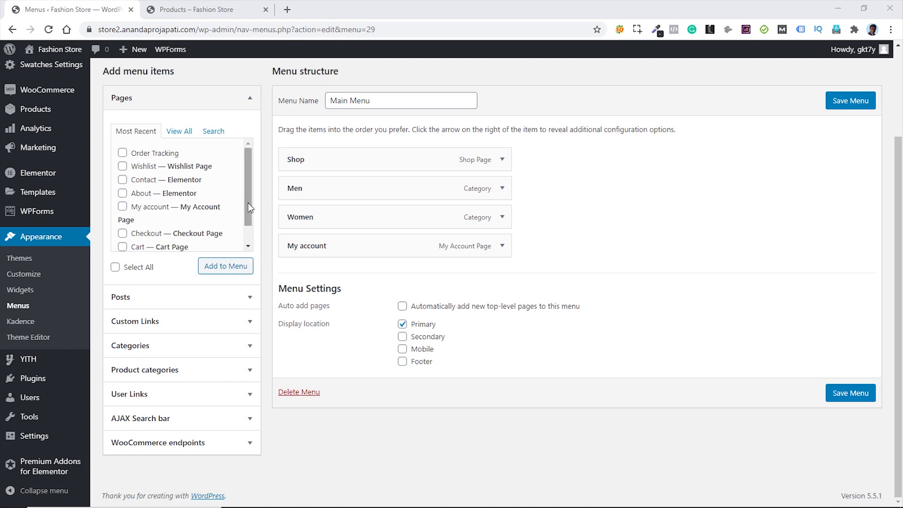
# - Add the Orders and Logout WooCommerce endpoints to the menu
pyautogui.click(179, 442)
pyautogui.scroll(-1, 193, 411)
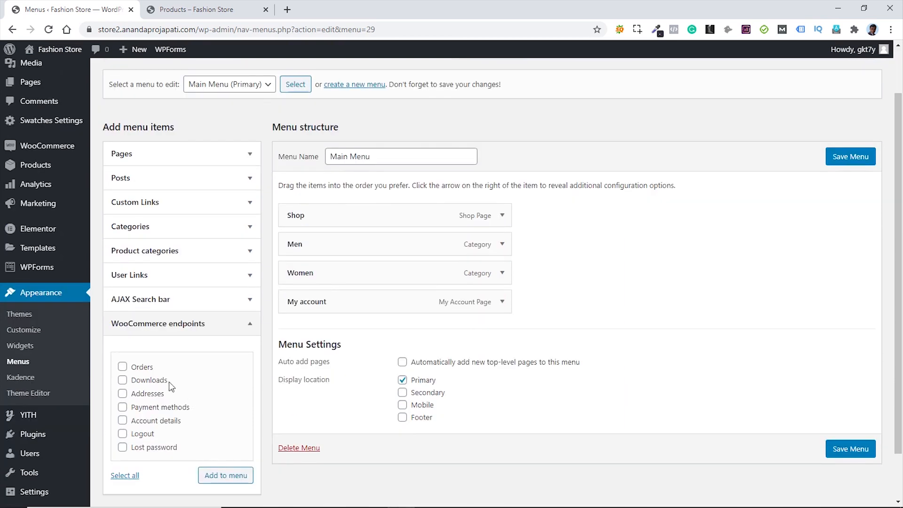
pyautogui.click(123, 369)
pyautogui.click(123, 437)
pyautogui.click(225, 478)
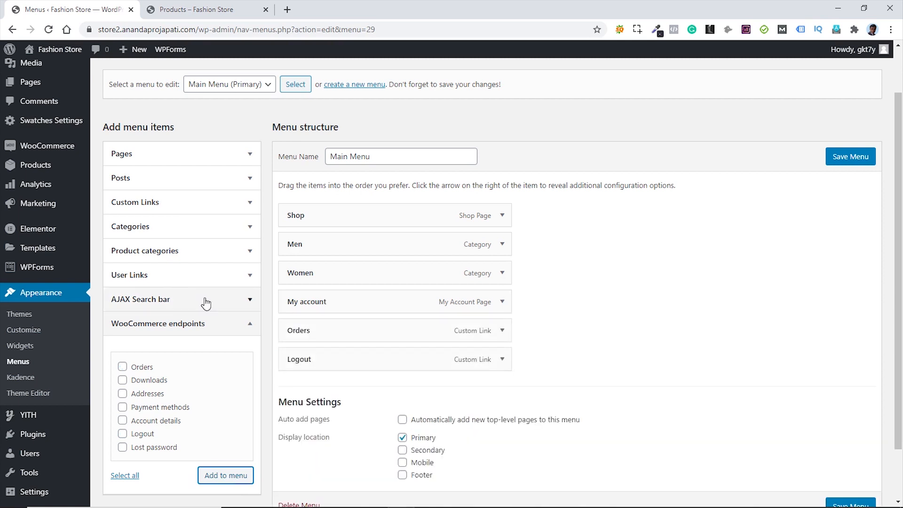
# - Add the Order Tracking and Wishlist pages to the menu
pyautogui.click(167, 183)
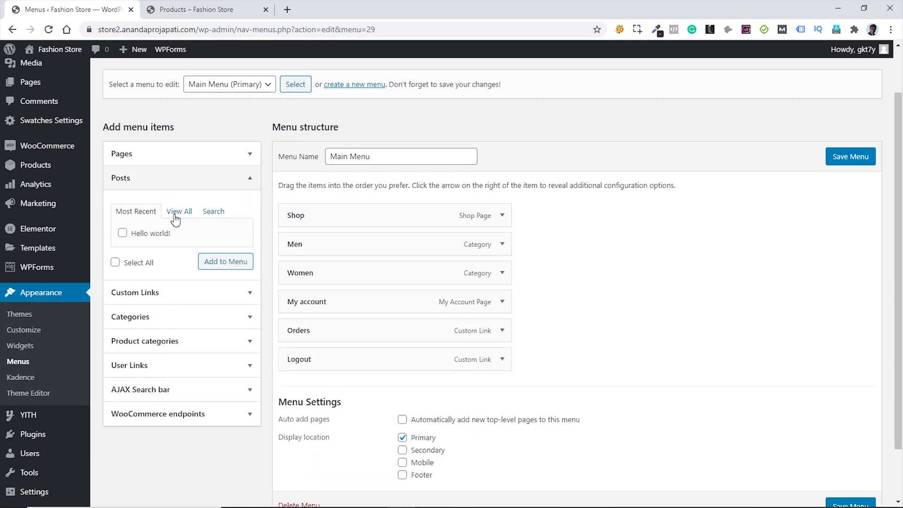
pyautogui.click(176, 159)
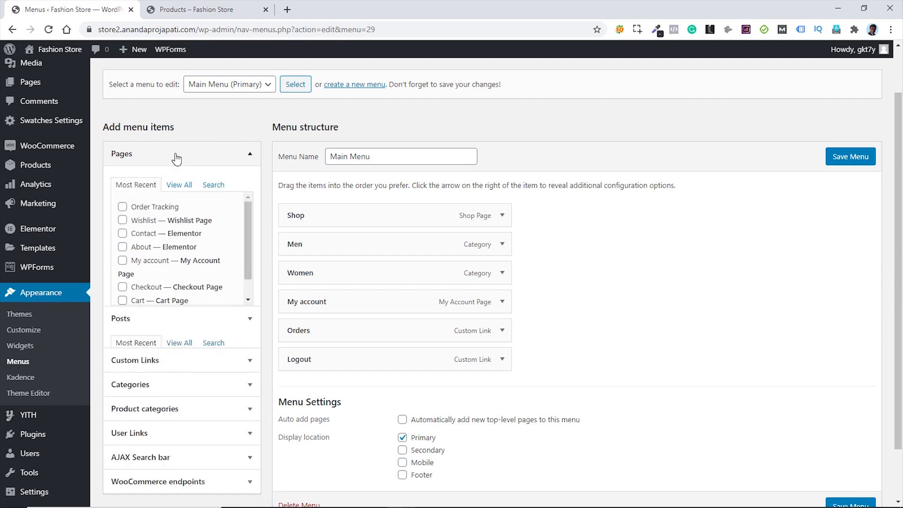
pyautogui.click(122, 223)
pyautogui.click(122, 209)
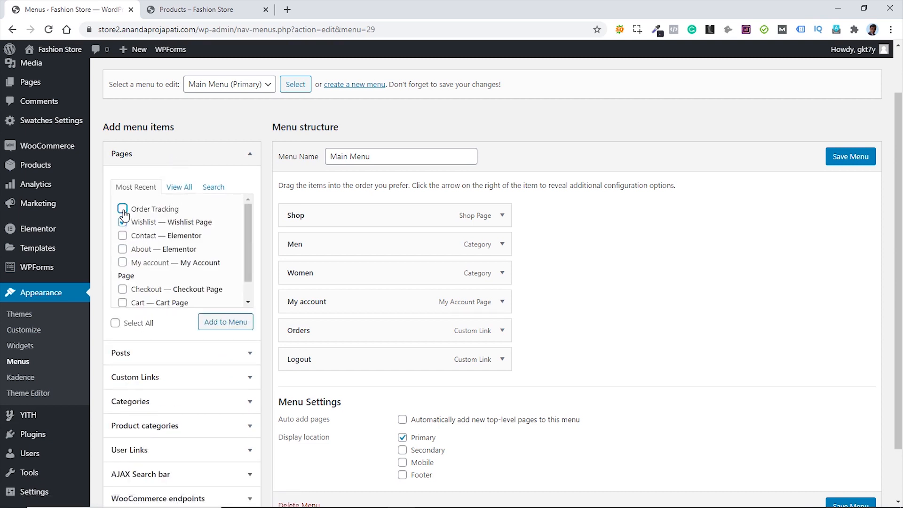
pyautogui.click(223, 324)
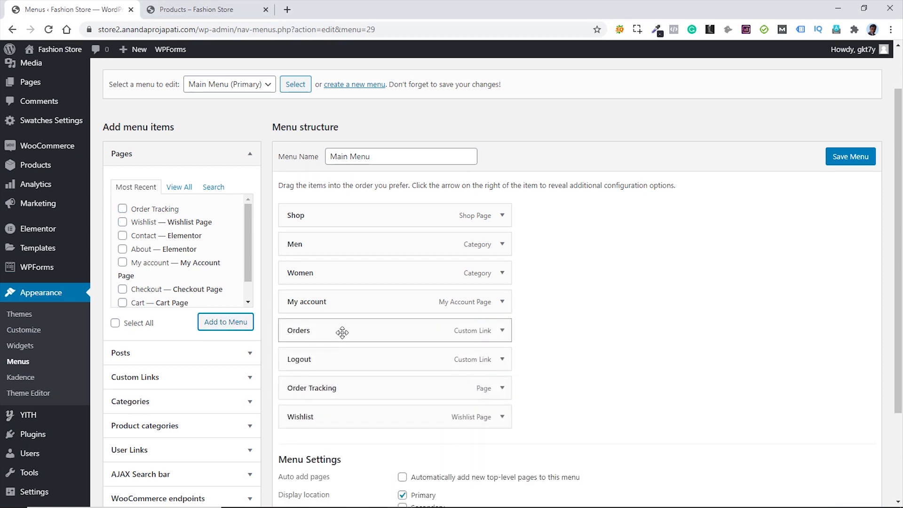
# - Nest the new items under My account, with Logout as the last sub-item
pyautogui.moveTo(342, 333); pyautogui.dragTo(371, 357)
pyautogui.moveTo(355, 389); pyautogui.dragTo(379, 417)
pyautogui.moveTo(368, 365); pyautogui.dragTo(372, 417)
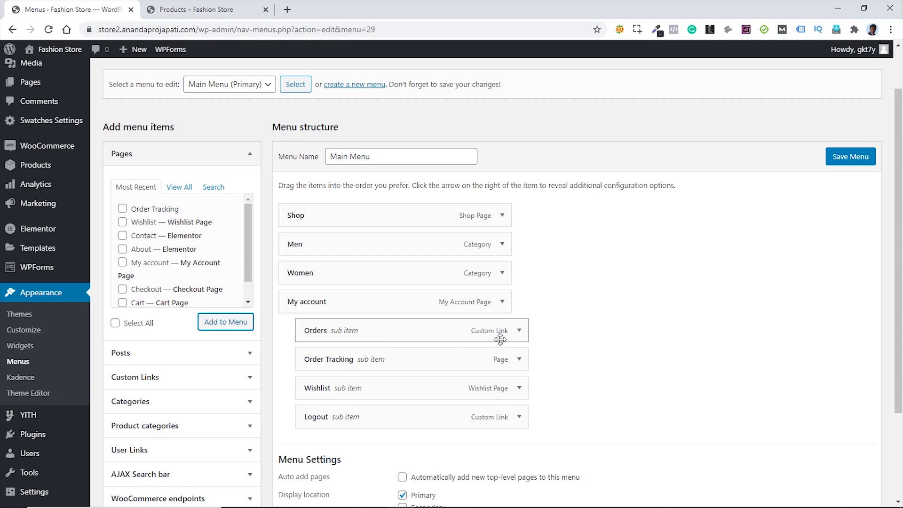
# - Rename the Orders sub-item's label to 'My Orders'
pyautogui.click(519, 331)
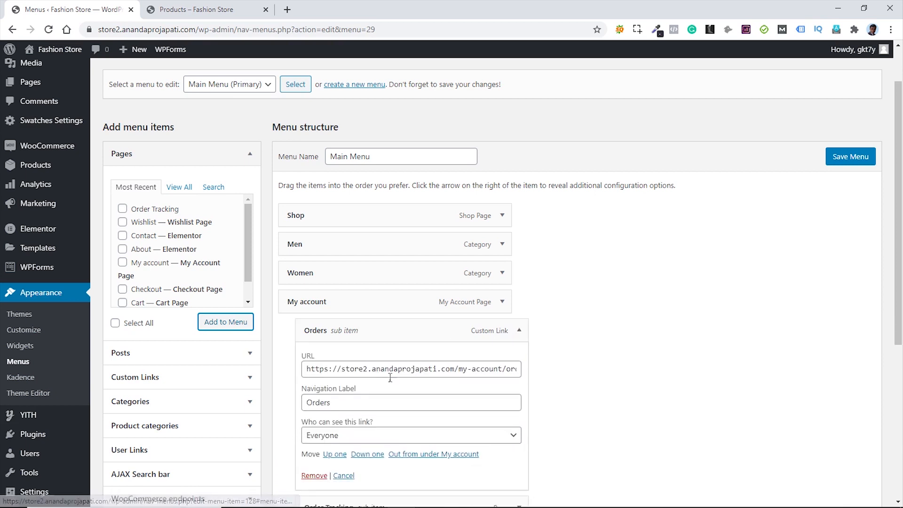
pyautogui.click(308, 403)
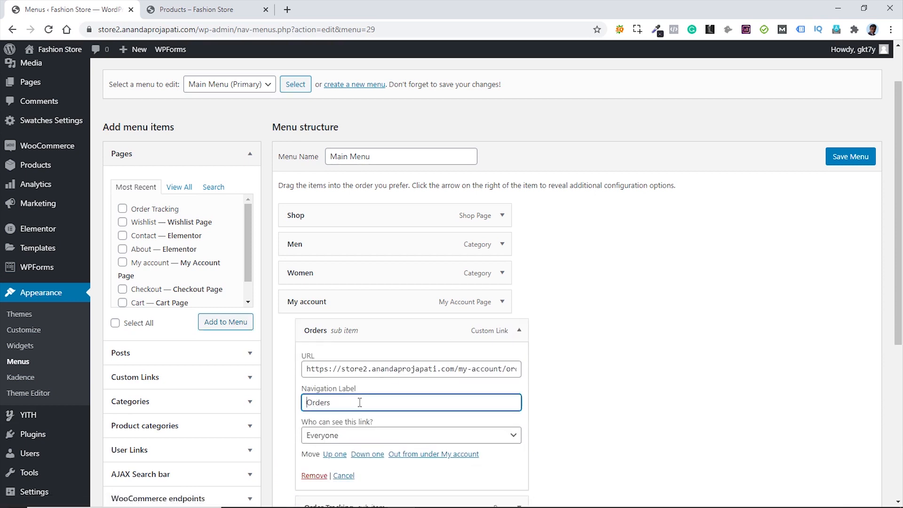
pyautogui.write('Trac')
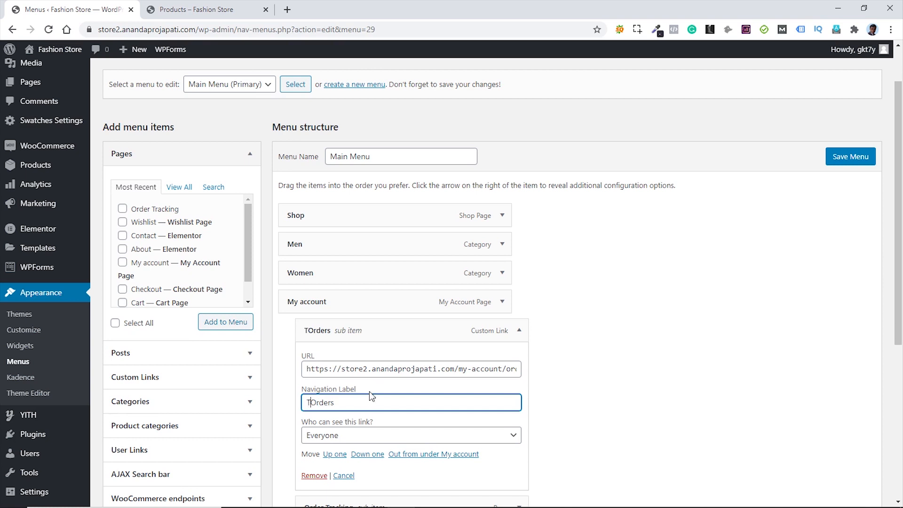
pyautogui.write('k')
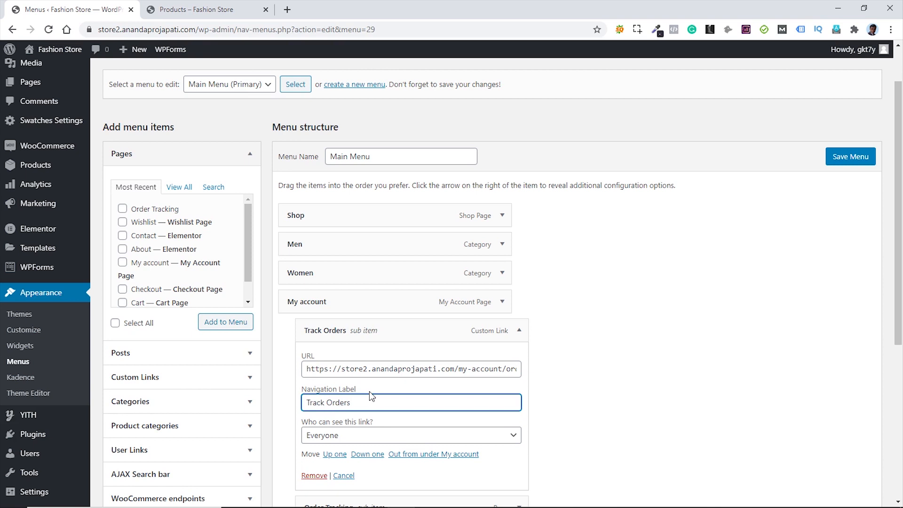
pyautogui.doubleClick(322, 403)
pyautogui.write('M')
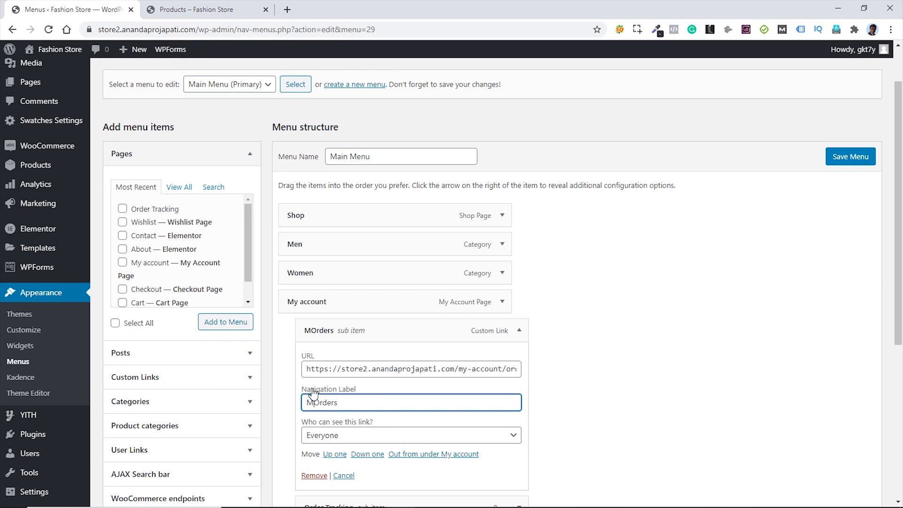
pyautogui.write('y')
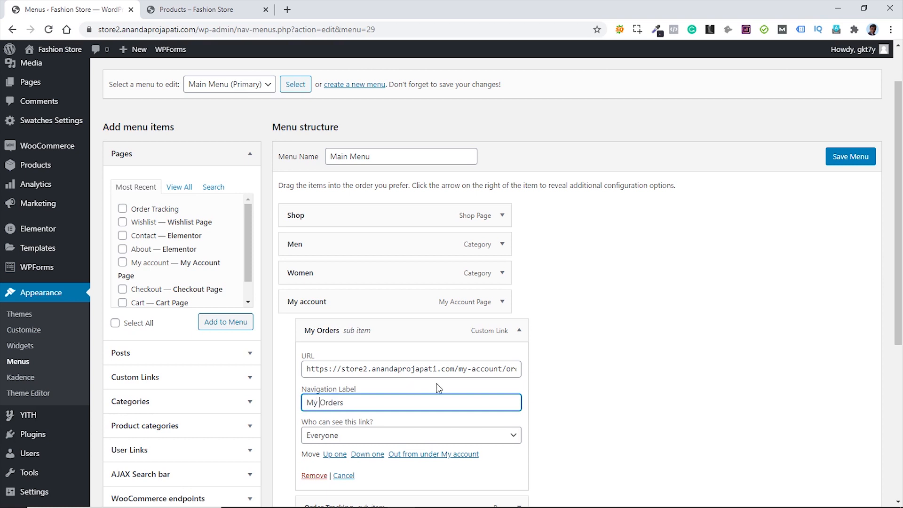
pyautogui.click(520, 330)
# - Rename the Order Tracking sub-item's label to 'Track Orders'
pyautogui.click(519, 359)
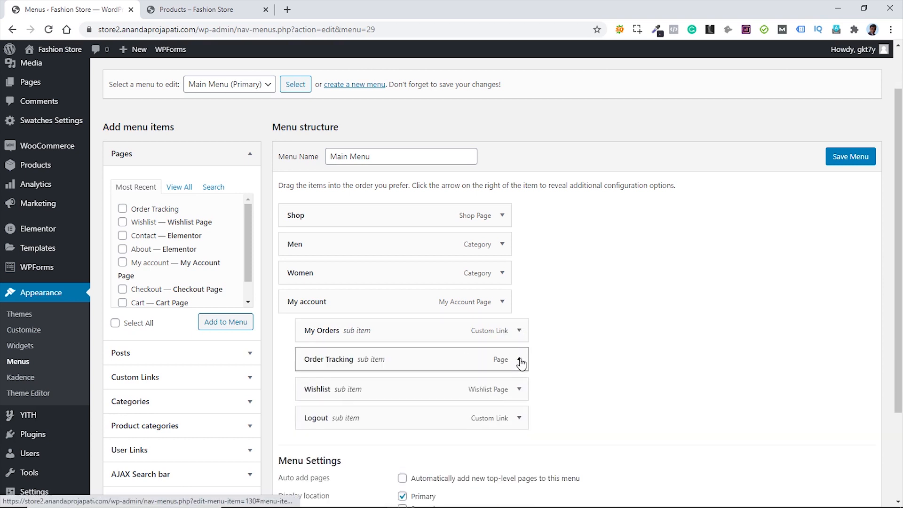
pyautogui.moveTo(328, 399); pyautogui.dragTo(303, 399)
pyautogui.press('BackSpace')
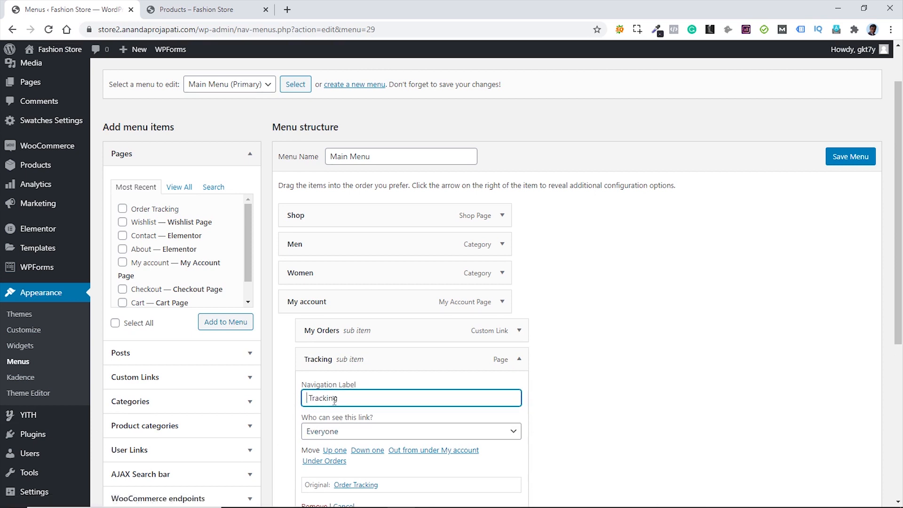
pyautogui.press('Delete')
pyautogui.click(338, 398)
pyautogui.press('BackSpace')
pyautogui.press('BackSpace')
pyautogui.press('BackSpace')
pyautogui.write('Orders')
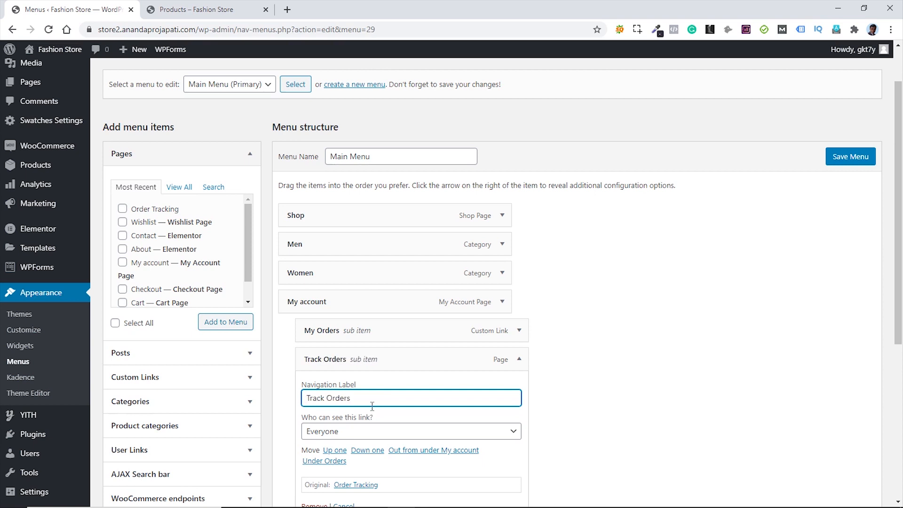
pyautogui.click(519, 360)
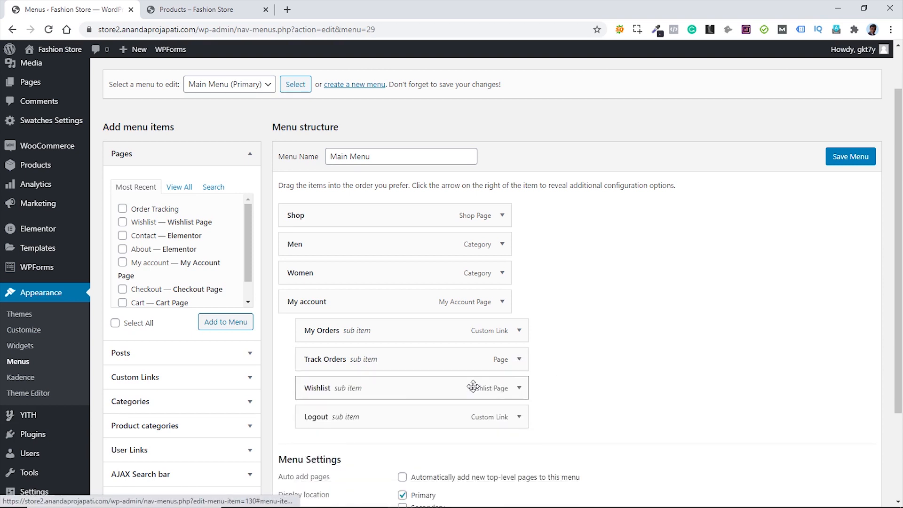
# - Rename the Wishlist sub-item's label to 'My Wishlist'
pyautogui.click(520, 389)
pyautogui.click(308, 427)
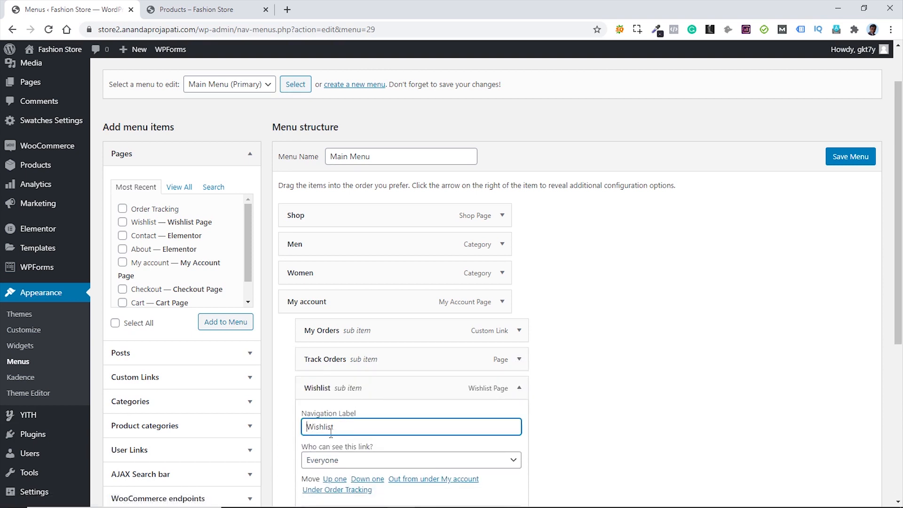
pyautogui.write('My')
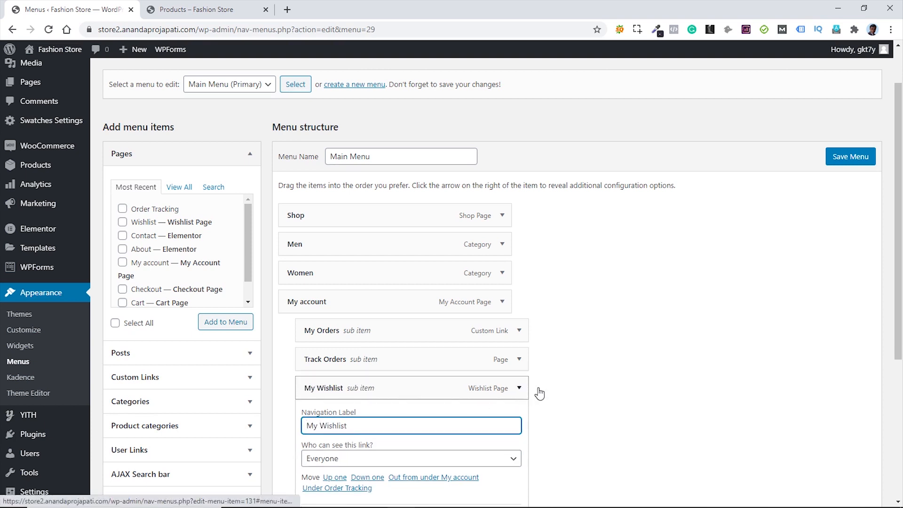
pyautogui.click(519, 388)
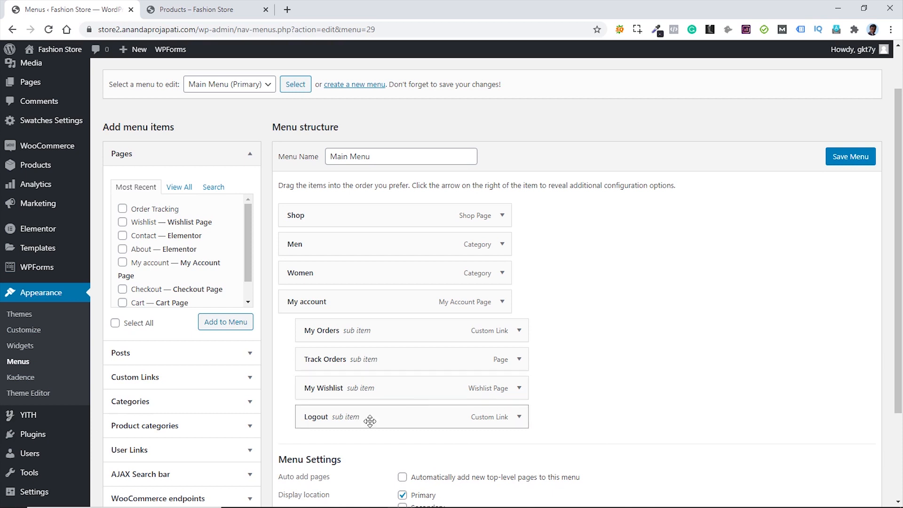
# - Change the Logout item's URL to end with ?customer-logout=true
pyautogui.click(519, 418)
pyautogui.scroll(-2, 575, 373)
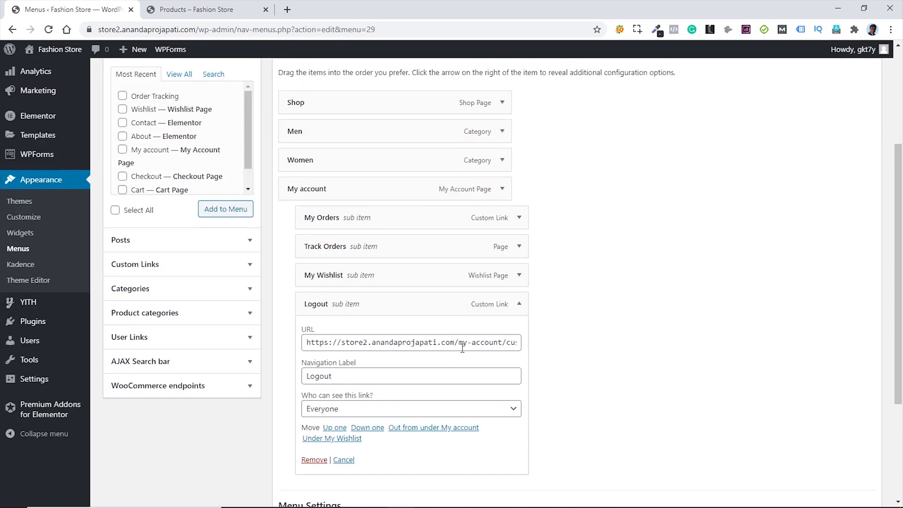
pyautogui.moveTo(460, 348); pyautogui.dragTo(559, 351)
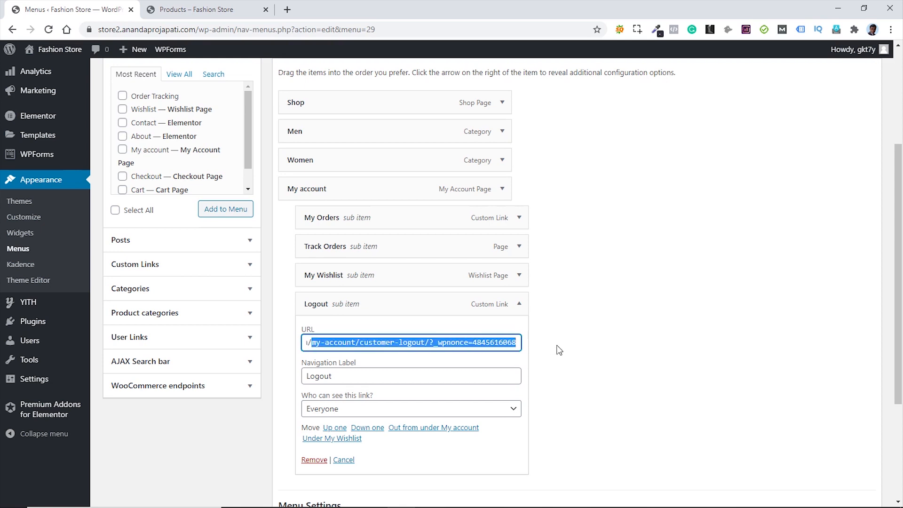
pyautogui.press('BackSpace')
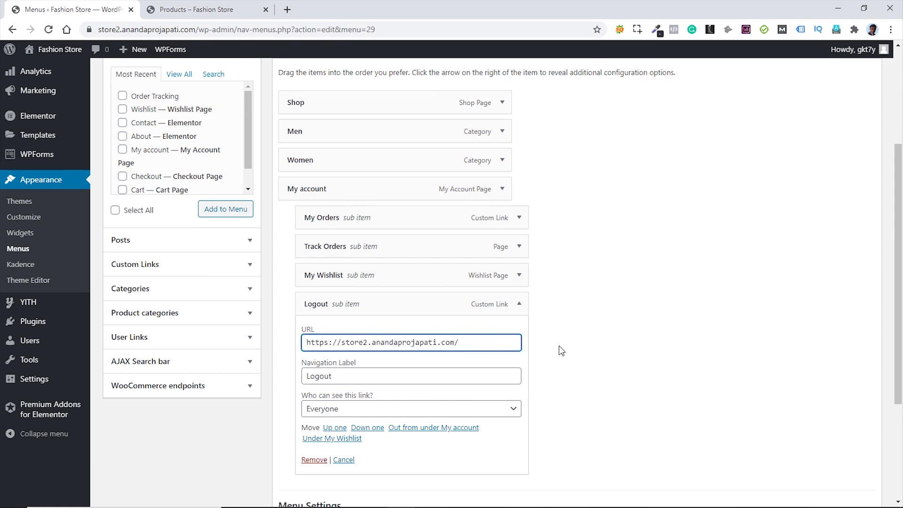
pyautogui.write('?customer-logout=true')
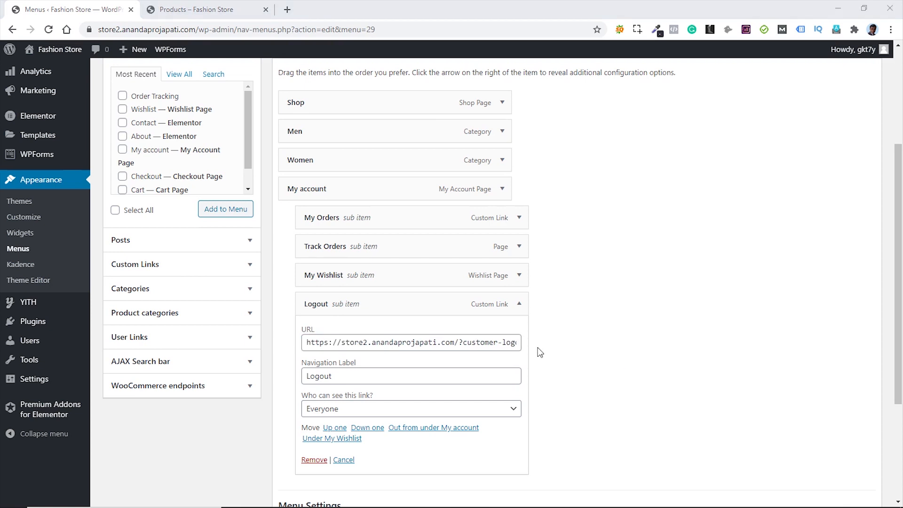
pyautogui.click(519, 304)
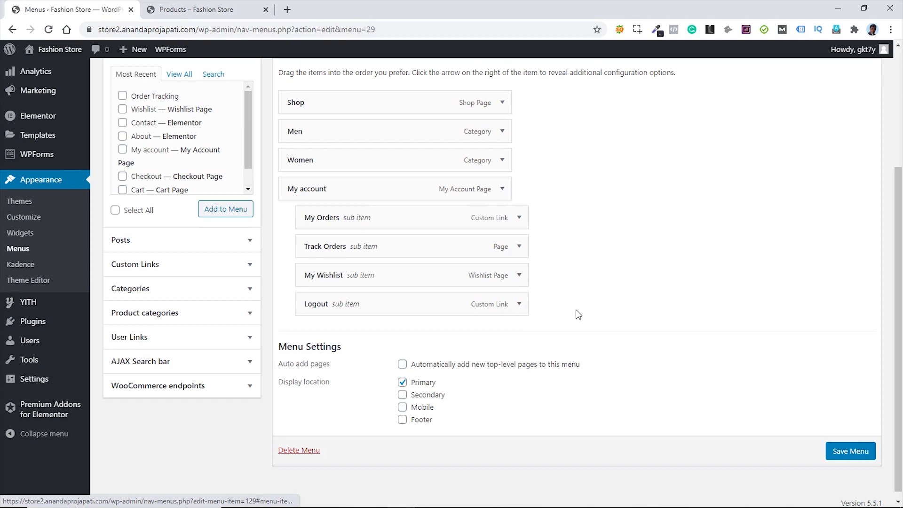
# - Add the My account page to the Main Menu as a new item
pyautogui.click(186, 268)
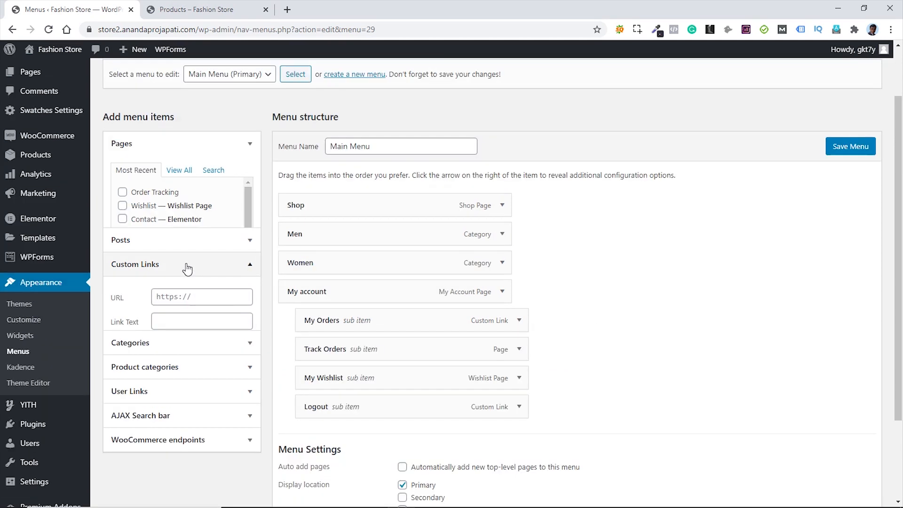
pyautogui.scroll(2, 186, 273)
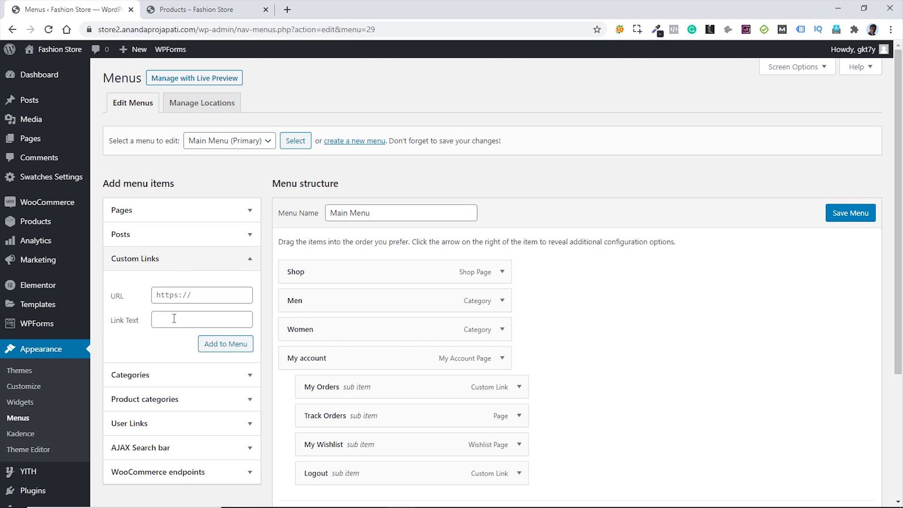
pyautogui.click(193, 262)
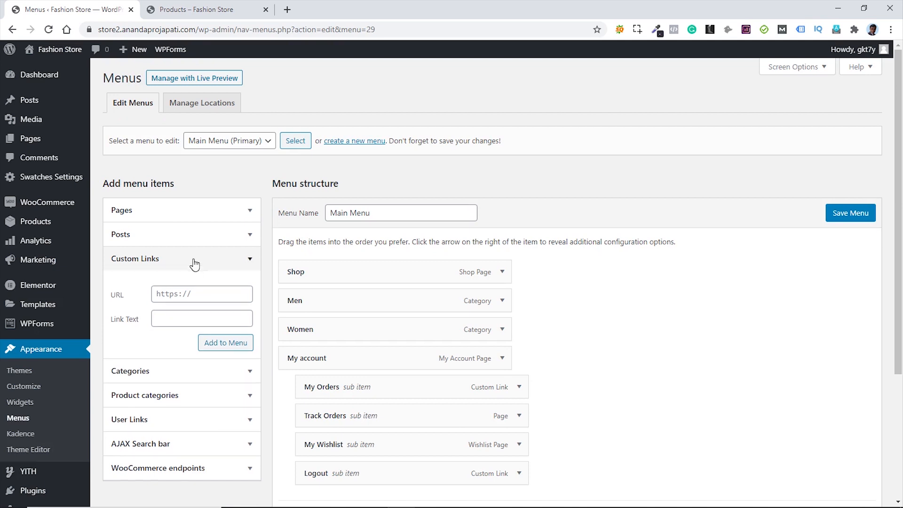
pyautogui.click(178, 213)
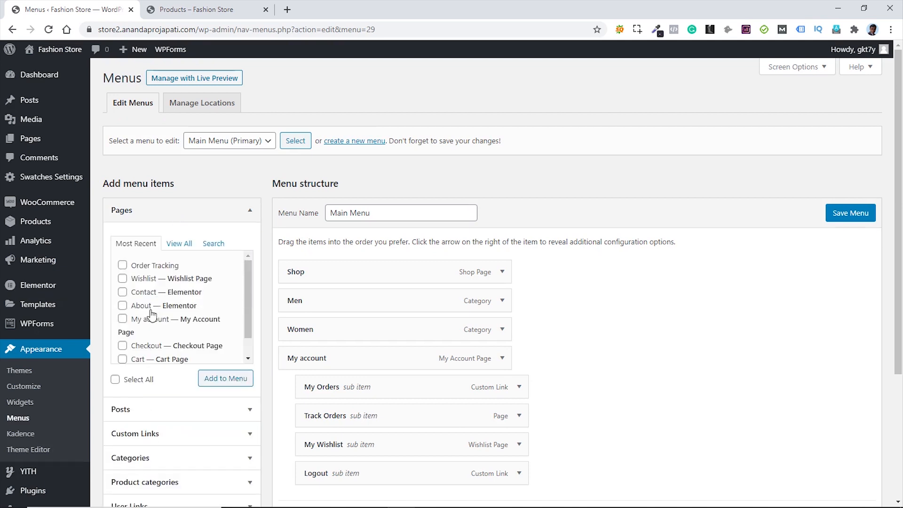
pyautogui.click(123, 319)
pyautogui.click(224, 377)
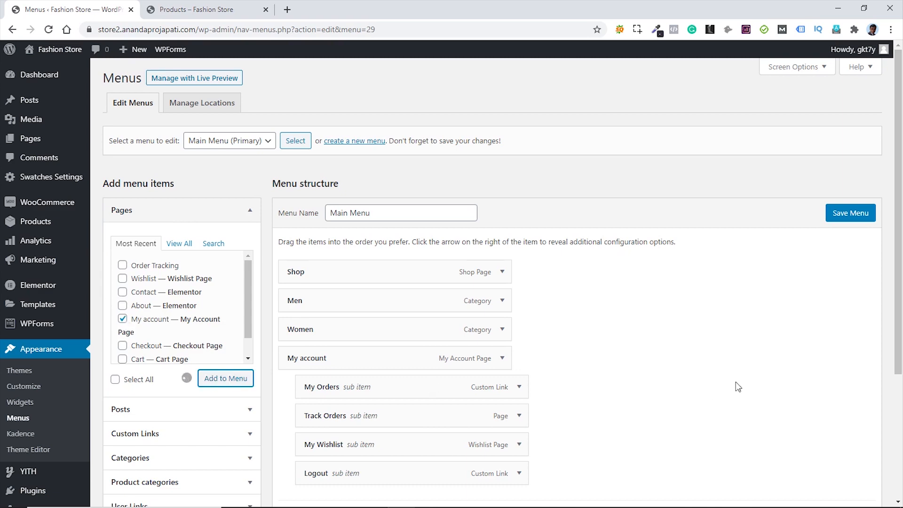
# - Label the new item 'Login', show it only to Logged Out Users, and save the menu
pyautogui.scroll(-3, 660, 330)
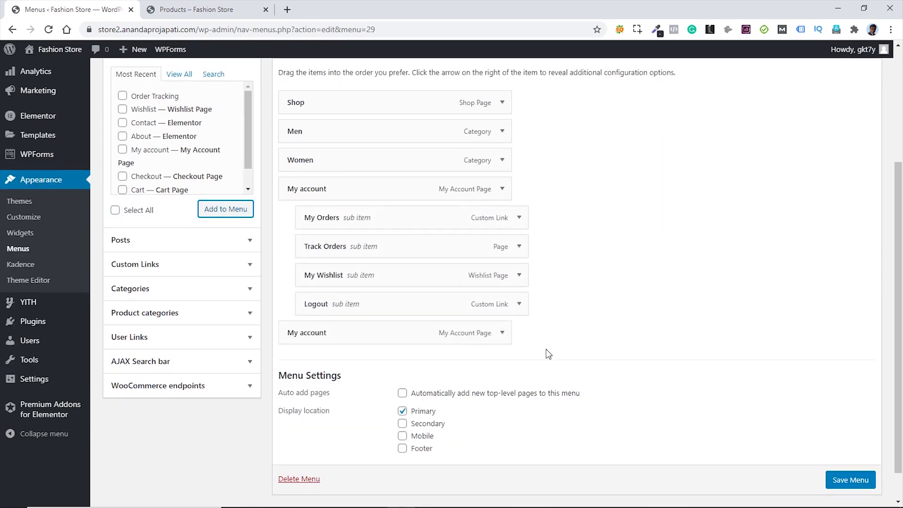
pyautogui.click(502, 333)
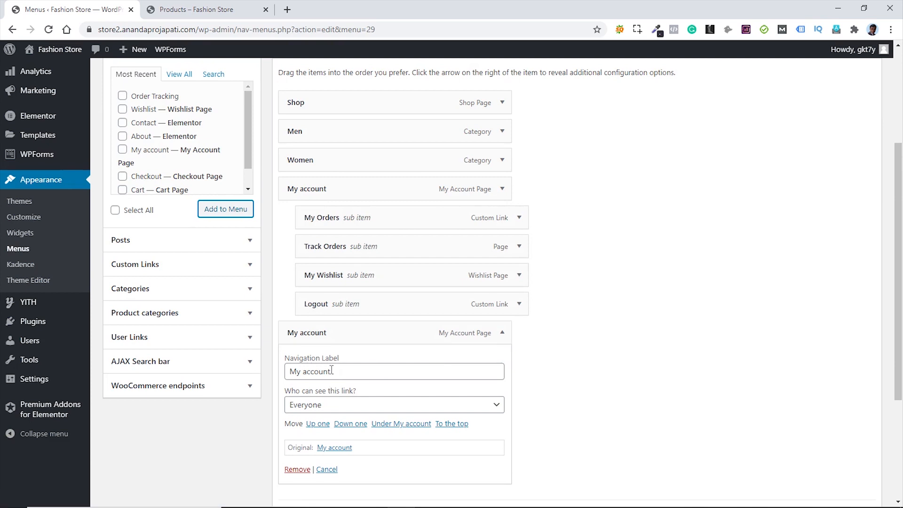
pyautogui.moveTo(331, 370); pyautogui.dragTo(282, 370)
pyautogui.write('L')
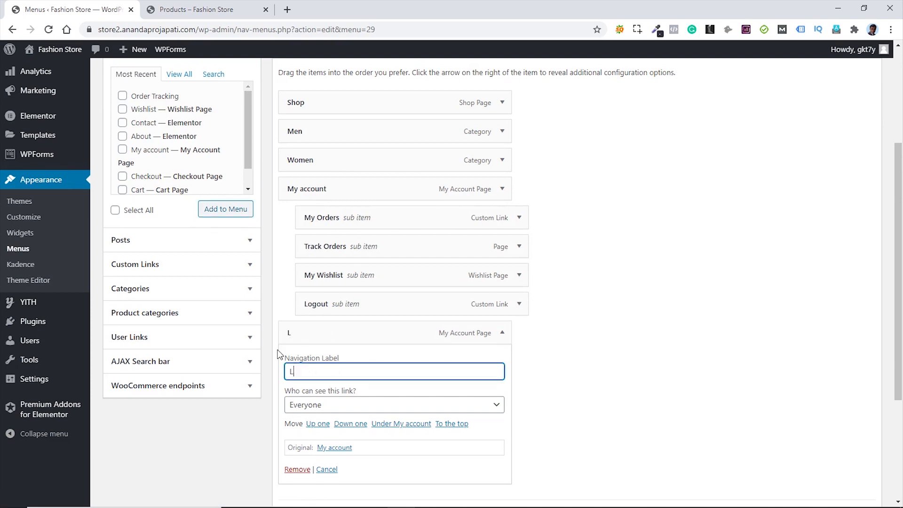
pyautogui.write('ogin')
pyautogui.click(394, 407)
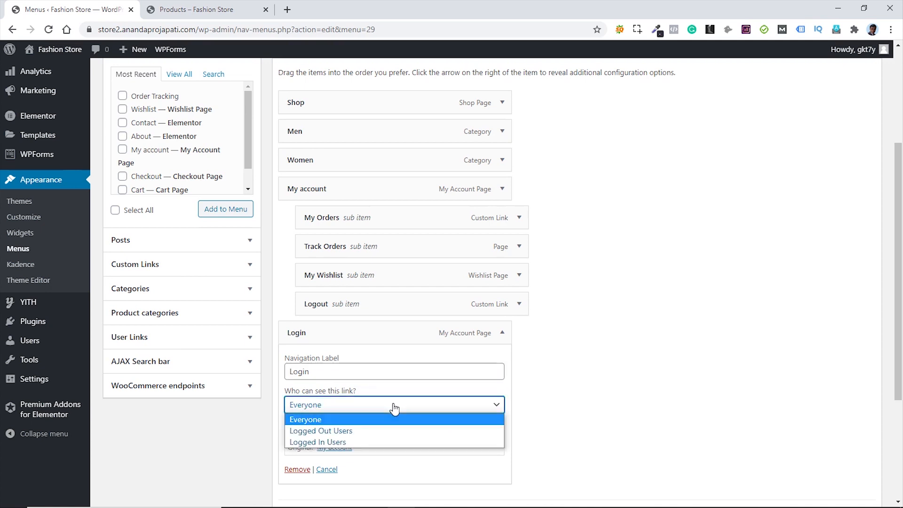
pyautogui.click(353, 427)
pyautogui.scroll(-3, 524, 383)
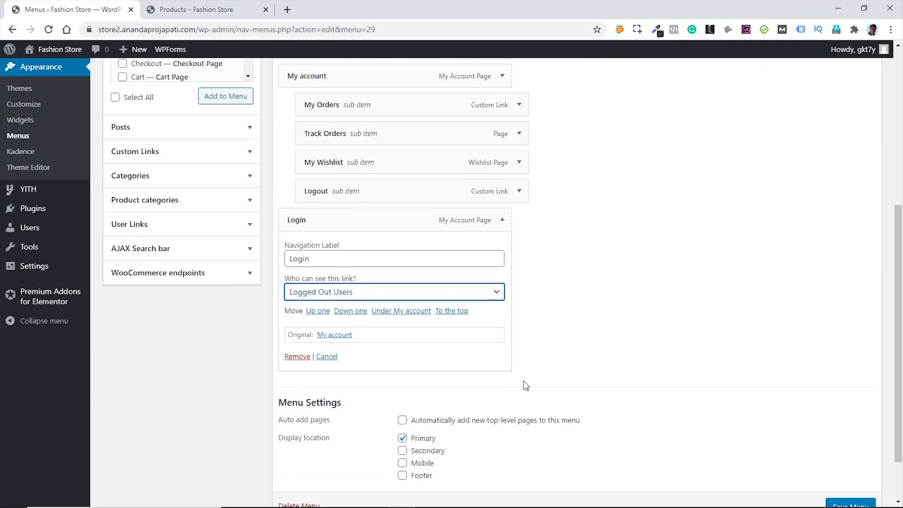
pyautogui.click(502, 221)
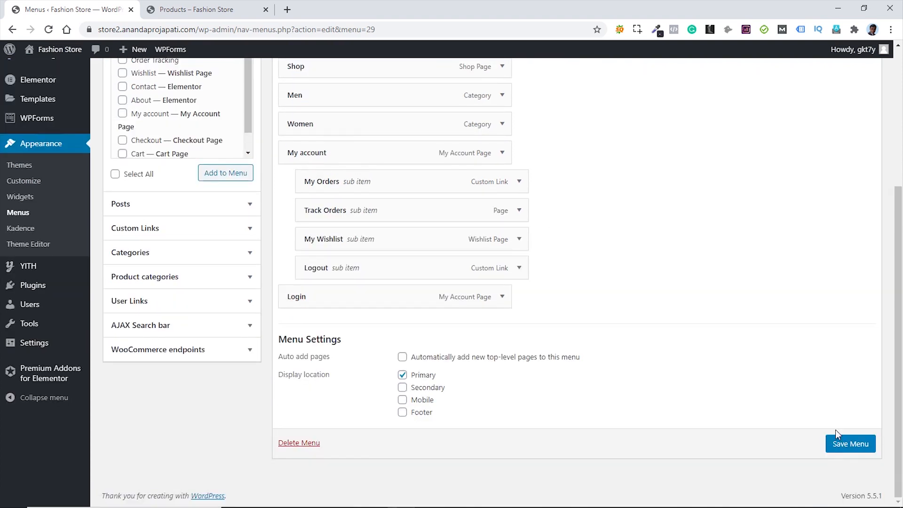
pyautogui.click(855, 451)
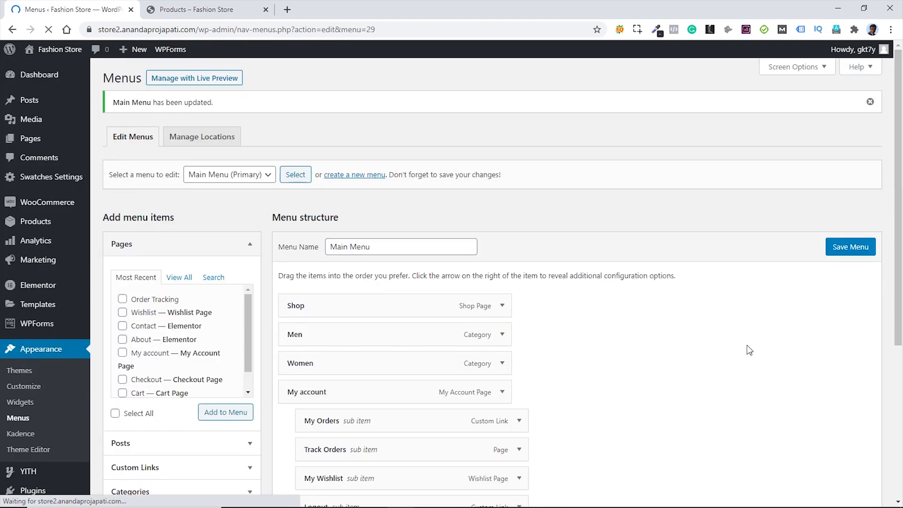
# - Reload the store's shop page to check the new header menu
pyautogui.click(188, 13)
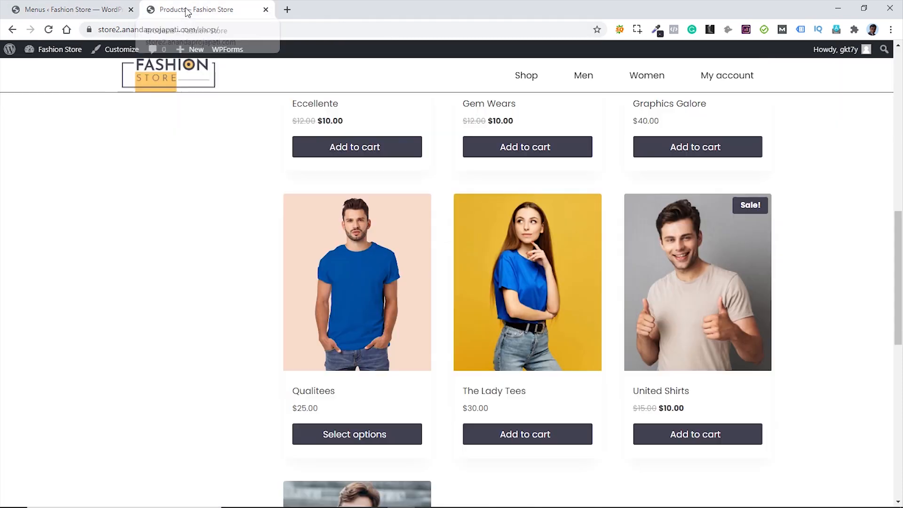
pyautogui.click(47, 30)
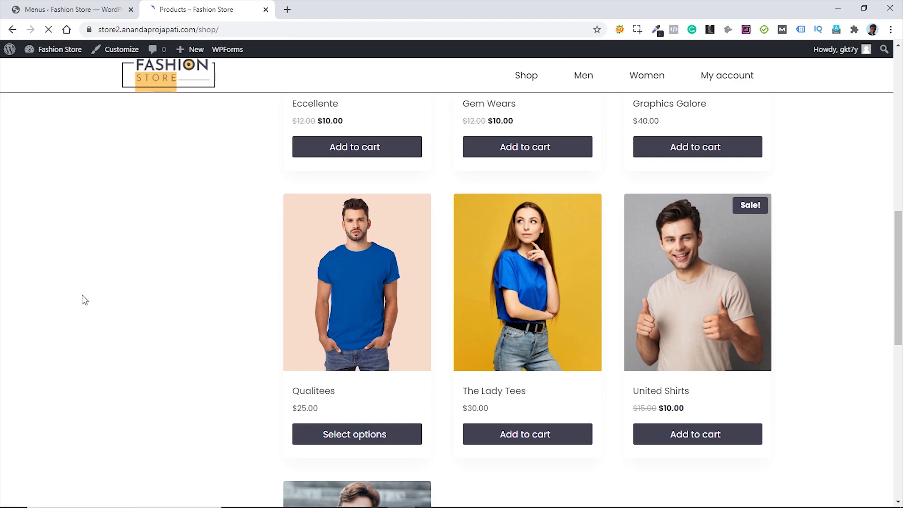
pyautogui.scroll(7, 89, 297)
pyautogui.scroll(4, 94, 295)
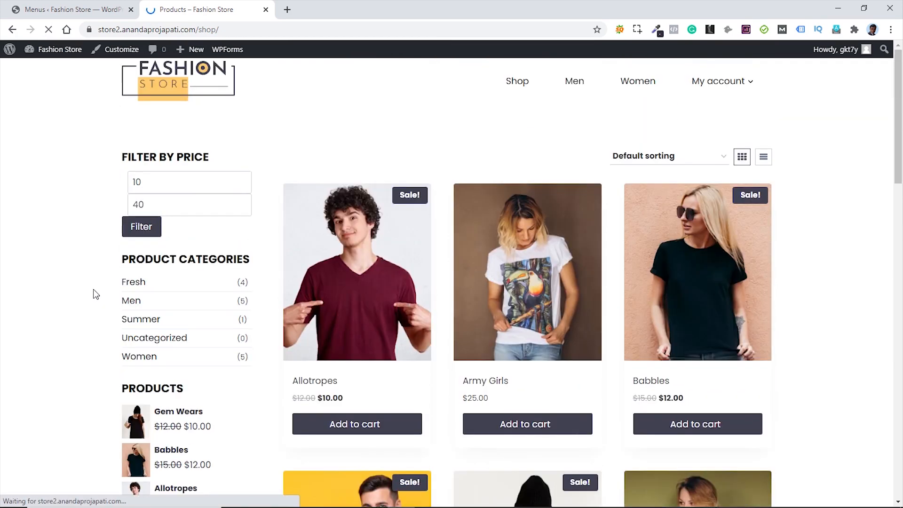
pyautogui.moveTo(701, 87)
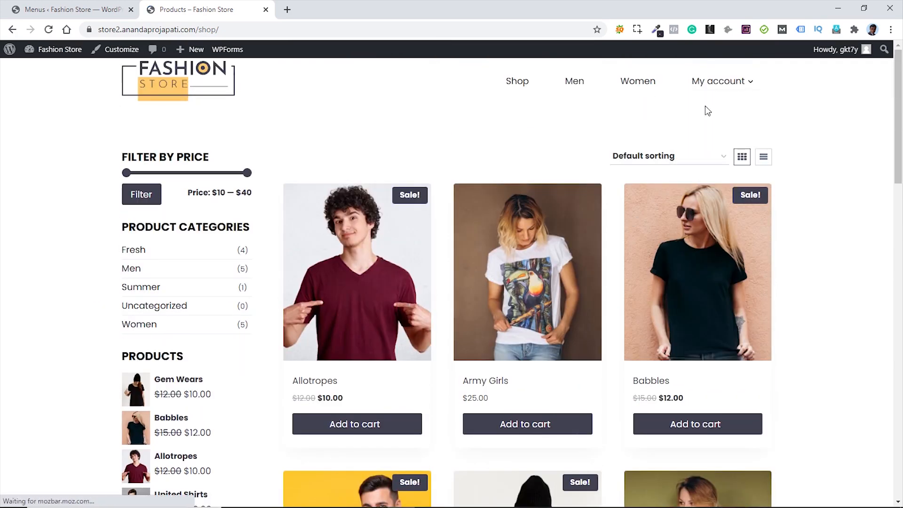
# - Open the home page address in the private window to confirm Login shows, then close it
pyautogui.click(164, 82)
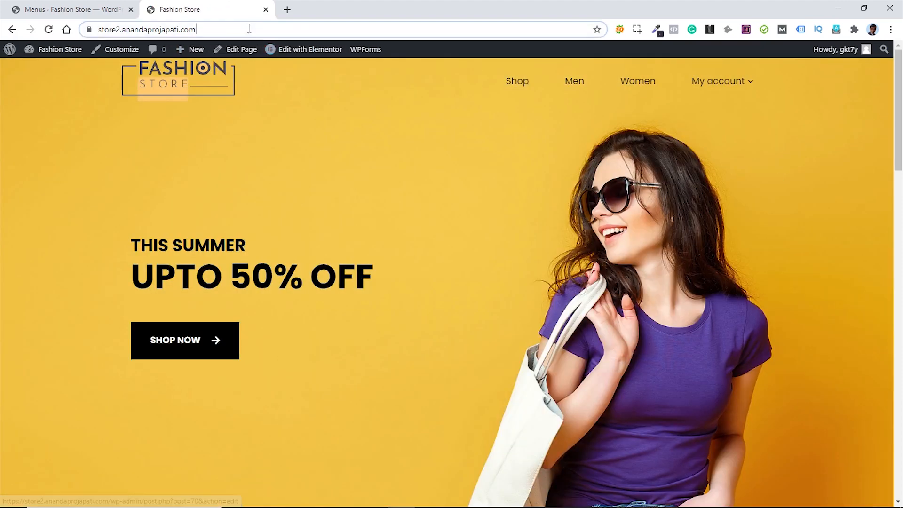
pyautogui.click(256, 31)
pyautogui.hotkey('ctrl', 'c')
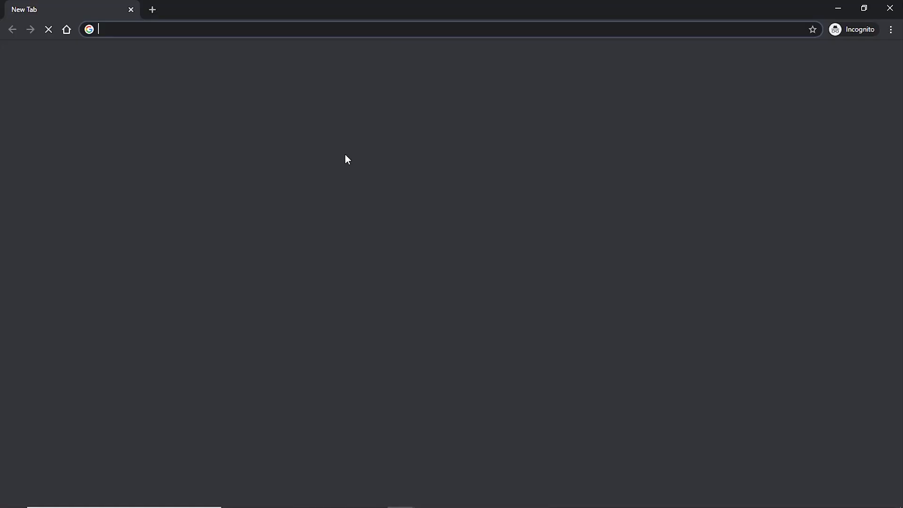
pyautogui.rightClick(334, 29)
pyautogui.click(379, 117)
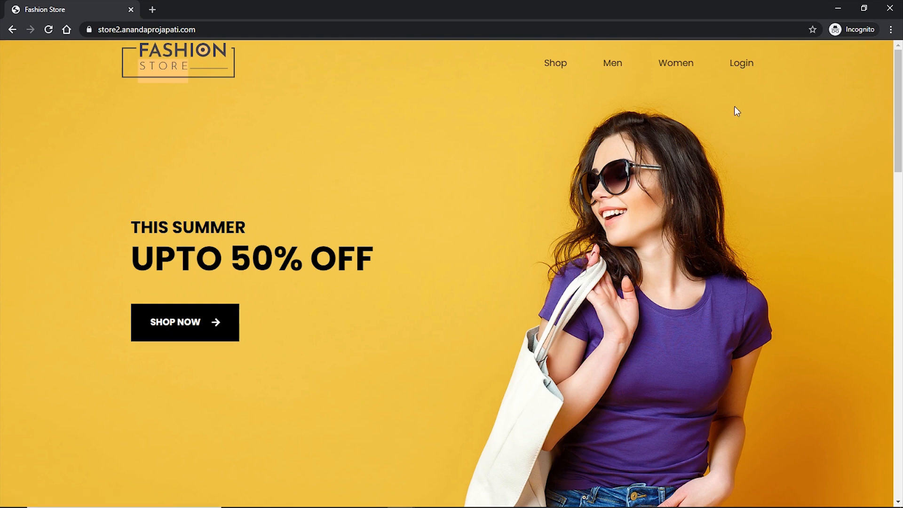
pyautogui.click(889, 9)
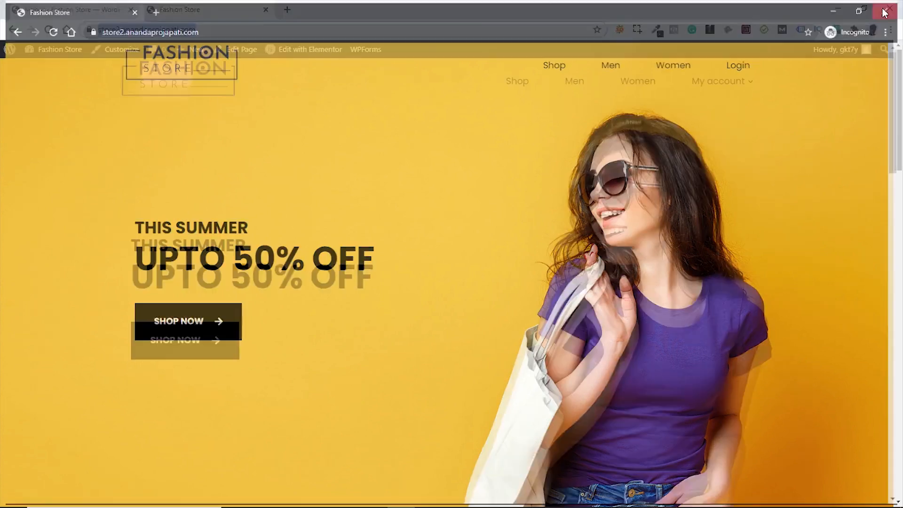
pyautogui.click(407, 196)
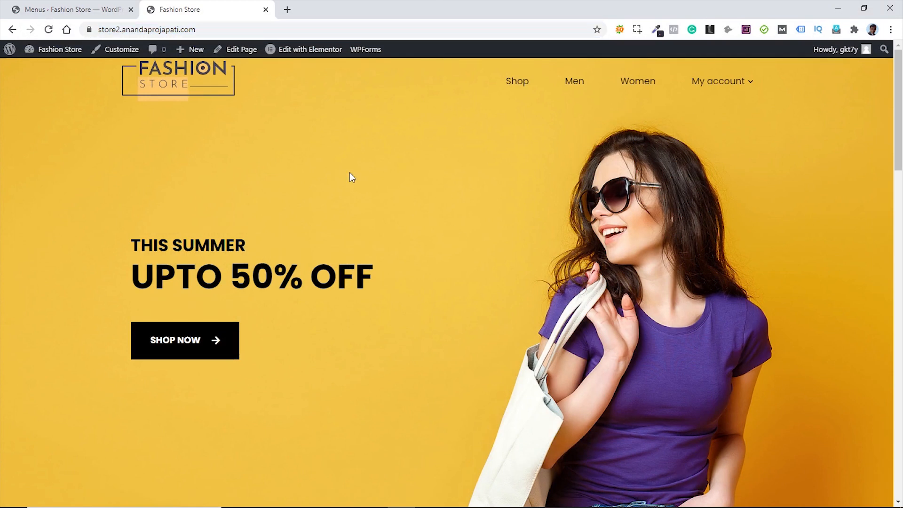
# - Add an HTML item after Primary Navigation in the header's main row and open its settings
pyautogui.click(117, 50)
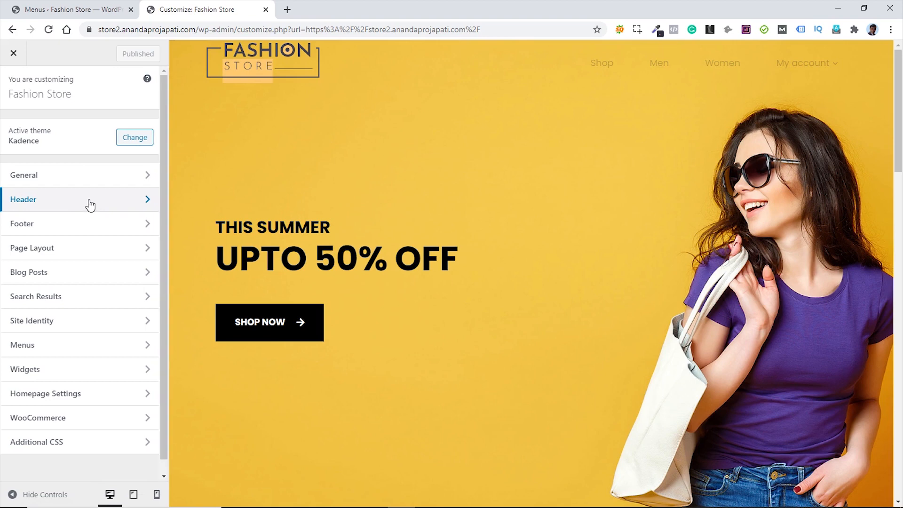
pyautogui.click(90, 206)
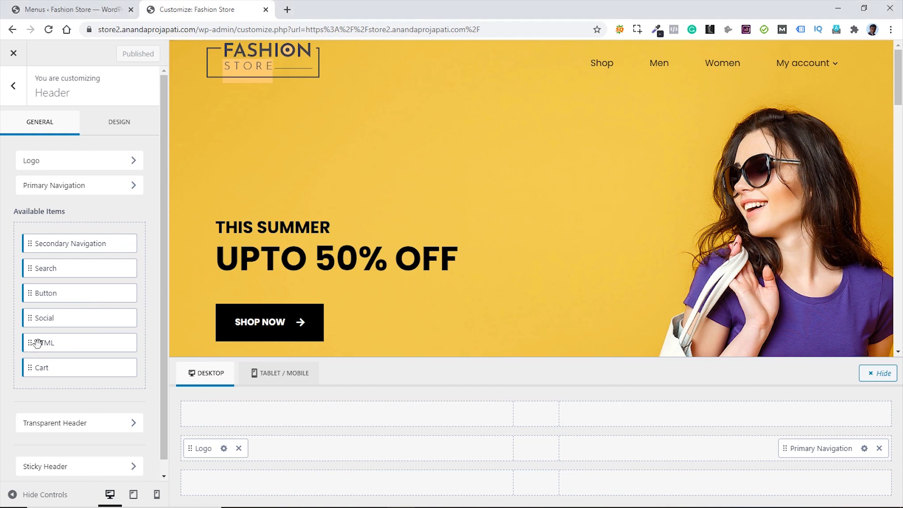
pyautogui.moveTo(29, 342); pyautogui.dragTo(836, 447)
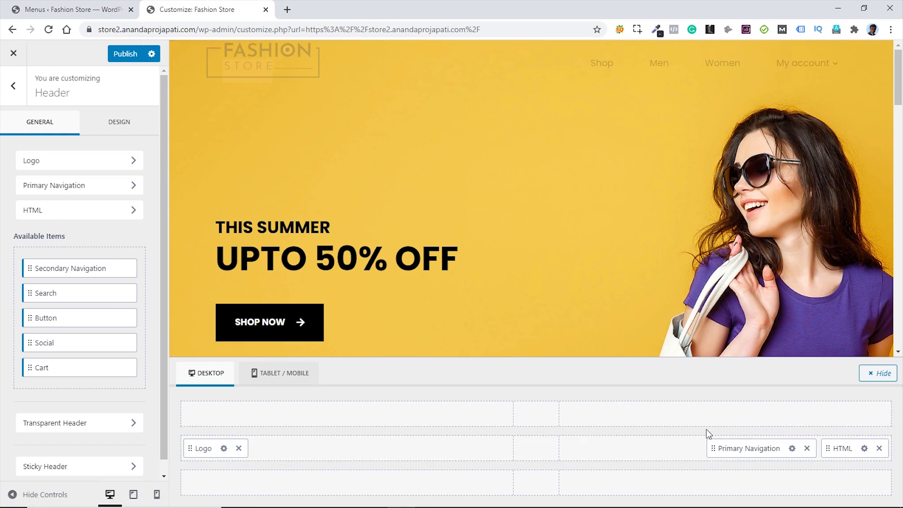
pyautogui.click(864, 448)
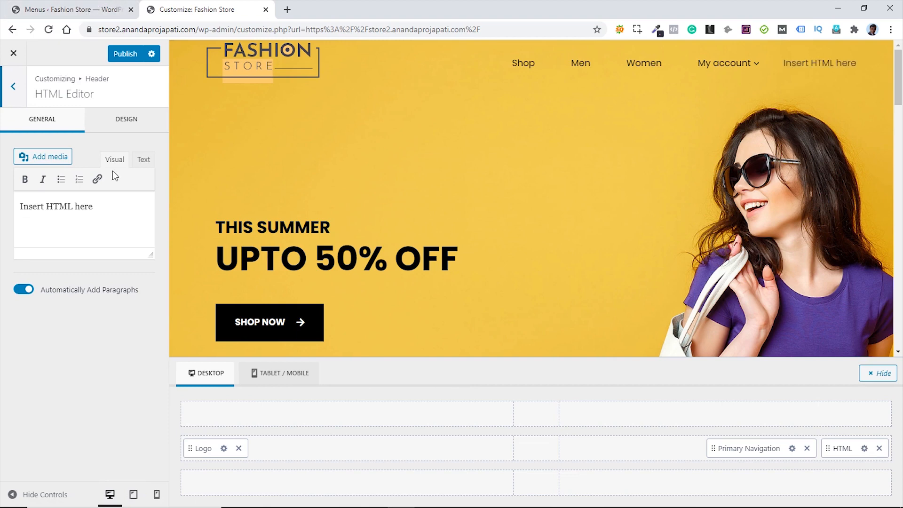
# - Copy the [wcas-search-form] shortcode from the WooCommerce AJAX search bar settings
pyautogui.click(52, 9)
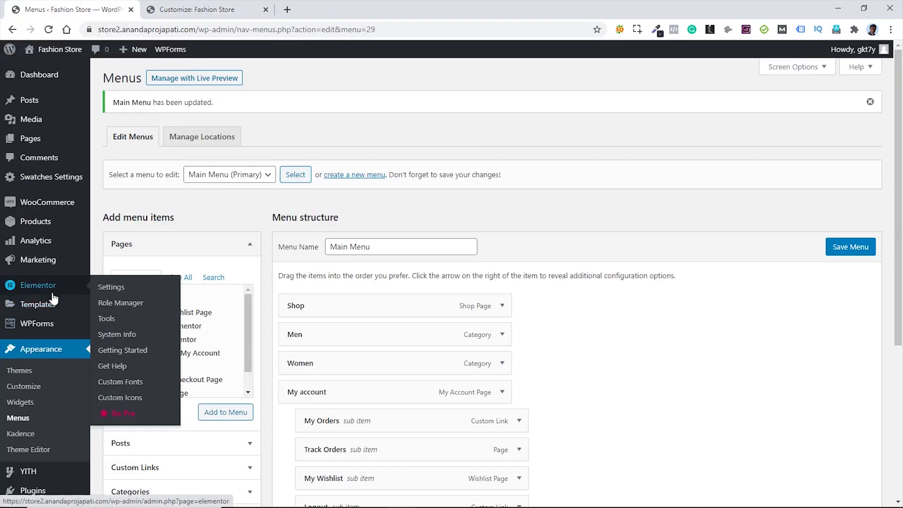
pyautogui.scroll(-1, 53, 298)
pyautogui.scroll(-1, 53, 301)
pyautogui.scroll(2, 50, 282)
pyautogui.moveTo(50, 202)
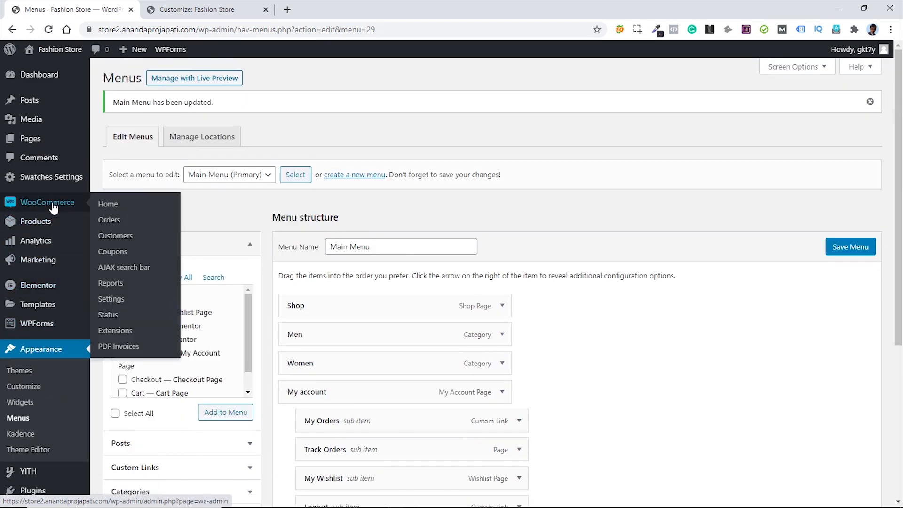
pyautogui.click(121, 271)
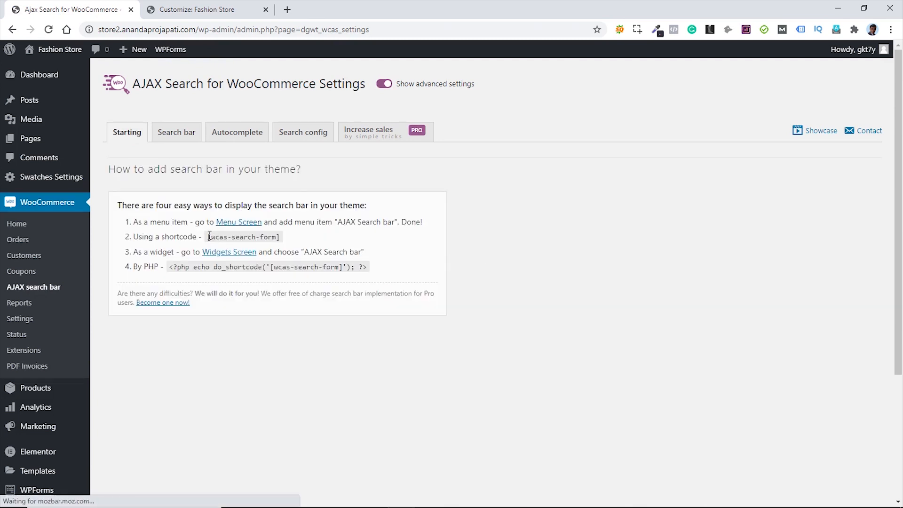
pyautogui.moveTo(207, 238); pyautogui.dragTo(281, 237)
pyautogui.hotkey('ctrl', 'c')
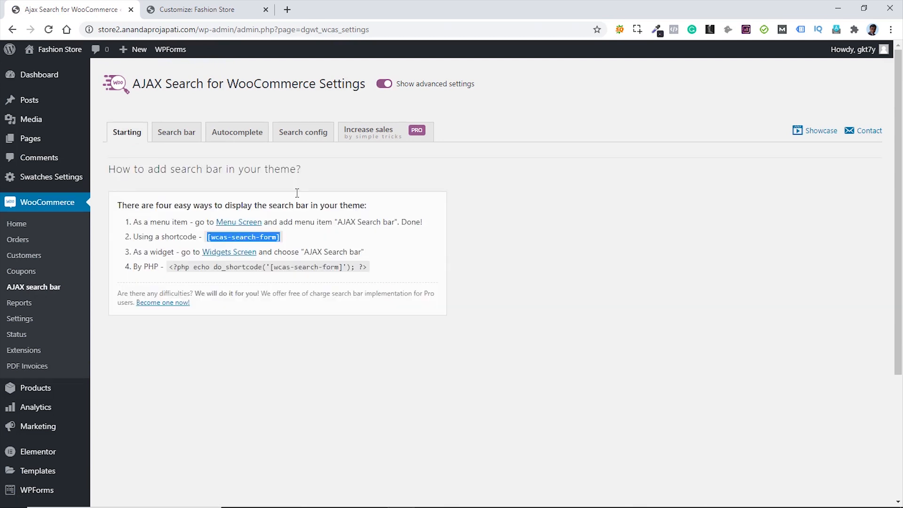
pyautogui.click(179, 15)
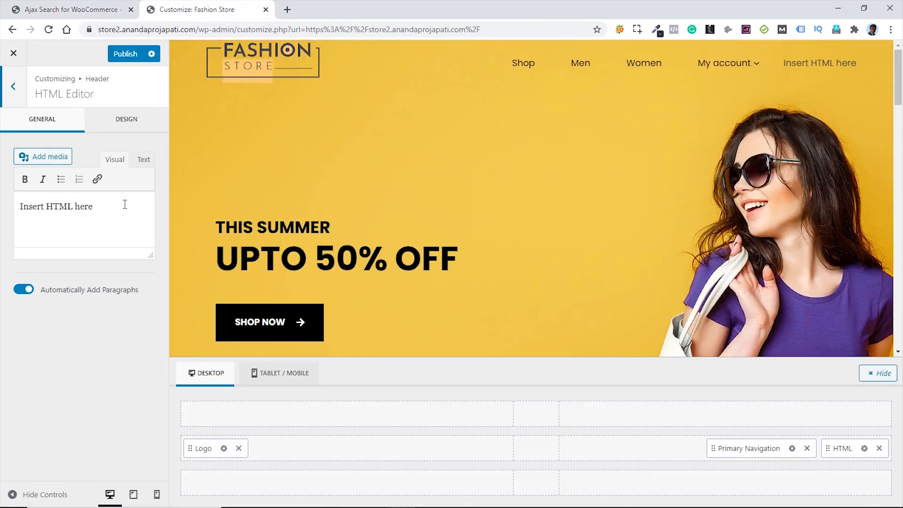
# - Disable auto paragraphs and replace the HTML placeholder with [wcas-search-form] in Text mode
pyautogui.click(25, 290)
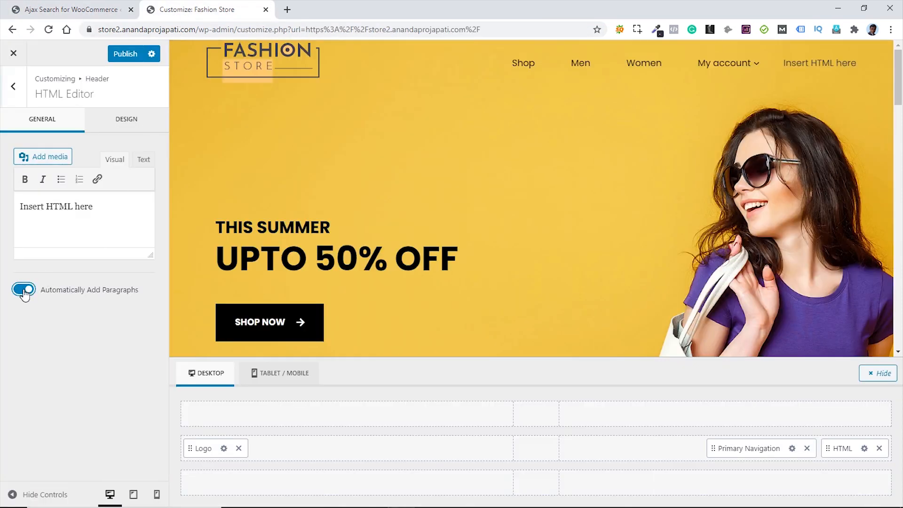
pyautogui.click(145, 160)
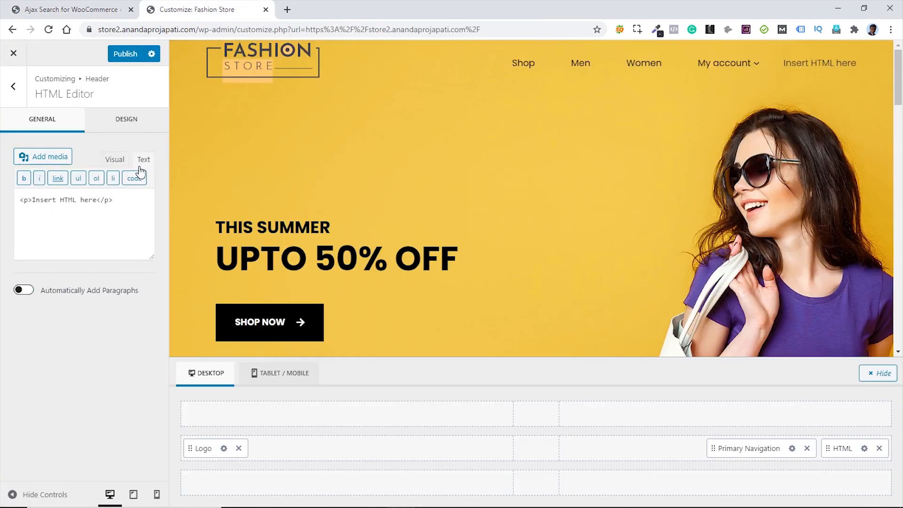
pyautogui.moveTo(115, 200); pyautogui.dragTo(21, 201)
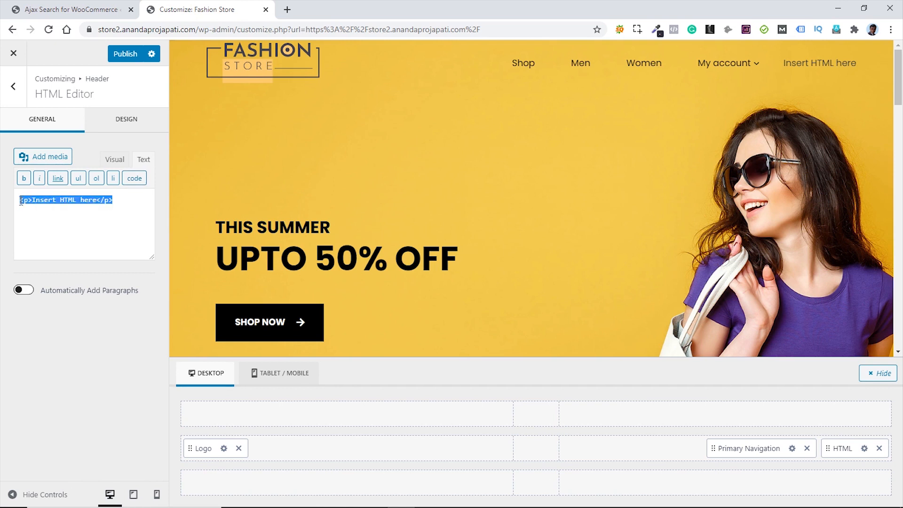
pyautogui.hotkey('ctrl', 'v')
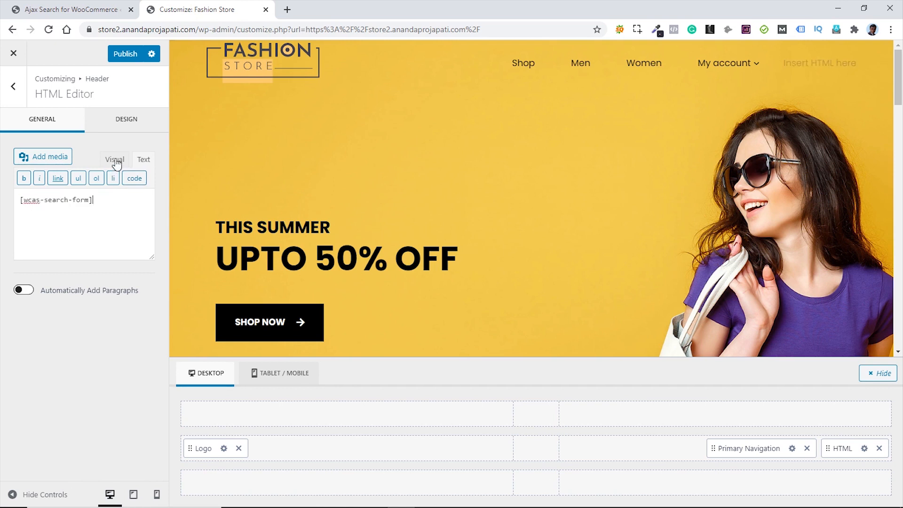
pyautogui.click(115, 160)
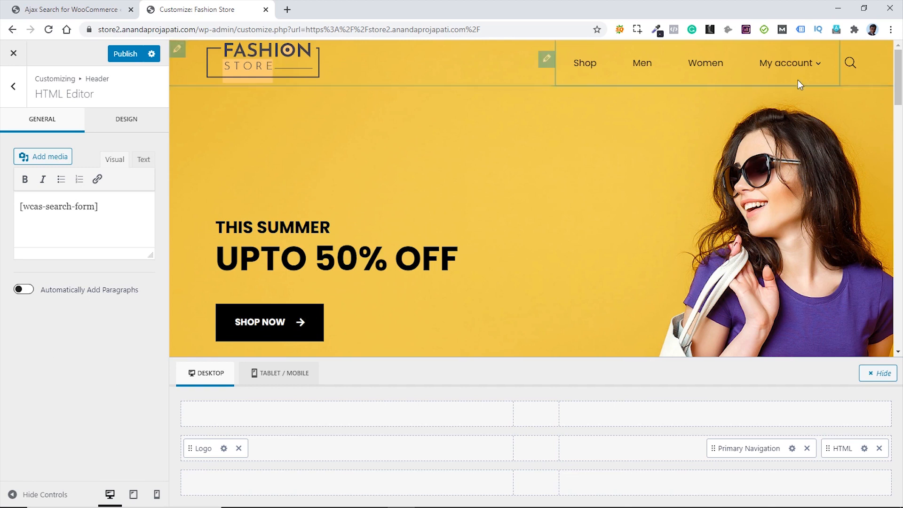
pyautogui.moveTo(836, 69)
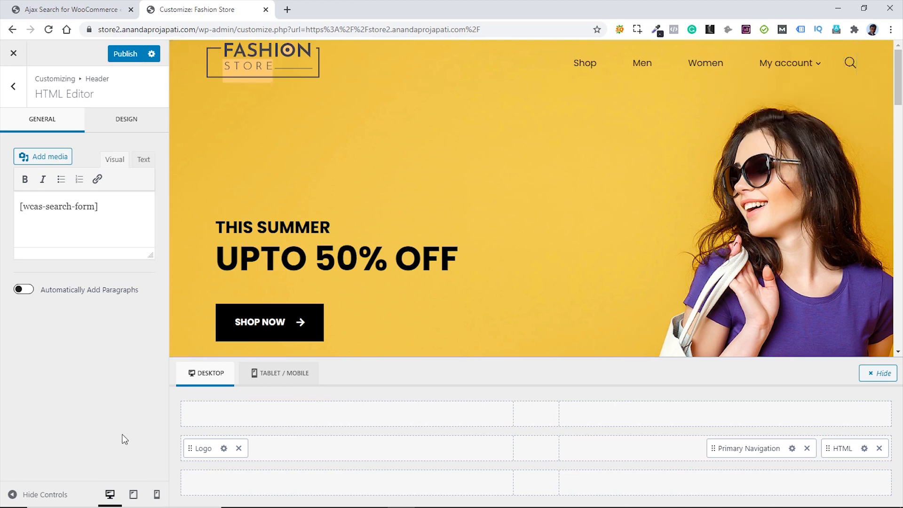
# - Place the Cart element in the header's main row after the HTML item
pyautogui.click(14, 88)
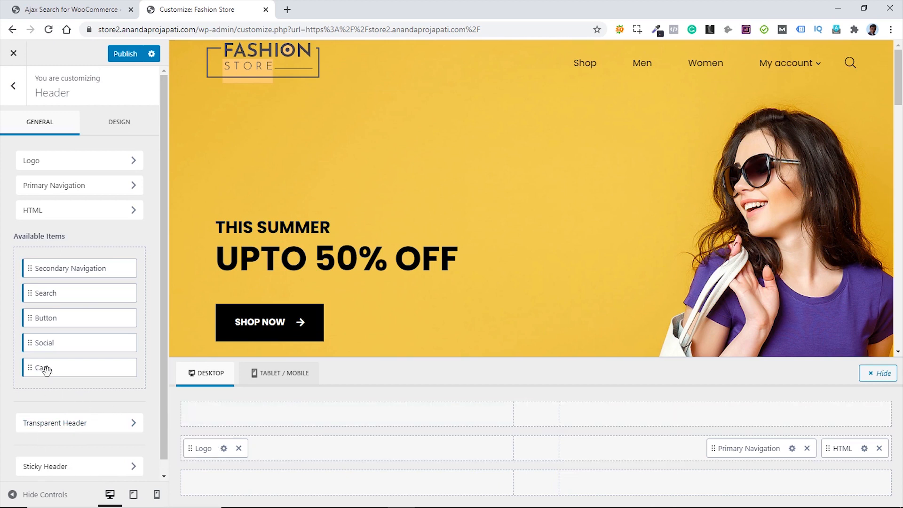
pyautogui.moveTo(46, 370); pyautogui.dragTo(852, 452)
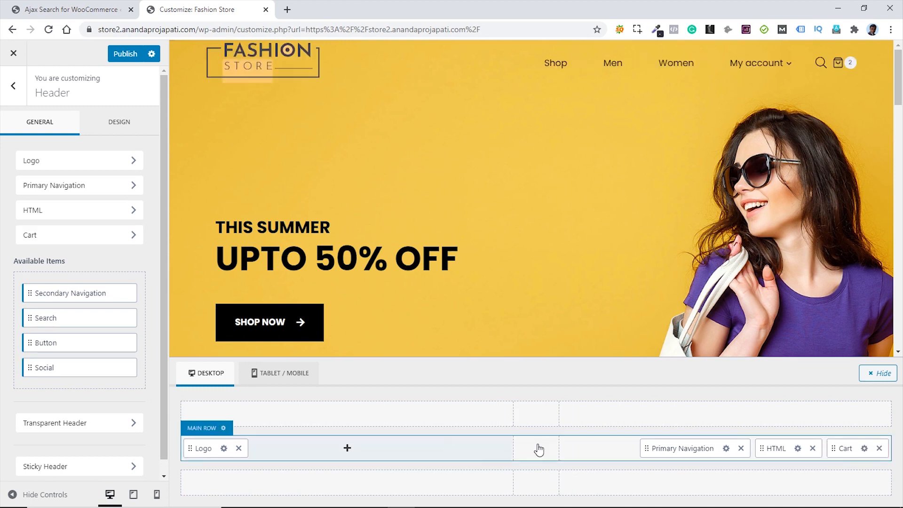
pyautogui.click(864, 448)
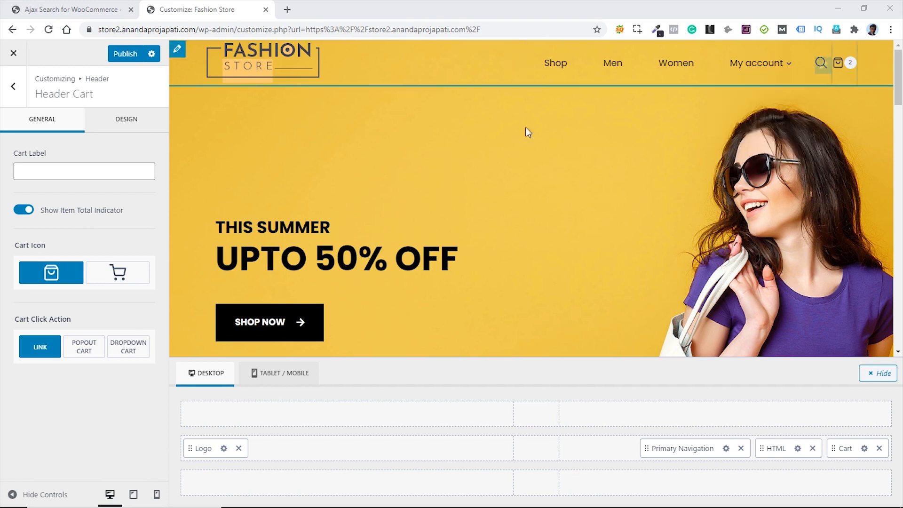
# - Keep the item count, pick the trolley icon, set Cart Click Action to Popout Cart, and test it
pyautogui.click(24, 210)
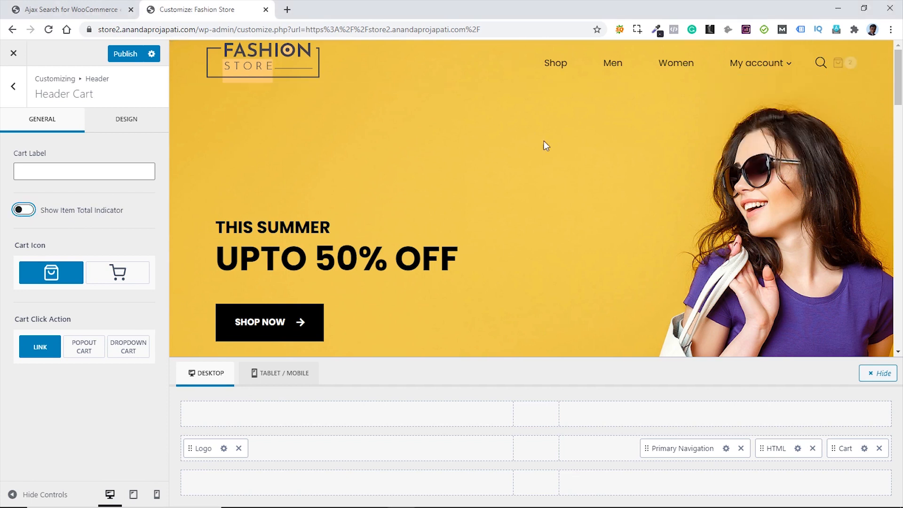
pyautogui.click(26, 212)
pyautogui.click(118, 279)
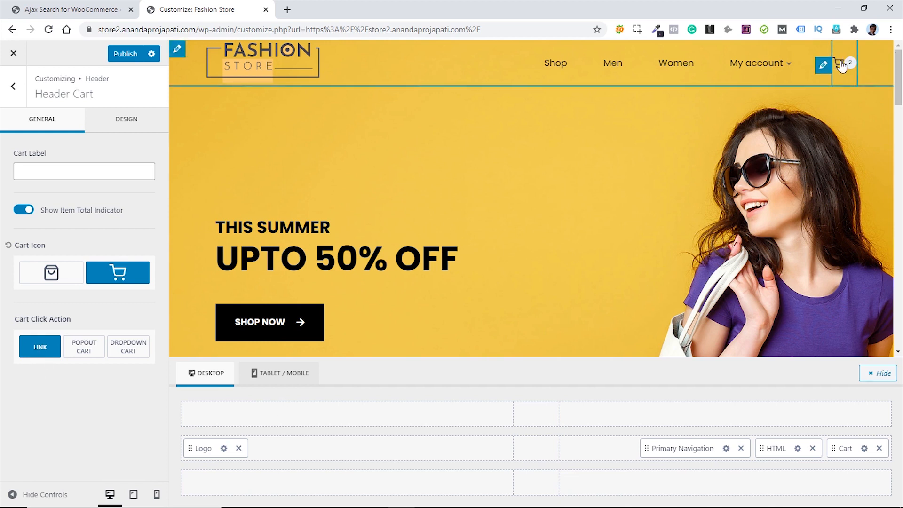
pyautogui.click(82, 353)
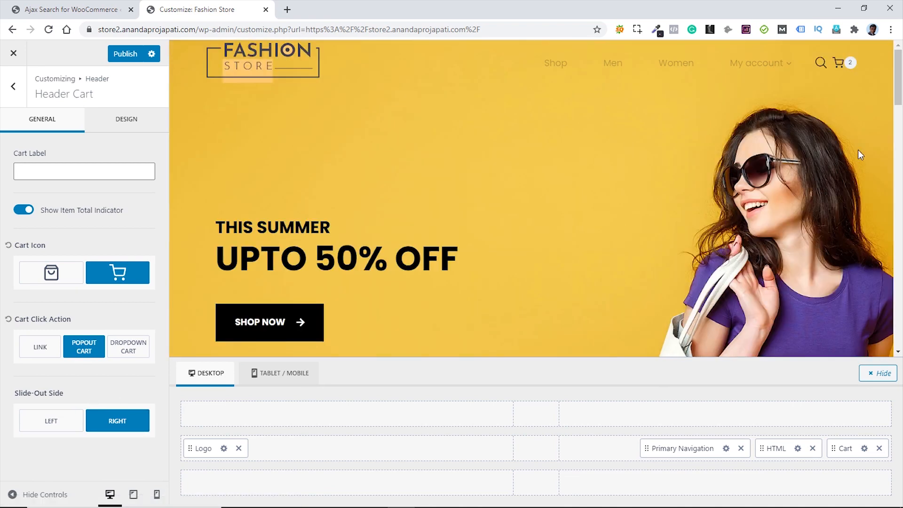
pyautogui.click(845, 67)
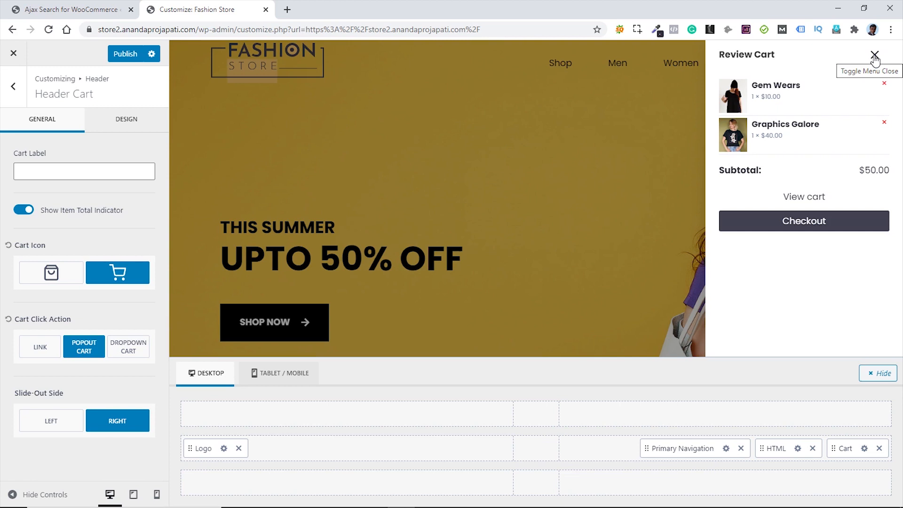
# - Close the cart preview, switch Cart Click Action to Dropdown Cart, and open the Main Row settings
pyautogui.click(875, 56)
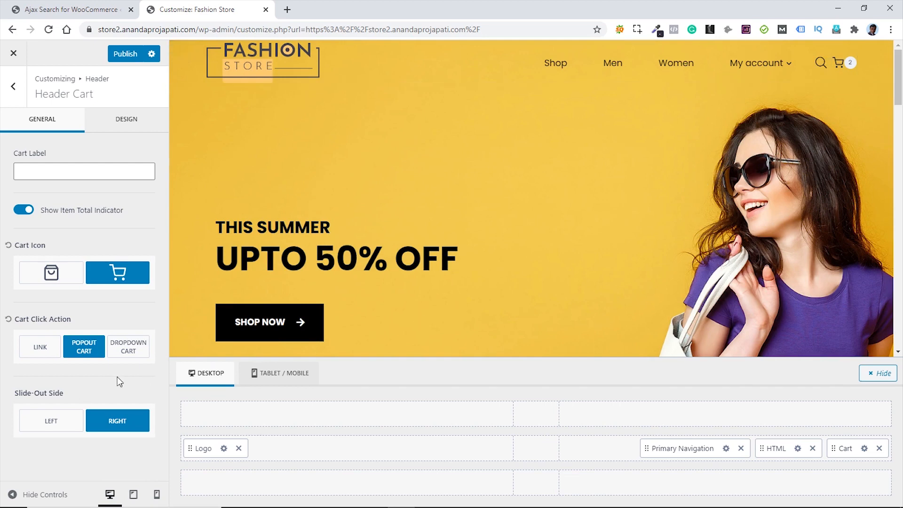
pyautogui.click(126, 353)
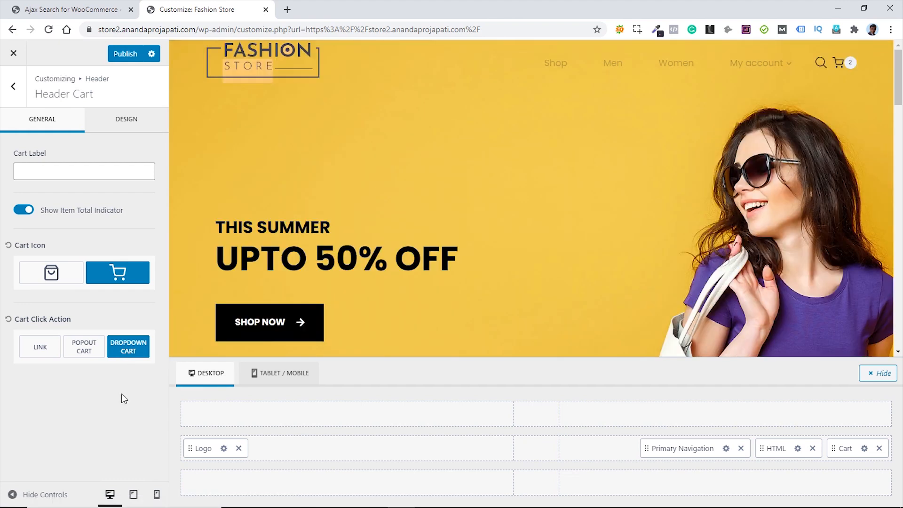
pyautogui.moveTo(847, 71)
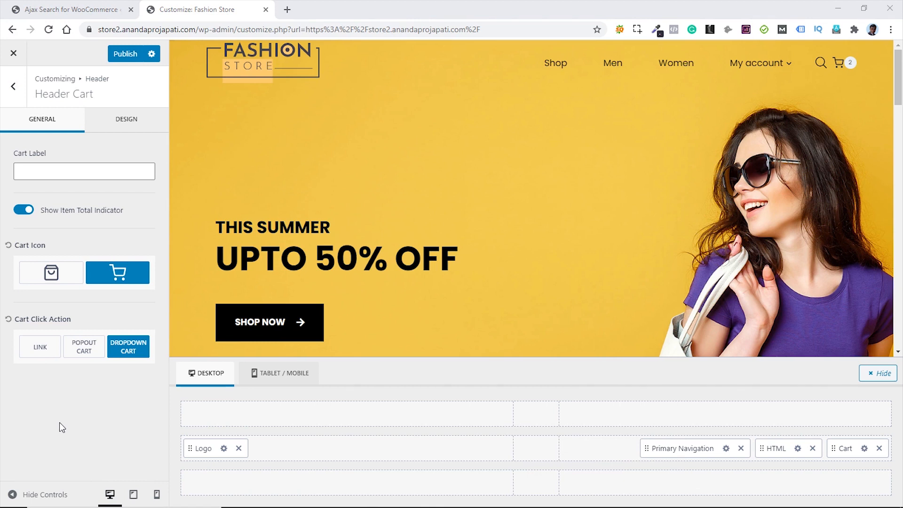
pyautogui.moveTo(228, 445)
pyautogui.click(224, 428)
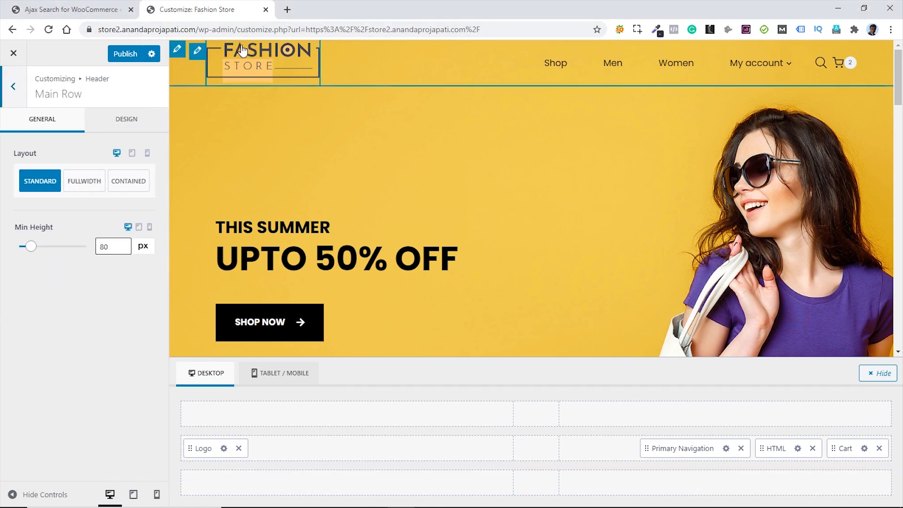
# - Change the Main Row minimum height from 80 to 90 px, publish, and exit to the live site
pyautogui.click(105, 247)
pyautogui.moveTo(104, 248); pyautogui.dragTo(101, 248)
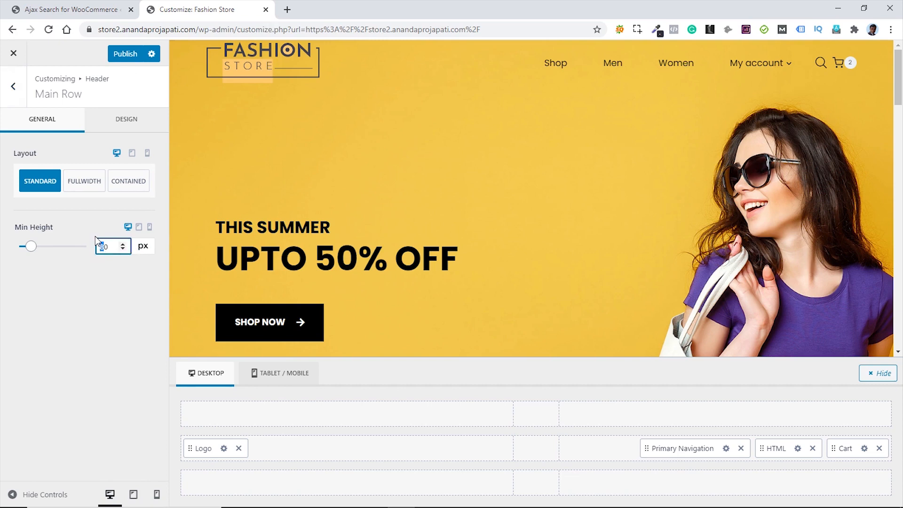
pyautogui.write('9')
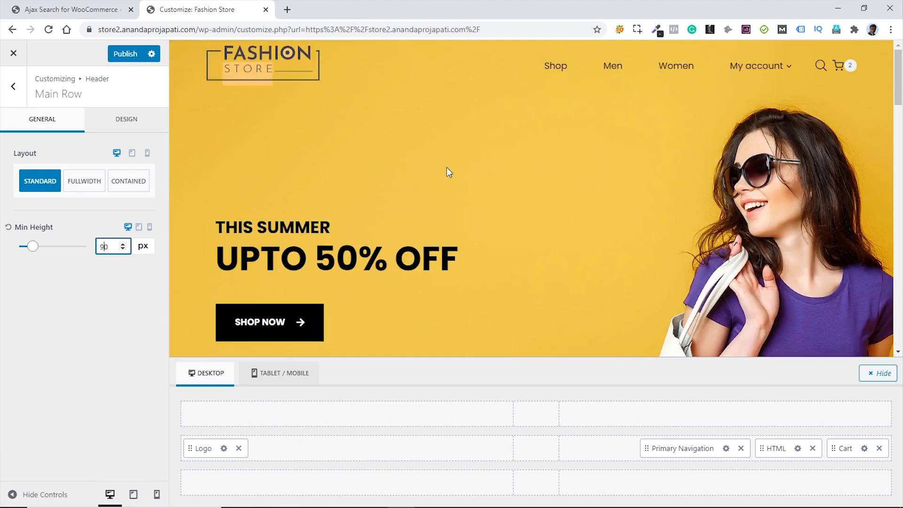
pyautogui.scroll(-5, 447, 168)
pyautogui.scroll(5, 446, 168)
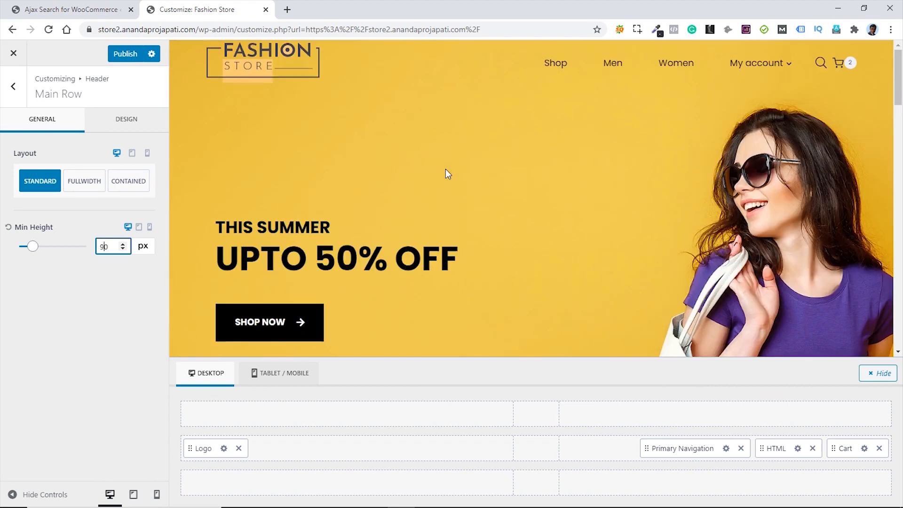
pyautogui.click(126, 55)
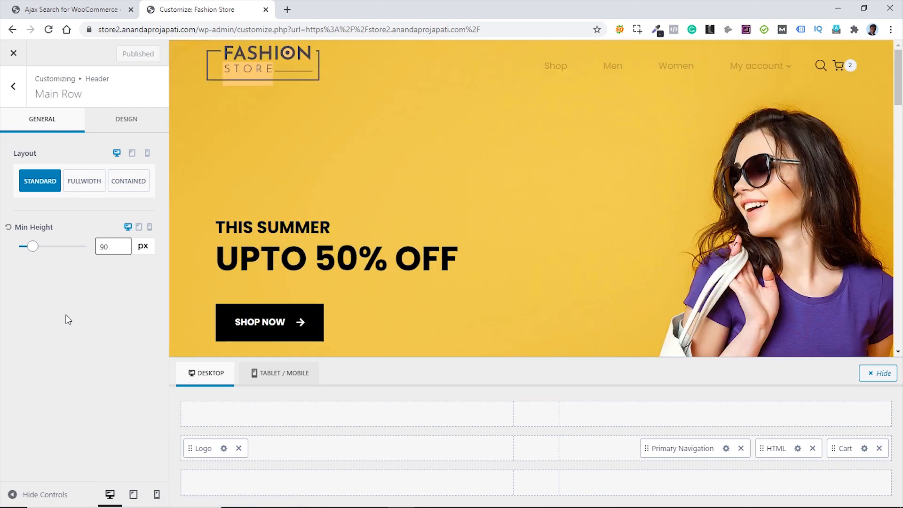
pyautogui.click(14, 55)
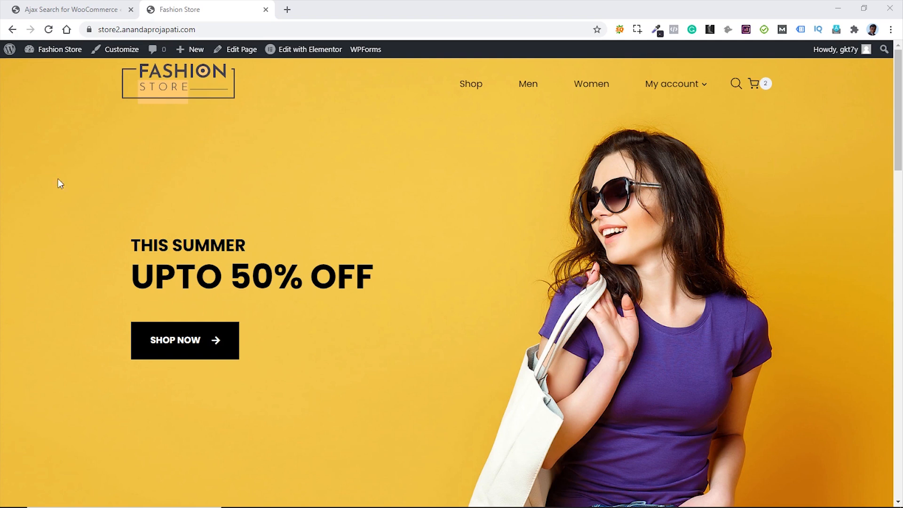
# - Open the Gem Wears product's Linked Products settings from All Products
pyautogui.click(57, 9)
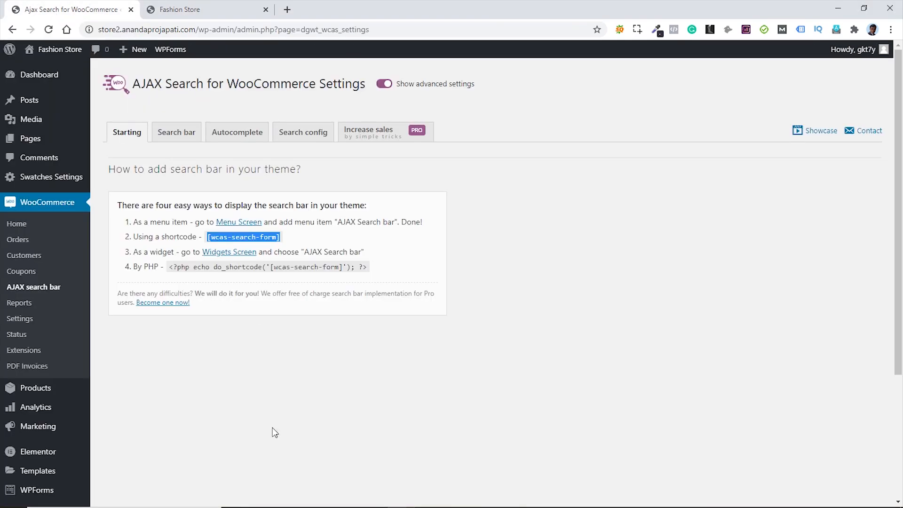
pyautogui.moveTo(51, 388)
pyautogui.click(125, 393)
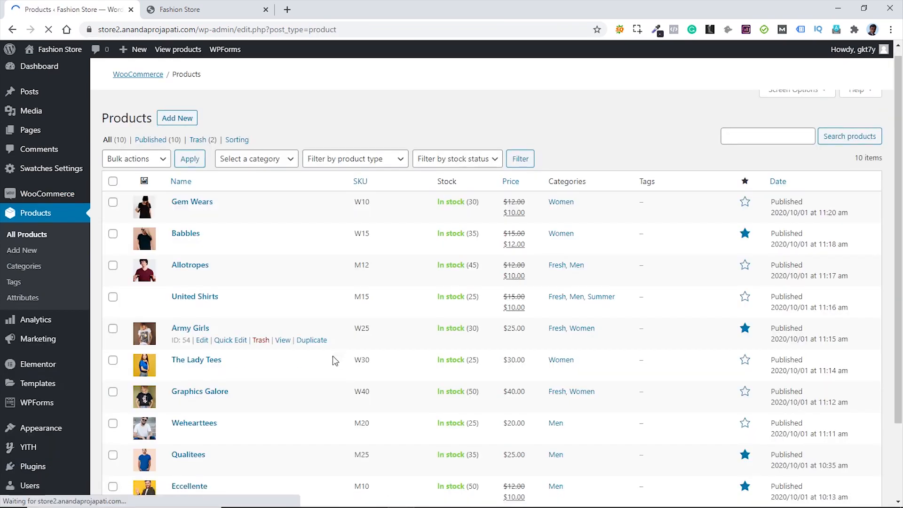
pyautogui.scroll(-2, 332, 356)
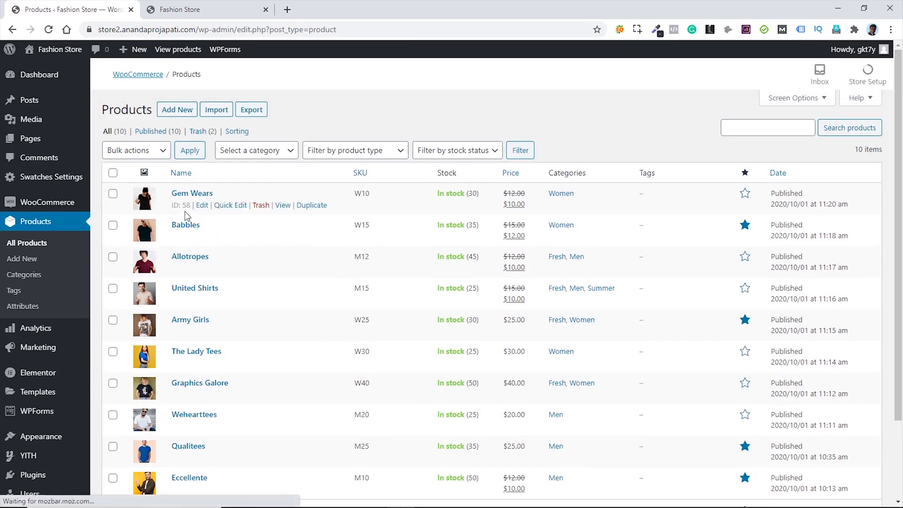
pyautogui.click(201, 206)
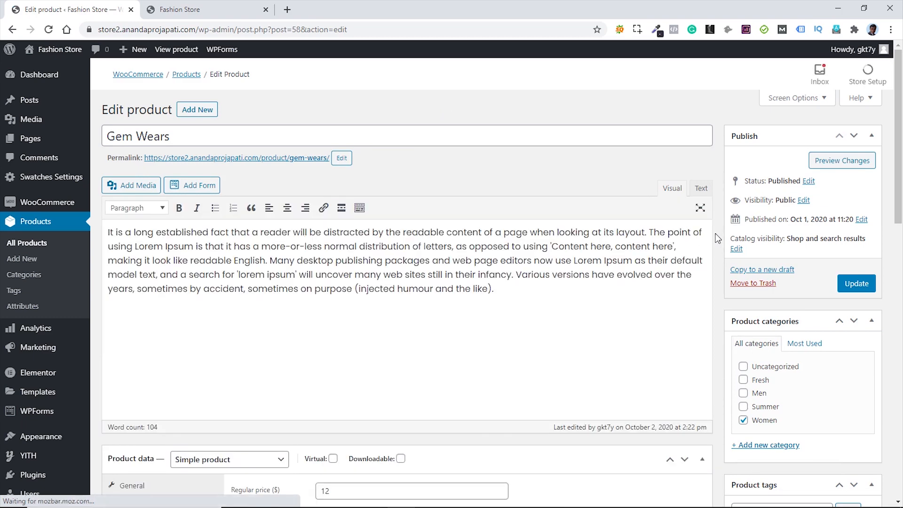
pyautogui.scroll(-5, 717, 237)
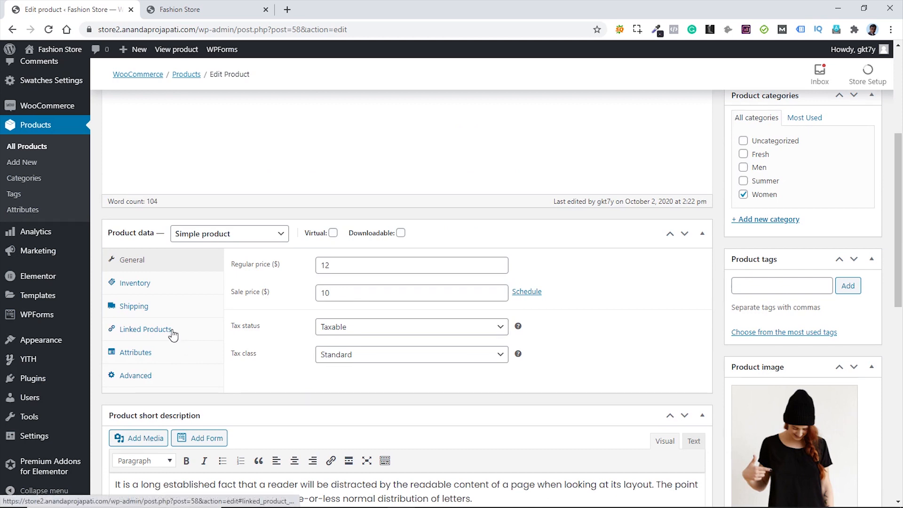
pyautogui.click(173, 334)
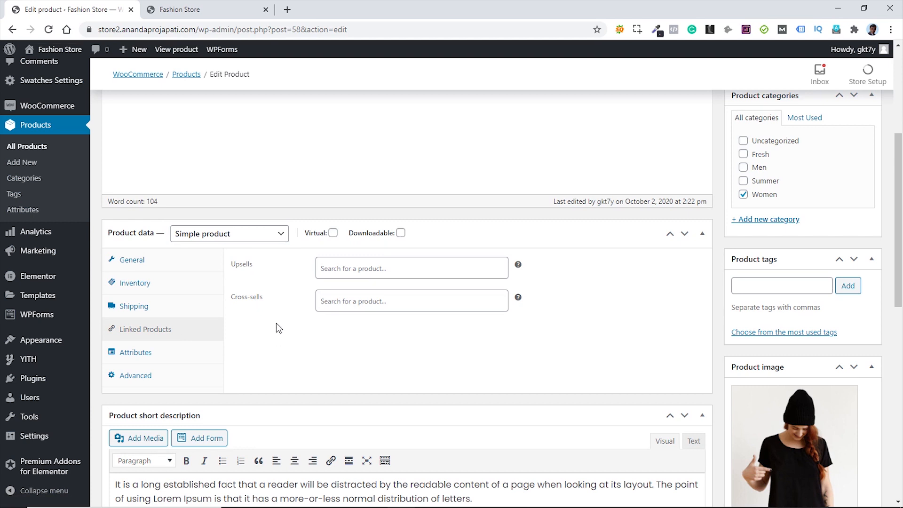
# - Add Eccellente as an upsell and Wehearttees as a cross-sell, then update the product
pyautogui.click(373, 272)
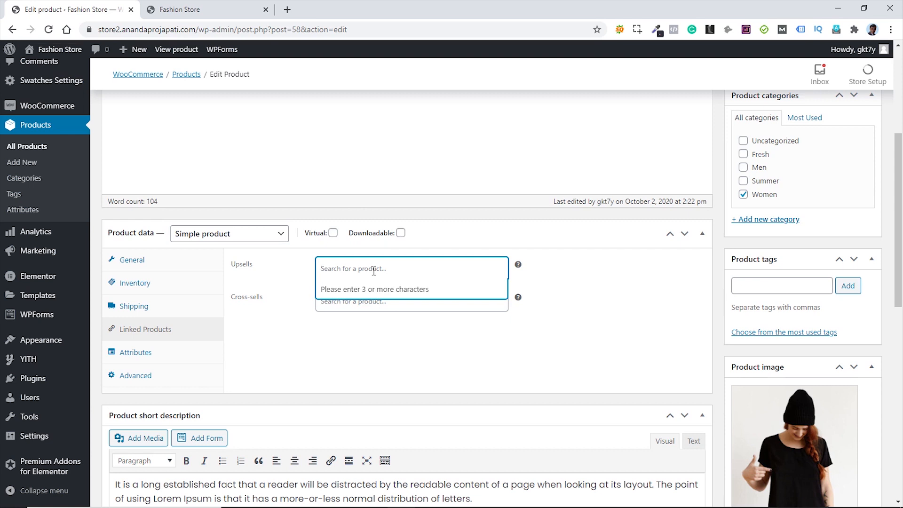
pyautogui.write('ecc')
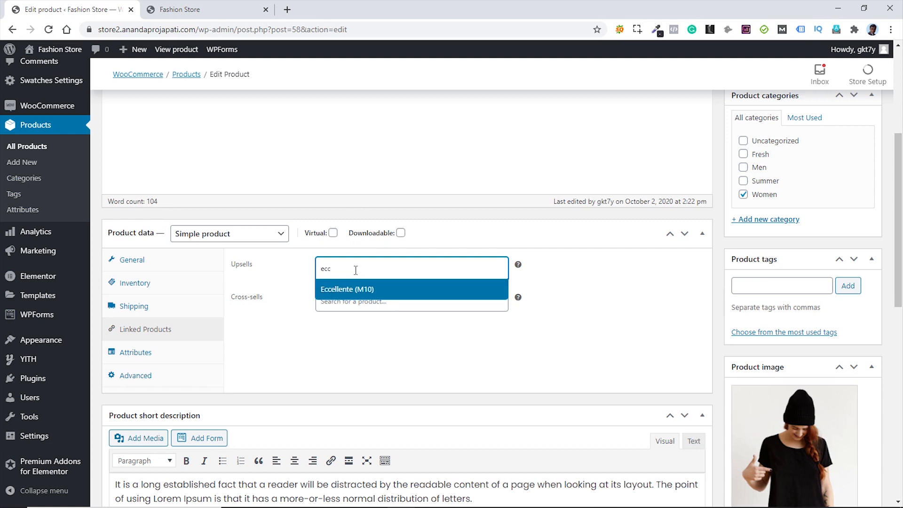
pyautogui.click(354, 289)
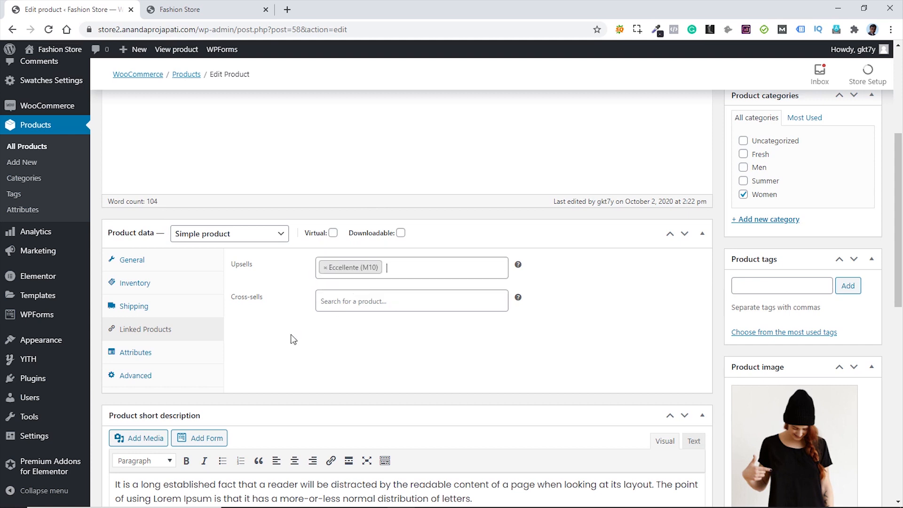
pyautogui.click(345, 304)
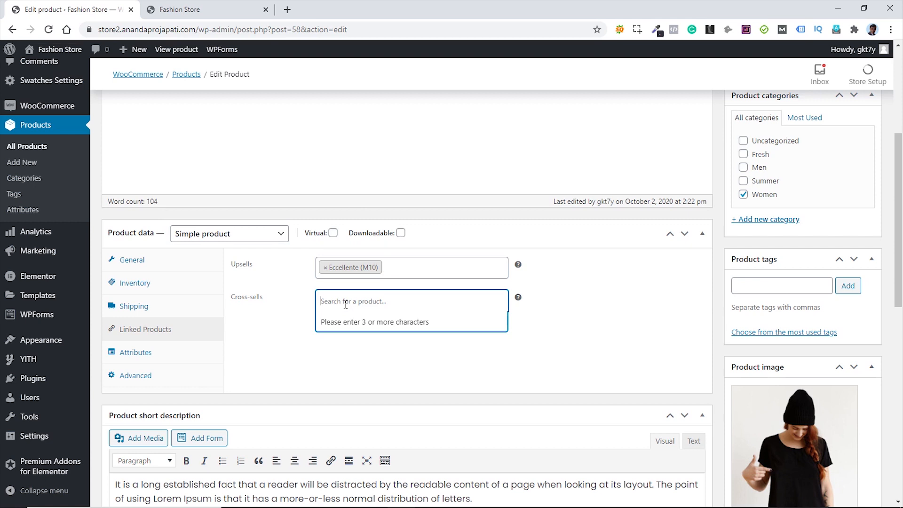
pyautogui.write('we')
pyautogui.write('h')
pyautogui.press('BackSpace')
pyautogui.write('eh')
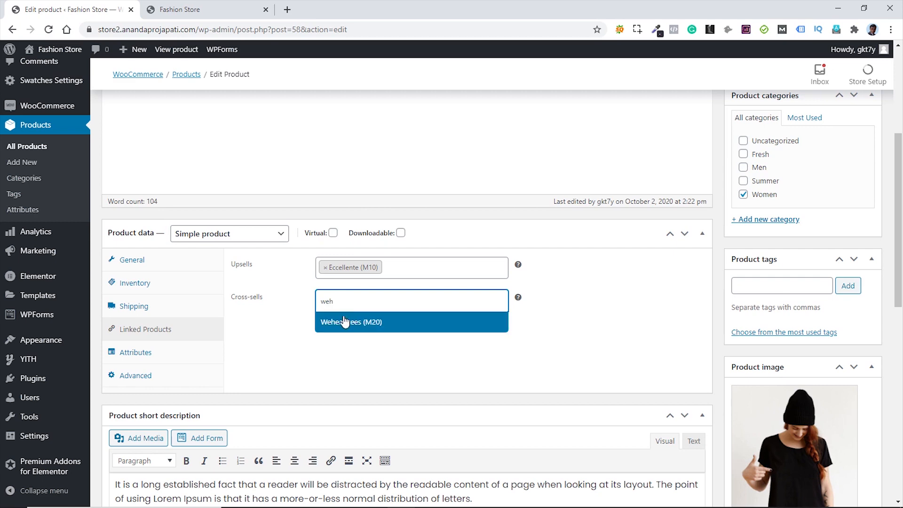
pyautogui.click(345, 325)
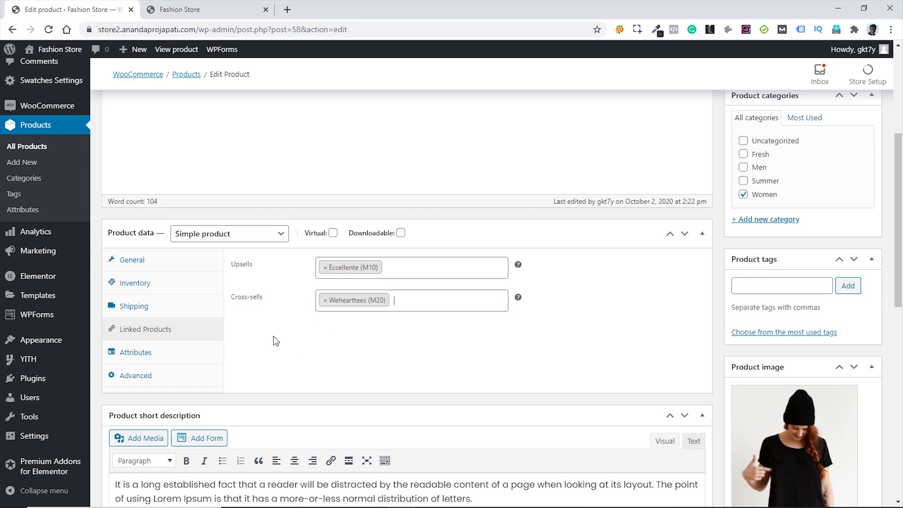
pyautogui.scroll(5, 634, 293)
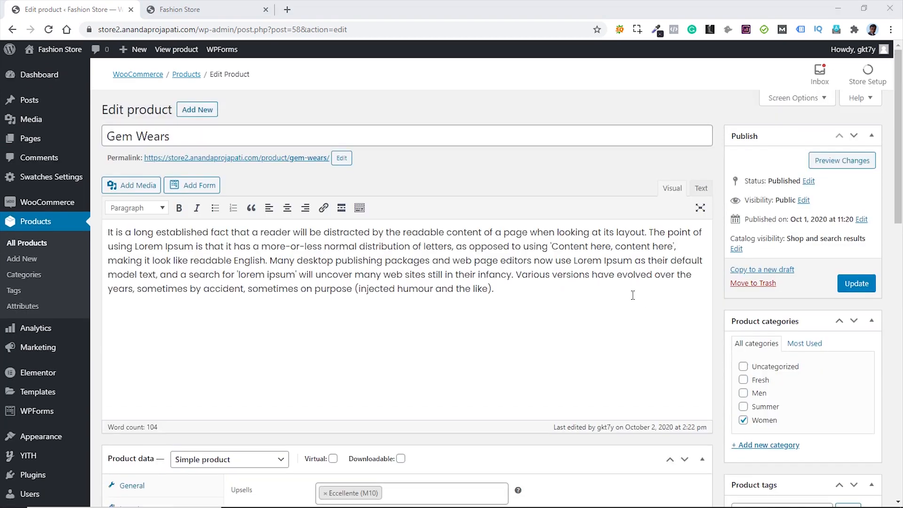
pyautogui.click(856, 283)
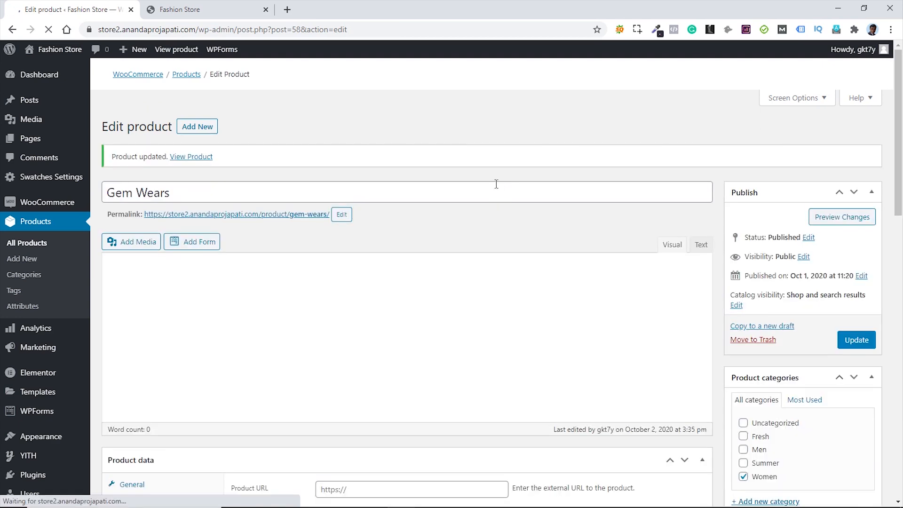
# - From the shop page, add another Gem Wears to the cart
pyautogui.click(213, 11)
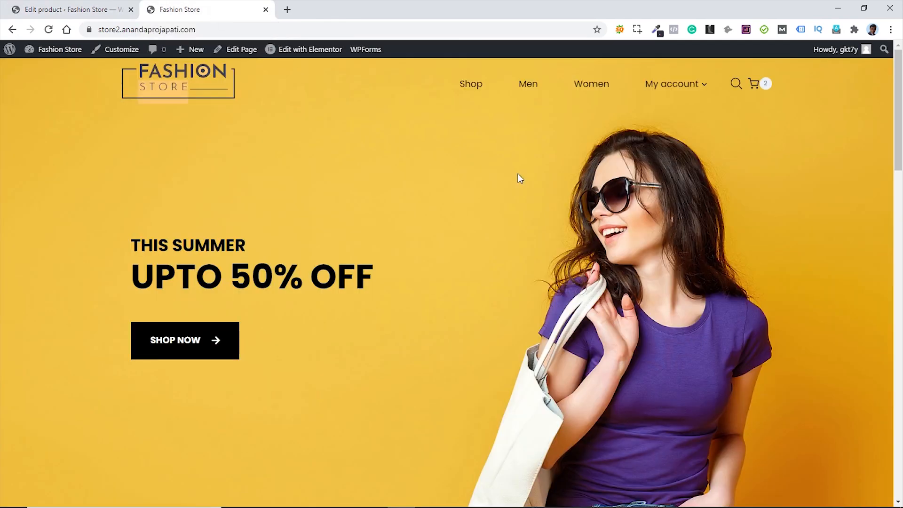
pyautogui.click(468, 87)
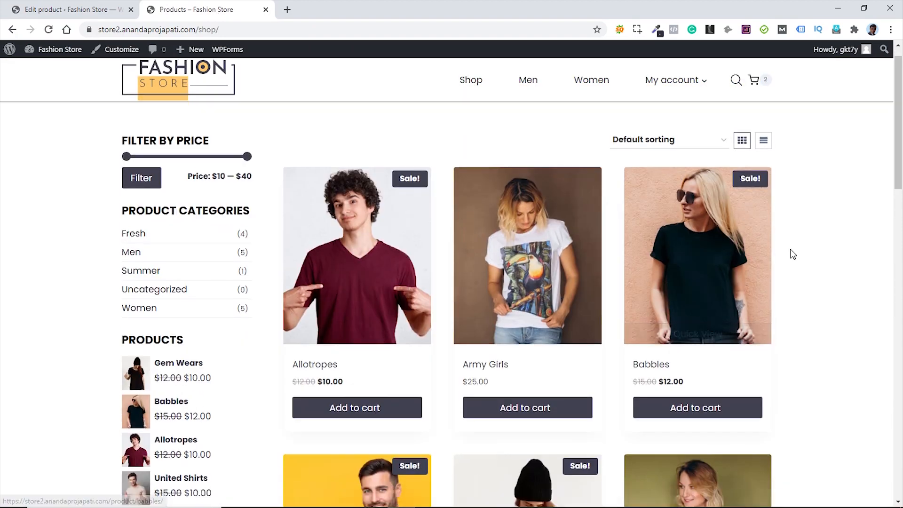
pyautogui.scroll(-5, 794, 254)
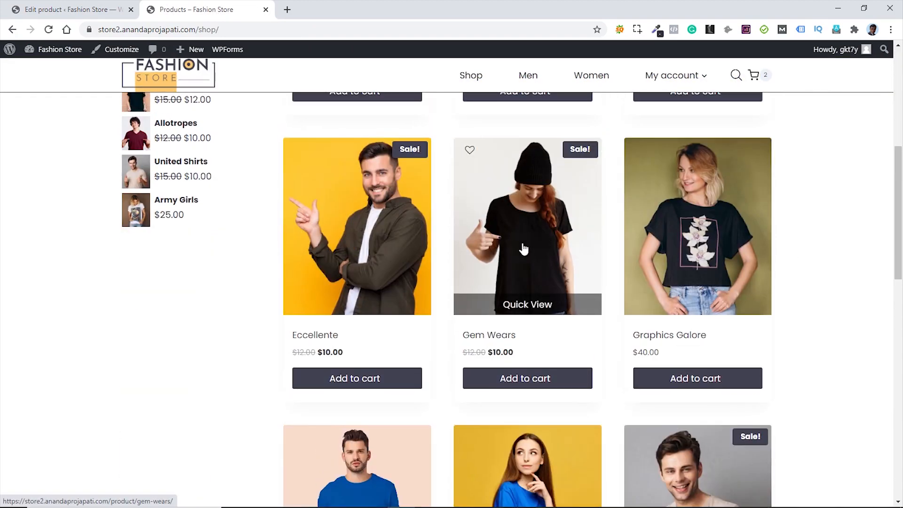
pyautogui.click(523, 249)
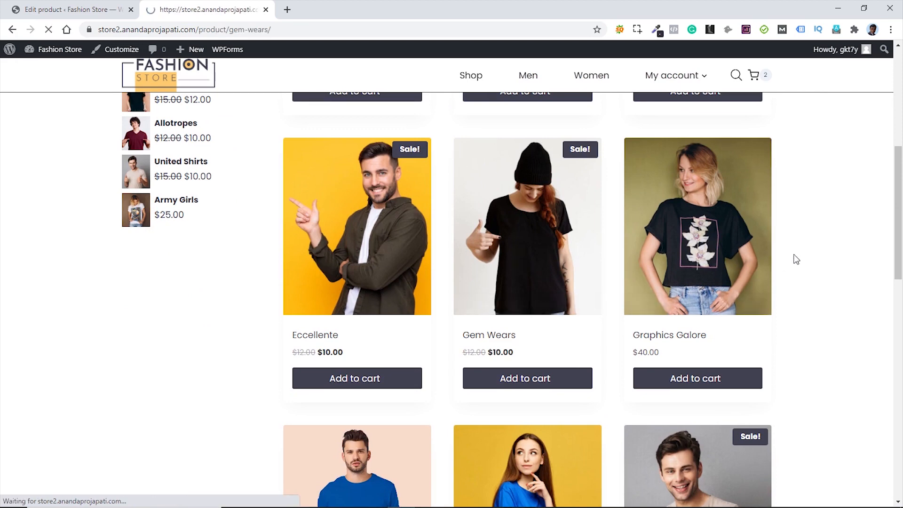
pyautogui.scroll(-10, 784, 237)
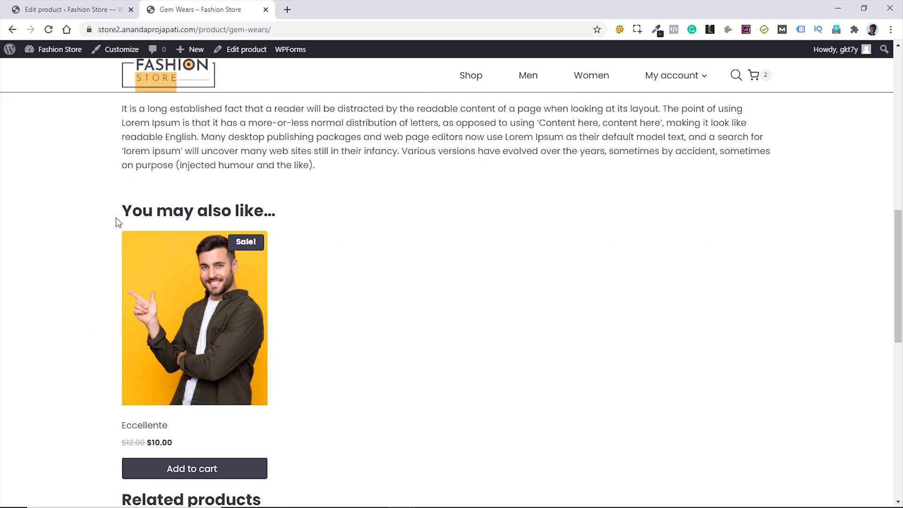
pyautogui.scroll(-5, 334, 275)
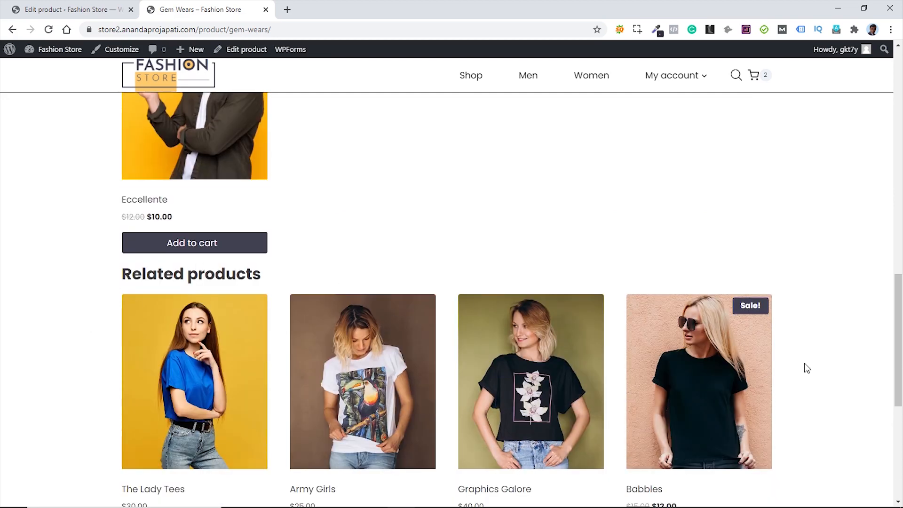
pyautogui.scroll(-4, 819, 350)
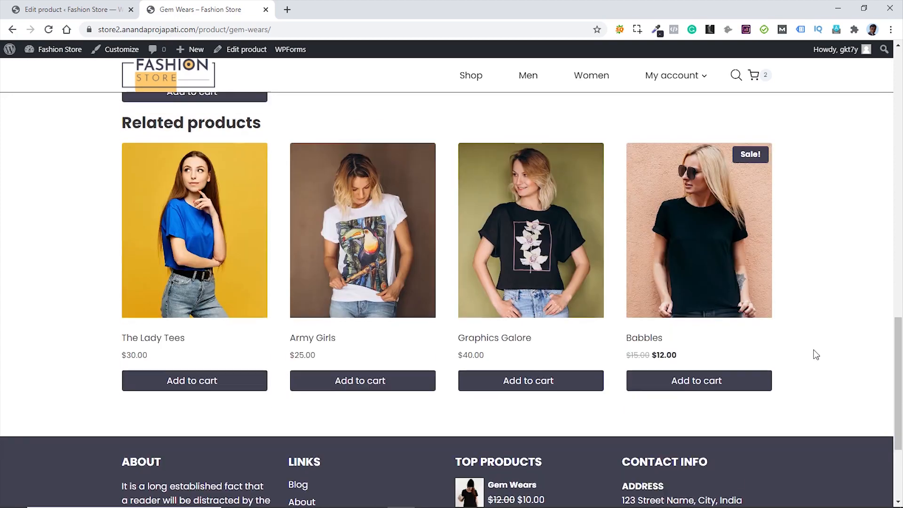
pyautogui.scroll(12, 813, 350)
pyautogui.scroll(7, 810, 354)
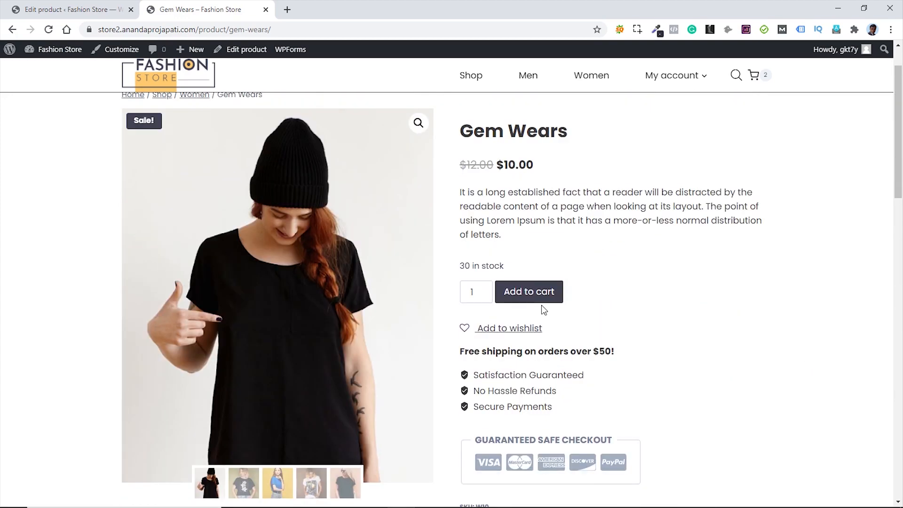
pyautogui.click(536, 298)
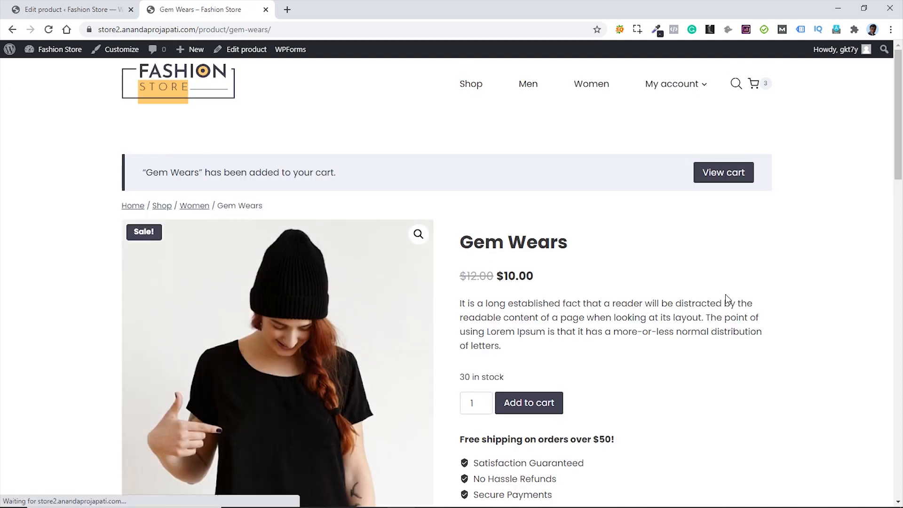
# - Review the cart page and its cross-sell suggestion, then open the Customizer
pyautogui.click(723, 174)
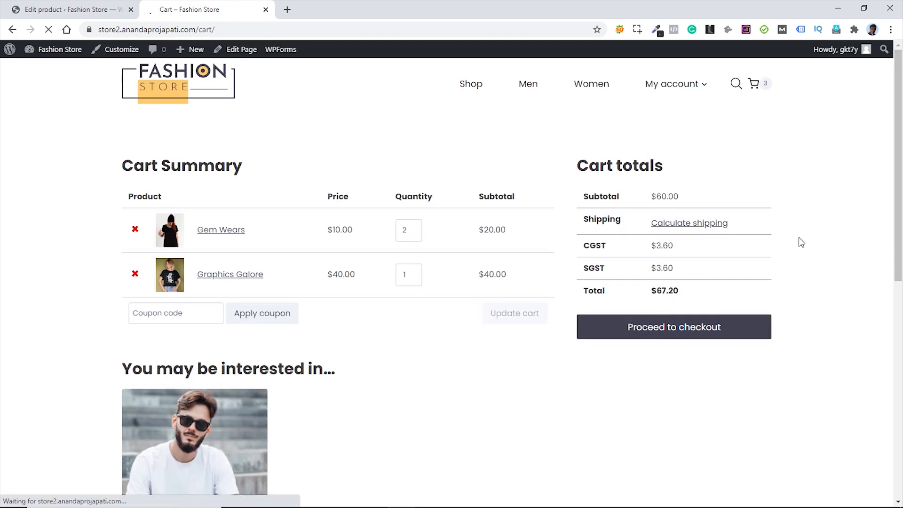
pyautogui.scroll(-3, 800, 240)
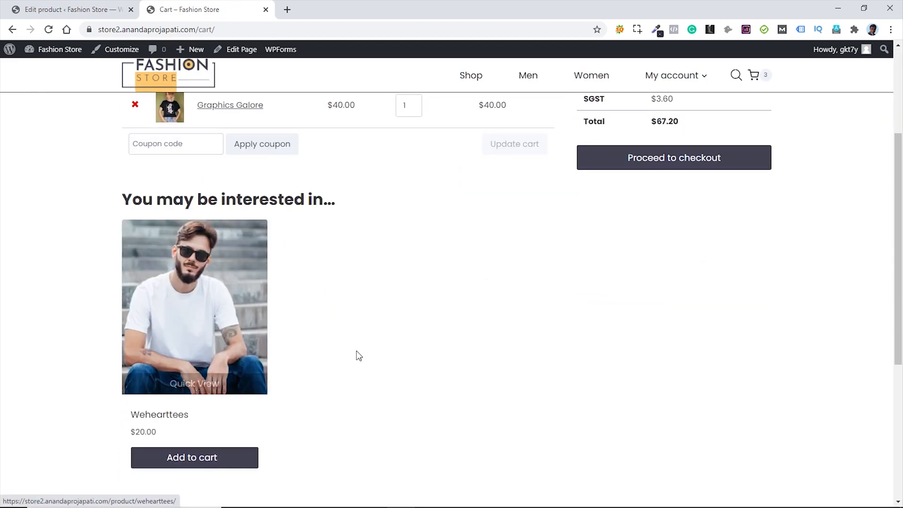
pyautogui.scroll(1, 407, 353)
pyautogui.scroll(2, 408, 353)
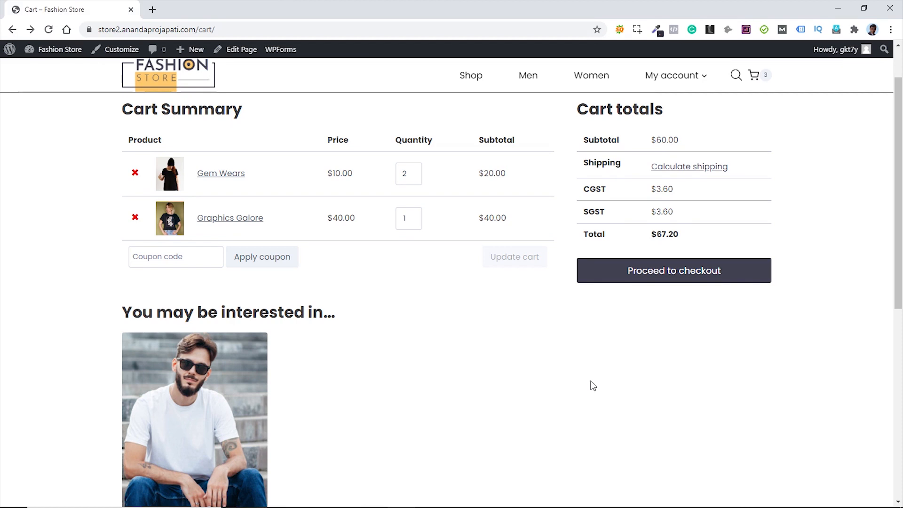
pyautogui.moveTo(768, 79)
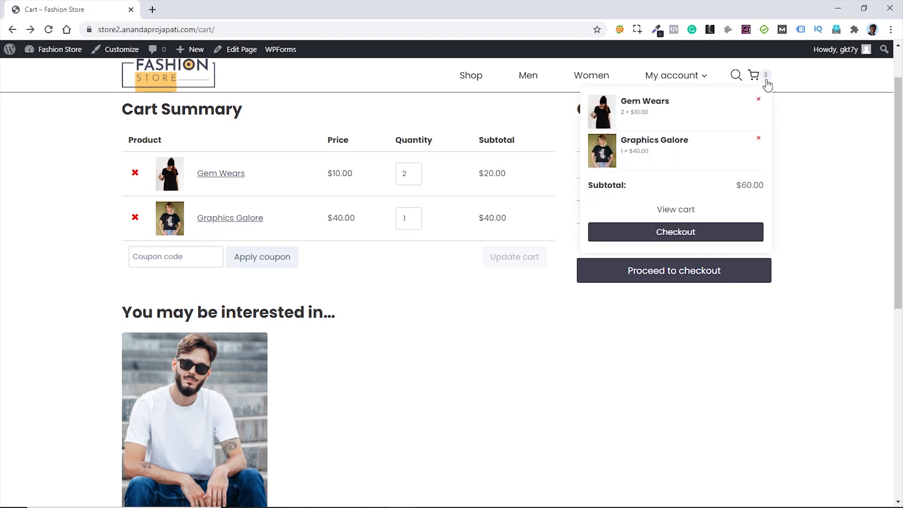
pyautogui.click(123, 53)
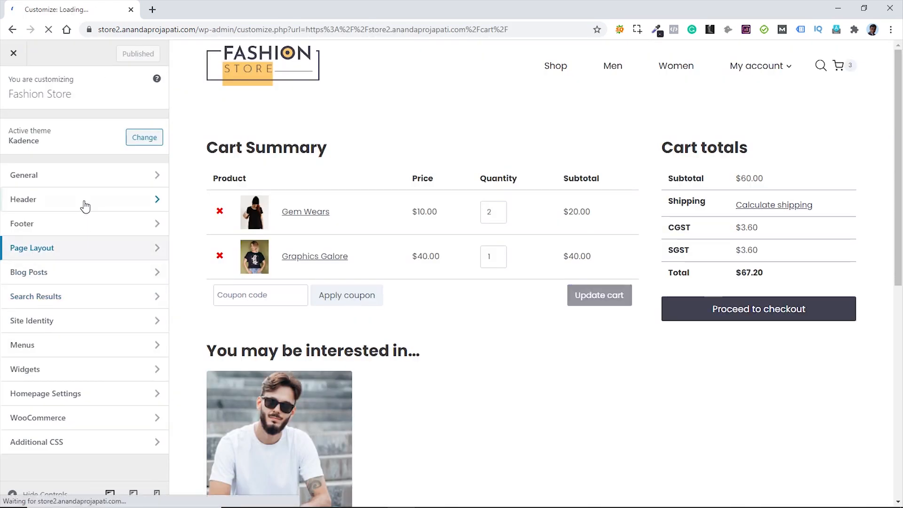
# - Give the header cart's count badge a black background and white numbers, publish, and exit
pyautogui.click(84, 199)
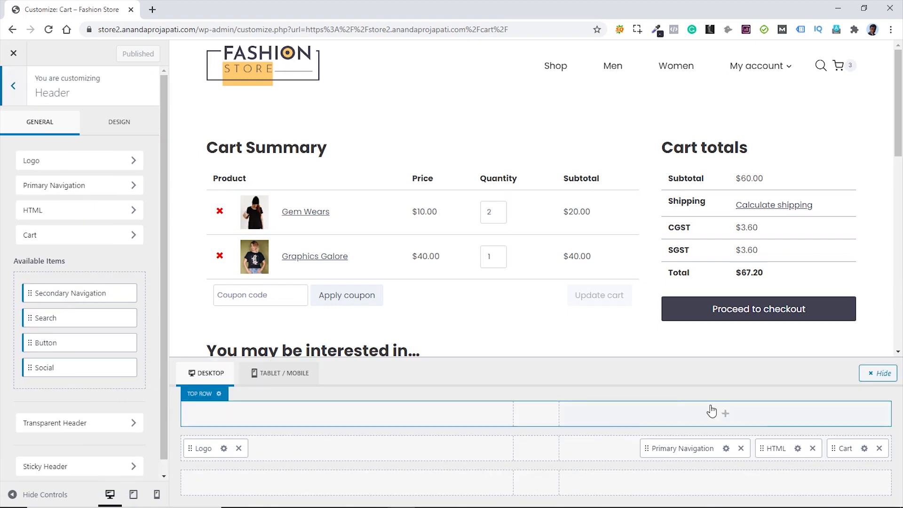
pyautogui.click(861, 450)
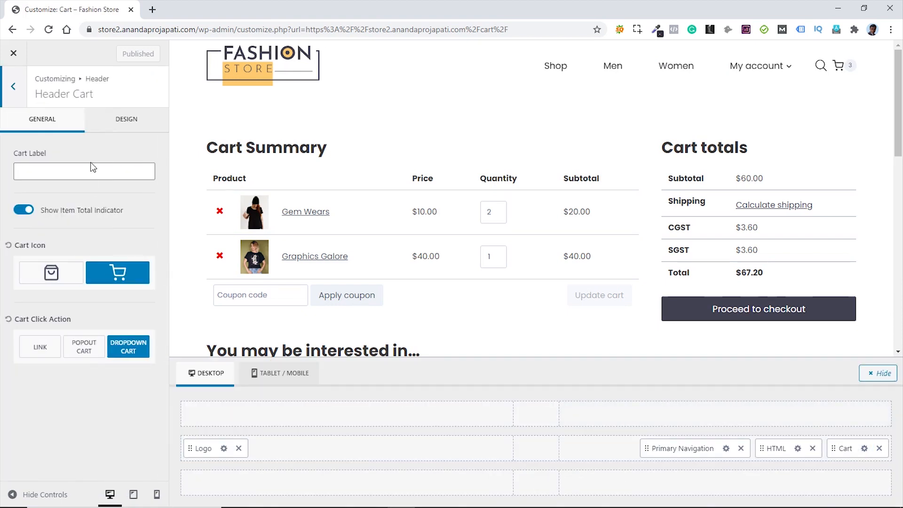
pyautogui.click(126, 123)
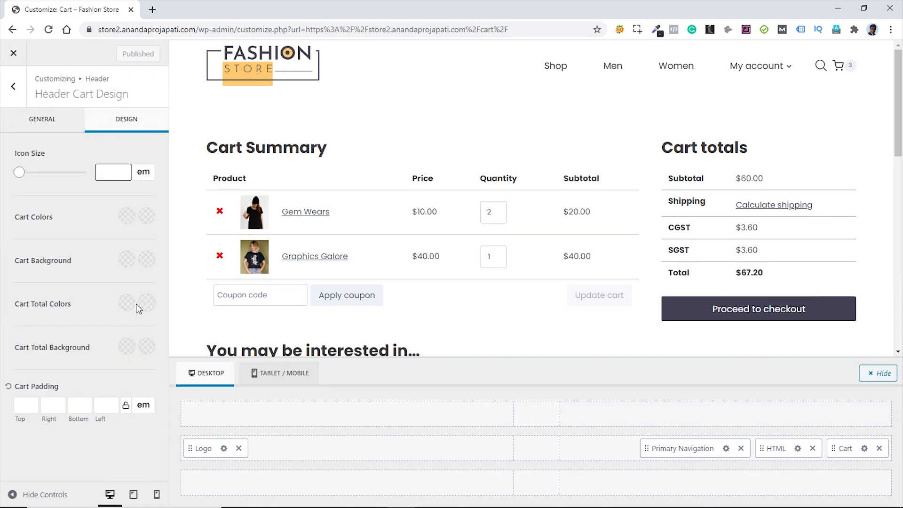
pyautogui.click(125, 348)
pyautogui.click(65, 315)
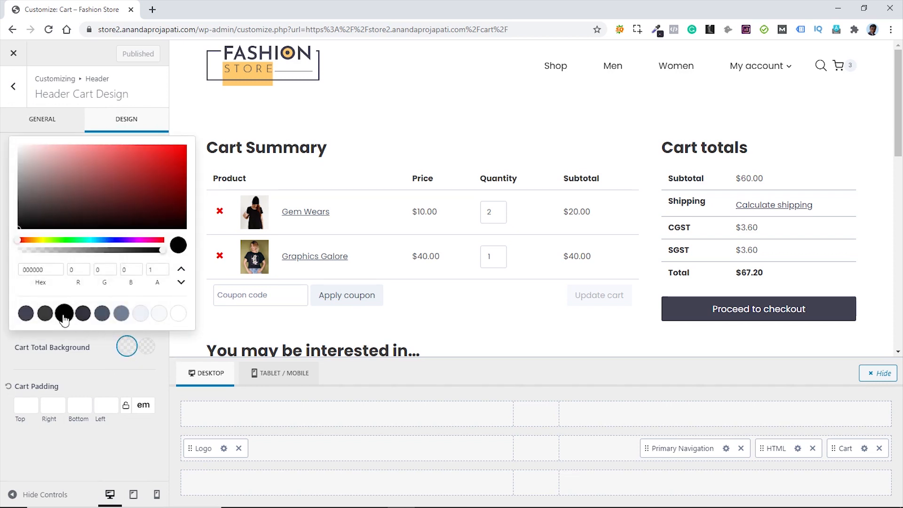
pyautogui.click(89, 368)
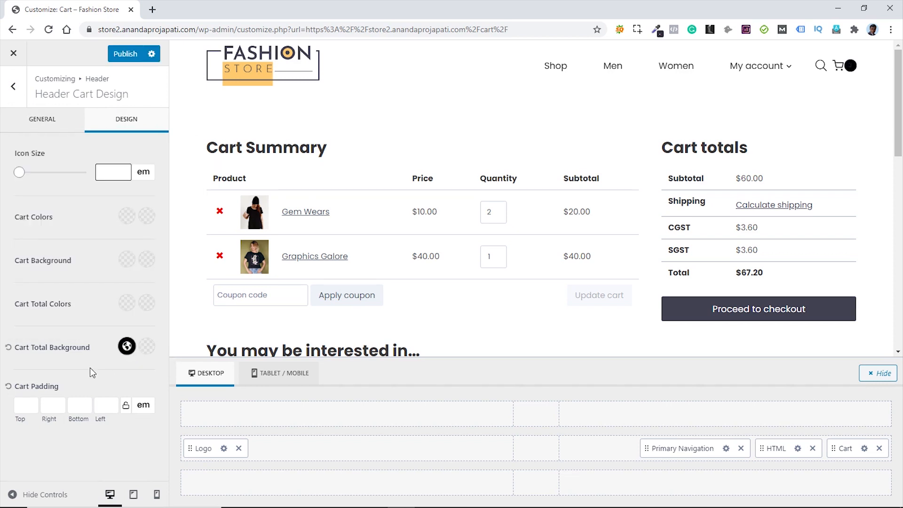
pyautogui.click(126, 303)
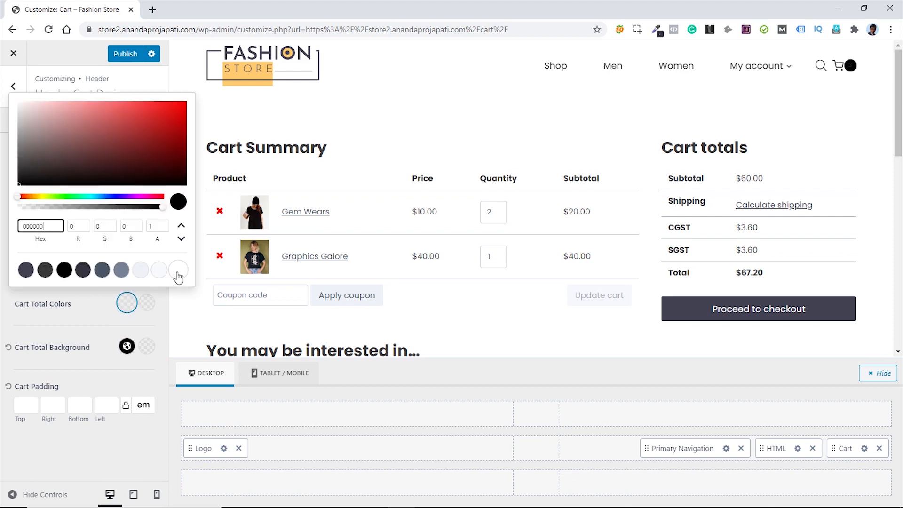
pyautogui.click(179, 278)
pyautogui.click(98, 320)
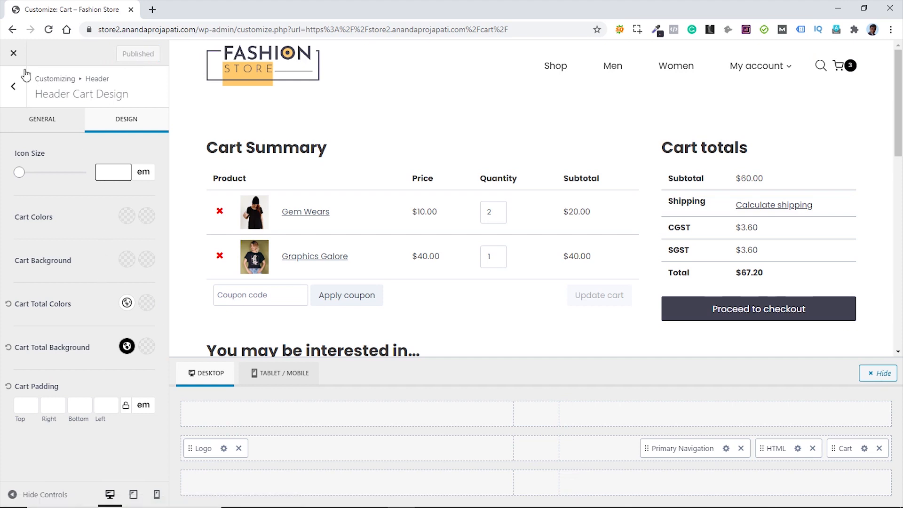
pyautogui.click(14, 53)
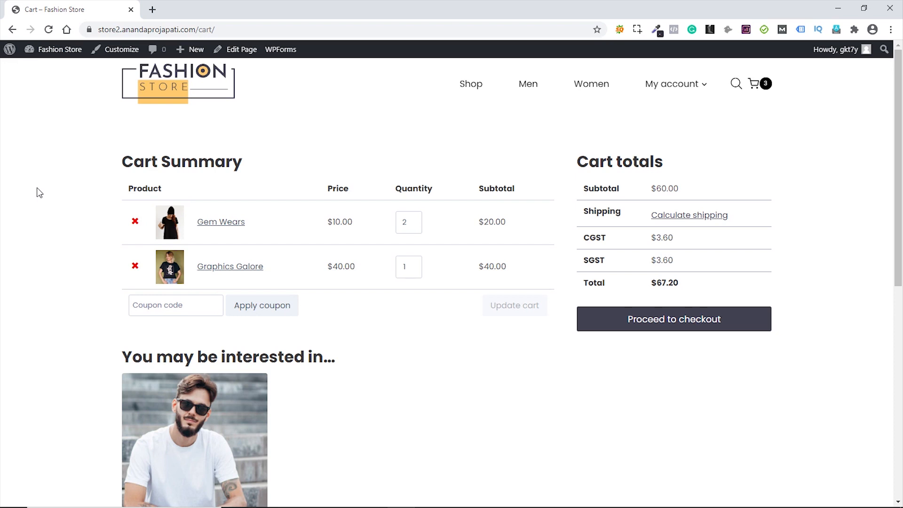
# - Go to WooCommerce Coupons, remove the legacy coupon menu entry, and start a new coupon
pyautogui.moveTo(28, 50)
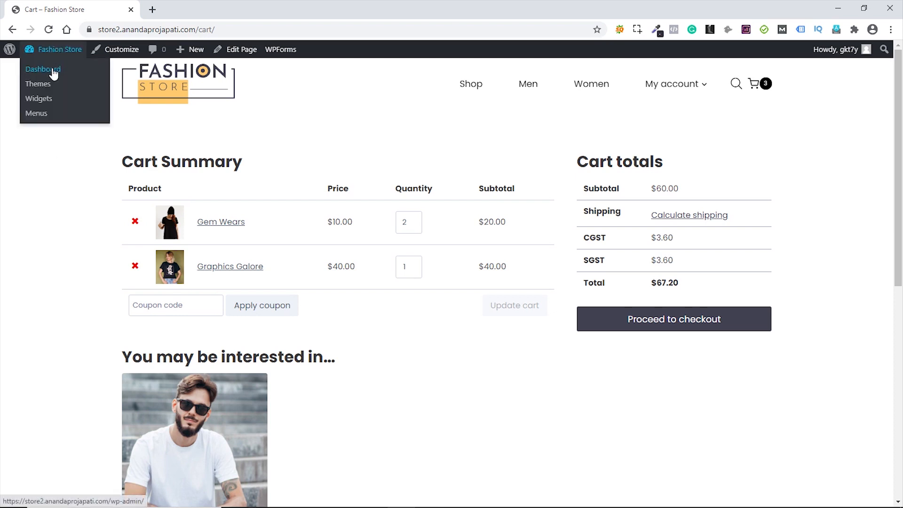
pyautogui.click(53, 71)
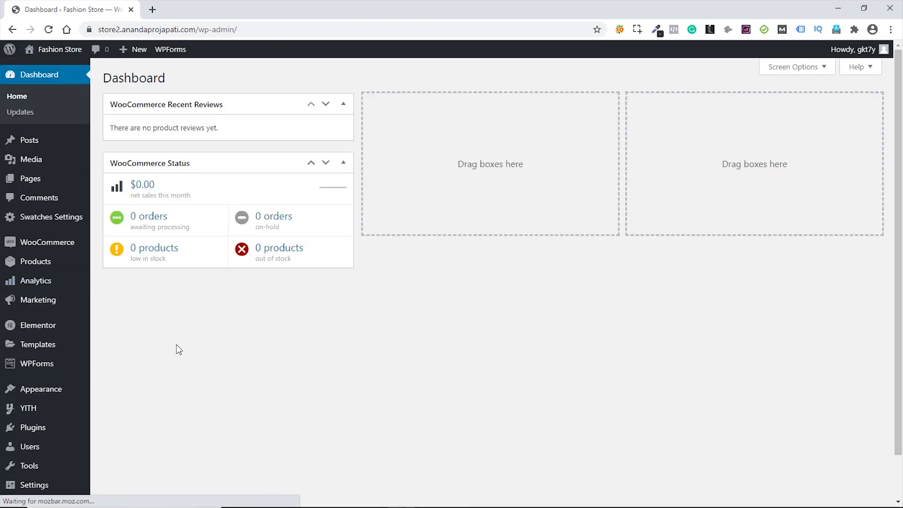
pyautogui.moveTo(77, 246)
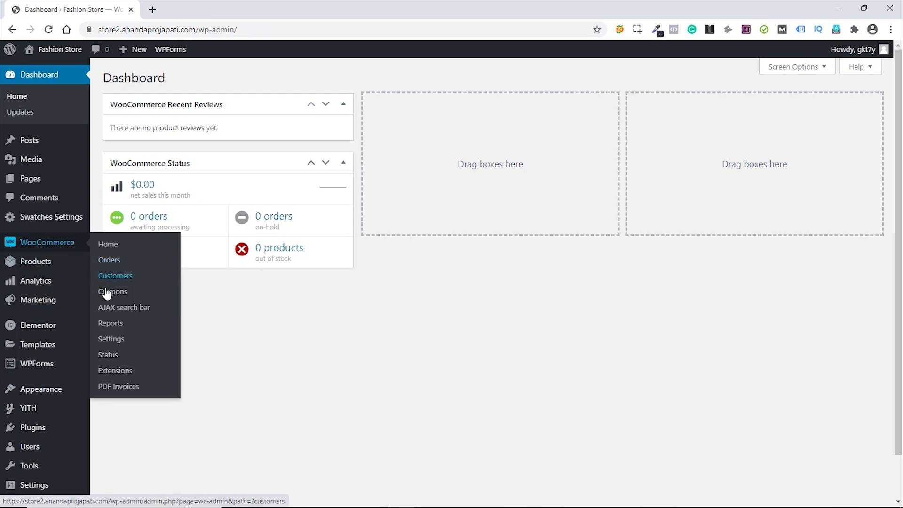
pyautogui.click(120, 293)
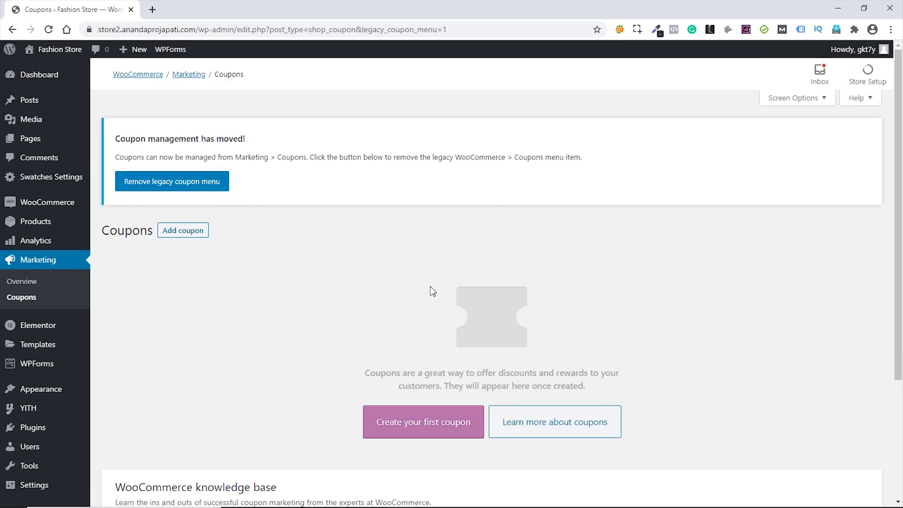
pyautogui.click(180, 187)
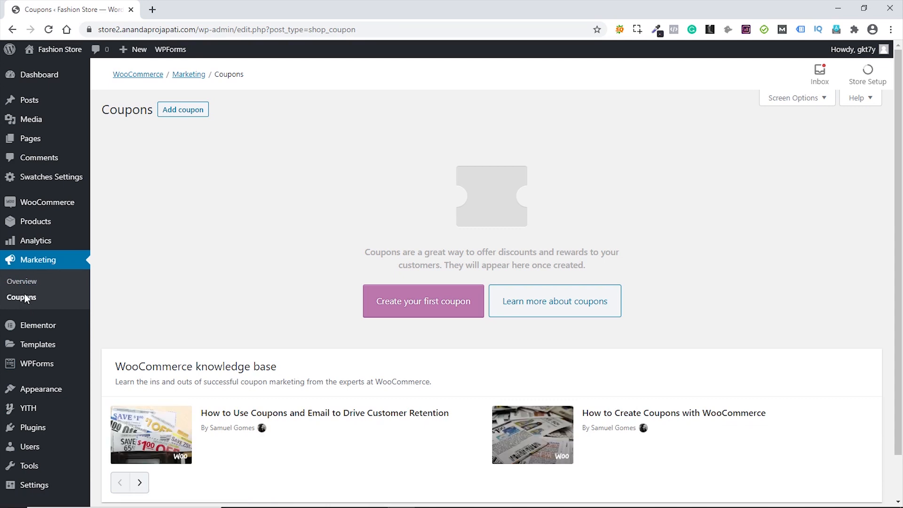
pyautogui.click(417, 304)
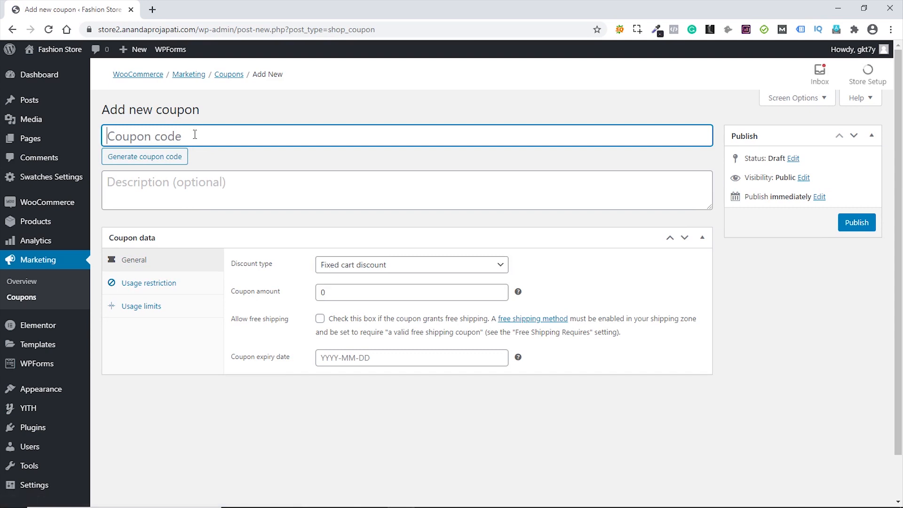
# - Enter coupon code 10OFF with the description '10% off'
pyautogui.write('10')
pyautogui.write('0')
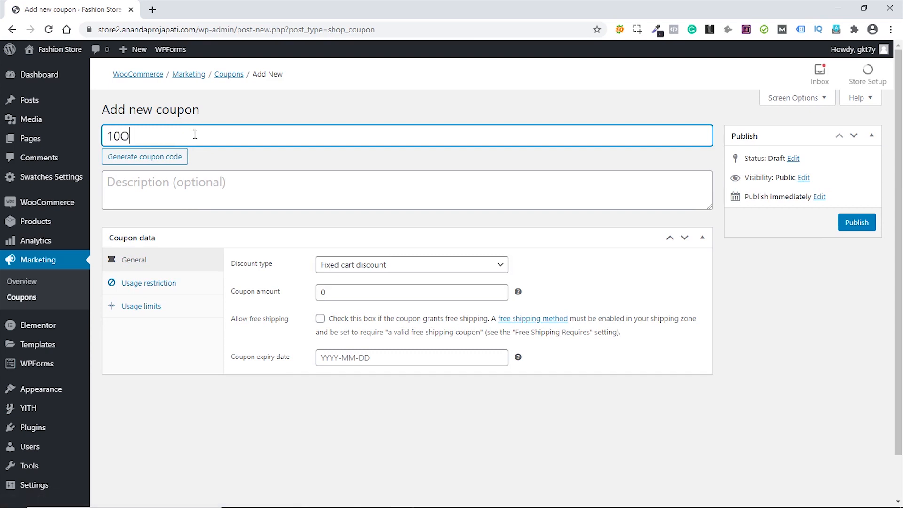
pyautogui.write('FF')
pyautogui.click(172, 188)
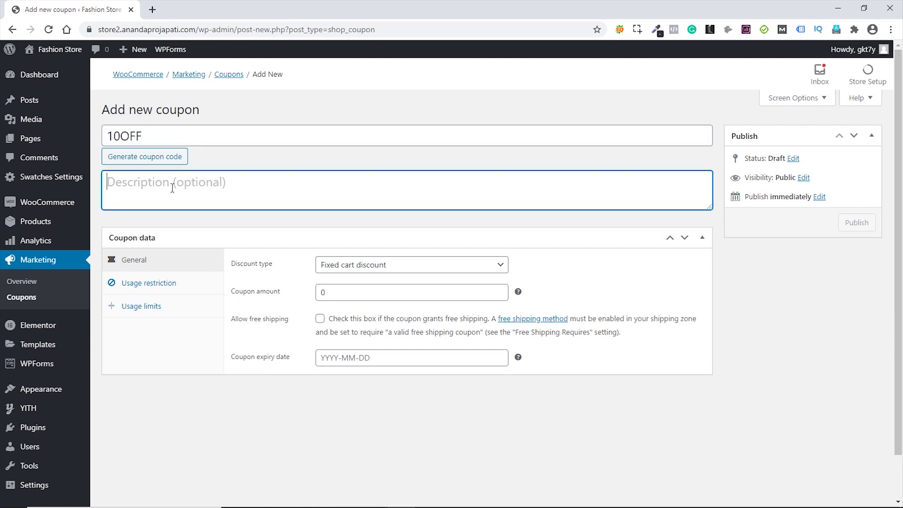
pyautogui.write('10')
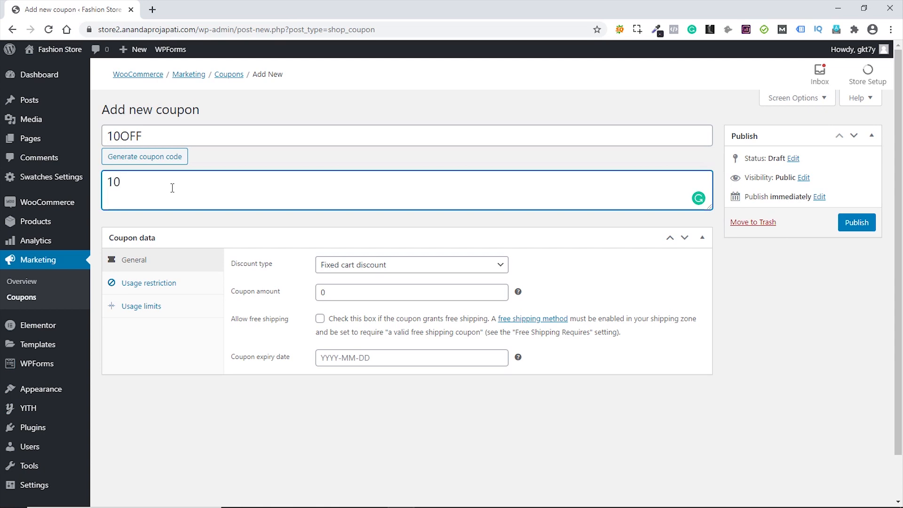
pyautogui.write('%off')
pyautogui.press('Left')
pyautogui.press('Left')
pyautogui.press('Left')
# - Set the coupon amount to 10 and, after trying other types, choose Percentage discount
pyautogui.click(424, 269)
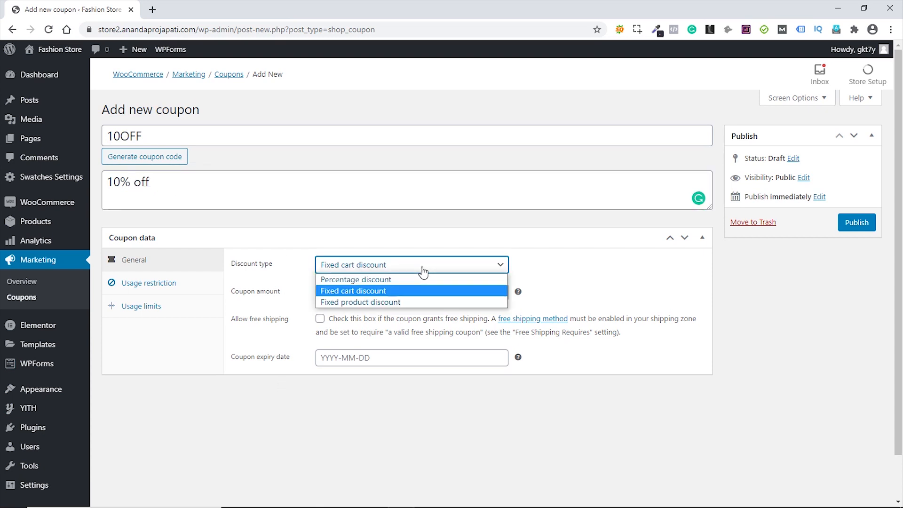
pyautogui.click(370, 280)
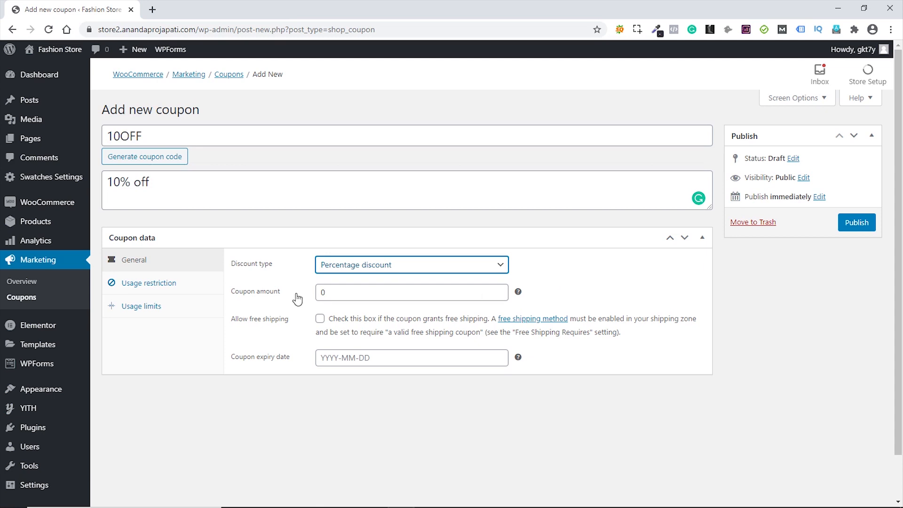
pyautogui.click(318, 290)
pyautogui.write('10')
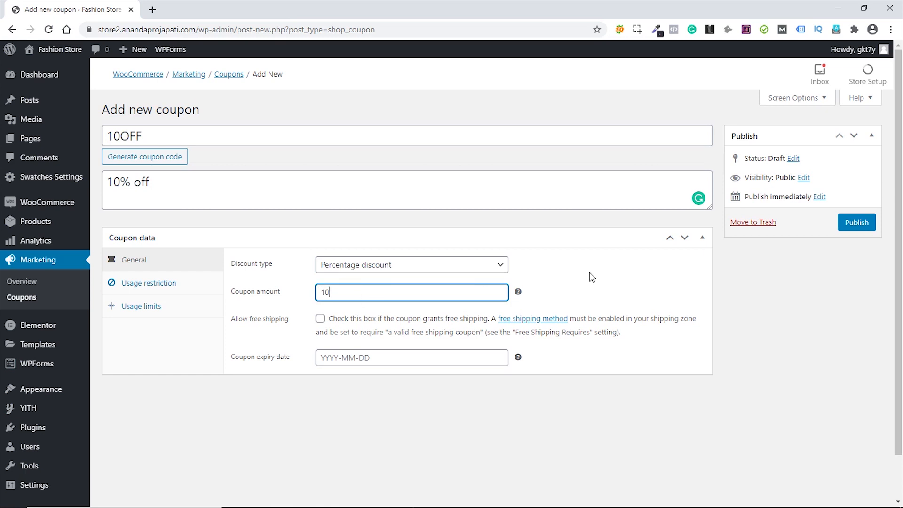
pyautogui.click(454, 267)
pyautogui.click(374, 291)
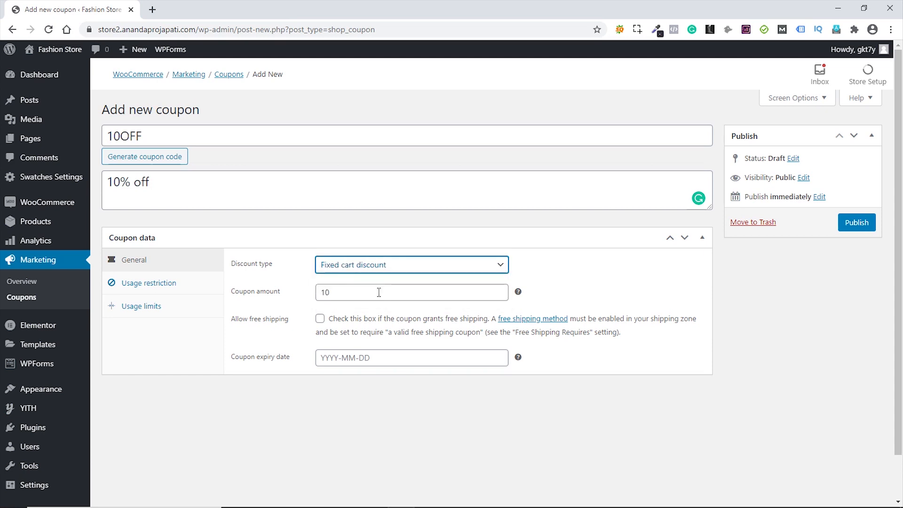
pyautogui.click(355, 294)
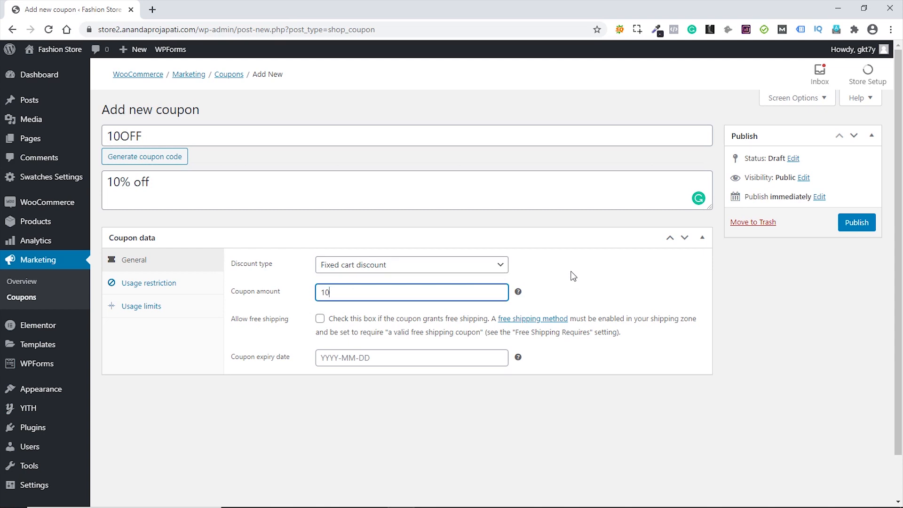
pyautogui.click(479, 267)
pyautogui.click(362, 304)
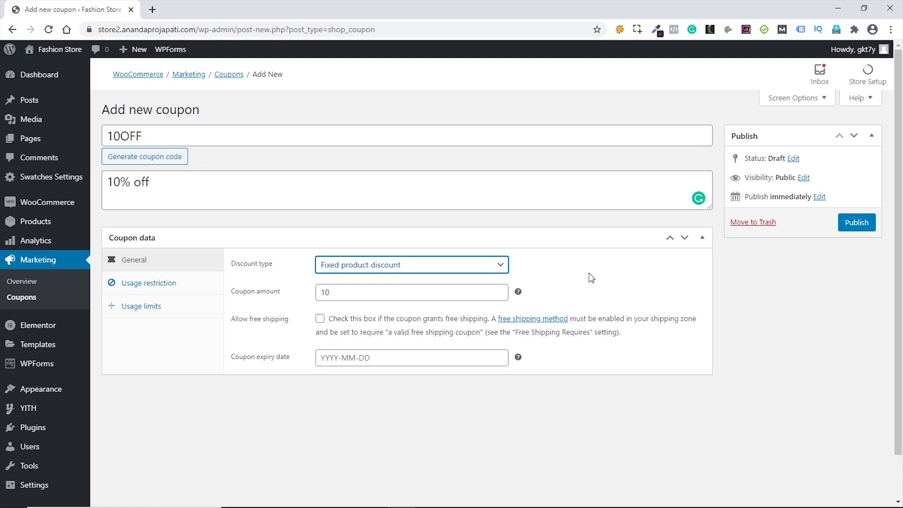
pyautogui.click(470, 266)
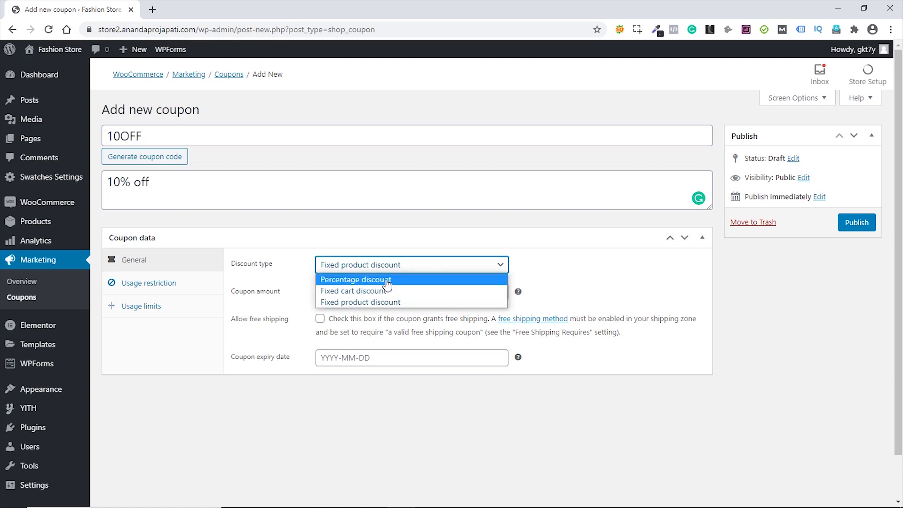
pyautogui.click(387, 281)
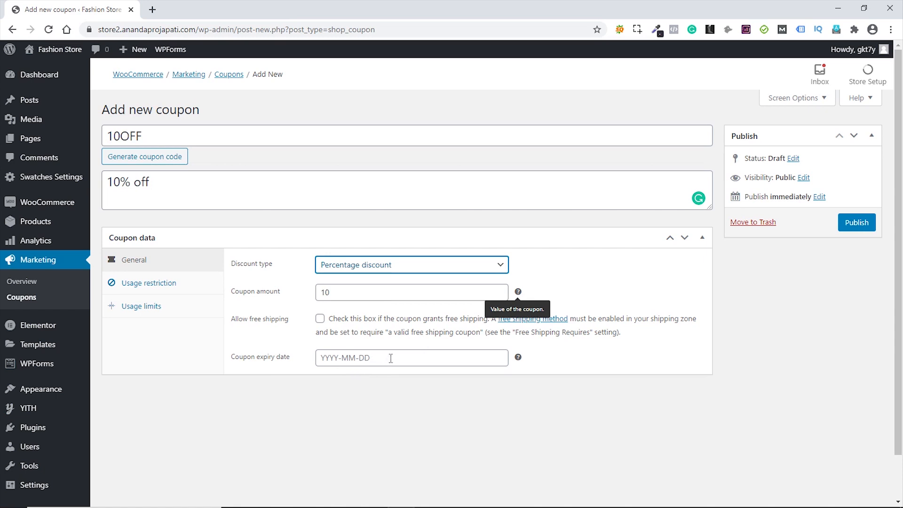
# - Limit the coupon to 10 uses in total and 1 use per user
pyautogui.click(154, 284)
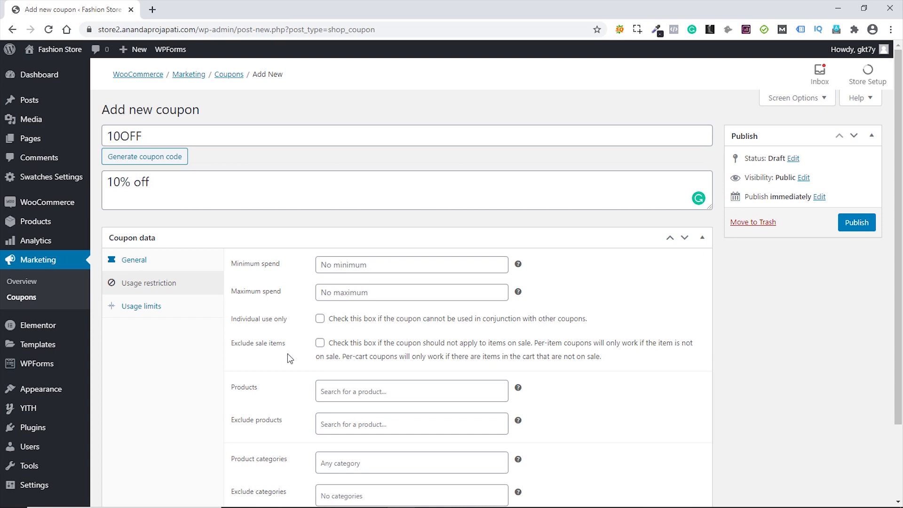
pyautogui.scroll(-2, 619, 385)
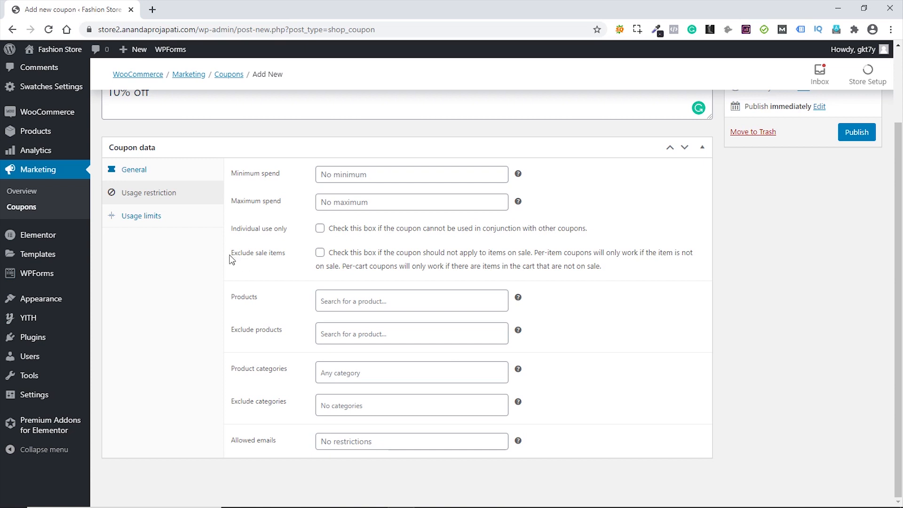
pyautogui.click(145, 217)
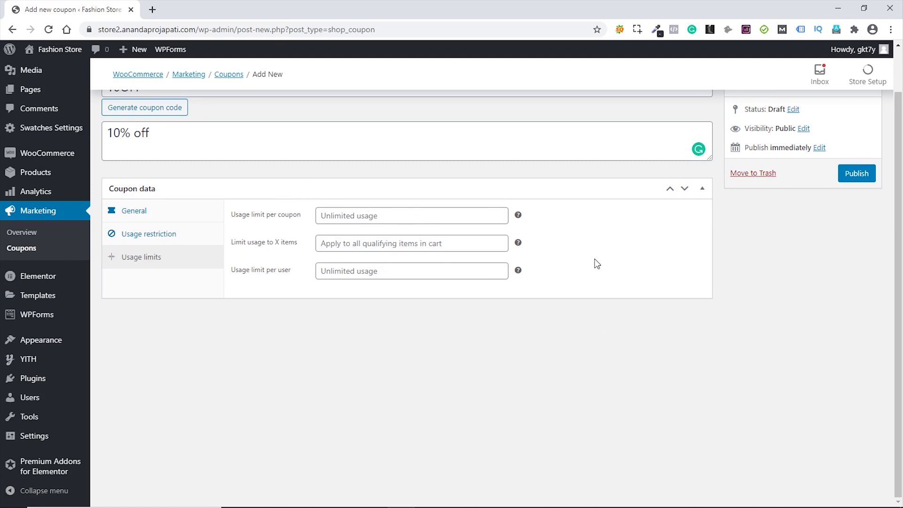
pyautogui.click(400, 217)
pyautogui.write('10')
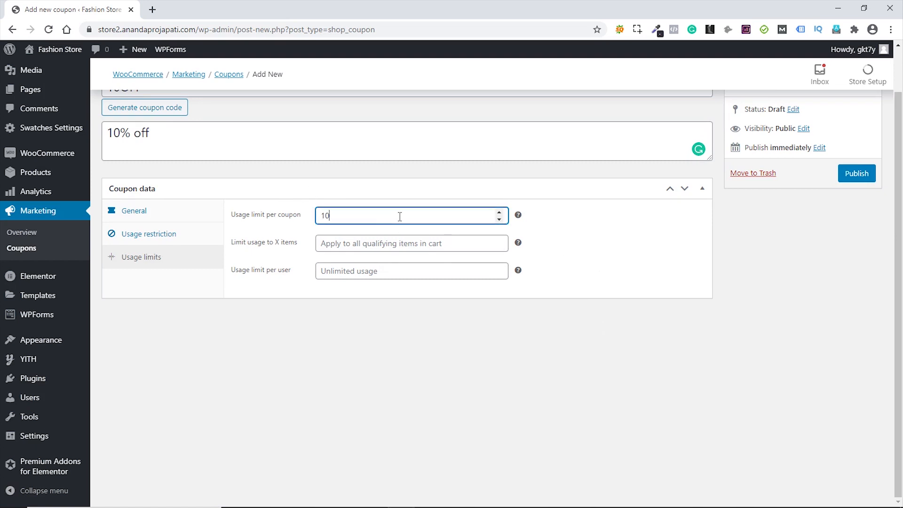
pyautogui.click(506, 389)
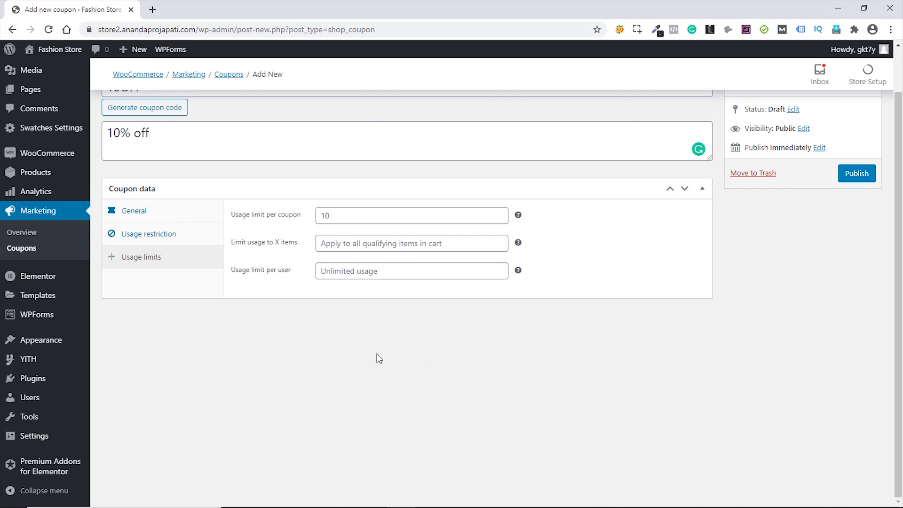
pyautogui.click(381, 273)
pyautogui.write('1')
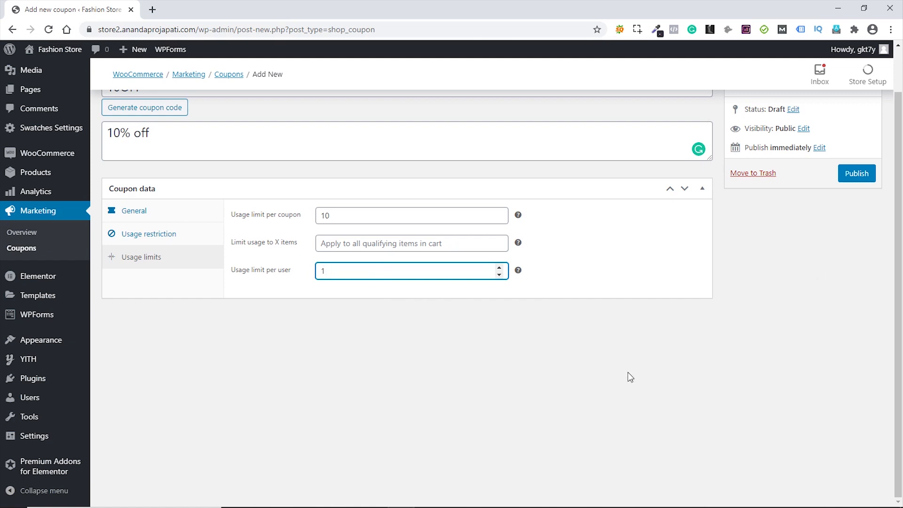
# - Back in General settings, allow free shipping and publish the coupon
pyautogui.scroll(1, 628, 377)
pyautogui.click(137, 261)
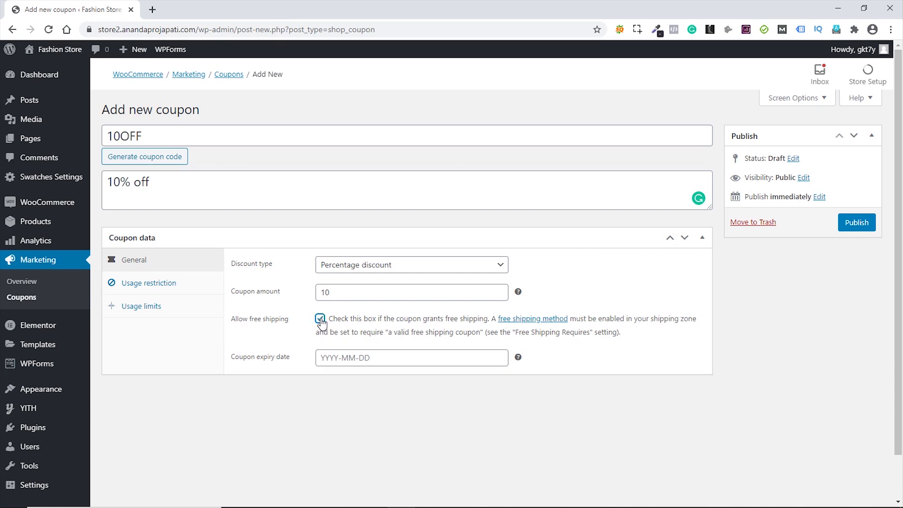
pyautogui.click(860, 224)
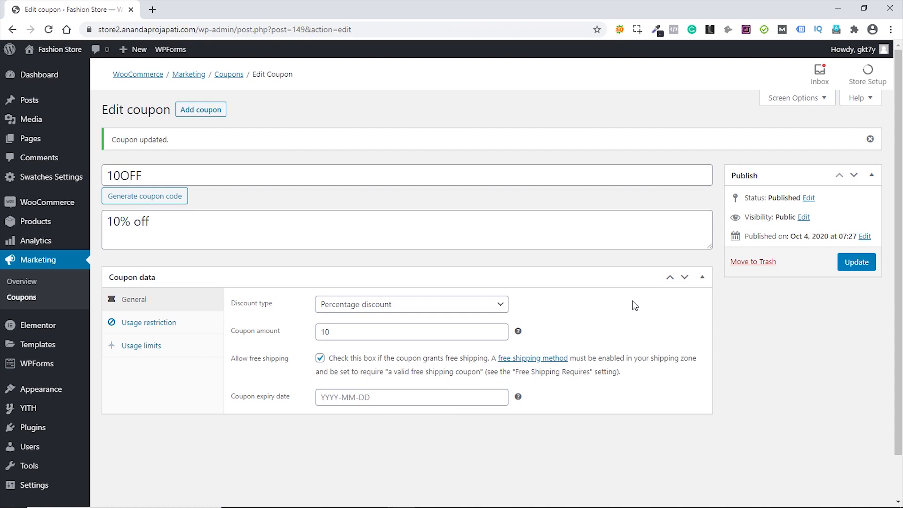
# - Open the storefront in a new tab and go to the cart page
pyautogui.moveTo(62, 52)
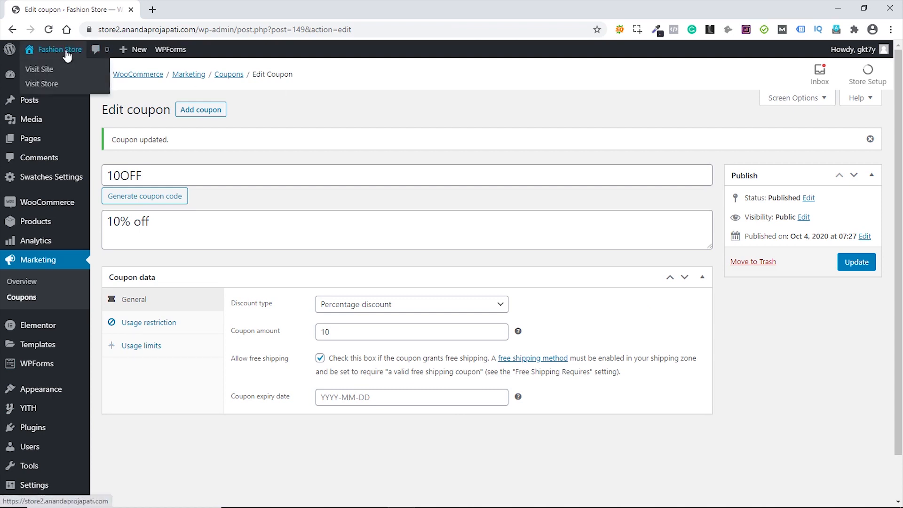
pyautogui.middleClick(55, 81)
pyautogui.click(190, 10)
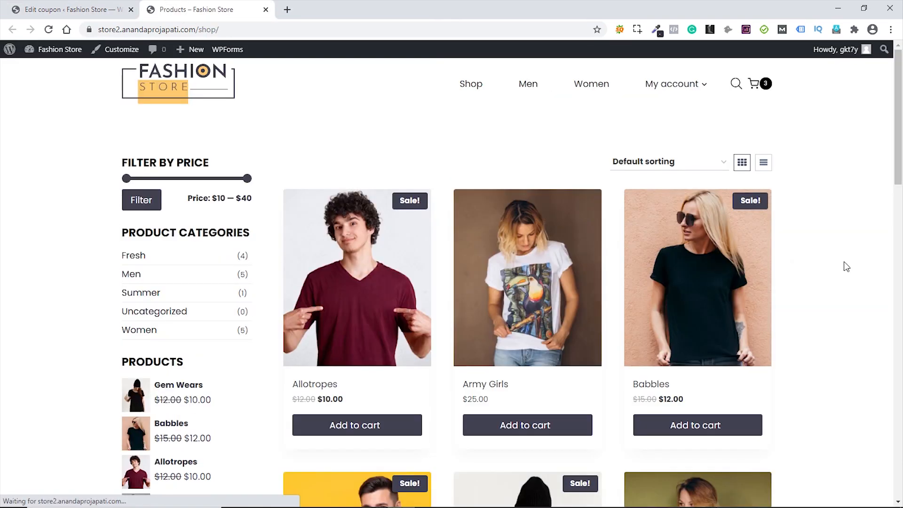
pyautogui.moveTo(760, 88)
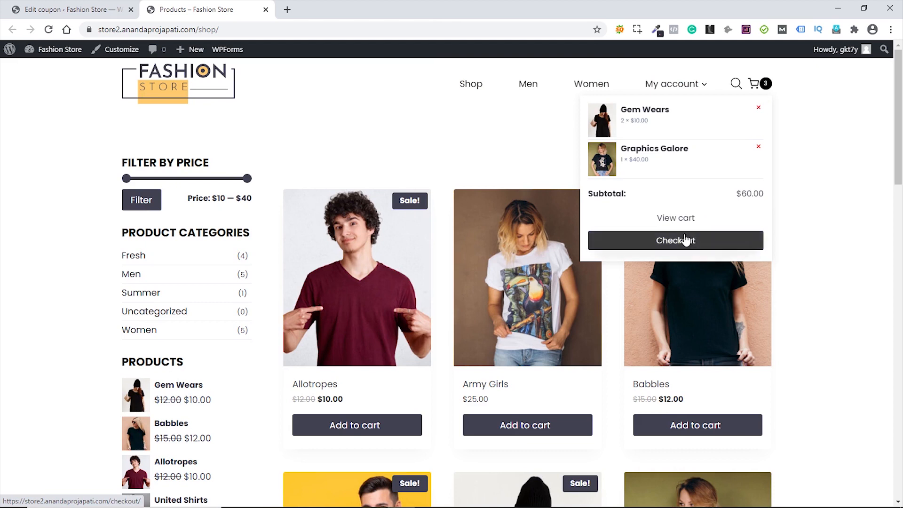
pyautogui.click(676, 218)
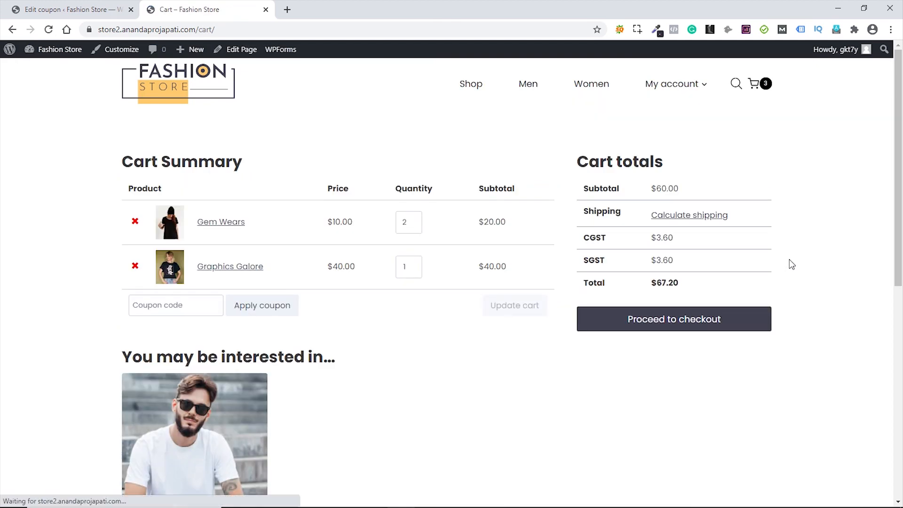
# - Apply the 10OFF coupon, check the $6.00 discount on the $60.00 subtotal, then return to the coupon
pyautogui.click(158, 305)
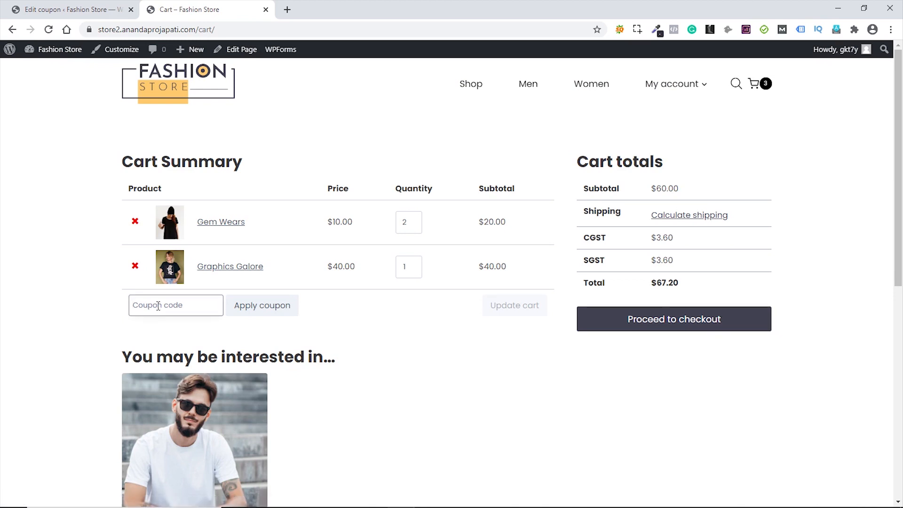
pyautogui.write('10off')
pyautogui.click(256, 307)
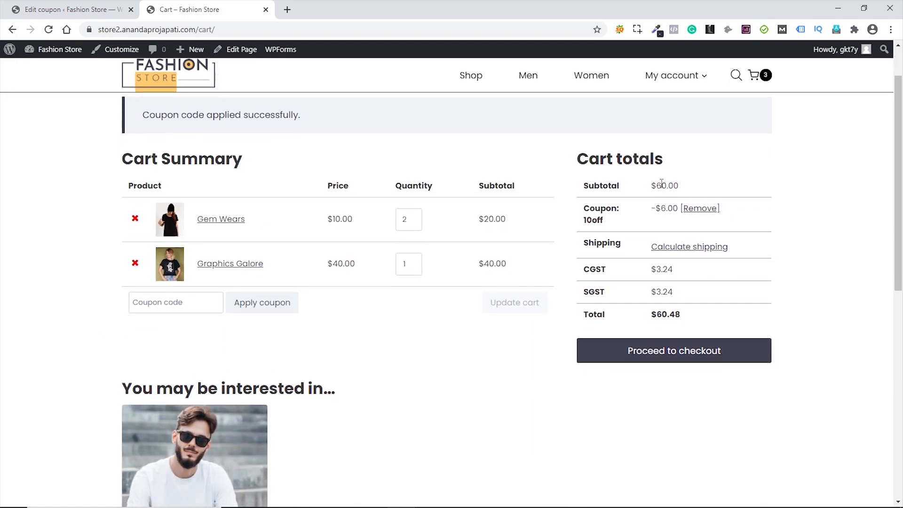
pyautogui.moveTo(658, 187); pyautogui.dragTo(679, 208)
pyautogui.click(655, 224)
pyautogui.moveTo(661, 208); pyautogui.dragTo(680, 208)
pyautogui.click(664, 223)
pyautogui.click(66, 9)
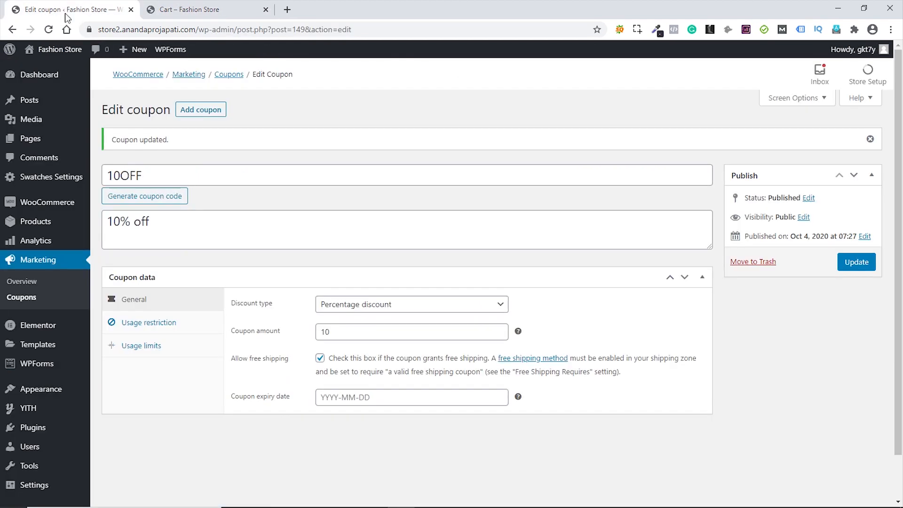
# - Add a Free shipping method to the India Shipping zone
pyautogui.moveTo(66, 201)
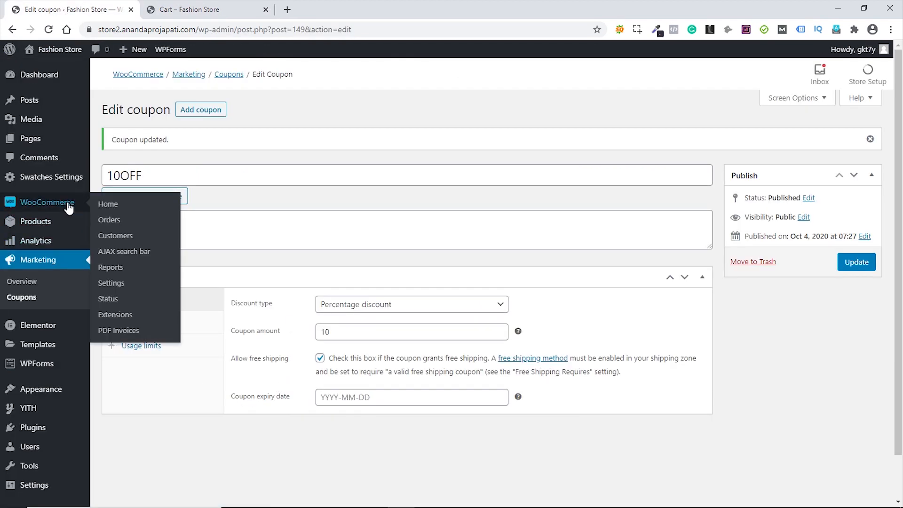
pyautogui.click(121, 288)
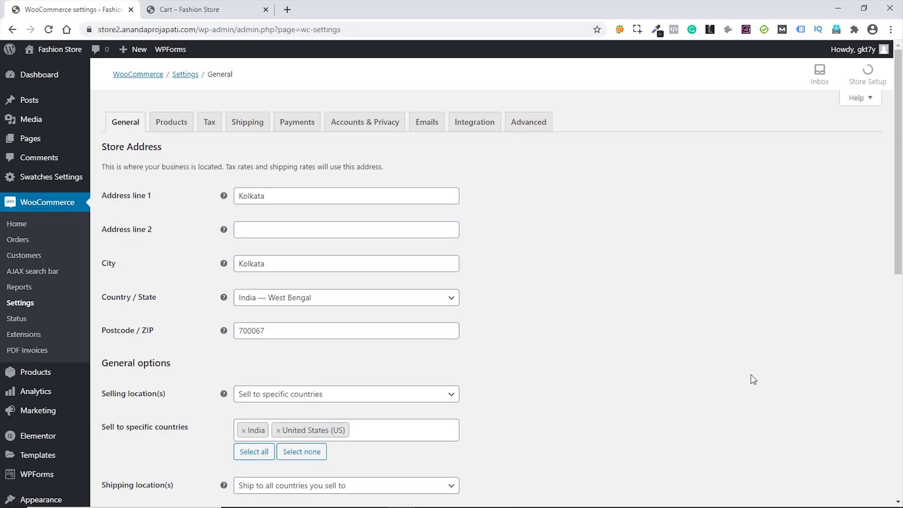
pyautogui.click(244, 125)
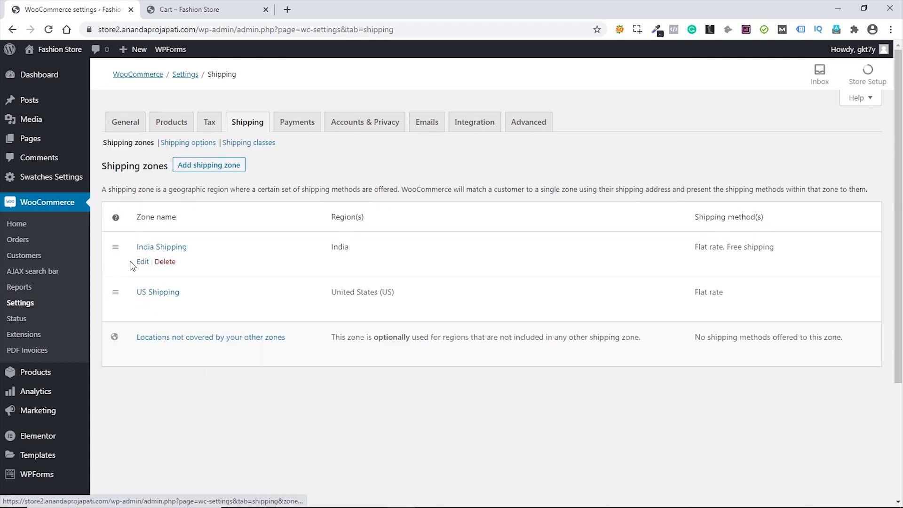
pyautogui.click(143, 262)
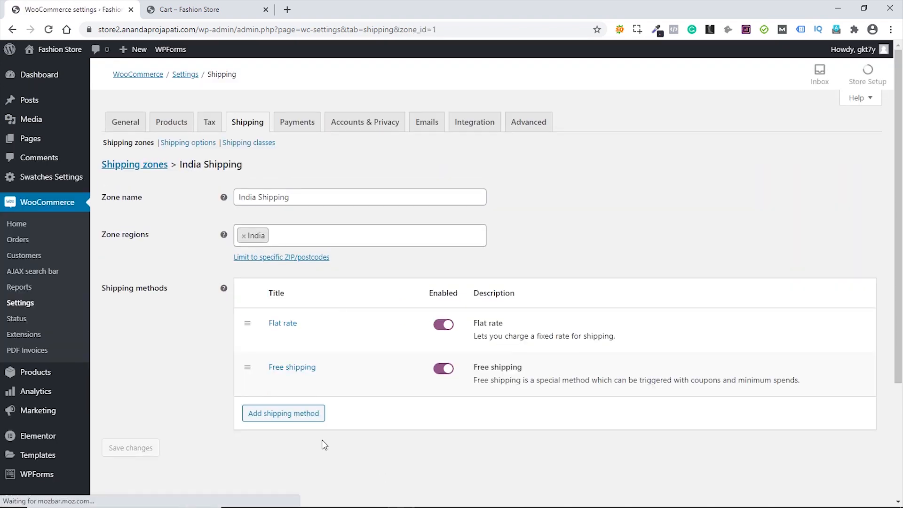
pyautogui.click(286, 414)
pyautogui.click(369, 278)
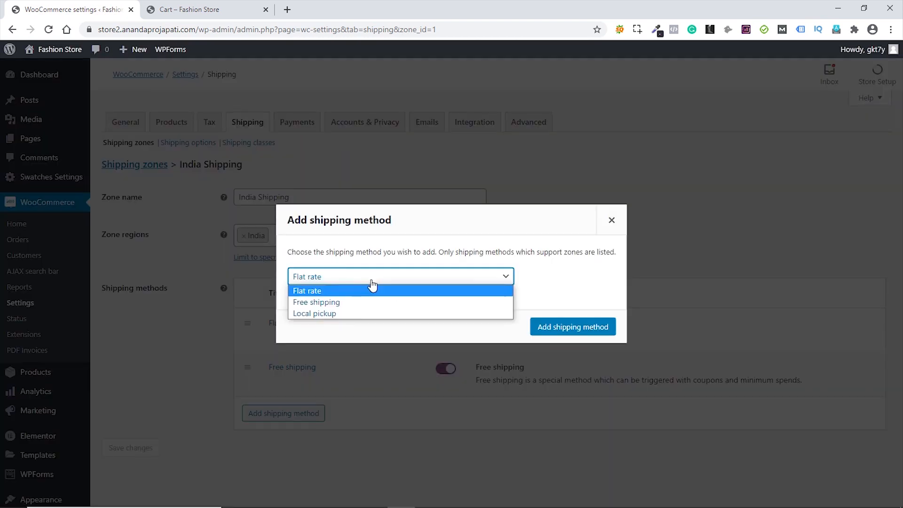
pyautogui.click(335, 303)
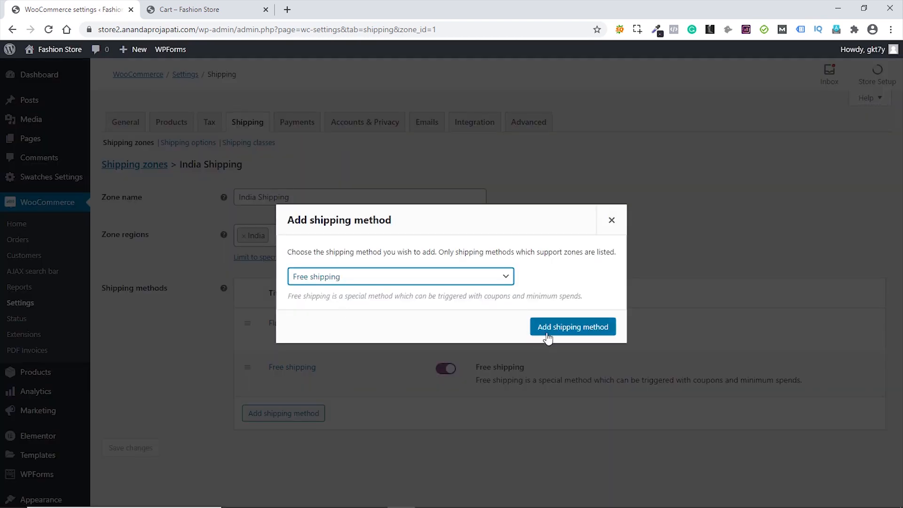
pyautogui.click(570, 328)
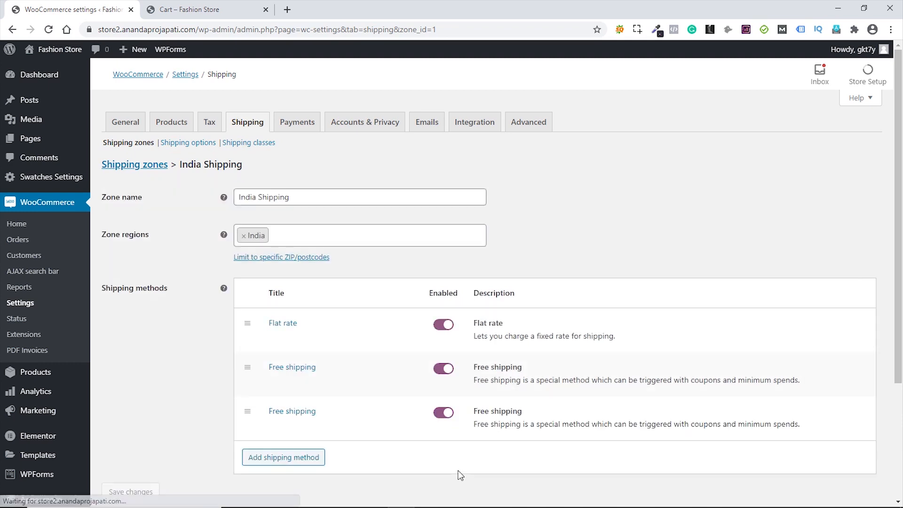
# - Make free shipping require a valid free shipping coupon, save, and return to the cart
pyautogui.click(275, 426)
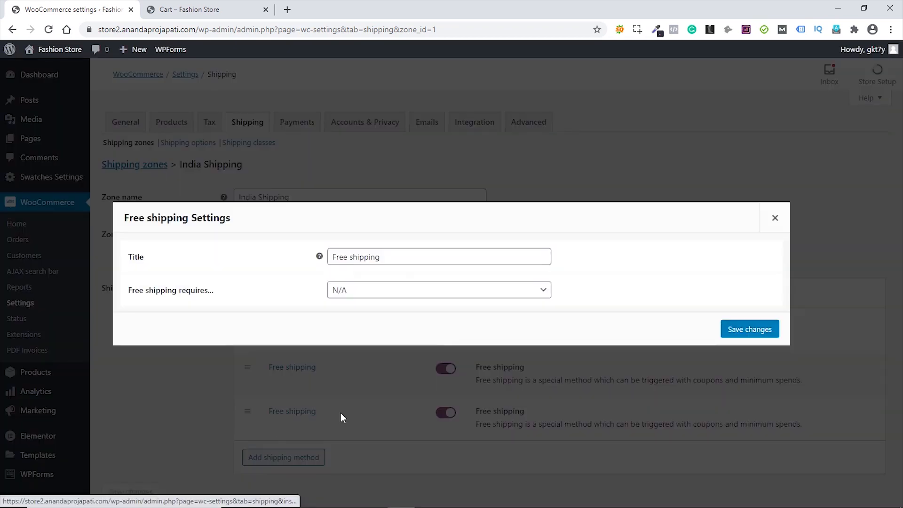
pyautogui.click(416, 294)
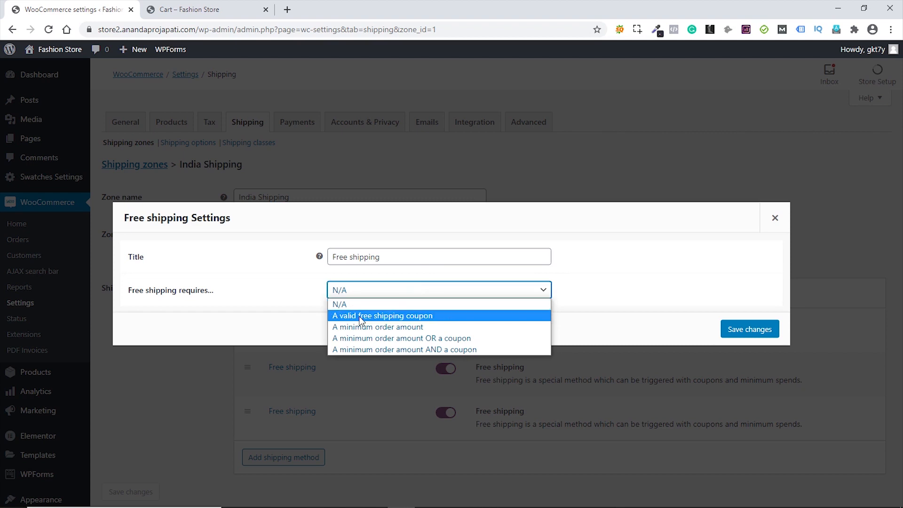
pyautogui.click(393, 316)
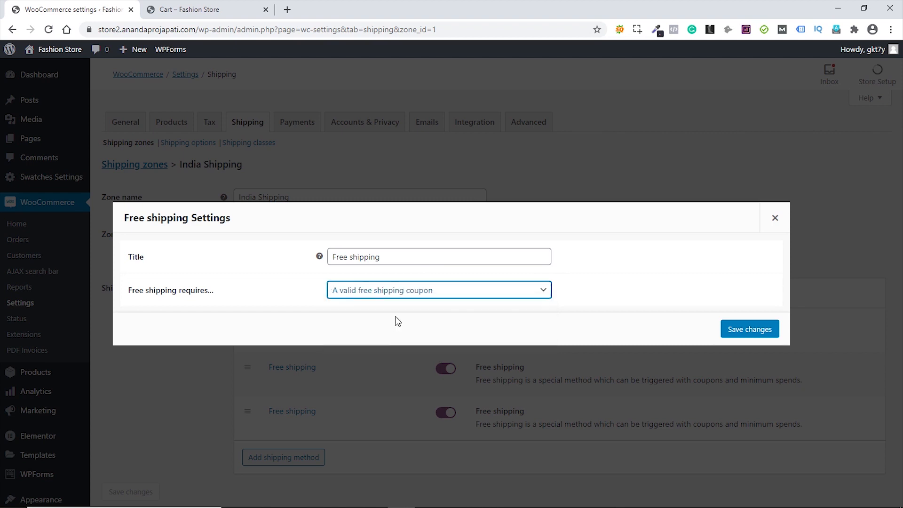
pyautogui.click(748, 330)
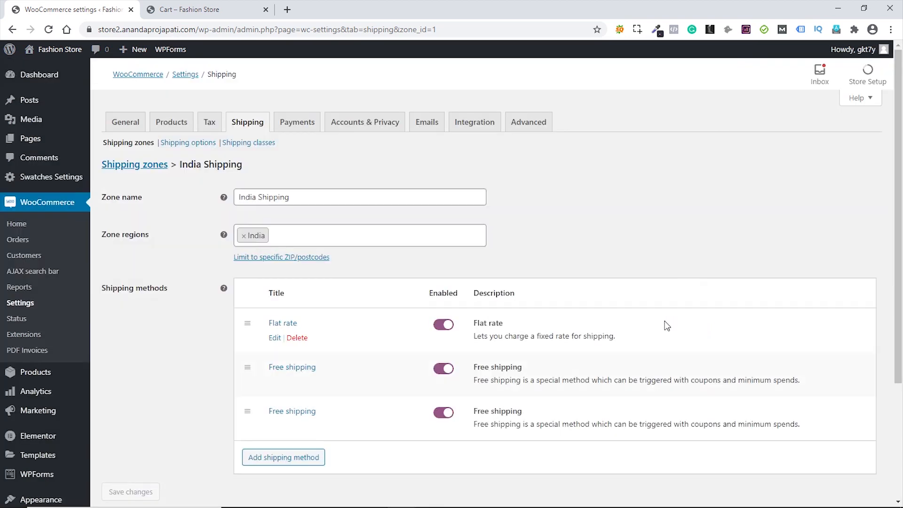
pyautogui.click(196, 13)
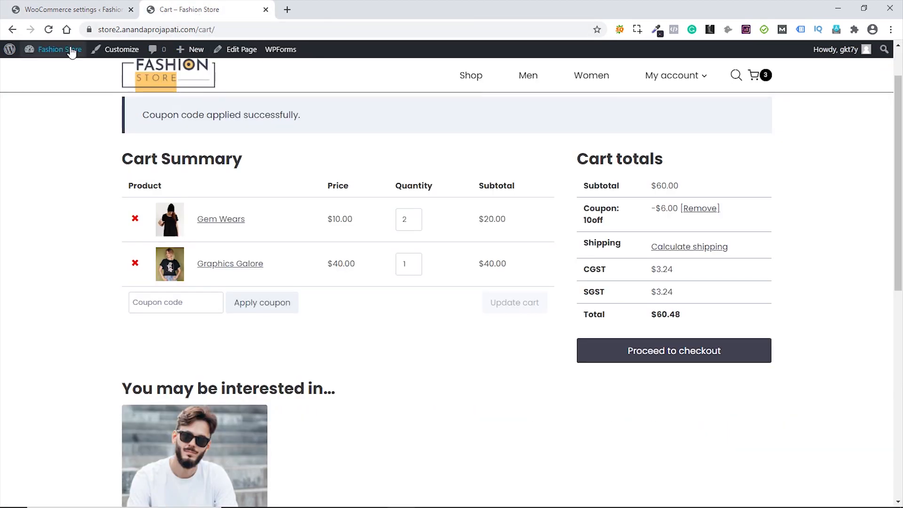
# - Calculate the cart's shipping for a West Bengal address with postcode 7000
pyautogui.click(49, 30)
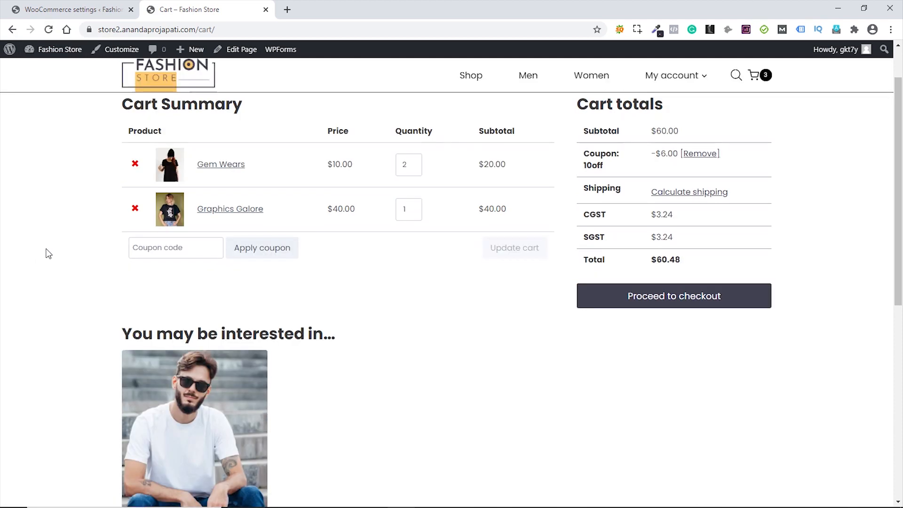
pyautogui.click(685, 250)
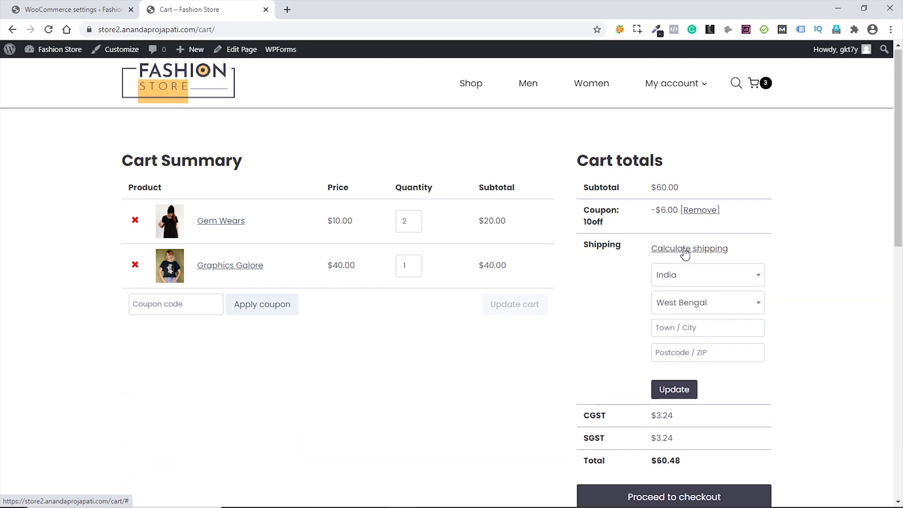
pyautogui.click(682, 354)
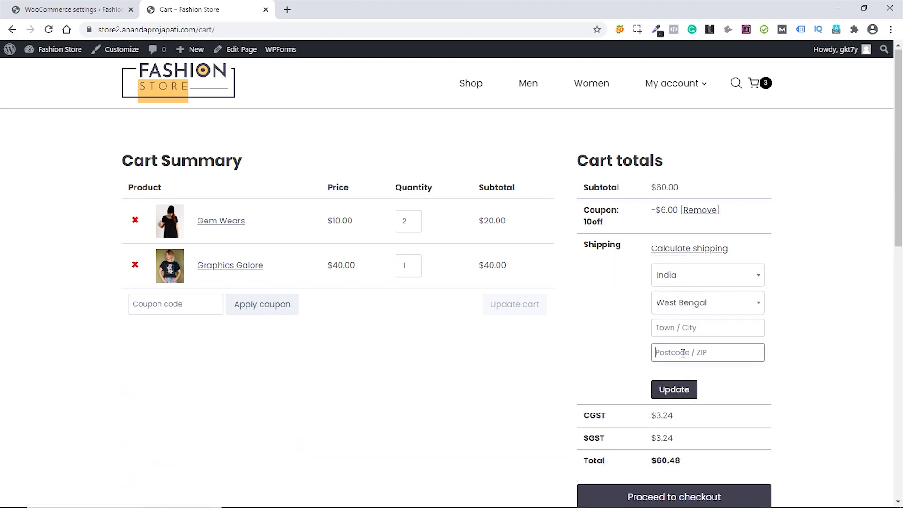
pyautogui.write('700067')
pyautogui.click(674, 389)
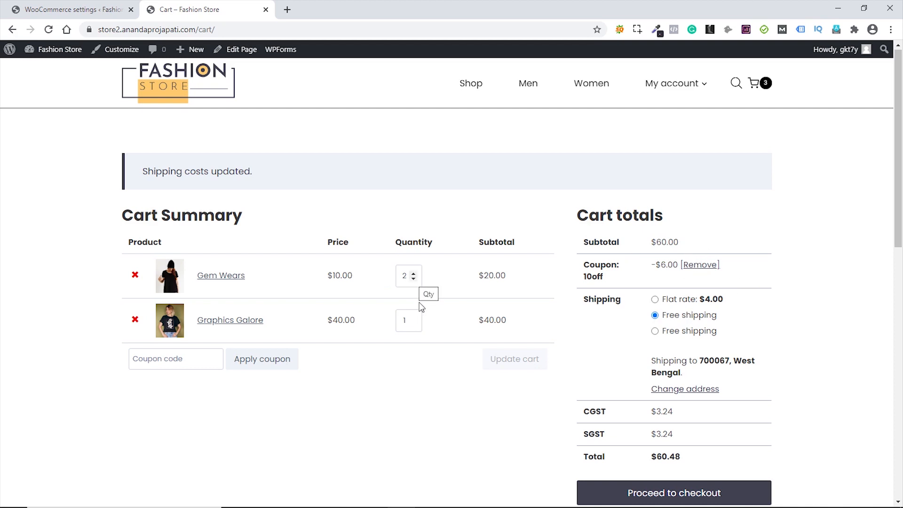
# - Remove Gem Wears from the cart, leaving Graphics Galore, then go to the admin Dashboard
pyautogui.click(135, 275)
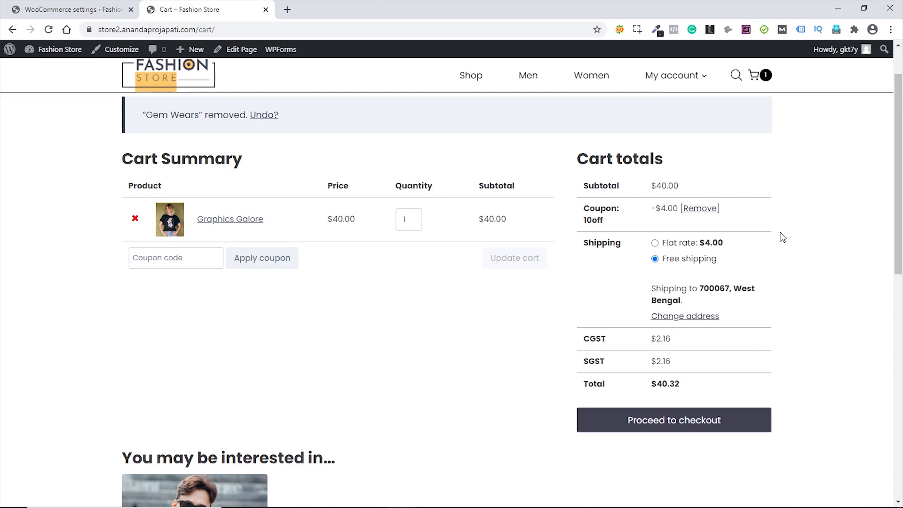
pyautogui.moveTo(54, 51)
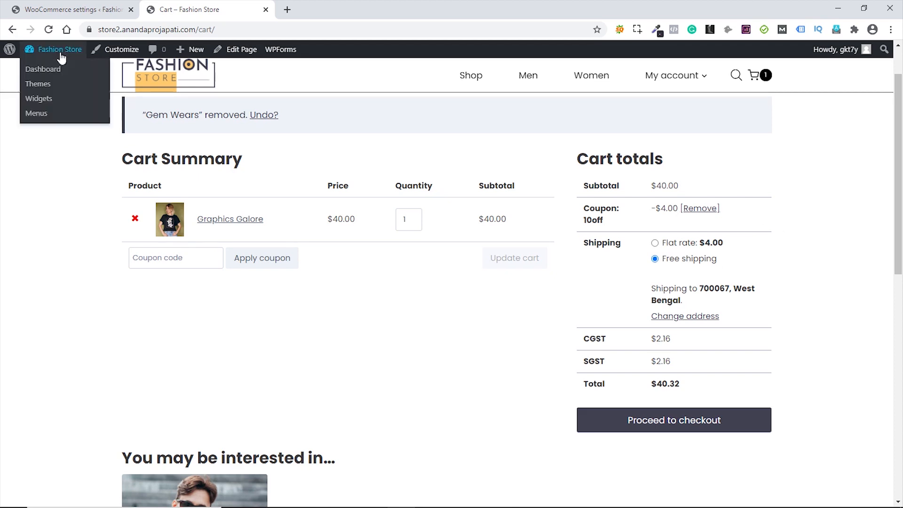
pyautogui.click(53, 70)
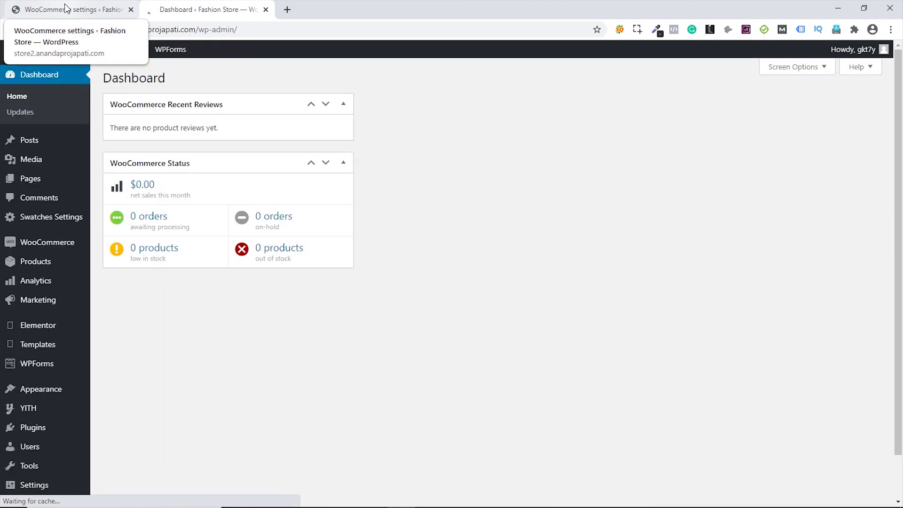
# - Close the WooCommerce settings tab and bring up the All Posts list
pyautogui.click(131, 9)
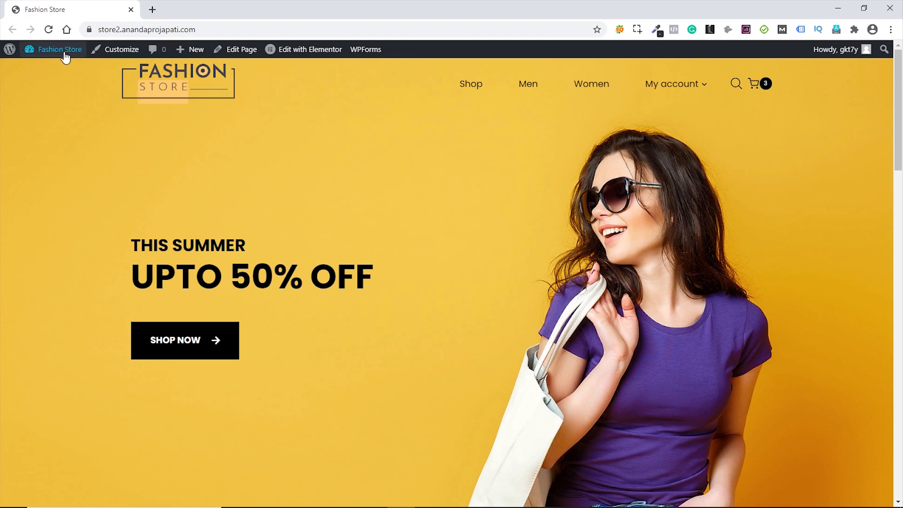
pyautogui.moveTo(64, 55)
pyautogui.click(55, 72)
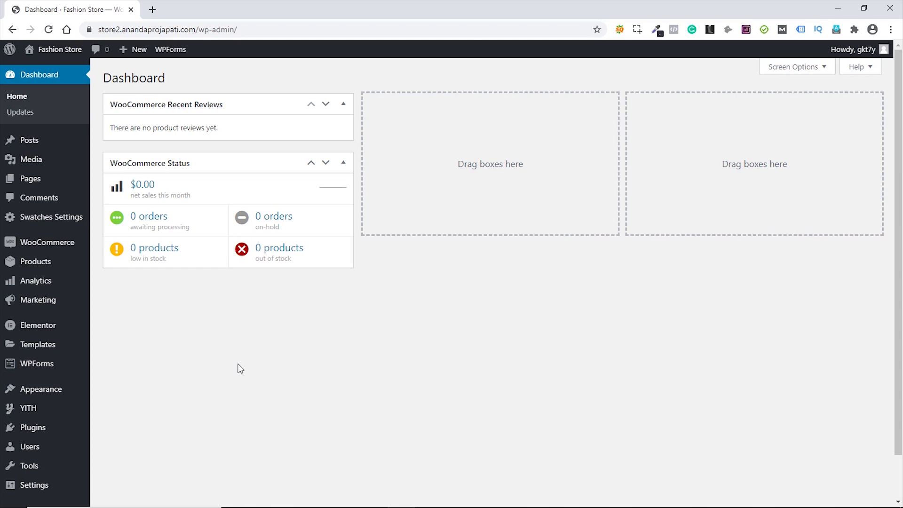
pyautogui.moveTo(30, 146)
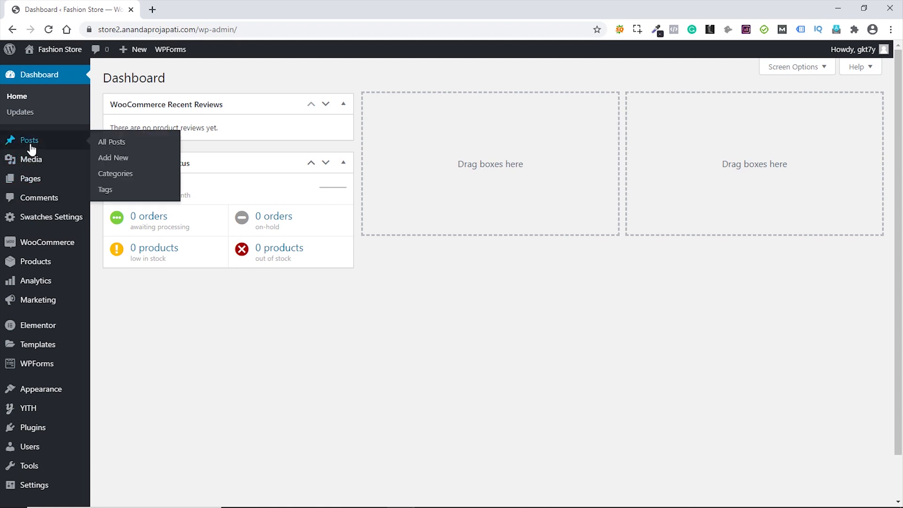
pyautogui.click(110, 143)
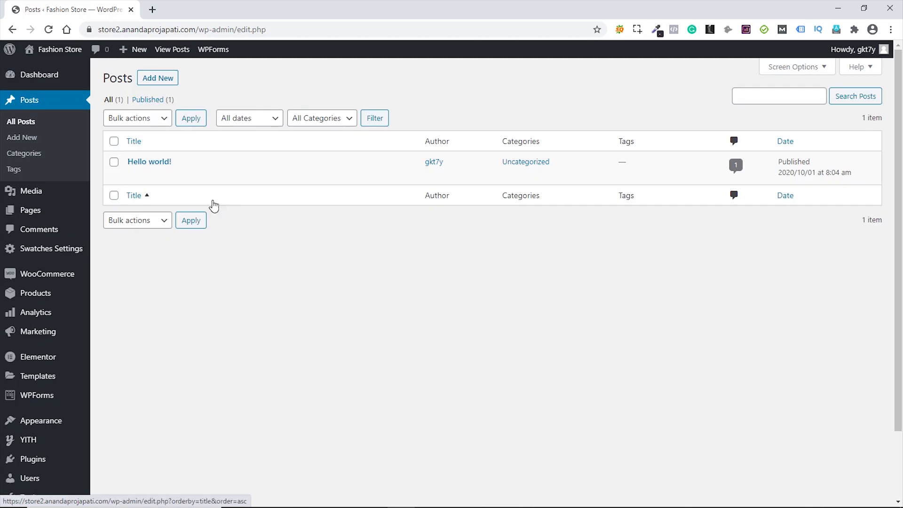
# - Trash Hello world! and empty the Trash, then start a new post titled 'Post 1'
pyautogui.moveTo(183, 160)
pyautogui.click(192, 175)
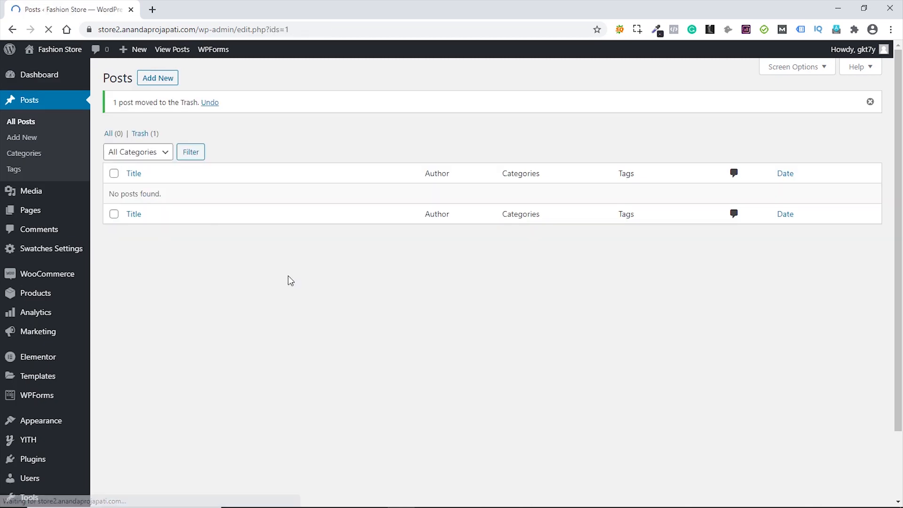
pyautogui.click(146, 134)
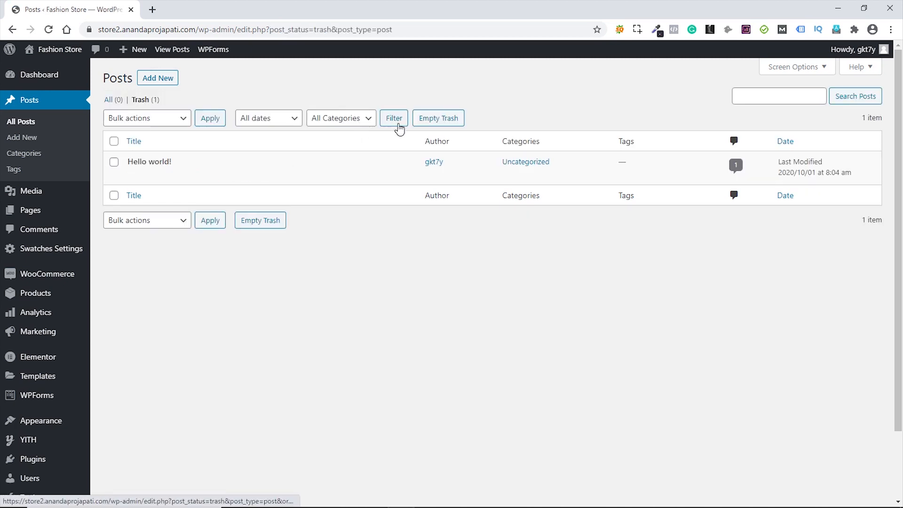
pyautogui.click(431, 124)
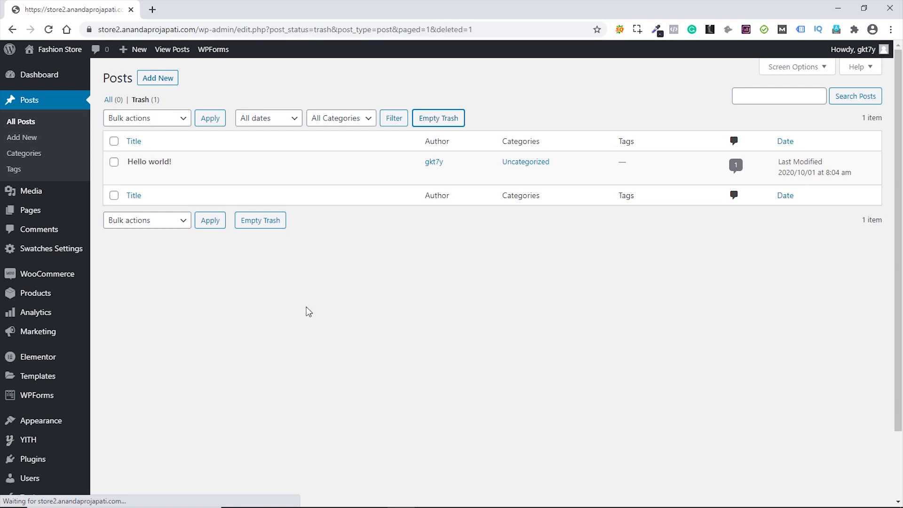
pyautogui.click(159, 79)
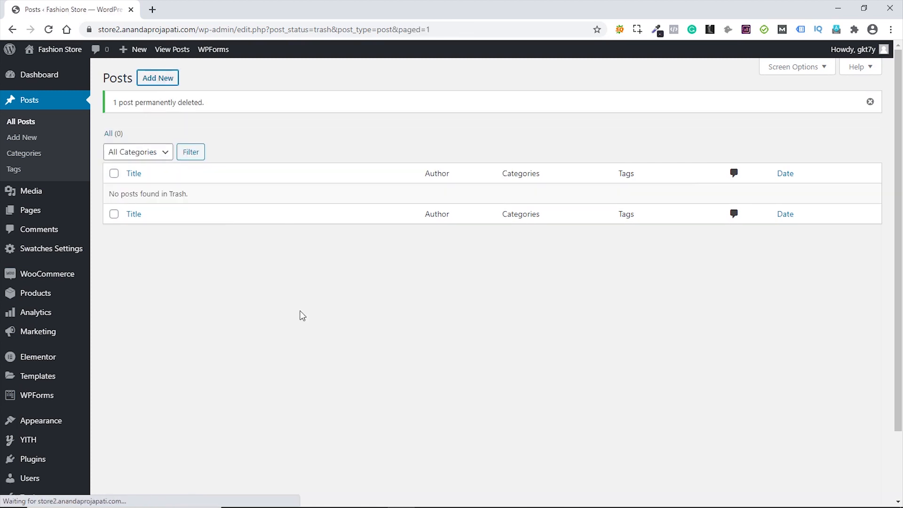
pyautogui.write('Post ')
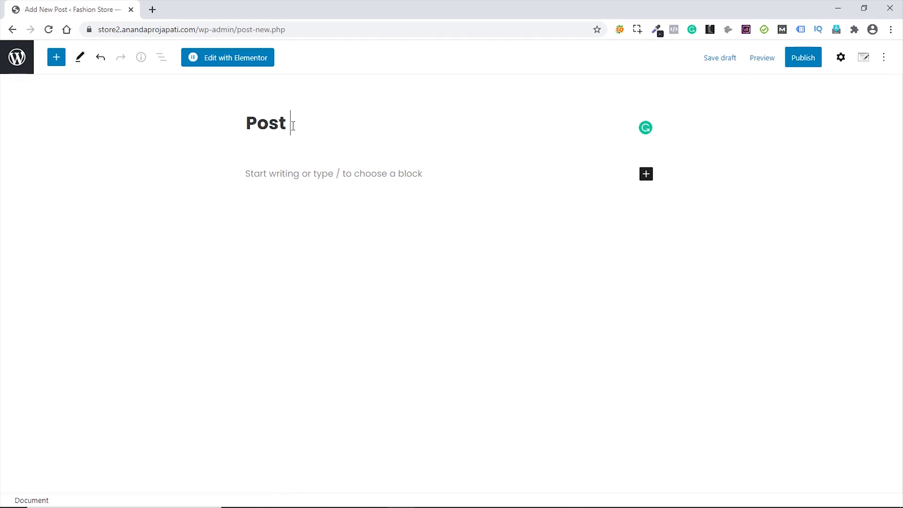
pyautogui.write('1')
# - Paste Lorem ipsum paragraphs as Post 1's body text
pyautogui.click(279, 175)
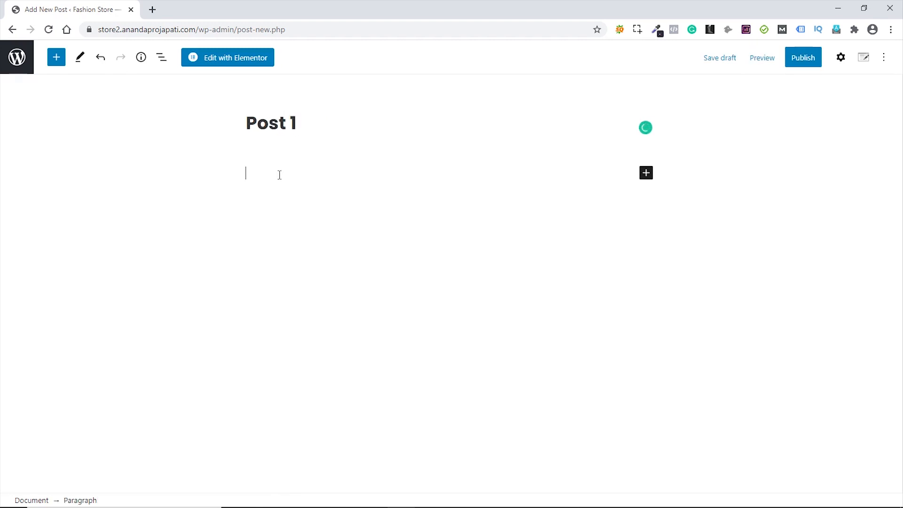
pyautogui.hotkey('ctrl', 'v')
pyautogui.scroll(10, 550, 340)
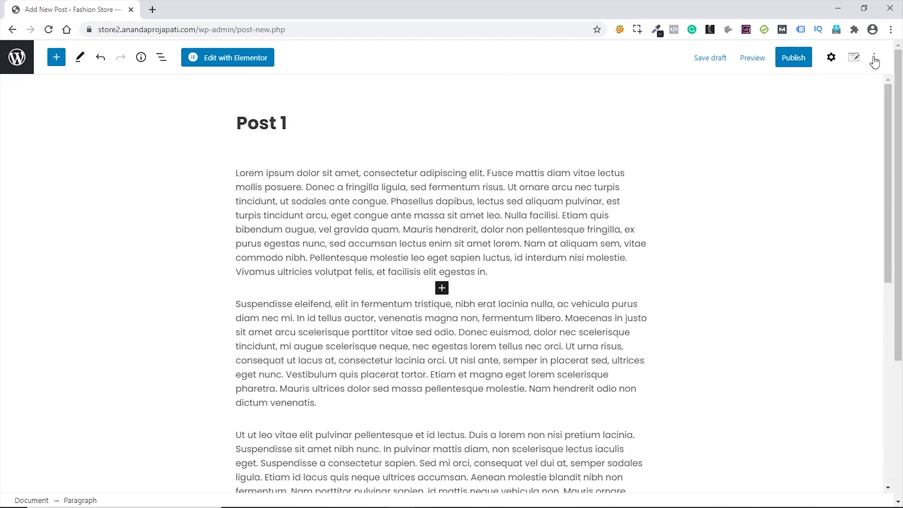
# - Set the shop-interior photo as featured image with alt text post-img-1, then publish Post 1
pyautogui.click(831, 62)
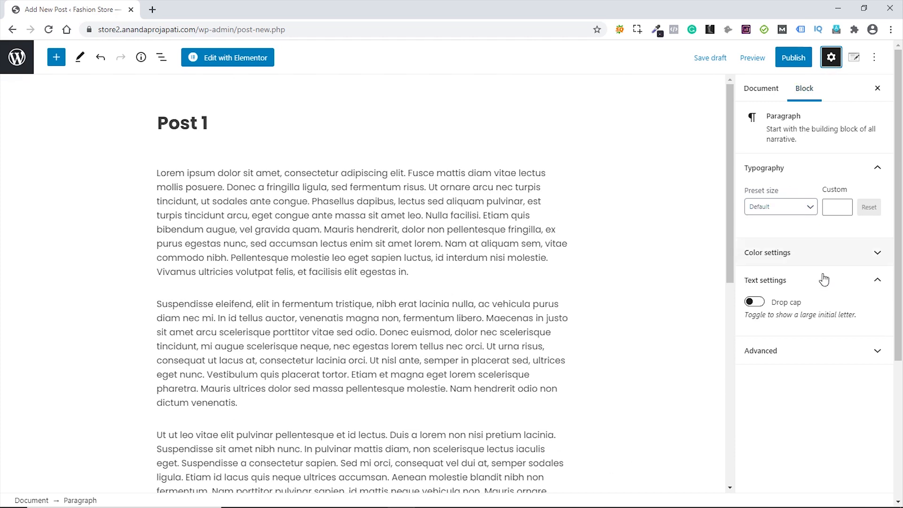
pyautogui.click(767, 93)
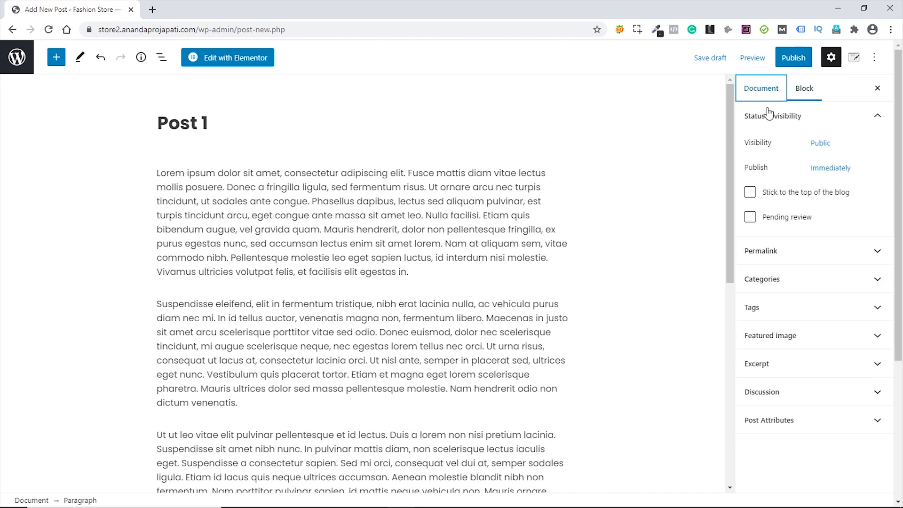
pyautogui.click(810, 336)
pyautogui.click(810, 378)
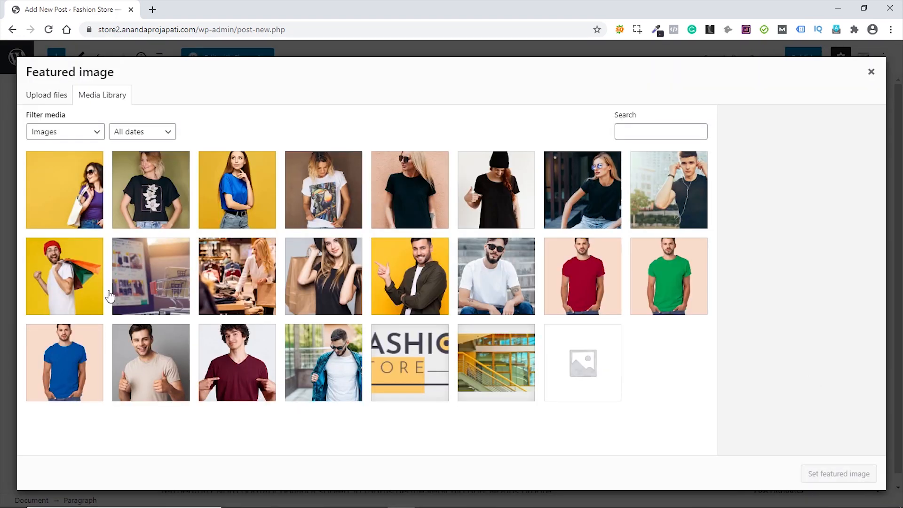
pyautogui.click(241, 281)
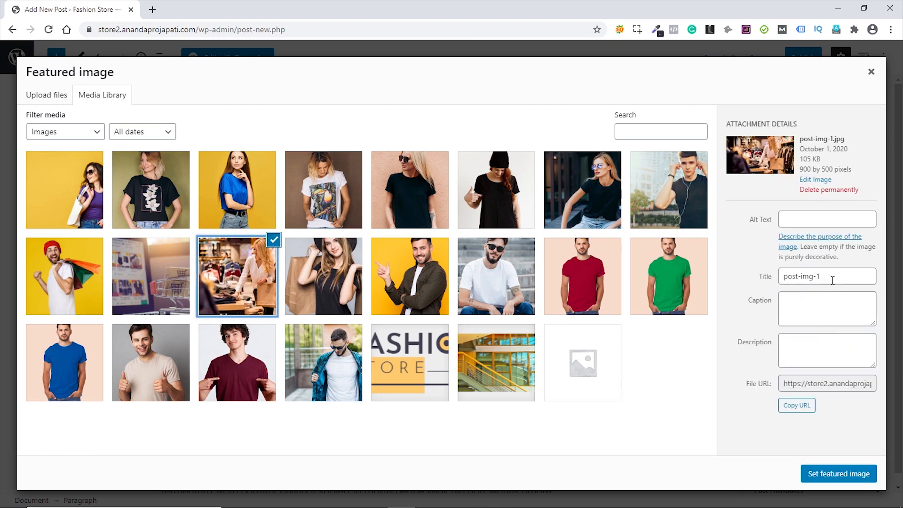
pyautogui.moveTo(833, 281); pyautogui.dragTo(772, 280)
pyautogui.hotkey('ctrl', 'c')
pyautogui.click(814, 220)
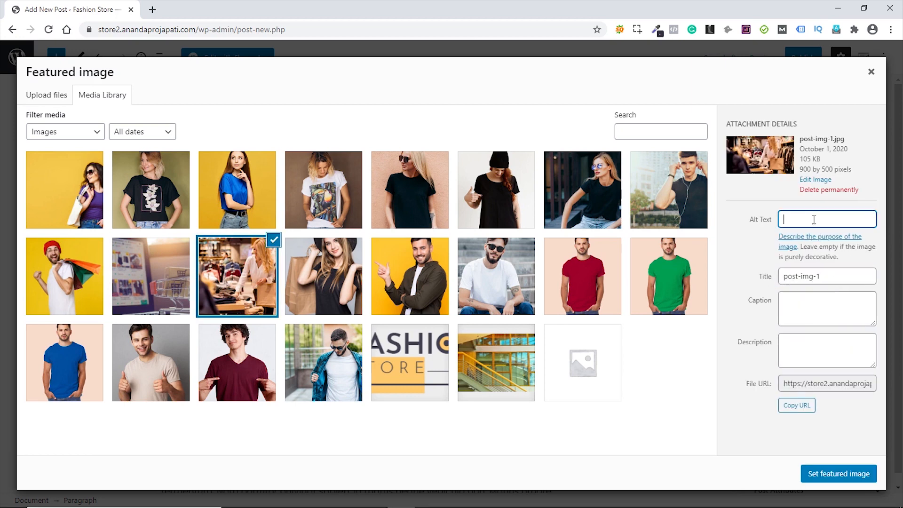
pyautogui.hotkey('ctrl', 'v')
pyautogui.click(839, 472)
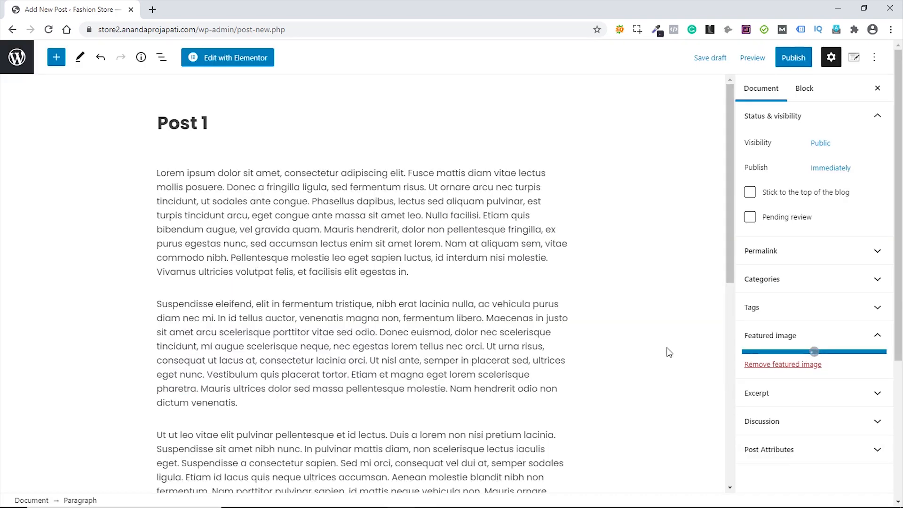
pyautogui.click(799, 65)
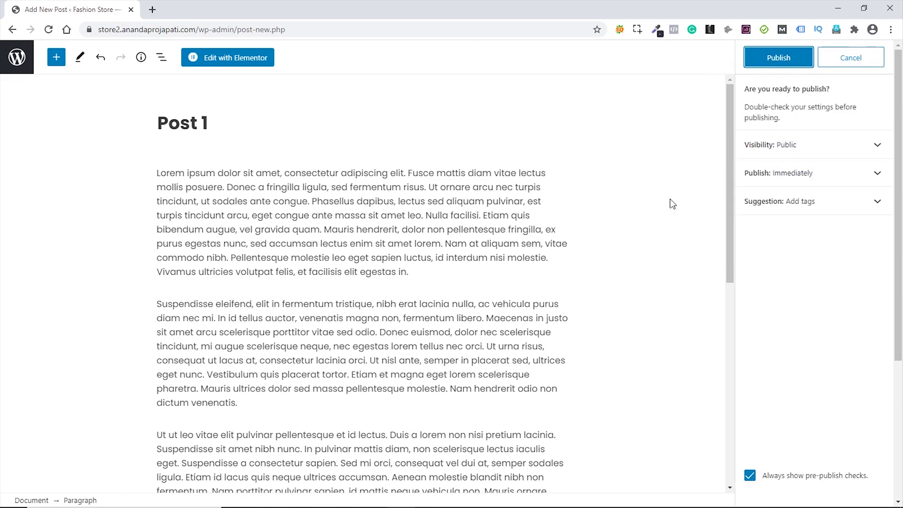
pyautogui.click(792, 58)
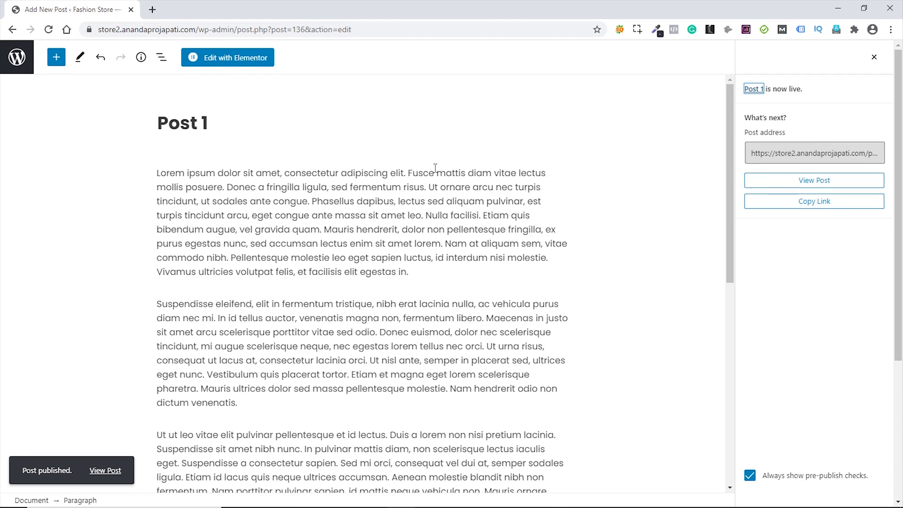
# - Review Post 3's category and tag settings and publish it
pyautogui.click(17, 60)
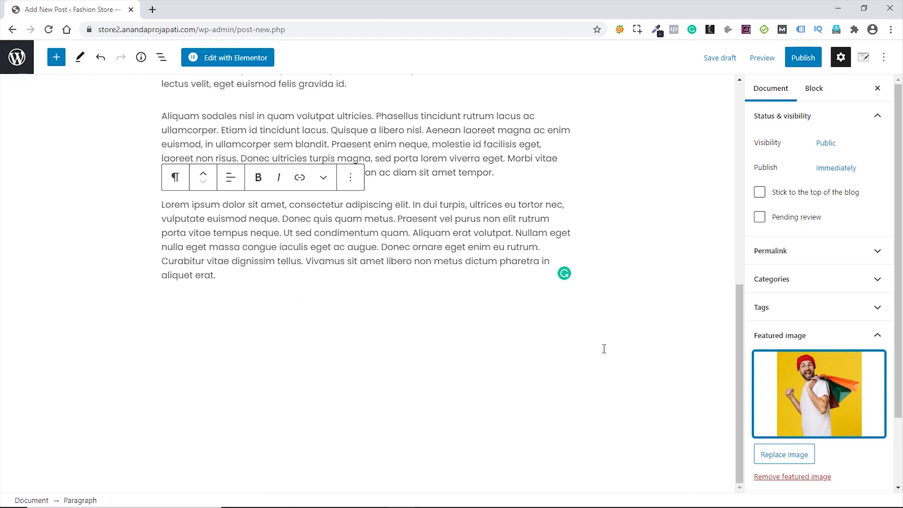
pyautogui.scroll(10, 641, 328)
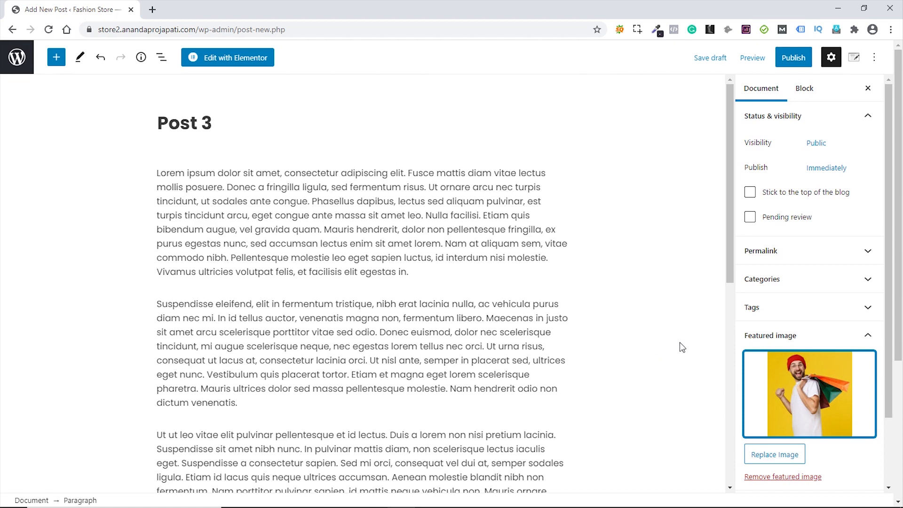
pyautogui.click(844, 285)
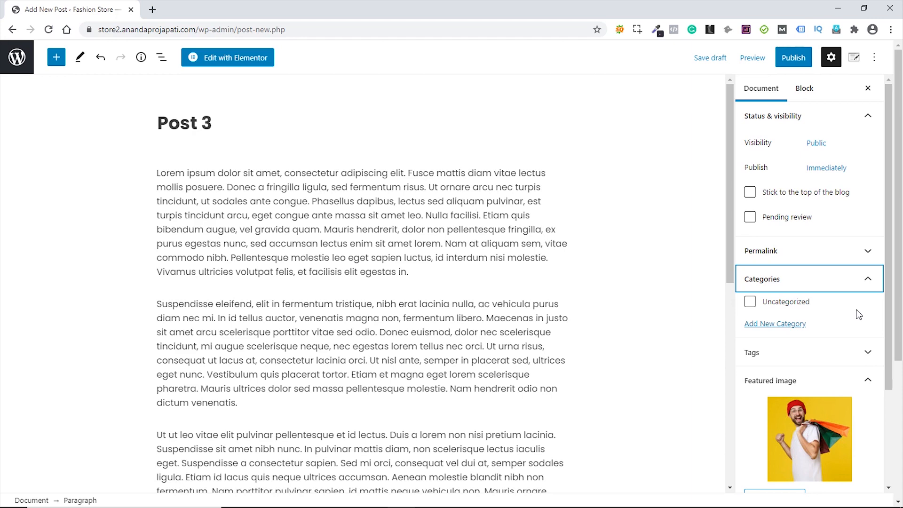
pyautogui.scroll(-3, 861, 312)
pyautogui.click(815, 245)
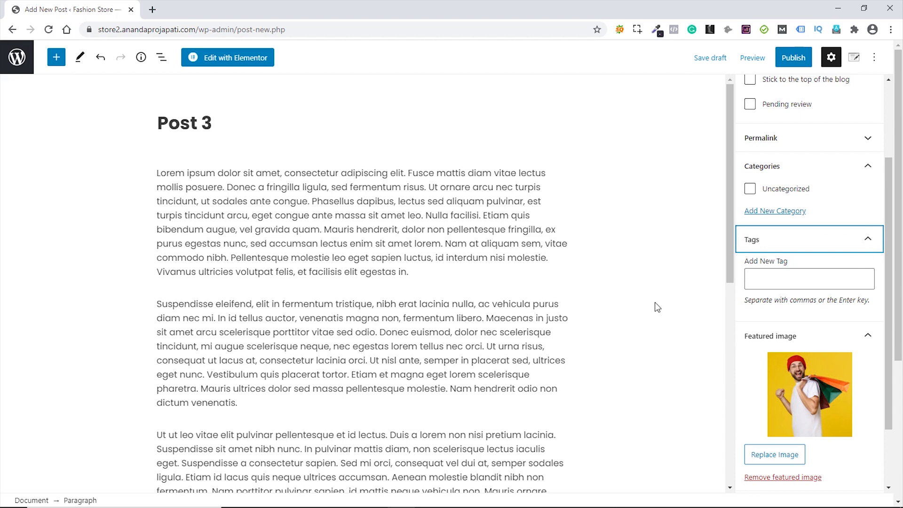
pyautogui.scroll(2, 864, 221)
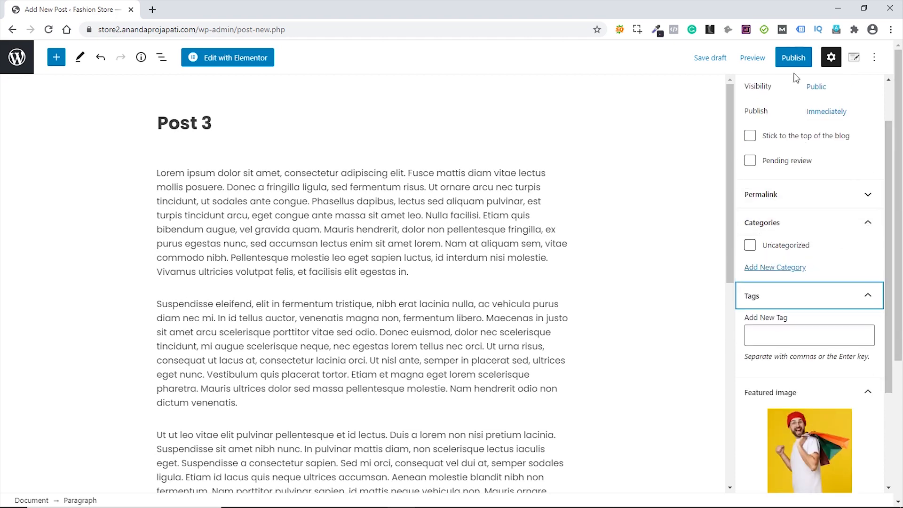
pyautogui.click(795, 57)
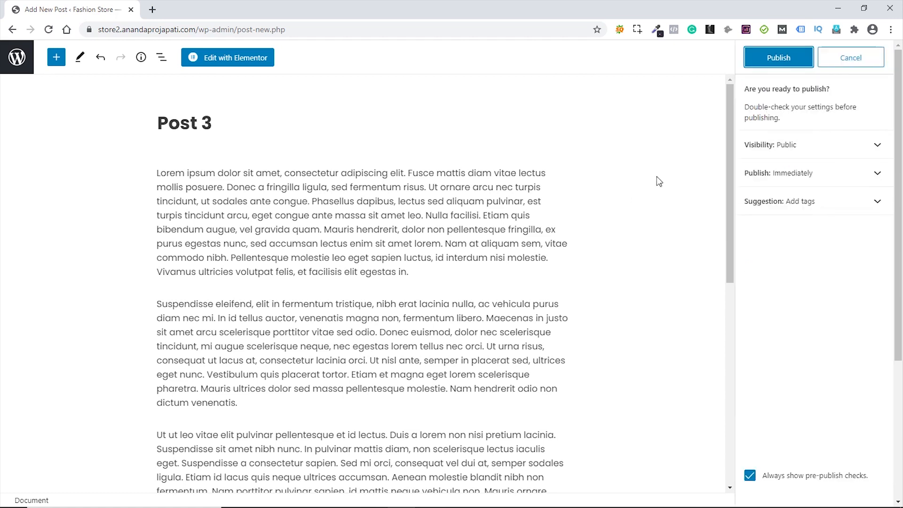
pyautogui.click(779, 58)
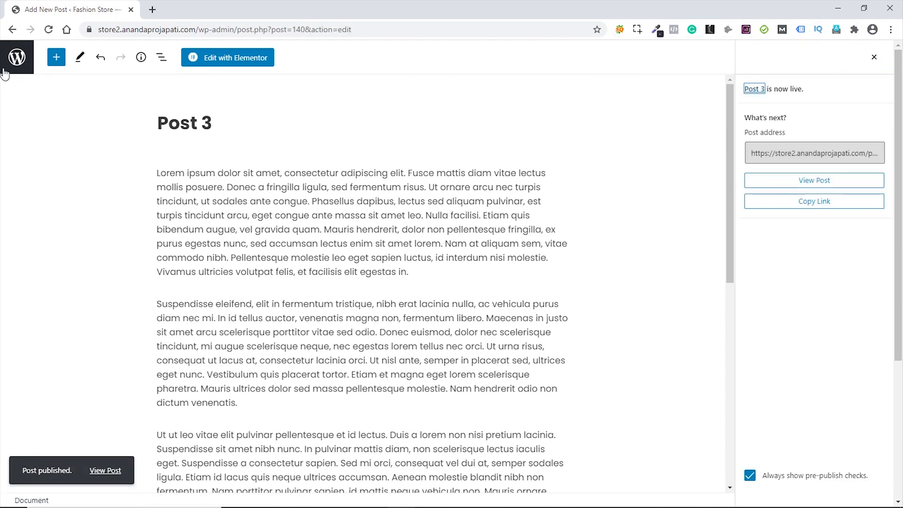
# - Open the live Fashion Store site in a new tab from the admin bar
pyautogui.click(23, 70)
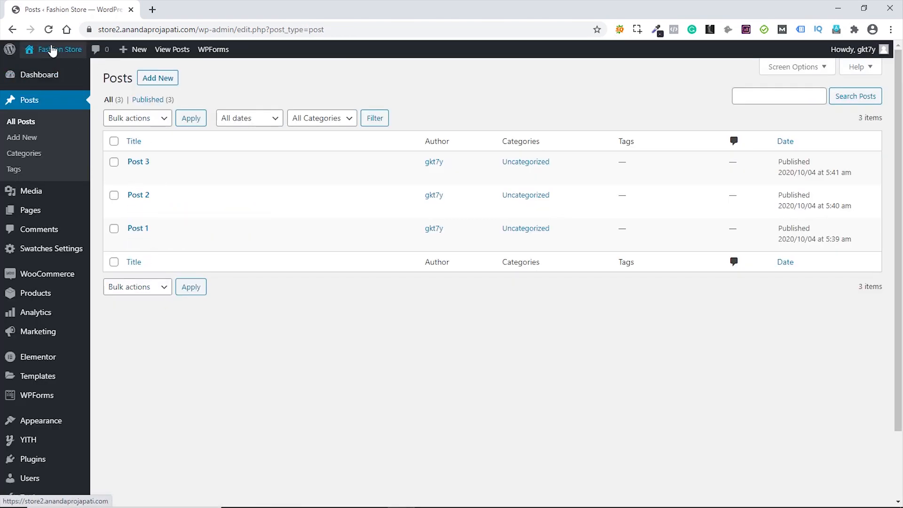
pyautogui.moveTo(53, 50)
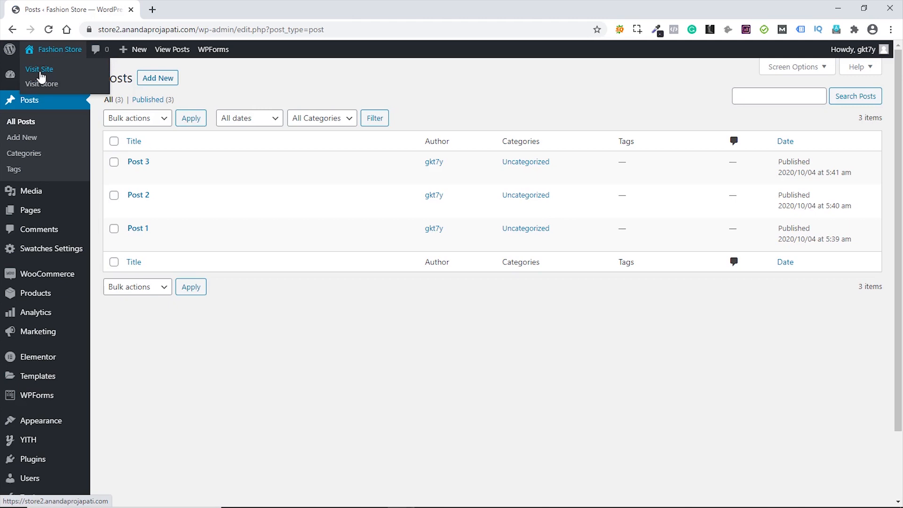
pyautogui.click(40, 71)
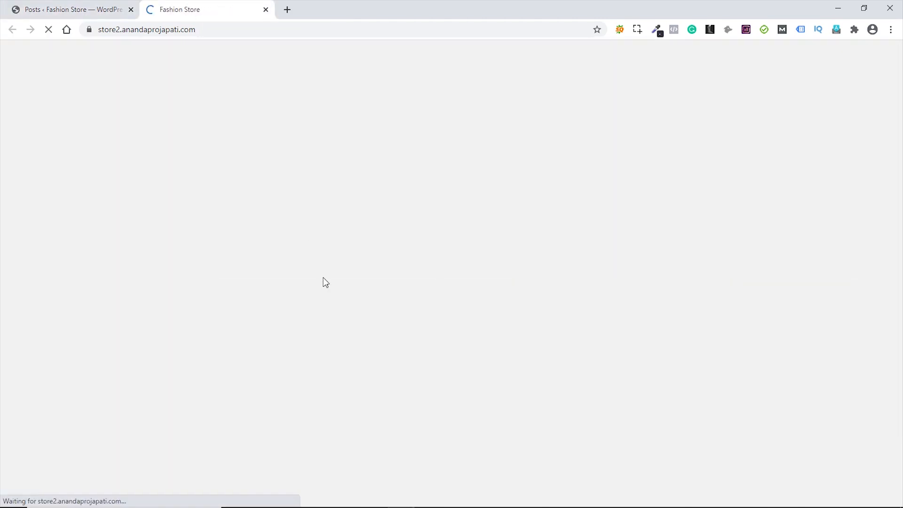
# - Go to the store's Blog page from the footer and look over its posts
pyautogui.scroll(-20, 378, 257)
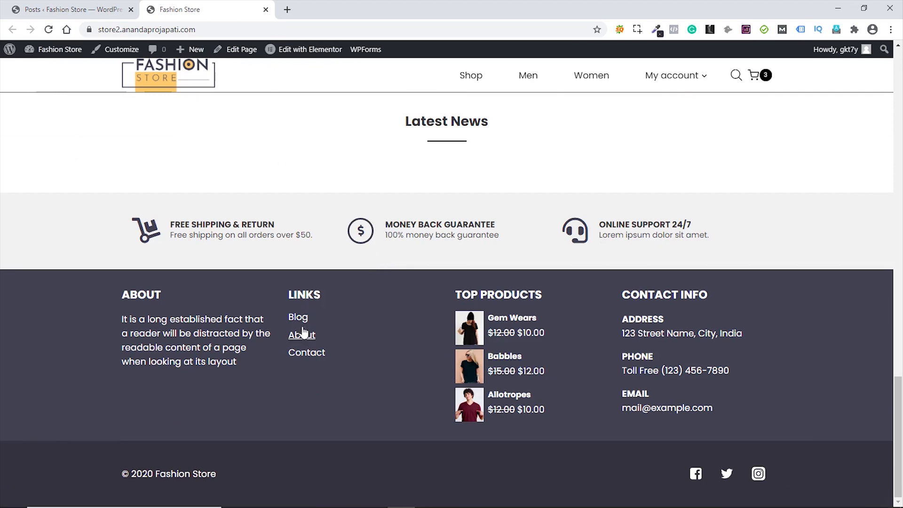
pyautogui.click(299, 319)
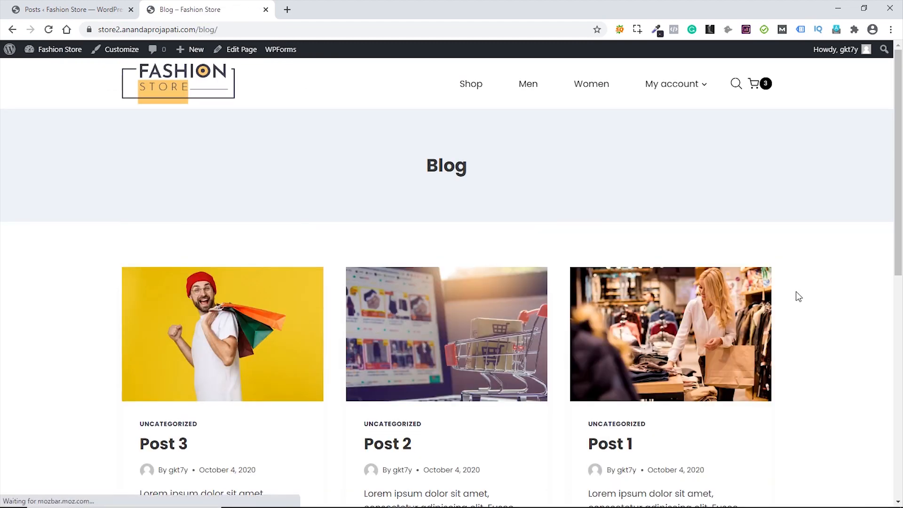
pyautogui.scroll(-9, 790, 295)
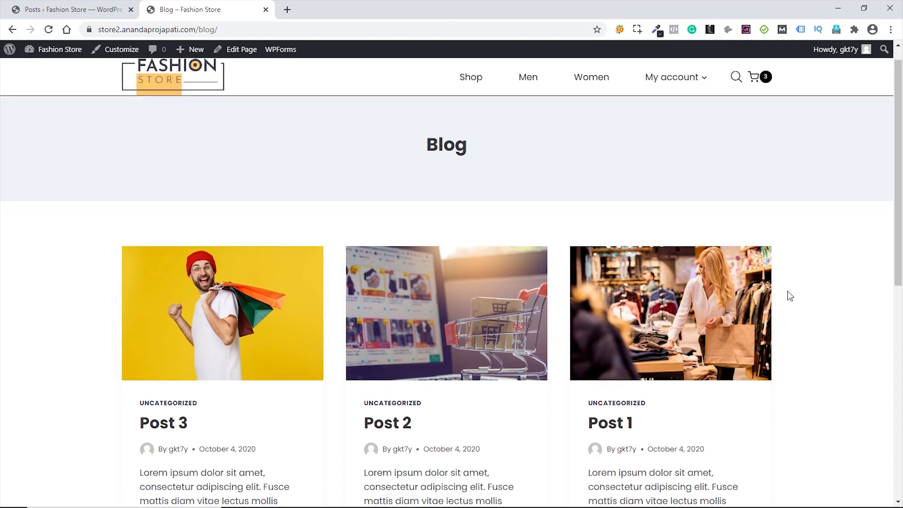
pyautogui.scroll(6, 790, 295)
pyautogui.scroll(3, 790, 295)
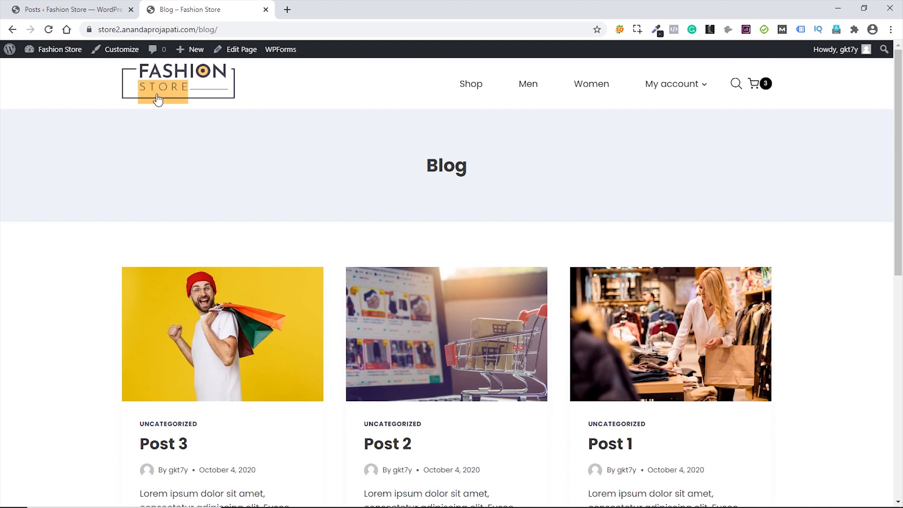
# - Open the Customizer on the Blog page, close the old Posts tab, and choose Blog Posts
pyautogui.click(123, 53)
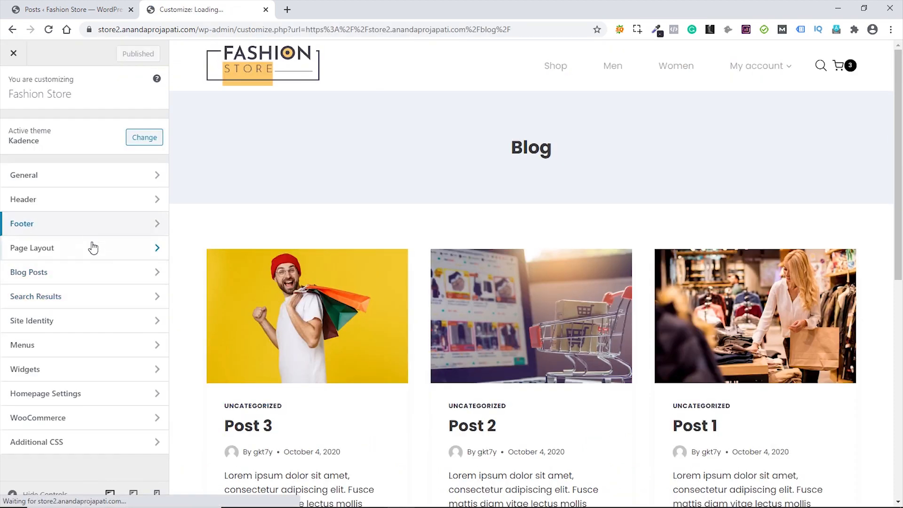
pyautogui.middleClick(69, 11)
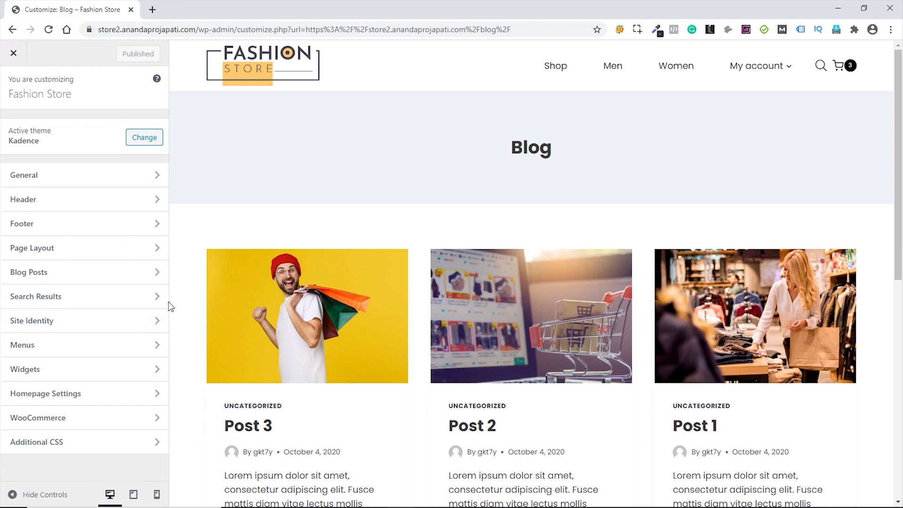
pyautogui.click(91, 278)
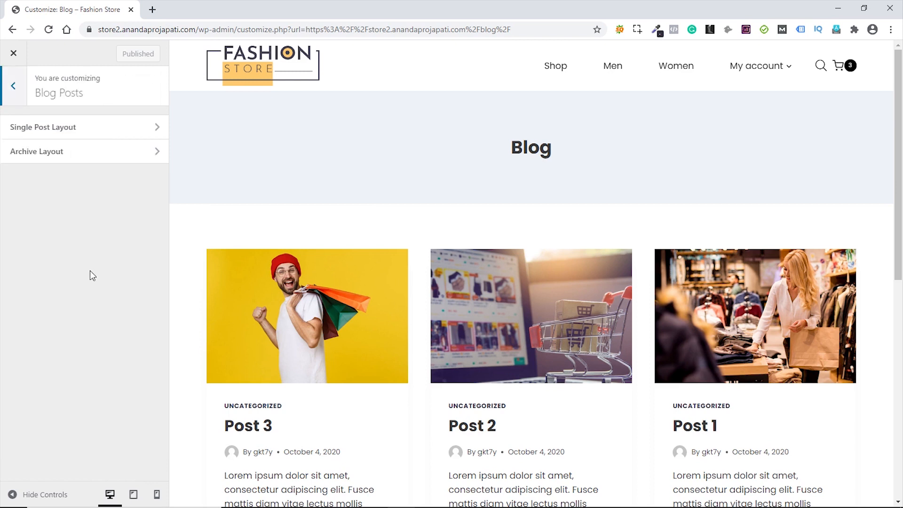
# - Turn off Show Archive Title and give the blog archive a Right Sidebar layout
pyautogui.click(87, 159)
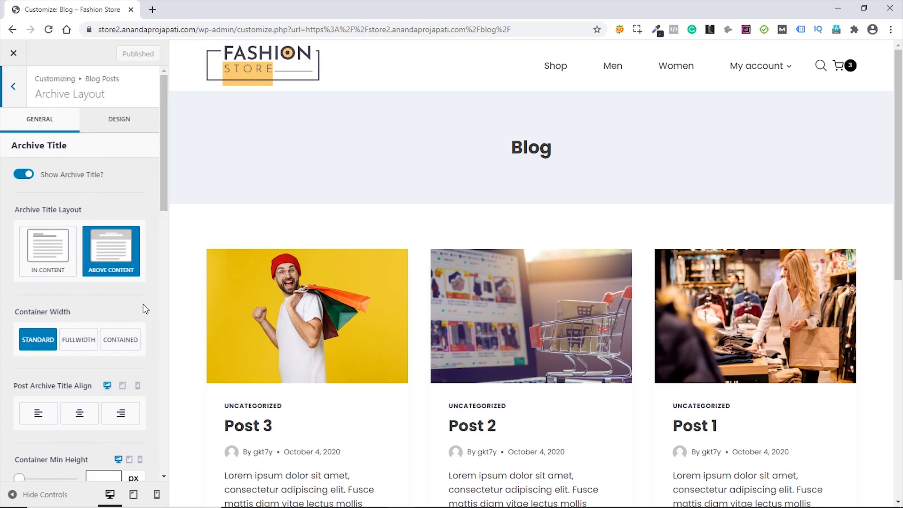
pyautogui.click(24, 178)
pyautogui.click(23, 177)
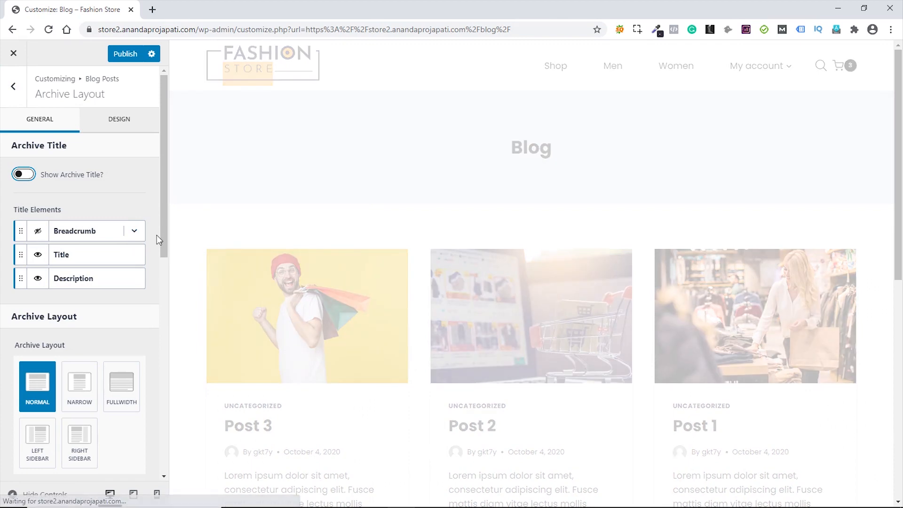
pyautogui.scroll(-3, 157, 235)
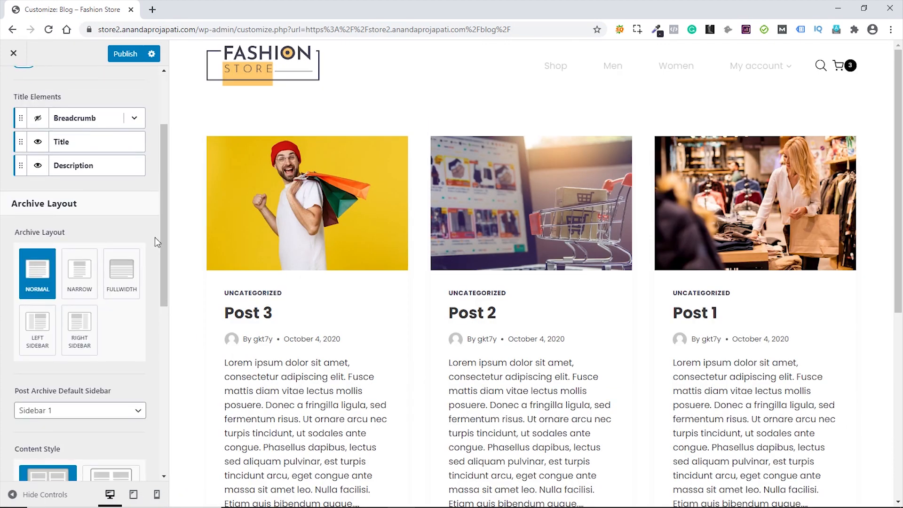
pyautogui.click(81, 327)
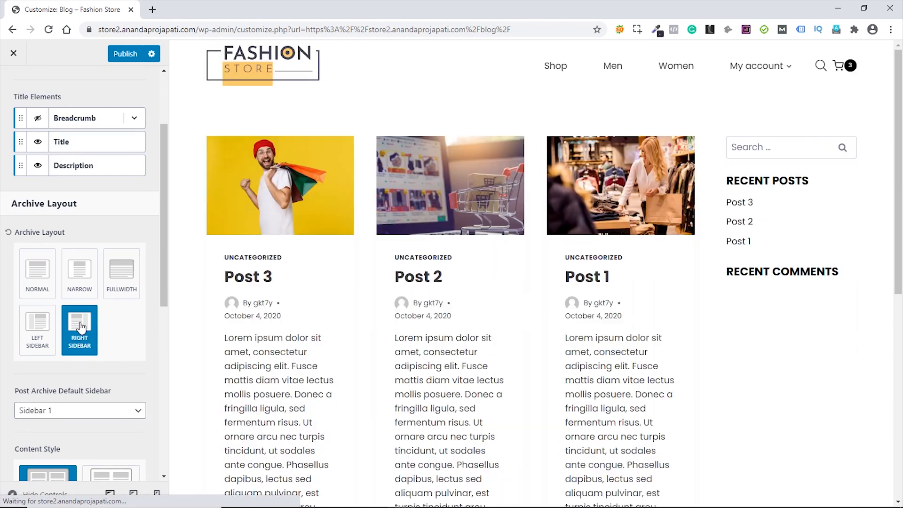
# - Set Post Archive Columns to 1 so blog posts show one per row
pyautogui.scroll(-4, 151, 311)
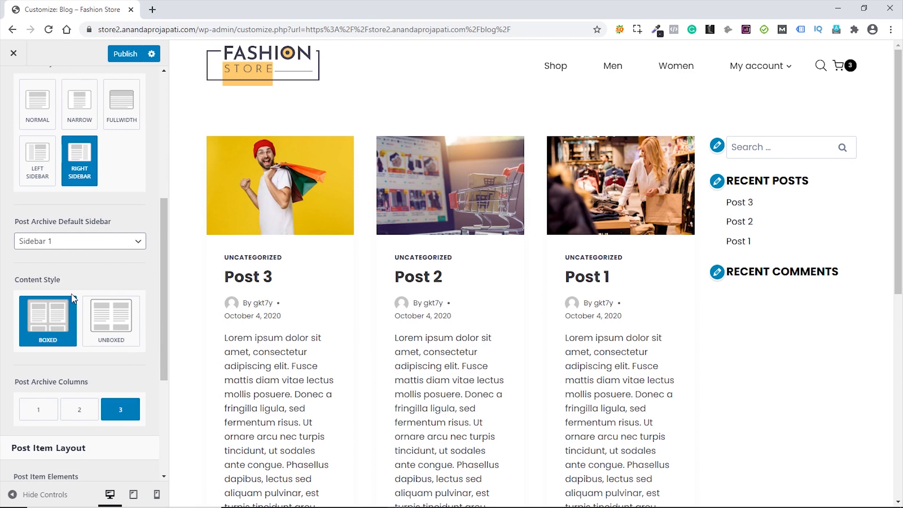
pyautogui.scroll(-1, 126, 282)
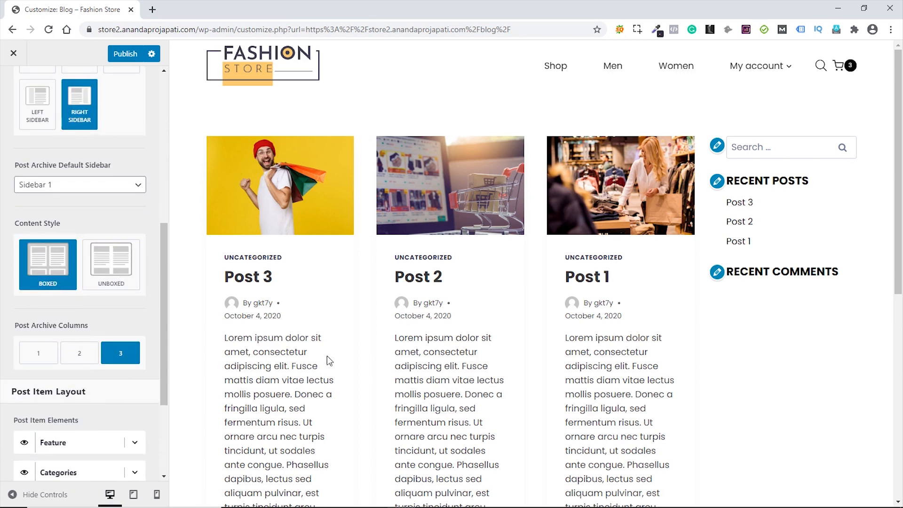
pyautogui.click(39, 358)
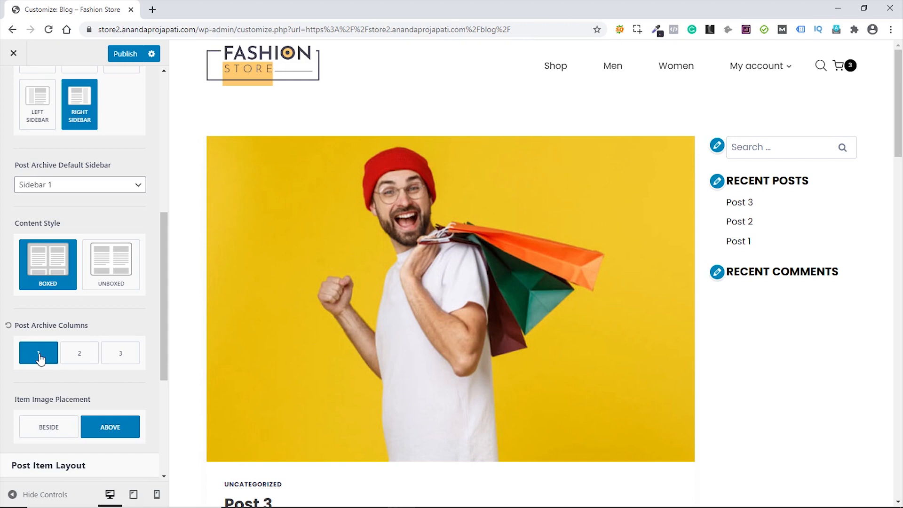
pyautogui.scroll(-3, 146, 315)
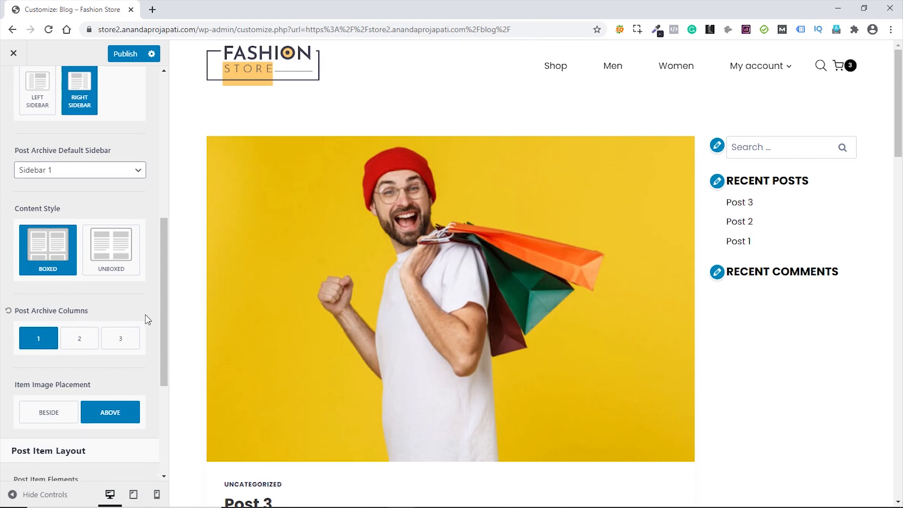
pyautogui.scroll(-1, 146, 315)
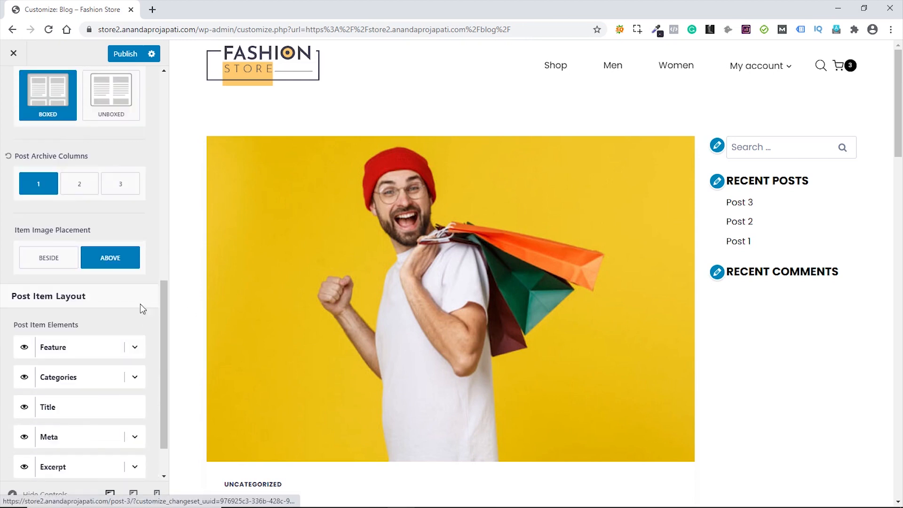
pyautogui.click(136, 348)
pyautogui.scroll(-2, 139, 343)
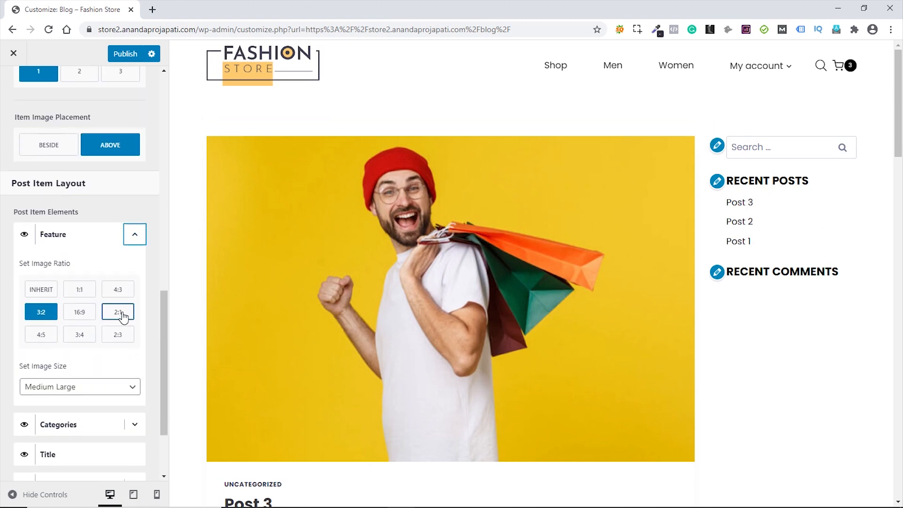
# - Give archive featured images a 2:1 ratio and hide categories and author/date meta
pyautogui.click(122, 318)
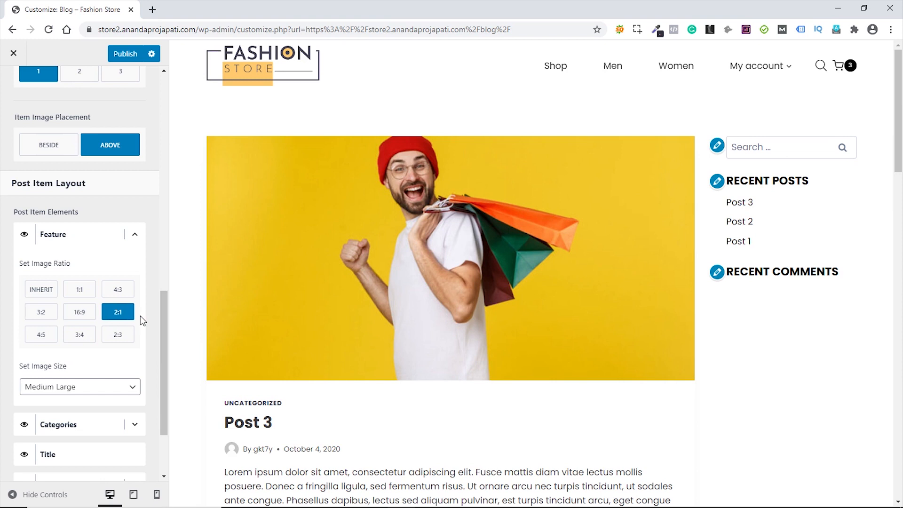
pyautogui.click(135, 234)
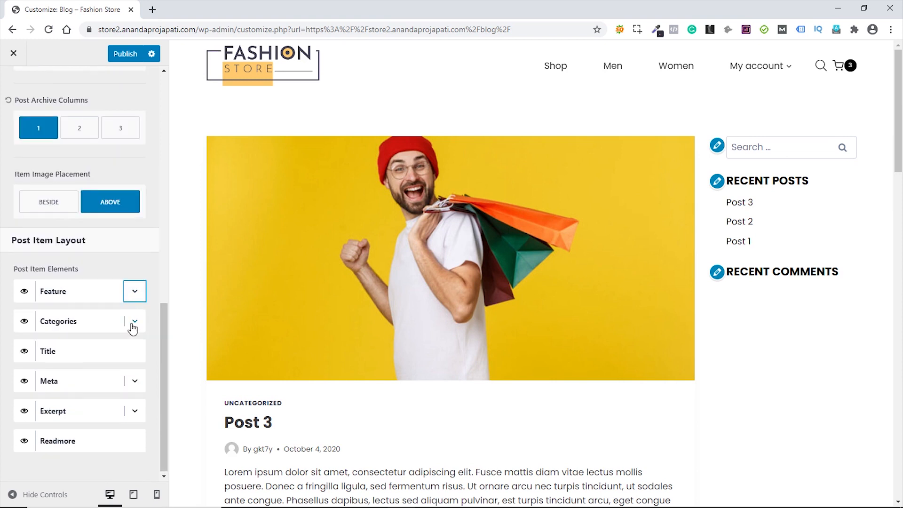
pyautogui.click(24, 323)
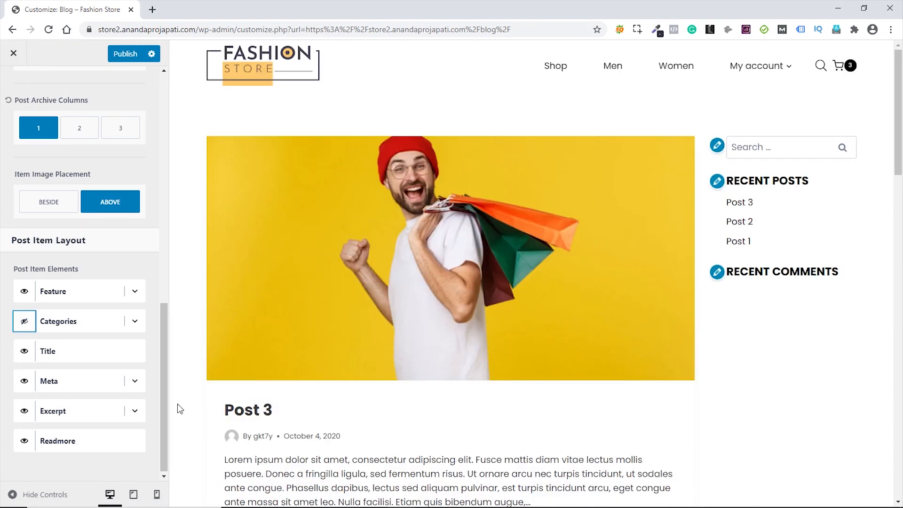
pyautogui.scroll(-3, 340, 452)
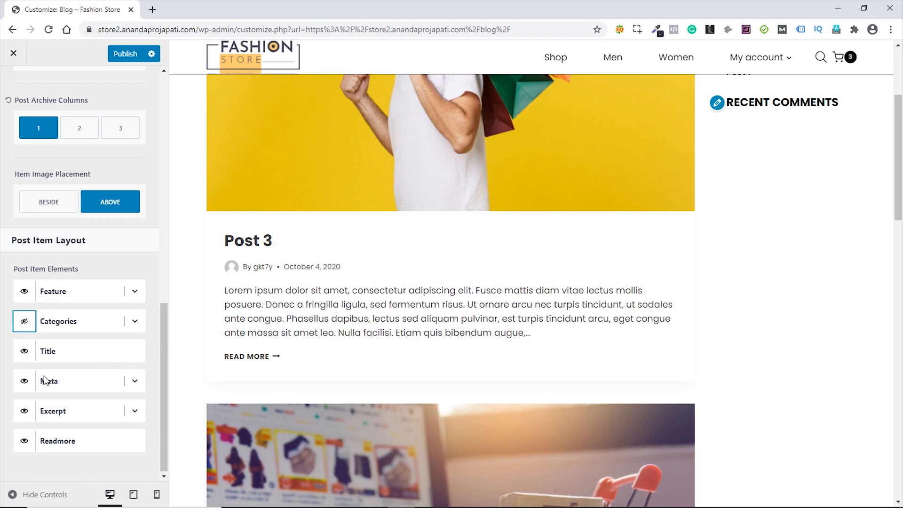
pyautogui.click(24, 381)
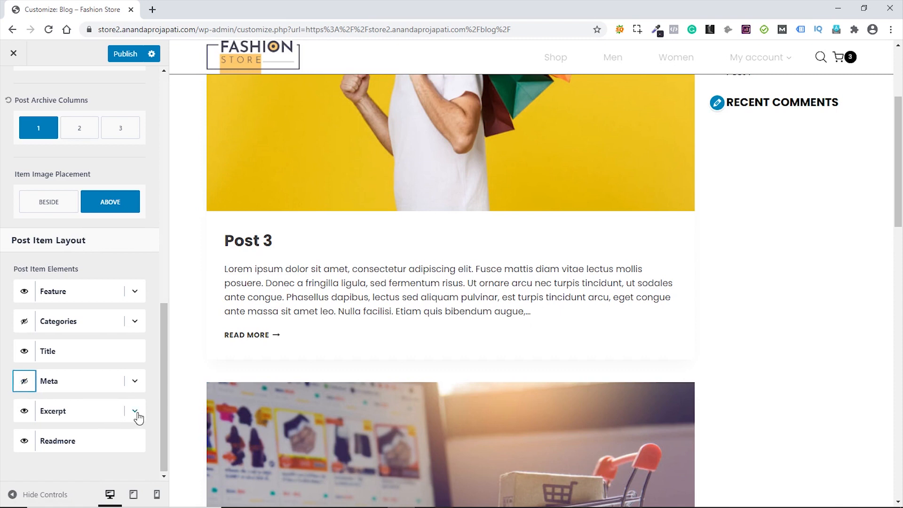
# - Set the archive Excerpt Word Count to 15
pyautogui.click(135, 411)
pyautogui.scroll(-2, 126, 430)
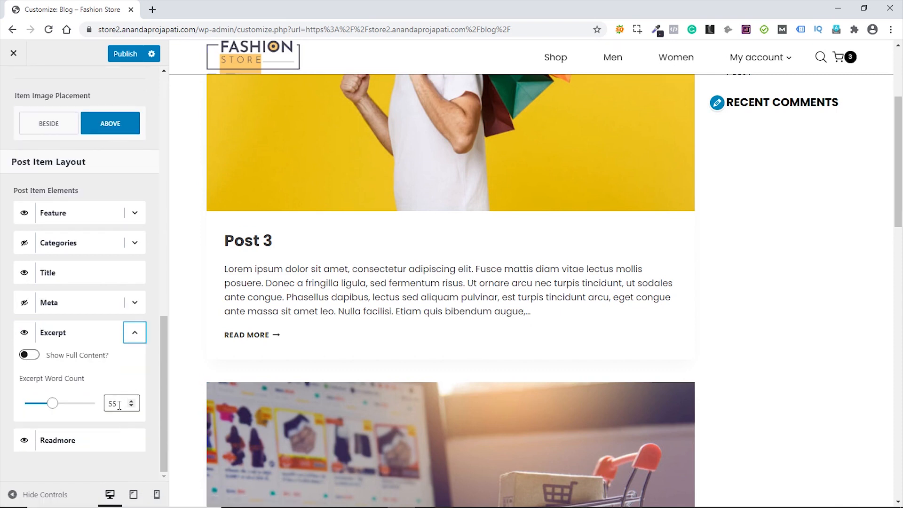
pyautogui.click(118, 404)
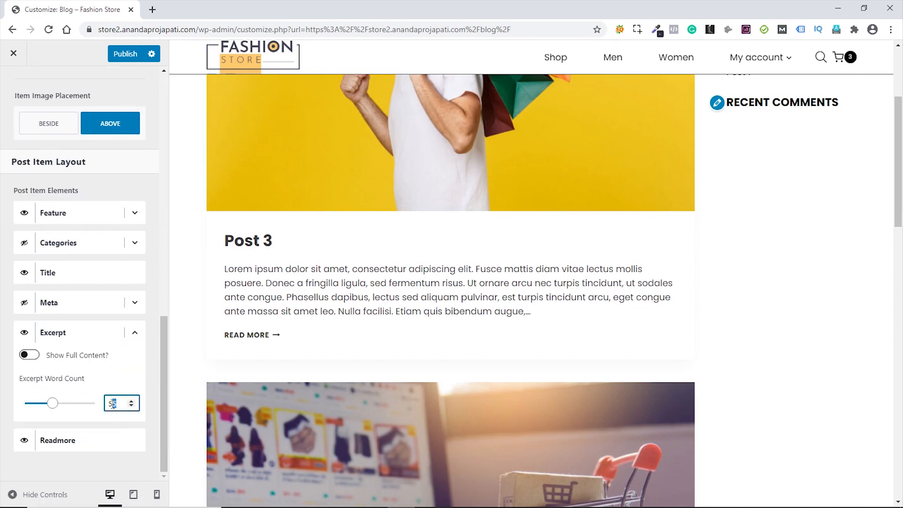
pyautogui.press('BackSpace')
pyautogui.press('BackSpace')
pyautogui.write('105')
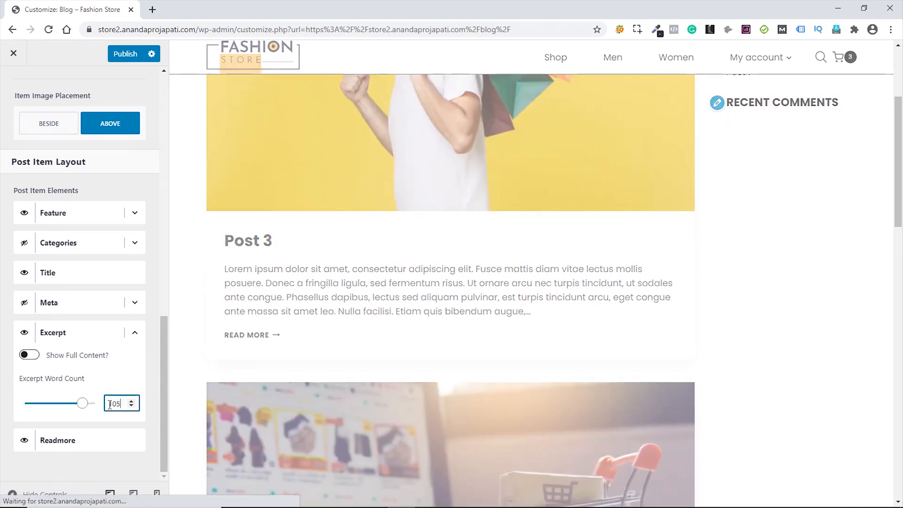
pyautogui.press('BackSpace')
pyautogui.press('BackSpace')
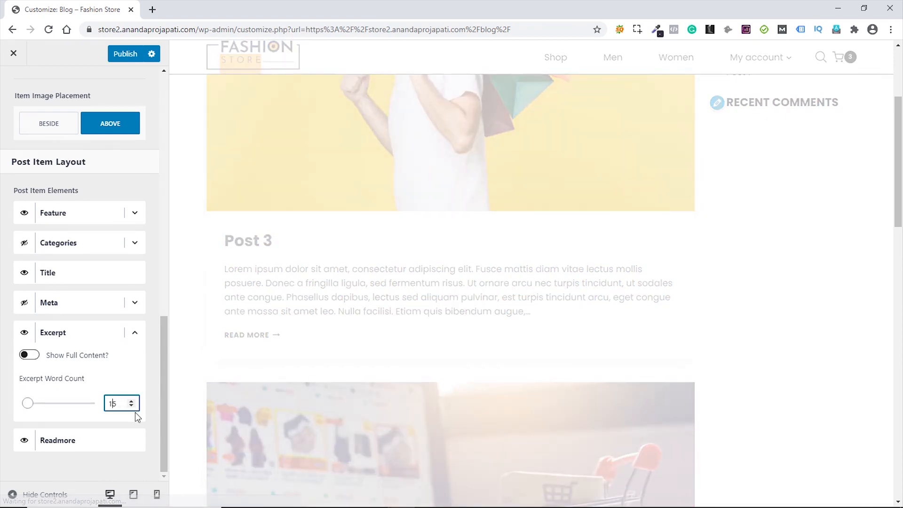
pyautogui.write('5')
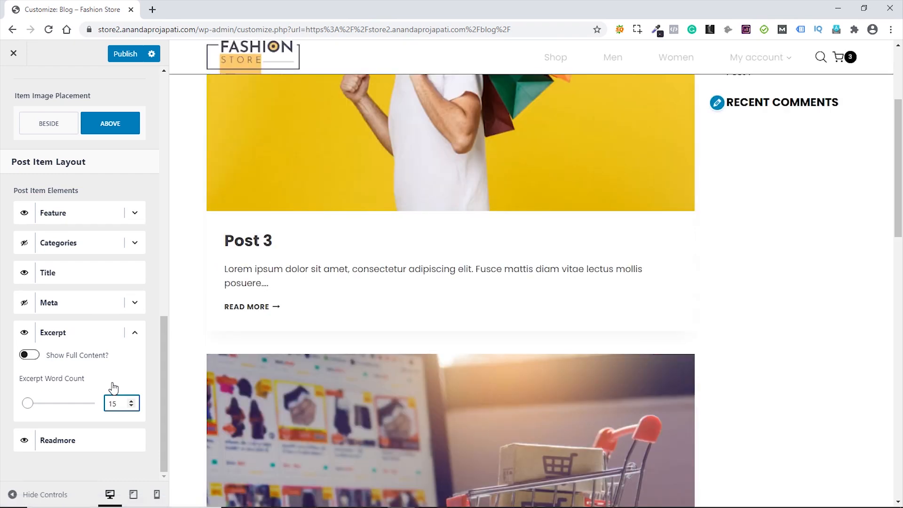
pyautogui.click(135, 334)
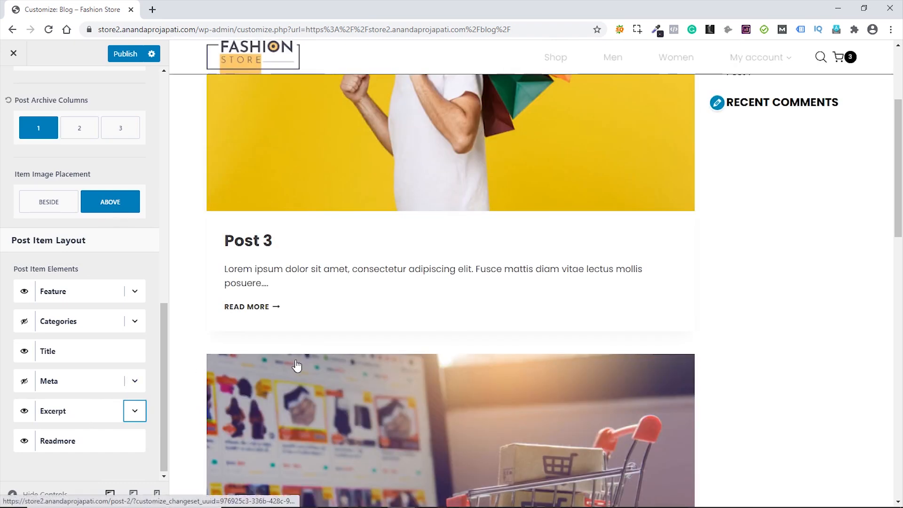
pyautogui.scroll(-1, 292, 364)
pyautogui.scroll(-5, 292, 365)
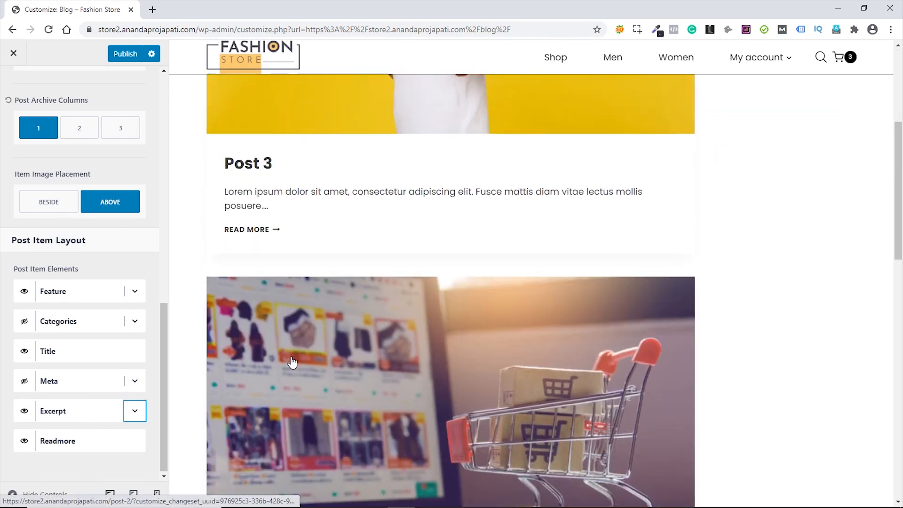
pyautogui.scroll(2, 125, 357)
pyautogui.scroll(5, 127, 357)
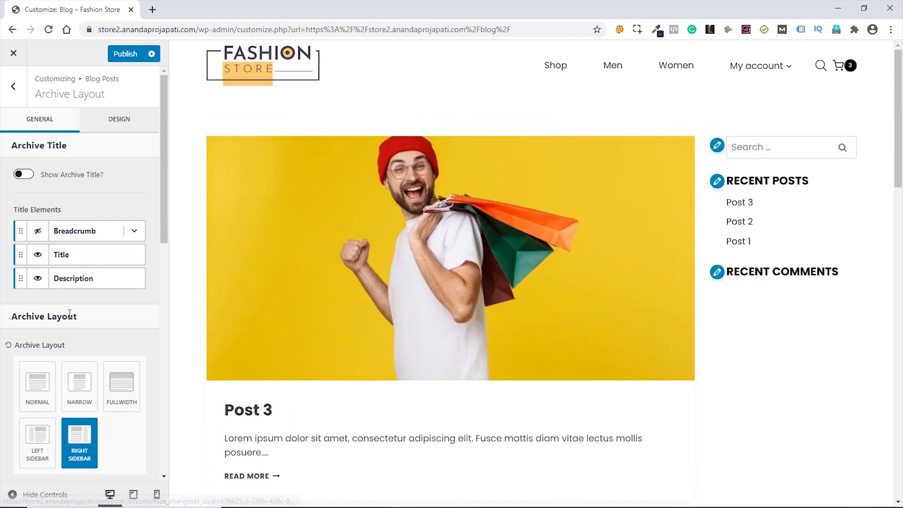
# - In Single Post Layout, with Post 3 previewed, hide categories and choose Right Sidebar
pyautogui.click(14, 87)
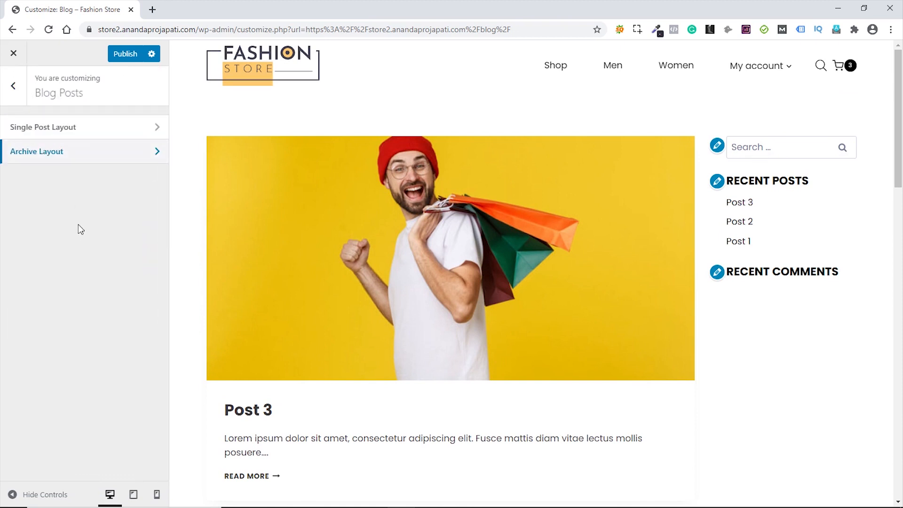
pyautogui.click(80, 132)
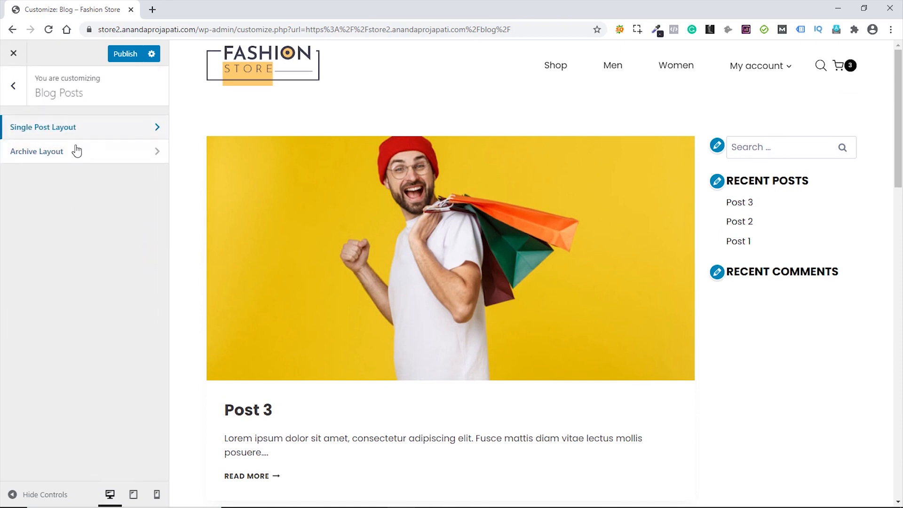
pyautogui.click(411, 281)
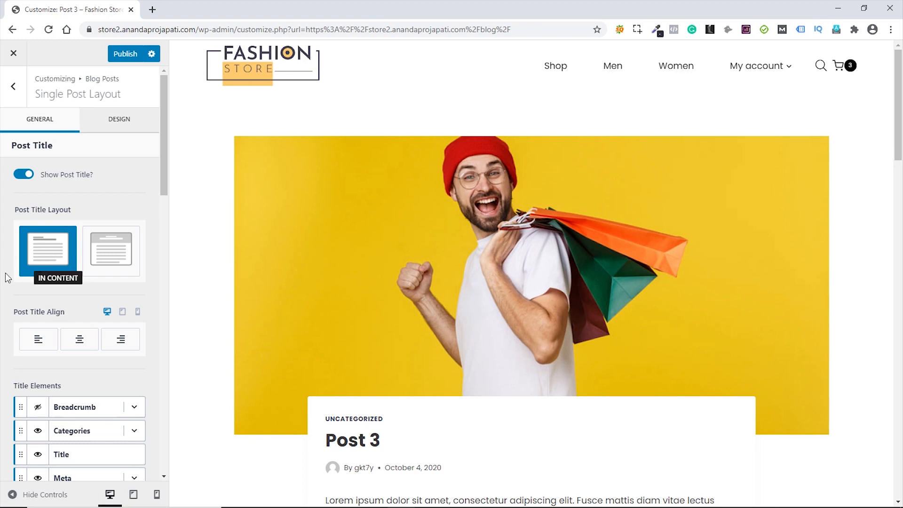
pyautogui.scroll(-4, 3, 269)
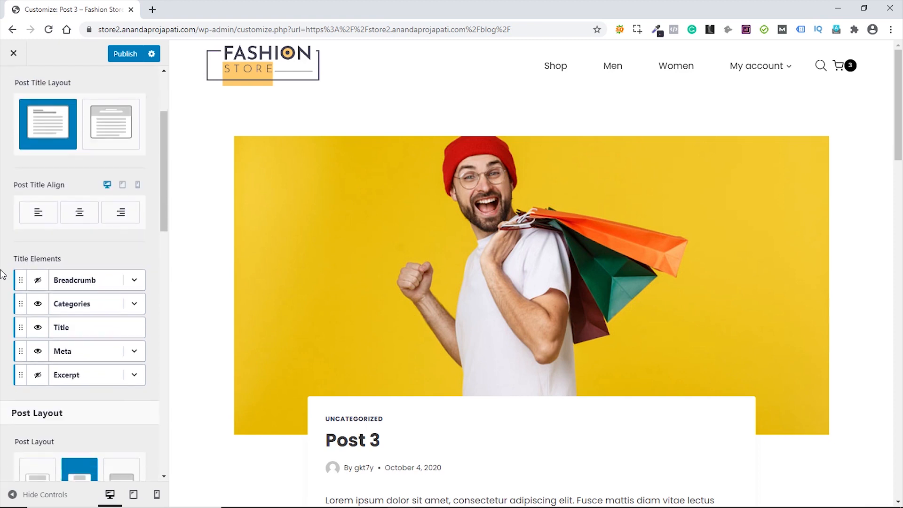
pyautogui.click(38, 262)
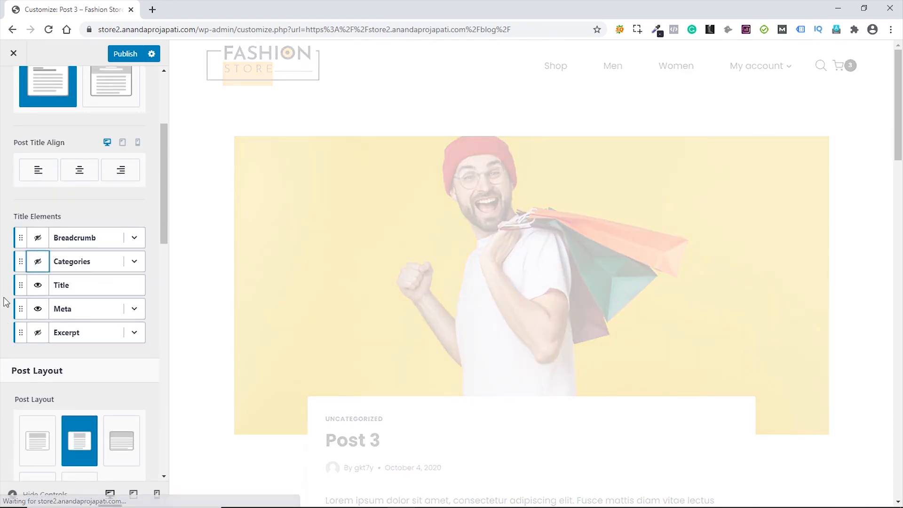
pyautogui.scroll(-4, 6, 303)
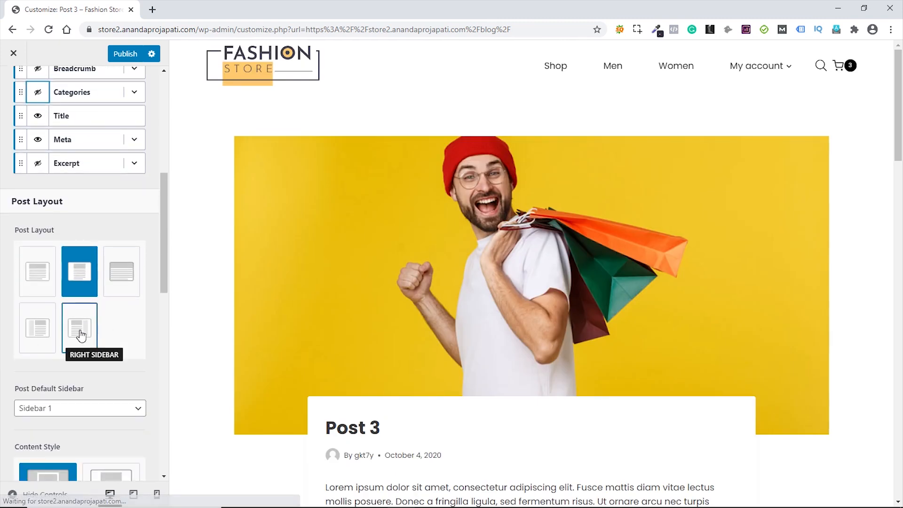
pyautogui.click(80, 331)
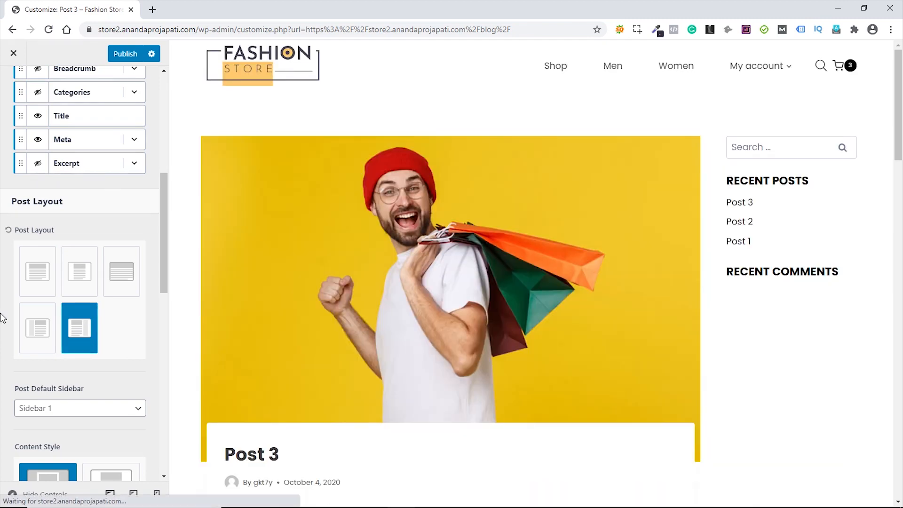
# - Set single posts' featured image ratio to 2:1 and turn off Show Post Navigation
pyautogui.scroll(-5, 3, 318)
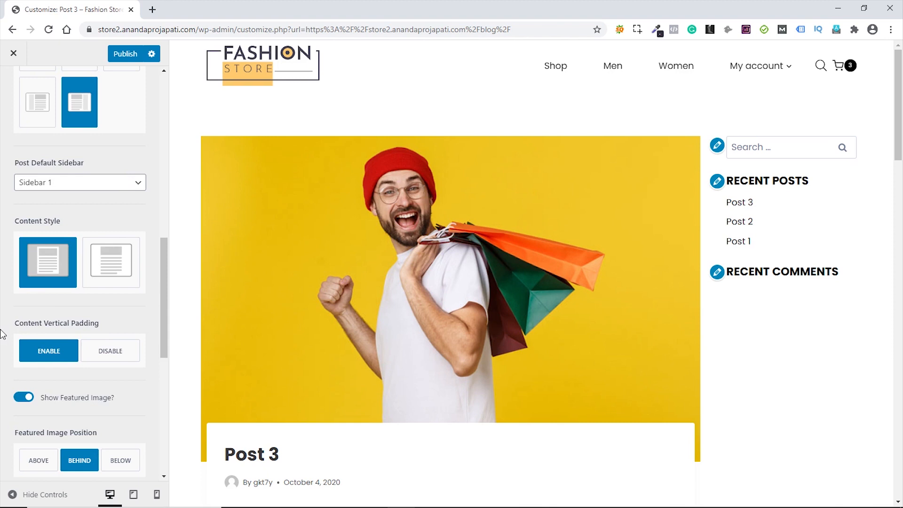
pyautogui.scroll(-3, 2, 335)
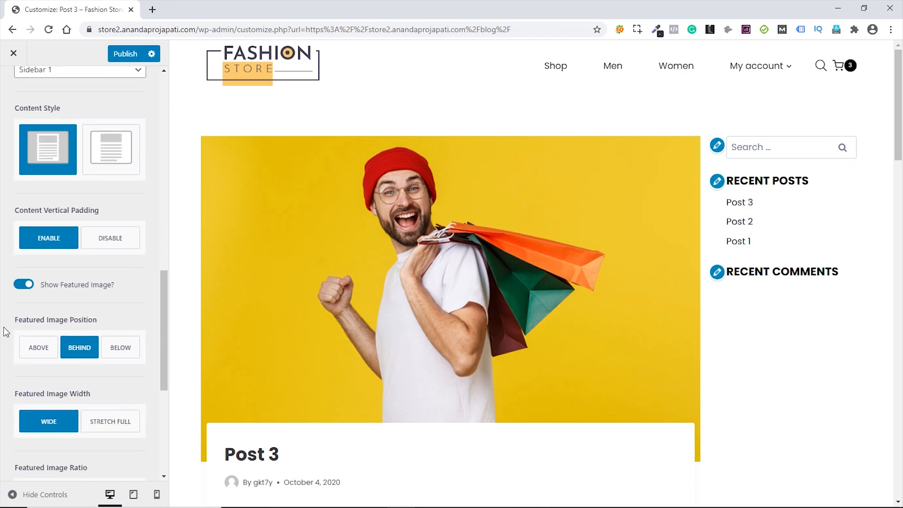
pyautogui.scroll(-3, 6, 333)
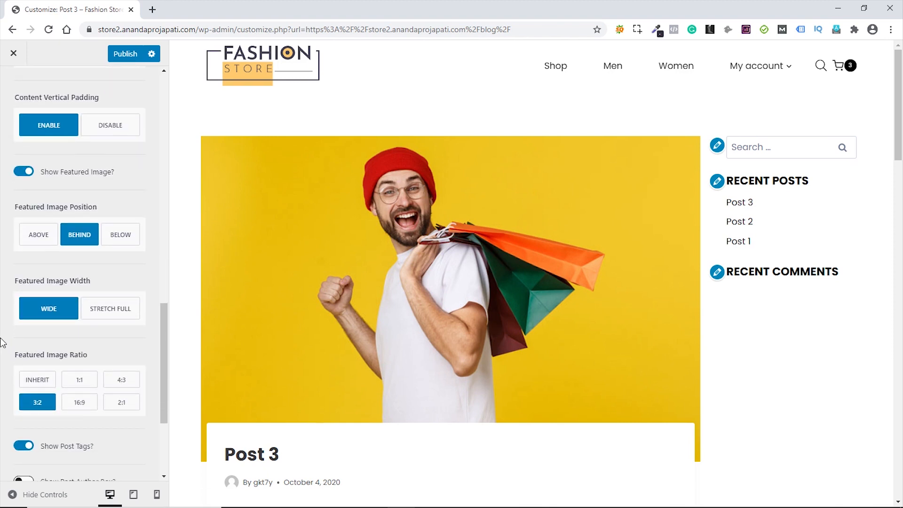
pyautogui.click(122, 403)
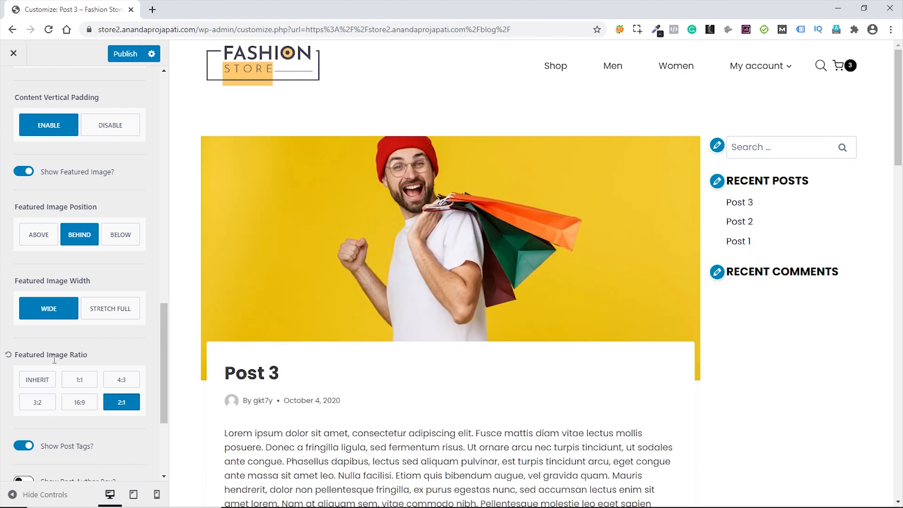
pyautogui.scroll(-4, 2, 378)
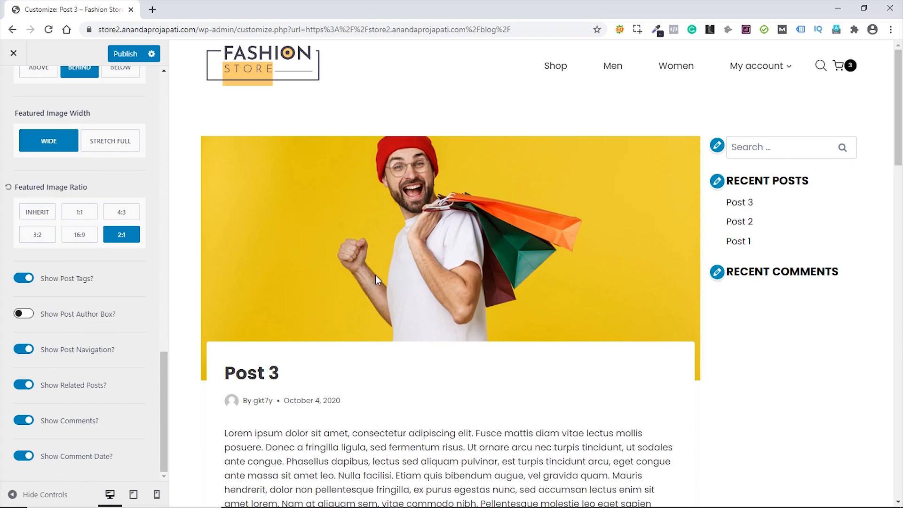
pyautogui.scroll(-15, 376, 274)
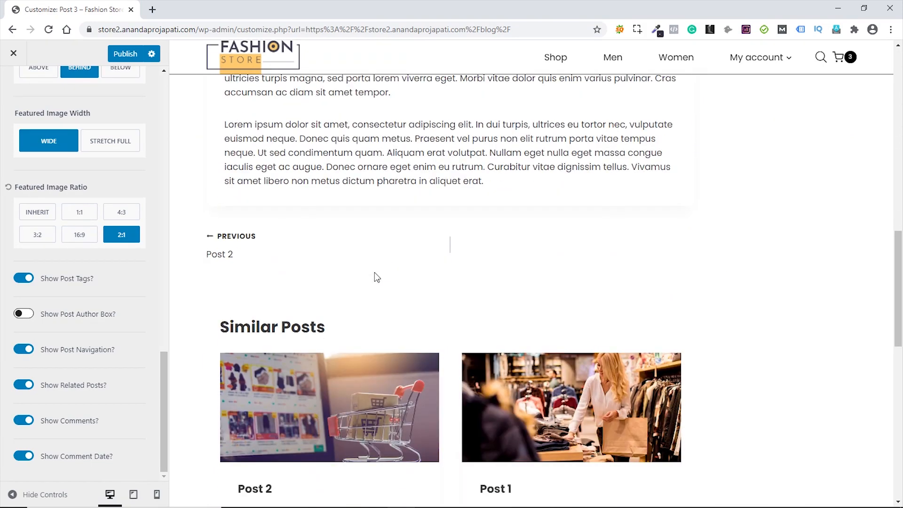
pyautogui.click(24, 349)
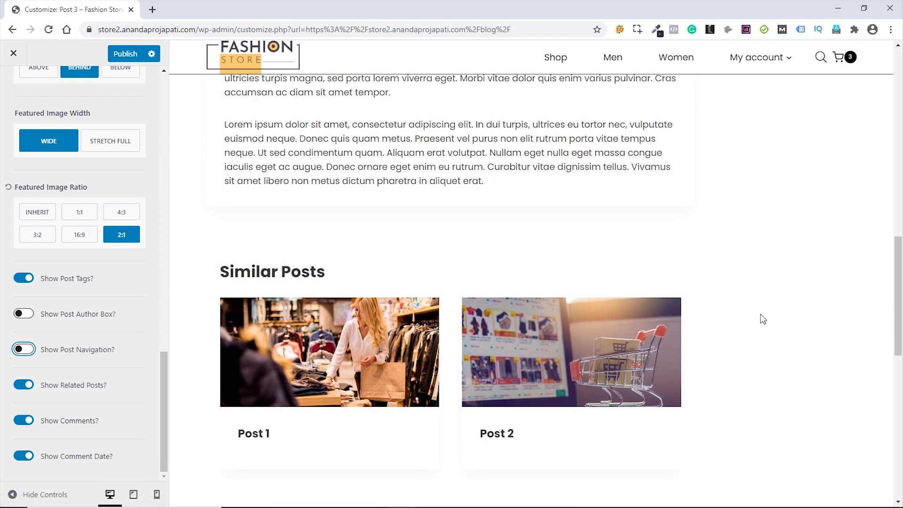
pyautogui.scroll(-2, 655, 332)
pyautogui.scroll(-5, 655, 332)
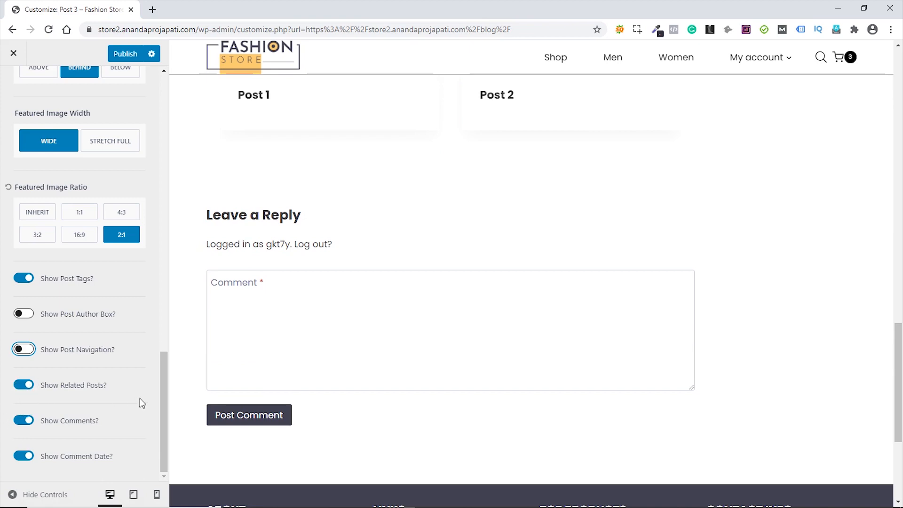
pyautogui.scroll(20, 378, 346)
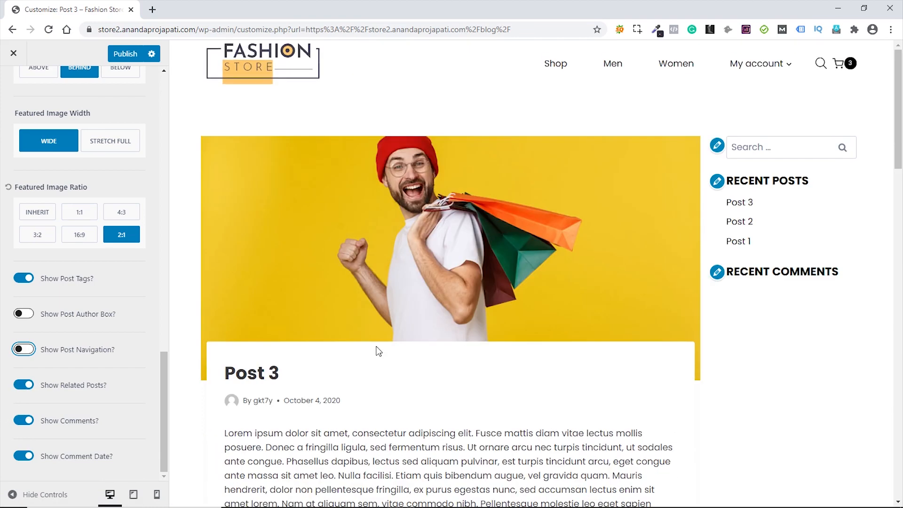
pyautogui.scroll(10, 28, 188)
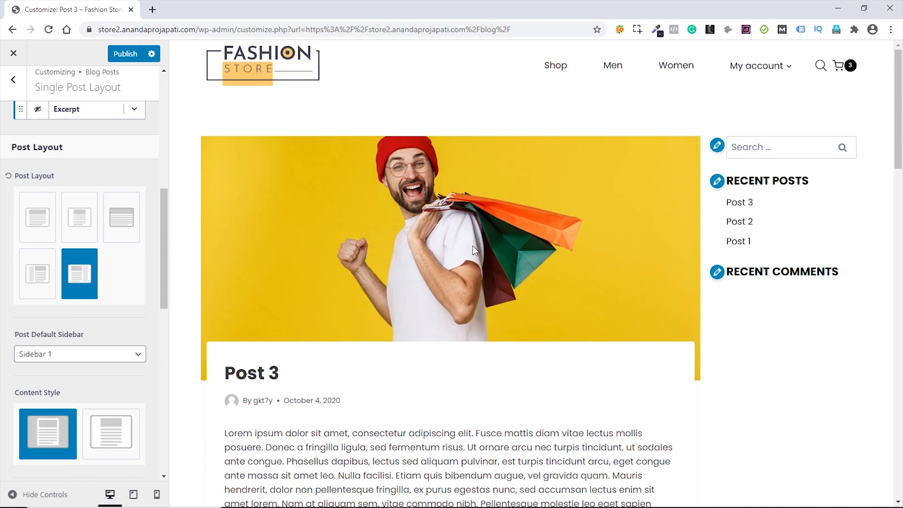
pyautogui.scroll(8, 81, 174)
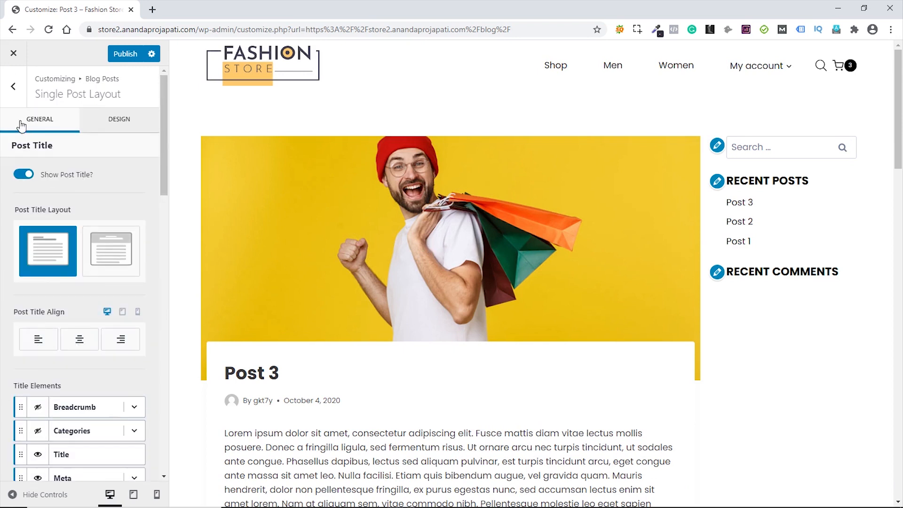
pyautogui.click(10, 94)
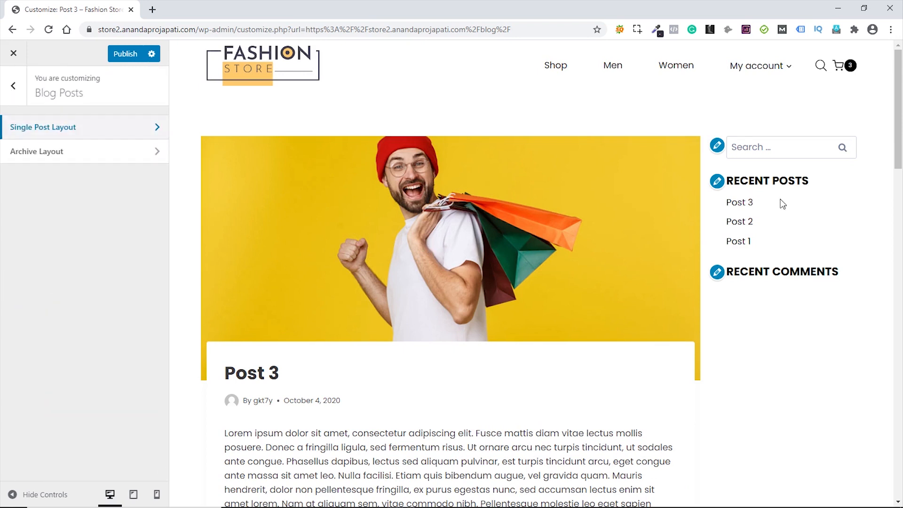
# - Delete the Recent Comments widget from Sidebar 1
pyautogui.click(16, 91)
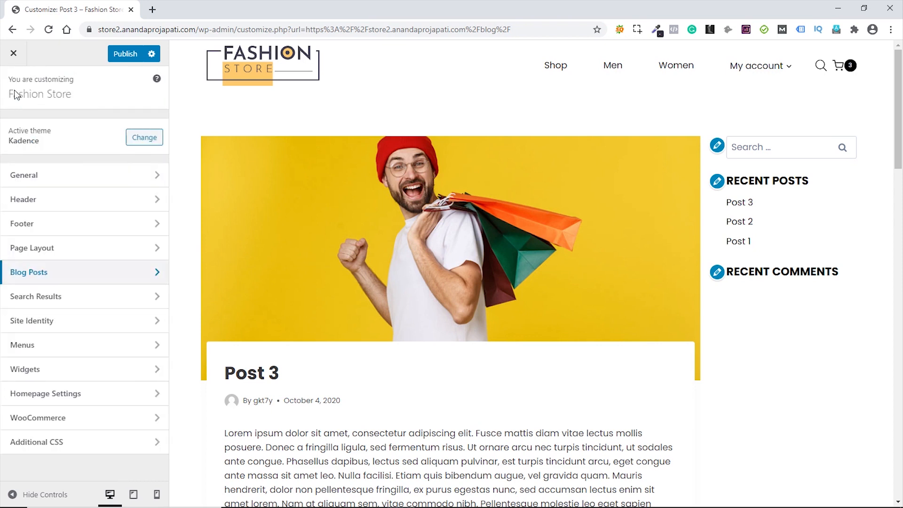
pyautogui.click(52, 377)
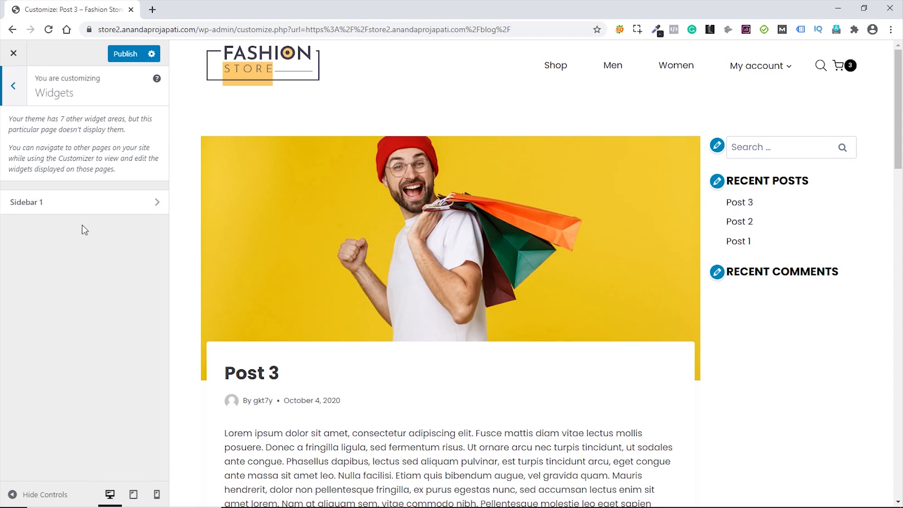
pyautogui.click(77, 203)
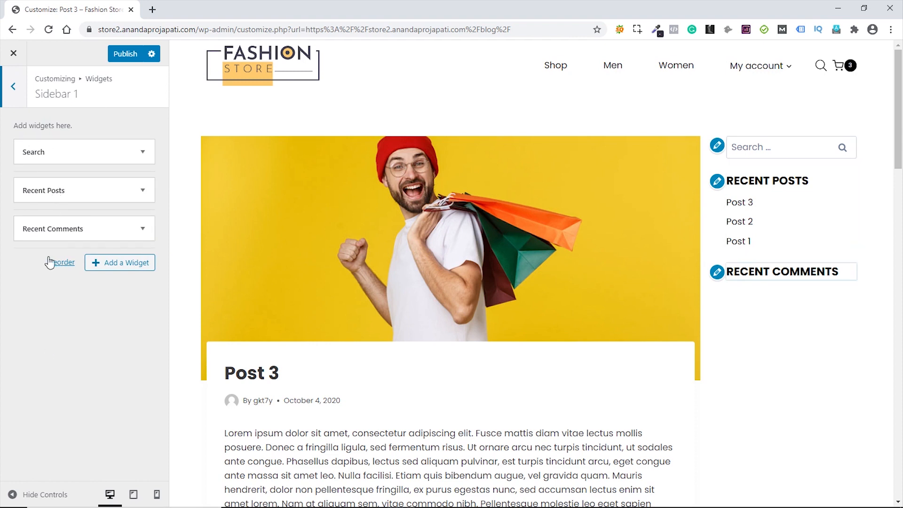
pyautogui.click(144, 231)
pyautogui.click(30, 323)
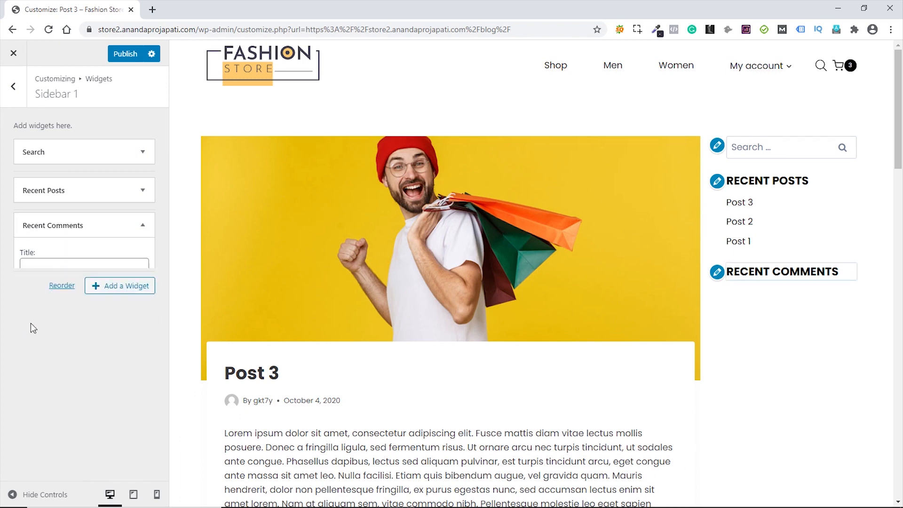
# - Add a Categories widget to Sidebar 1, placed between Search and Recent Posts
pyautogui.click(127, 227)
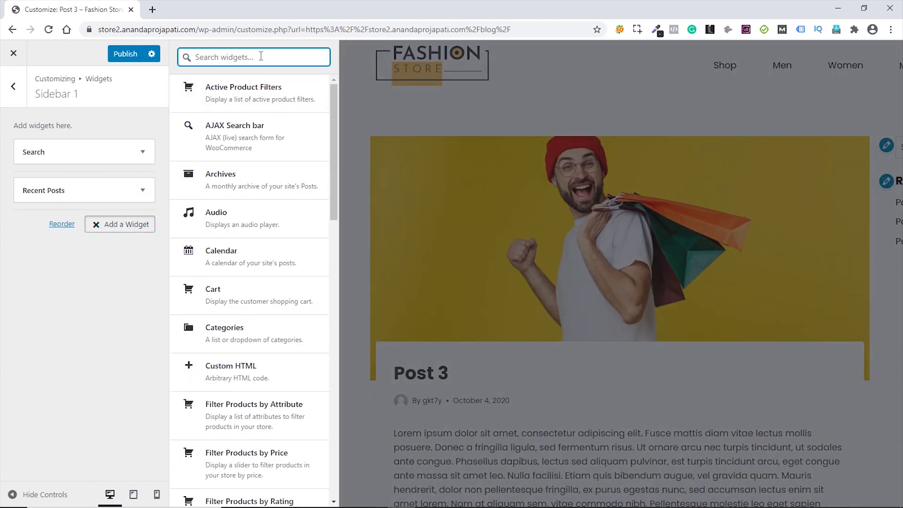
pyautogui.write('cate')
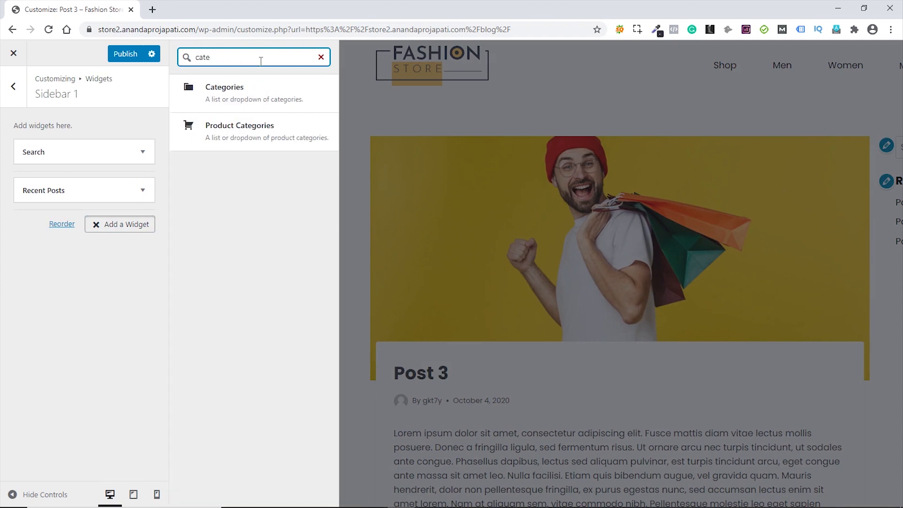
pyautogui.click(245, 89)
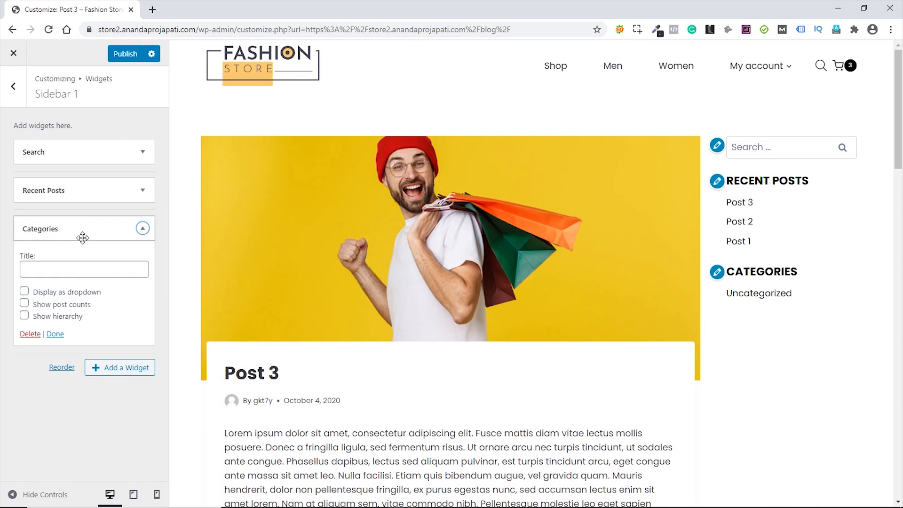
pyautogui.click(143, 228)
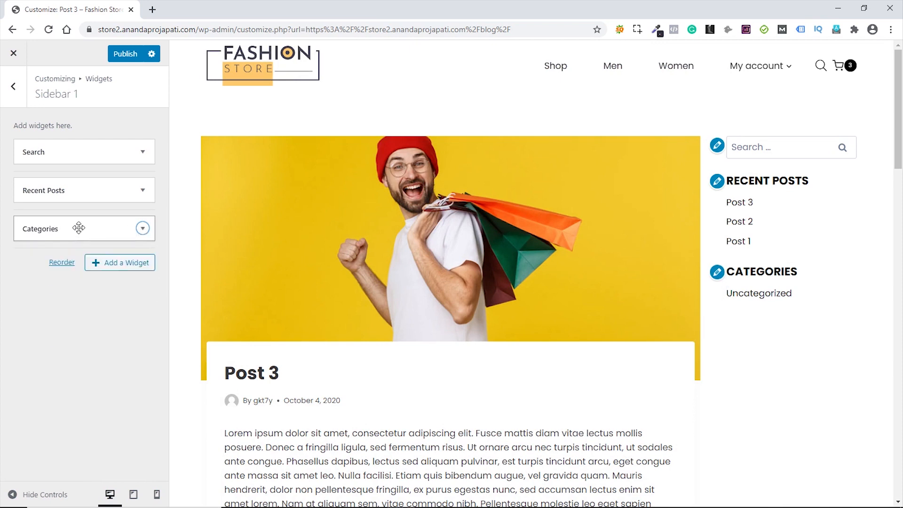
pyautogui.moveTo(79, 228); pyautogui.dragTo(78, 190)
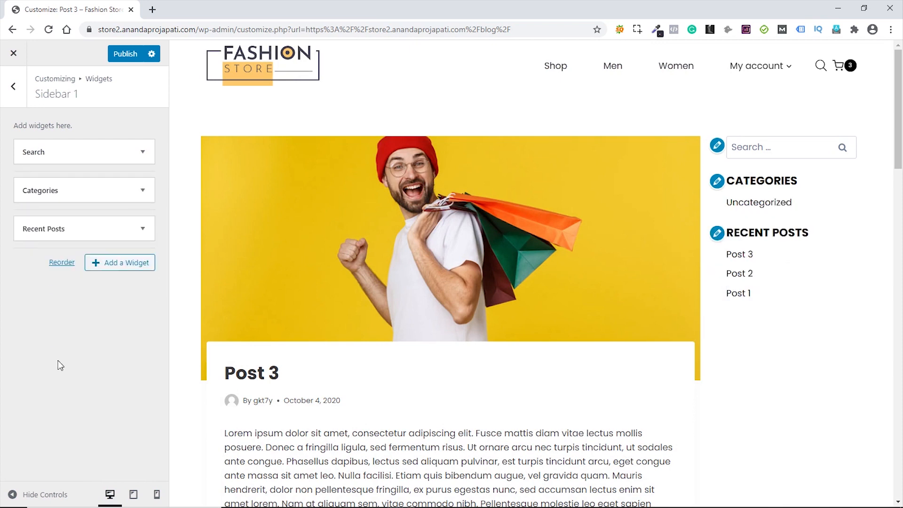
pyautogui.scroll(-20, 597, 318)
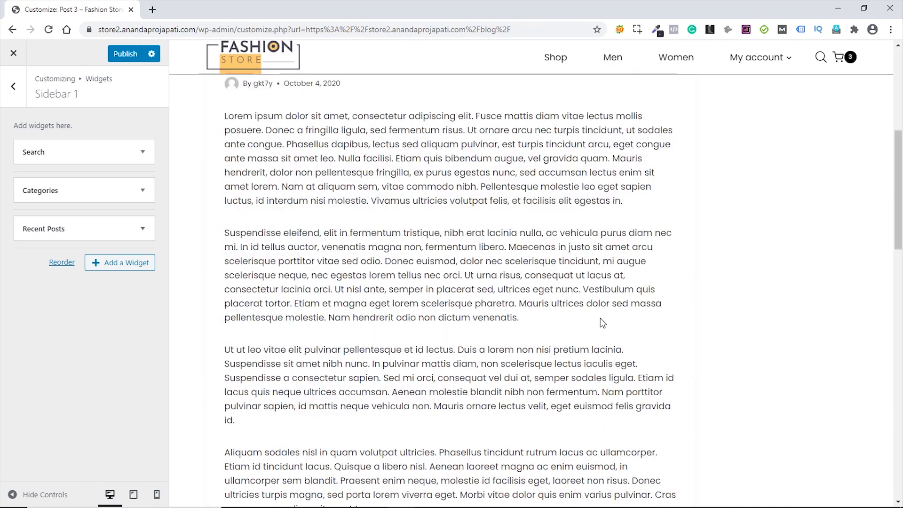
pyautogui.scroll(20, 596, 320)
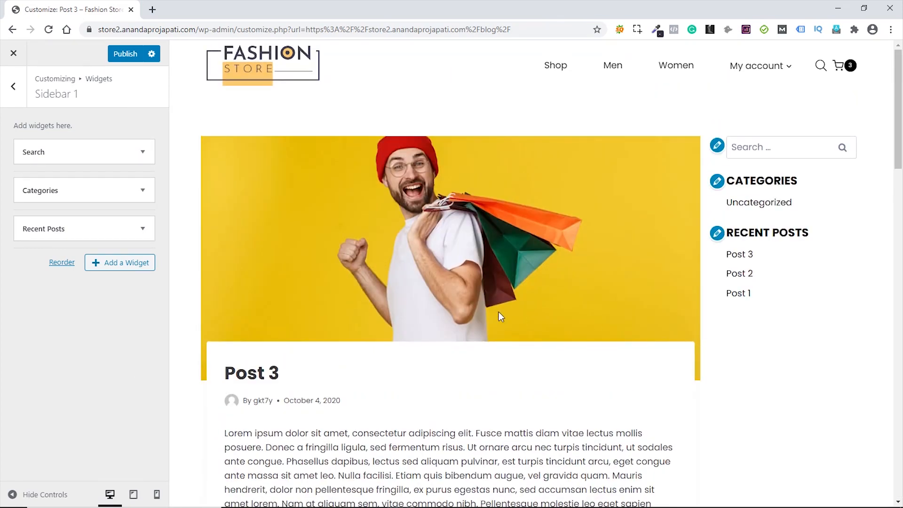
pyautogui.click(15, 89)
pyautogui.click(14, 89)
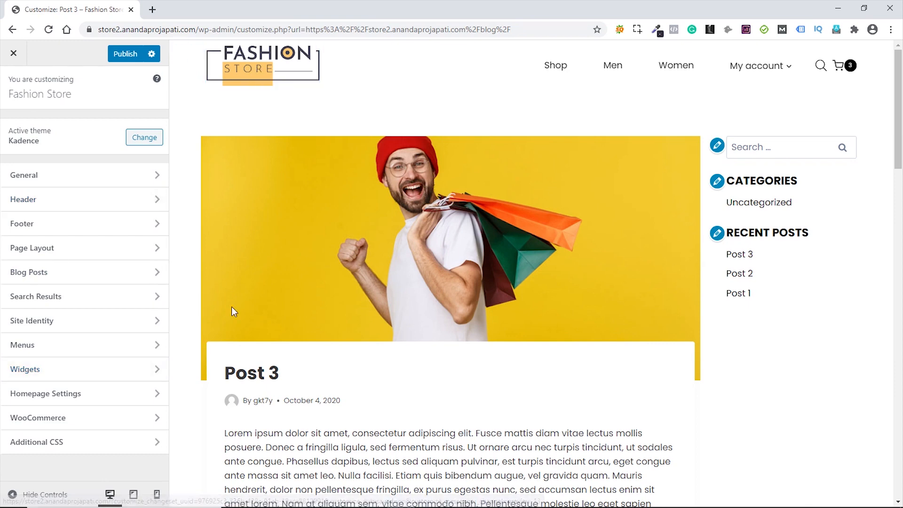
# - With the home page previewed, set the H1 line height to 1 under General > Typography
pyautogui.click(339, 311)
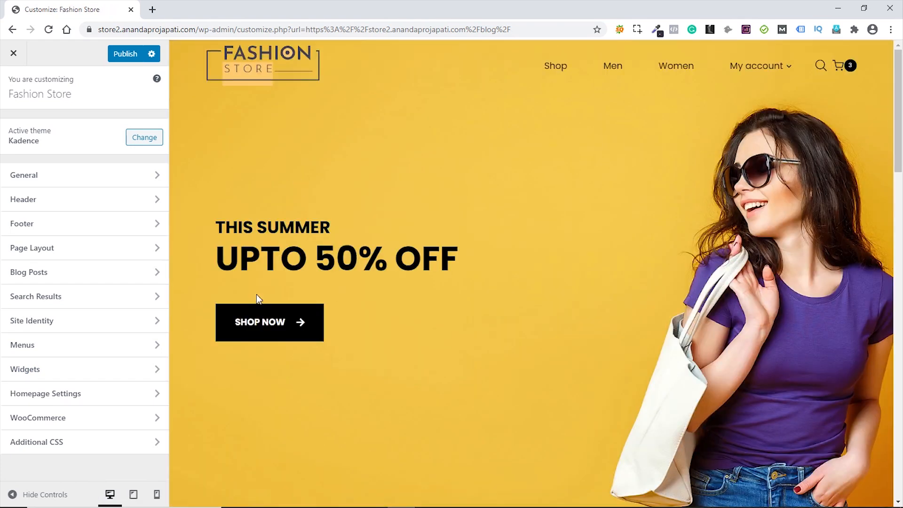
pyautogui.click(98, 176)
pyautogui.click(73, 228)
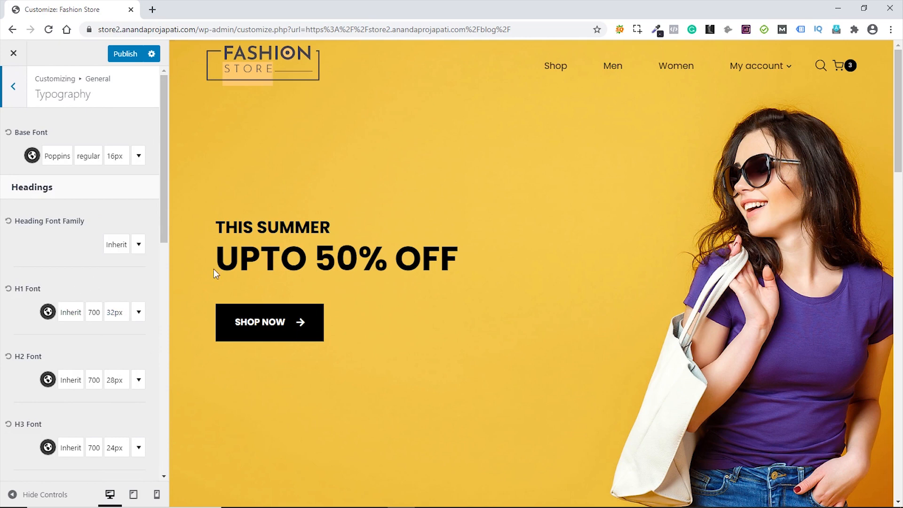
pyautogui.click(115, 314)
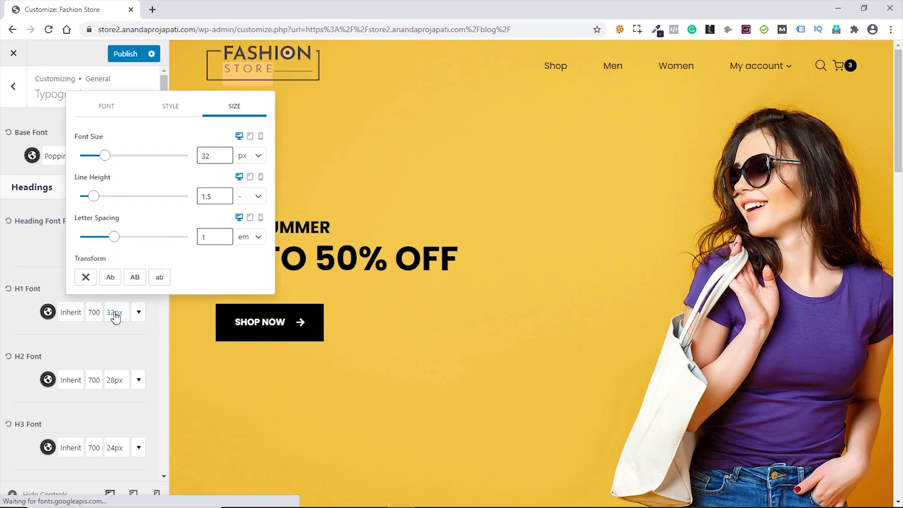
pyautogui.click(212, 196)
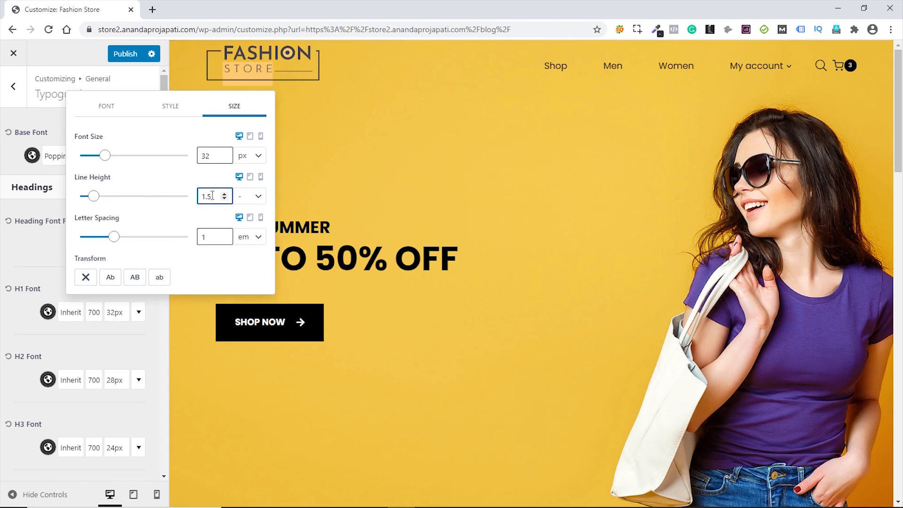
pyautogui.press('BackSpace')
pyautogui.click(41, 267)
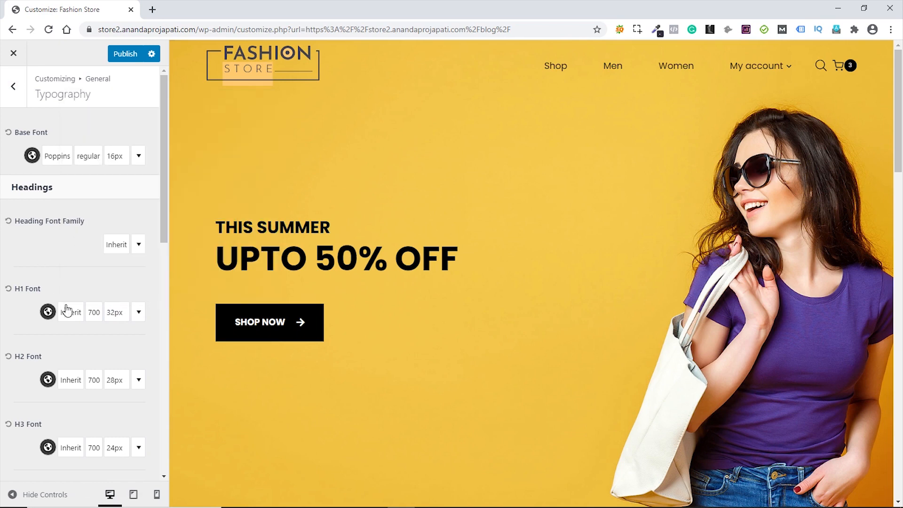
# - Set the H2 and H3 heading line heights to 1, checking that H3 shows 1
pyautogui.click(116, 380)
pyautogui.click(219, 266)
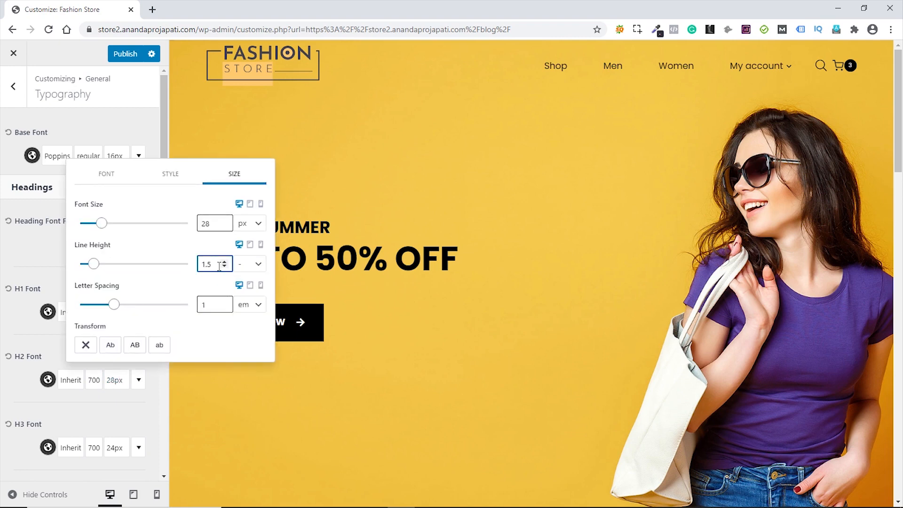
pyautogui.press('BackSpace')
pyautogui.click(38, 270)
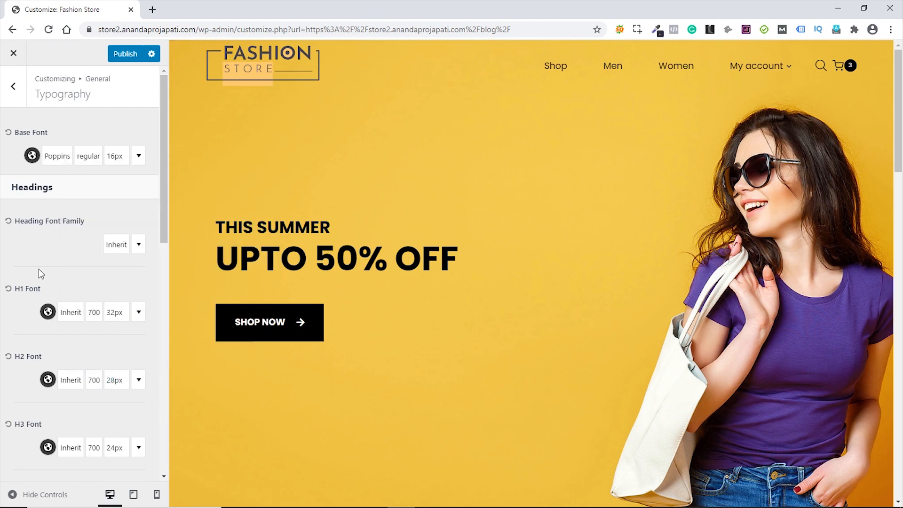
pyautogui.click(117, 449)
pyautogui.click(218, 332)
pyautogui.press('BackSpace')
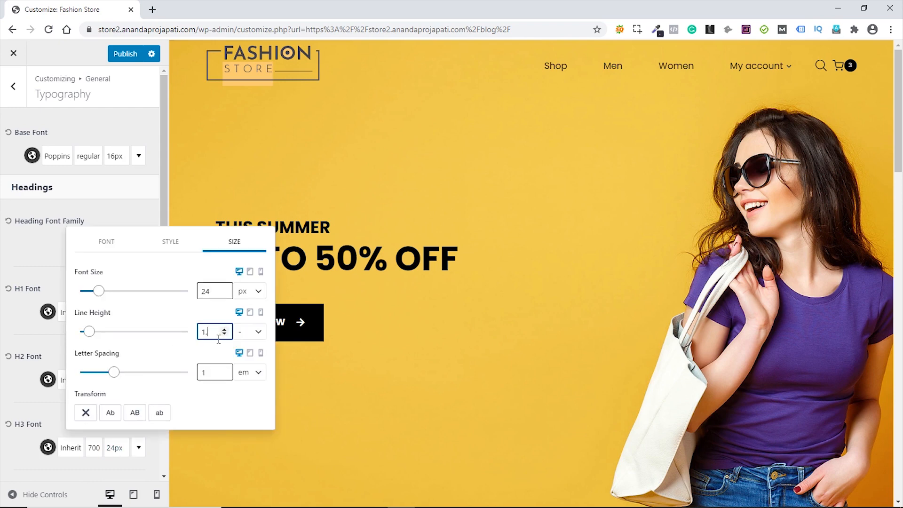
pyautogui.click(41, 270)
pyautogui.scroll(-2, 142, 353)
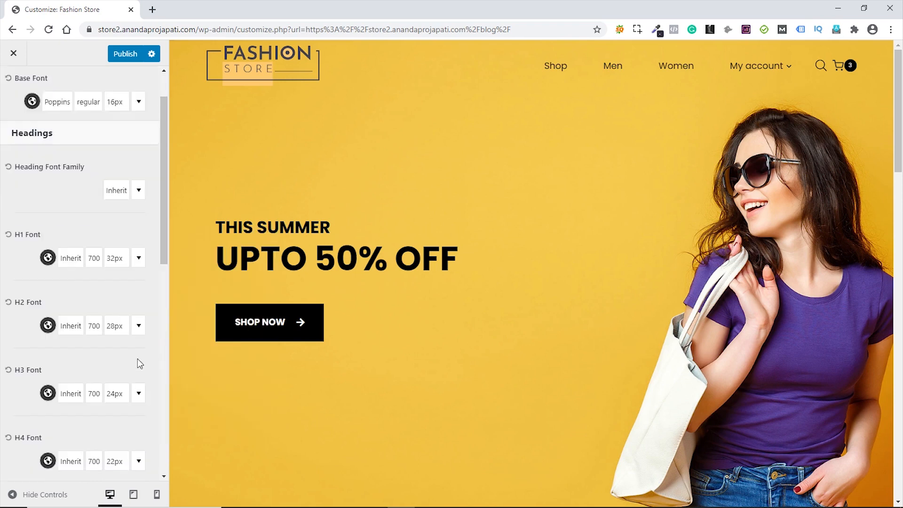
pyautogui.click(114, 340)
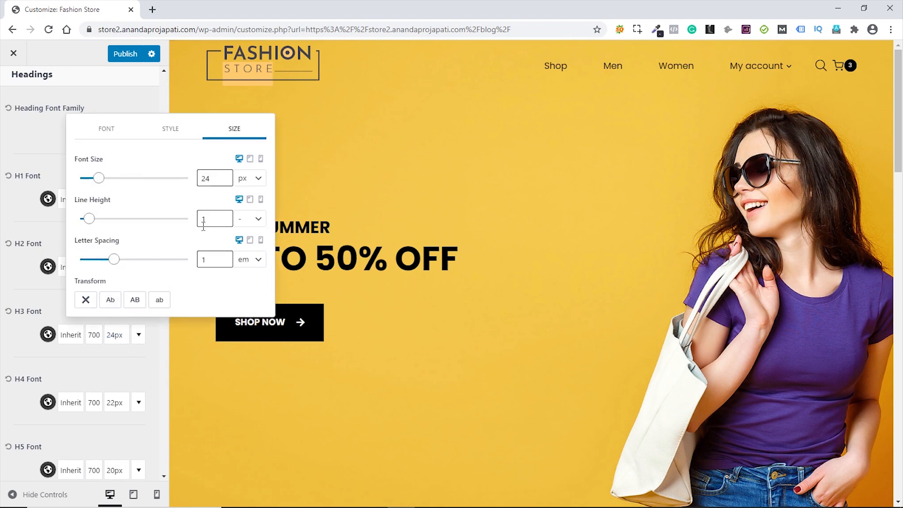
pyautogui.click(117, 403)
# - Set the H4 and H5 heading line heights to 1
pyautogui.click(115, 403)
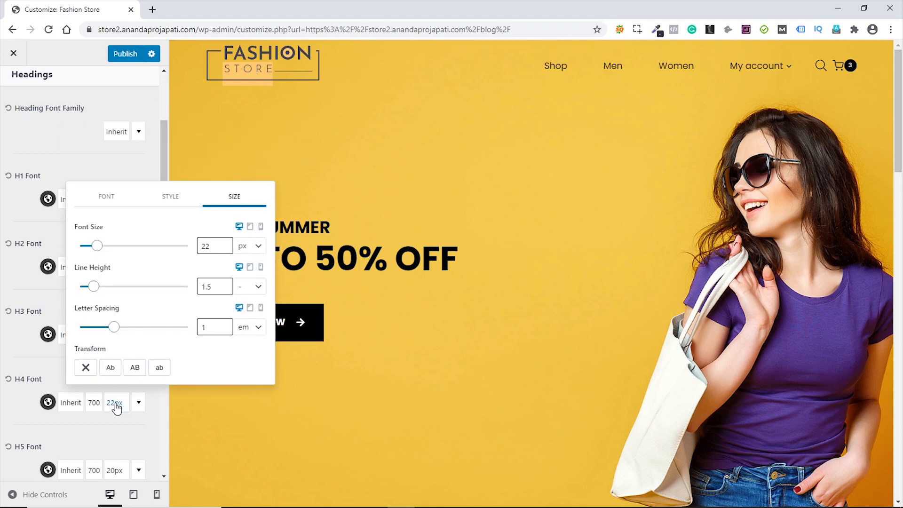
pyautogui.click(219, 286)
pyautogui.press('BackSpace')
pyautogui.click(28, 354)
pyautogui.scroll(-5, 71, 354)
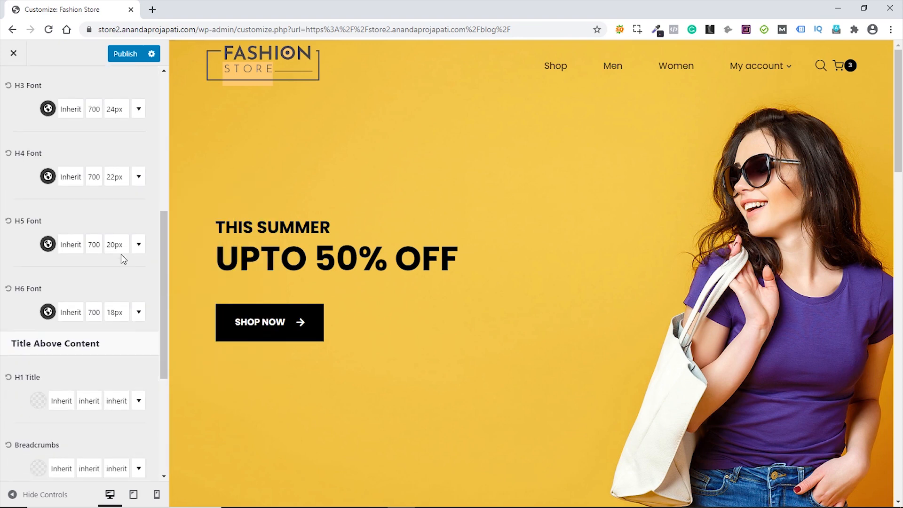
pyautogui.click(116, 245)
pyautogui.click(212, 367)
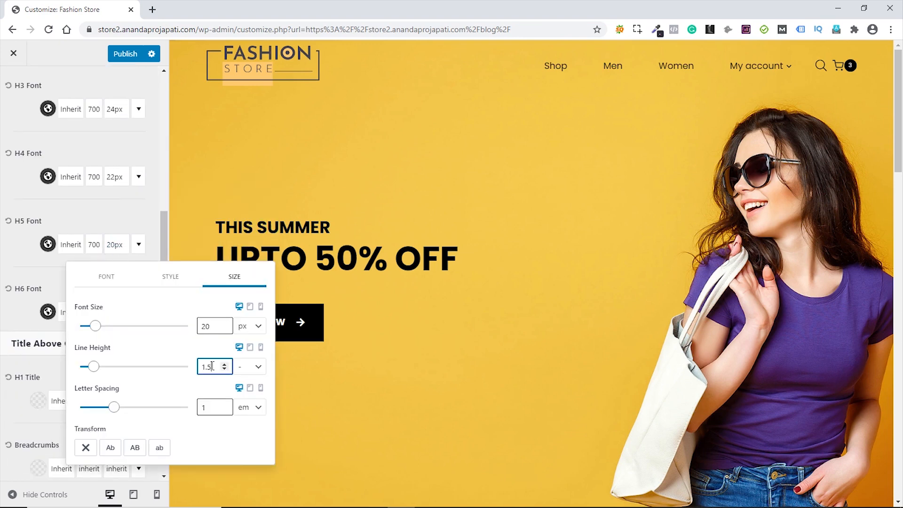
pyautogui.press('BackSpace')
pyautogui.press('BackSpace')
pyautogui.click(22, 315)
# - Set the H6 line height to 1 and publish the typography changes
pyautogui.click(113, 320)
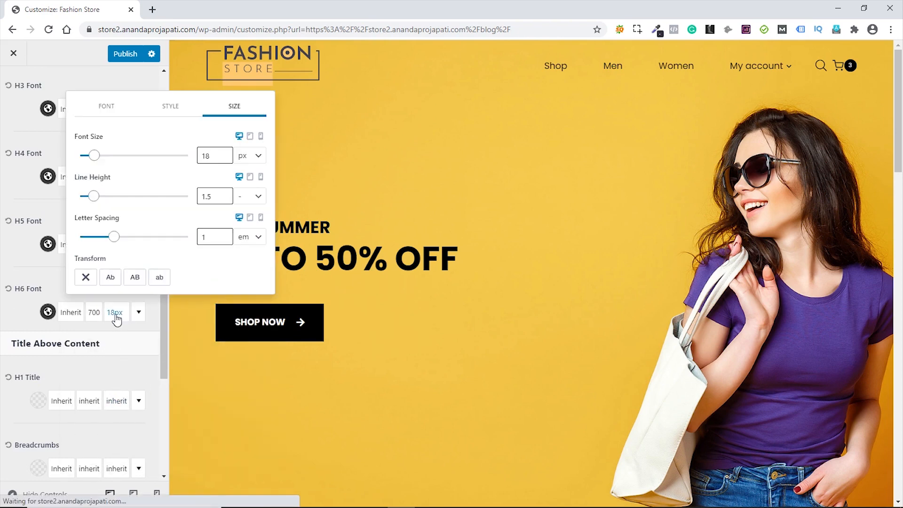
pyautogui.click(219, 196)
pyautogui.press('BackSpace')
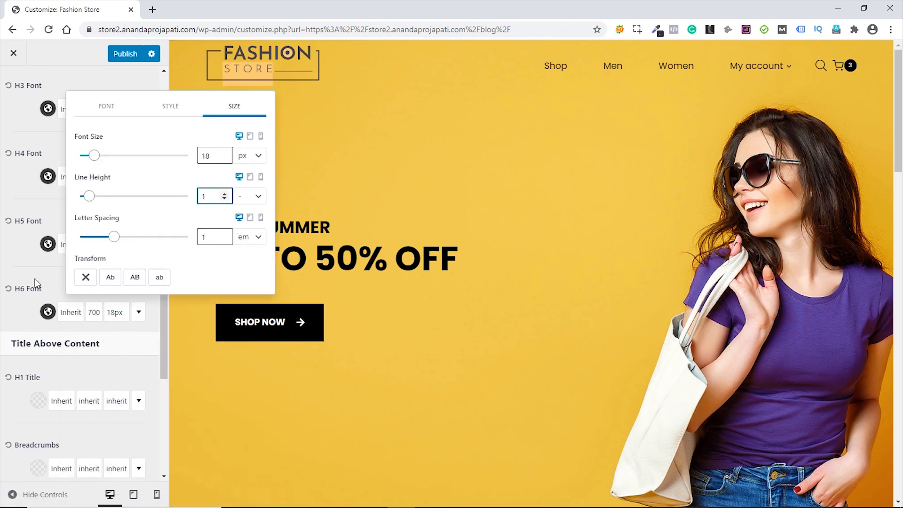
pyautogui.click(10, 312)
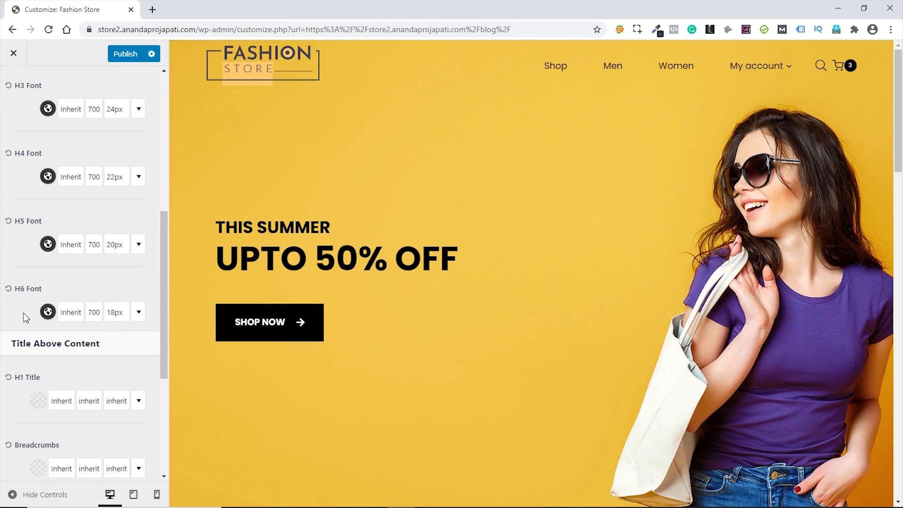
pyautogui.click(126, 55)
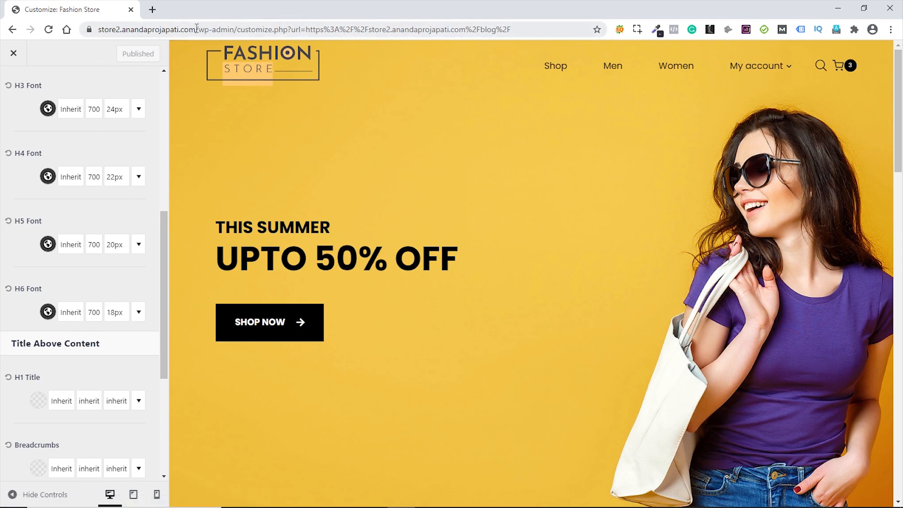
# - Set the Home page's Page Layout to Elementor Full Width, update it, and open the live store
pyautogui.moveTo(198, 29); pyautogui.dragTo(183, 13)
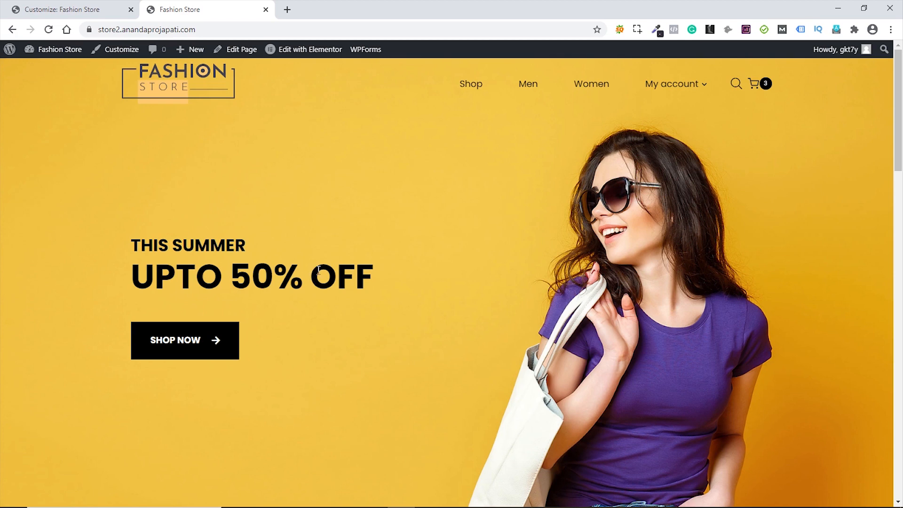
pyautogui.click(303, 56)
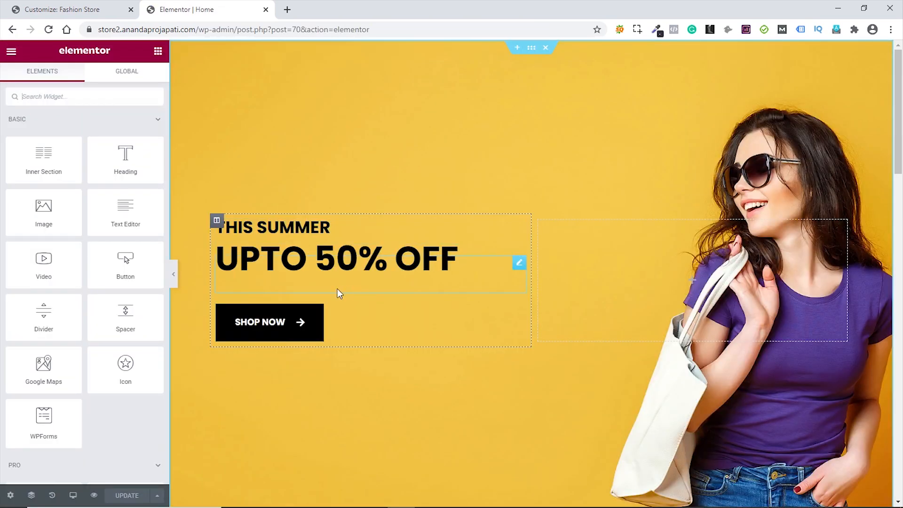
pyautogui.click(13, 498)
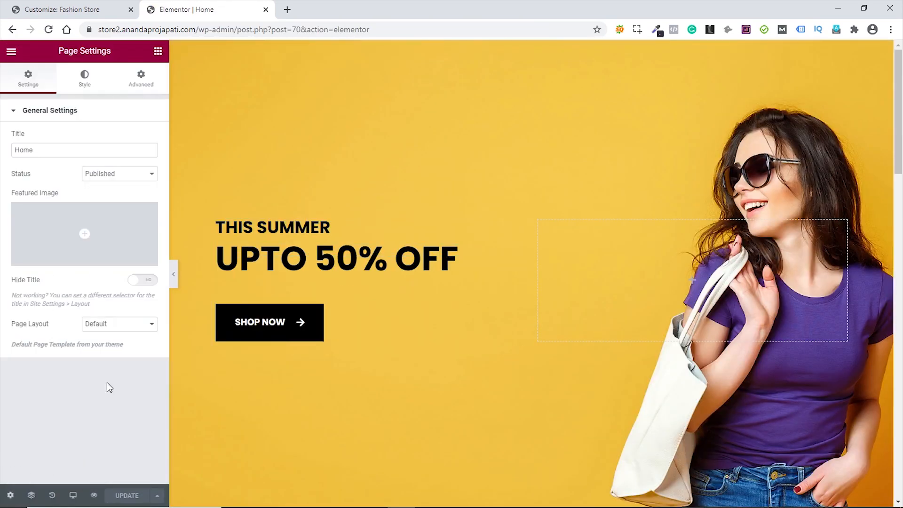
pyautogui.click(123, 330)
pyautogui.click(115, 354)
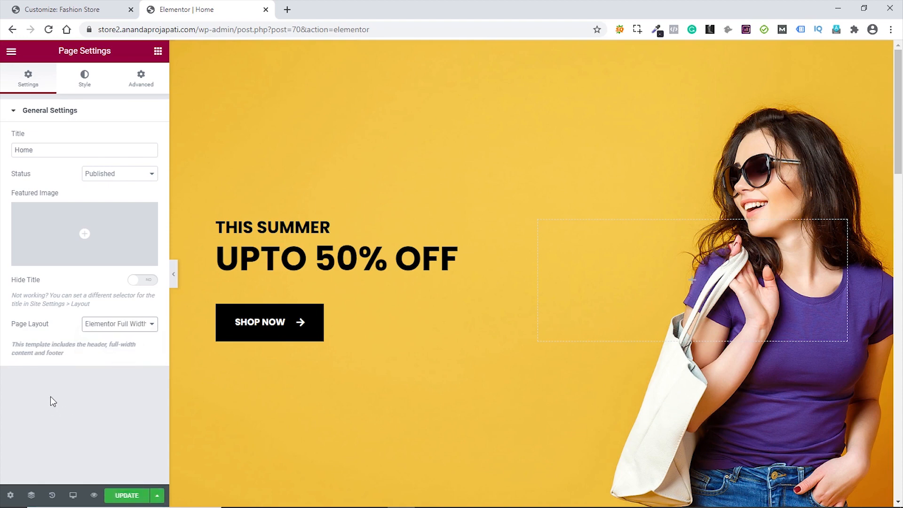
pyautogui.click(125, 497)
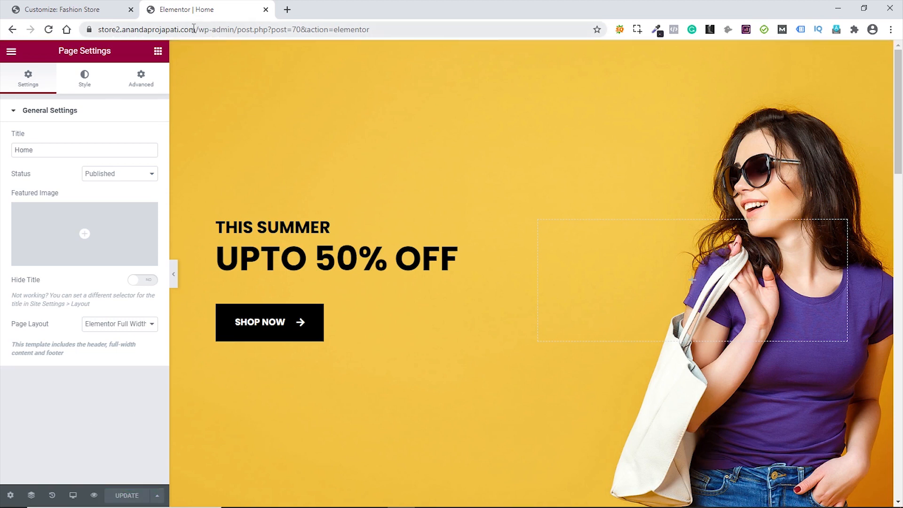
pyautogui.moveTo(194, 27); pyautogui.dragTo(337, 13)
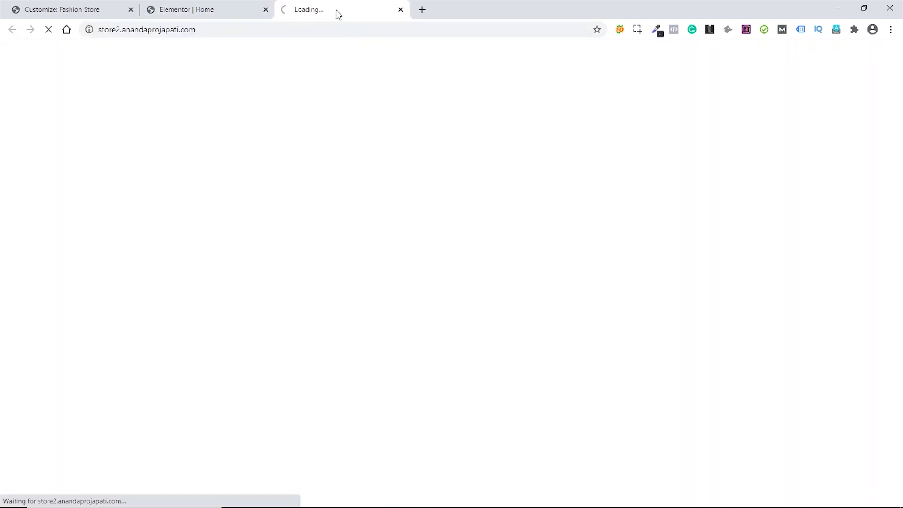
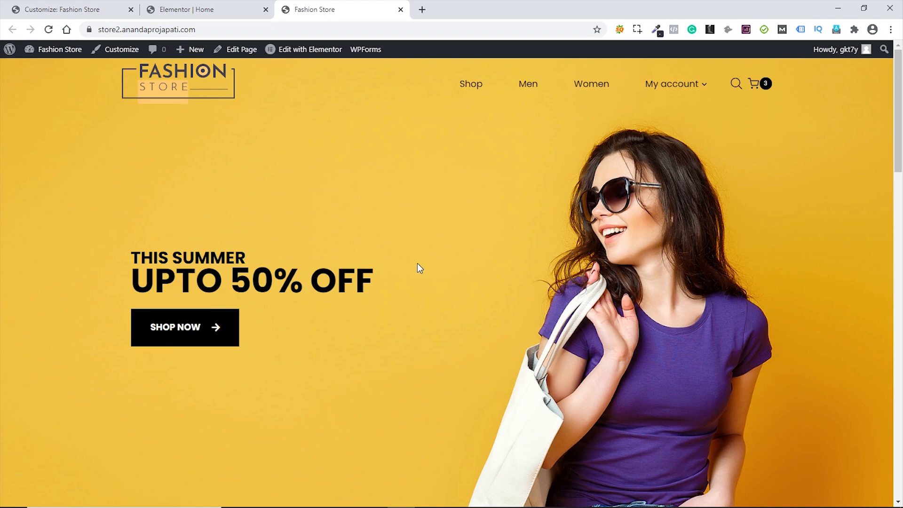
# - Close the Elementor editor tab and the extra storefront tab
pyautogui.scroll(-15, 446, 252)
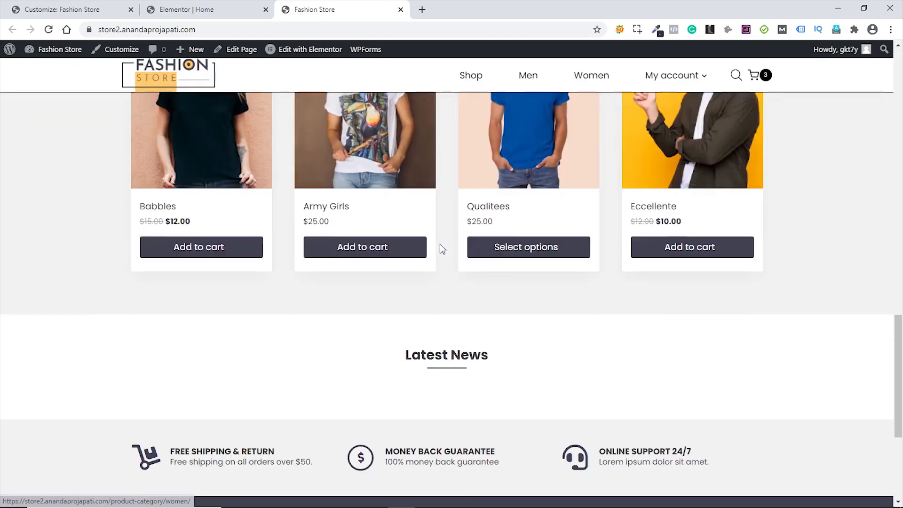
pyautogui.scroll(10, 437, 250)
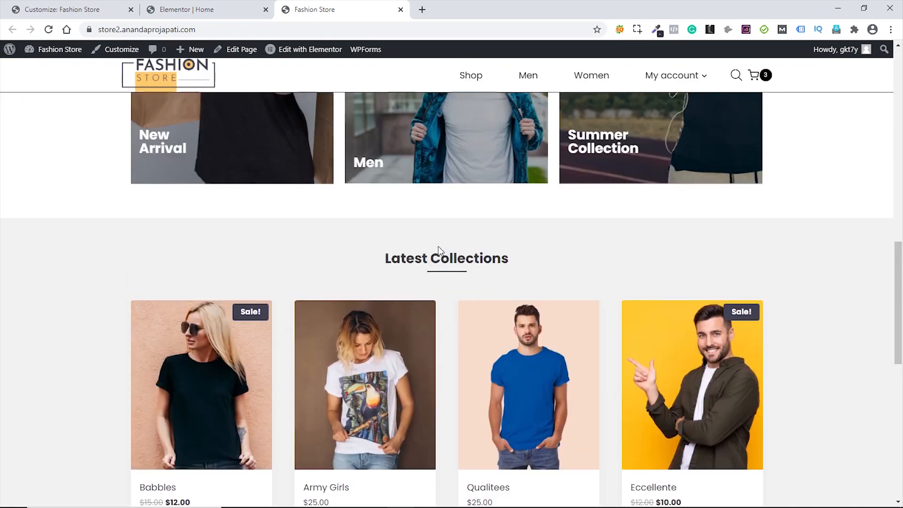
pyautogui.scroll(8, 600, 263)
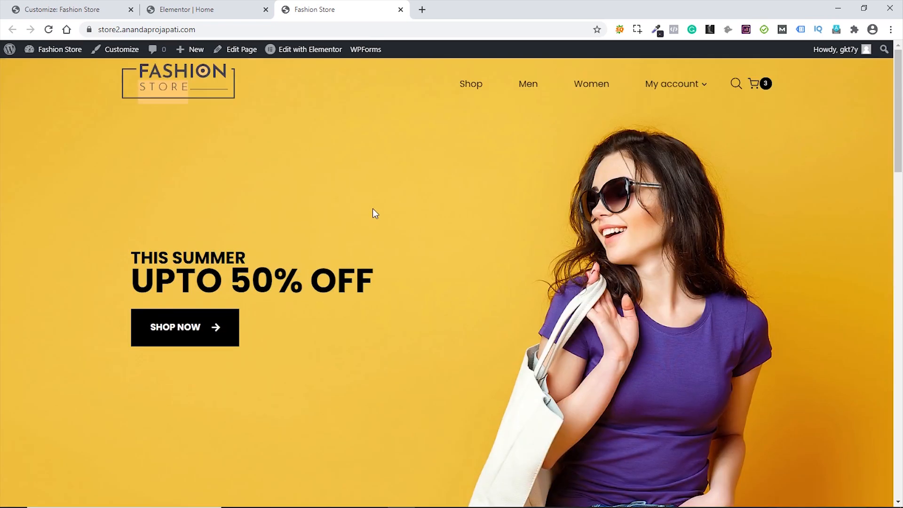
pyautogui.click(201, 10)
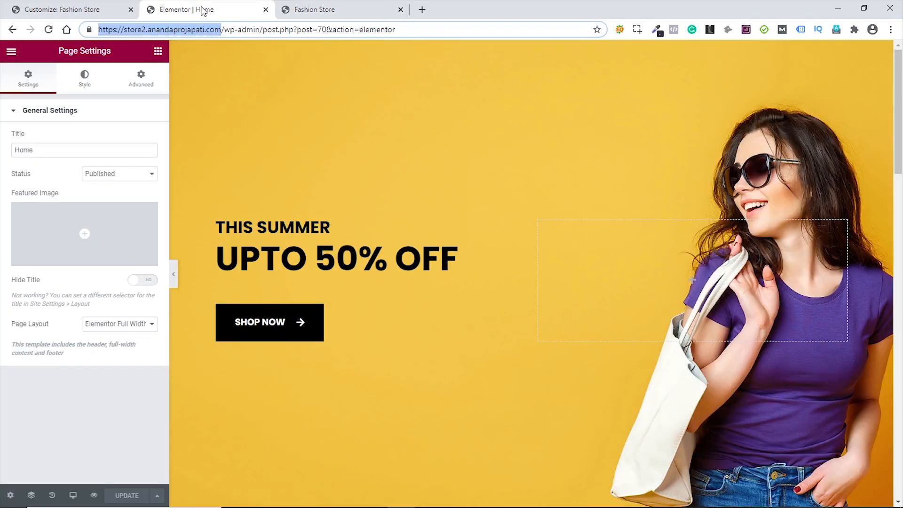
pyautogui.middleClick(201, 10)
pyautogui.middleClick(201, 11)
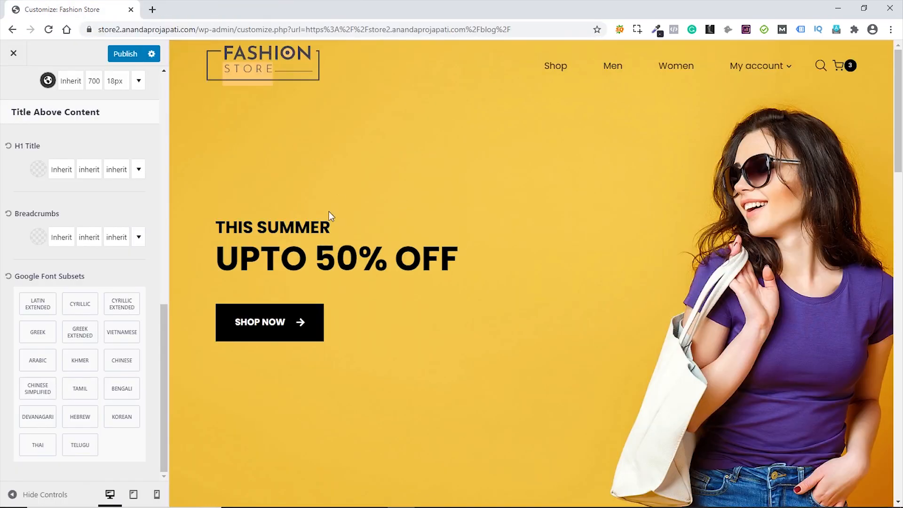
# - Preview the Contact page in the customizer and return to the General settings list
pyautogui.scroll(-15, 552, 280)
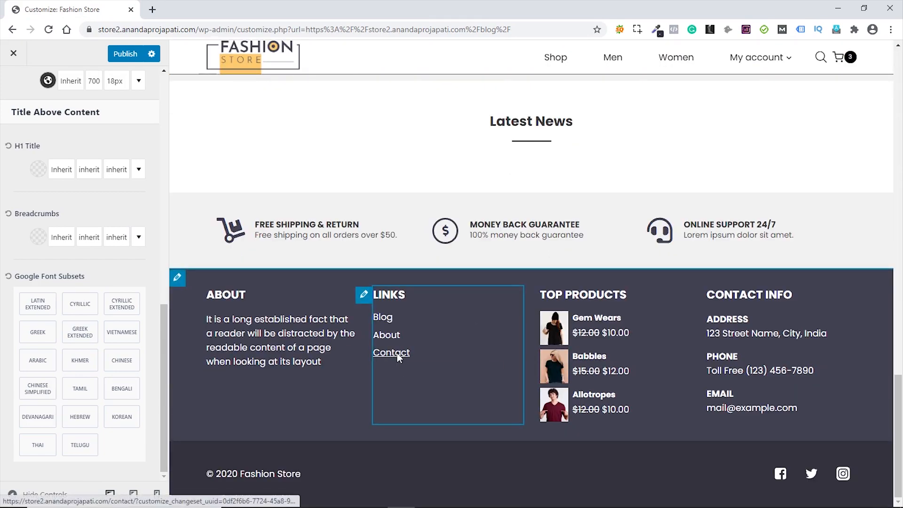
pyautogui.click(397, 352)
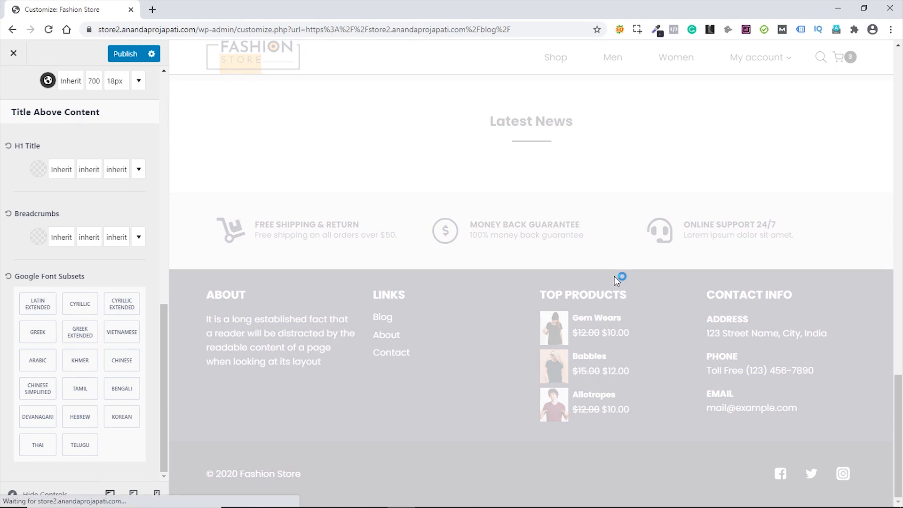
pyautogui.scroll(-7, 513, 258)
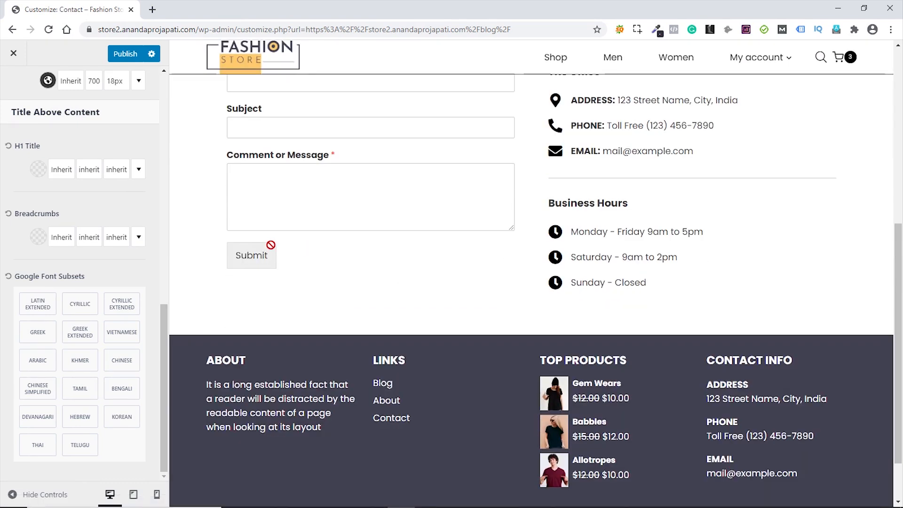
pyautogui.scroll(5, 93, 206)
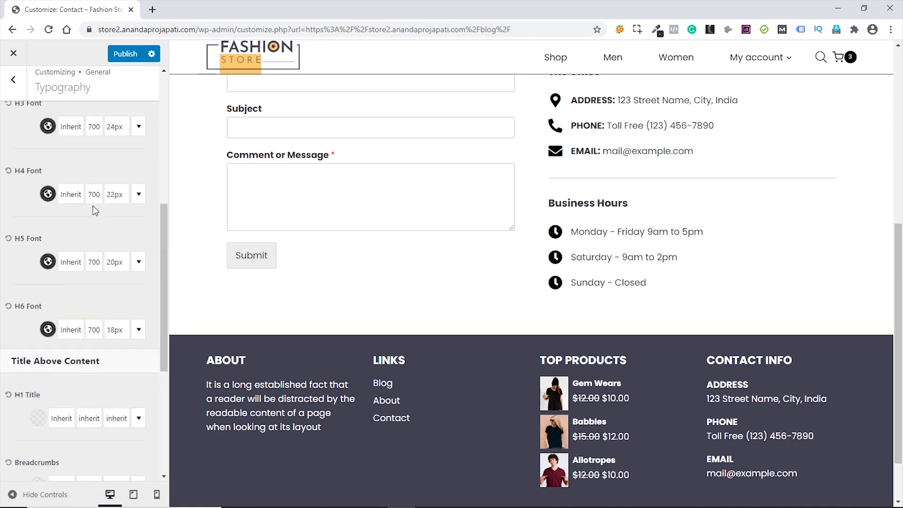
pyautogui.scroll(6, 93, 207)
pyautogui.click(18, 88)
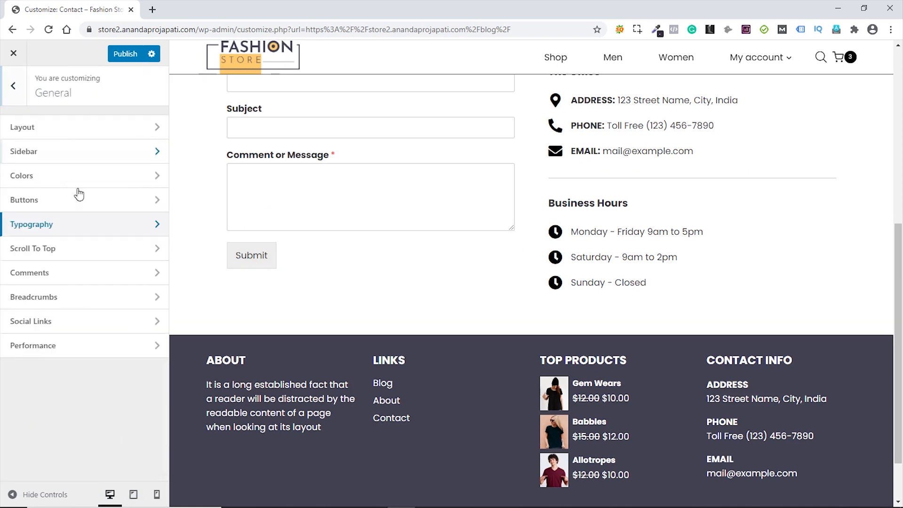
# - Add the WPForms dark Submit button CSS in Additional CSS, publish it, and exit the customizer
pyautogui.click(13, 85)
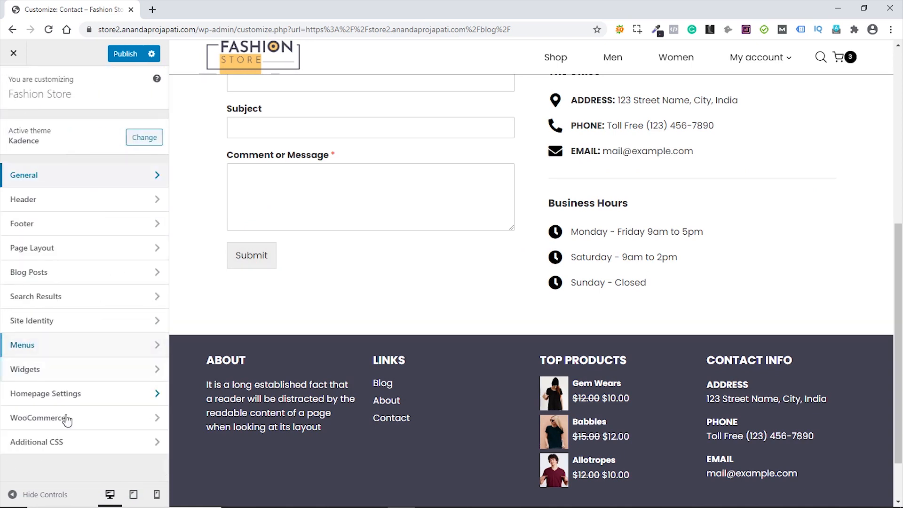
pyautogui.click(66, 442)
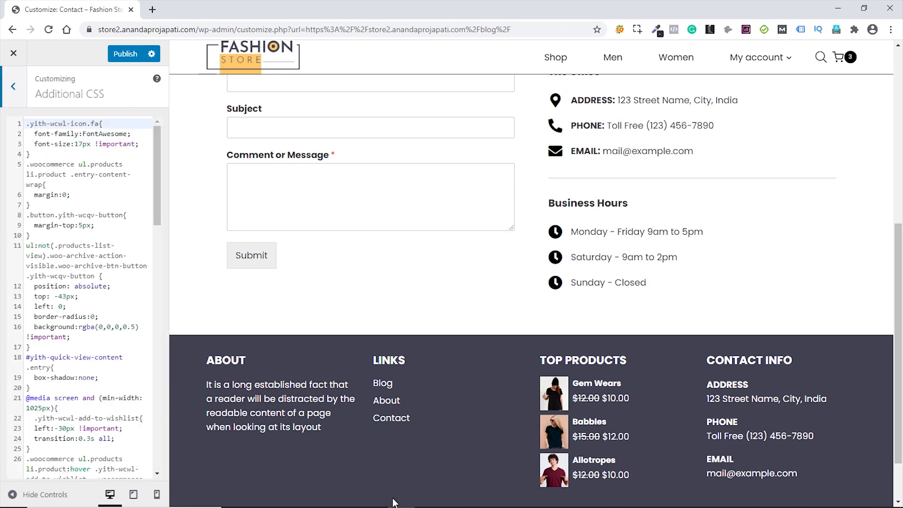
pyautogui.scroll(-15, 69, 428)
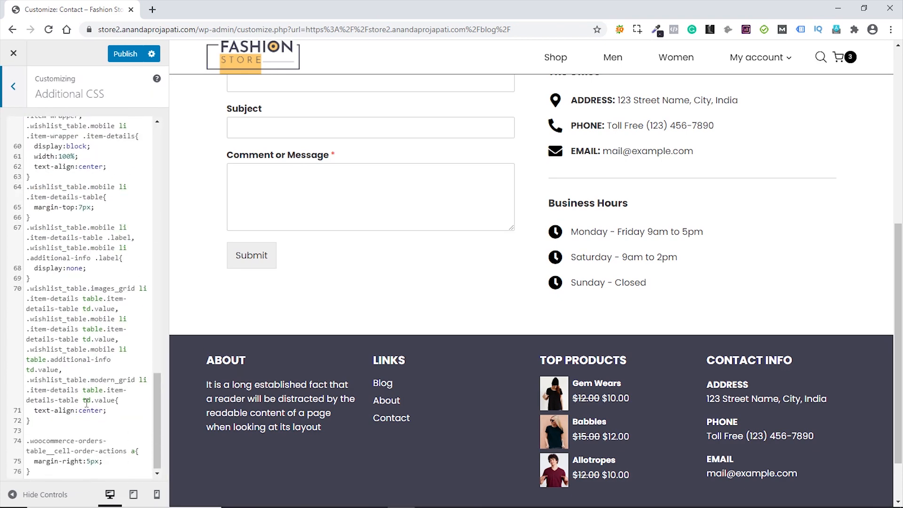
pyautogui.click(41, 475)
pyautogui.press('Return')
pyautogui.press('Return')
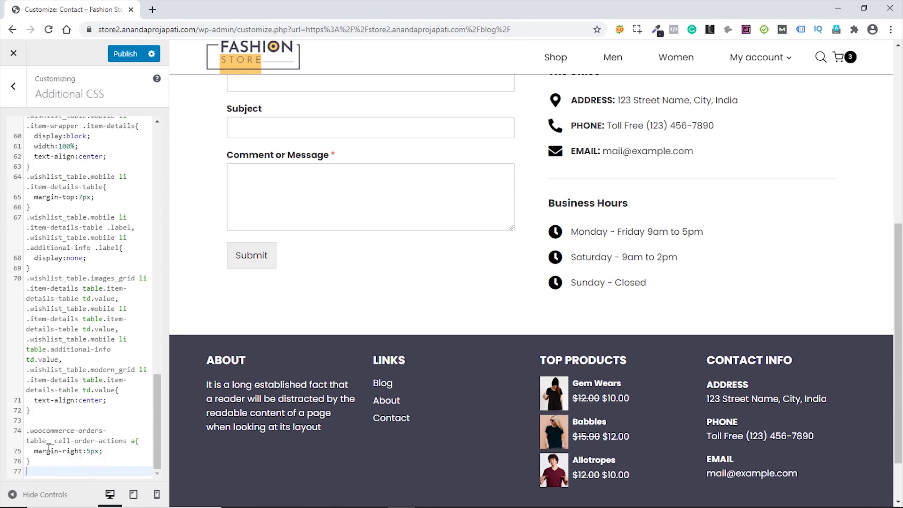
pyautogui.hotkey('ctrl', 'v')
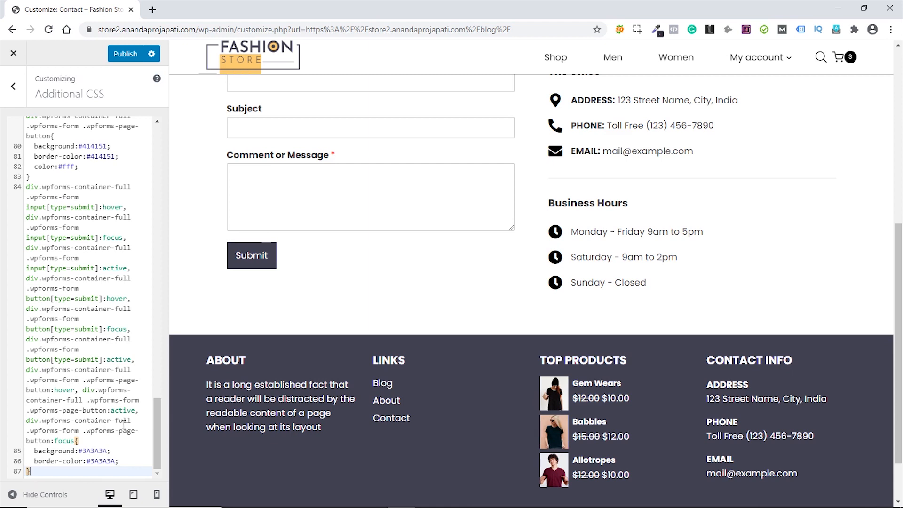
pyautogui.click(124, 54)
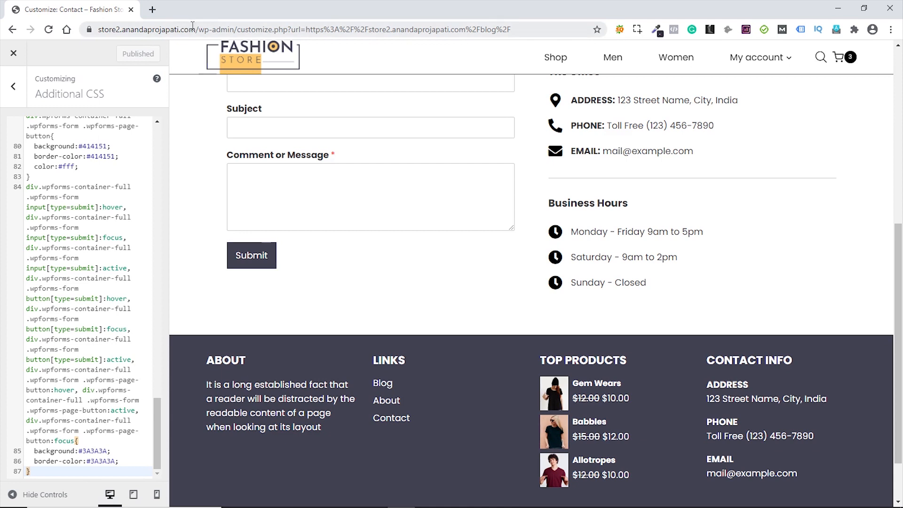
pyautogui.click(13, 53)
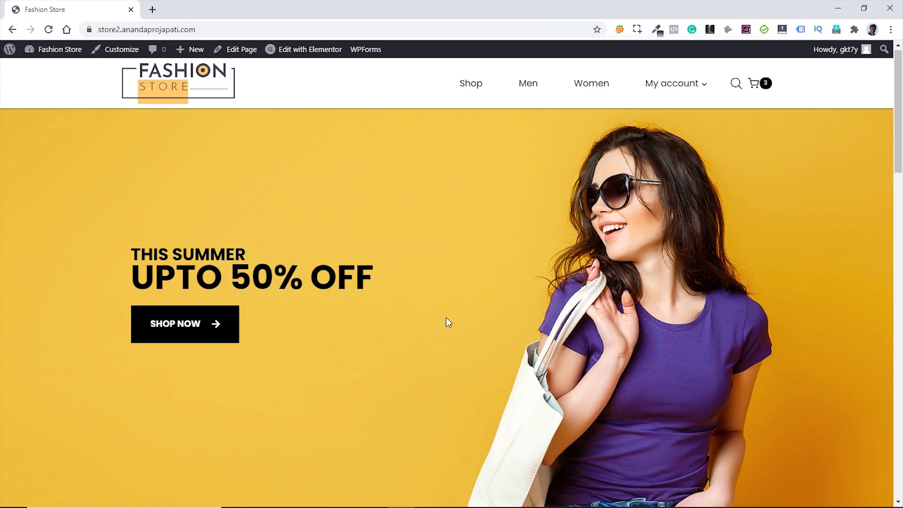
# - Check the empty Latest News section, then open the Home page with Elementor
pyautogui.scroll(-20, 447, 320)
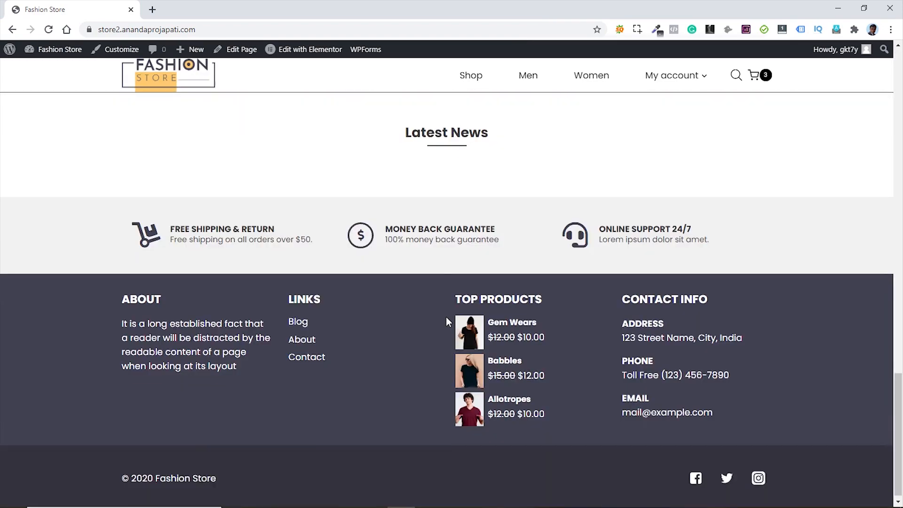
pyautogui.scroll(3, 446, 318)
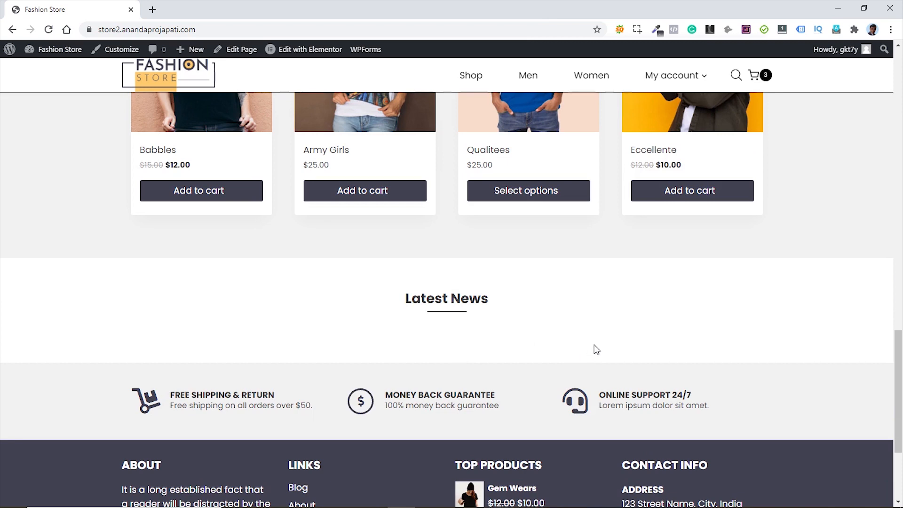
pyautogui.click(312, 55)
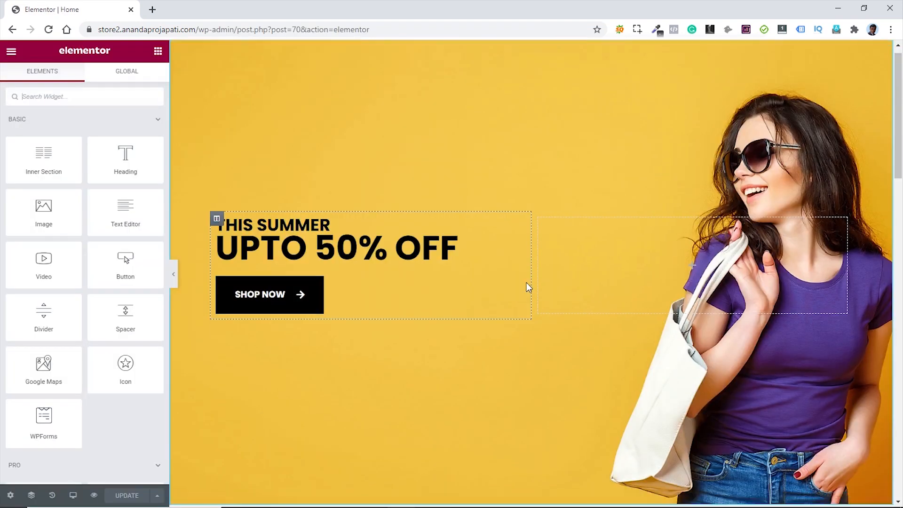
# - Search widgets for 'pos' and drag Premium Blog into the Latest News section
pyautogui.scroll(-20, 526, 282)
pyautogui.scroll(5, 526, 284)
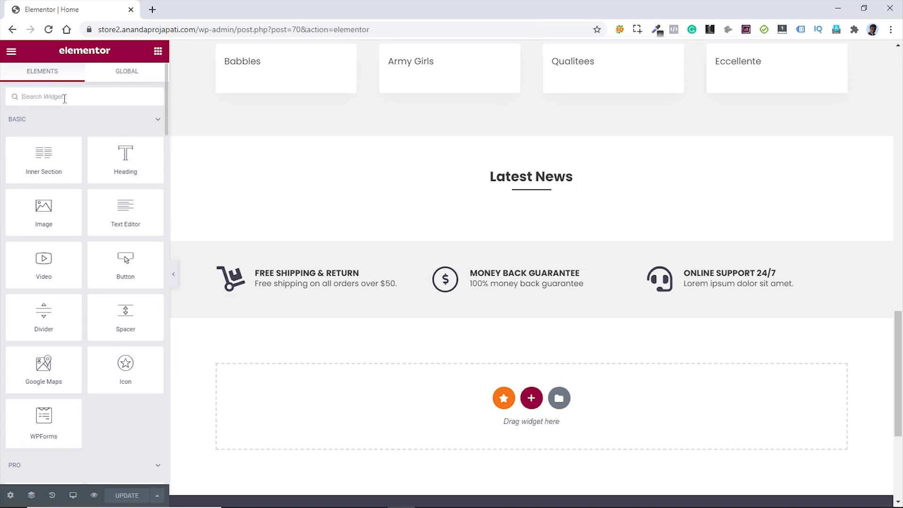
pyautogui.write('post')
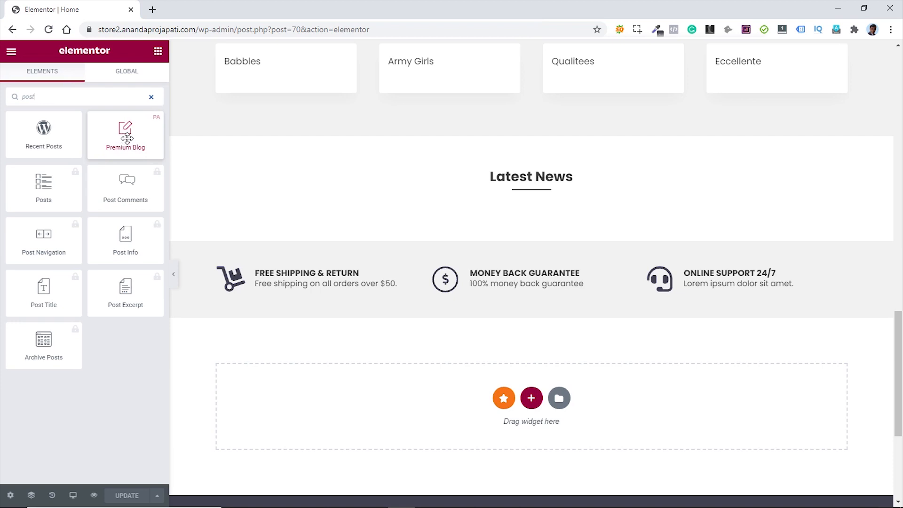
pyautogui.moveTo(132, 139); pyautogui.dragTo(527, 213)
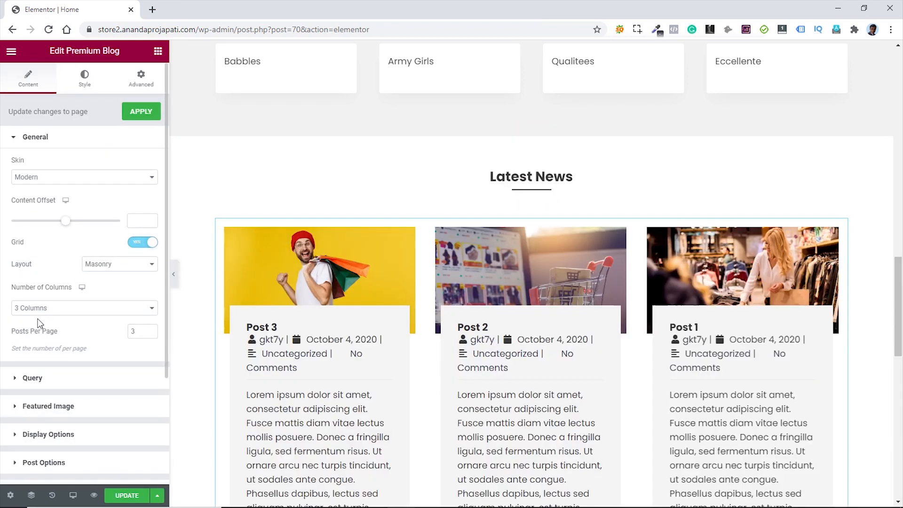
# - Set the blog grid to Even layout, 2 columns and 2 posts per page
pyautogui.click(153, 273)
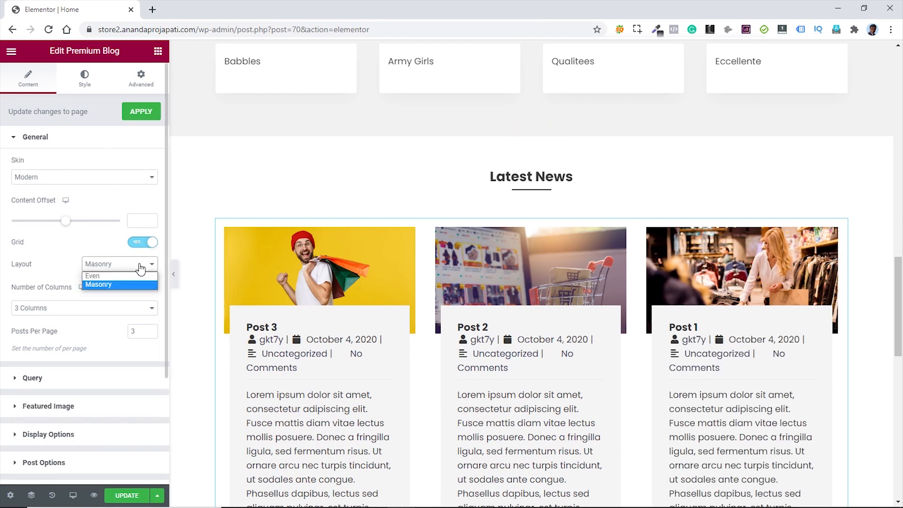
pyautogui.click(124, 276)
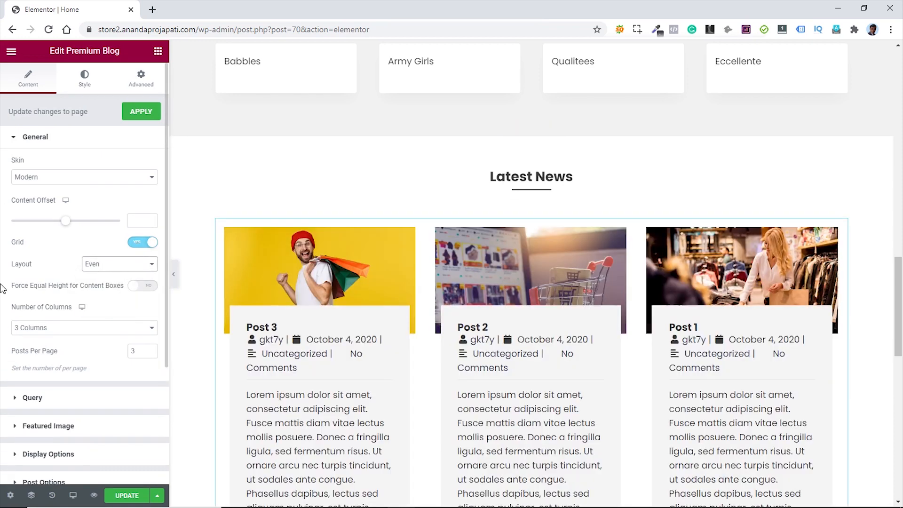
pyautogui.click(110, 329)
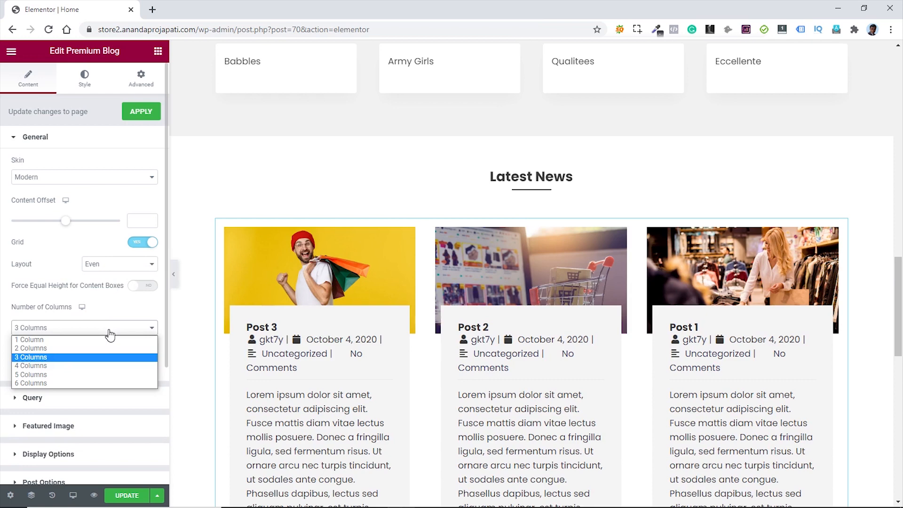
pyautogui.click(66, 349)
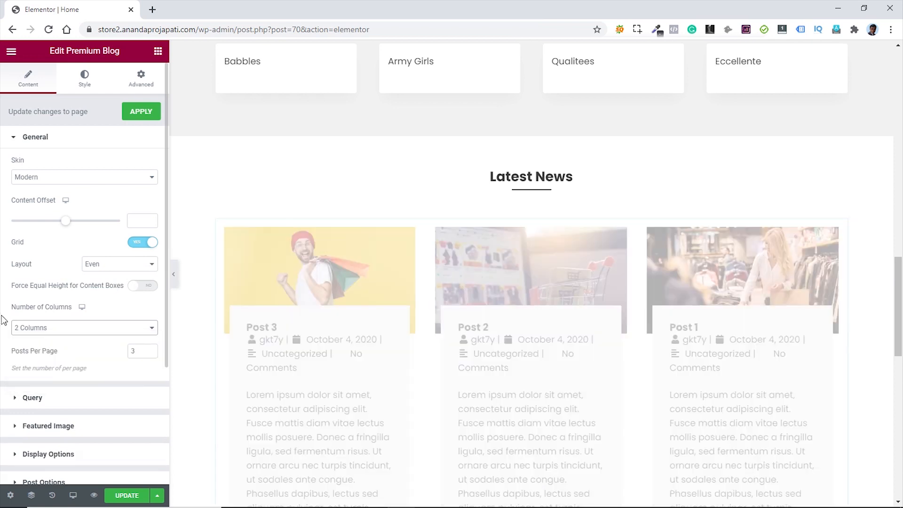
pyautogui.click(151, 354)
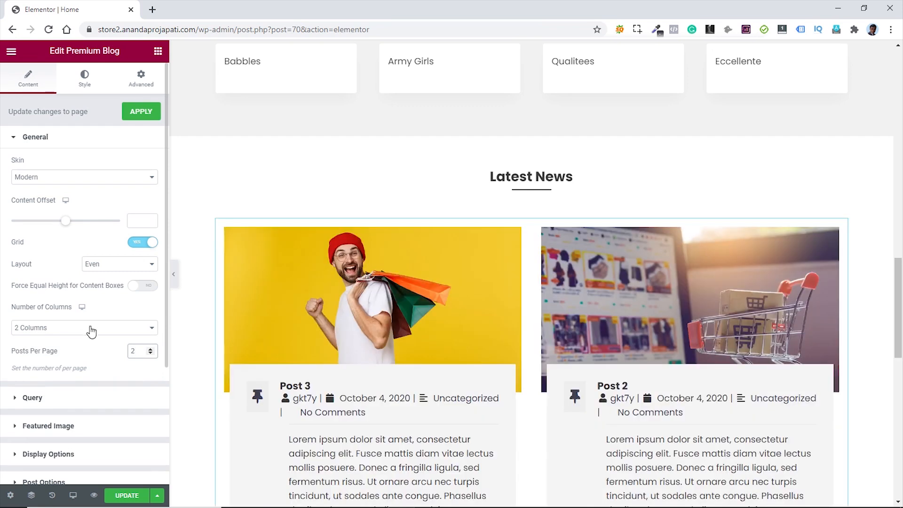
# - Set the featured image hover effect to None and expand Post Options
pyautogui.scroll(-2, 95, 327)
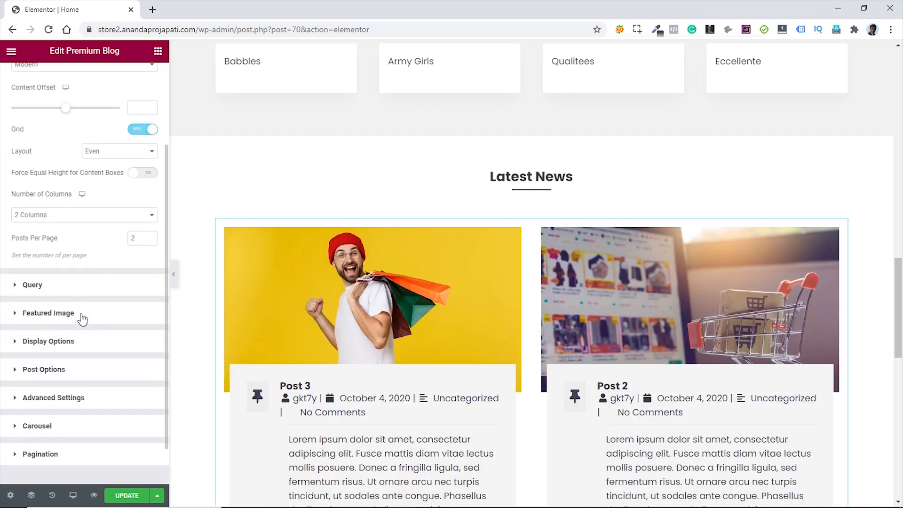
pyautogui.click(81, 315)
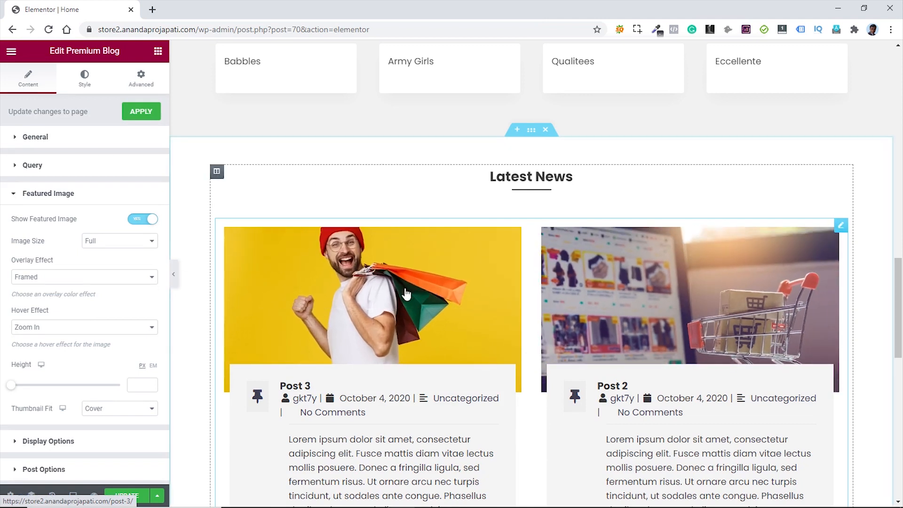
pyautogui.click(77, 328)
pyautogui.click(45, 339)
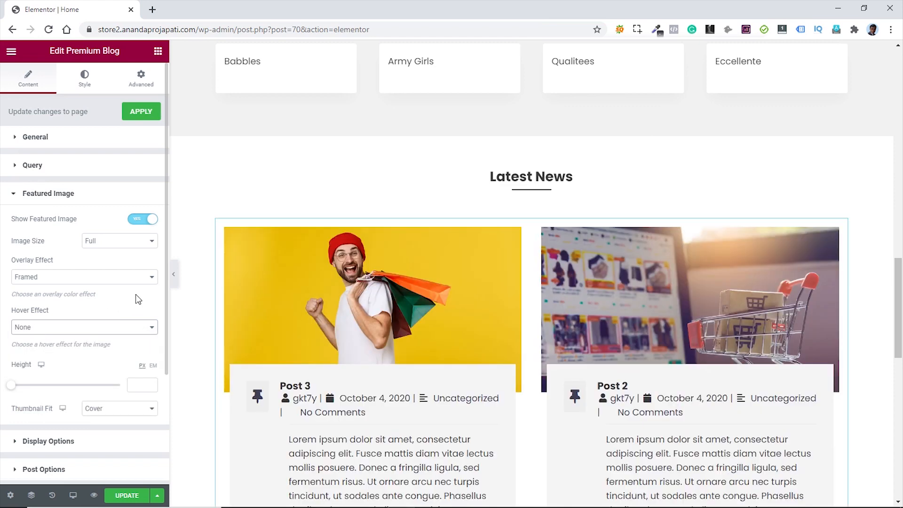
pyautogui.scroll(-2, 138, 299)
pyautogui.scroll(-1, 137, 300)
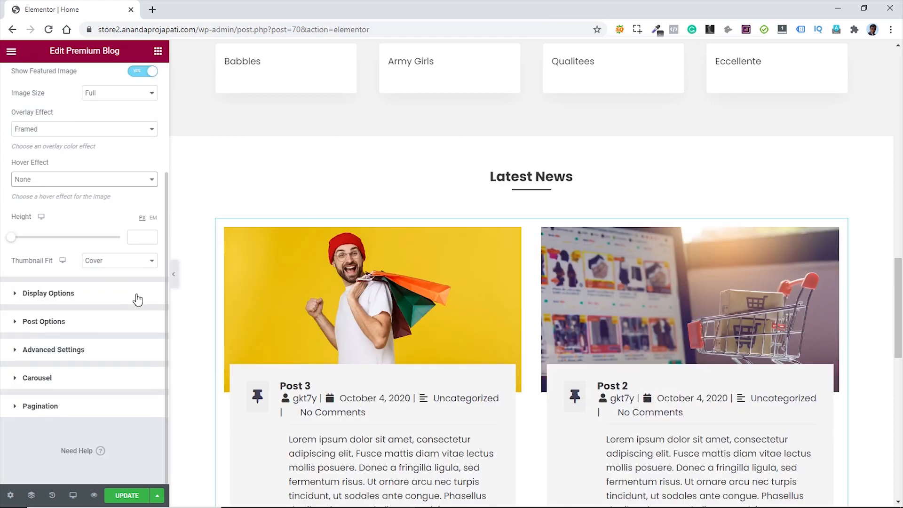
pyautogui.click(44, 322)
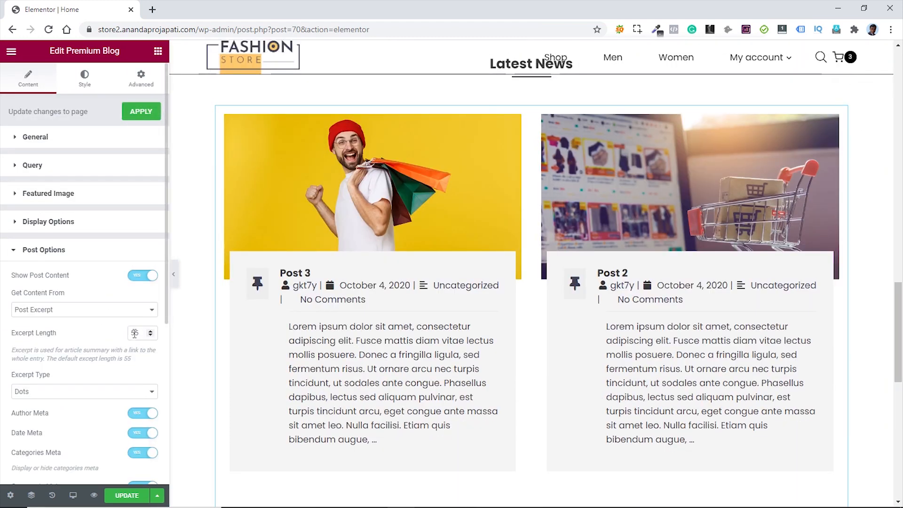
# - Set excerpt length to 15 and hide author, date, categories, comments, tags and post format icon
pyautogui.moveTo(135, 333); pyautogui.dragTo(126, 334)
pyautogui.write('1')
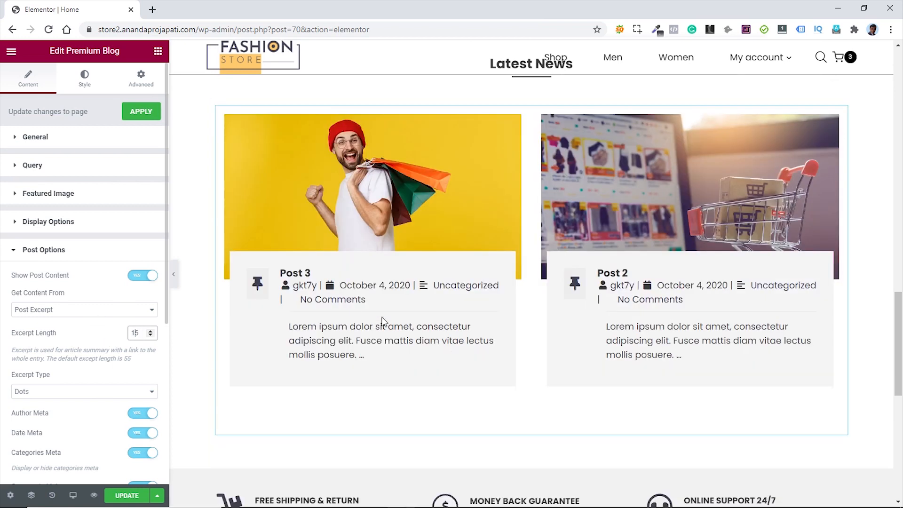
pyautogui.scroll(-3, 109, 325)
pyautogui.click(141, 300)
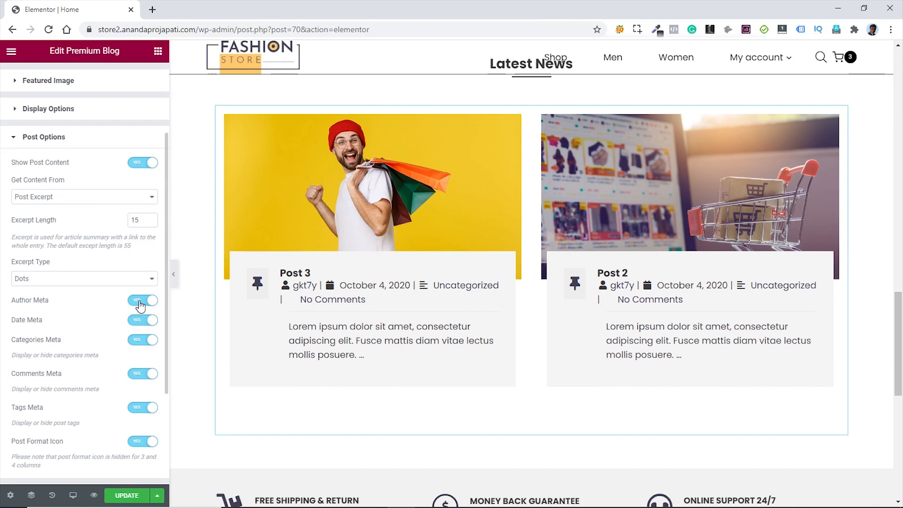
pyautogui.click(141, 320)
pyautogui.click(141, 343)
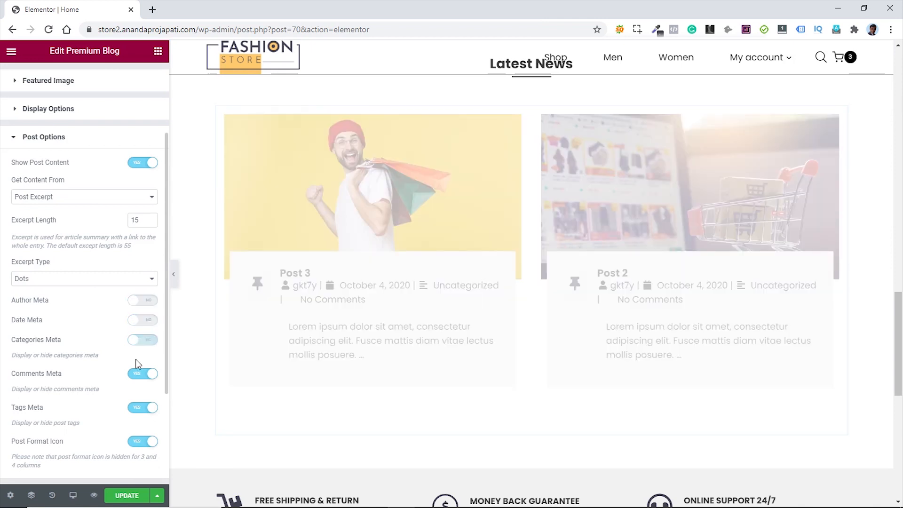
pyautogui.click(139, 374)
pyautogui.click(138, 409)
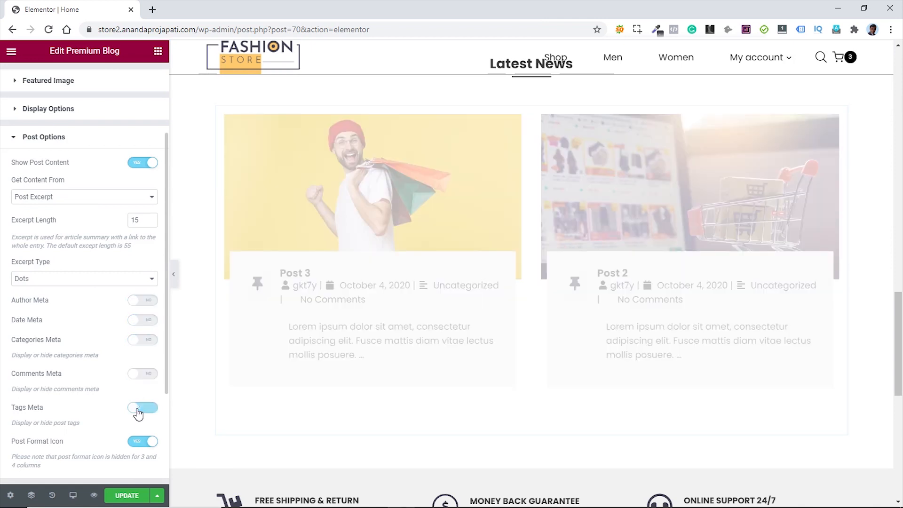
pyautogui.click(139, 442)
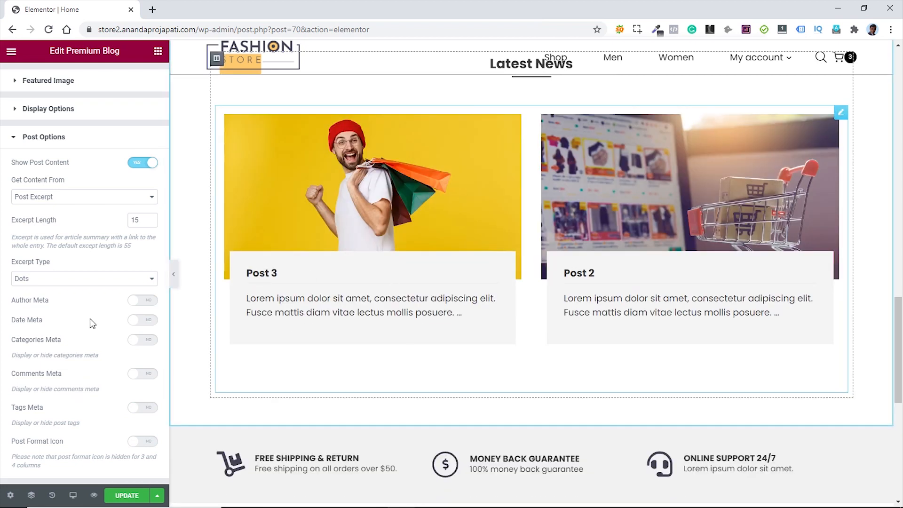
# - Set the excerpt type to Link so posts end with Read More buttons
pyautogui.scroll(2, 85, 334)
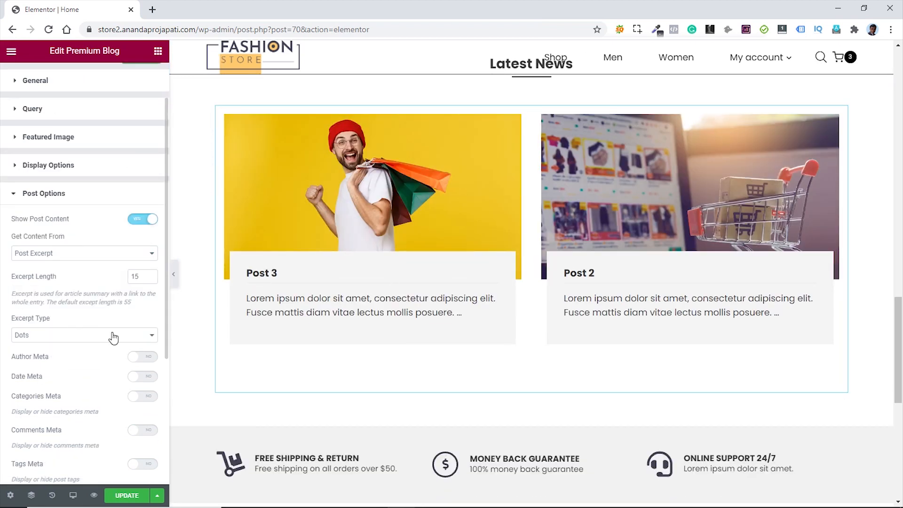
pyautogui.click(66, 335)
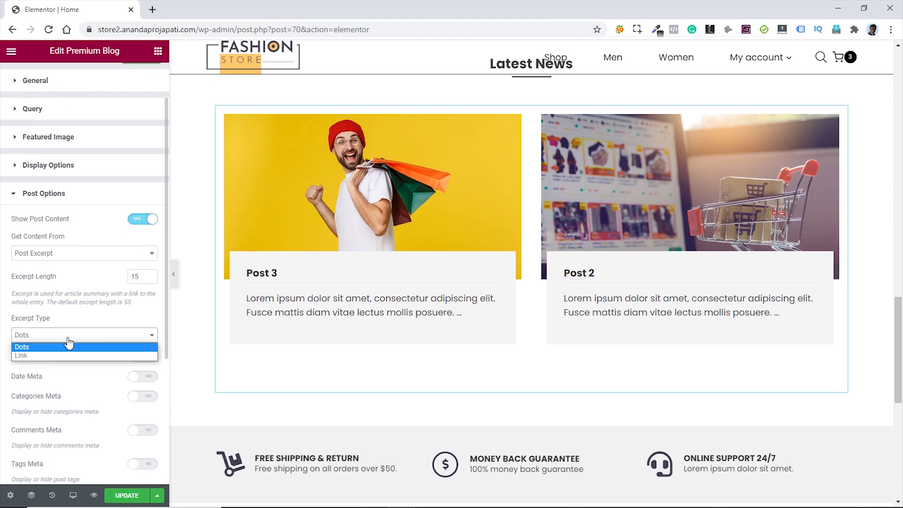
pyautogui.click(50, 356)
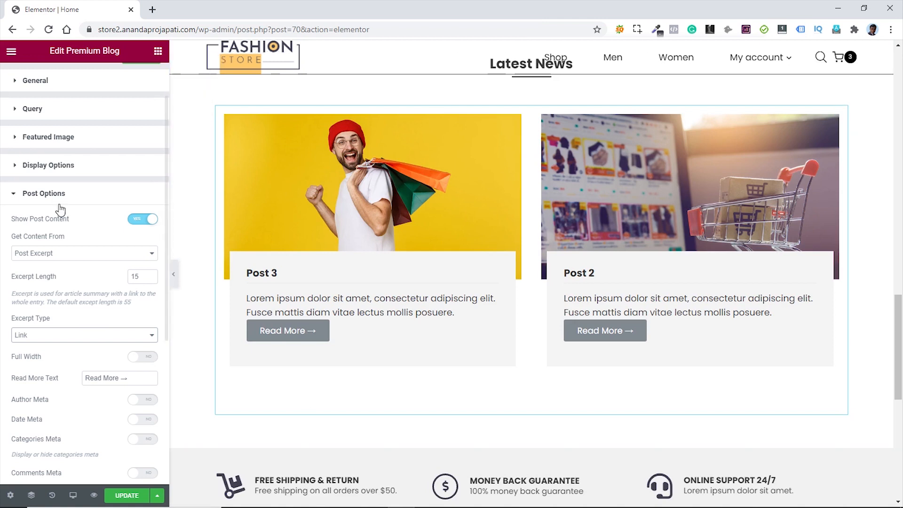
pyautogui.scroll(2, 92, 246)
pyautogui.click(85, 78)
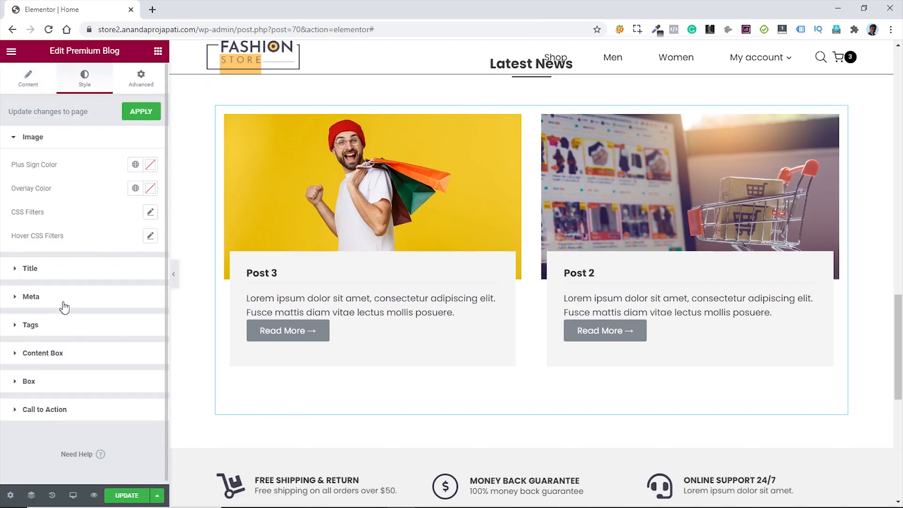
pyautogui.click(58, 357)
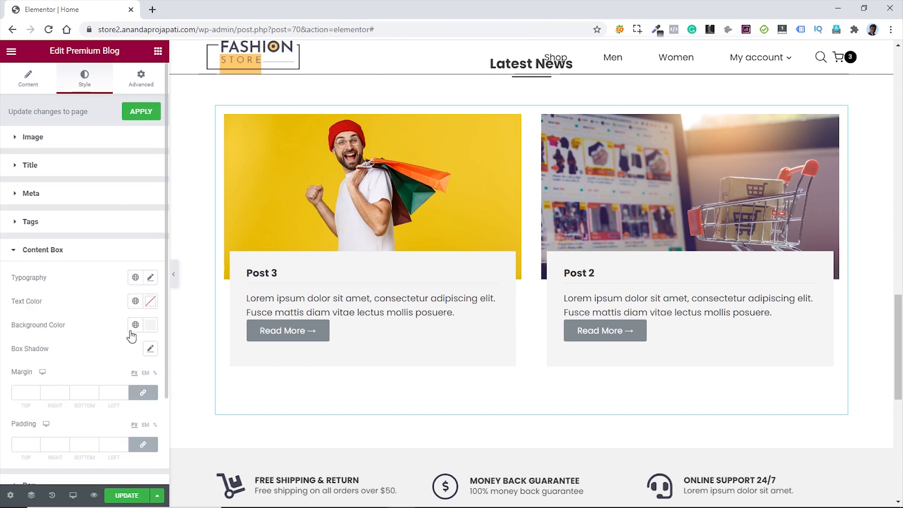
# - Set the post content box background to #FFFFFF
pyautogui.click(151, 325)
pyautogui.write('#ffffff')
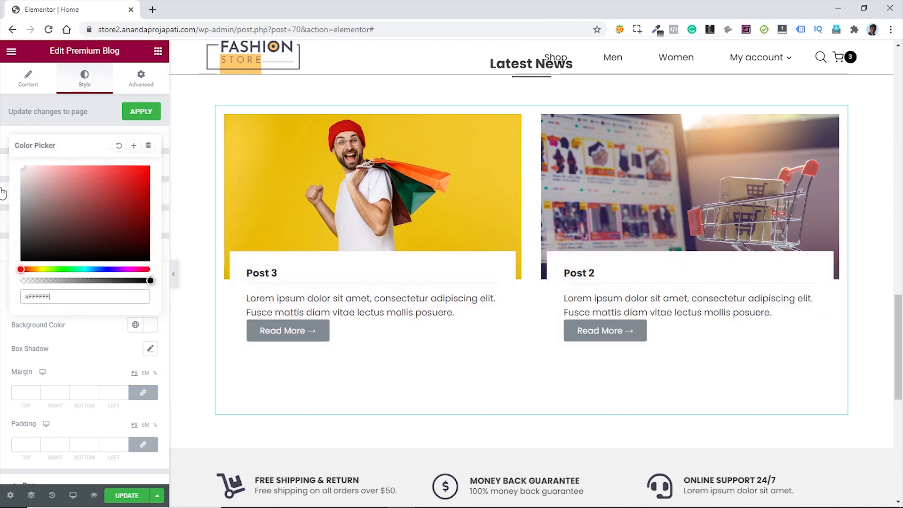
pyautogui.click(2, 338)
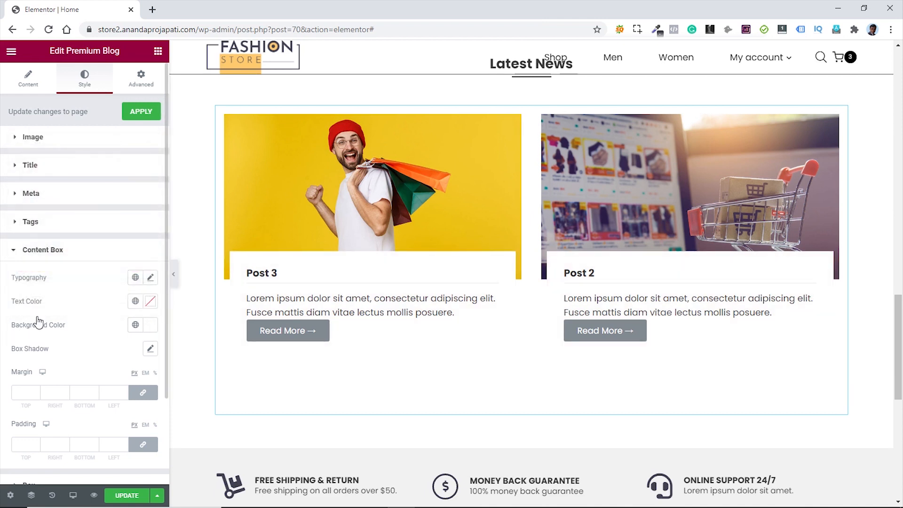
pyautogui.scroll(-3, 41, 334)
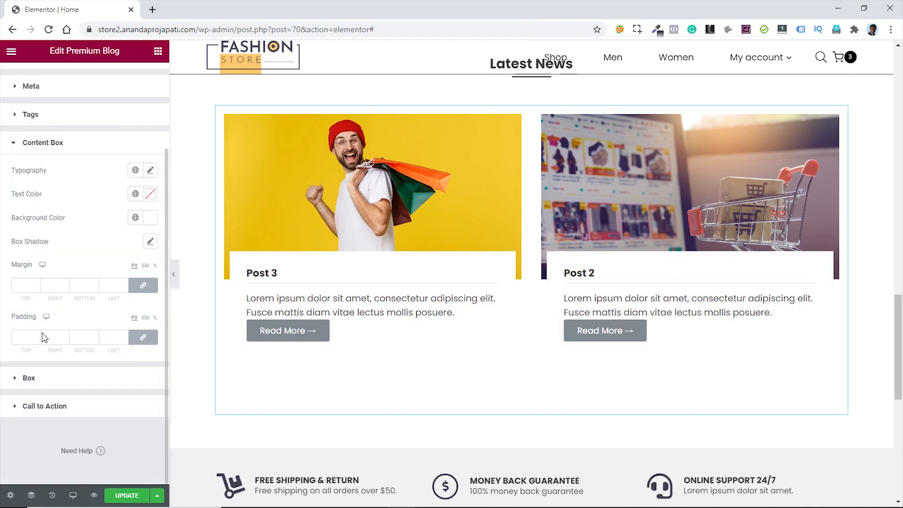
# - Make the Read More call-to-action text bold
pyautogui.click(45, 407)
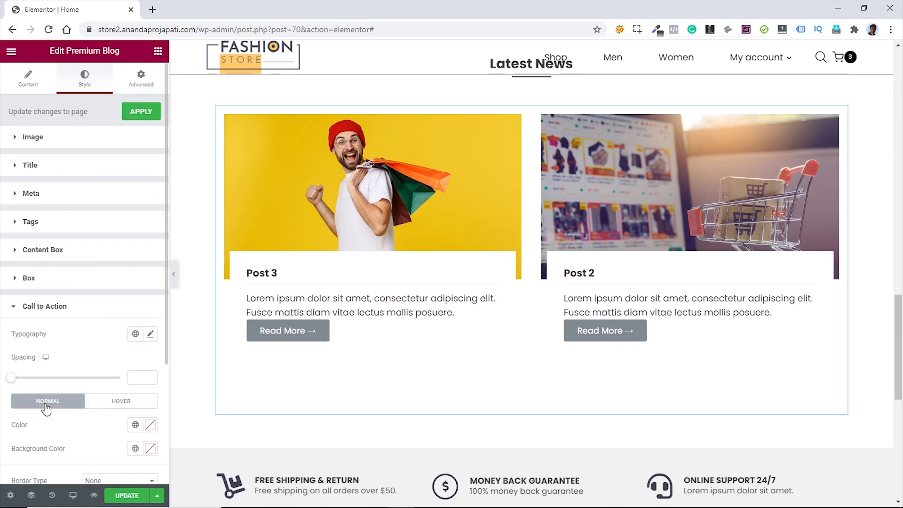
pyautogui.scroll(-1, 97, 328)
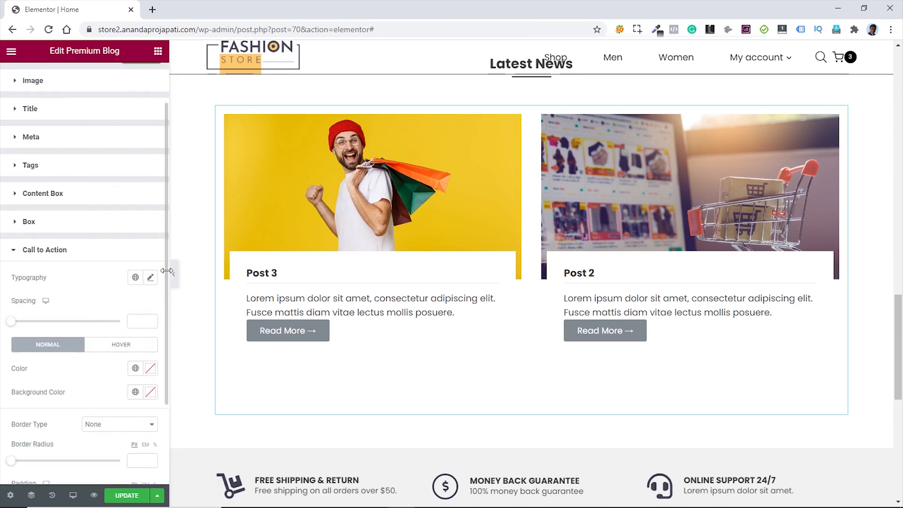
pyautogui.click(151, 279)
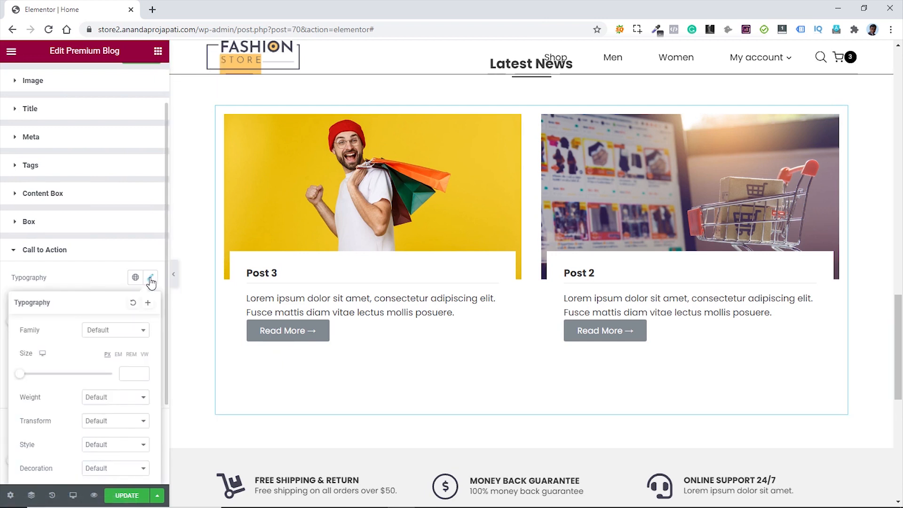
pyautogui.scroll(-2, 75, 288)
pyautogui.click(125, 292)
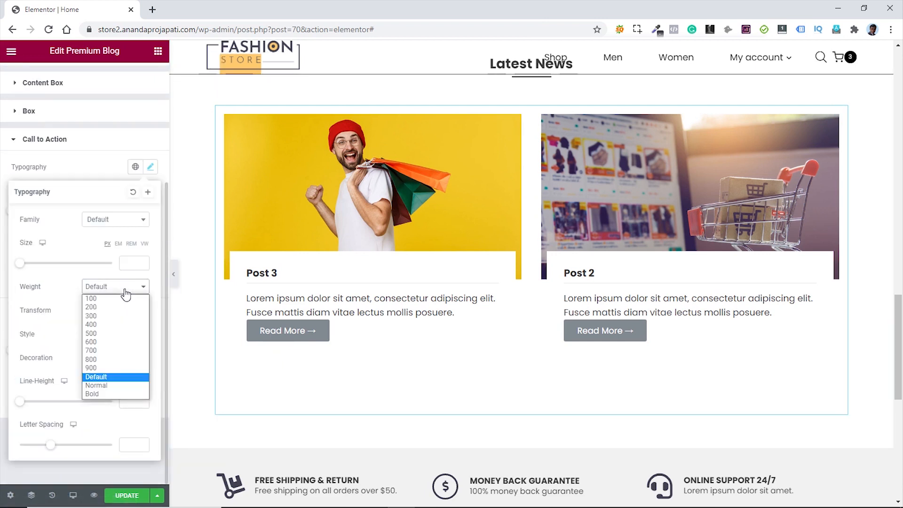
pyautogui.click(97, 394)
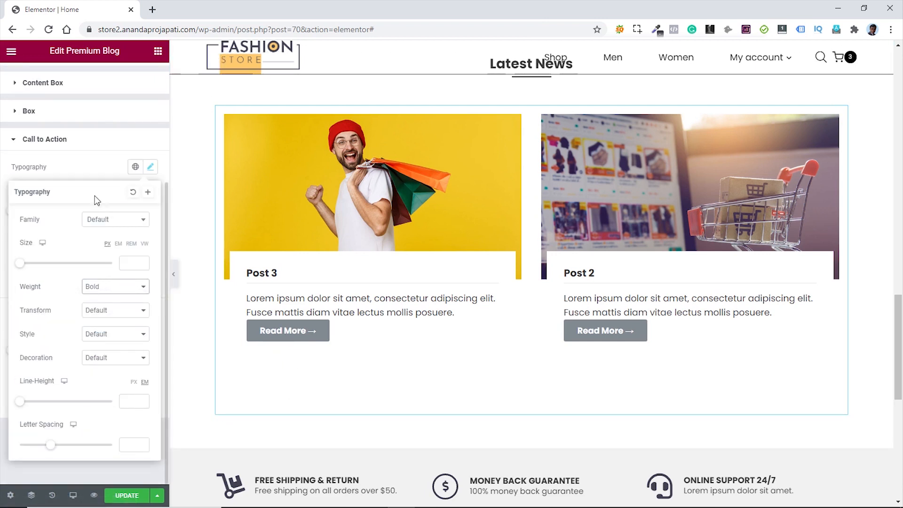
pyautogui.click(91, 178)
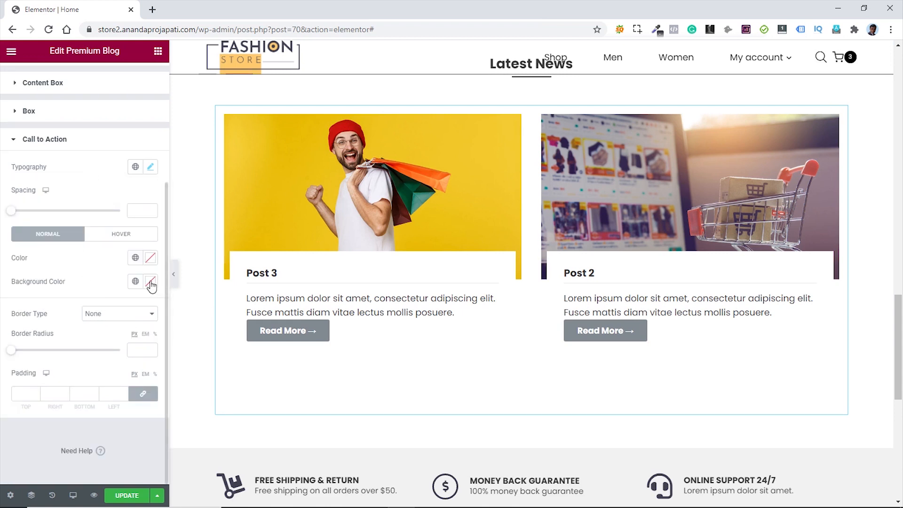
# - Give the Read More text a black colour and a fully transparent background
pyautogui.click(150, 258)
pyautogui.moveTo(104, 357); pyautogui.dragTo(147, 400)
pyautogui.click(81, 263)
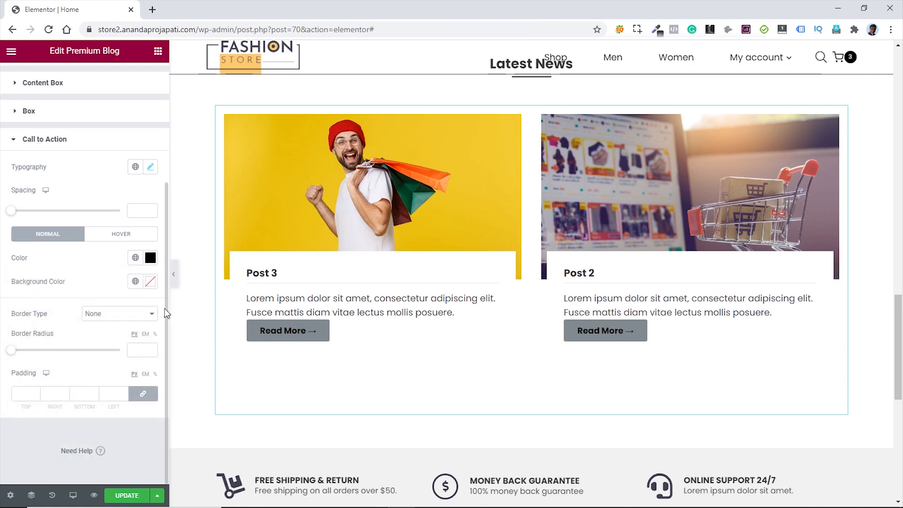
pyautogui.click(150, 282)
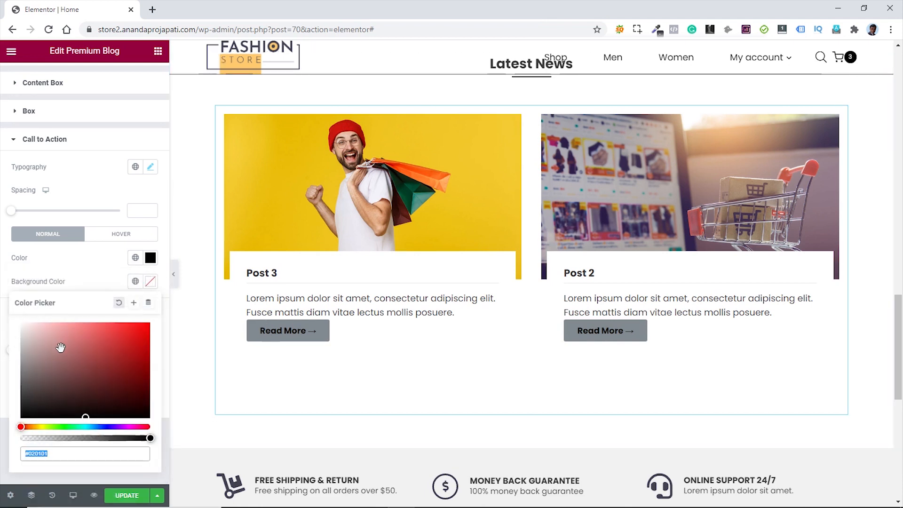
pyautogui.click(149, 438)
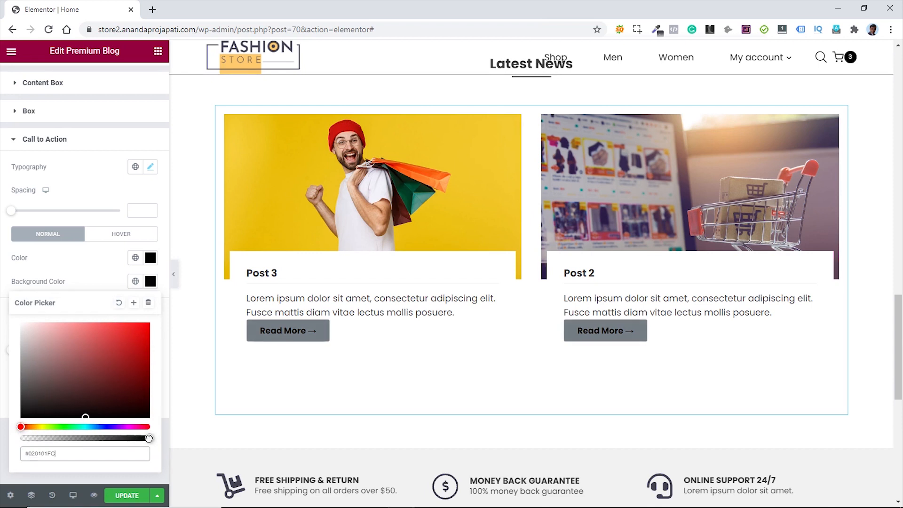
pyautogui.moveTo(149, 438); pyautogui.dragTo(21, 438)
pyautogui.click(1, 422)
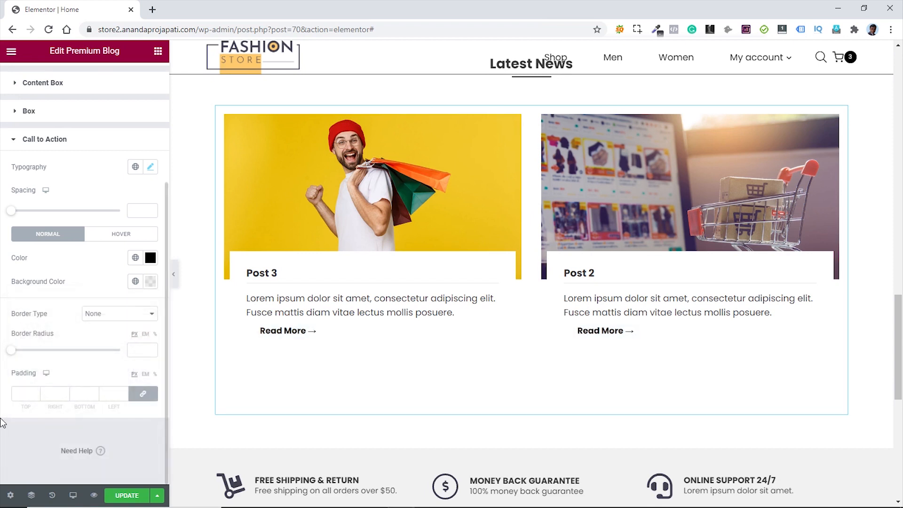
# - Set the Read More padding to 0 and its spacing to 25
pyautogui.click(21, 393)
pyautogui.write('0')
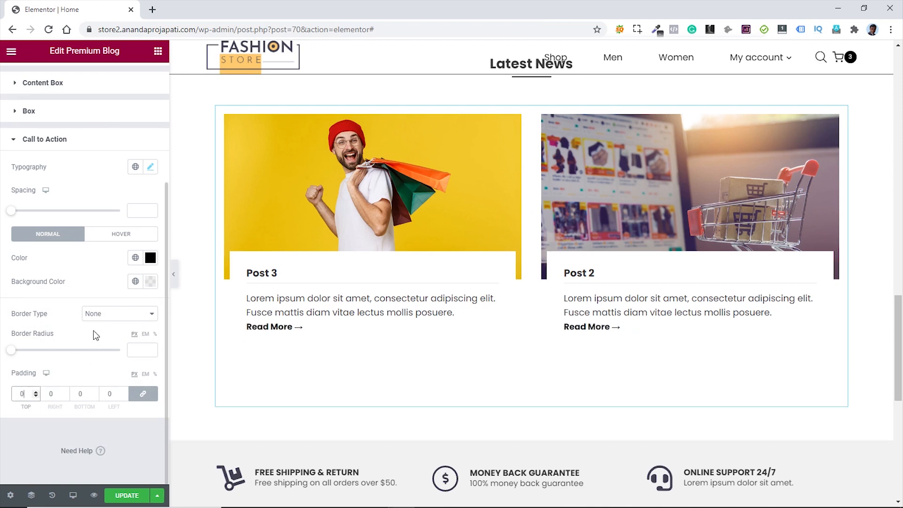
pyautogui.click(141, 210)
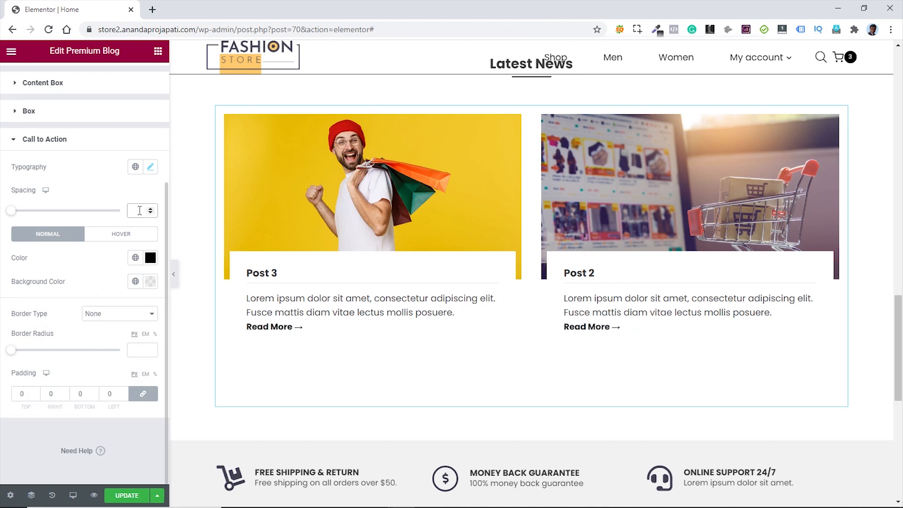
pyautogui.write('25')
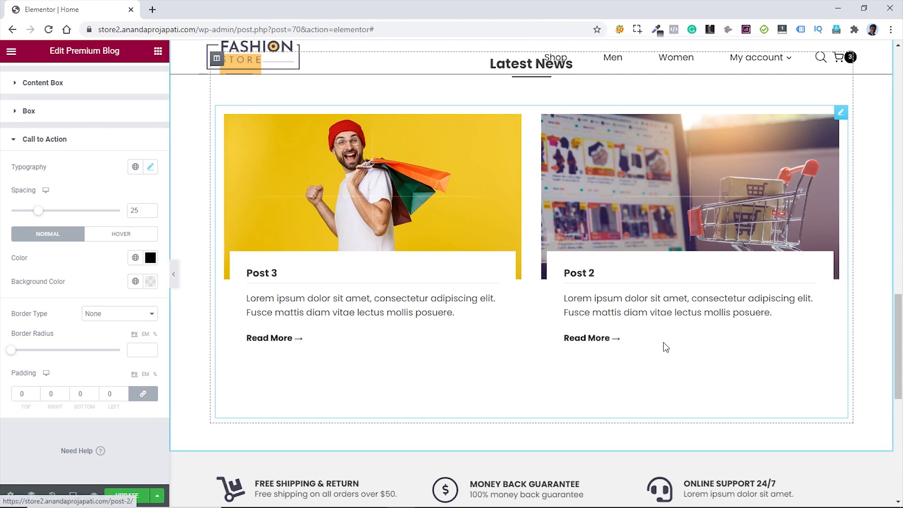
# - Check the page at tablet and mobile widths, then return to desktop view
pyautogui.click(73, 495)
pyautogui.click(69, 447)
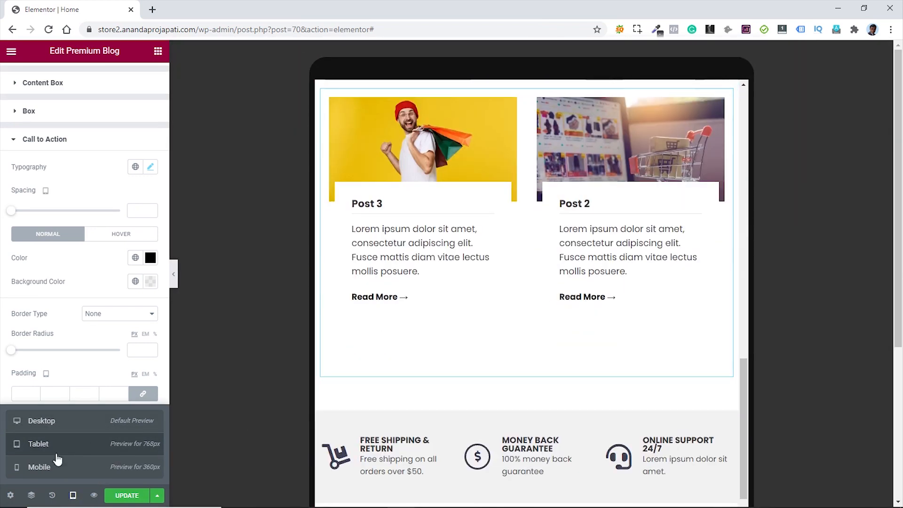
pyautogui.click(47, 468)
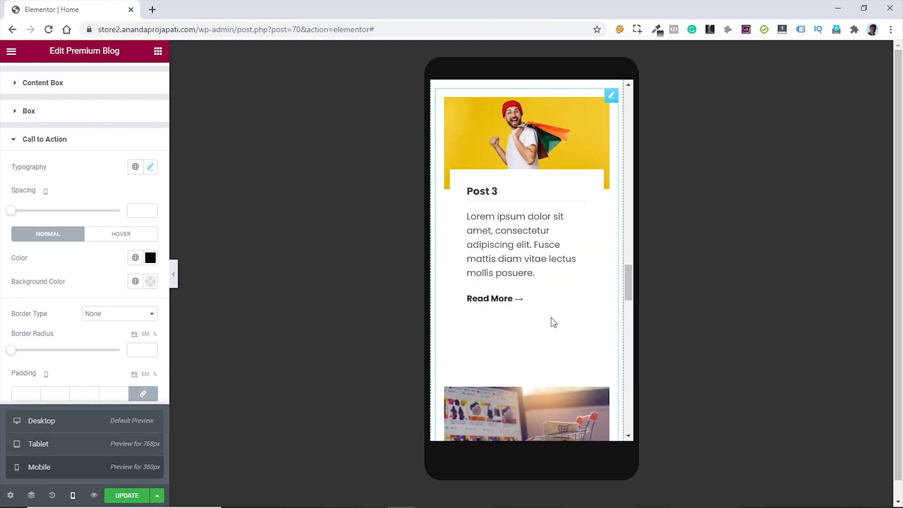
pyautogui.scroll(-4, 552, 318)
pyautogui.scroll(-2, 552, 327)
pyautogui.scroll(8, 552, 330)
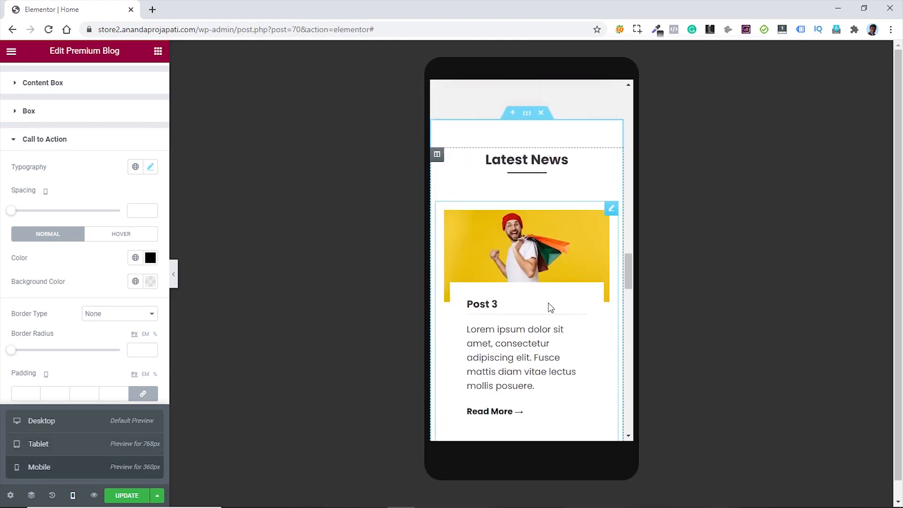
pyautogui.click(56, 426)
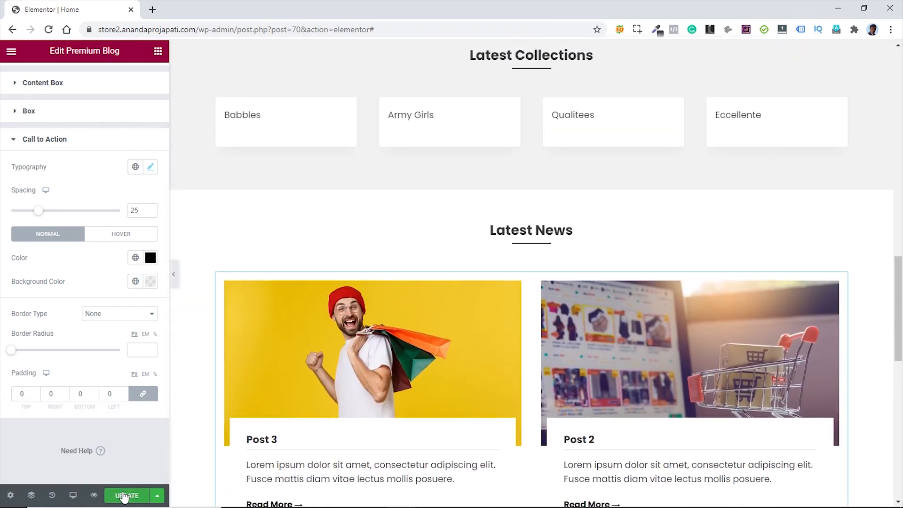
# - Update the page and view the live homepage's Latest News posts
pyautogui.click(125, 495)
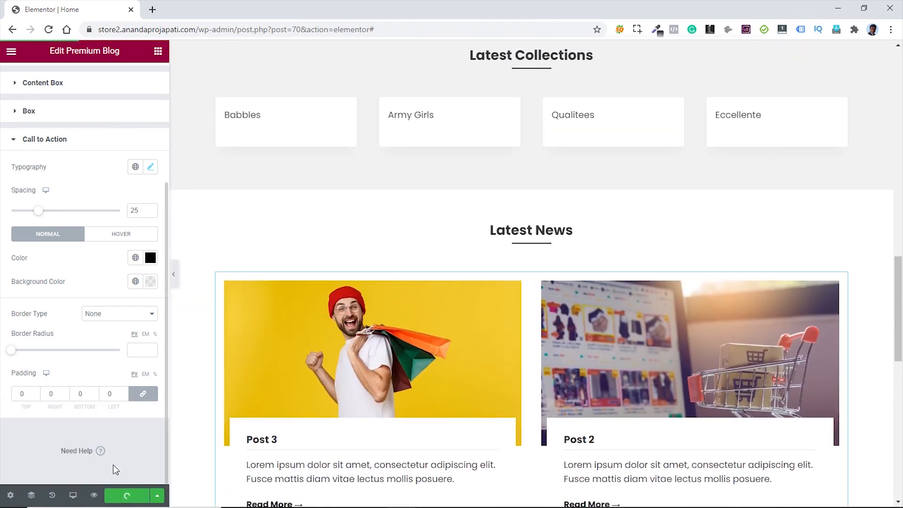
pyautogui.click(12, 52)
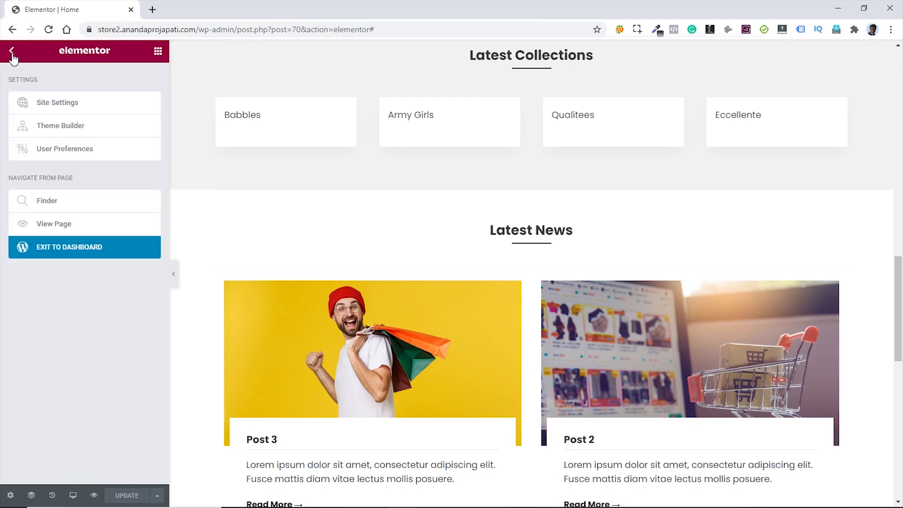
pyautogui.click(48, 226)
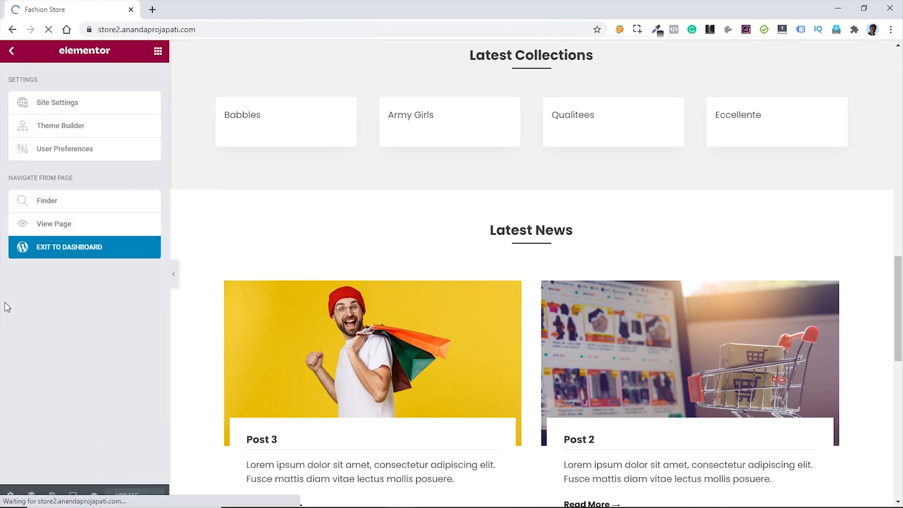
pyautogui.scroll(-20, 482, 207)
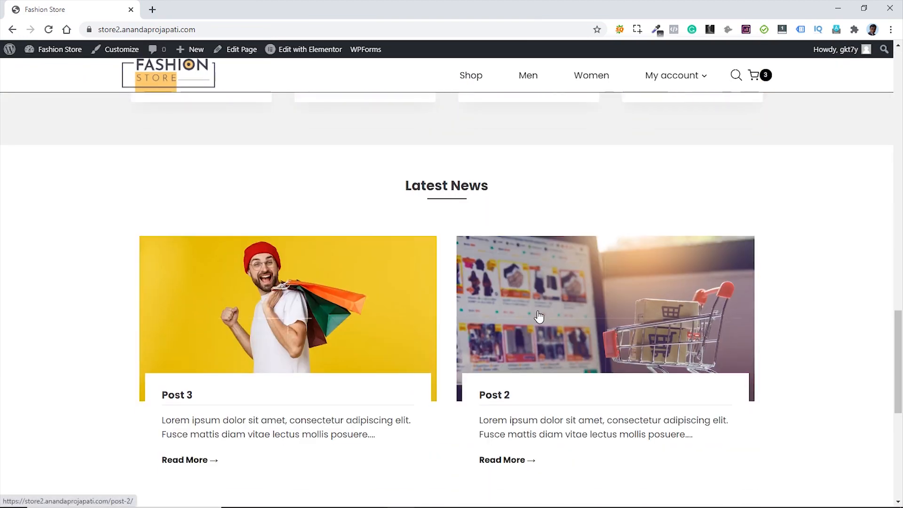
pyautogui.scroll(-8, 559, 315)
pyautogui.scroll(20, 451, 292)
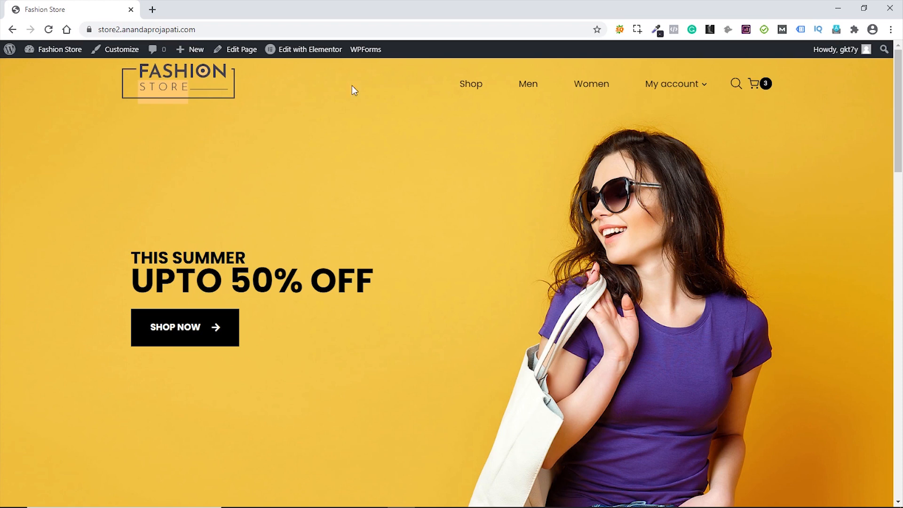
pyautogui.click(194, 29)
pyautogui.hotkey('ctrl', 'c')
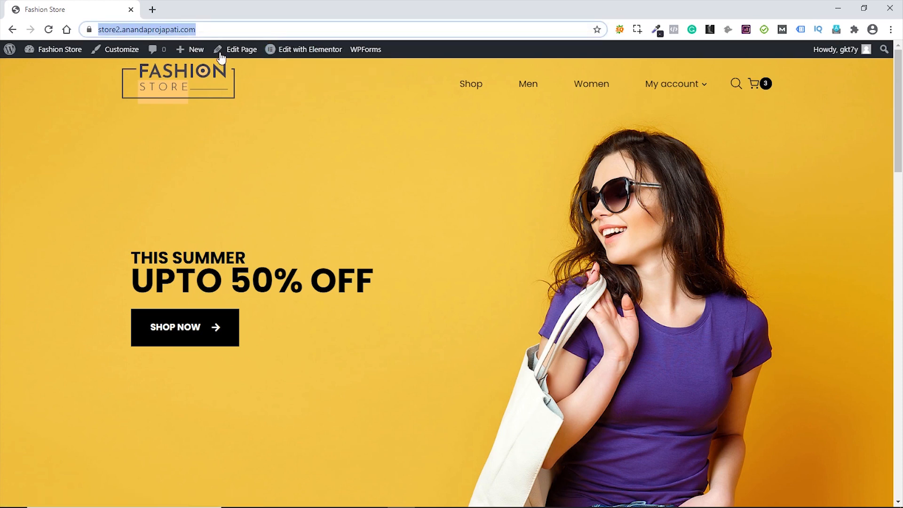
# - Open the store's address in a new incognito window
pyautogui.hotkey('ctrl', 'shift', 'n')
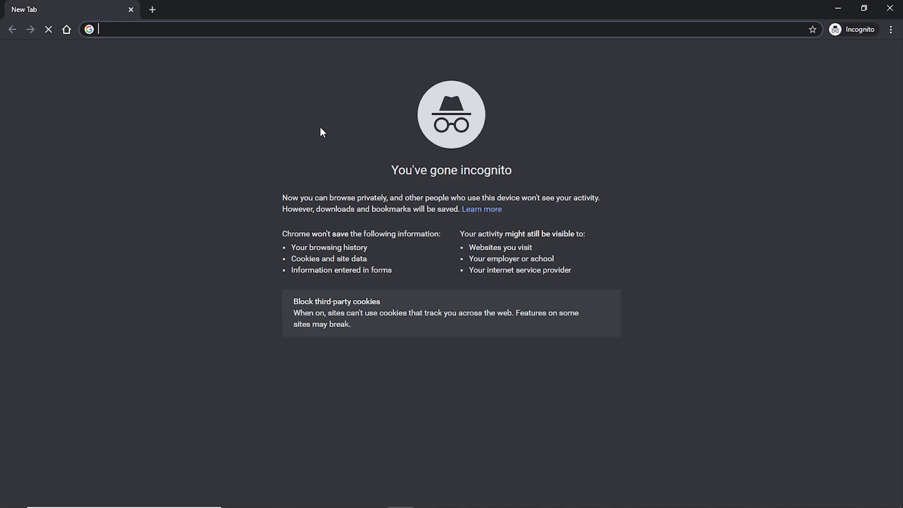
pyautogui.rightClick(332, 32)
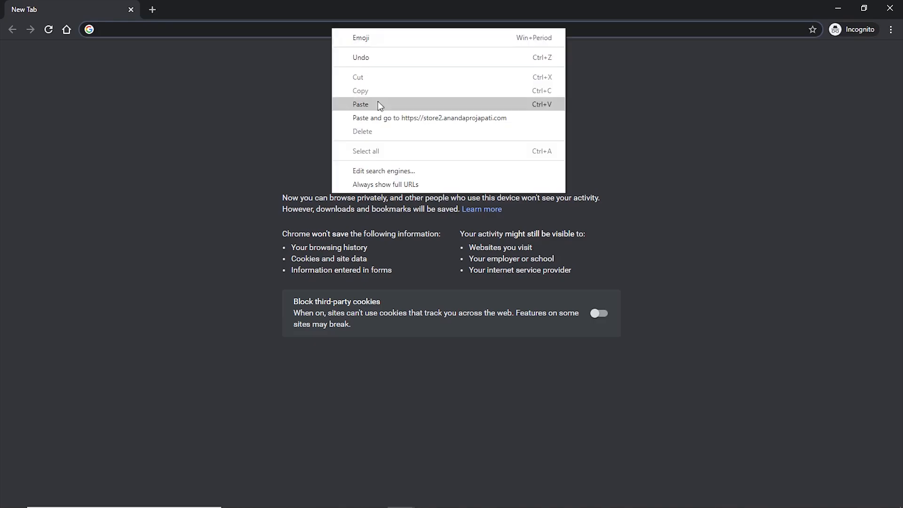
pyautogui.click(397, 121)
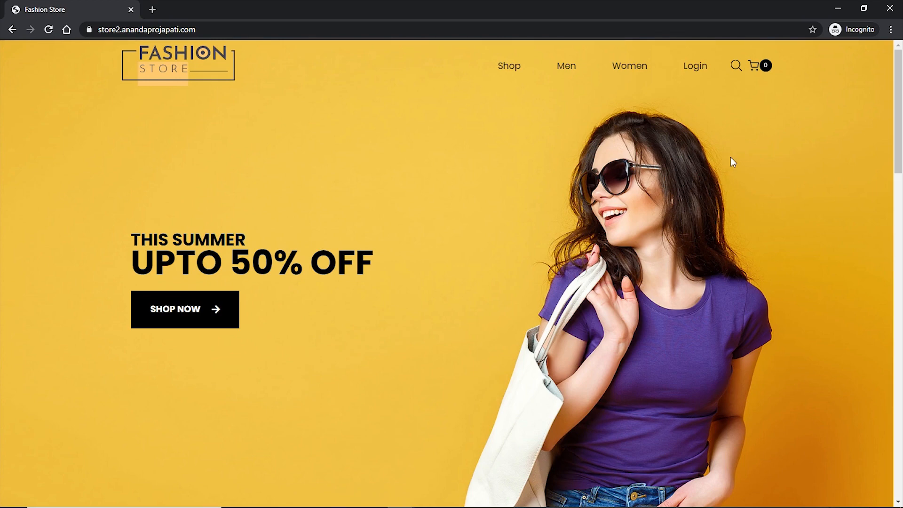
pyautogui.scroll(-10, 731, 158)
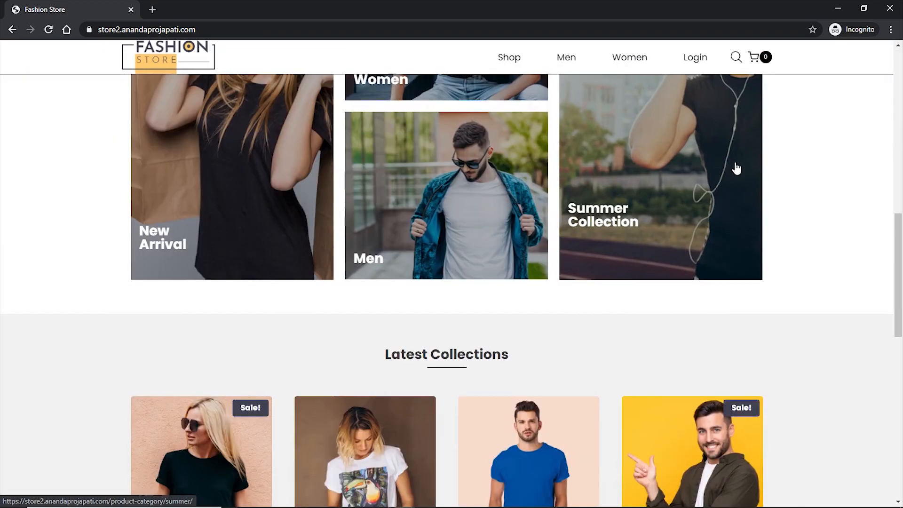
pyautogui.scroll(10, 737, 168)
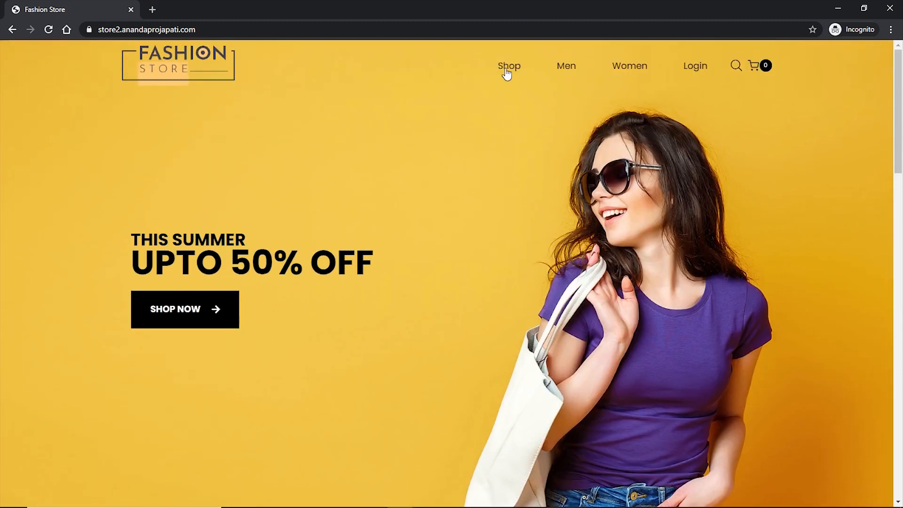
# - Go to the Shop and add Allotropes and Eccellente to the cart
pyautogui.click(508, 68)
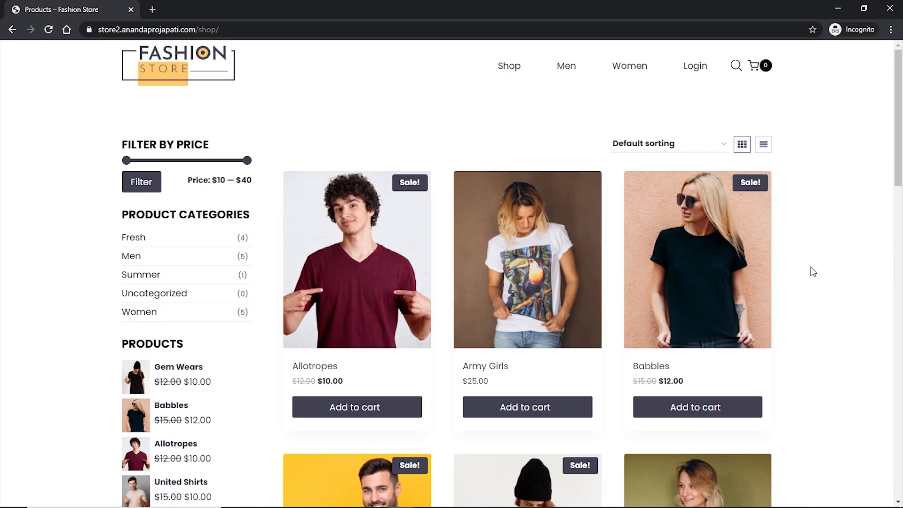
pyautogui.click(353, 408)
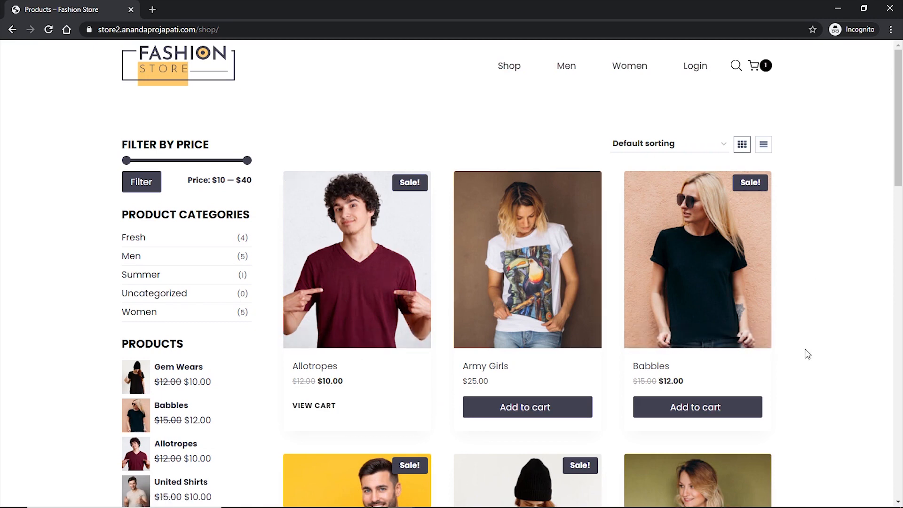
pyautogui.scroll(-6, 789, 365)
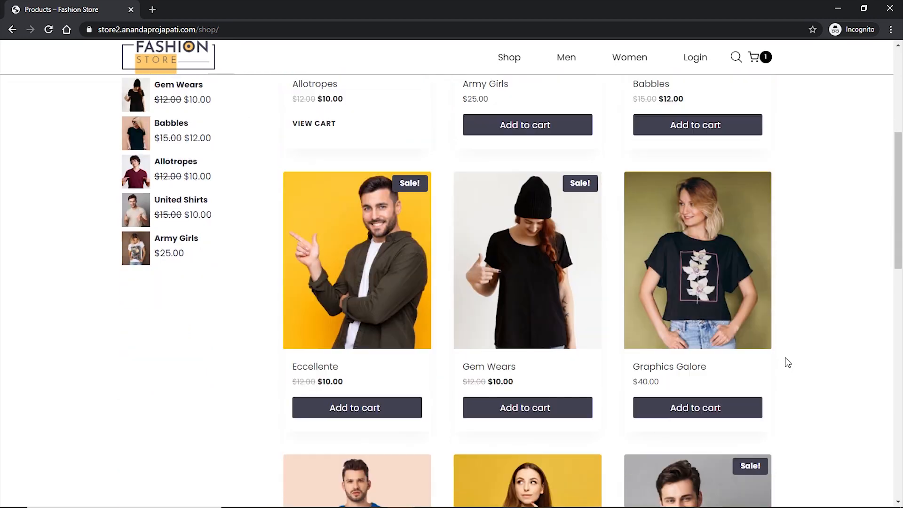
pyautogui.click(361, 413)
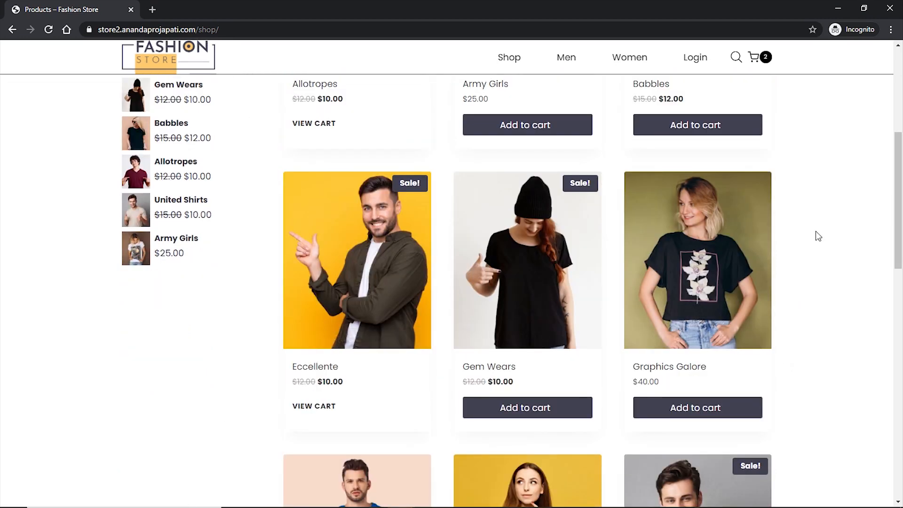
pyautogui.moveTo(766, 59)
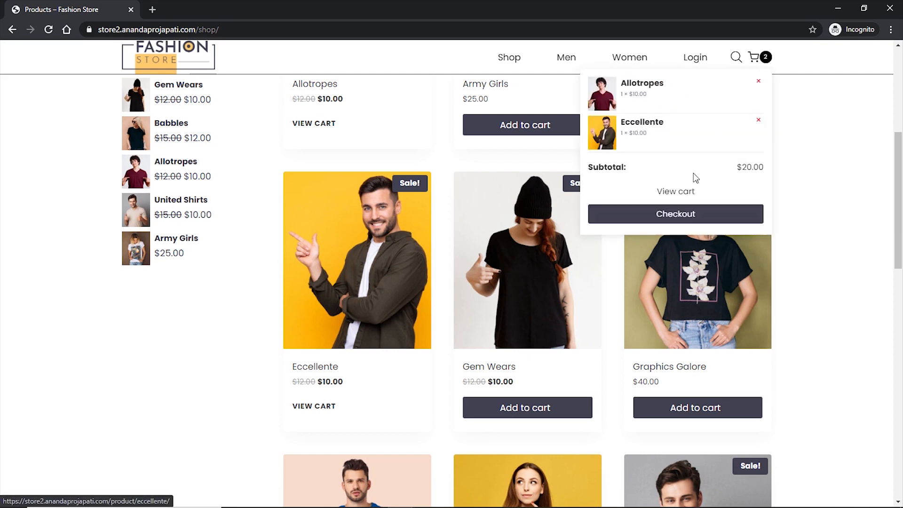
# - Go from the cart to checkout and enter the customer's first and last name
pyautogui.click(677, 194)
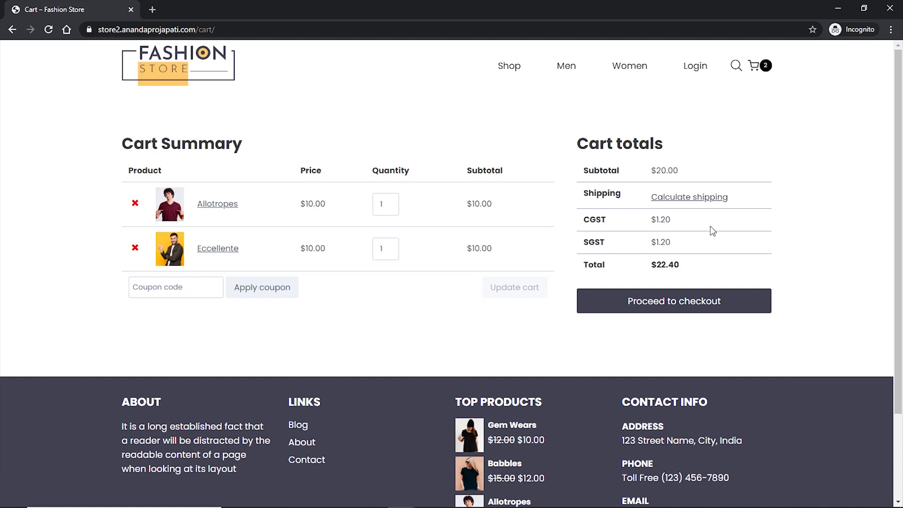
pyautogui.click(671, 310)
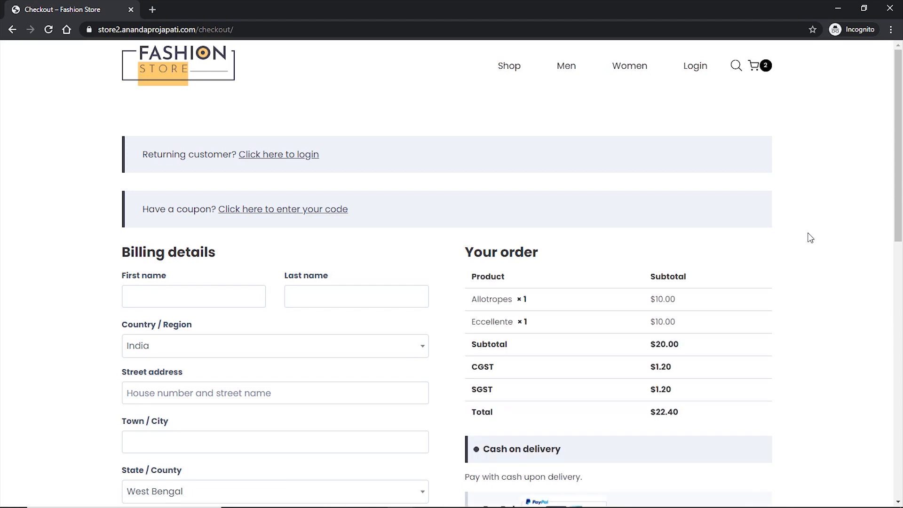
pyautogui.click(193, 292)
pyautogui.press('Tab')
pyautogui.scroll(-2, 195, 308)
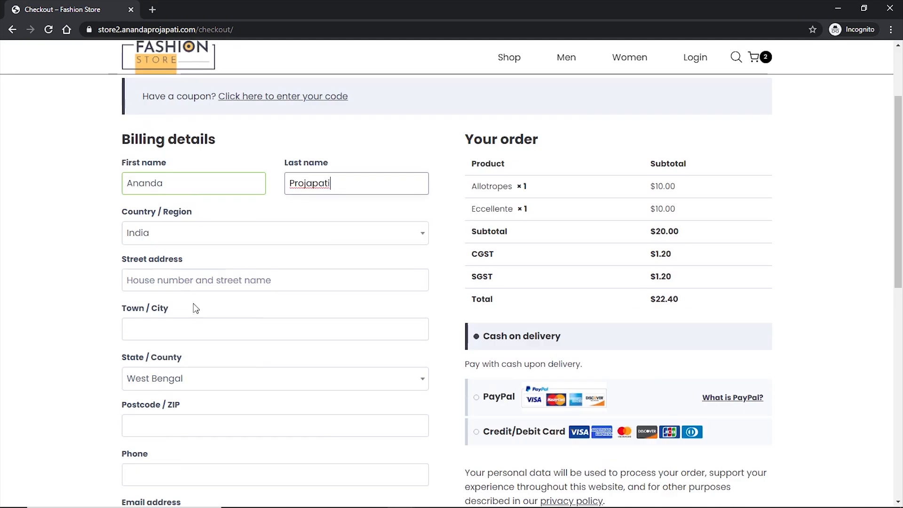
# - Fill in the billing street address, city, postcode, phone number and e-mail
pyautogui.click(187, 282)
pyautogui.write('Kolkata')
pyautogui.click(165, 332)
pyautogui.write('Kolkata')
pyautogui.scroll(-2, 198, 324)
pyautogui.click(198, 310)
pyautogui.write('700')
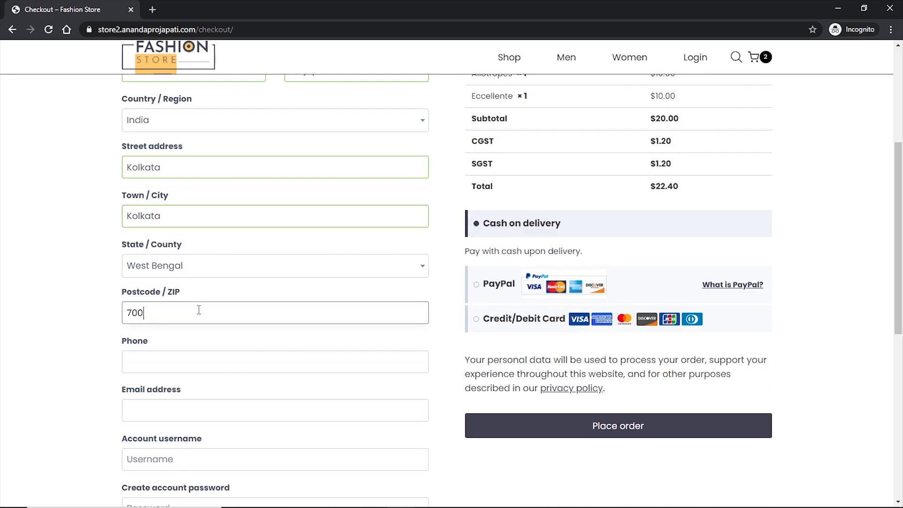
pyautogui.write('067')
pyautogui.click(182, 354)
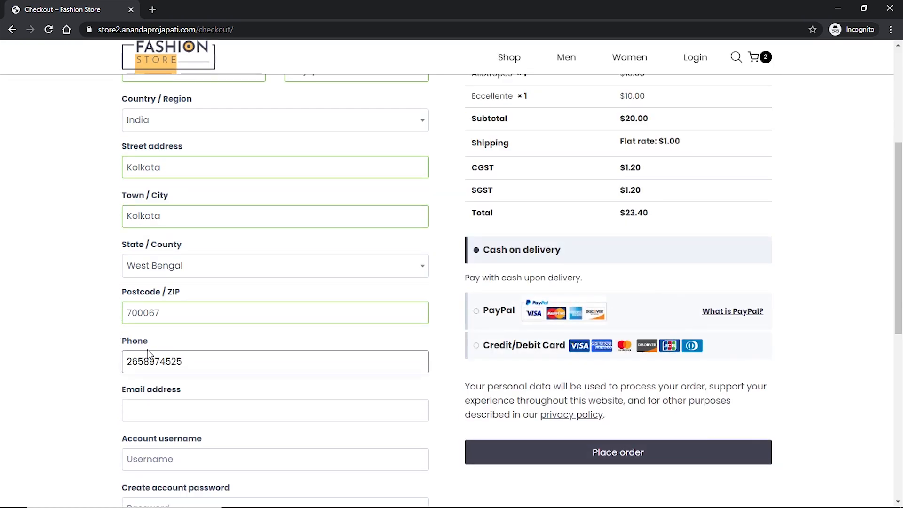
pyautogui.click(161, 410)
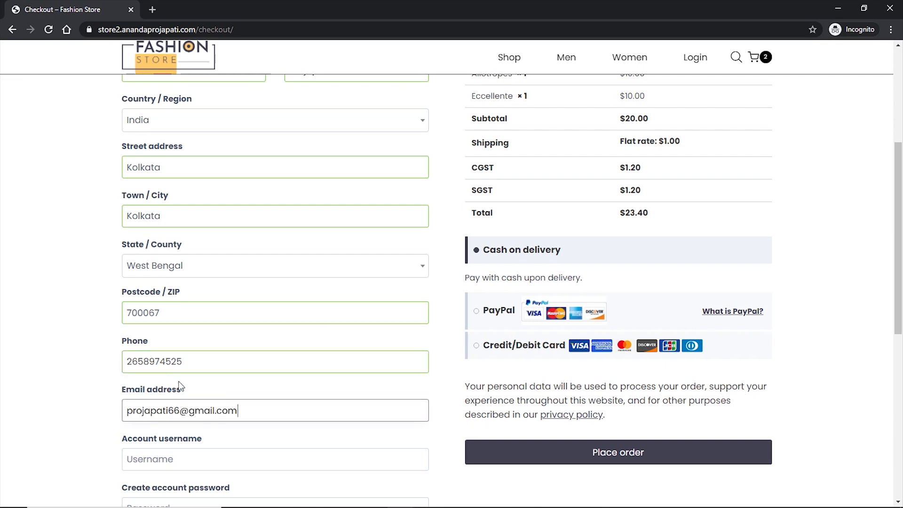
# - Enter the new account username and place the Cash on delivery order
pyautogui.scroll(-3, 103, 367)
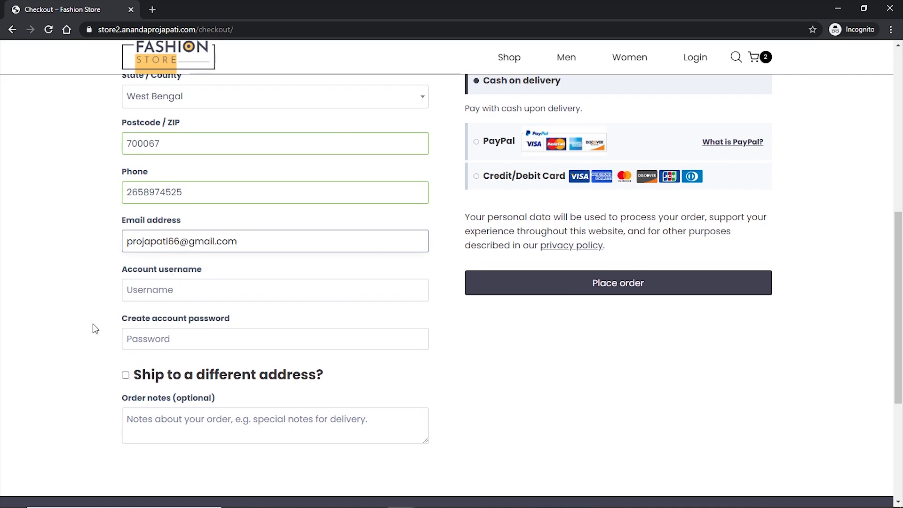
pyautogui.click(166, 290)
pyautogui.write('ananda')
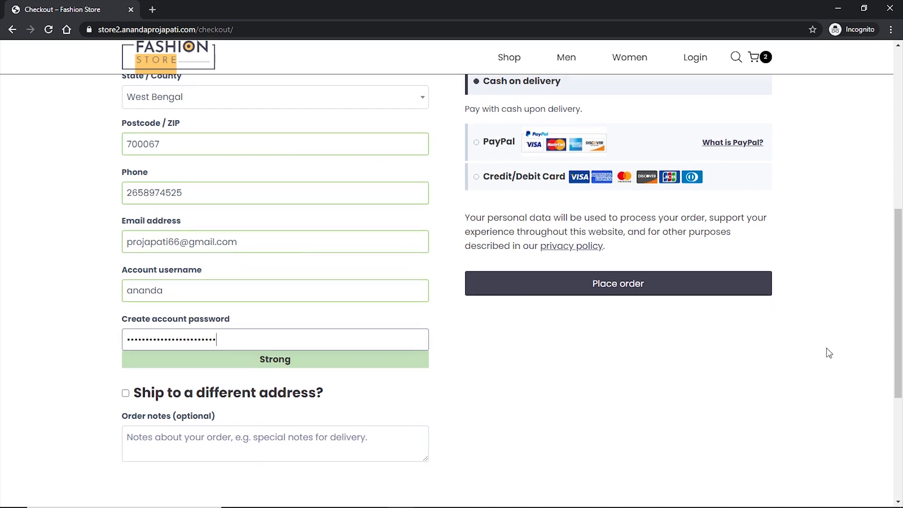
pyautogui.scroll(4, 828, 353)
pyautogui.scroll(3, 837, 349)
pyautogui.scroll(-1, 837, 349)
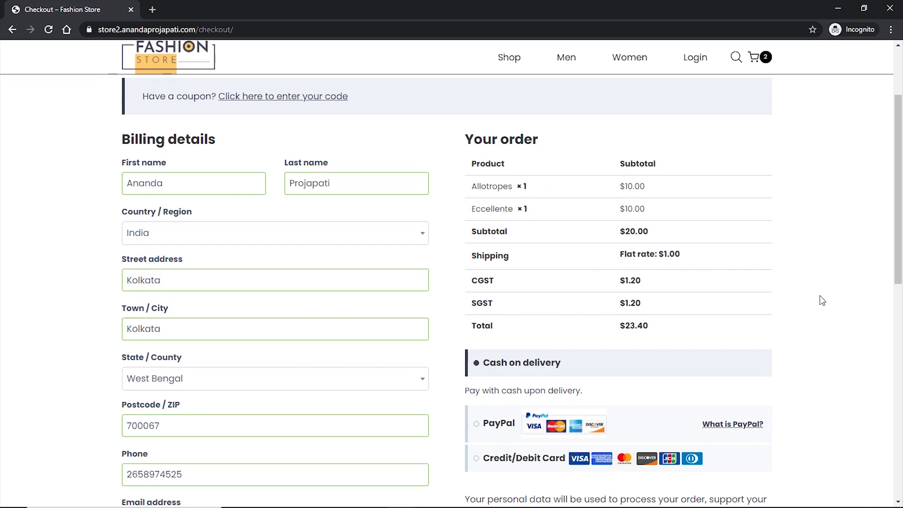
pyautogui.scroll(-1, 823, 298)
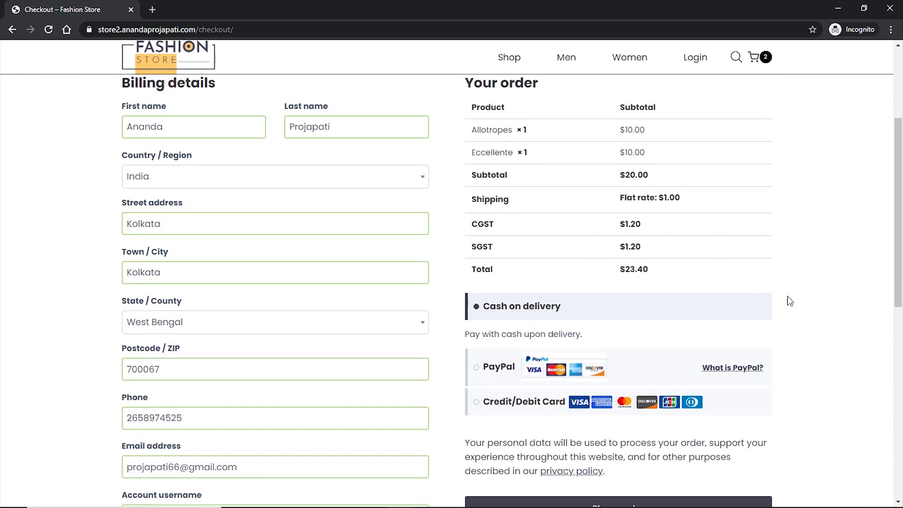
pyautogui.scroll(-1, 811, 299)
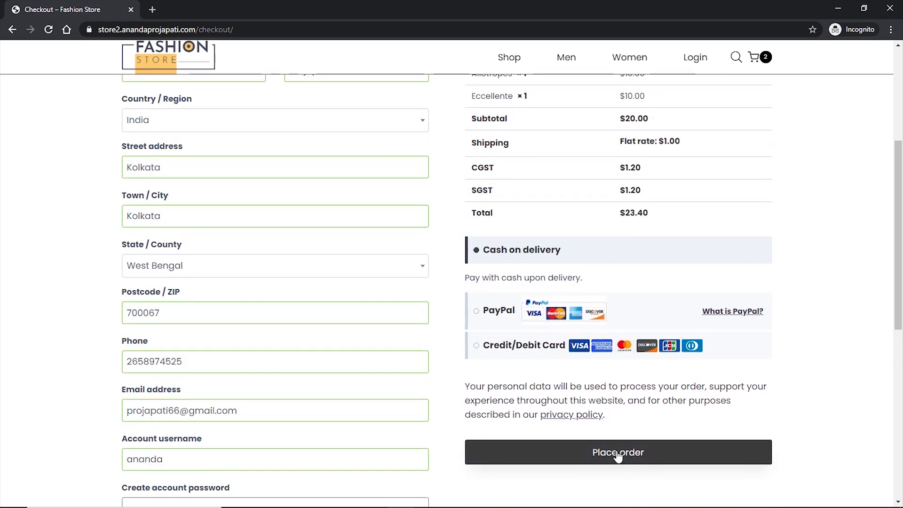
pyautogui.click(617, 454)
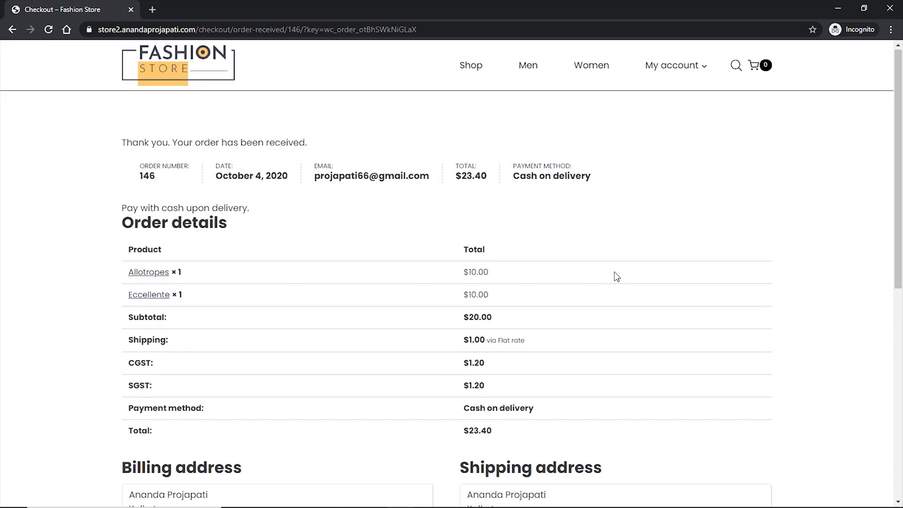
# - Open My account in a new tab and view the invoice for order #146
pyautogui.scroll(-7, 615, 276)
pyautogui.scroll(6, 614, 276)
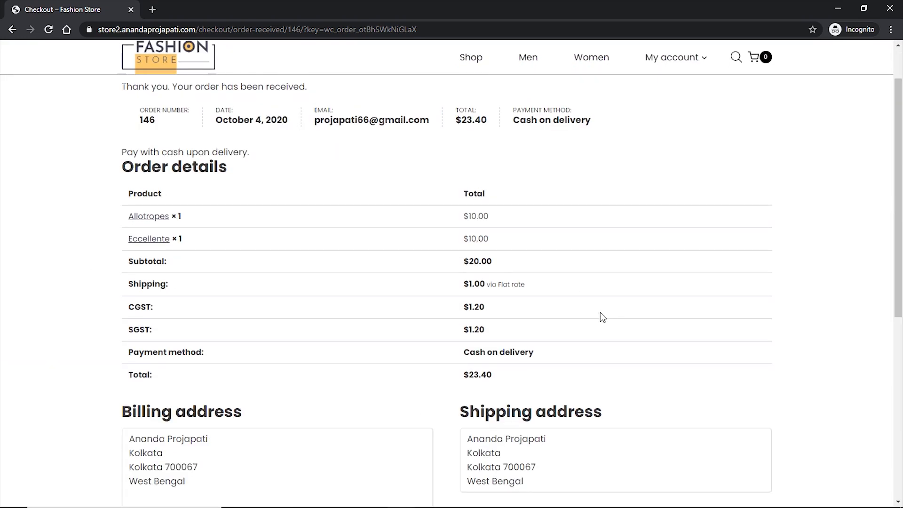
pyautogui.scroll(2, 556, 319)
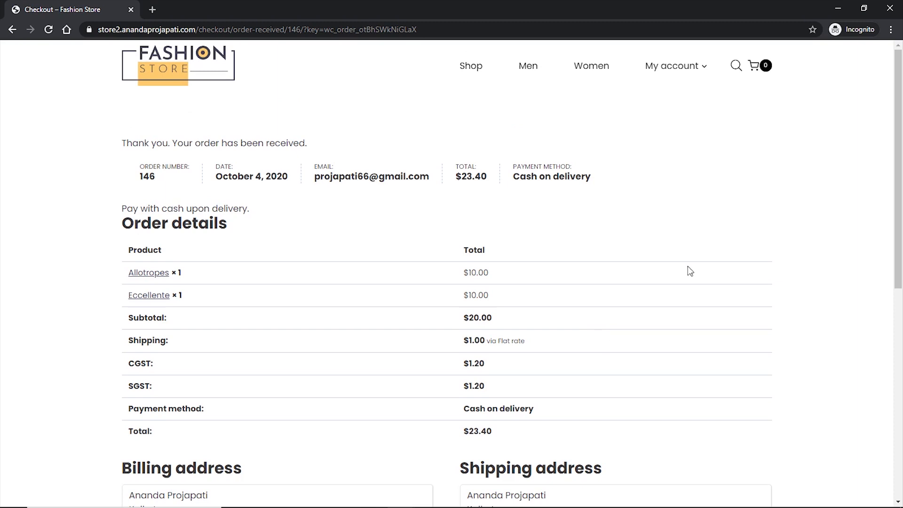
pyautogui.moveTo(676, 71)
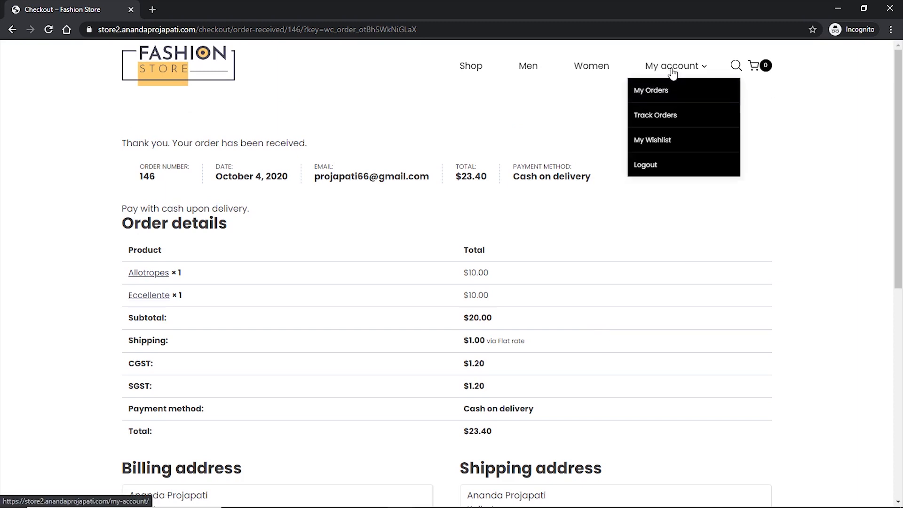
pyautogui.middleClick(673, 73)
pyautogui.click(224, 13)
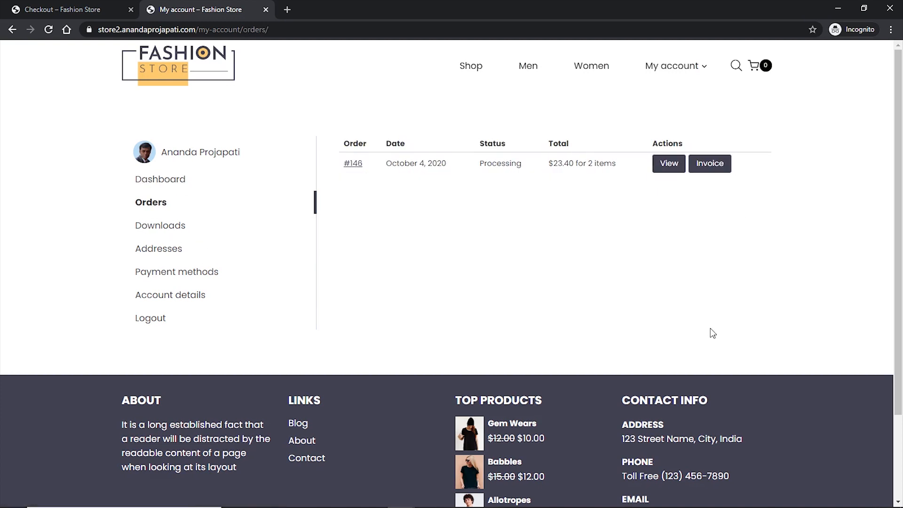
pyautogui.click(711, 169)
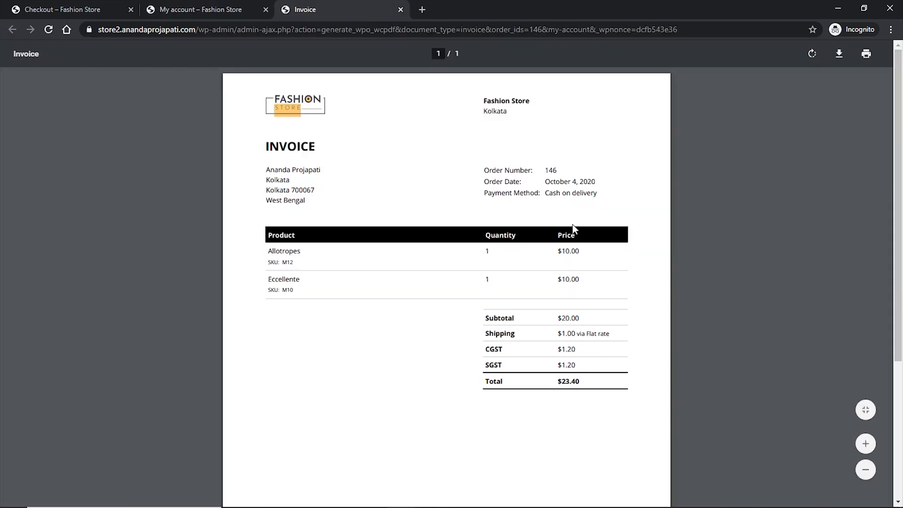
# - Review the invoice PDF, close the invoice and account tabs, and return to the Shop page
pyautogui.scroll(-4, 551, 243)
pyautogui.scroll(4, 549, 242)
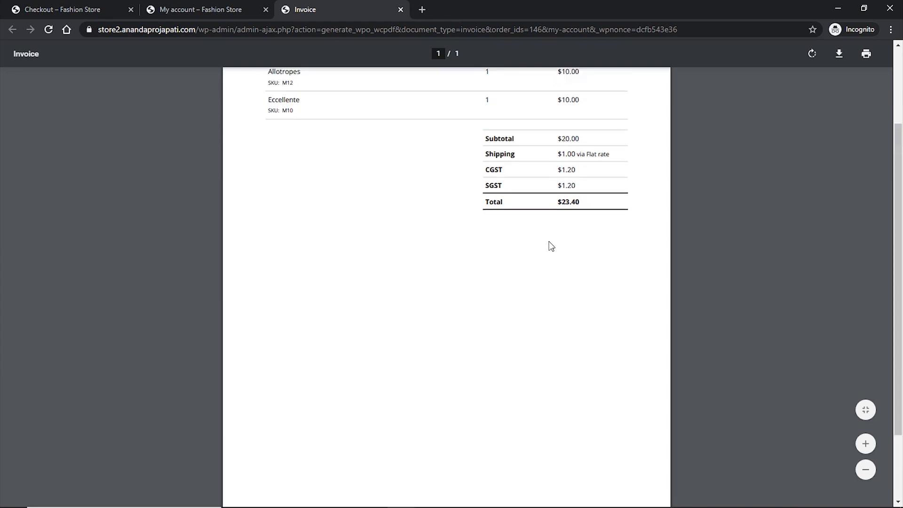
pyautogui.scroll(1, 551, 245)
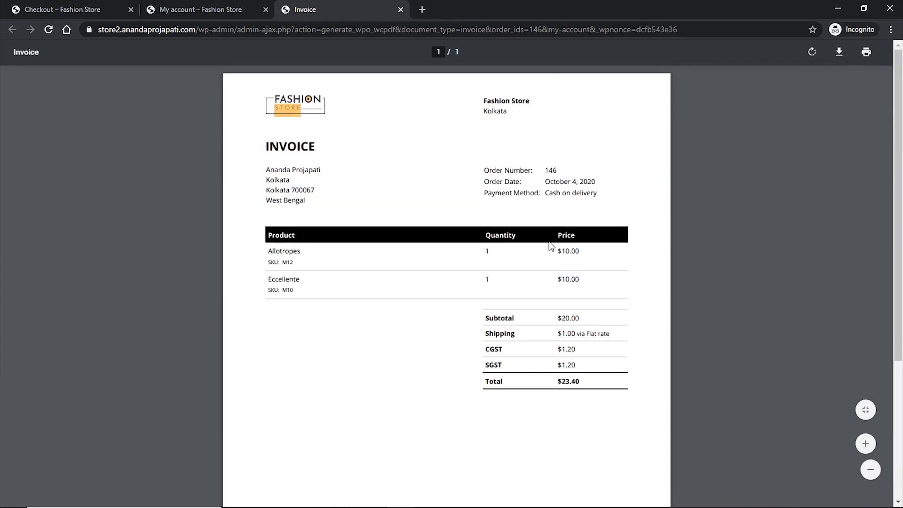
pyautogui.middleClick(356, 7)
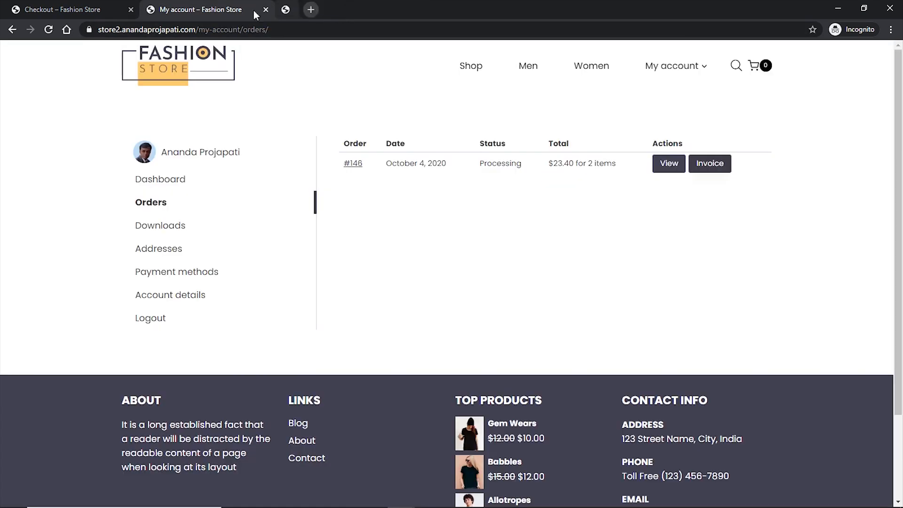
pyautogui.middleClick(217, 11)
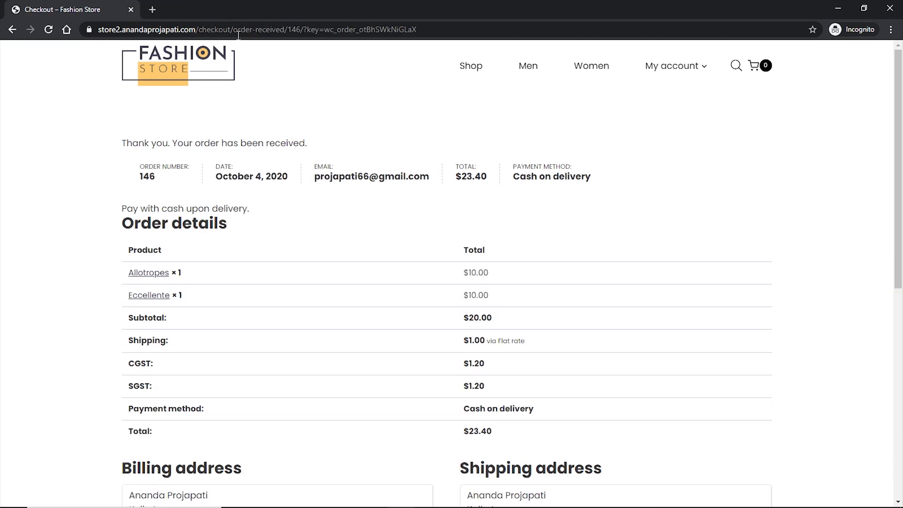
pyautogui.click(468, 68)
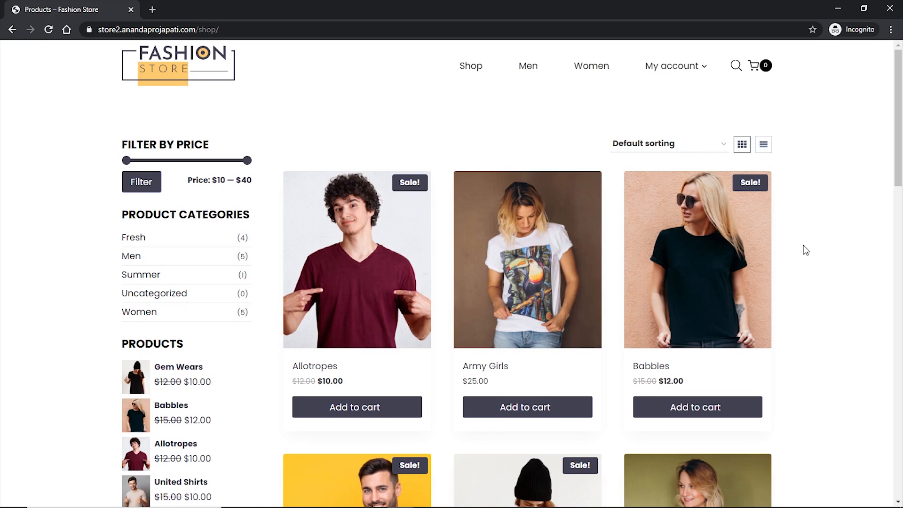
# - Add Gem Wears and a green size M Qualitees to the cart
pyautogui.scroll(-6, 806, 250)
pyautogui.click(520, 411)
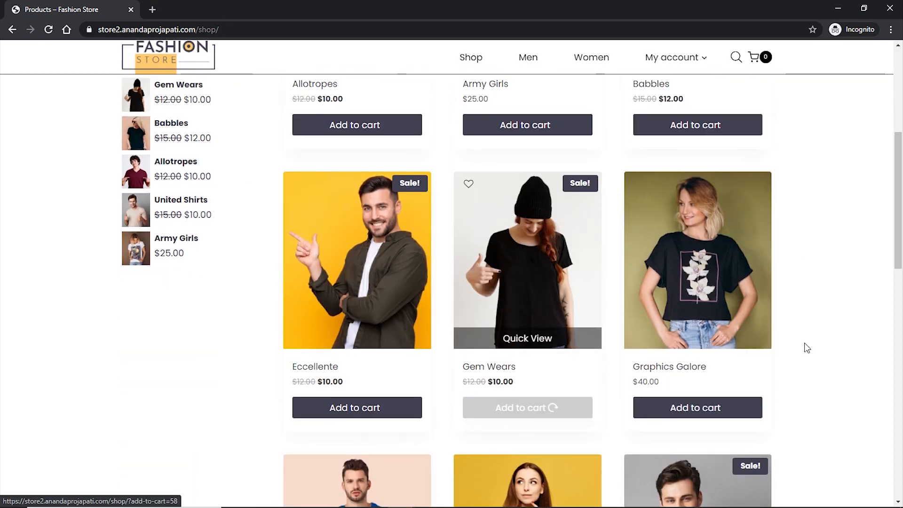
pyautogui.scroll(-6, 826, 308)
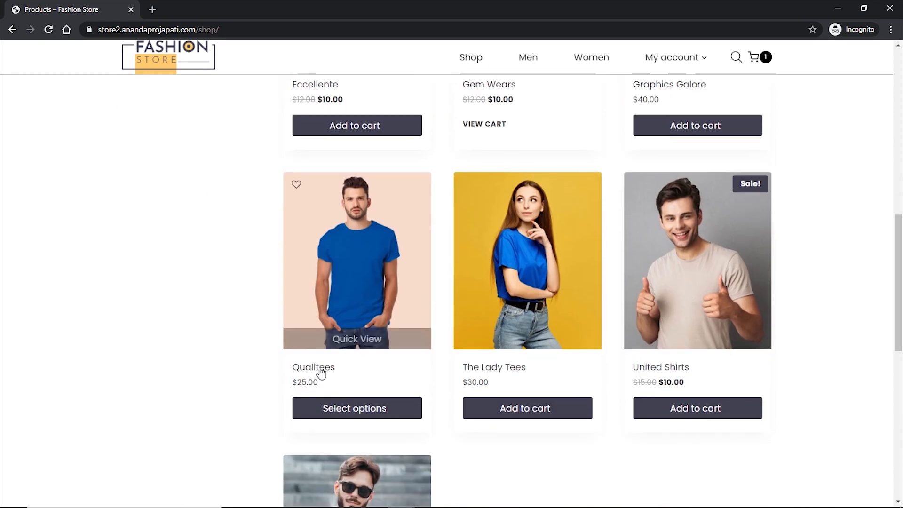
pyautogui.click(346, 414)
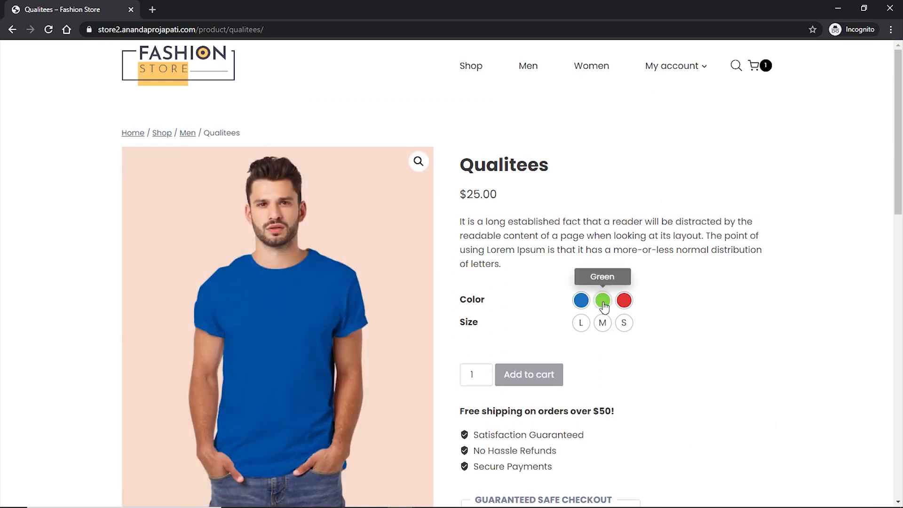
pyautogui.click(603, 308)
pyautogui.click(603, 323)
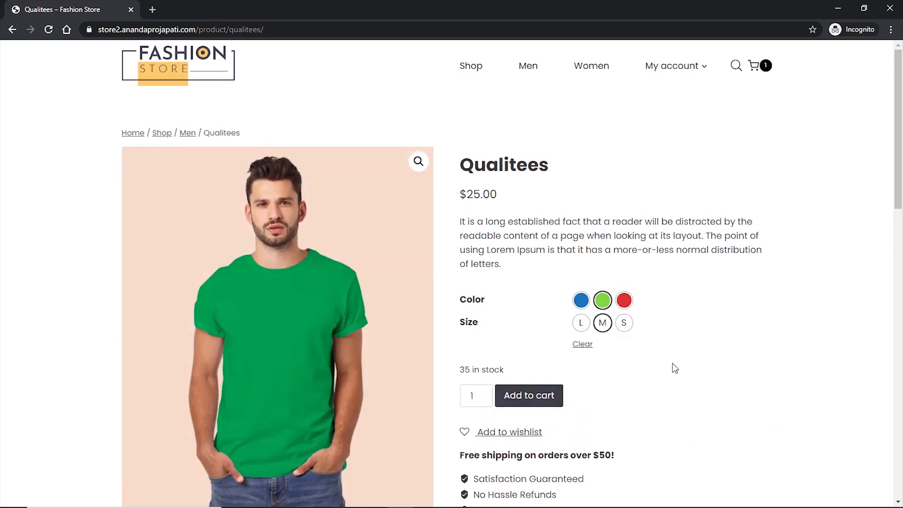
pyautogui.click(531, 398)
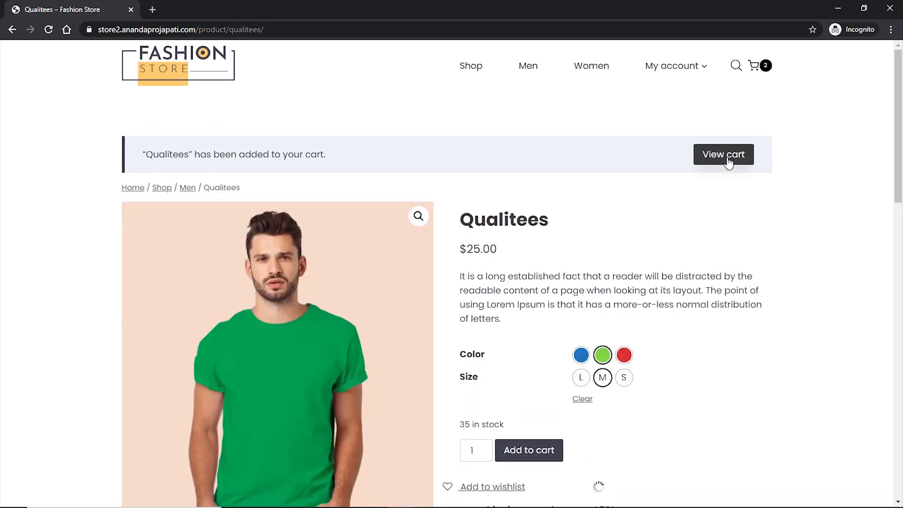
# - Check out from the cart with PayPal as the payment method and continue to PayPal
pyautogui.click(730, 157)
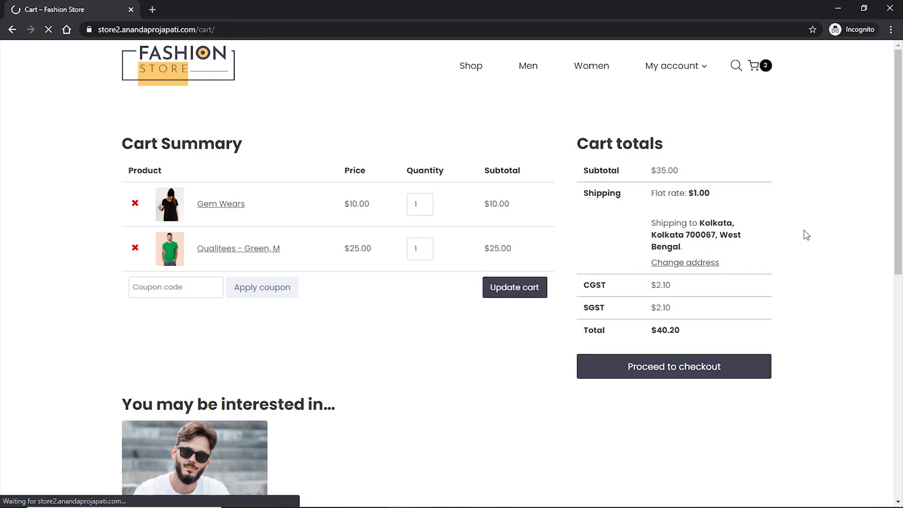
pyautogui.scroll(-3, 812, 236)
pyautogui.scroll(3, 812, 235)
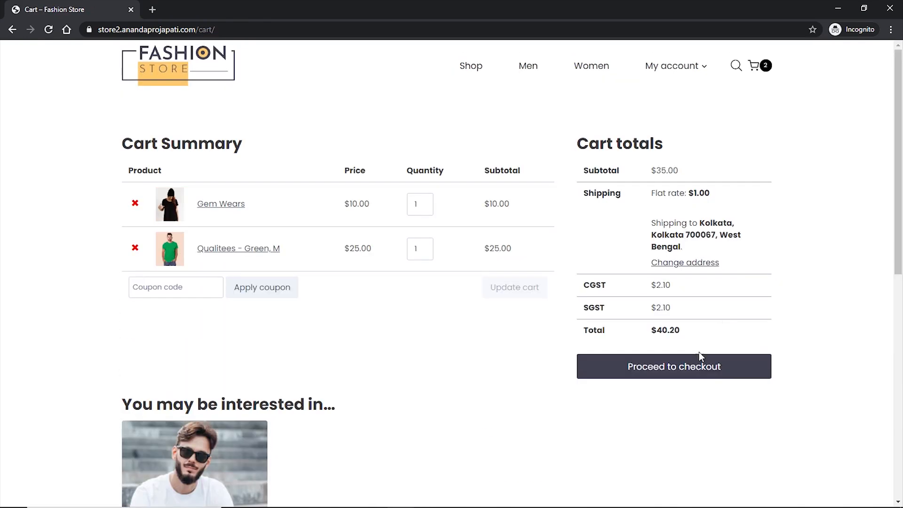
pyautogui.click(672, 368)
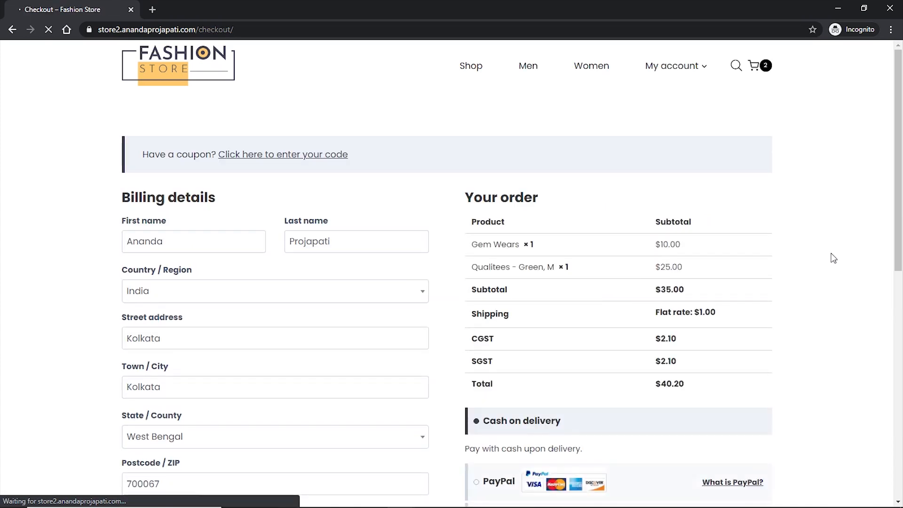
pyautogui.scroll(-5, 833, 259)
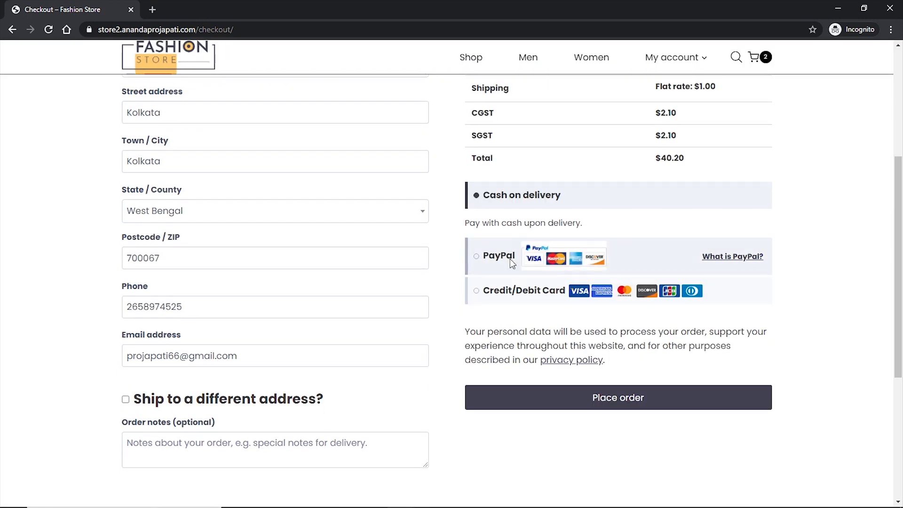
pyautogui.click(477, 258)
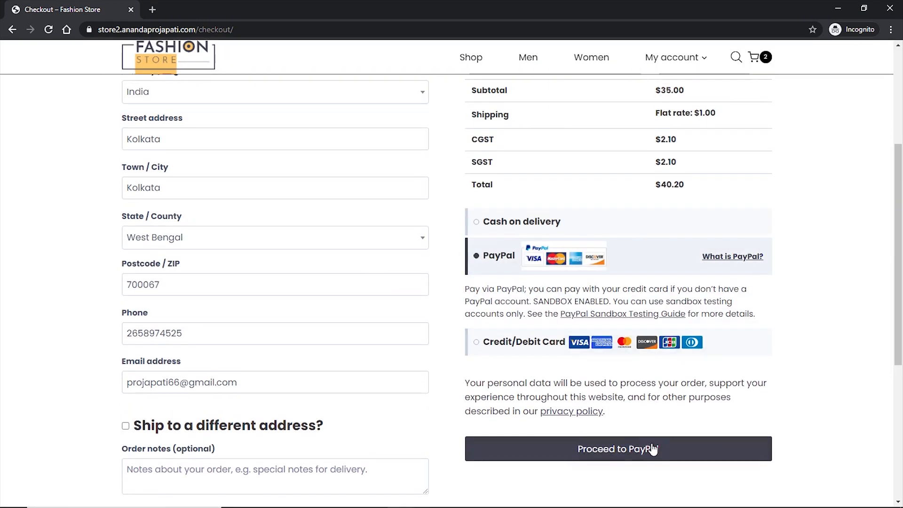
pyautogui.click(609, 452)
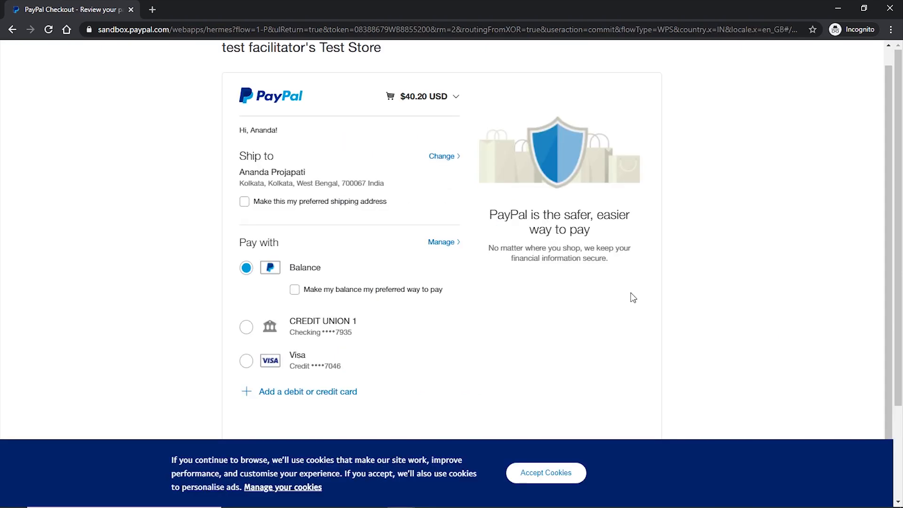
# - Accept cookies, pay the $40.20 from the PayPal balance, and return to the merchant store
pyautogui.click(546, 472)
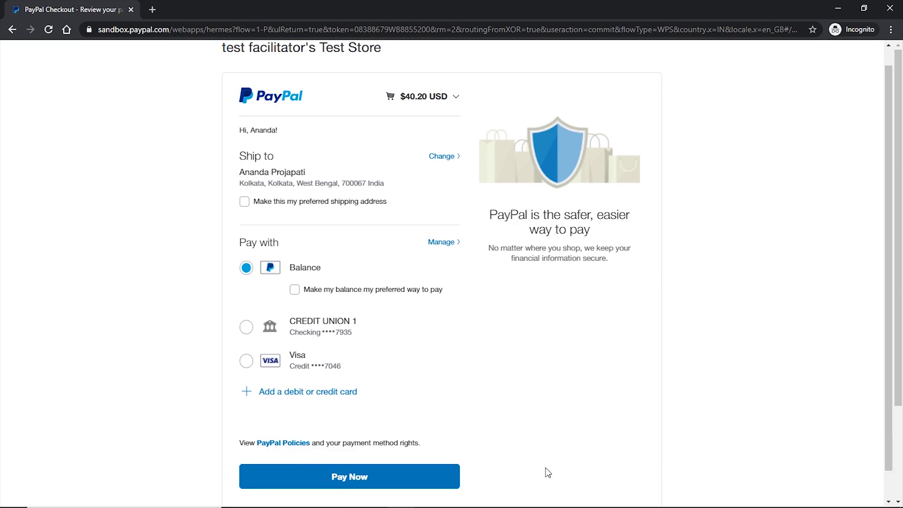
pyautogui.scroll(-2, 459, 405)
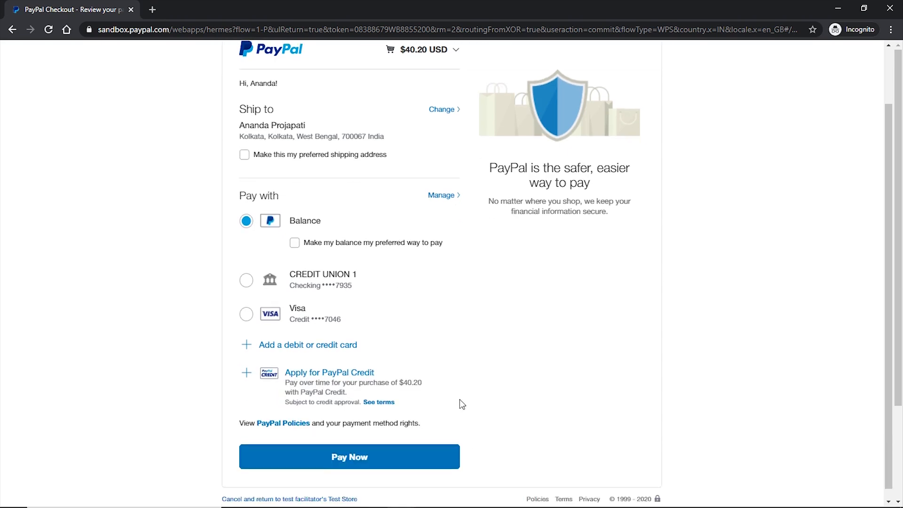
pyautogui.scroll(2, 438, 402)
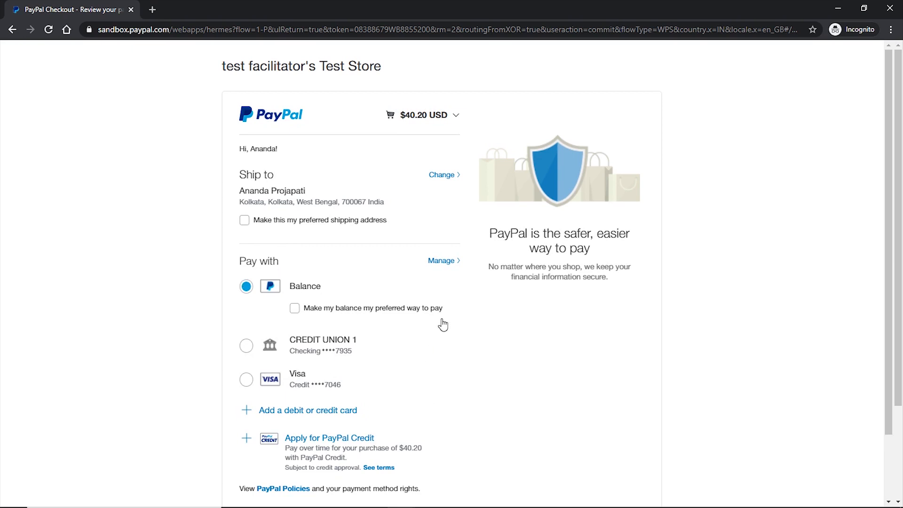
pyautogui.scroll(-1, 444, 324)
pyautogui.scroll(-1, 447, 325)
pyautogui.click(351, 448)
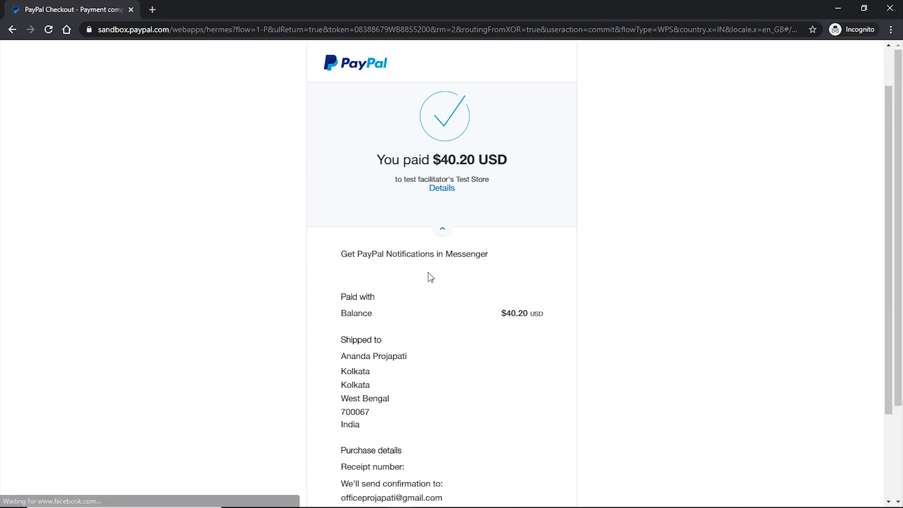
pyautogui.scroll(-1, 441, 288)
pyautogui.scroll(-2, 441, 288)
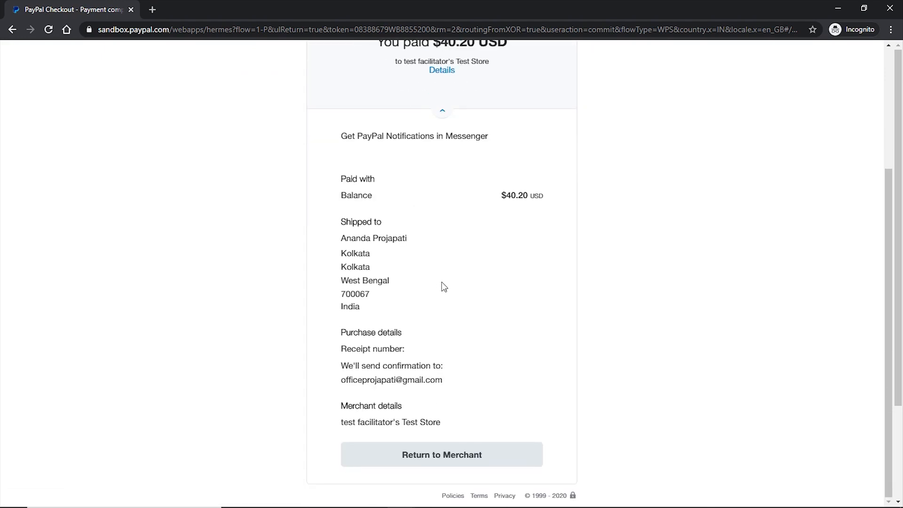
pyautogui.click(442, 458)
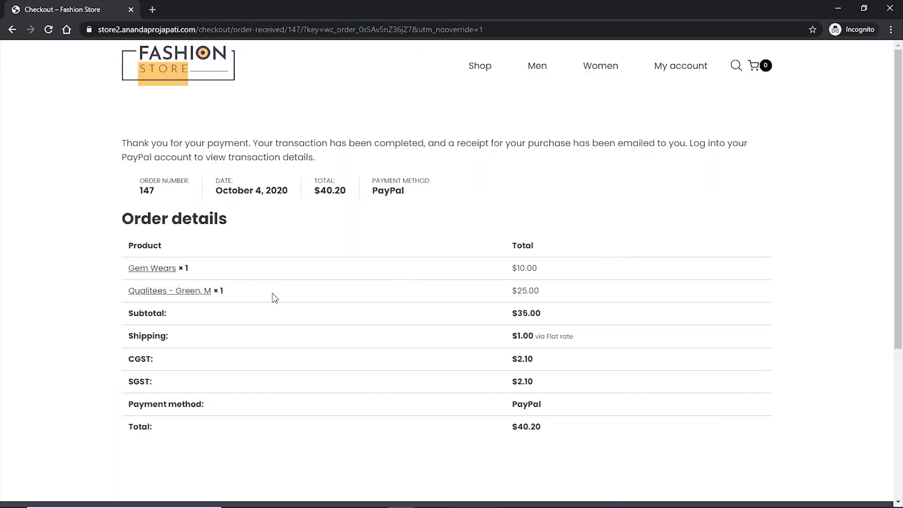
# - Open the account orders and check order #147's invoice shows PayPal as the payment method
pyautogui.moveTo(512, 404); pyautogui.dragTo(542, 405)
pyautogui.click(571, 403)
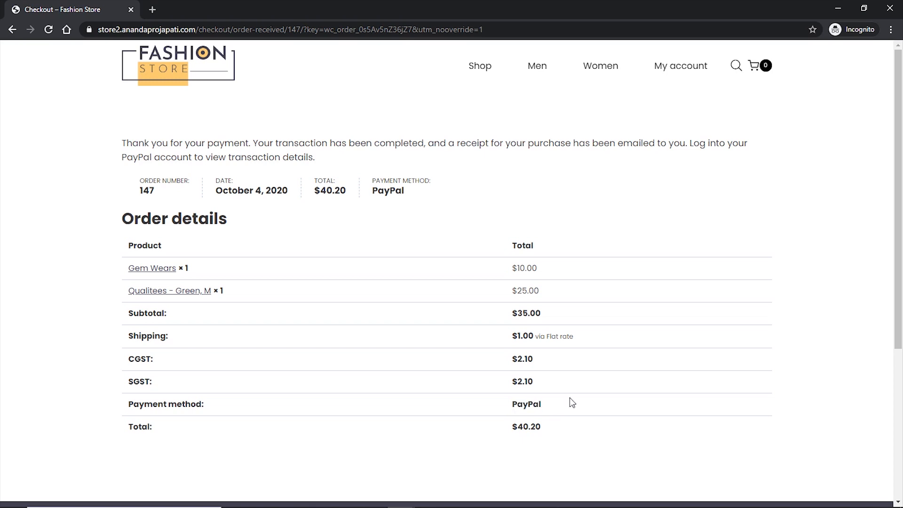
pyautogui.click(675, 68)
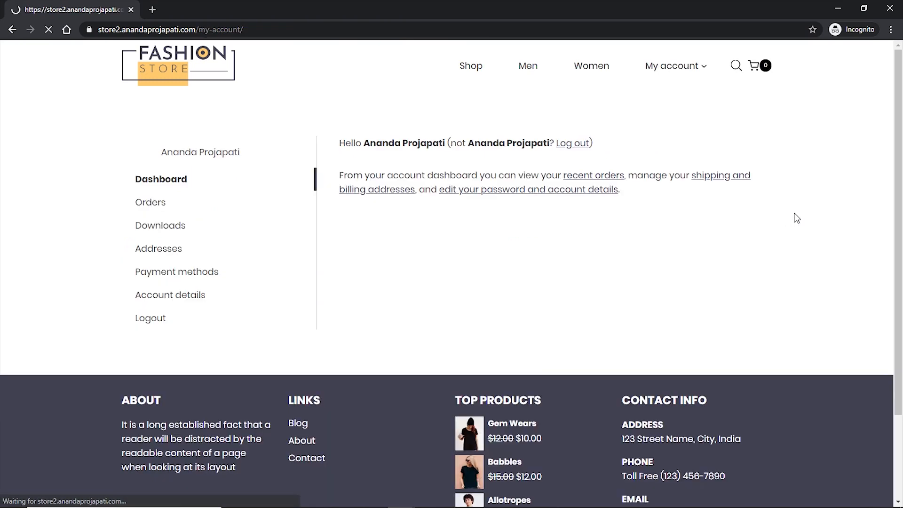
pyautogui.click(149, 203)
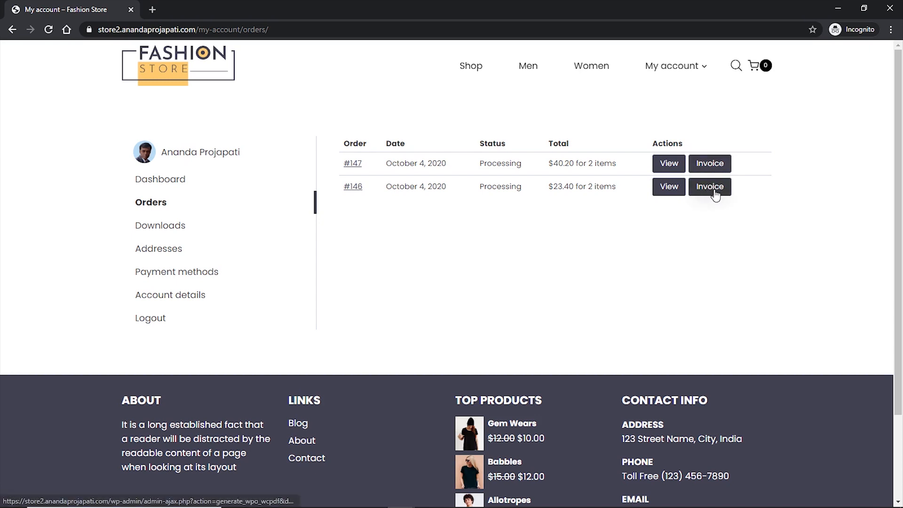
pyautogui.click(707, 165)
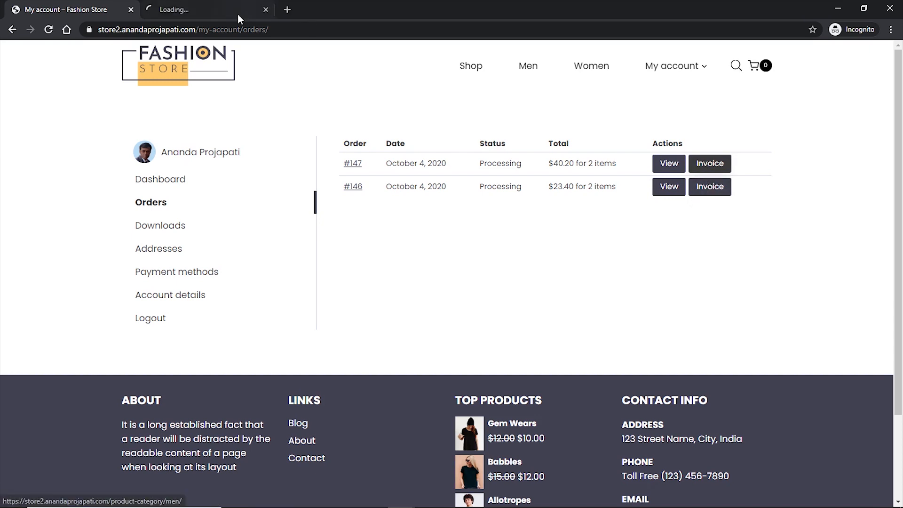
pyautogui.click(209, 10)
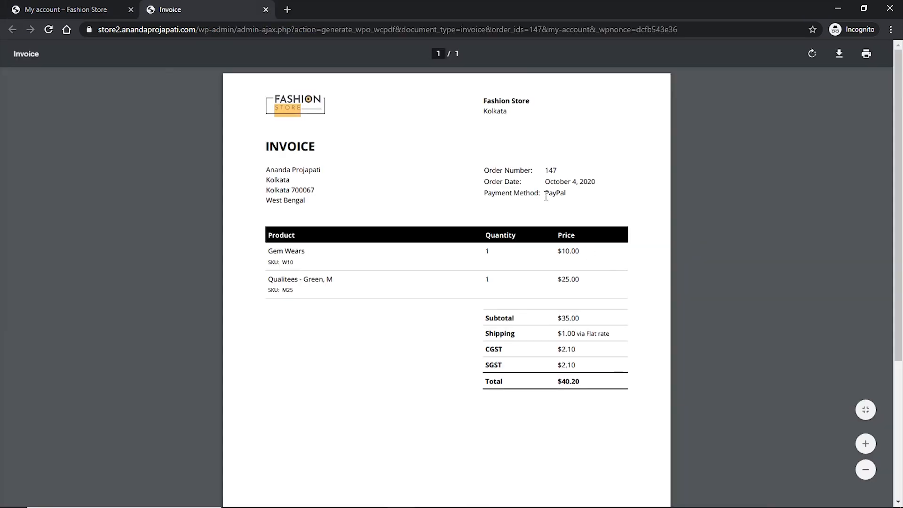
pyautogui.doubleClick(551, 195)
pyautogui.click(60, 17)
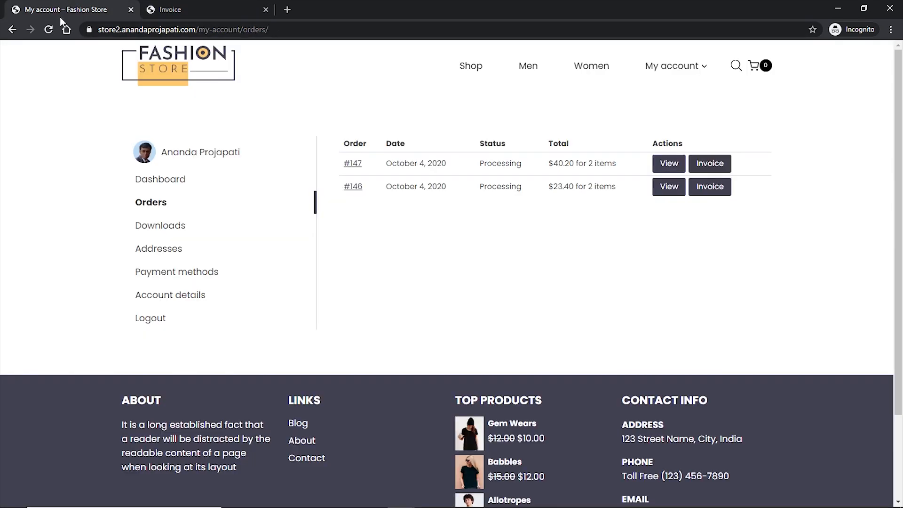
# - Check order #146's invoice shows Cash on delivery, close both invoices, and open the Shop page
pyautogui.click(708, 186)
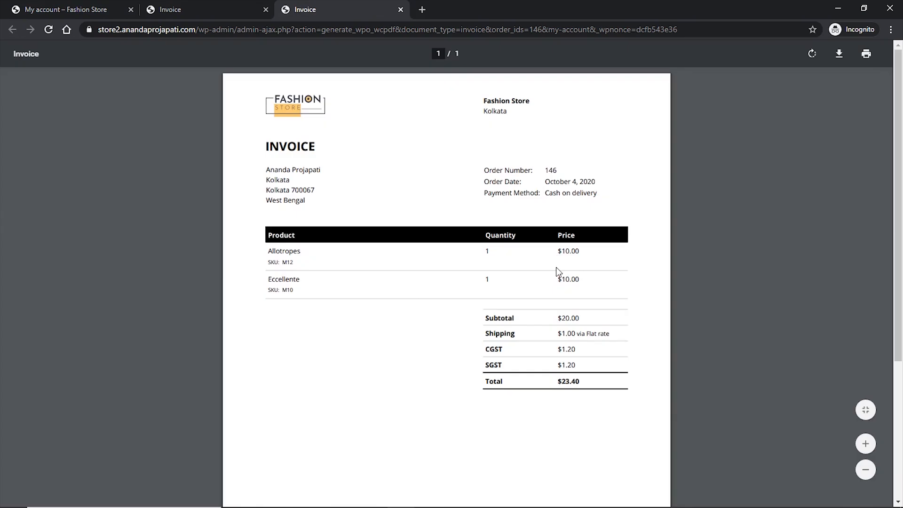
pyautogui.moveTo(545, 192); pyautogui.dragTo(602, 192)
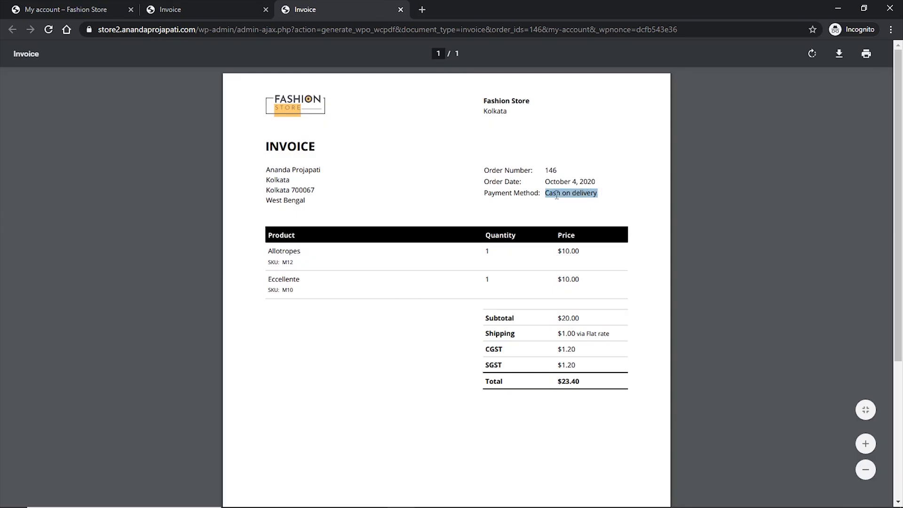
pyautogui.middleClick(343, 8)
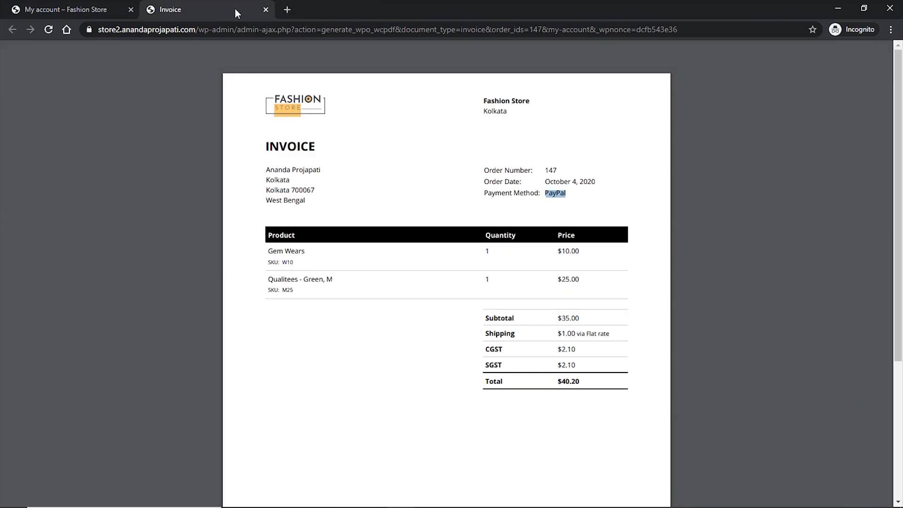
pyautogui.middleClick(235, 8)
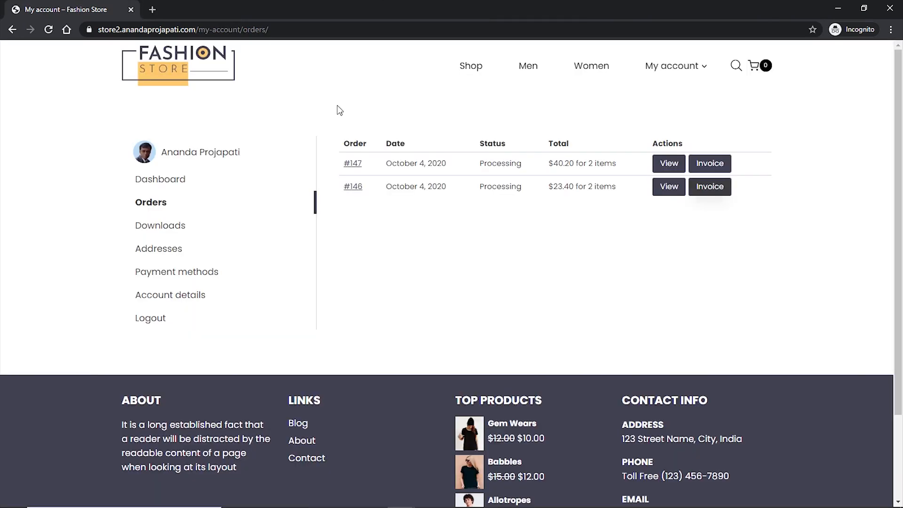
pyautogui.click(473, 66)
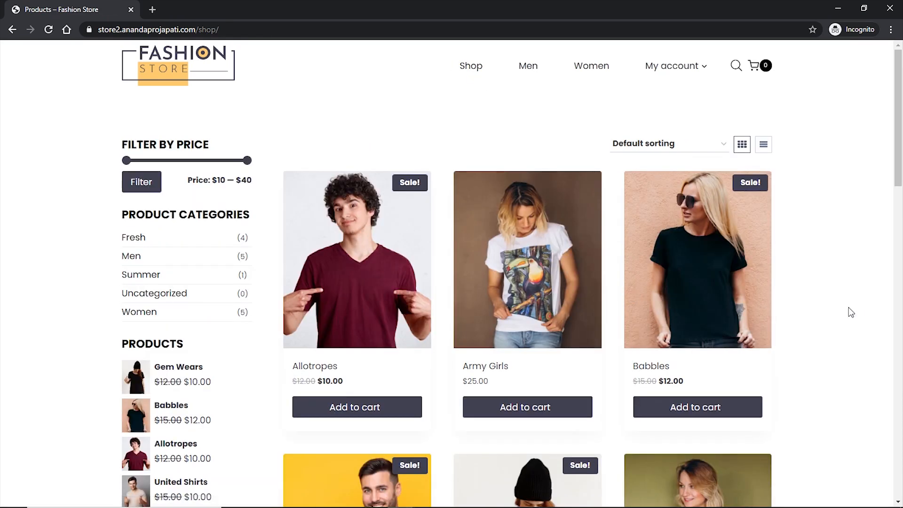
pyautogui.scroll(-2, 649, 378)
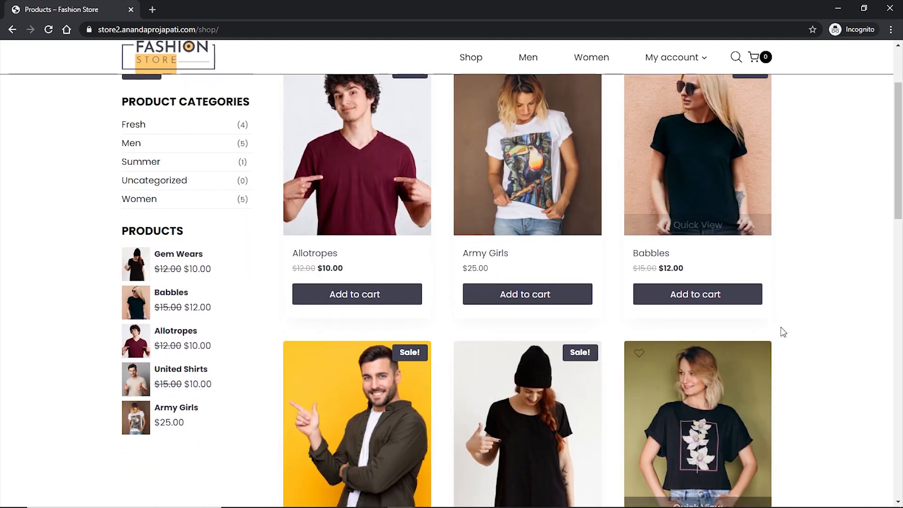
# - Add Babbles ($12.00) to the cart and proceed to checkout from the mini-cart
pyautogui.click(705, 300)
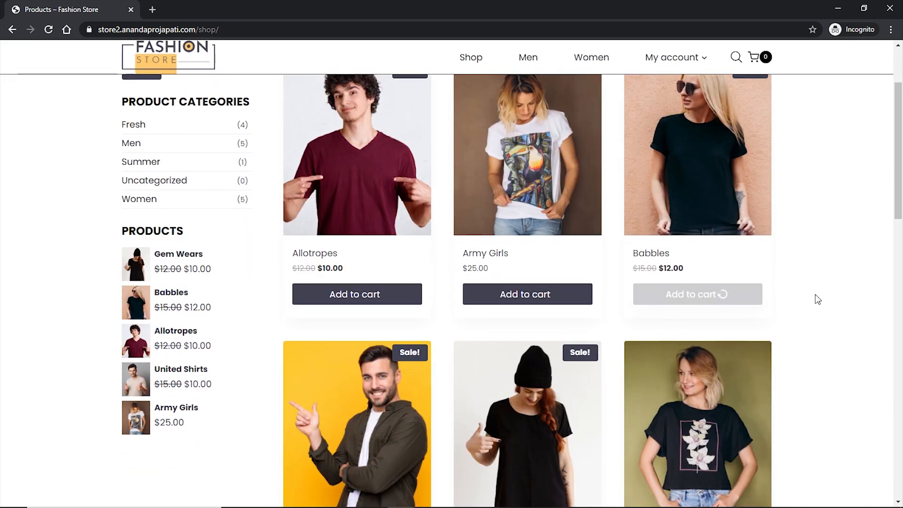
pyautogui.moveTo(754, 57)
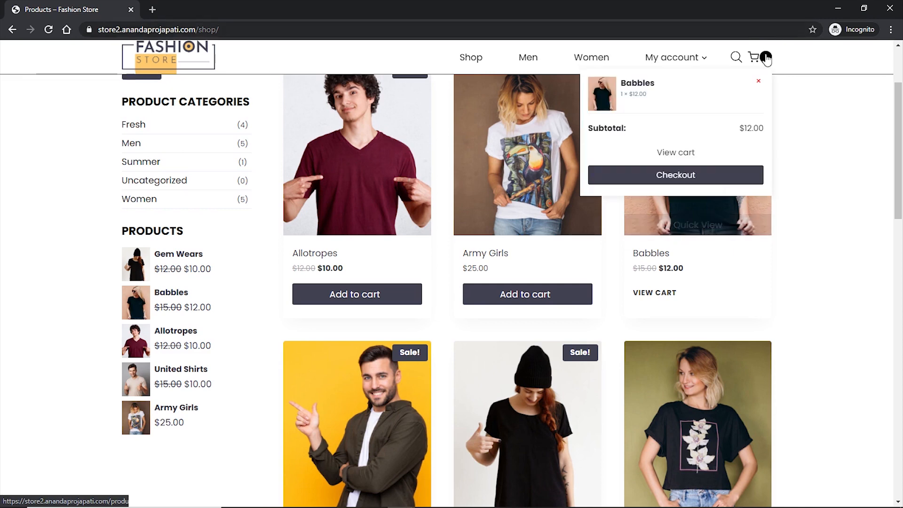
pyautogui.click(712, 175)
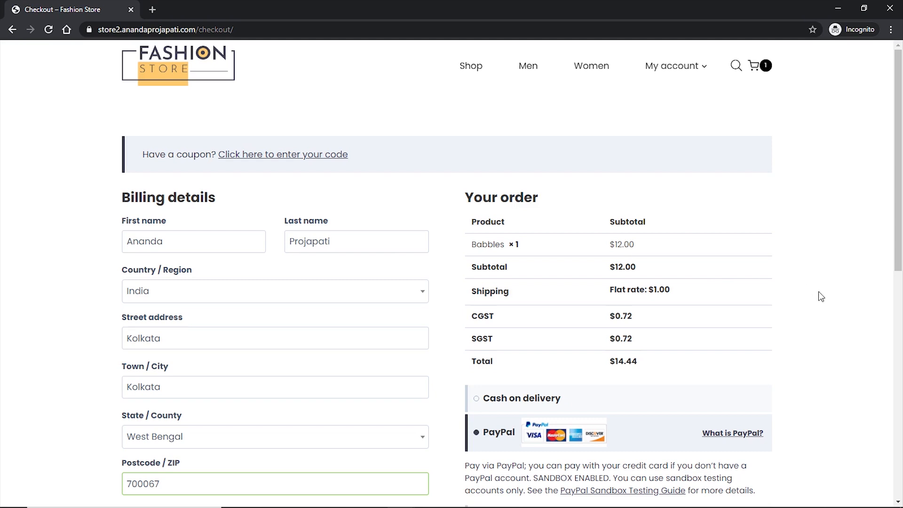
# - In WooCommerce General settings, set the currency to Indian rupee (₹), save, and refresh the checkout
pyautogui.hotkey('alt', 'Tab')
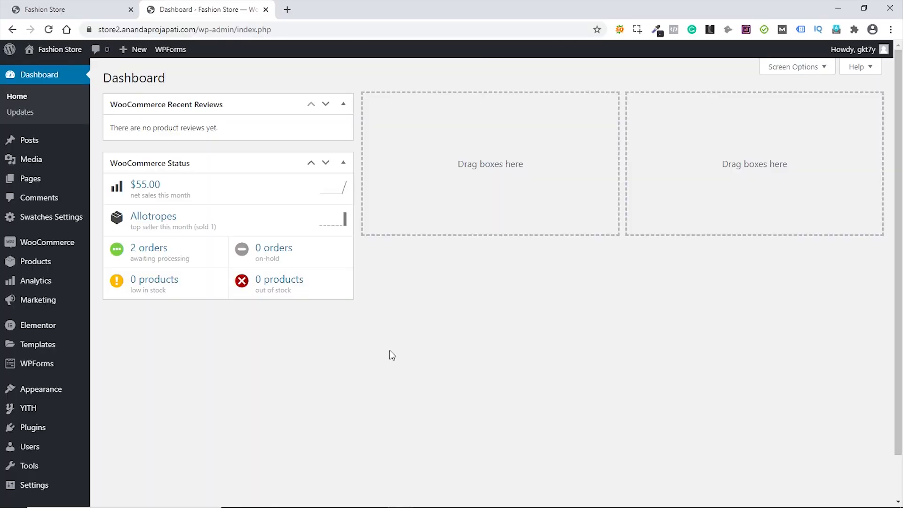
pyautogui.moveTo(45, 248)
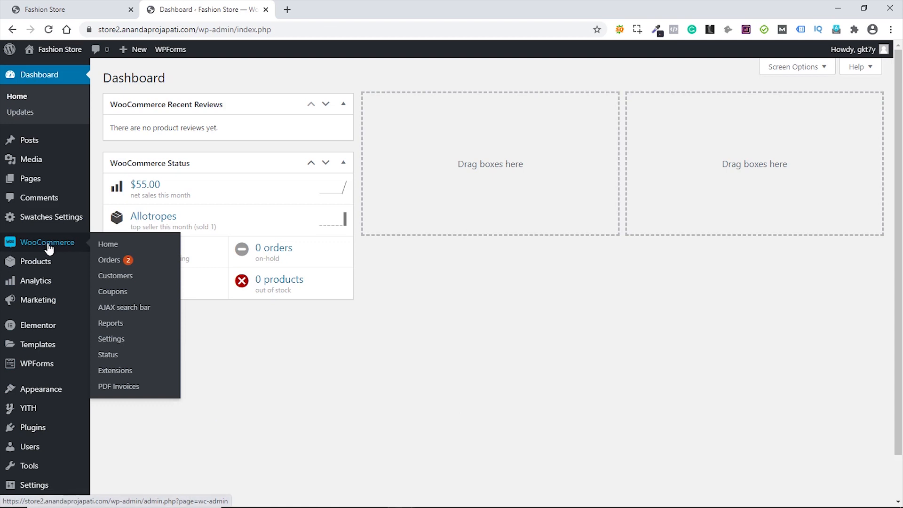
pyautogui.click(125, 338)
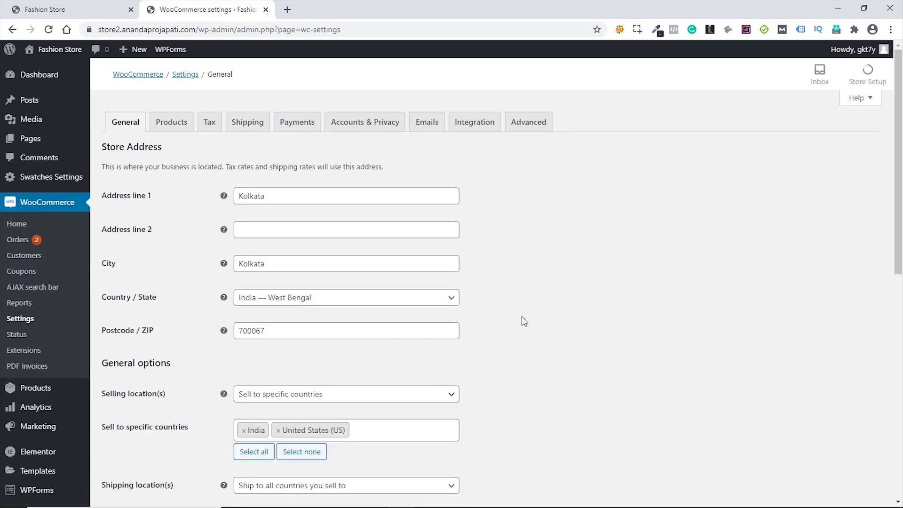
pyautogui.scroll(-10, 527, 314)
pyautogui.click(389, 278)
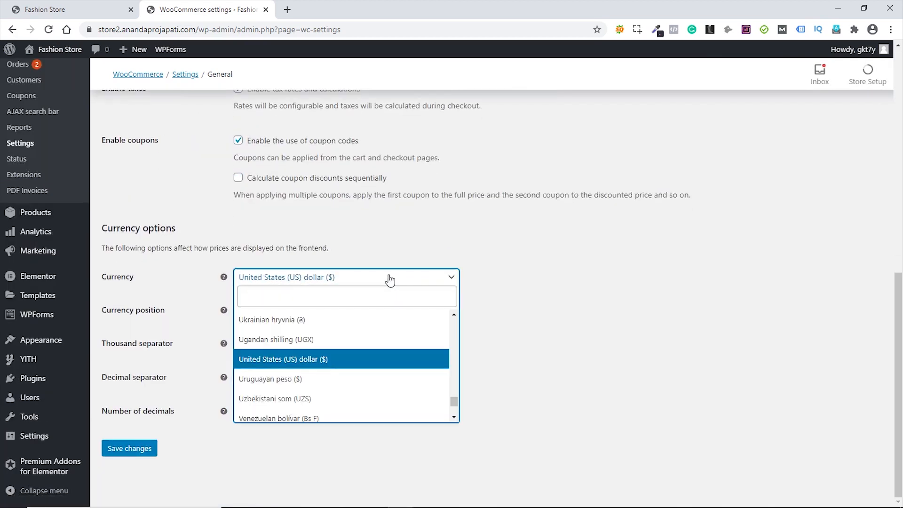
pyautogui.write('ind')
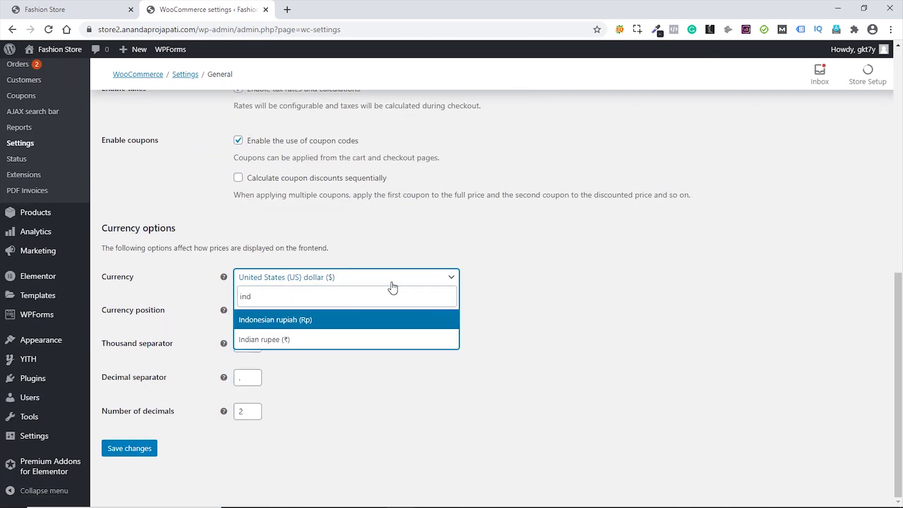
pyautogui.press('Down')
pyautogui.click(263, 339)
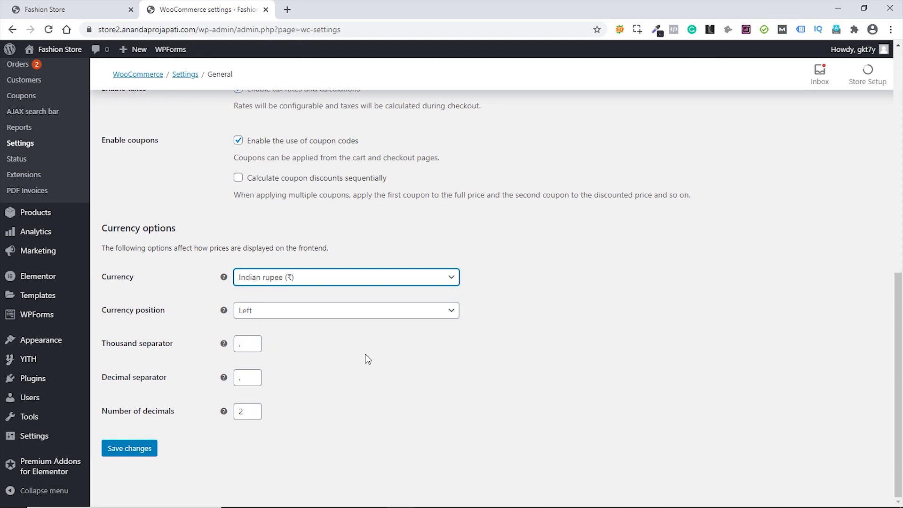
pyautogui.click(123, 451)
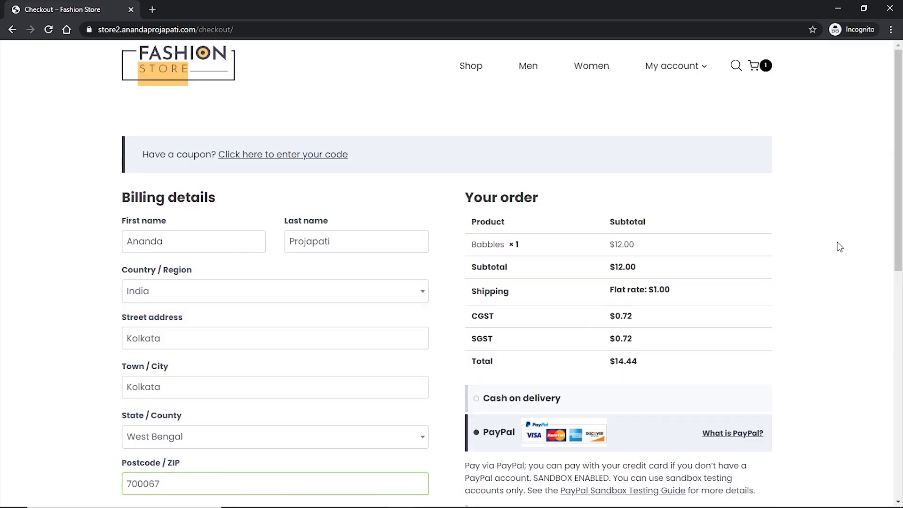
pyautogui.press('F5')
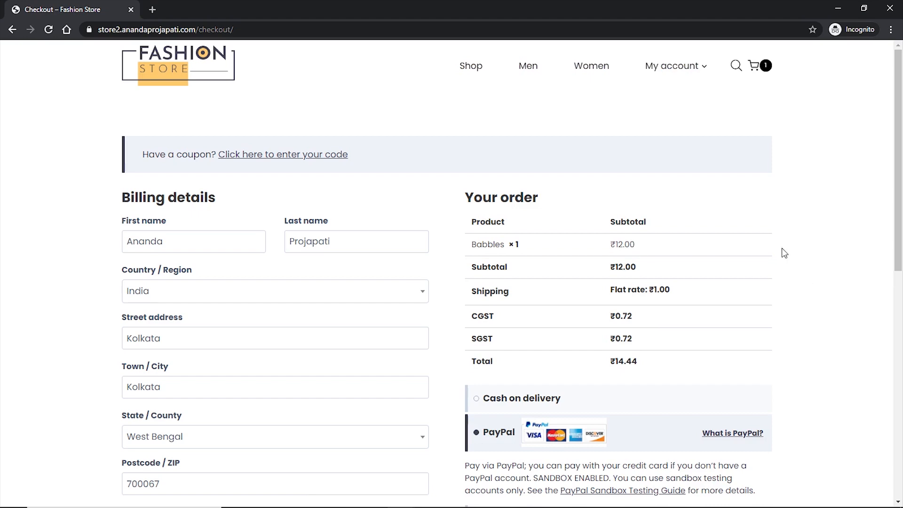
pyautogui.scroll(-6, 782, 247)
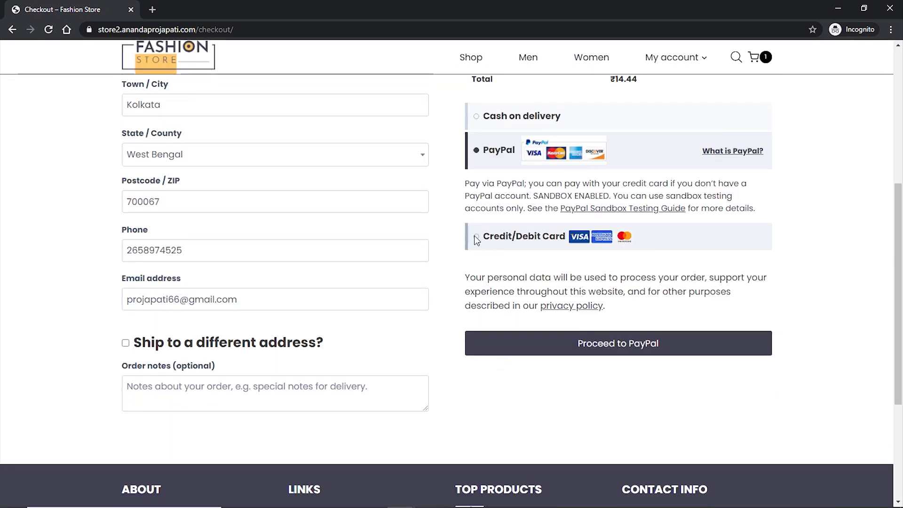
pyautogui.click(476, 237)
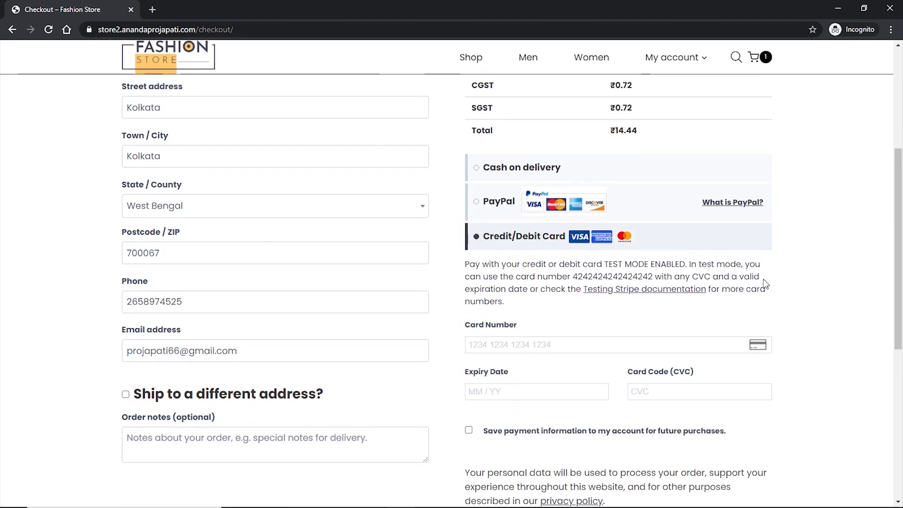
pyautogui.moveTo(575, 275); pyautogui.dragTo(654, 277)
pyautogui.click(566, 346)
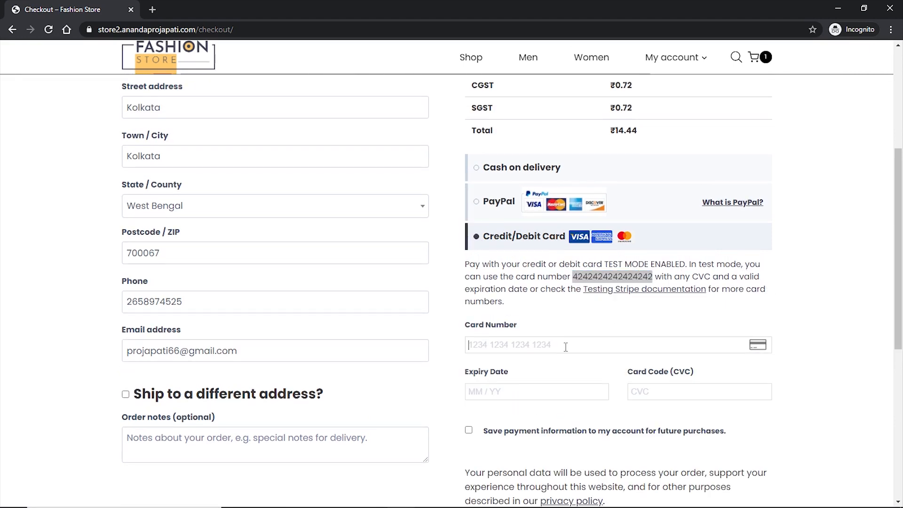
pyautogui.hotkey('ctrl', 'v')
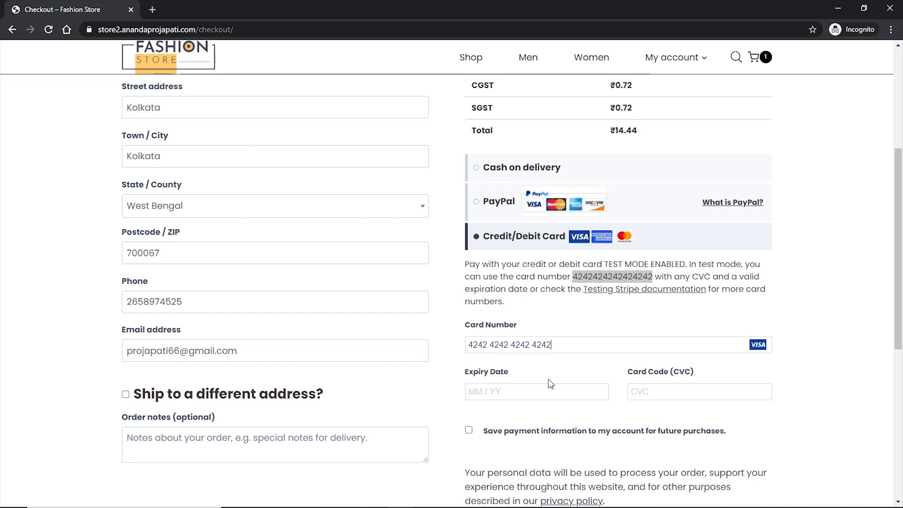
pyautogui.click(513, 391)
pyautogui.write('12 / 25')
pyautogui.scroll(-2, 846, 317)
pyautogui.click(790, 310)
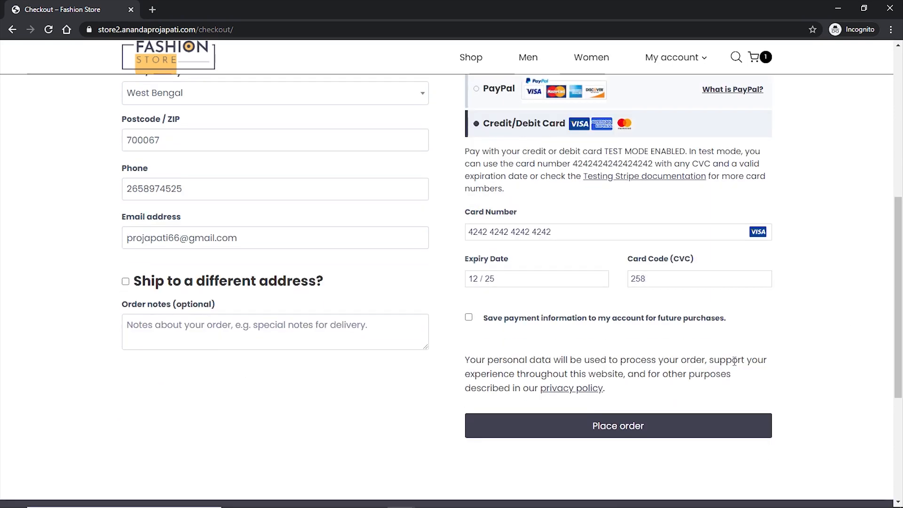
pyautogui.click(617, 428)
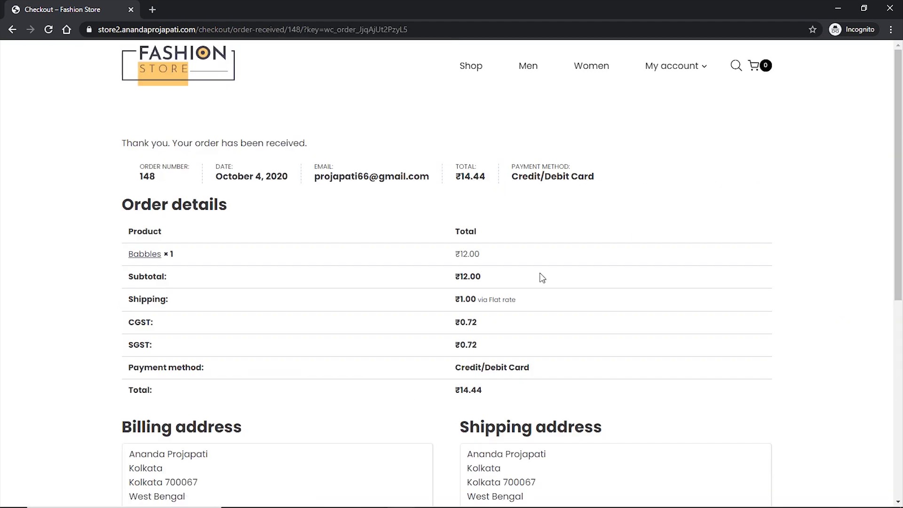
# - Check the Credit/Debit Card payment on the order-received page, then open My account's Orders list
pyautogui.scroll(-3, 642, 266)
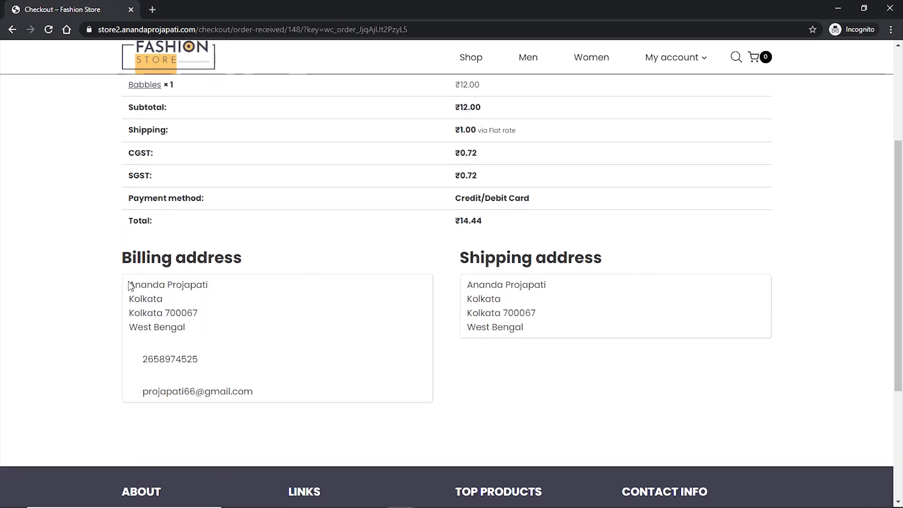
pyautogui.scroll(3, 408, 269)
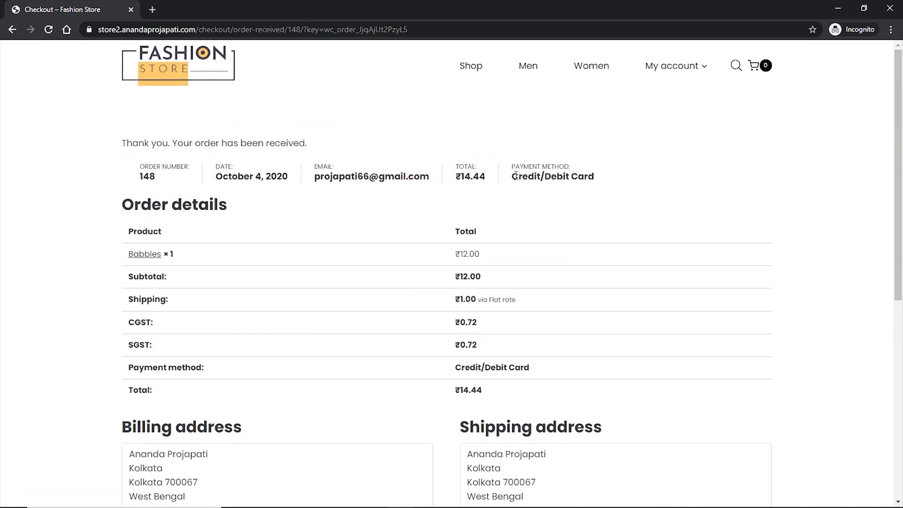
pyautogui.moveTo(515, 176); pyautogui.dragTo(596, 178)
pyautogui.click(622, 185)
pyautogui.click(684, 67)
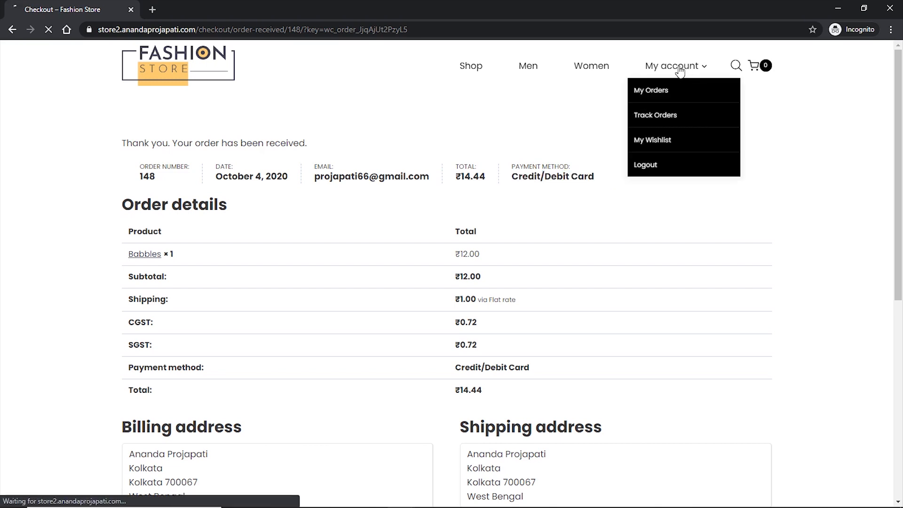
pyautogui.moveTo(701, 71)
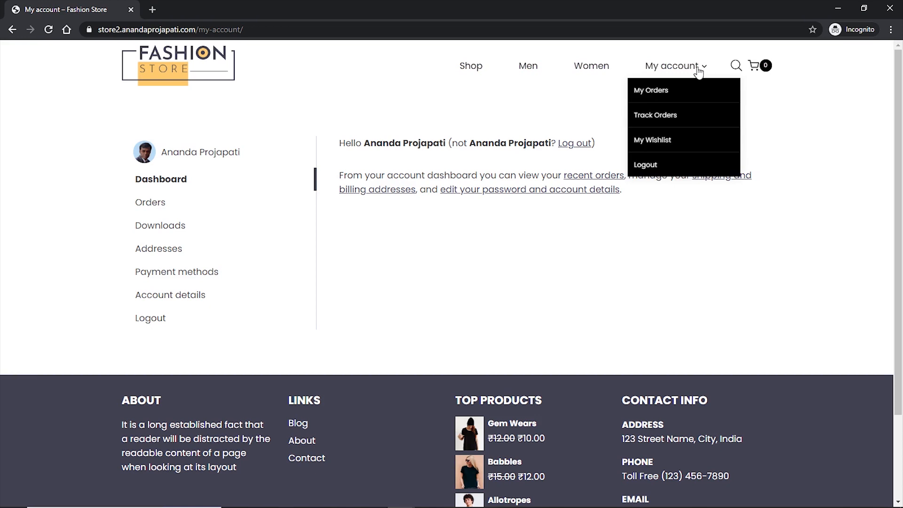
pyautogui.click(652, 91)
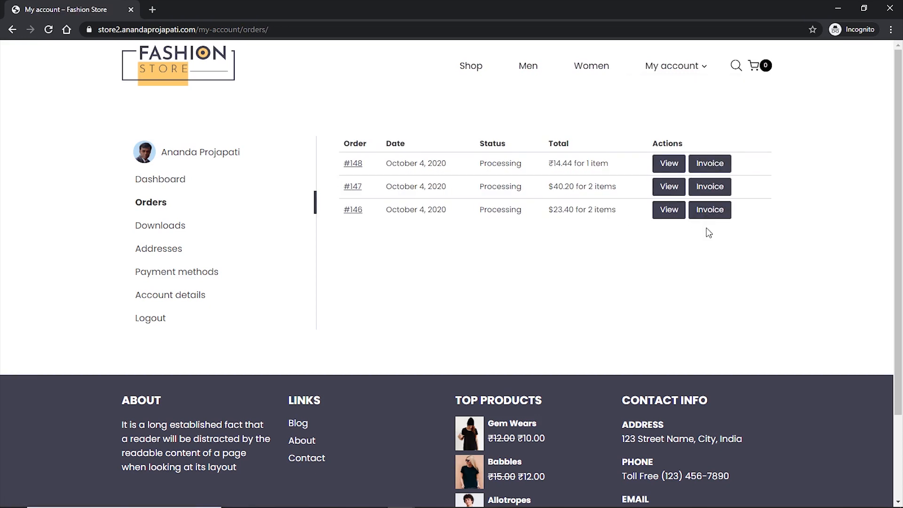
# - Open order #148's invoice, check its Credit/Debit Card payment method, and close the PDF
pyautogui.middleClick(712, 166)
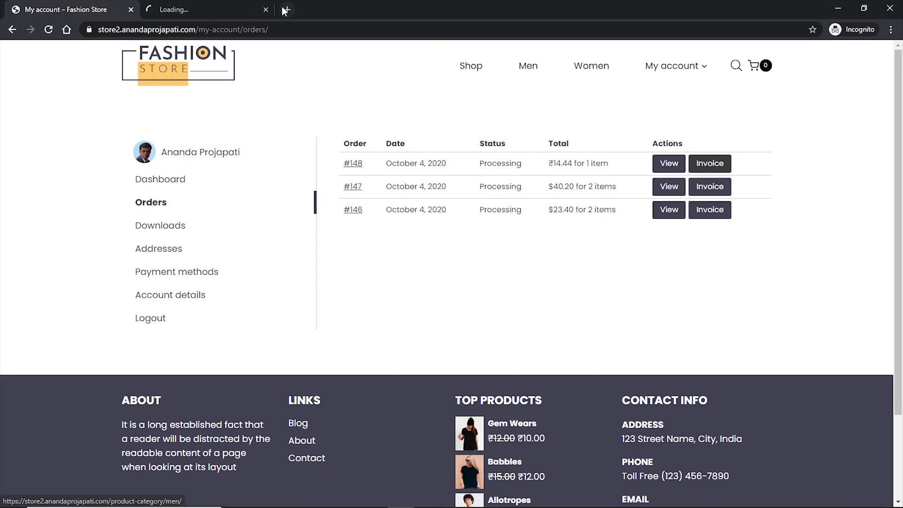
pyautogui.click(202, 10)
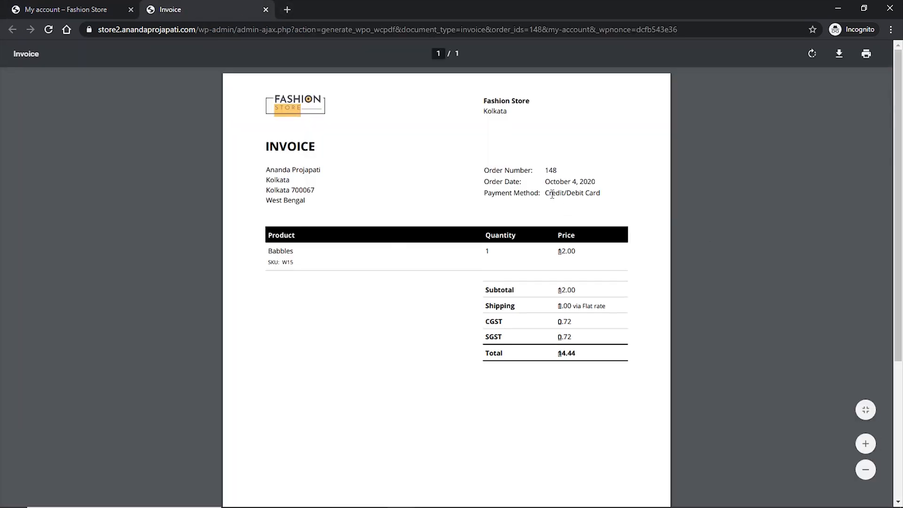
pyautogui.moveTo(545, 192); pyautogui.dragTo(602, 191)
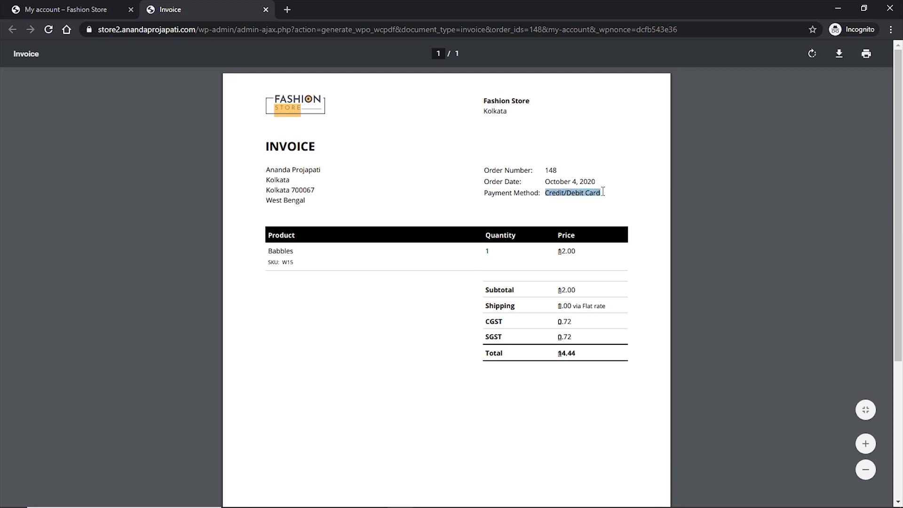
pyautogui.click(602, 191)
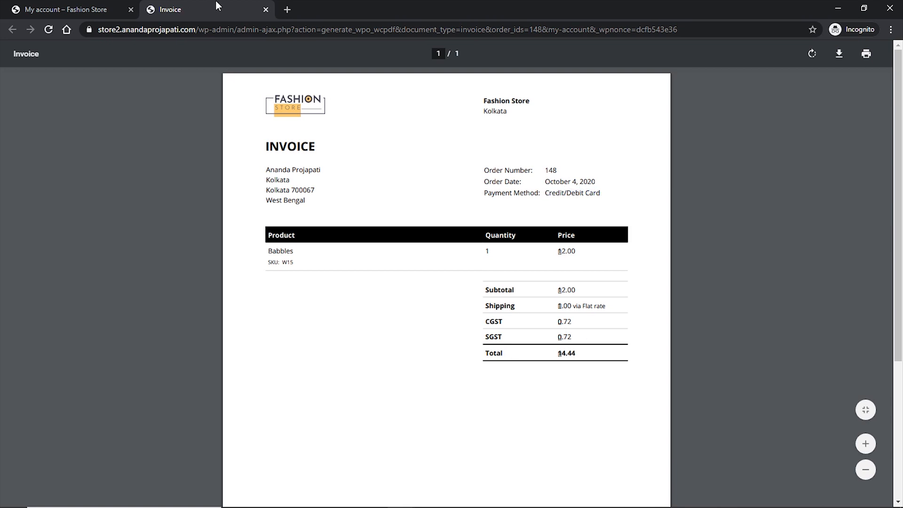
pyautogui.click(266, 10)
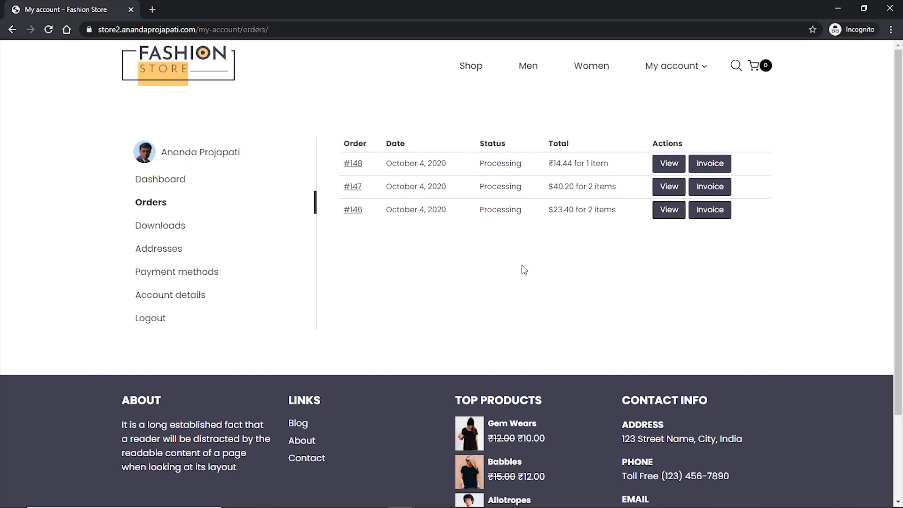
# - Open Stripe's settings under WooCommerce Payments and uncheck Enable Test Mode
pyautogui.hotkey('alt', 'Tab')
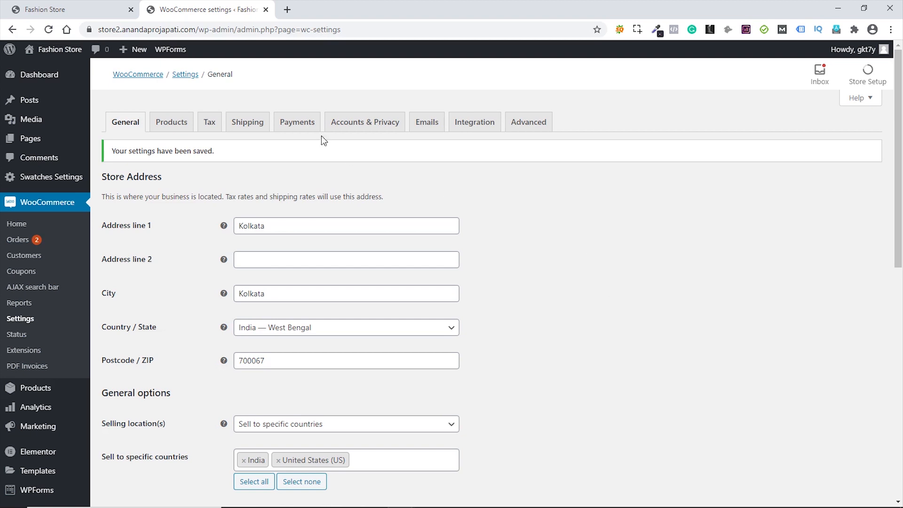
pyautogui.click(305, 125)
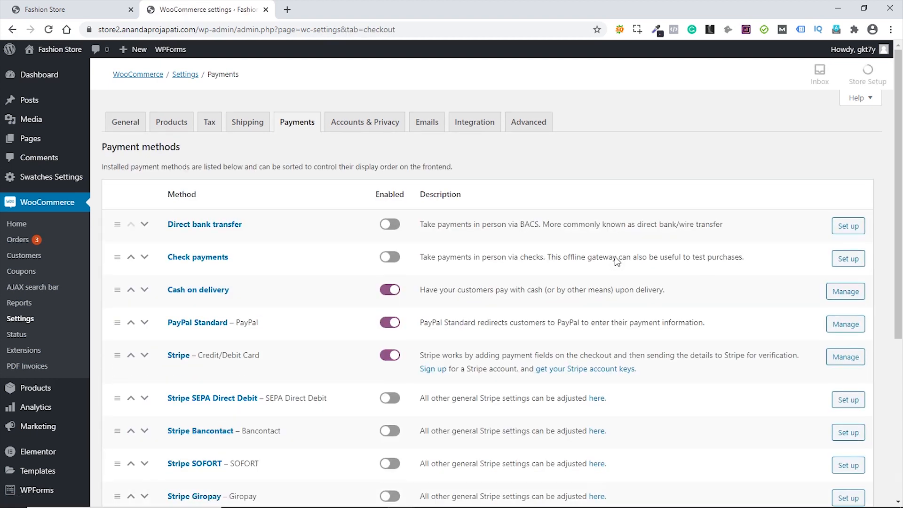
pyautogui.scroll(-1, 615, 256)
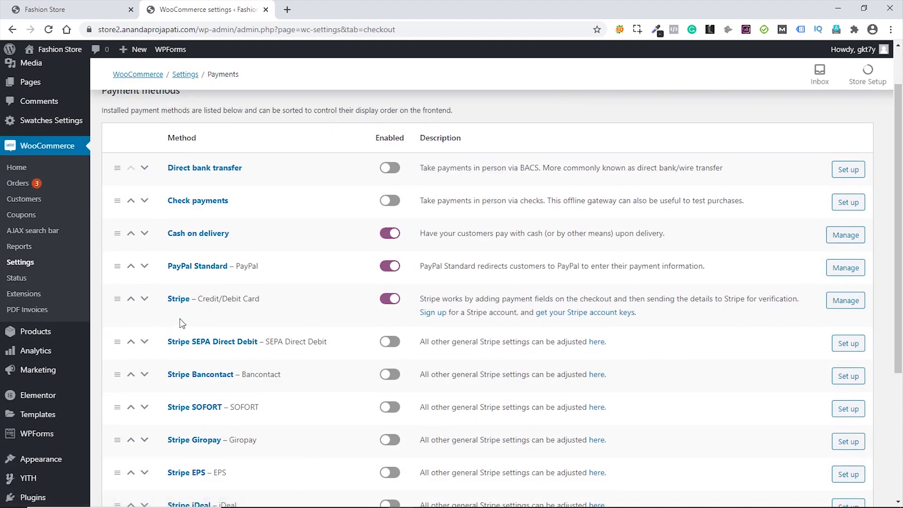
pyautogui.click(845, 303)
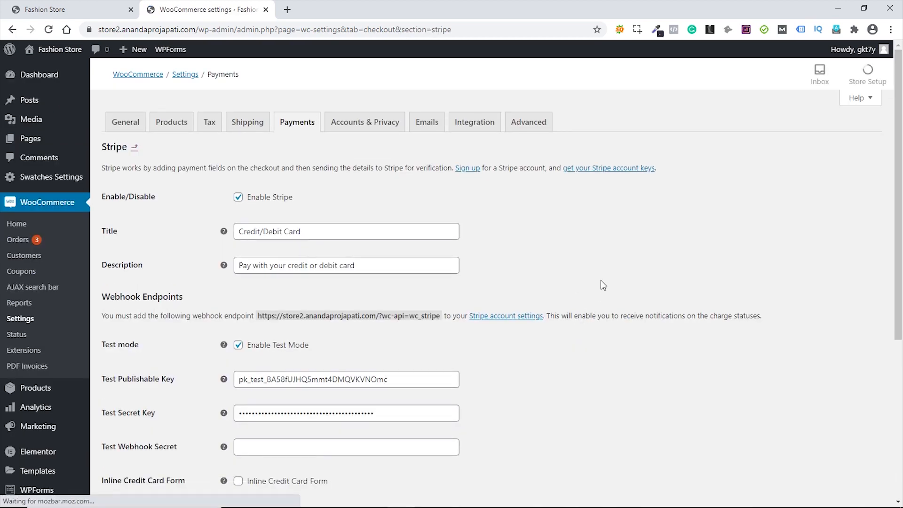
pyautogui.scroll(-2, 600, 291)
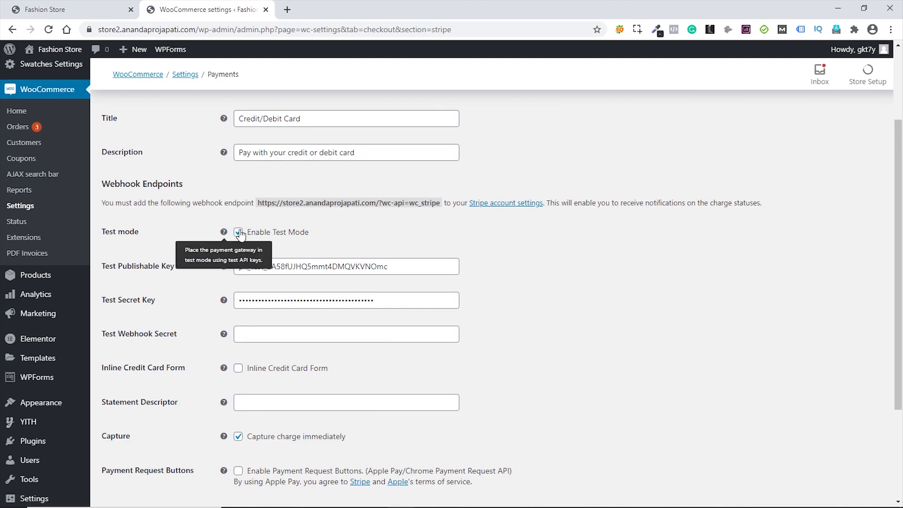
pyautogui.click(240, 234)
pyautogui.click(239, 233)
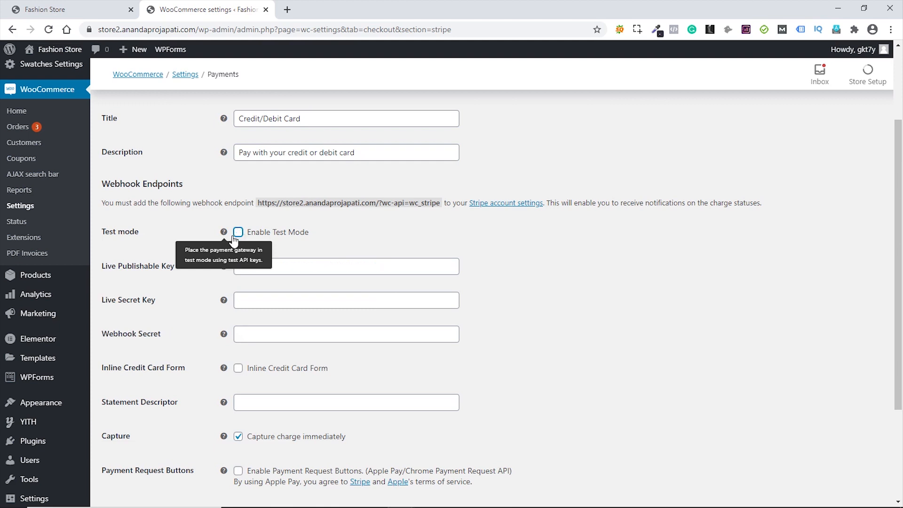
pyautogui.click(288, 11)
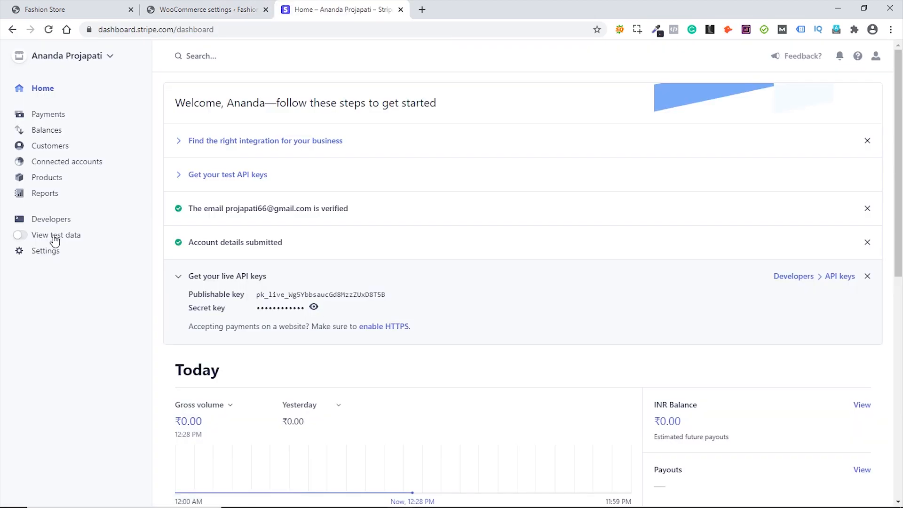
# - Switch the Stripe Dashboard to test data and open Developers > API keys
pyautogui.click(55, 239)
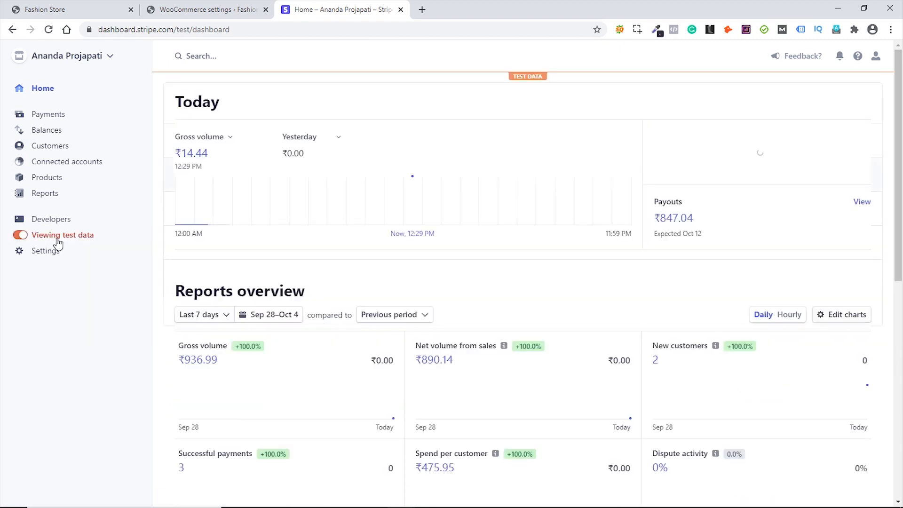
pyautogui.scroll(-5, 524, 325)
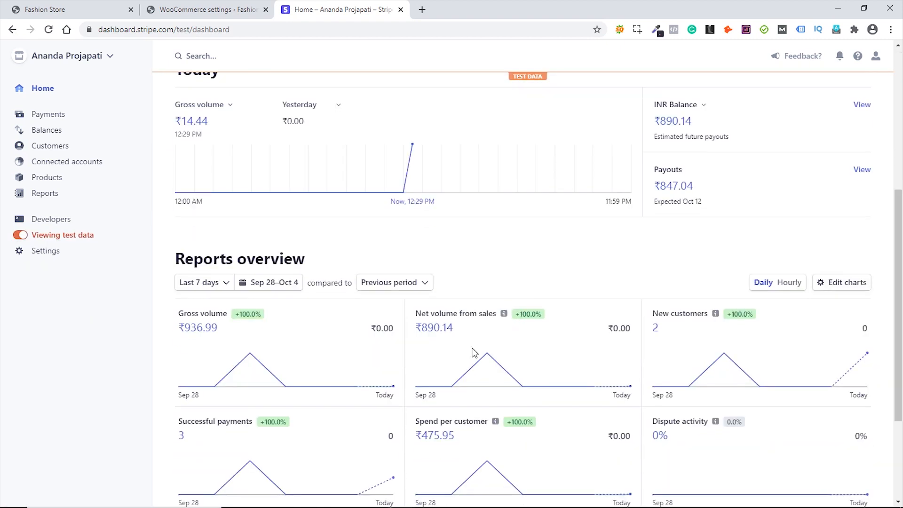
pyautogui.scroll(3, 389, 358)
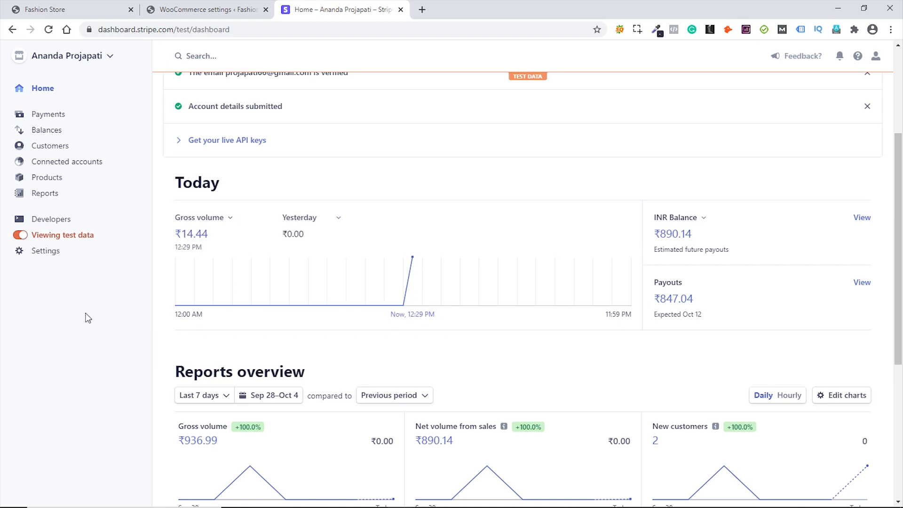
pyautogui.scroll(3, 109, 316)
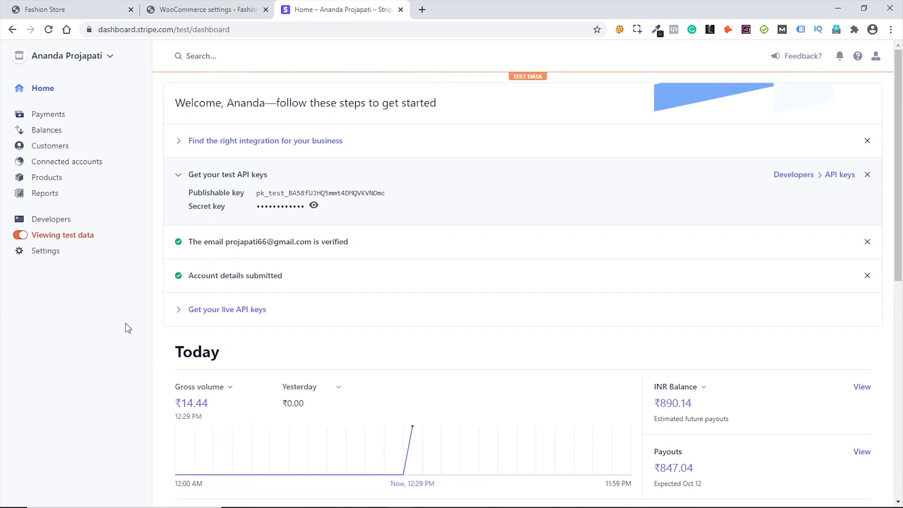
pyautogui.click(59, 220)
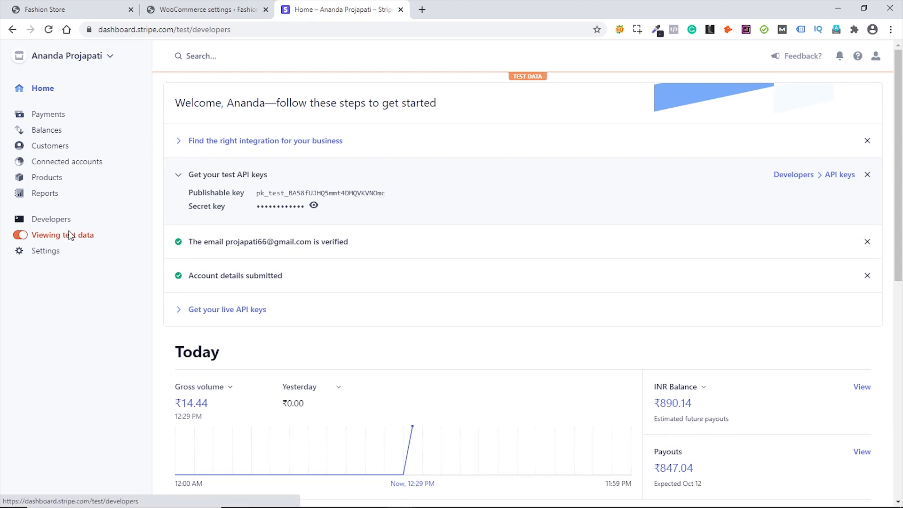
pyautogui.click(45, 236)
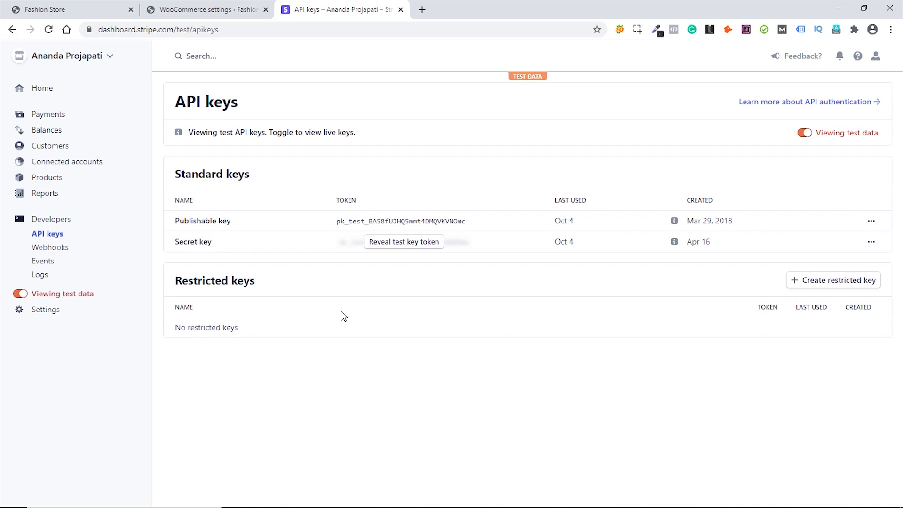
# - Go back to the WooCommerce Stripe settings and cancel the Leave site prompt
pyautogui.click(203, 9)
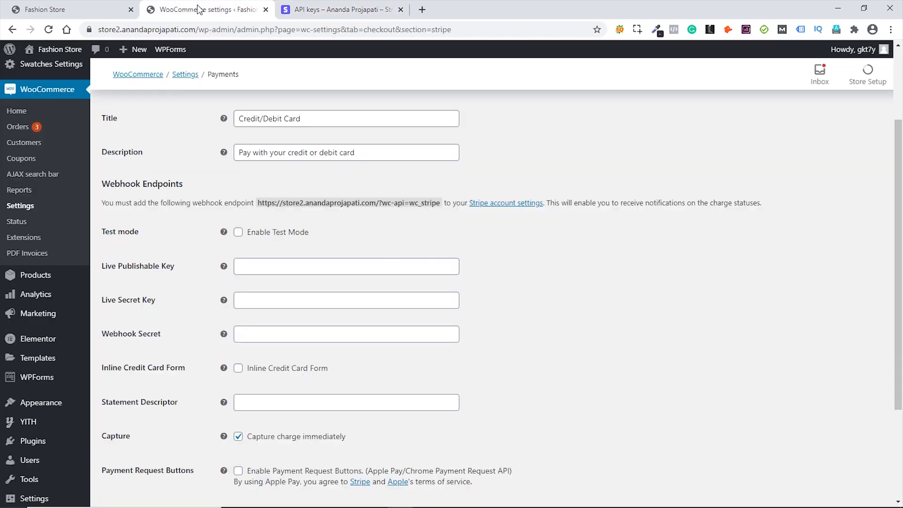
pyautogui.scroll(-3, 532, 351)
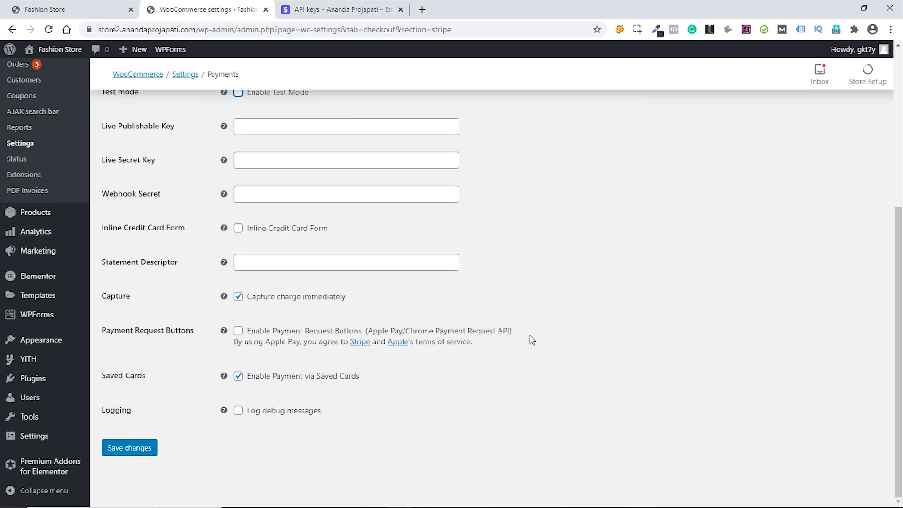
pyautogui.scroll(5, 583, 374)
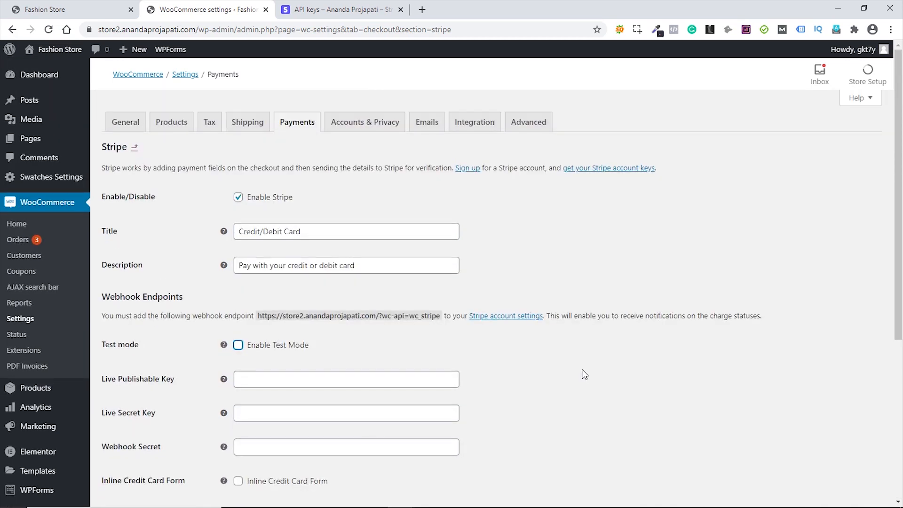
pyautogui.click(296, 126)
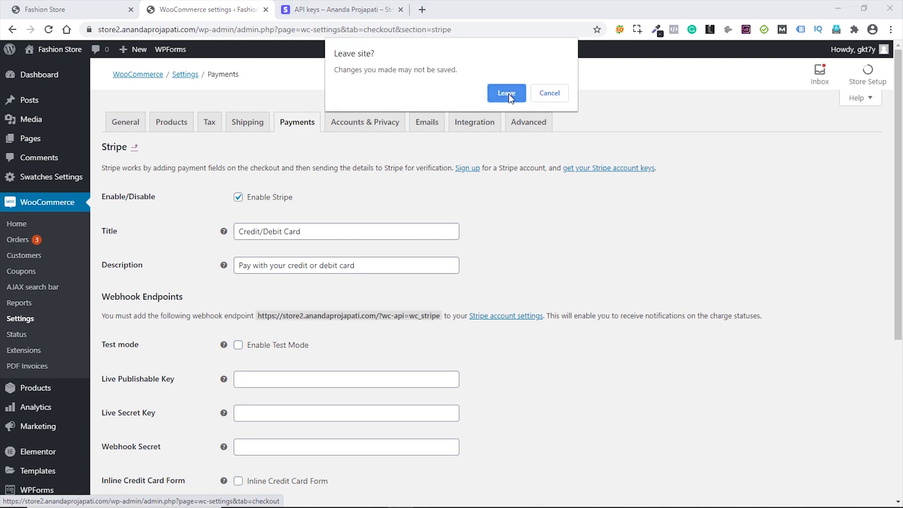
pyautogui.click(549, 93)
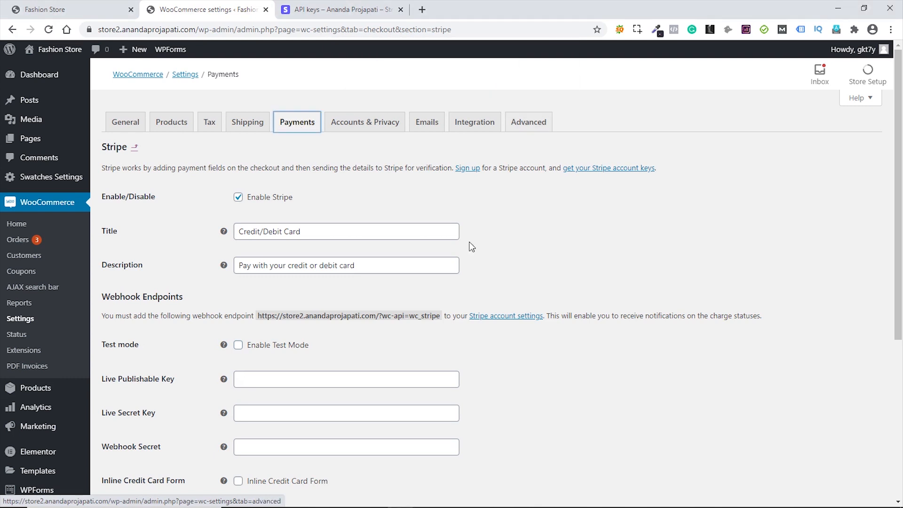
# - Tick Enable Test Mode, save the Stripe settings, and return to the Payments list
pyautogui.click(247, 347)
pyautogui.scroll(-5, 385, 360)
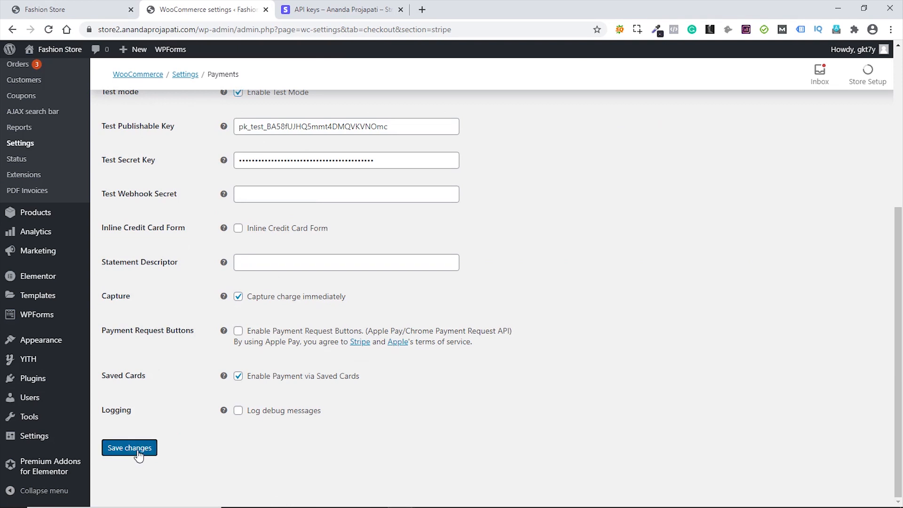
pyautogui.click(137, 451)
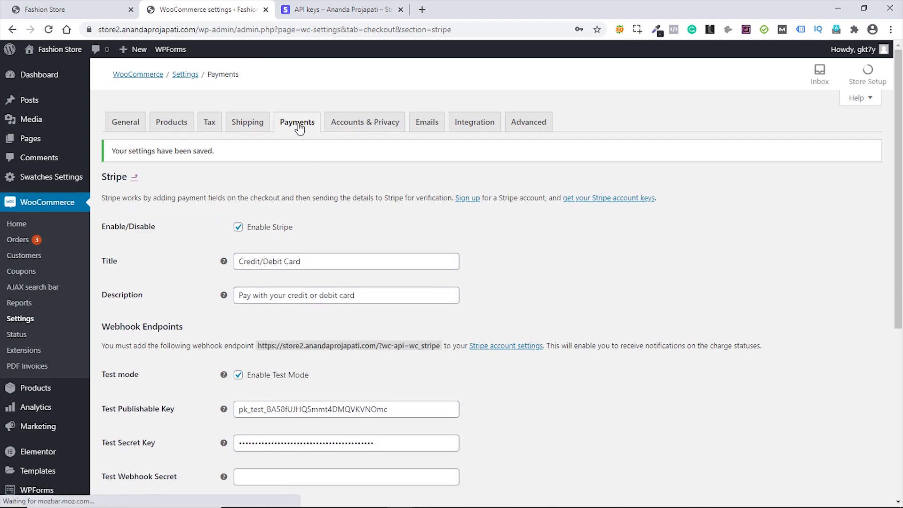
pyautogui.click(299, 127)
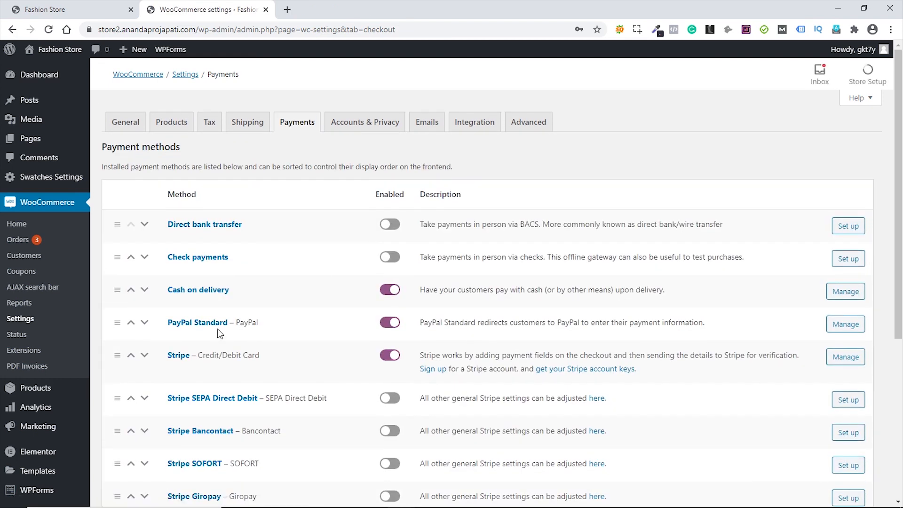
# - Open the PayPal Standard settings and uncheck Enable PayPal sandbox
pyautogui.click(842, 327)
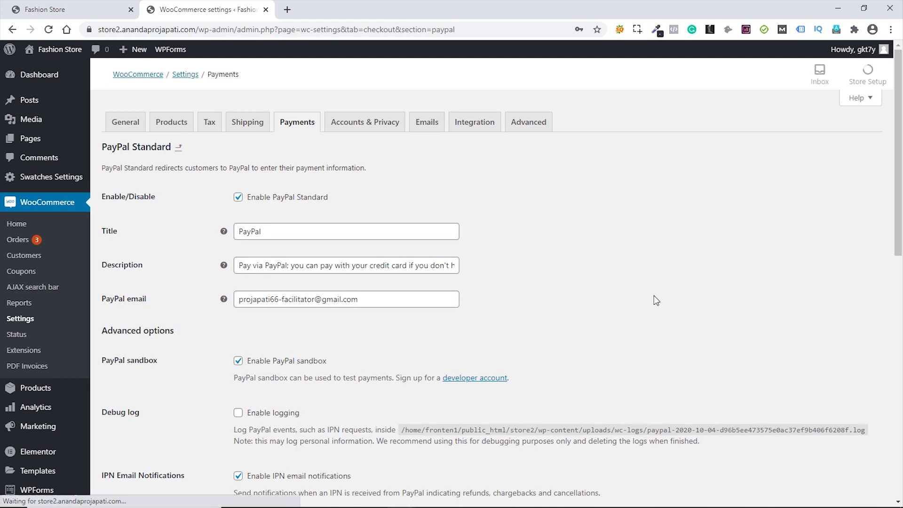
pyautogui.scroll(-1, 612, 294)
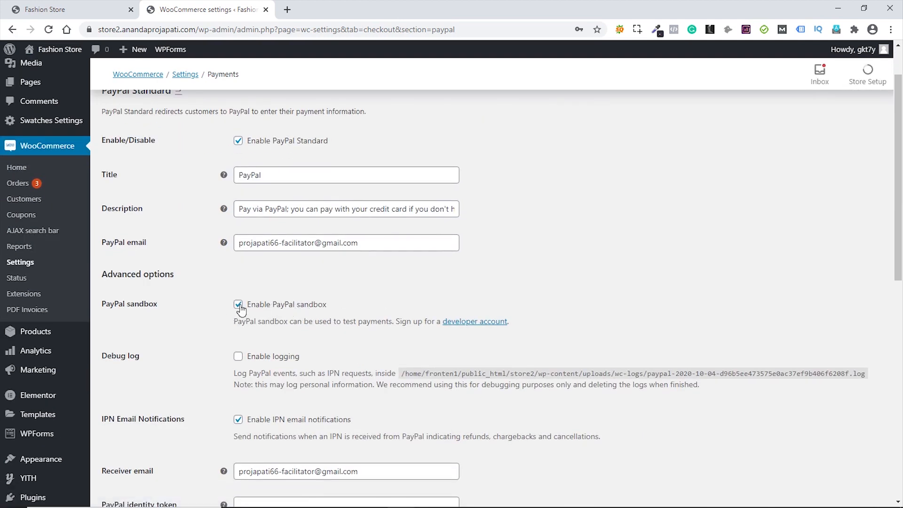
pyautogui.click(238, 304)
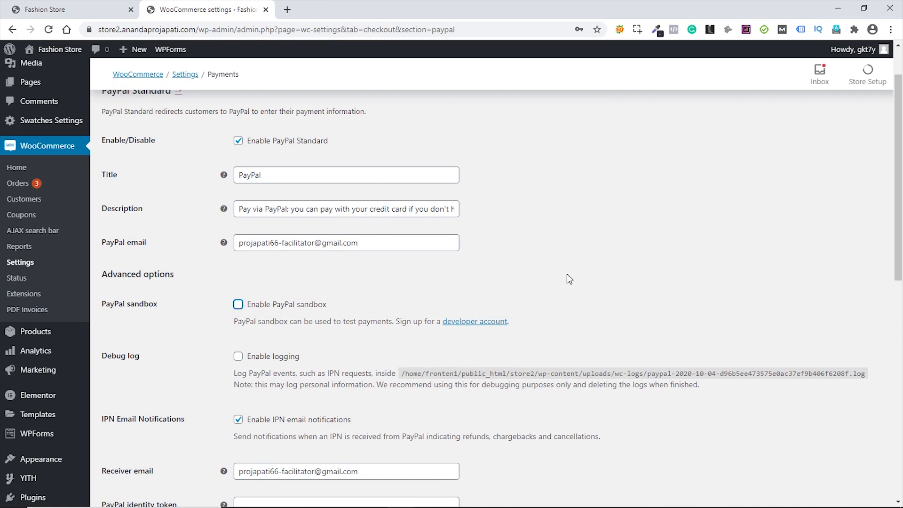
# - Select the PayPal email and Receiver email fields, then move down to the API credentials
pyautogui.click(376, 242)
pyautogui.moveTo(375, 242); pyautogui.dragTo(246, 249)
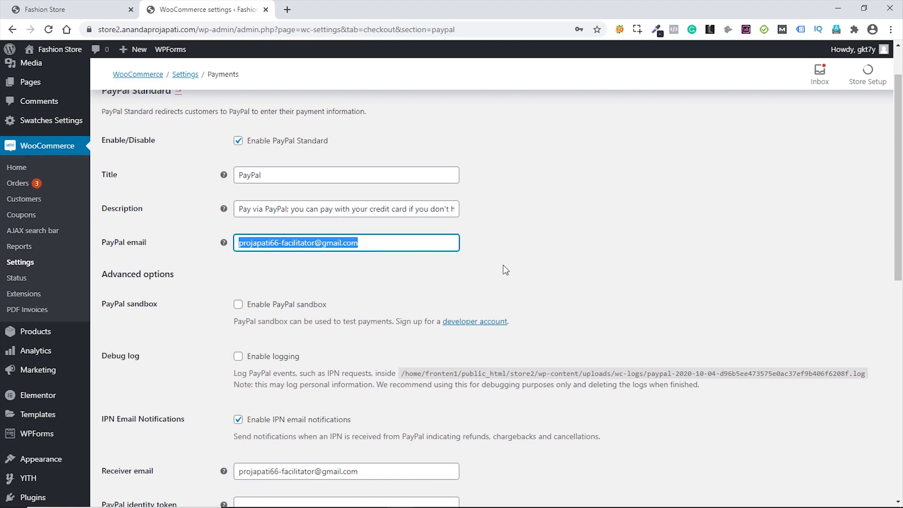
pyautogui.scroll(-2, 505, 270)
pyautogui.click(354, 361)
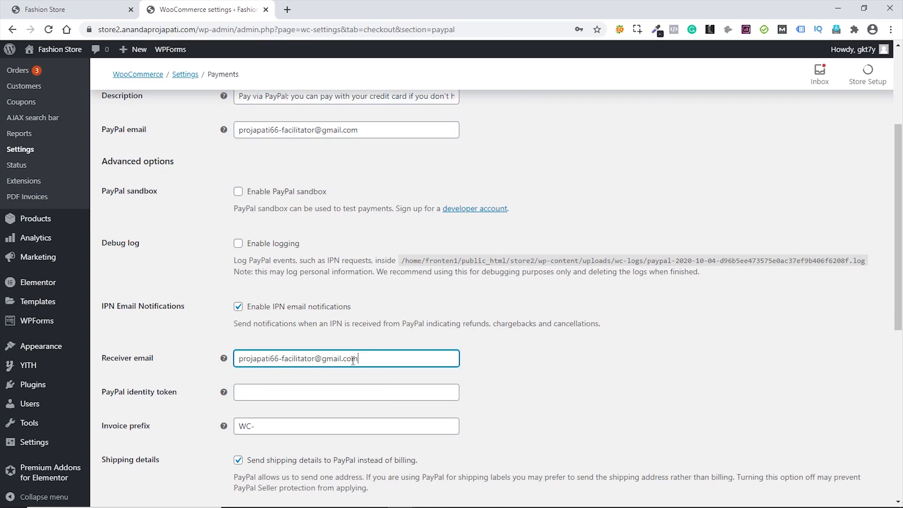
pyautogui.moveTo(353, 361); pyautogui.dragTo(237, 361)
pyautogui.click(524, 360)
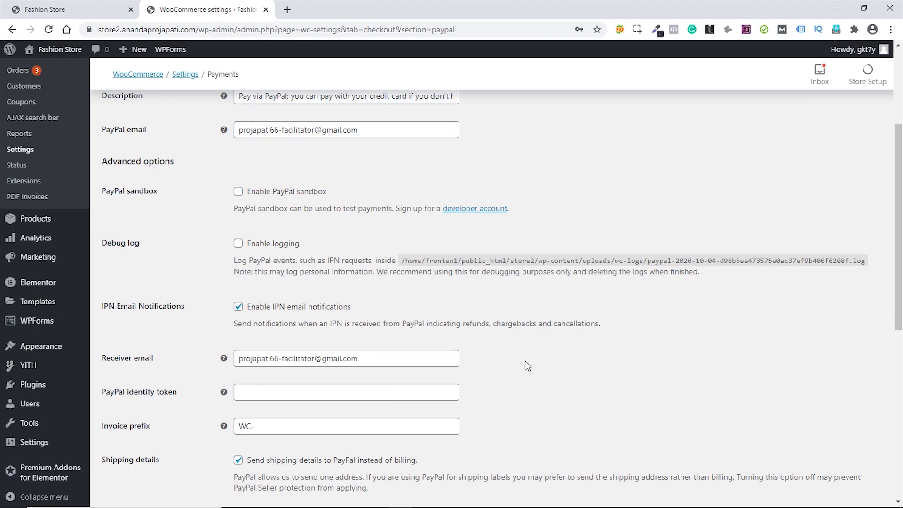
pyautogui.scroll(-6, 525, 360)
pyautogui.scroll(-1, 529, 366)
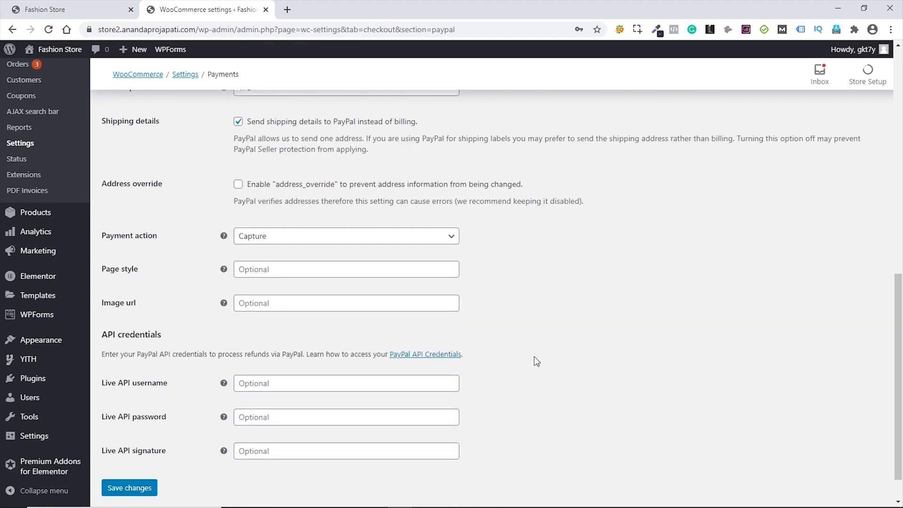
pyautogui.scroll(-1, 508, 362)
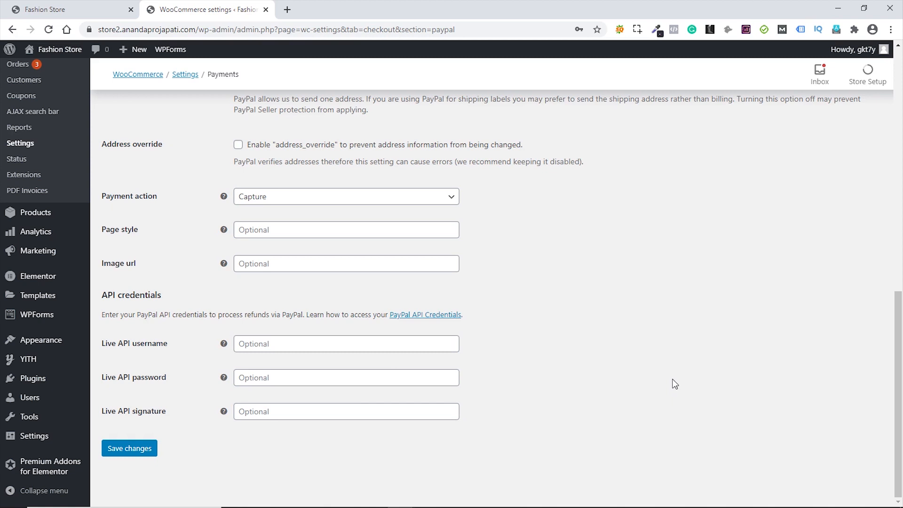
# - In a new tab, paste and load PayPal's API access credentials page
pyautogui.click(287, 10)
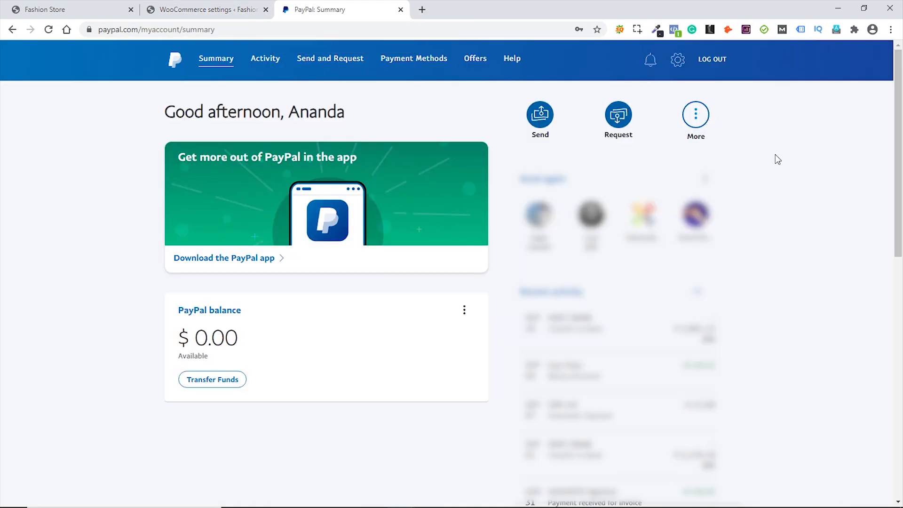
pyautogui.click(212, 29)
pyautogui.hotkey('ctrl', 'v')
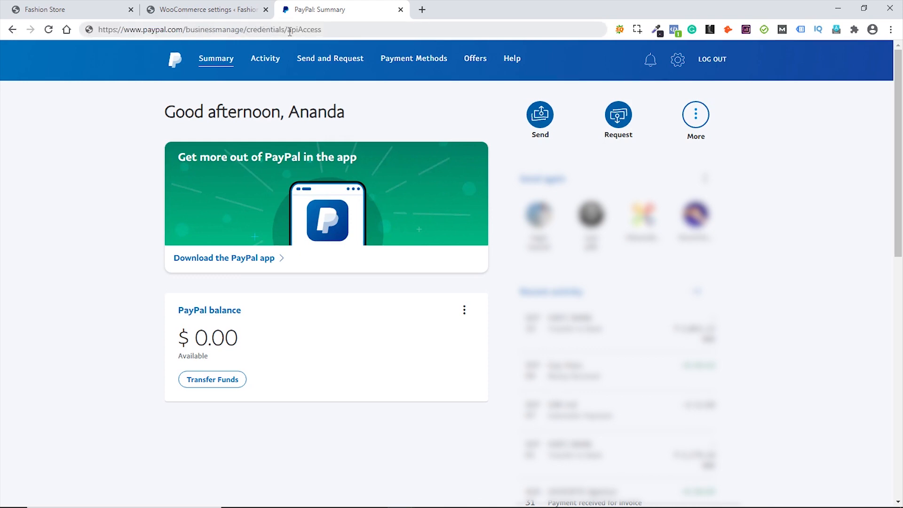
pyautogui.click(326, 30)
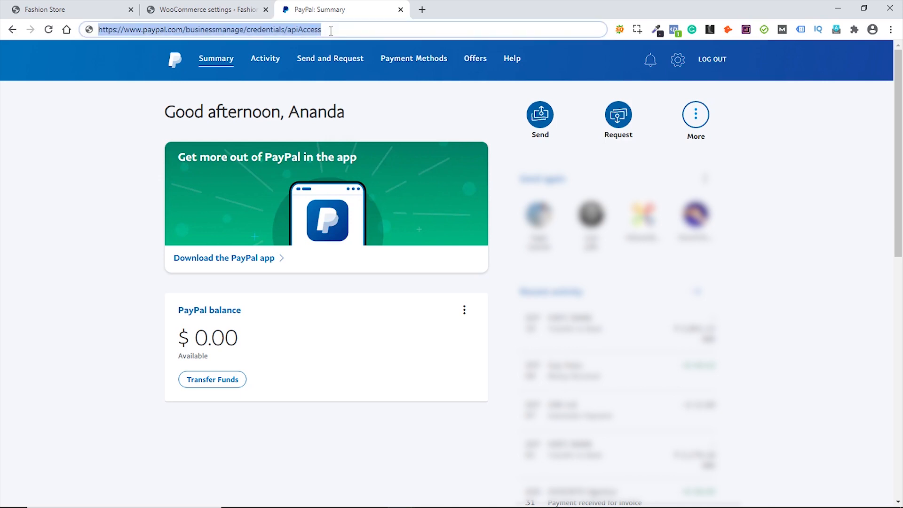
pyautogui.press('Return')
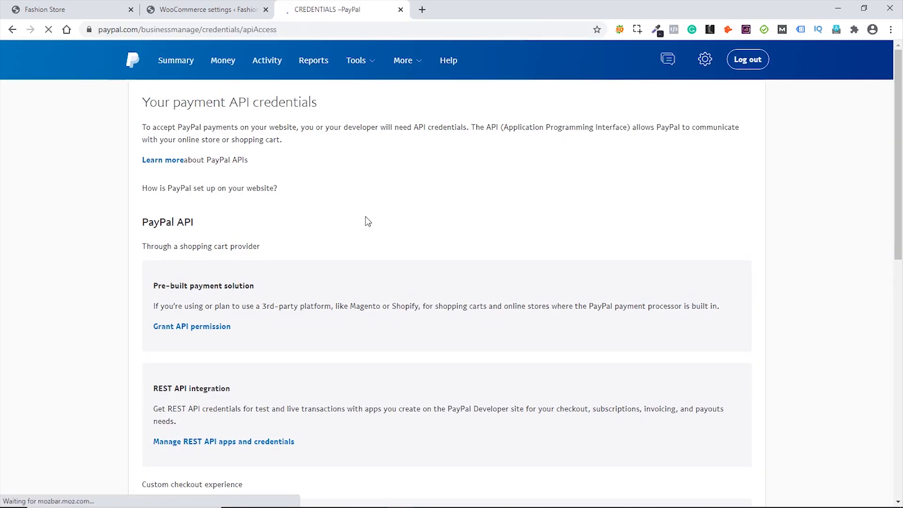
# - Open the NVP/SOAP Manage API credentials, reveal the API Username, and return to WooCommerce
pyautogui.scroll(-6, 368, 220)
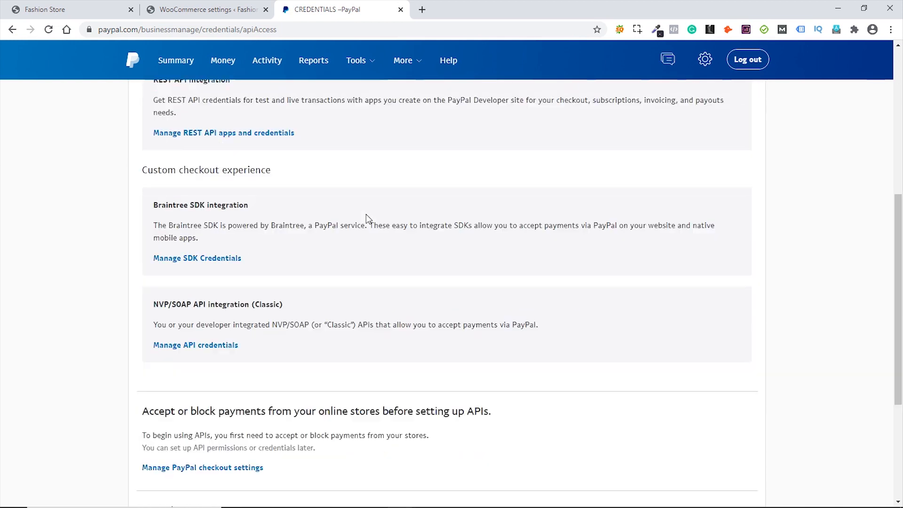
pyautogui.scroll(-3, 366, 218)
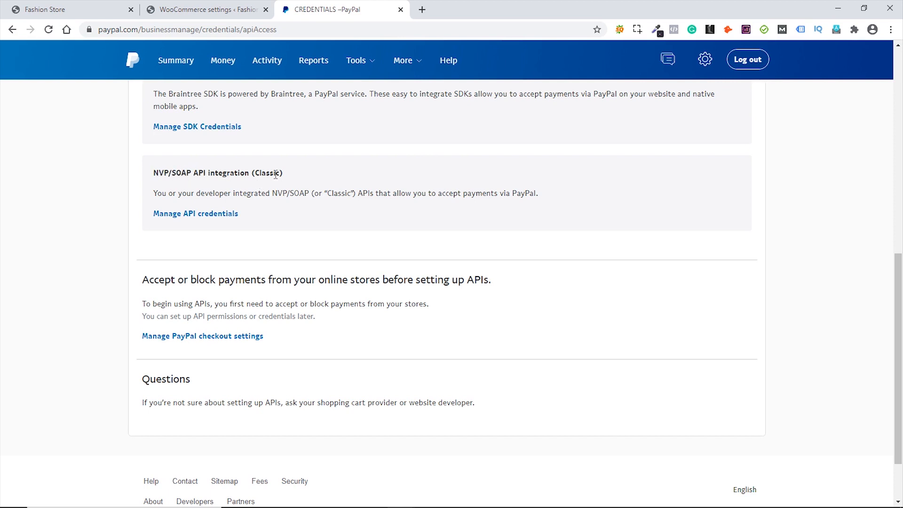
pyautogui.click(189, 215)
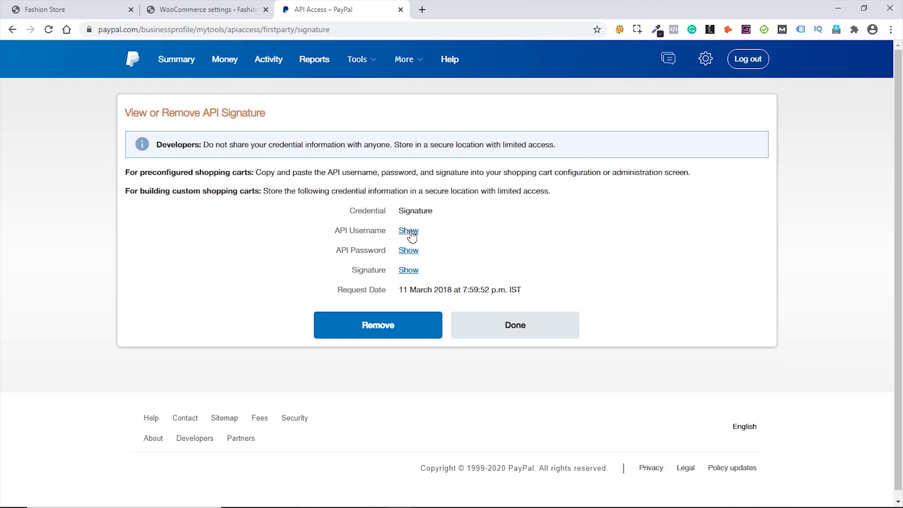
pyautogui.click(412, 229)
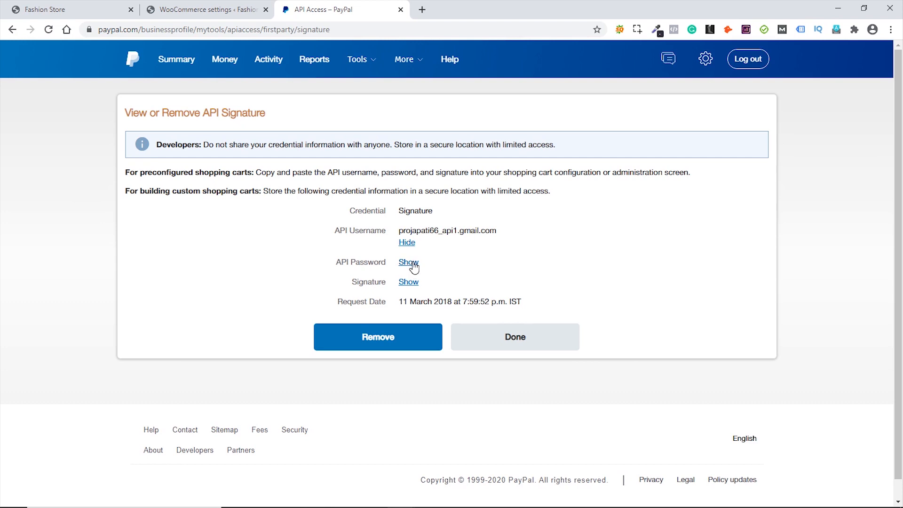
pyautogui.click(188, 10)
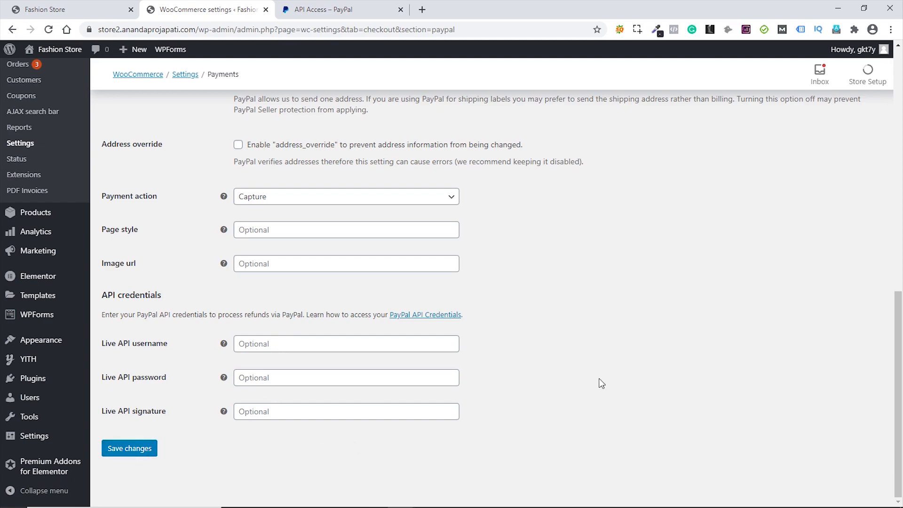
# - Tick Enable PayPal sandbox and save the PayPal Standard settings
pyautogui.scroll(8, 601, 380)
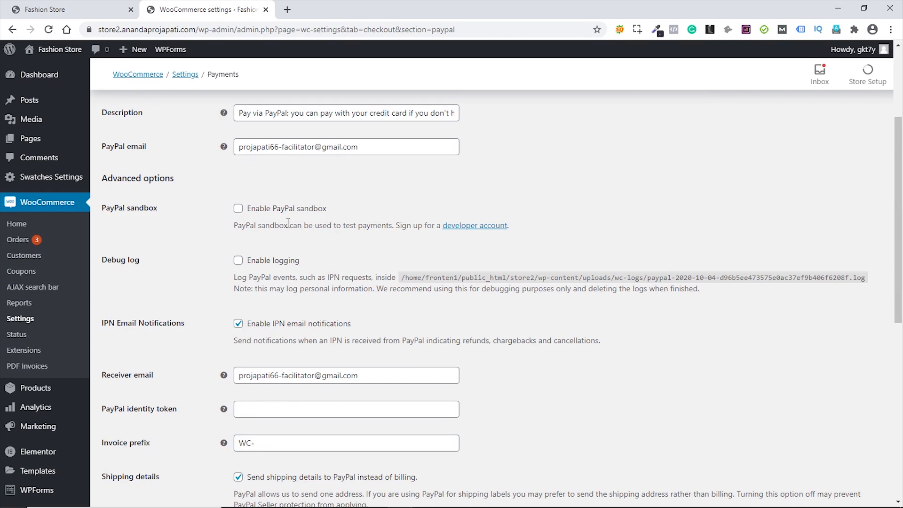
pyautogui.click(238, 208)
pyautogui.scroll(-8, 532, 289)
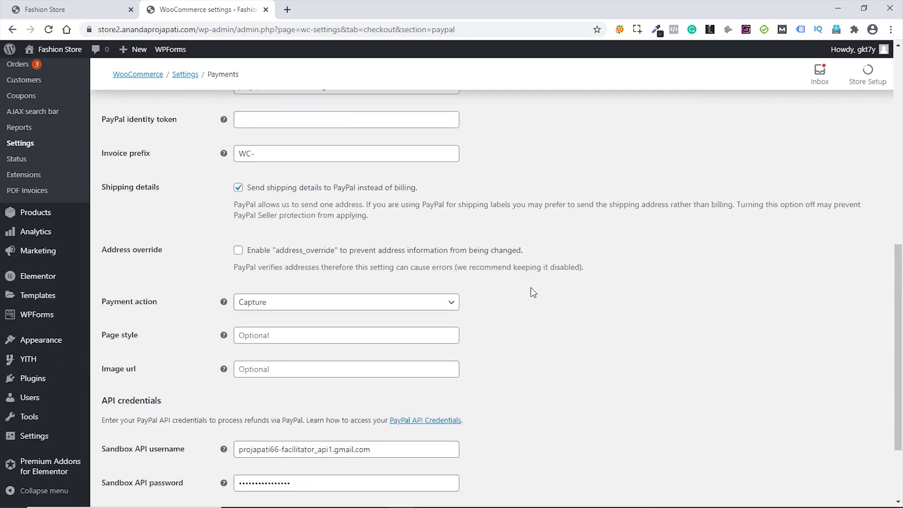
pyautogui.click(131, 449)
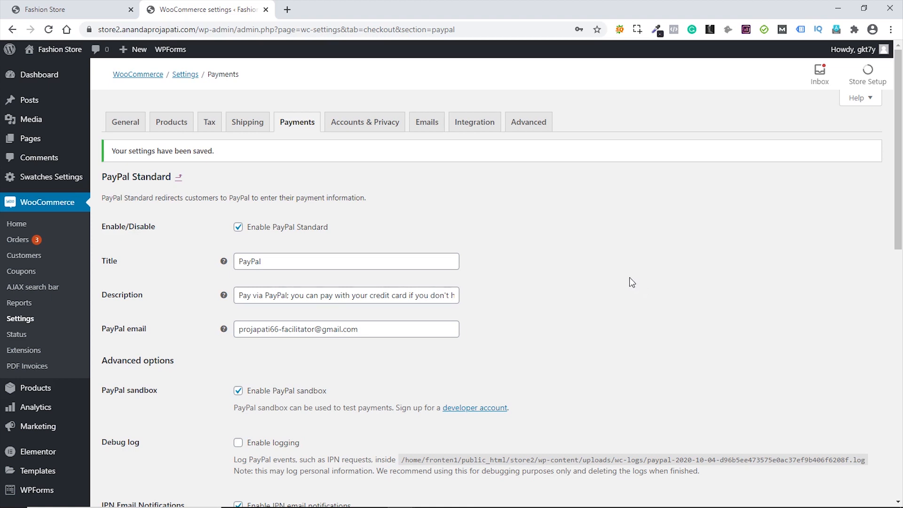
# - Change order #146's status to Completed, update it, and return to the Orders list
pyautogui.click(16, 241)
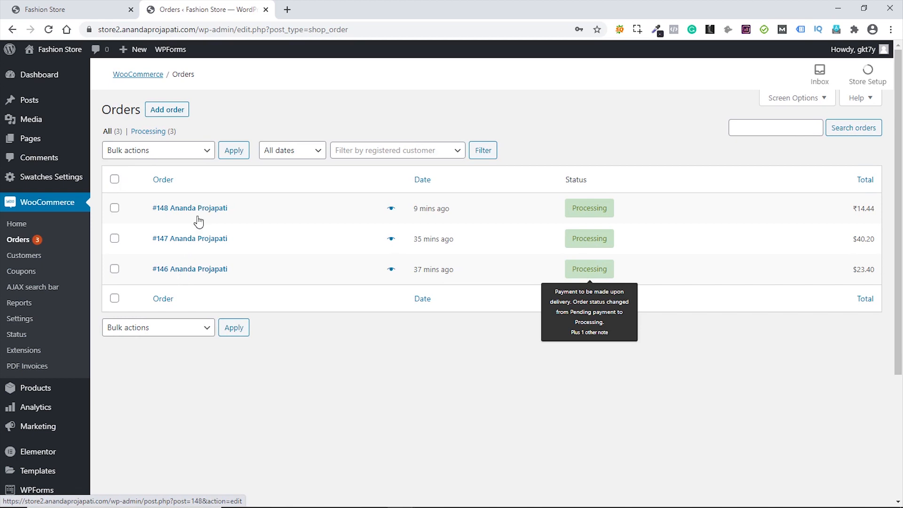
pyautogui.moveTo(585, 213)
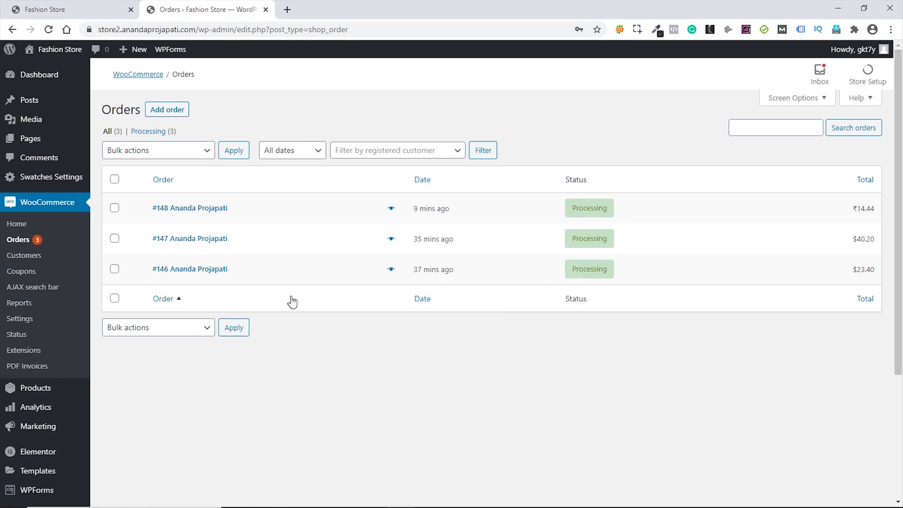
pyautogui.click(191, 273)
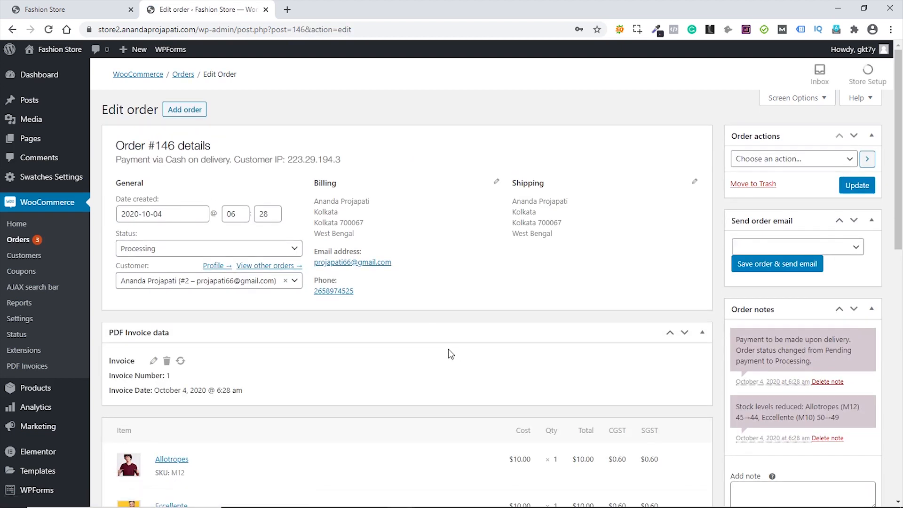
pyautogui.click(285, 254)
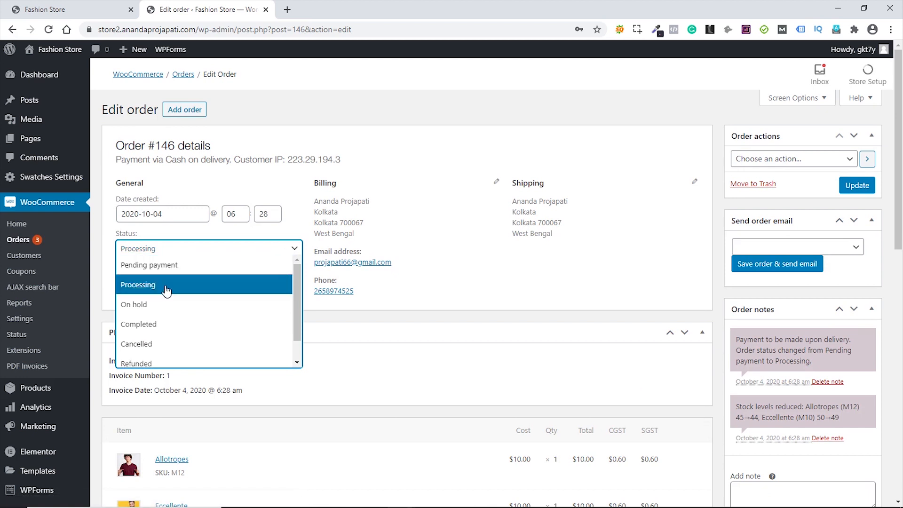
pyautogui.scroll(-1, 174, 269)
pyautogui.scroll(-1, 174, 270)
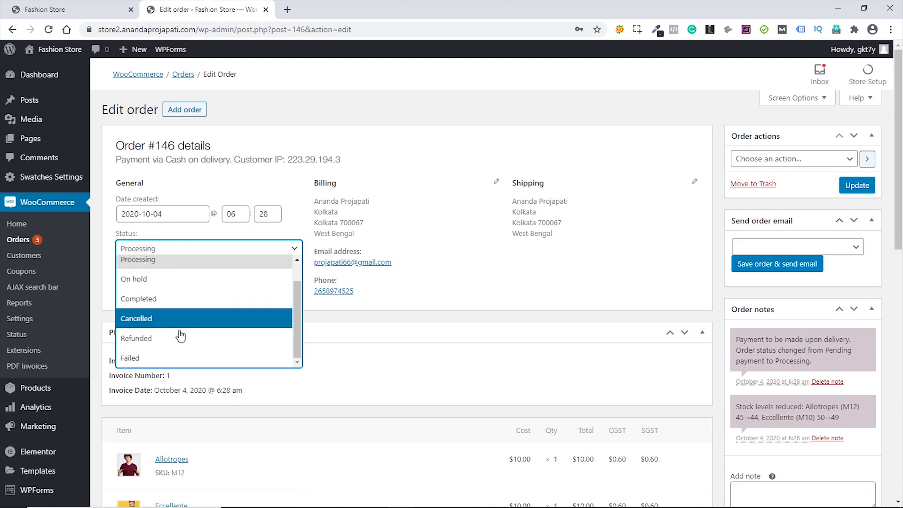
pyautogui.click(148, 302)
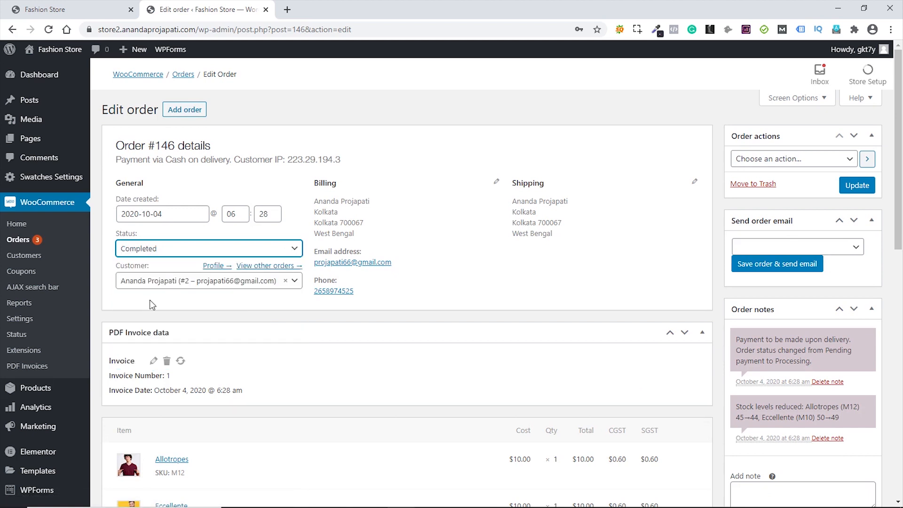
pyautogui.click(858, 186)
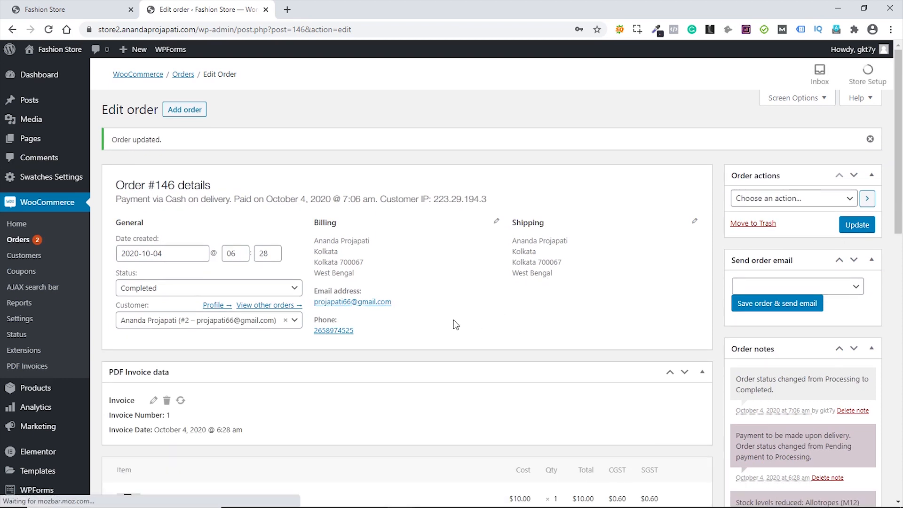
pyautogui.click(23, 242)
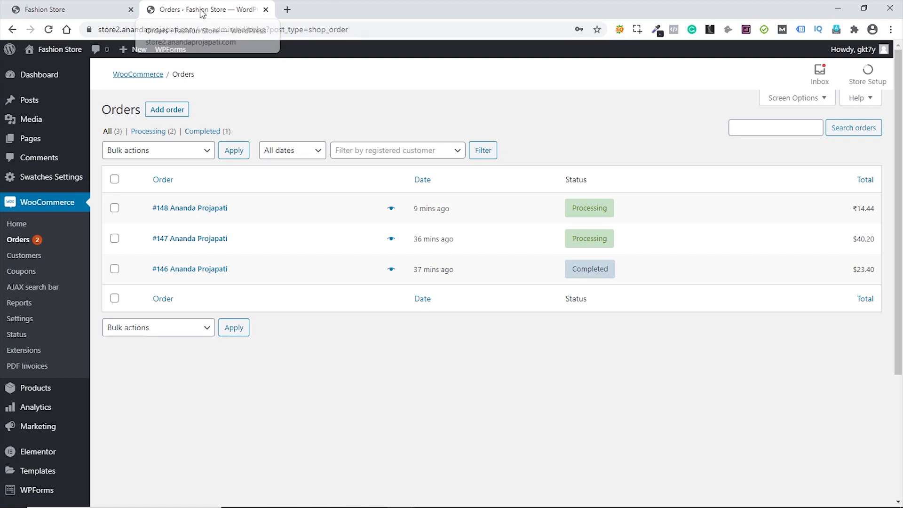
# - In the incognito customer window, confirm #146 shows Completed, then open My account > Track Orders
pyautogui.hotkey('ctrl', 'w')
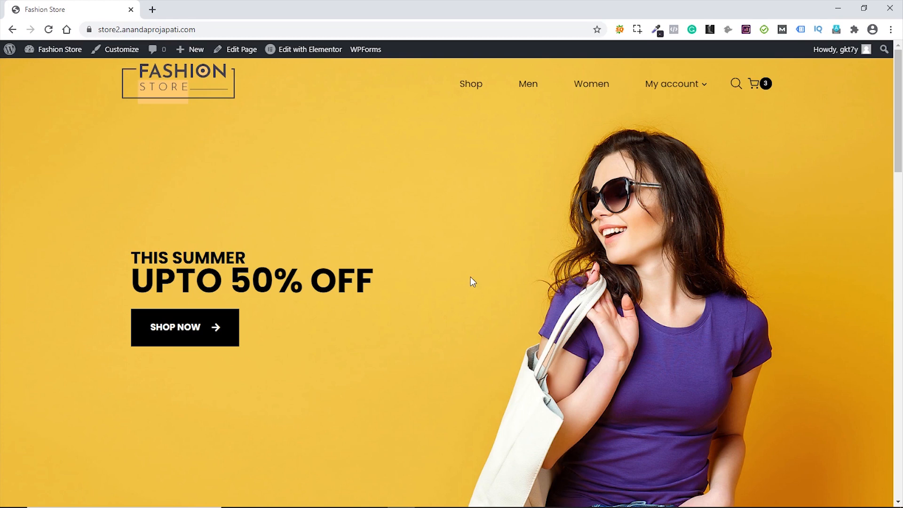
pyautogui.hotkey('alt', 'Tab')
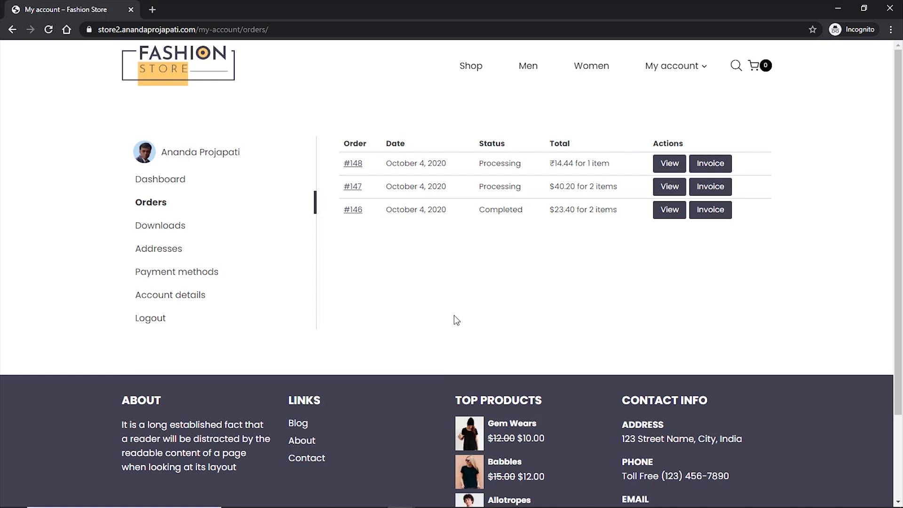
pyautogui.moveTo(480, 209); pyautogui.dragTo(524, 212)
pyautogui.click(510, 260)
pyautogui.moveTo(371, 186); pyautogui.dragTo(340, 186)
pyautogui.click(424, 285)
pyautogui.moveTo(689, 65)
pyautogui.click(668, 118)
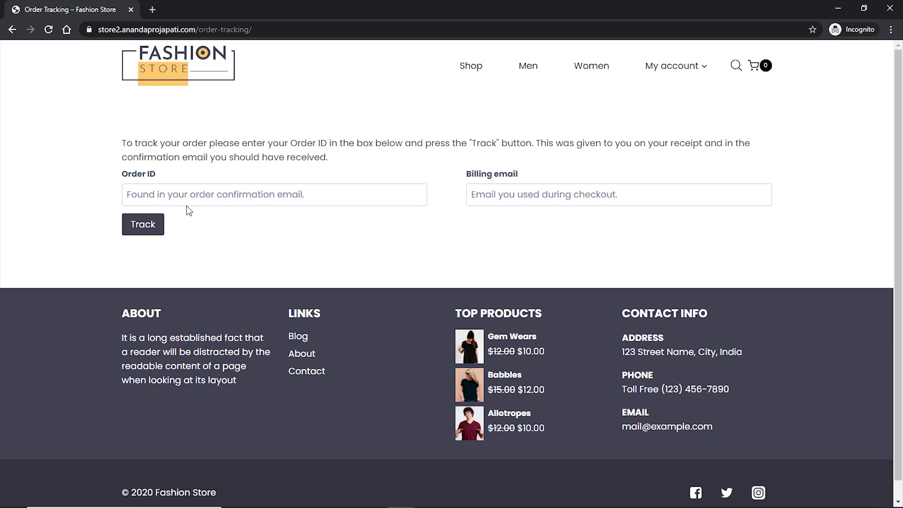
# - Look up order #147 with the customer's billing email on the Order Tracking form
pyautogui.click(187, 198)
pyautogui.write('#147')
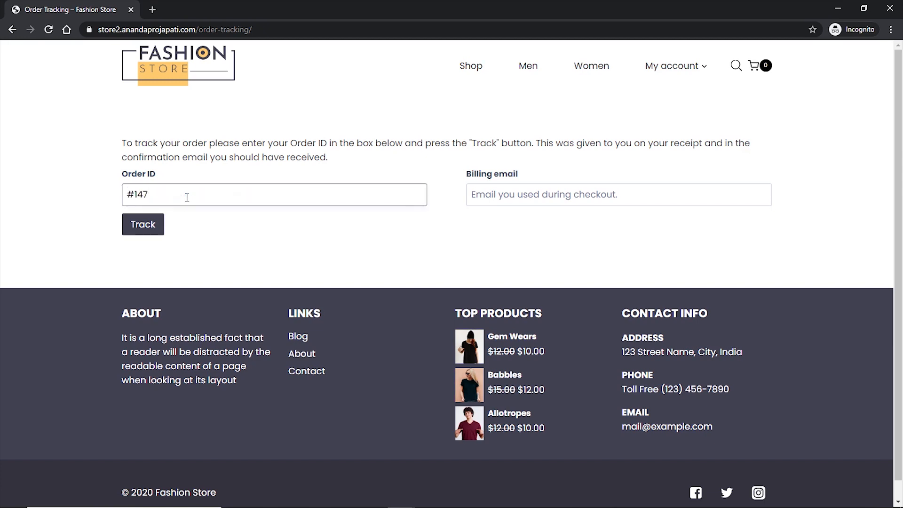
pyautogui.click(521, 196)
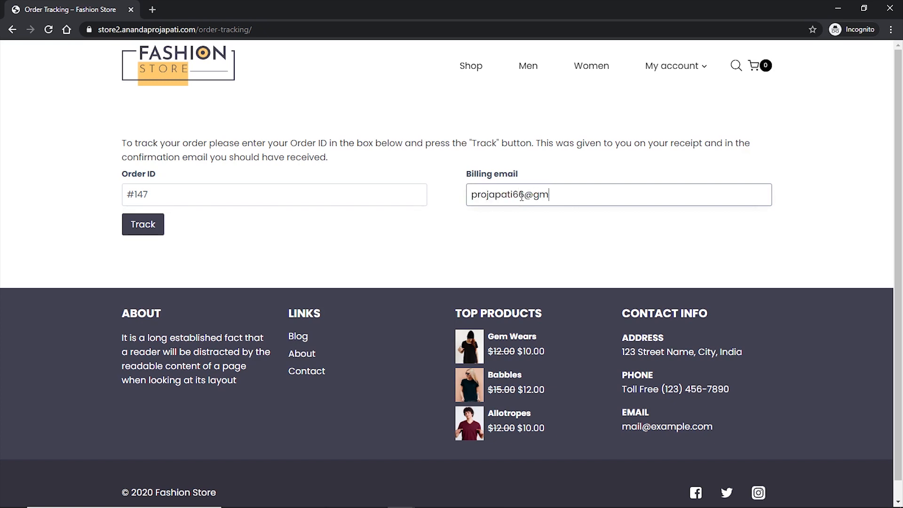
pyautogui.click(149, 233)
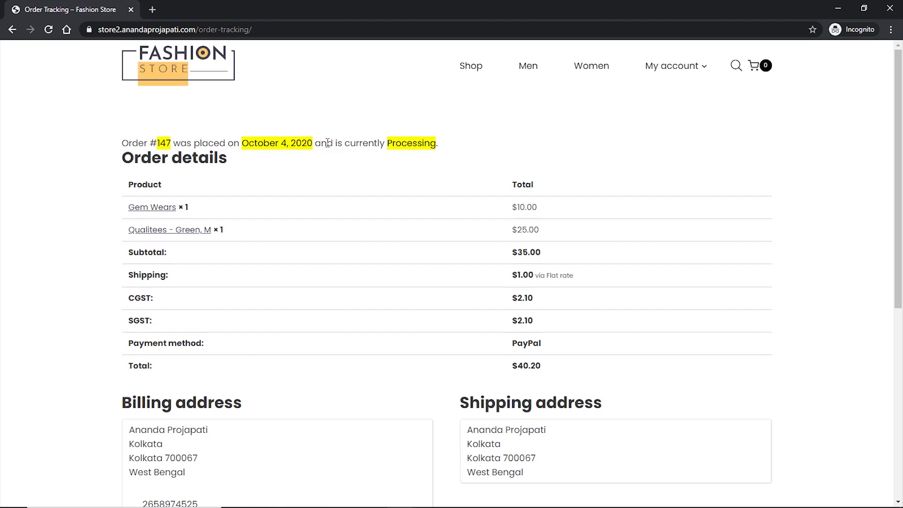
# - Review the result: placed October 4, 2020, Processing, $40.20 via PayPal
pyautogui.moveTo(396, 143); pyautogui.dragTo(438, 143)
pyautogui.click(413, 163)
pyautogui.scroll(-5, 363, 285)
pyautogui.scroll(5, 363, 284)
# - Search the storefront for 'army' and open the Army Girls product page ($25.00, 30 in stock)
pyautogui.click(735, 67)
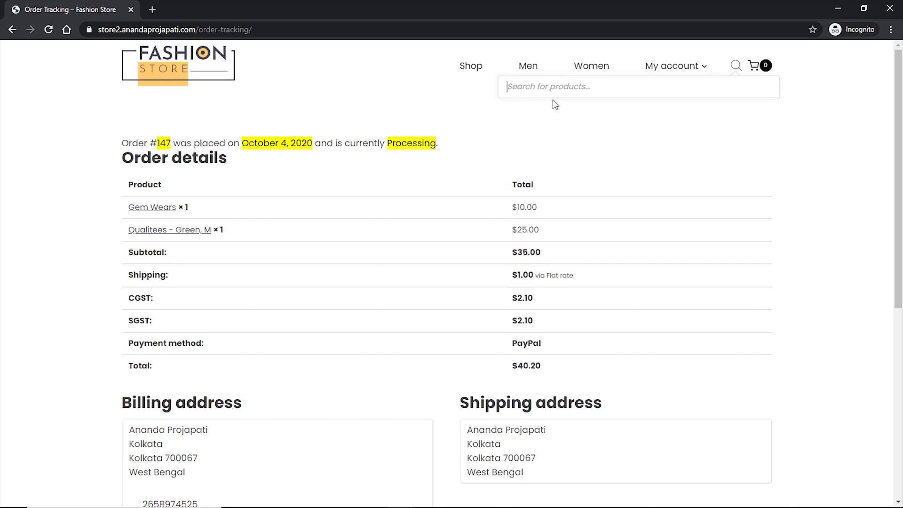
pyautogui.write('army')
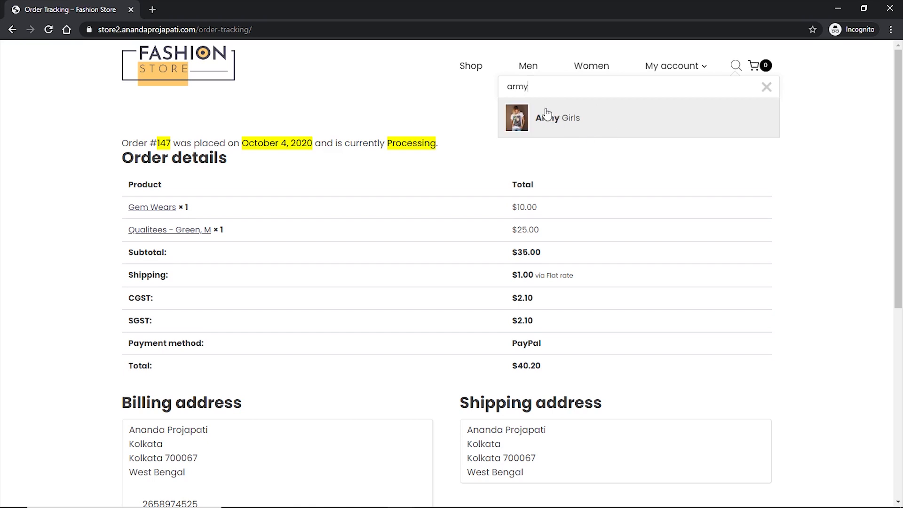
pyautogui.click(592, 123)
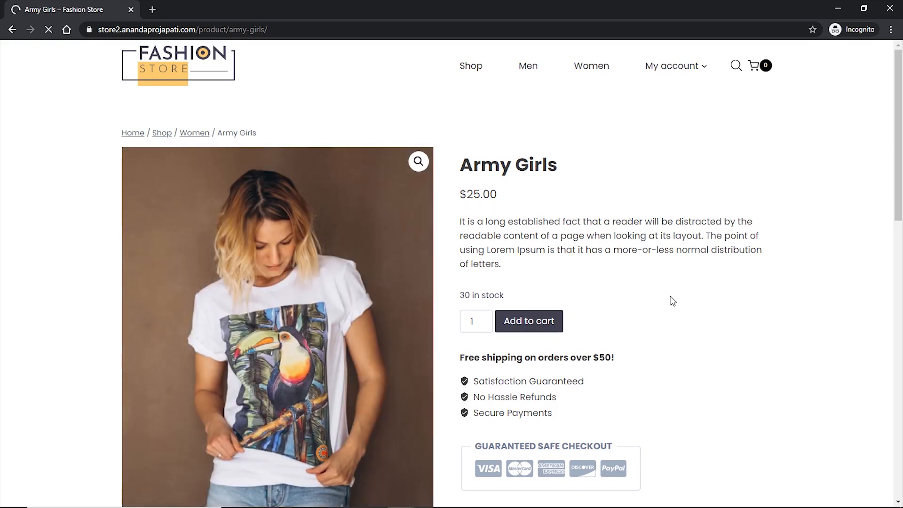
pyautogui.scroll(-5, 695, 302)
pyautogui.scroll(5, 697, 304)
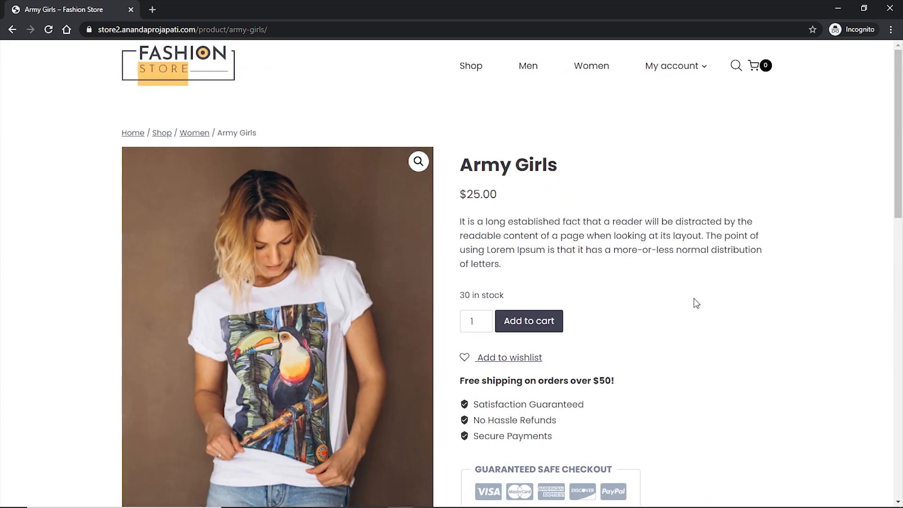